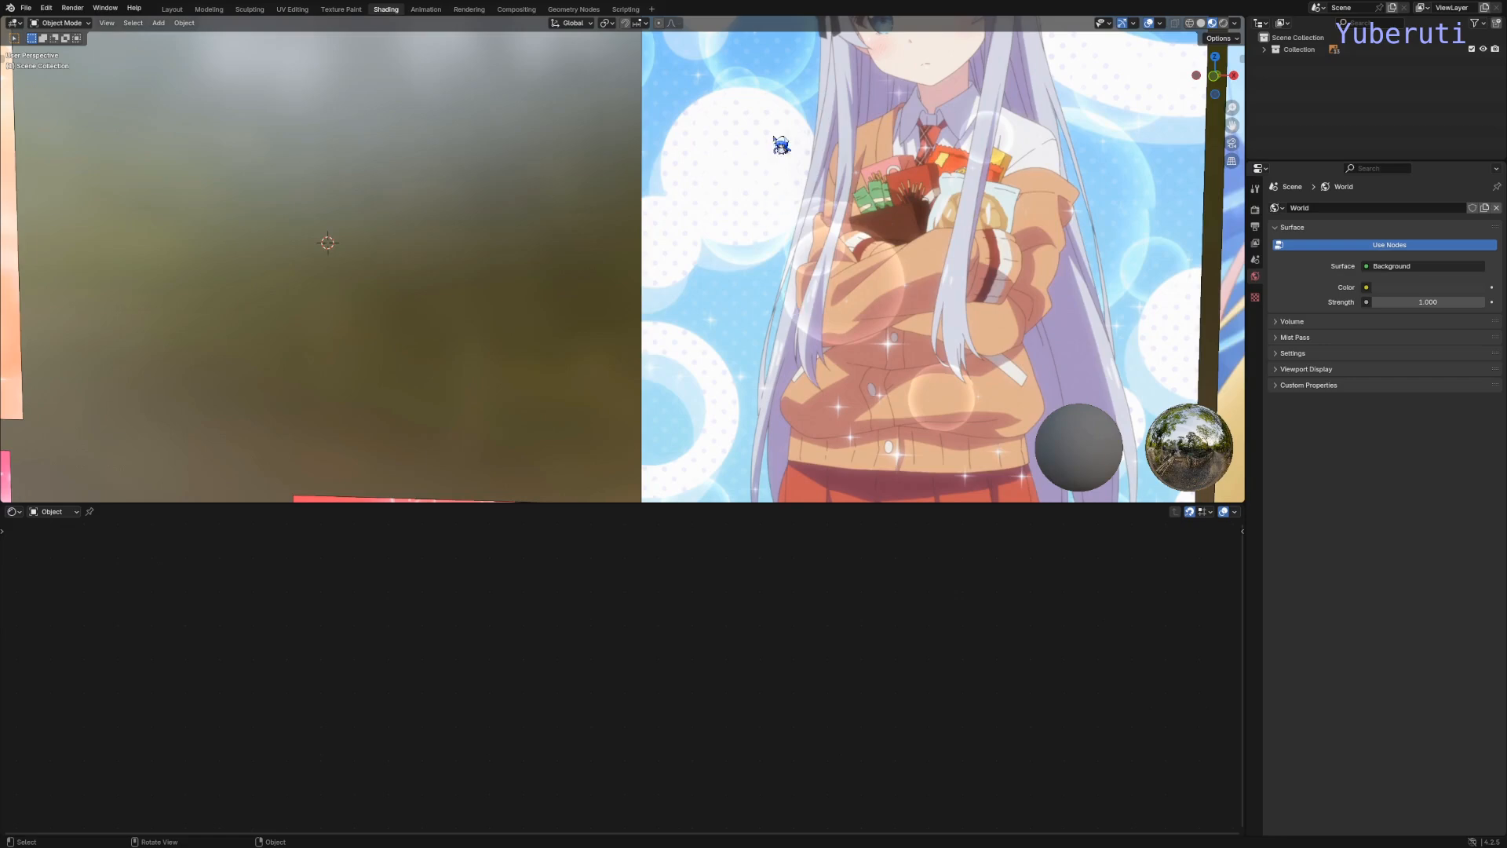
Step: Examine the sparkles and glow shapes in the reference images arranged around the scene
scroll(699, 286, "down", 3)
middle_click_drag(423, 292, 796, 325, "shift")
scroll(665, 346, "up", 3)
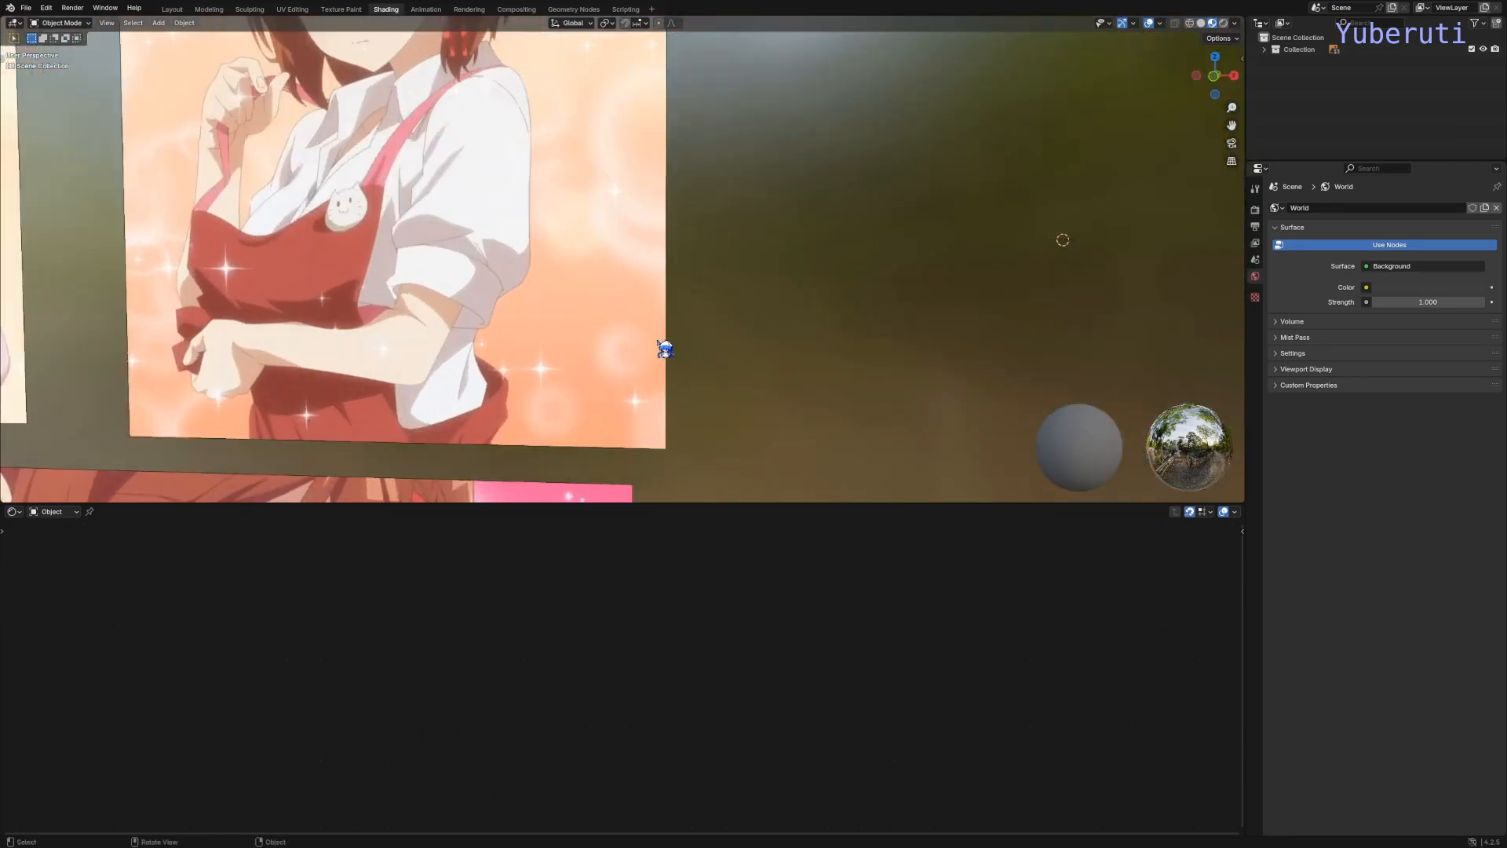
scroll(649, 401, "down", 4)
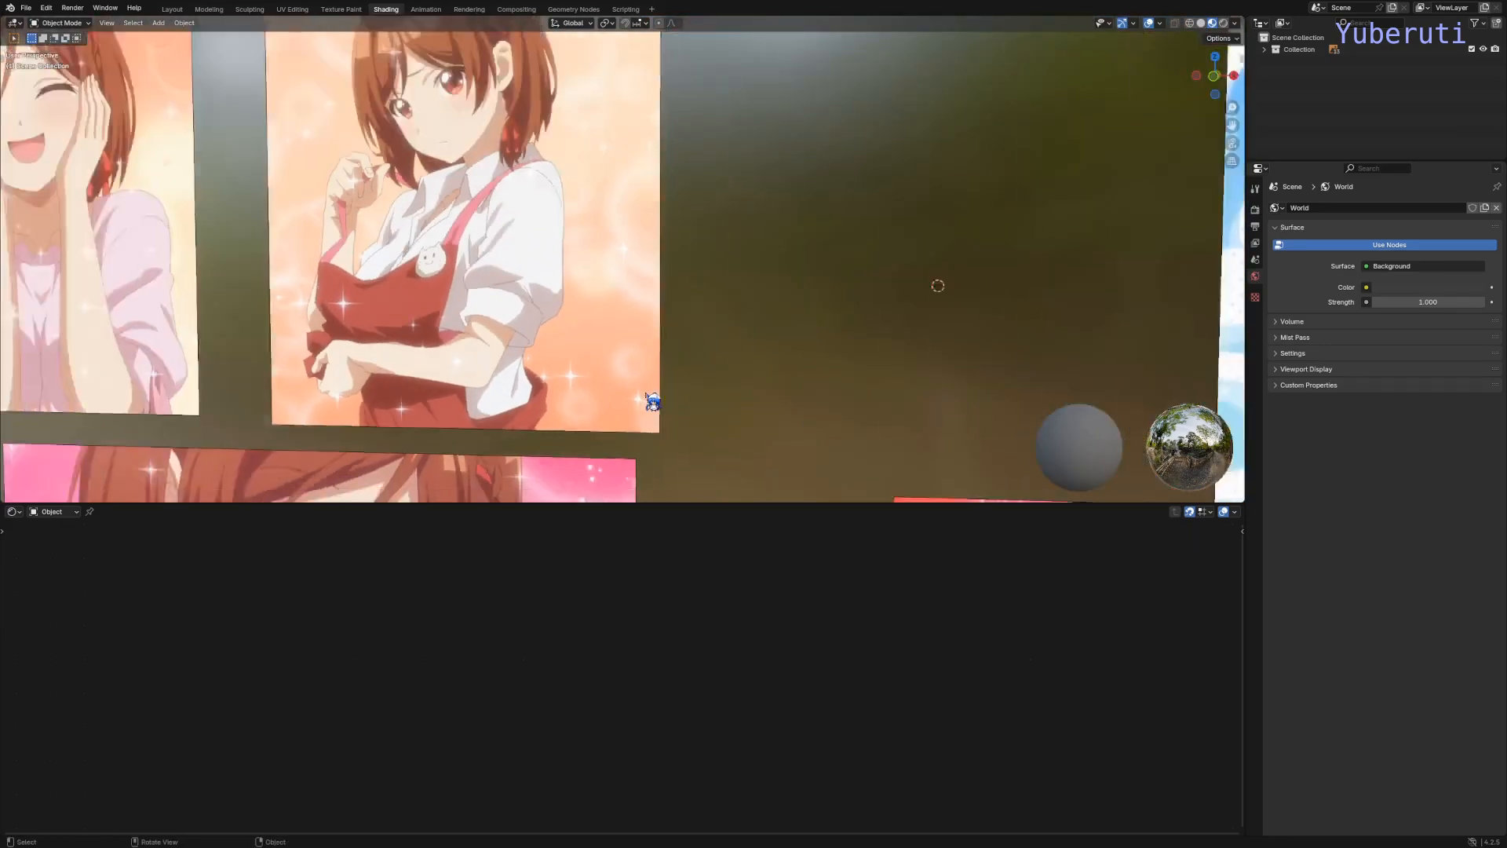
middle_click_drag(646, 339, 694, 82, "shift")
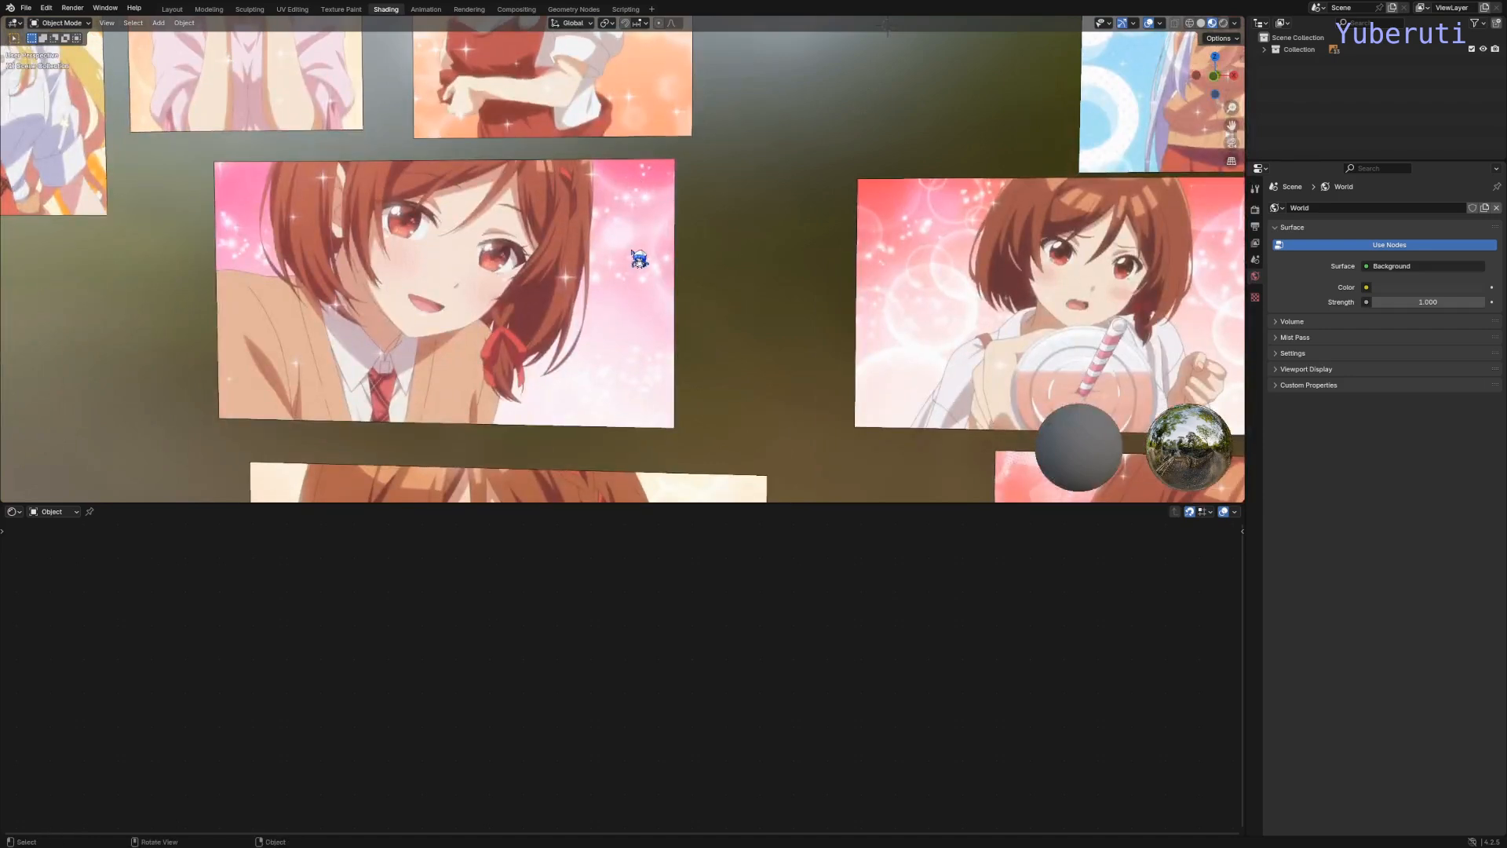
middle_click_drag(975, 141, 747, 209, "shift")
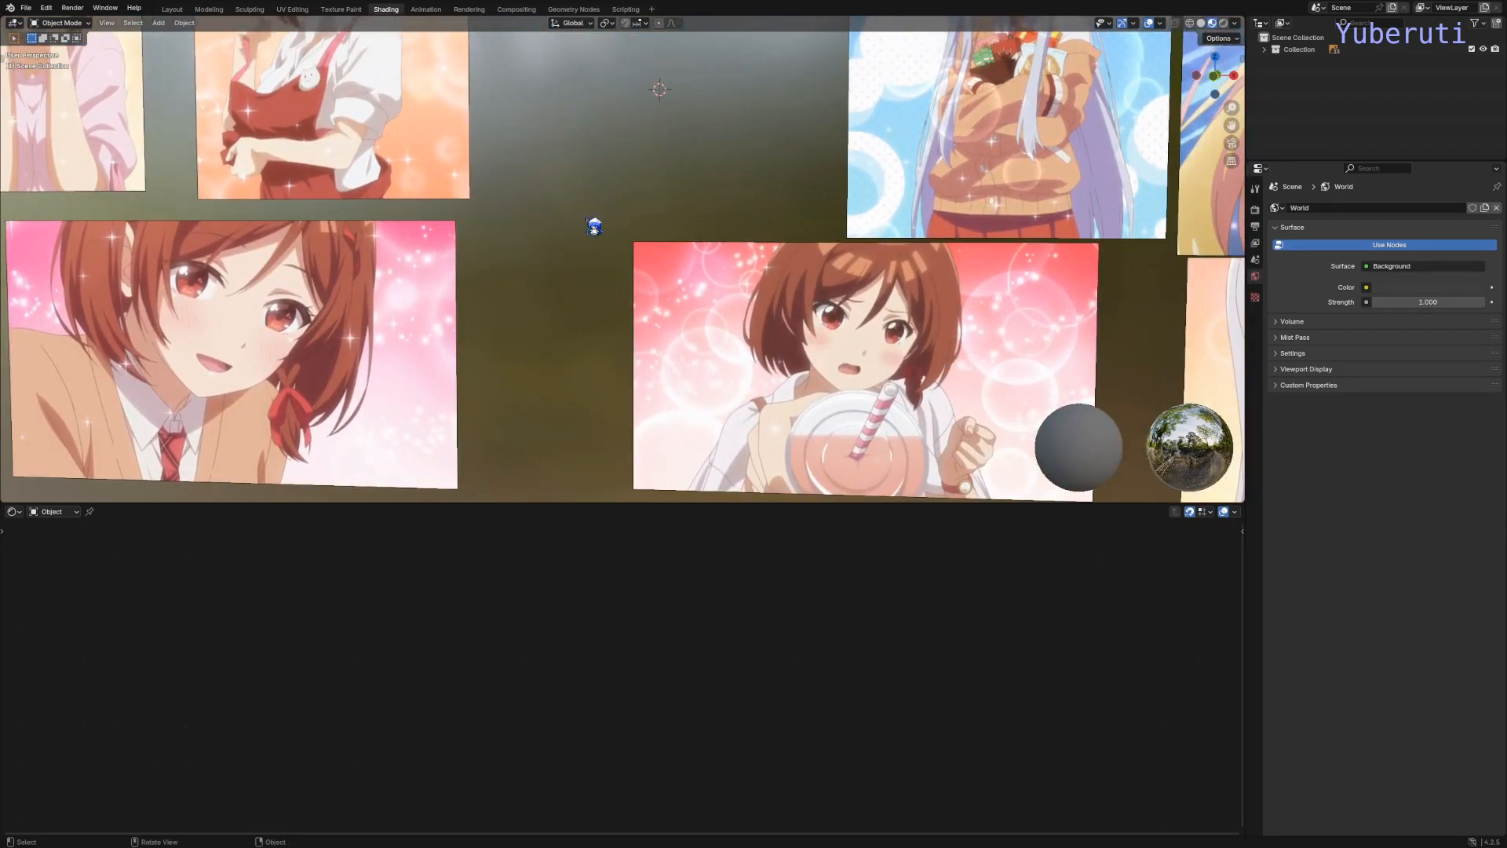
middle_click_drag(594, 226, 626, 326, "shift")
scroll(626, 326, "up", 2)
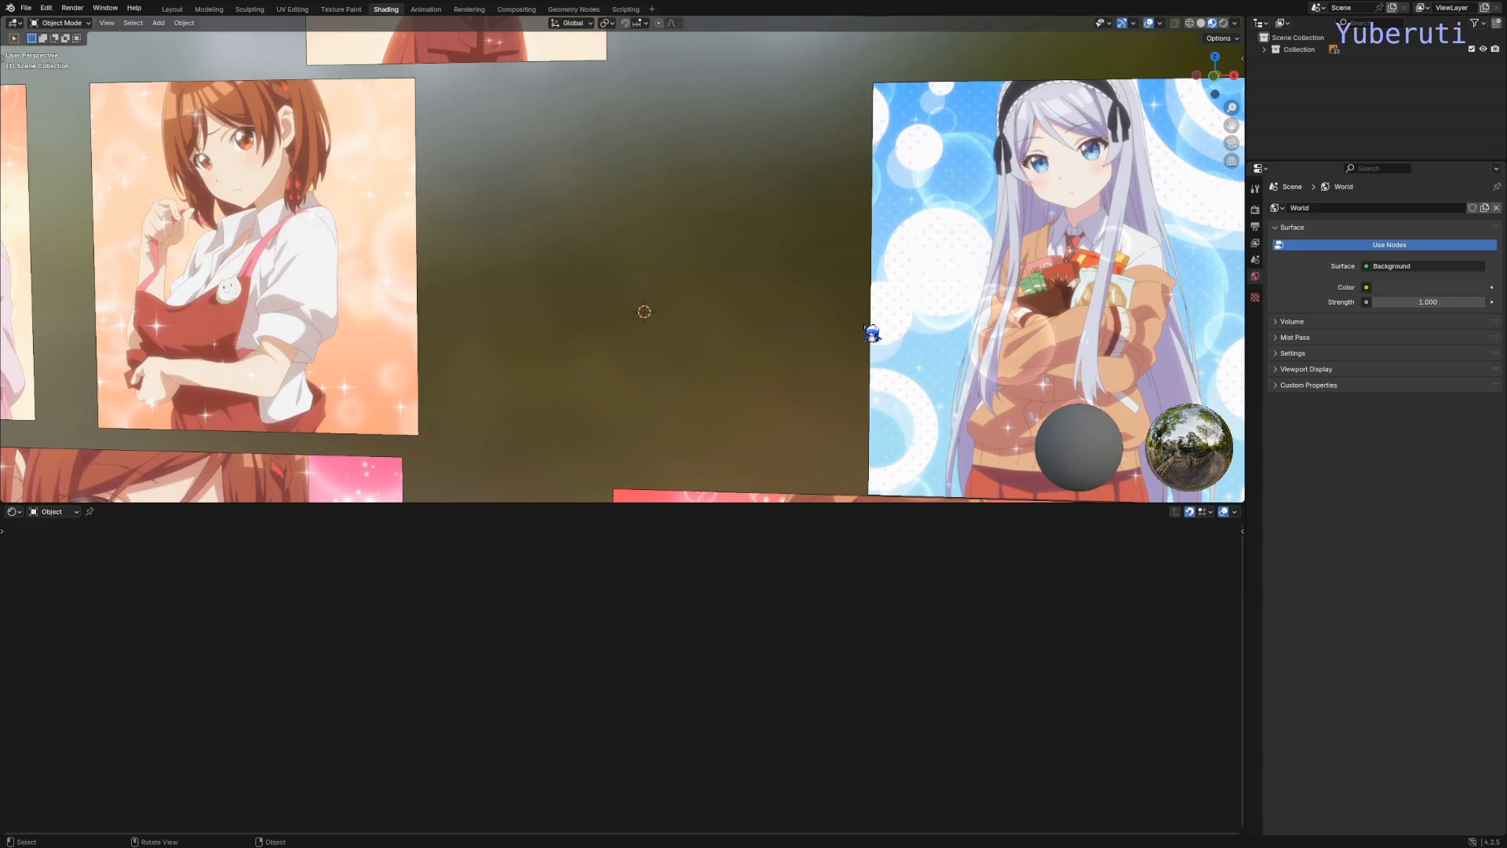
Step: Add a plane mesh at the 3D cursor in the empty space between the reference images
middle_click_drag(715, 323, 716, 316)
scroll(713, 311, "up", 3)
scroll(702, 286, "down", 2)
key("shift+a")
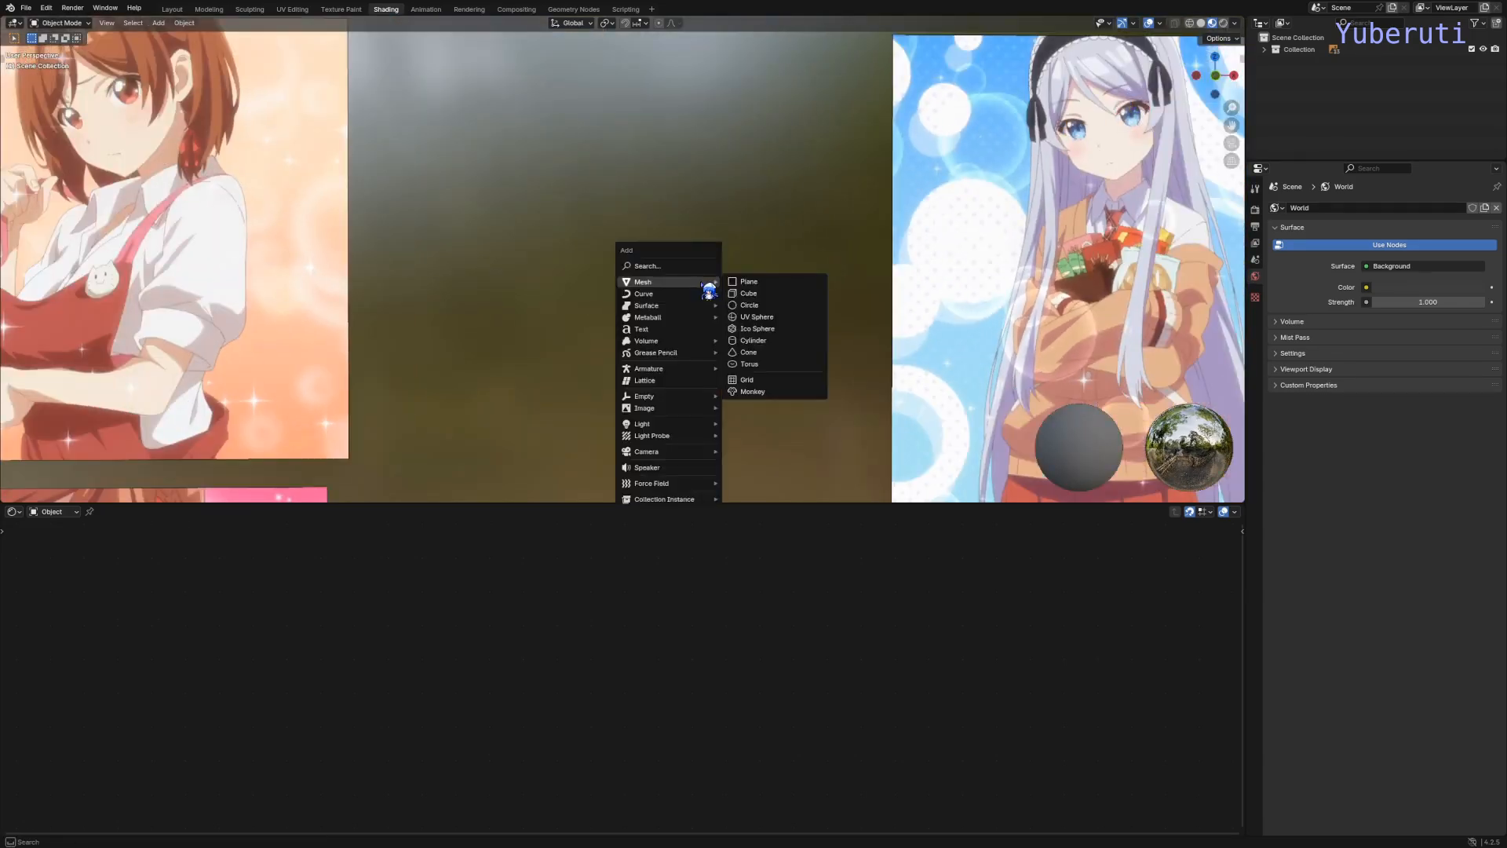
left_click(749, 289)
middle_click_drag(706, 284, 727, 339)
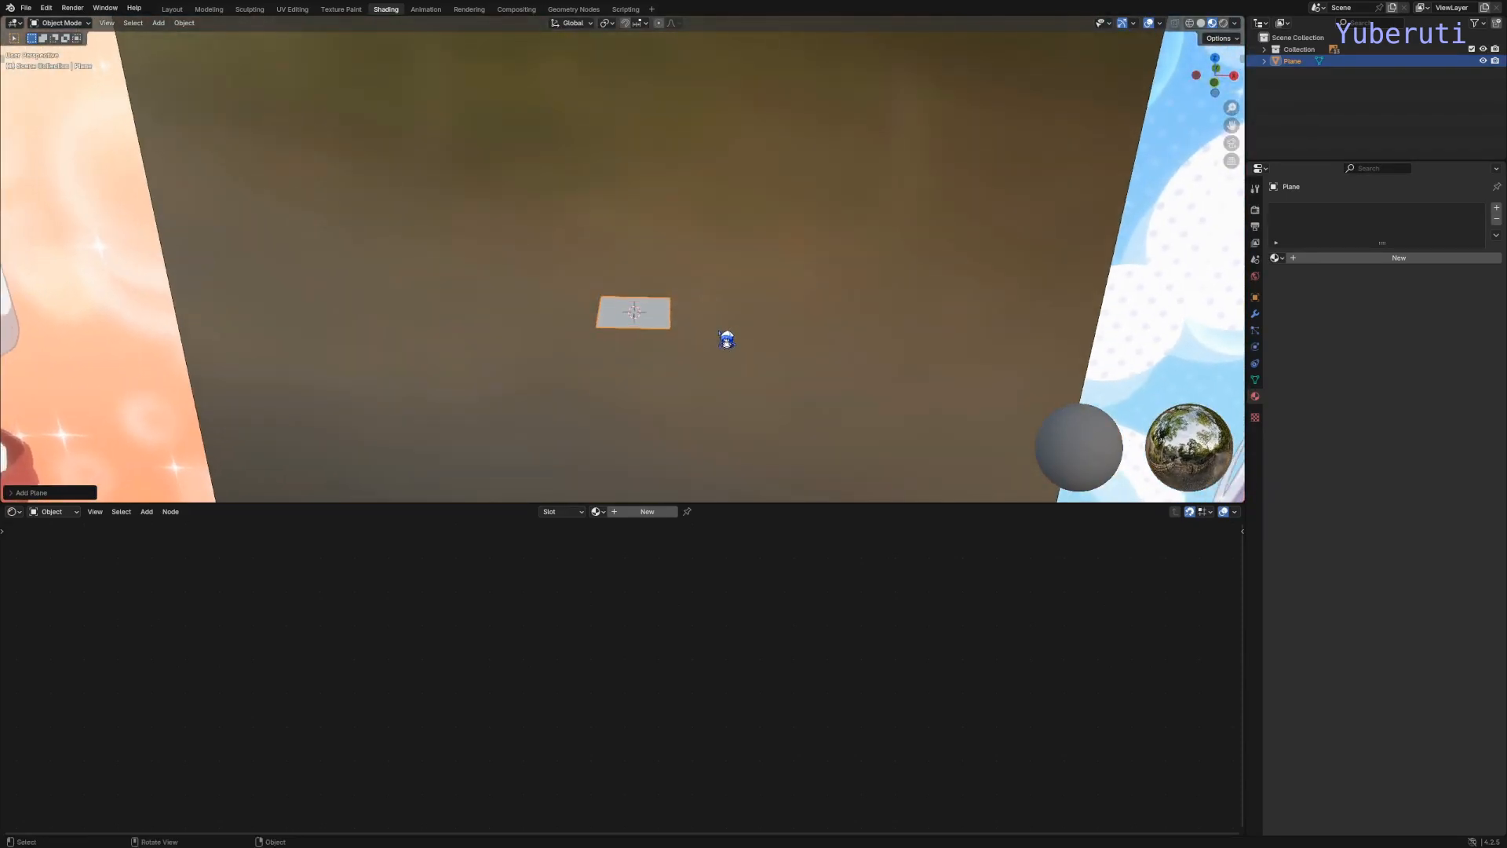
Step: Create a new material named "sparkle" on the plane and delete its Principled BSDF node
left_click(651, 514)
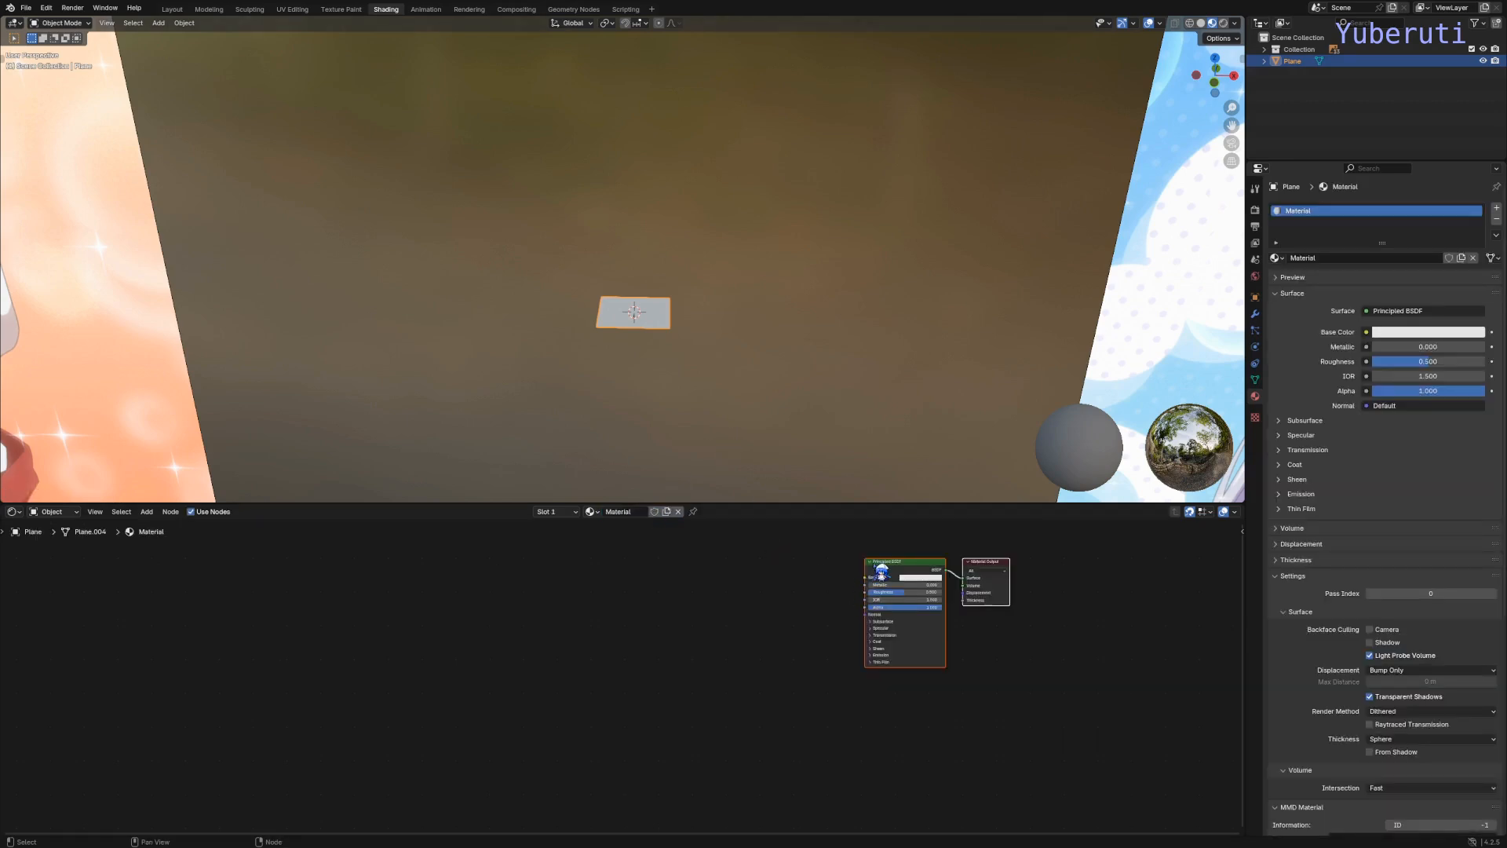
left_click(616, 511)
type("sparkle")
key("Return")
left_click(923, 573)
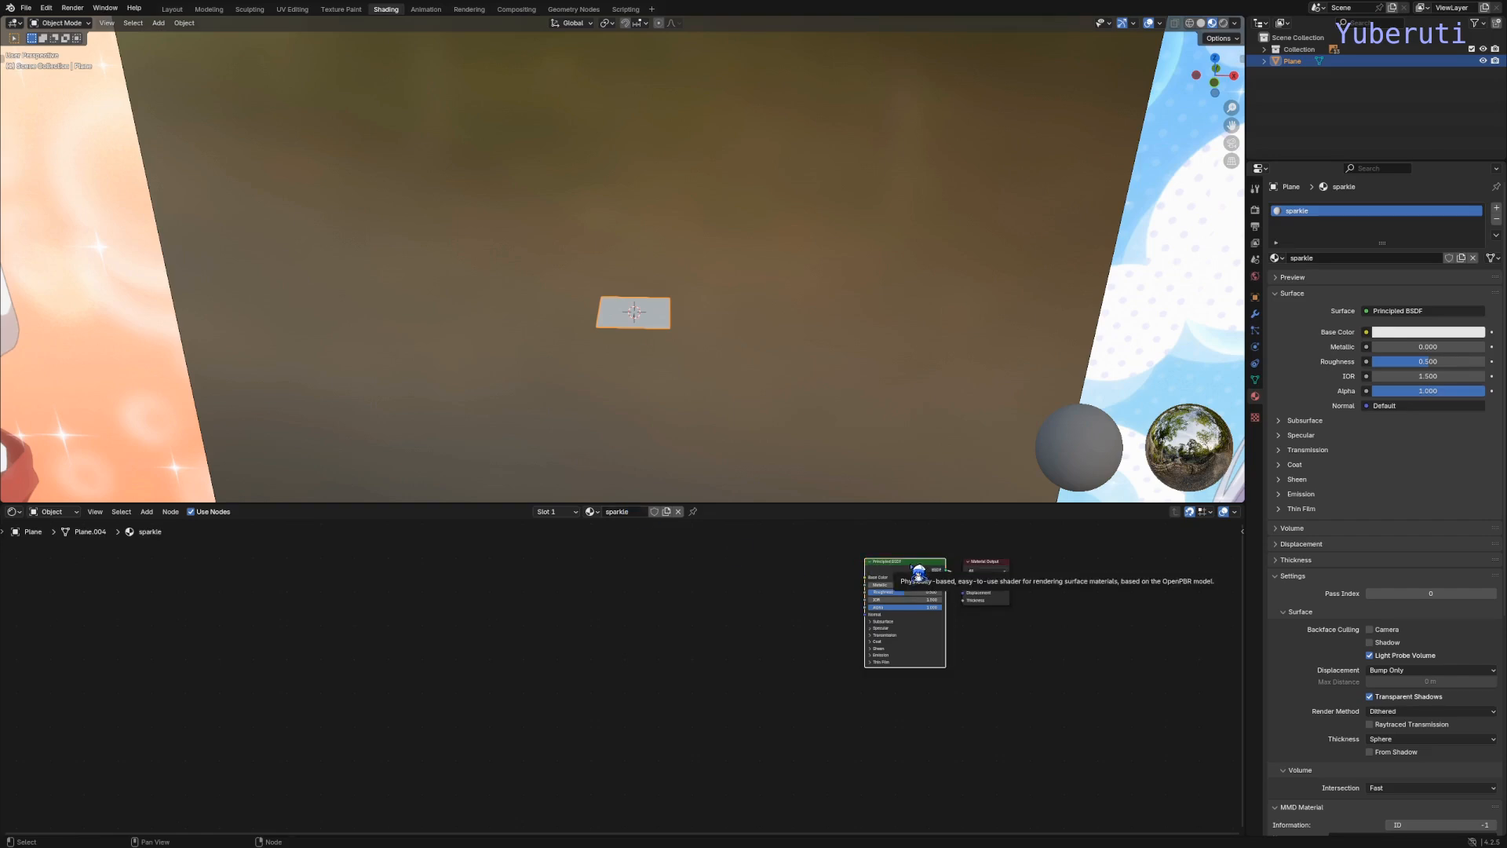
key("Delete")
middle_click_drag(740, 321, 859, 291)
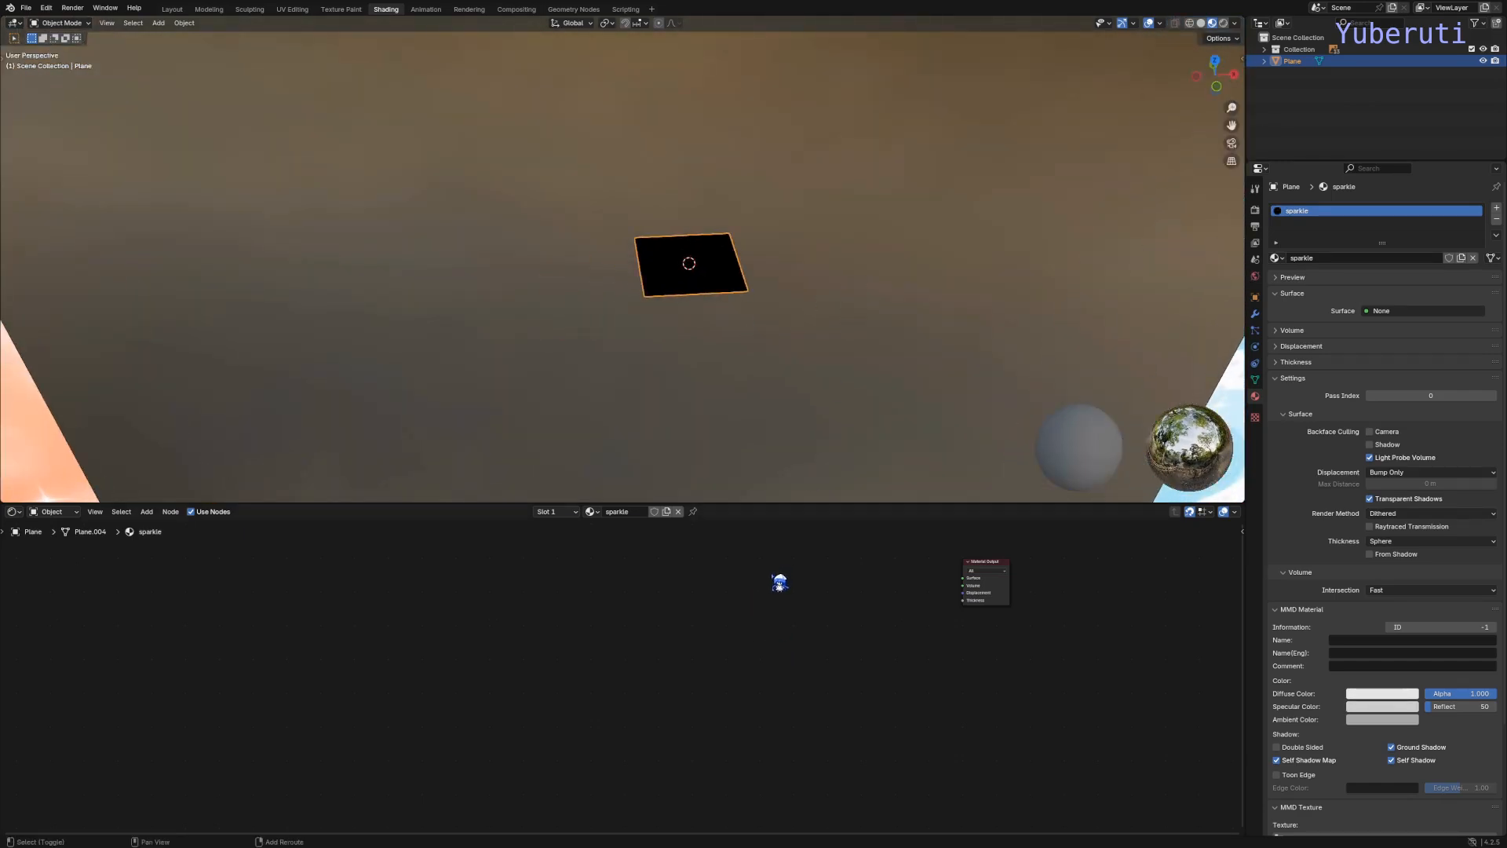
Step: Add a Texture Coordinate node to the sparkle material, well before the Material Output
middle_click_drag(780, 578, 653, 634)
key("shift+a")
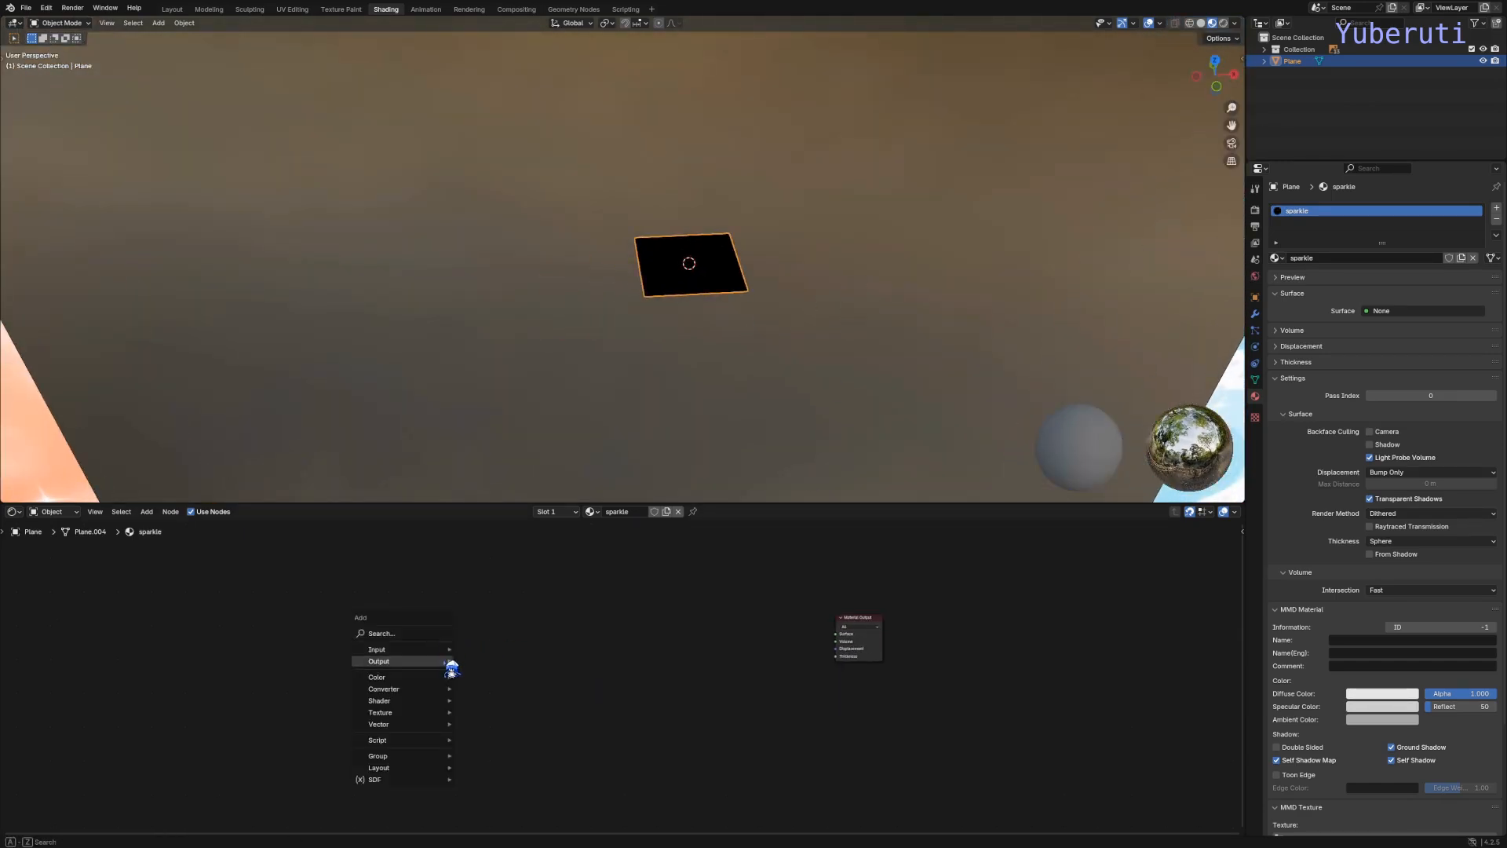
mouse_move(446, 650)
left_click(522, 616)
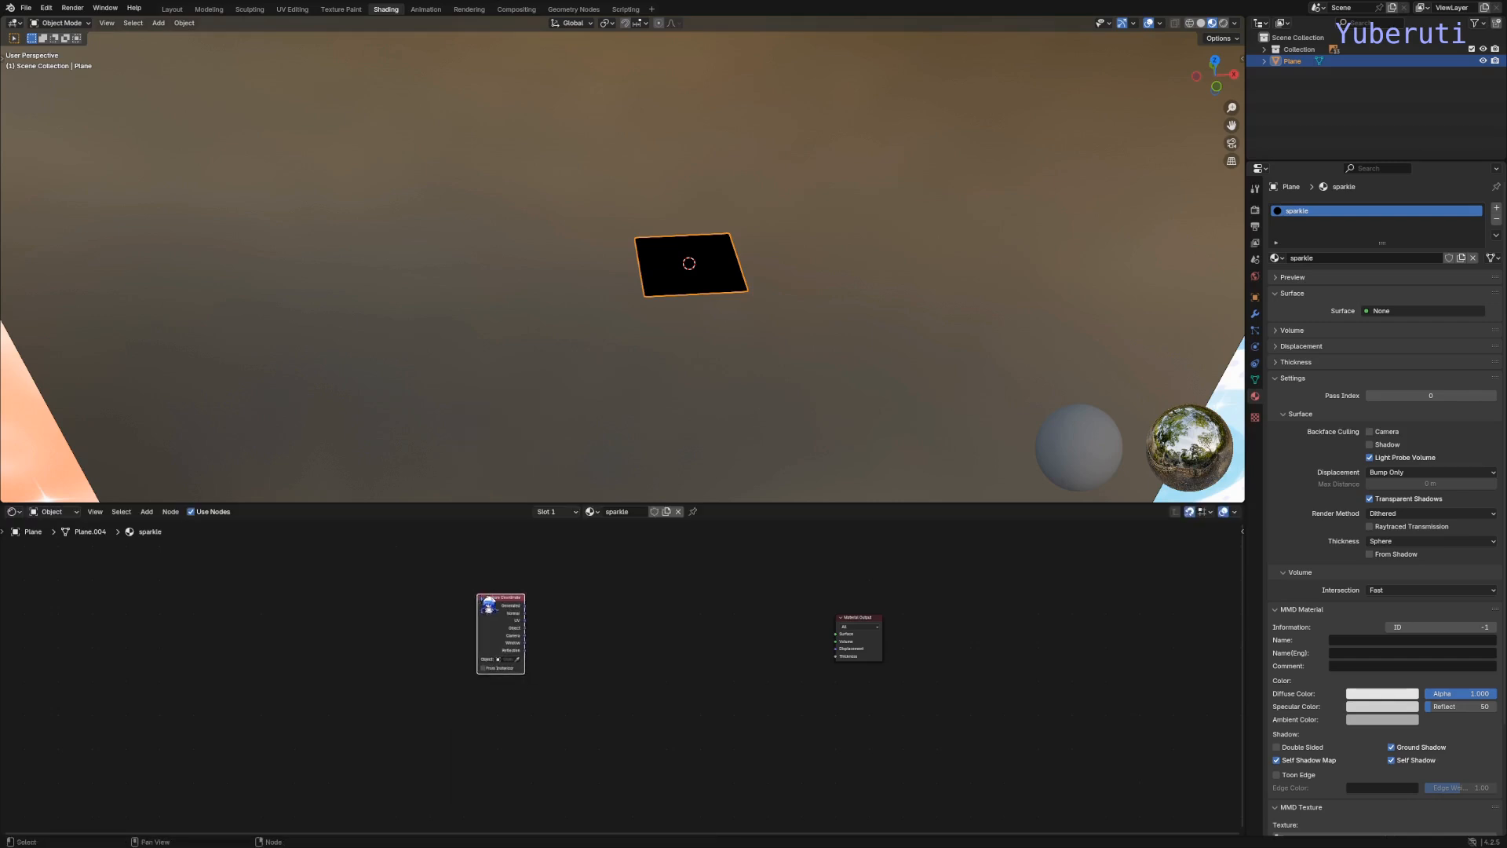
left_click(585, 626)
Step: Add a Mapping node beside the Texture Coordinate node and link the UV output to its Vector input
key("shift+a")
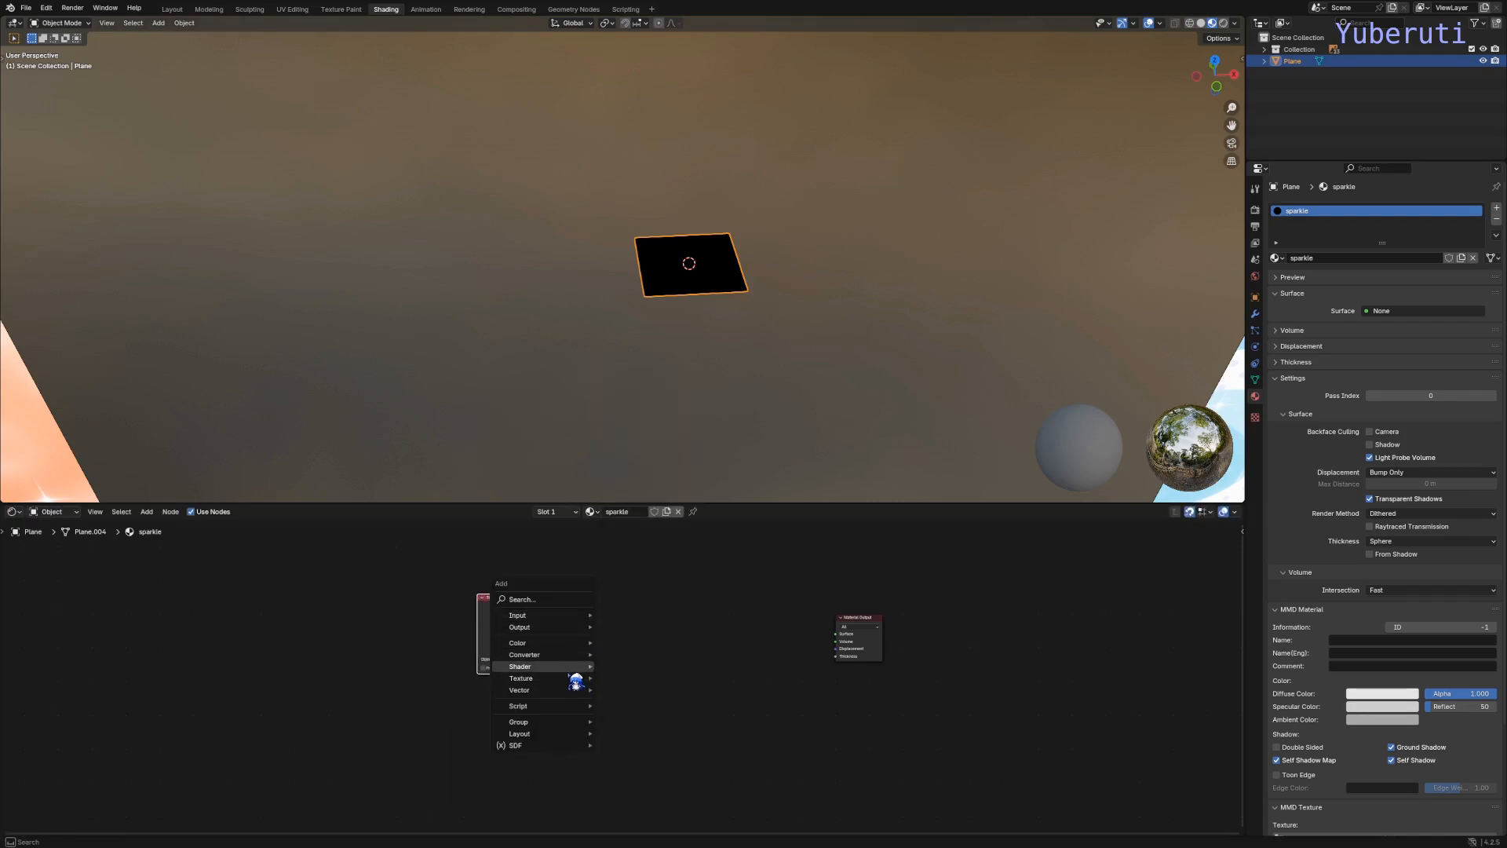
mouse_move(572, 691)
left_click(645, 711)
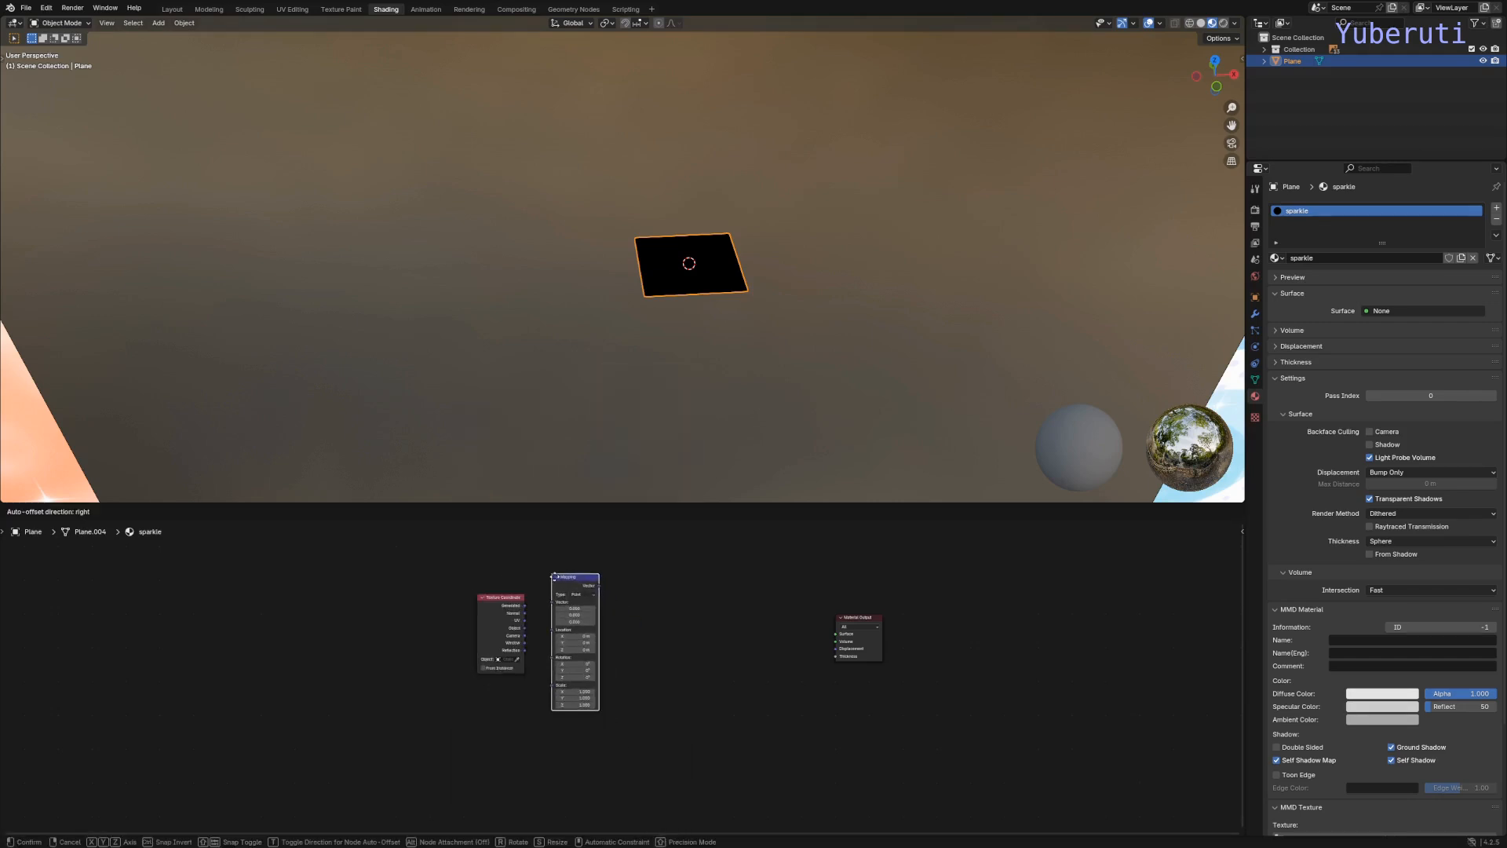
left_click(565, 589)
left_click_drag(524, 620, 553, 608)
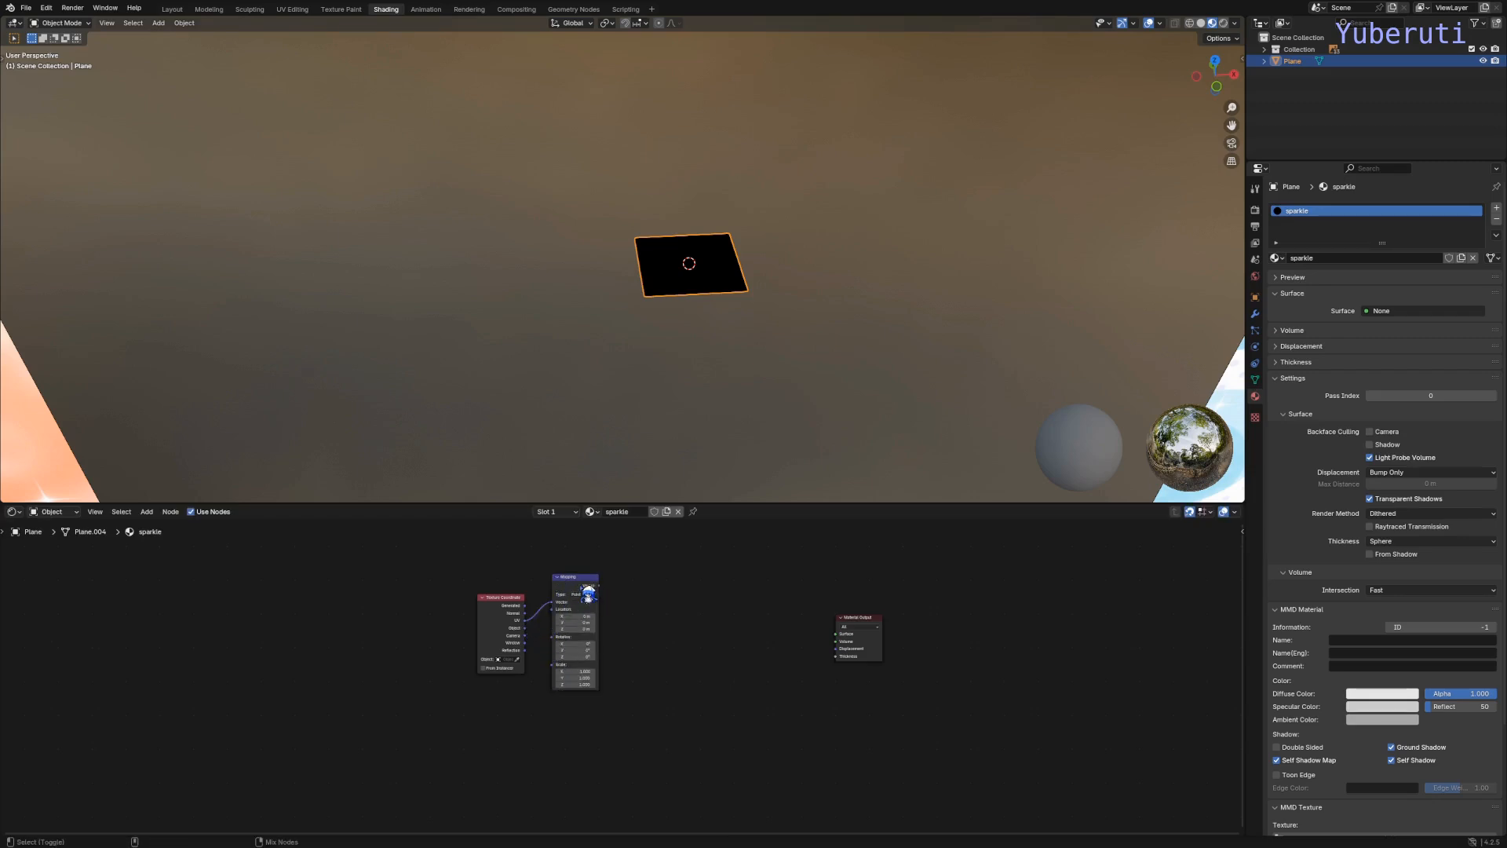
Step: Preview the Mapping node on the plane by connecting its output to the Material Output's Surface
left_click(588, 596, "ctrl+shift")
scroll(737, 306, "up", 3)
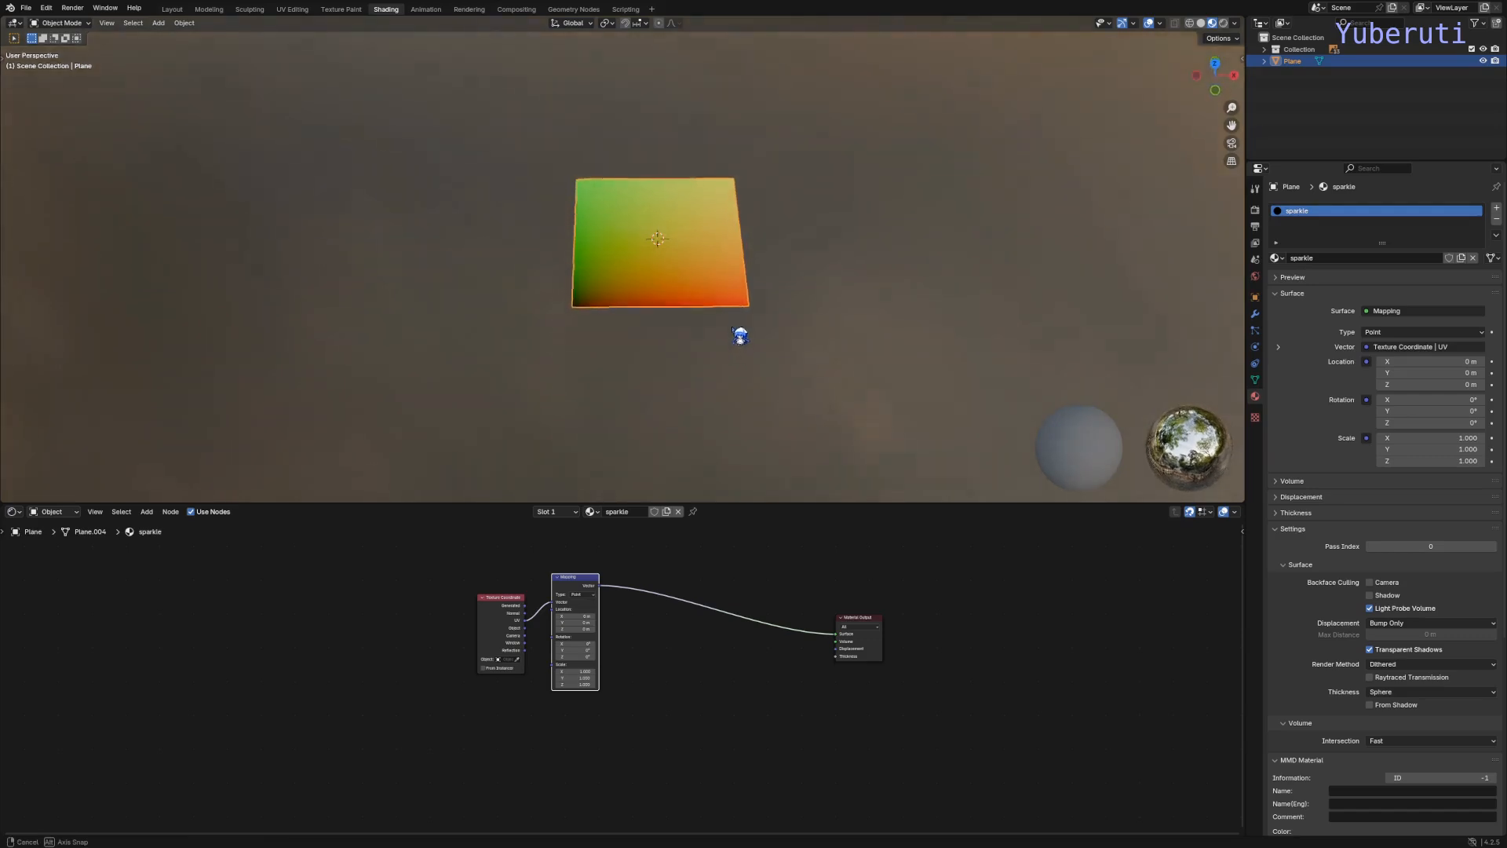
middle_click_drag(748, 333, 744, 388)
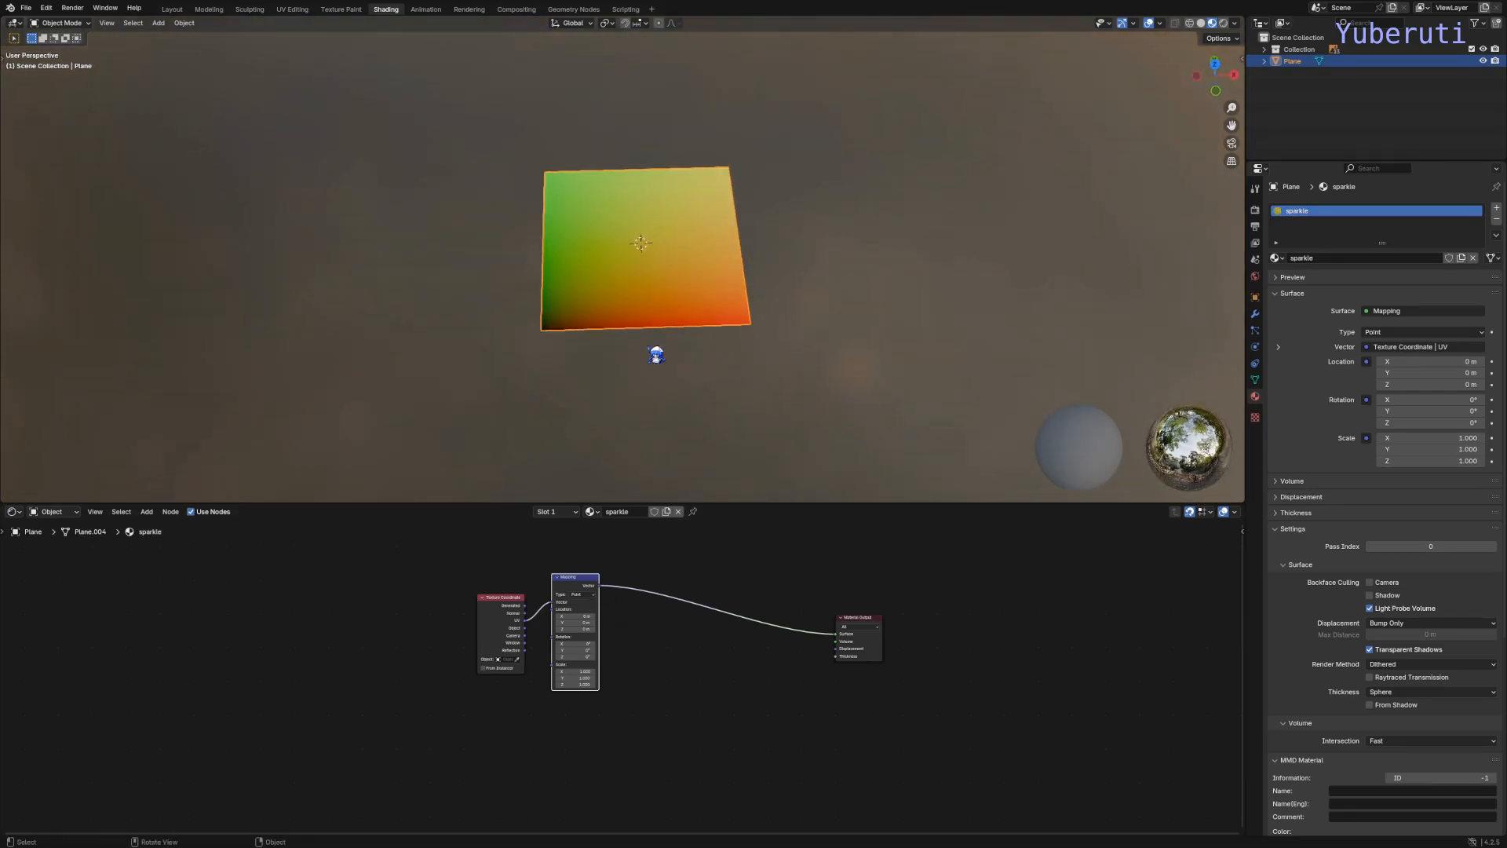
scroll(618, 324, "up", 2)
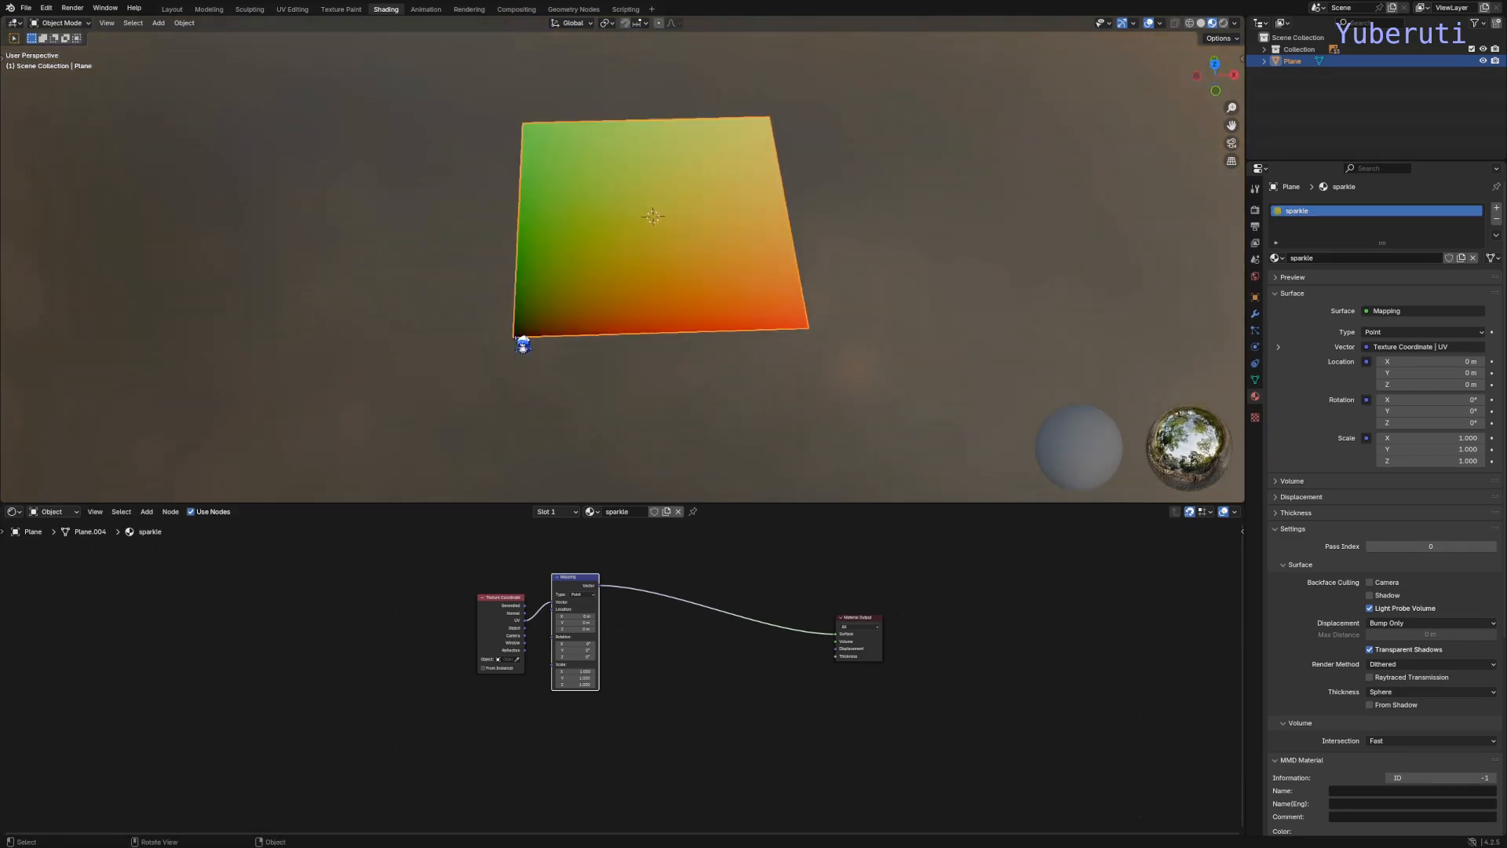
Step: Set the Mapping node's Location to -0.5 m in X and -0.5 m in Y to centre the coordinates on the plane
scroll(632, 606, "up", 1)
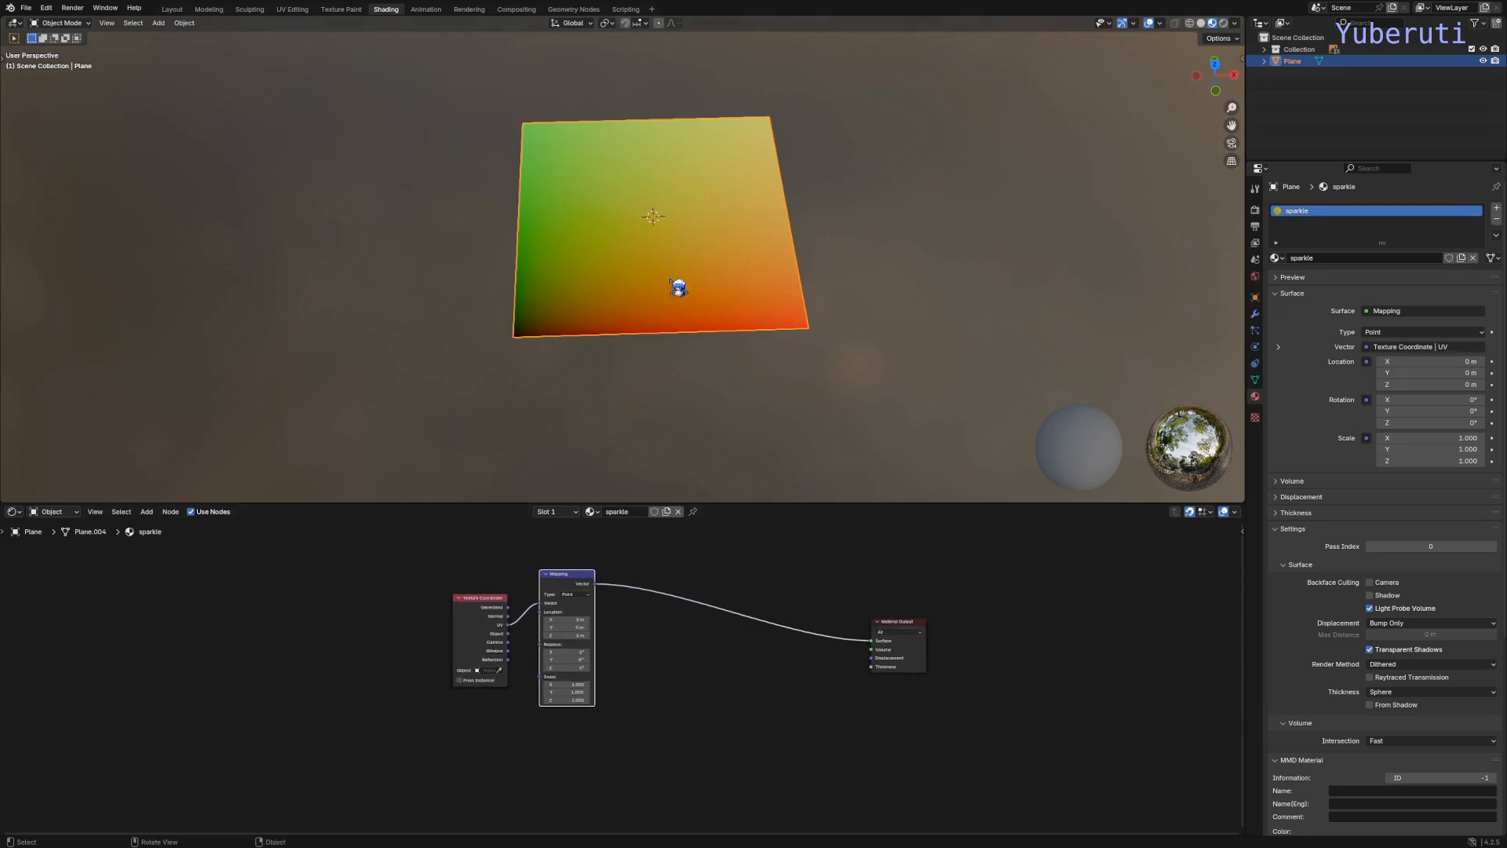
scroll(604, 609, "up", 2)
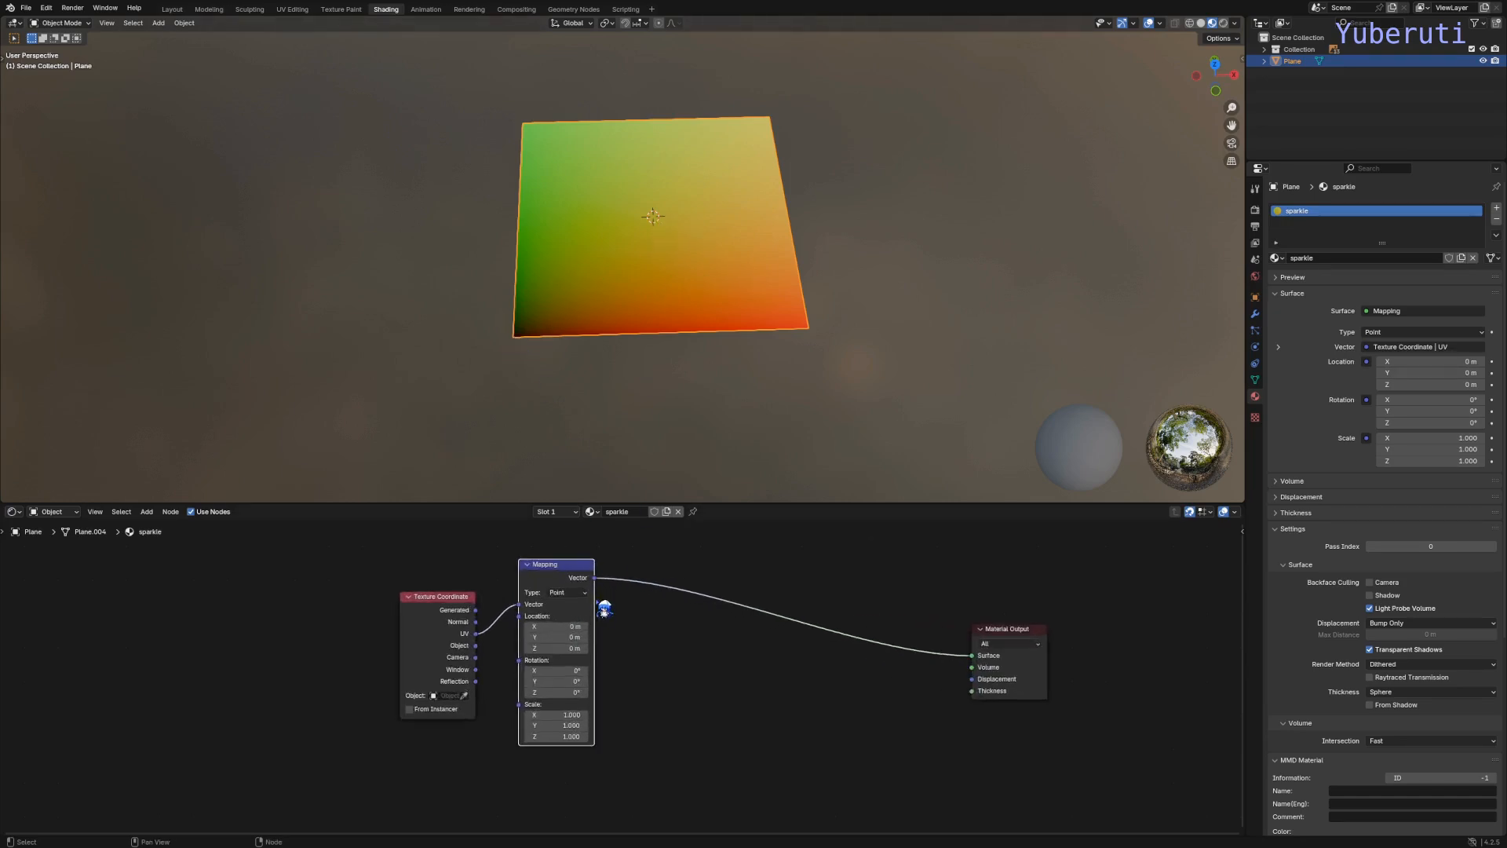
left_click(530, 626)
left_click(530, 626)
left_click(531, 627)
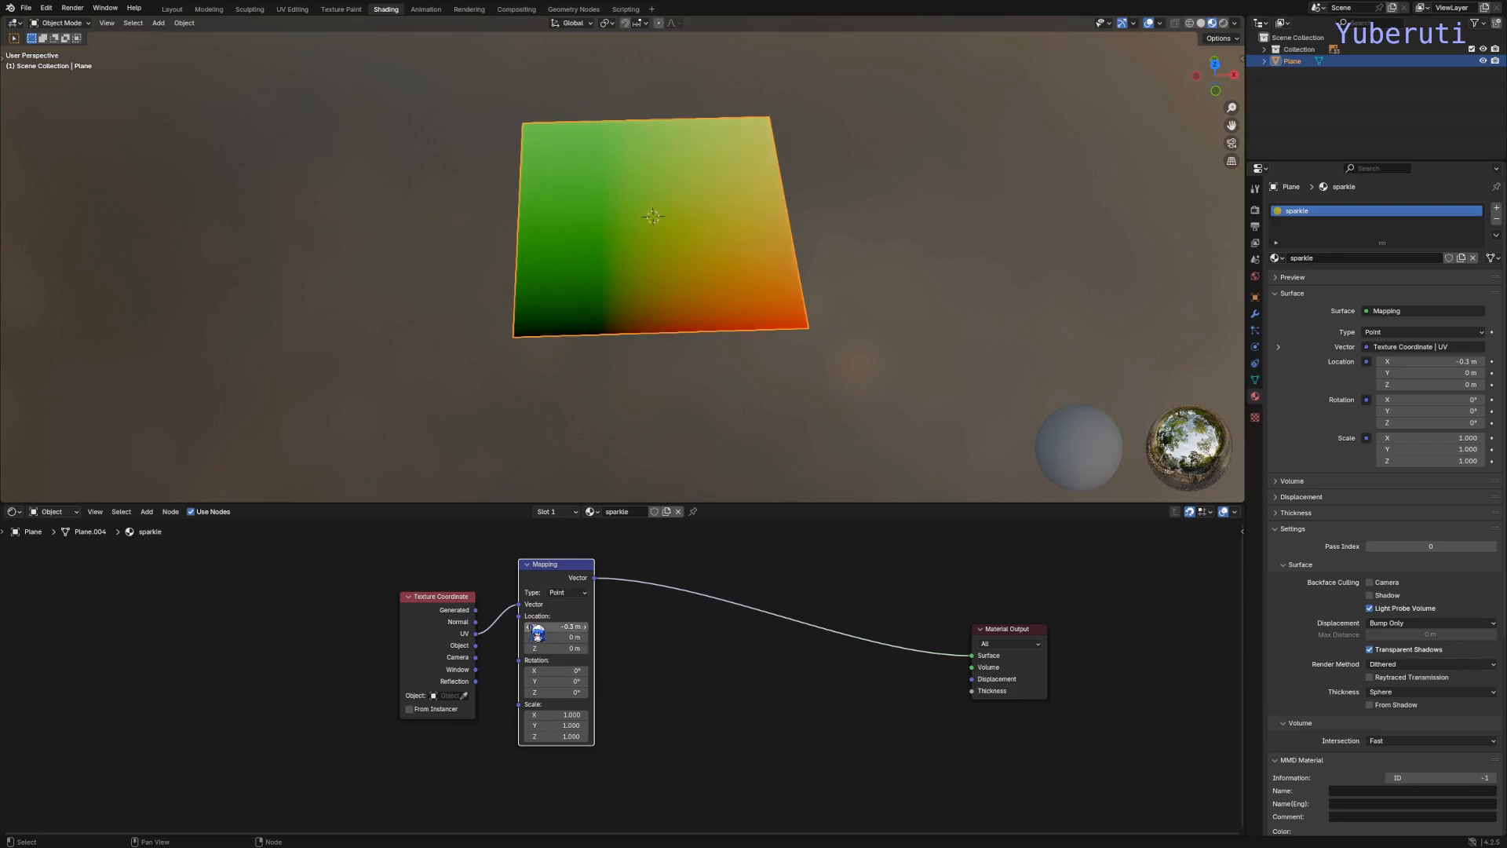
left_click(530, 626)
left_click(529, 626)
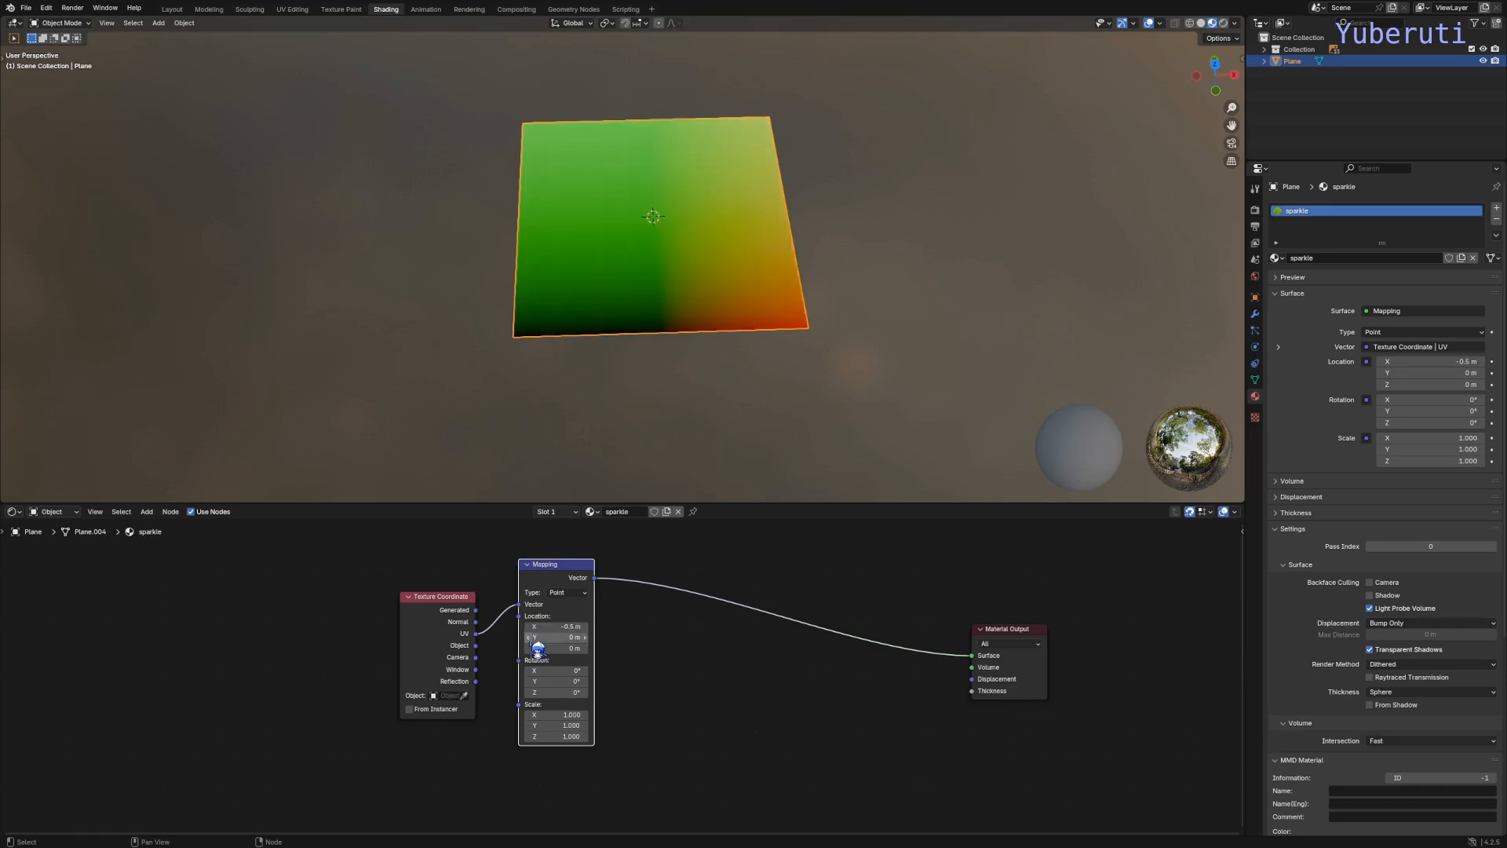
left_click(530, 637)
left_click(530, 636)
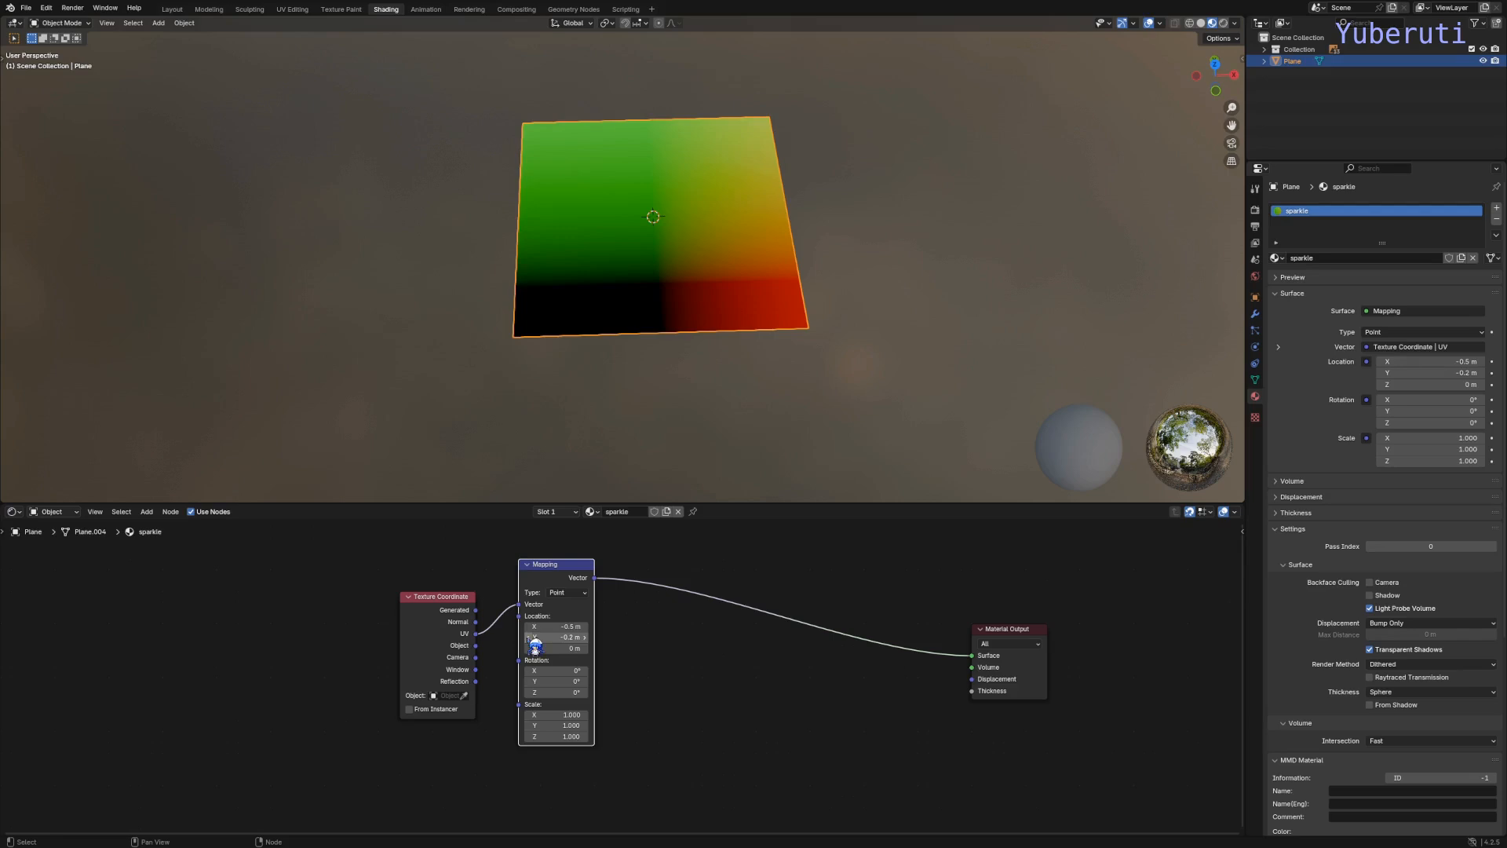
left_click(531, 637)
left_click(531, 637)
left_click(531, 638)
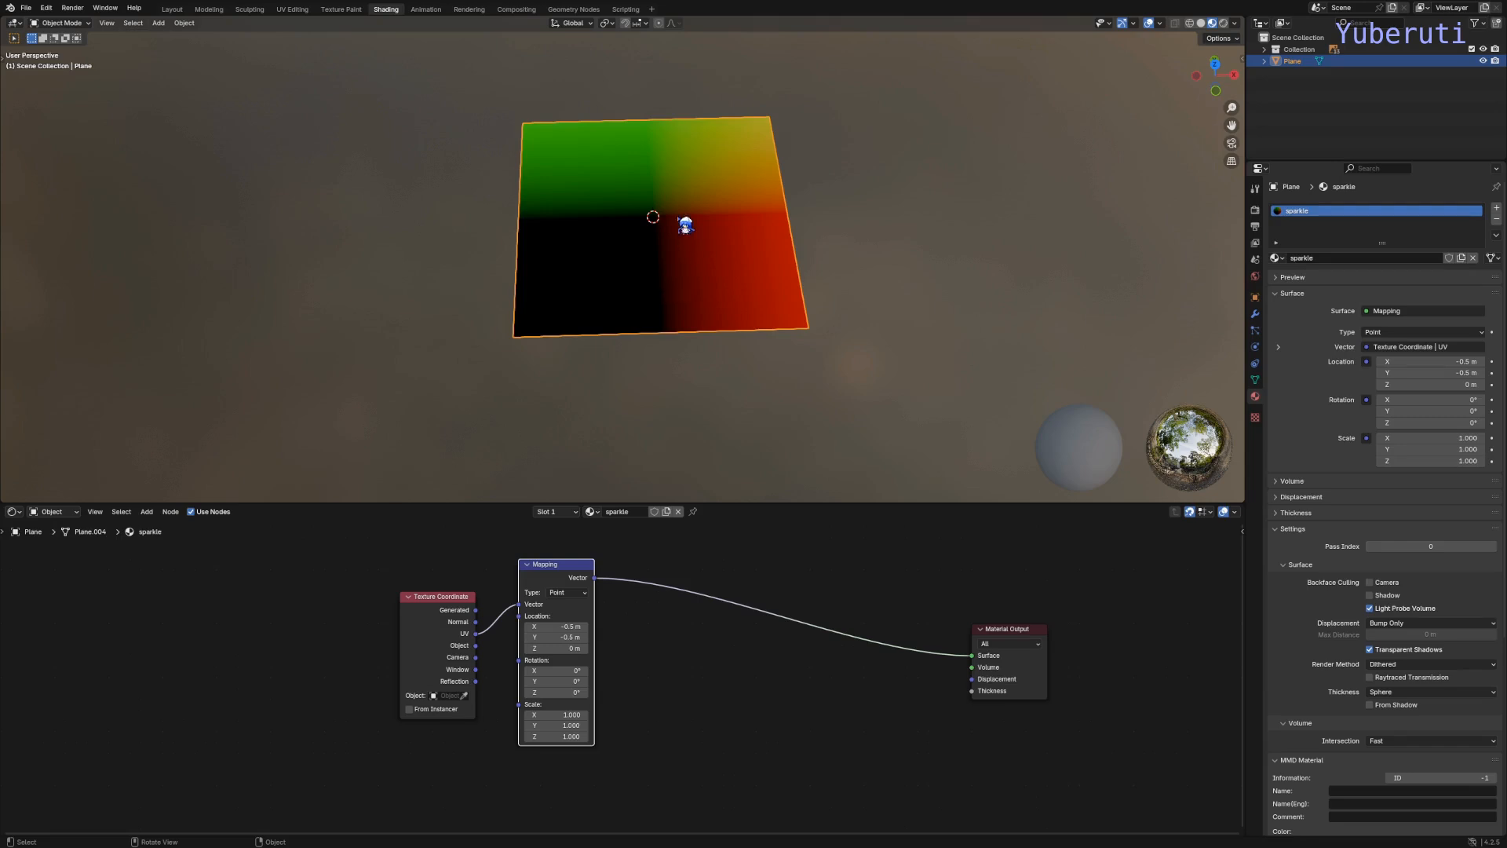
middle_click_drag(685, 225, 655, 233)
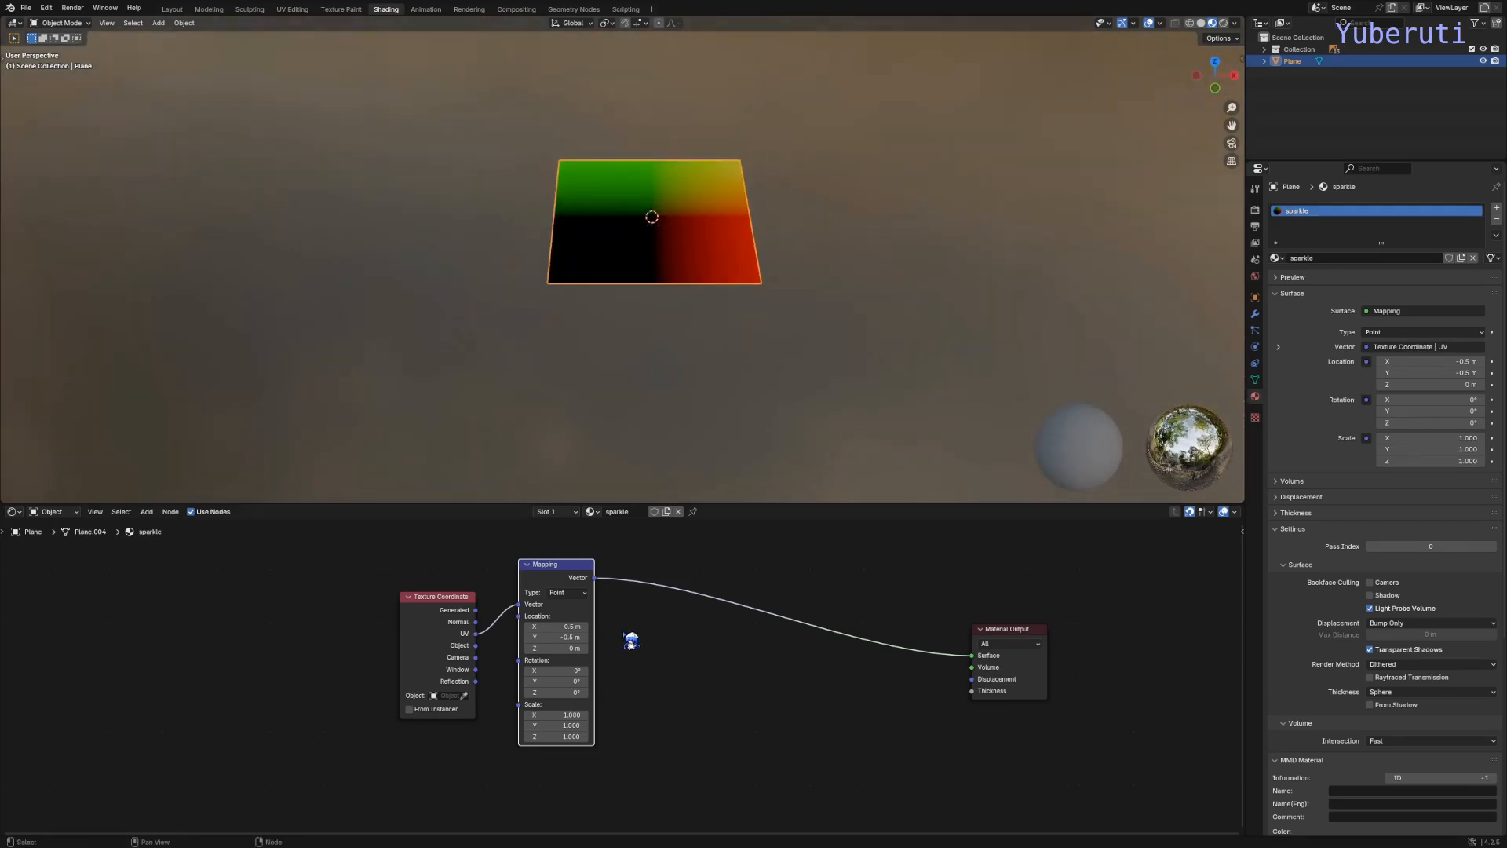
Step: Move the Texture Coordinate and Mapping nodes together farther from the Material Output to make room for more nodes
left_click_drag(599, 581, 431, 635)
left_click_drag(398, 572, 600, 635)
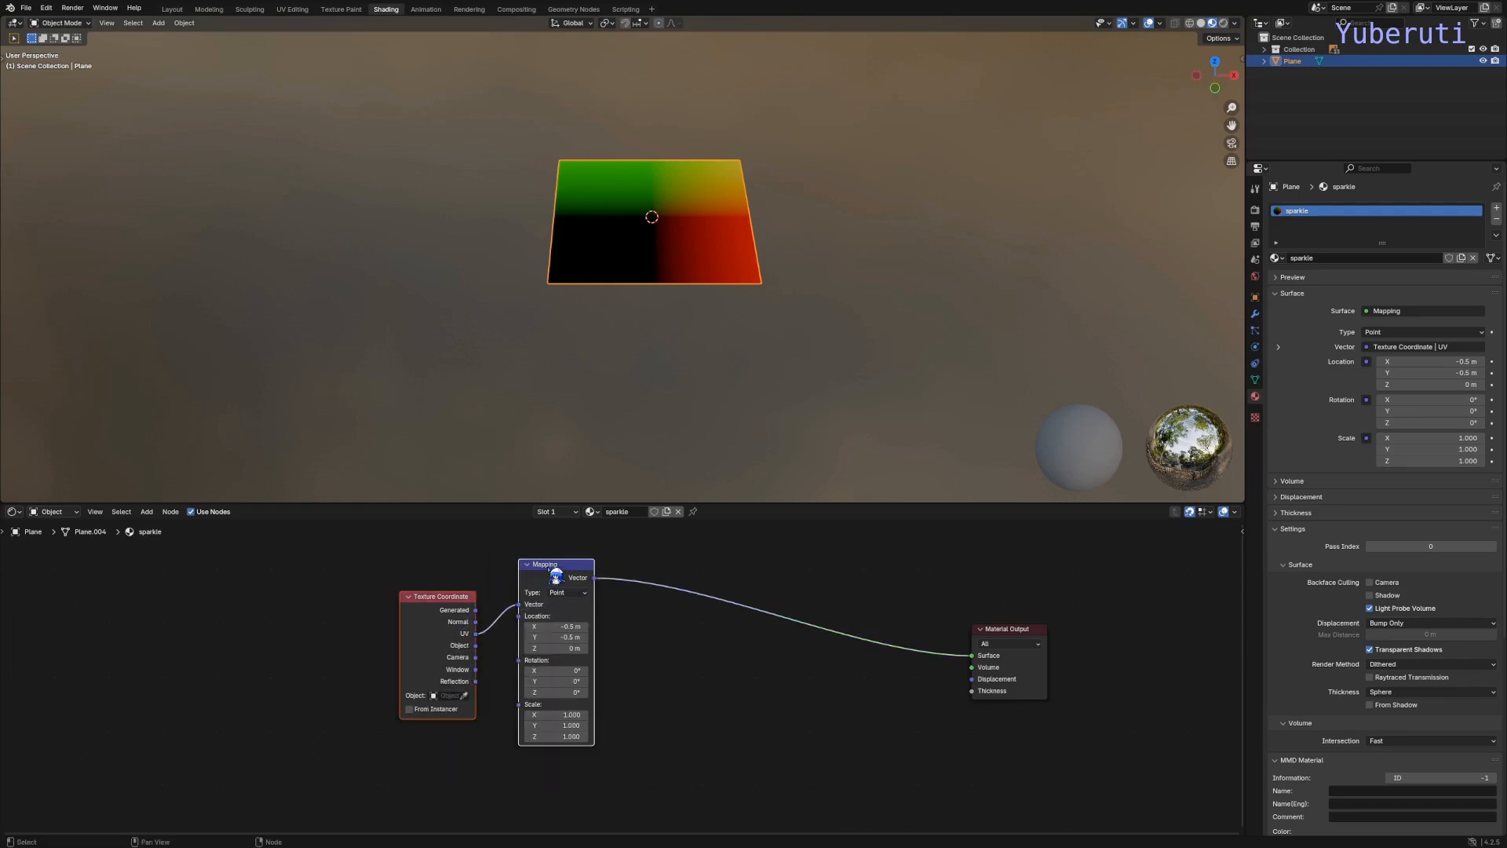
left_click_drag(556, 577, 329, 577)
Step: Insert a Vector Math node after the Mapping node and set its operation to Length
key("shift+a")
mouse_move(518, 652)
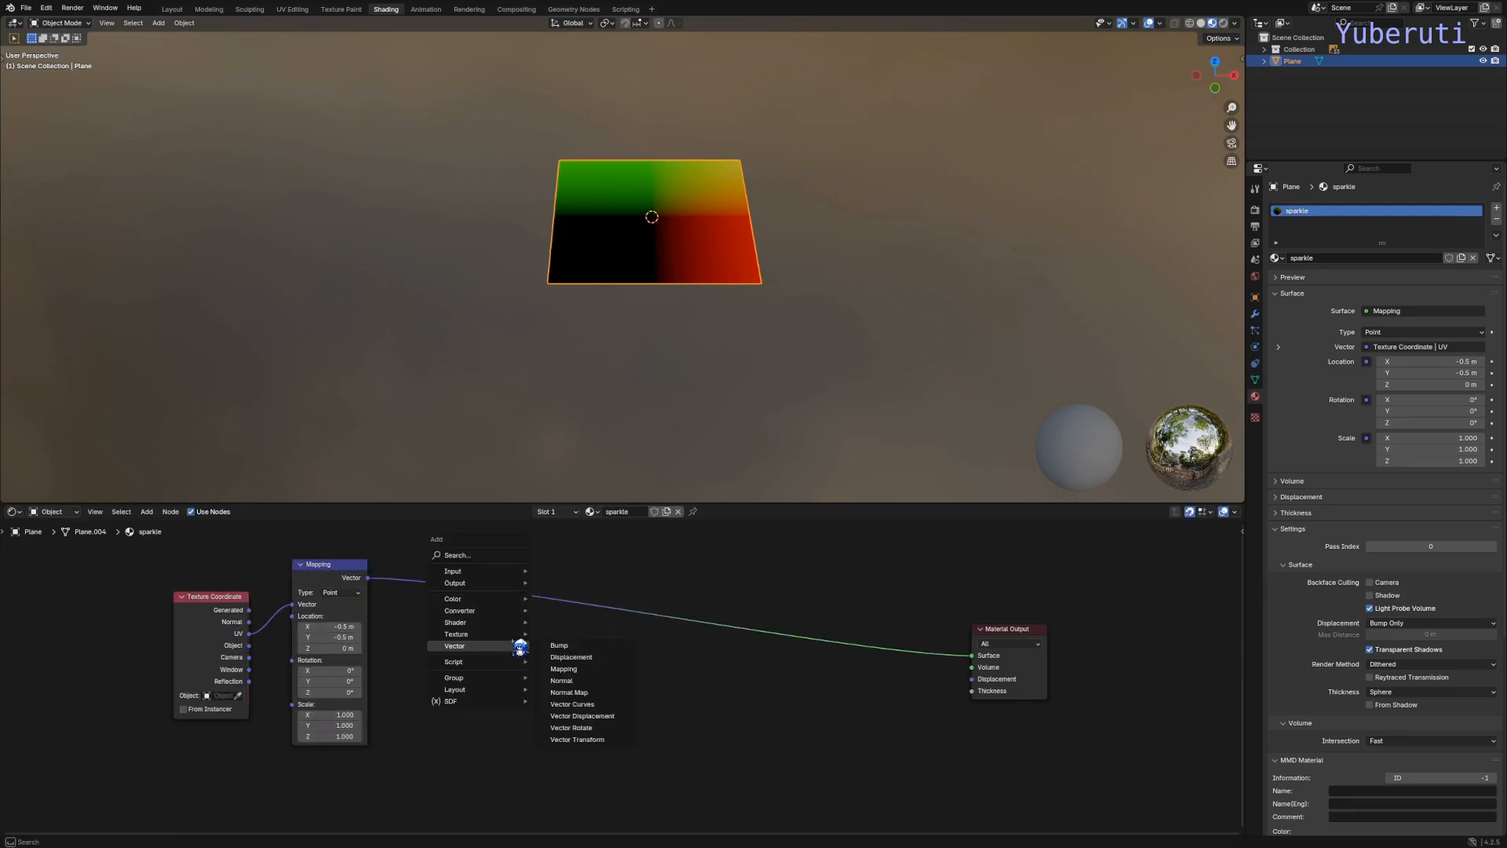
mouse_move(514, 610)
left_click(604, 758)
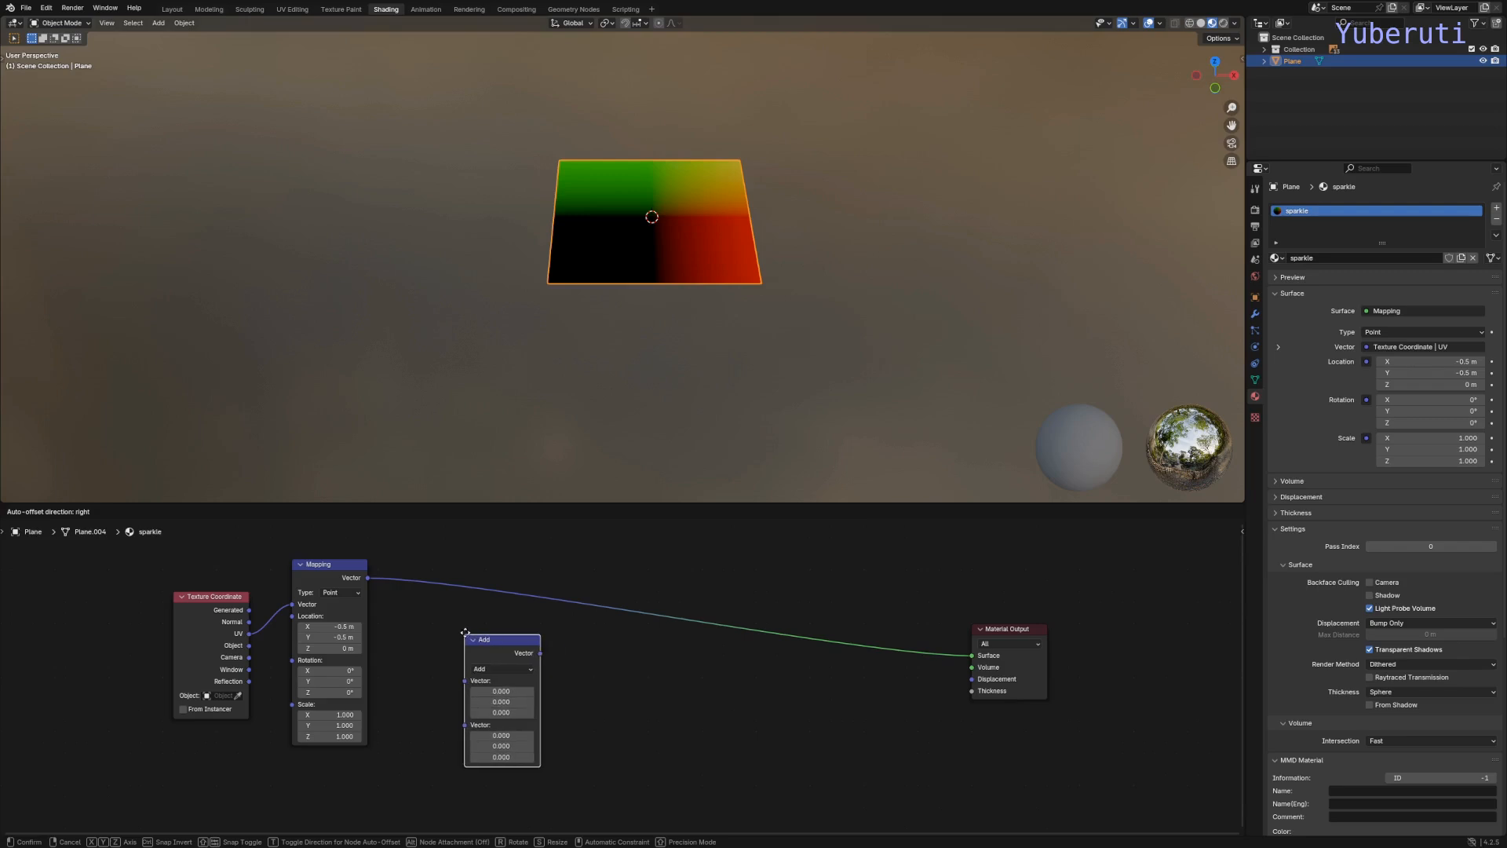
left_click(474, 562)
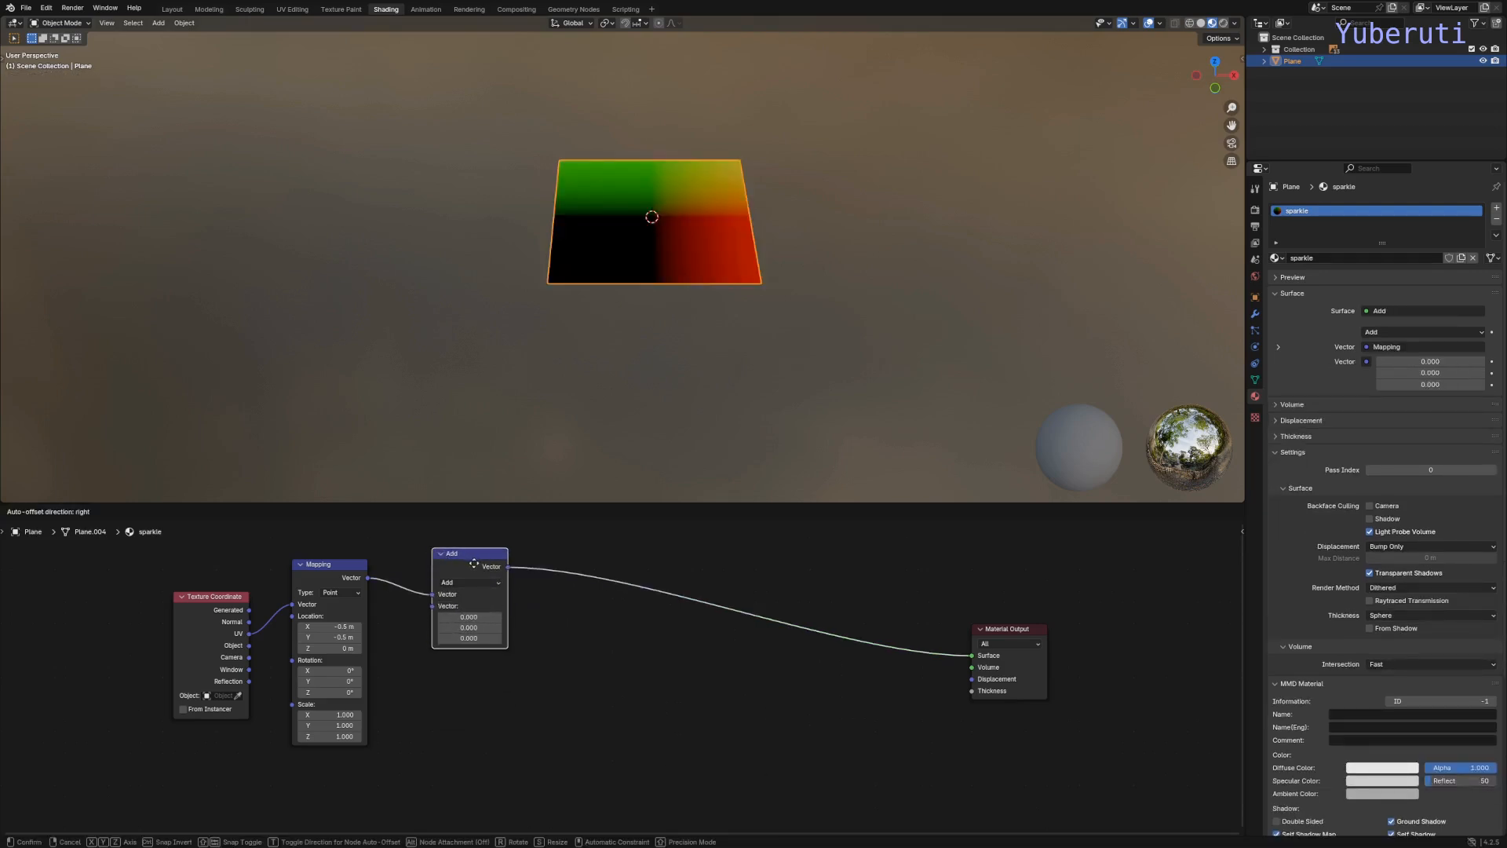
left_click(489, 583)
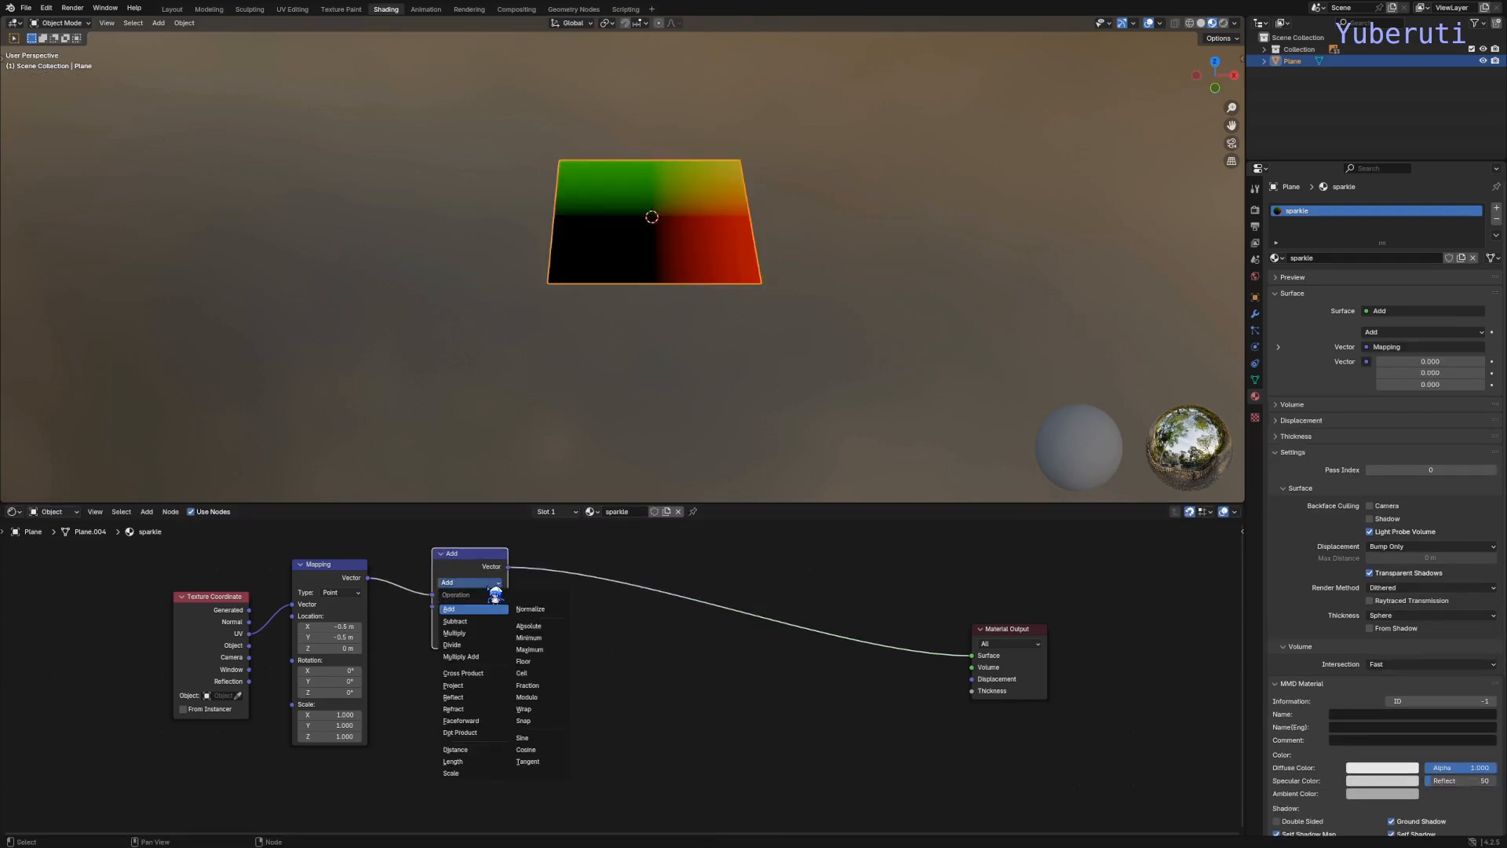
left_click(485, 763)
left_click(627, 659)
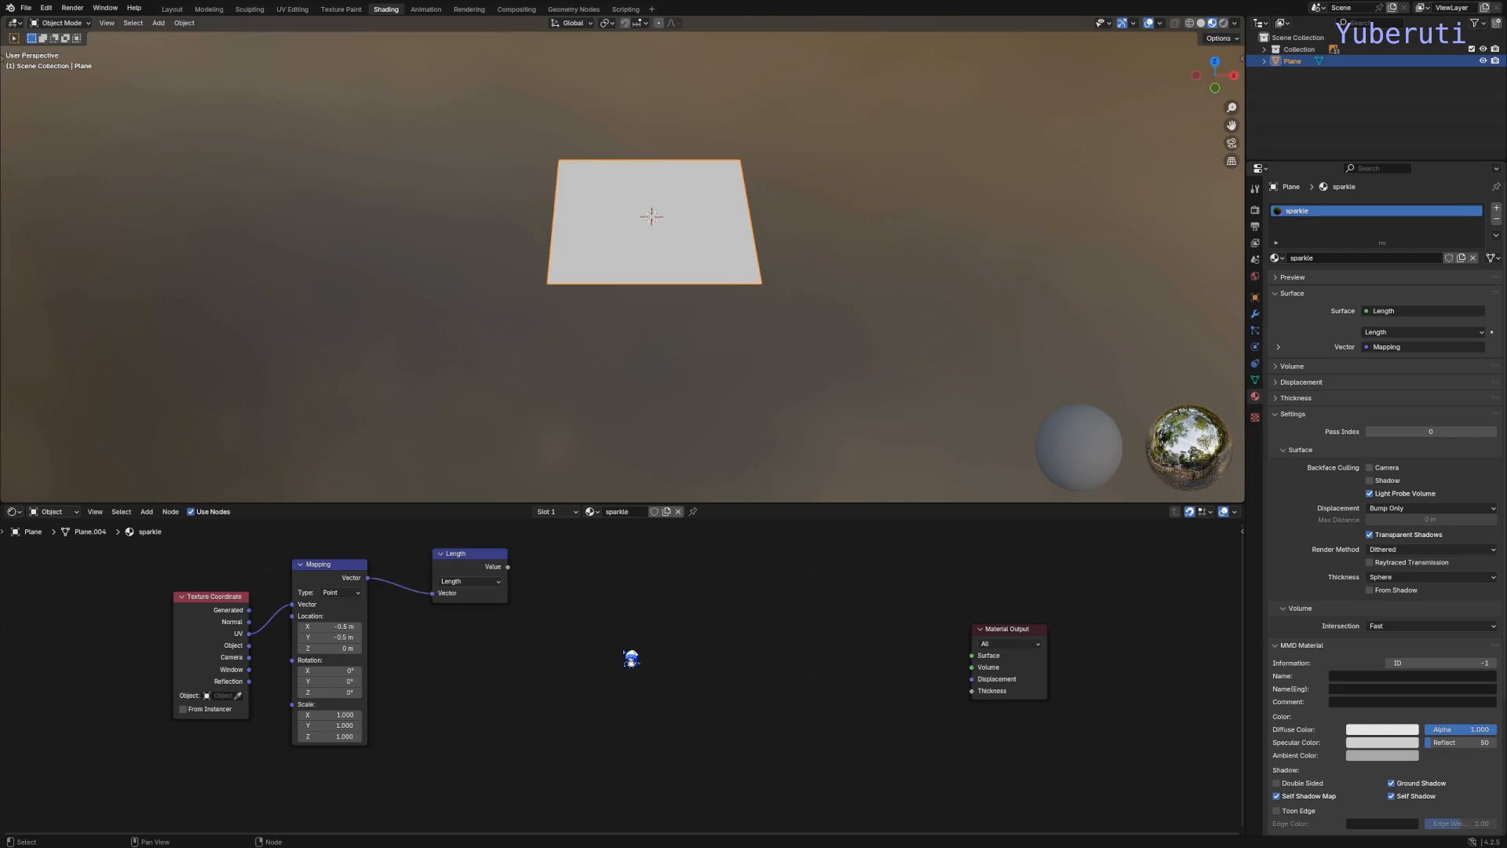
Step: Connect the Length node's Value to the Material Output's Surface and inspect the gradient on the plane
left_click(497, 574, "ctrl+shift")
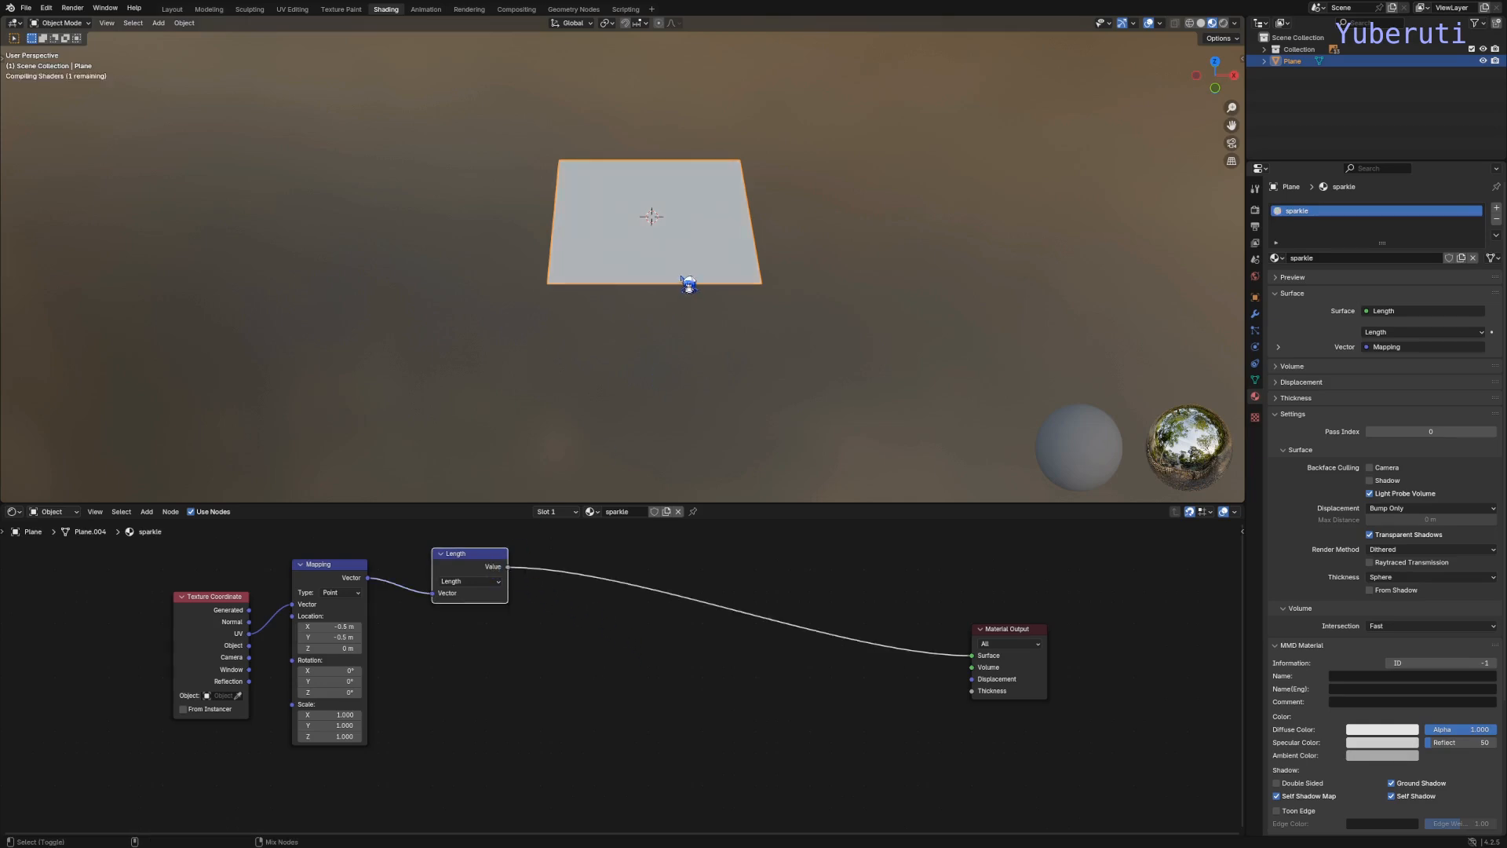
middle_click_drag(689, 285, 683, 319)
scroll(669, 254, "up", 4)
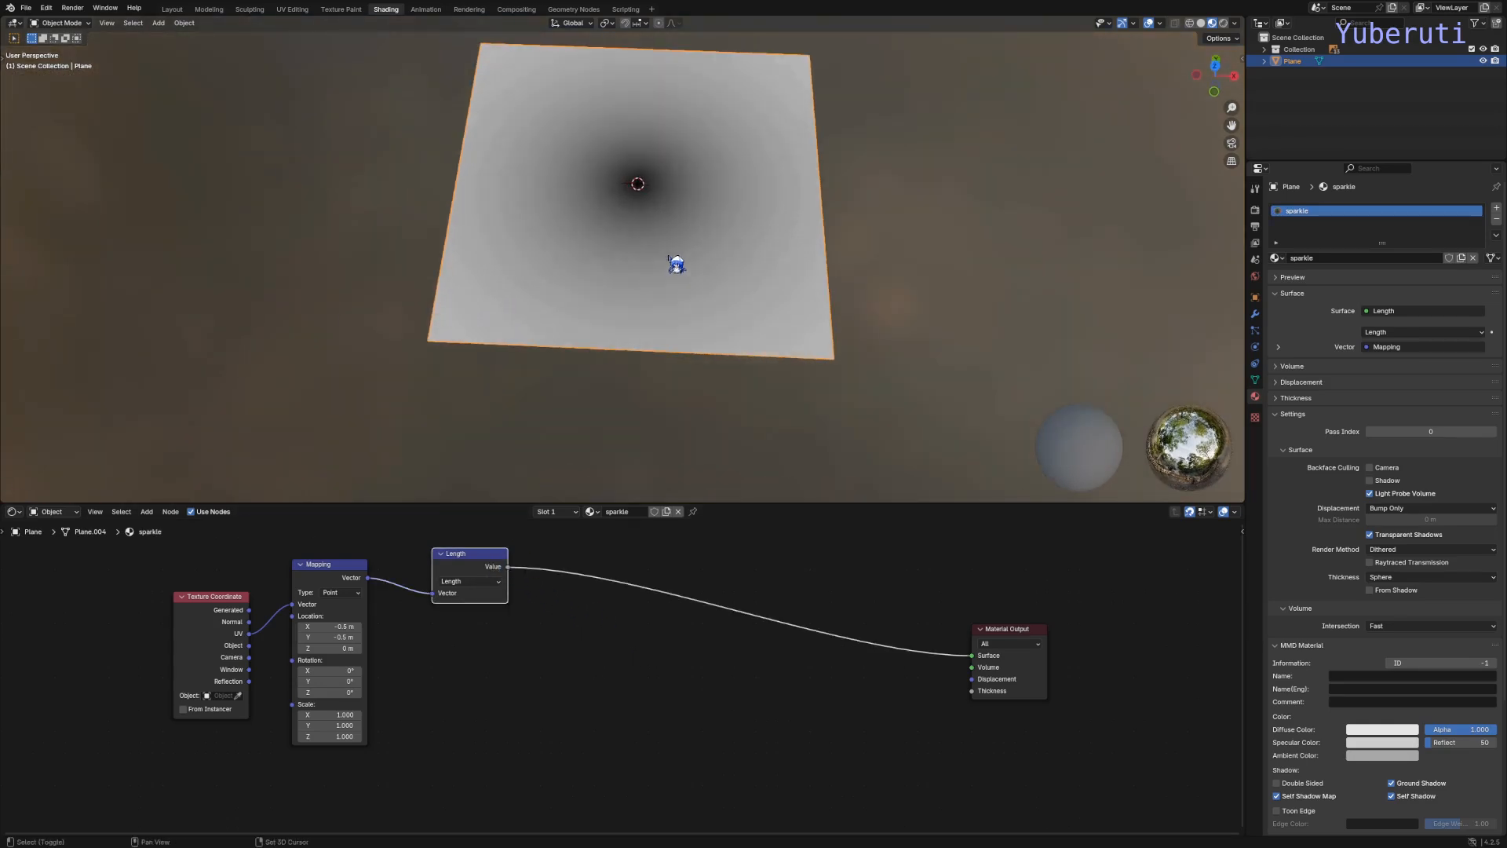
middle_click_drag(670, 256, 676, 332, "shift")
scroll(631, 276, "down", 8)
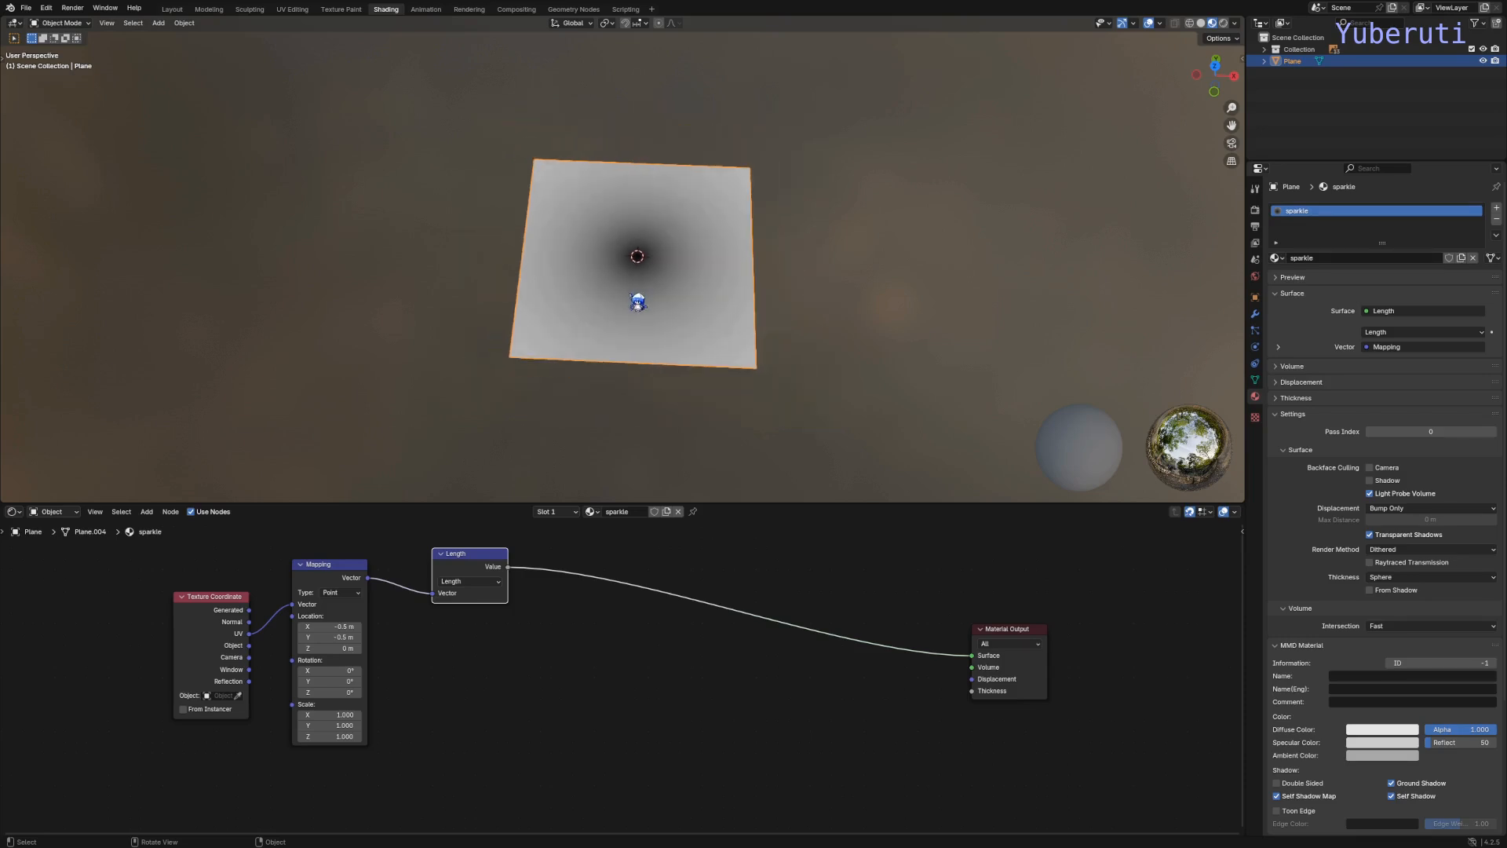
middle_click_drag(649, 267, 549, 374)
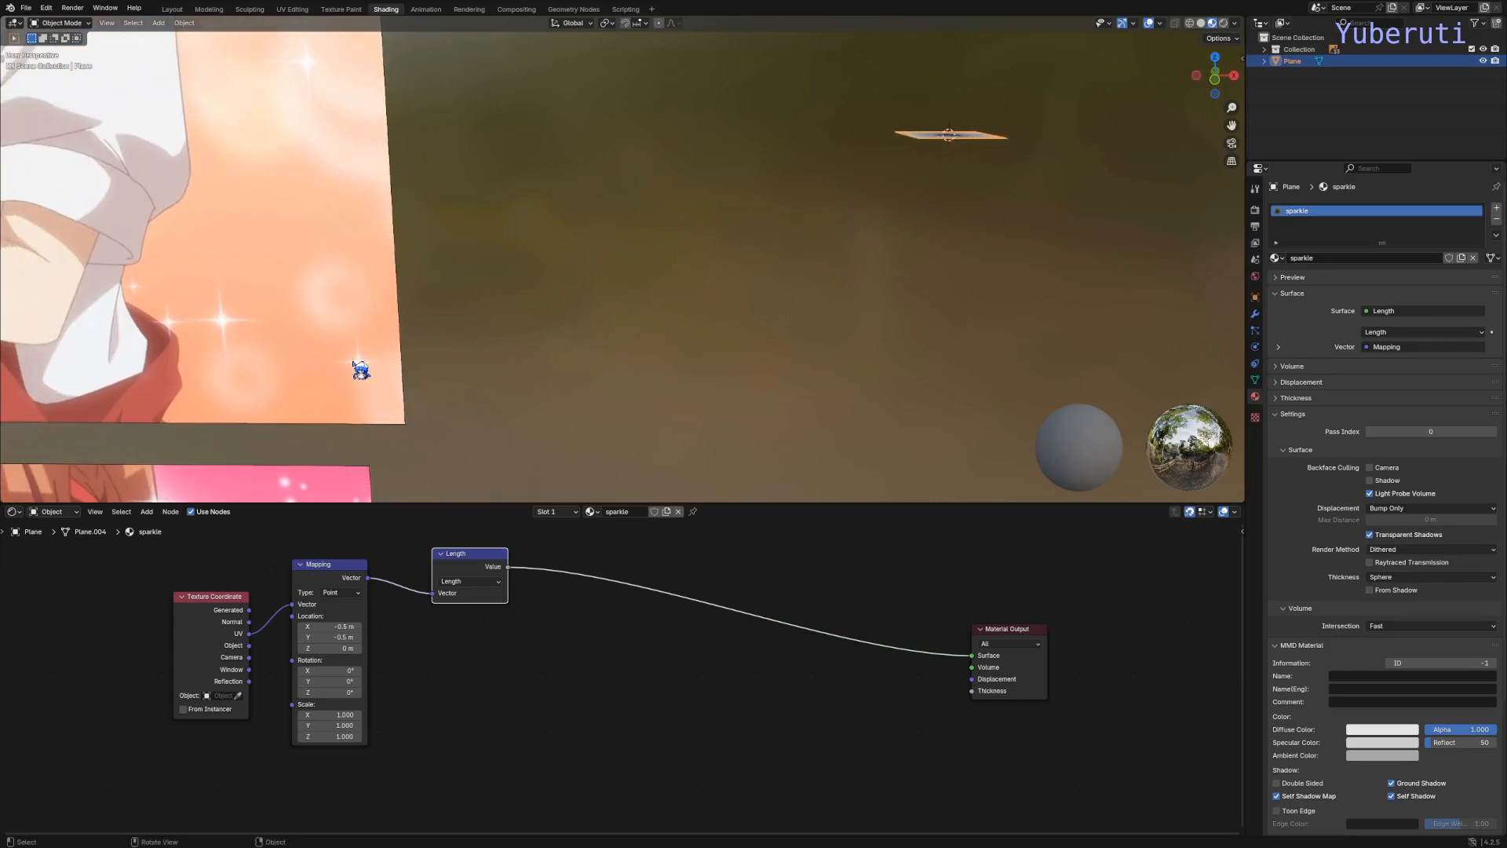
Step: Insert a Color Ramp node between the Length node and the Material Output, and arrange the Length and Color Ramp nodes closer together
middle_click_drag(979, 219, 802, 401)
key("shift+a")
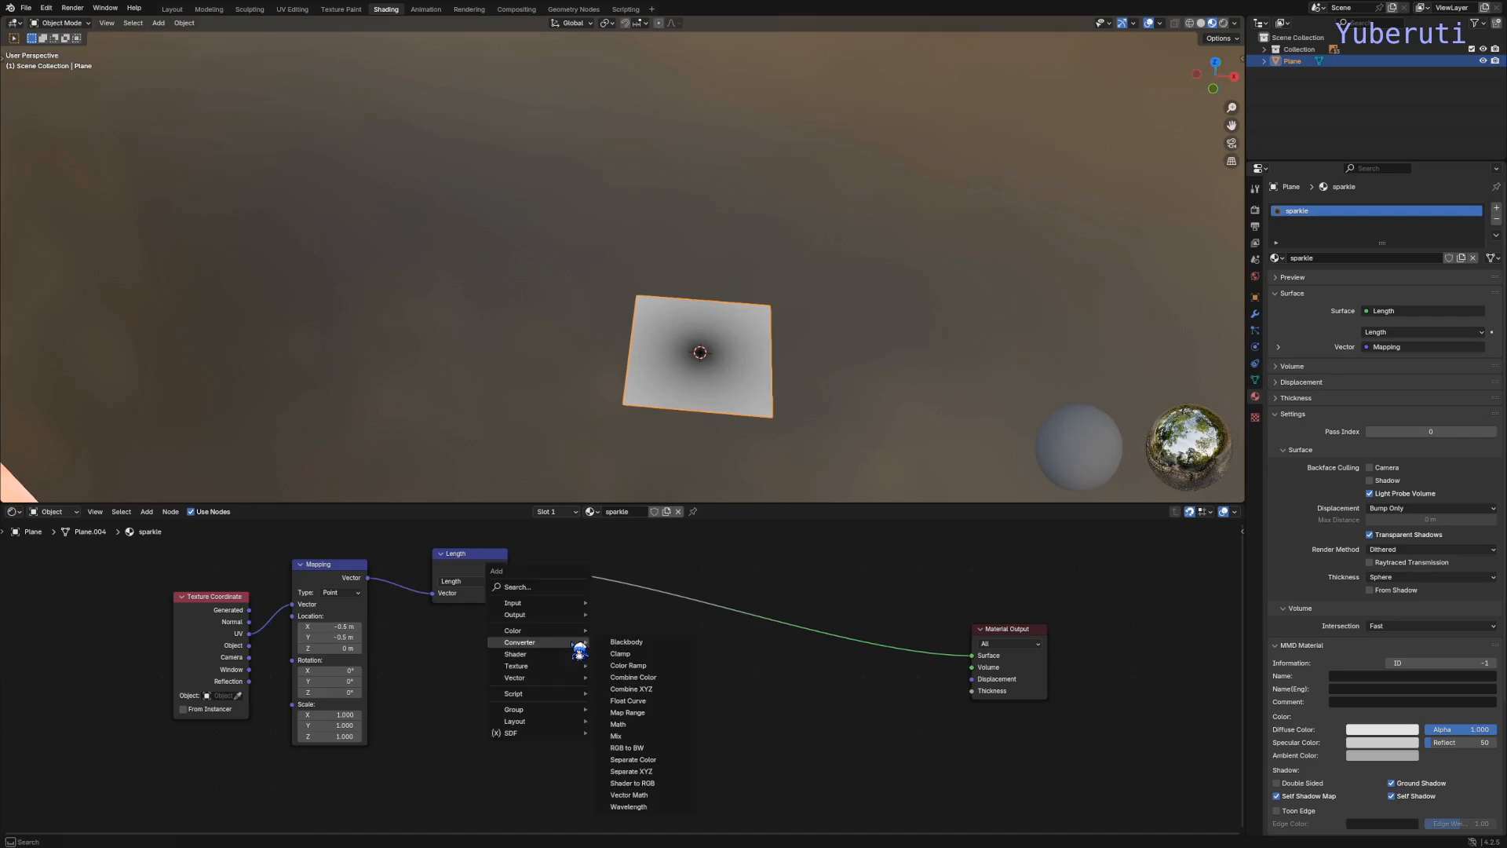
left_click(628, 665)
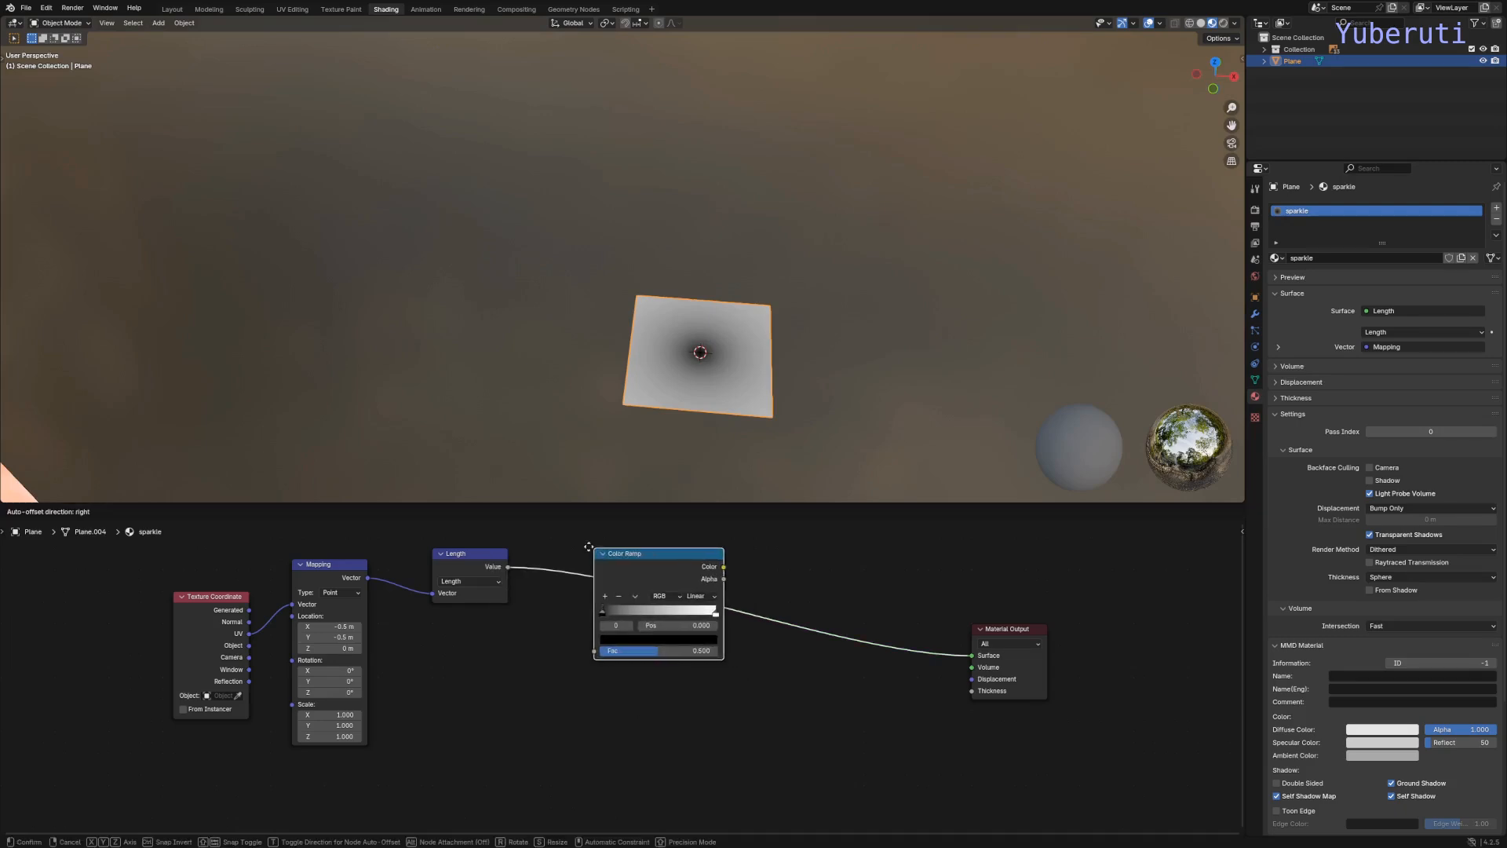
left_click(620, 577)
left_click_drag(492, 577, 471, 598)
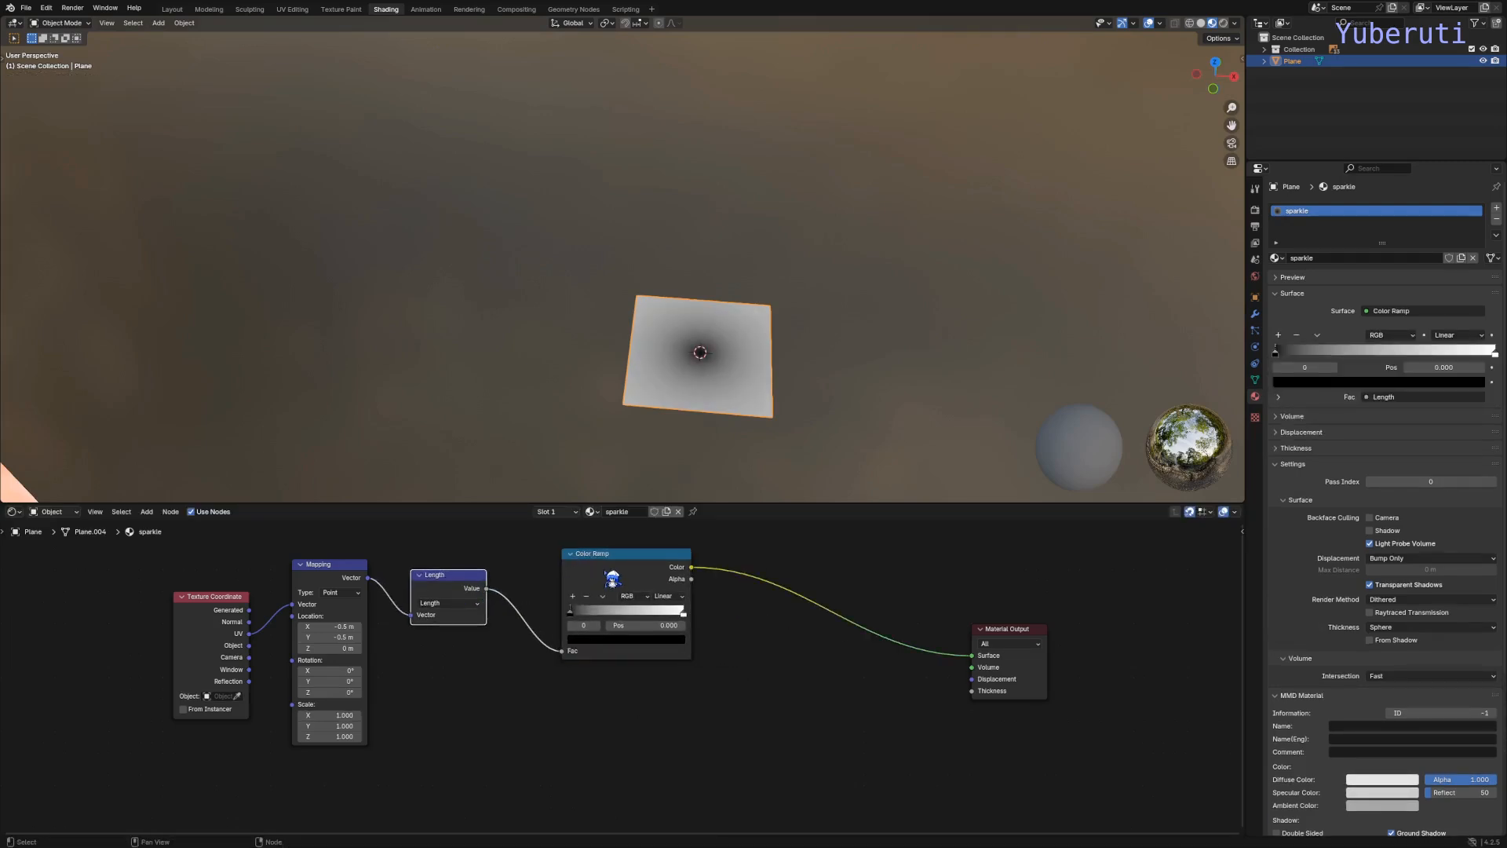
left_click_drag(612, 579, 590, 600)
mouse_move(738, 404)
middle_mouse_down()
mouse_move(760, 404)
mouse_move(744, 420)
middle_mouse_up()
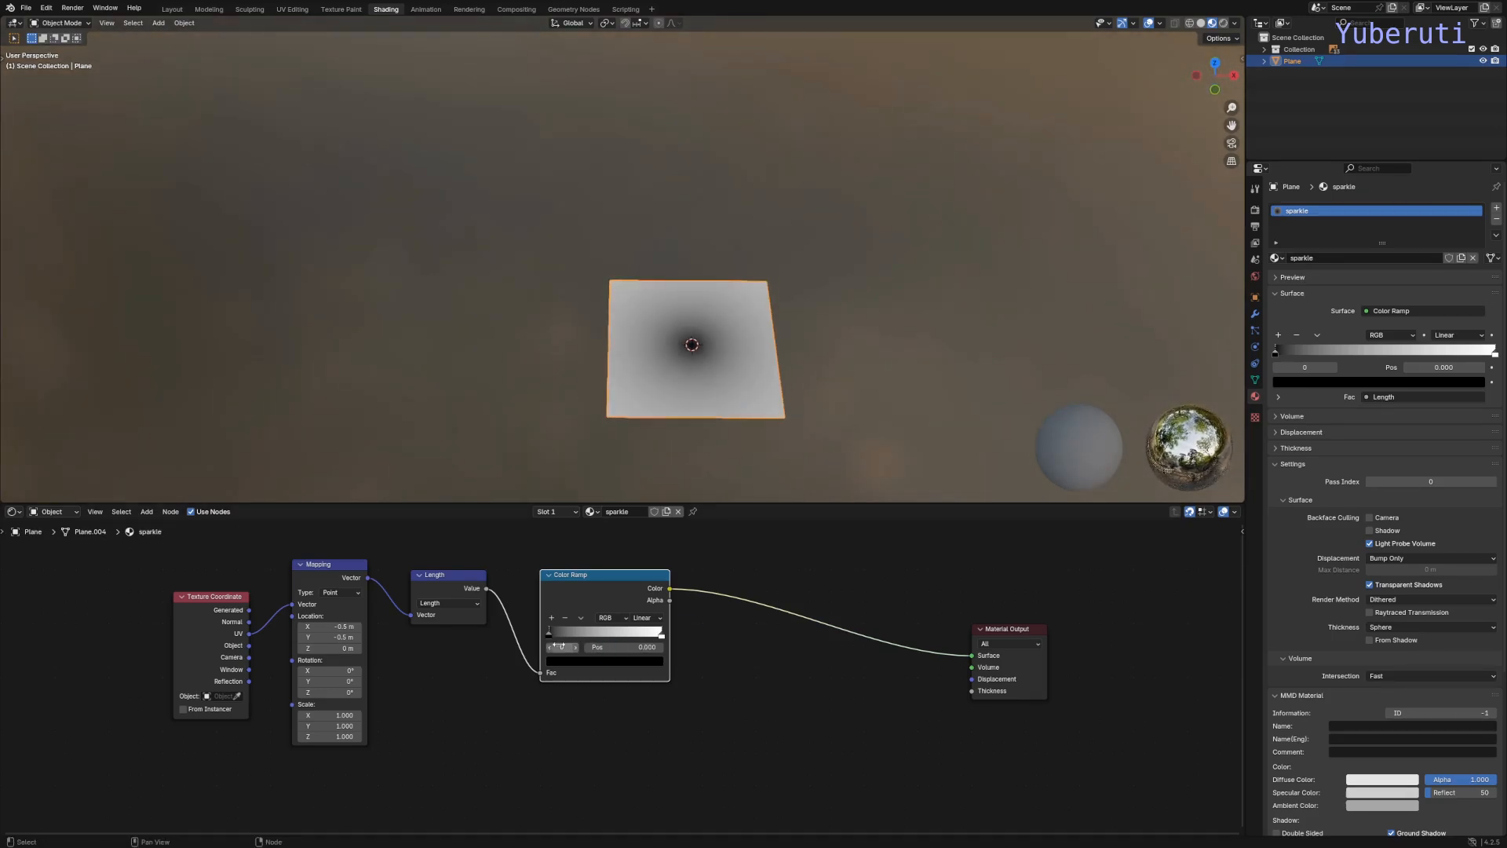
Step: Reverse the Color Ramp to run from white at 0 to black at 0.264, and set its interpolation to B-Spline
left_click_drag(554, 636, 605, 645)
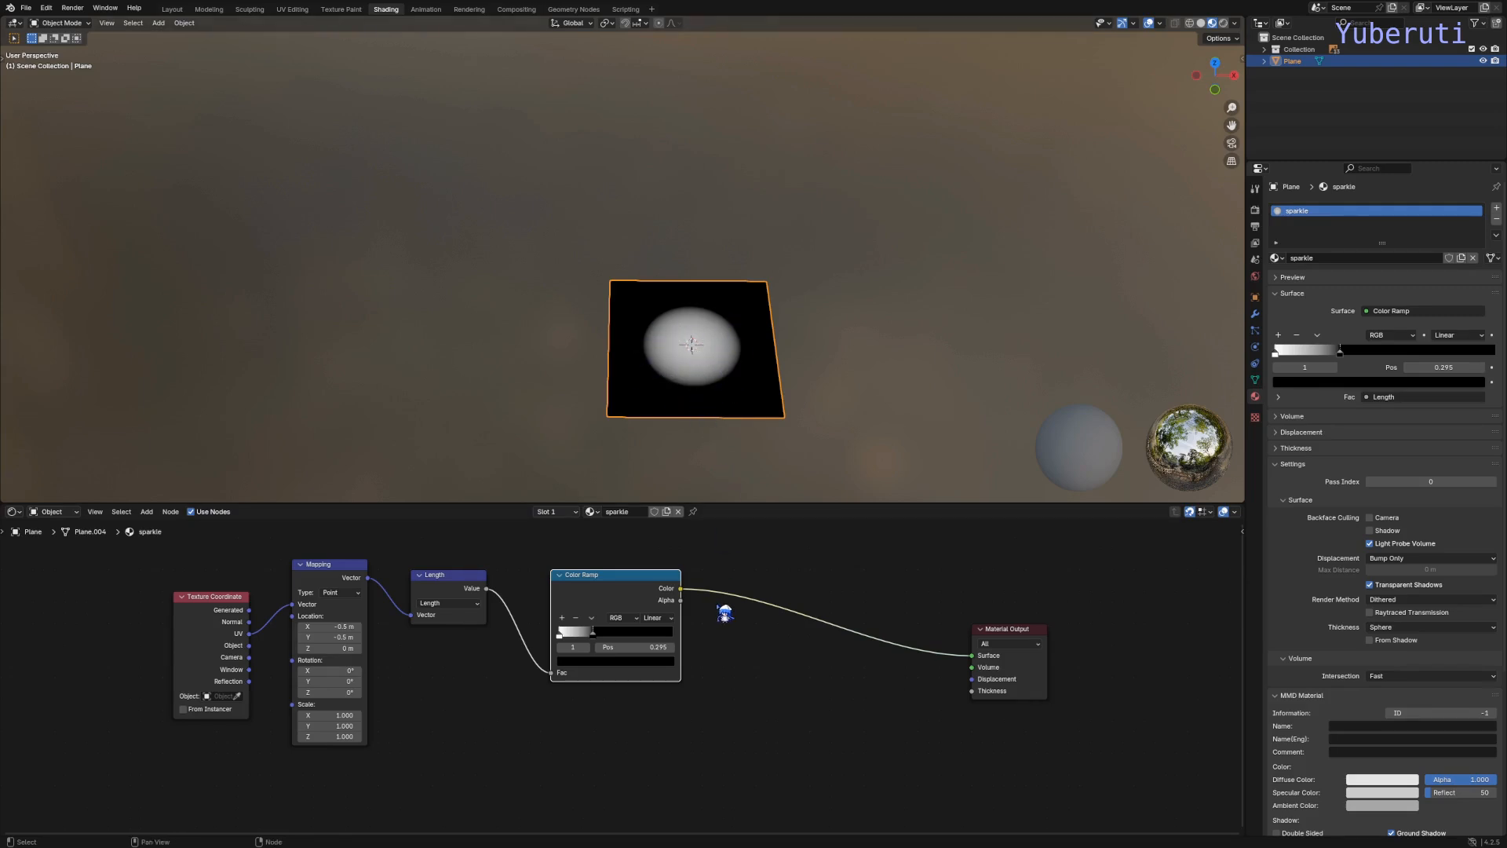
left_click(656, 618)
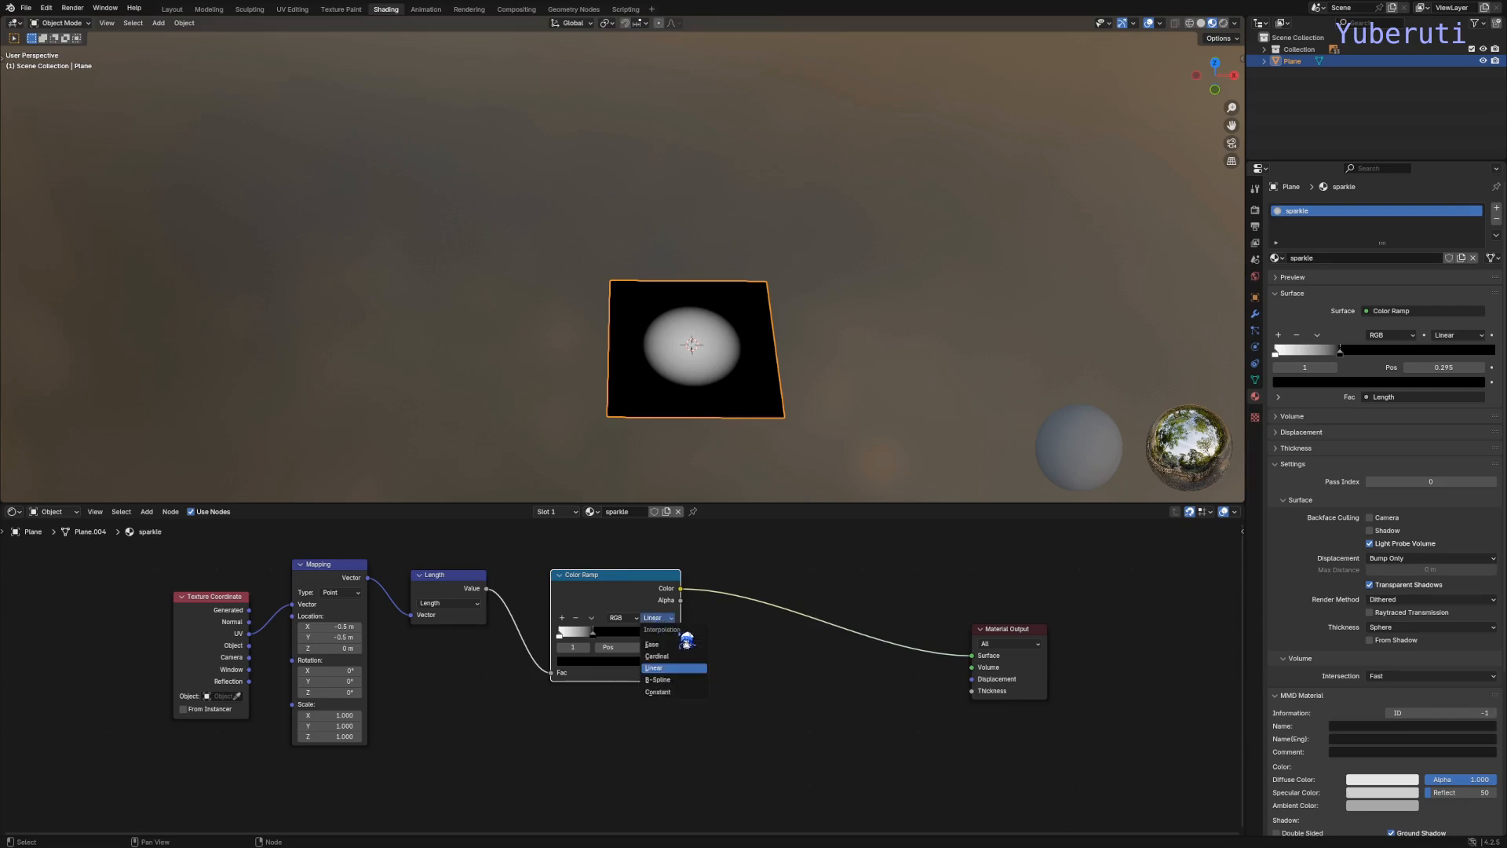
left_click(697, 681)
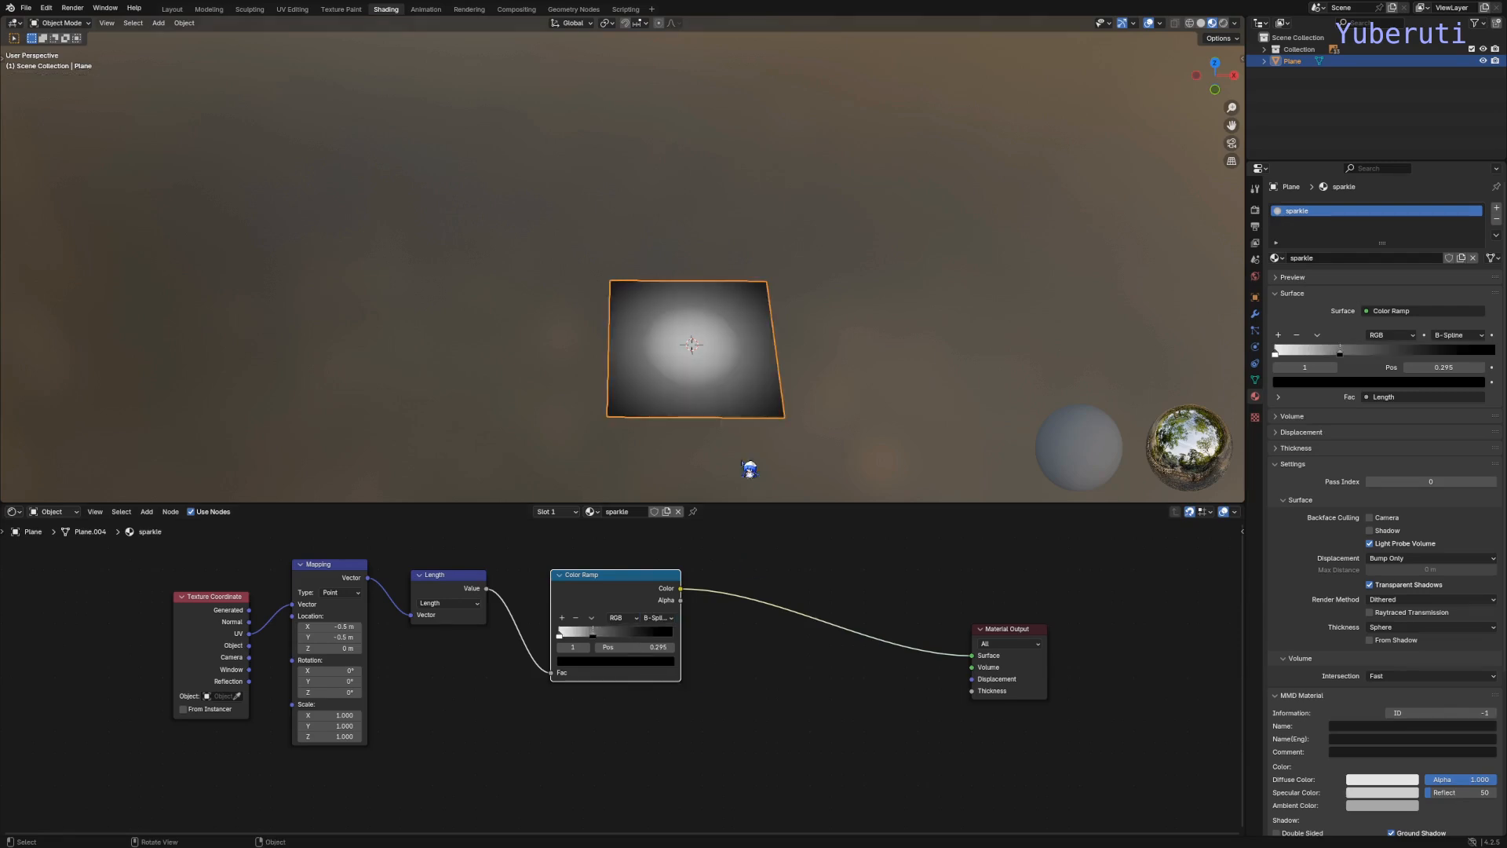
scroll(754, 386, "up", 4)
scroll(753, 383, "down", 1)
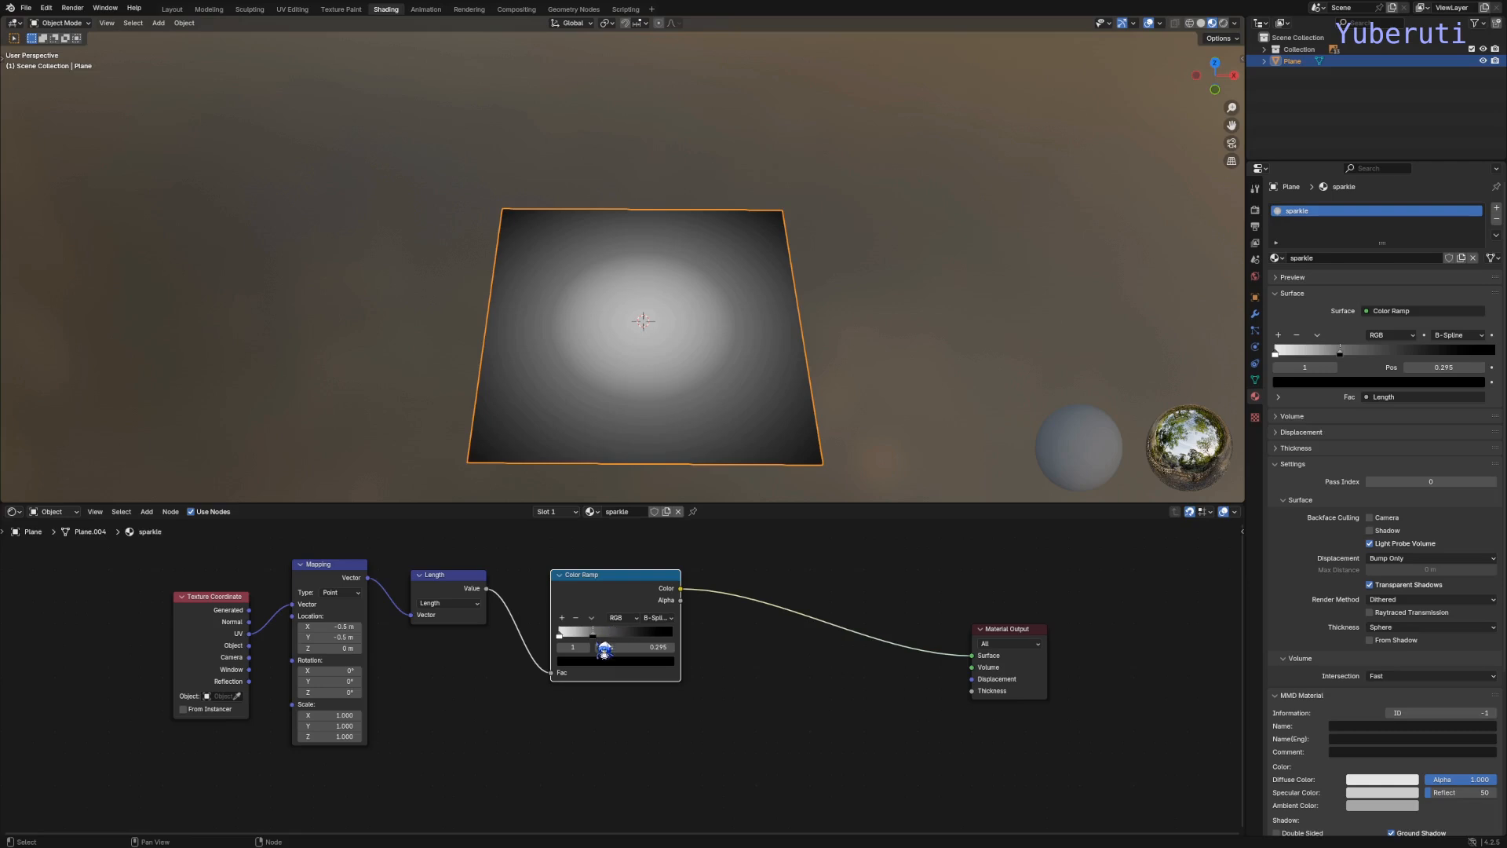
mouse_move(600, 643)
left_mouse_down()
mouse_move(624, 644)
mouse_move(593, 649)
left_mouse_up()
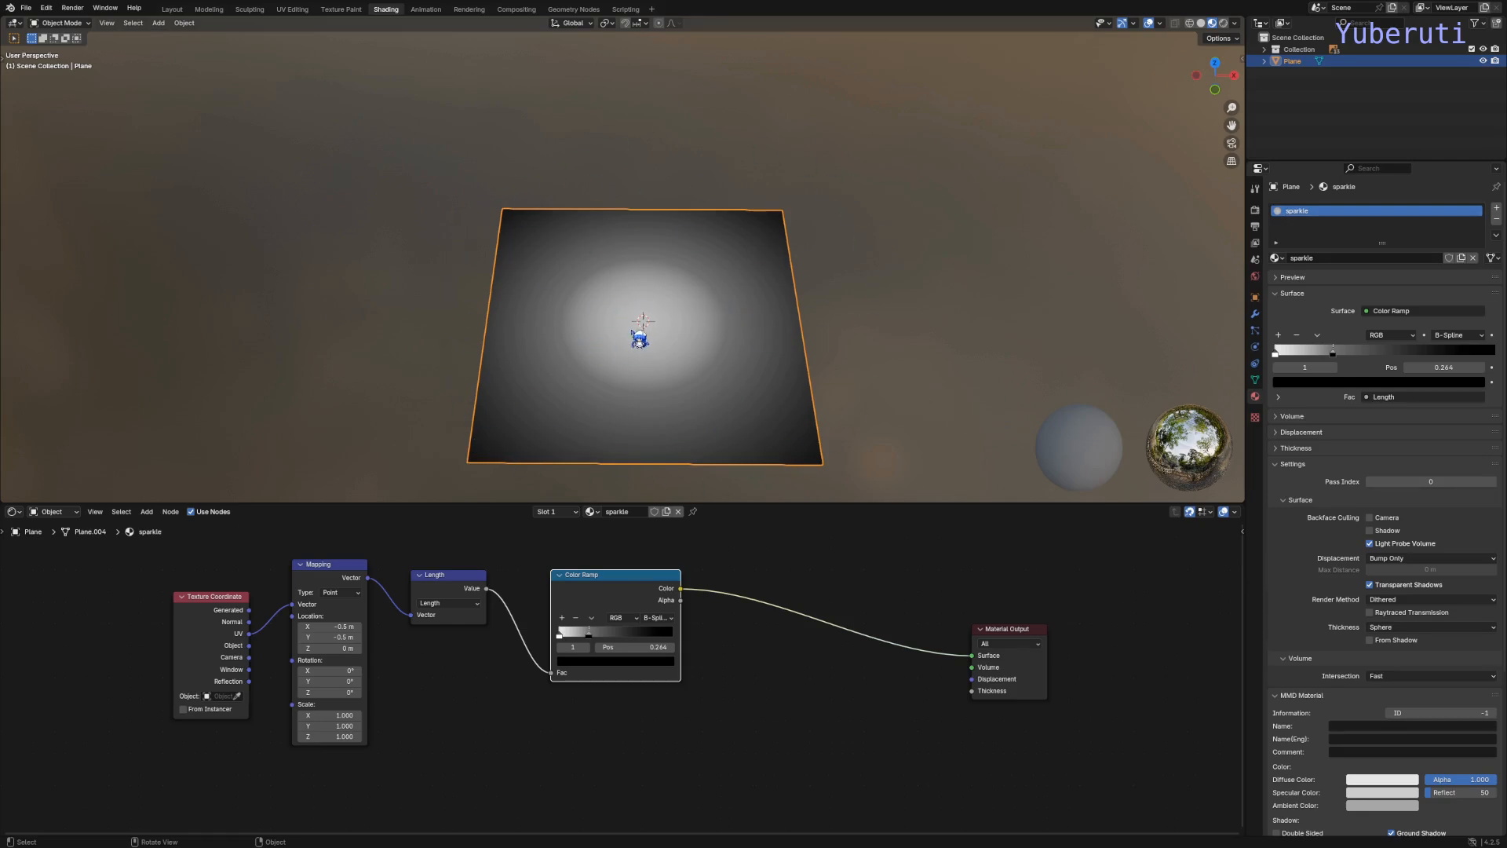
Step: Add a third Color Ramp stop, make it black at about 0.341, and shift the middle black stop closer to the white one
left_click(737, 645)
left_click(562, 619)
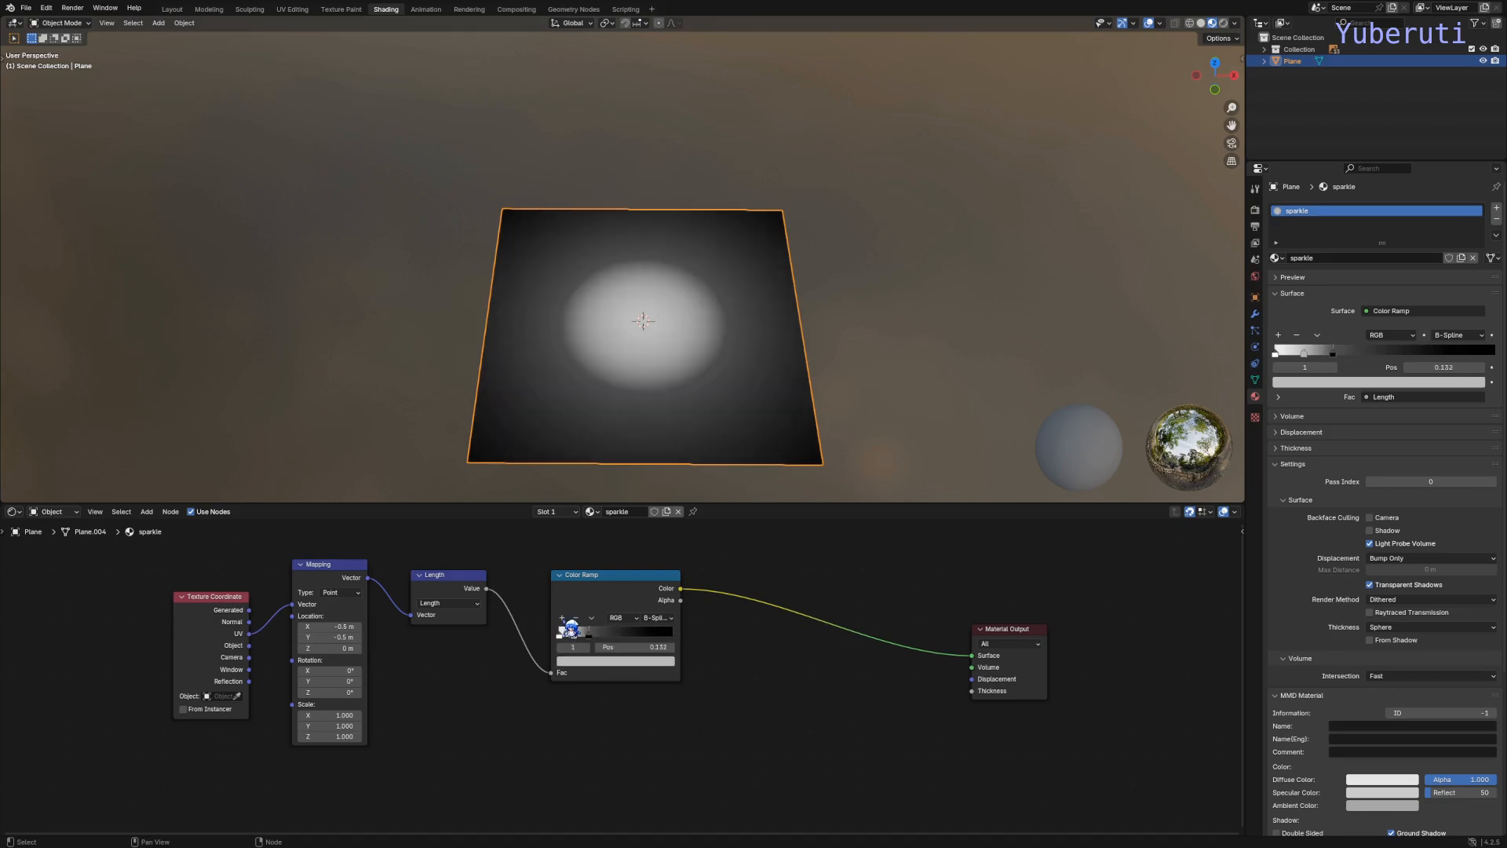
left_click_drag(579, 638, 615, 635)
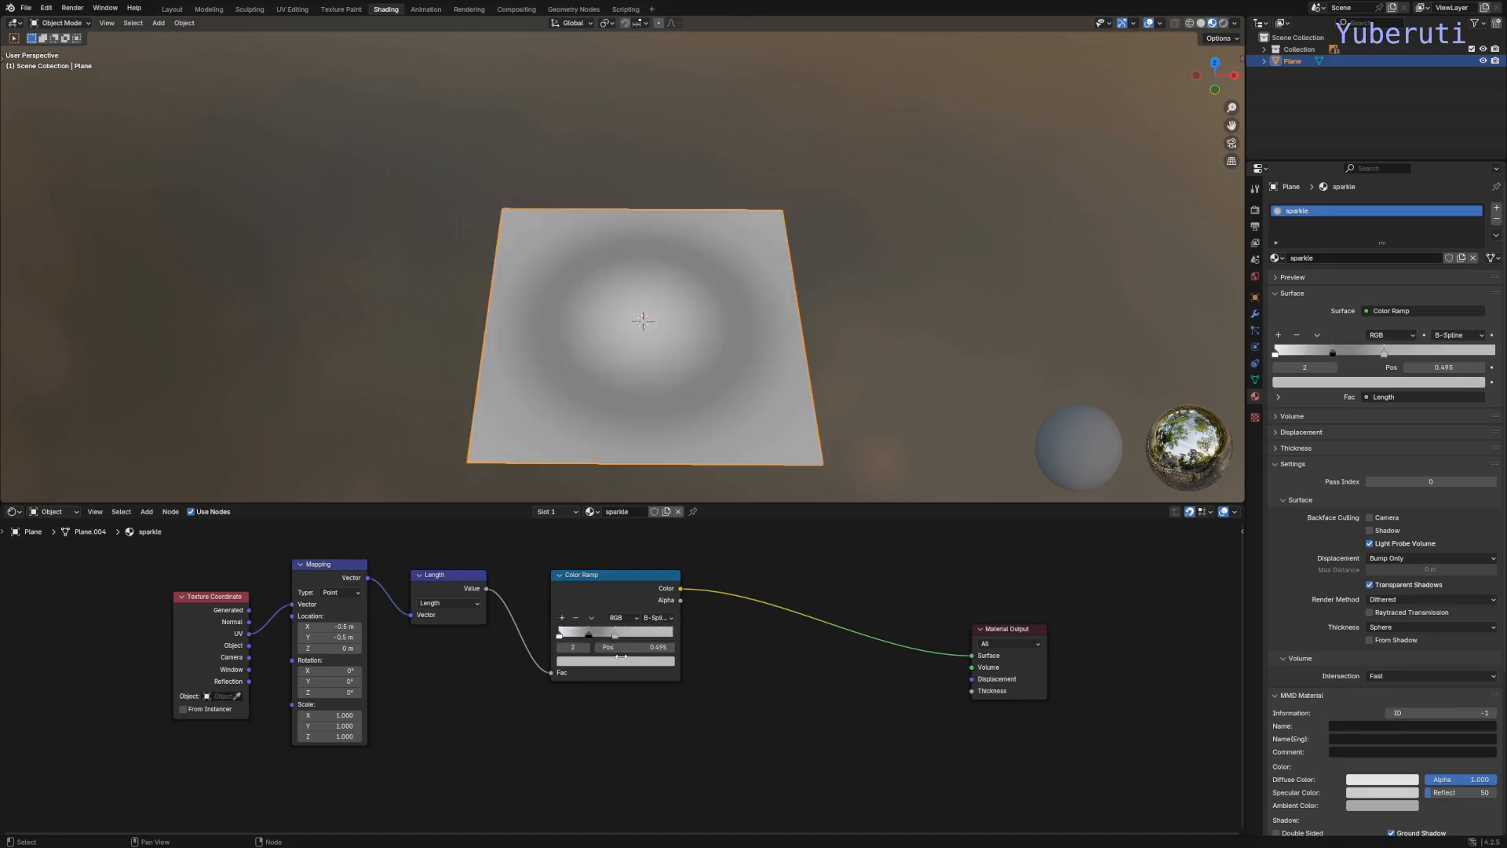
left_click(626, 664)
key("BackSpace")
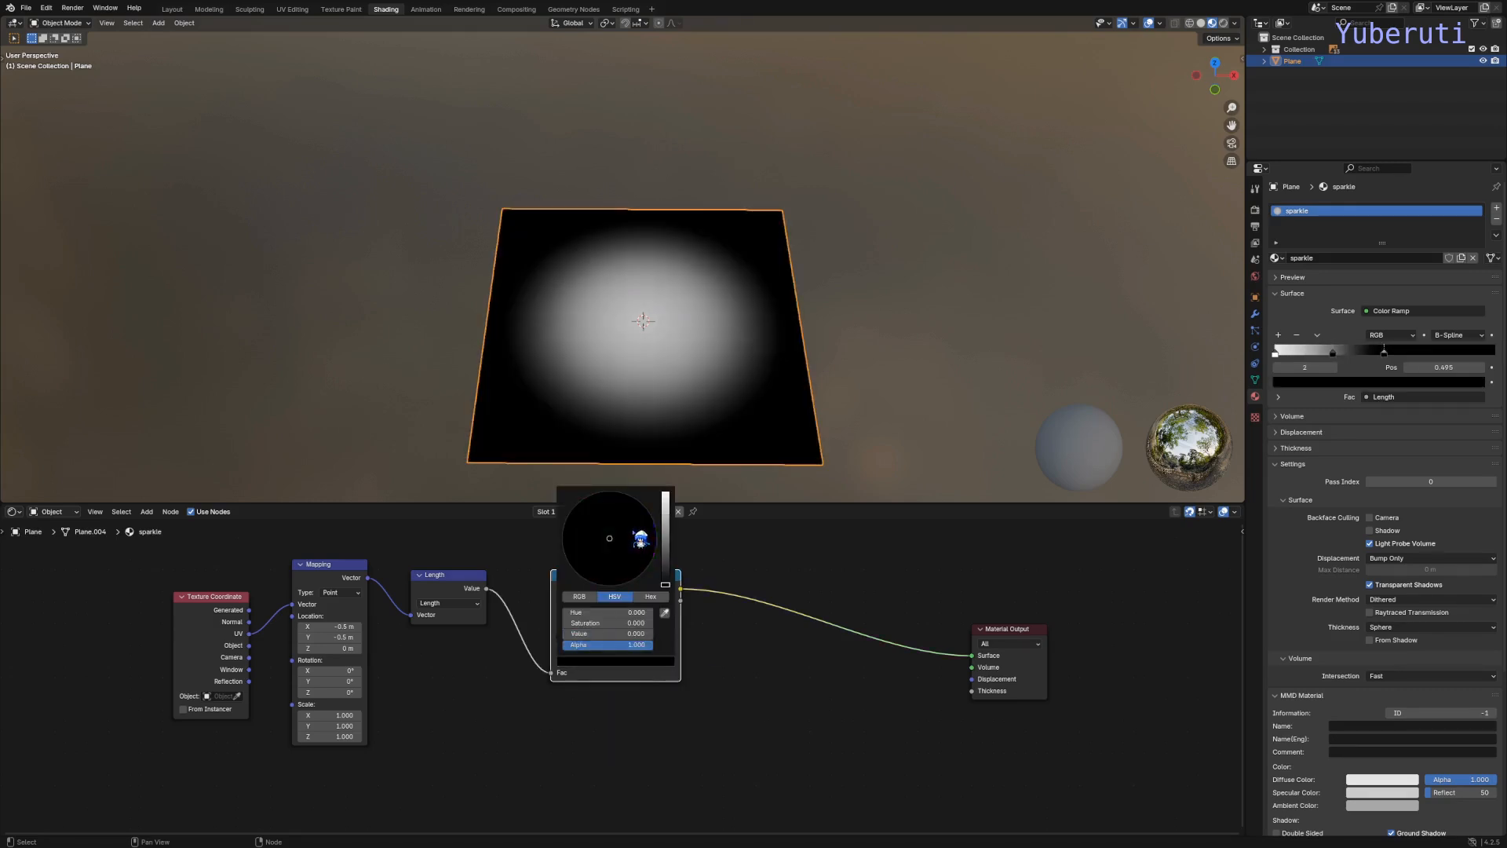
left_click(788, 665)
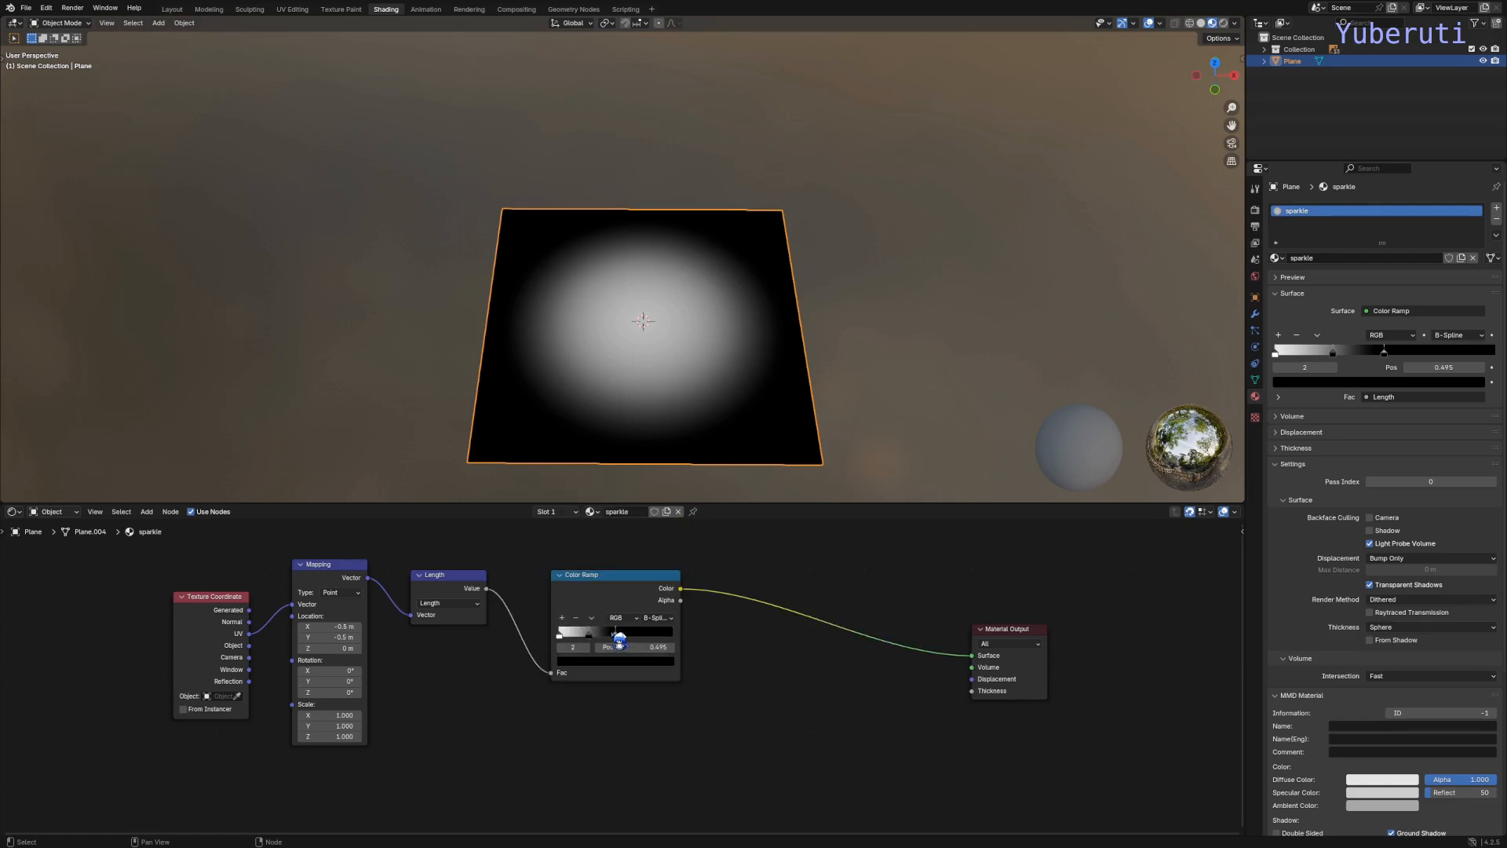
mouse_move(620, 642)
left_mouse_down()
mouse_move(577, 638)
mouse_move(603, 642)
left_mouse_up()
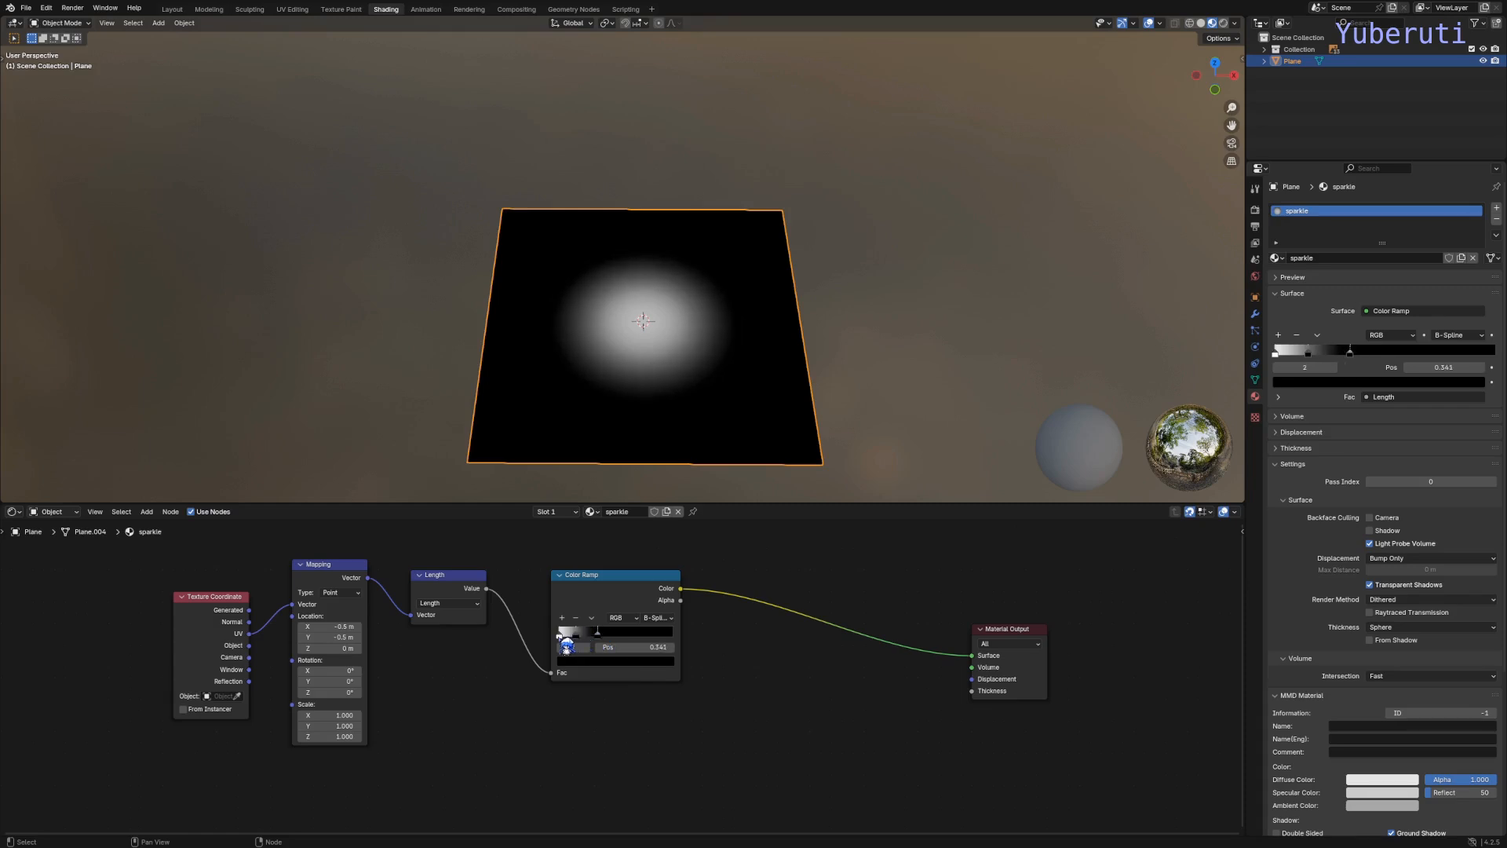
left_click(560, 636)
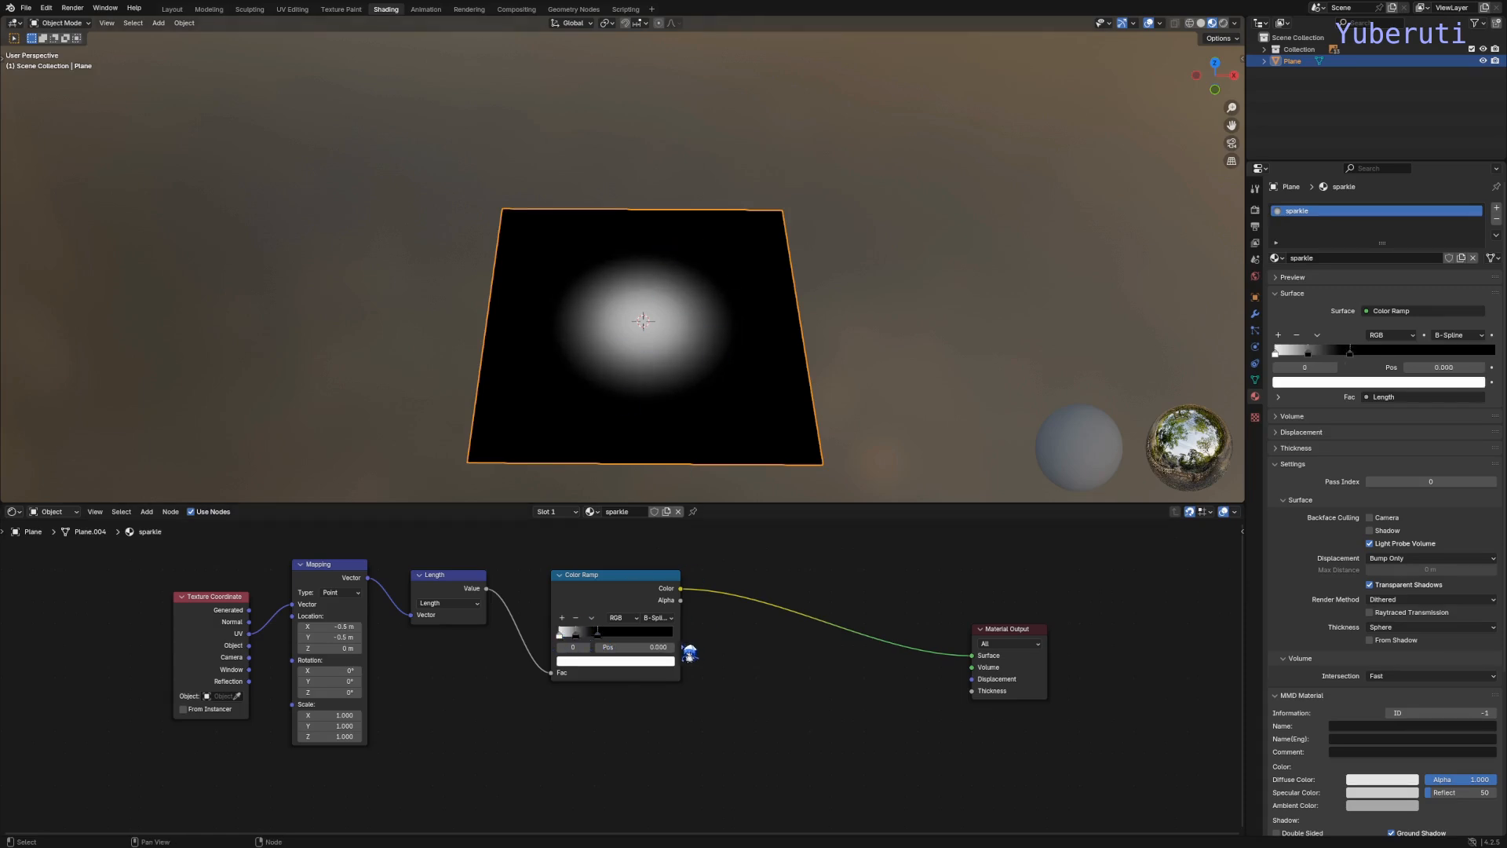
Step: Add a Separate XYZ node below the Length node and connect the Mapping node's Vector to it, moving the input nodes back for space
scroll(608, 361, "down", 7)
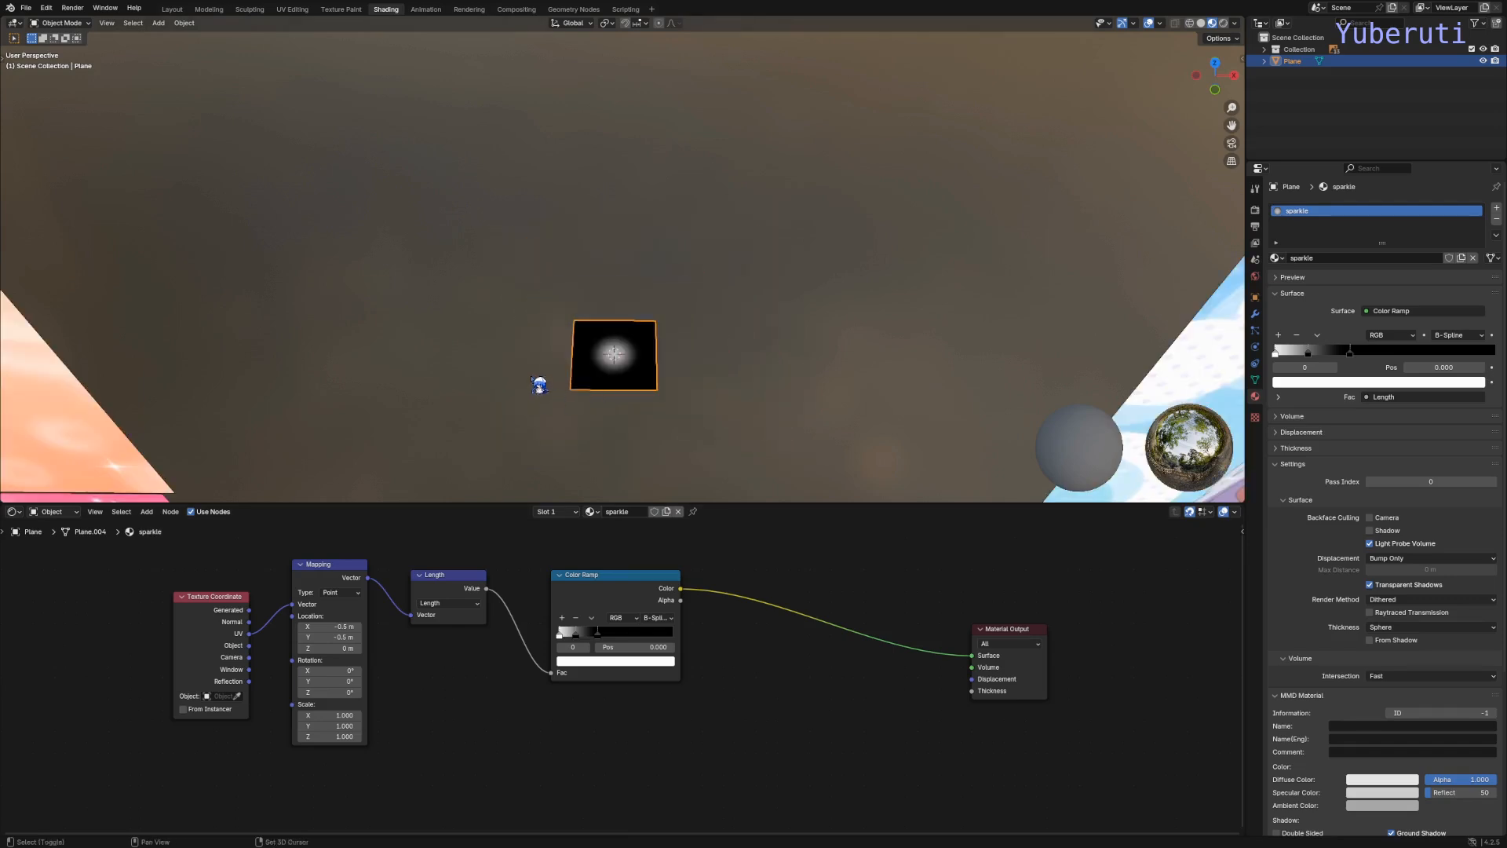
middle_click_drag(539, 387, 709, 272, "shift")
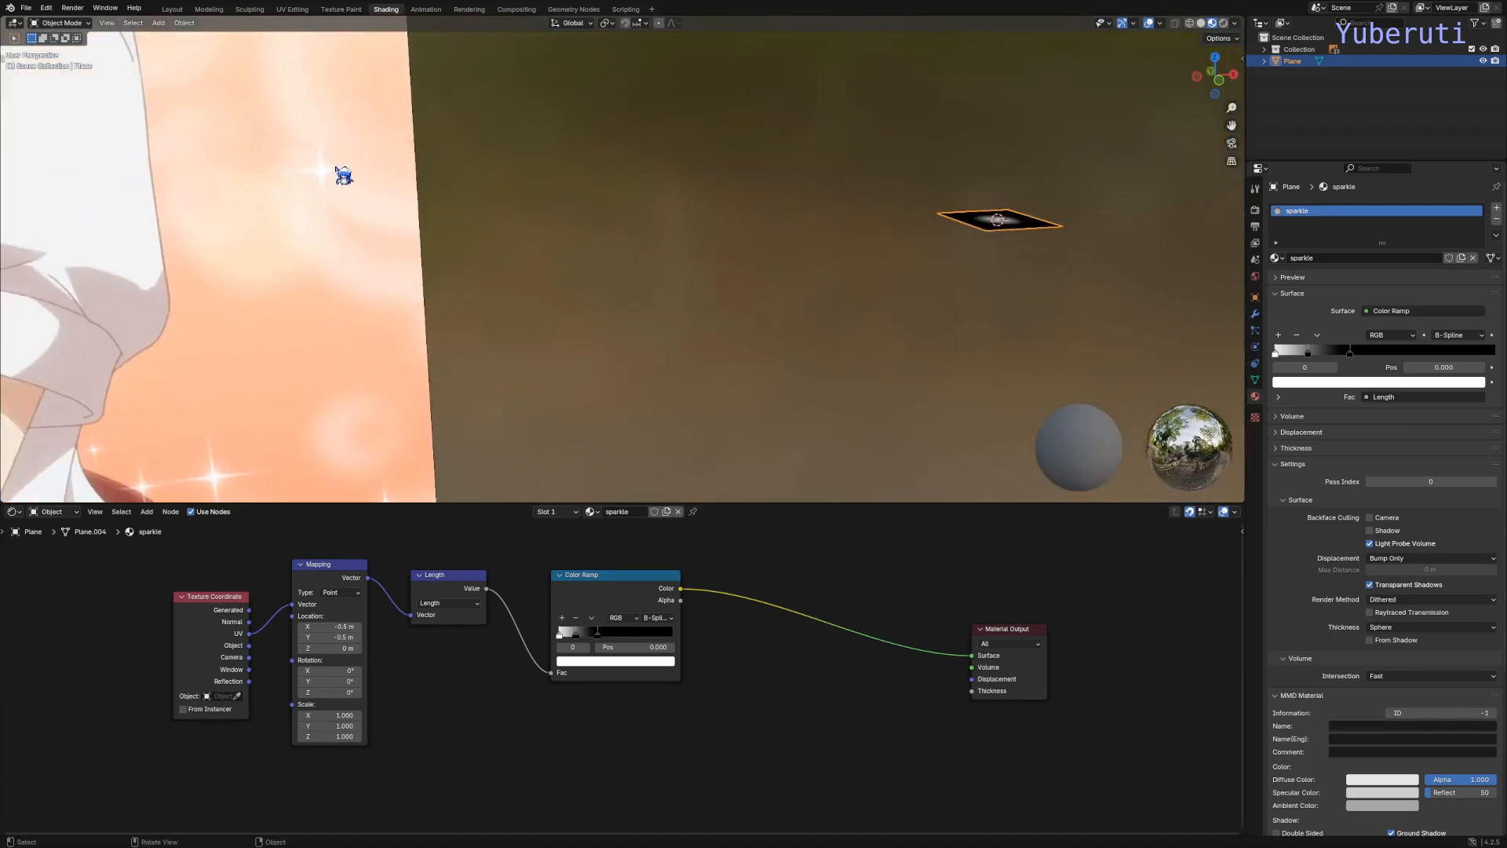
middle_click_drag(995, 281, 938, 373)
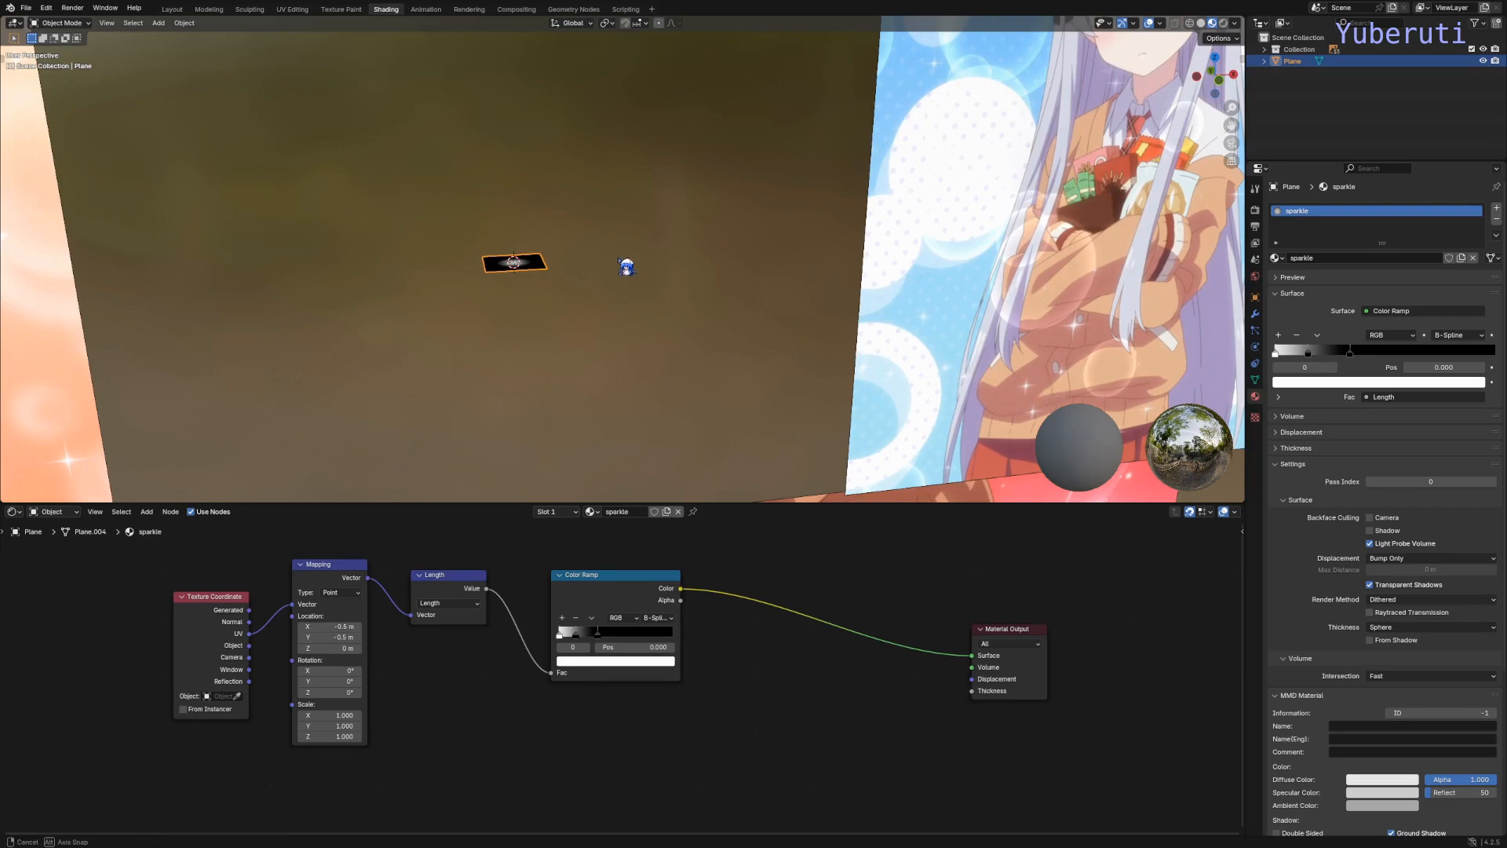
middle_click_drag(625, 266, 789, 320)
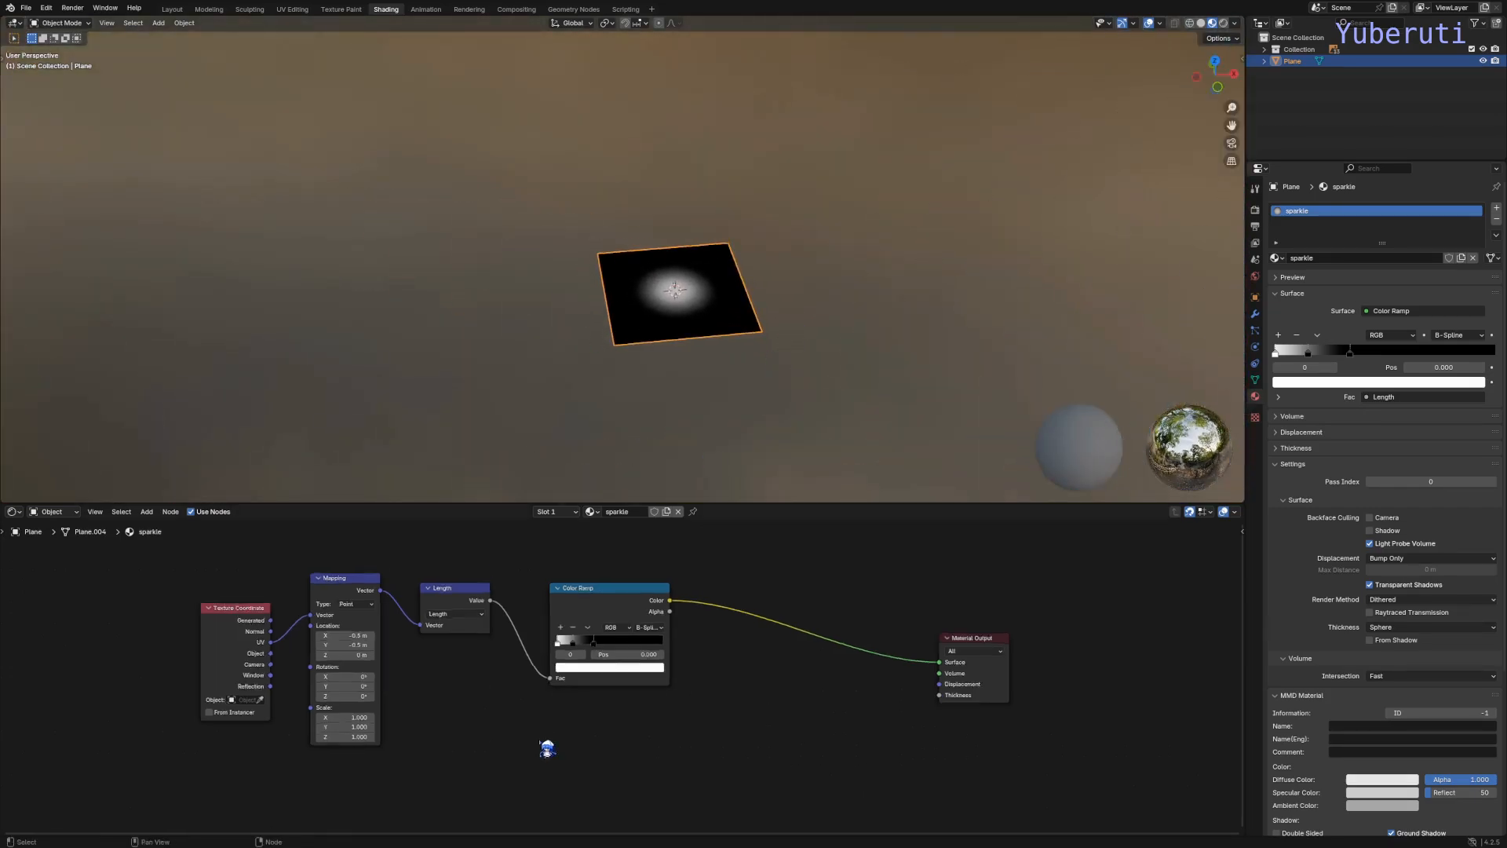
scroll(581, 734, "down", 2)
key("shift+a")
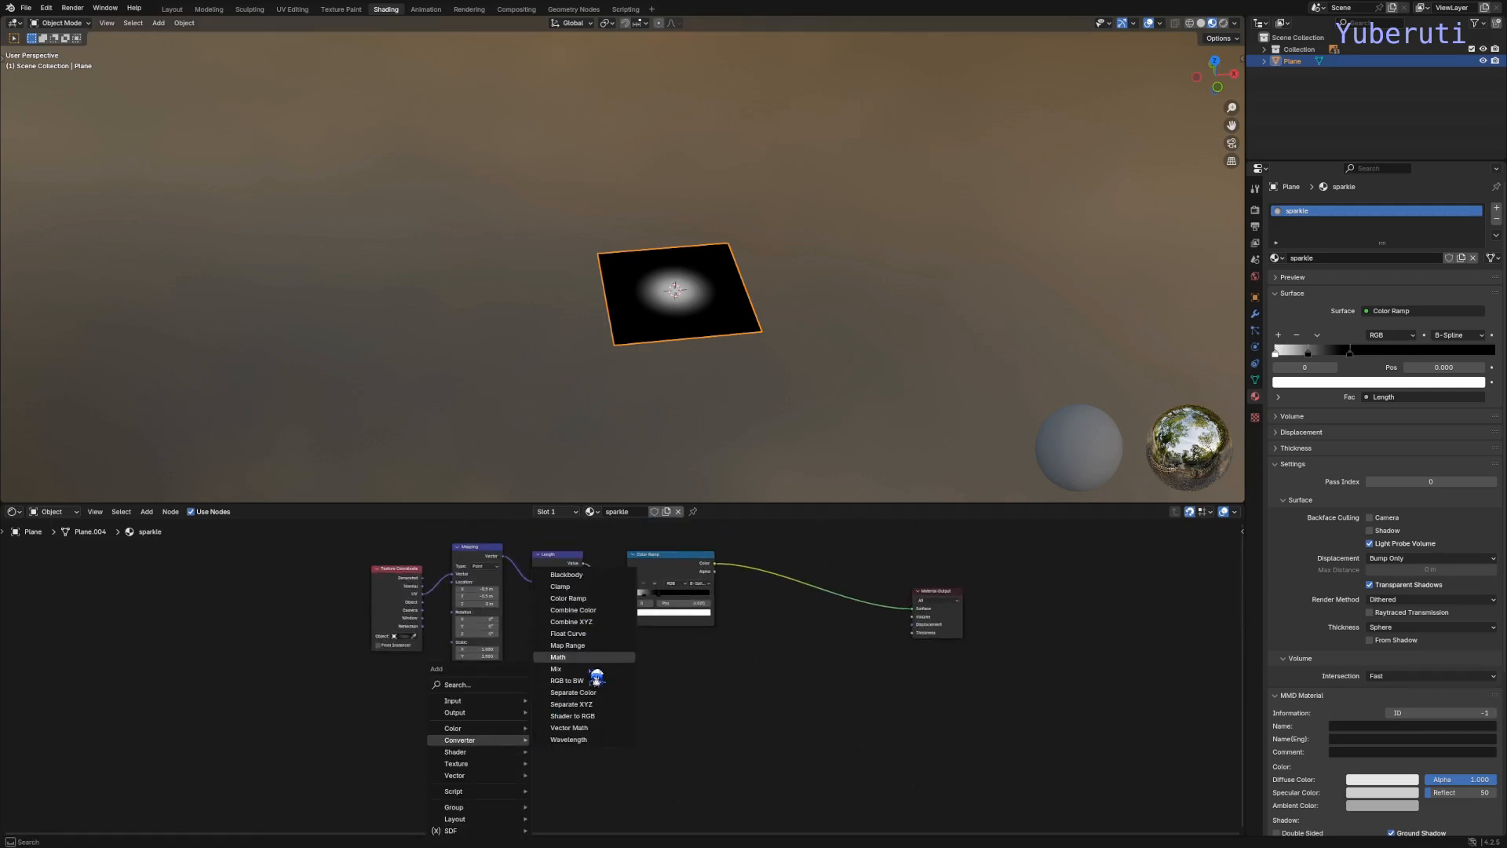
left_click(599, 706)
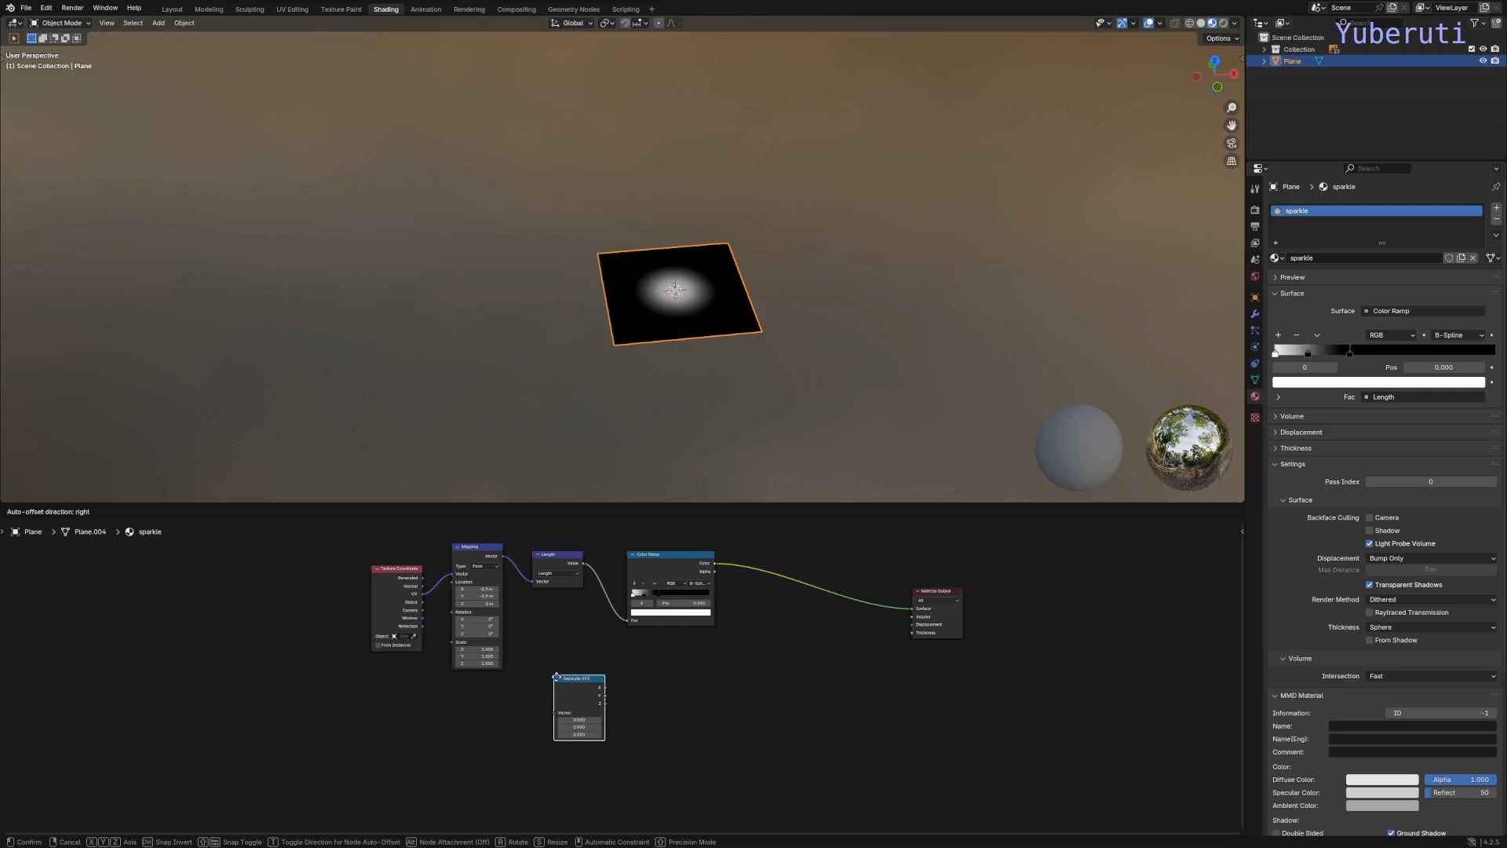
left_click(600, 693)
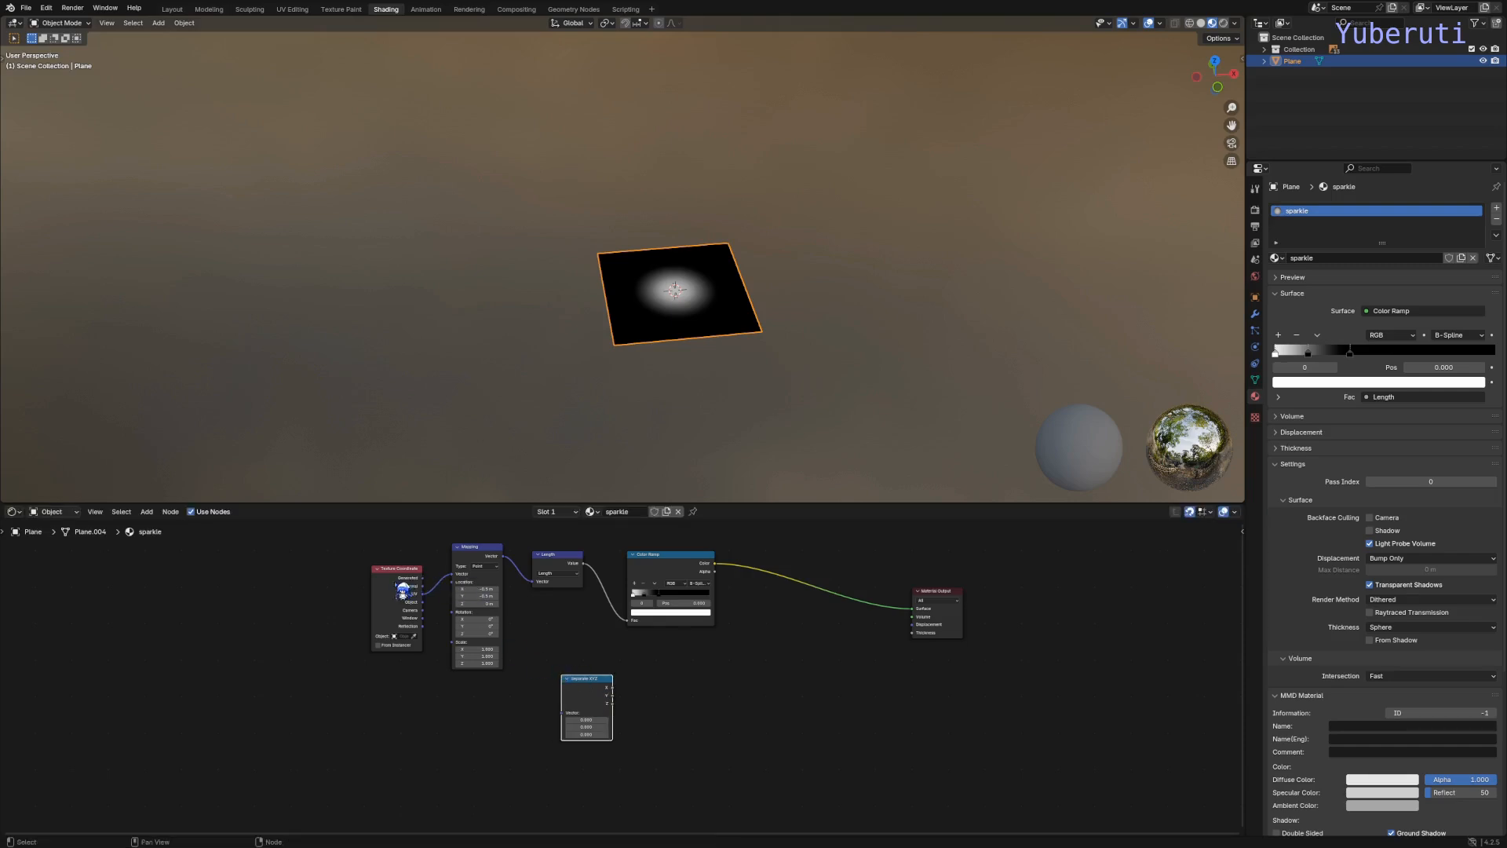
left_click_drag(396, 584, 483, 571)
left_click_drag(497, 554, 567, 724)
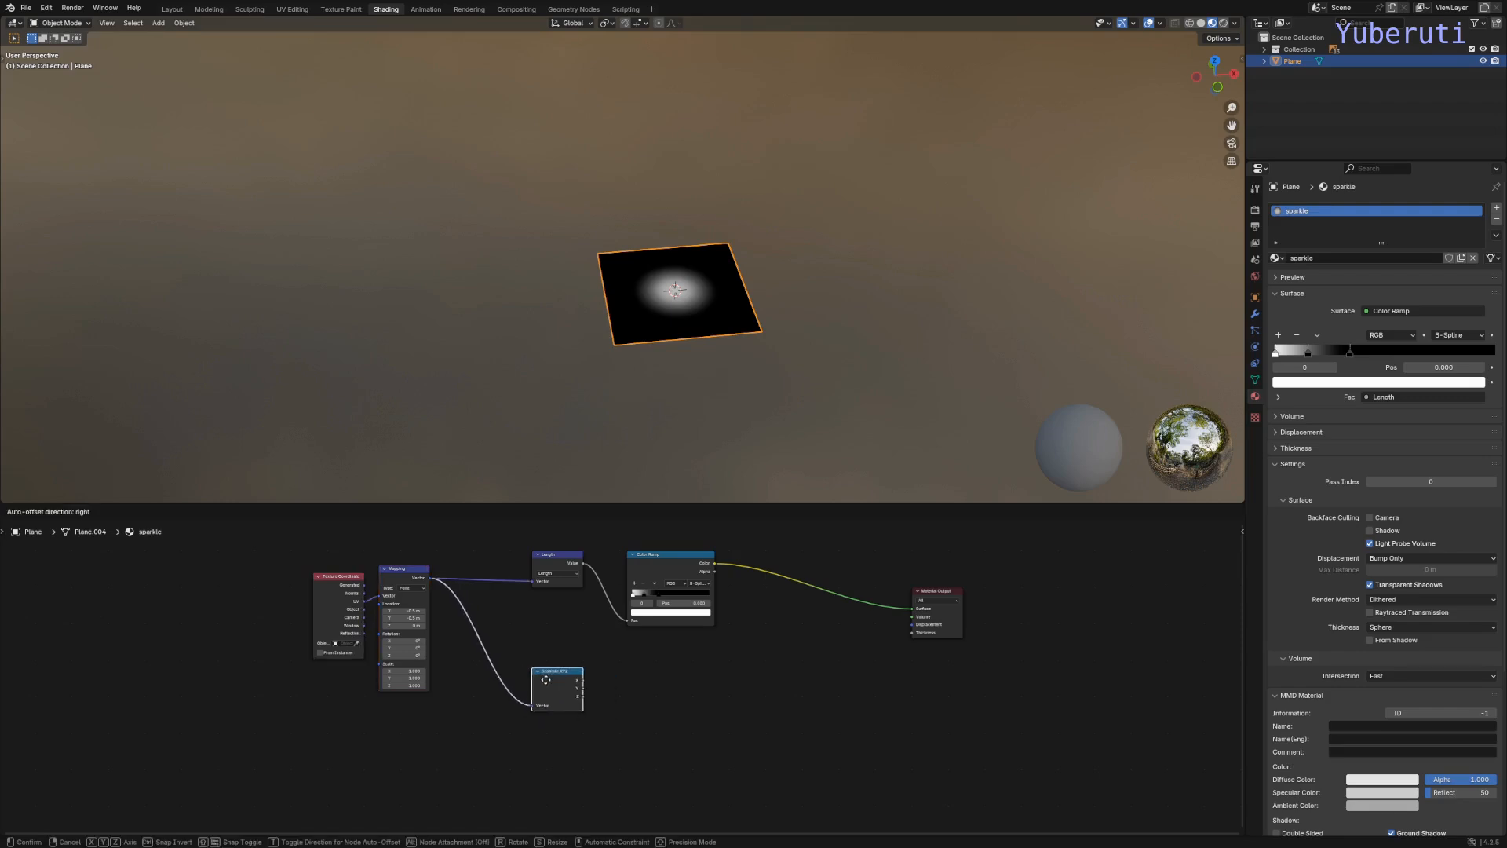
left_click(540, 677)
Step: Add a Math node set to Absolute, feed it the Separate XYZ node's X output, and preview it on the plane
left_click(691, 726)
key("shift+a")
mouse_move(691, 726)
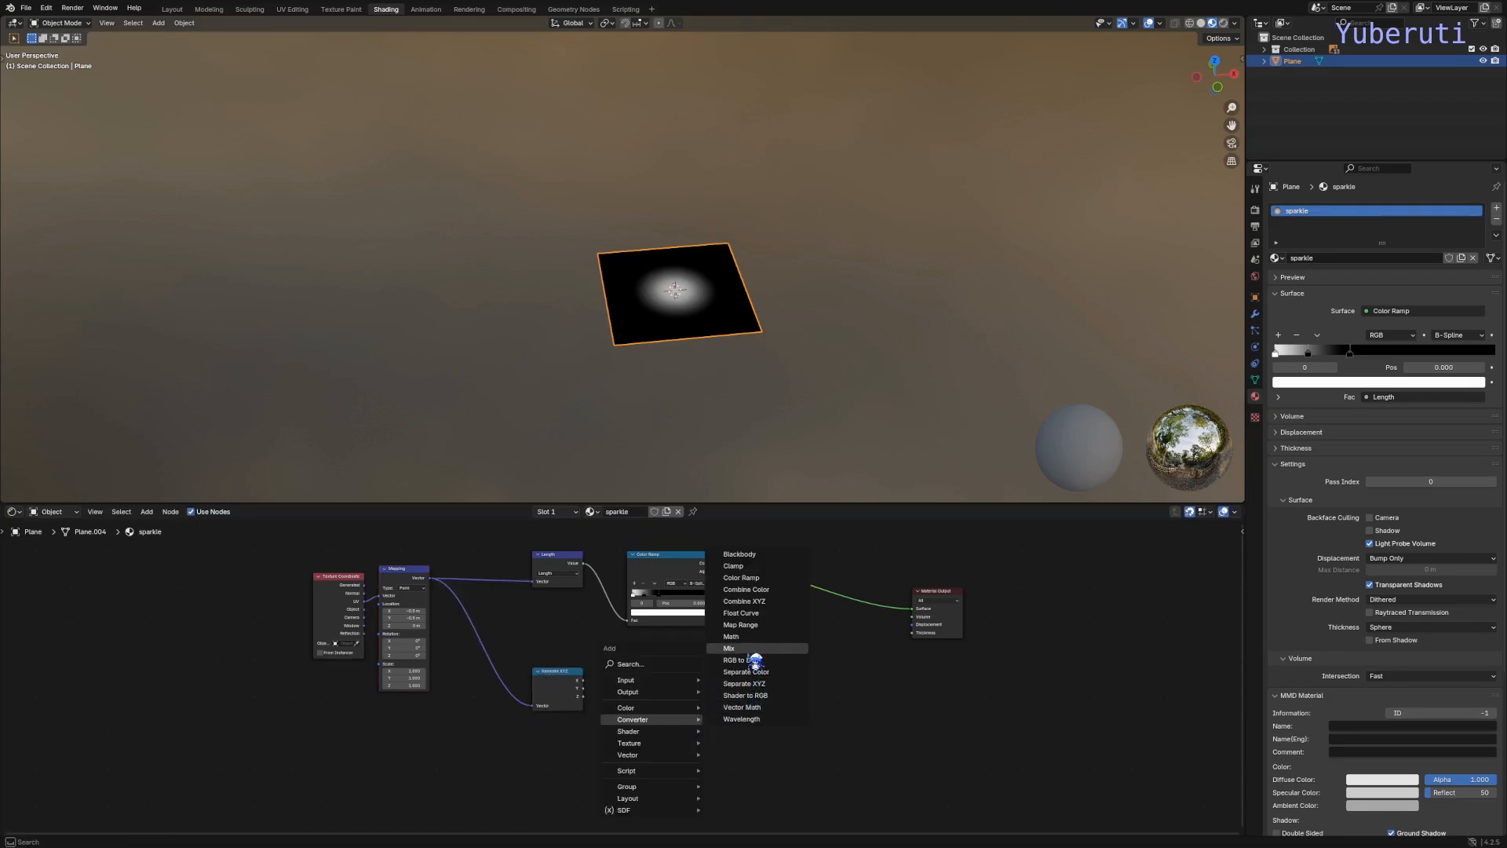
left_click(738, 636)
left_click(653, 701)
left_click(648, 690)
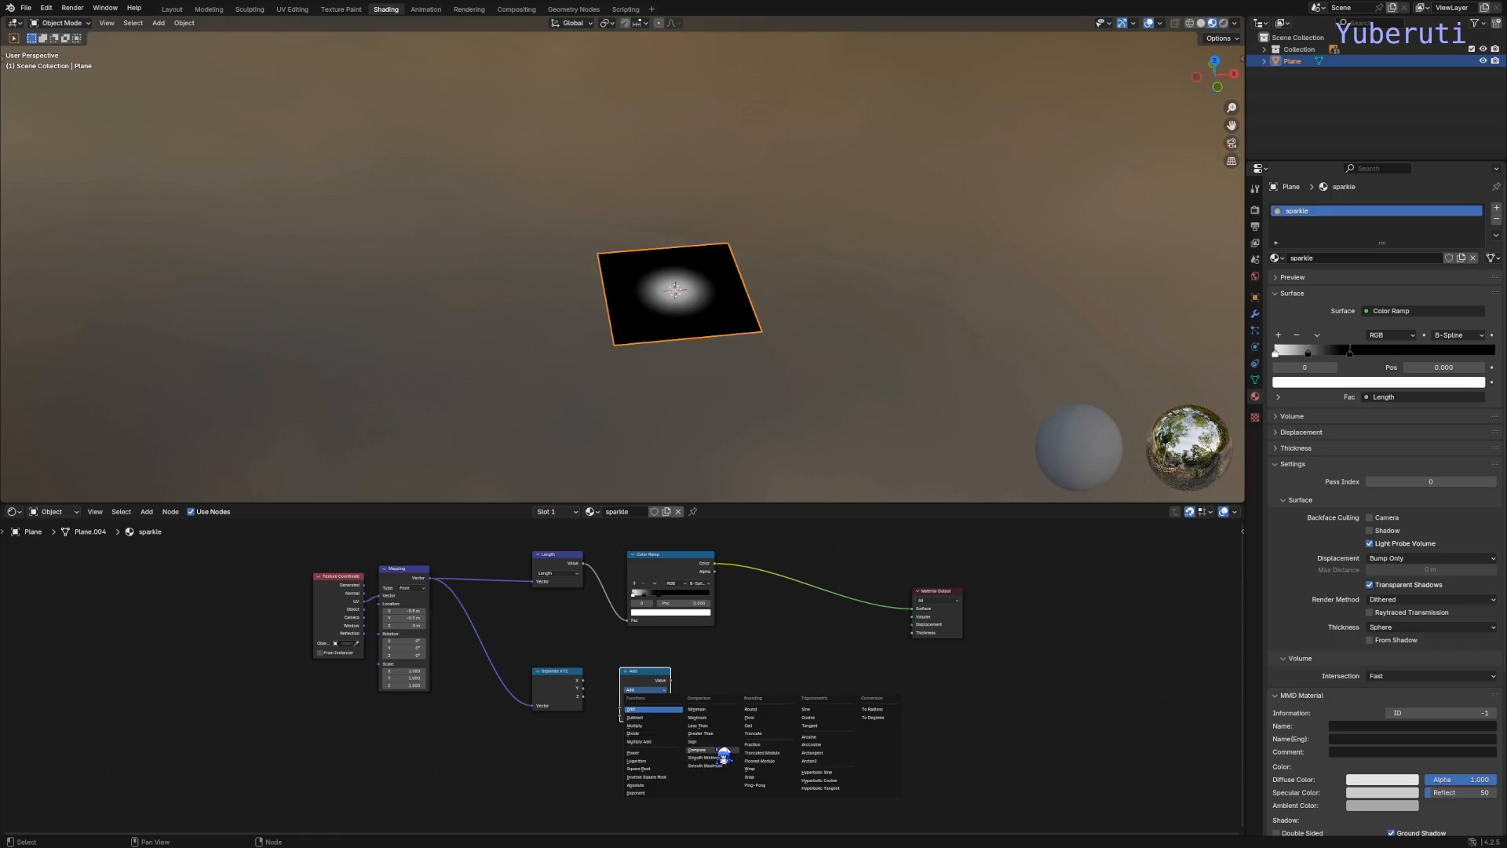
left_click(667, 785)
left_click_drag(583, 680, 621, 707)
left_click(661, 689, "ctrl+shift")
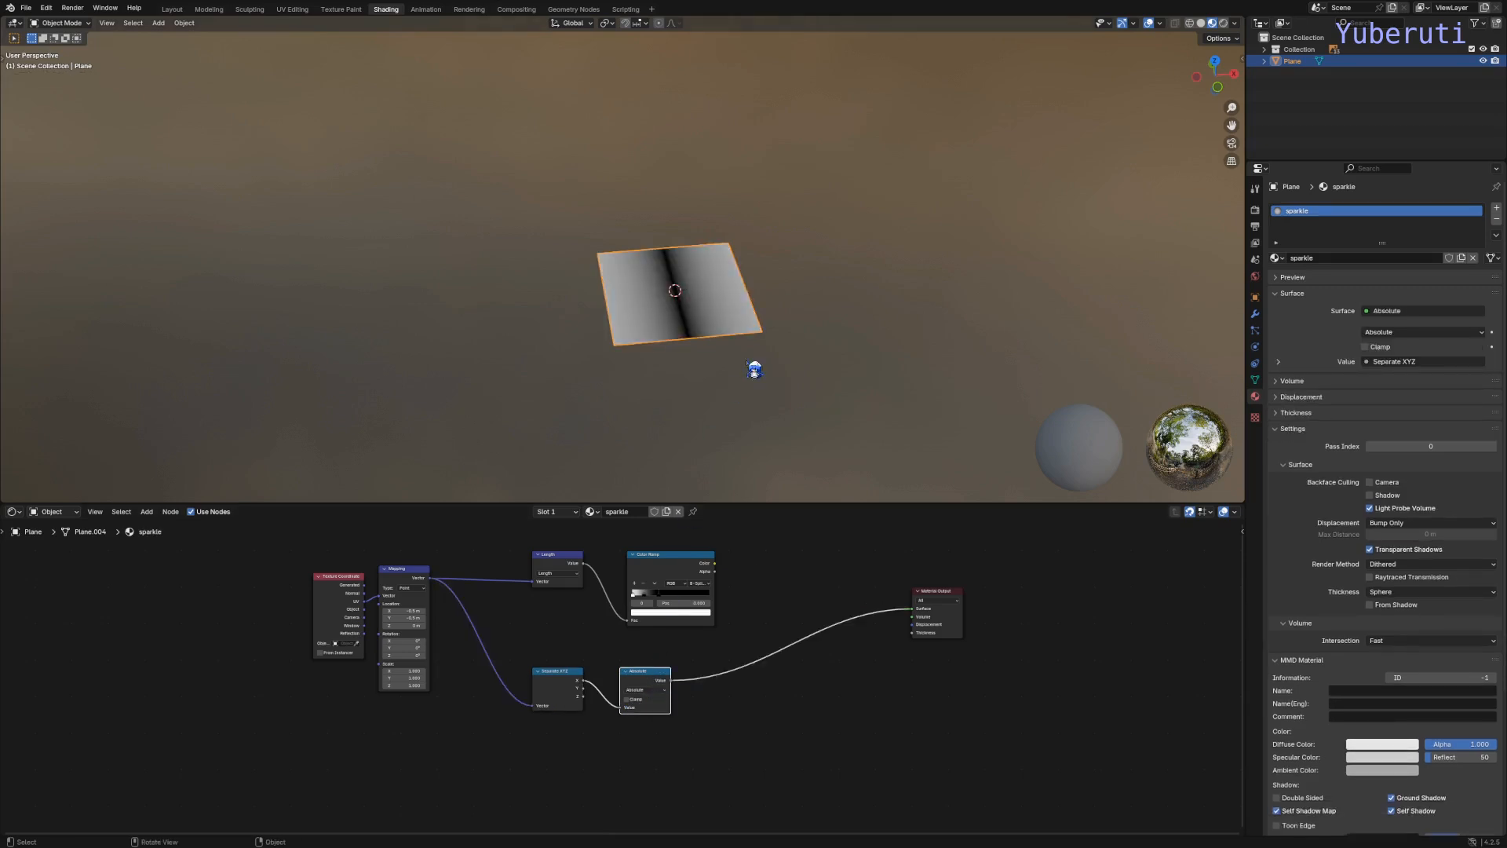
Step: Try the Separate XYZ node's Y output in the Absolute node to compare the gradient's direction, and reconnect the X output
mouse_move(757, 370)
middle_mouse_down()
mouse_move(730, 377)
mouse_move(748, 389)
mouse_move(680, 266)
middle_mouse_up()
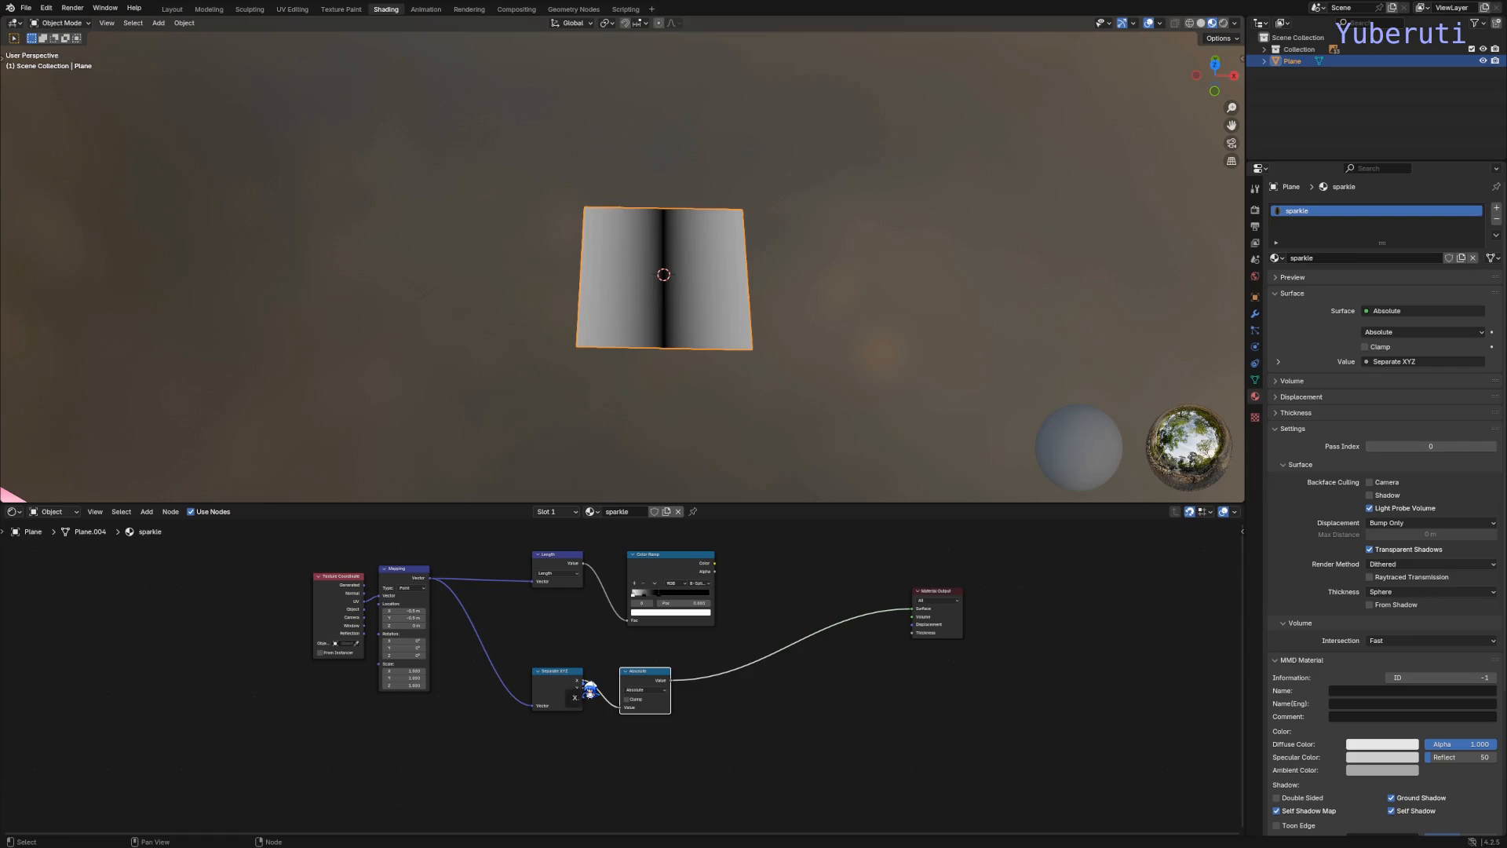
left_click_drag(567, 681, 630, 673)
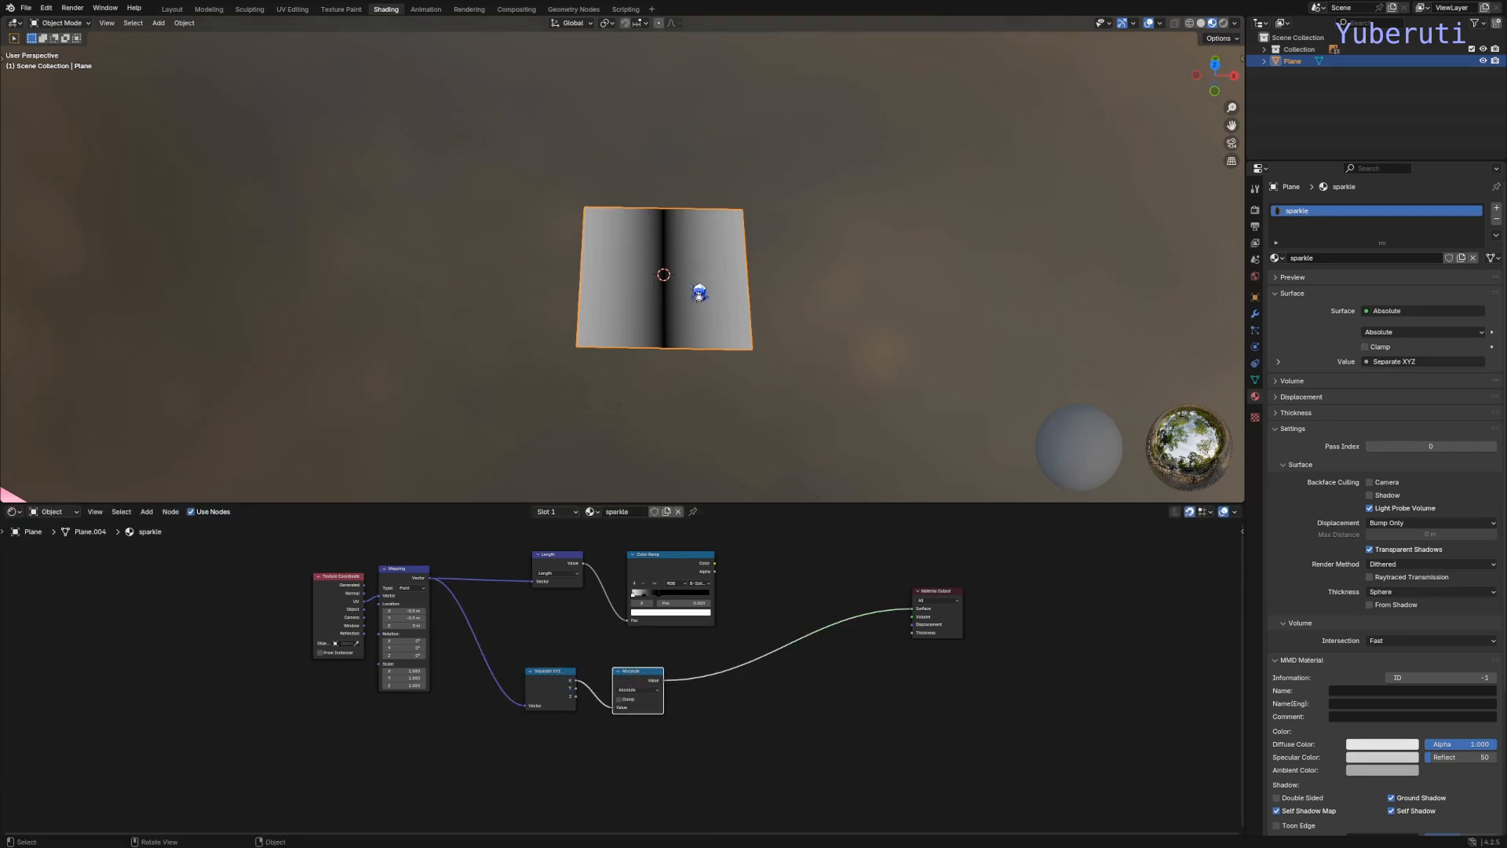
middle_click_drag(690, 323, 683, 356, "shift")
scroll(569, 703, "up", 2)
left_click_drag(577, 680, 644, 723)
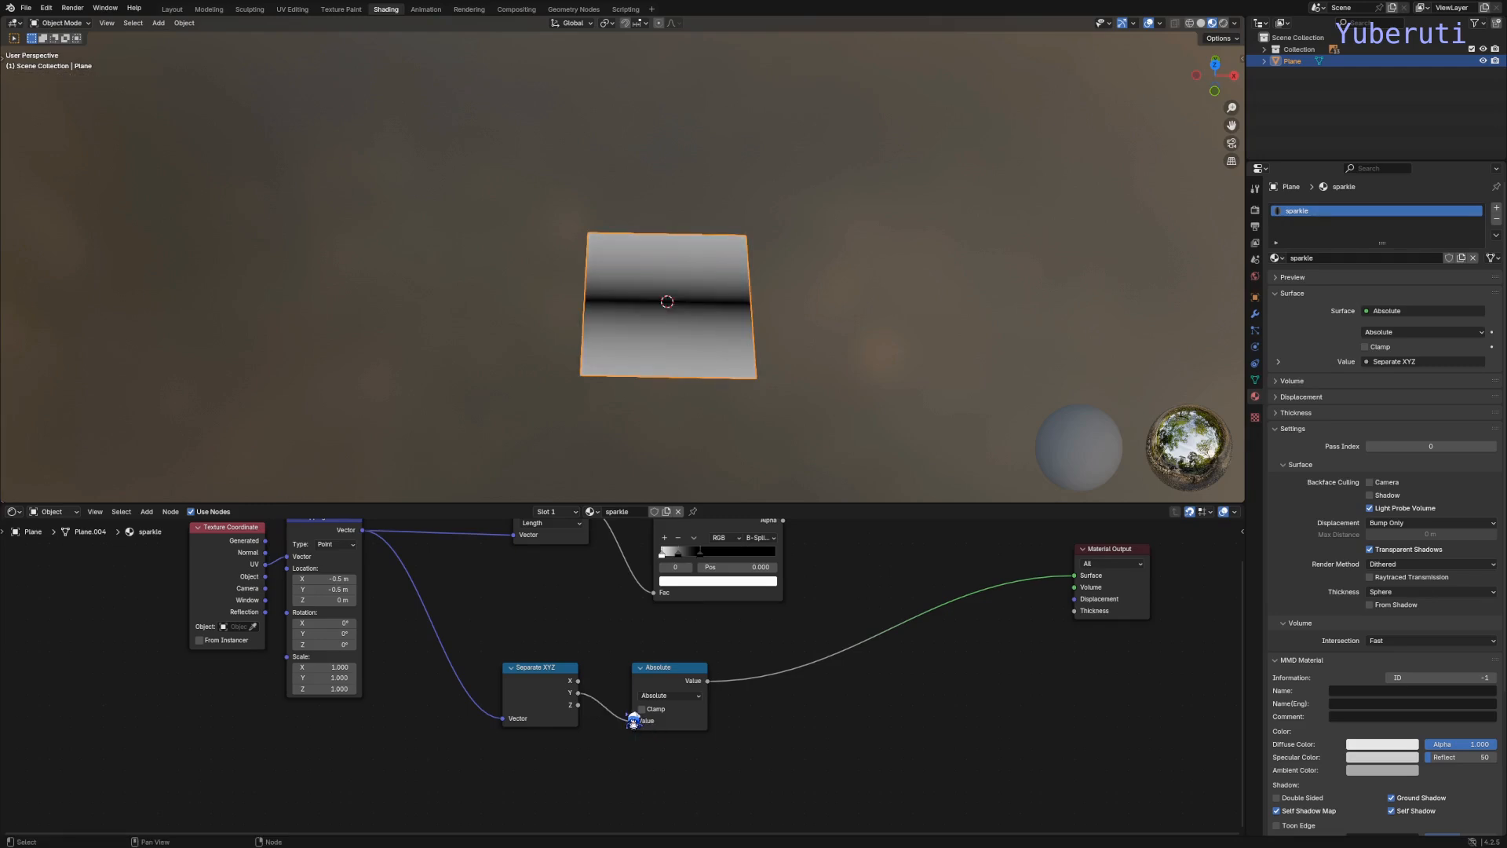
left_click_drag(578, 680, 640, 729)
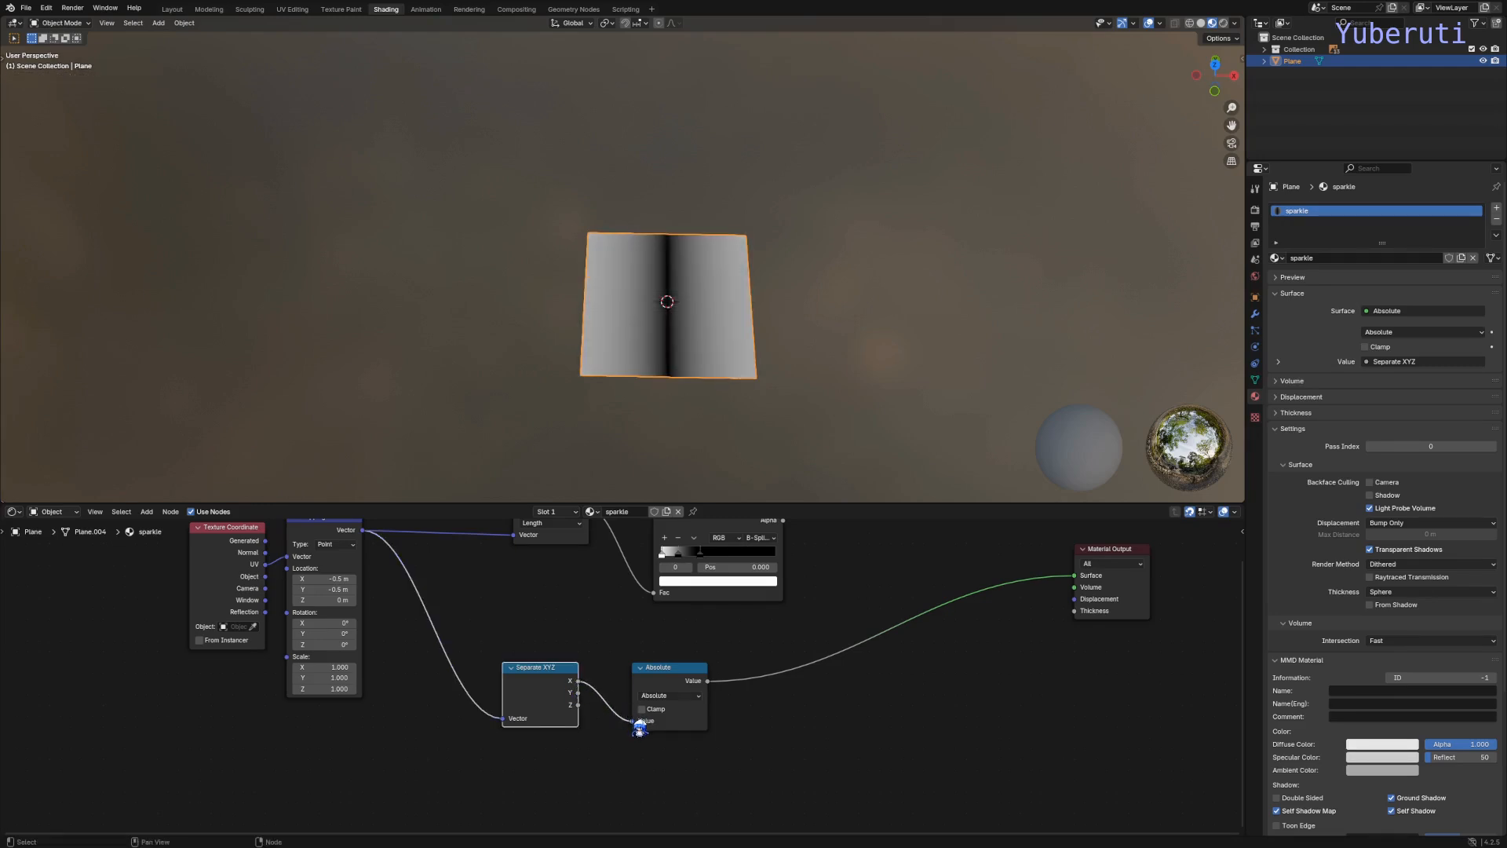
Step: Duplicate the Absolute node below the original, connect Separate XYZ's Y to the copy, and preview the copy followed by the original
scroll(690, 684, "down", 2)
middle_click_drag(668, 689, 624, 589)
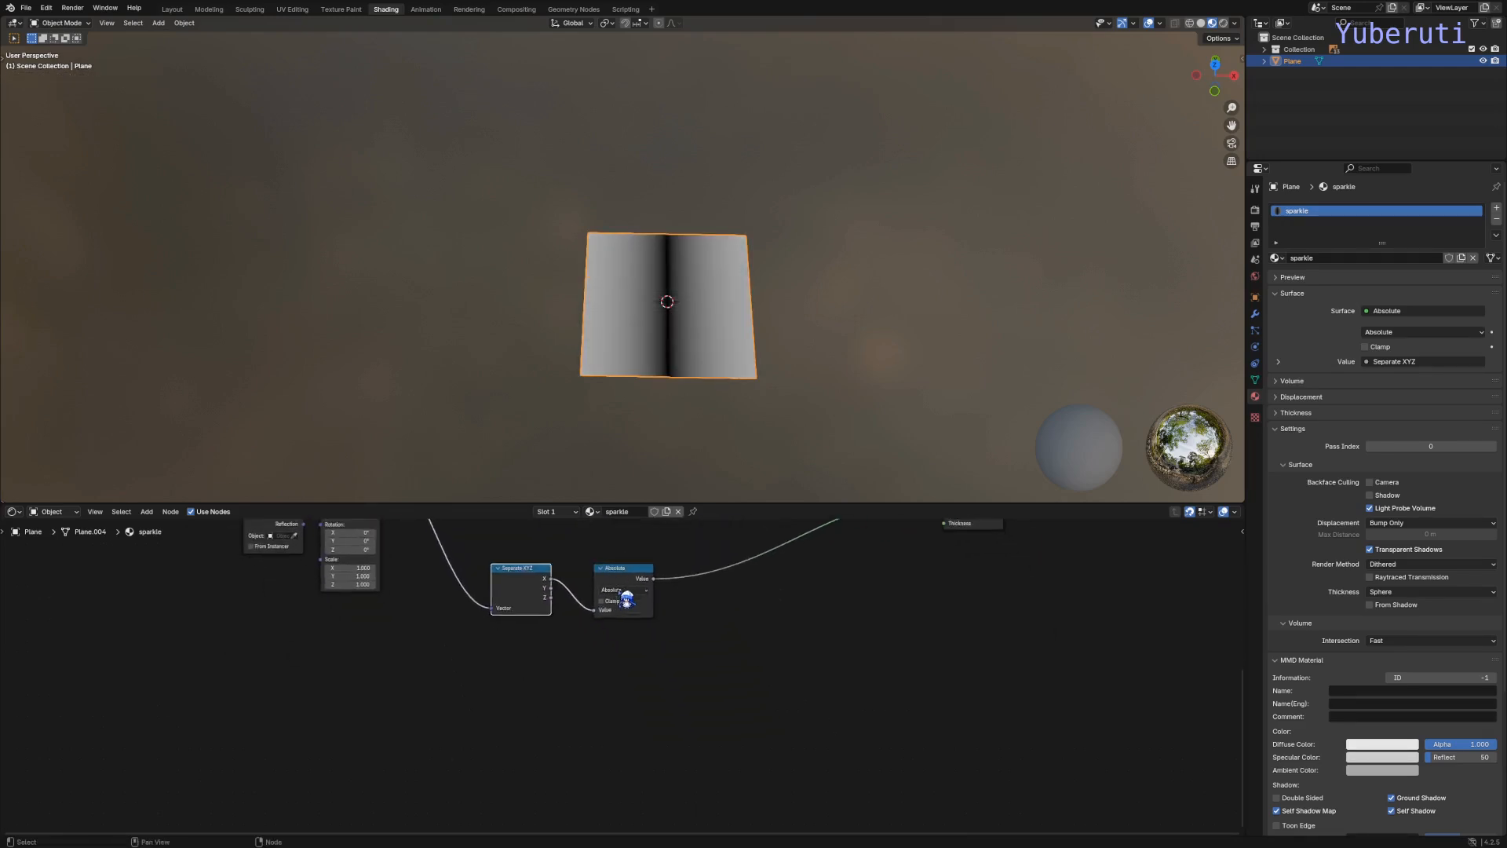
left_click(624, 588)
key("shift+d")
left_click(624, 638)
left_click_drag(550, 588, 607, 672)
left_click(629, 640, "ctrl+shift")
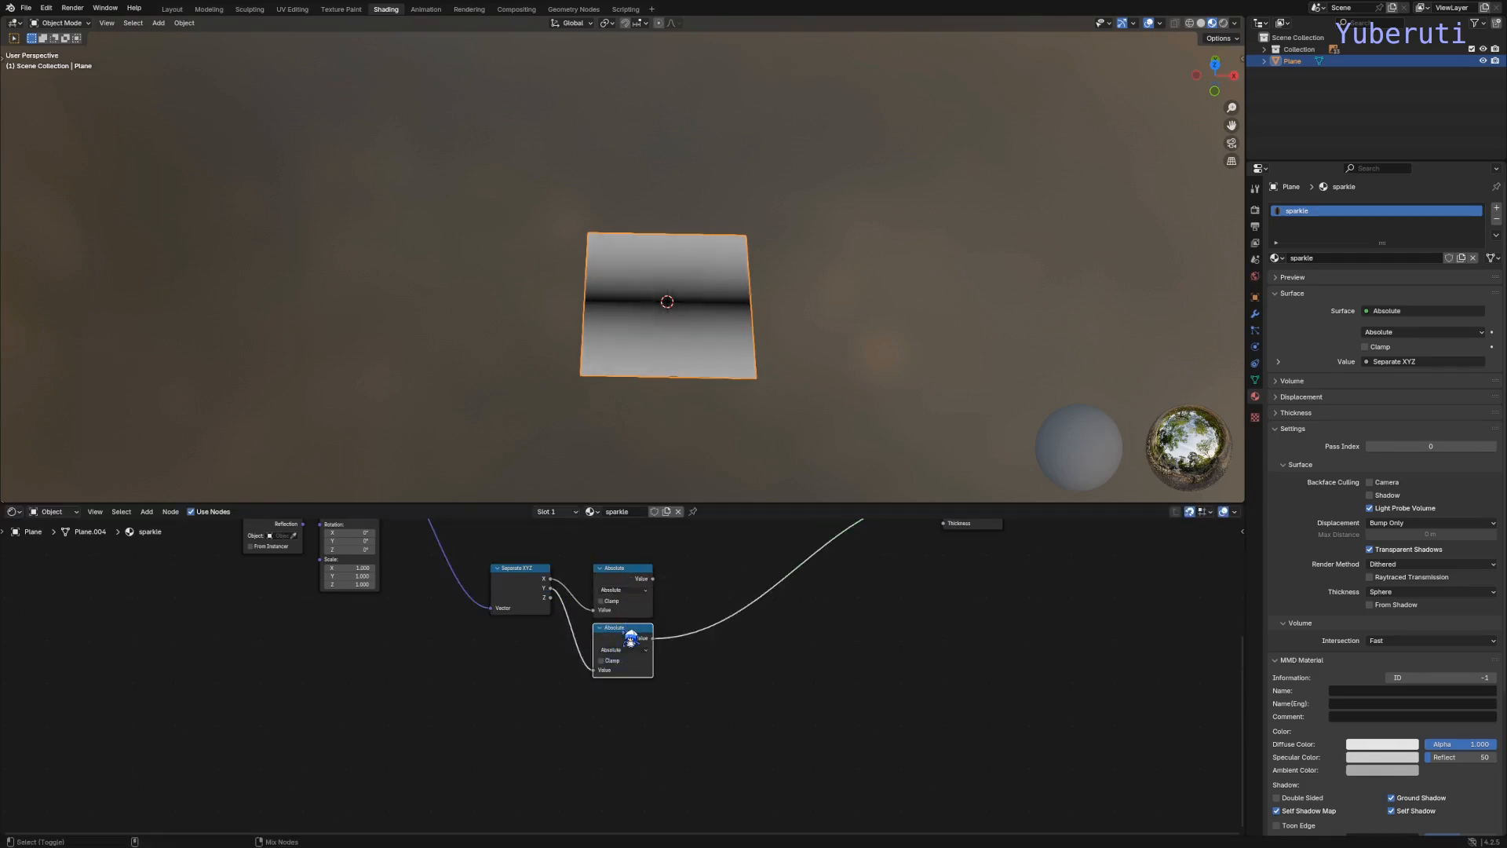
left_click(629, 584, "ctrl+shift")
Step: Add a Color Ramp node between the X-axis Absolute node and the Material Output, and move it slightly up
scroll(637, 587, "up", 1)
scroll(637, 587, "up", 1)
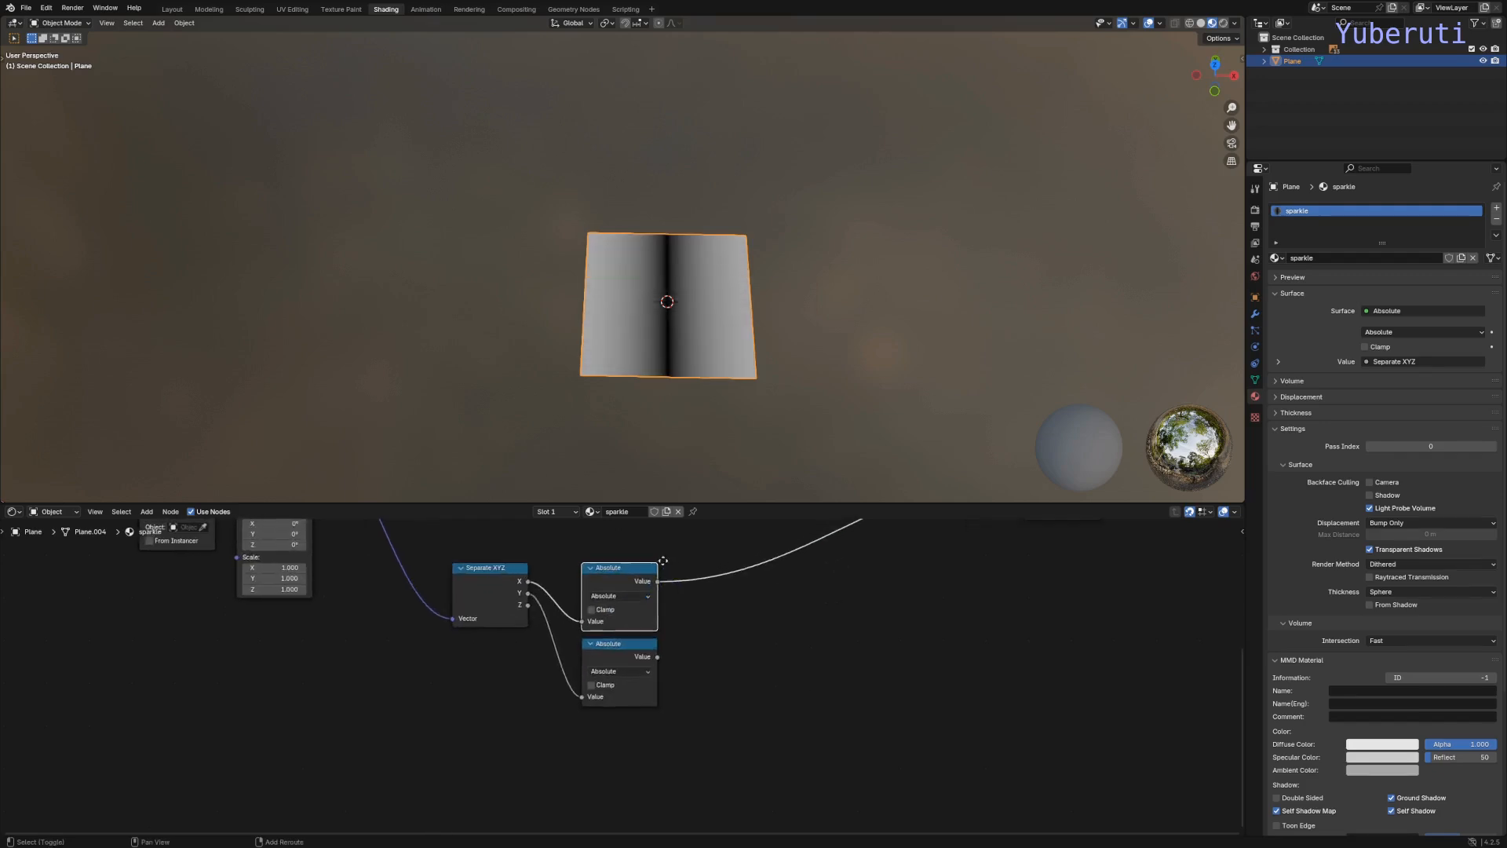
middle_click_drag(686, 547, 671, 655)
scroll(670, 655, "up", 1)
scroll(680, 676, "down", 2)
key("shift+a")
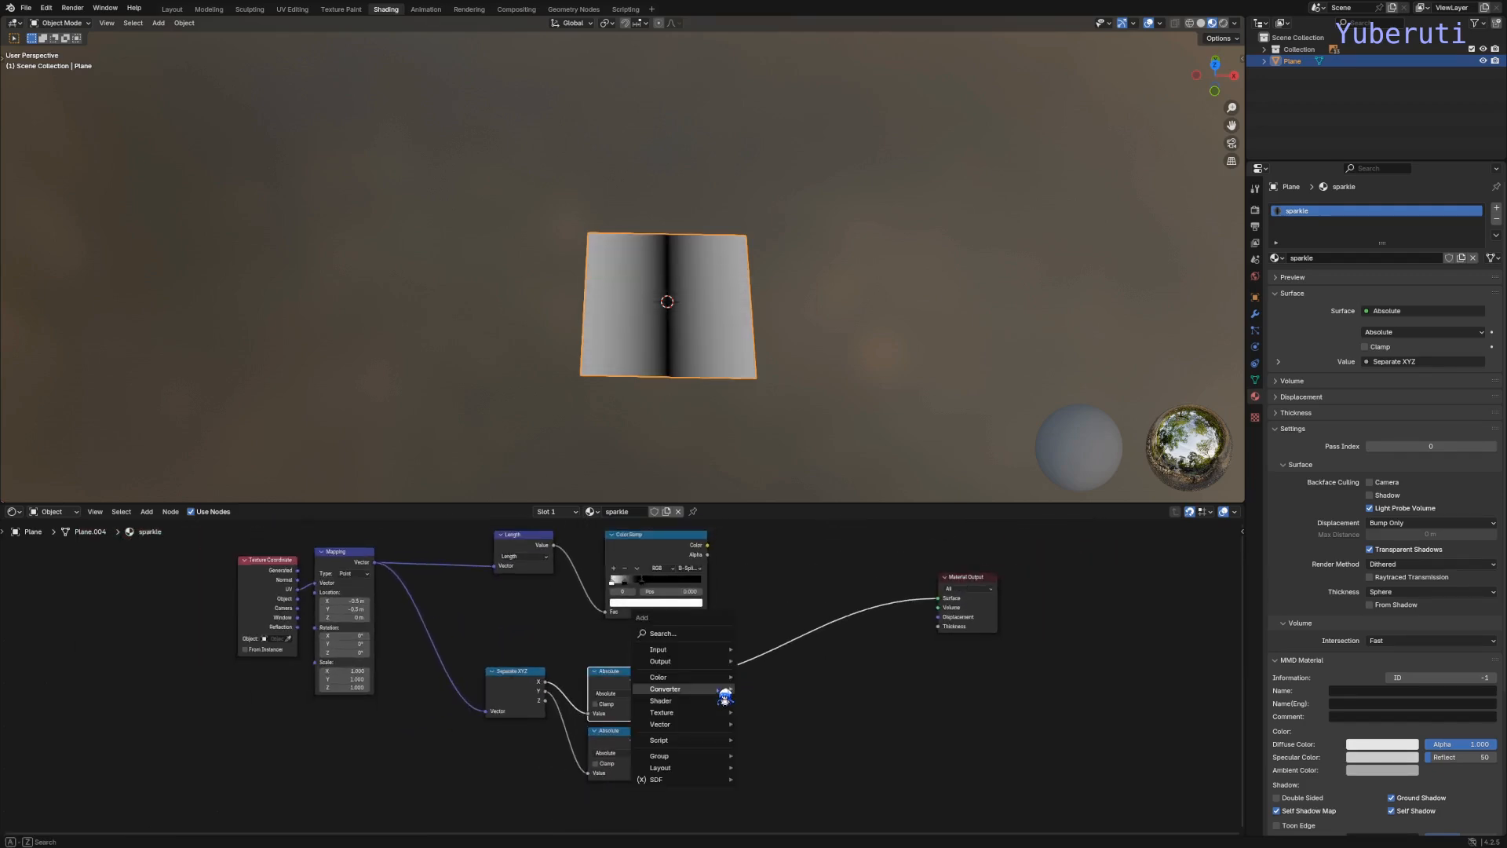
mouse_move(726, 690)
left_click(773, 547)
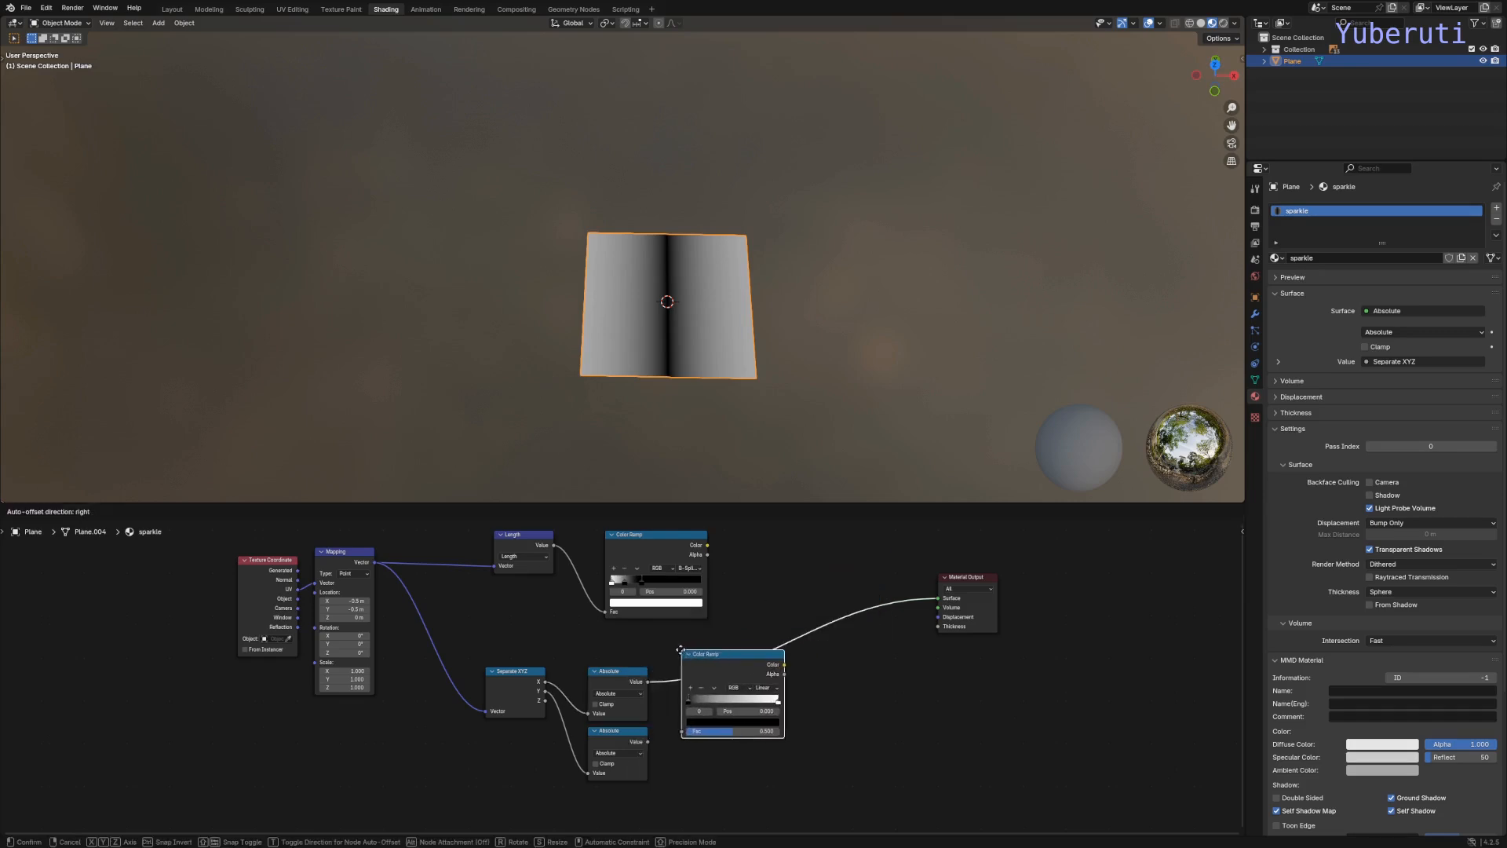
left_click(675, 665)
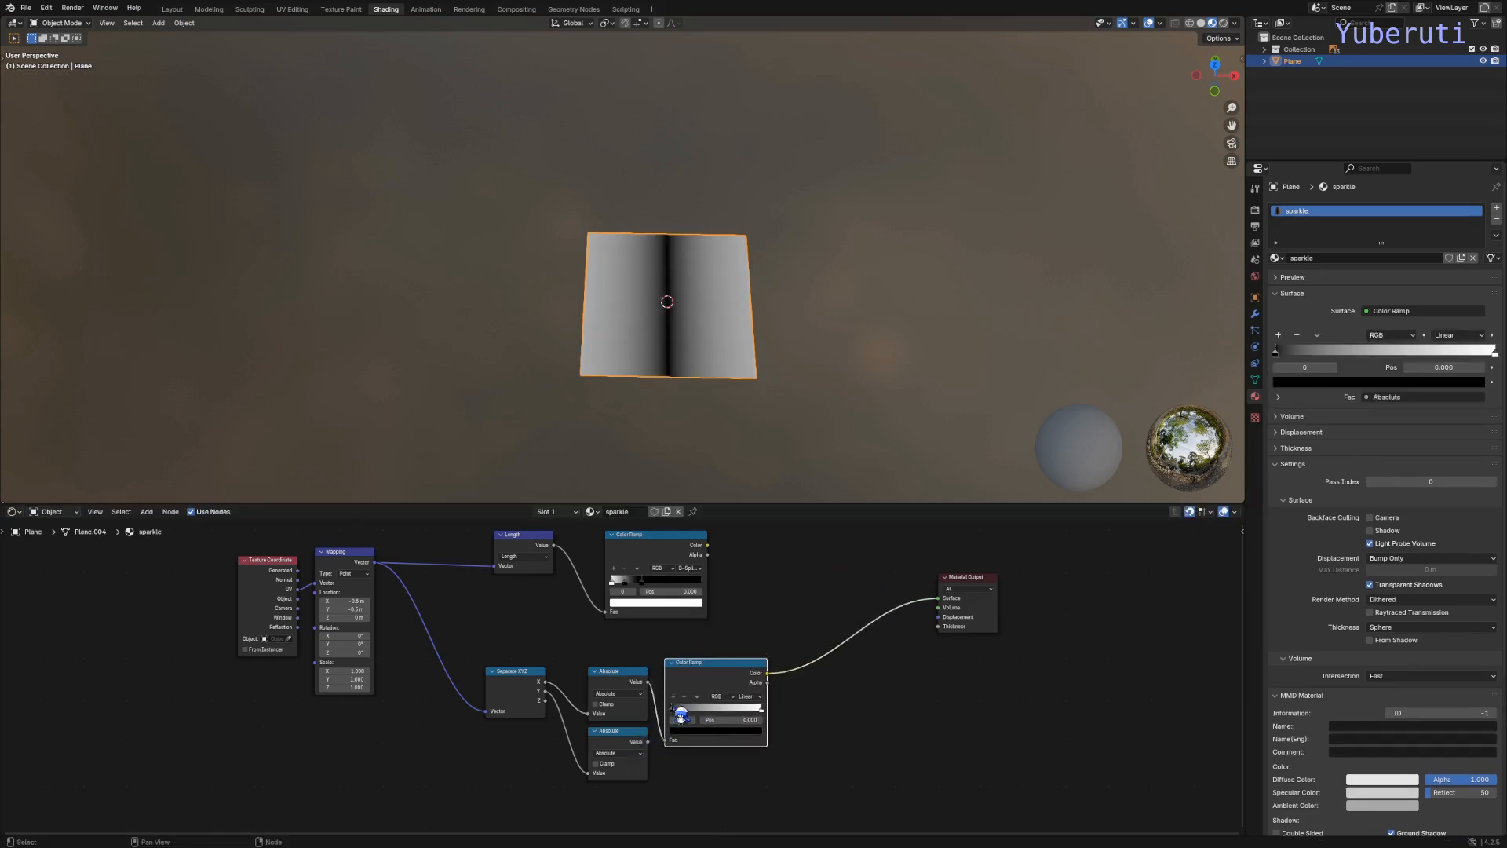
left_click_drag(693, 663, 695, 639)
Step: Flip the new Color Ramp to run from white to black and move its black stop to position 0.045
scroll(688, 322, "up", 4)
middle_click_drag(686, 327, 696, 353)
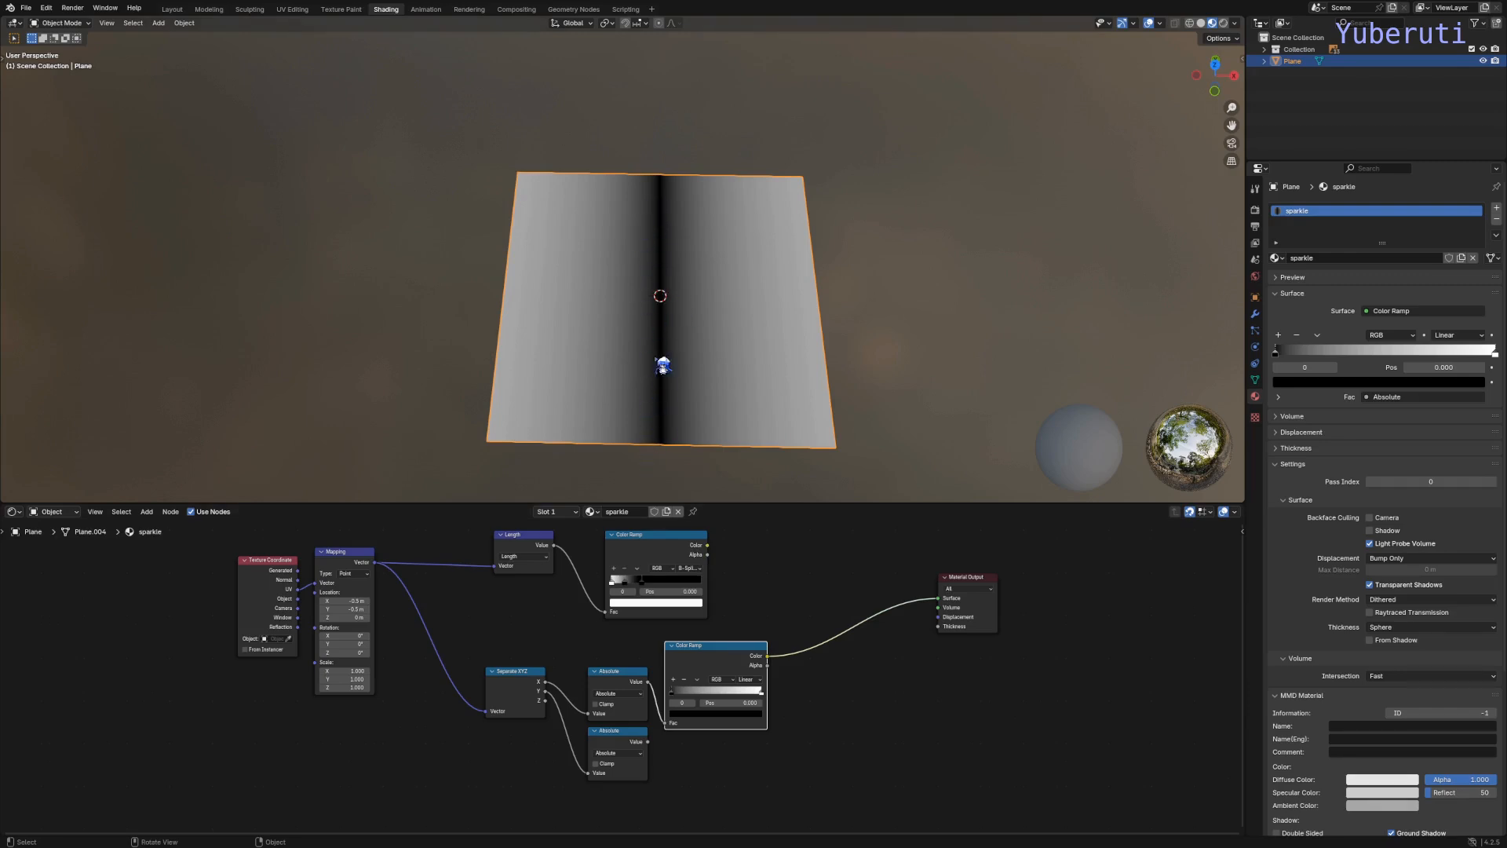
scroll(714, 696, "up", 2)
mouse_move(658, 691)
left_mouse_down()
mouse_move(779, 694)
mouse_move(641, 696)
left_mouse_up()
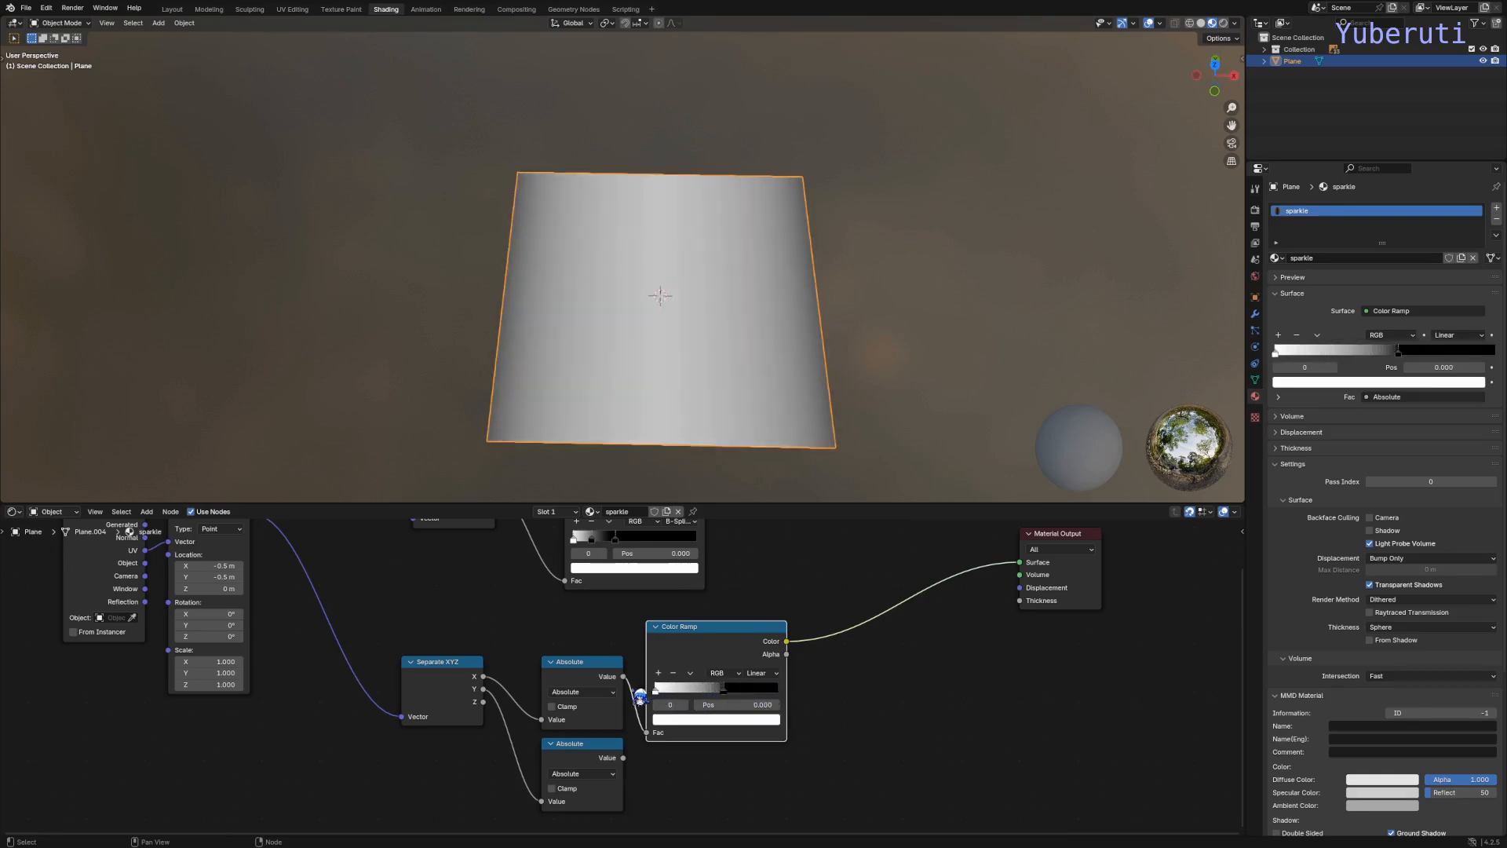
left_click_drag(731, 698, 596, 647)
Step: Duplicate the X-axis Color Ramp below the original, connect the Y-axis Absolute node's Value to the copy's Fac, and preview the copy
middle_click_drag(640, 685, 629, 603)
left_click(677, 579)
key("shift+d")
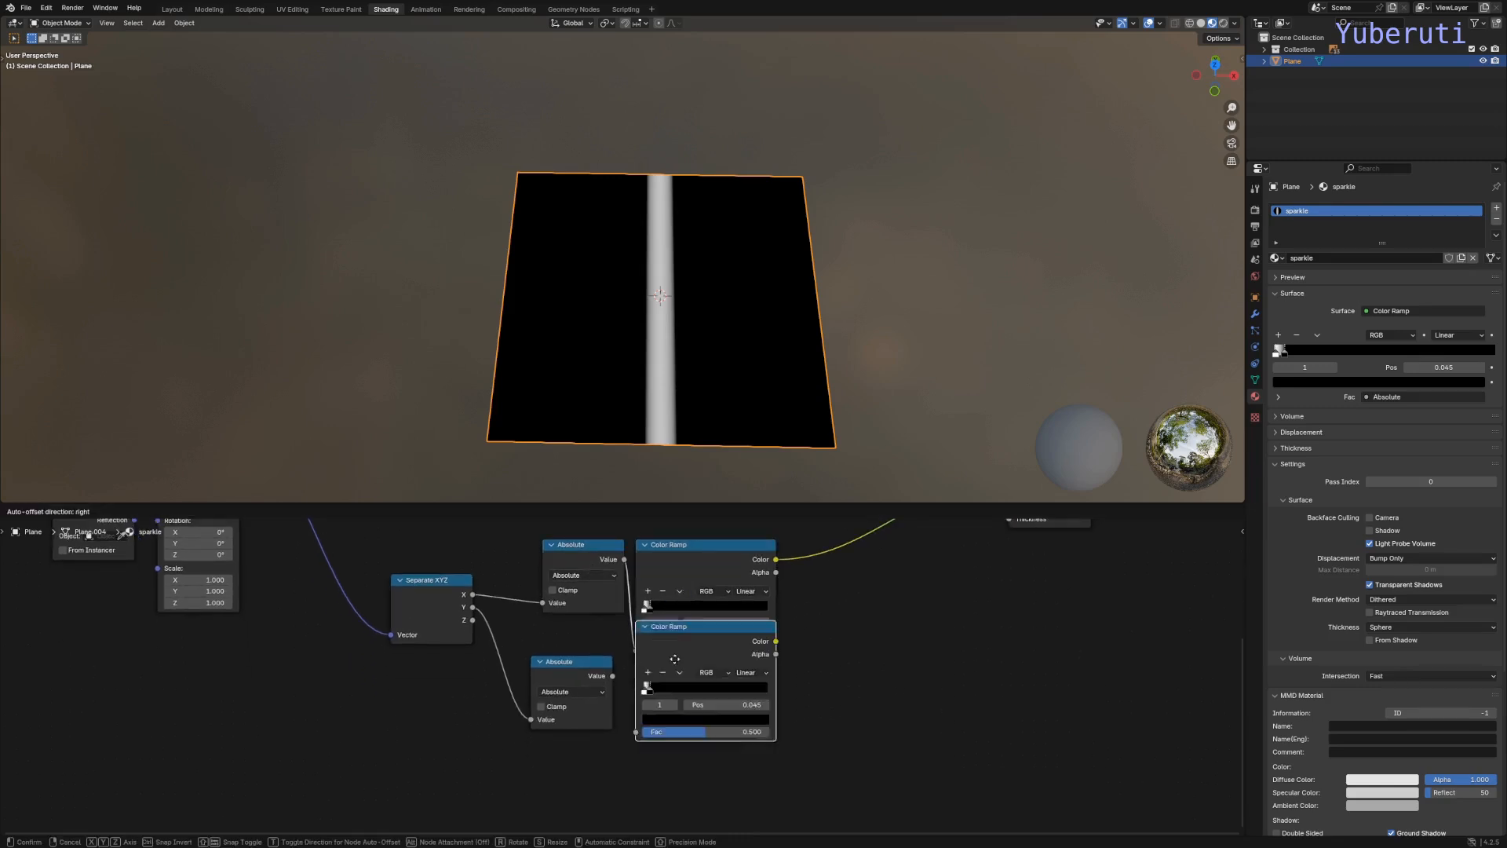
left_click(675, 694)
left_click_drag(613, 676, 636, 767)
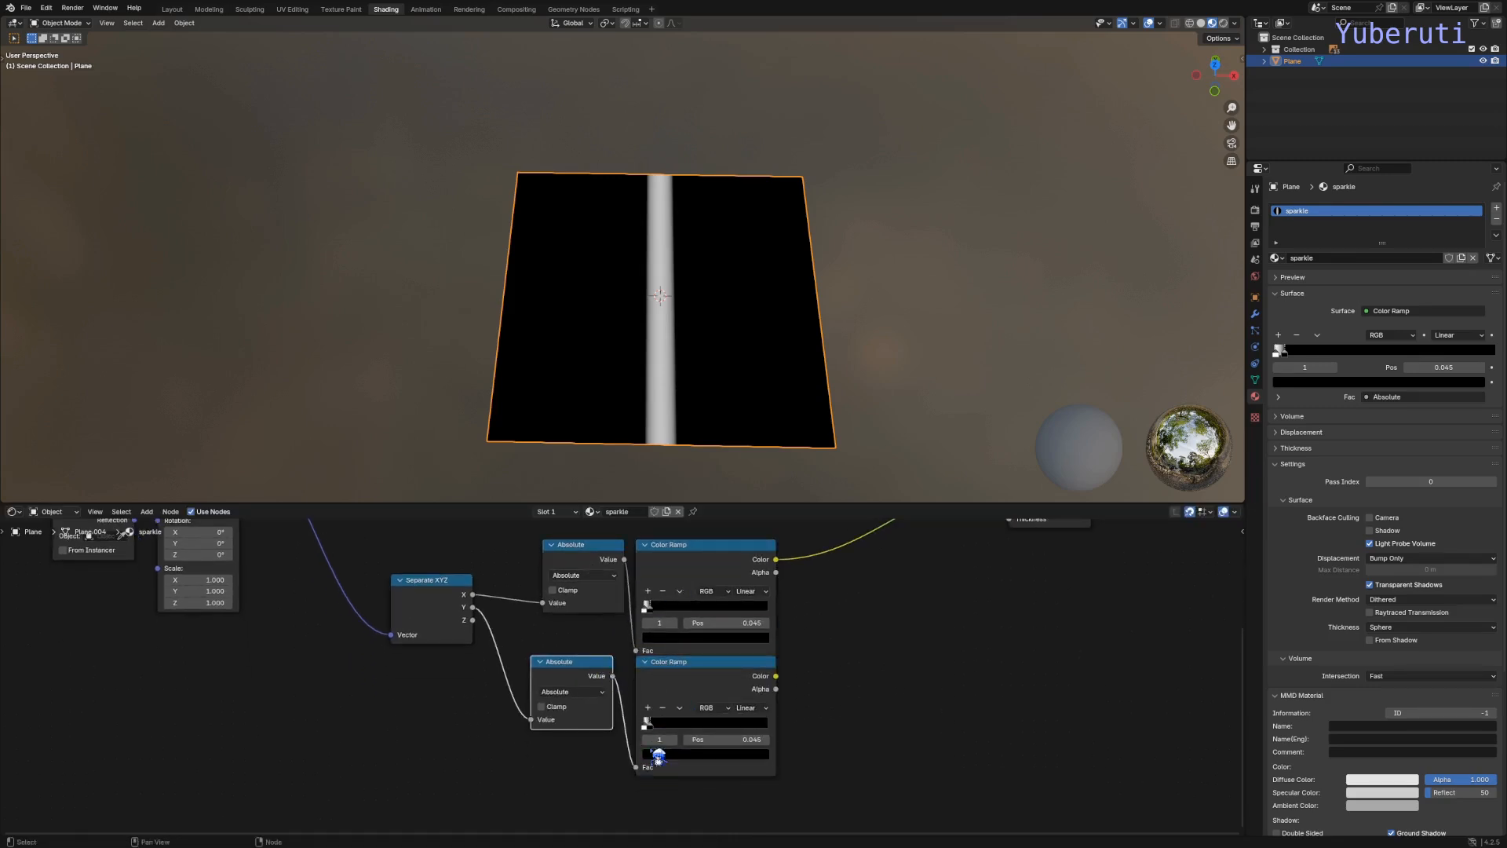
left_click(726, 687, "ctrl+shift")
Step: Space out the two Absolute and Color Ramp pairs so the Y-axis pair sits clear below the X-axis pair
scroll(702, 691, "down", 1)
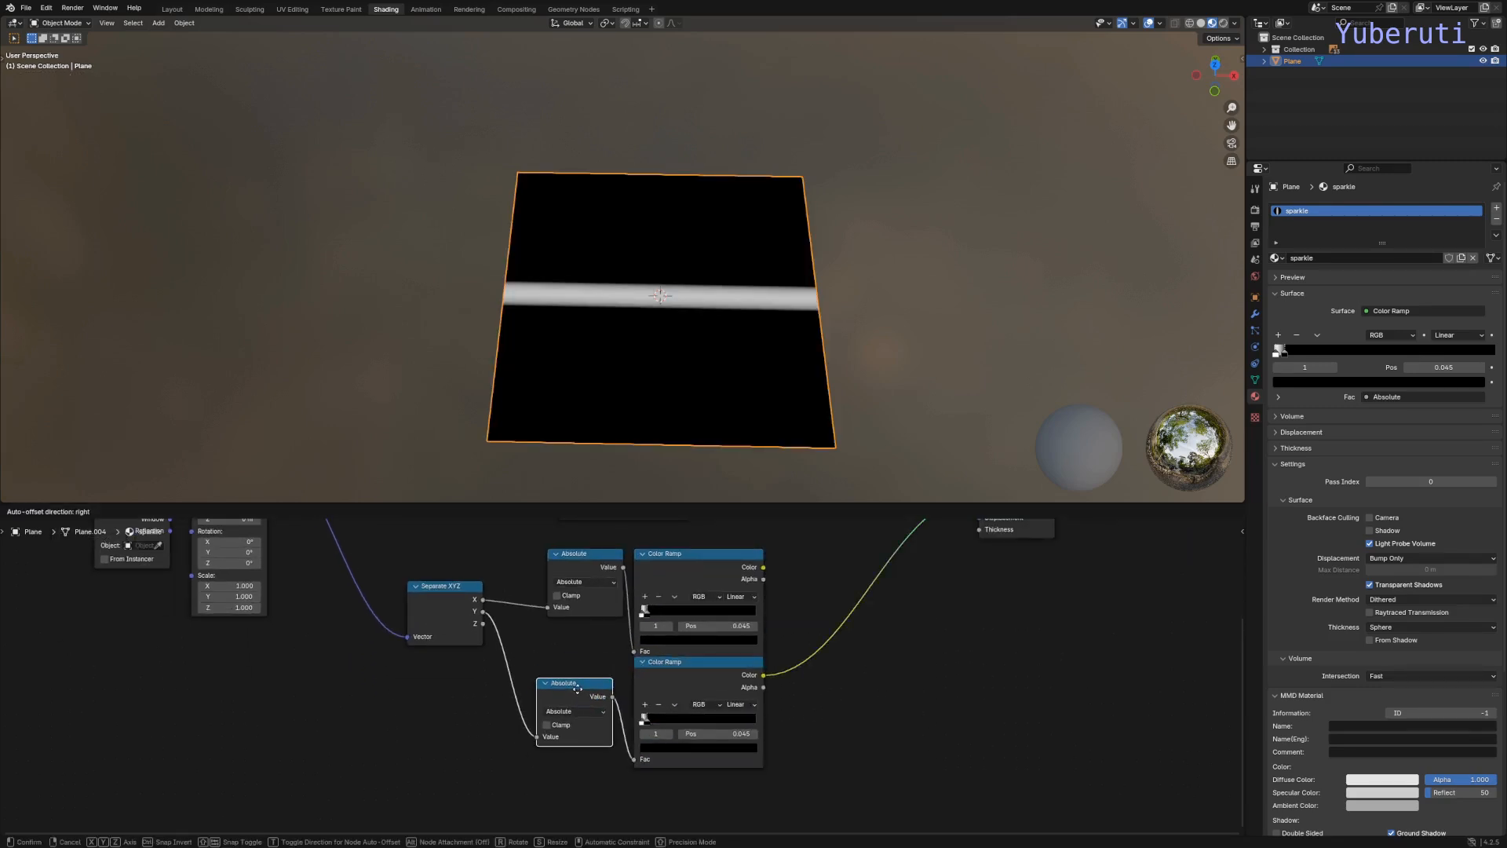
left_click_drag(691, 695, 694, 700)
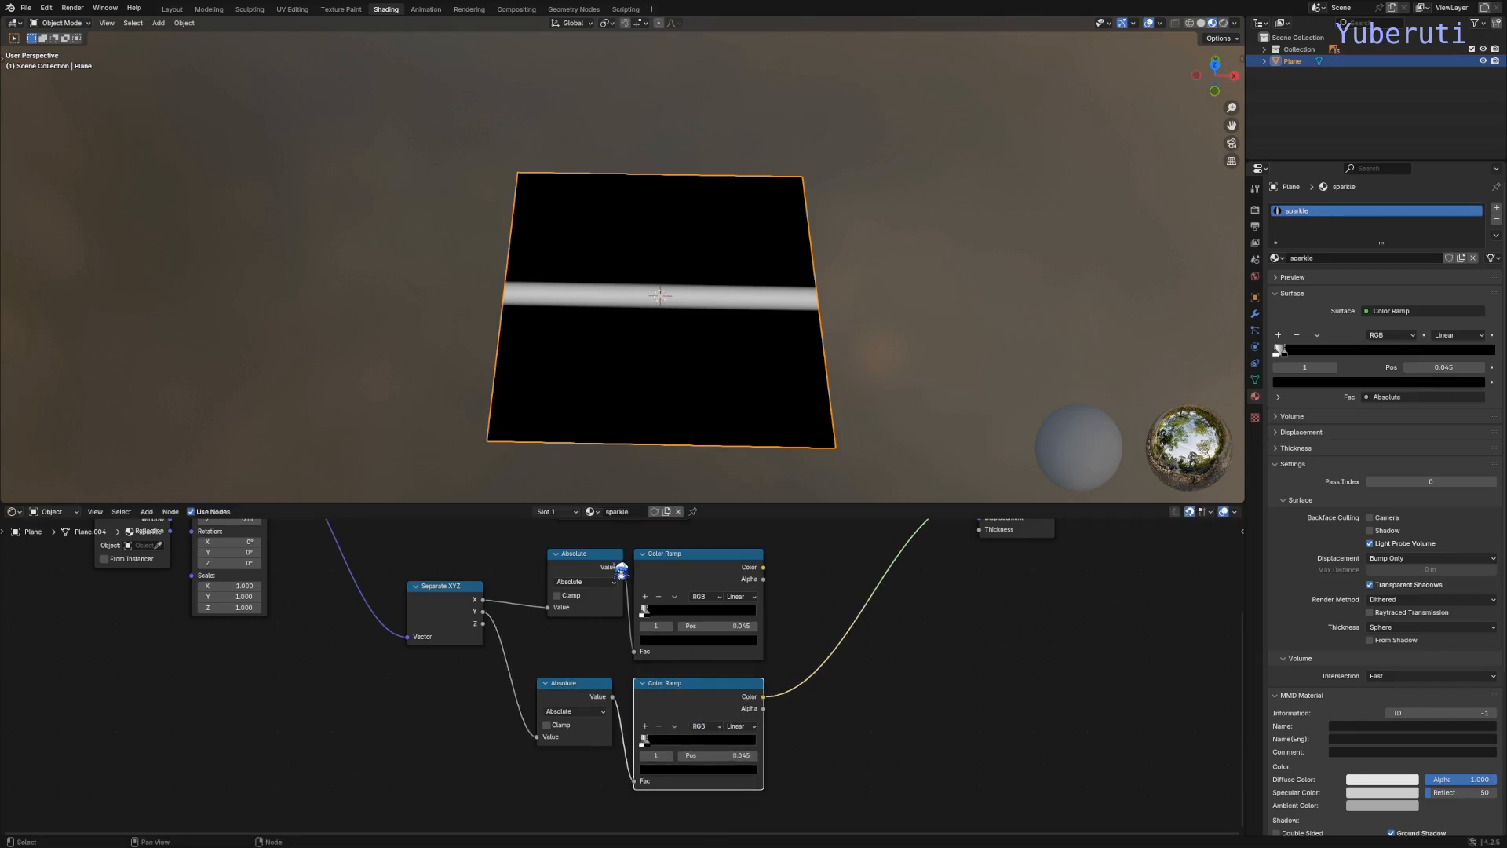
left_click_drag(517, 552, 681, 580)
mouse_move(685, 579)
left_mouse_down()
mouse_move(652, 579)
mouse_move(685, 579)
left_mouse_up()
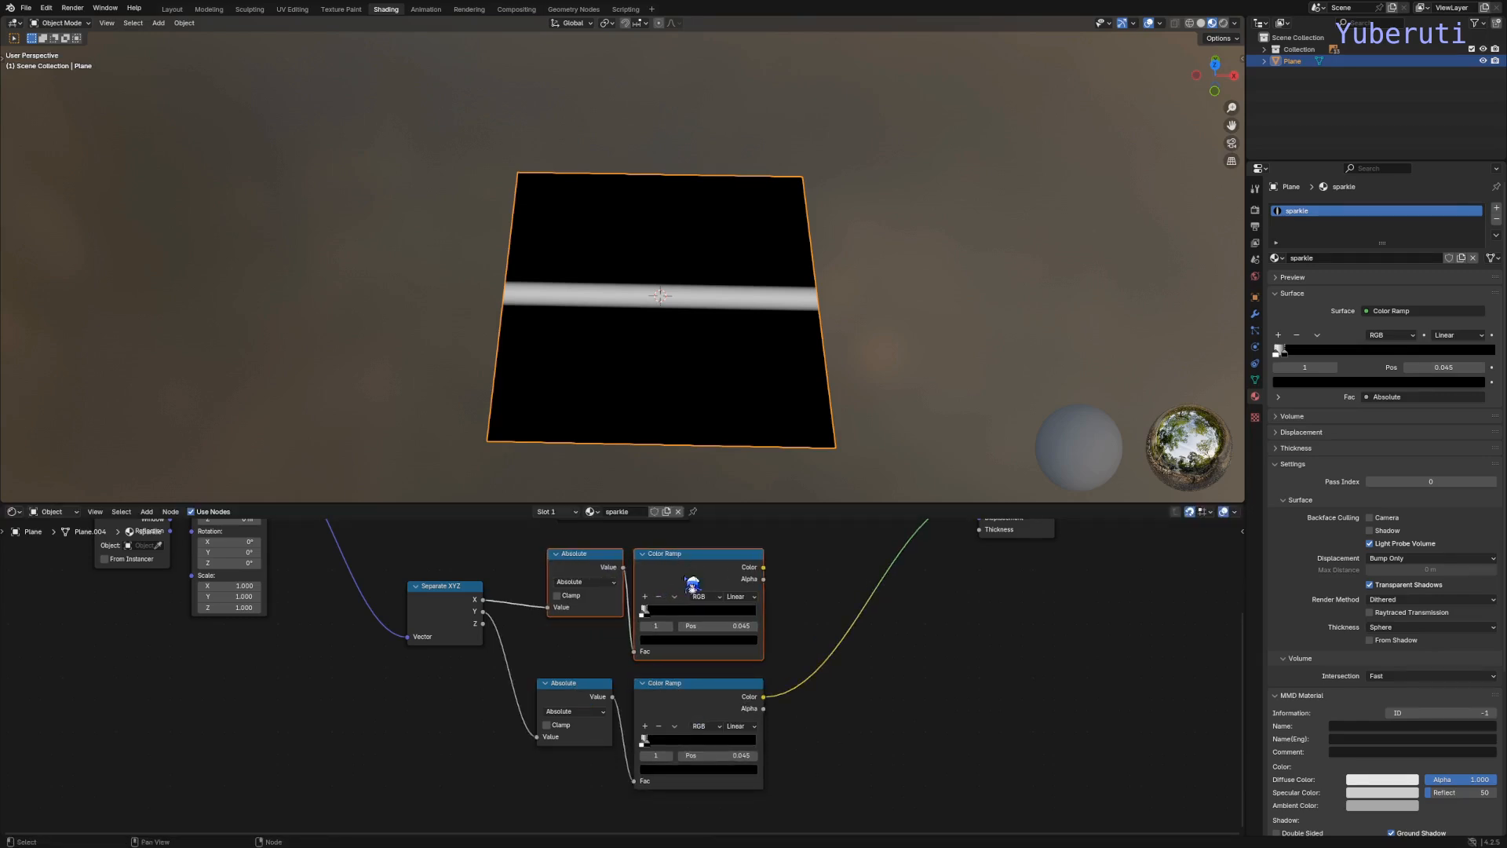
scroll(692, 585, "down", 4)
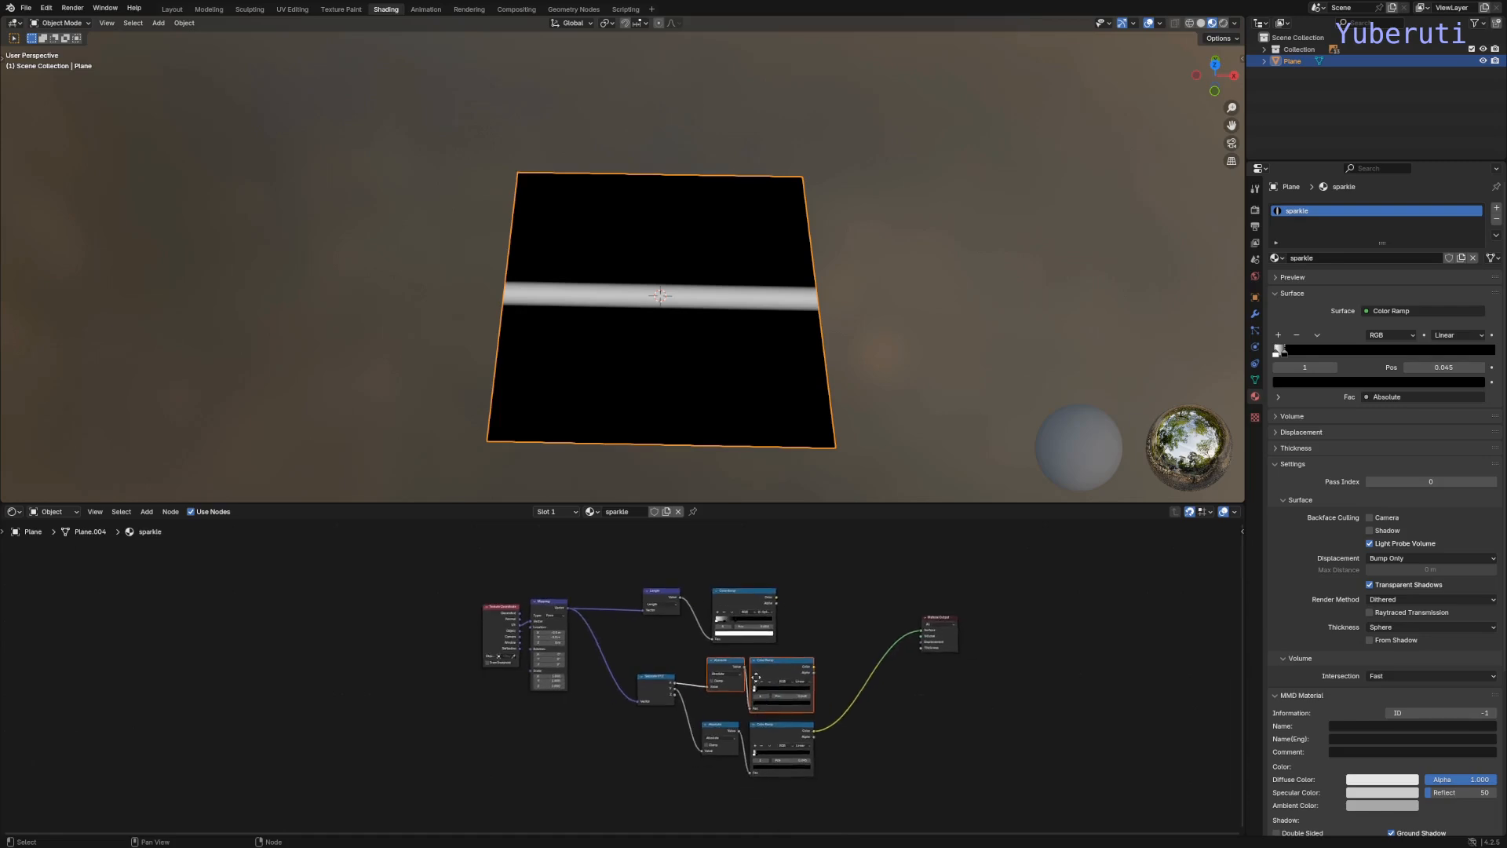
Step: Preview the X-axis Color Ramp, the Y-axis Color Ramp and the central glow's Color Ramp in turn on the plane
scroll(732, 697, "up", 2)
left_click(752, 624, "ctrl+shift")
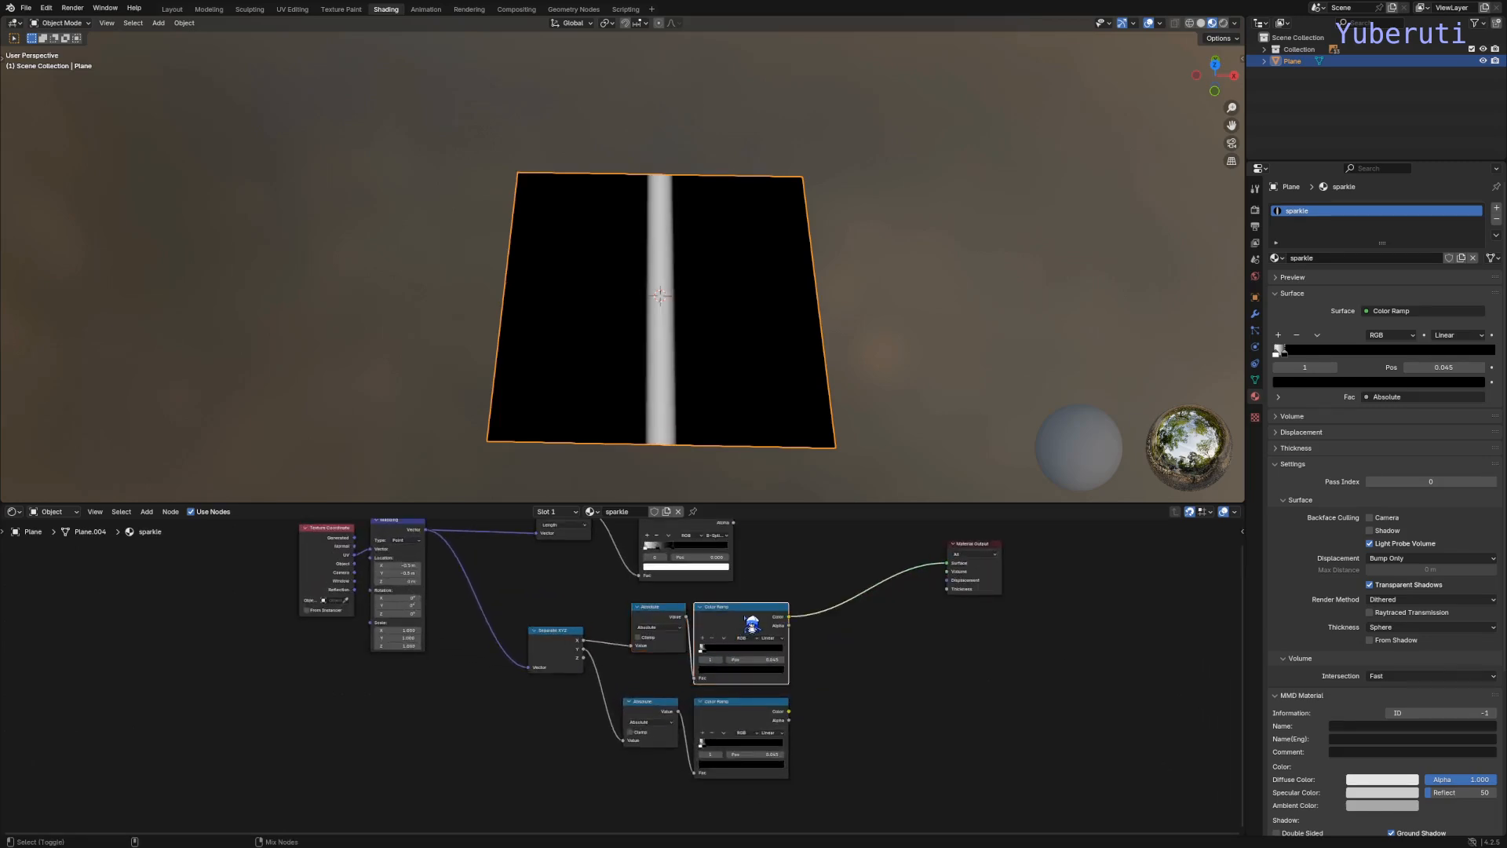
left_click(732, 720, "ctrl+shift")
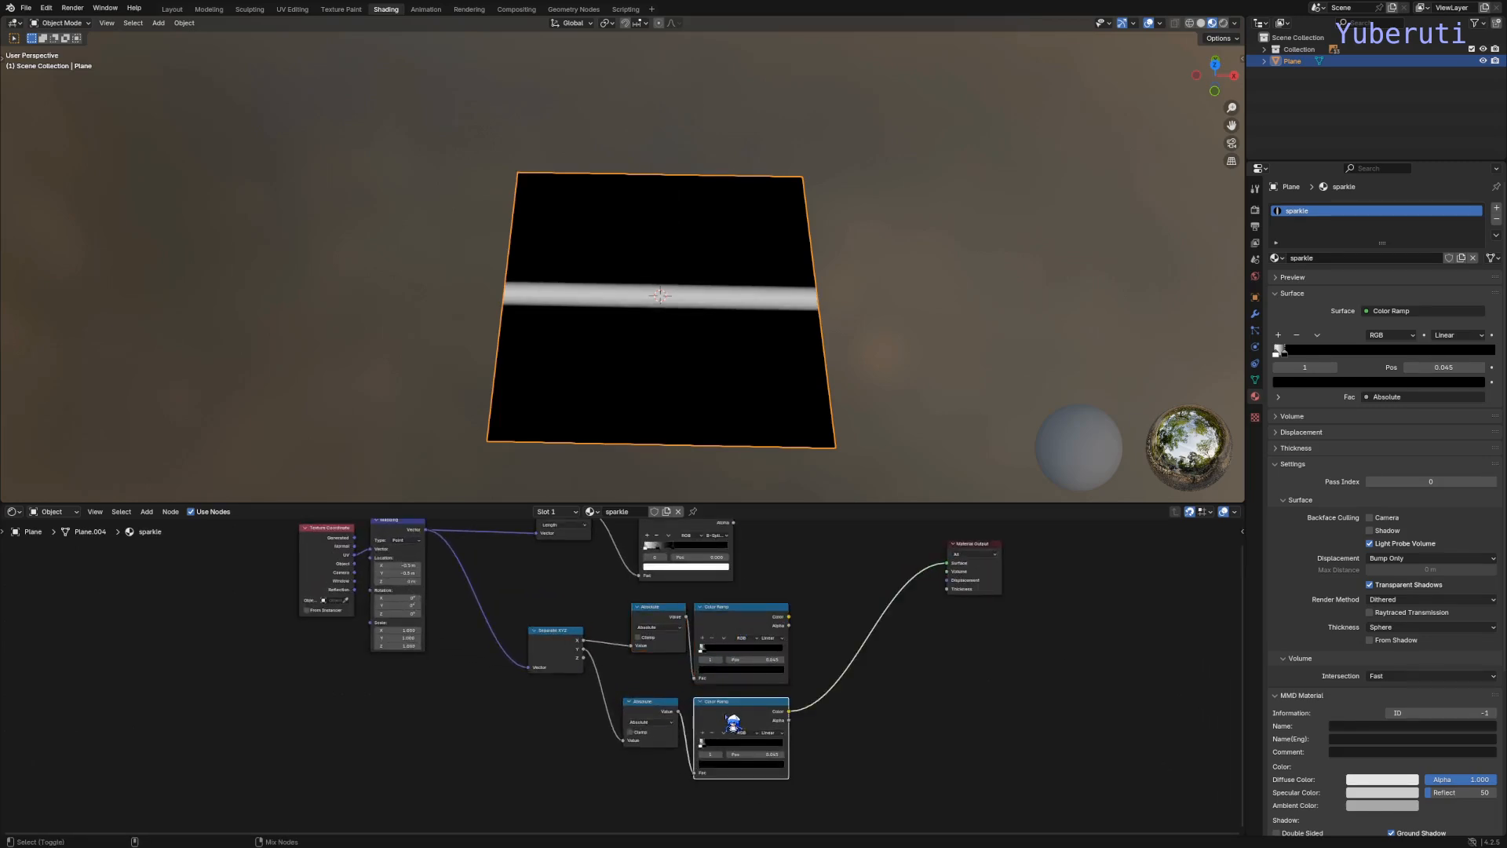
middle_click_drag(697, 557, 693, 605)
left_click(697, 571, "ctrl+shift")
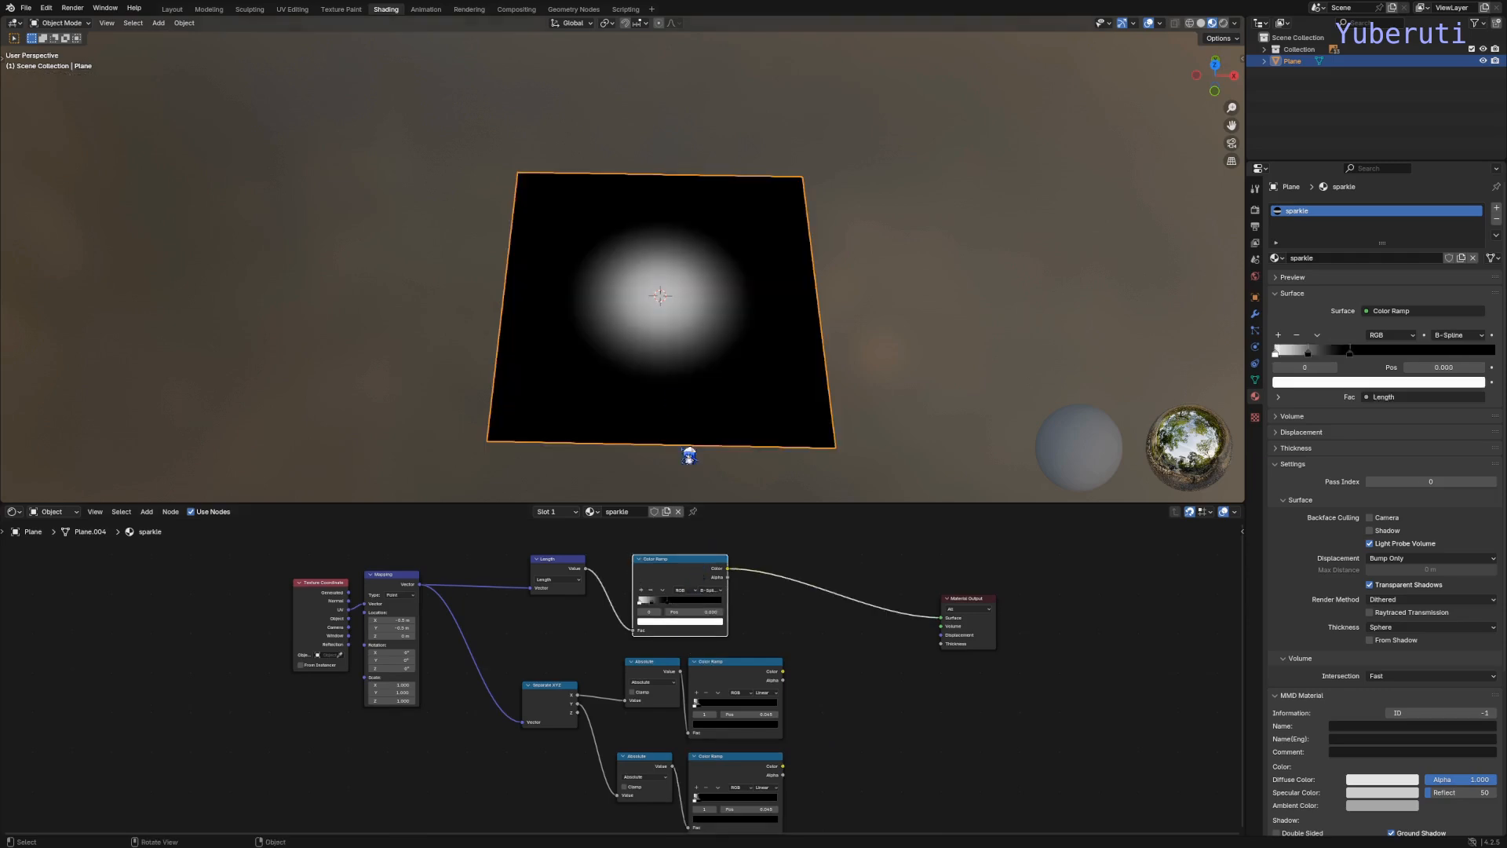
Step: Move the Separate XYZ, Absolute and axis Color Ramp nodes back so the ramps line up under the glow's Color Ramp
left_click_drag(837, 683, 538, 814)
left_click_drag(549, 710, 491, 709)
left_click(765, 657)
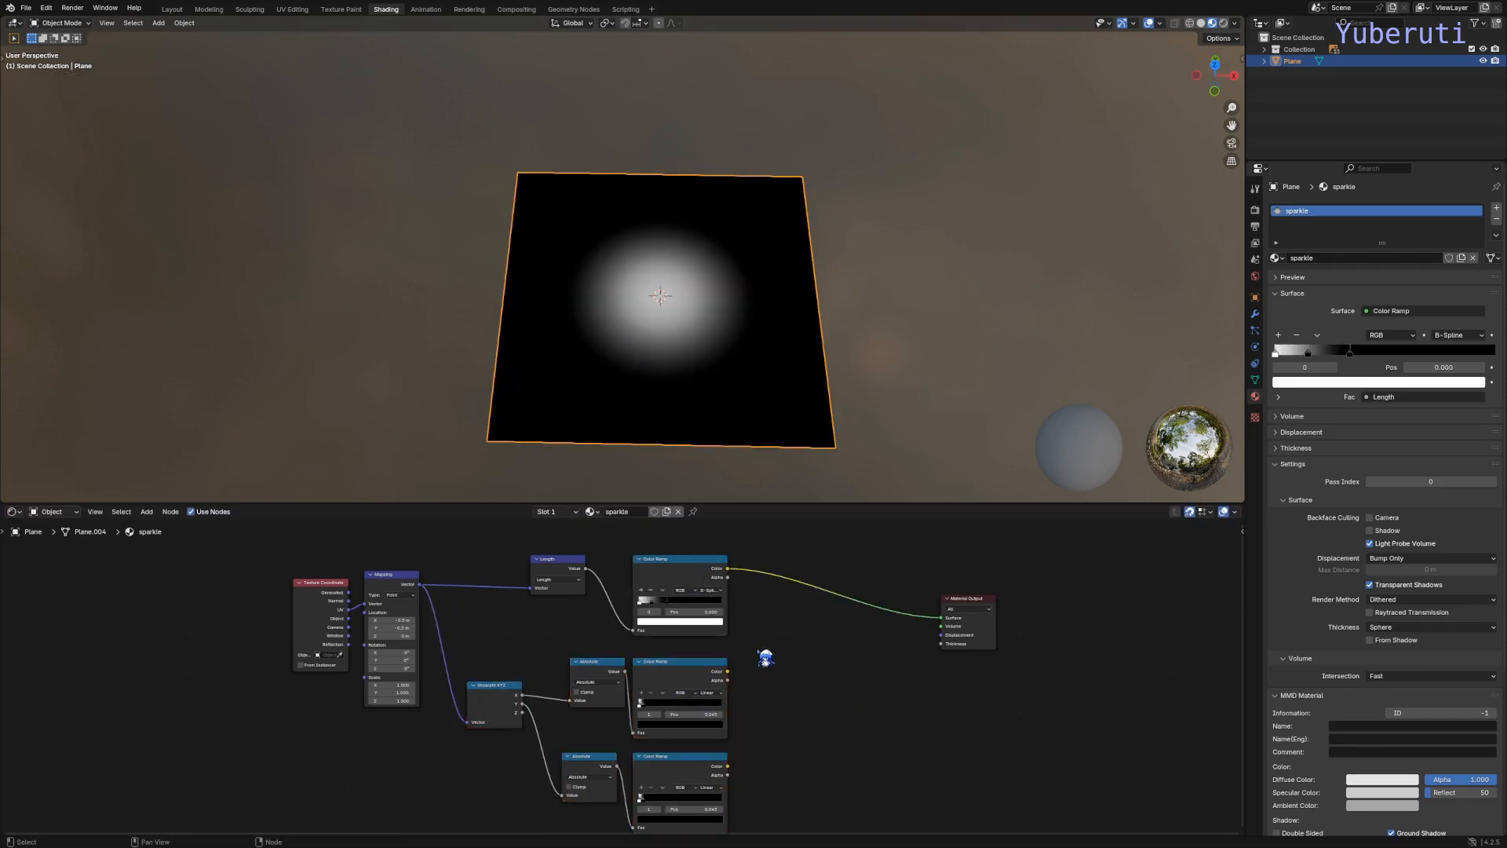
Step: Insert a Mix Color node between the glow's Color Ramp and the Material Output
key("shift+a")
mouse_move(808, 598)
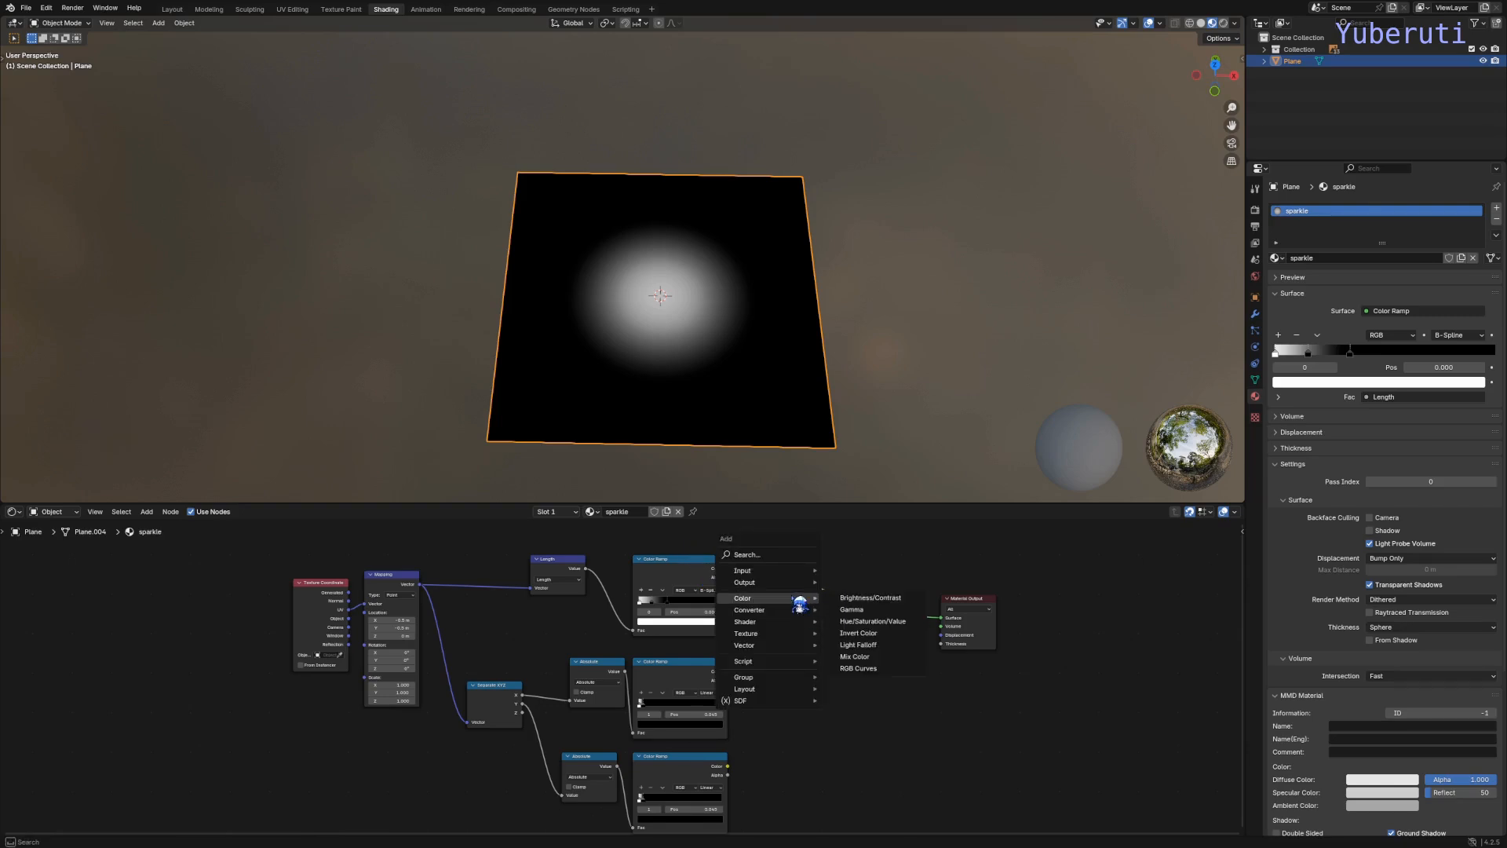
left_click(881, 660)
left_click(781, 603)
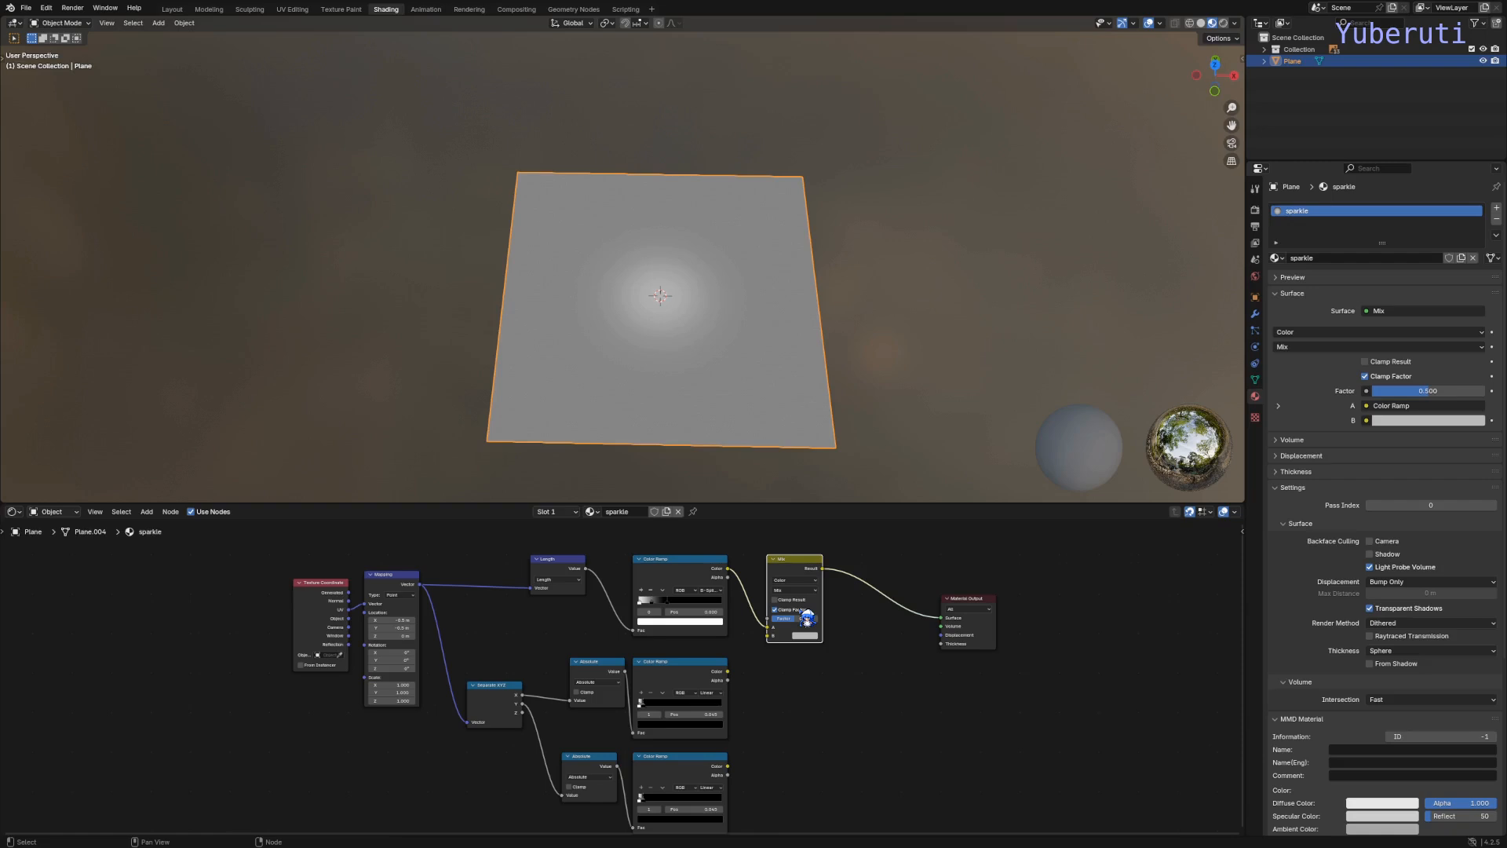
Step: Set the Mix node's blending mode to Color Dodge and connect the X-axis Color Ramp's Color to its B input
scroll(809, 620, "up", 2)
left_click(817, 586)
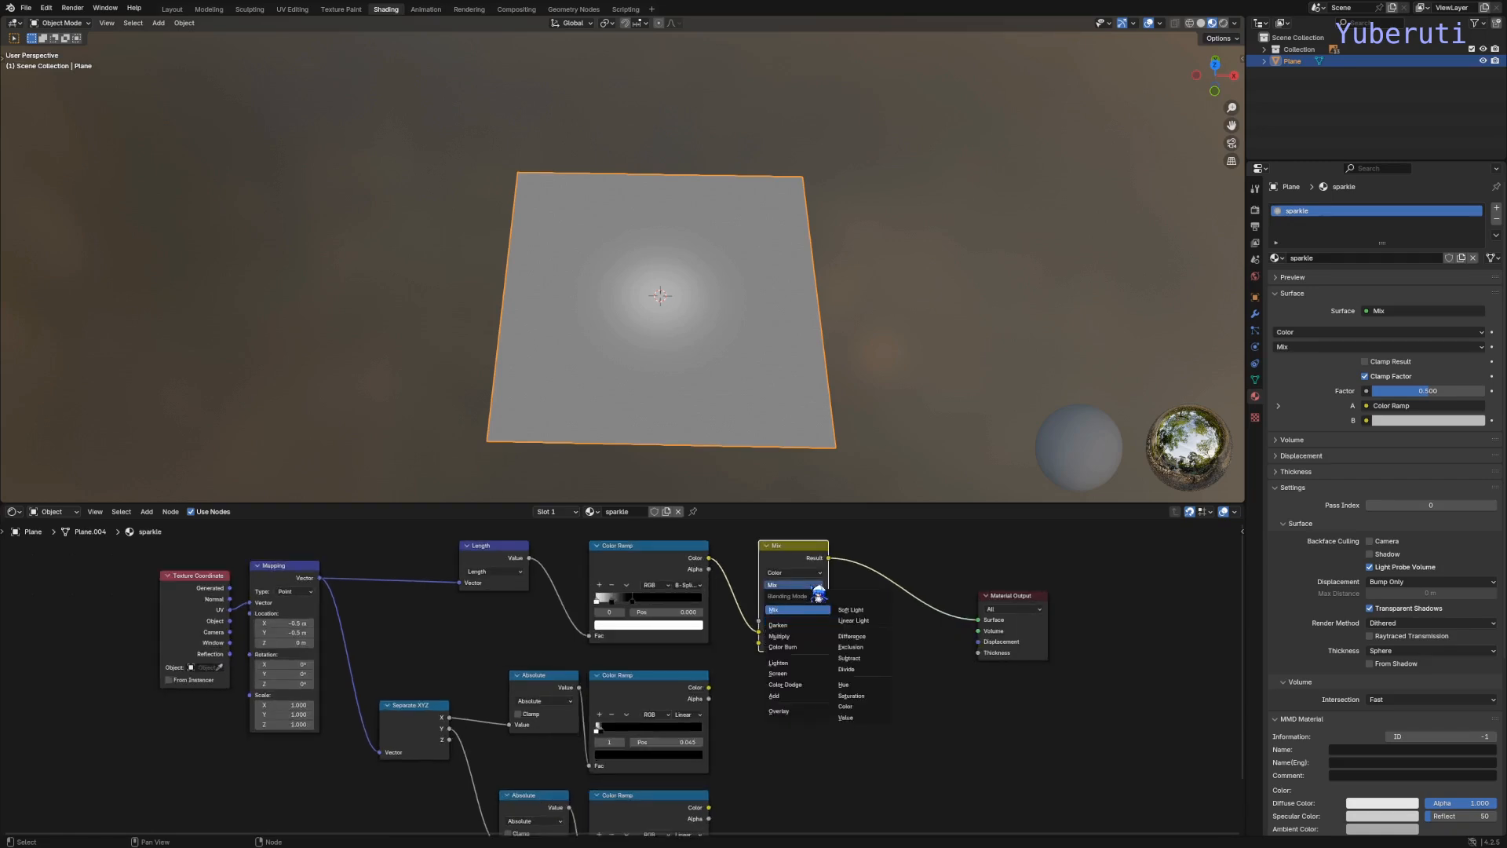
left_click(810, 687)
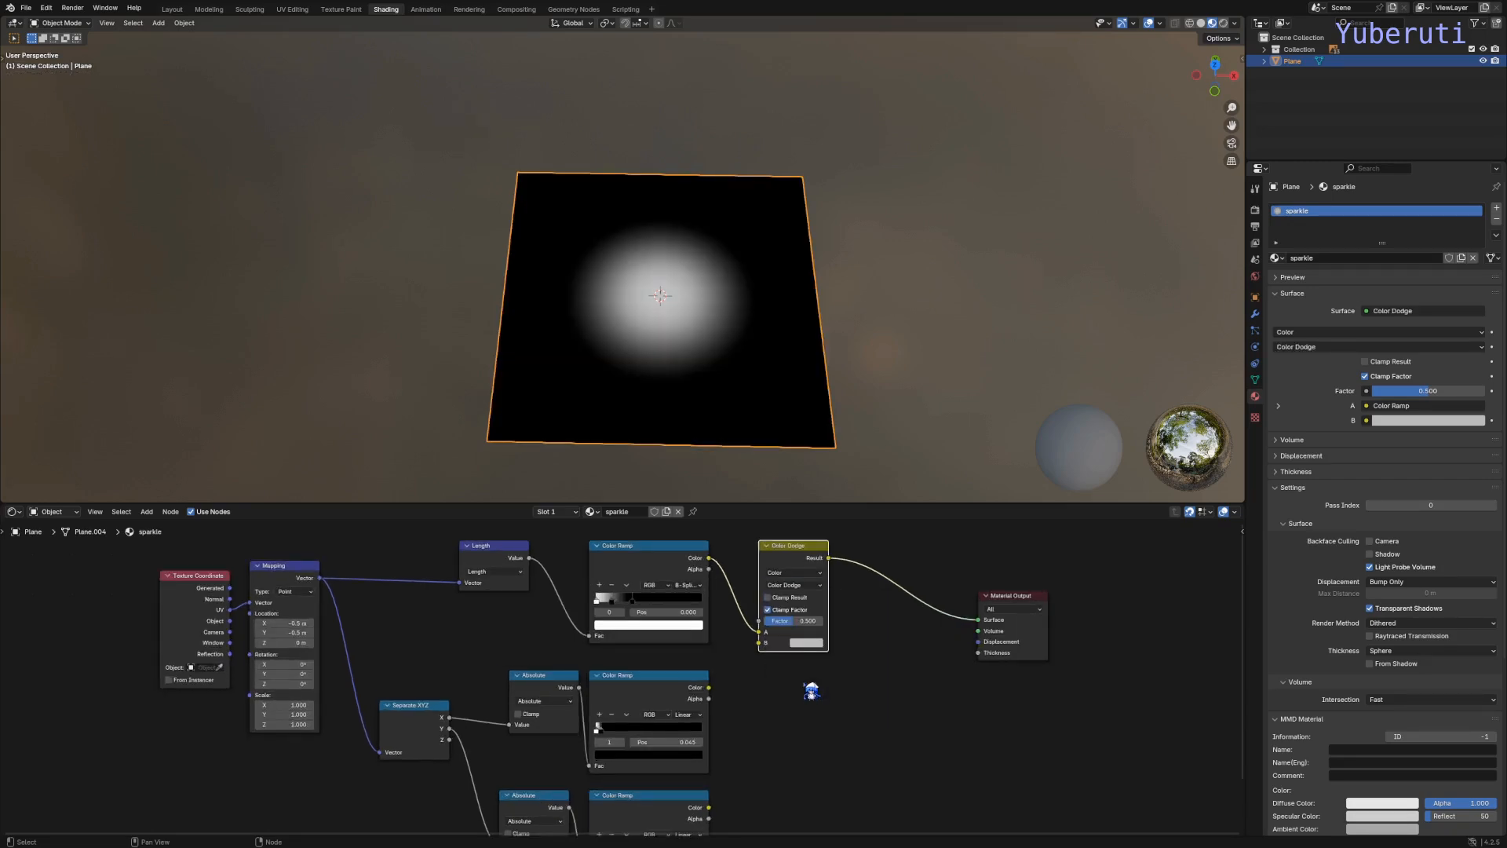
left_click(811, 690)
left_click_drag(716, 695, 776, 659)
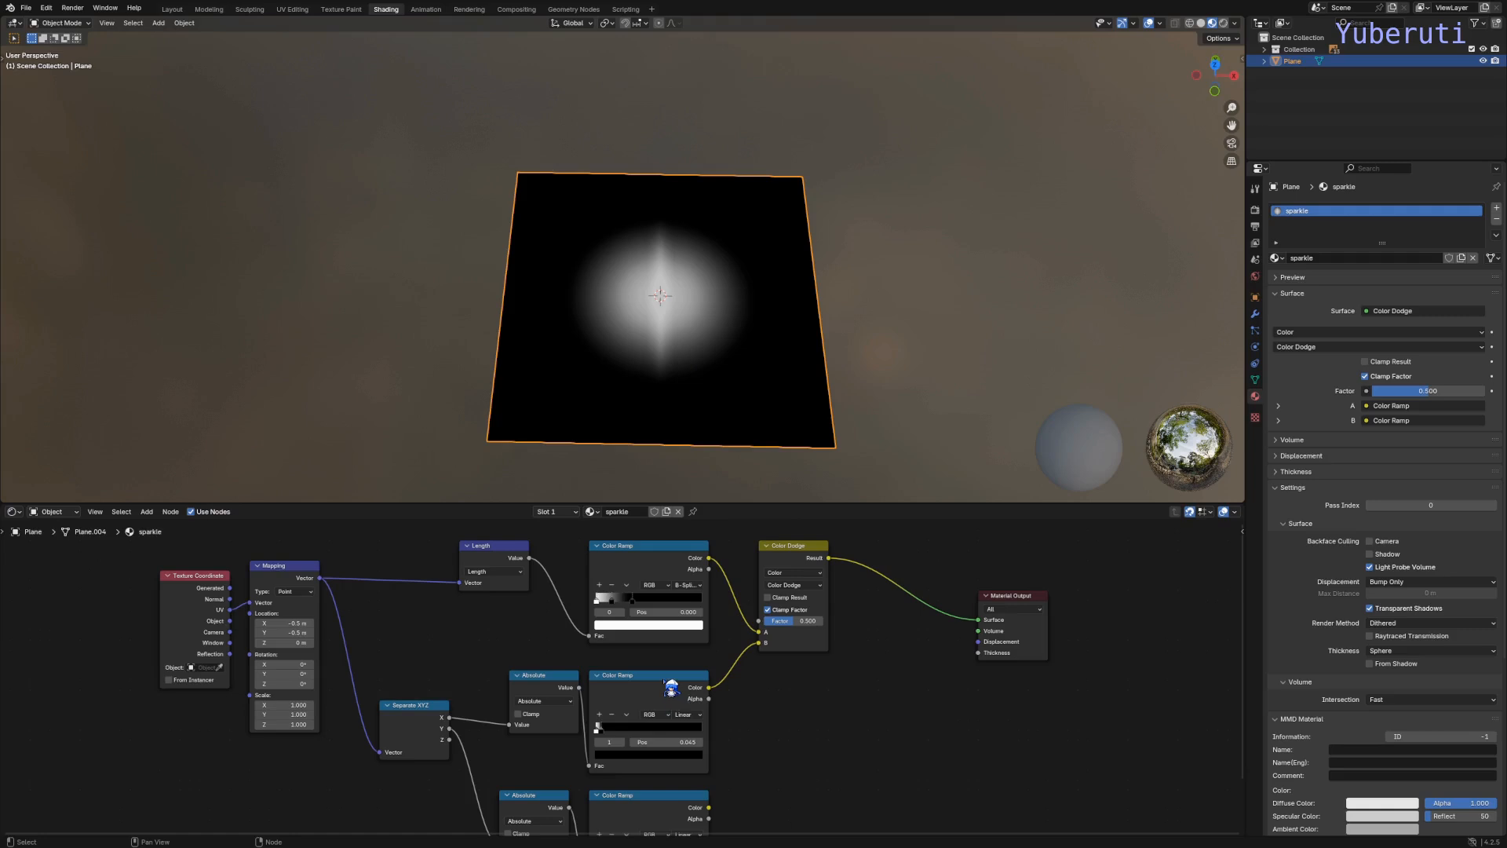
Step: Compare the glow's Color Ramp with the X-axis Color Ramp by previewing them alternately on the plane
left_click(671, 688)
left_click(657, 561)
left_click(660, 565, "ctrl+shift")
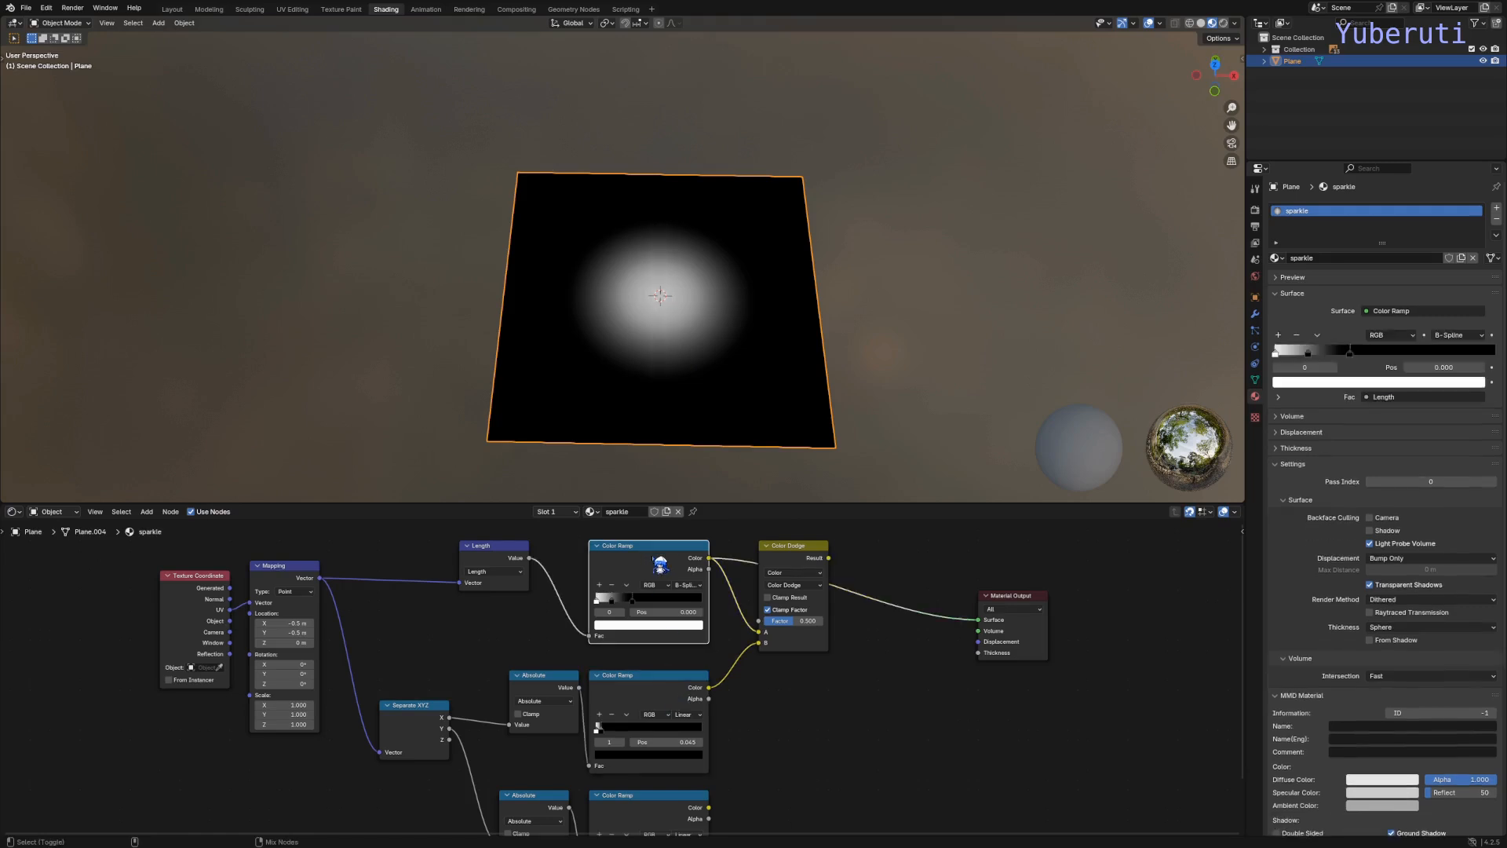
left_click(682, 708, "ctrl+shift")
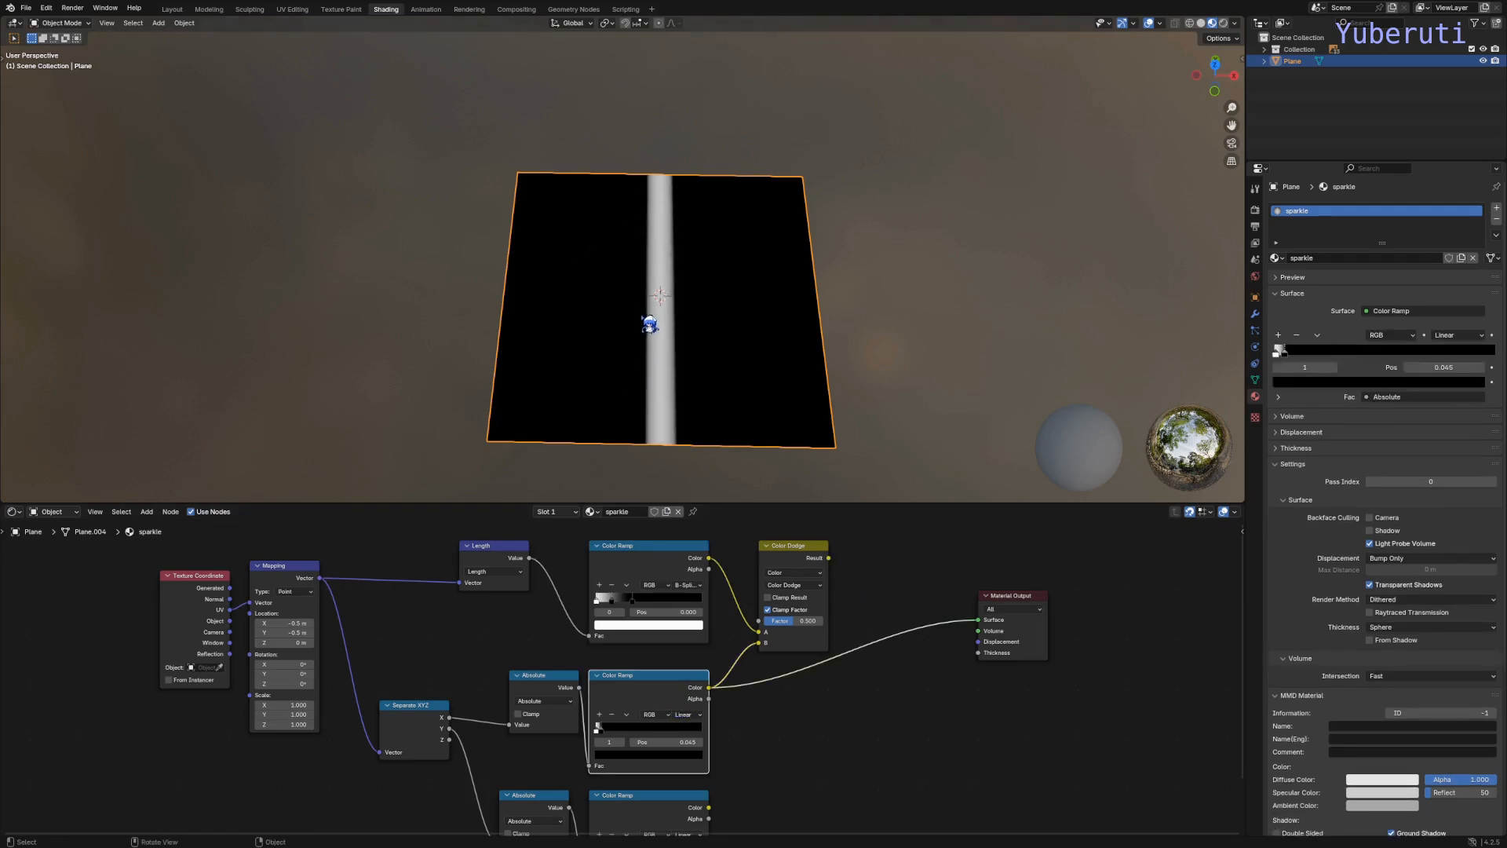
left_click(675, 555, "ctrl+shift")
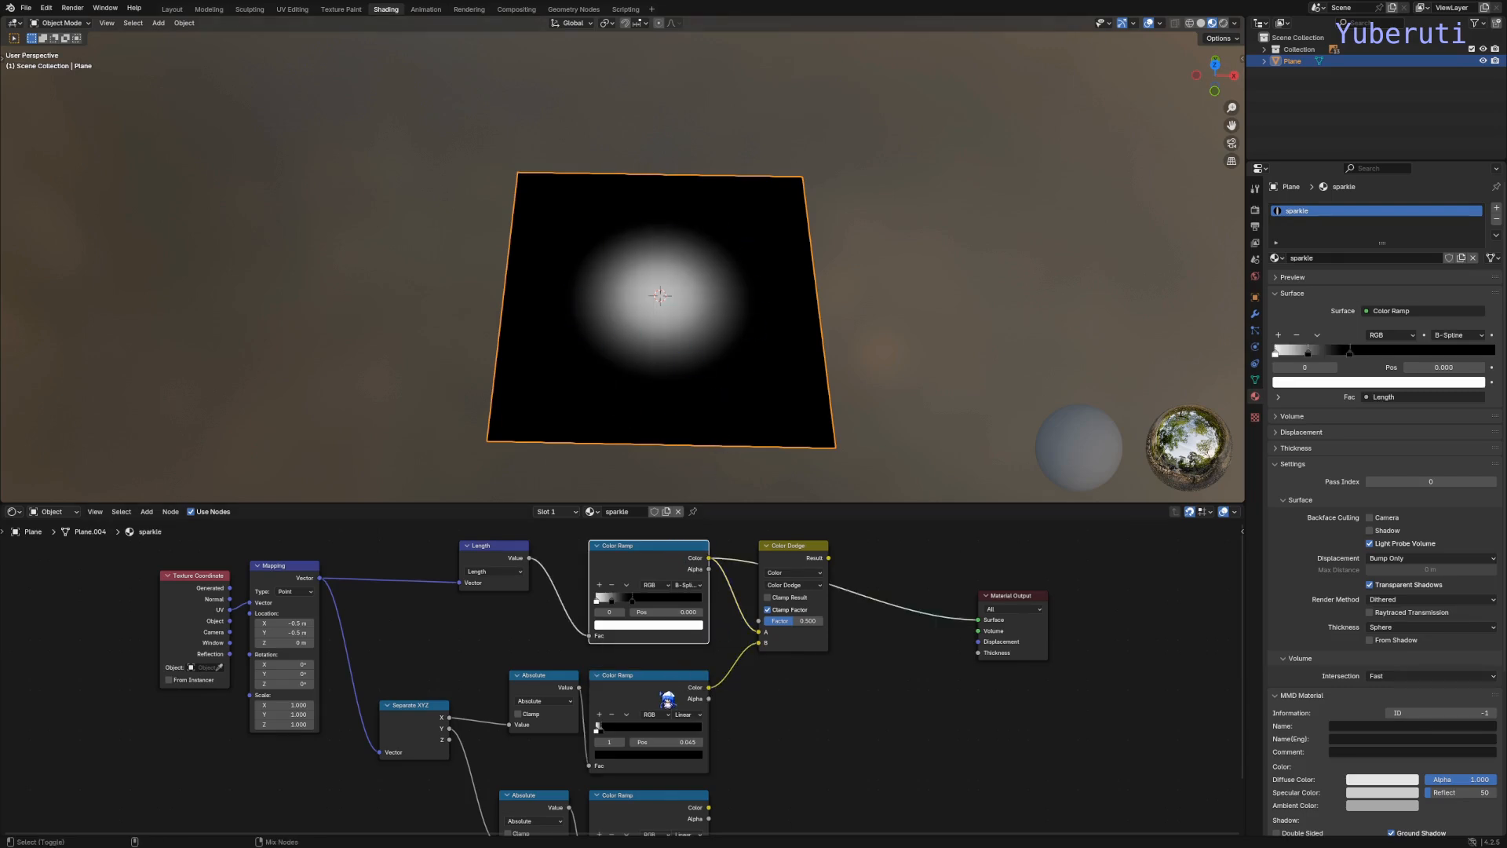
left_click(667, 698, "ctrl+shift")
left_click(661, 562, "ctrl+shift")
Step: Preview the Color Dodge node with its Factor set to 1.000 and move it slightly closer to the ramps
left_click(821, 559, "ctrl+shift")
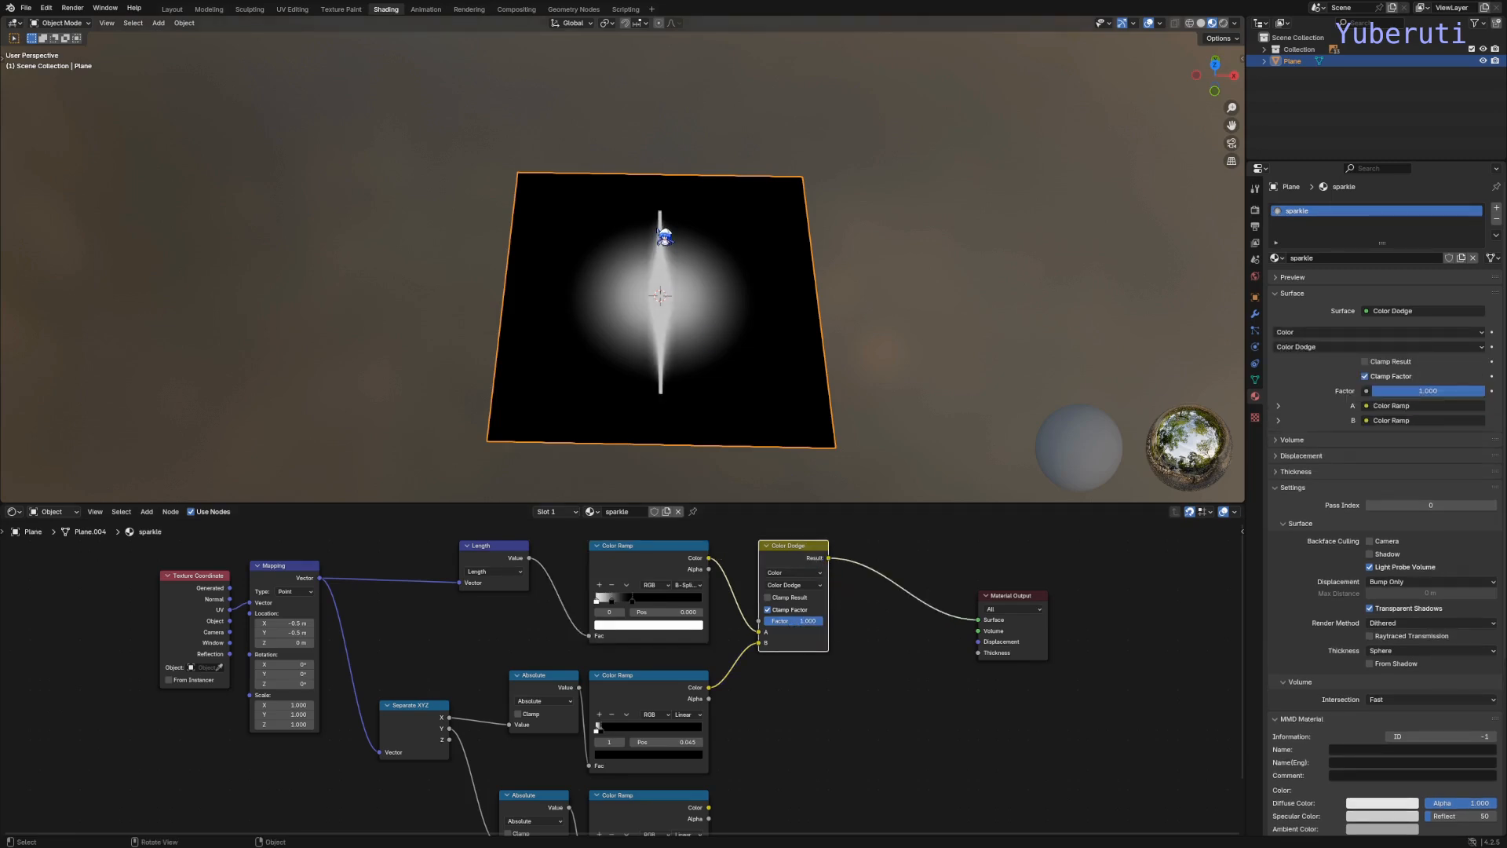
left_click_drag(782, 556, 772, 567)
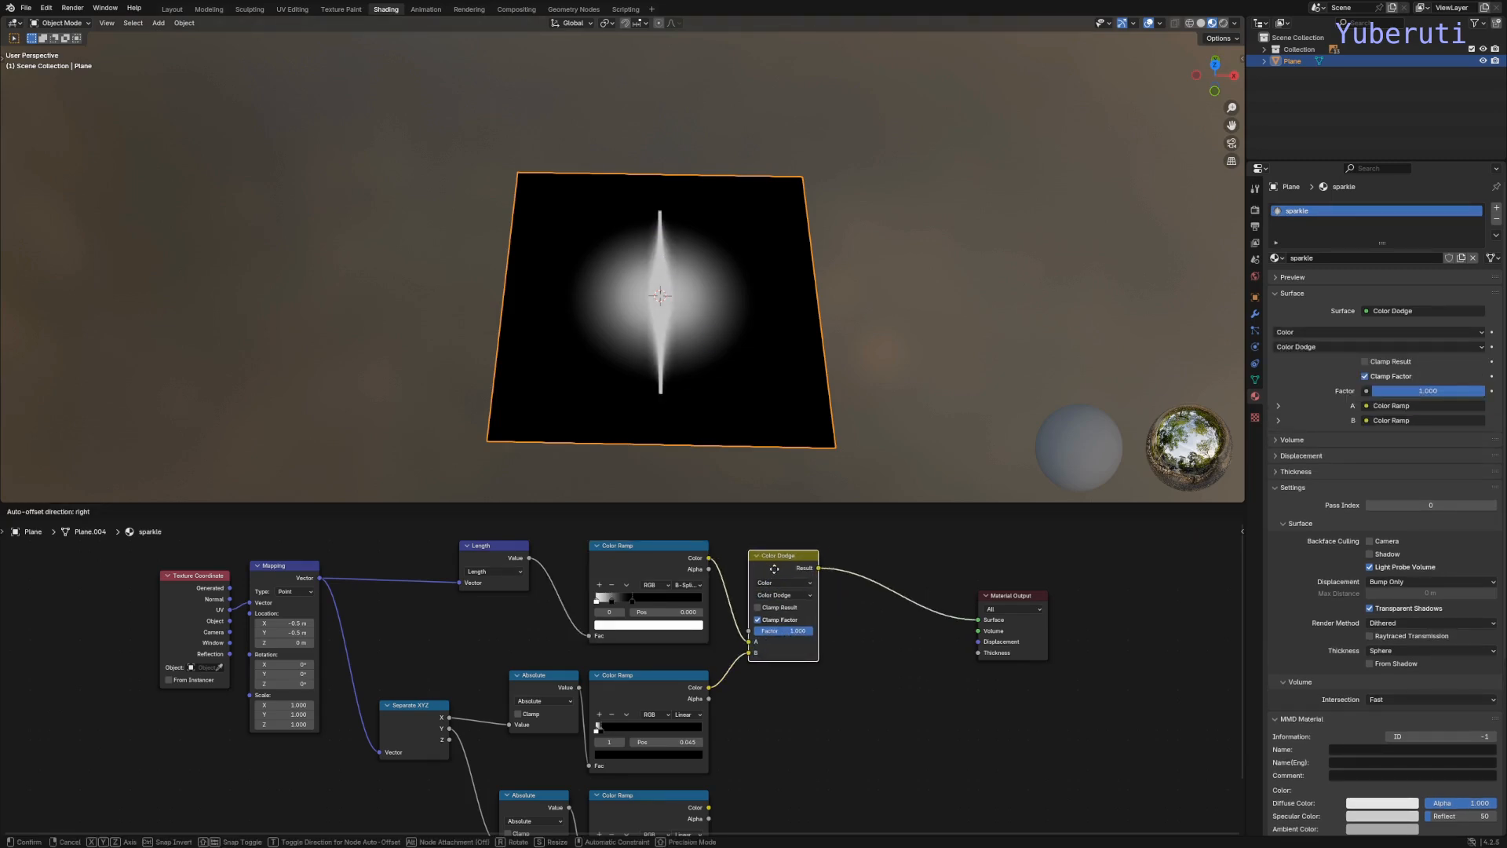
Step: Shrink the central glow by moving the last stop of its Color Ramp to position 0.273
scroll(705, 756, "up", 5)
scroll(696, 661, "down", 5)
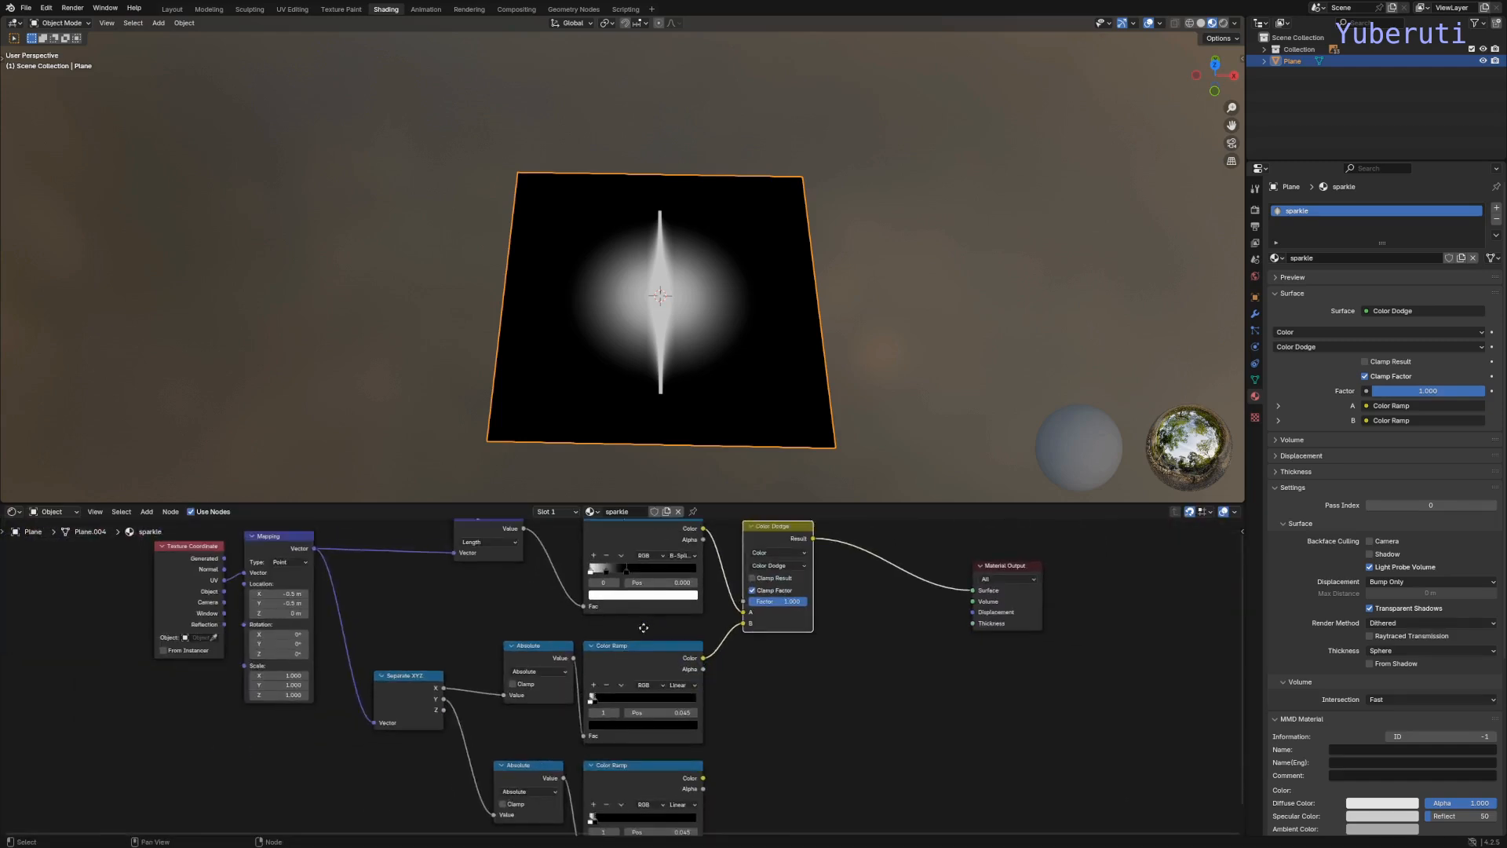
scroll(700, 665, "up", 2)
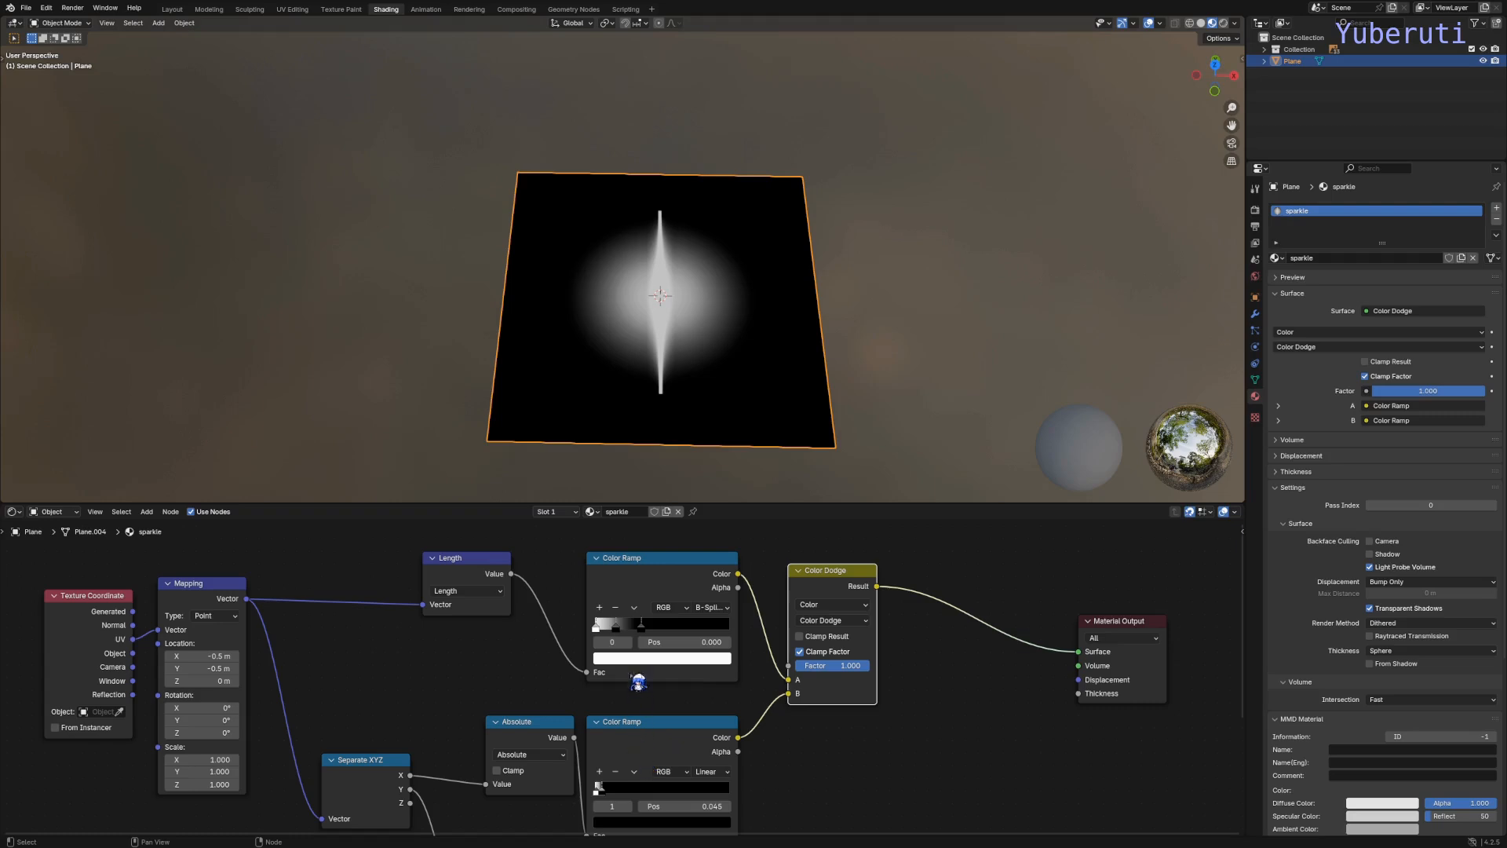
mouse_move(643, 629)
left_mouse_down()
mouse_move(680, 628)
mouse_move(628, 628)
mouse_move(640, 628)
left_mouse_up()
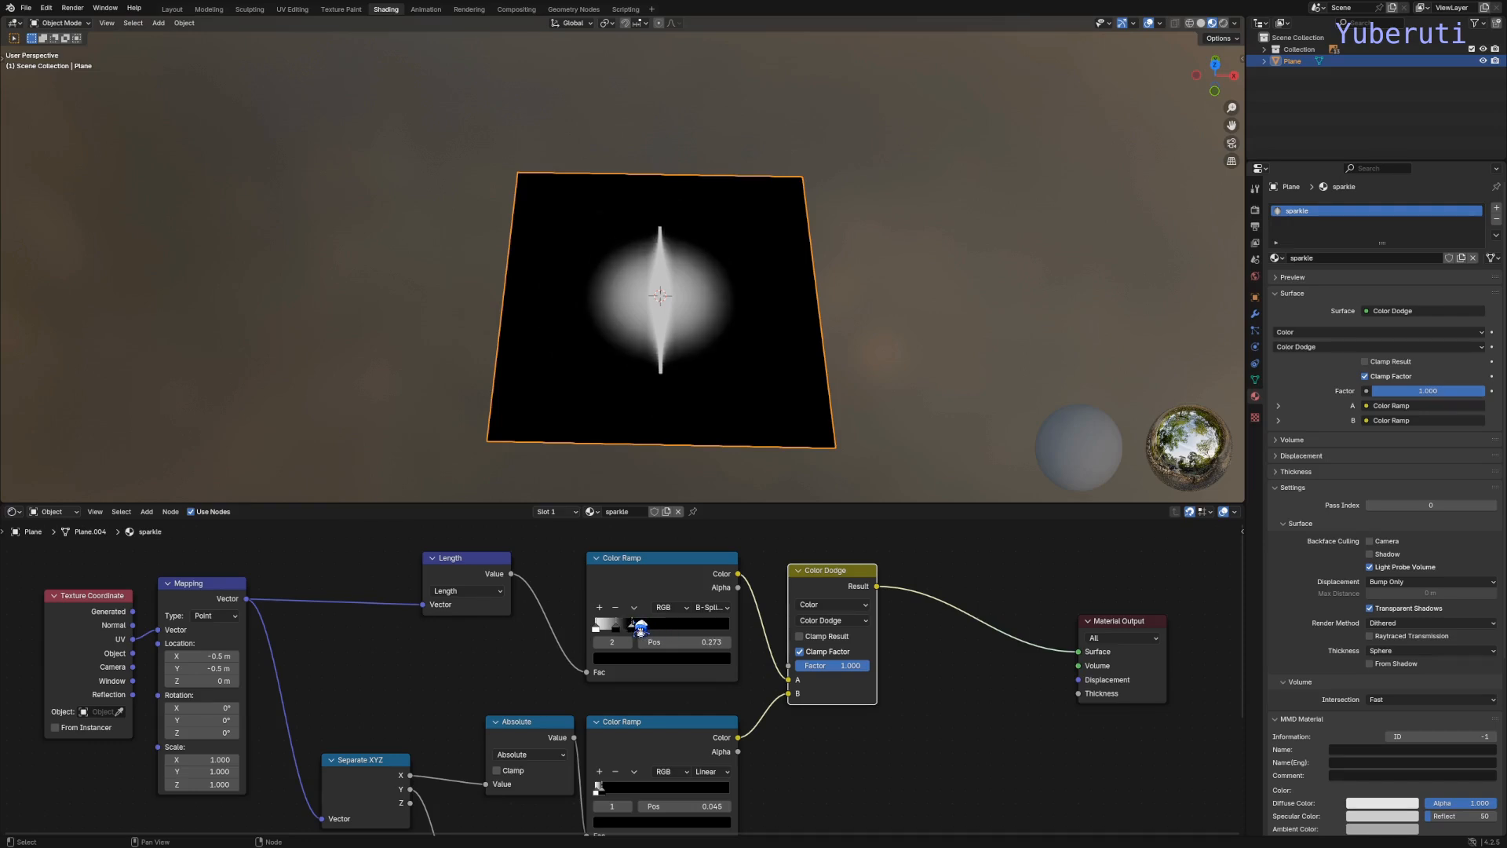
Step: Duplicate the Color Dodge node, feed the first one's Result into A and the Y-axis Color Ramp into B, and preview the copy
scroll(819, 701, "down", 4)
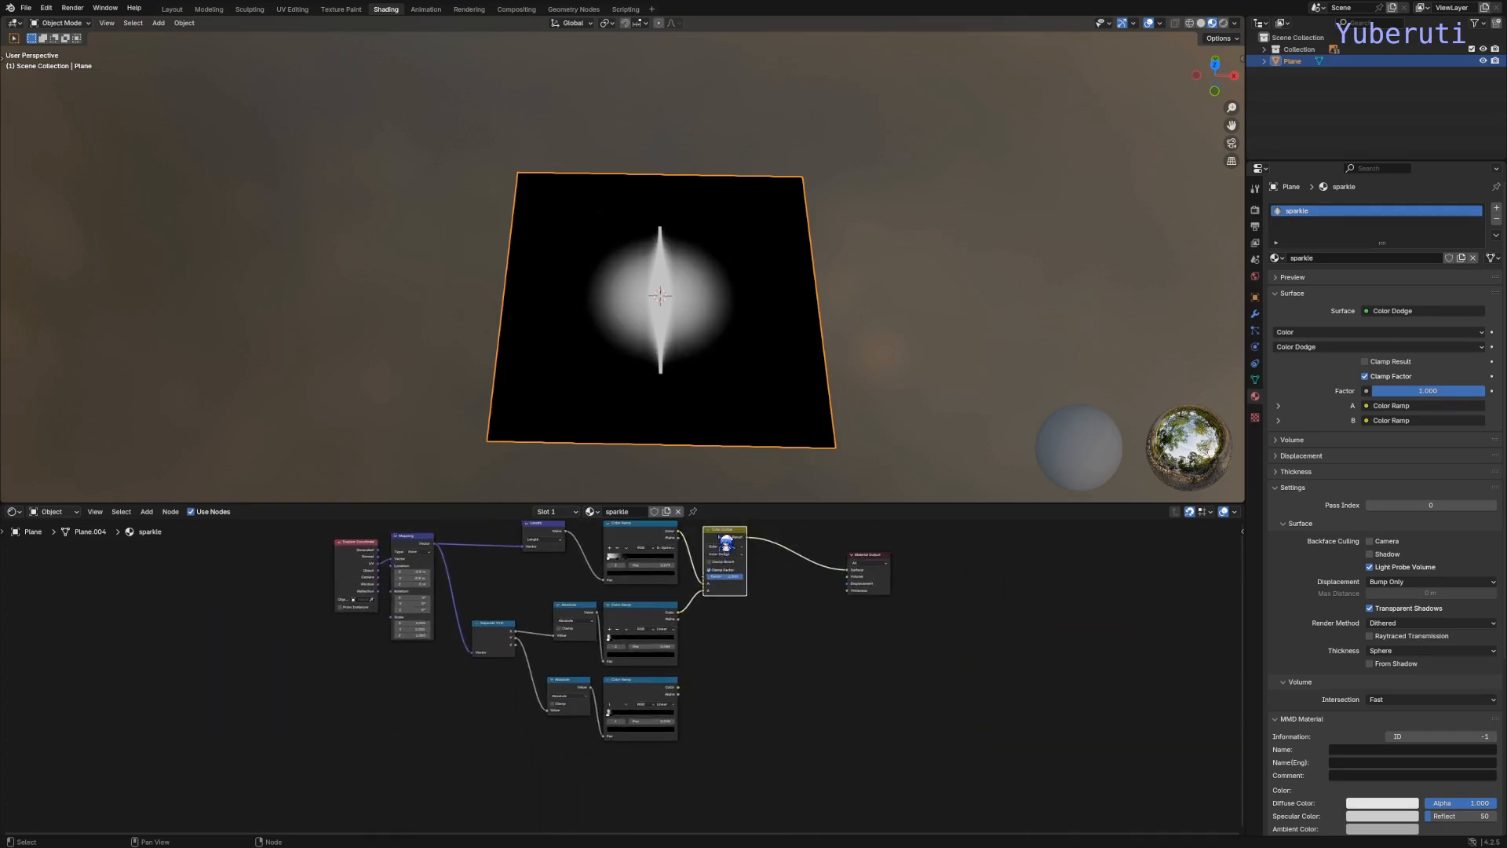
key("shift+d")
left_click(730, 674)
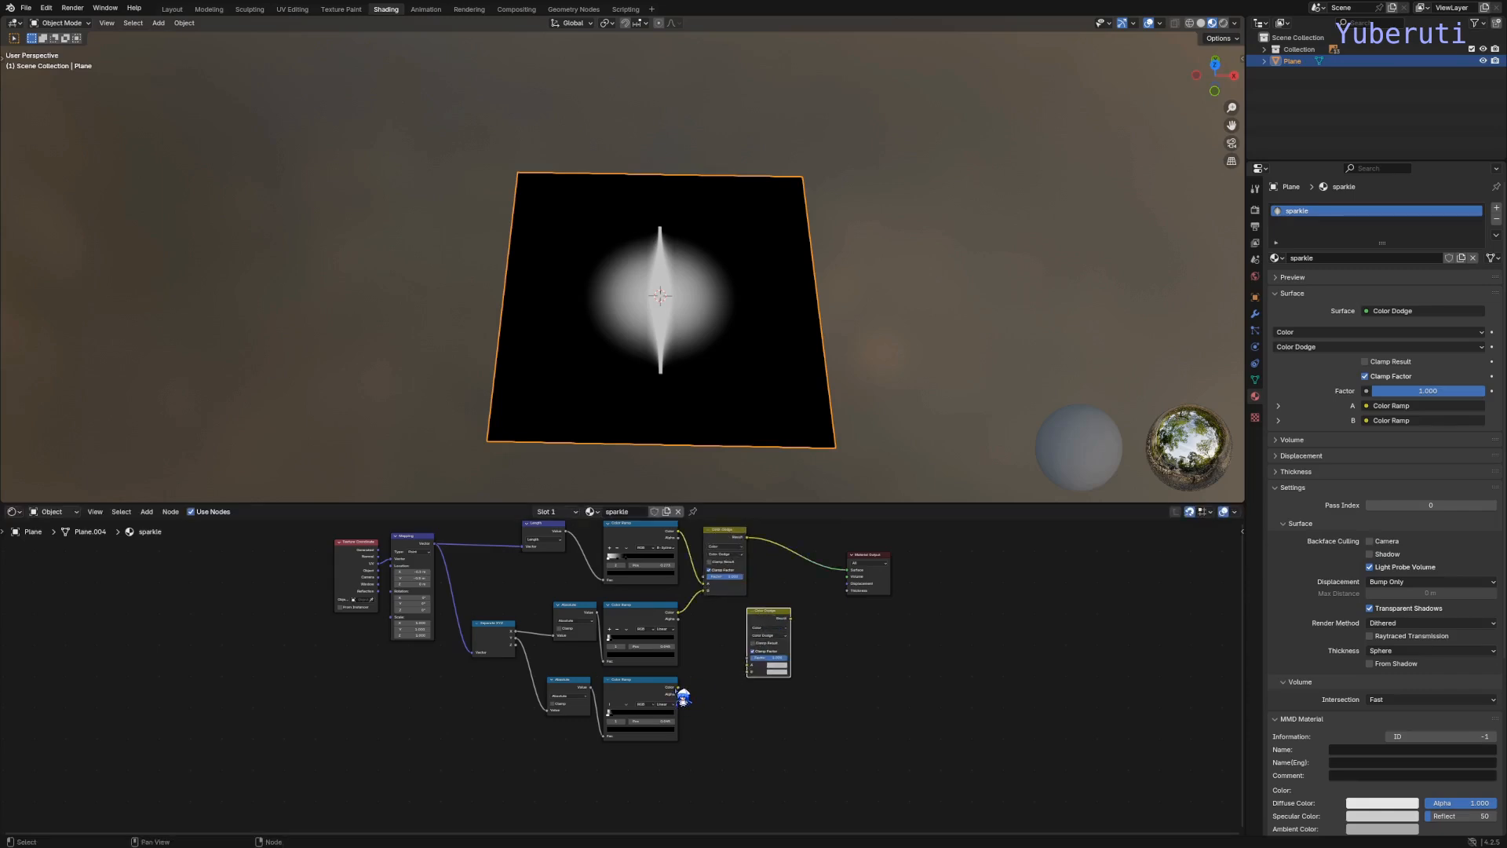
left_click_drag(678, 687, 748, 671)
left_click_drag(746, 537, 750, 665)
left_click(774, 620)
left_click(775, 617, "ctrl+shift")
Step: Rearrange the second Color Dodge, the input nodes, the Y-axis pair and the Length node into a tidy, evenly spaced layout
mouse_move(768, 611)
left_mouse_down()
mouse_move(786, 584)
mouse_move(800, 591)
left_mouse_up()
left_click_drag(817, 540, 334, 667)
left_click_drag(416, 615, 358, 621)
left_click_drag(531, 749, 652, 686)
left_click_drag(653, 686, 602, 699)
left_click_drag(496, 546, 520, 558)
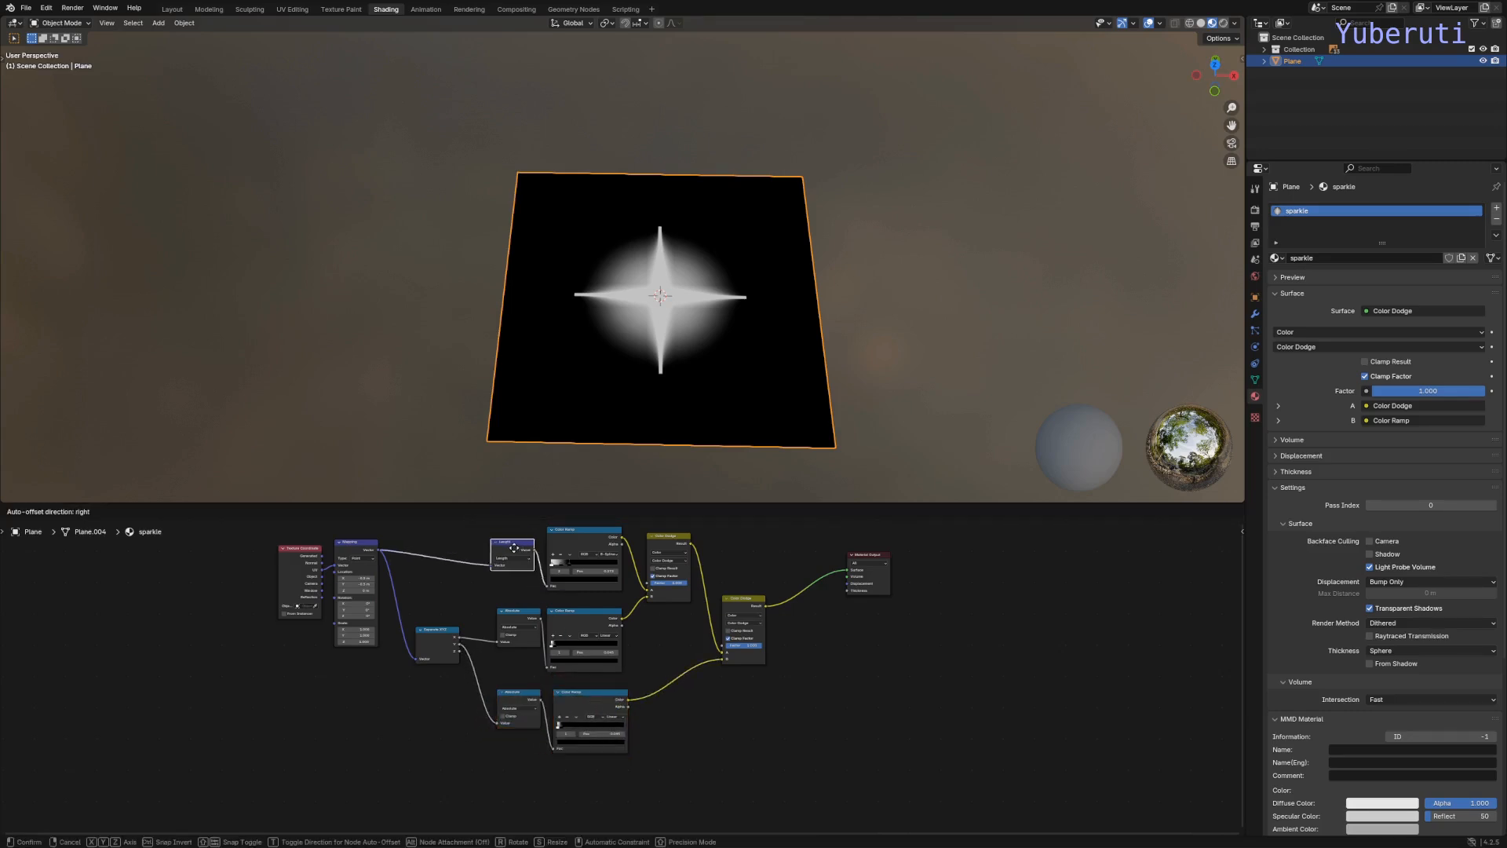
scroll(699, 328, "up", 3)
scroll(699, 328, "down", 5)
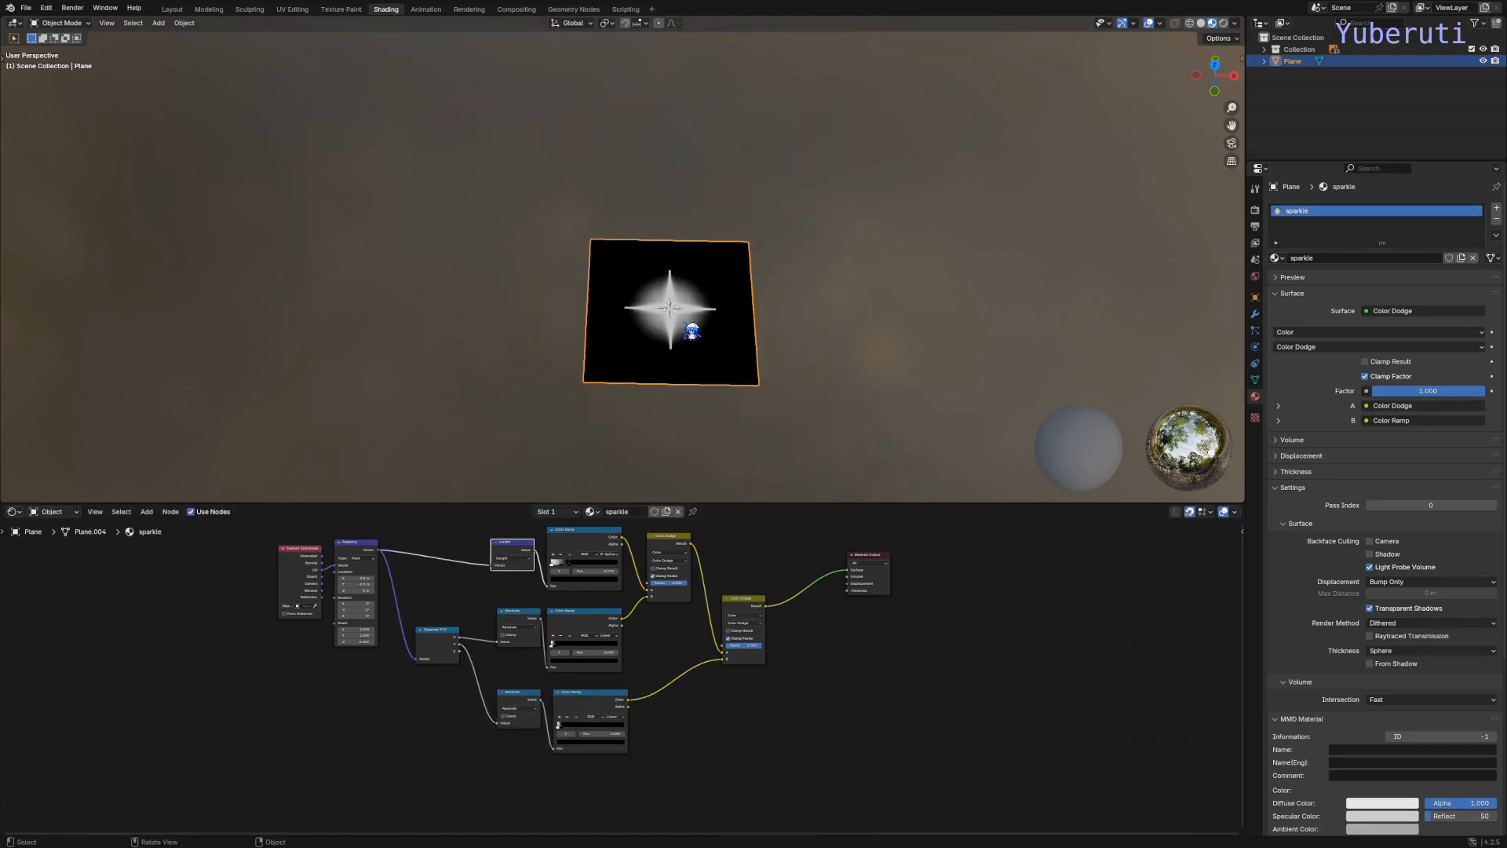
scroll(682, 316, "up", 5)
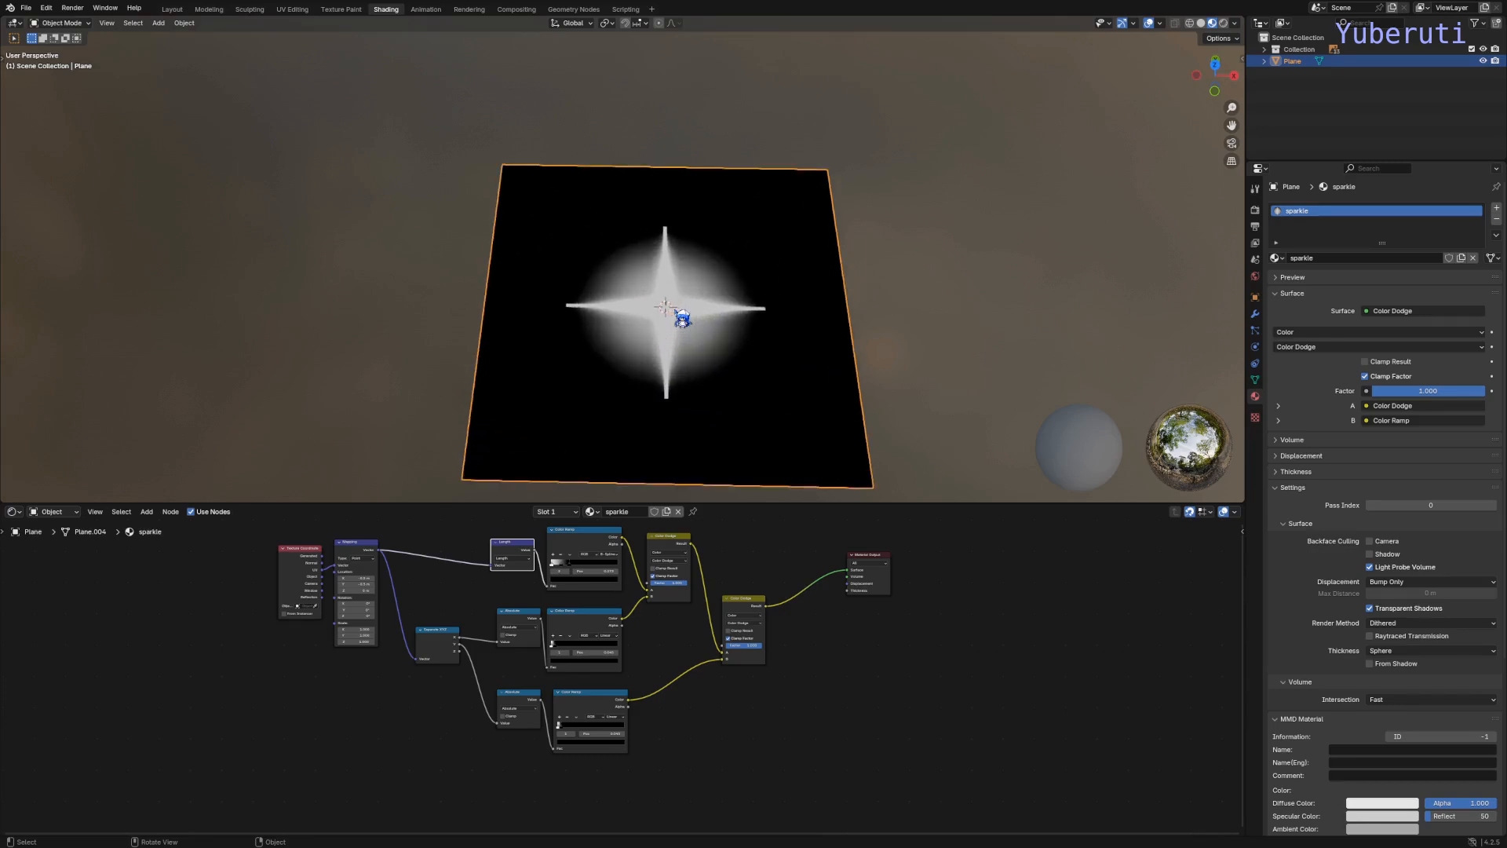
scroll(661, 711, "up", 5)
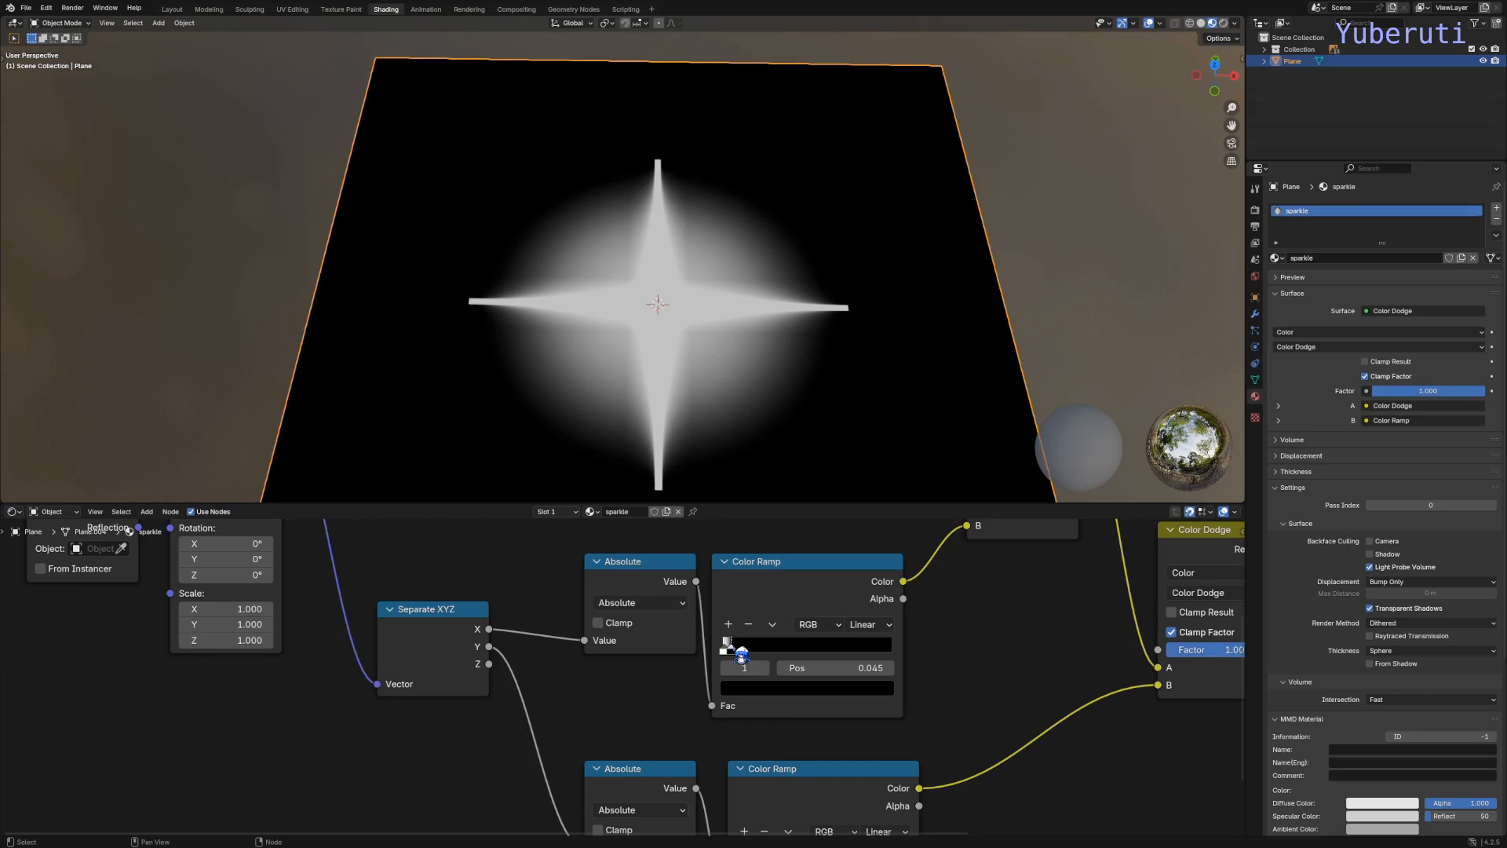
Step: Narrow the streaks by moving the black stop to 0.023 on the X-axis Color Ramp and 0.045 on the Y-axis Color Ramp
left_click_drag(741, 654, 738, 656)
scroll(754, 687, "down", 5)
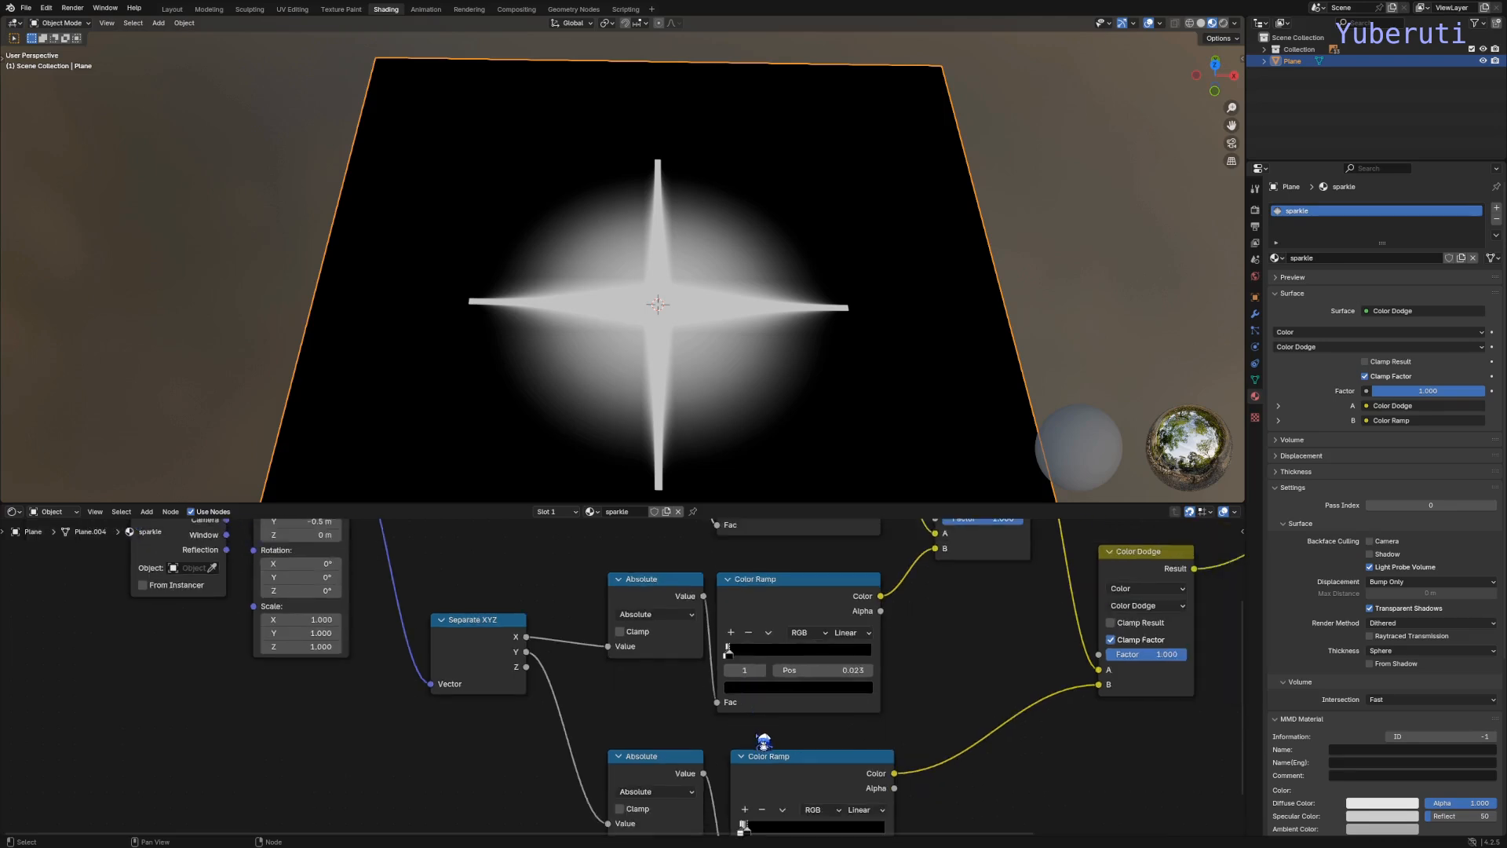
left_click(753, 783)
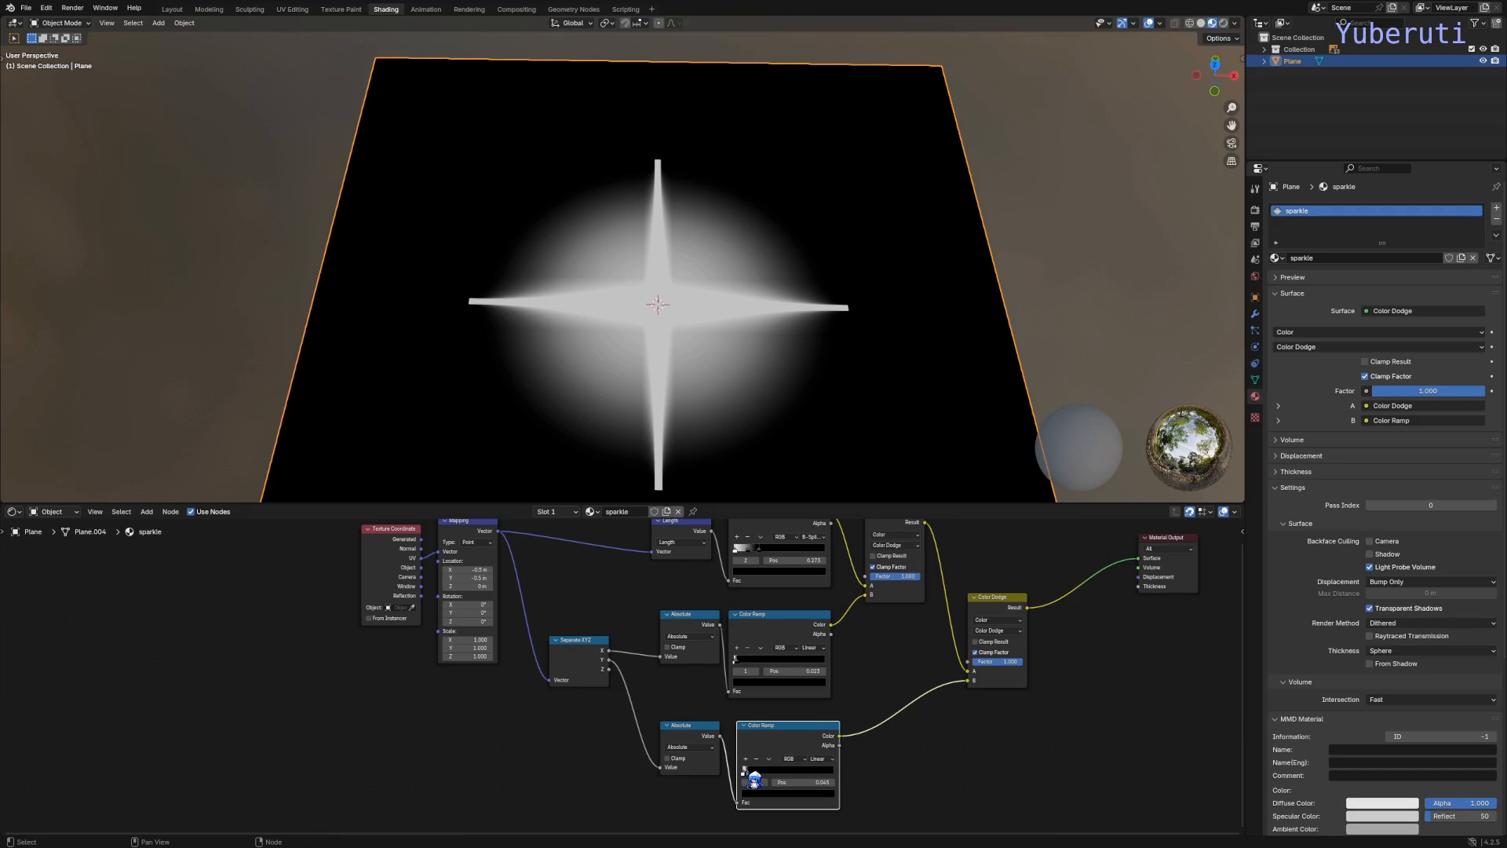
scroll(715, 346, "down", 6)
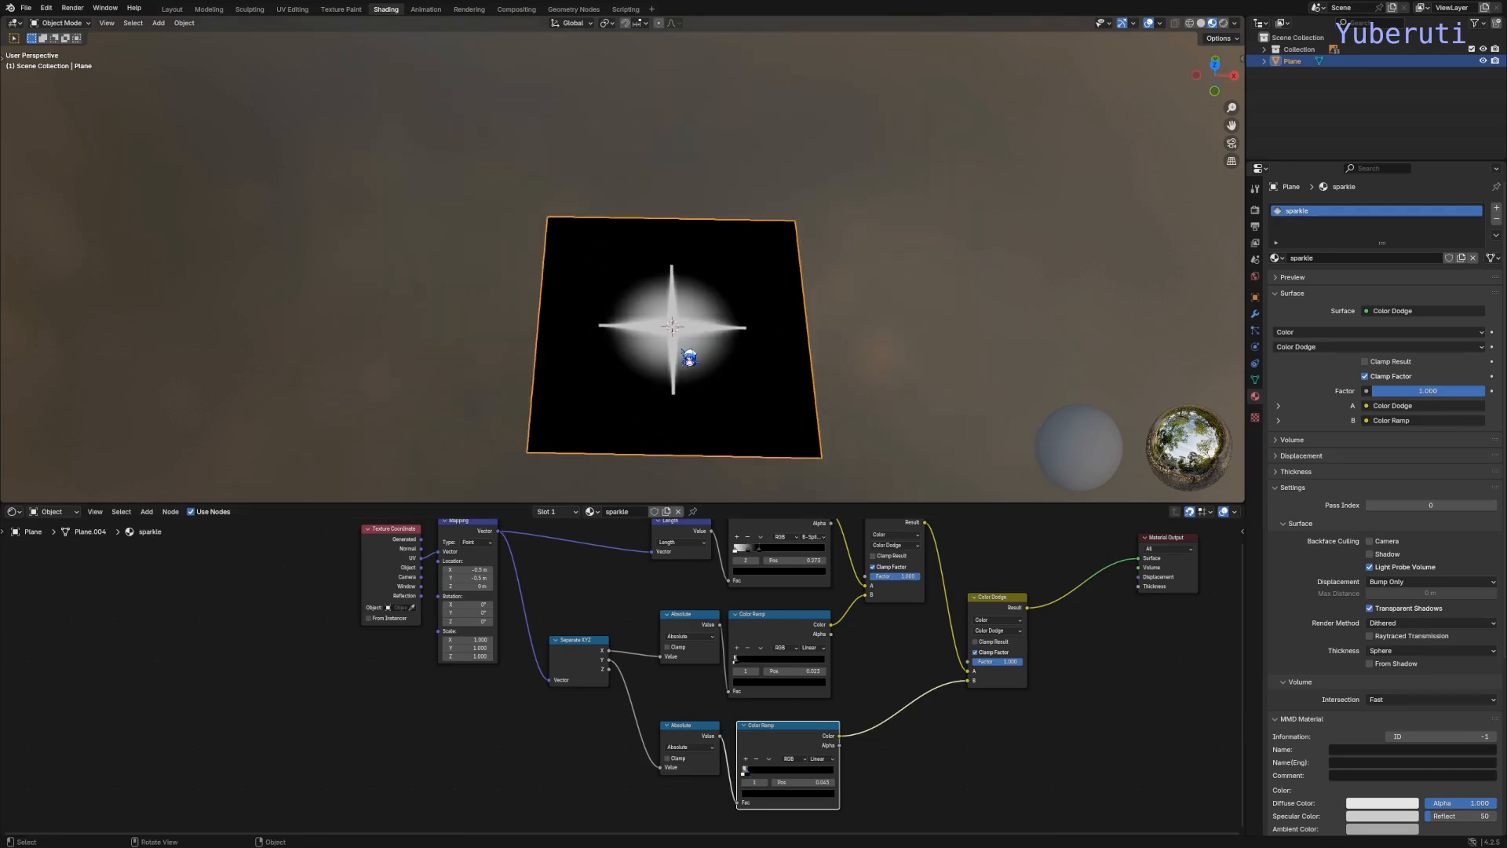
Step: Soften the central glow by moving the middle stop of its Color Ramp to position 0.109
scroll(697, 408, "up", 3)
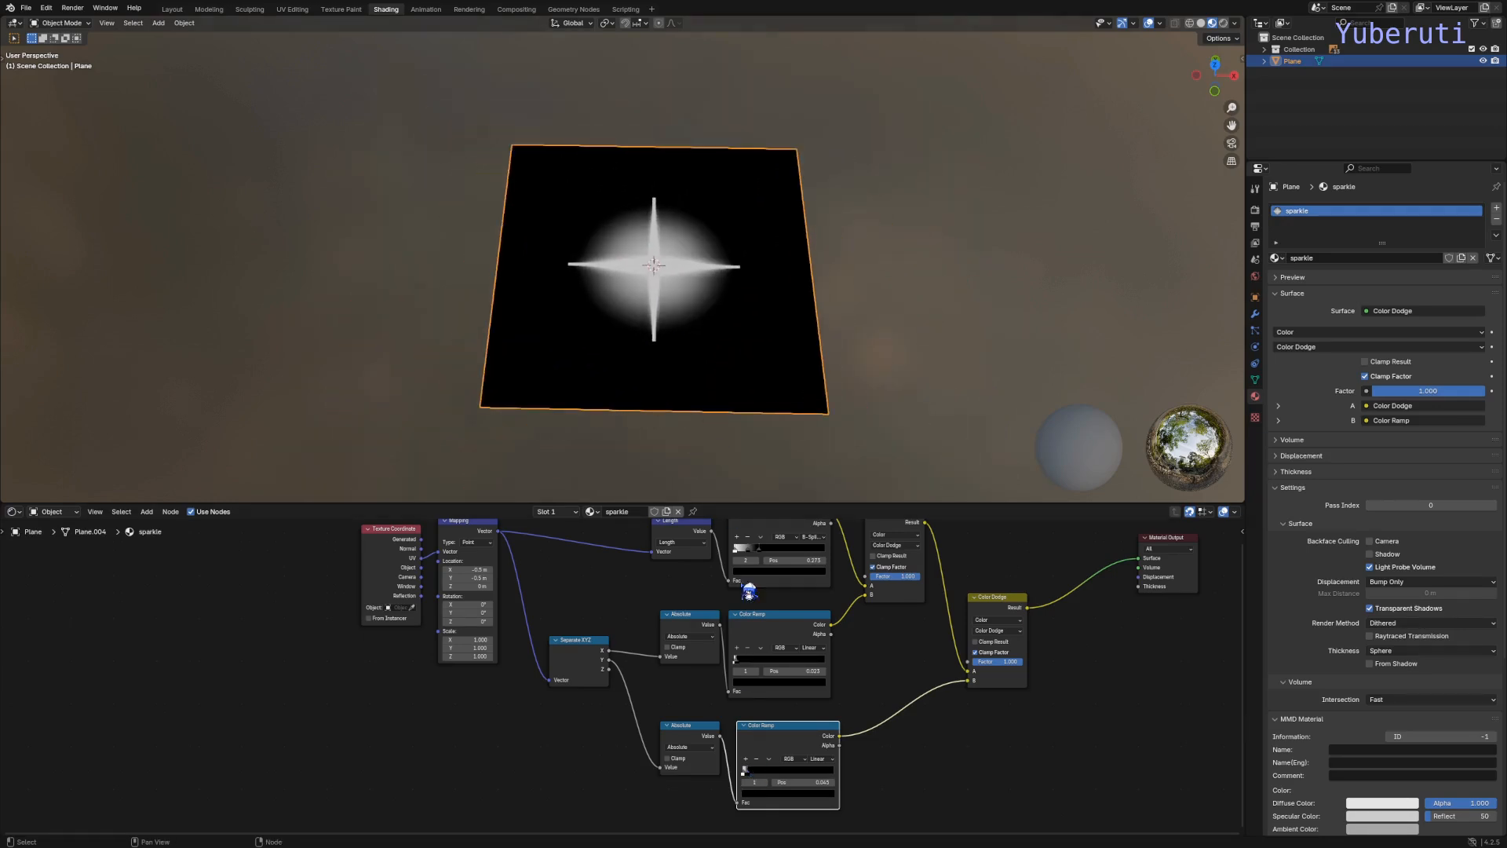
scroll(770, 723, "up", 4)
scroll(770, 723, "up", 1)
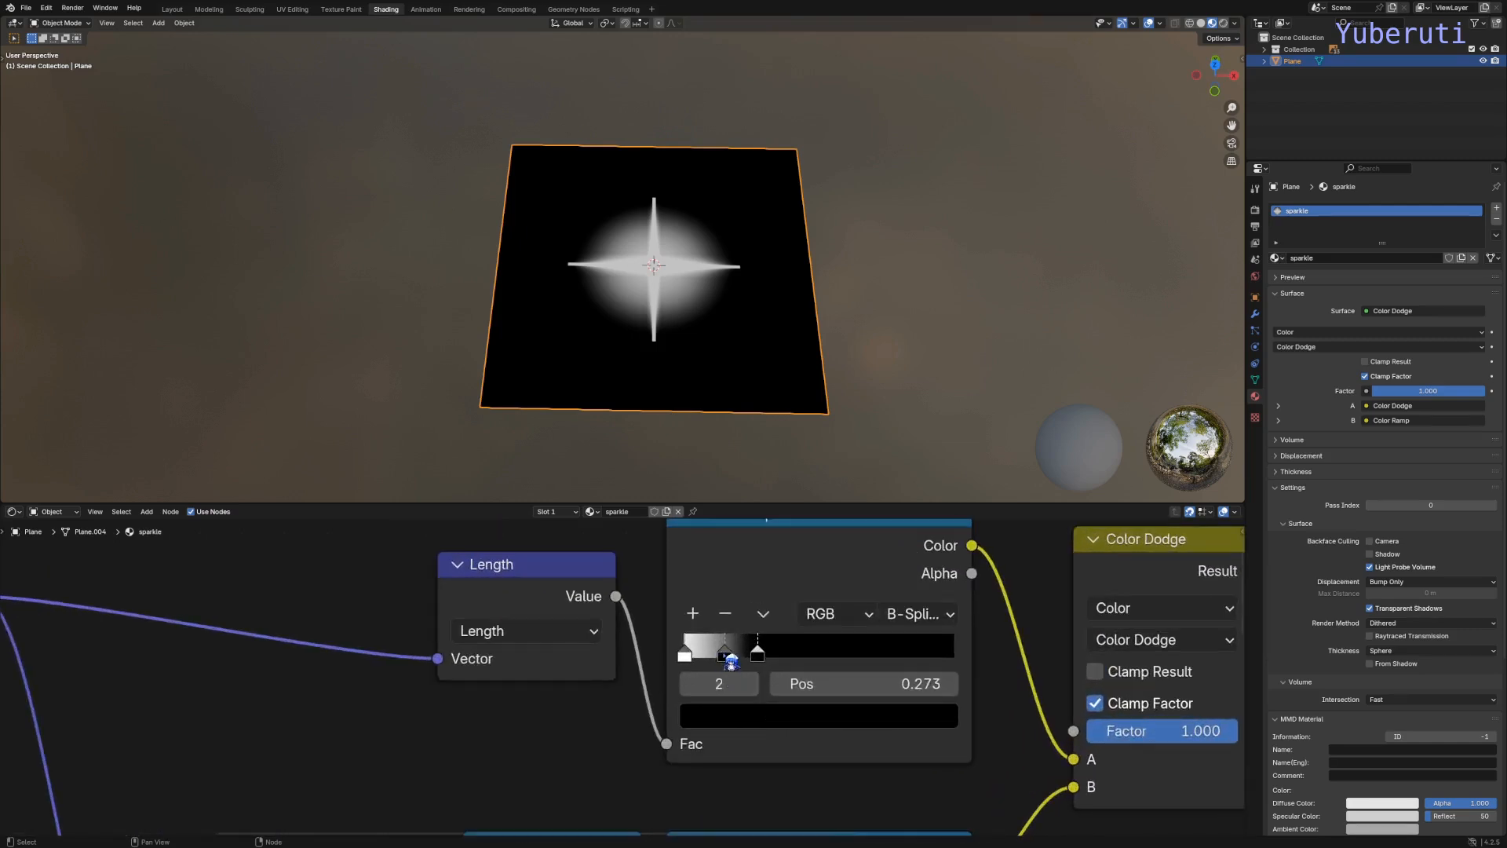
mouse_move(727, 659)
left_mouse_down()
mouse_move(708, 663)
mouse_move(719, 668)
left_mouse_up()
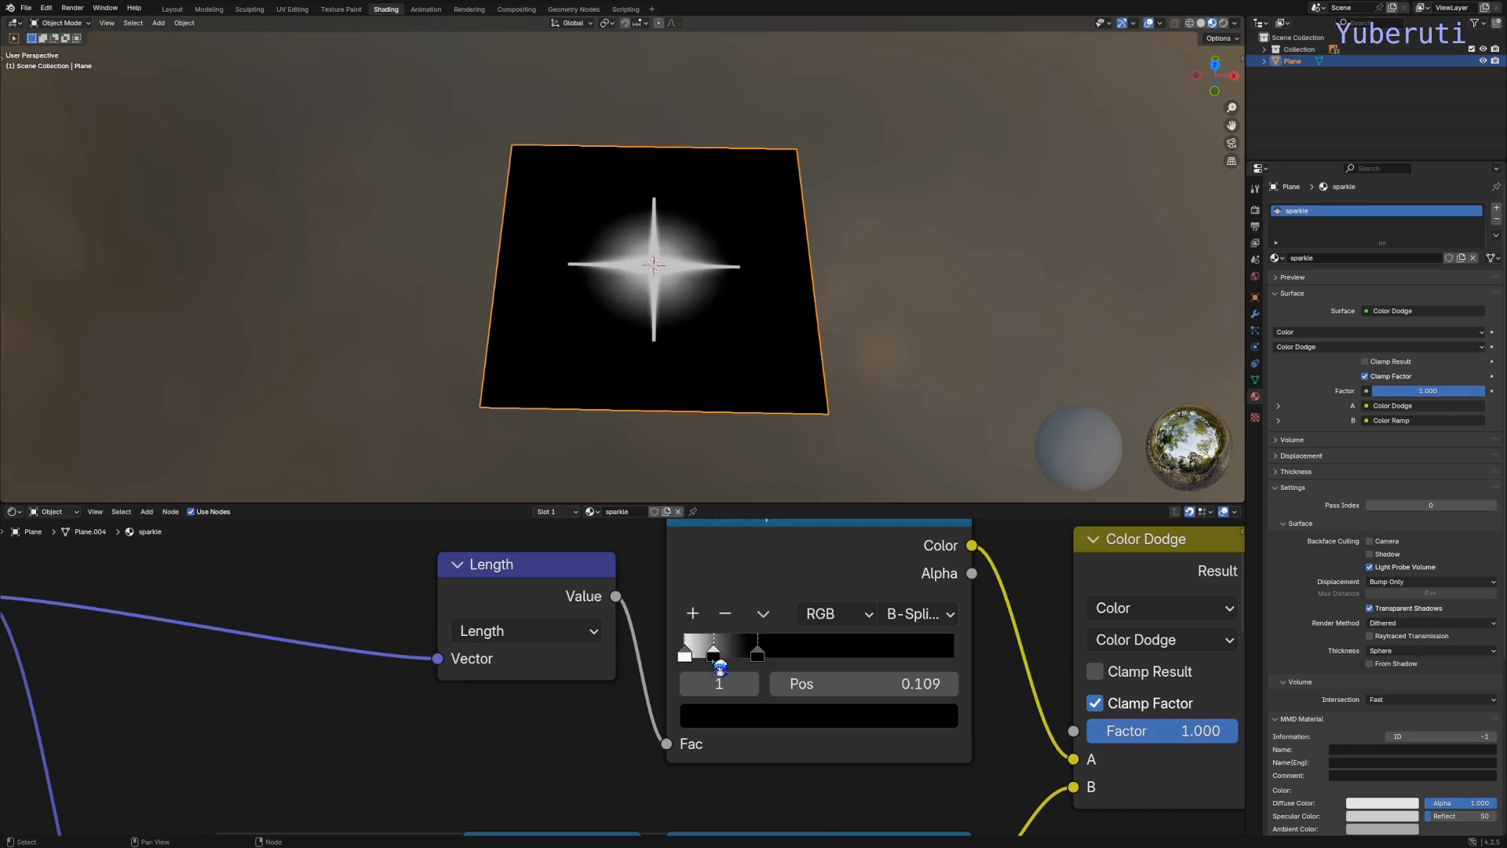
scroll(720, 668, "down", 1)
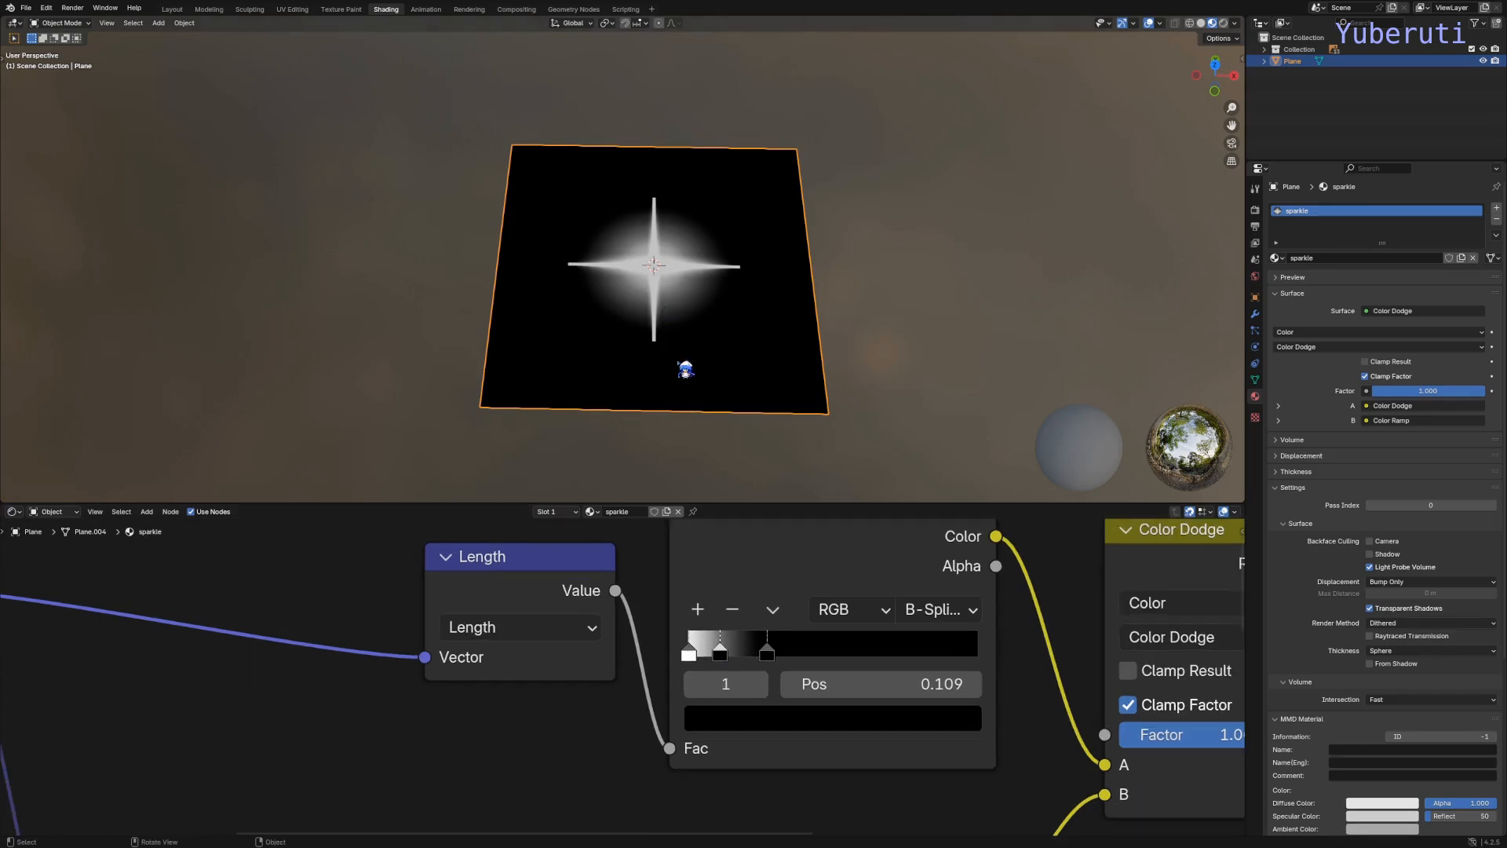
Step: Move the black stop of the X-axis Color Ramp to position 0.036
scroll(676, 635, "down", 3)
scroll(677, 636, "down", 4)
scroll(691, 706, "up", 5)
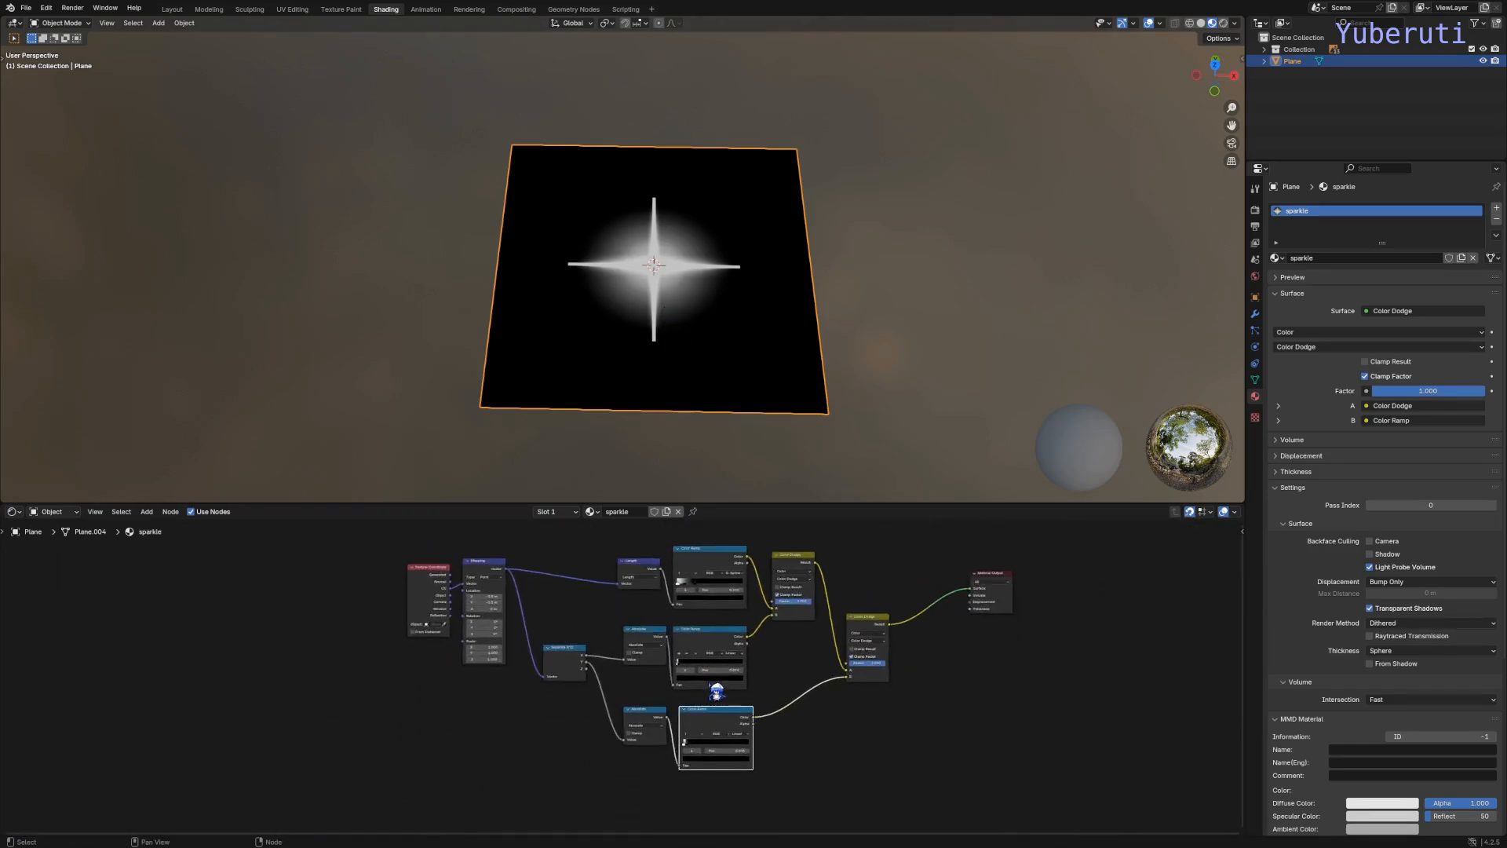
left_click_drag(654, 645, 655, 631)
scroll(674, 629, "down", 4)
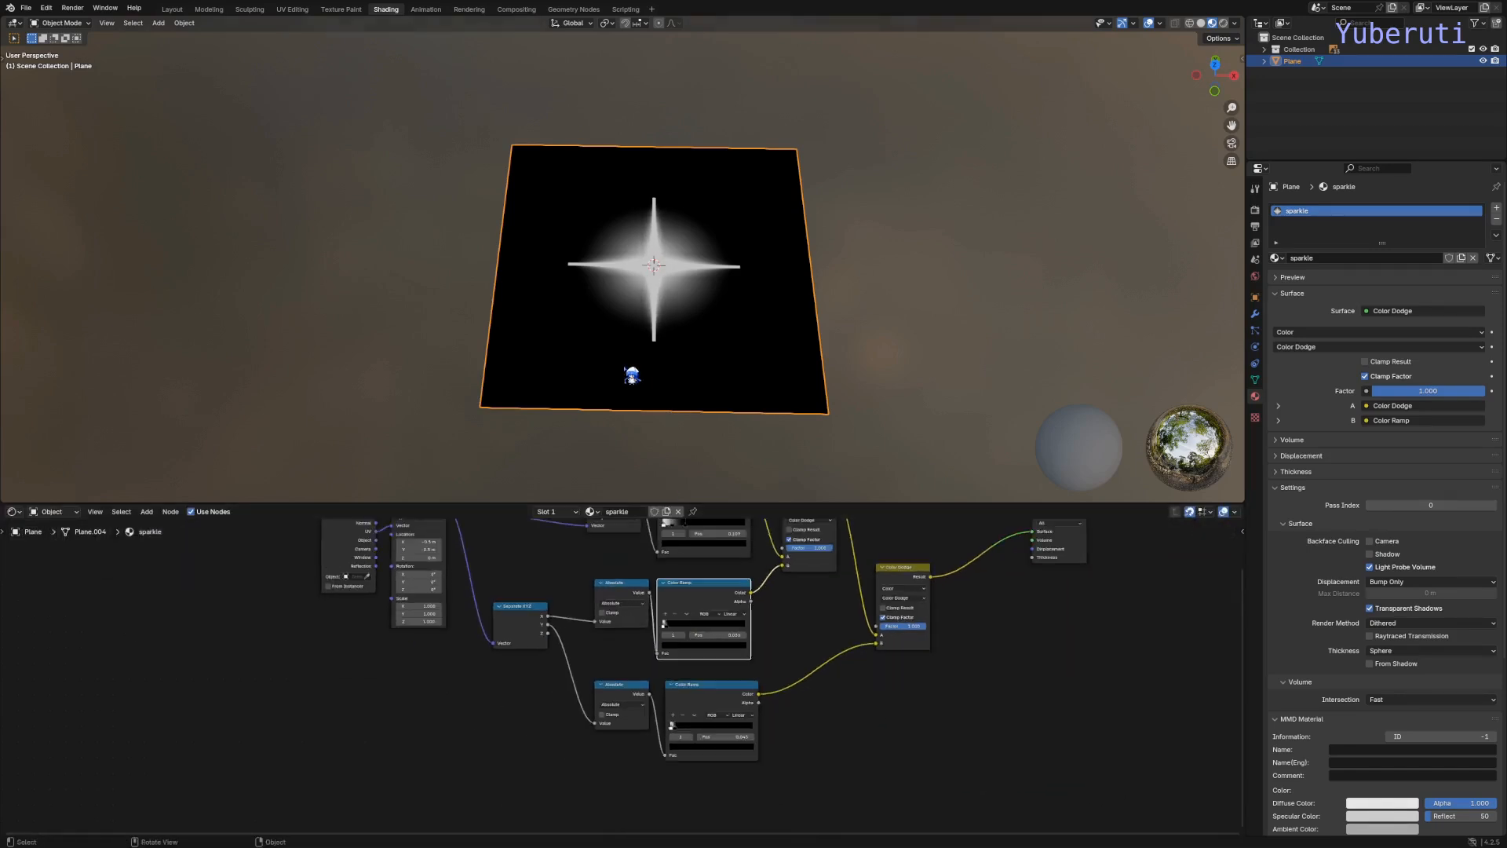
Step: Shift all nodes before the Material Output away from it to free space for shader nodes, then deselect them
scroll(620, 384, "down", 8)
middle_click_drag(616, 384, 722, 390)
scroll(758, 386, "up", 4)
scroll(758, 387, "up", 5)
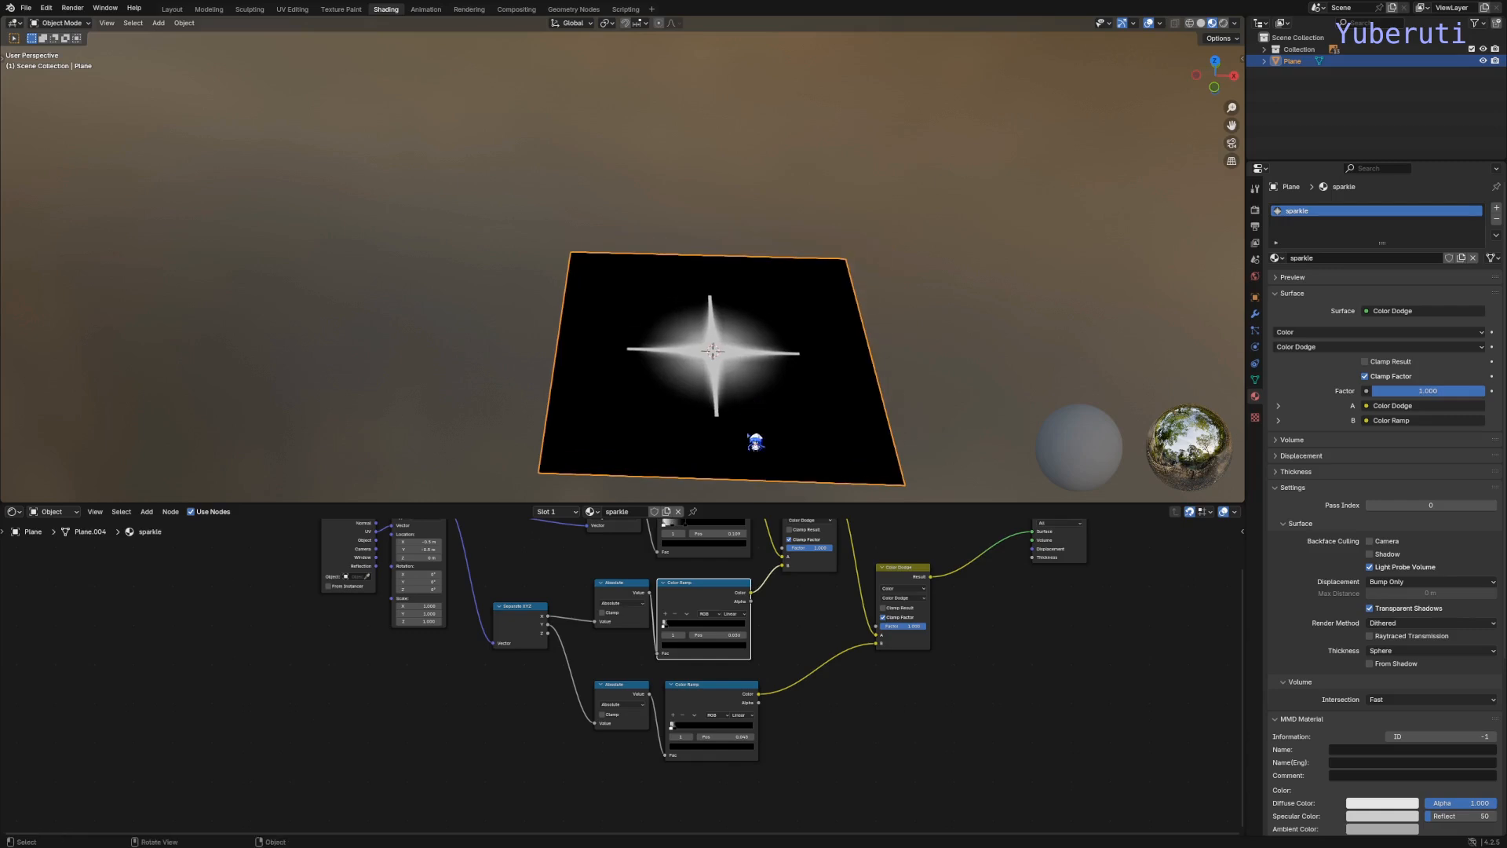
scroll(685, 755, "up", 3)
scroll(811, 733, "down", 4)
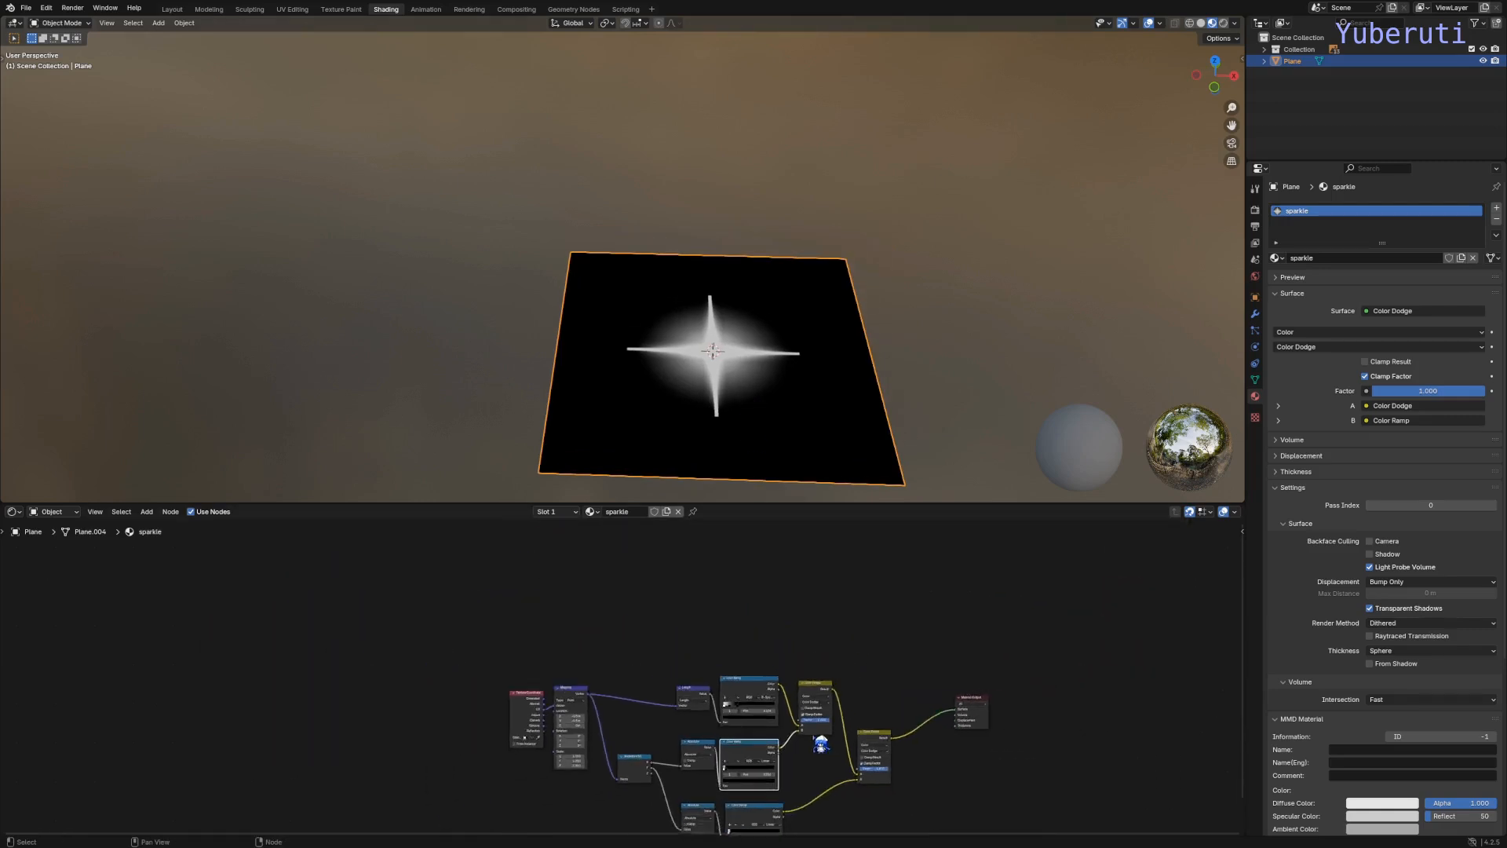
scroll(857, 675, "up", 2)
left_click_drag(857, 675, 851, 680)
left_click_drag(876, 572, 391, 777)
left_click_drag(401, 629, 394, 629)
left_click(798, 600)
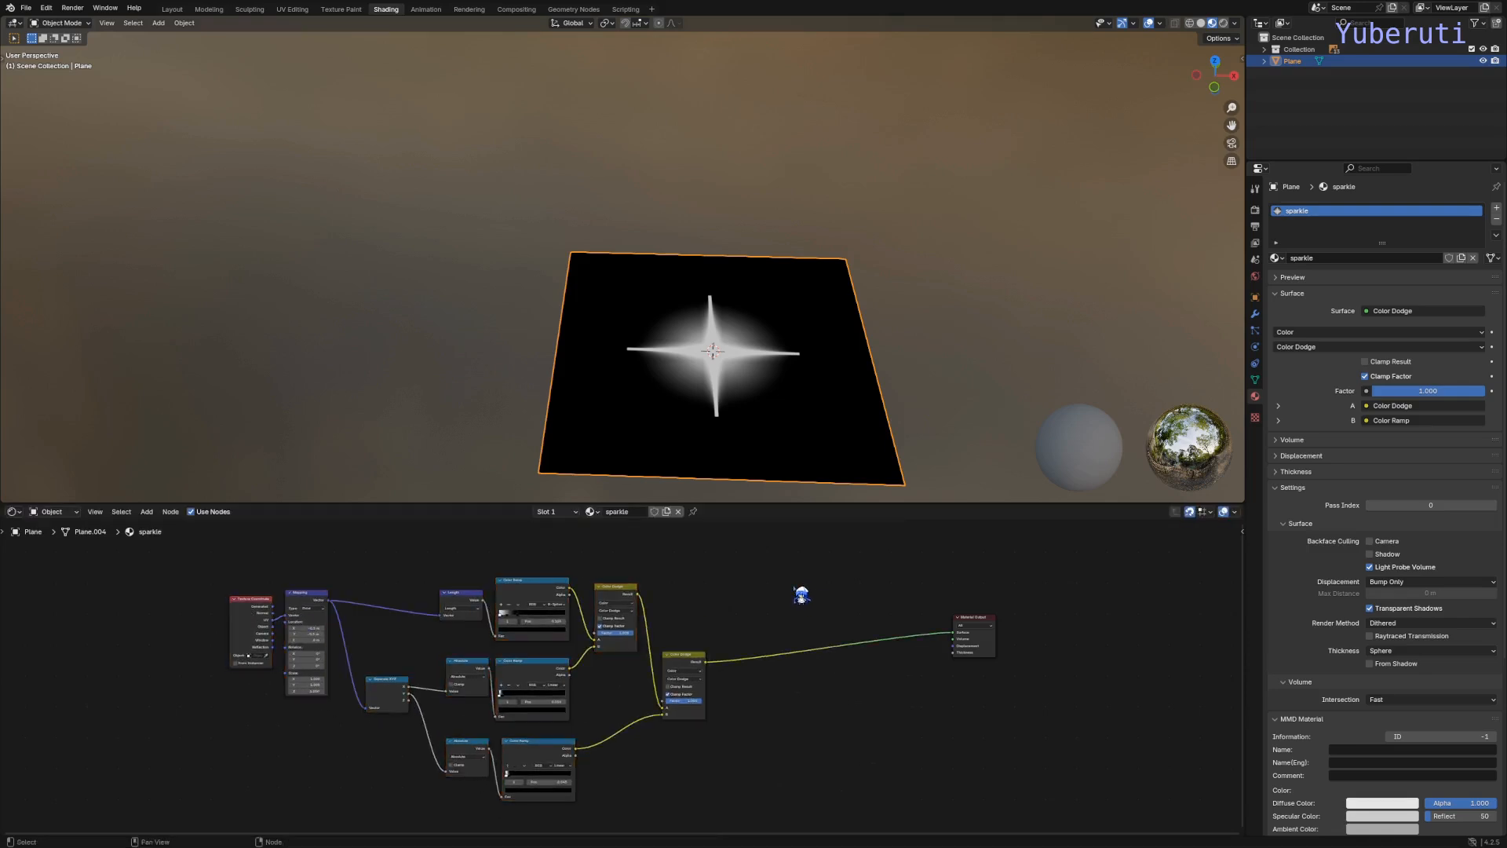
Step: Add an Emission shader between the last Color Dodge and the Material Output, and place a Transparent BSDF just above it
key("shift+a")
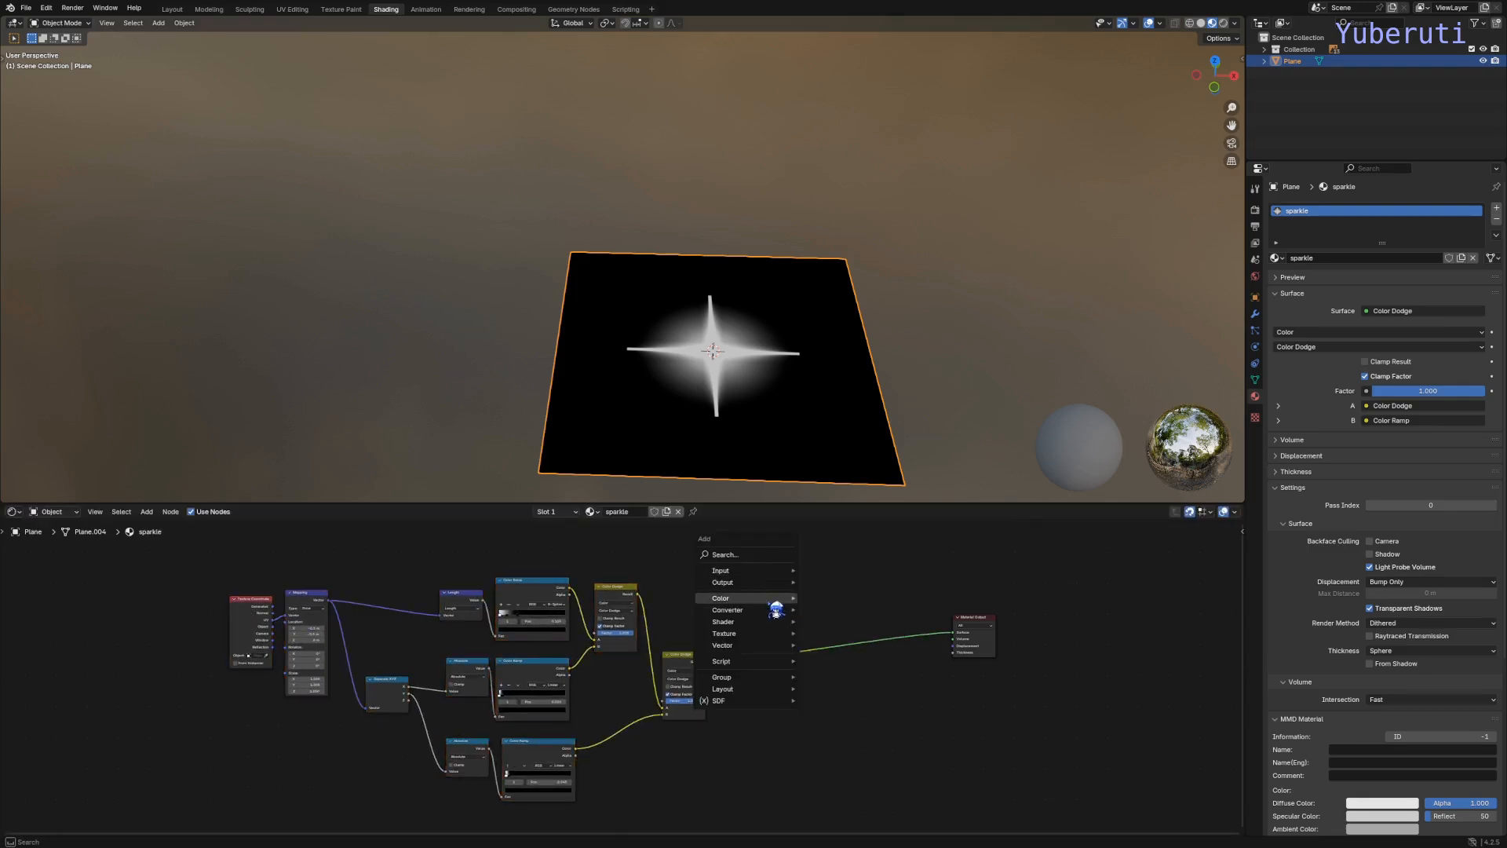
mouse_move(774, 621)
left_click(832, 644)
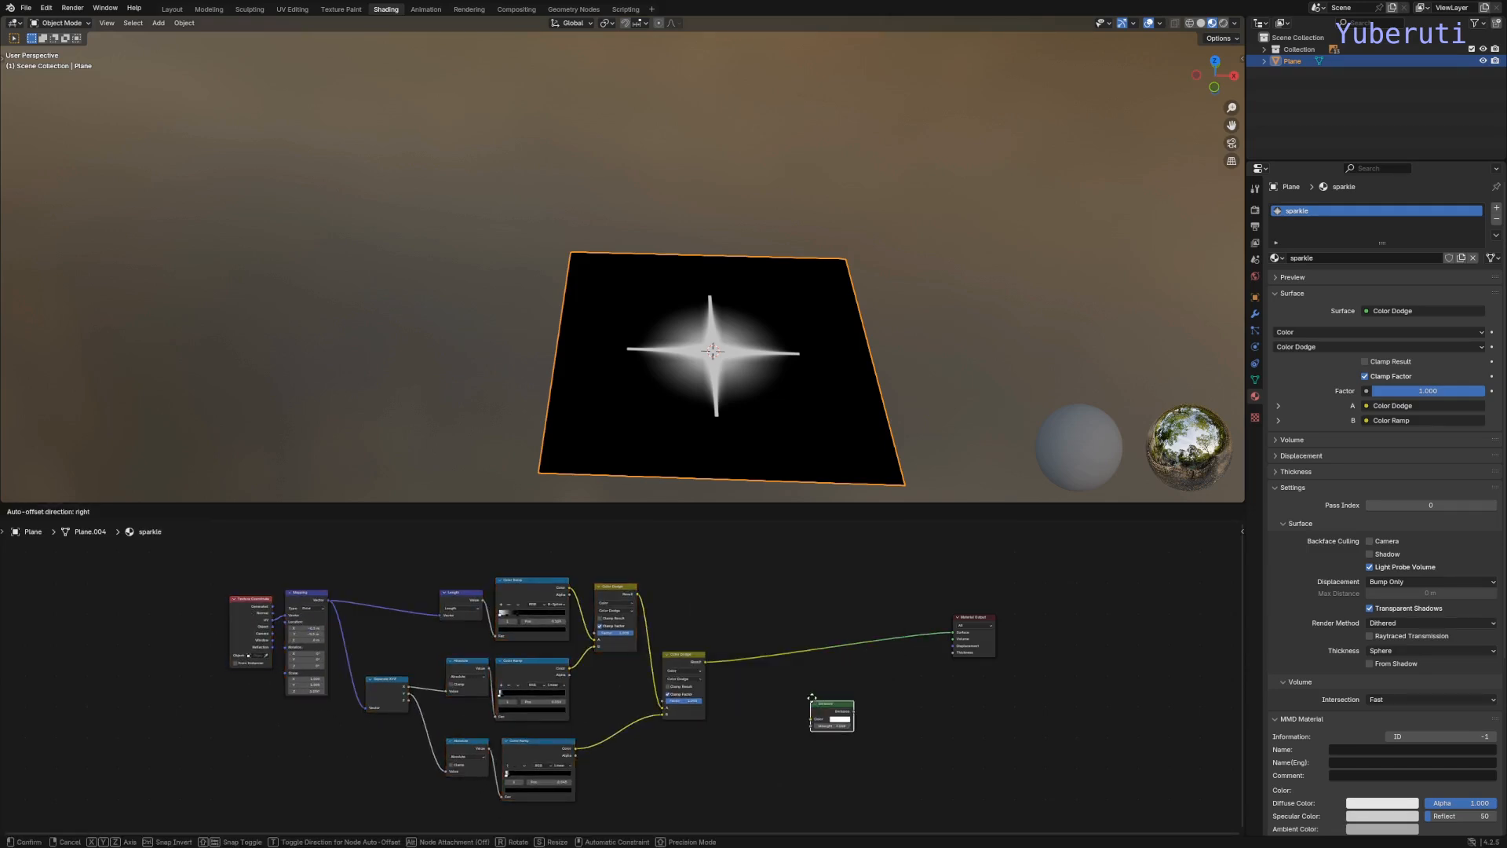
left_click(816, 698)
key("shift+a")
mouse_move(800, 686)
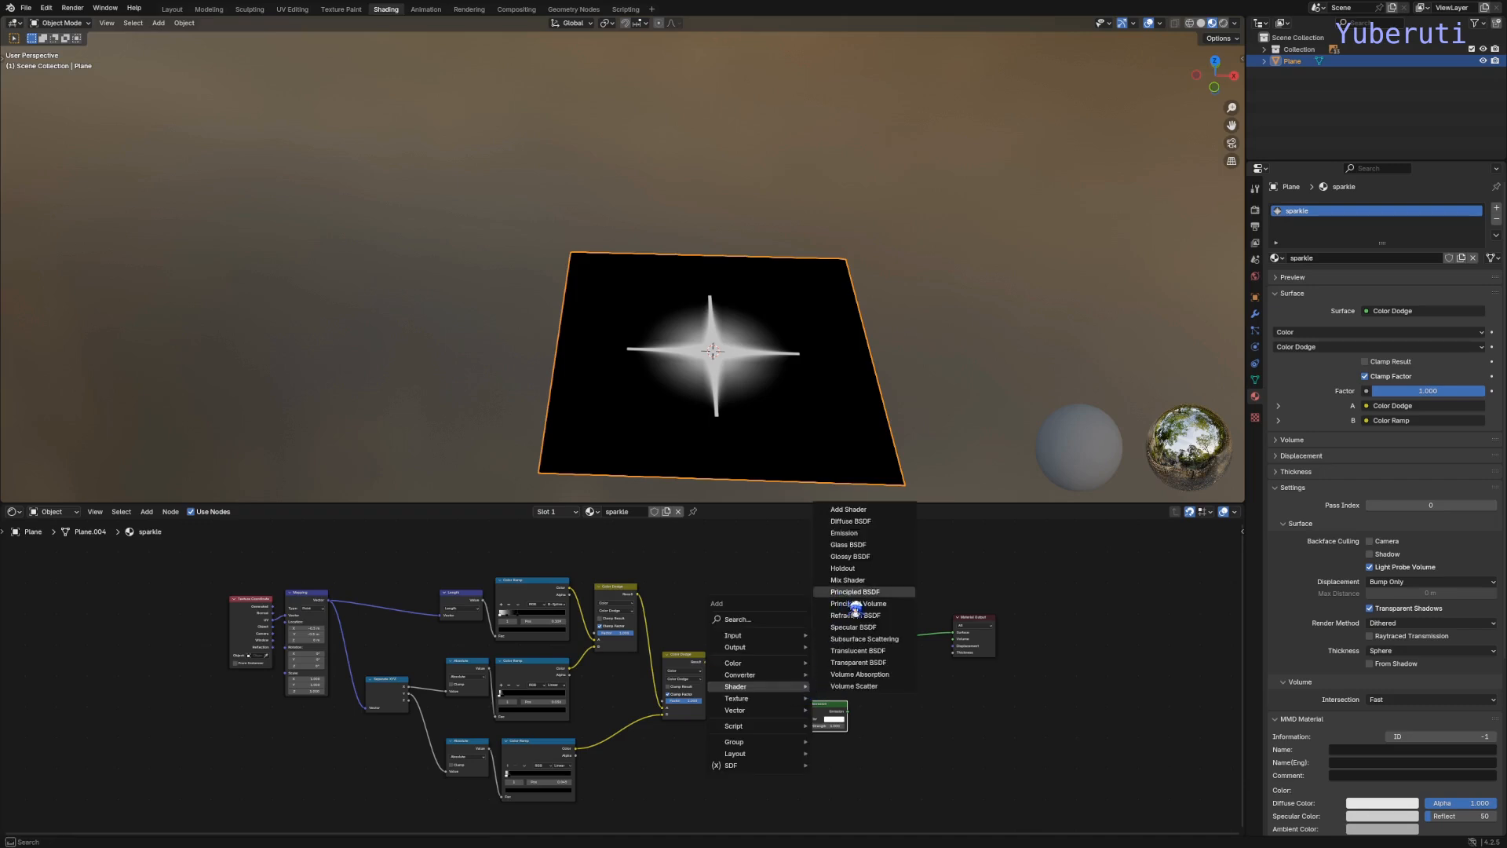
left_click(858, 661)
left_click(814, 677)
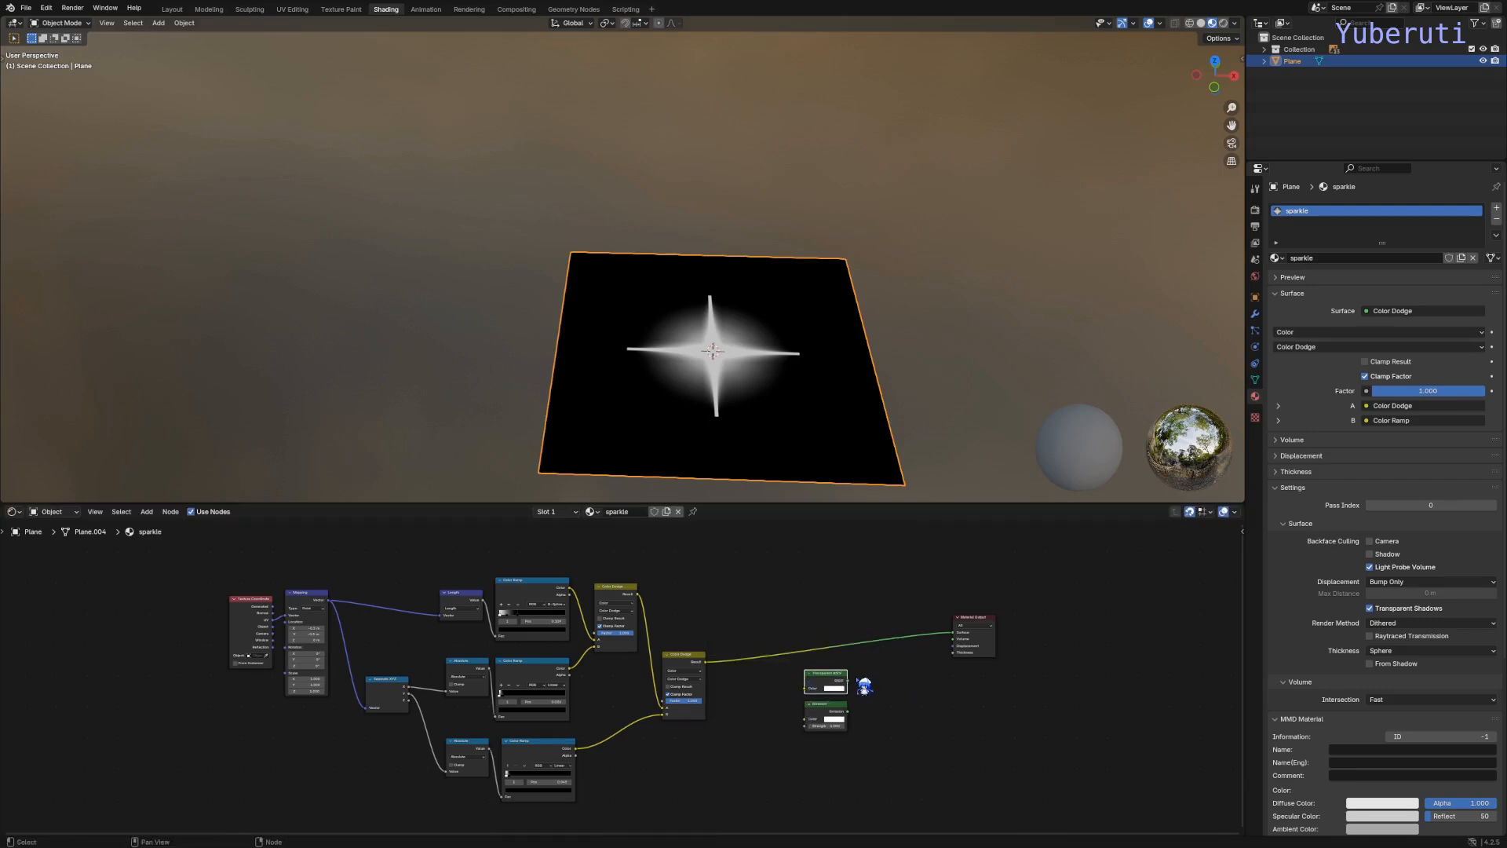
Step: Add a Mix Shader and connect the Transparent BSDF to its first Shader input and the Emission to its second
key("shift+a")
mouse_move(864, 675)
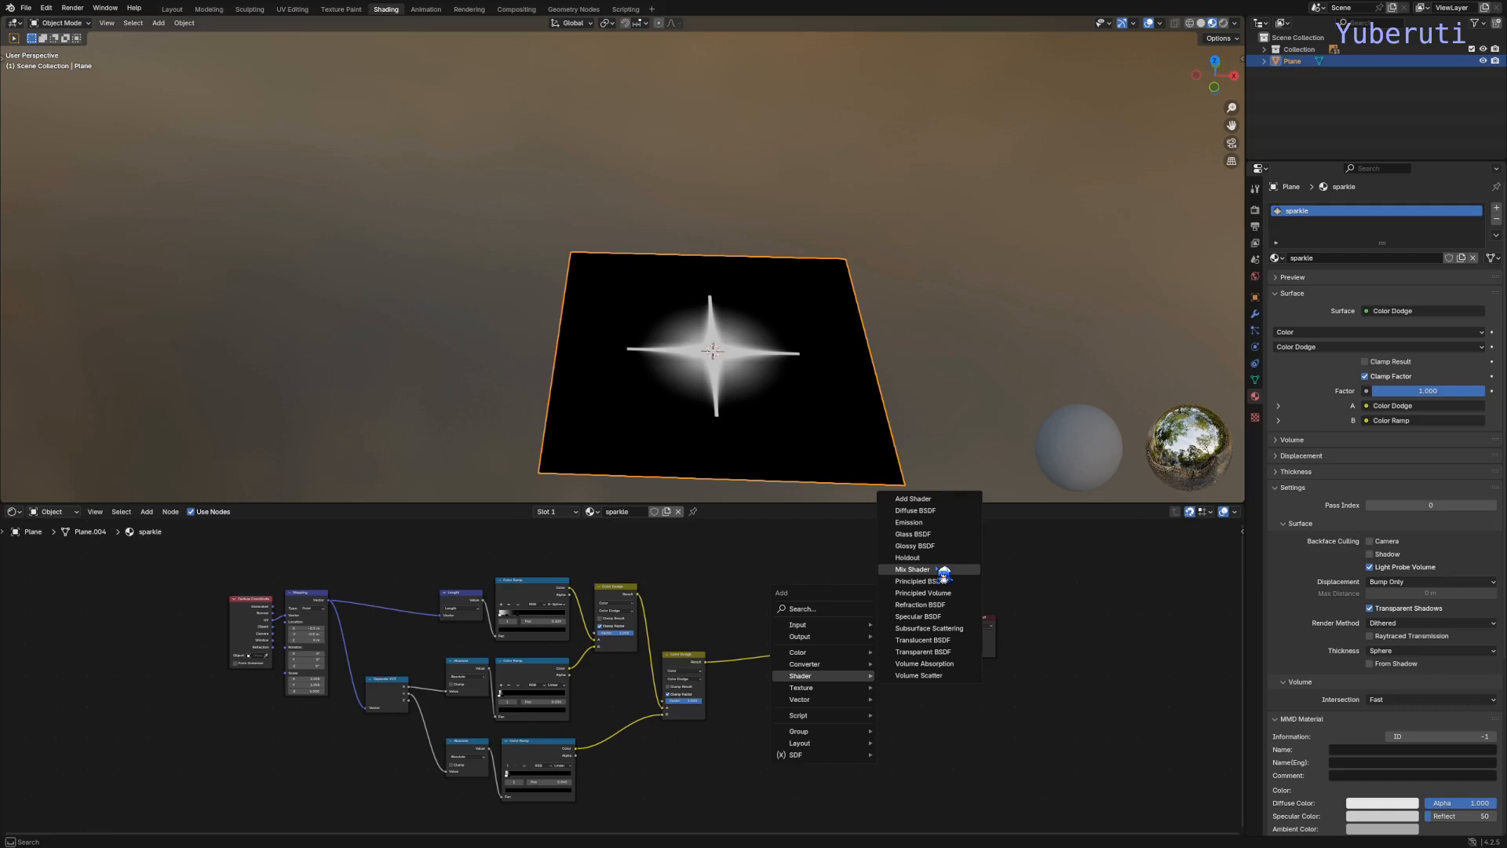
left_click(912, 569)
left_click(883, 676)
scroll(837, 694, "up", 4)
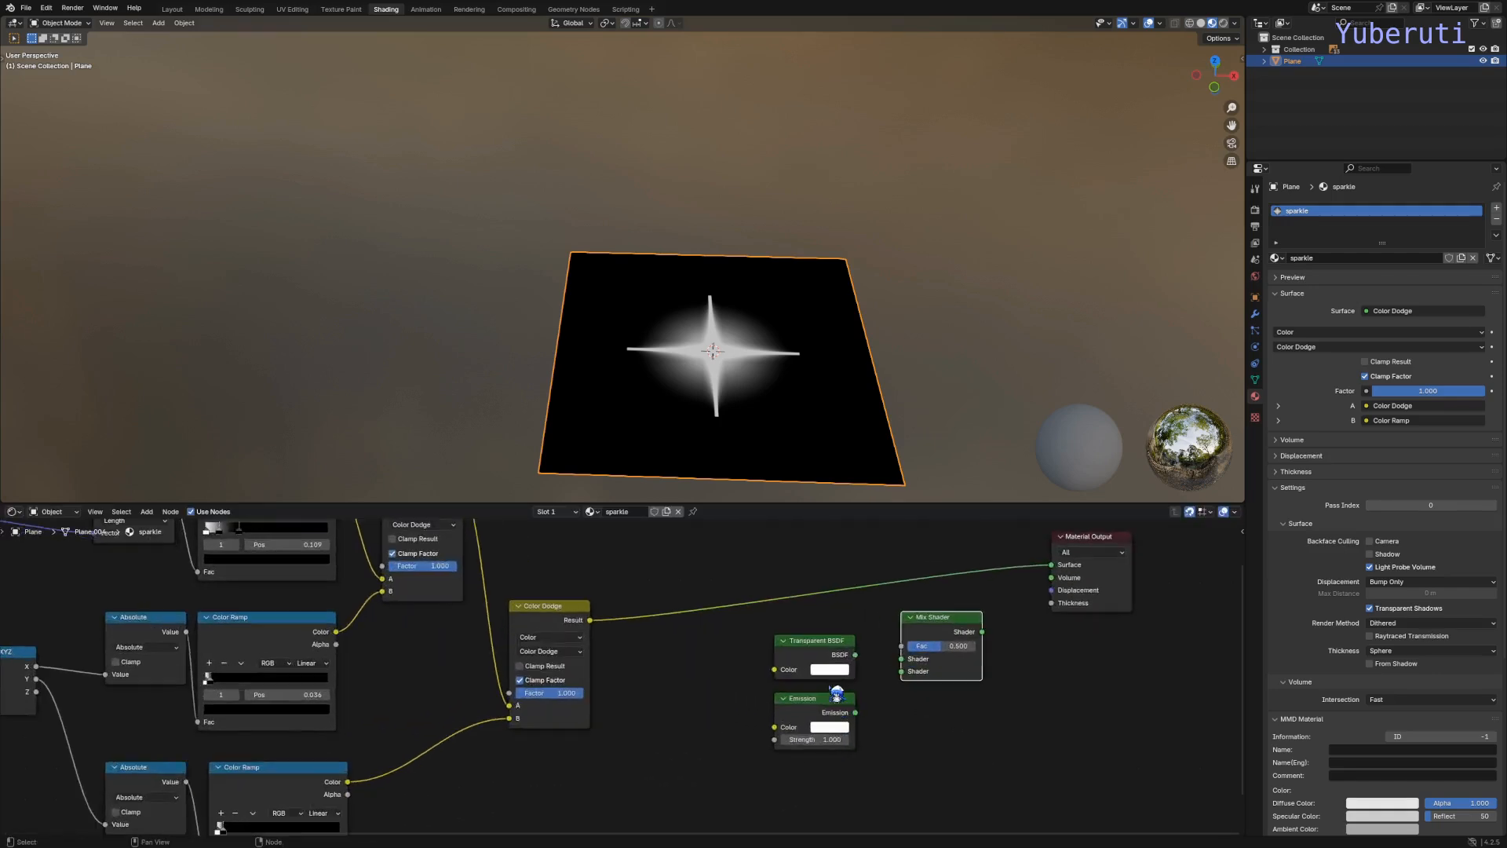
left_click_drag(856, 654, 902, 660)
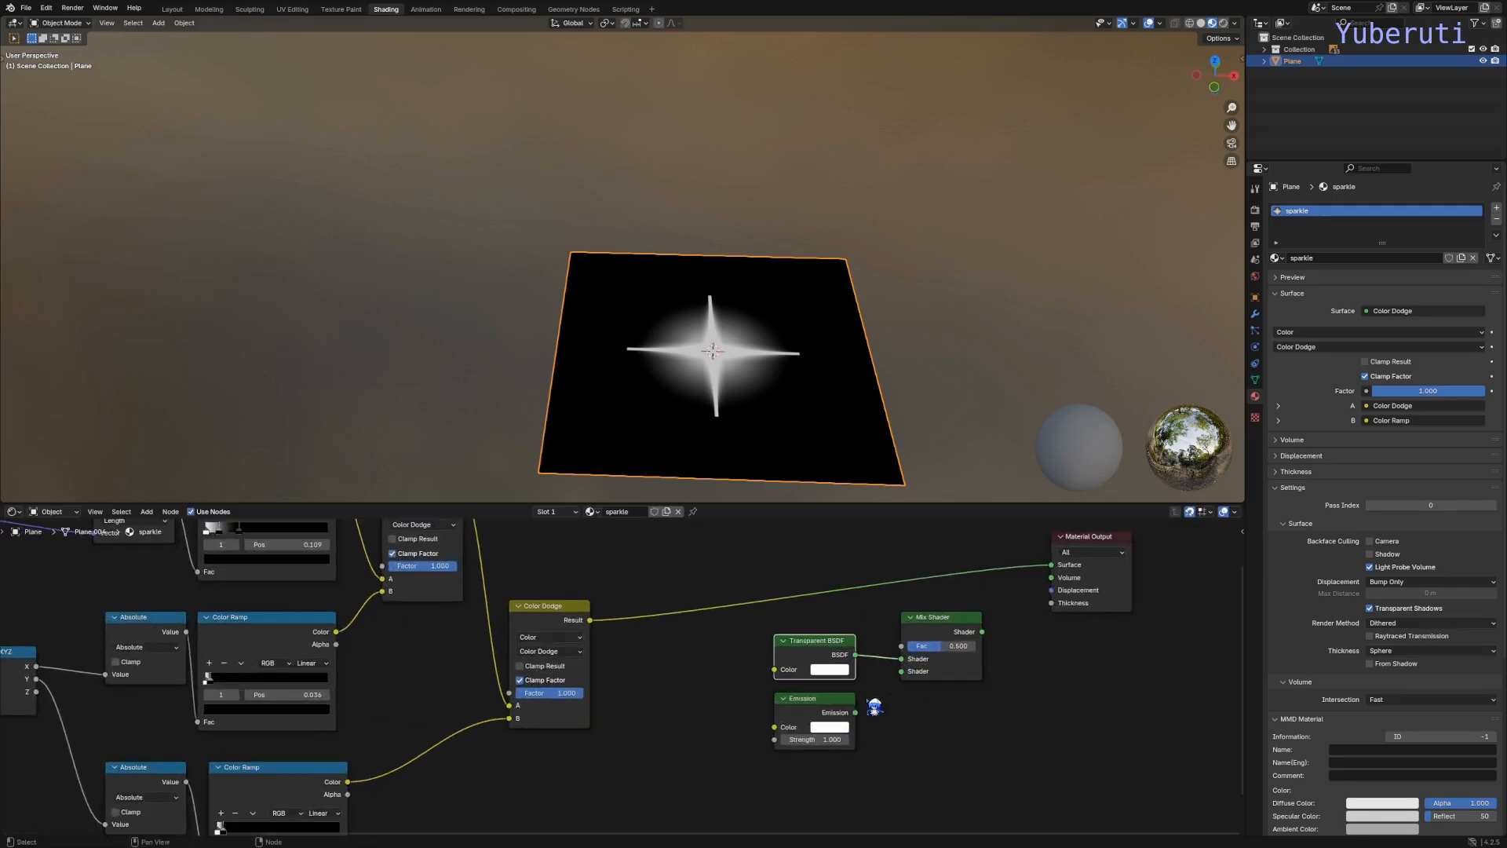
left_click_drag(855, 712, 901, 671)
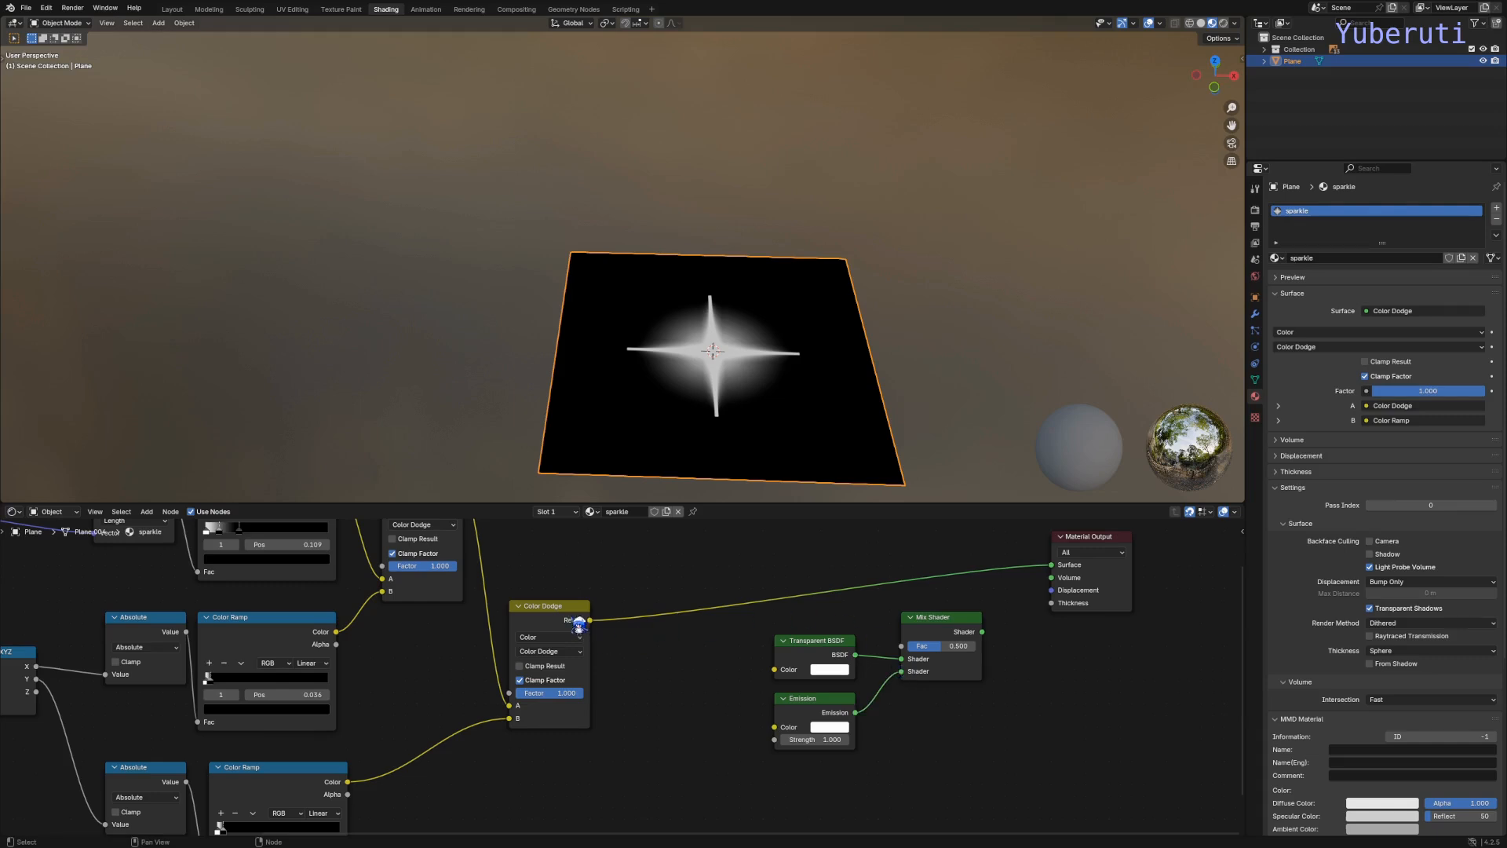
Step: Feed the last Color Dodge's Result into the Mix Shader's Fac, output the Mix Shader to the Surface, and move the three shader nodes up
mouse_move(591, 621)
left_mouse_down()
mouse_move(867, 616)
mouse_move(904, 648)
left_mouse_up()
left_click(945, 641)
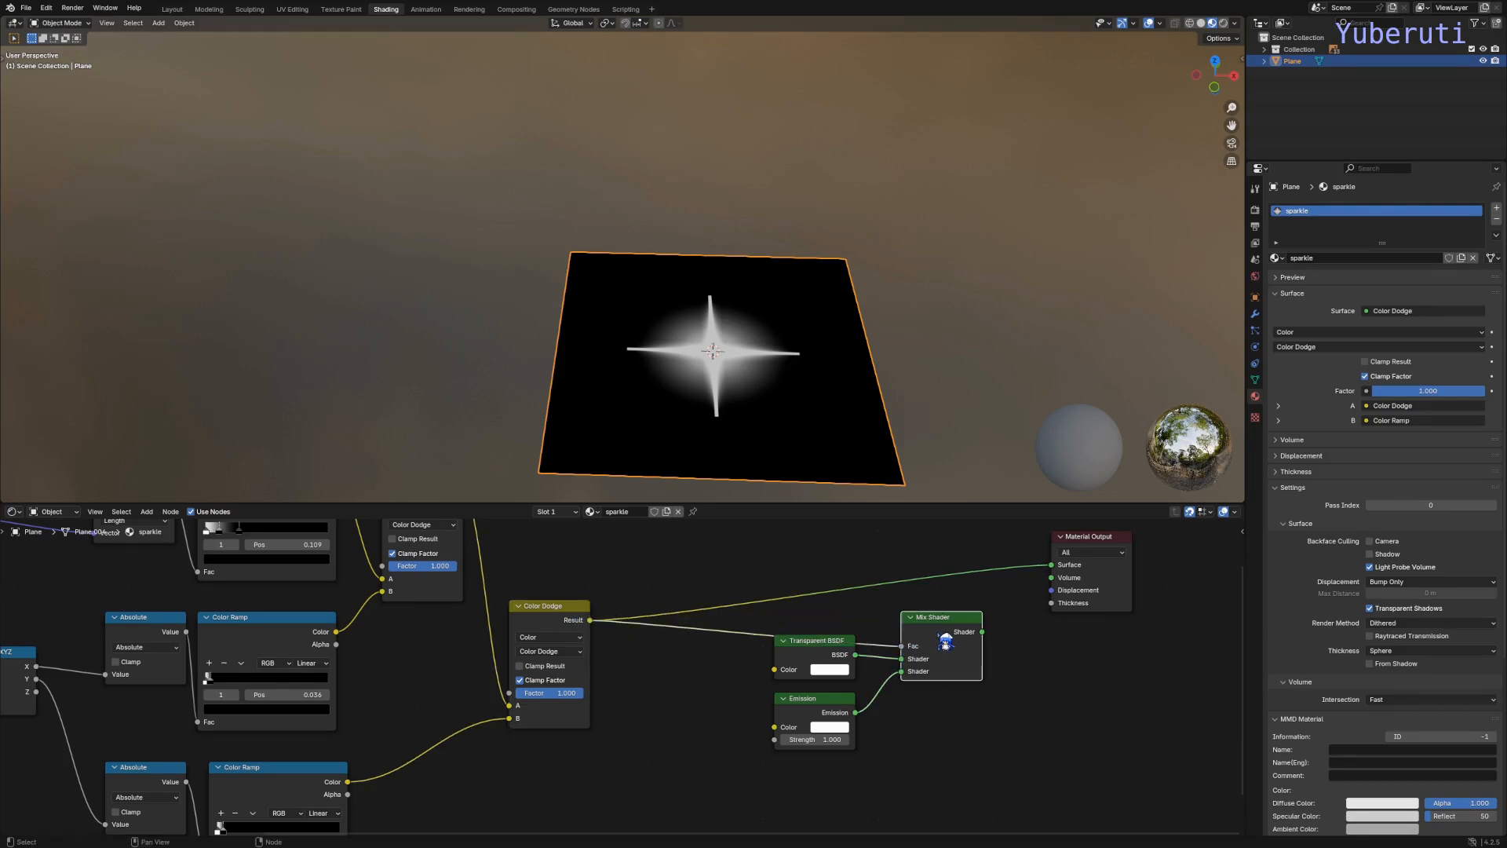
left_click(941, 634, "ctrl+shift")
left_click_drag(952, 580, 802, 737)
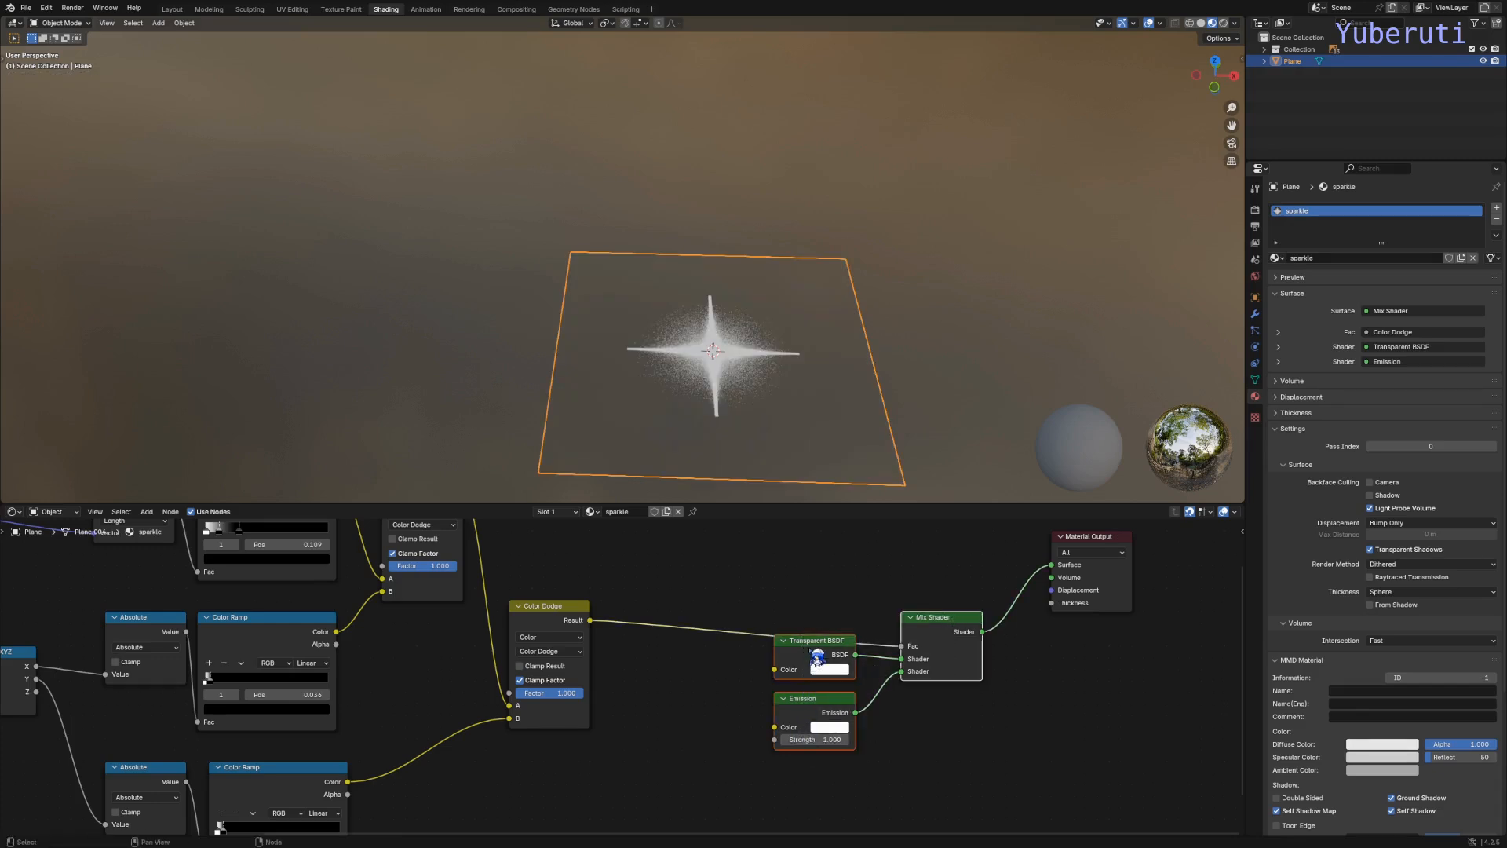
left_click_drag(817, 656, 806, 587)
Step: Change the material's Render Method to Blended
mouse_move(756, 390)
middle_mouse_down()
mouse_move(774, 364)
mouse_move(770, 400)
middle_mouse_up()
scroll(749, 397, "up", 3)
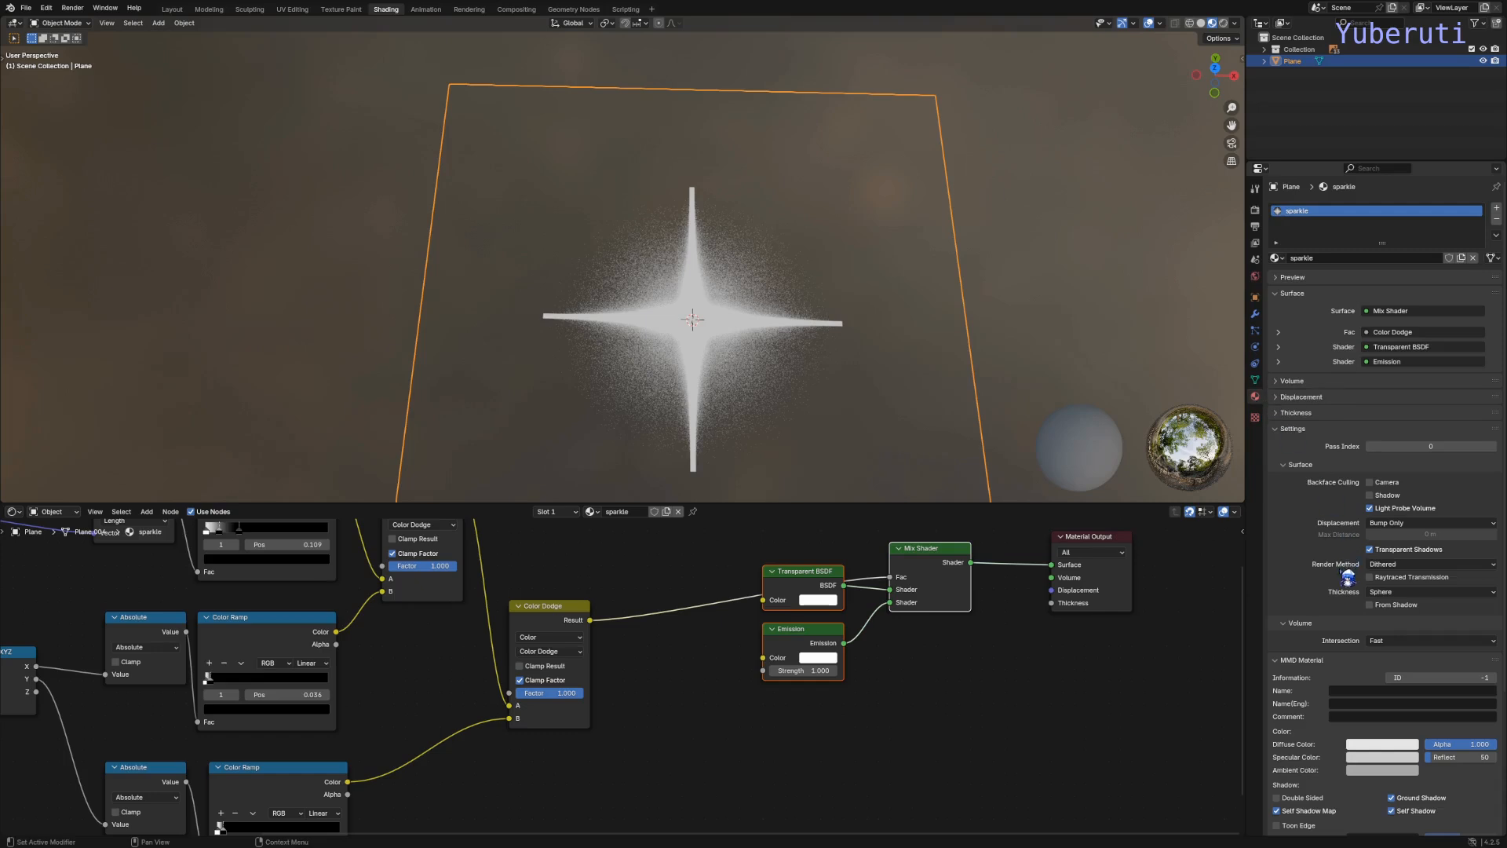
left_click(1390, 563)
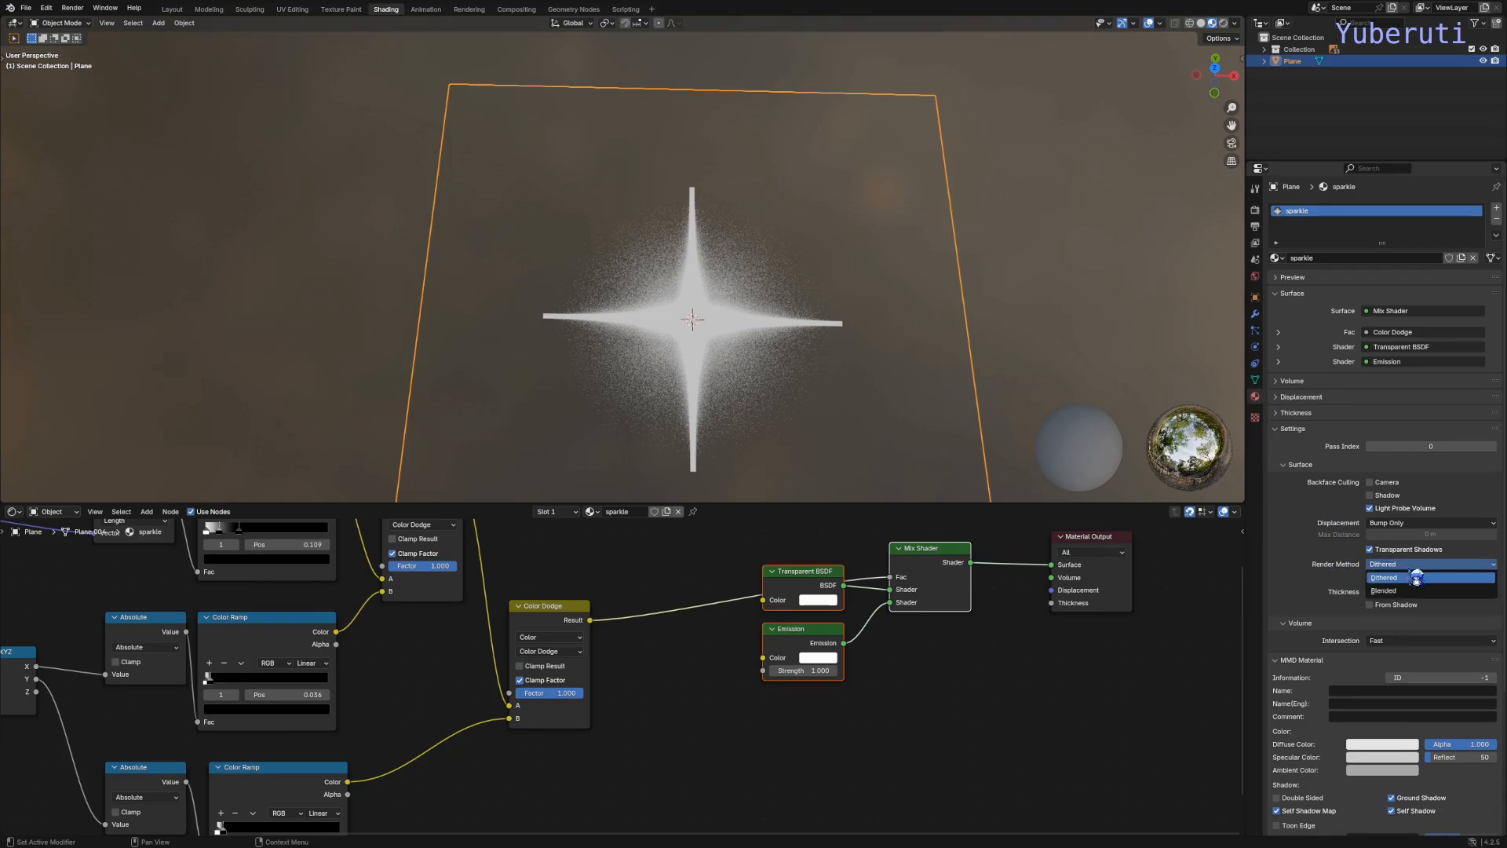
left_click(1417, 591)
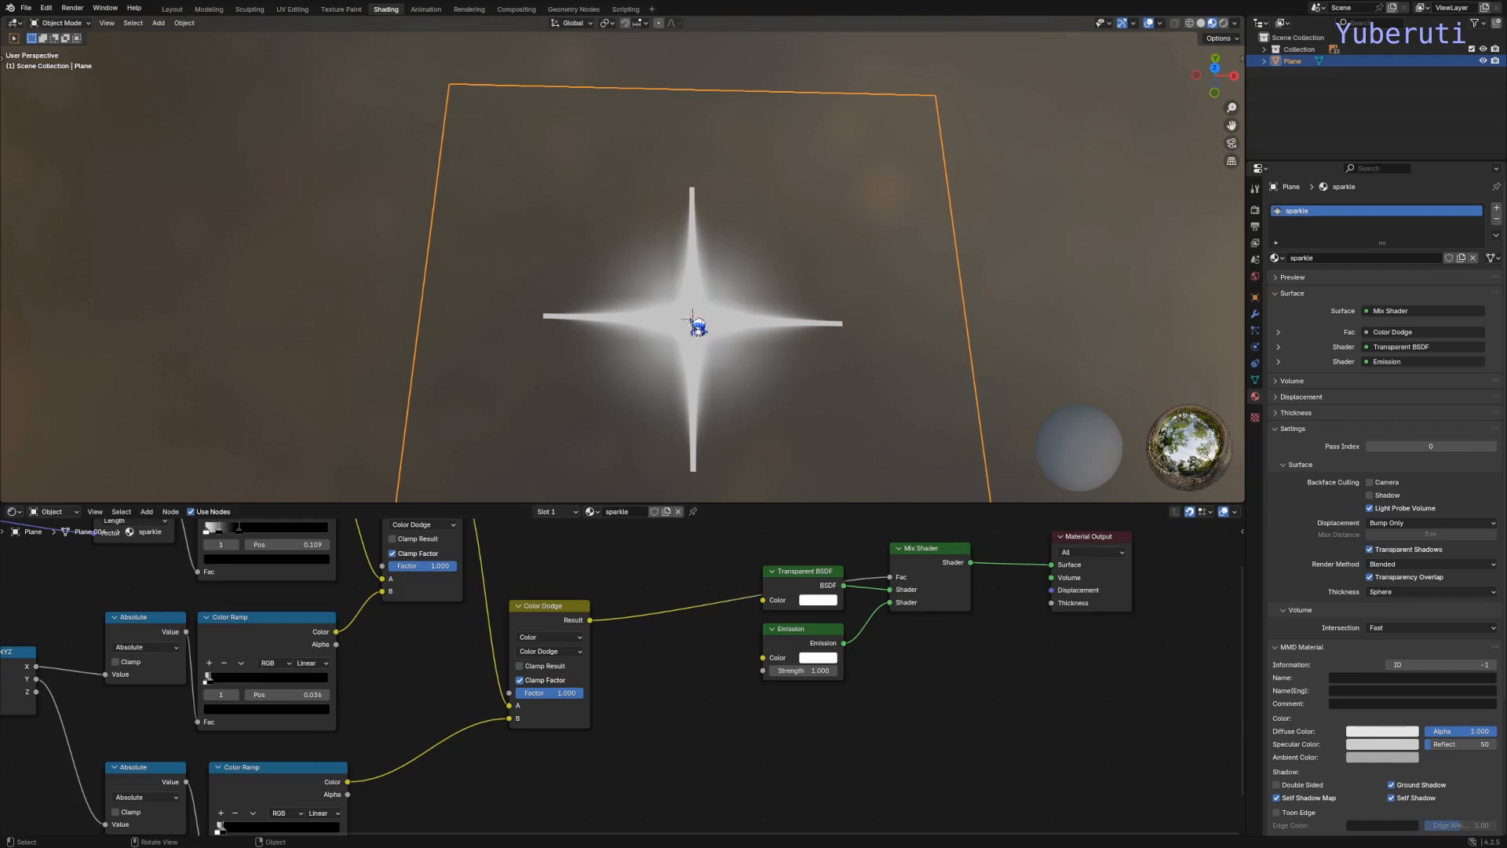
Step: Move both Absolute nodes together away from their Color Ramps, toward the Separate XYZ node
scroll(698, 328, "down", 6)
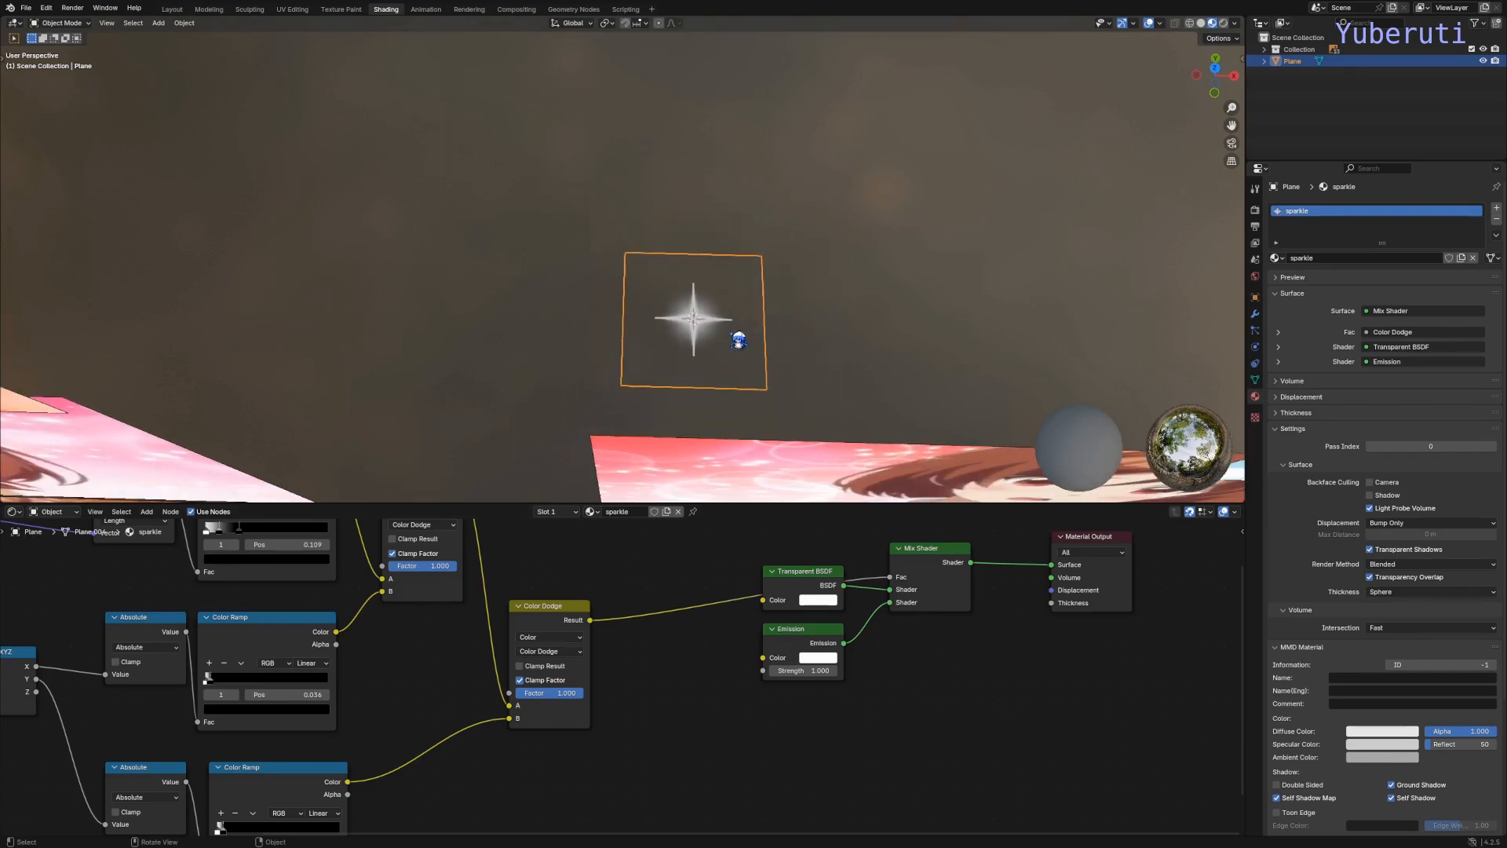
mouse_move(739, 340)
middle_mouse_down()
mouse_move(723, 269)
mouse_move(741, 340)
middle_mouse_up()
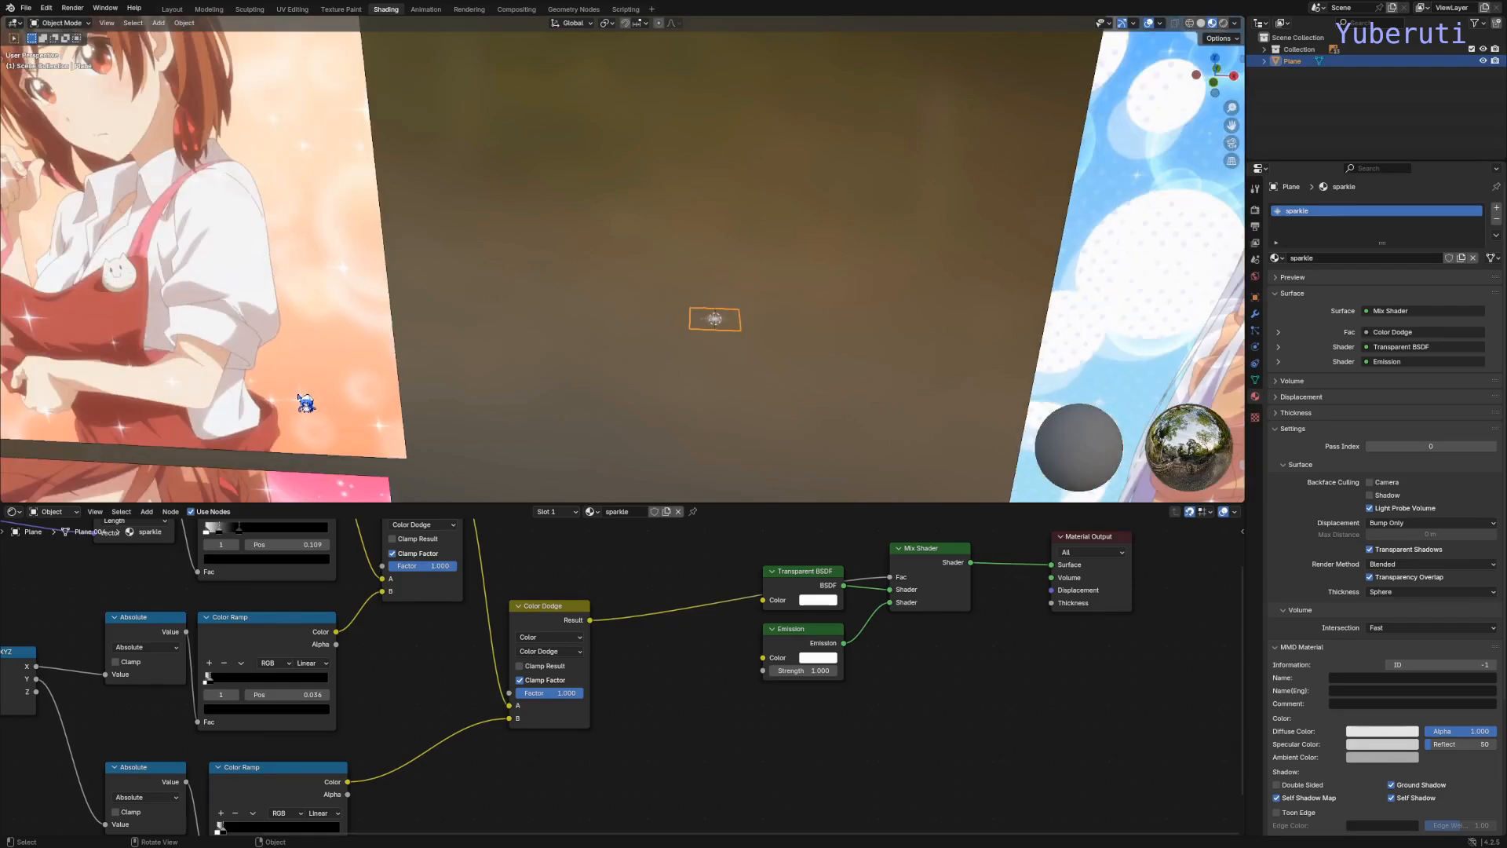
scroll(701, 320, "up", 8)
middle_click_drag(720, 327, 797, 405)
middle_click_drag(264, 738, 682, 699)
left_click(570, 589)
left_click(569, 736, "shift")
left_click_drag(570, 735, 501, 747)
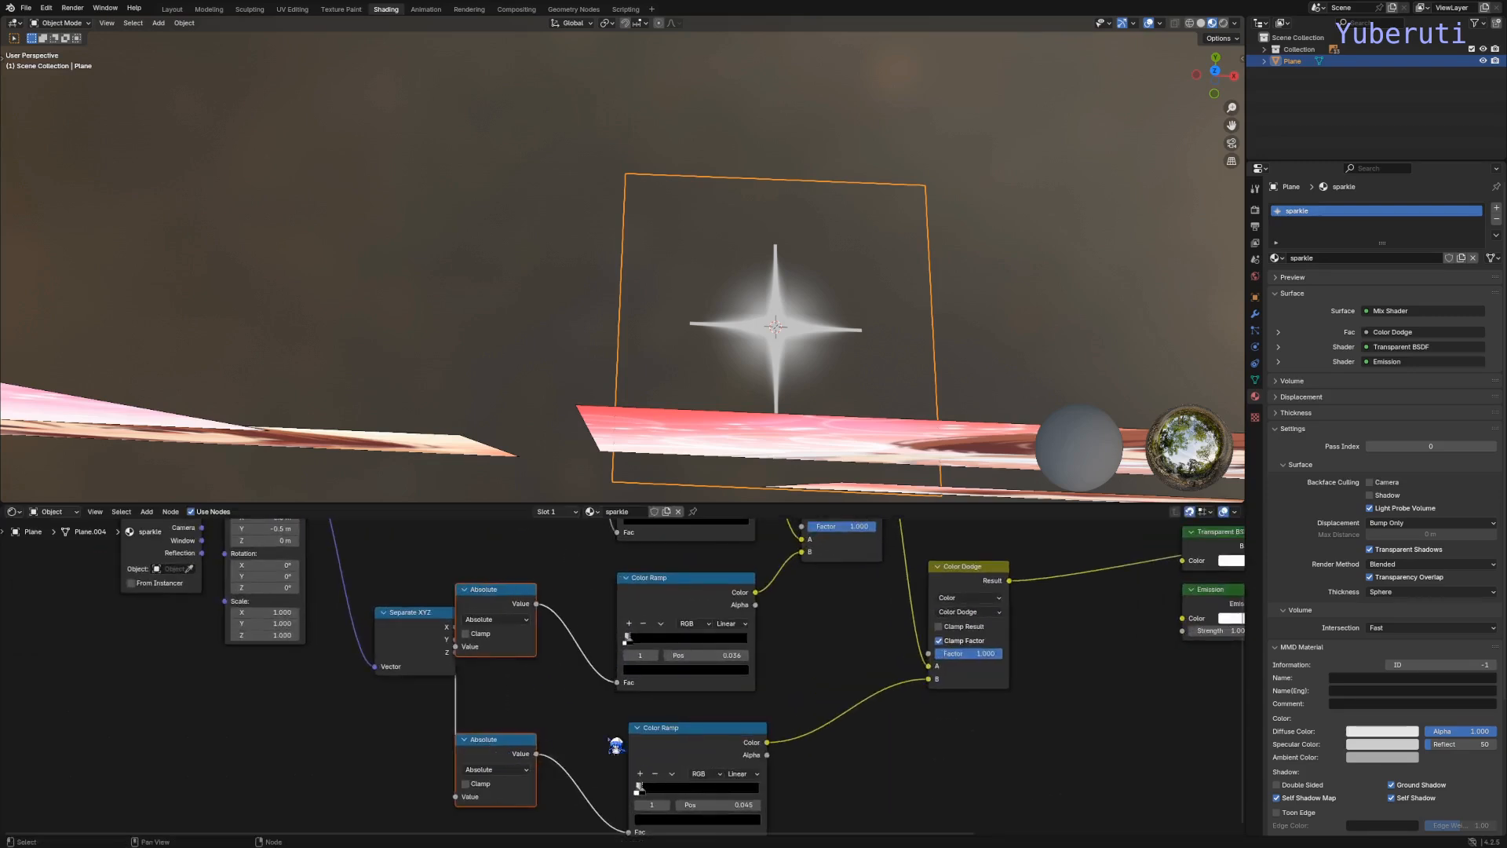
Step: Enlarge the central glow by moving the last stop of its Color Ramp to position 0.409
left_click_drag(652, 801, 655, 799)
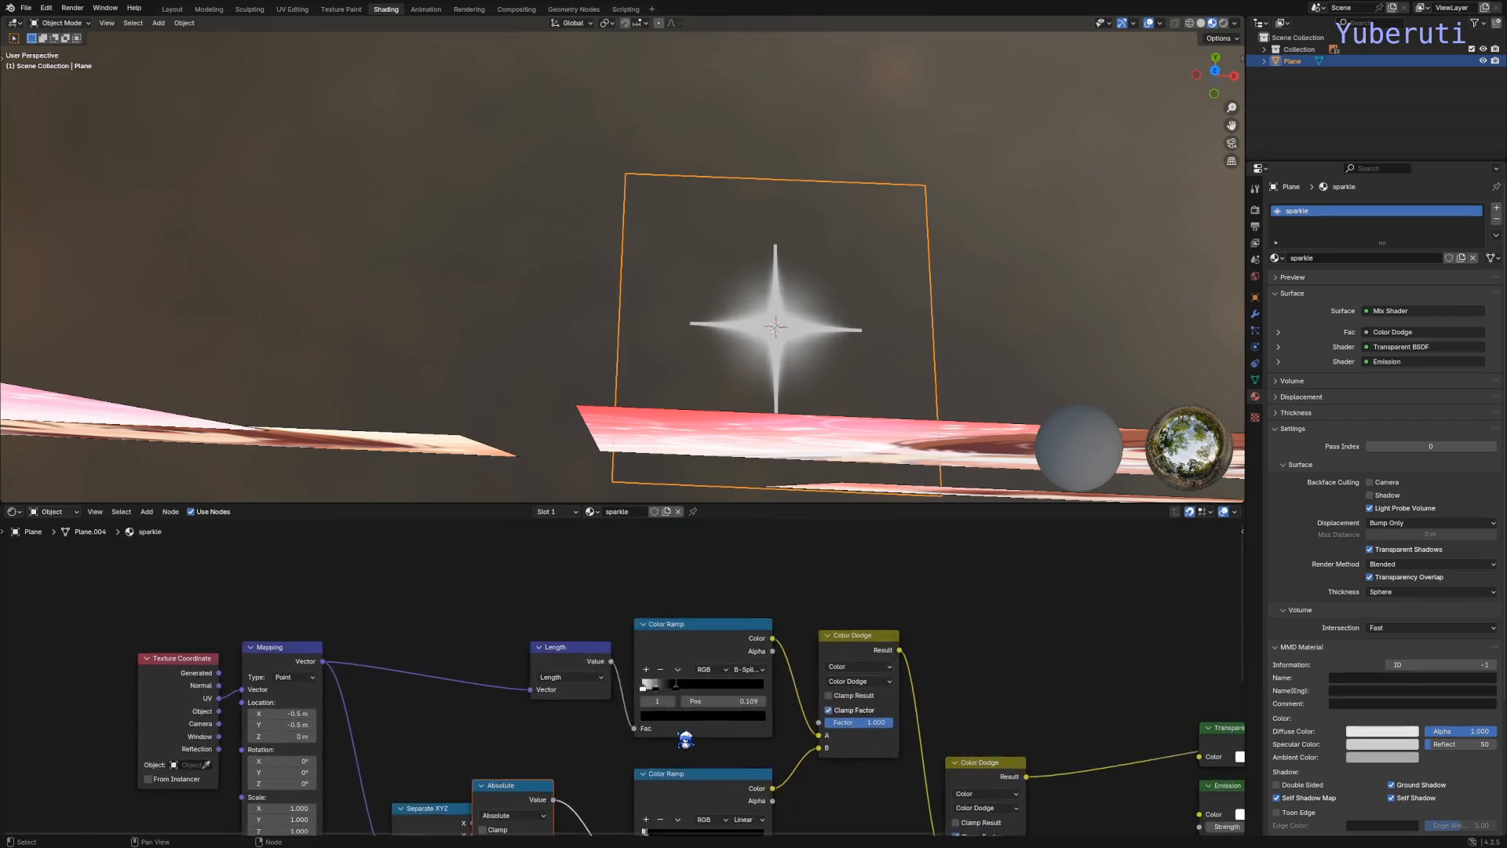
scroll(645, 669, "up", 3)
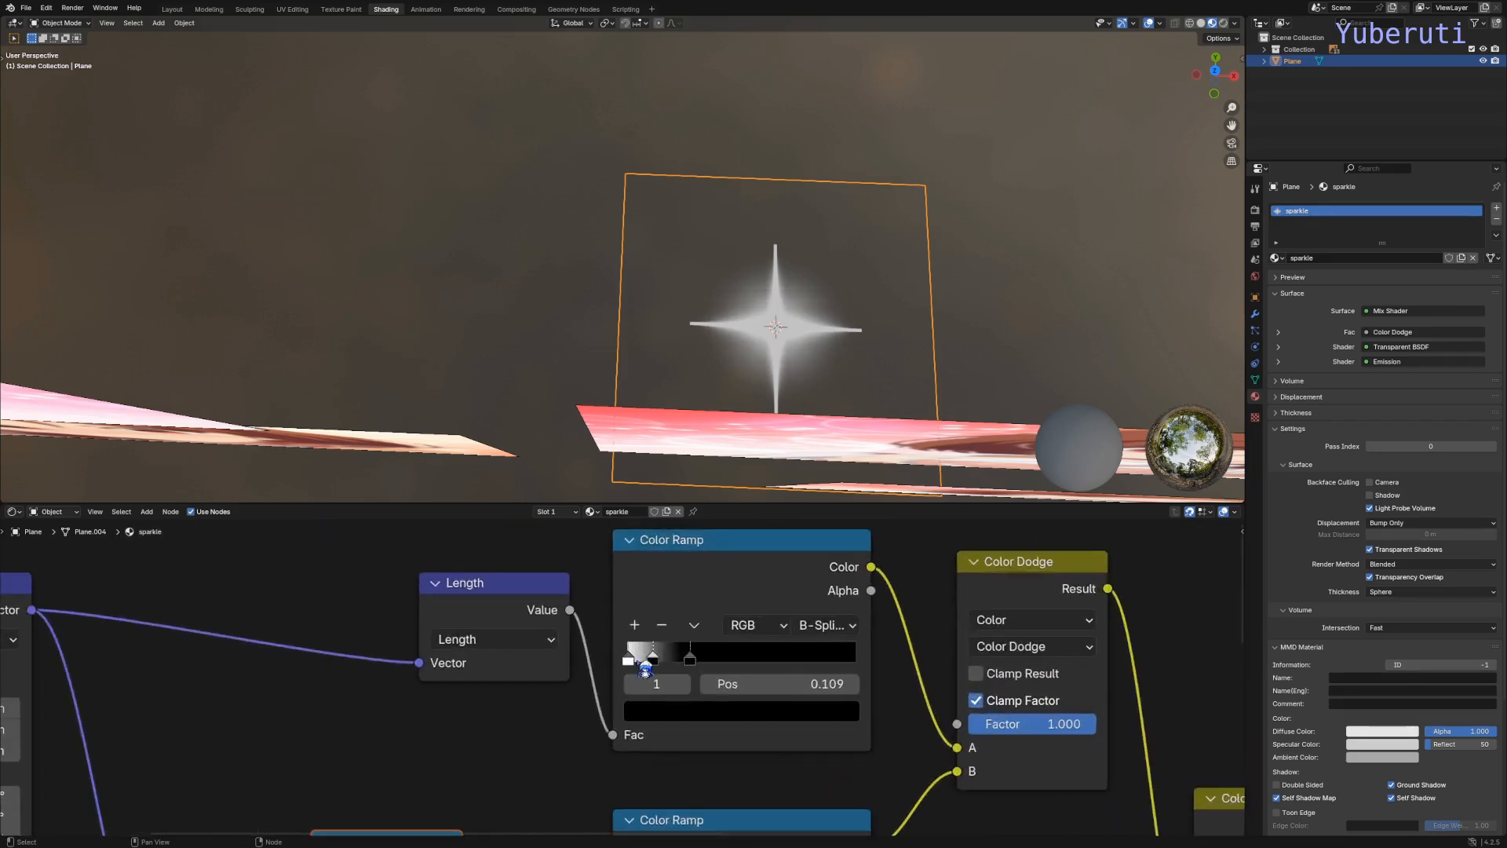
left_click_drag(660, 667, 726, 674)
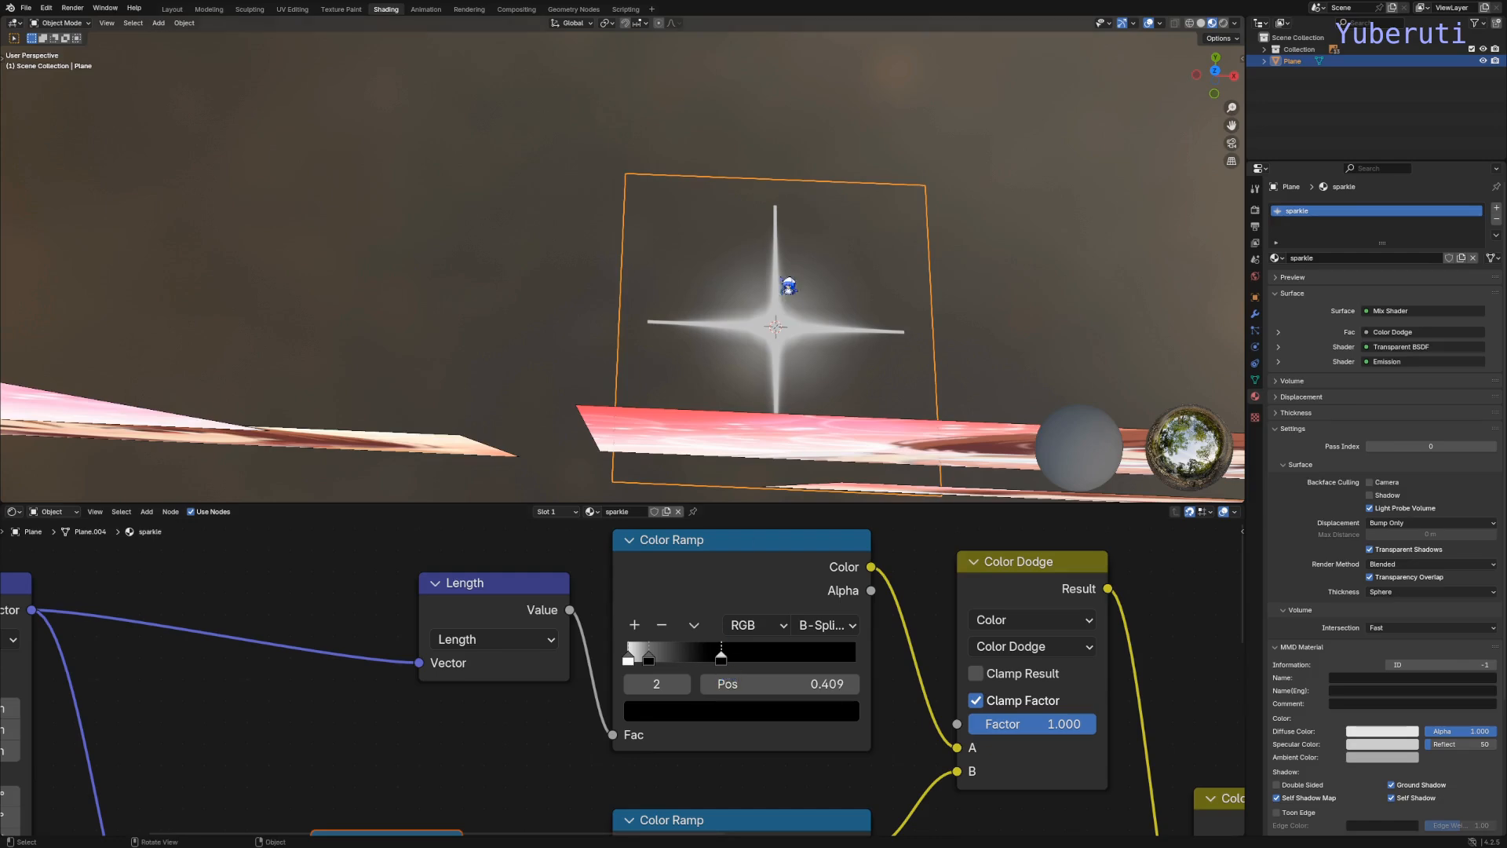
Step: Examine the transparent sparkle from a distance beside the anime reference images, and review its shader nodes
scroll(770, 398, "down", 8)
middle_click_drag(689, 416, 622, 343)
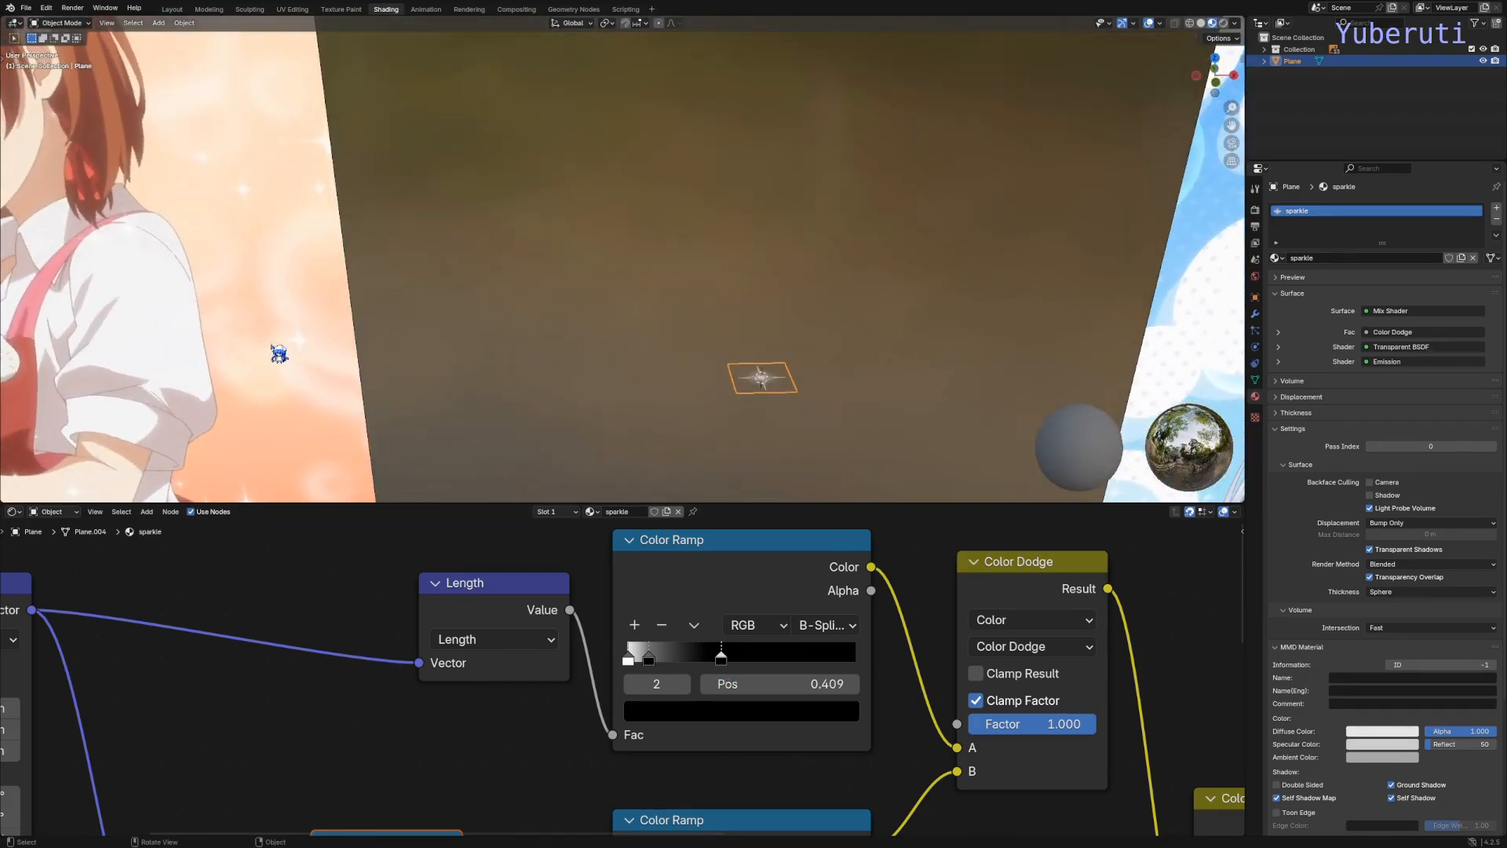
middle_click_drag(797, 374, 836, 389)
scroll(836, 388, "up", 4)
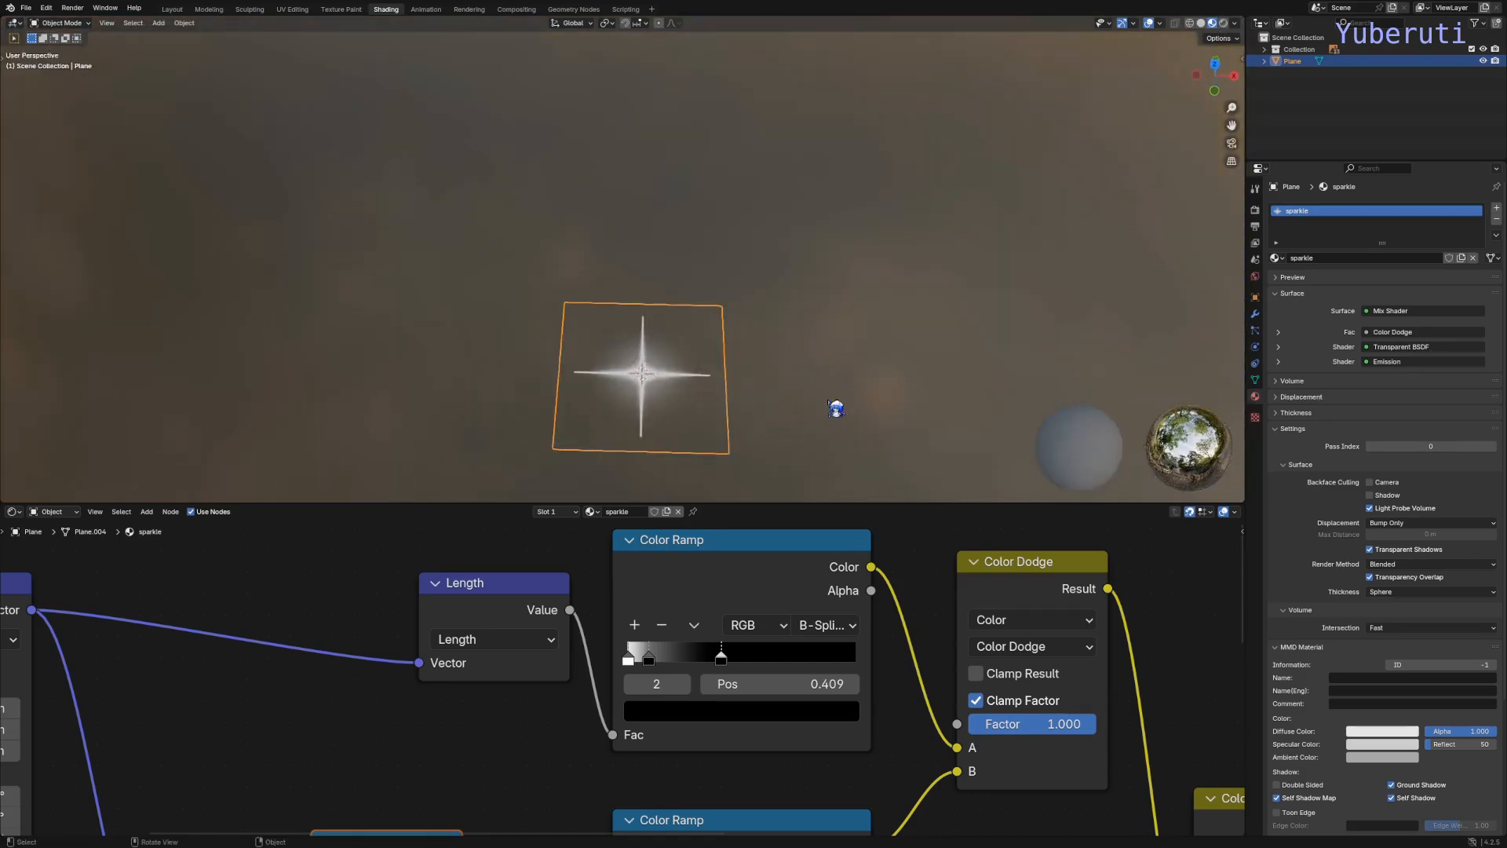
scroll(838, 406, "down", 1)
scroll(929, 675, "down", 8)
middle_click_drag(1081, 670, 737, 654)
scroll(728, 646, "up", 10)
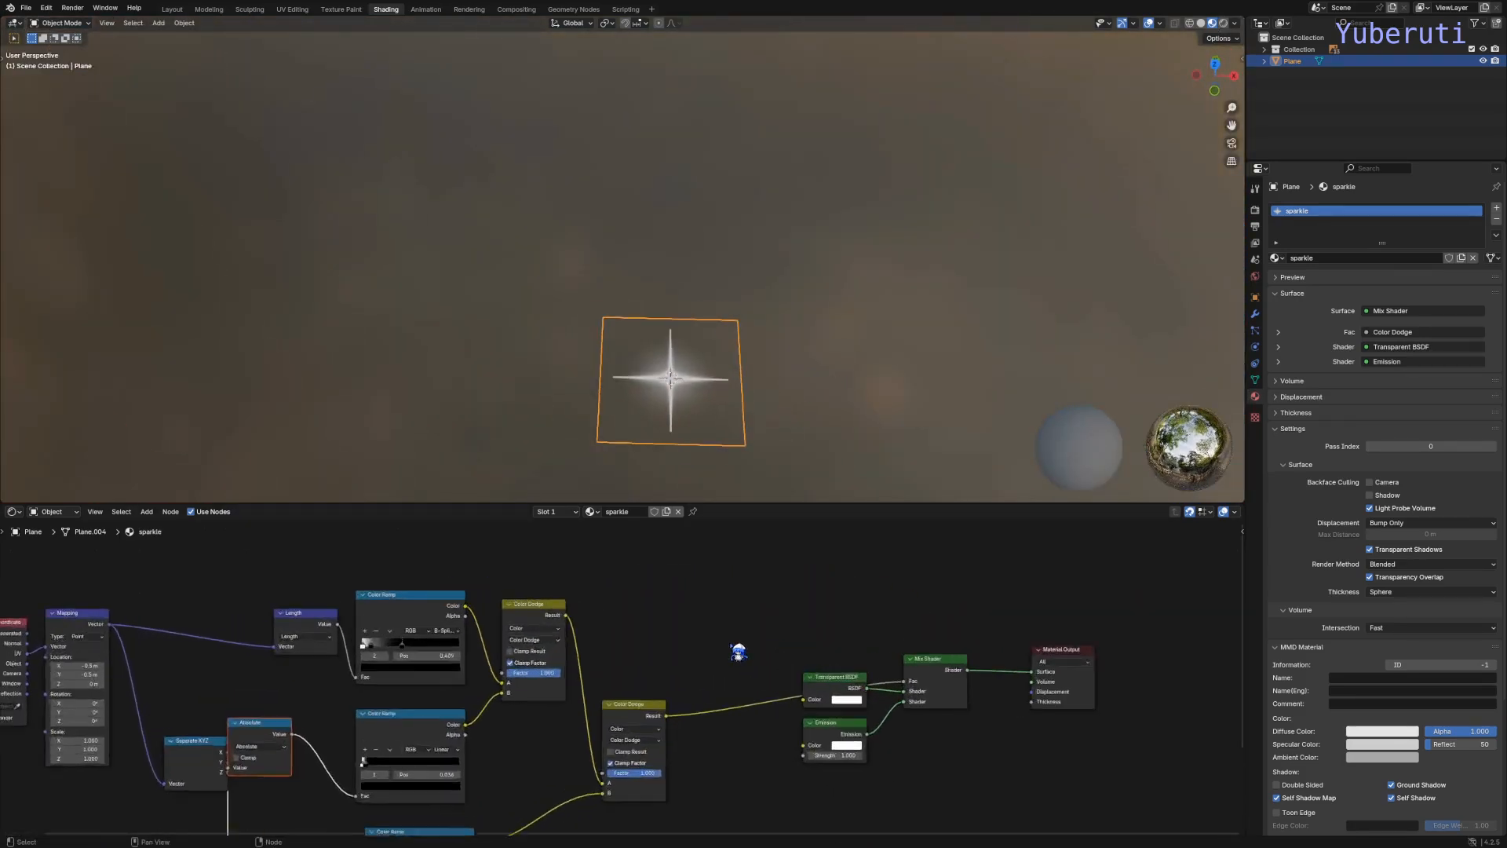
middle_click_drag(812, 691, 648, 633)
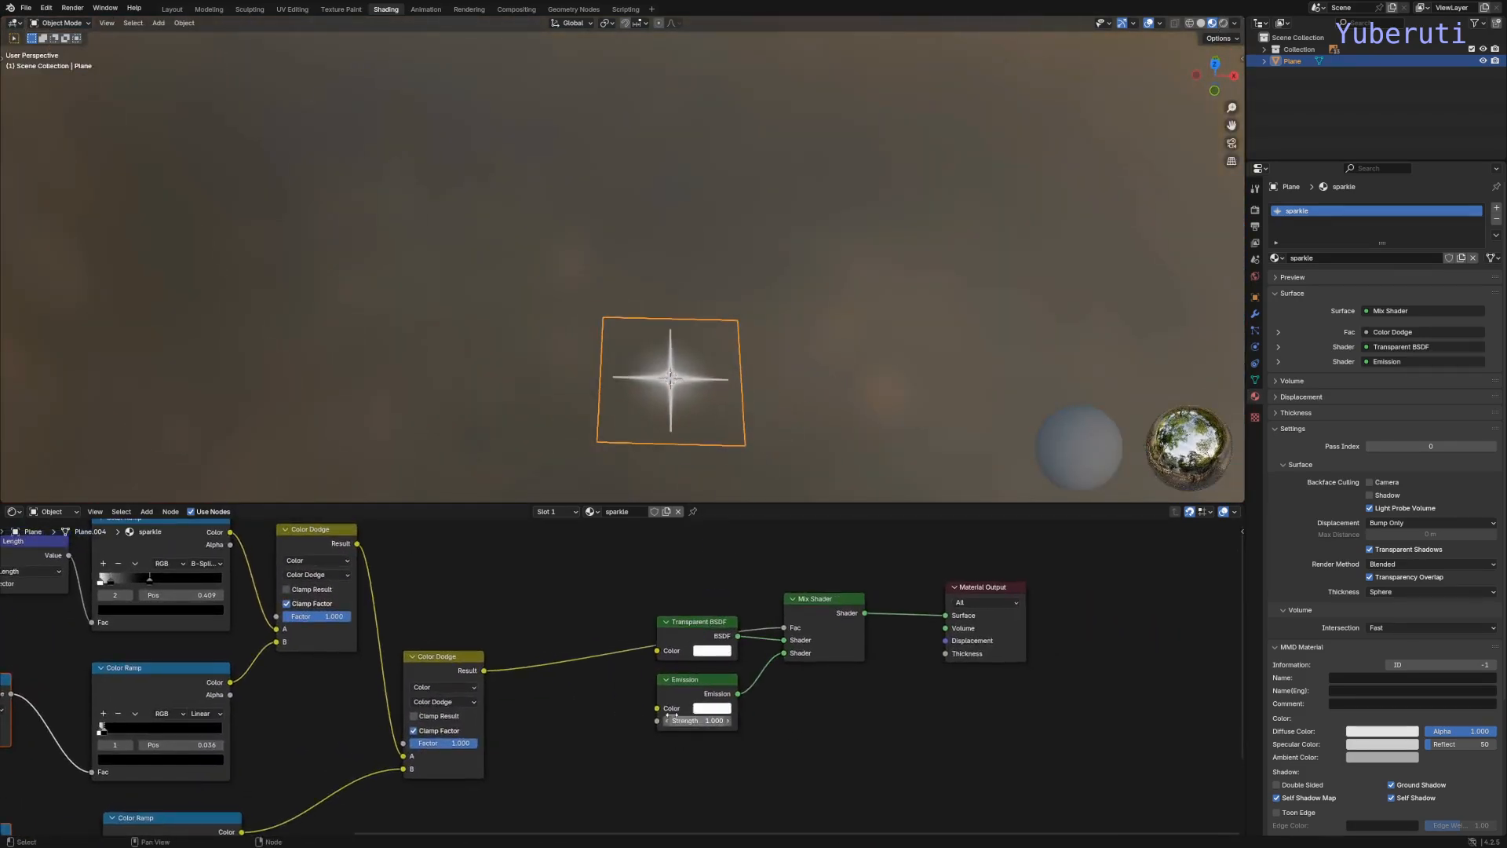
Step: Compare the deselected sparkle with the anime reference images from several angles and distances
mouse_move(711, 720)
left_mouse_down()
mouse_move(785, 721)
mouse_move(697, 721)
left_mouse_up()
left_click(712, 708)
mouse_move(758, 590)
left_mouse_down()
mouse_move(755, 611)
mouse_move(710, 590)
mouse_move(765, 553)
mouse_move(726, 559)
mouse_move(732, 604)
mouse_move(750, 577)
left_mouse_up()
middle_click_drag(717, 449, 762, 407)
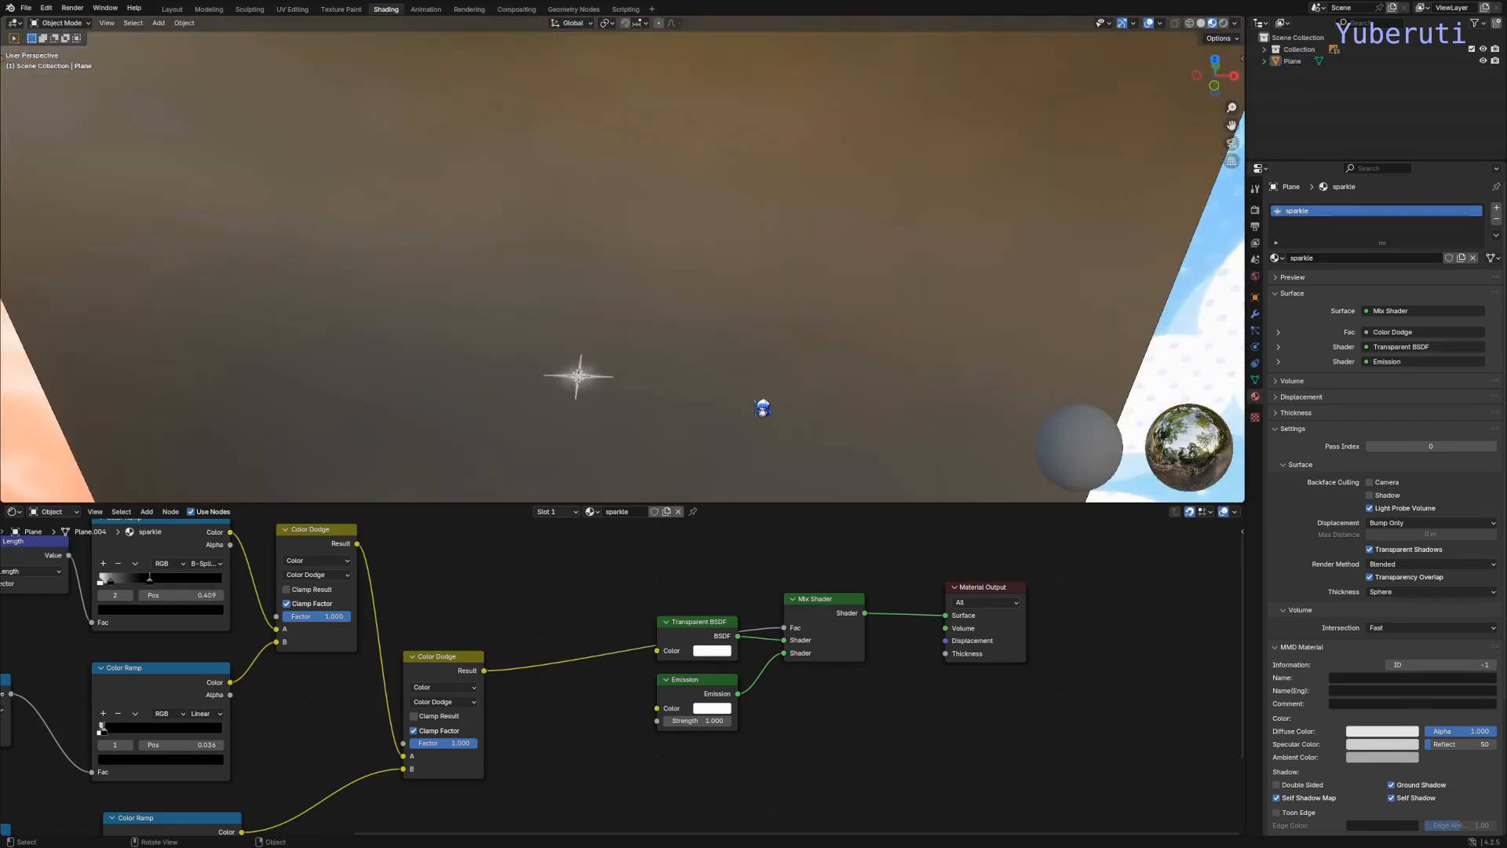
scroll(765, 406, "down", 5)
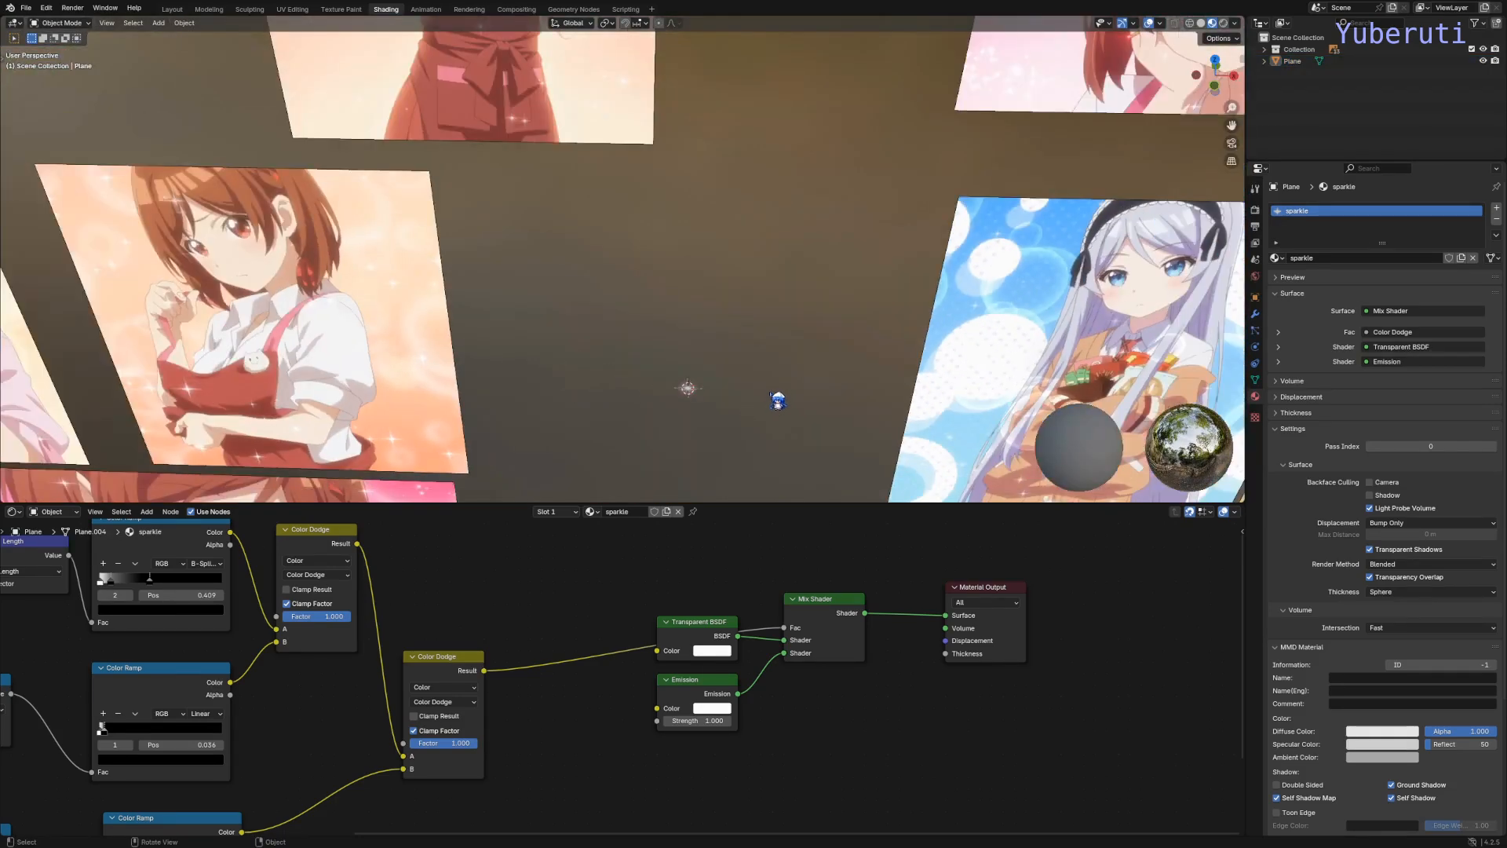
middle_click_drag(628, 378, 542, 434)
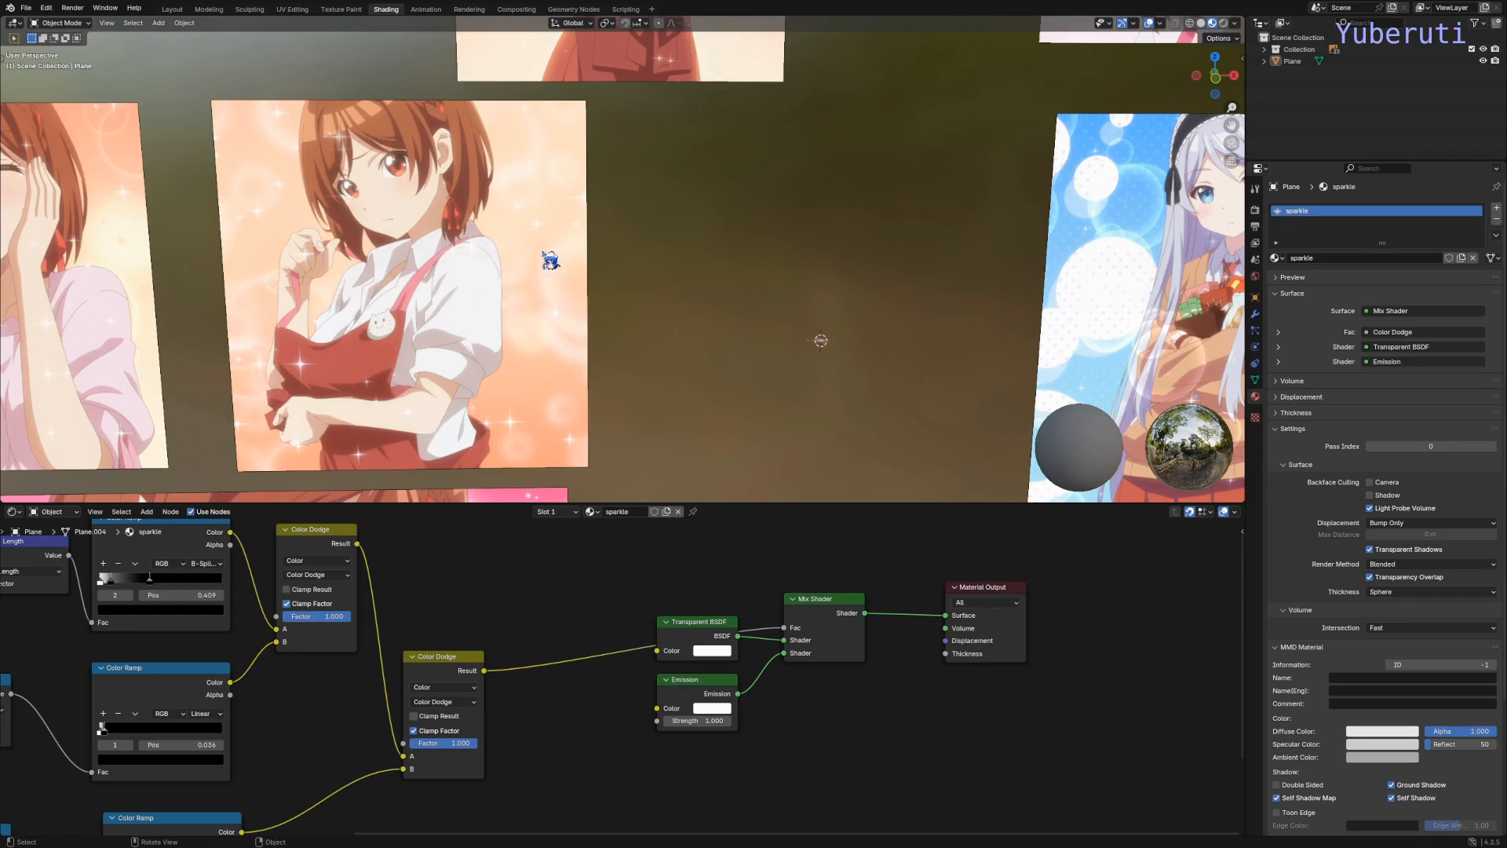
middle_click_drag(933, 326, 772, 371, "shift")
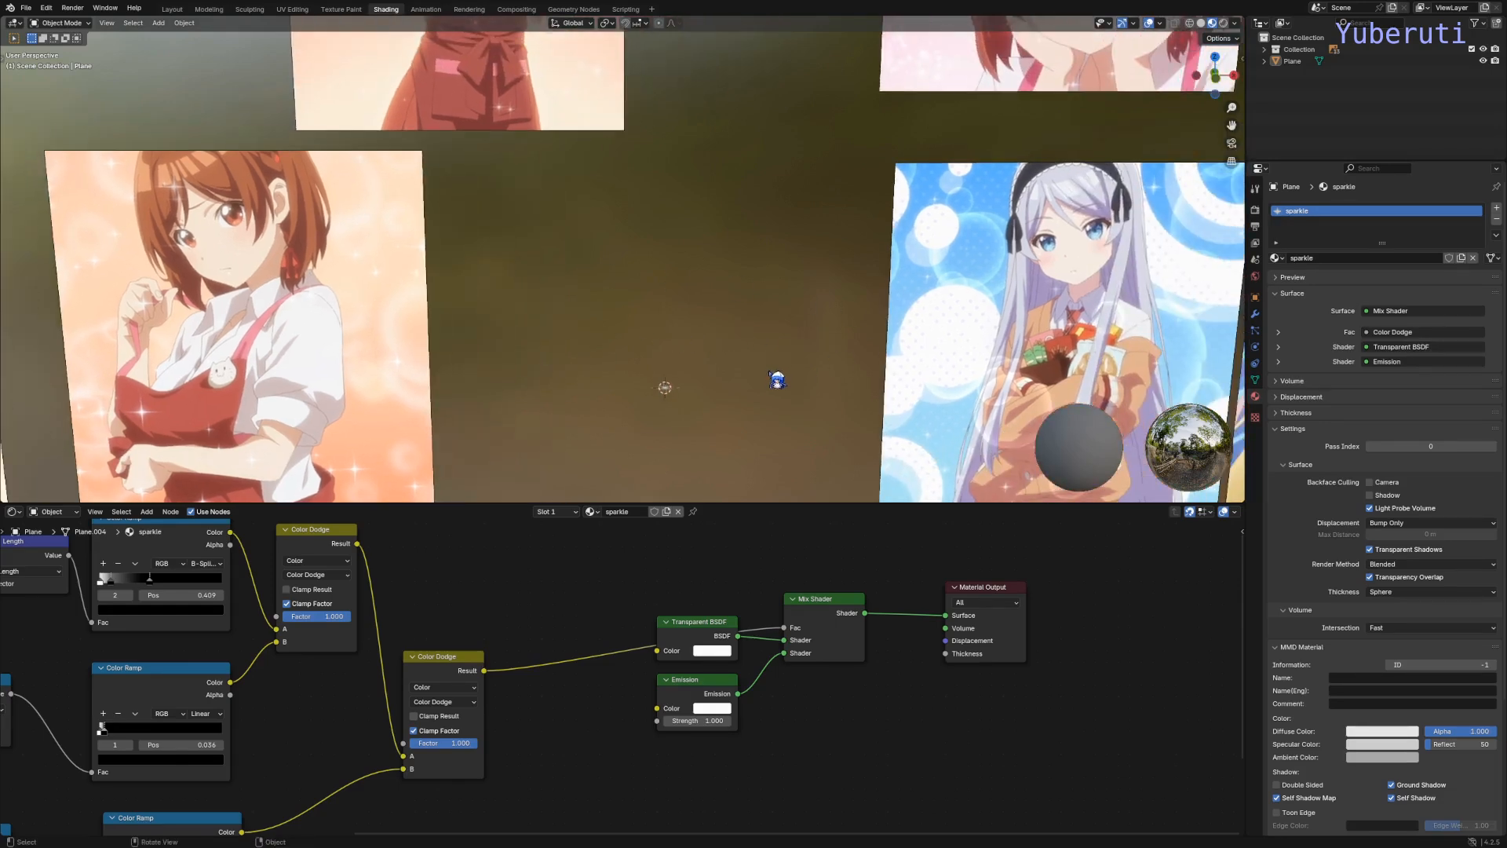
scroll(772, 371, "up", 7)
middle_click_drag(666, 382, 999, 306)
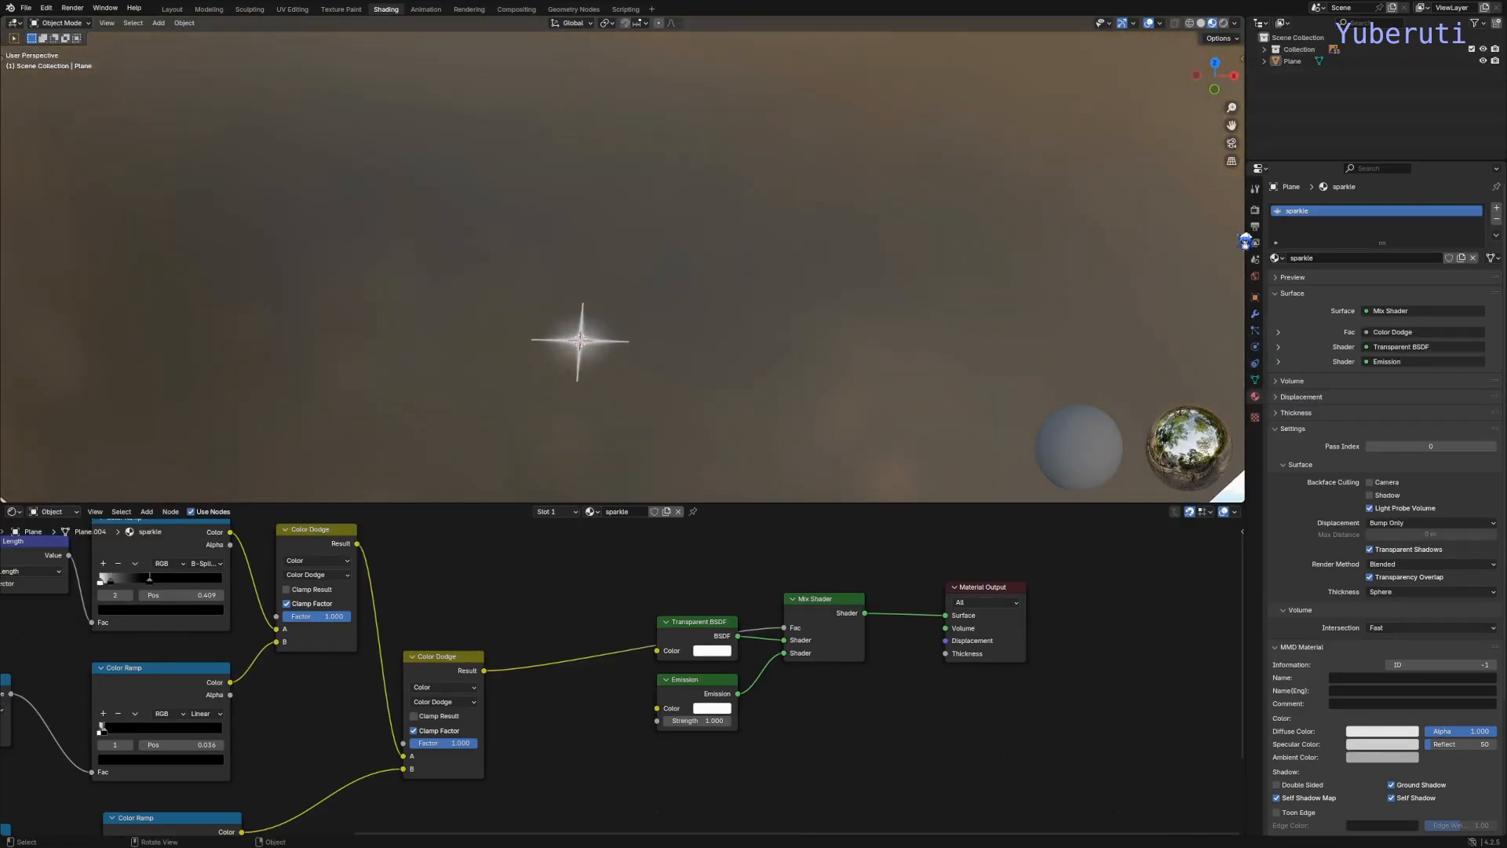
Step: Set the scene's Color Management View Transform to Standard
left_click(1256, 212)
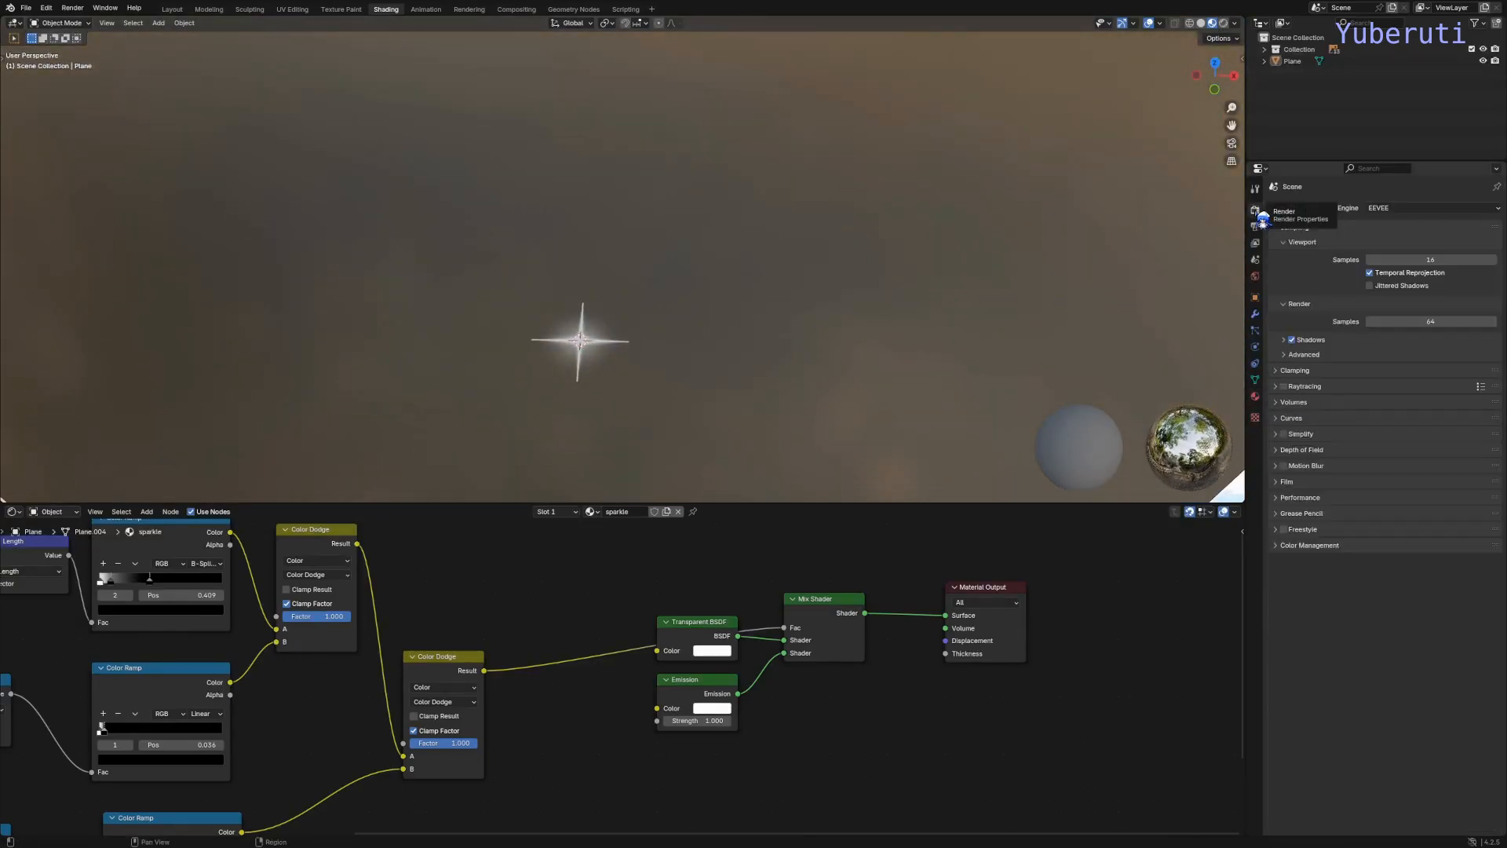
left_click(1279, 548)
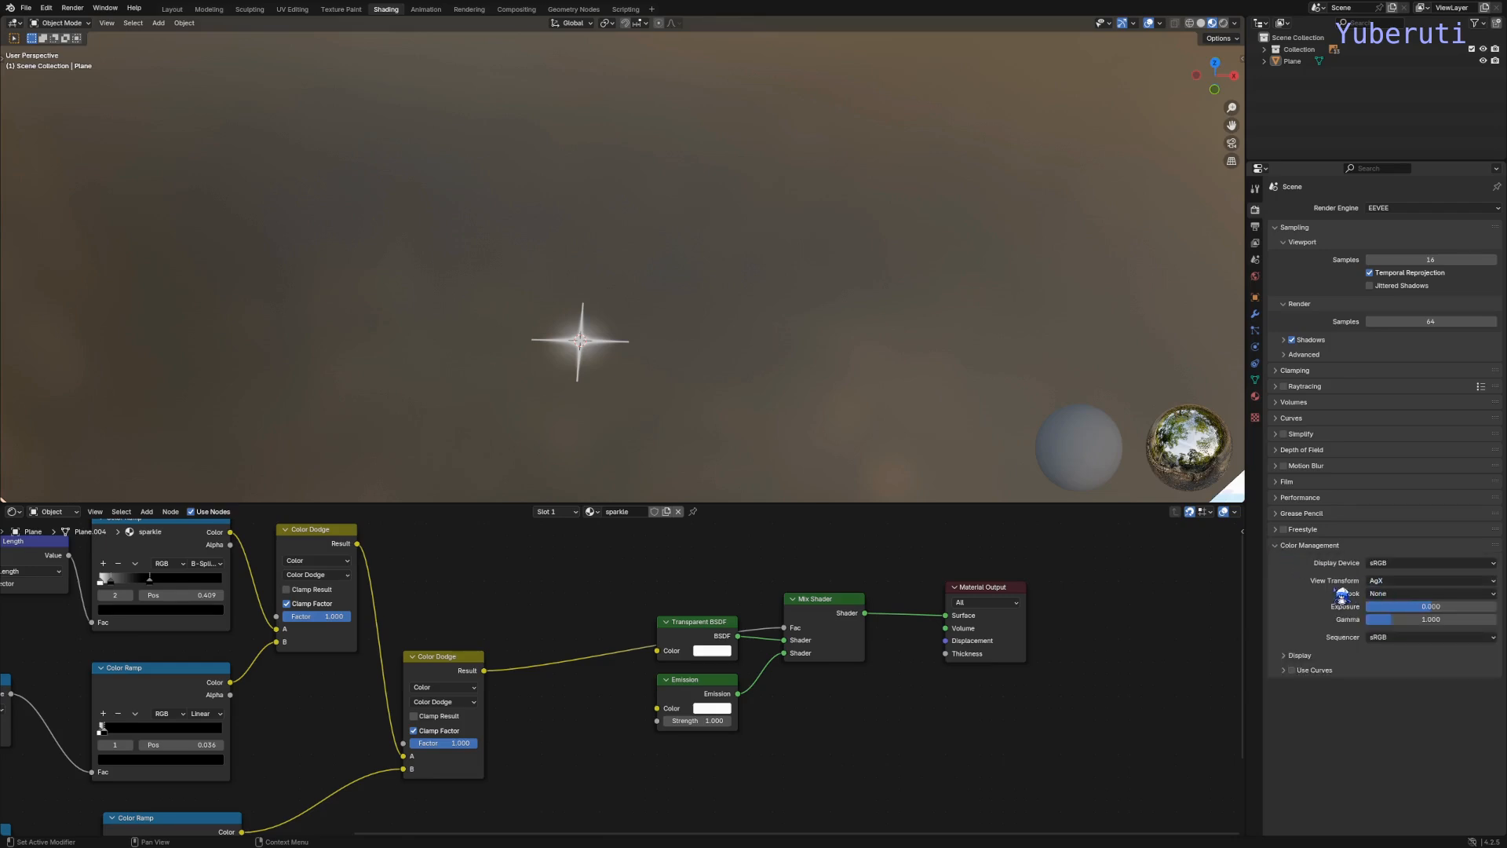
left_click(1395, 581)
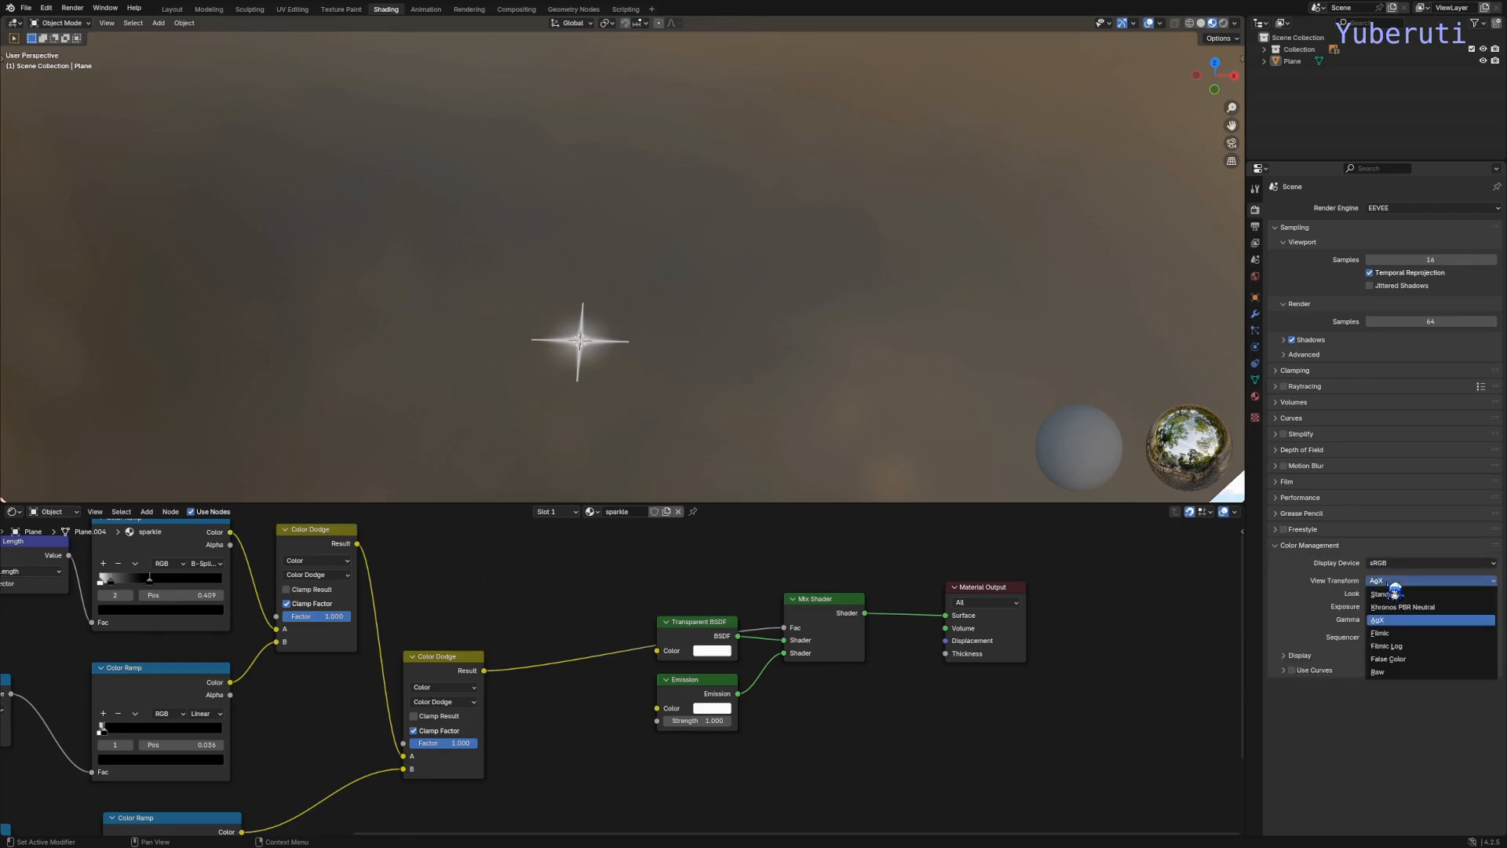
left_click(1402, 596)
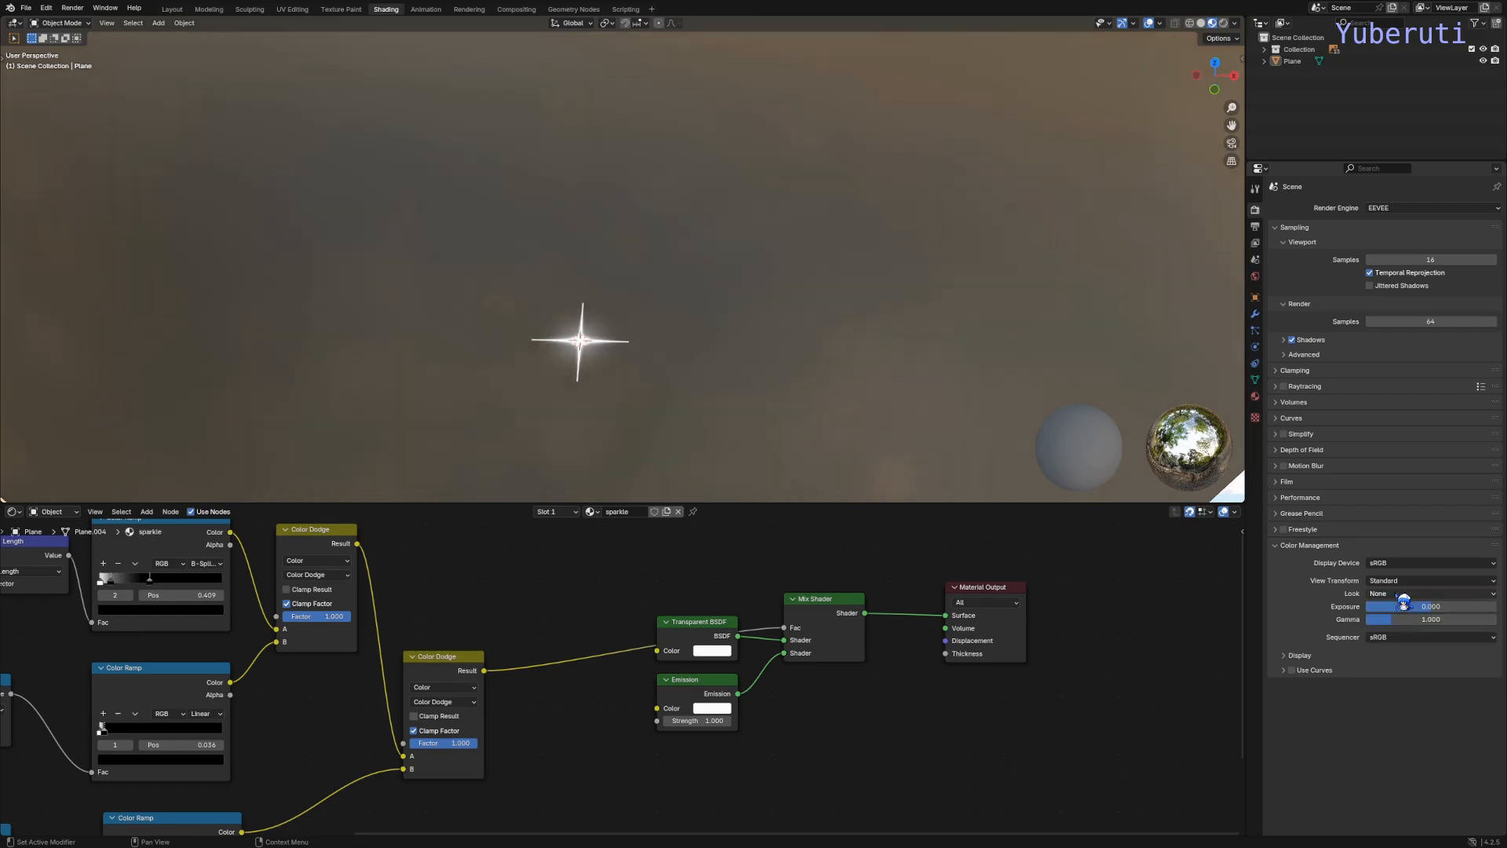
Step: Examine the sparkle's brightness under the Standard view transform, up close and beside the reference images
scroll(613, 378, "up", 4)
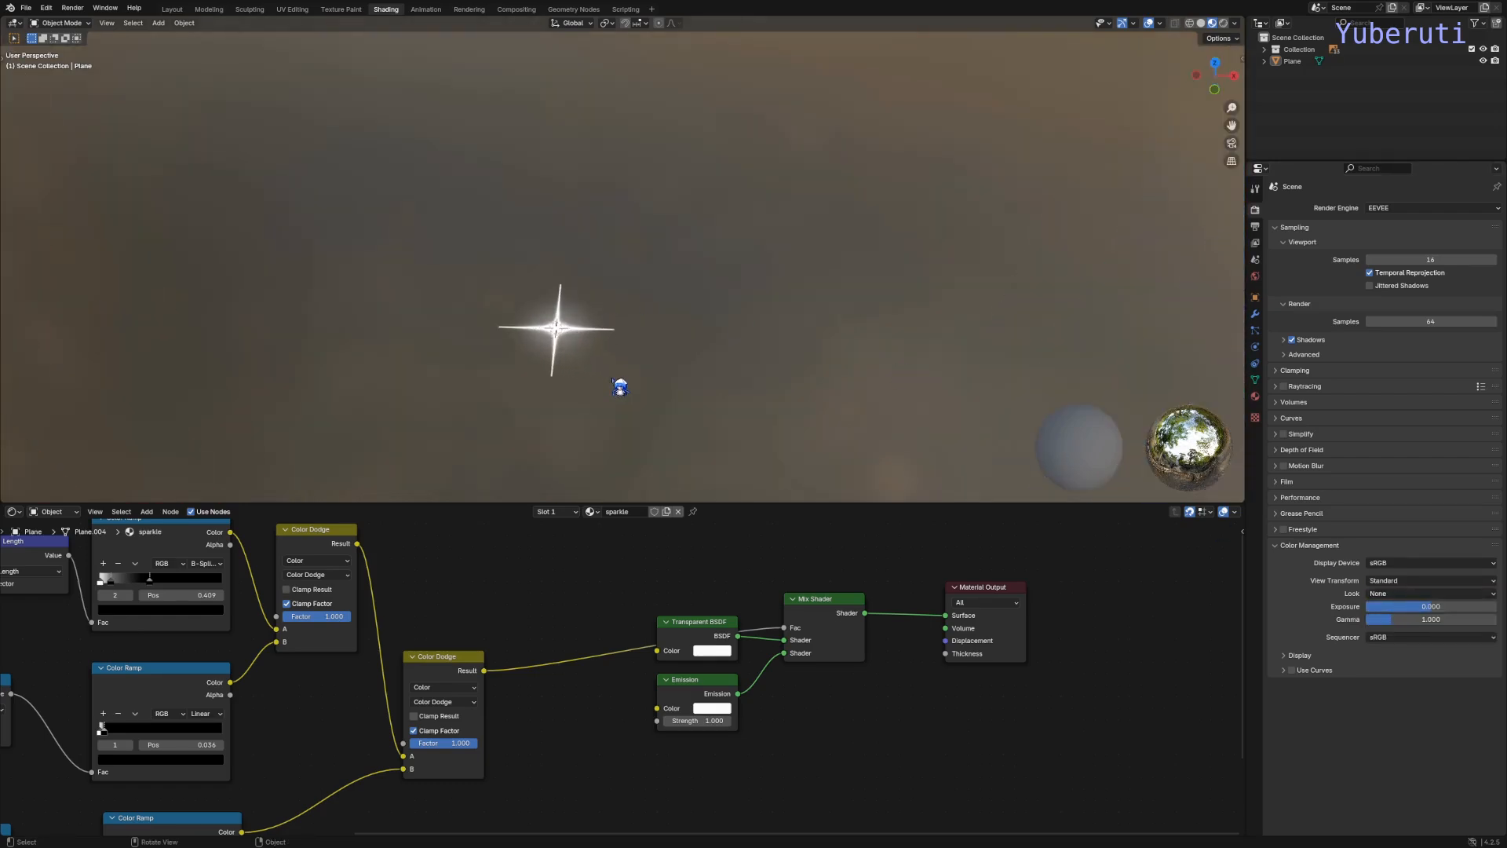
middle_click_drag(581, 353, 734, 370, "shift")
scroll(720, 408, "up", 2)
scroll(741, 399, "down", 3)
scroll(734, 373, "up", 2)
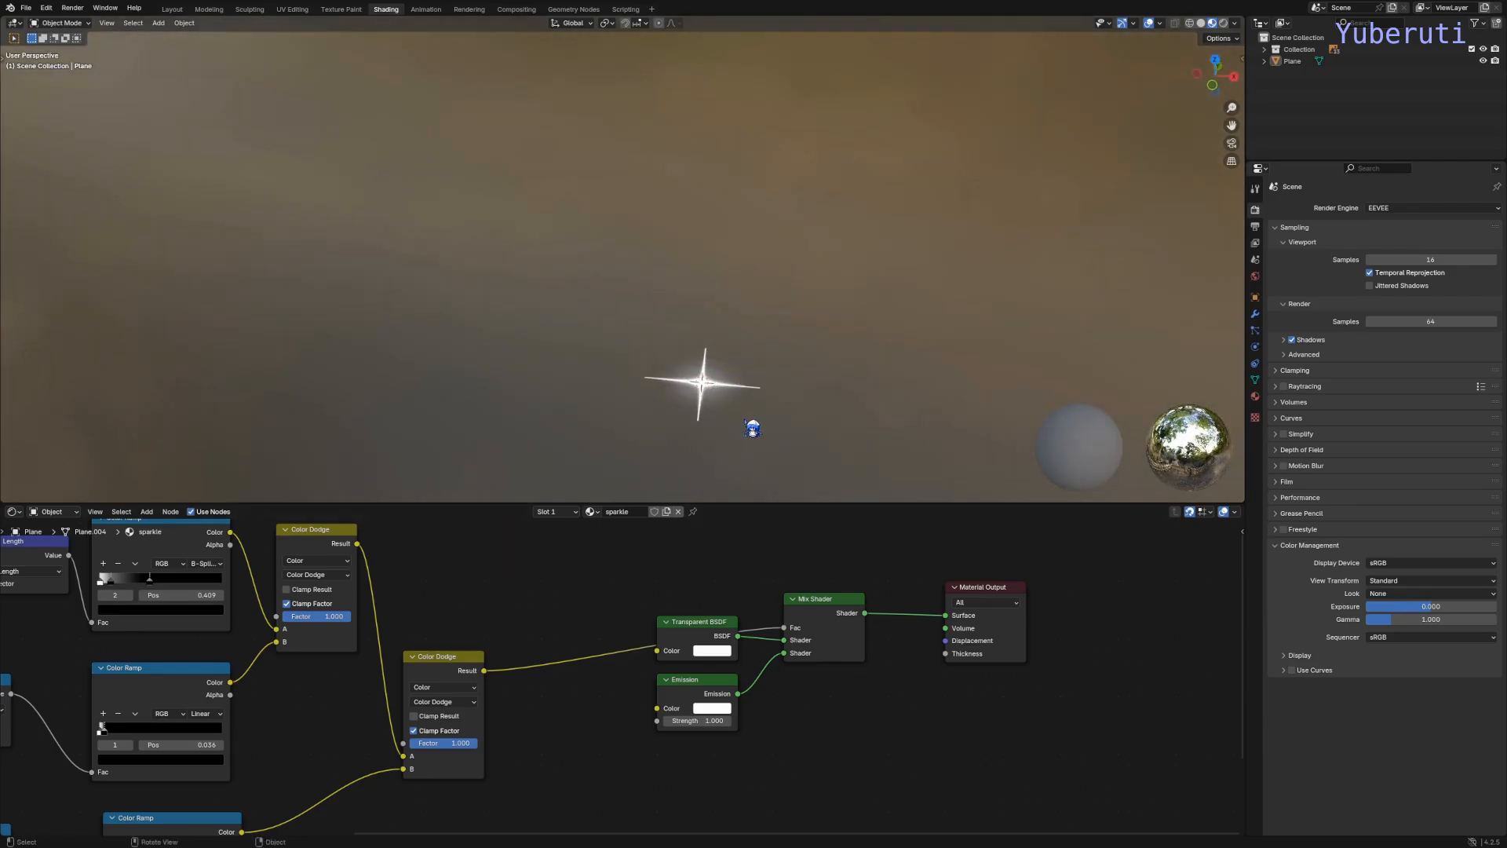
scroll(755, 416, "down", 4)
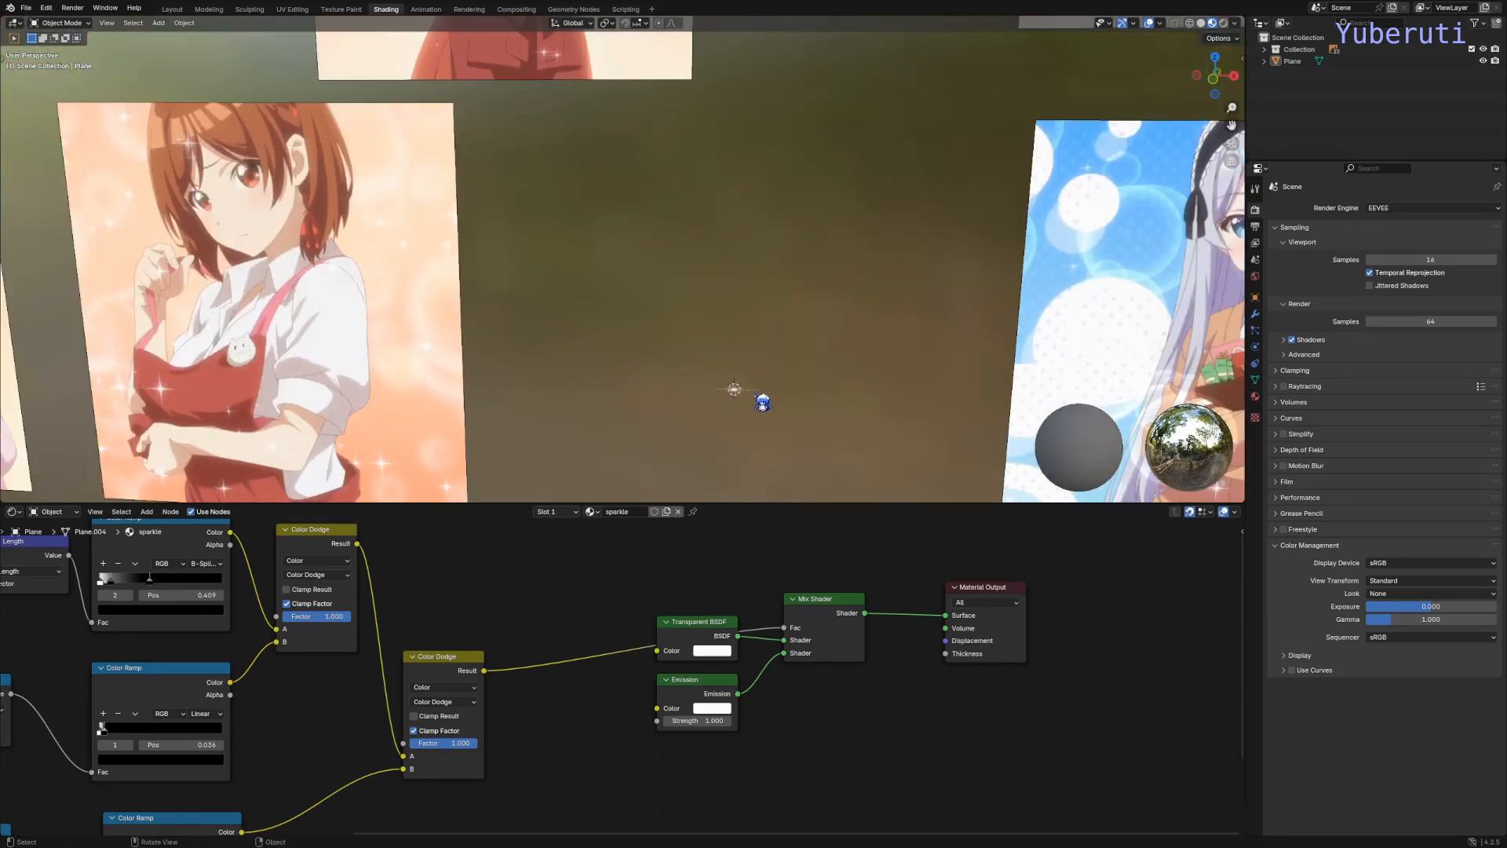
middle_click_drag(763, 392, 779, 373, "shift")
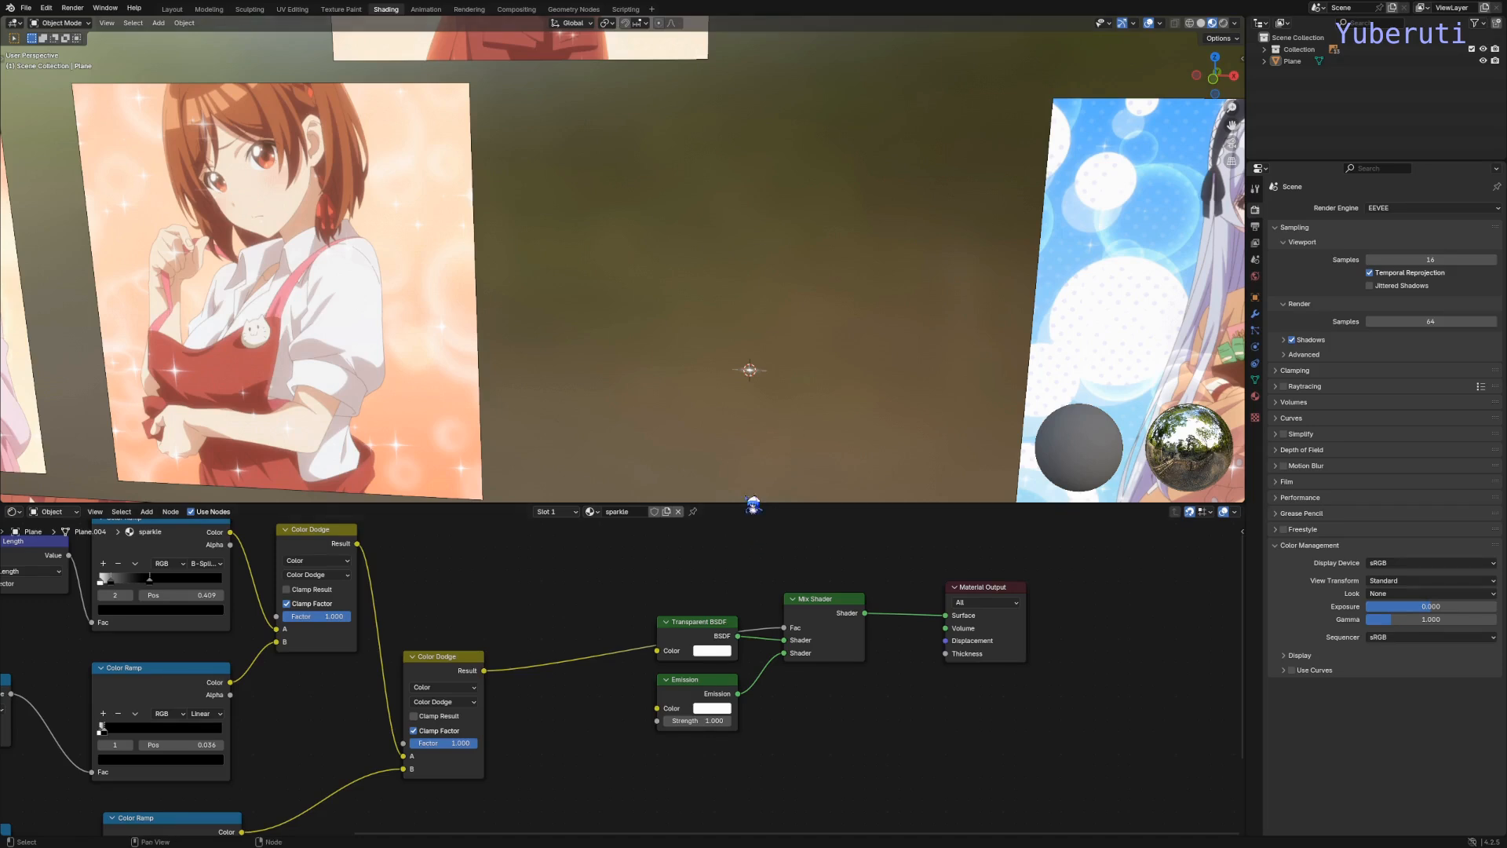
middle_click_drag(770, 390, 375, 628)
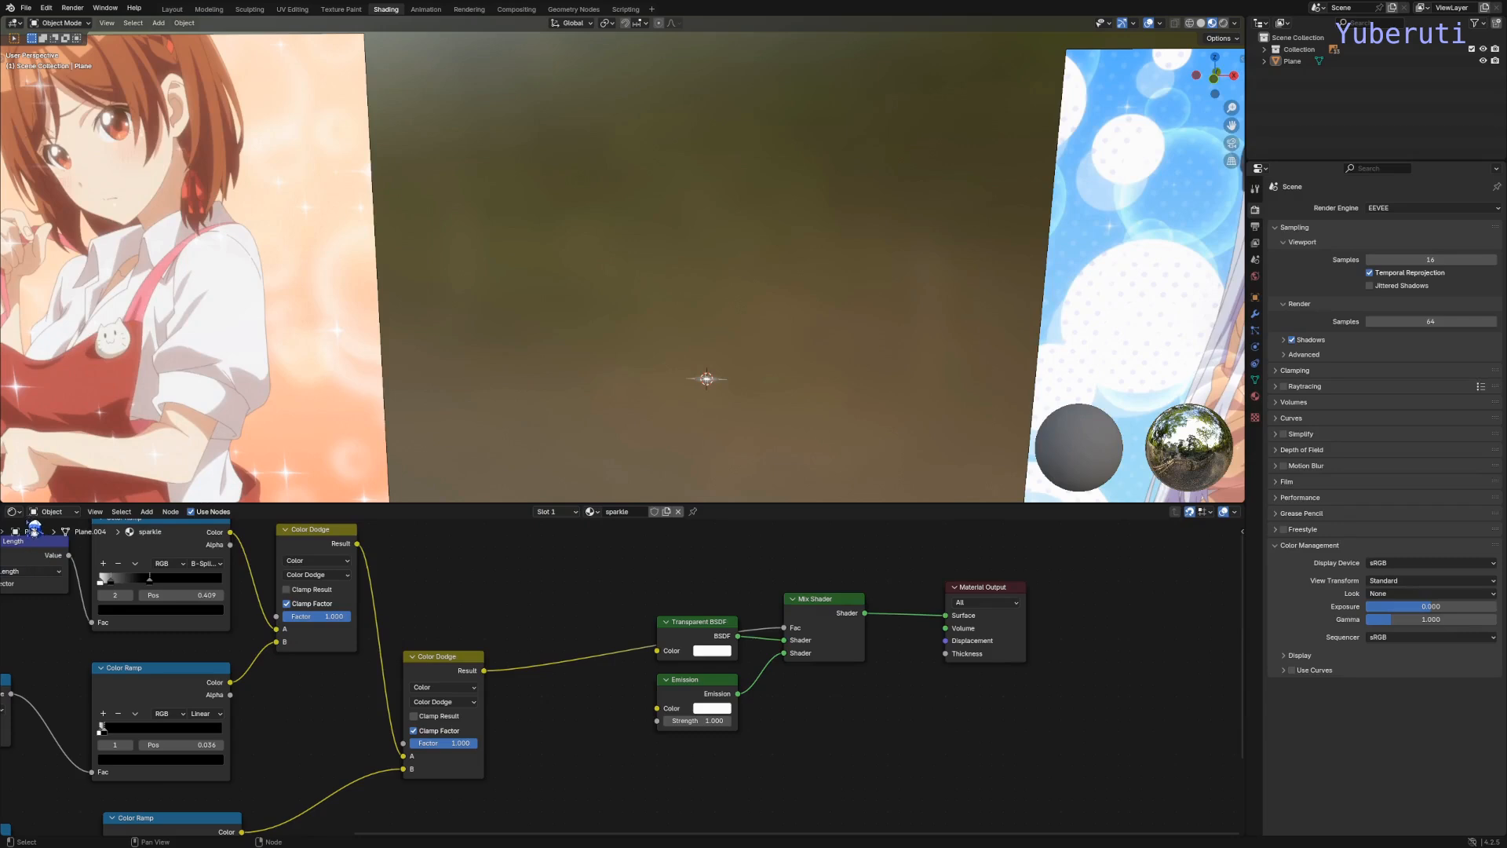
Step: Change the shader node area to the Geometry Node Editor and create a new geometry node tree for the plane
left_click(13, 511)
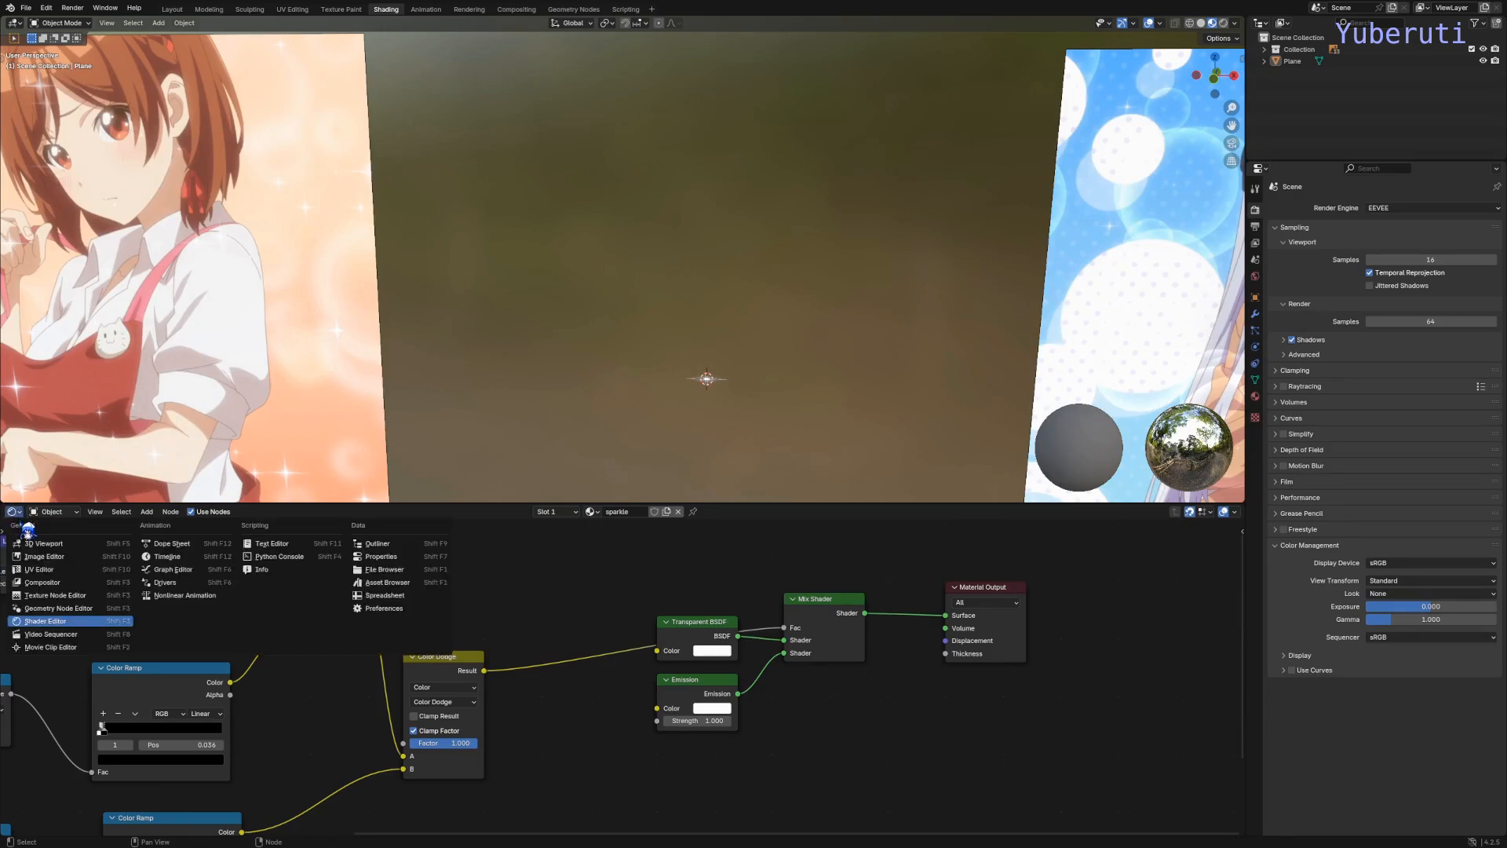
left_click(78, 610)
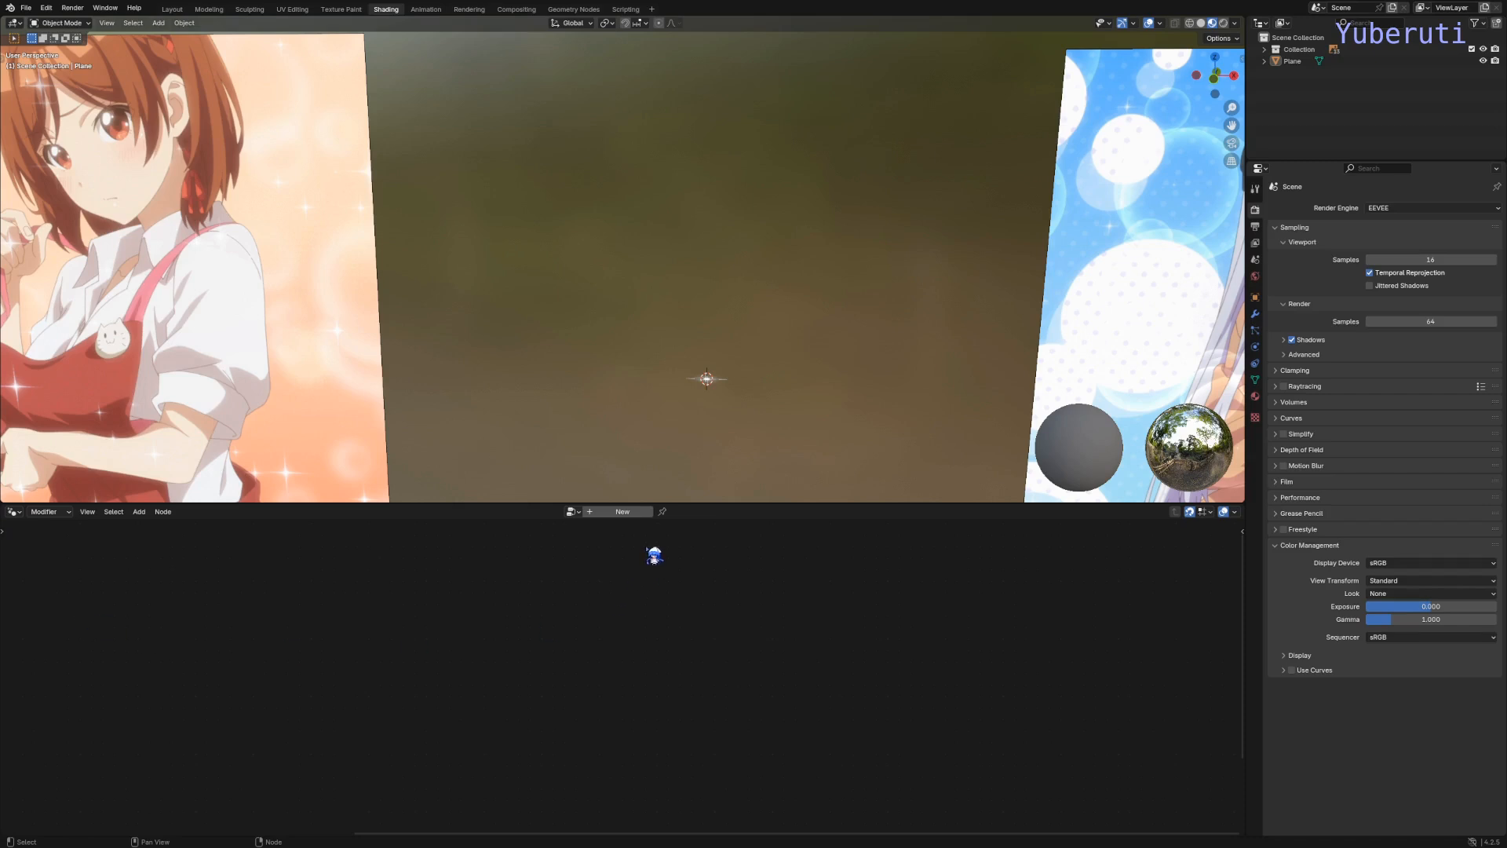
left_click(628, 512)
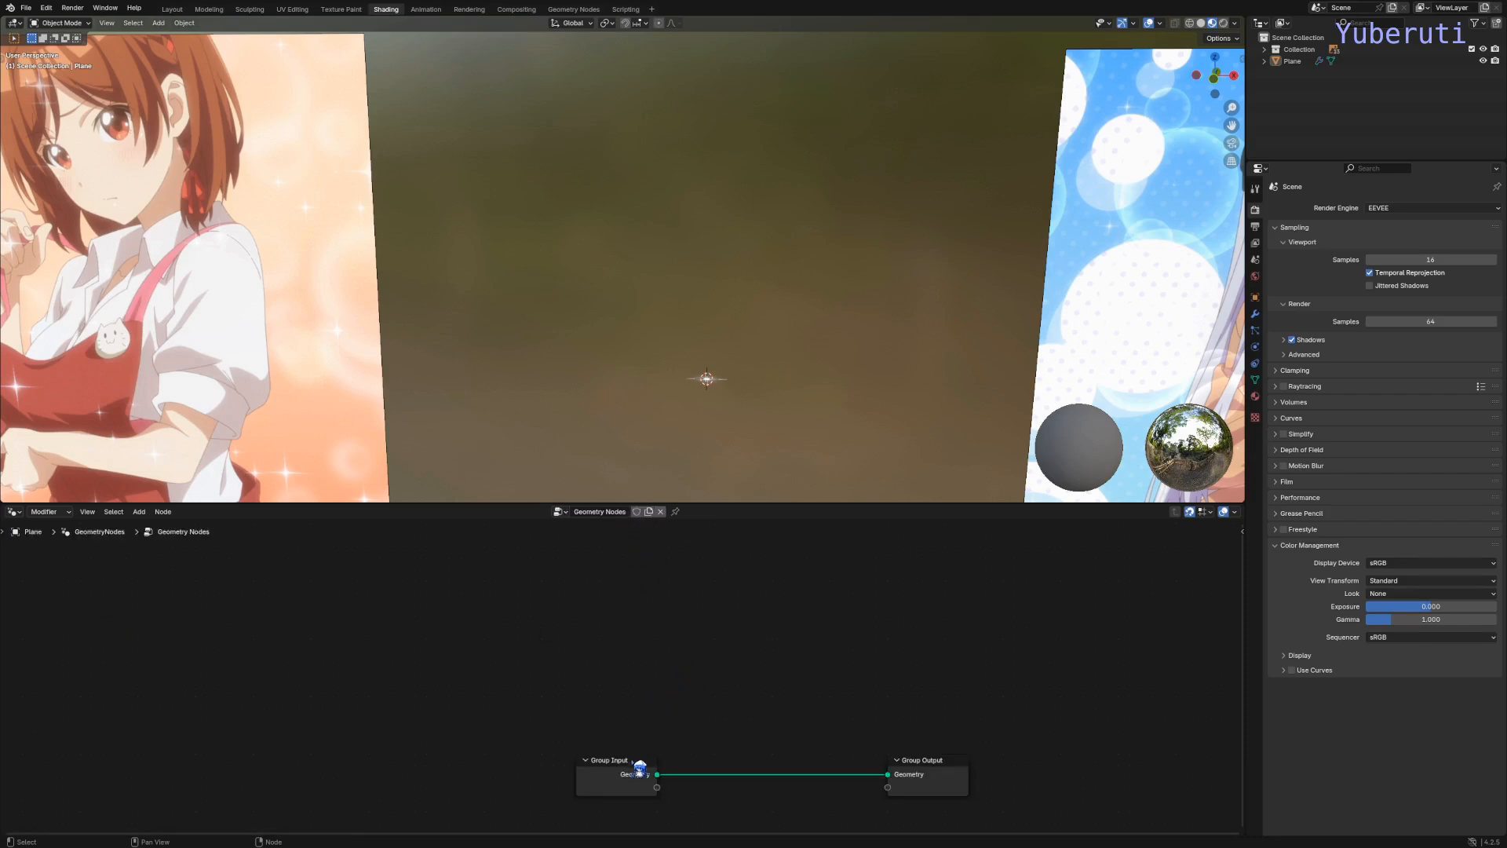
scroll(627, 694, "down", 5)
middle_click_drag(656, 684, 579, 565)
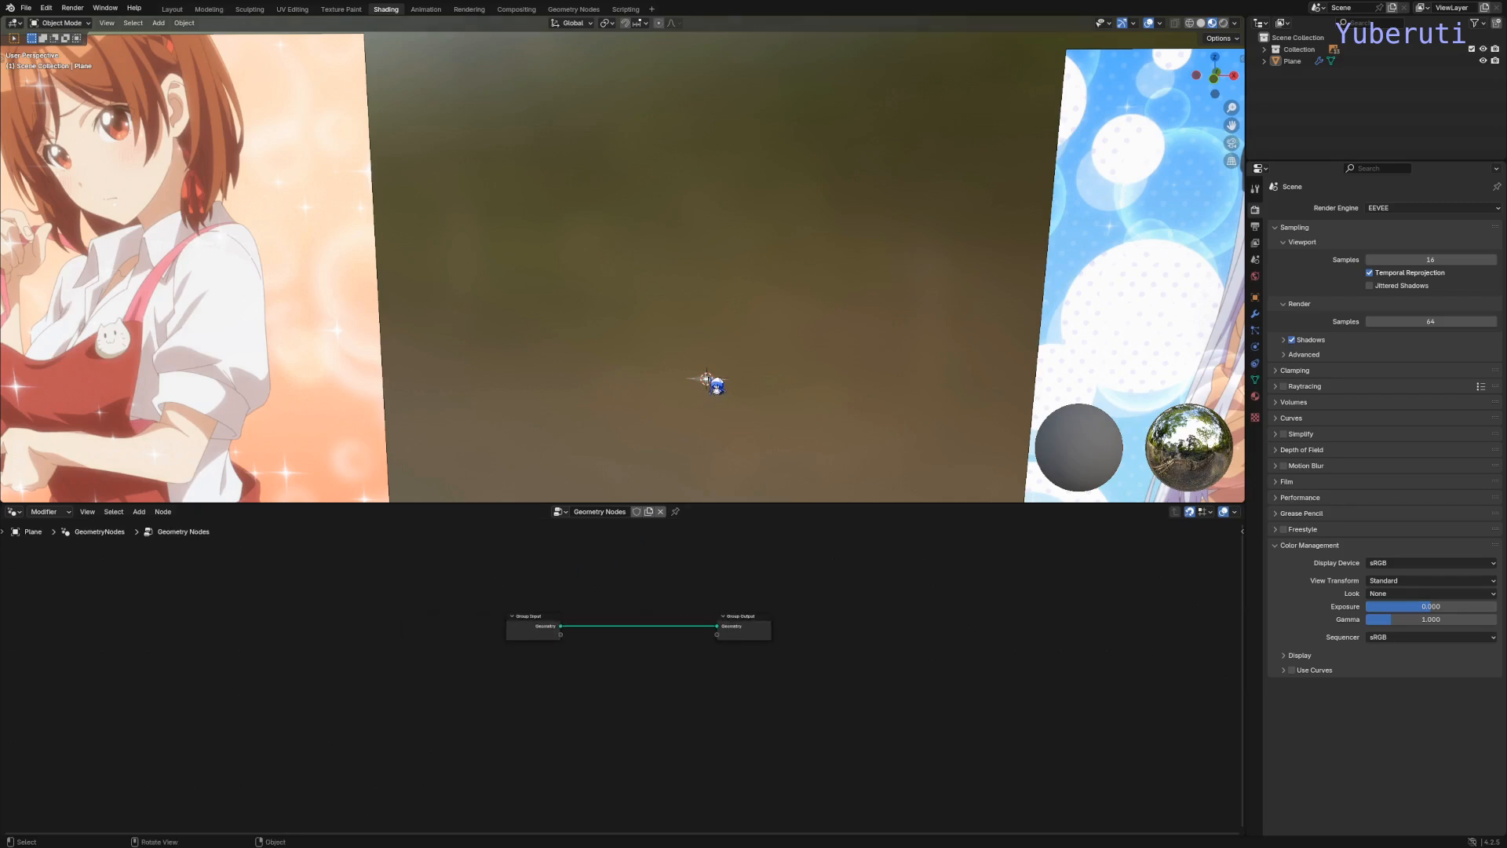
scroll(716, 385, "up", 4)
left_click(723, 371)
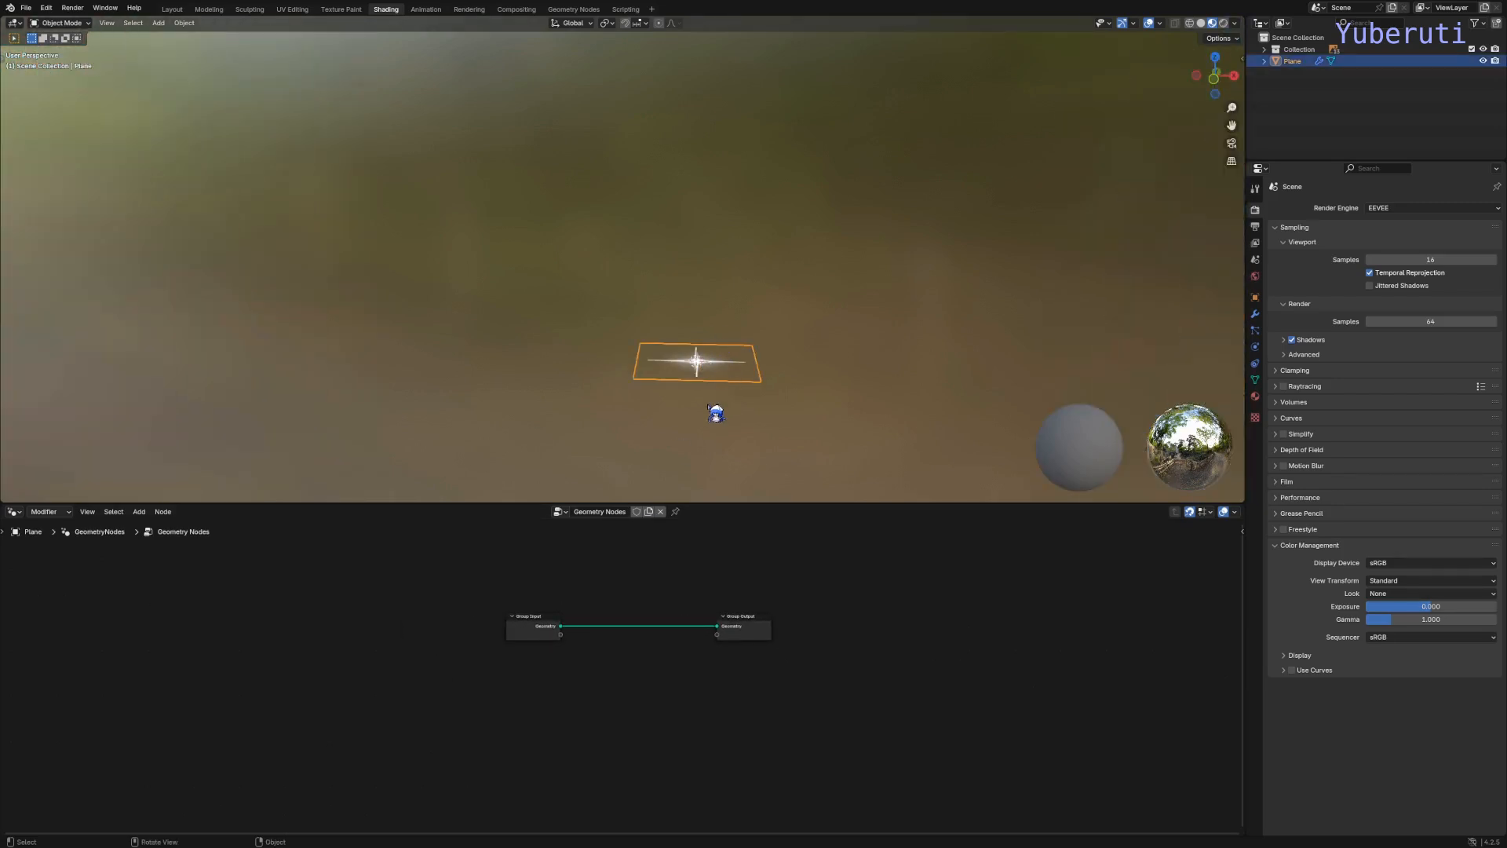
scroll(716, 414, "down", 4)
left_click(714, 416)
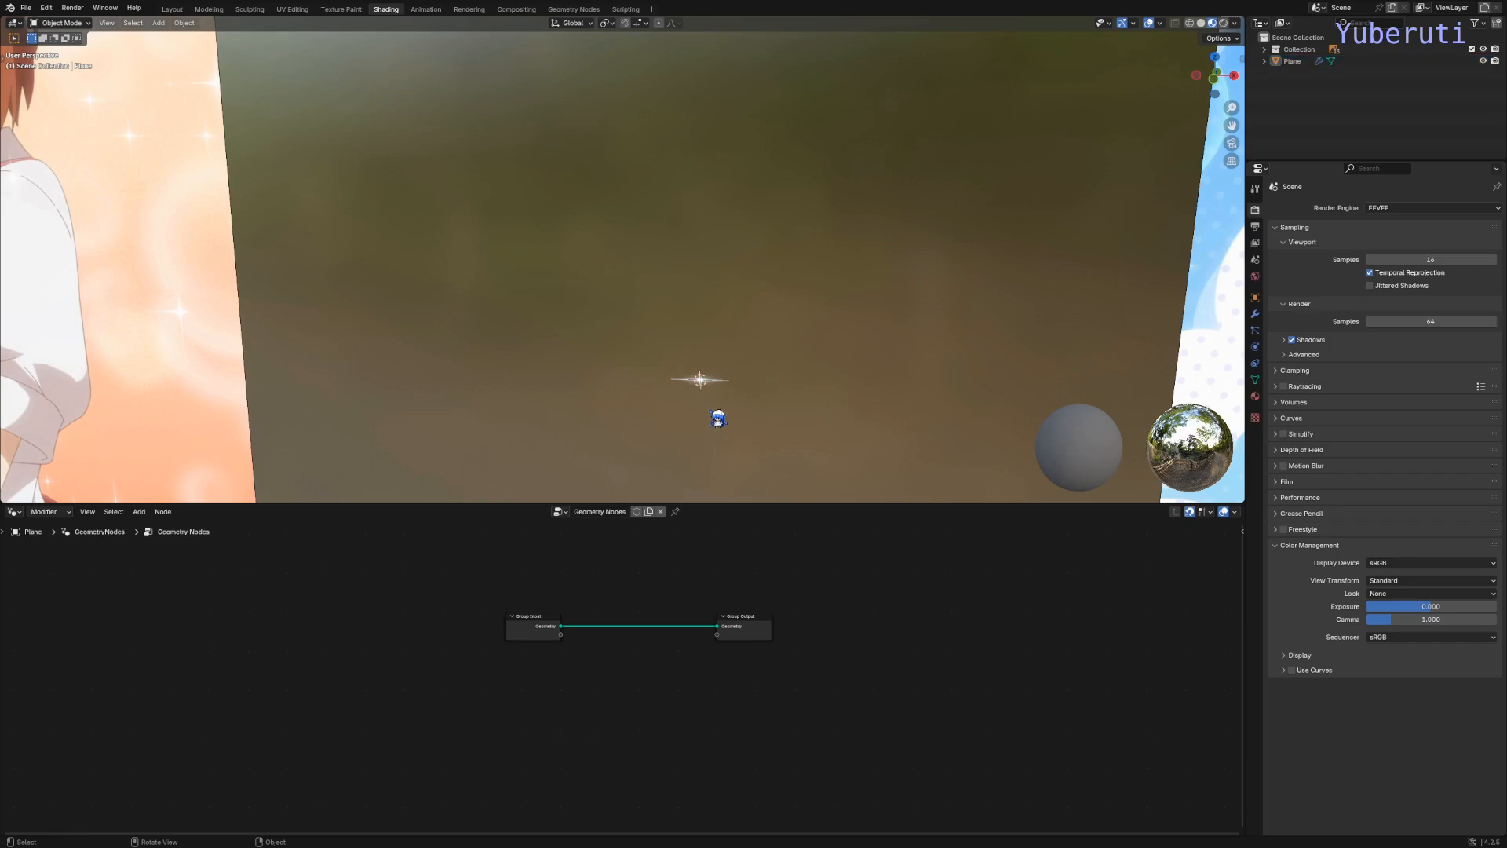
scroll(716, 414, "down", 3)
scroll(675, 448, "down", 1)
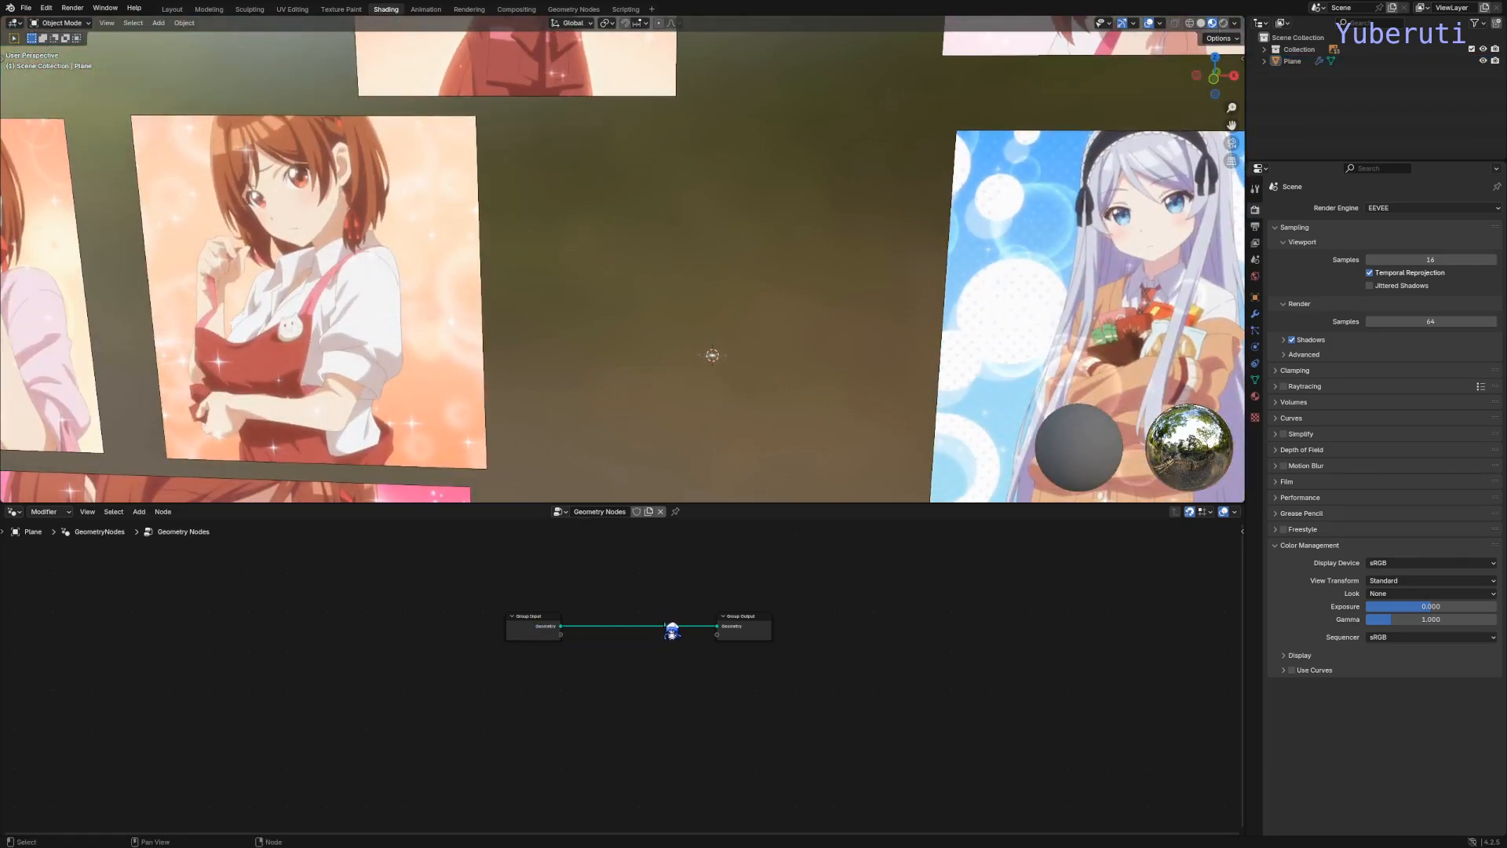
Step: Spread the Group Input and Group Output nodes further apart to make room between them
left_click_drag(761, 632, 840, 632)
left_click_drag(555, 636, 509, 635)
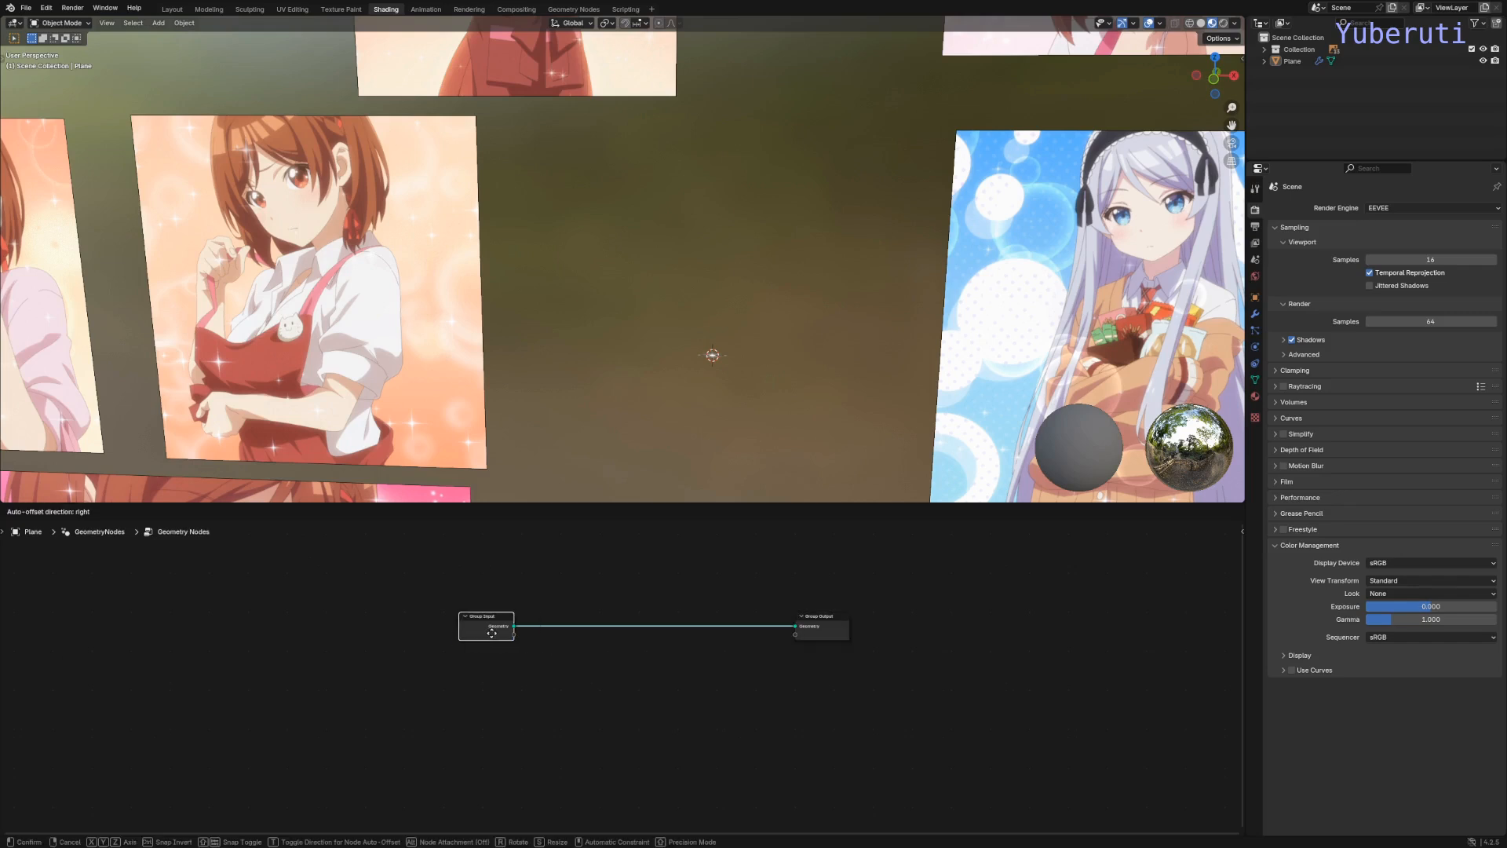
left_click(676, 640)
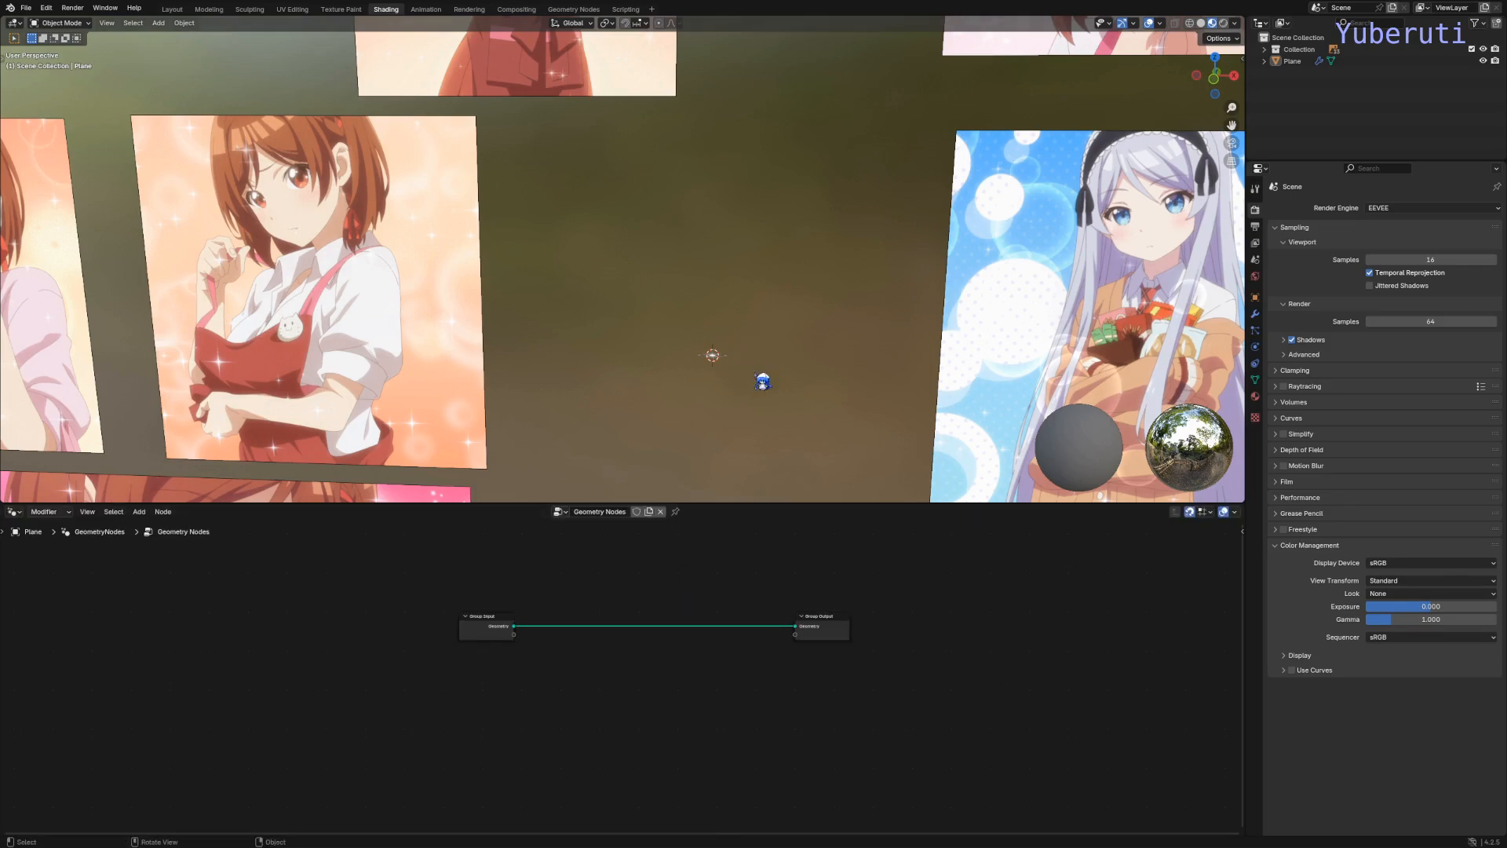
Step: Add a Grid mesh primitive node below Group Input and connect its Mesh output to the Group Output's Geometry
scroll(757, 403, "up", 5)
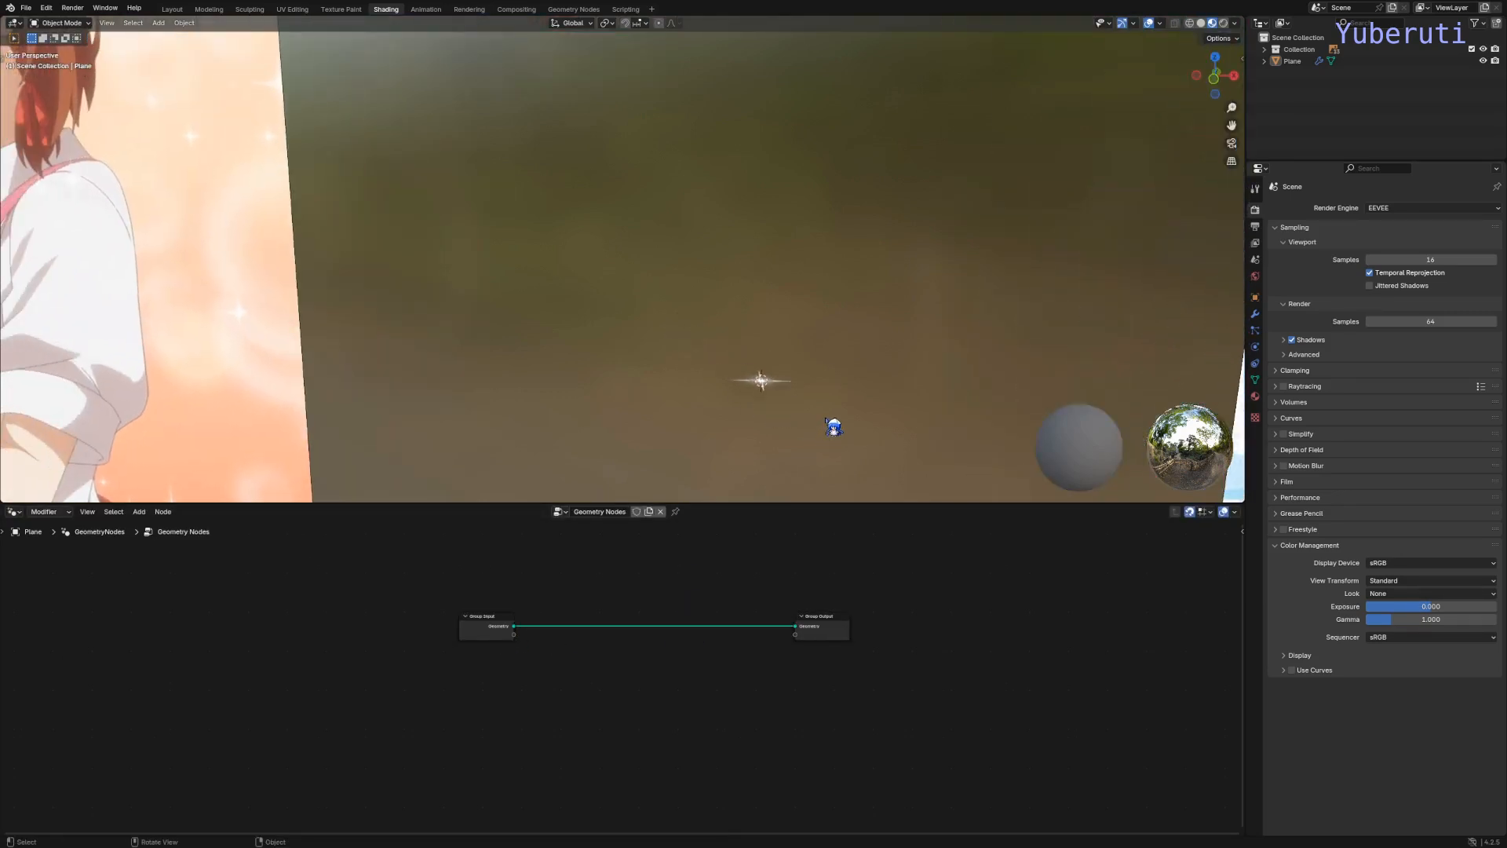
left_click(779, 391)
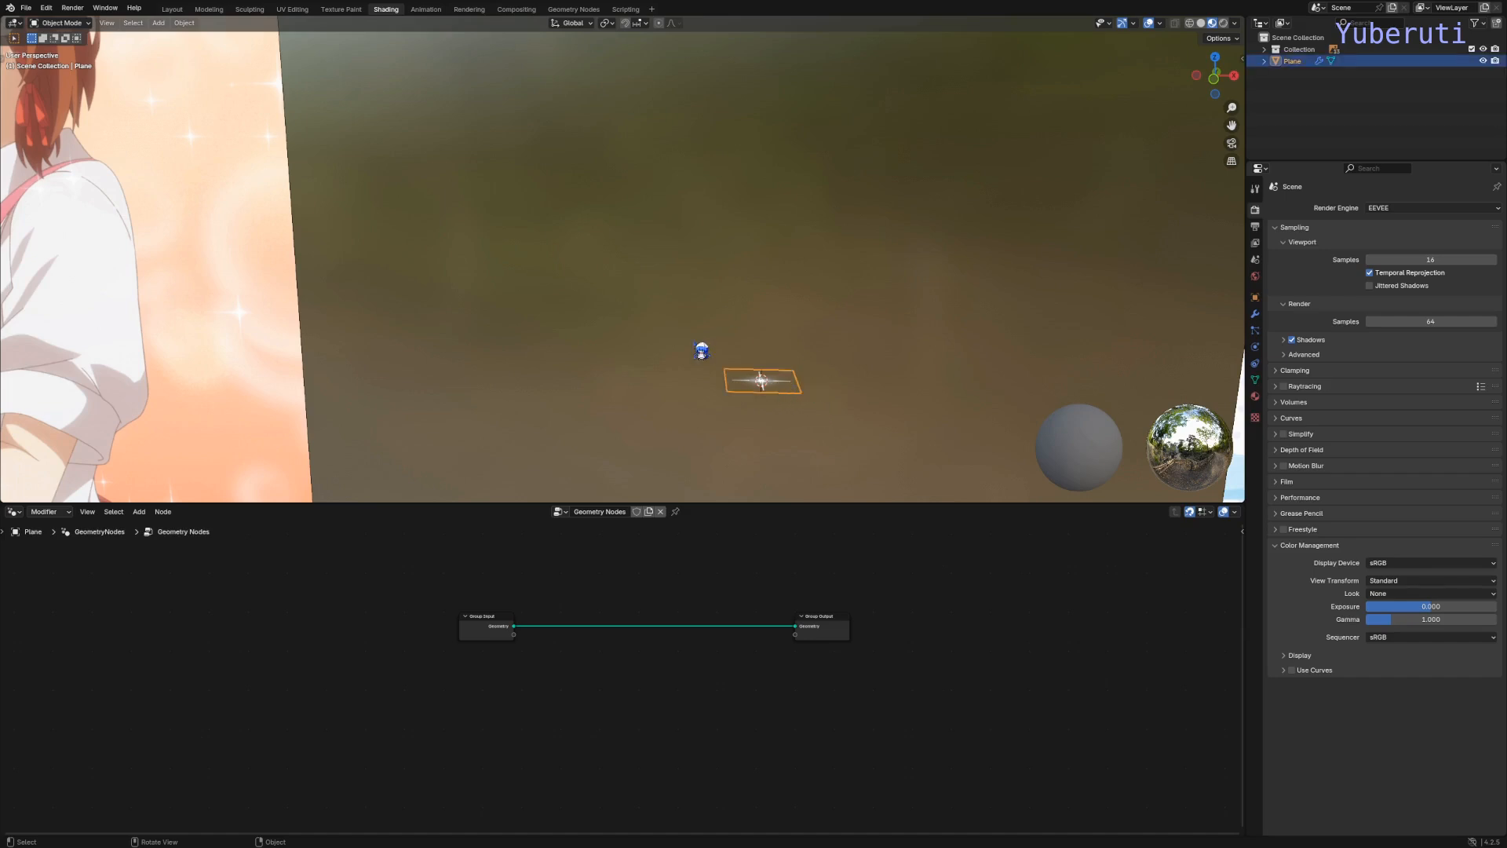
scroll(760, 380, "down", 5)
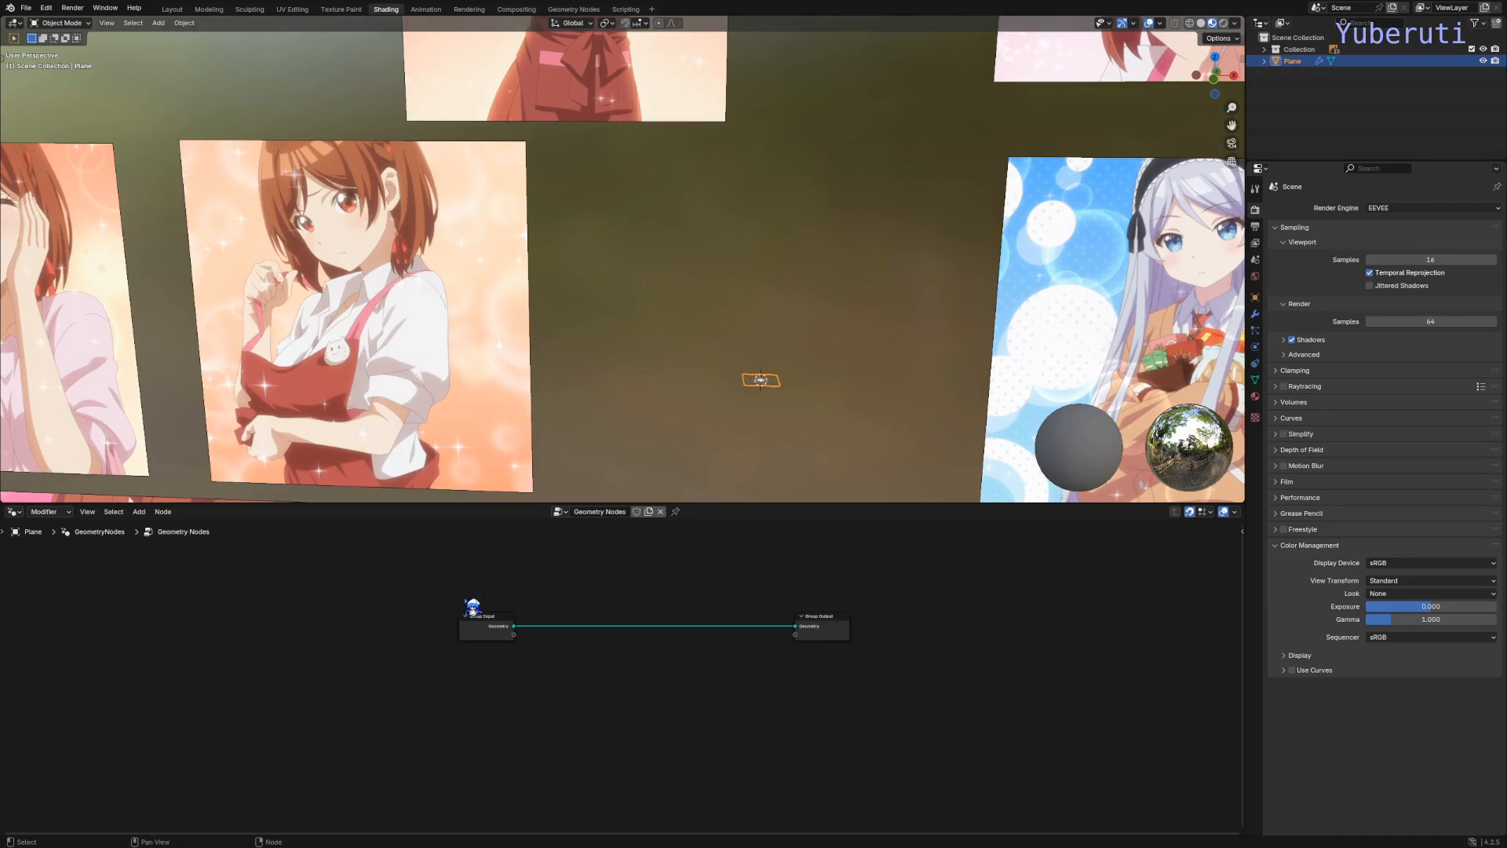
scroll(790, 417, "up", 4)
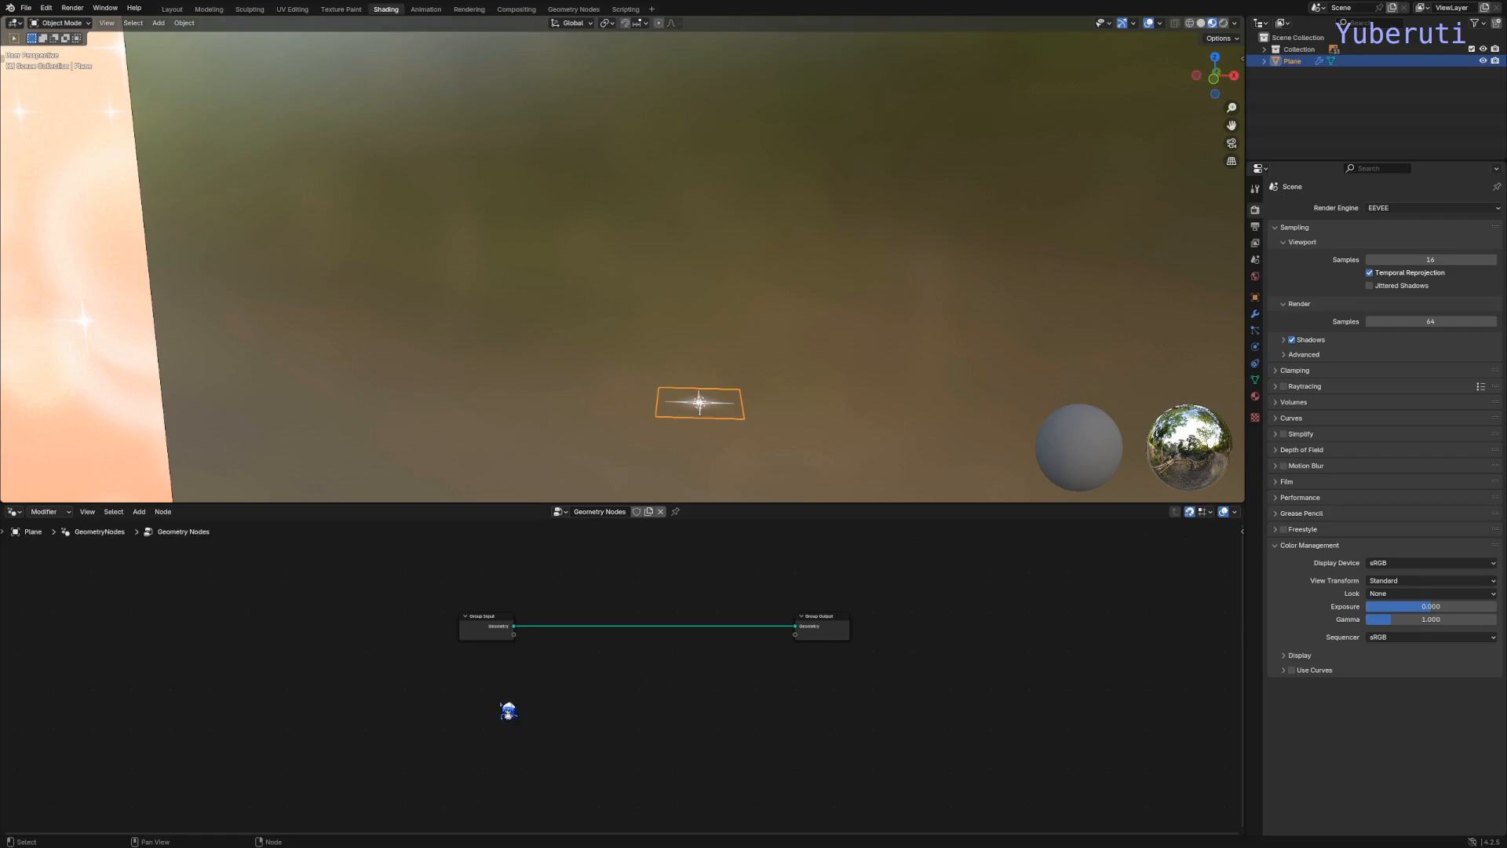
key("shift+a")
mouse_move(500, 678)
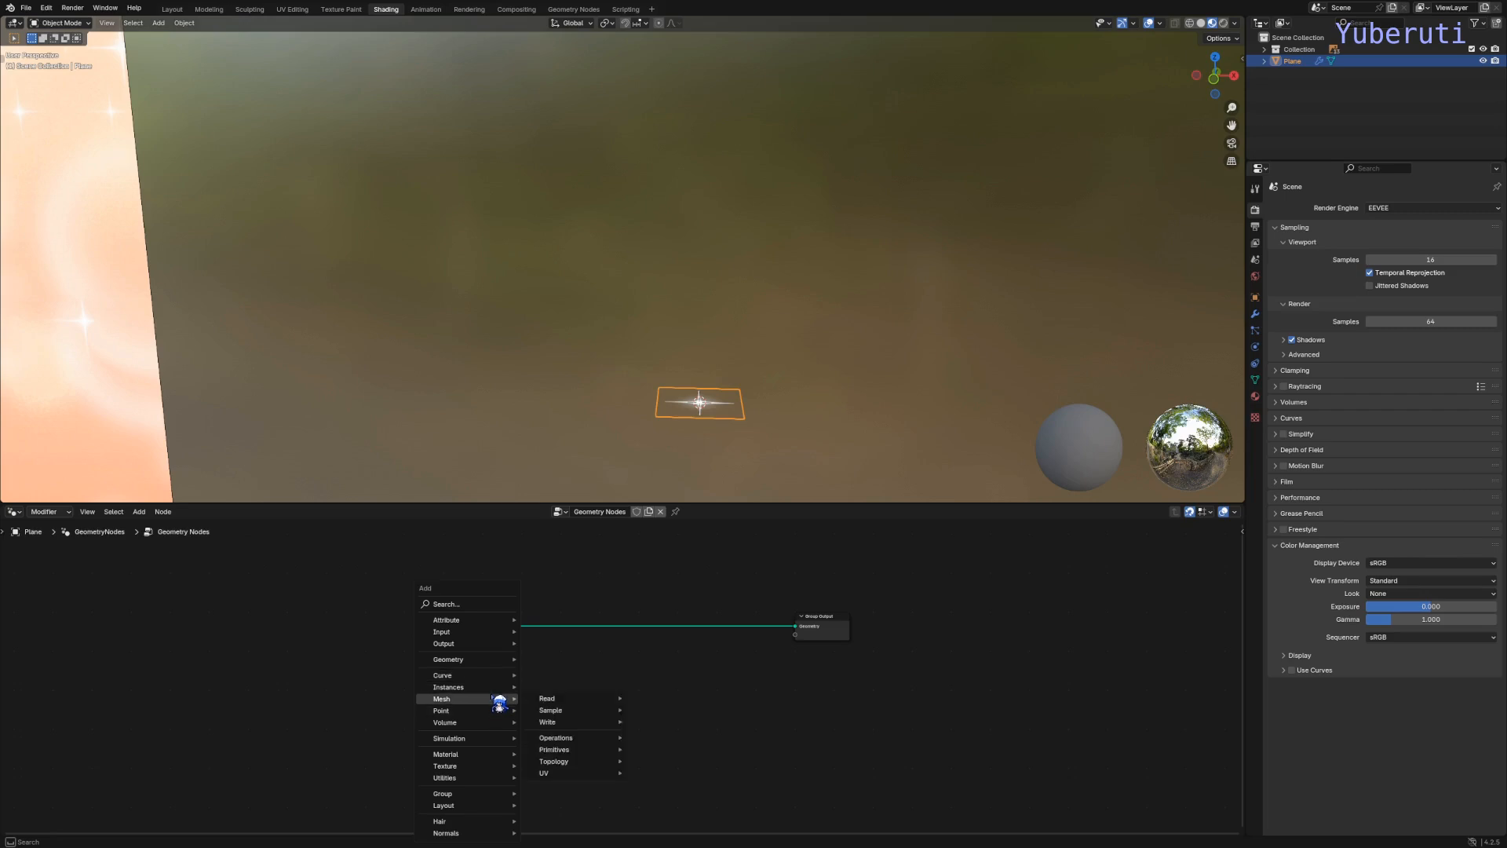
mouse_move(585, 752)
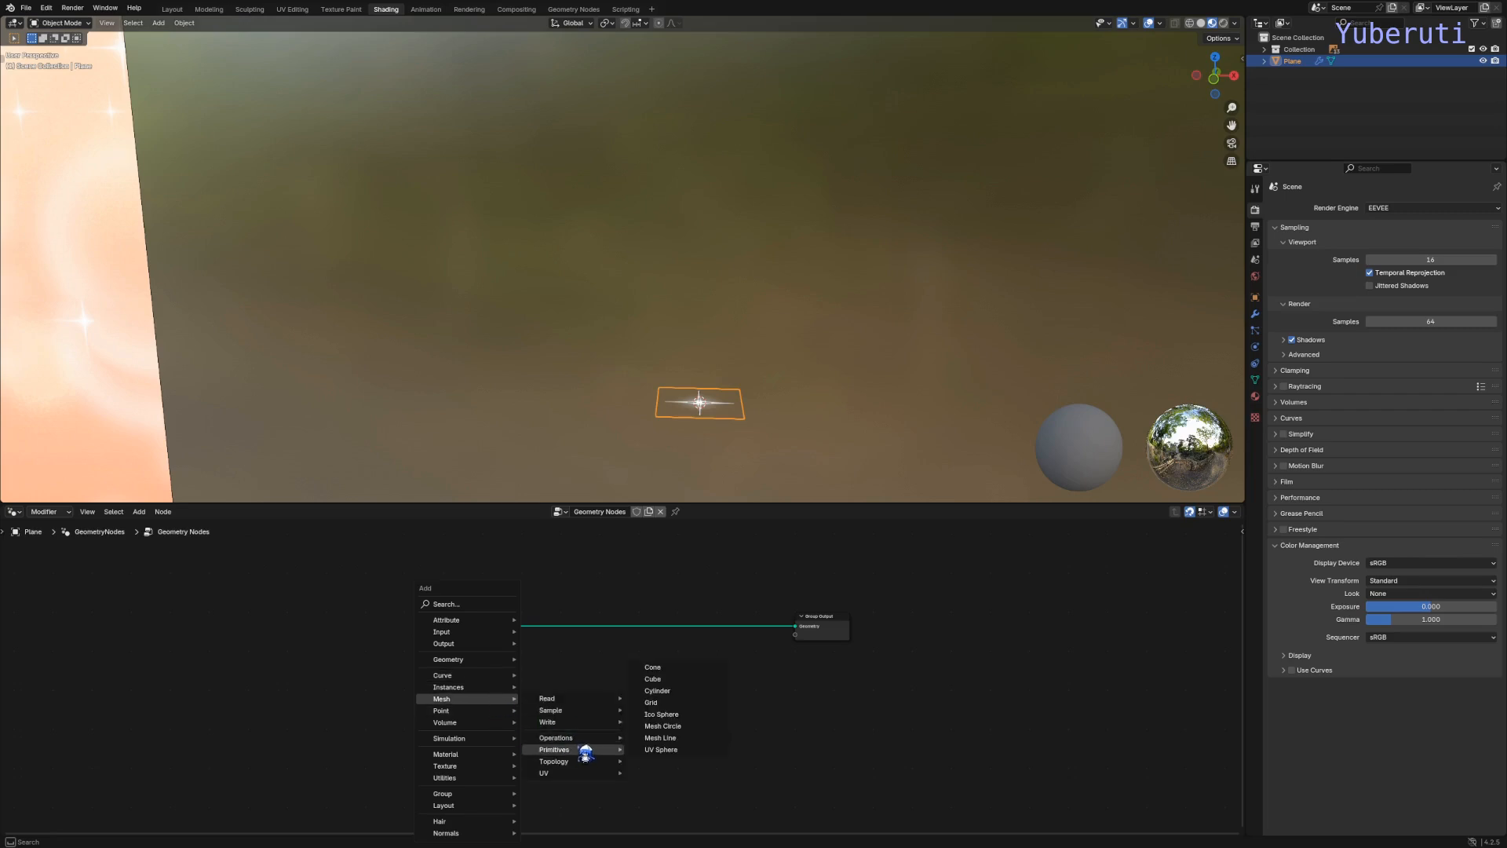
left_click(680, 702)
left_click(462, 676)
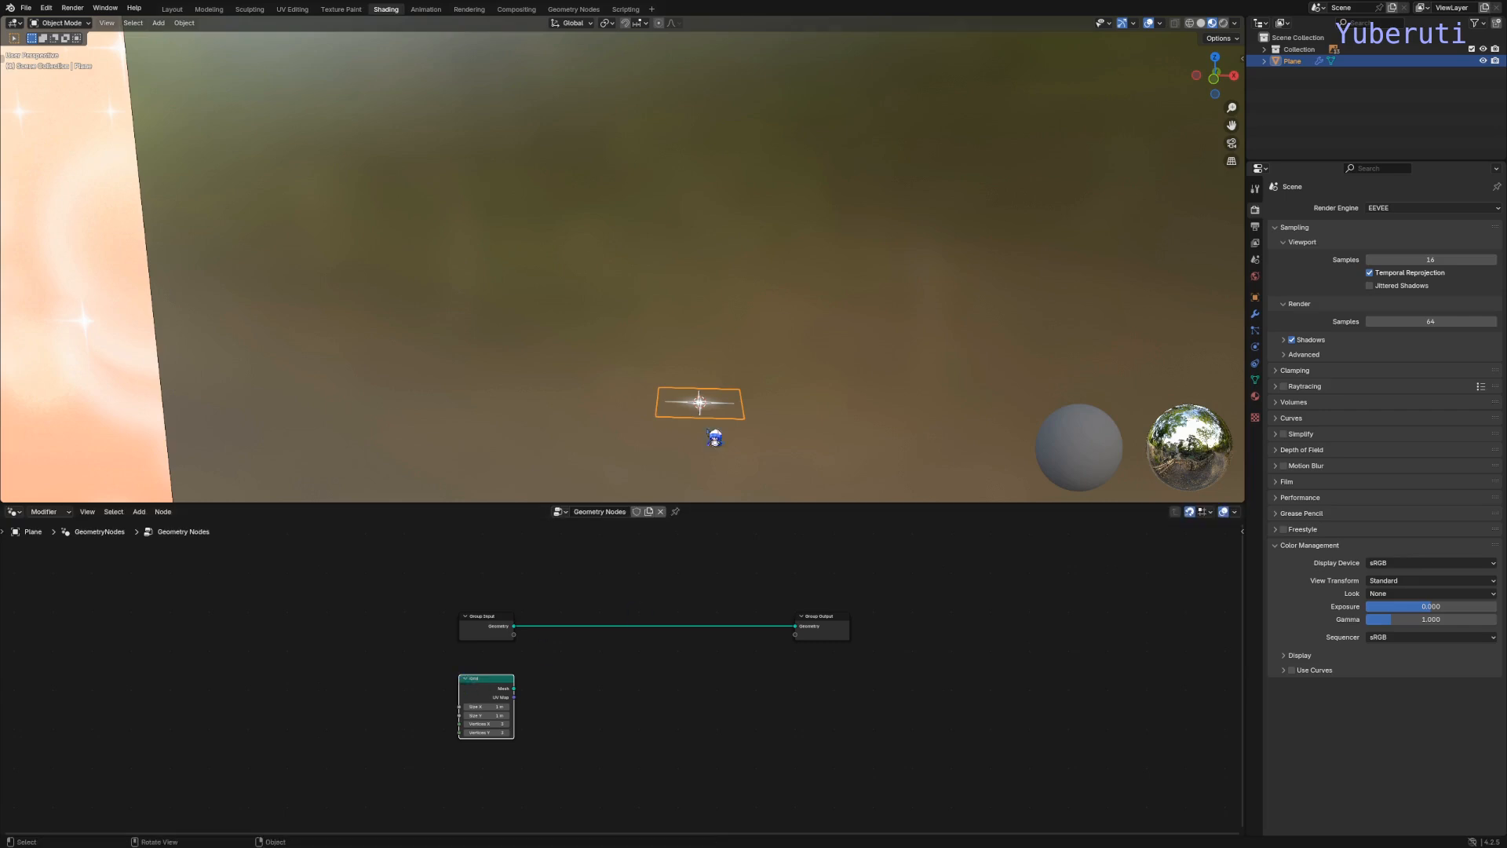
mouse_move(716, 427)
middle_mouse_down()
mouse_move(724, 418)
mouse_move(728, 442)
middle_mouse_up()
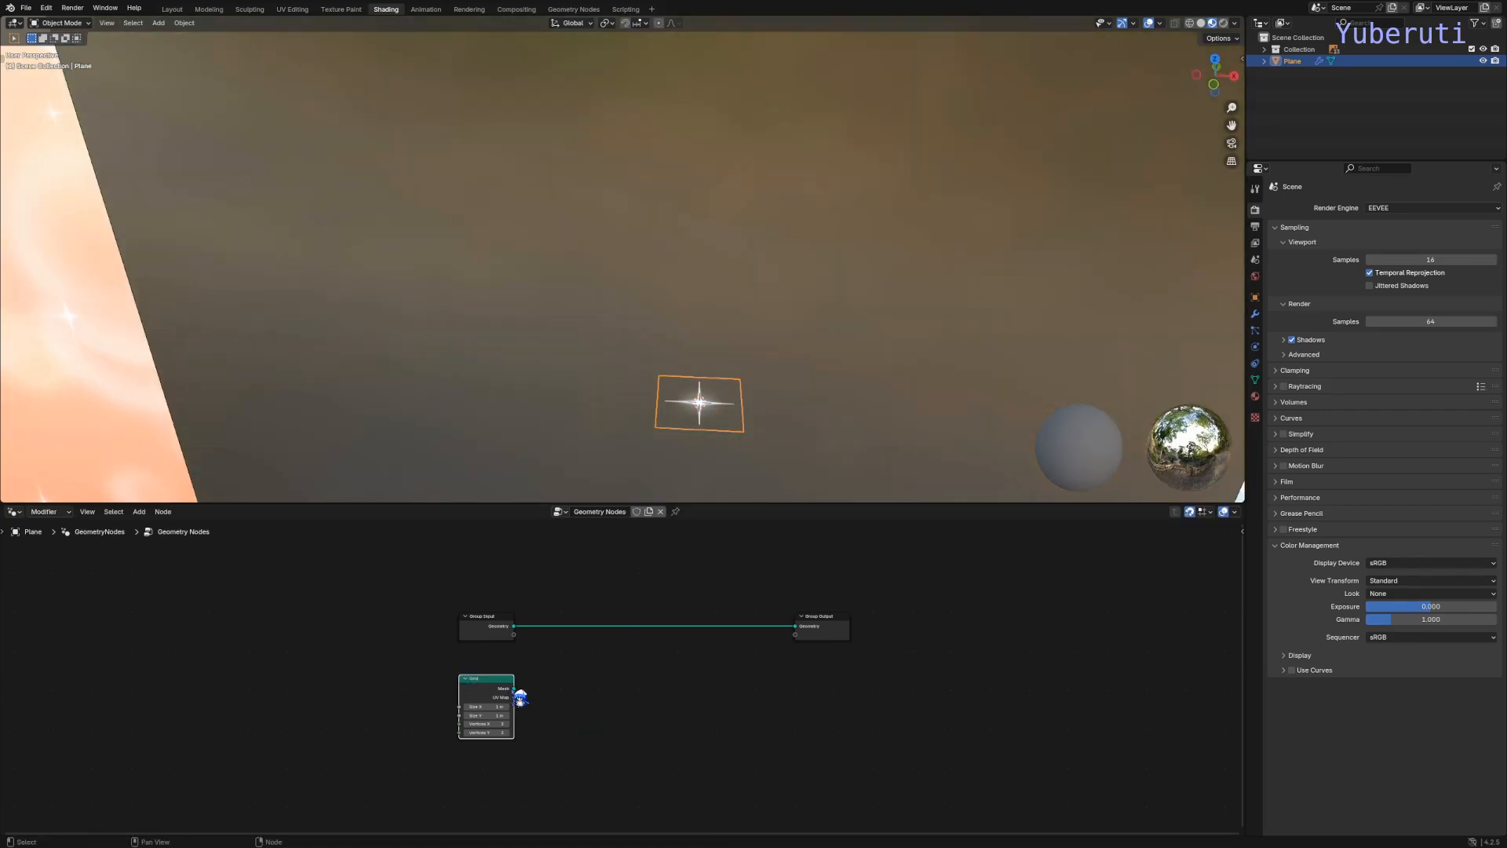
left_click_drag(514, 689, 799, 628)
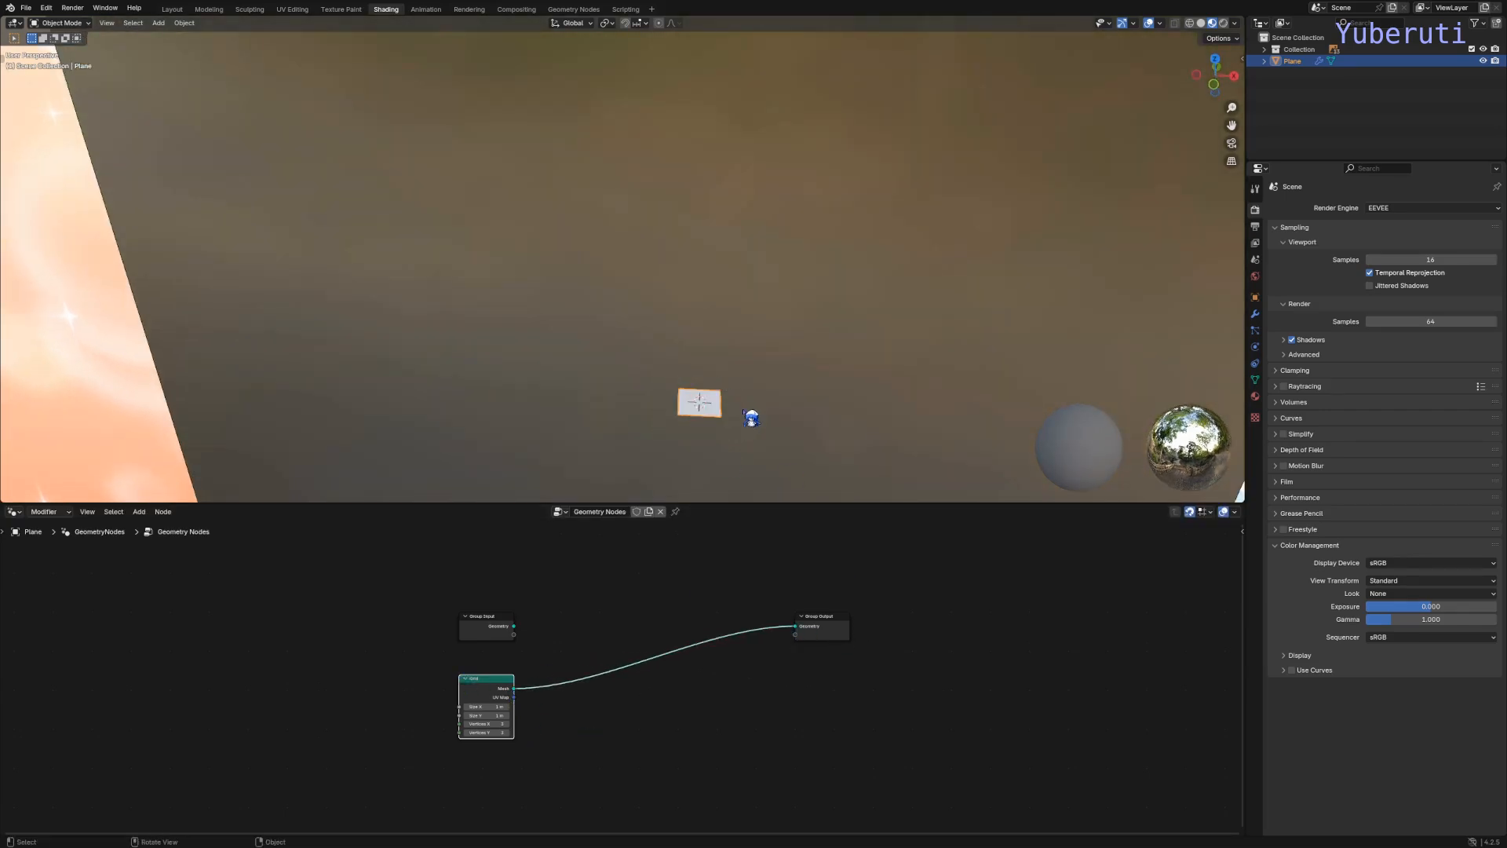
scroll(751, 418, "up", 4)
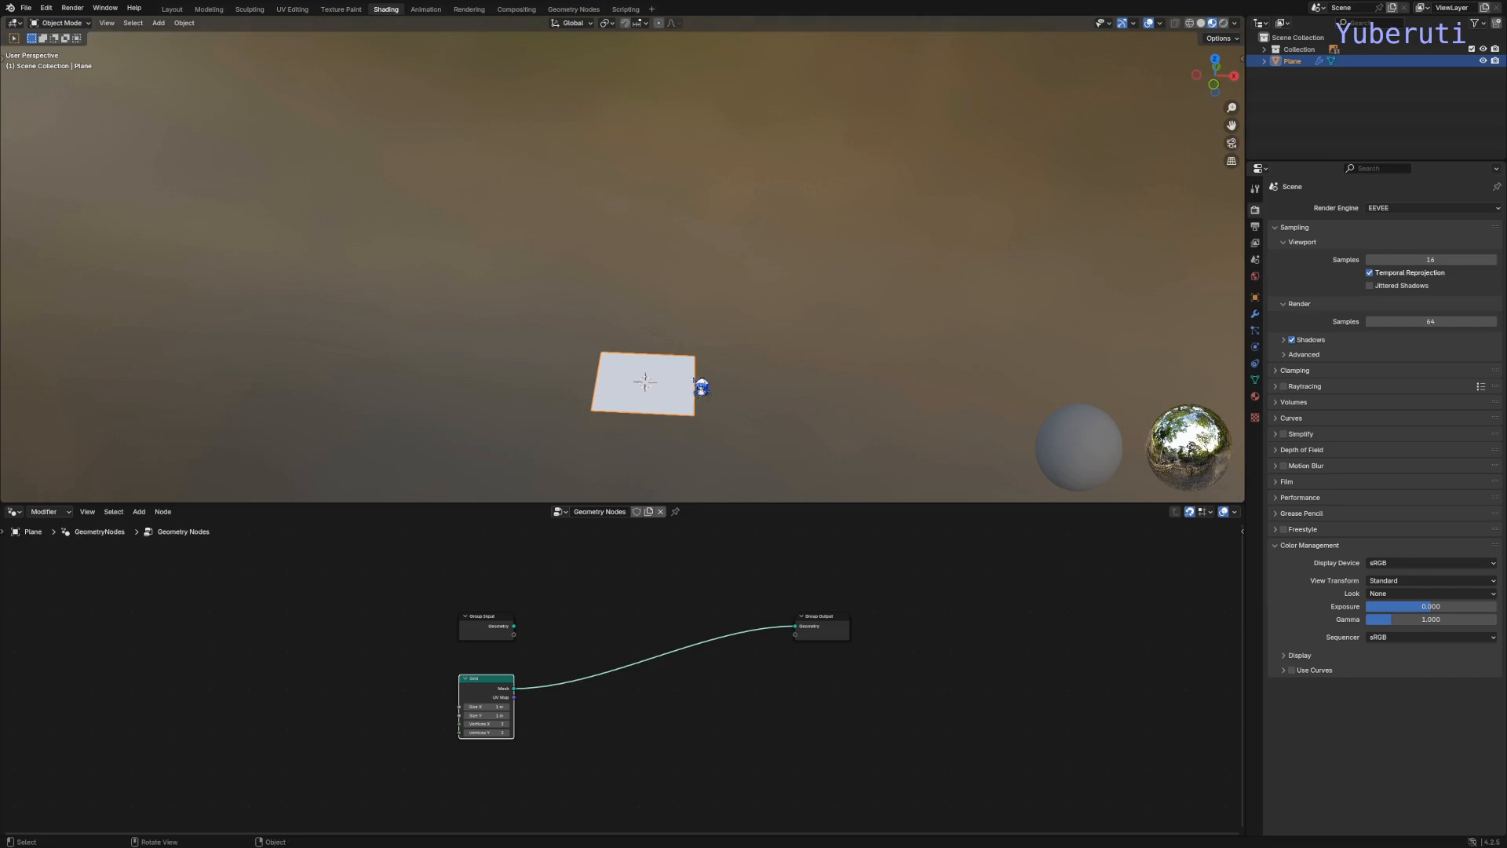
left_click_drag(516, 702, 501, 702)
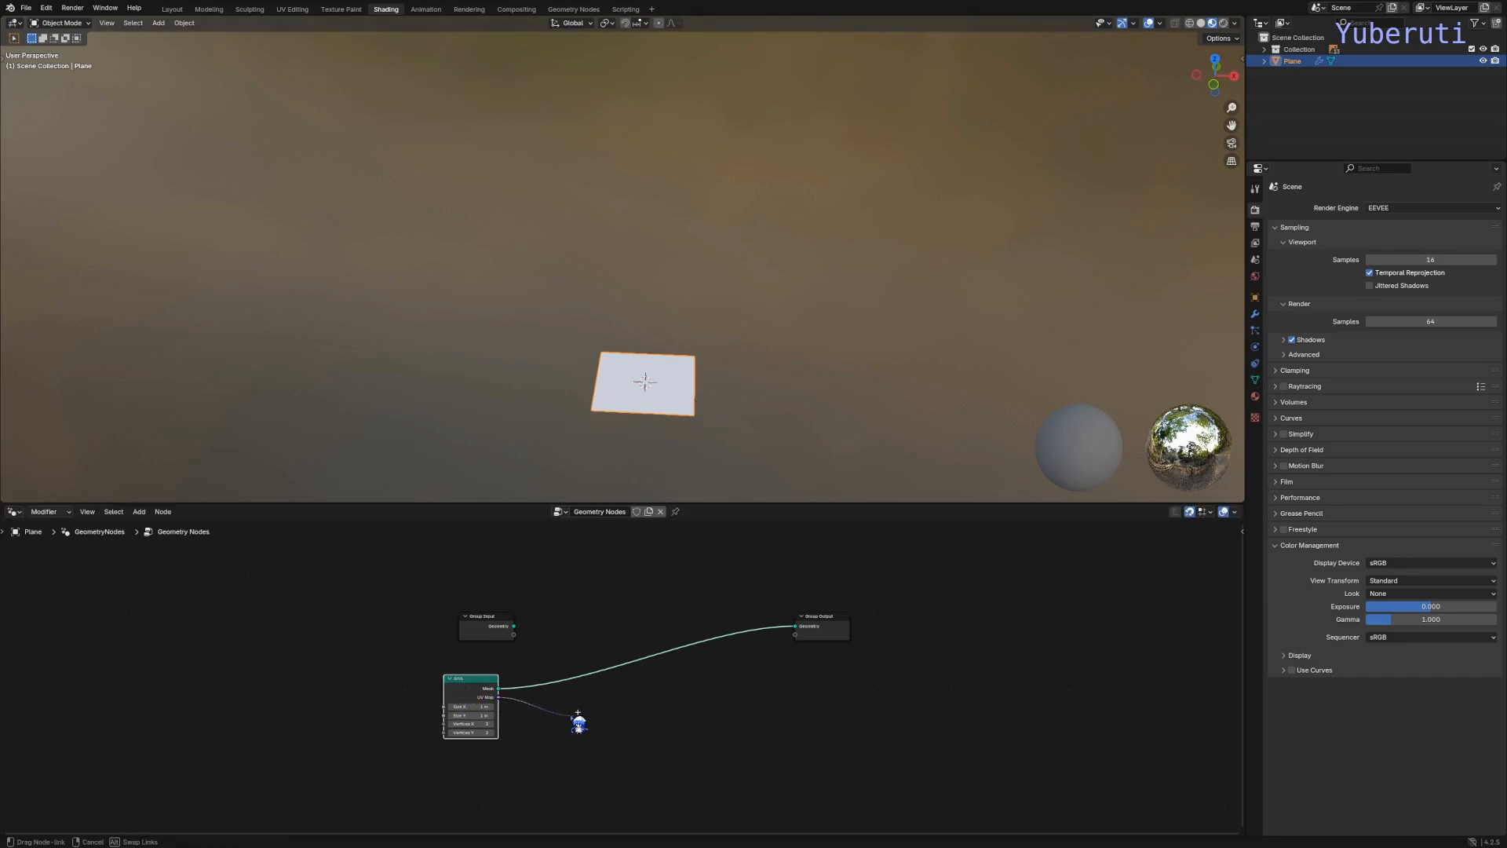
left_click_drag(470, 701, 485, 701)
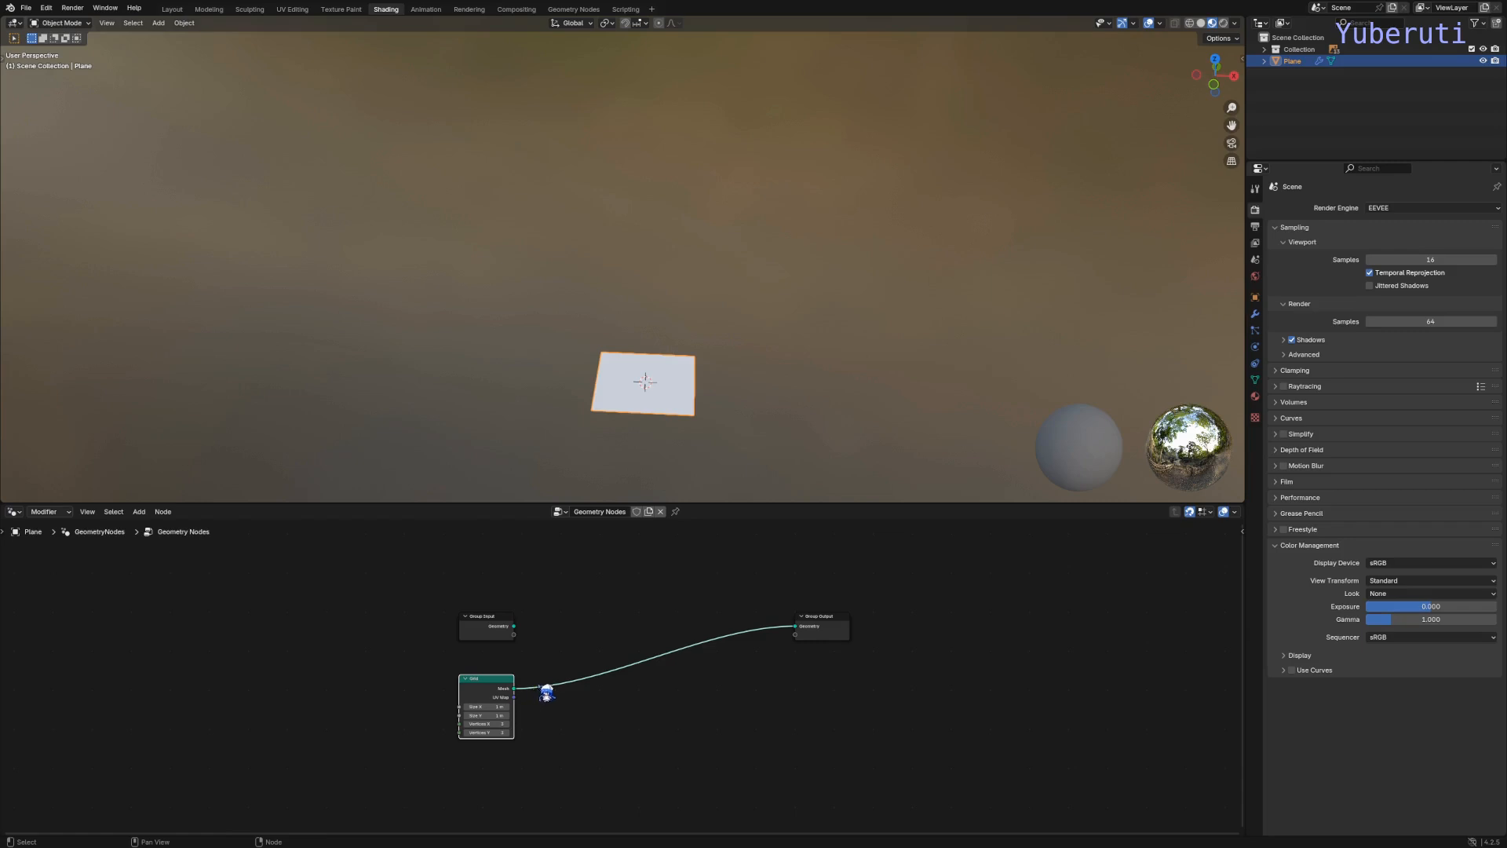
Step: Add a Set Material node to the right of the Grid node, below its link to Group Output
key("shift+a")
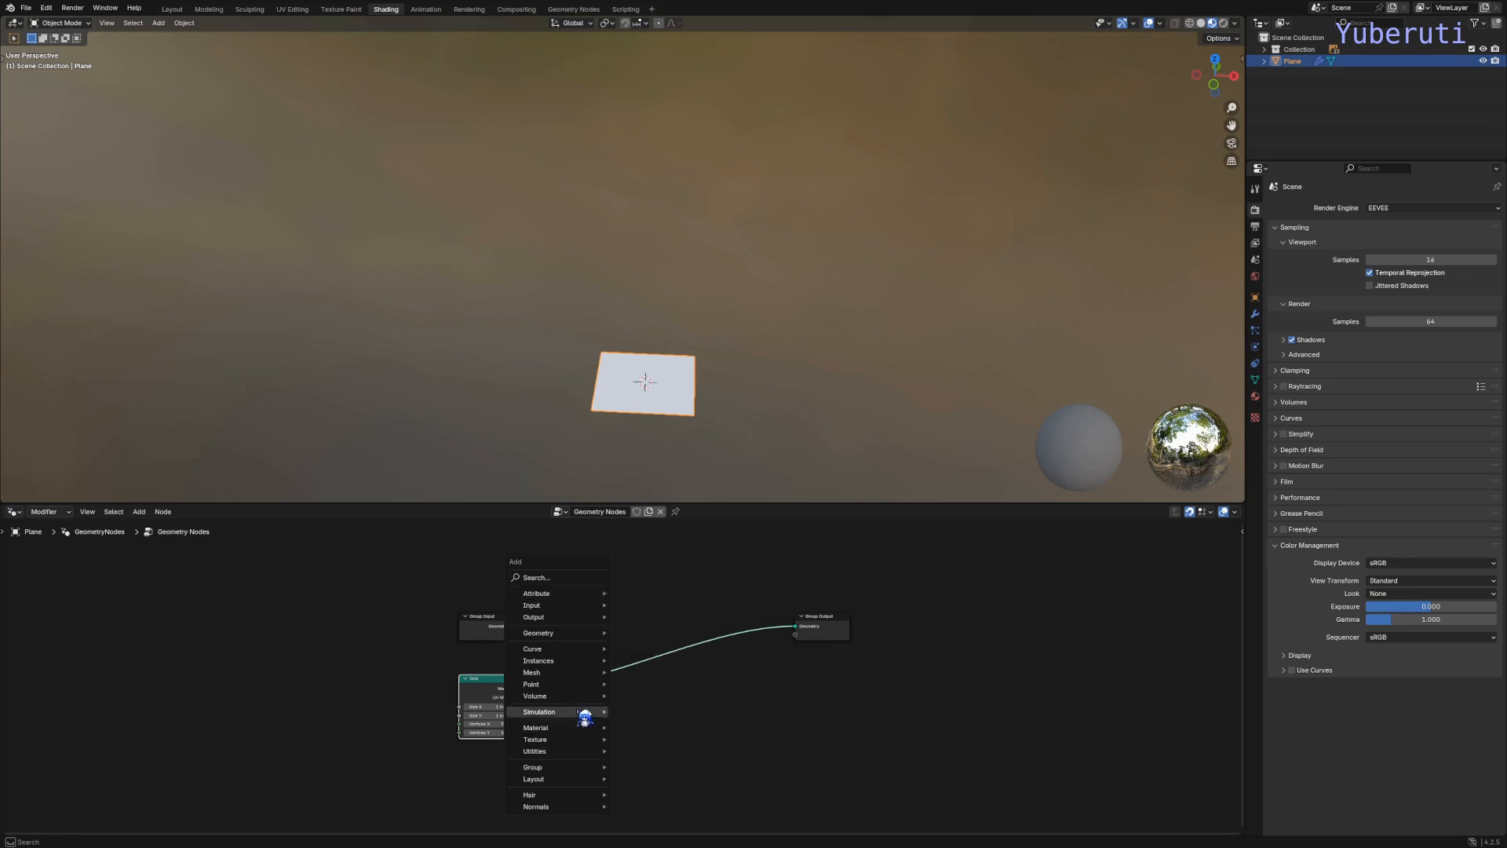
mouse_move(592, 729)
left_click(666, 776)
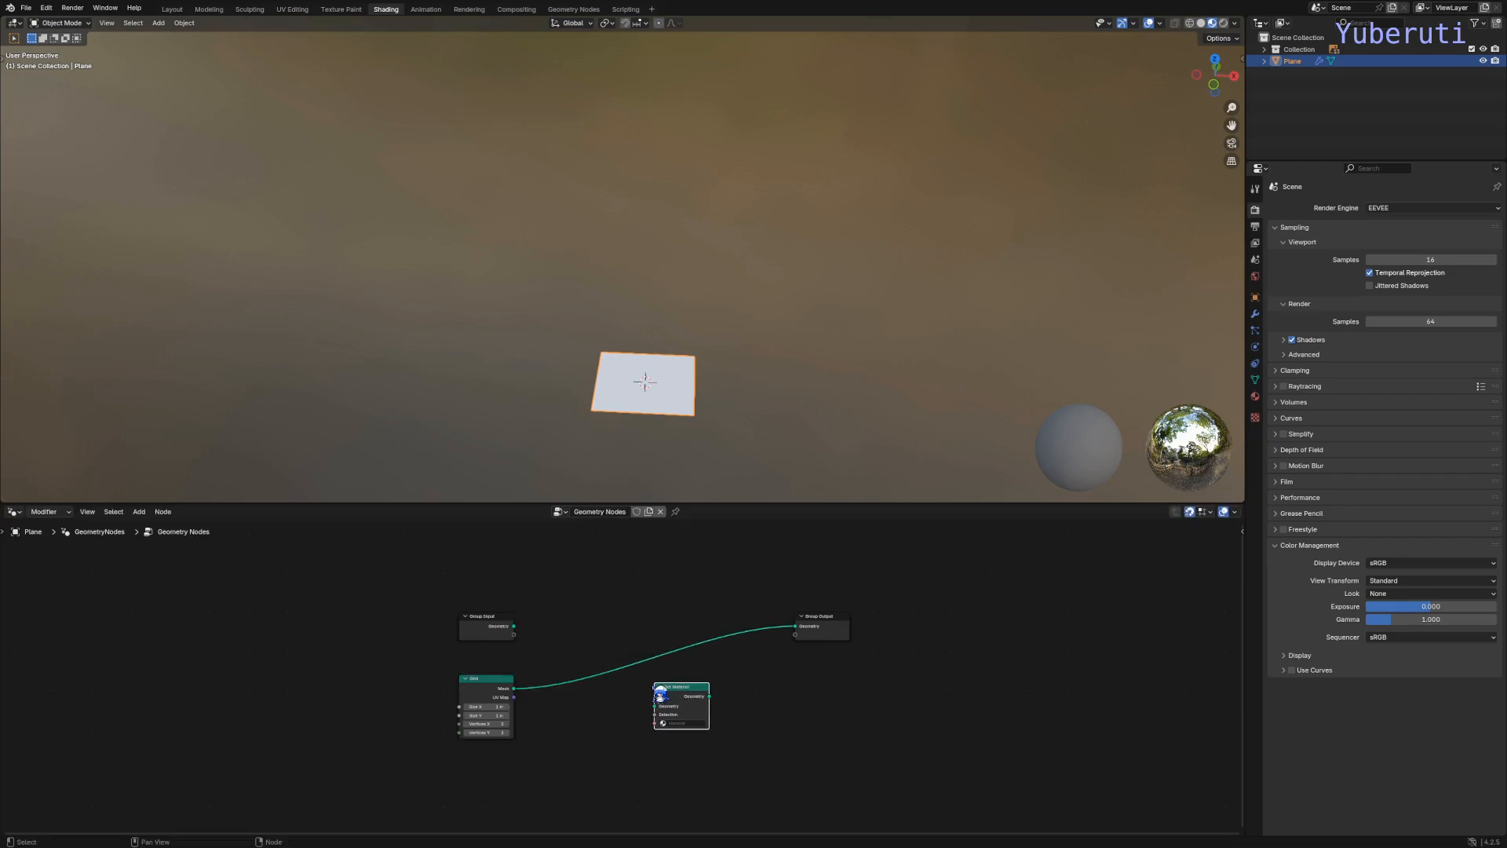
Step: Add a Store Named Attribute node between Grid and Set Material, and space the three nodes apart
key("shift+a")
mouse_move(608, 714)
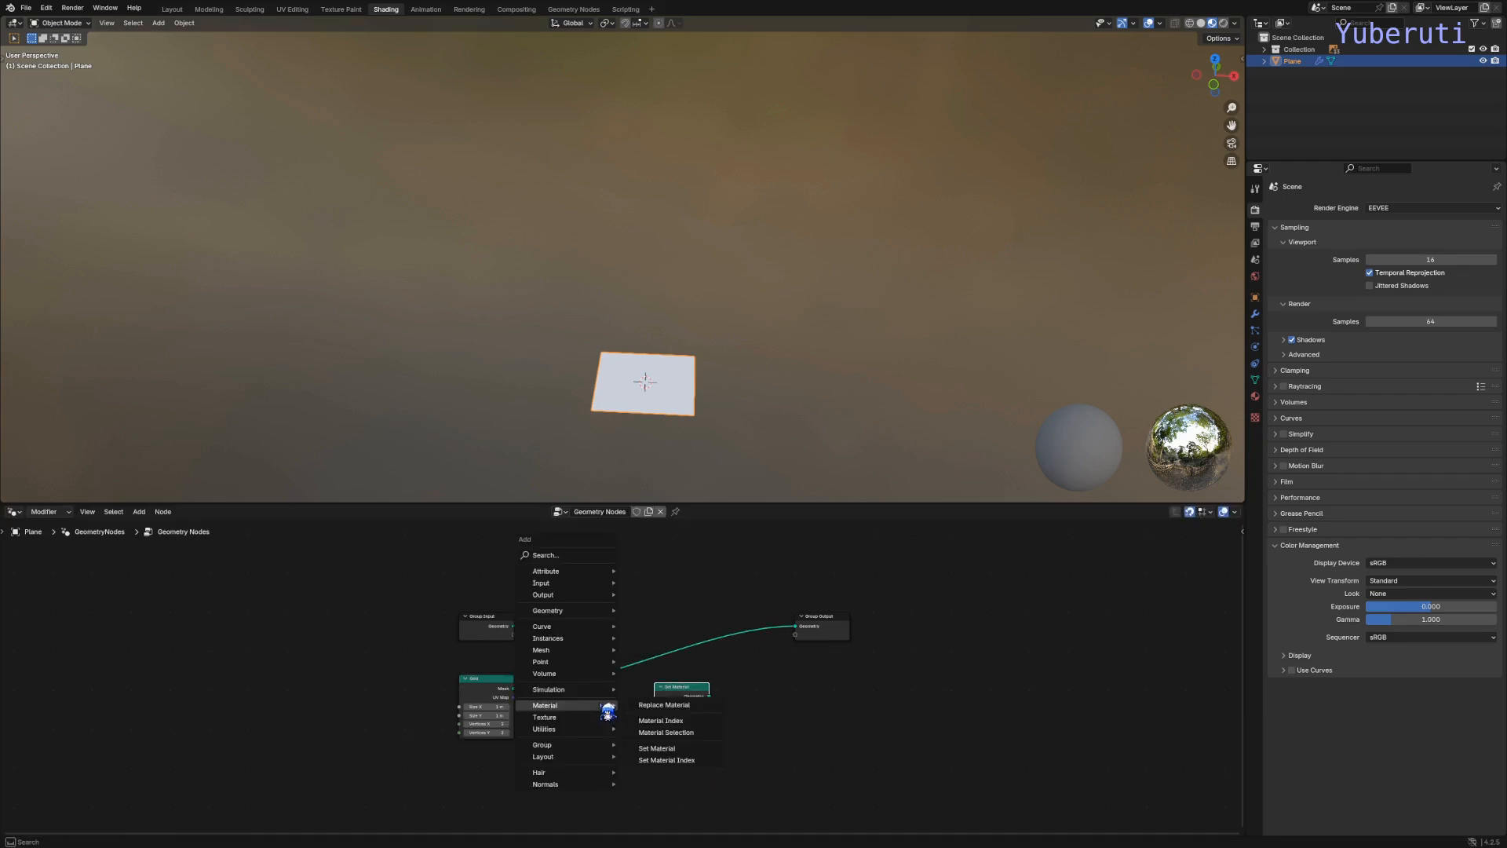
mouse_move(607, 573)
left_click(682, 634)
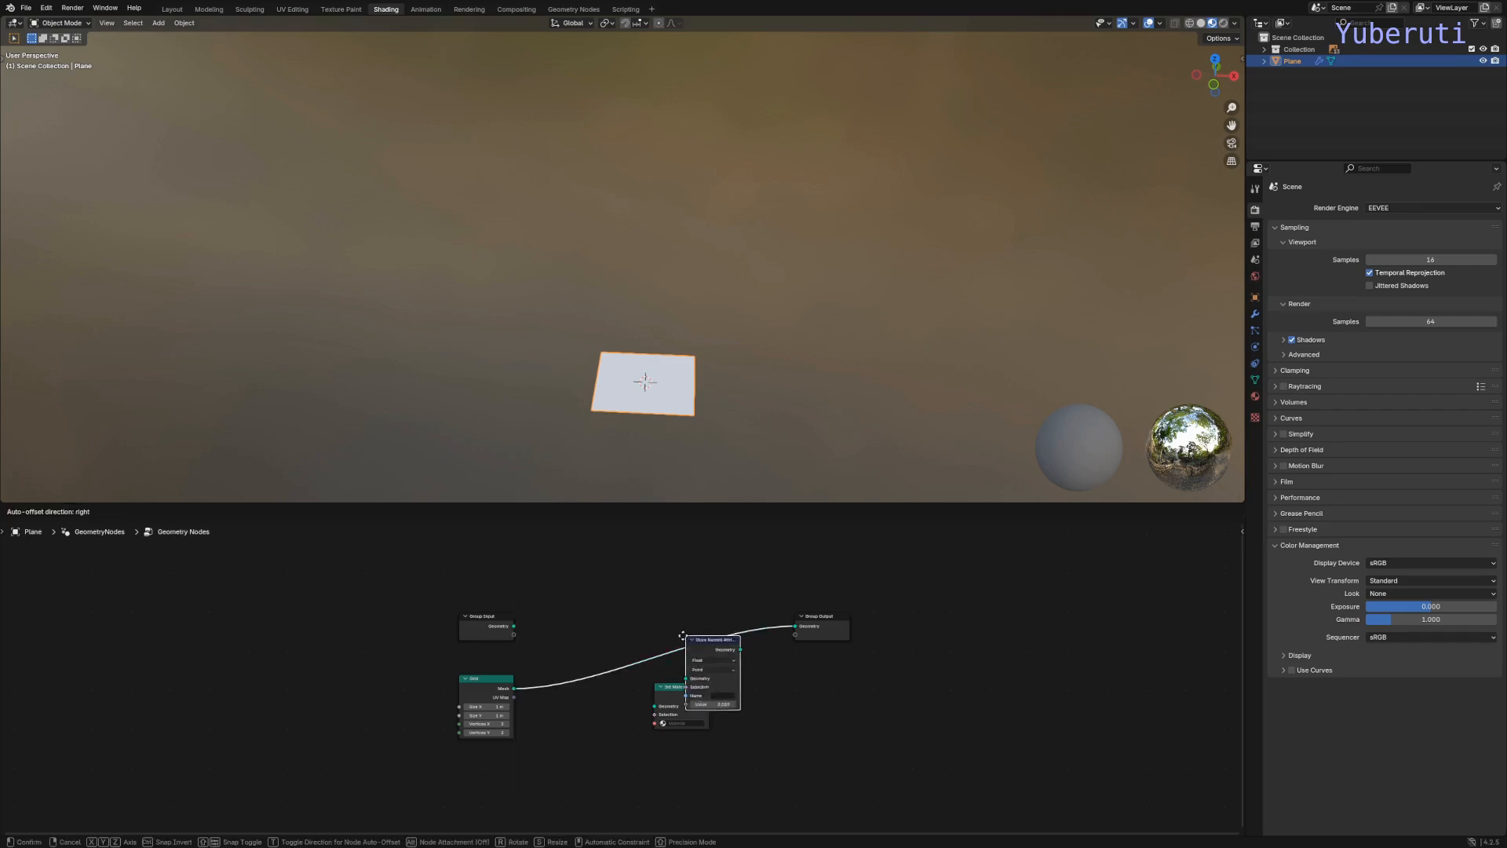
left_click(578, 688)
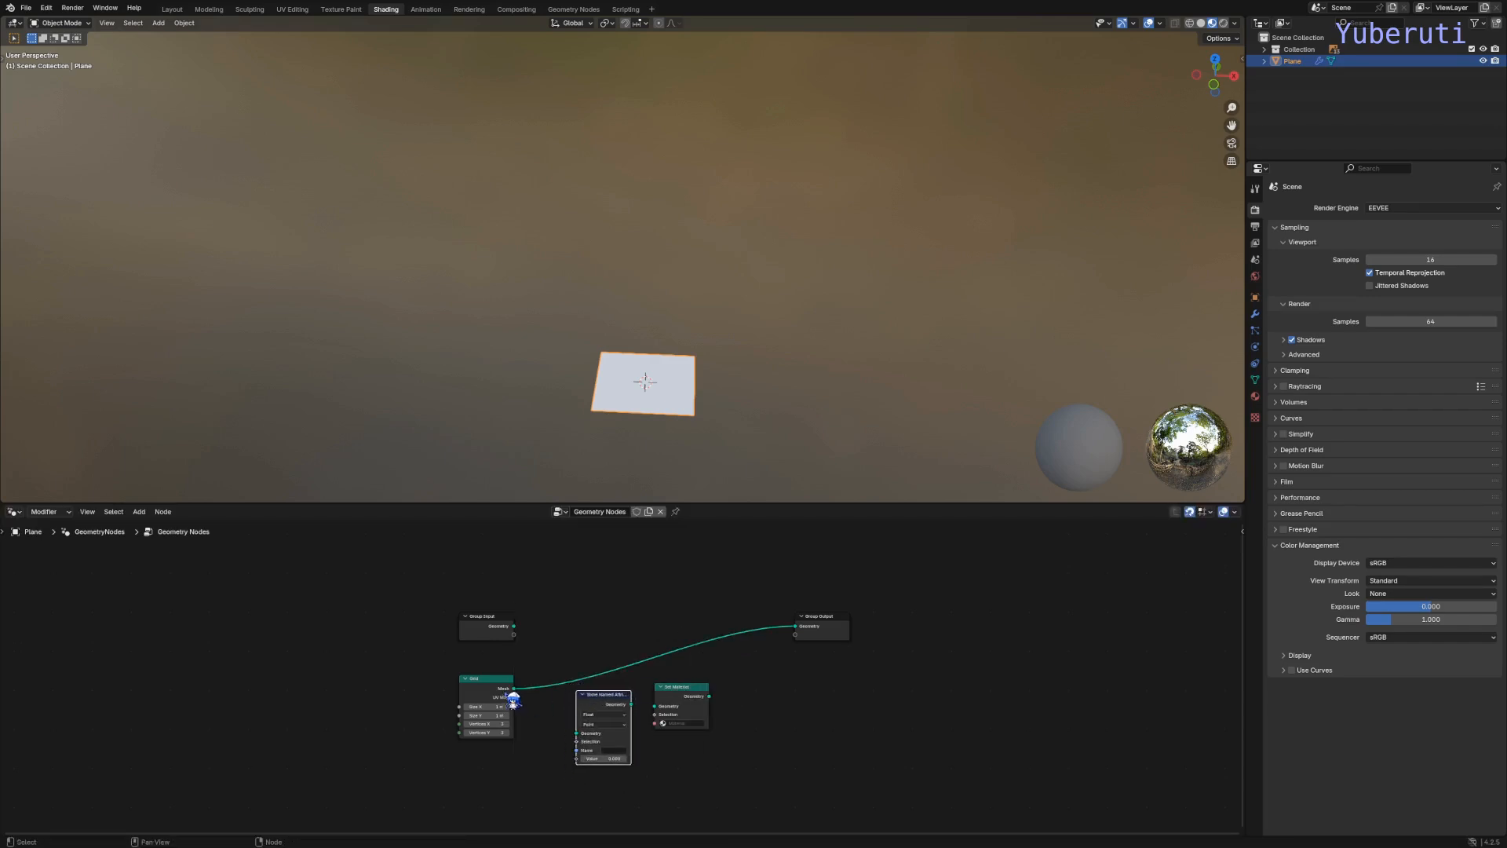
left_click_drag(511, 694, 504, 689)
left_click(608, 704)
left_click_drag(688, 693, 691, 693)
left_click(737, 692)
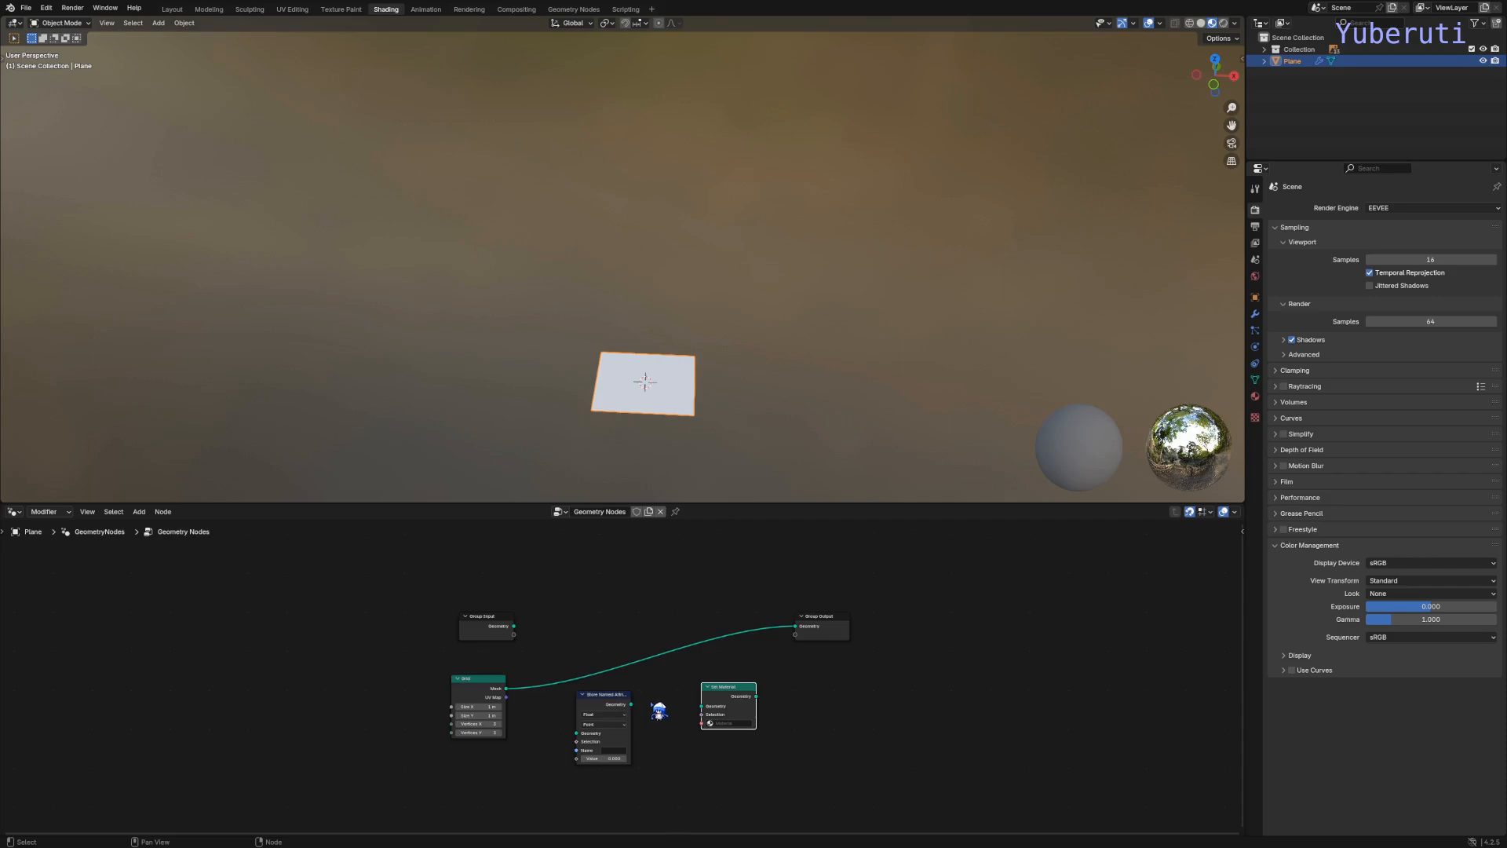
scroll(601, 738, "up", 3)
left_click_drag(597, 657, 626, 644)
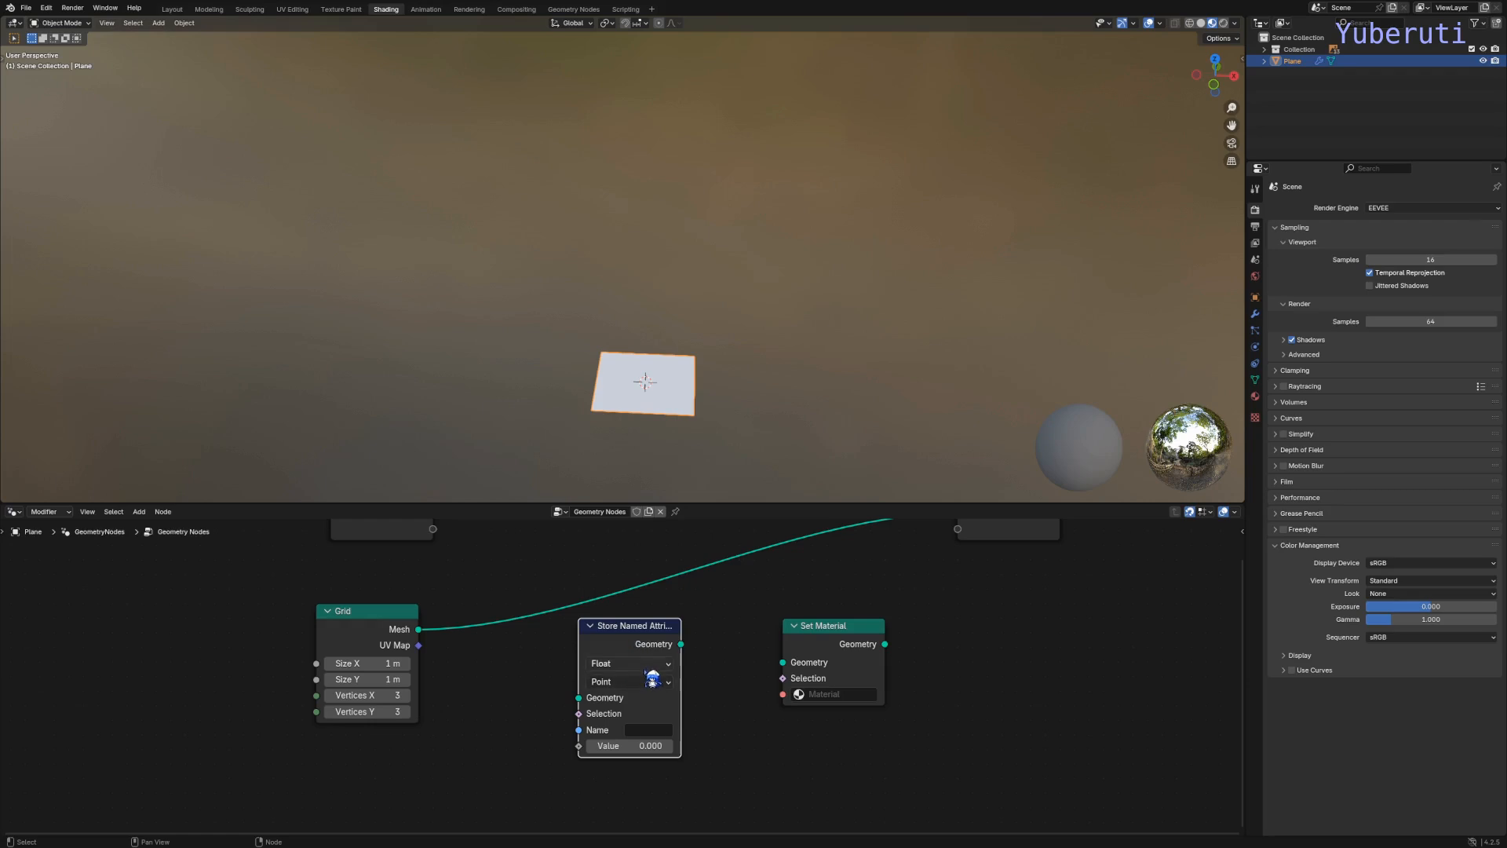
left_click_drag(620, 629, 634, 628)
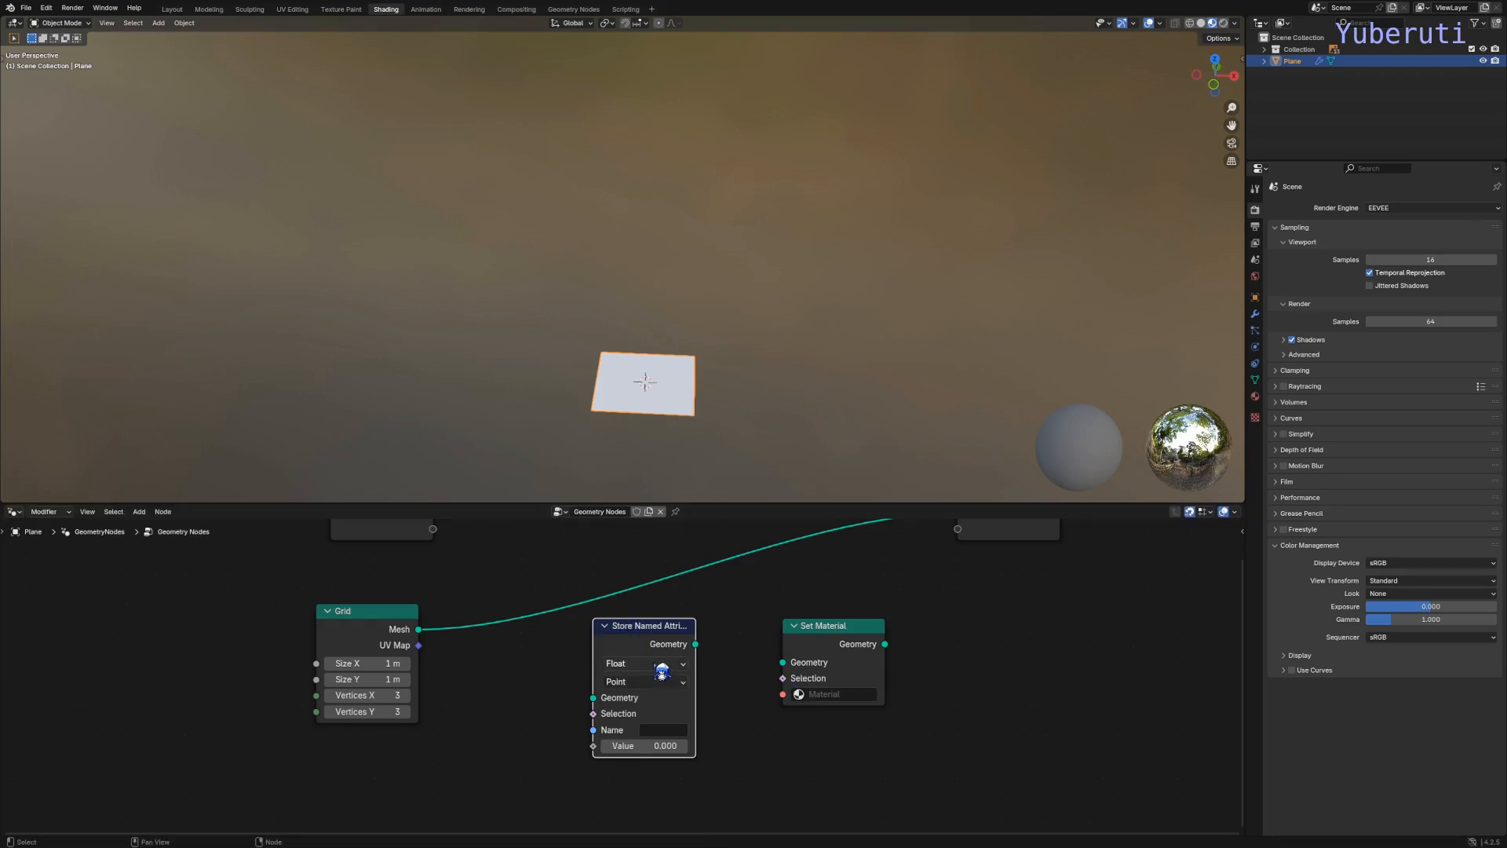
Step: Assign the sparkle material in Set Material and insert Store Named Attribute and Set Material into the link from Grid to Group Output
left_click(821, 696)
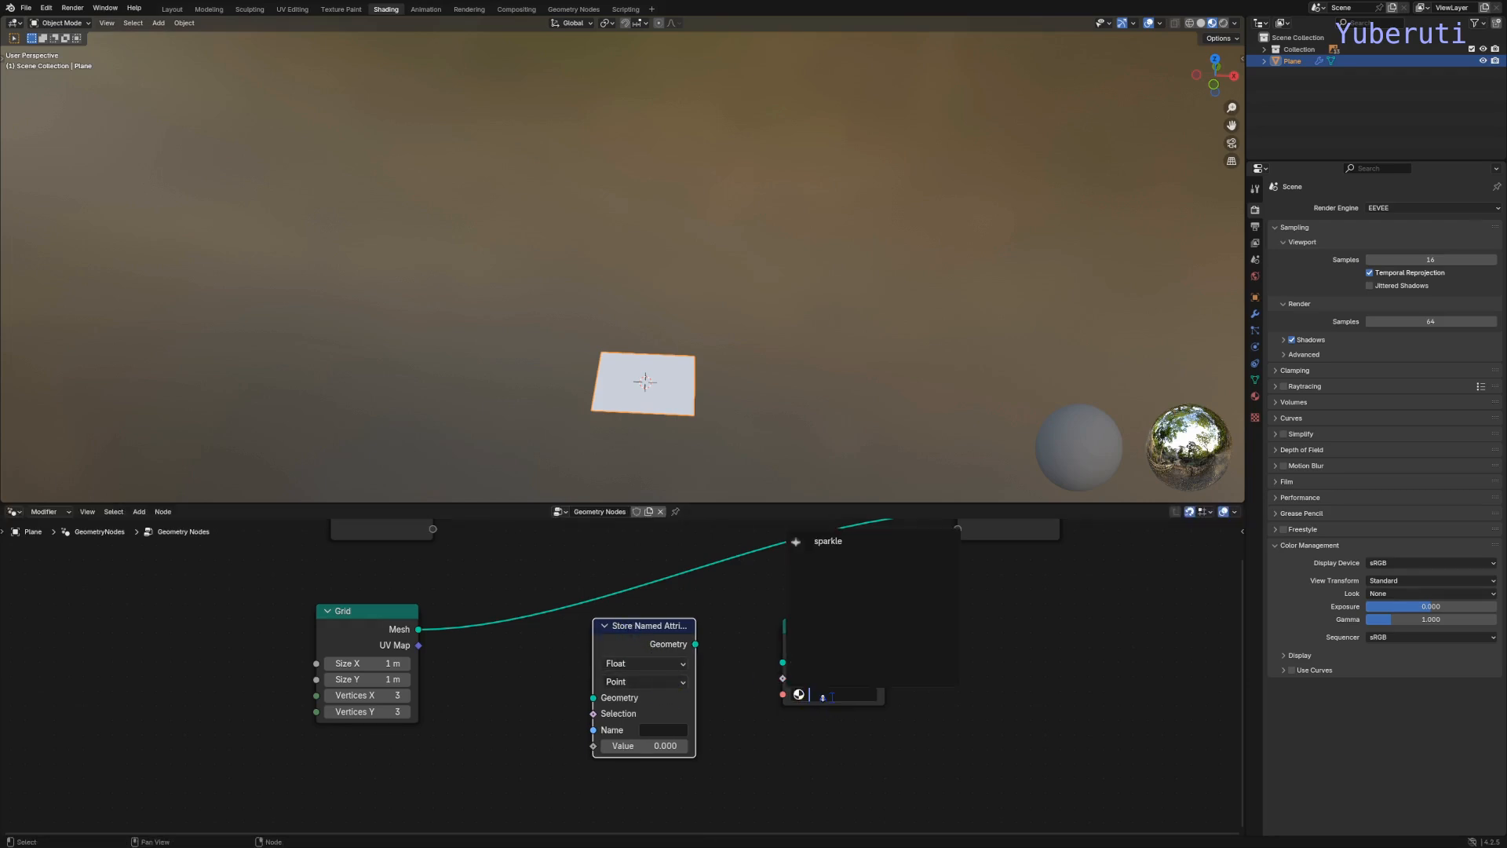
left_click(828, 541)
left_click_drag(824, 642, 779, 570)
left_click_drag(787, 582, 802, 626)
left_click_drag(640, 647, 569, 635)
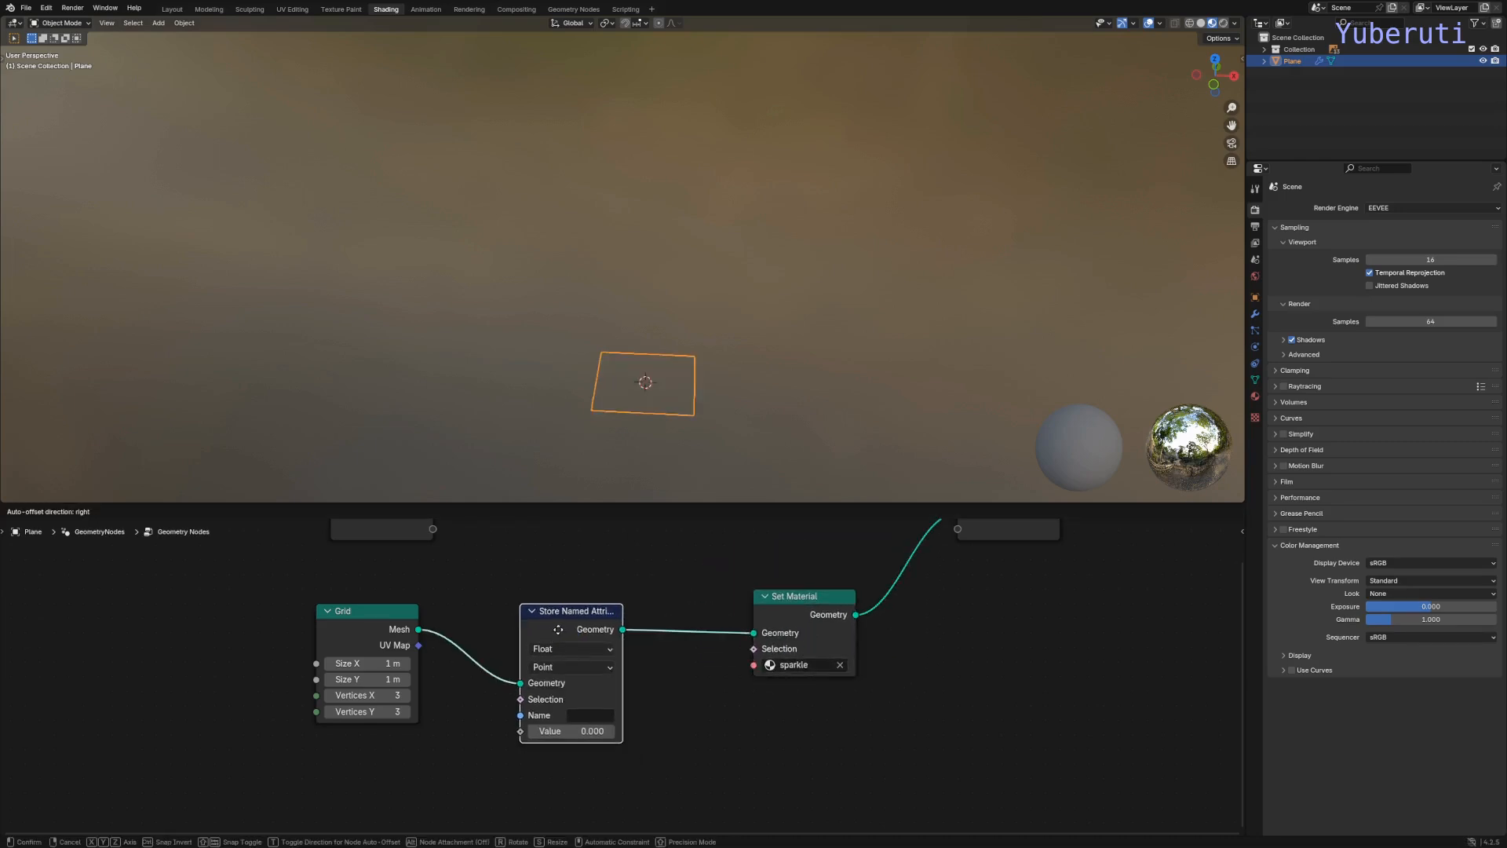
Step: Set Store Named Attribute's data type to 2D Vector and its domain to Face Corner
left_click(596, 648)
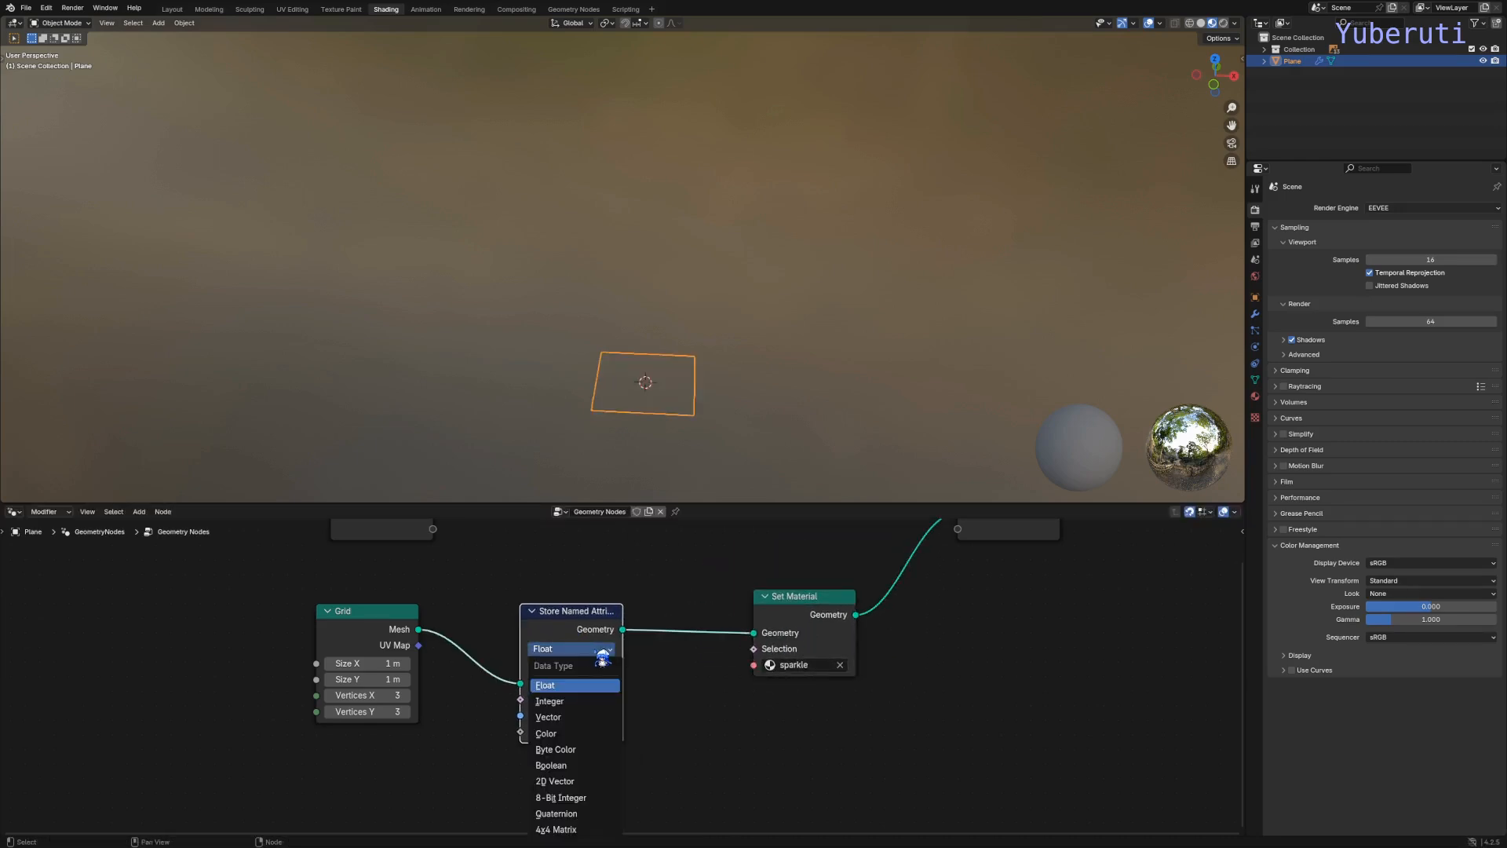
left_click(595, 781)
left_click(601, 667)
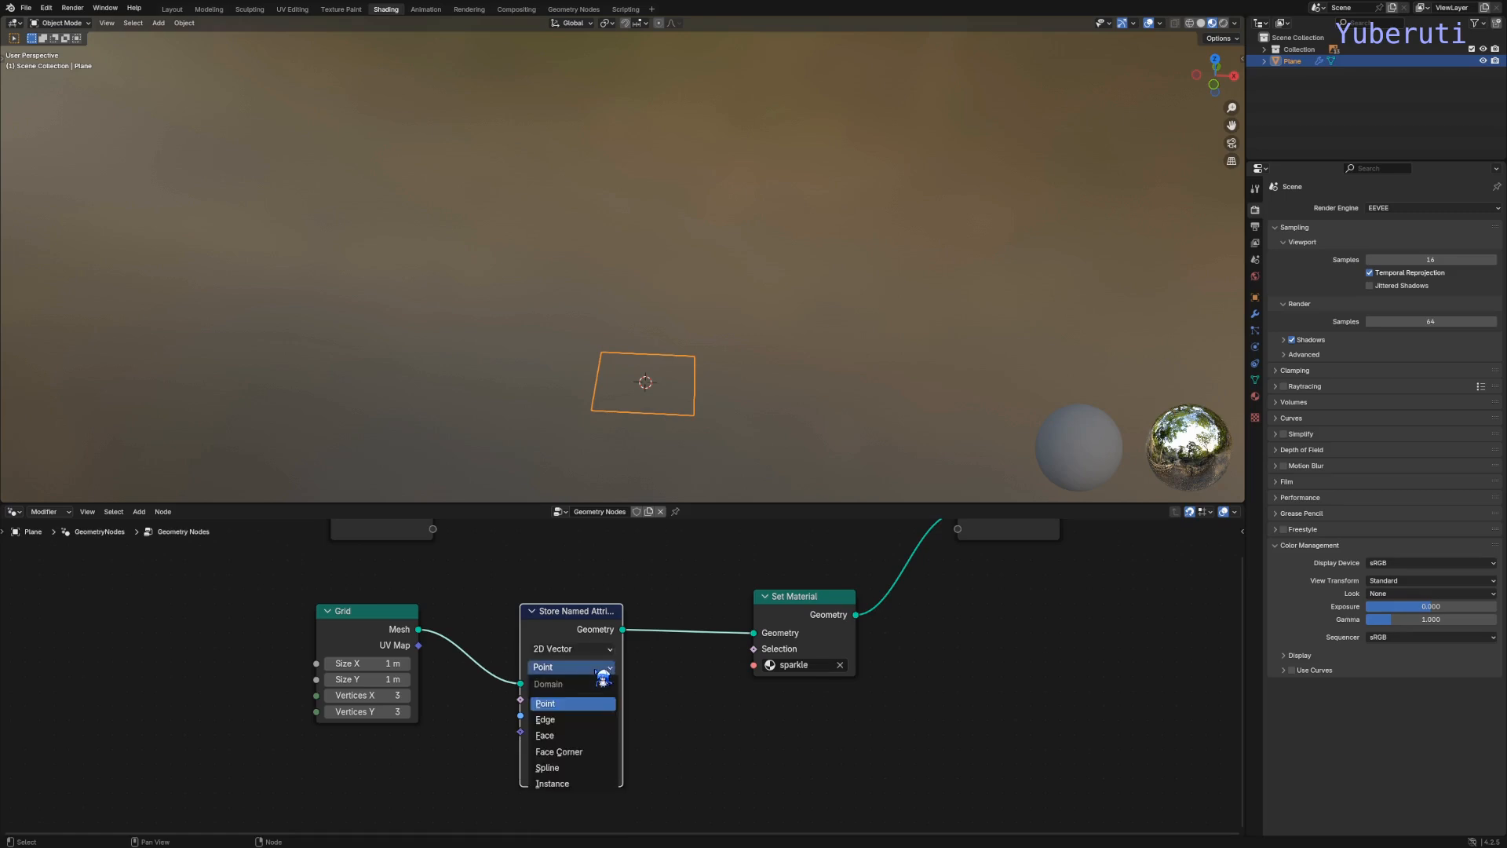
left_click(598, 752)
left_click_drag(583, 612, 569, 612)
Step: Name the stored attribute uv in the Store Named Attribute node
left_click(577, 715)
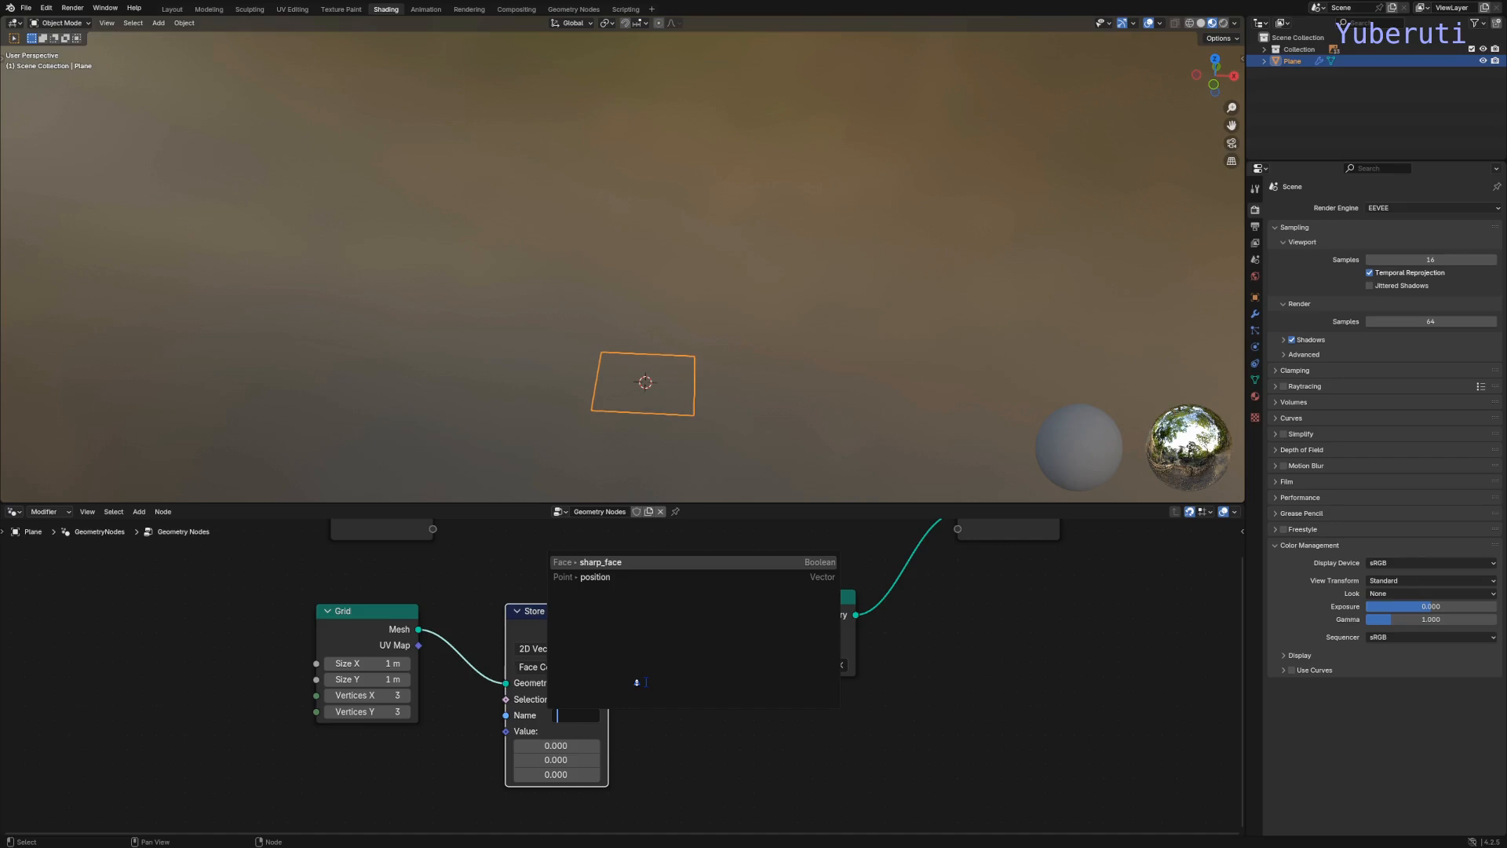
type("UV")
key("BackSpace")
key("BackSpace")
type("uv")
key("Return")
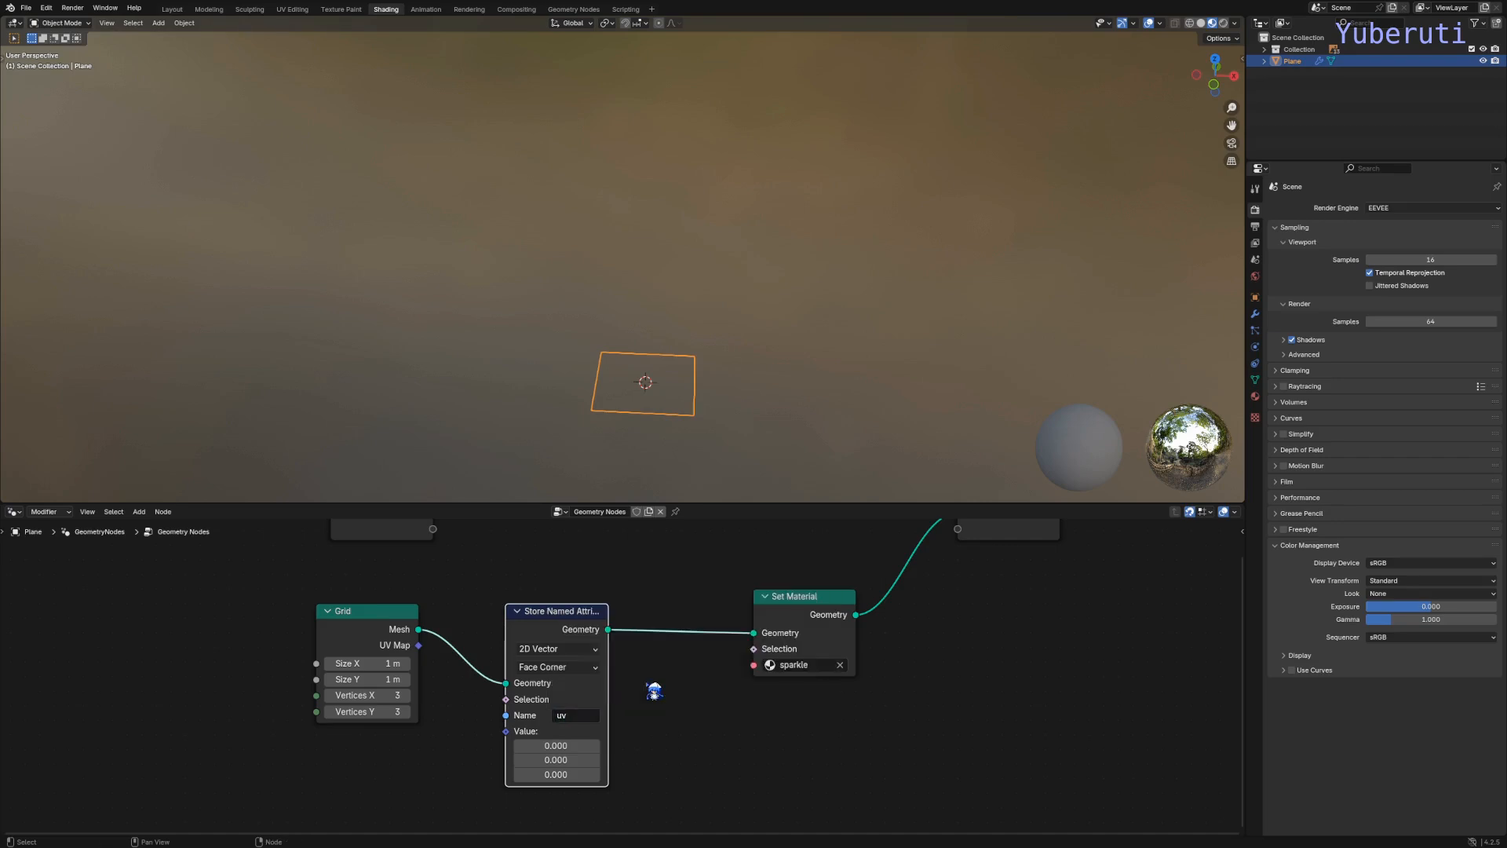
Step: Connect the Grid's UV Map output to Store Named Attribute's Value, and move that node closer to Grid and away from Set Material
left_click_drag(422, 647, 508, 731)
left_click_drag(555, 620, 496, 620)
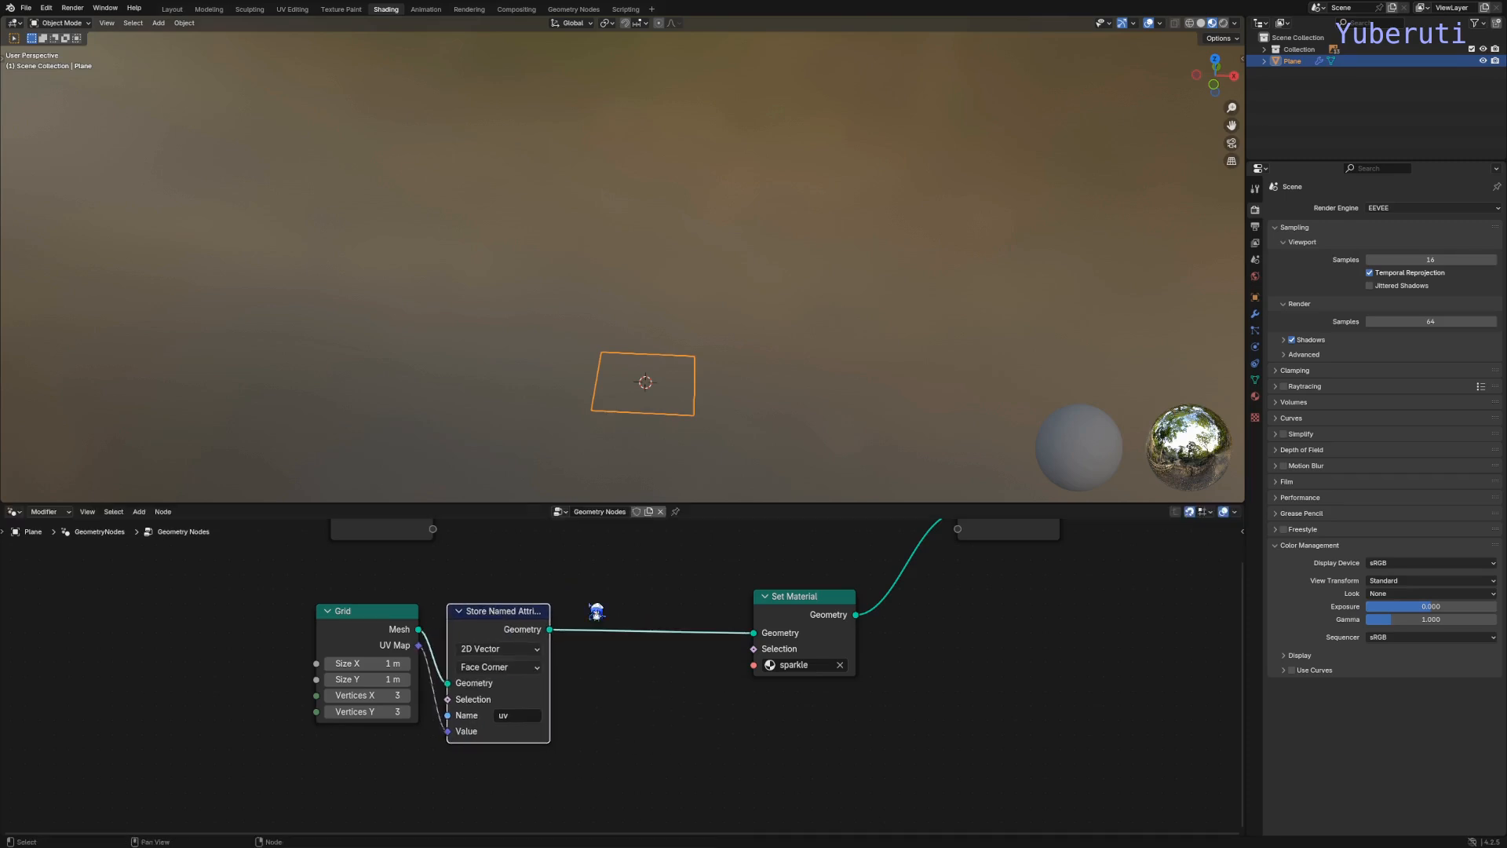
left_click_drag(799, 608, 843, 610)
scroll(597, 616, "down", 2)
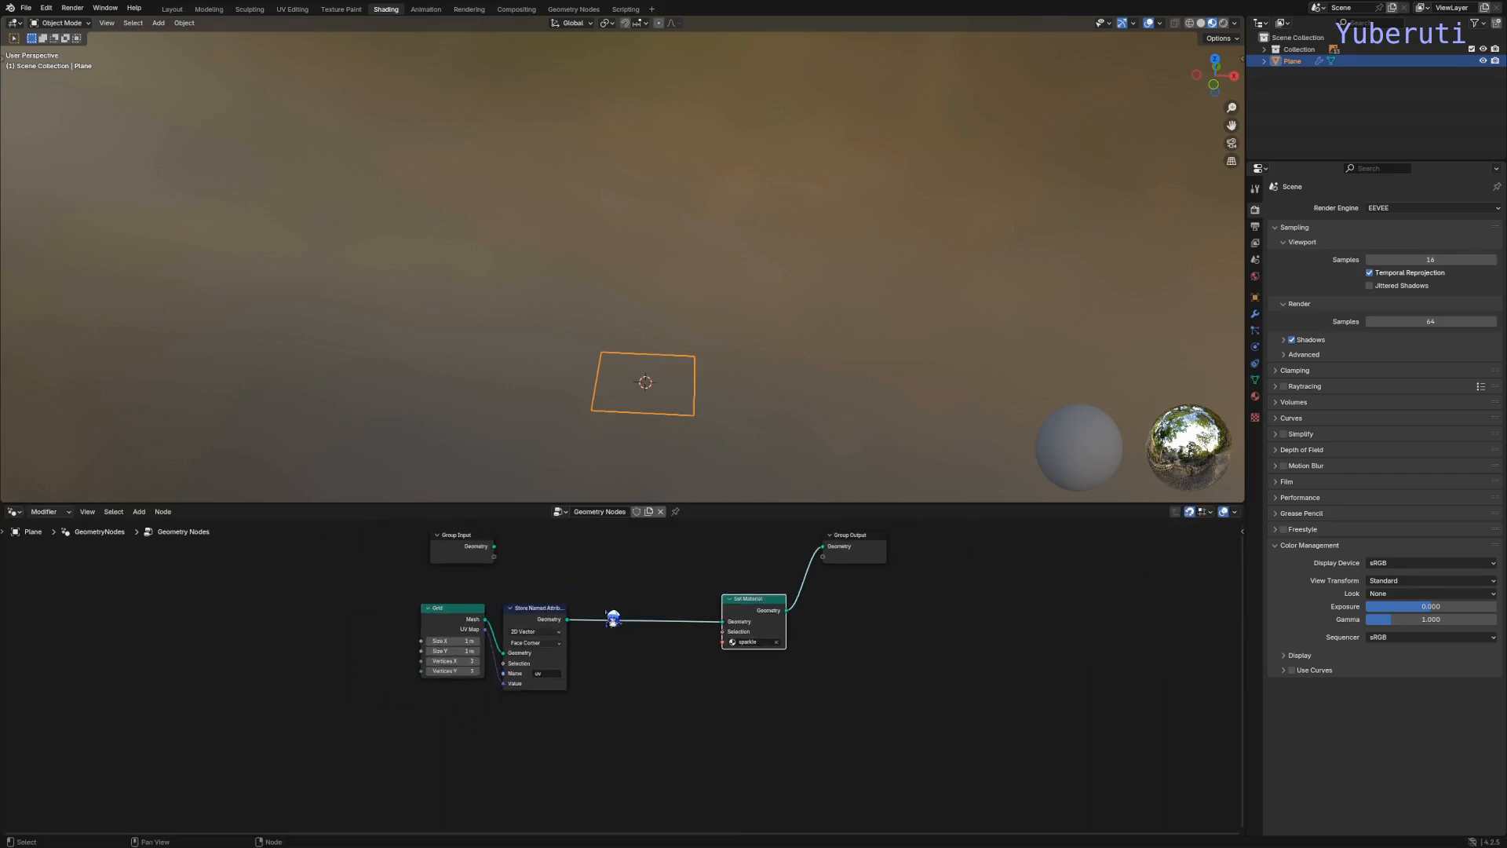
left_click_drag(600, 608, 441, 626)
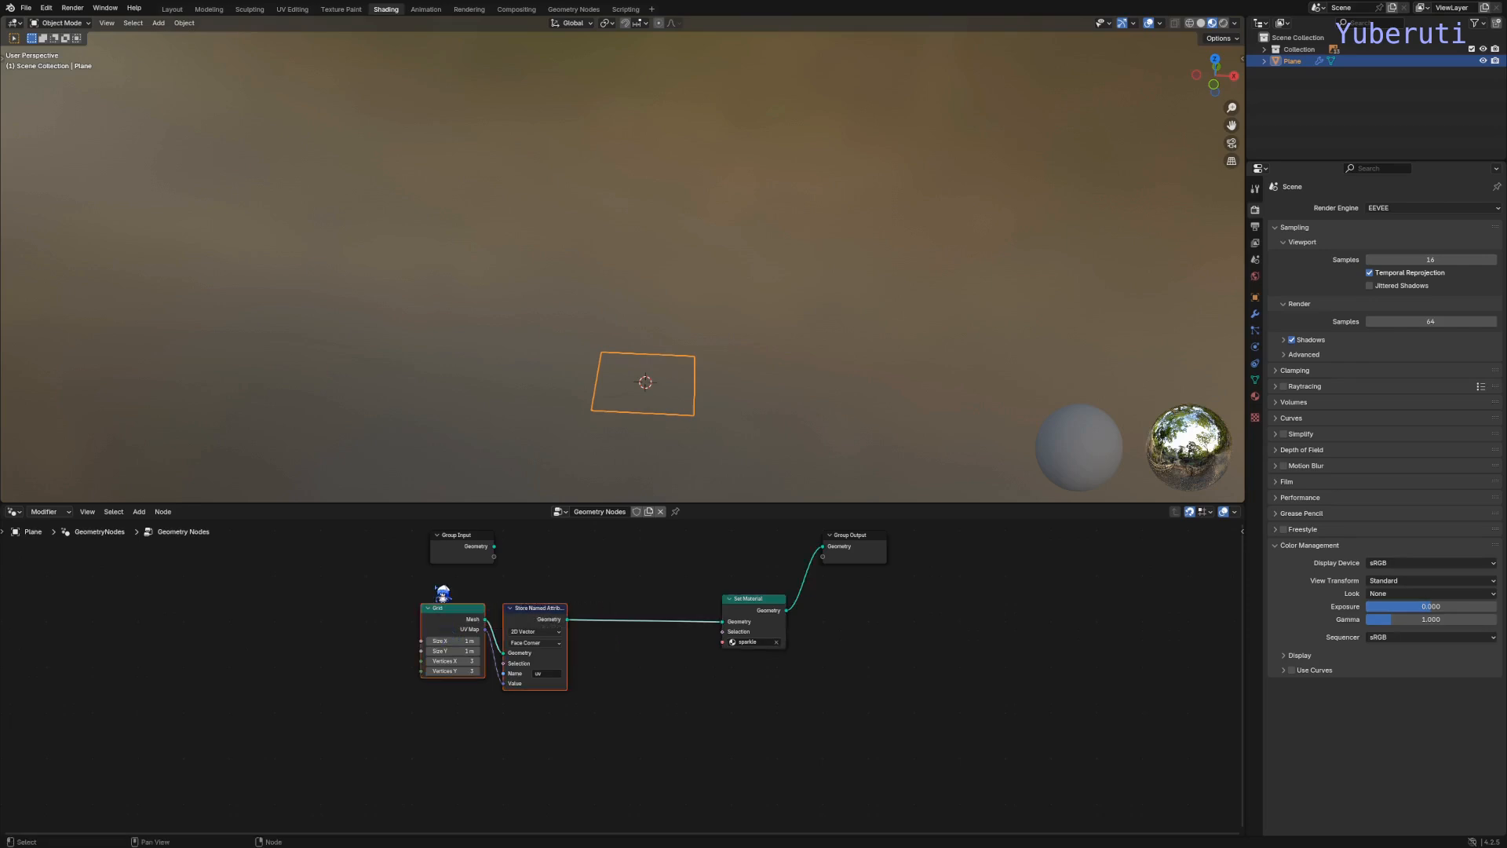
left_click(435, 586)
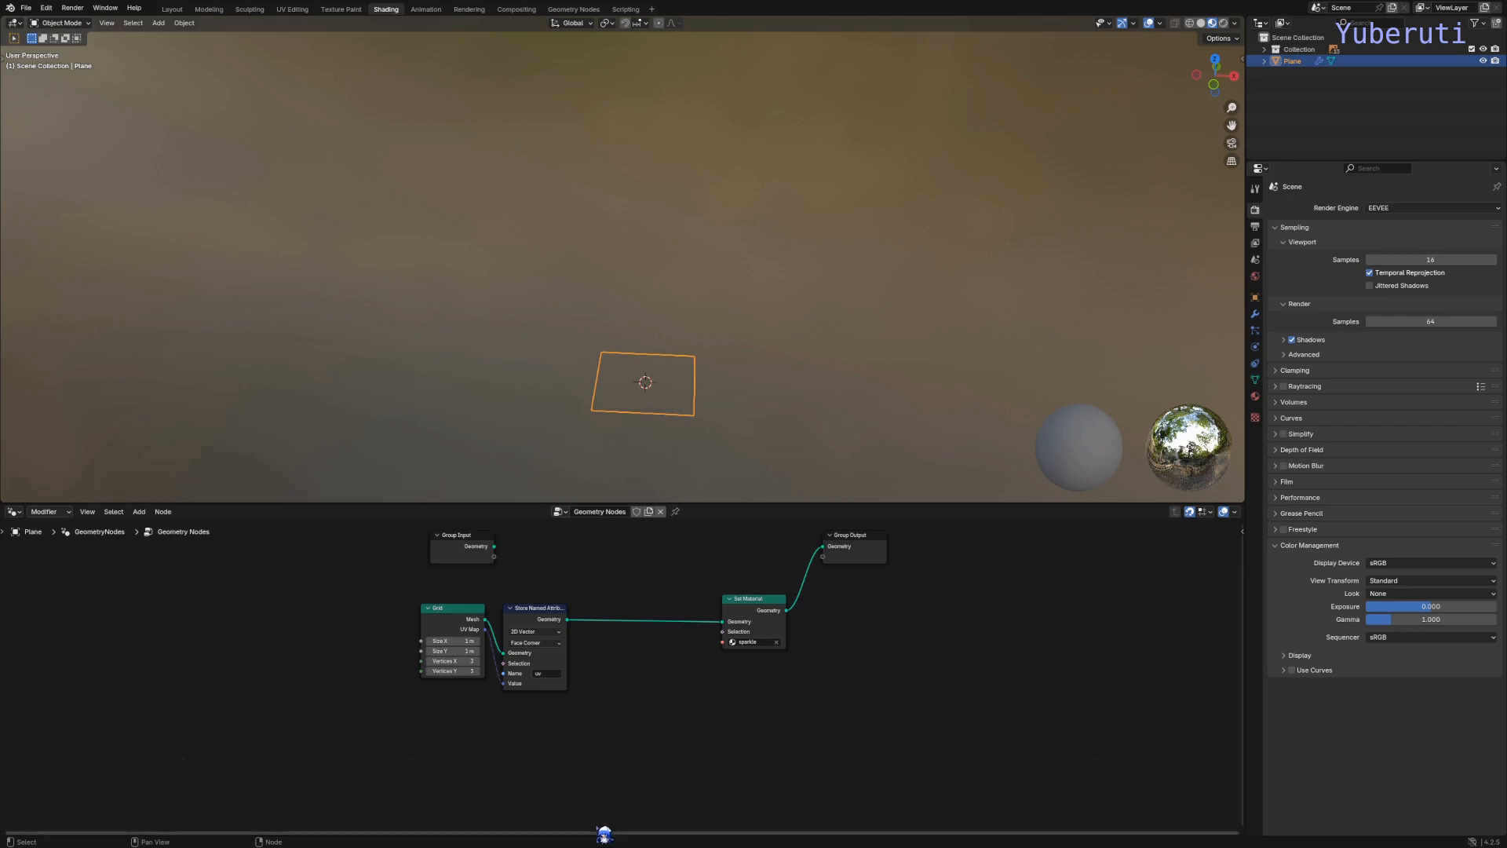
Step: Split the geometry node area horizontally and change the lower area to the Shader Editor
right_click(602, 833)
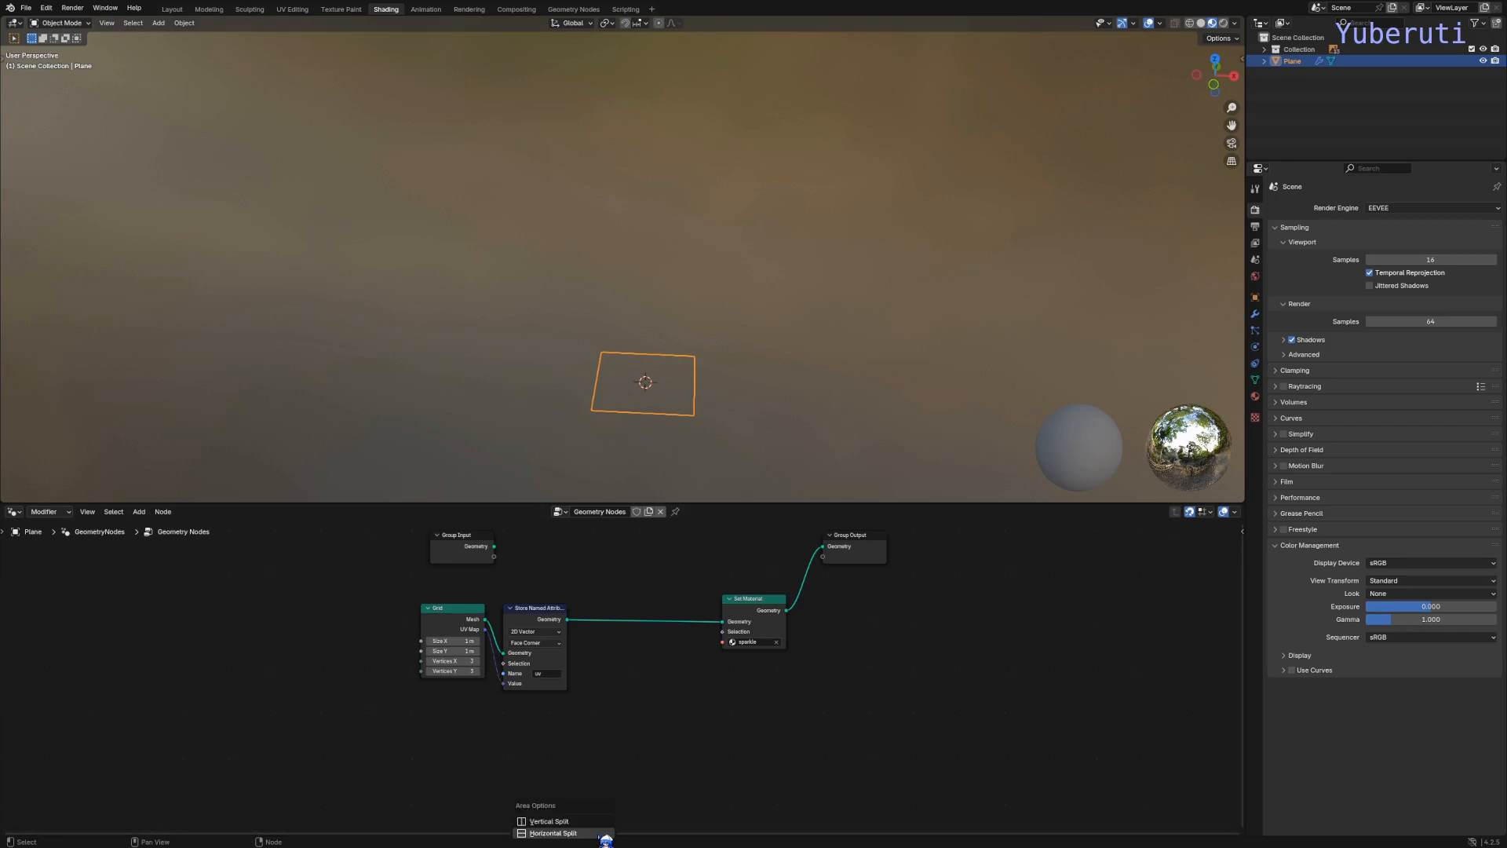
left_click(603, 833)
left_click(597, 617)
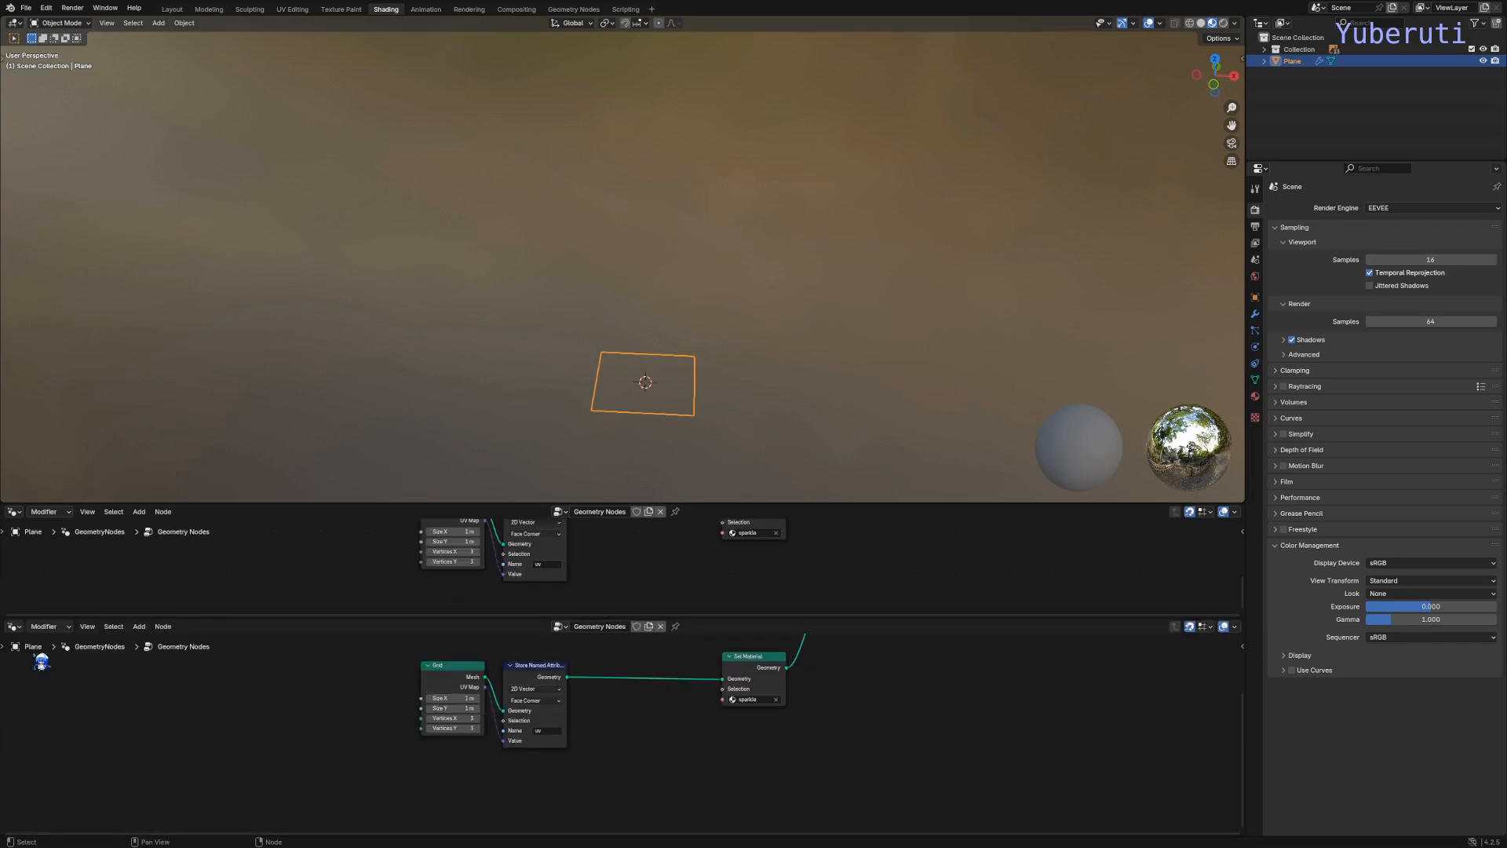
left_click(15, 627)
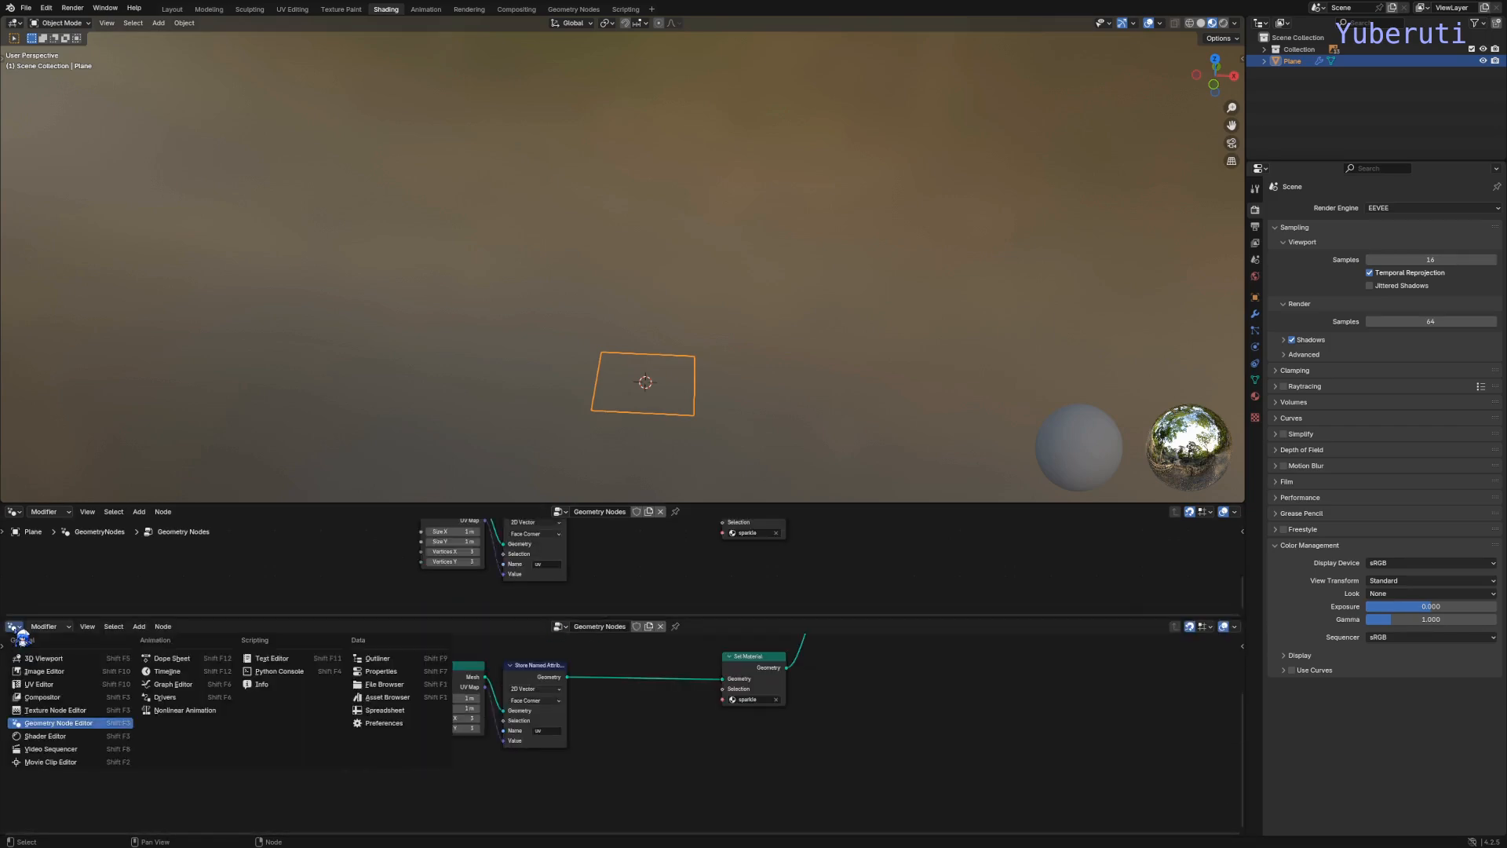
left_click(94, 738)
Step: Add an Attribute node beside Texture Coordinate in the sparkle material and set its name to uv
scroll(420, 721, "down", 9)
middle_click_drag(357, 720, 798, 837)
scroll(628, 752, "up", 5)
scroll(620, 748, "up", 3)
middle_click_drag(526, 686, 693, 738)
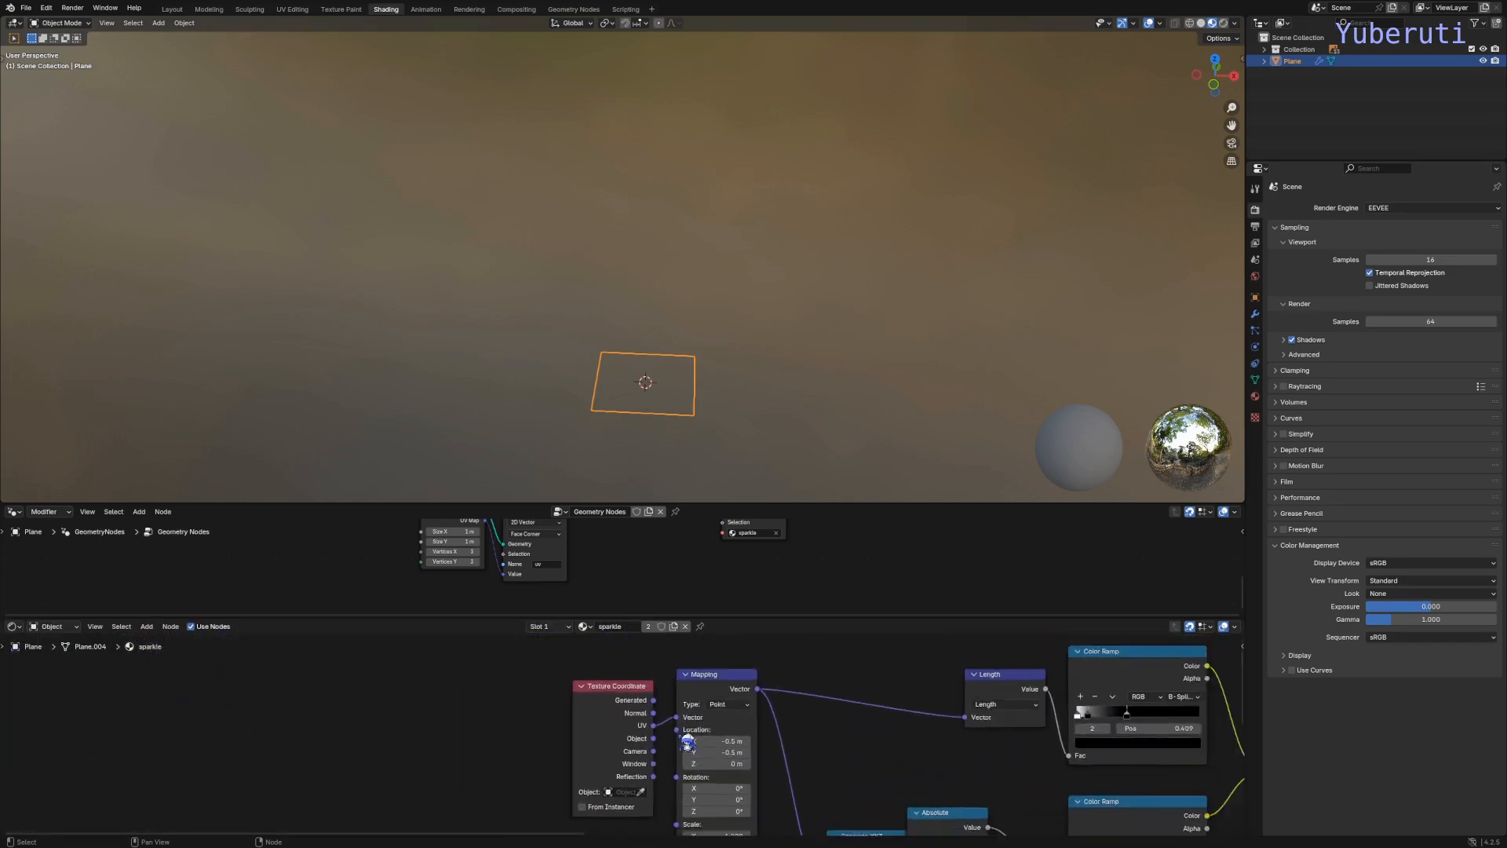
scroll(667, 743, "down", 2)
key("shift+a")
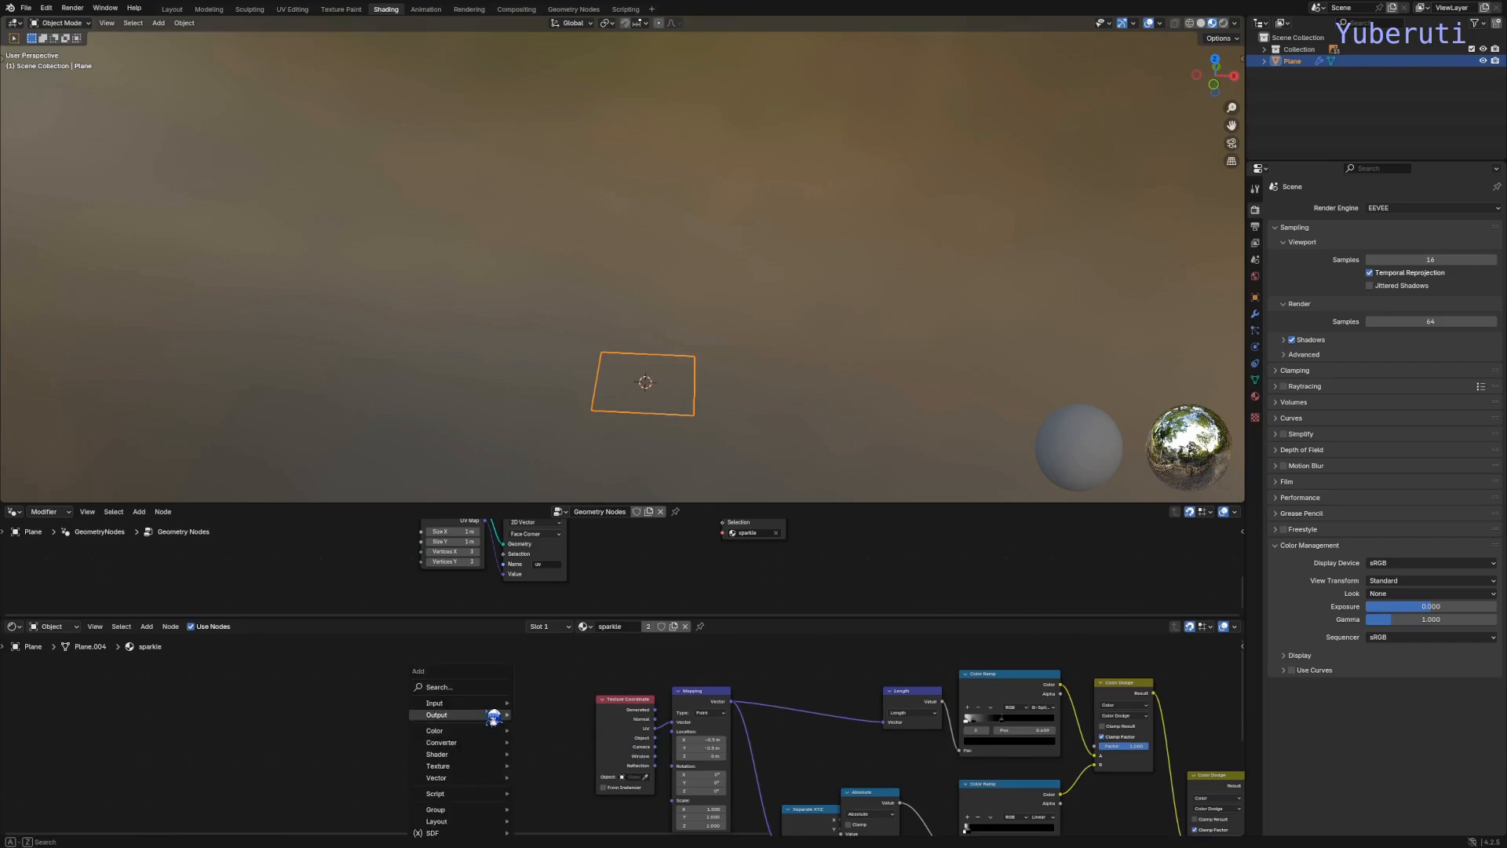
mouse_move(492, 705)
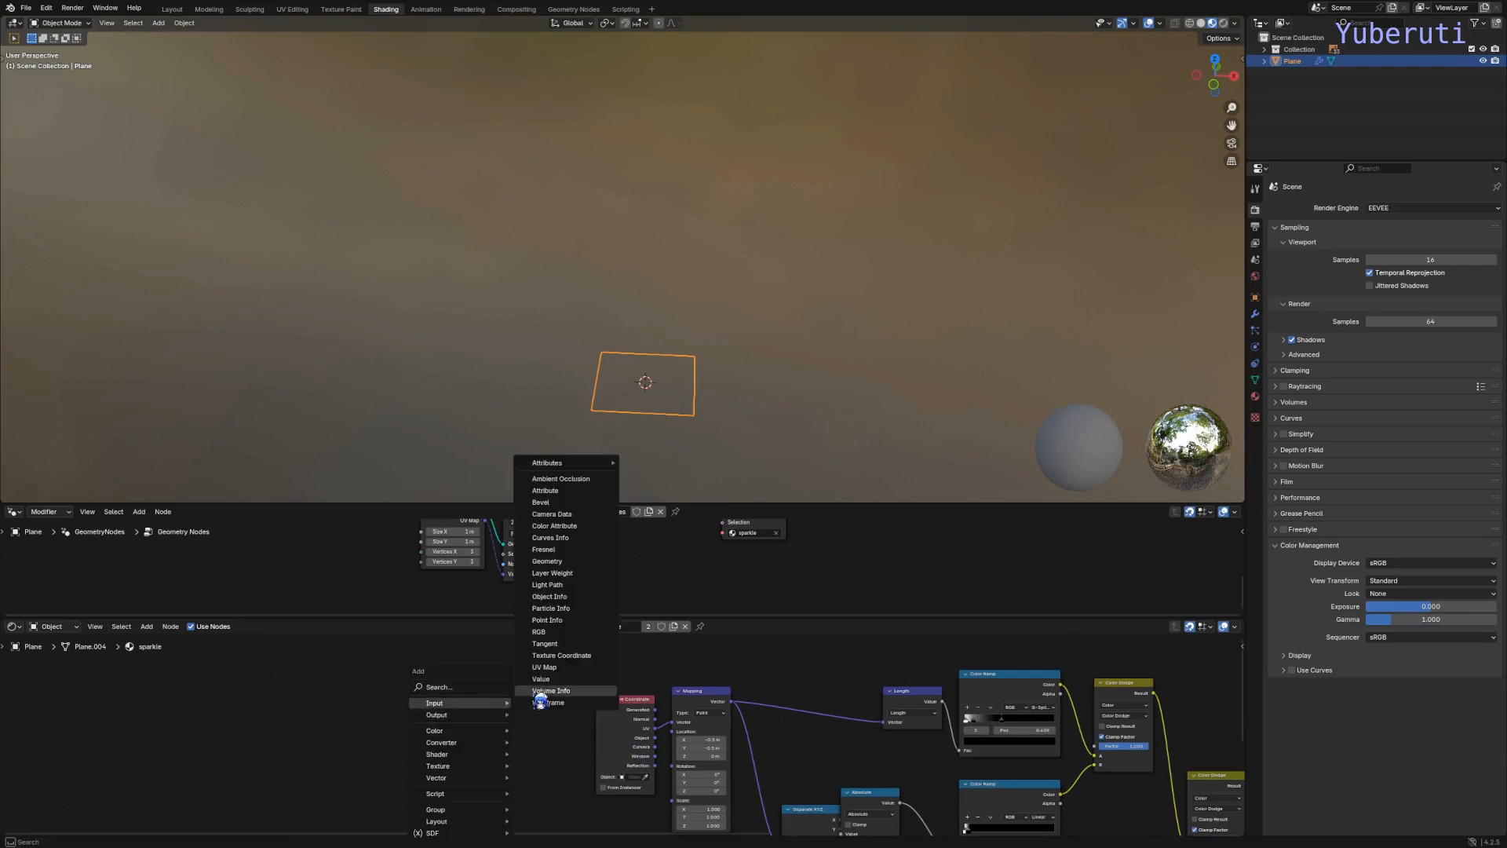
left_click(567, 492)
left_click(519, 700)
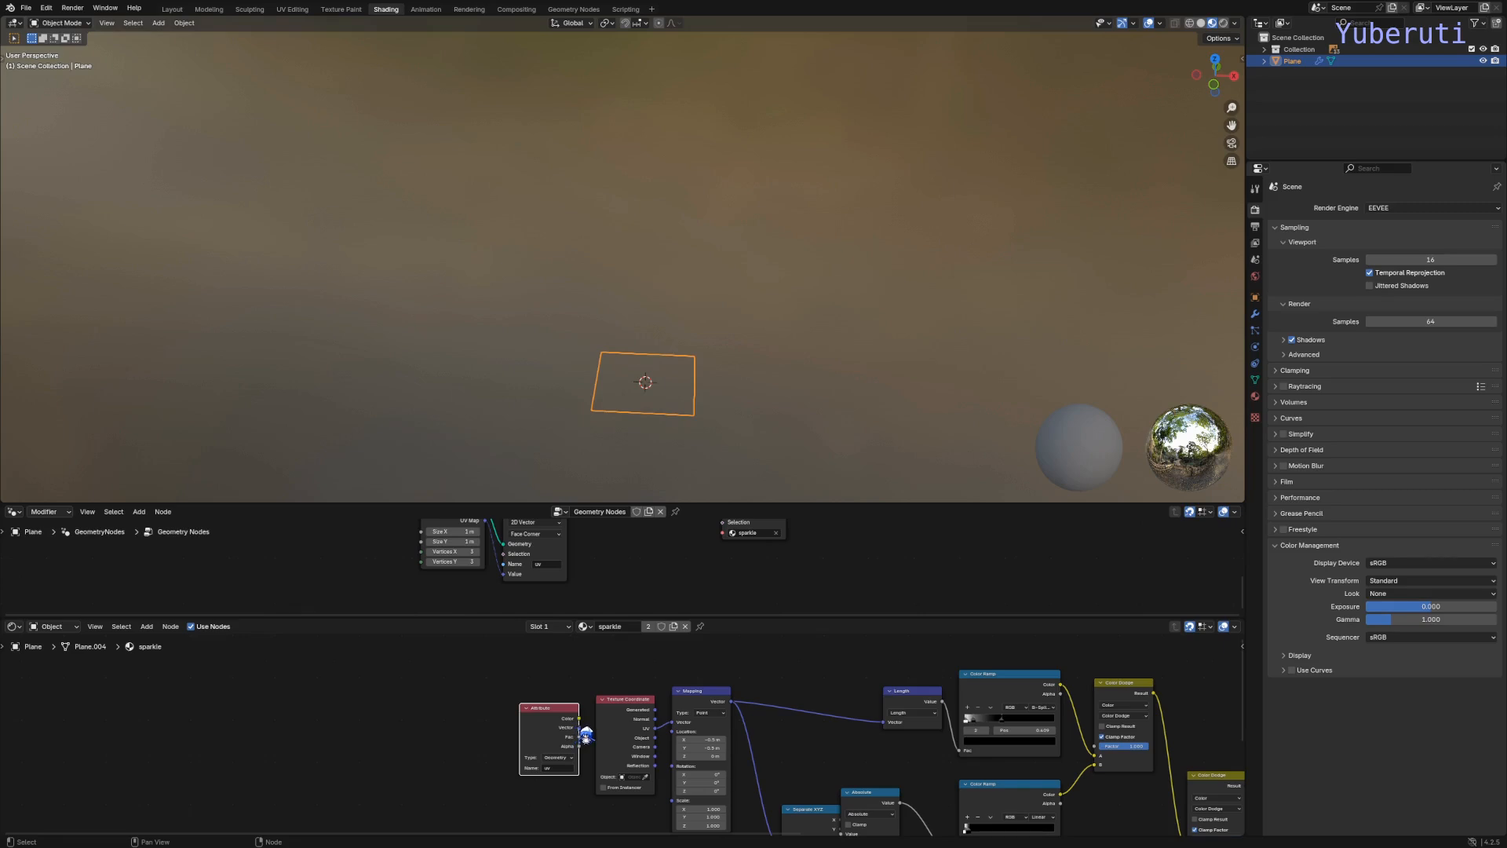
Step: Feed the Attribute node's Vector output into Mapping's Vector input instead of Texture Coordinate's UV, placing Attribute directly before Mapping
left_click_drag(585, 733, 796, 780)
key("alt+a")
key("alt+a")
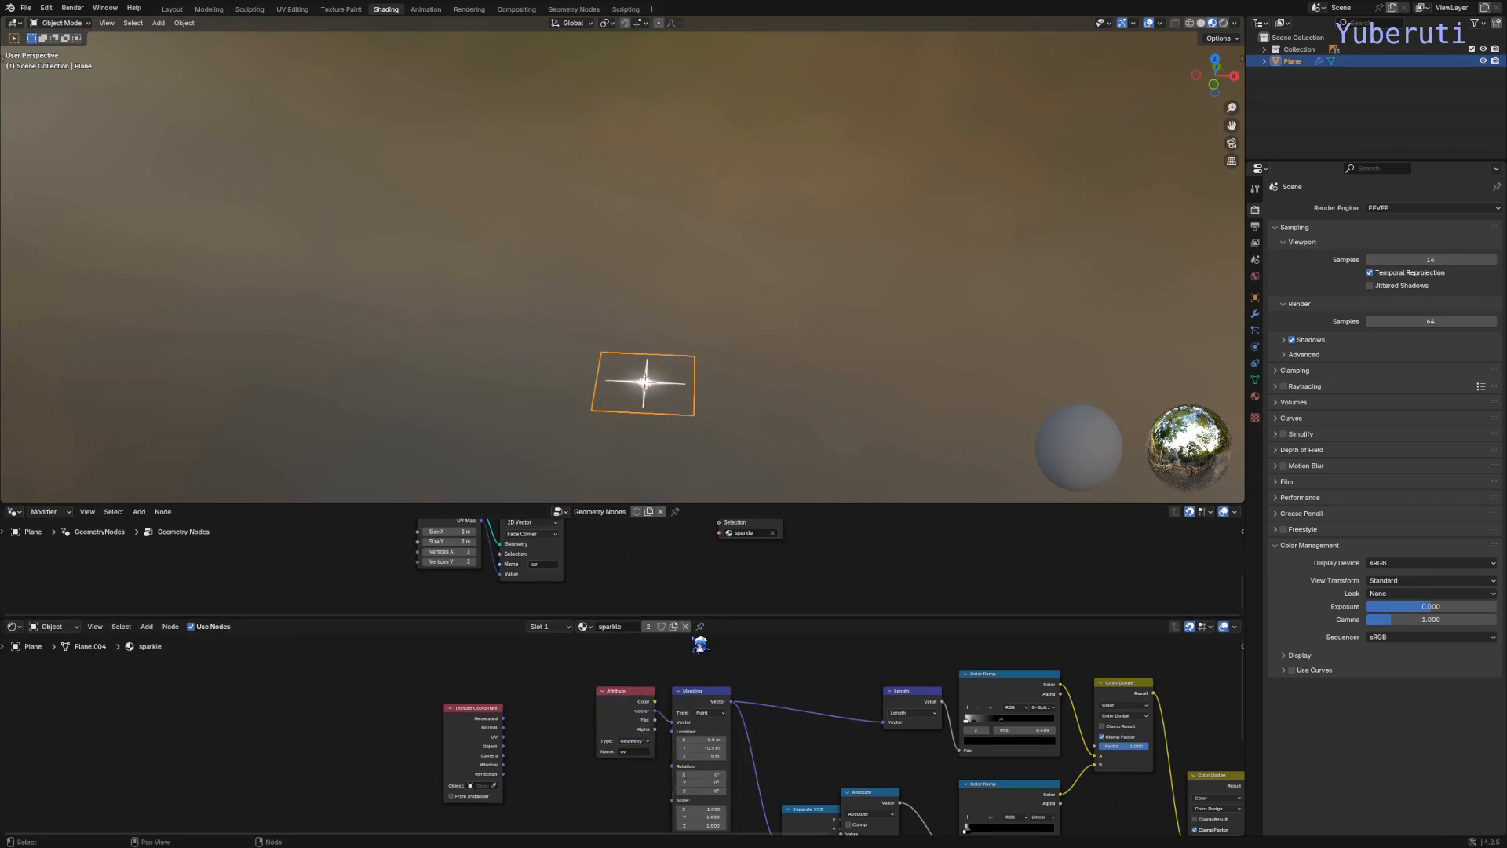
Step: Enlarge the Geometry Node Editor over the Shader Editor and move Set Material closer to Store Named Attribute
left_click_drag(713, 616, 710, 816)
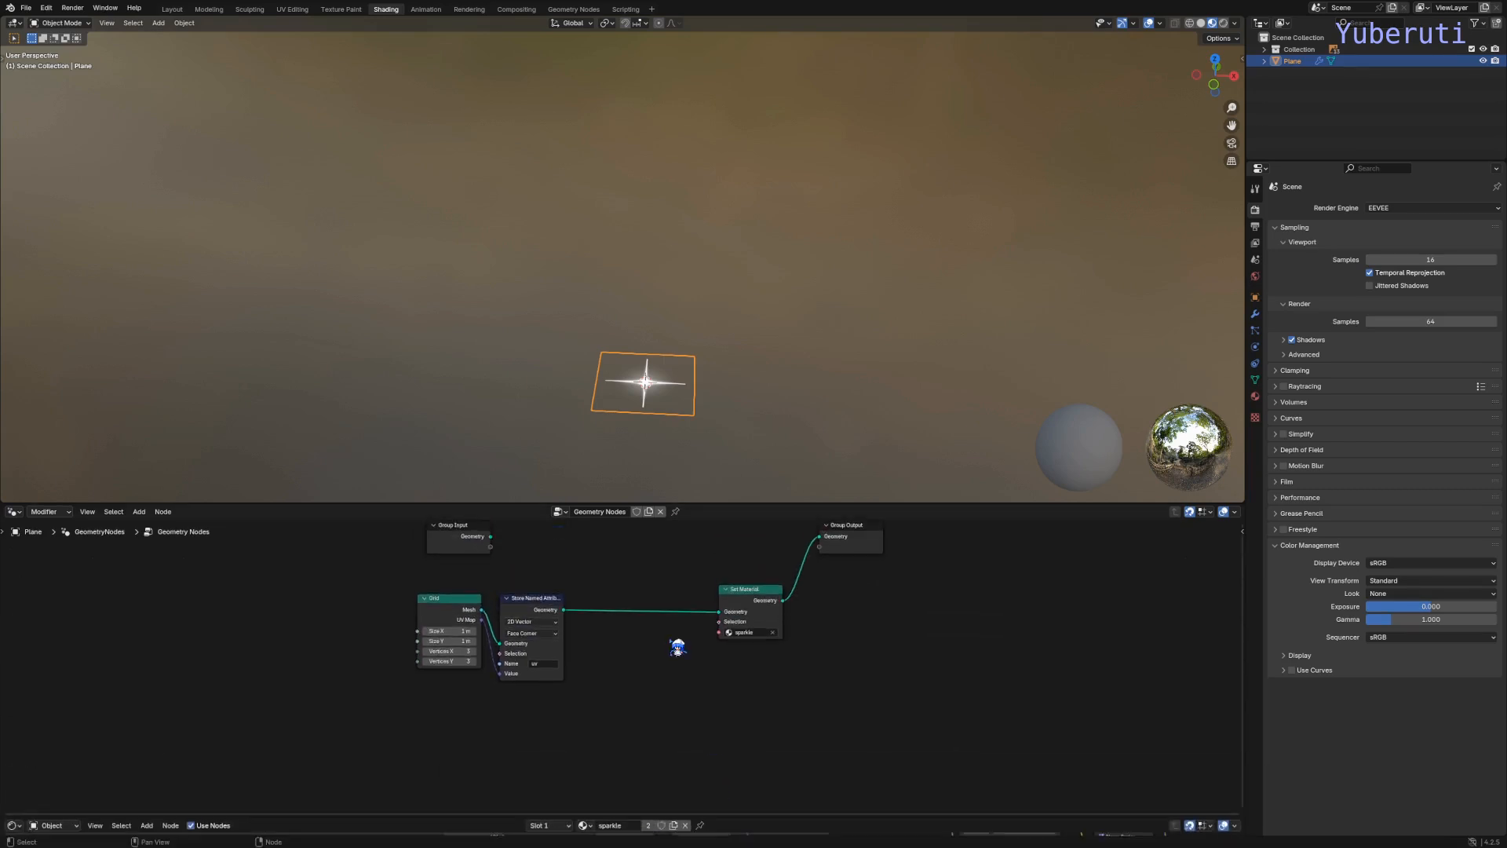
left_click(750, 605)
middle_click_drag(545, 576, 620, 633)
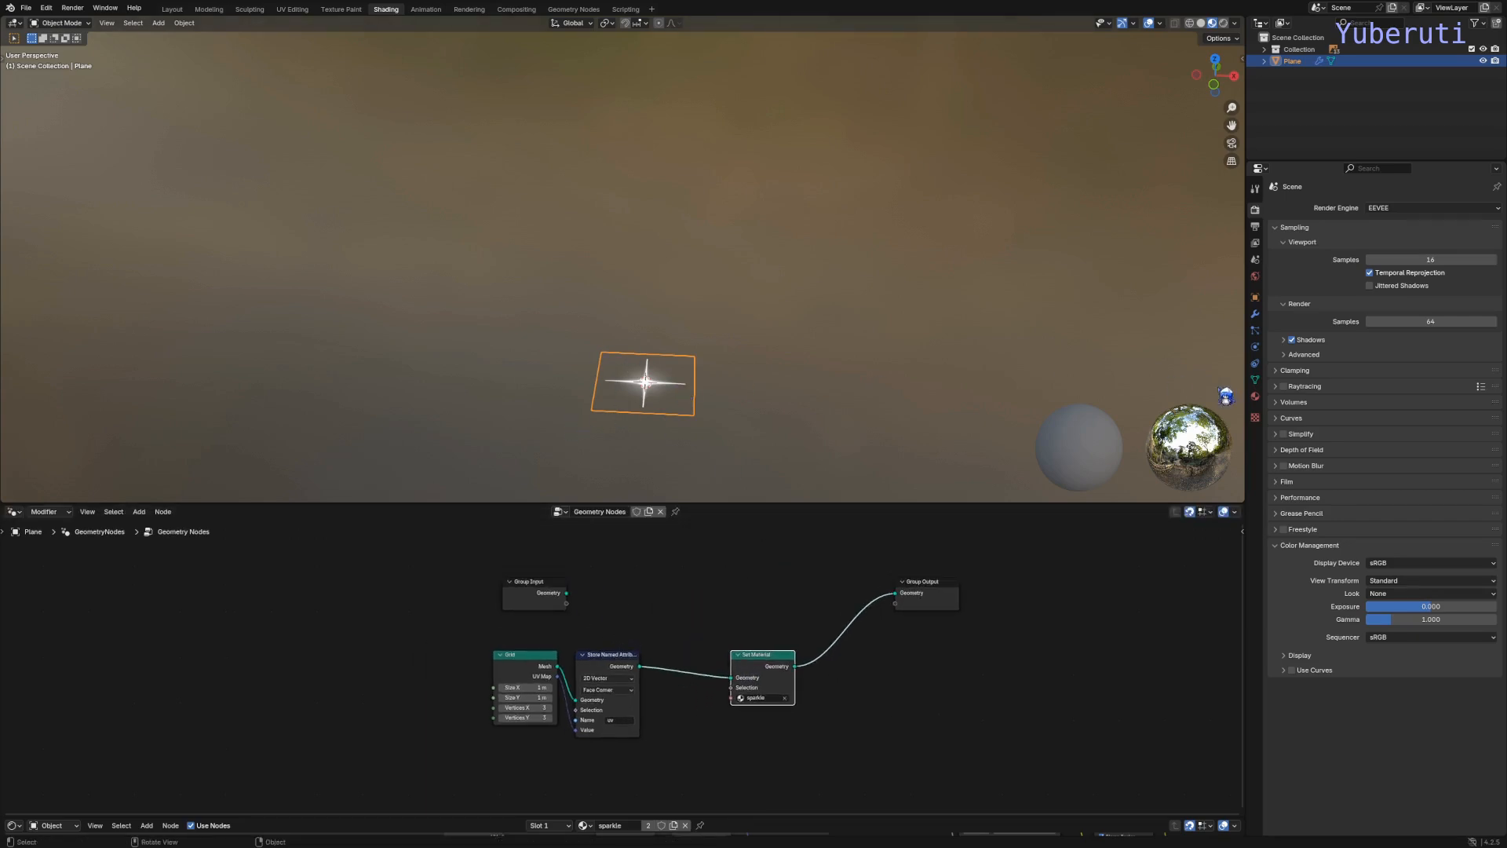
Step: Show the plane's sparkle material settings and compare the sparkle plane with the surrounding reference images
left_click(1255, 396)
left_click_drag(1324, 218, 767, 659)
left_click(665, 651)
scroll(693, 326, "down", 8)
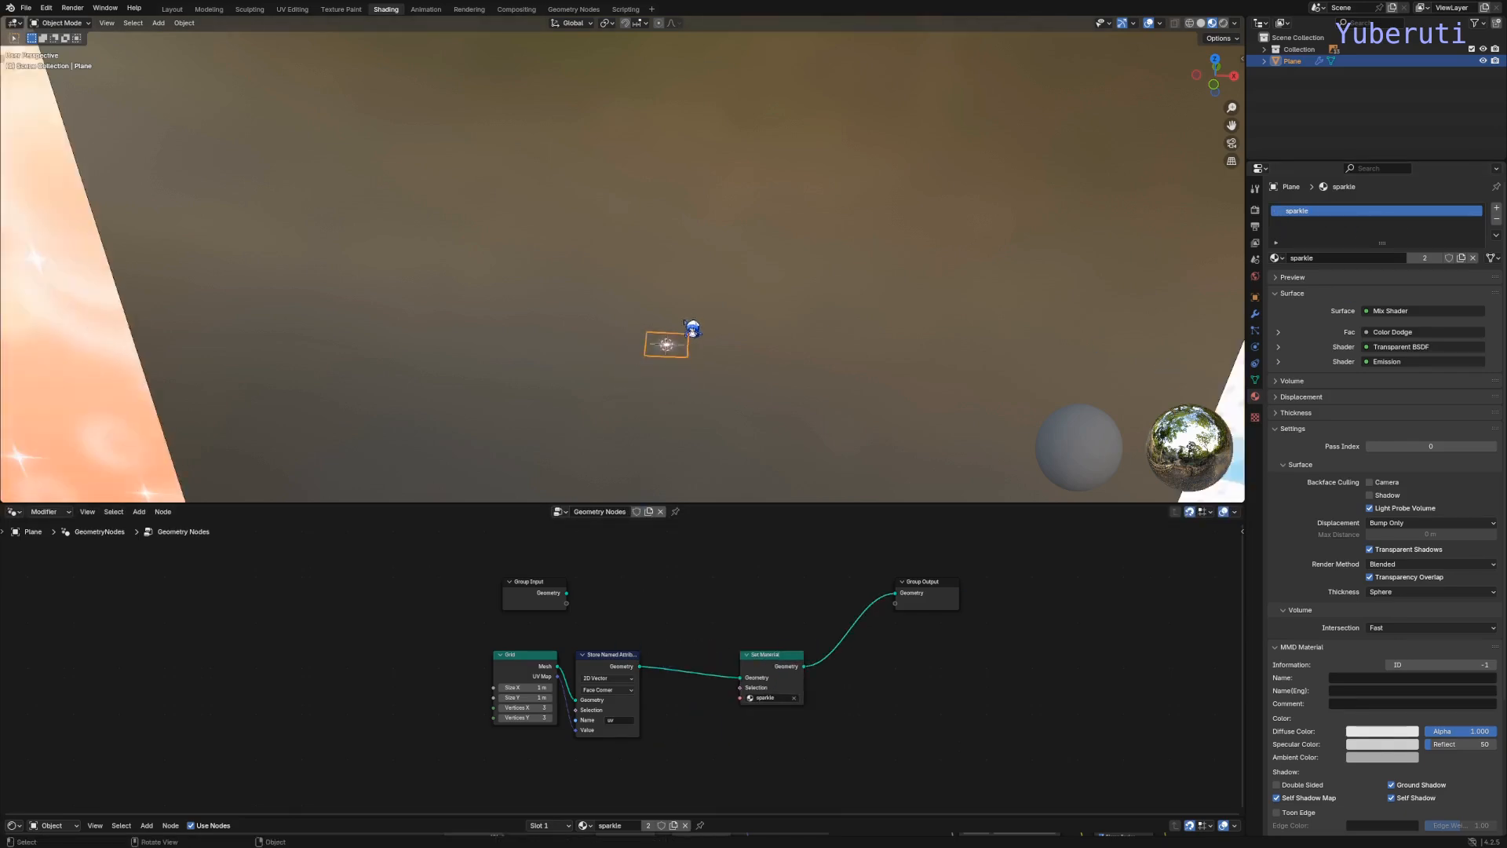
middle_click_drag(727, 354, 736, 328)
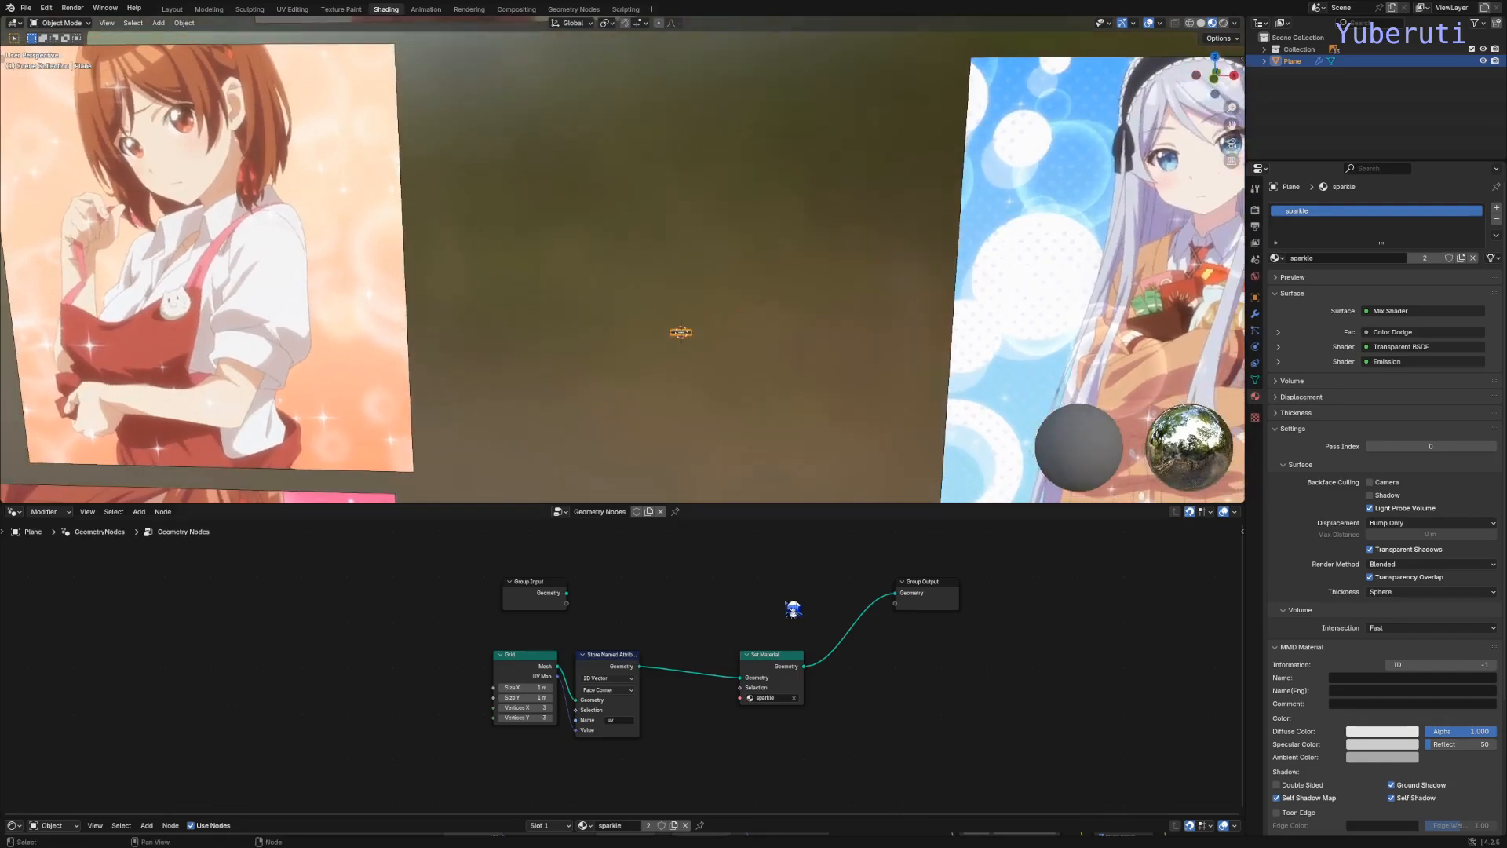
left_click_drag(785, 671, 794, 671)
scroll(735, 363, "up", 5)
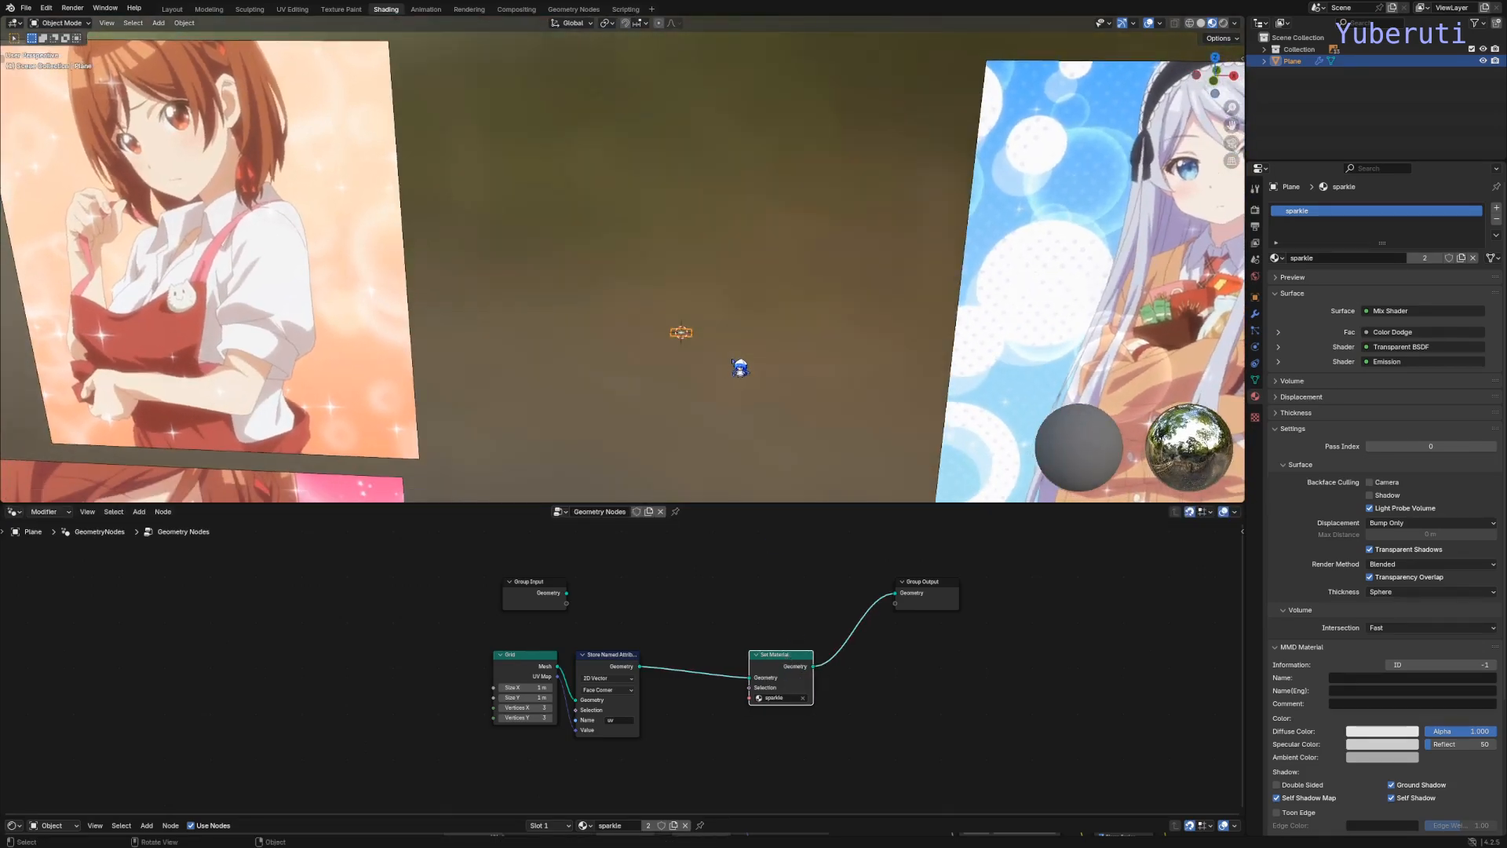
scroll(744, 354, "up", 3)
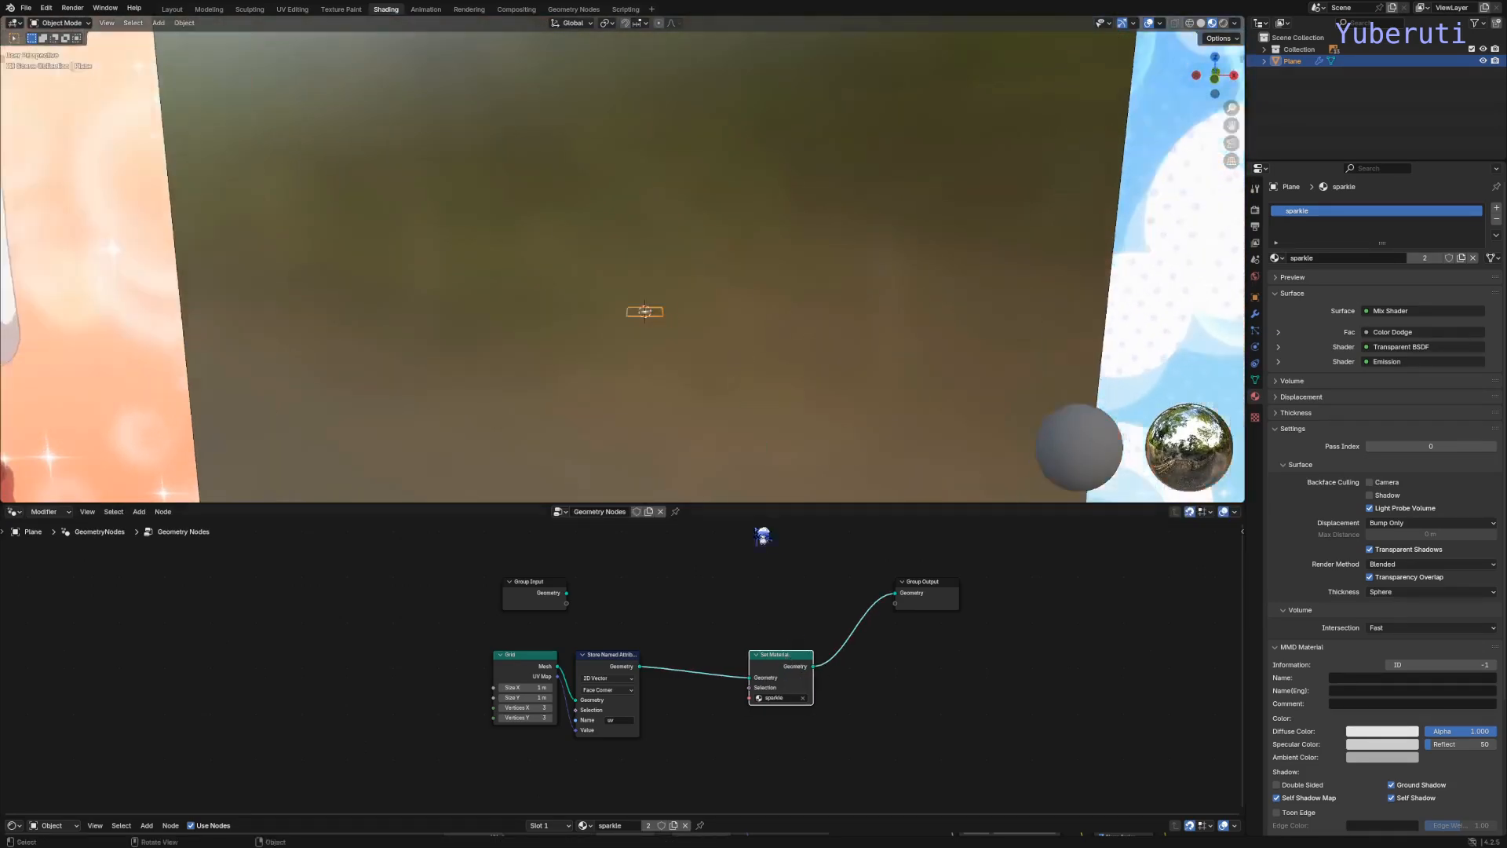
Step: Insert a Transform Geometry node between Store Named Attribute and Set Material, moving the neighbouring nodes apart to make room
left_click_drag(634, 646, 422, 668)
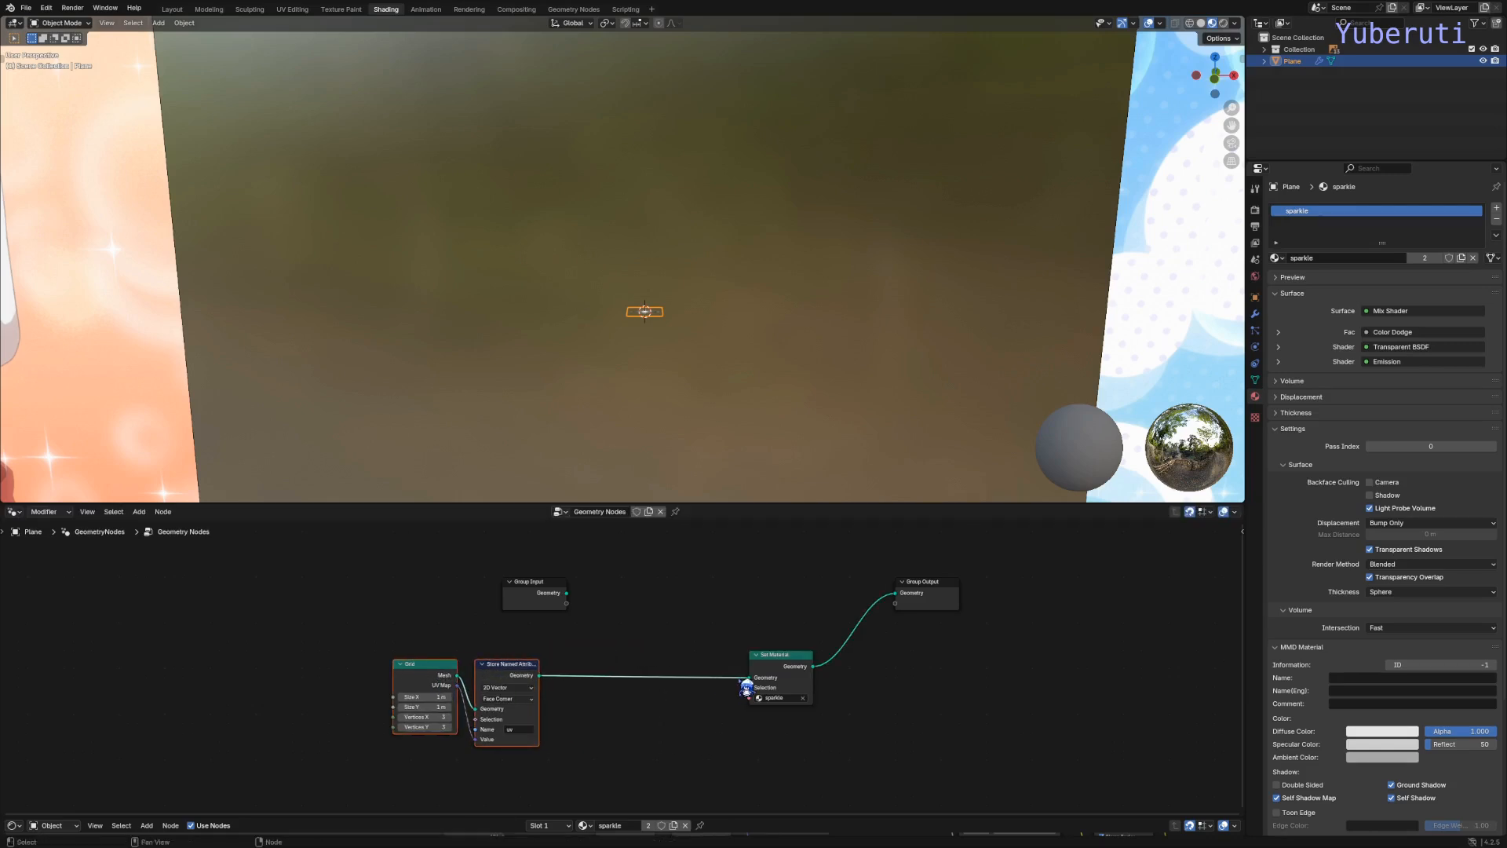
left_click_drag(779, 655, 797, 654)
left_click(653, 656)
key("shift+a")
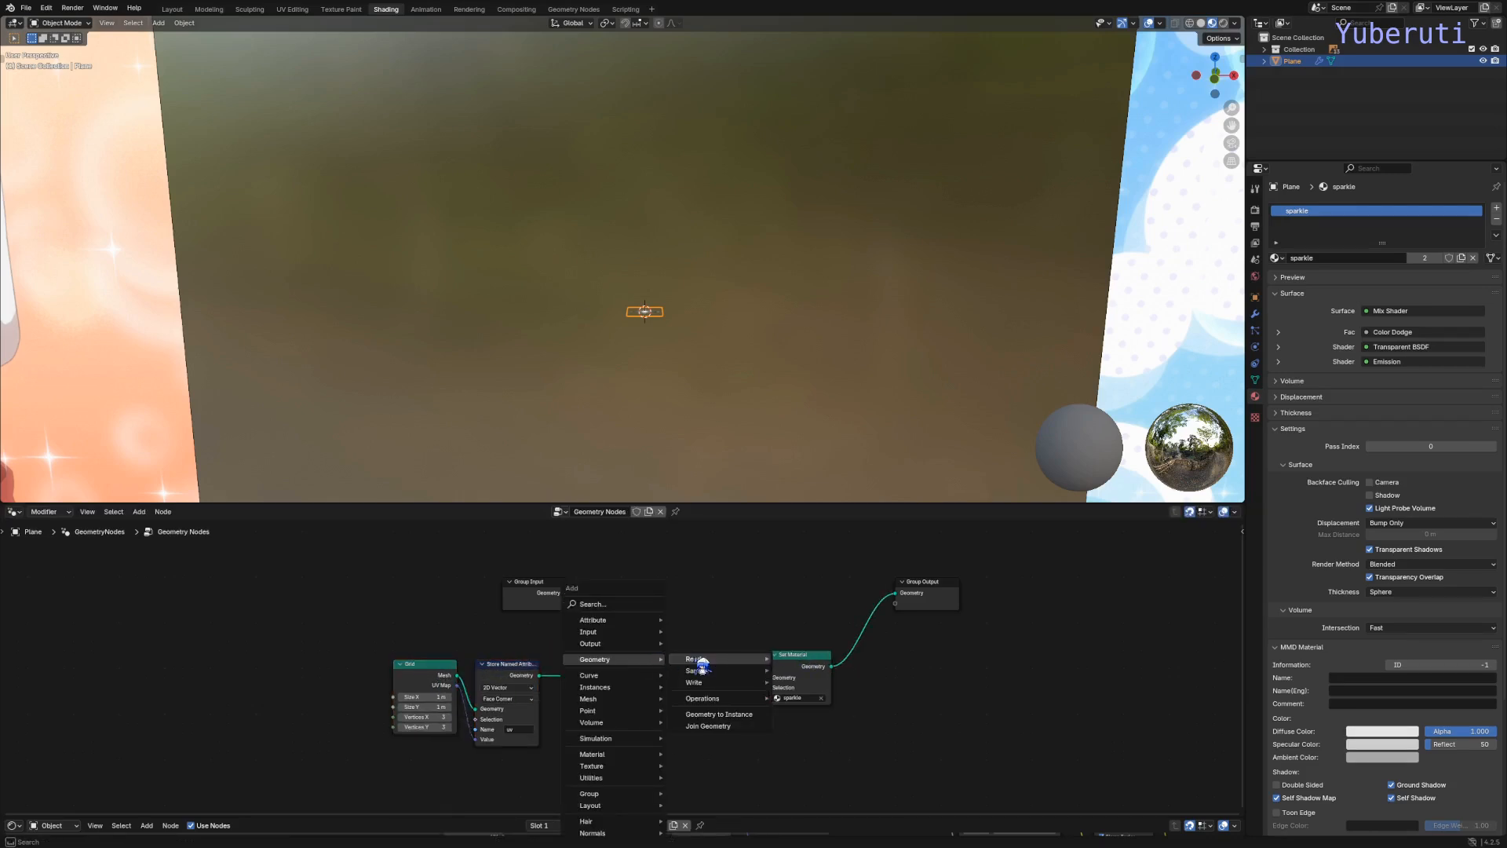
mouse_move(719, 700)
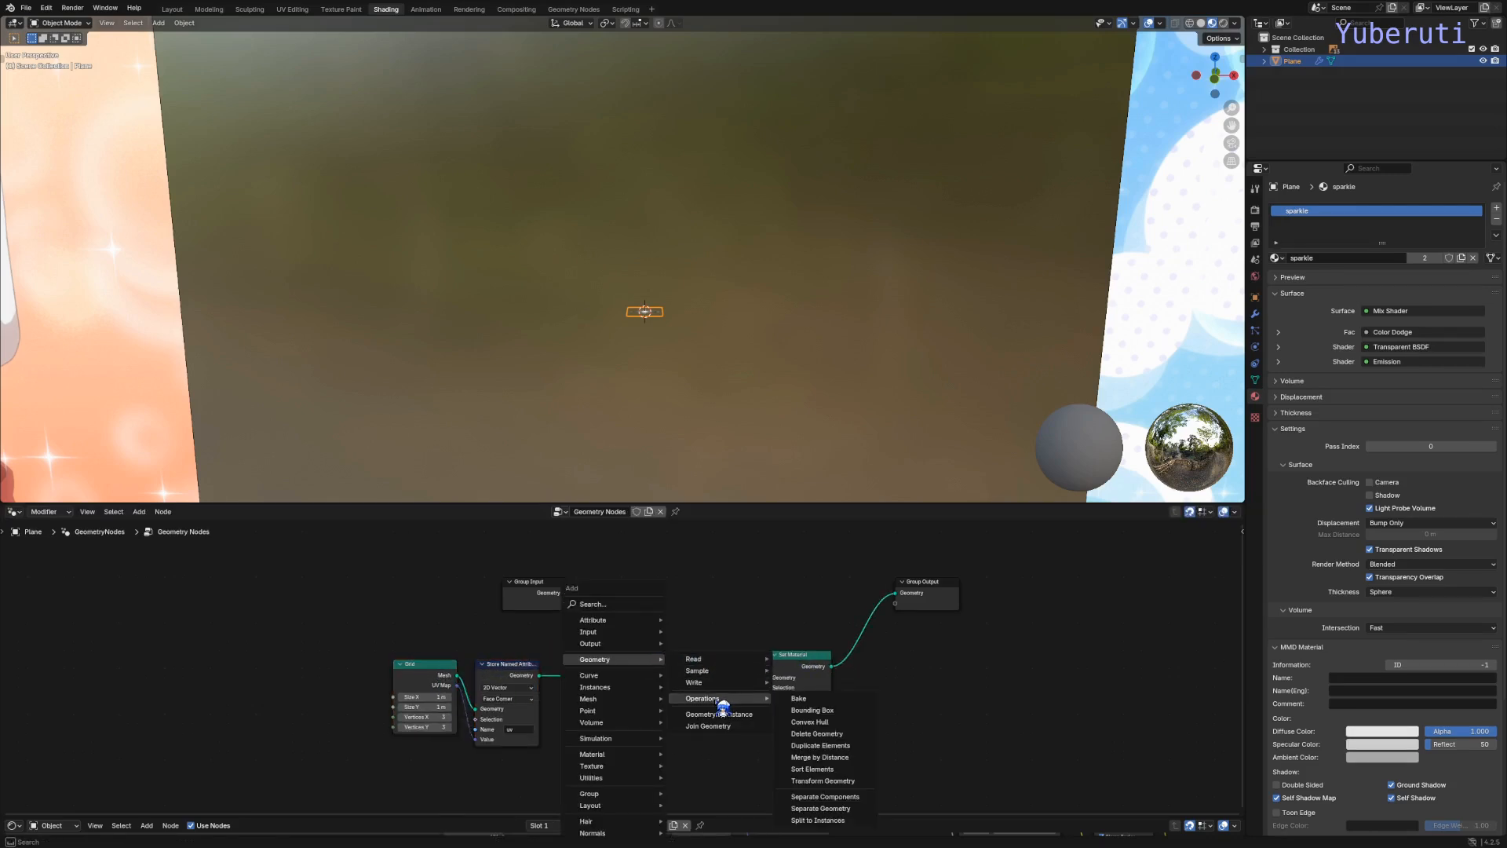
left_click(851, 782)
left_click(644, 641)
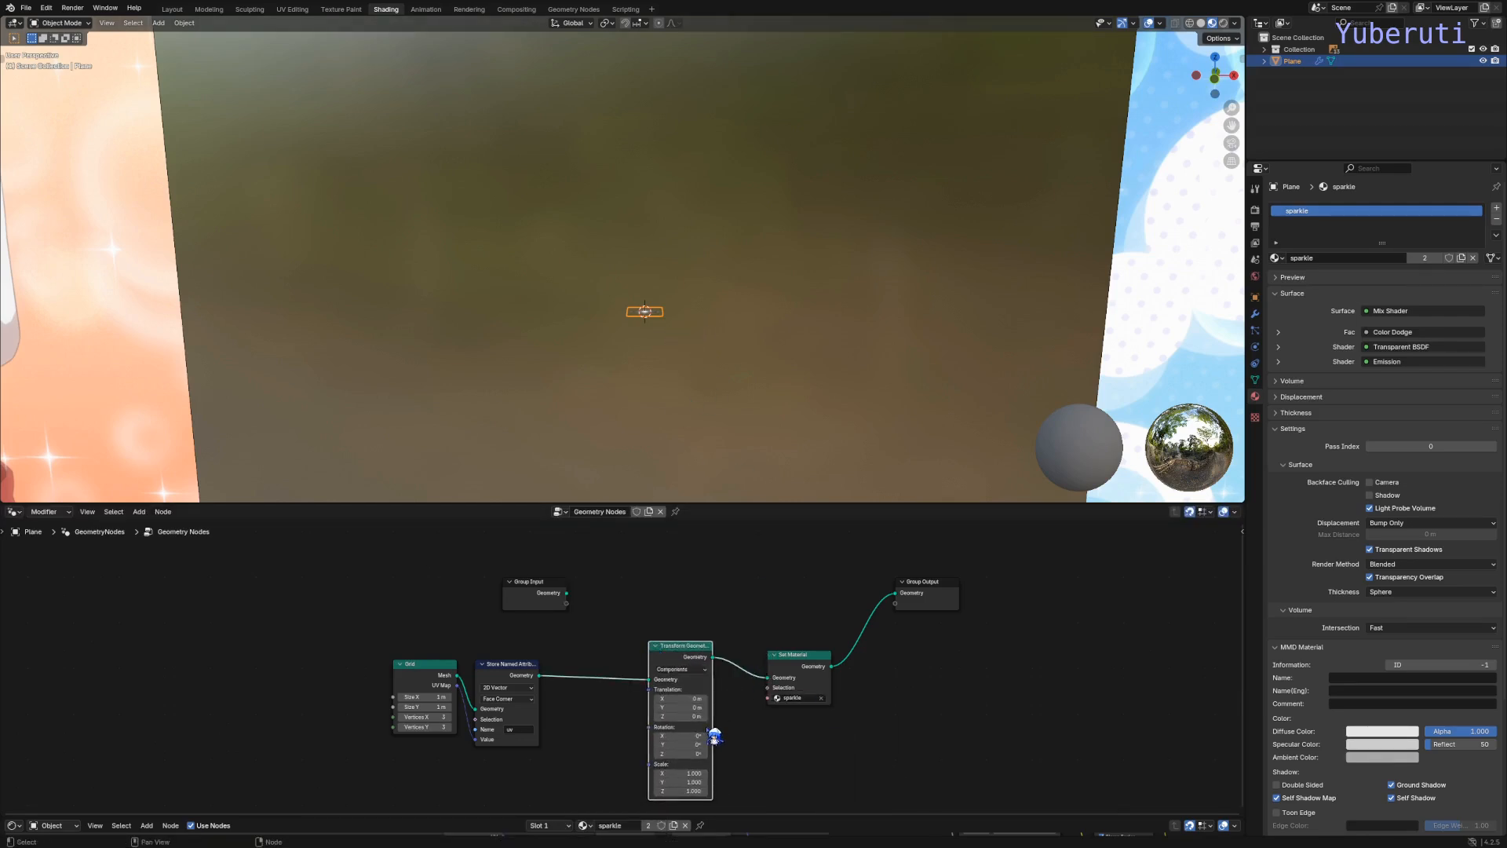
left_click_drag(673, 661, 655, 670)
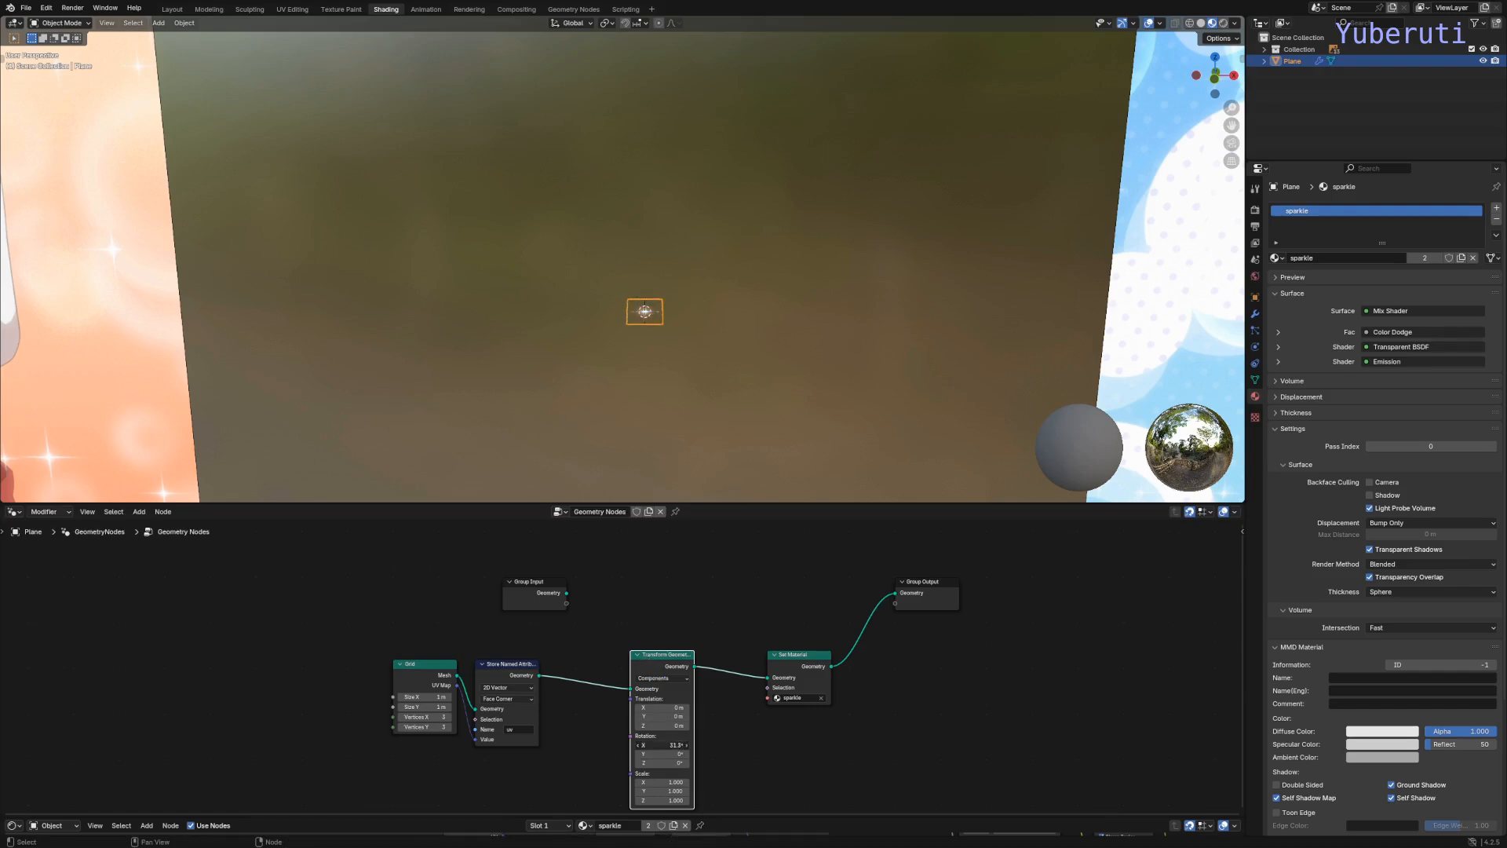
Step: Set the Transform Geometry node's X rotation to 90° so the sparkle plane stands upright
left_click(661, 748)
type("90")
key("Return")
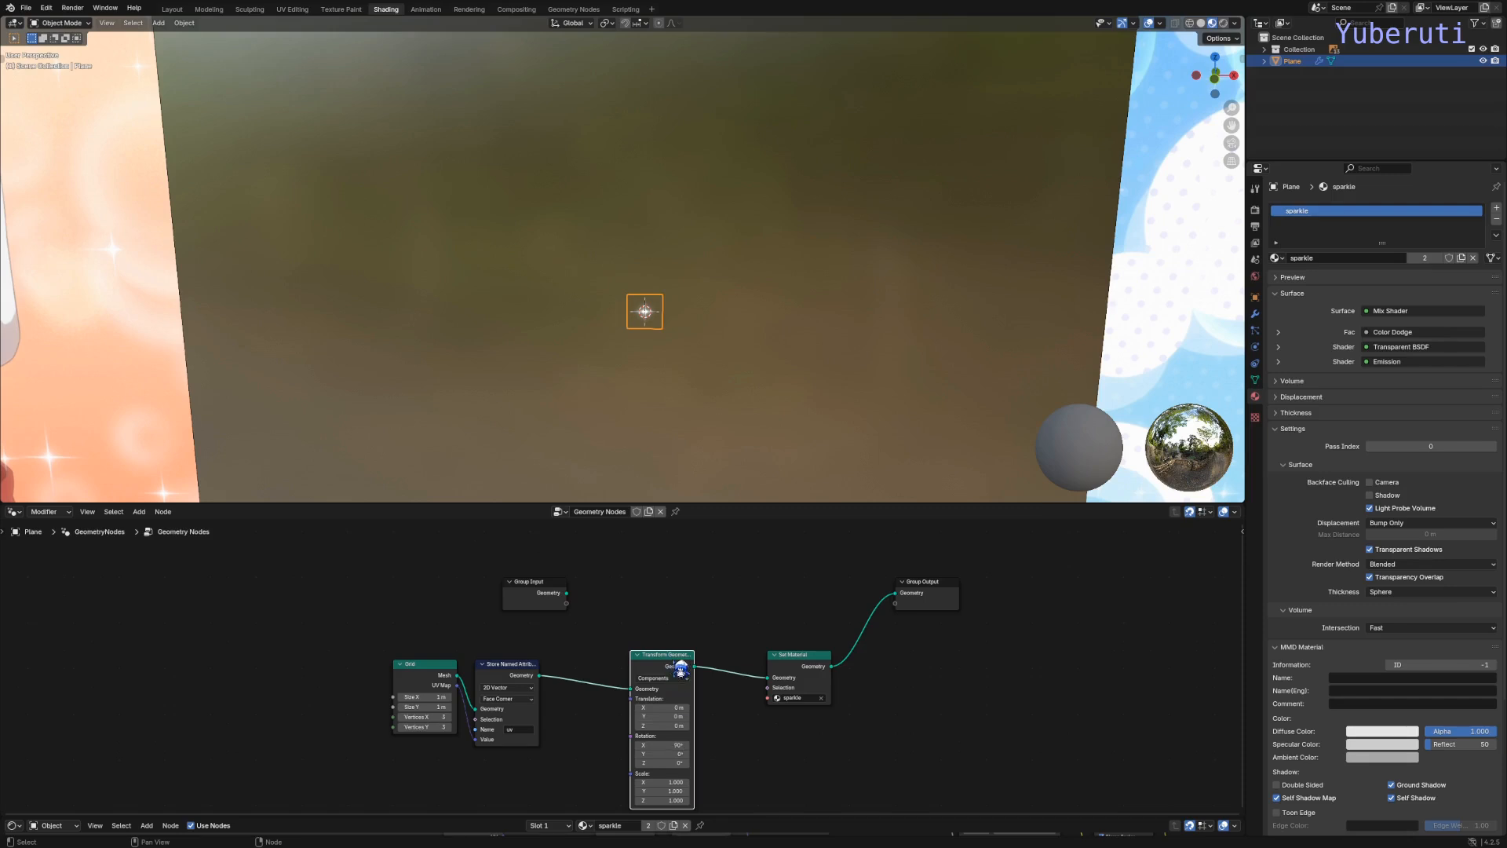
Step: Gather Transform Geometry and Set Material beside Store Named Attribute as a compact chain, leaving free space before Group Output
left_click_drag(680, 669, 602, 688)
left_click_drag(788, 656, 657, 672)
scroll(768, 723, "down", 1)
middle_click_drag(766, 725, 828, 669)
left_click_drag(817, 629, 500, 706)
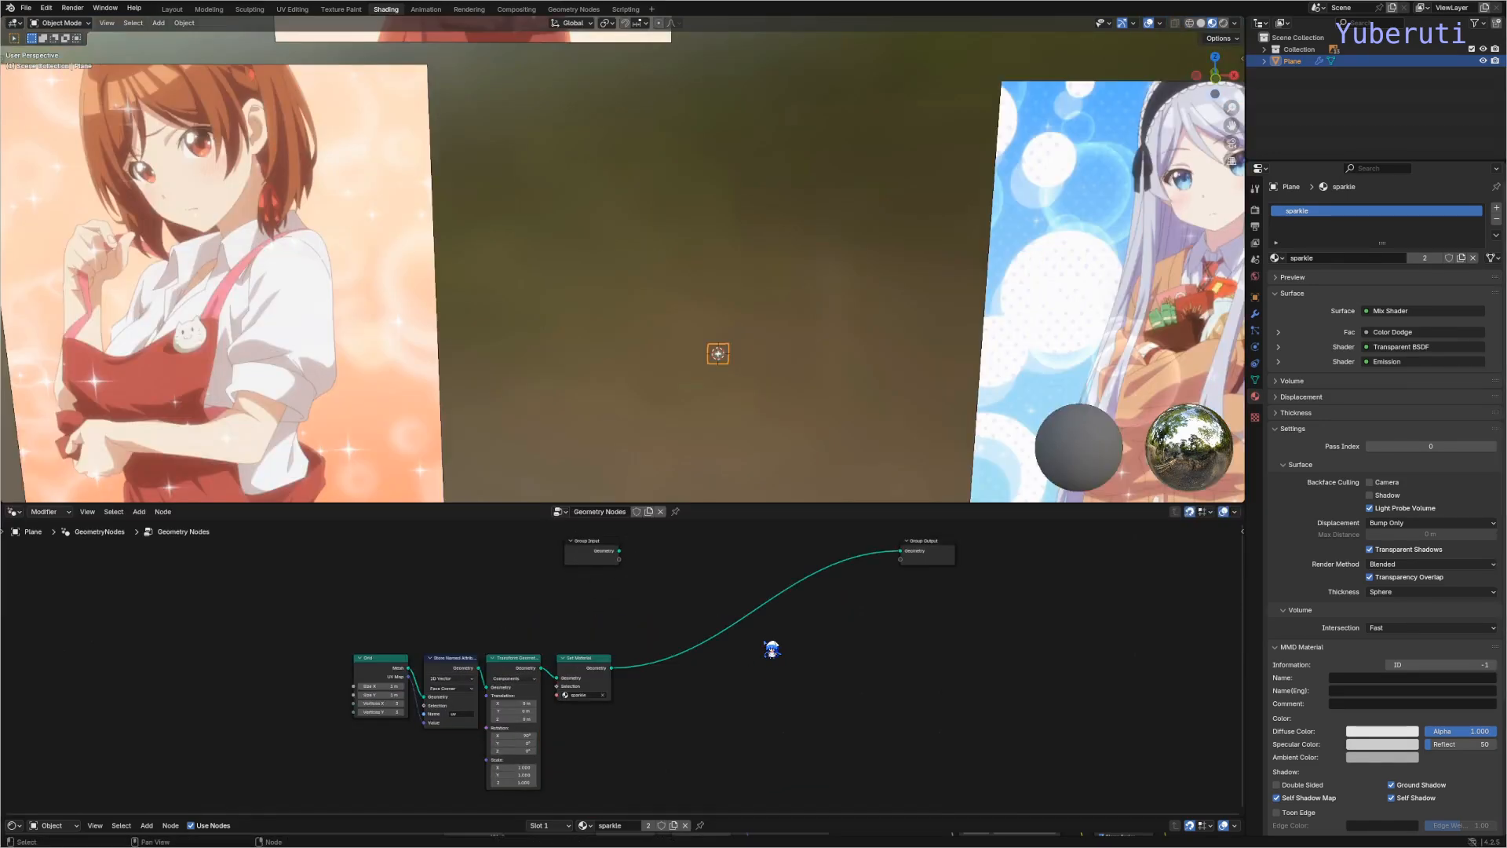
Step: Add an Instance on Points node before Group Output and feed Set Material's Geometry output into its Instance input
key("shift+a")
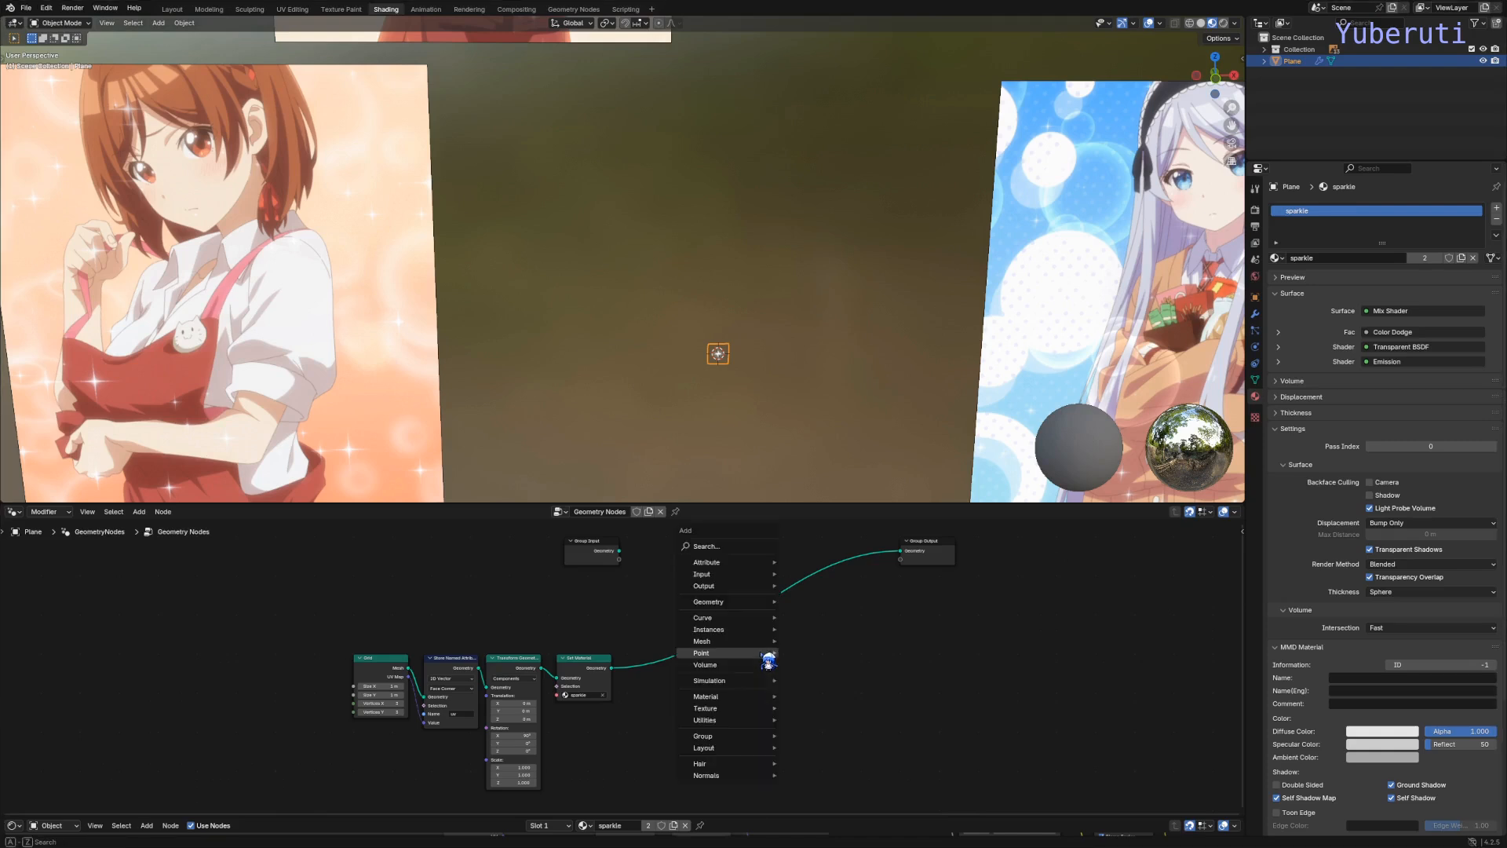
mouse_move(747, 633)
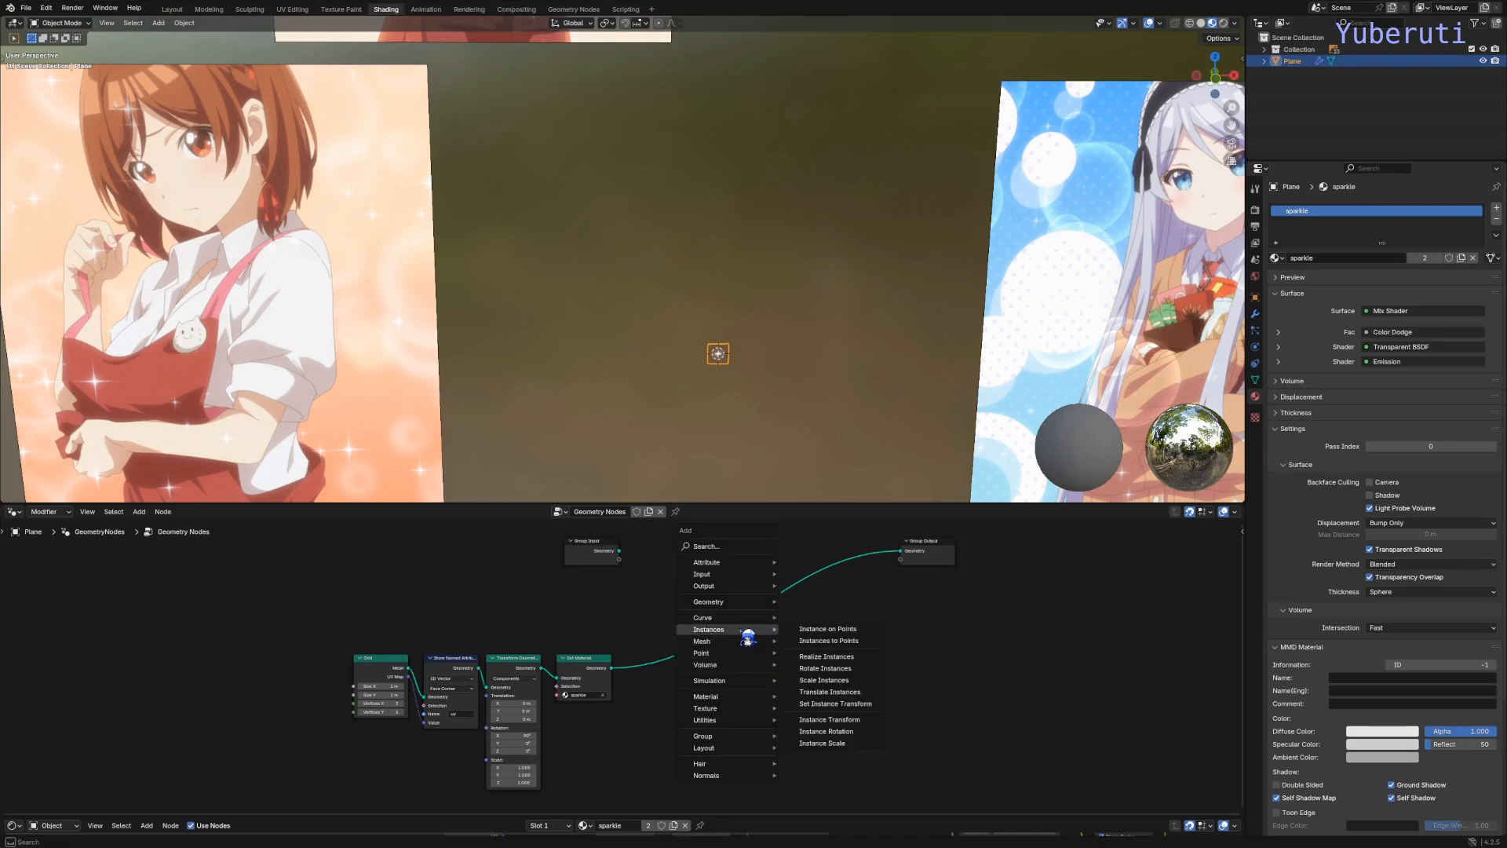
left_click(821, 630)
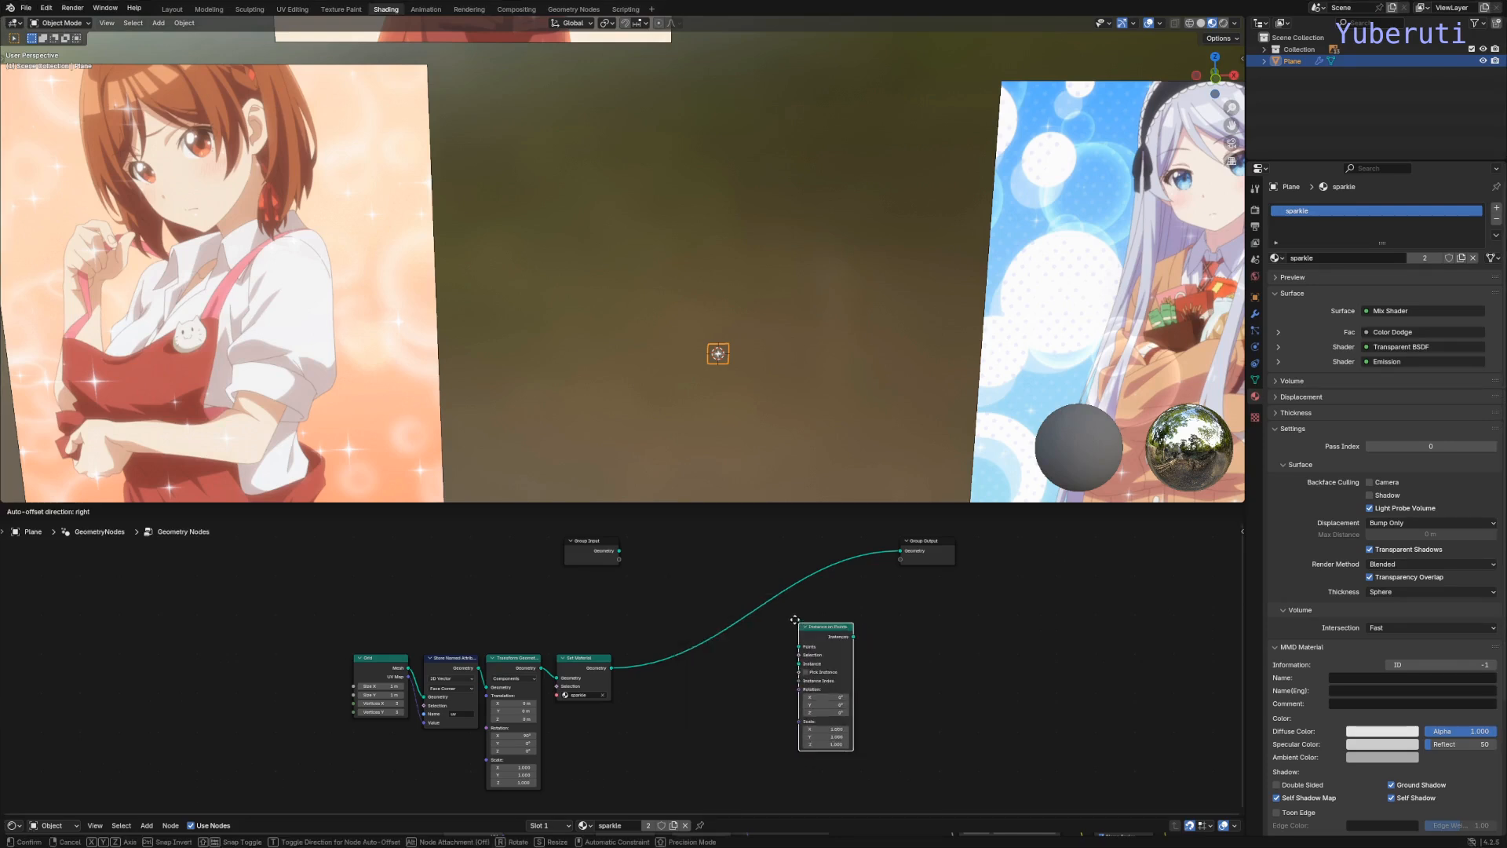
left_click(801, 631)
scroll(656, 630, "up", 2)
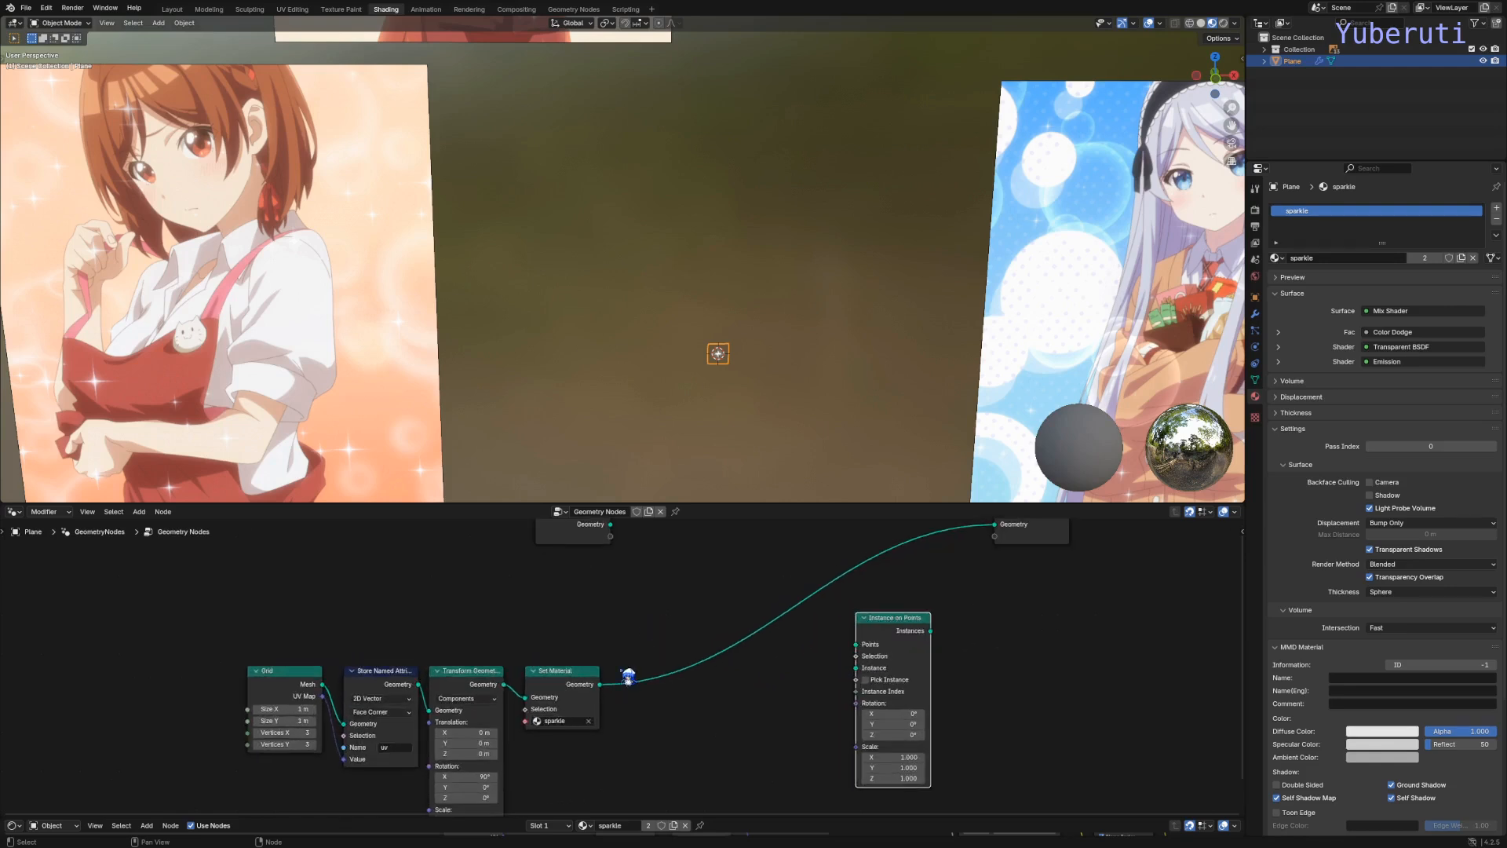
left_click_drag(600, 684, 856, 668)
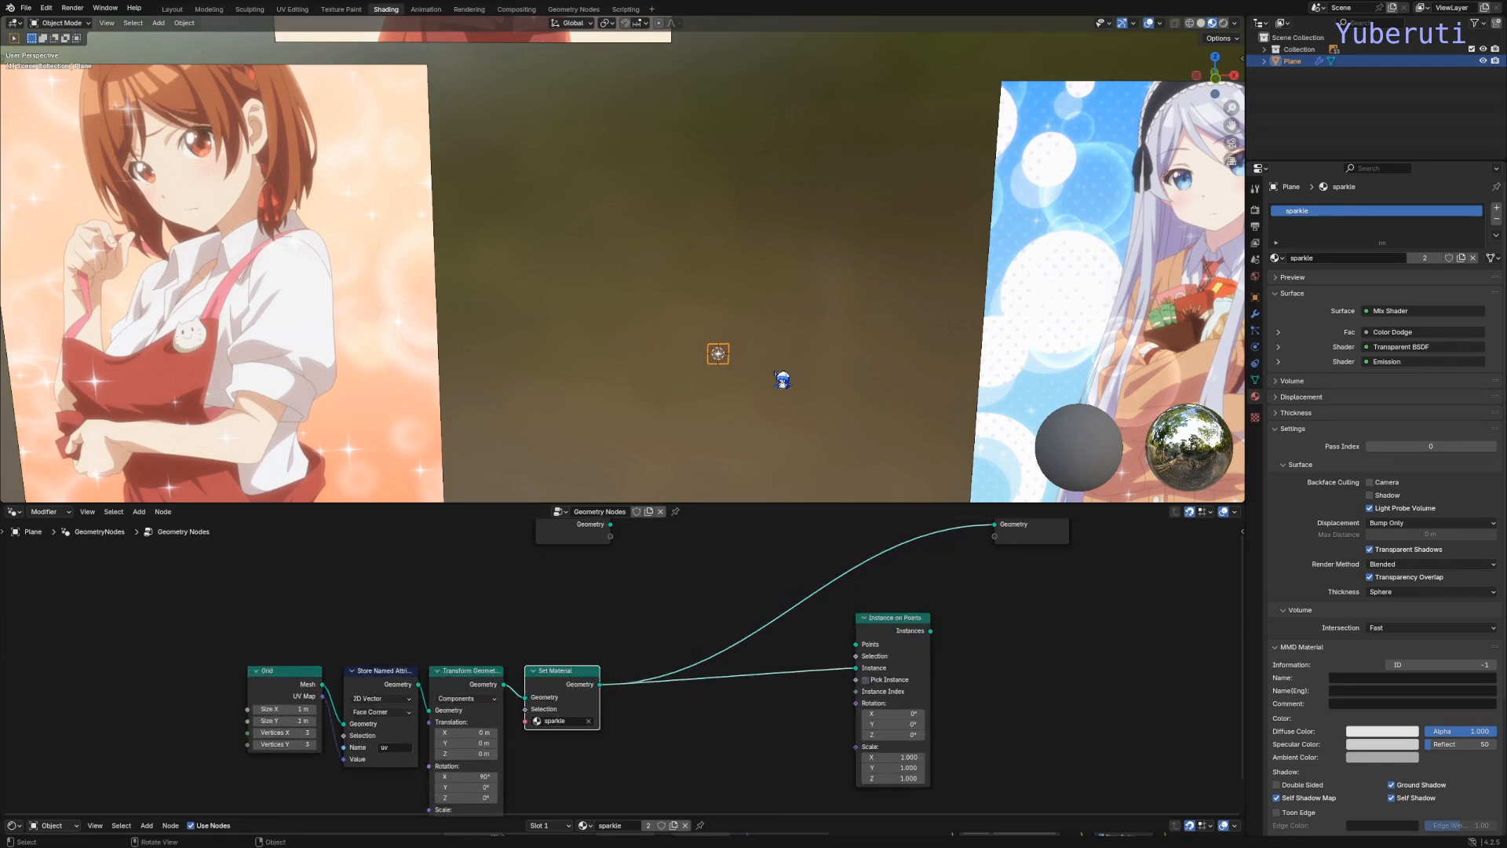
Step: Shift the Grid-to-Set Material chain lower and closer to Instance on Points, and add a Mesh Circle node above it
scroll(777, 381, "up", 2)
left_click_drag(608, 664, 245, 719)
key("g")
left_click(352, 761)
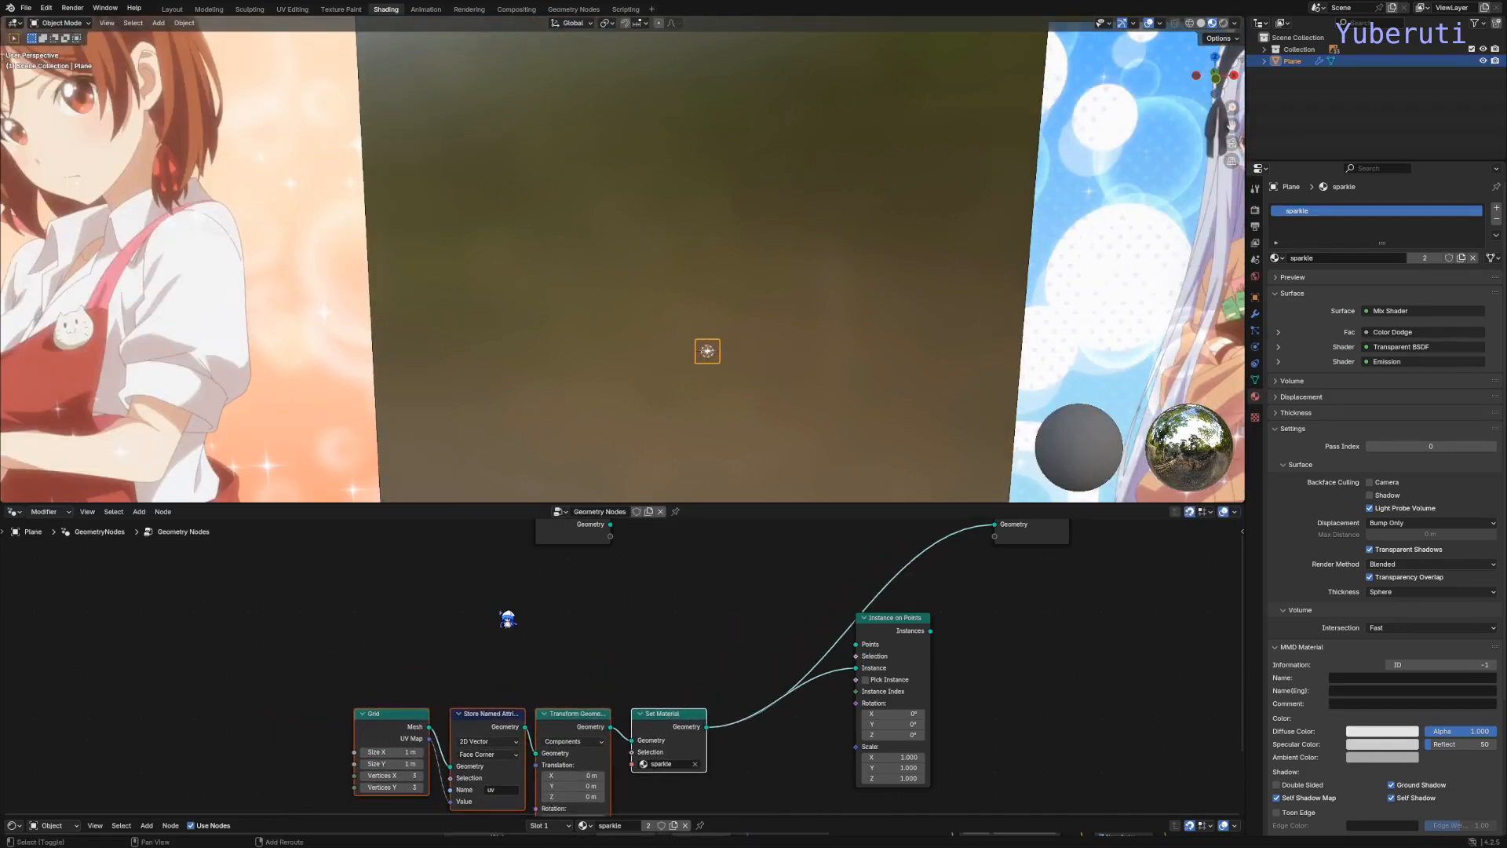
key("shift+a")
mouse_move(508, 616)
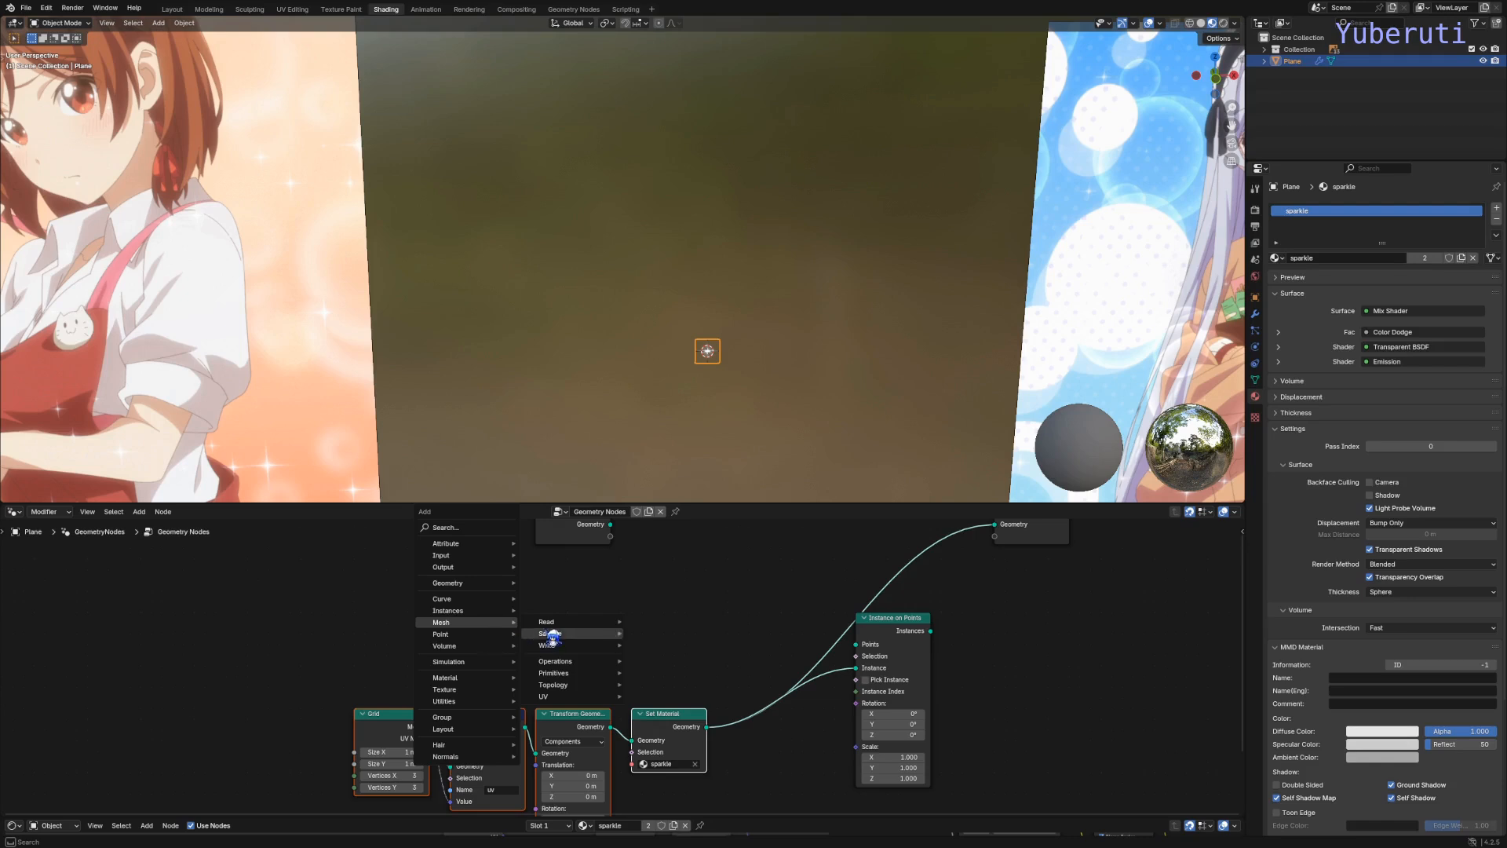
mouse_move(596, 673)
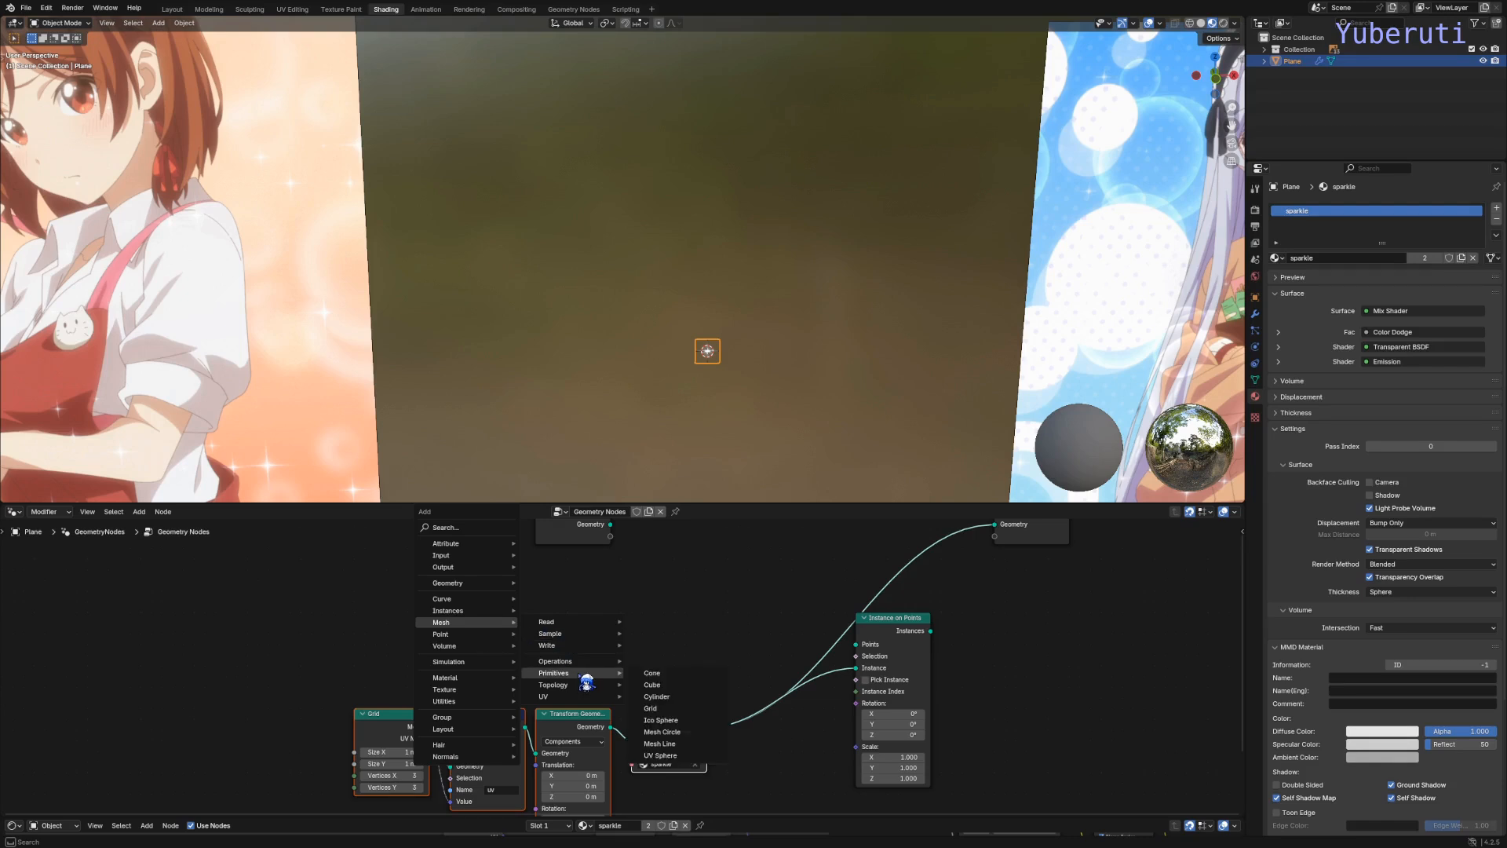
left_click(701, 740)
left_click(521, 624)
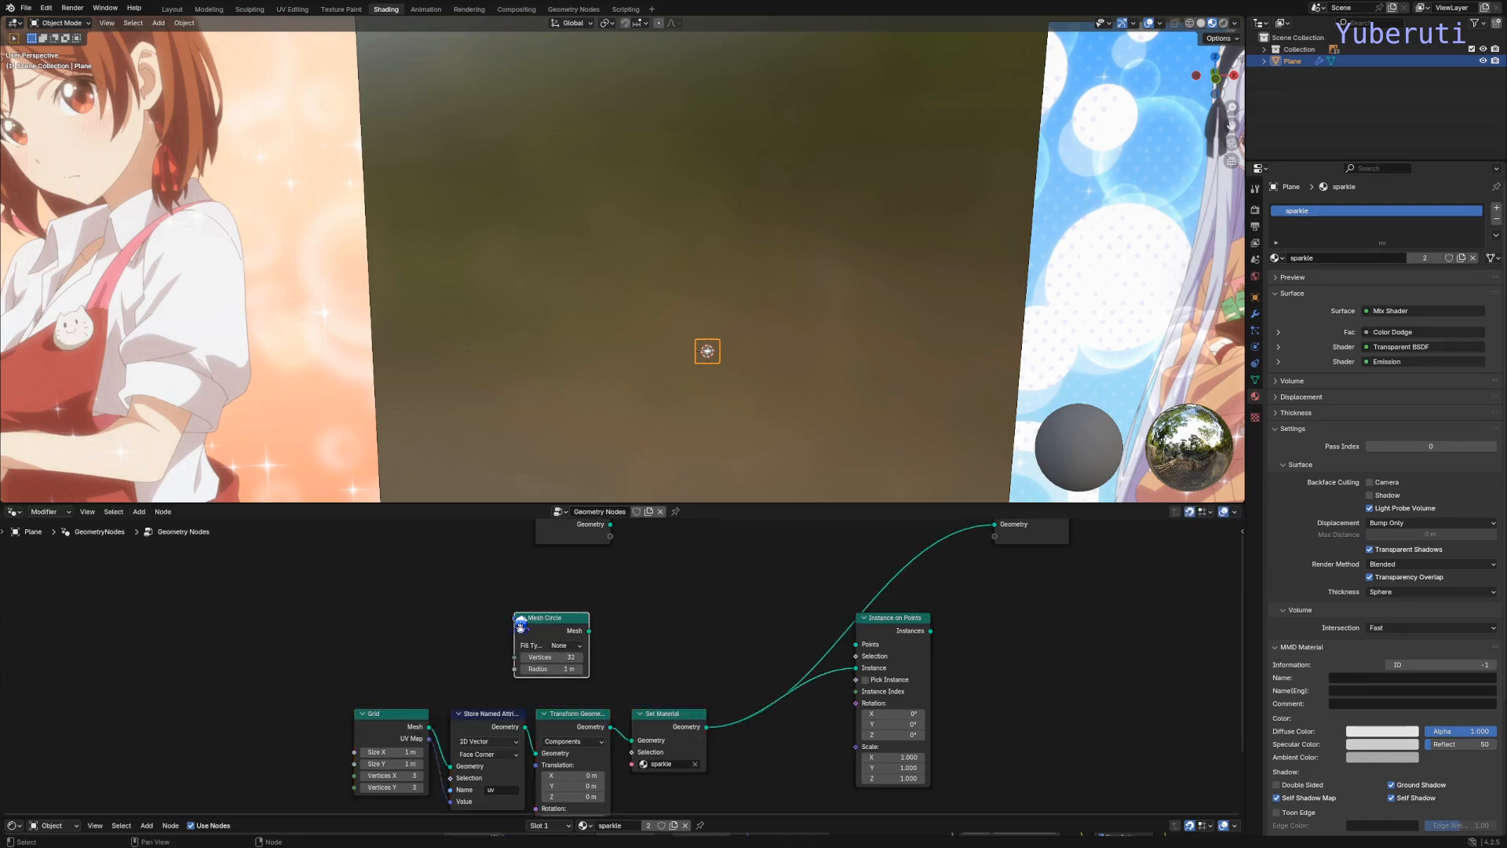
Step: Connect Mesh Circle's Mesh output to Instance on Points' Points input, and its Instances output to Group Output's Geometry
left_click_drag(589, 631, 997, 578)
scroll(636, 358, "up", 6)
middle_click_drag(843, 349, 759, 404)
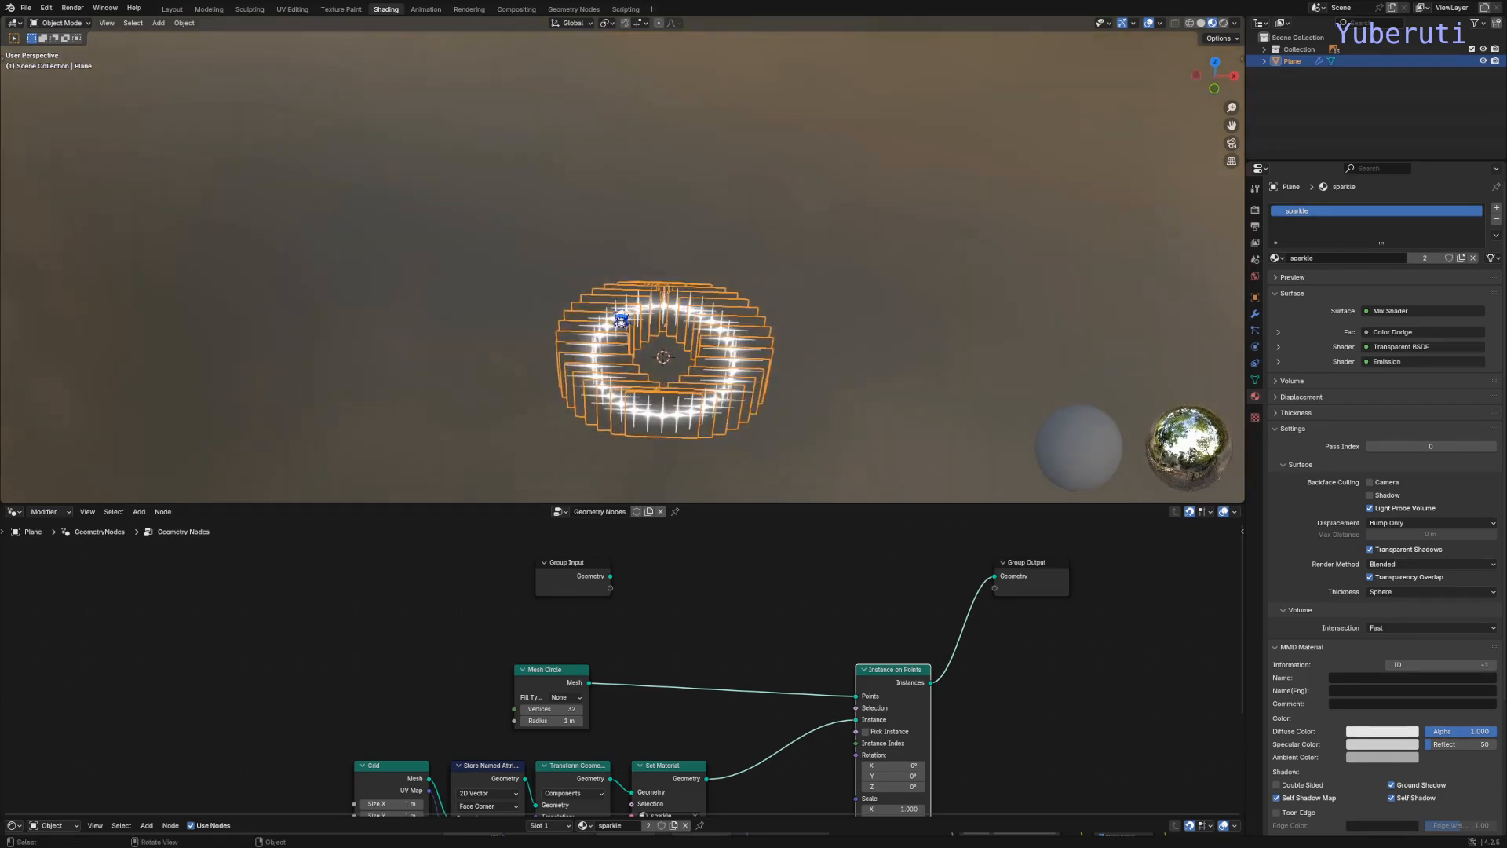
Step: Set the Mesh Circle's radius to 3.4 m to widen the ring of sparkles
left_click(552, 677)
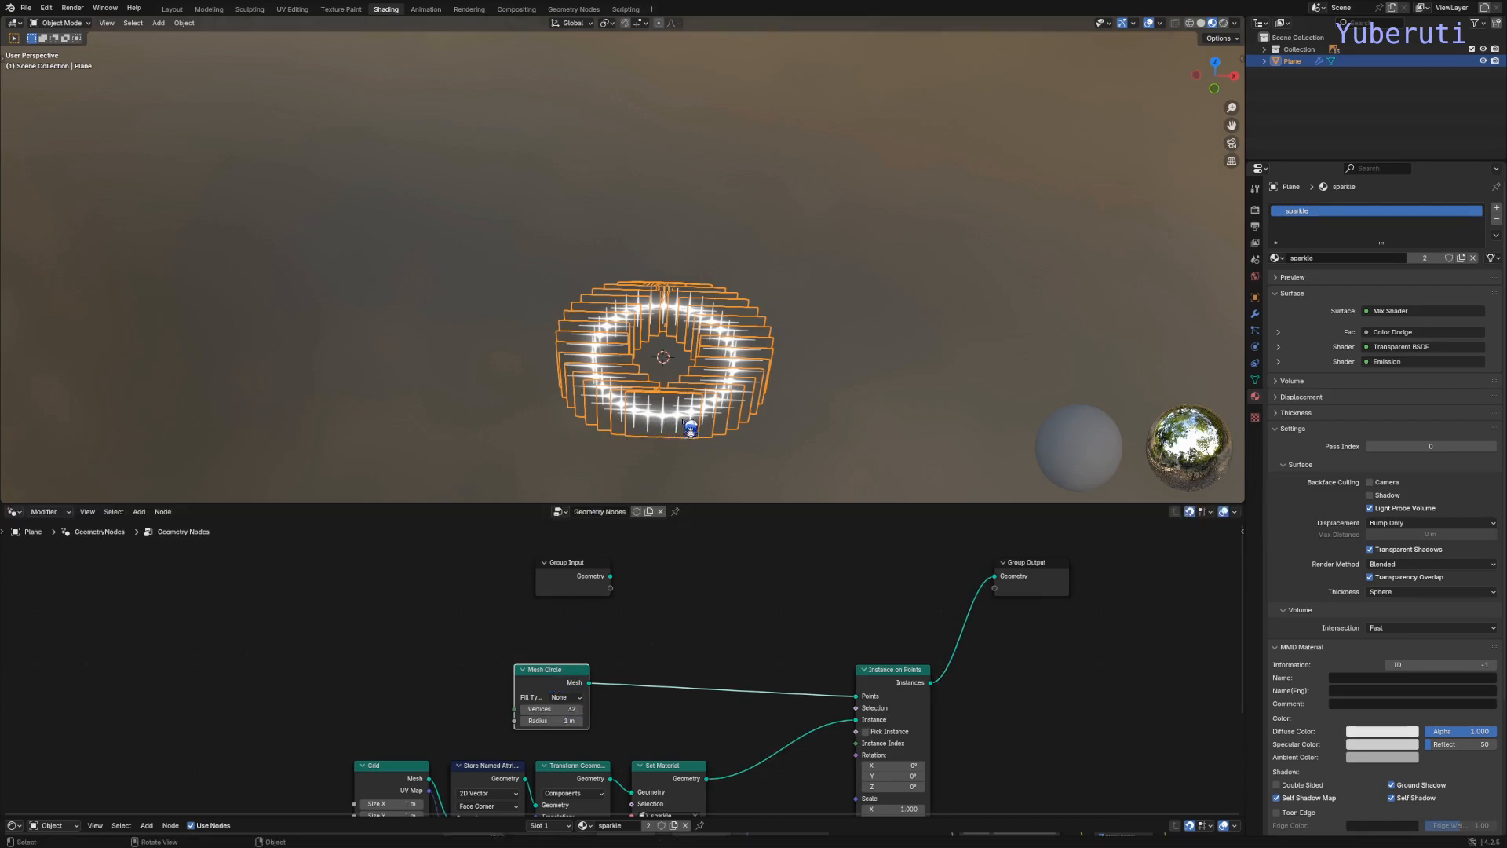
middle_click_drag(662, 427, 690, 397)
left_click_drag(549, 720, 601, 720)
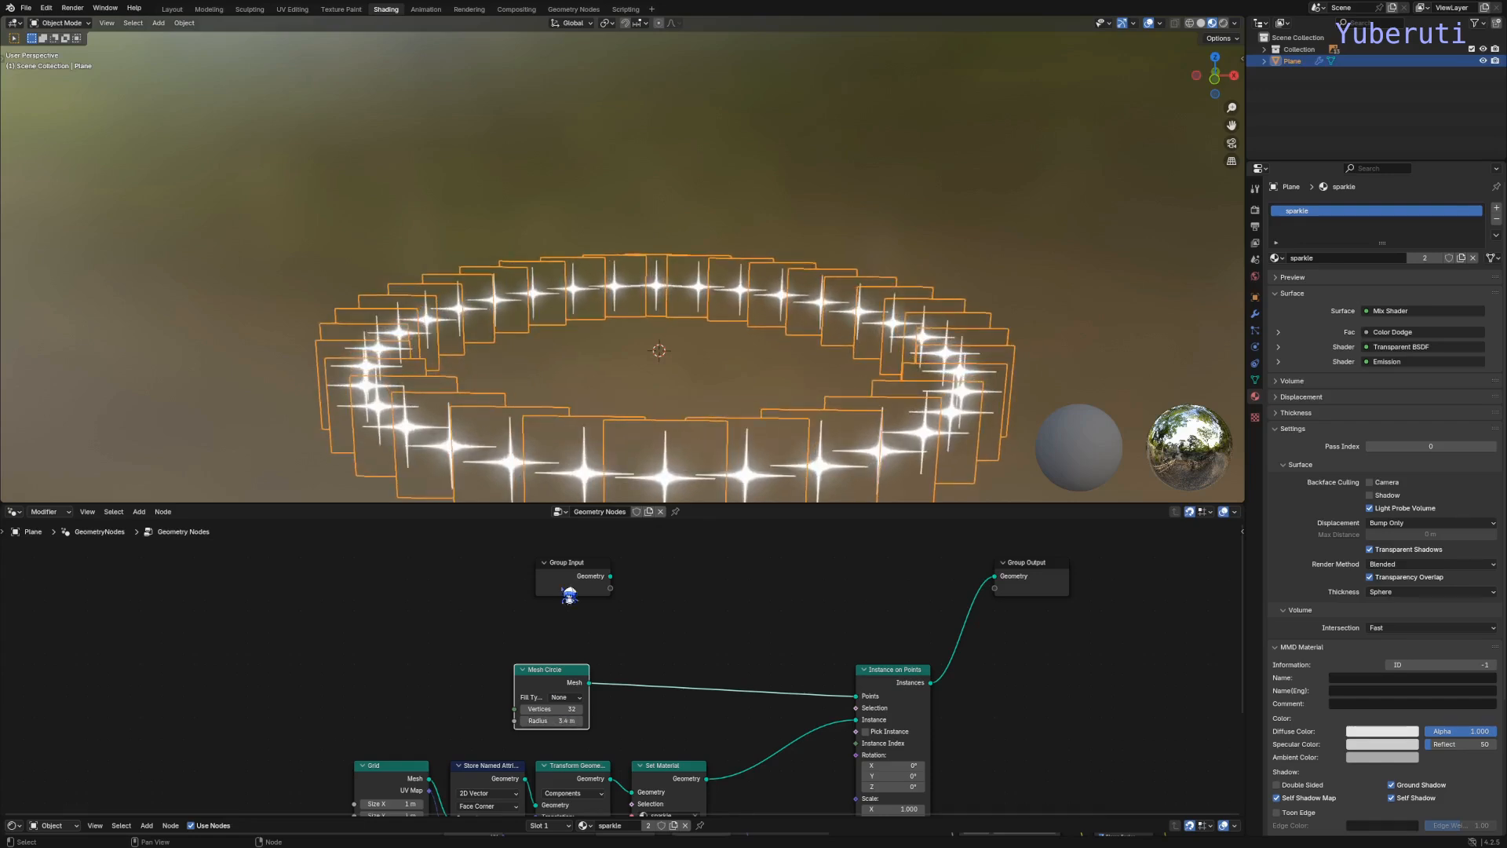
scroll(631, 369, "down", 5)
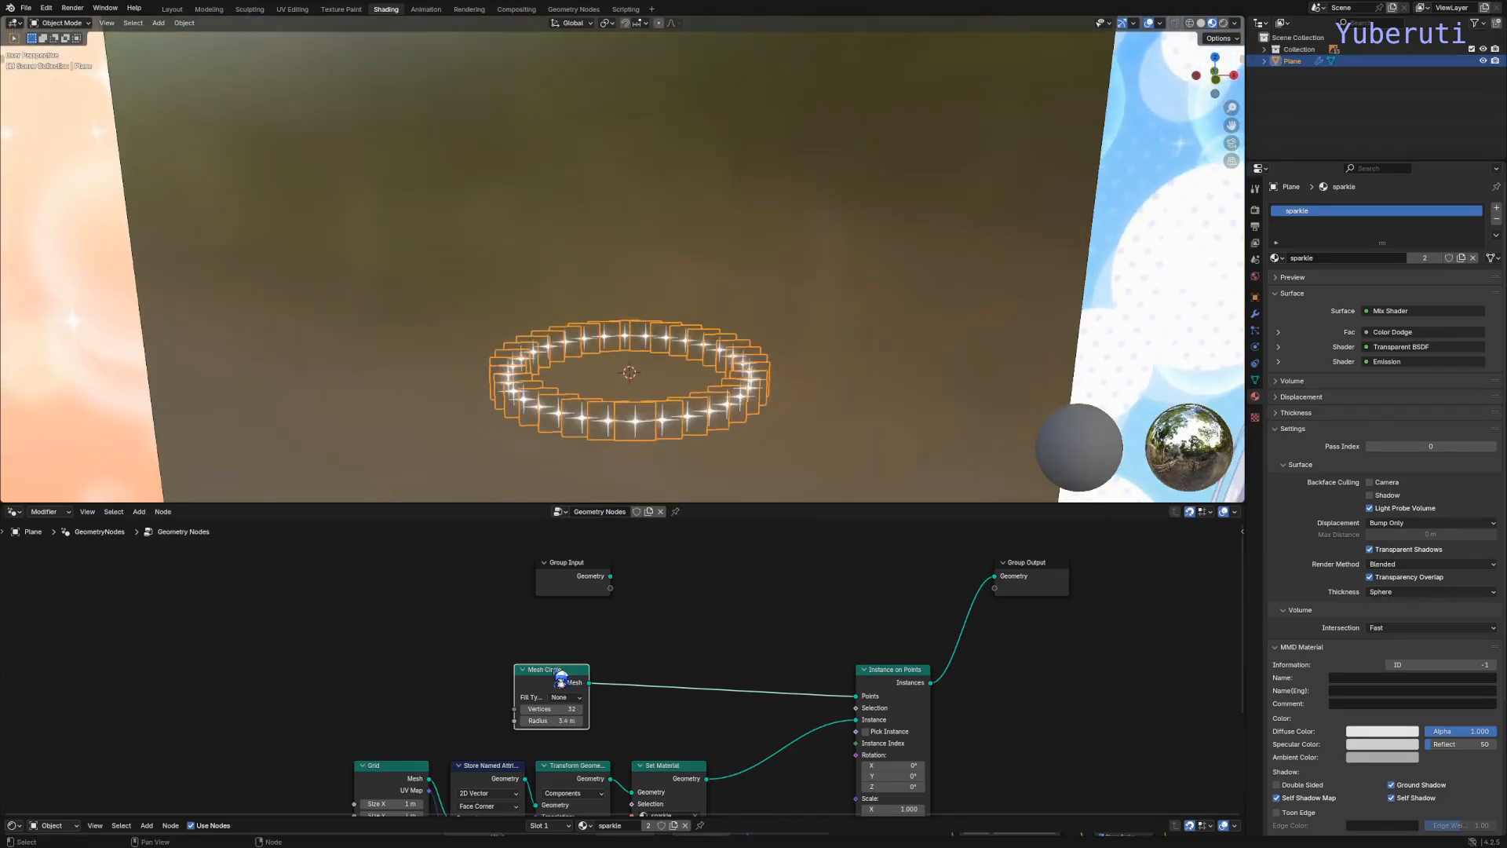
Step: Insert a Distribute Points on Faces node between Mesh Circle and Instance on Points, and place the two nodes side by side
left_click_drag(553, 670, 489, 668)
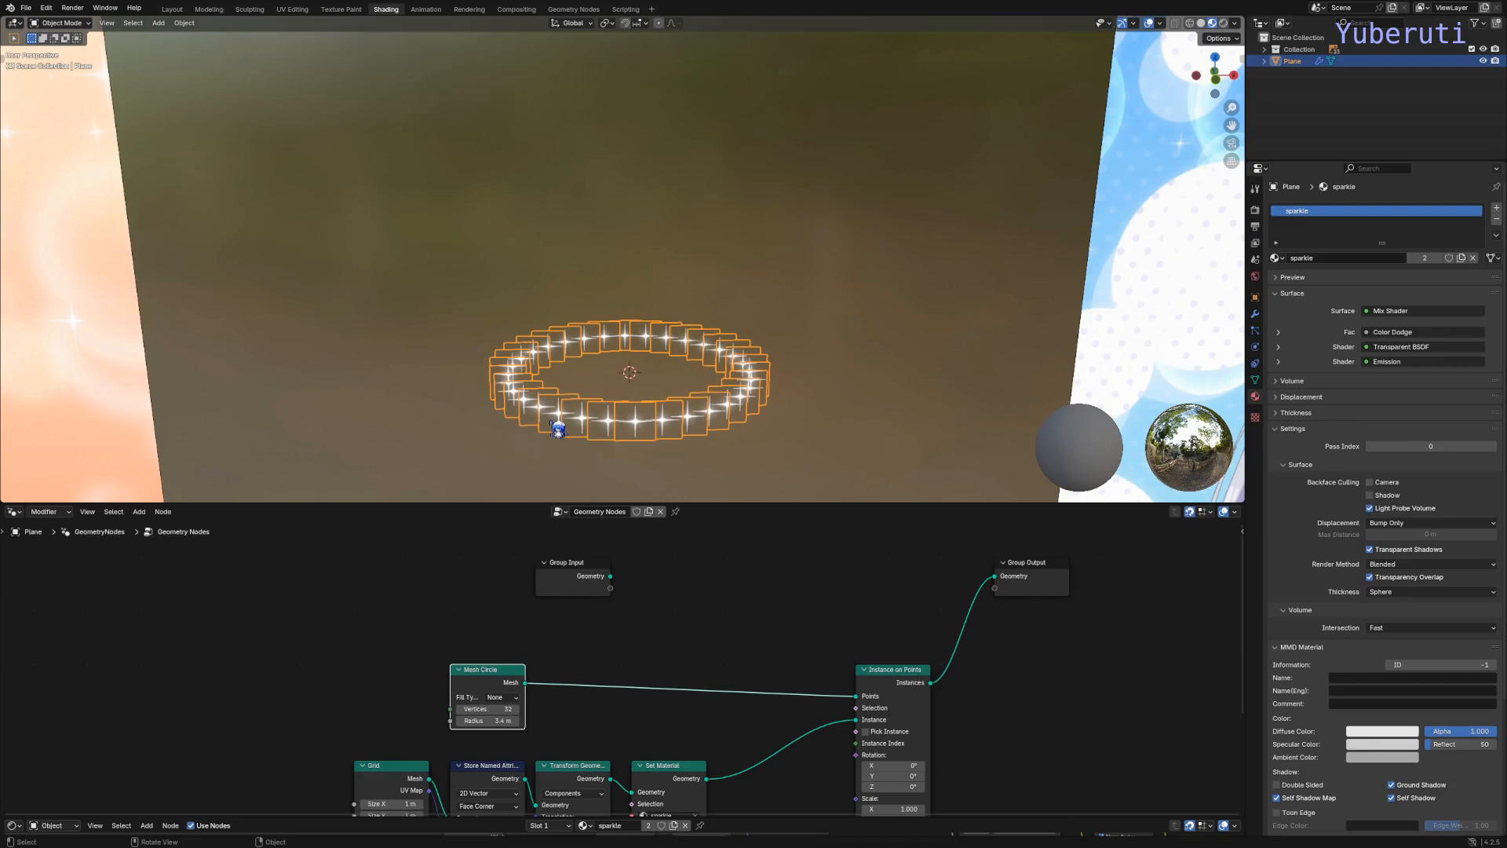
key("shift+a")
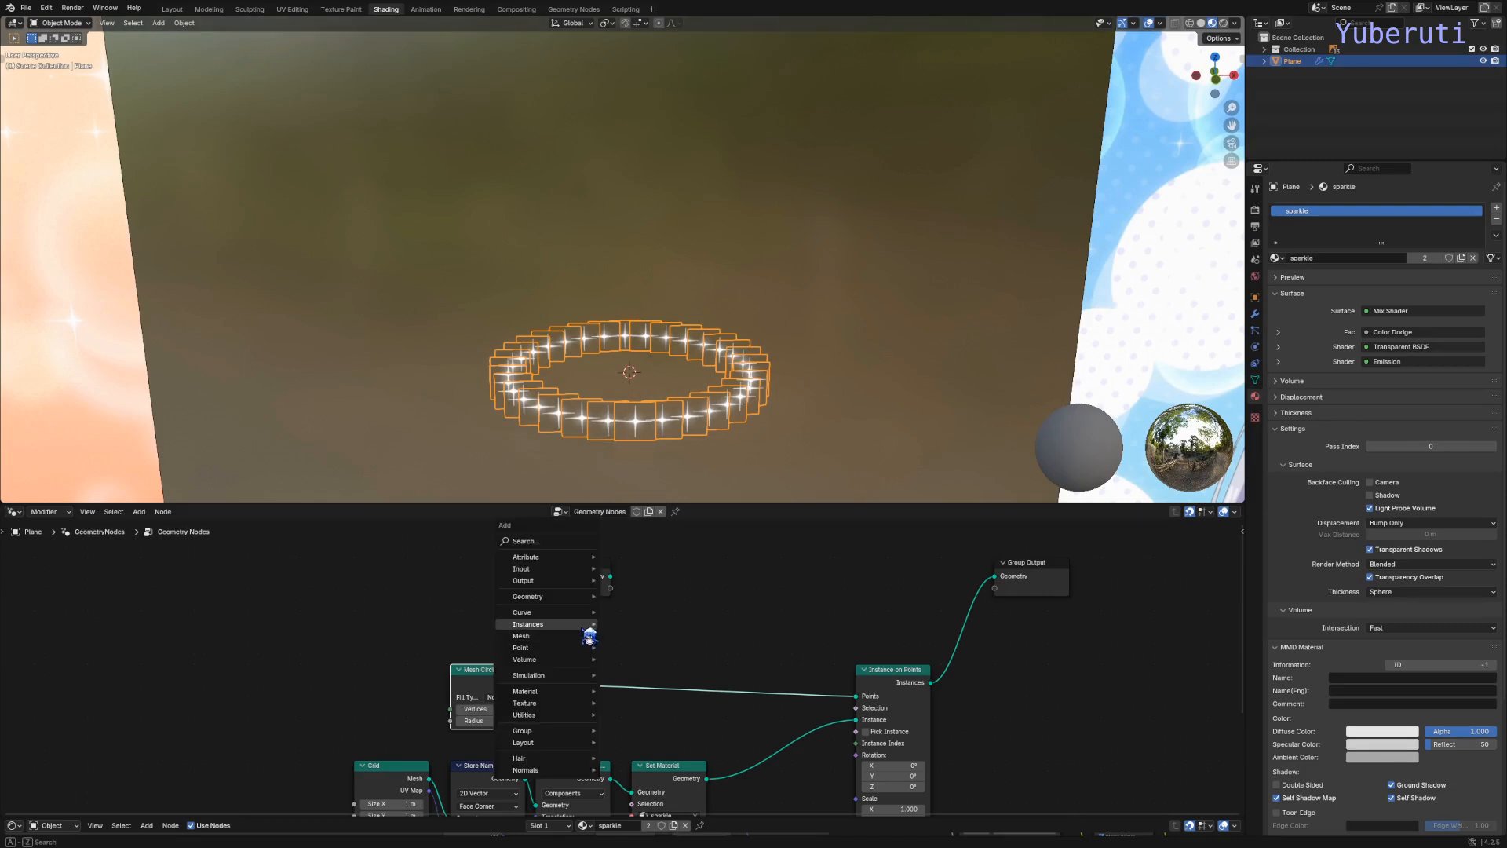
mouse_move(591, 626)
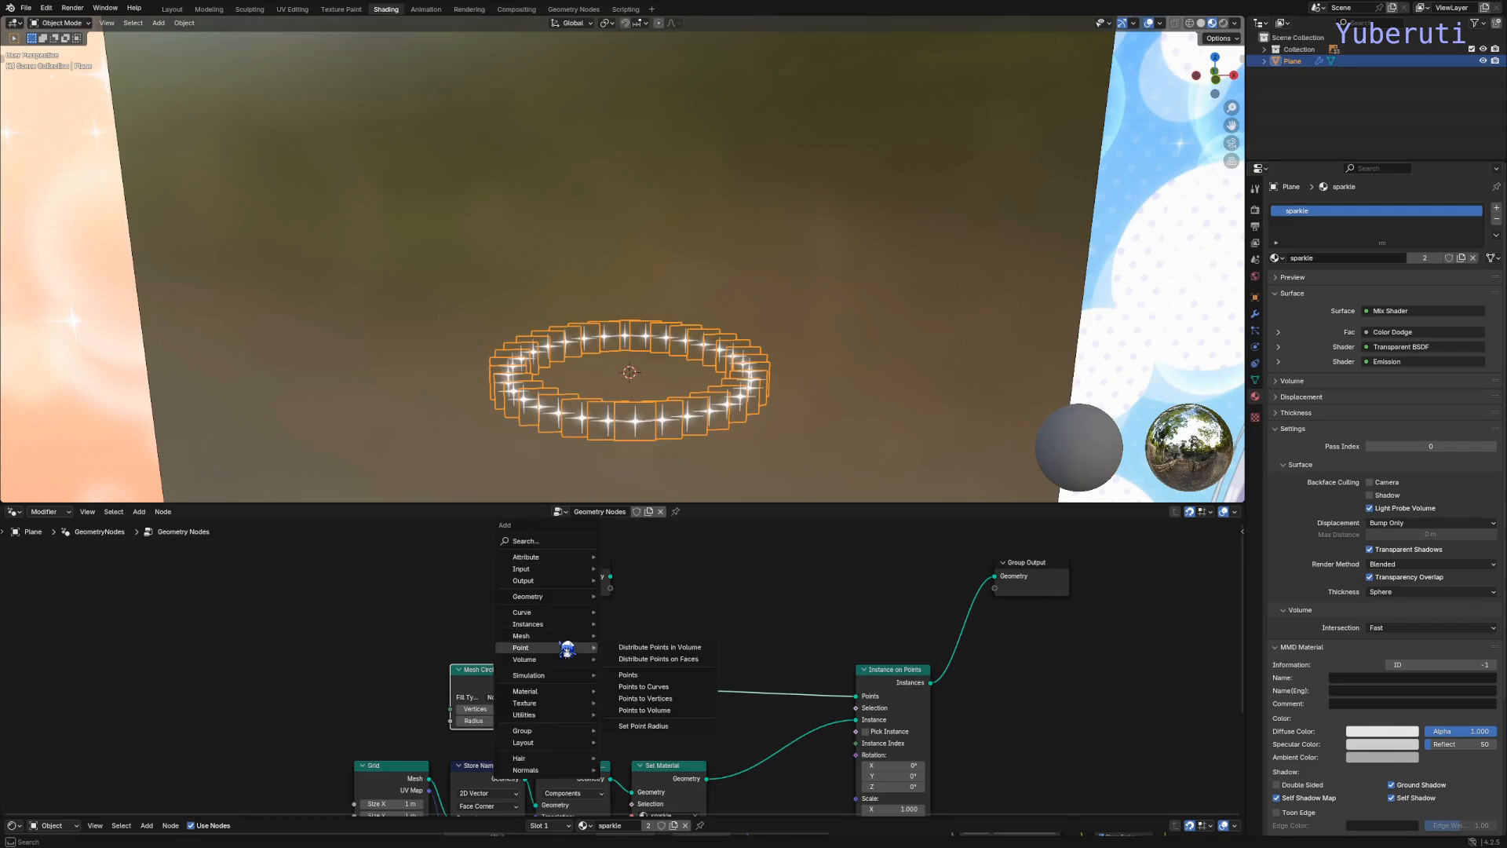
left_click(666, 666)
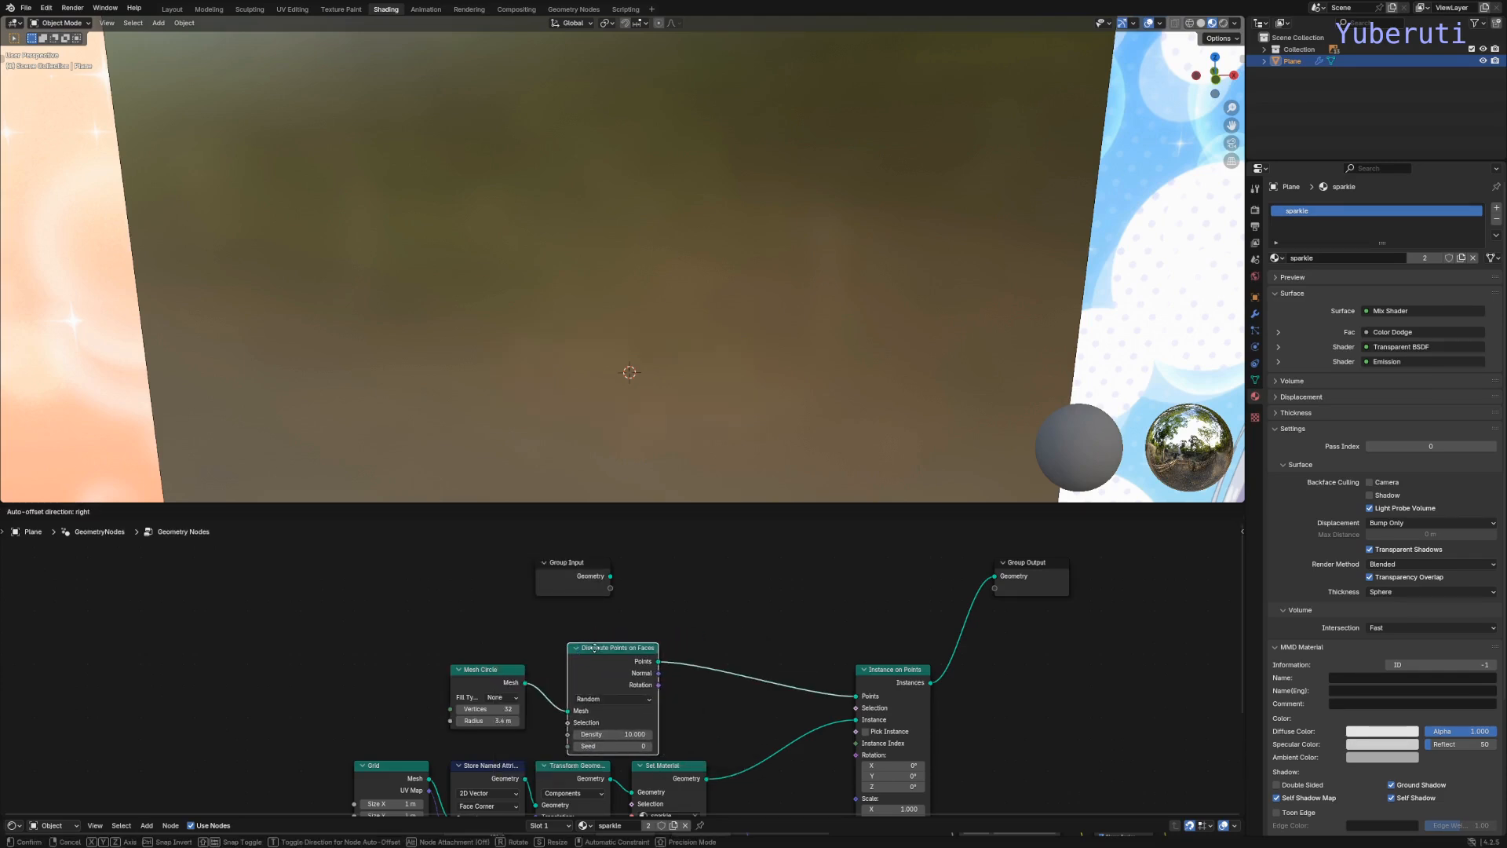
left_click(574, 638)
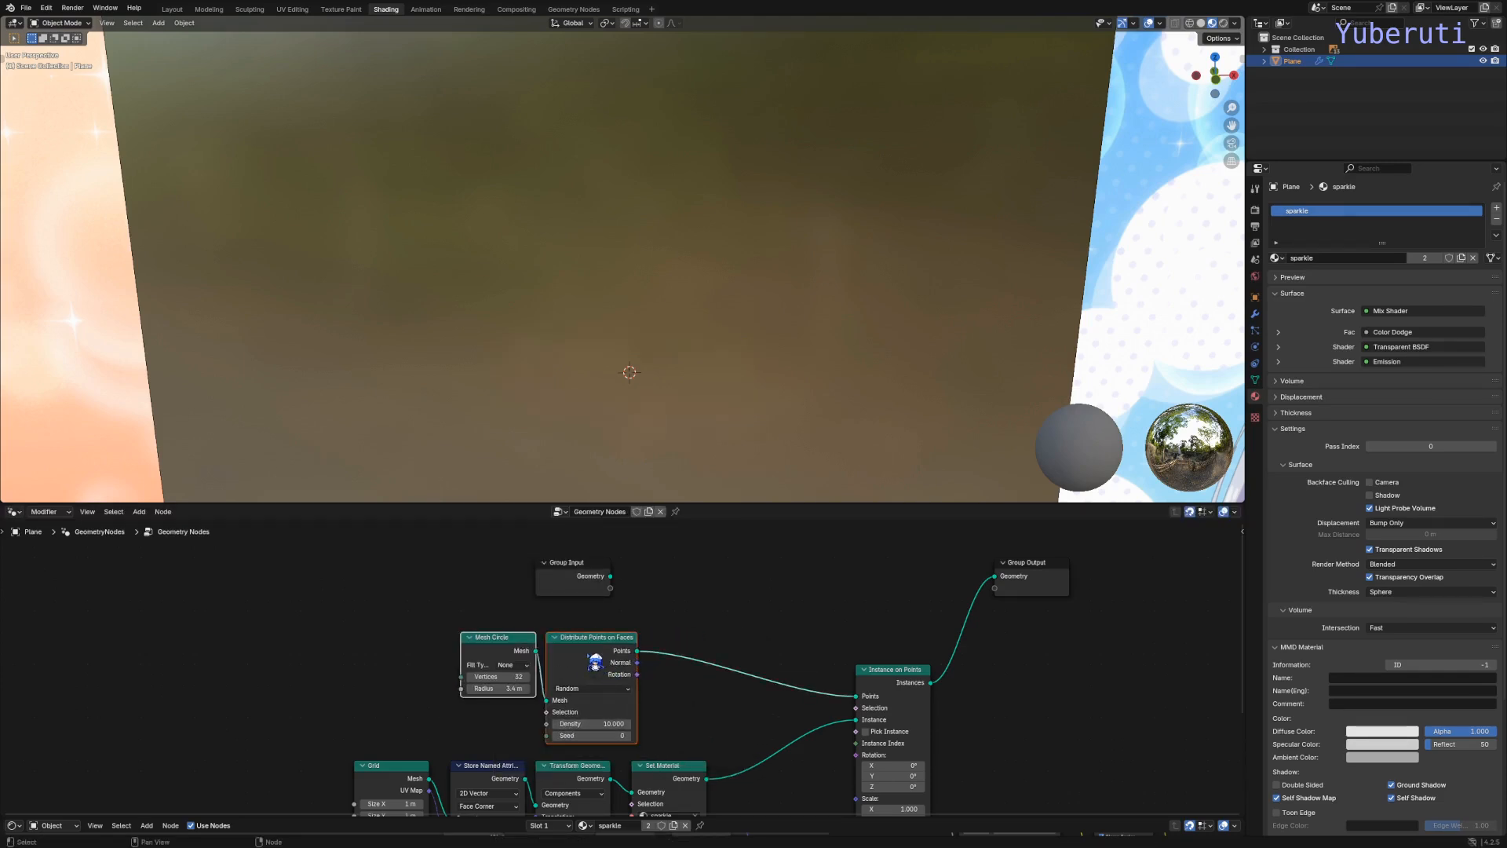
left_click_drag(596, 662, 554, 657)
left_click(613, 628)
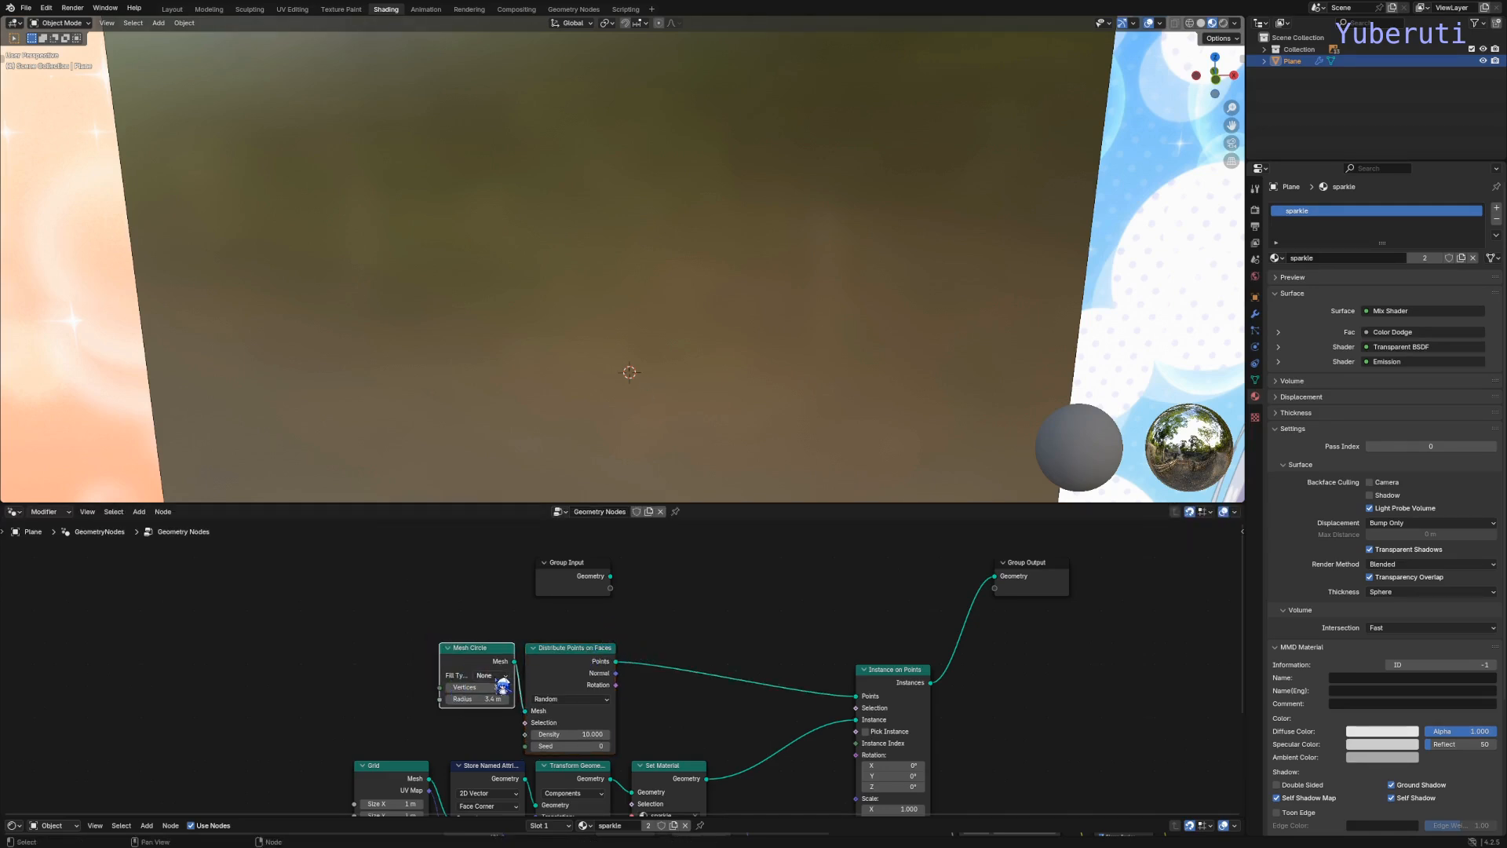
Step: Set the Mesh Circle's fill type to N-Gon so points are distributed across its face
left_click(500, 676)
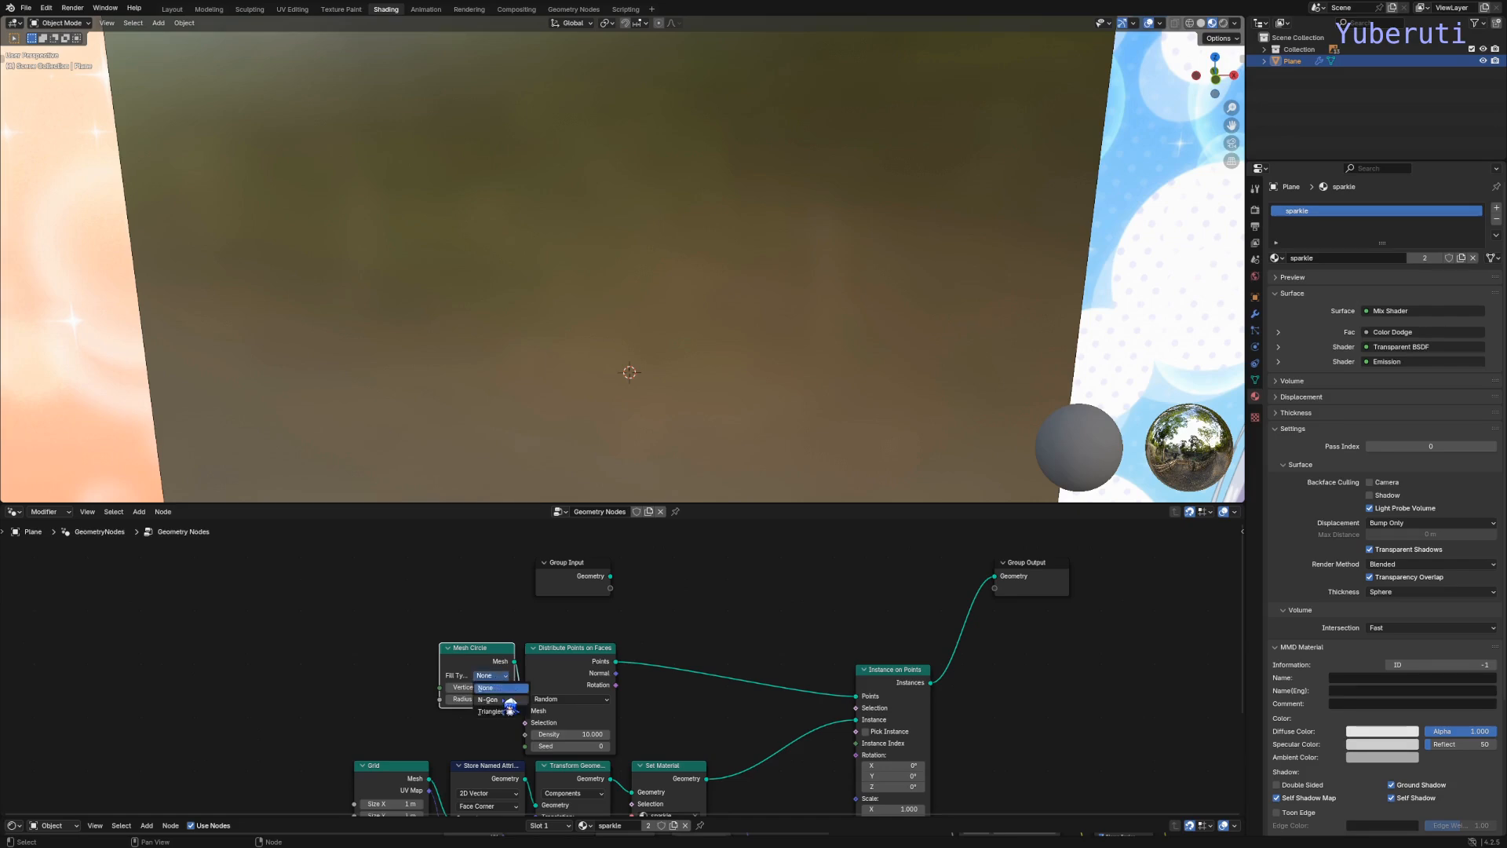
left_click(494, 700)
middle_click_drag(656, 350, 660, 473)
scroll(670, 458, "up", 1)
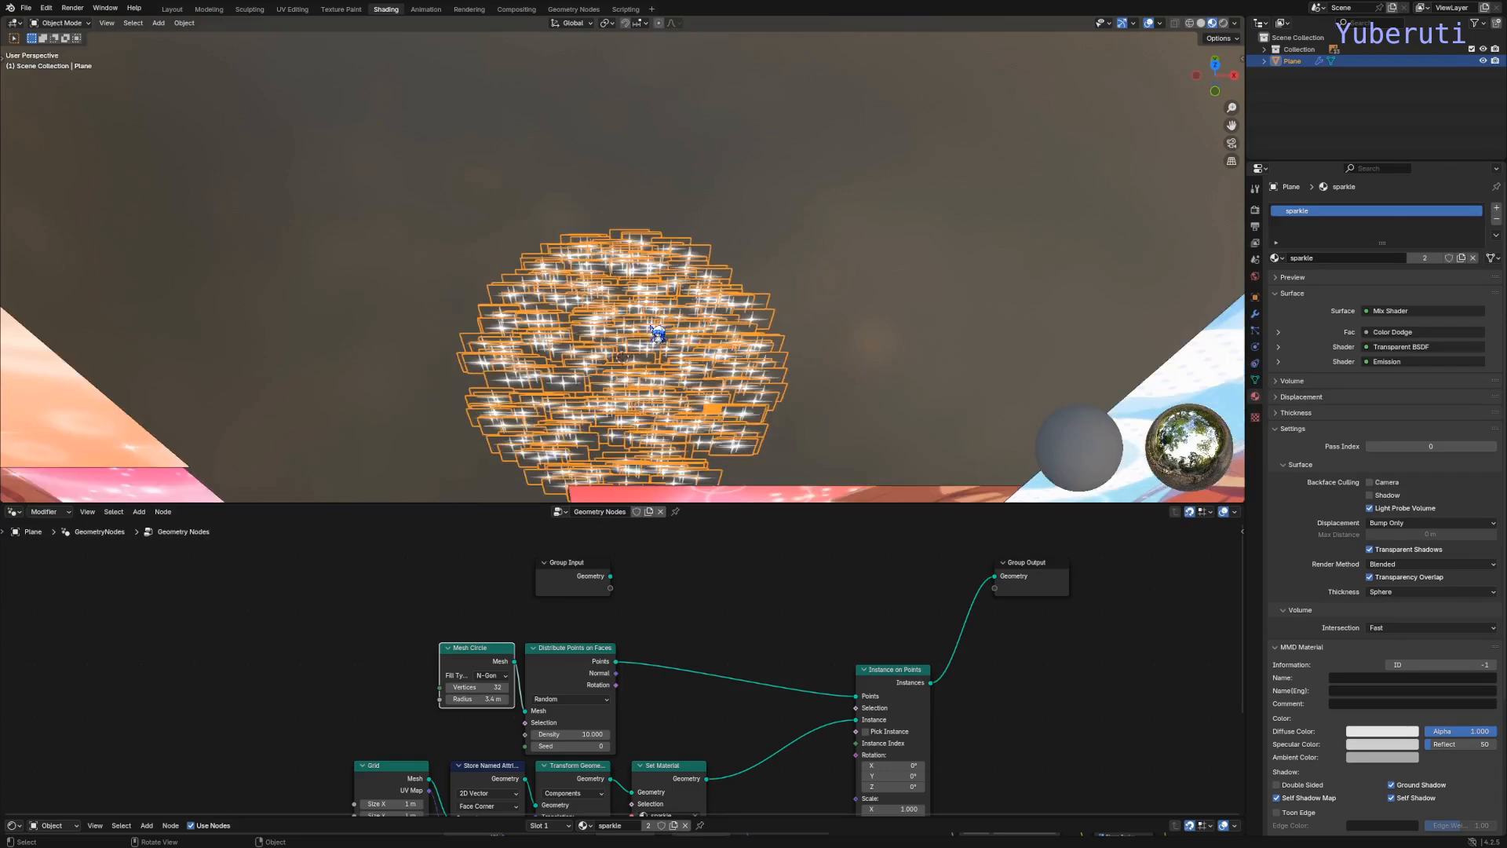
middle_click_drag(635, 409, 623, 380)
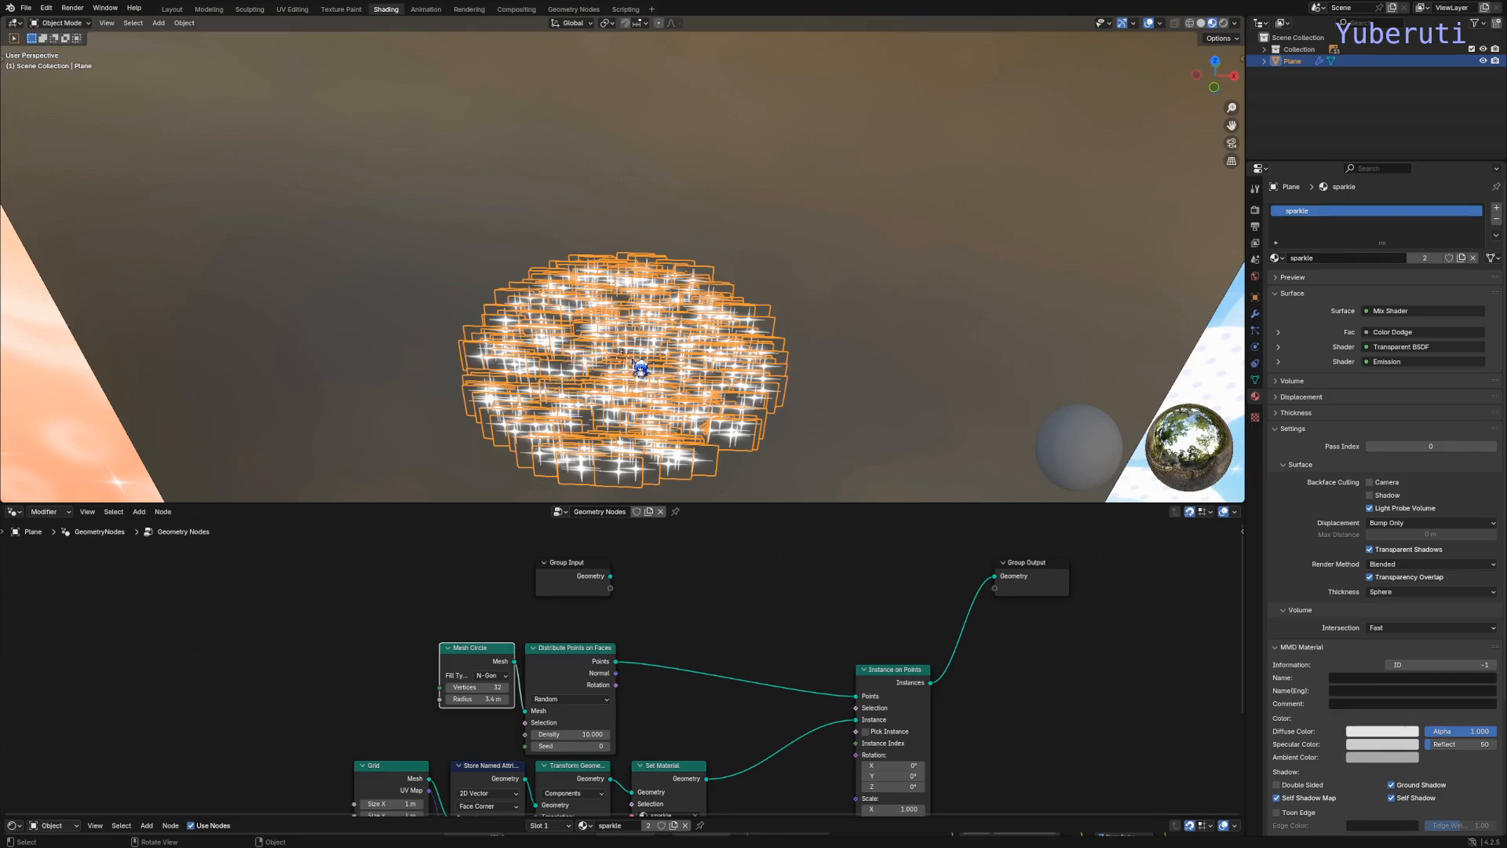
Step: Set the Distribute Points on Faces density to 1.600 and its seed to 38
middle_click_drag(641, 369, 556, 354)
scroll(628, 728, "up", 5)
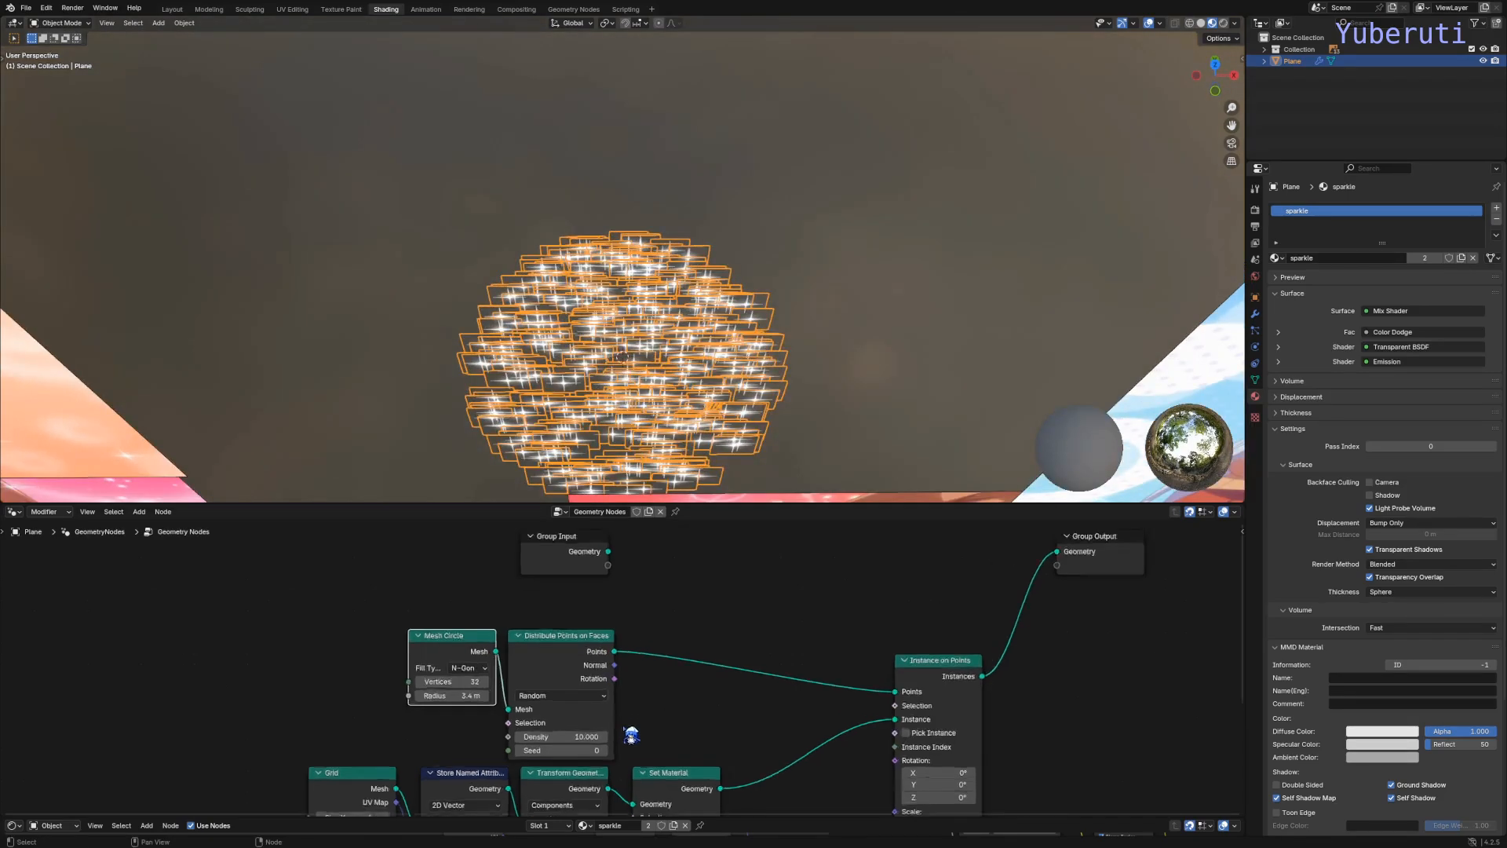
left_click_drag(563, 740, 687, 756)
middle_click_drag(665, 369, 668, 314)
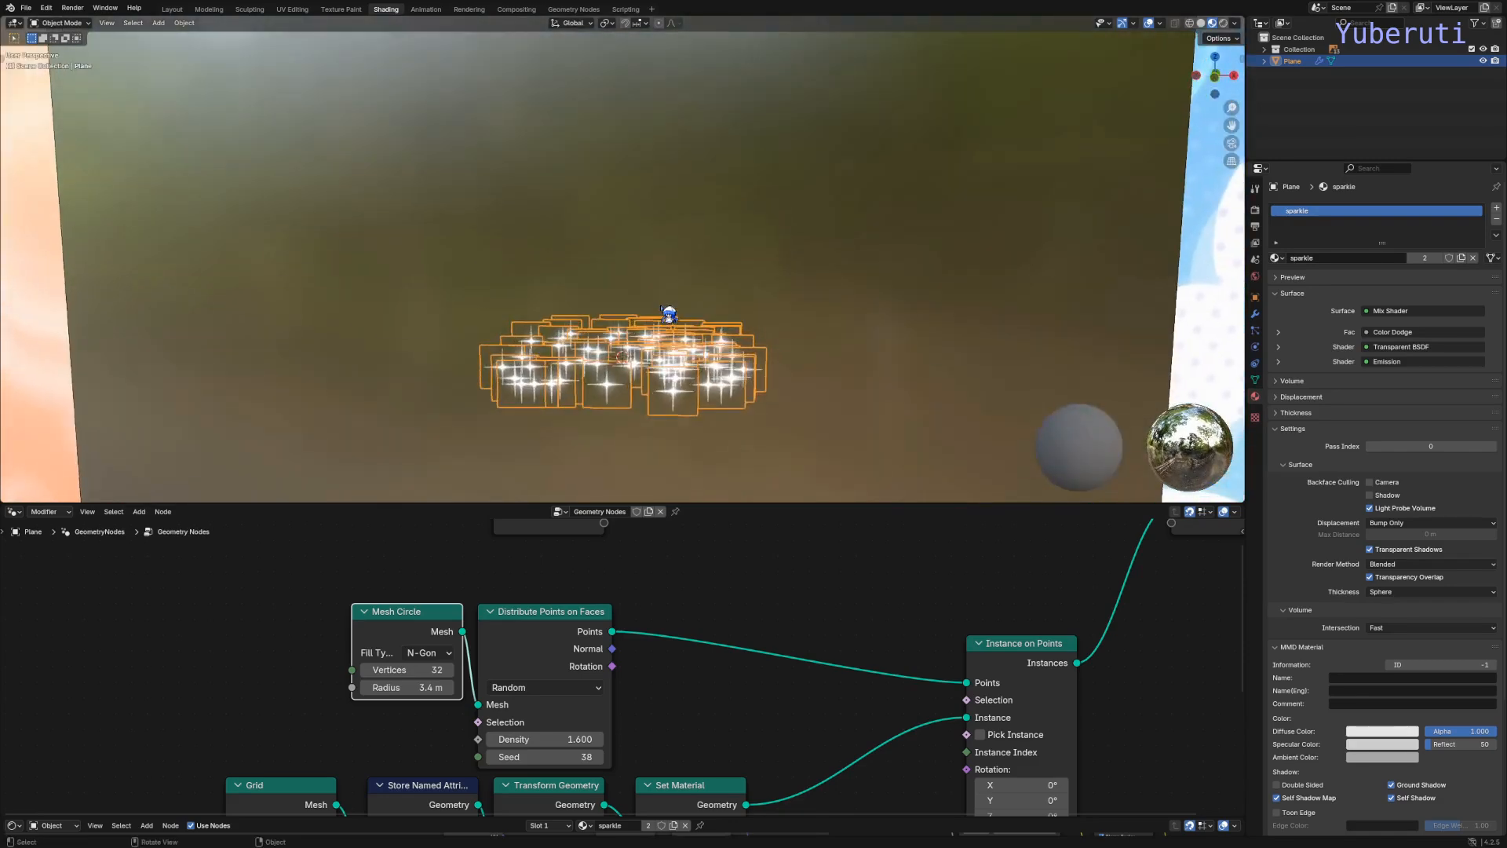
Step: Switch to the front view and compare the spread of the sparkle instances with the surrounding reference images
key("grave")
left_click(836, 312)
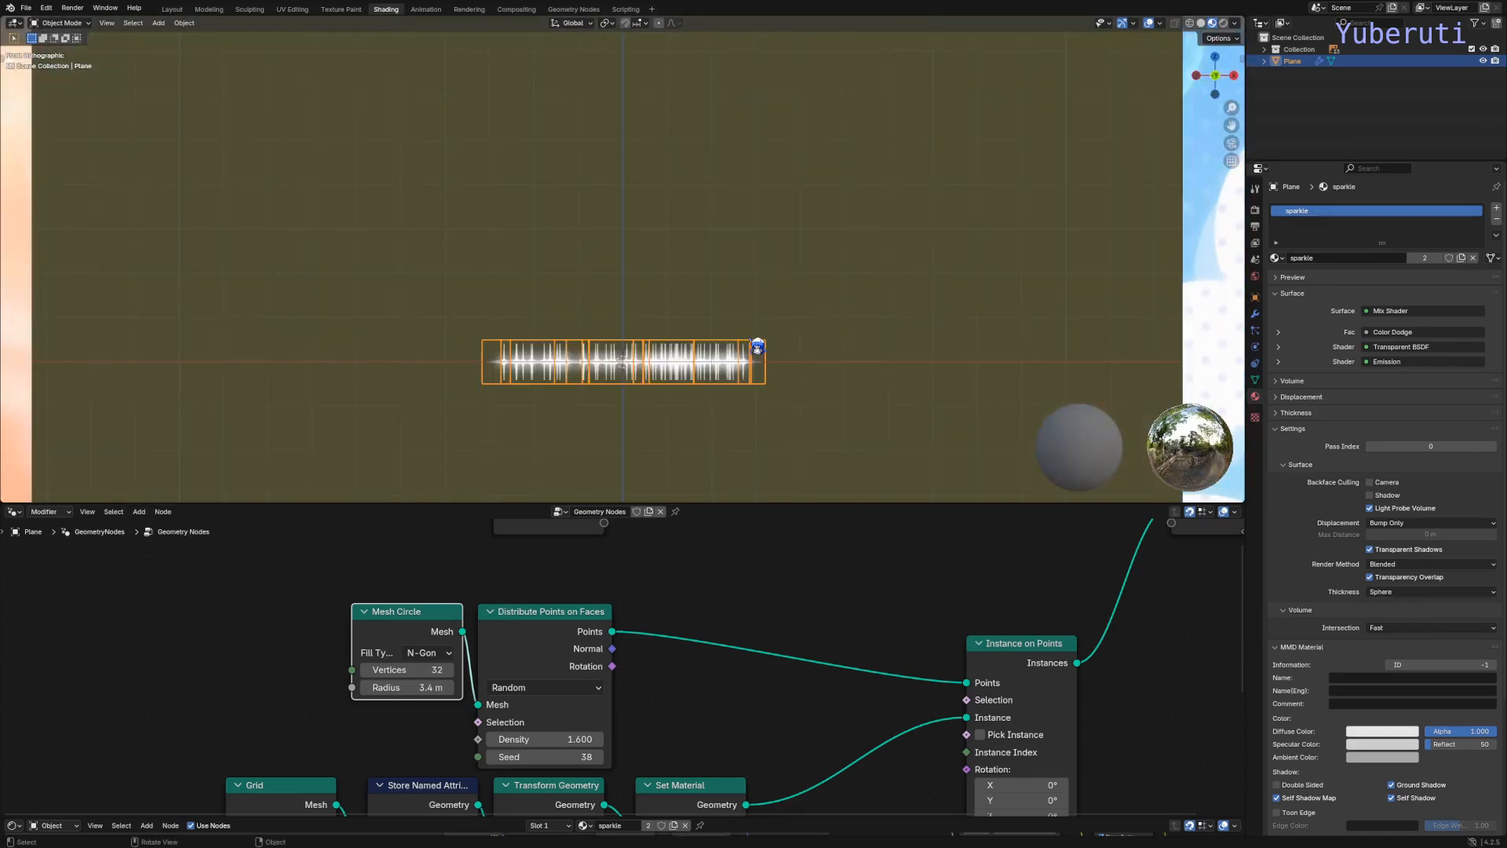
scroll(751, 340, "down", 4)
scroll(789, 290, "up", 1)
middle_click_drag(789, 290, 788, 347, "shift")
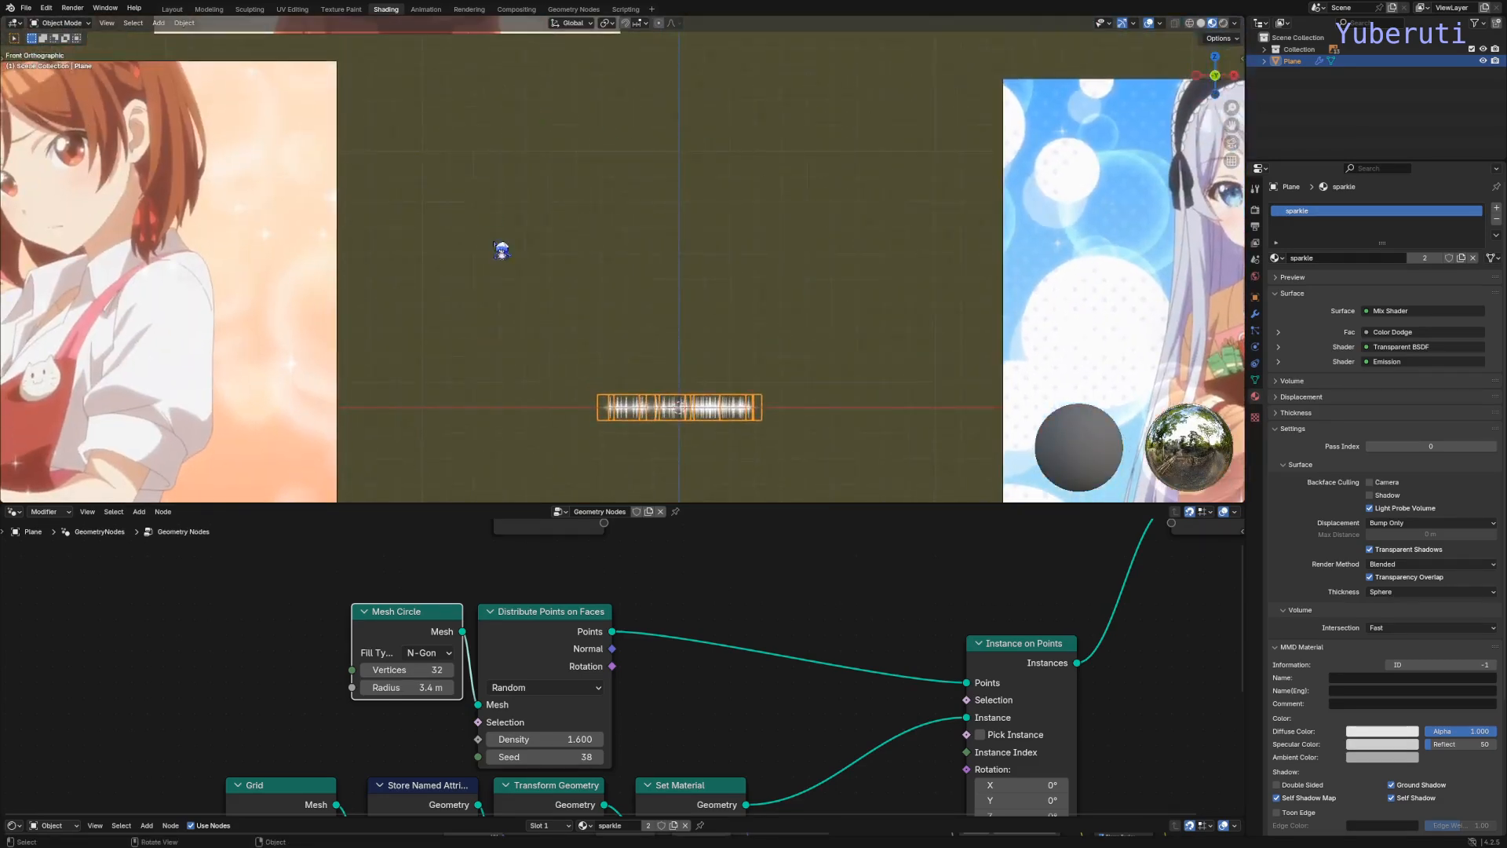
scroll(502, 250, "down", 3)
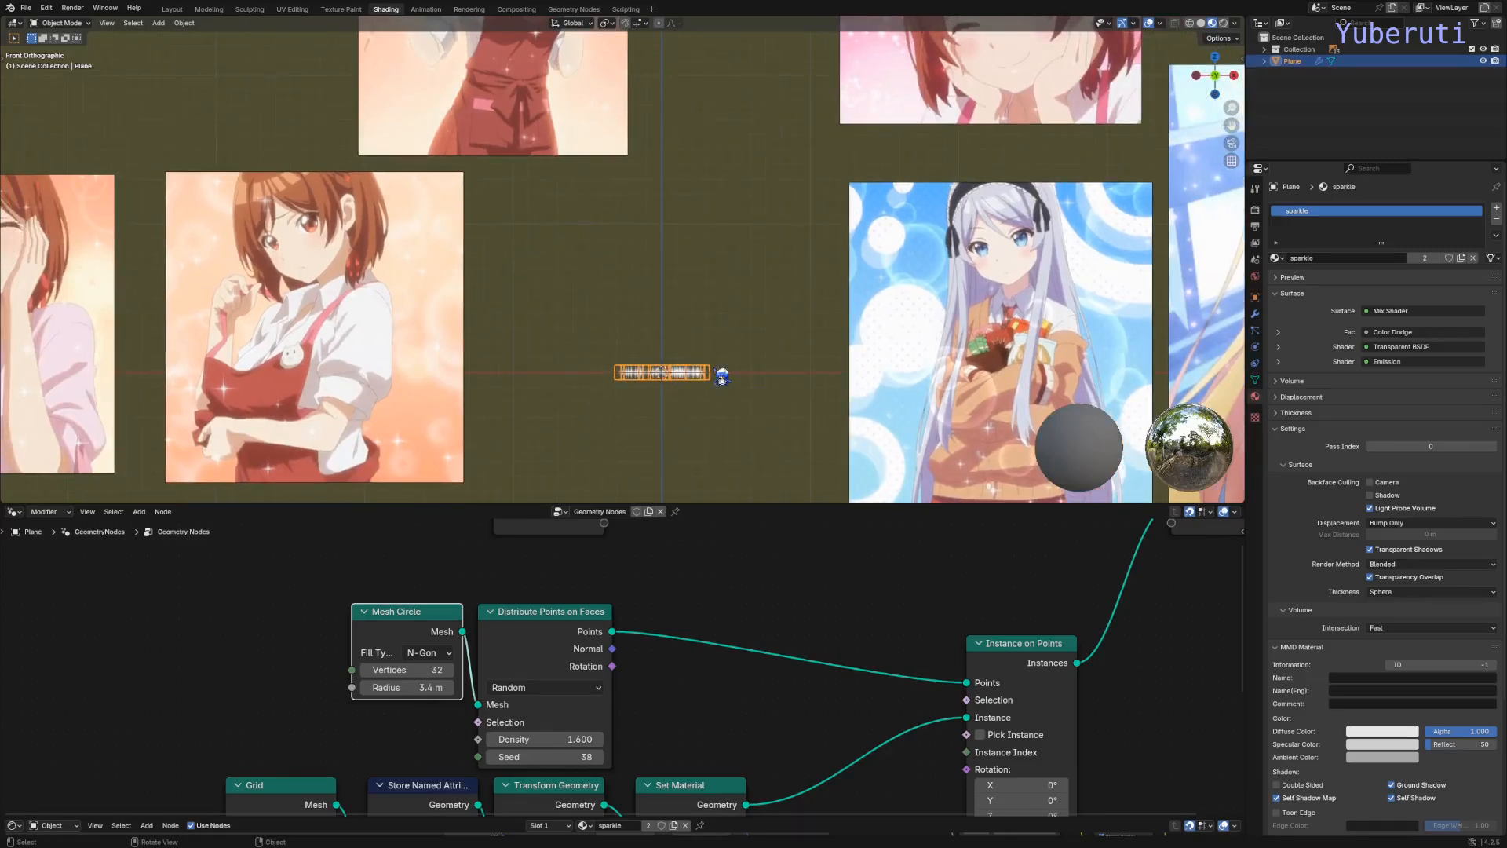
scroll(656, 377, "up", 2)
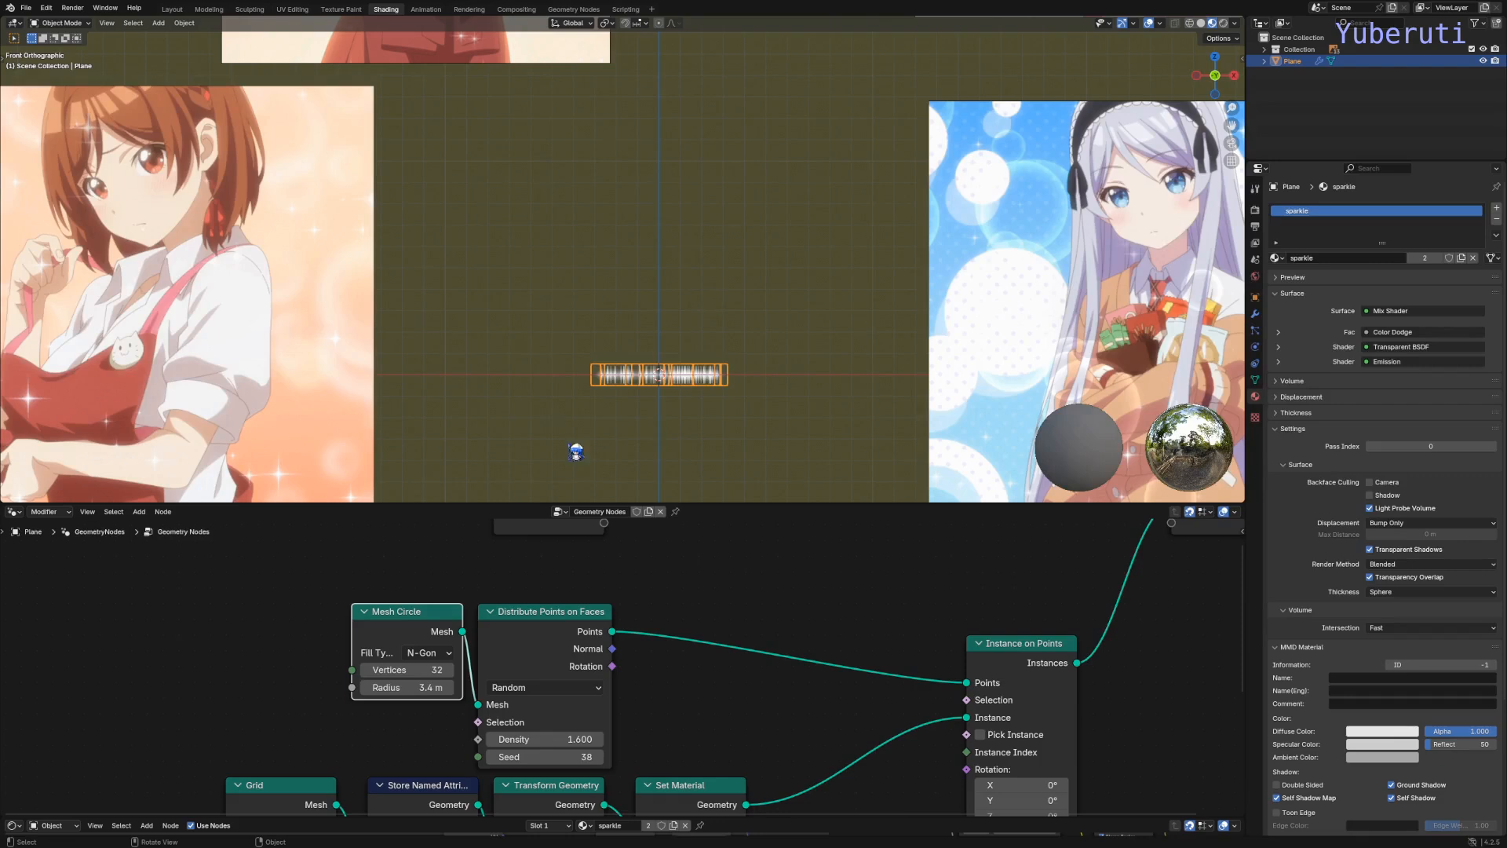
Step: Spread the nodes apart to leave room between Distribute Points on Faces and Instance on Points, with the Grid chain lower down
scroll(706, 714, "down", 3)
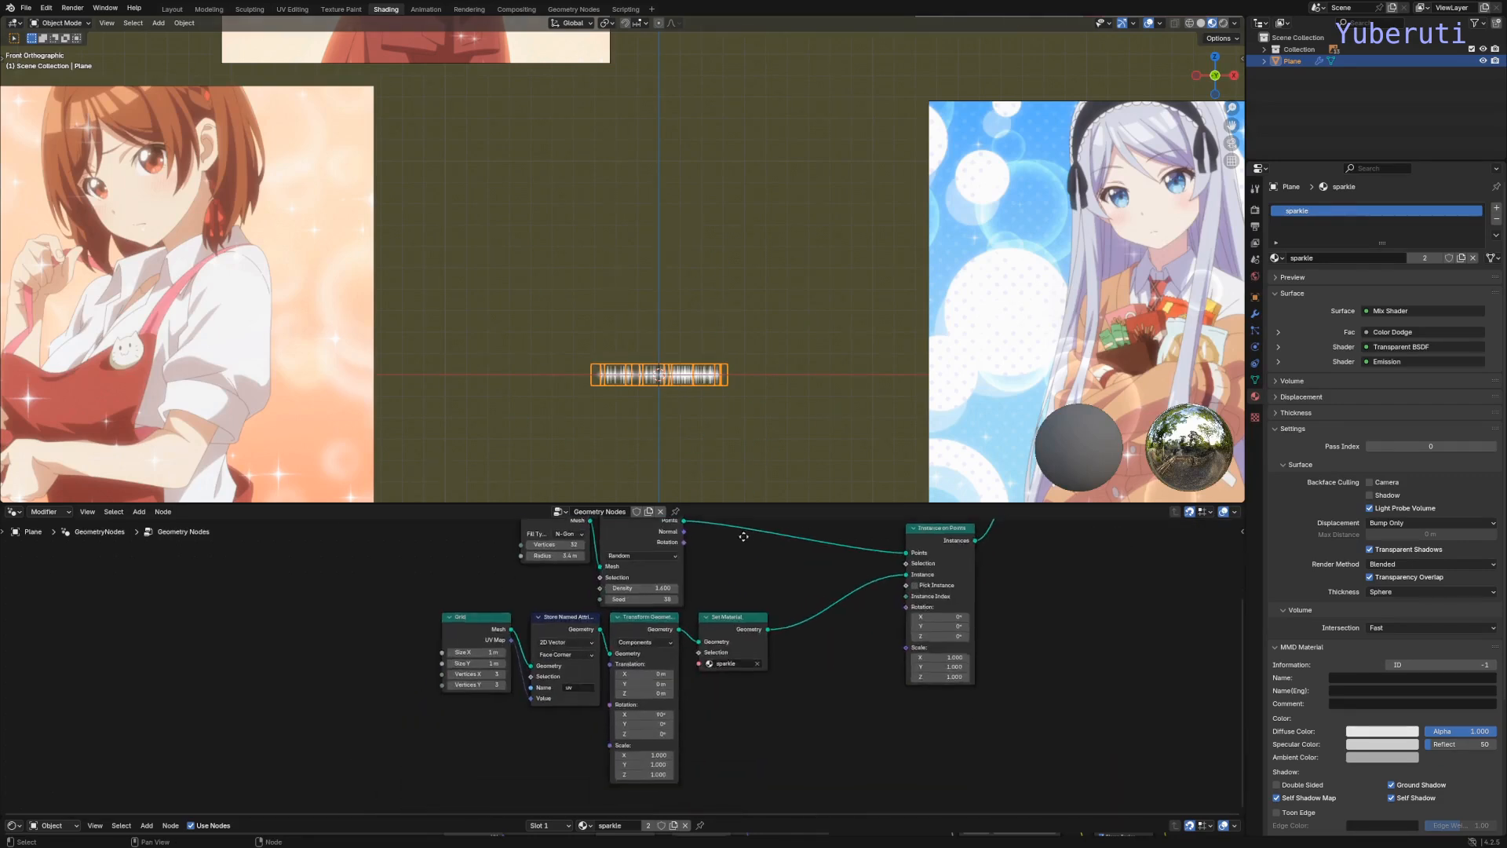
left_click_drag(489, 643, 486, 761)
scroll(536, 661, "down", 2)
scroll(535, 662, "down", 1)
middle_click_drag(535, 662, 629, 684)
left_click_drag(636, 662, 646, 580)
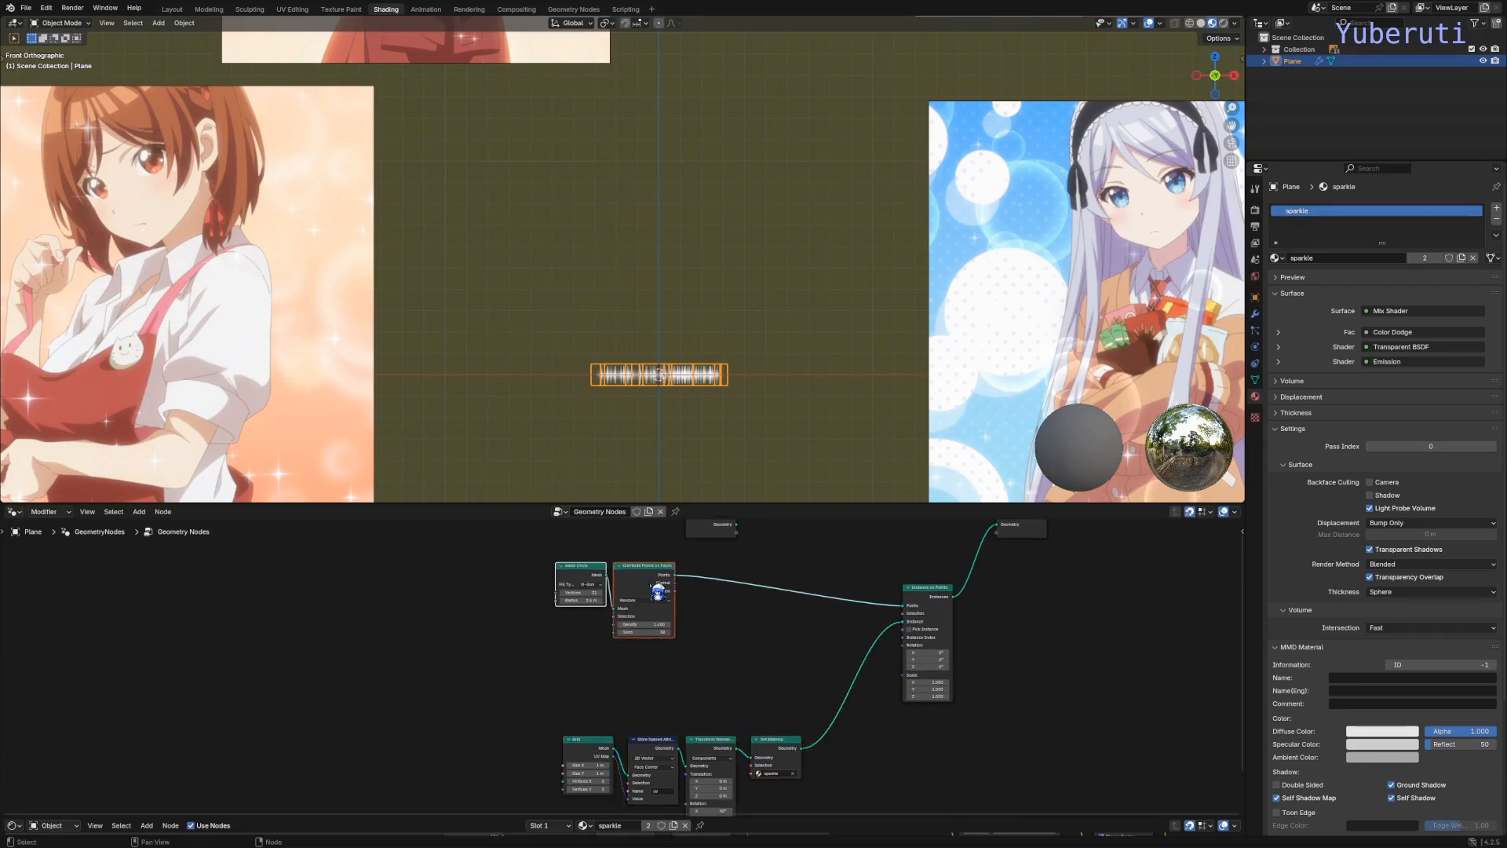
left_click(850, 643)
left_click_drag(908, 604, 952, 604)
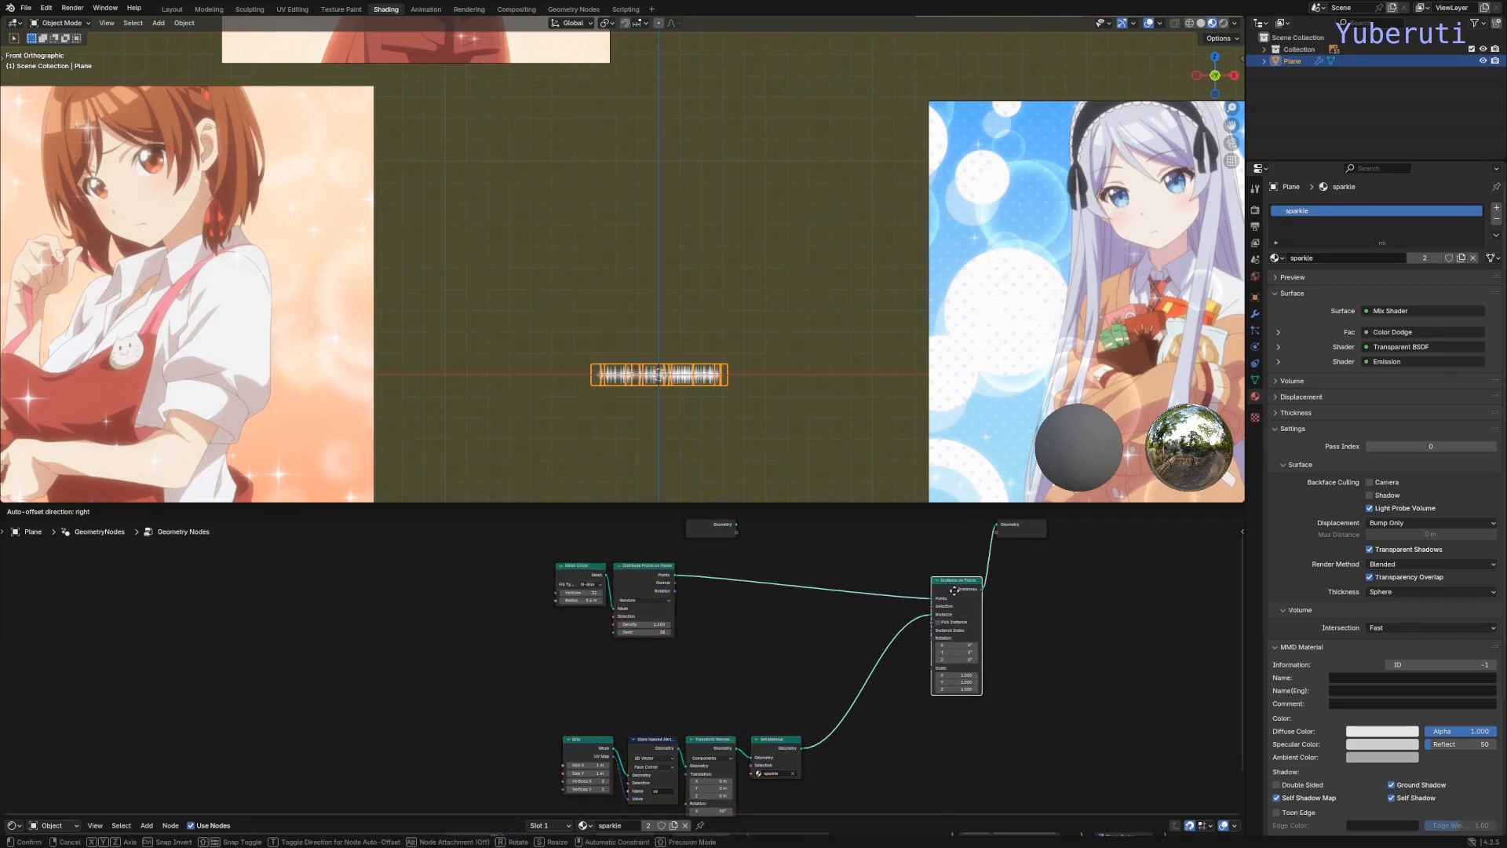
Step: Insert a Set Position node on the link between Distribute Points on Faces and Instance on Points
key("shift+a")
mouse_move(736, 661)
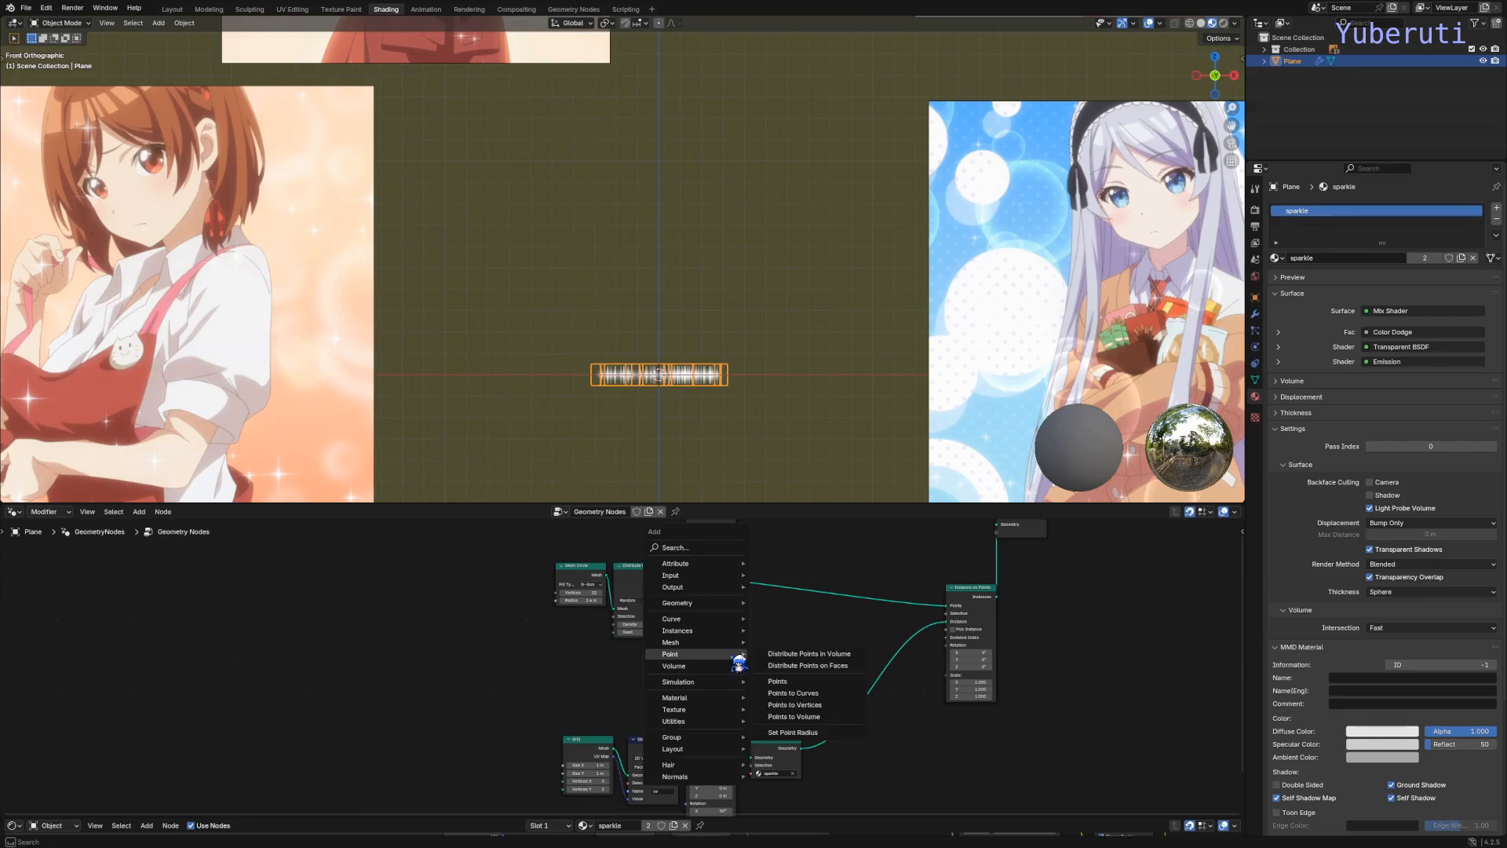
mouse_move(727, 604)
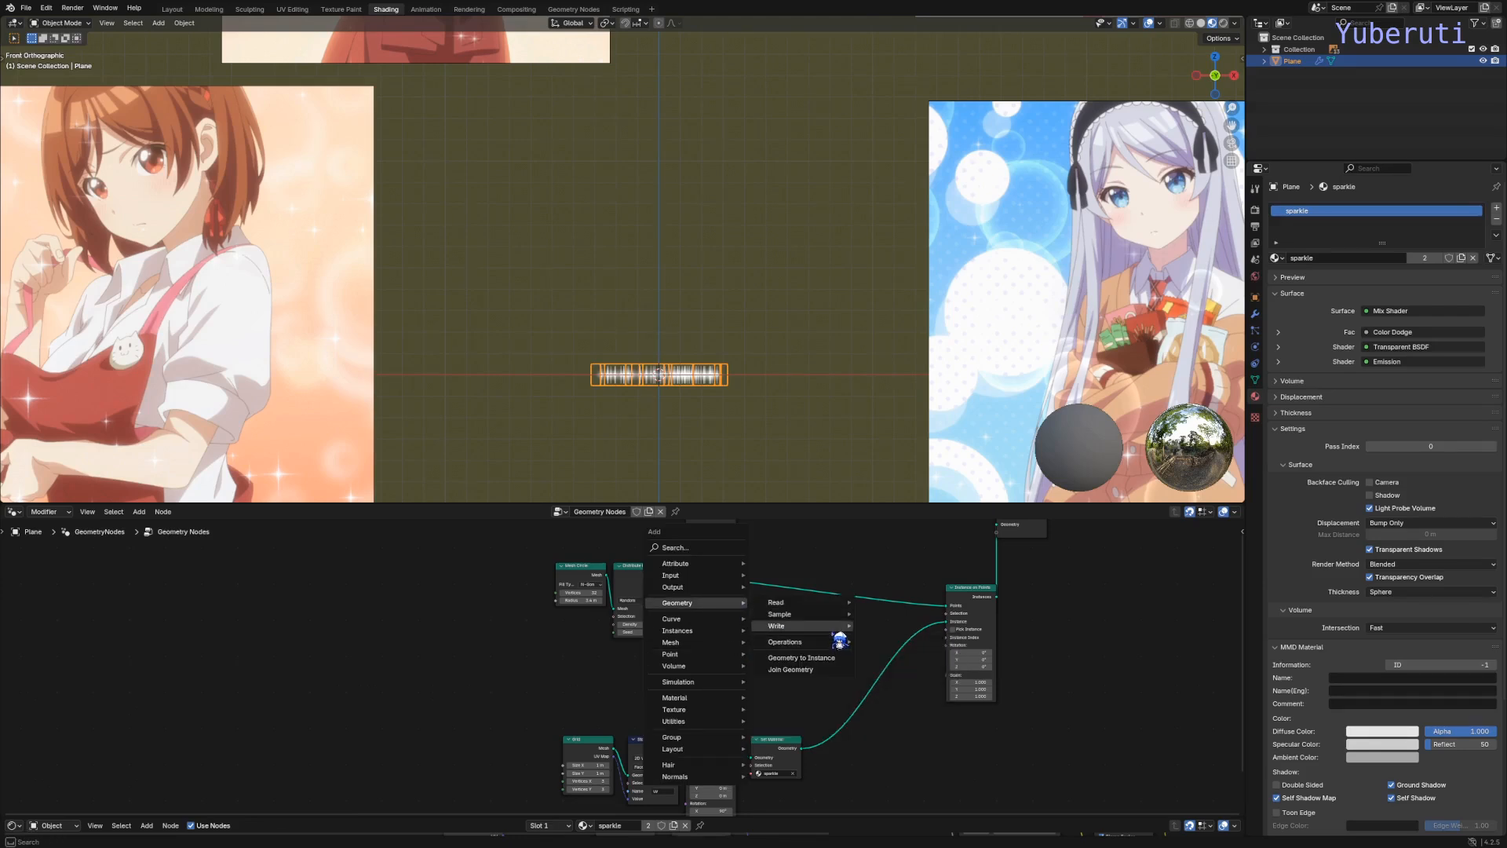
mouse_move(840, 628)
left_click(891, 639)
left_click(792, 580)
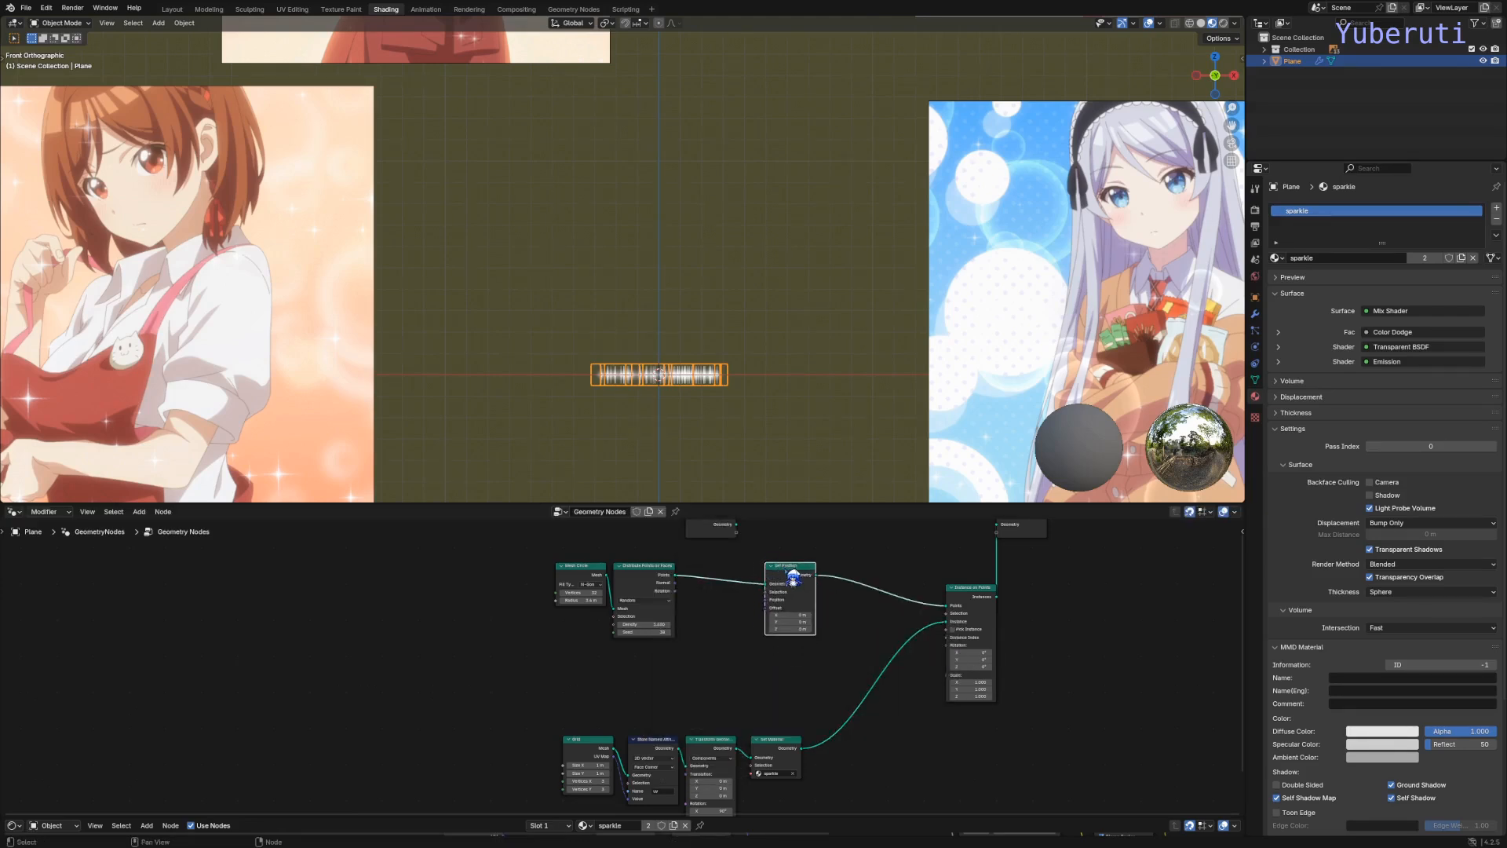
left_click_drag(793, 580, 798, 573)
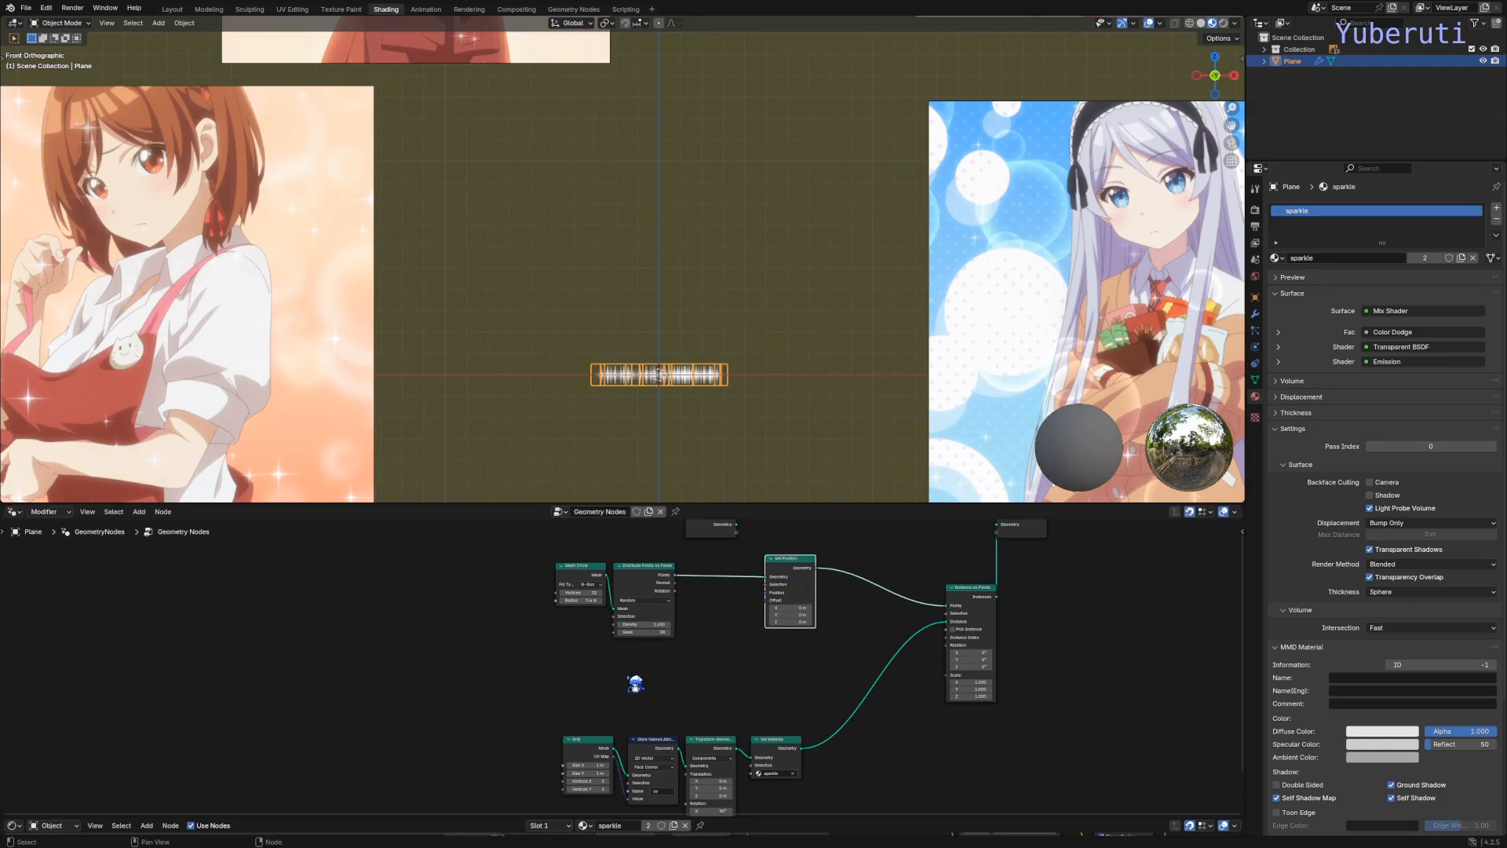
Step: Add a Vector Math node set to Add and place it below Distribute Points on Faces
key("shift+a")
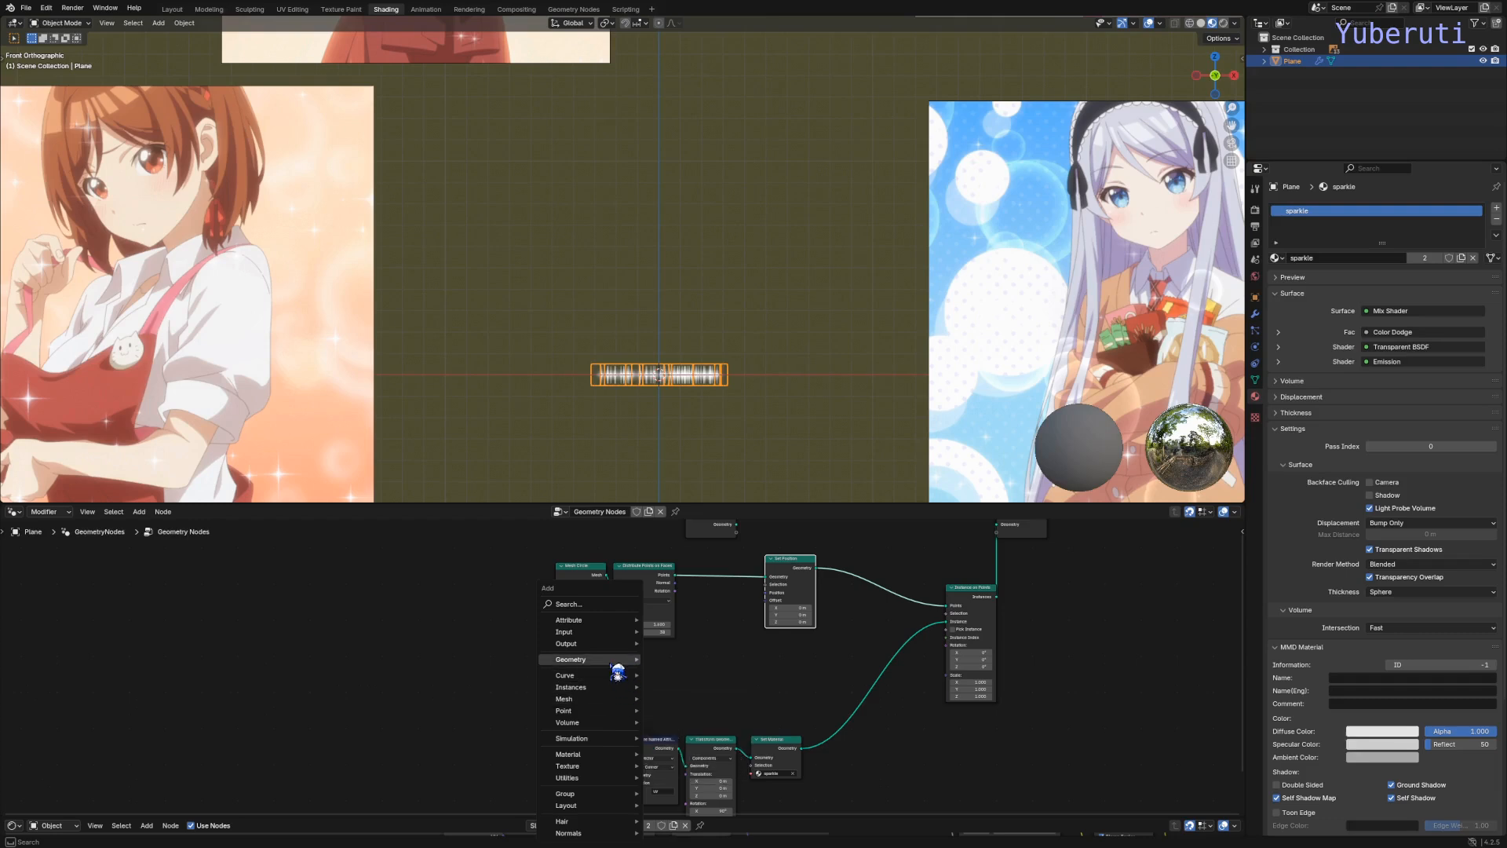
mouse_move(614, 663)
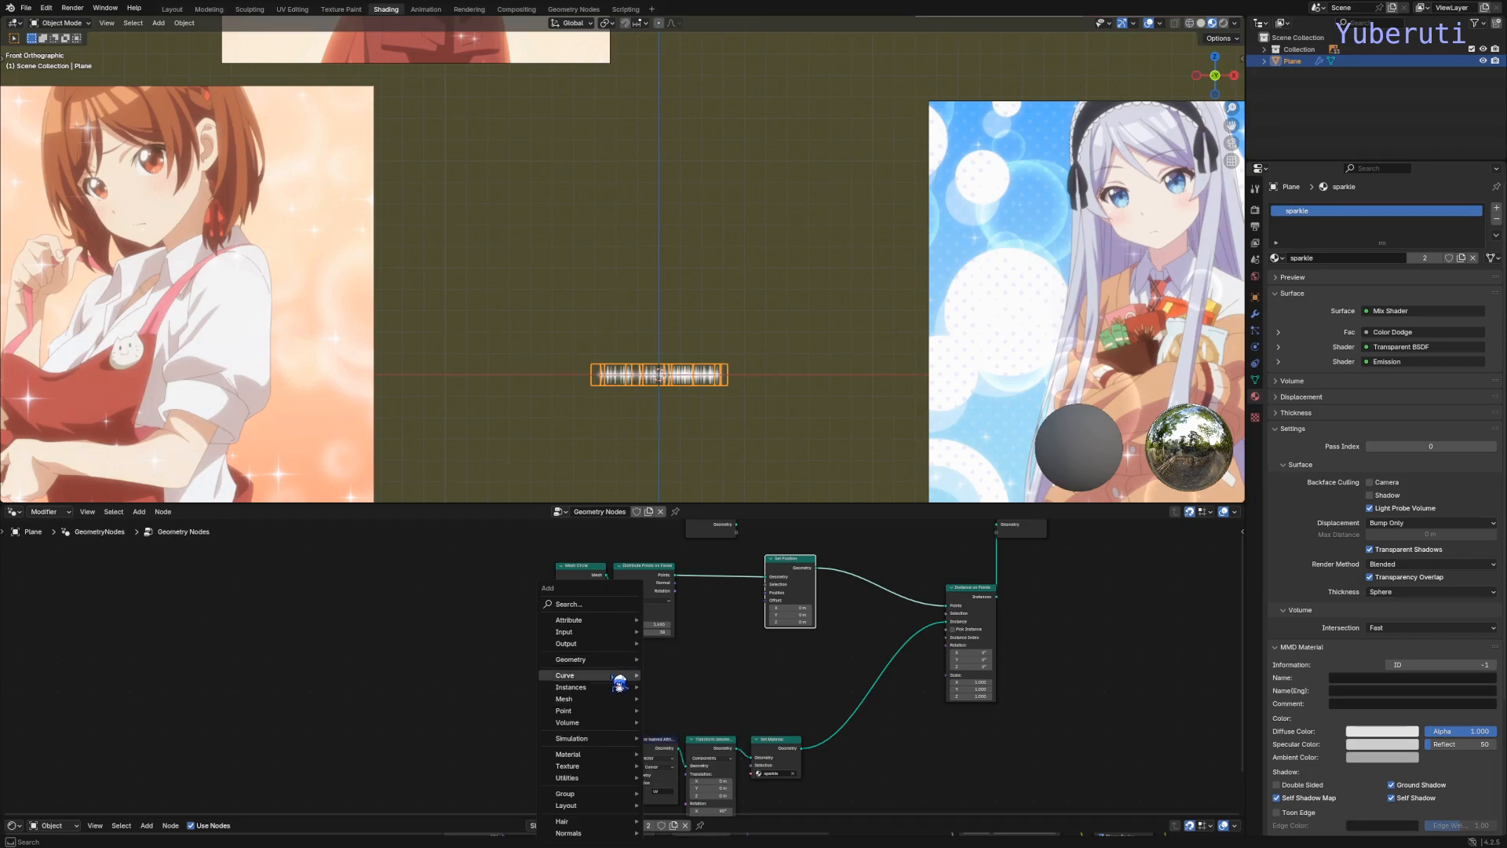
mouse_move(615, 779)
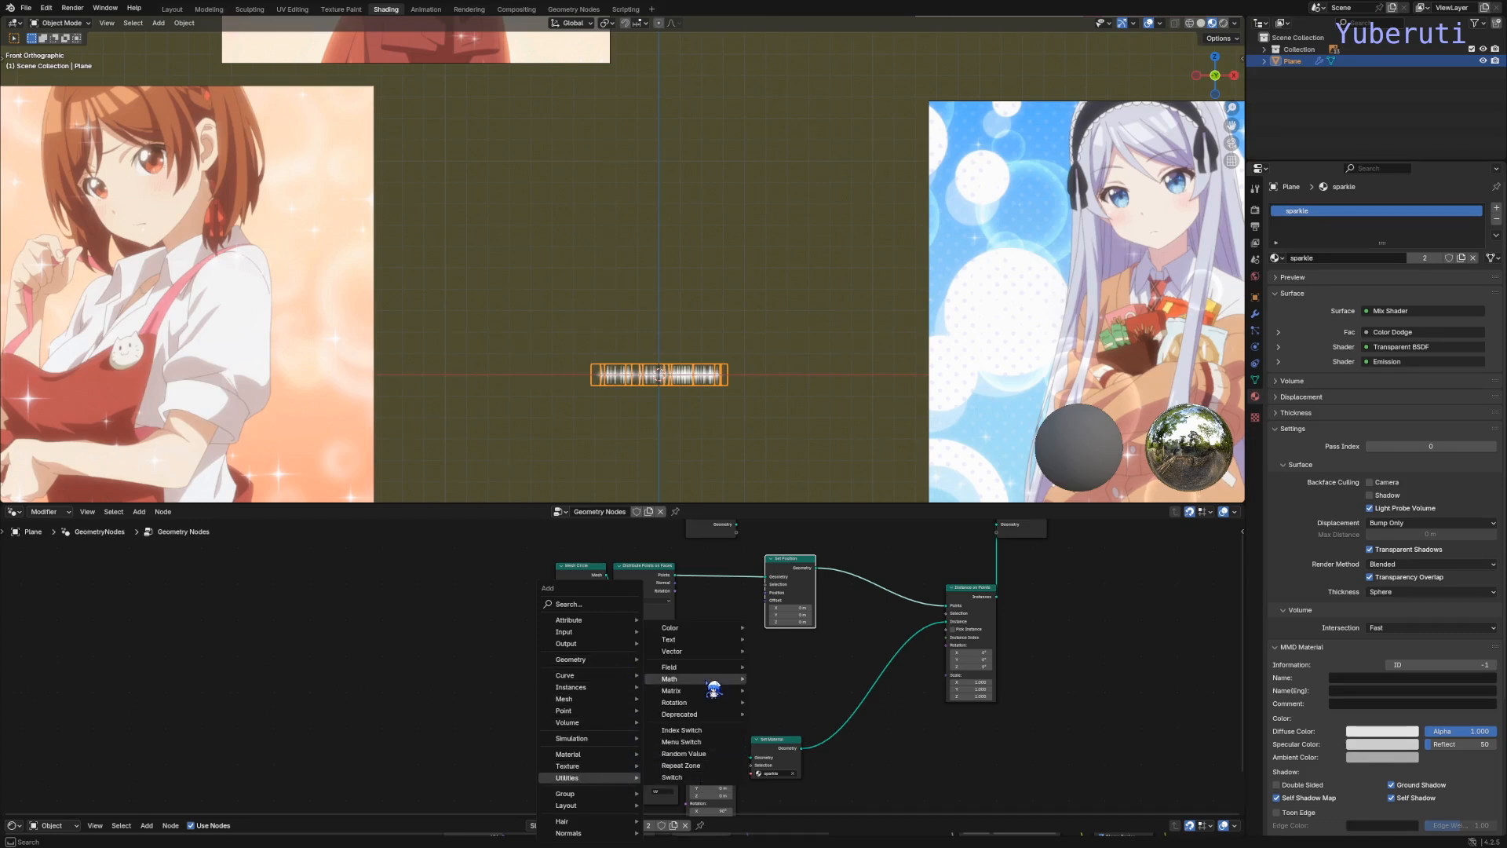
mouse_move(710, 680)
mouse_move(708, 653)
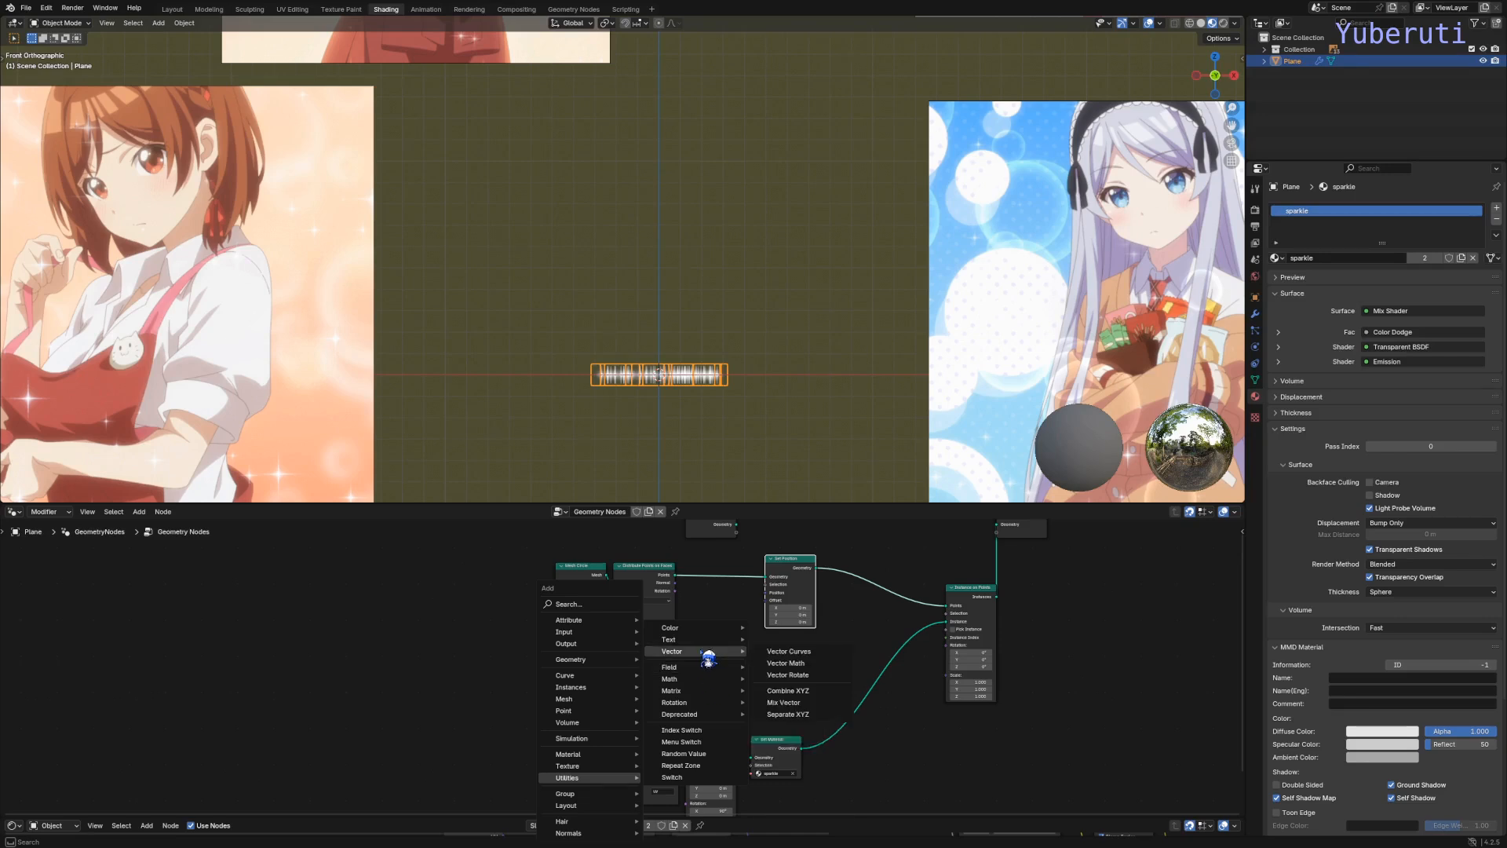
left_click(786, 664)
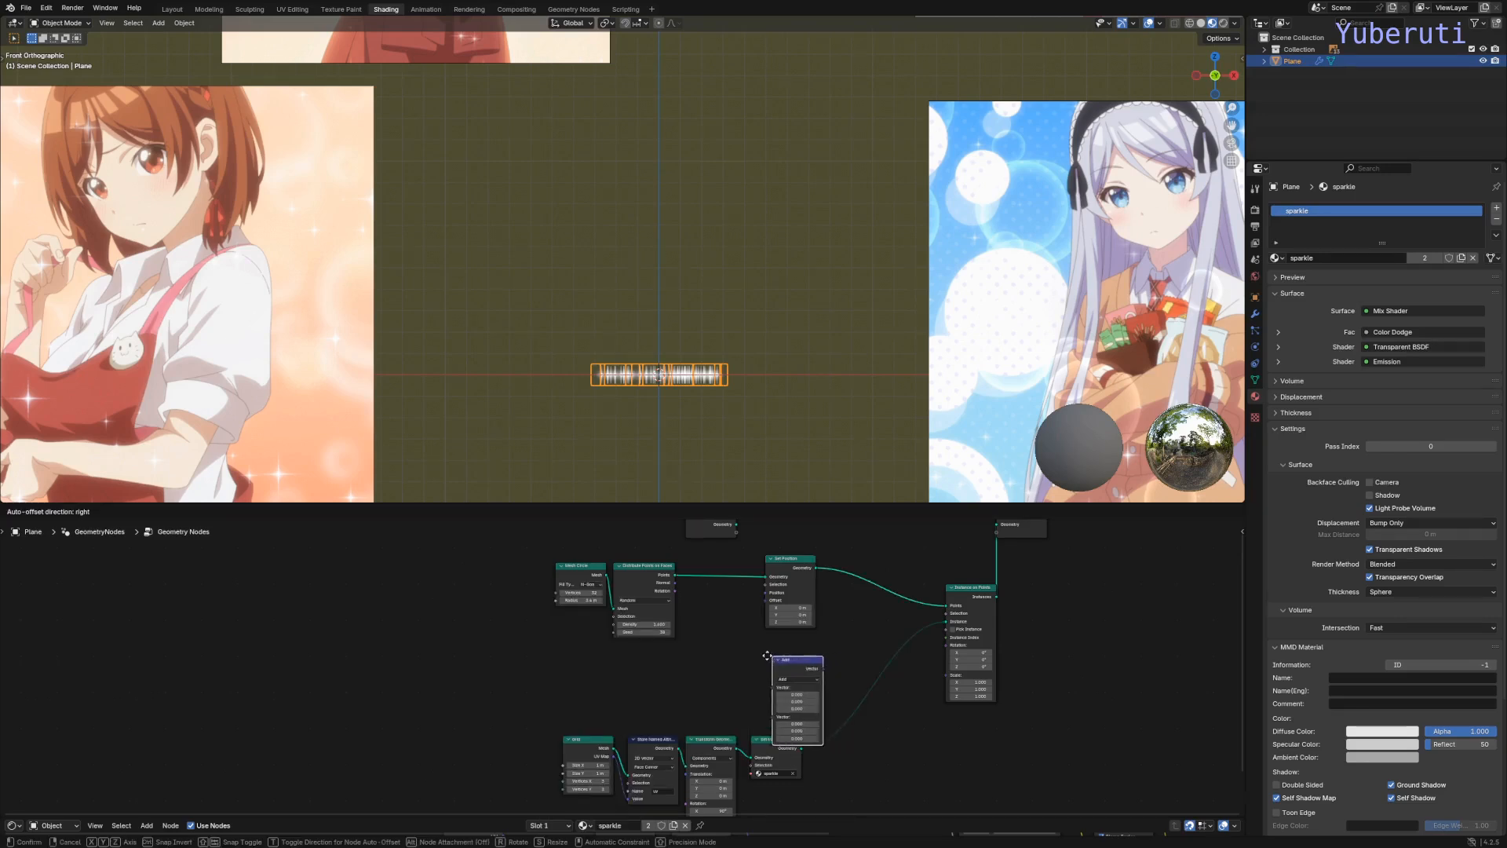
left_click(620, 643)
Step: Add a Position node, feed it into the Add node's first vector, and connect the Add result to Set Position's Position input
key("shift+a")
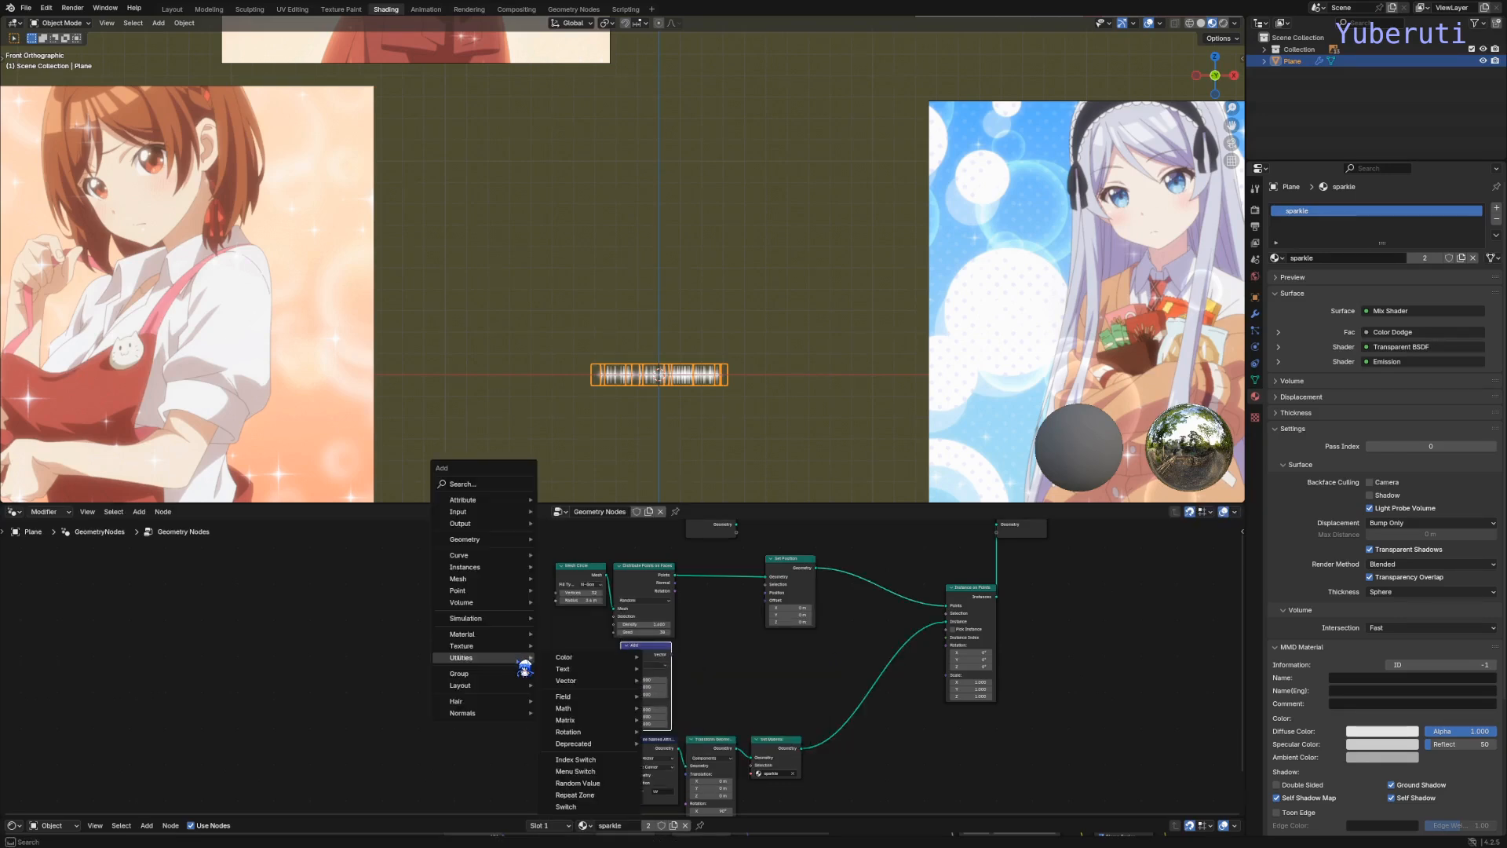
mouse_move(471, 539)
mouse_move(597, 539)
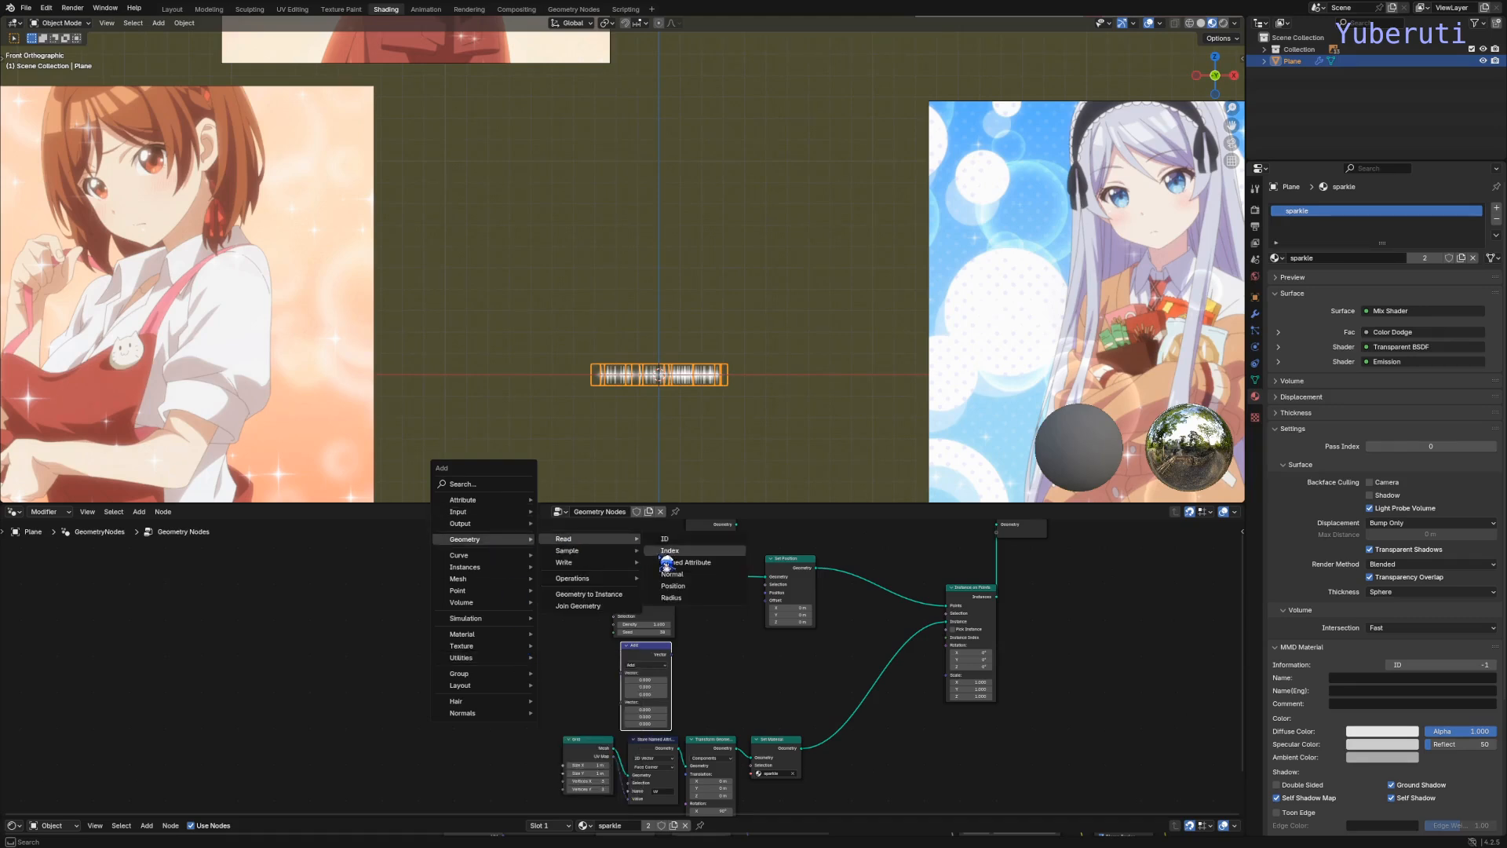
left_click(688, 594)
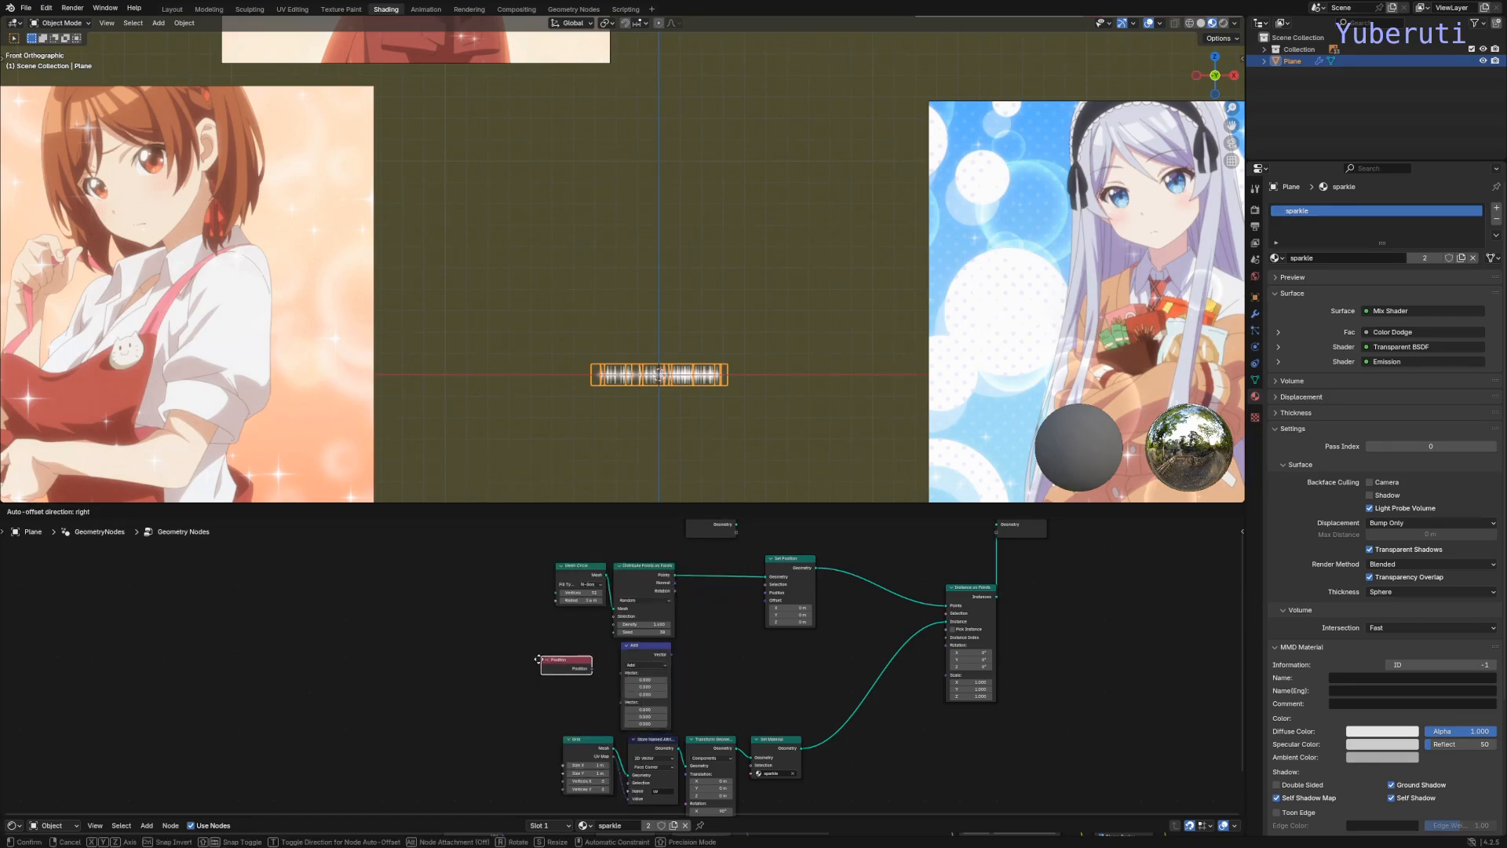
left_click(537, 662)
left_click_drag(584, 675, 784, 617)
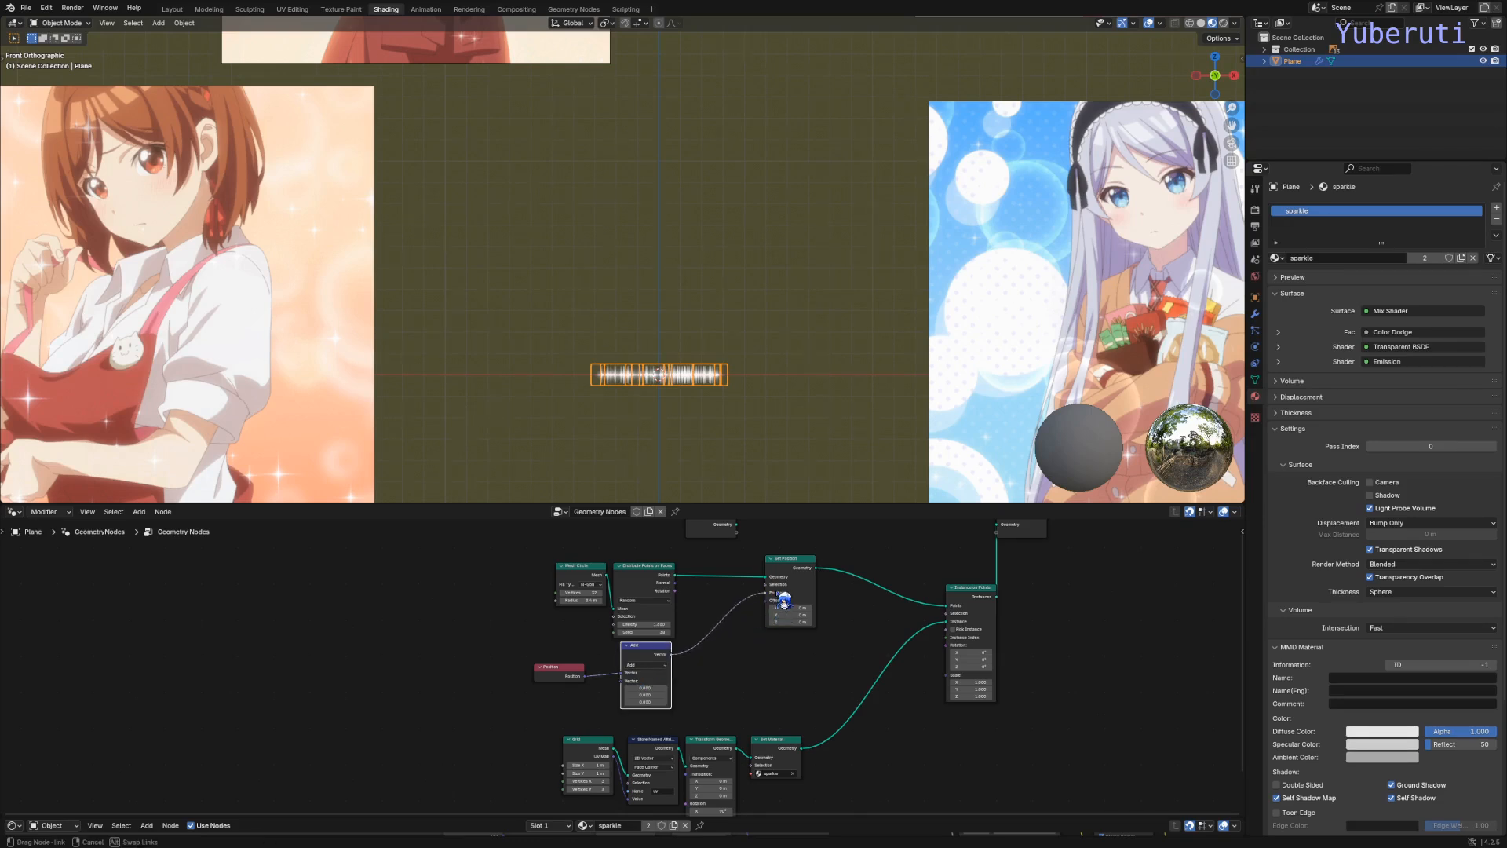
left_click_drag(784, 601, 782, 598)
Step: Try shifting the sparkle points by changing the components of the Add node's second vector
mouse_move(645, 688)
left_mouse_down()
mouse_move(692, 687)
mouse_move(637, 688)
left_mouse_up()
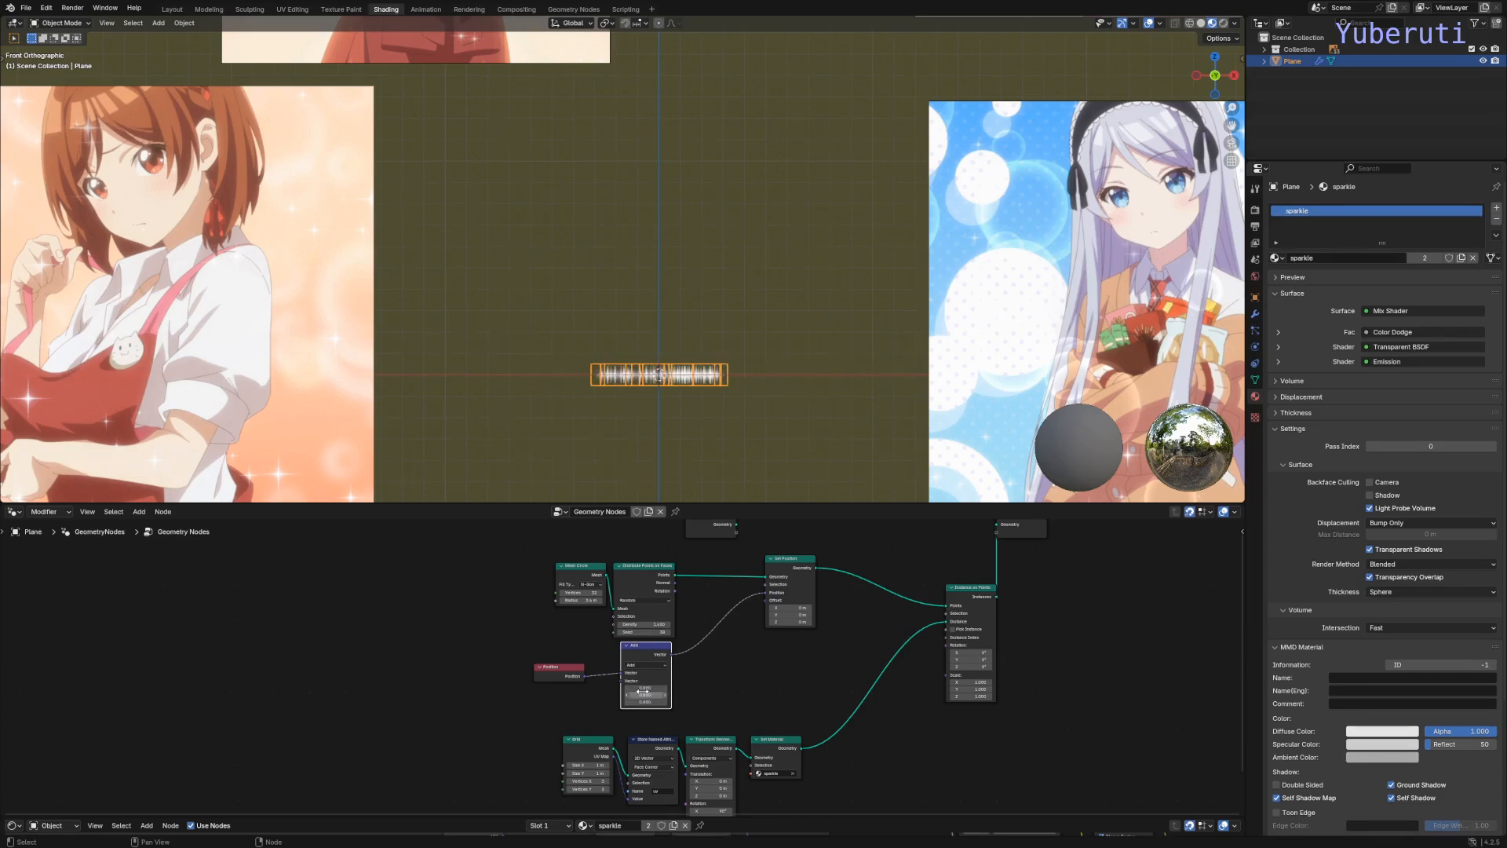
middle_click_drag(672, 380, 695, 449)
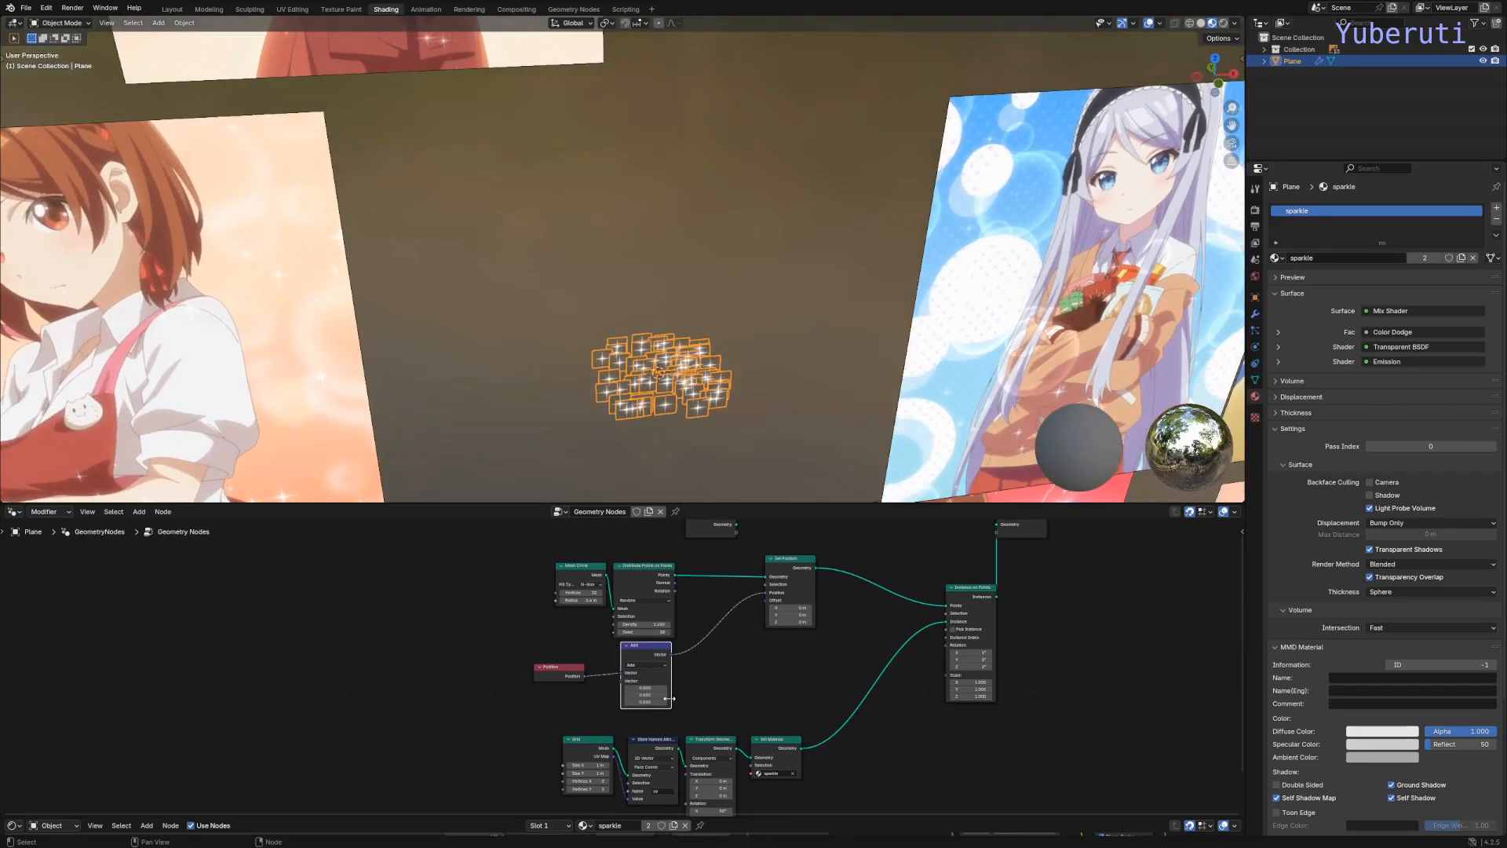
mouse_move(642, 688)
left_mouse_down()
mouse_move(602, 688)
mouse_move(714, 695)
mouse_move(602, 694)
mouse_move(644, 702)
left_mouse_up()
middle_click_drag(669, 344, 662, 292)
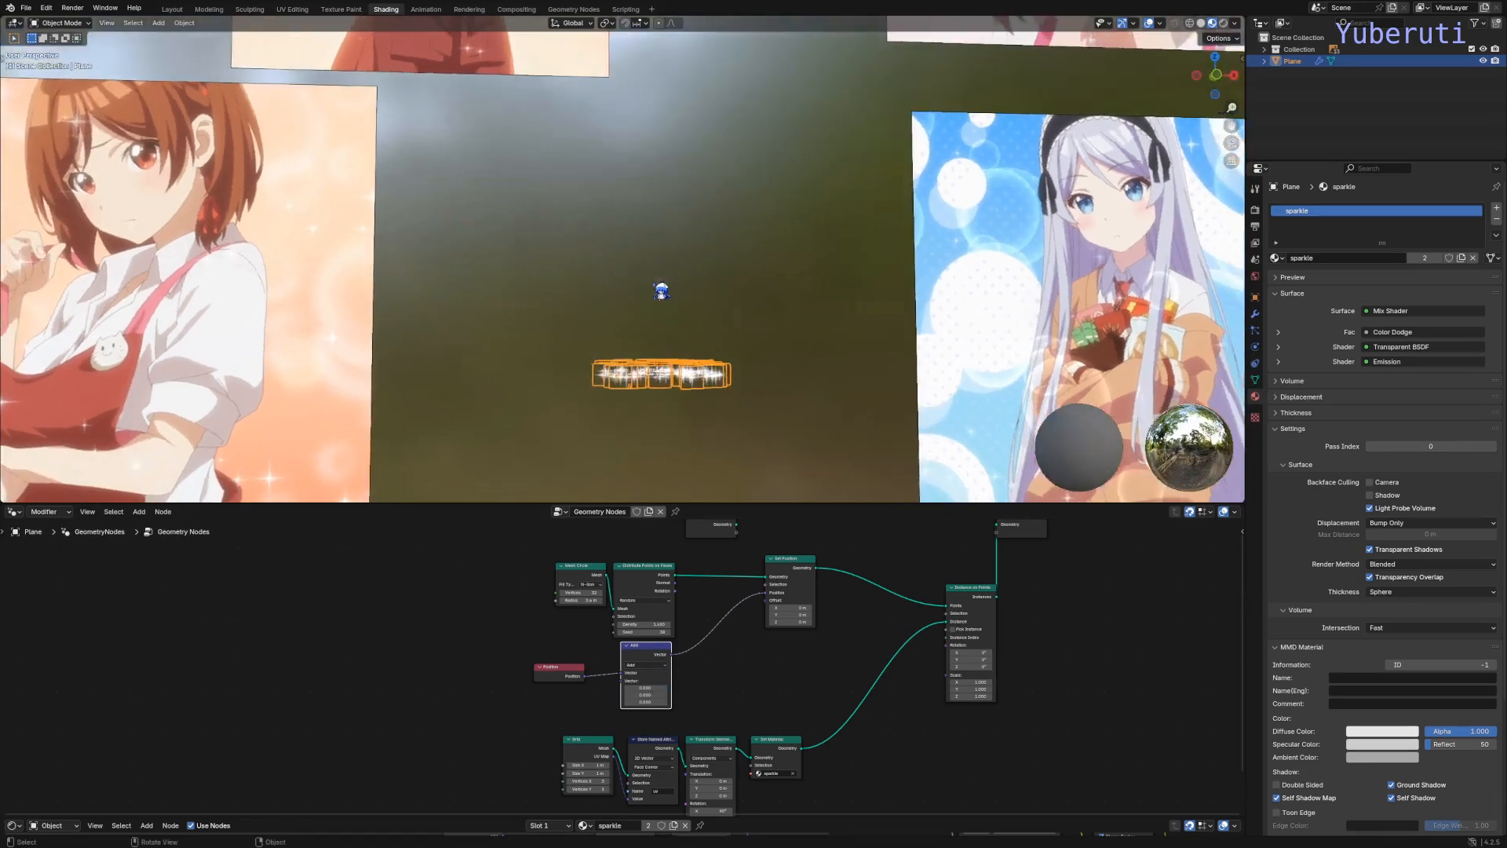
scroll(663, 292, "up", 1)
Step: Add a Combine XYZ node below Position, connect it to the Add node's second vector, and arrange the three nodes together
left_click_drag(640, 658, 568, 675)
left_click_drag(563, 672, 477, 666)
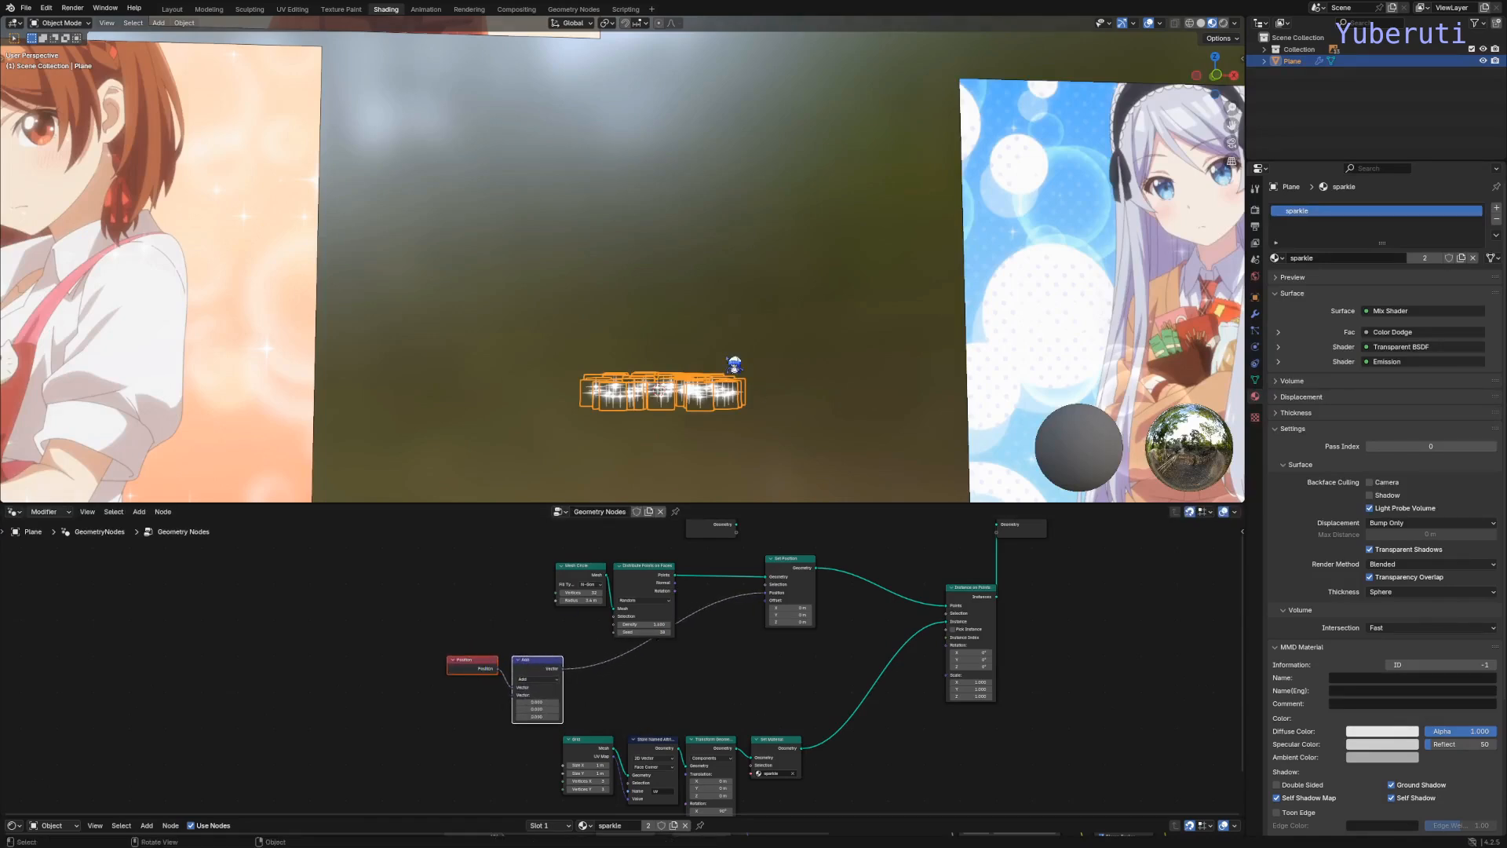
key("shift+a")
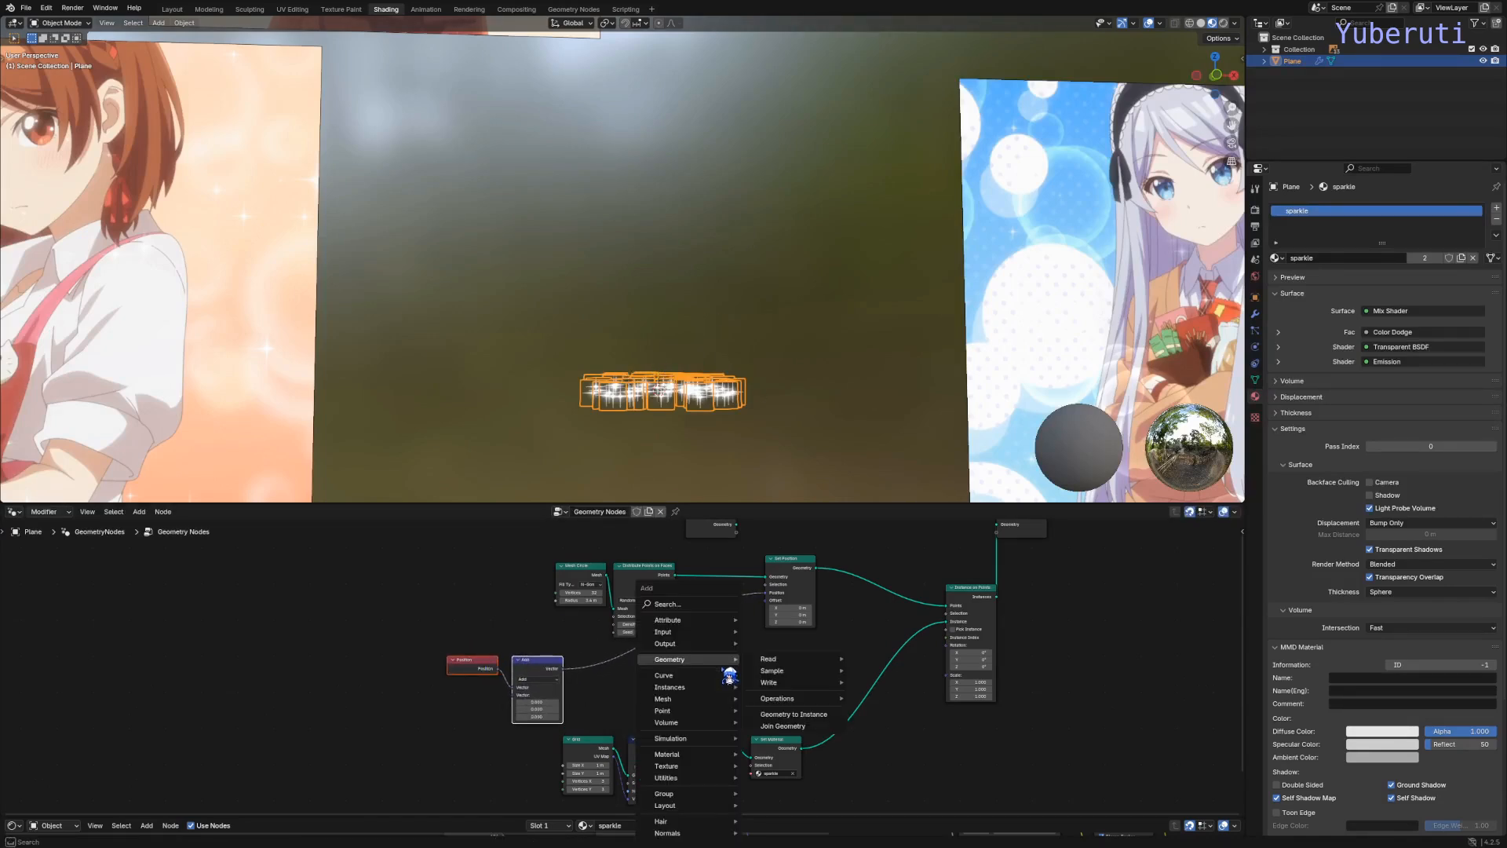
mouse_move(717, 679)
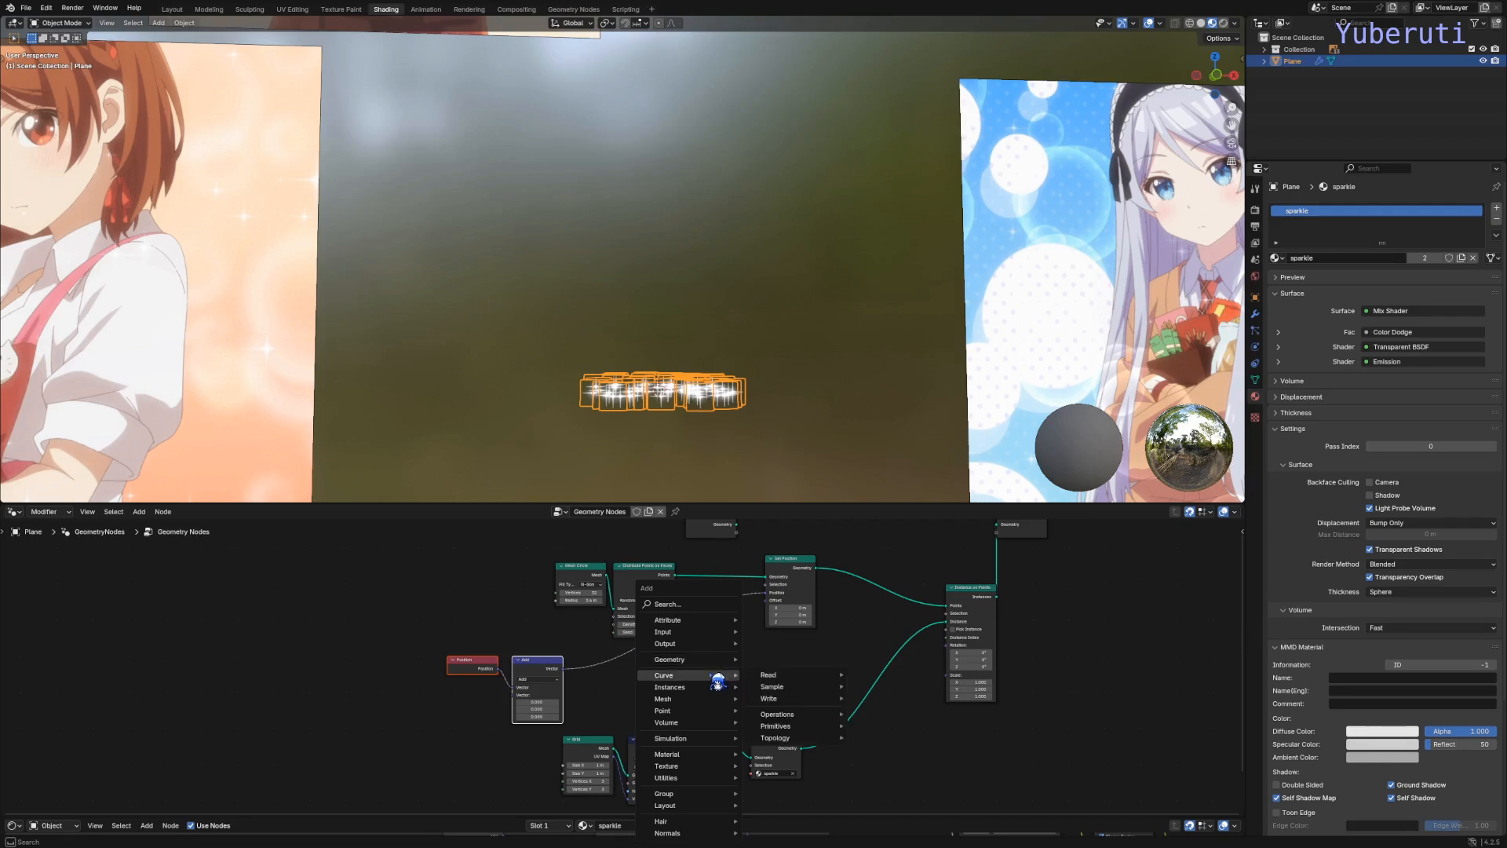
mouse_move(757, 667)
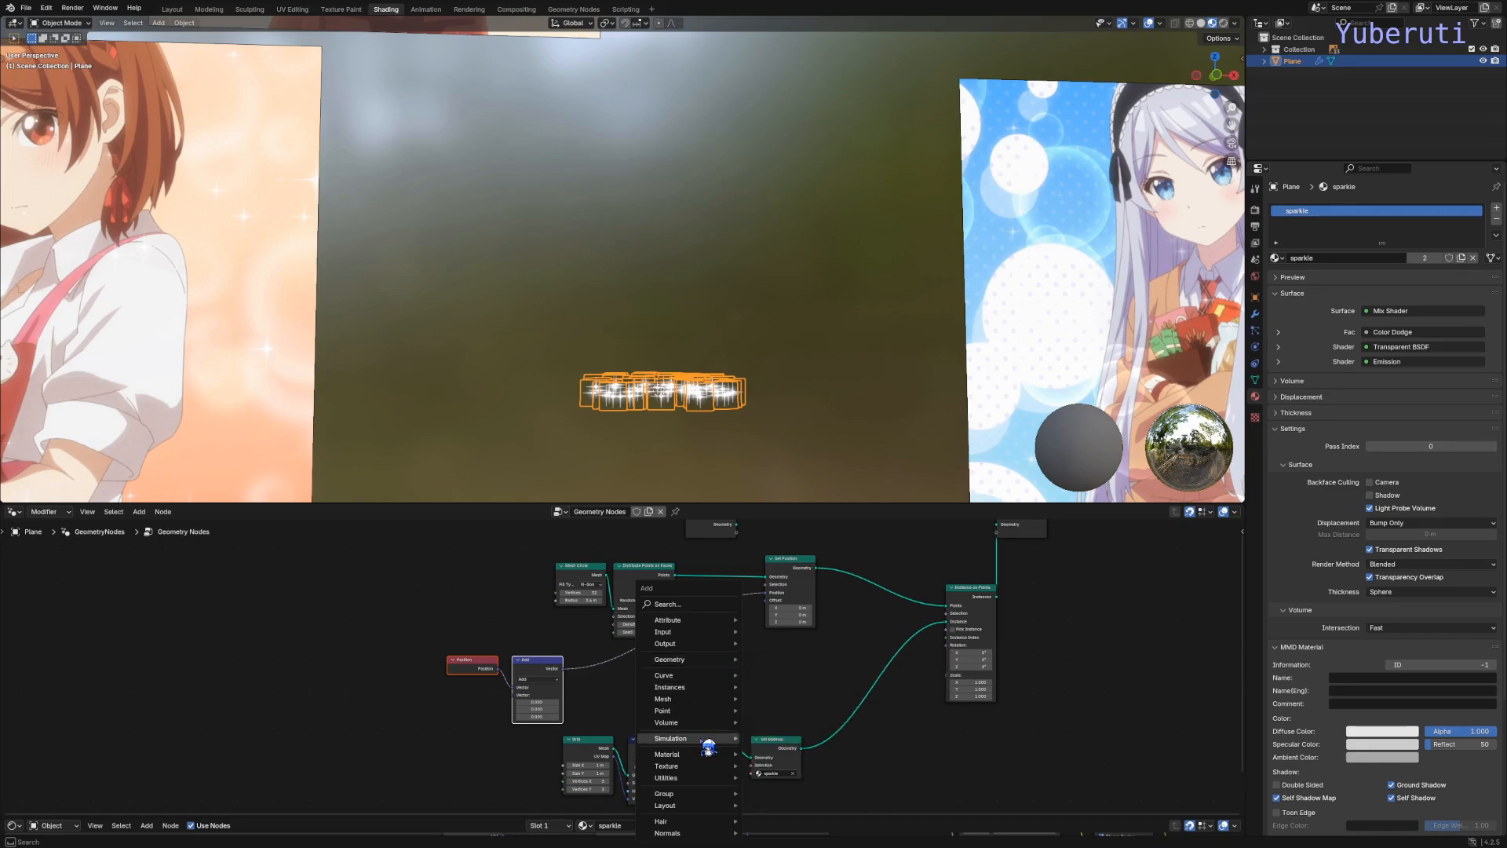
mouse_move(694, 781)
mouse_move(791, 691)
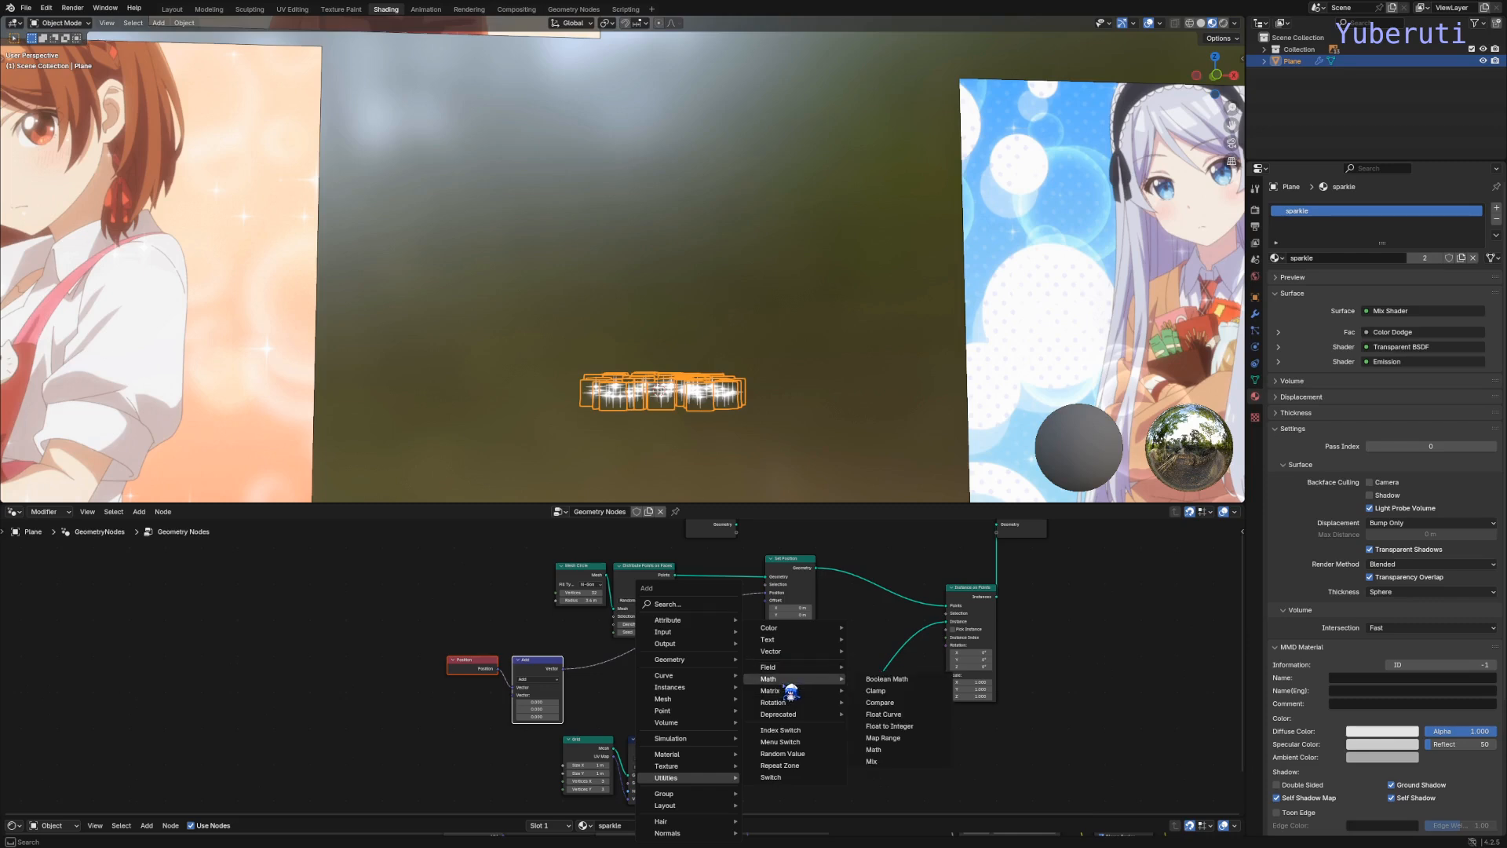
mouse_move(796, 653)
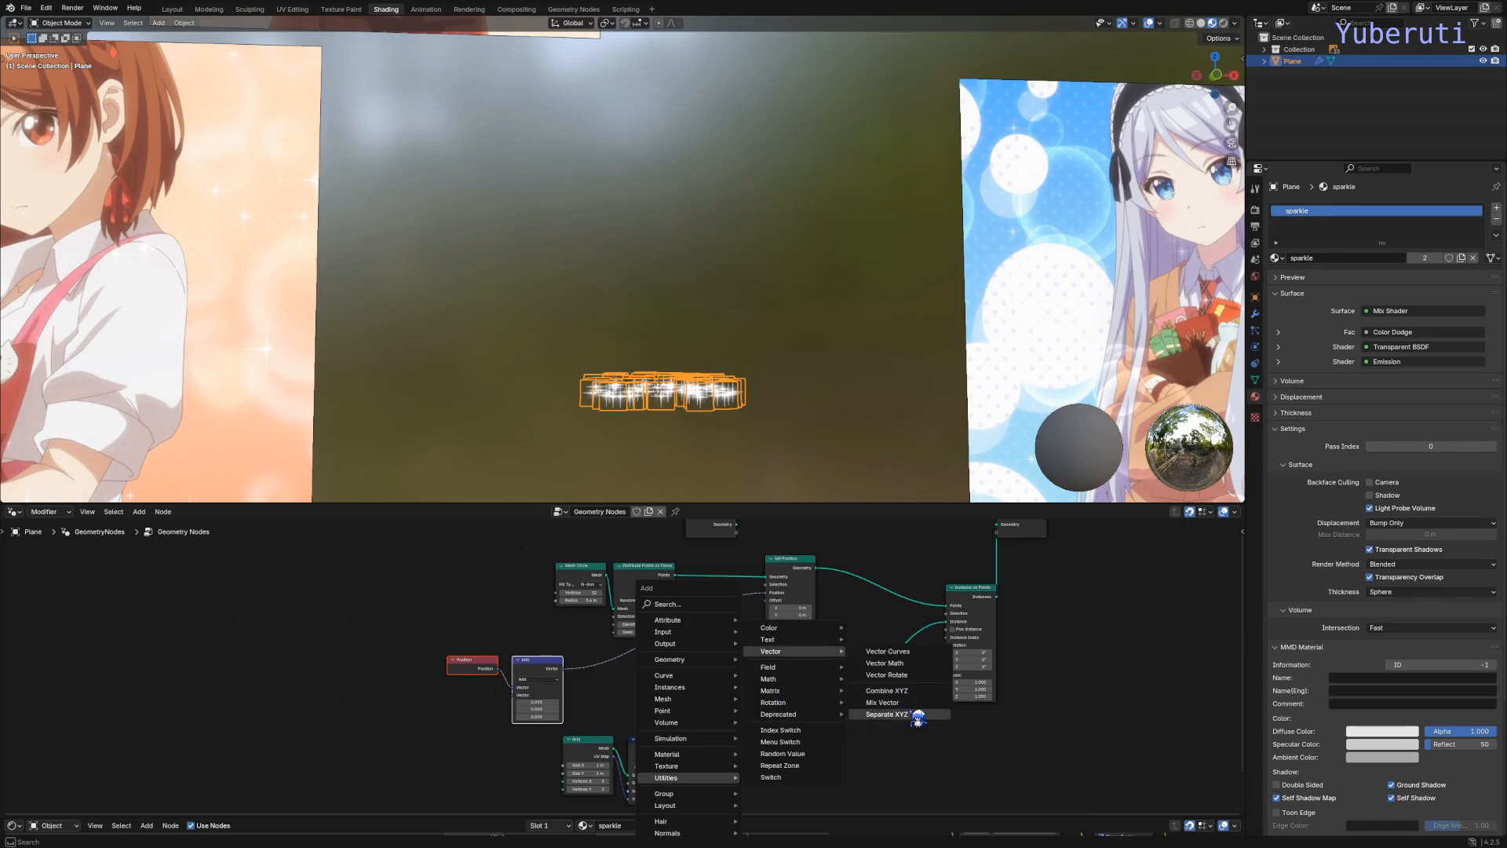
left_click(887, 691)
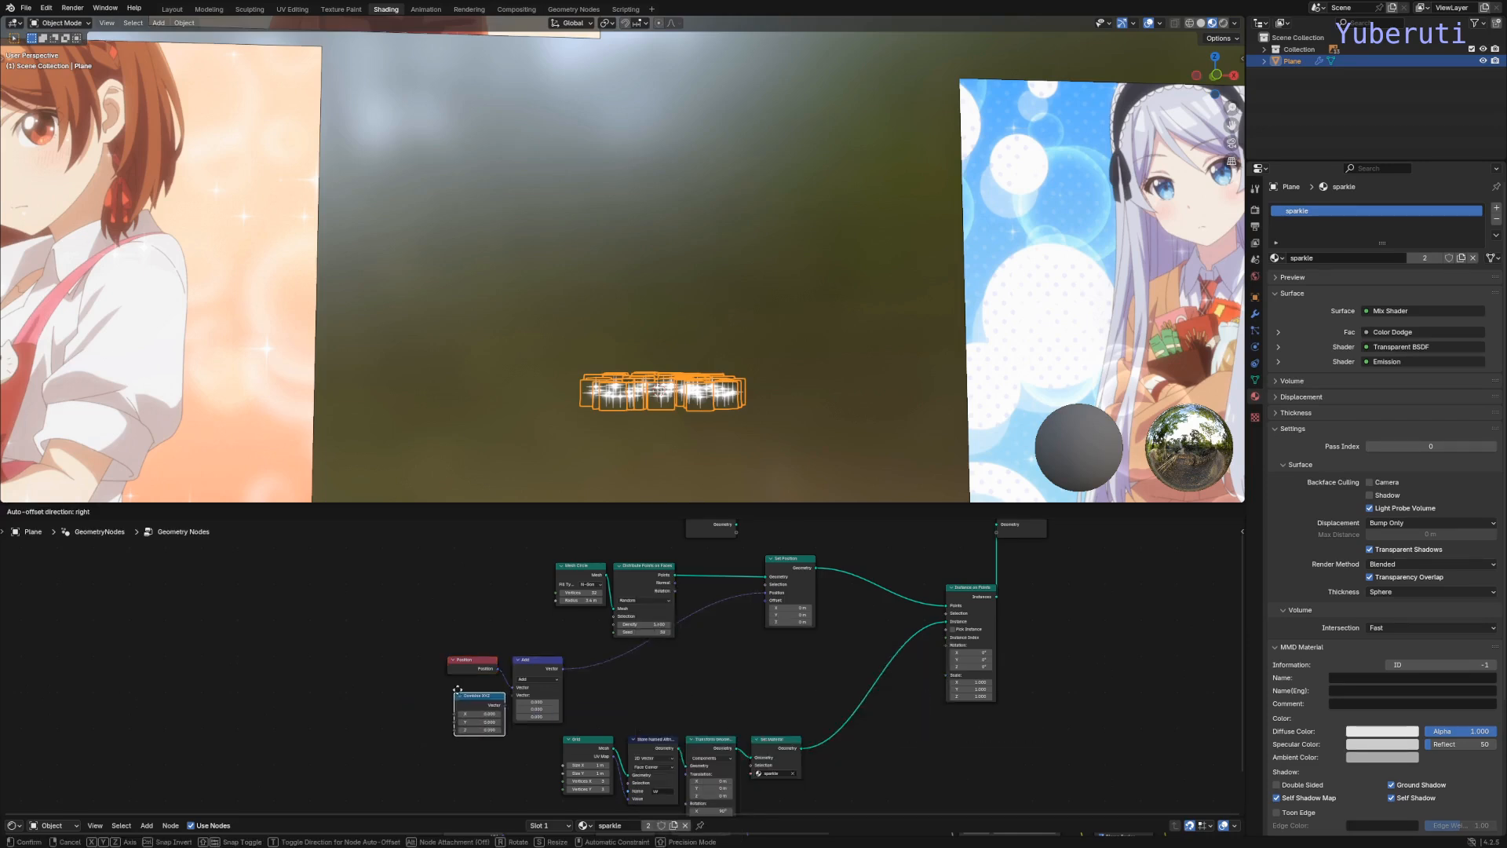
left_click(472, 705)
left_click_drag(484, 700, 514, 695)
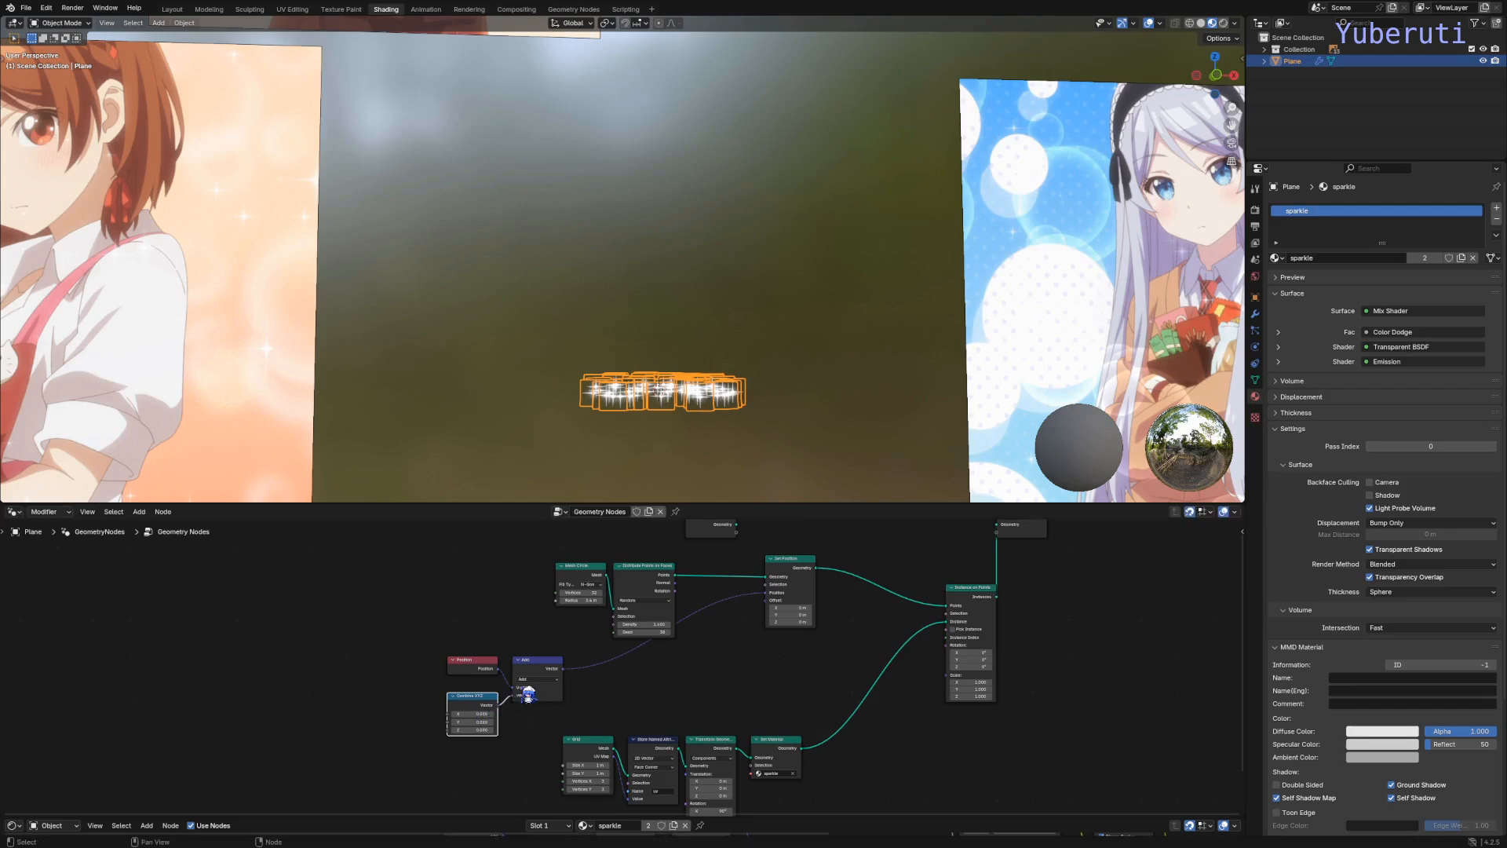
left_click_drag(540, 639, 582, 703)
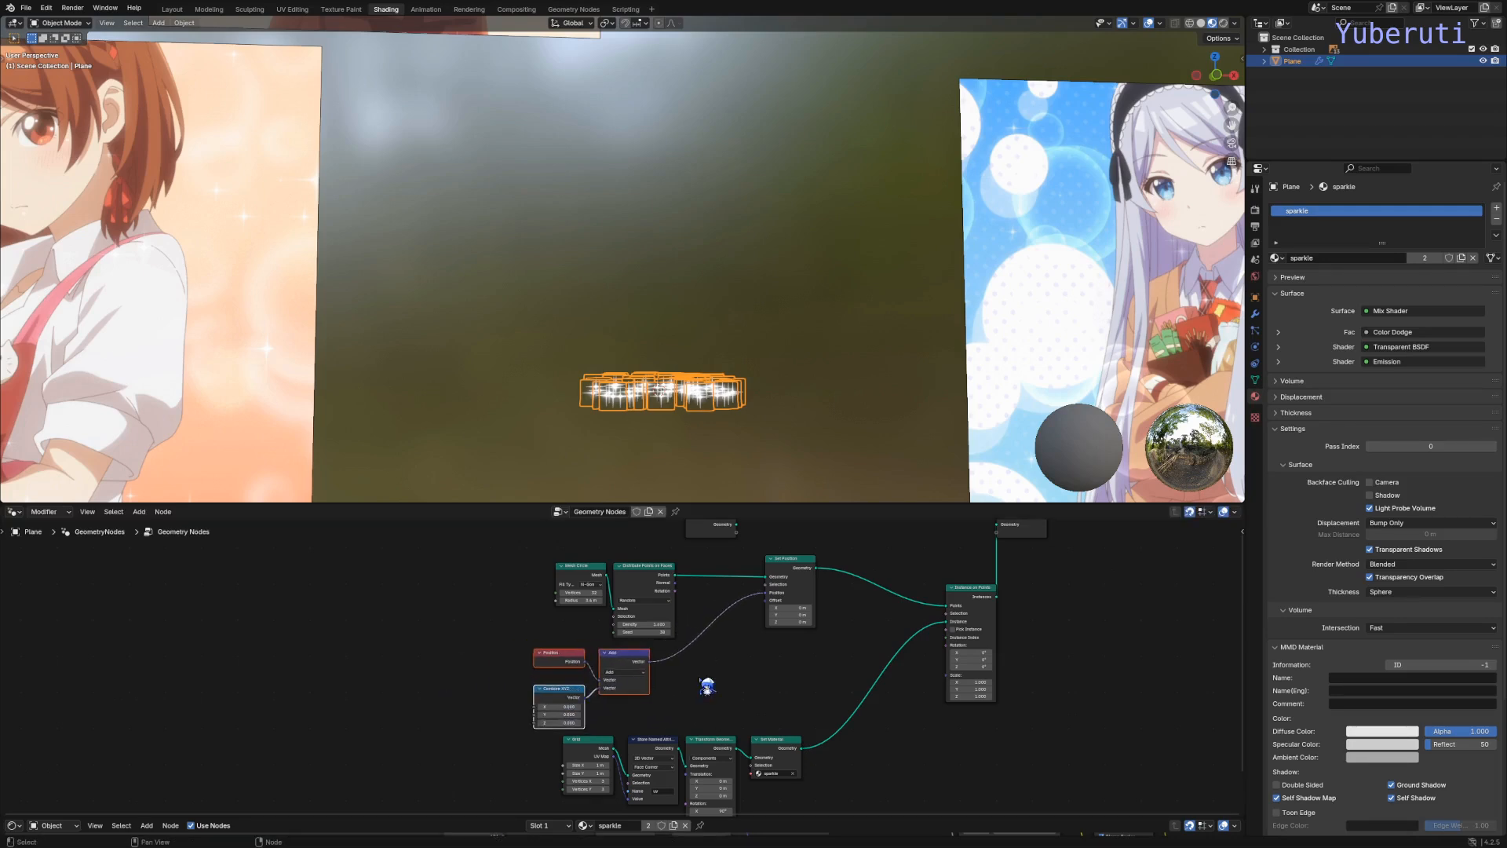
Step: Try raising the sparkle points by changing the Z value of the Combine XYZ node
middle_click_drag(645, 687, 993, 653)
key("shift+a")
mouse_move(865, 658)
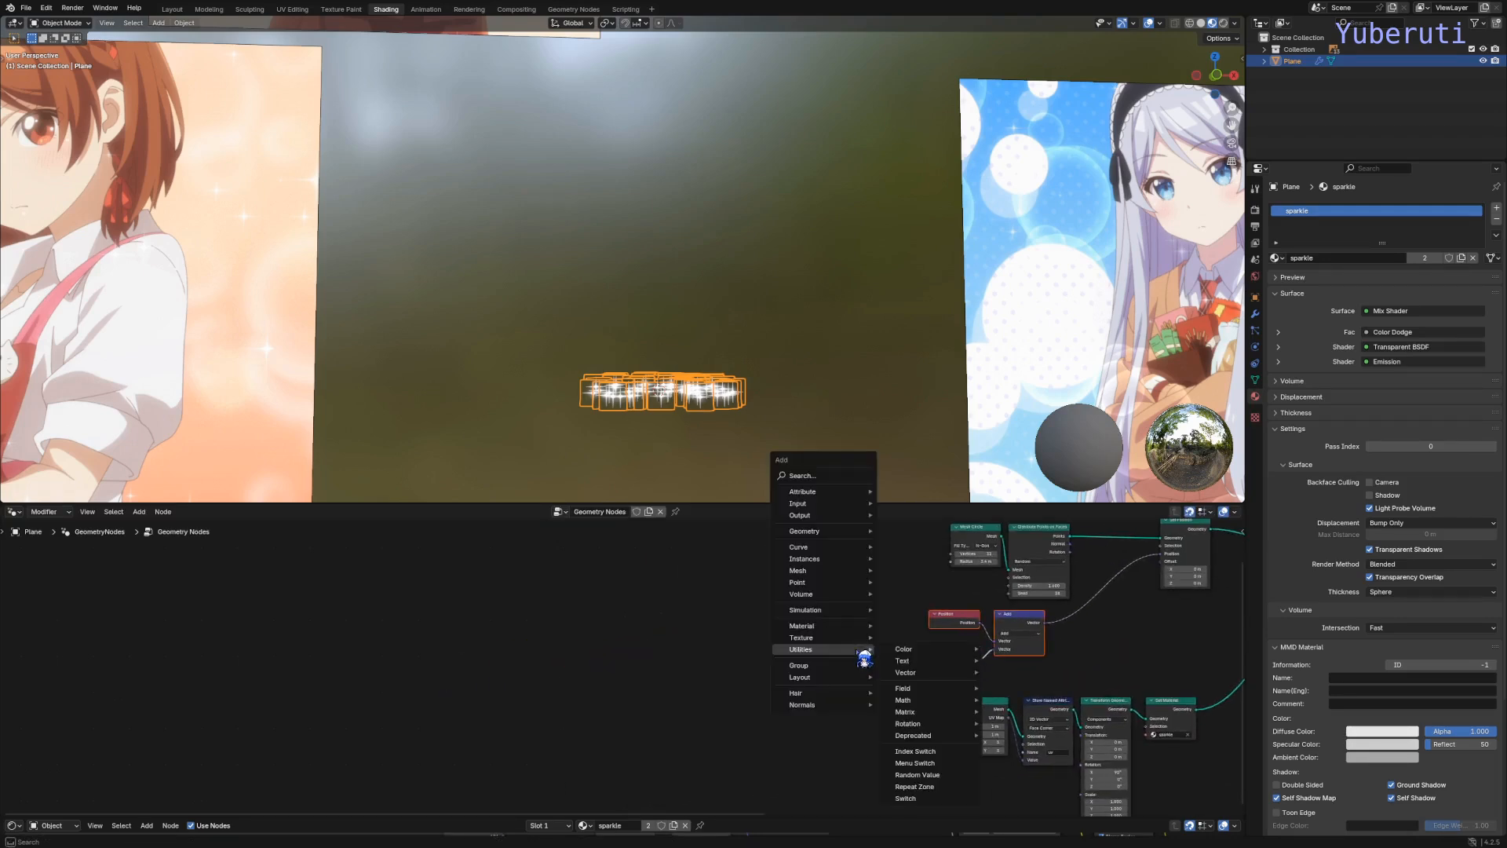
left_click(705, 672)
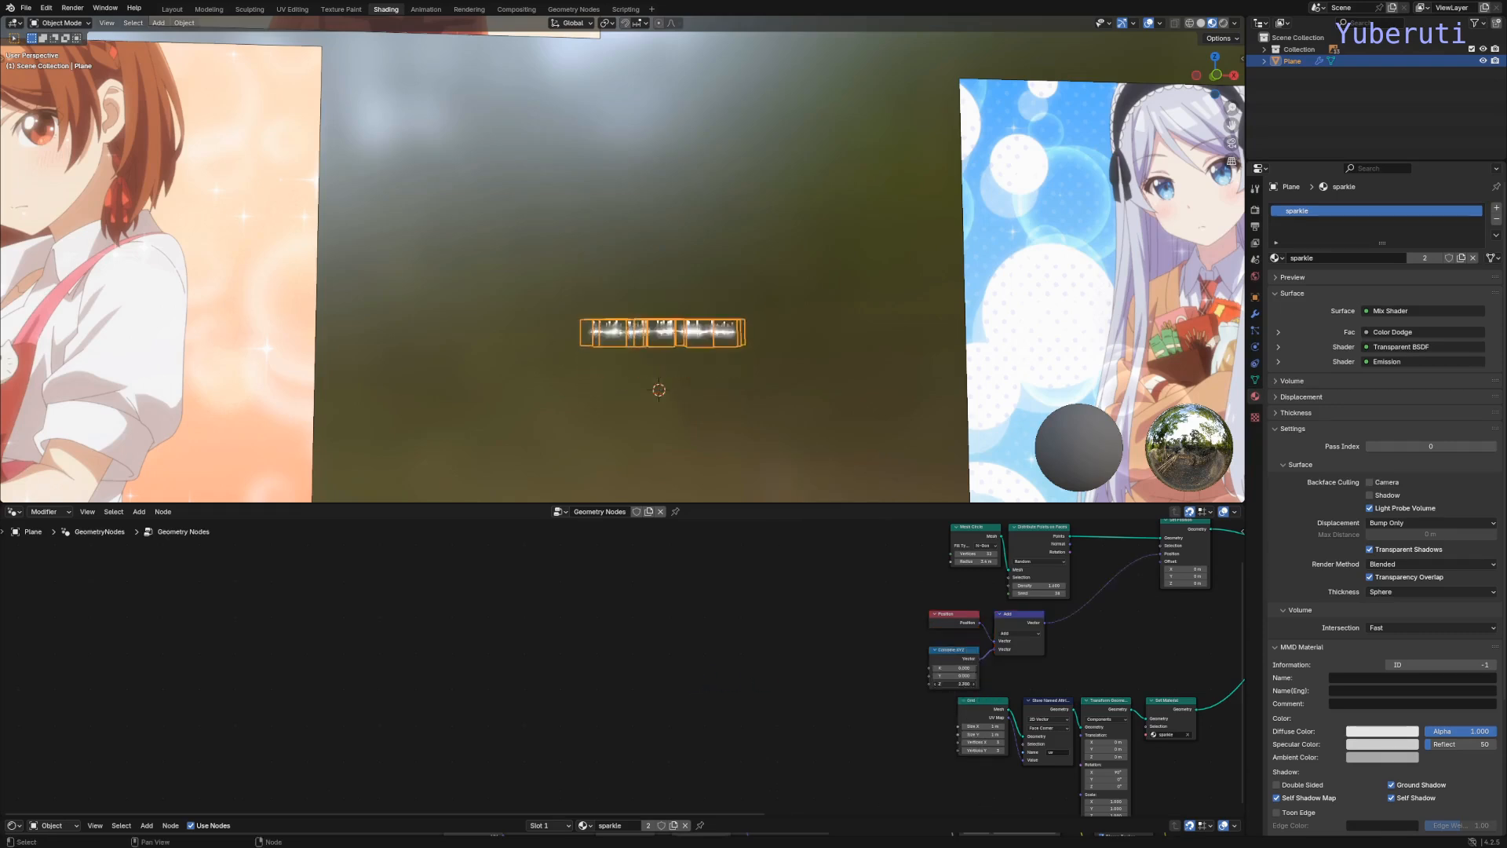
mouse_move(961, 683)
left_mouse_down()
mouse_move(990, 683)
mouse_move(961, 683)
left_mouse_up()
right_click(960, 683)
Step: Add a Float Random Value node beside Combine XYZ and connect its value to the Z input
key("shift+a")
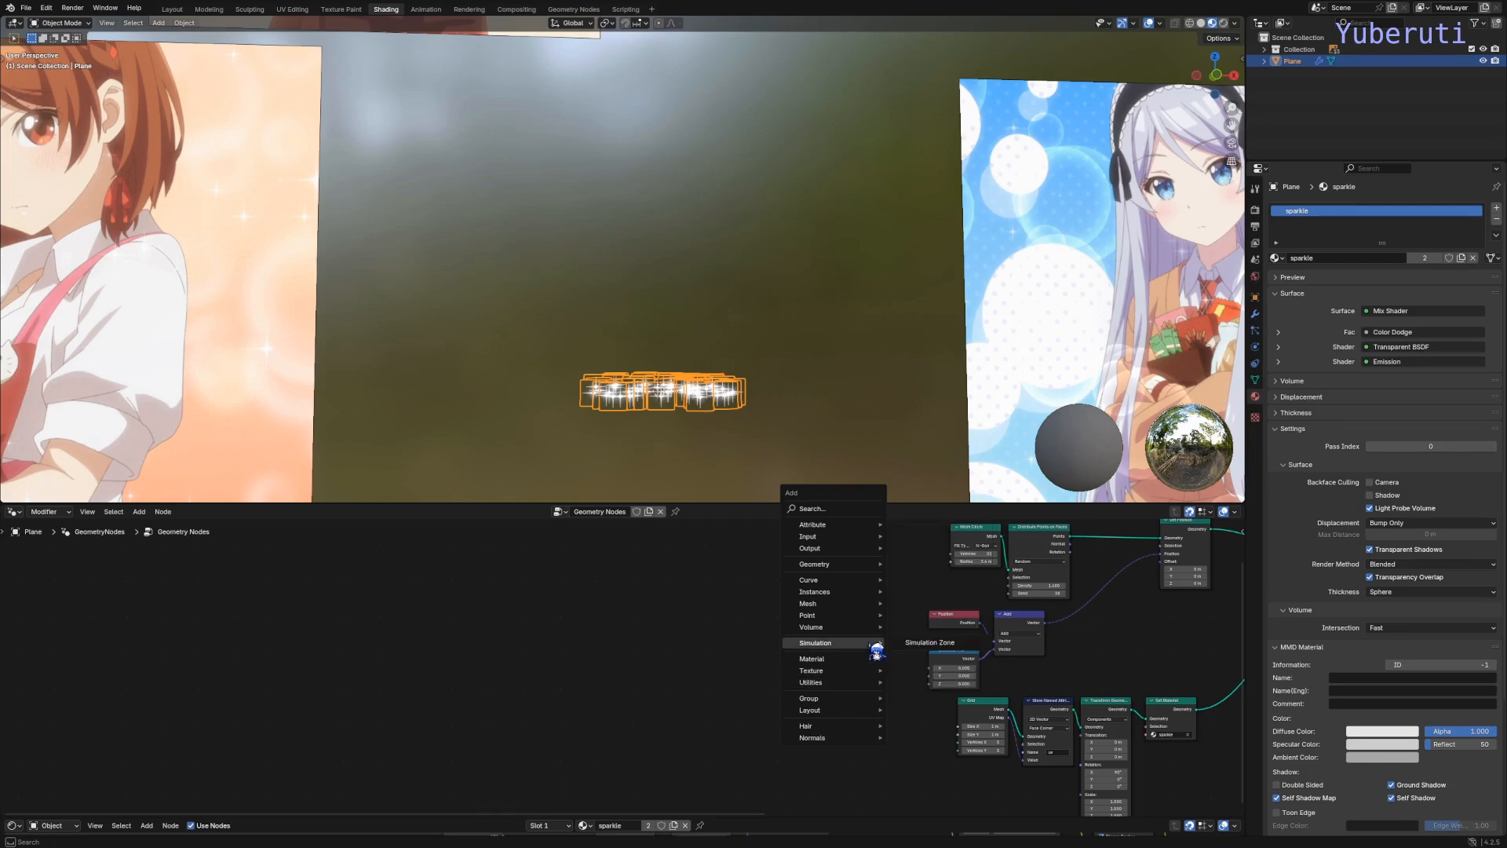
mouse_move(866, 632)
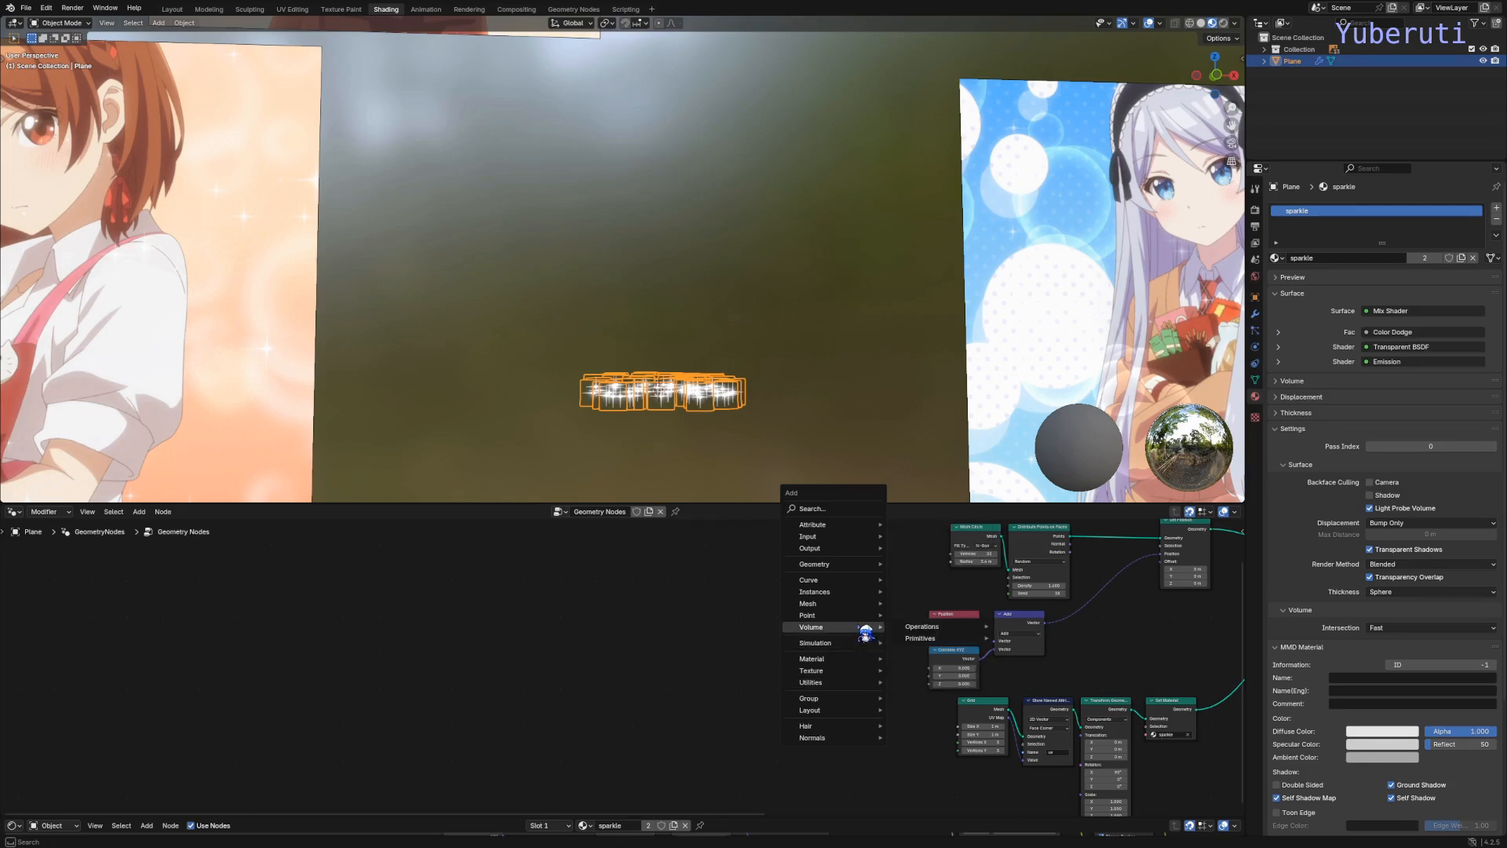
mouse_move(855, 683)
left_click(930, 659)
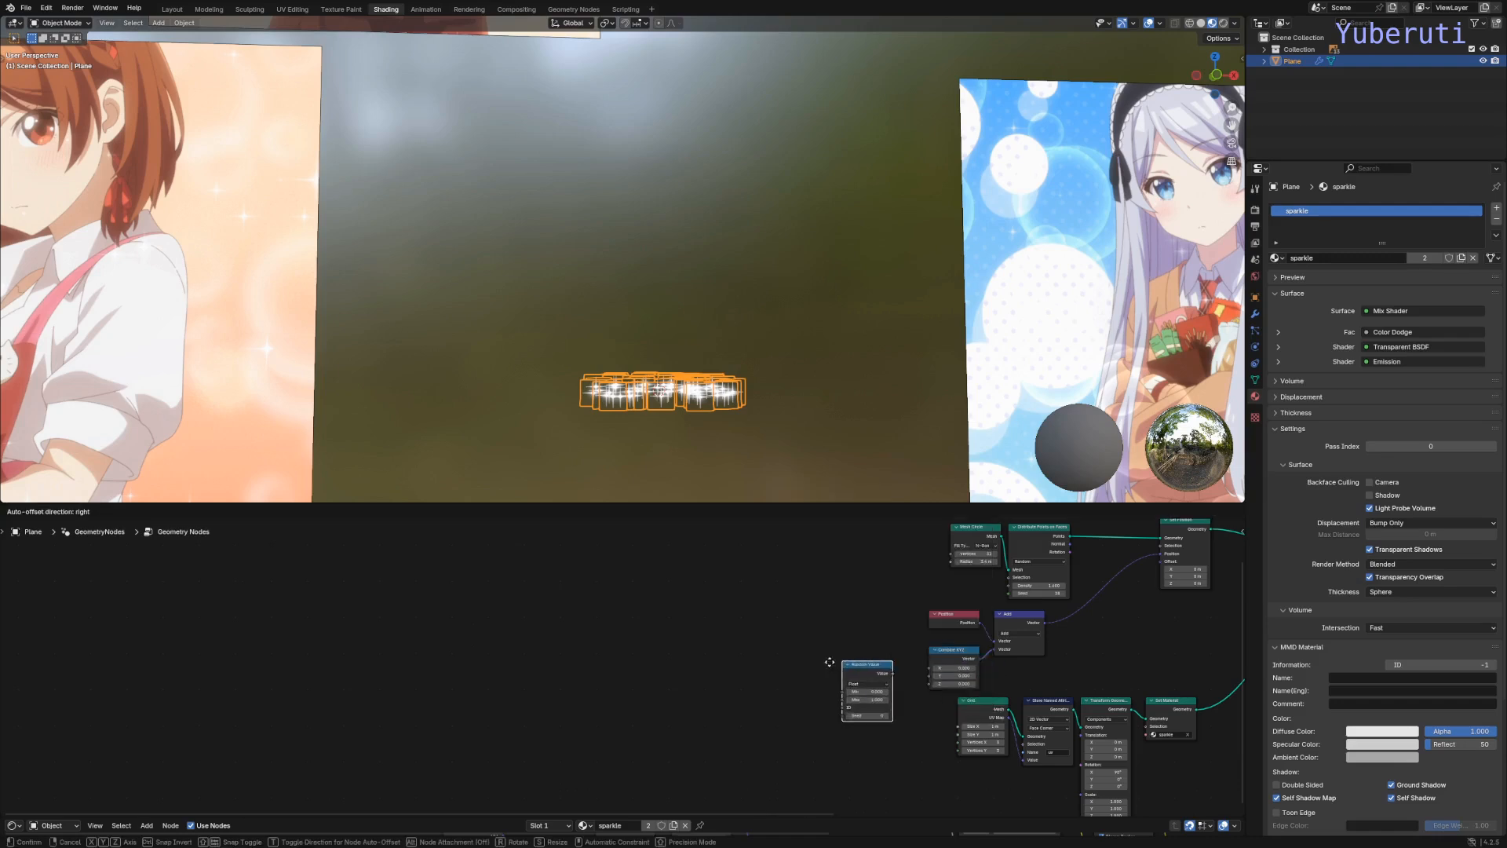
left_click(828, 663)
scroll(903, 690, "up", 4)
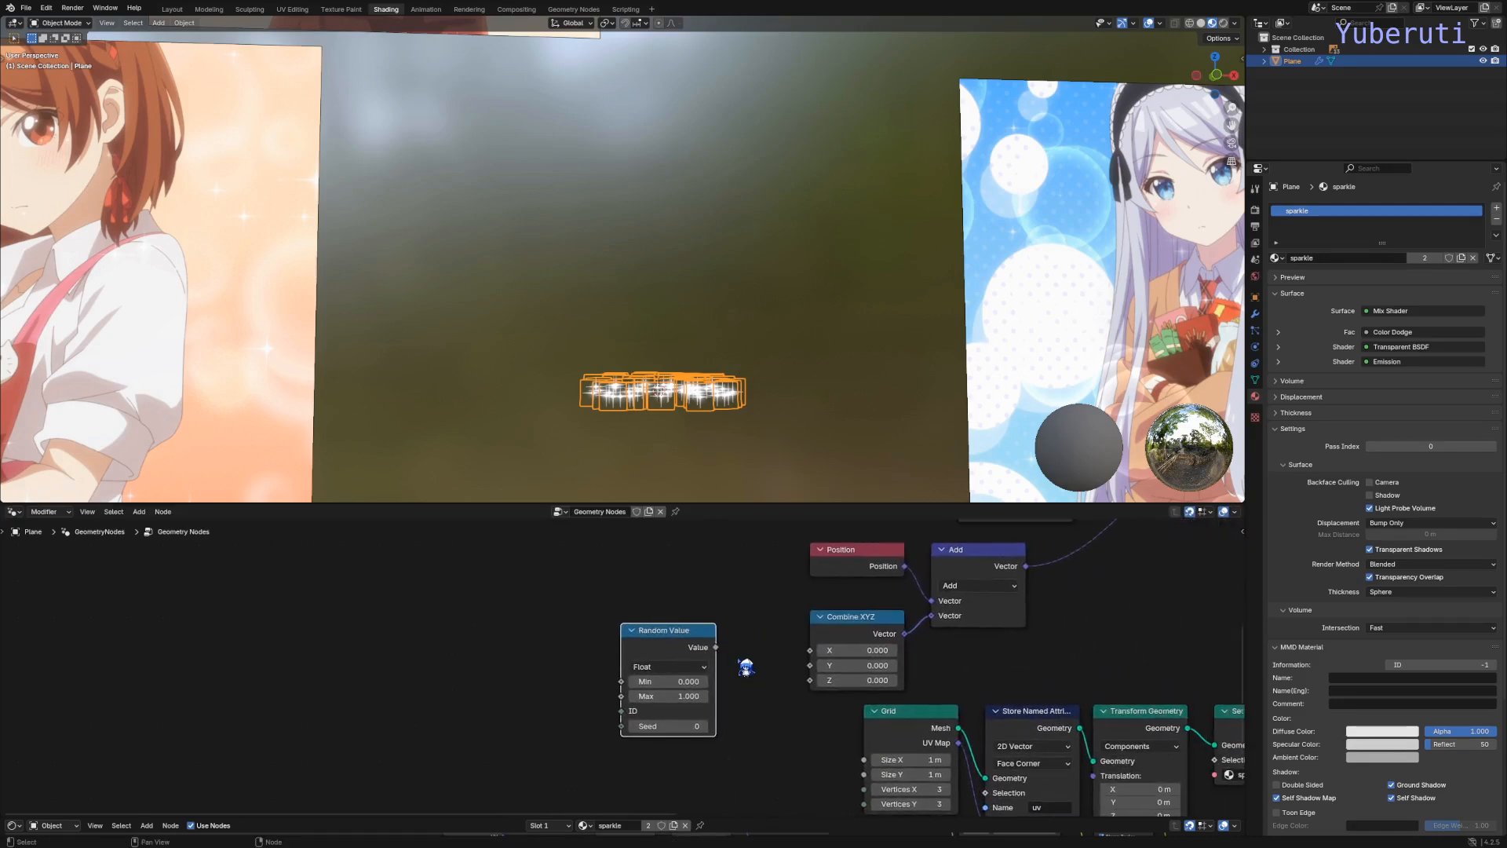
key("g")
left_click(719, 667)
left_click_drag(689, 647, 827, 690)
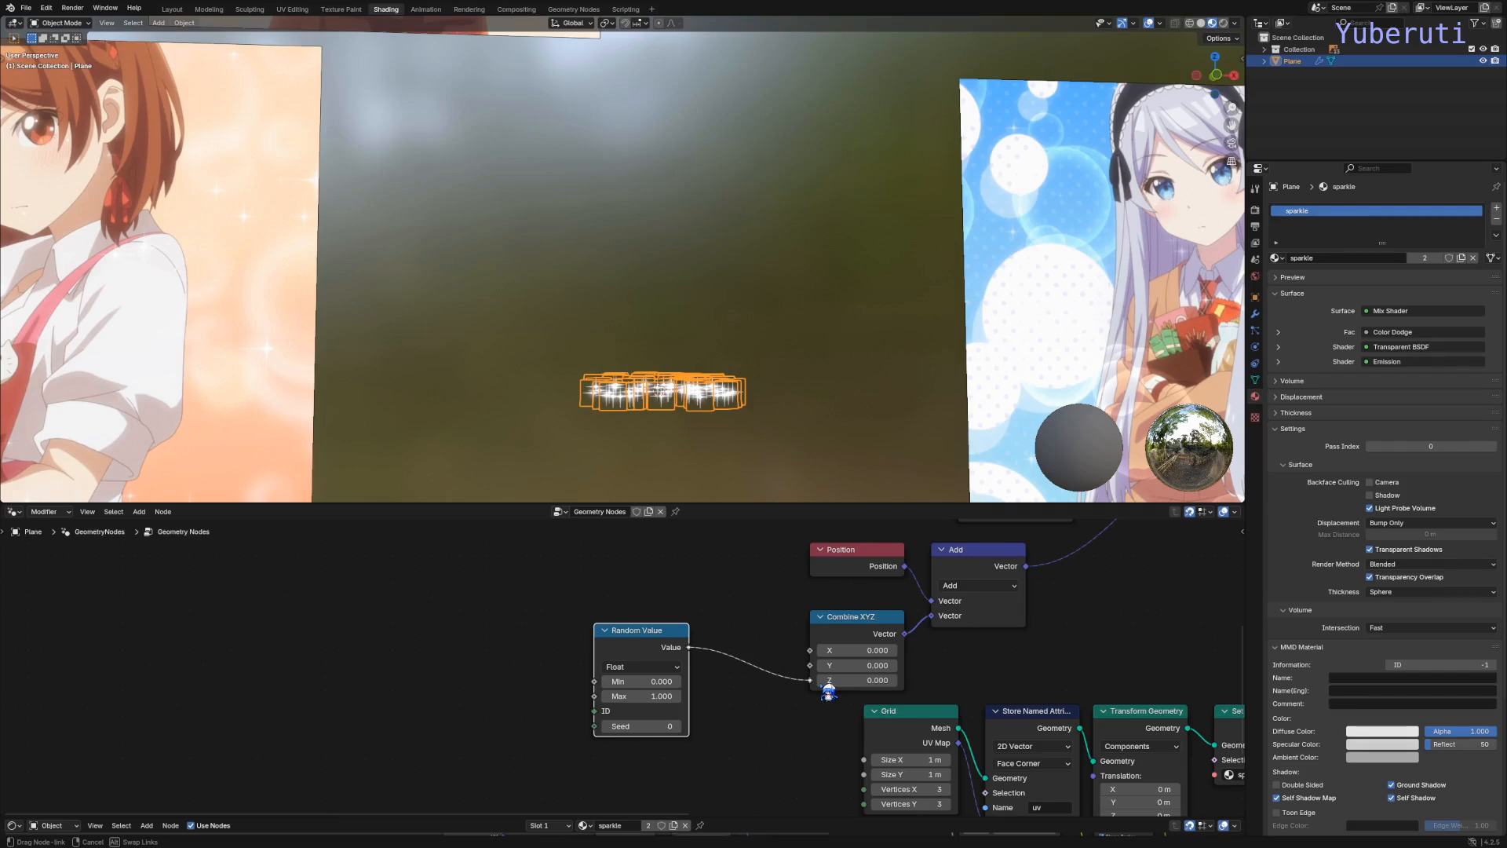
Step: Connect the Random Value output to the Combine XYZ node's Z input and set the Random Value maximum to 10.200
left_click_drag(828, 691, 828, 691)
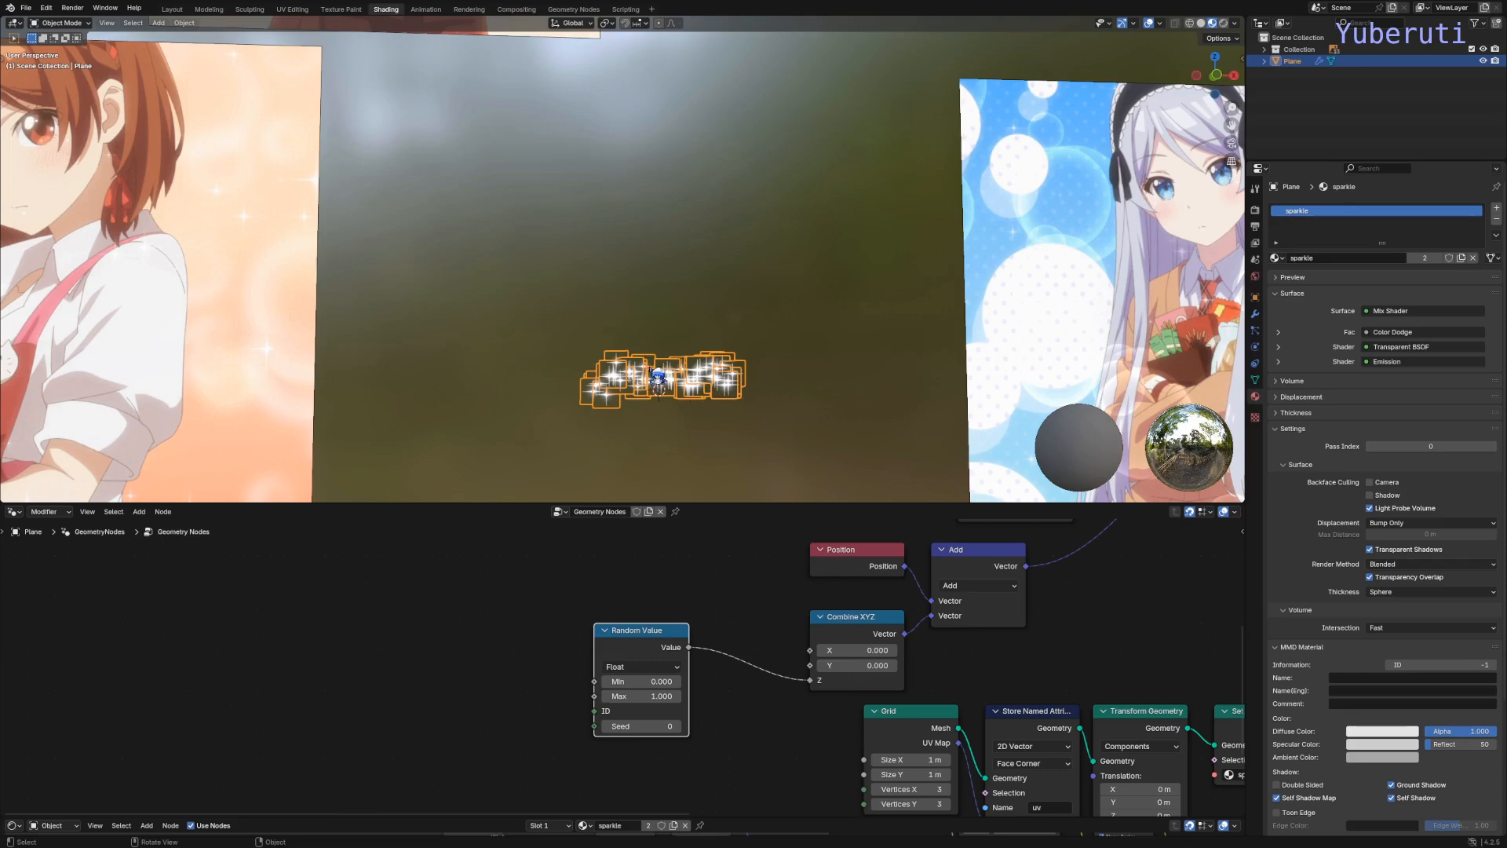
left_click_drag(662, 650, 678, 683)
middle_click_drag(644, 301, 673, 409)
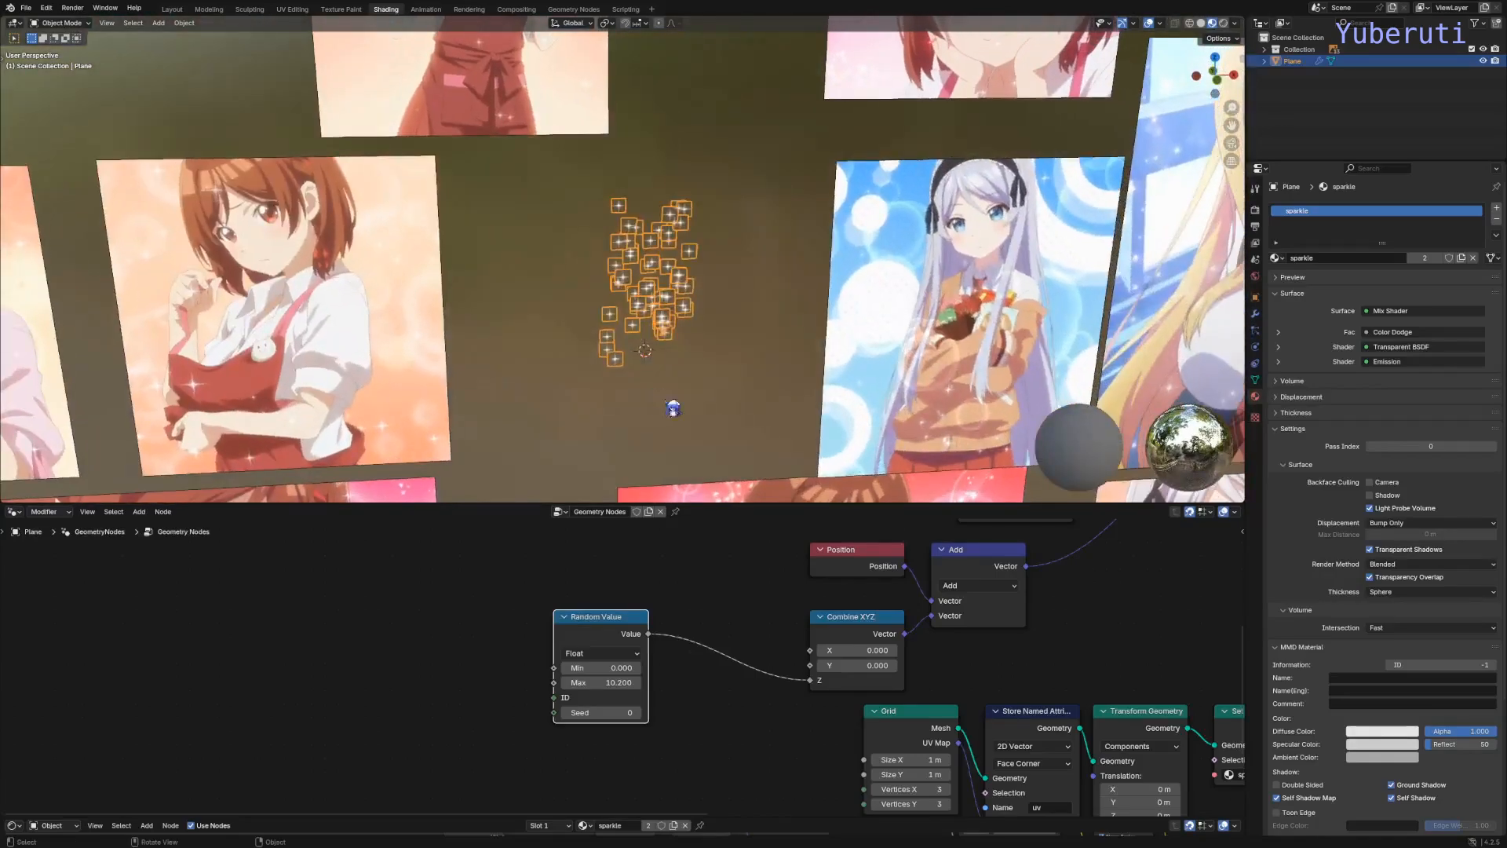
middle_click_drag(696, 337, 676, 306)
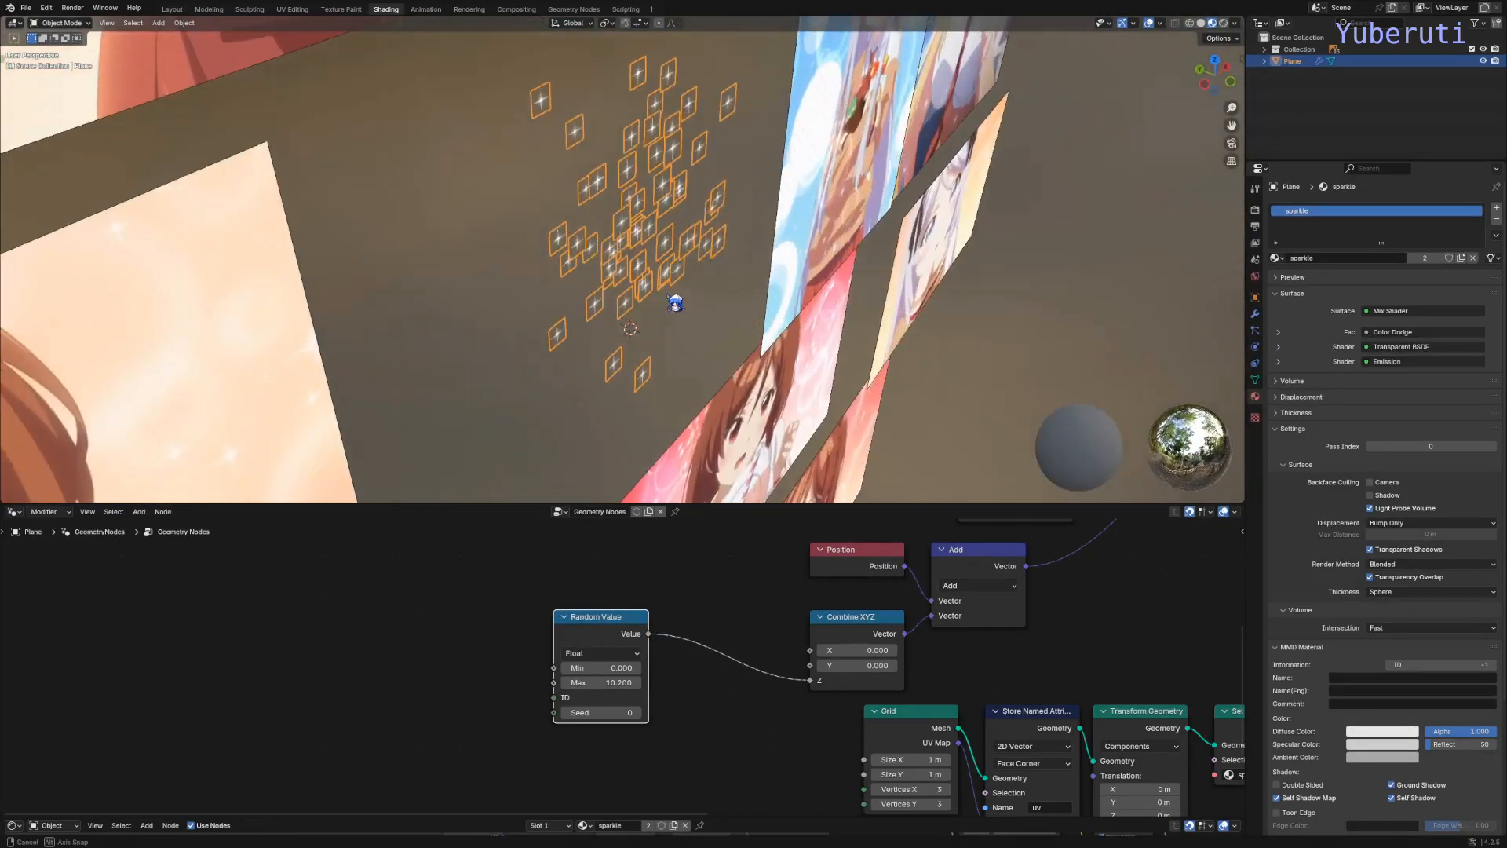
Step: Insert a Transform Geometry node between Set Position and Instance on Points
key("Home")
left_click_drag(785, 576, 722, 586)
key("shift+a")
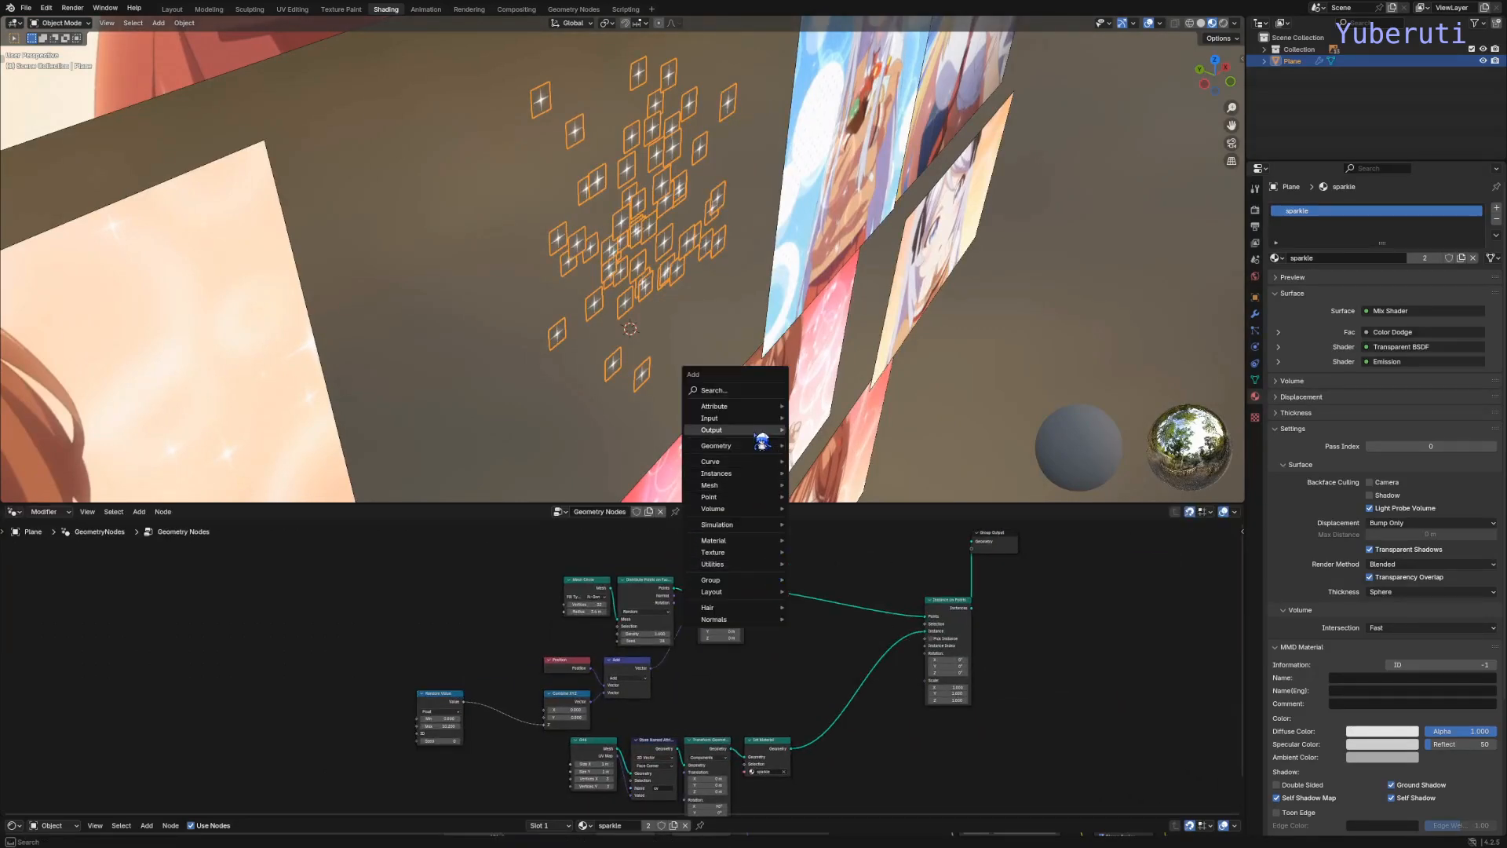
mouse_move(763, 446)
mouse_move(848, 486)
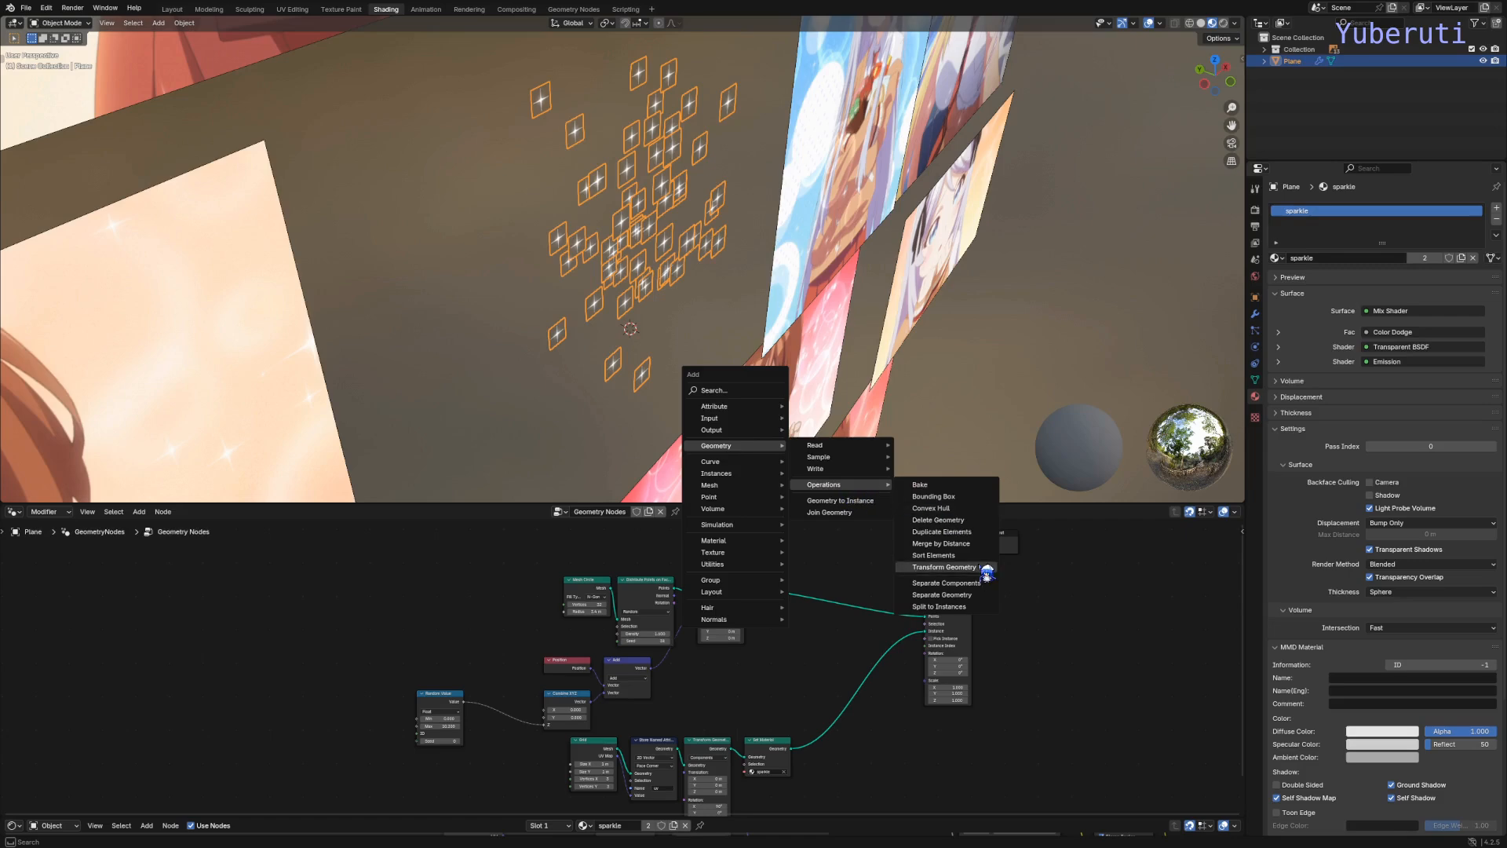
left_click(942, 572)
left_click(783, 574)
Step: Flatten the scattered points by setting the new Transform Geometry node's Y scale to 0
middle_click_drag(633, 243, 551, 184)
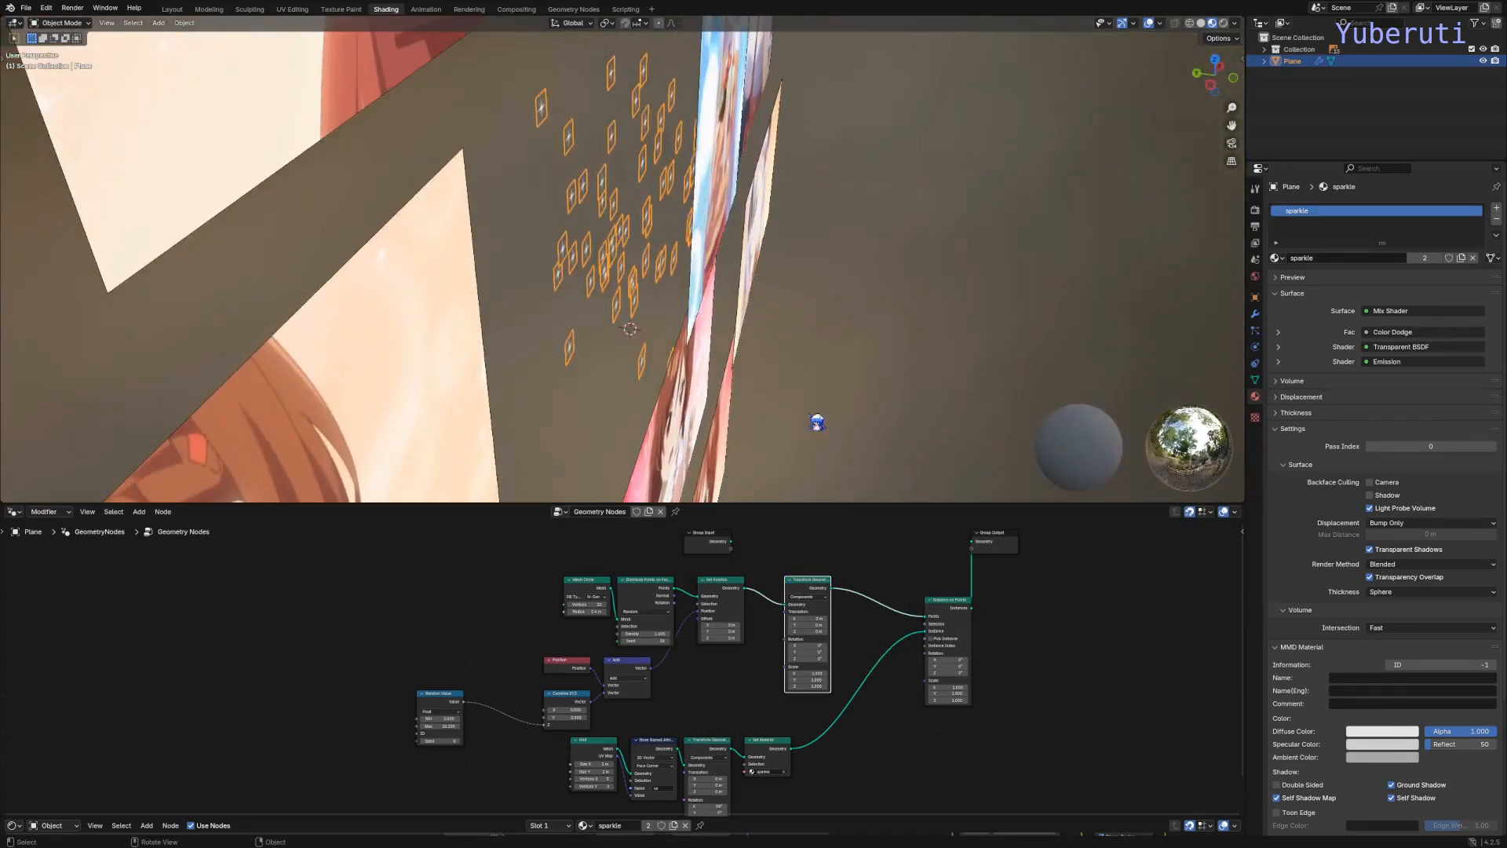
scroll(810, 679, "up", 3)
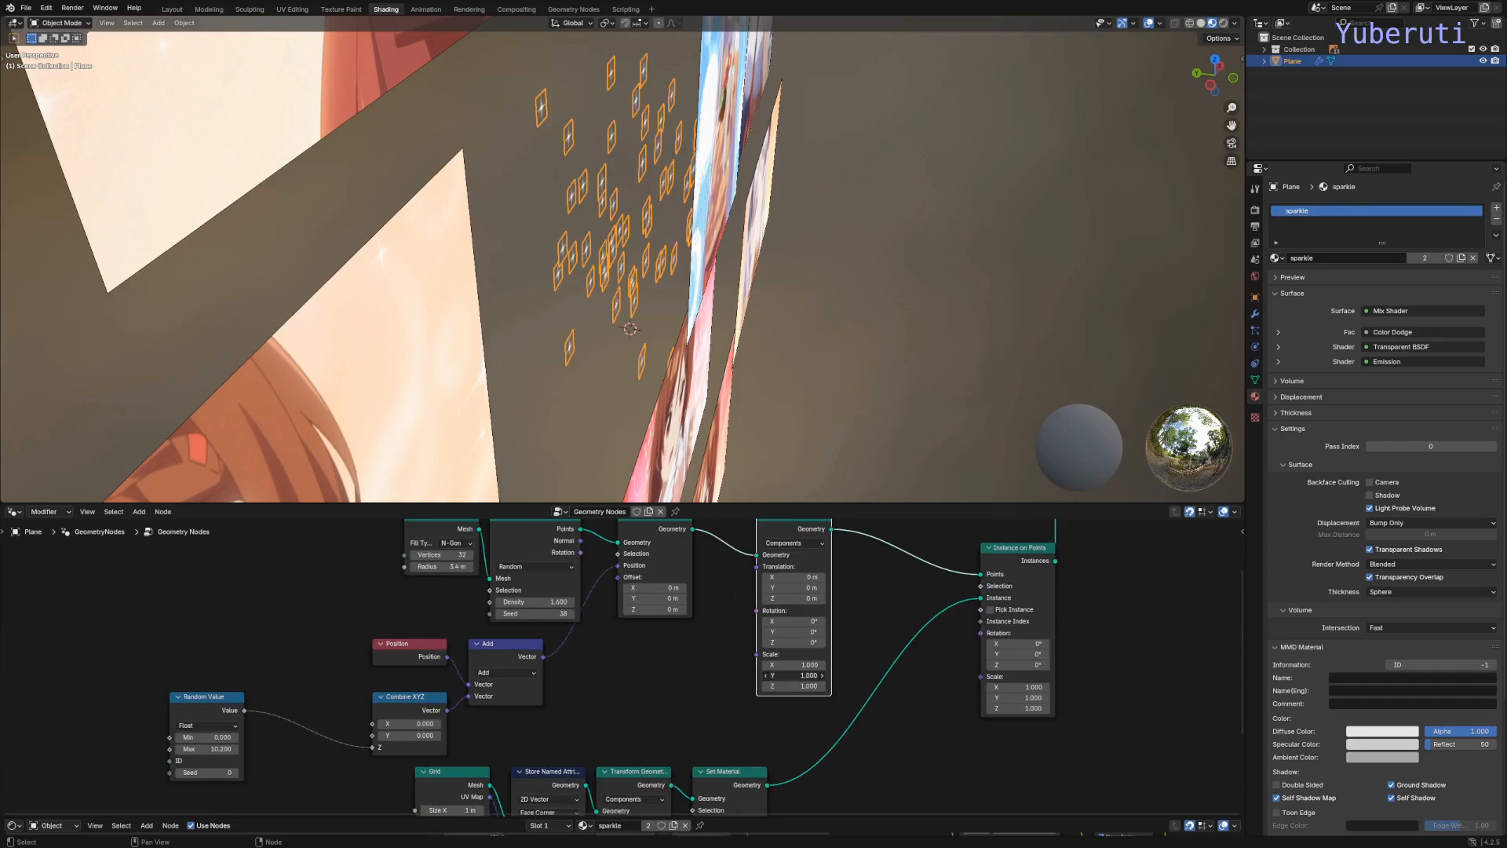
left_click_drag(809, 675, 757, 675)
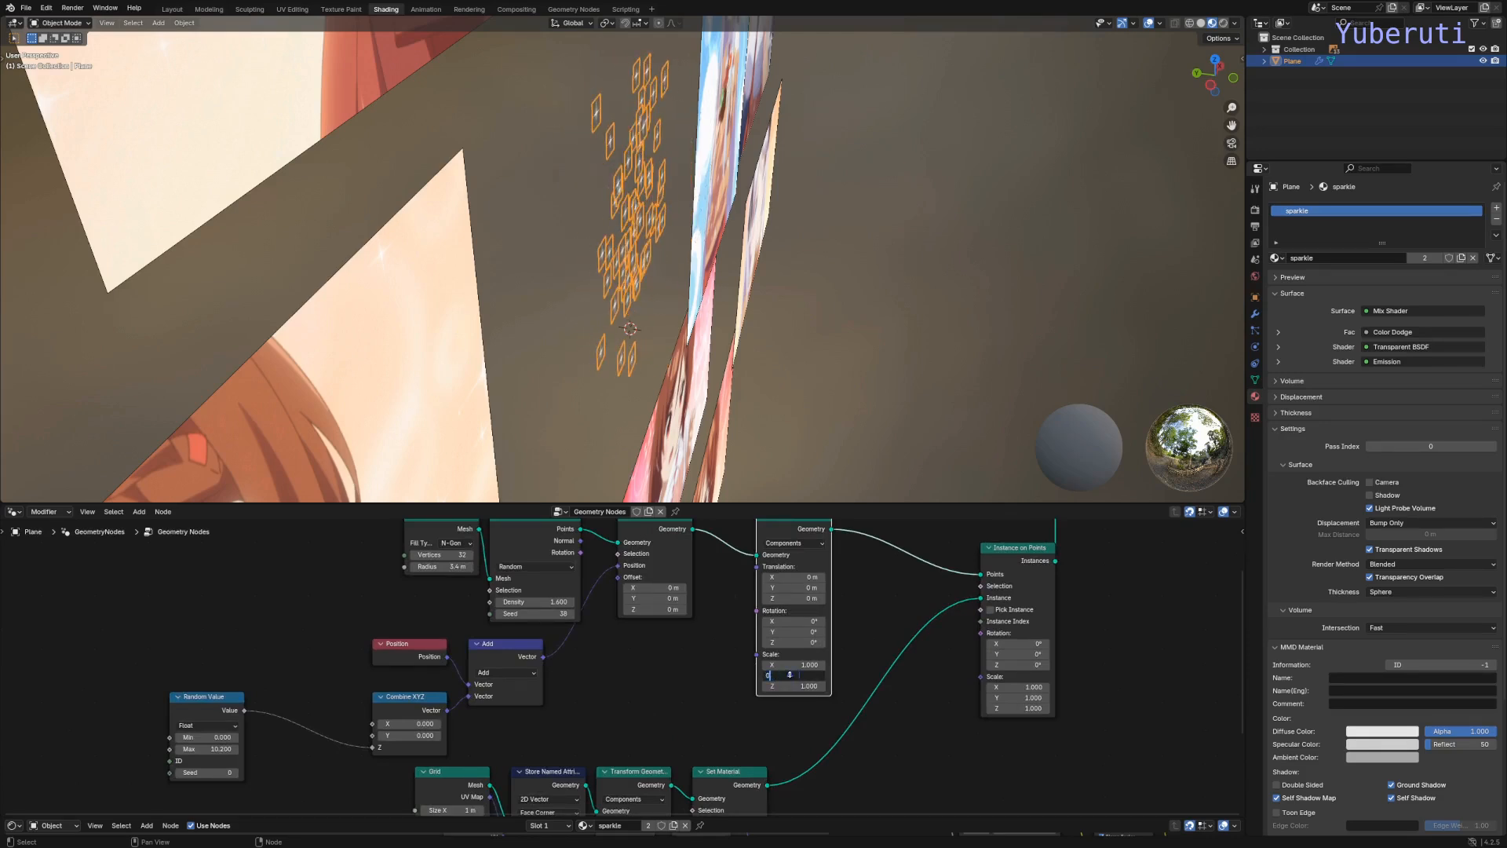
key("Return")
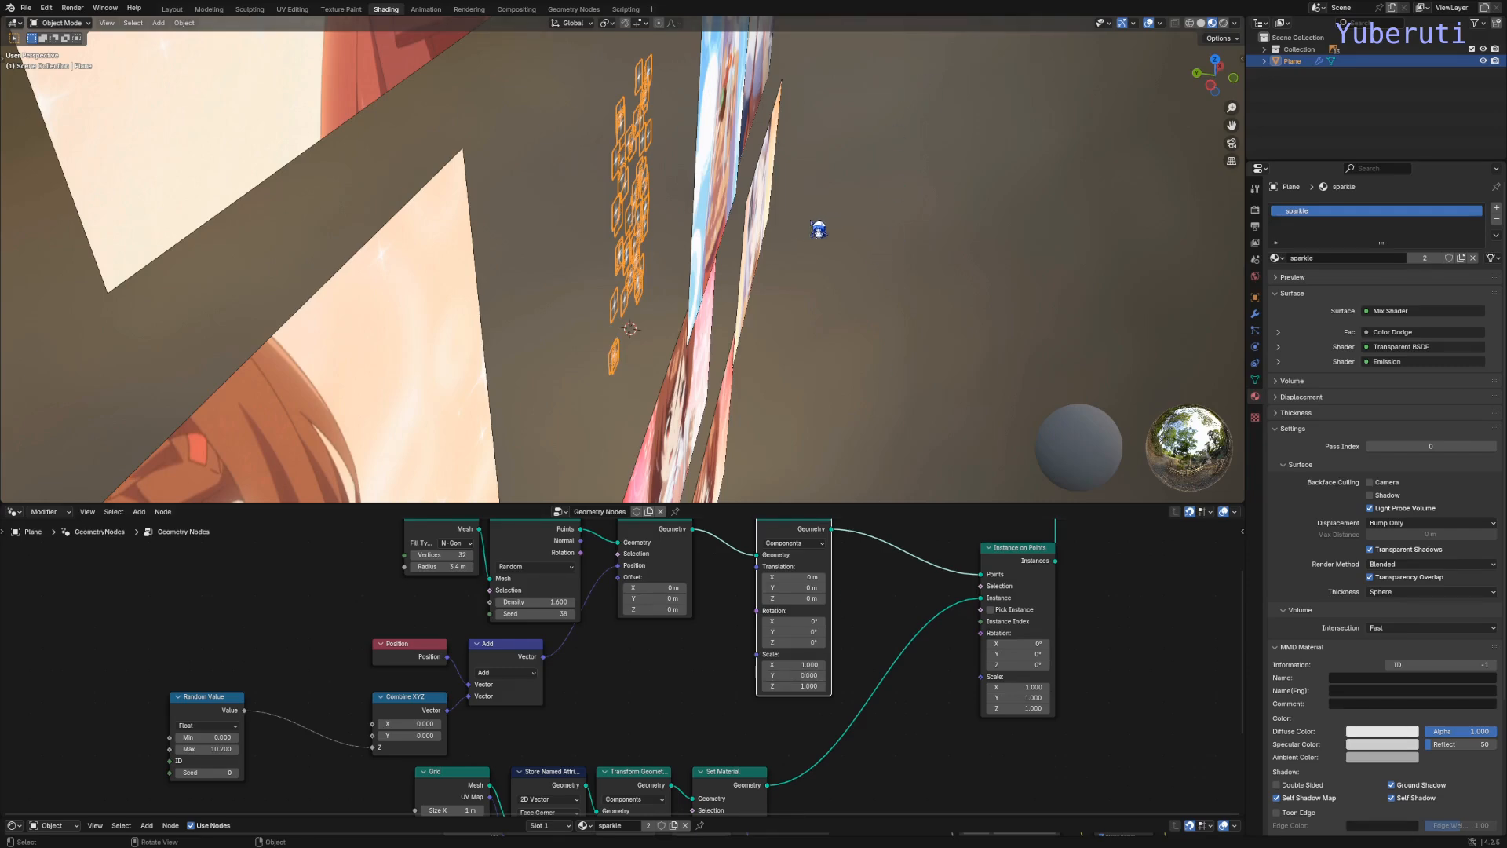
Step: Spread the flattened points by setting the Transform Geometry scale to 2.400 in X and 1.300 in Z
middle_click_drag(730, 238, 601, 234)
scroll(600, 234, "up", 1)
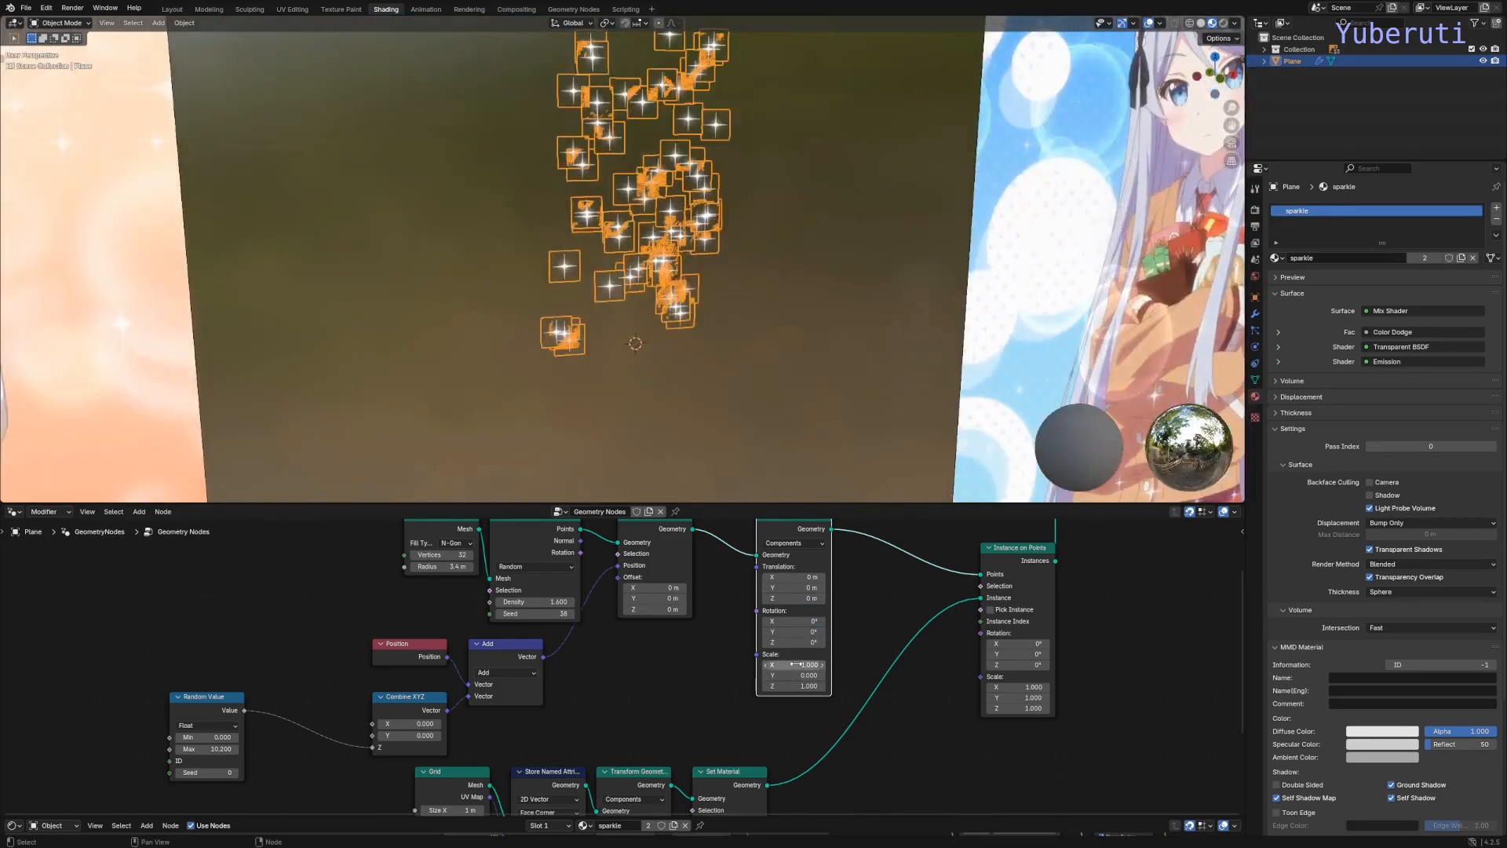
left_click_drag(795, 665, 837, 686)
scroll(731, 264, "down", 4)
middle_click_drag(726, 290, 723, 313)
scroll(723, 313, "up", 2)
mouse_move(794, 686)
left_mouse_down()
mouse_move(687, 686)
mouse_move(765, 686)
left_mouse_up()
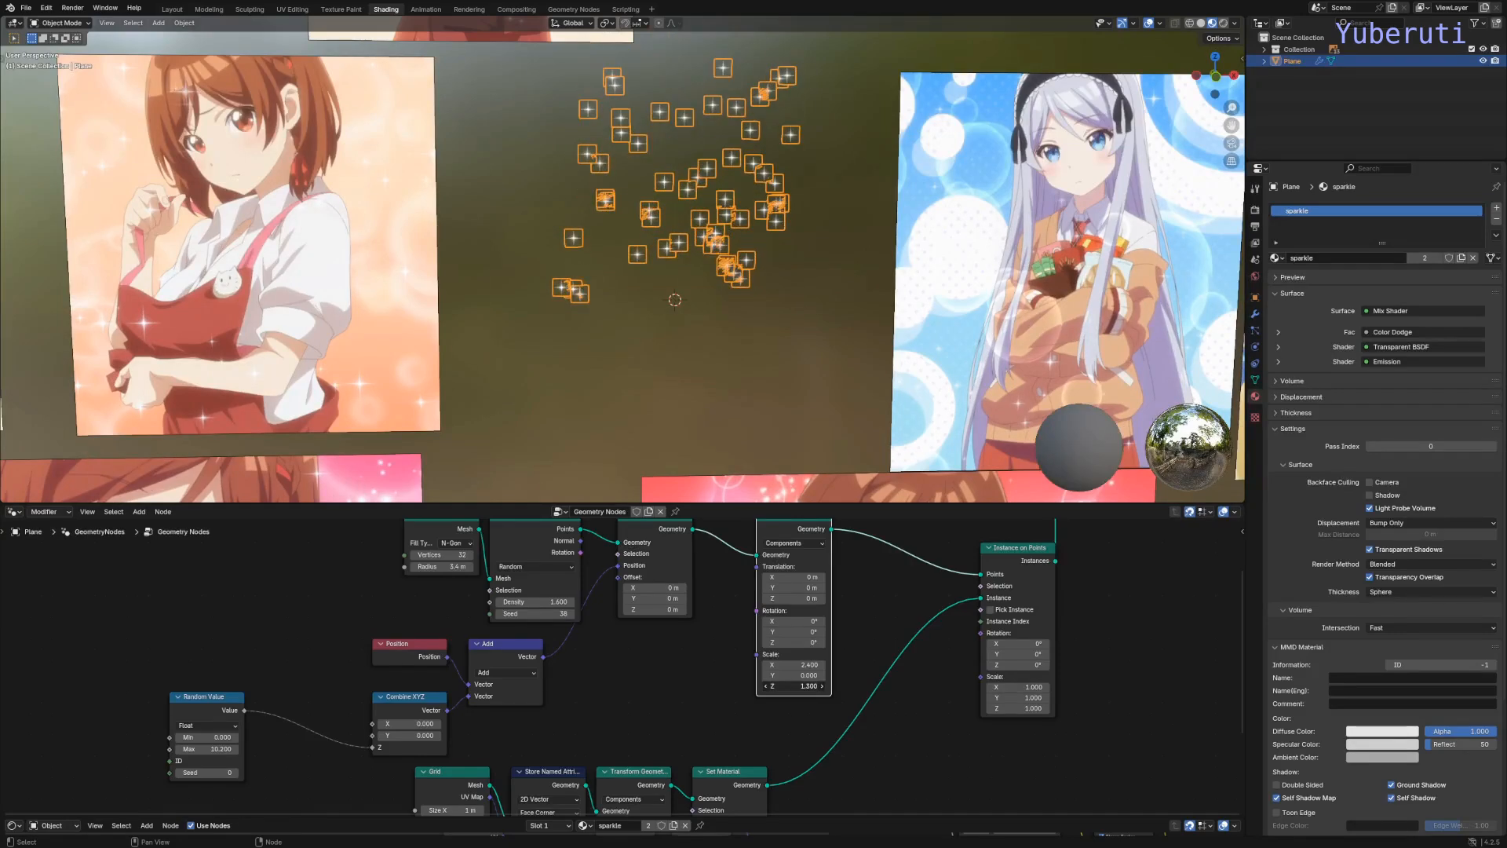
left_click_drag(795, 595, 735, 595)
left_click_drag(806, 598, 811, 598)
right_click(806, 598)
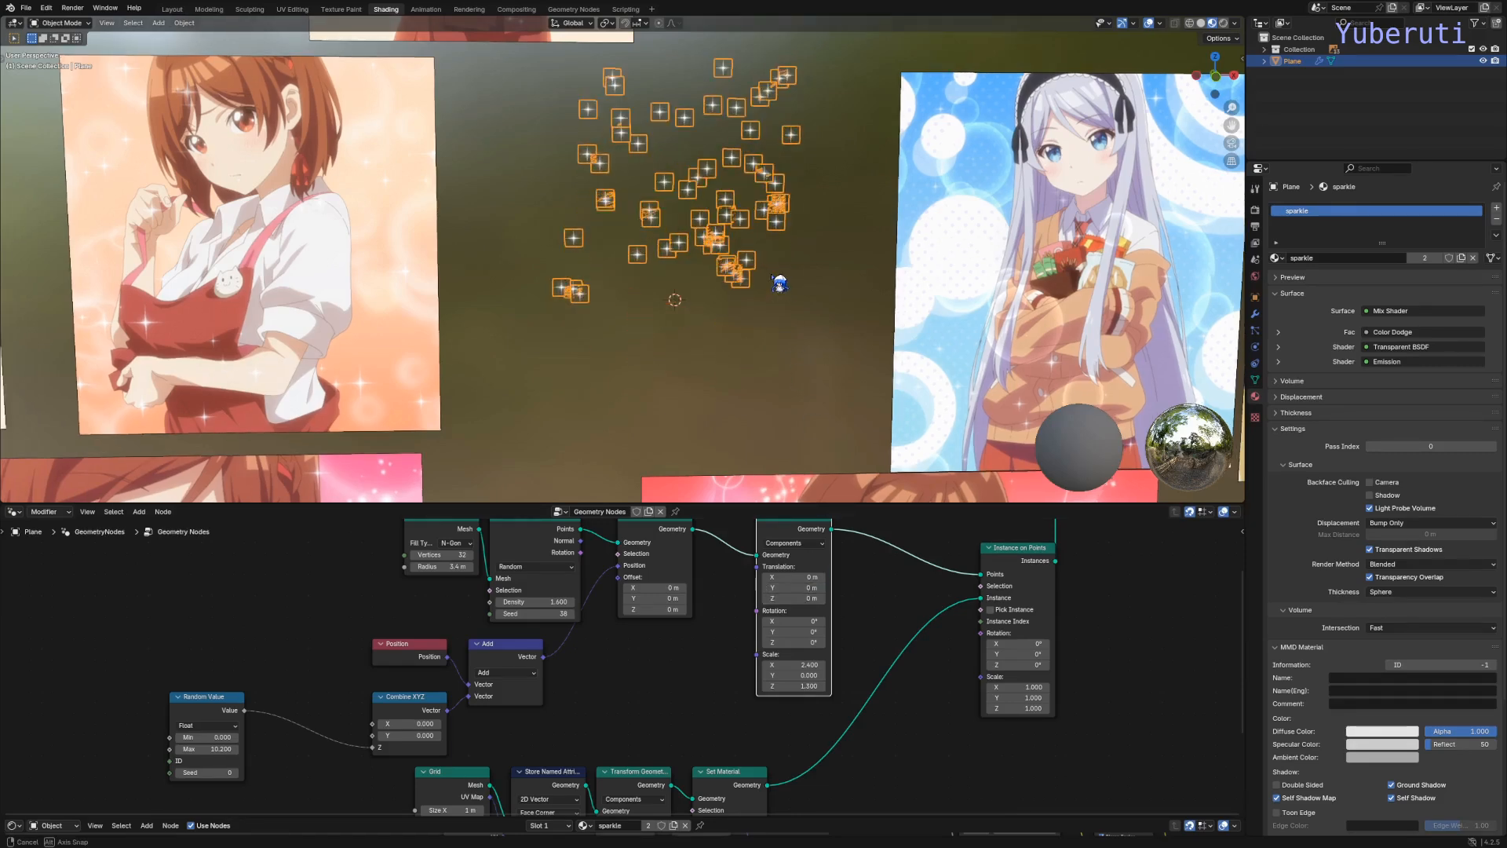
scroll(604, 695, "up", 2)
scroll(598, 699, "down", 2)
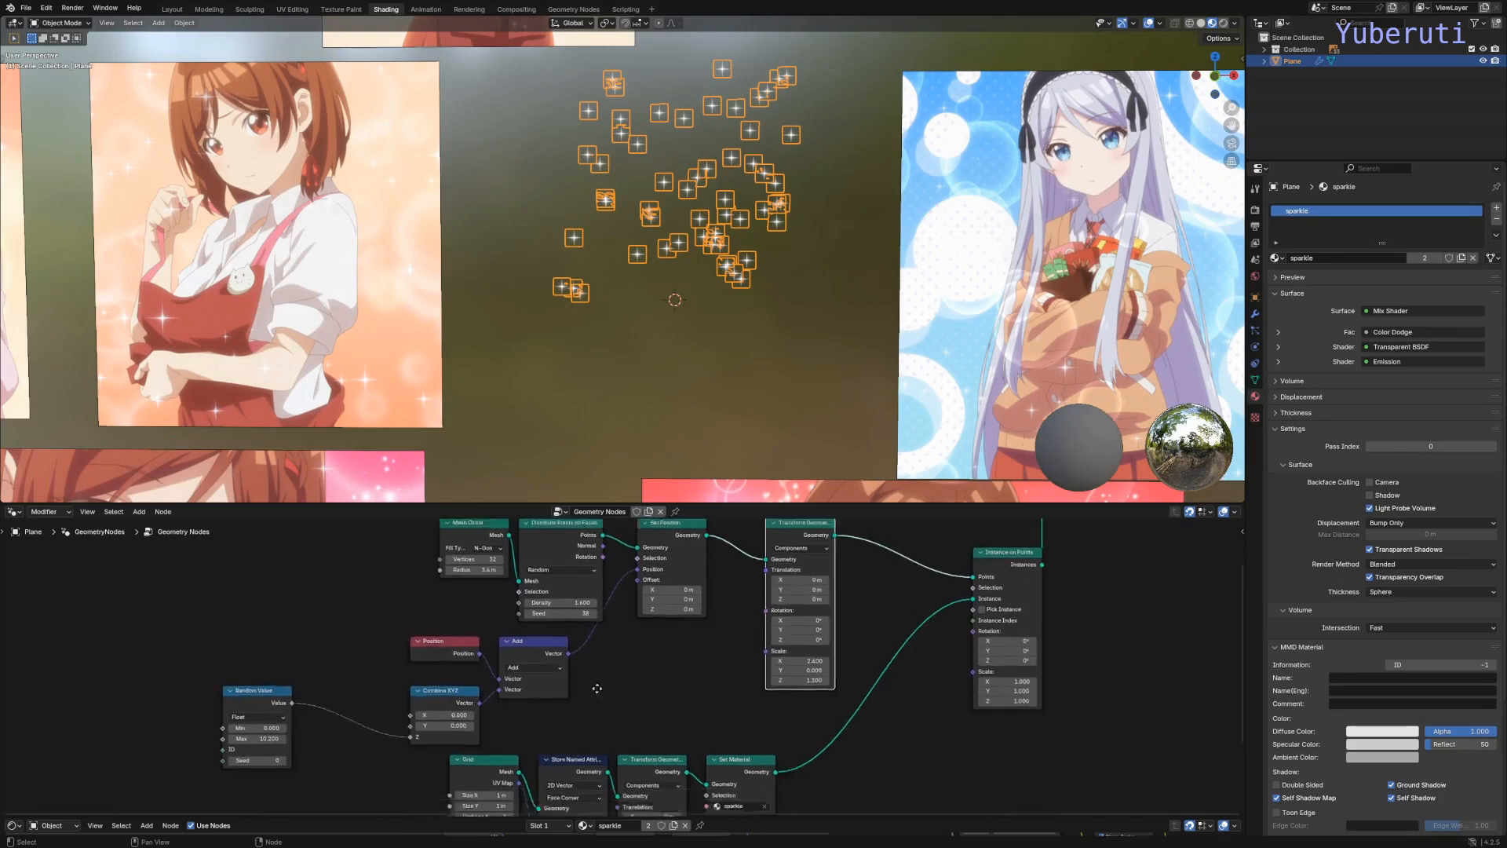
Step: Move the Random Value node beside Combine XYZ, and set Distribute Points on Faces to density 0.800 and seed 61
left_click_drag(340, 661, 446, 653)
middle_click_drag(695, 637, 563, 783)
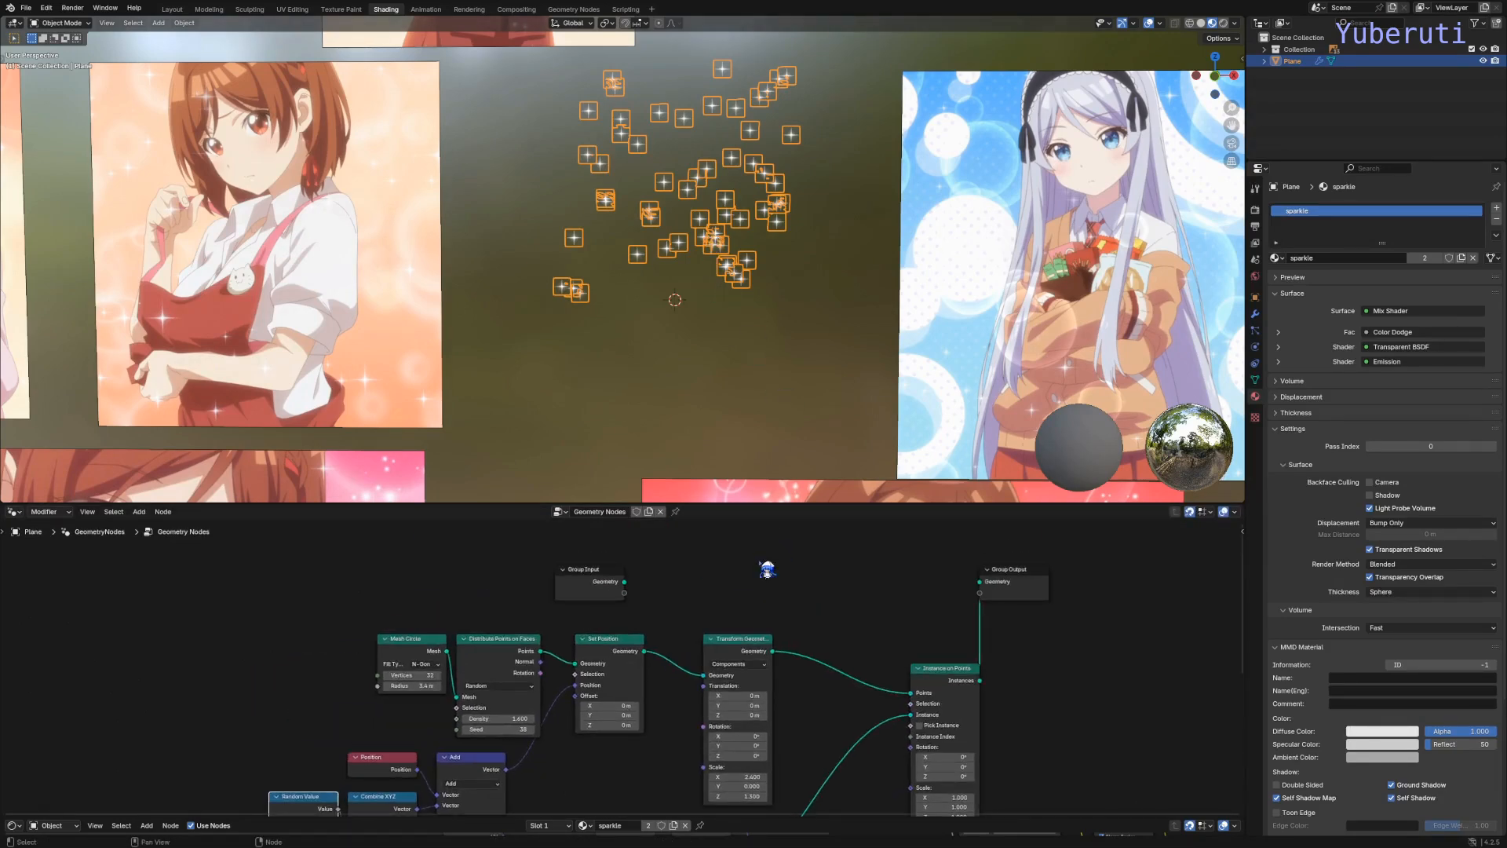
scroll(692, 710, "up", 5)
left_click_drag(415, 742, 379, 726)
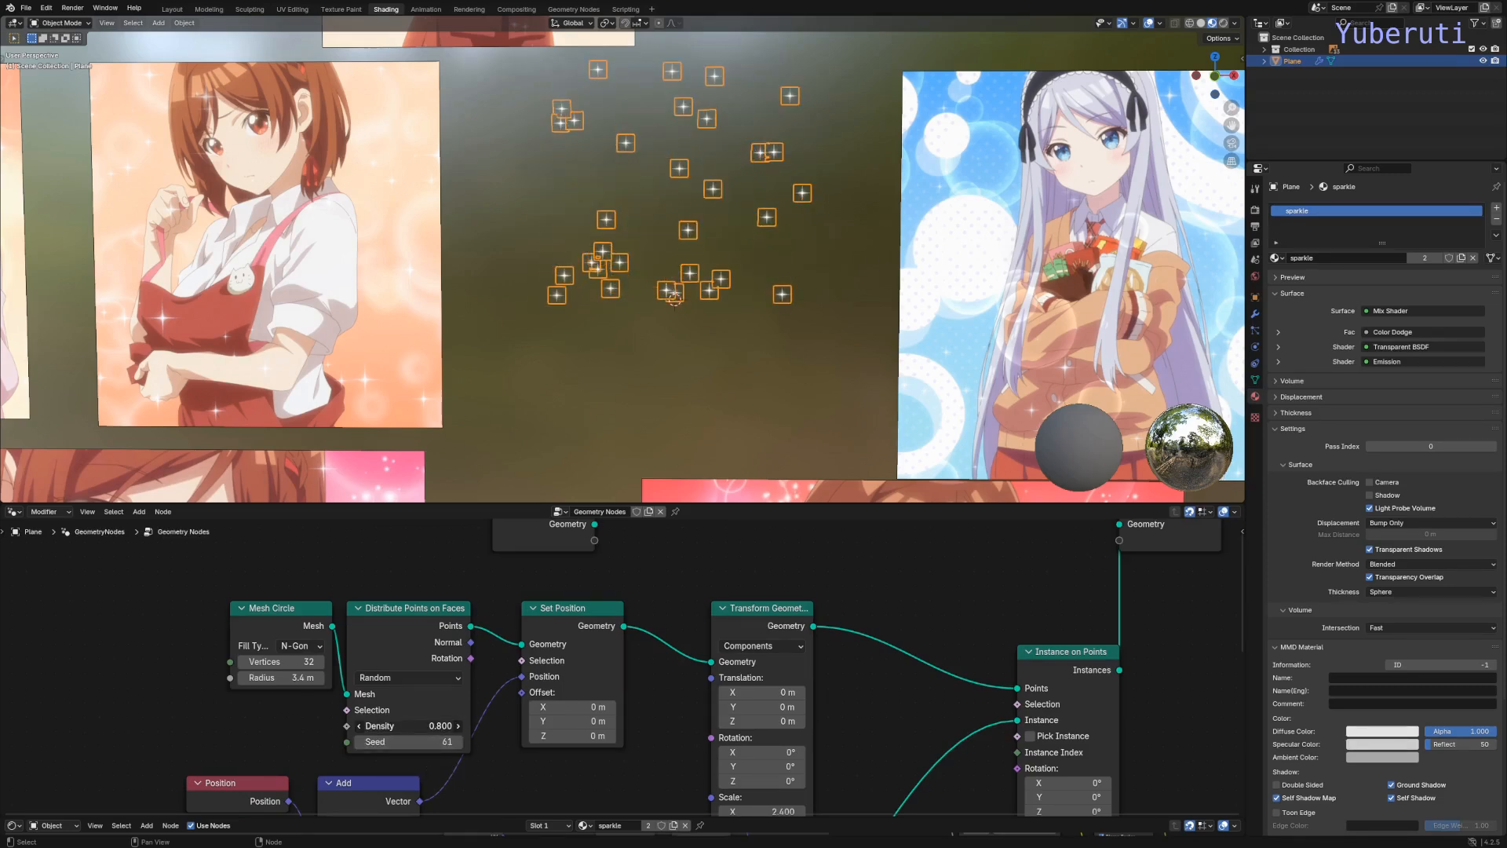
Step: Move the Transform Geometry node of the points chain closer to Set Position
scroll(678, 682, "down", 5)
middle_click_drag(675, 684, 677, 592)
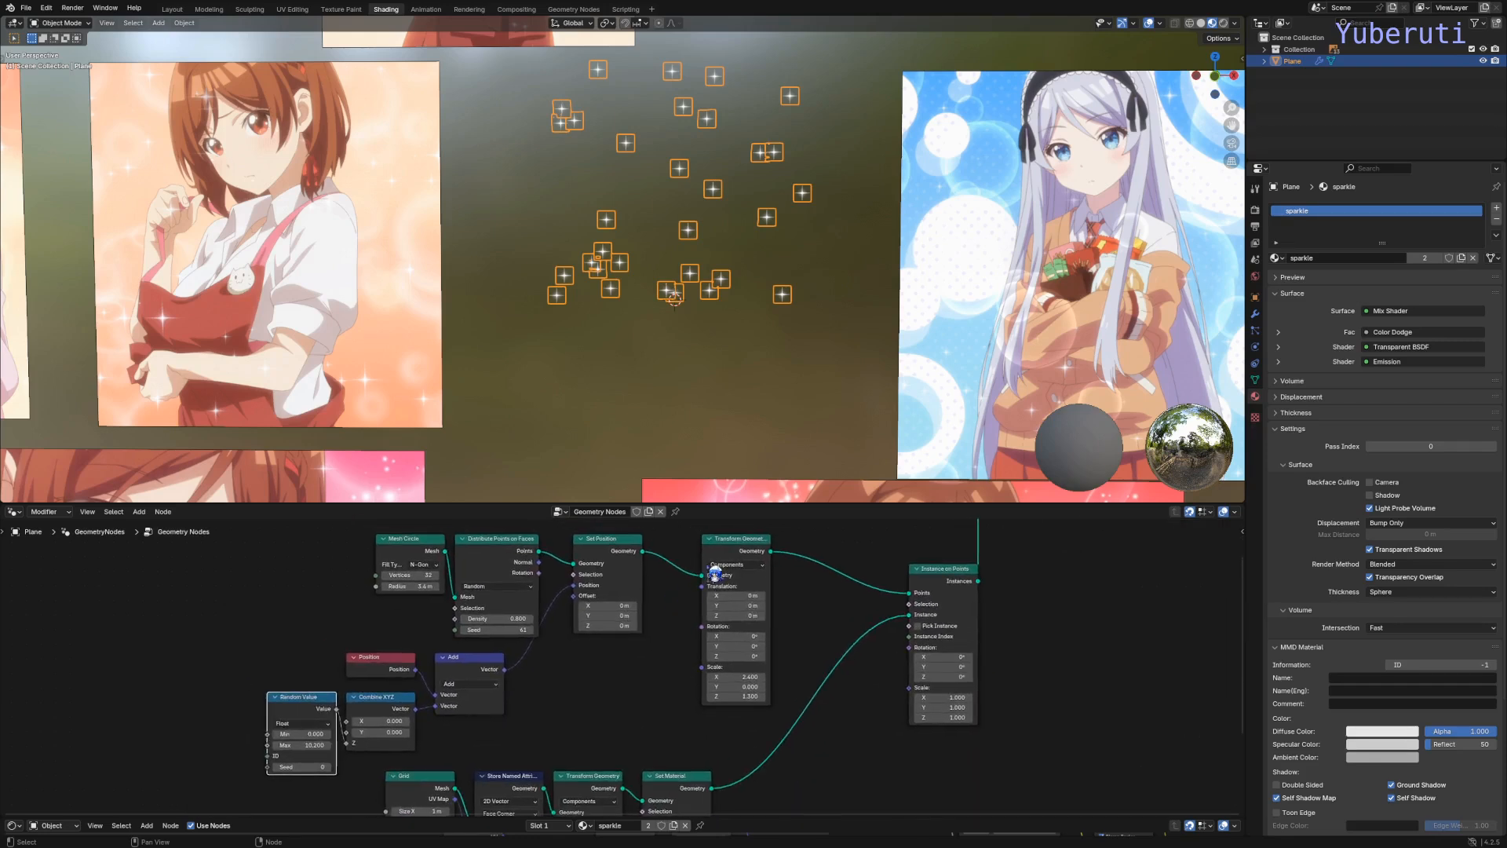
left_click_drag(735, 545, 680, 547)
left_click(816, 588)
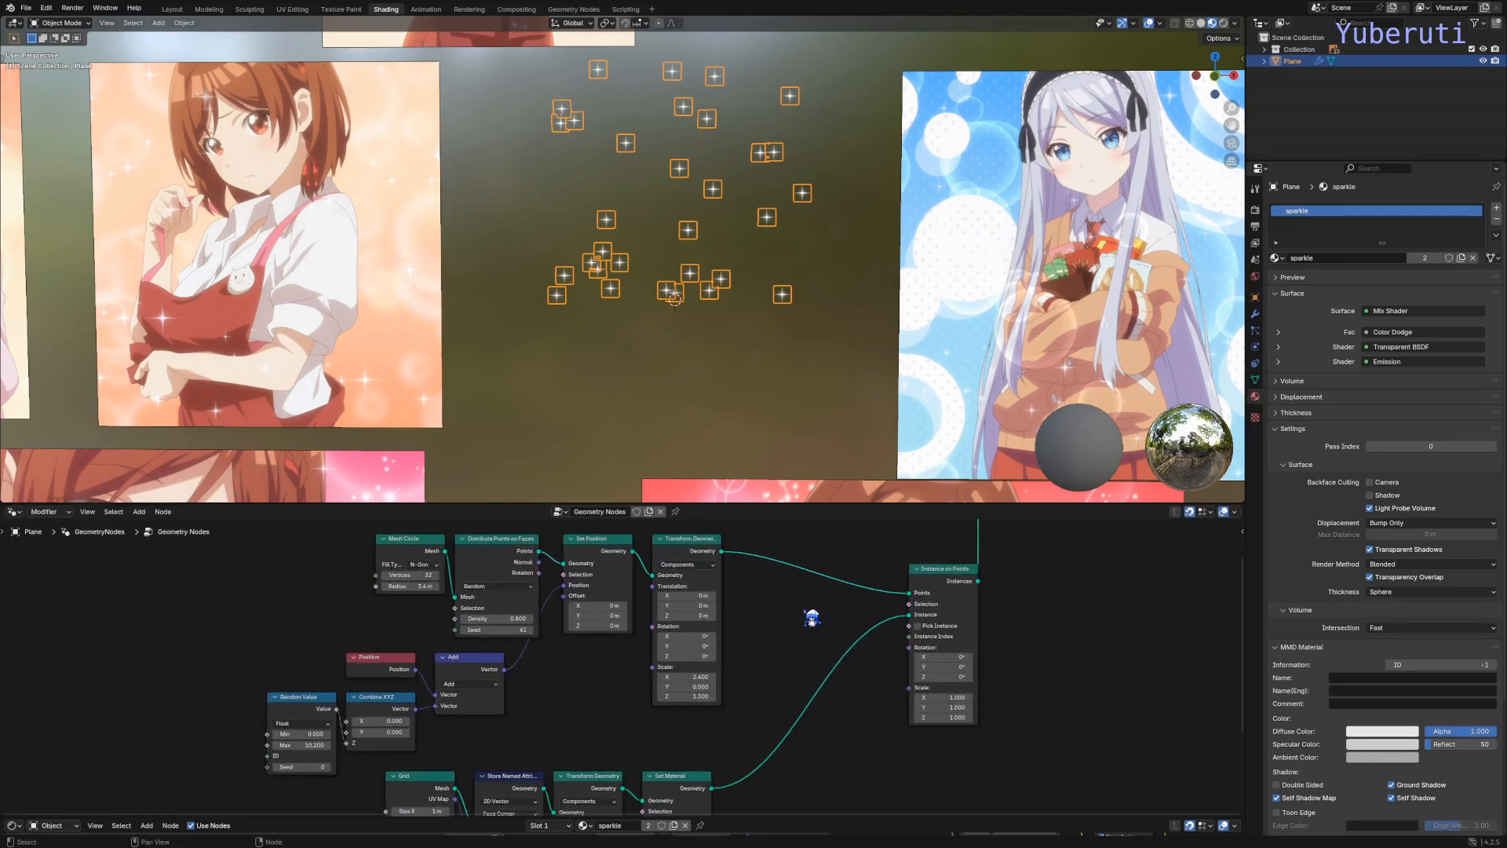
Step: Duplicate the Grid, Store Named Attribute, Transform Geometry and Set Material chain and place the copy below the original
scroll(812, 617, "down", 2)
middle_click_drag(721, 196, 727, 218, "shift")
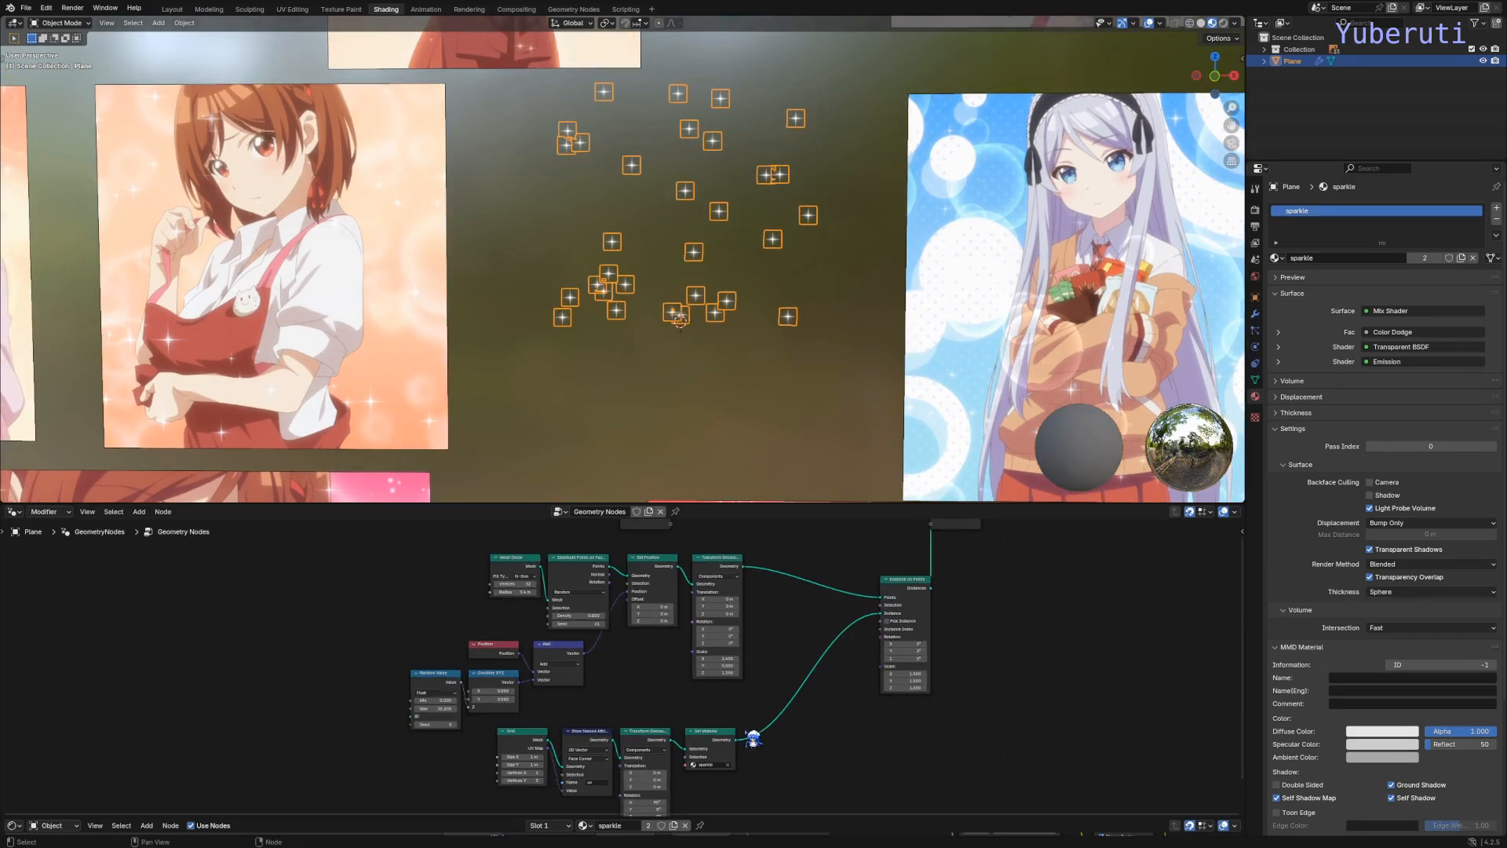
scroll(985, 710, "down", 2)
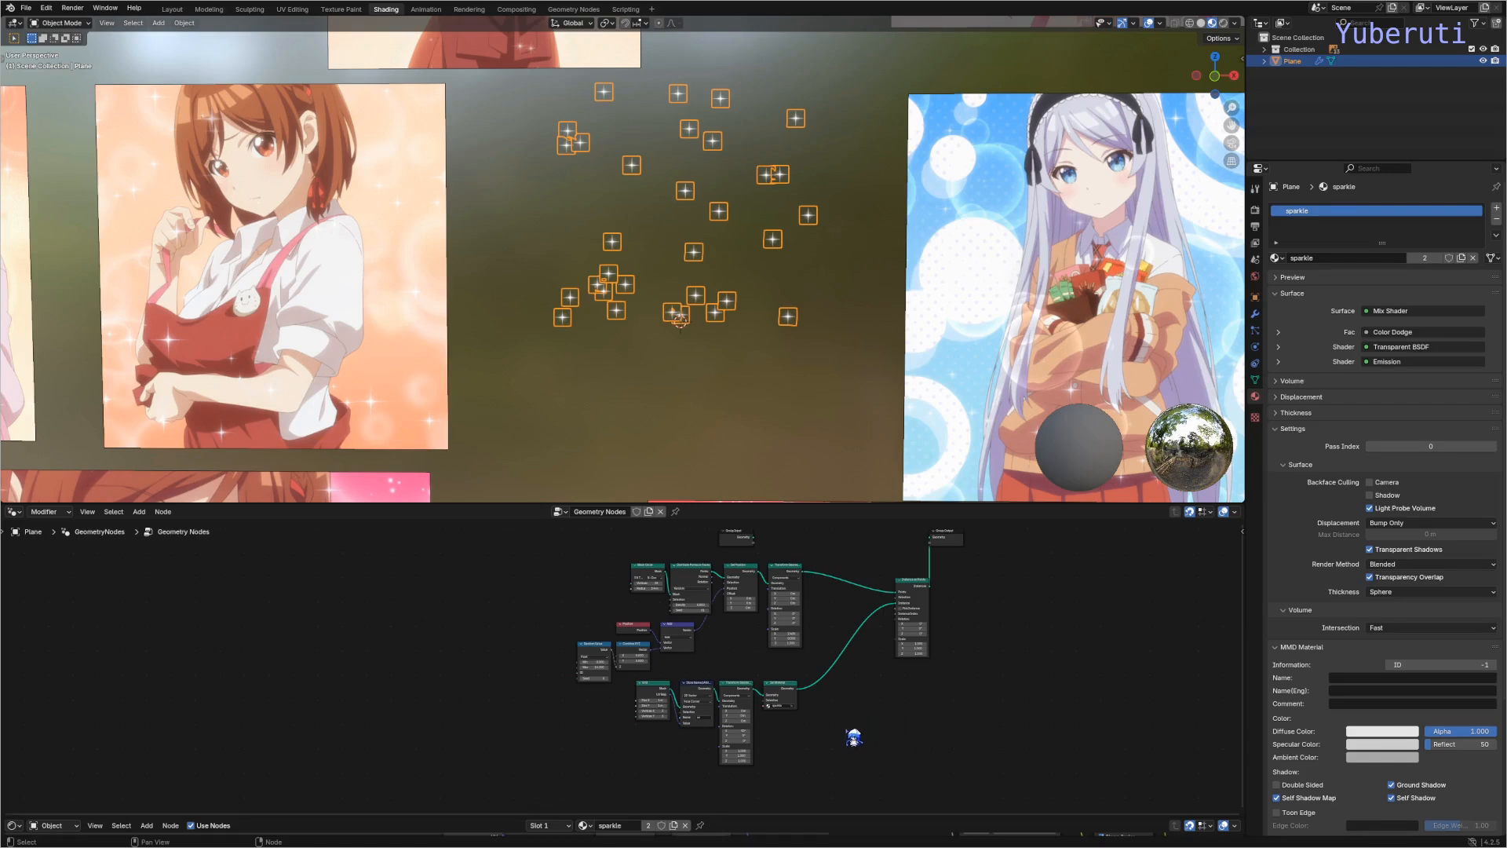
scroll(855, 722, "up", 2)
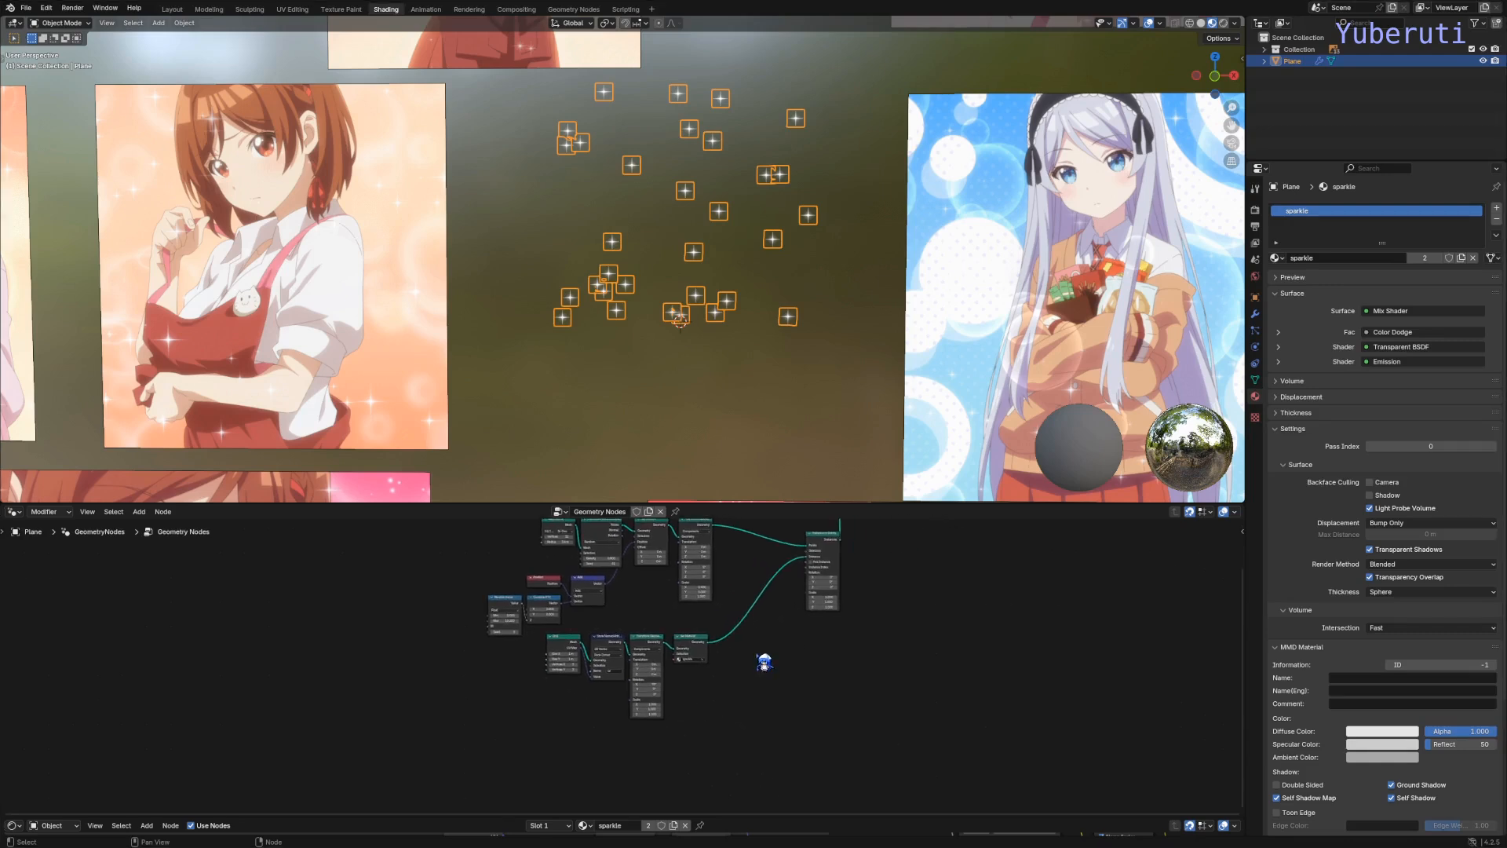
scroll(758, 656, "up", 1)
middle_click_drag(733, 692, 817, 666)
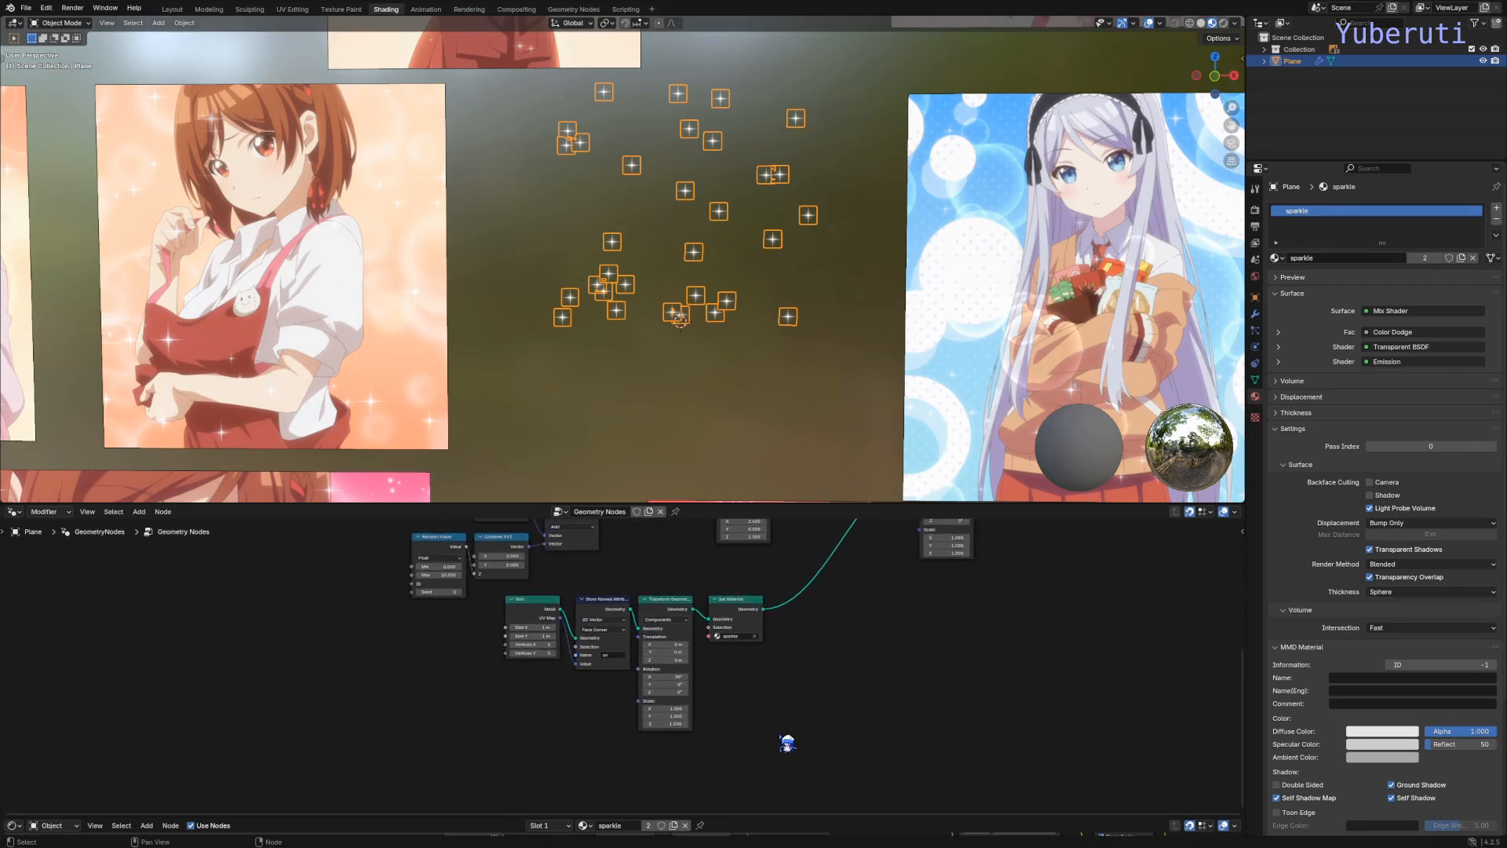
left_click_drag(787, 752, 508, 598)
key("shift+d")
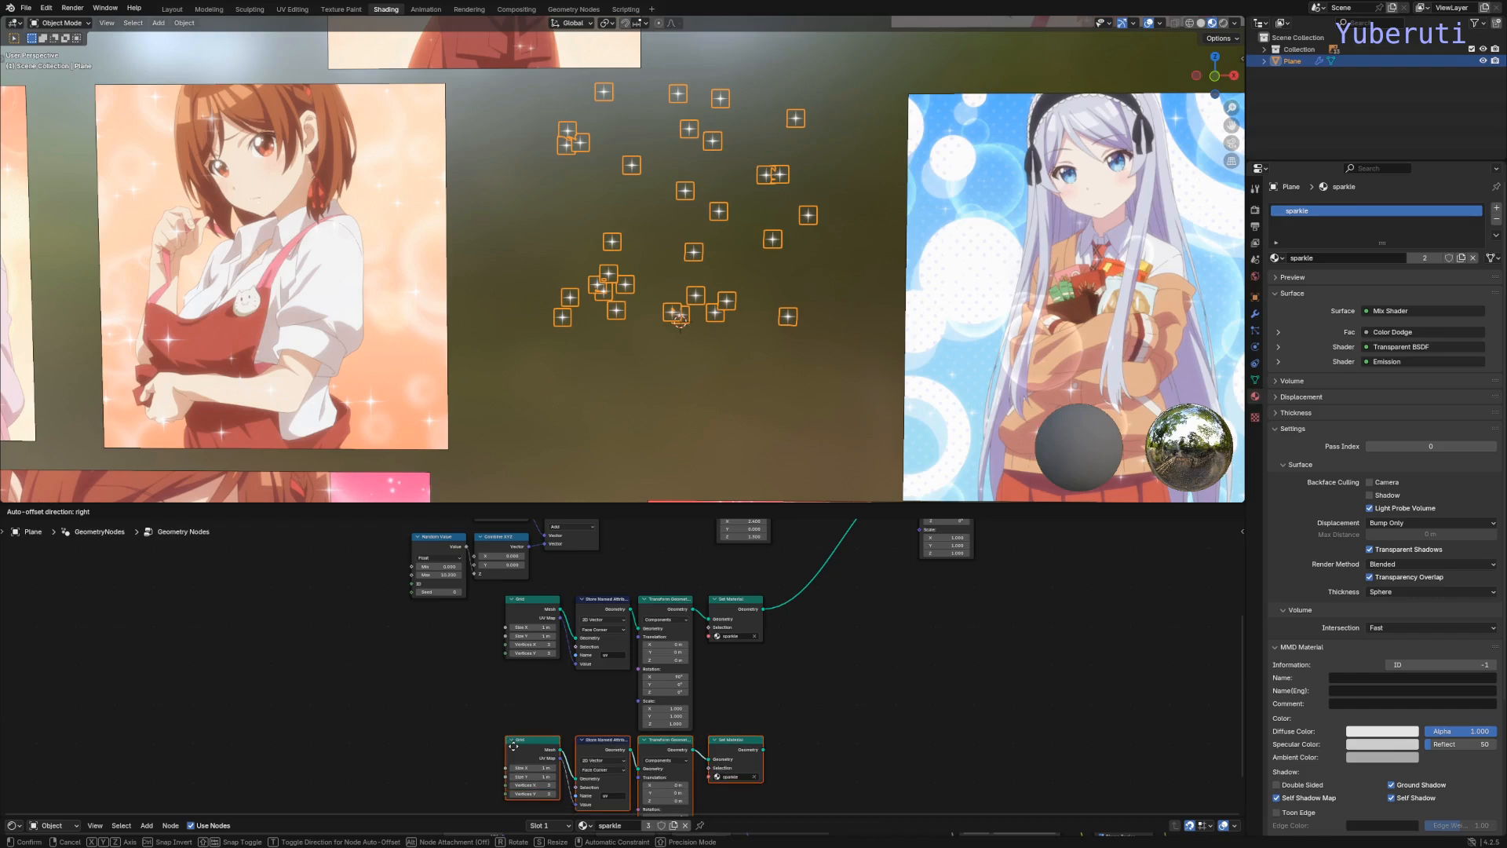
left_click(516, 748)
Step: Connect the duplicated Set Material node's geometry to the Group Output, with Instance on Points moved closer to the points chain
scroll(639, 659, "down", 4)
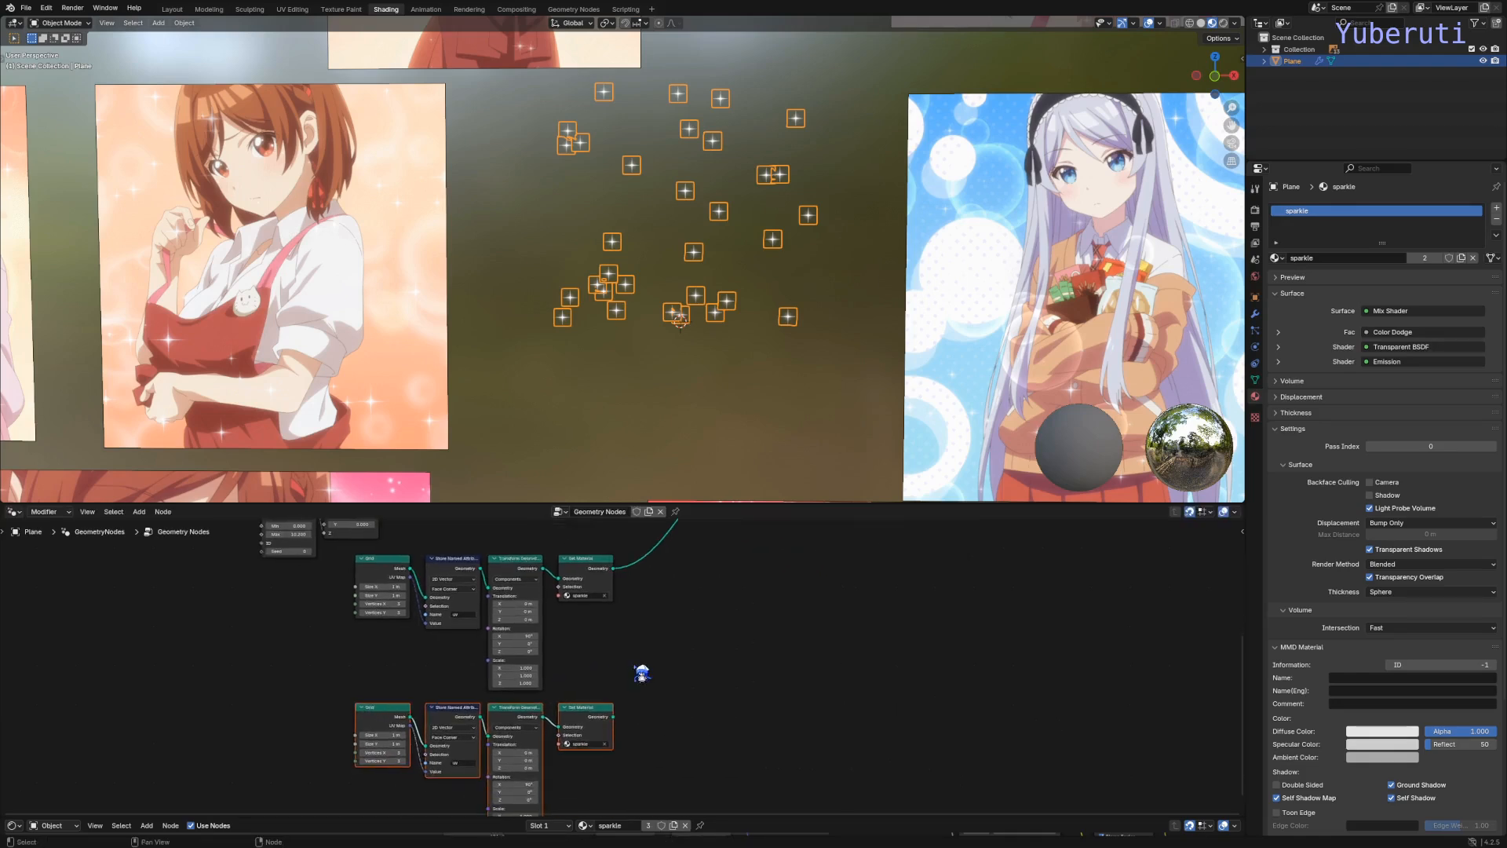
middle_click_drag(700, 707, 698, 728)
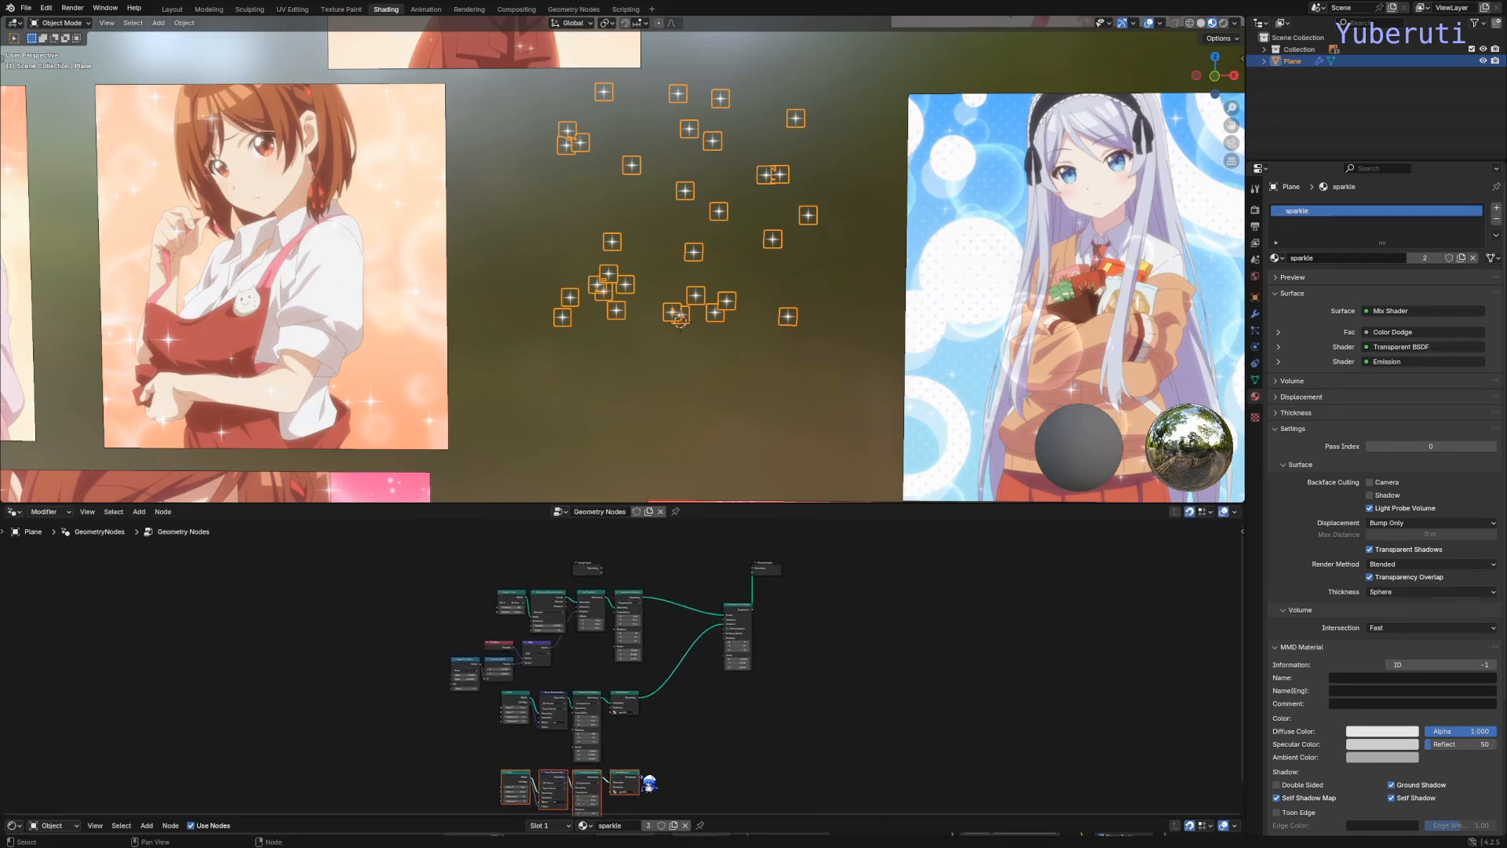
left_click_drag(645, 781, 695, 613)
scroll(719, 330, "up", 6)
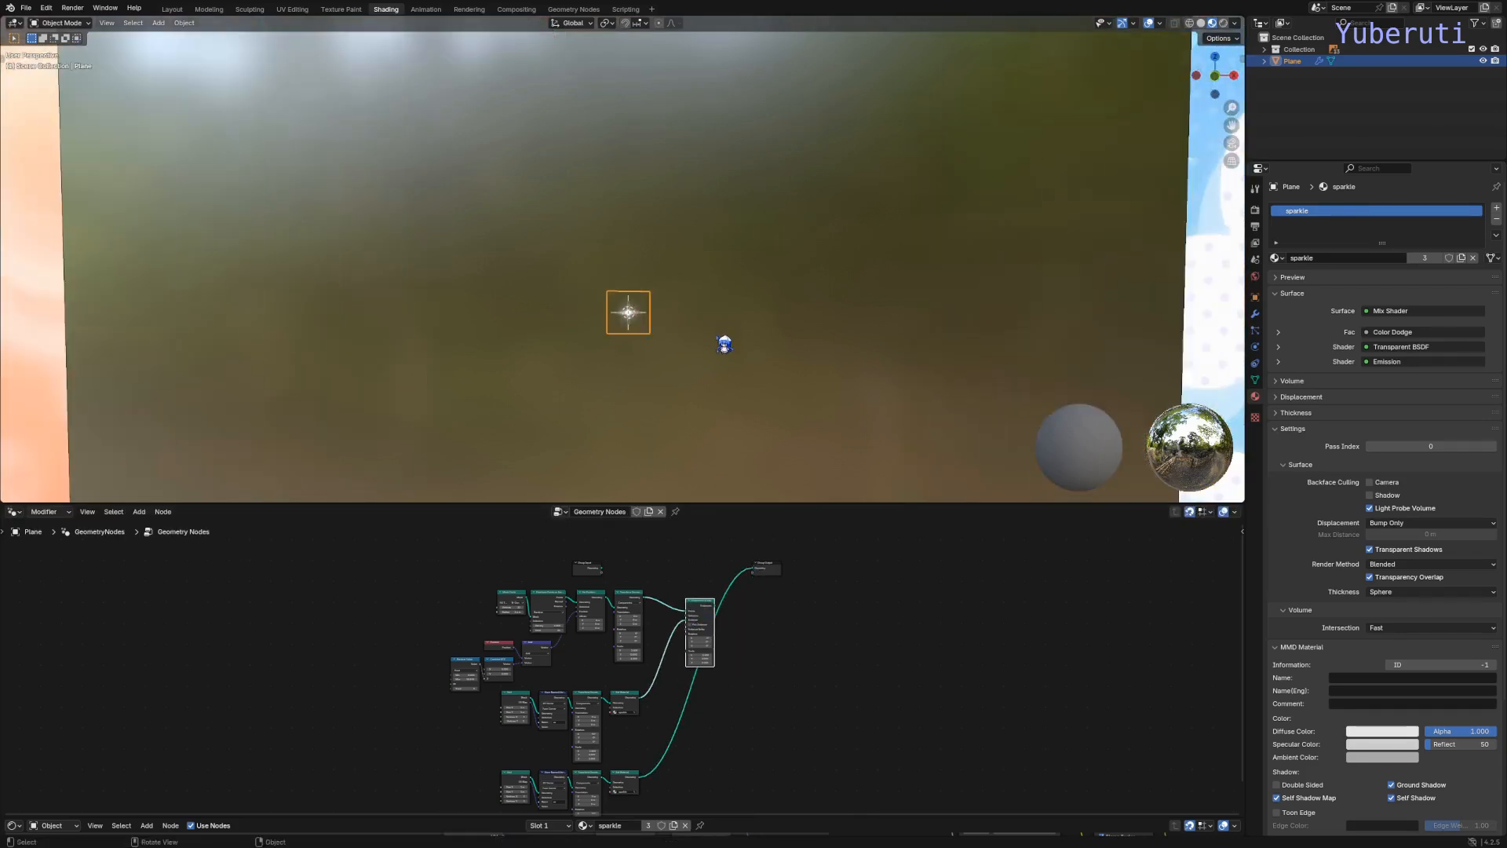
scroll(659, 669, "down", 2)
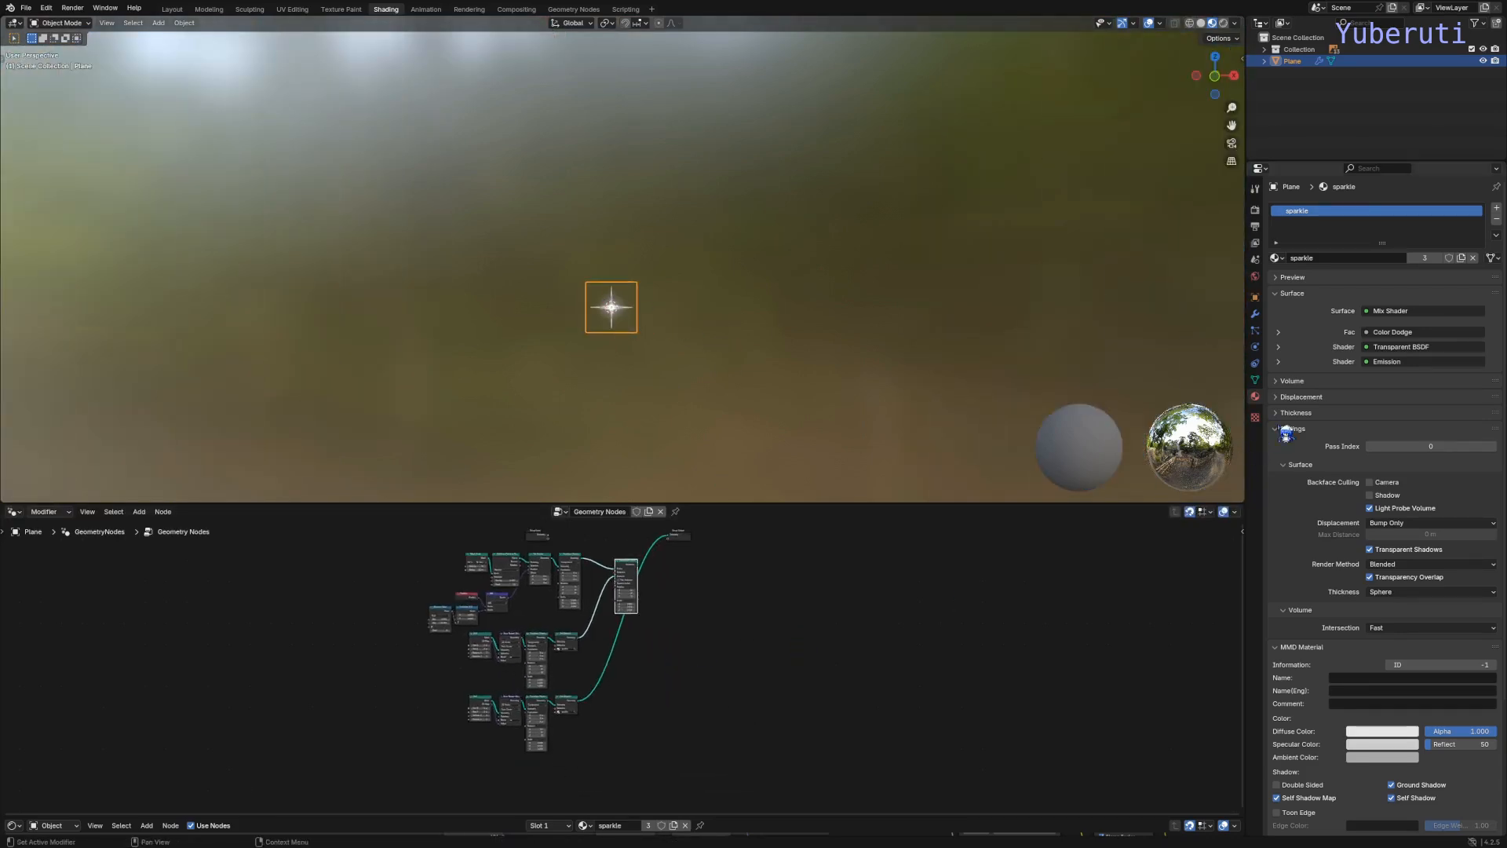
Step: Add a second material slot, assign a separate copy of the sparkle material to it, and rename the copy bubble
left_click(1496, 208)
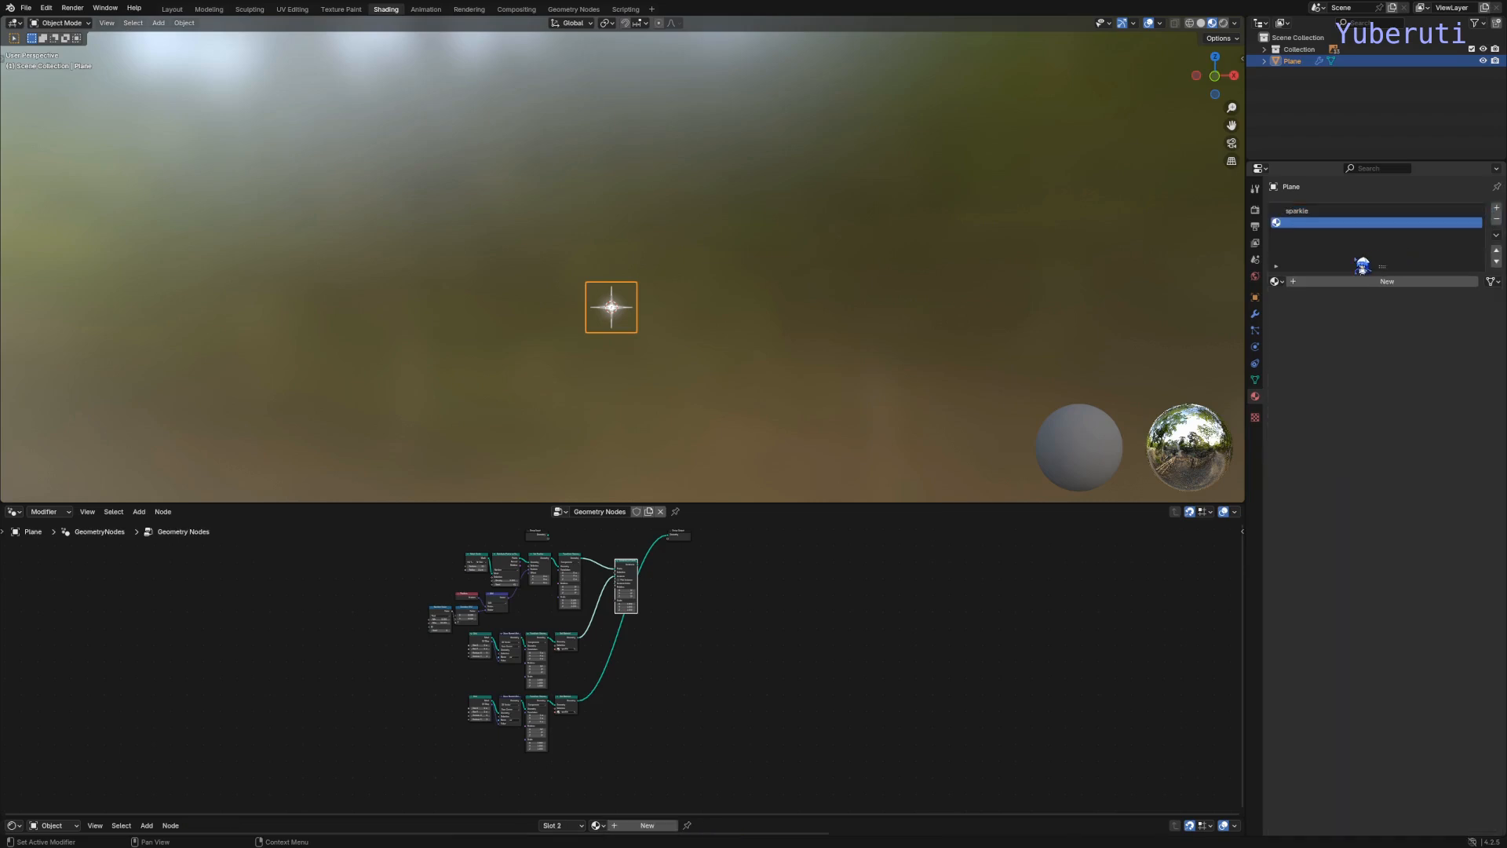
left_click(1277, 281)
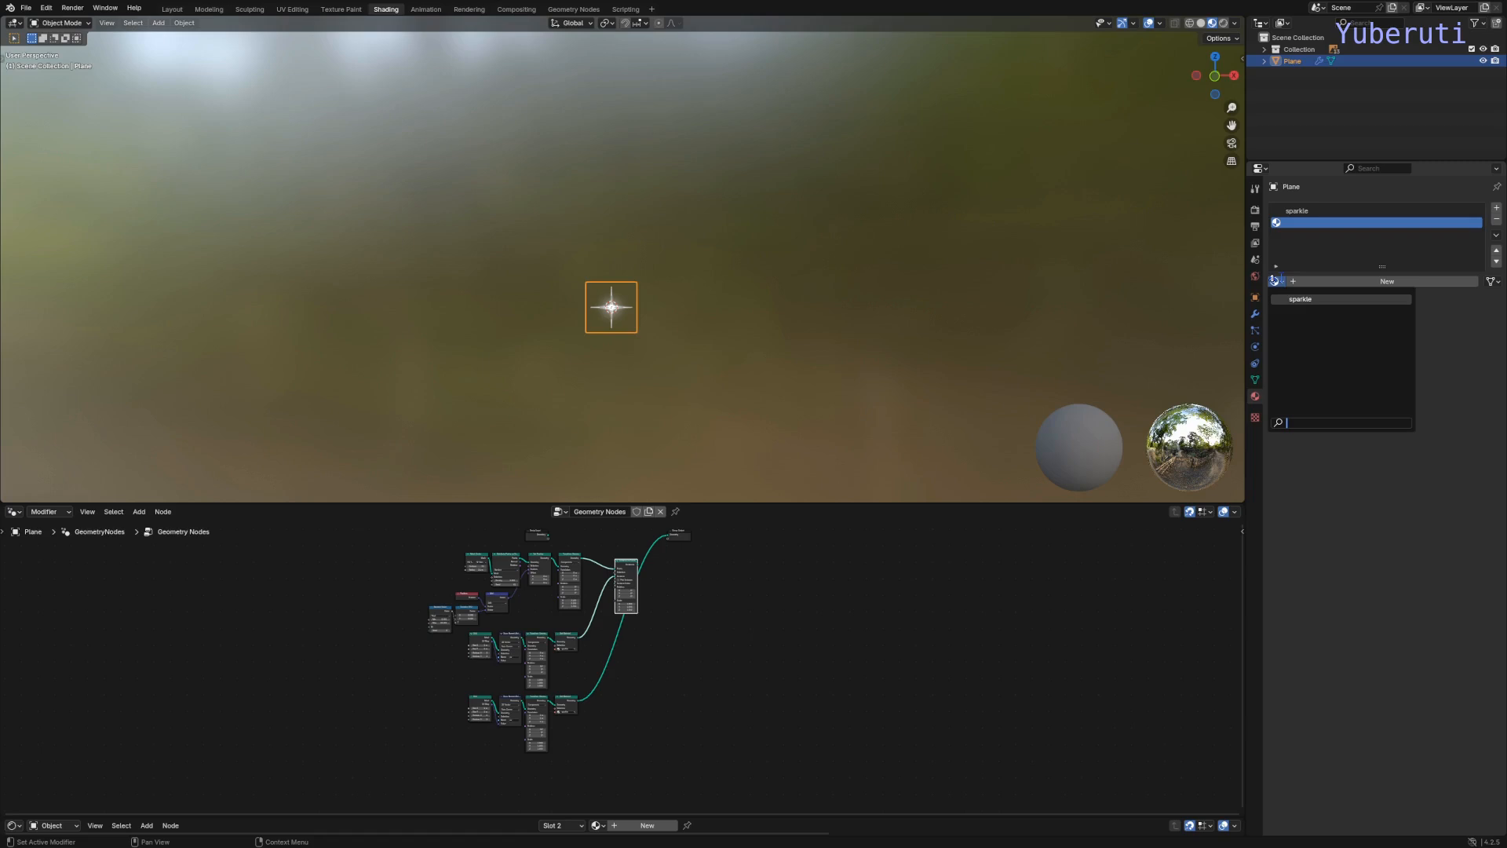
left_click(1299, 298)
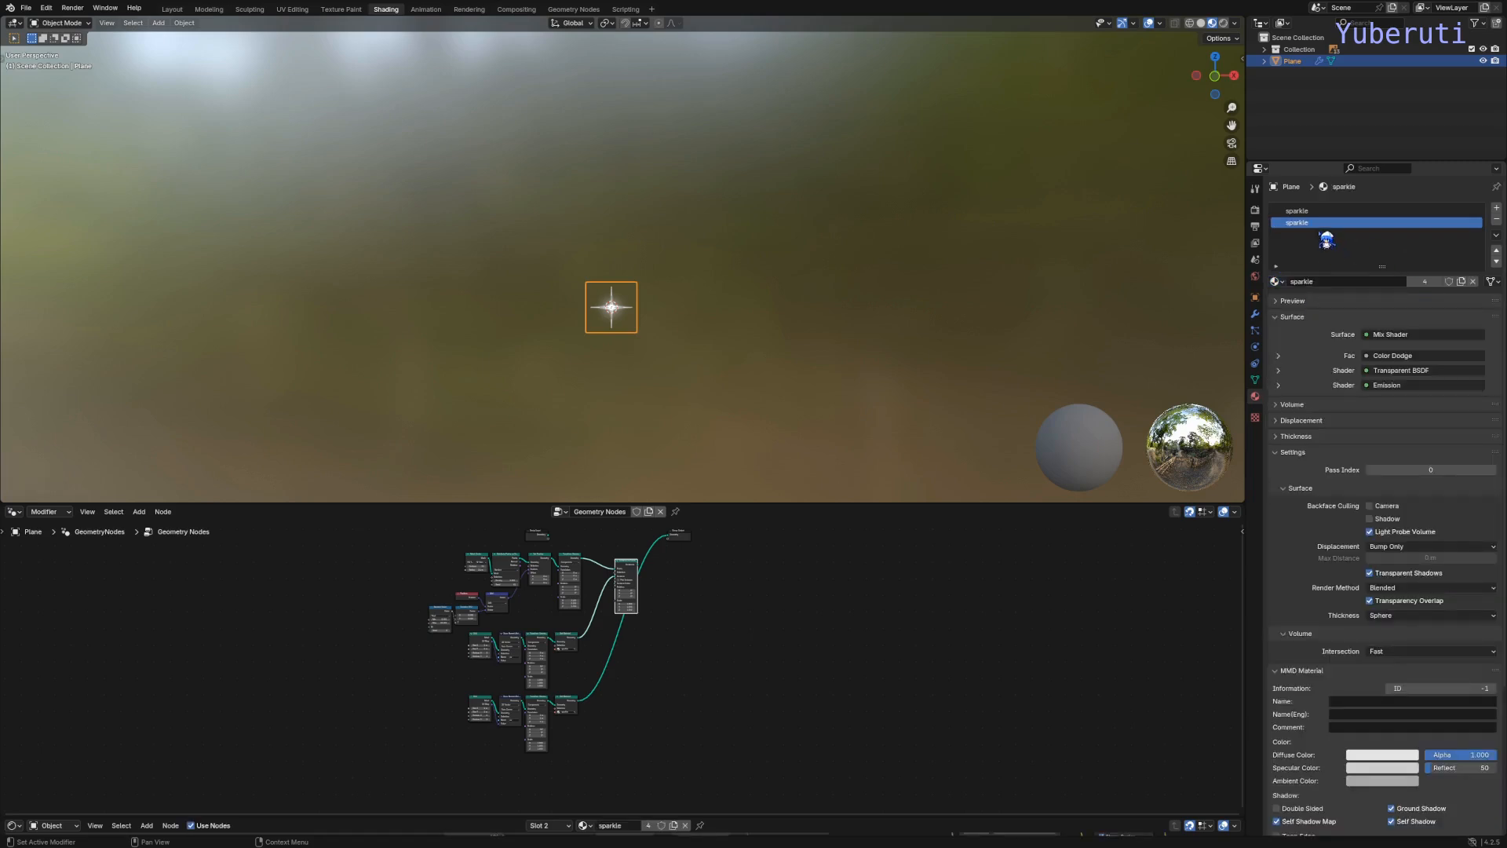
left_click(1461, 281)
left_click(1338, 279)
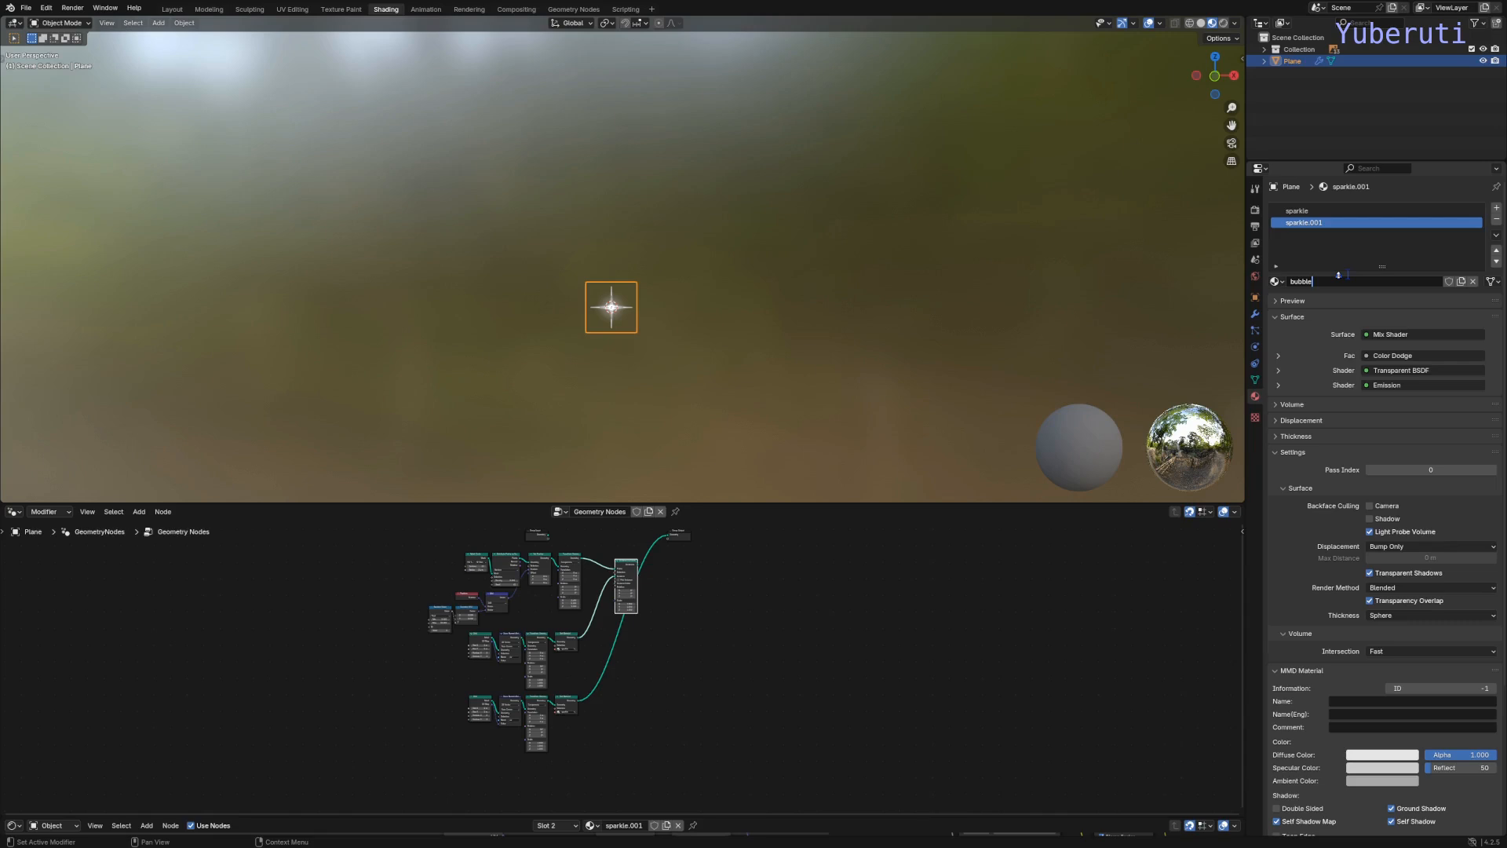
key("Return")
Step: Set the duplicated Set Material node's material to bubble
left_click(616, 717)
scroll(603, 712, "up", 6)
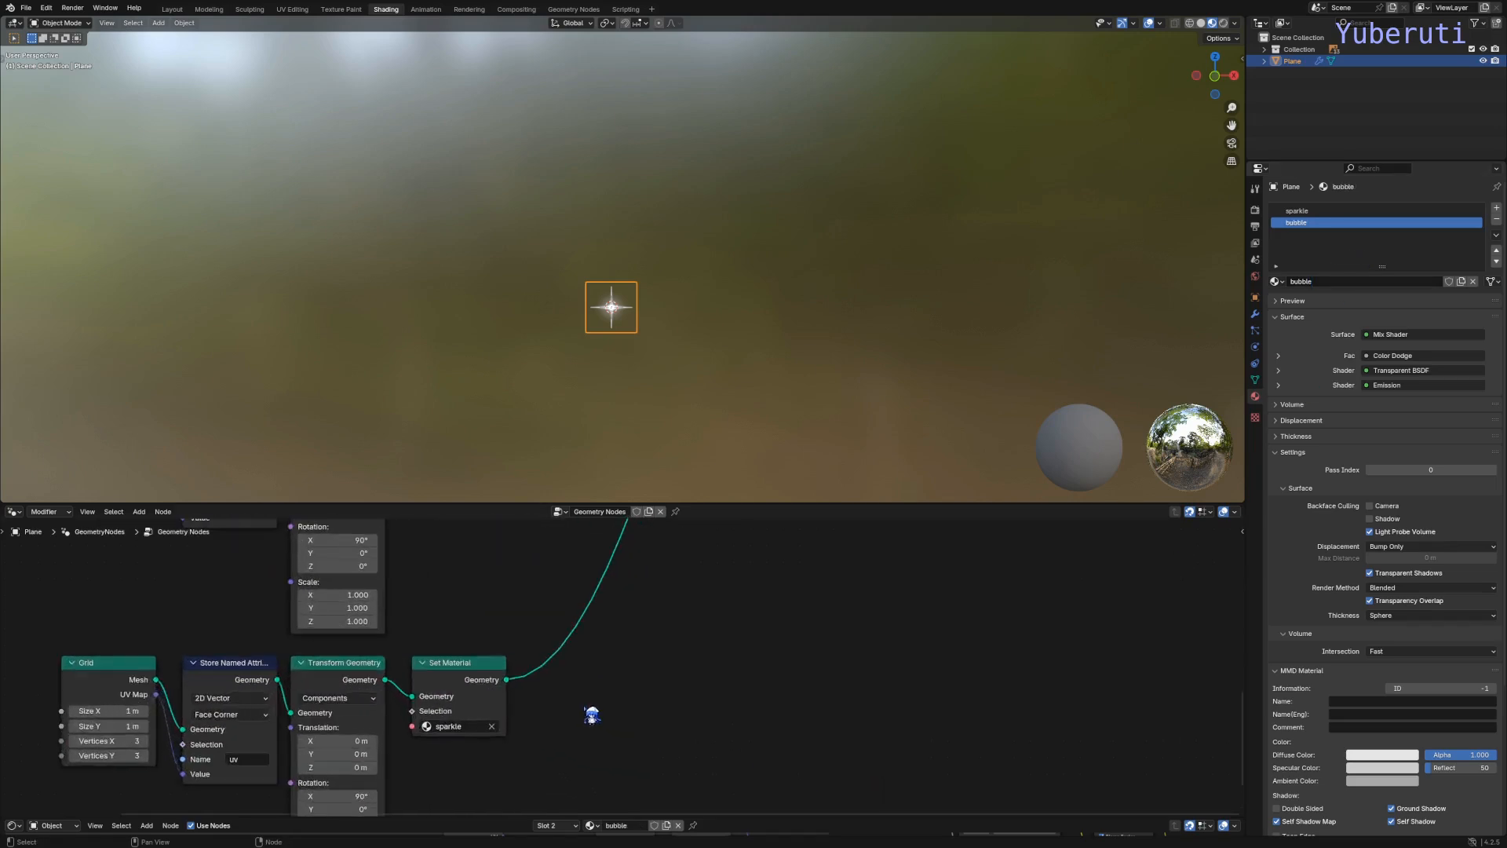
middle_click_drag(451, 726, 675, 711)
left_click(662, 708)
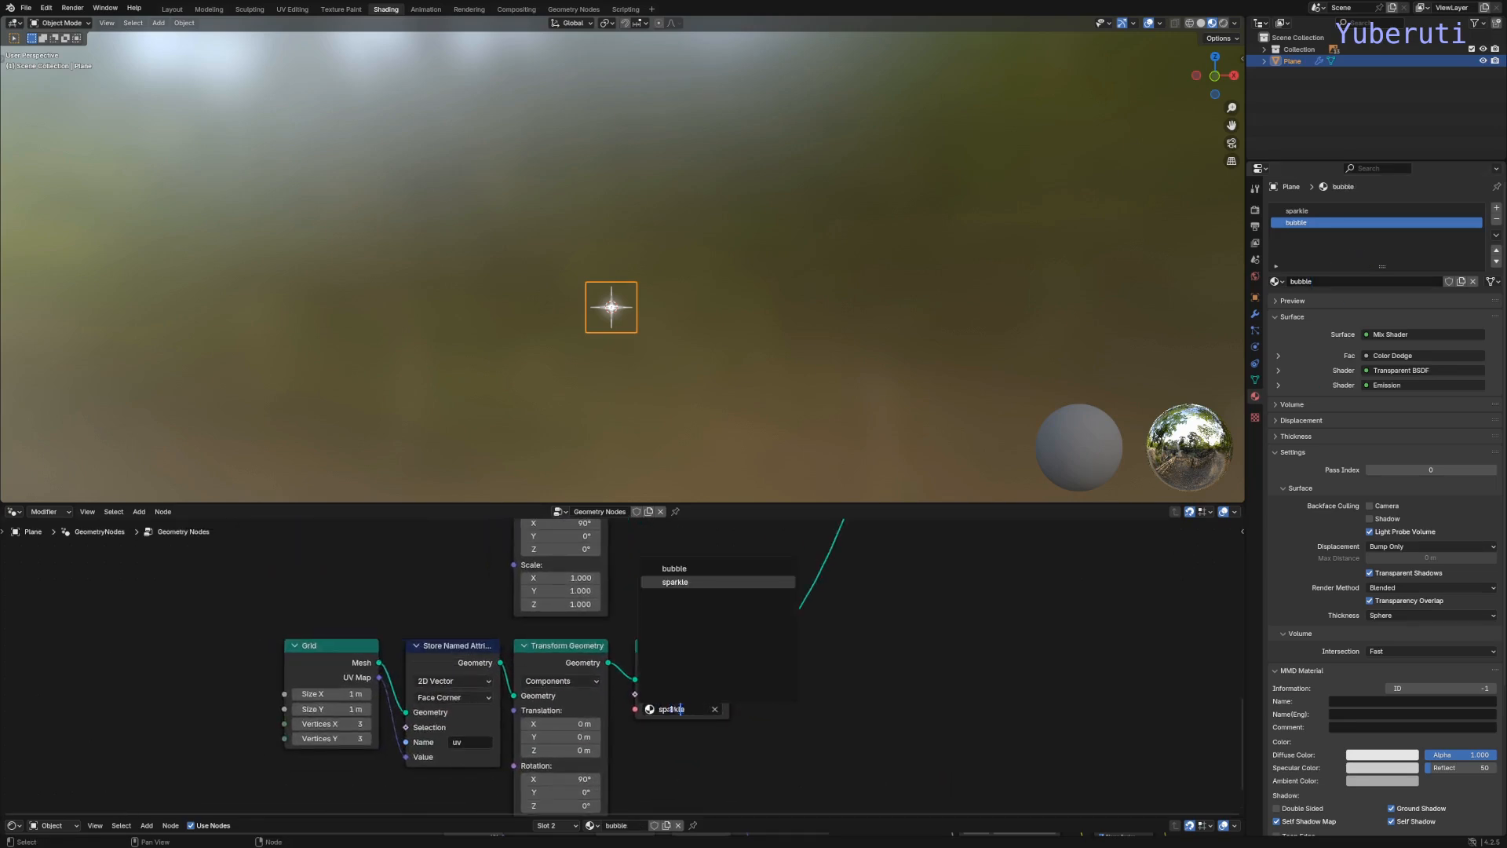
left_click(694, 569)
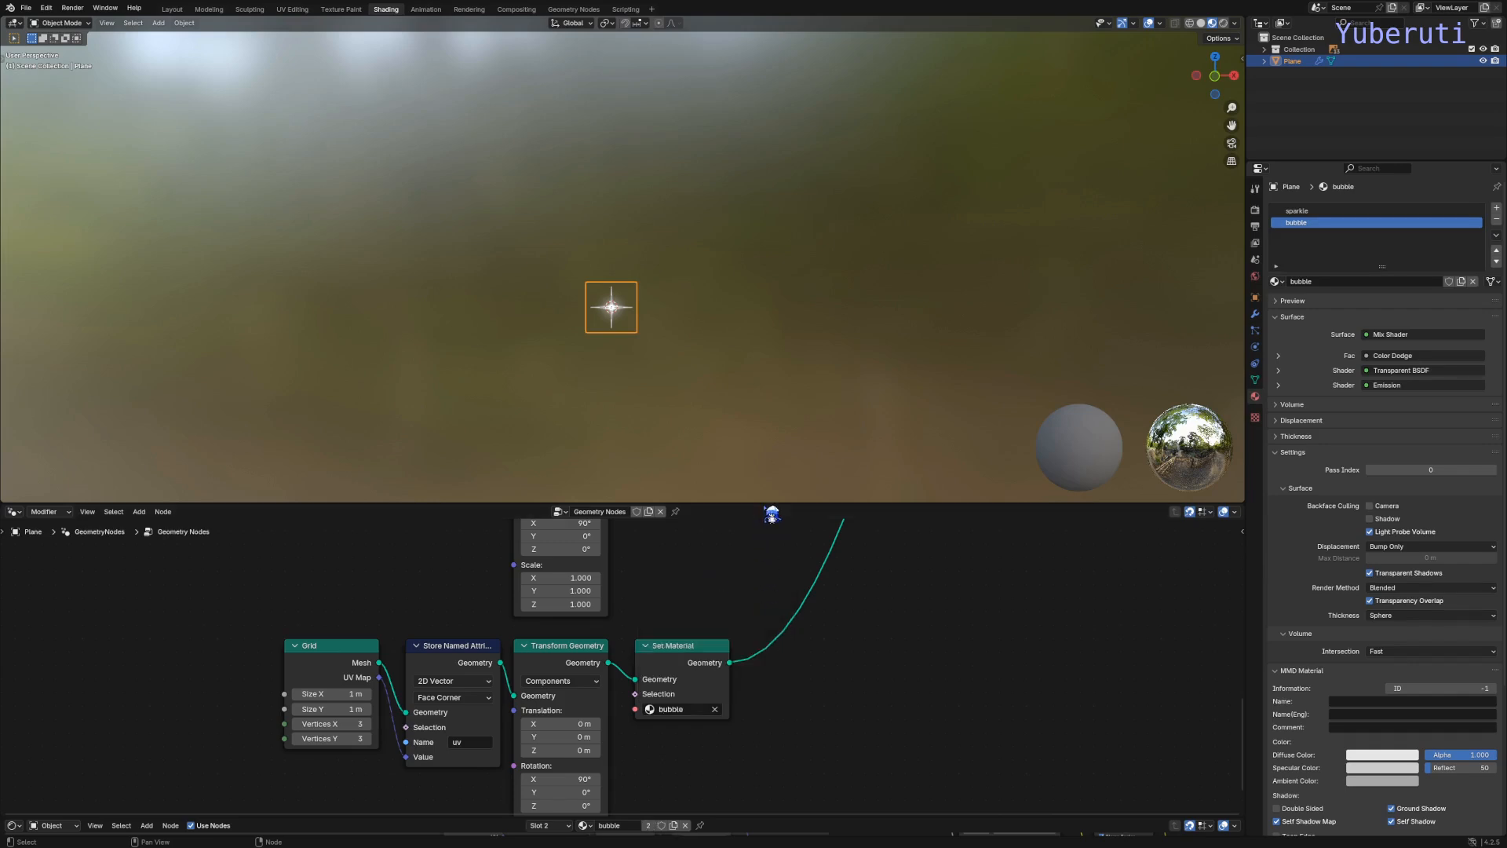
Step: Shrink the viewport and the Geometry Nodes editor to give the bubble material's shader editor most of the height
left_click_drag(772, 504, 767, 378)
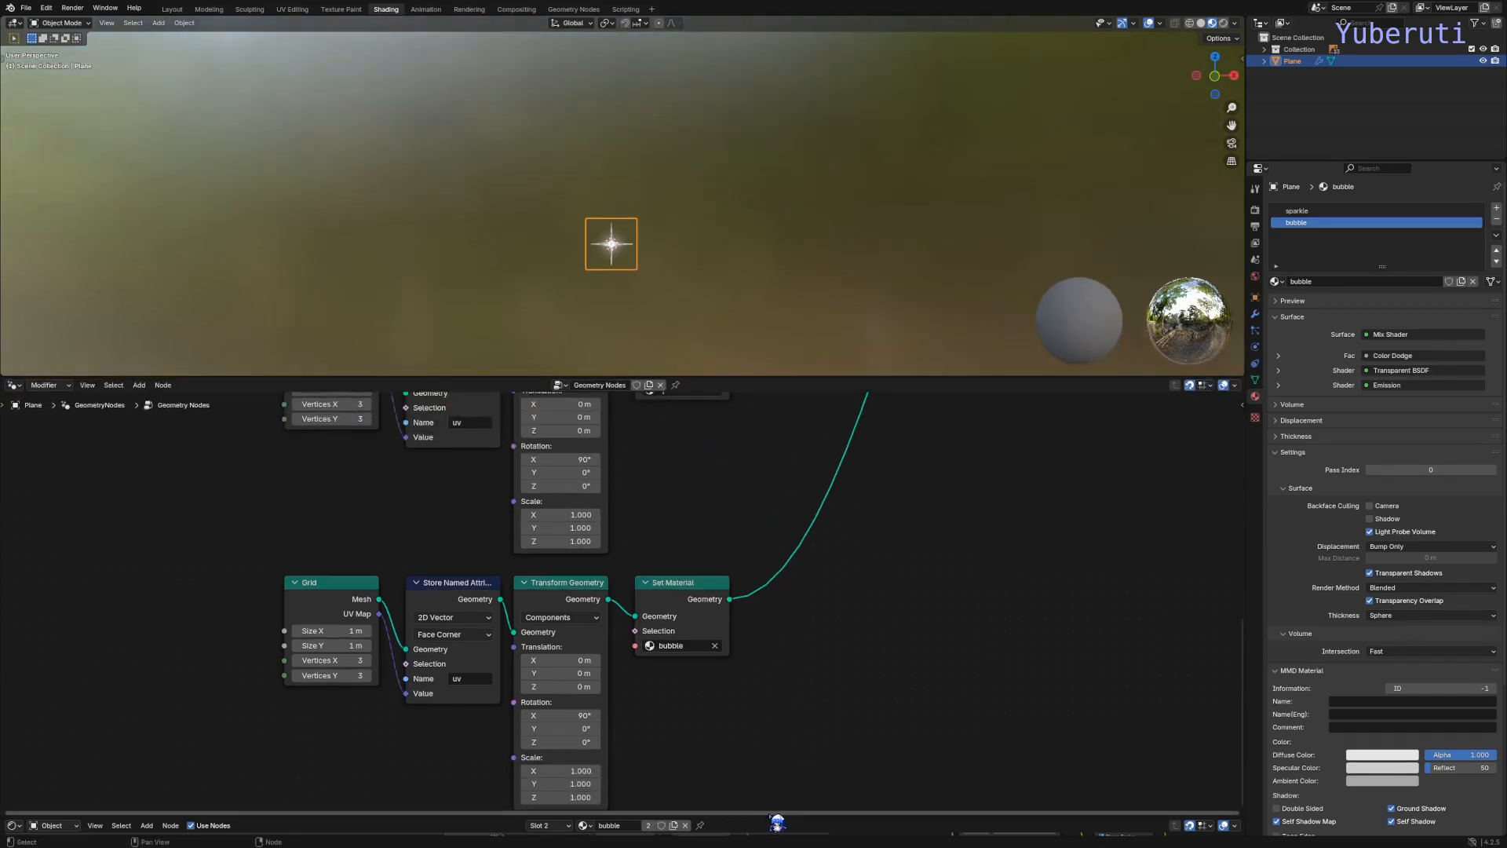
left_click_drag(777, 821, 740, 394)
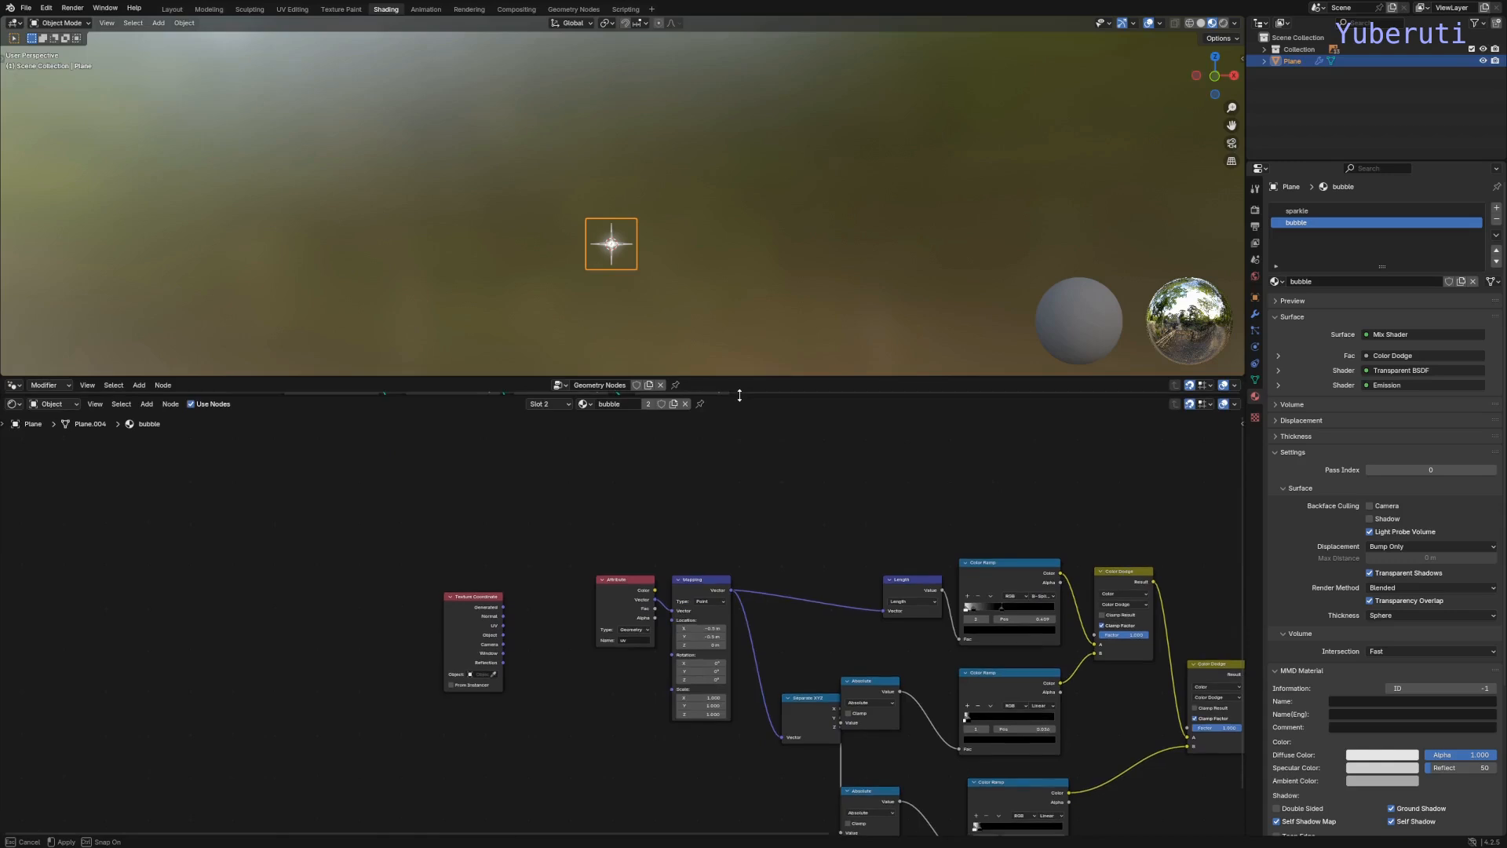
Step: Delete the unused Texture Coordinate node from the bubble material's node tree
scroll(805, 612, "down", 10)
middle_click_drag(813, 616, 511, 473)
scroll(491, 611, "up", 4)
scroll(462, 605, "up", 8)
scroll(511, 471, "up", 1)
left_click_drag(575, 600, 627, 631)
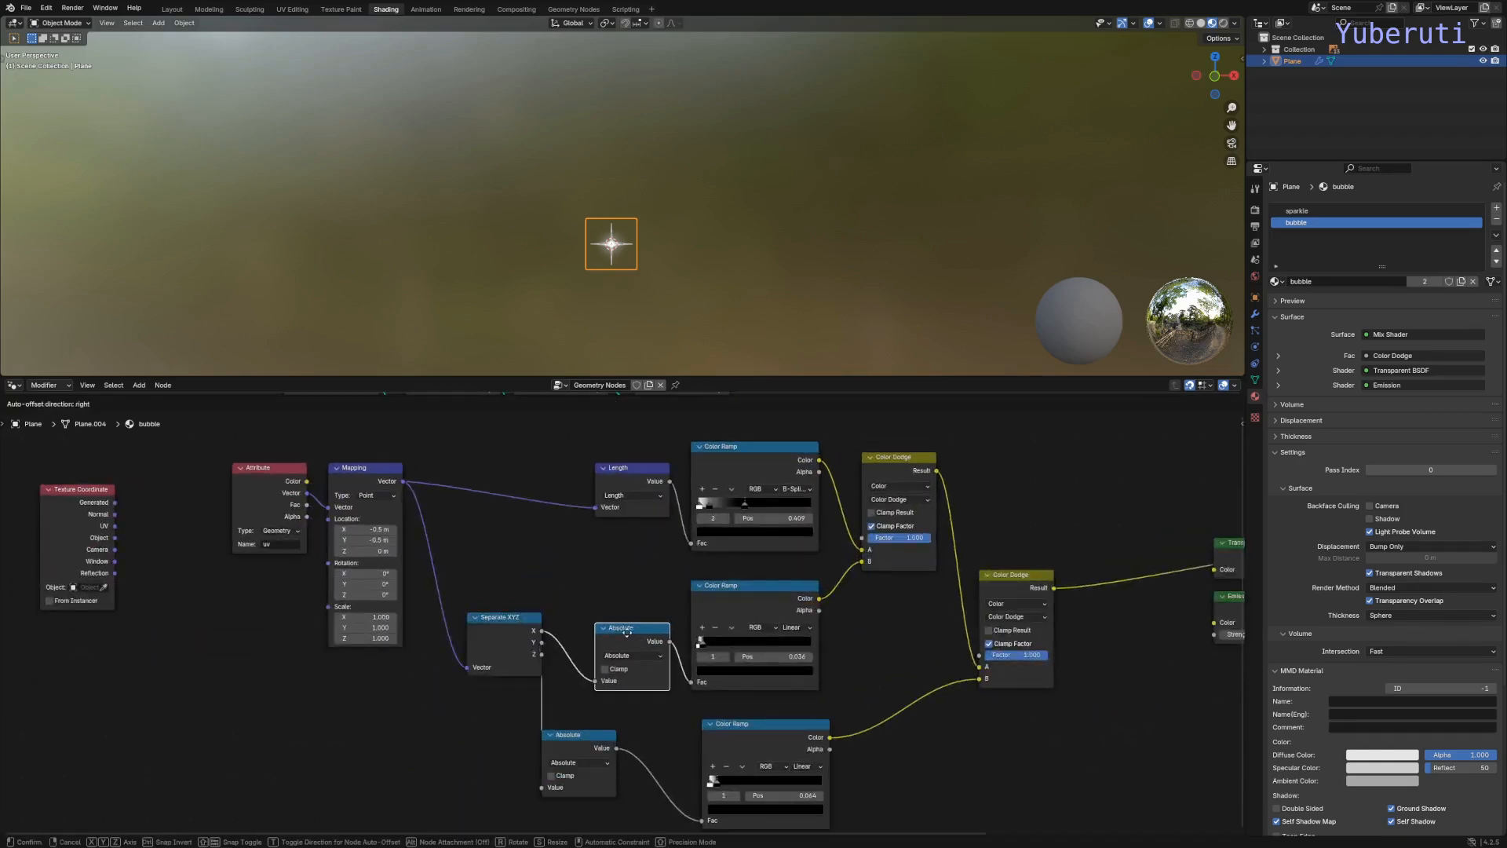
middle_click_drag(627, 632, 607, 608)
left_click(59, 513)
key("x")
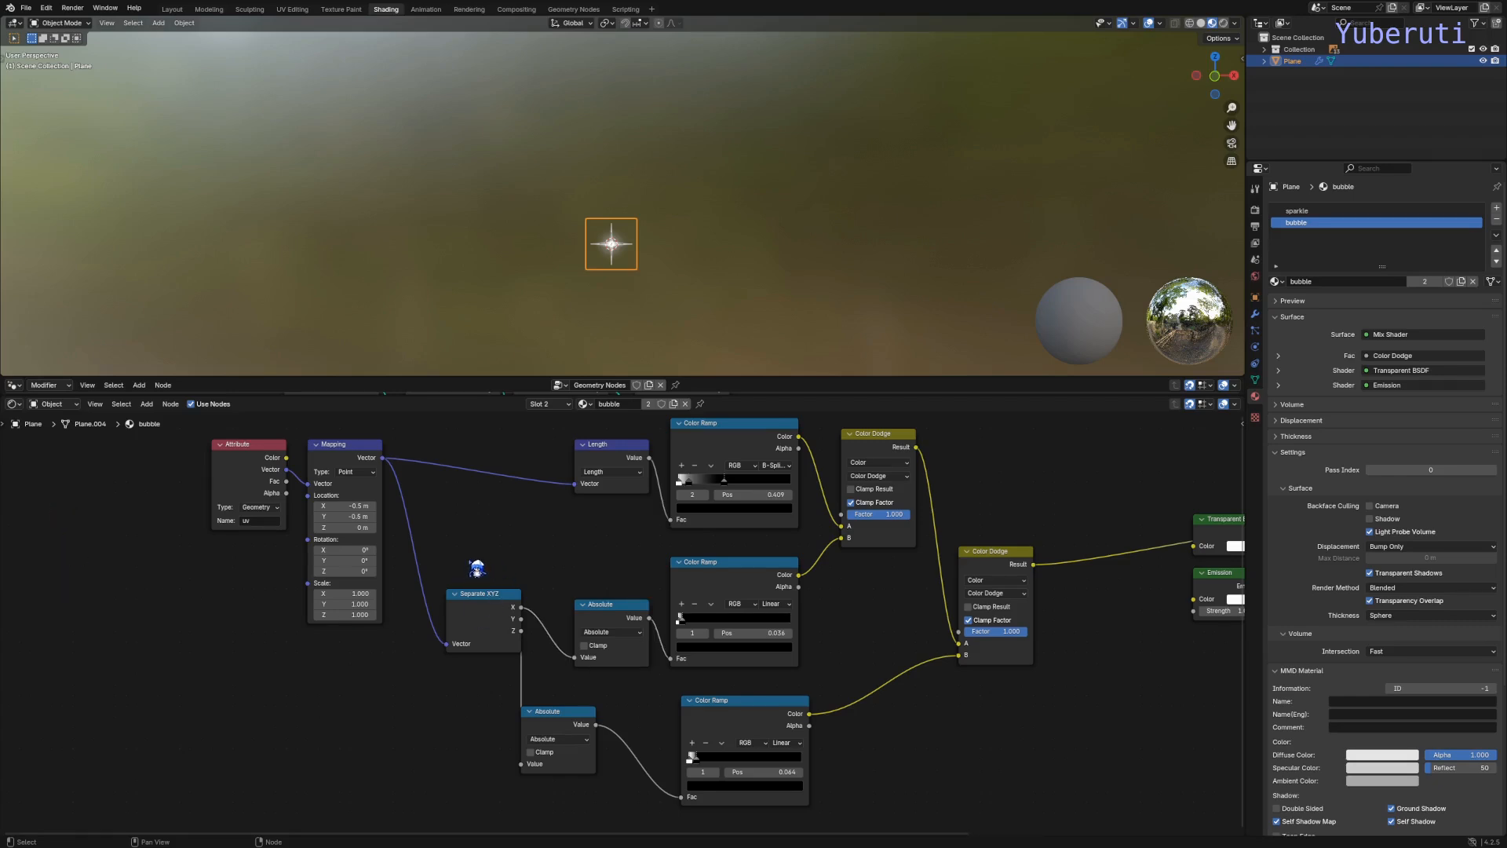
Step: Delete the Separate XYZ node, both Absolute nodes with their Color Ramps, and both Color Dodge nodes, keeping the Length chain
mouse_move(469, 559)
left_mouse_down()
mouse_move(657, 709)
mouse_move(1043, 796)
left_mouse_up()
key("x")
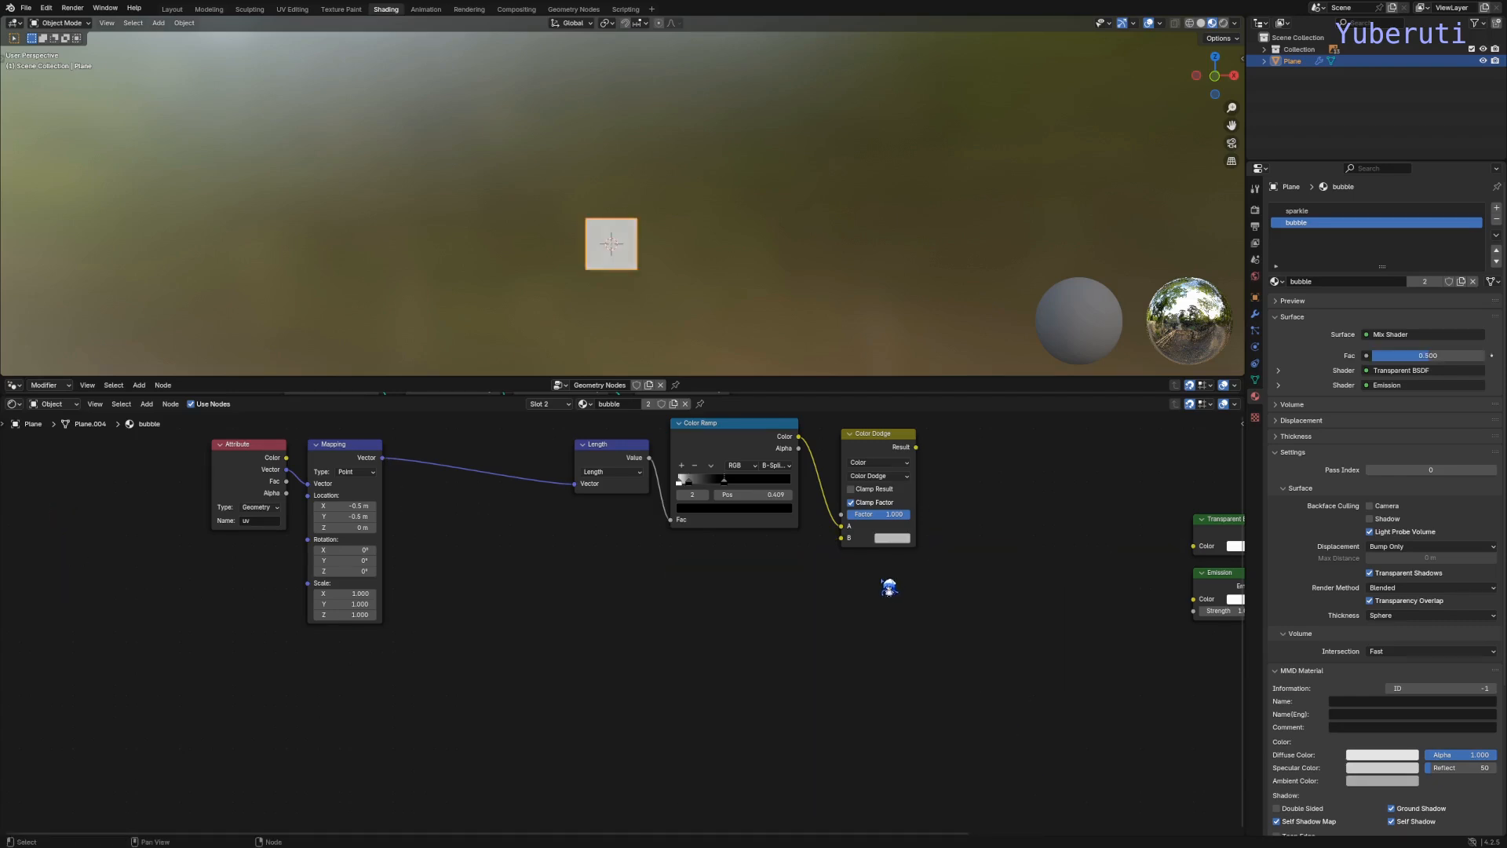
middle_click_drag(889, 587, 878, 614)
left_click(866, 471)
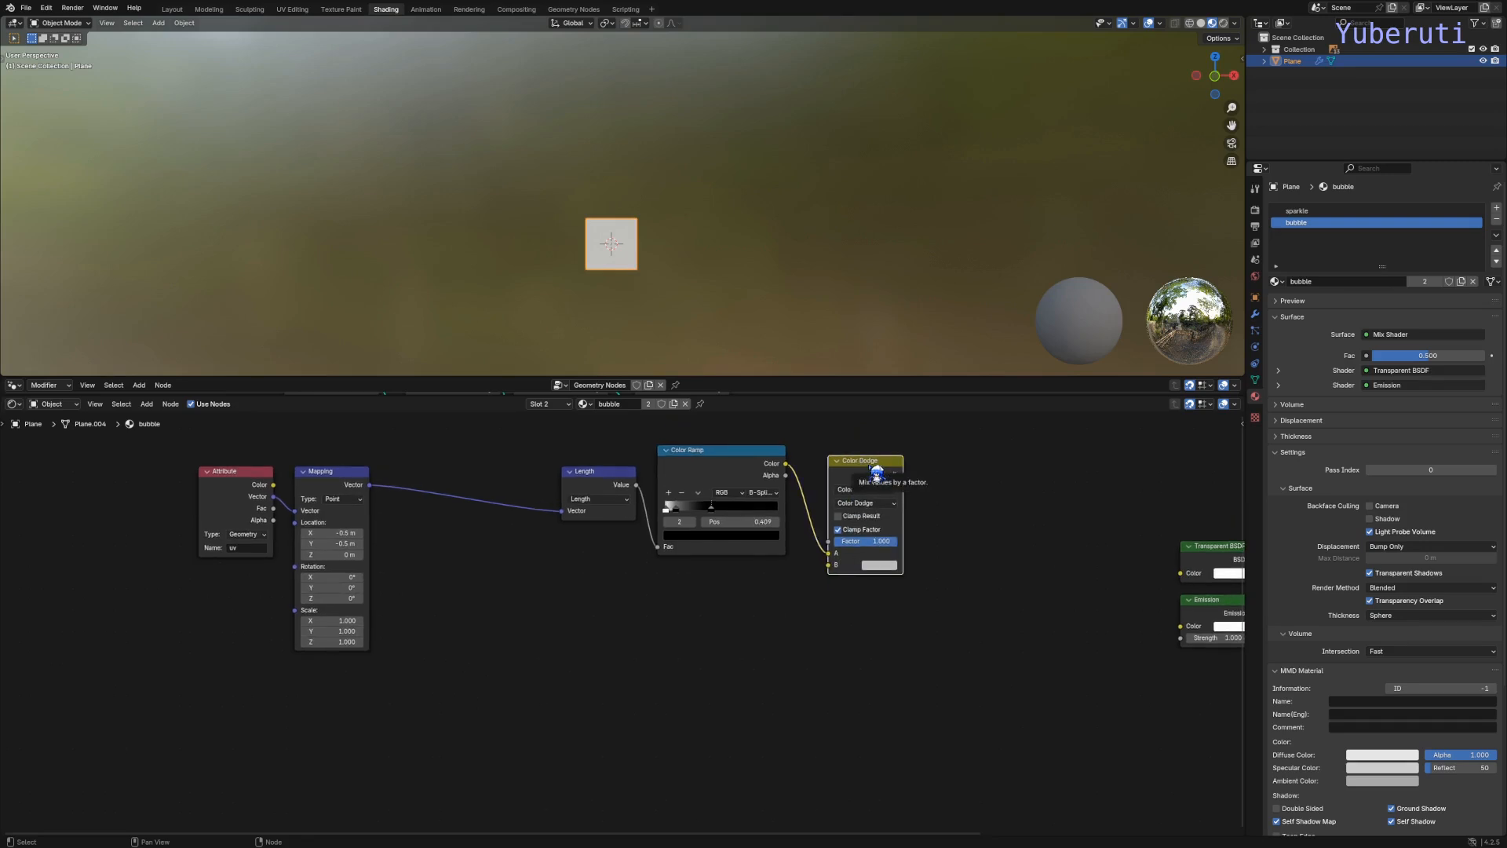
key("x")
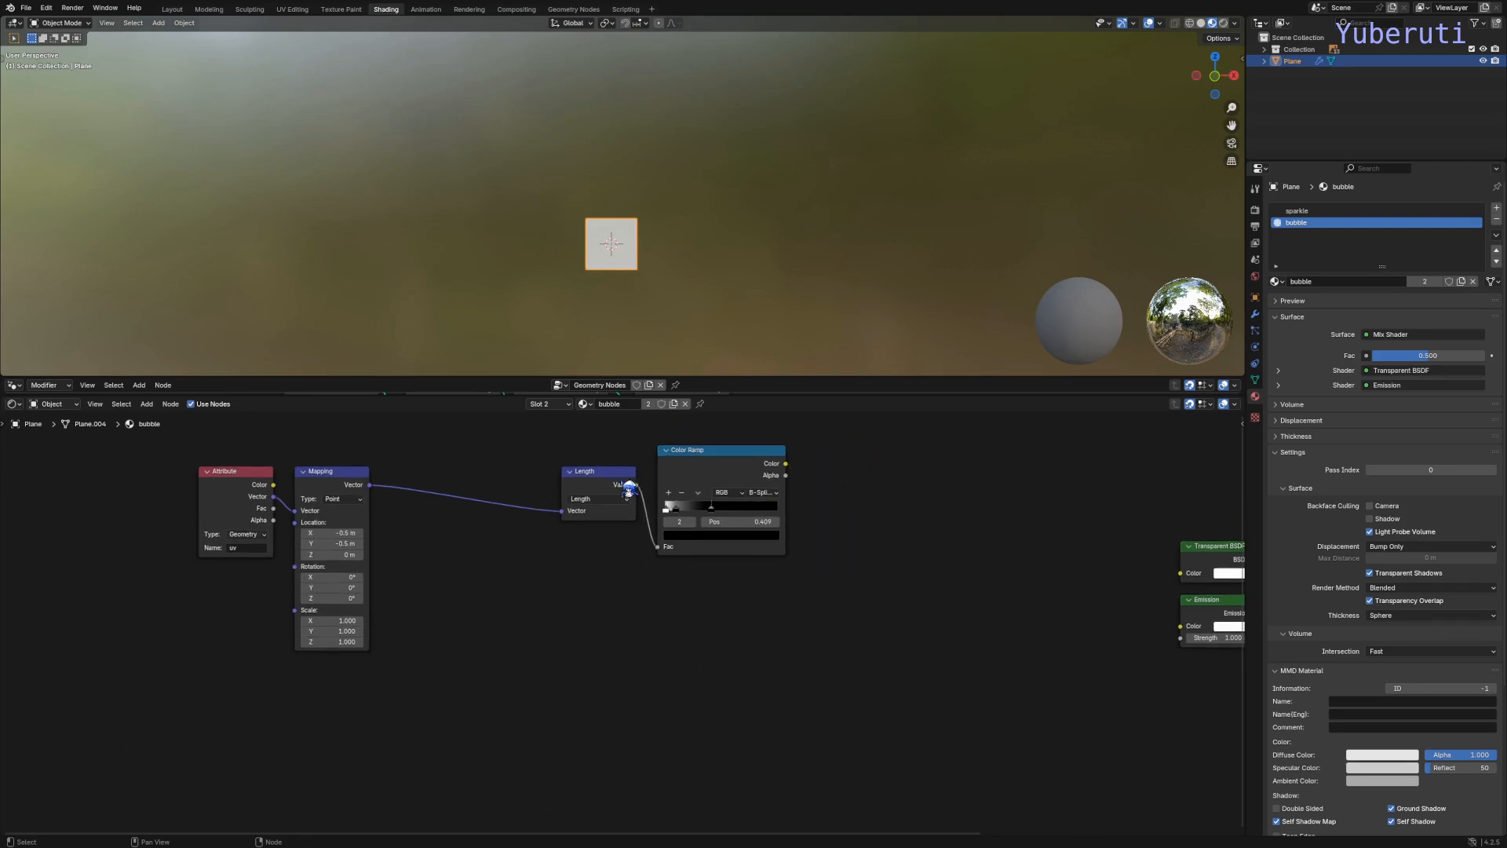
Step: Bring the Length and Color Ramp nodes closer to the Mapping node and preview the Color Ramp's output on the plane
left_click_drag(629, 491, 544, 491)
left_click_drag(715, 476, 662, 486)
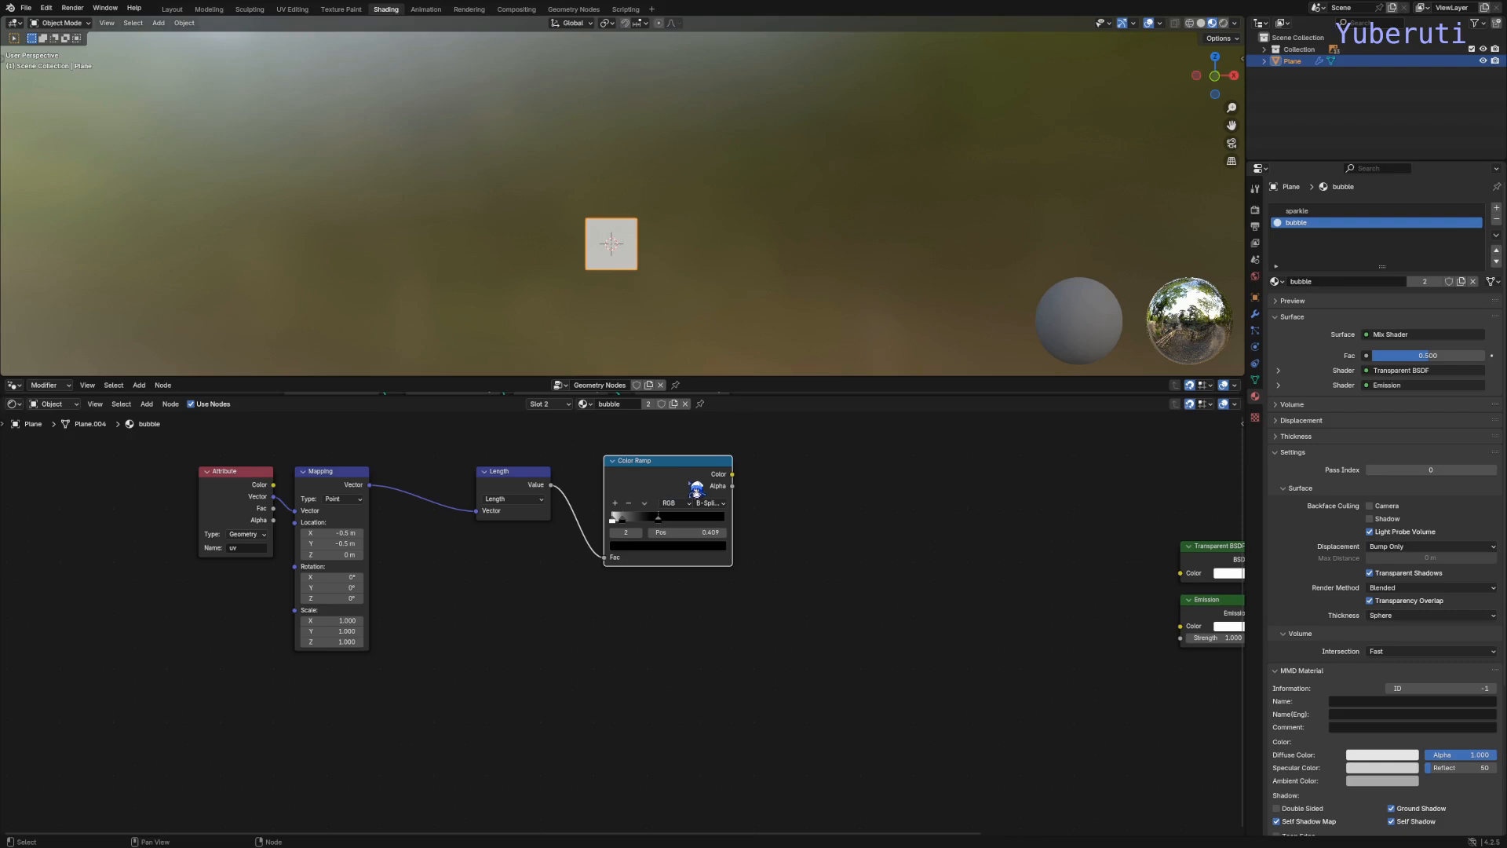
left_click(697, 490, "ctrl+shift")
key("s")
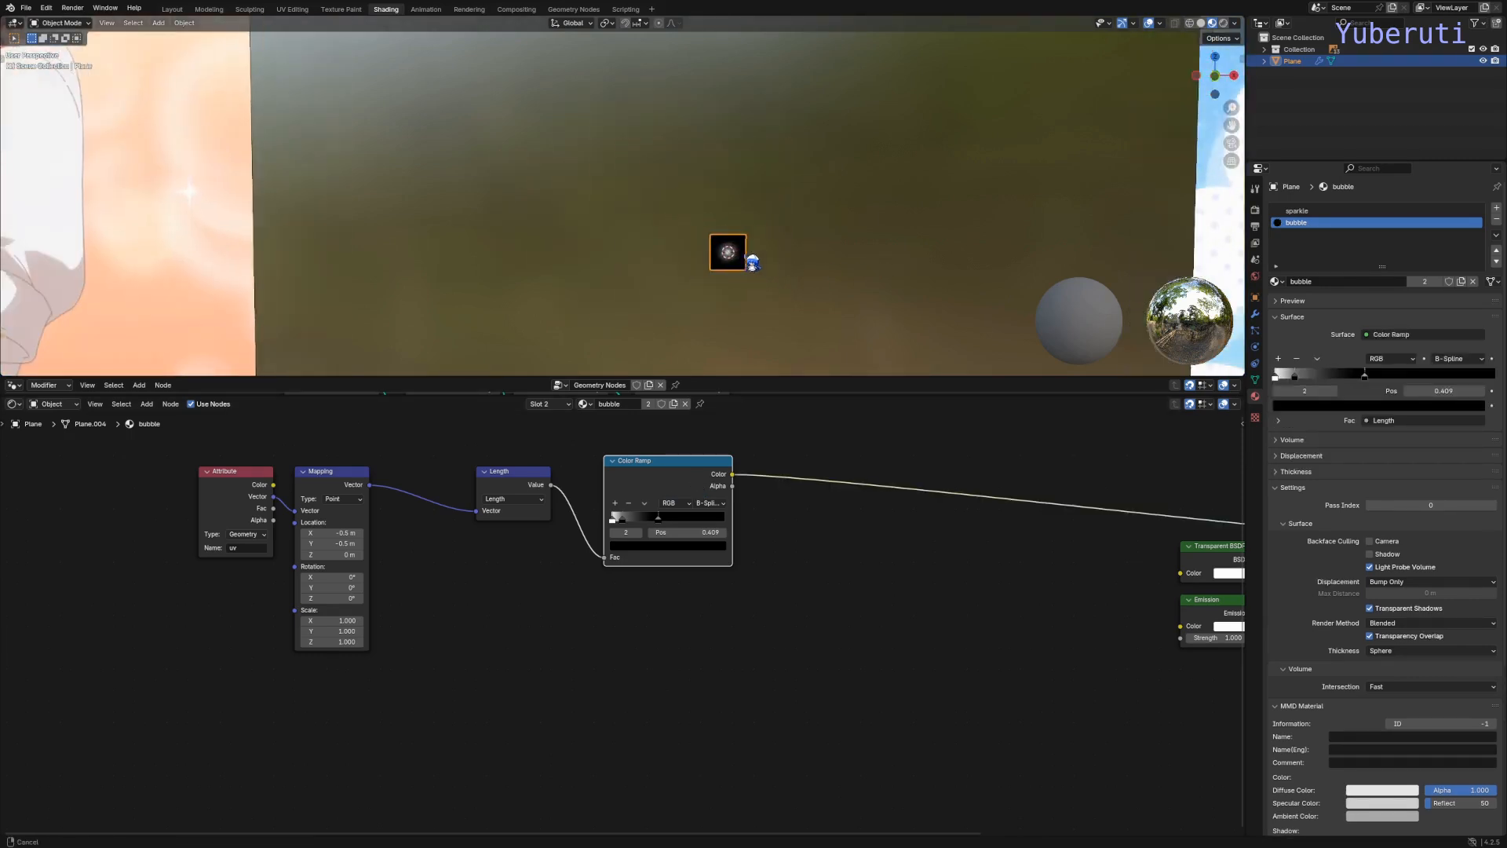
Step: Examine the bubbles in the anime reference image beside the plane and return to a close view of the plane
middle_click_drag(746, 255, 266, 239, "shift")
middle_click_drag(650, 243, 559, 244, "shift")
scroll(944, 275, "up", 1)
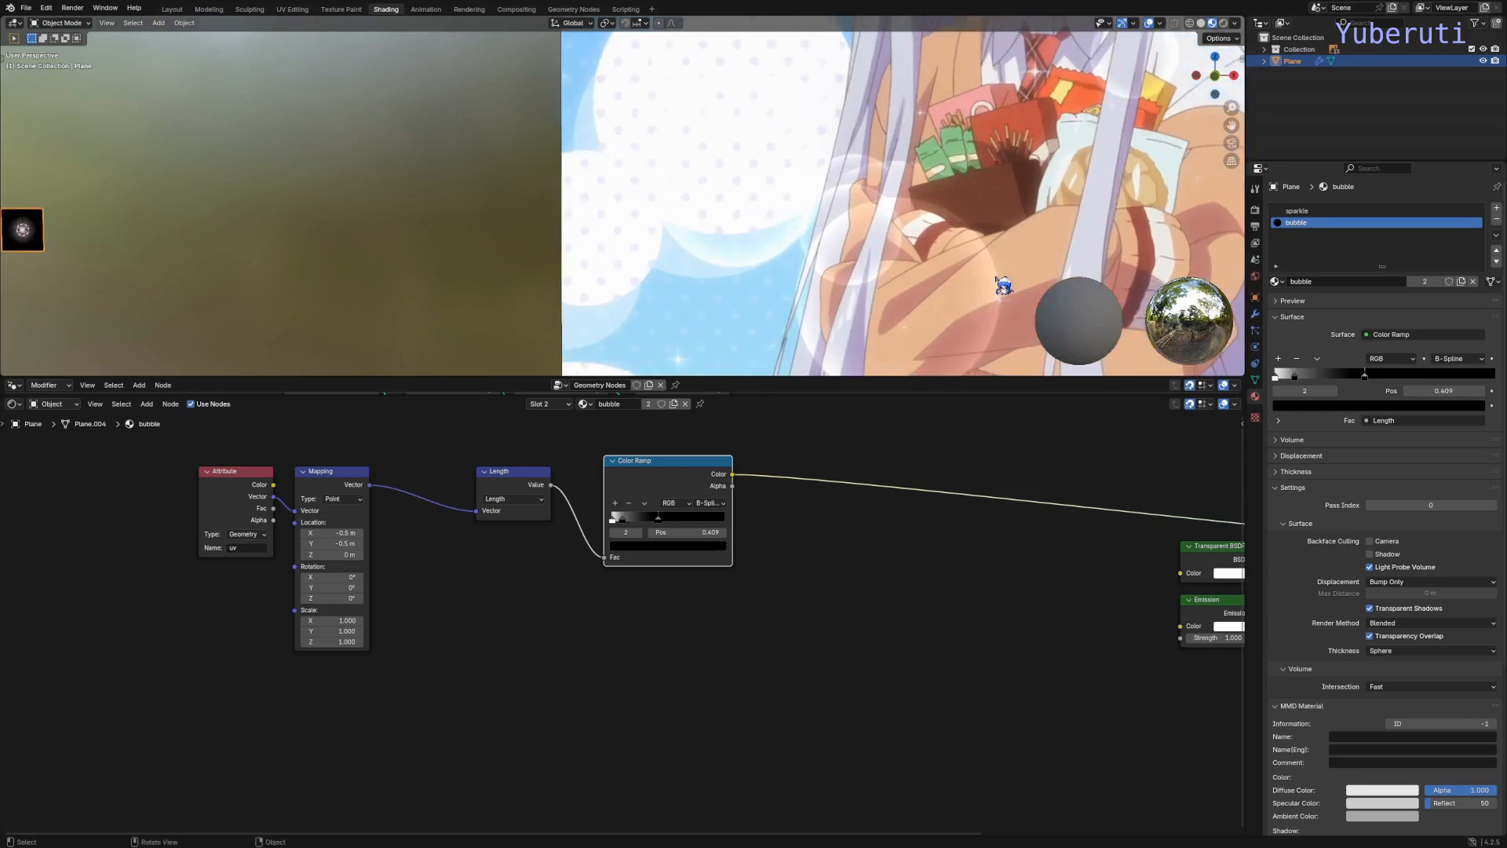
scroll(938, 274, "down", 4)
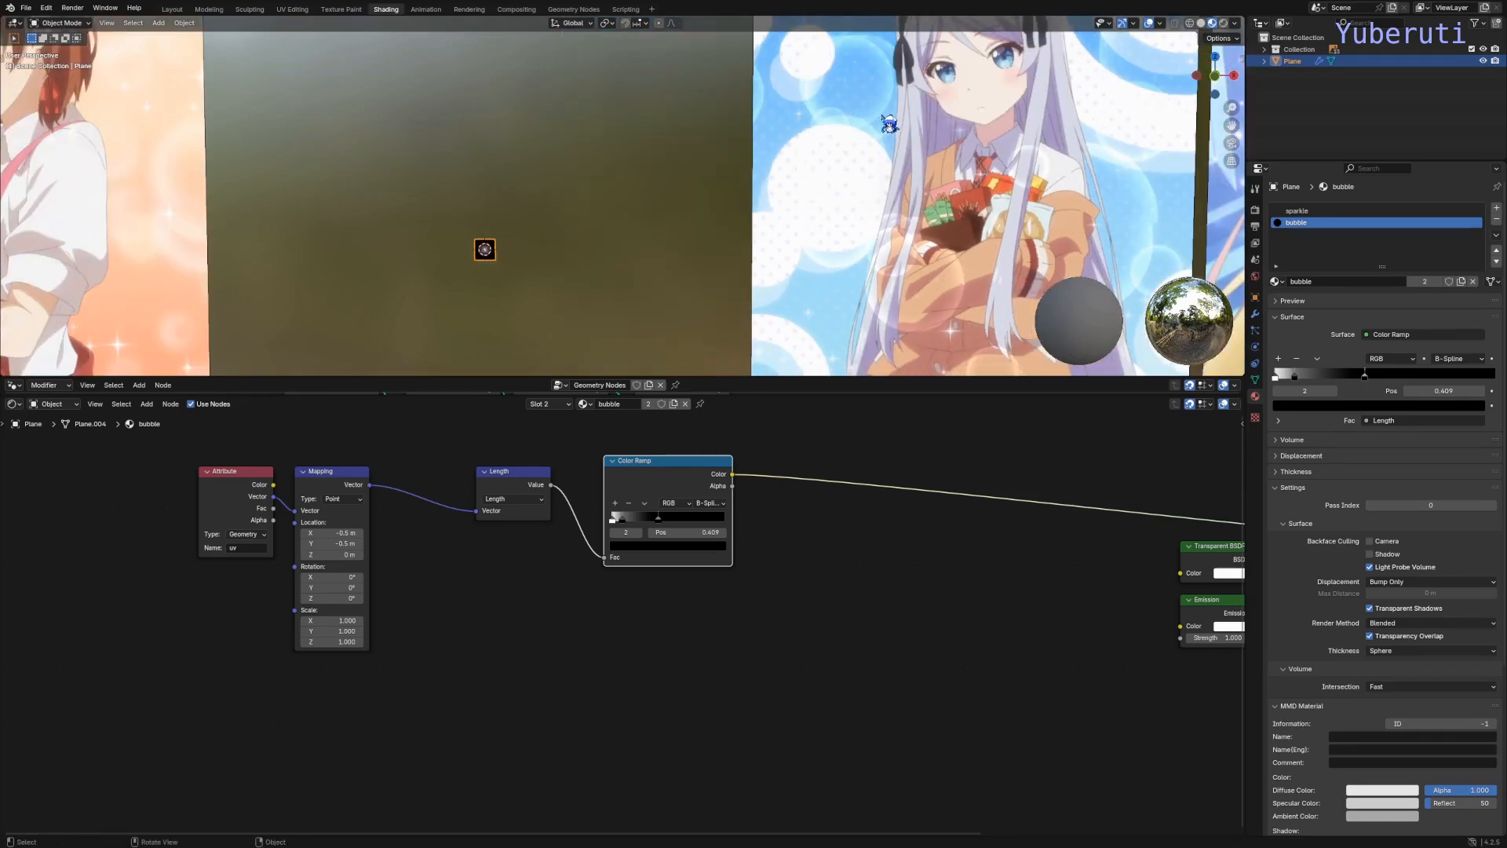
scroll(495, 338, "up", 7)
middle_click_drag(579, 170, 680, 343, "shift")
scroll(628, 273, "up", 4)
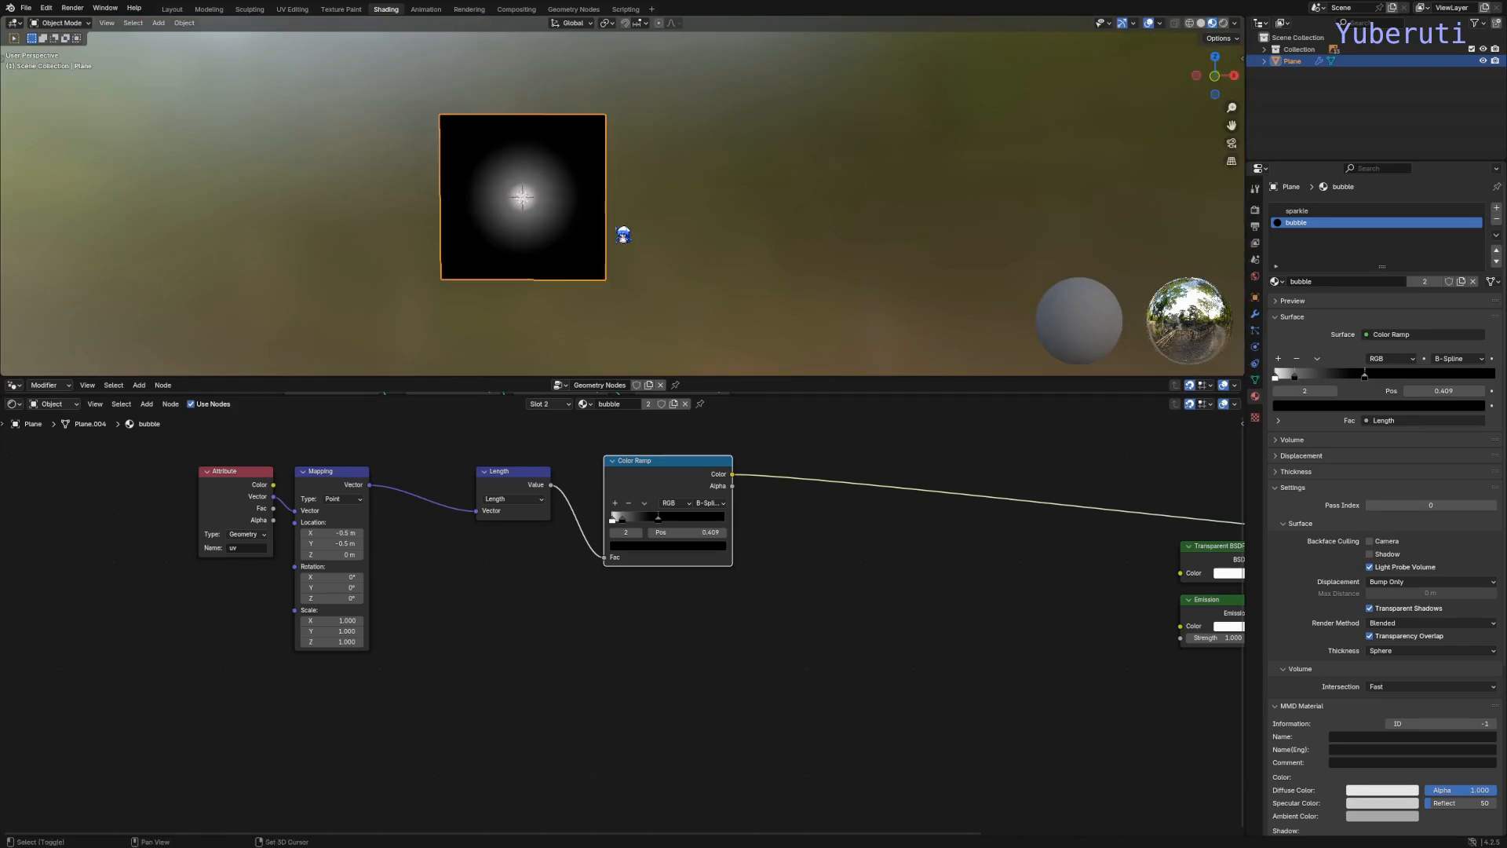
middle_click_drag(623, 235, 754, 279, "shift")
Step: Place a stop at position 0.068 as the ramp's first stop and darken its colour to black
scroll(673, 527, "up", 3)
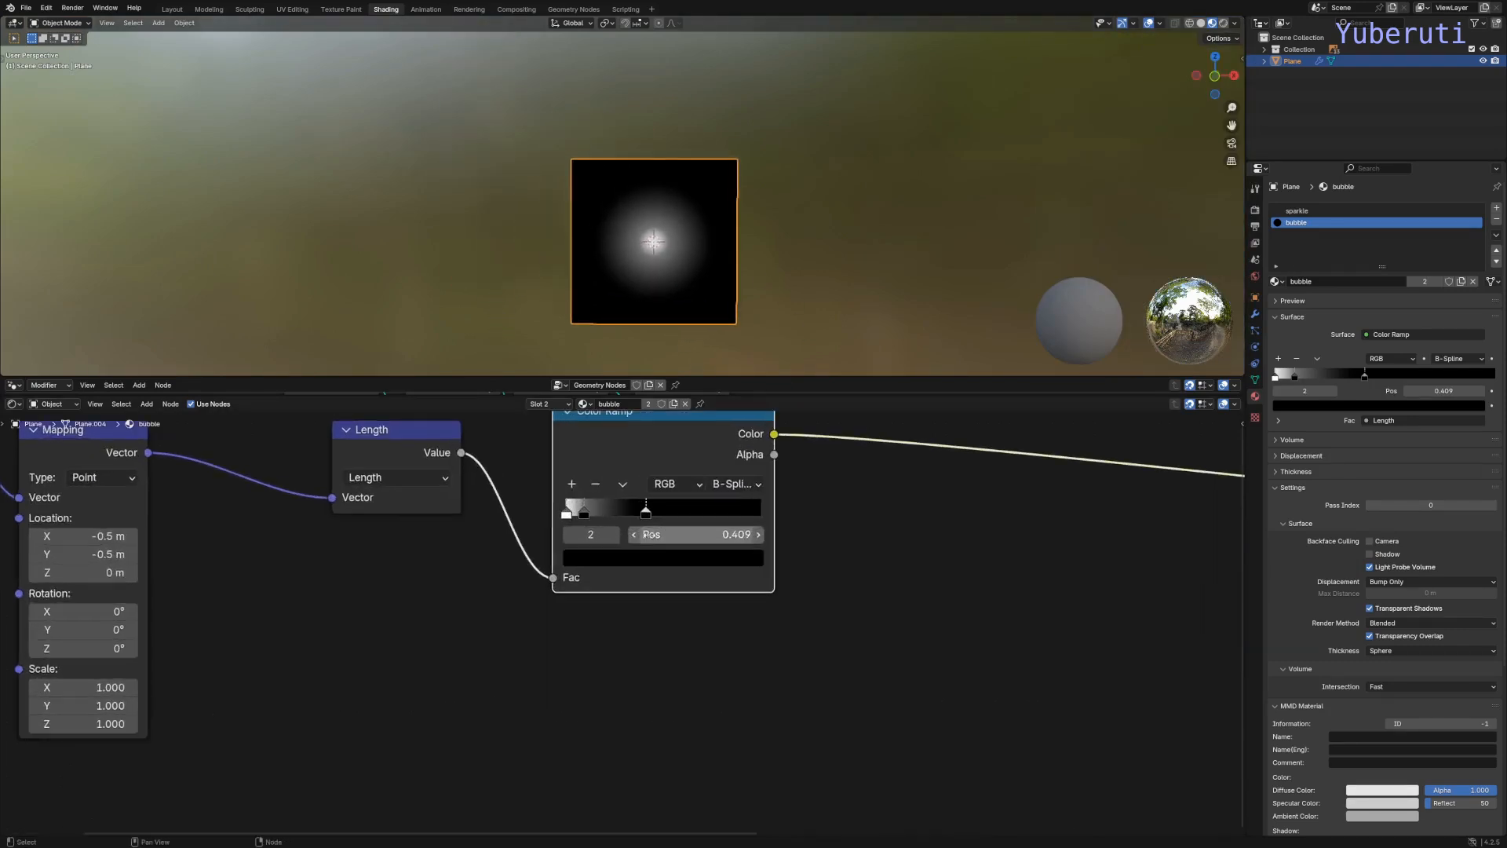
mouse_move(587, 514)
left_mouse_down()
mouse_move(615, 516)
mouse_move(587, 524)
left_mouse_up()
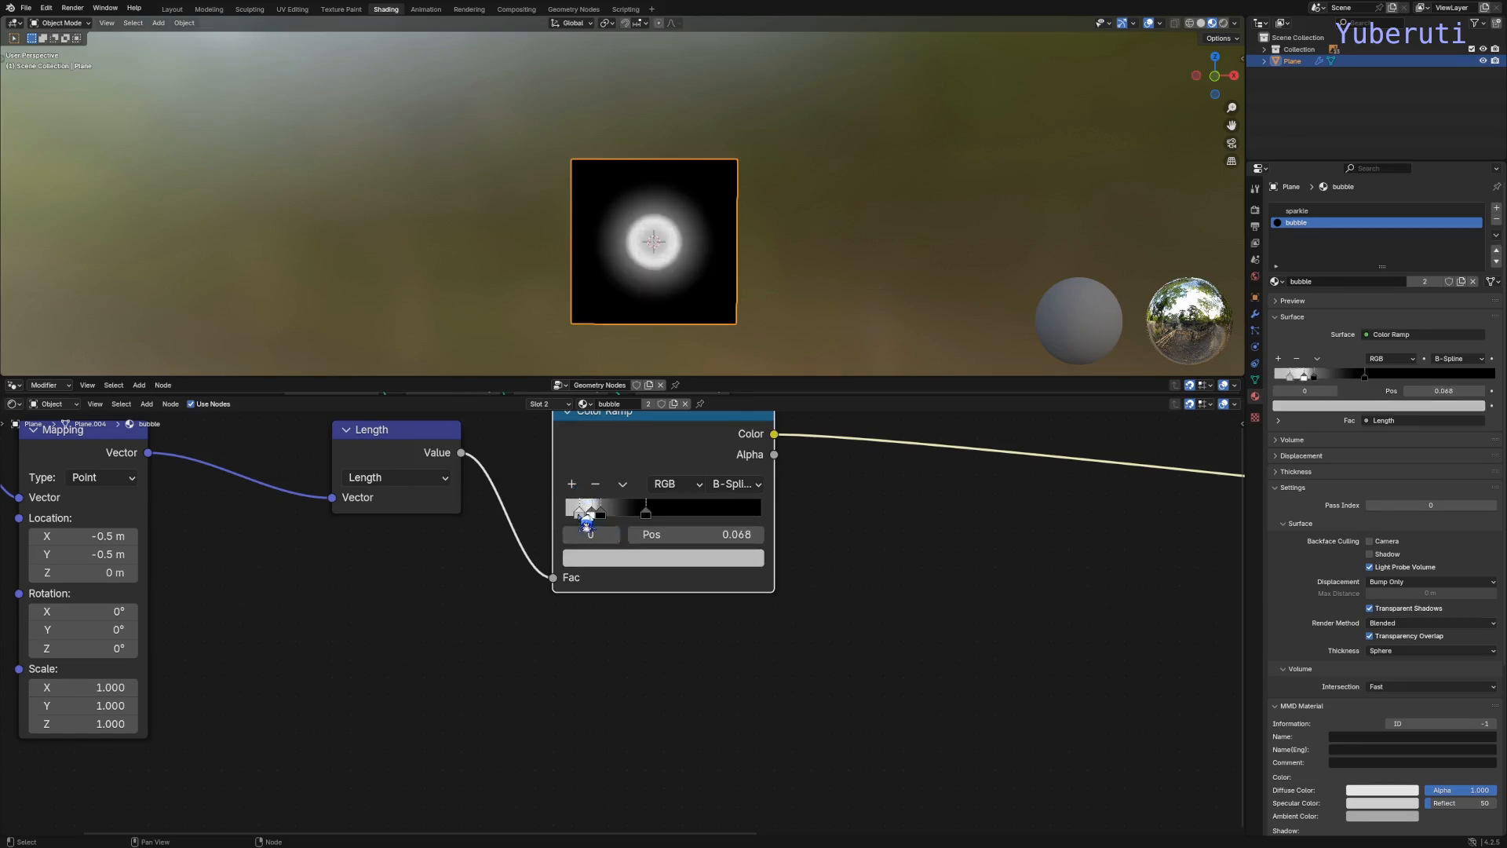
left_click(622, 558)
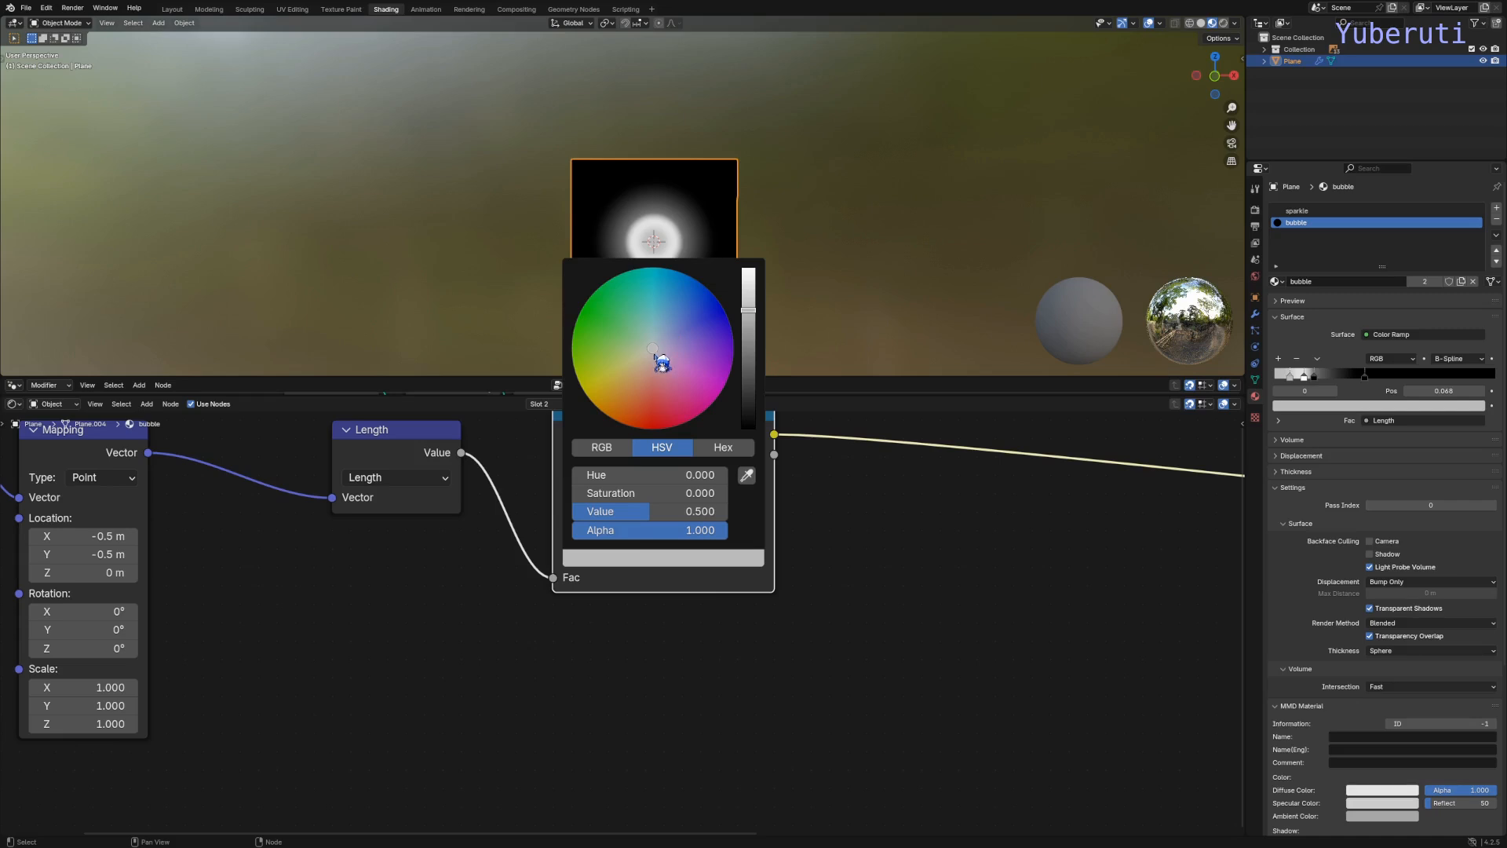
scroll(663, 363, "down", 10)
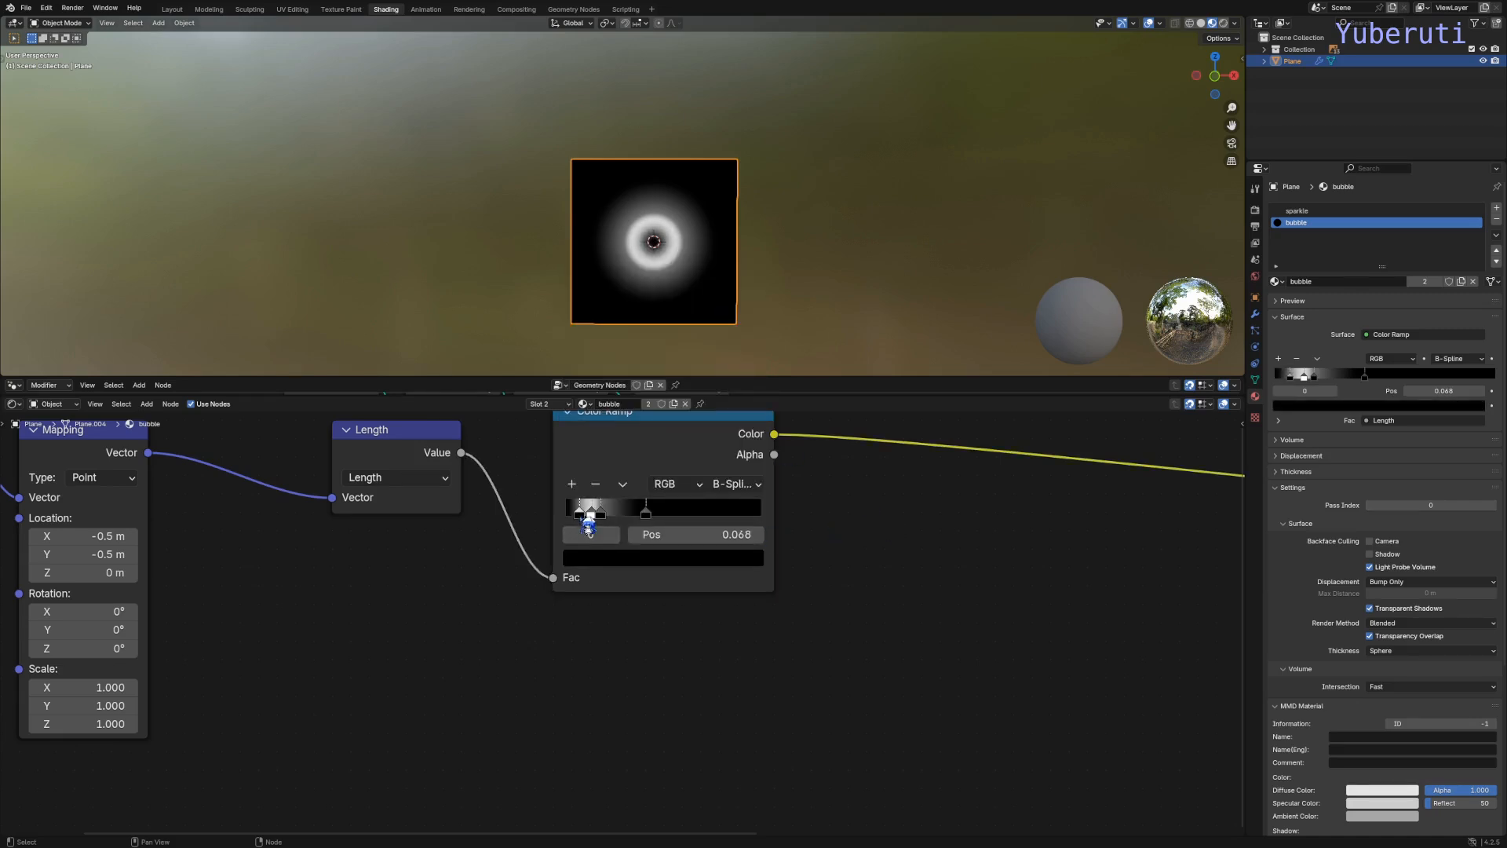
Step: Add another colour ramp stop and make the first stop black at position 0.100 to widen the dark centre
left_click_drag(584, 521, 552, 522)
scroll(670, 519, "up", 2)
left_click(531, 471)
left_click(626, 581)
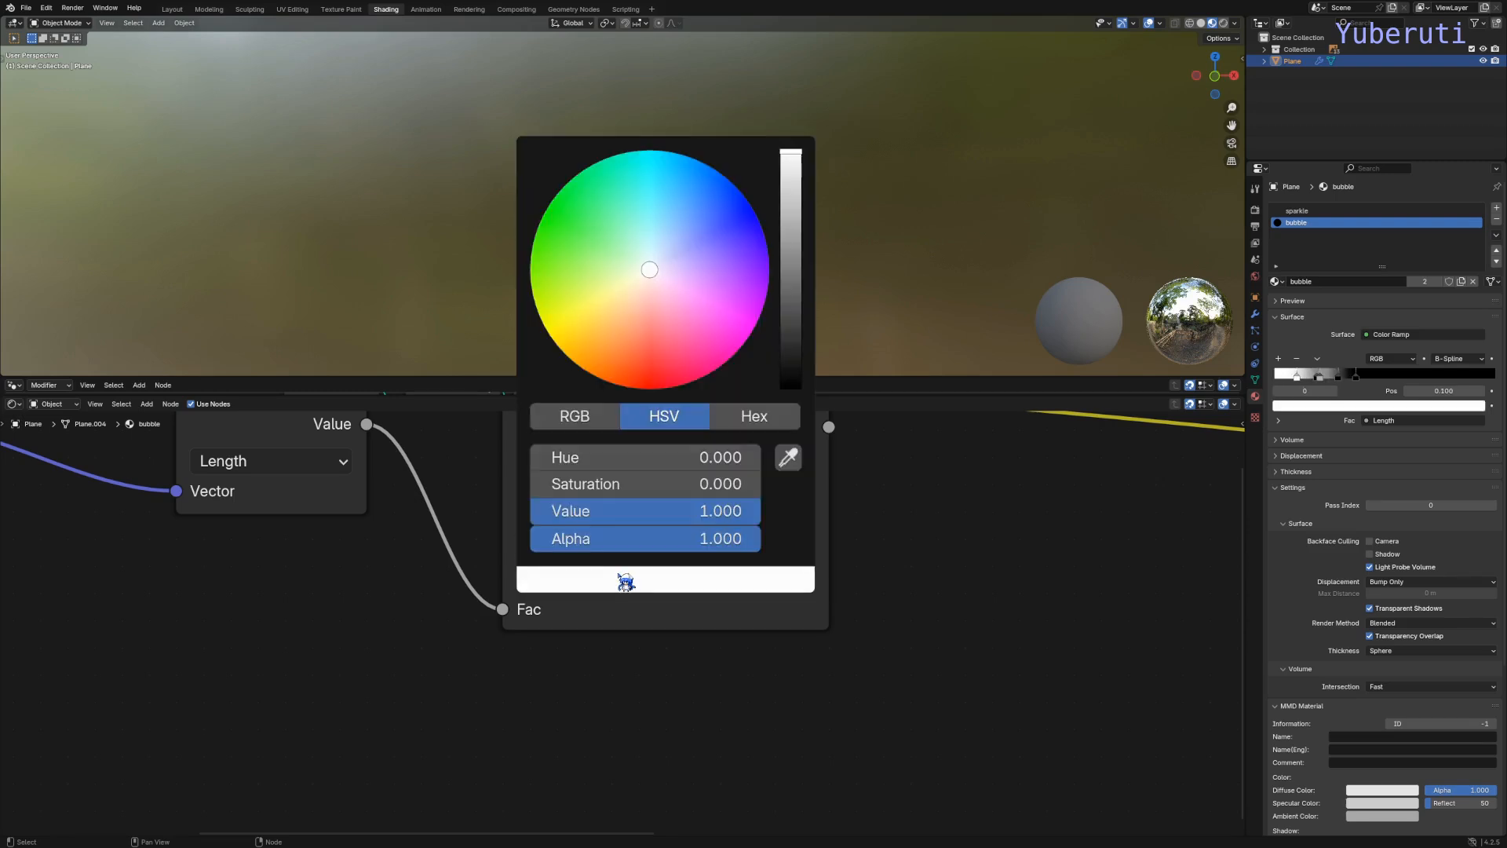
scroll(691, 278, "down", 10)
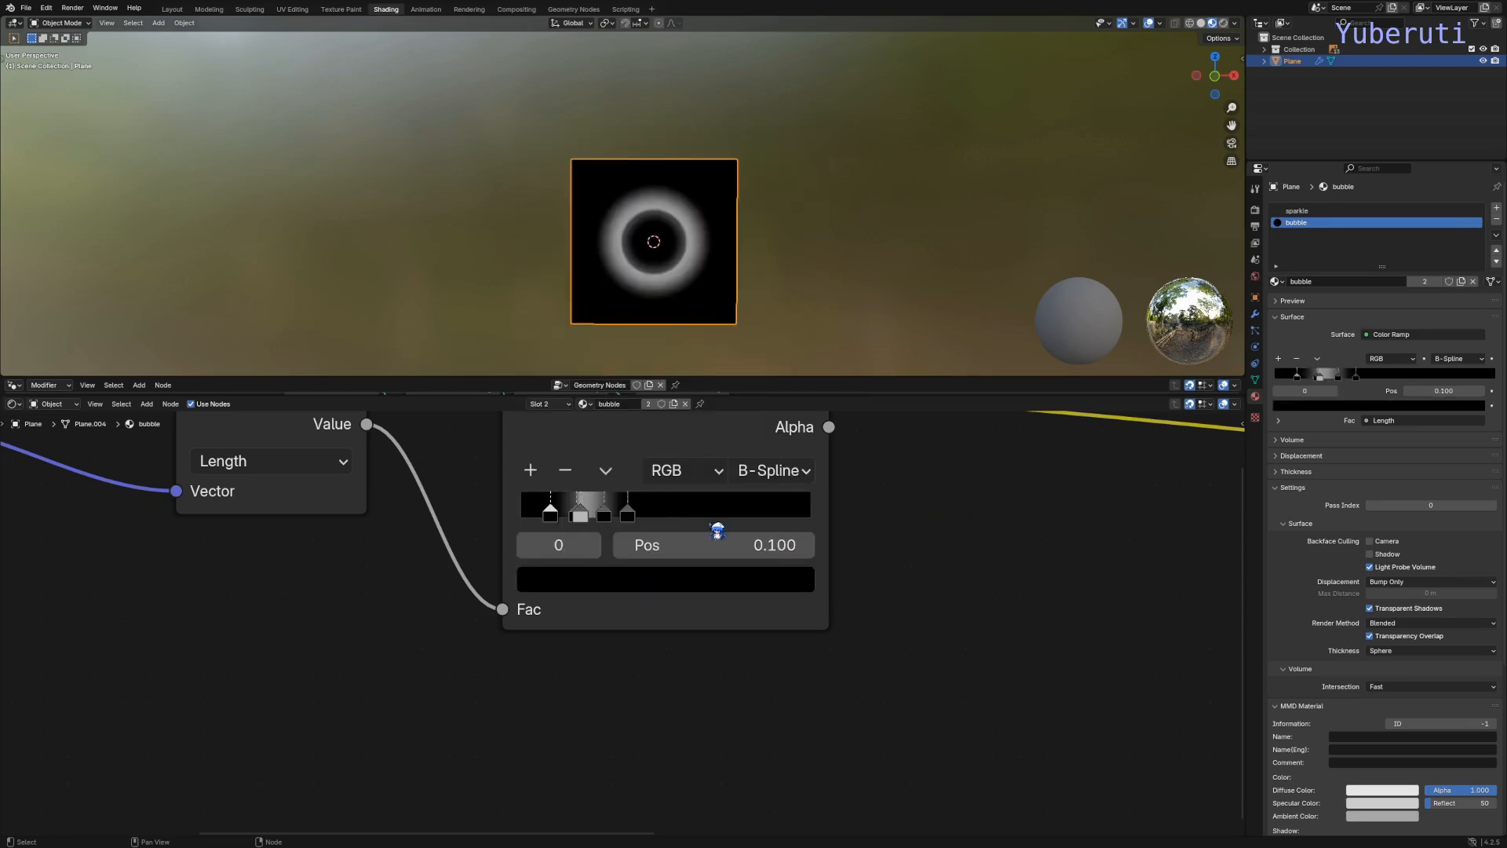
Step: Gather the ramp stops into a thin ring, with a light grey middle stop around value 0.732 and the last stop at 0.273
left_click_drag(565, 522, 598, 522)
left_click(581, 518)
left_click(623, 581)
scroll(662, 285, "up", 2)
scroll(663, 290, "down", 3)
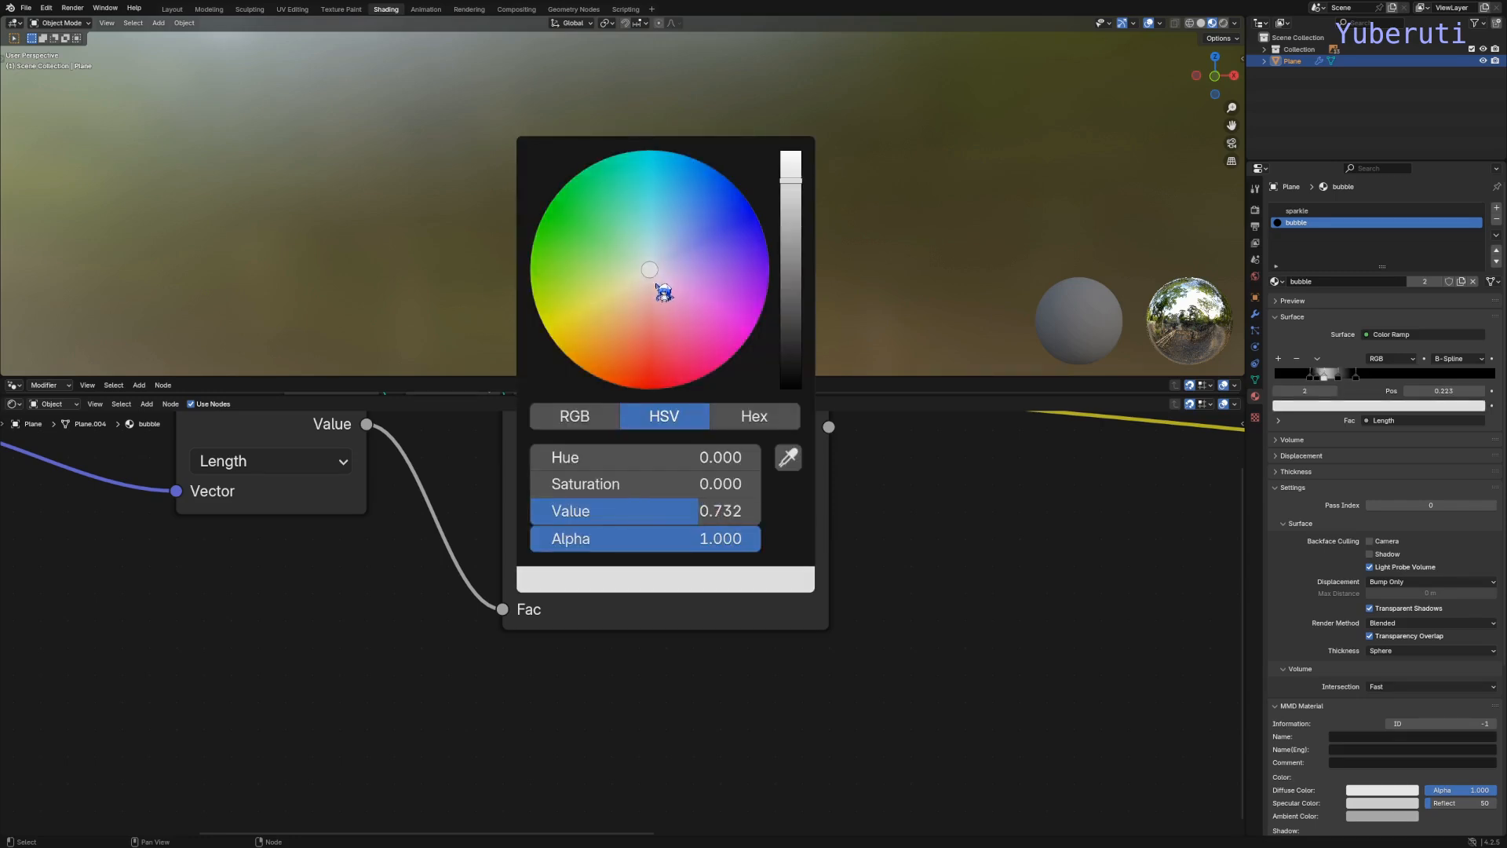
mouse_move(613, 518)
left_mouse_down()
mouse_move(581, 524)
mouse_move(604, 529)
left_mouse_up()
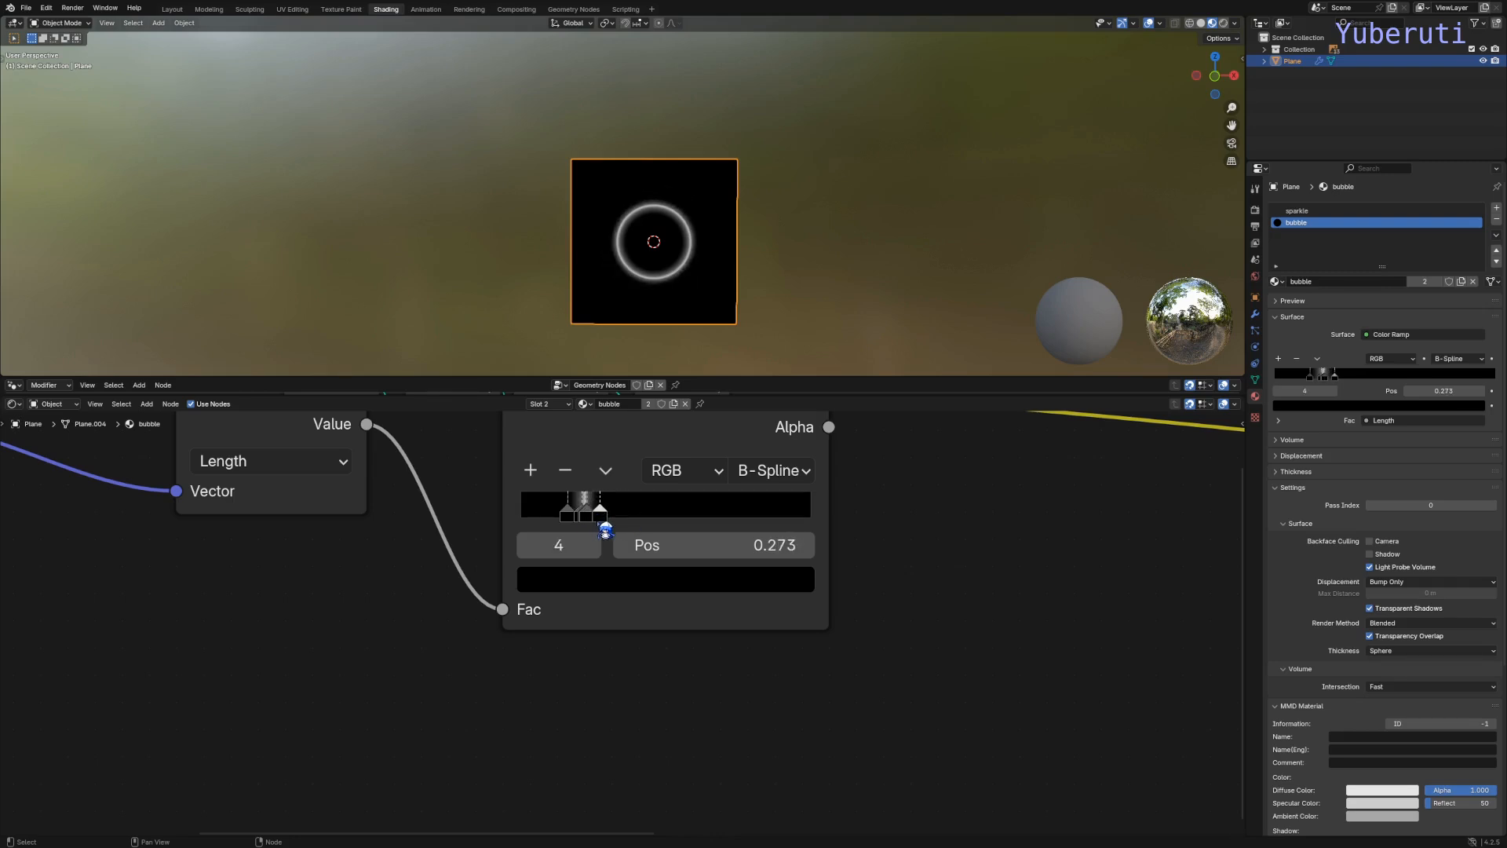
Step: Connect the Color Ramp's colour to the Mix Shader's factor and restore the Mix Shader as the material's surface output
scroll(881, 539, "down", 6)
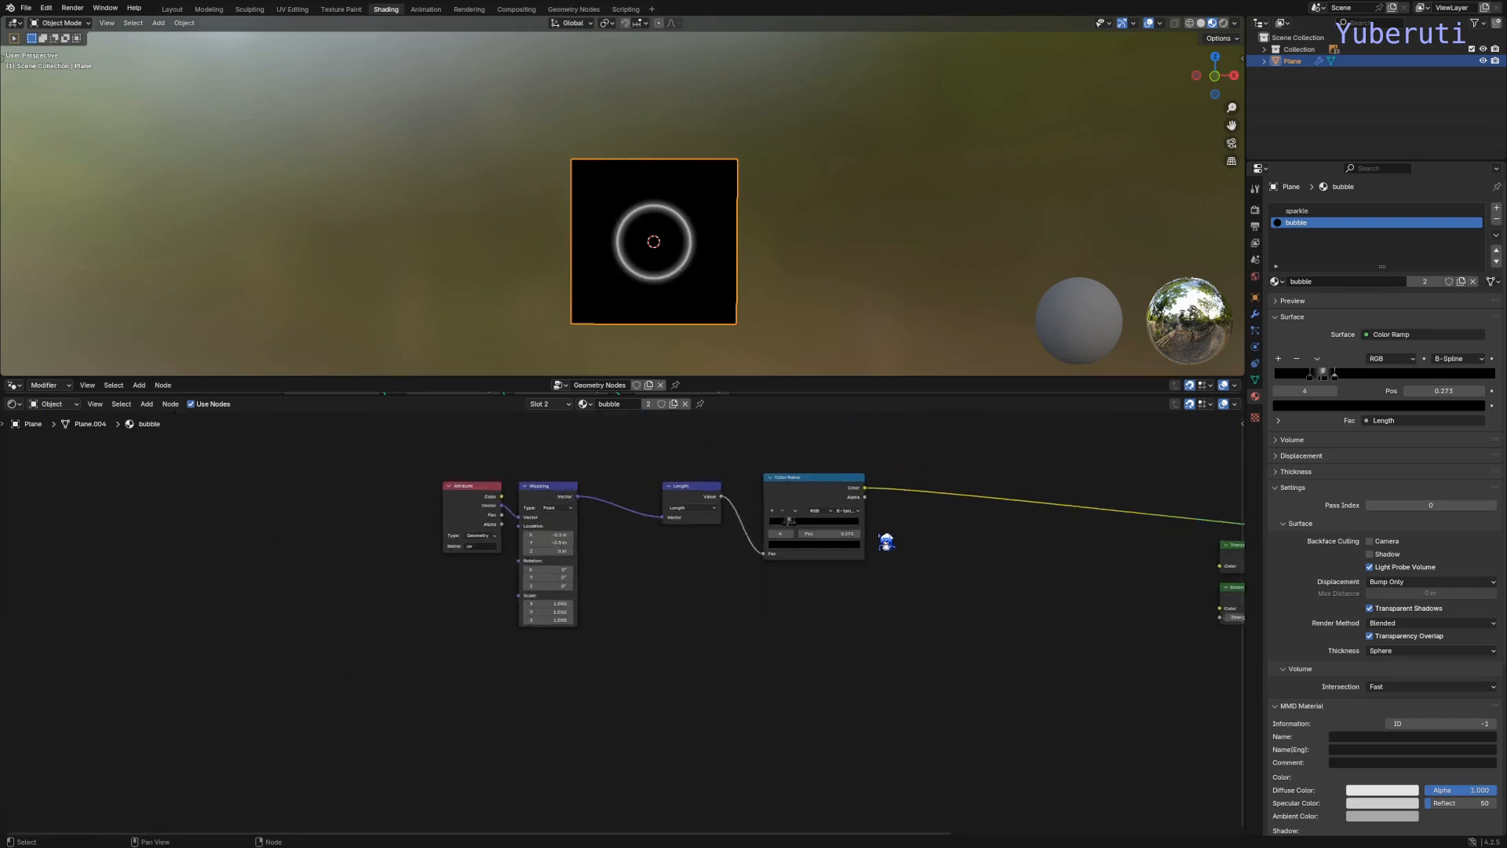
scroll(881, 539, "up", 2)
scroll(941, 533, "down", 2)
middle_click_drag(970, 512, 512, 511)
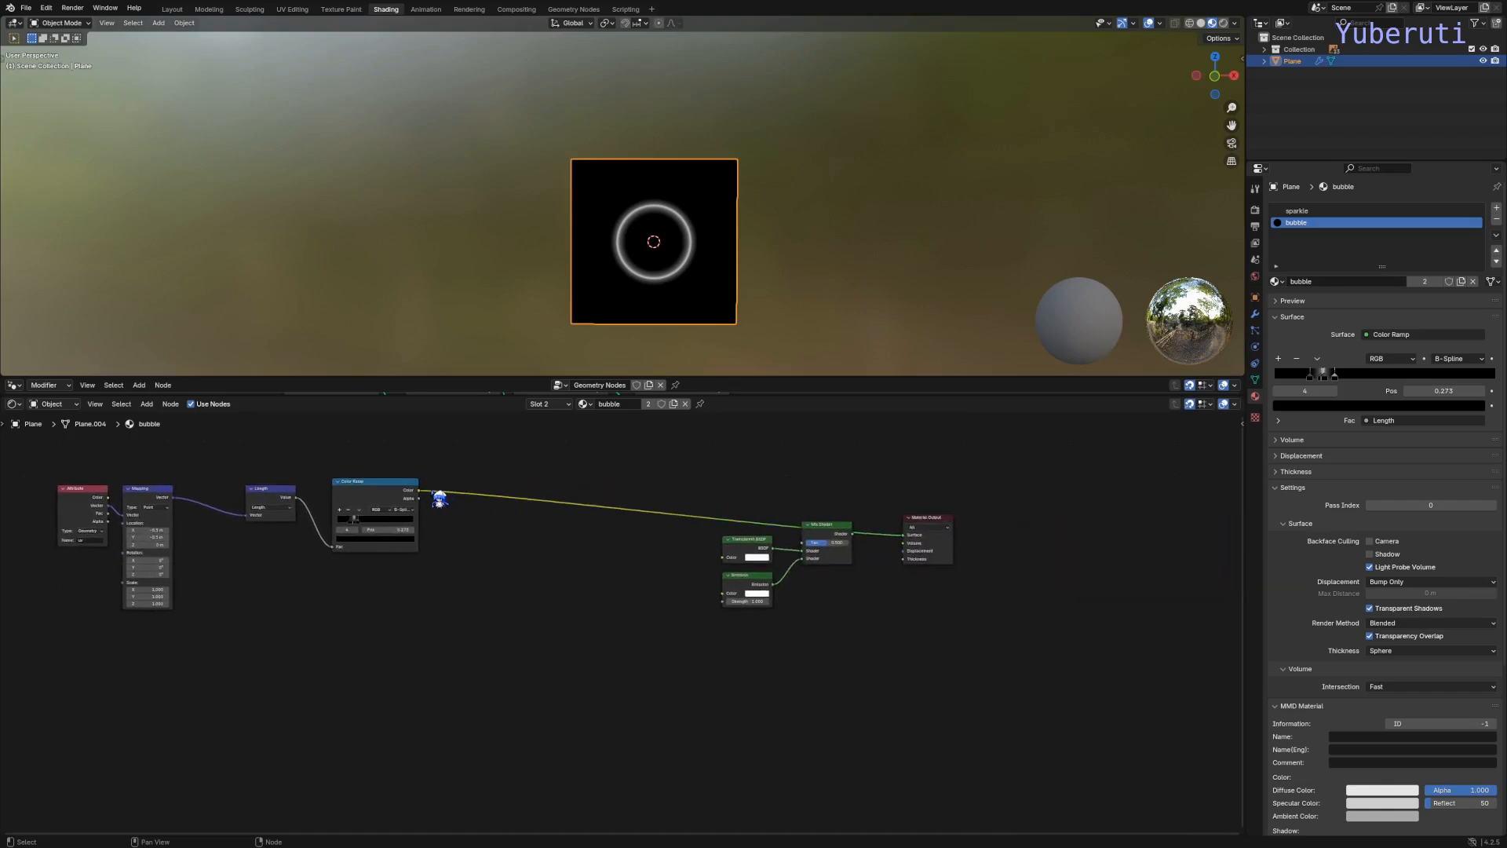
left_click_drag(424, 496, 808, 549)
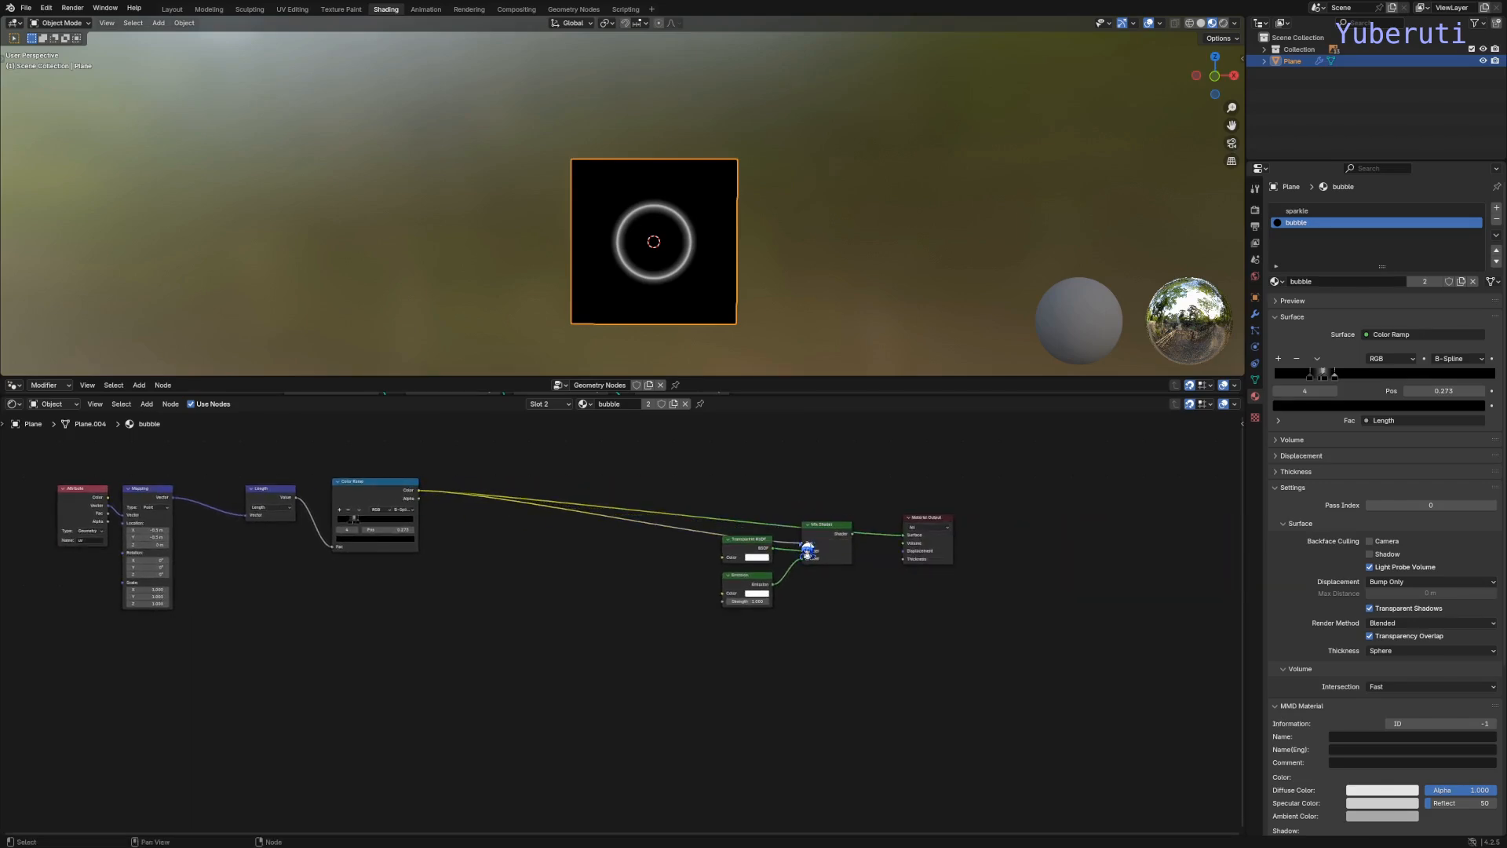
left_click(849, 539, "ctrl+shift")
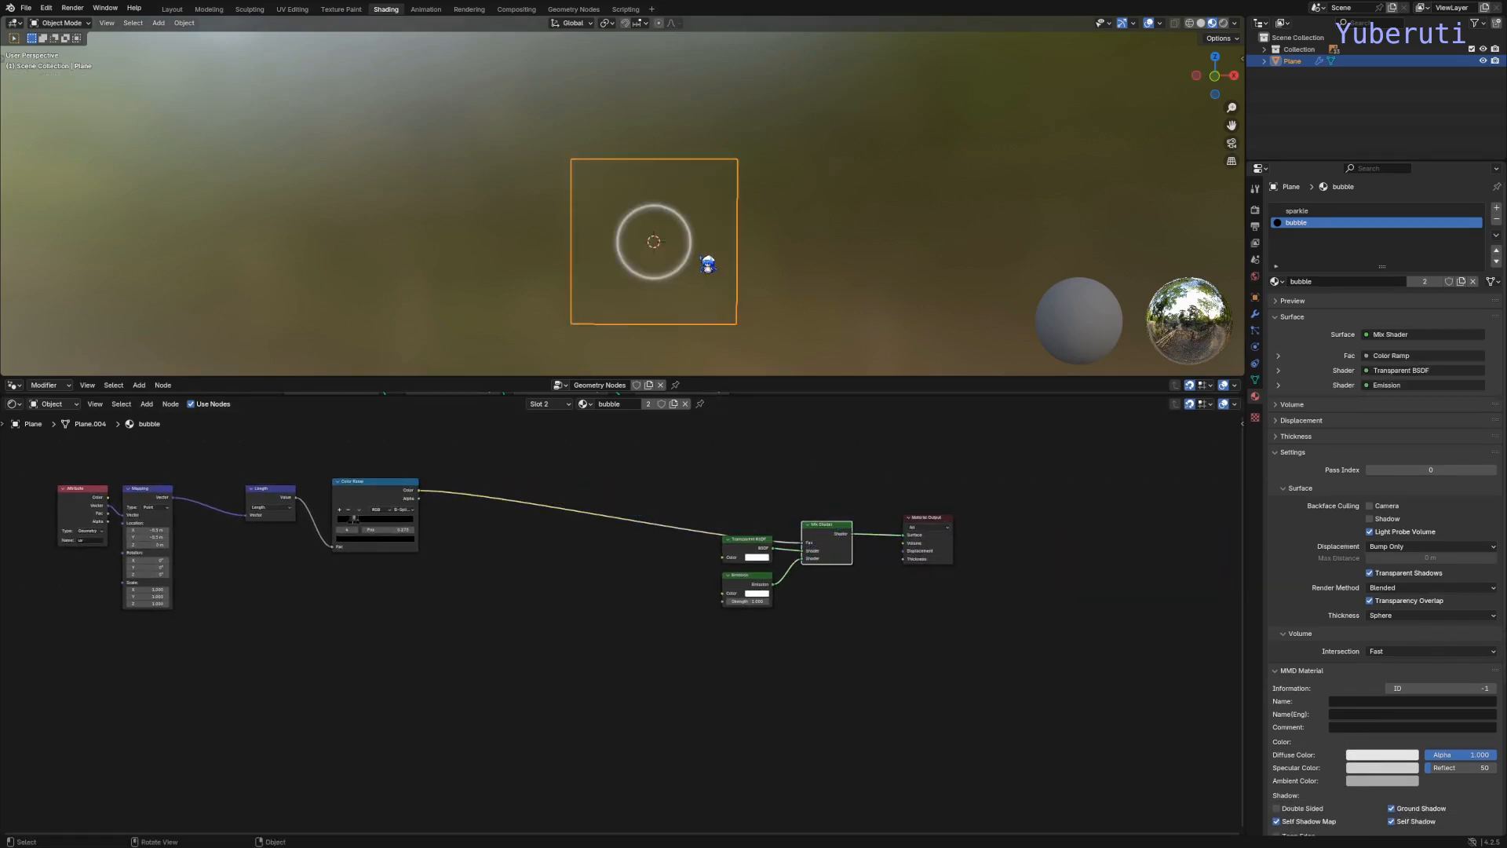
Step: Compare the transparent ring on the plane with the bubbles in the anime reference image
scroll(708, 263, "up", 4)
scroll(708, 264, "up", 1)
scroll(709, 265, "down", 7)
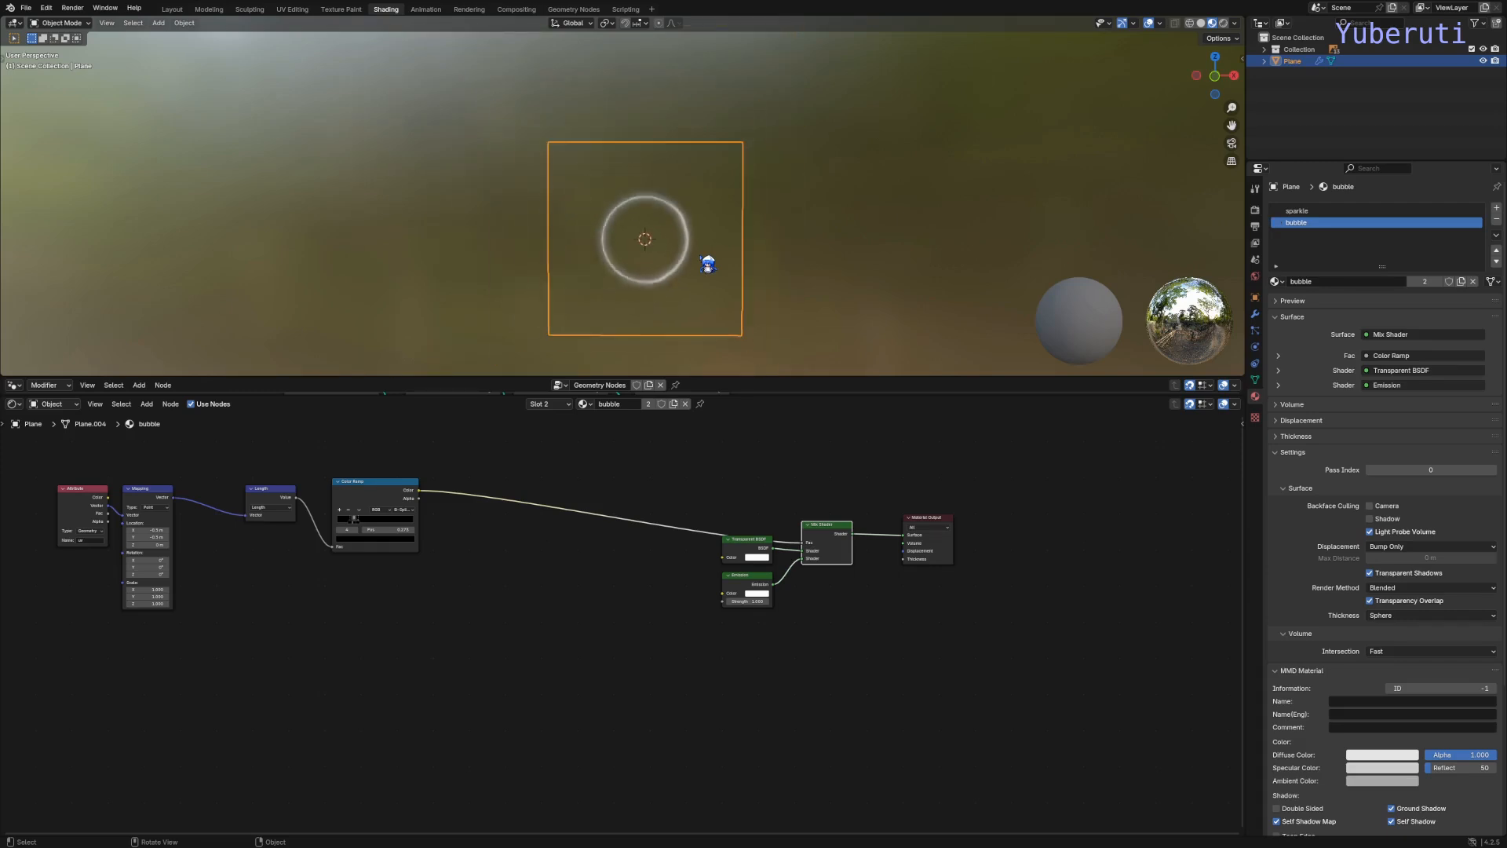
scroll(711, 266, "down", 2)
scroll(797, 267, "down", 6)
middle_click_drag(887, 265, 330, 316, "shift")
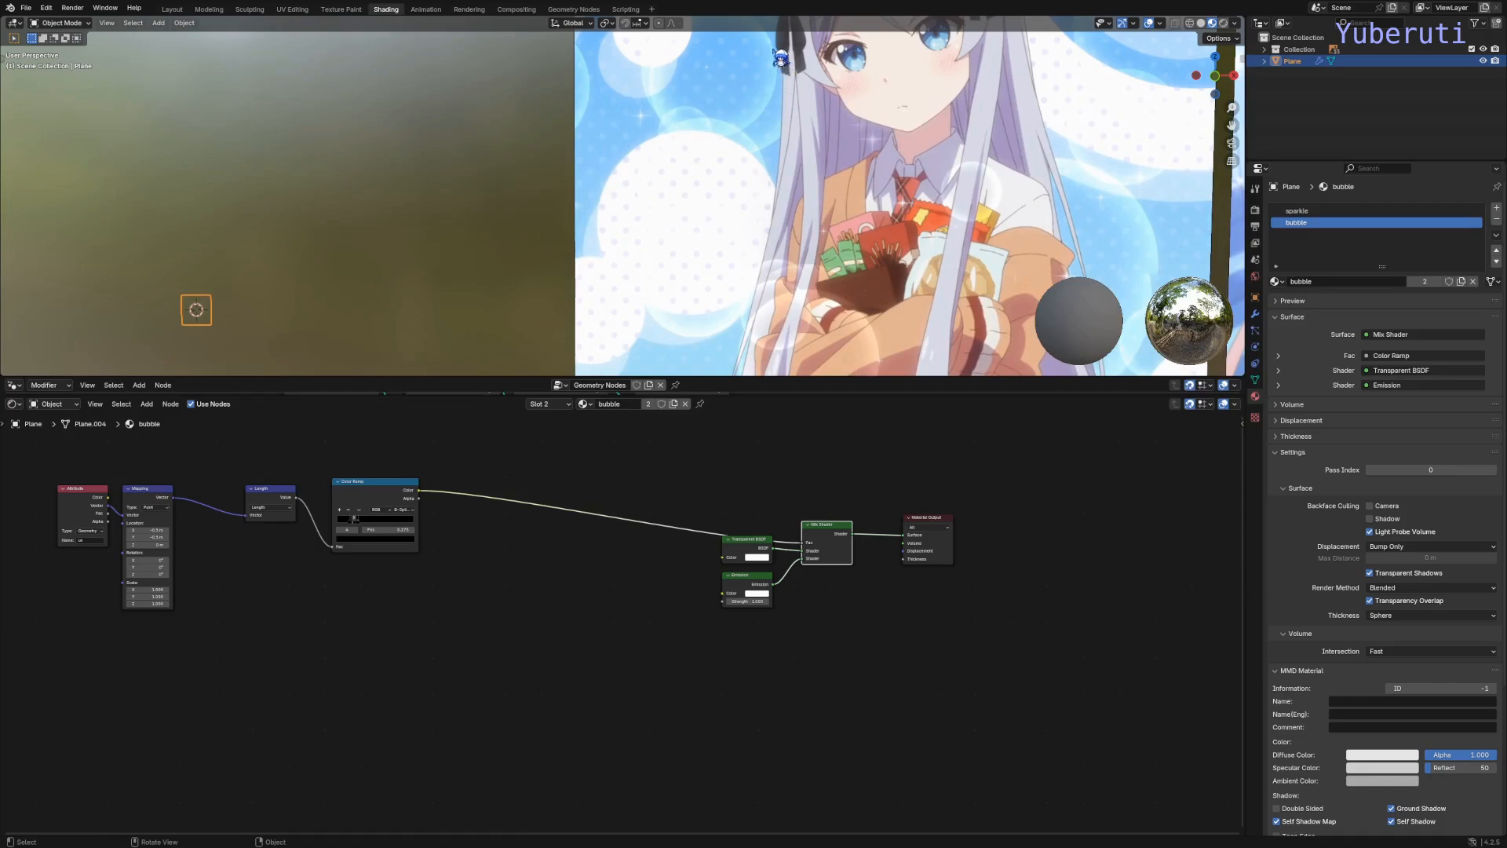
scroll(253, 317, "up", 5)
middle_click_drag(230, 300, 740, 249, "shift")
scroll(671, 269, "up", 8)
middle_click_drag(518, 253, 695, 257, "shift")
scroll(749, 263, "up", 2)
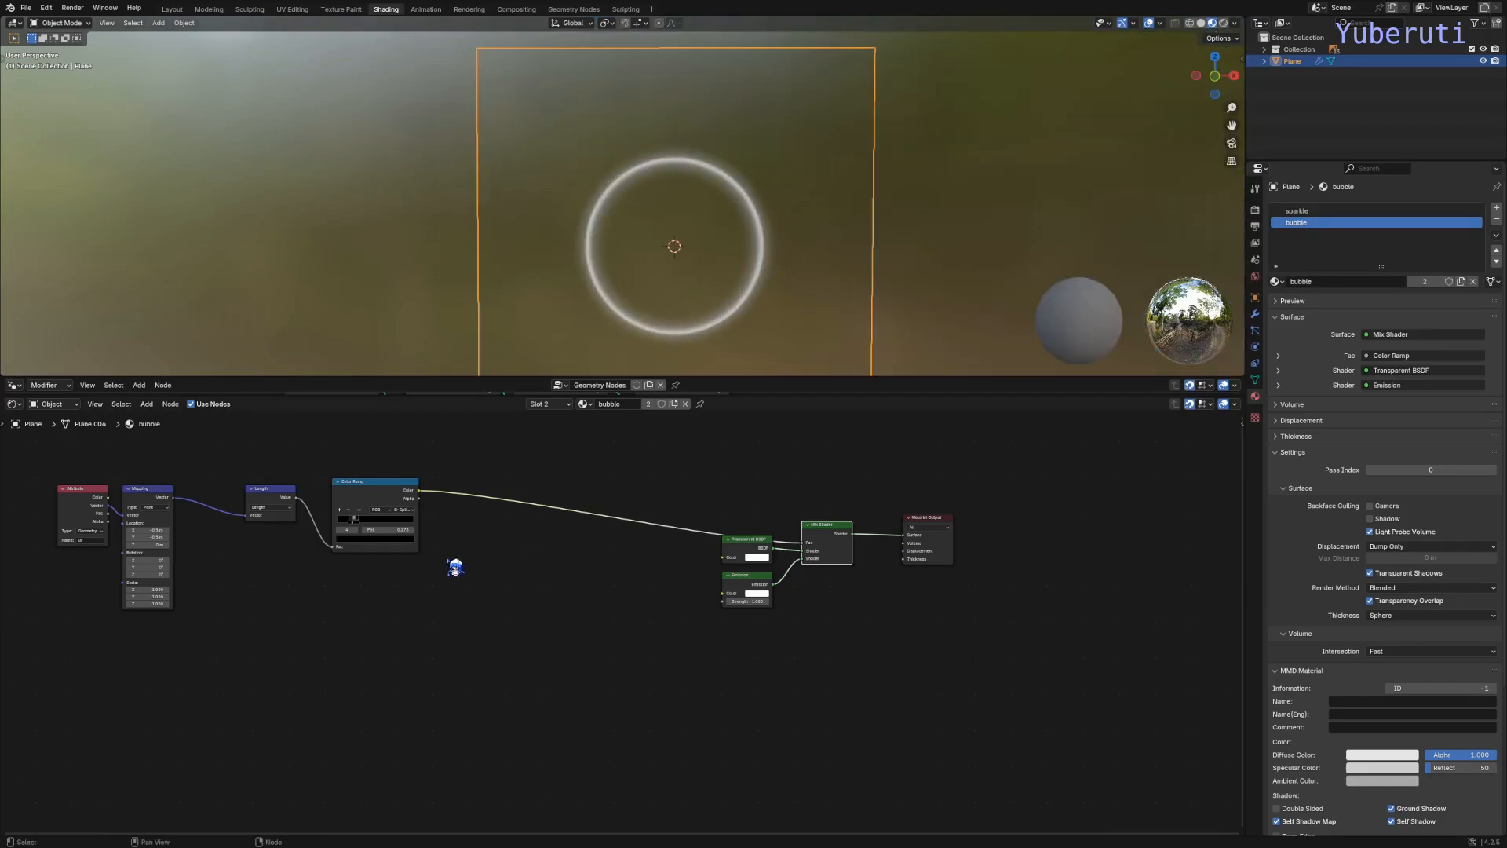
Step: Try shifting the Color Ramp's outer stop slightly inward and undo the change
scroll(428, 550, "up", 9)
middle_click_drag(272, 497, 659, 662)
scroll(666, 669, "up", 2)
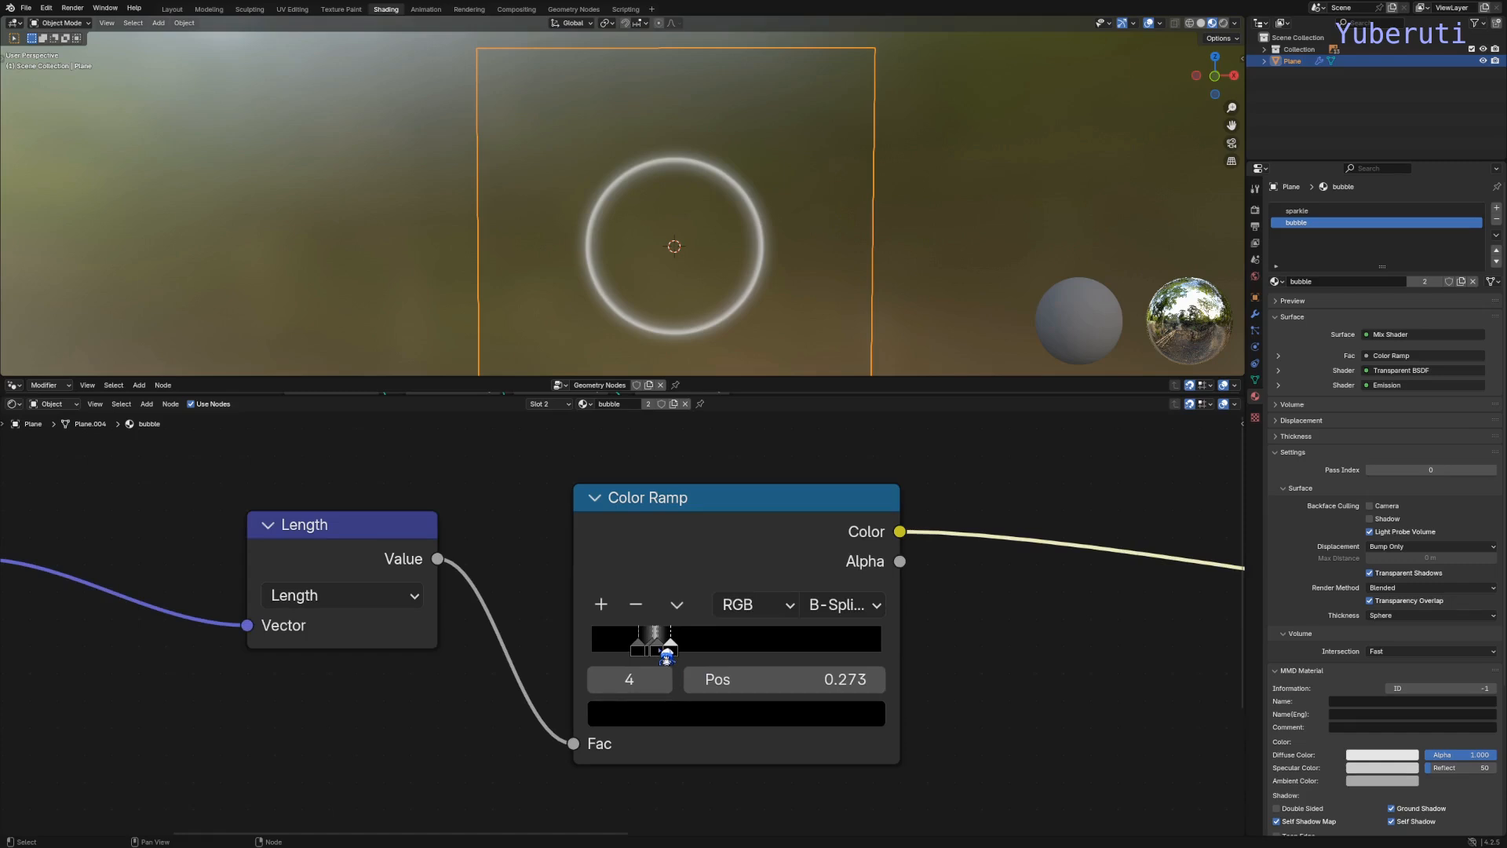
left_click_drag(668, 654, 661, 657)
key("ctrl+z")
Step: Widen the Color Ramp node and set its bright stop at position 0.218 to a light grey with value 0.831
scroll(895, 632, "down", 2)
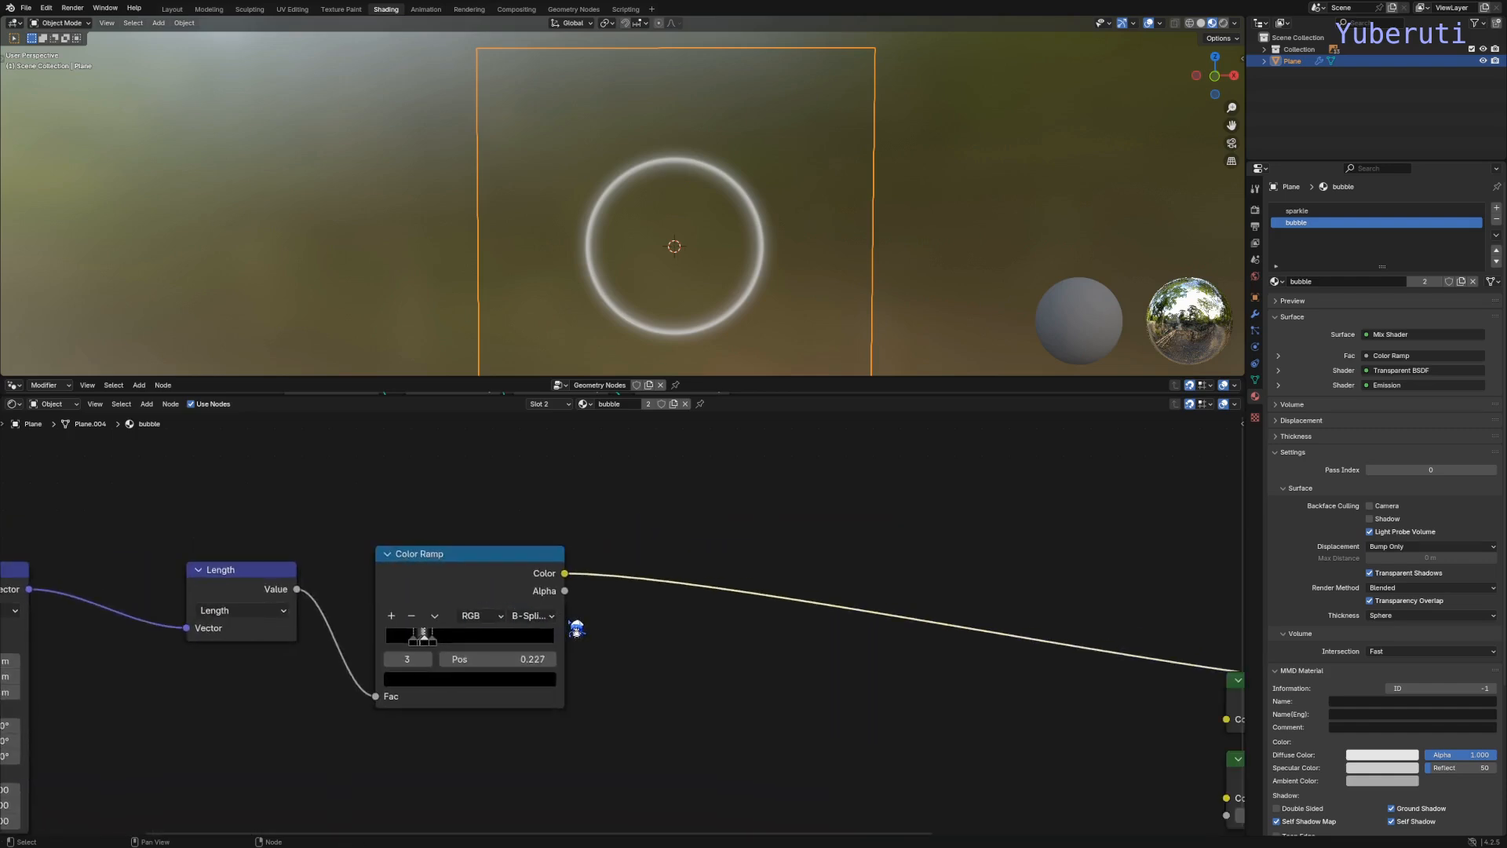
left_click_drag(560, 616, 901, 616)
scroll(580, 631, "up", 3)
left_click_drag(455, 662, 445, 650)
left_click(448, 650)
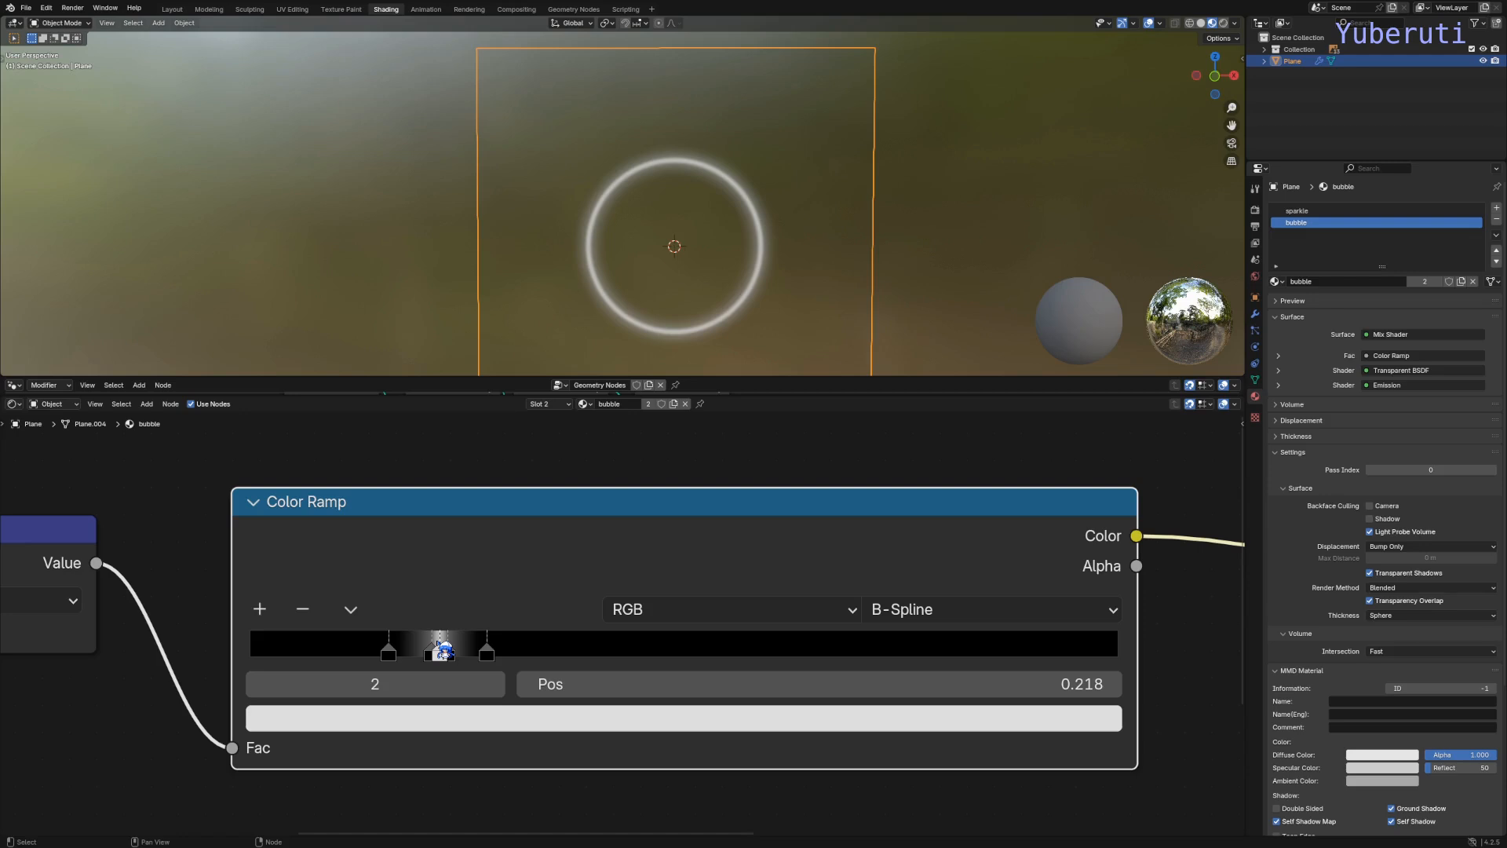
left_click(482, 717)
scroll(401, 391, "down", 4)
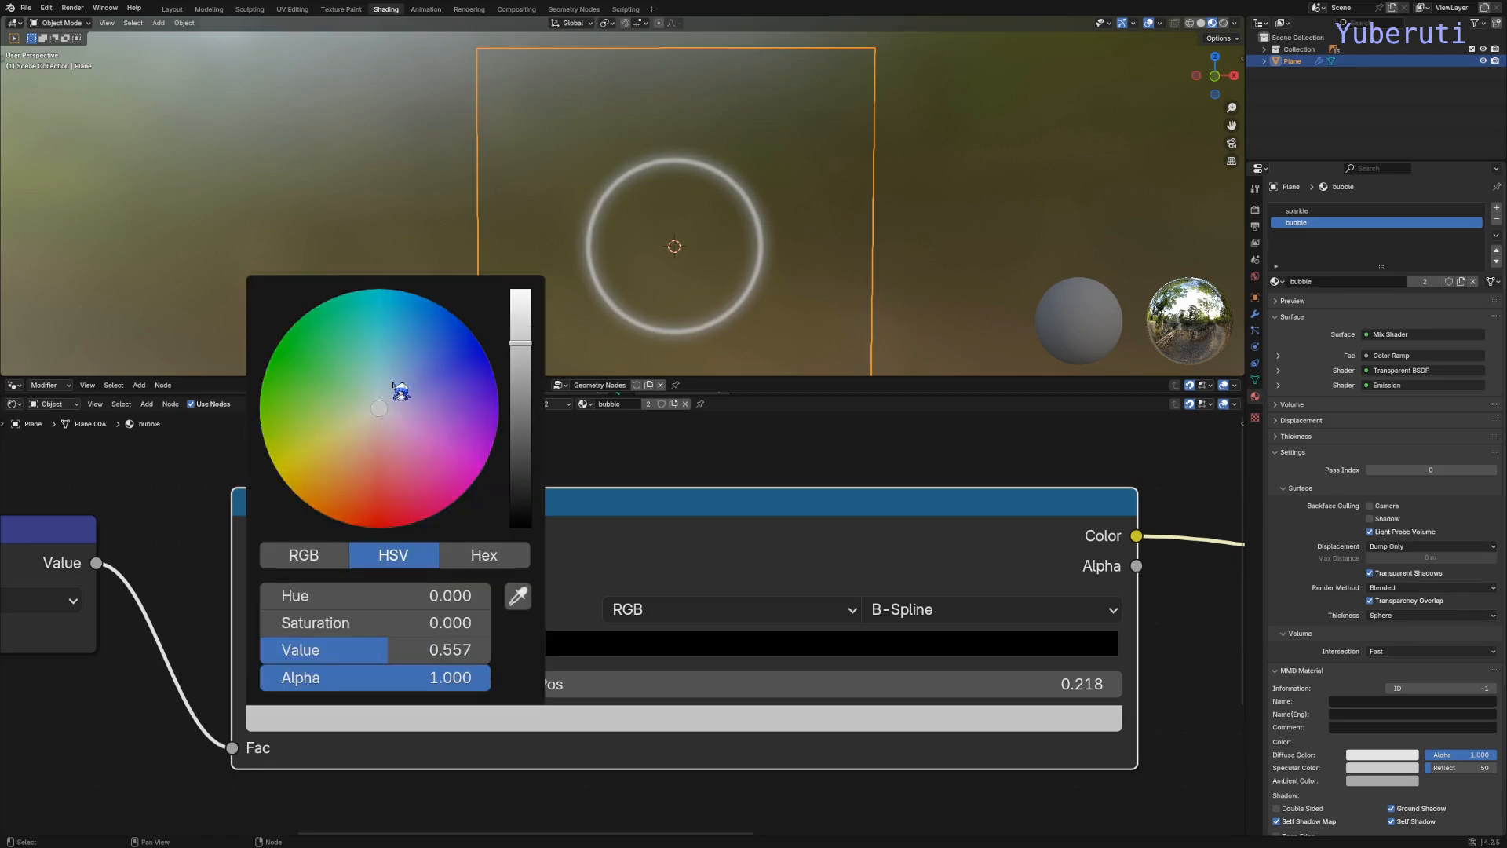
scroll(402, 392, "up", 4)
scroll(401, 392, "up", 3)
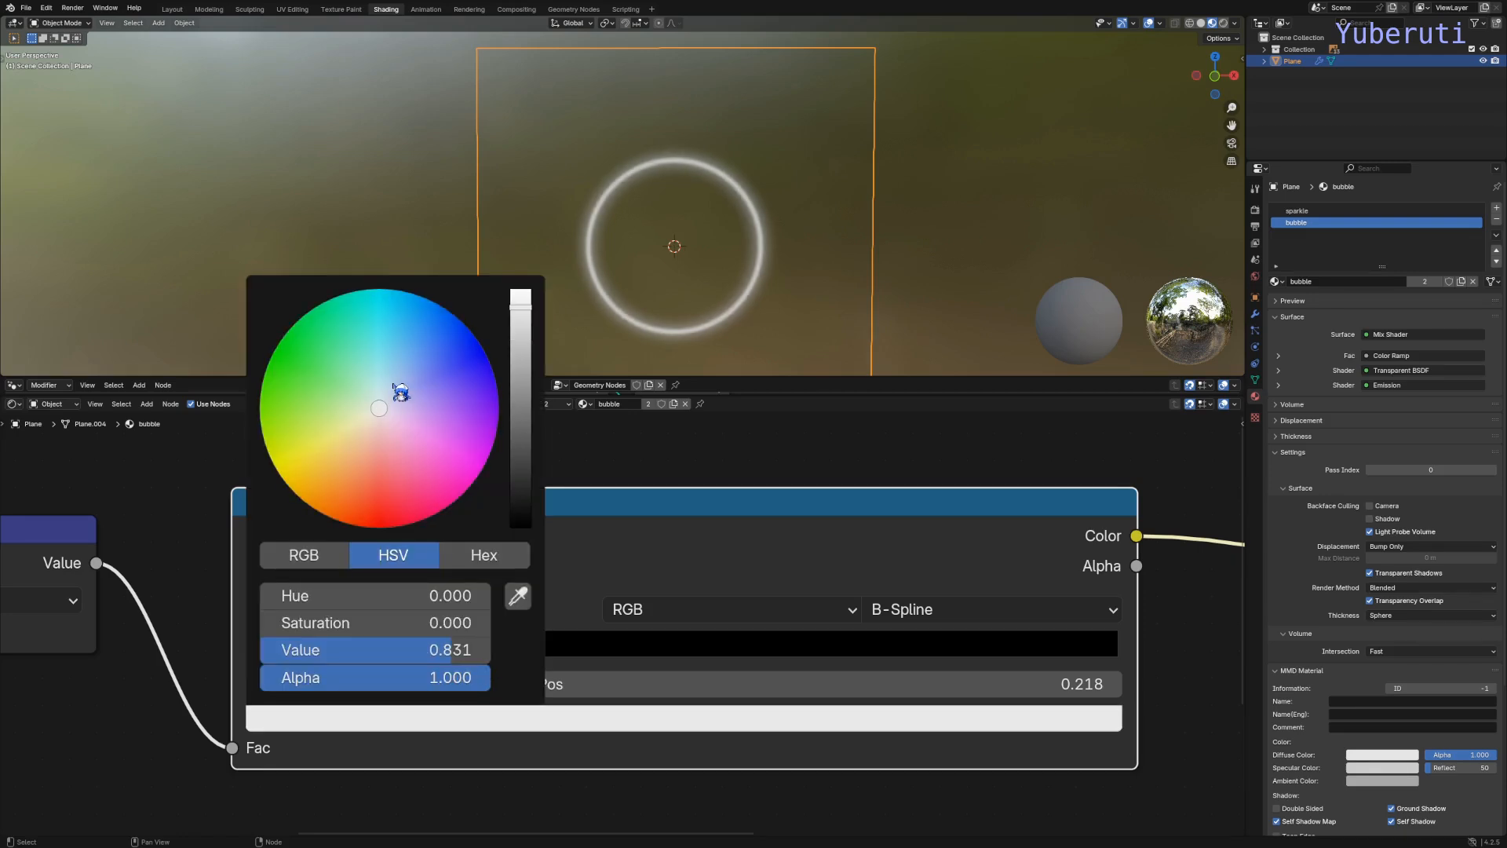
Step: Set the stop just inside the bright one to a grey with value 0.263 and place it at position 0.208
left_click_drag(460, 665, 425, 664, "ctrl")
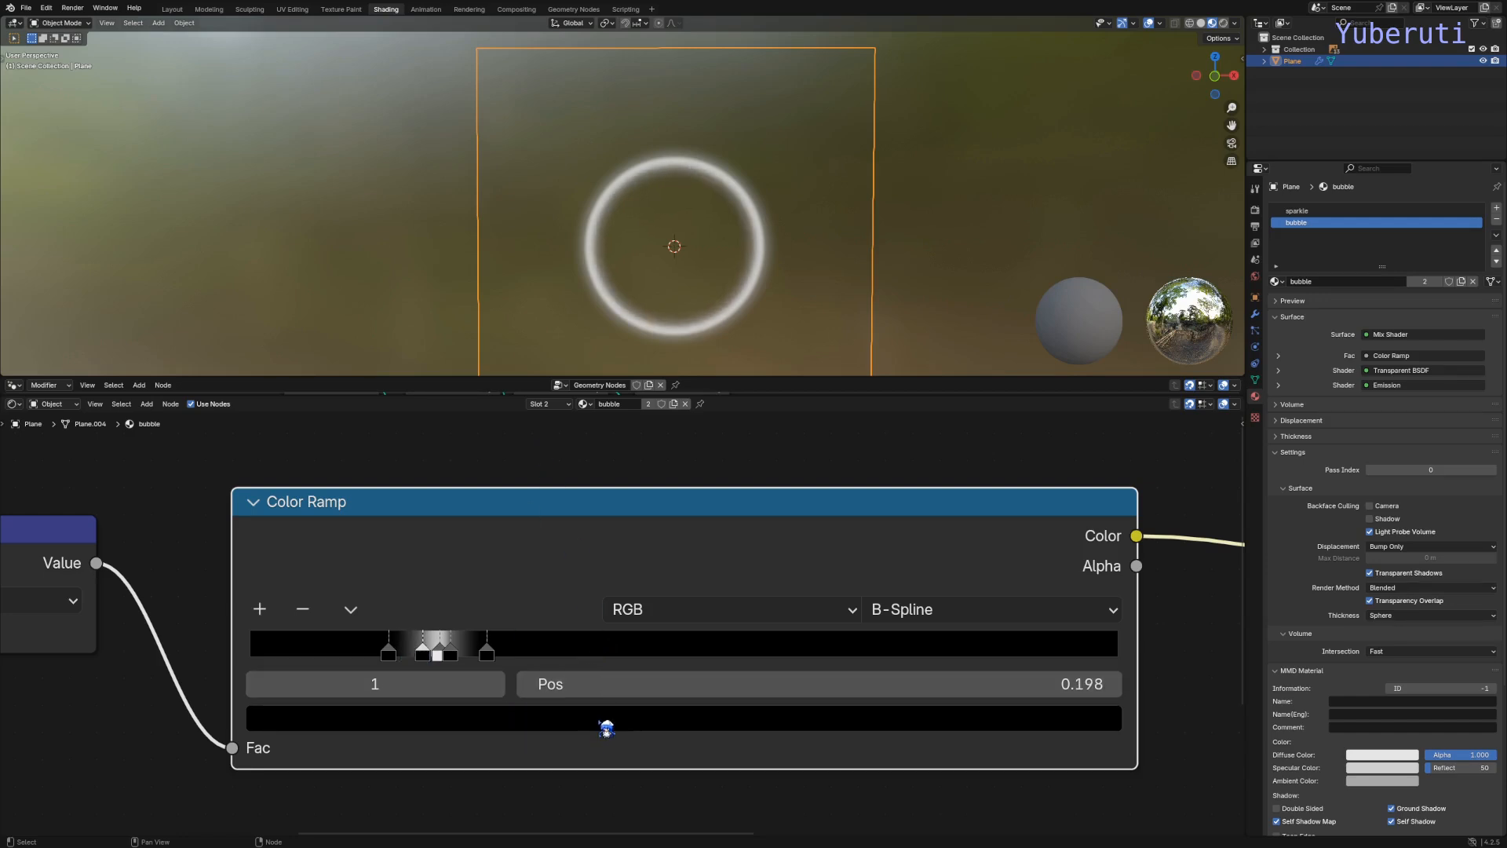
left_click(607, 729)
scroll(441, 469, "up", 6)
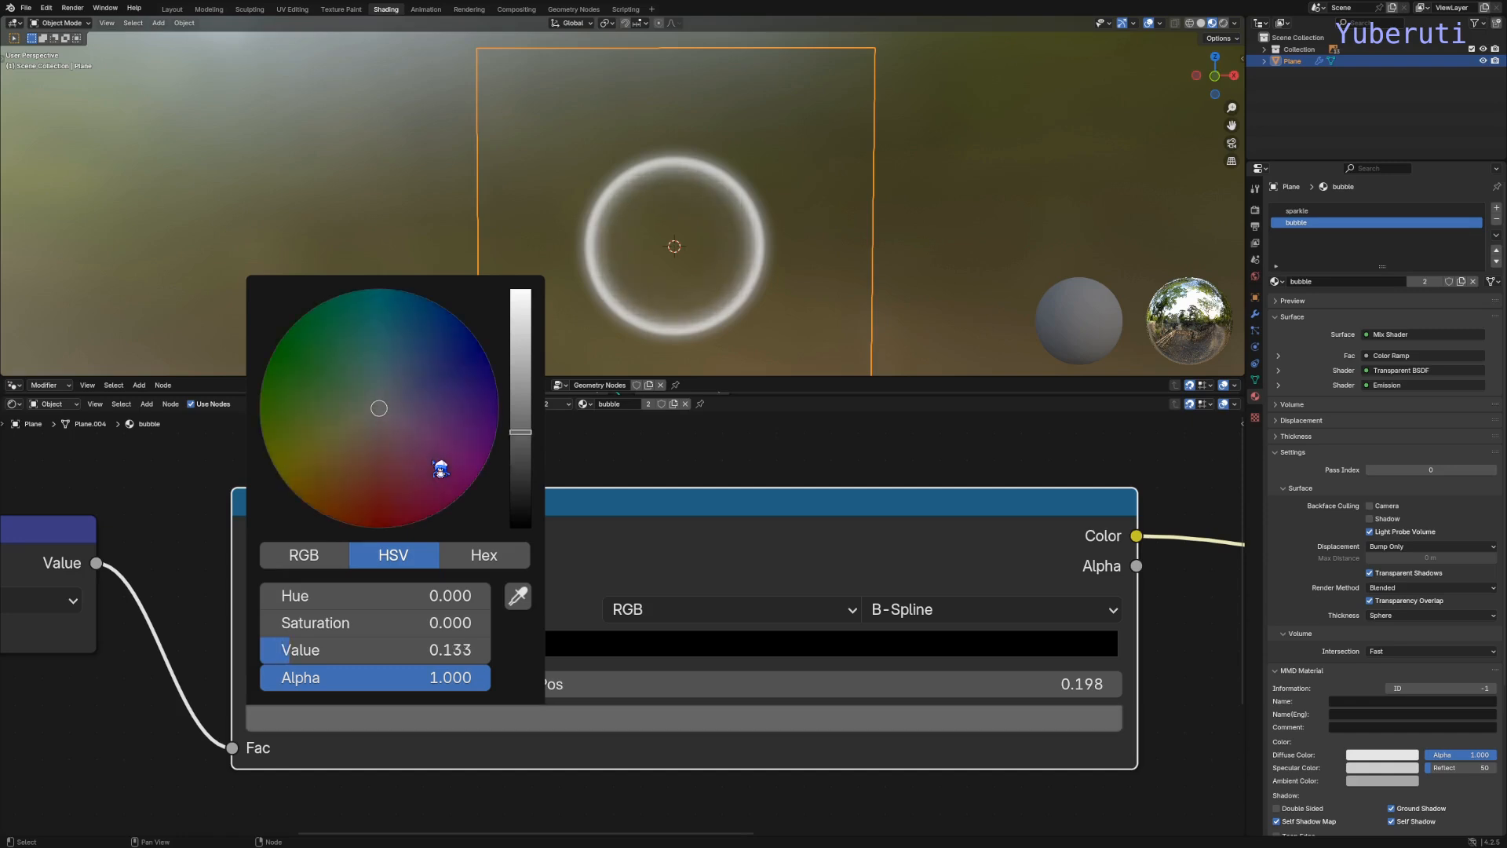
scroll(441, 468, "up", 6)
scroll(440, 470, "down", 4)
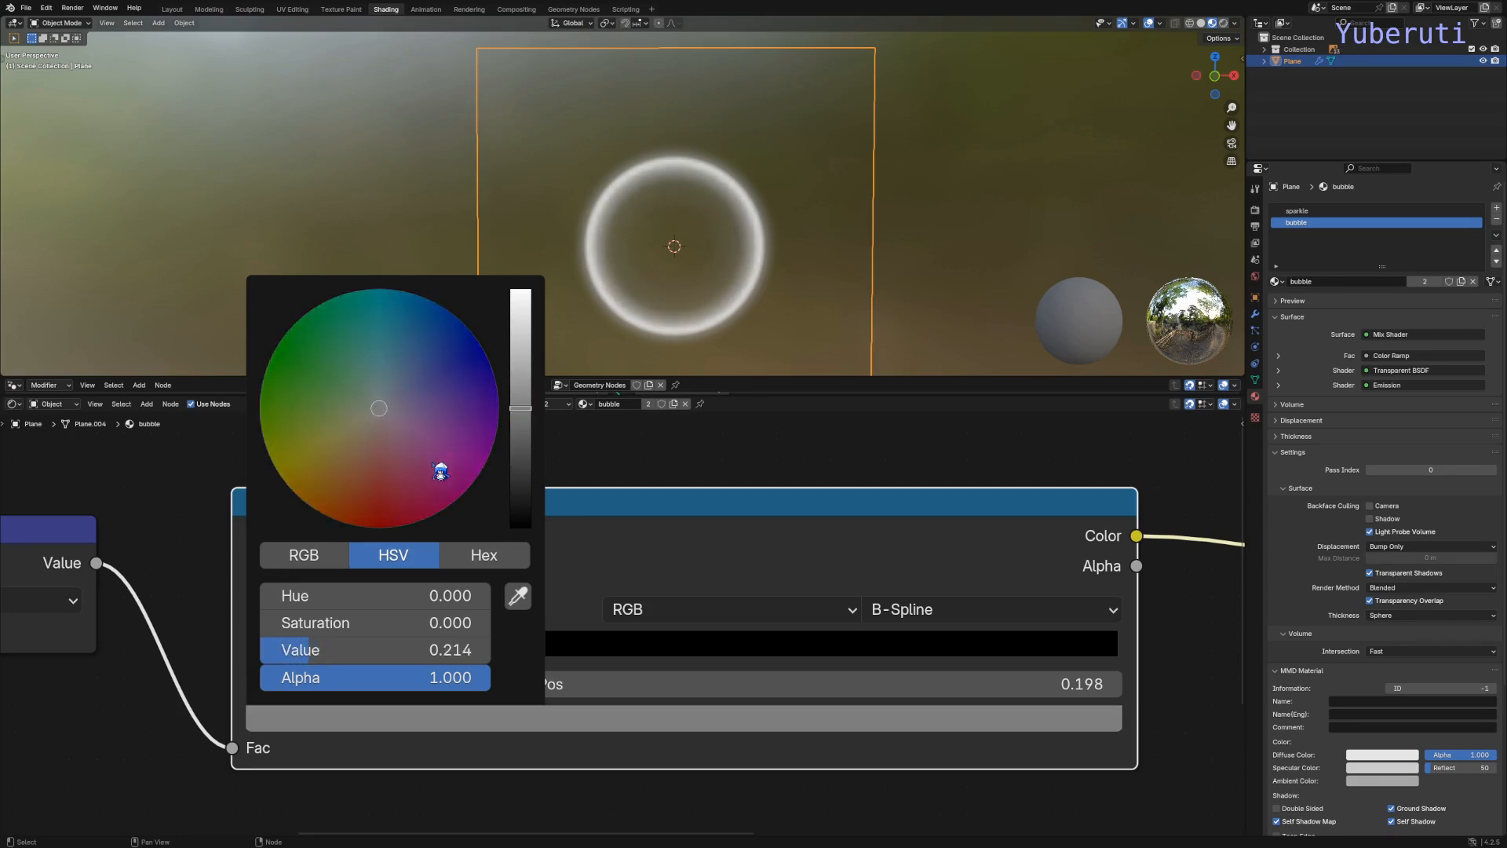
scroll(441, 470, "up", 2)
scroll(441, 471, "up", 2)
scroll(441, 471, "down", 2)
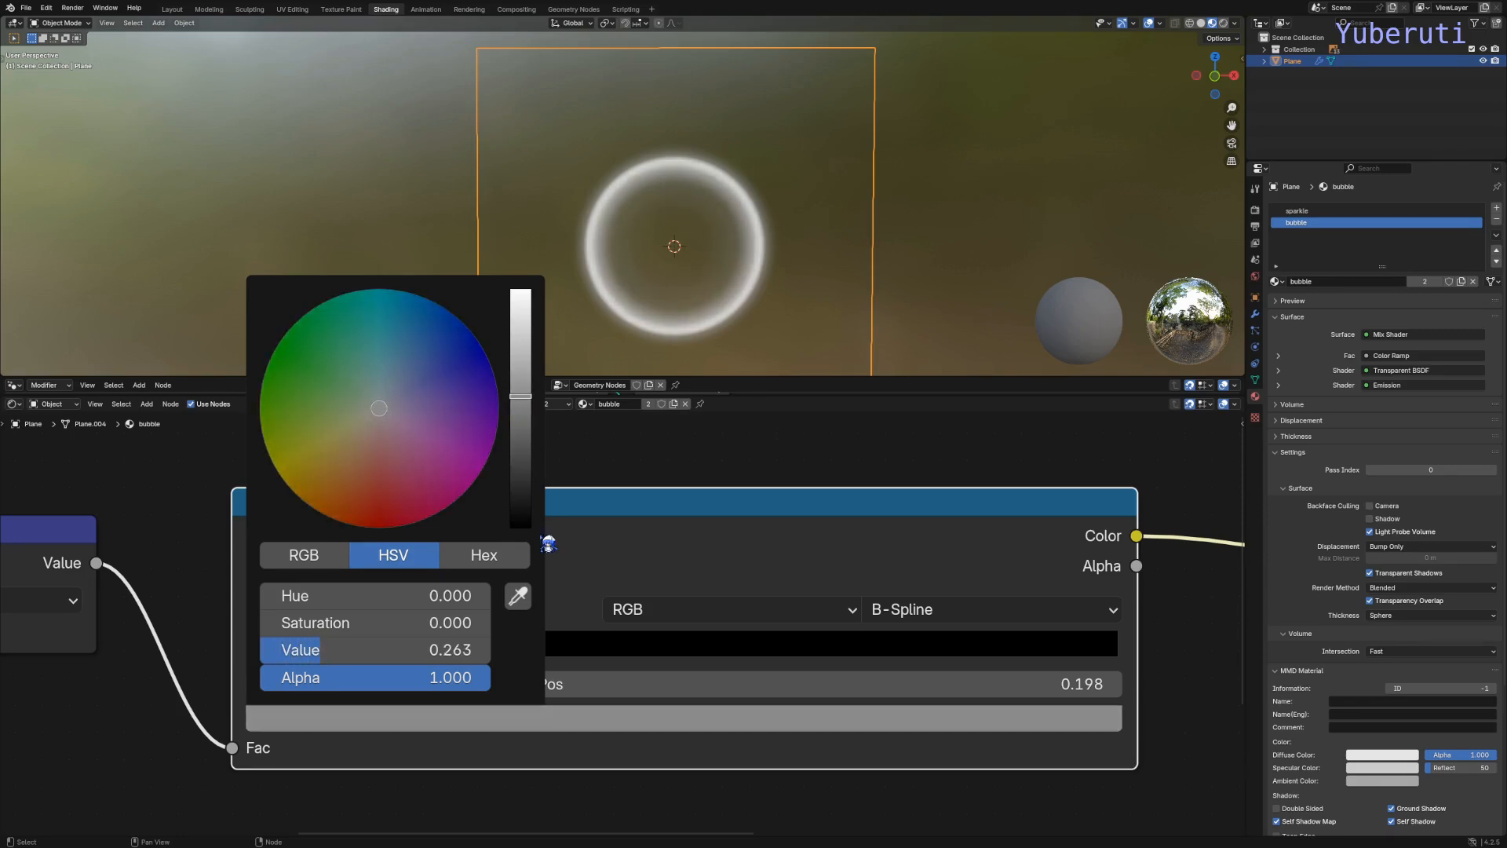
left_click_drag(426, 661, 435, 665)
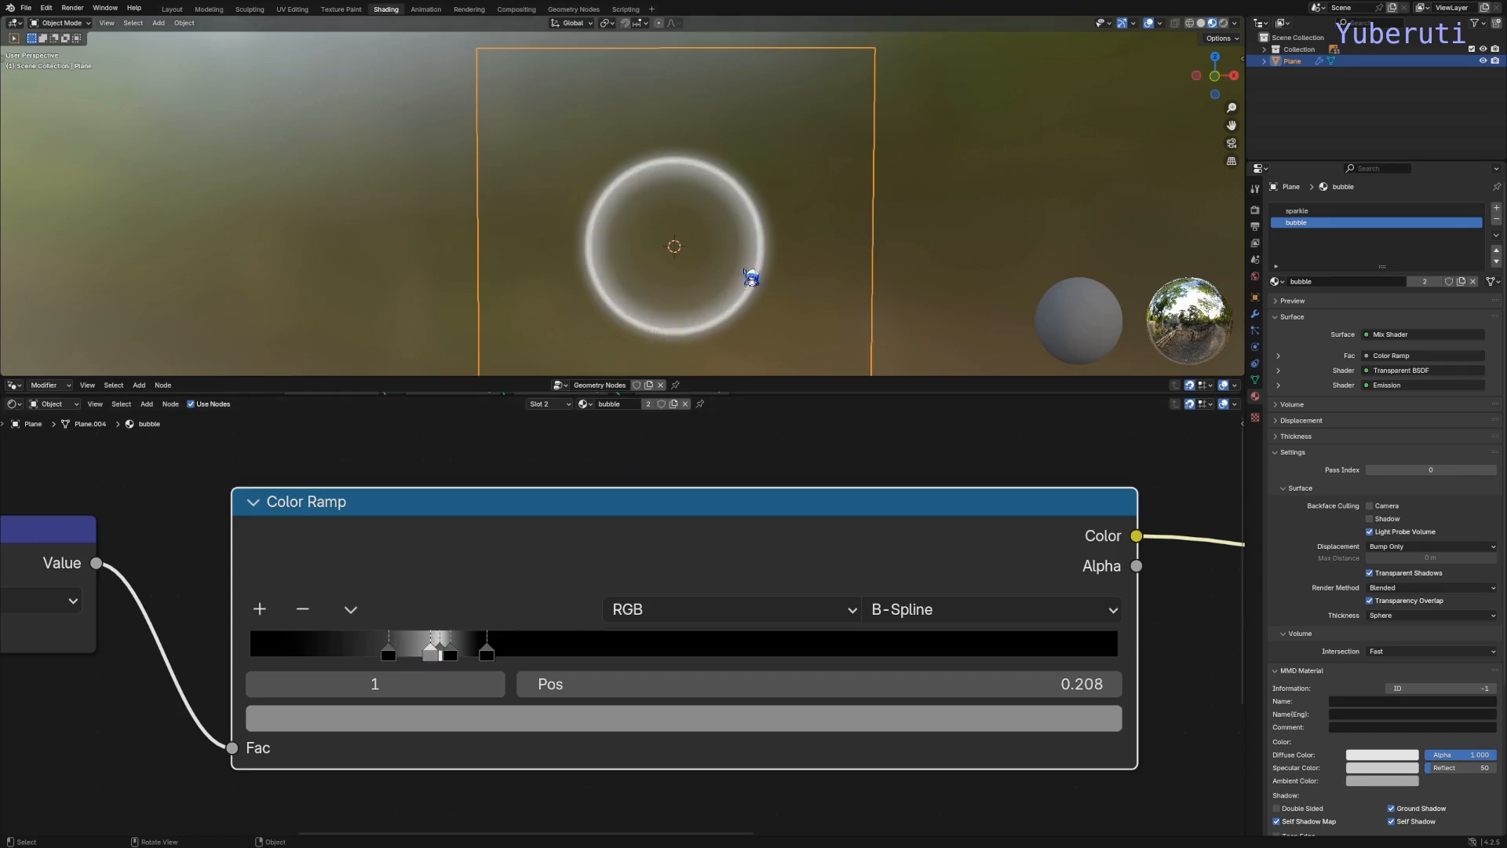
Step: Compare the ring on the plane with the anime reference bubbles and narrow the Color Ramp node
scroll(903, 289, "down", 14)
middle_click_drag(1008, 299, 398, 226, "shift")
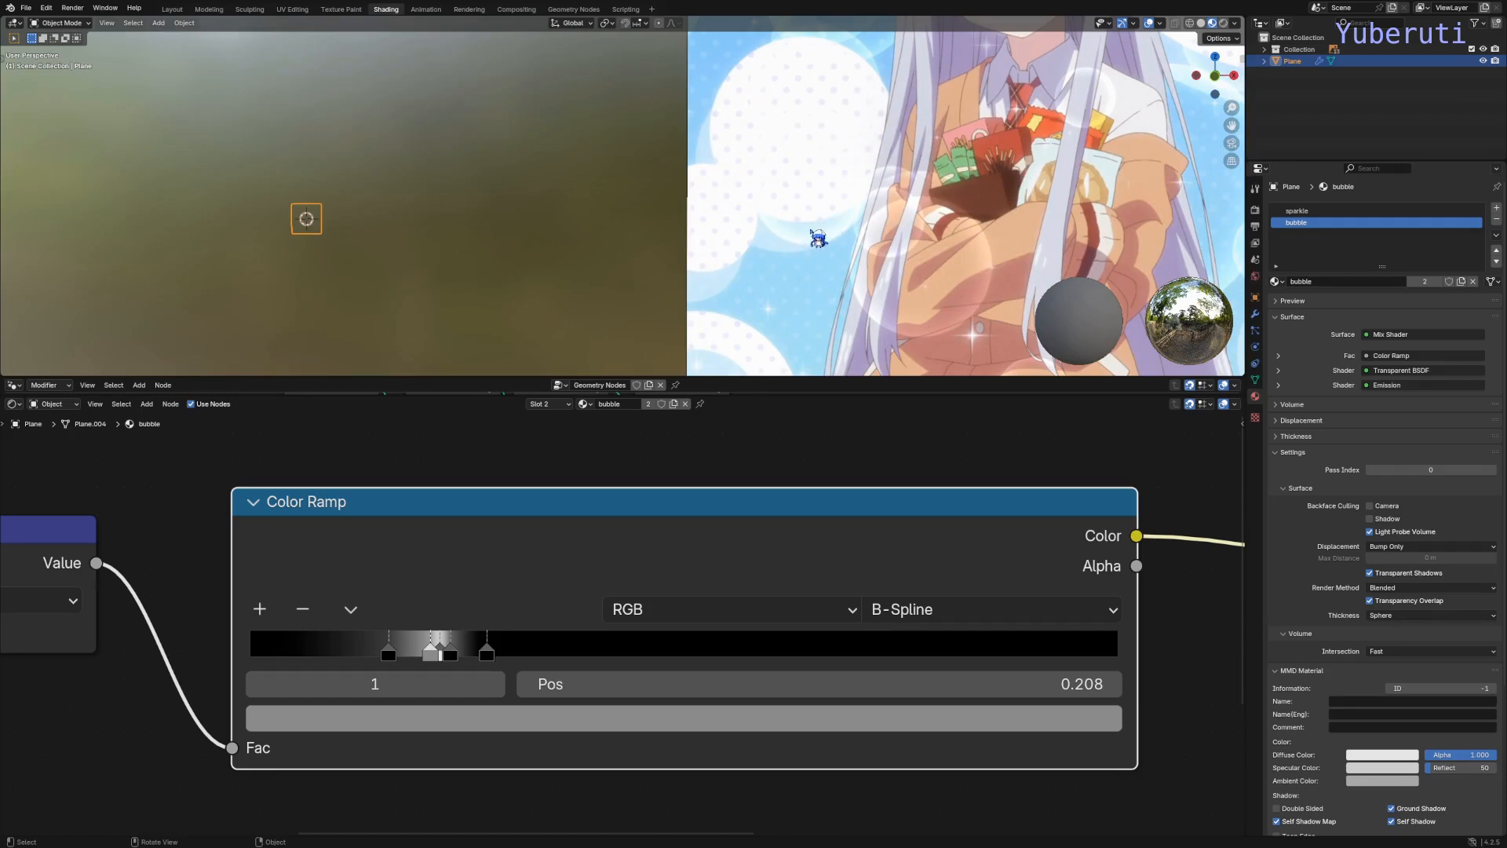
key("KP_Decimal")
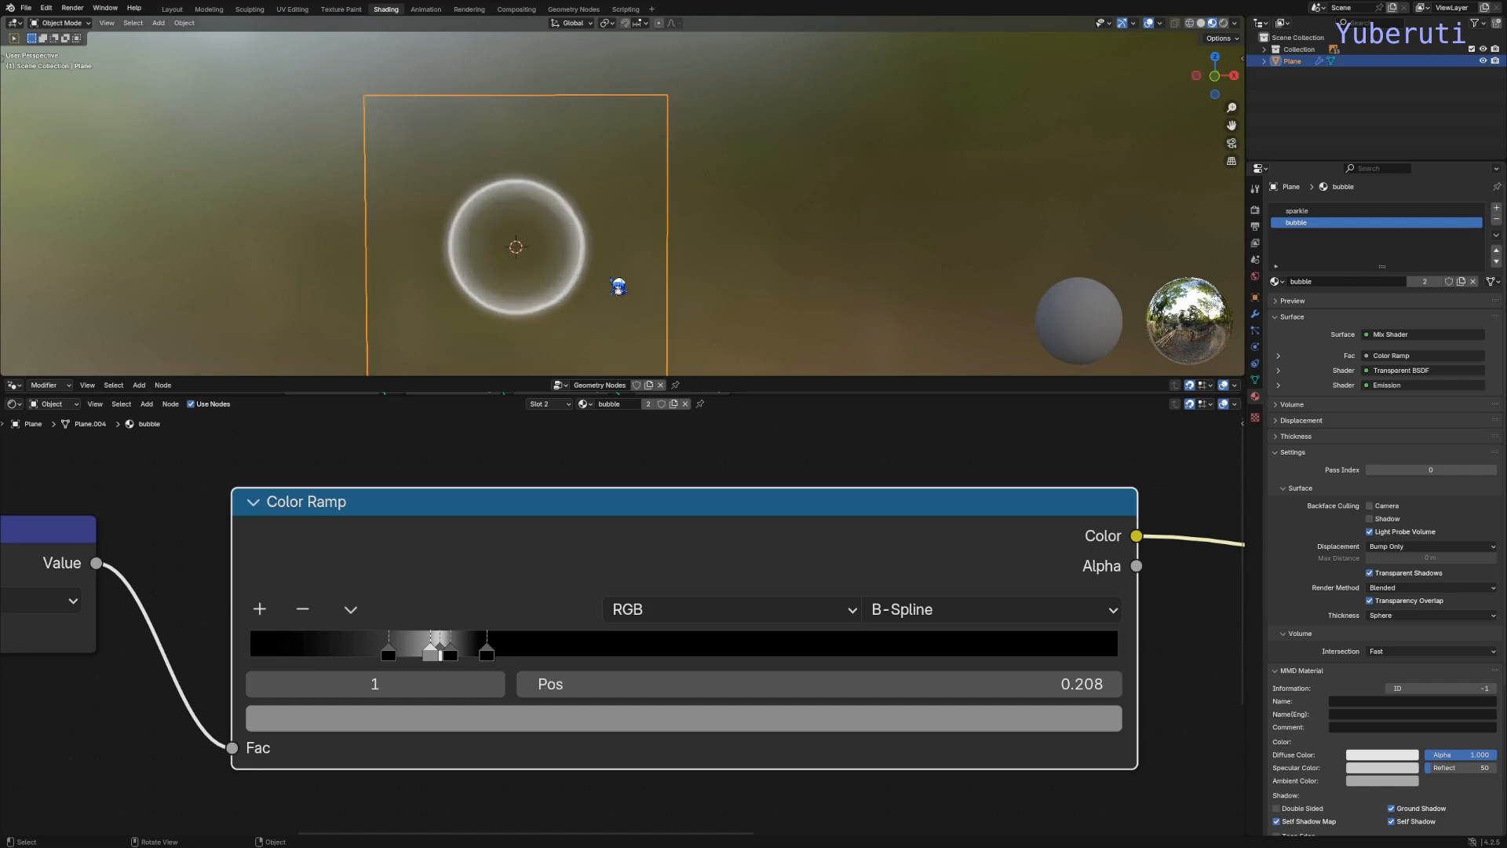
scroll(649, 592, "down", 6)
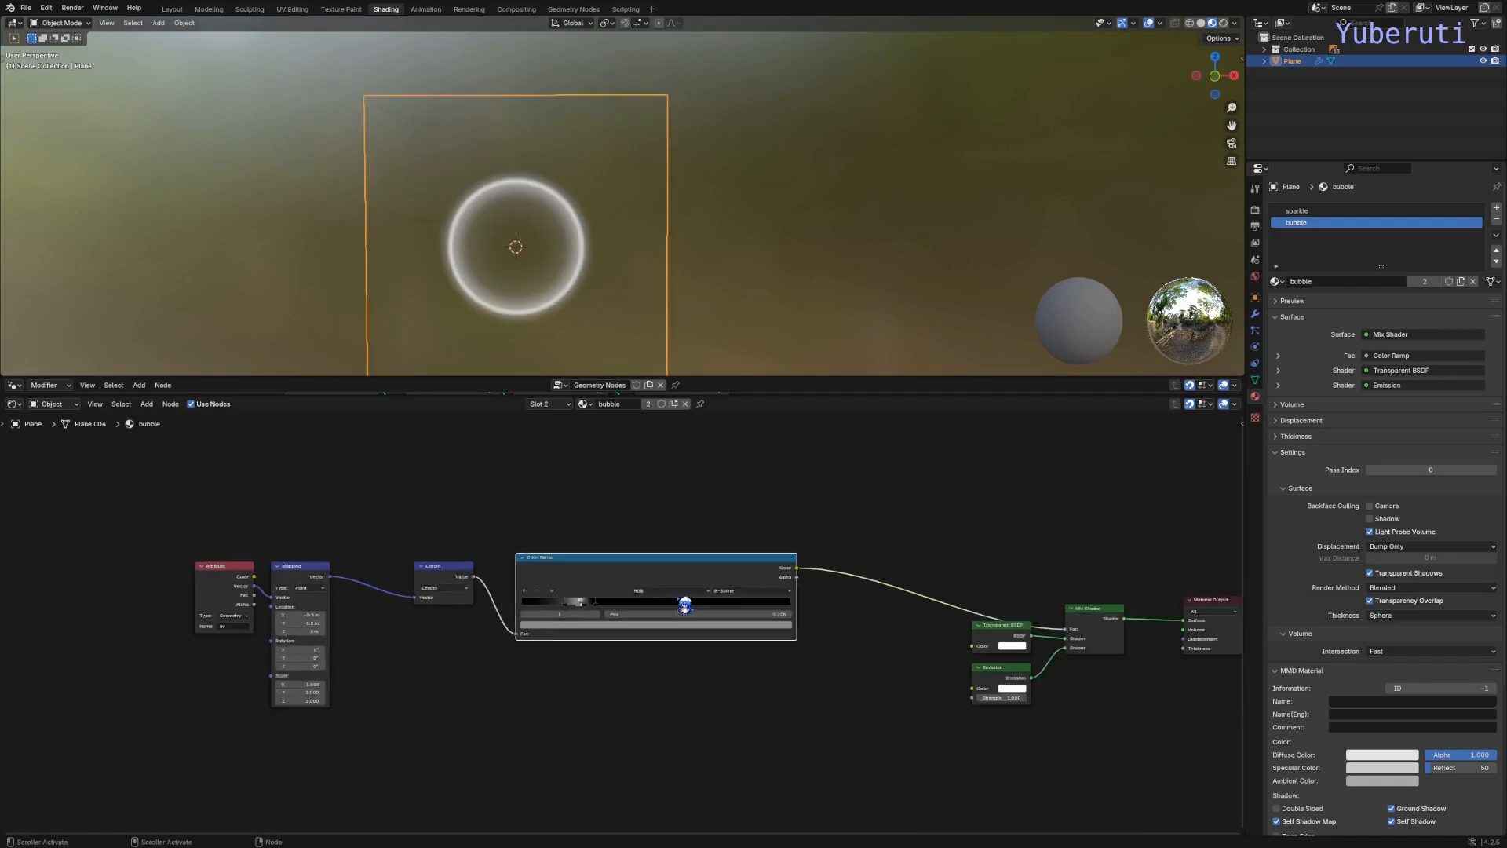
left_click_drag(775, 564, 646, 565)
scroll(579, 266, "down", 5)
scroll(579, 265, "down", 6)
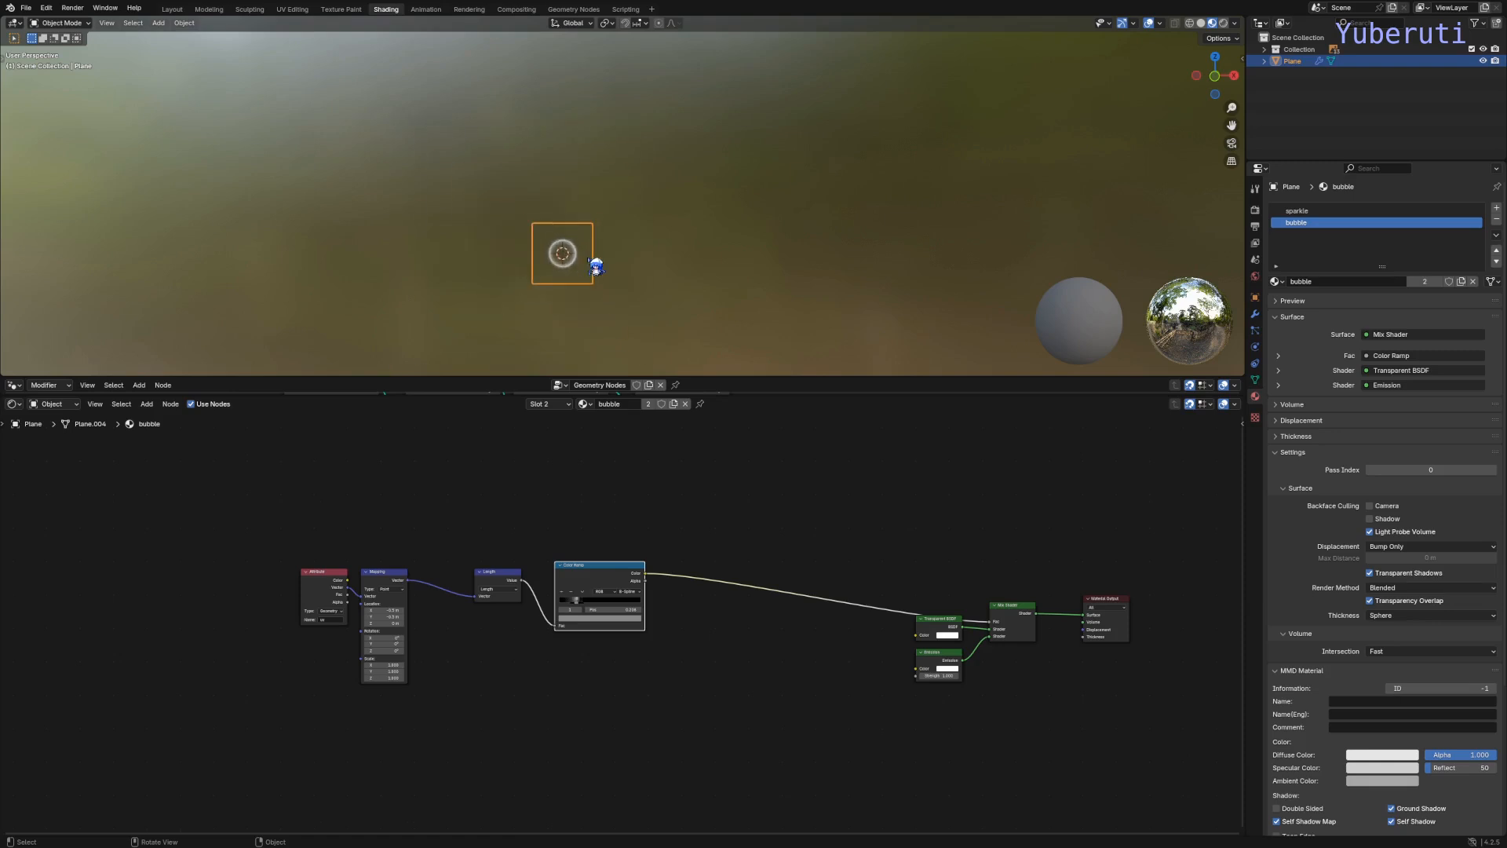
middle_click_drag(627, 258, 685, 206, "shift")
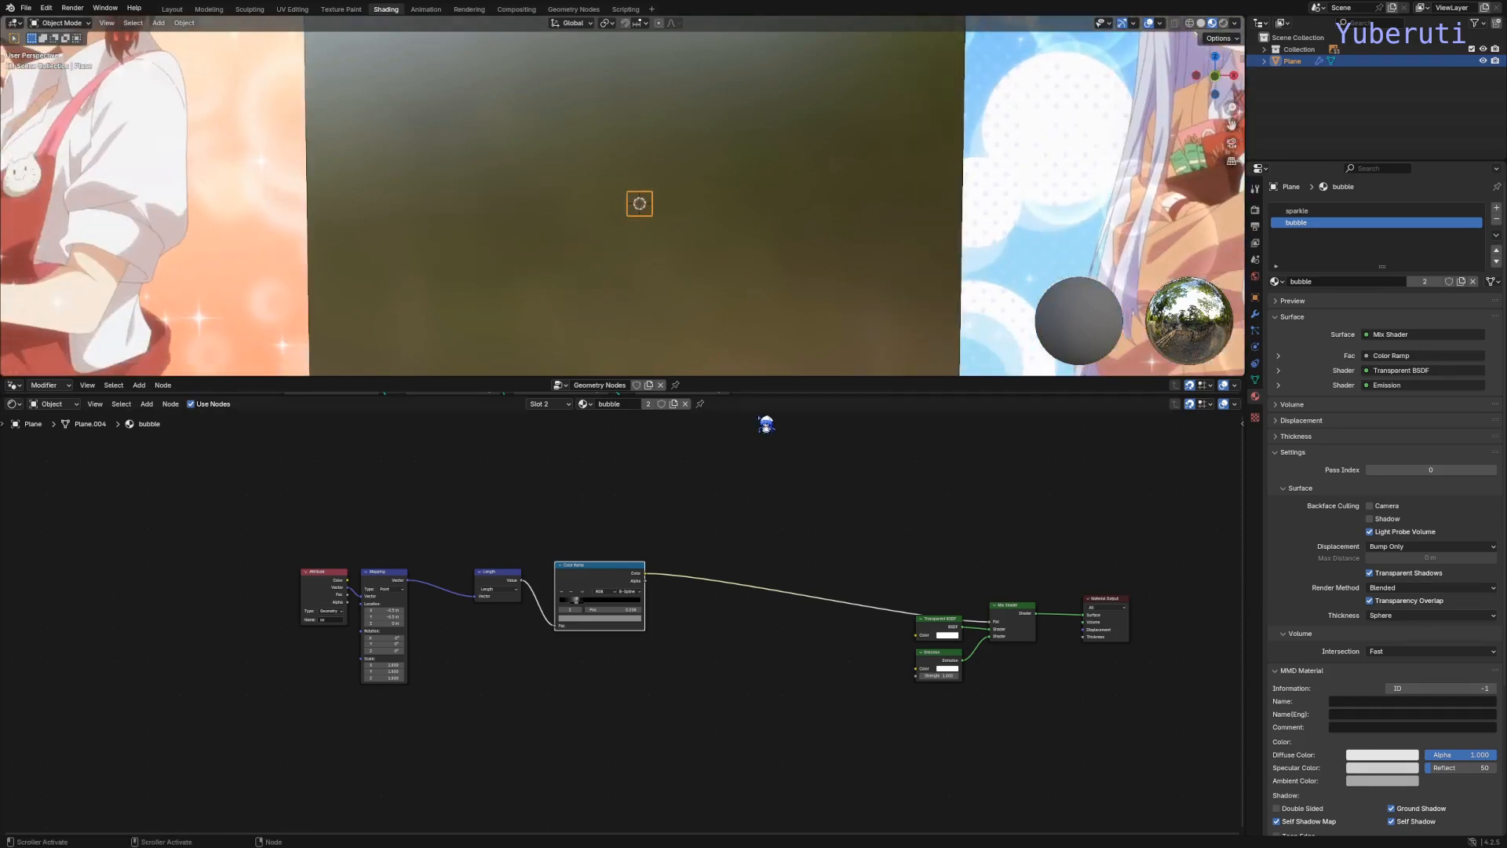
Step: Enlarge the Geometry Nodes editor and make room by shifting the Instance on Points node and lowering the bubble node branch slightly
left_click_drag(780, 393, 771, 777)
scroll(787, 609, "down", 5)
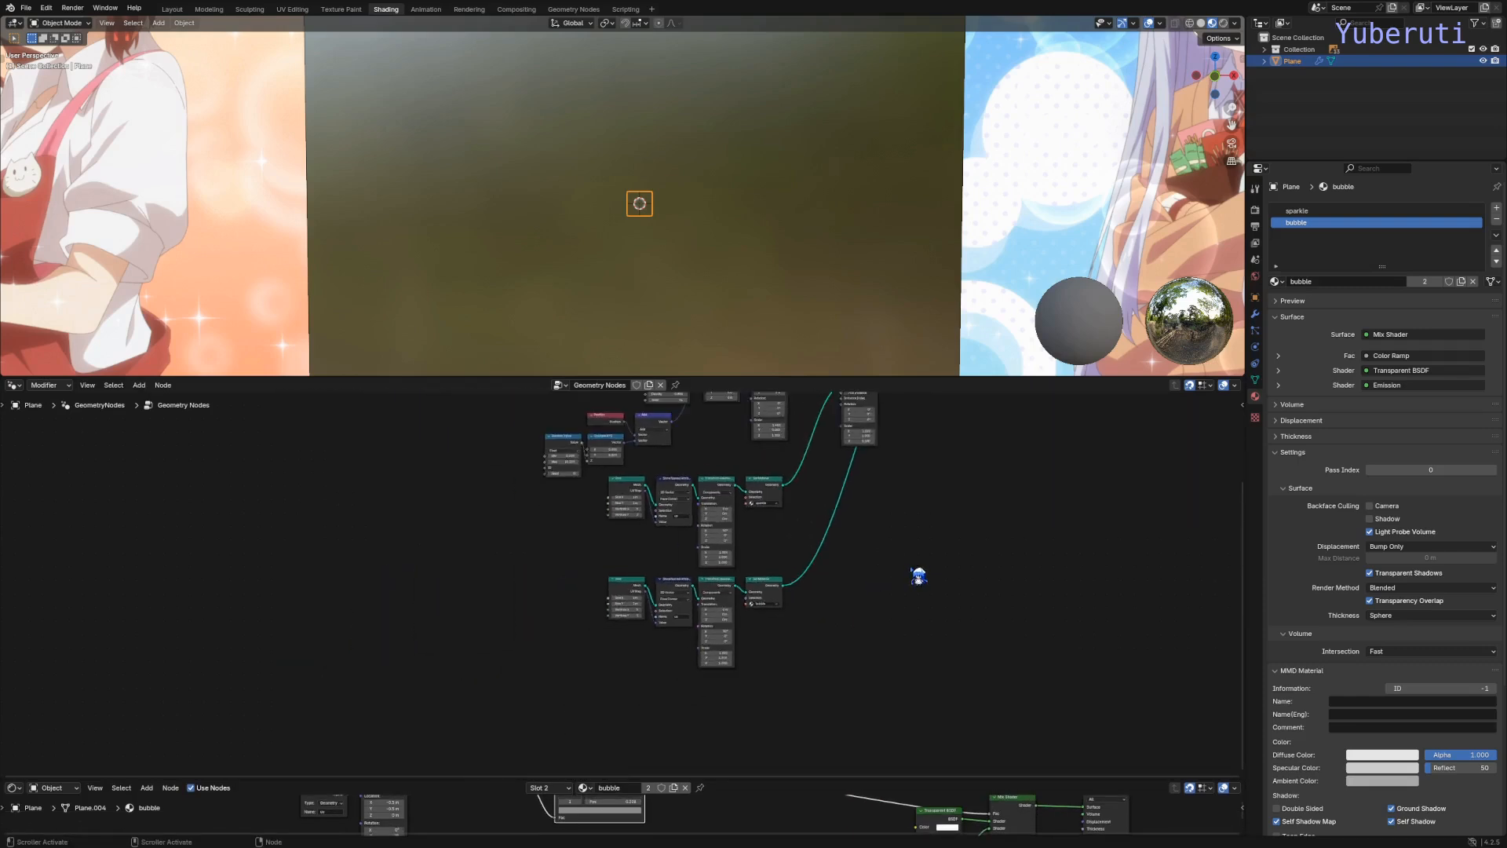
scroll(817, 511, "down", 3)
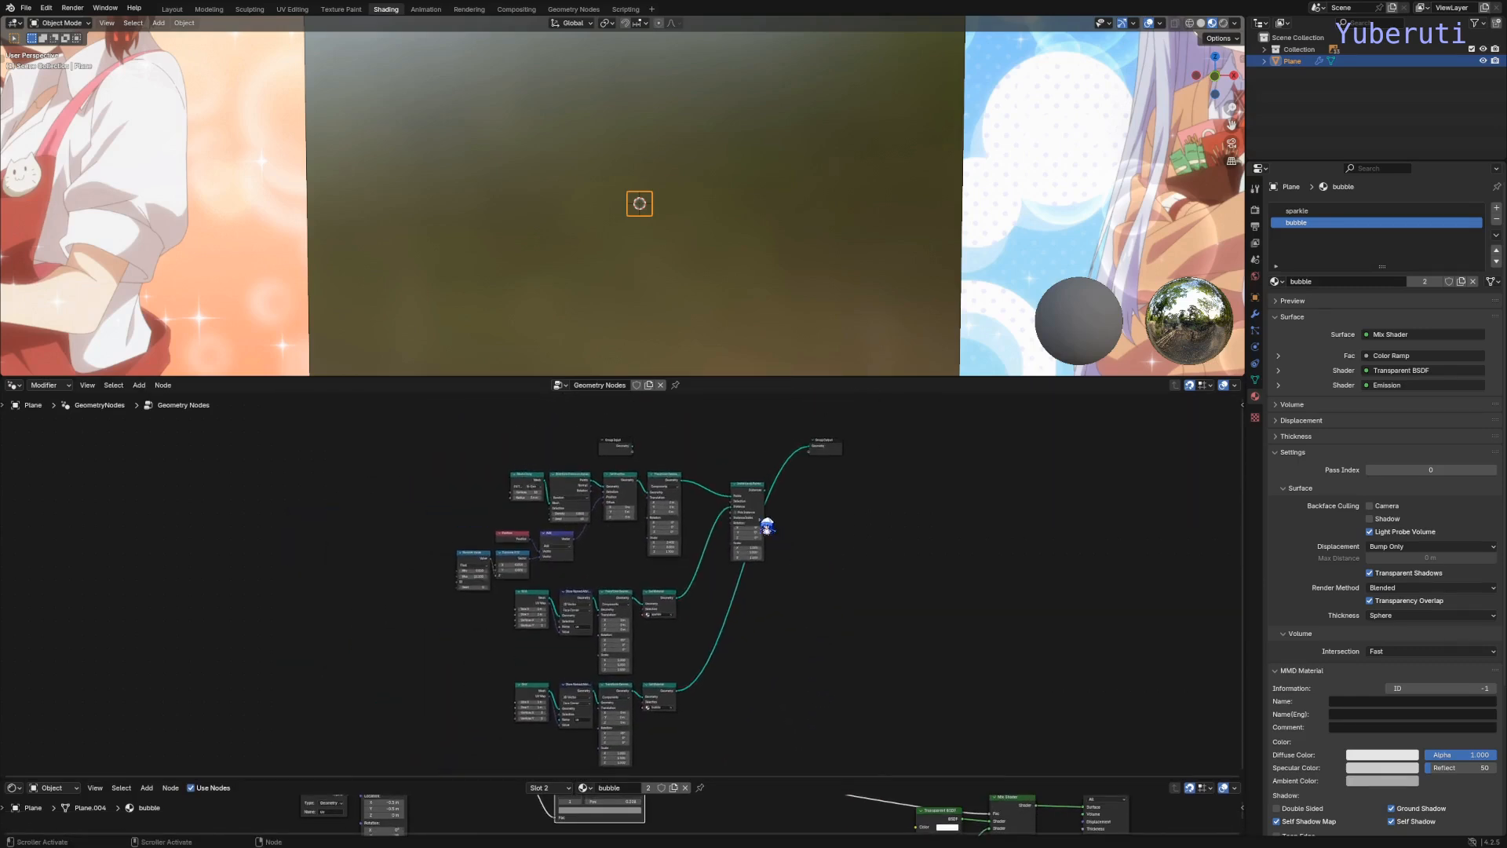
left_click_drag(763, 500, 753, 510)
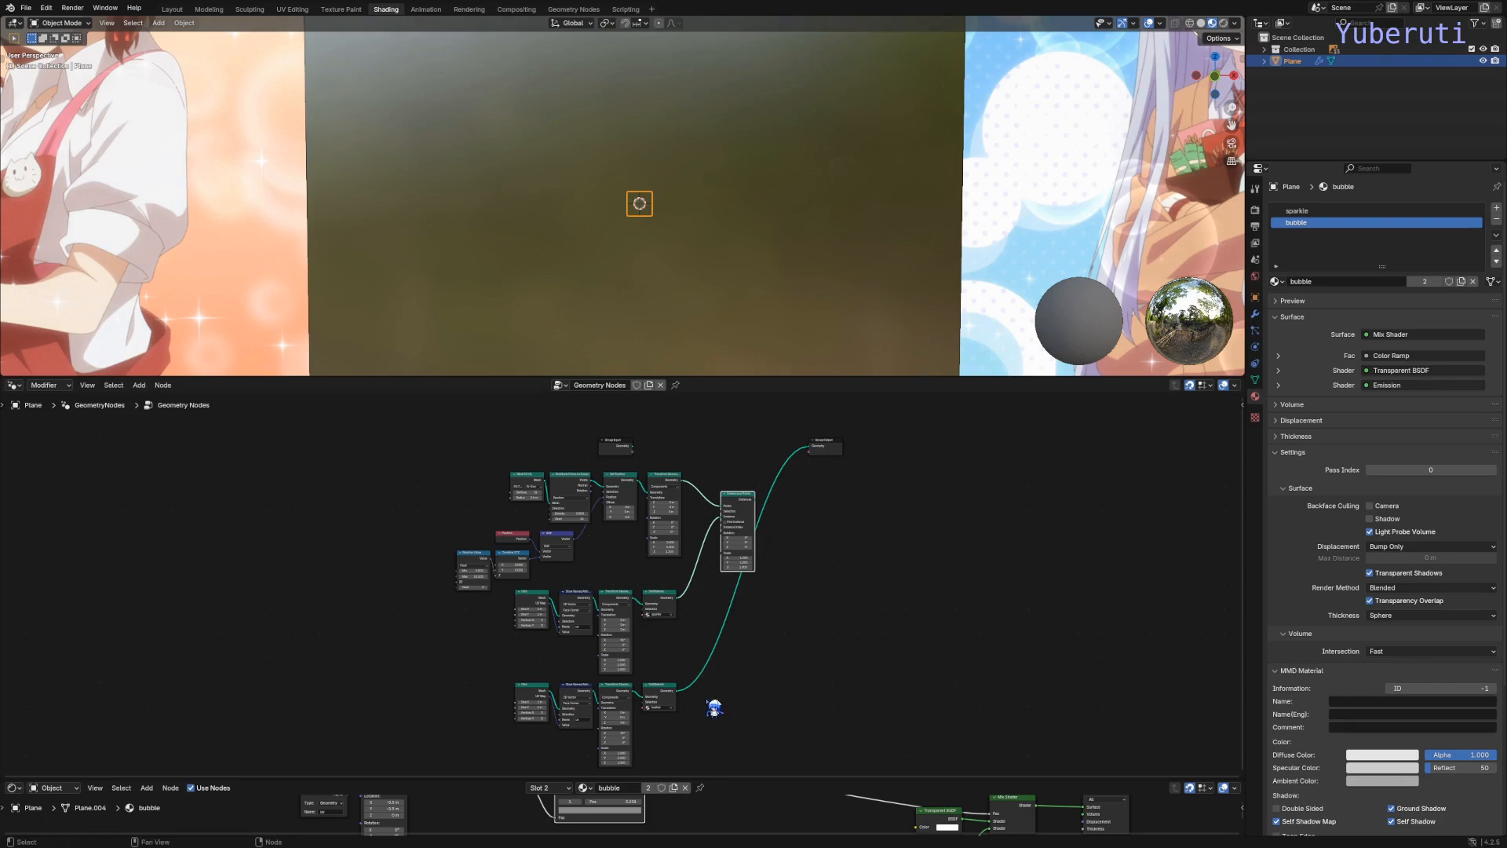
left_click_drag(709, 699, 526, 760)
left_click_drag(542, 701, 541, 710)
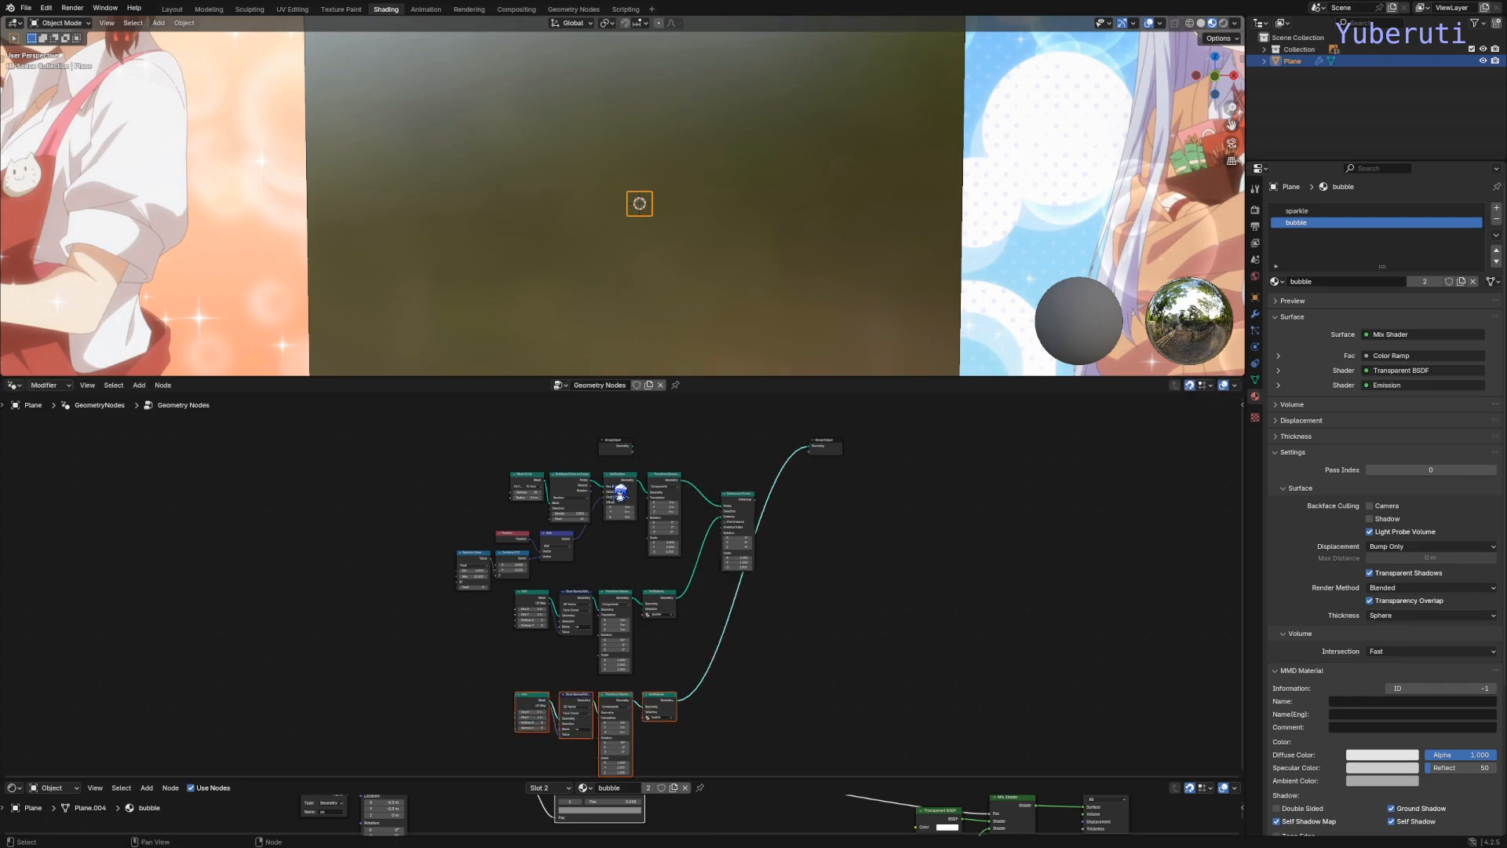
Step: Duplicate the Instance on Points node beside the bubble branch and connect the bubble Set Material output to the copy's Instance input
left_click_drag(507, 472, 677, 573)
left_click(753, 516)
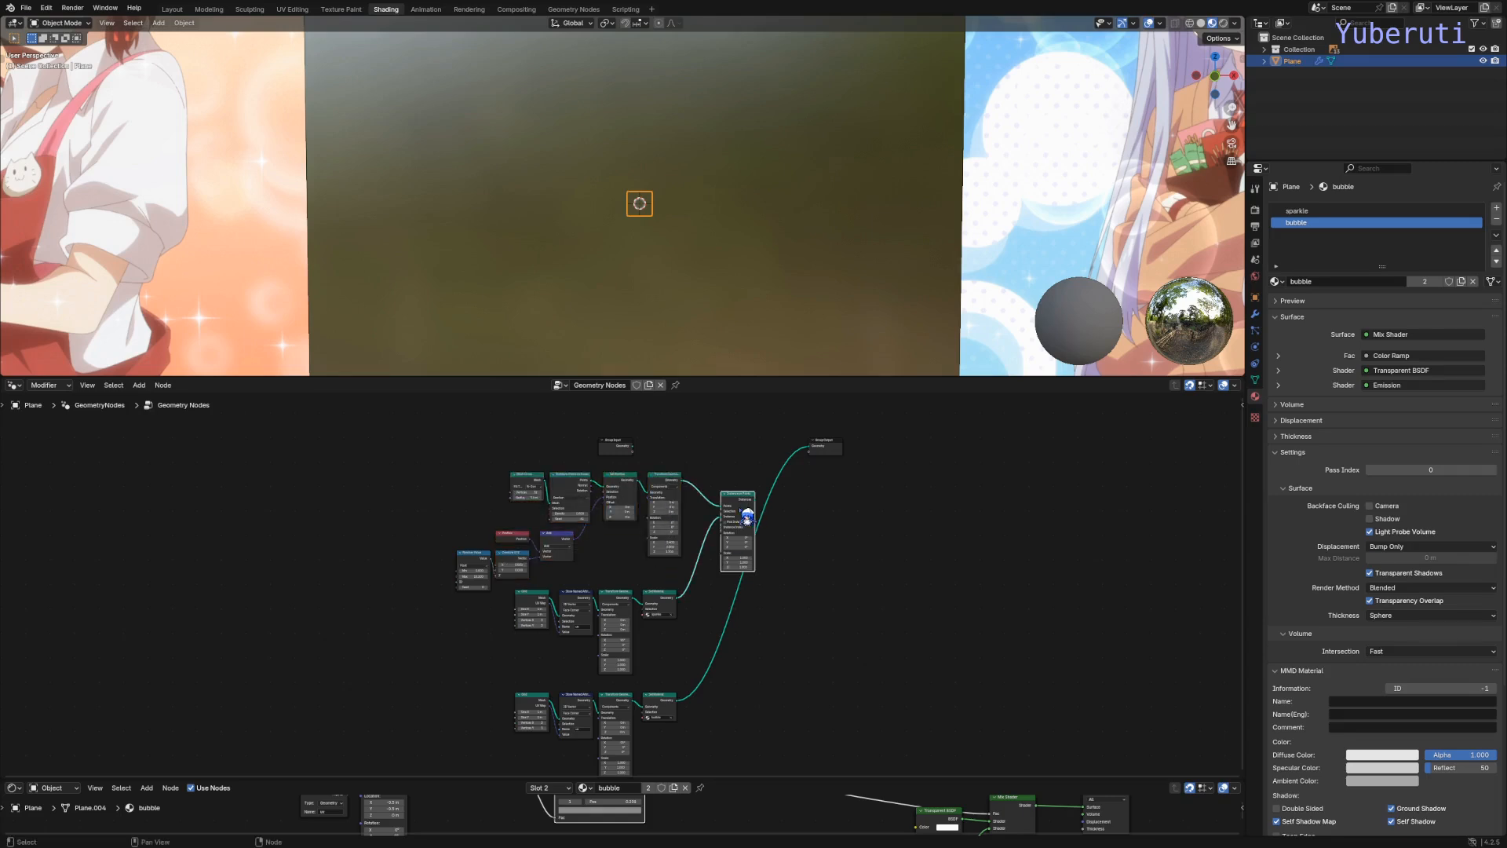
key("shift+d")
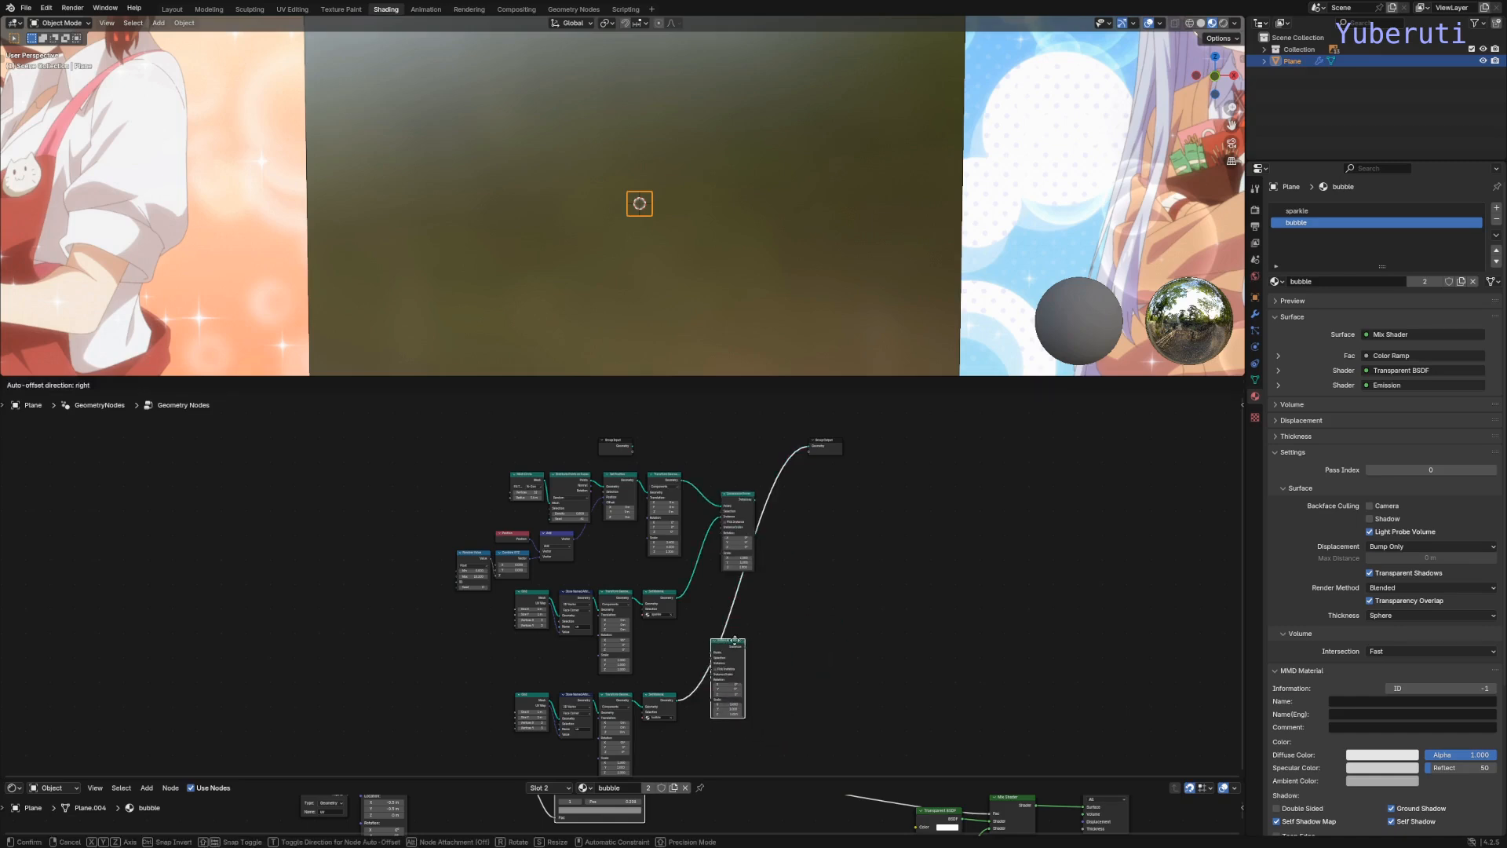
left_click(769, 645)
scroll(750, 698, "up", 2)
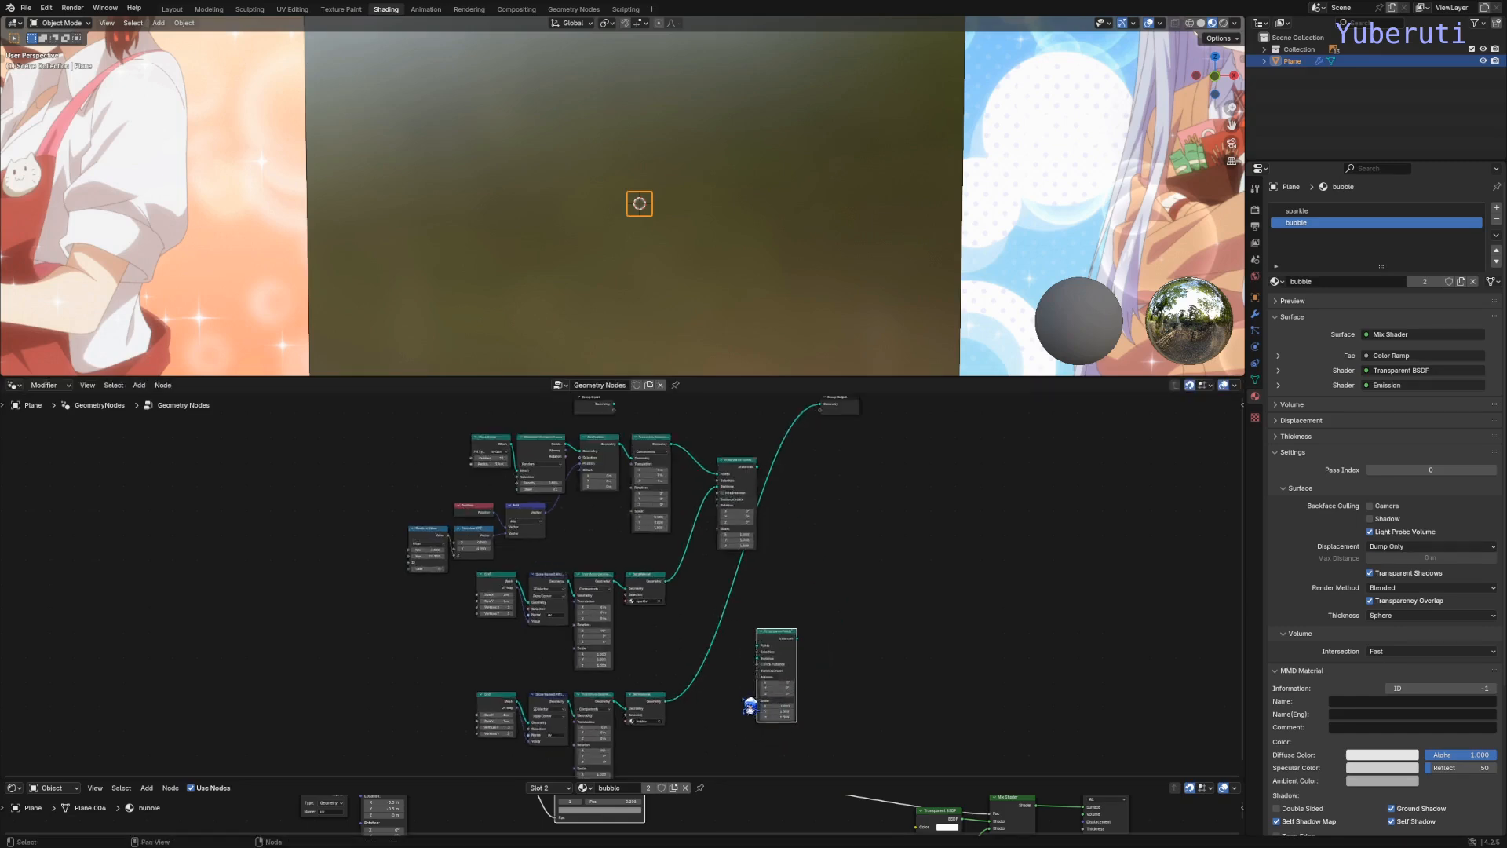
left_click_drag(638, 702, 763, 644)
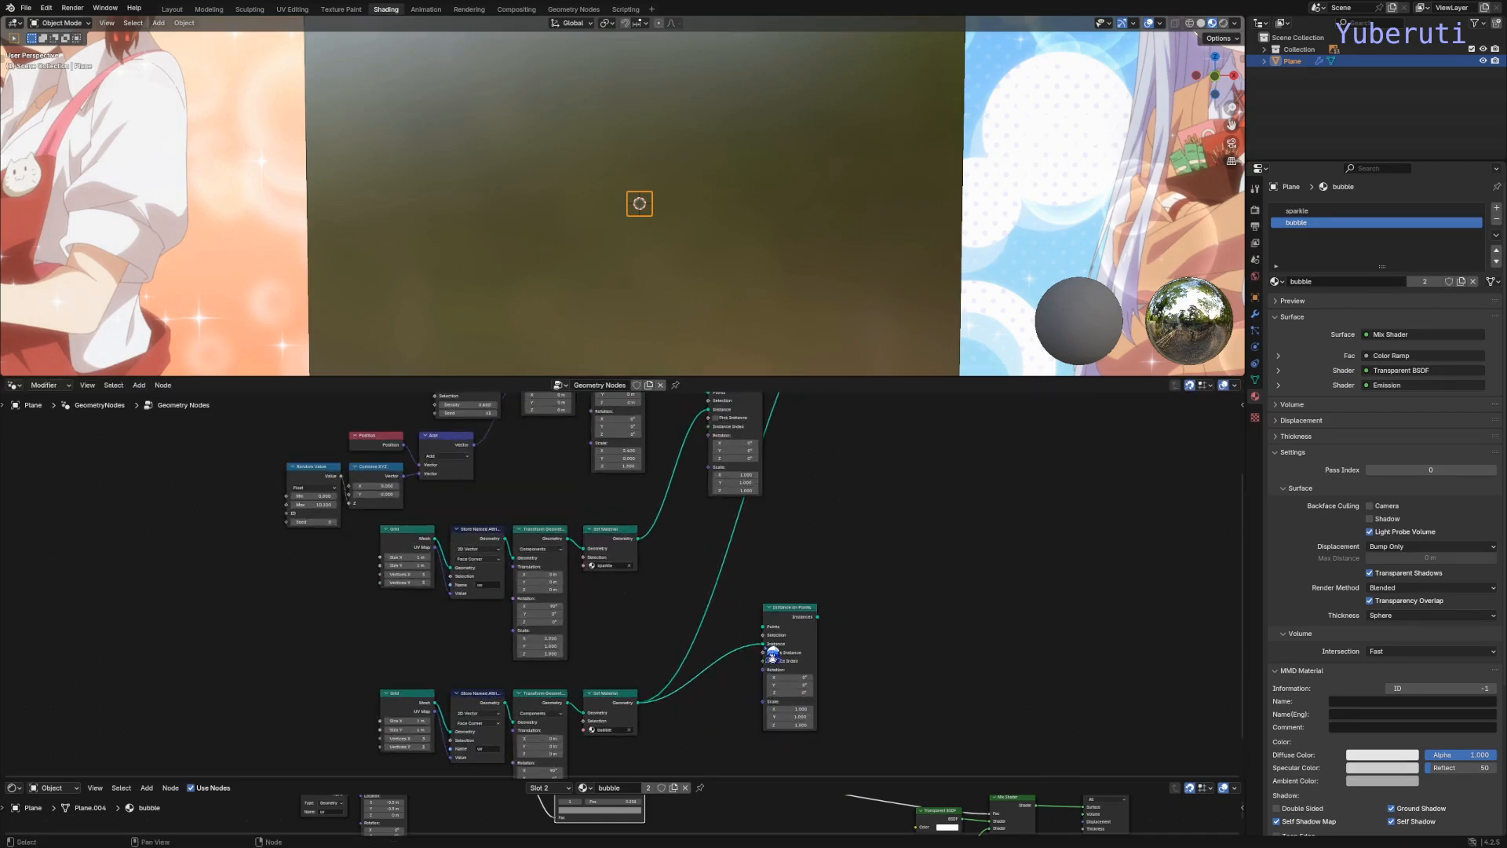
Step: Feed the Transform Geometry output into the Points of the bubble Instance on Points node and link its Instances to the Group Output
scroll(801, 600, "down", 2)
middle_click_drag(781, 613, 793, 645)
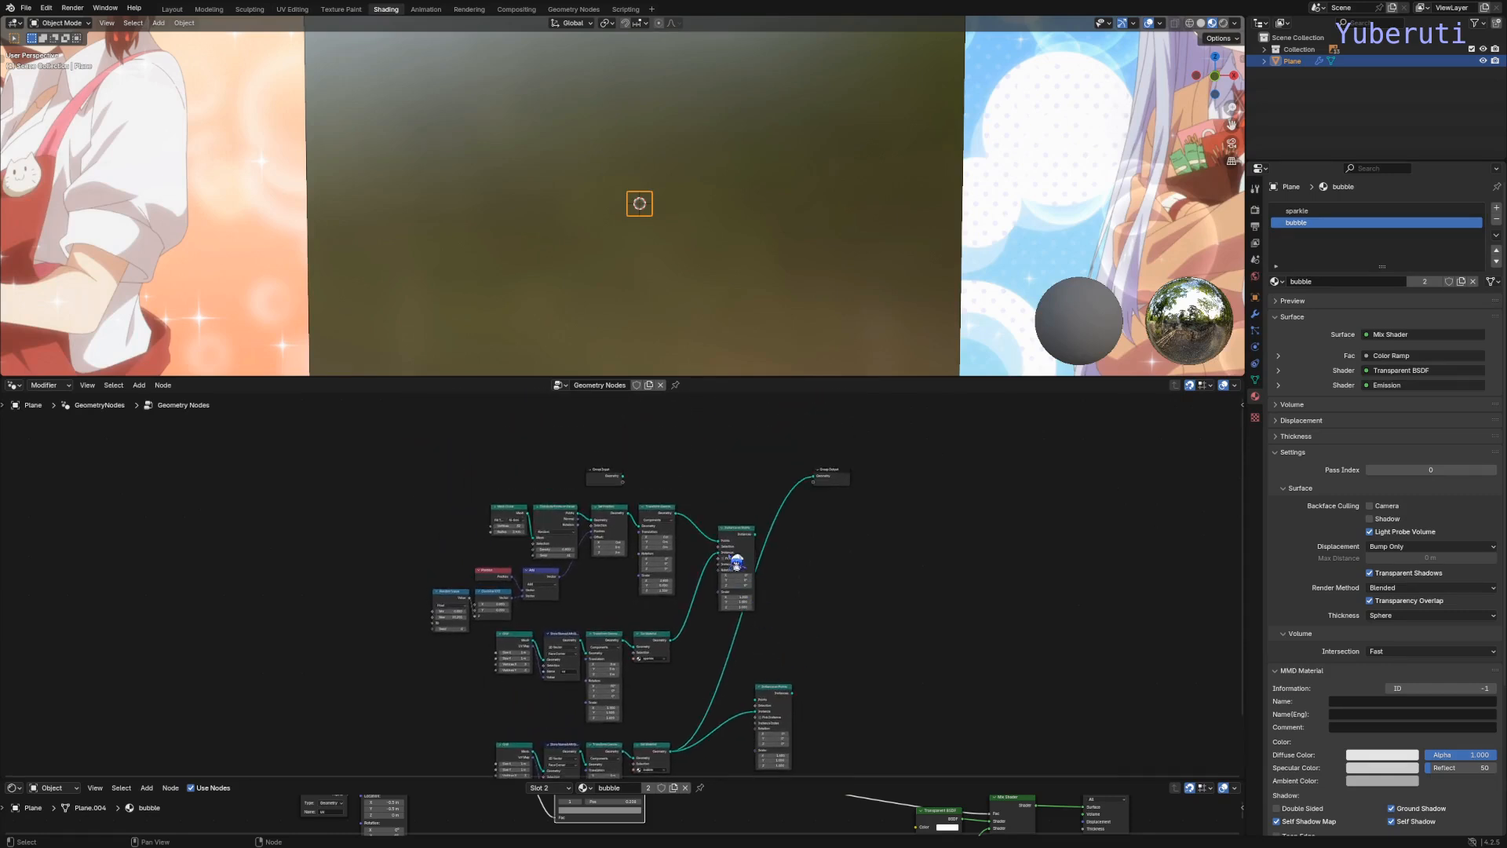
left_click_drag(679, 518, 827, 478)
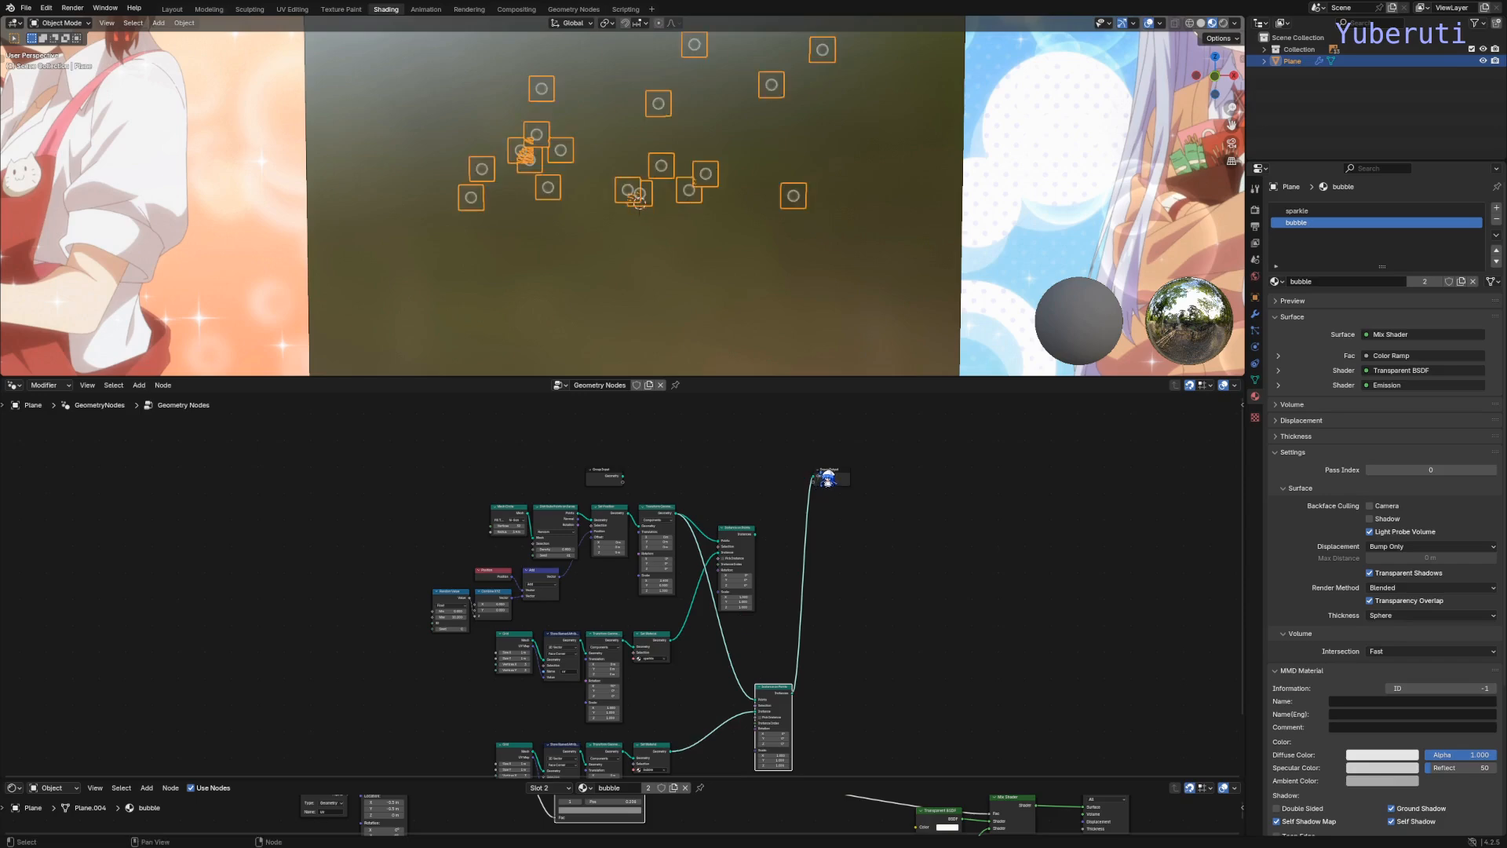
scroll(763, 206, "down", 3)
middle_click_drag(755, 189, 749, 266, "shift")
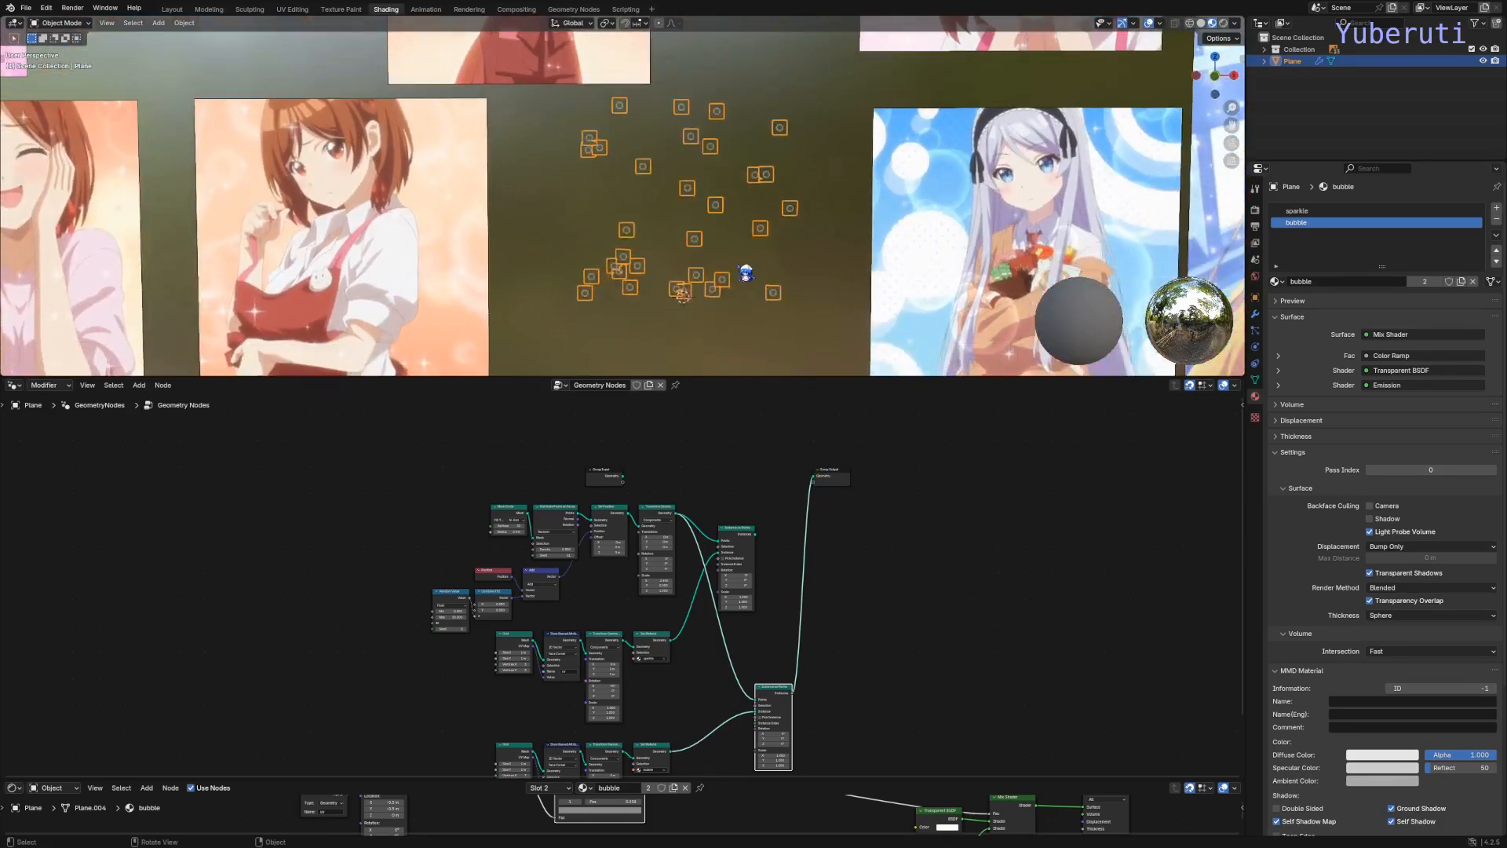
scroll(745, 272, "up", 4)
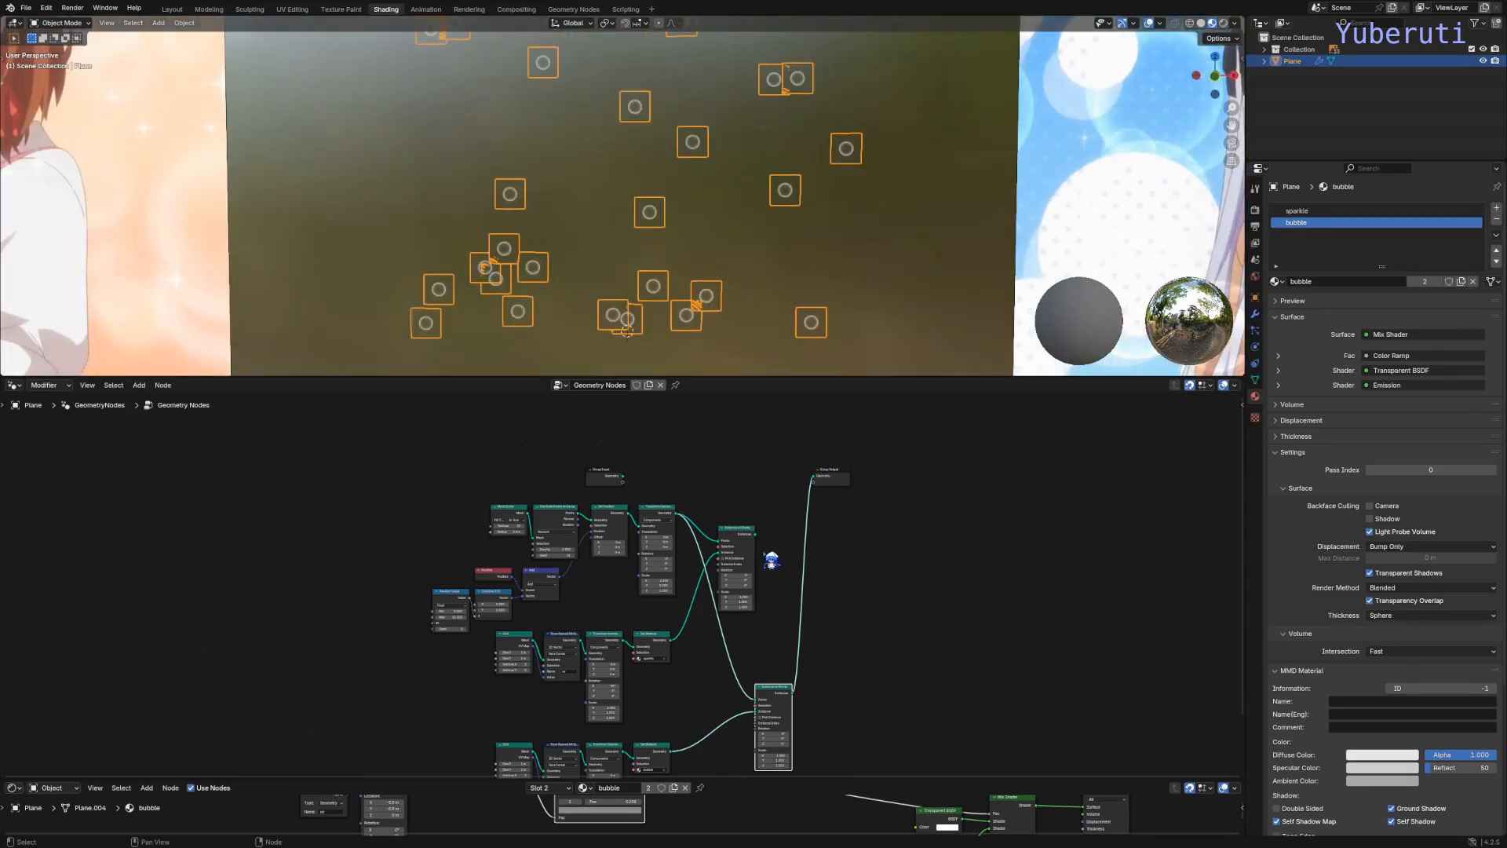
Step: Switch the Group Output between the sparkle and bubble Instance on Points nodes to compare them, ending on the sparkle instances
left_click_drag(755, 536, 813, 476)
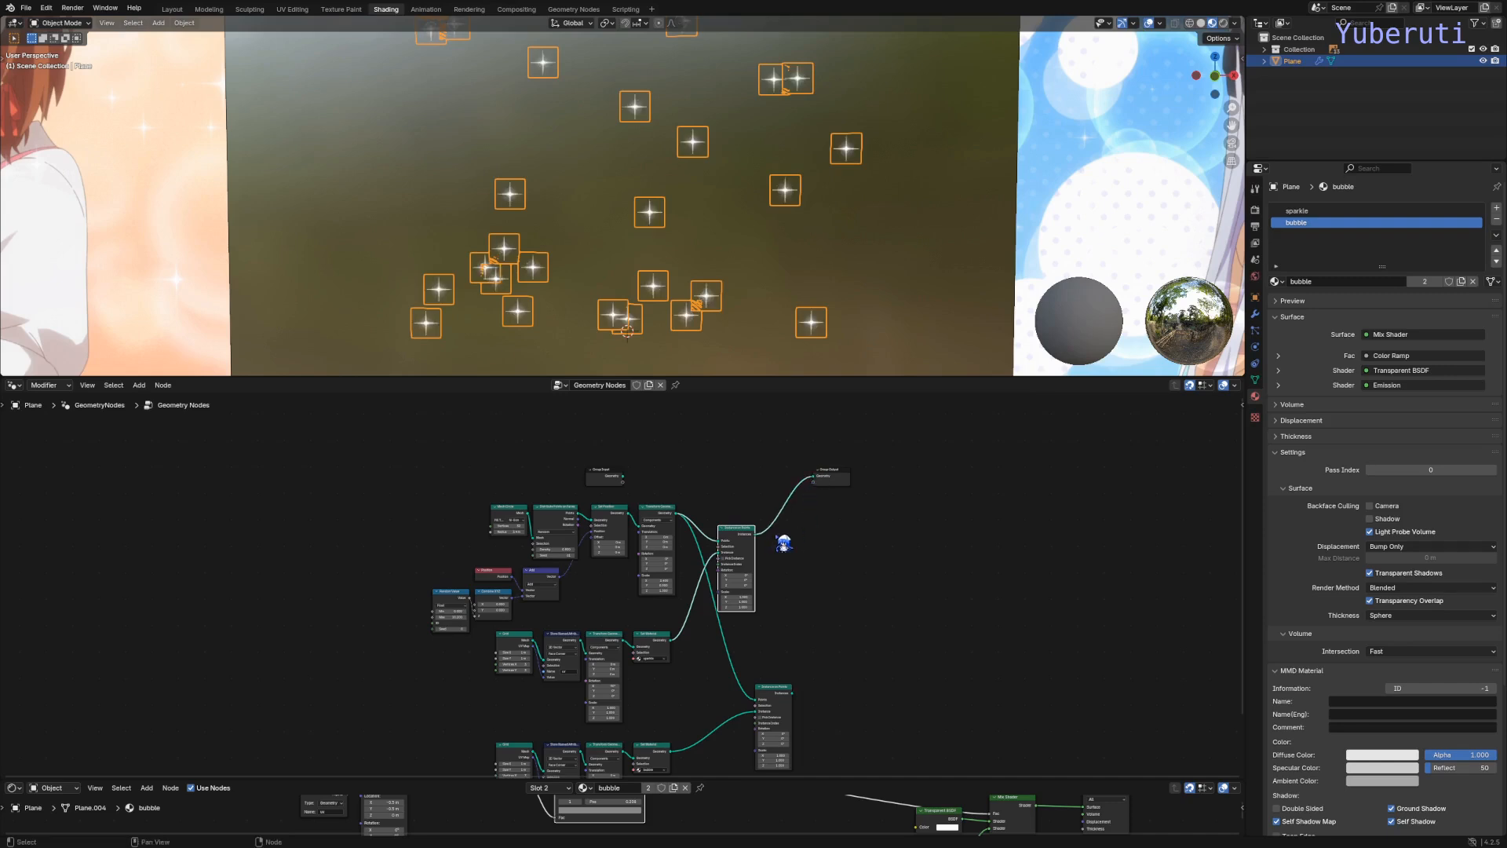
left_click_drag(793, 694, 824, 486)
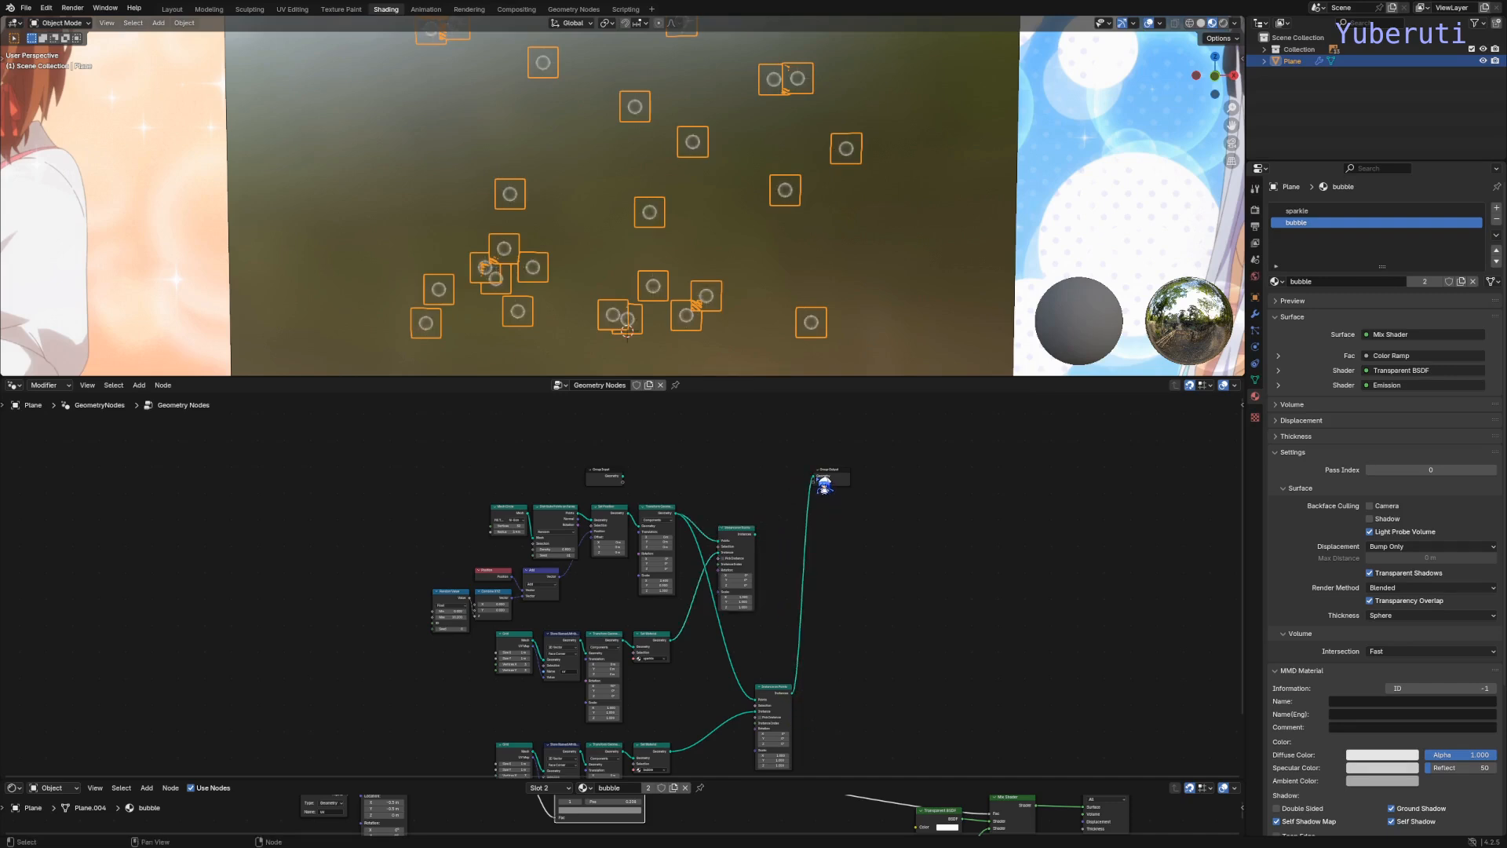
left_click_drag(758, 537, 814, 479)
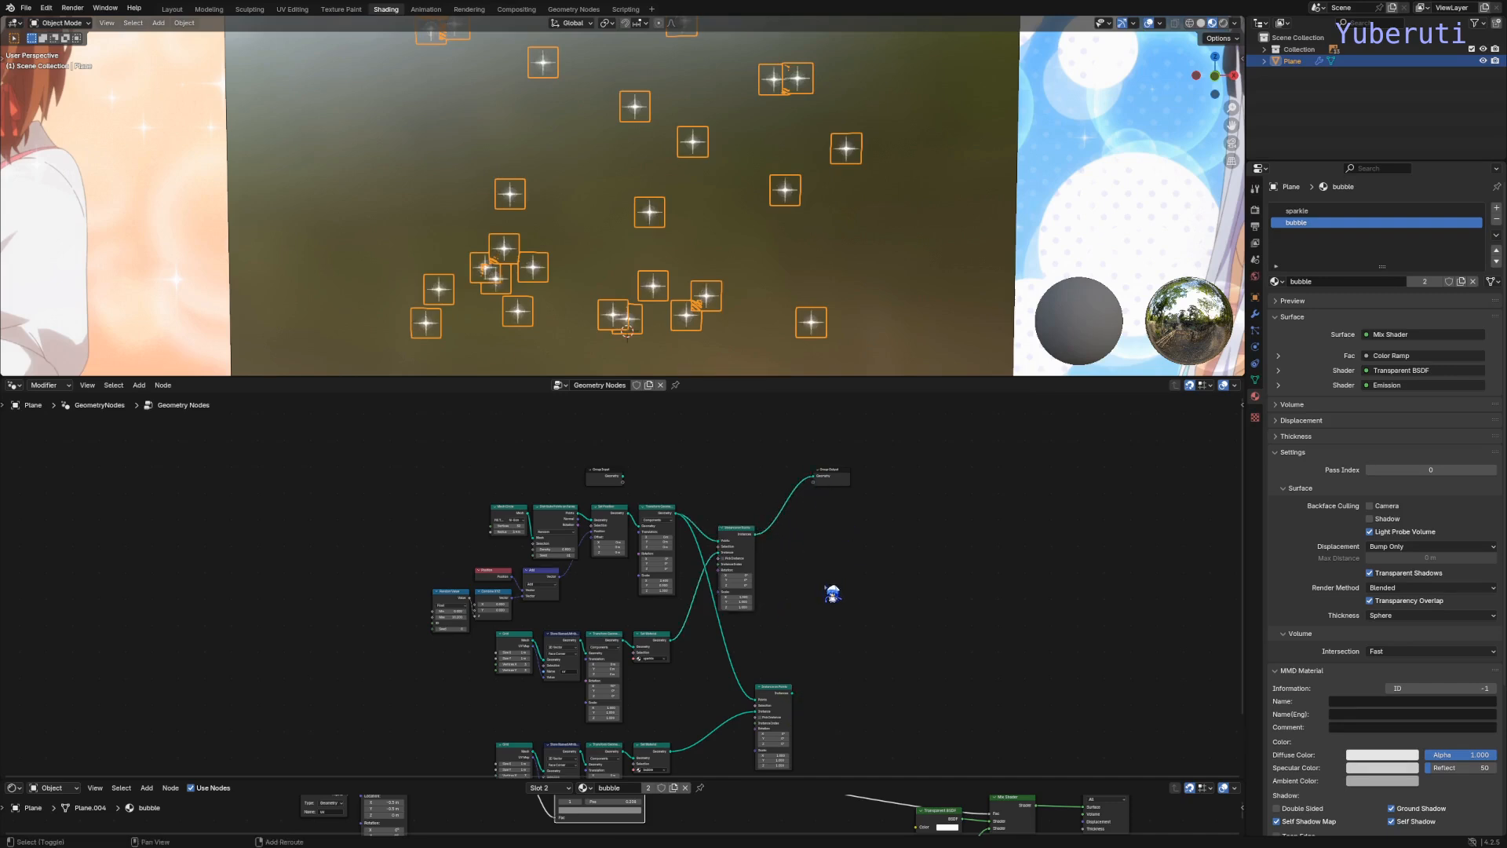
Step: Insert a Join Geometry node before the Group Output and connect both the sparkle and bubble Instance on Points nodes to it
key("shift+a")
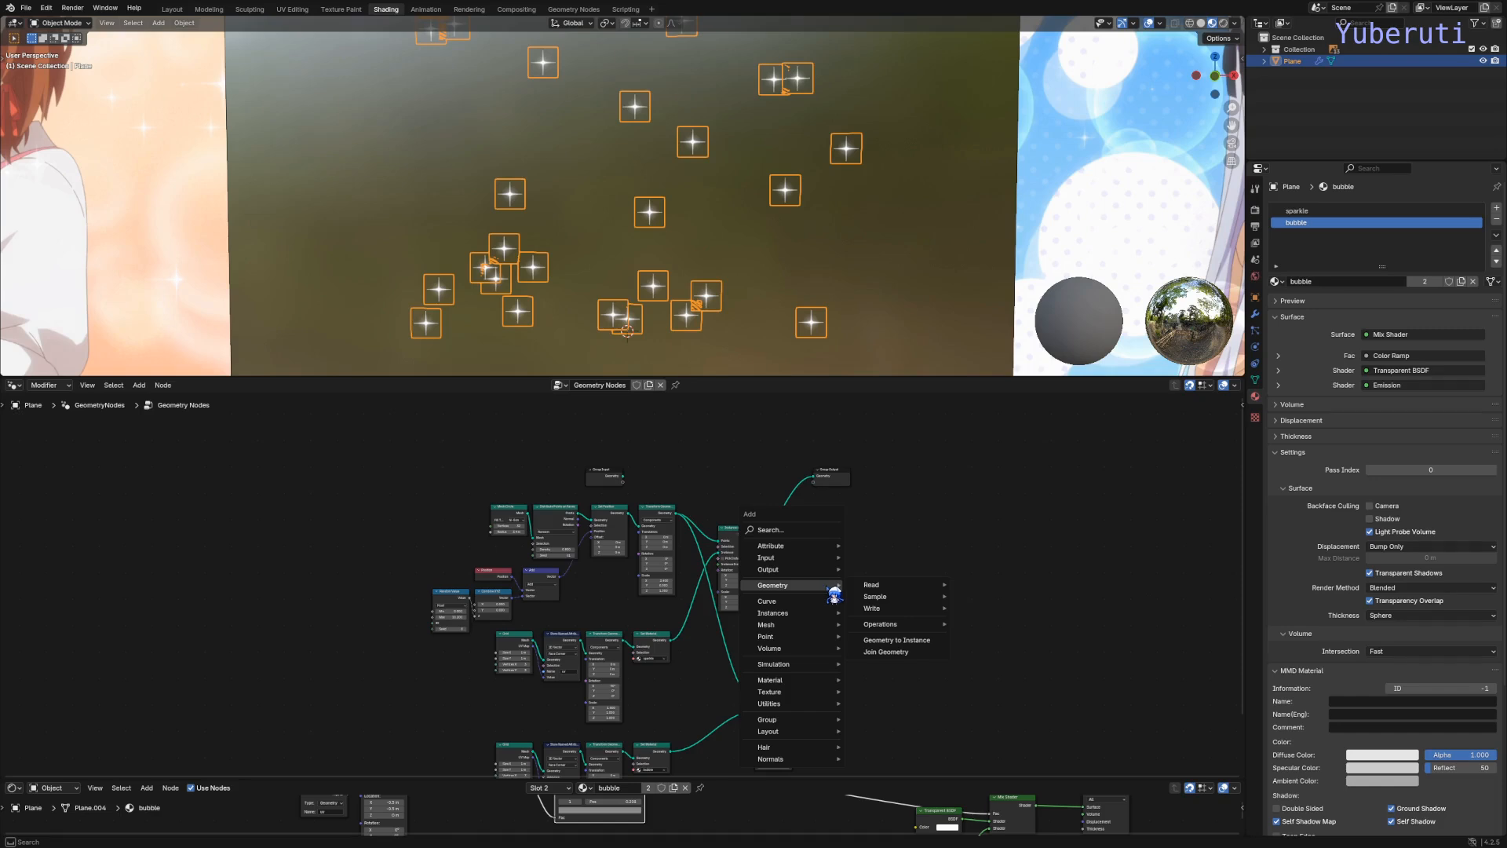
left_click(885, 651)
left_click(783, 507)
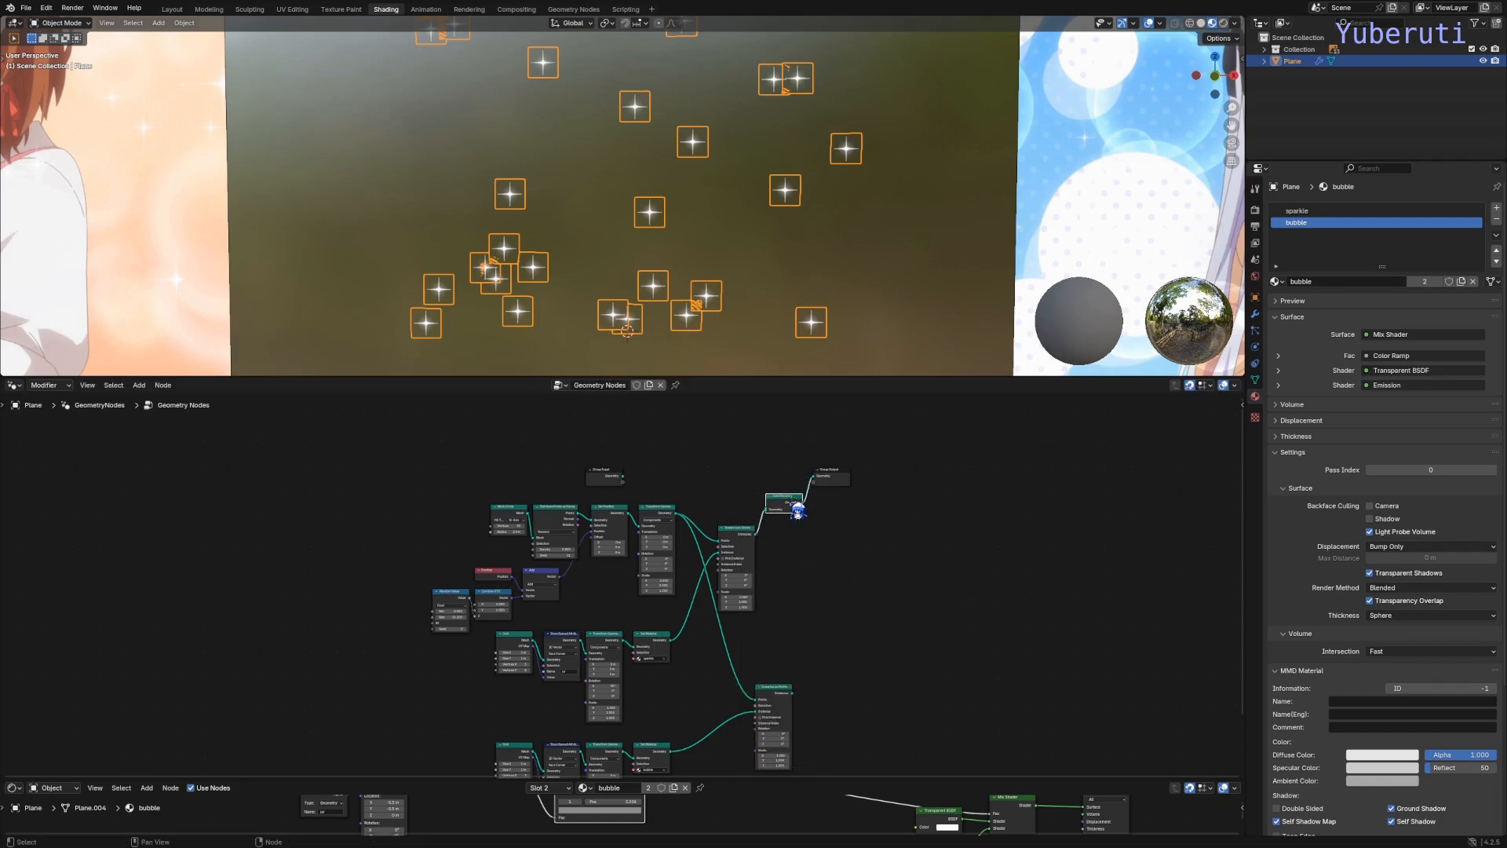
left_click_drag(784, 506, 810, 544)
left_click_drag(794, 696, 807, 556)
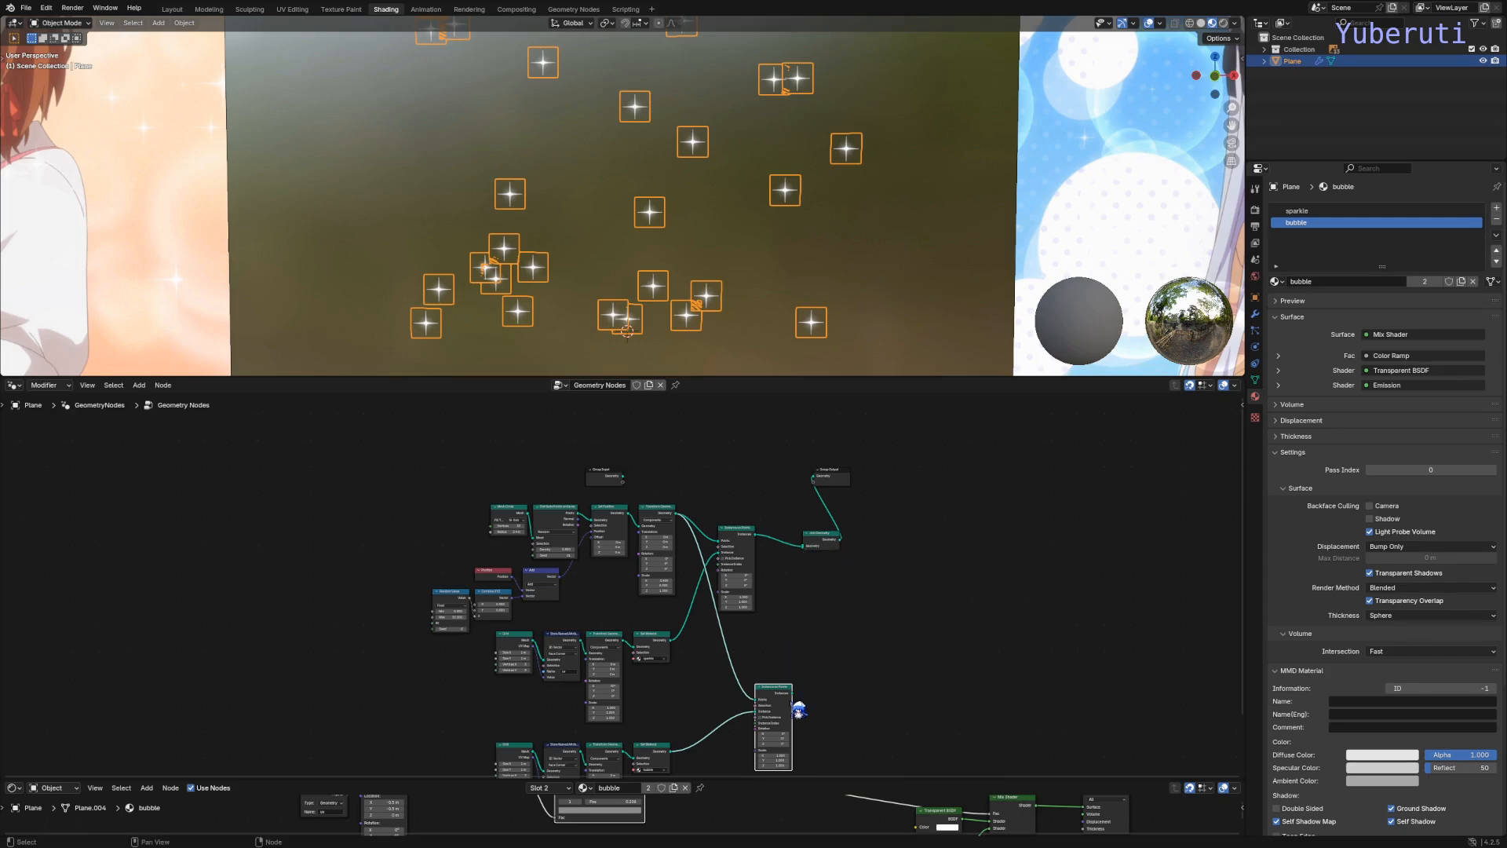
left_click_drag(792, 694, 816, 559)
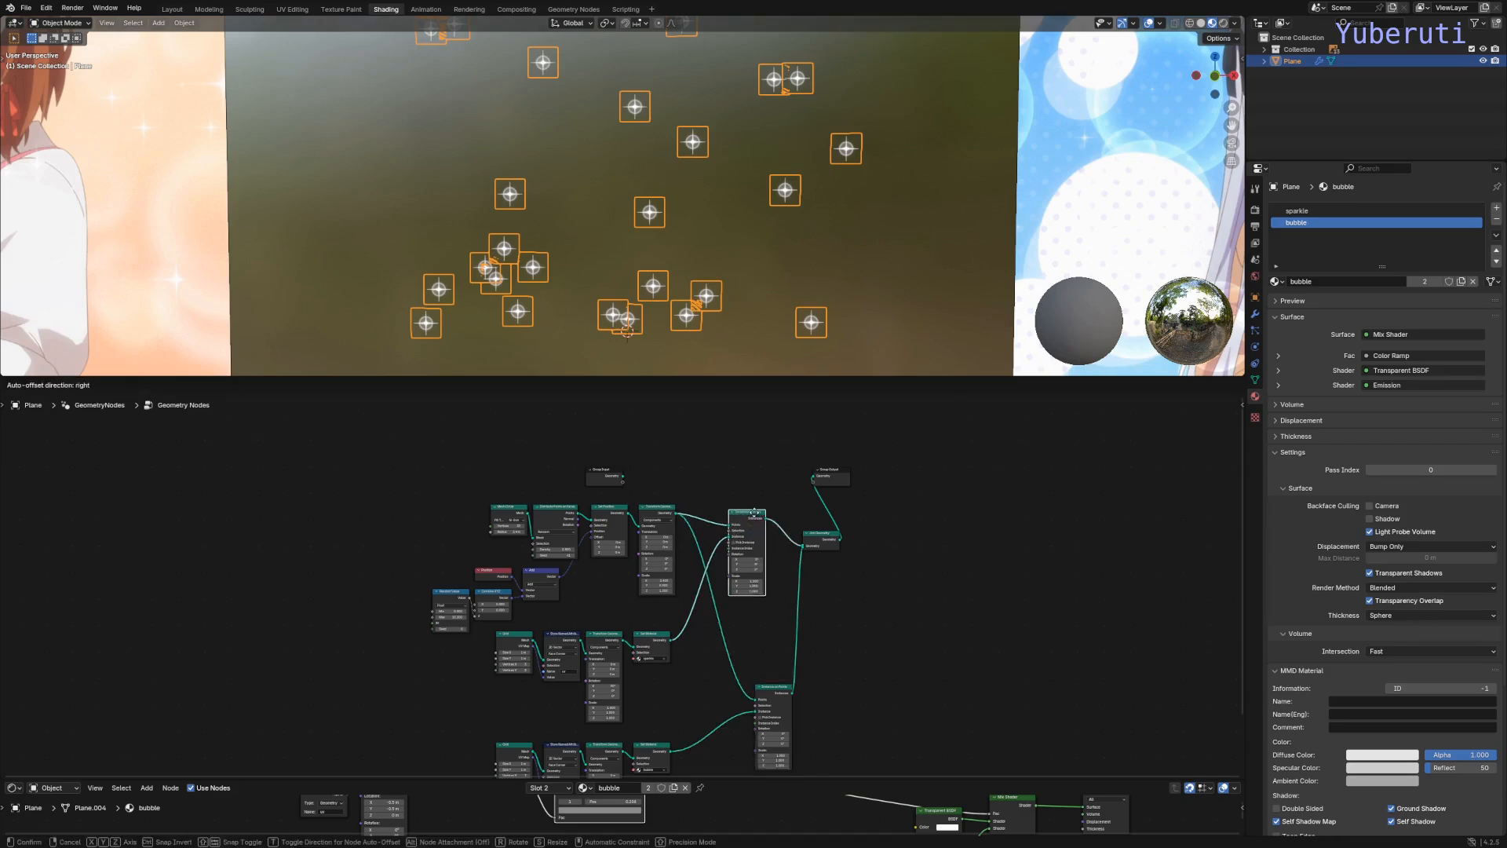
Step: Spread out the node tree by moving the sparkle and bubble grid branches and repositioning the bubble Instance on Points node
scroll(698, 648, "down", 4)
middle_click_drag(698, 648, 696, 533)
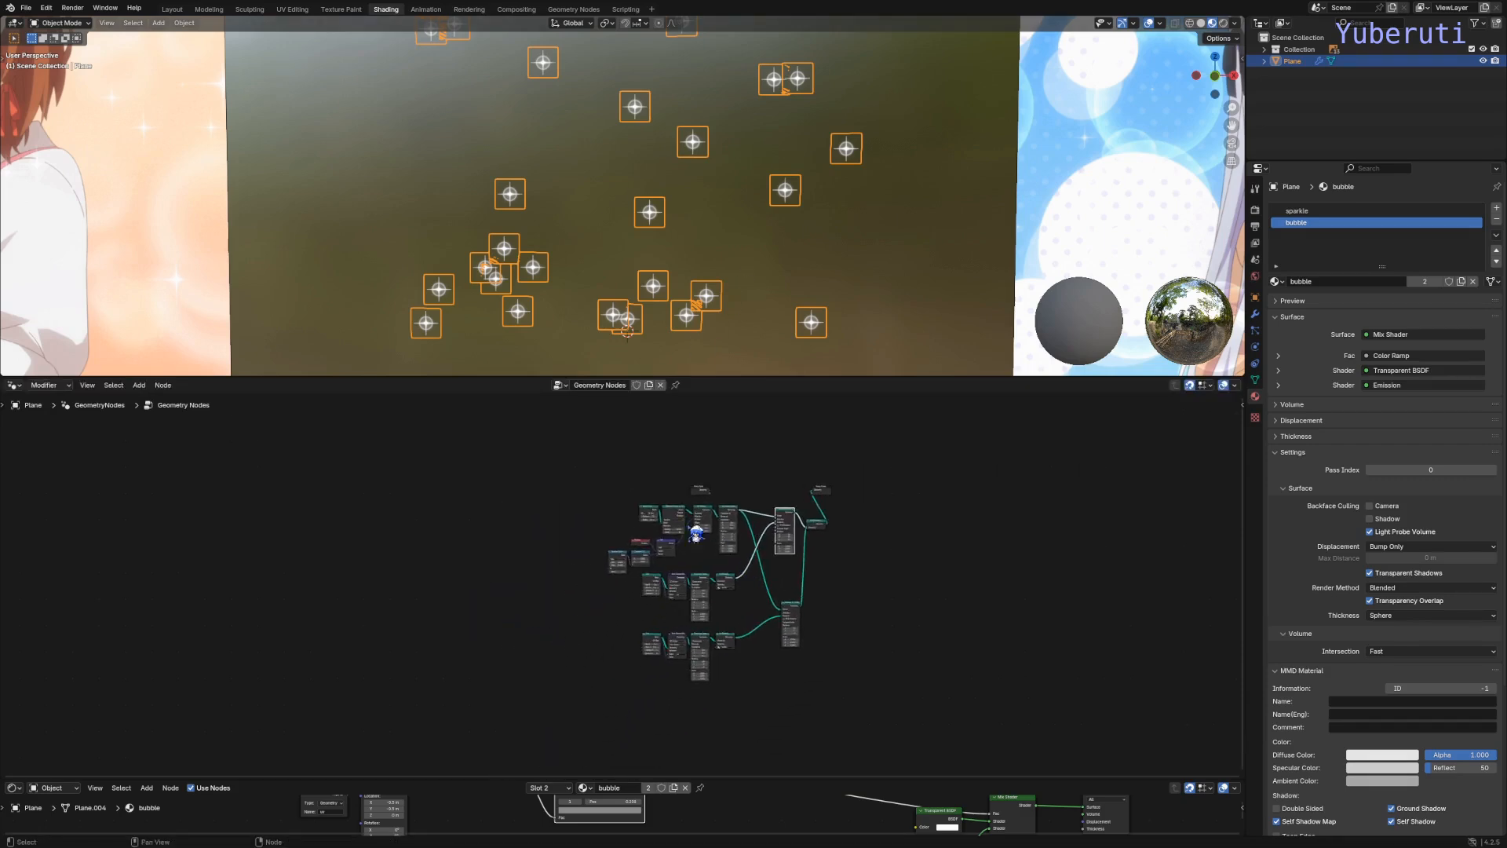
scroll(750, 591, "up", 5)
left_click_drag(759, 579, 594, 667)
key("g")
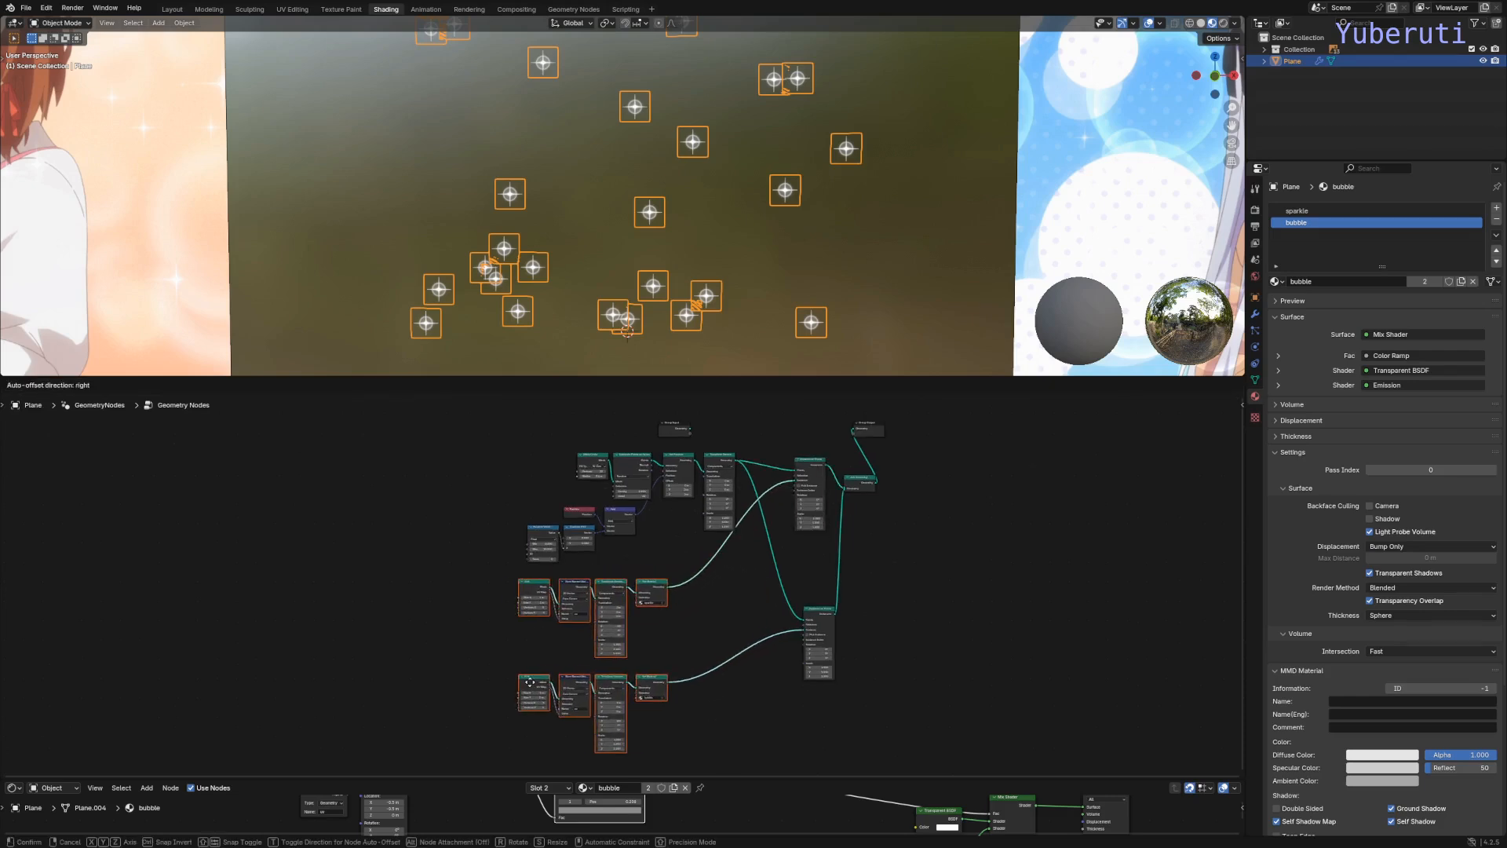
left_click(530, 677)
middle_click_drag(800, 516, 639, 542)
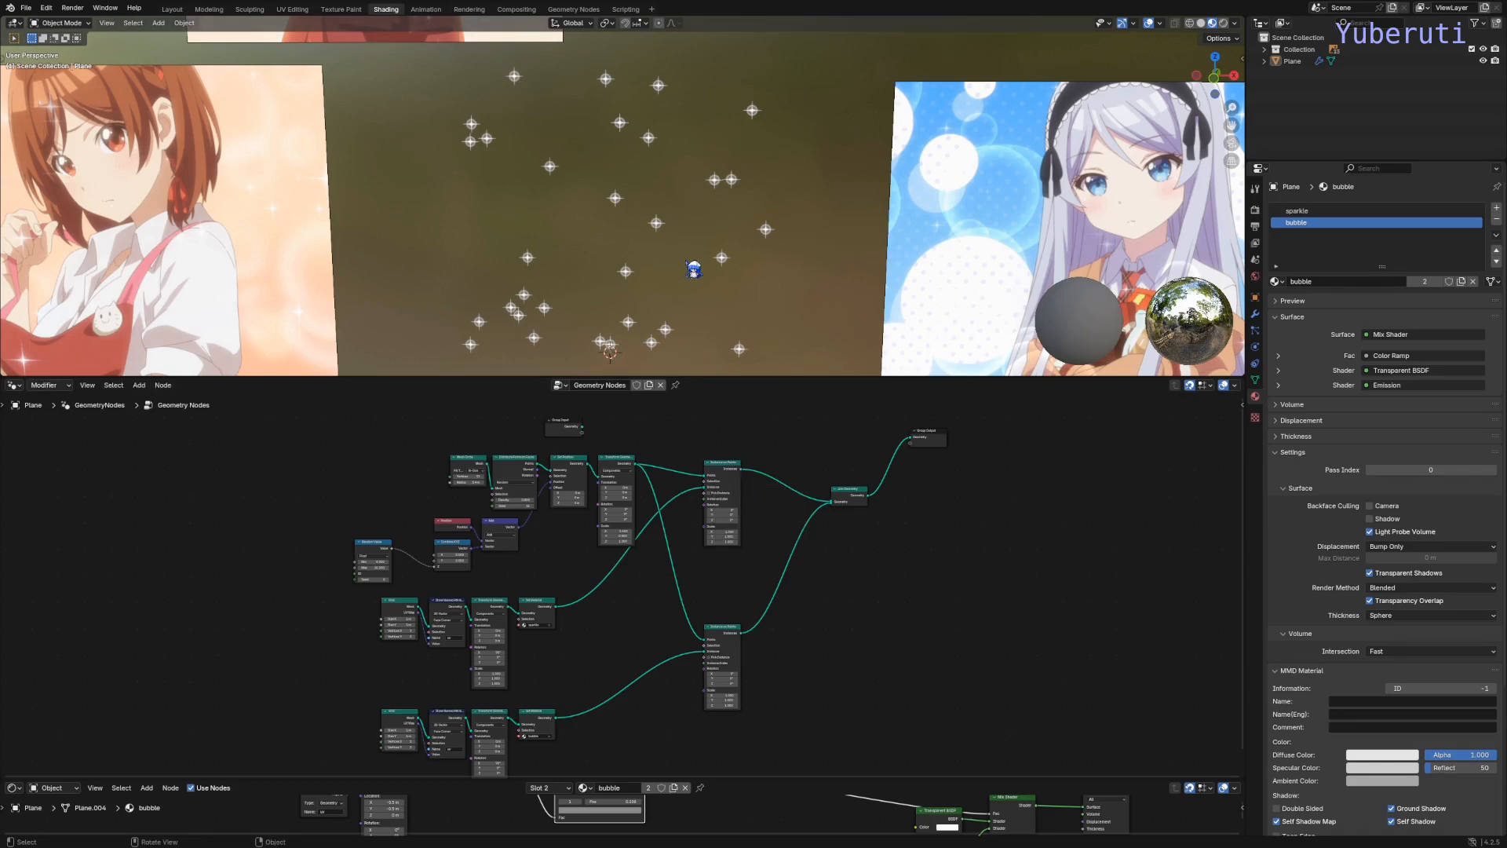
scroll(706, 259, "up", 2)
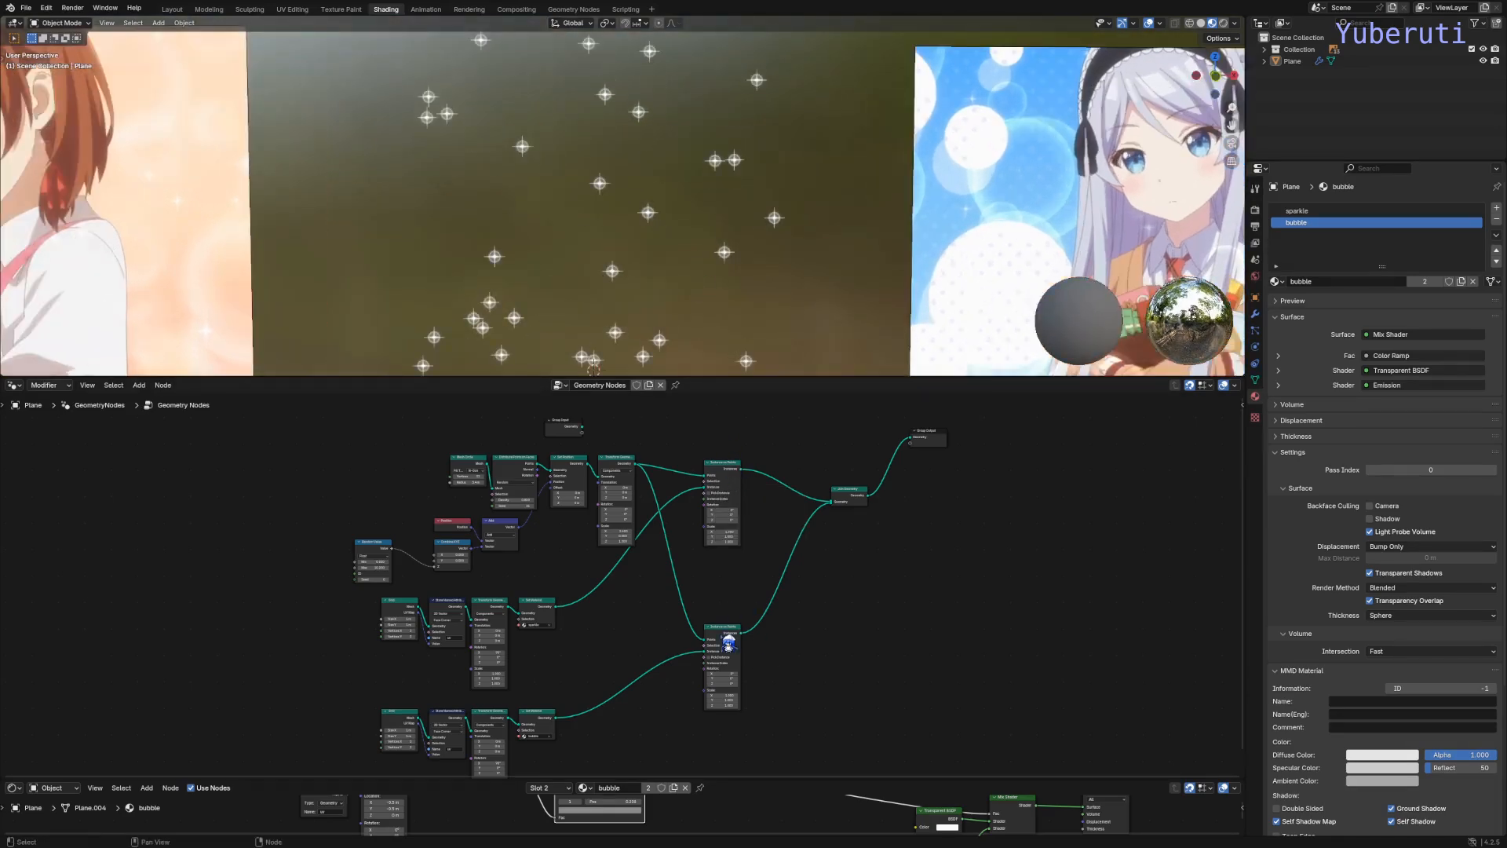
left_click_drag(728, 642, 738, 626)
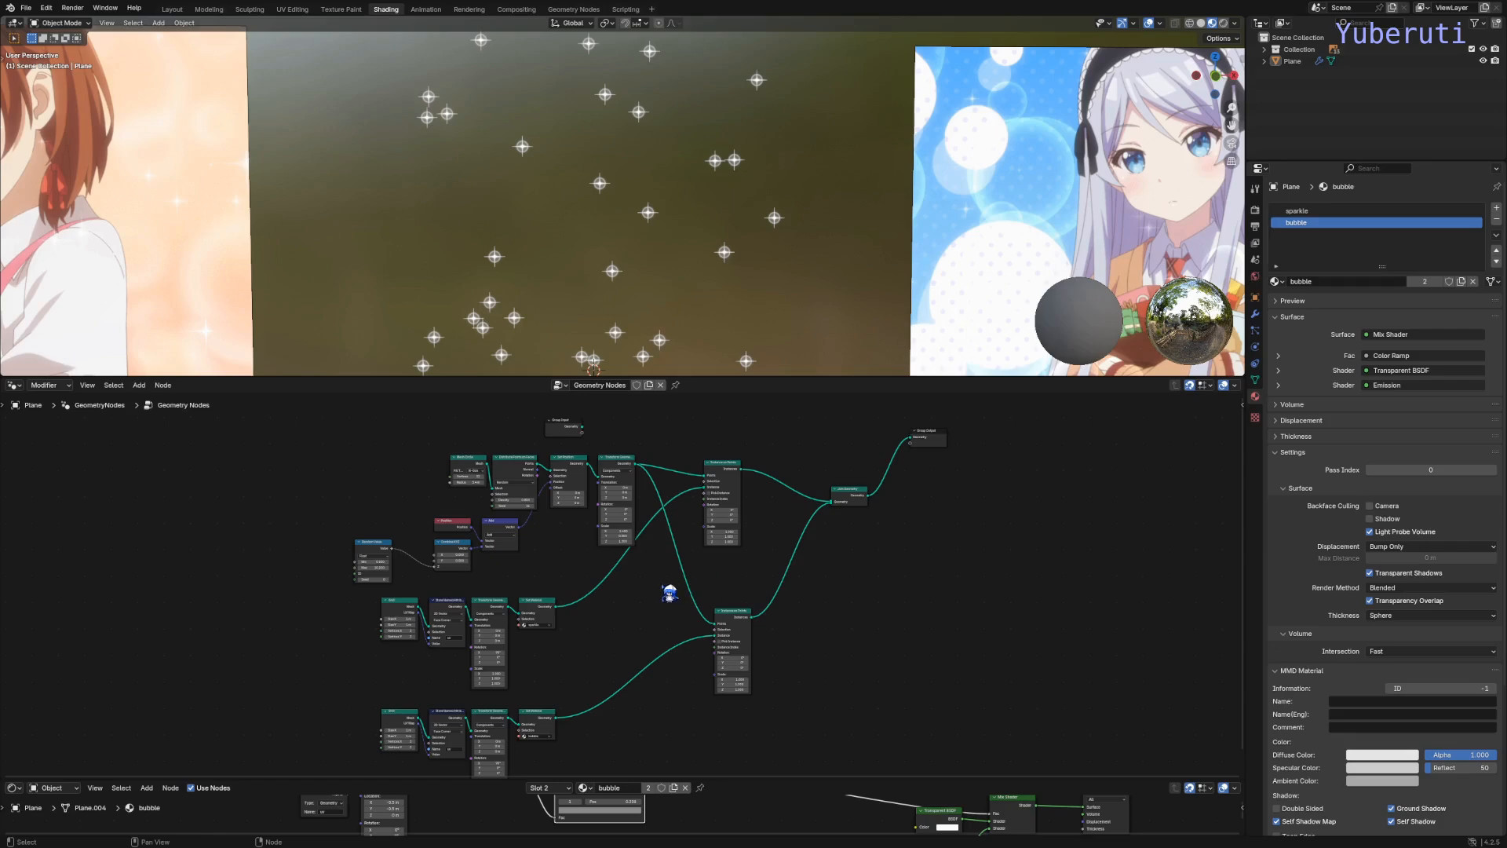
Step: Add a Random Value node near the two Instance on Points nodes
key("shift+a")
mouse_move(644, 674)
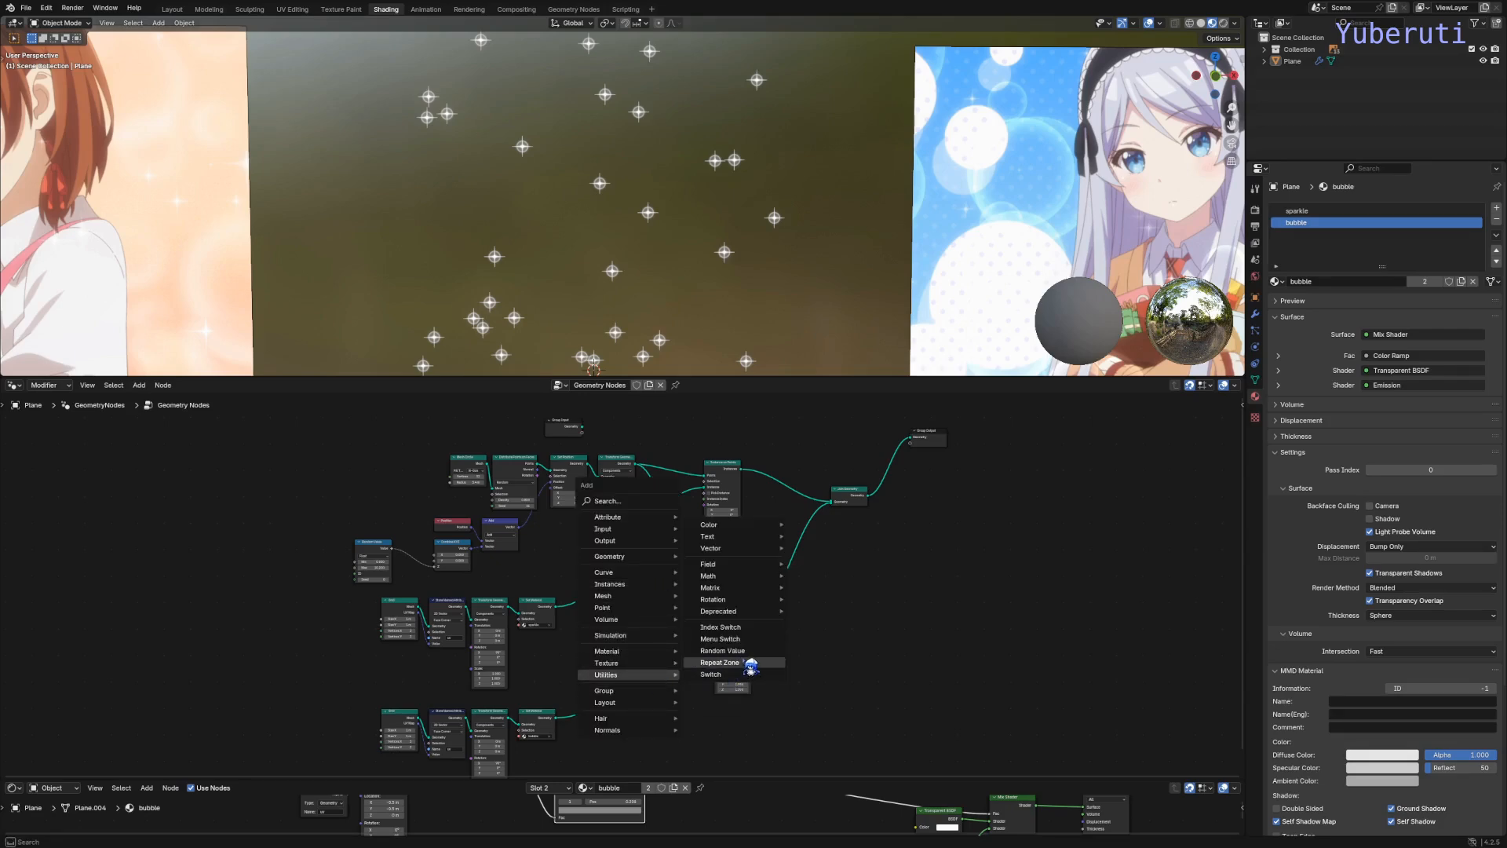
left_click(722, 651)
left_click(677, 557)
Step: Drive the Scale of the sparkle Instance on Points node with the new Random Value node, setting Max to 1.700 and Seed to 21
scroll(681, 553, "up", 3)
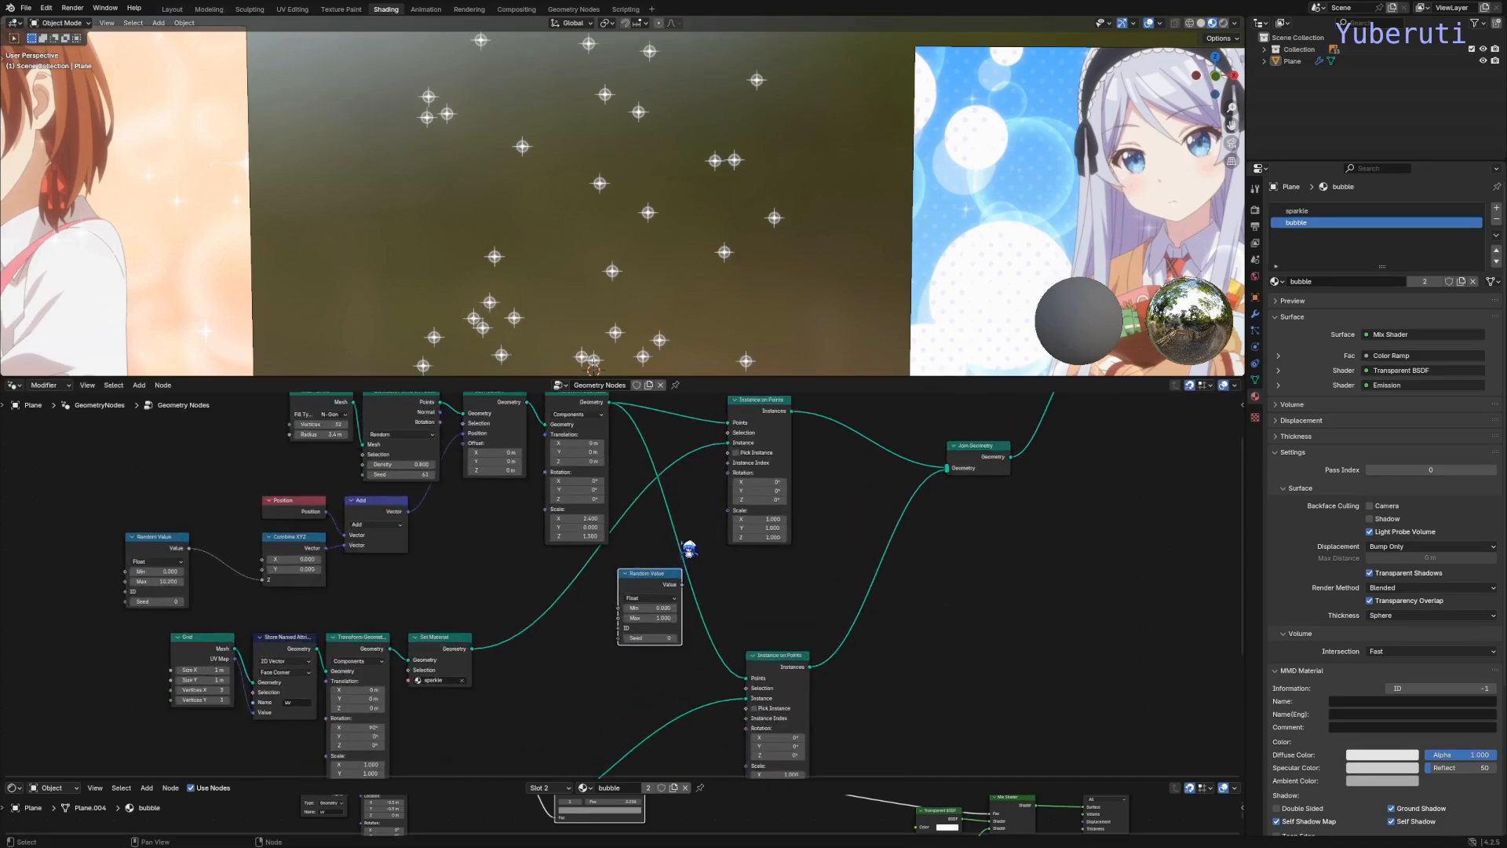
middle_click_drag(689, 549, 679, 596)
left_click_drag(673, 633, 731, 575)
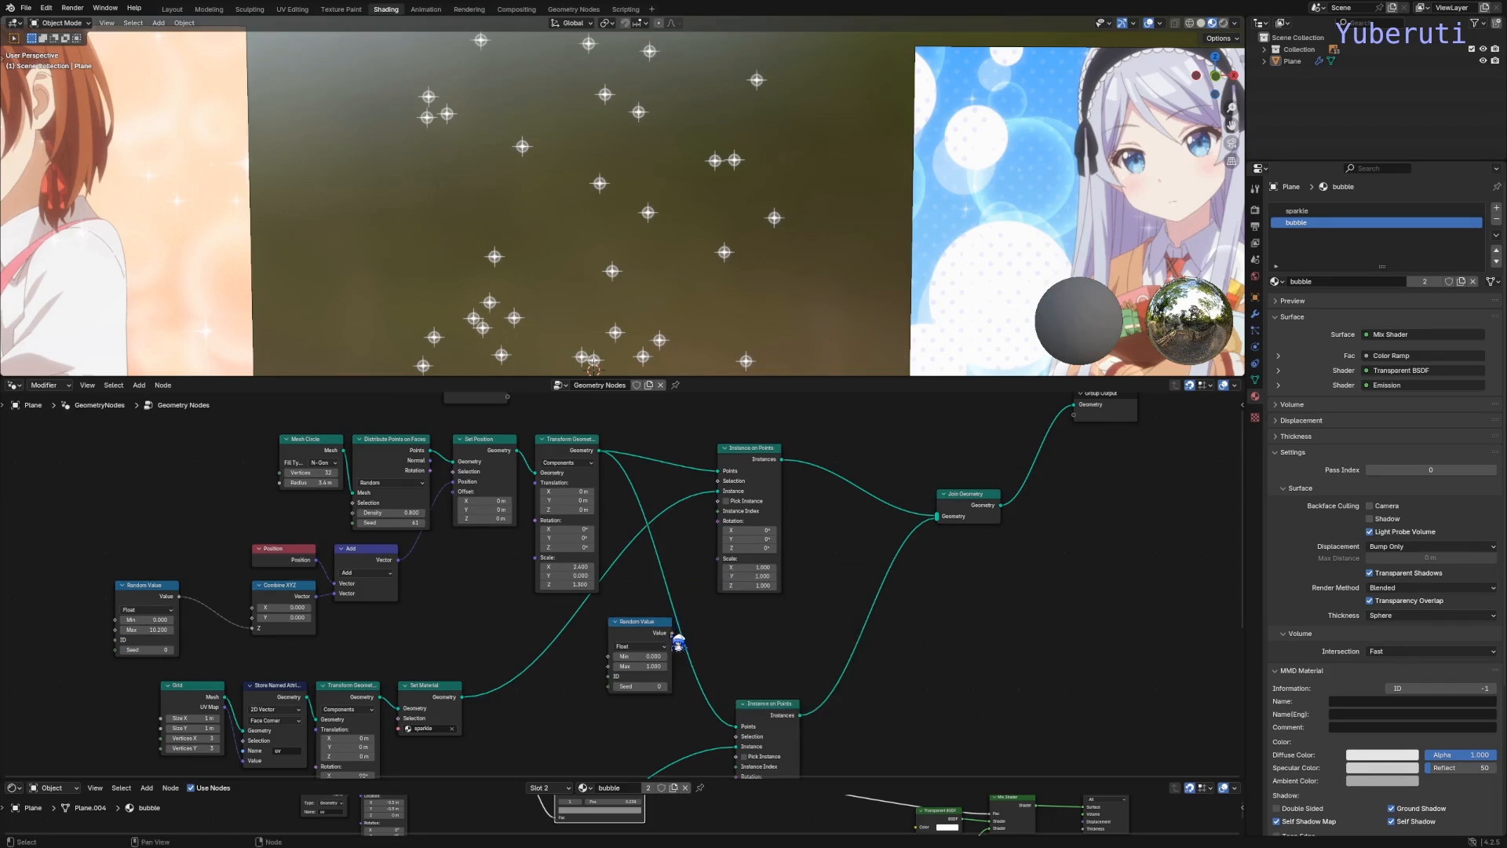
left_click_drag(674, 633, 723, 573)
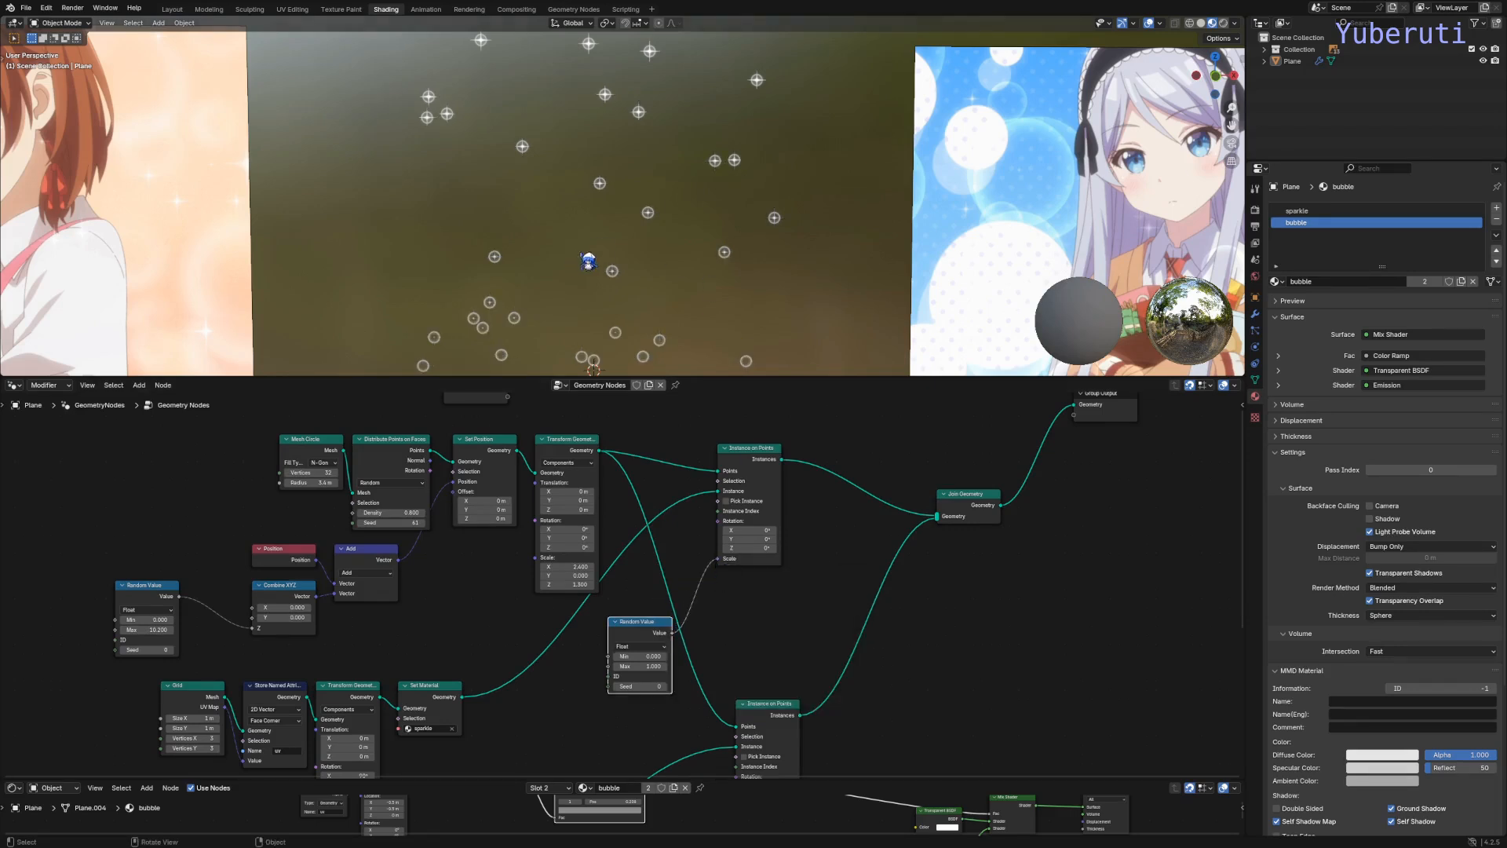
scroll(645, 237, "down", 2)
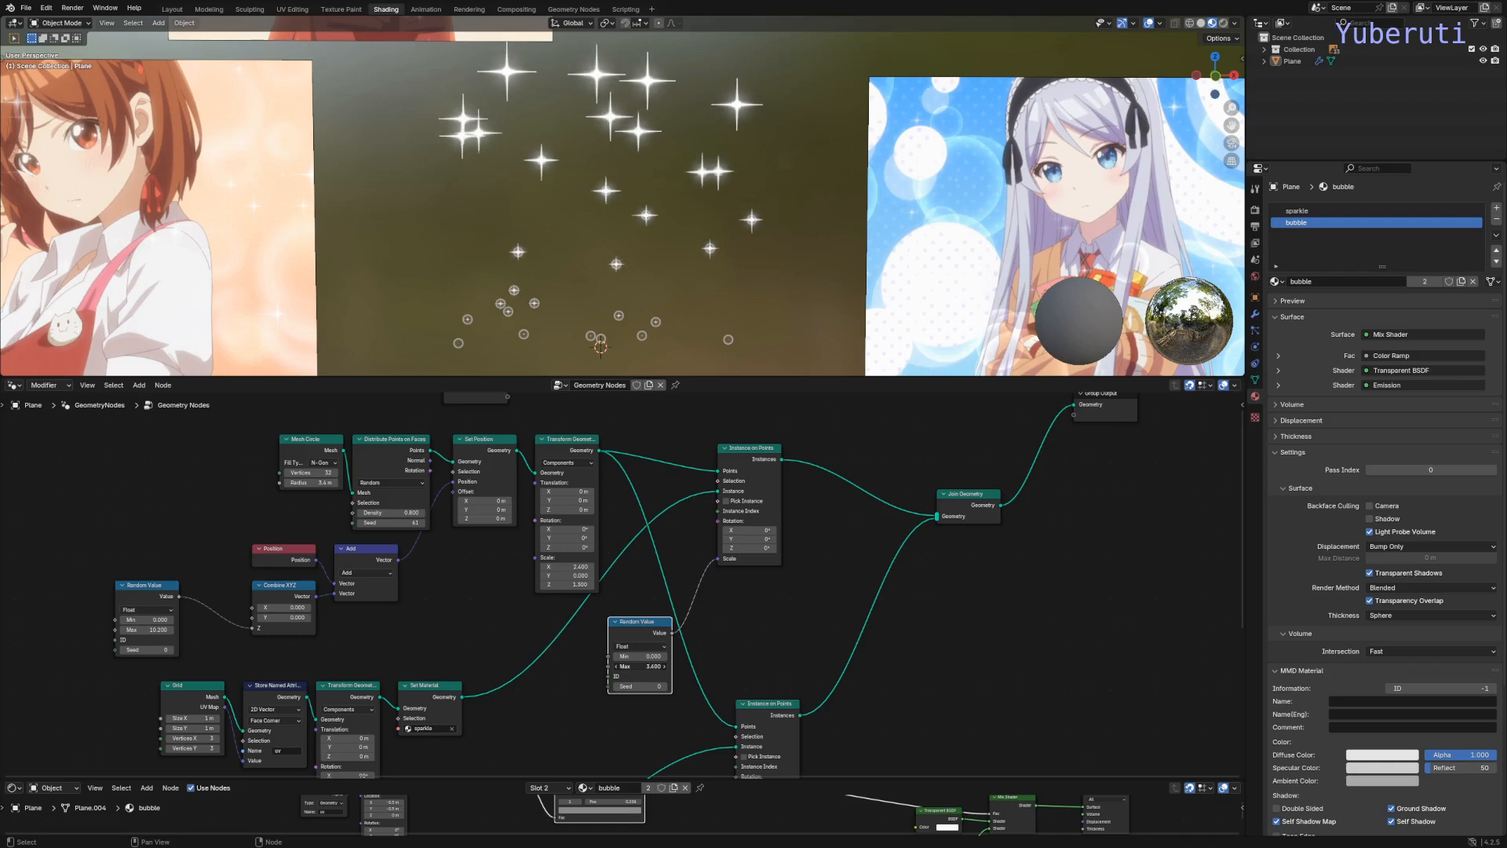
mouse_move(641, 666)
left_mouse_down()
mouse_move(657, 666)
mouse_move(649, 687)
mouse_move(680, 686)
mouse_move(625, 666)
mouse_move(642, 667)
left_mouse_up()
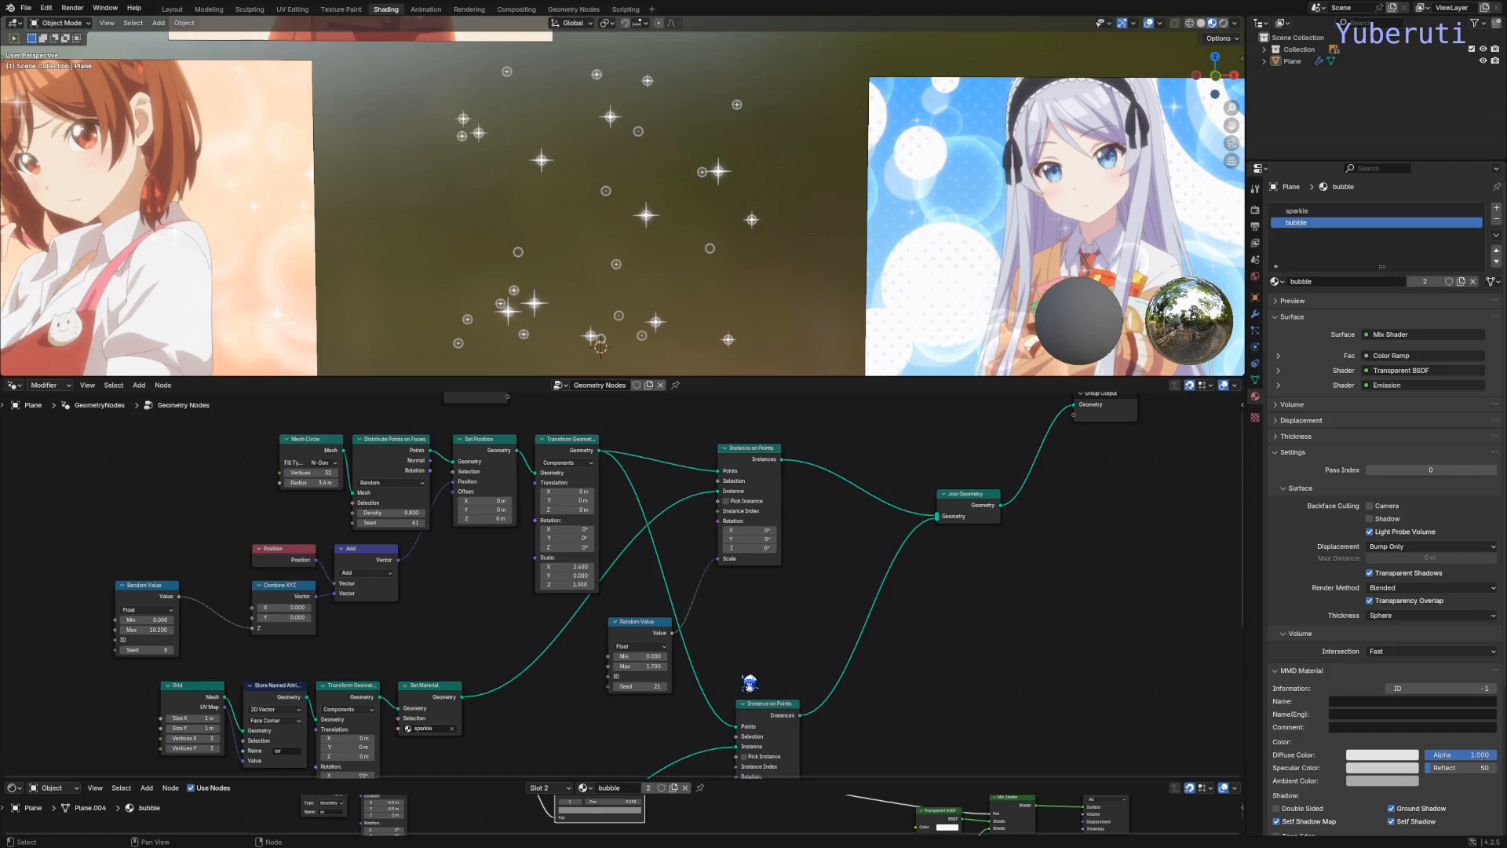
Step: Duplicate the Random Value node, connect the copy to the bubble Instance on Points Scale, and change its Seed and increase its Max
scroll(746, 690, "down", 3)
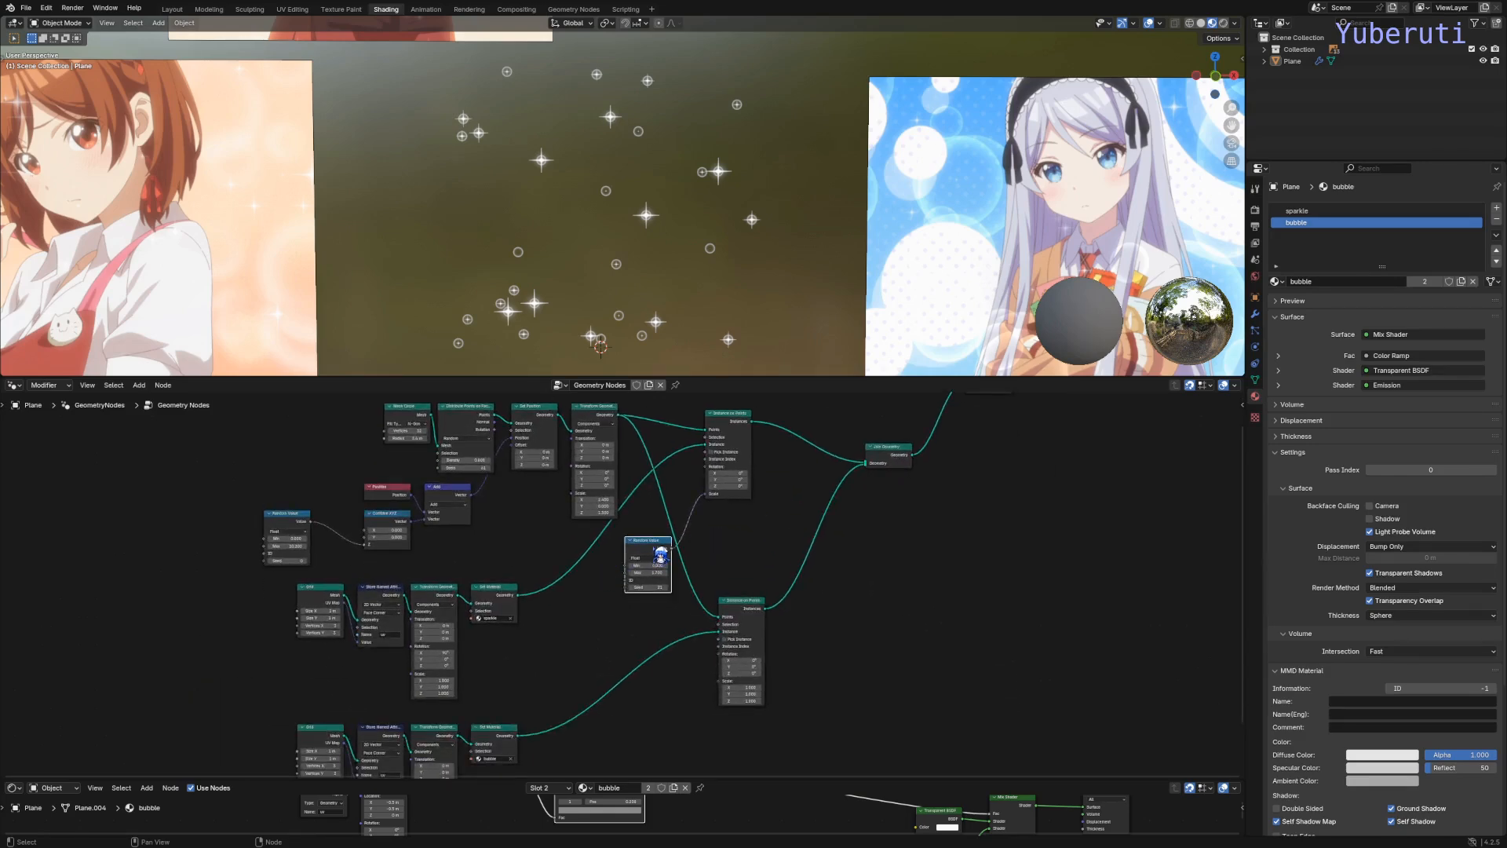
left_click_drag(661, 554, 679, 694)
scroll(750, 695, "up", 3)
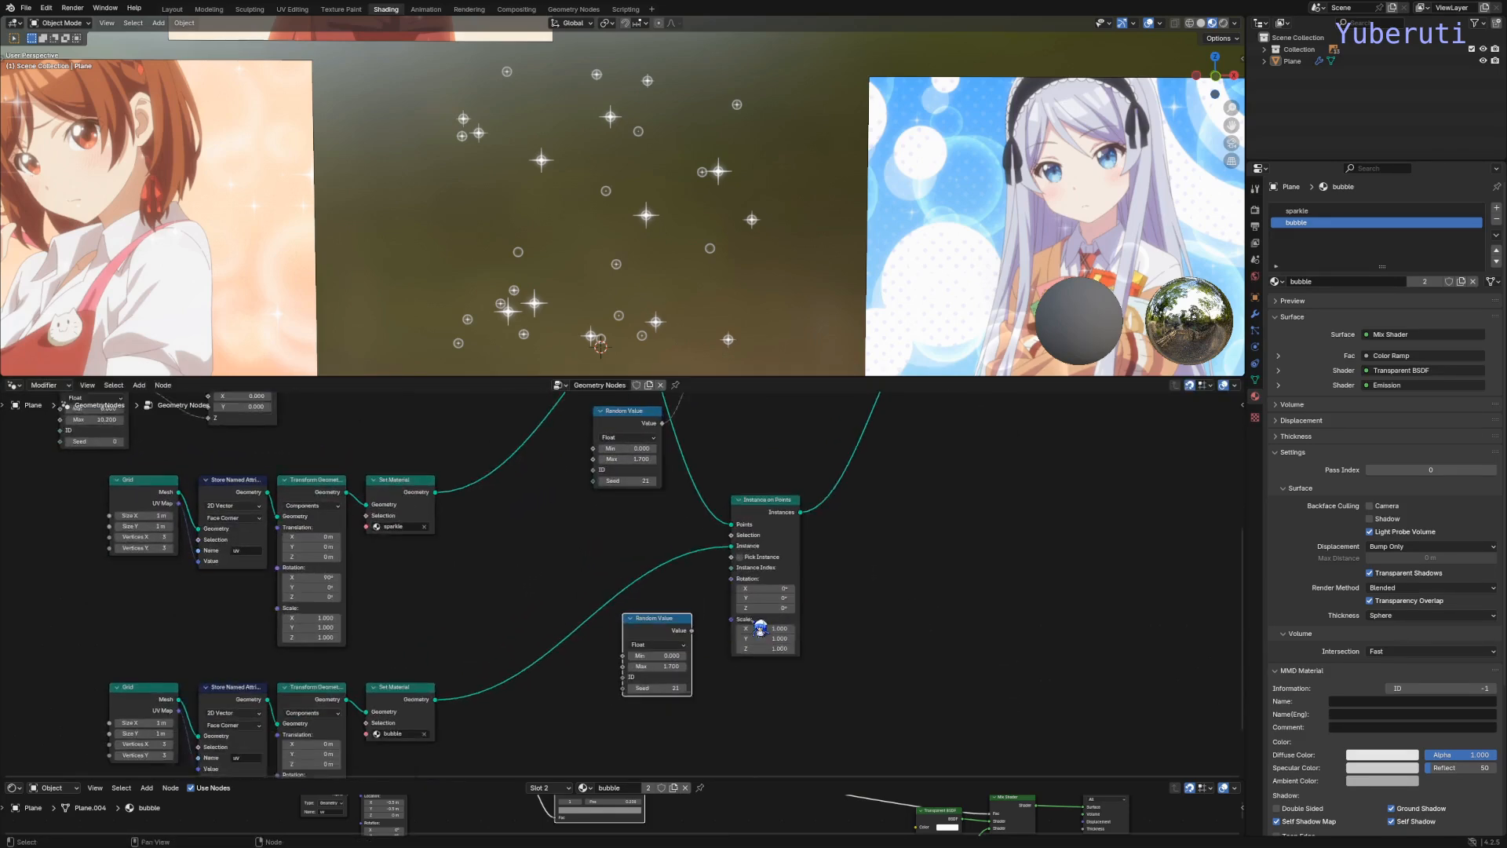
left_click_drag(700, 618, 746, 612)
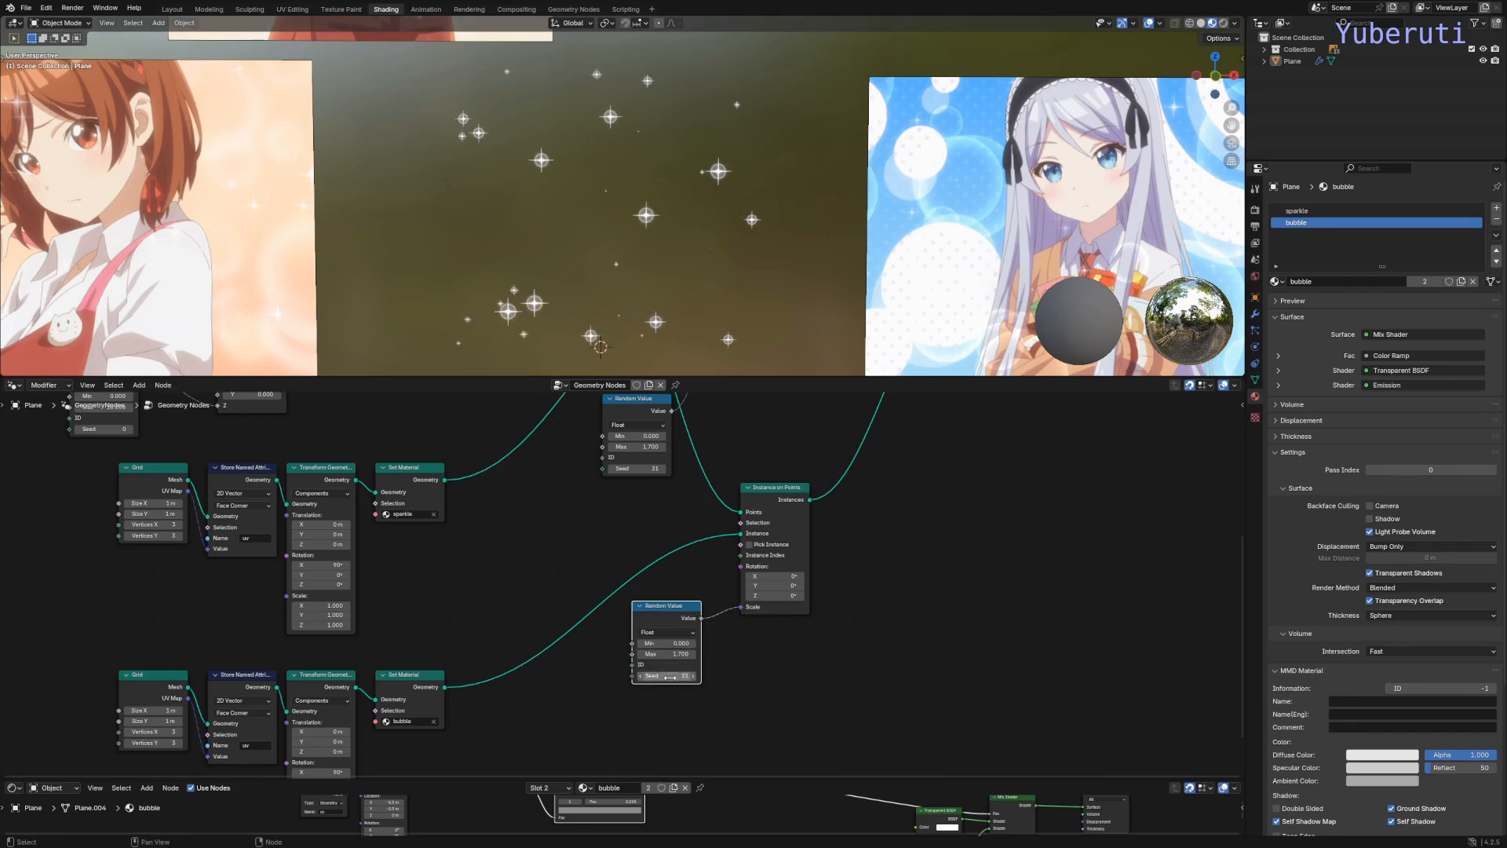
left_click_drag(669, 678, 700, 678)
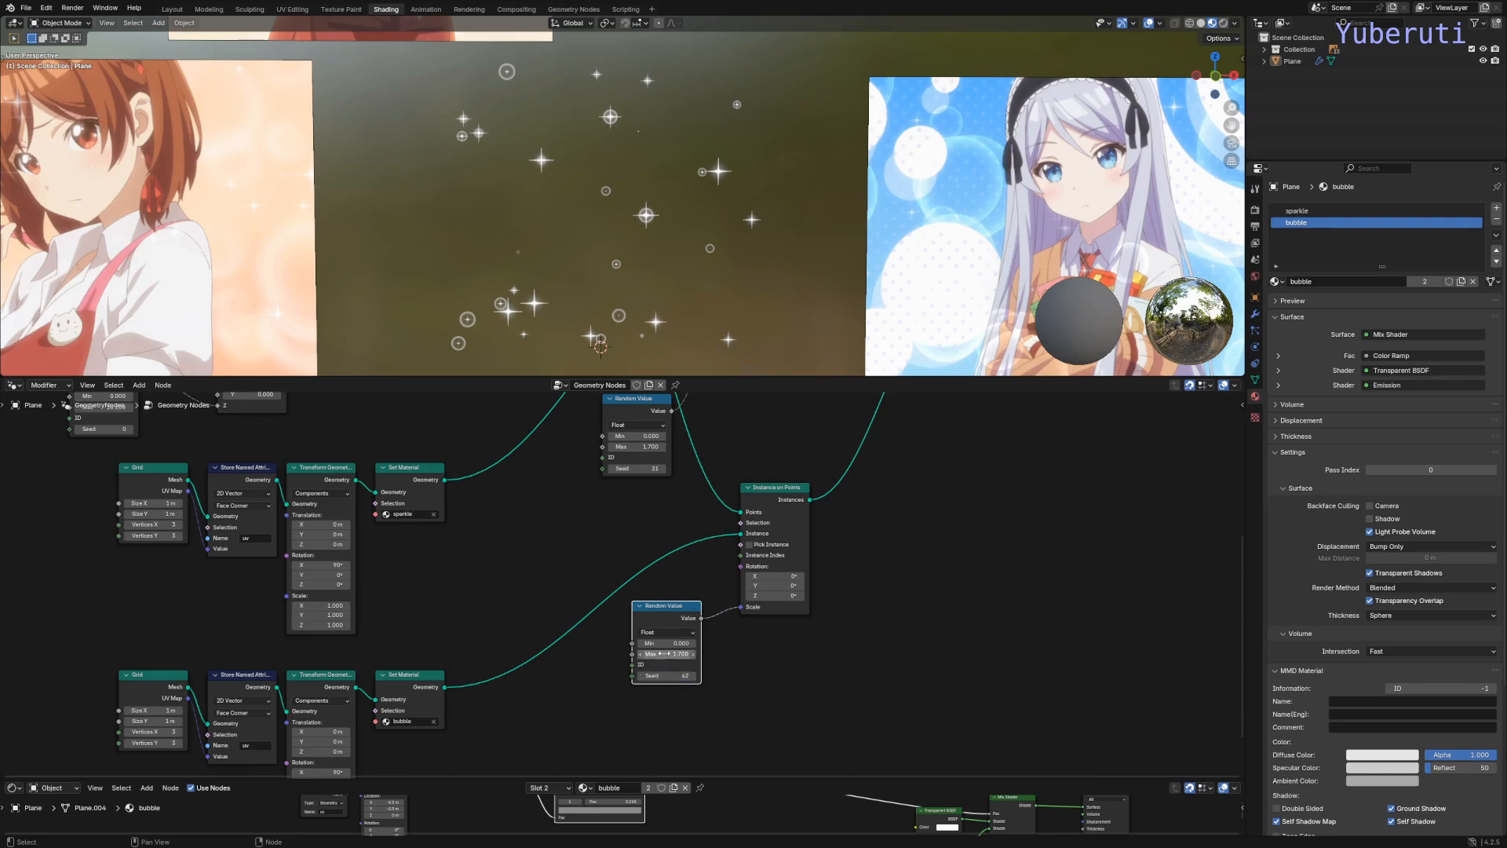
left_click_drag(664, 653, 679, 653)
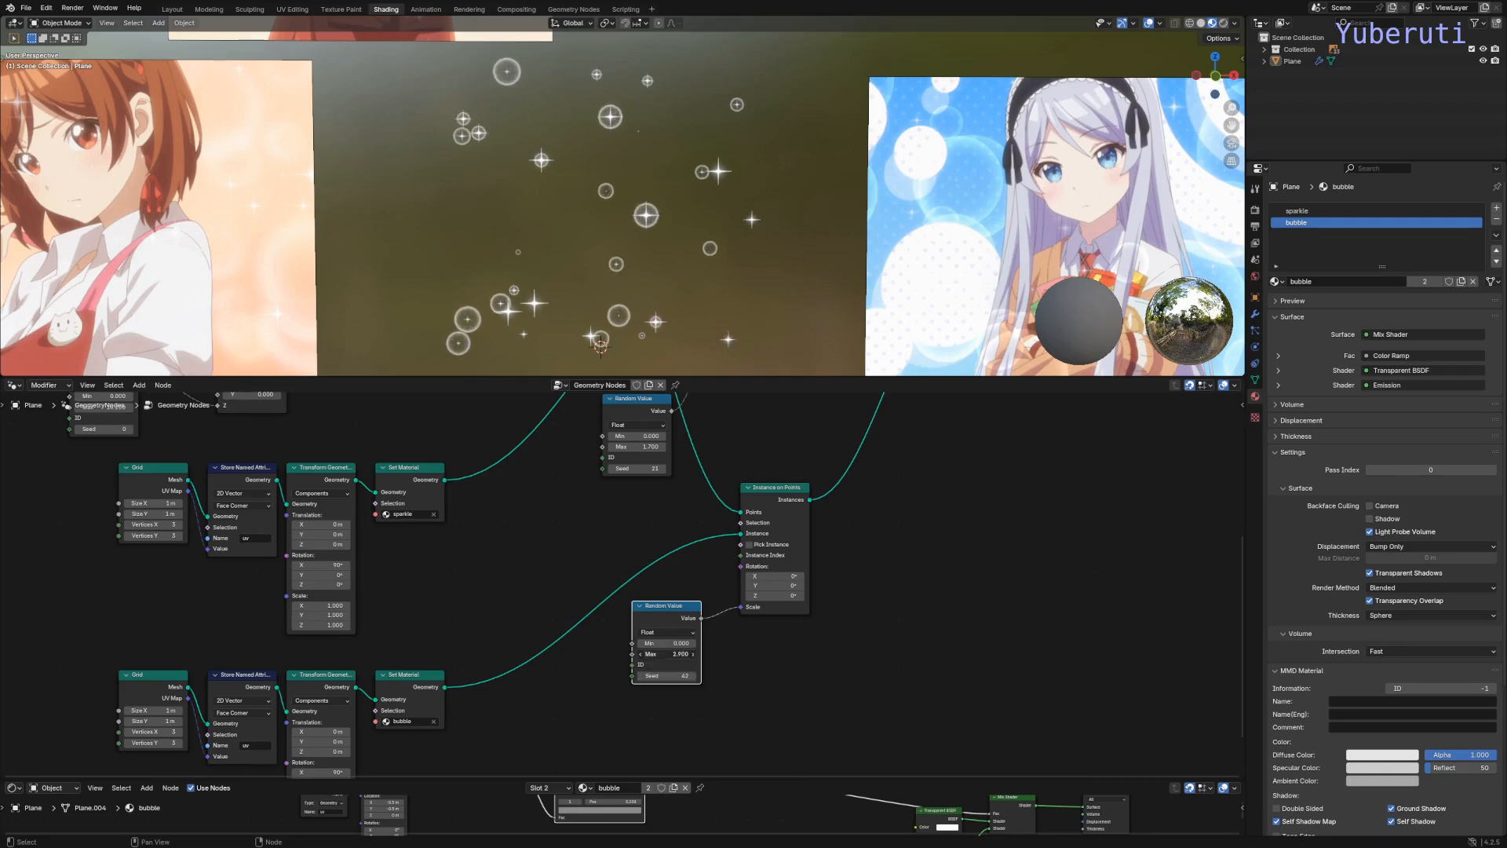
Step: Tidy the bubble Instance on Points and its Random Value node, and move Join Geometry farther away to make room
scroll(664, 653, "down", 3)
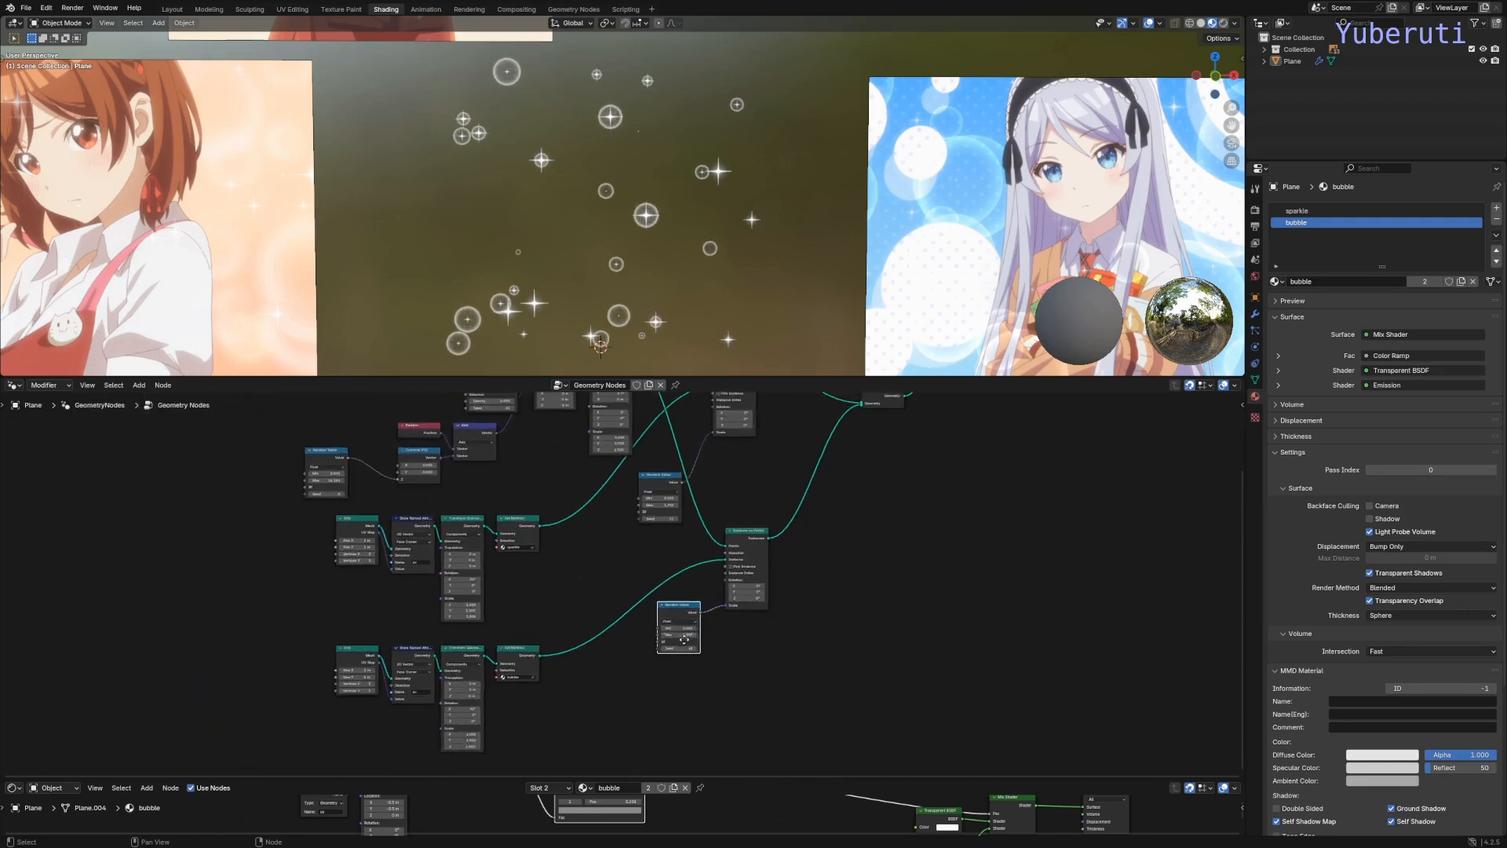
left_click_drag(687, 624, 683, 638)
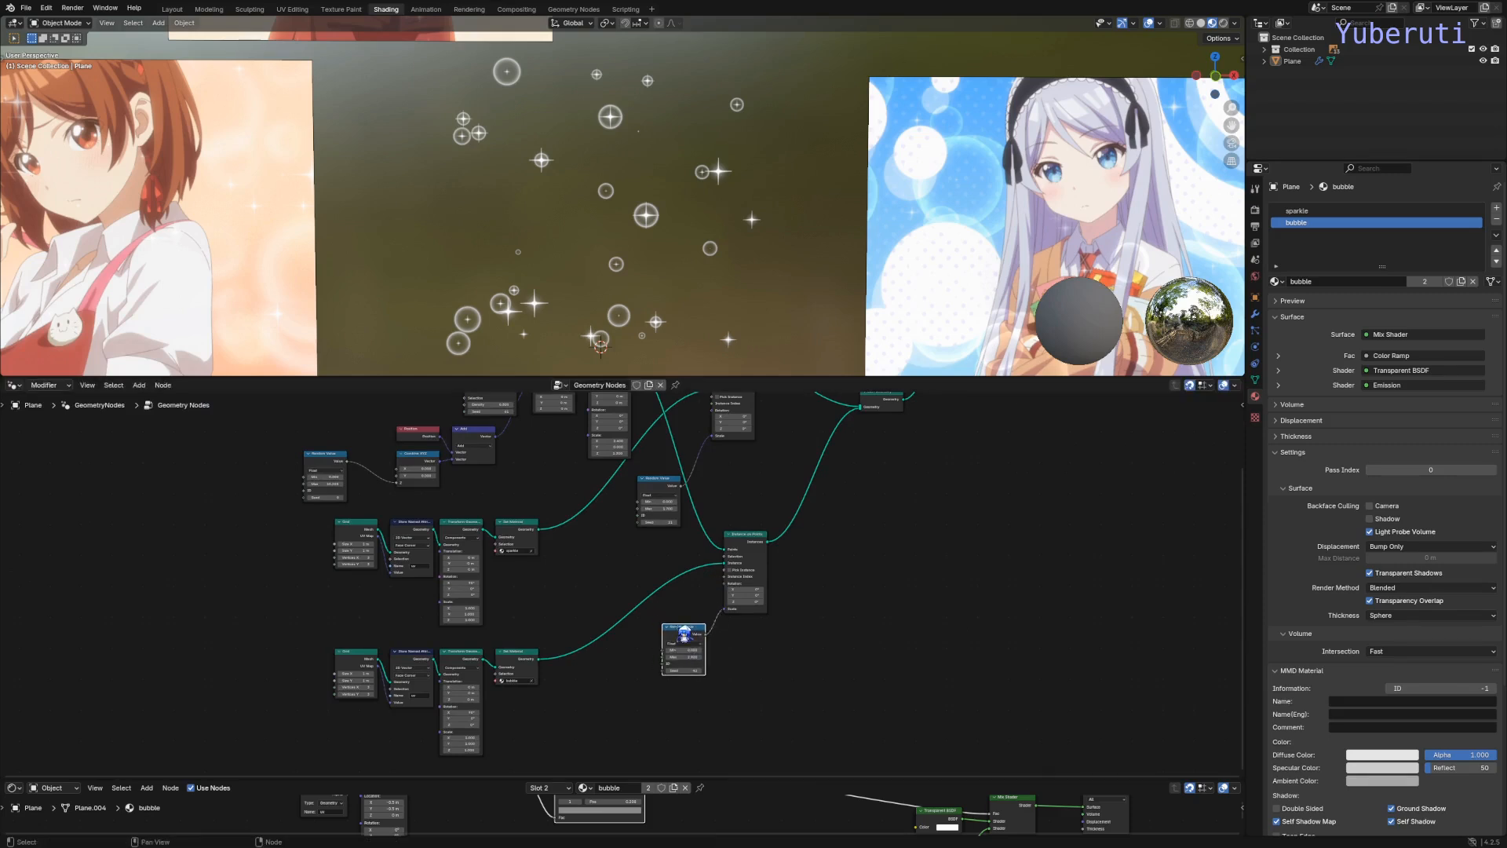
left_click_drag(742, 544, 731, 552)
middle_click_drag(623, 472, 650, 560)
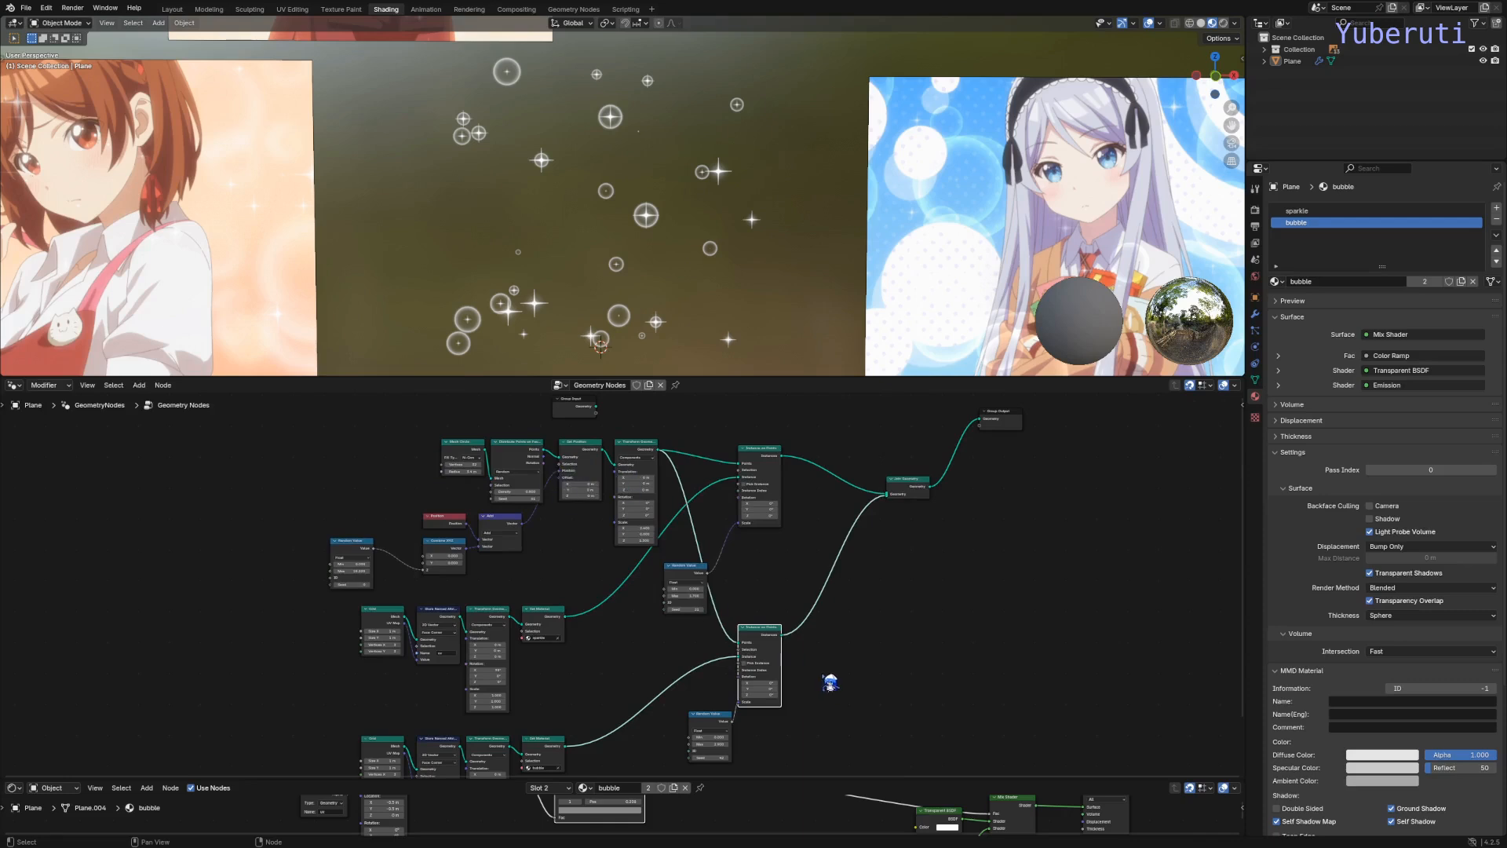
middle_click_drag(831, 683, 712, 656)
scroll(634, 698, "up", 1)
left_click_drag(599, 694, 578, 688)
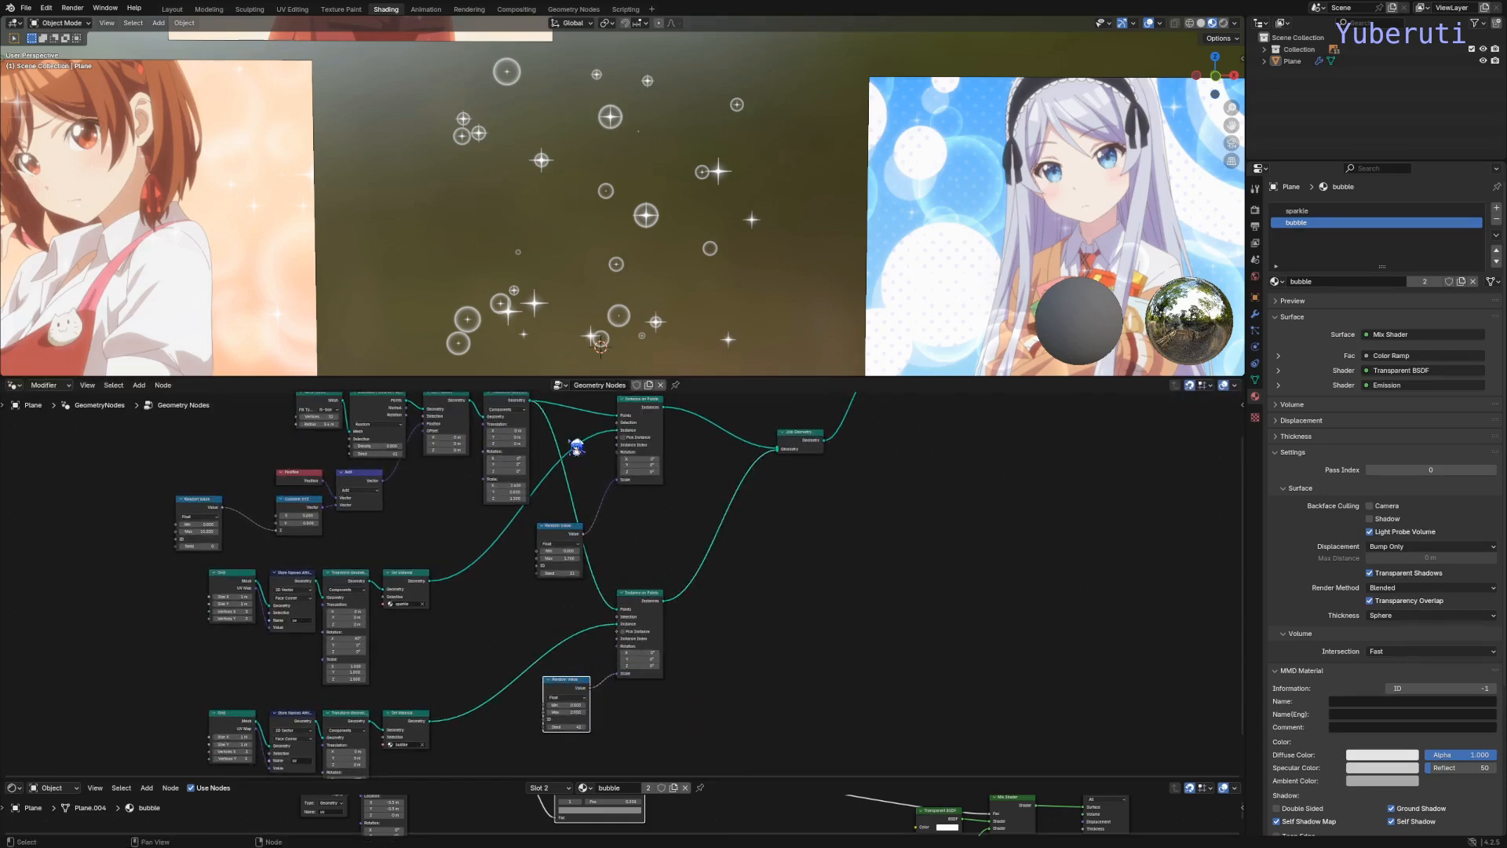
left_click_drag(803, 447, 857, 441)
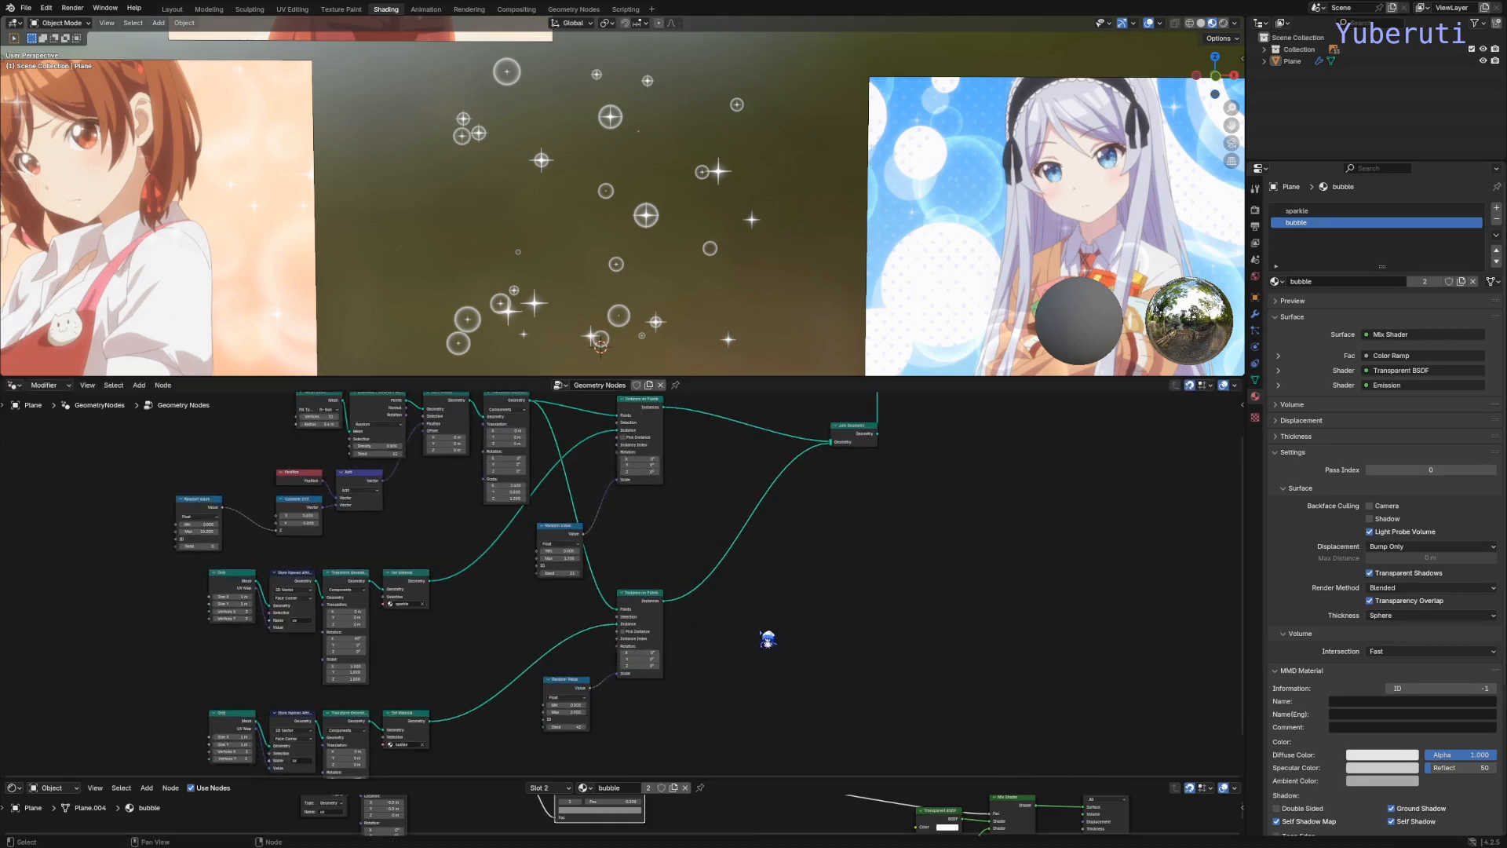
Step: Insert a Translate Instances node between the bubble Instance on Points node and Join Geometry
key("shift+a")
mouse_move(657, 550)
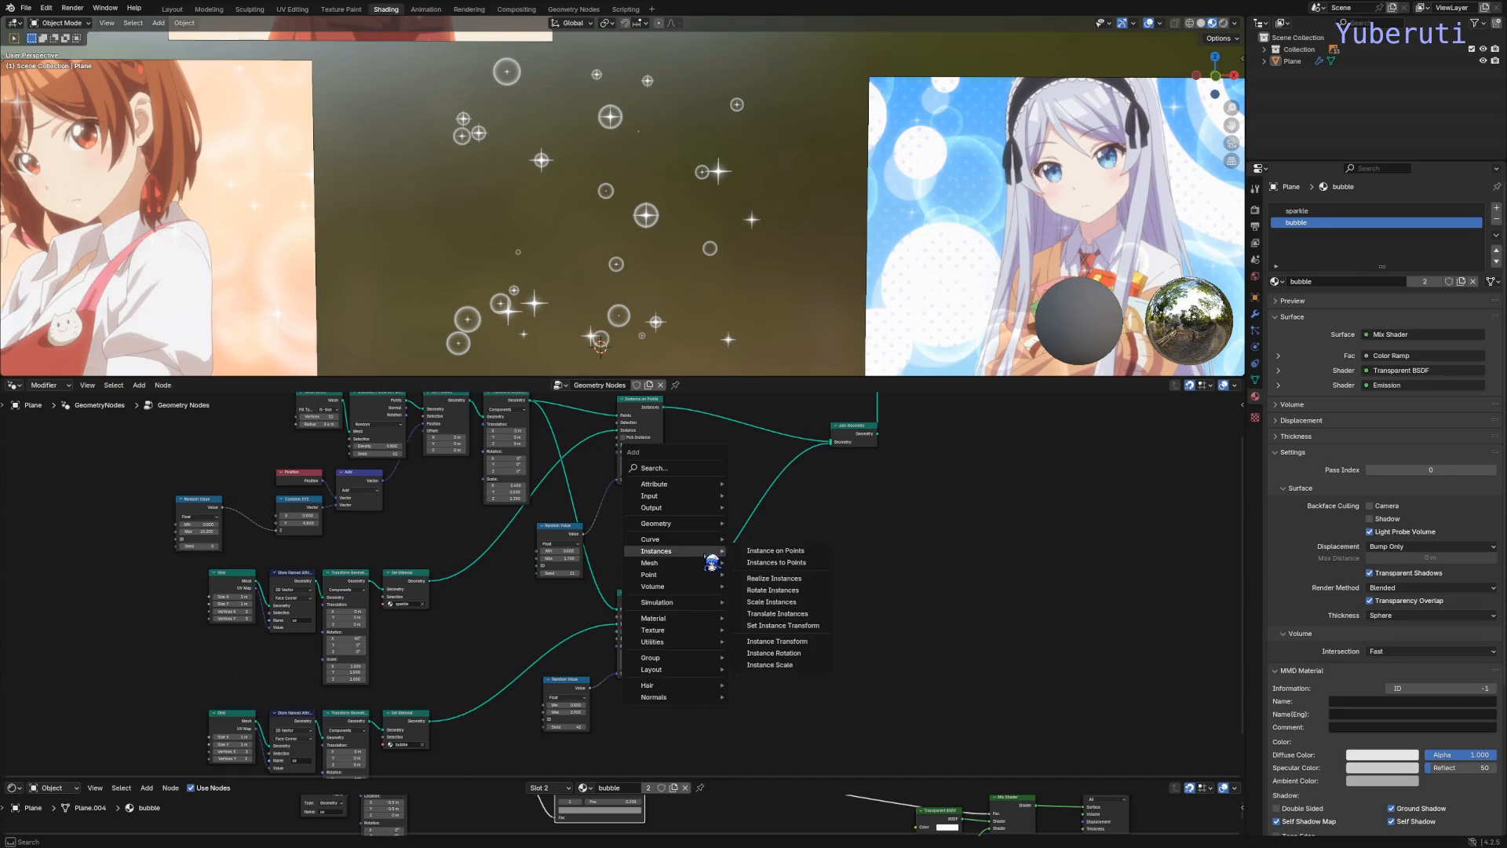
left_click(801, 619)
left_click(717, 564)
scroll(925, 594, "up", 3)
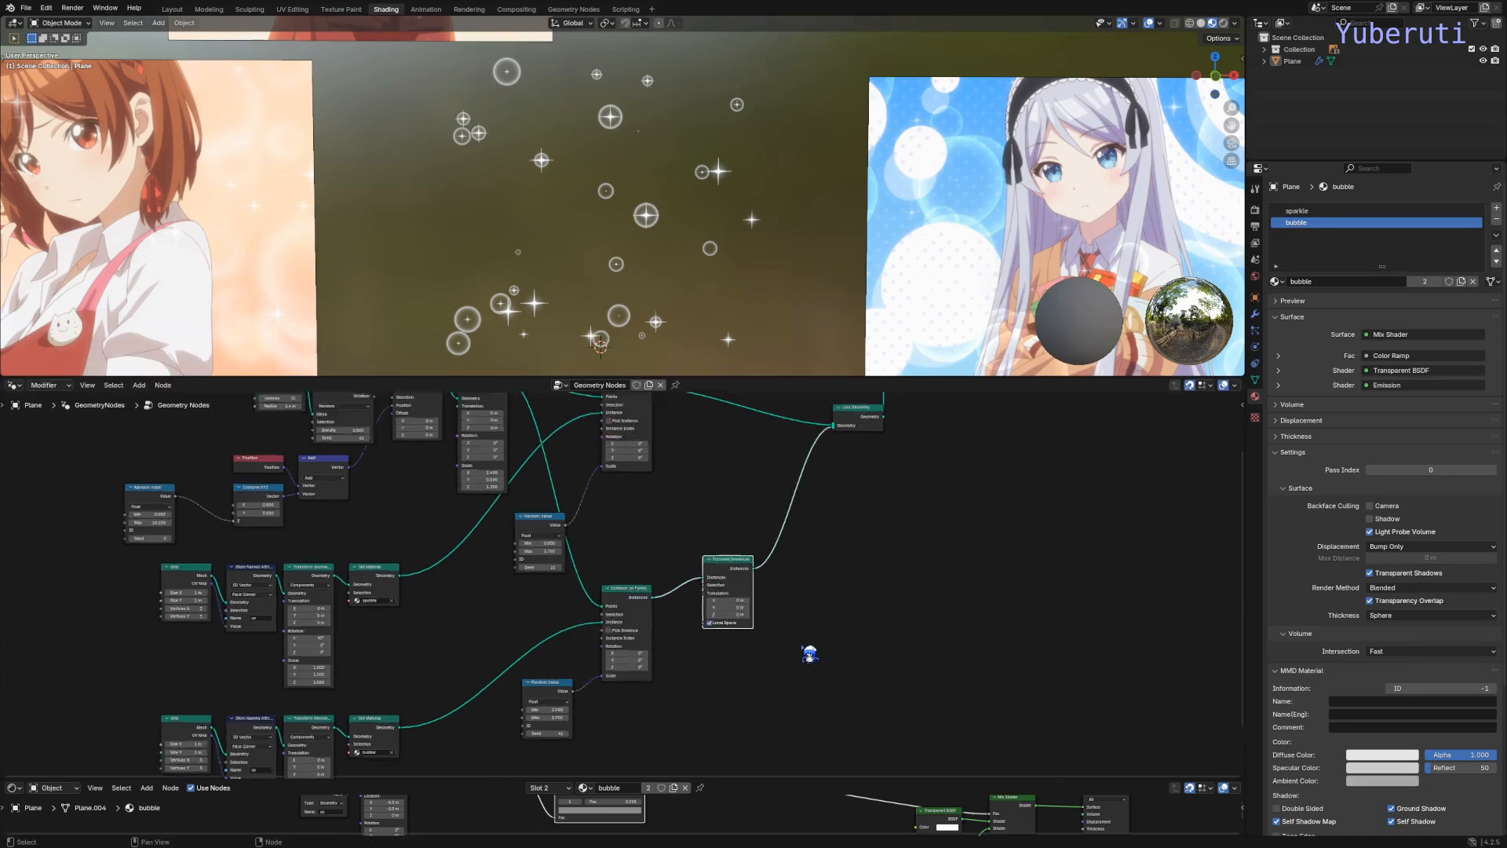
left_click_drag(923, 594, 954, 633)
Step: Try offsetting the bubble instances along X, Y and Z with the Translate Instances node
middle_click_drag(999, 710, 873, 646)
scroll(678, 689, "up", 4)
left_click_drag(816, 624, 942, 638)
right_click(816, 624)
right_click(816, 637)
mouse_move(816, 651)
left_mouse_down()
mouse_move(879, 651)
mouse_move(824, 650)
left_mouse_up()
right_click(816, 651)
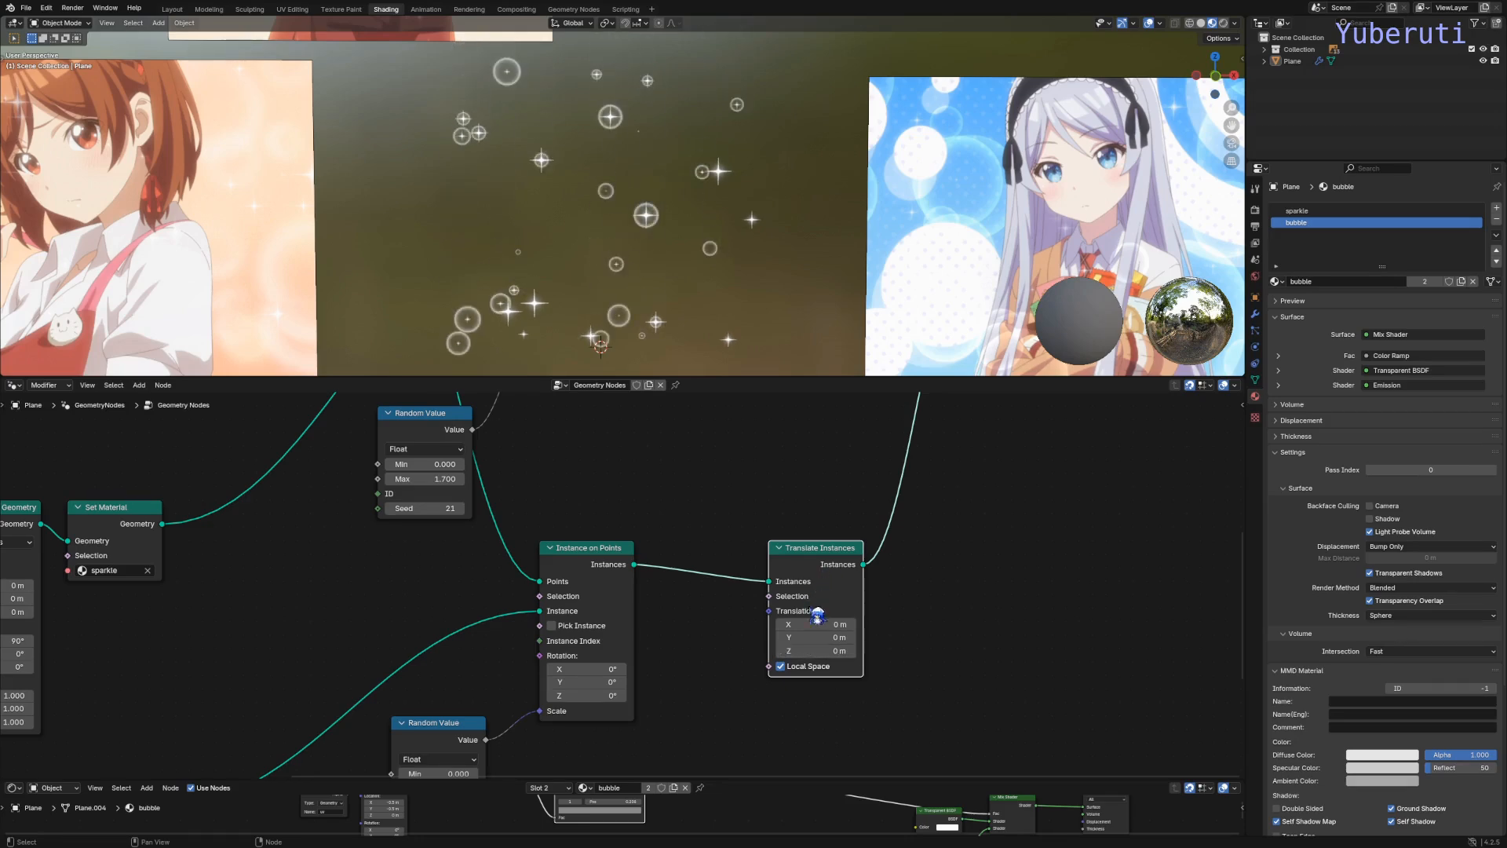
Step: Duplicate the bubble scale's Random Value node, set the copy to Vector, connect it to Translate Instances' Translation, and place it beneath
scroll(813, 620, "down", 3)
middle_click_drag(764, 679, 795, 561)
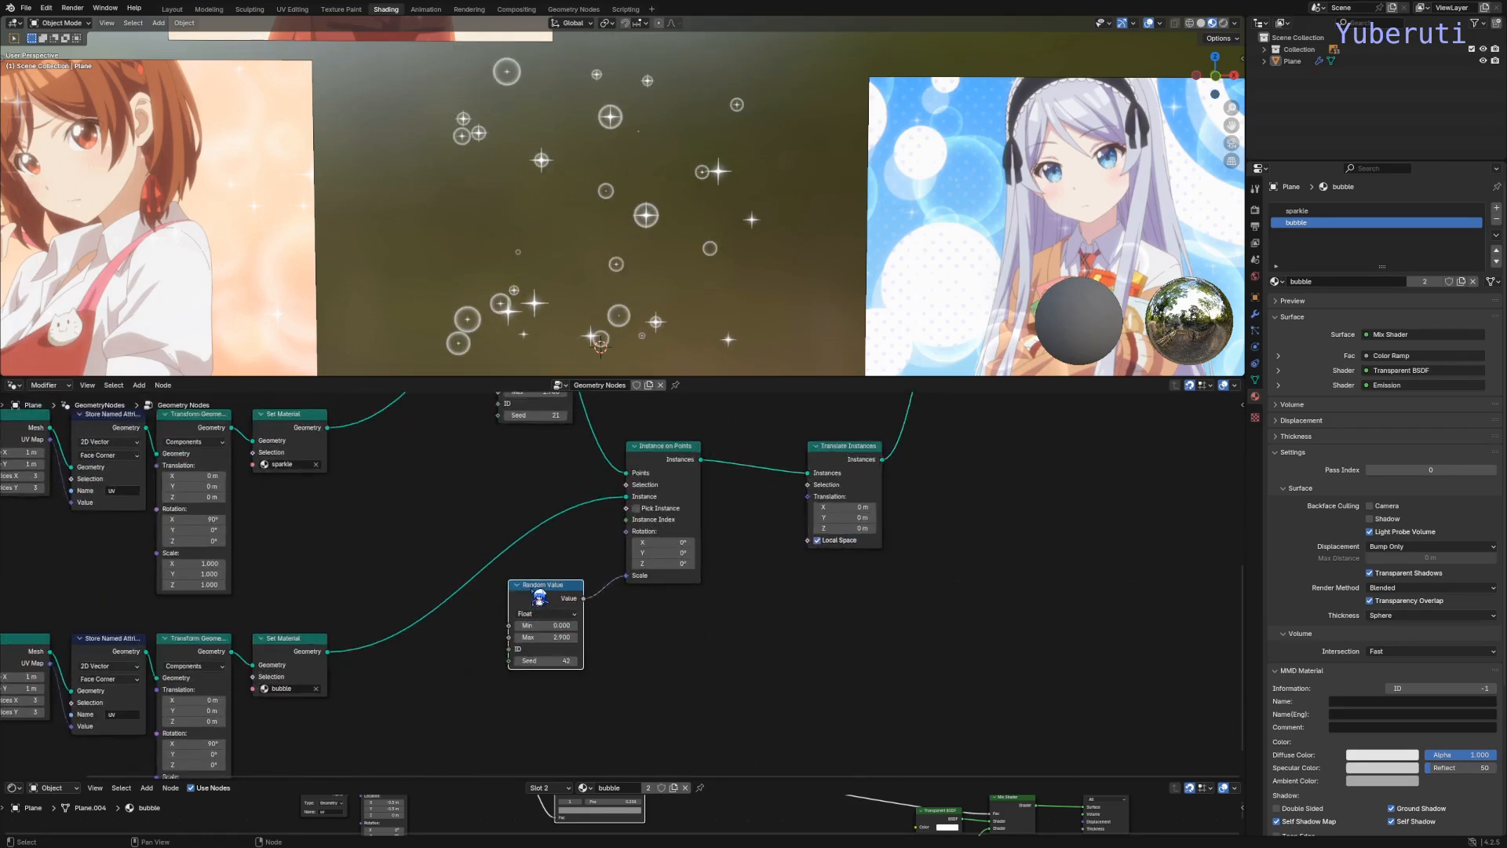
key("shift+d")
left_click(761, 585)
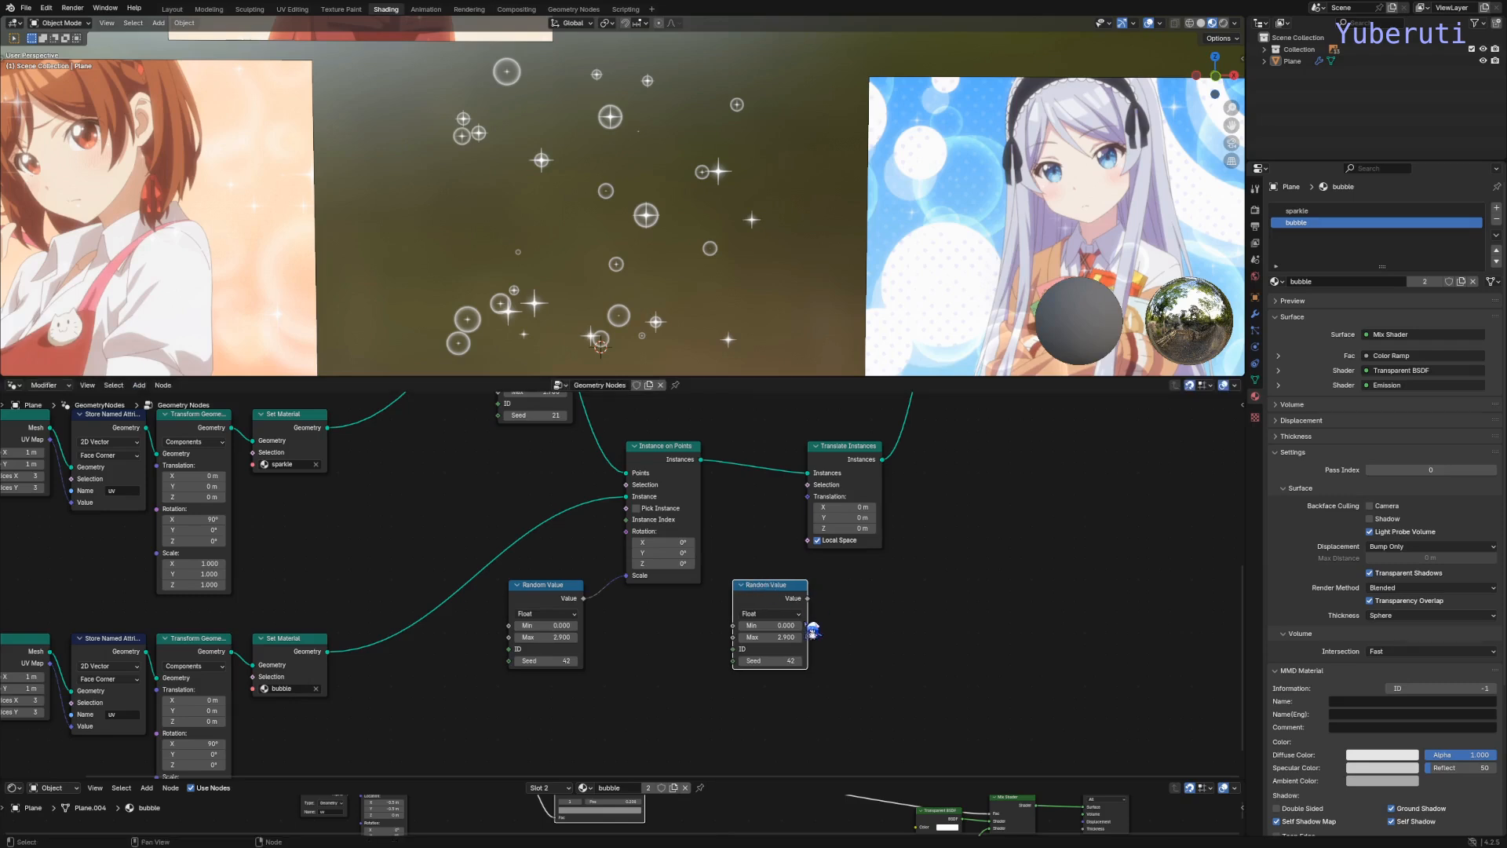
left_click(800, 620)
left_click(792, 662)
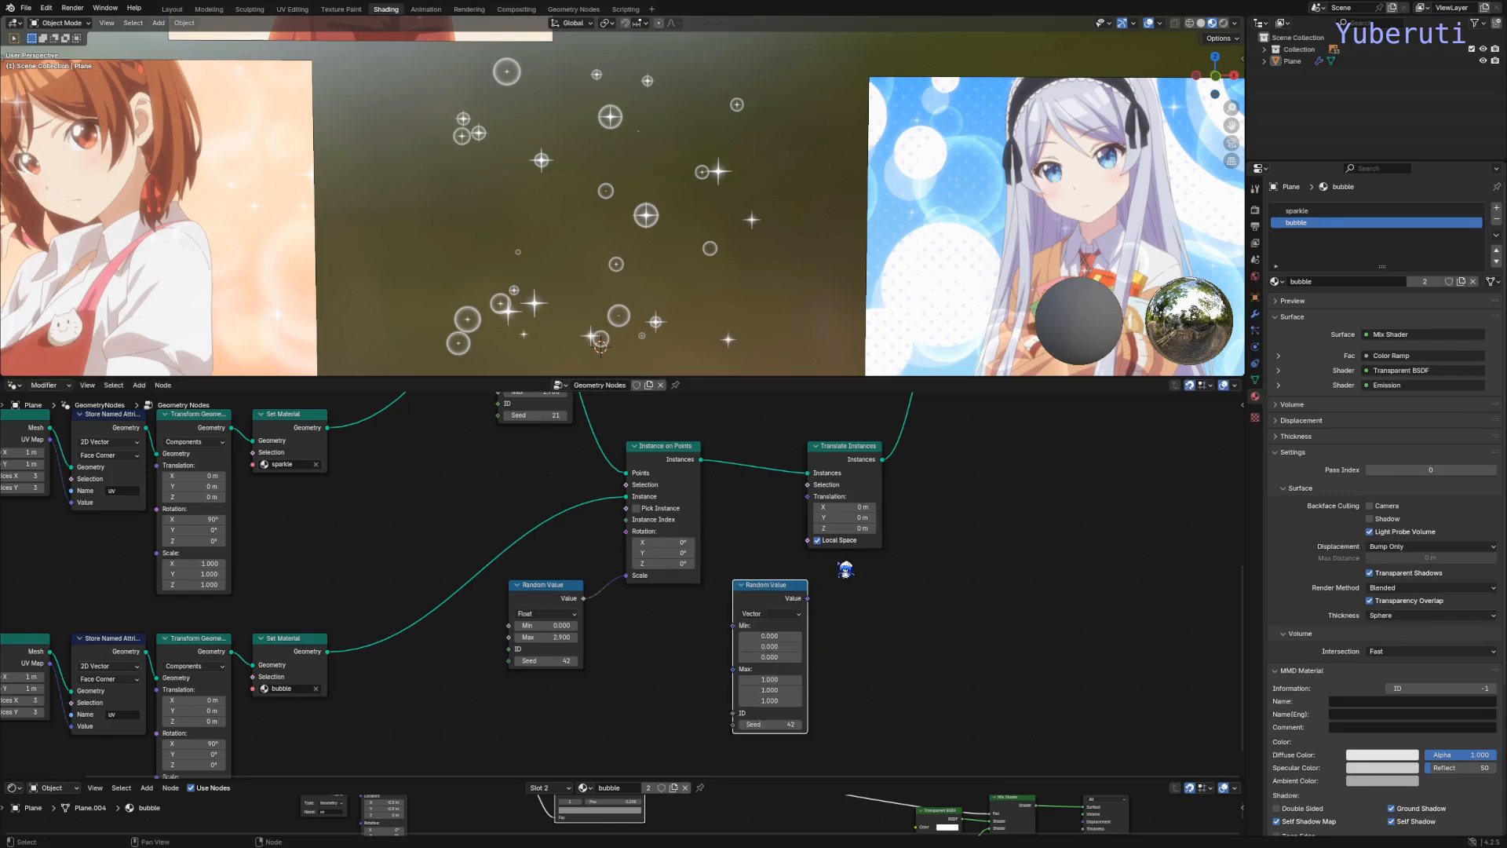
left_click_drag(807, 598, 824, 510)
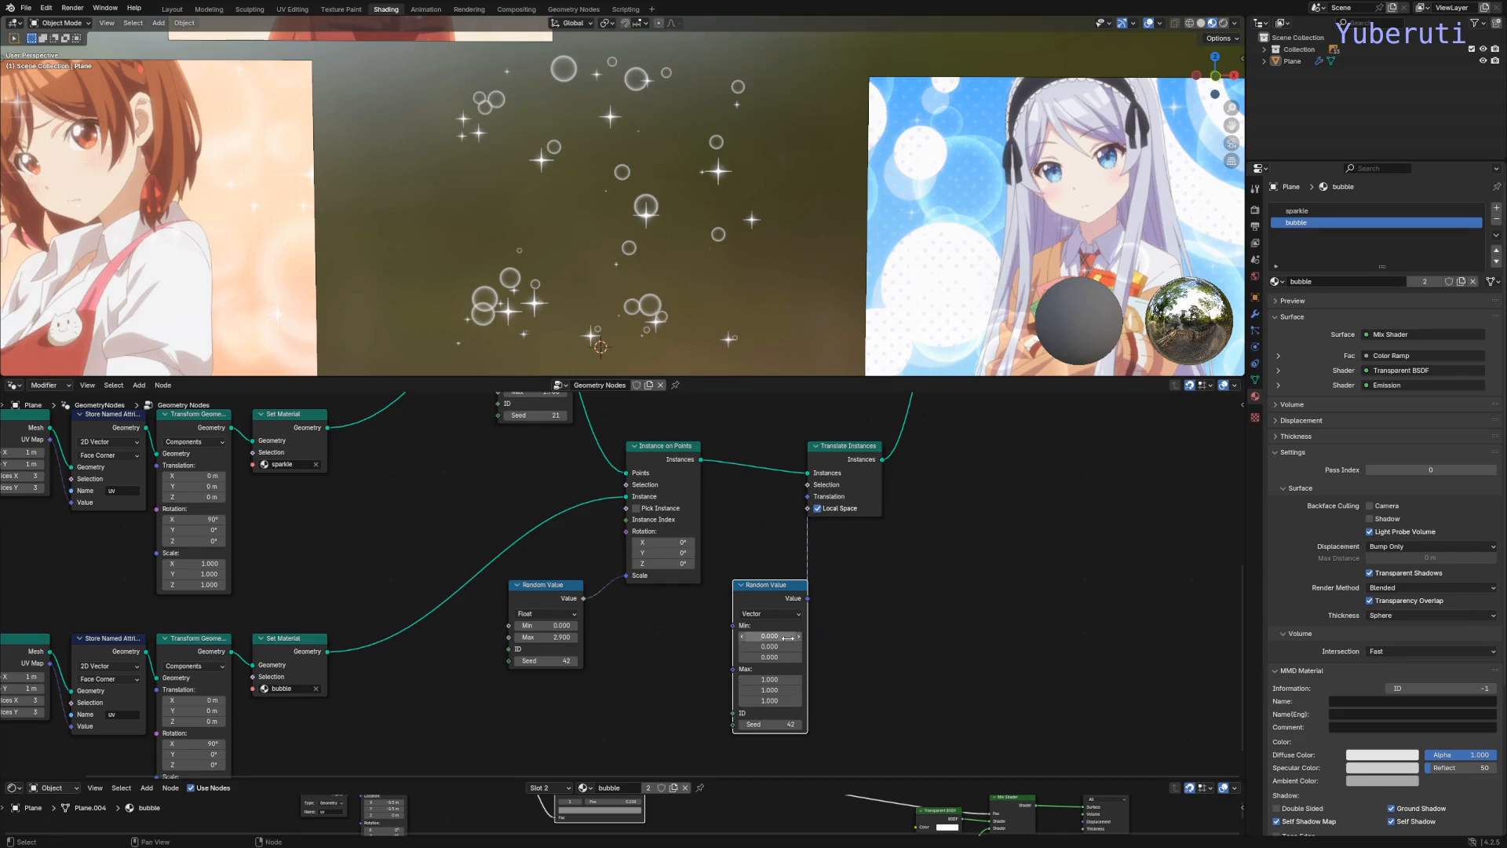
left_click_drag(787, 601, 776, 589)
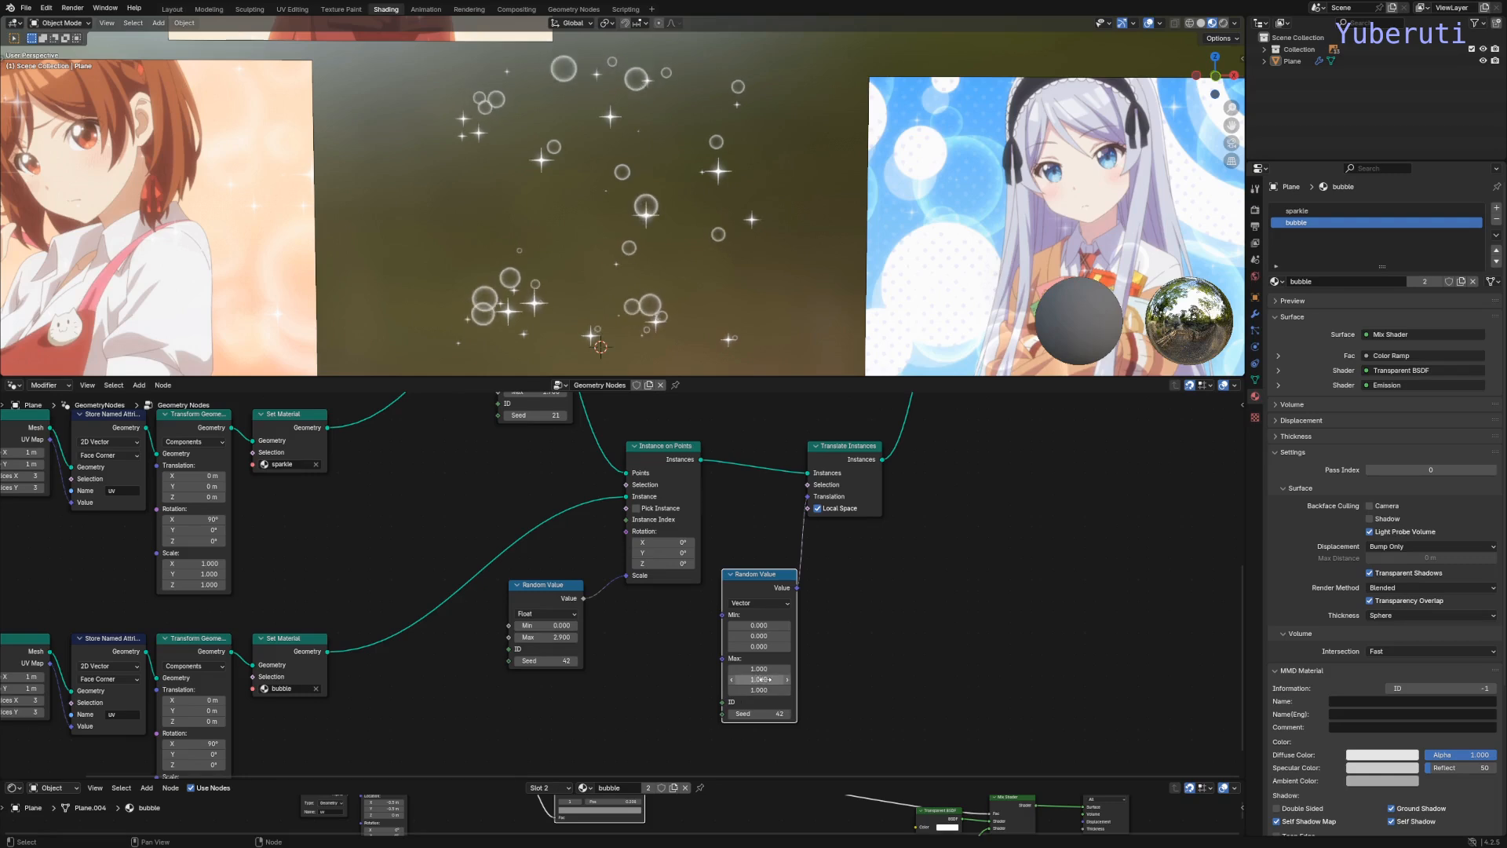
Step: Set the vector Random Value's Min to -0.7, 0, -1 and Max Y to 0, Z to 1.9, change its Seed, and raise bubble scale Max to 7.5
type("0")
key("Return")
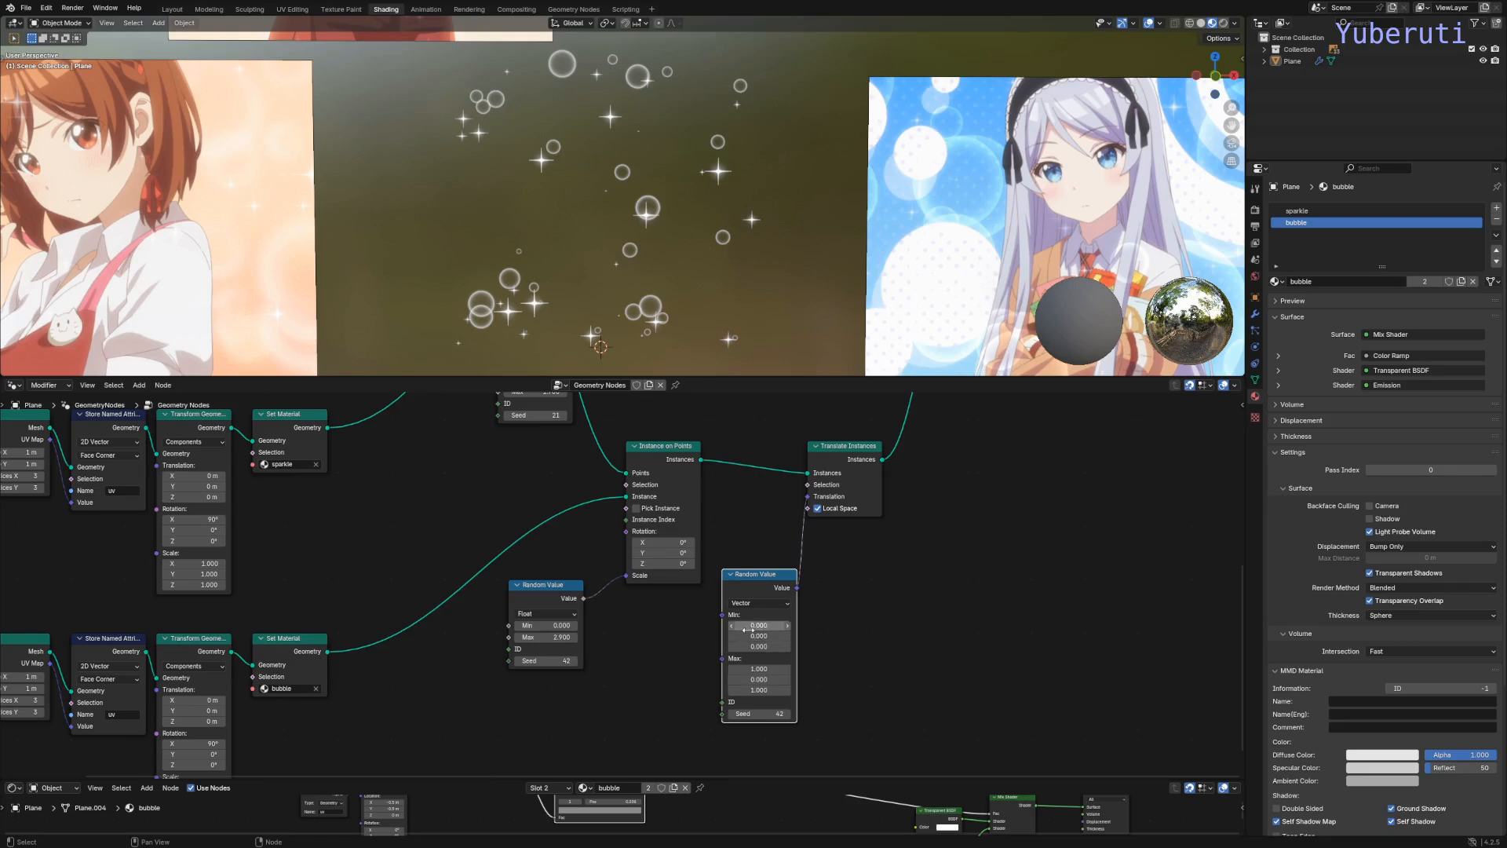
left_click_drag(764, 627, 789, 690)
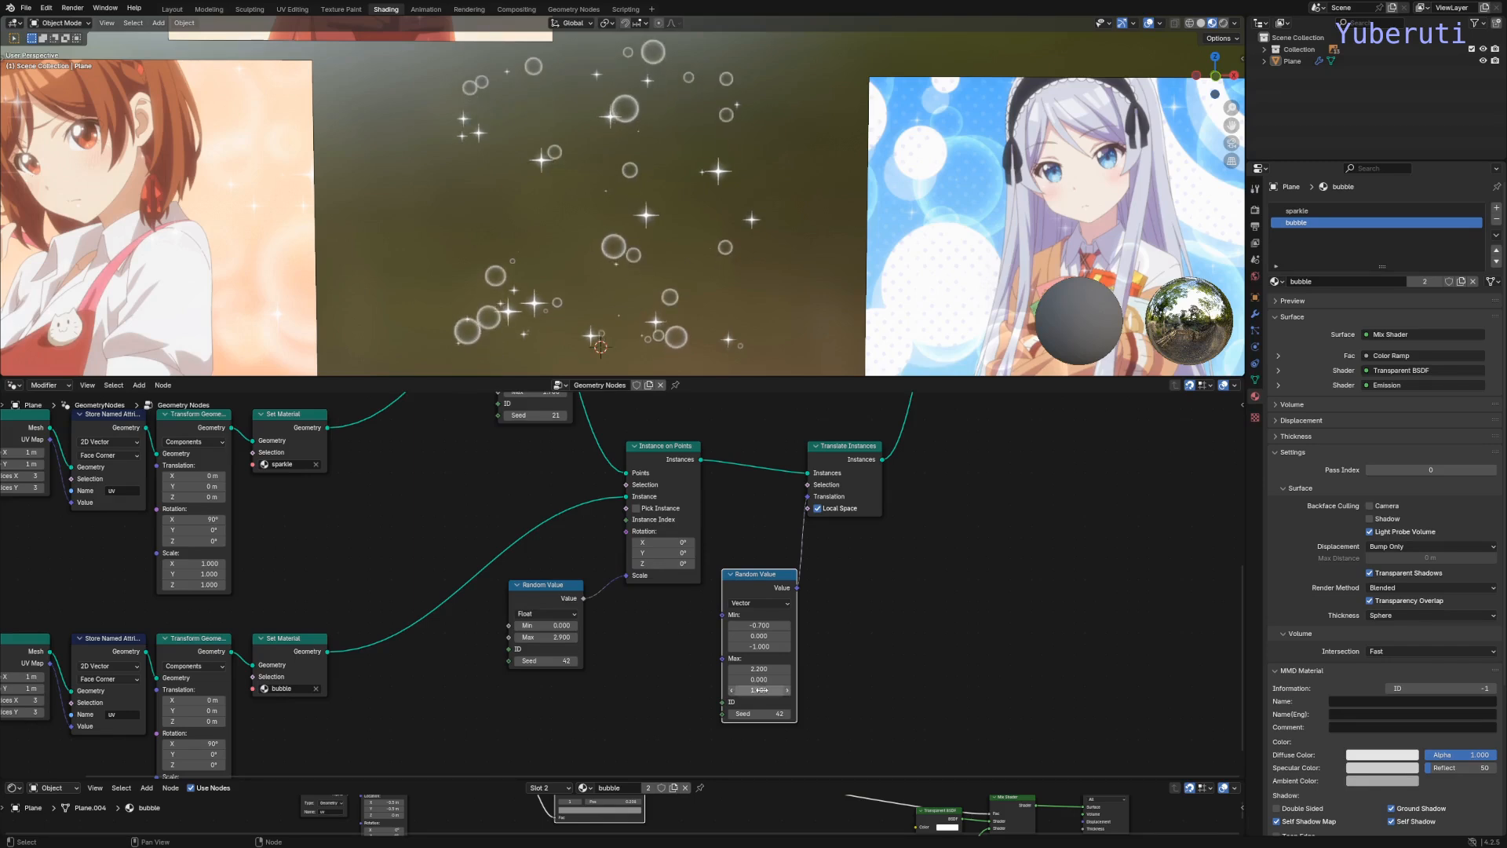
mouse_move(758, 715)
left_mouse_down()
mouse_move(813, 714)
mouse_move(785, 713)
left_mouse_up()
left_click_drag(549, 636, 587, 637)
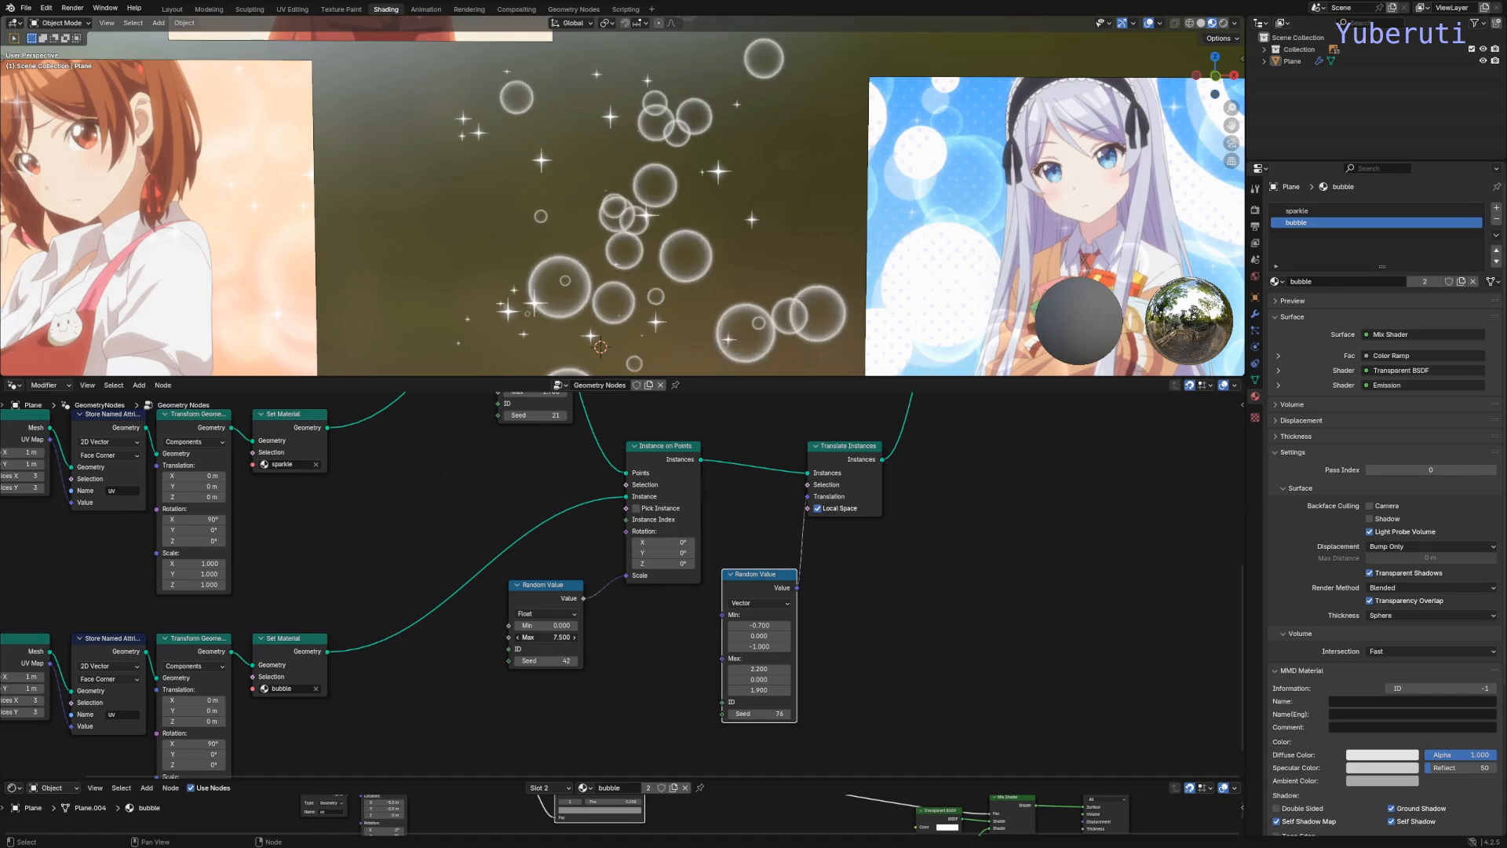
Step: Reduce the translation Random Value's Max X to 0.5 and change the bubble scale Random Value's Seed to 68
scroll(728, 292, "down", 2)
scroll(729, 293, "up", 2)
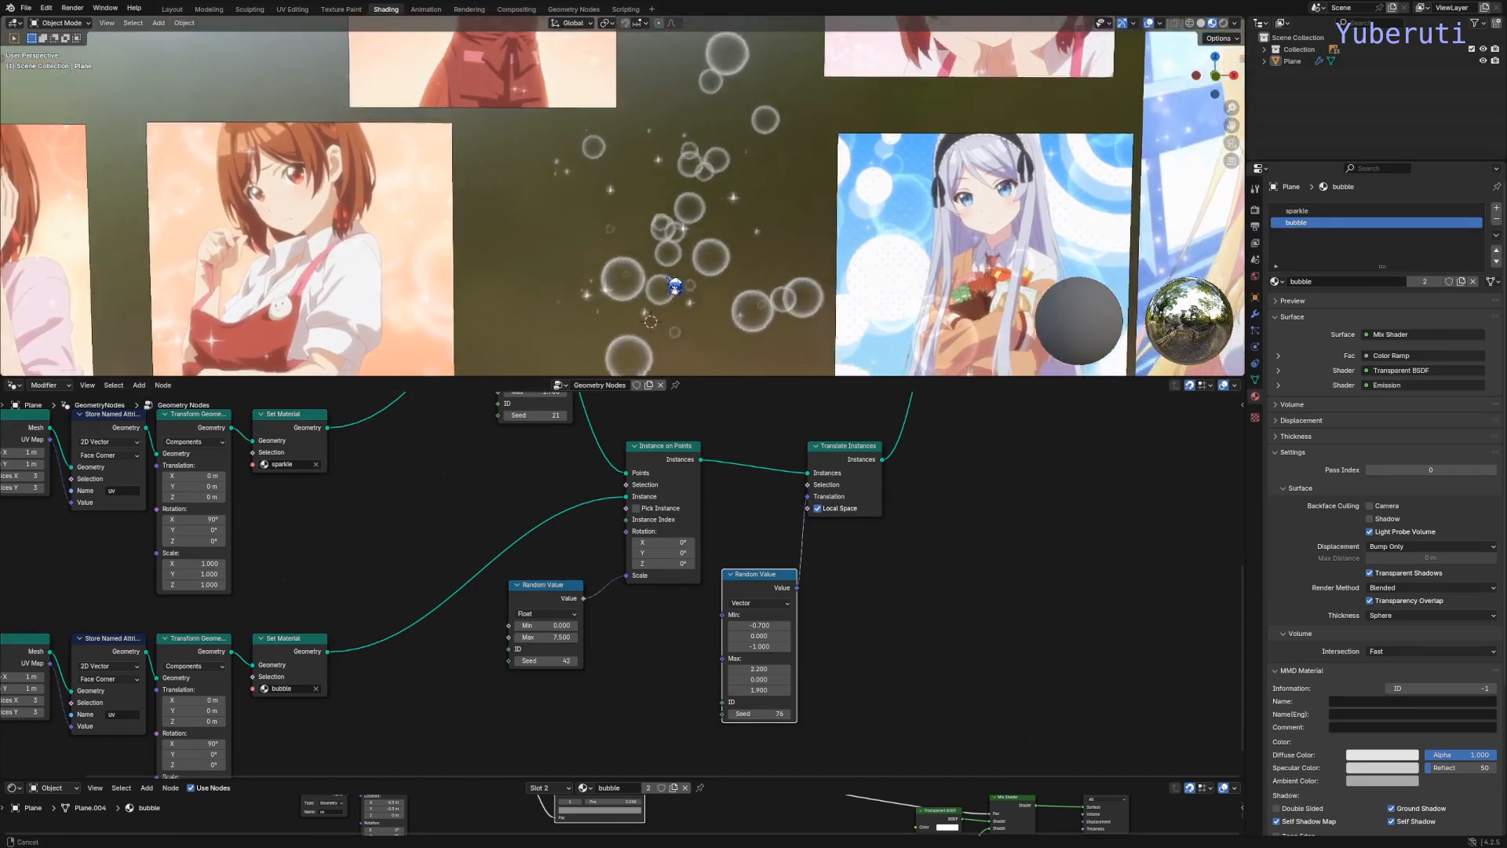
left_click(759, 668)
type("1.1")
key("Return")
left_click_drag(759, 668, 735, 669)
mouse_move(548, 661)
left_mouse_down()
mouse_move(594, 661)
mouse_move(559, 661)
mouse_move(573, 660)
left_mouse_up()
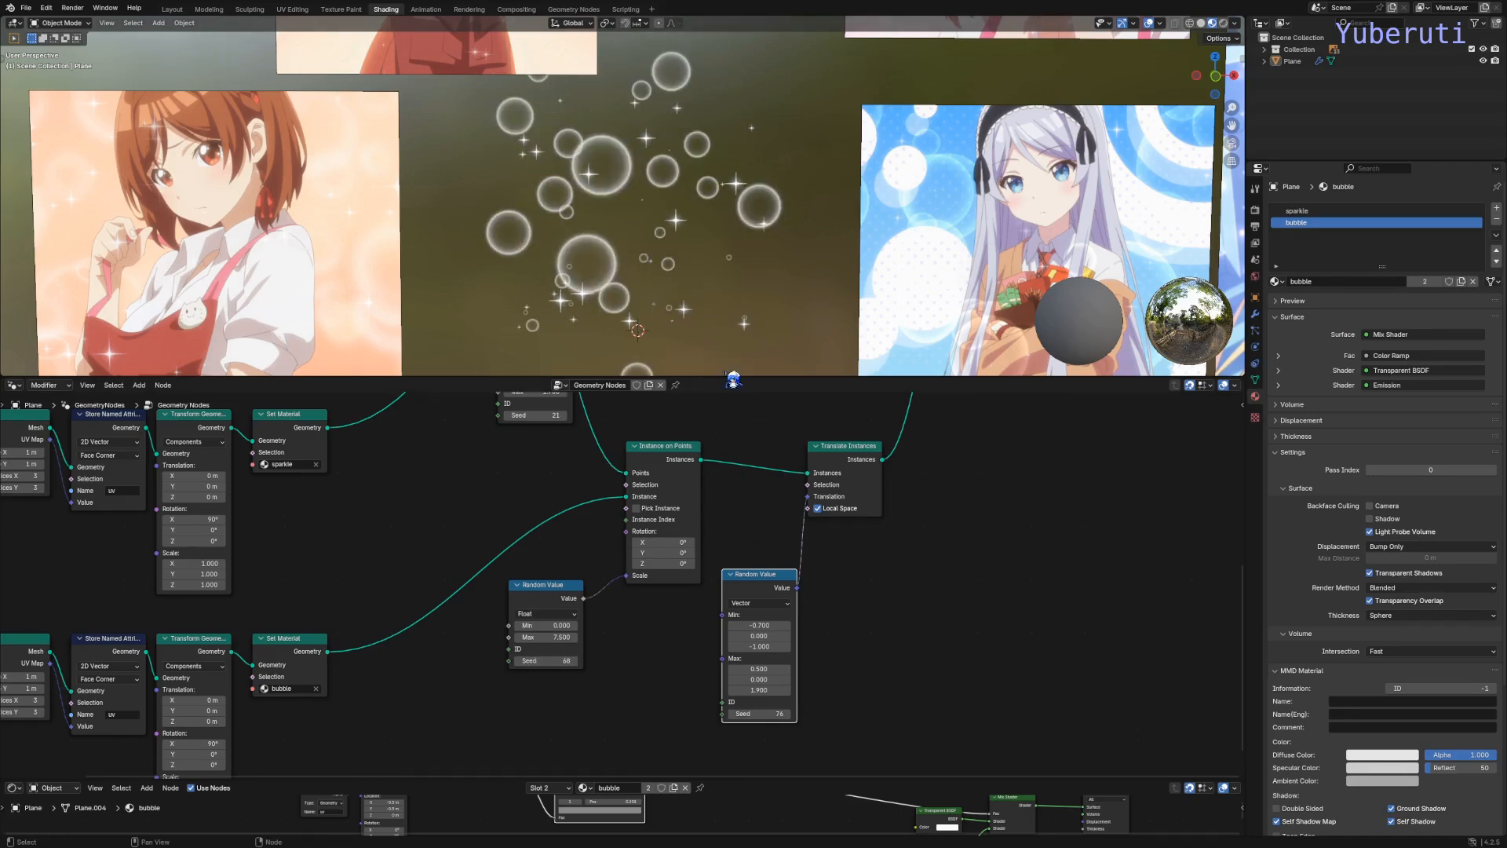
Step: Arrange the translation Random Value beneath Translate Instances, and space the Group Output and Join Geometry nodes farther out
scroll(735, 580, "down", 5)
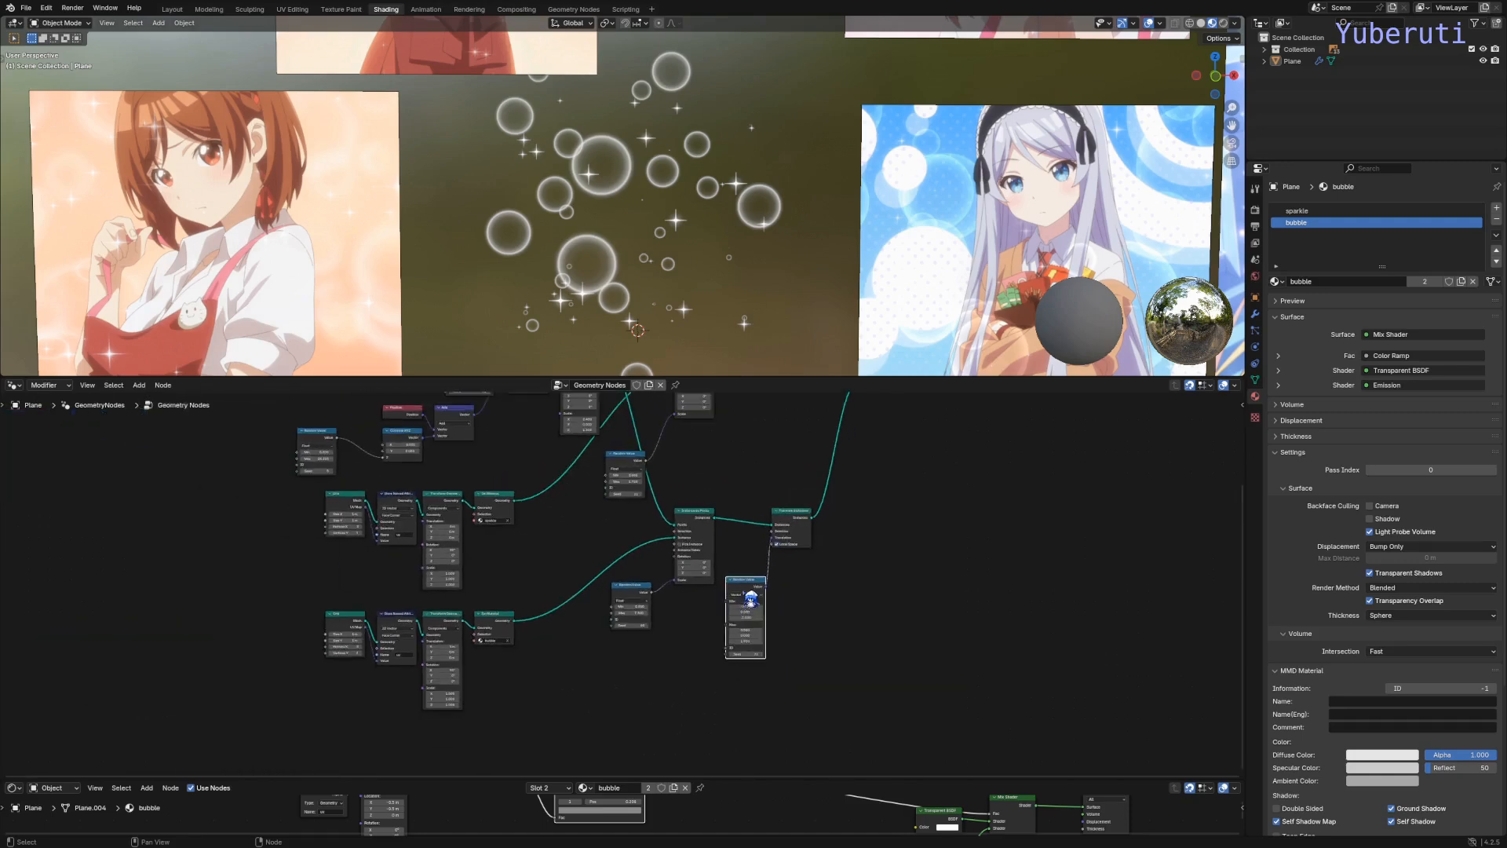
left_click_drag(755, 587, 801, 574)
left_click_drag(800, 515, 806, 527)
scroll(819, 477, "down", 5)
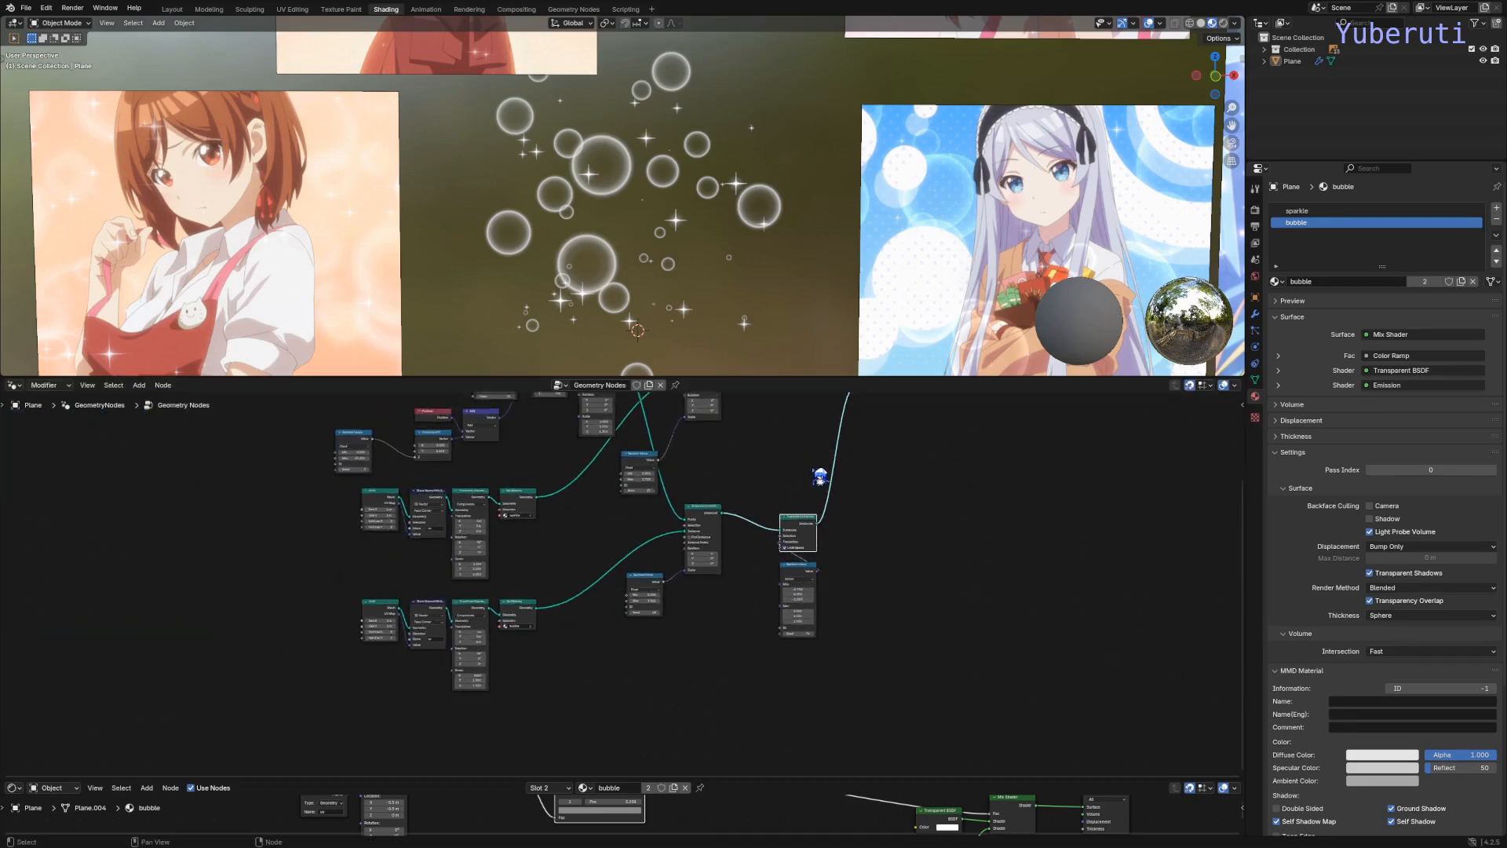
middle_click_drag(816, 471, 888, 594)
left_click_drag(971, 502, 1089, 536)
scroll(700, 300, "down", 1)
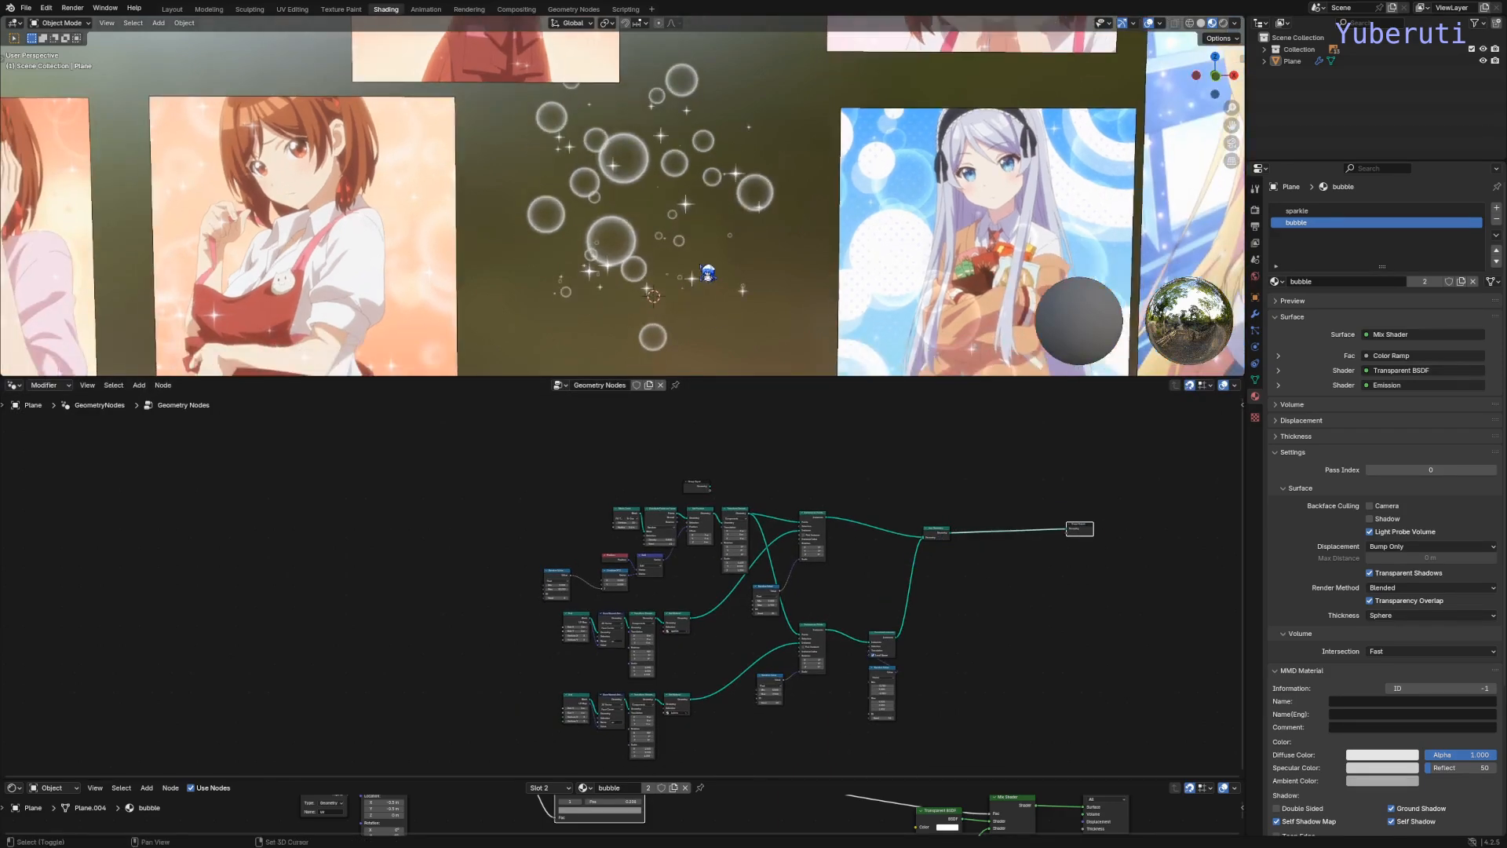
scroll(711, 259, "up", 3)
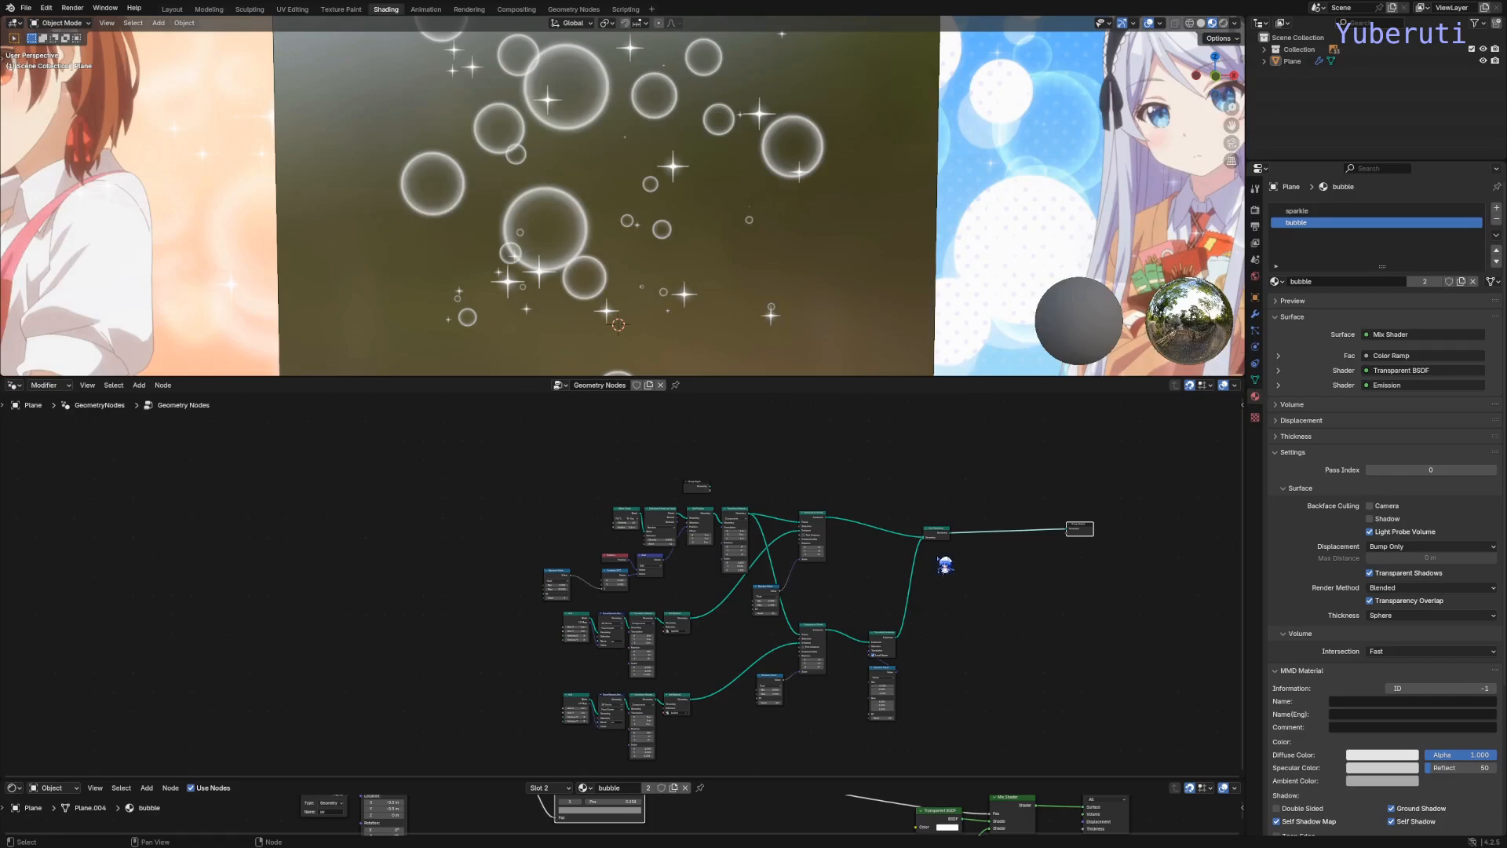
left_click_drag(938, 533, 974, 560)
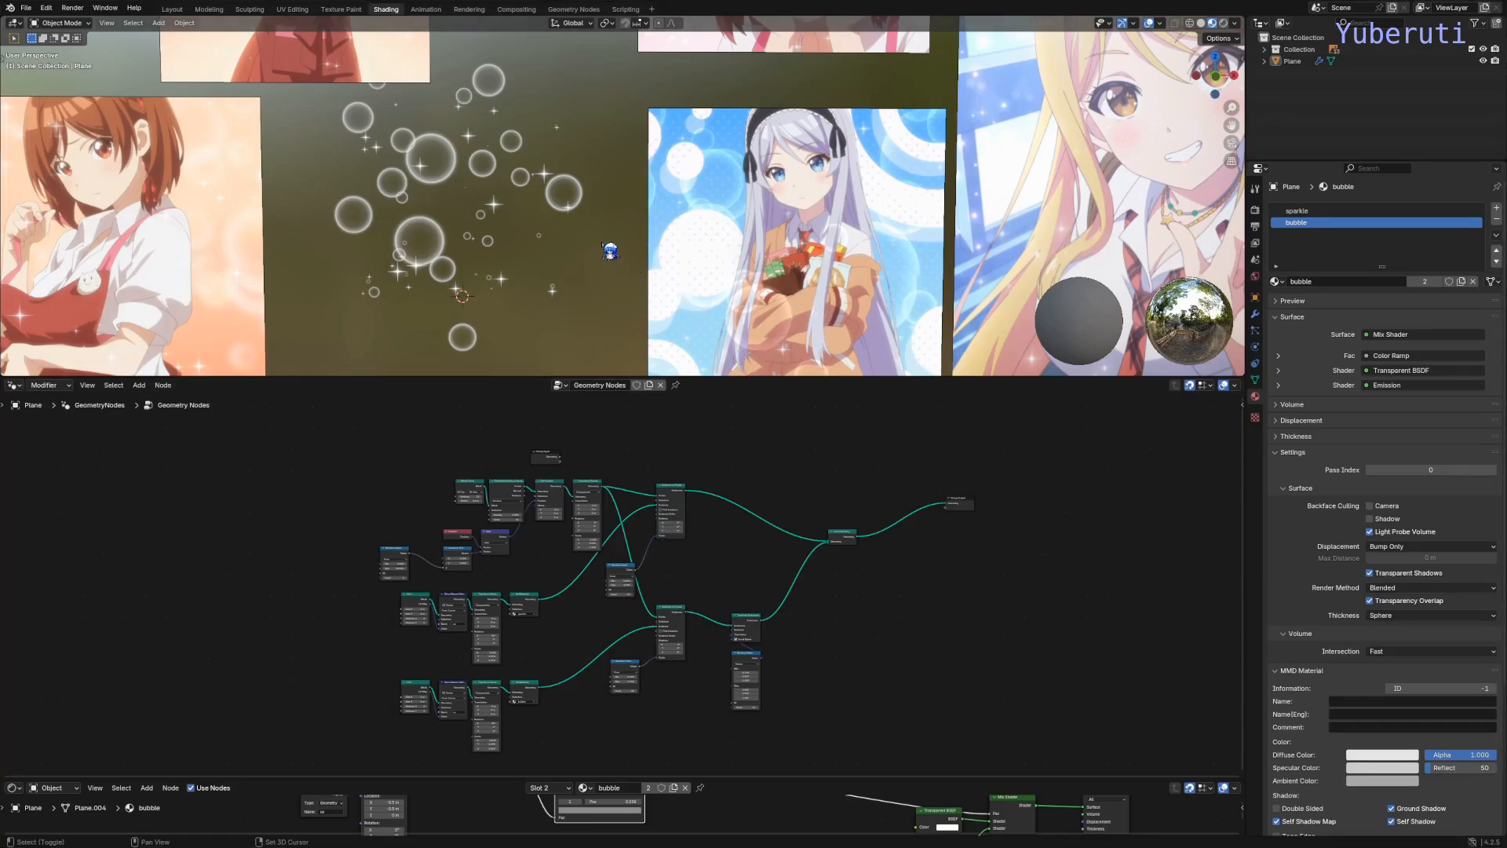
Step: Examine the sparkles and bubbles in the anime reference images and compare them with the generated particles
middle_click_drag(620, 249, 796, 163, "shift")
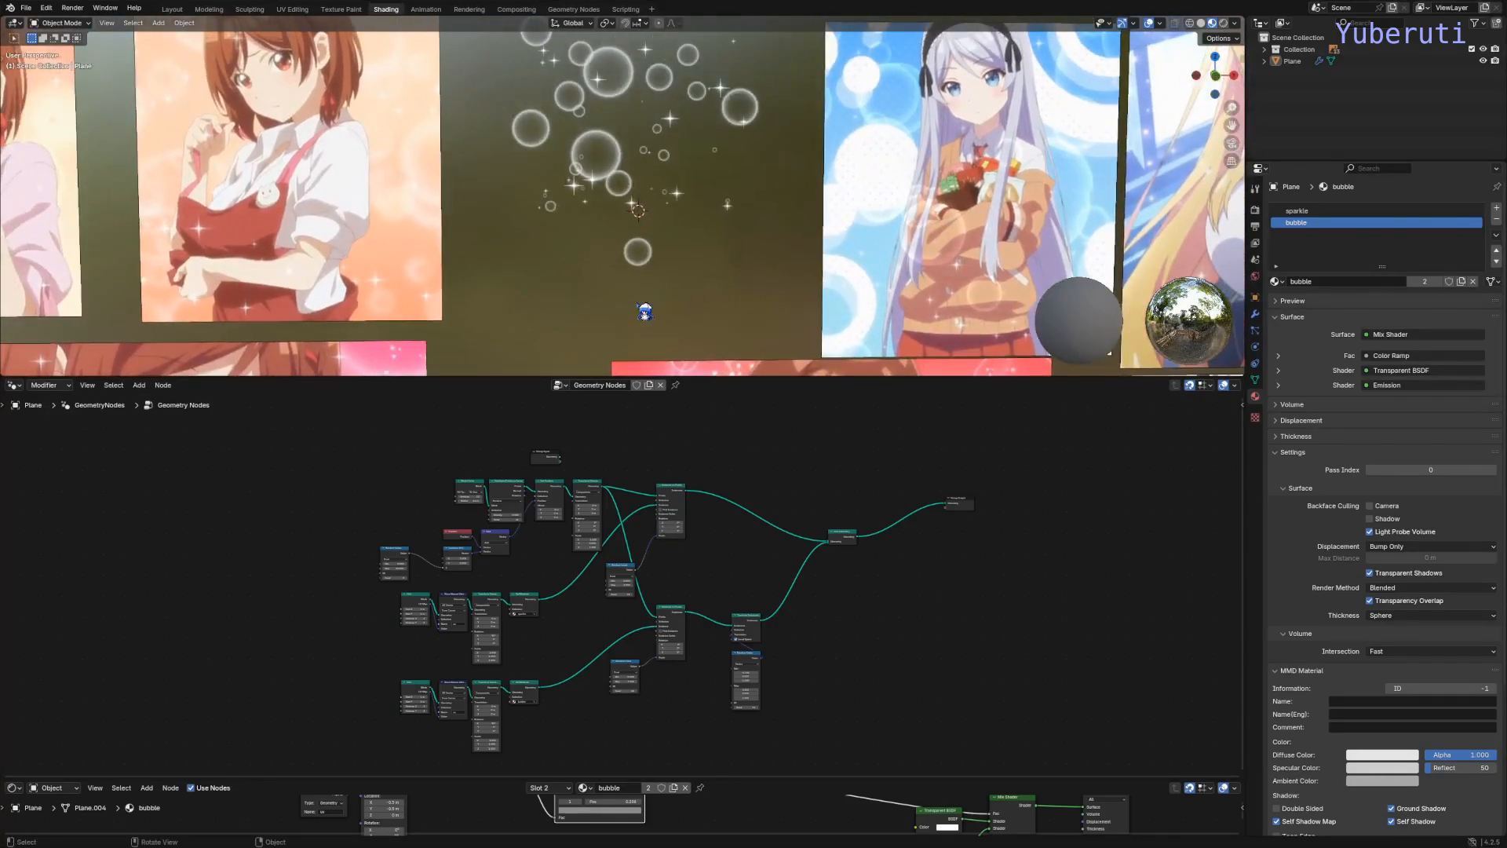
middle_click_drag(496, 254, 817, 278, "shift")
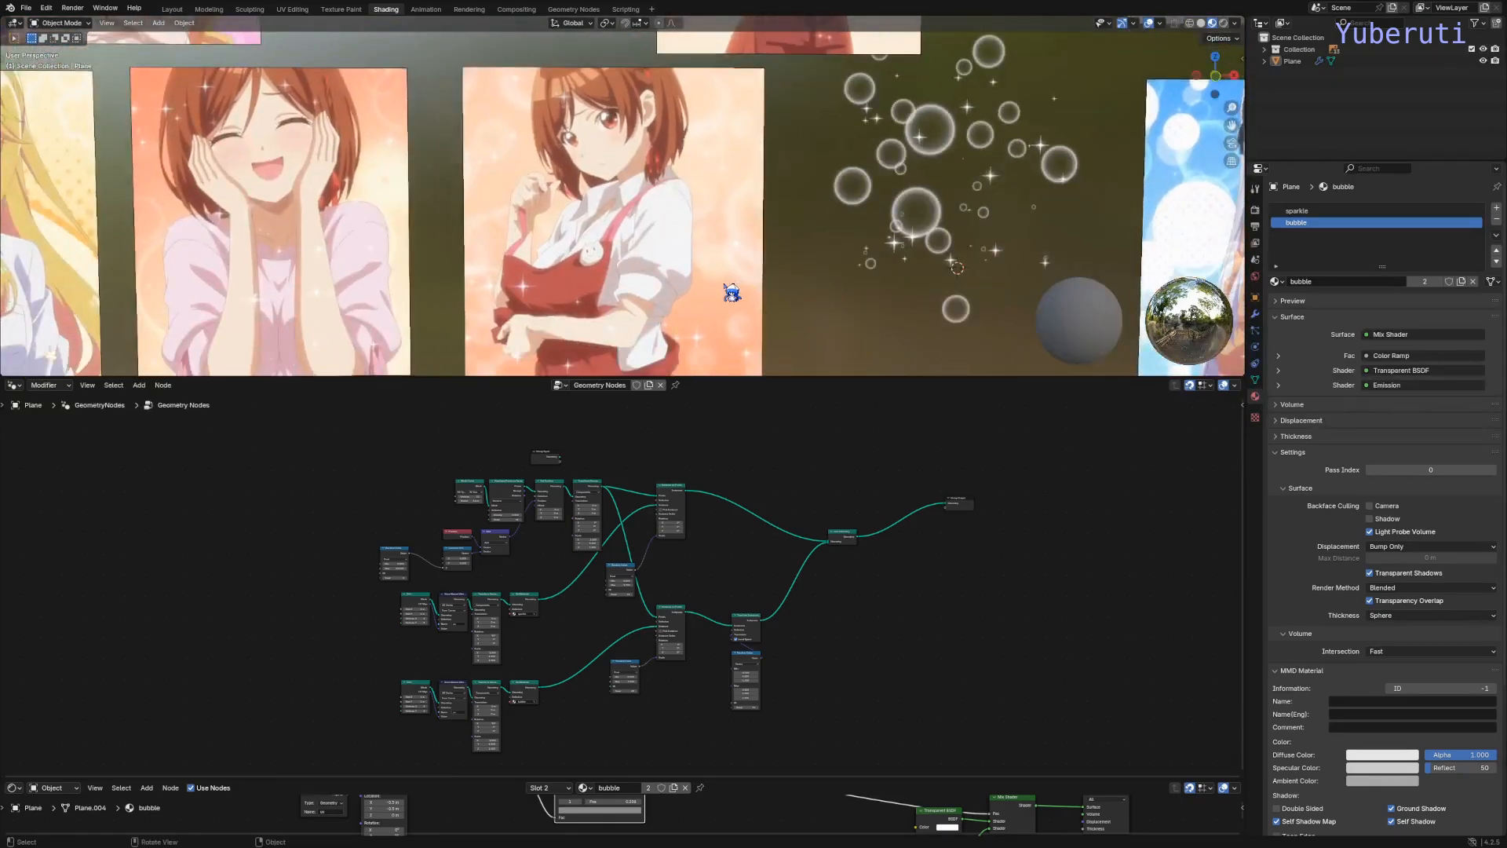
scroll(725, 286, "up", 1)
scroll(829, 265, "up", 3)
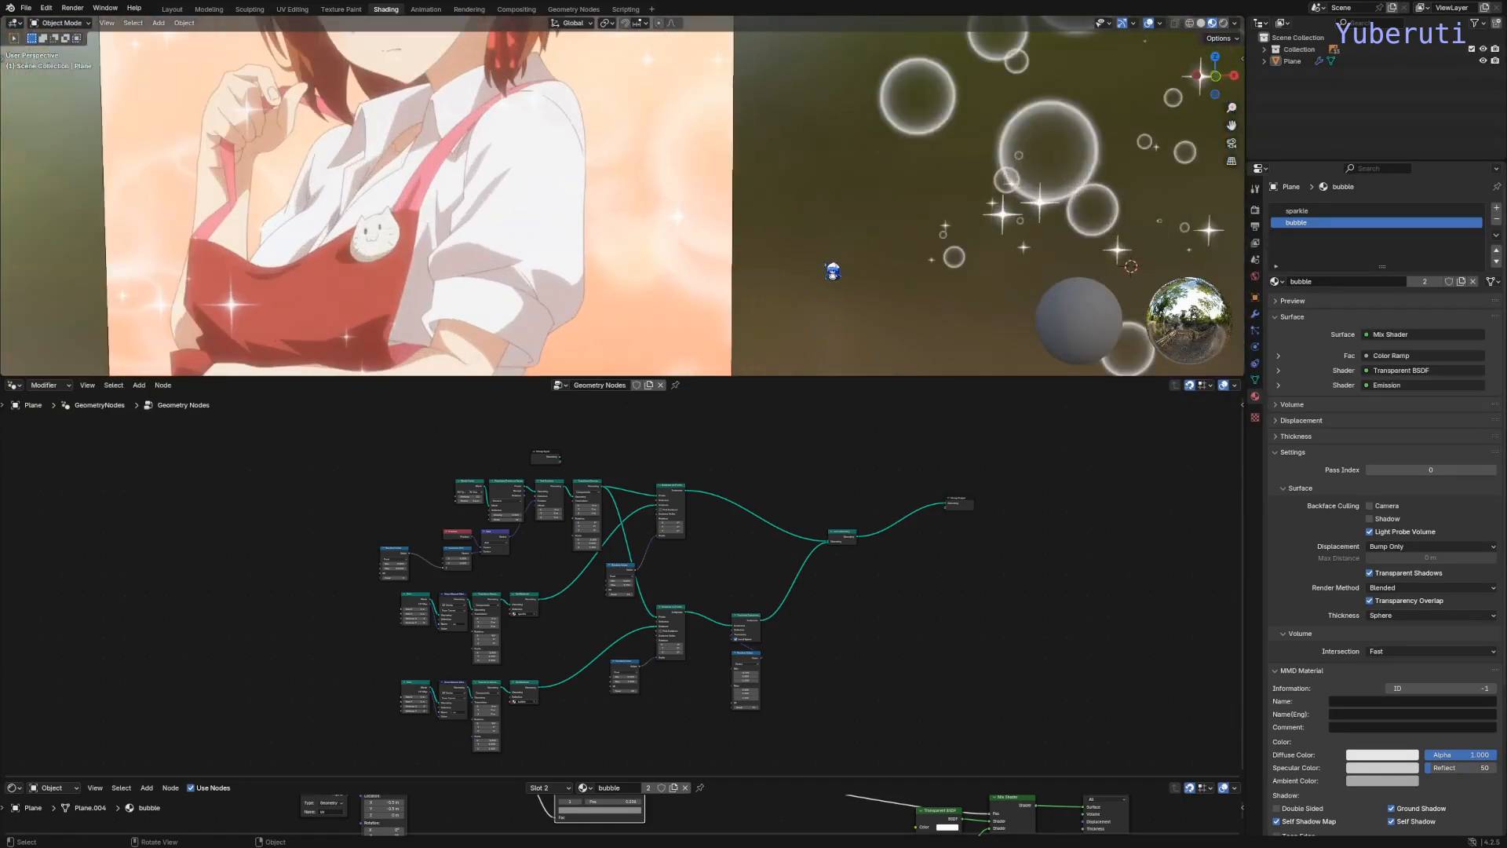
middle_click_drag(768, 158, 819, 355, "shift")
scroll(737, 296, "up", 2)
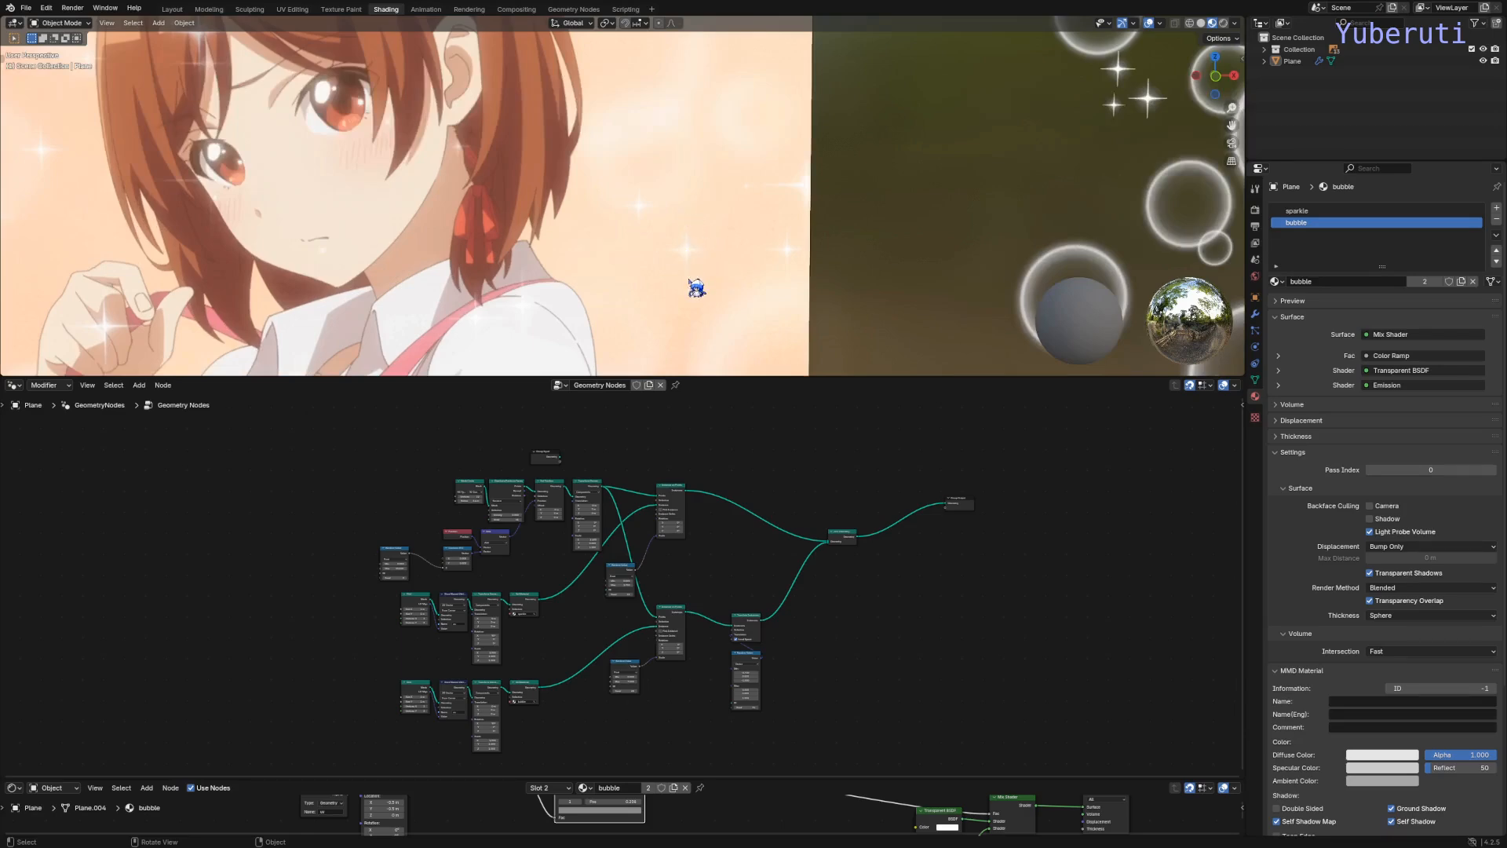
scroll(839, 245, "down", 4)
middle_click_drag(886, 254, 259, 229, "shift")
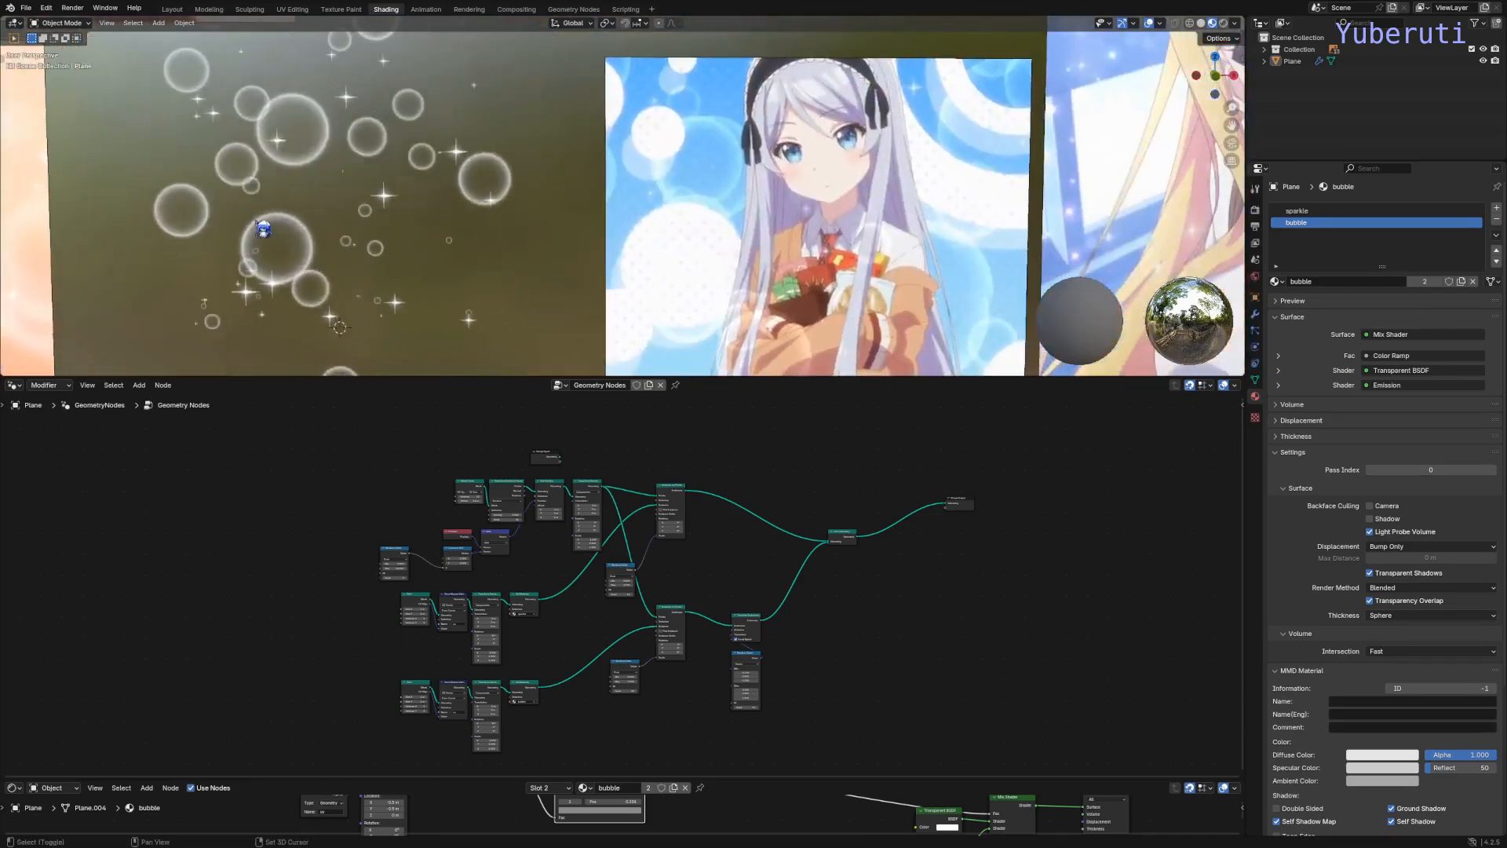
scroll(577, 229, "up", 3)
scroll(618, 159, "down", 6)
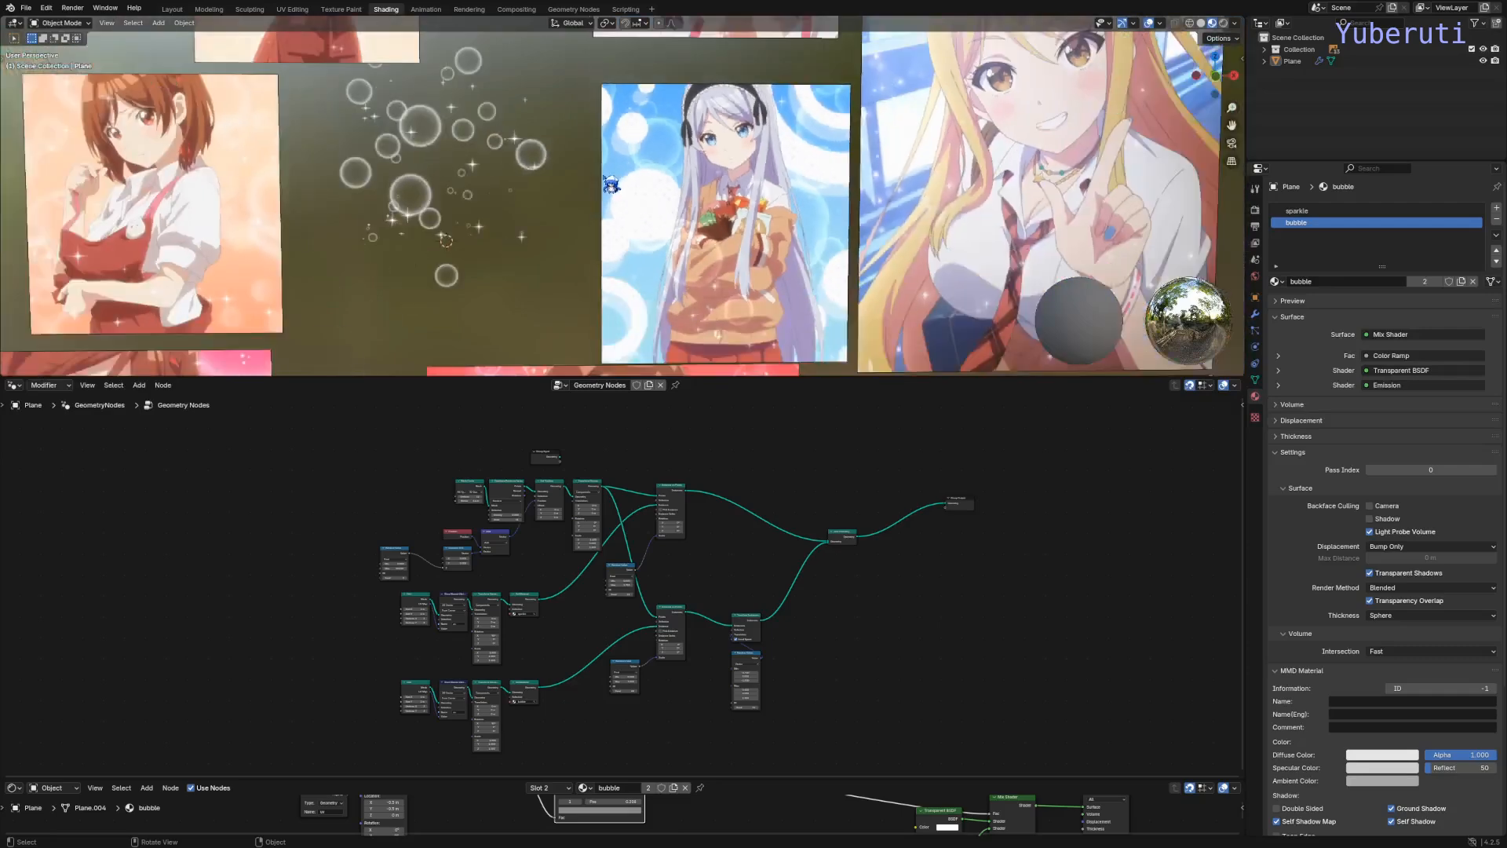
middle_click_drag(555, 168, 741, 351, "shift")
scroll(647, 278, "up", 3)
scroll(647, 279, "up", 8)
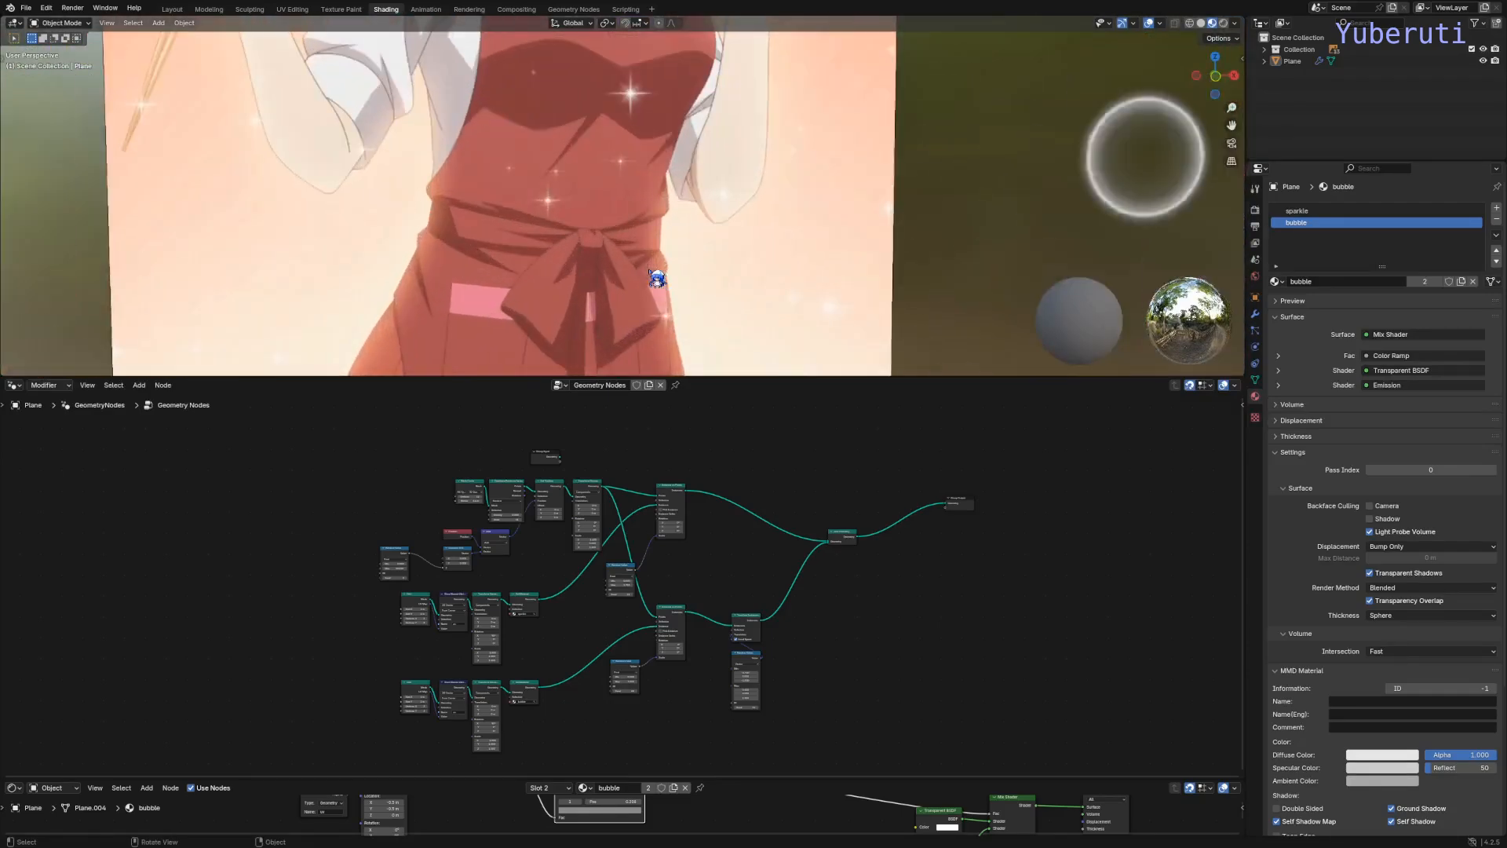
mouse_move(656, 275)
middle_mouse_down("shift")
mouse_move(690, 232)
mouse_move(815, 301)
mouse_move(793, 228)
mouse_move(683, 313)
mouse_move(653, 267)
middle_mouse_up("shift")
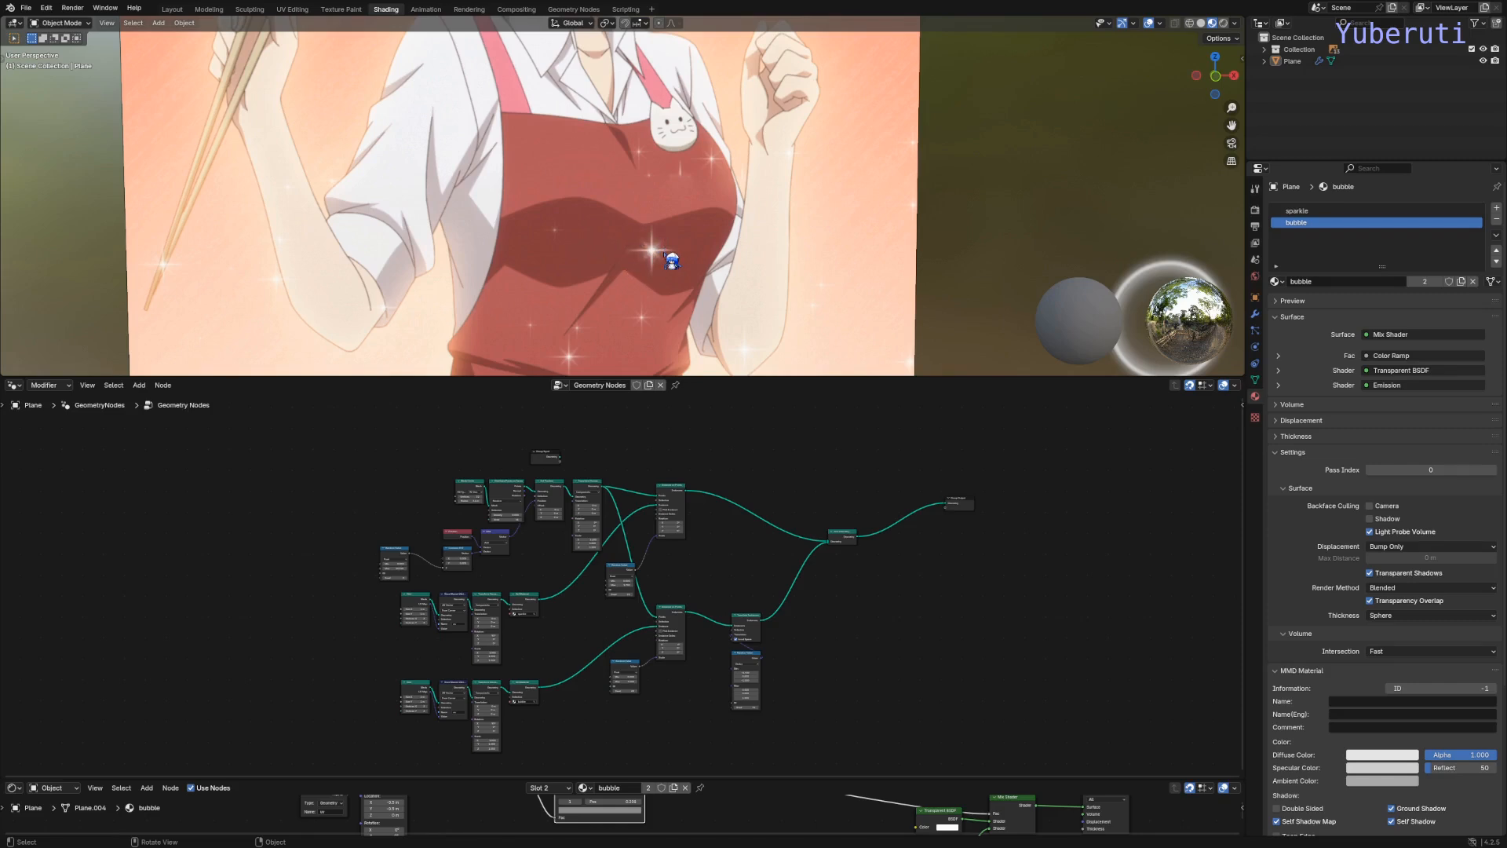
scroll(678, 290, "down", 4)
middle_click_drag(677, 287, 602, 151, "shift")
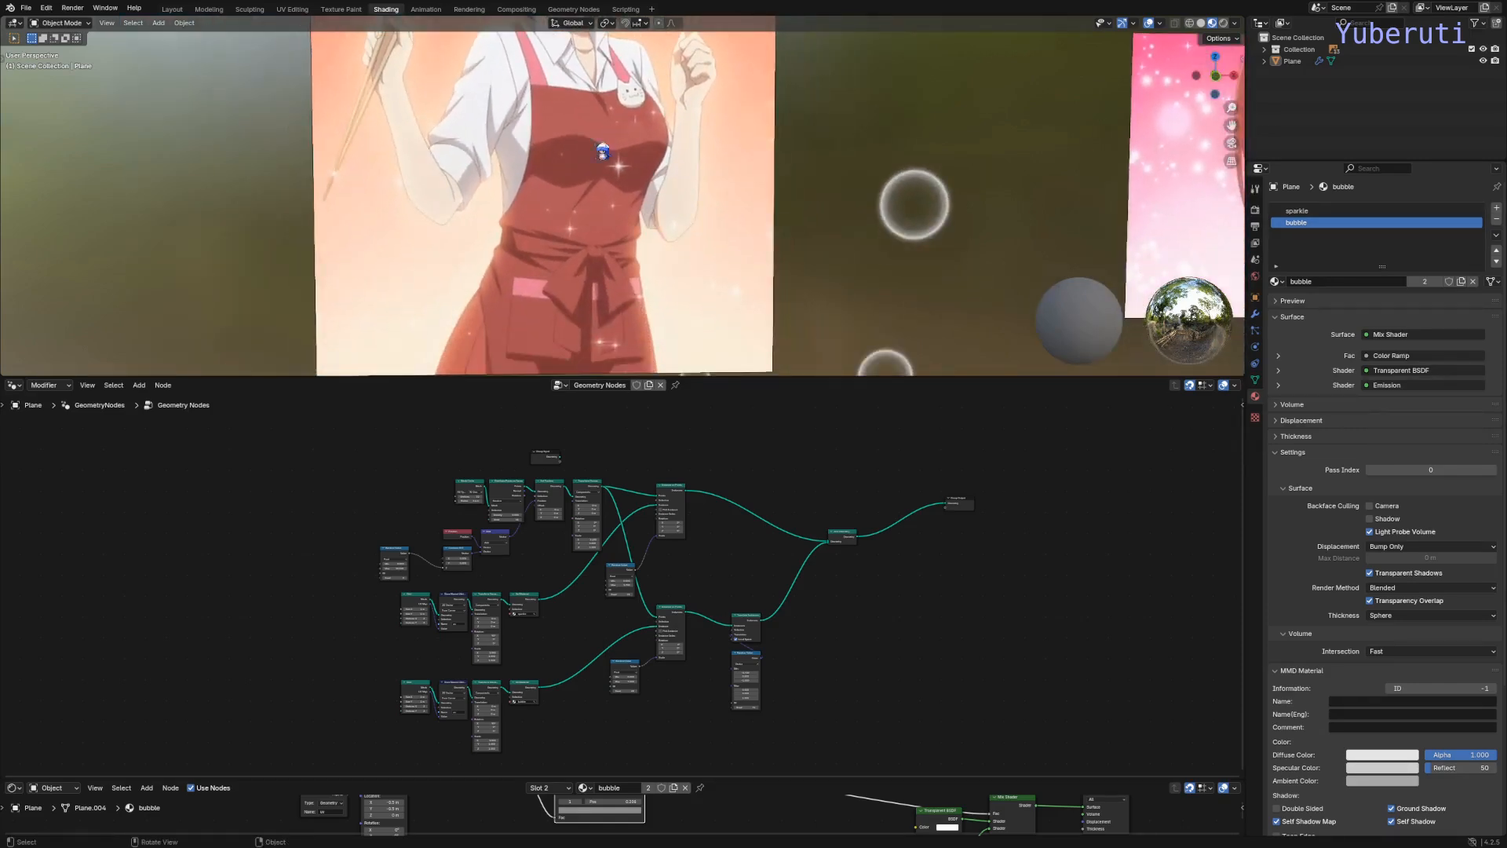
Step: Add a third material slot to the plane, assign the sparkle material to it, and make that material a separate copy
scroll(676, 605, "up", 4)
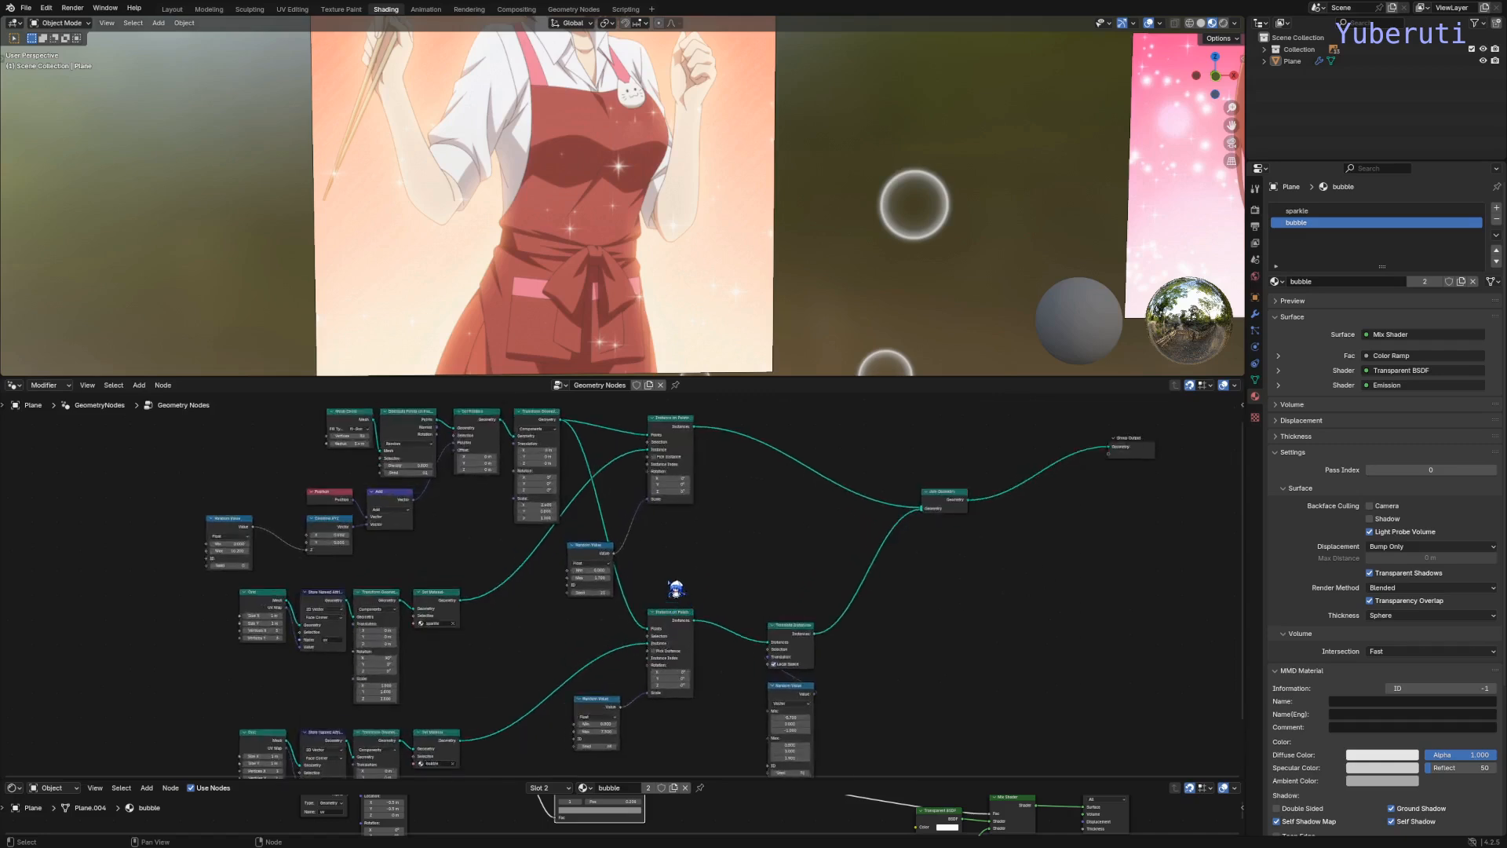
scroll(675, 565, "up", 1)
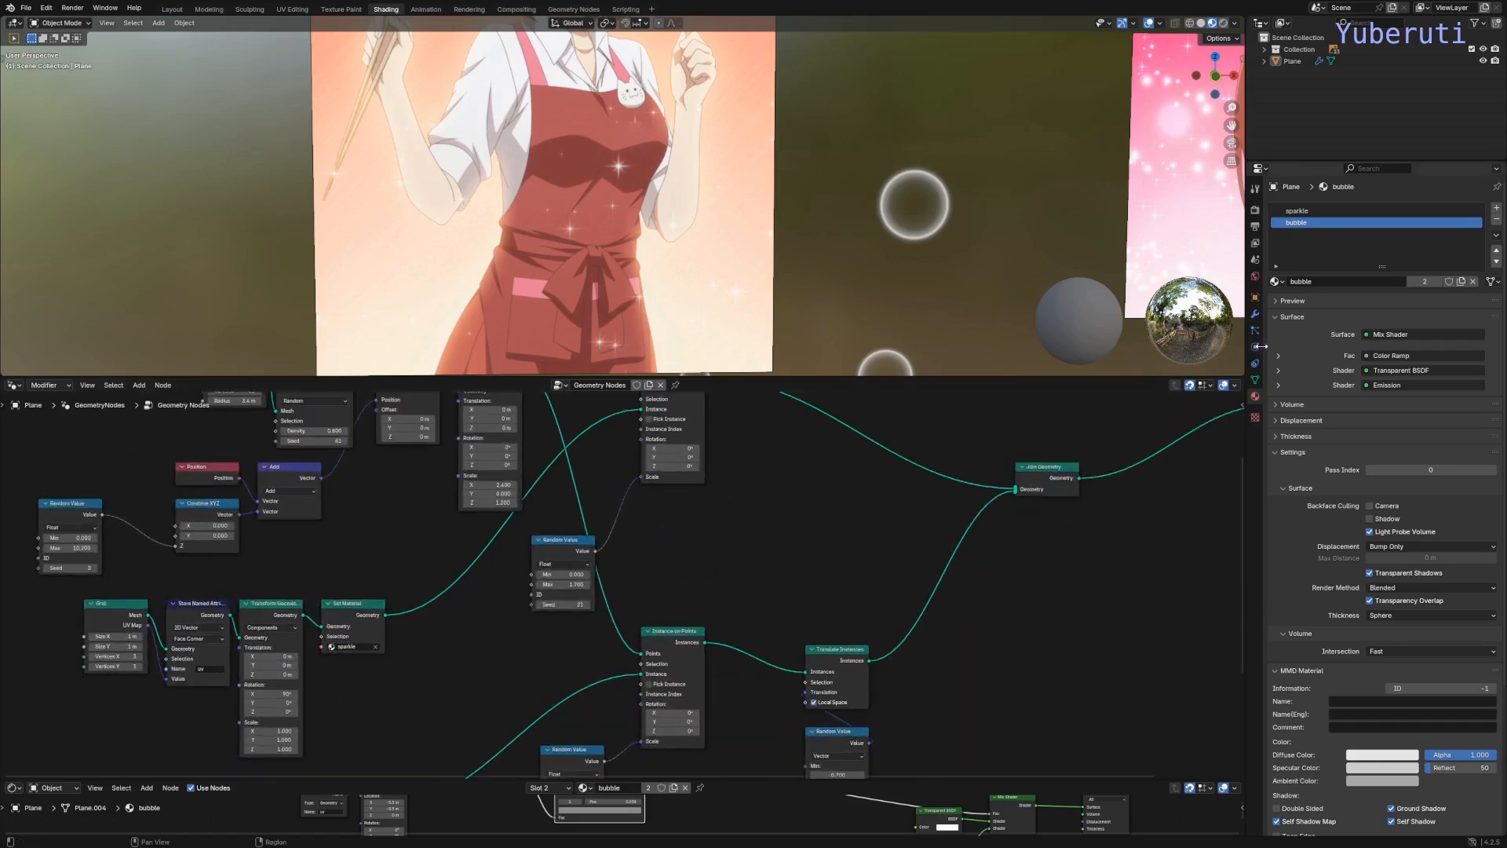
left_click(1498, 212)
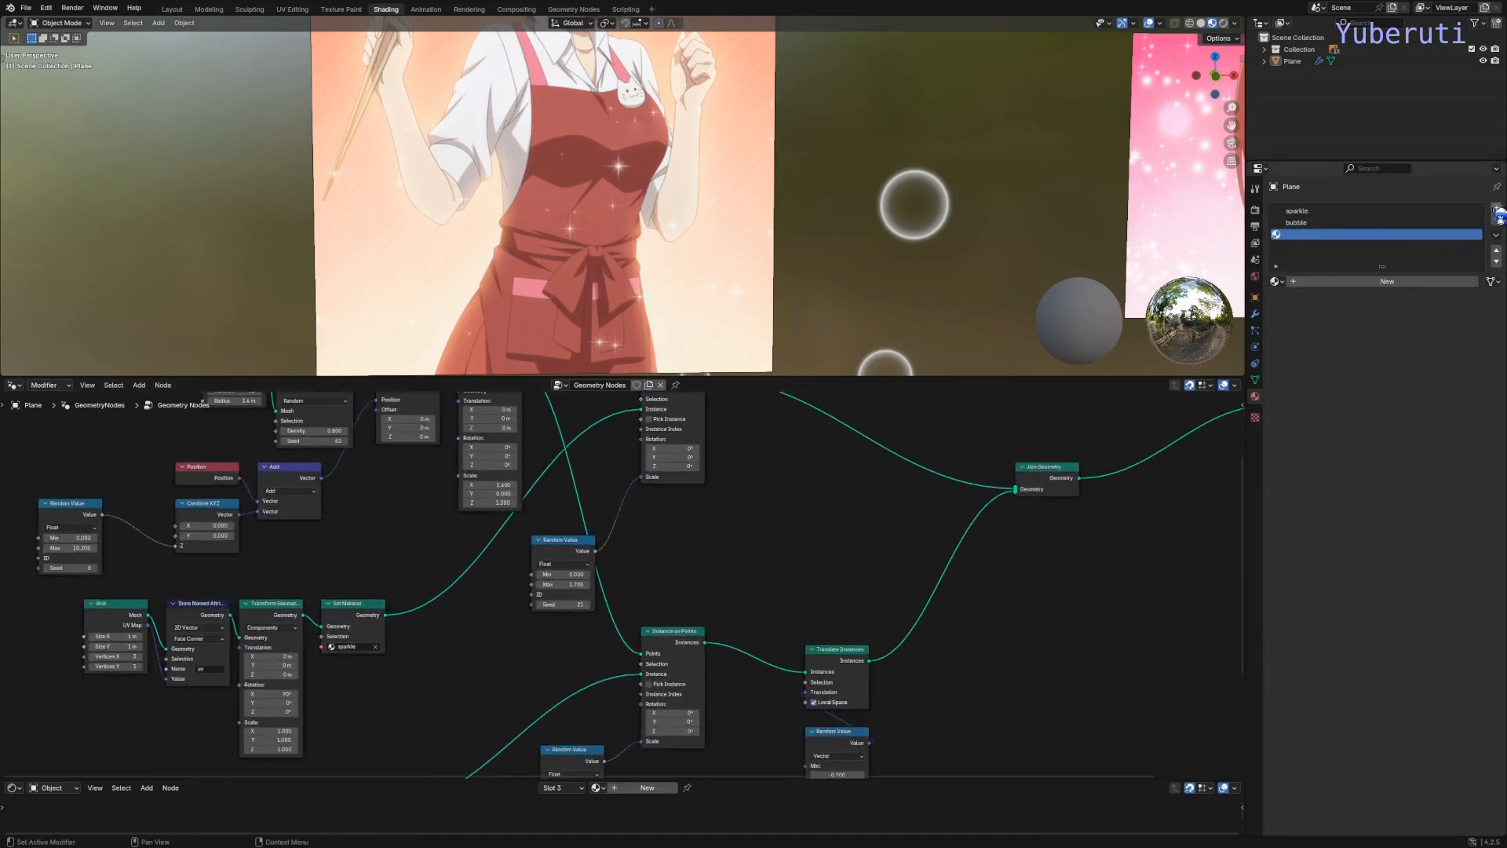
left_click(1288, 284)
left_click(1314, 317)
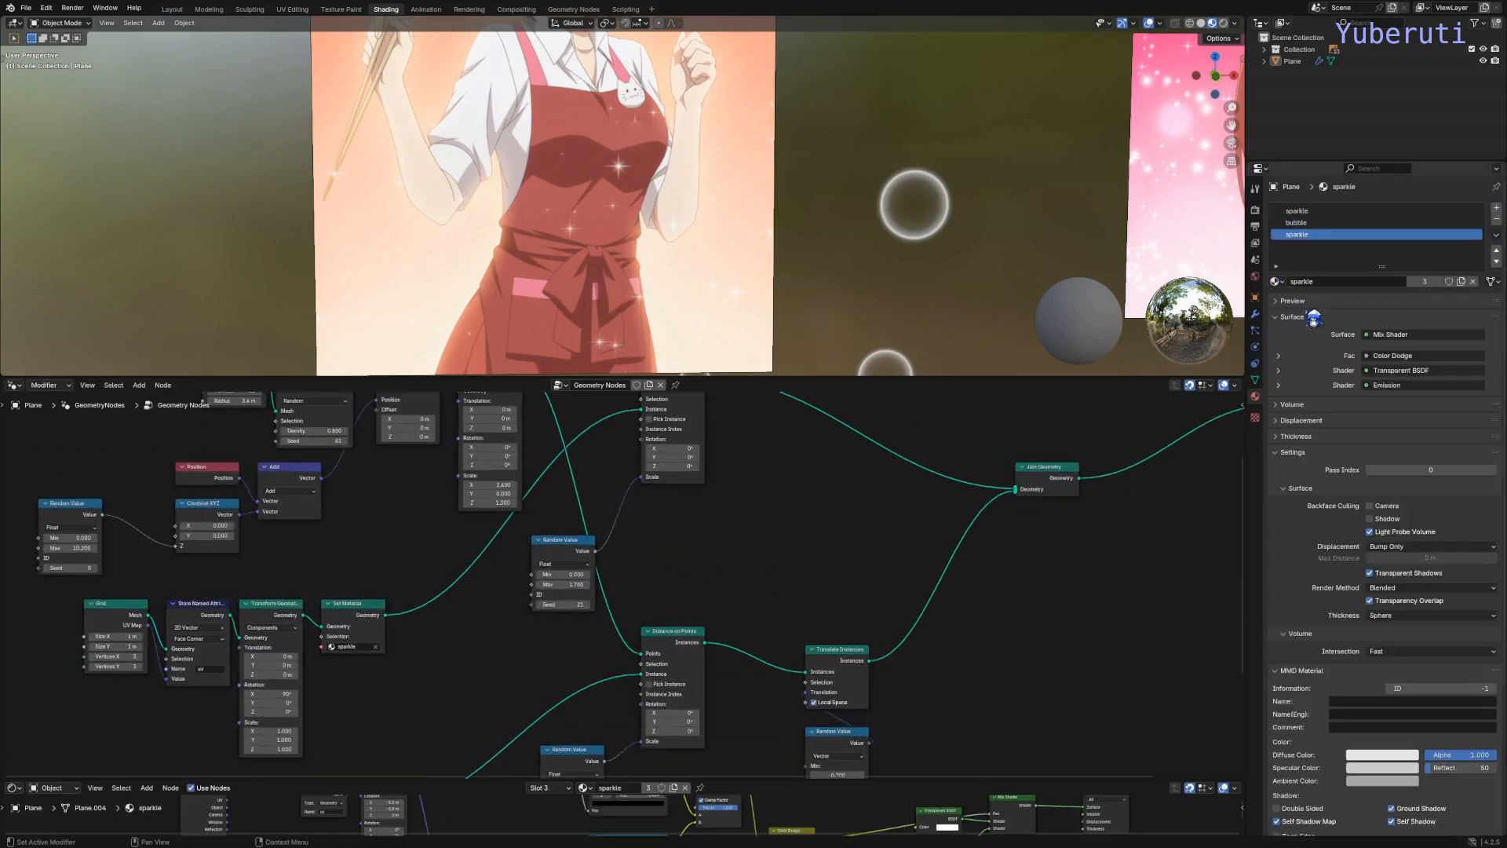
left_click(1462, 281)
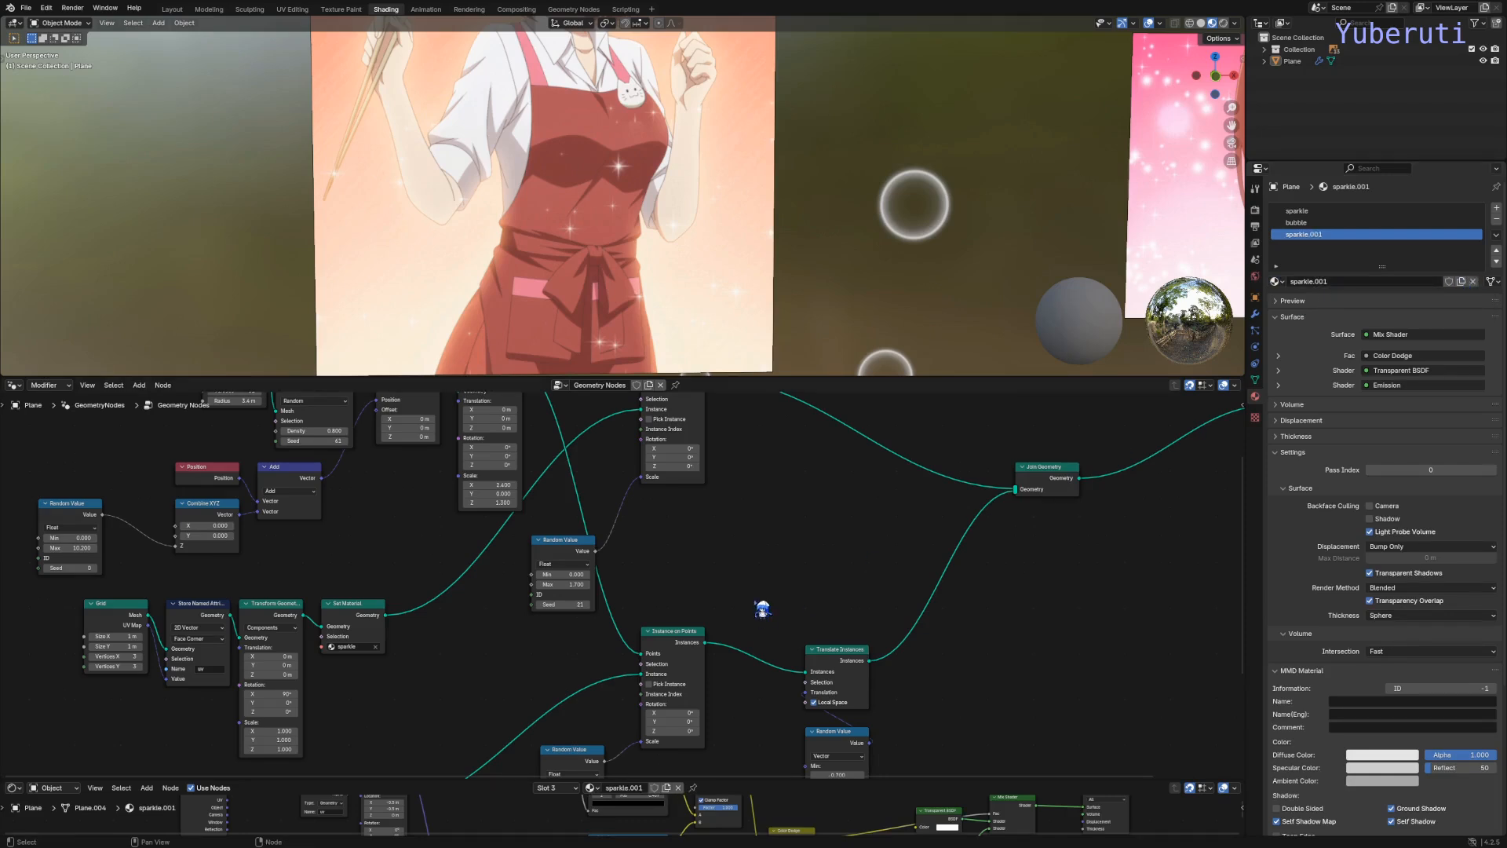
Step: Spread out the sparkle branch, leaving a gap between its Transform Geometry and Set Material nodes
scroll(762, 609, "down", 3)
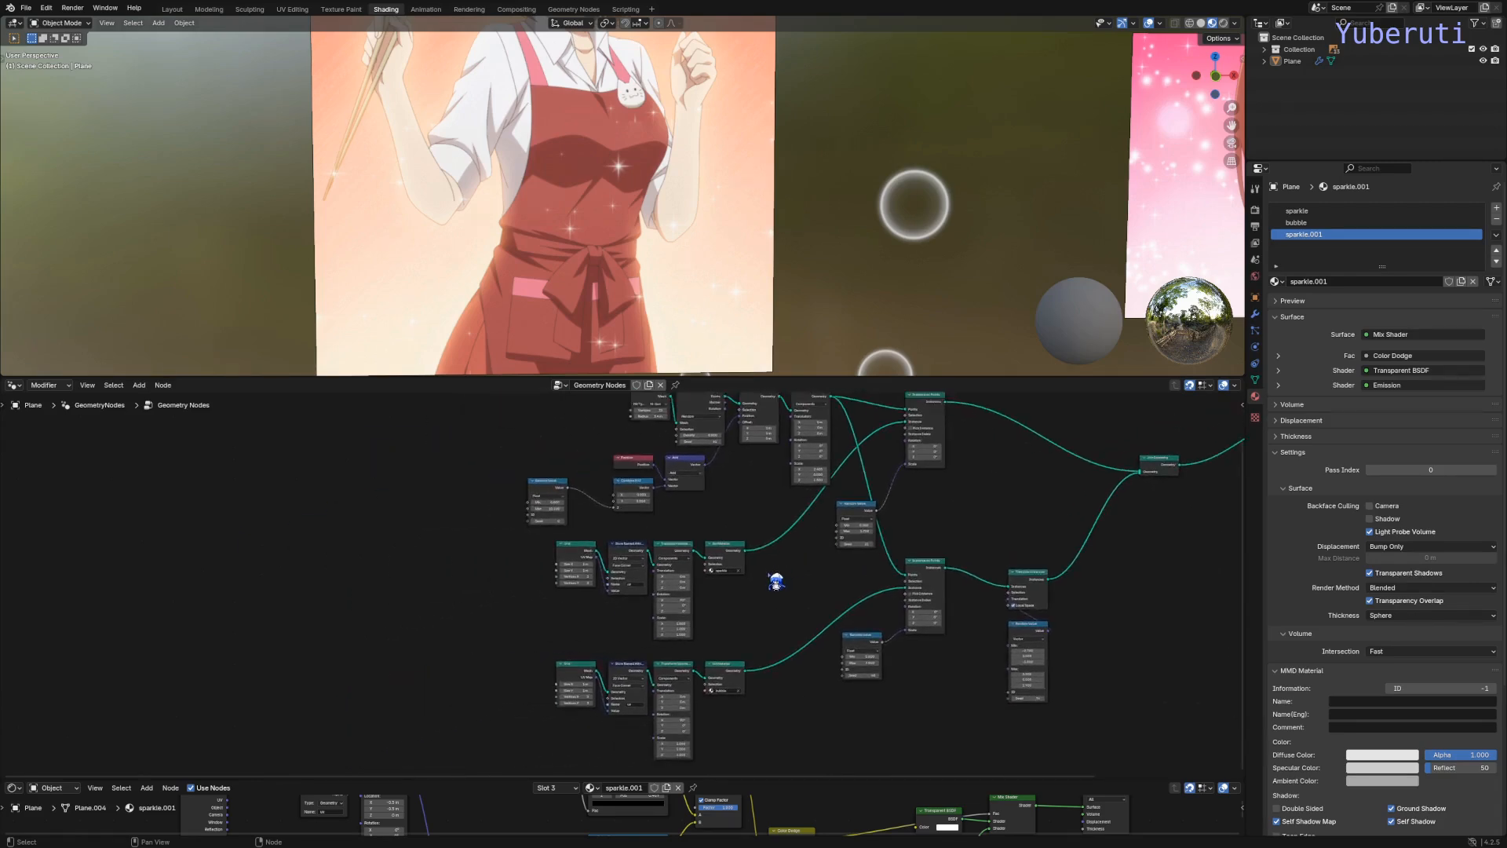
scroll(776, 581, "up", 2)
key("space")
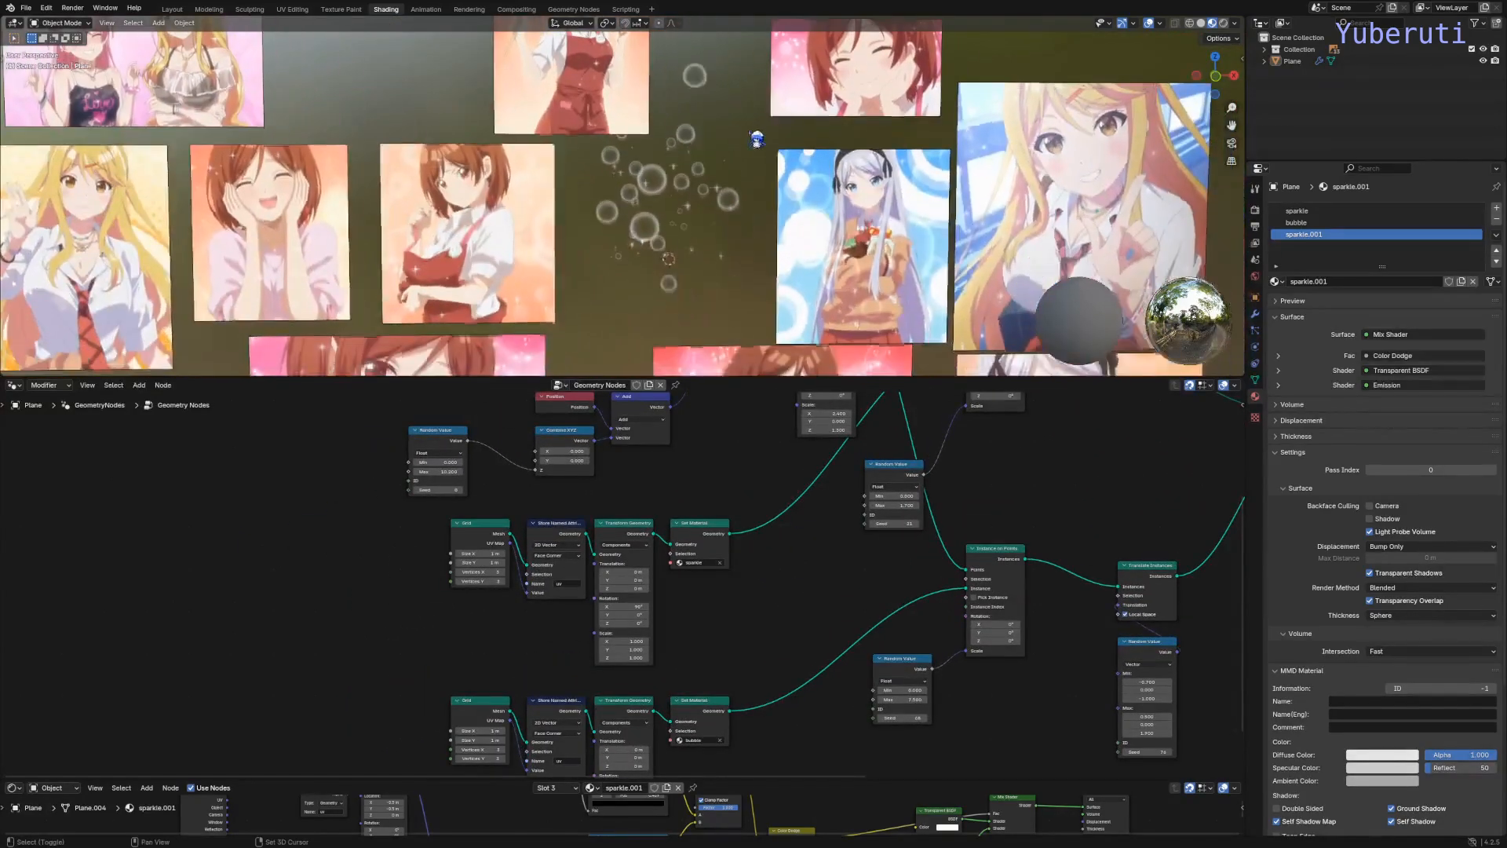
scroll(687, 524, "up", 3)
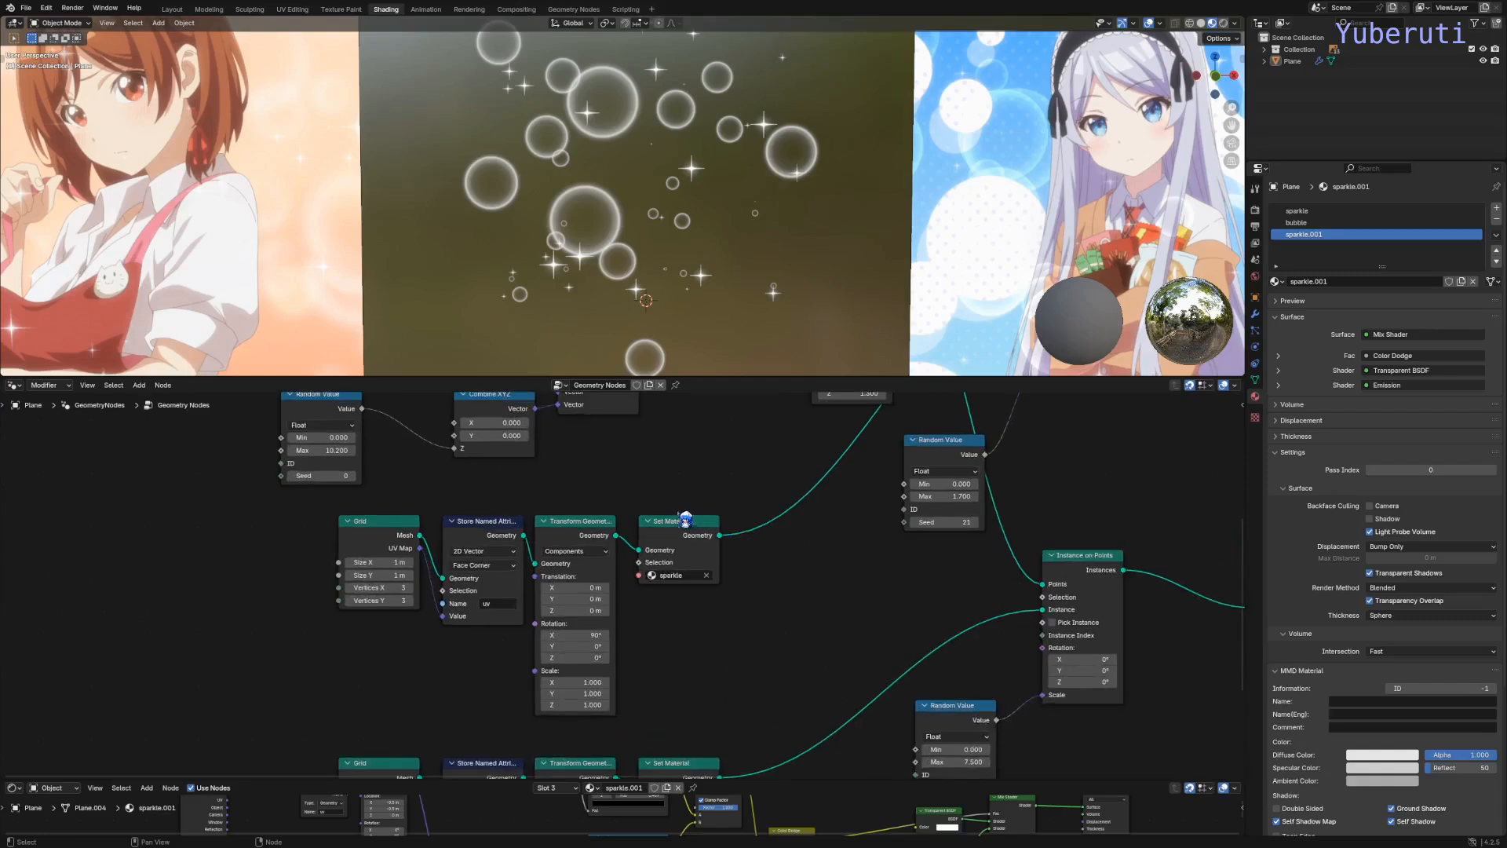
left_click_drag(679, 529, 747, 529)
left_click_drag(622, 500, 317, 542)
left_click_drag(744, 536, 734, 525)
Step: Add an Index Switch node to the sparkle branch, detached from the geometry link and placed below the gap before Set Material
left_click(638, 581)
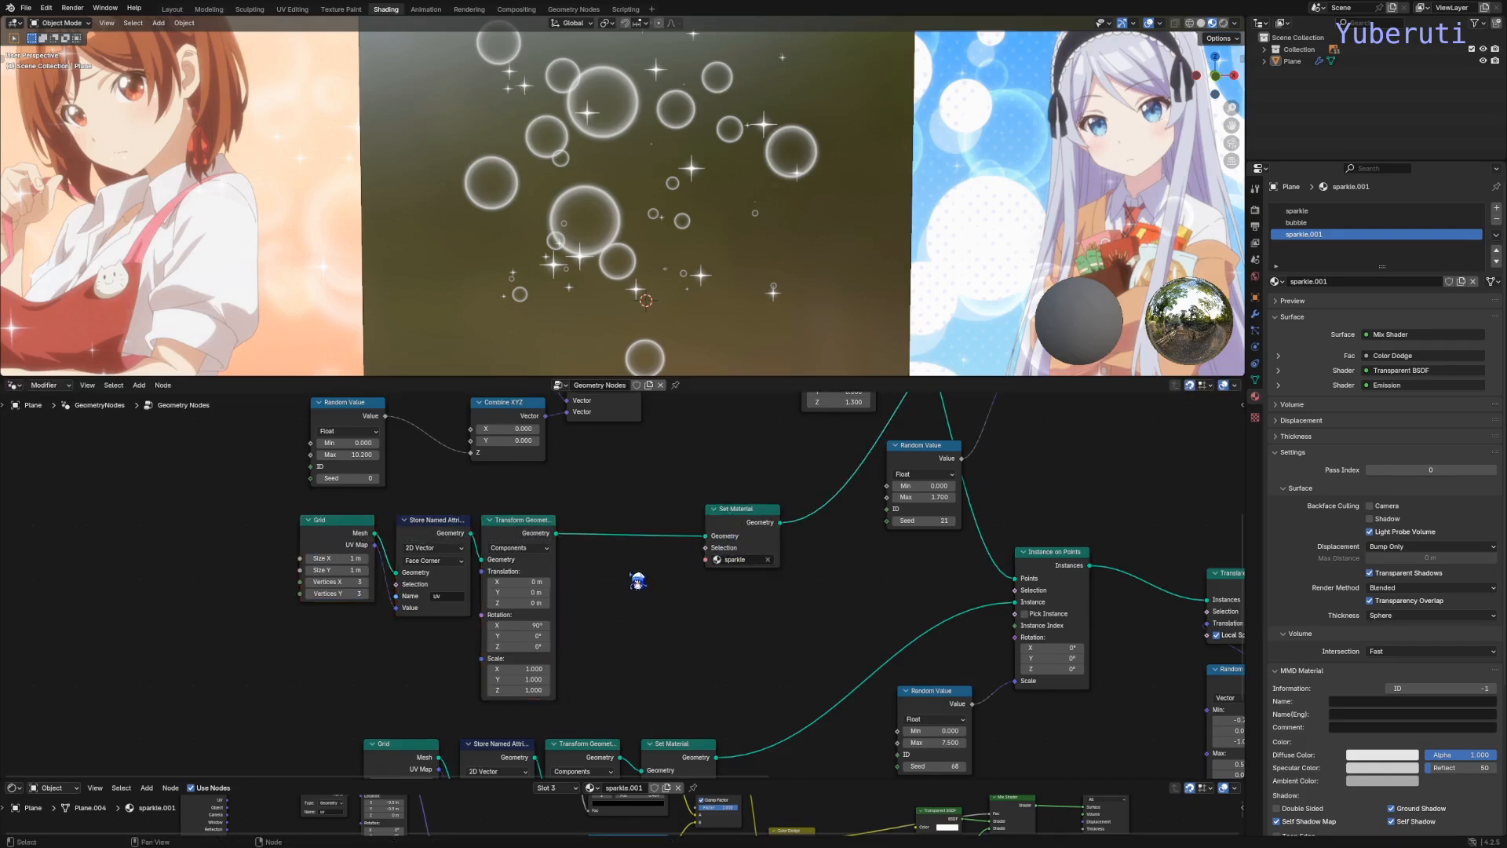
key("shift+a")
mouse_move(648, 599)
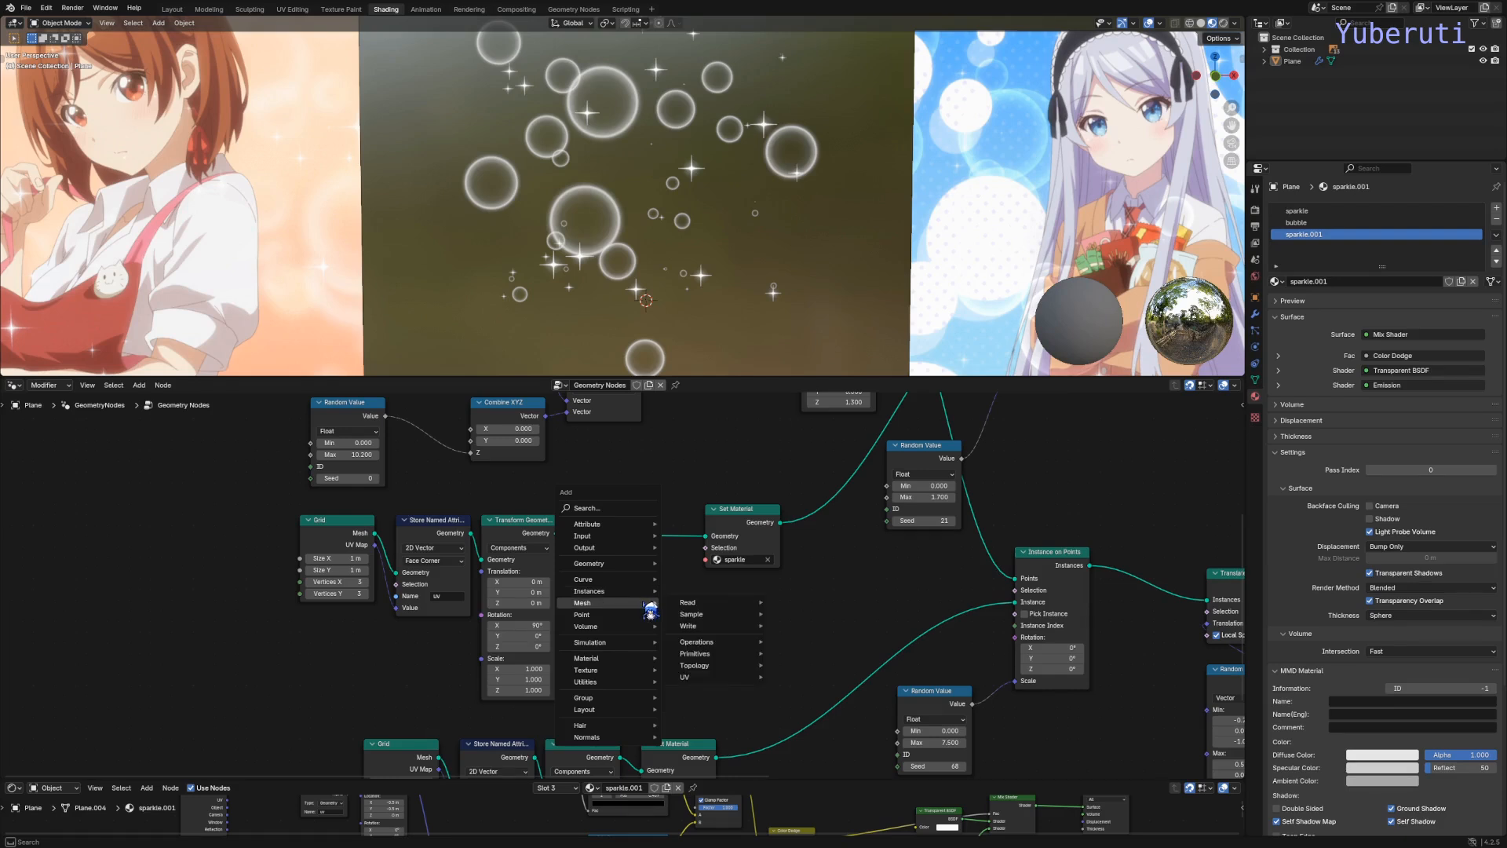
mouse_move(629, 688)
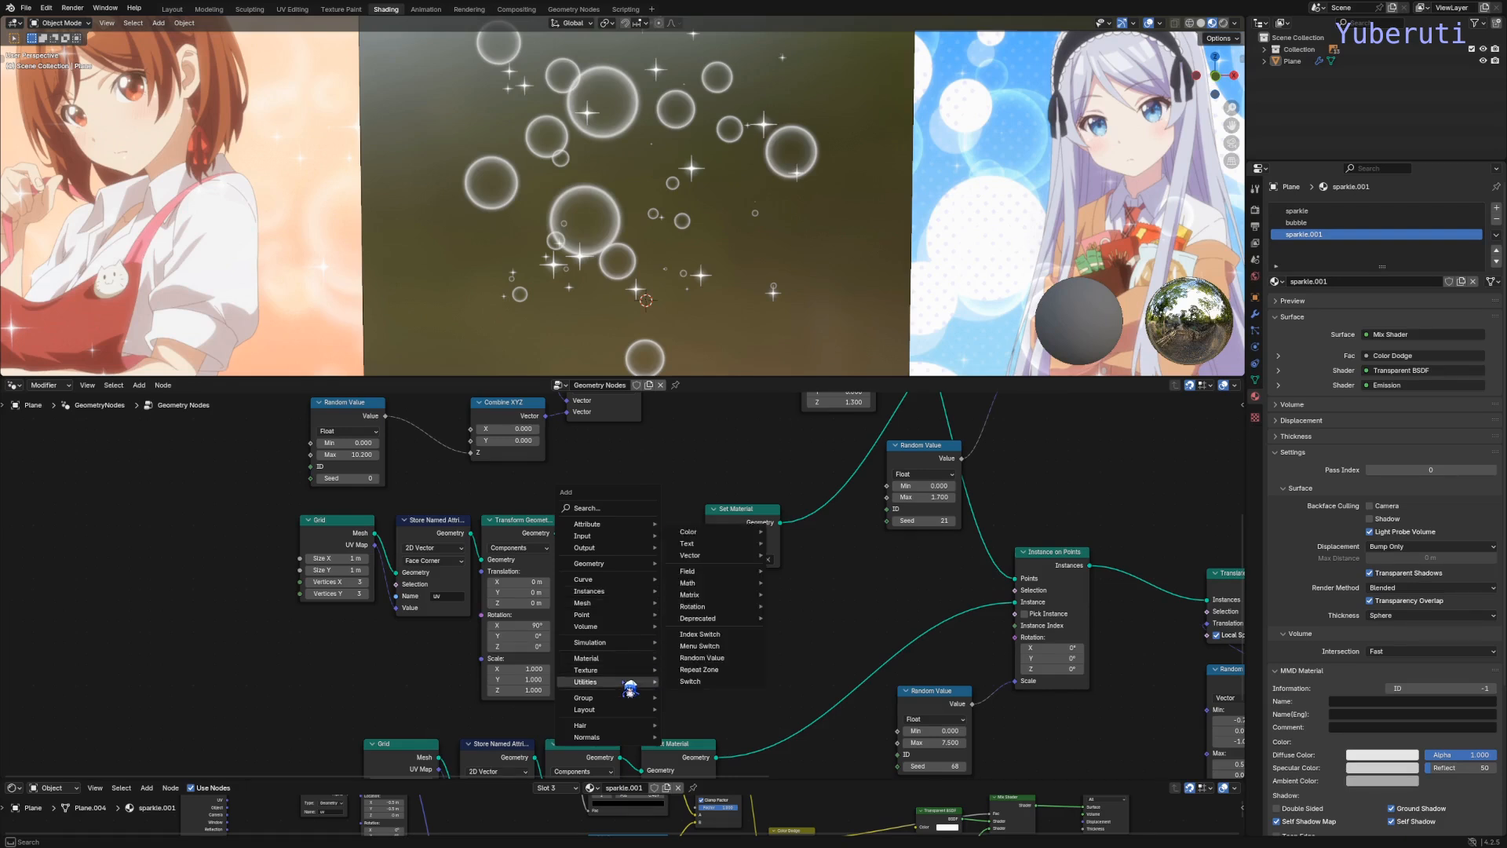
left_click(702, 633)
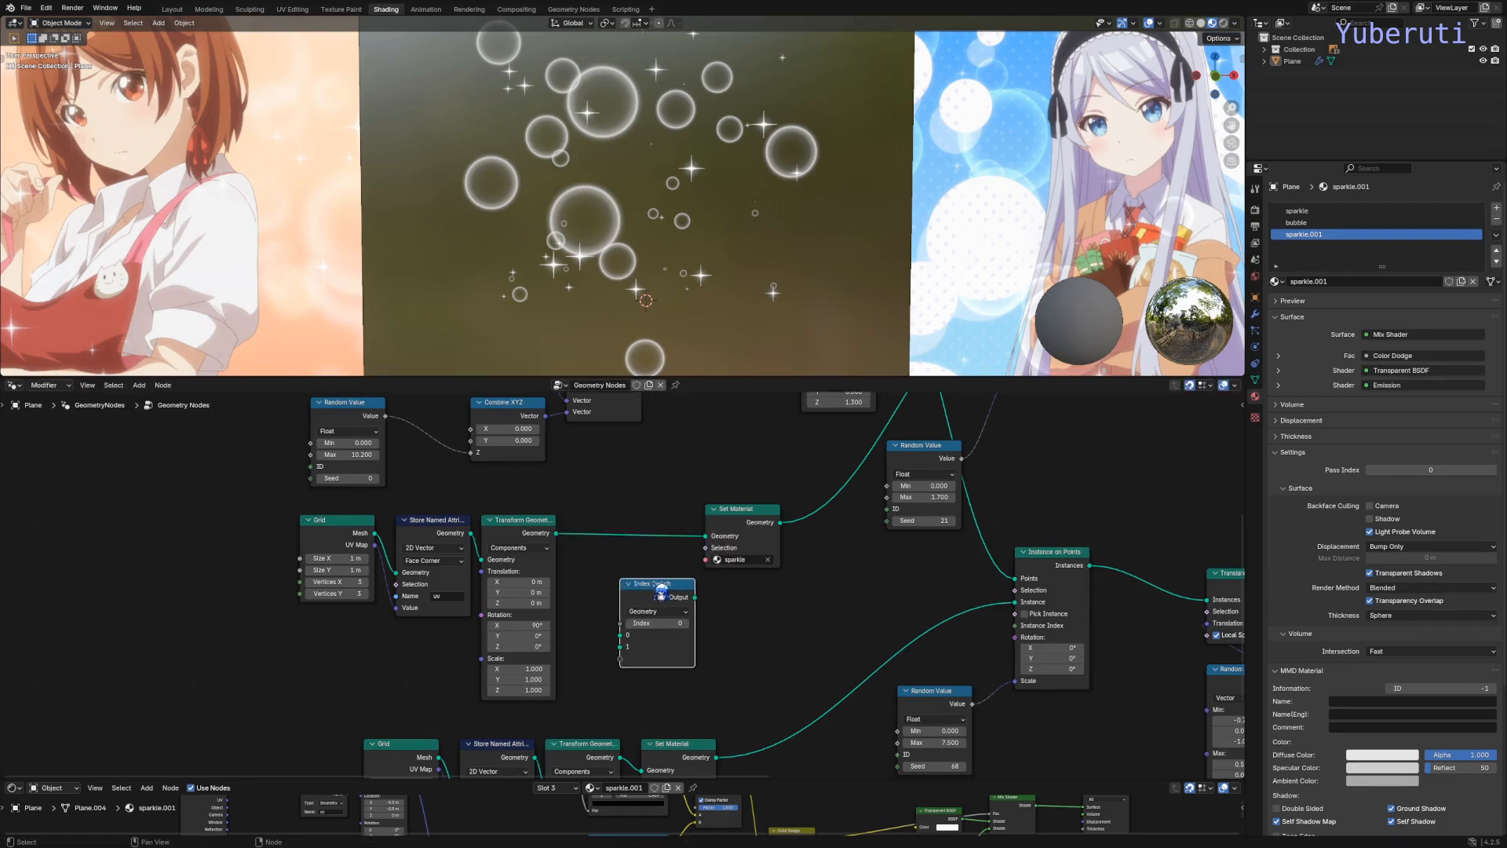
left_click(641, 521)
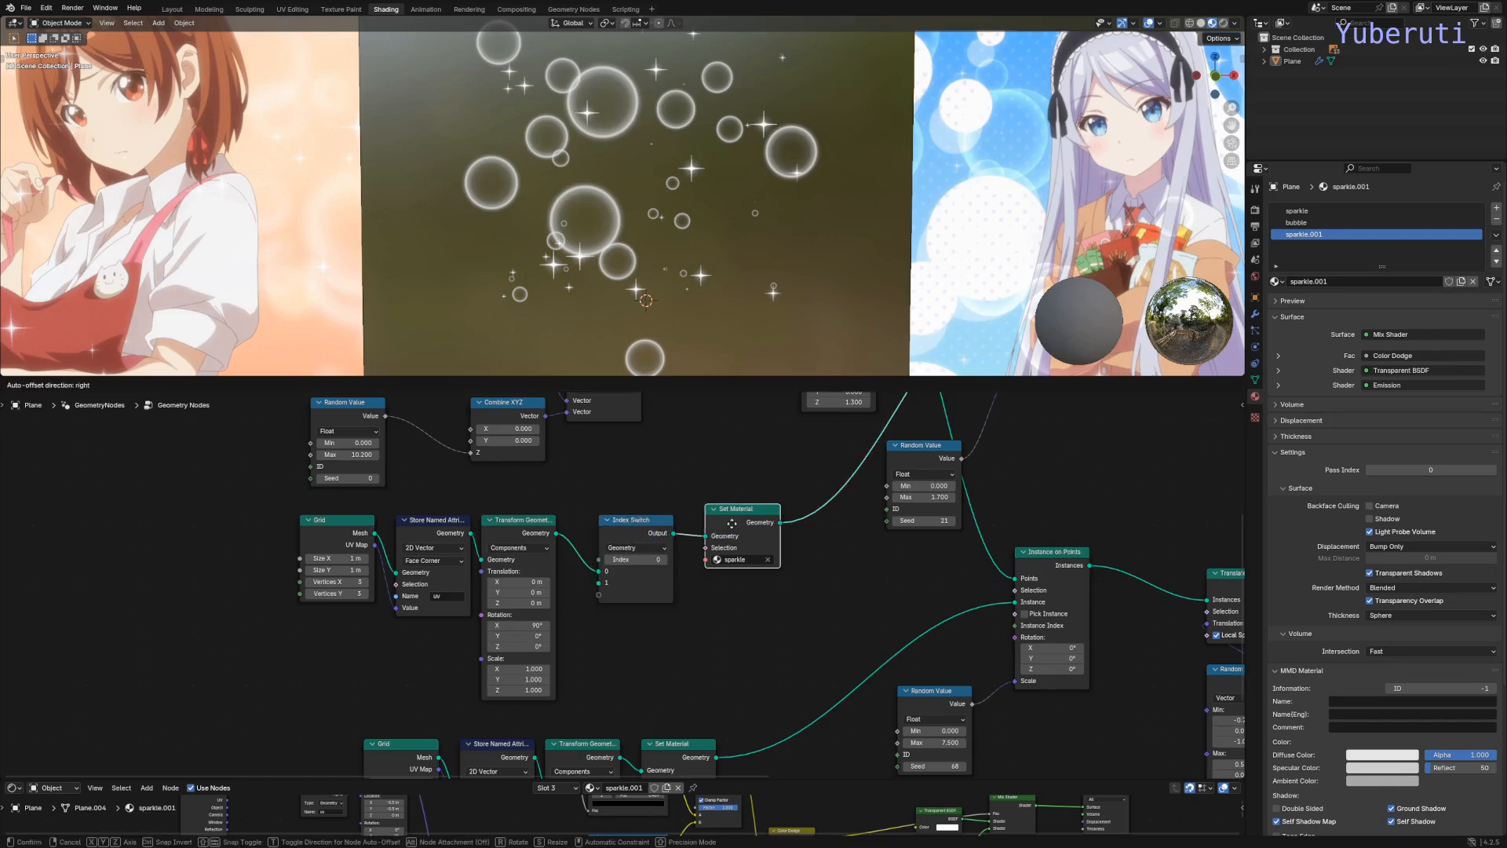
left_click(743, 539)
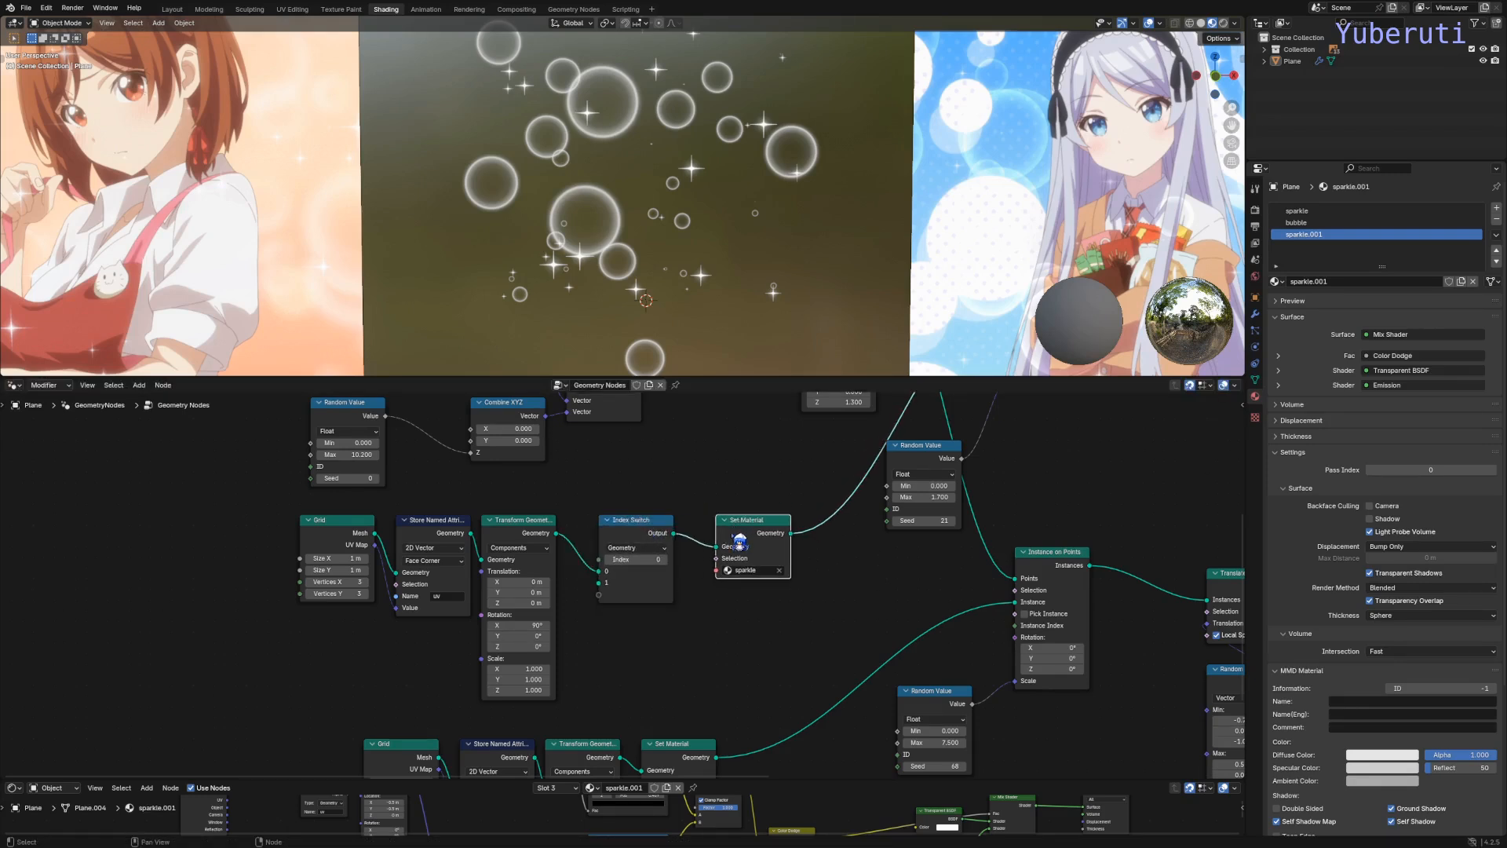
left_click(652, 538)
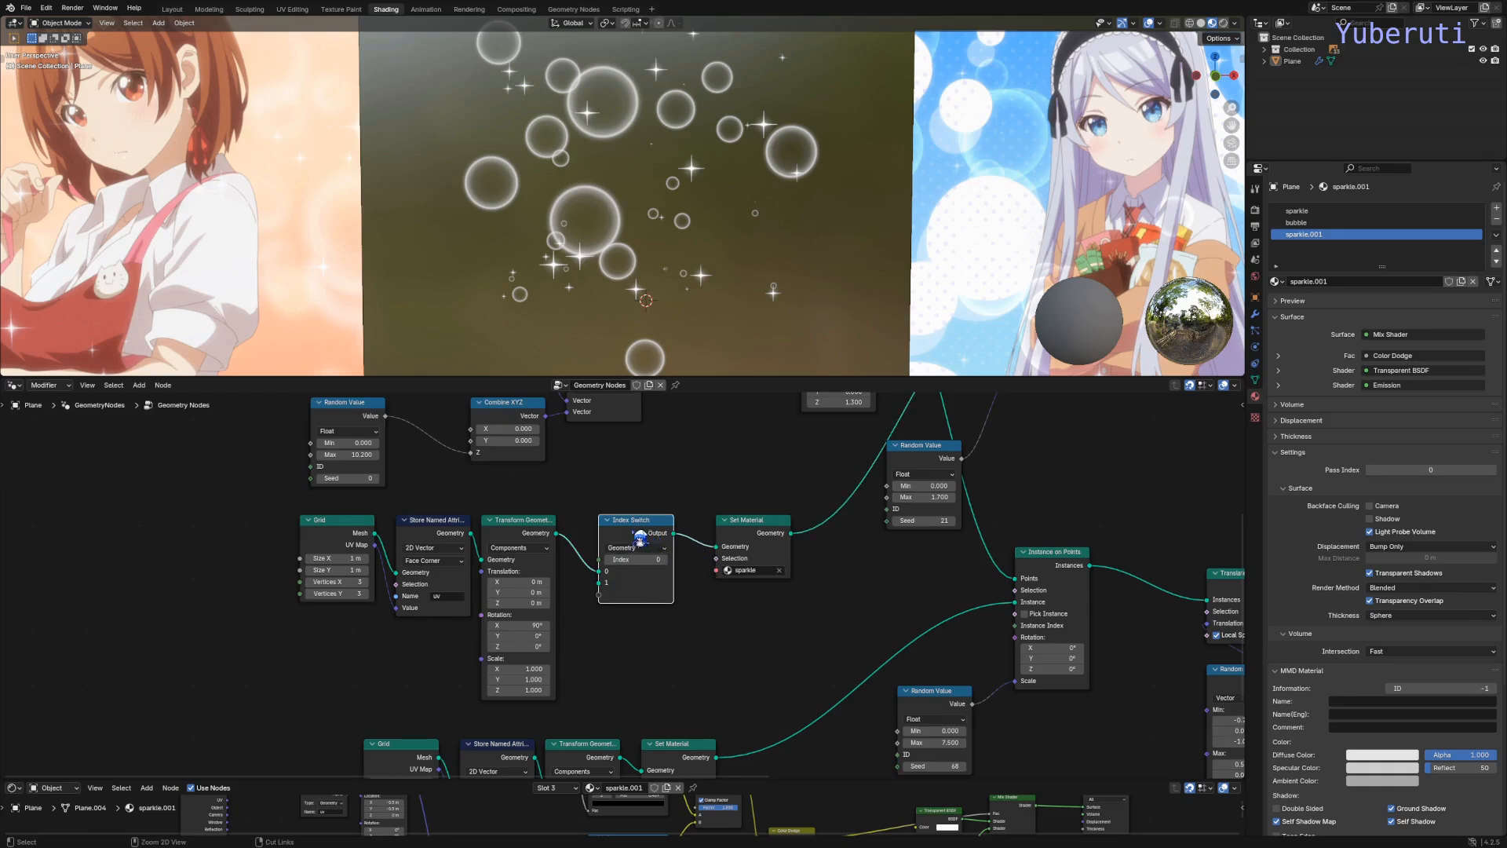
left_click_drag(647, 537, 644, 581, "alt")
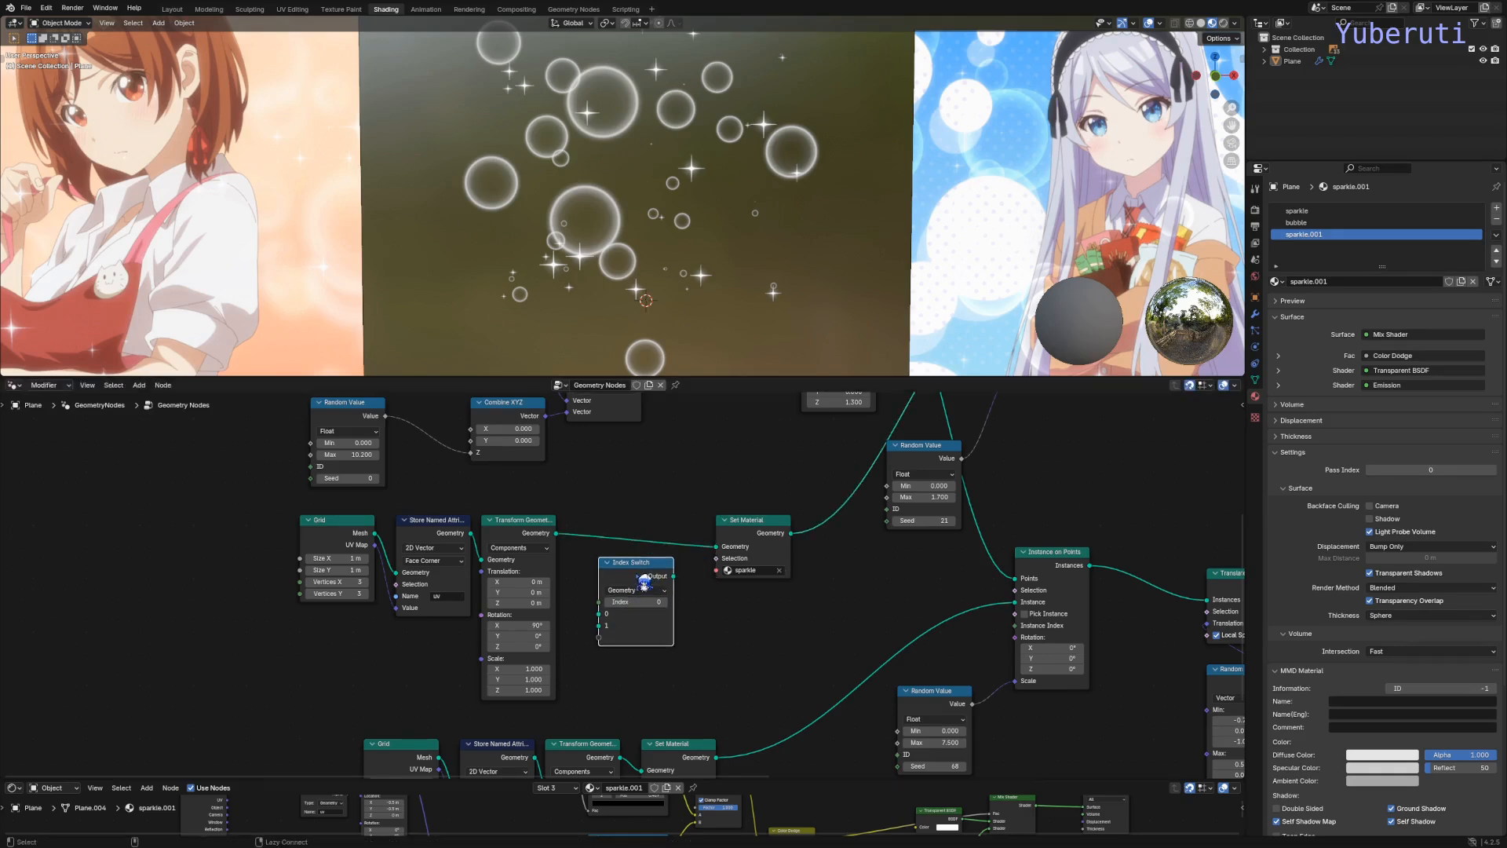
Step: Change the Index Switch's data type to Material and connect its output to the Material input of the sparkle Set Material node
left_click(656, 590)
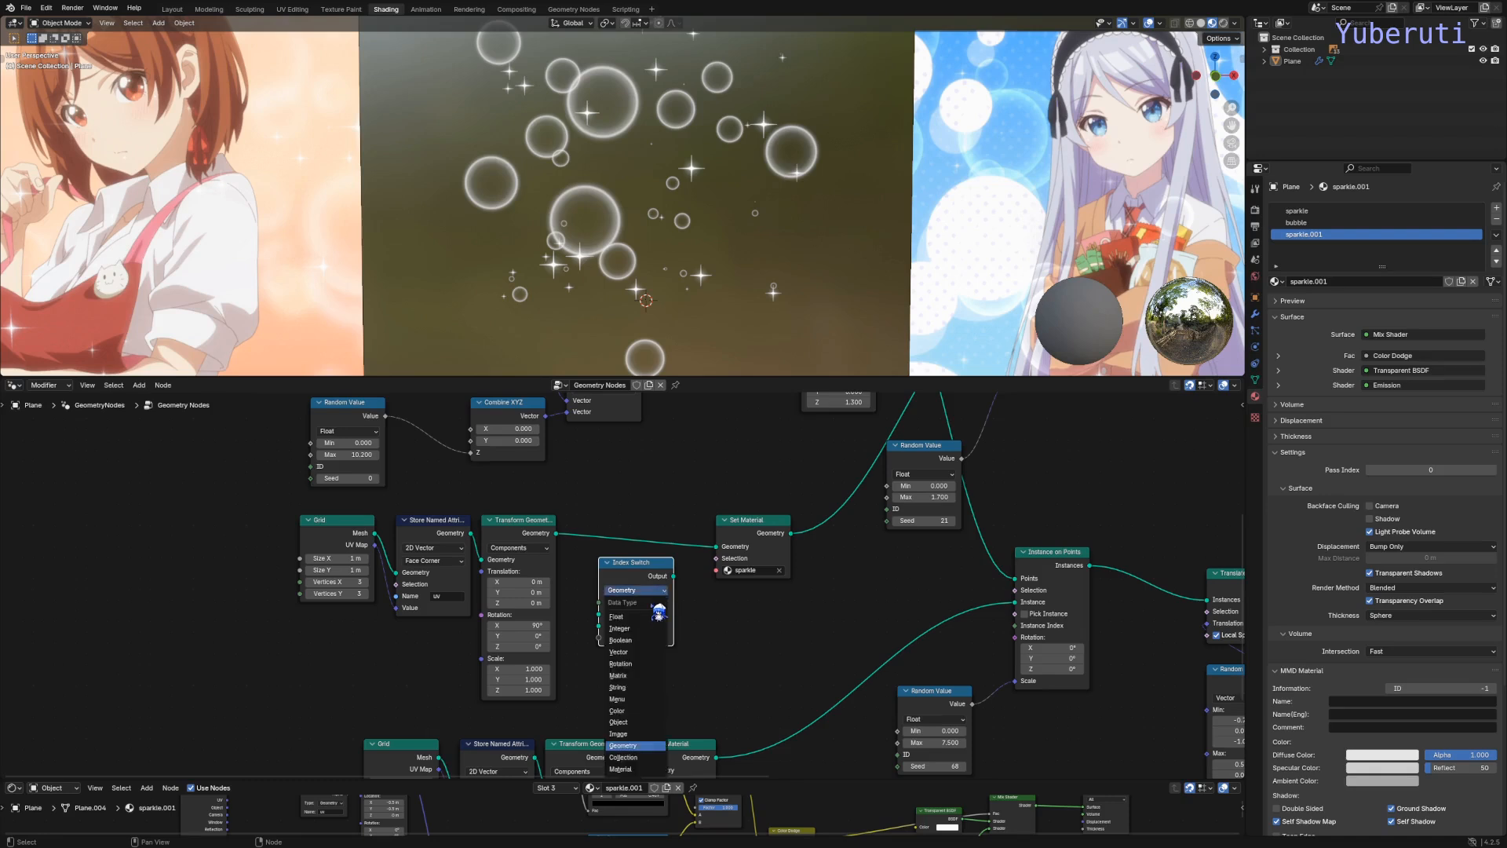
left_click(628, 769)
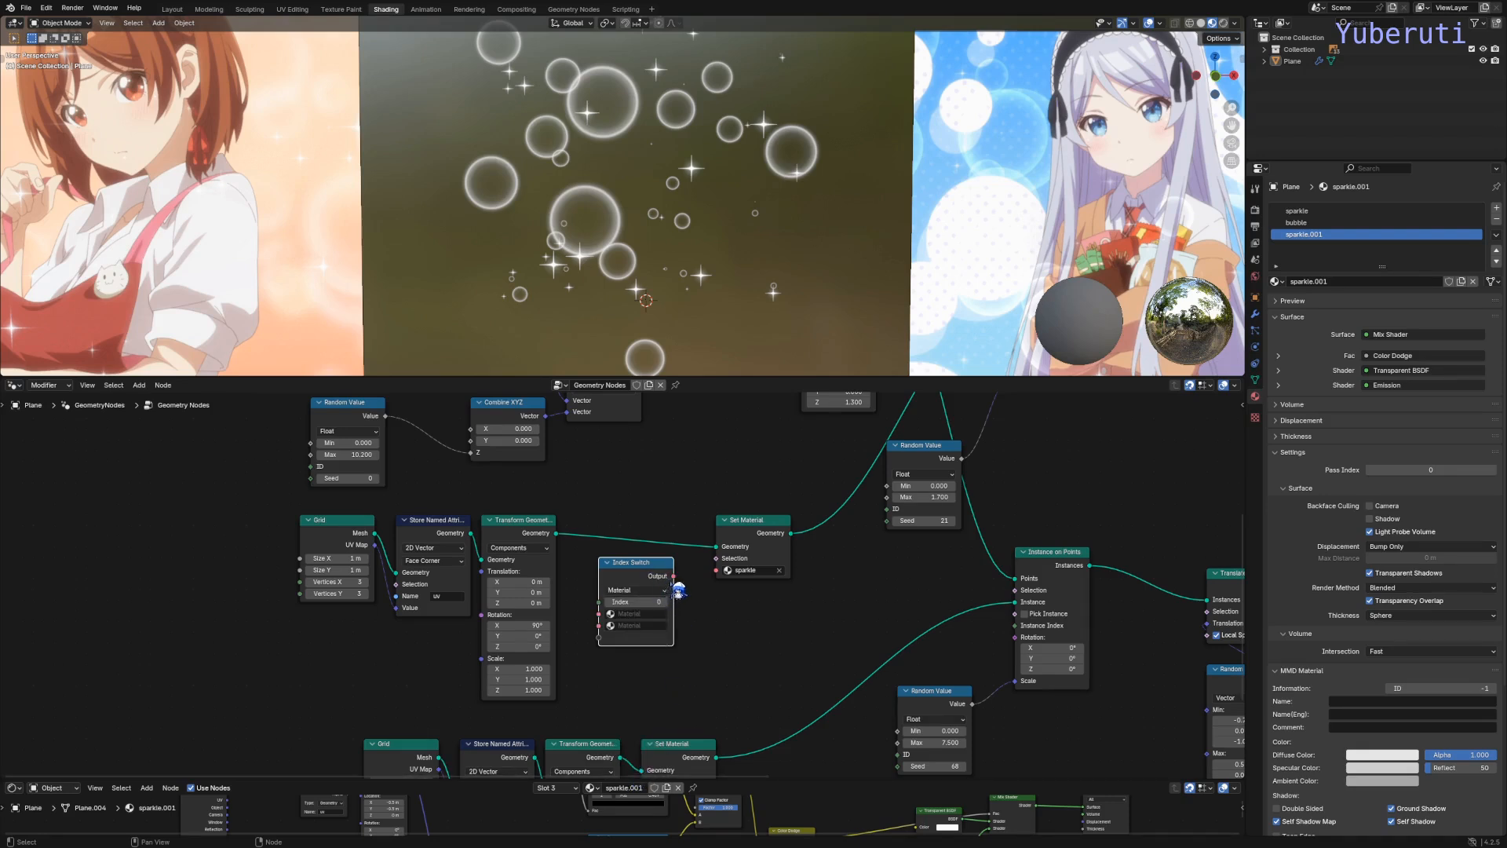
left_click_drag(673, 576, 642, 577)
Step: Assign the sparkle material to item 0 of the Index Switch and sparkle.001 to item 1
left_click(640, 613)
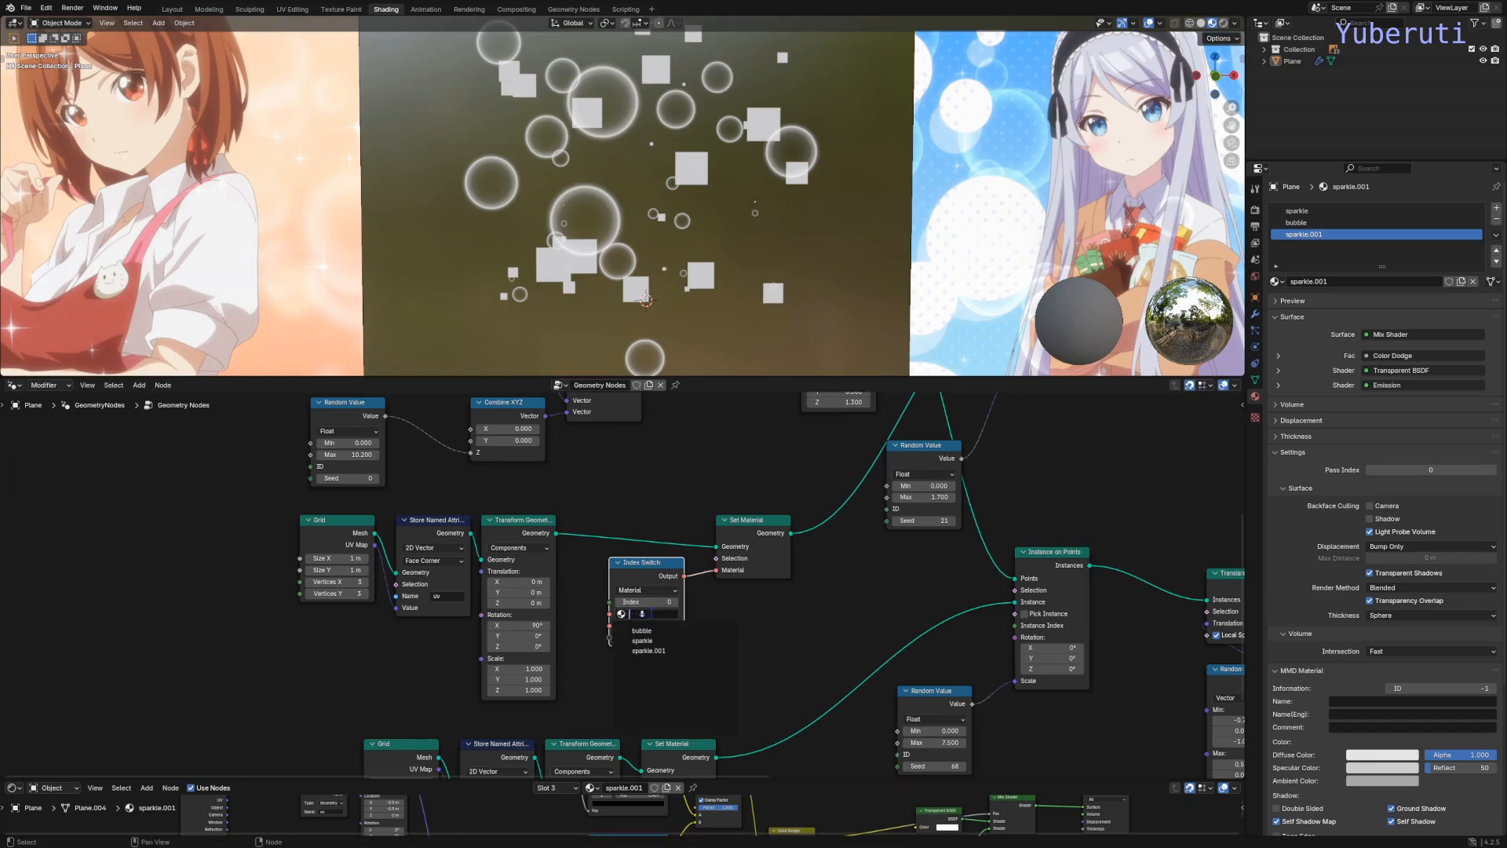
left_click(642, 640)
left_click(642, 625)
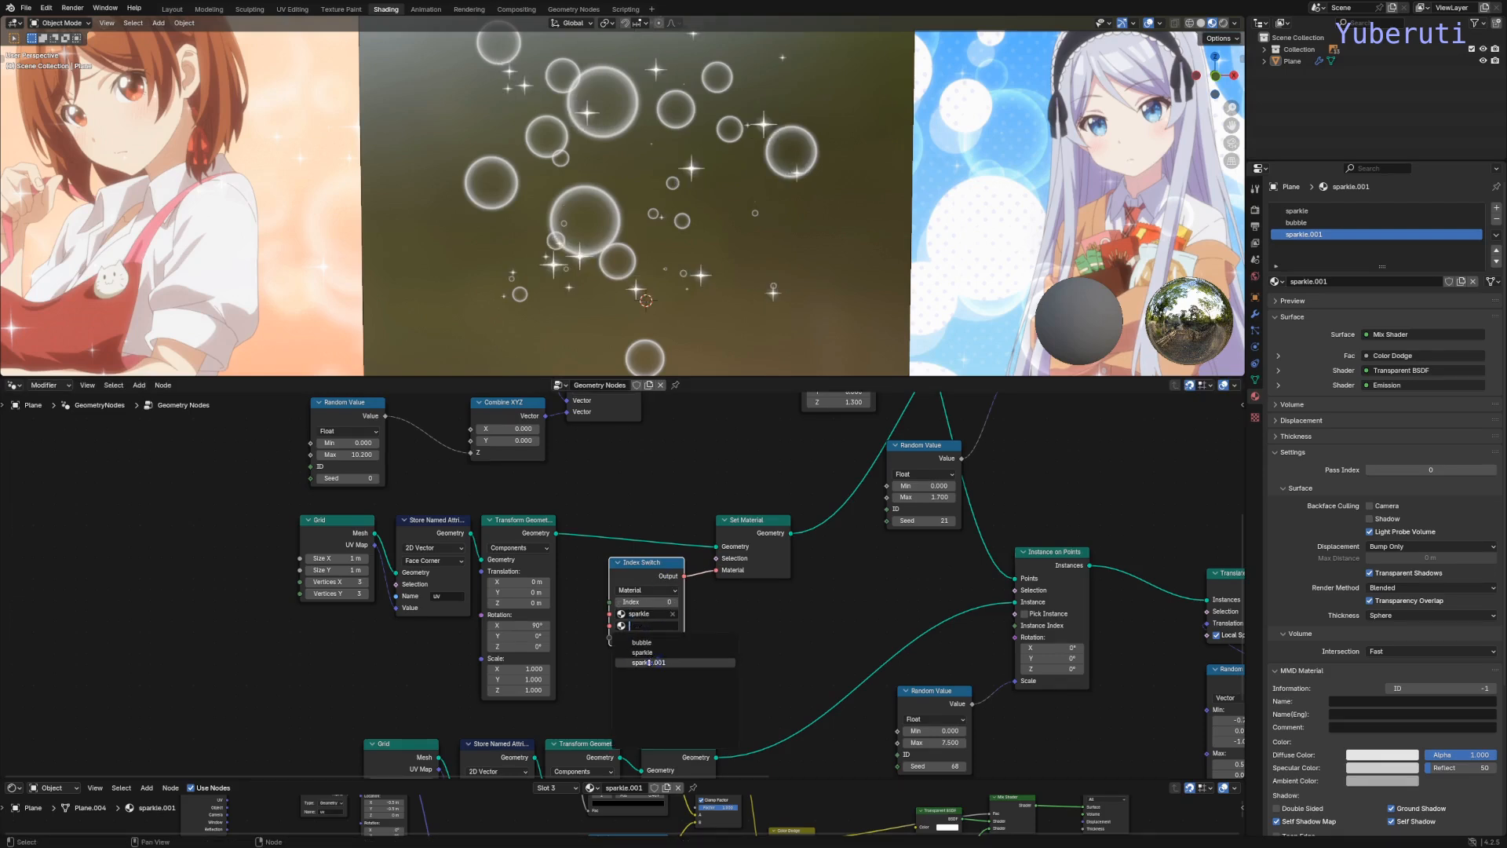
left_click(652, 662)
Step: Try changing the Index Switch's index value, and move the node slightly away from Set Material
left_click(673, 602)
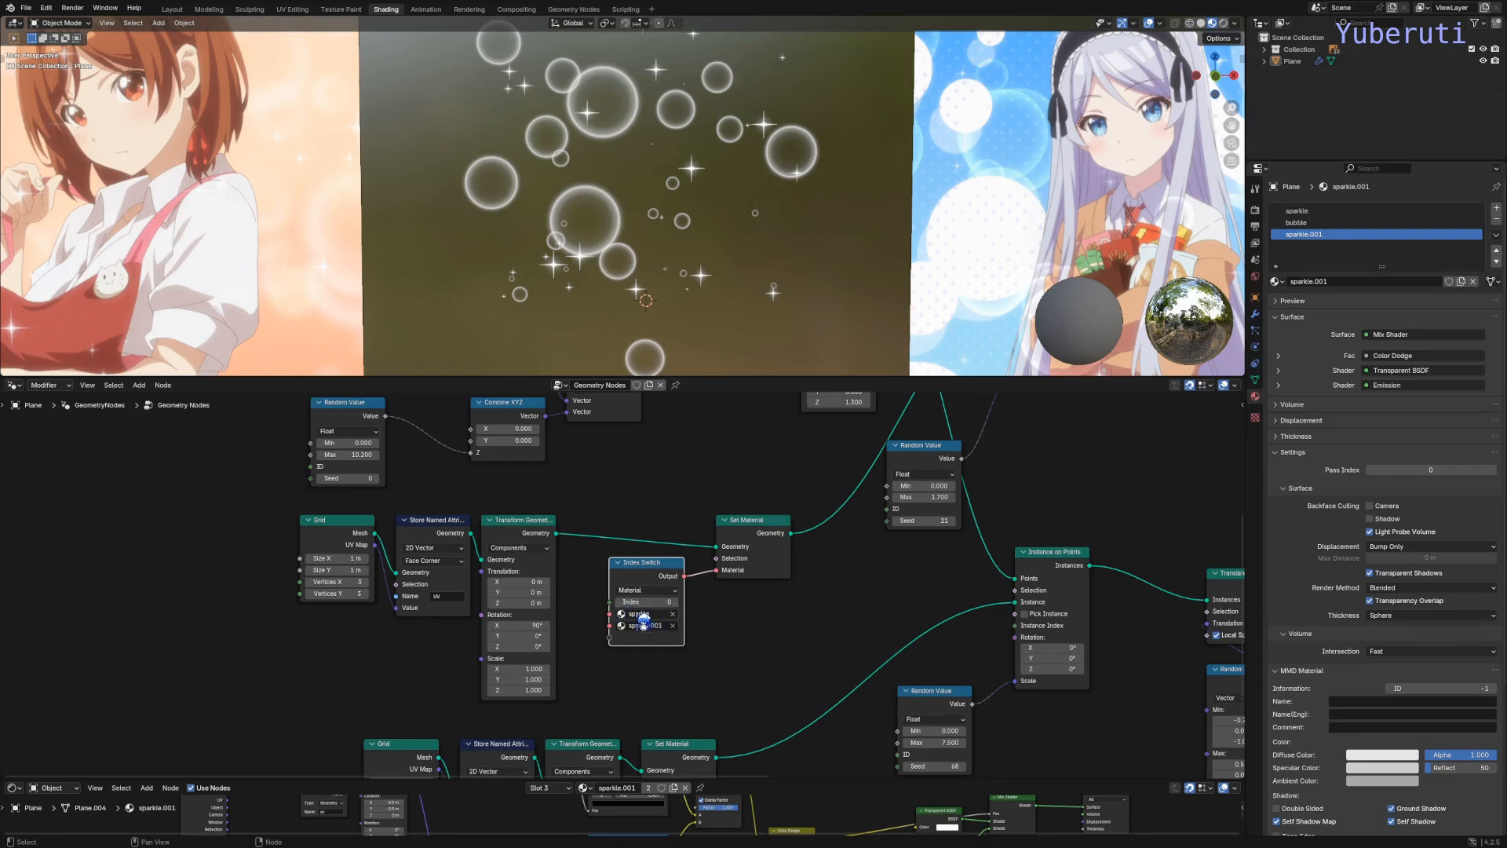
left_click(674, 602)
left_click(652, 602)
key("Return")
scroll(675, 530, "down", 2)
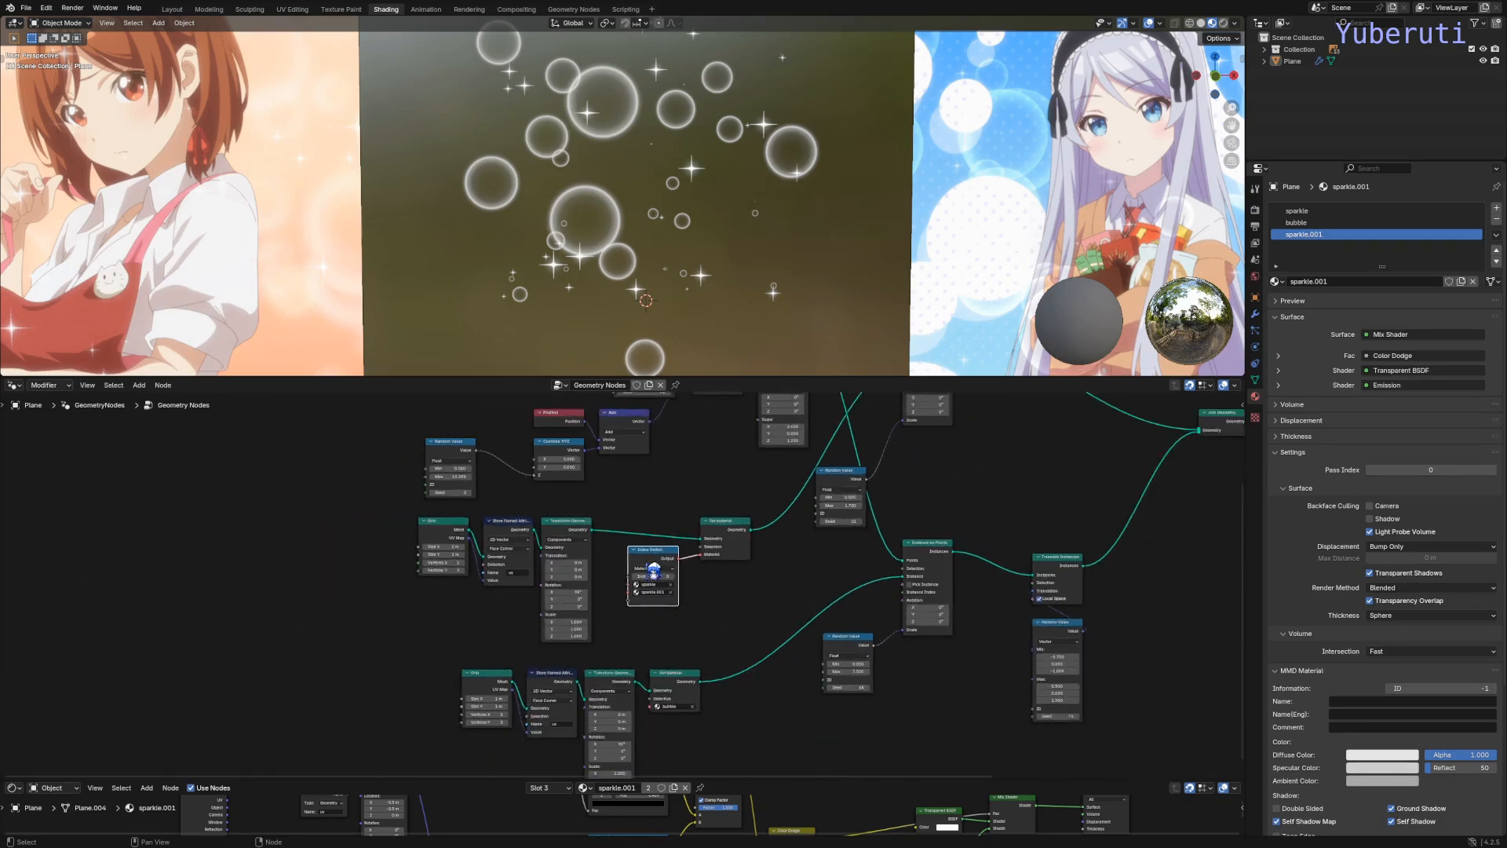
left_click_drag(645, 562, 638, 569)
Step: Examine the sparkle shapes up close in the anime reference images and compare them with the generated sparkles
scroll(598, 210, "down", 2)
middle_click_drag(593, 196, 735, 219, "shift")
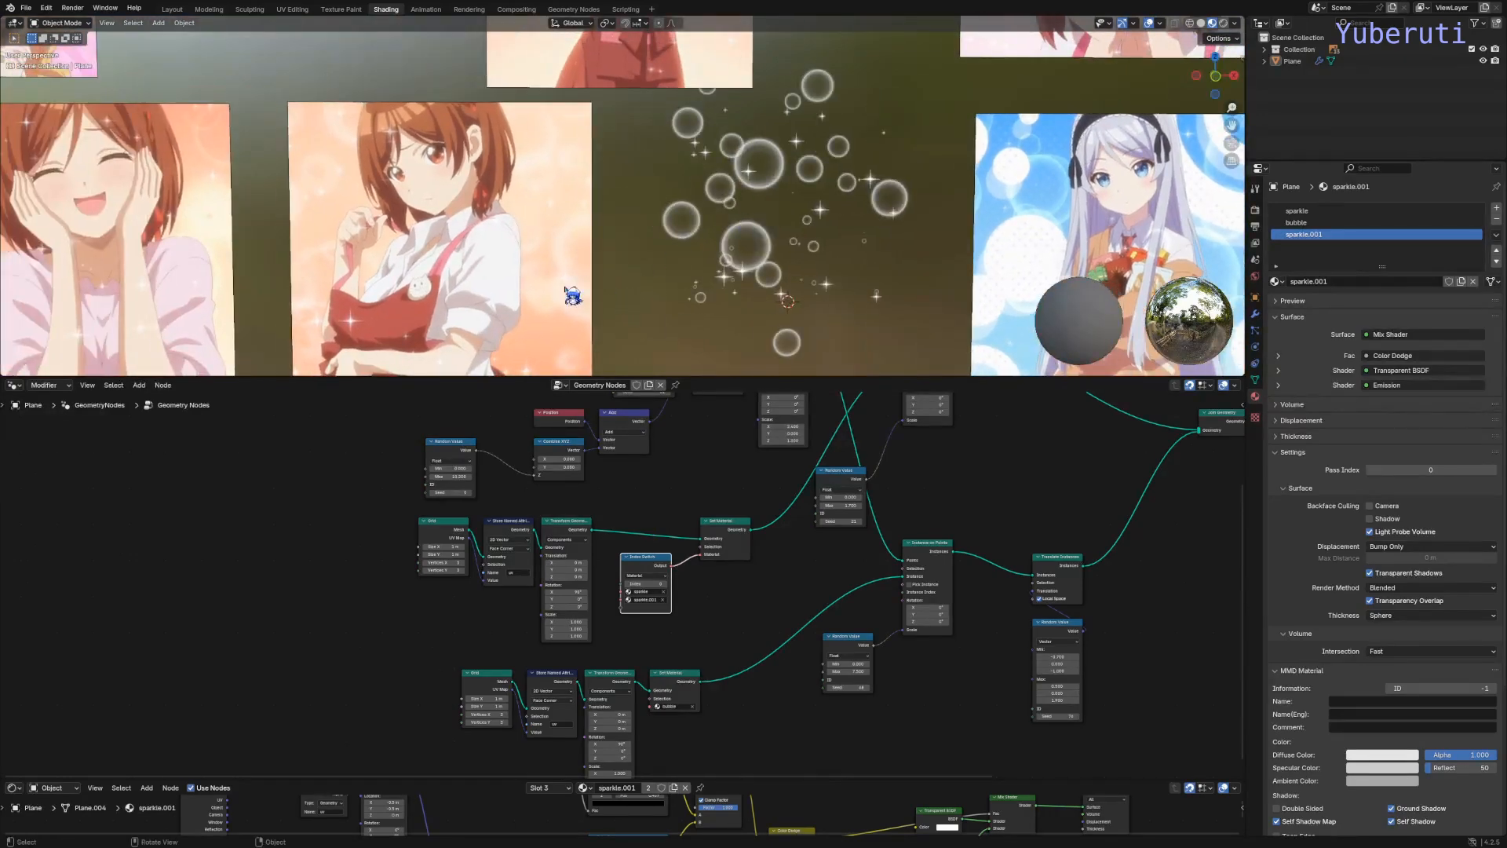
scroll(572, 296, "up", 5)
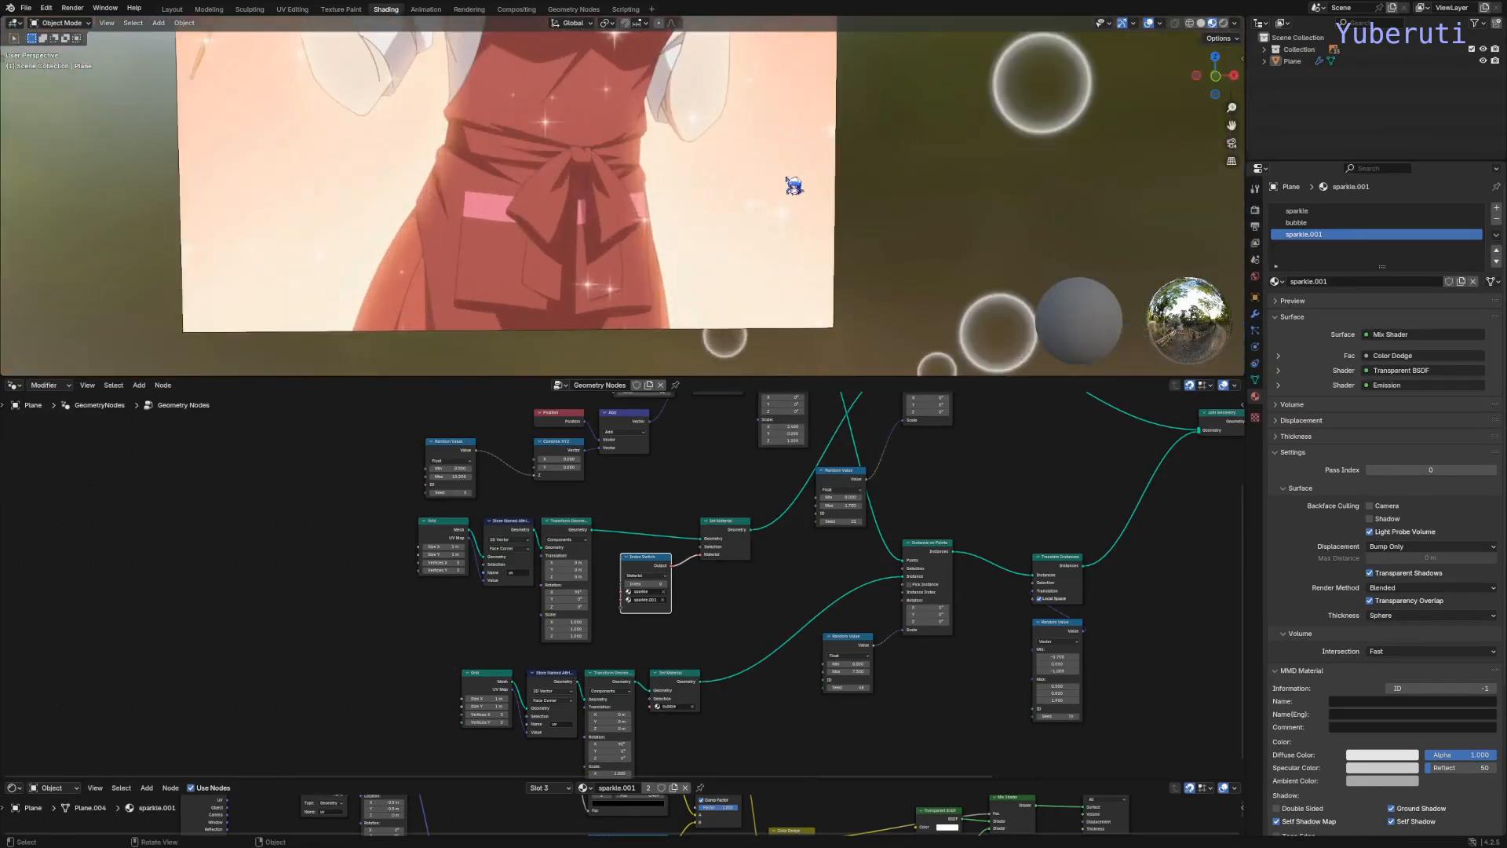
scroll(699, 272, "down", 6)
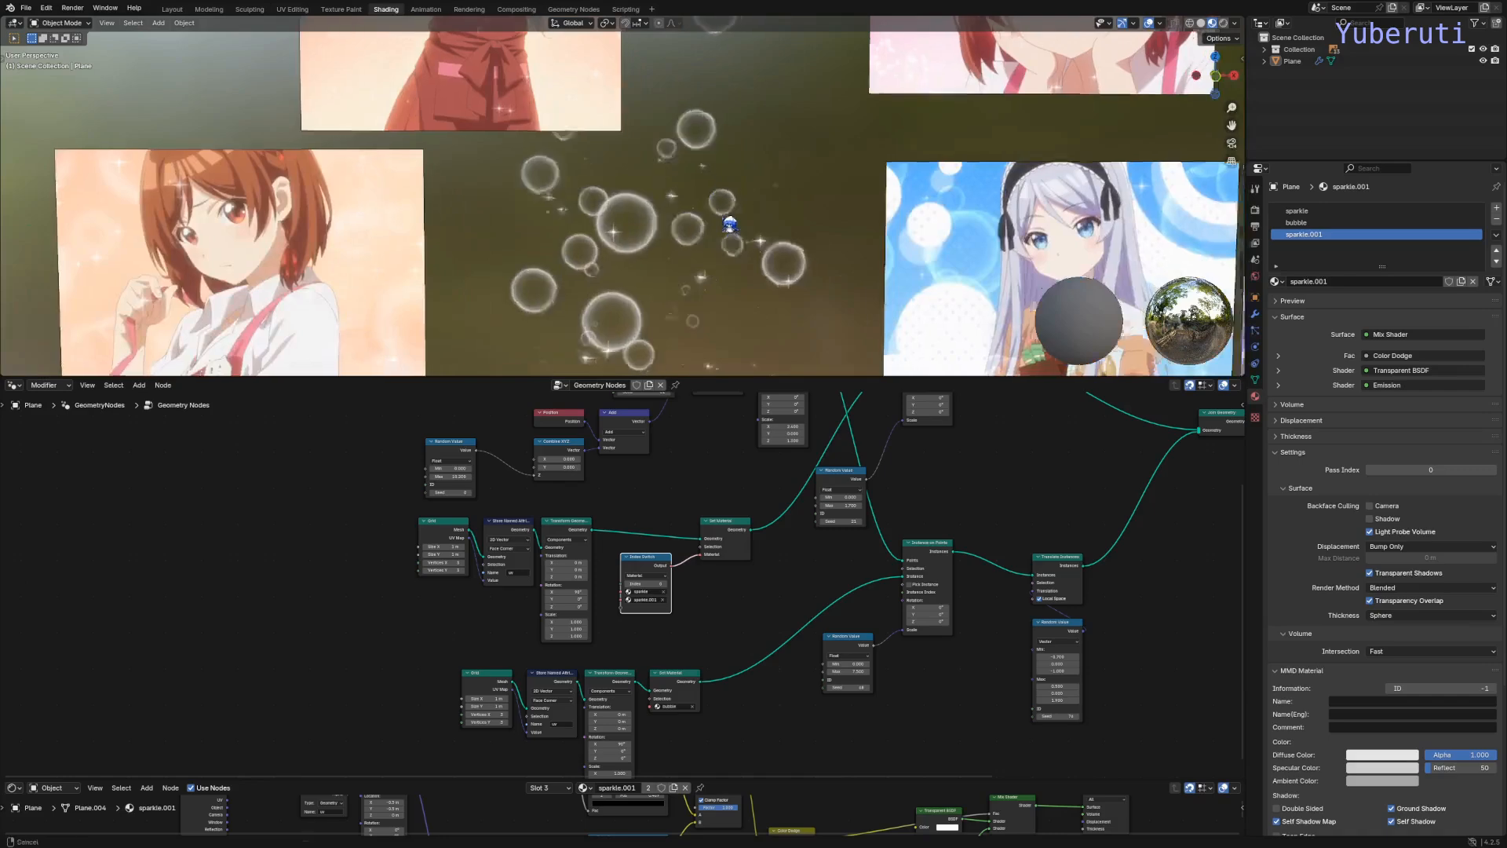
scroll(729, 224, "up", 5)
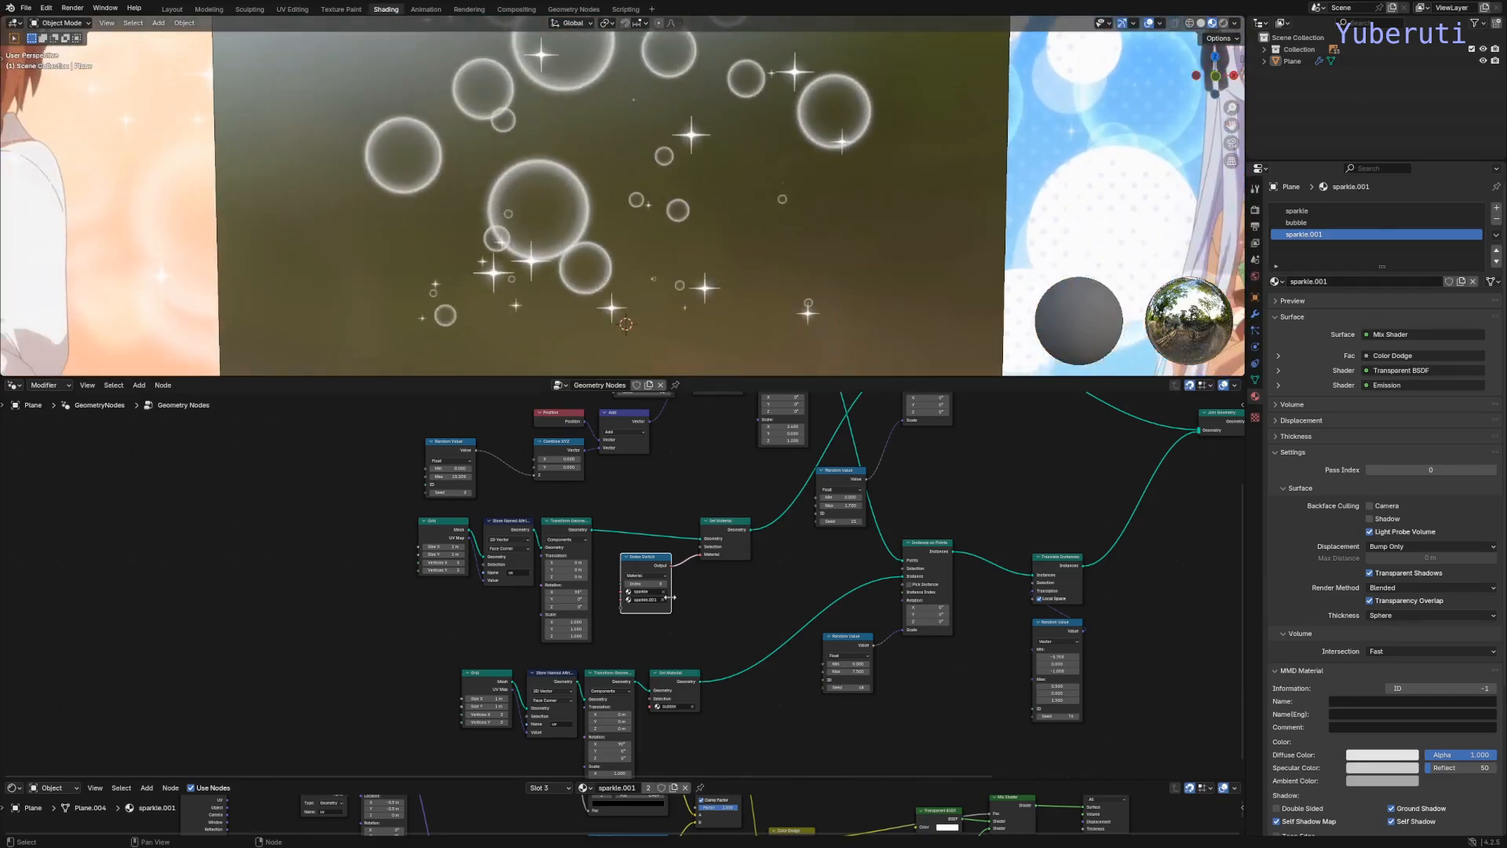
scroll(669, 598, "up", 2)
Step: Set the Index Switch's index to 1 and enlarge the shader editor showing the sparkle.001 material
left_click(660, 580)
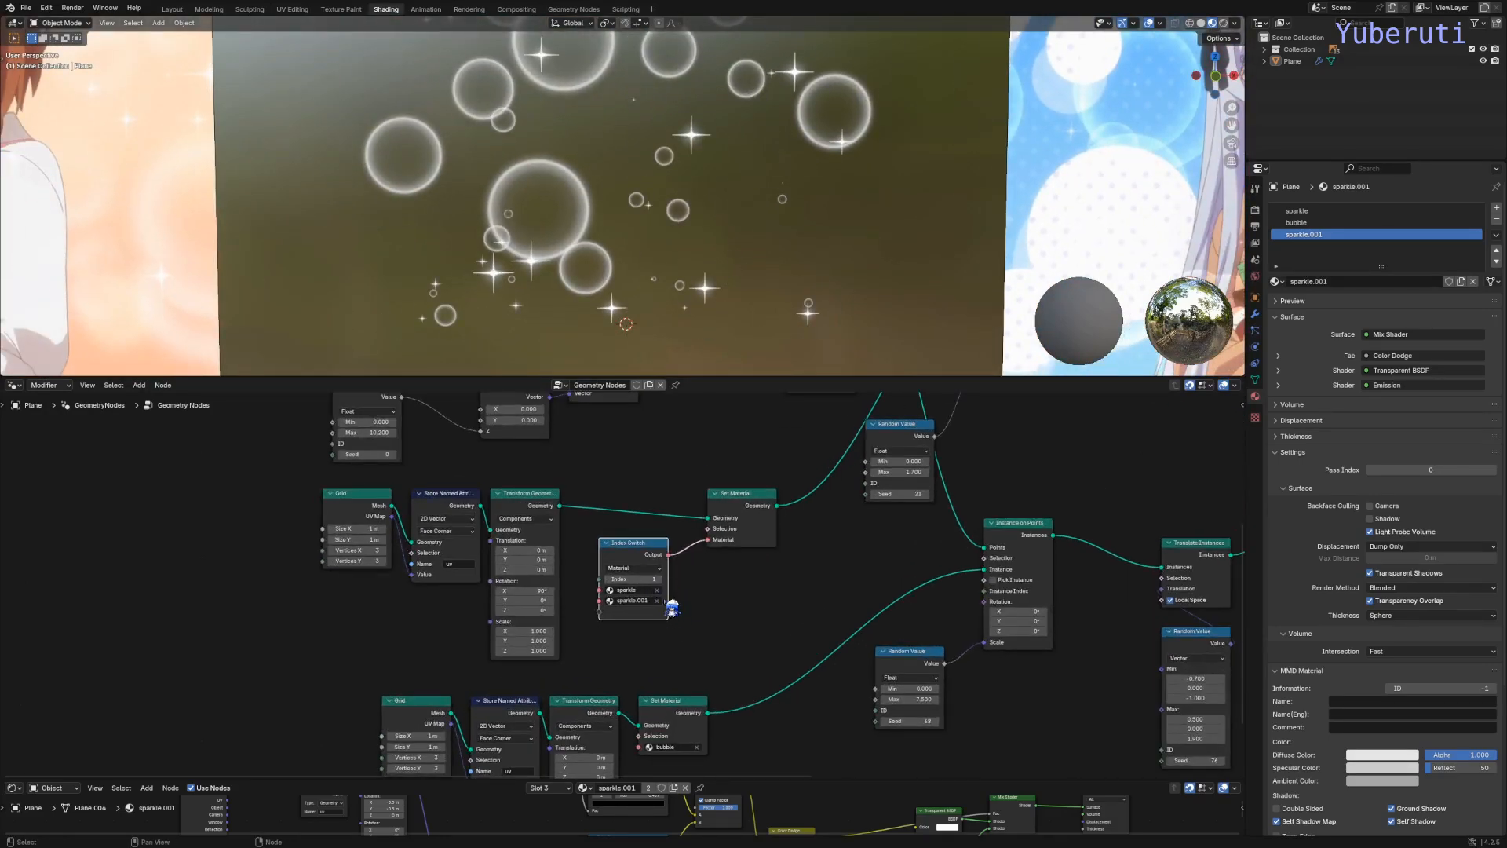
scroll(791, 595, "down", 3)
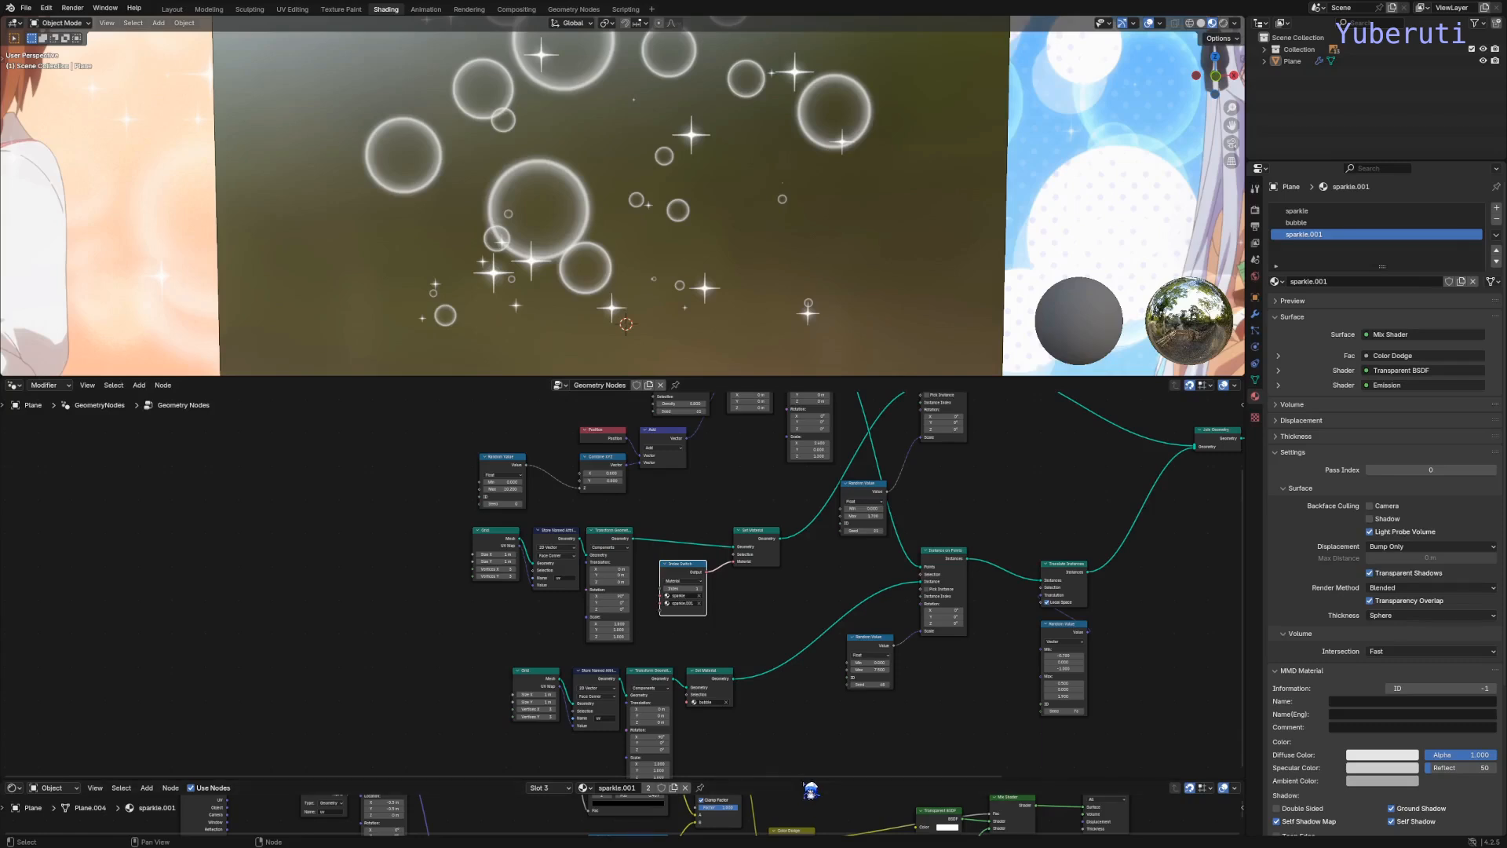
left_click_drag(803, 779, 805, 445)
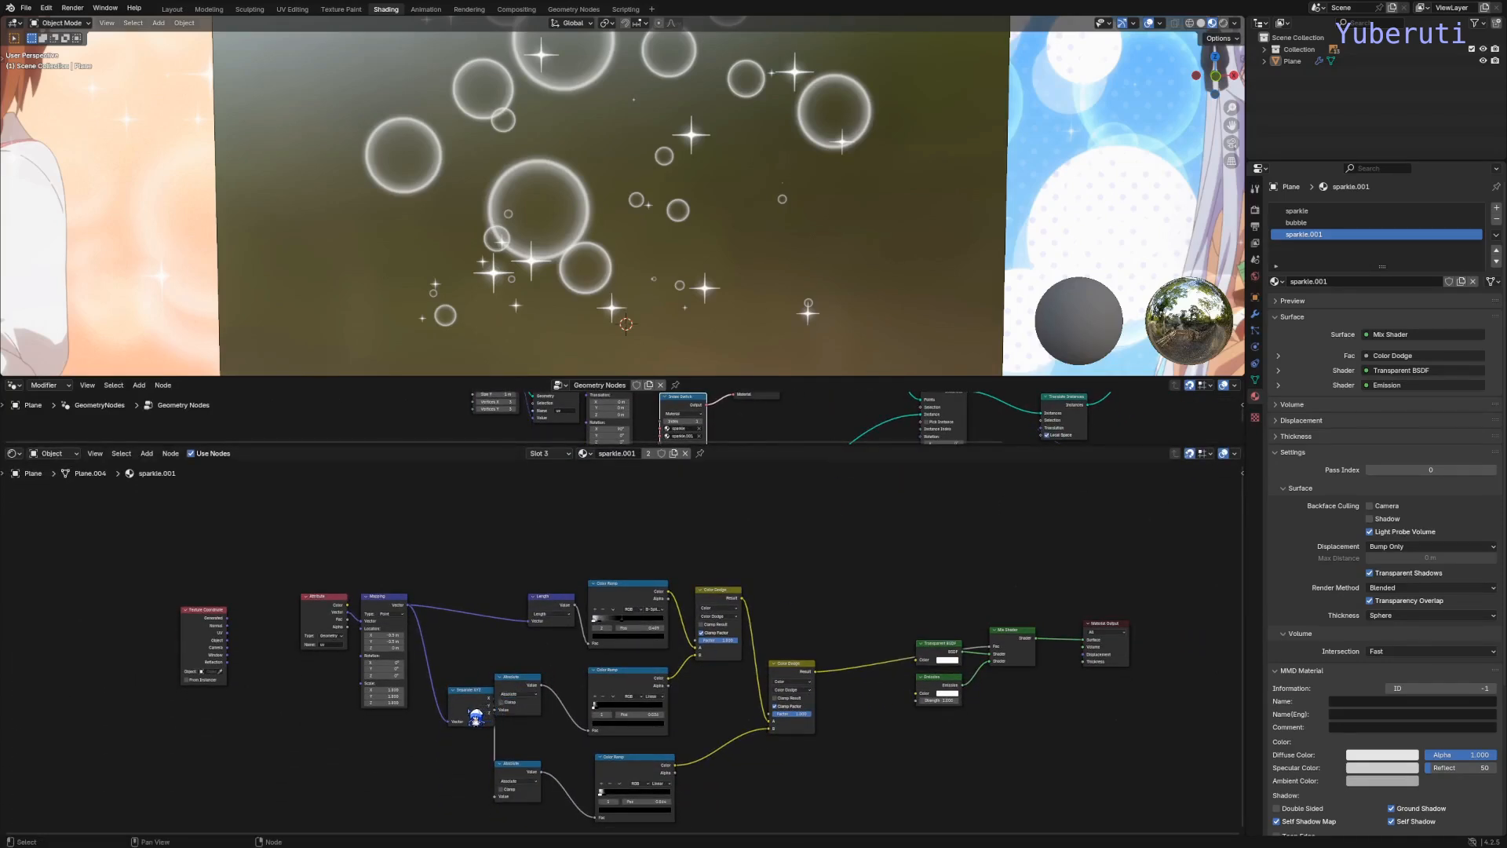
Step: Rearrange the sparkle.001 shader, grouping the coordinate, Attribute and Mapping nodes and moving Separate XYZ and Length clear of their neighbours
left_click_drag(475, 716, 456, 744)
left_click_drag(454, 563, 321, 622)
left_click_drag(335, 612, 274, 633)
left_click_drag(545, 604, 510, 603)
middle_click_drag(714, 608, 688, 575)
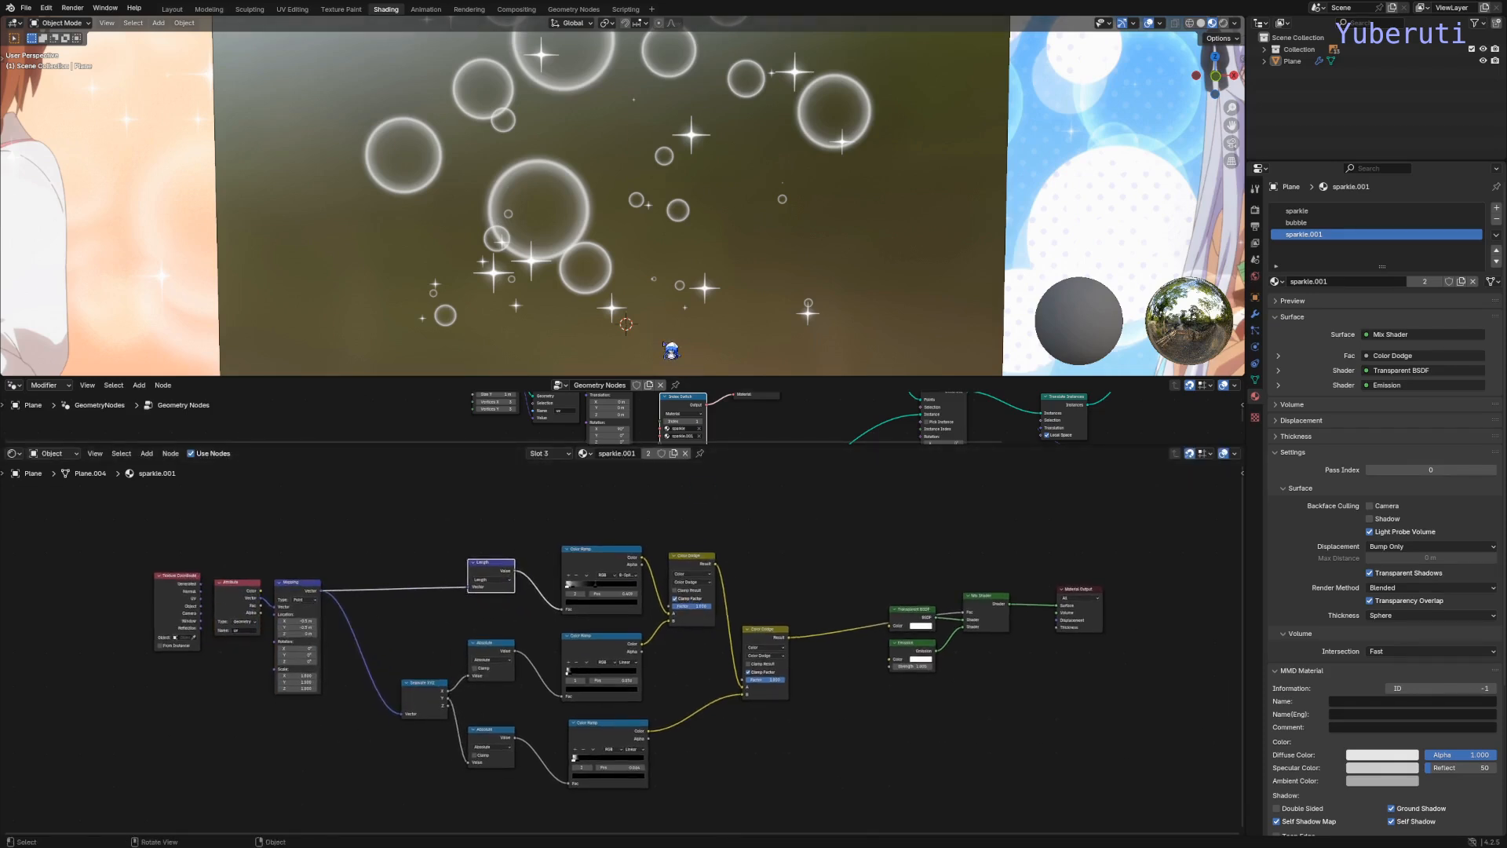
Step: Duplicate the Separate XYZ, two Absolute and two Color Ramp nodes below the originals, keeping the input link from Mapping
left_click_drag(388, 649, 683, 774)
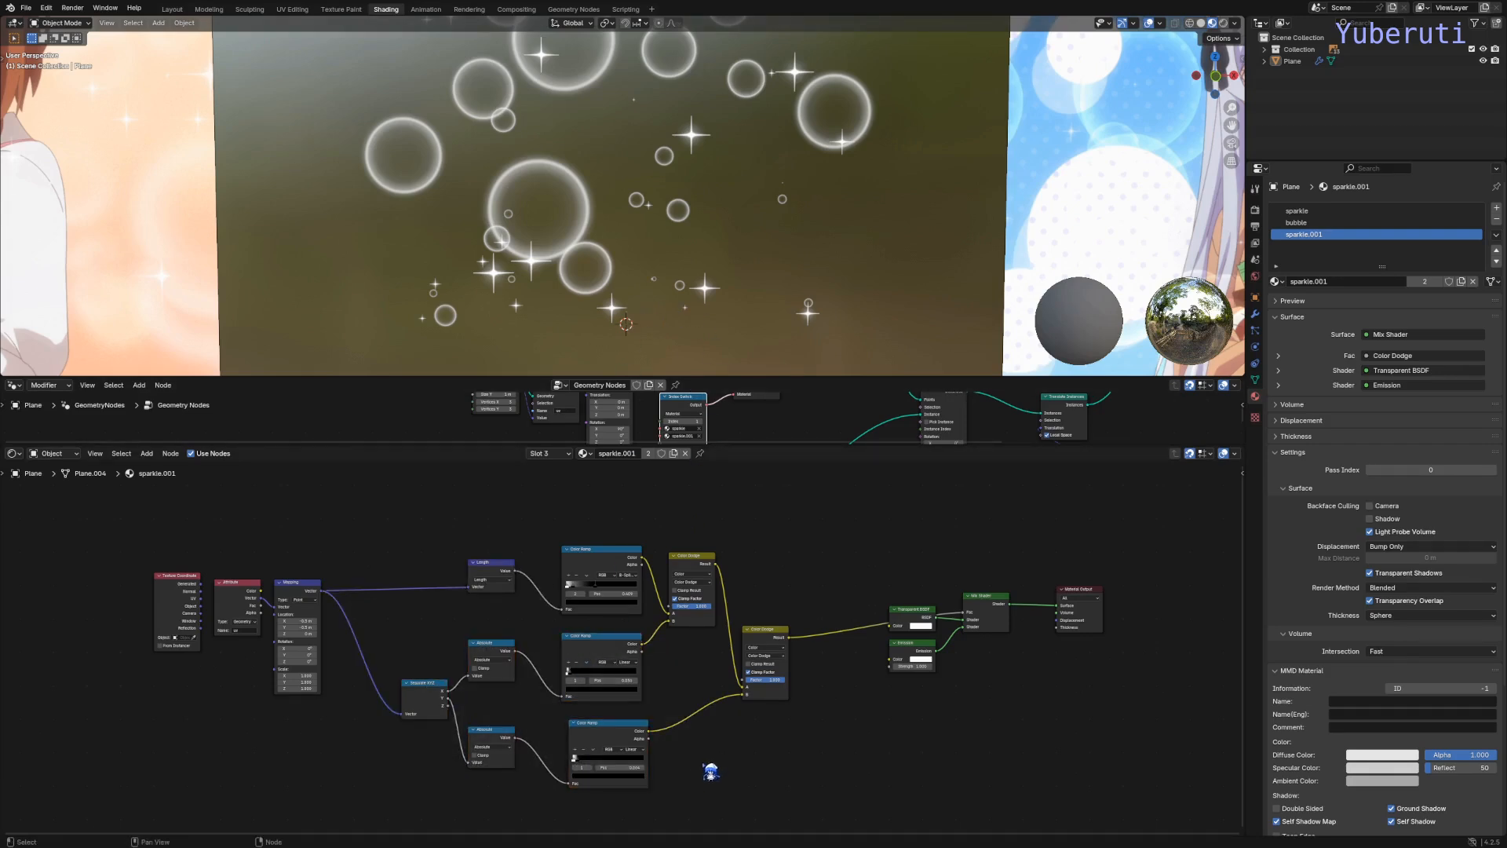
scroll(598, 295, "up", 3)
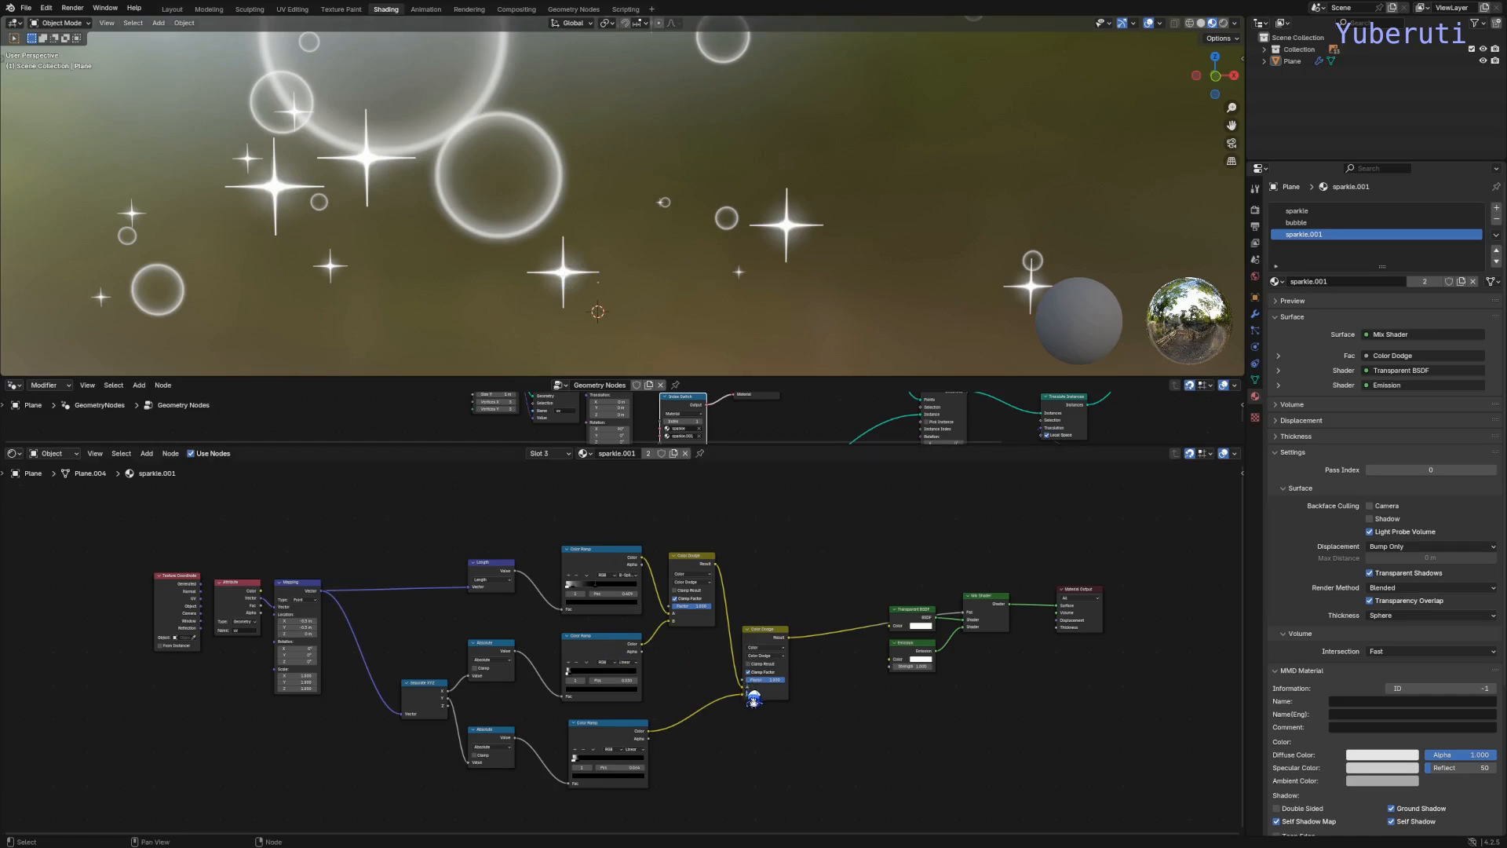
scroll(761, 722, "down", 3)
left_click_drag(773, 701, 584, 589)
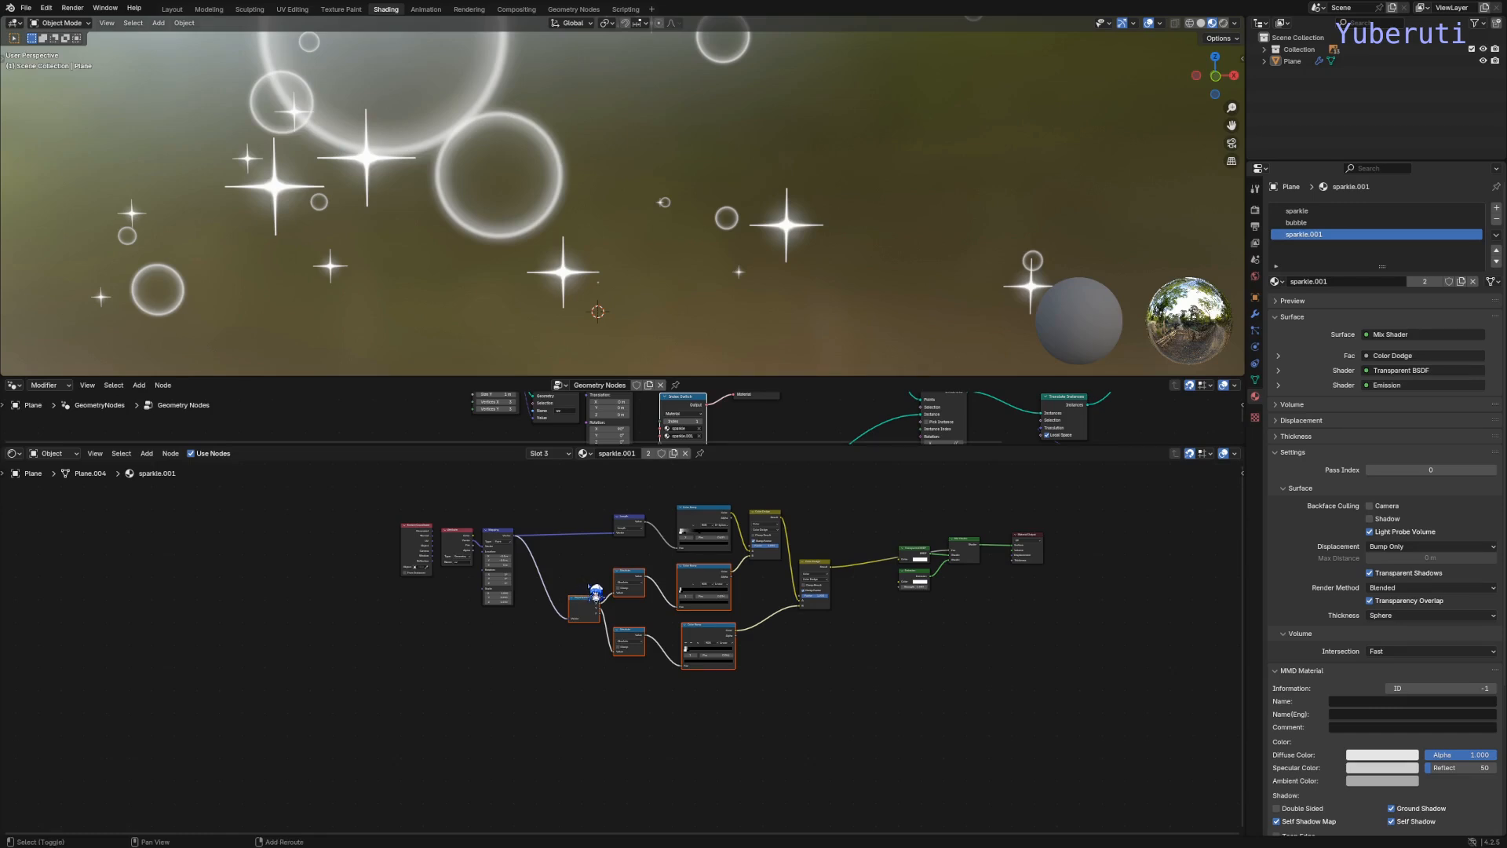
key("shift+d")
left_click(606, 706)
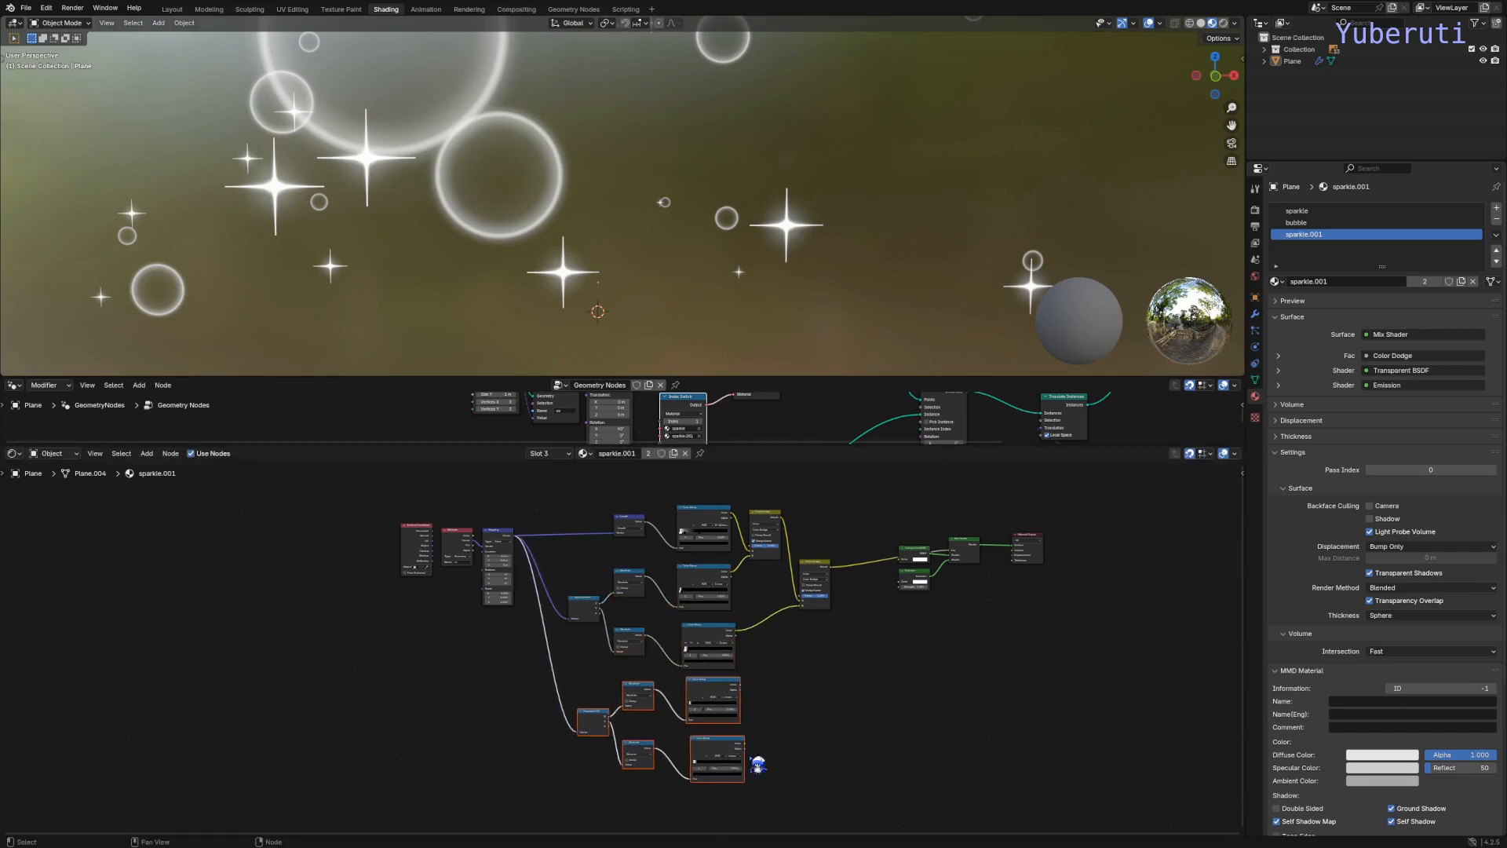
Step: Space out the duplicated branch by shifting its upper Color Ramp and upper Absolute node
scroll(776, 732, "up", 2)
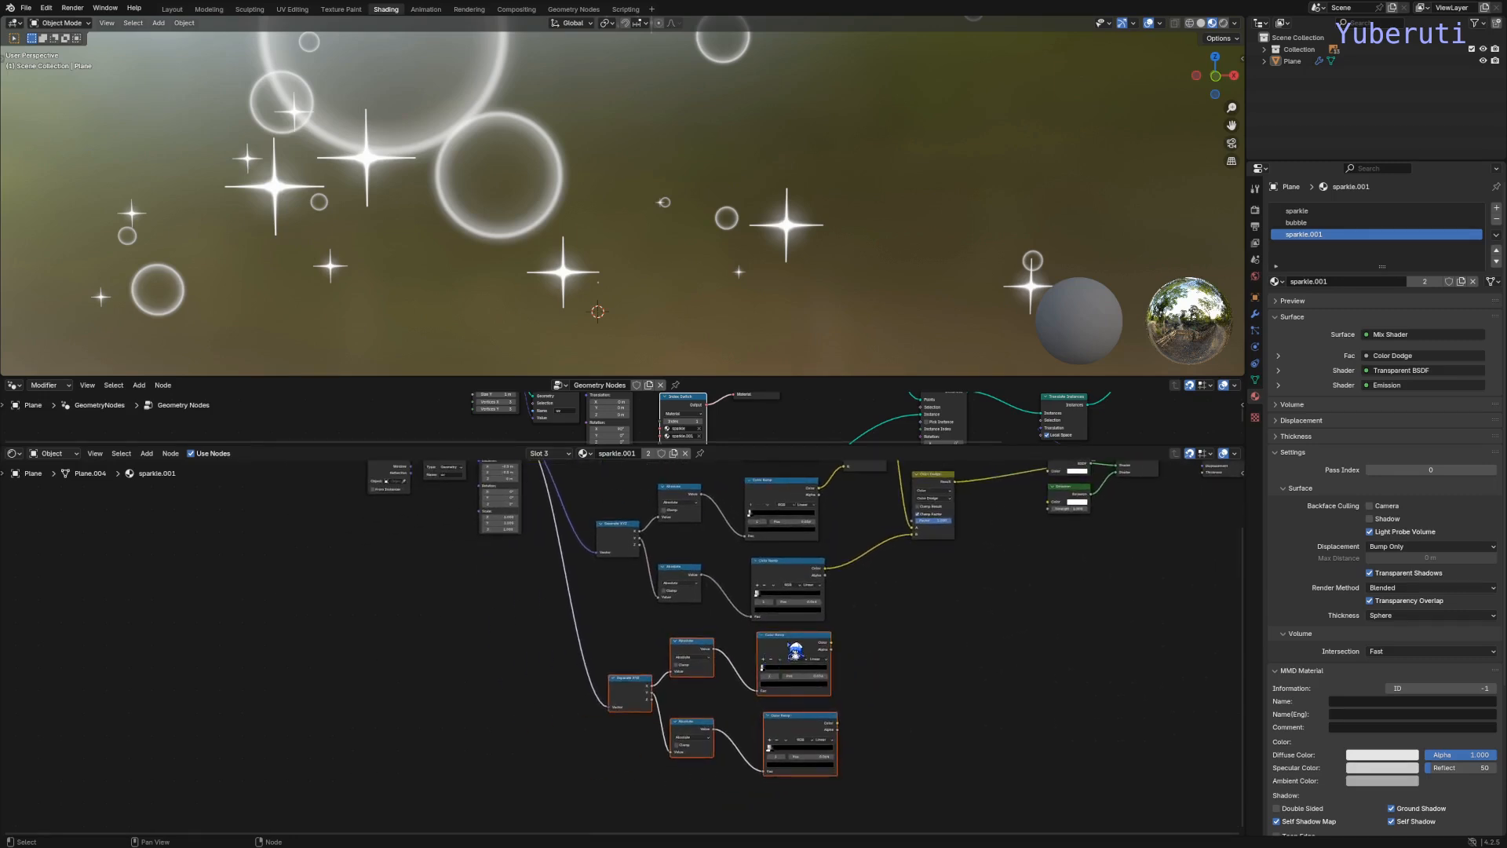
left_click(788, 644)
left_click_drag(790, 644, 803, 649)
left_click_drag(679, 644, 687, 651)
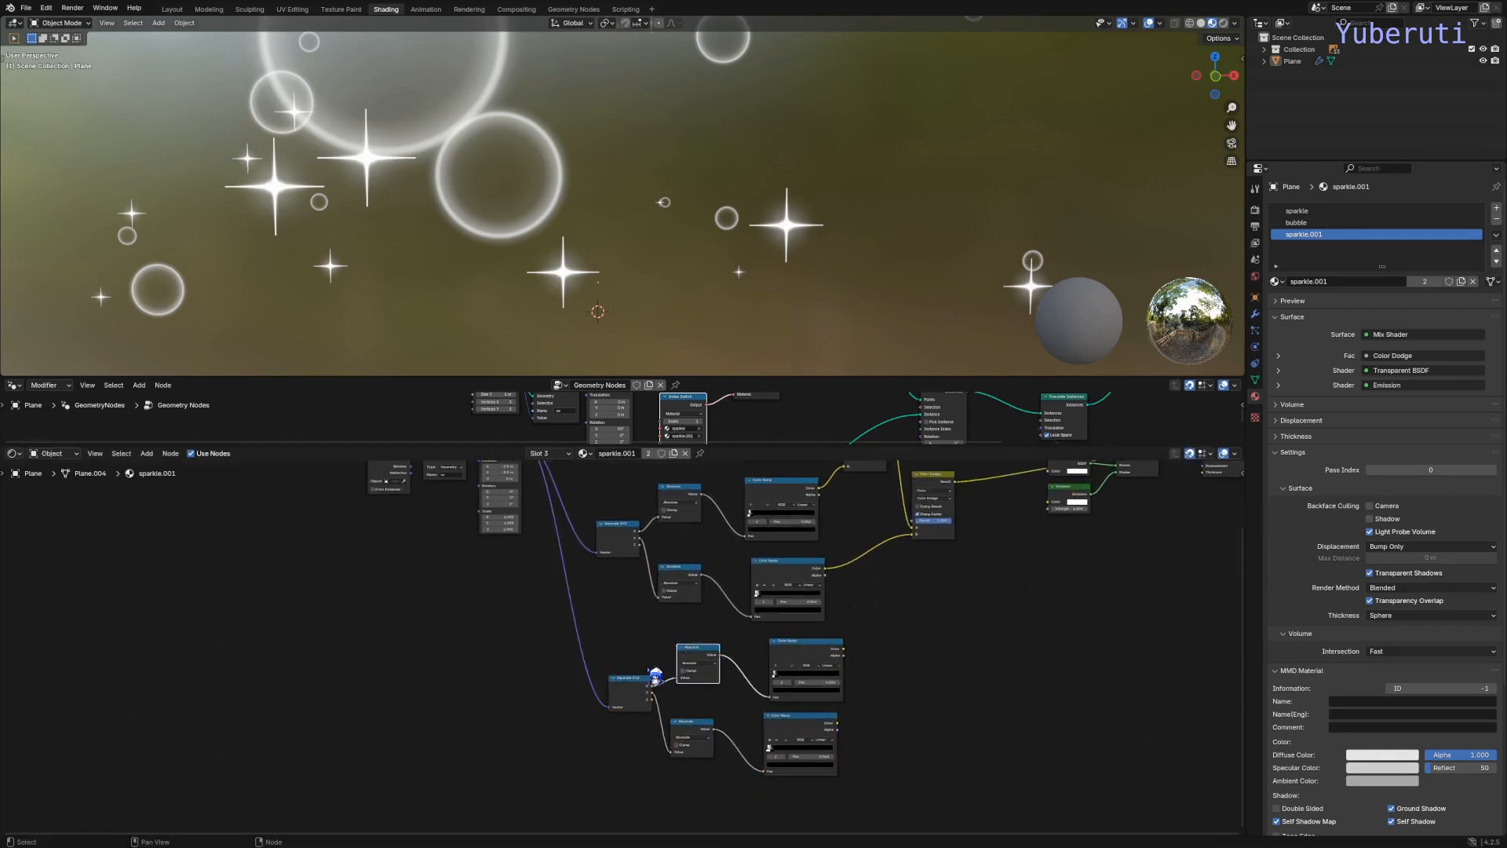
scroll(929, 660, "down", 2)
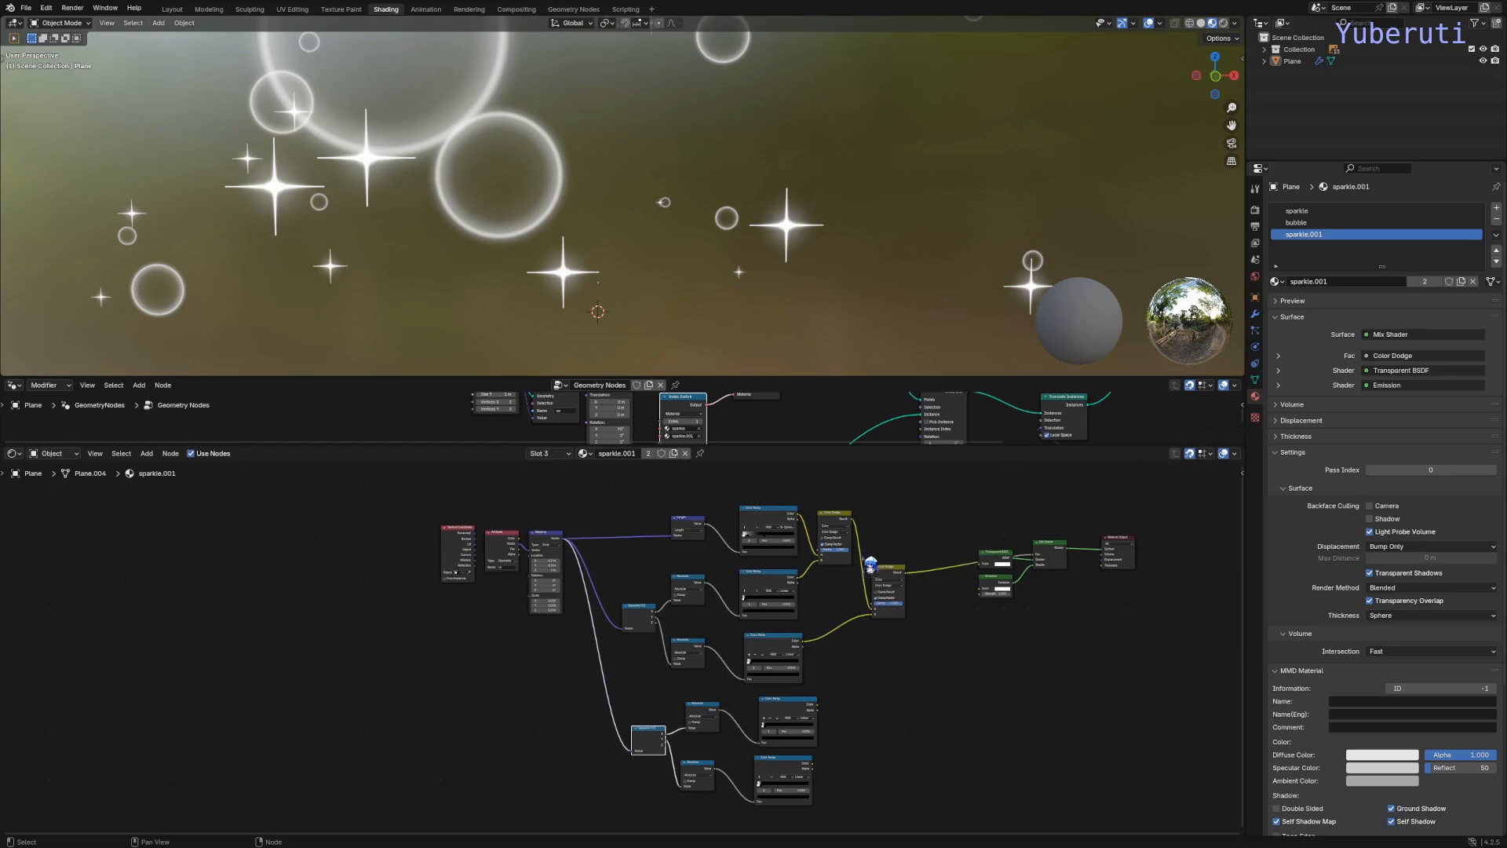
Step: Duplicate the final Color Dodge node beside the new branch and connect the two duplicated Color Ramps to its inputs
left_click(894, 579)
key("shift+d")
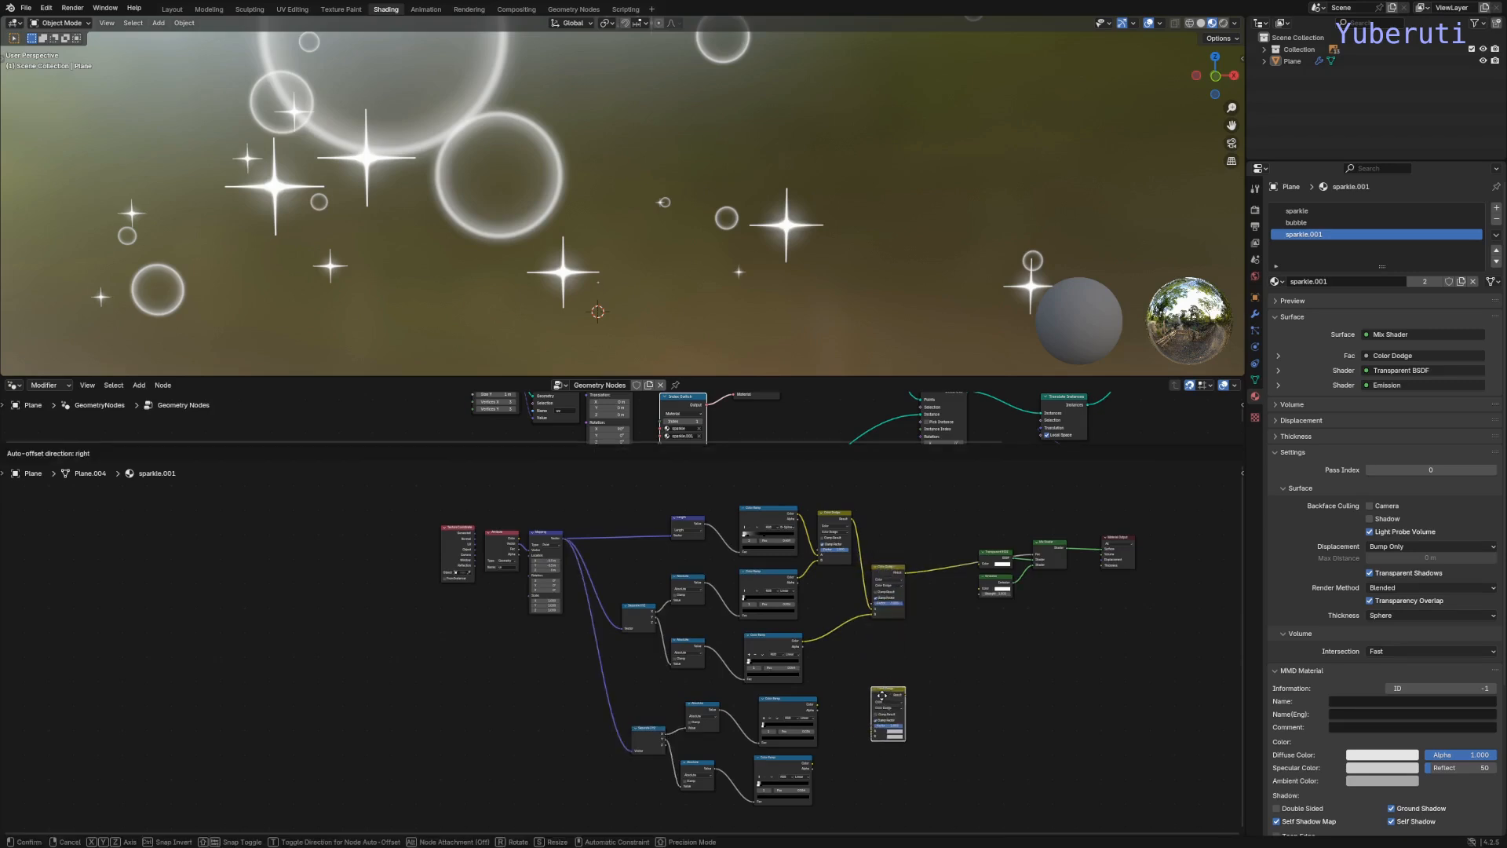
scroll(934, 735, "up", 3)
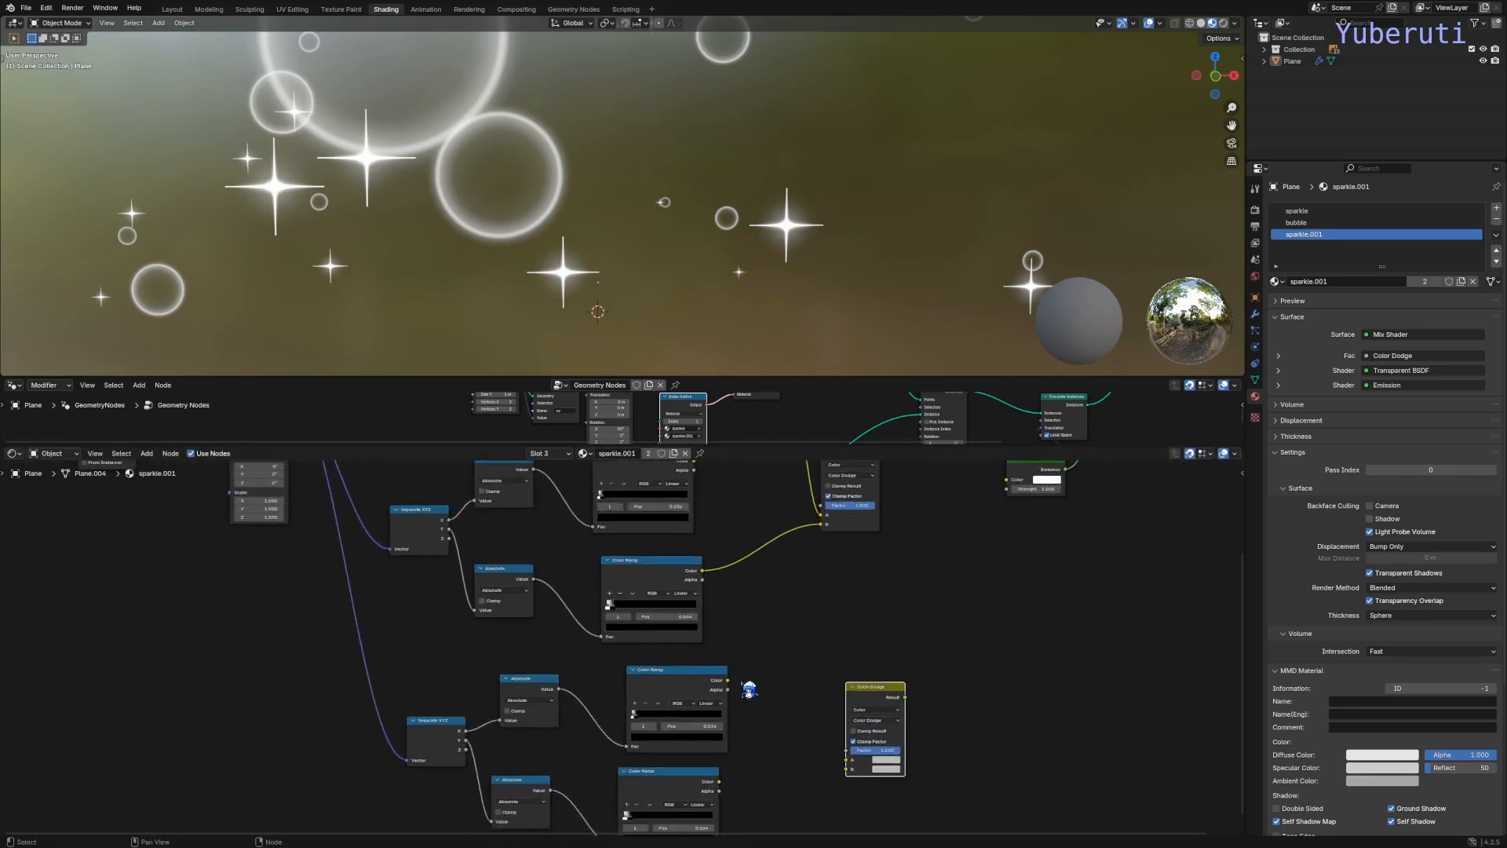
left_click_drag(729, 680, 843, 759)
left_click_drag(719, 783, 845, 769)
left_click_drag(886, 686, 935, 627)
Step: Connect the original Color Dodge result to the copy's A input and the upper duplicated Color Ramp to its B input
middle_click_drag(914, 537, 839, 605)
scroll(846, 611, "up", 1)
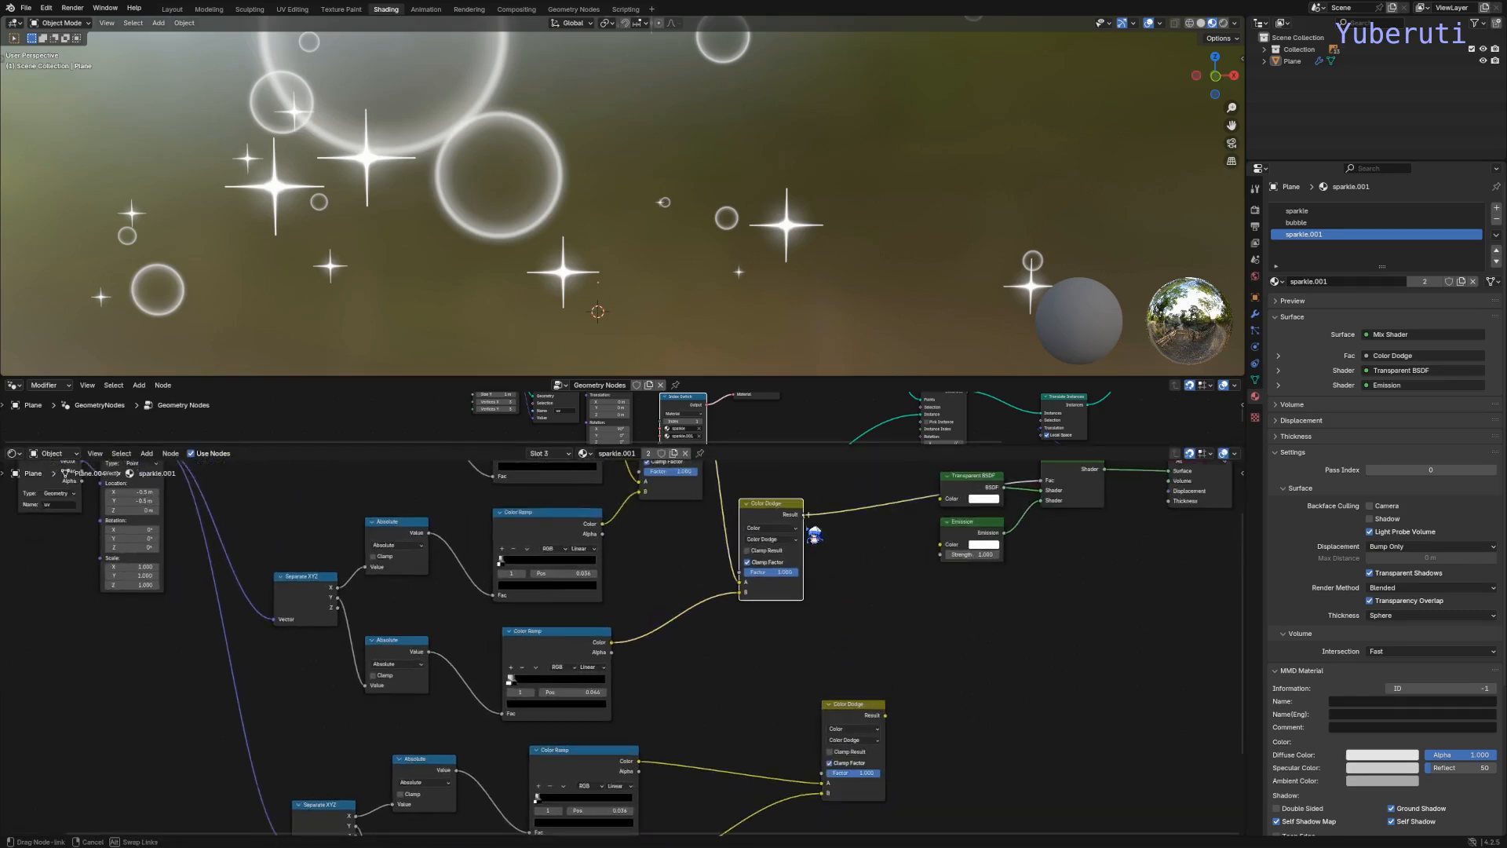
mouse_move(803, 514)
left_mouse_down()
mouse_move(824, 785)
mouse_move(839, 791)
mouse_move(853, 712)
mouse_move(852, 735)
left_mouse_up()
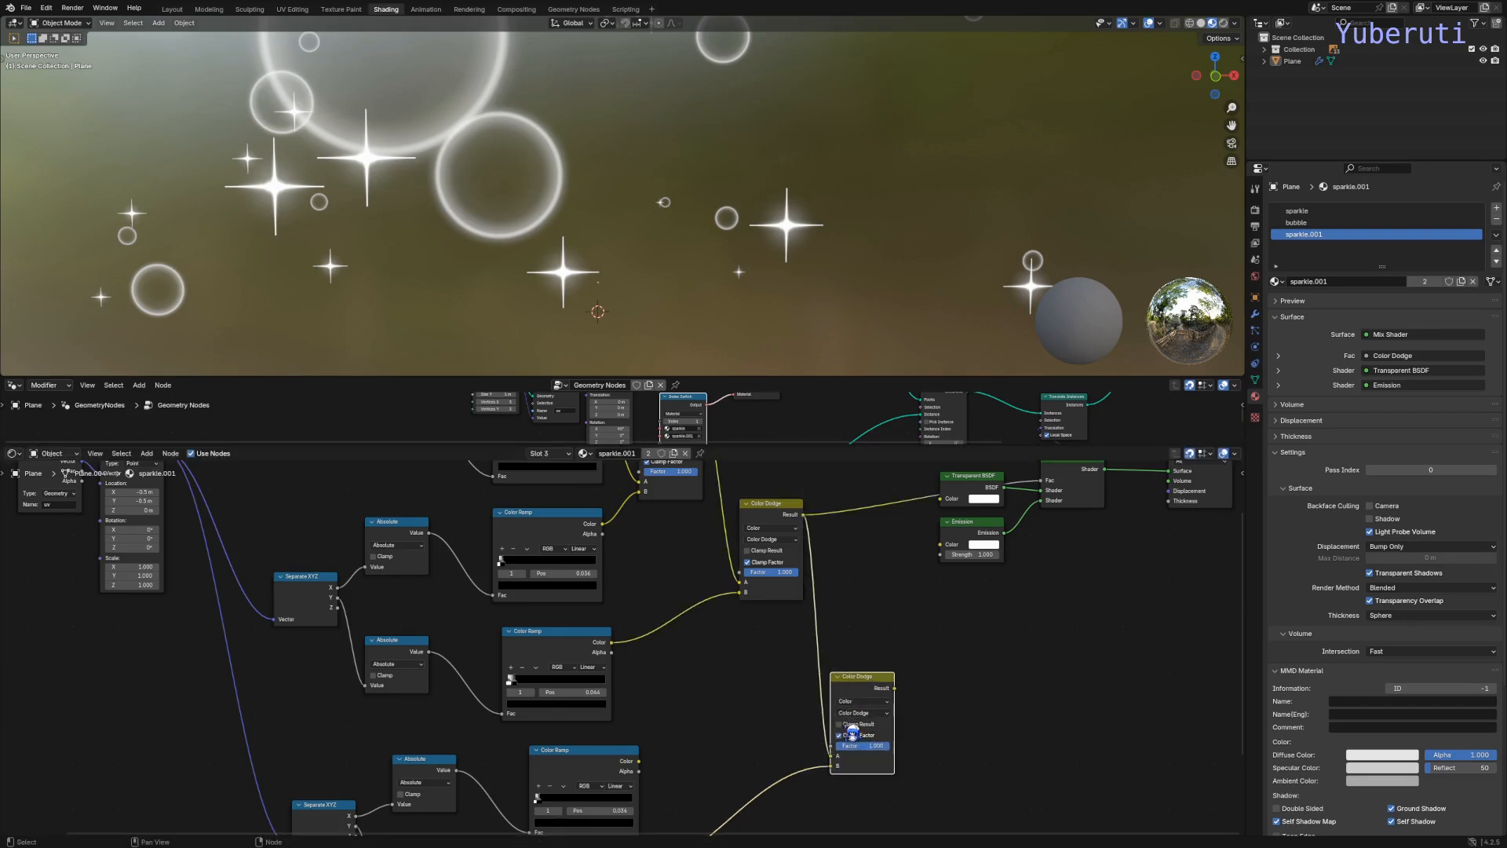
left_click_drag(639, 762, 833, 768)
middle_click_drag(837, 769, 727, 630)
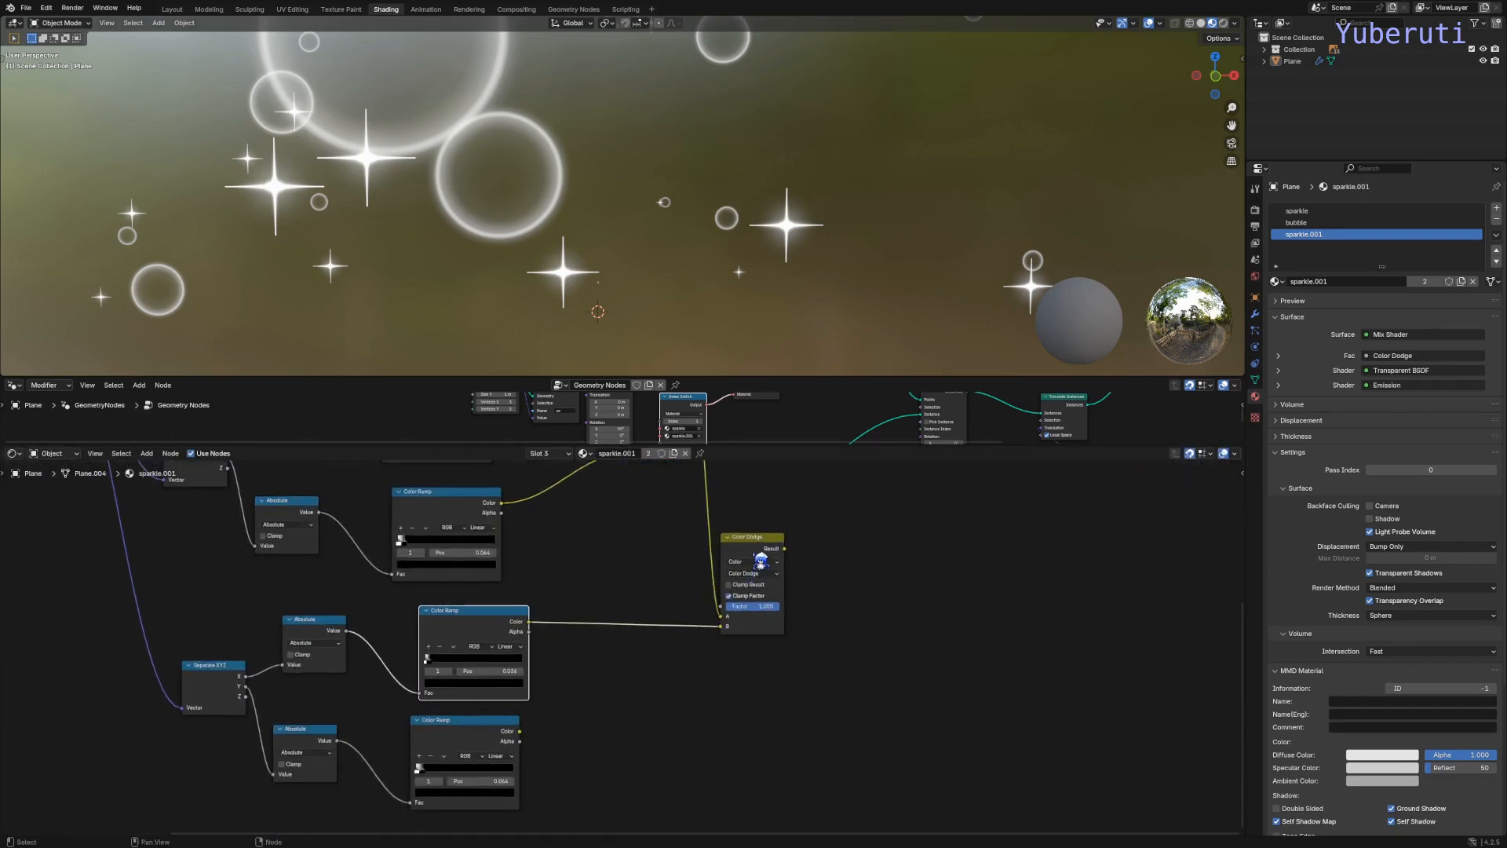
Step: Duplicate the last Color Dodge, feed it the previous dodge result as A and the lower duplicated Color Ramp as B, and link its result to the Mix Shader's Fac
left_click(754, 553)
key("shift+d")
left_click(818, 678)
left_click_drag(520, 730, 785, 744)
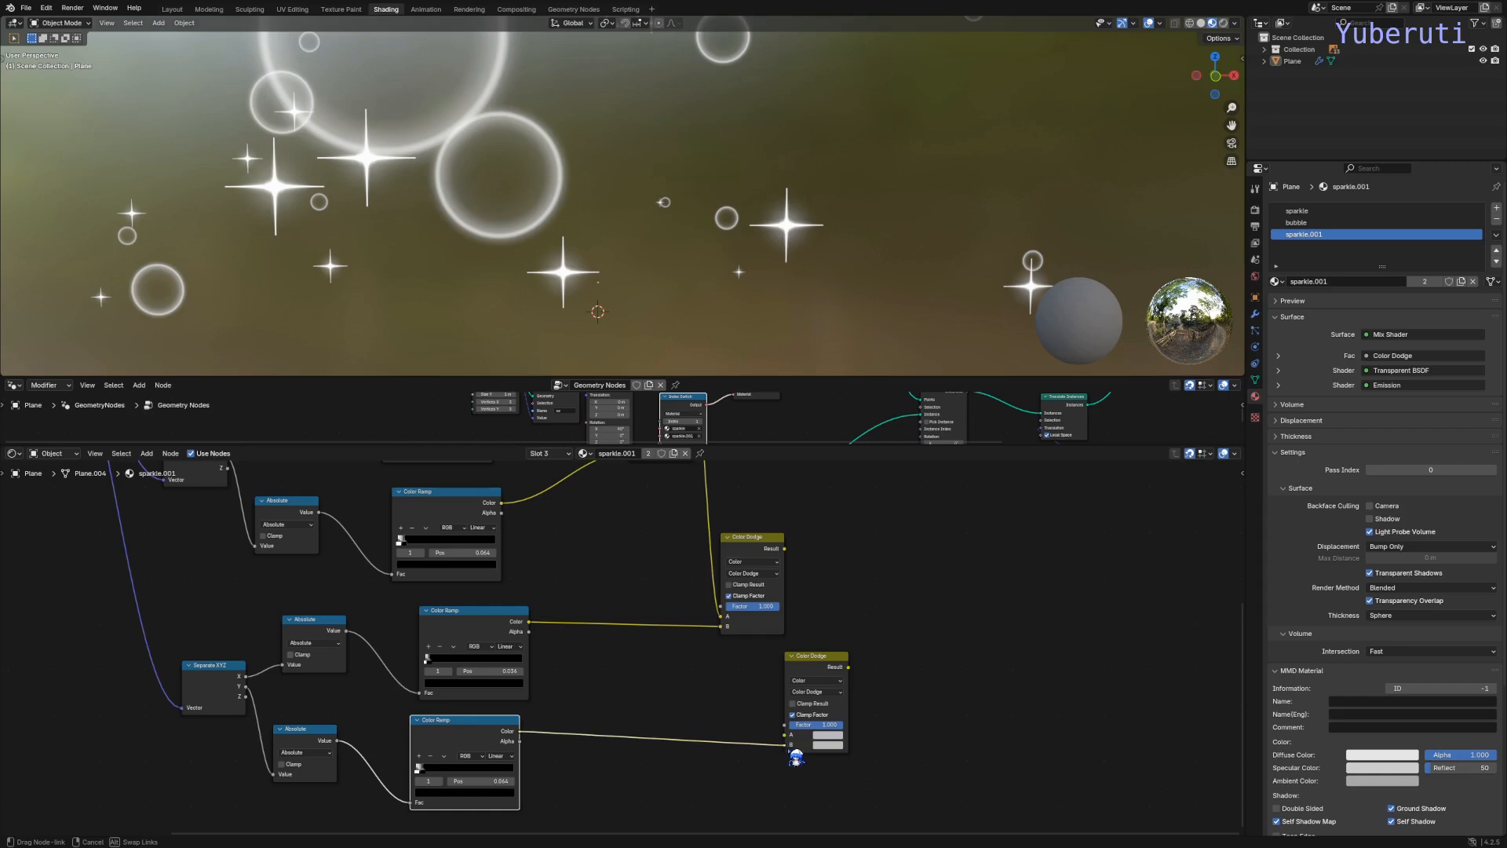
left_click_drag(784, 548, 767, 686)
scroll(792, 744, "down", 3)
mouse_move(794, 744)
left_mouse_down()
mouse_move(871, 609)
mouse_move(845, 575)
left_mouse_up()
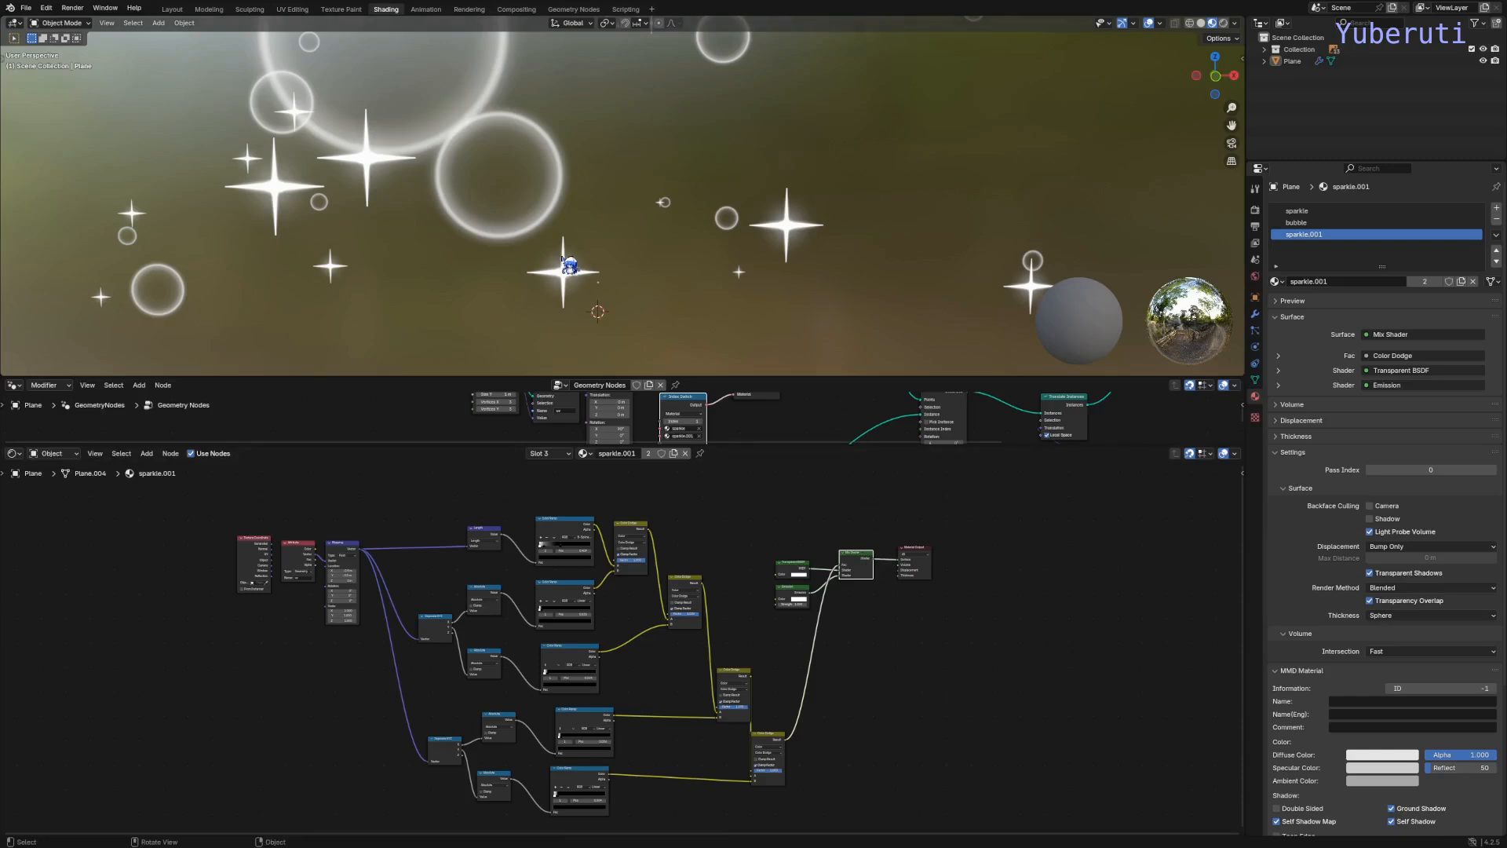
Step: Insert a Vector Rotate node on the link between Mapping and the duplicated Separate XYZ node
middle_click_drag(601, 278, 695, 270, "shift")
scroll(666, 722, "up", 3)
middle_click_drag(427, 748, 673, 684)
scroll(672, 685, "down", 1)
scroll(667, 679, "down", 2)
middle_click_drag(590, 649, 729, 671)
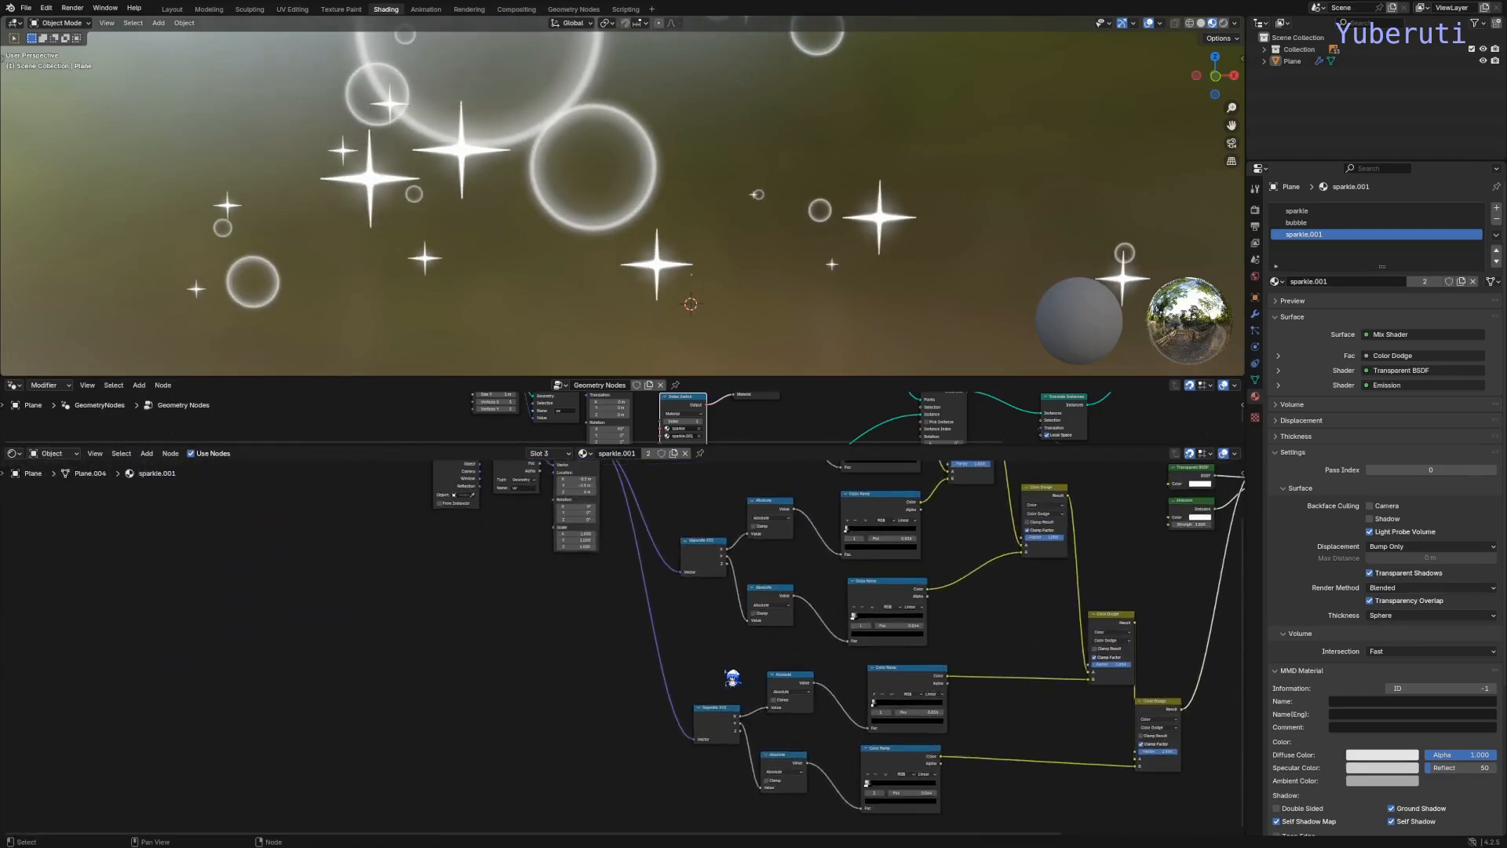
left_click(718, 646)
key("shift+a")
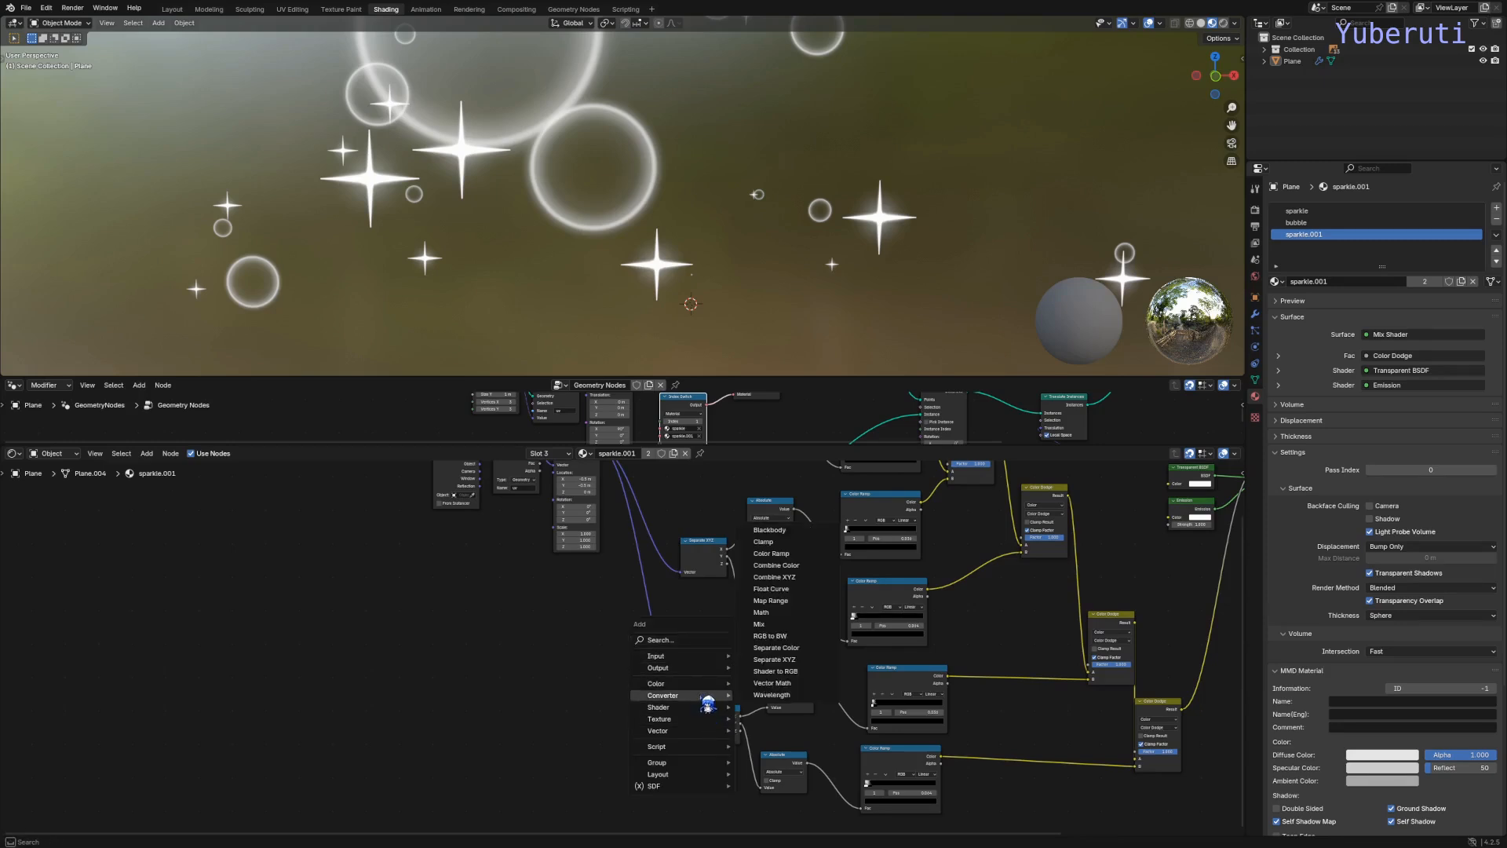
mouse_move(697, 733)
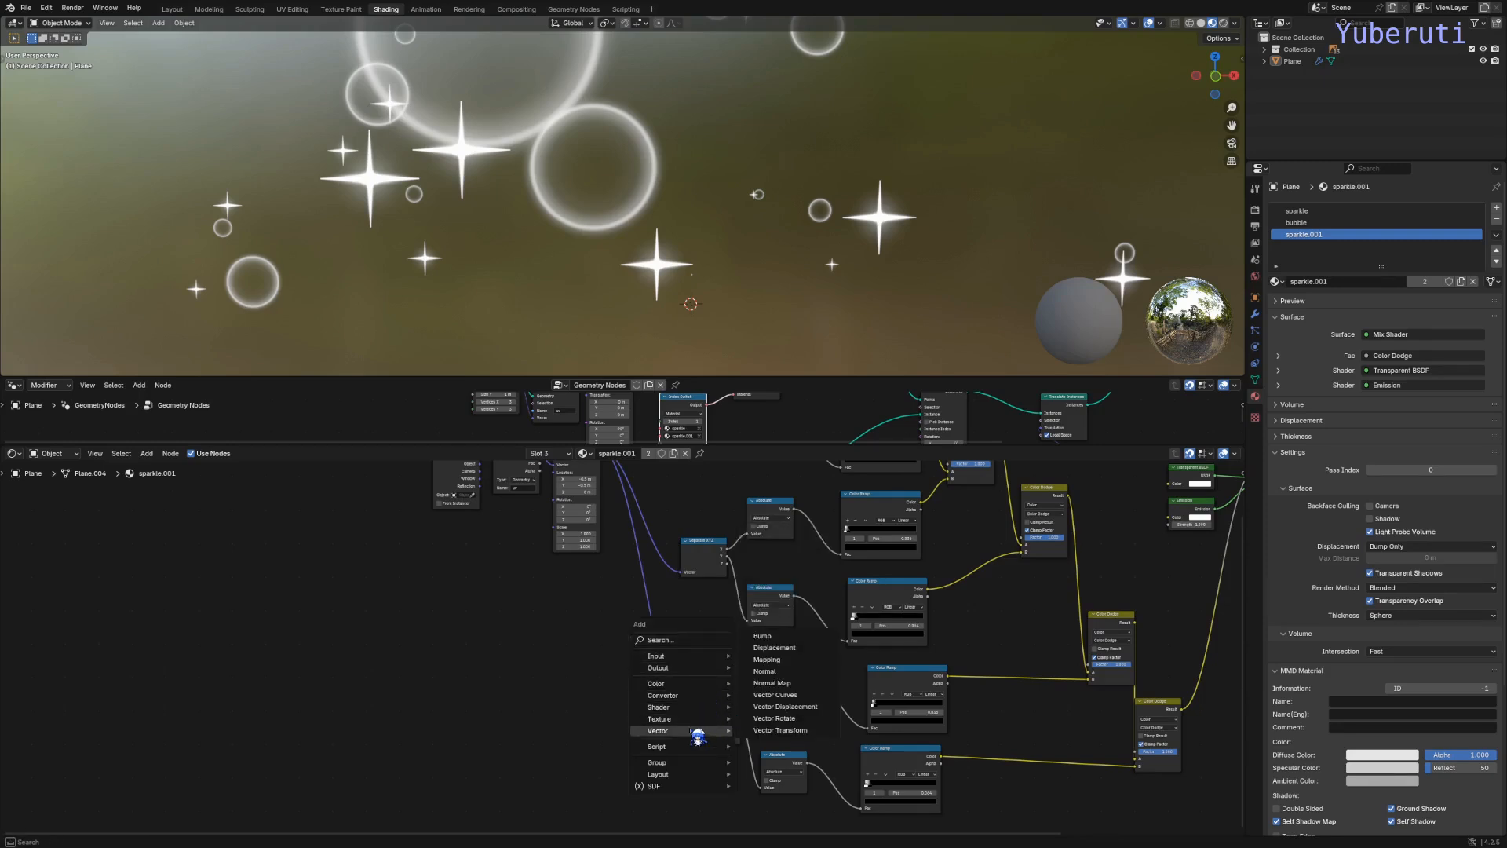
left_click(776, 719)
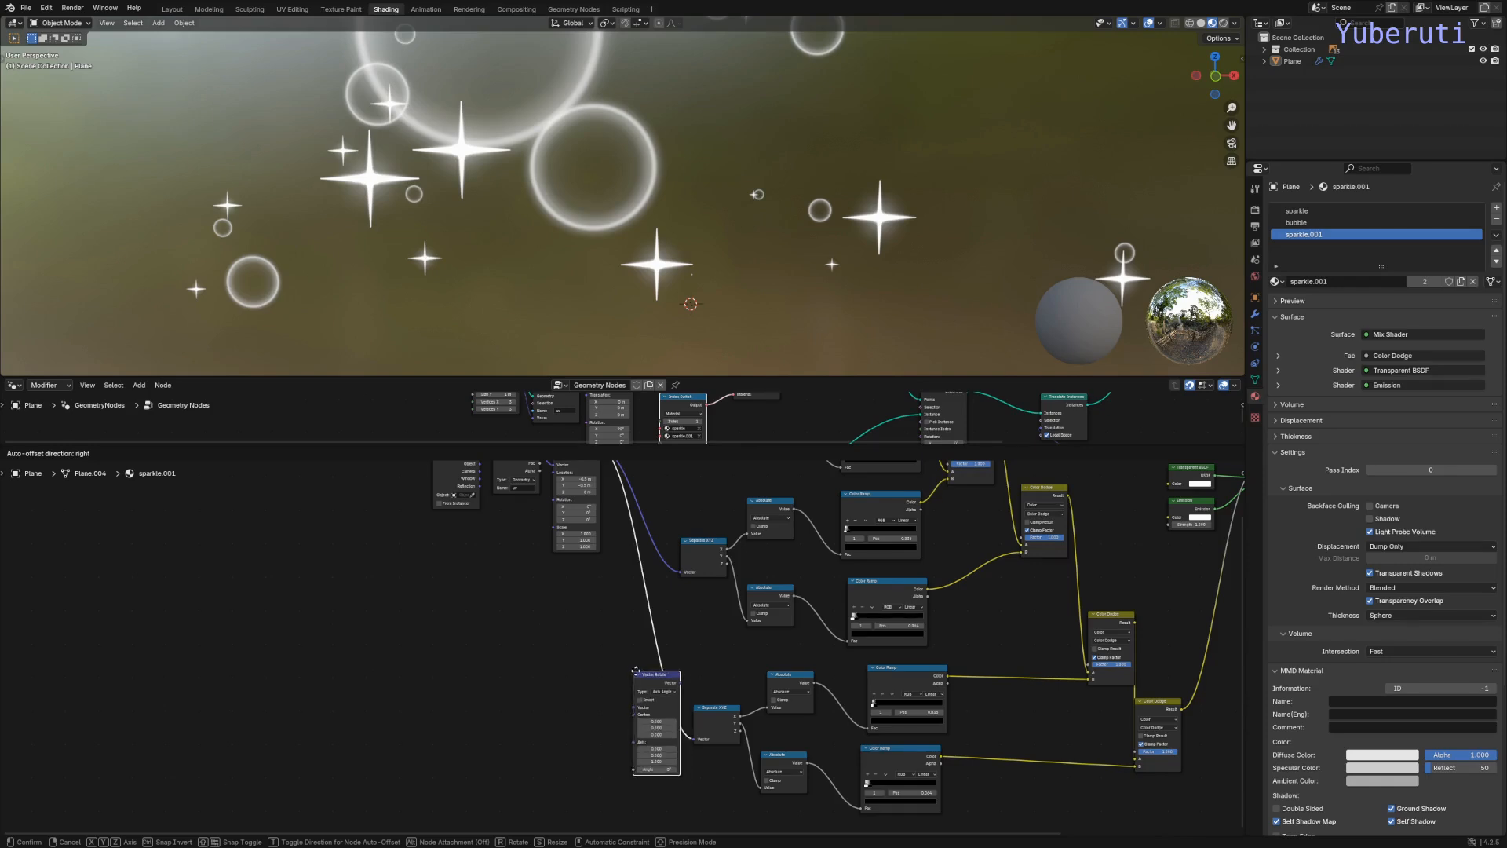
left_click(633, 664)
Step: Set the Vector Rotate node's angle to 45° around the Z axis
scroll(666, 720, "up", 5)
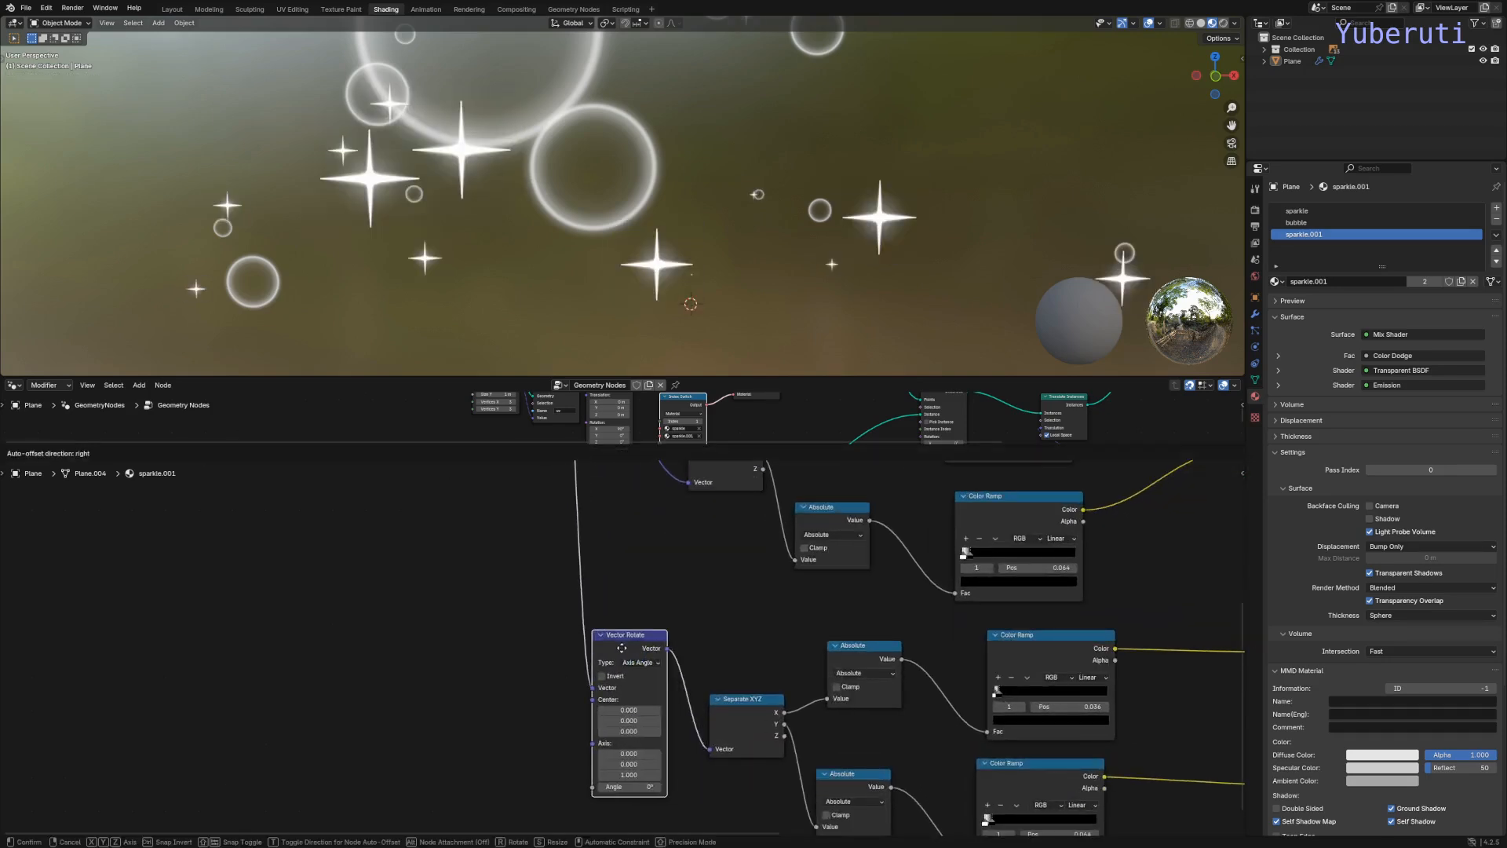
left_click_drag(697, 763, 735, 763)
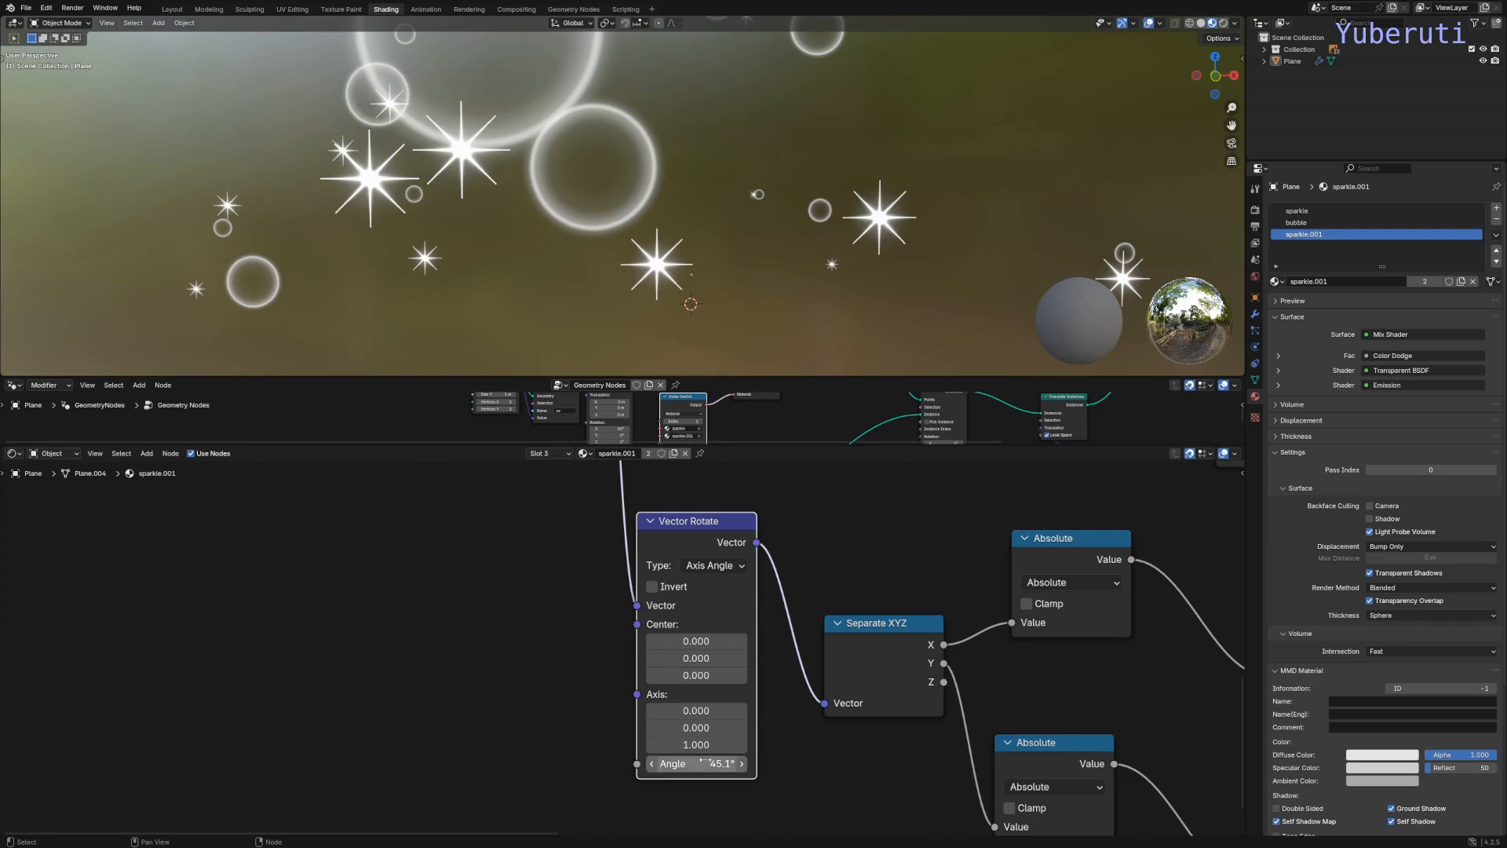
left_click(661, 763)
type("45")
key("Return")
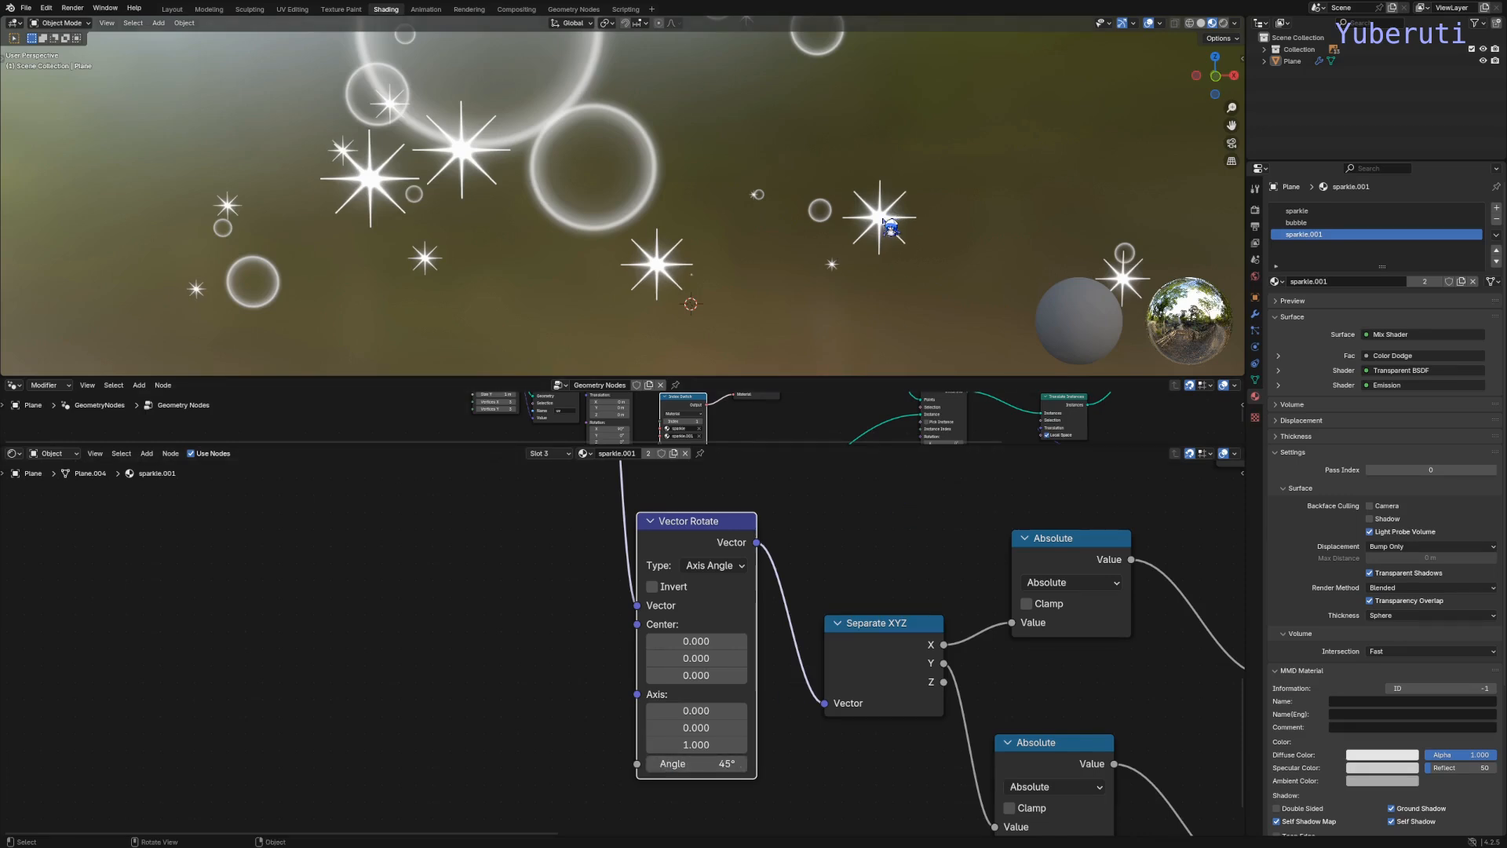
Step: Move the duplicated Separate XYZ and Absolute nodes away from Vector Rotate to make room between them
scroll(802, 588, "down", 4)
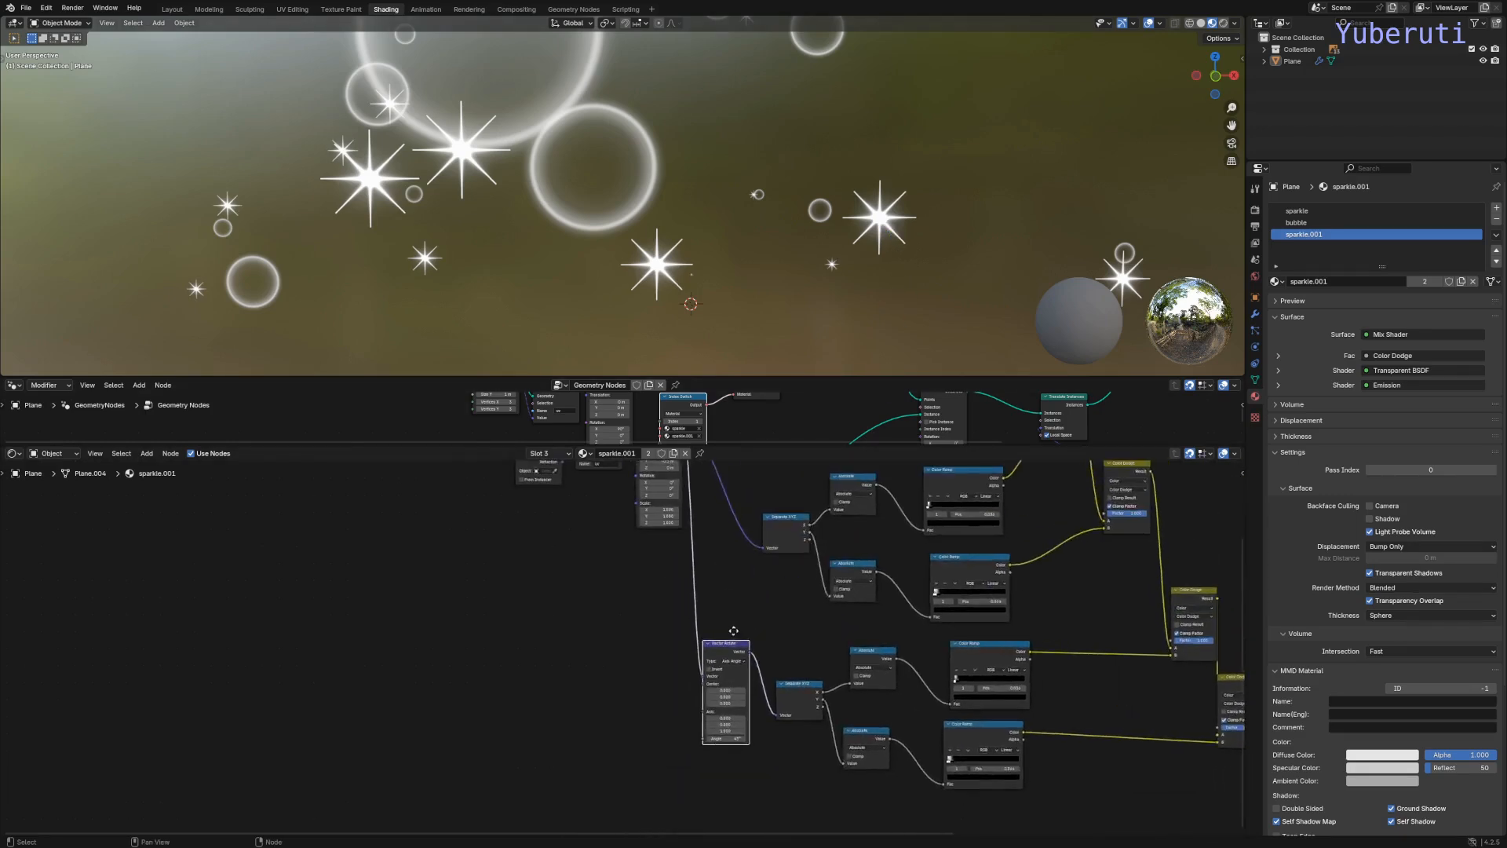
left_click_drag(818, 668, 933, 733)
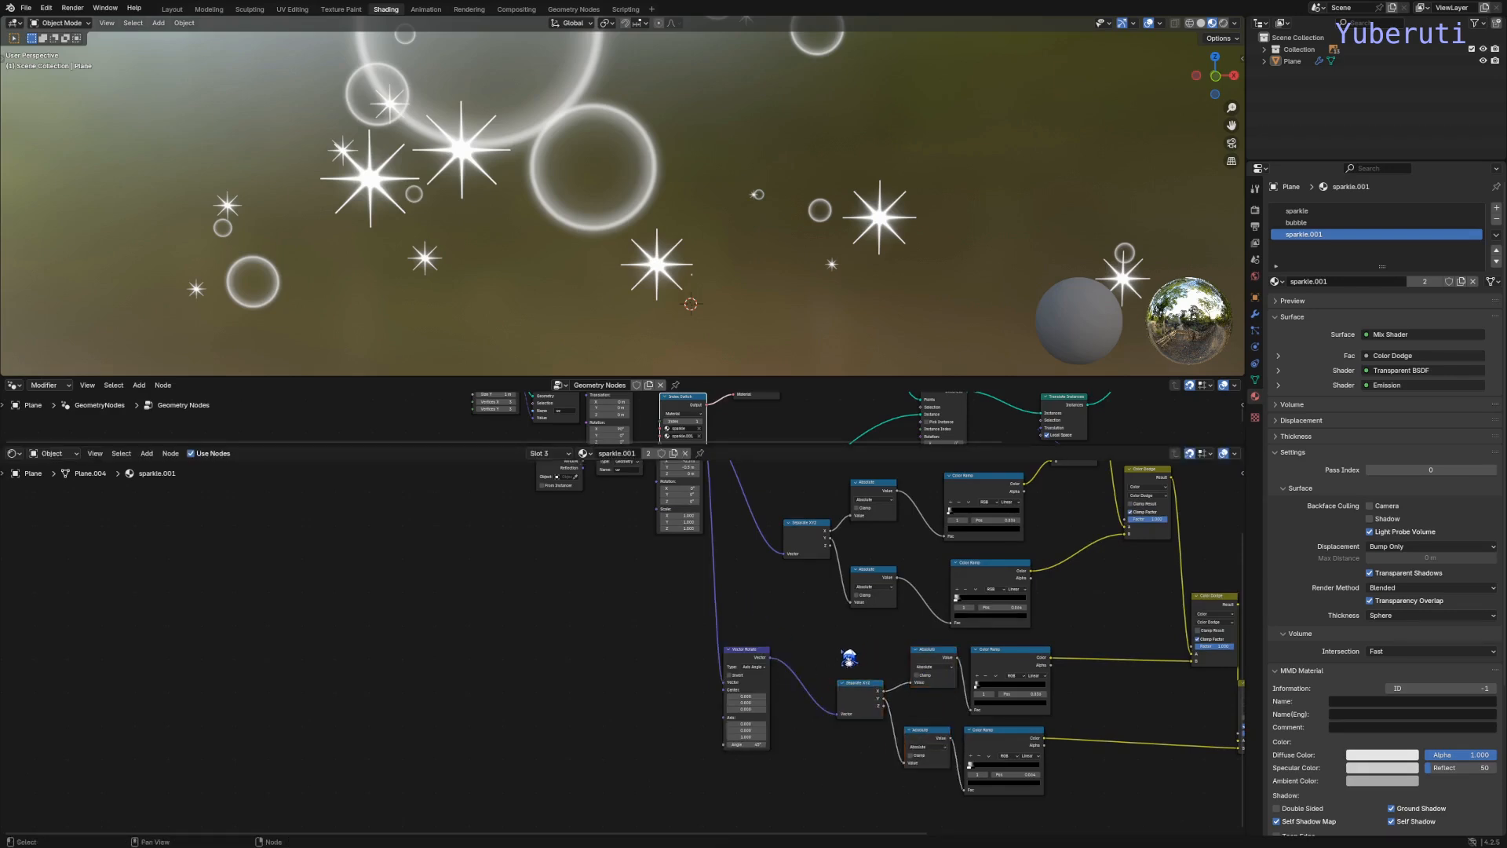
left_click_drag(755, 671, 741, 664)
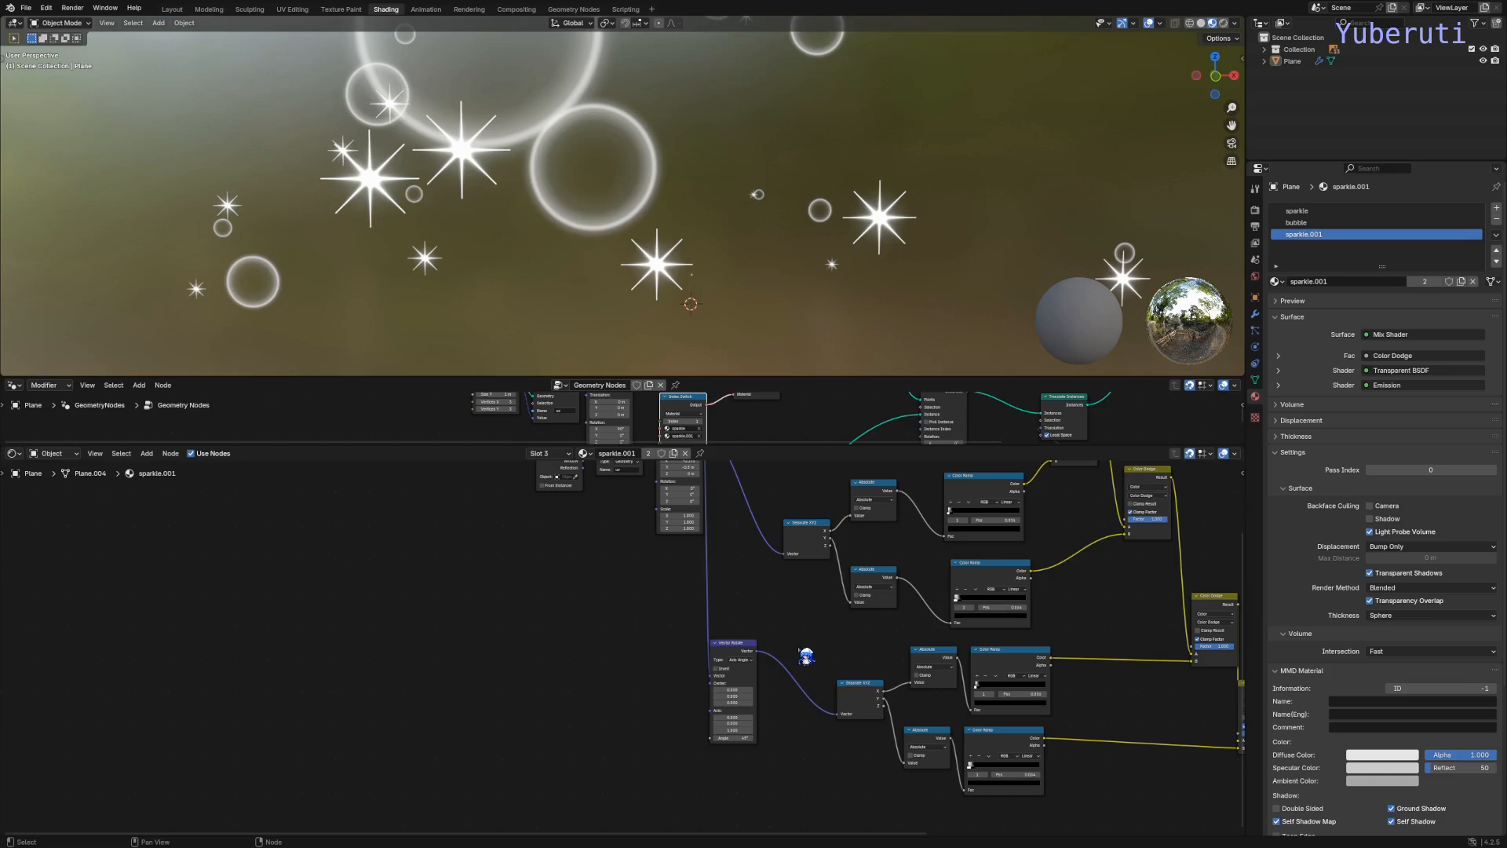
Step: Insert a Vector Math node between Vector Rotate and the duplicated Separate XYZ
scroll(818, 661, "up", 2)
key("shift+a")
mouse_move(781, 653)
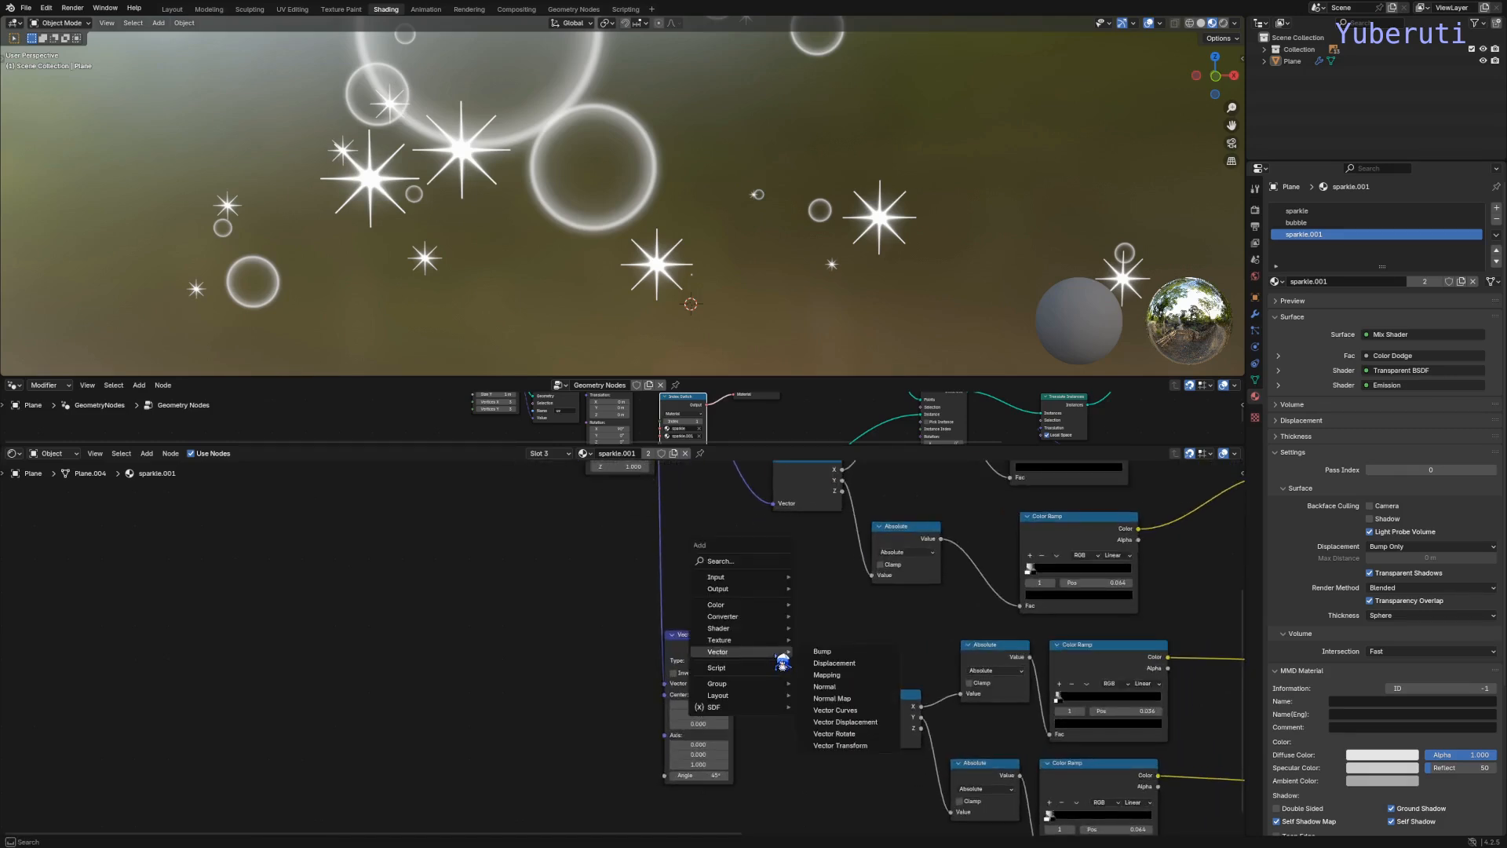
mouse_move(768, 621)
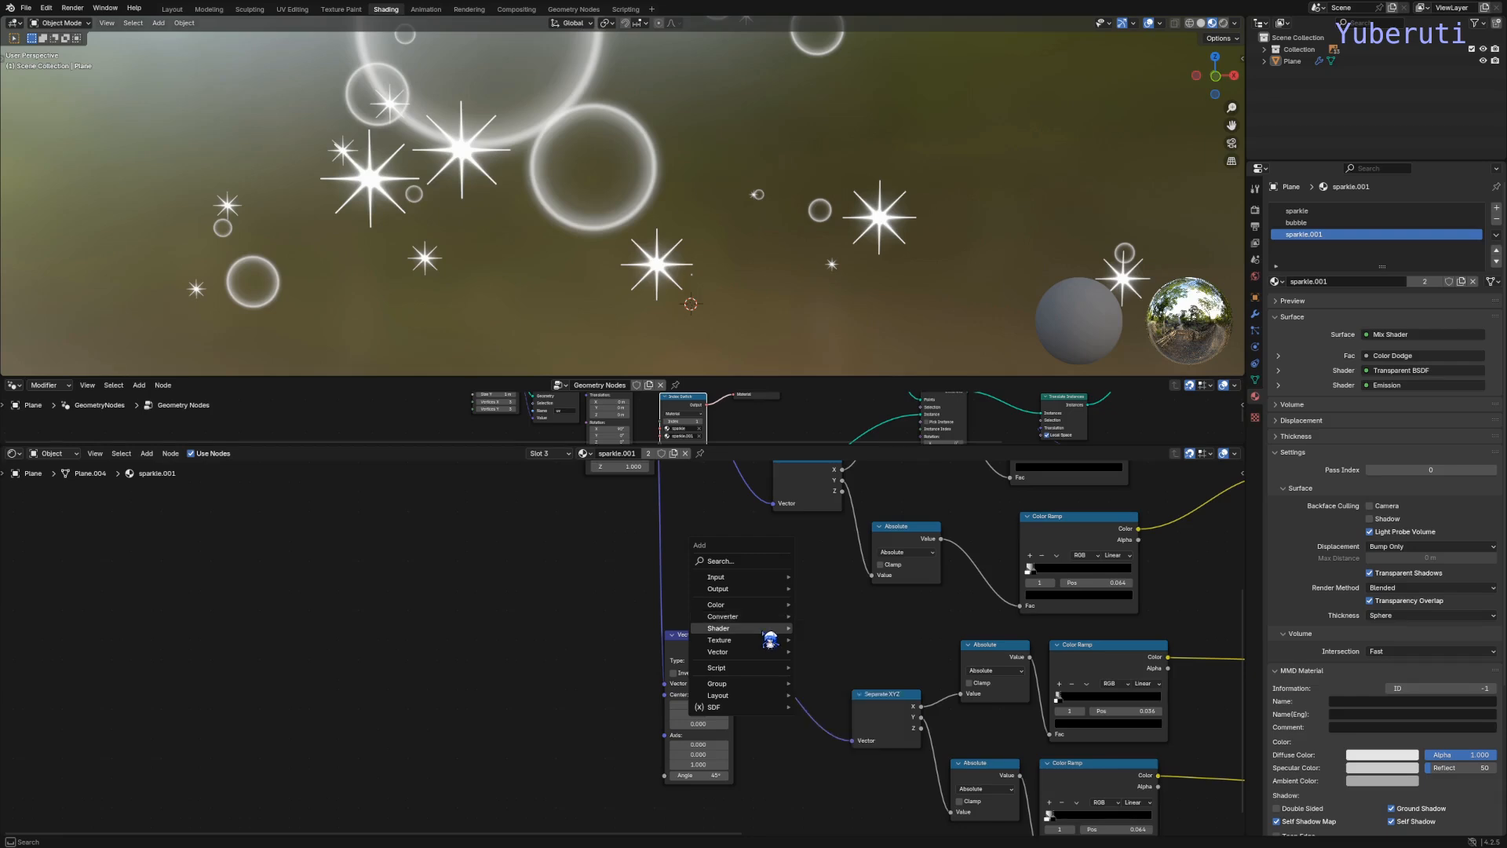
left_click(863, 777)
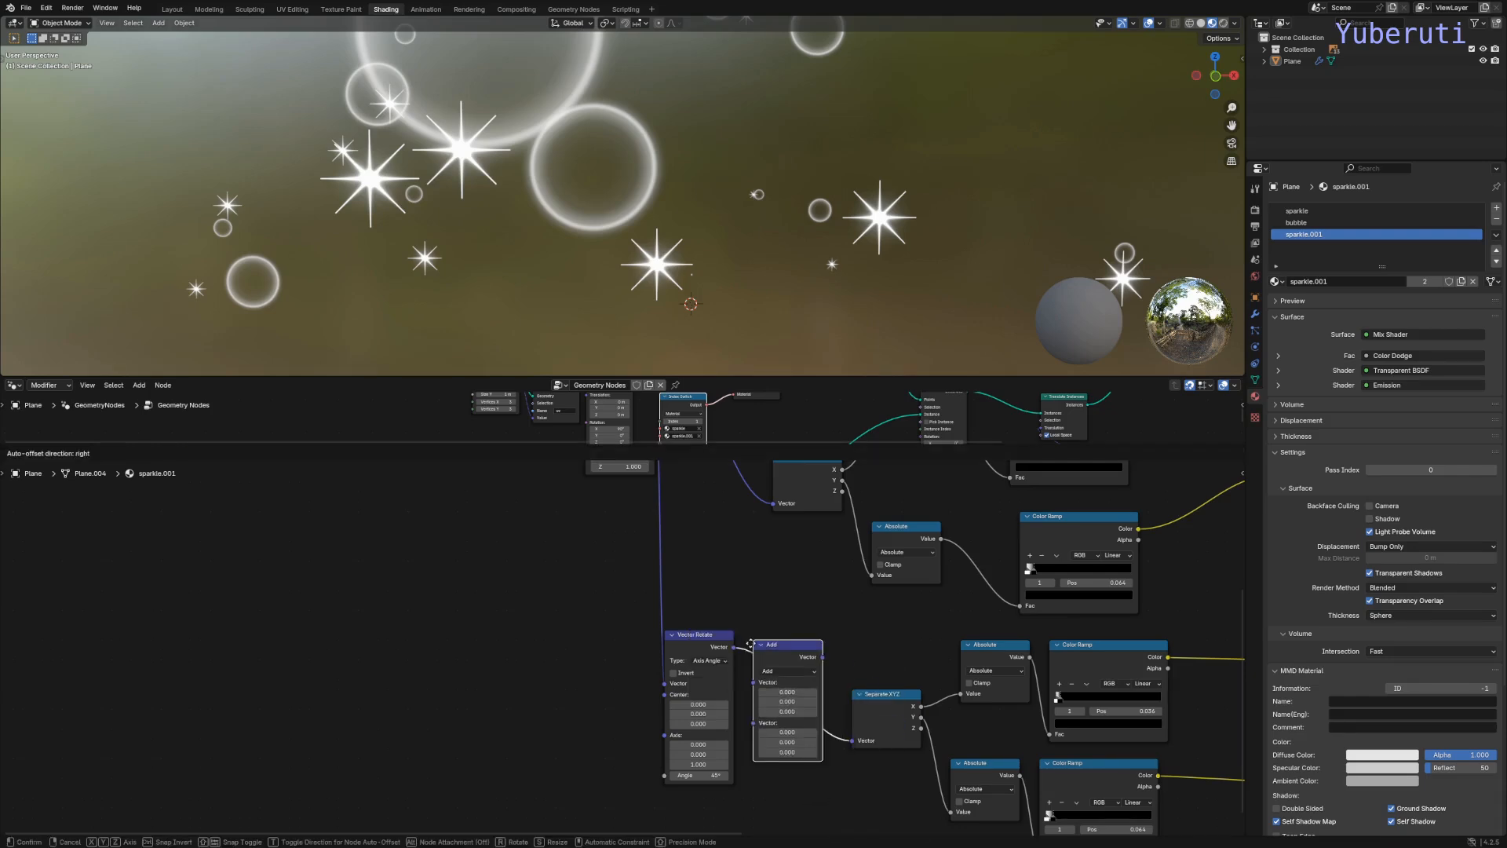
left_click(793, 683)
Step: Switch the new Vector Math node's operation to Scale and set its scale to 2.6
left_click(791, 671)
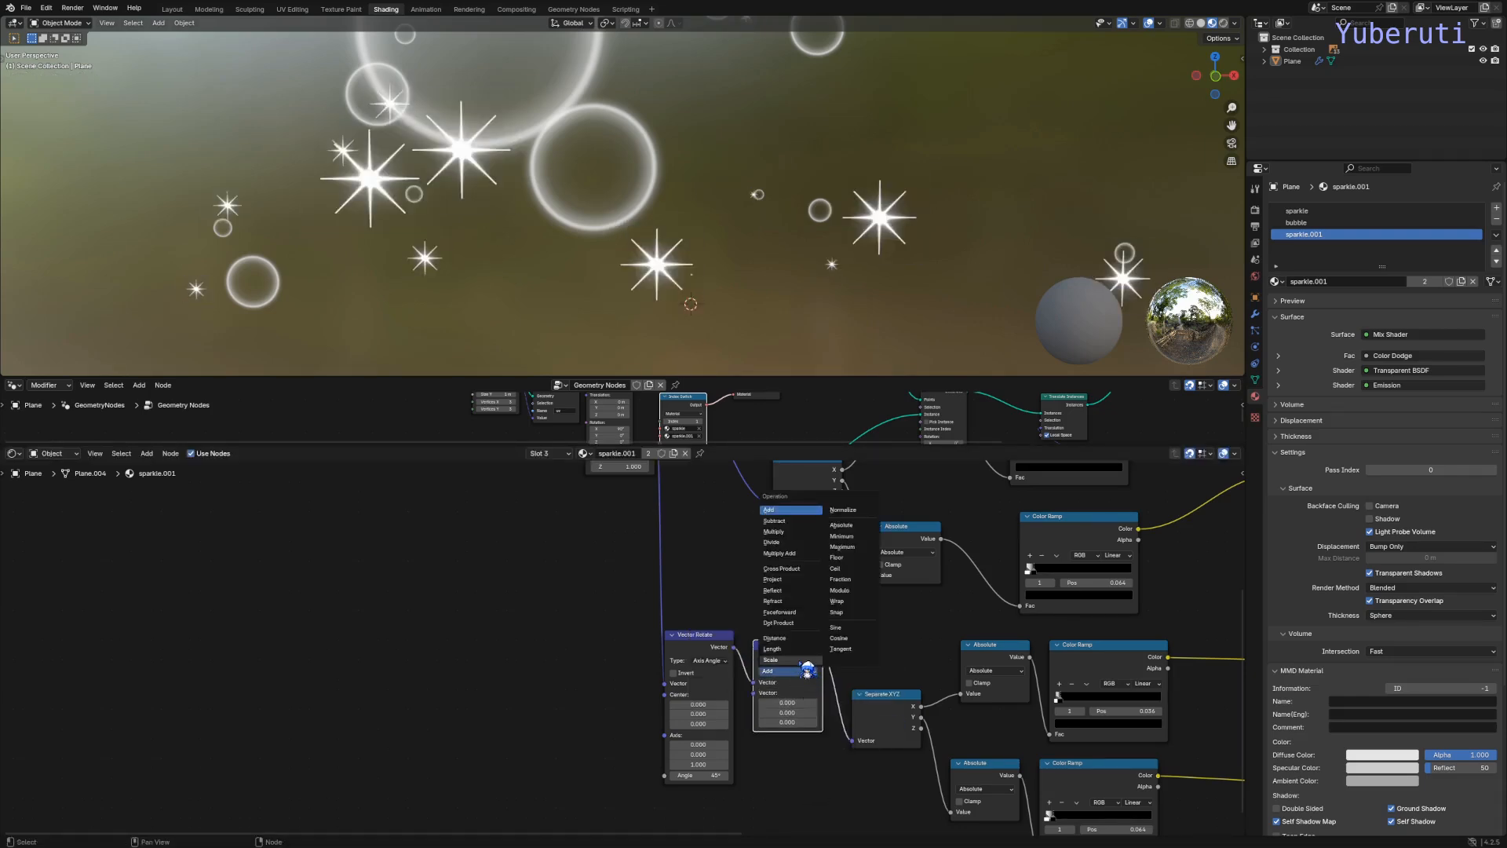
left_click(773, 659)
scroll(811, 676, "up", 3)
left_click_drag(710, 715, 738, 716)
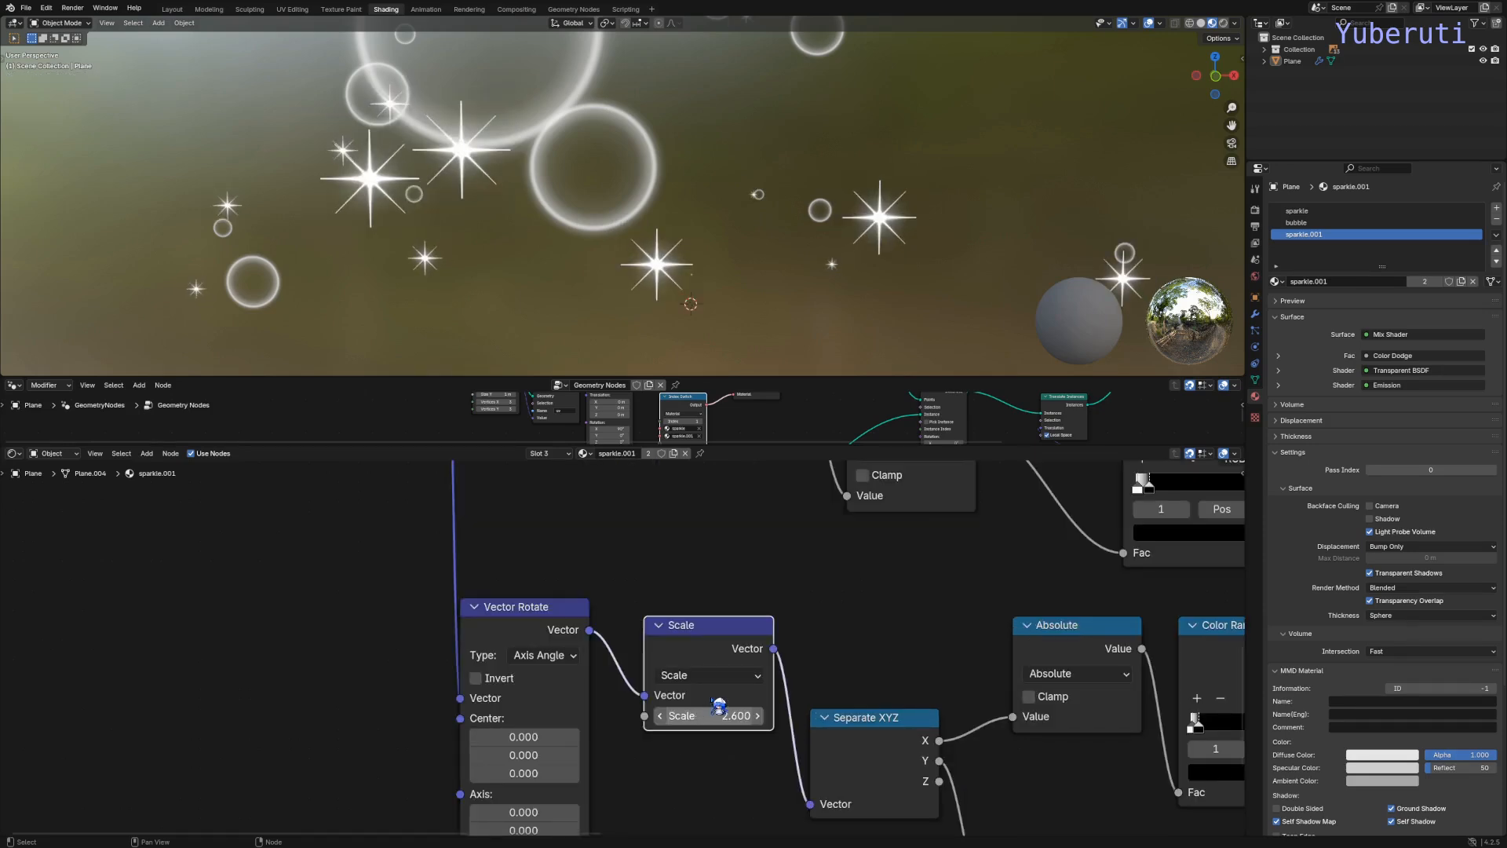
Step: Enlarge the shader editor and lower the factor of the Color Dodge node fed by the upper duplicated Color Ramp
left_click_drag(758, 444, 757, 408)
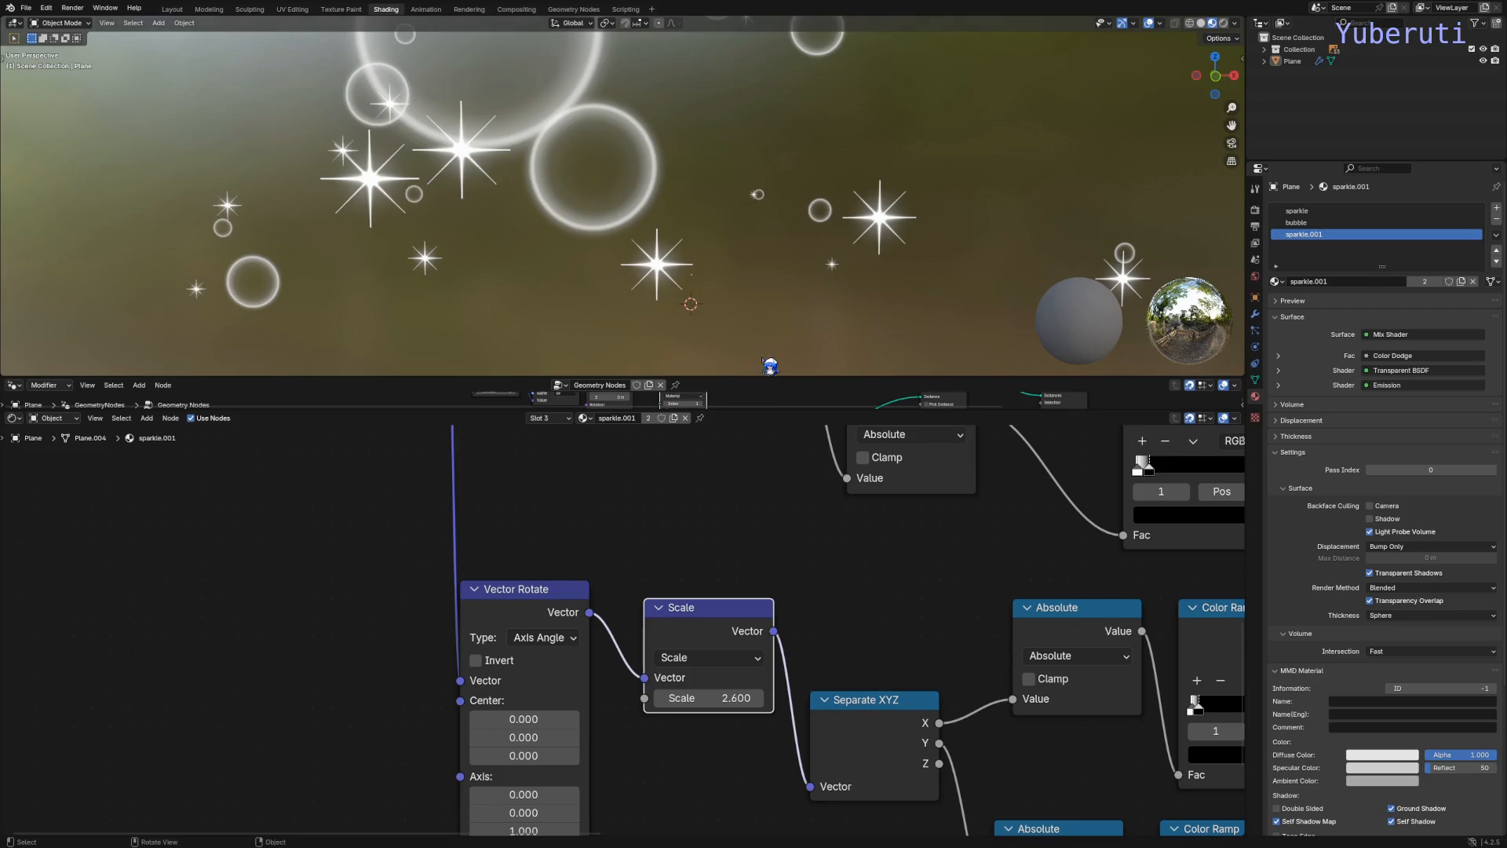
key("space")
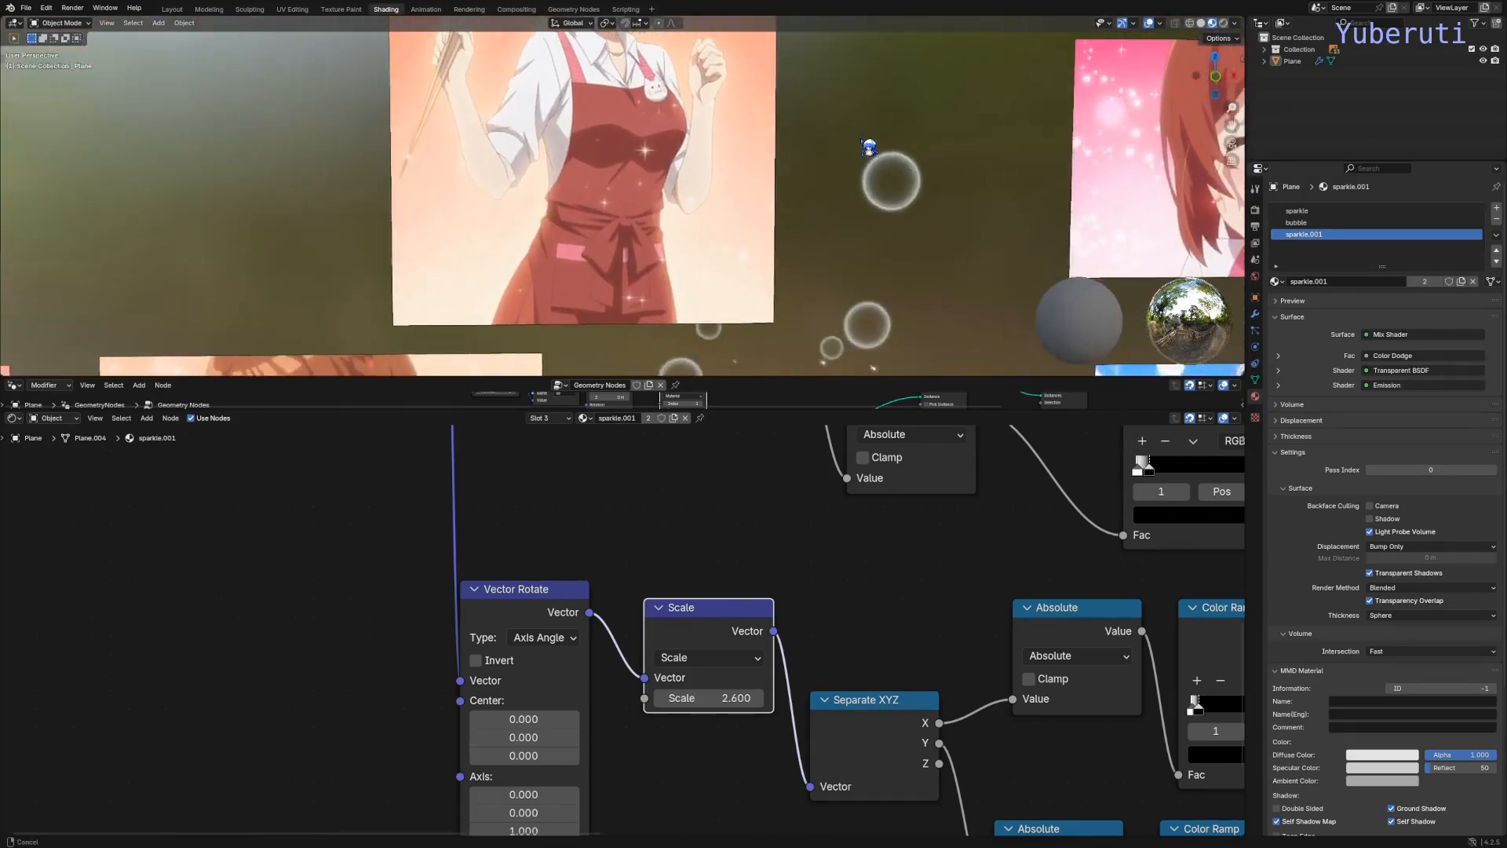
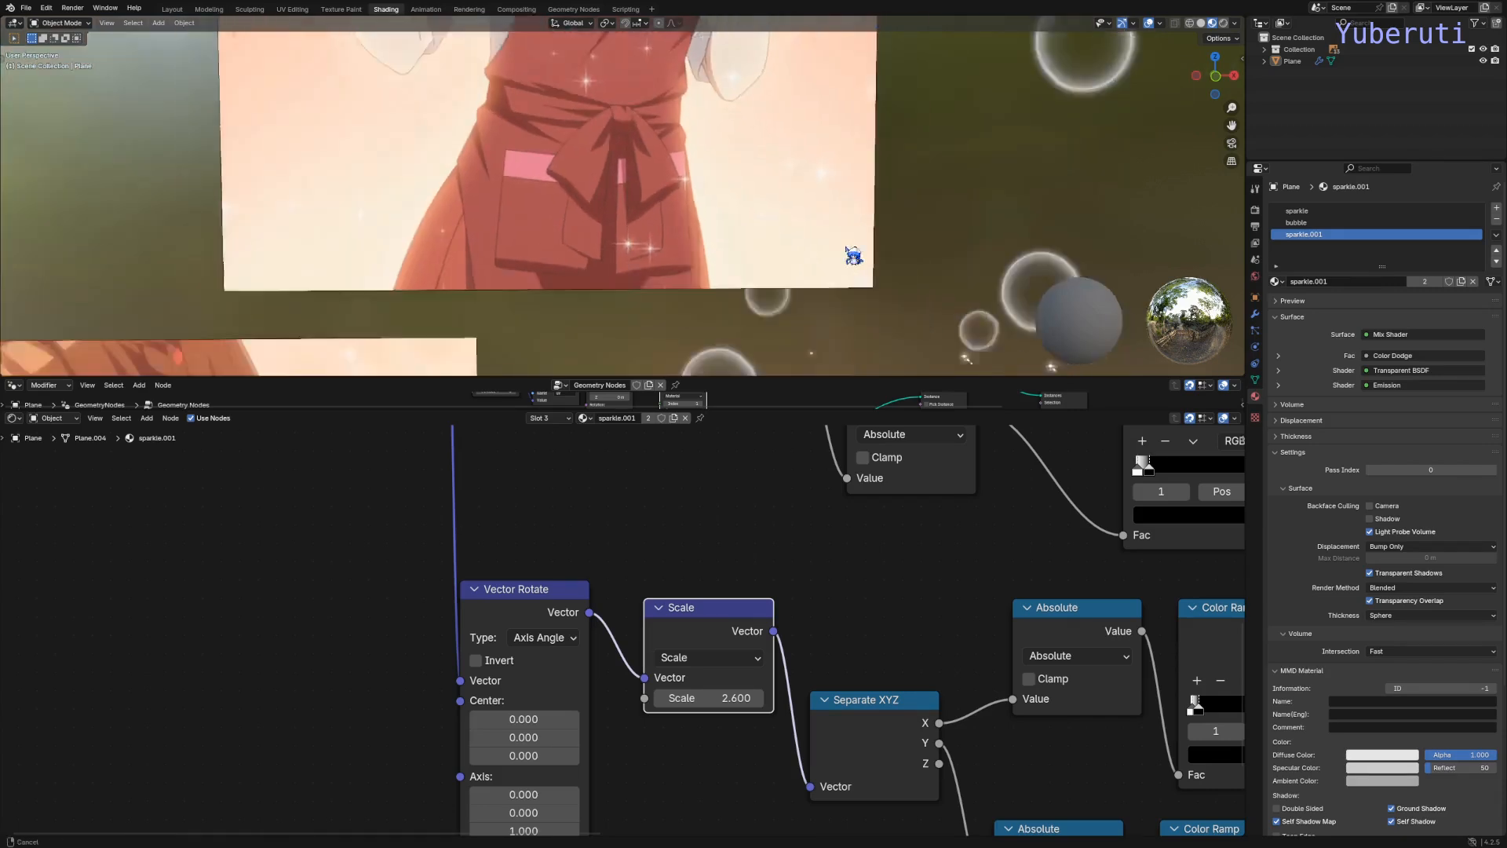
middle_click_drag(768, 191, 657, 94, "shift")
scroll(915, 577, "down", 7)
middle_click_drag(1048, 654, 458, 683)
scroll(887, 683, "up", 3)
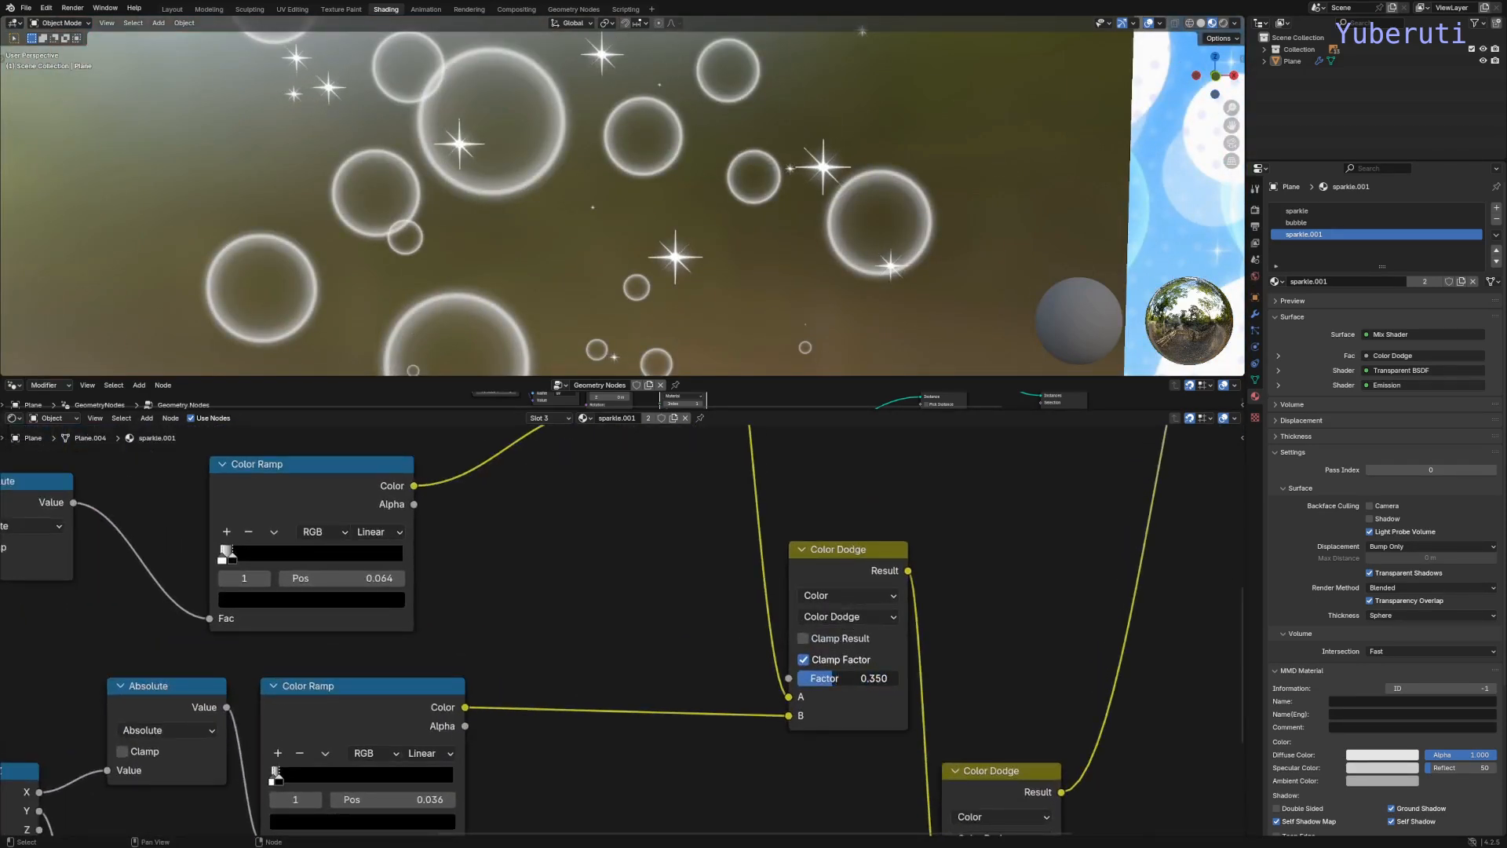
left_click_drag(822, 678, 840, 678)
Step: Set the factor of the final Color Dodge node to 0.625
middle_click_drag(1003, 708, 882, 460)
scroll(933, 689, "up", 1)
left_click_drag(926, 646, 862, 646)
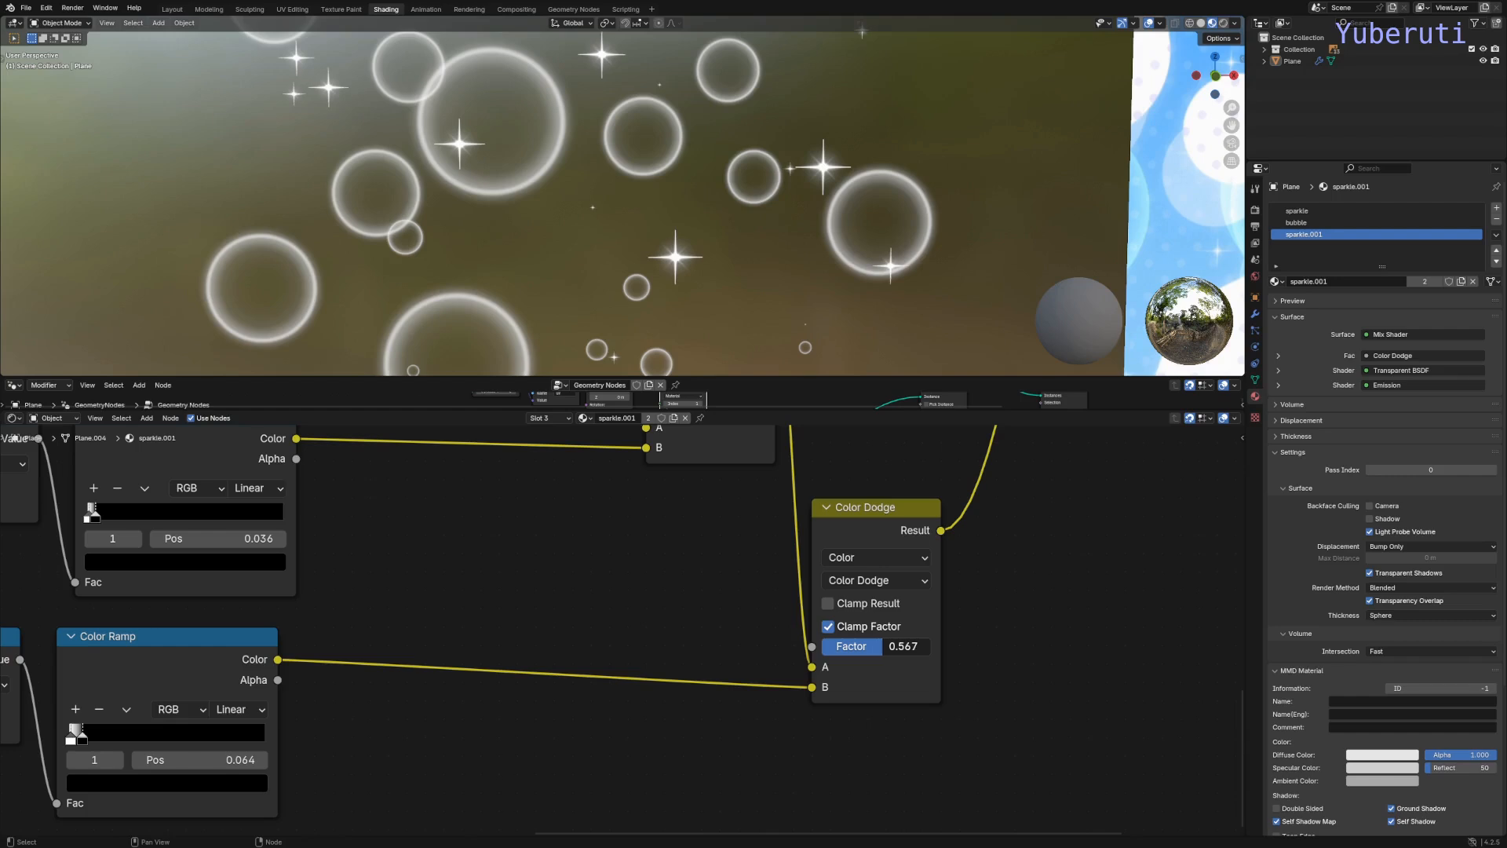
left_click_drag(863, 646, 866, 645)
Step: Enlarge the geometry nodes editor and toggle the Index Switch between 0 and 1 to compare both sparkle materials, leaving it at 1
middle_click_drag(842, 343, 843, 344)
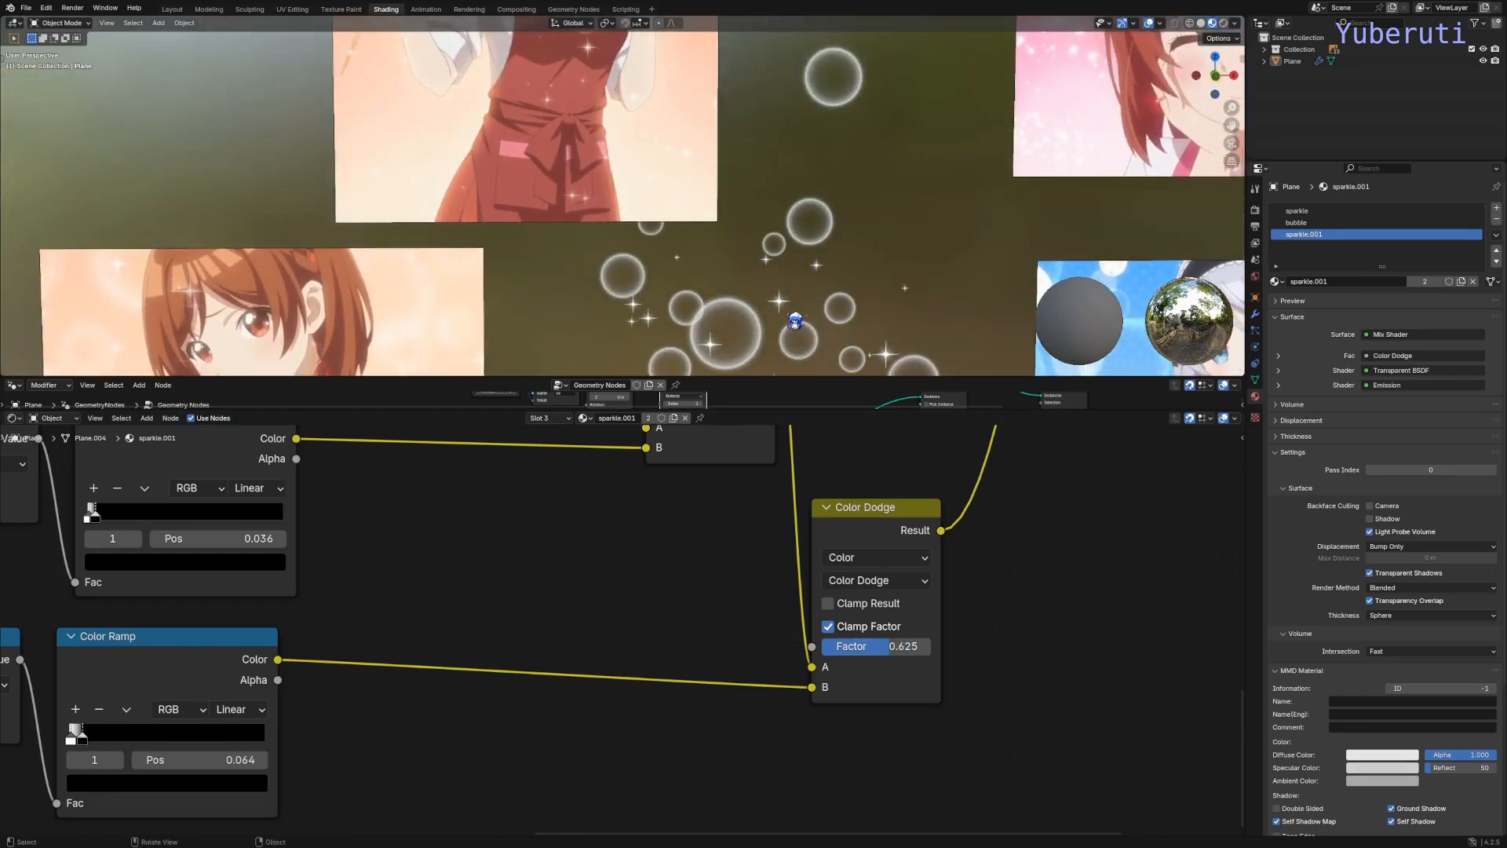
middle_click_drag(672, 208, 640, 110, "shift")
scroll(640, 110, "up", 1)
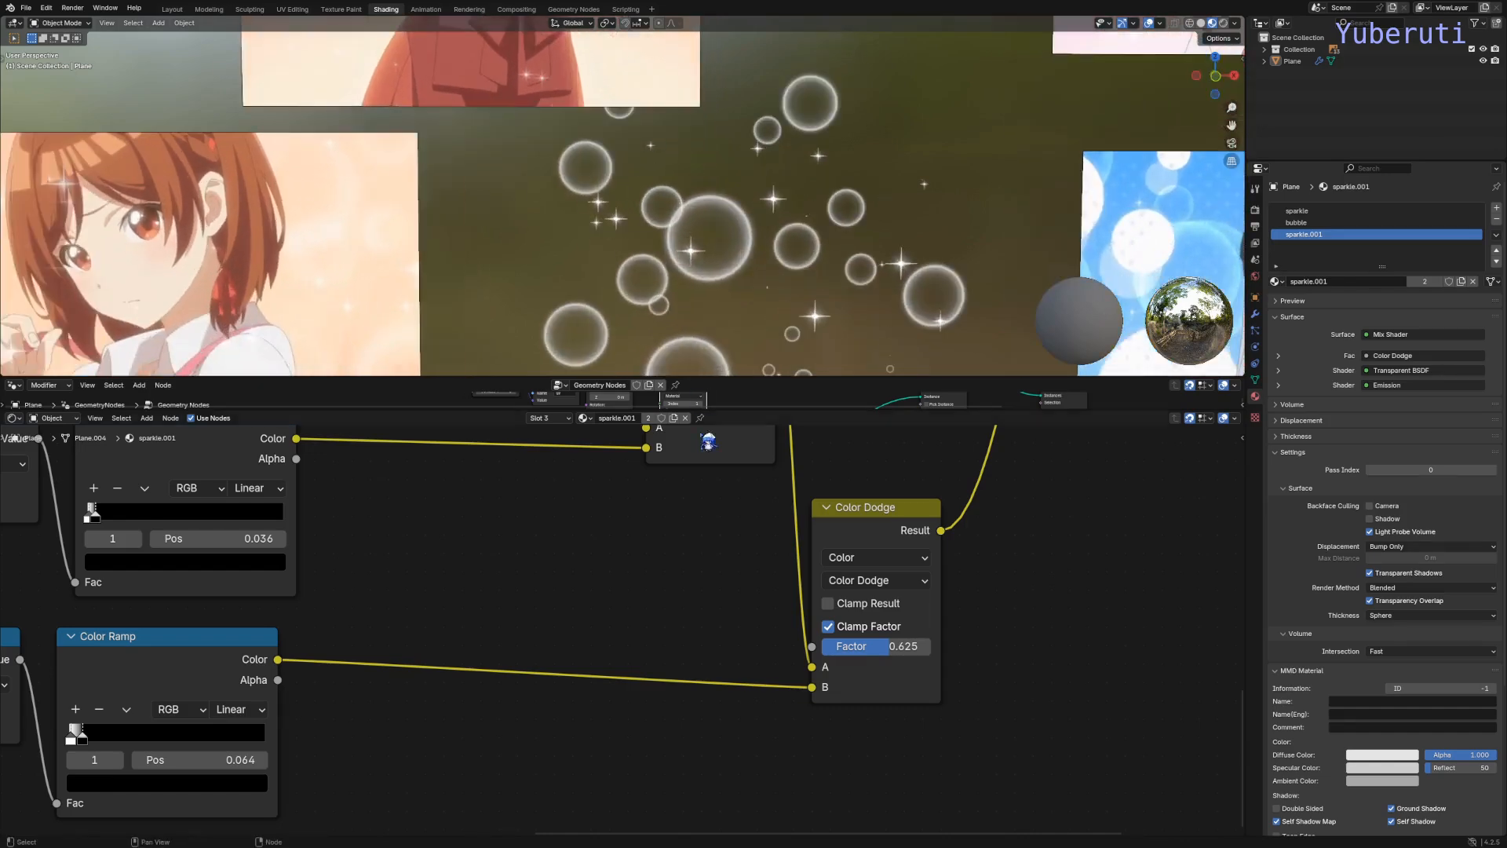
left_click_drag(757, 408, 757, 819)
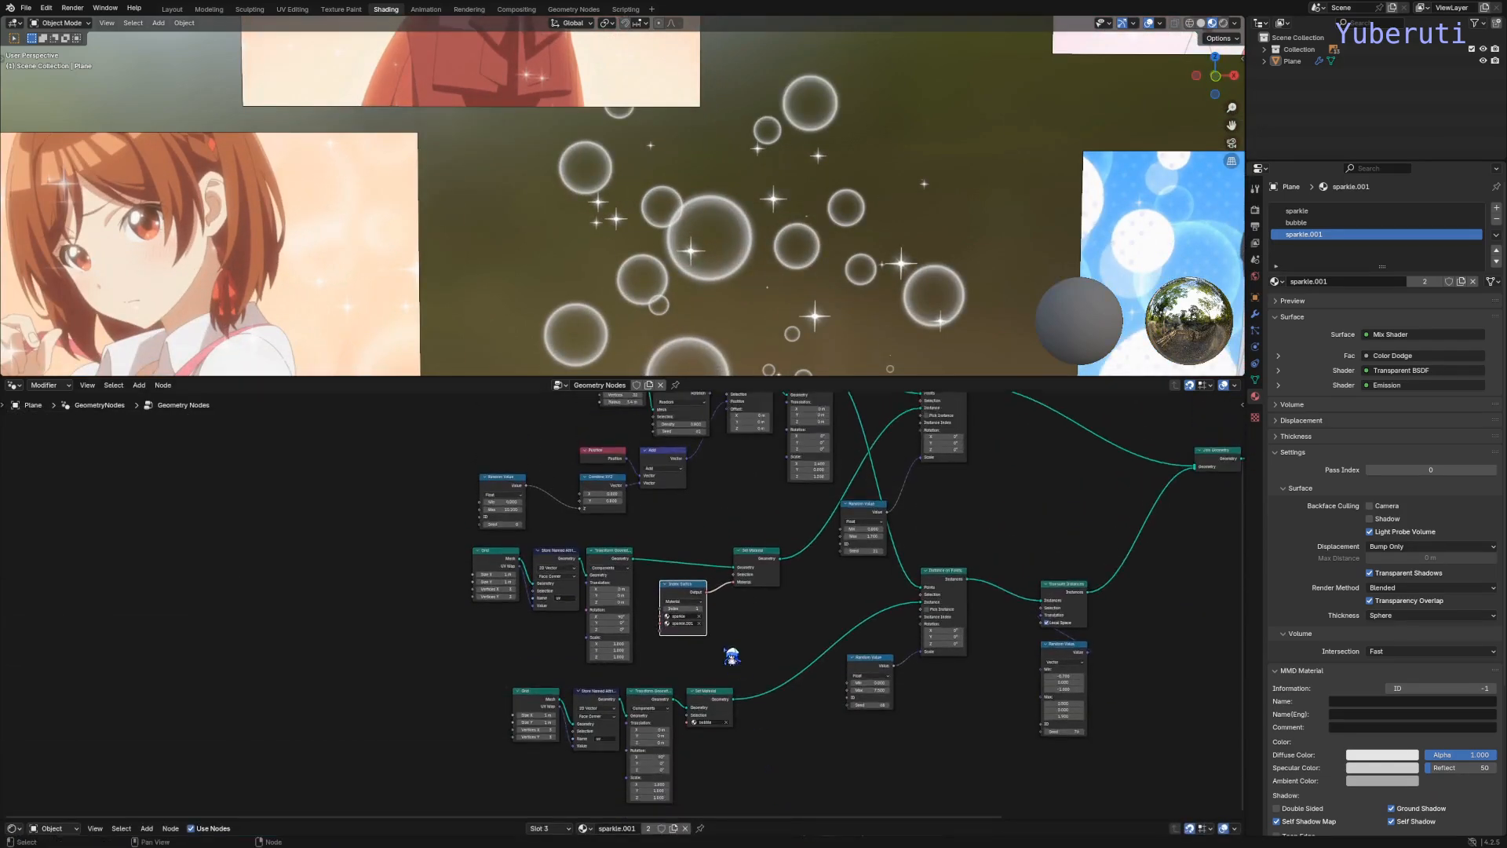
scroll(711, 550, "up", 2)
scroll(711, 550, "up", 1)
scroll(801, 320, "up", 7)
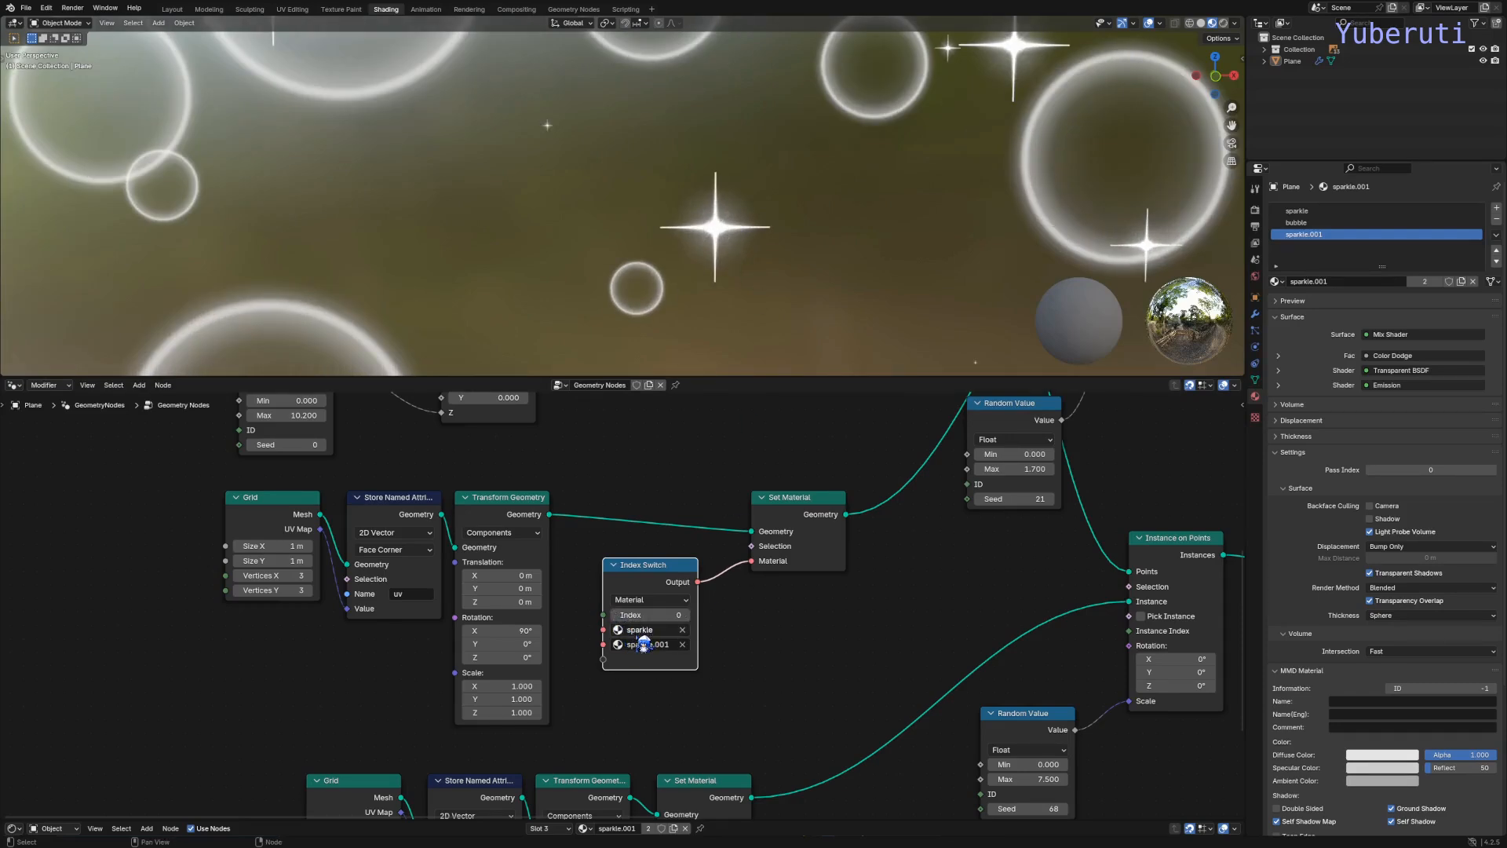
left_click(687, 615)
left_click_drag(689, 618, 667, 618)
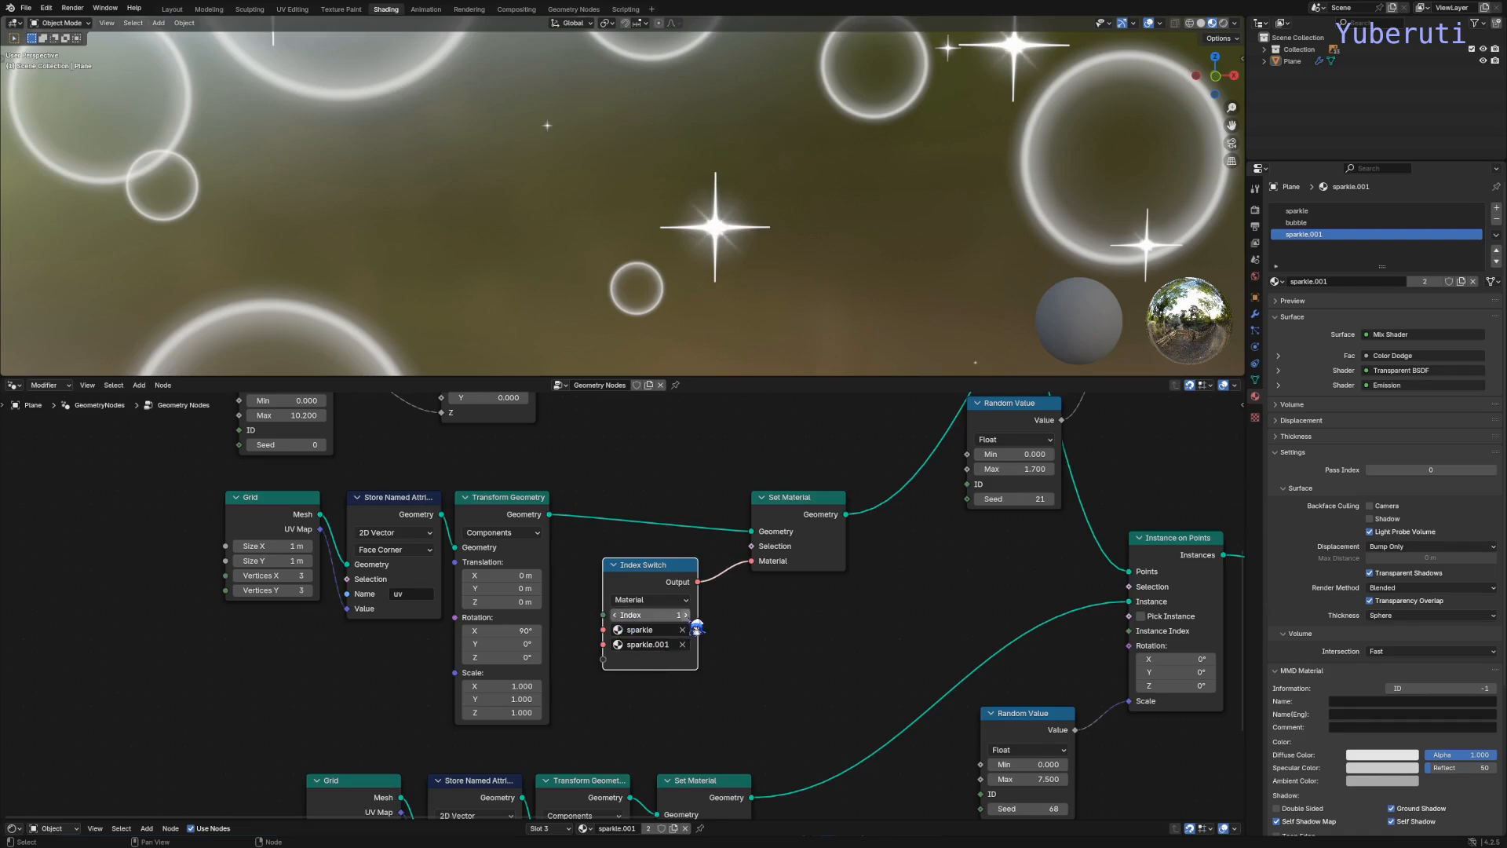
left_click(615, 615)
left_click(615, 616)
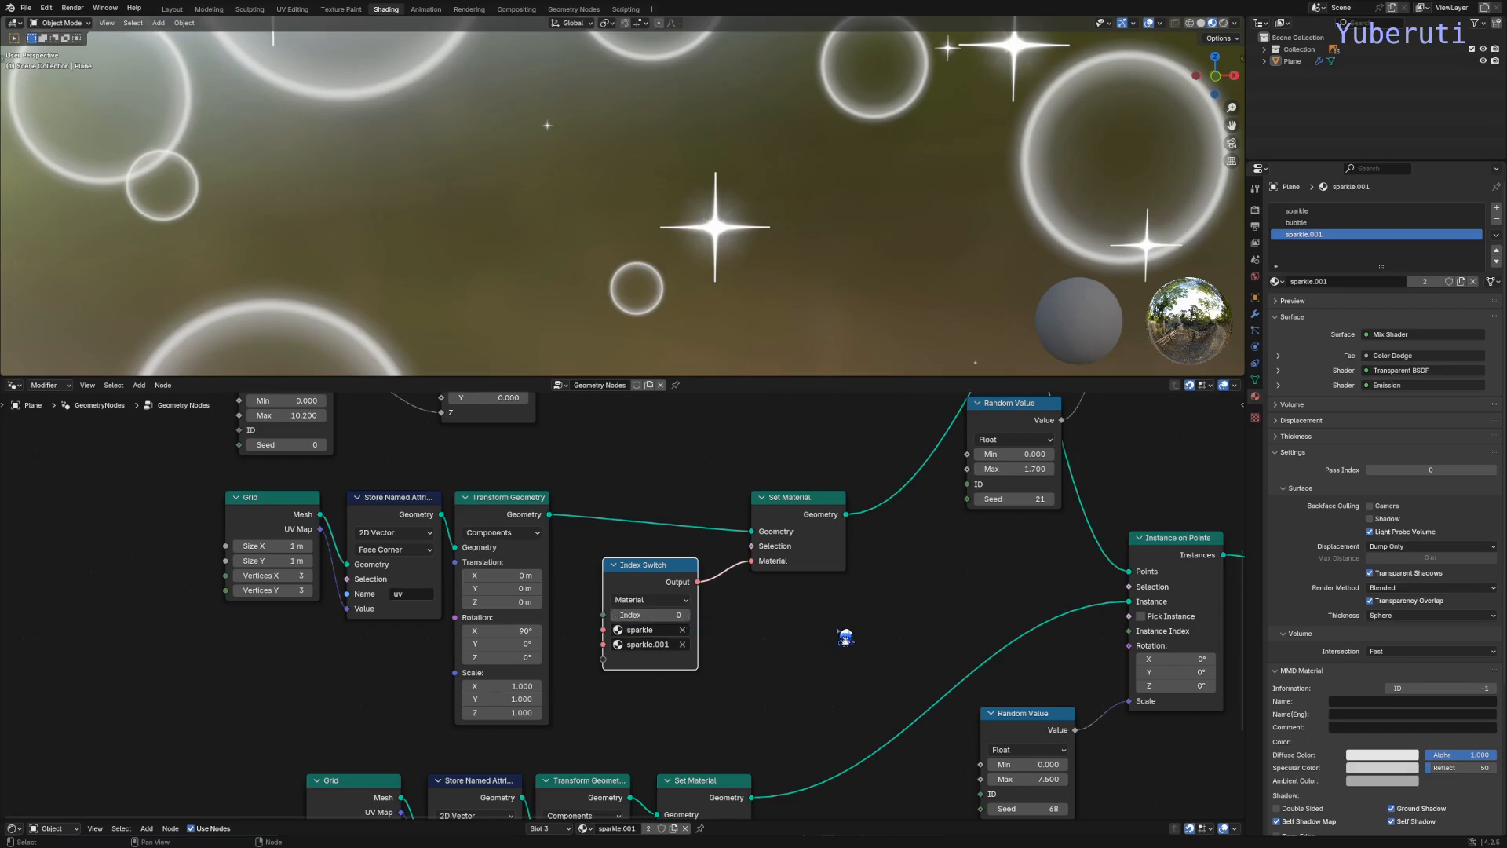
left_click(687, 616)
Step: Examine the scattered sparkles and bubbles in the viewport beside the reference images
left_click(820, 622)
scroll(1052, 632, "down", 8)
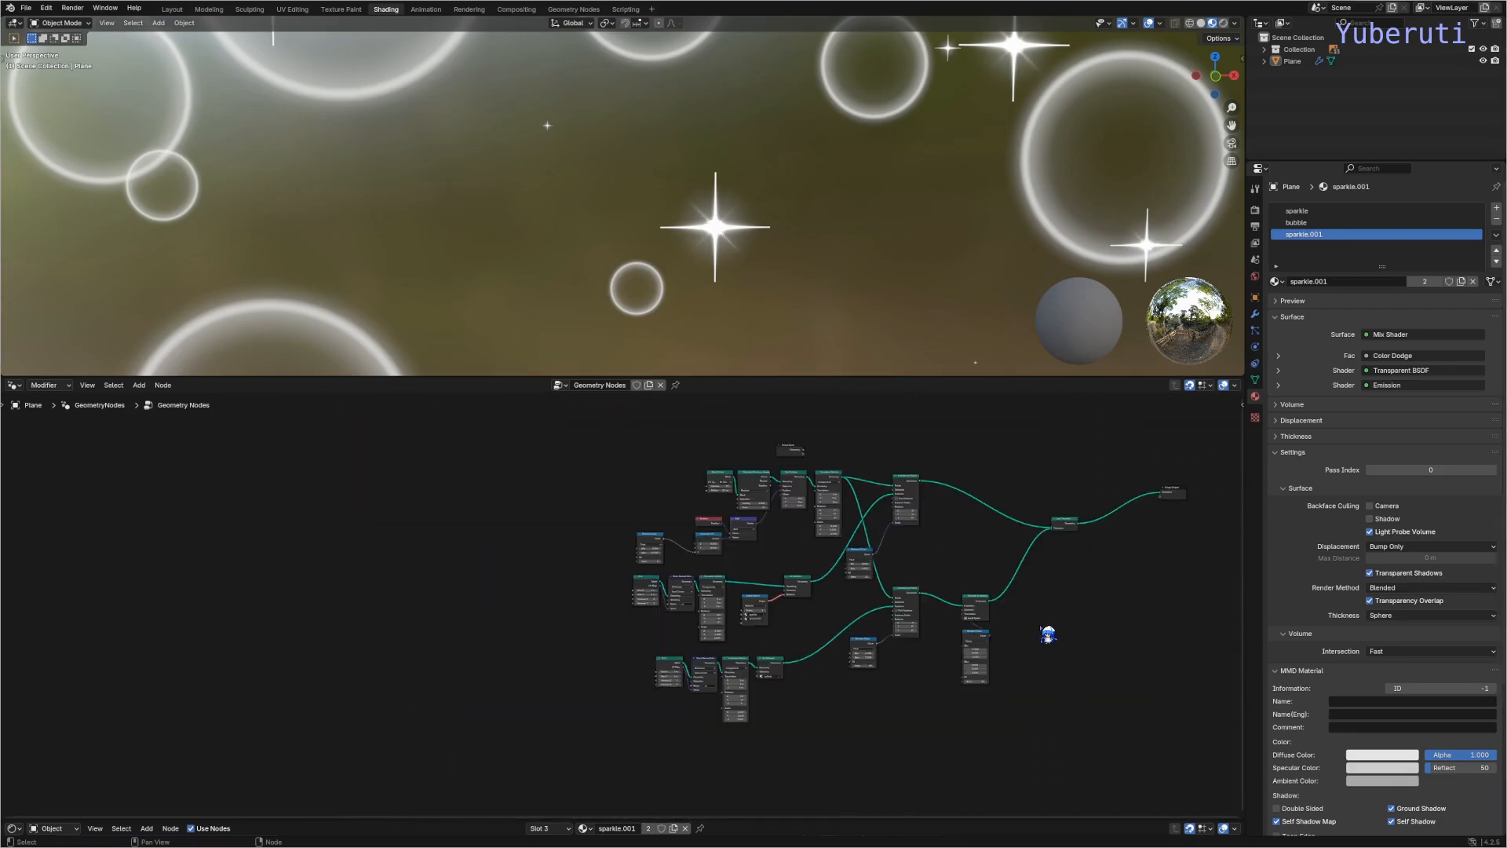
scroll(675, 259, "down", 6)
middle_click_drag(683, 280, 709, 307, "shift")
scroll(709, 308, "up", 5)
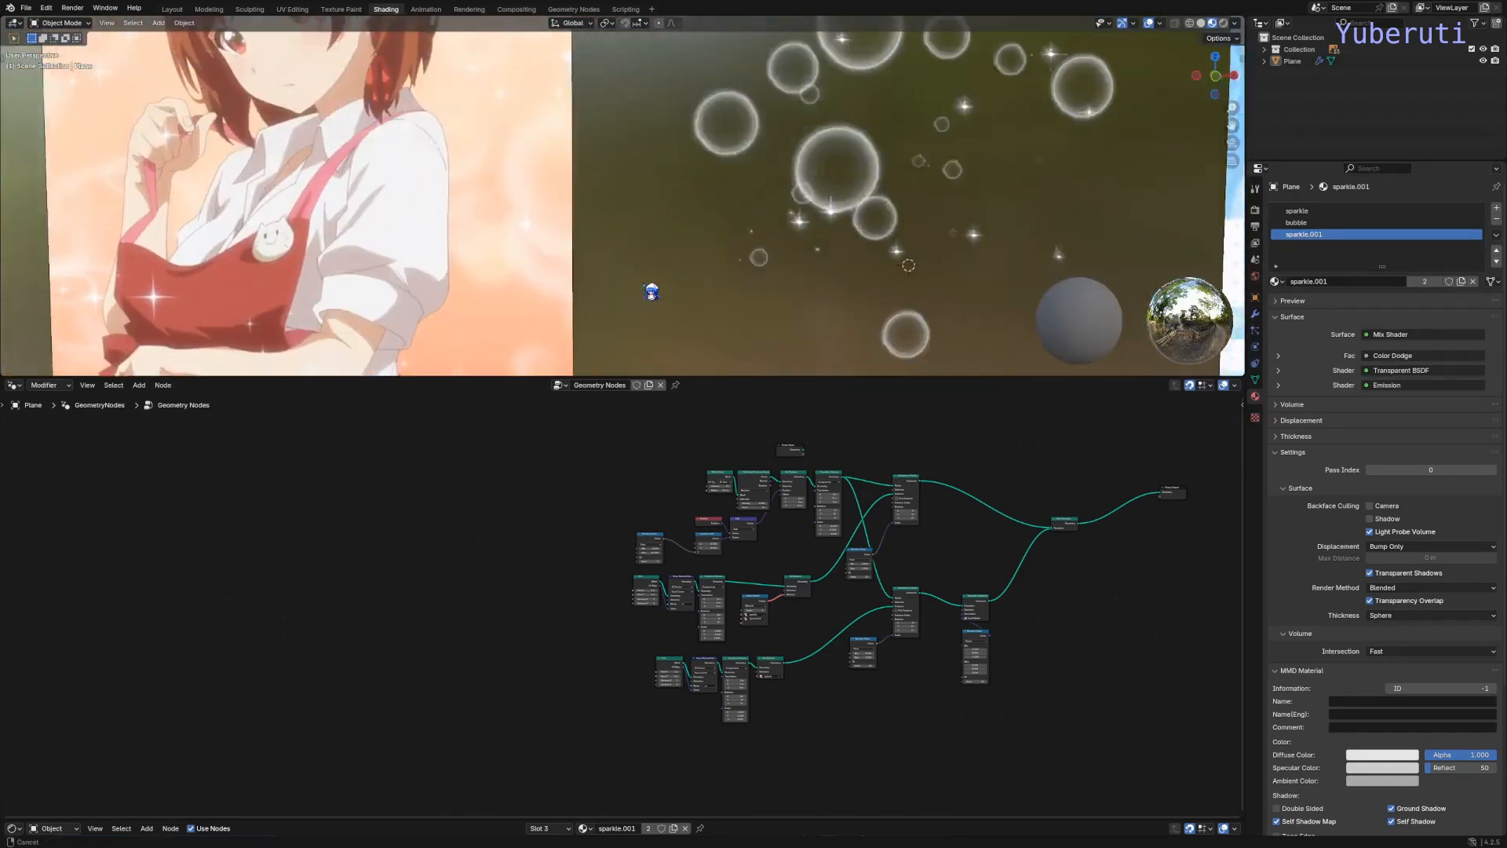
middle_click_drag(679, 272, 402, 219, "shift")
mouse_move(381, 143)
middle_mouse_down("shift")
mouse_move(528, 184)
mouse_move(355, 135)
middle_mouse_up("shift")
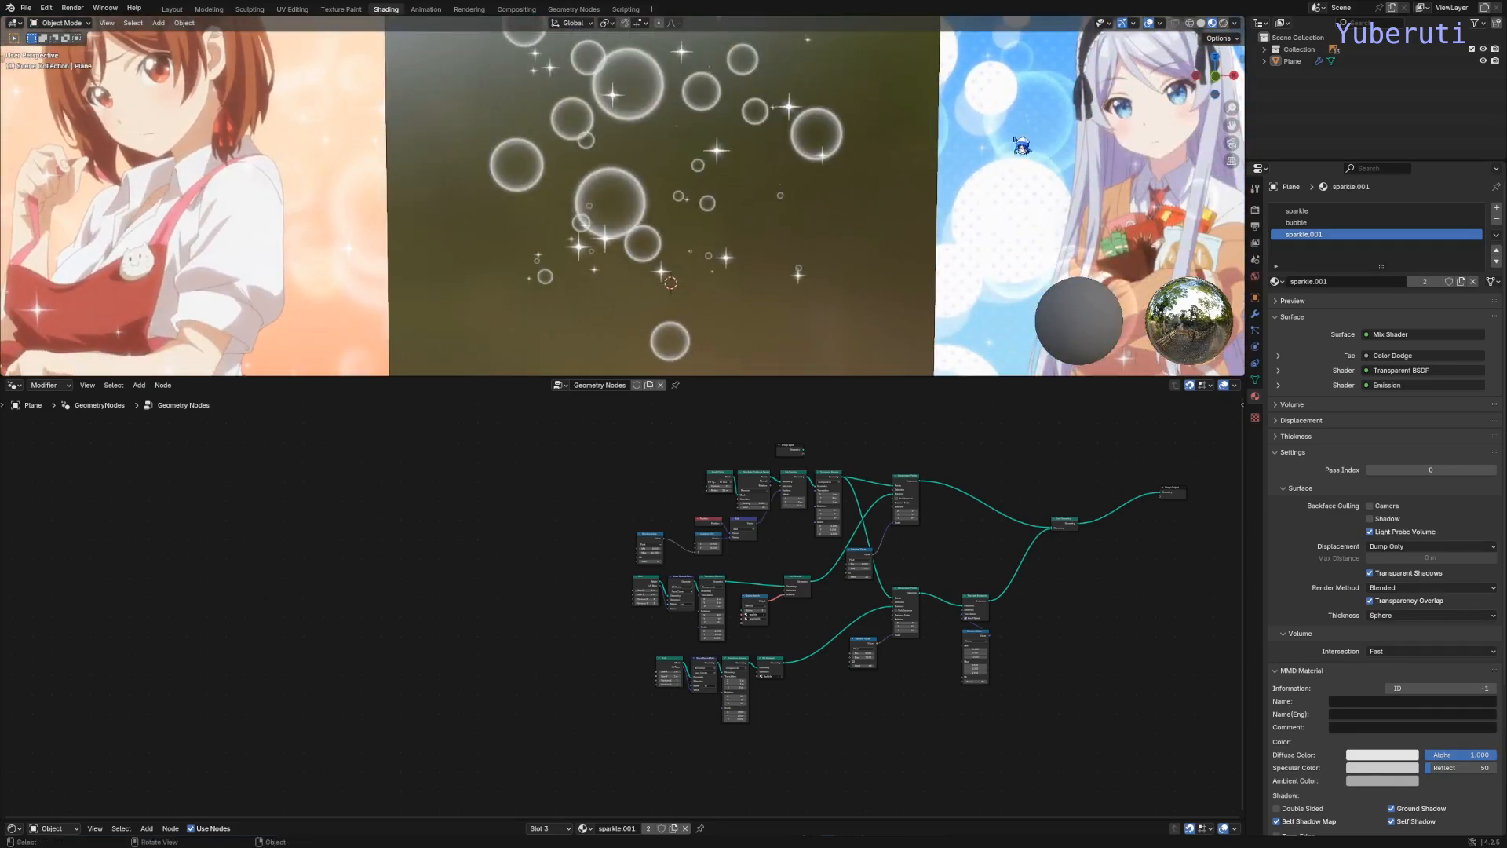
Step: Spread the bubble branch apart, moving its Grid, Store Named Attribute and Transform Geometry nodes away from Set Material
scroll(803, 636, "up", 5)
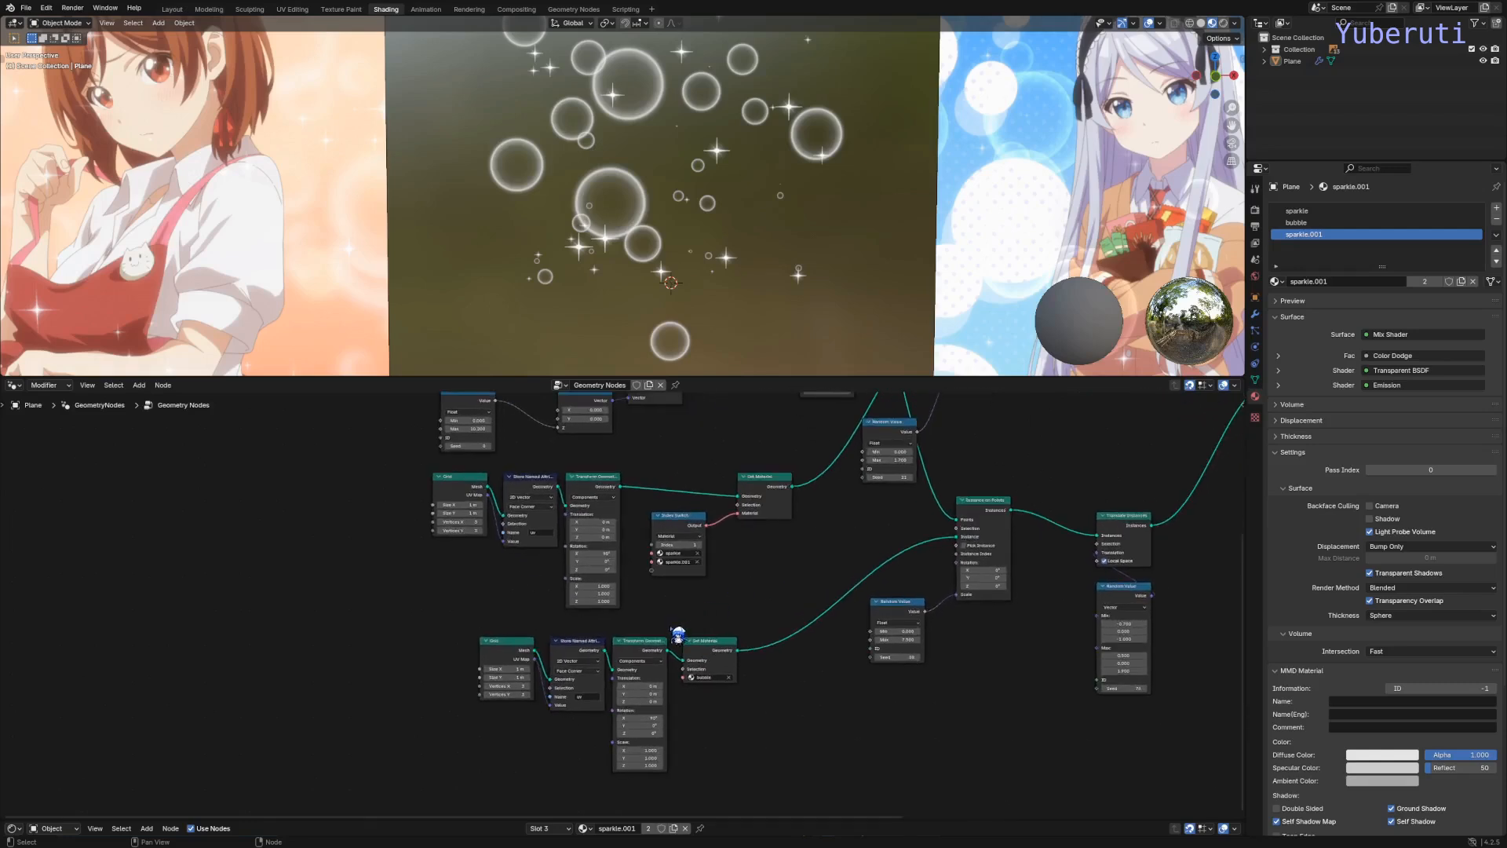
left_click_drag(679, 634, 414, 673)
left_click_drag(707, 662, 767, 654)
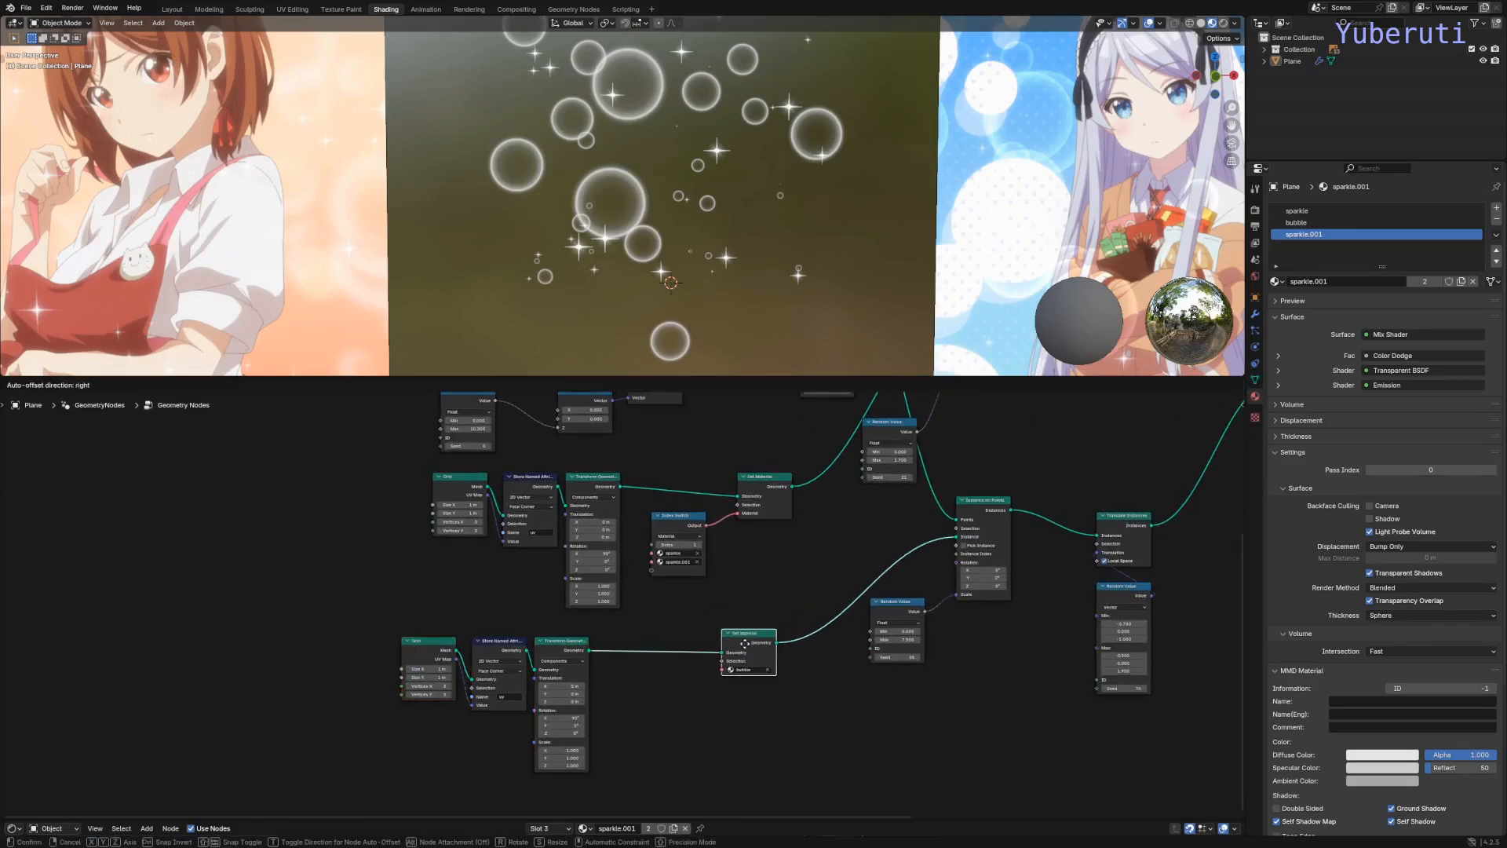
Step: Add an Index Switch node of Material type beside the bubble branch's Set Material node
key("shift+a")
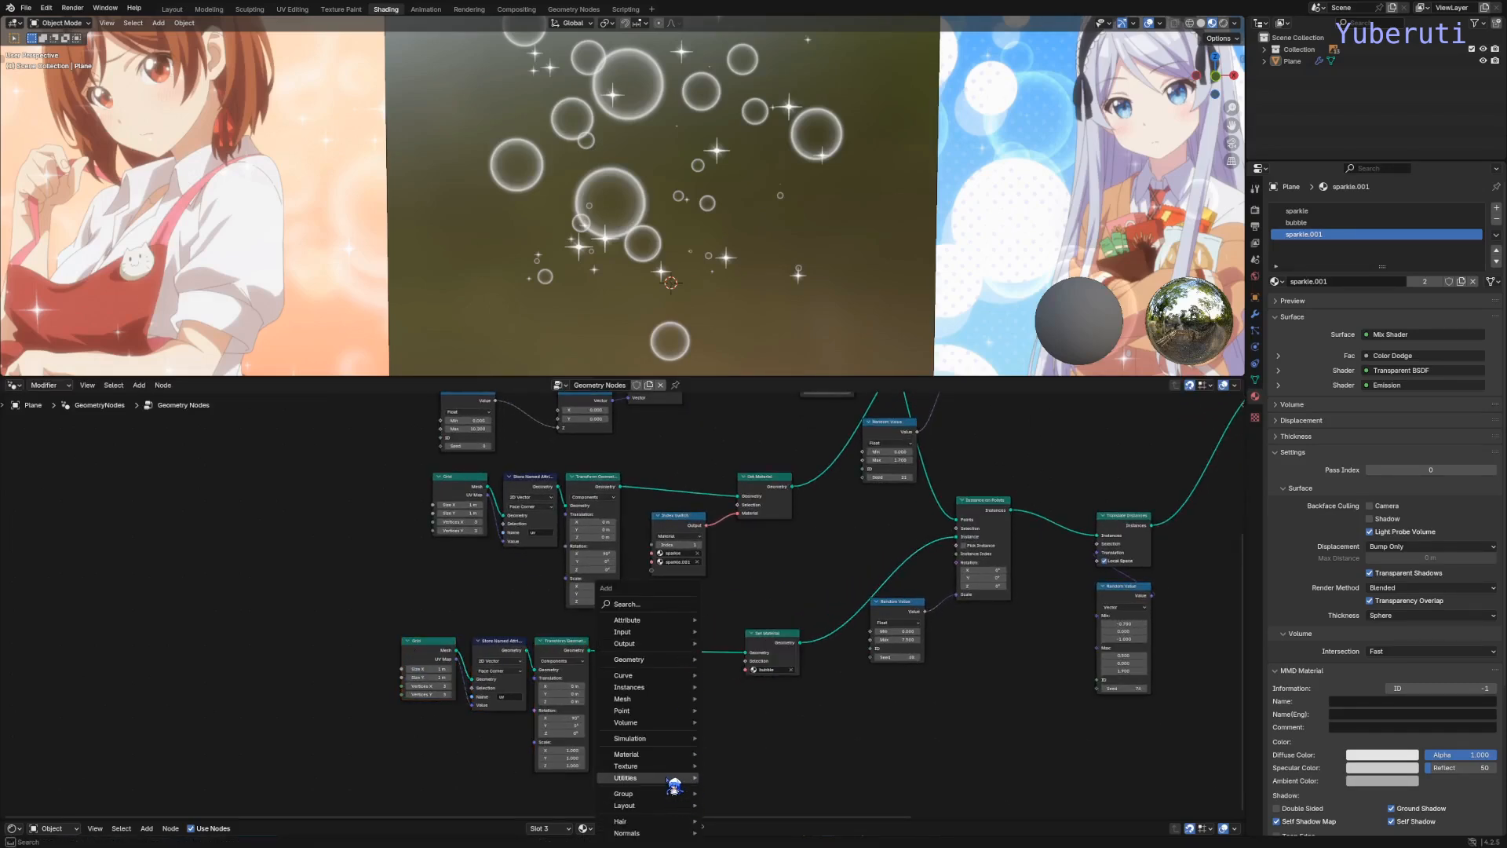
mouse_move(673, 778)
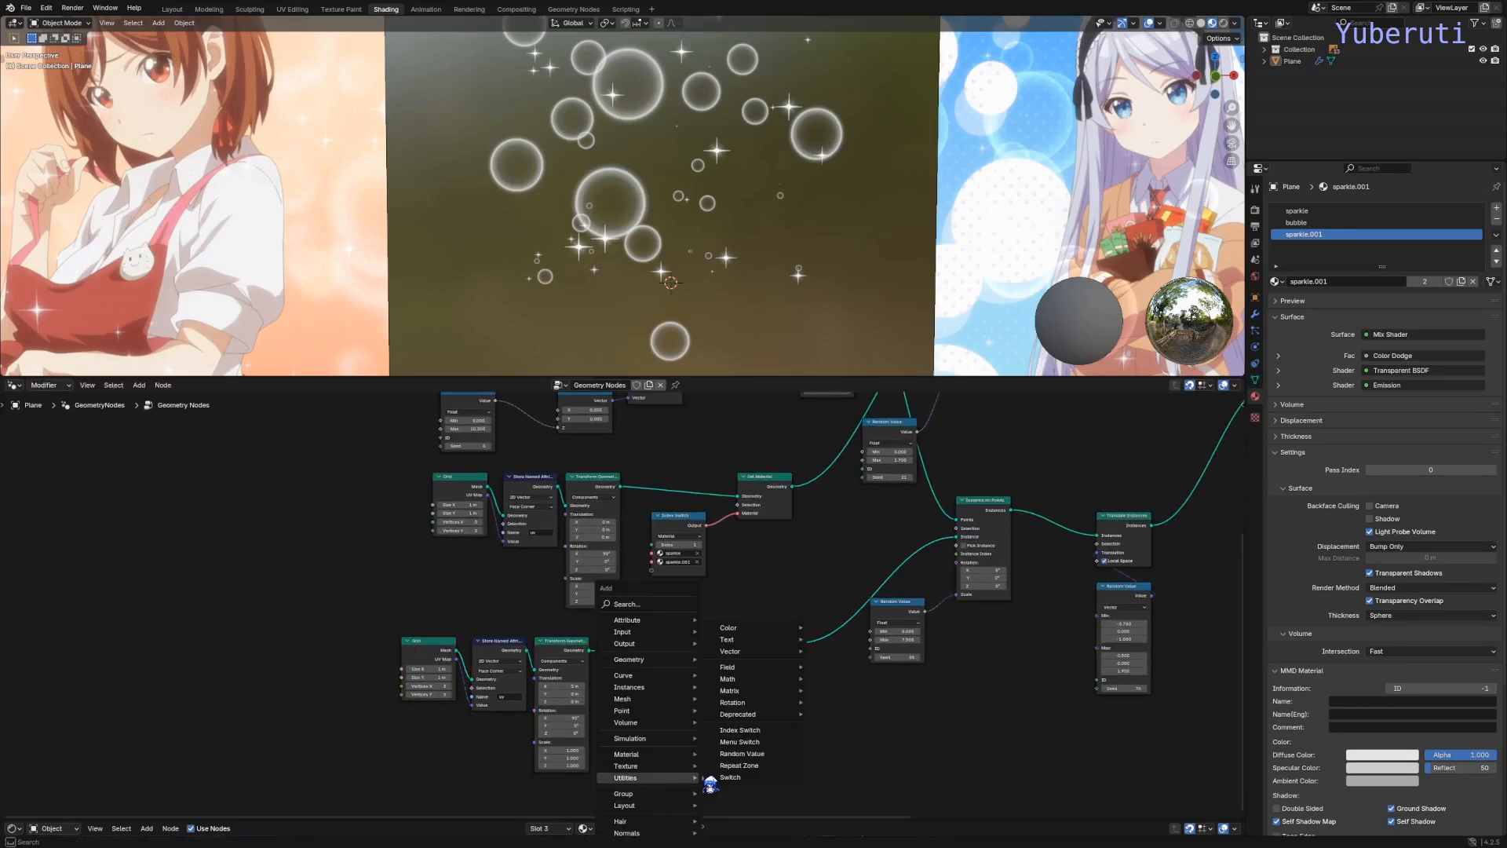
left_click(742, 730)
left_click(677, 695)
left_click(678, 700)
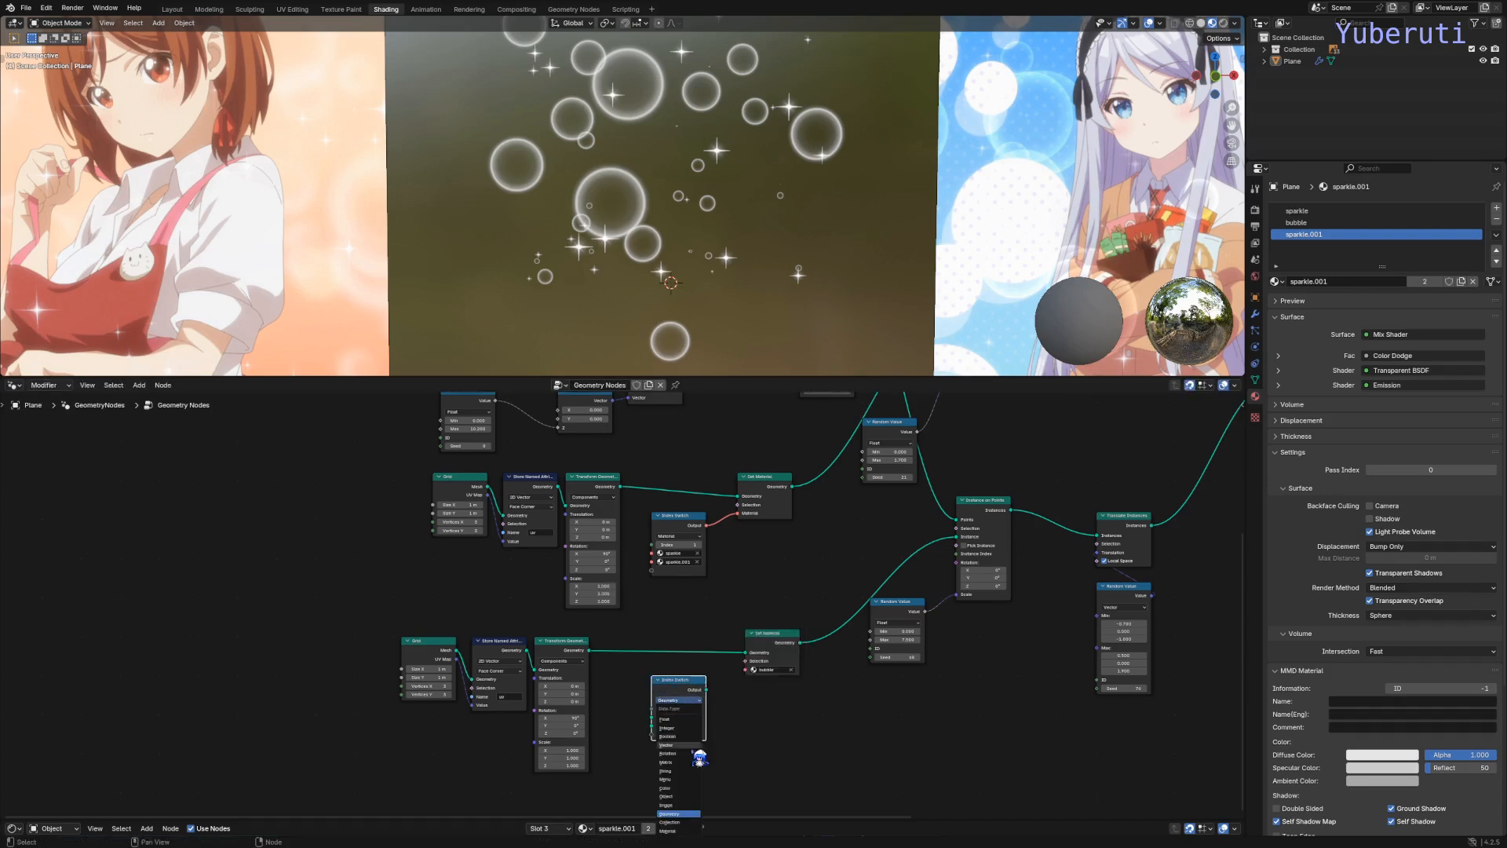
left_click(692, 831)
Step: Choose bubble as the new Index Switch's first material and connect its output to Set Material's Material input
left_click(681, 717)
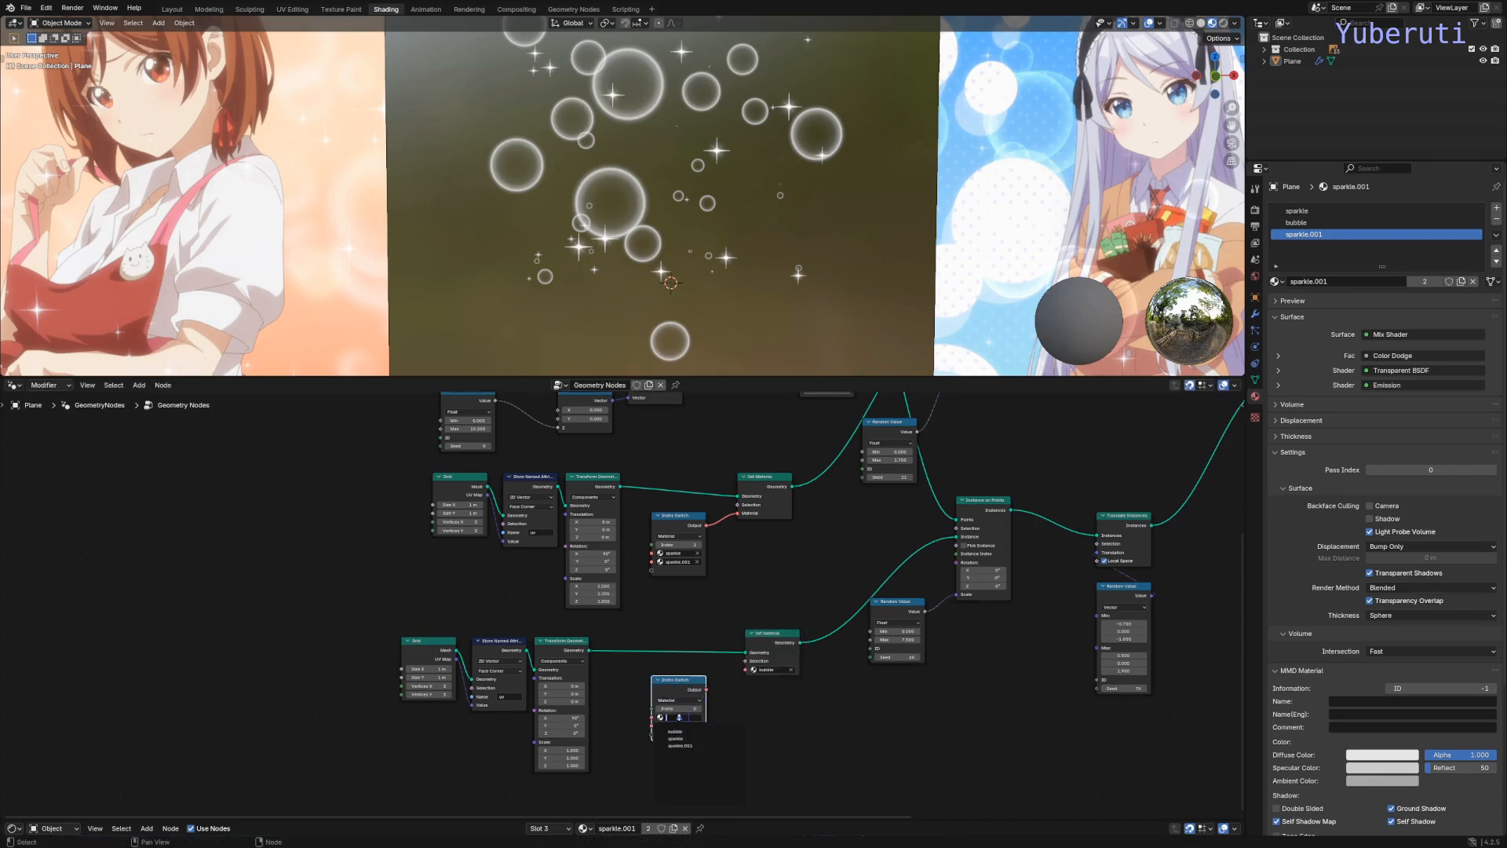
left_click(675, 731)
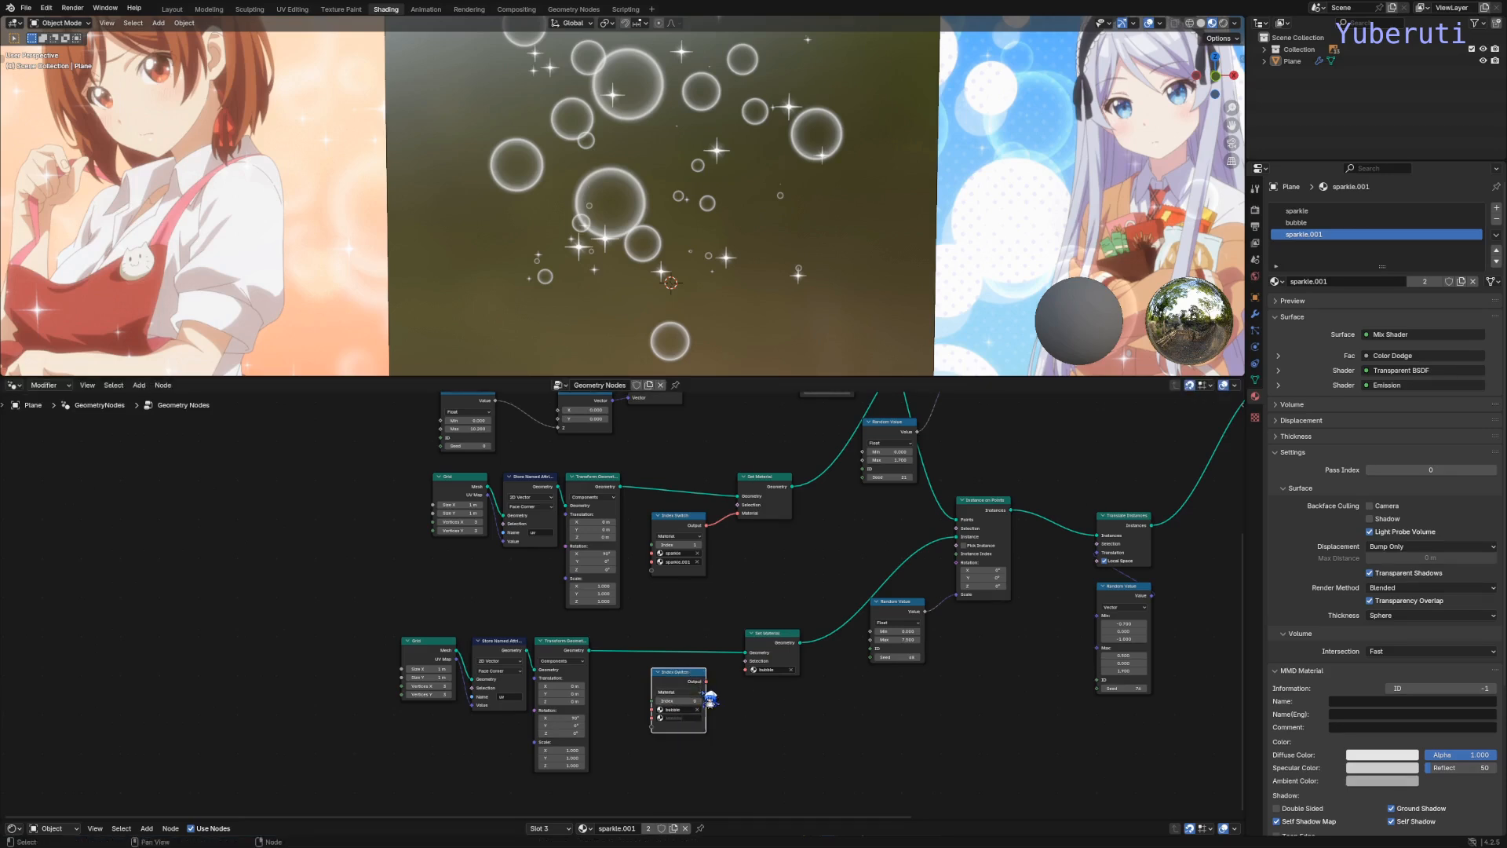
left_click_drag(708, 681, 750, 669)
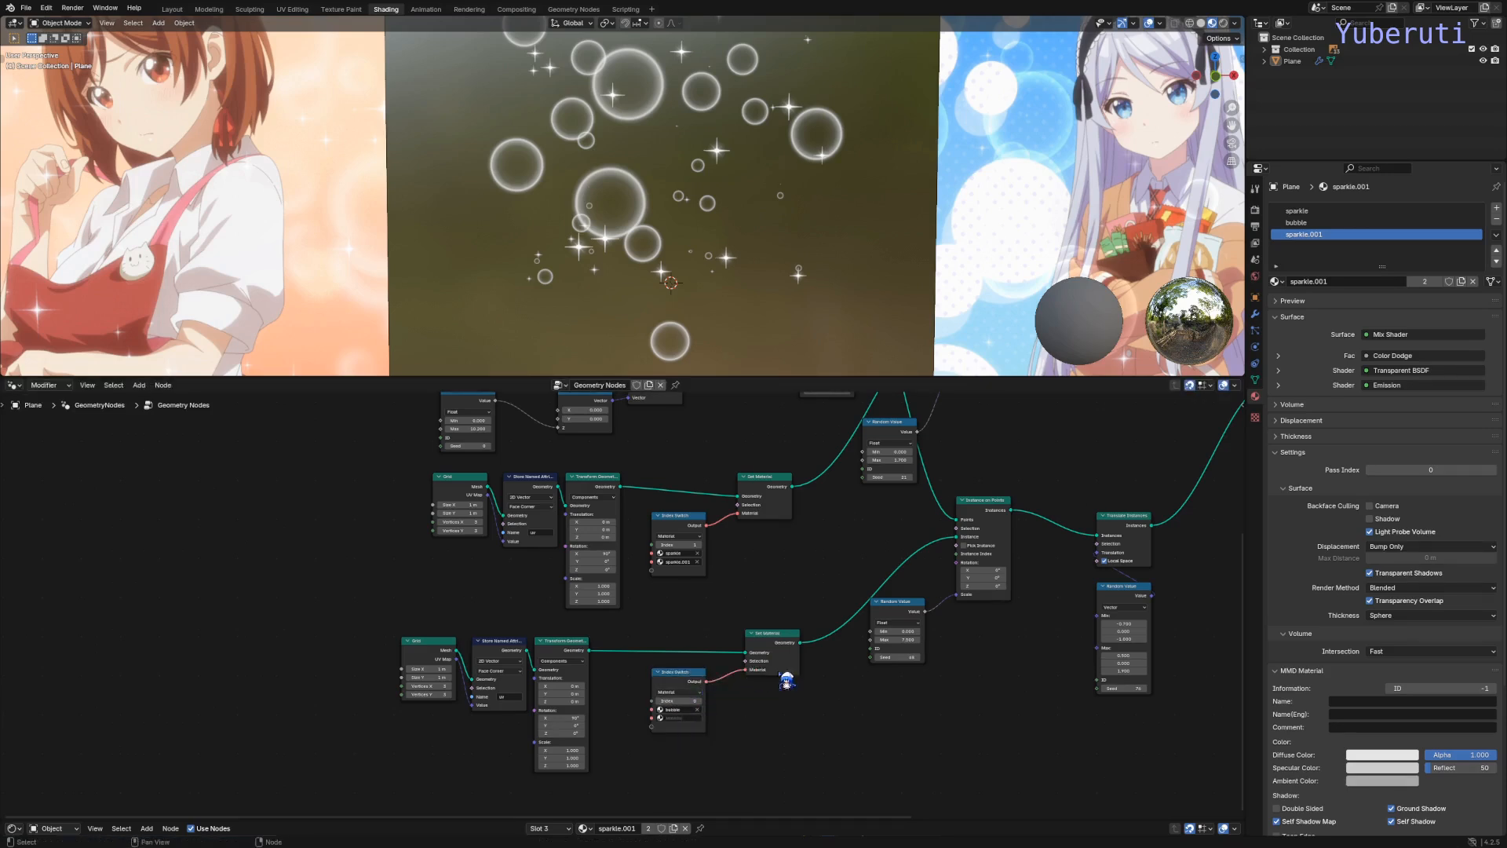
Step: Add a new material slot to the plane holding a single-user duplicate of the bubble material
left_click(1496, 208)
left_click(1279, 281)
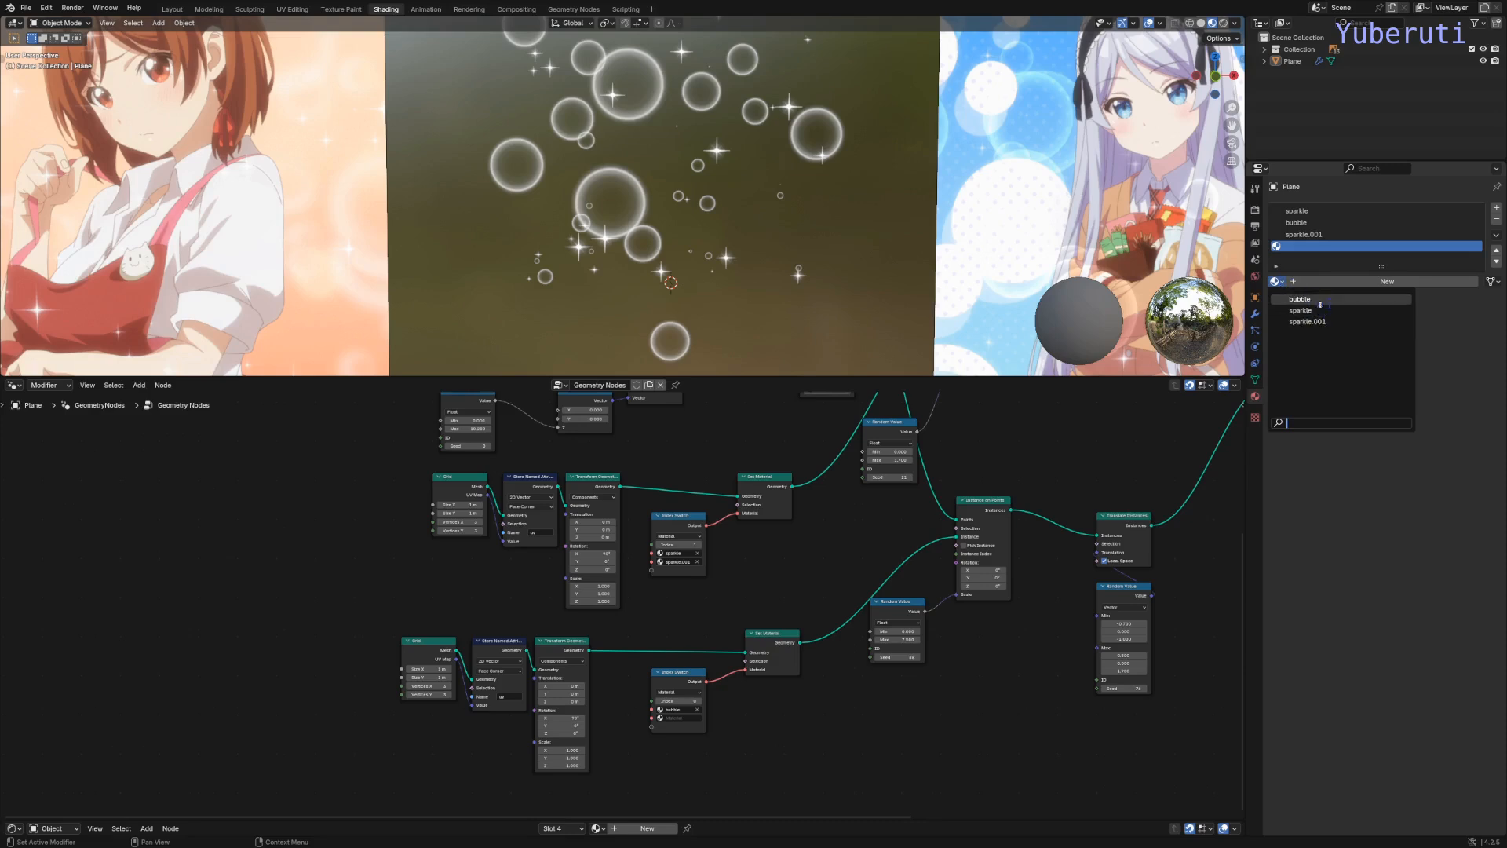
left_click(1382, 300)
left_click(1461, 281)
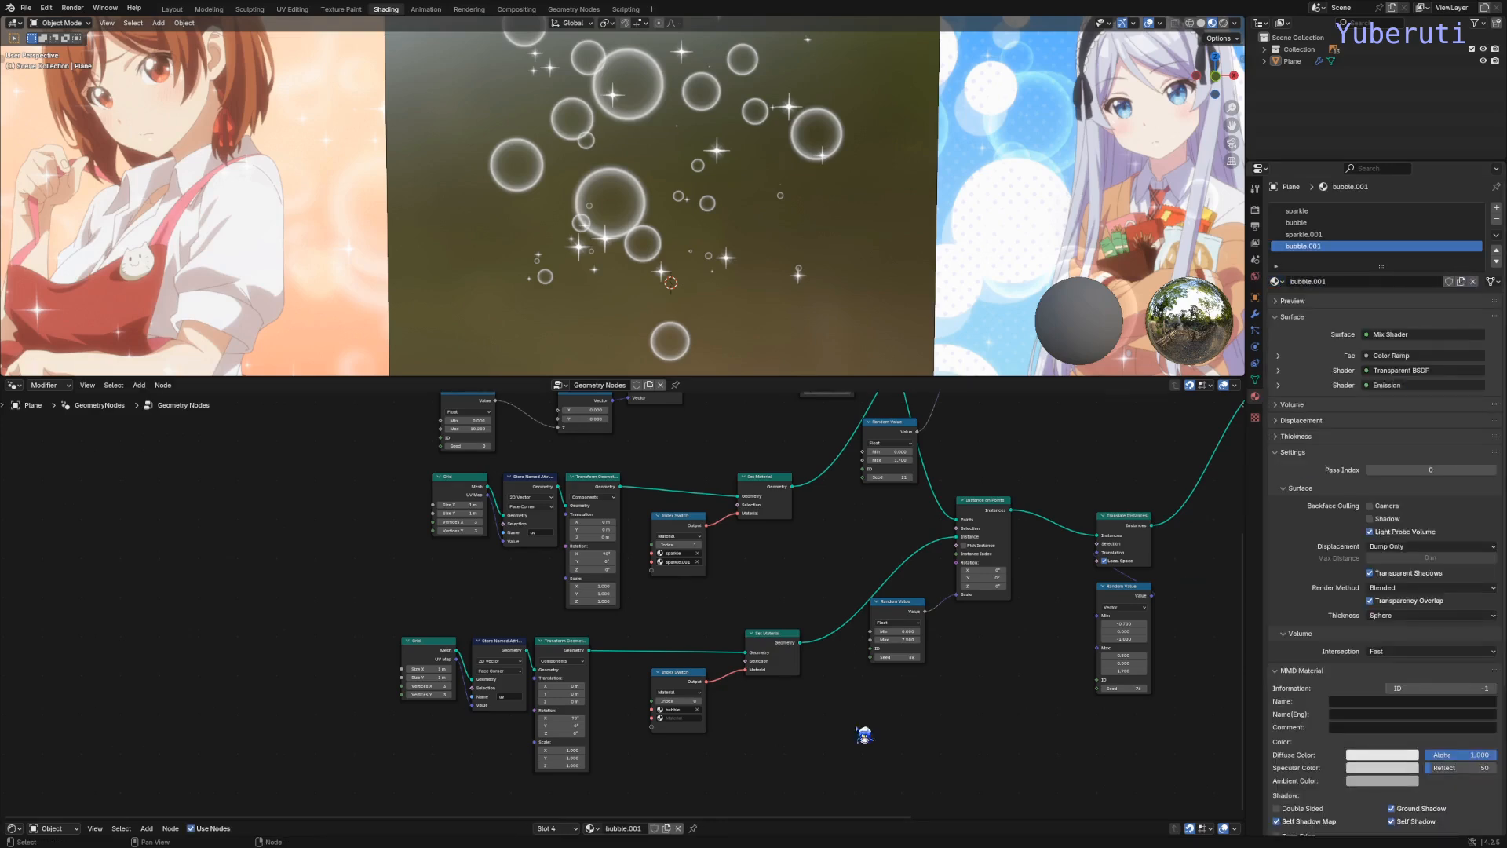
Step: Choose bubble.001 as the bubble Index Switch's second material and change the index to output that material
scroll(694, 744, "up", 2)
left_click(681, 707)
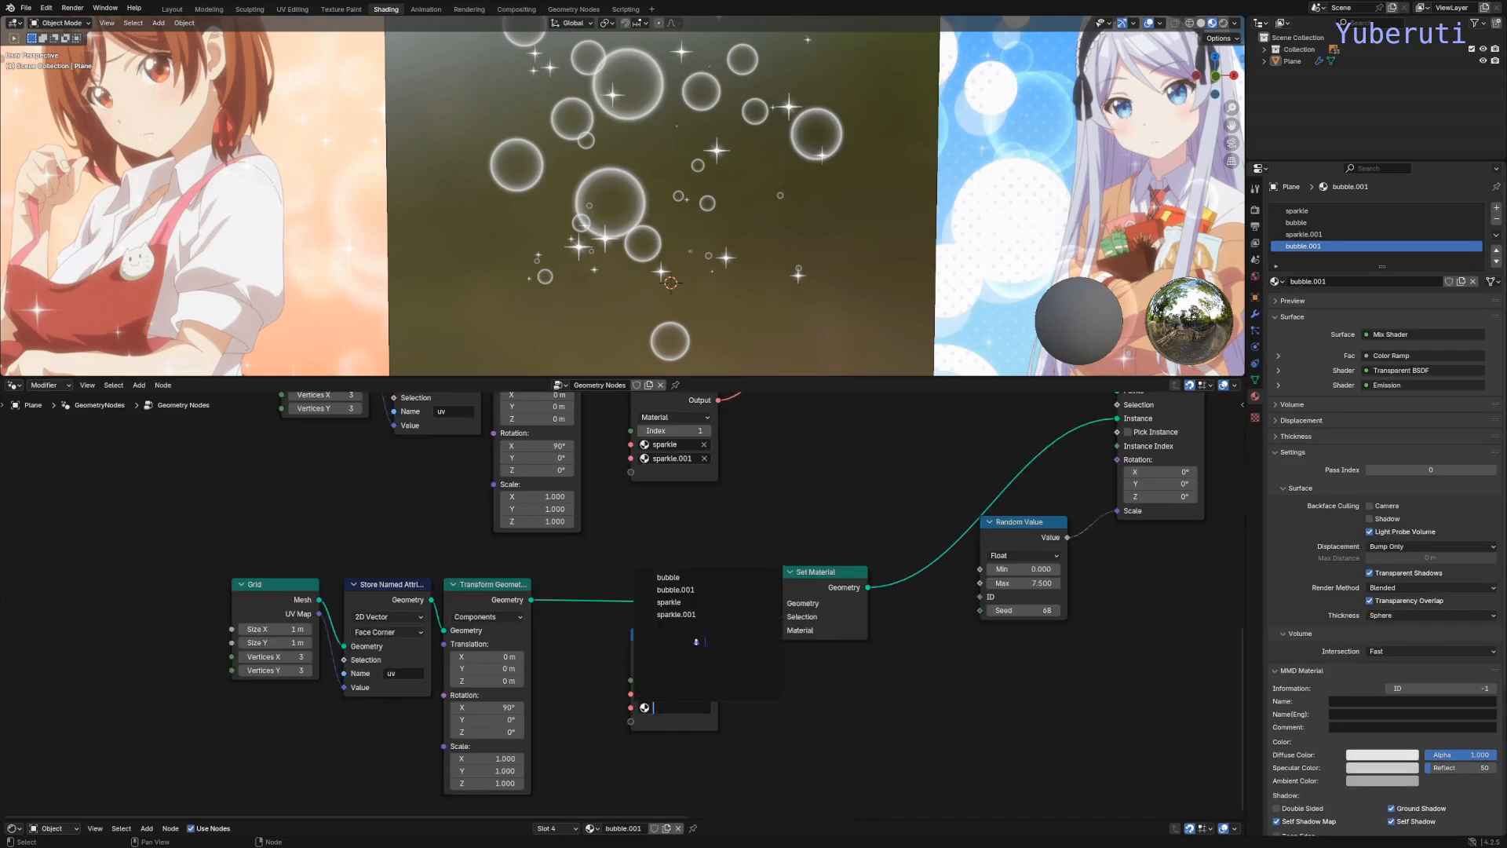
left_click(695, 589)
left_click(675, 647)
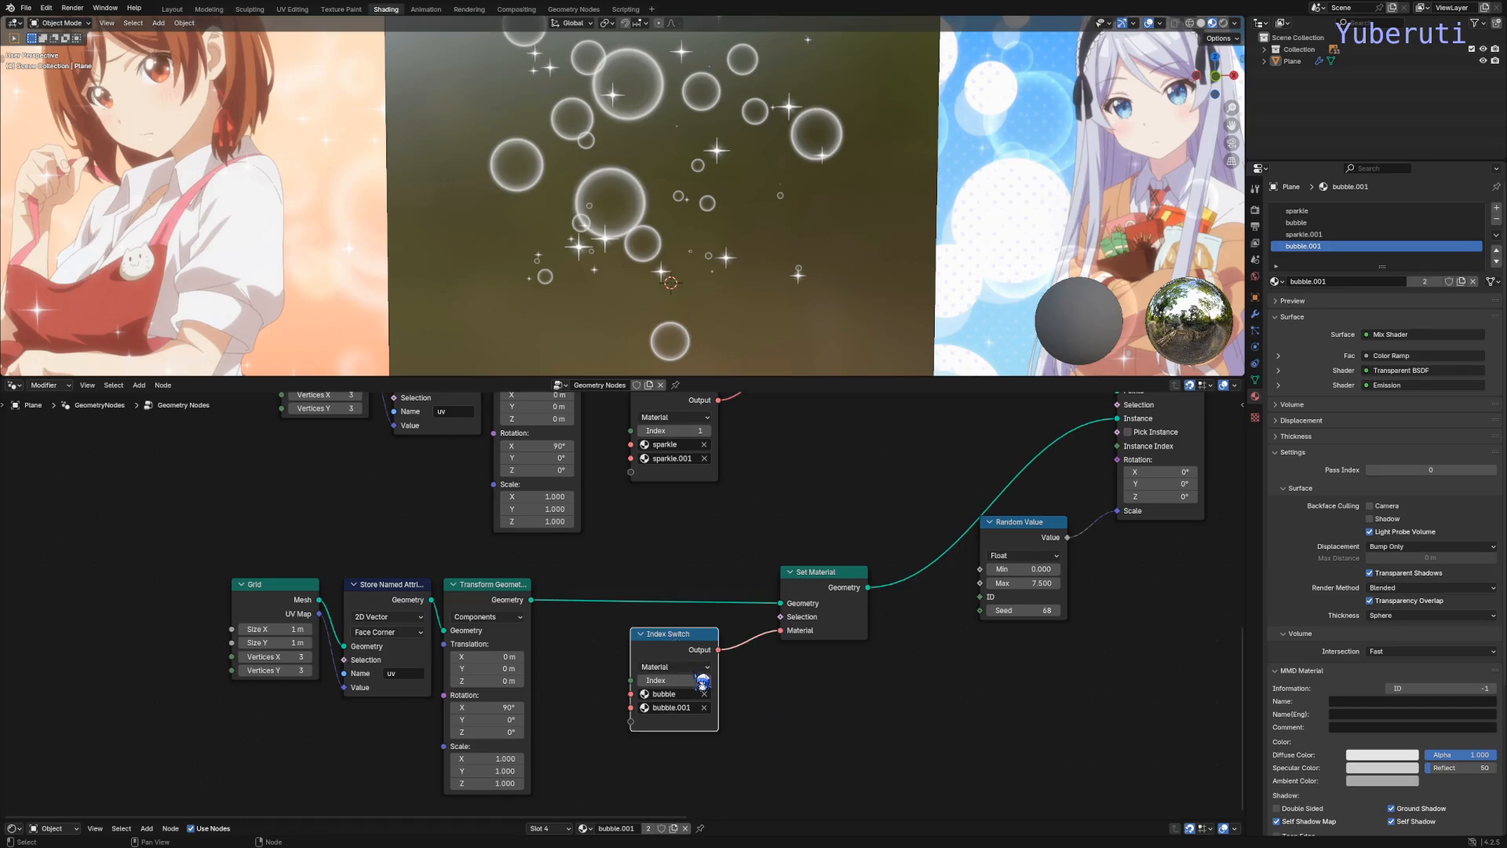
Step: Enlarge the shader editor to show the bubble.001 material's node tree
scroll(755, 573, "down", 3)
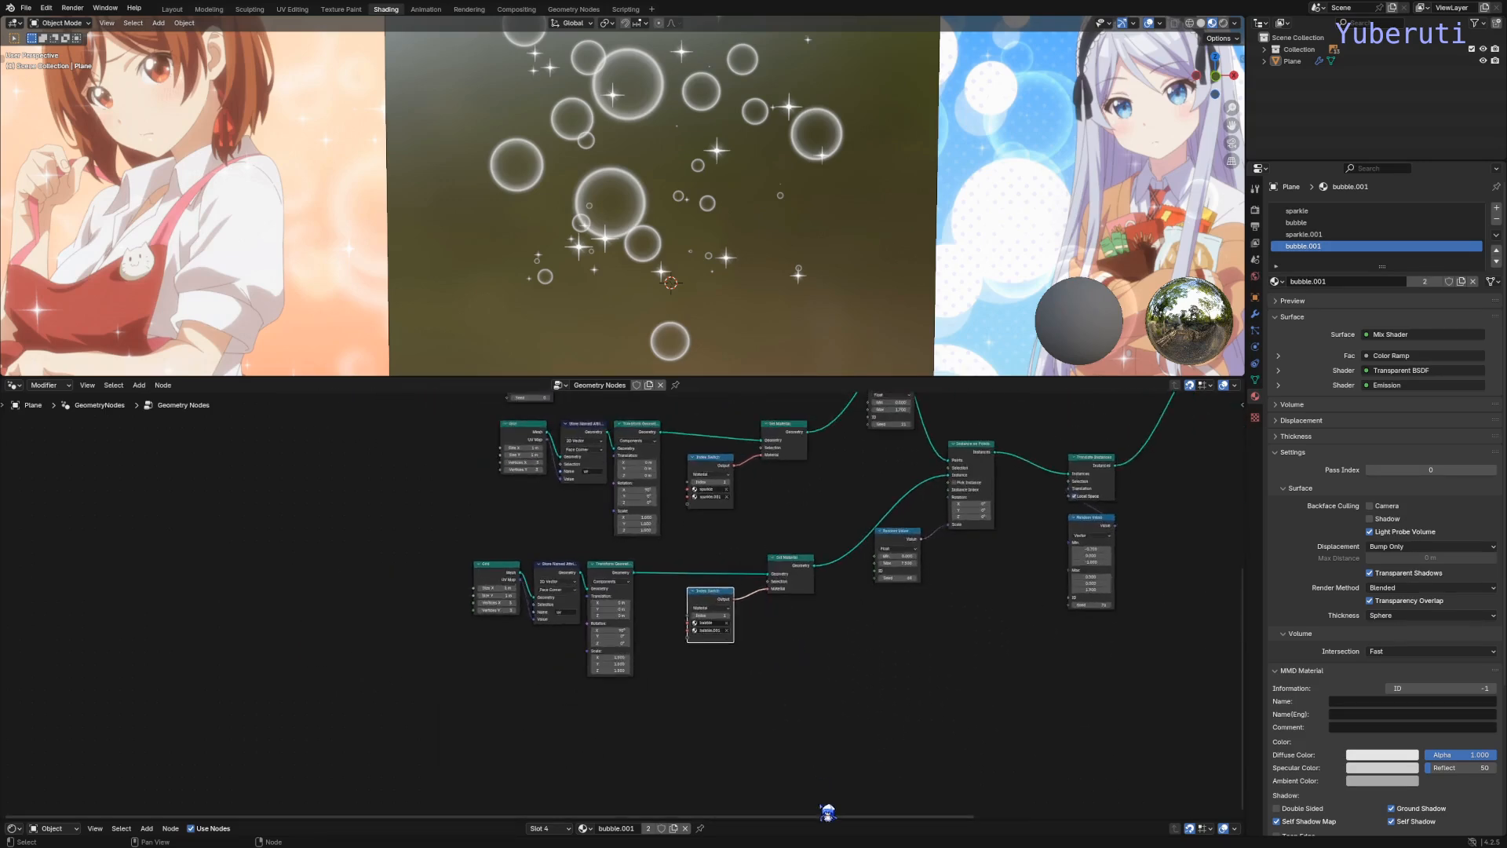
left_click_drag(827, 816, 621, 481)
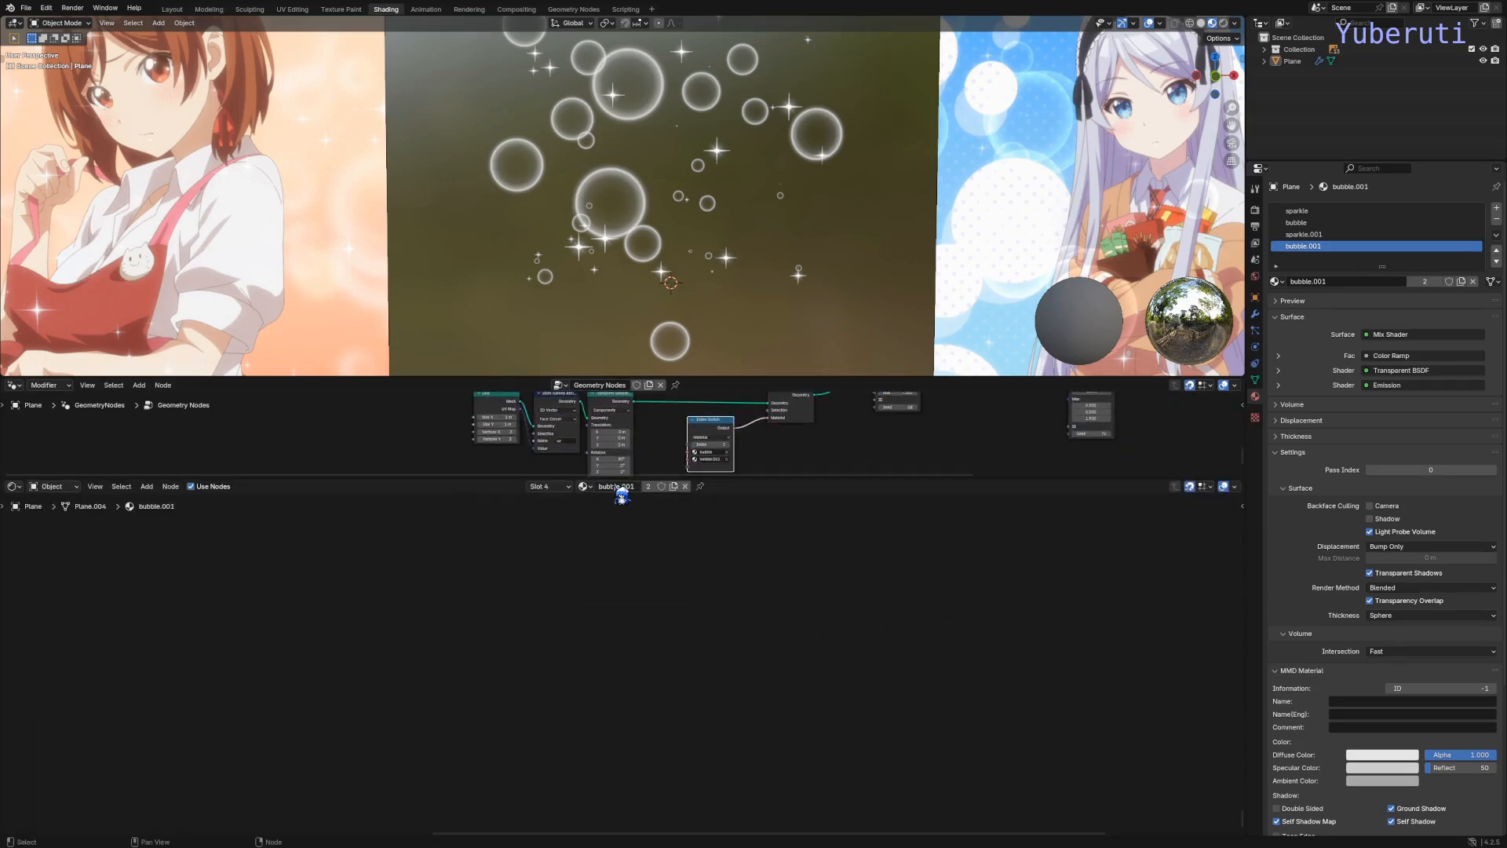
scroll(735, 620, "down", 6)
scroll(735, 620, "up", 3)
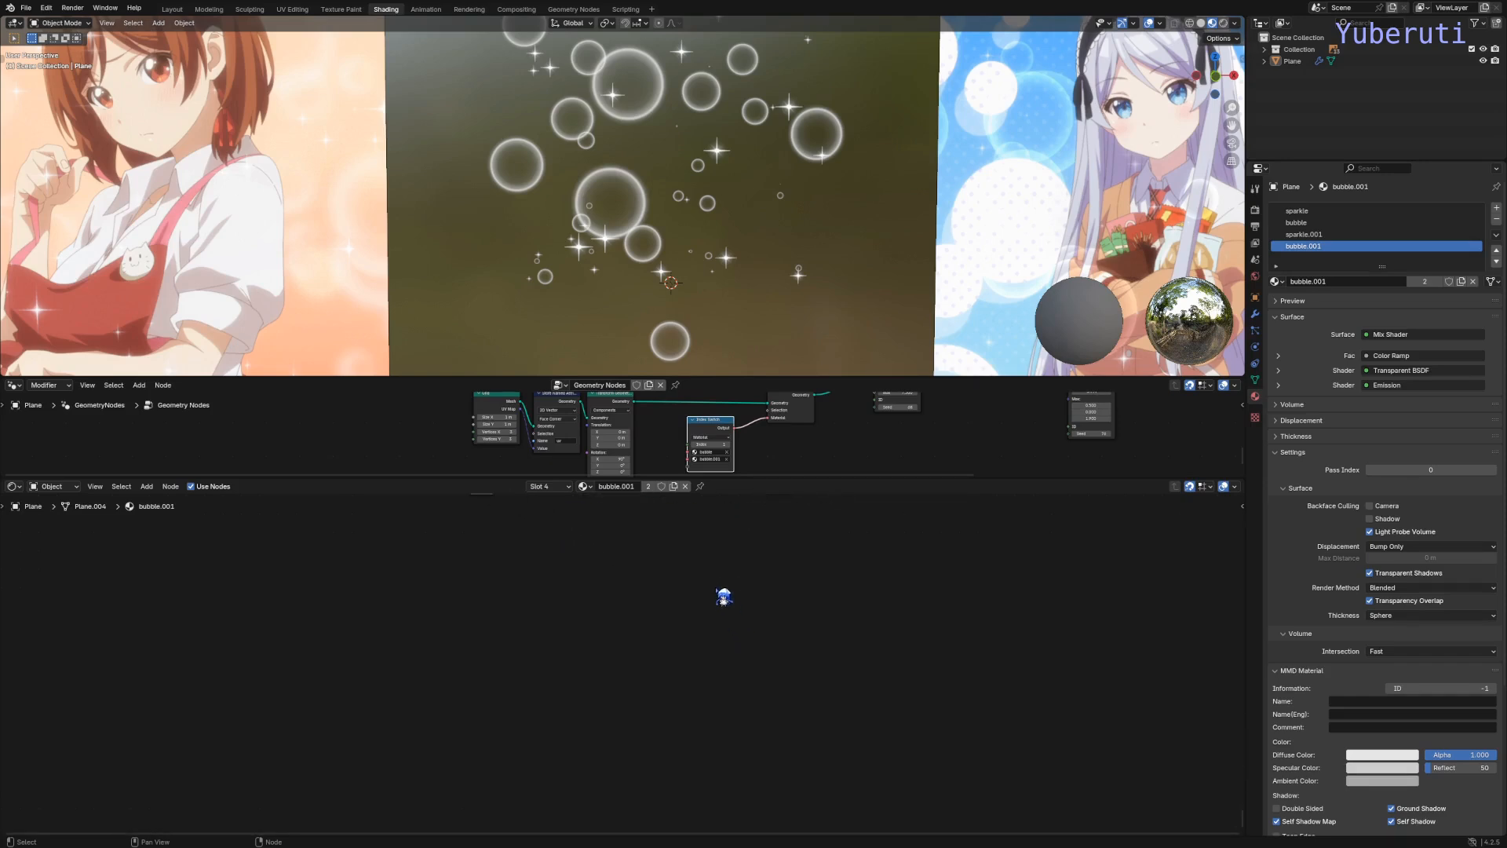
middle_click_drag(722, 593, 891, 762)
scroll(848, 733, "up", 7)
middle_click_drag(827, 649, 877, 720)
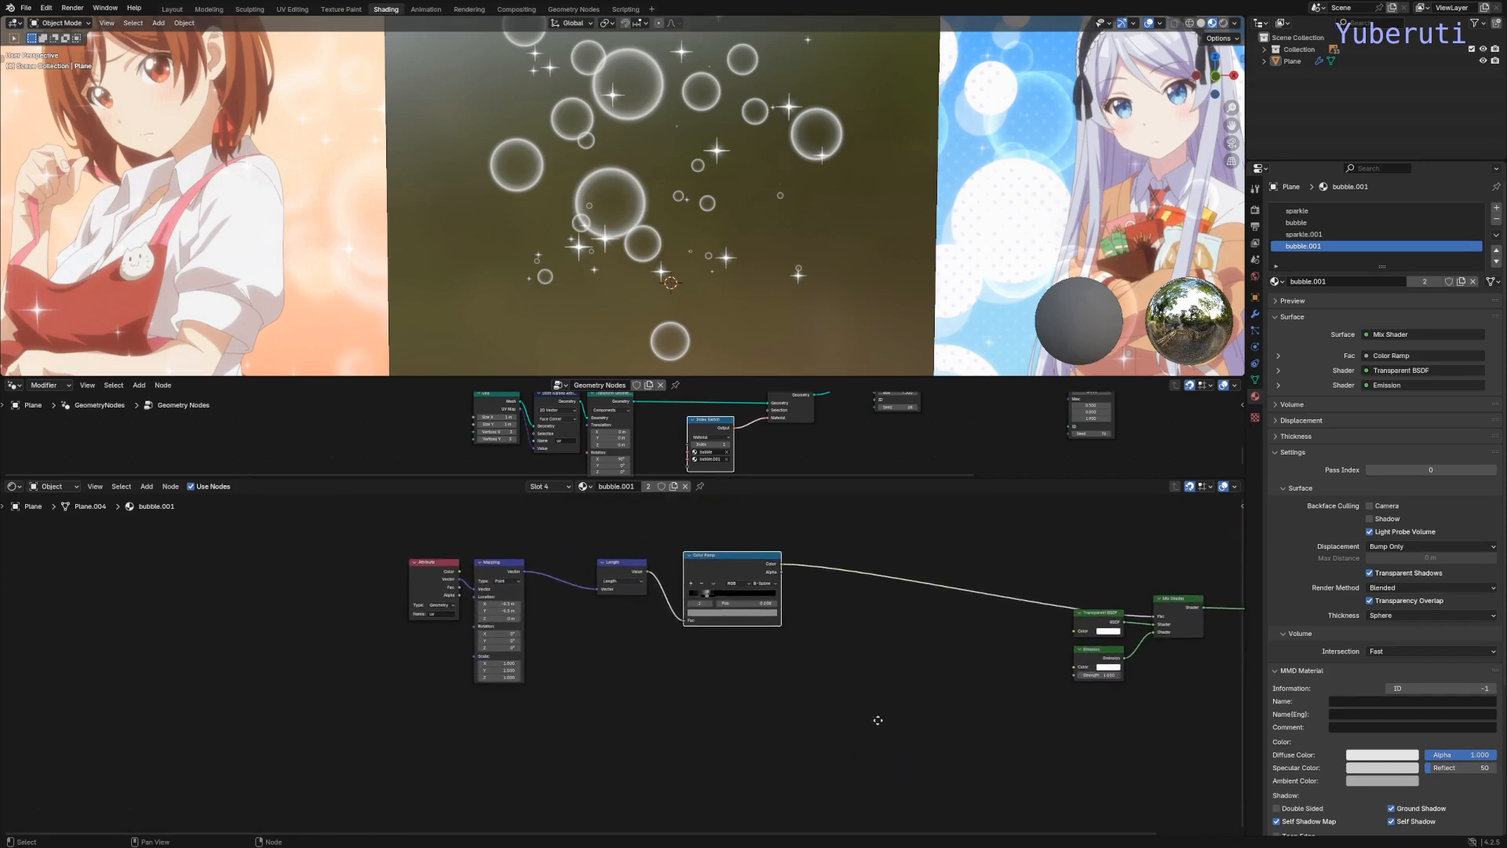
scroll(794, 660, "up", 2)
middle_click_drag(793, 659, 902, 699)
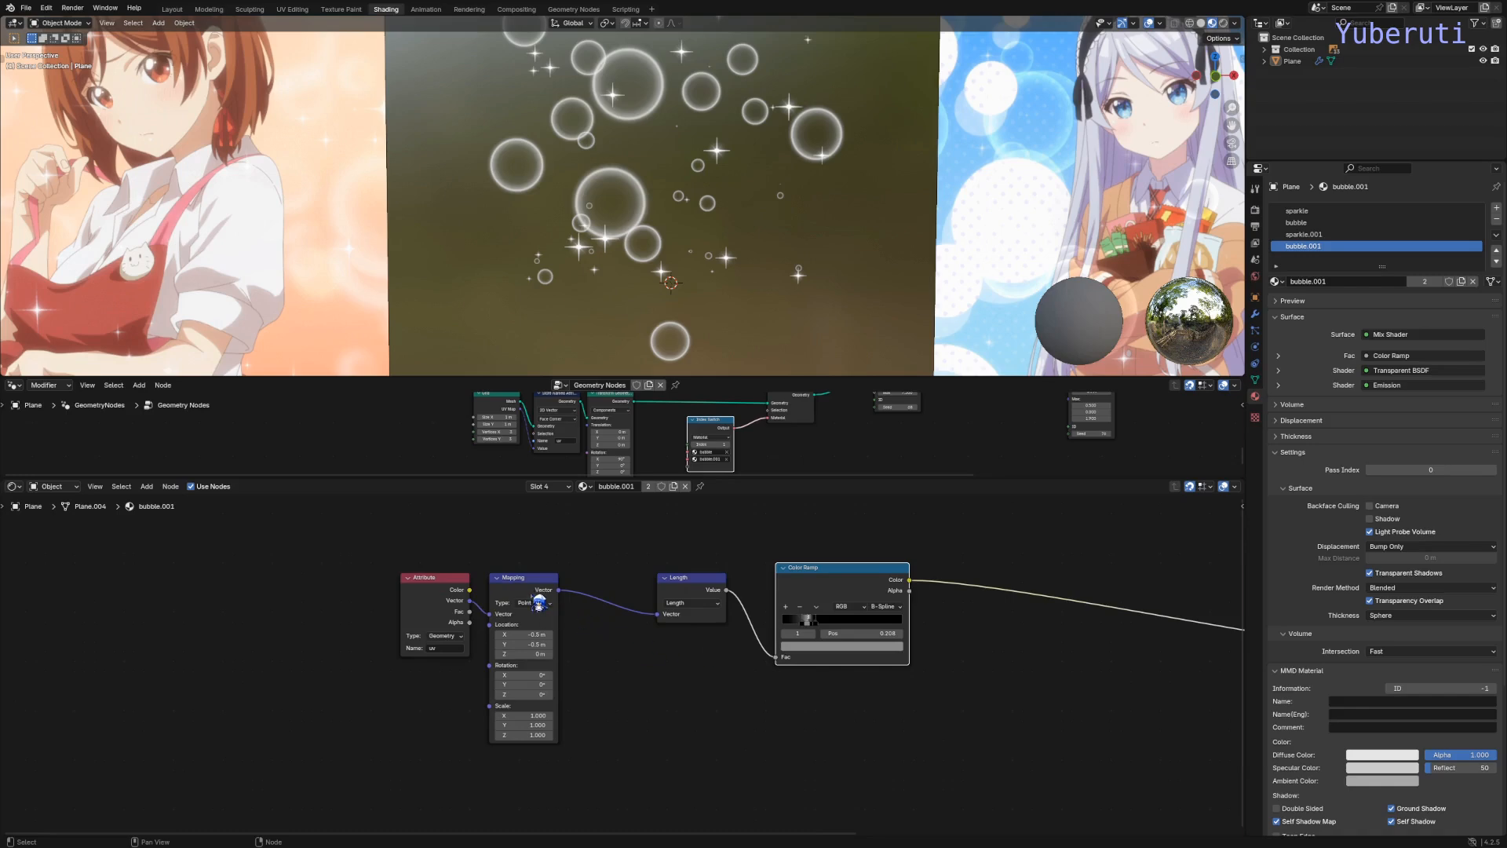
Step: Rearrange the stops of bubble.001's Color Ramp to thicken the bubble ring, with stop 3 at position 0.242
scroll(349, 263, "up", 3)
middle_click_drag(301, 203, 309, 257, "shift")
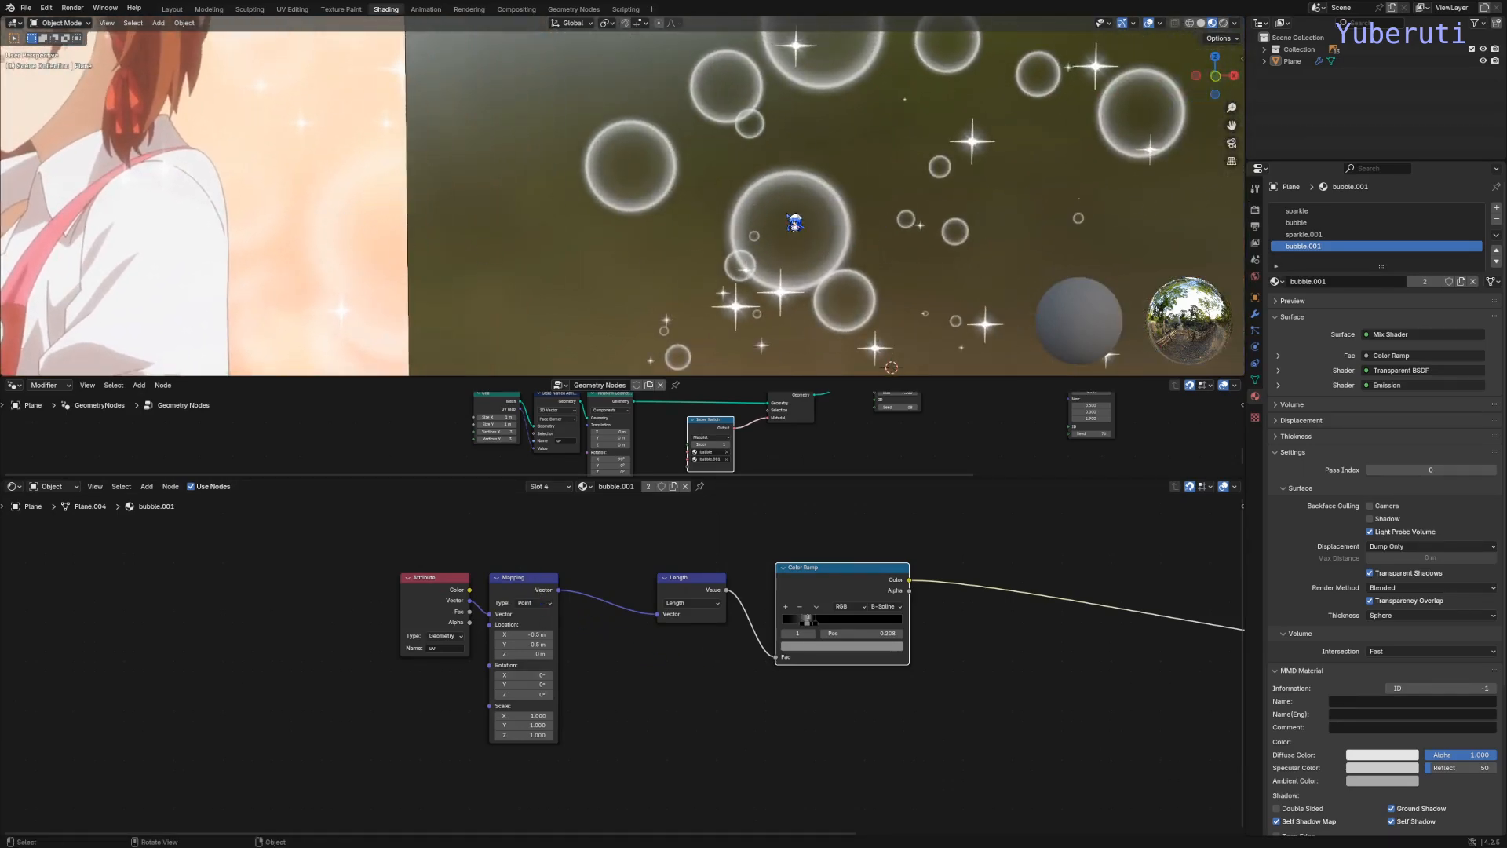
scroll(747, 676, "up", 6)
middle_click_drag(746, 642, 606, 780)
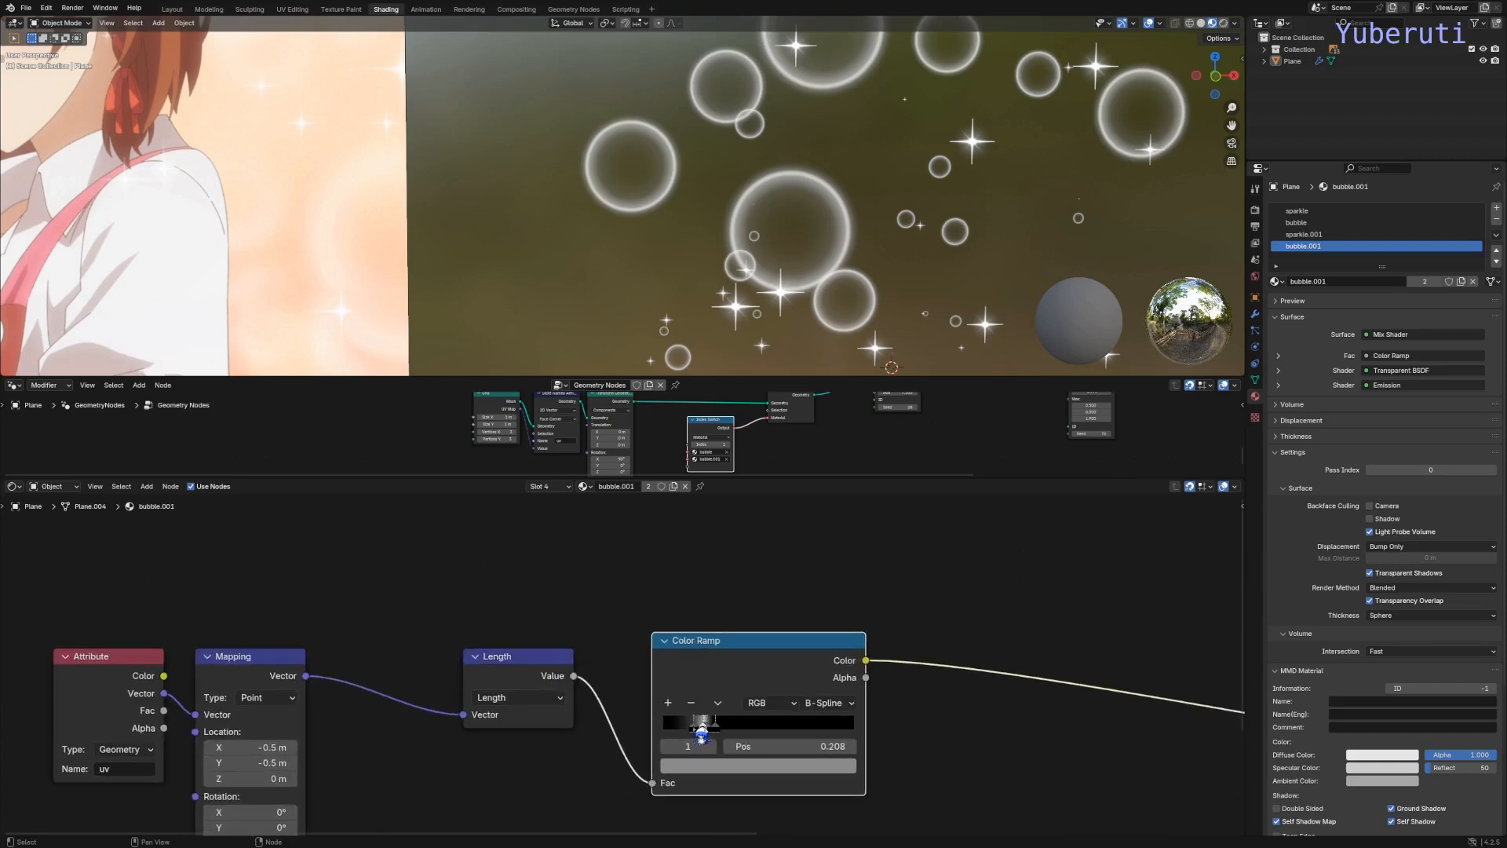
mouse_move(694, 728)
left_mouse_down()
mouse_move(680, 729)
mouse_move(738, 732)
mouse_move(673, 731)
mouse_move(711, 729)
left_mouse_up()
scroll(724, 746, "up", 2)
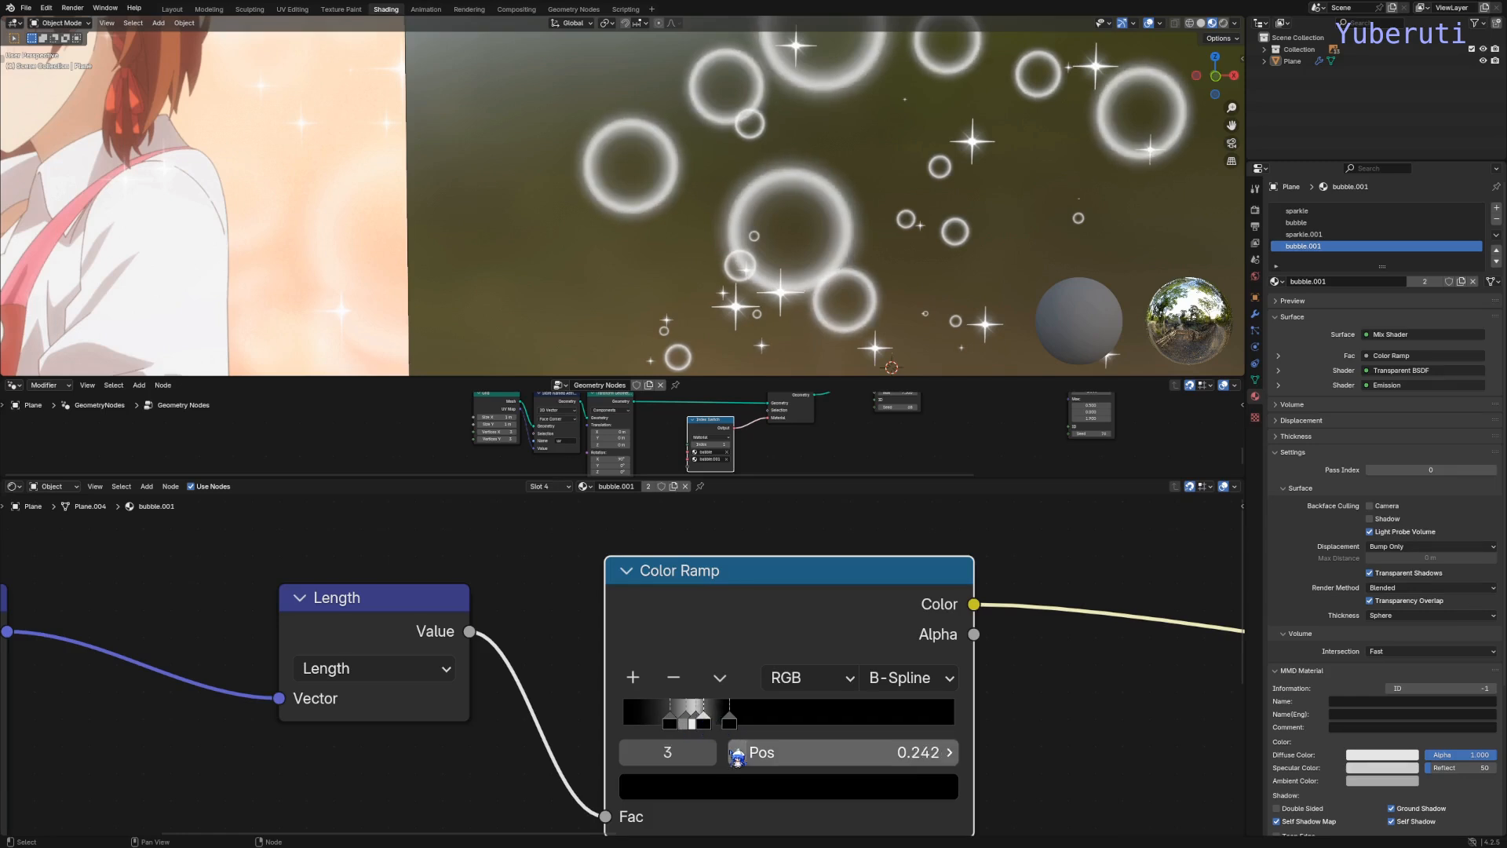
Step: Change stop 2 of the Color Ramp to a grey with value 0.286 and move it to position 0.222
left_click(695, 724)
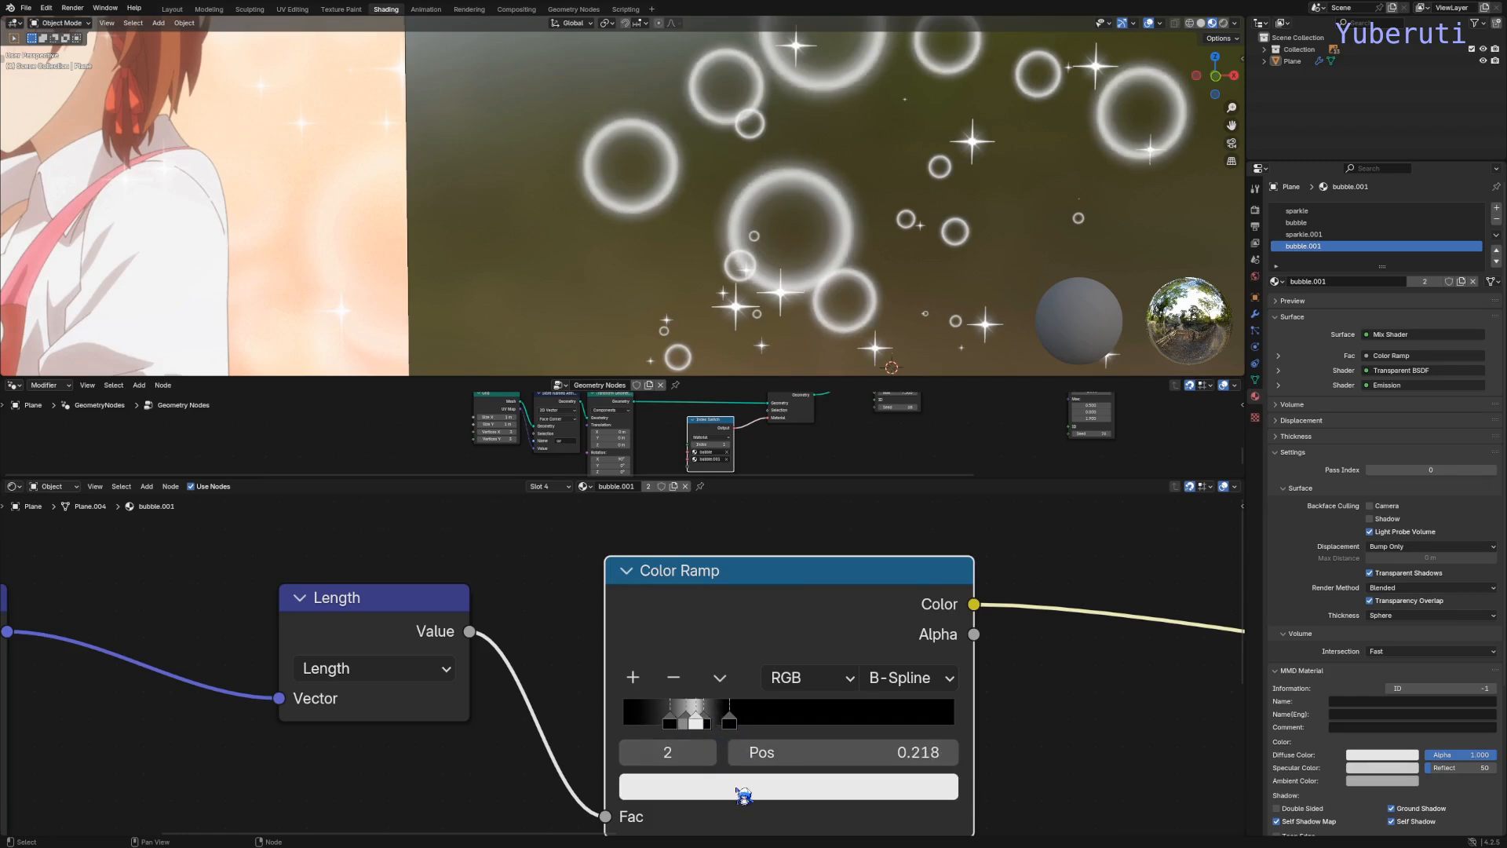
left_click(736, 788)
scroll(790, 499, "down", 6)
scroll(796, 507, "down", 2)
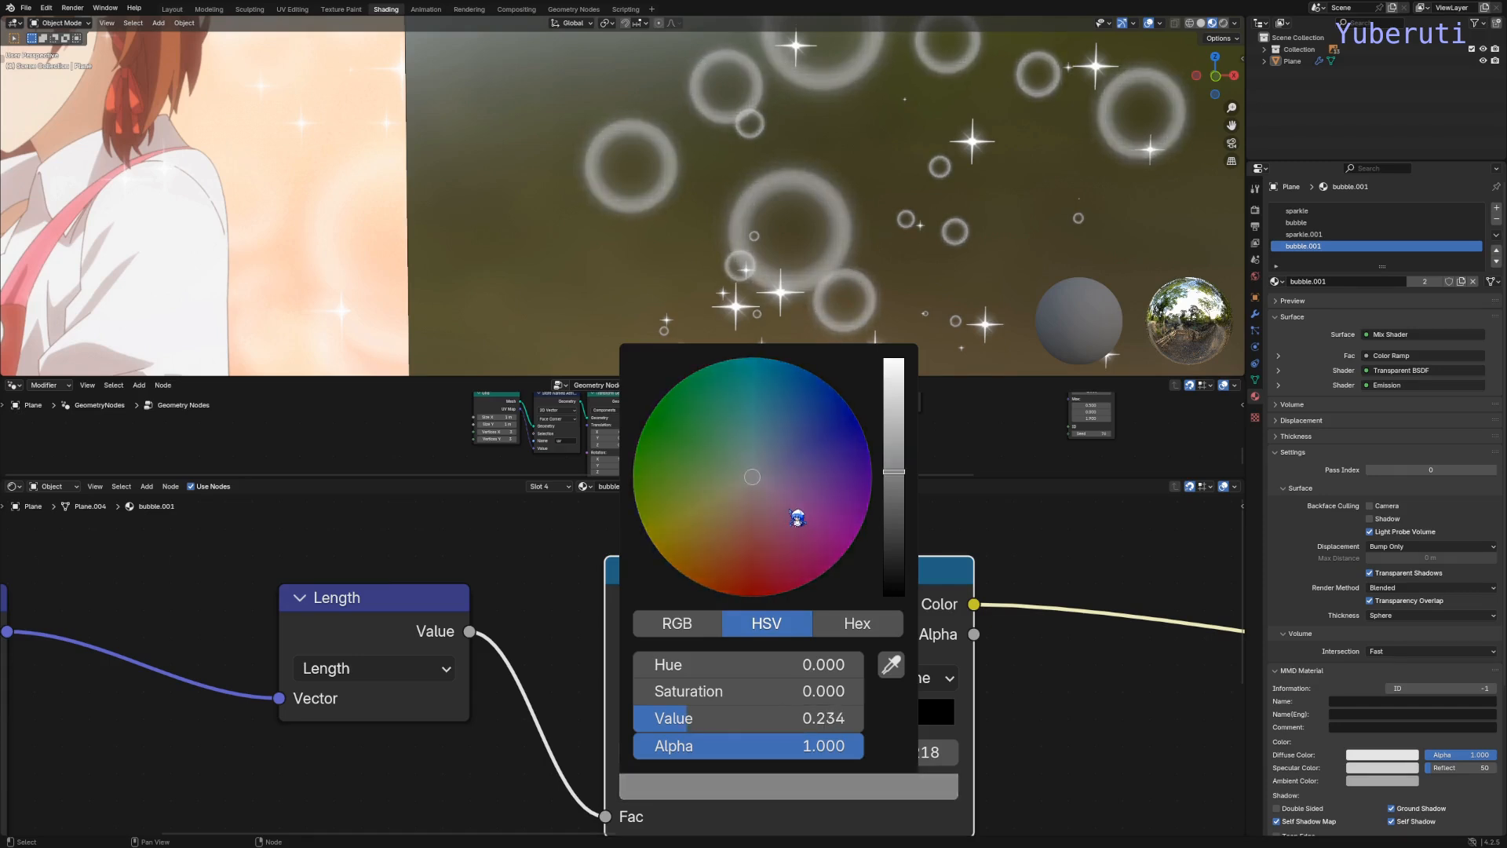
scroll(797, 517, "up", 1)
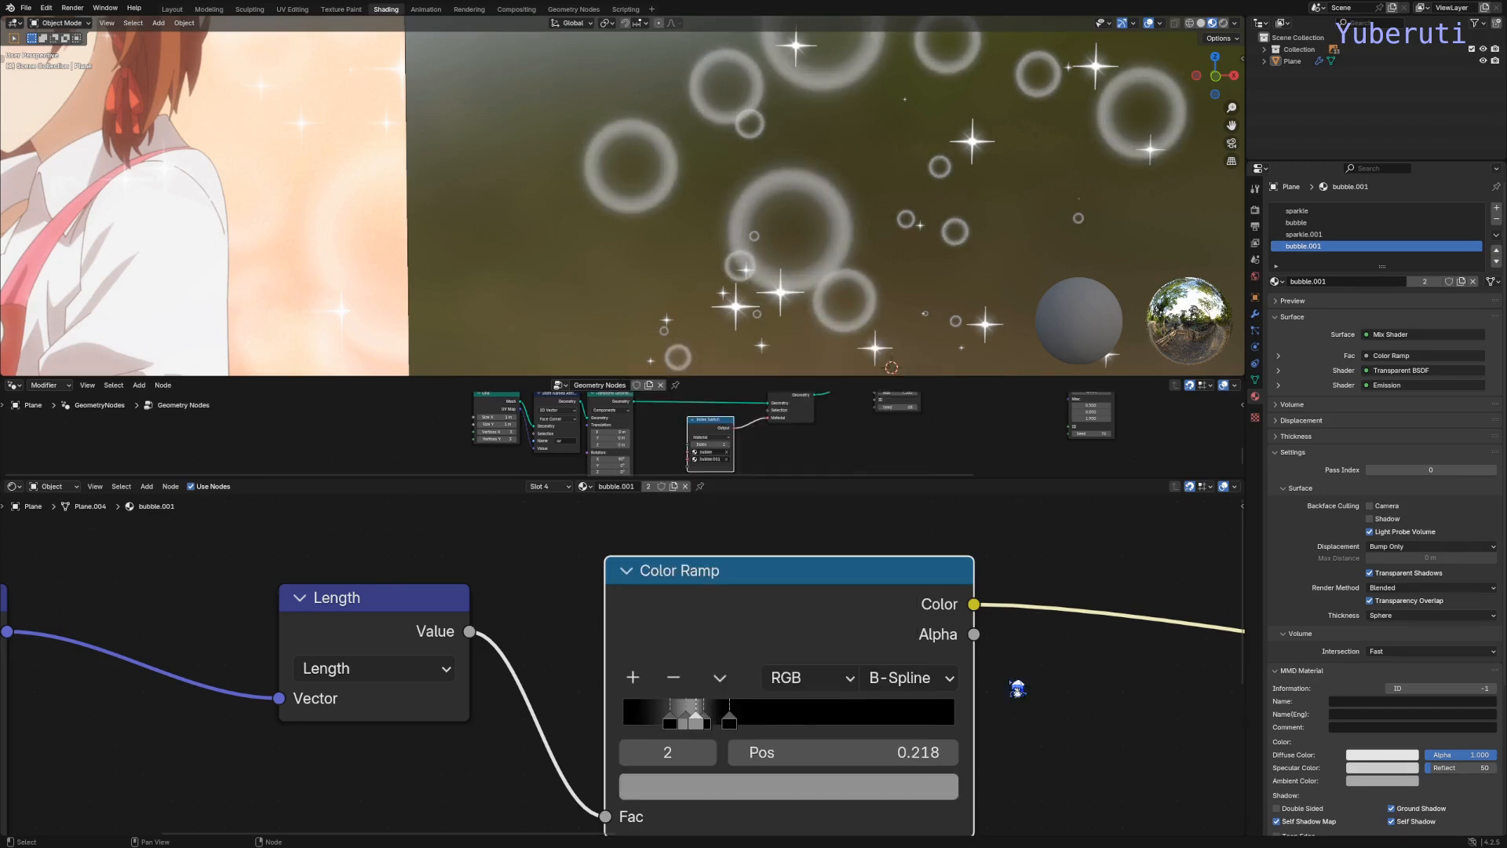
mouse_move(687, 726)
left_mouse_down()
mouse_move(716, 730)
mouse_move(705, 724)
left_mouse_up()
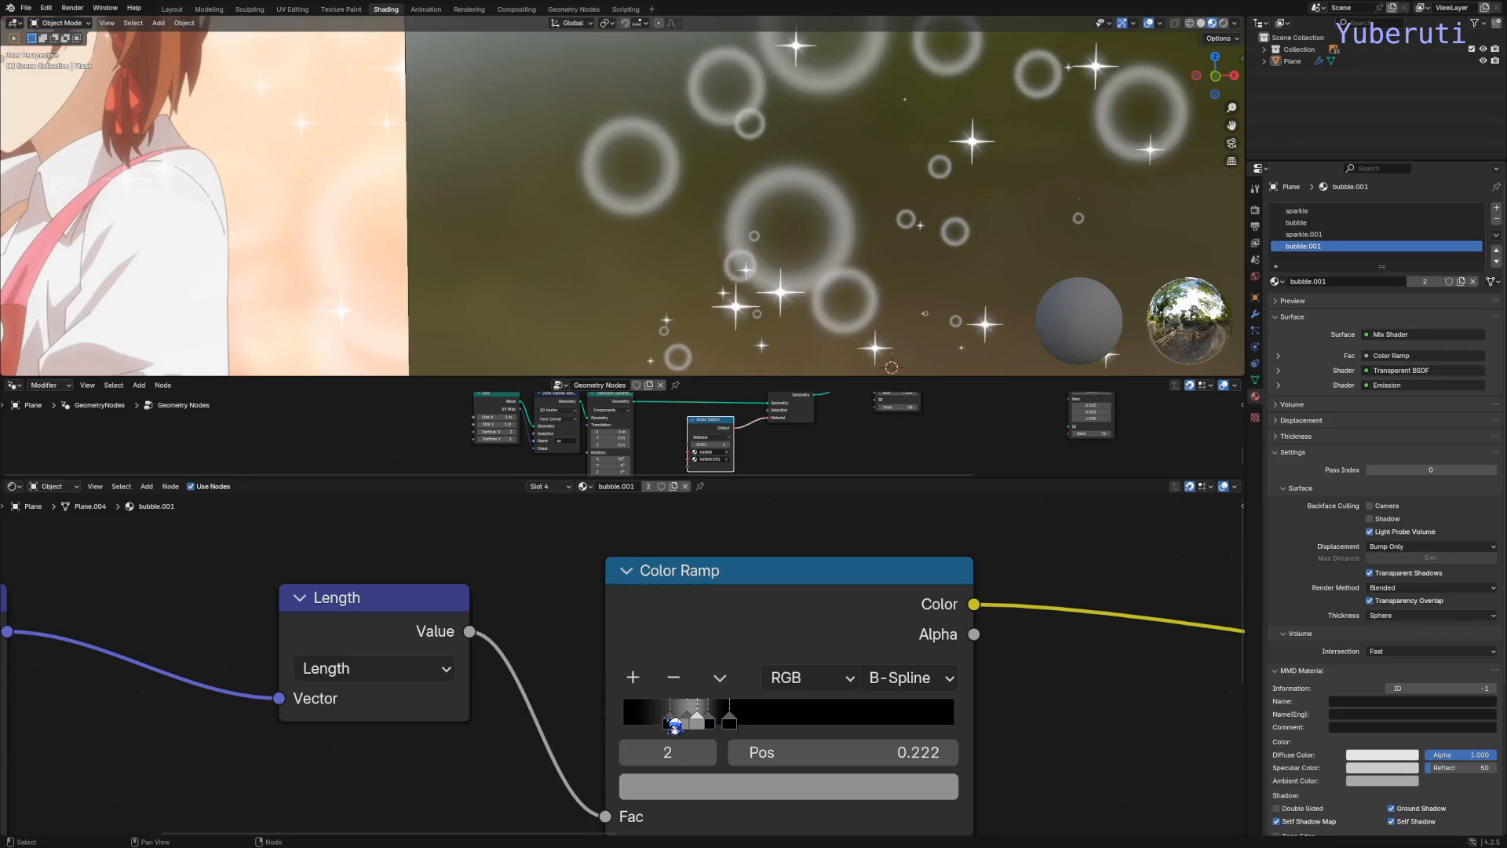
left_click(675, 725)
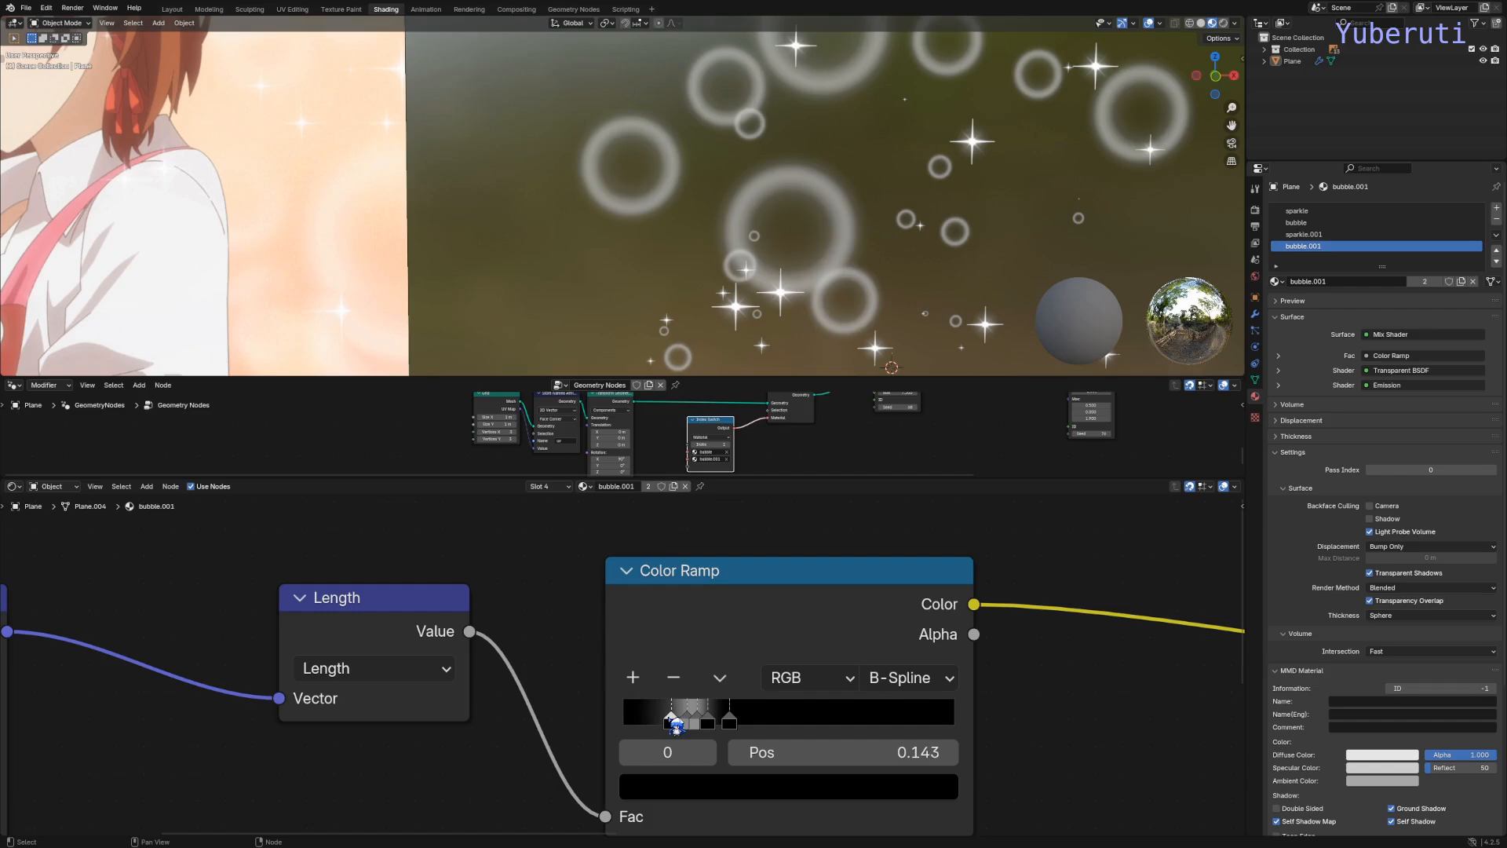
Step: Examine the fainter bubbles beside the reference images and the Color Ramp's link towards the shader nodes
scroll(390, 290, "down", 5)
middle_click_drag(680, 291, 631, 224, "shift")
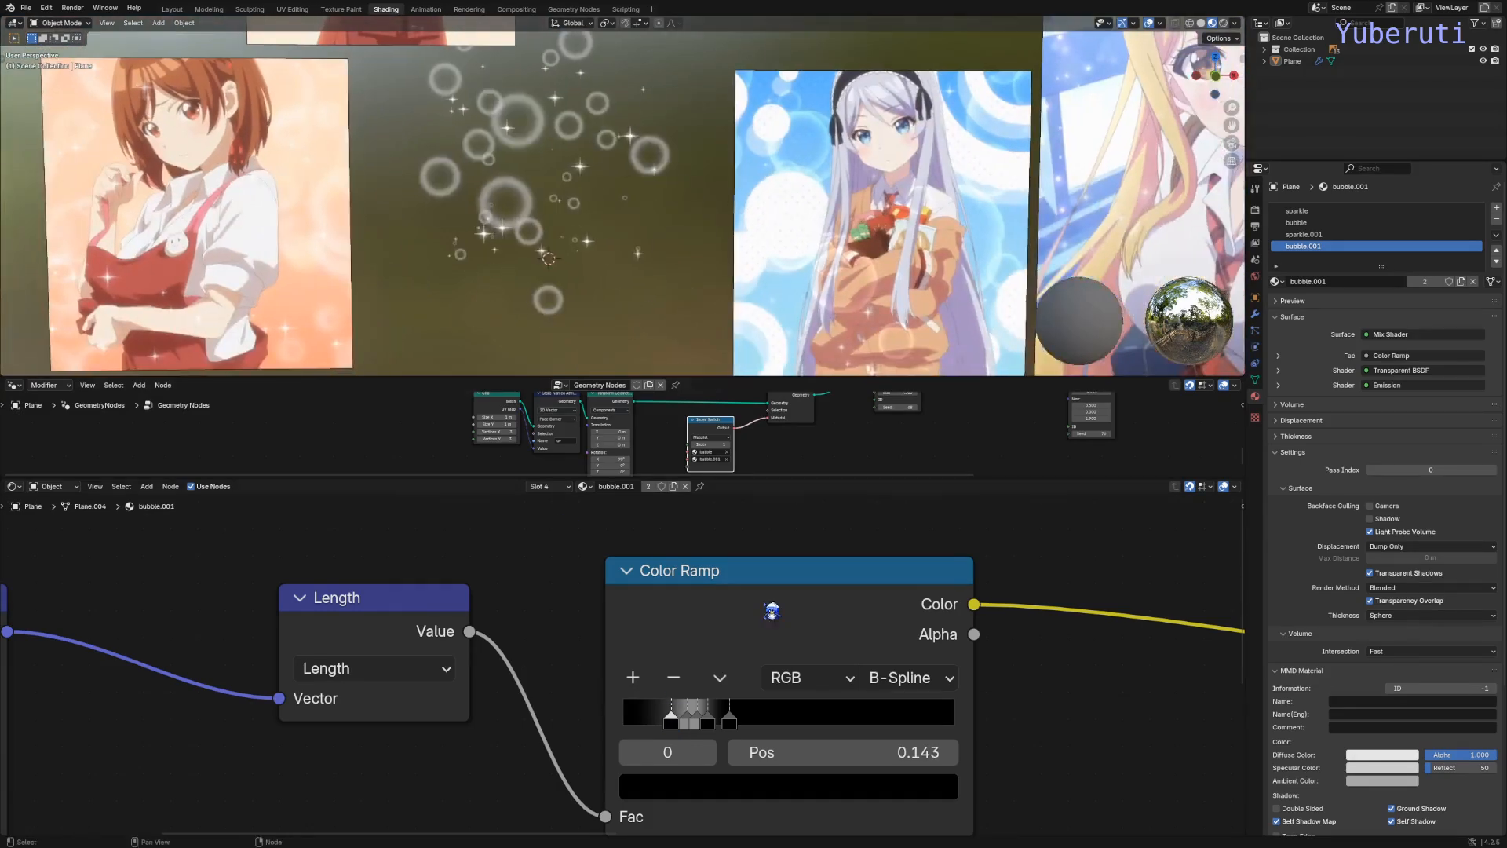
scroll(780, 680, "down", 11)
scroll(780, 680, "up", 7)
middle_click_drag(852, 676, 487, 633)
scroll(502, 635, "down", 4)
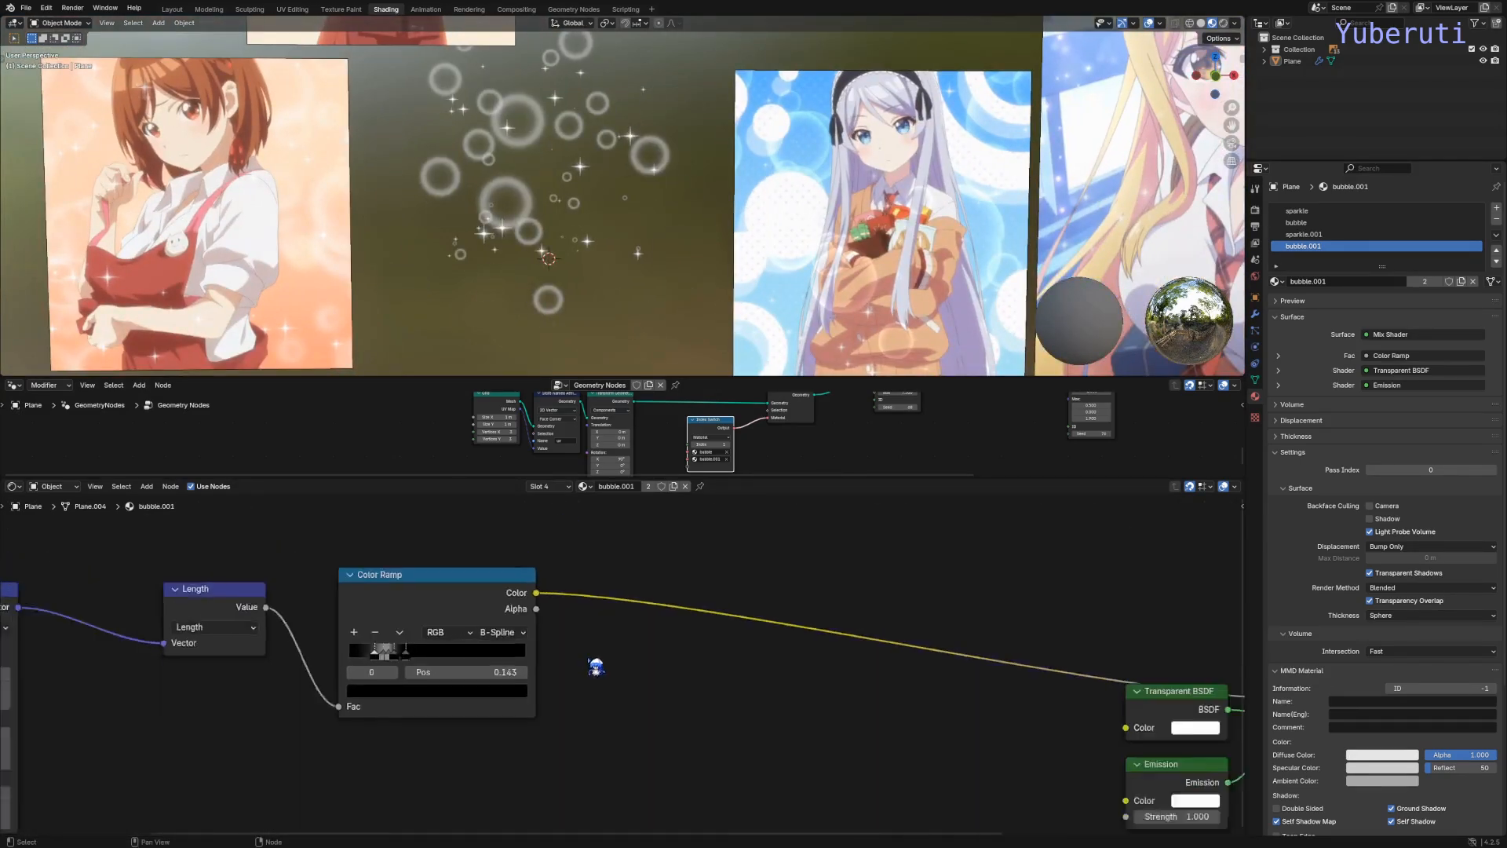
scroll(599, 664, "down", 2)
scroll(463, 643, "up", 2)
Step: Darken stop 2 of the Color Ramp further to a dark grey for more transparent bubbles
middle_click_drag(447, 680, 655, 720)
scroll(653, 719, "up", 8)
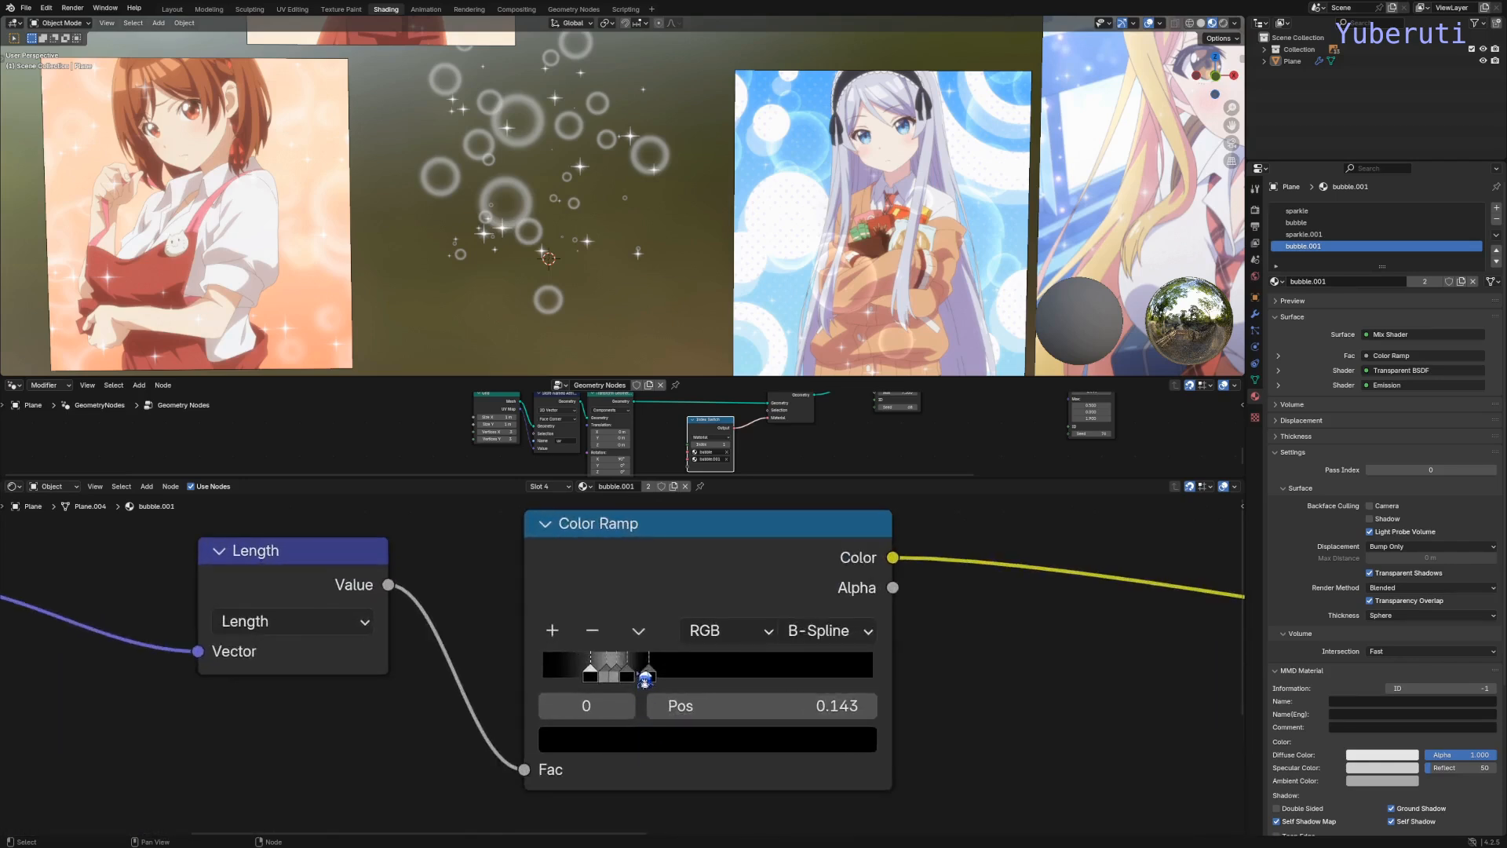
left_click(622, 679)
left_click(683, 746)
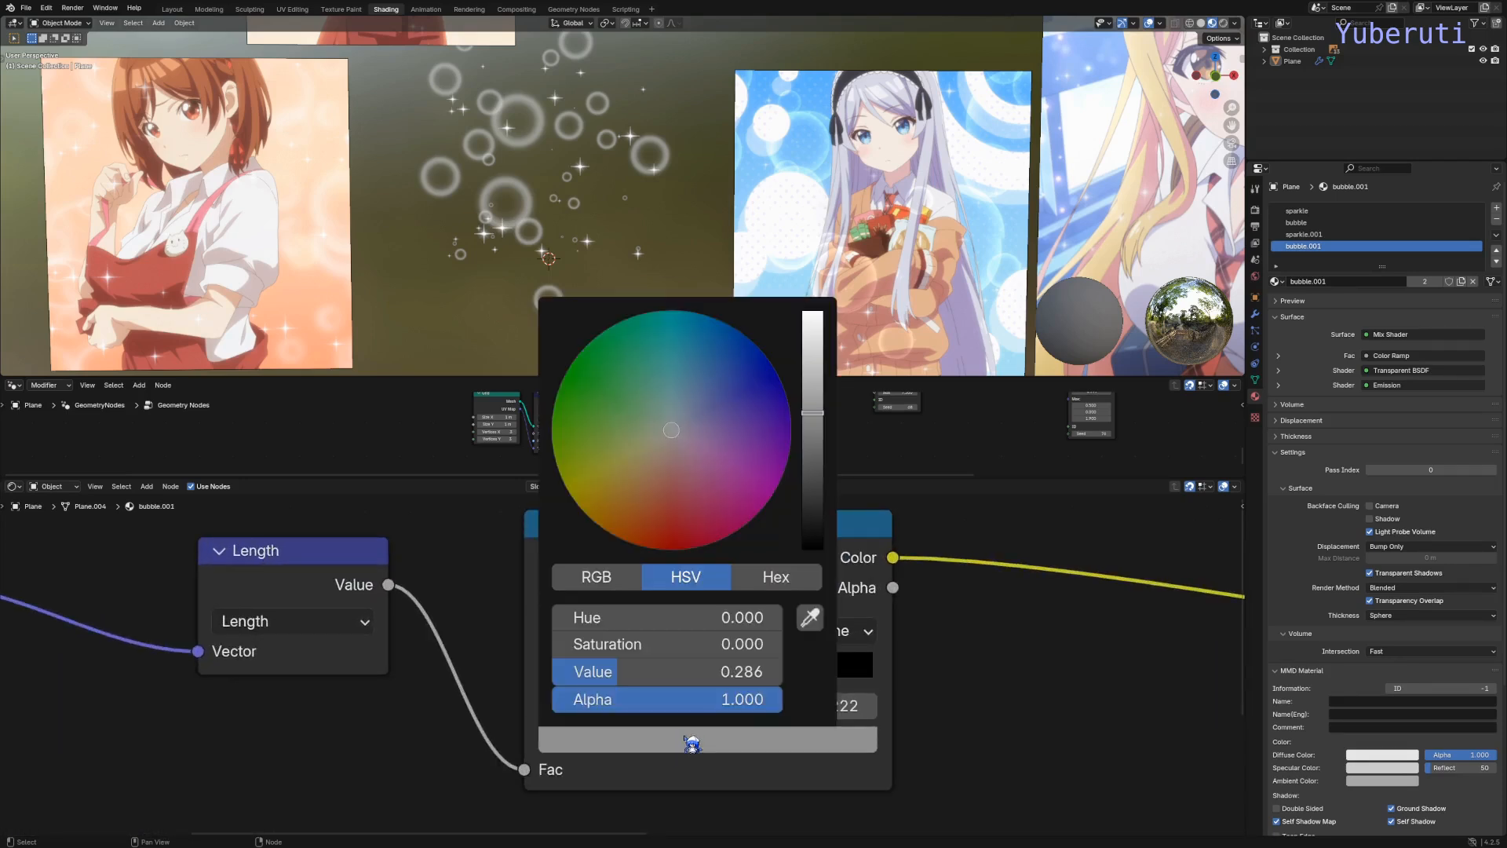
scroll(677, 447, "down", 5)
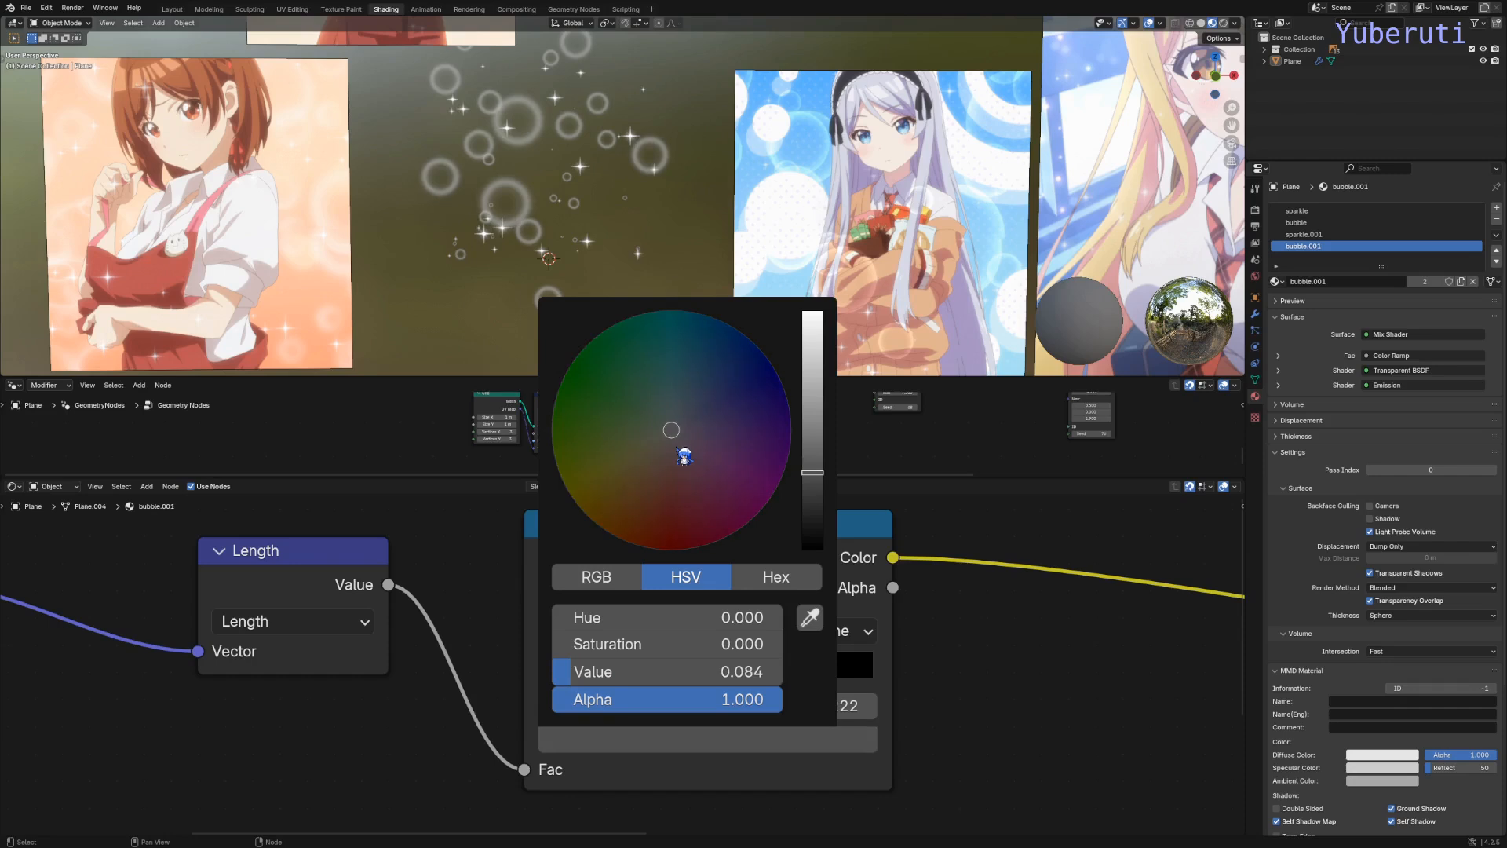
scroll(684, 455, "up", 1)
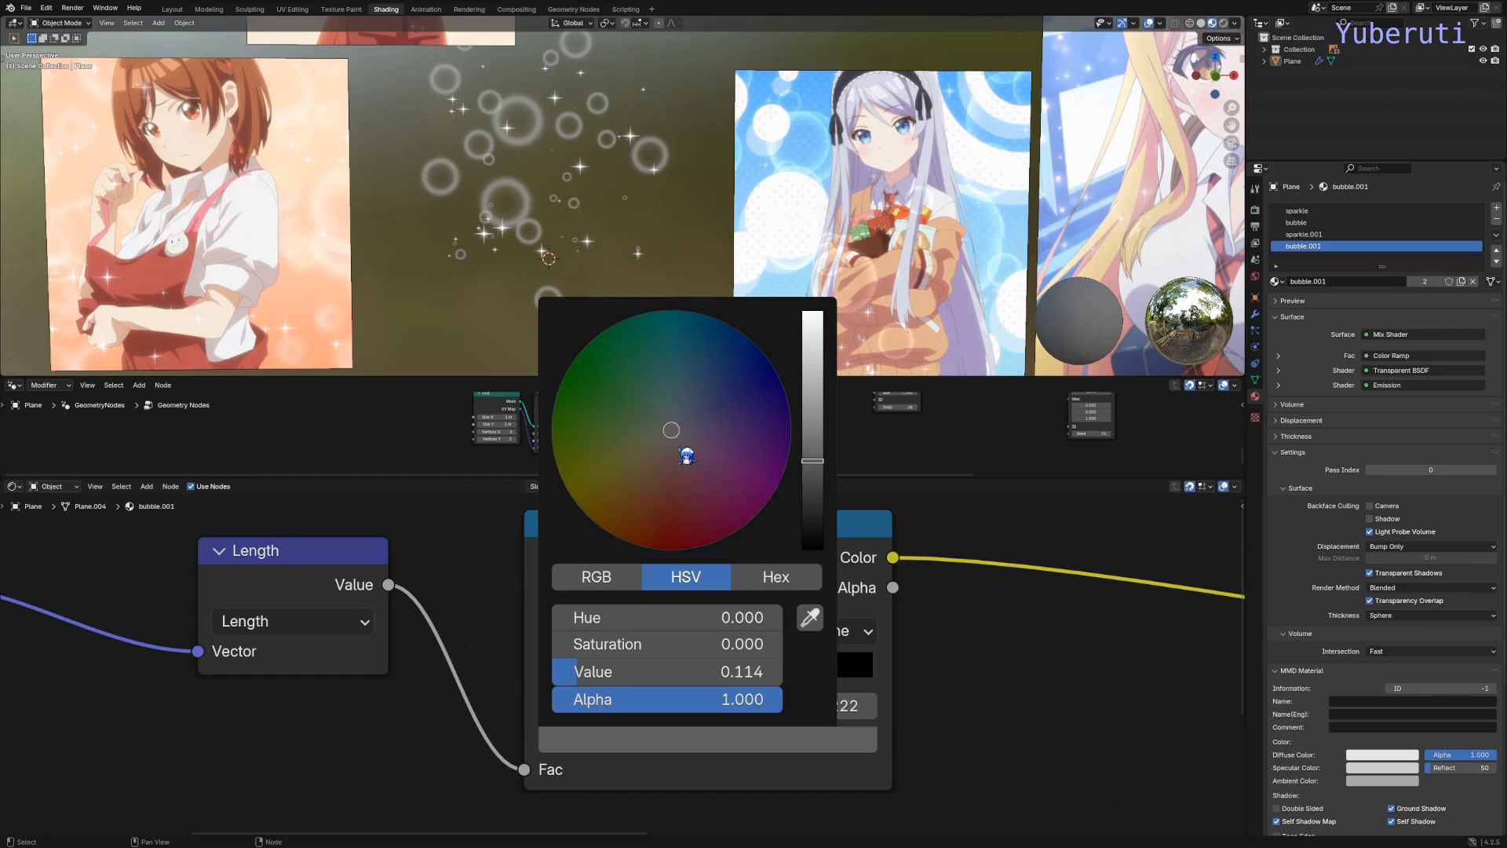
scroll(688, 456, "up", 2)
scroll(689, 455, "down", 3)
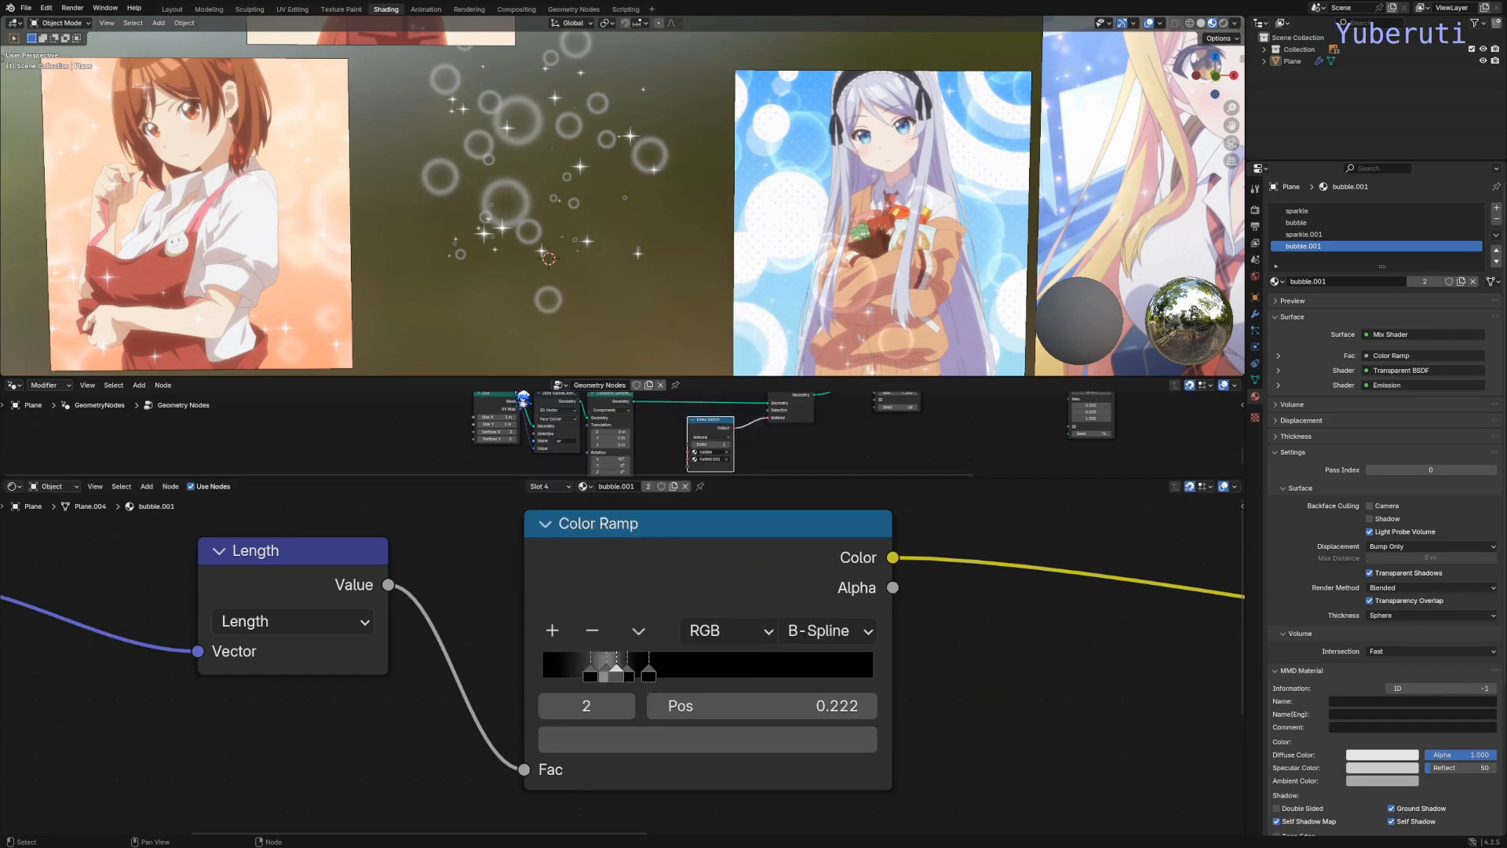
Step: Compare the scattered bubbles with those in the neighbouring reference images
scroll(376, 228, "up", 5)
middle_click_drag(208, 239, 386, 255, "shift")
scroll(586, 238, "down", 5)
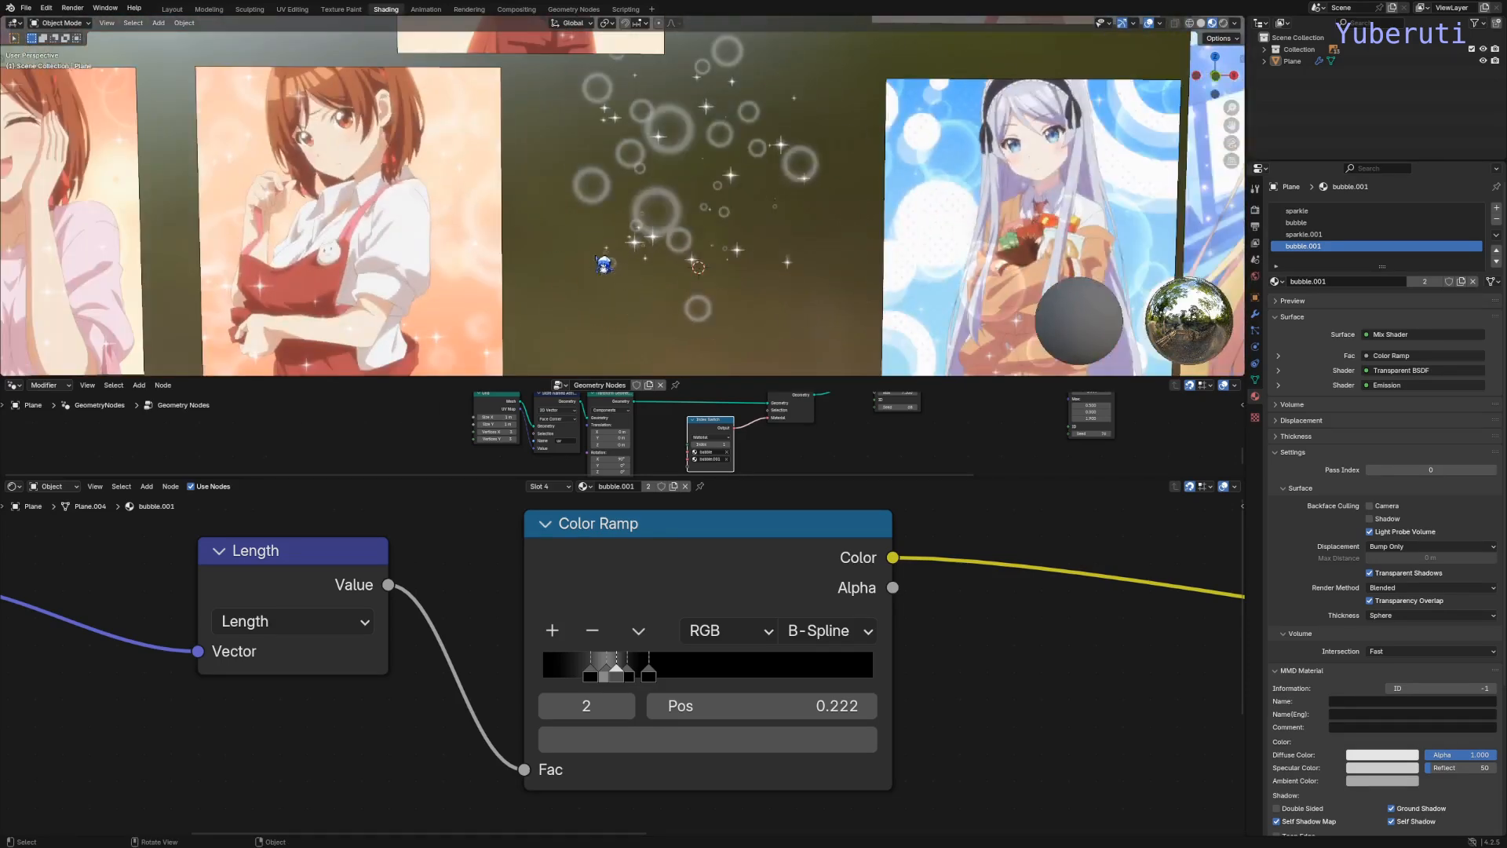
middle_click_drag(596, 257, 591, 198, "shift")
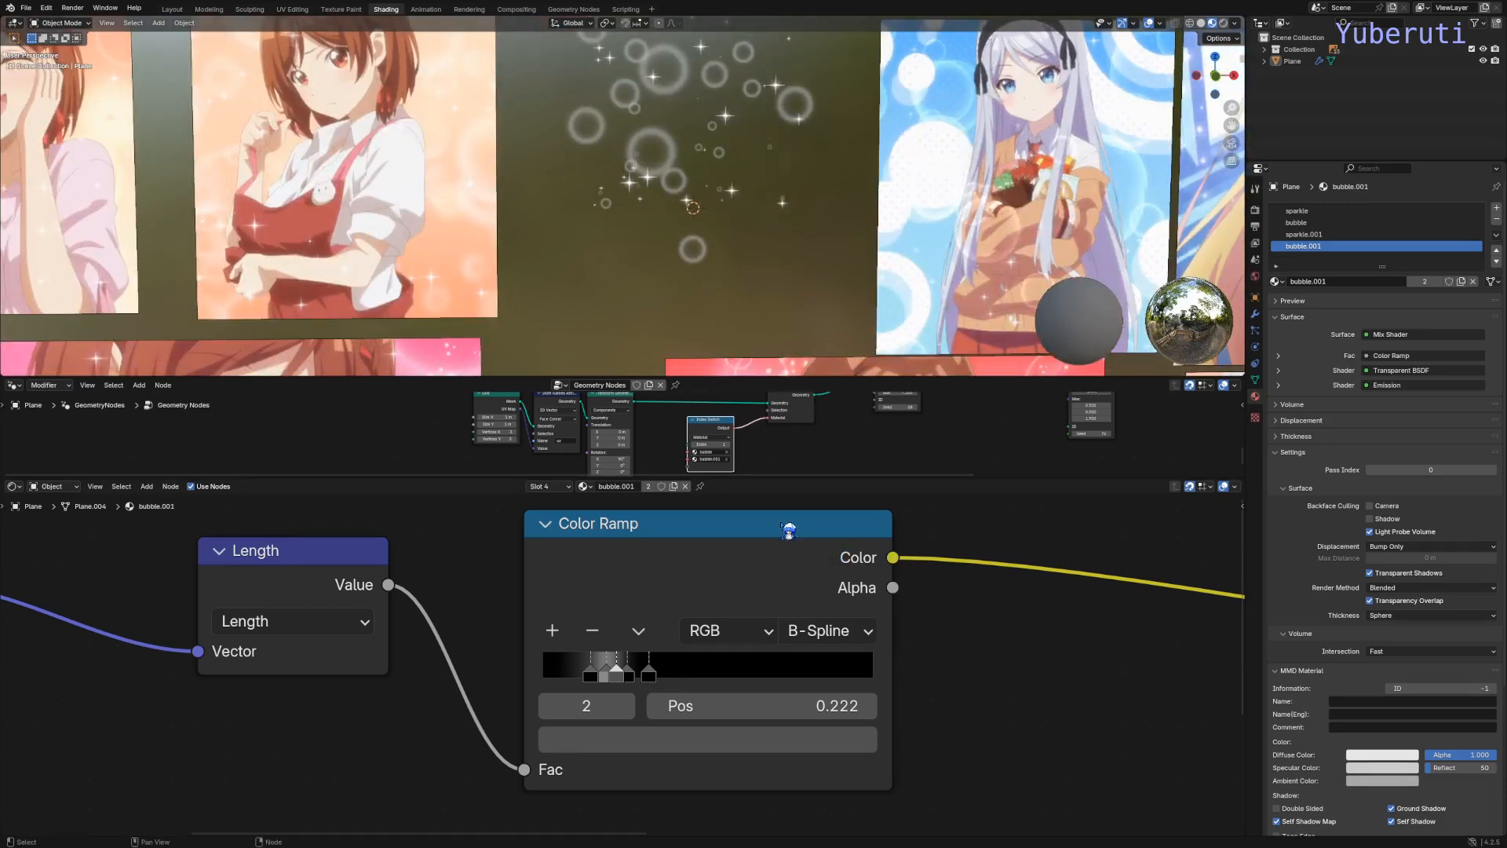
Step: Examine the bubble rings and sparkles in the lower reference images, up close on the textured ring against the red background
scroll(673, 298, "down", 5)
middle_click_drag(626, 329, 582, 206, "shift")
scroll(721, 222, "up", 6)
middle_click_drag(730, 238, 805, 330, "shift")
middle_click_drag(361, 312, 727, 121, "shift")
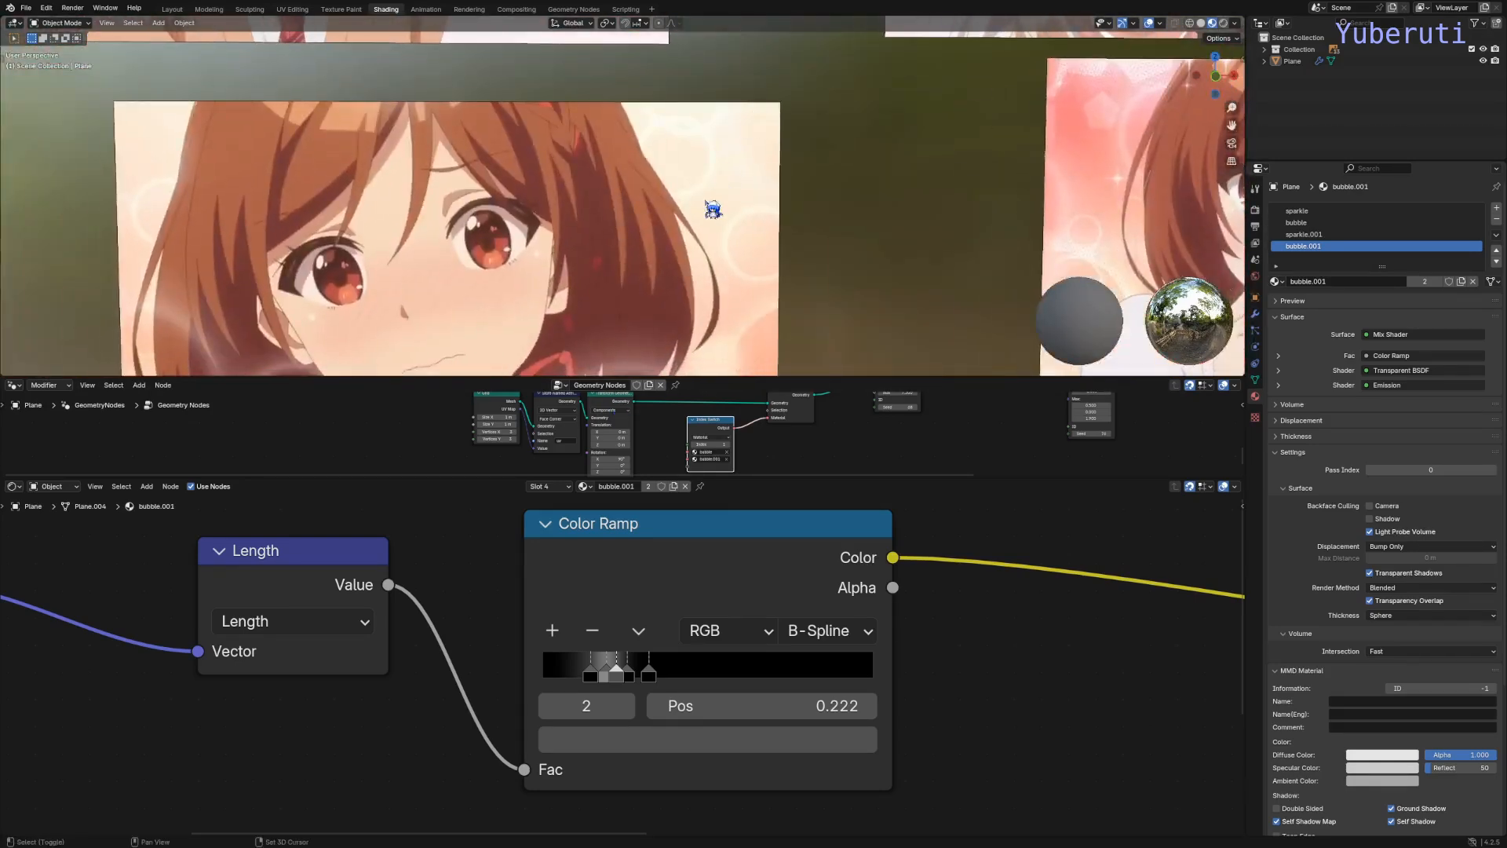
middle_click_drag(617, 237, 588, 40, "shift")
scroll(687, 282, "up", 5)
middle_click_drag(717, 312, 507, 80, "shift")
scroll(640, 223, "down", 5)
middle_click_drag(880, 252, 413, 207, "shift")
scroll(573, 237, "up", 3)
scroll(590, 233, "down", 4)
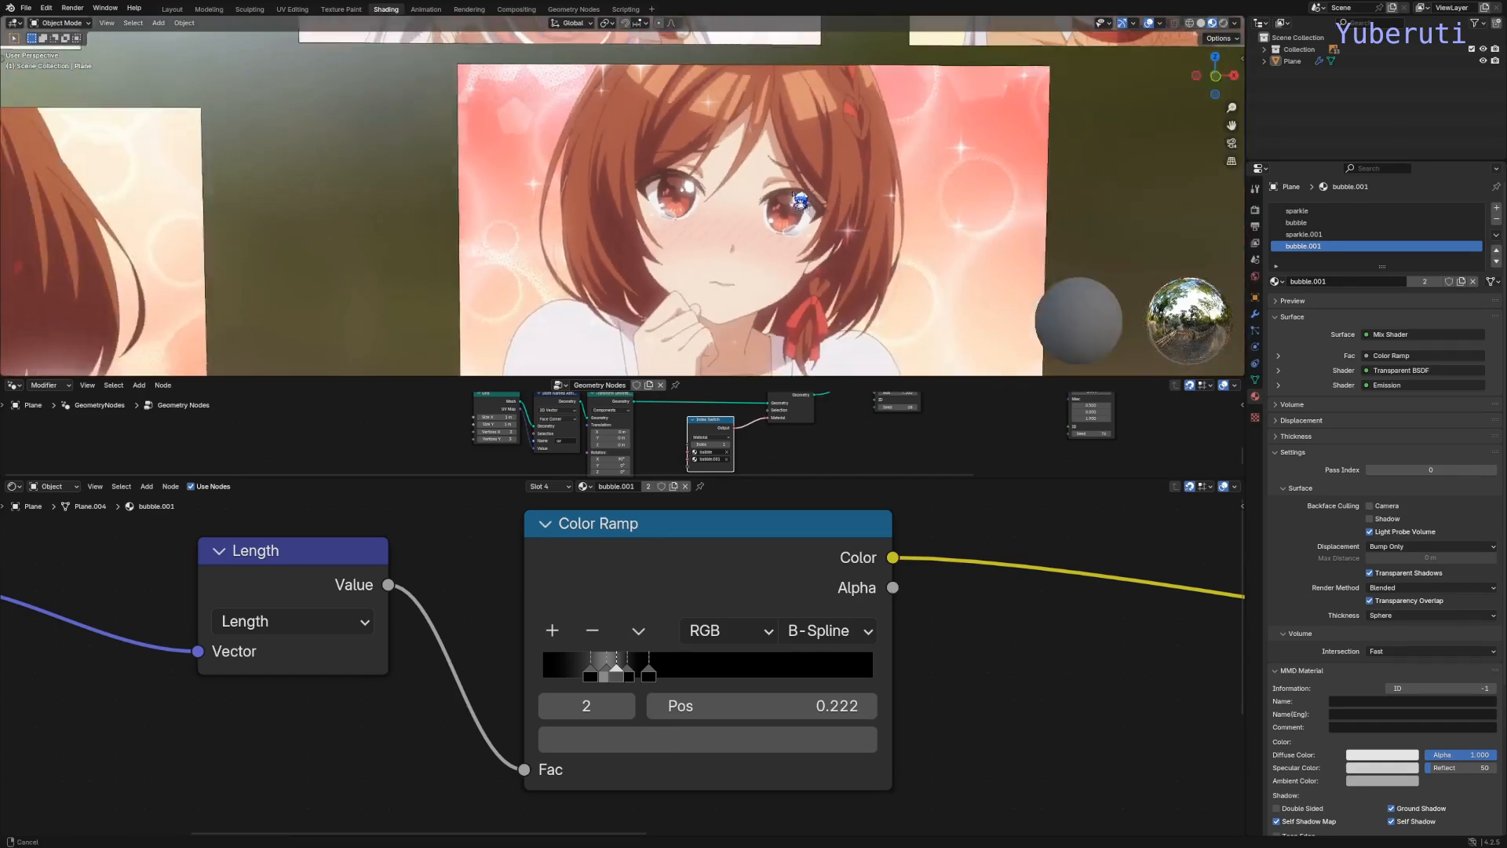
middle_click_drag(887, 236, 770, 225, "shift")
scroll(817, 269, "up", 4)
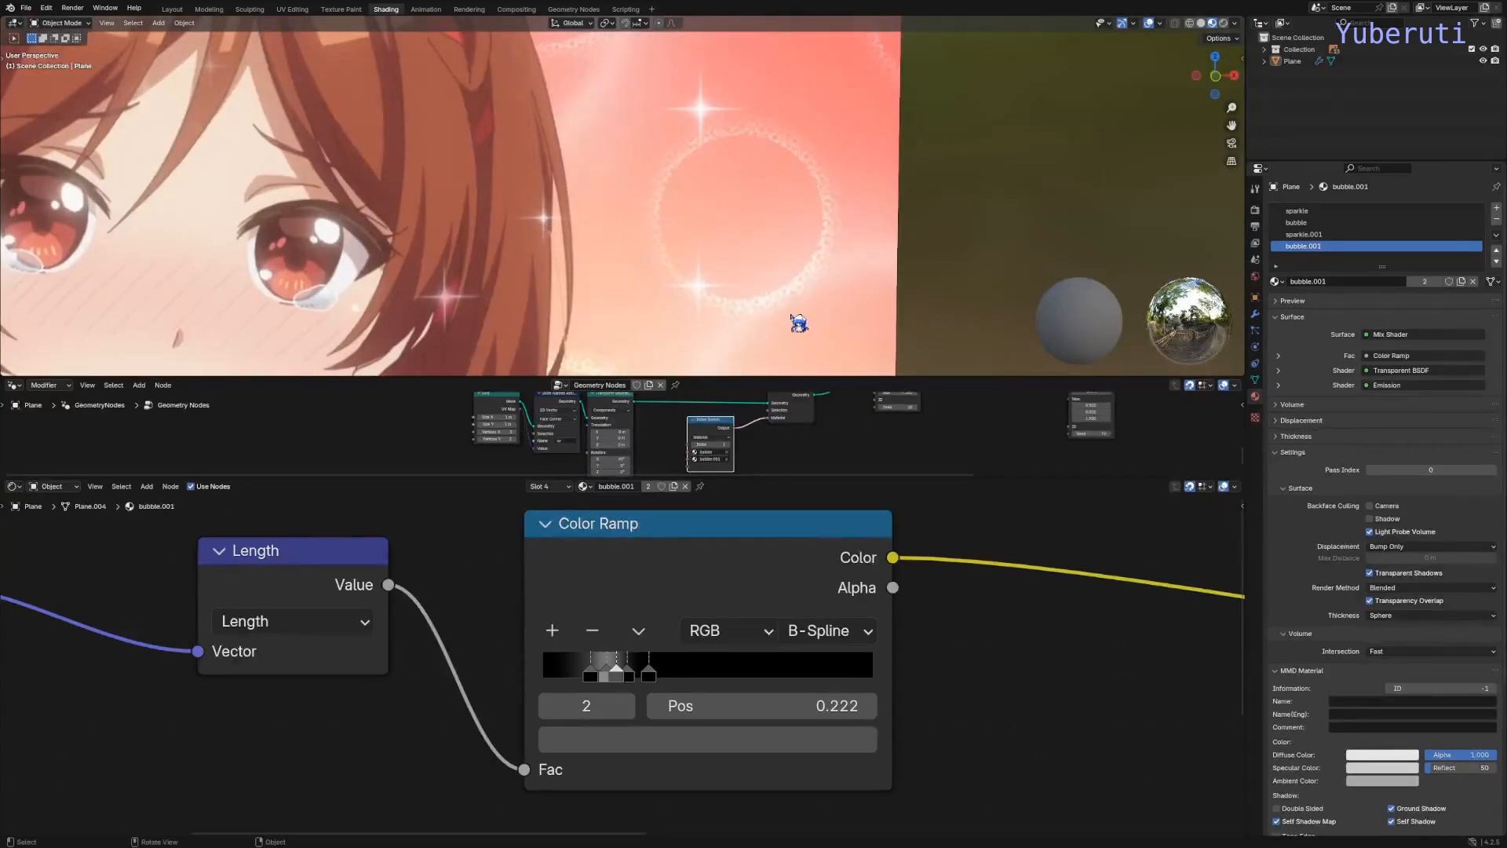
Step: Examine the dotted texture of the bubble rings in several reference images, including the small rings beside the character's hair
scroll(811, 267, "up", 4)
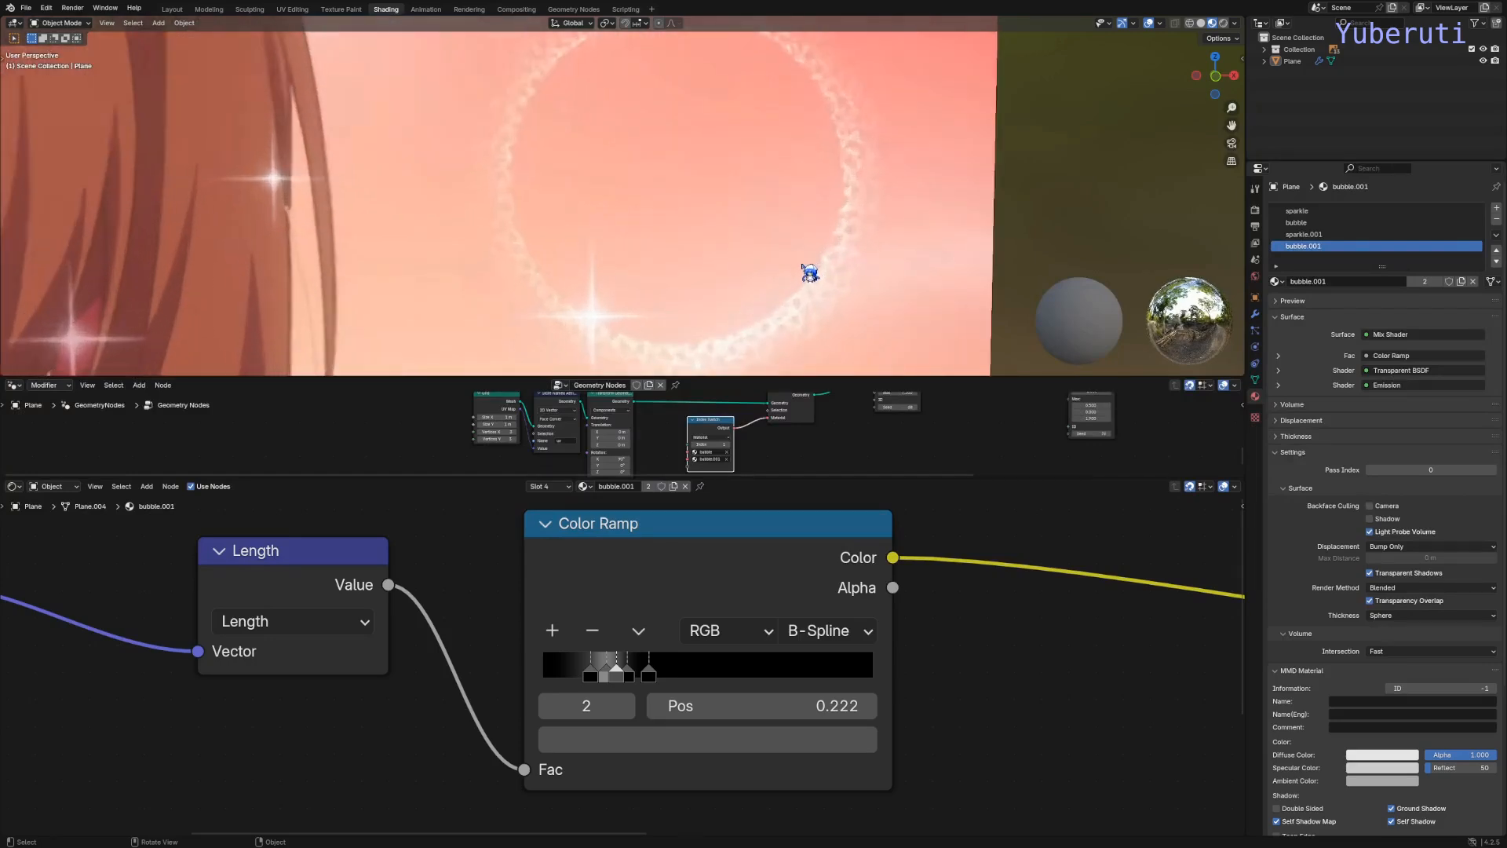
scroll(809, 278, "down", 4)
scroll(730, 271, "down", 1)
middle_click_drag(702, 268, 868, 150, "shift")
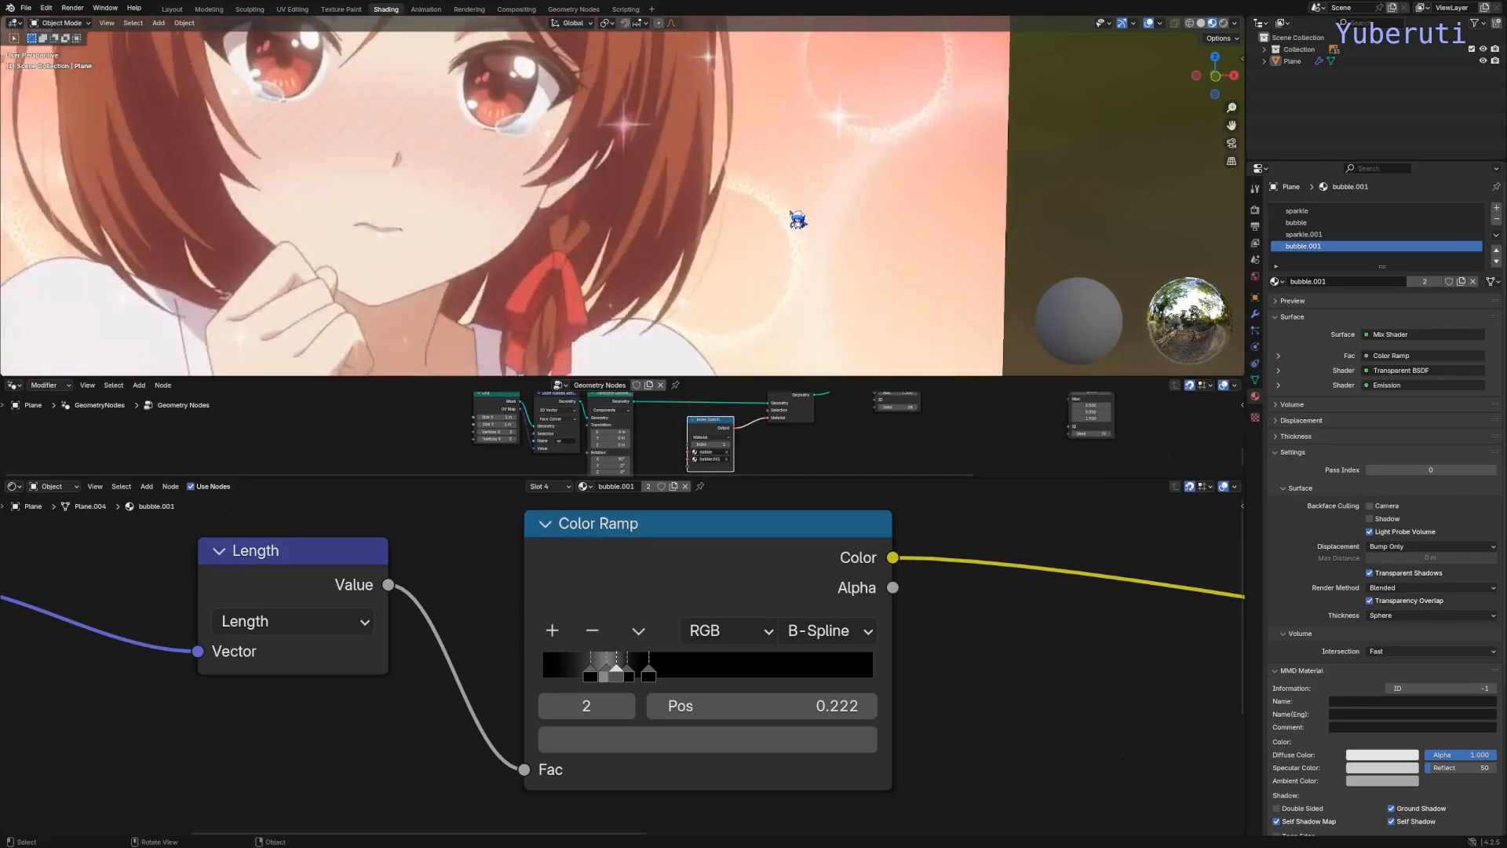
scroll(808, 232, "up", 5)
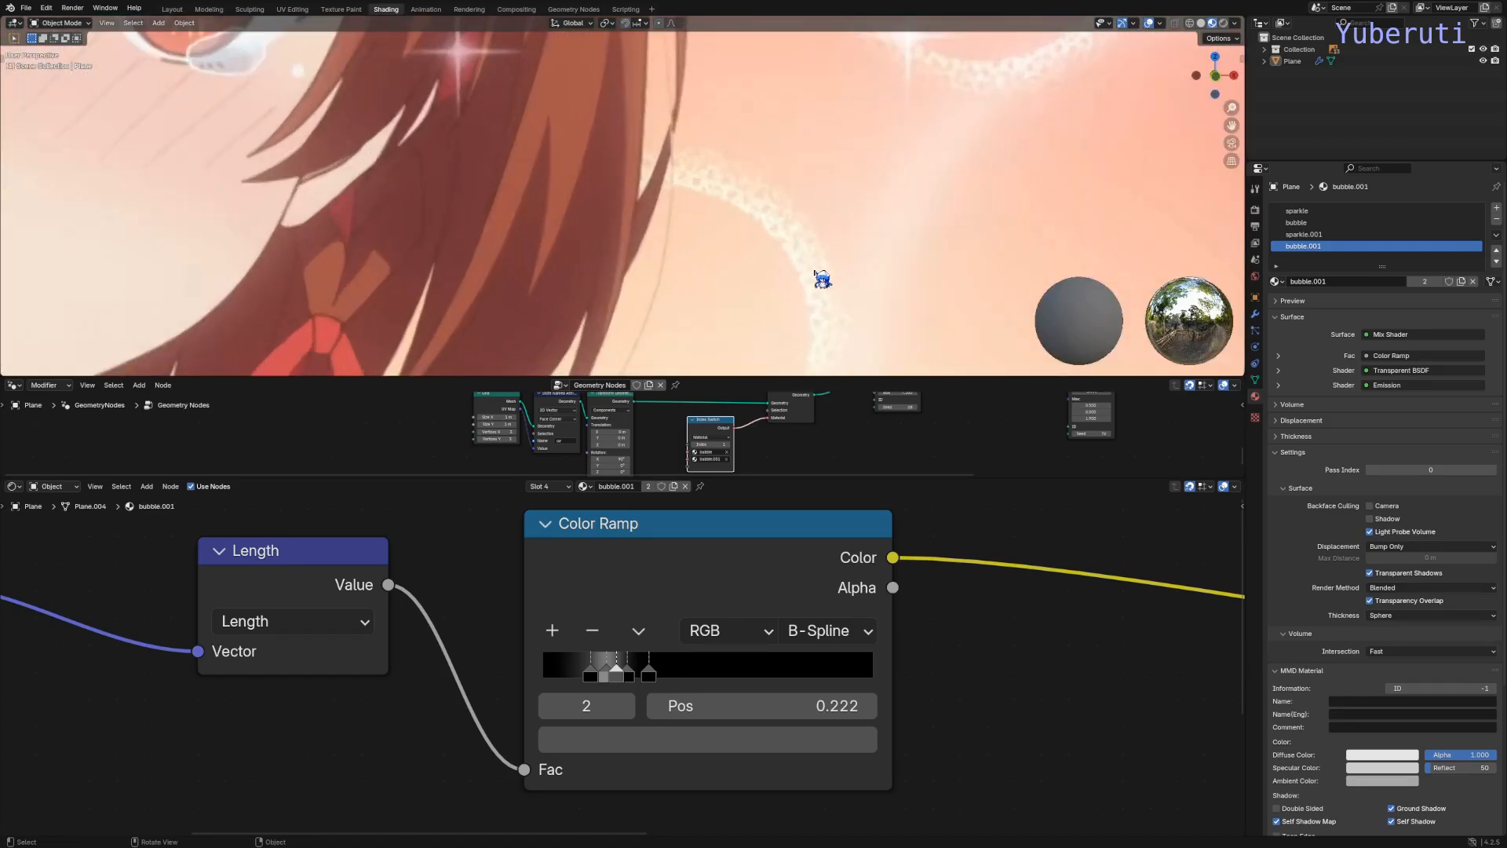
scroll(815, 271, "down", 7)
middle_click_drag(255, 249, 751, 283, "shift")
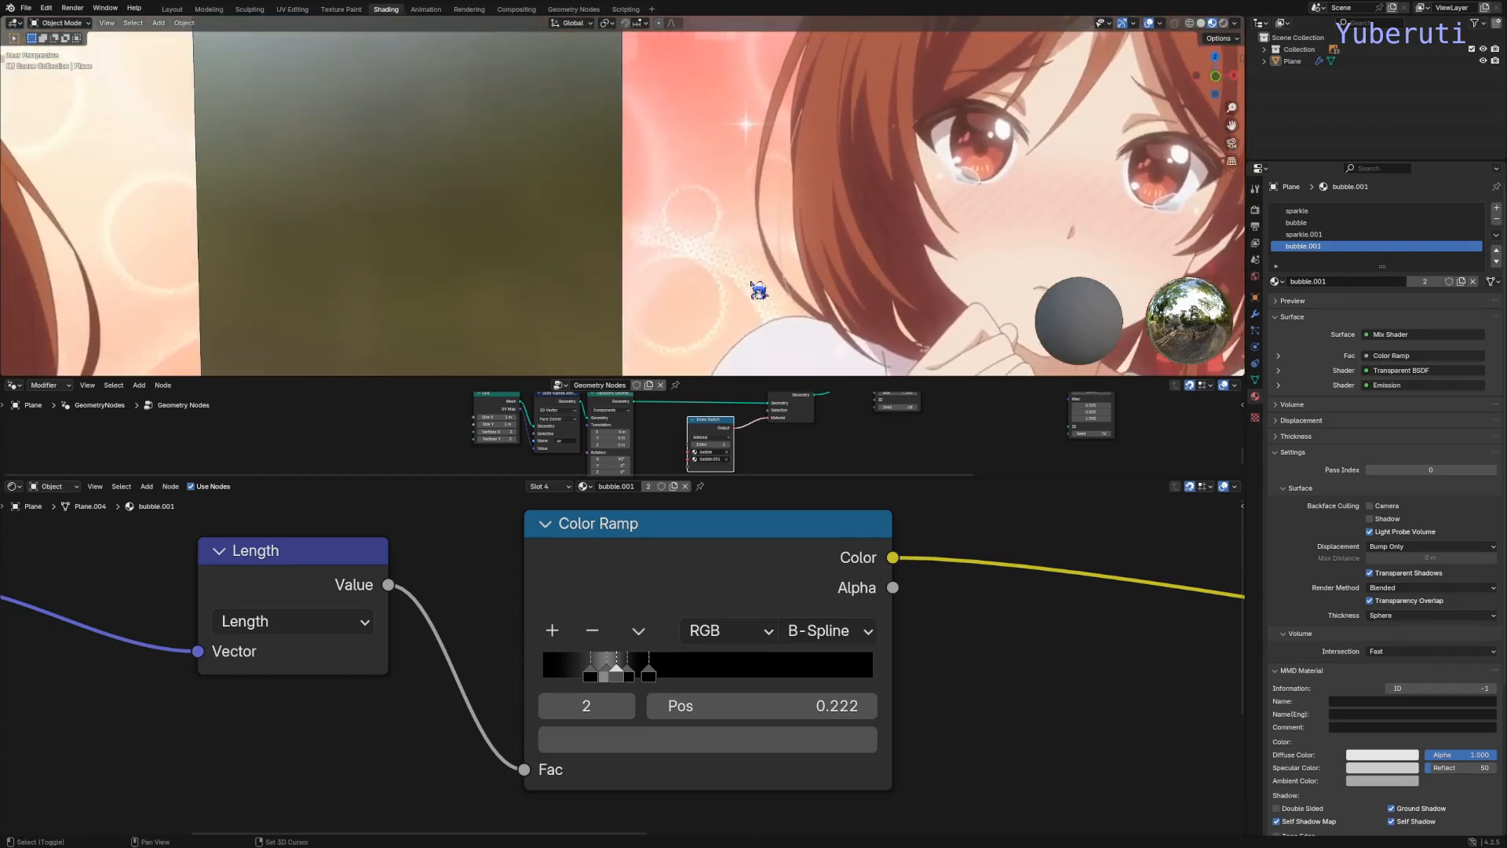
scroll(725, 290, "up", 3)
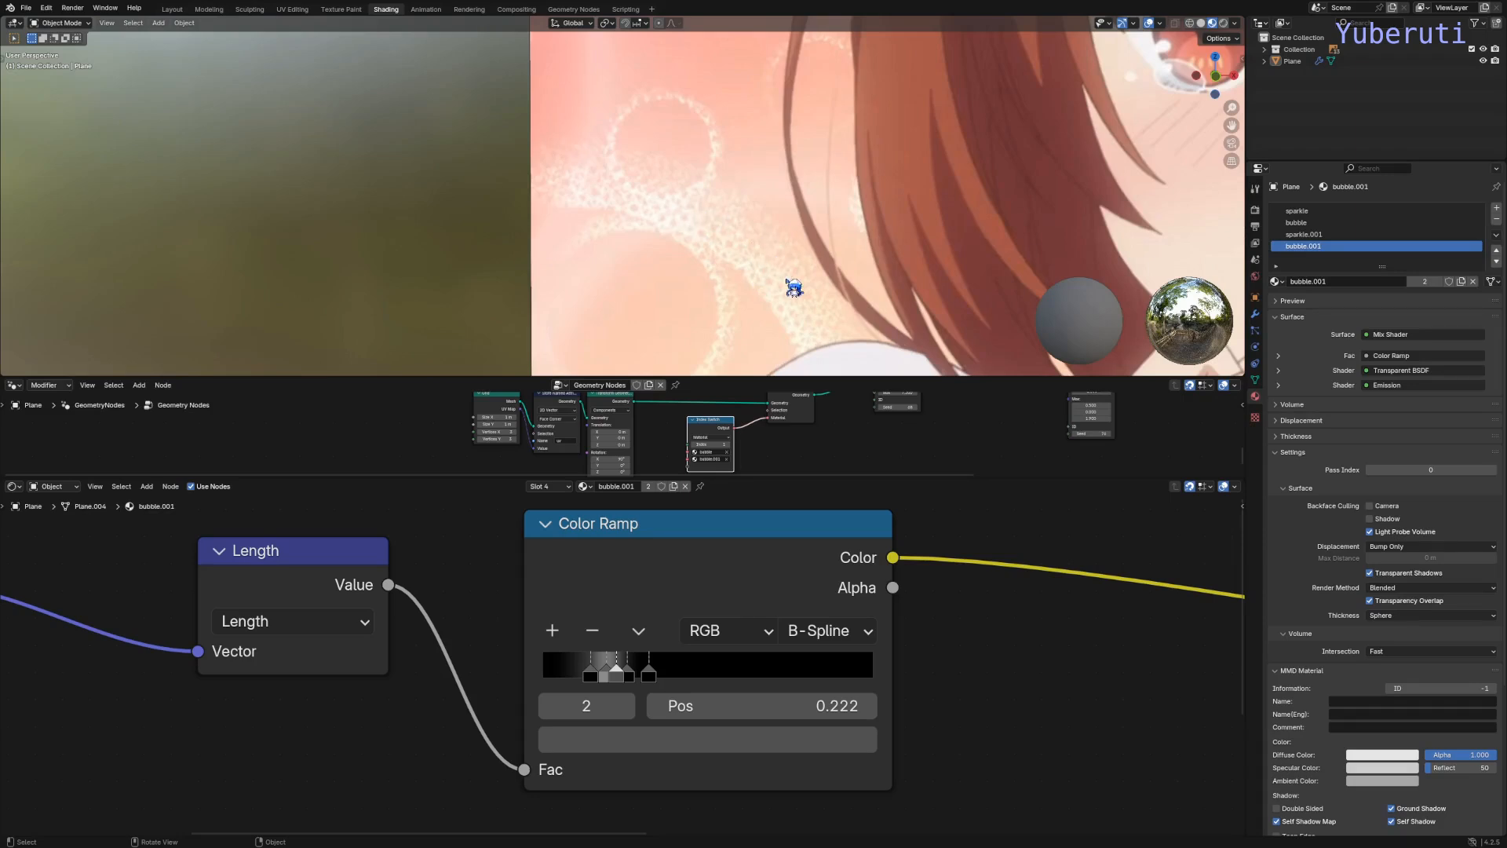
Step: Add a fifth material slot to the plane and fill it with a single-user copy of bubble.001
left_click_drag(822, 476, 817, 707)
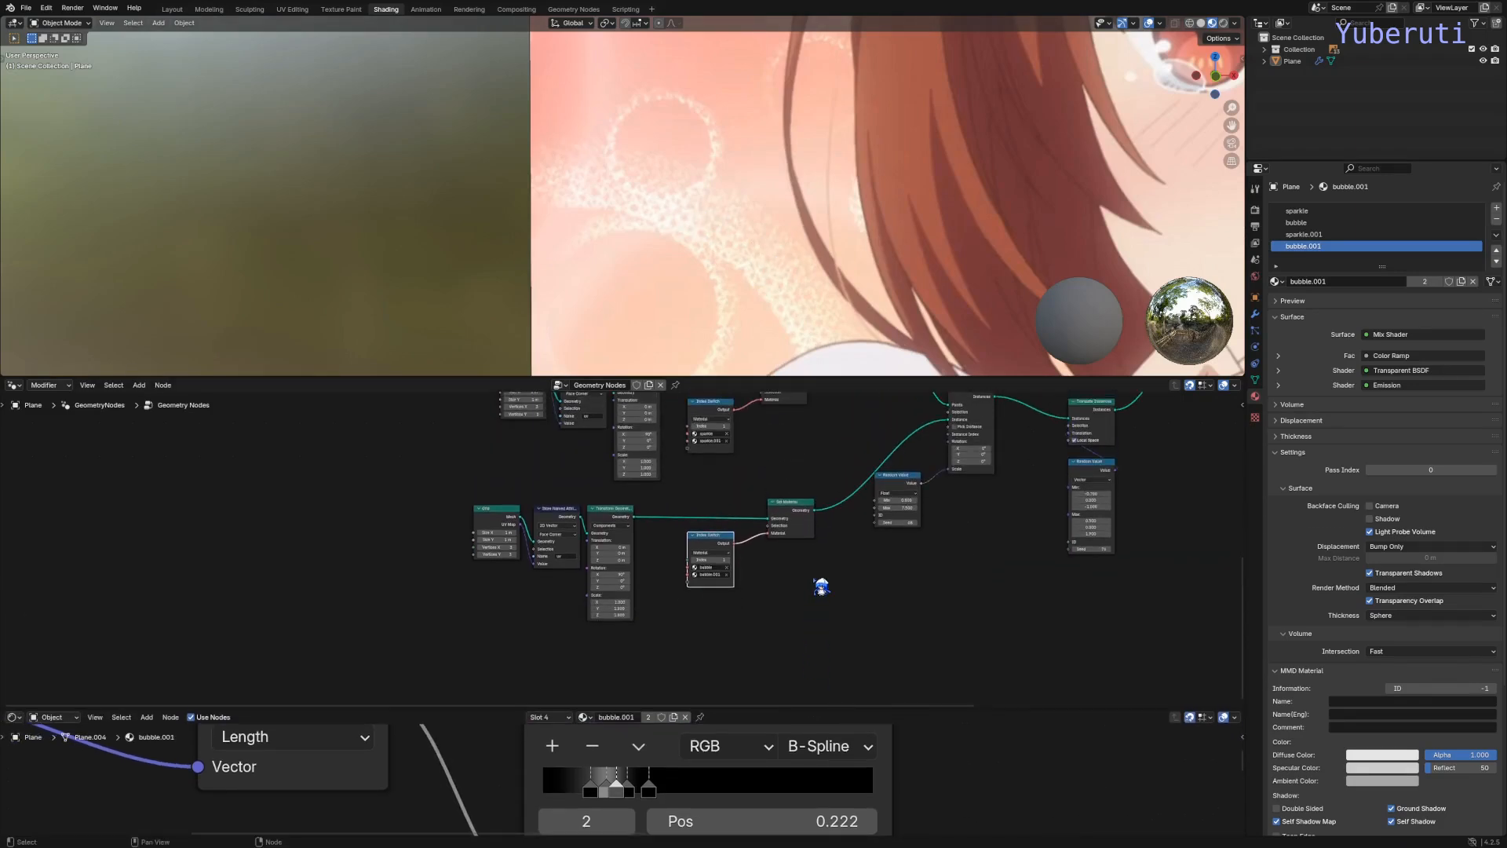
scroll(815, 580, "up", 2)
scroll(815, 580, "down", 4)
middle_click_drag(889, 567, 736, 552)
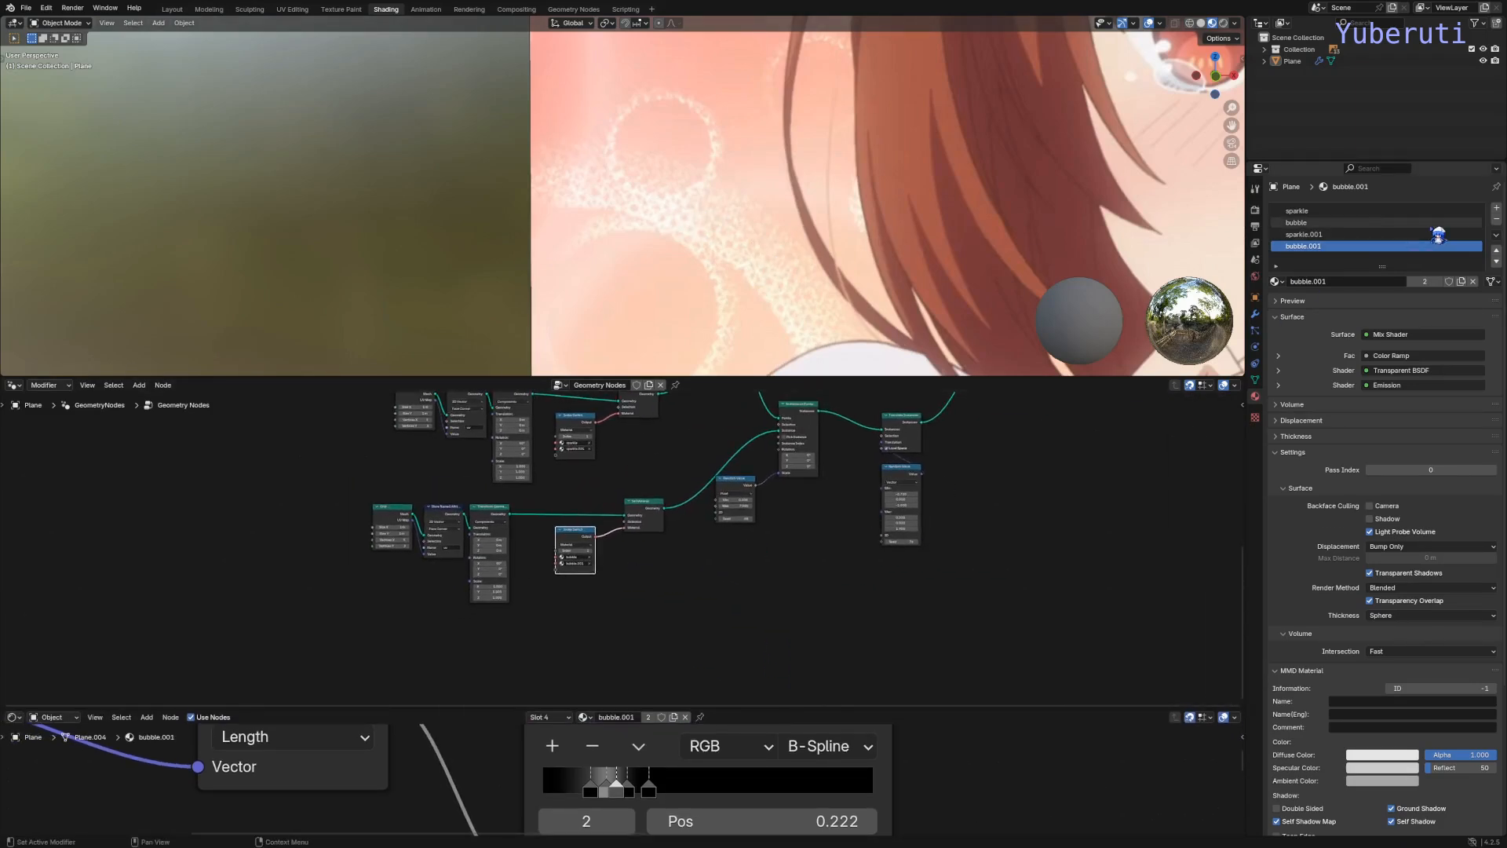
left_click(1497, 209)
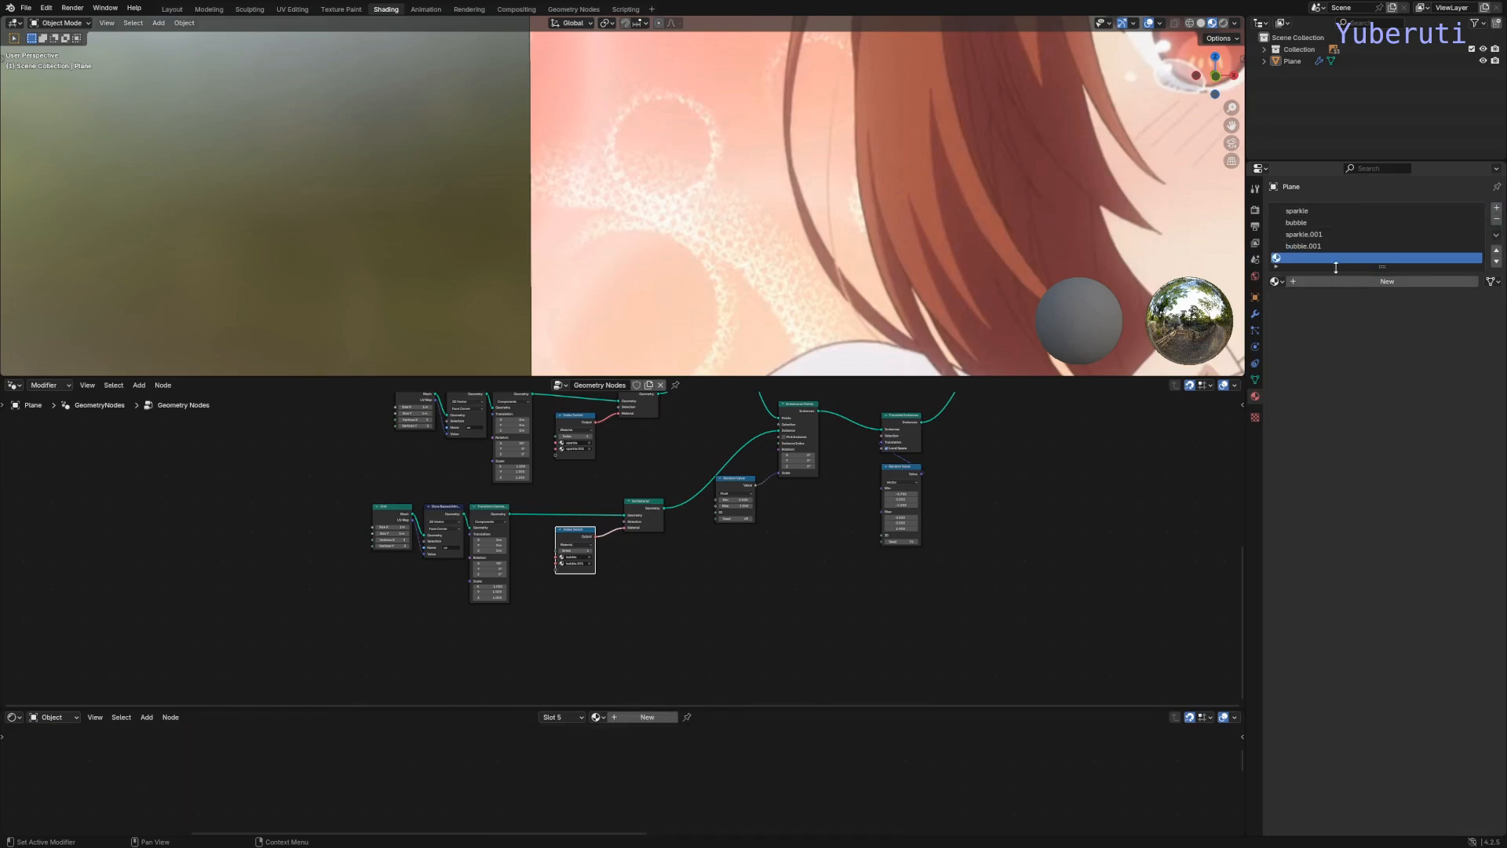
left_click(1276, 281)
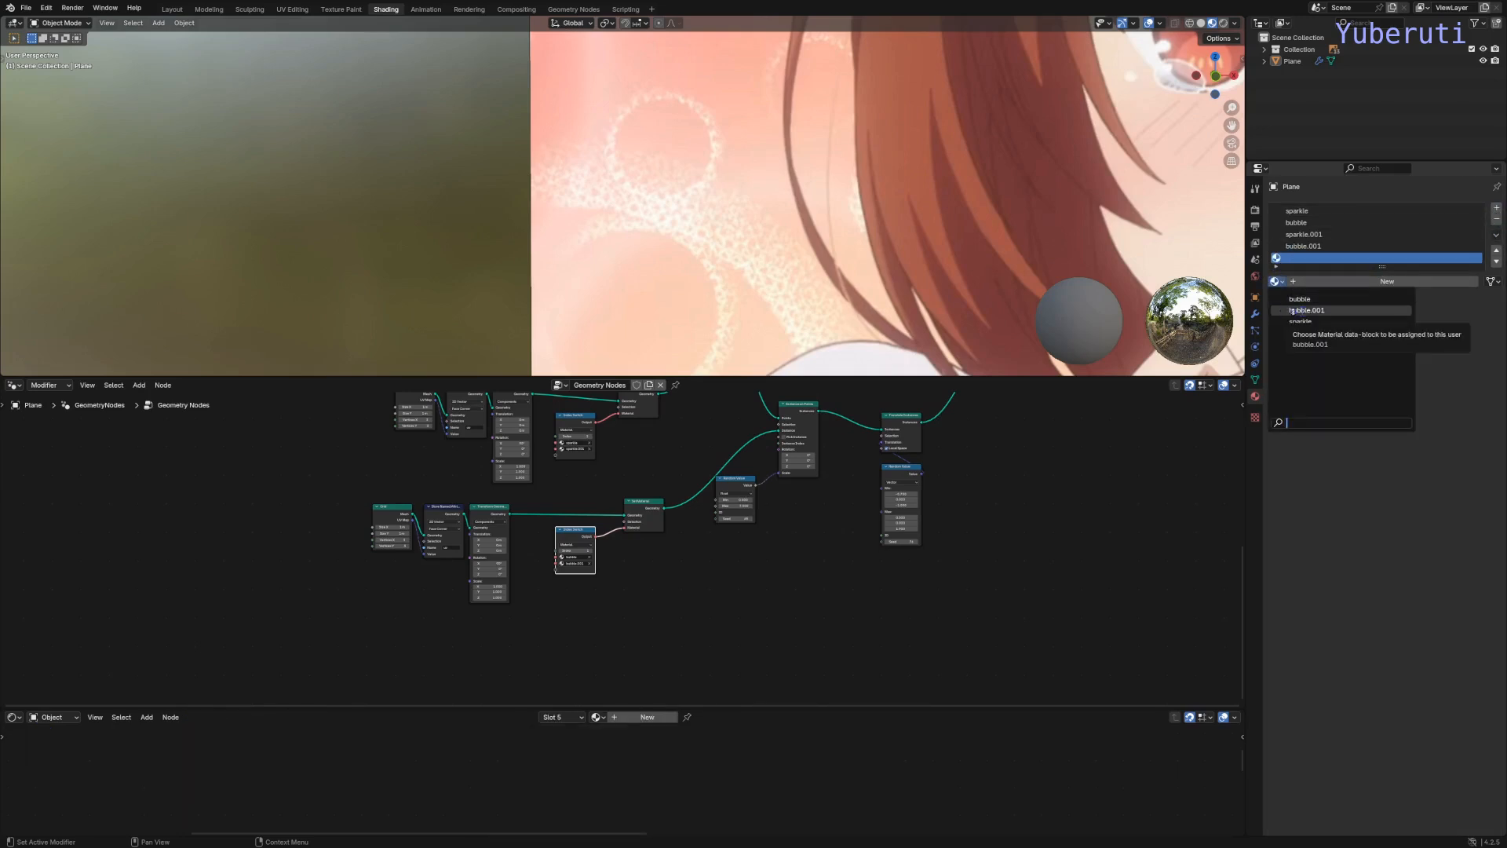
left_click(1292, 310)
left_click(1460, 281)
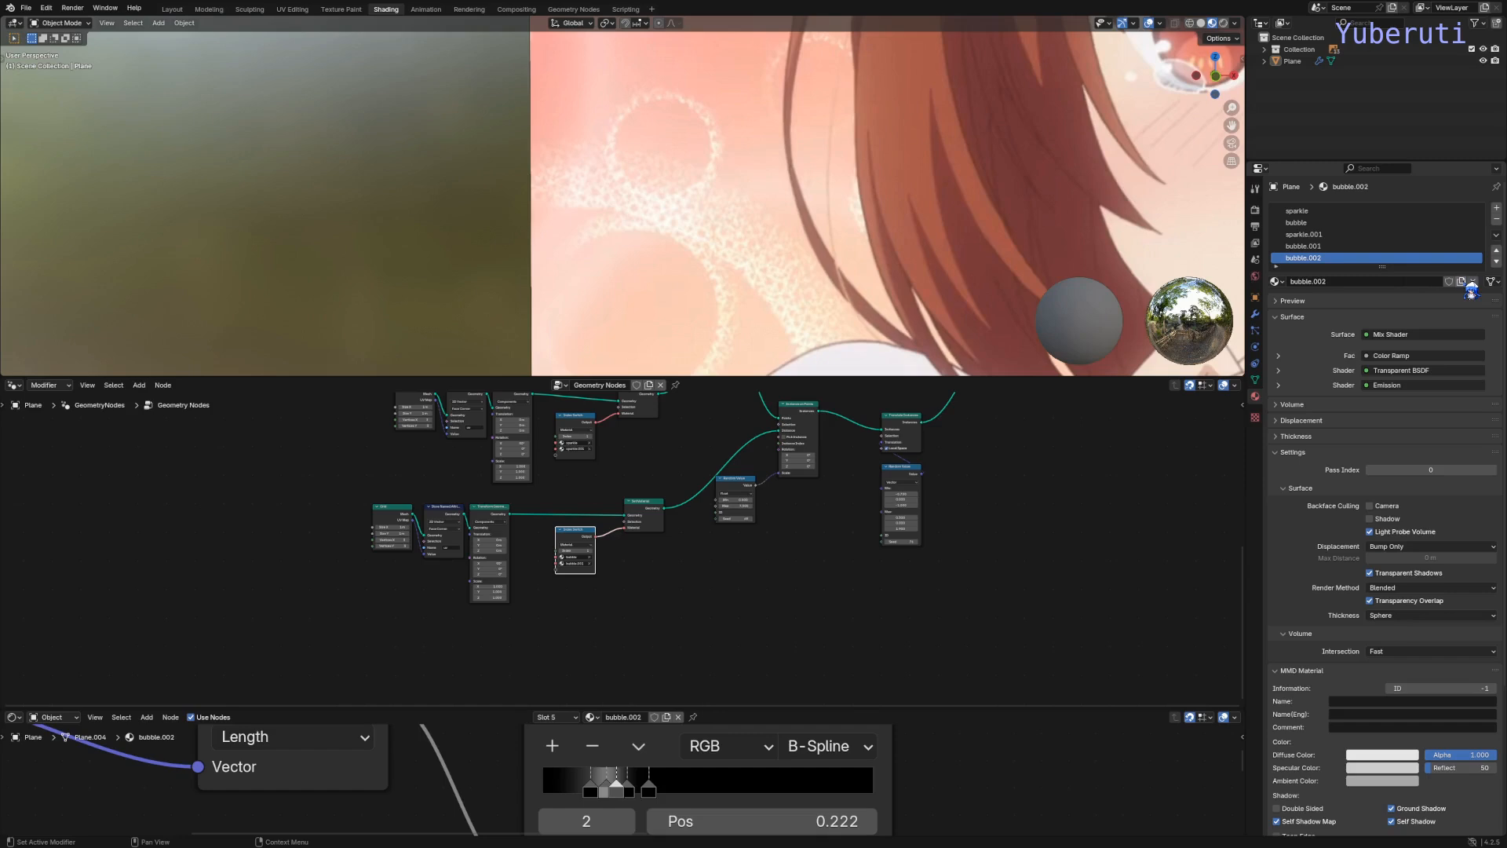
Step: Add a third item to the bubble Index Switch and assign the bubble.002 material to it
middle_click_drag(995, 572, 605, 590)
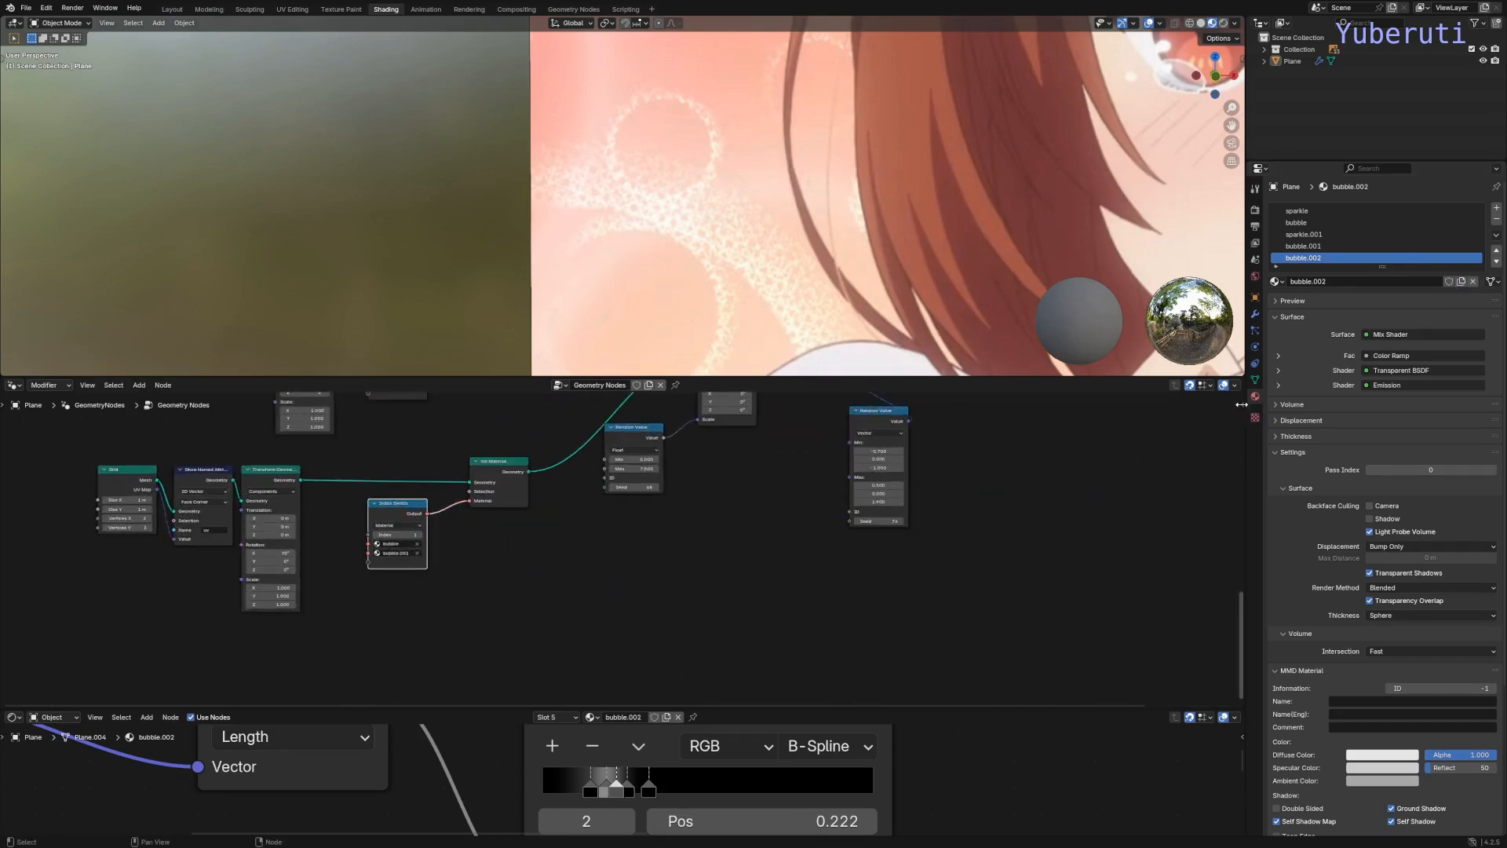
key("n")
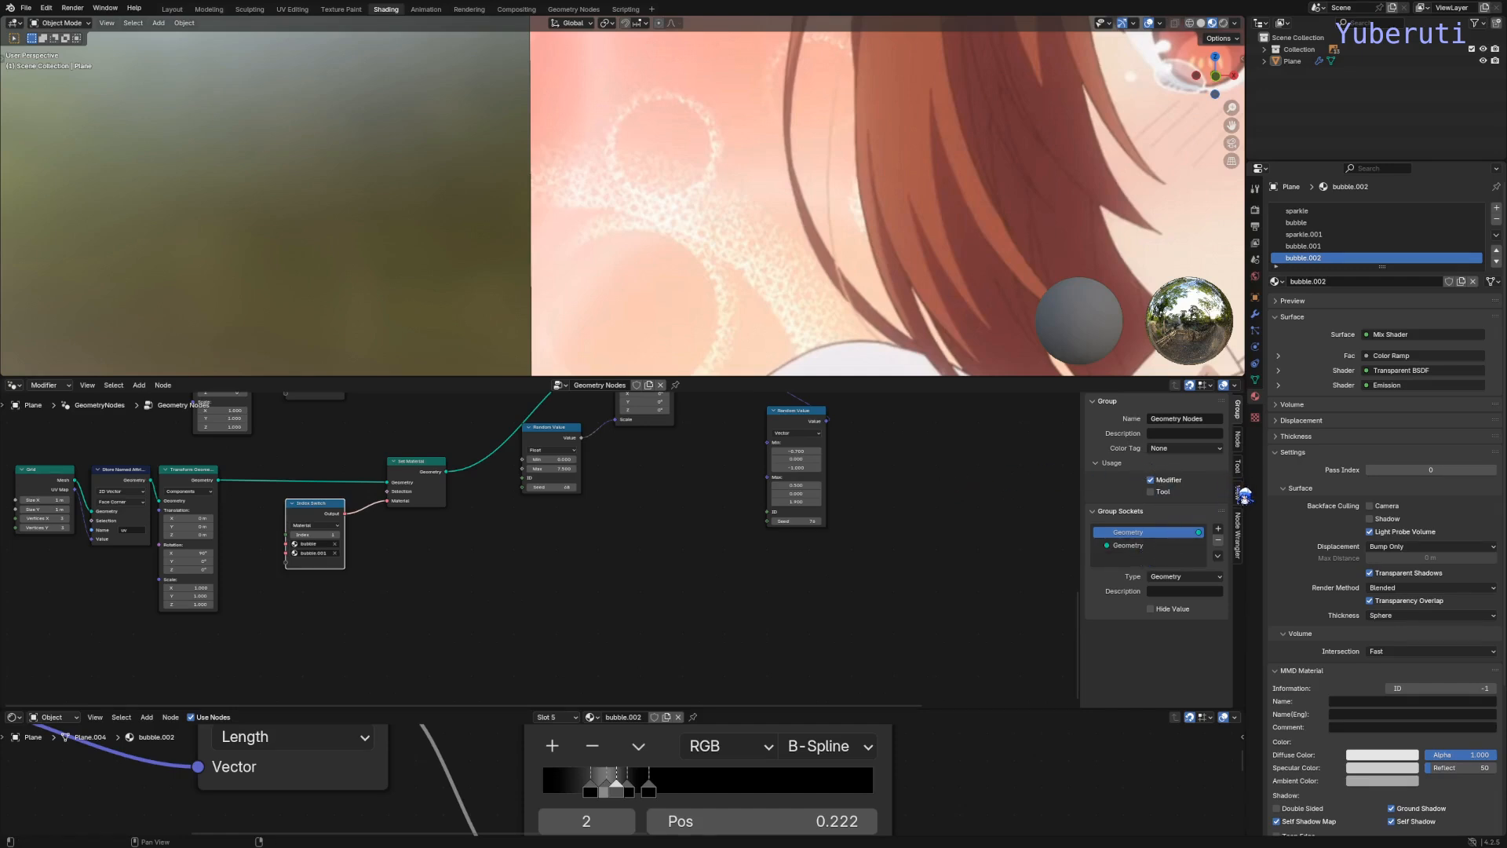
left_click(1239, 444)
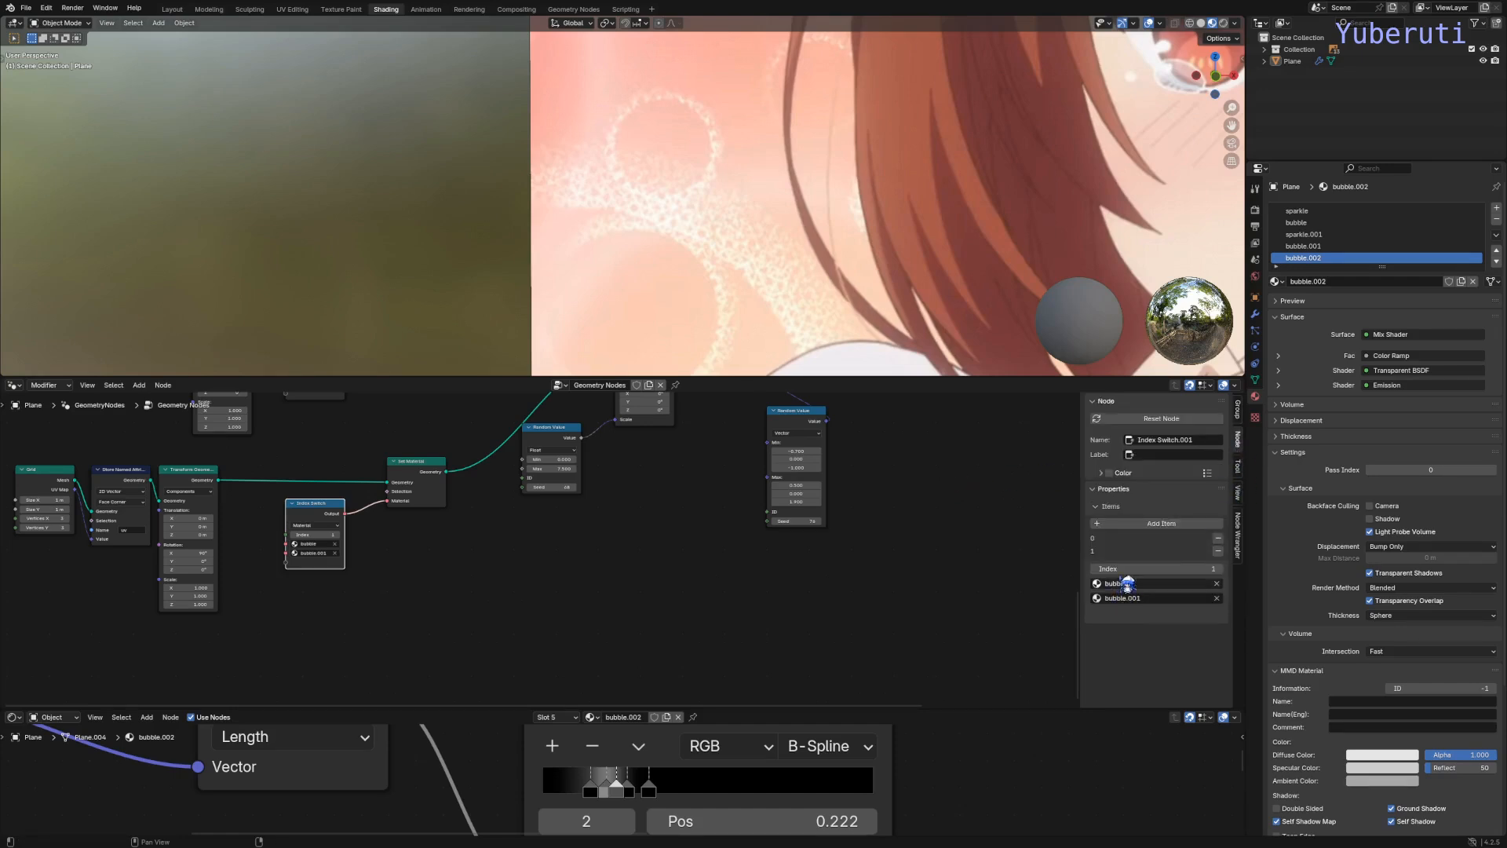
left_click(1150, 523)
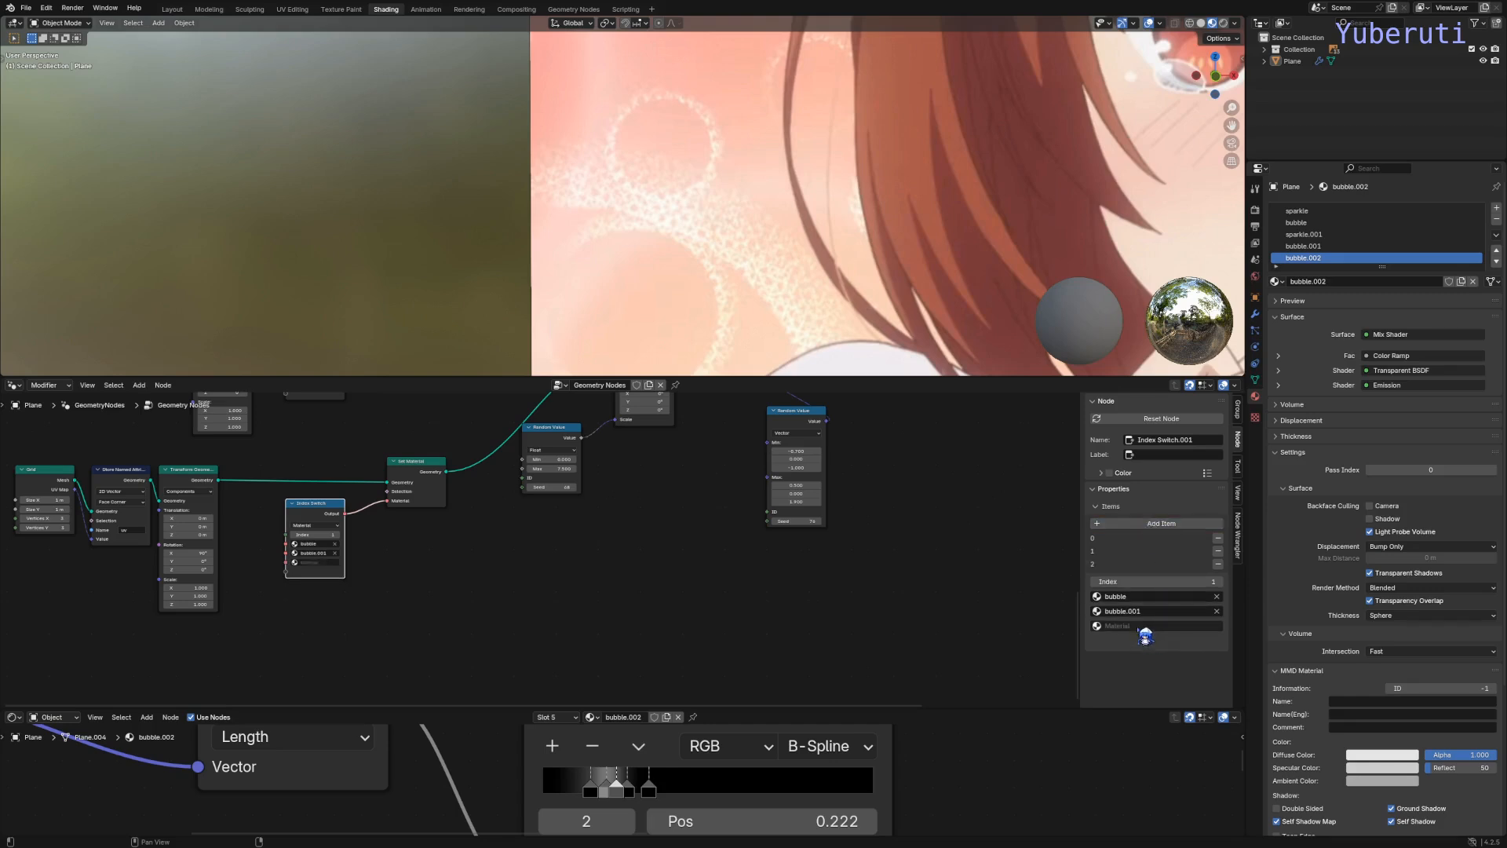
left_click(1142, 626)
left_click(1146, 664)
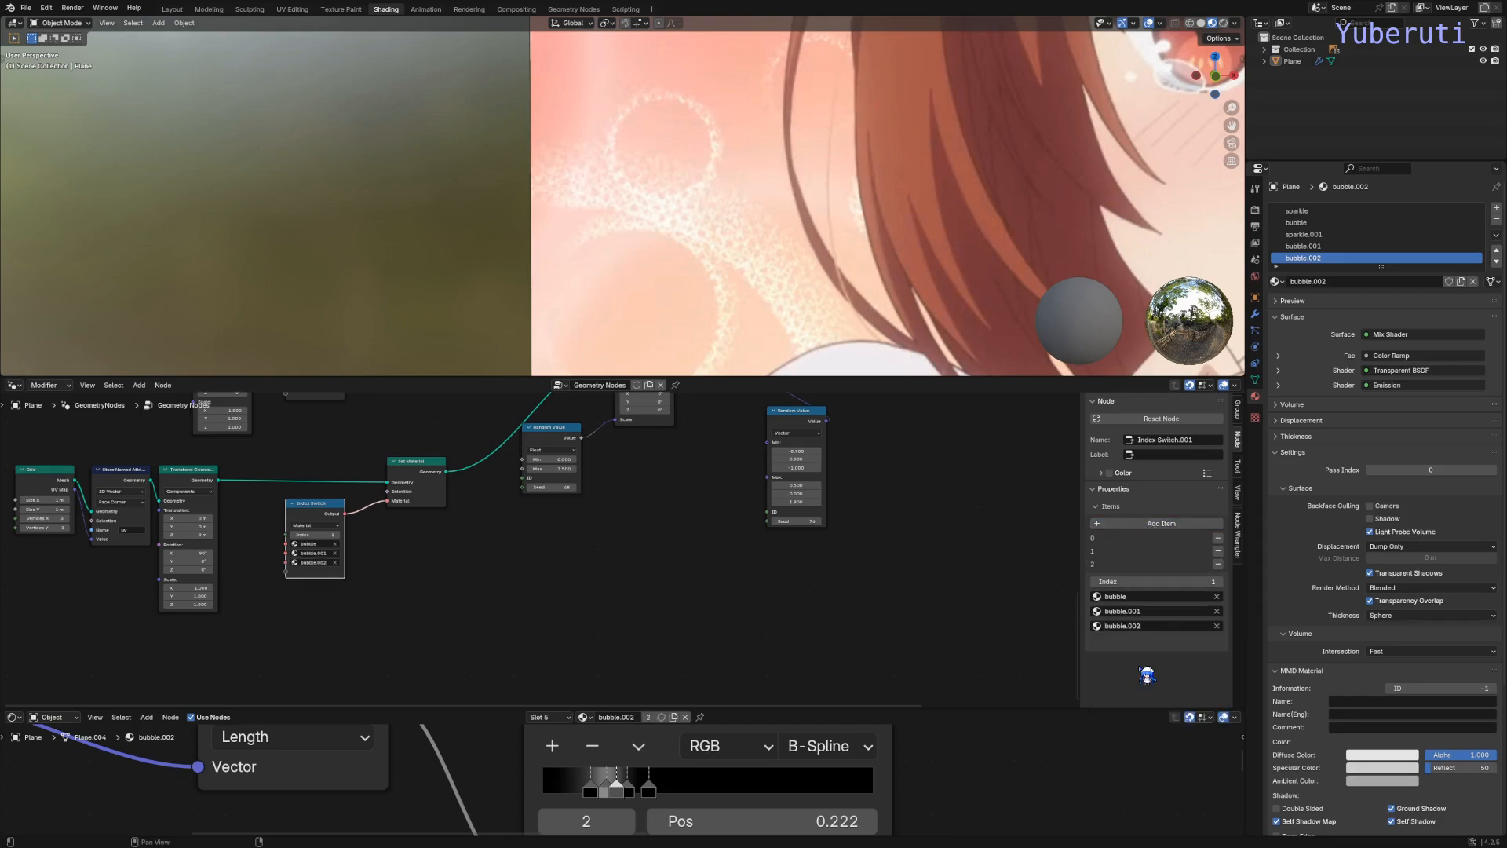
left_click(795, 585)
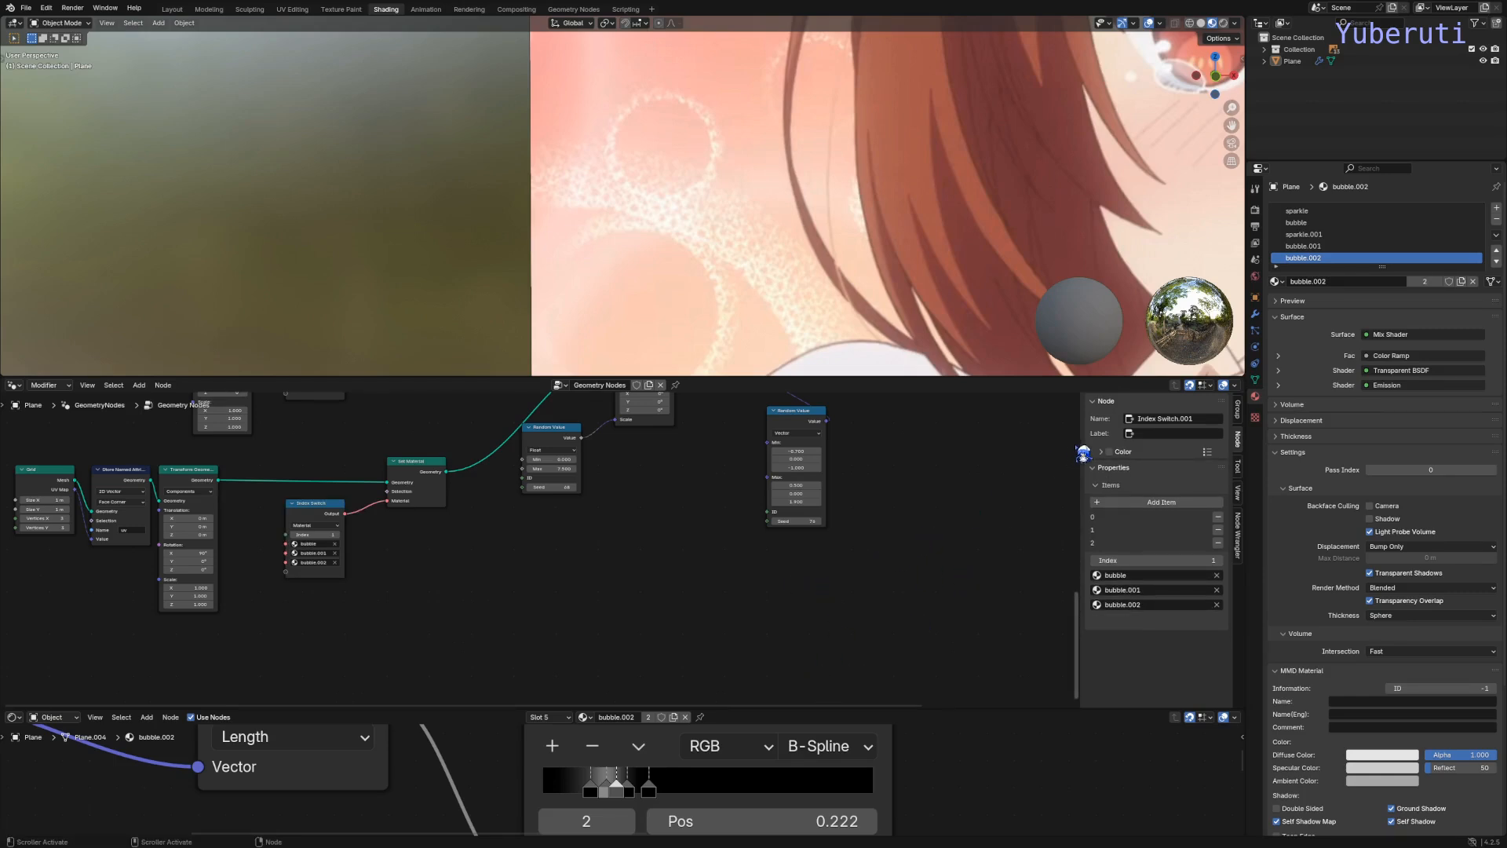
left_click_drag(1080, 442, 1261, 445)
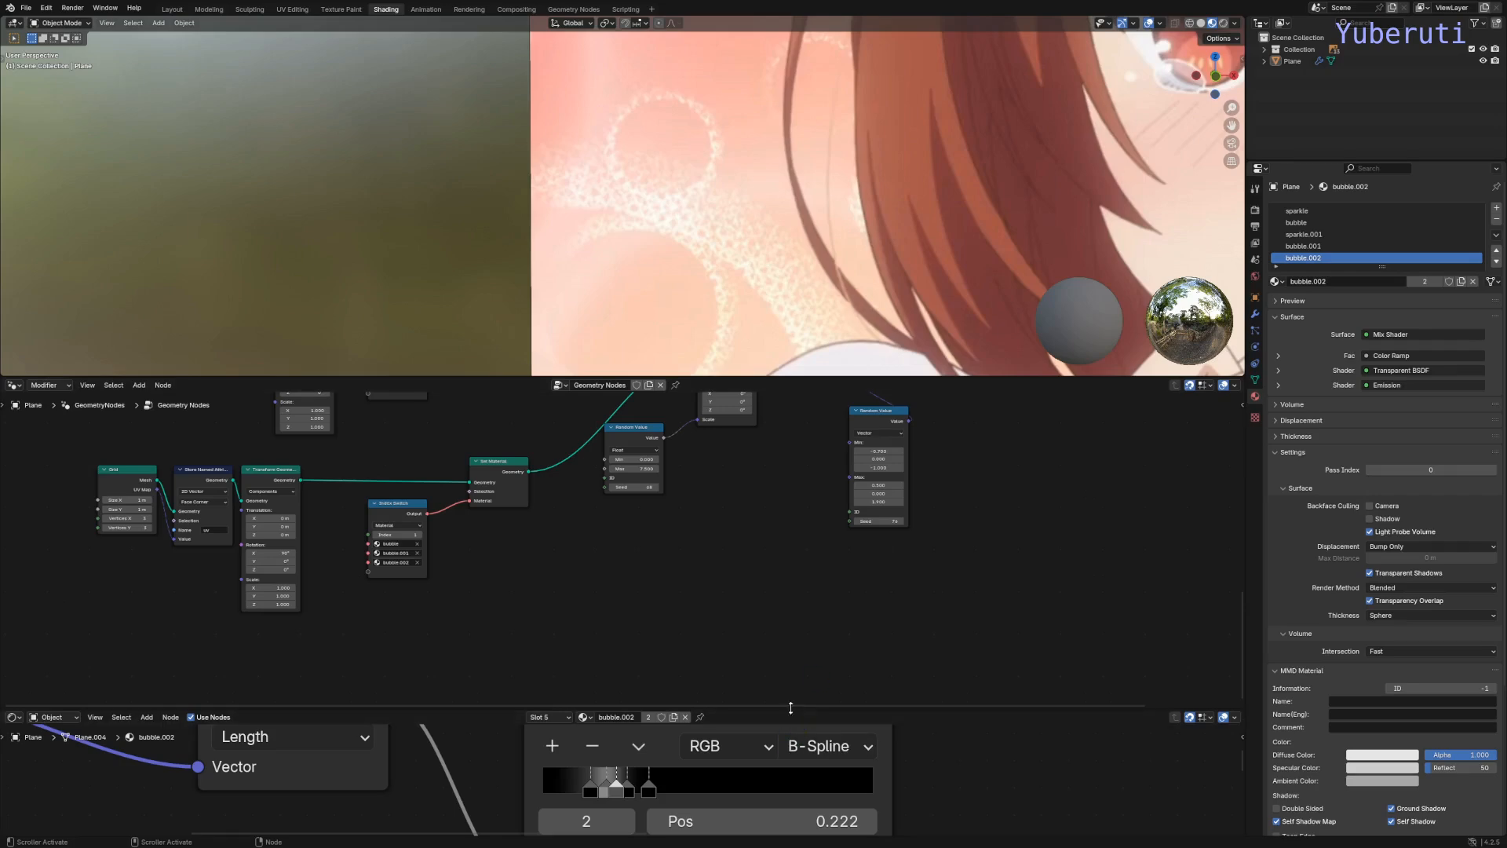
Step: Set the index of the bubble Index Switch to 2 so the scattered bubbles use bubble.002
left_click_drag(790, 708, 791, 414)
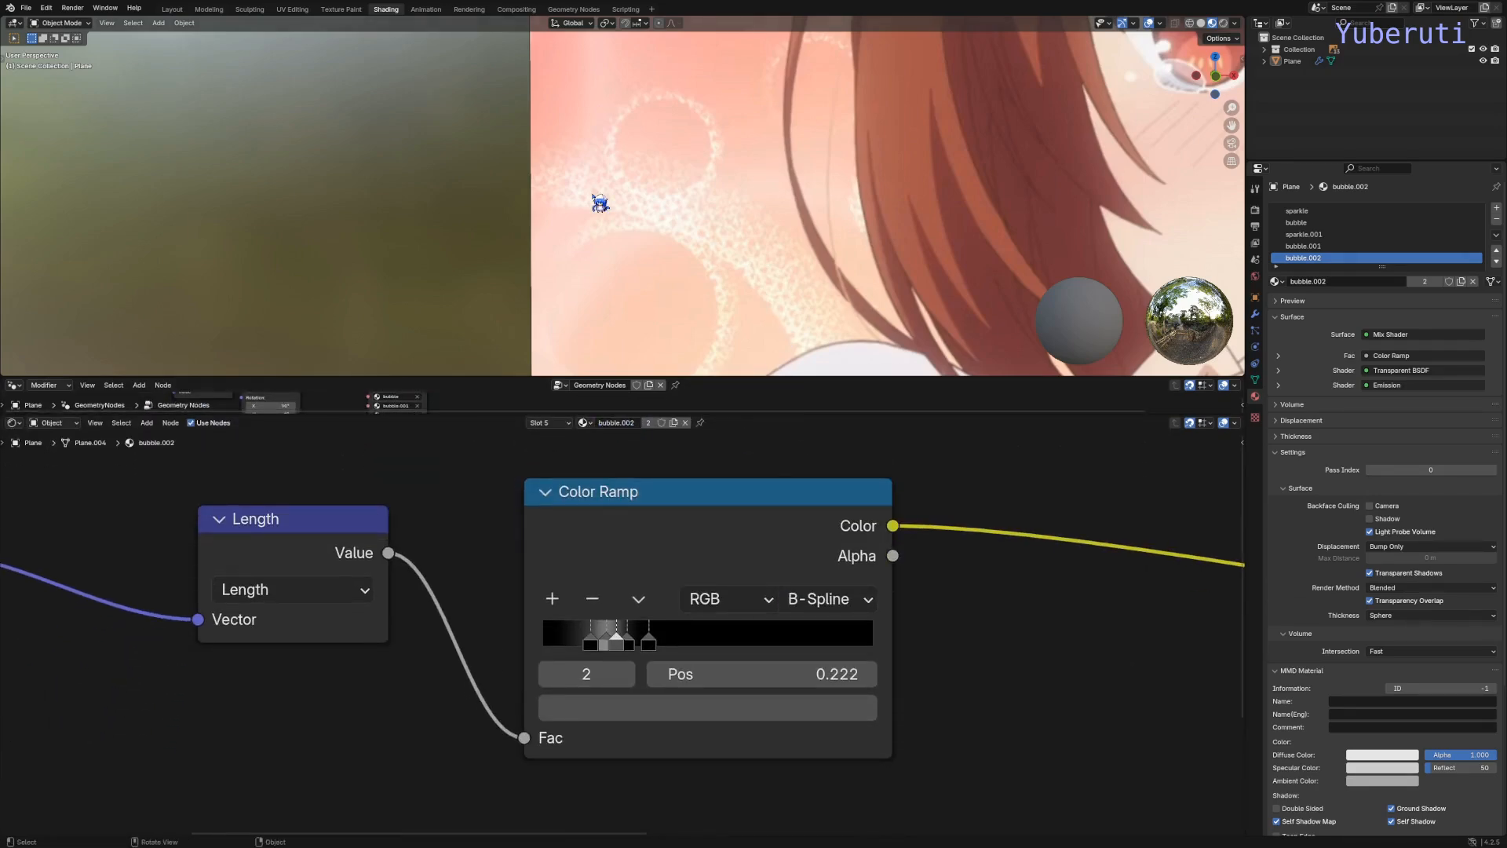
scroll(606, 195, "down", 12)
middle_click_drag(609, 193, 785, 345, "shift")
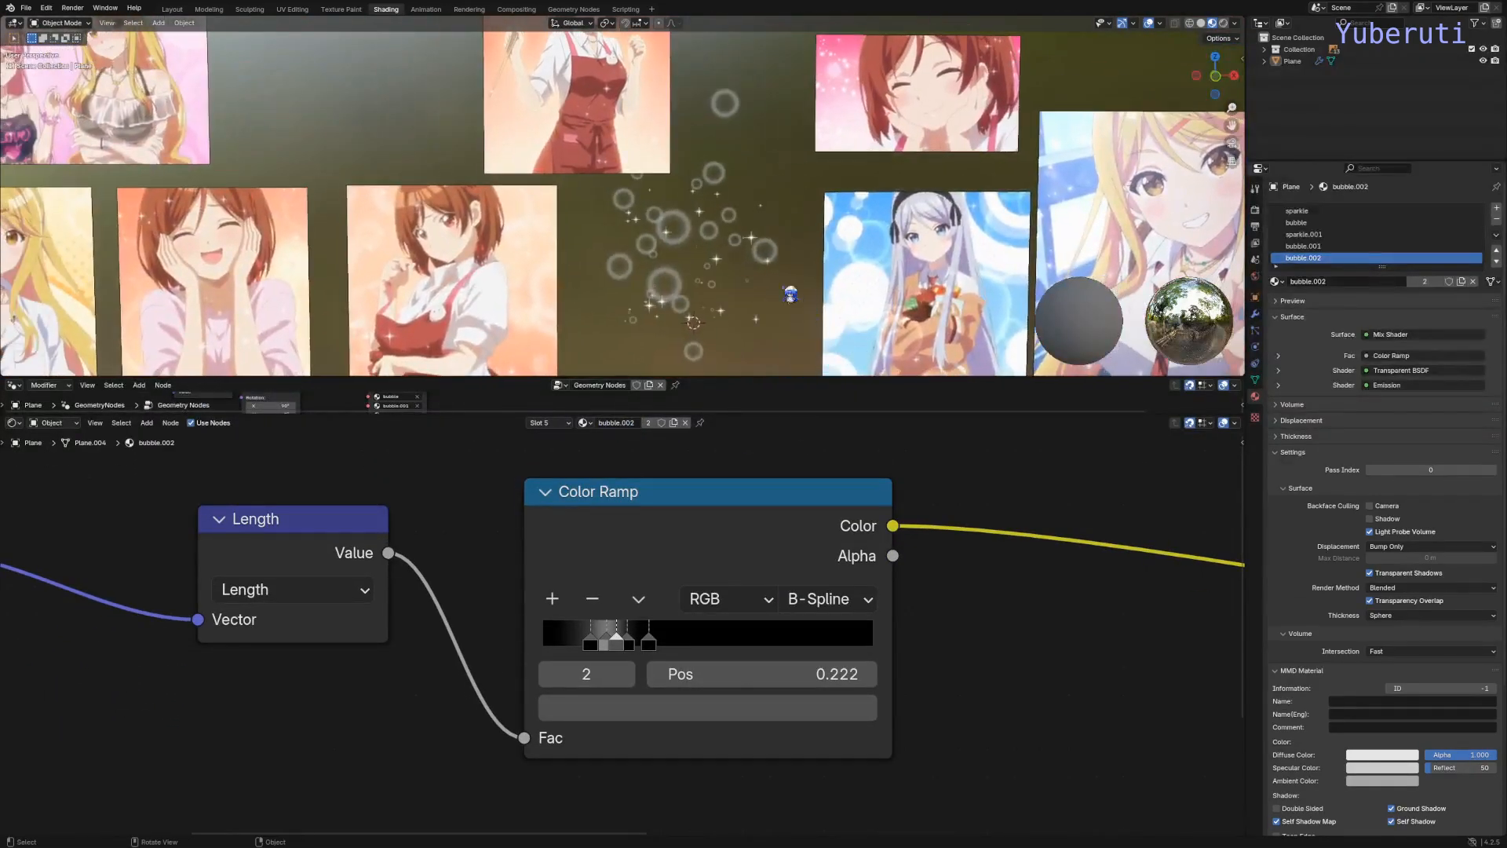
scroll(734, 321, "up", 5)
left_click_drag(737, 414, 740, 688)
scroll(451, 573, "up", 2)
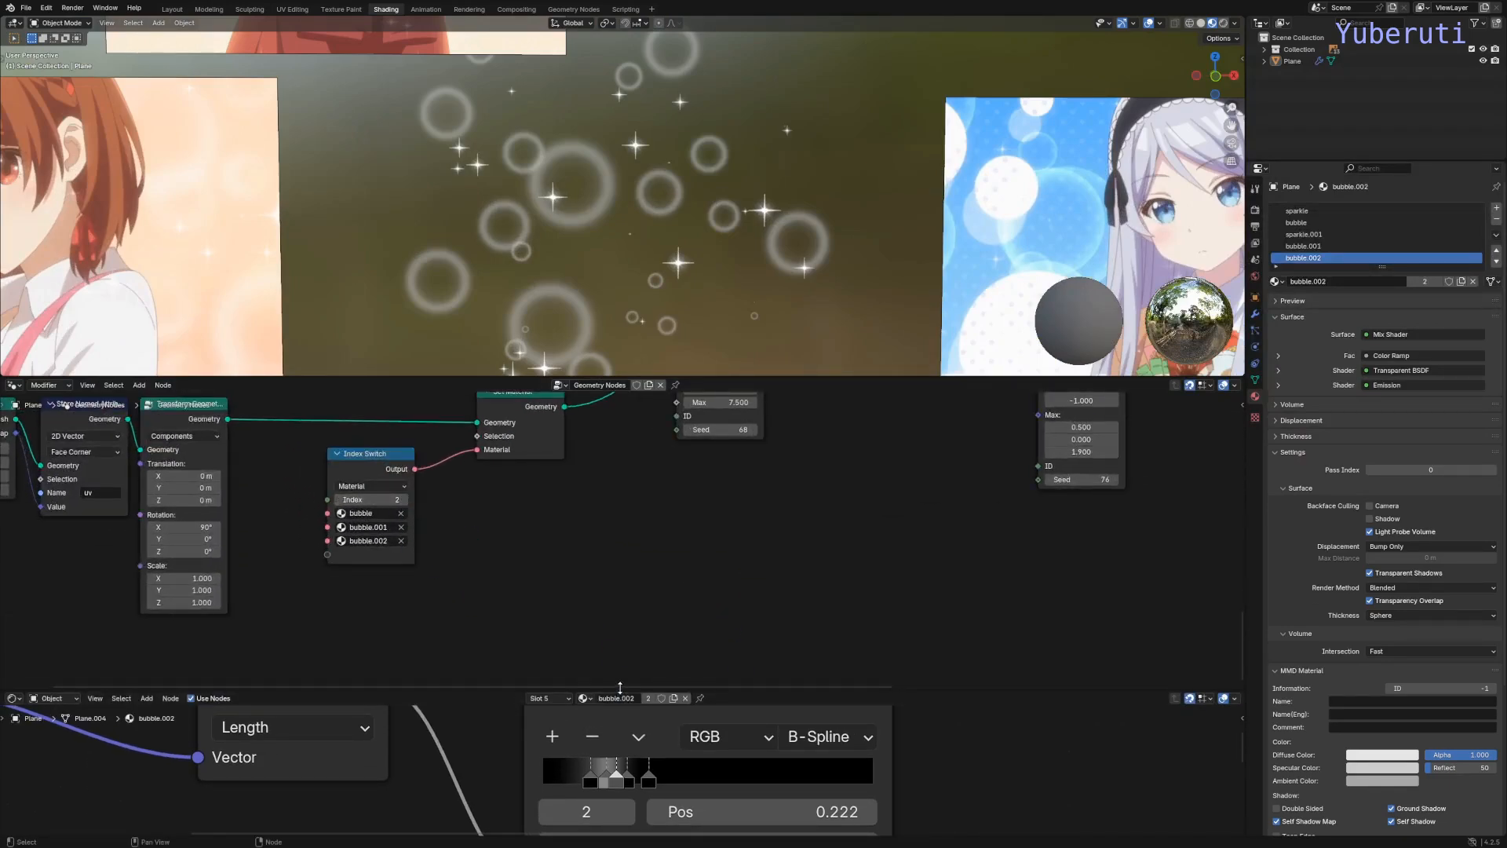
Step: Add a Voronoi Texture node below the Length node in the bubble.002 shader
left_click_drag(620, 688, 620, 397)
key("Home")
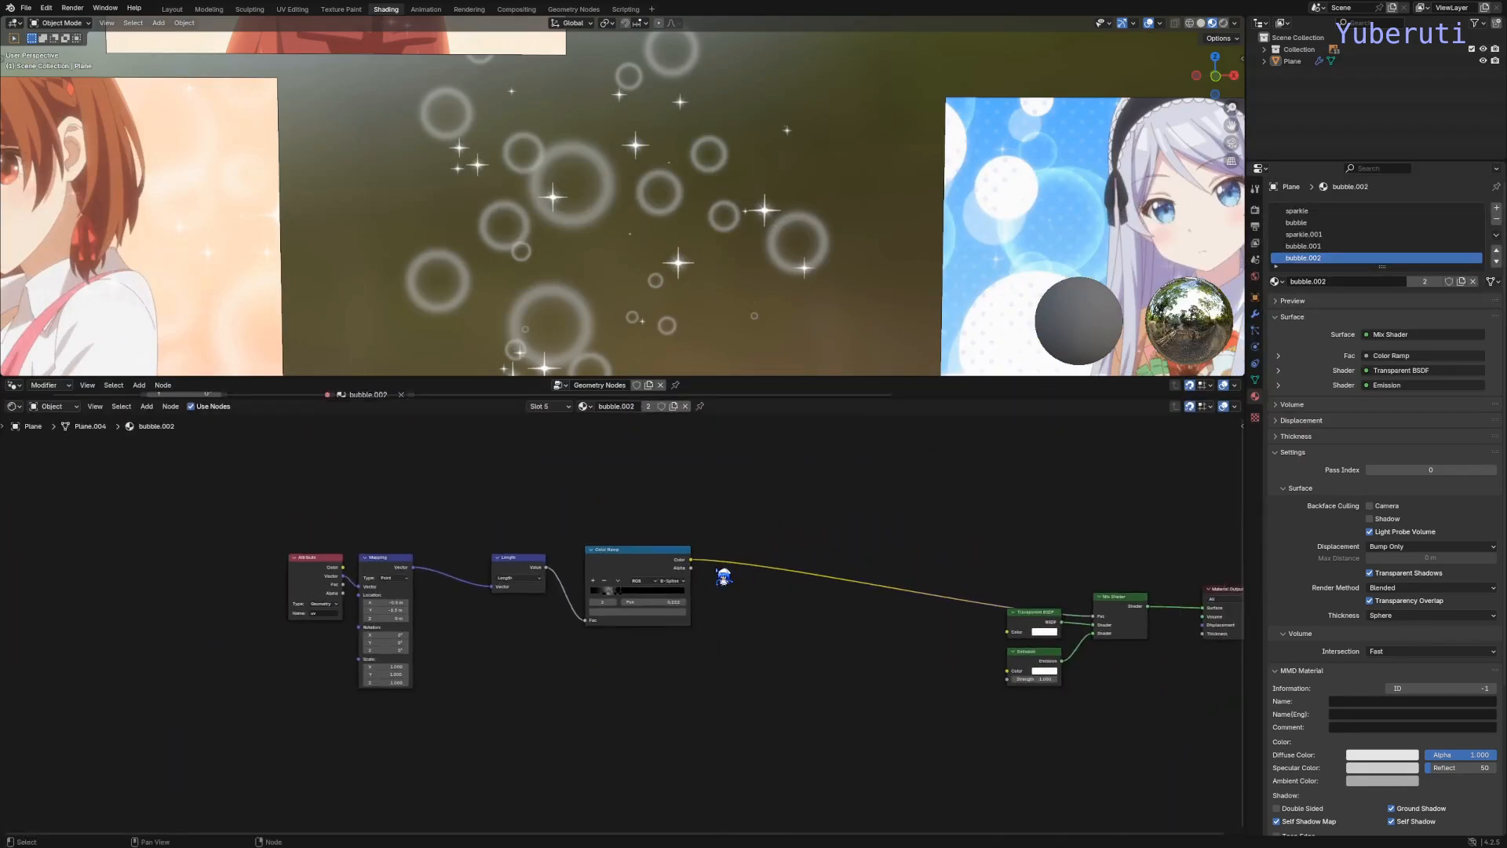
scroll(723, 577, "up", 2)
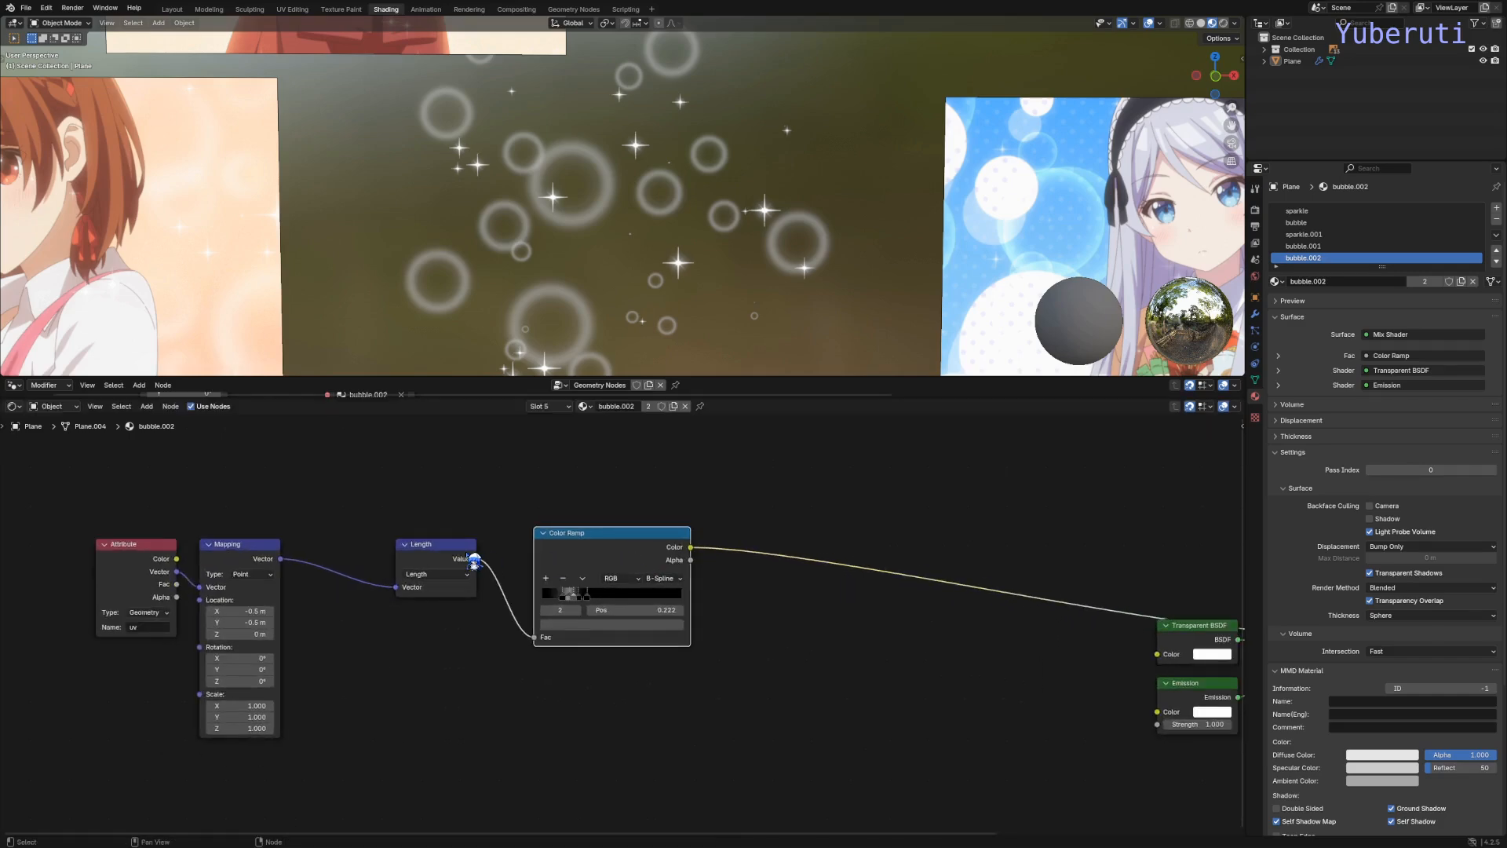
left_click_drag(474, 562, 483, 547)
middle_click_drag(378, 524, 355, 487)
scroll(406, 431, "up", 1)
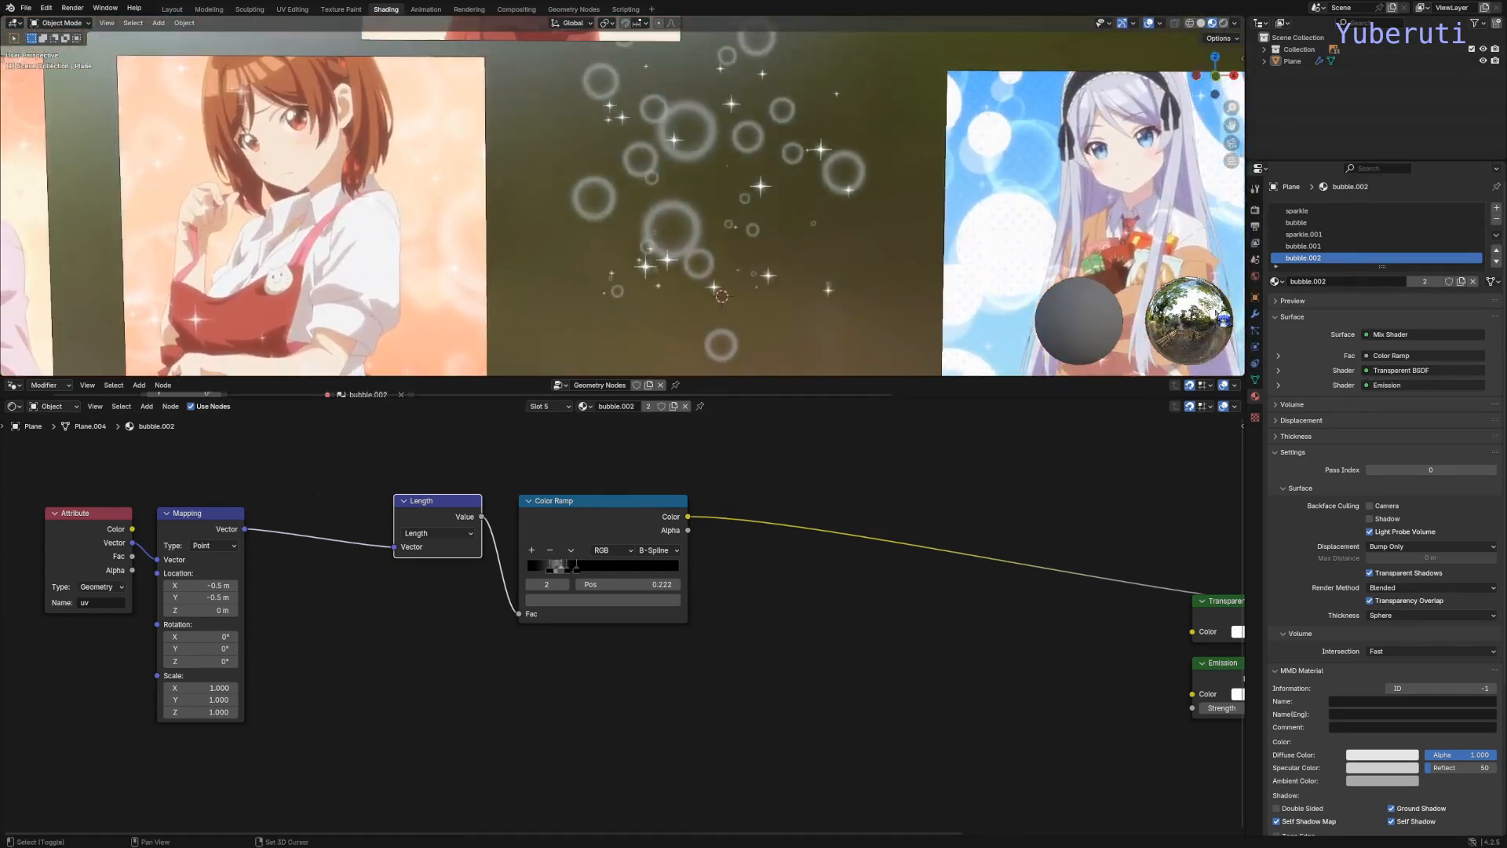
scroll(1021, 565, "up", 1)
key("shift+a")
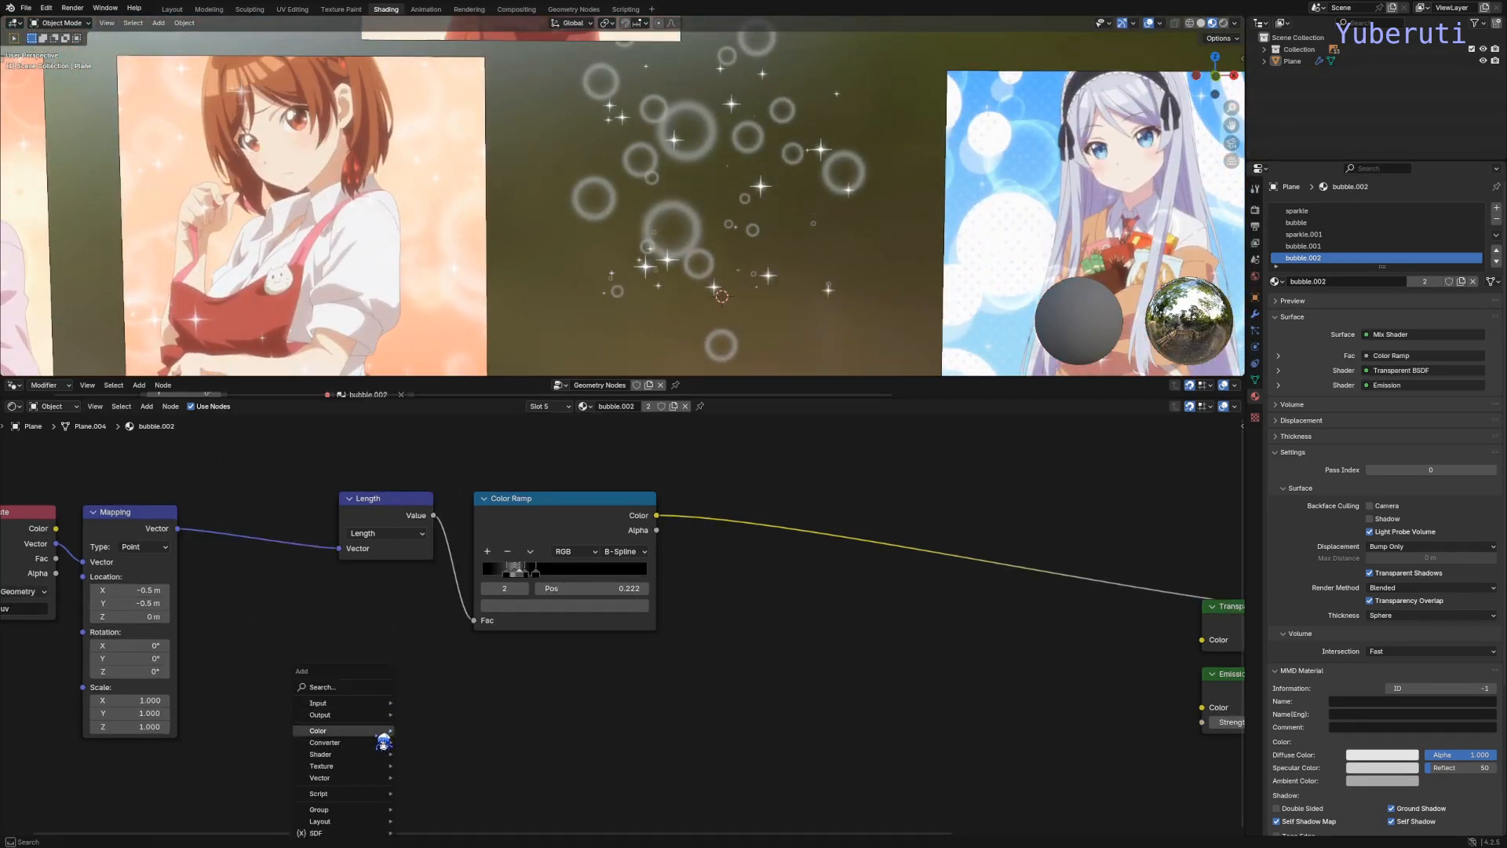
mouse_move(378, 766)
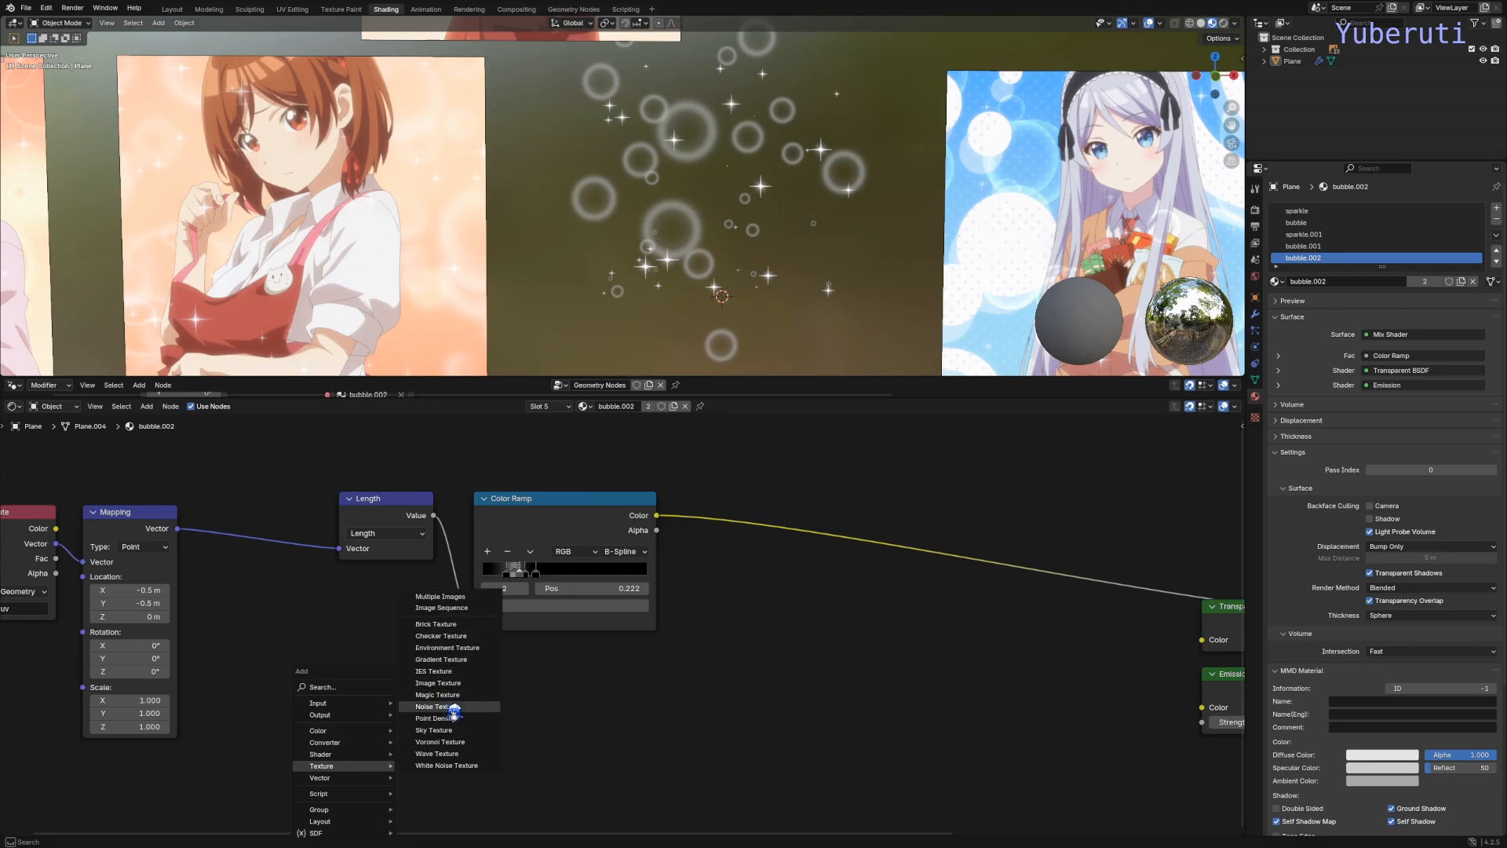
left_click(460, 742)
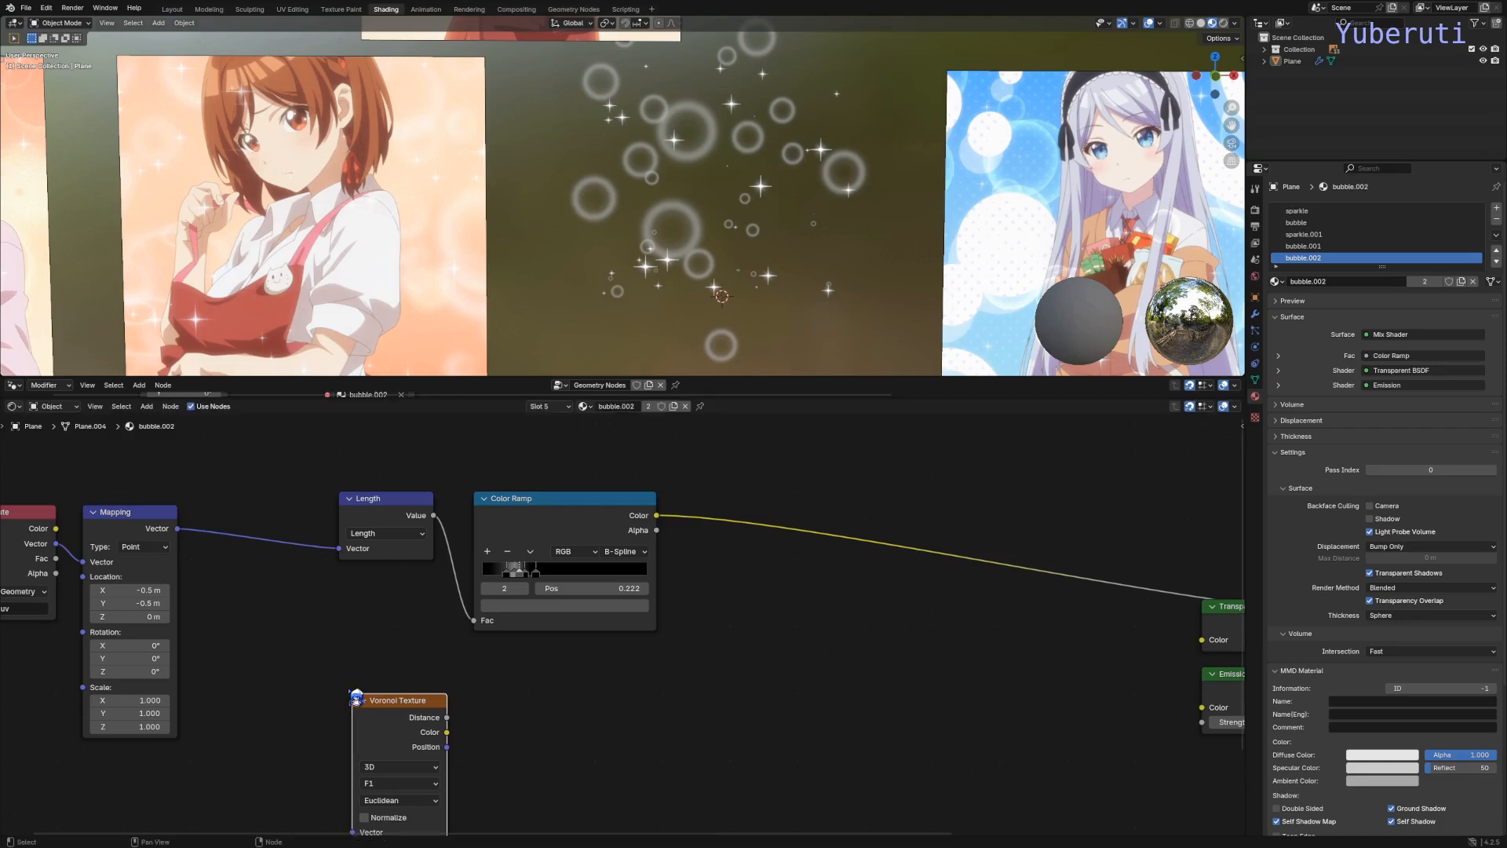
left_click(353, 696)
Step: Add a second Color Ramp beside the Voronoi Texture and feed the texture's Distance into its Fac
key("shift+a")
mouse_move(671, 628)
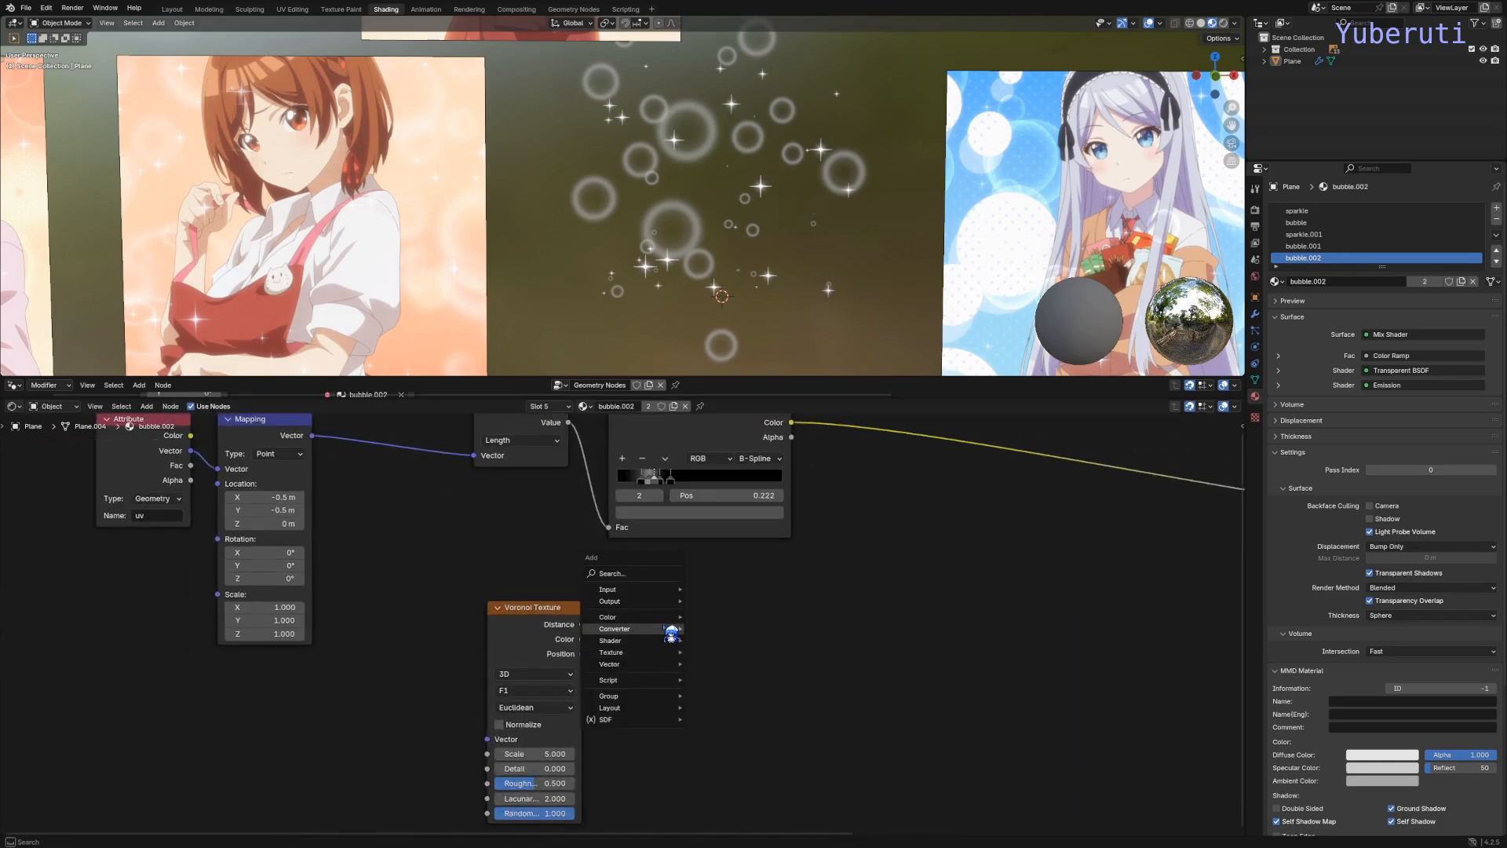
left_click(750, 652)
left_click(642, 595)
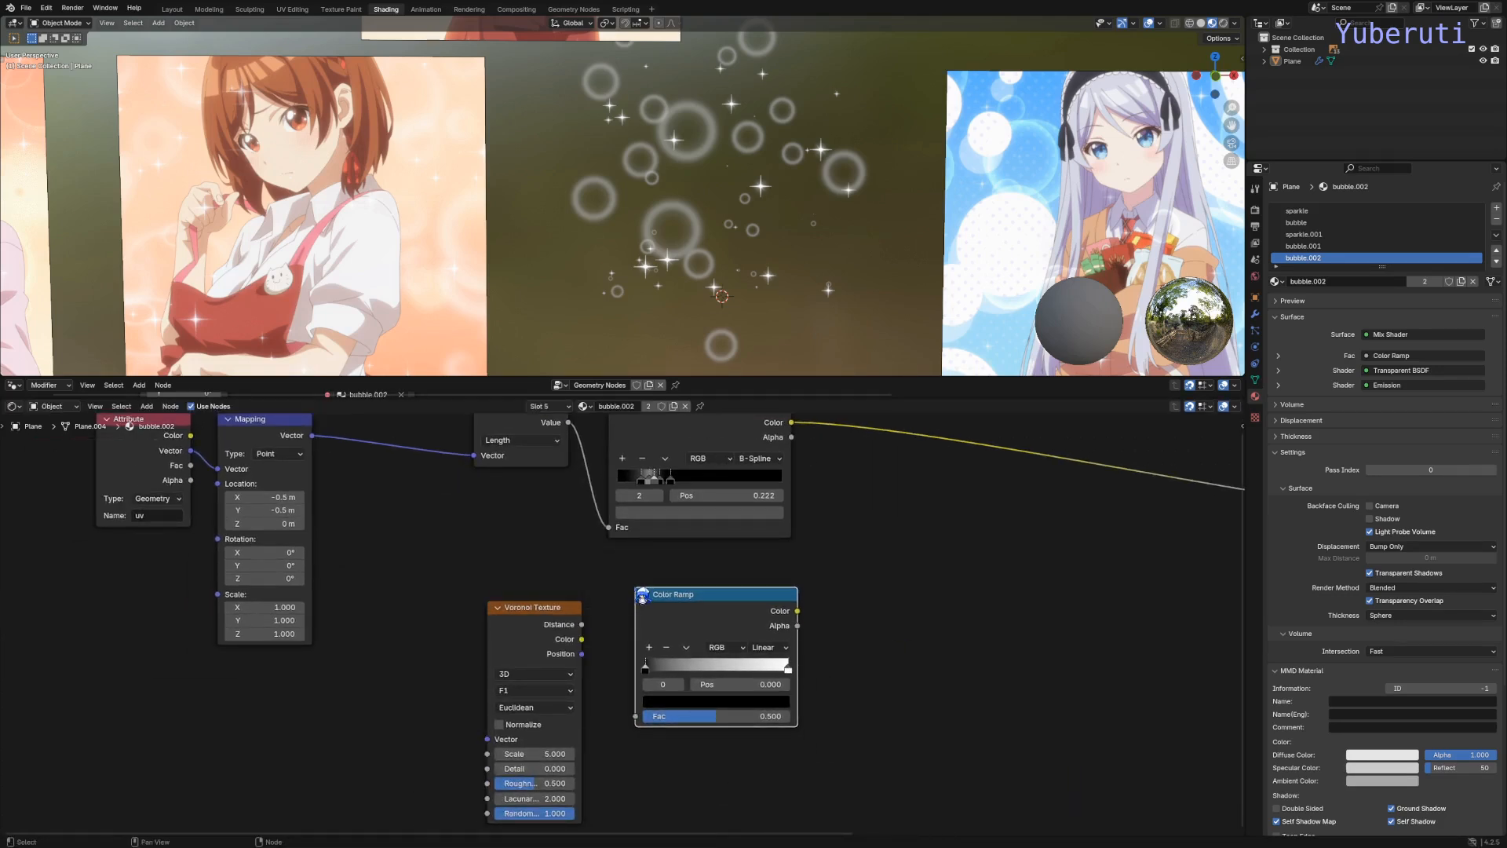
left_click(575, 575)
left_click_drag(583, 625, 640, 720)
middle_click_drag(759, 605, 606, 619)
scroll(592, 622, "down", 3)
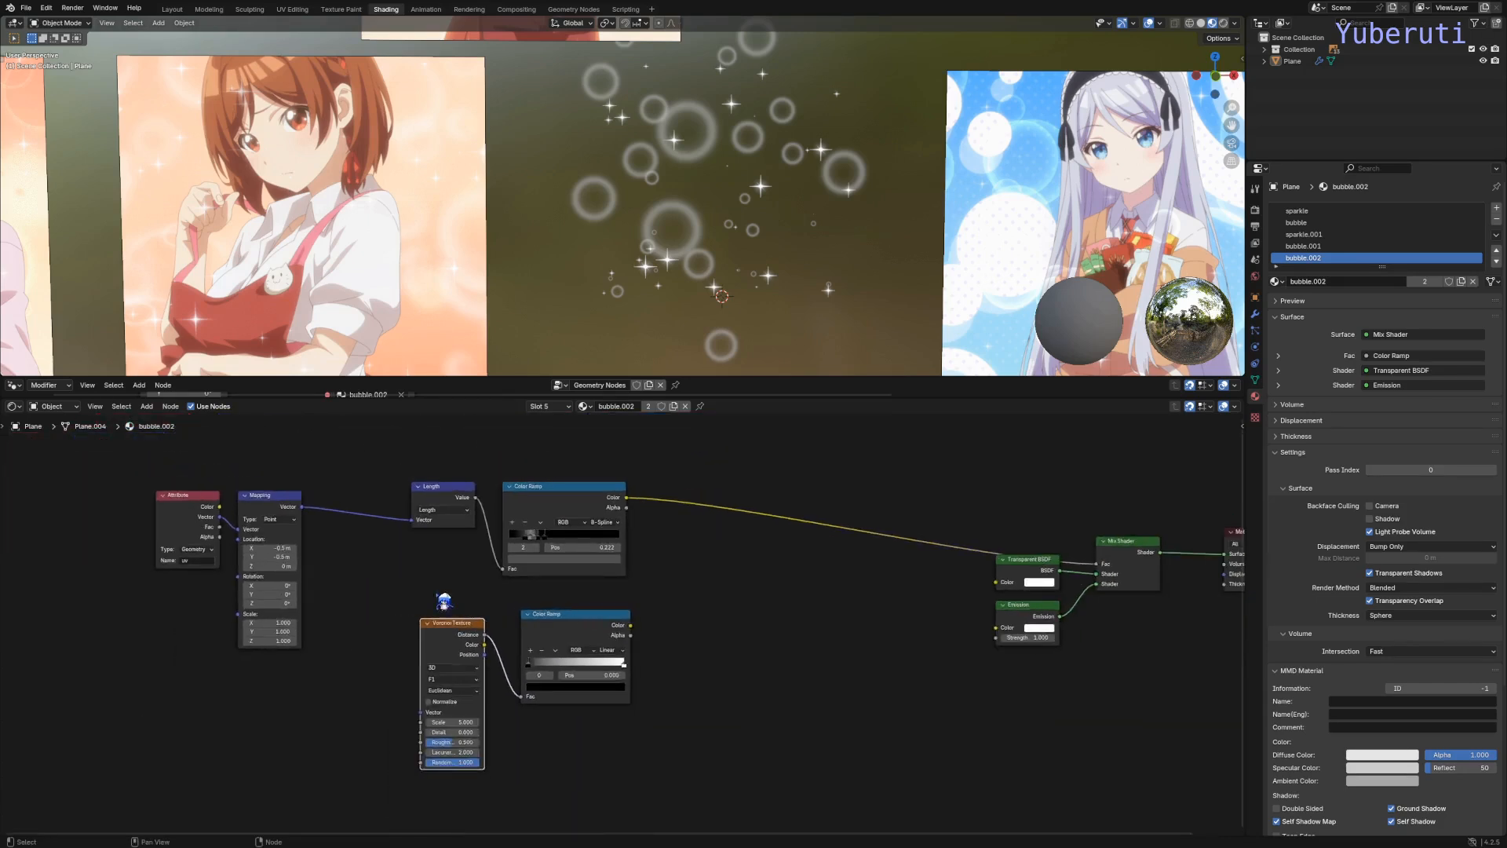
Step: Connect the Mapping node's Vector output to the Voronoi Texture's Vector input
middle_click_drag(444, 601, 549, 584)
left_click_drag(409, 496, 543, 710)
scroll(663, 697, "up", 4)
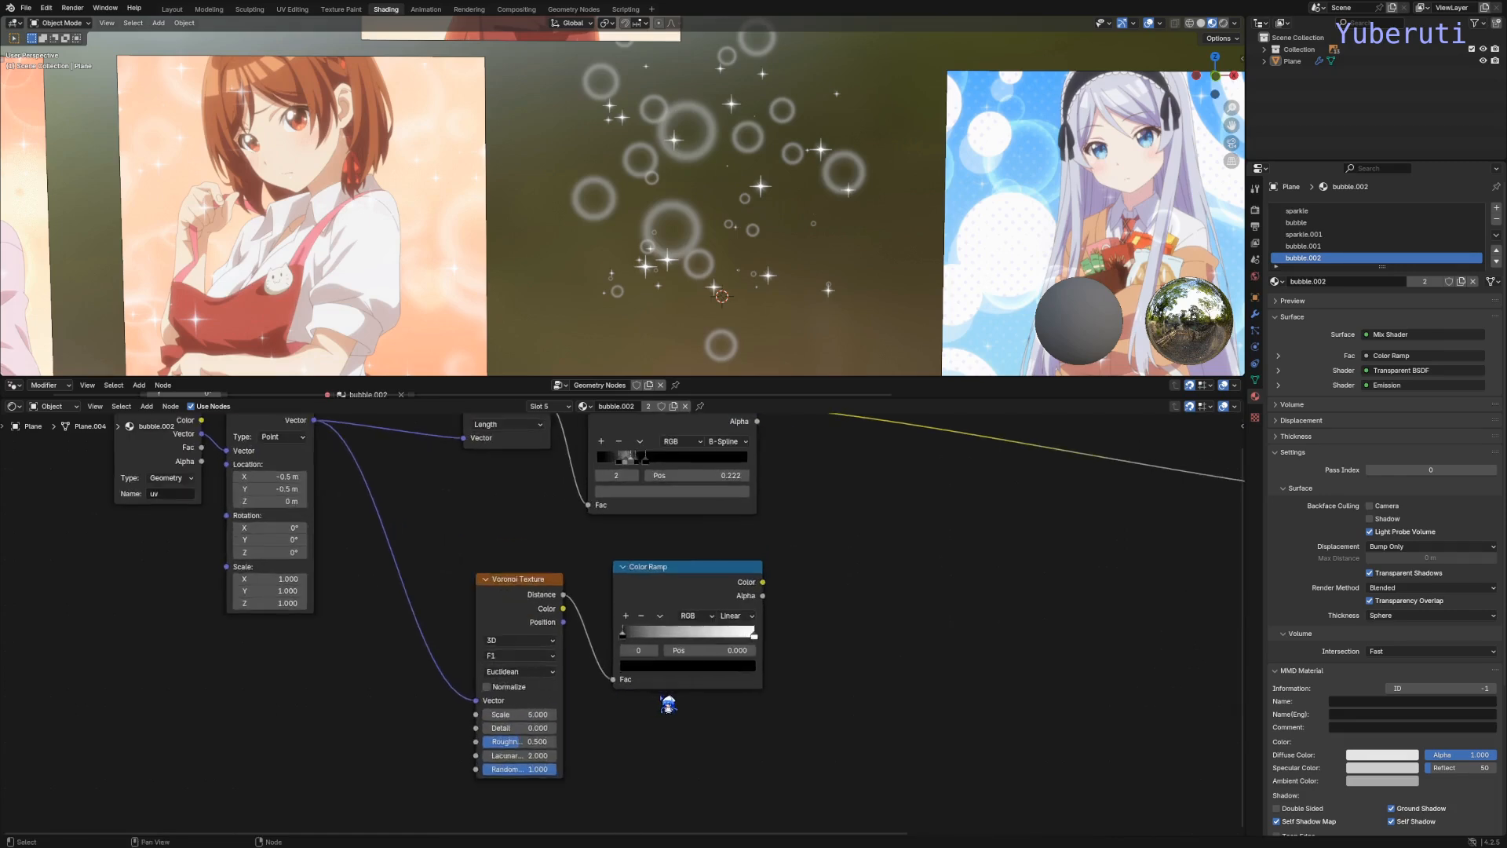
Step: Preview the second Color Ramp's output directly on the scattered bubble planes
scroll(751, 657, "down", 2)
middle_click_drag(752, 642, 689, 664)
left_click(659, 636, "ctrl+shift")
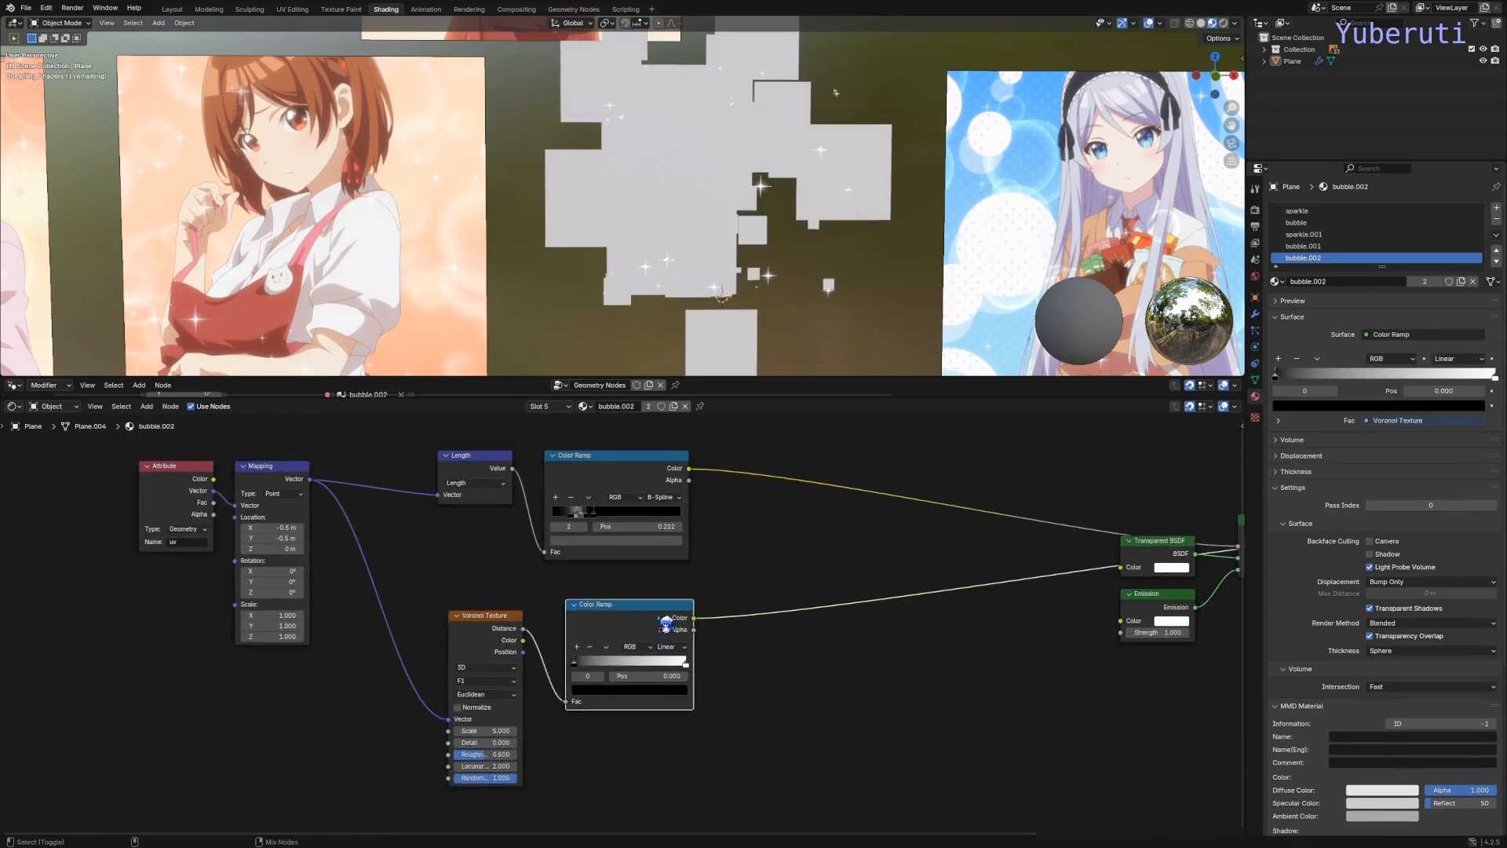
scroll(716, 242, "up", 5)
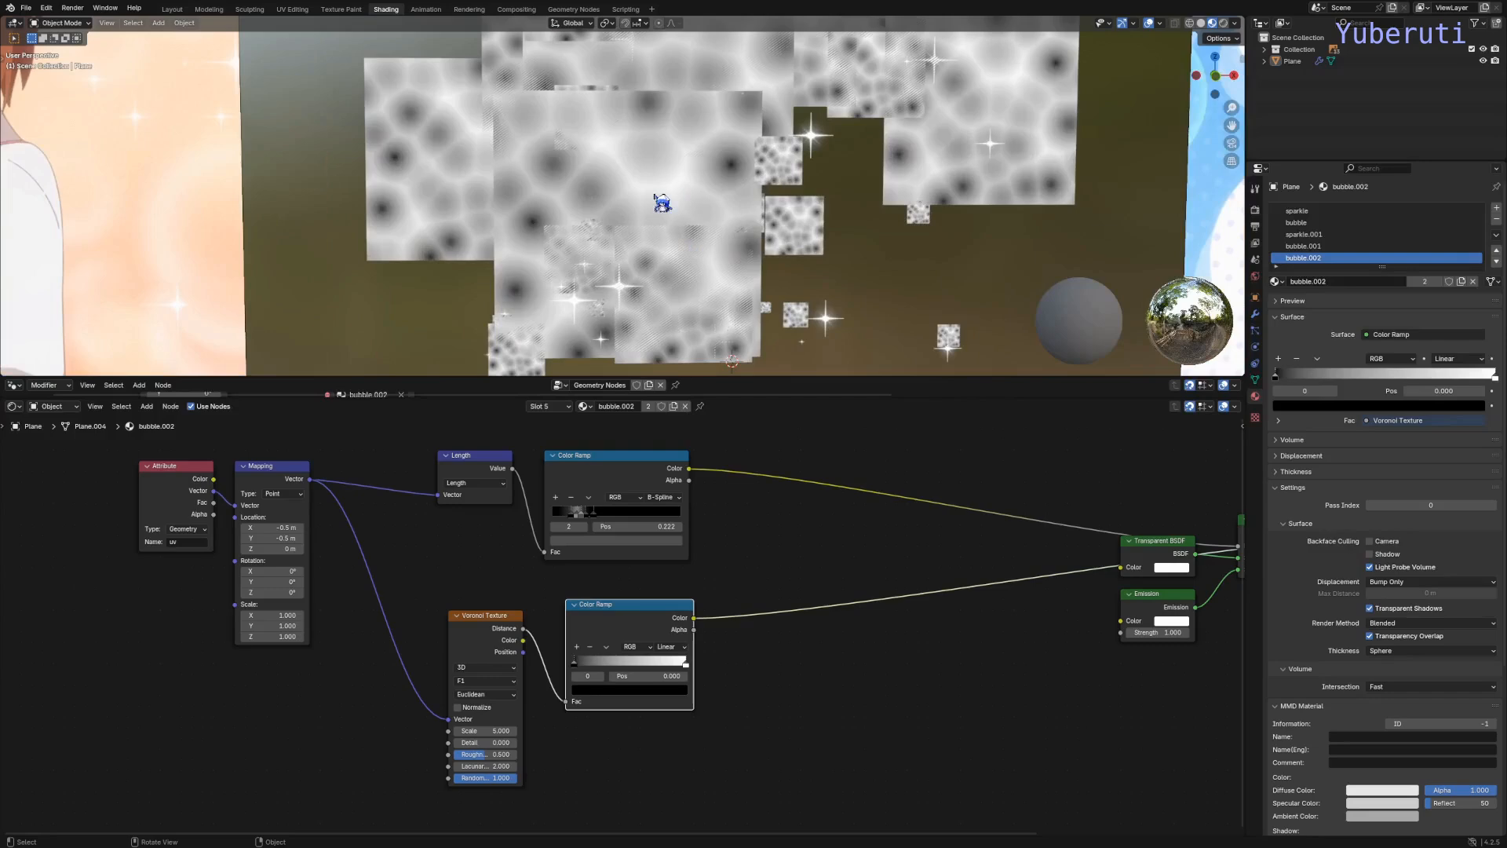
scroll(748, 675, "up", 2)
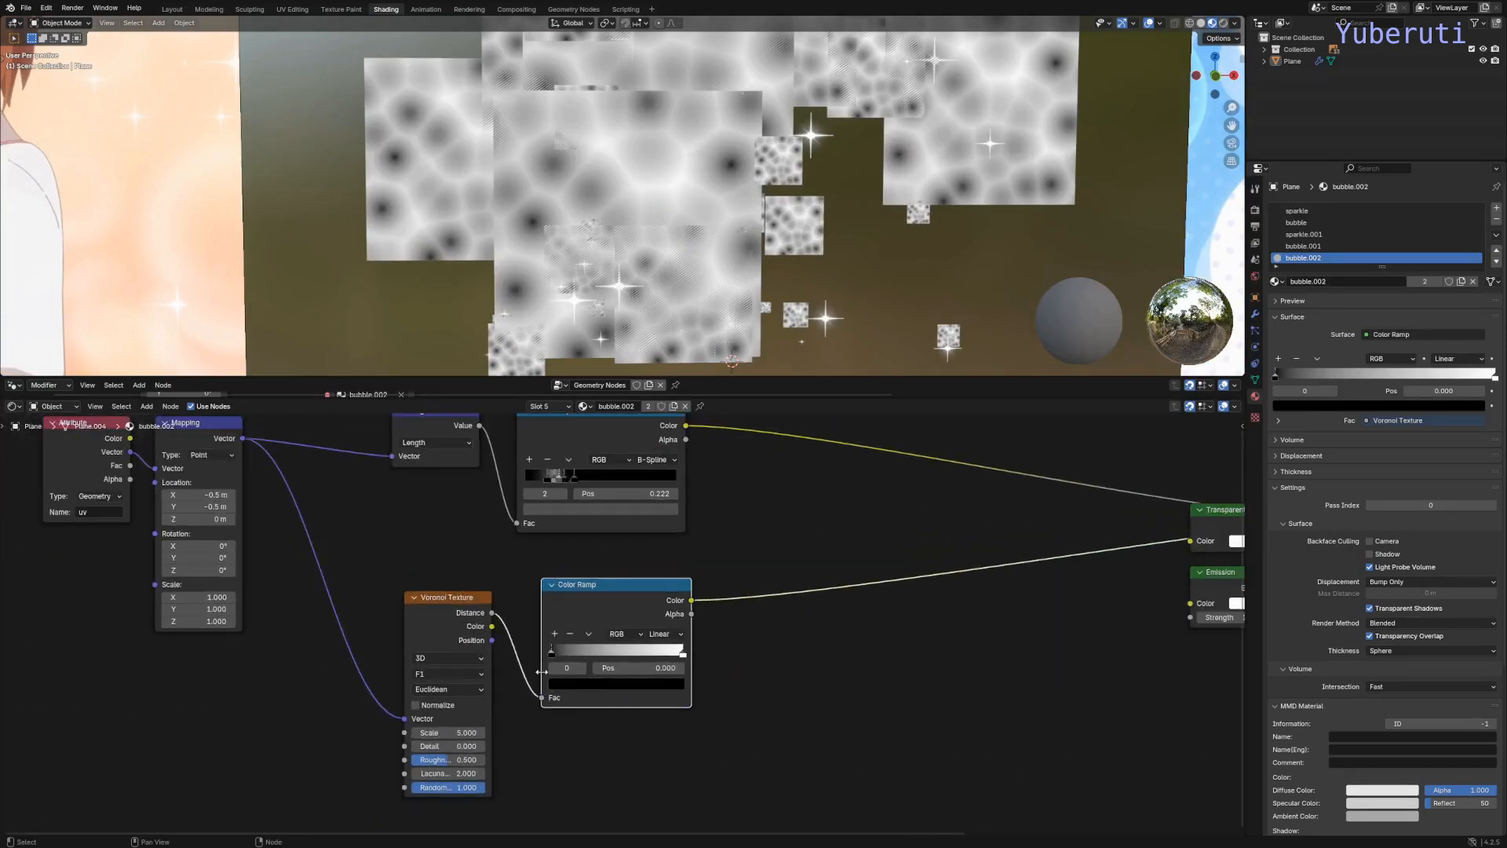
Step: Move the black stop of the second Color Ramp to 0.655 and set the Voronoi Texture's scale to 128.4
left_click_drag(561, 662, 653, 667)
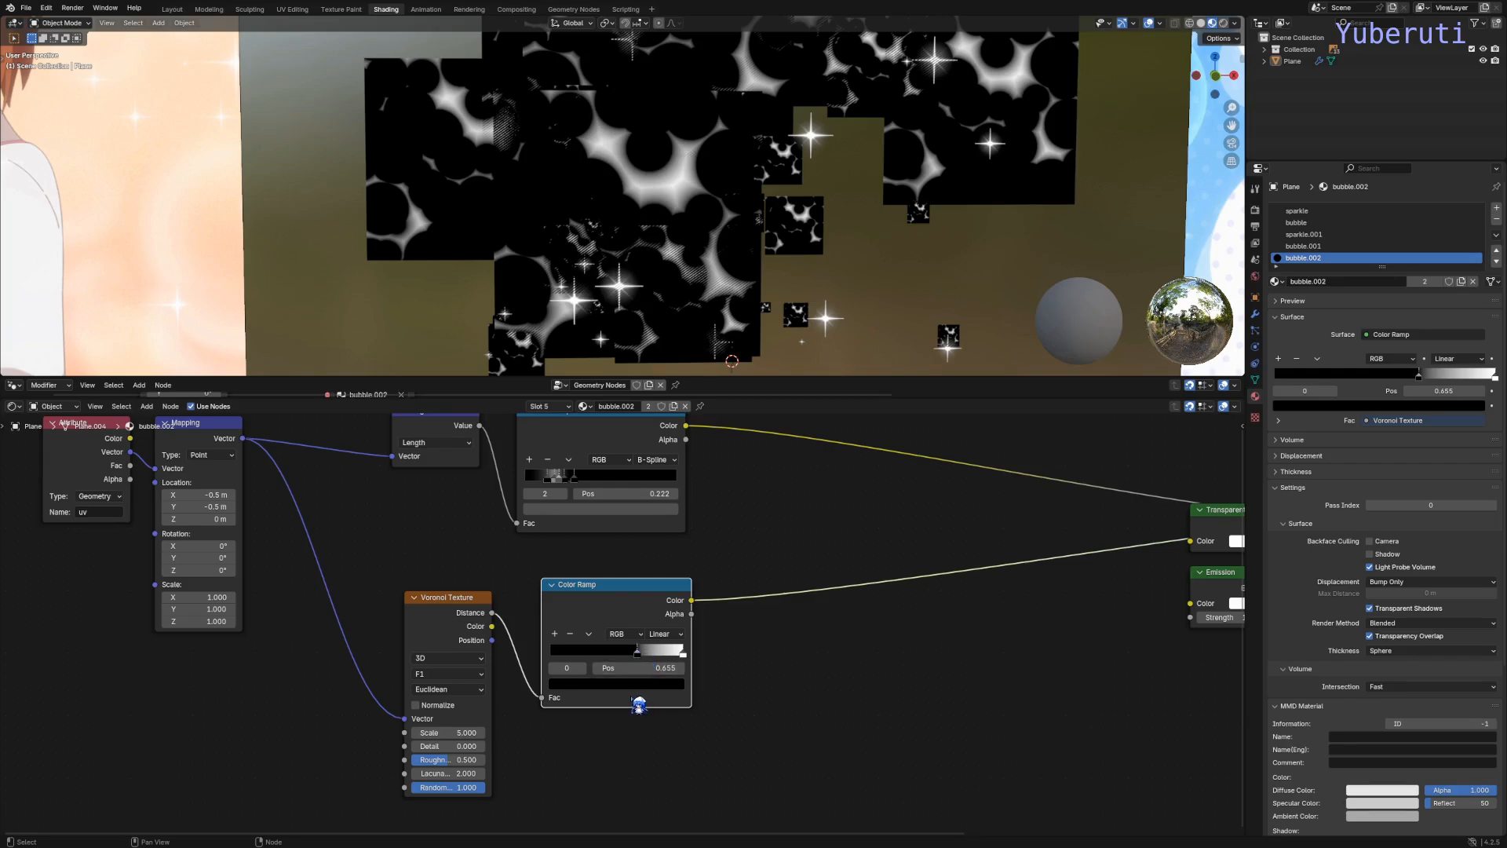
left_click_drag(444, 733, 732, 733)
scroll(642, 209, "up", 4)
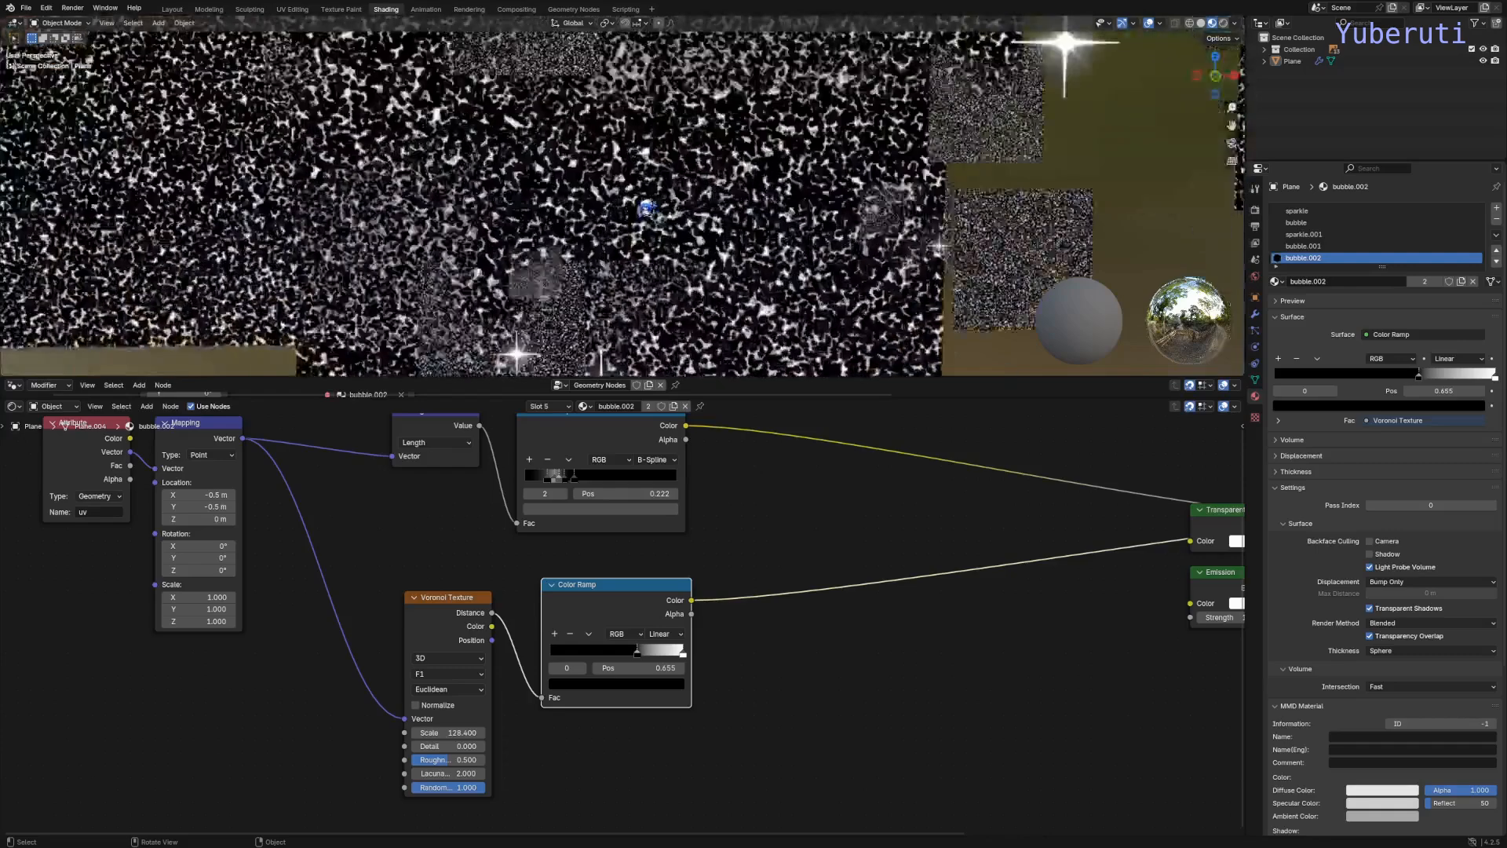
Step: Compare the Voronoi-textured bubble planes with the speckled bubble rings in the surrounding reference images
scroll(637, 202, "down", 5)
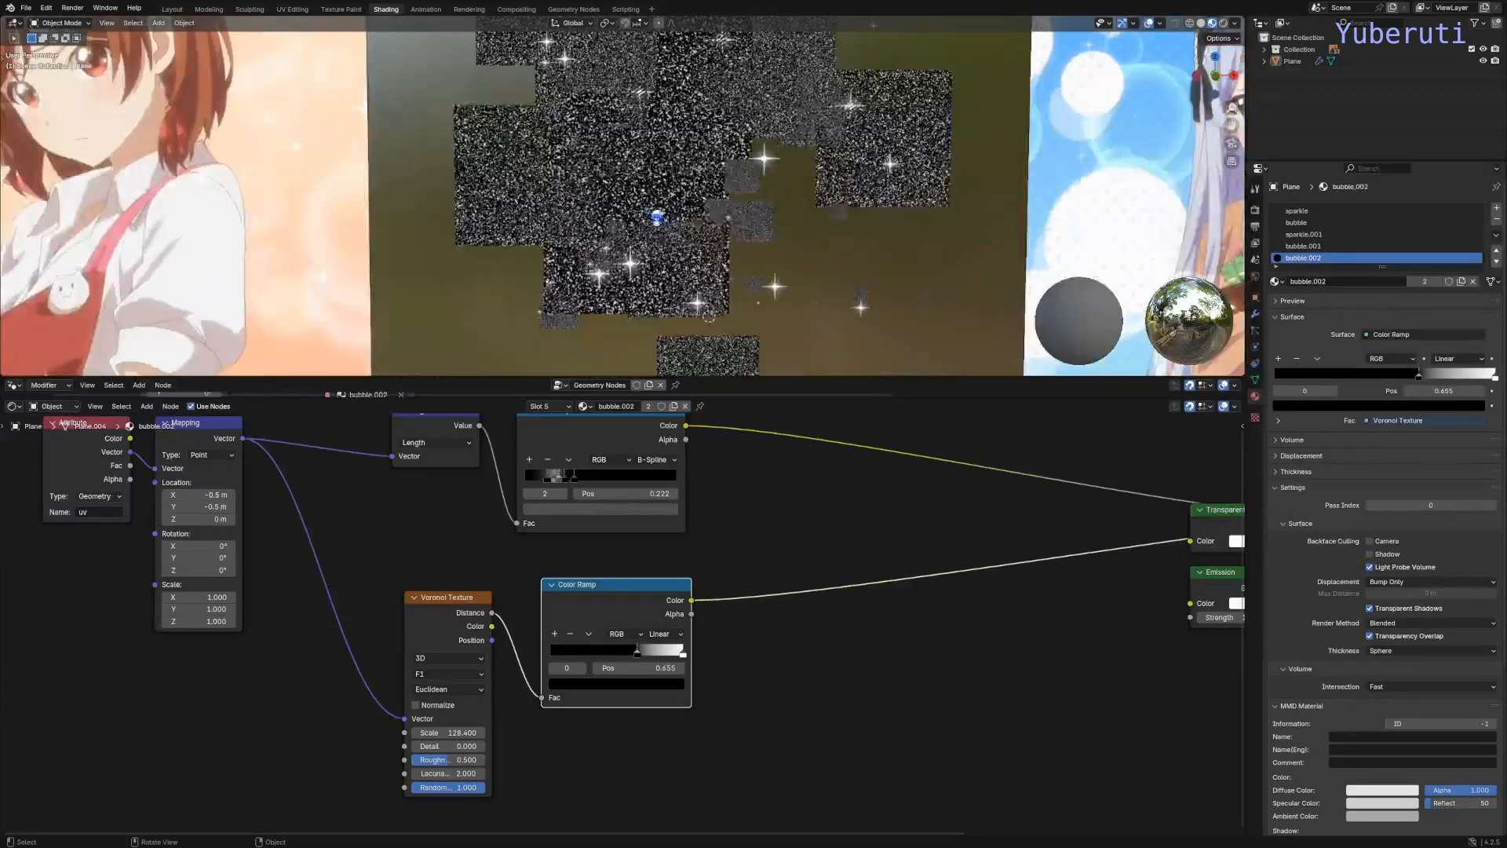
scroll(821, 299, "down", 5)
middle_click_drag(822, 299, 464, 104, "shift")
scroll(464, 288, "up", 5)
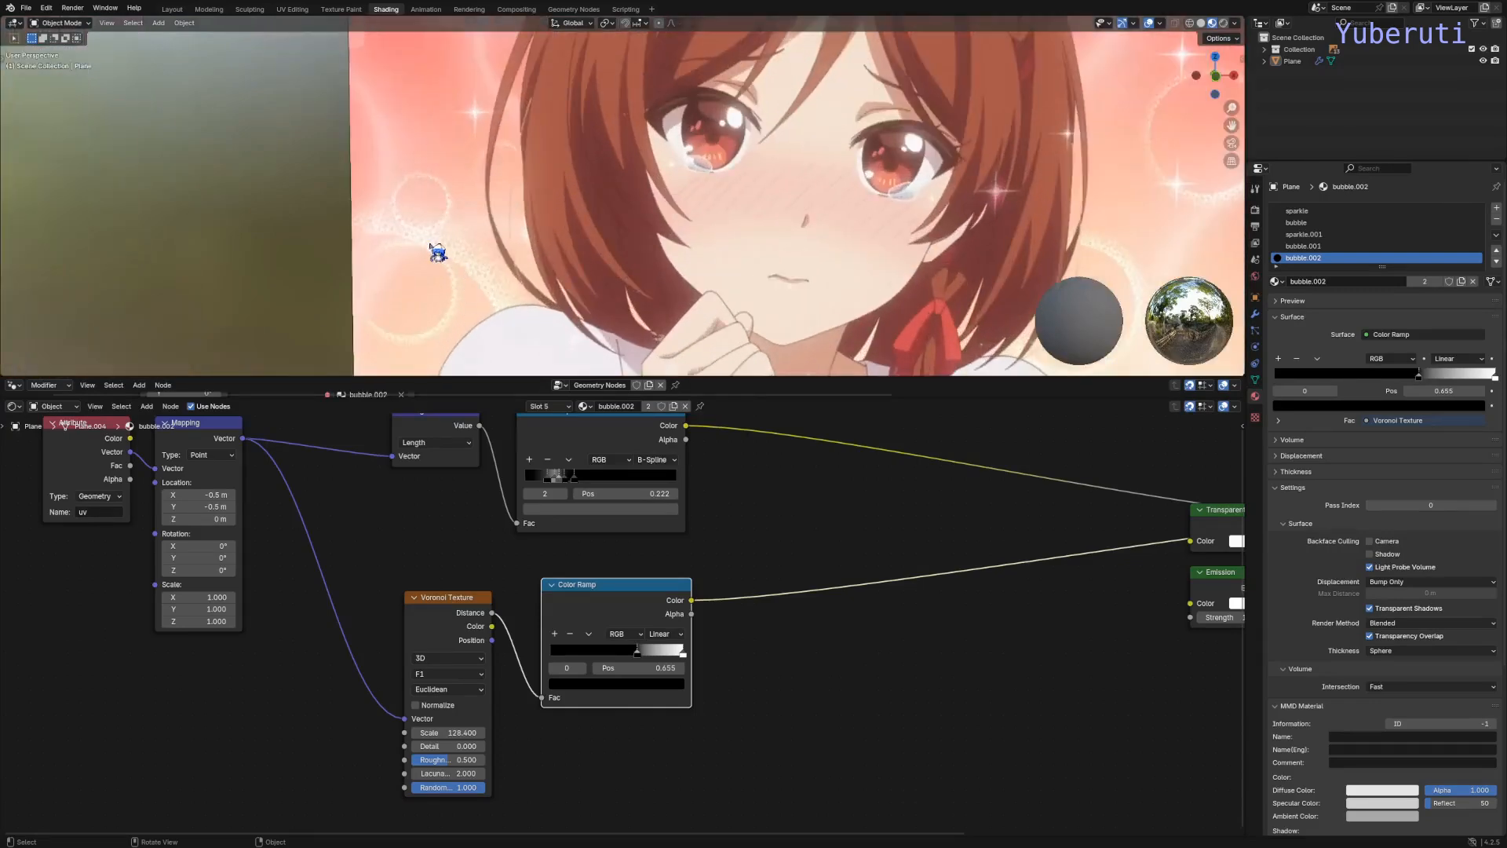
scroll(448, 255, "down", 8)
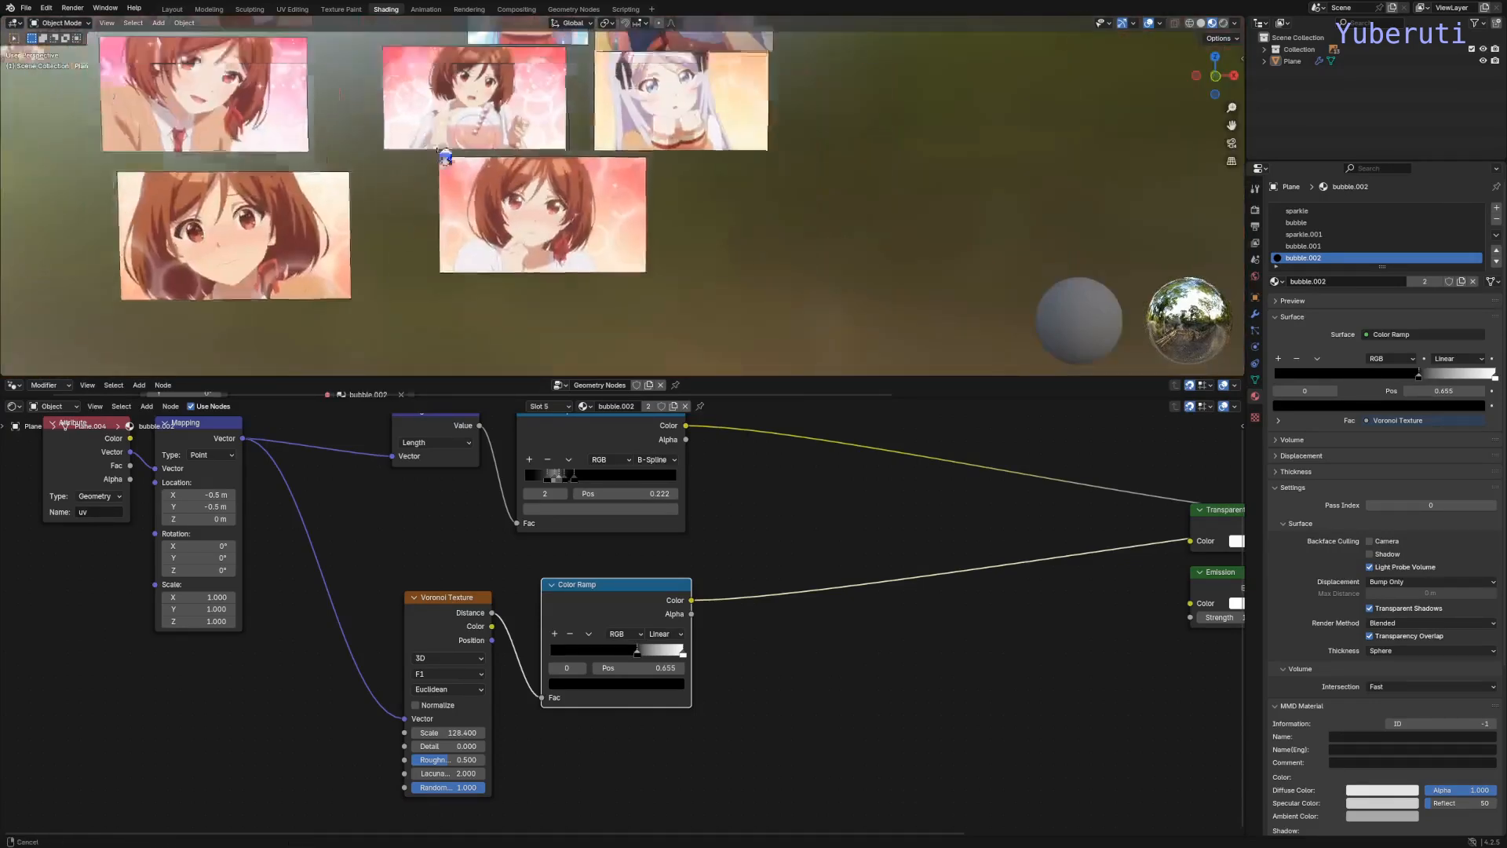
middle_click_drag(600, 110, 636, 74, "shift")
scroll(616, 153, "up", 8)
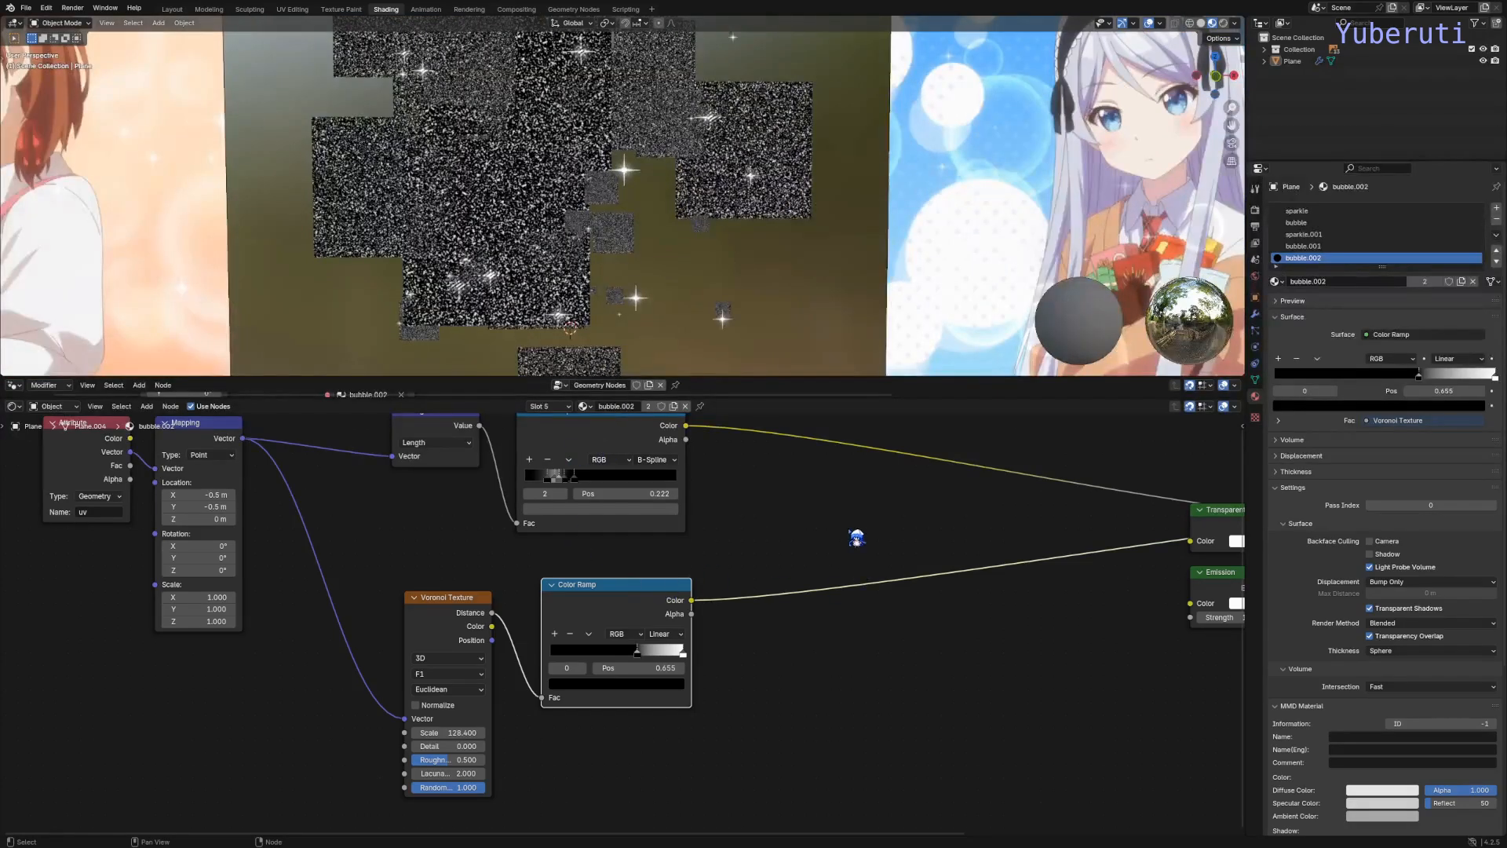
Step: Add a Mix Color node on the link leaving the first Color Ramp so that ramp feeds input A
left_click(856, 537)
key("shift+a")
mouse_move(847, 518)
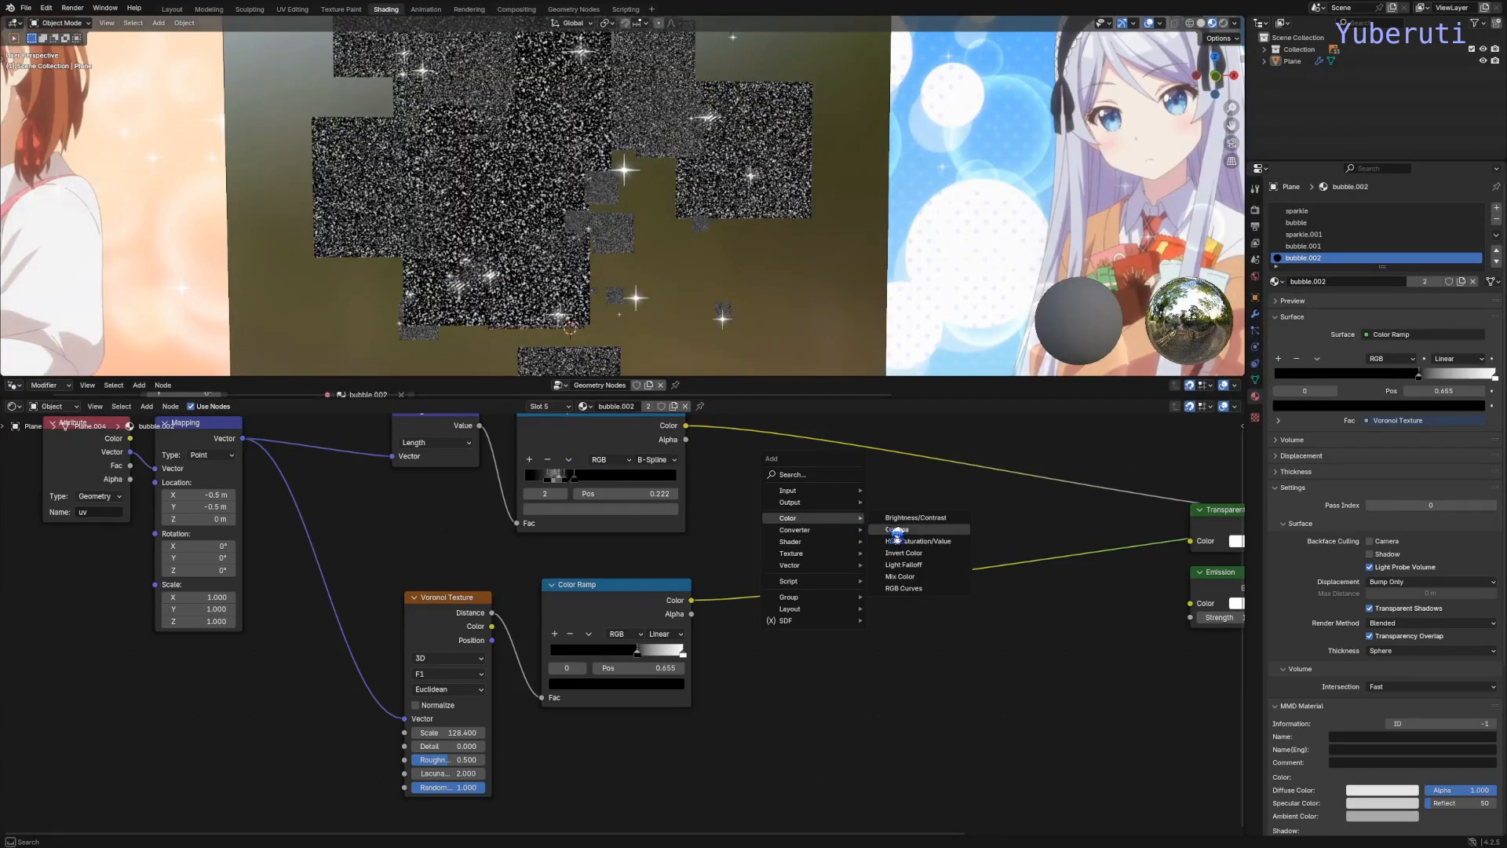
left_click(900, 576)
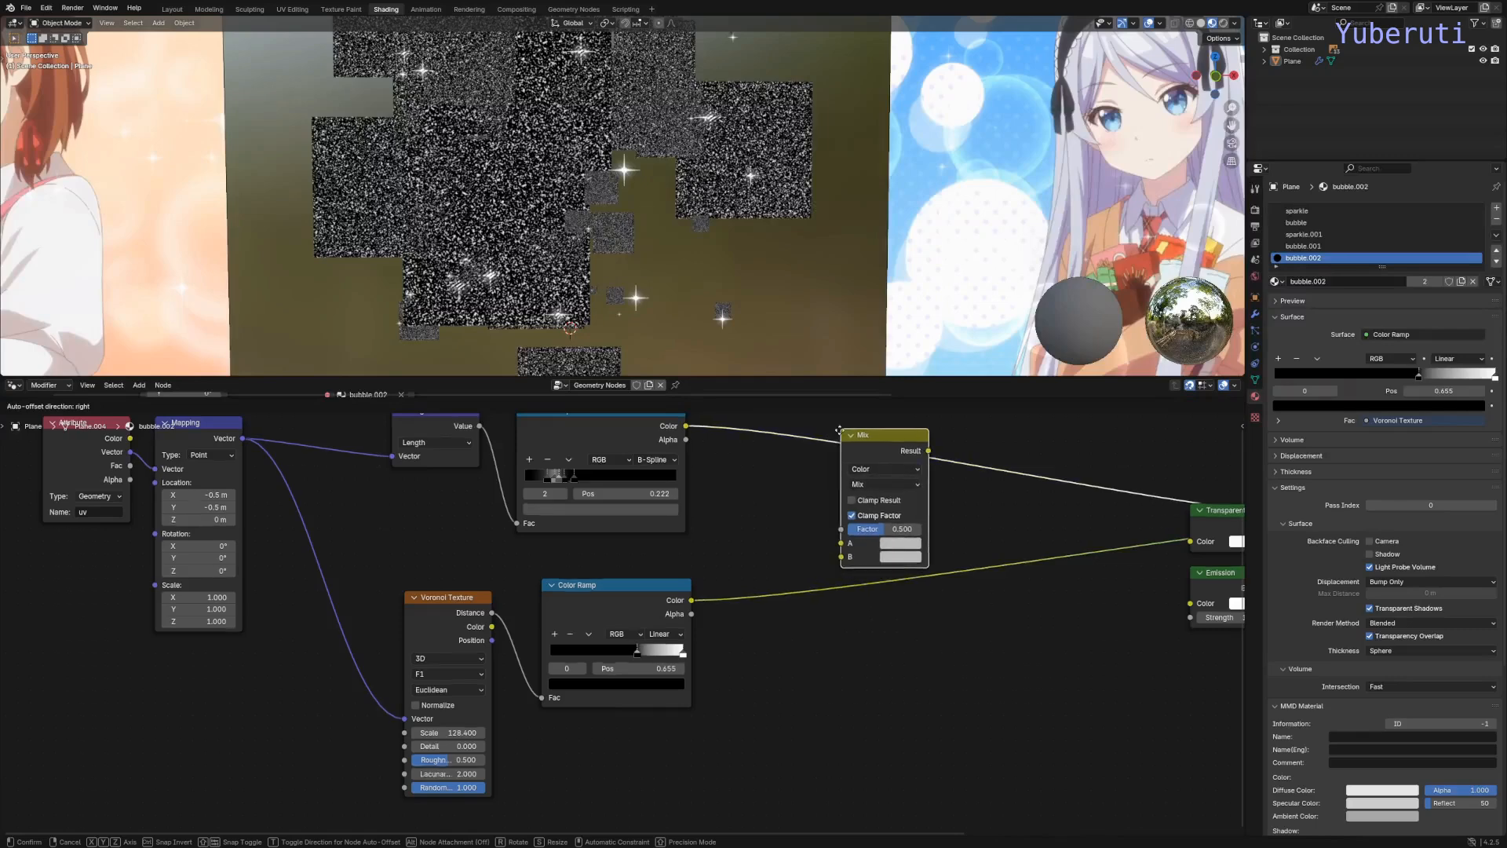
left_click(832, 442)
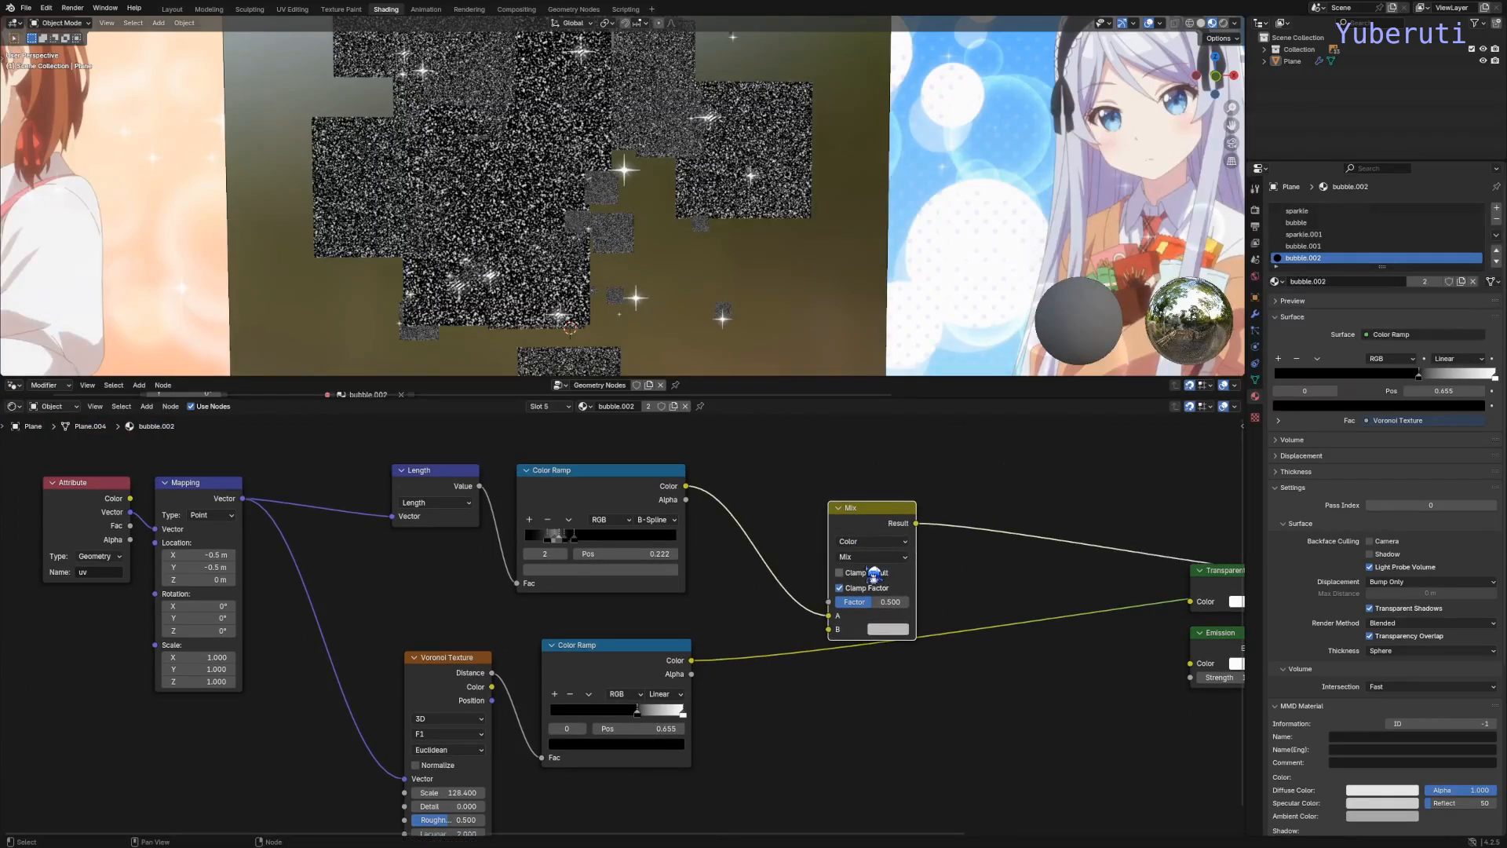
Step: Set the Mix node to Multiply and feed the Voronoi Color Ramp's Color into its B input
left_click(872, 556)
left_click(886, 624)
left_click_drag(693, 660, 710, 656)
left_click_drag(817, 634, 833, 634)
left_click_drag(644, 657, 619, 681)
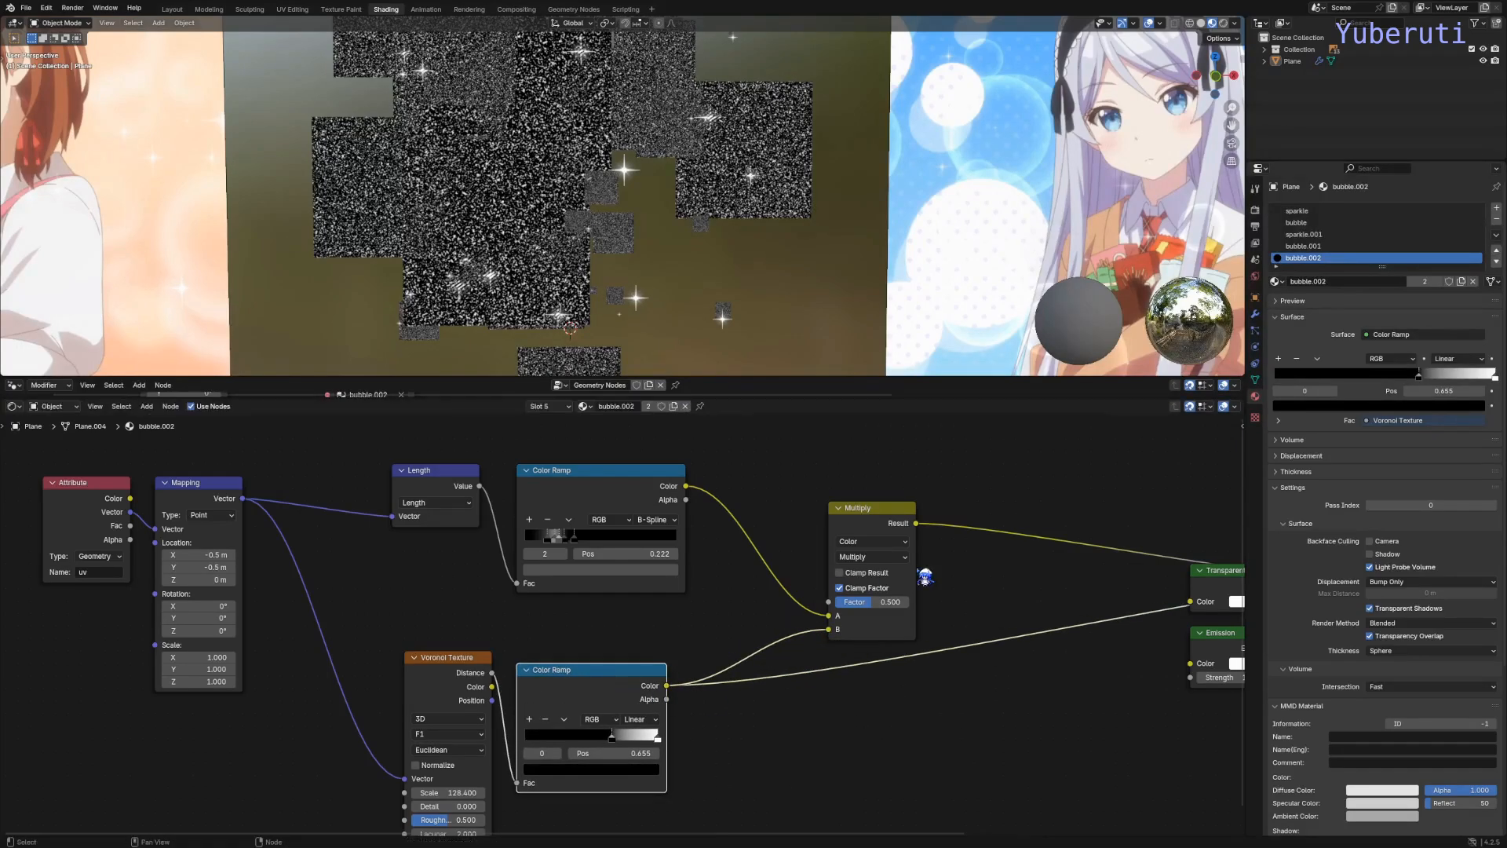
Step: Drive the Mix Shader's Fac with the Multiply result and output the Mix Shader to the material surface again
scroll(922, 570, "down", 4)
middle_click_drag(911, 549, 592, 558)
scroll(590, 558, "up", 1)
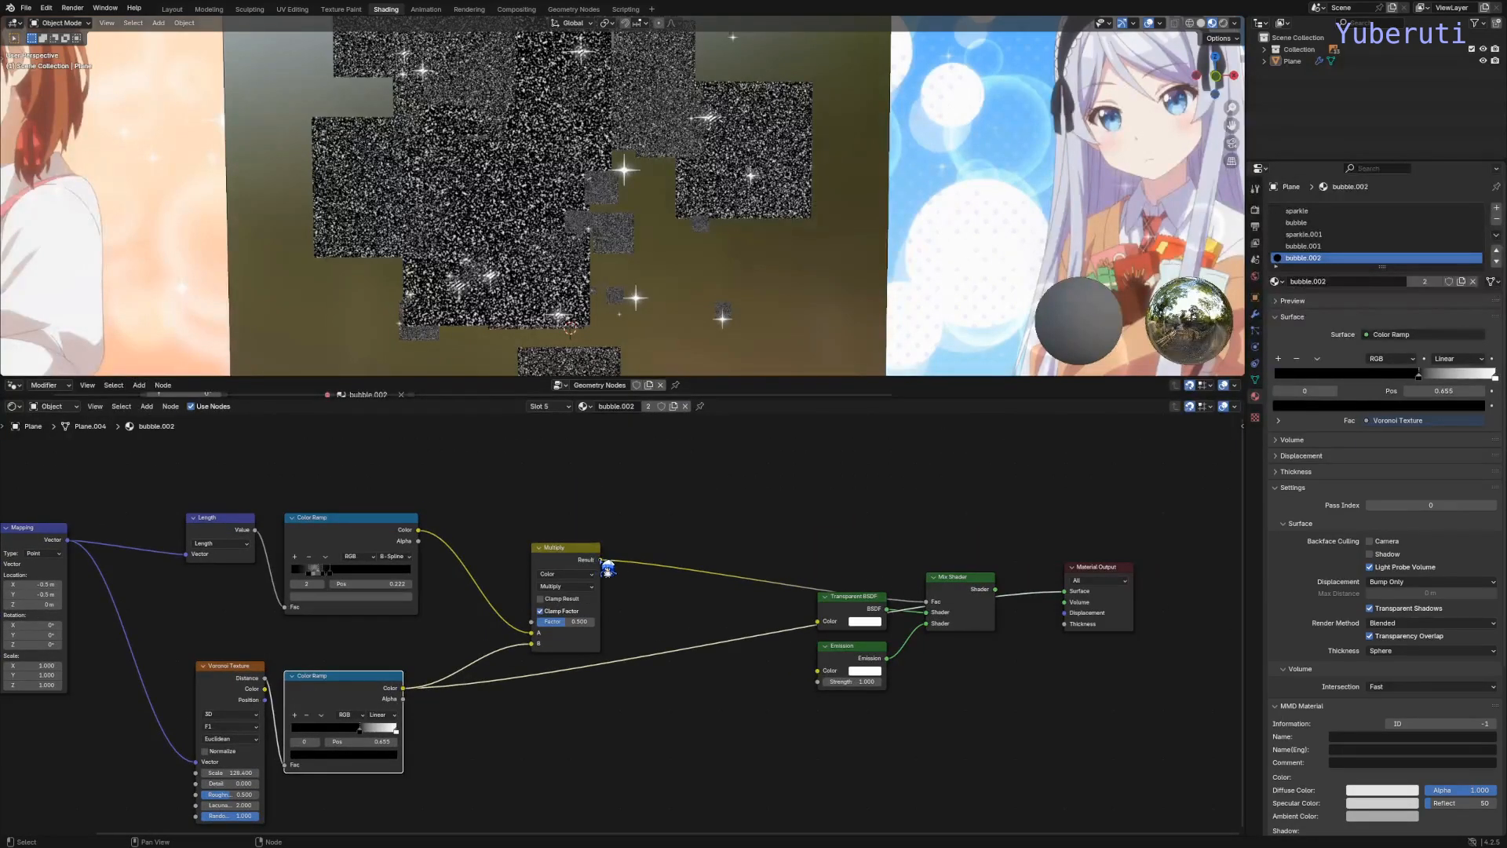
left_click_drag(600, 561, 928, 602)
left_click(925, 575)
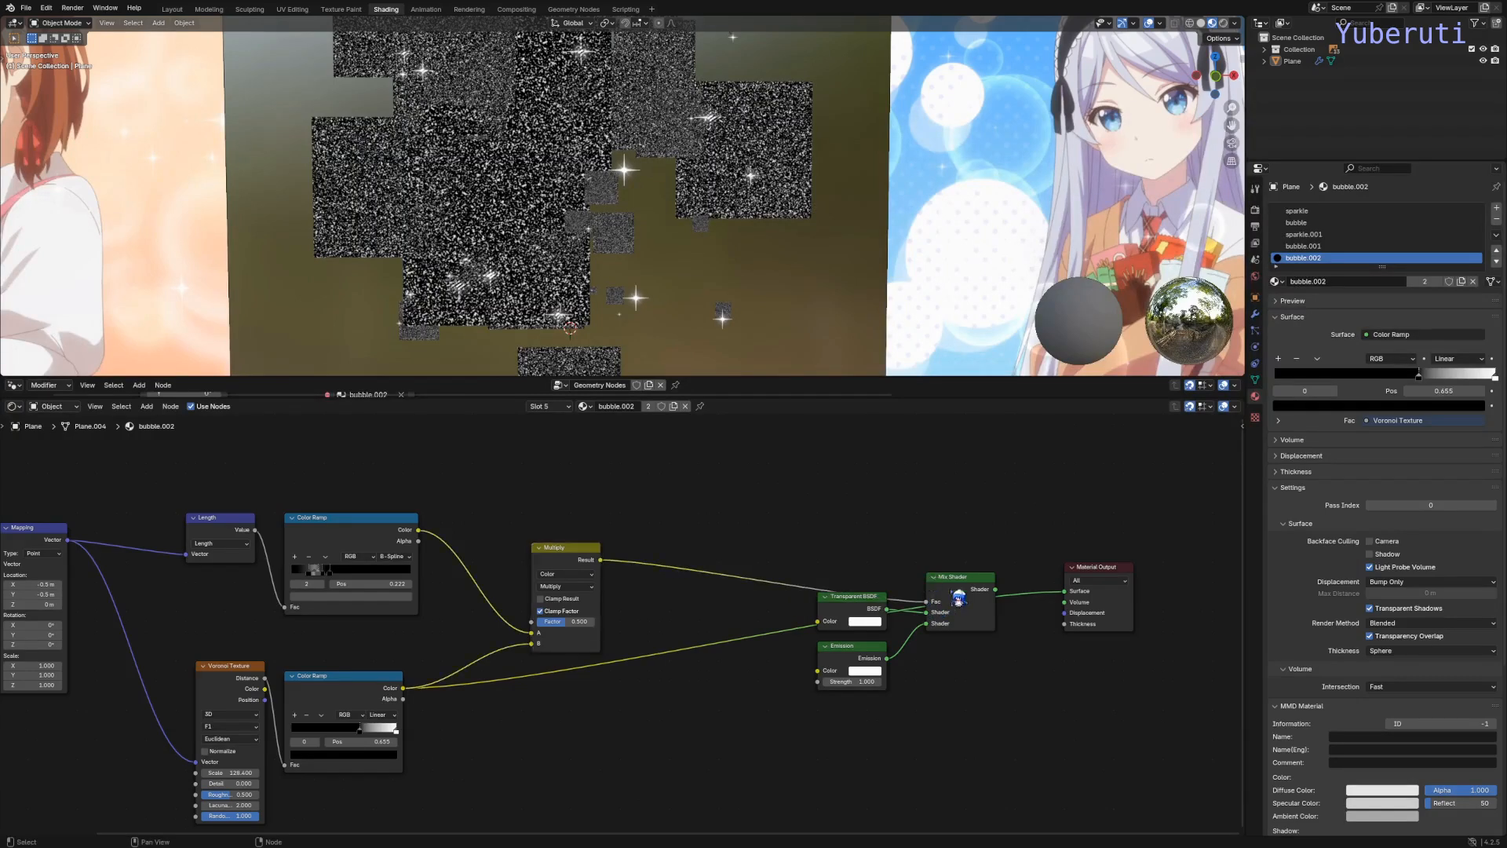
left_click(971, 603)
left_click(972, 603, "ctrl+shift")
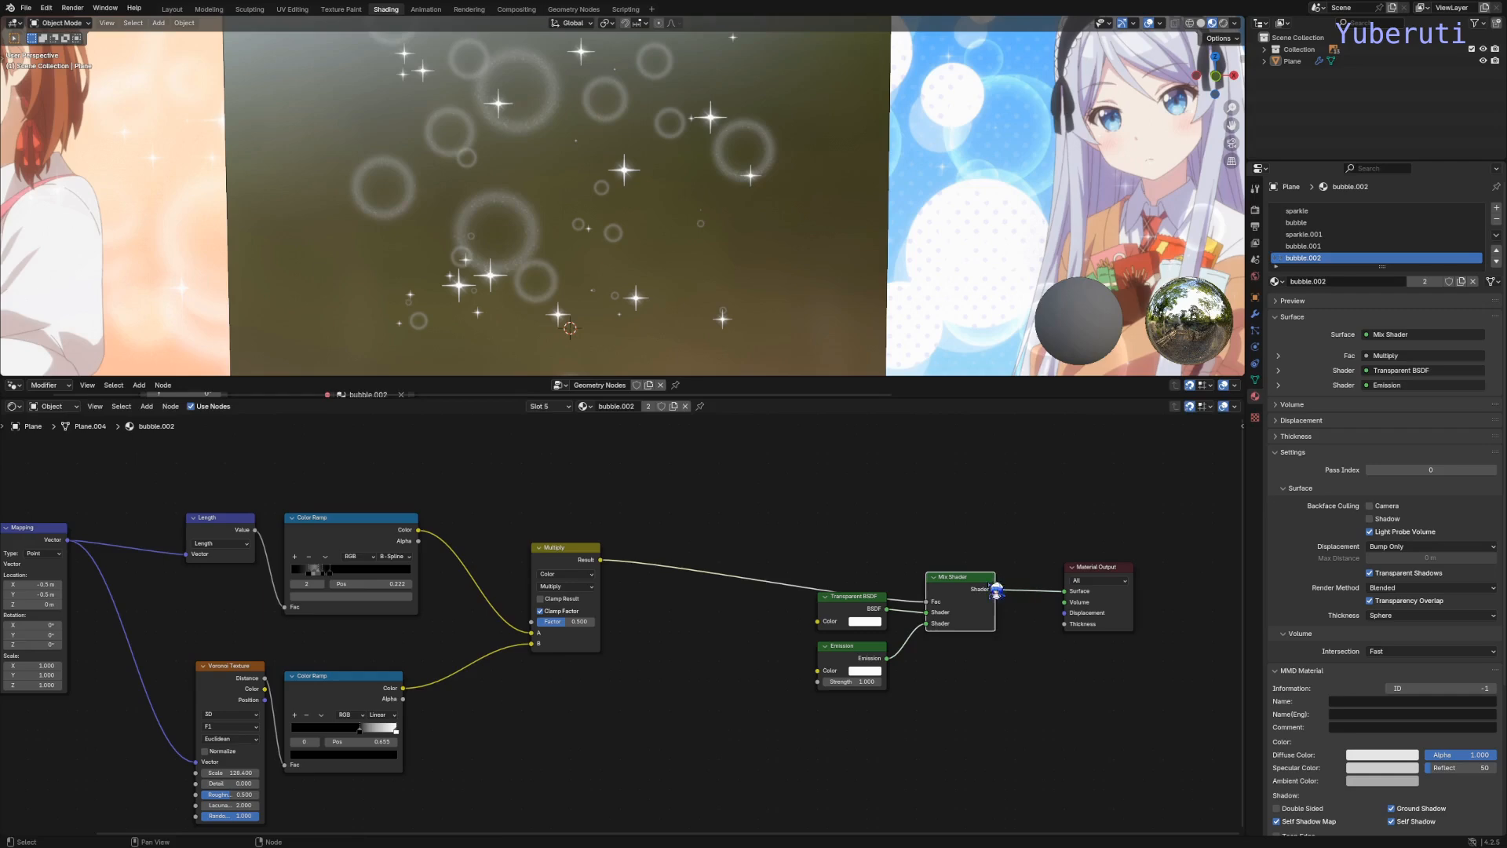
left_click_drag(994, 589, 1014, 580)
Step: Set the Multiply node's factor to 1.000
scroll(495, 205, "up", 5)
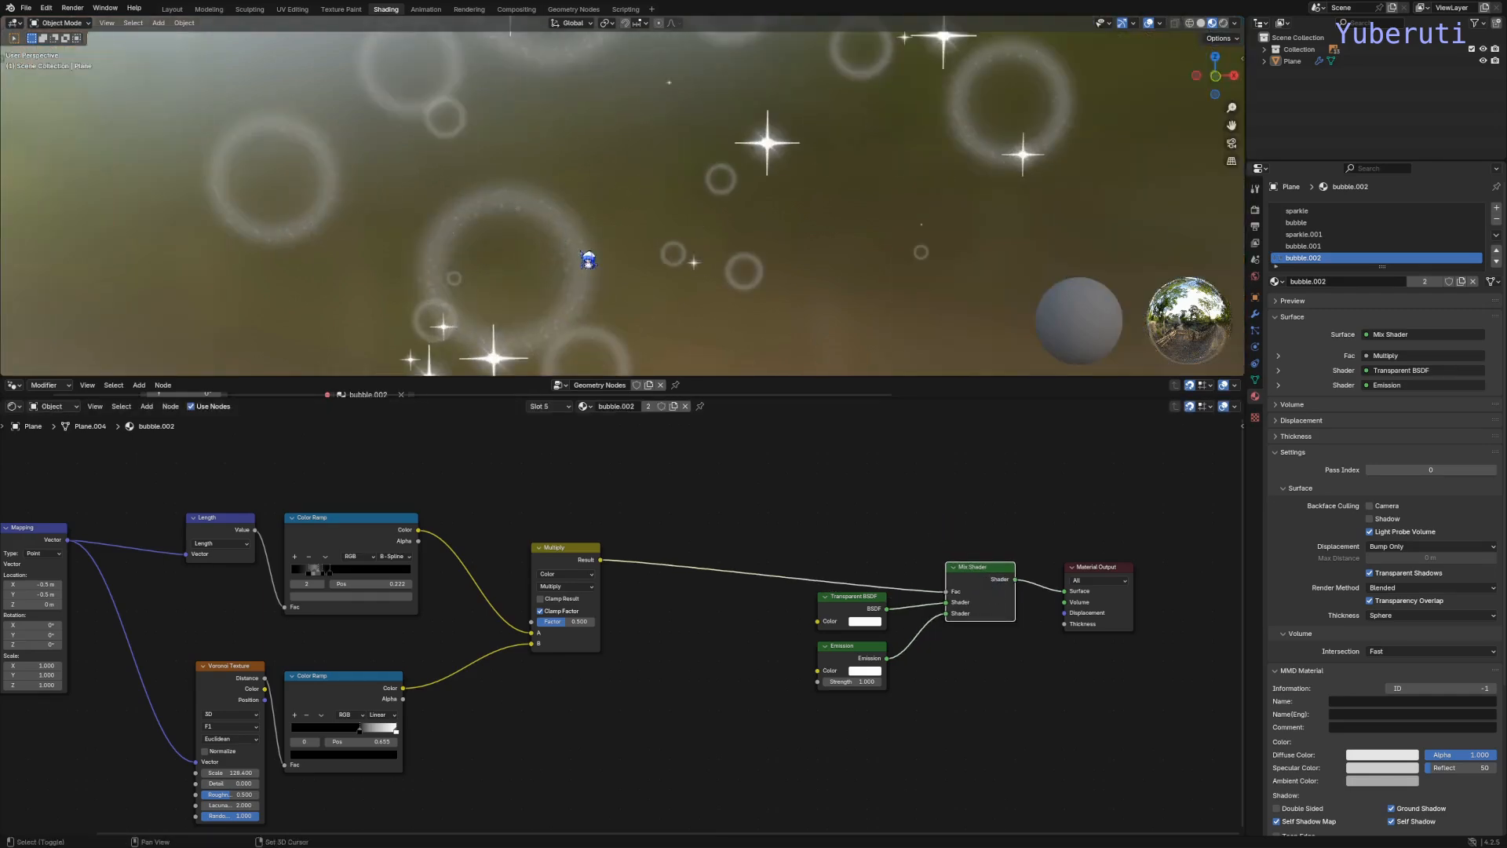
middle_click_drag(588, 260, 731, 248, "shift")
scroll(505, 665, "down", 6)
scroll(522, 663, "up", 7)
middle_click_drag(521, 663, 771, 706)
scroll(766, 734, "up", 4)
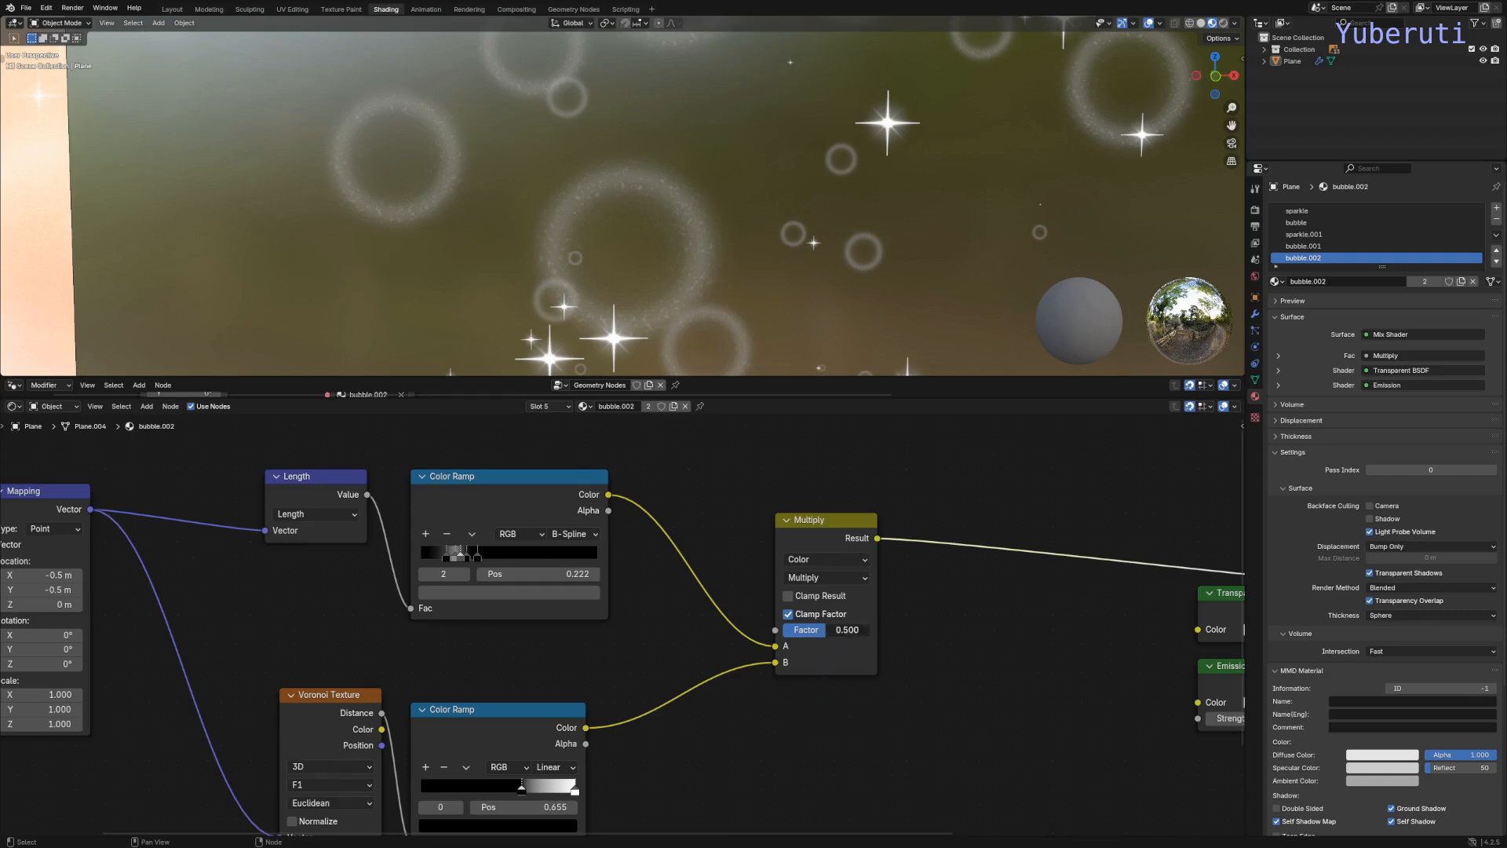
left_click_drag(826, 630, 869, 629)
Step: Move the first black stop of the Color Ramp fed by the Length node to 0.171
scroll(661, 168, "down", 3)
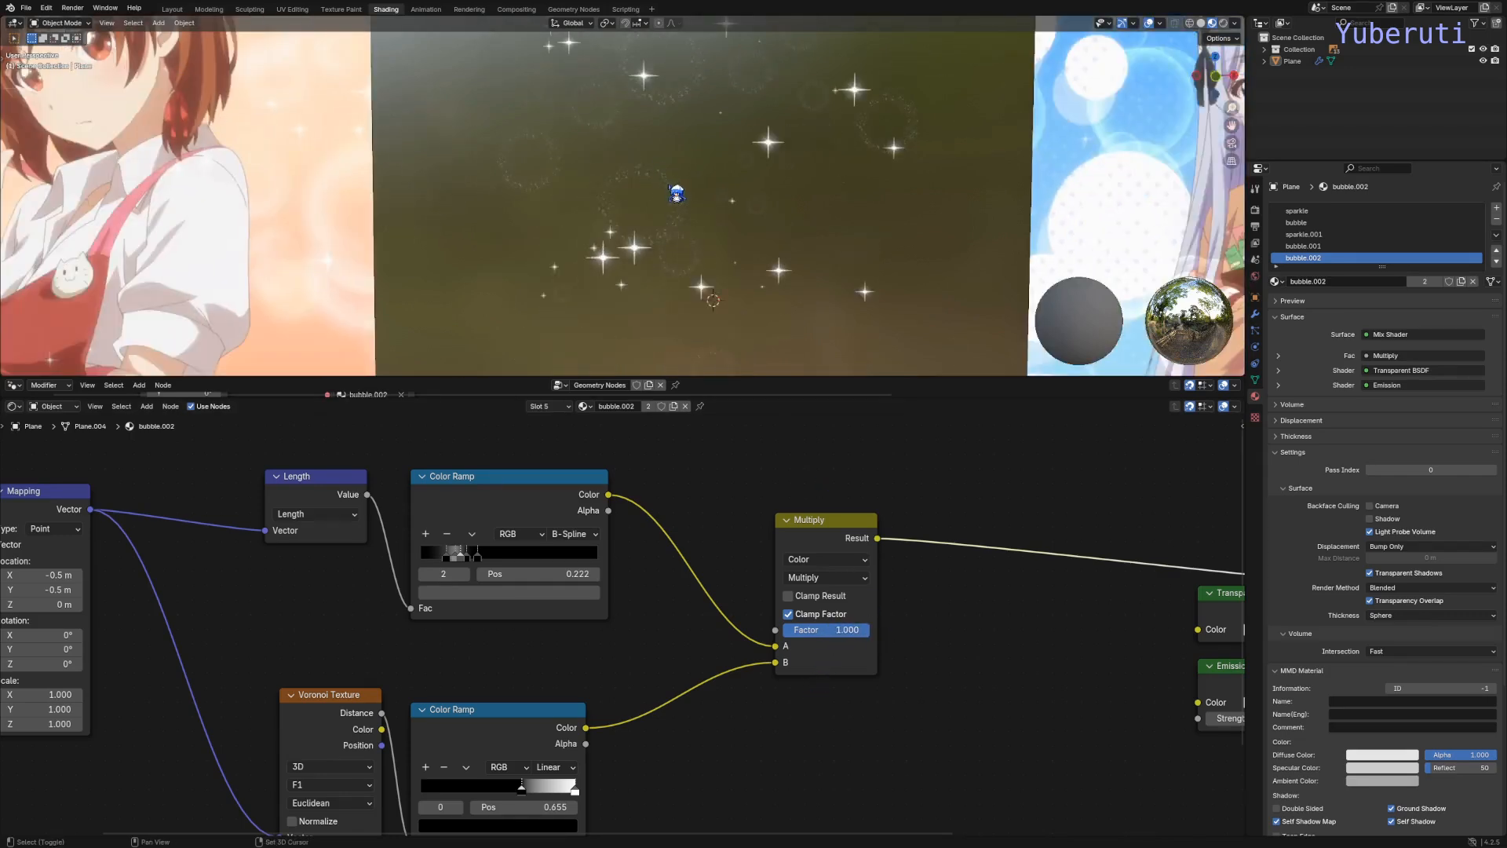
middle_click_drag(673, 196, 738, 281, "shift")
scroll(758, 284, "up", 4)
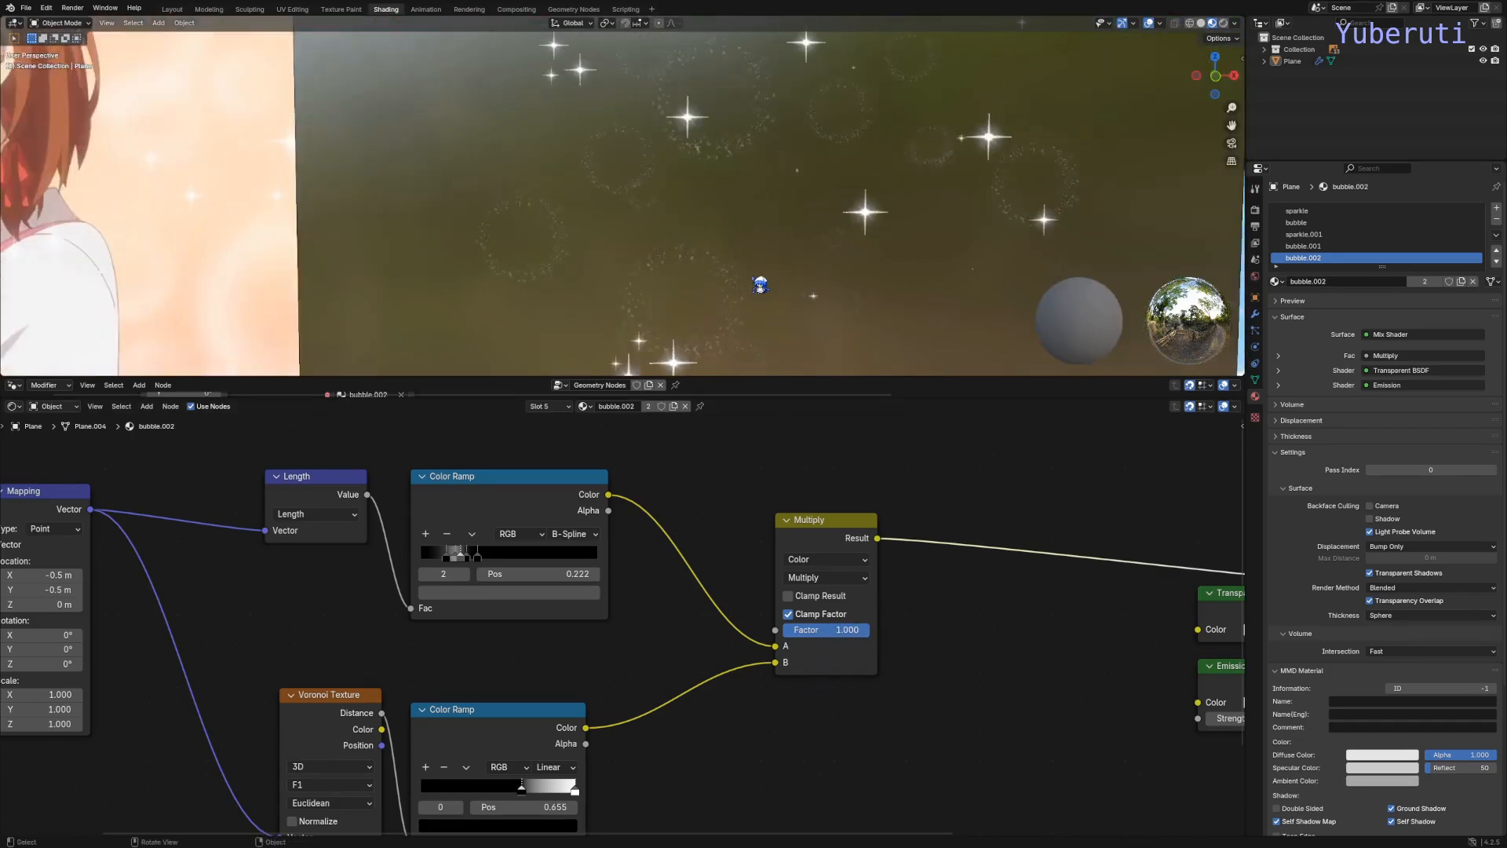
scroll(702, 606, "down", 3)
scroll(675, 656, "up", 4)
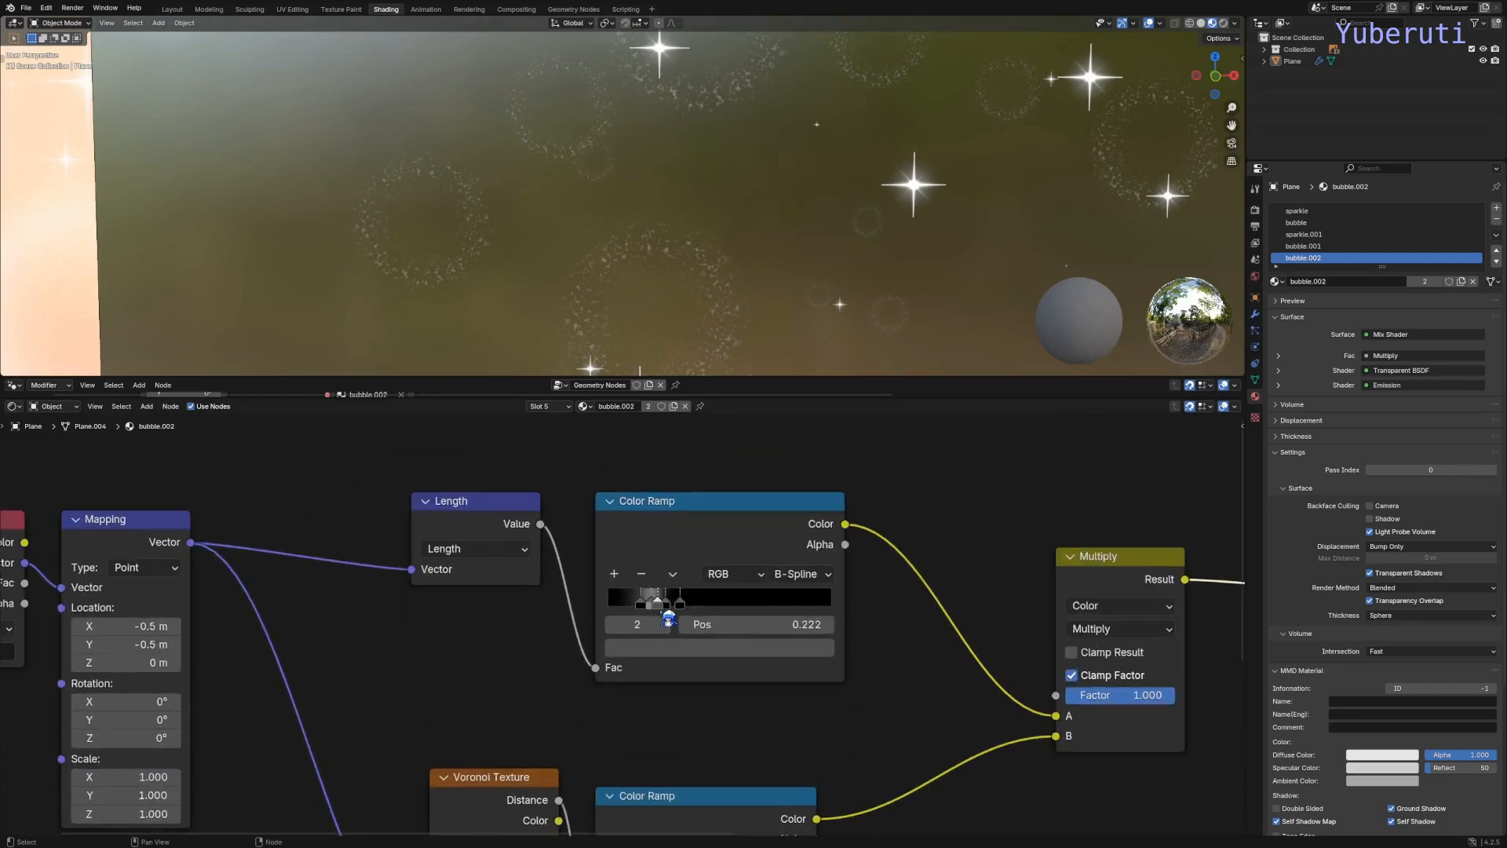
left_click(669, 607)
left_click_drag(671, 612, 668, 611)
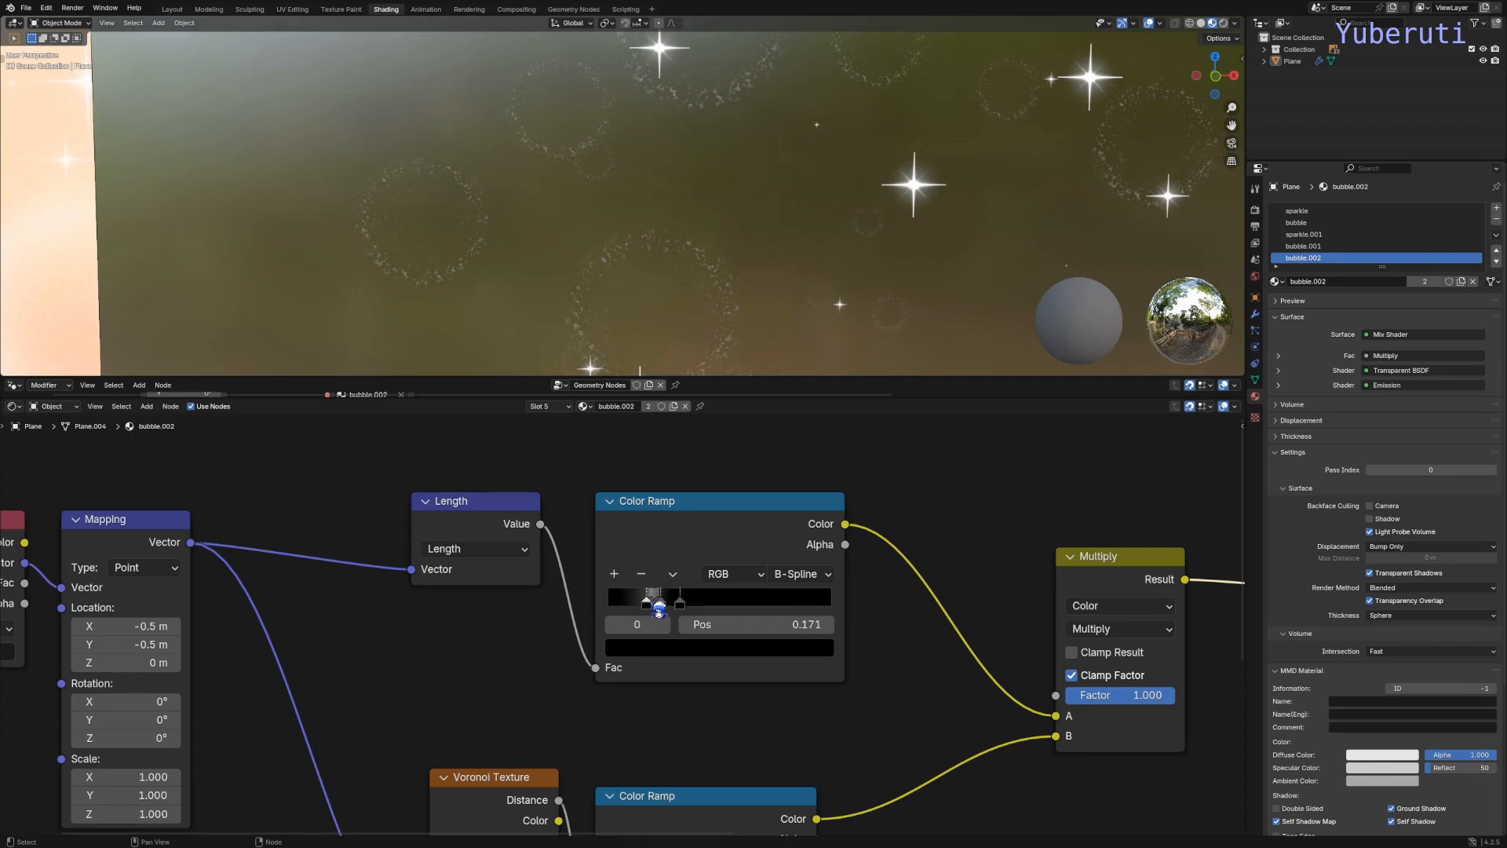
Step: Move stop 1 of the ring's Color Ramp to 0.200 and brighten it to near-white
left_click(660, 611)
scroll(660, 611, "up", 2)
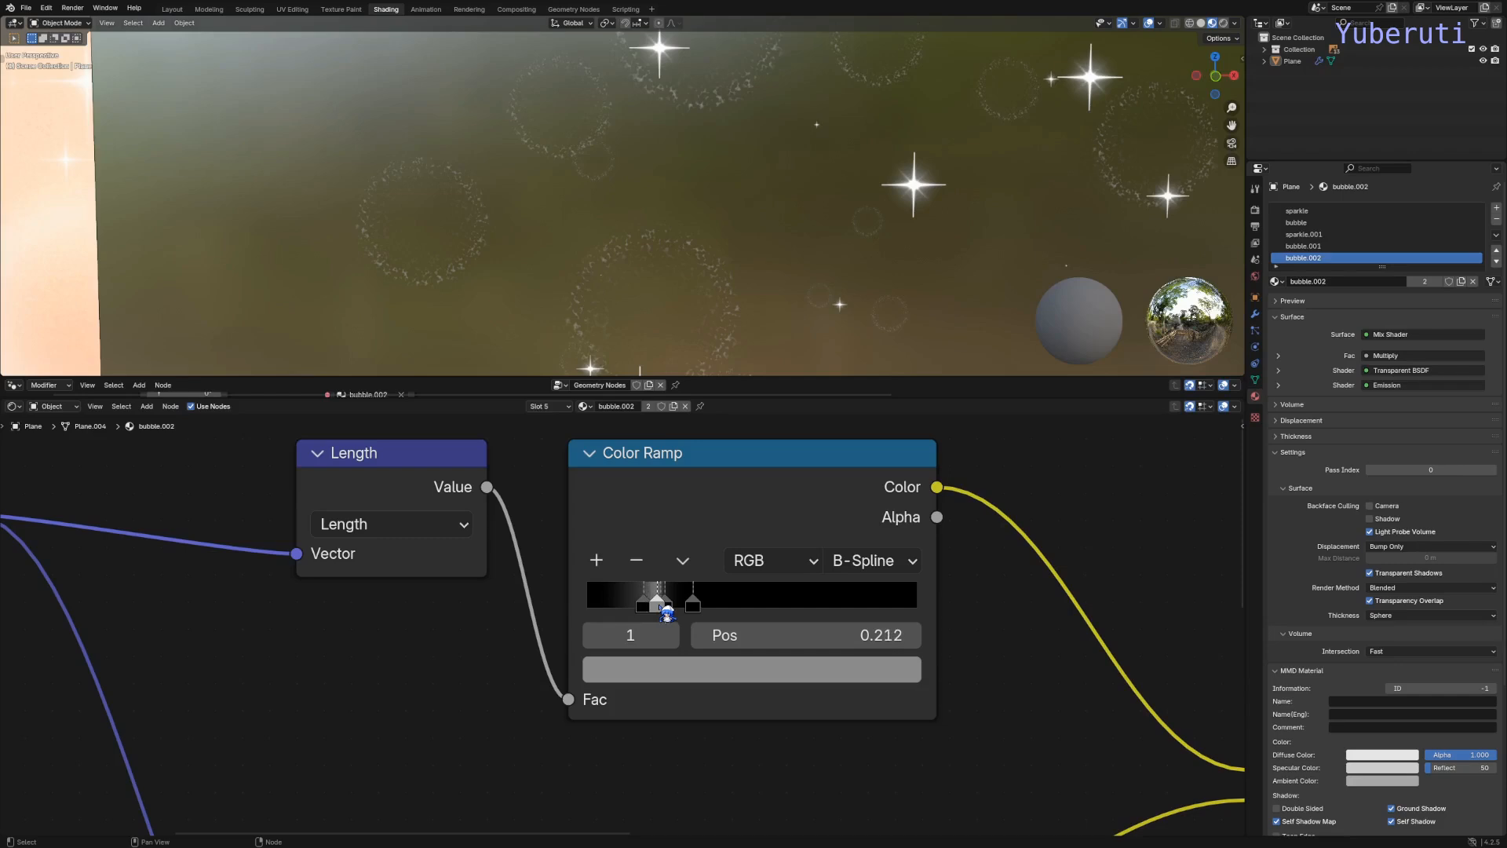
left_click(678, 677)
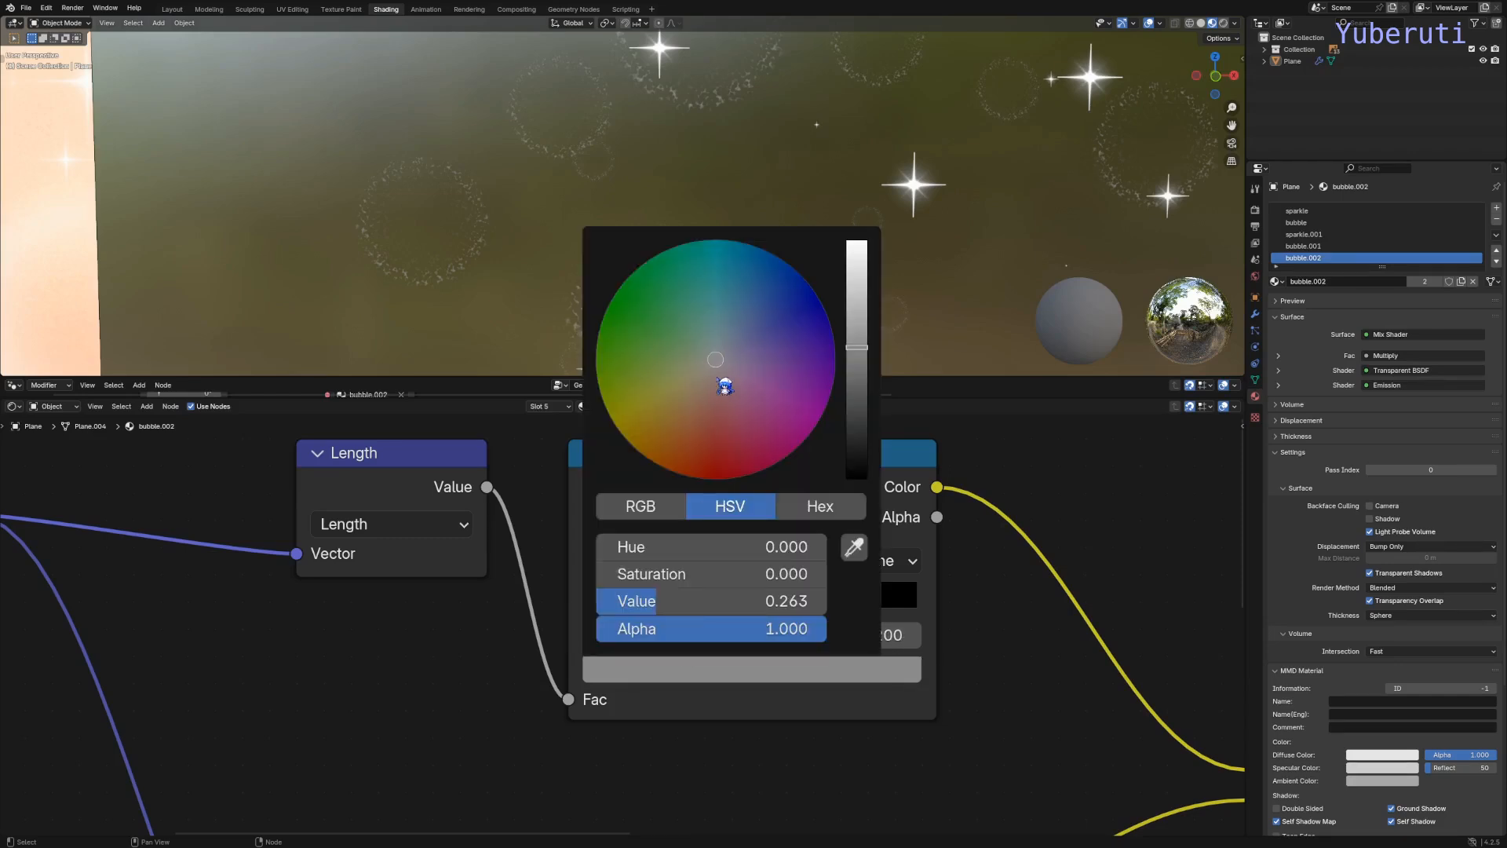
scroll(723, 387, "up", 8)
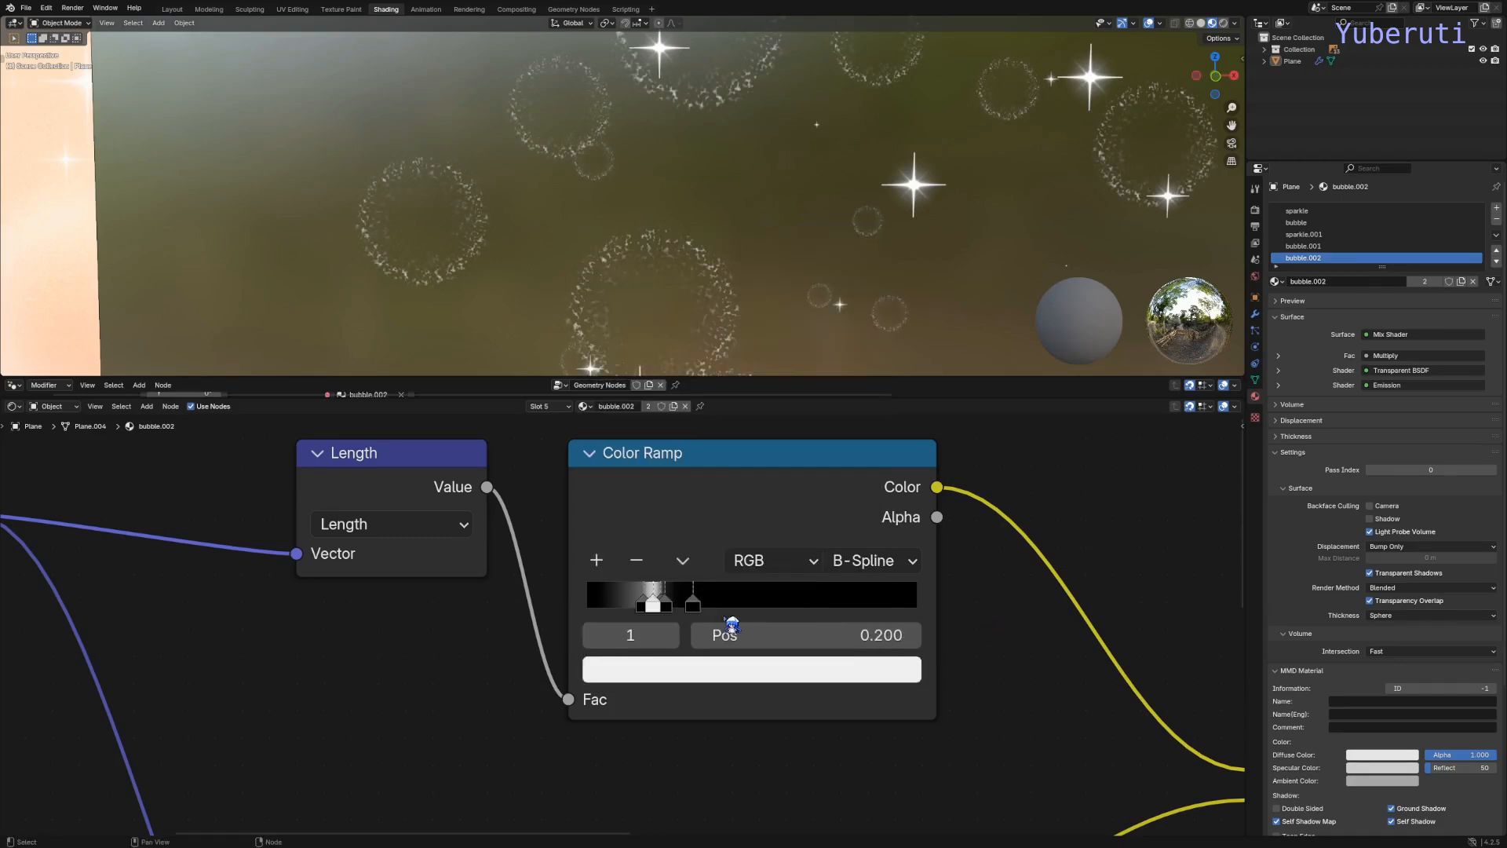
Step: Brighten stop 2 of the ring's Color Ramp to light grey
left_click(669, 604)
left_click(695, 667)
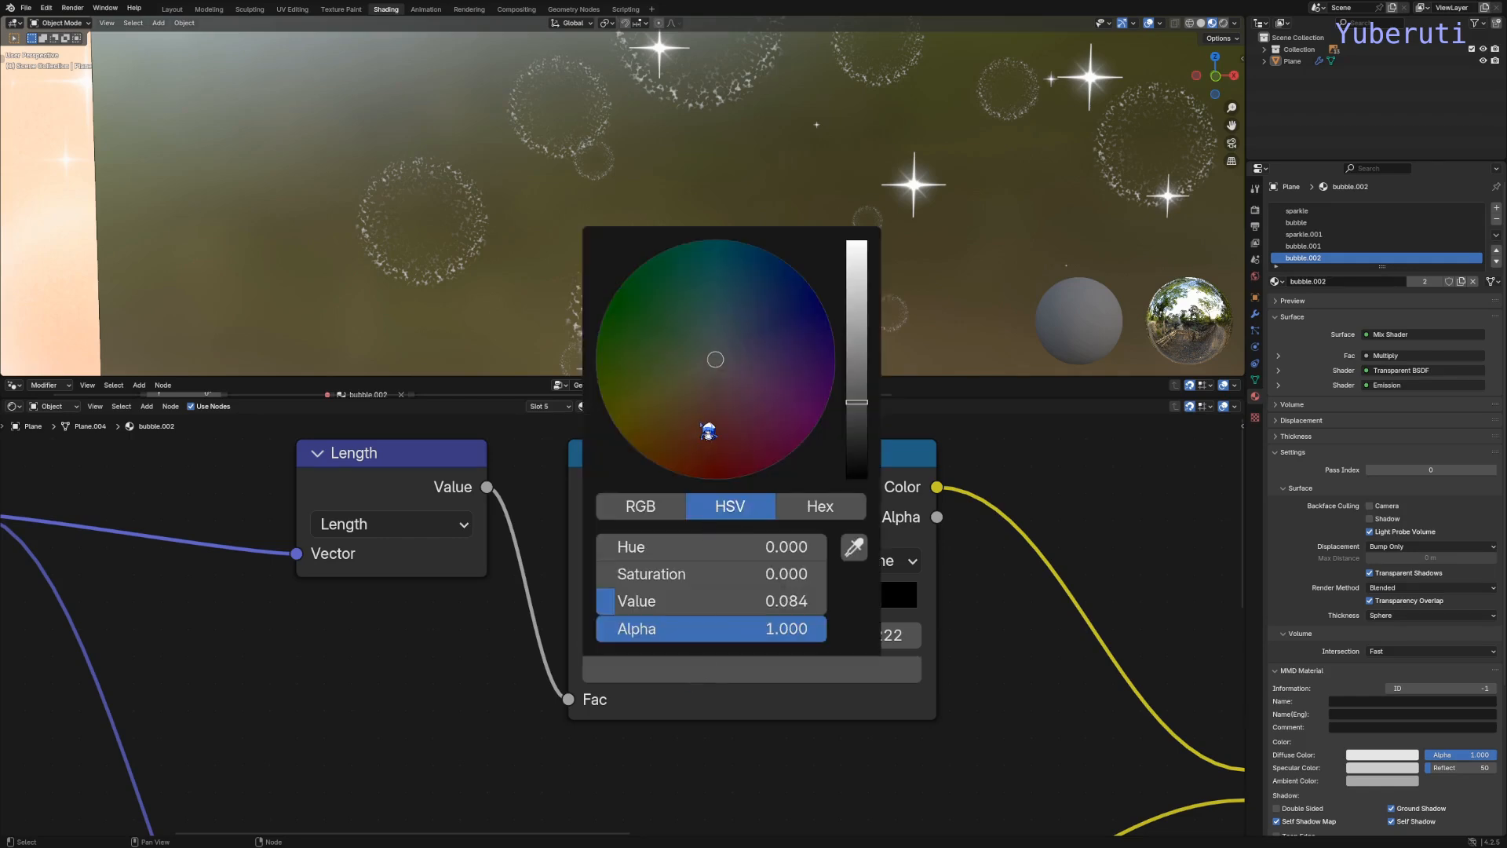
scroll(711, 435, "up", 4)
scroll(711, 432, "down", 1)
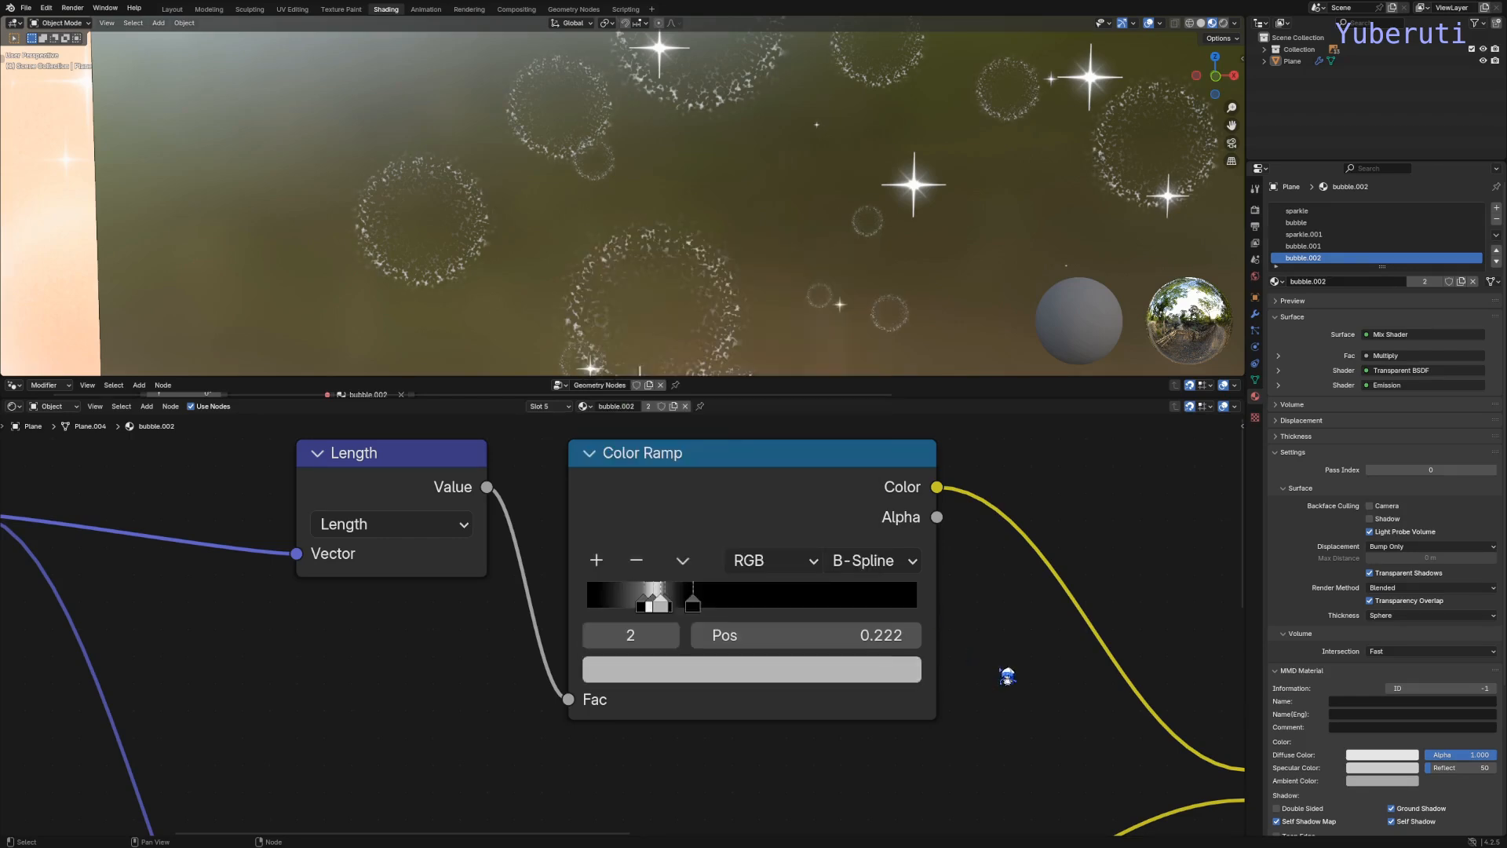
Step: Darken stop 1 of the ring's Color Ramp to black
left_click(655, 608)
left_click(692, 670)
scroll(717, 431, "down", 10)
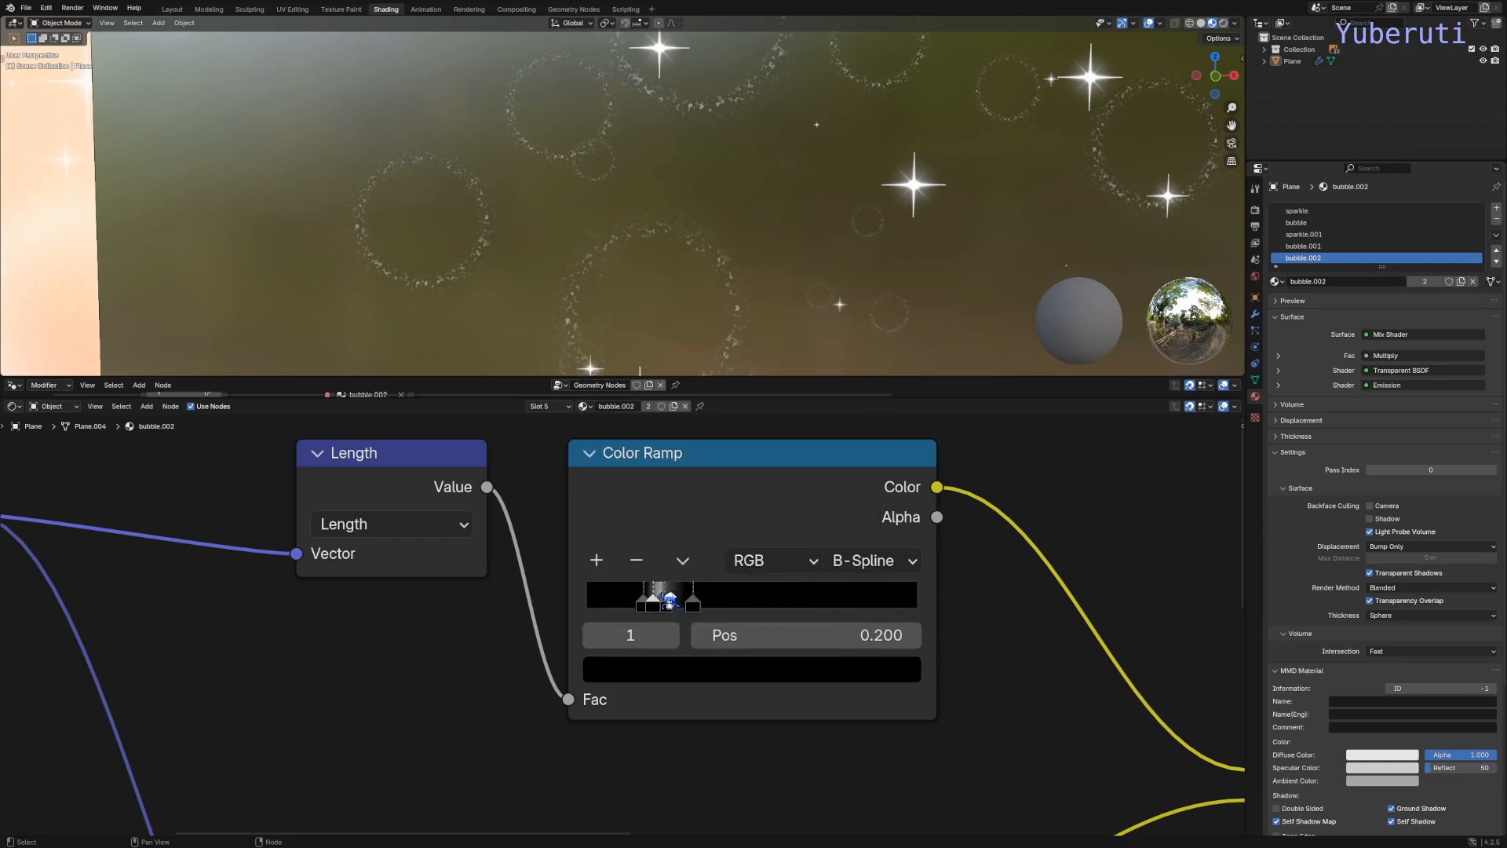
Step: Move the ring Color Ramp's stop 1 to 0.208, widen the node, and move its last stop to 0.273
left_click(669, 602)
left_click(661, 610)
left_click_drag(652, 607, 658, 611)
left_click_drag(934, 605, 1220, 605)
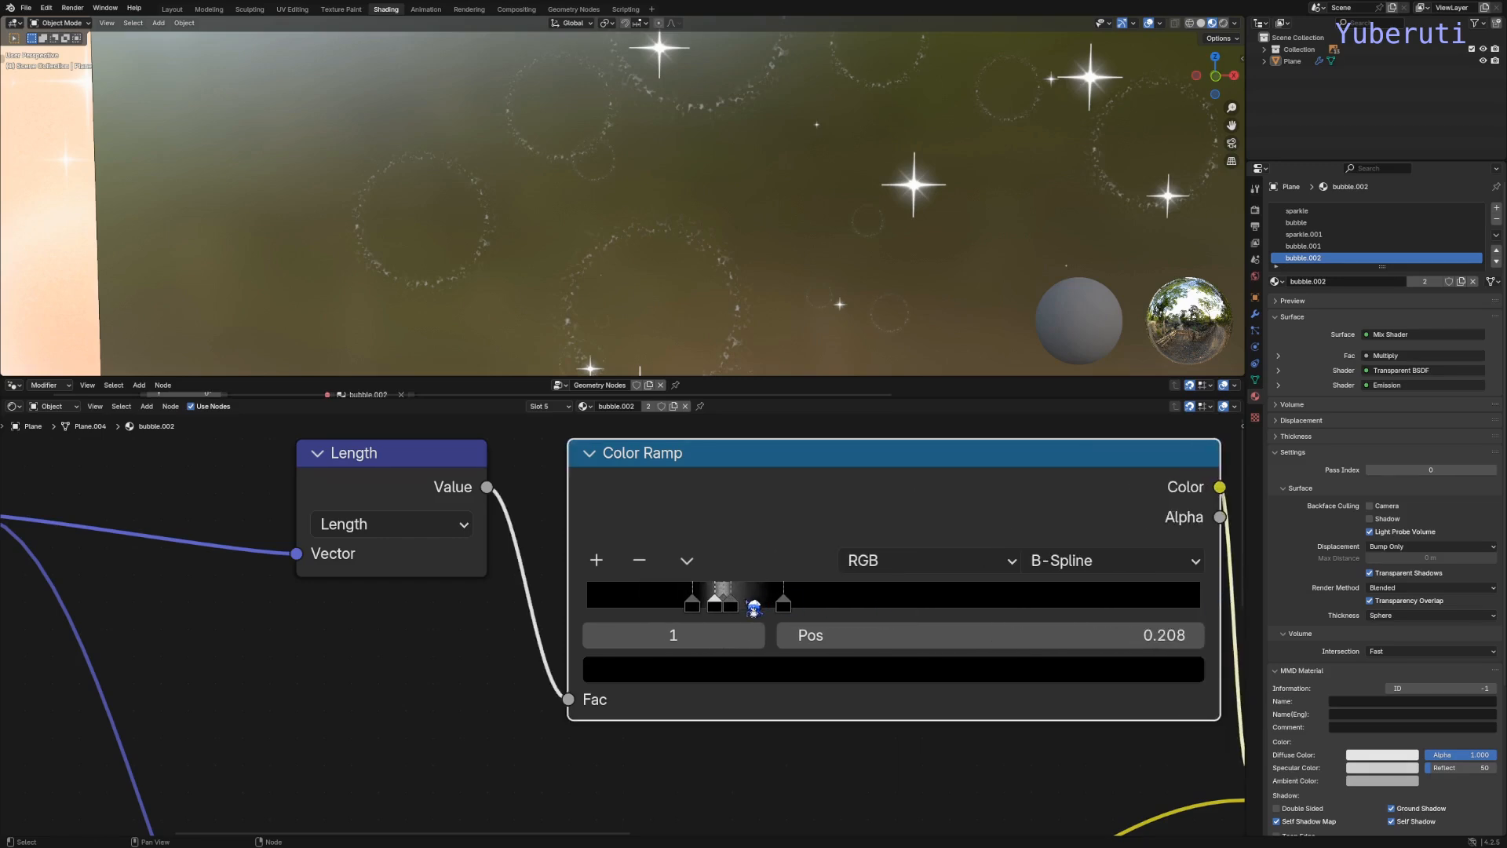
left_click_drag(785, 608, 761, 616)
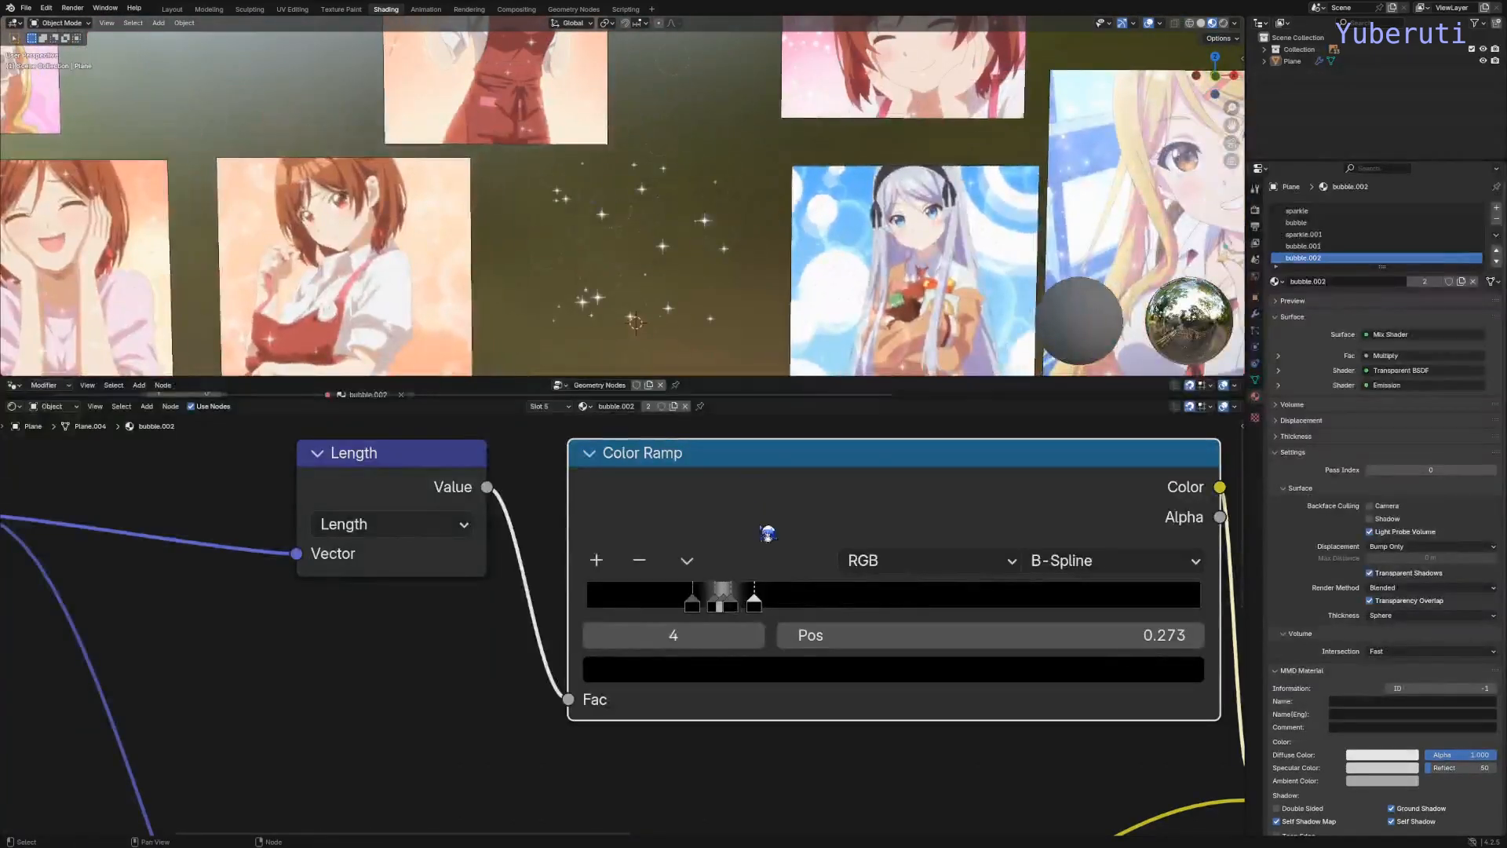
Step: Enlarge the geometry nodes editor over the shader editor to show the bubble branch's Index Switch
scroll(768, 534, "down", 6)
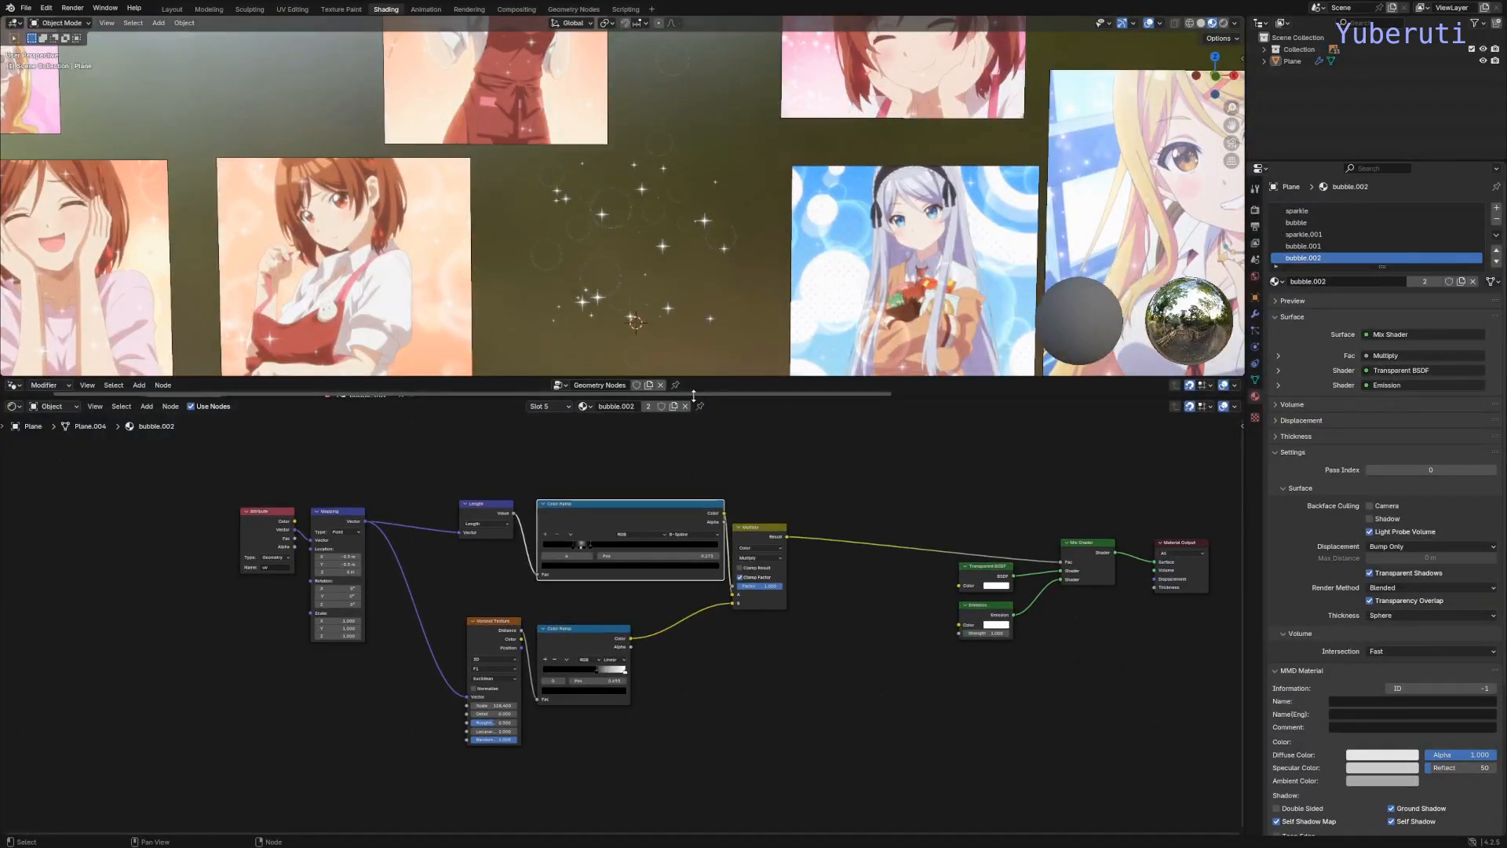
left_click_drag(693, 394, 715, 823)
middle_click_drag(609, 592, 922, 709)
scroll(753, 674, "up", 4)
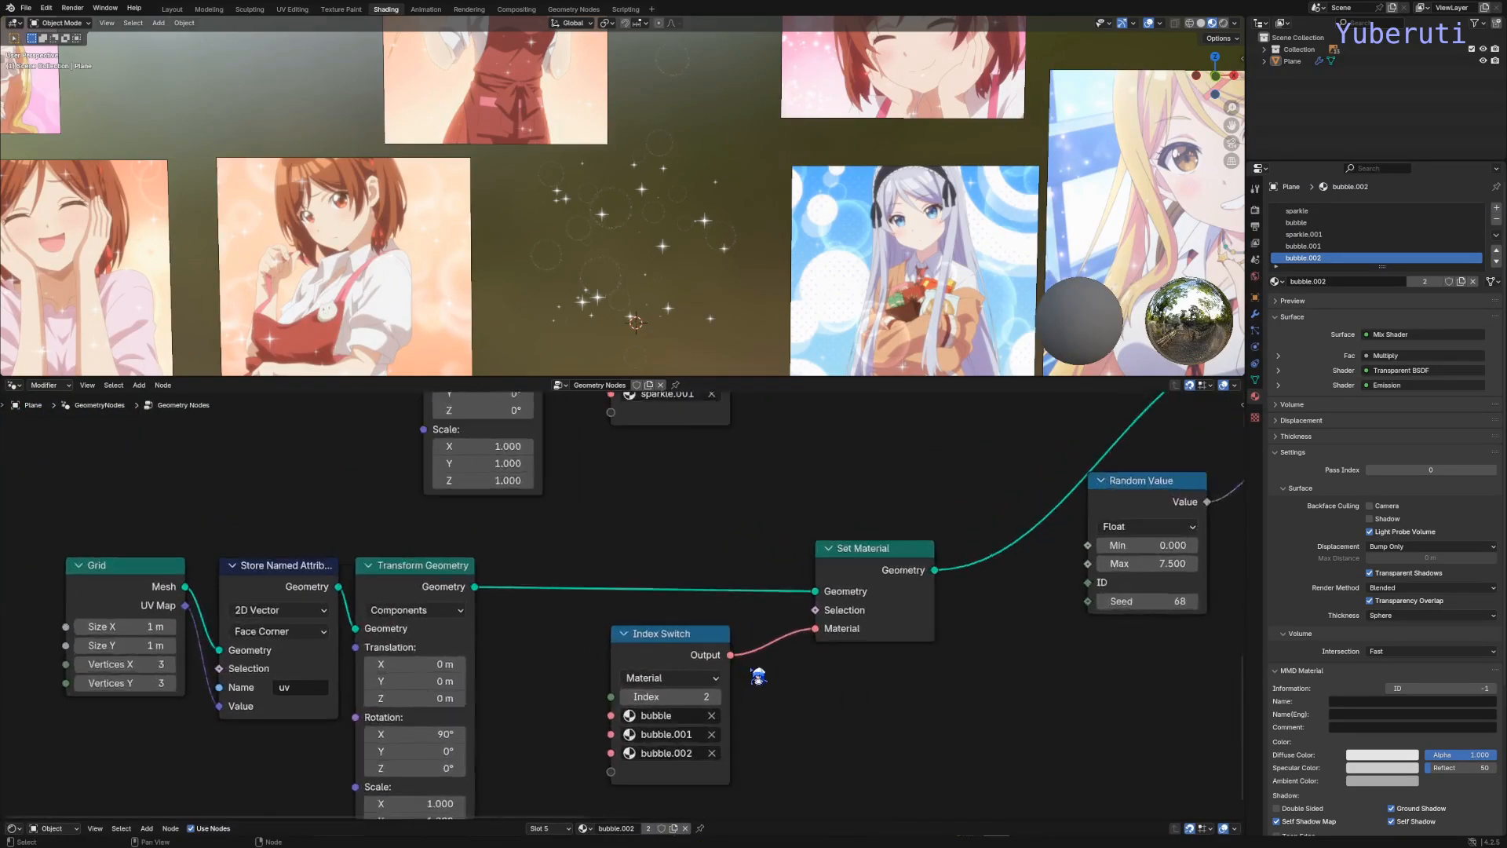
scroll(759, 677, "up", 1)
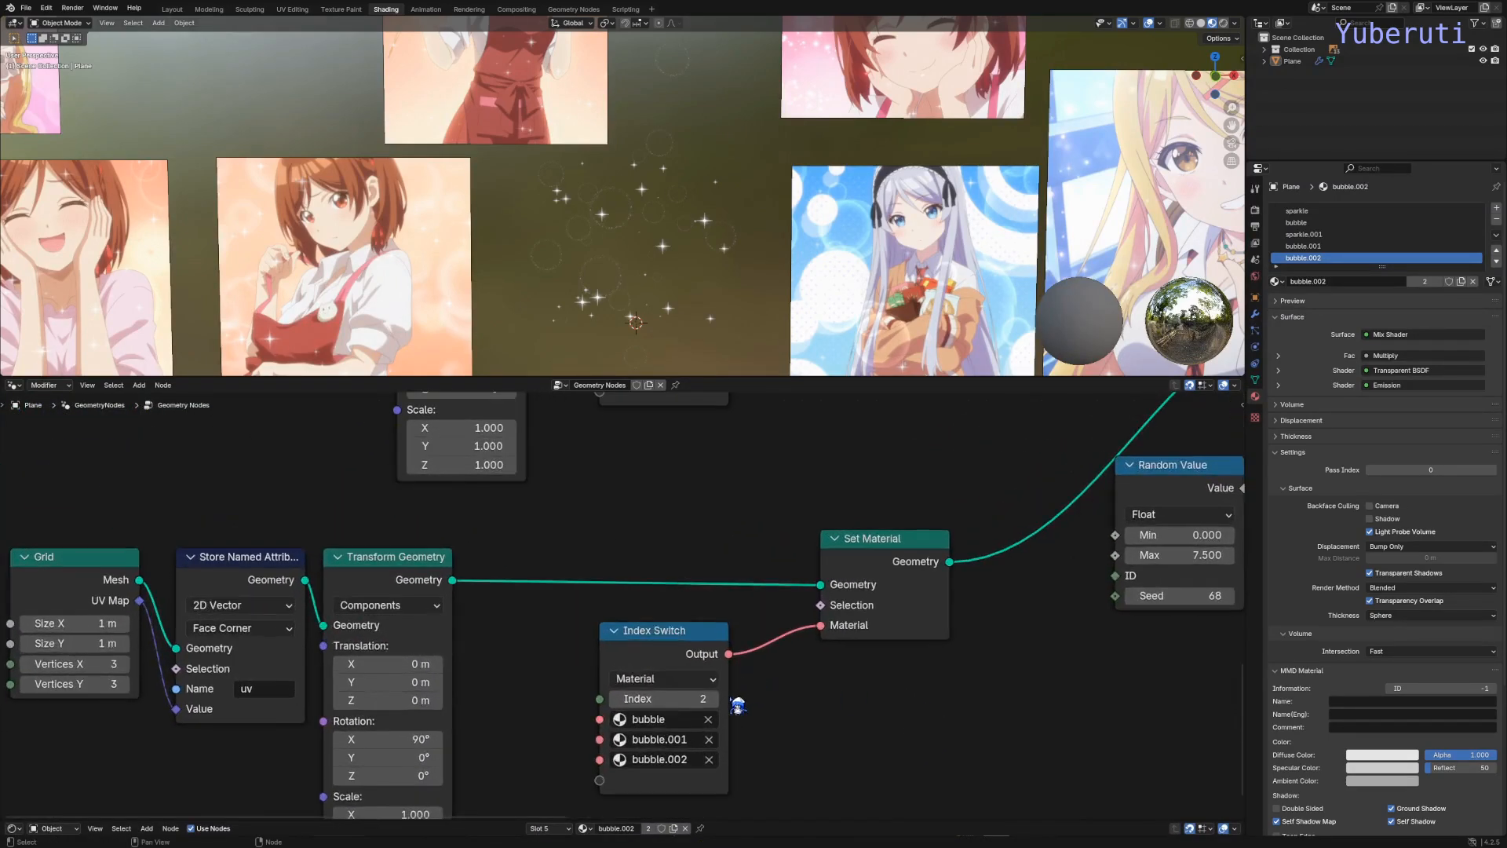
Step: Cycle the bubble Index Switch through indexes 0, 1 and 2, then return it to 0
left_click(620, 701)
left_click(620, 701)
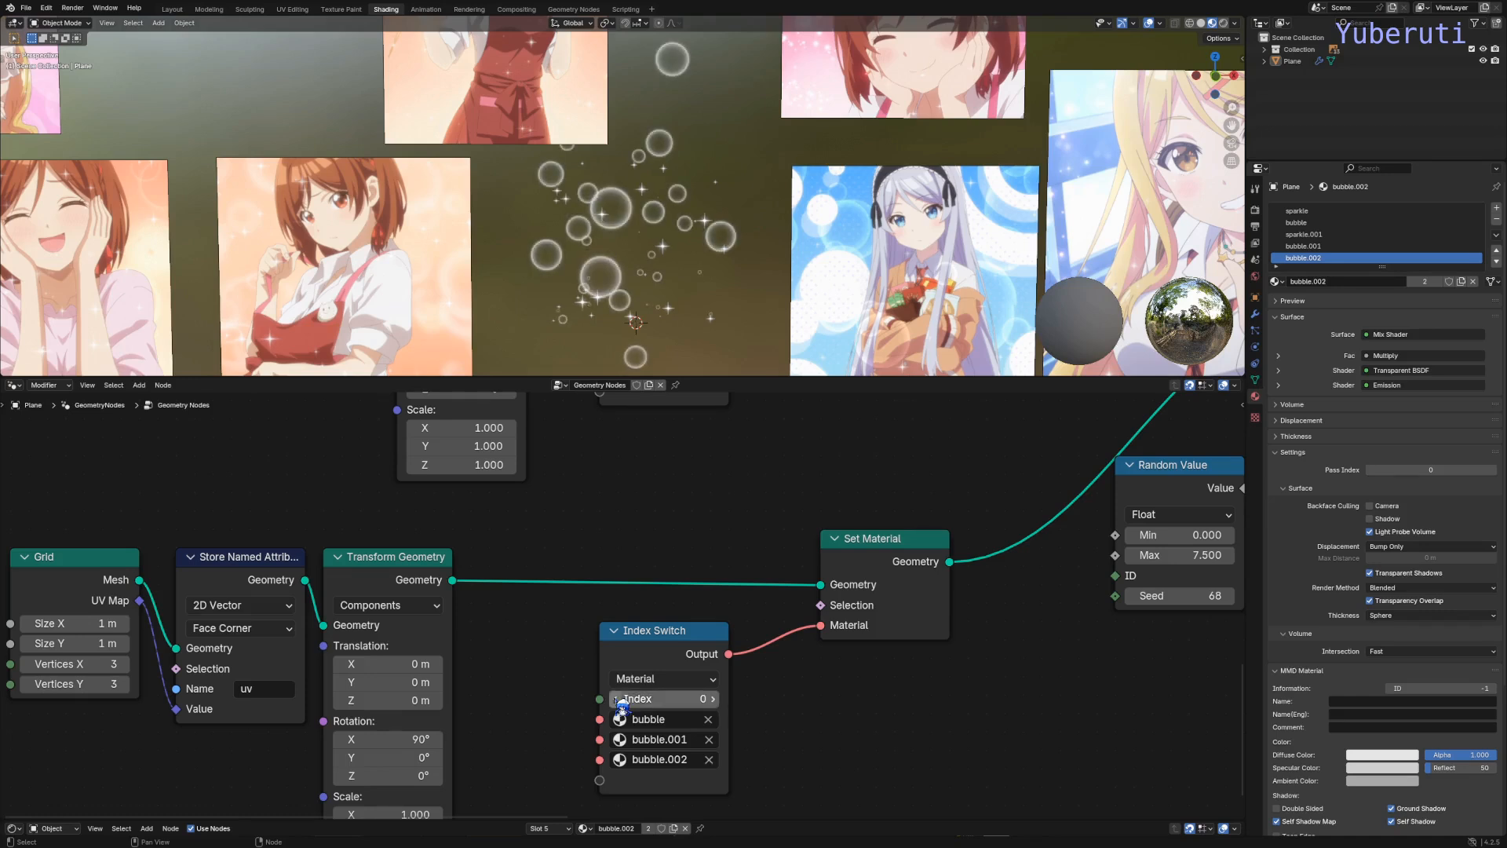
left_click(712, 699)
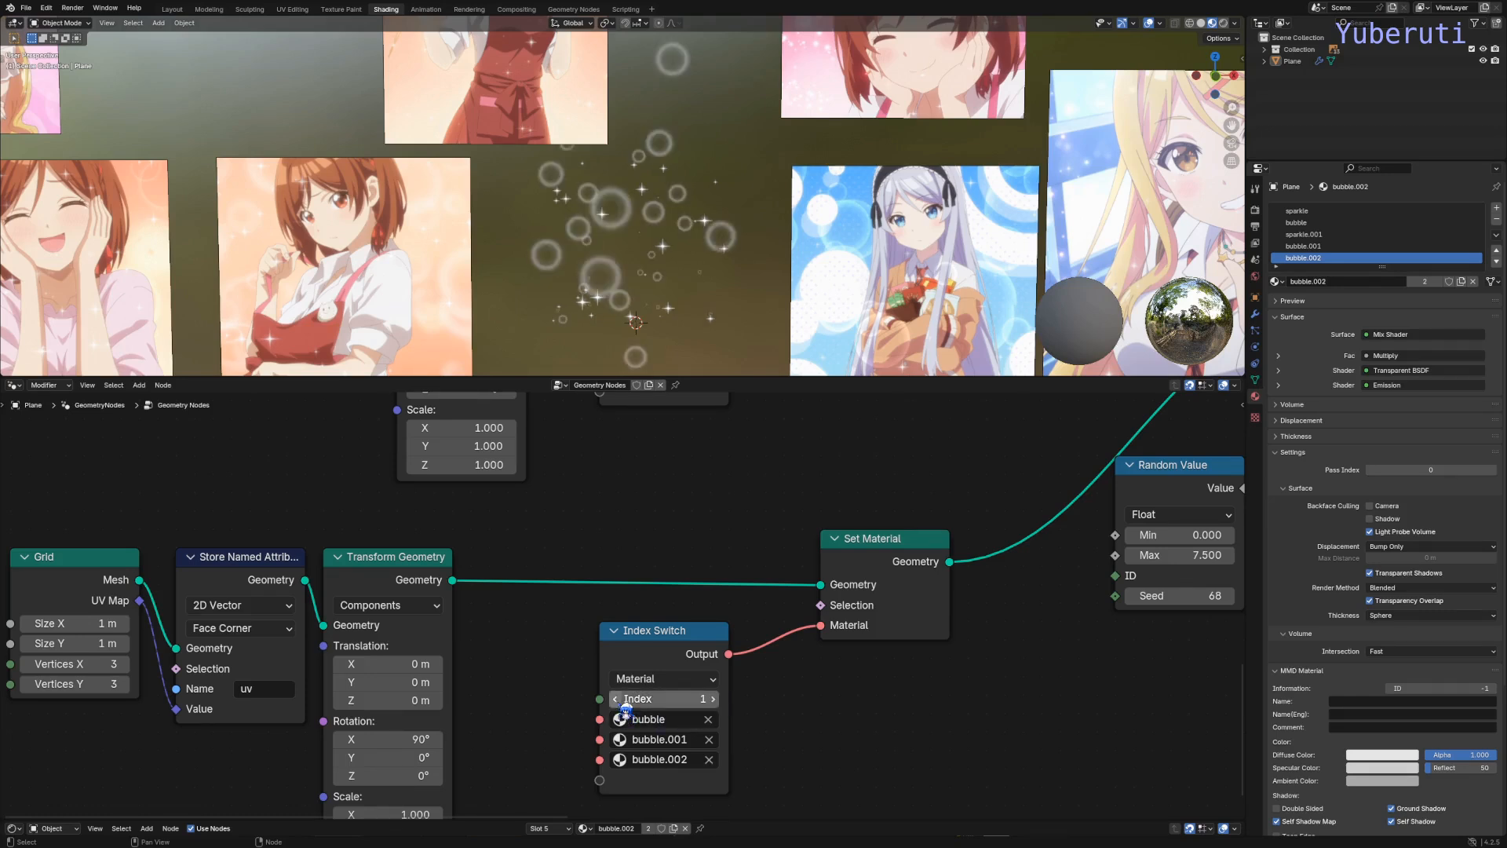
left_click(712, 698)
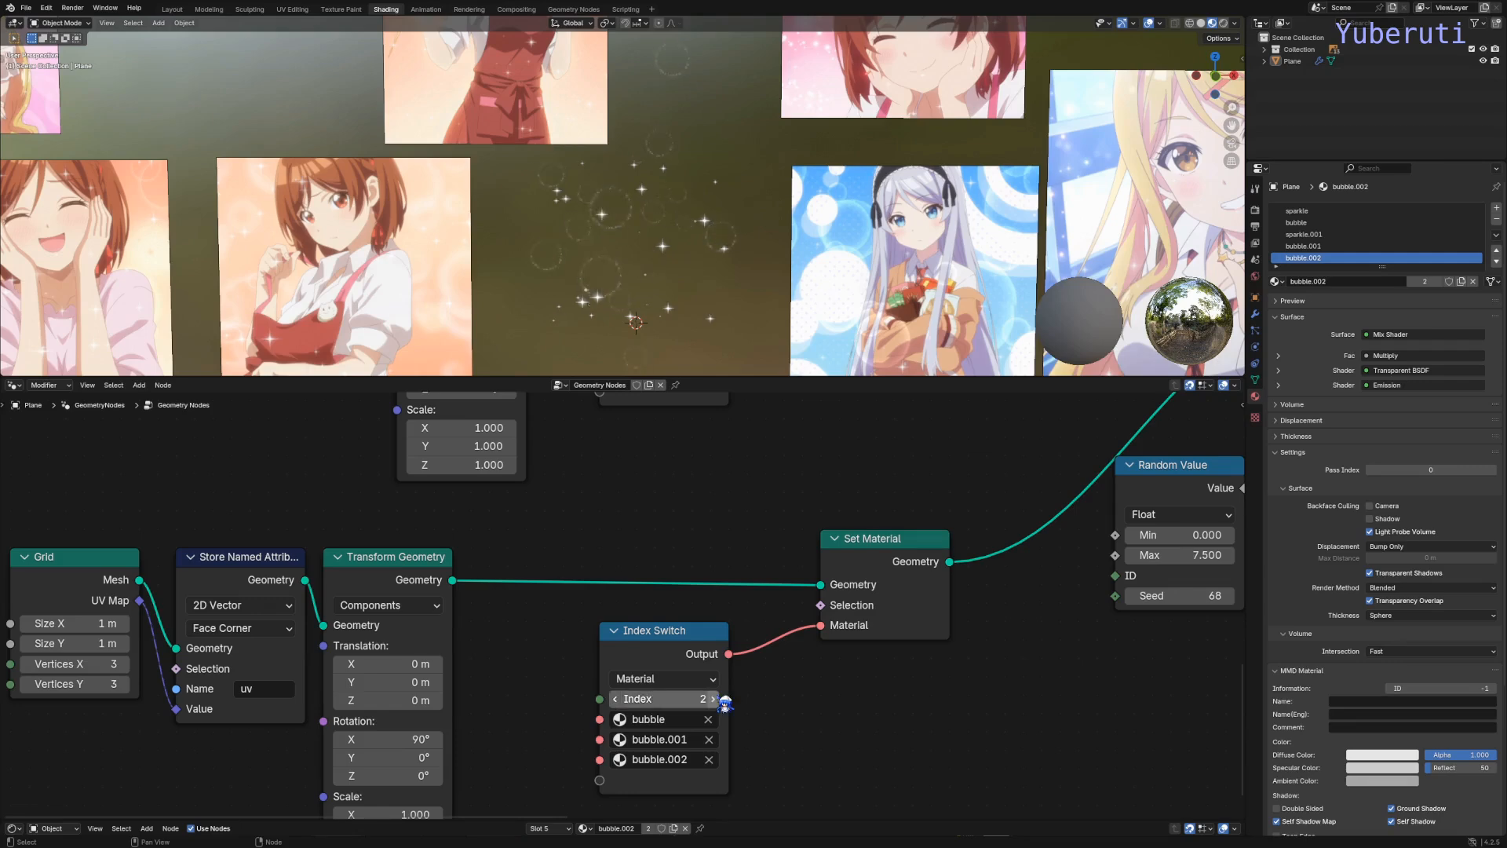
left_click(623, 701)
left_click(623, 701)
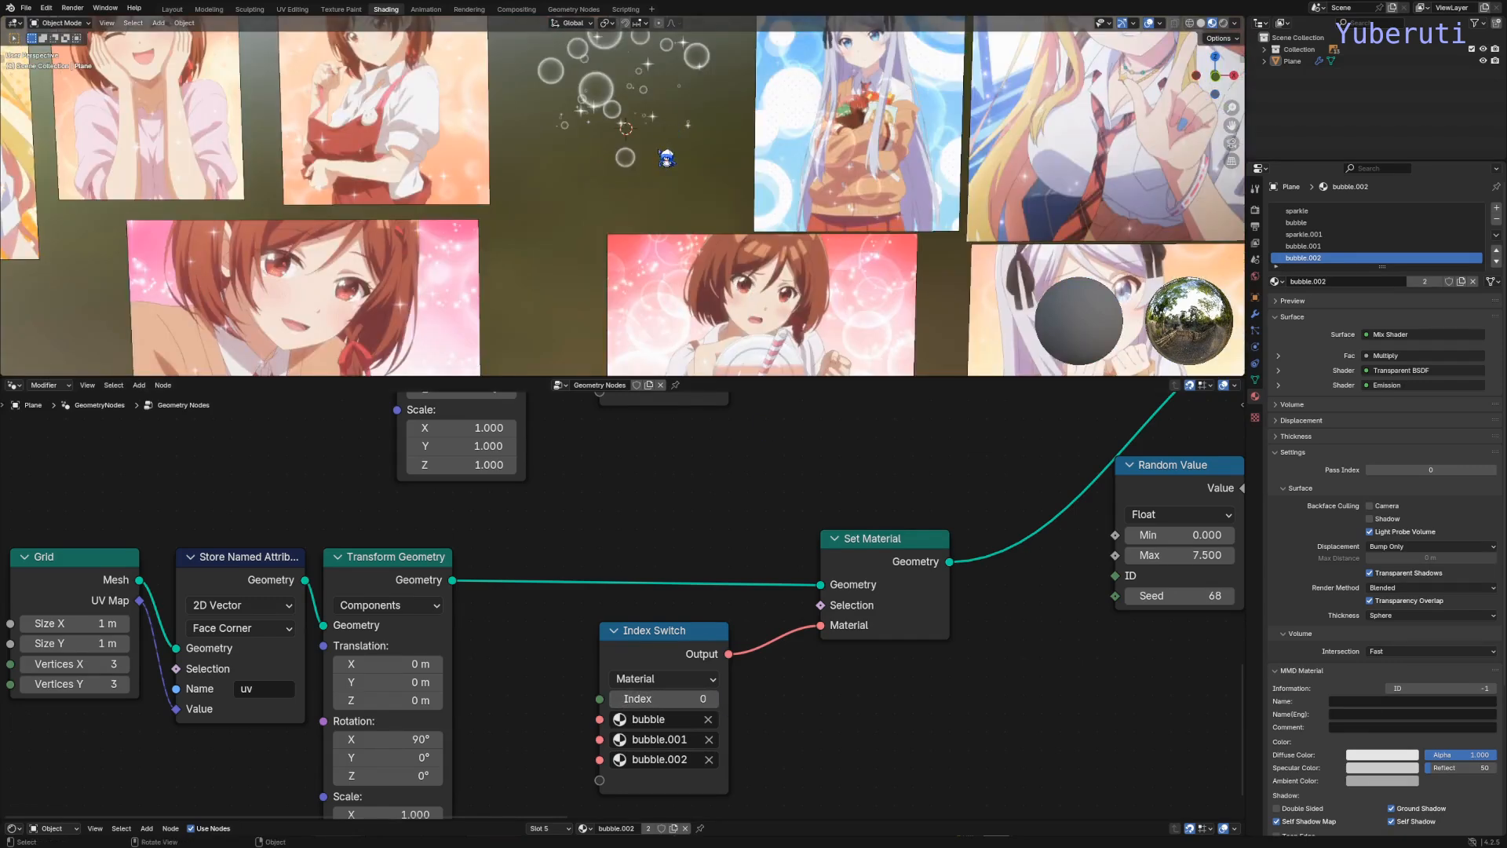
Step: Examine the bubble and sparkle styles in the reference images beside the scattered bubbles
scroll(664, 165, "up", 3)
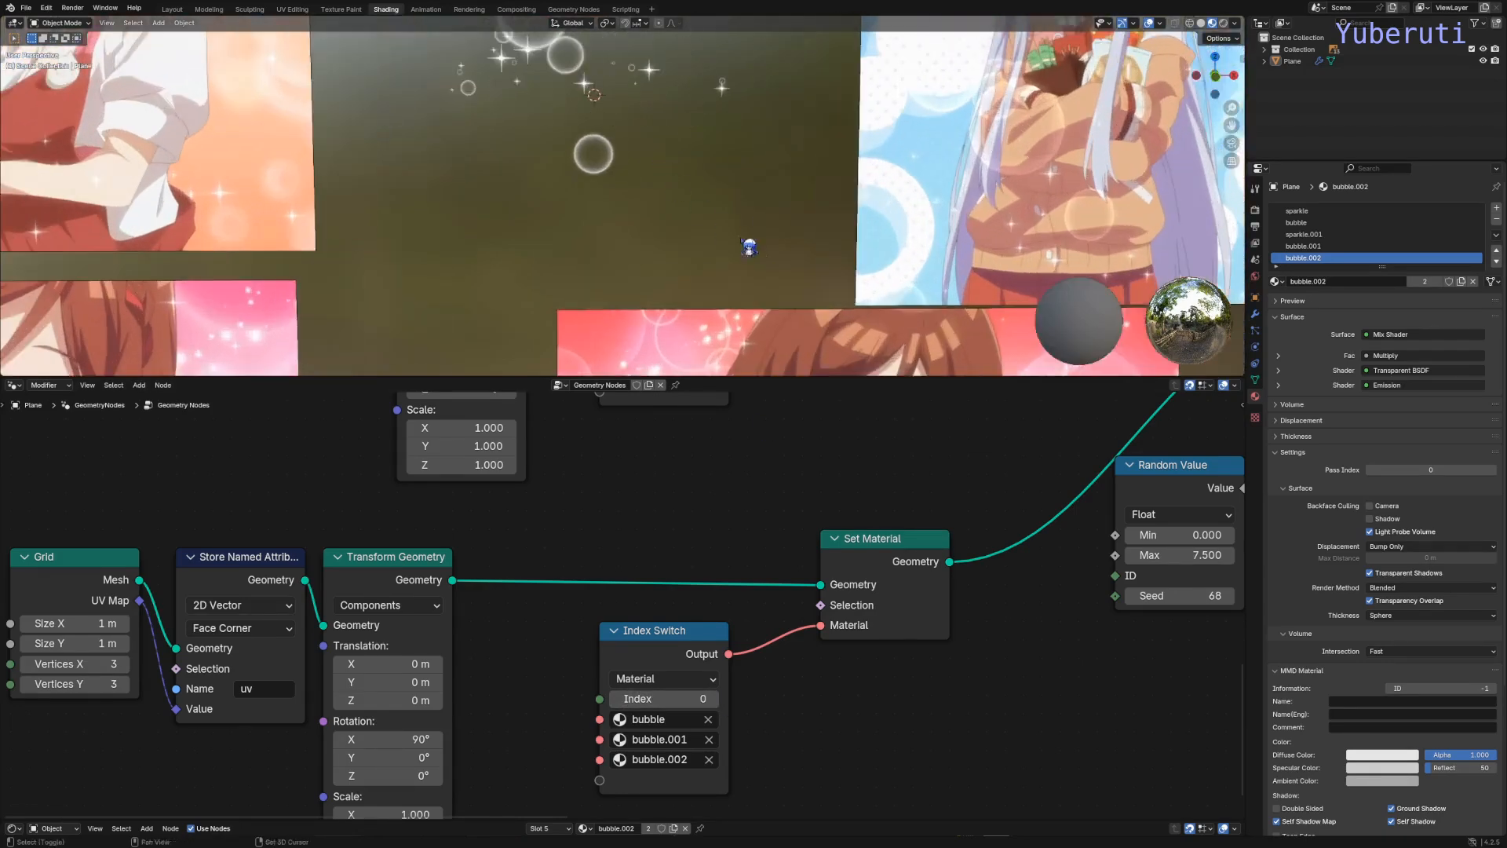
middle_click_drag(742, 239, 587, 340, "shift")
middle_click_drag(651, 188, 668, 259)
scroll(614, 172, "down", 1)
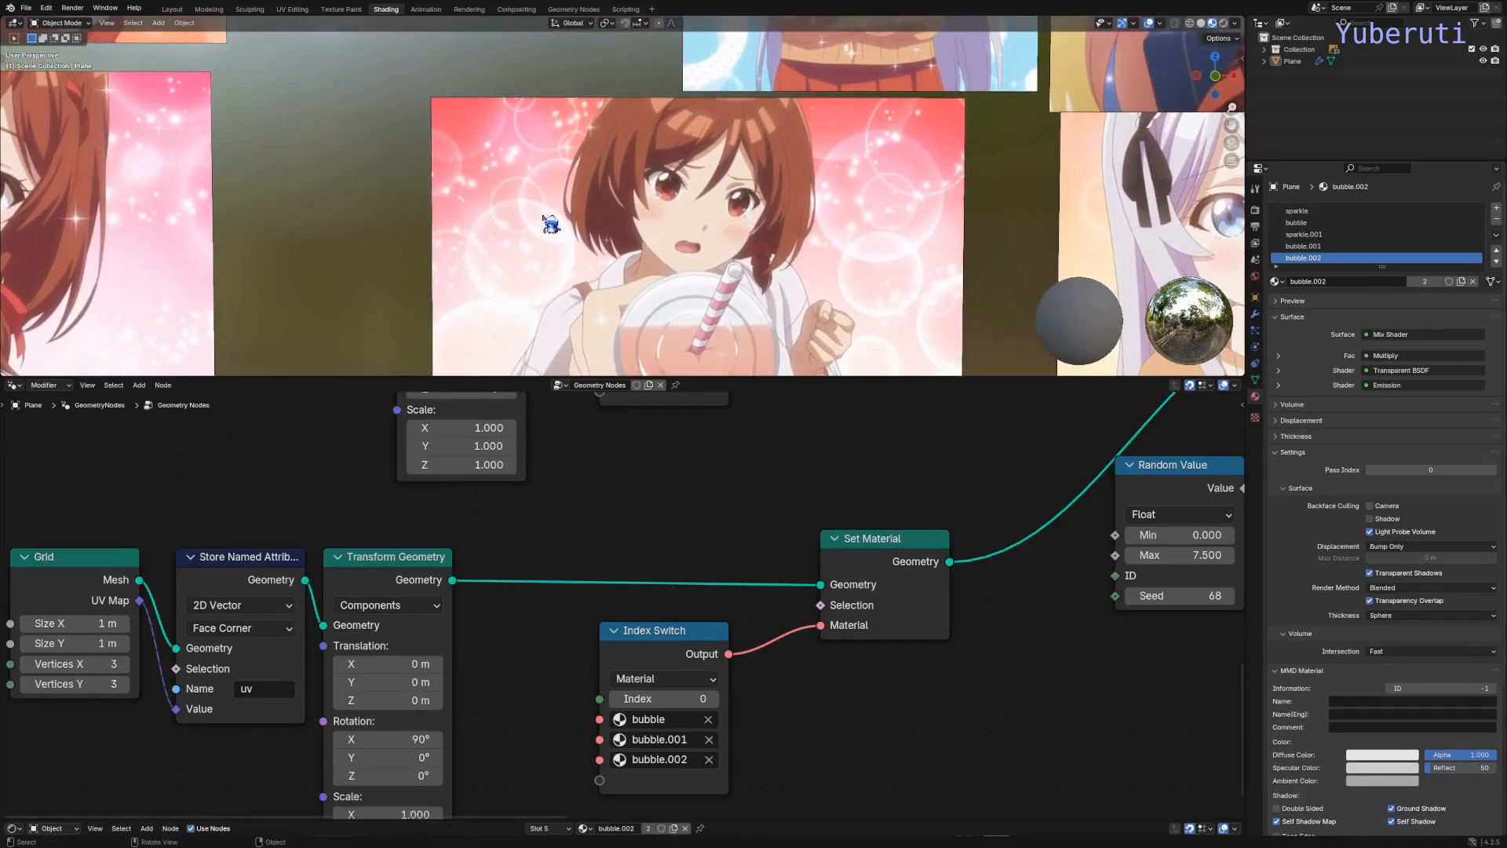
scroll(614, 244, "down", 5)
middle_click_drag(679, 200, 744, 278, "shift")
scroll(747, 278, "up", 5)
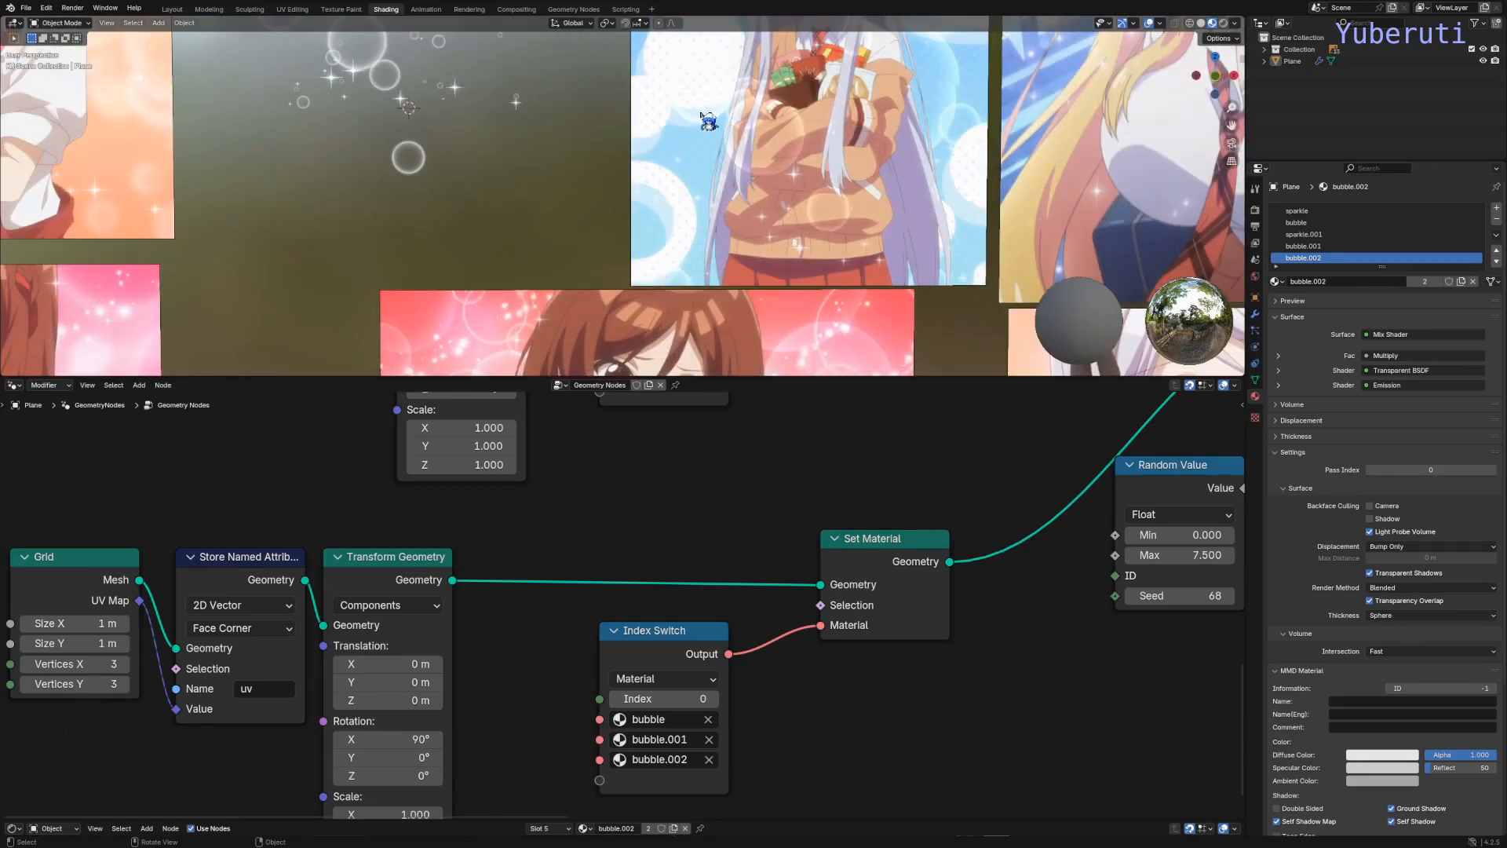
Step: Examine the soft ring bubbles in the red reference image and compare them with the scattered bubbles
scroll(700, 306, "down", 2)
middle_click_drag(728, 341, 713, 220, "shift")
scroll(714, 220, "up", 2)
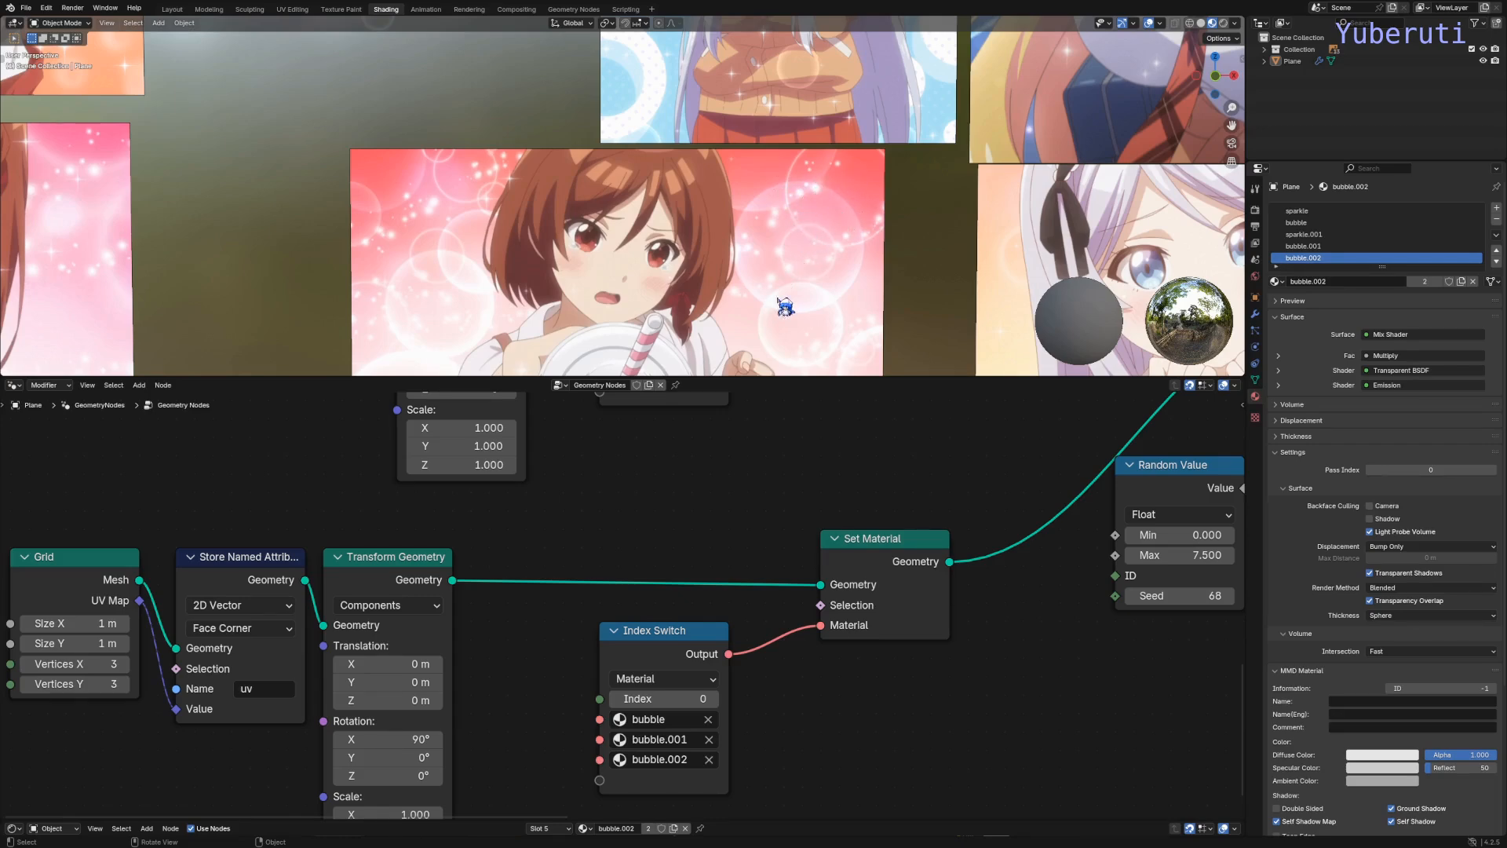
middle_click_drag(785, 307, 807, 181, "shift")
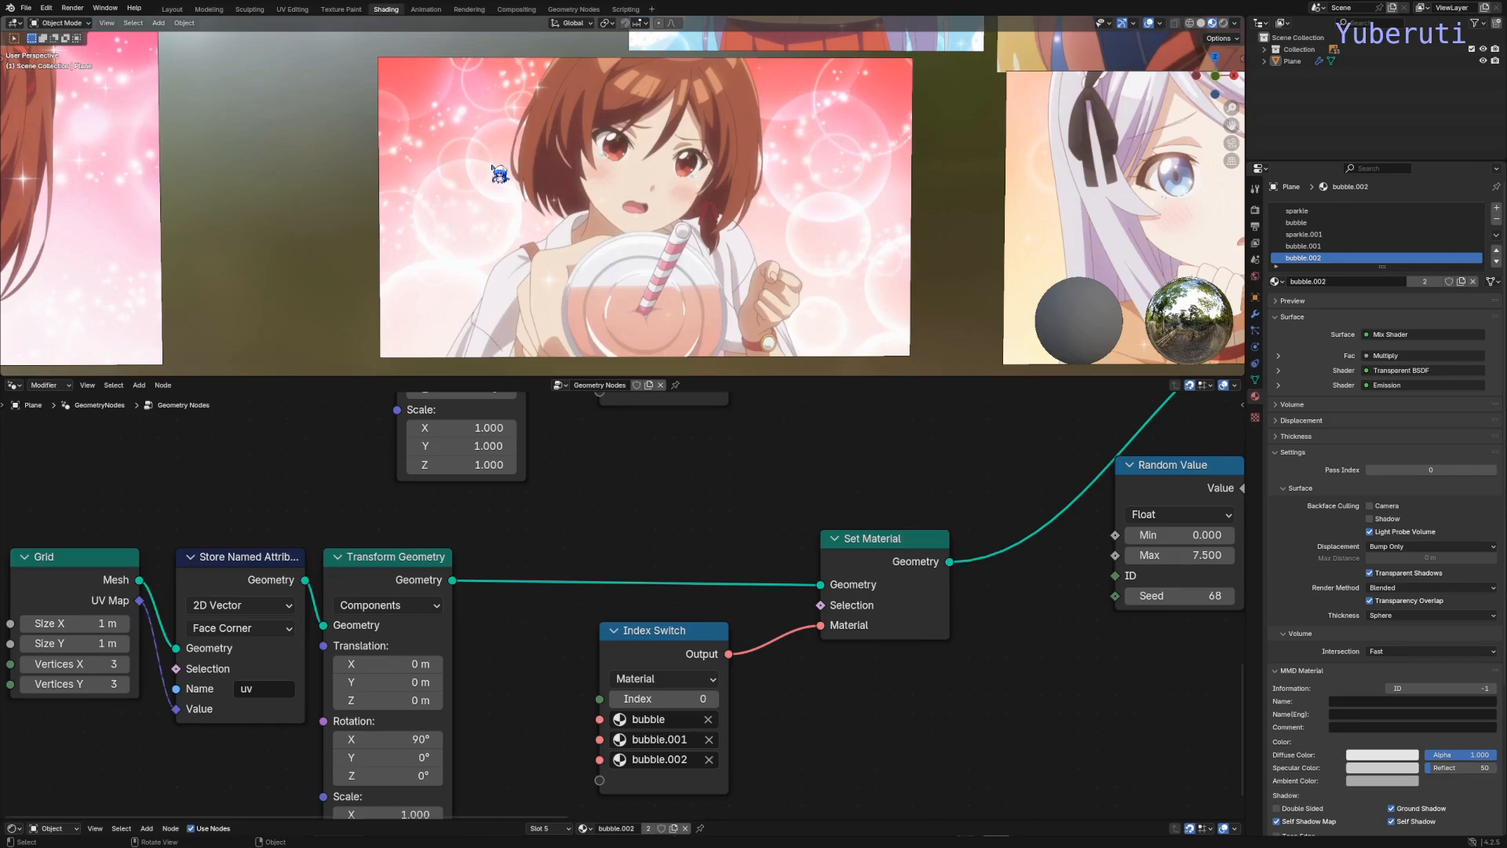
middle_click_drag(499, 175, 683, 354, "shift")
middle_click_drag(624, 117, 655, 267, "shift")
left_click(600, 144)
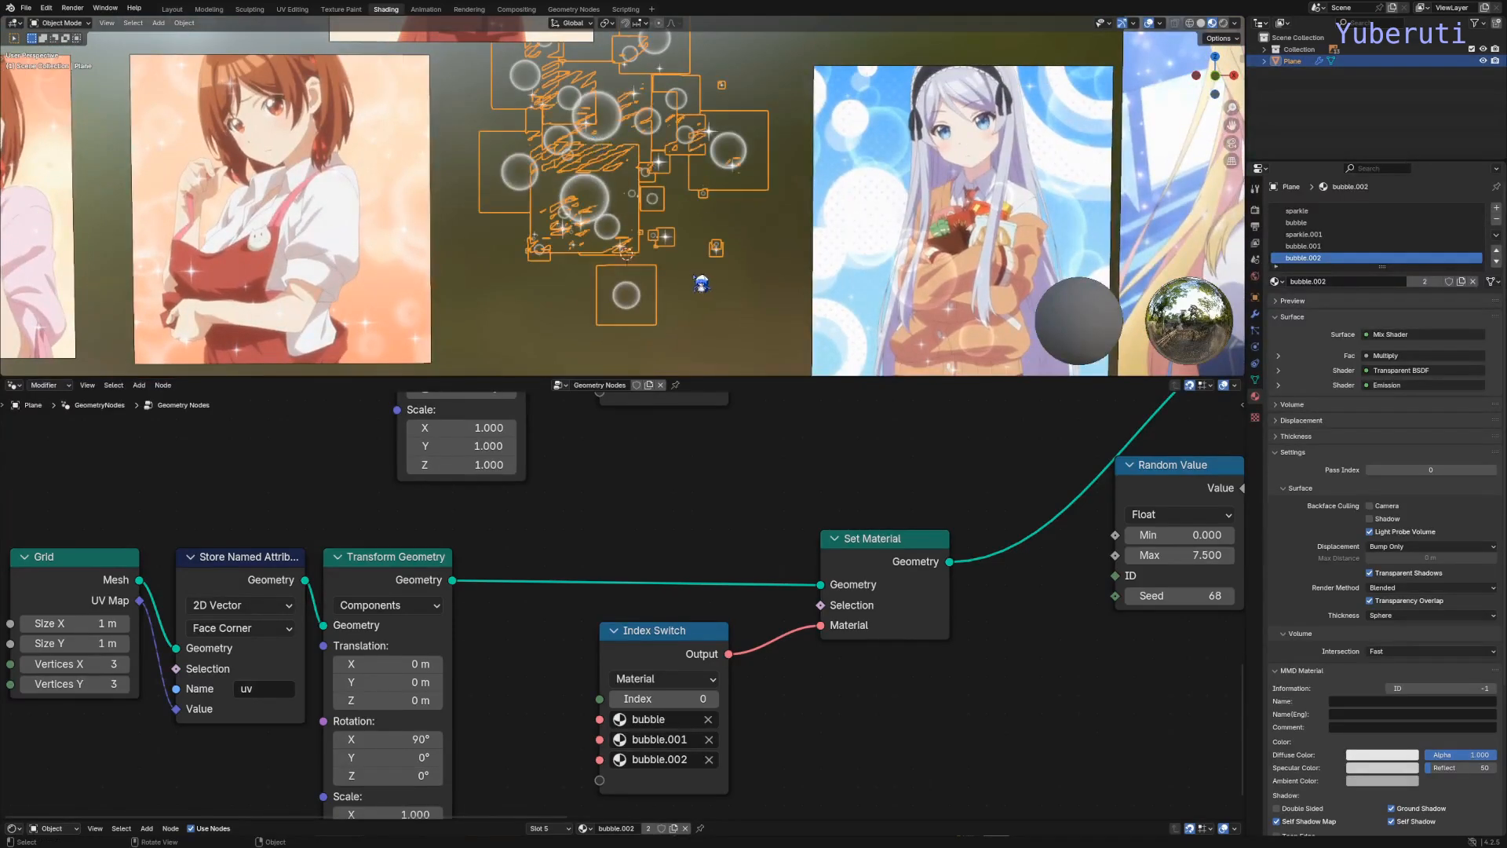
left_click(701, 284)
Step: Add a material slot to the plane holding an independent copy of the bubble material
scroll(645, 626, "down", 5)
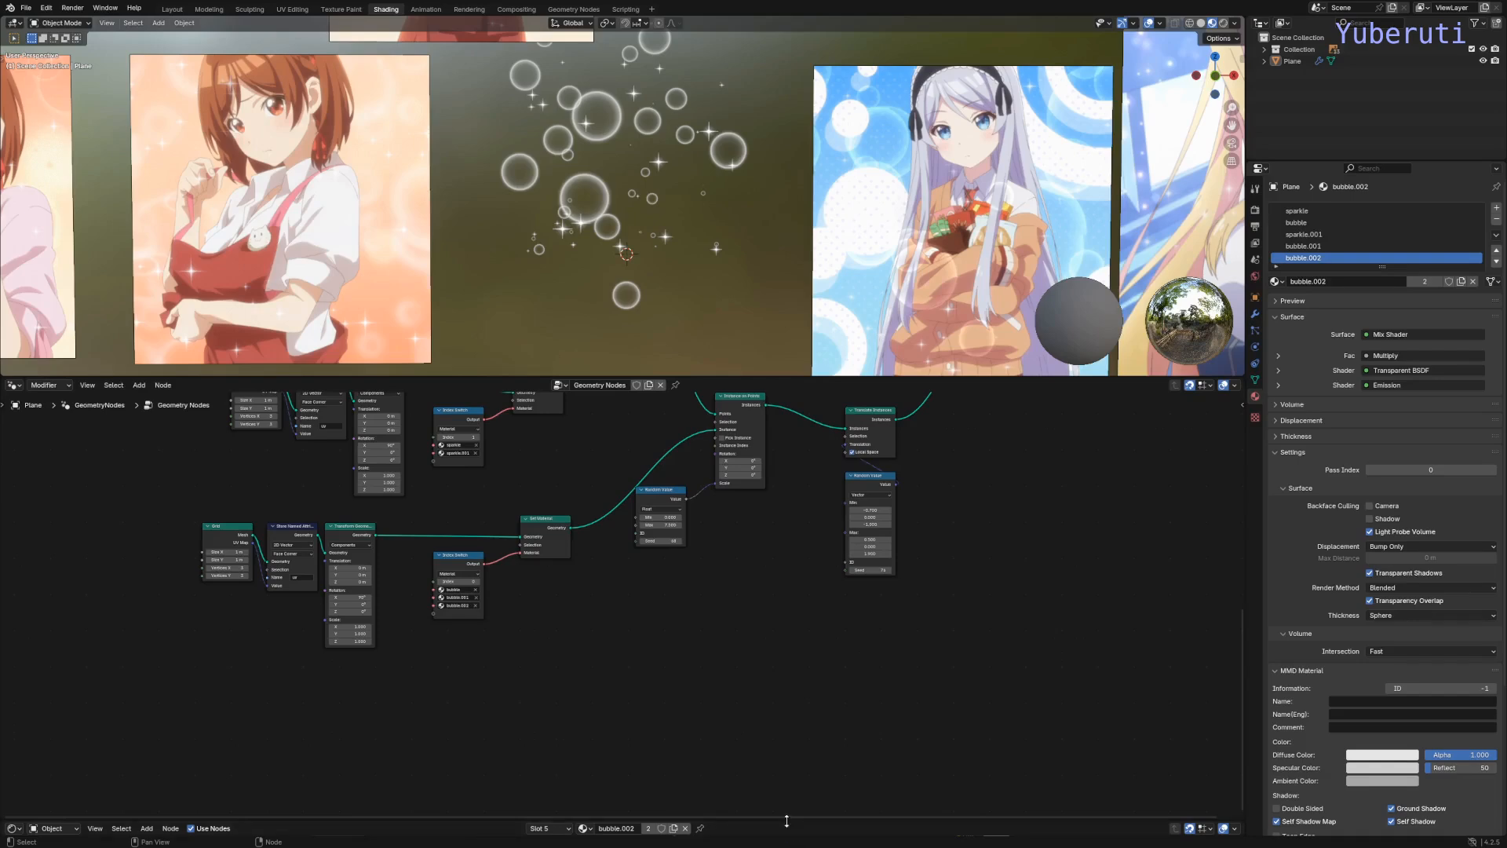
scroll(654, 541, "up", 4)
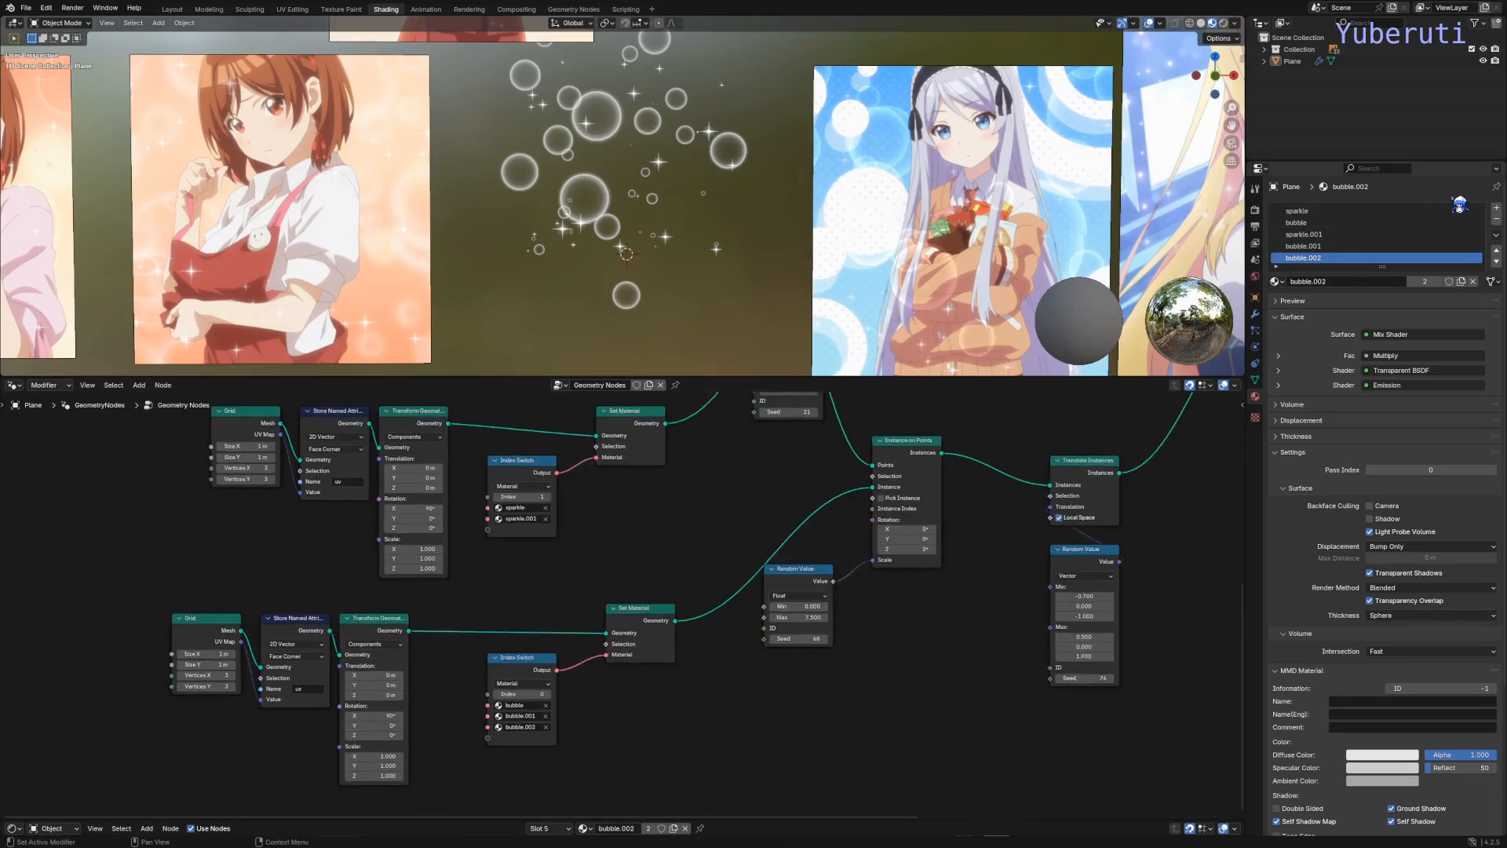
left_click(1499, 212)
left_click(1277, 281)
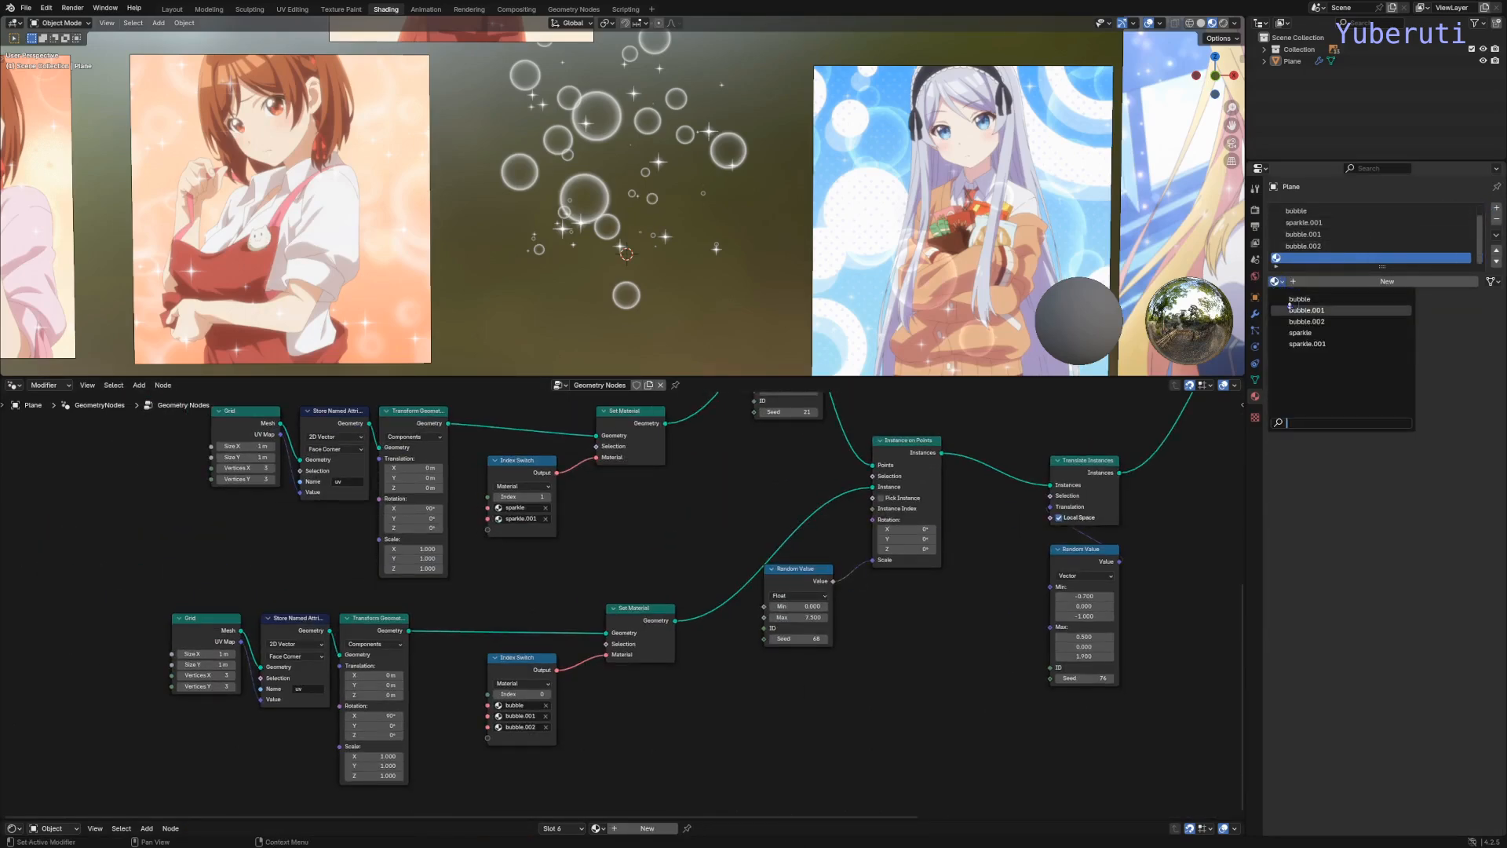
left_click(1296, 299)
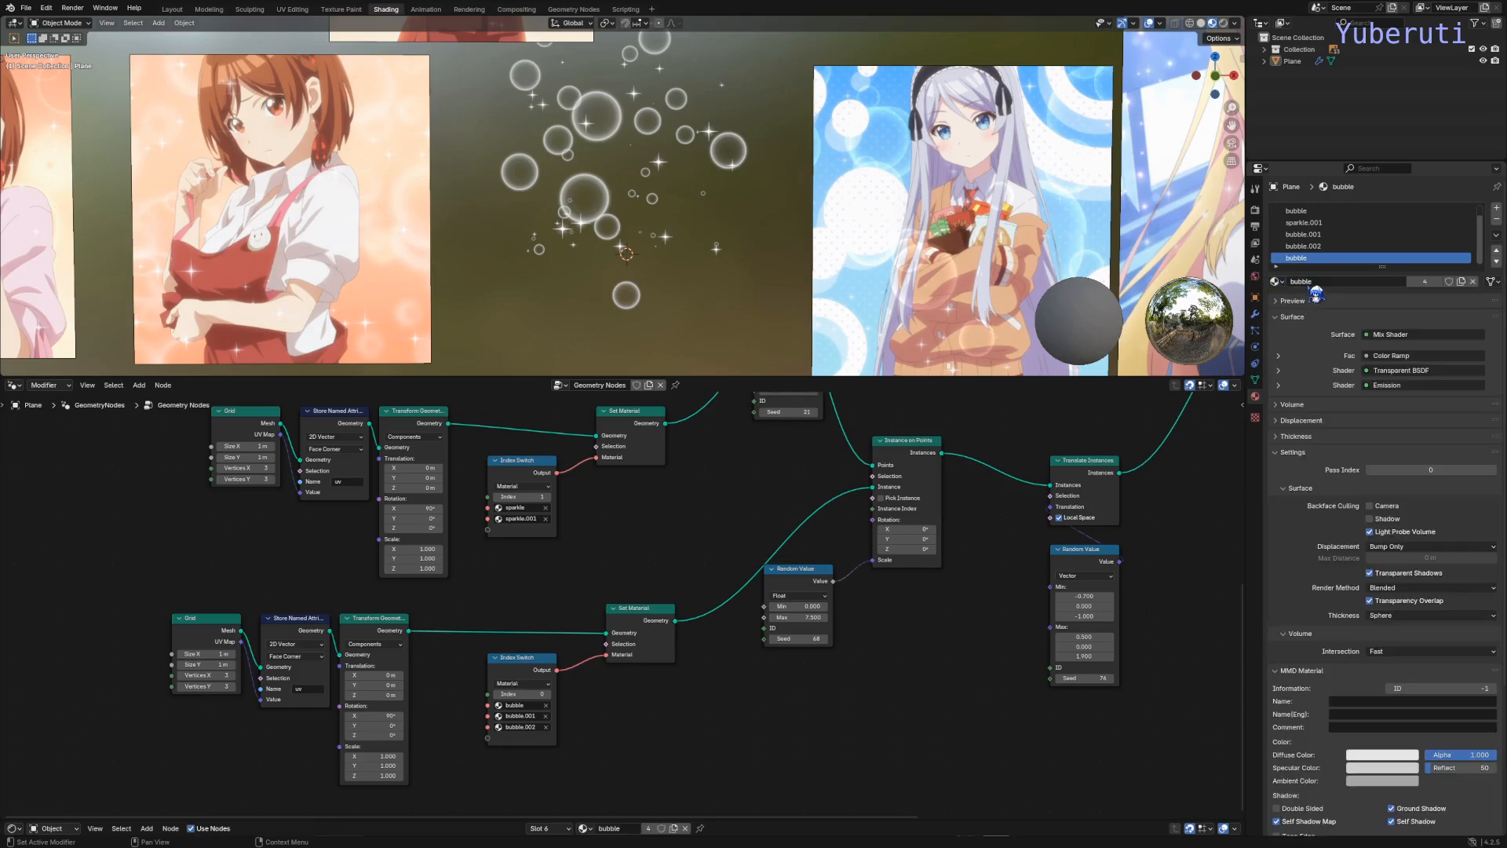
left_click(1462, 282)
Step: Add a fourth item to the bubble branch's Index Switch and assign bubble.003 to it
scroll(688, 732, "up", 3)
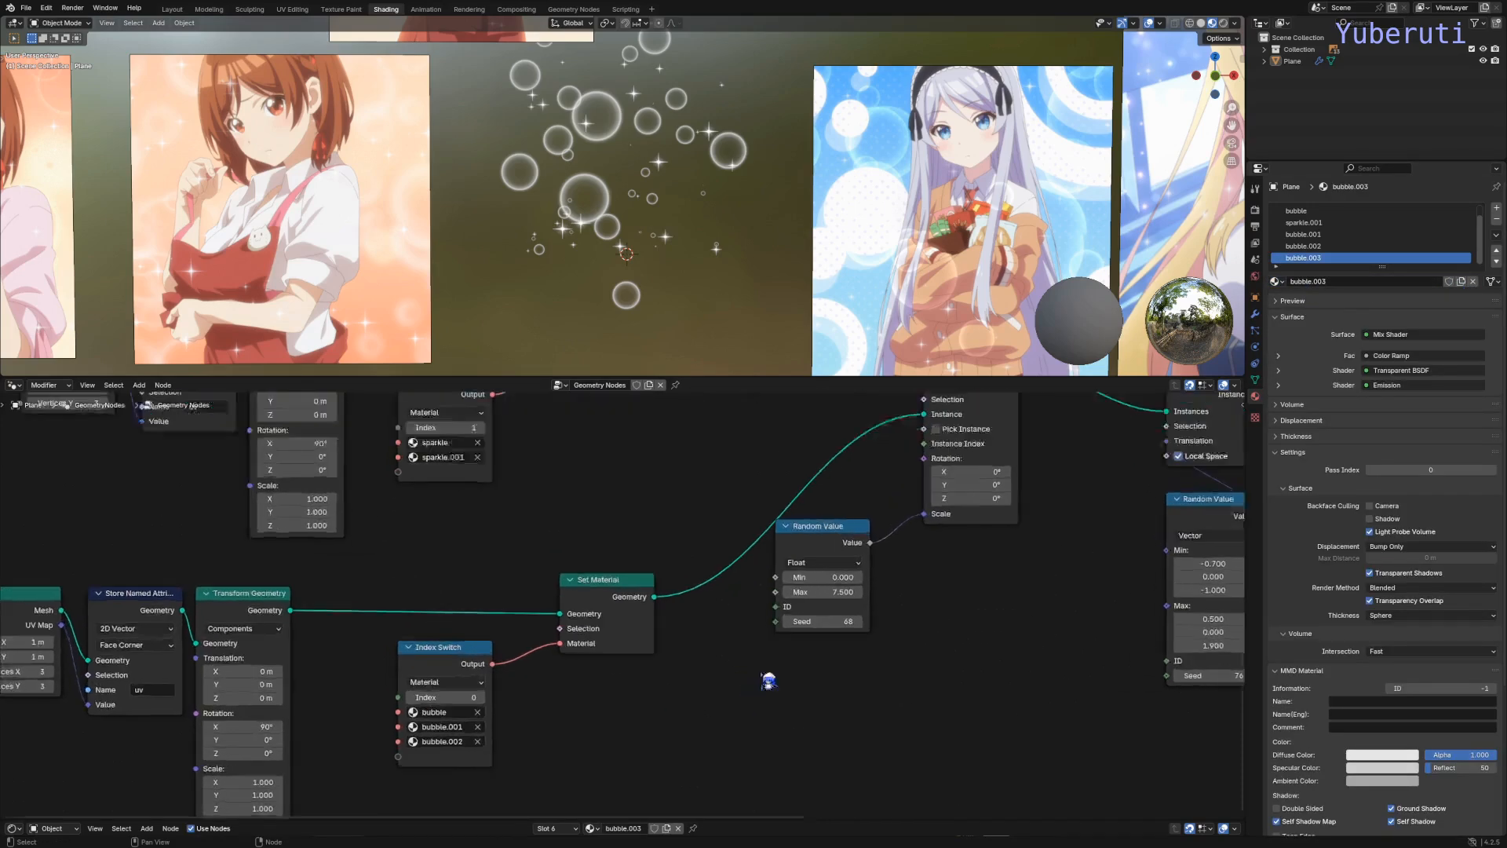
key("n")
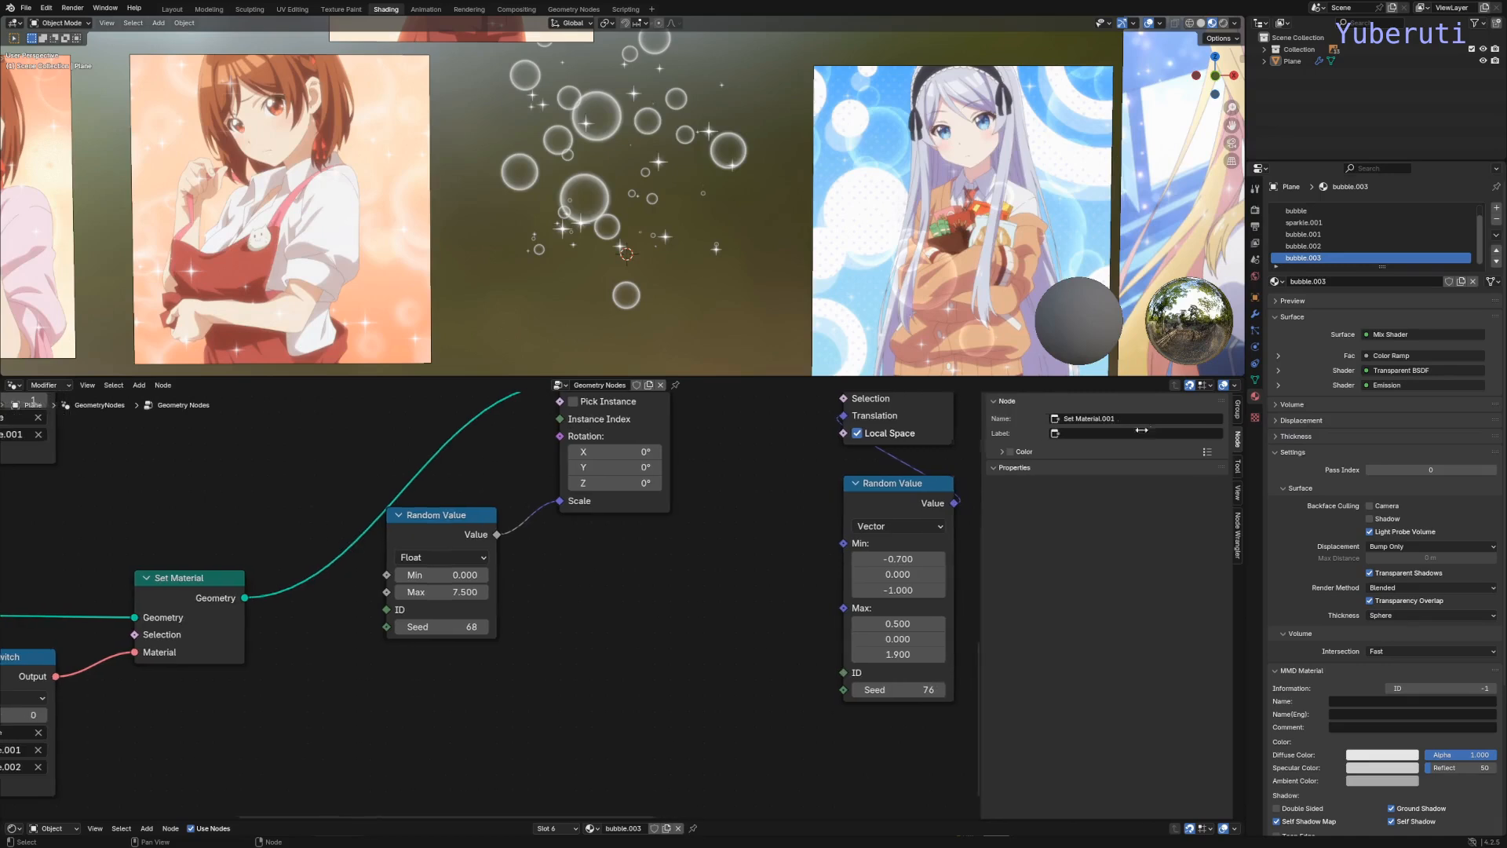
left_click(1239, 494)
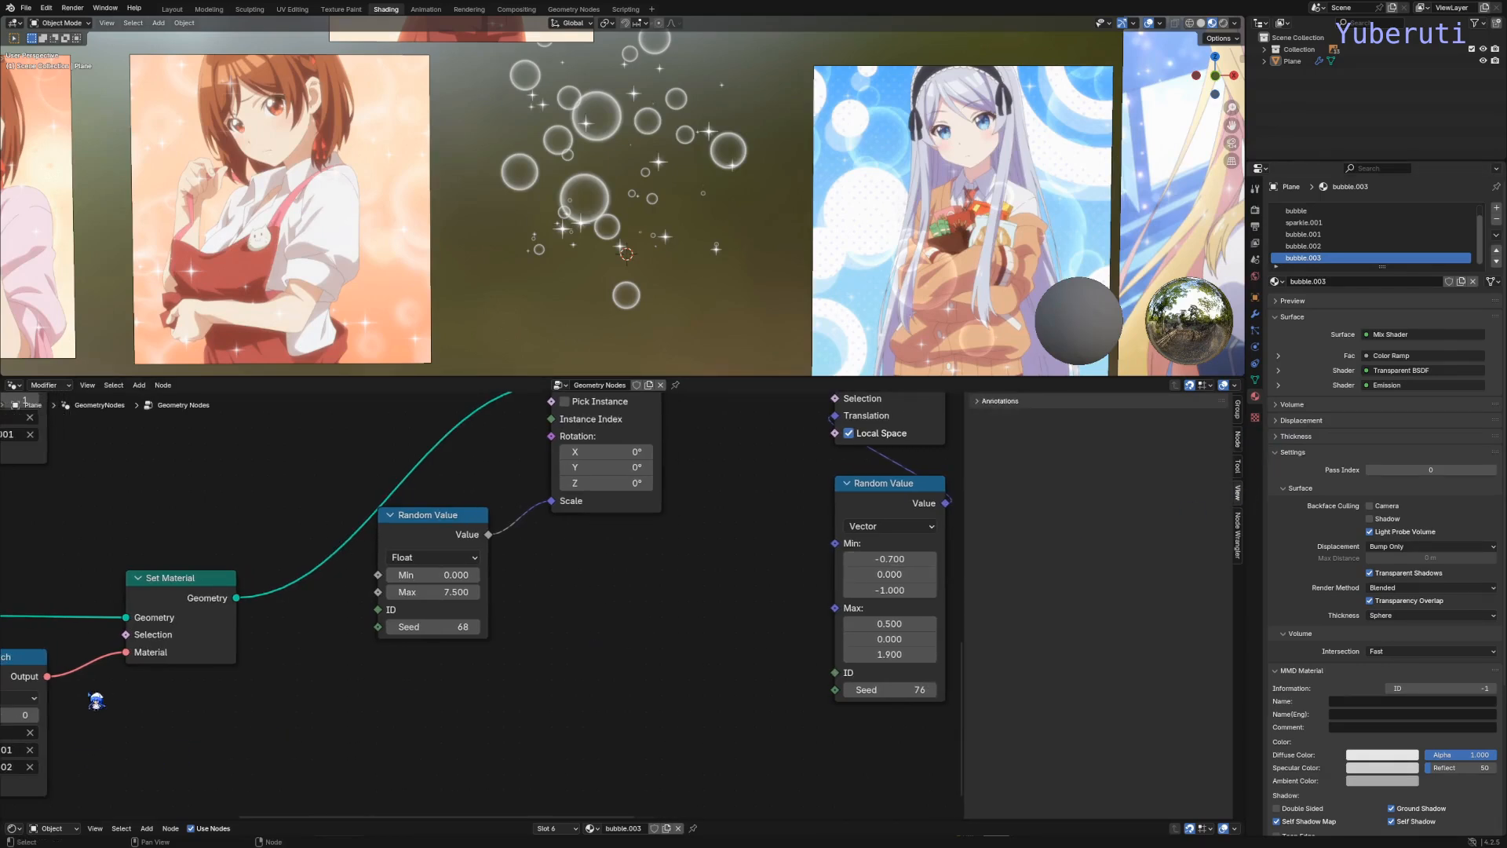
left_click(32, 667)
middle_click_drag(373, 646, 654, 618)
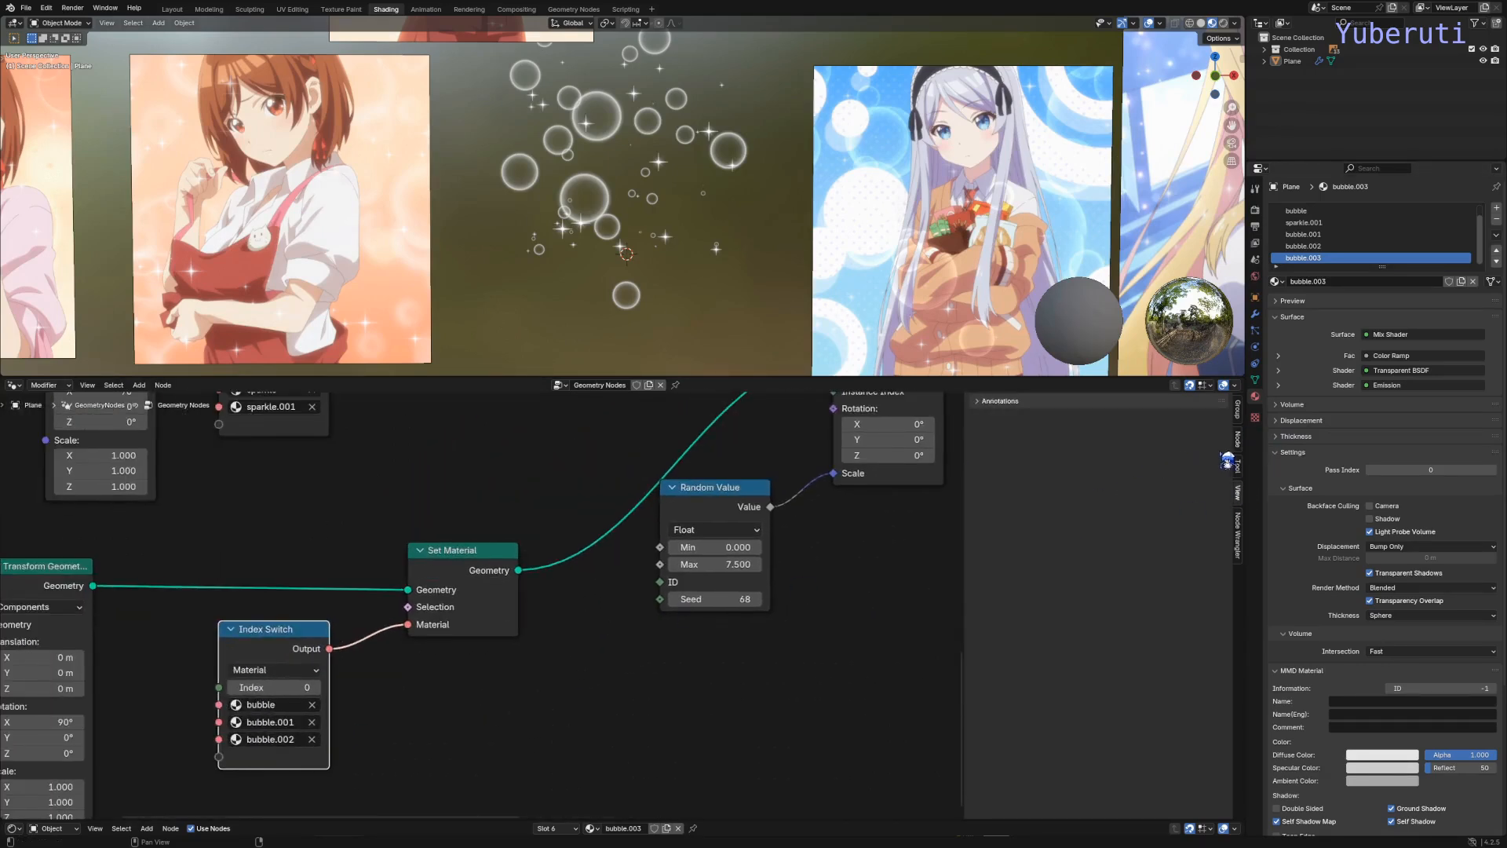
left_click(1239, 449)
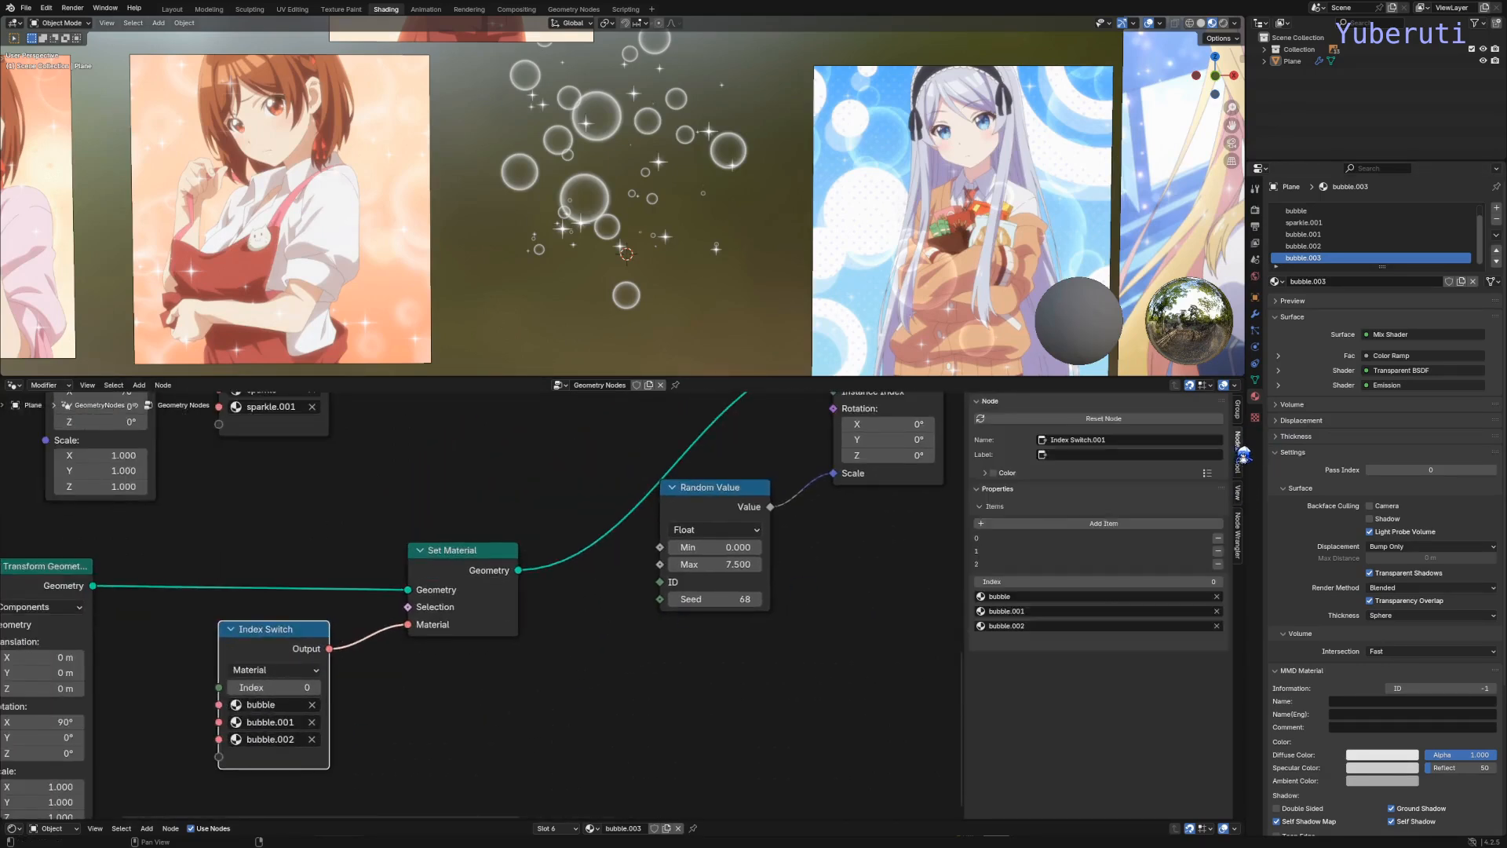
left_click(1102, 523)
left_click(1028, 654)
left_click(1039, 707)
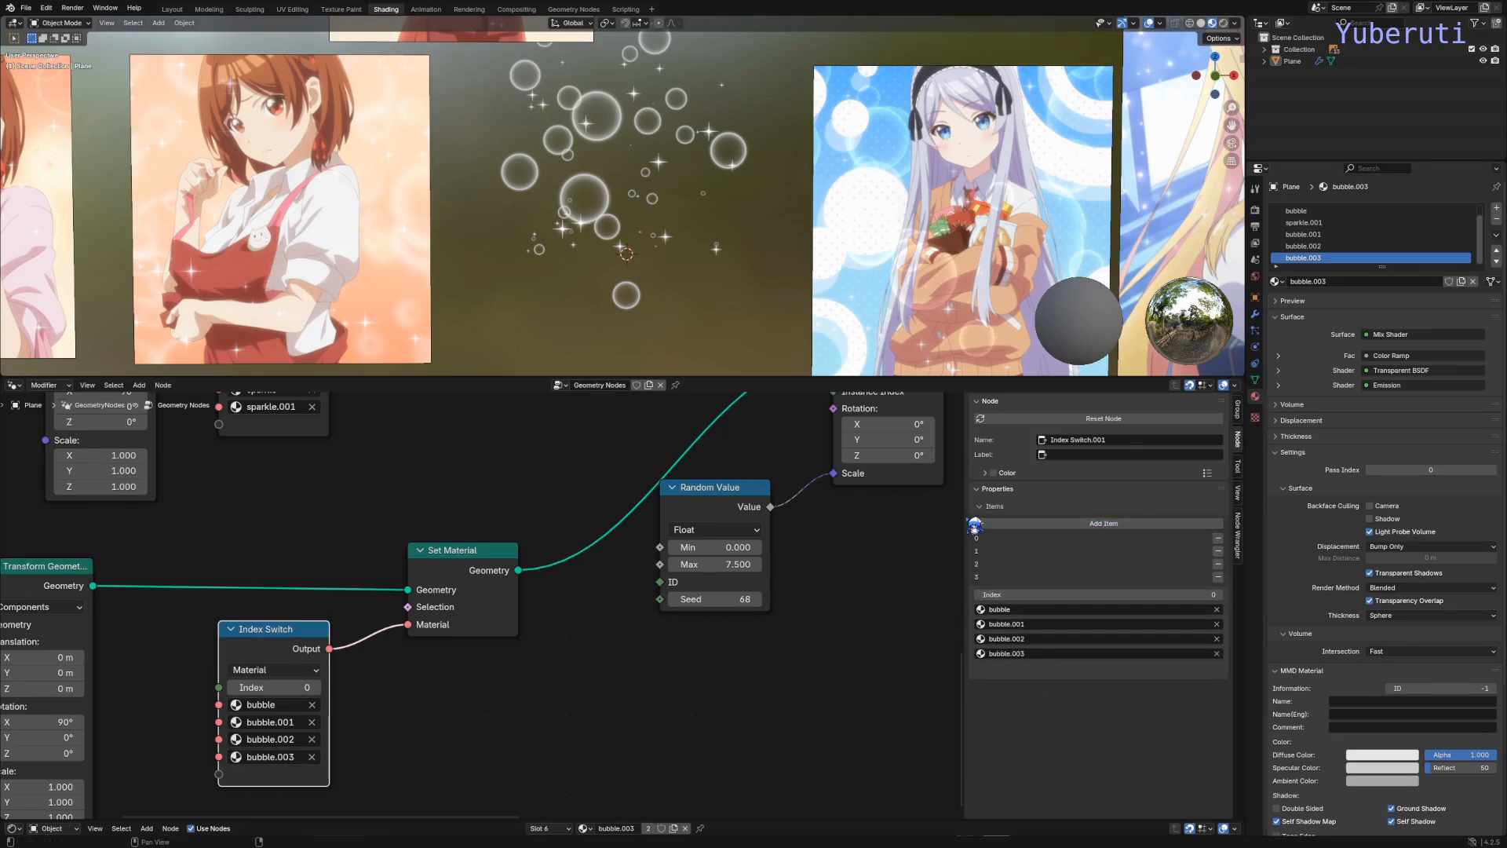
left_click_drag(964, 521, 1238, 533)
Step: Set the bubble Index Switch's index to 3
left_click(467, 689)
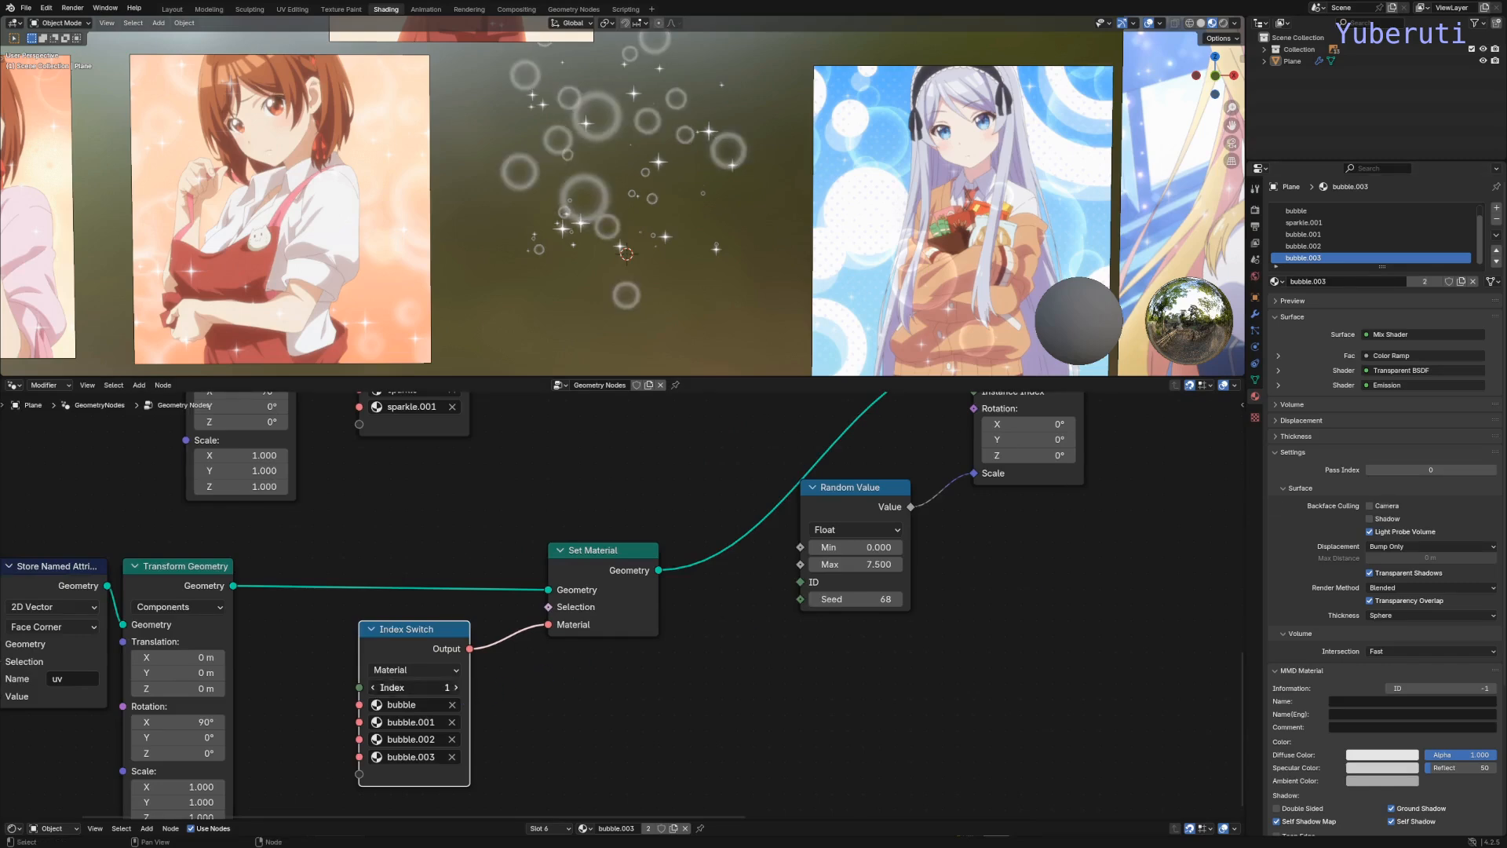
left_click(467, 688)
left_click(467, 688)
scroll(641, 248, "up", 3)
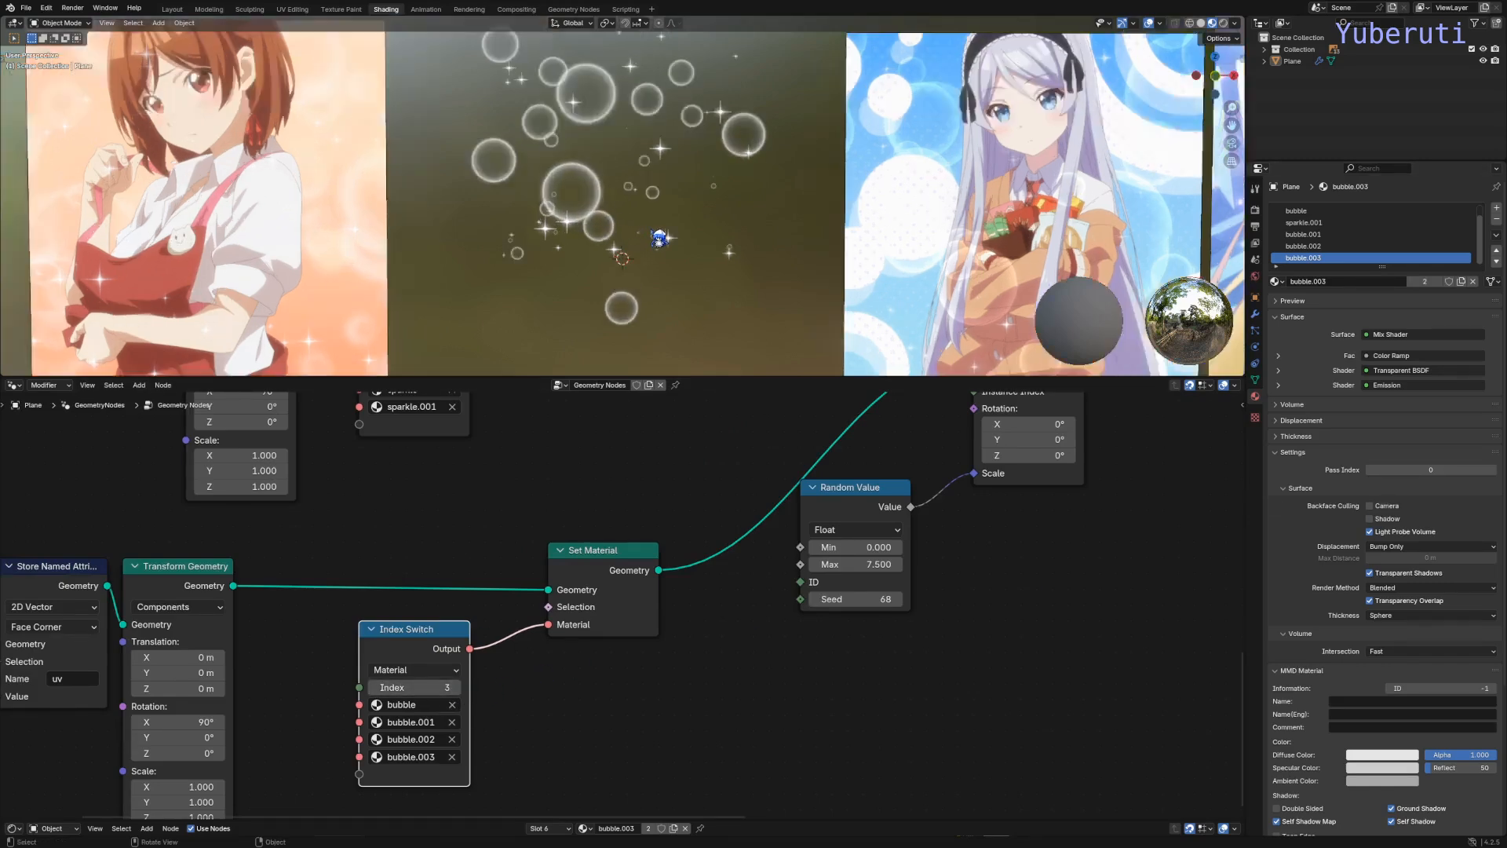
Step: Enlarge the shader editor over the geometry nodes and move bubble.003's Length and Color Ramp nodes closer to the Mapping node
left_click_drag(716, 821, 724, 393)
scroll(663, 598, "up", 1)
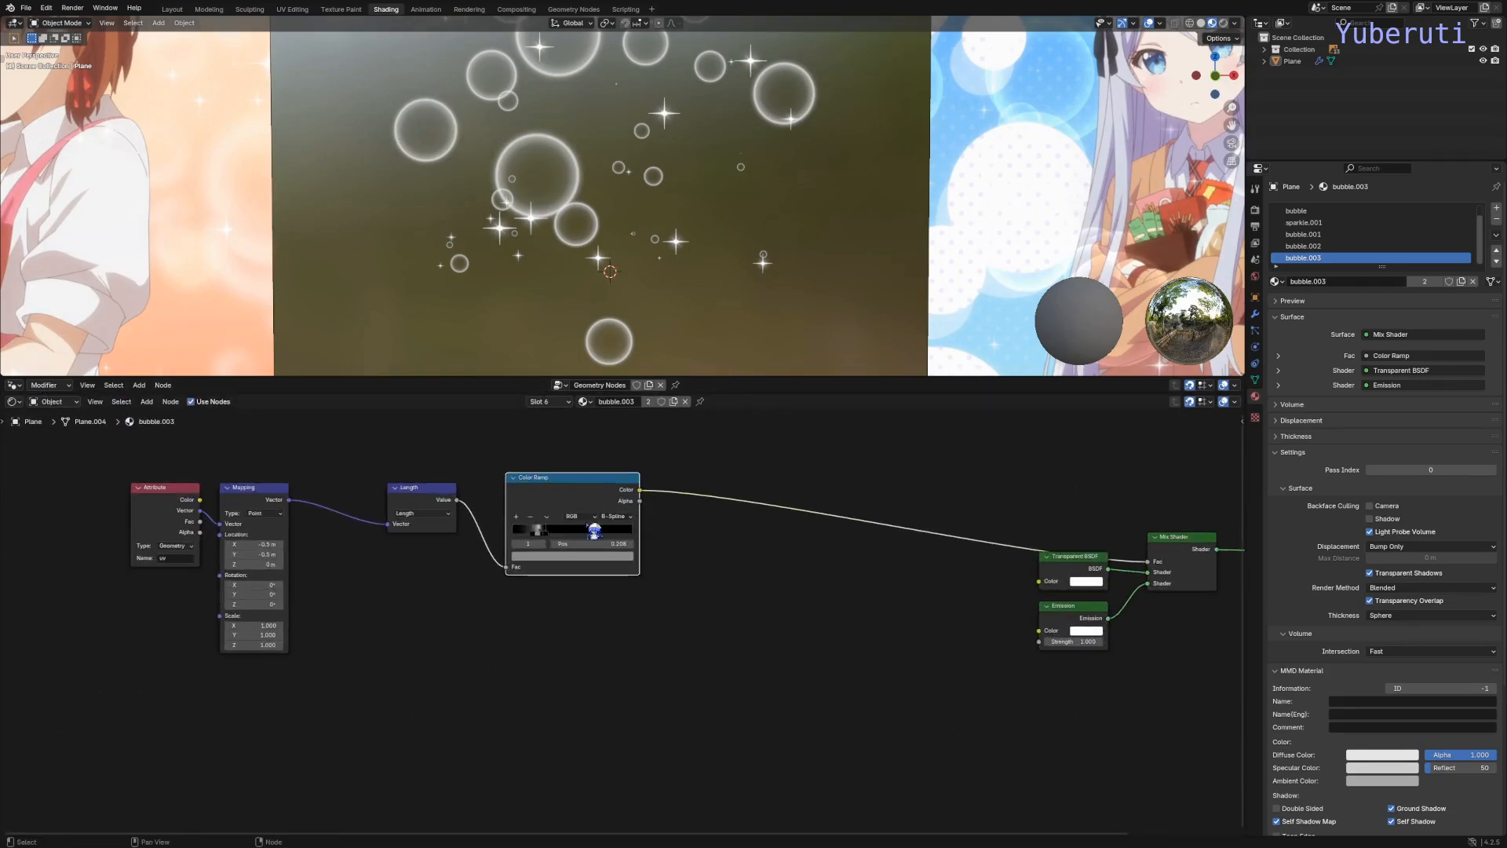
scroll(566, 226, "up", 2)
scroll(566, 226, "up", 1)
middle_click_drag(566, 225, 659, 293, "shift")
left_click_drag(429, 500, 388, 500)
left_click(564, 518)
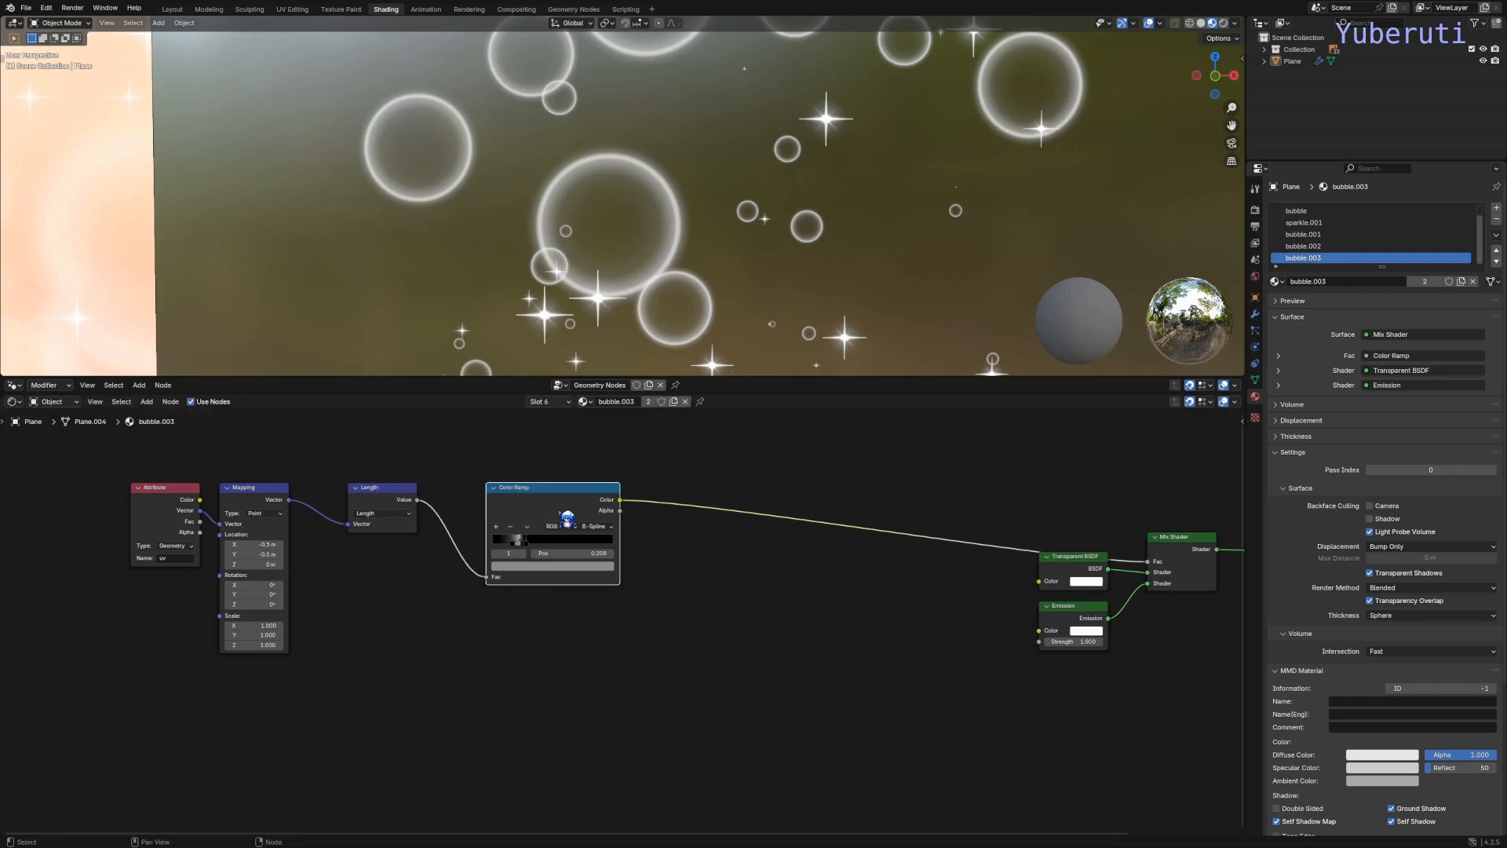
middle_click_drag(564, 539, 573, 612)
scroll(574, 612, "up", 1)
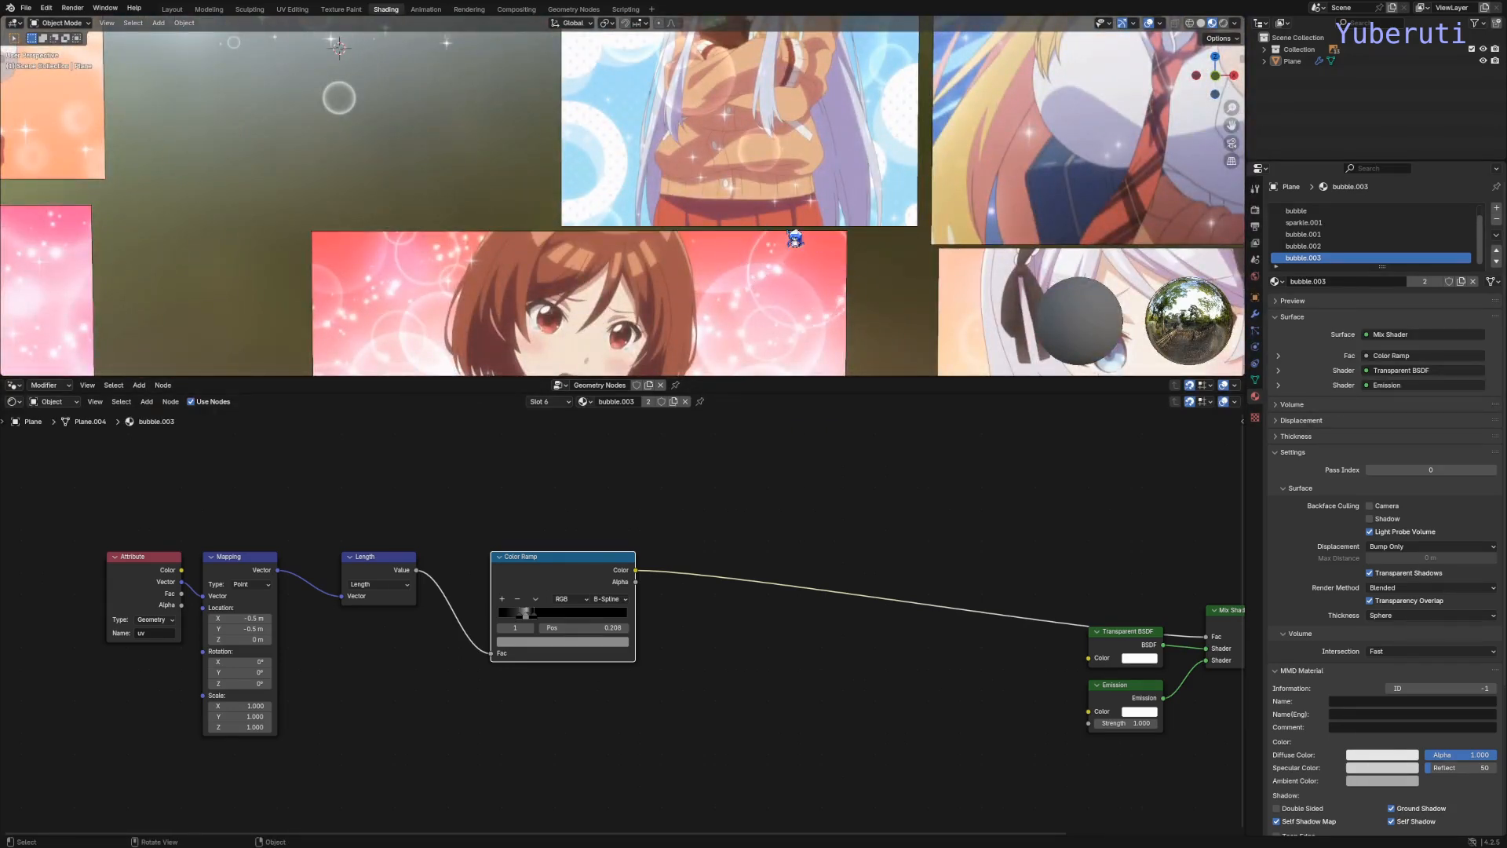
Step: Duplicate the Color Ramp, place the copy above the original, and connect the Length node's Value to its Fac
middle_click_drag(399, 100, 723, 329, "shift")
scroll(571, 606, "up", 4)
middle_click_drag(571, 606, 613, 727)
key("shift+d")
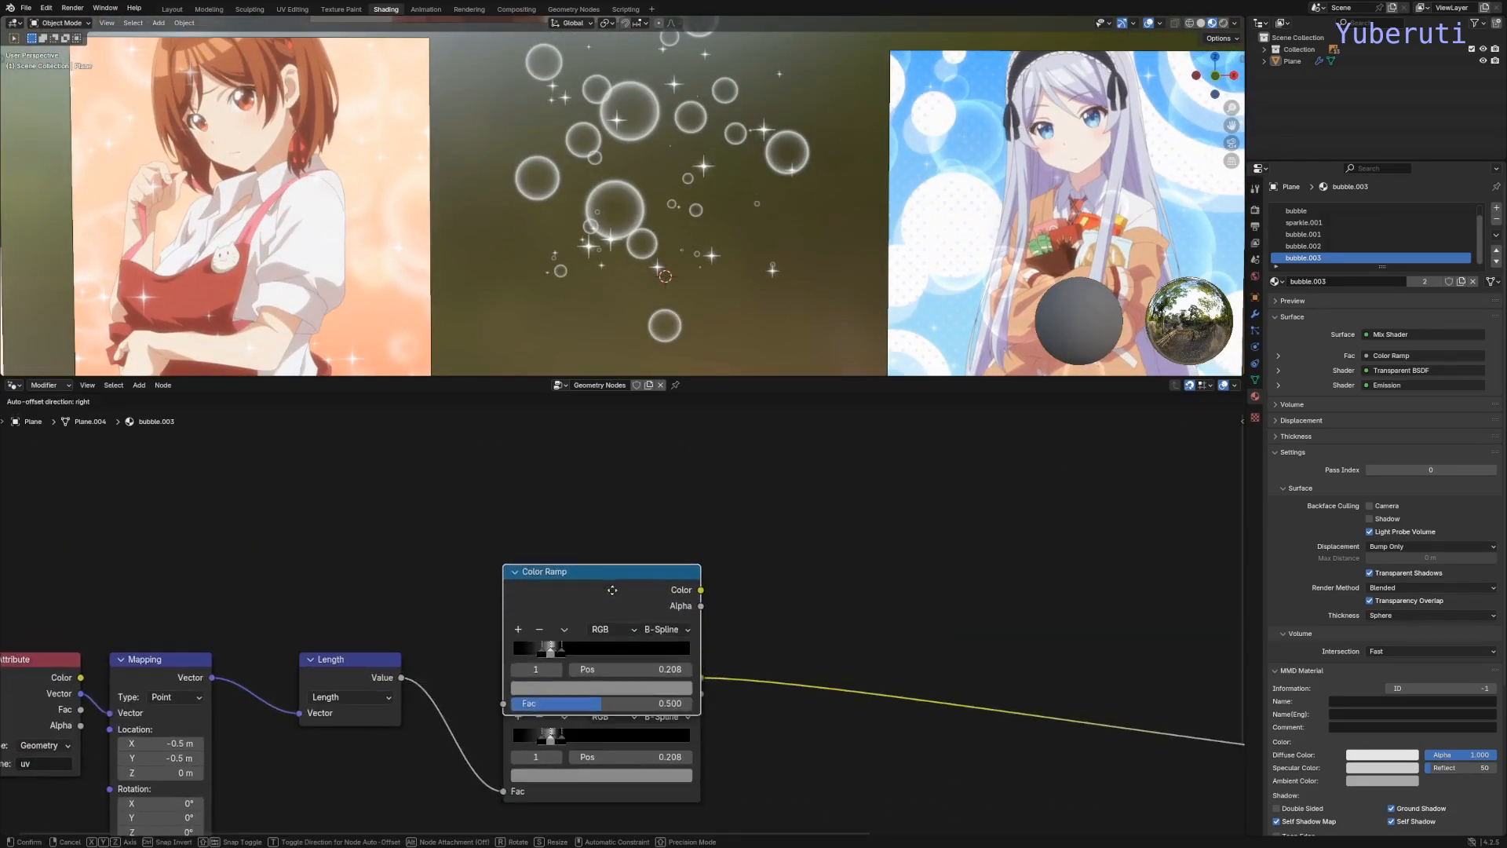
left_click(589, 582)
left_click_drag(401, 676, 503, 616)
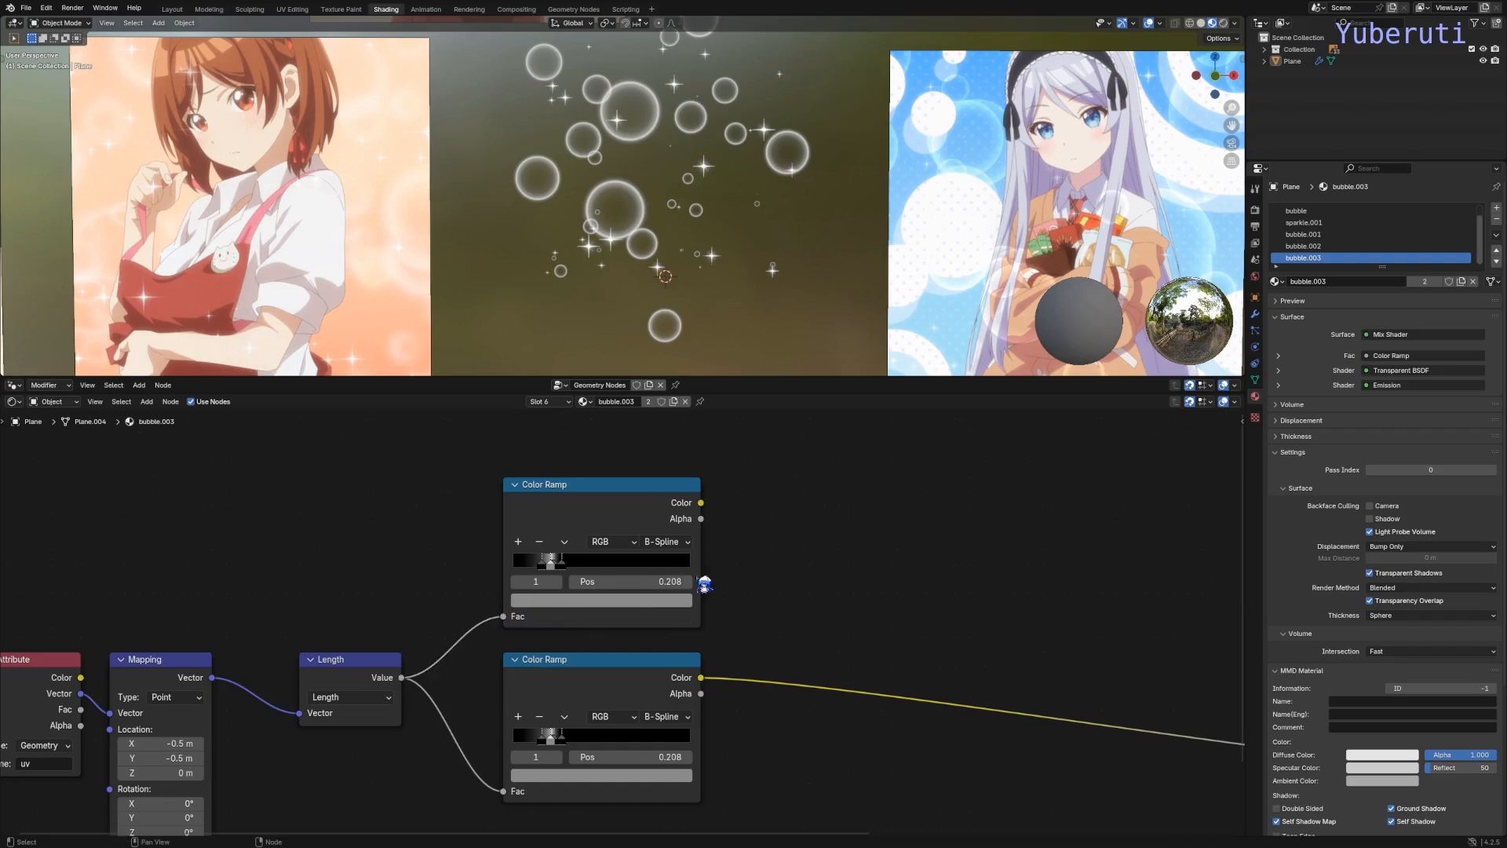
Step: Preview the duplicated Color Ramp directly on the scattered bubbles
scroll(620, 597, "down", 4)
left_click(586, 546, "ctrl+shift")
scroll(577, 504, "up", 5)
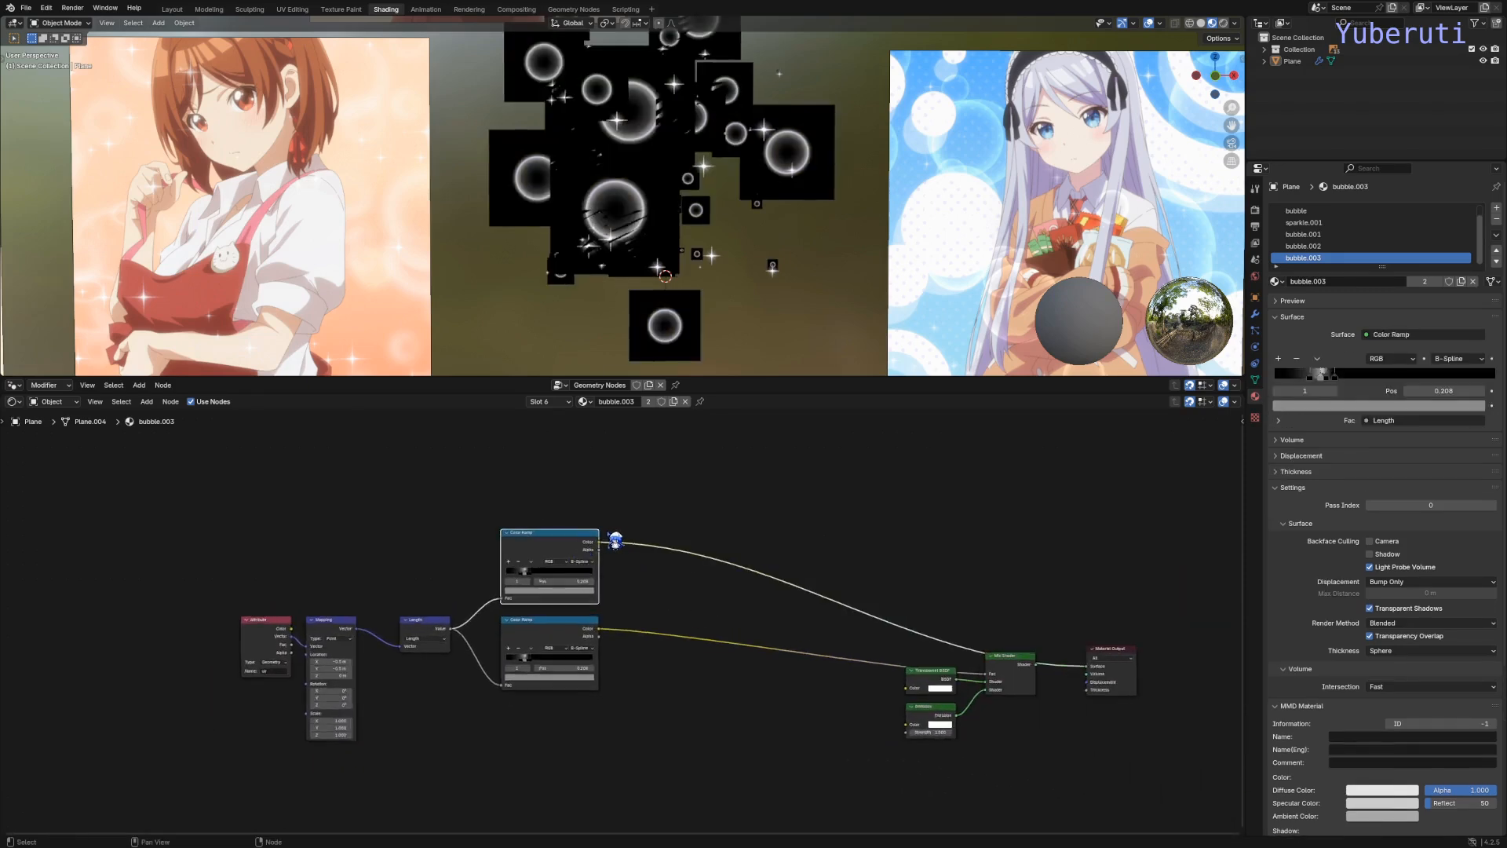
scroll(636, 338, "up", 3)
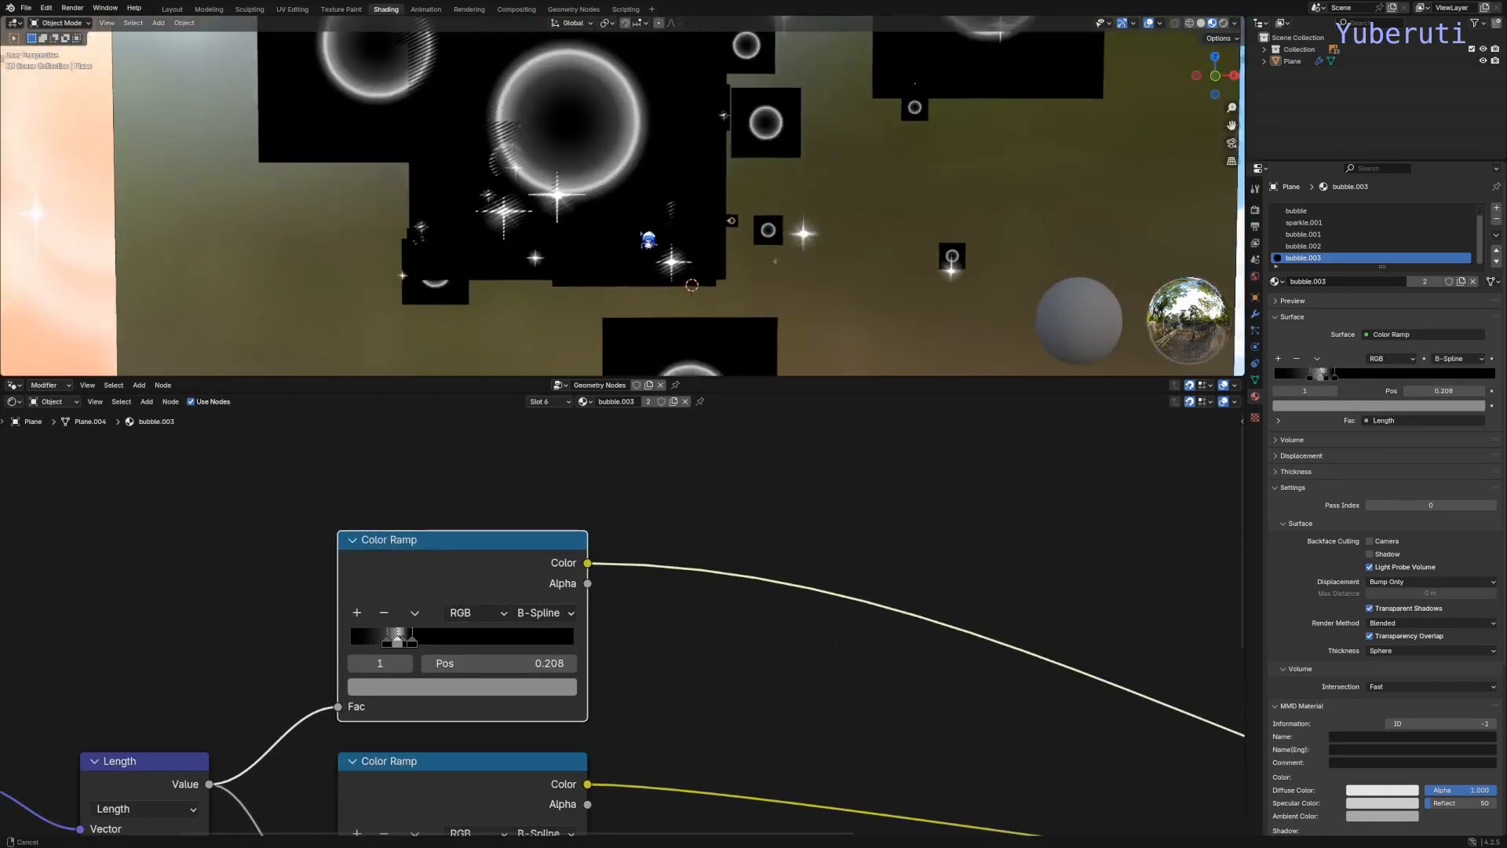
scroll(649, 235, "up", 2)
scroll(617, 574, "up", 2)
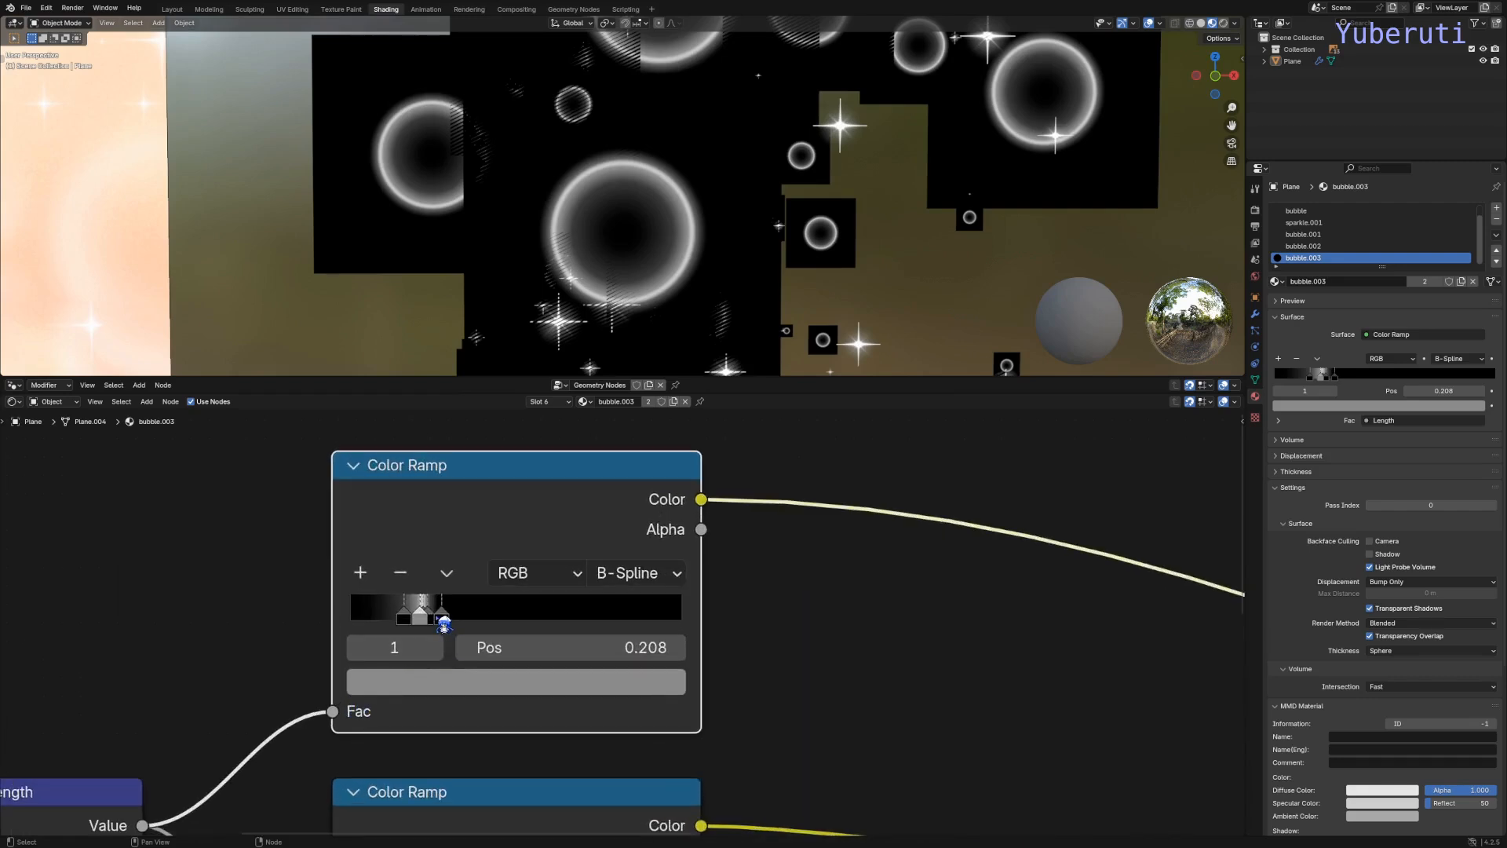
Step: Widen the duplicated Color Ramp node, placing its last stop at 0.349 and stop 3 at 0.228
left_click_drag(444, 617, 460, 630)
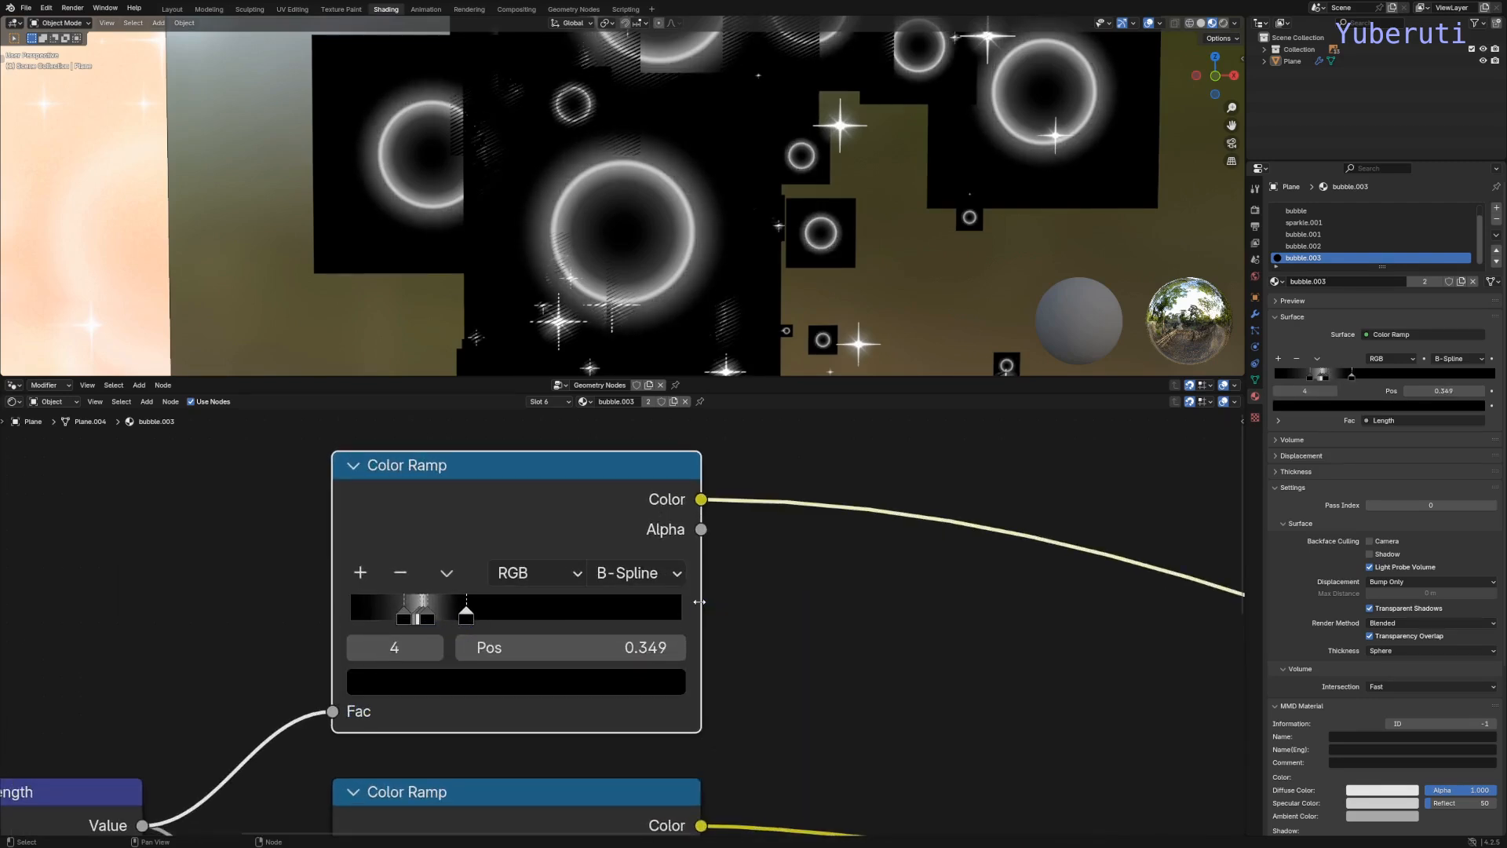
left_click_drag(699, 601, 917, 602)
left_click_drag(485, 624, 484, 625)
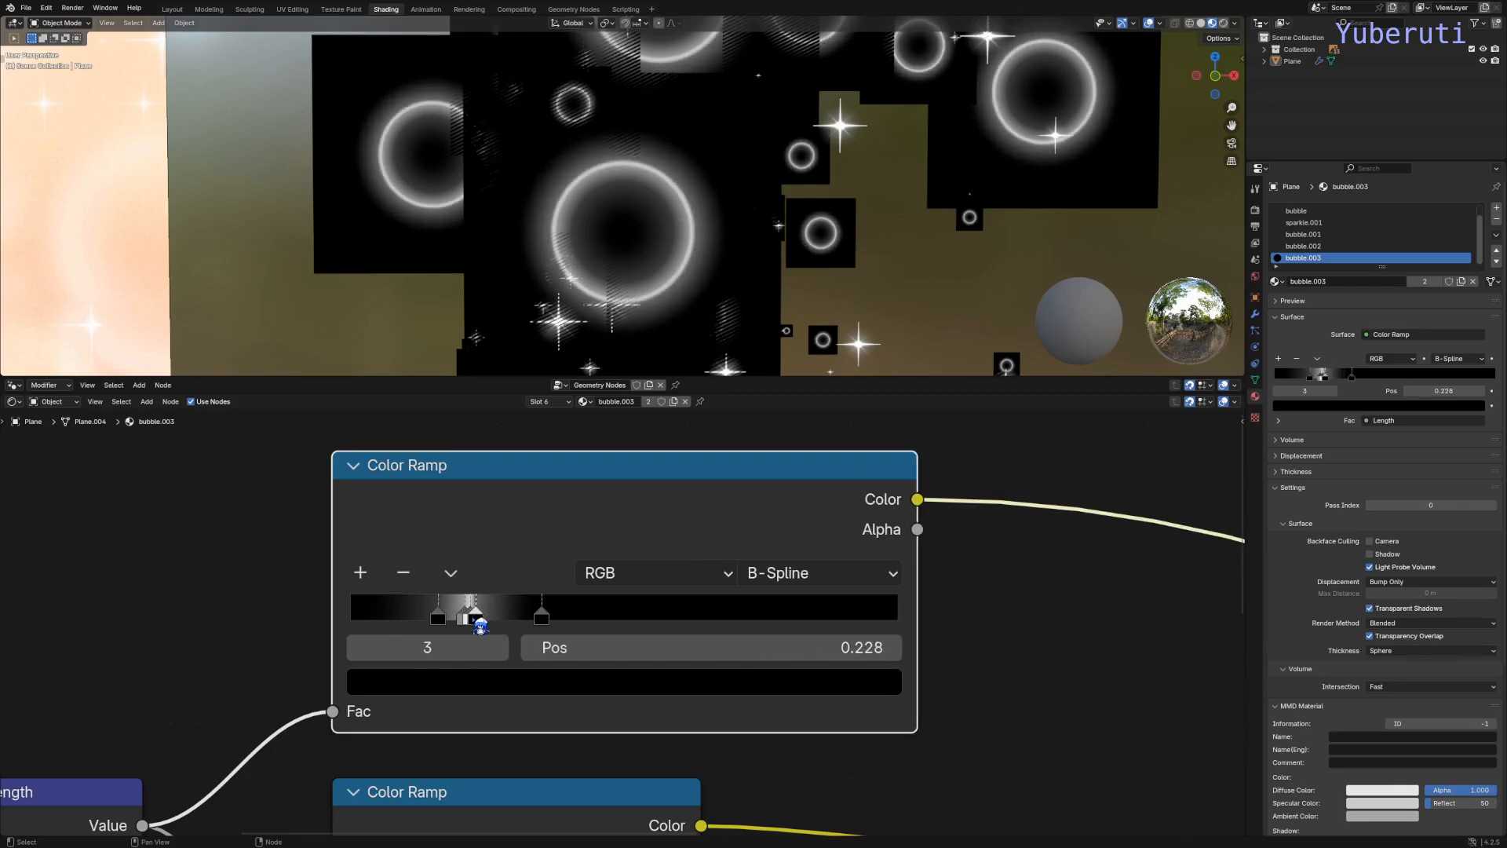
Step: Set the duplicated Color Ramp's stop 1 to black and stop 2 at 0.218 to white
left_click(464, 617)
left_click(491, 684)
scroll(481, 425, "down", 10)
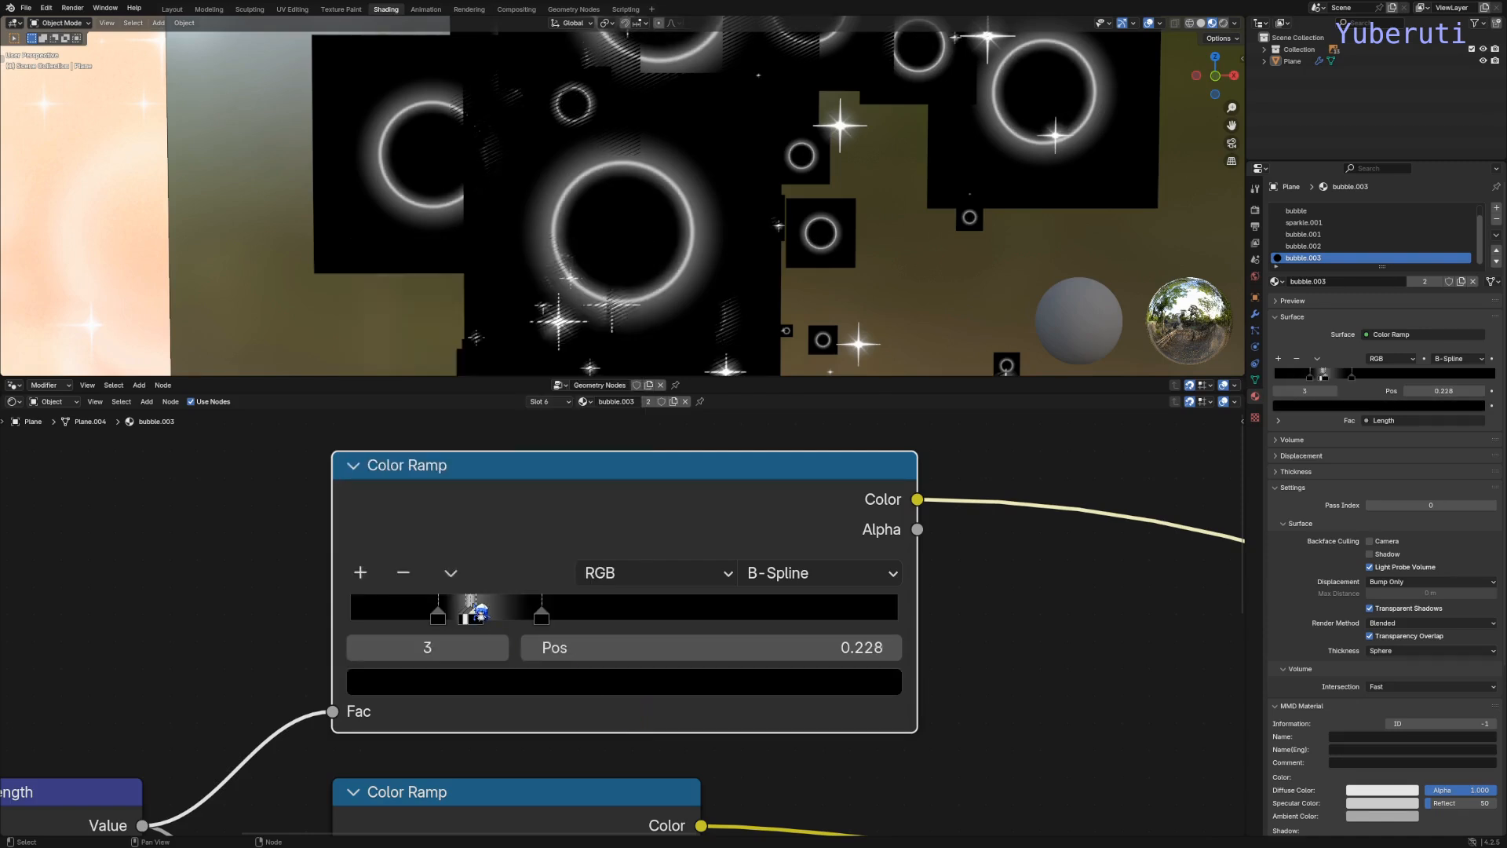
left_click(477, 617)
left_click(518, 686)
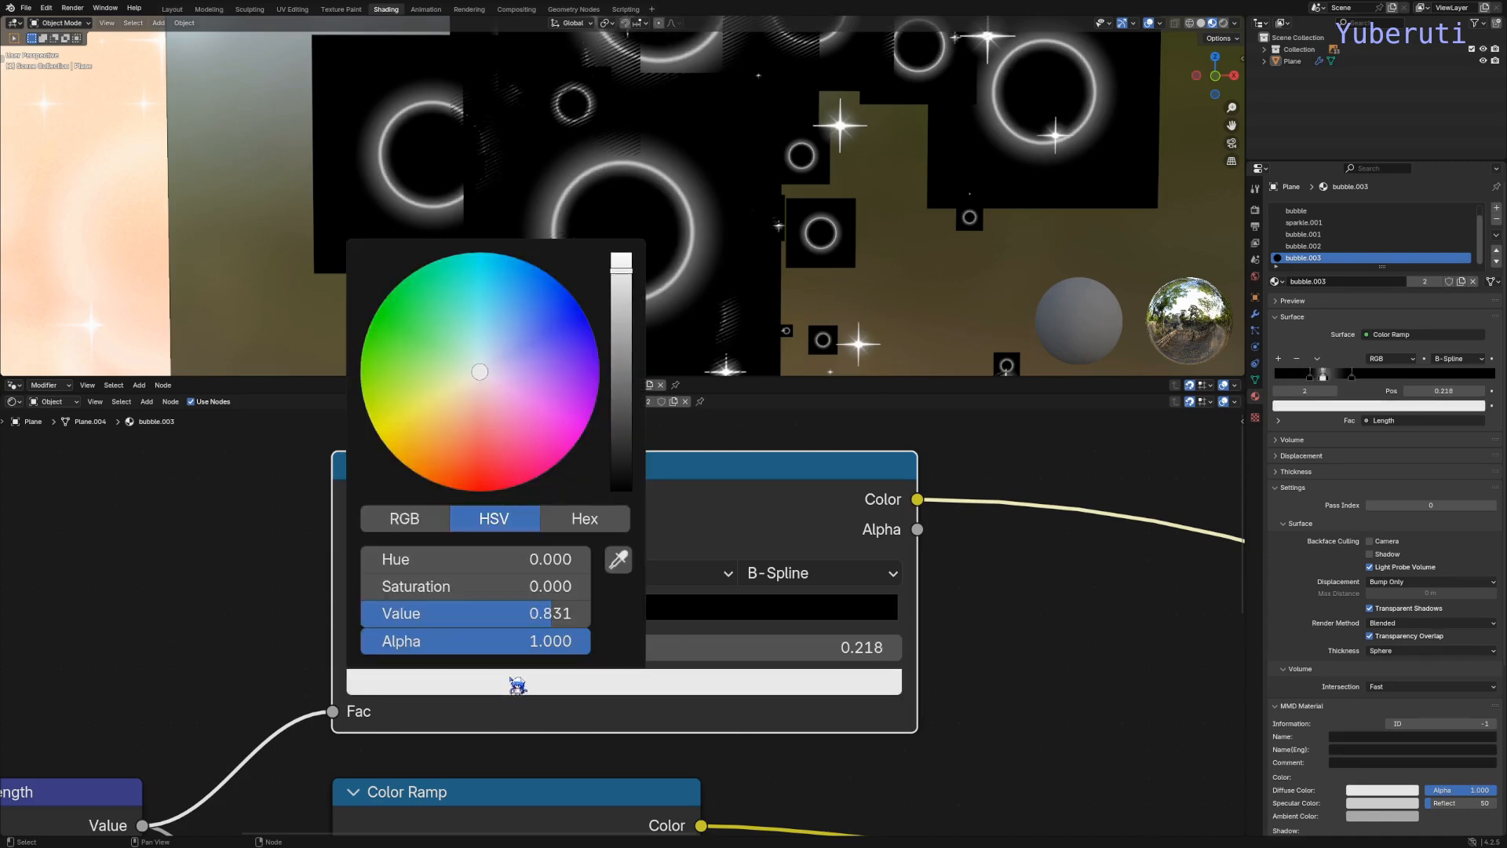
scroll(529, 424, "up", 4)
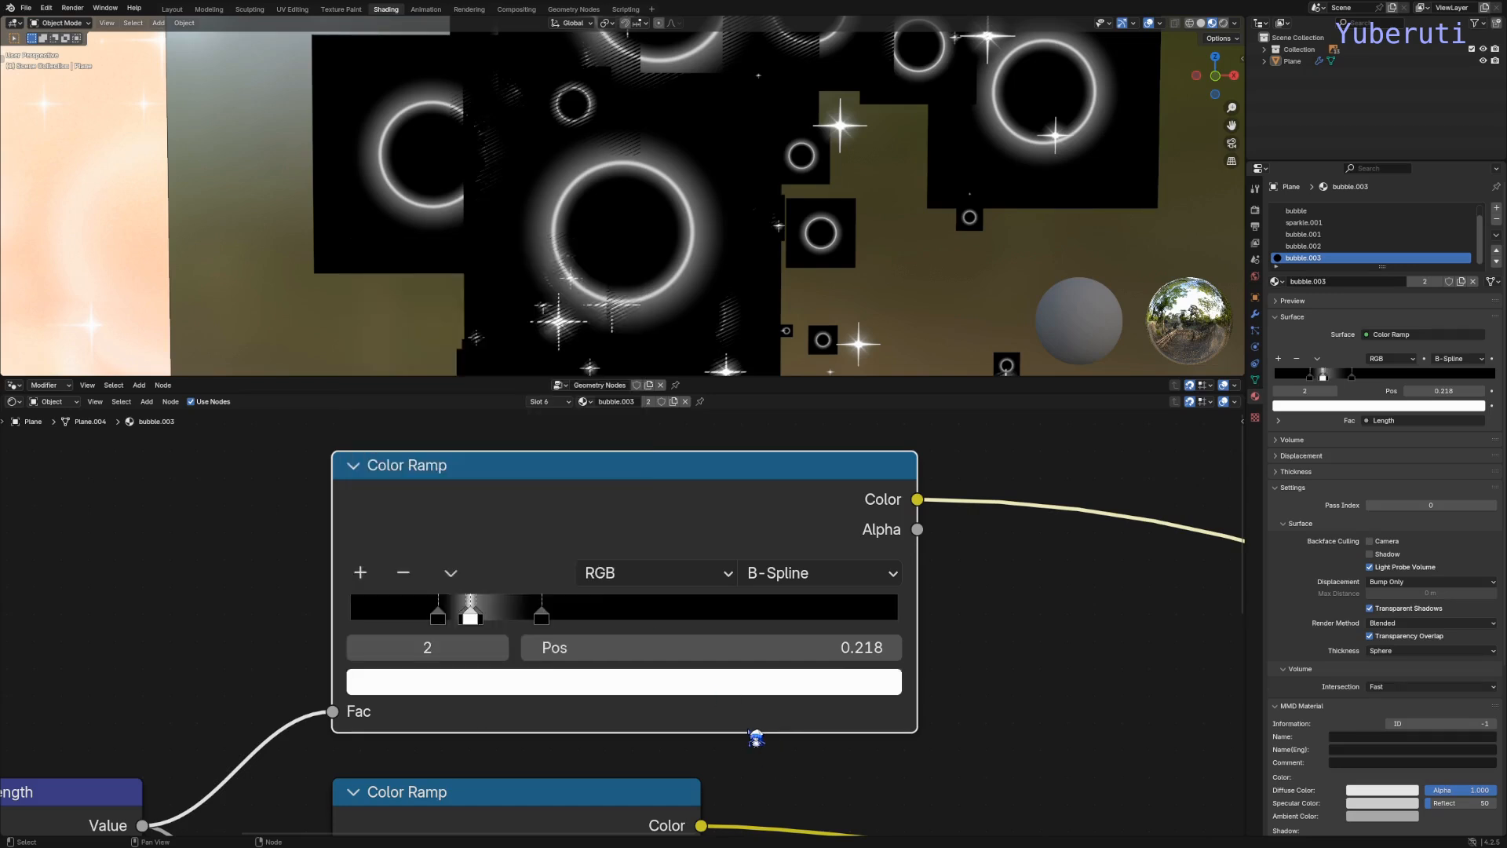
Step: Narrow the ring by moving the duplicated ramp's first stop close to the white one, stop 4 to 0.234 and stop 3 to 0.225
left_click_drag(438, 616, 487, 646)
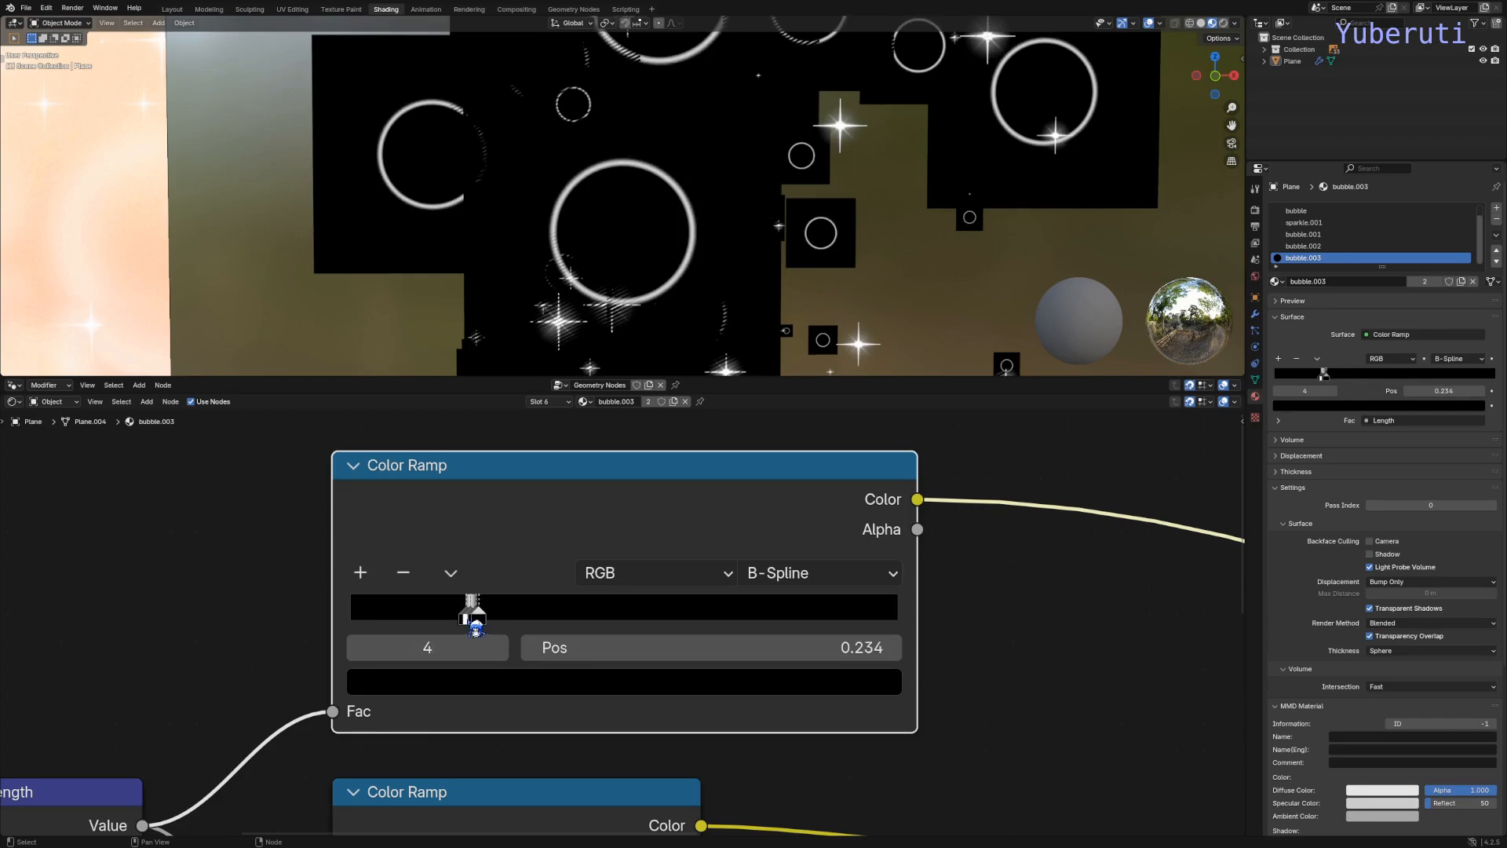
left_click(472, 620)
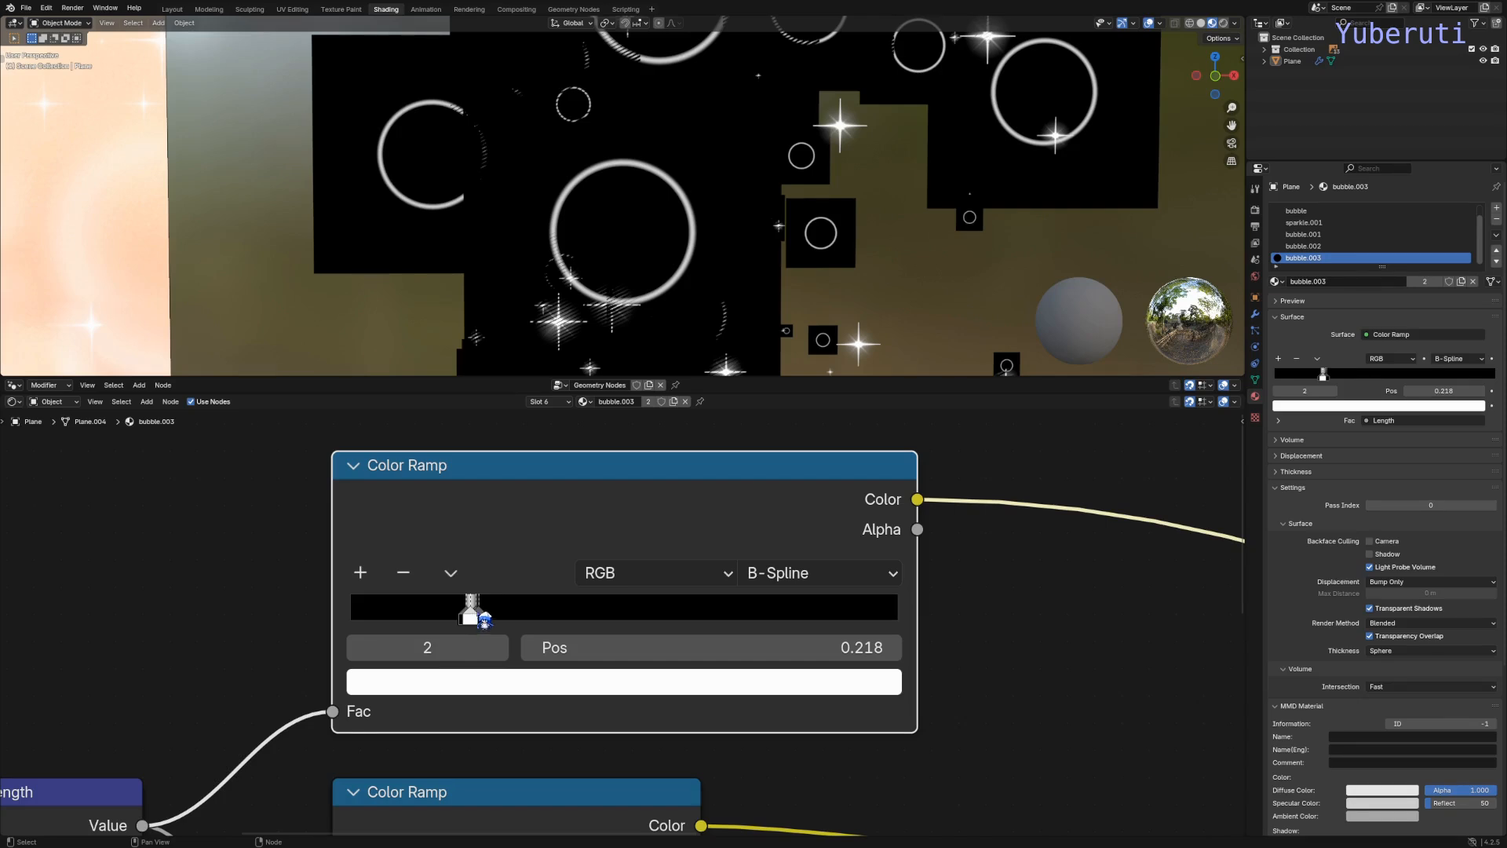
left_click(480, 617)
left_click_drag(483, 621, 481, 623)
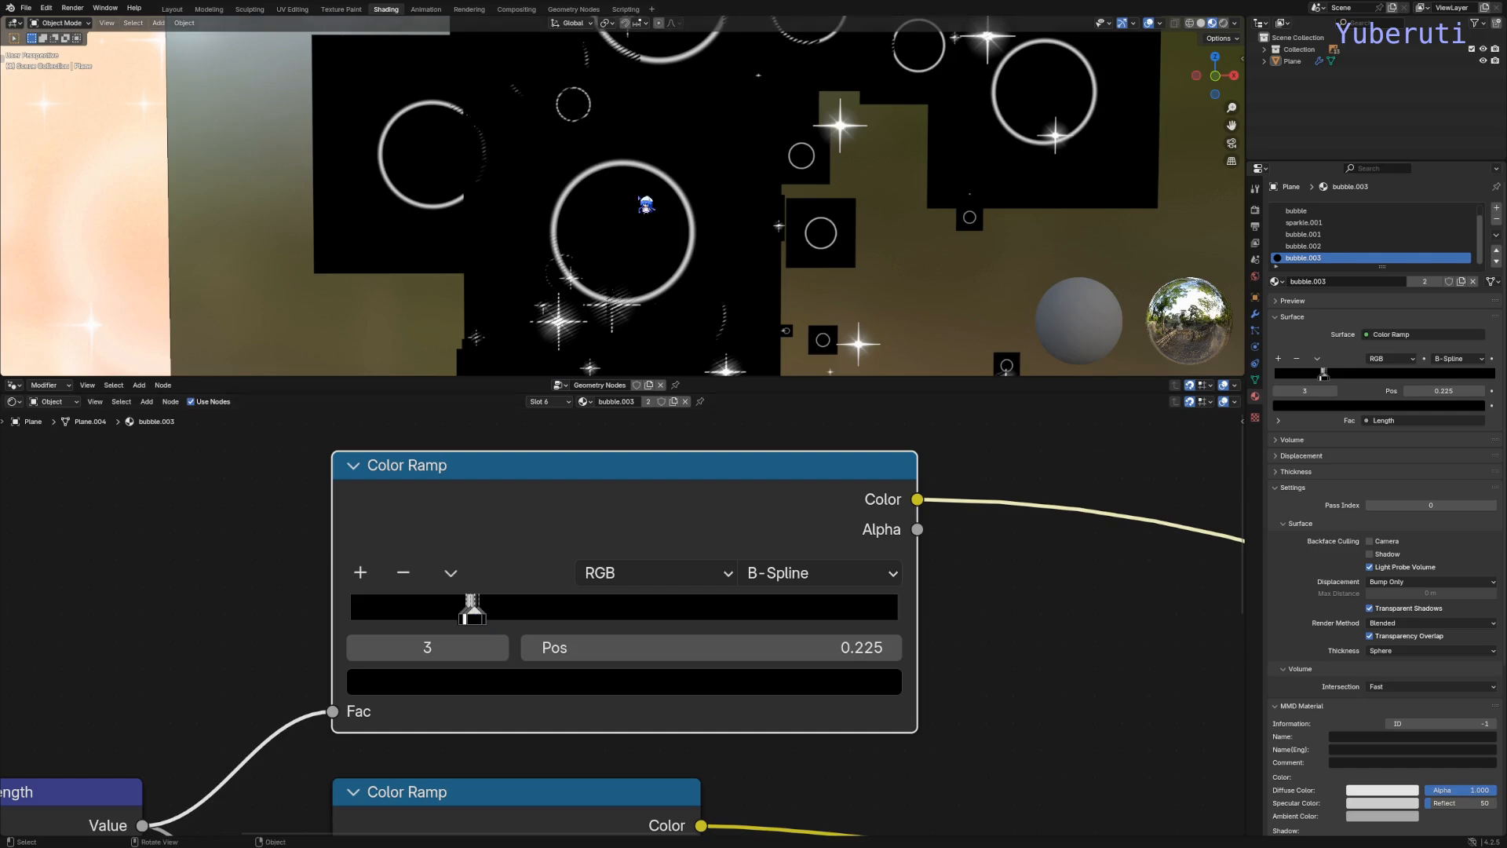
Step: Compare the thin previewed bubble rings with the outlines of the bubbles in the surrounding reference images
scroll(640, 197, "down", 5)
middle_click_drag(696, 207, 552, 177, "shift")
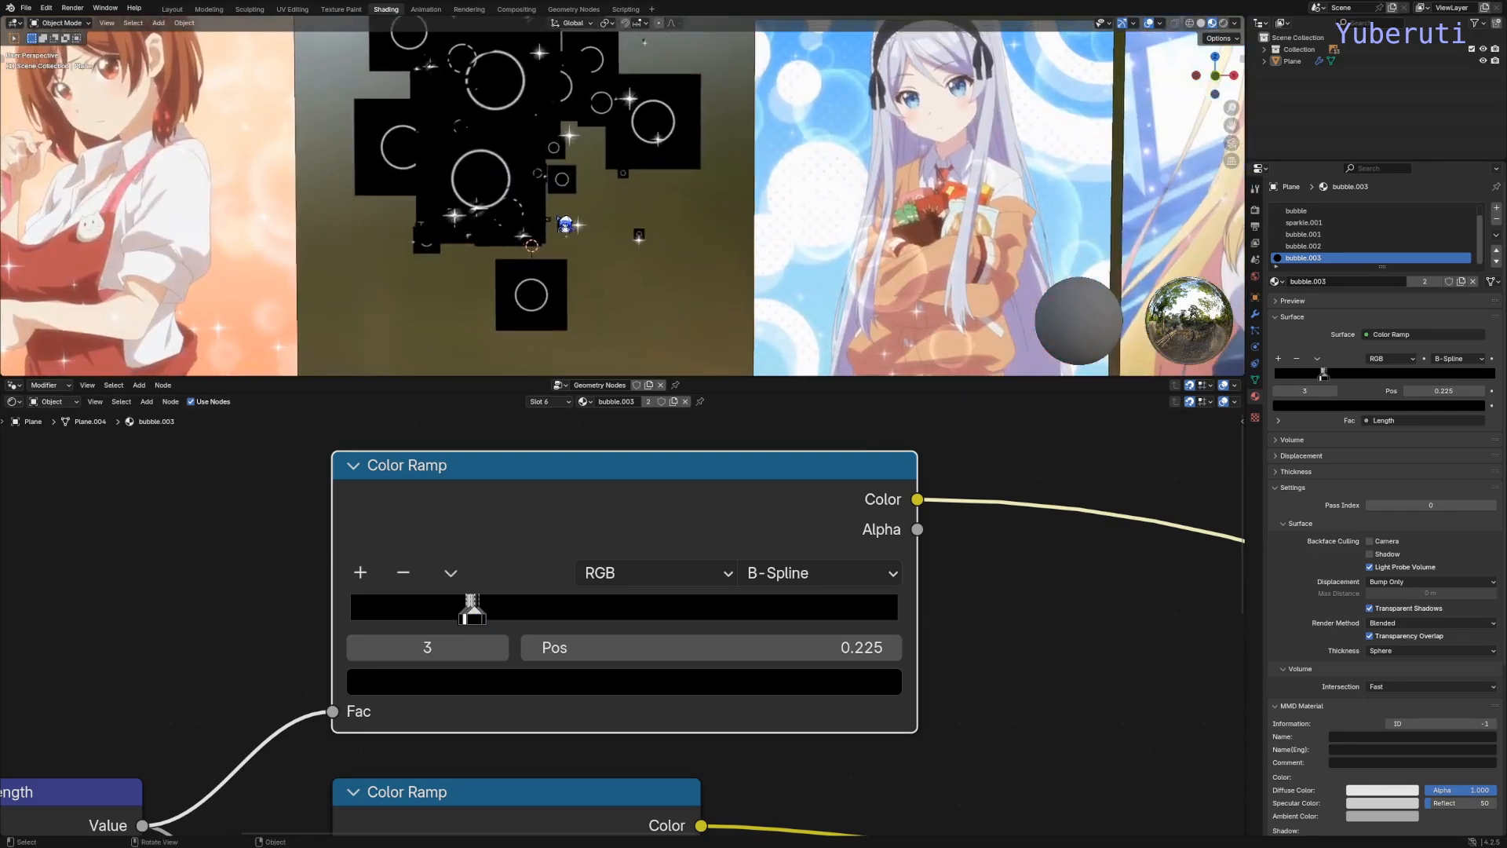
scroll(709, 509, "down", 4)
scroll(633, 295, "down", 3)
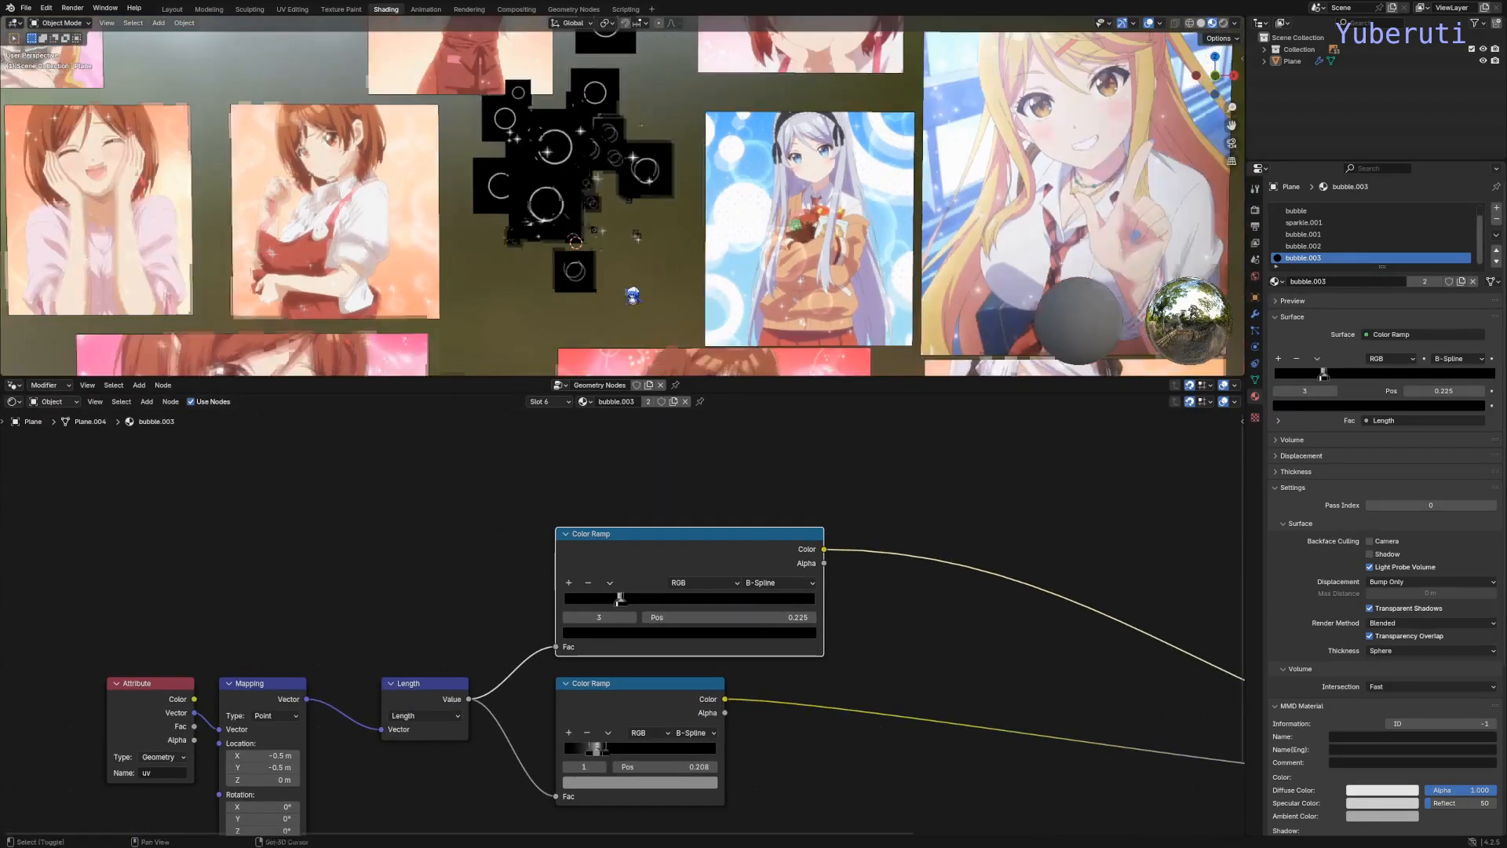
middle_click_drag(633, 295, 623, 234, "shift")
scroll(665, 253, "up", 5)
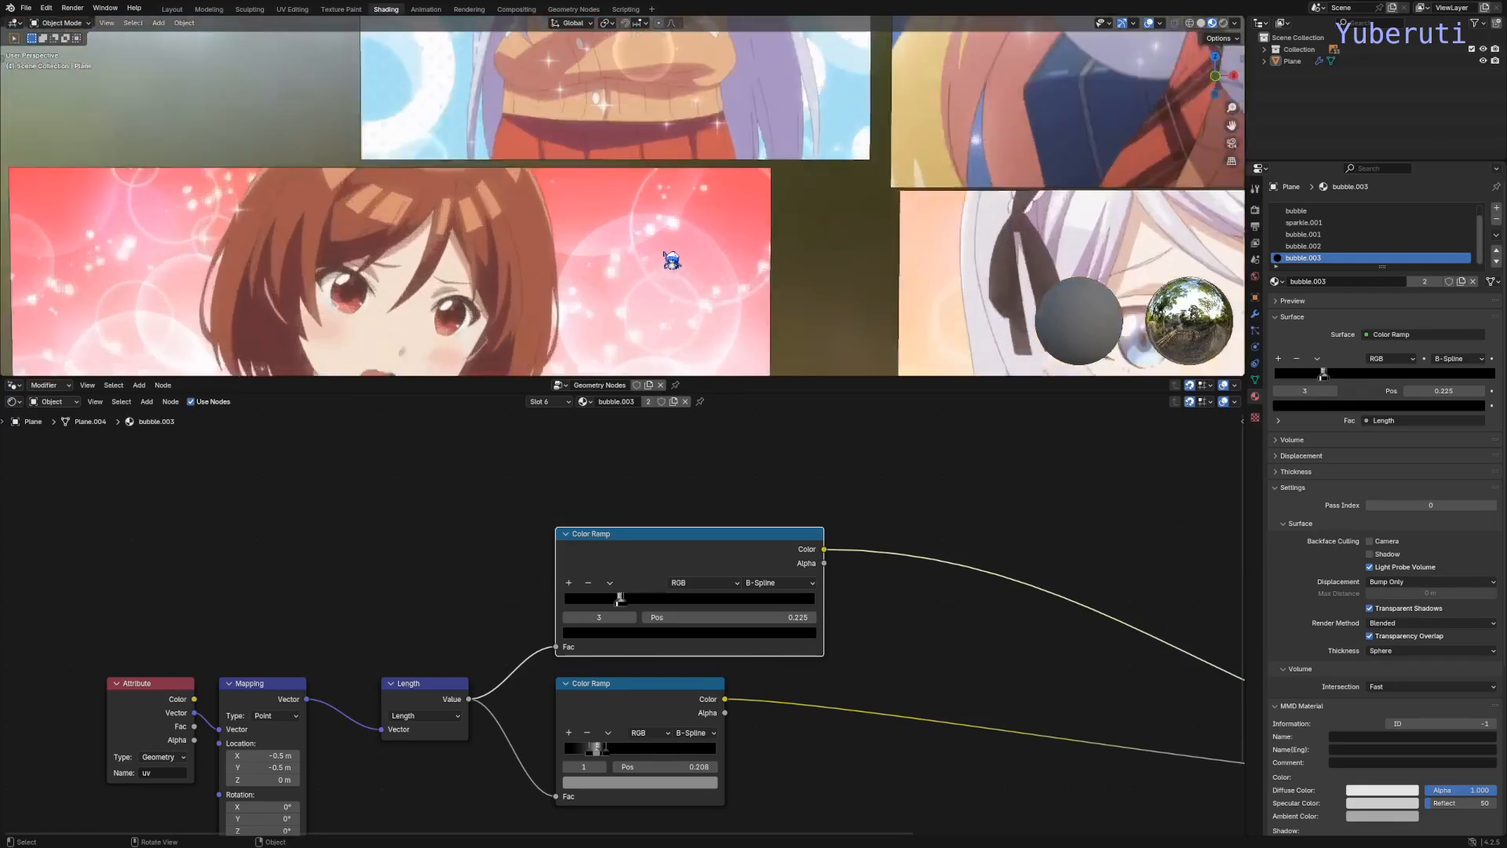
scroll(666, 253, "down", 3)
middle_click_drag(428, 127, 690, 310, "shift")
scroll(656, 242, "down", 1)
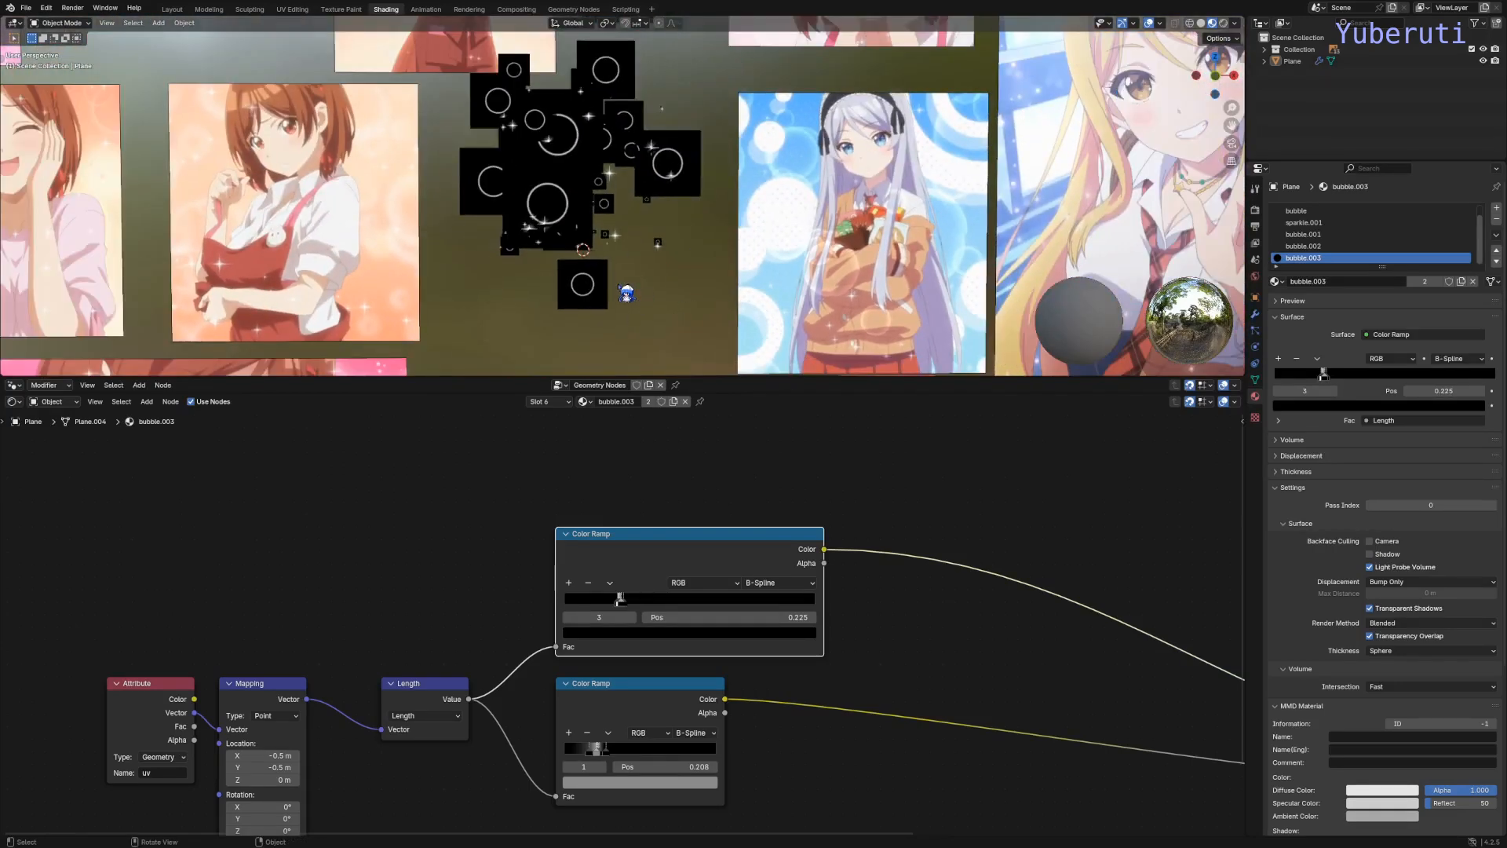
Step: Add a Mix Color node to the material, feeding the upper Color Ramp into A and the lower Color Ramp into B
middle_click_drag(800, 696, 667, 581)
scroll(666, 582, "up", 1)
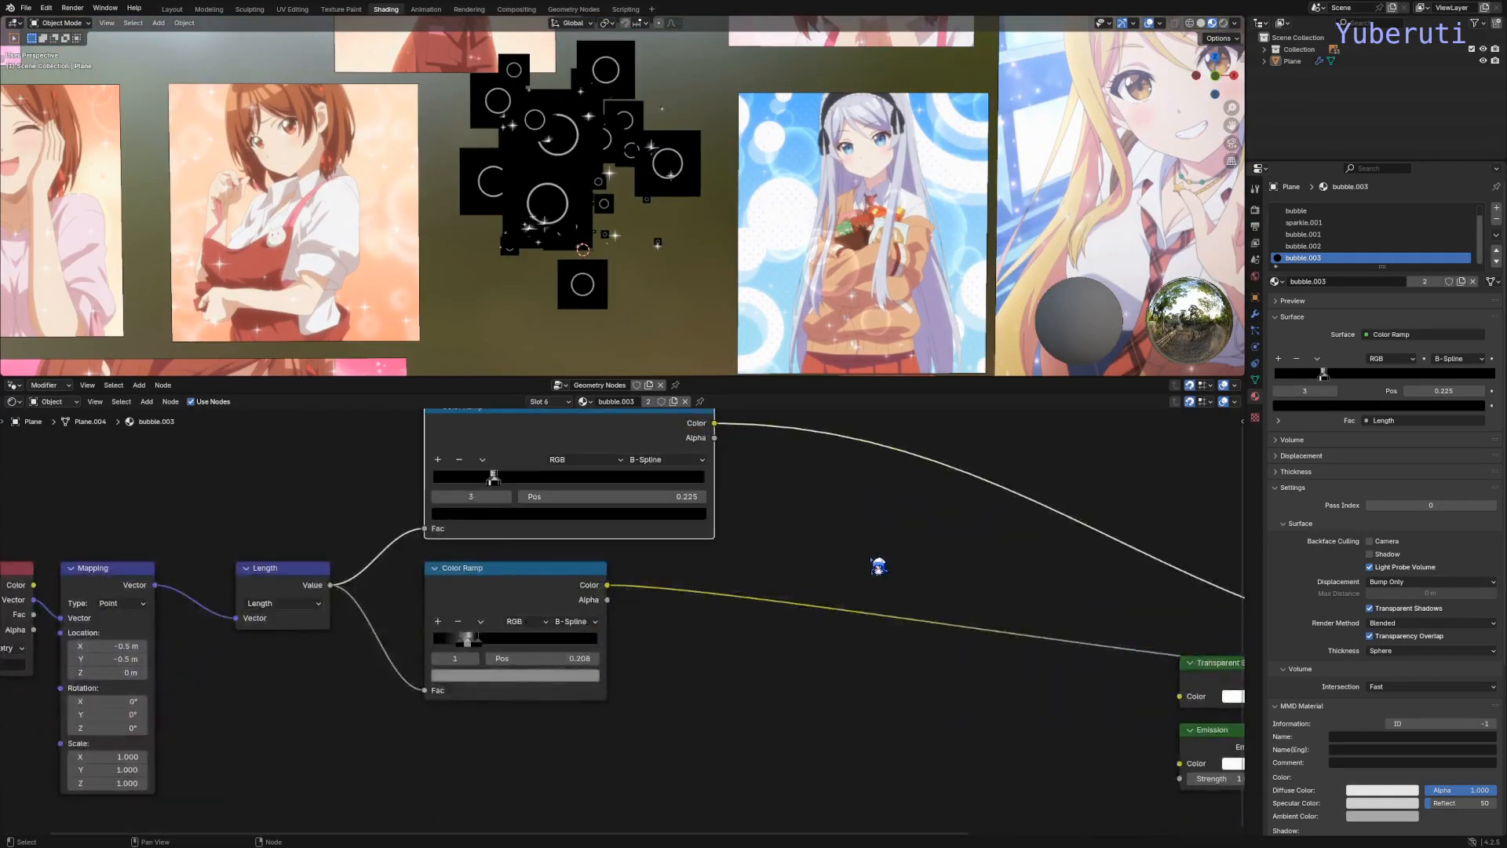
key("shift+a")
mouse_move(880, 566)
left_click(934, 621)
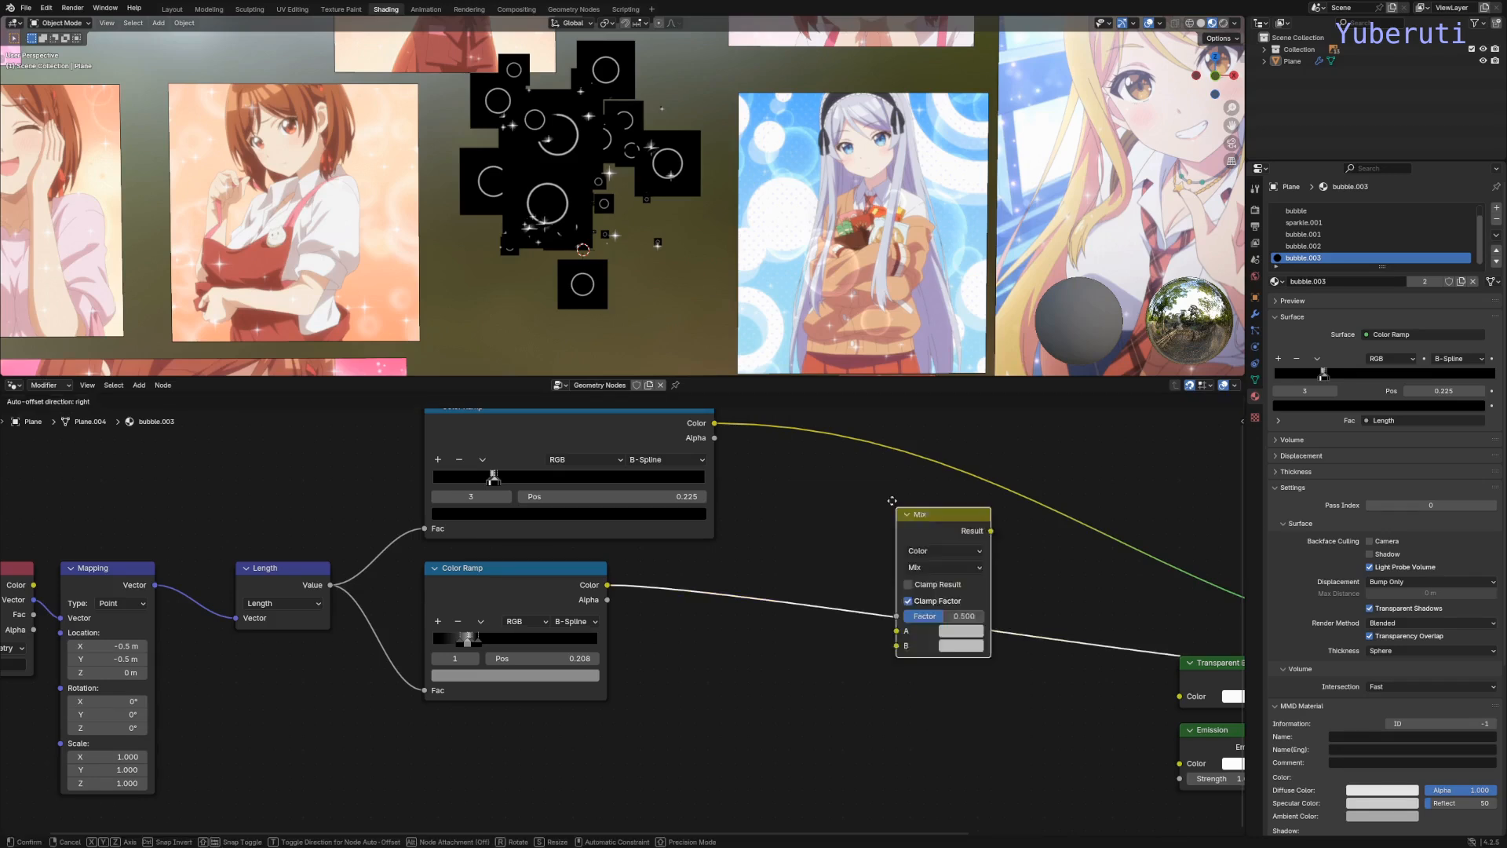
left_click(826, 407)
left_click_drag(868, 446, 894, 570)
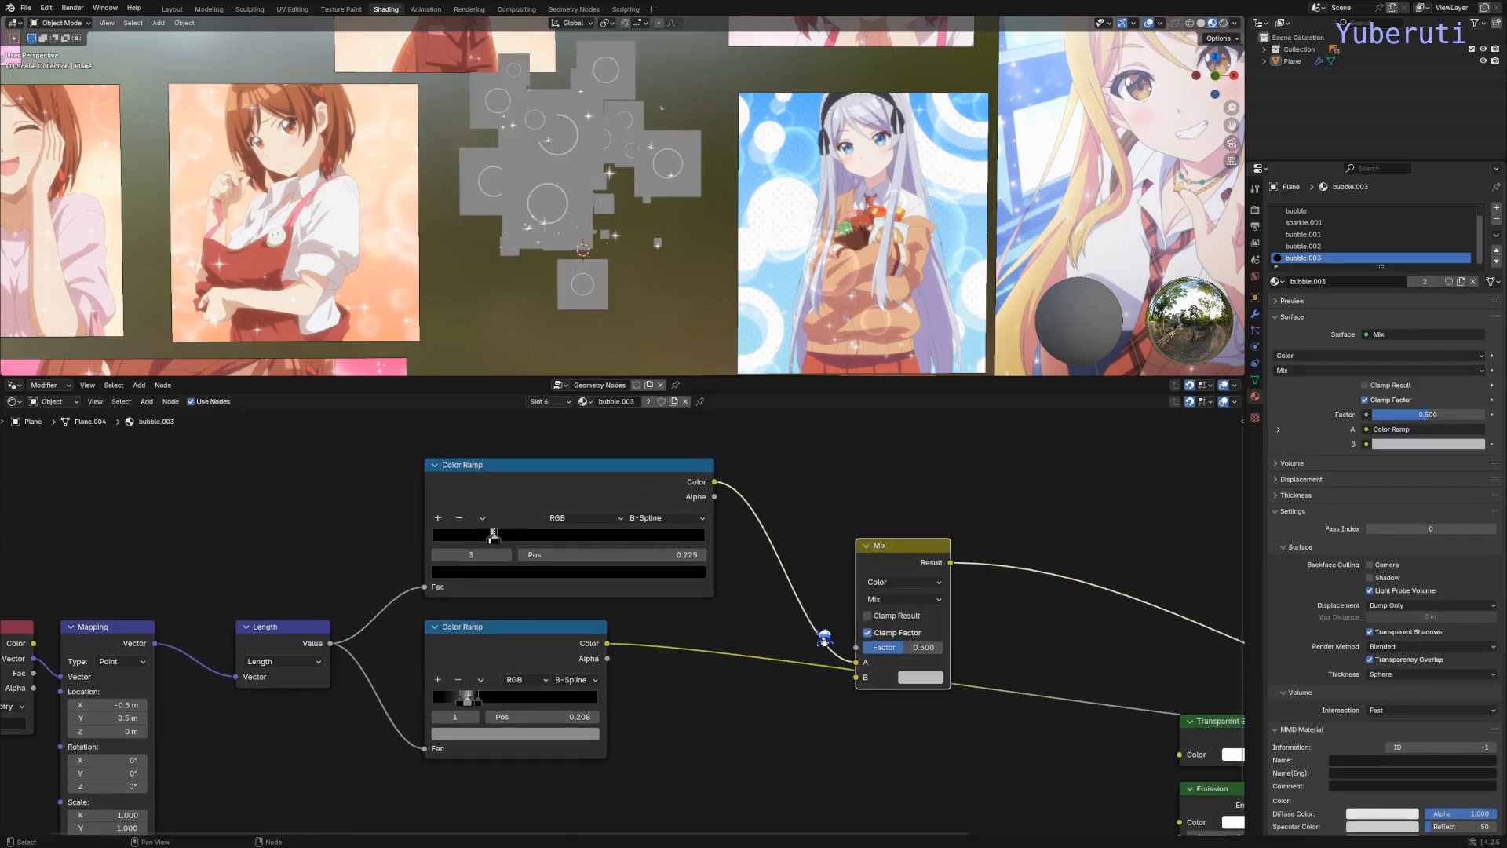
left_click_drag(606, 643, 856, 676)
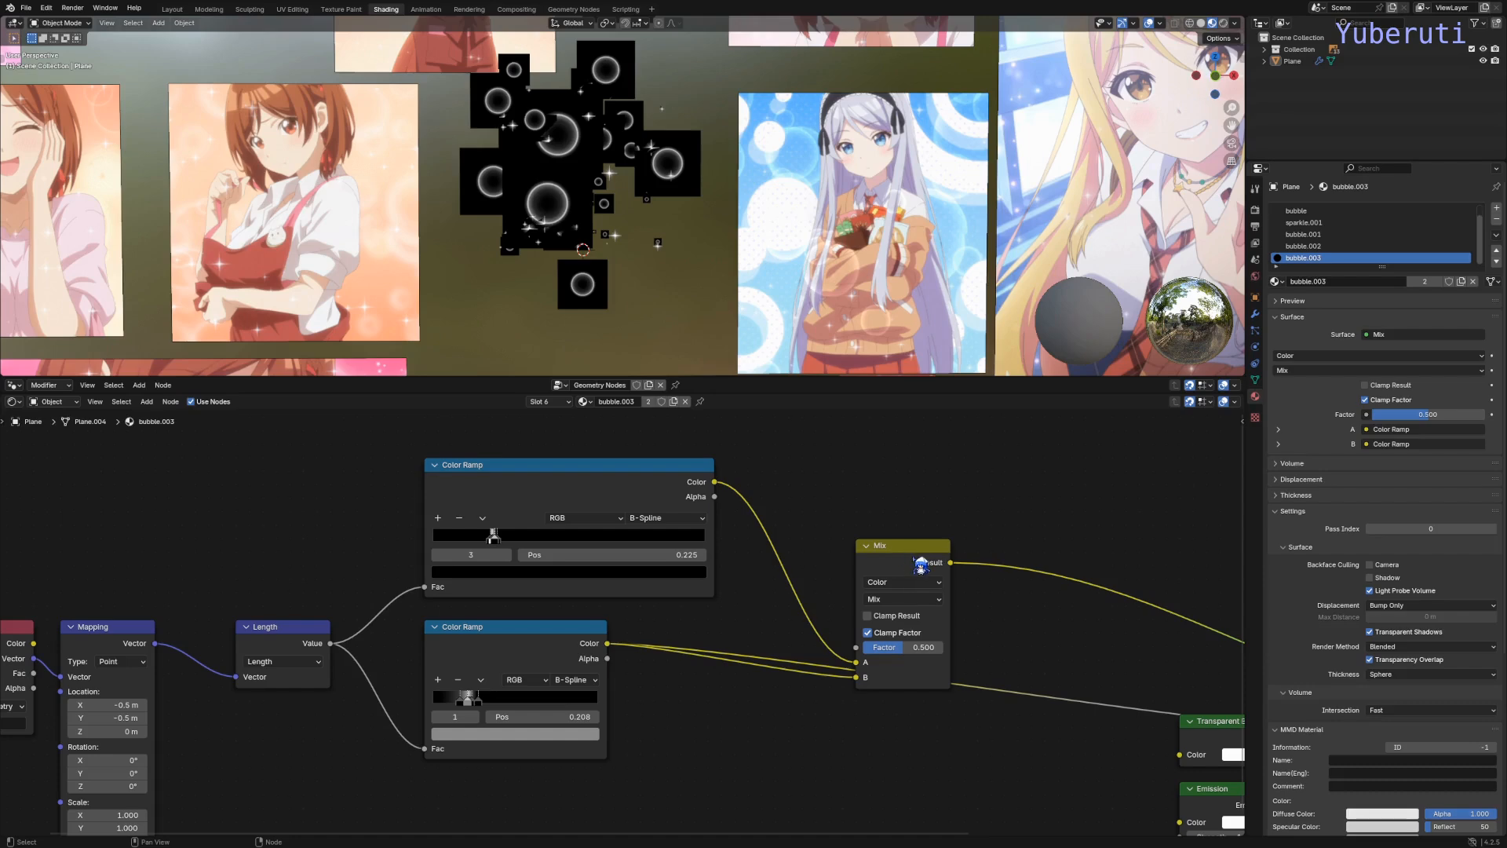
Step: Raise the Mix node's factor to 0.983 to preview the blend between the thin ring and the soft bubble
scroll(935, 569, "down", 5)
middle_click_drag(936, 569, 940, 660)
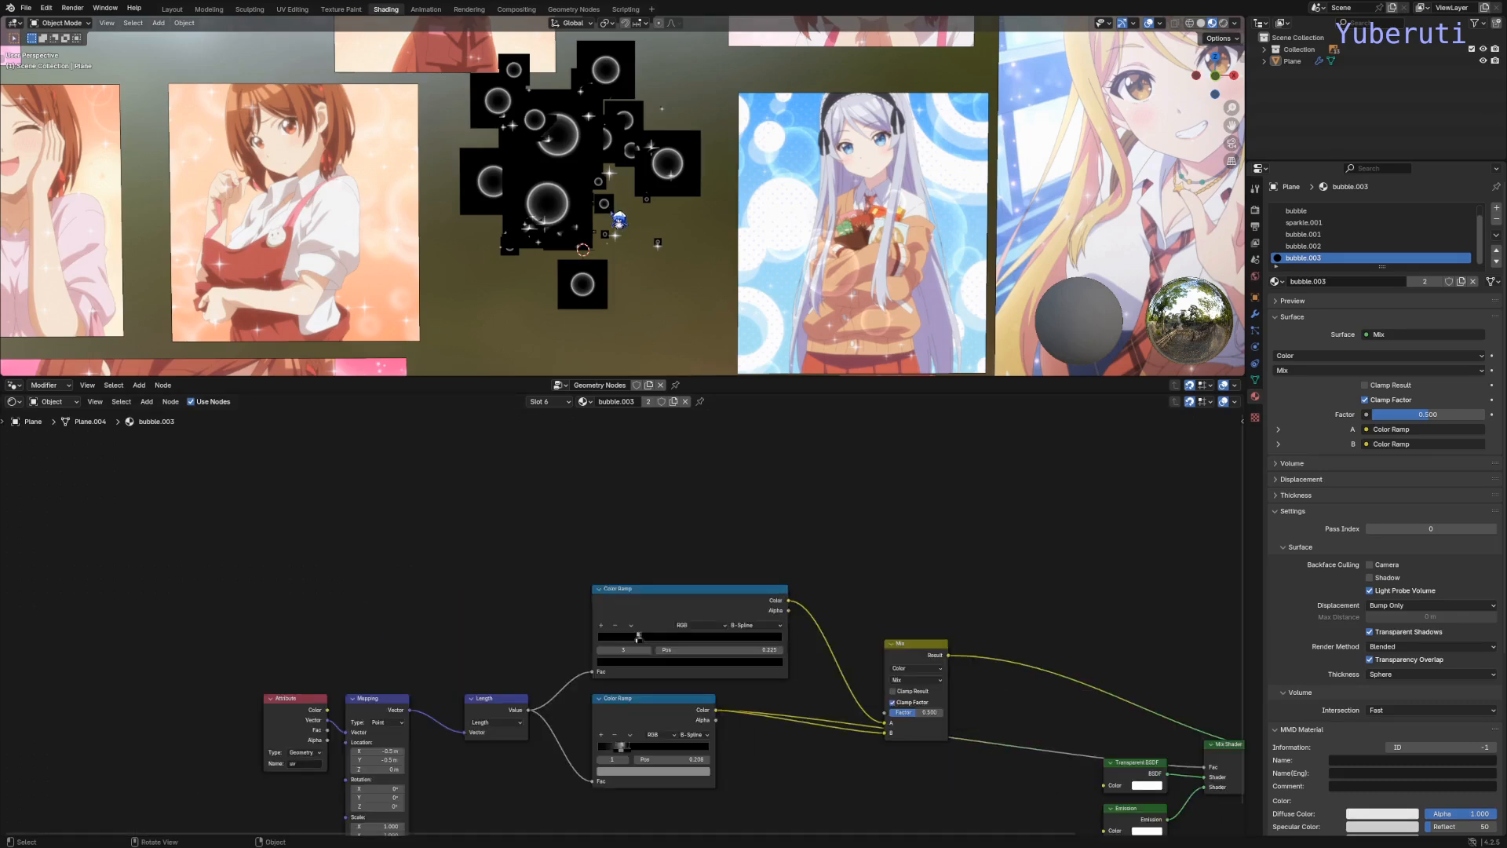
scroll(736, 577, "up", 1)
scroll(736, 577, "up", 2)
scroll(649, 268, "up", 4)
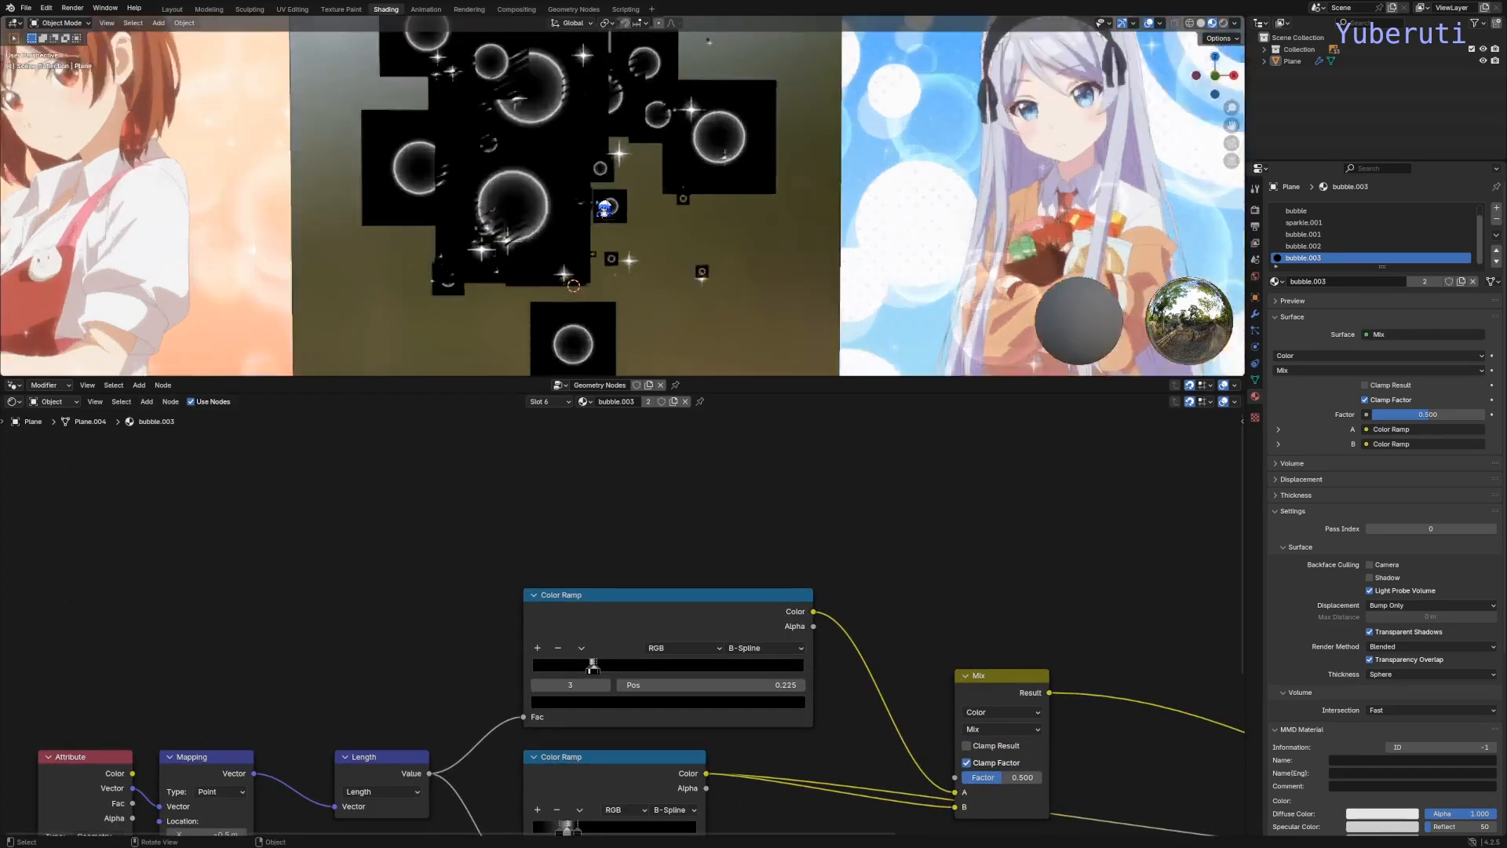
middle_click_drag(648, 268, 687, 277, "shift")
middle_click_drag(875, 703, 787, 581)
scroll(830, 647, "up", 5)
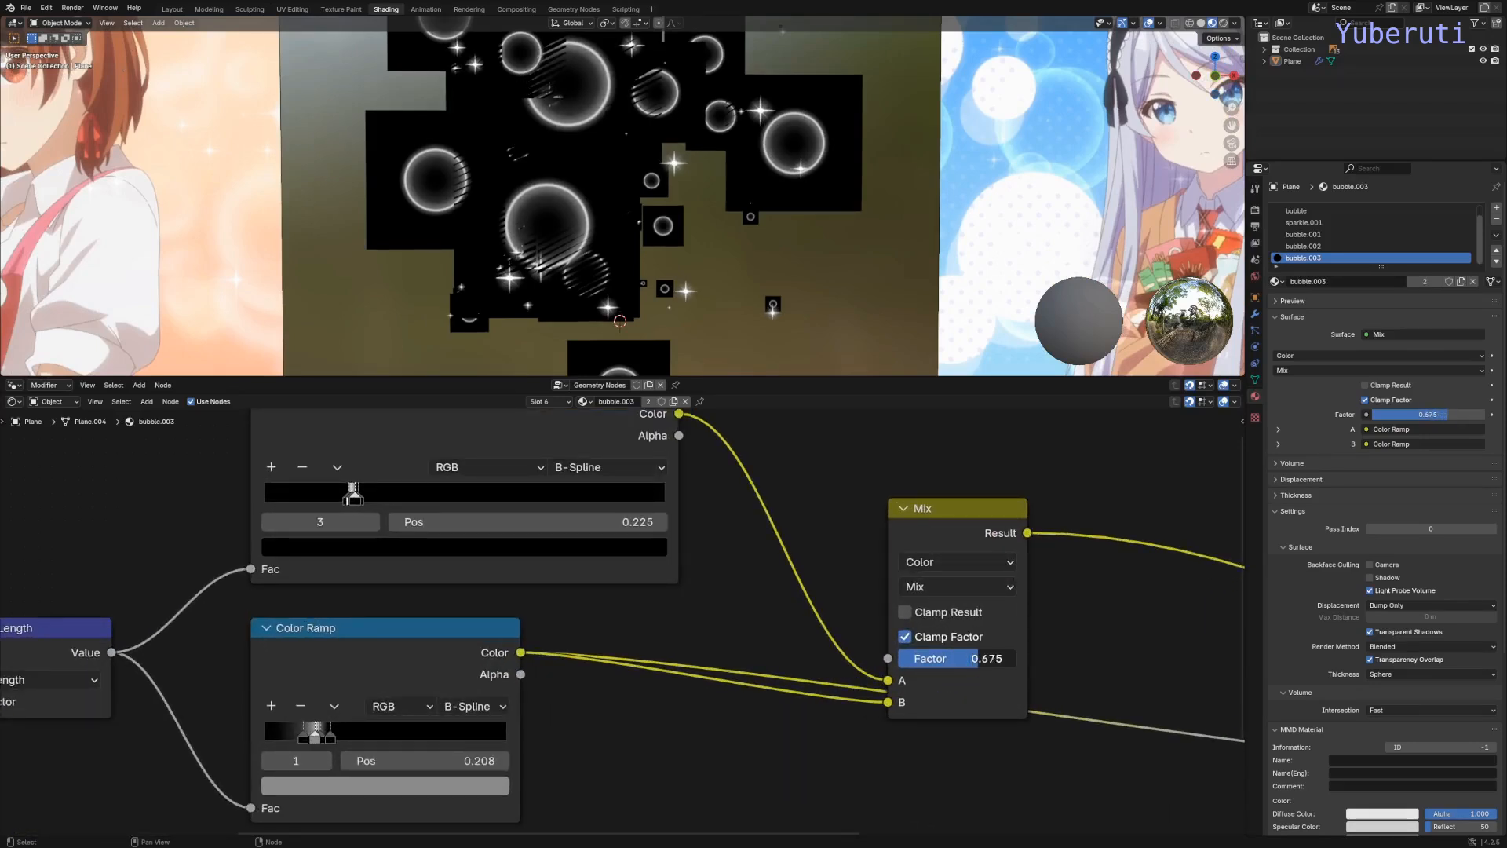
left_click_drag(978, 658, 1015, 658)
left_click(580, 448)
left_click(475, 649)
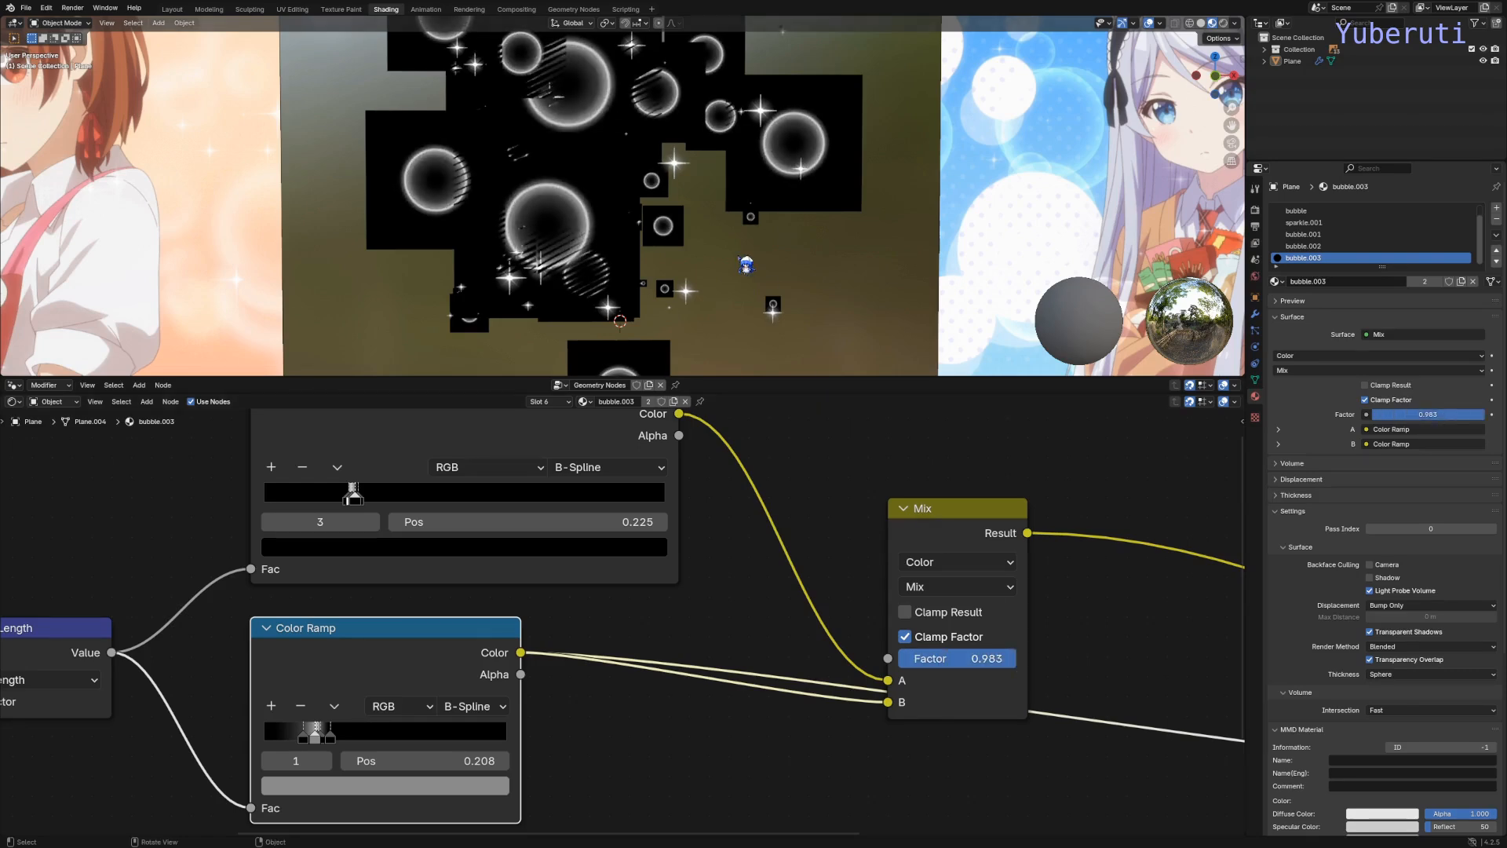
Step: Compare the bubbles with those in the red-background reference image and set the Mix factor to 1.000
scroll(743, 282, "down", 3)
middle_click_drag(736, 276, 646, 214, "shift")
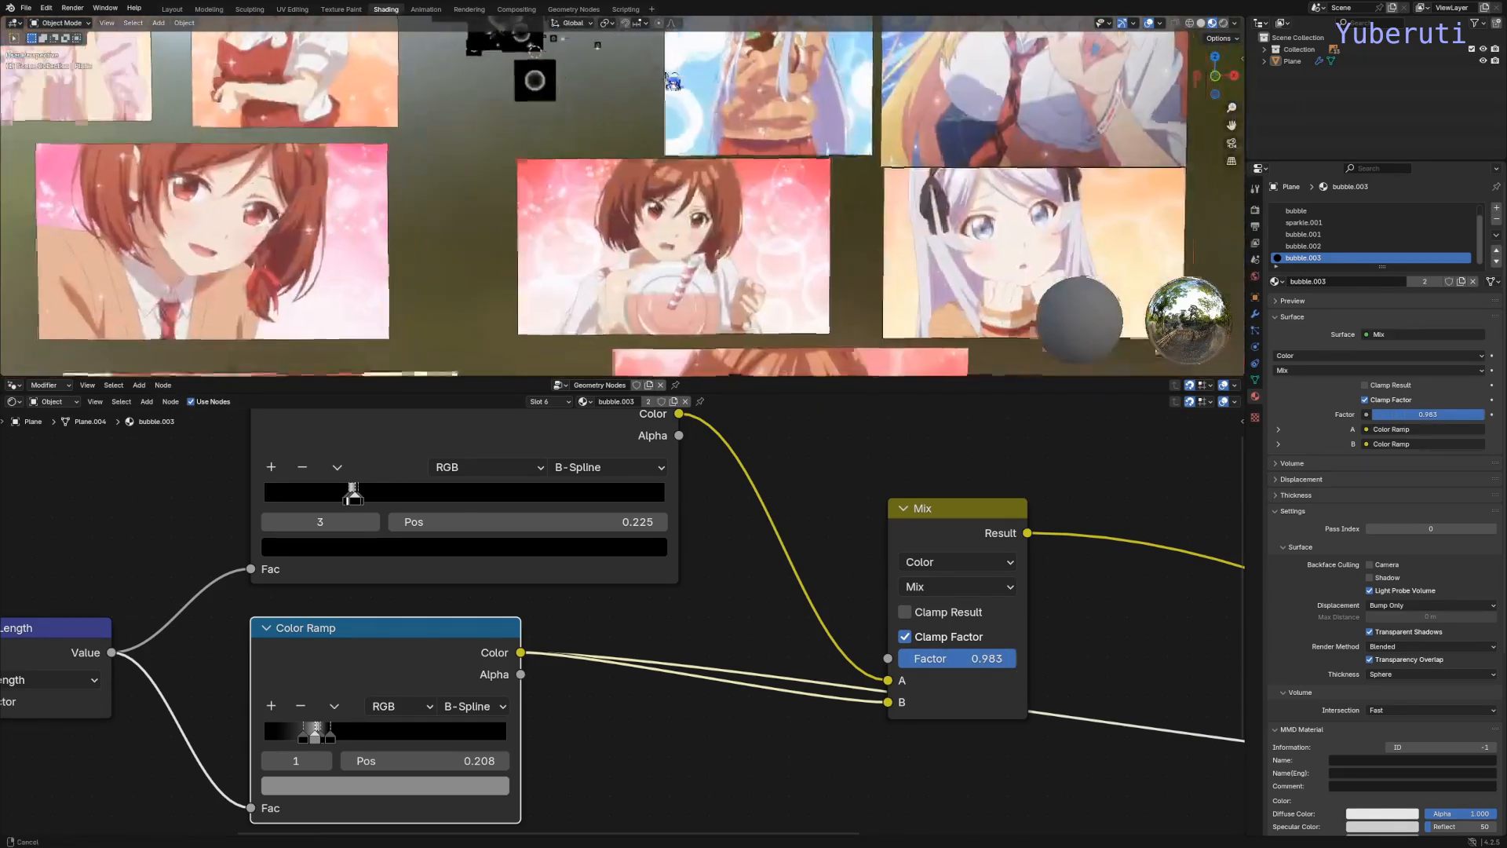
scroll(646, 214, "up", 3)
scroll(652, 220, "up", 3)
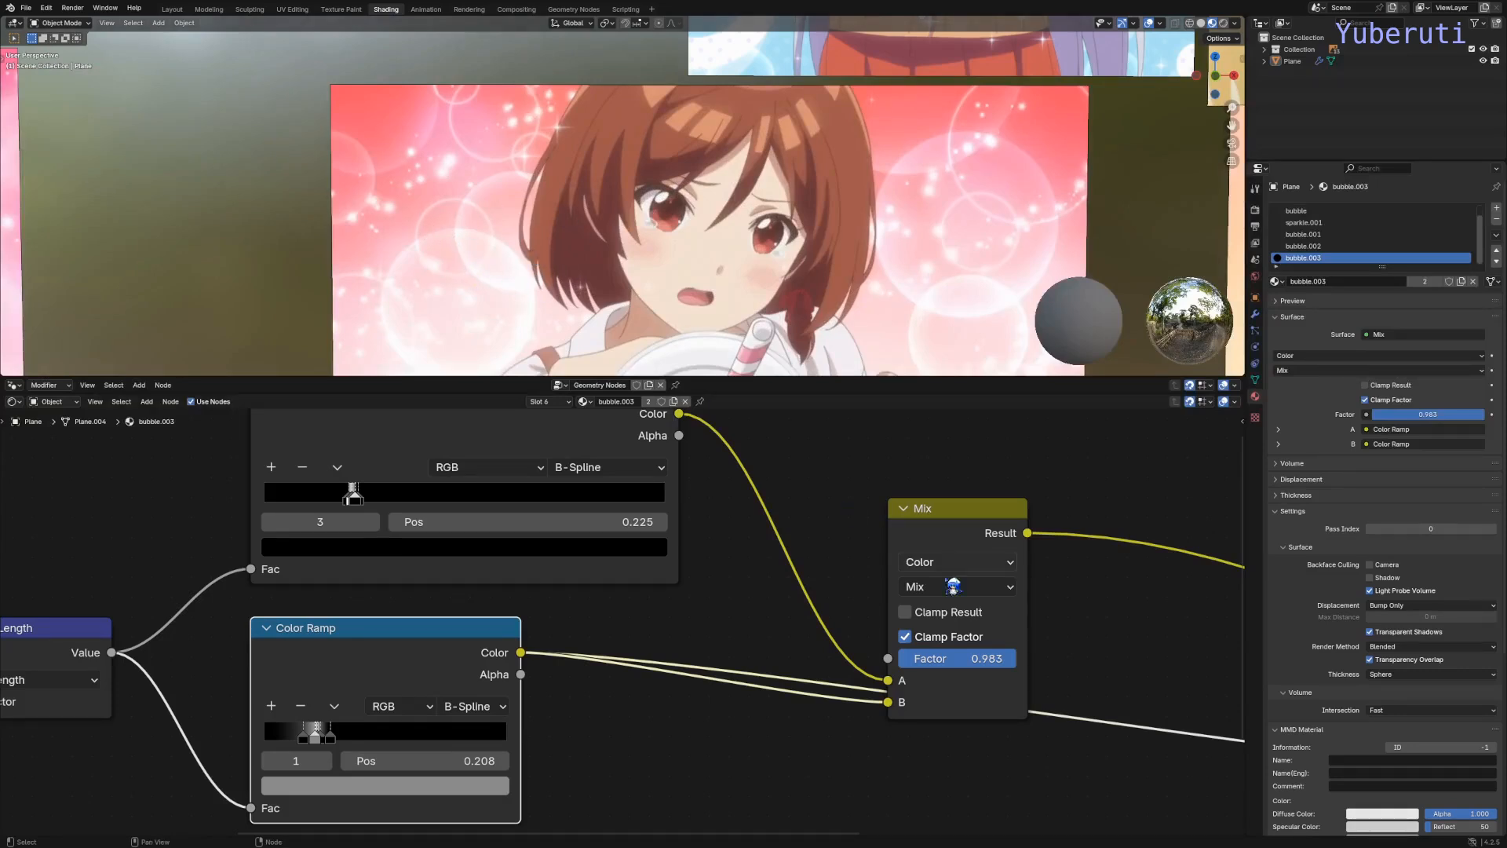
mouse_move(985, 658)
left_mouse_down()
mouse_move(882, 657)
mouse_move(989, 658)
left_mouse_up()
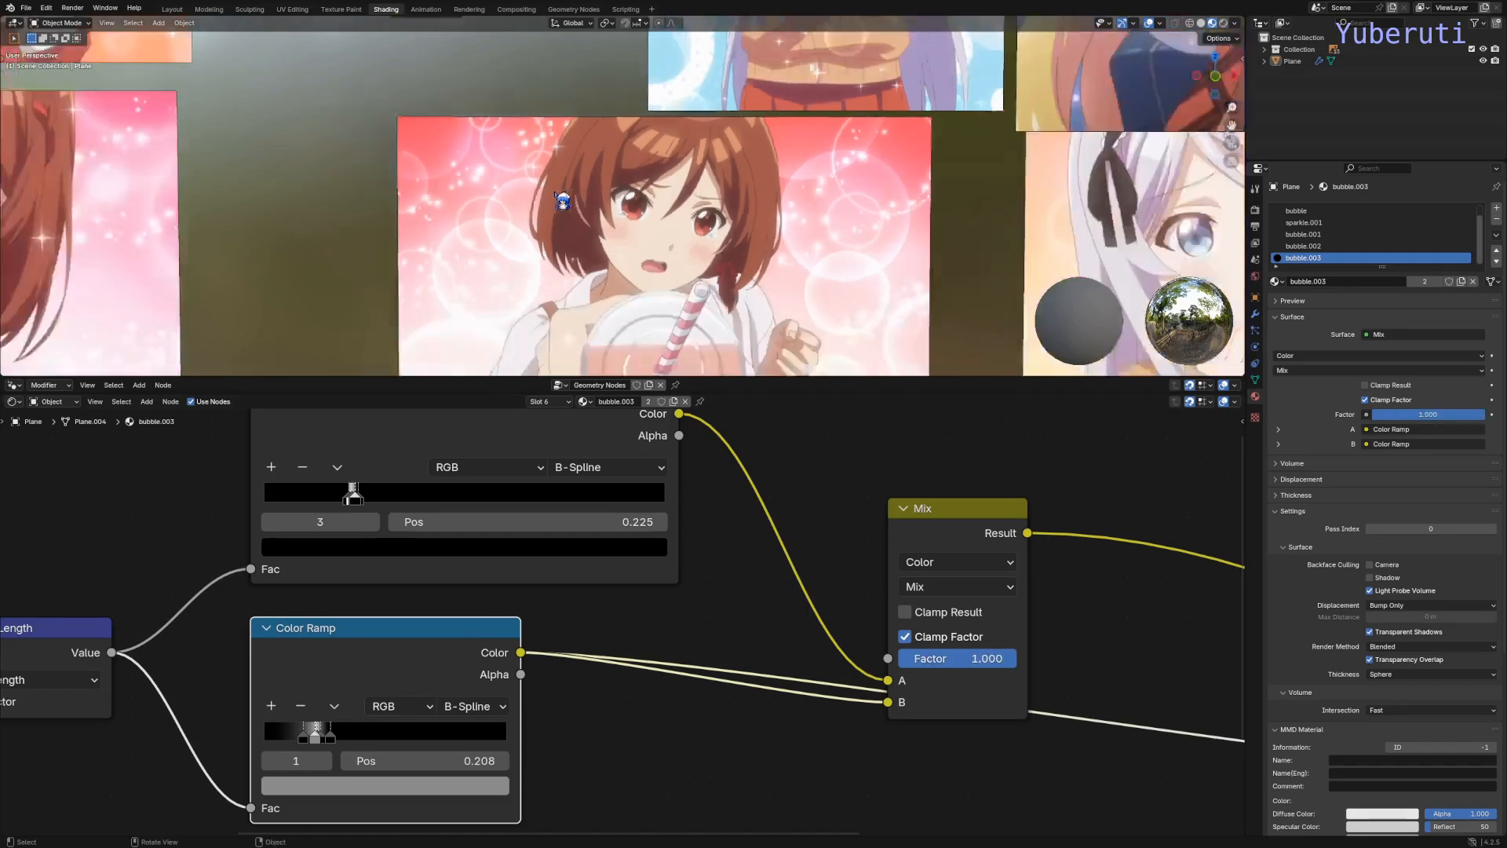
scroll(701, 169, "up", 6)
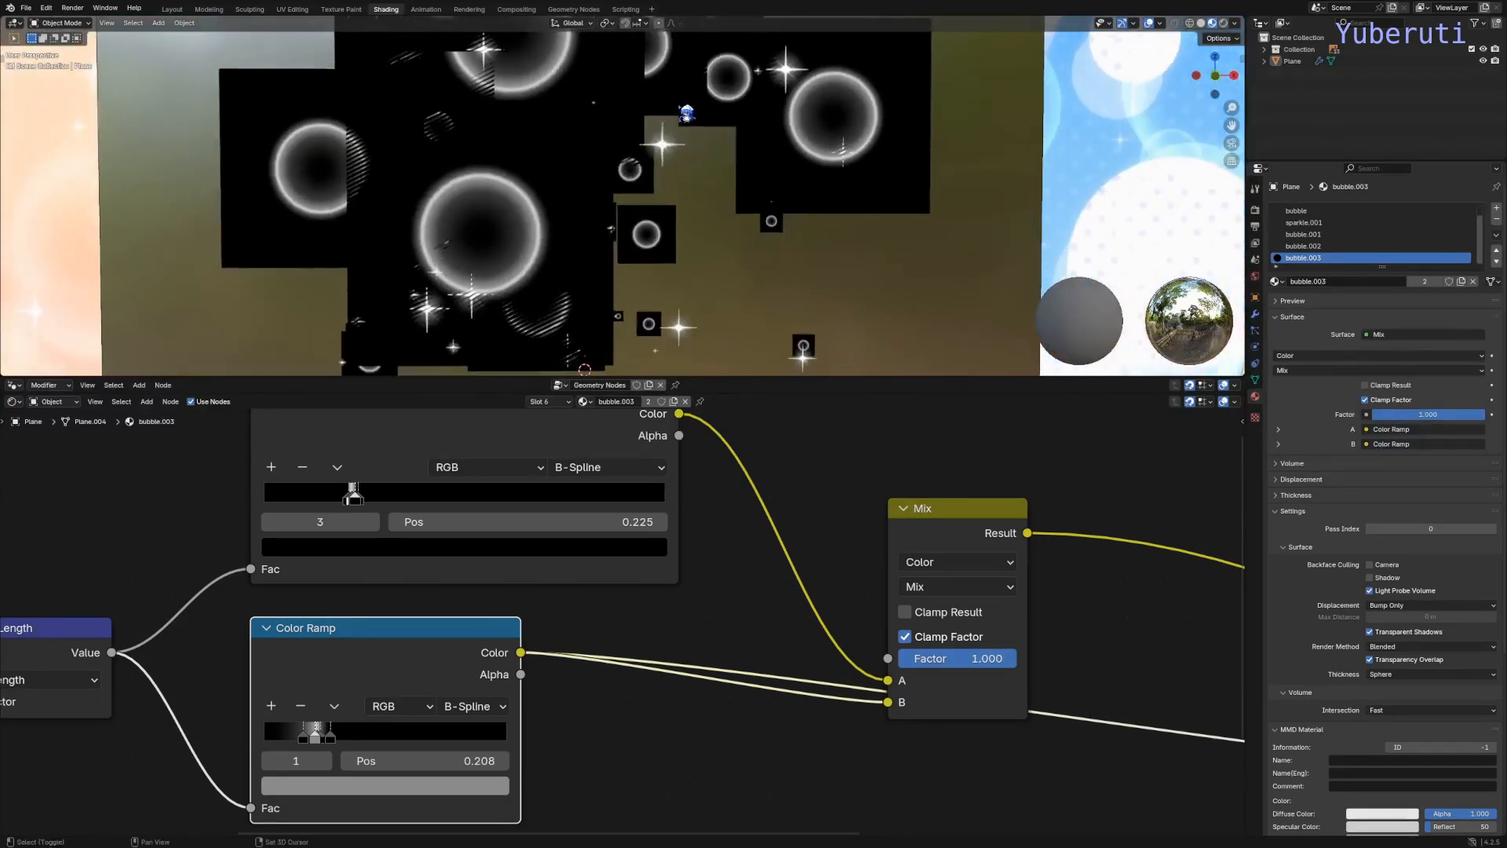
scroll(714, 707, "down", 3)
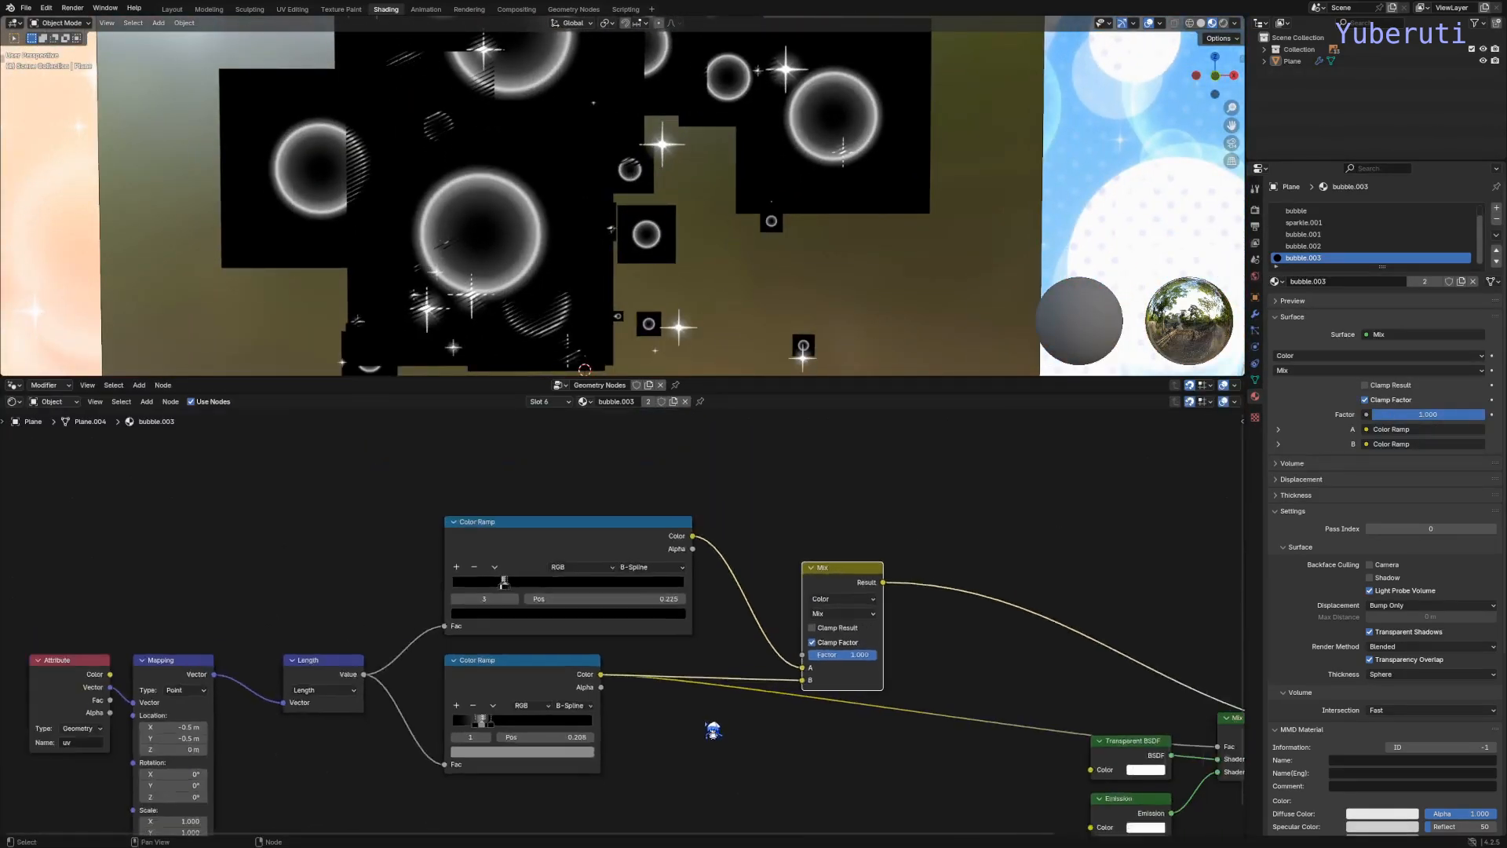
Step: Enlarge the geometry nodes editor and move the Join Geometry node away from the bubbles' Translate Instances node
scroll(753, 685, "up", 1)
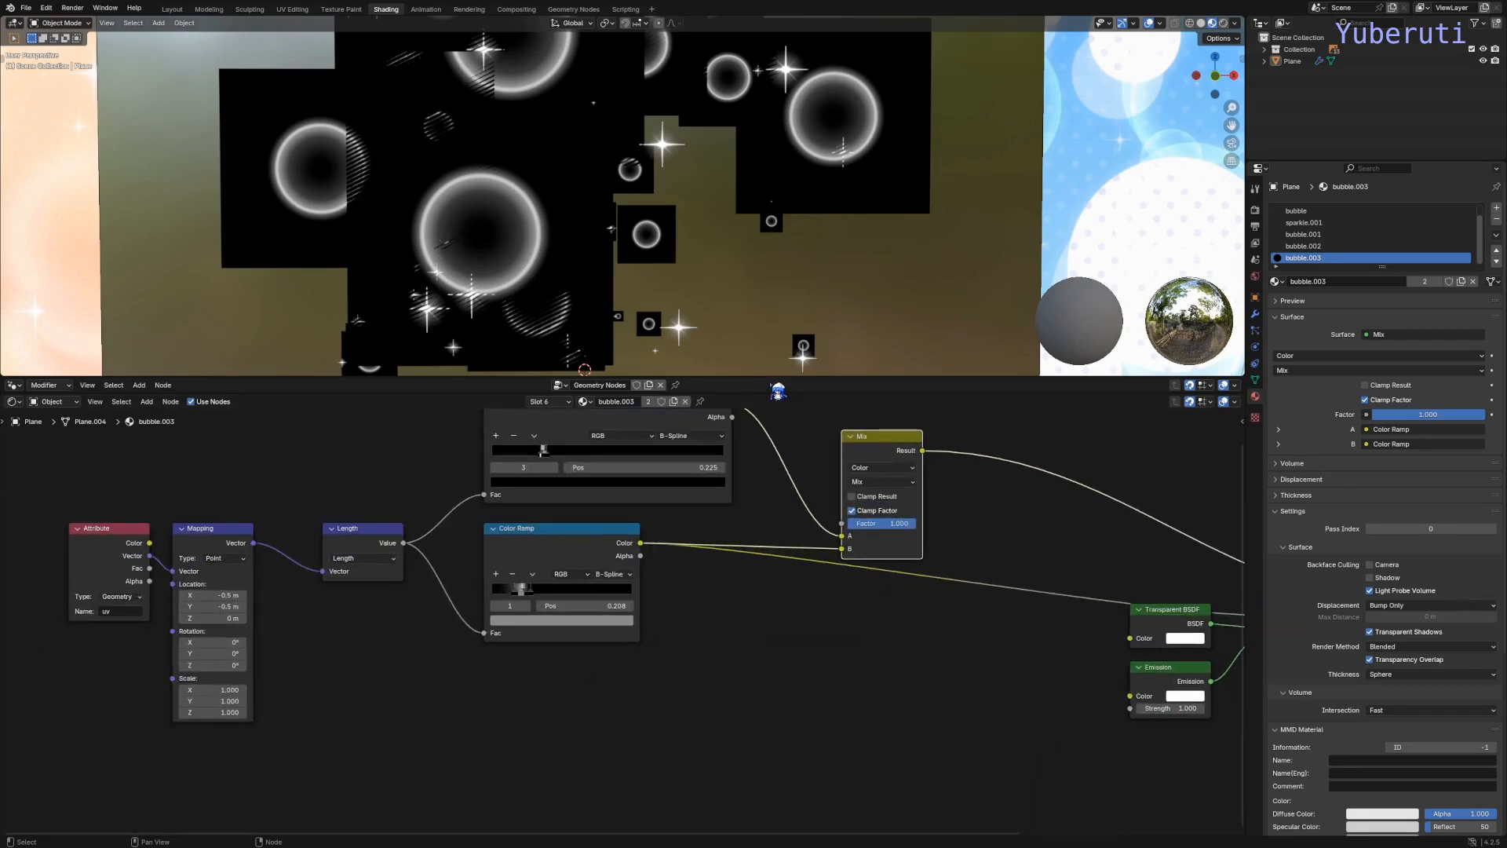
left_click_drag(769, 394, 765, 623)
scroll(737, 528, "down", 6)
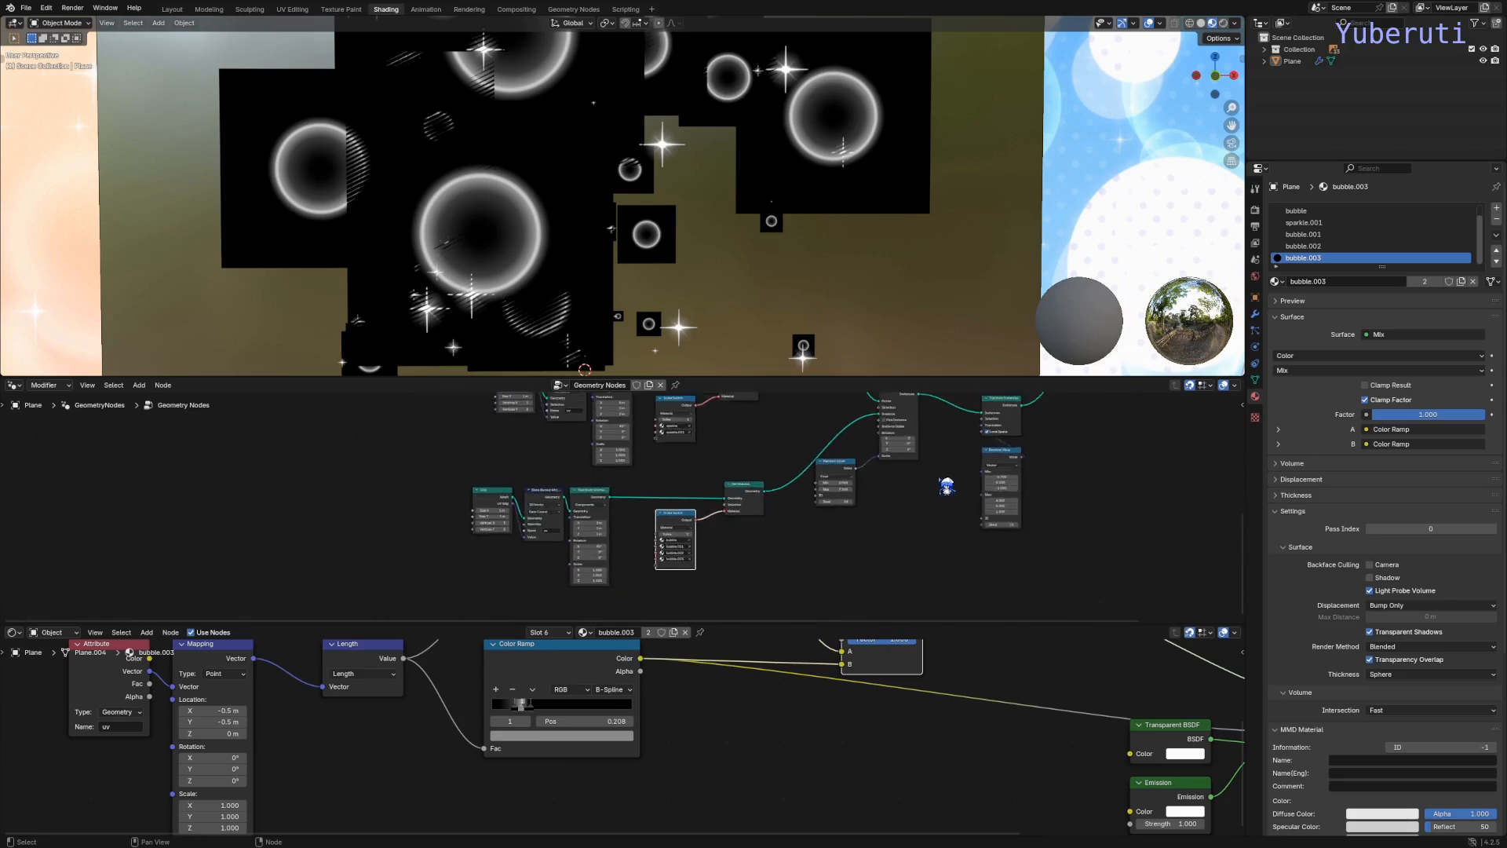
middle_click_drag(566, 585, 584, 573)
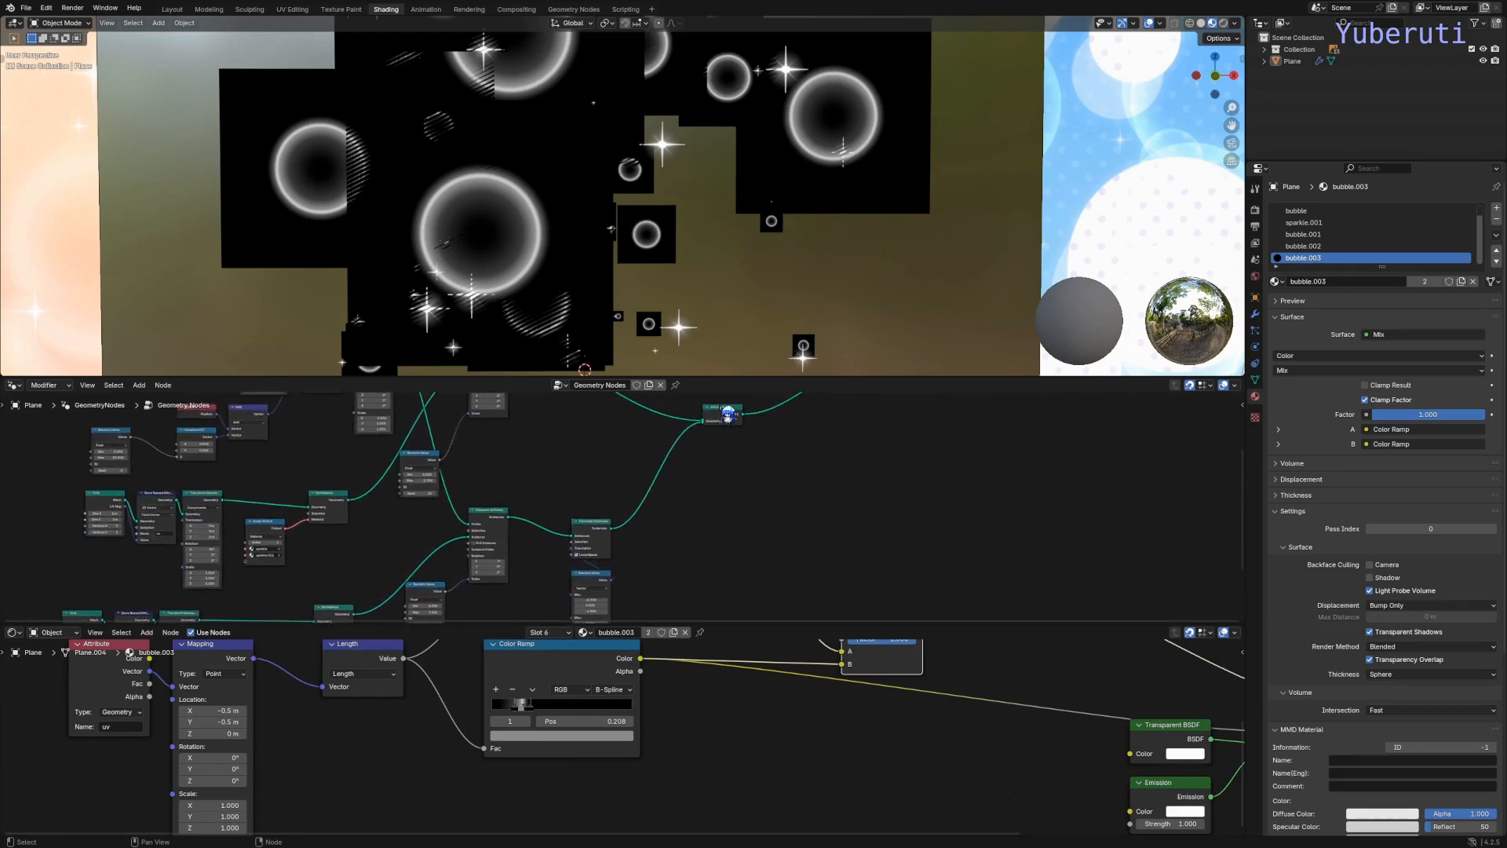
left_click_drag(727, 416, 854, 440)
left_click(693, 646)
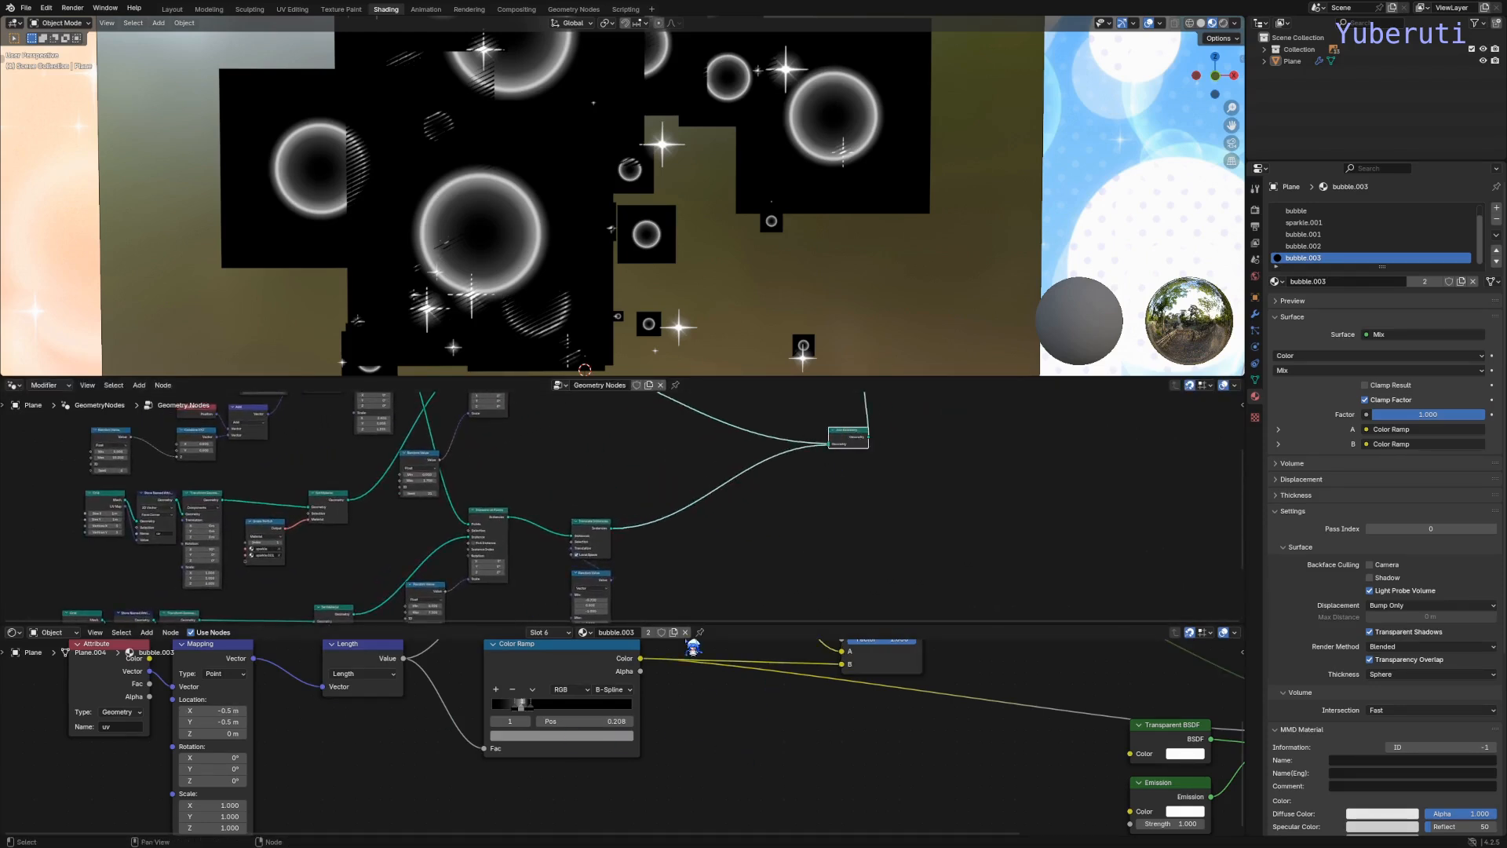
Step: Add a Random Value node to the geometry node tree beside the bubbles' Translate Instances branch
key("shift+a")
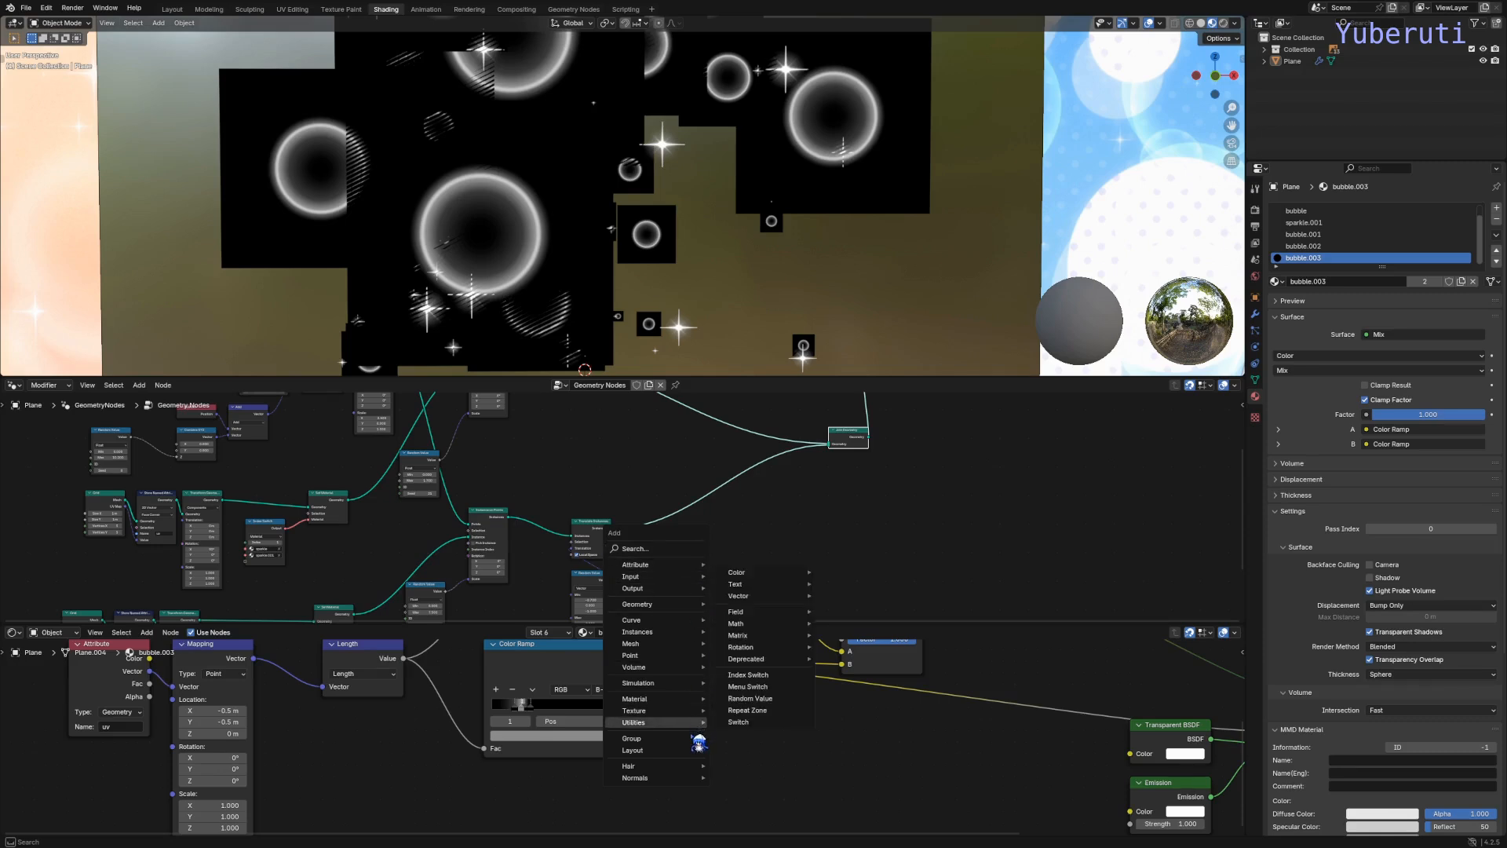
mouse_move(703, 734)
left_click(758, 711)
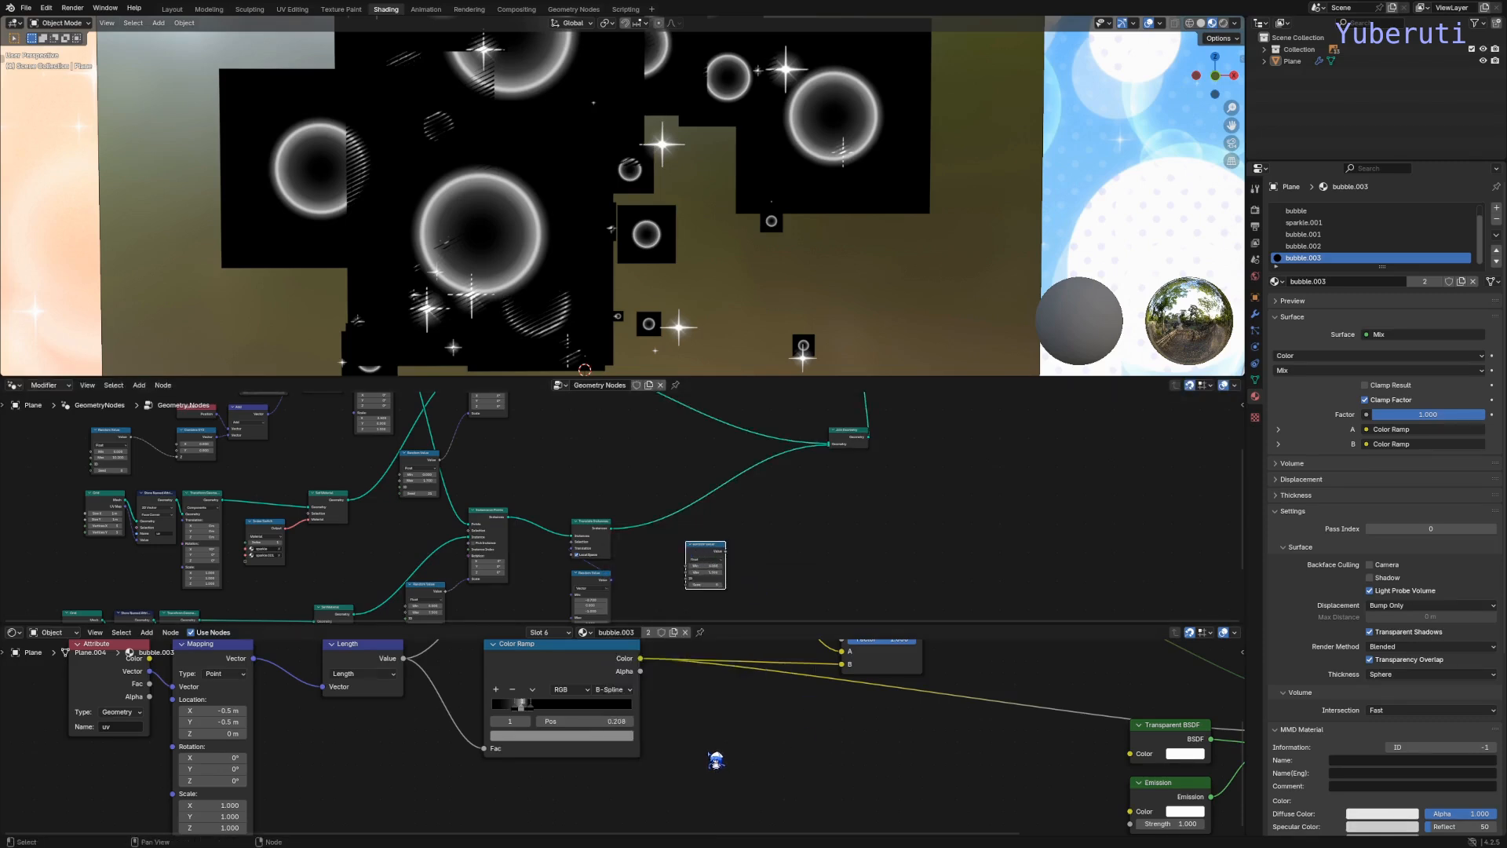
Step: Add an Attribute node named bubble.fac to the material and connect its Fac output to the Mix node's factor
left_click_drag(766, 625, 766, 505)
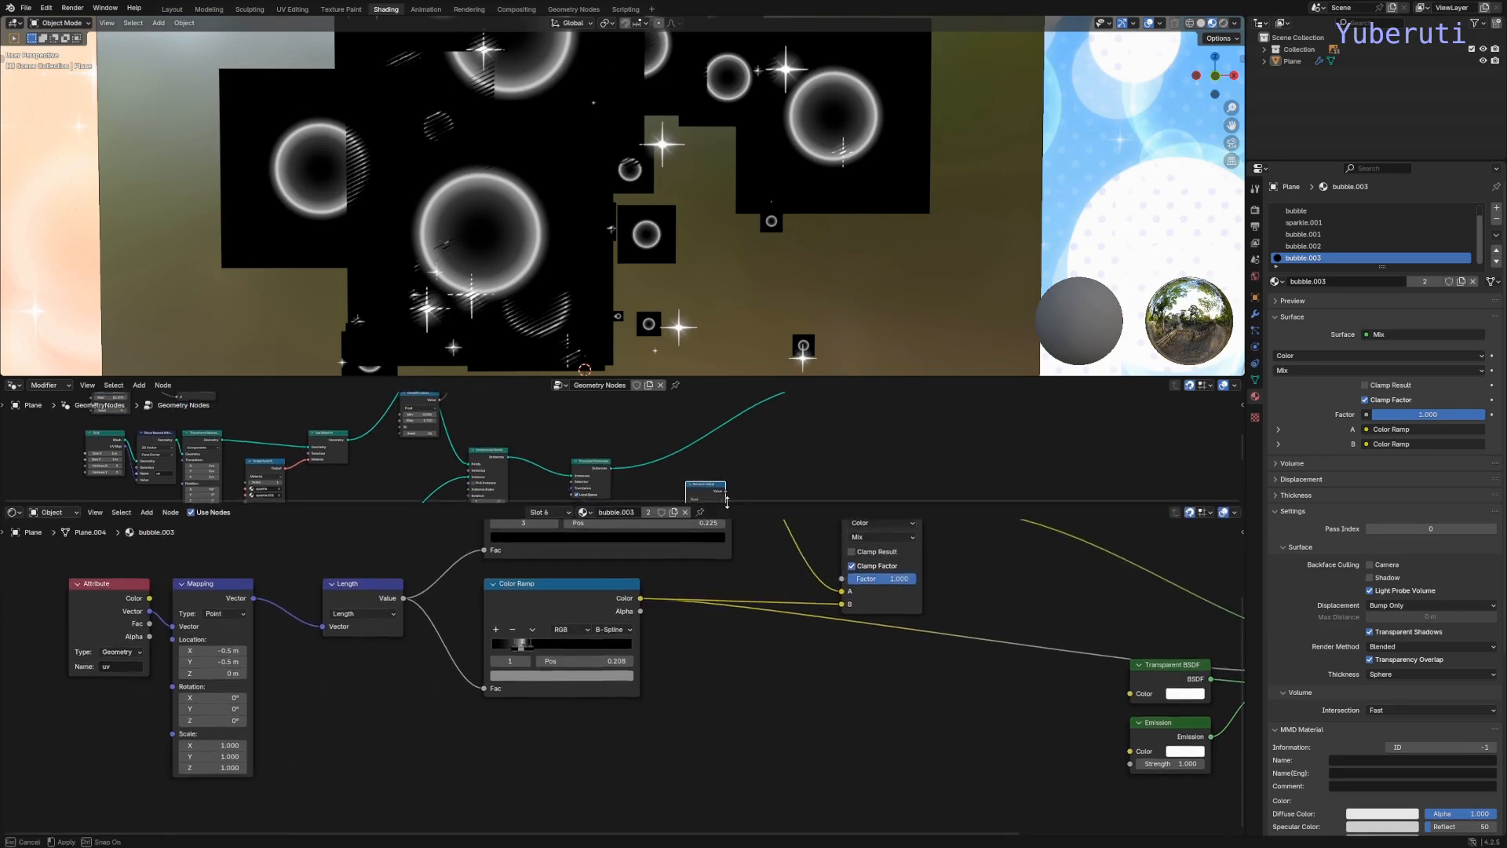
key("shift+a")
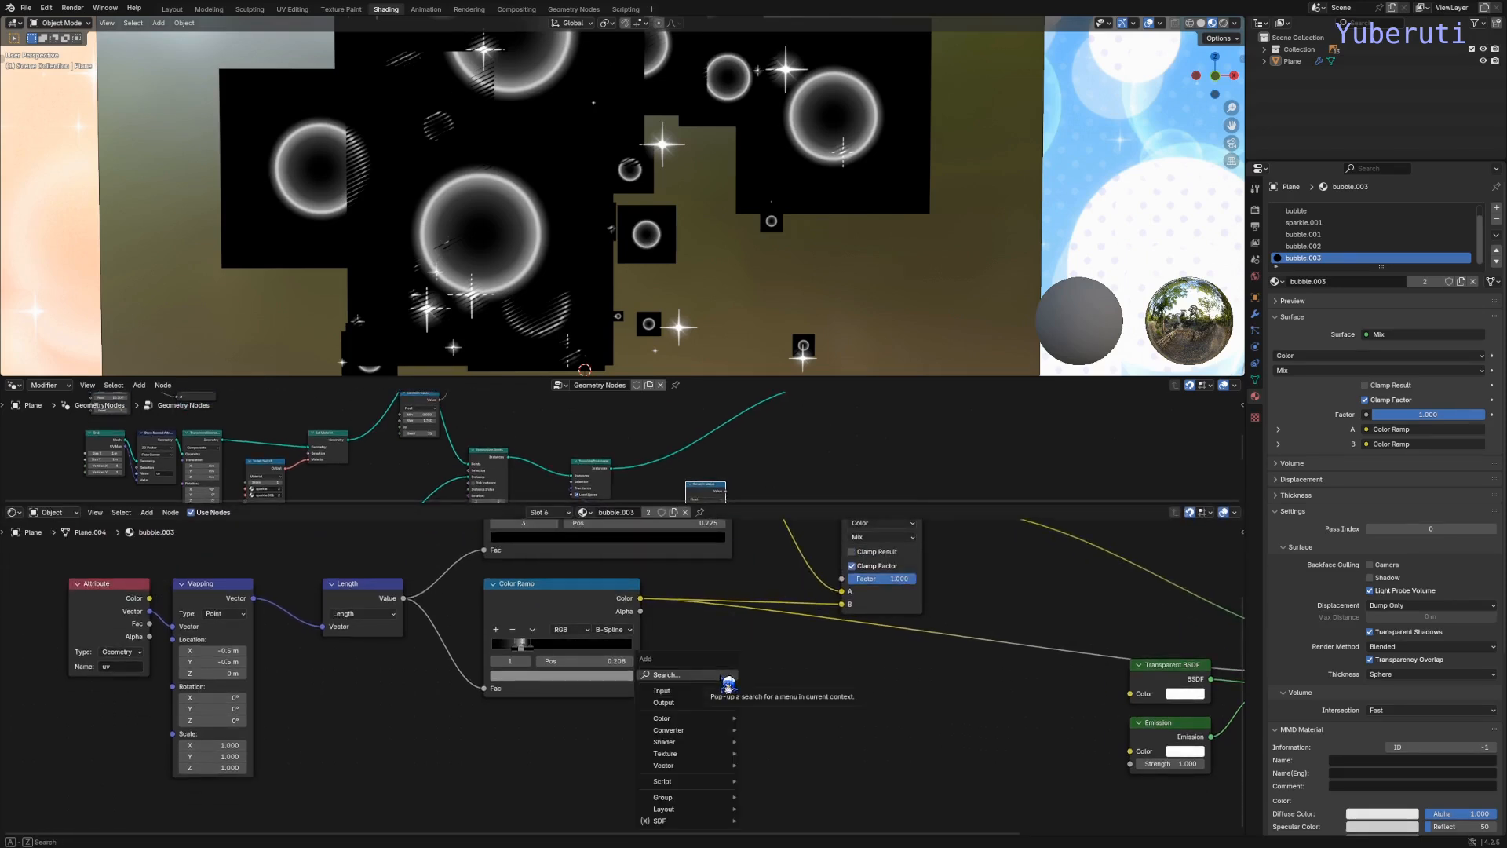
left_click_drag(721, 504, 734, 575)
key("shift+a")
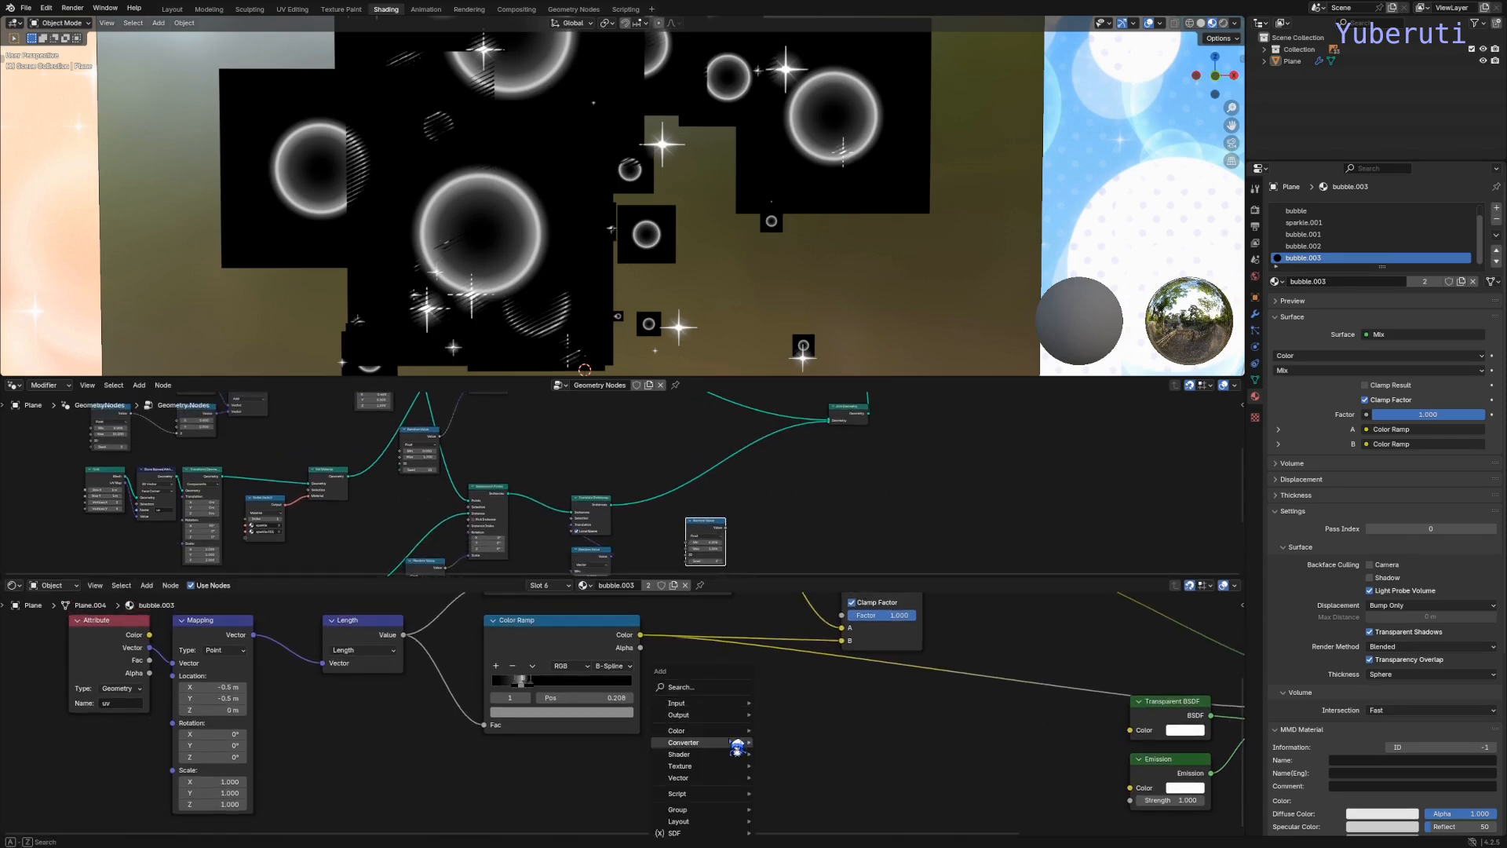
mouse_move(730, 703)
left_click(809, 491)
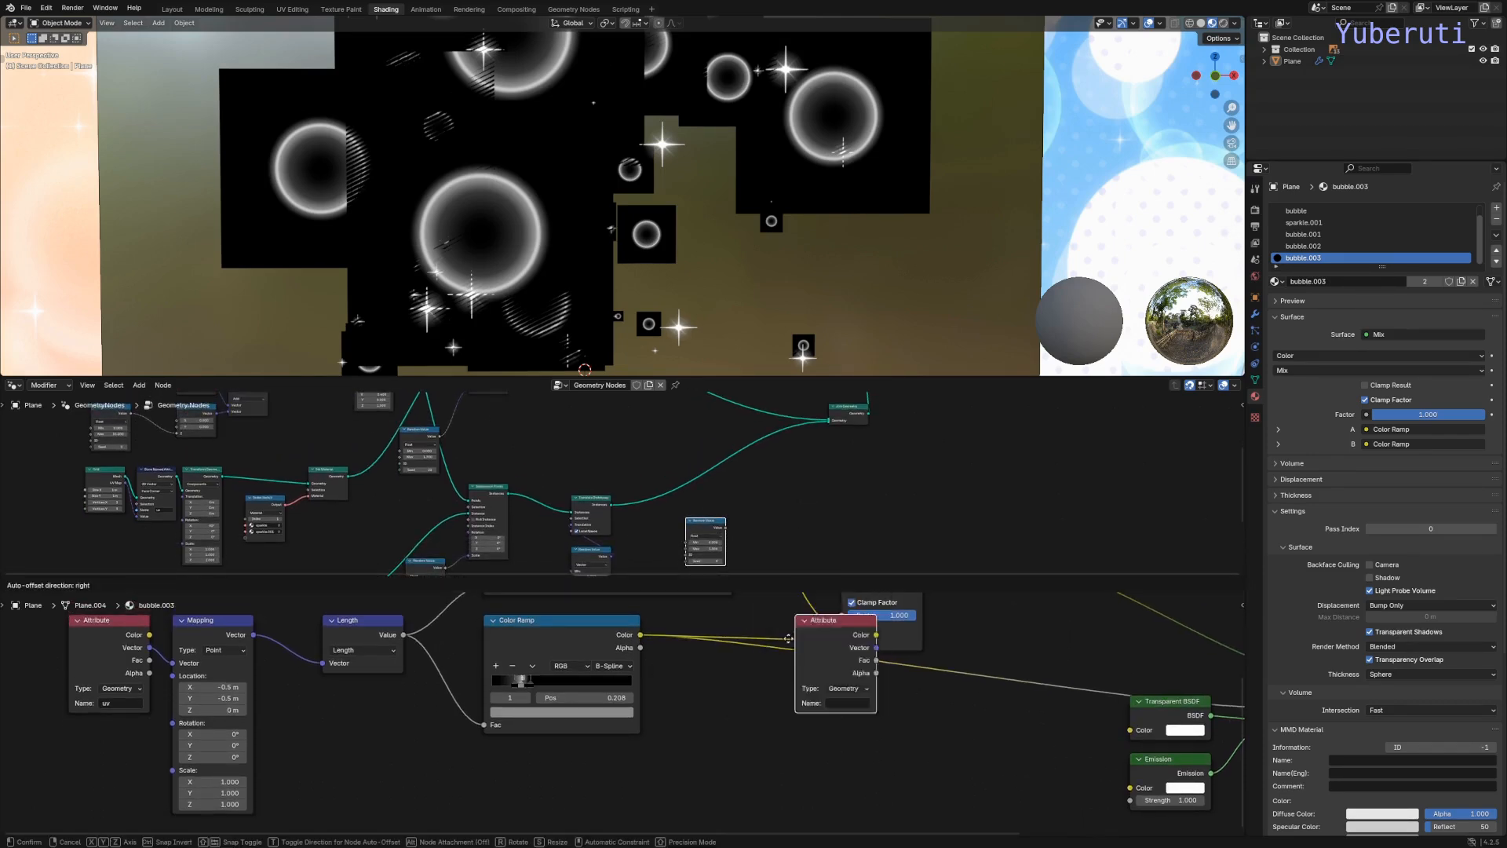
left_click(823, 700)
scroll(859, 709, "up", 4)
scroll(824, 680, "down", 3)
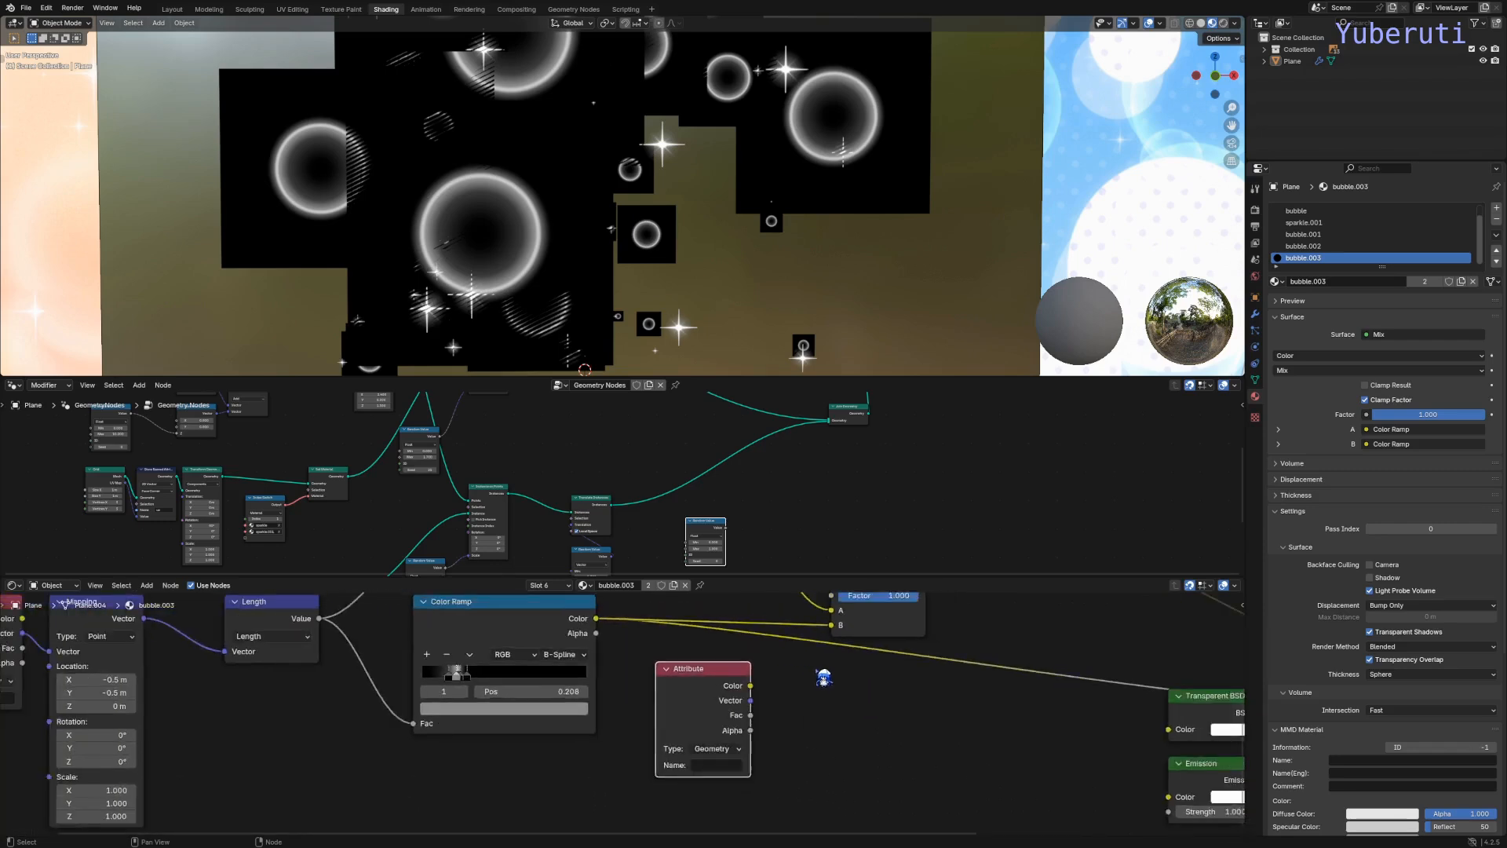
middle_click_drag(821, 676, 811, 714)
scroll(811, 713, "up", 1)
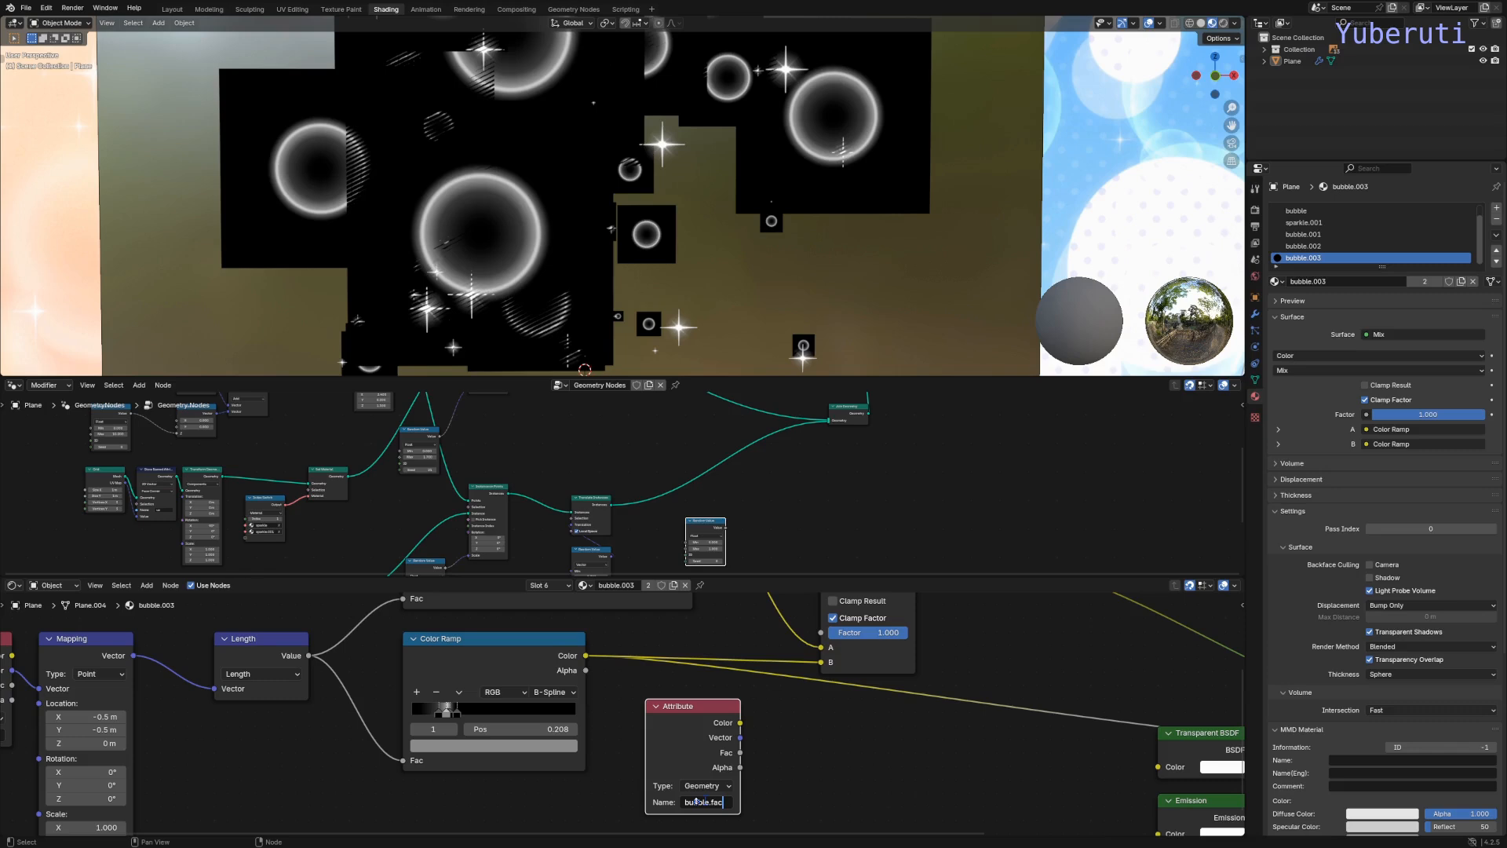
left_click_drag(741, 754, 821, 635)
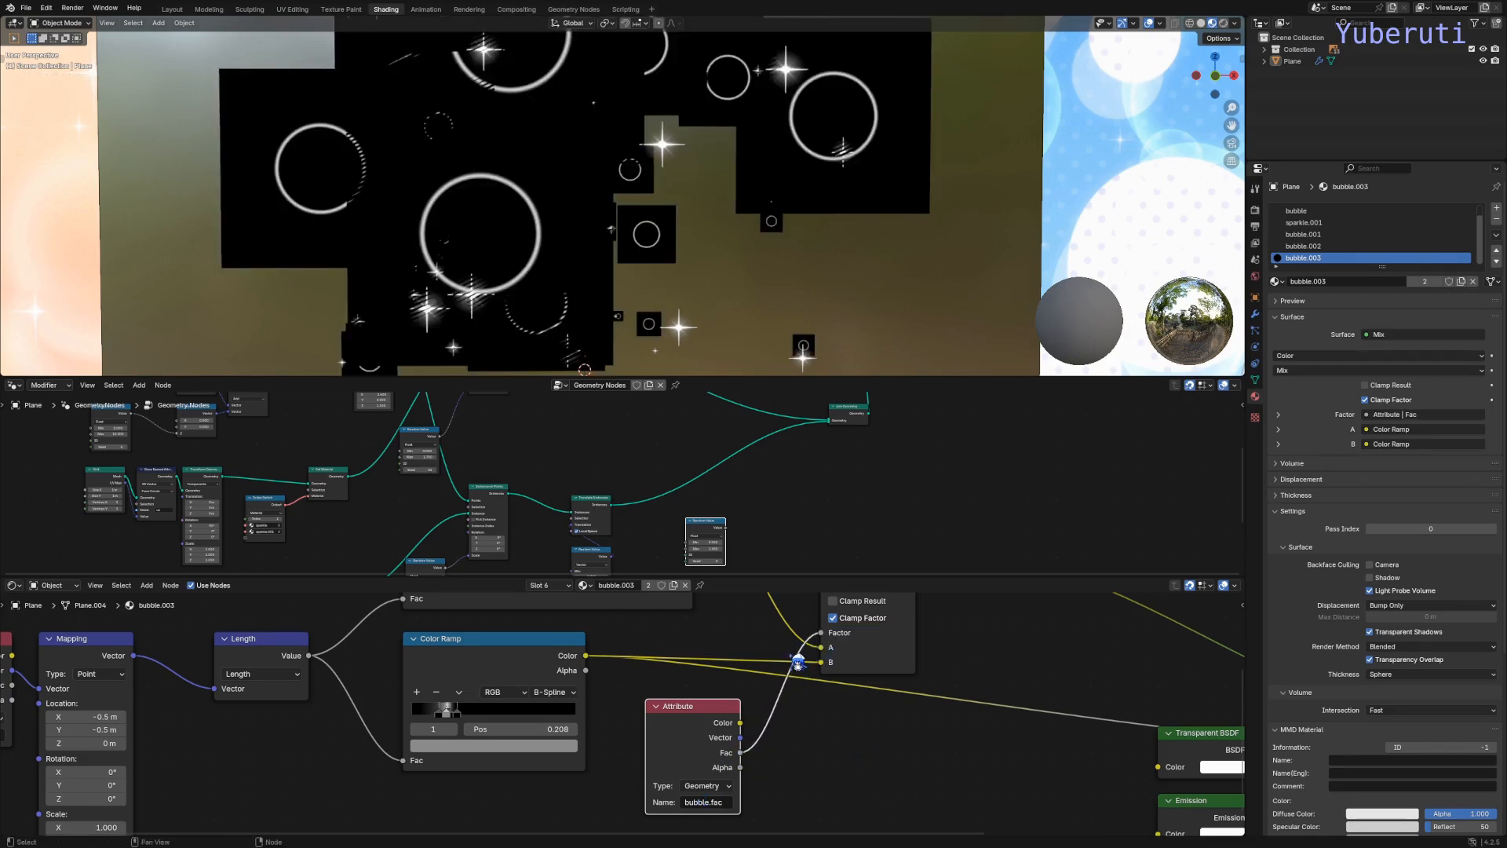
Step: Insert a Store Named Attribute node between the bubbles' Translate Instances and Join Geometry nodes
scroll(798, 661, "down", 2)
left_click_drag(784, 579, 786, 667)
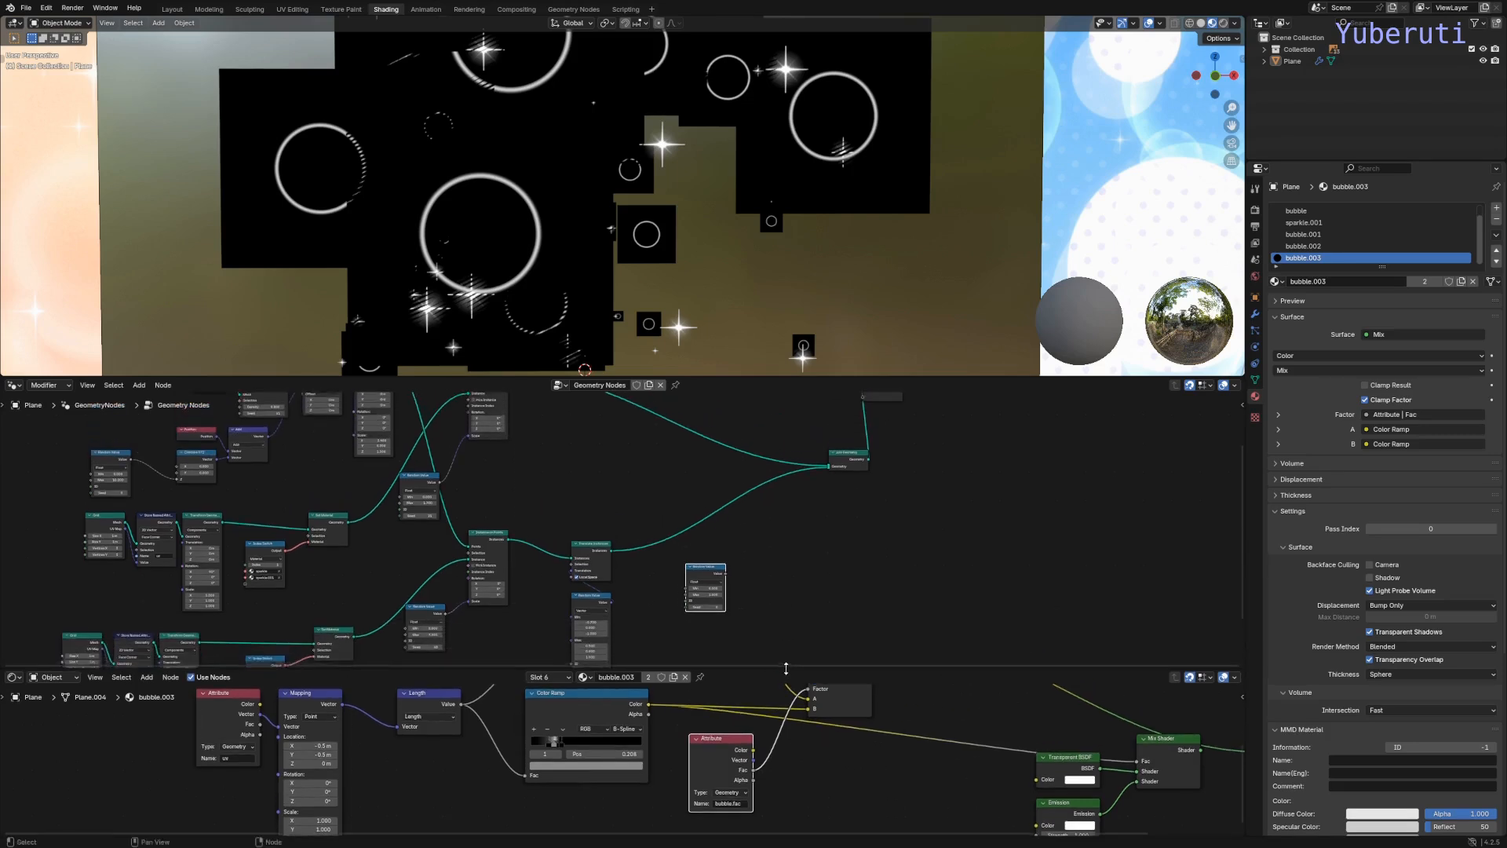
middle_click_drag(660, 620, 700, 562)
left_click(807, 491)
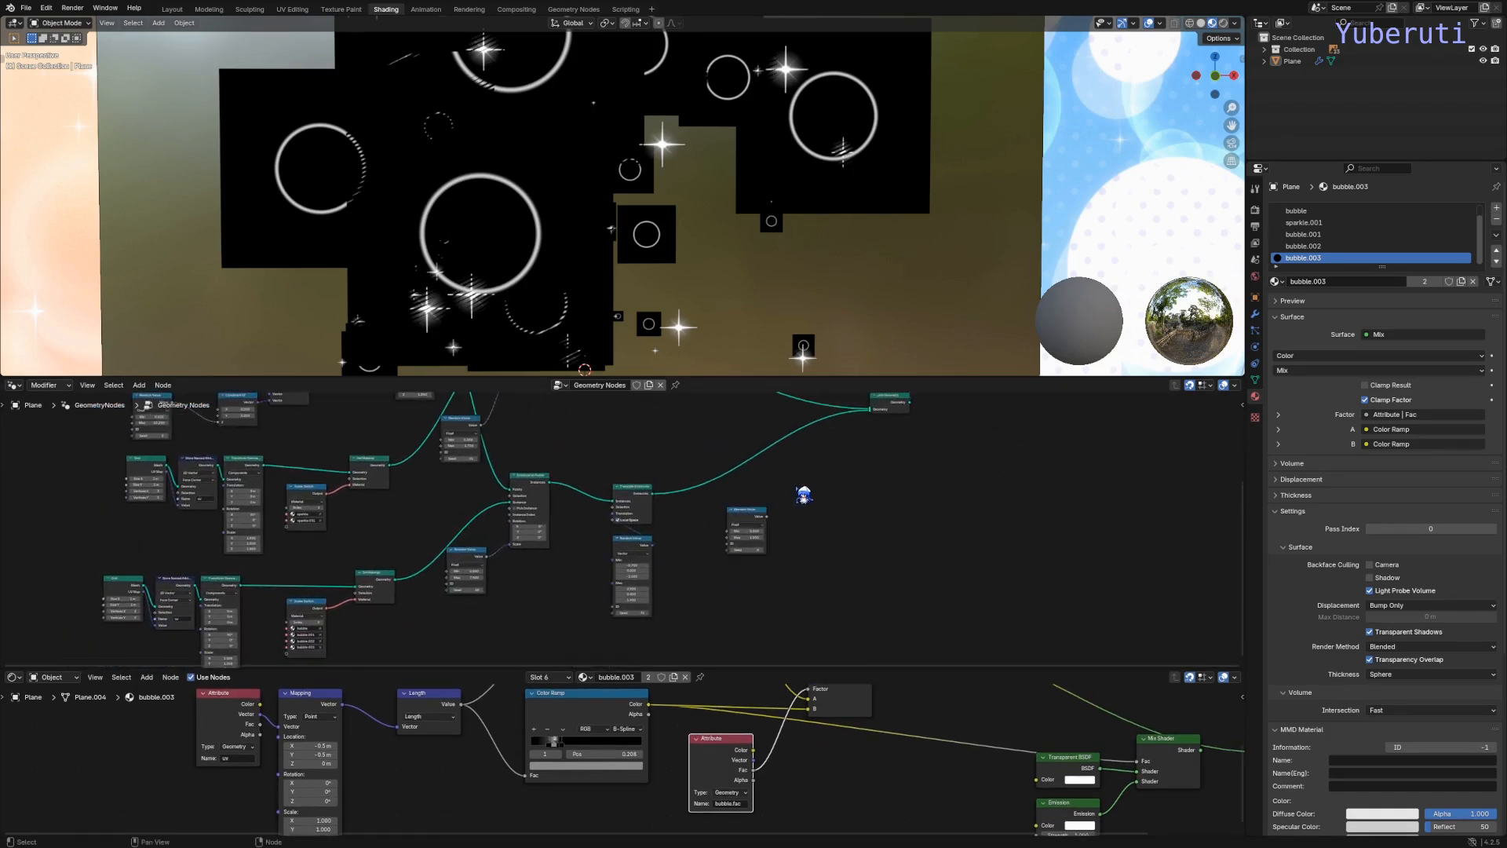
key("shift+a")
mouse_move(801, 486)
left_click(866, 525)
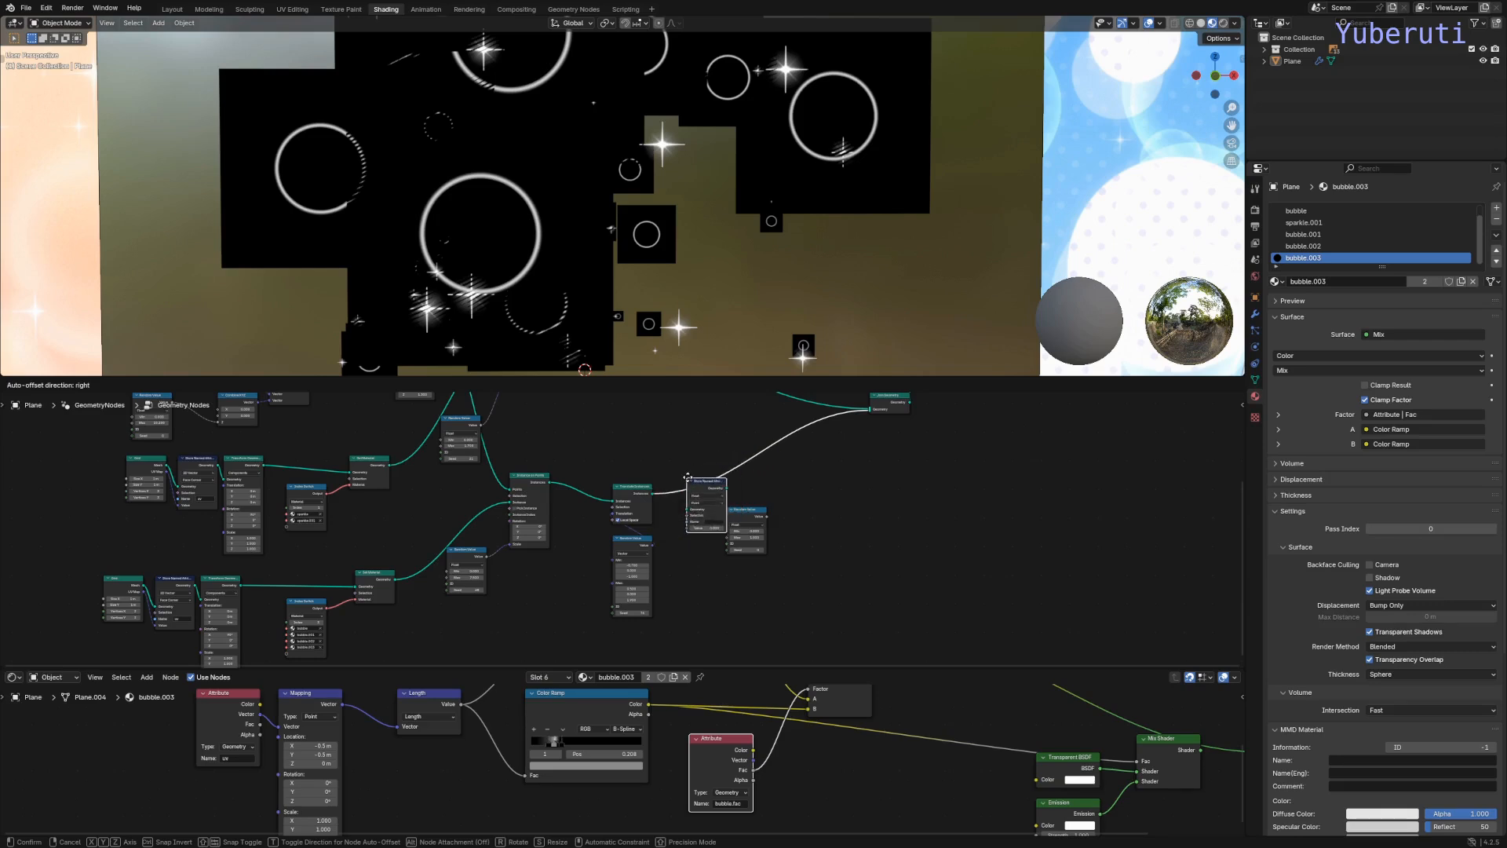
left_click(716, 495)
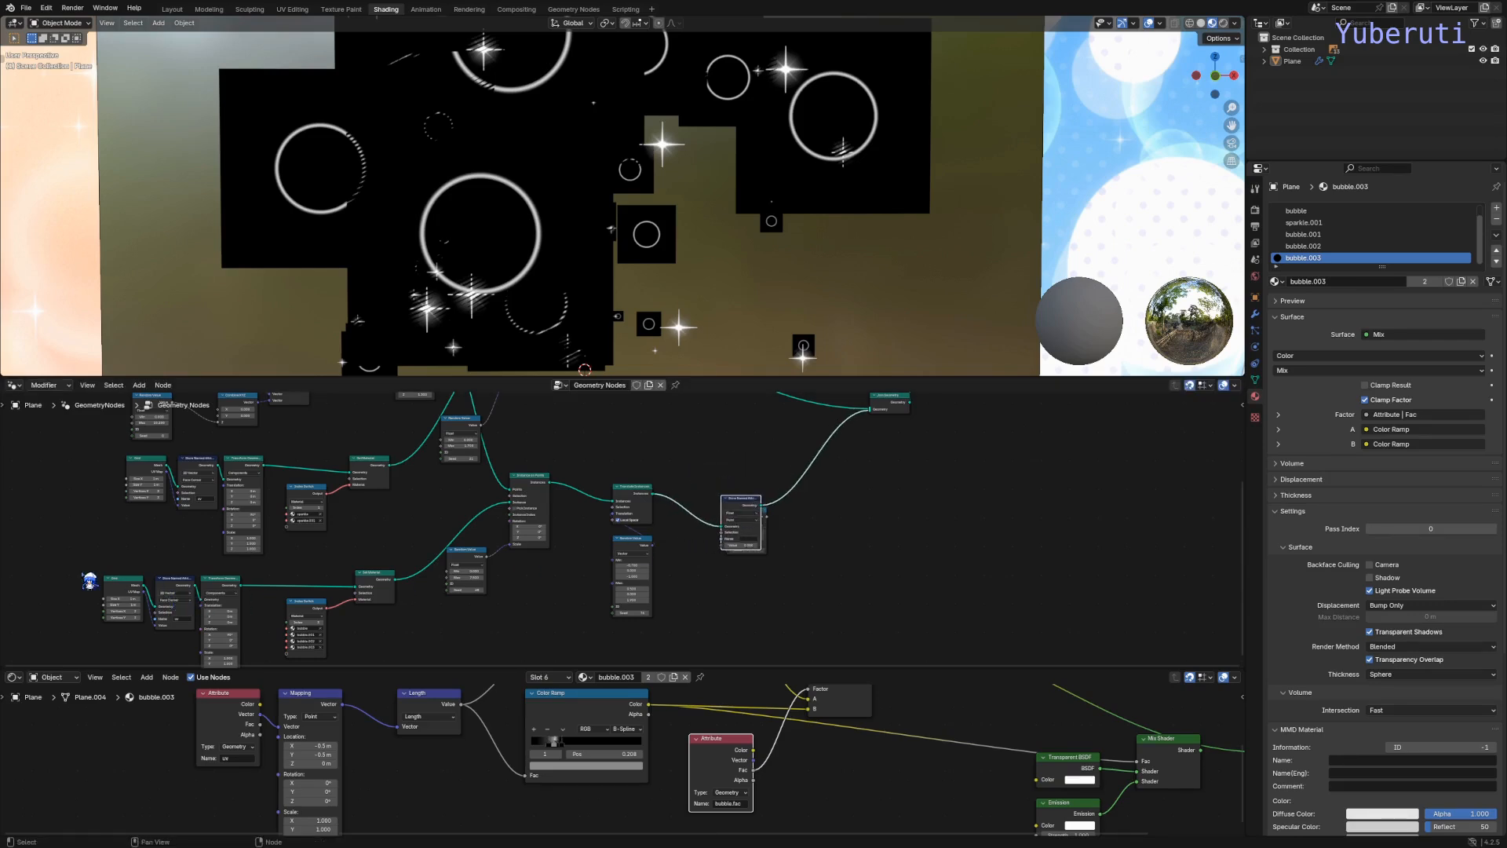
Step: Move the bubble branch's nodes lower in the geometry tree and place the Random Value node before Store Named Attribute
left_click_drag(90, 581, 610, 668)
left_click_drag(499, 486, 753, 592, "shift")
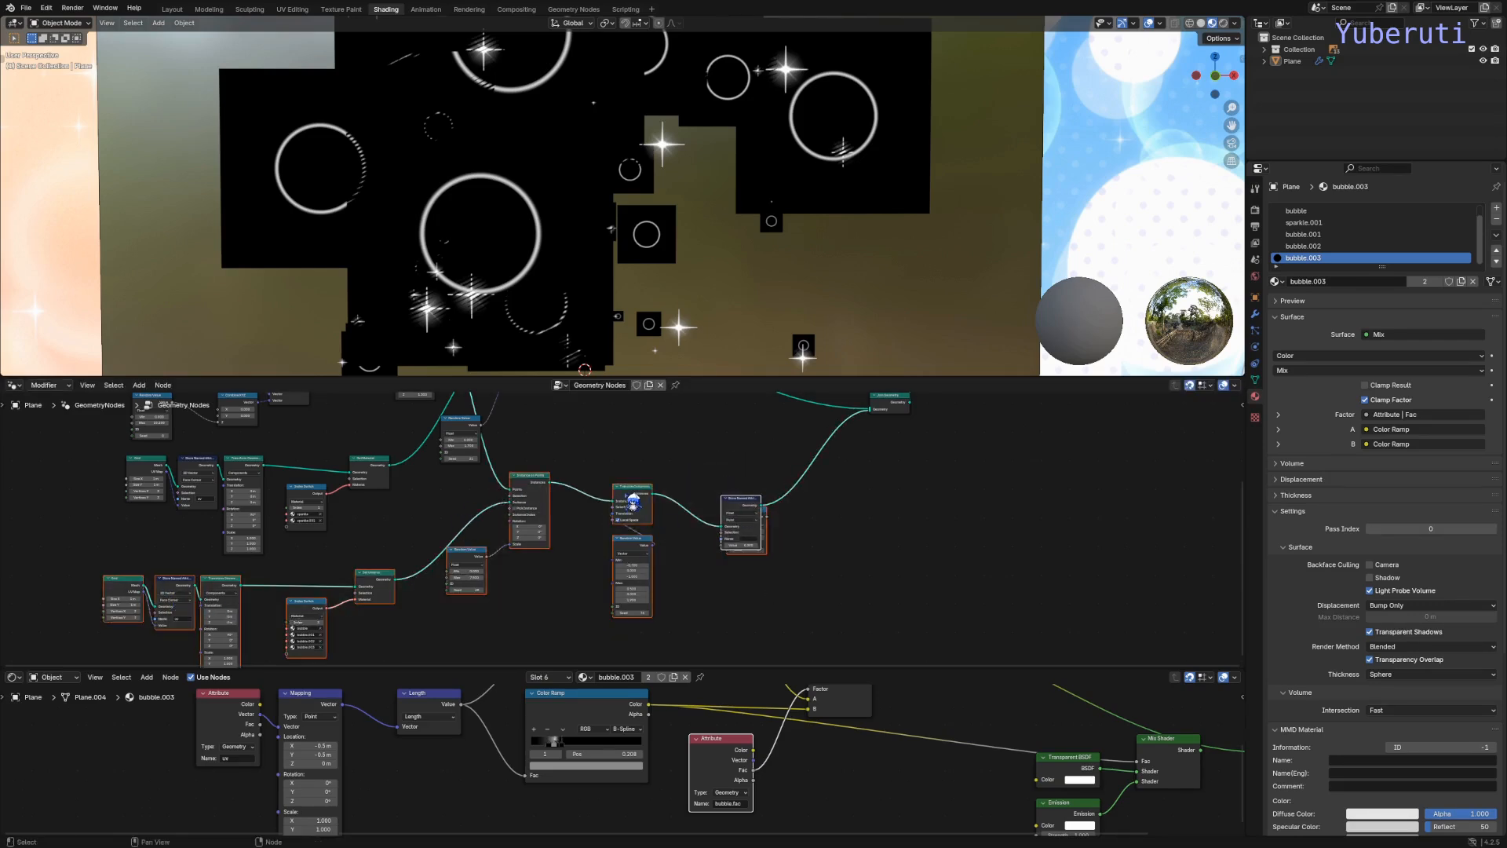
left_click_drag(628, 496, 645, 542)
left_click(754, 545)
left_click_drag(756, 542, 605, 582)
Step: Set the Store Named Attribute node to Float on the Instance domain and name the attribute bubble.fac
scroll(718, 547, "up", 4)
scroll(727, 576, "up", 3)
left_click(785, 469)
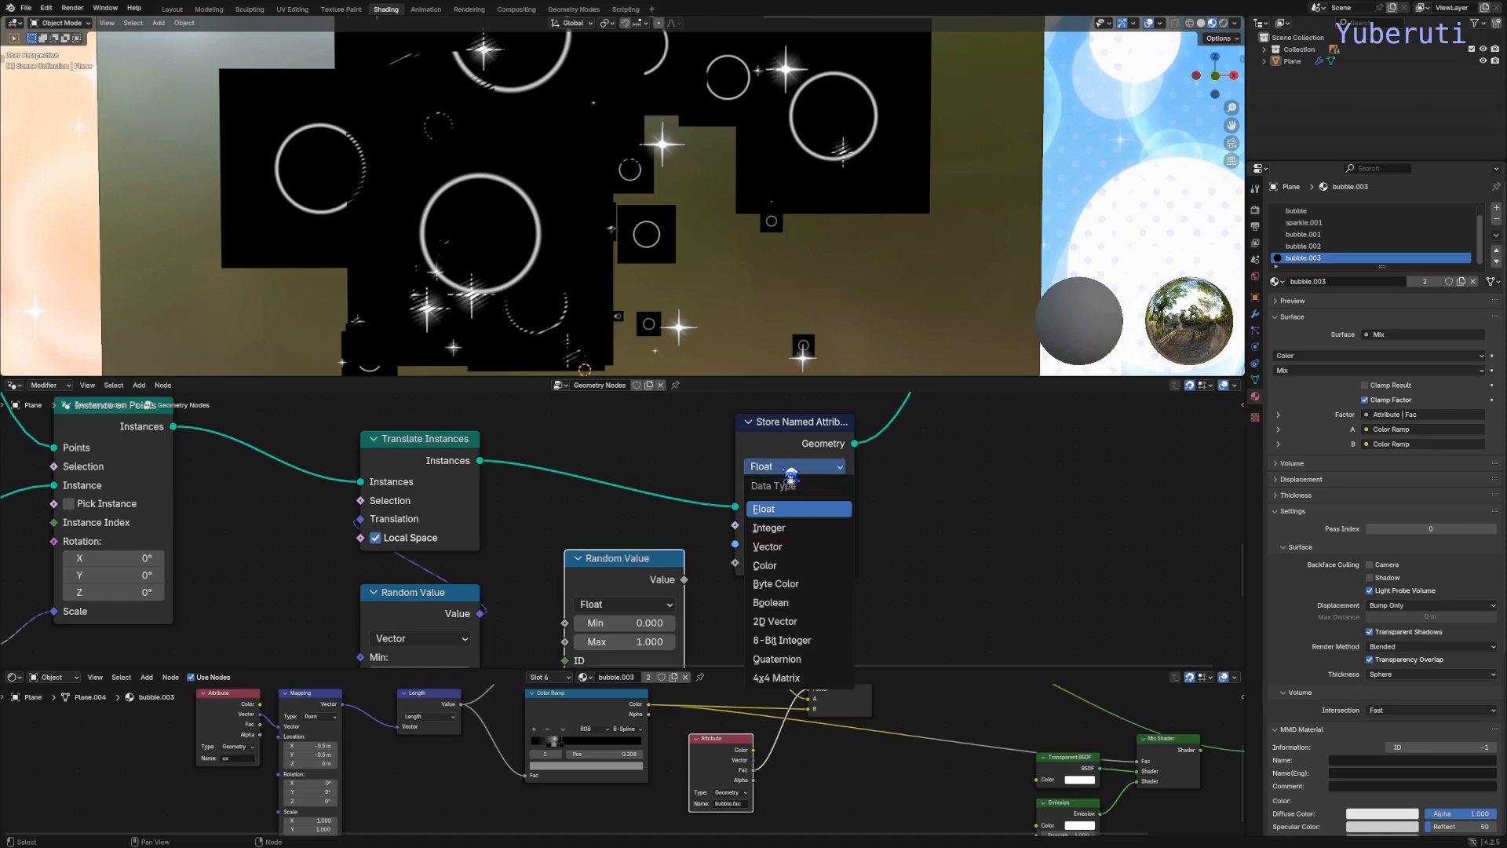
left_click(795, 508)
left_click(790, 488)
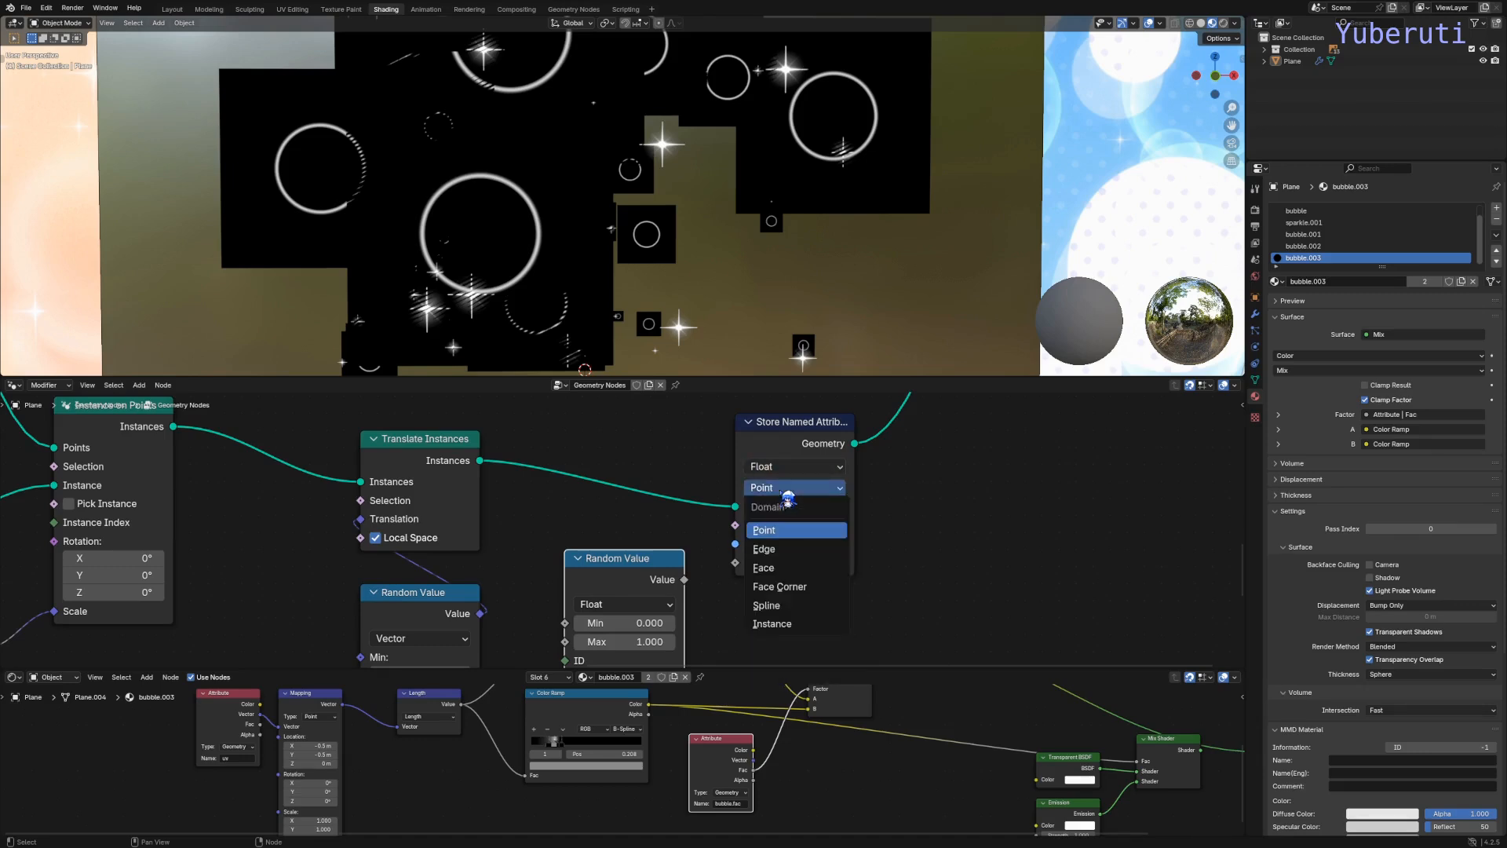
left_click(789, 624)
left_click(816, 543)
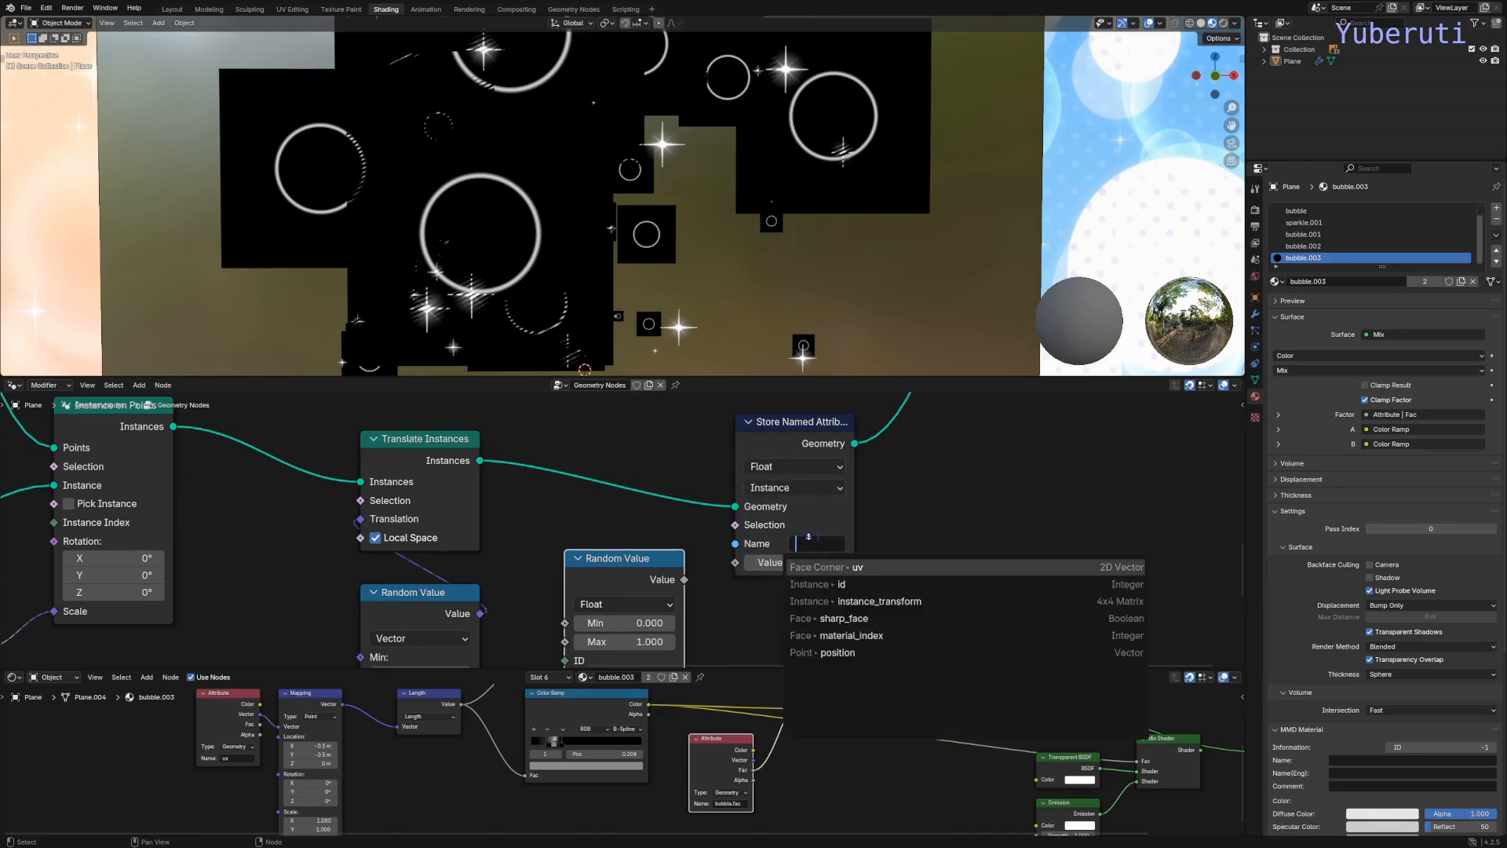
type("bubb")
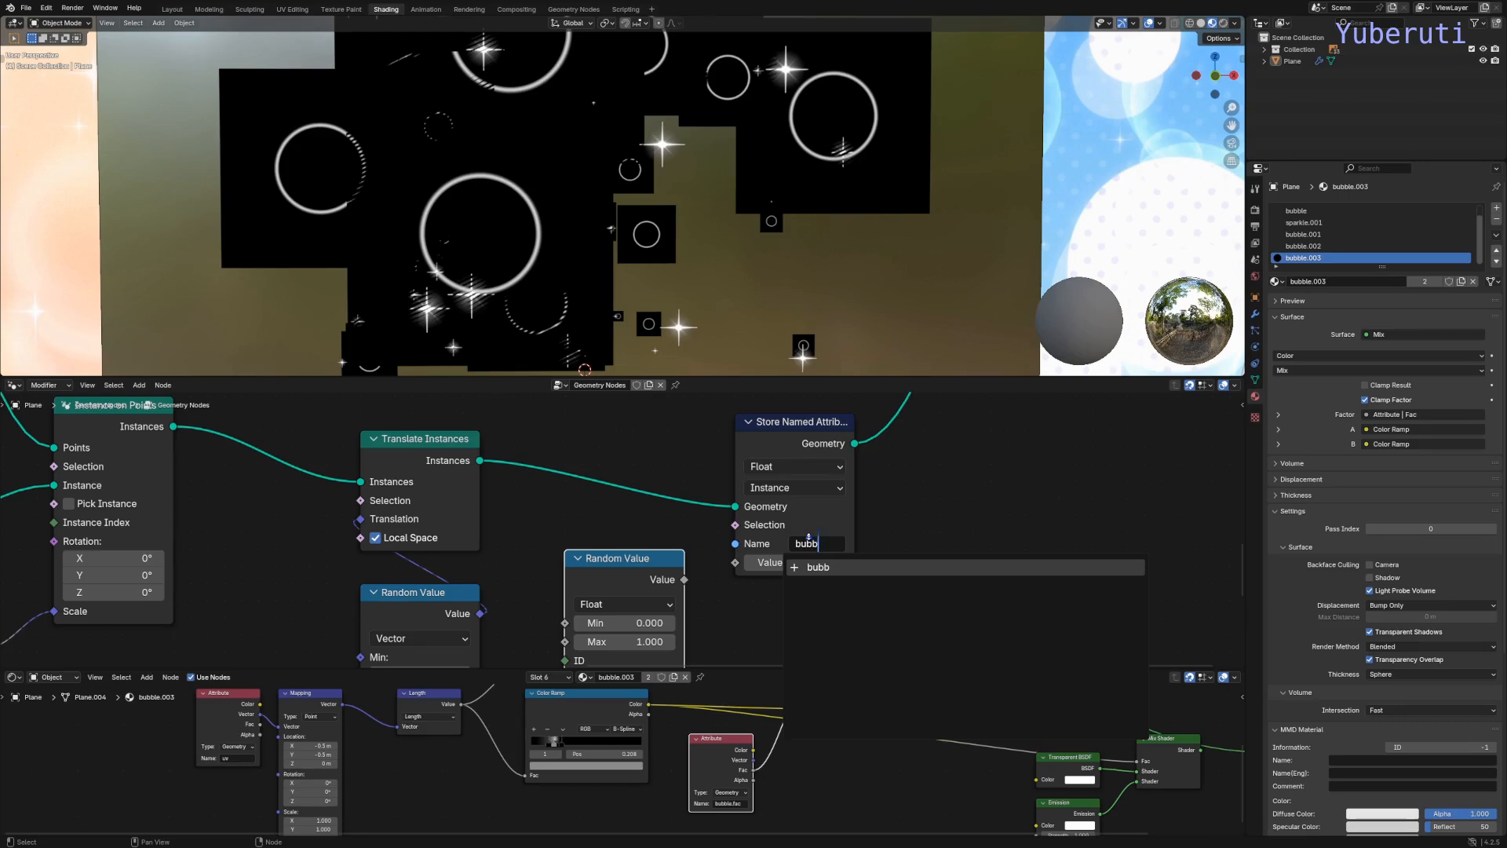
type("le.fa")
key("Return")
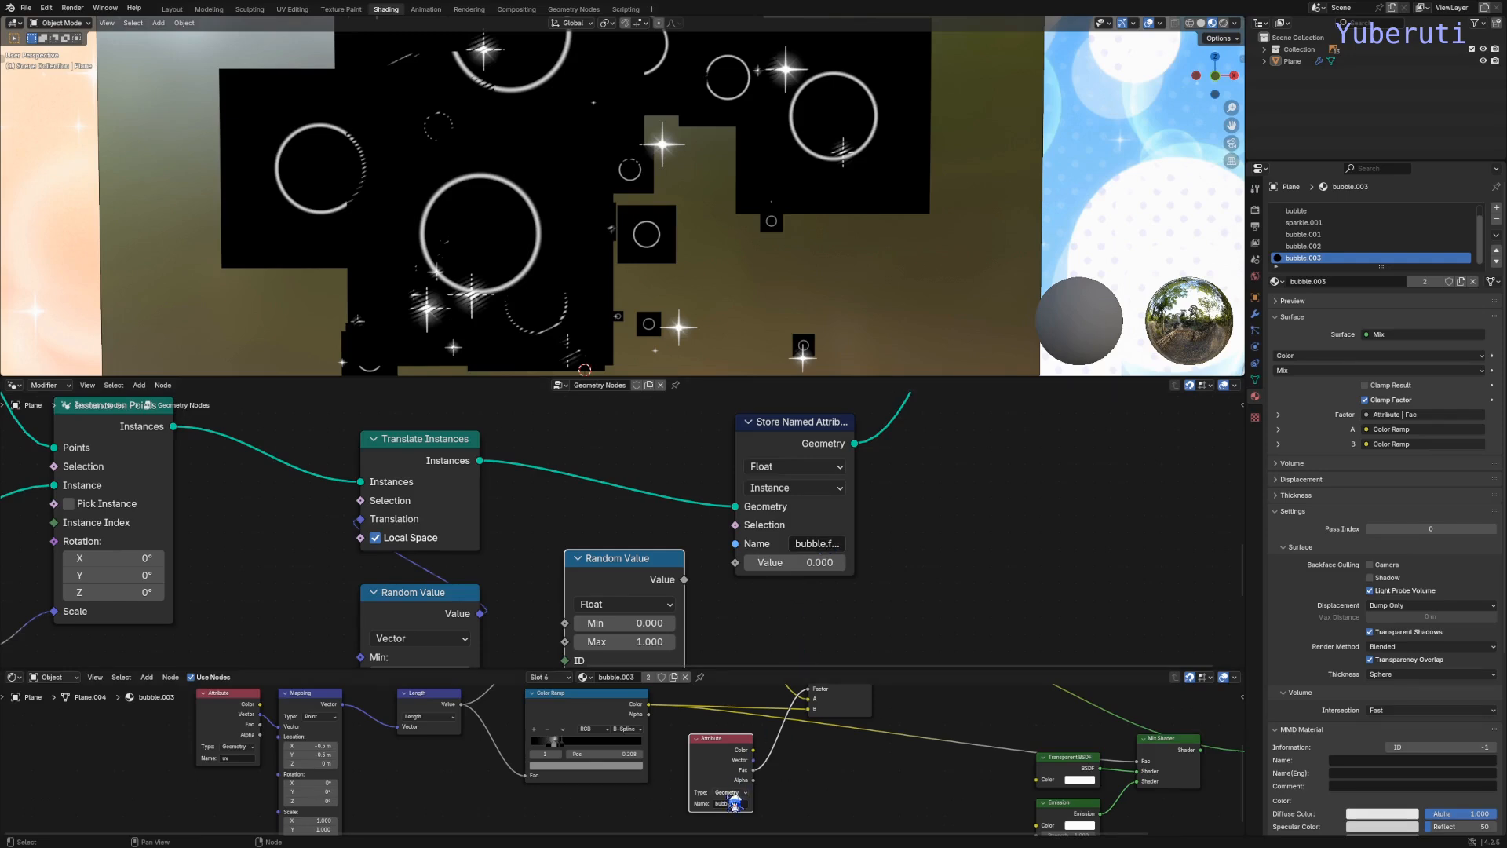
Step: Set the type of the bubble.003 material's bubble.fac Attribute node to Instancer
left_click_drag(760, 668, 760, 449)
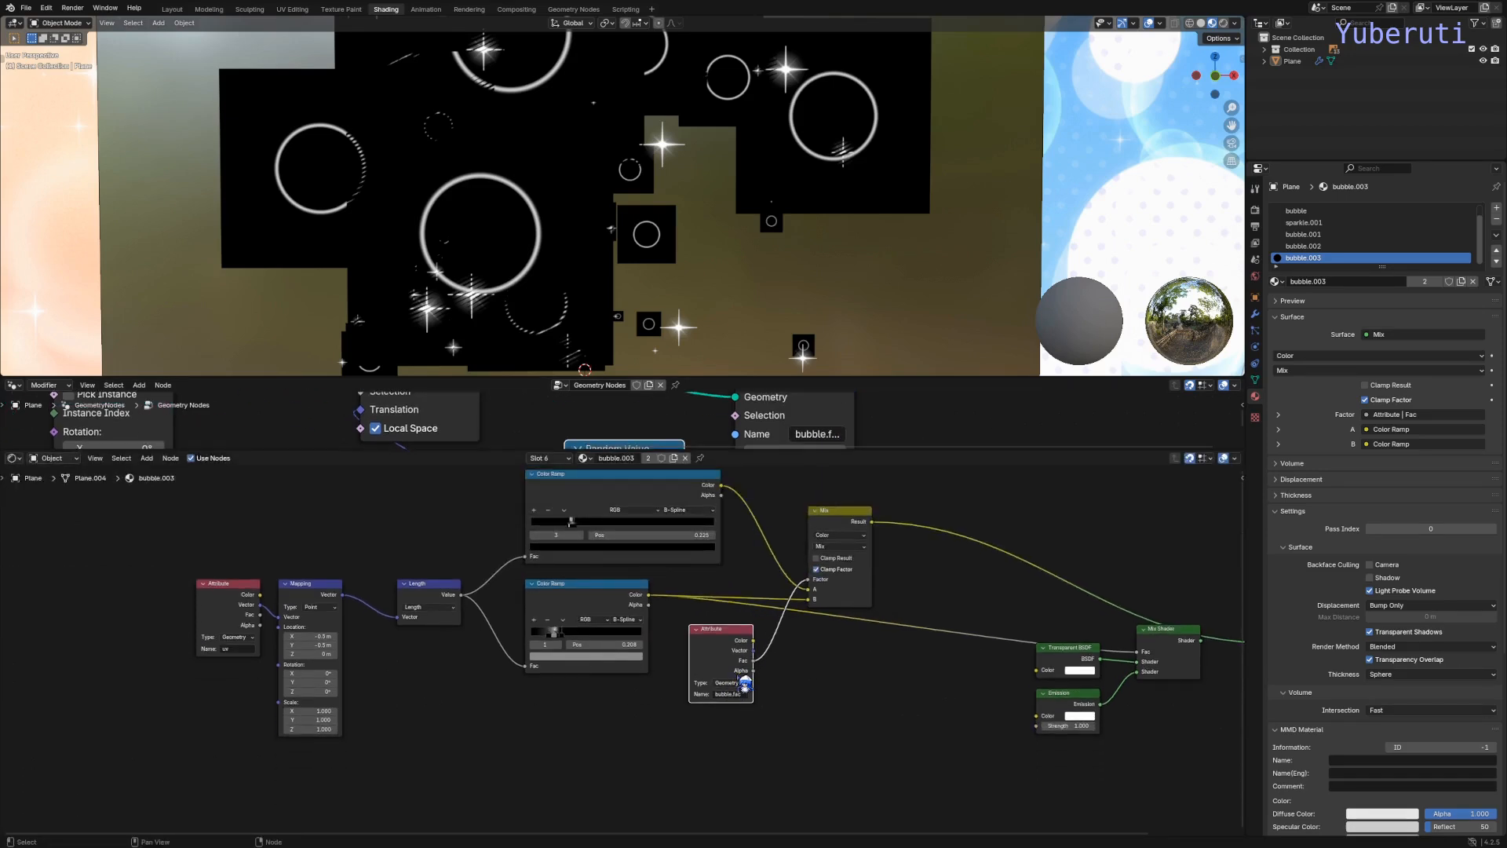
left_click(734, 682)
left_click(752, 714)
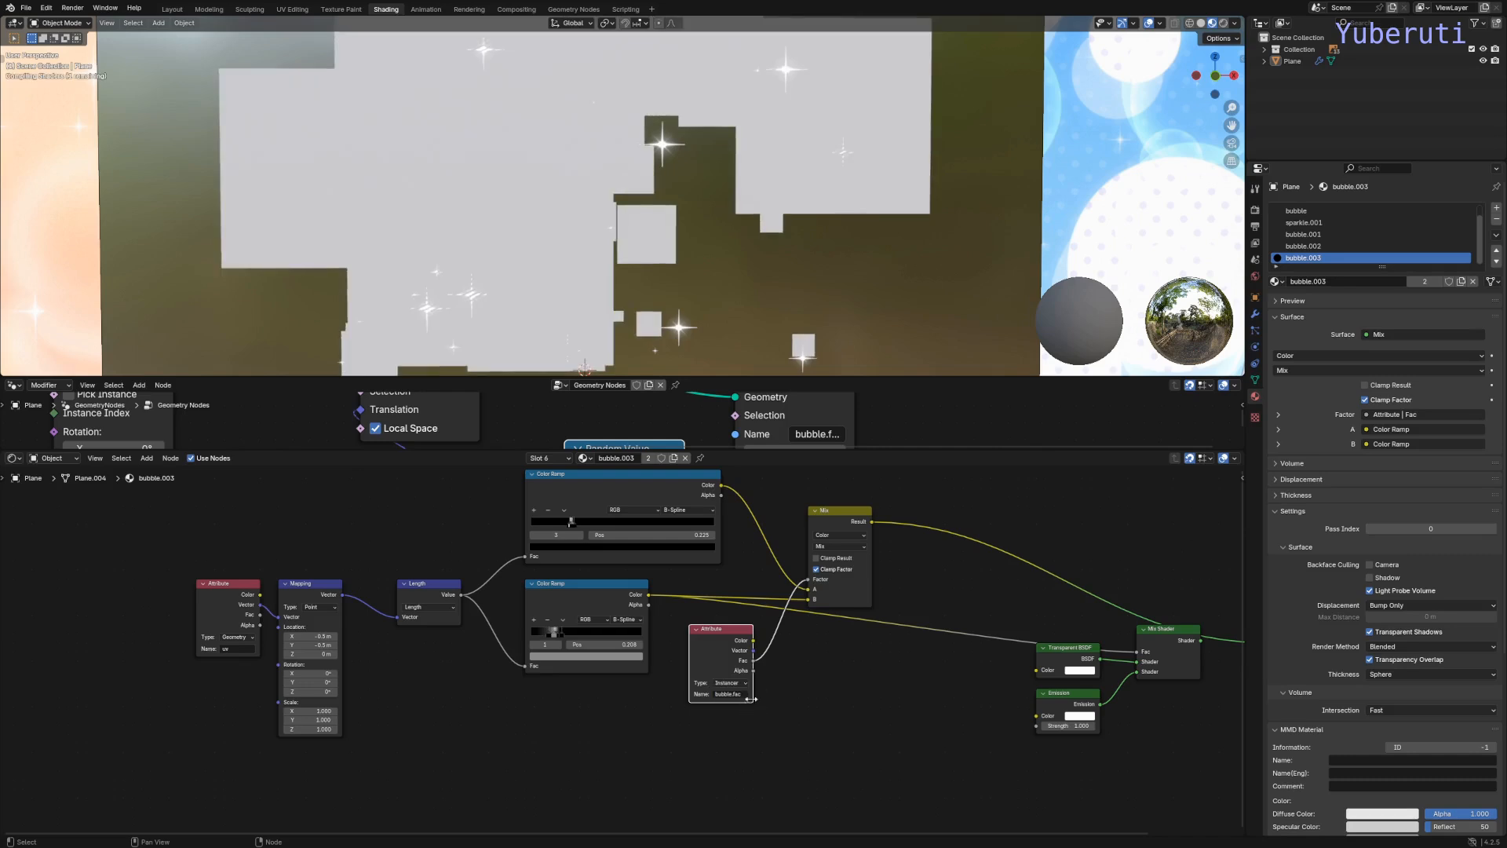
Step: Connect the float Random Value node to the Value input of Store Named Attribute and check the bubbles' variation
left_click_drag(757, 451, 737, 652)
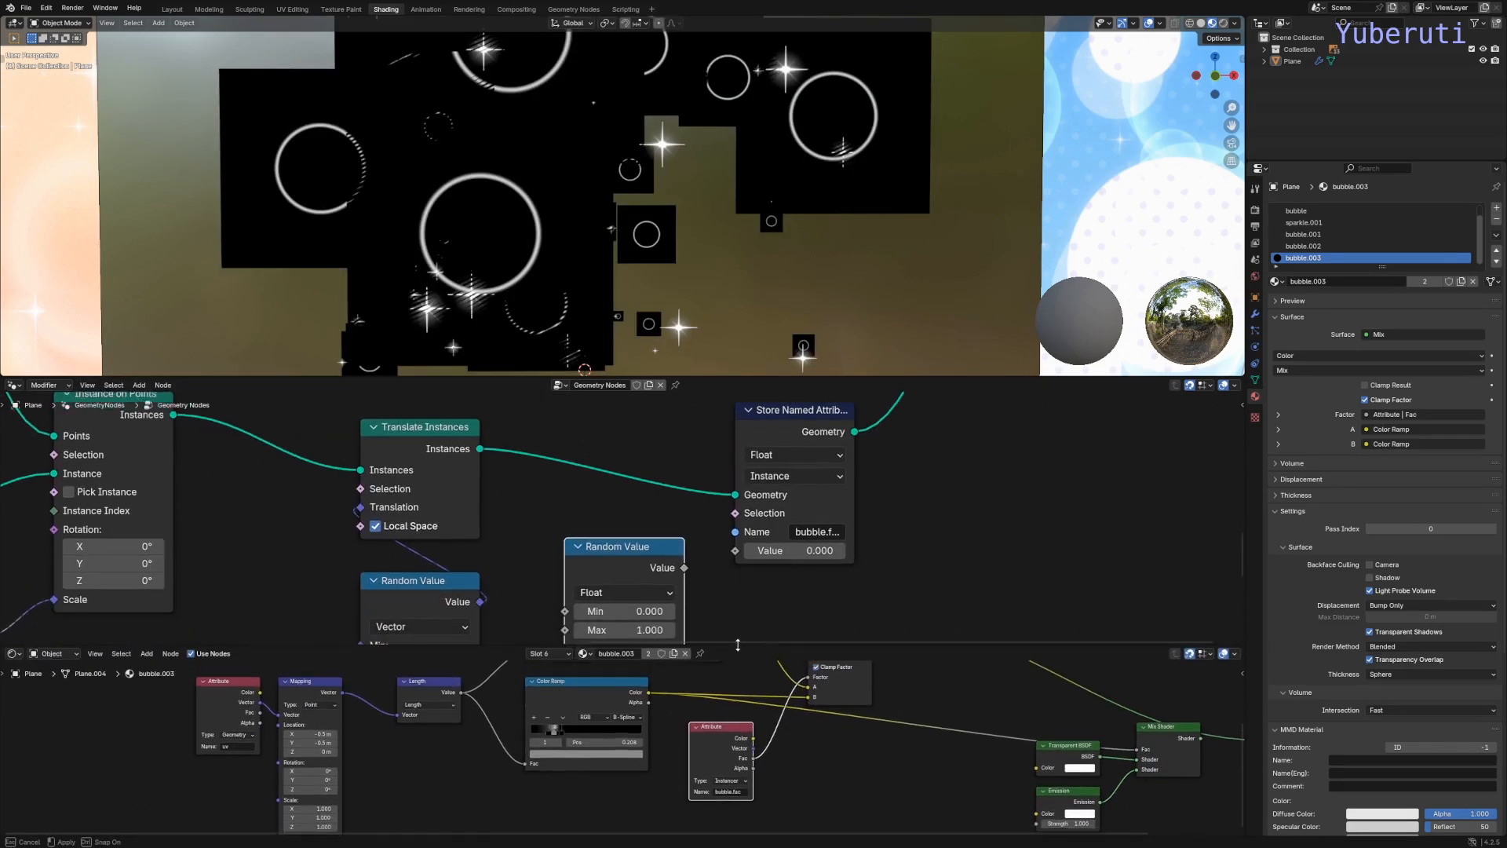
left_click_drag(683, 566, 748, 560)
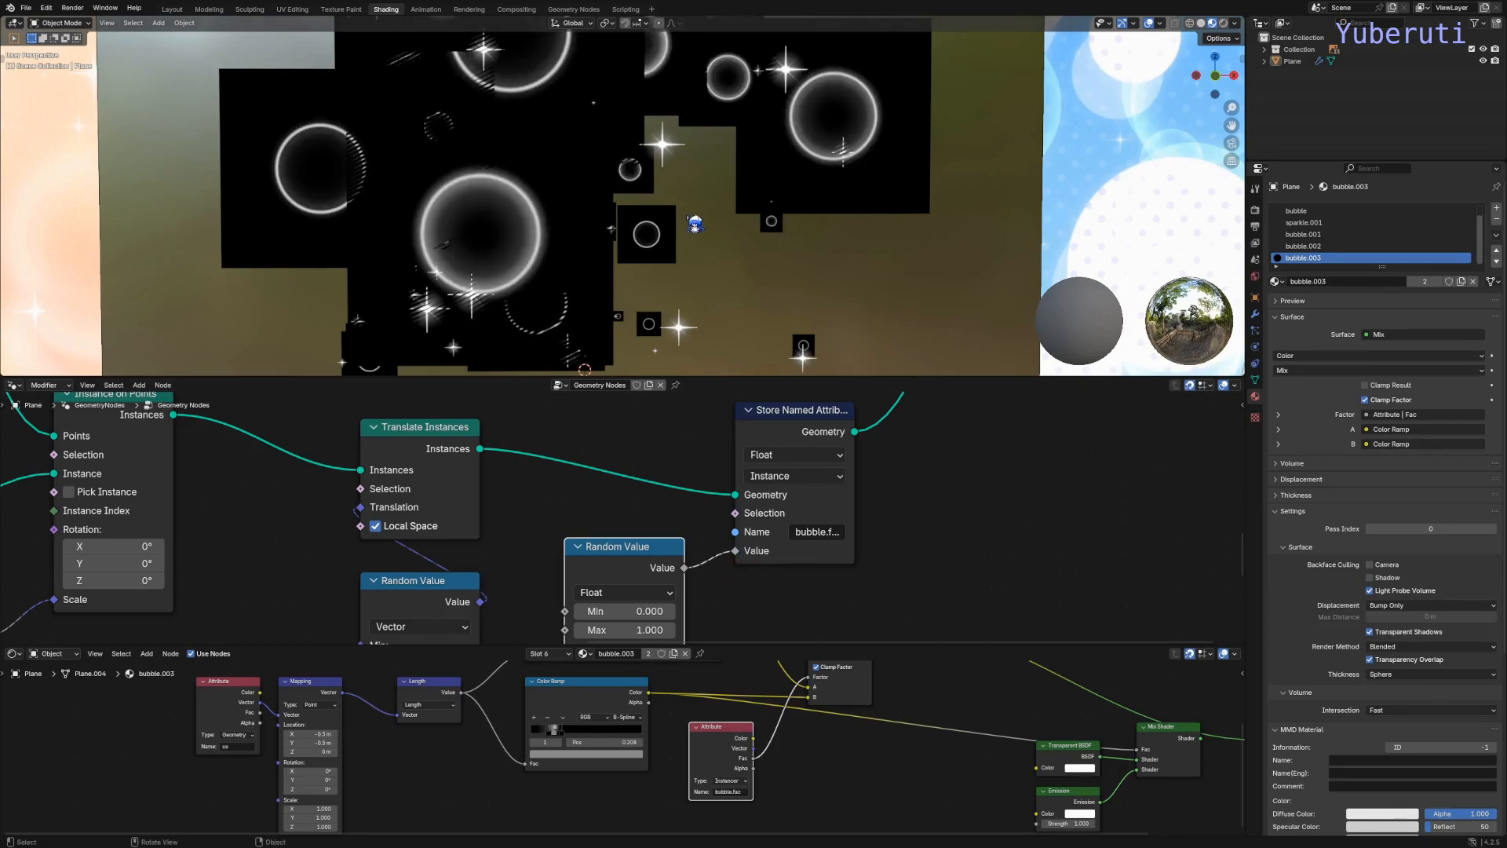
middle_click_drag(665, 192, 667, 257, "shift")
scroll(651, 197, "down", 2)
scroll(668, 257, "up", 1)
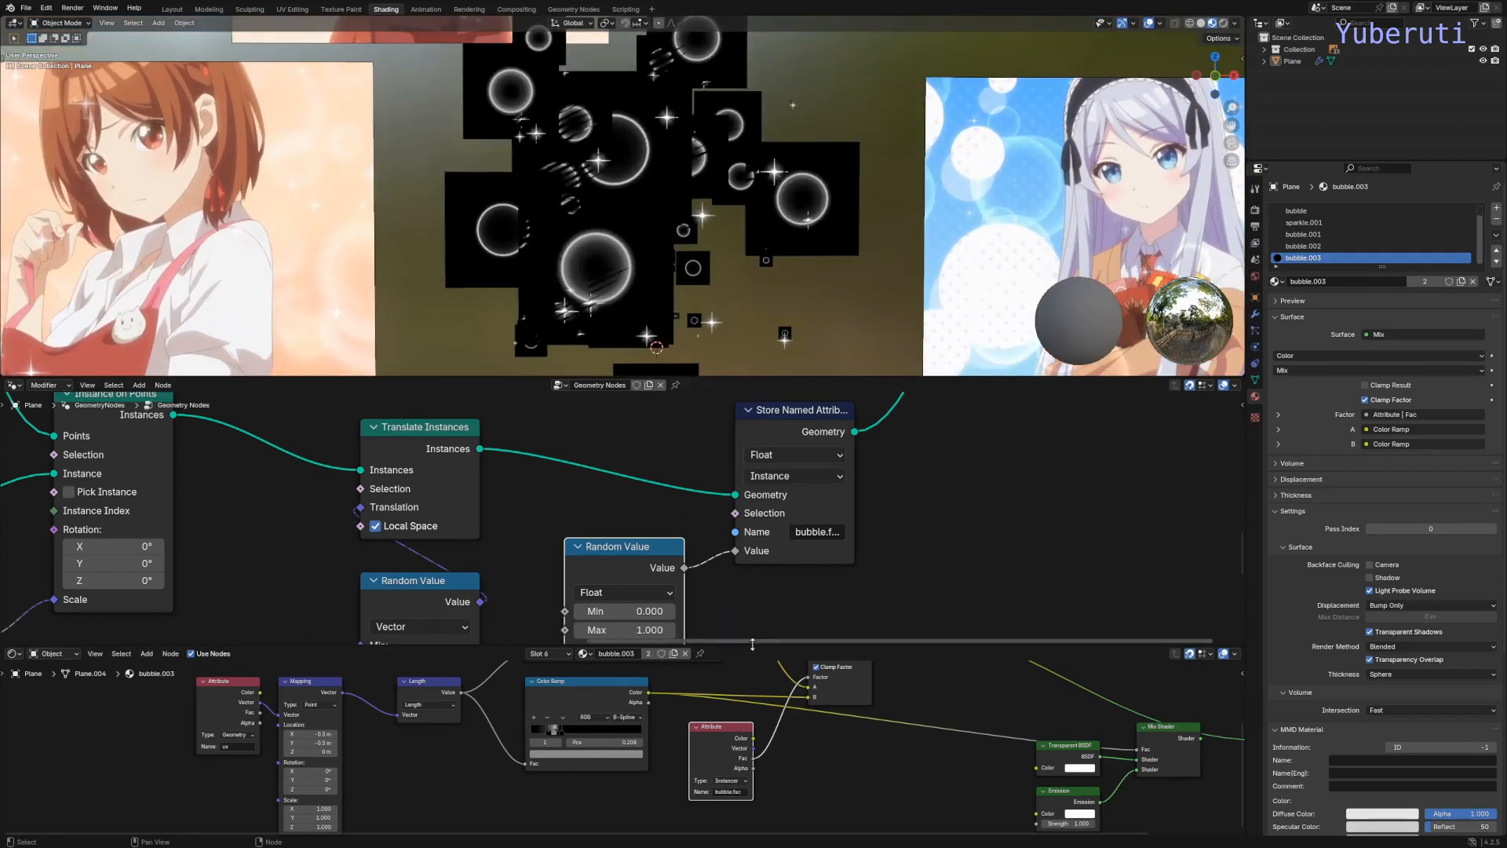
left_click_drag(765, 645, 771, 677)
scroll(692, 228, "down", 1)
scroll(692, 227, "up", 3)
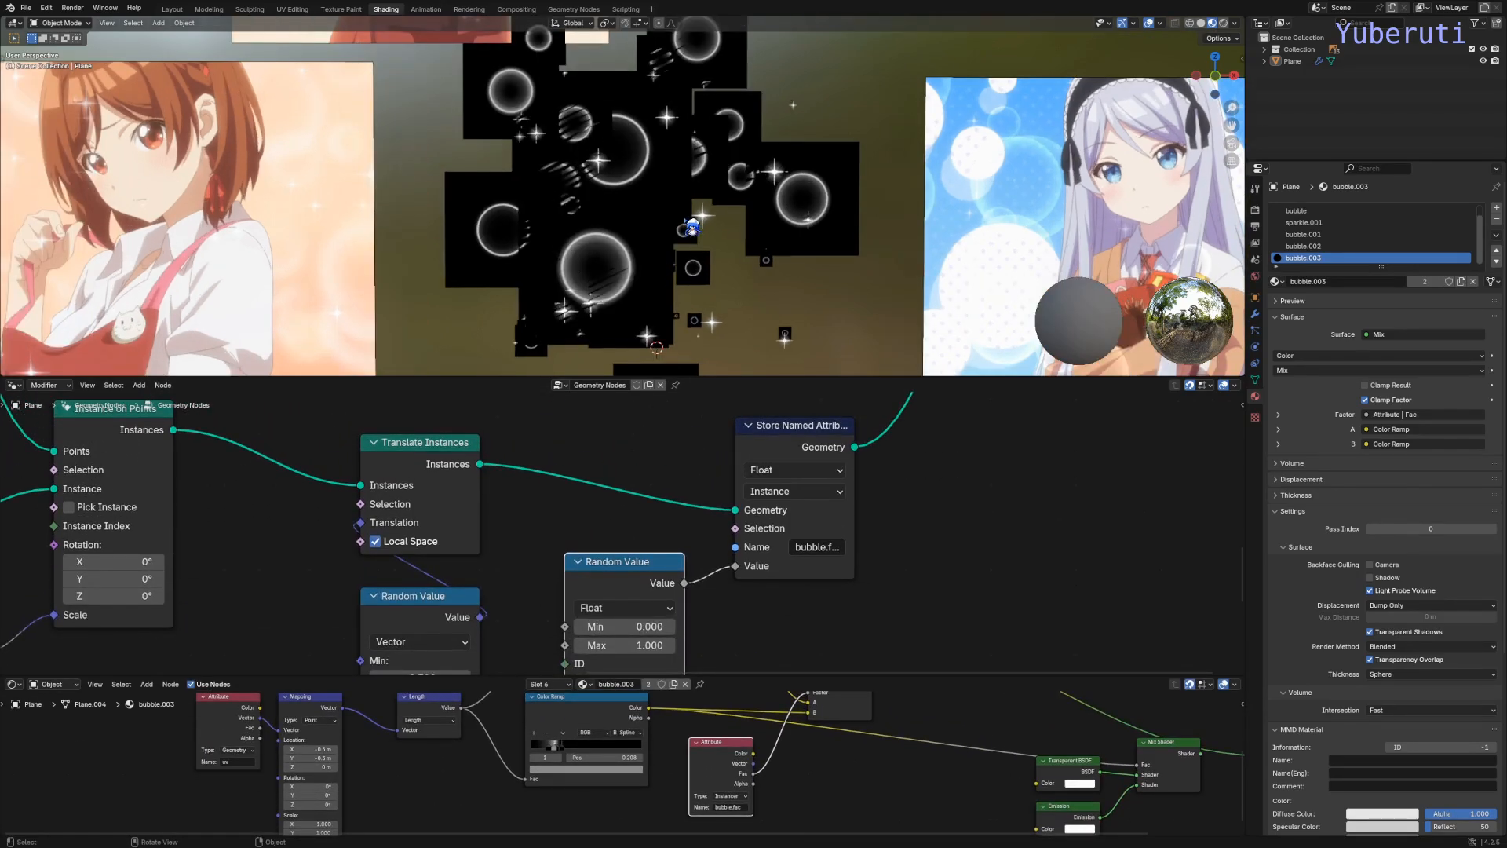
scroll(723, 308, "up", 1)
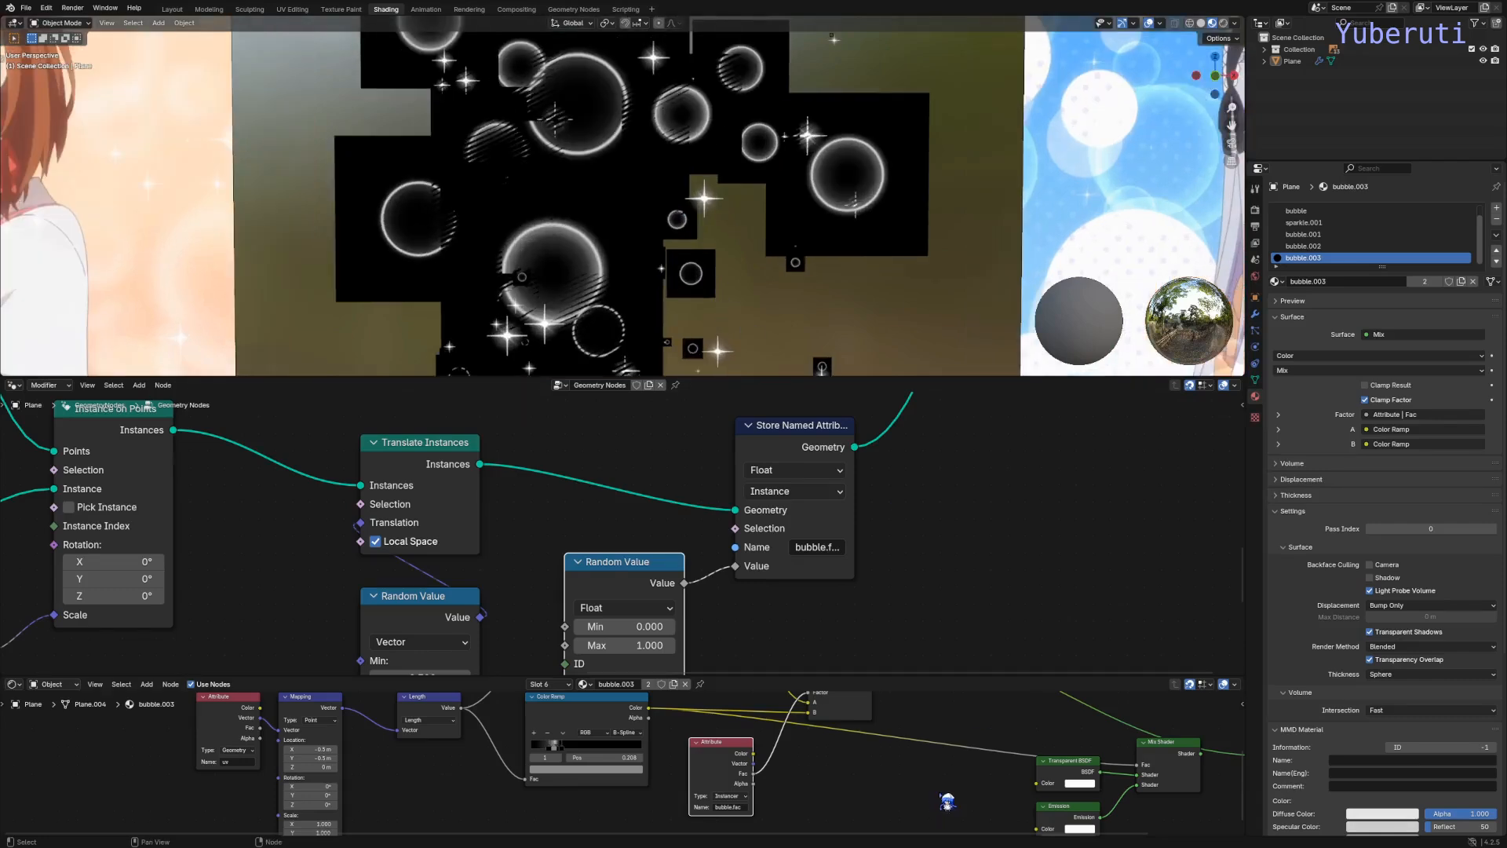
Step: Connect the Mix node's Result to the Mix Shader's Fac and send the Mix Shader to the Material Output's Surface
left_click_drag(956, 675, 952, 548)
scroll(788, 729, "down", 5)
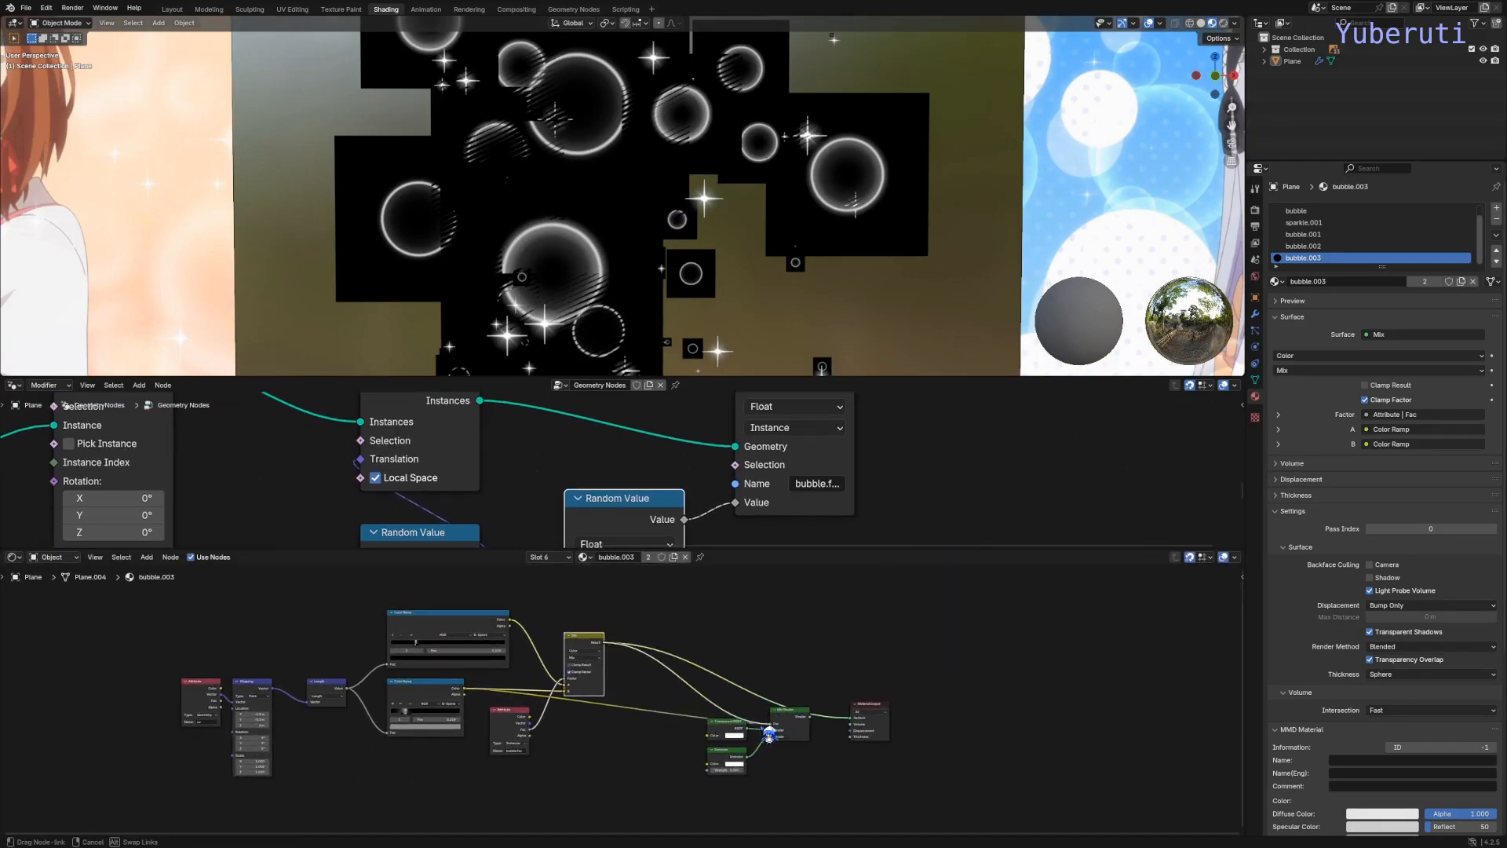
scroll(777, 719, "up", 3)
scroll(800, 686, "up", 1)
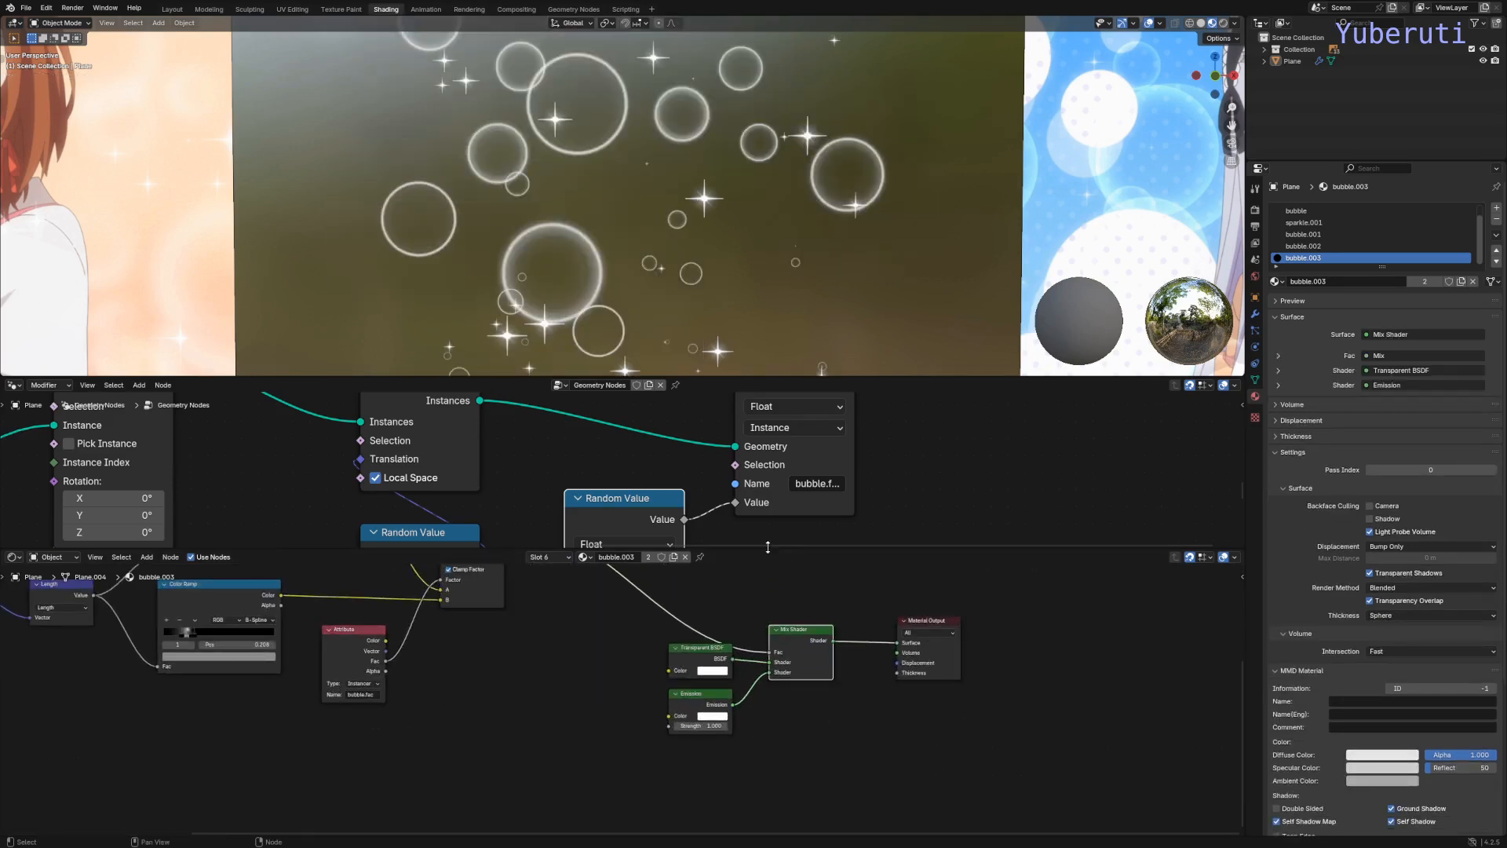
Step: Examine the rendered bubbles up close and from farther away to judge the random blend between ring styles
left_click_drag(768, 546, 783, 794)
scroll(691, 242, "down", 2)
scroll(692, 246, "up", 3)
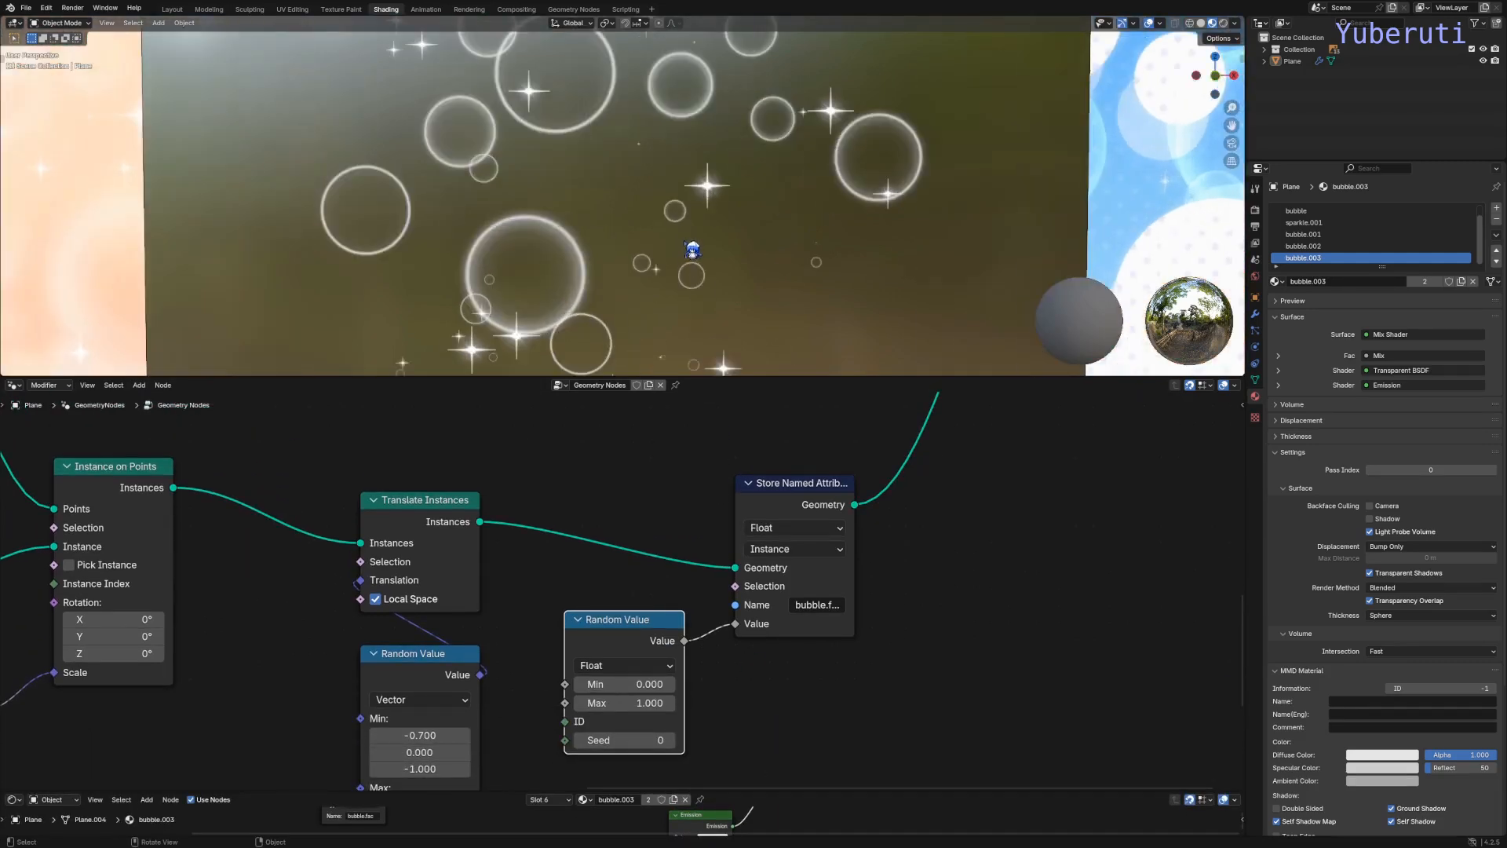
middle_click_drag(696, 295, 810, 292, "shift")
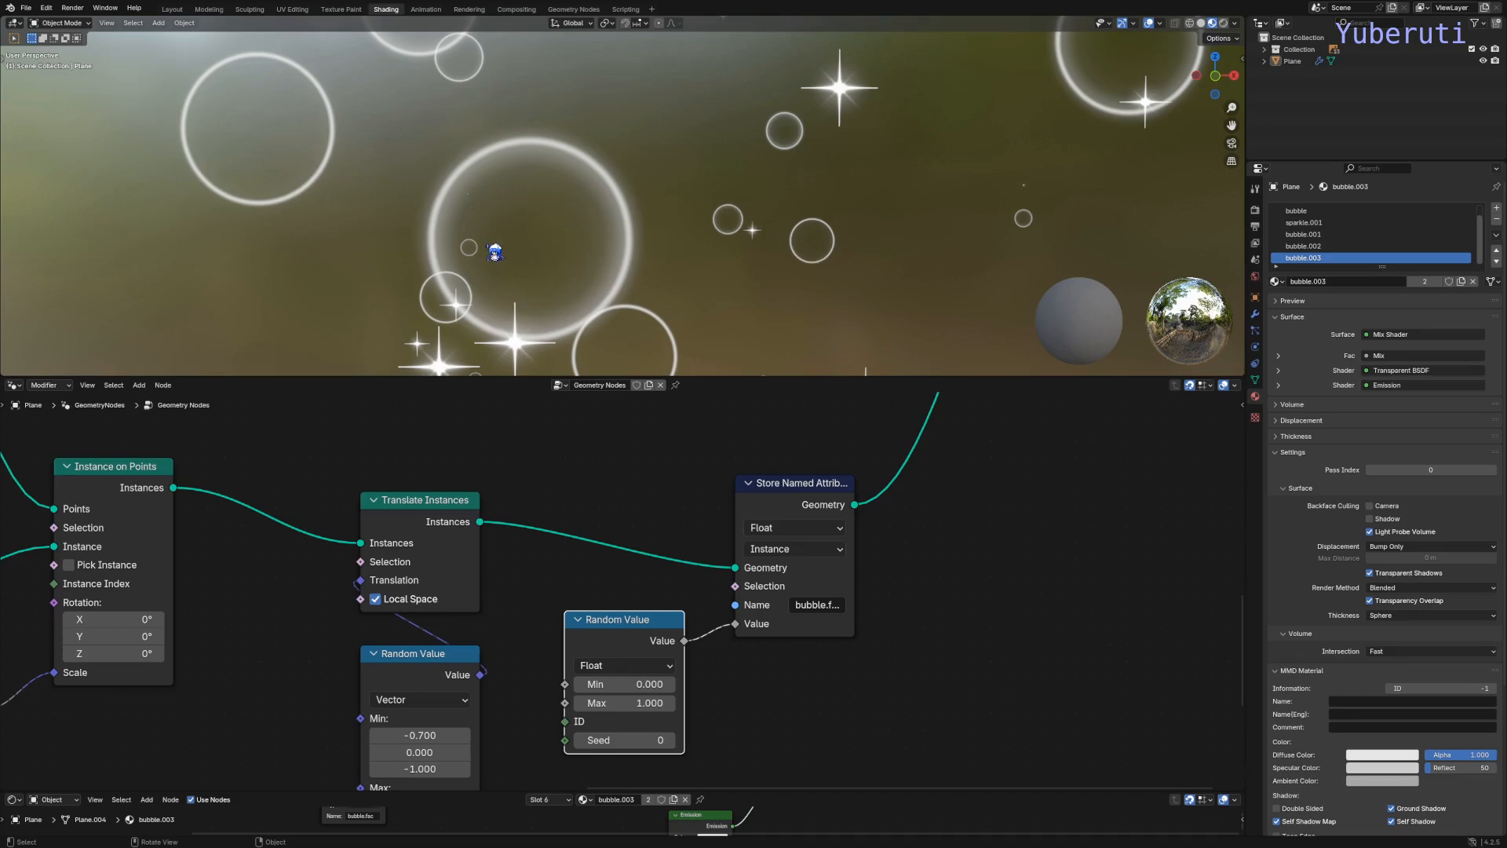
scroll(518, 275, "down", 2)
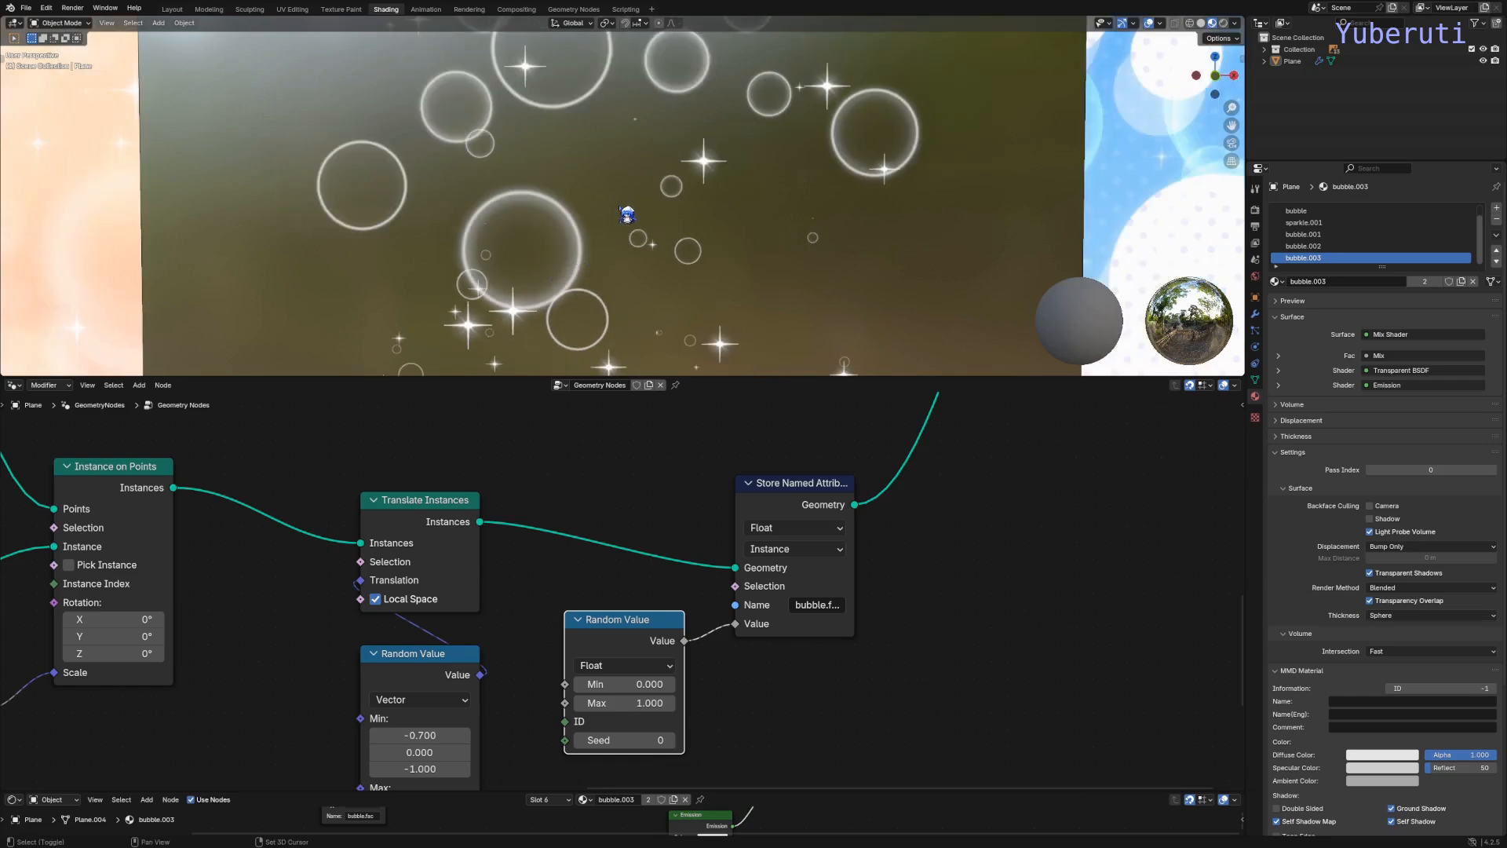
middle_click_drag(626, 215, 634, 356, "shift")
scroll(734, 318, "up", 1)
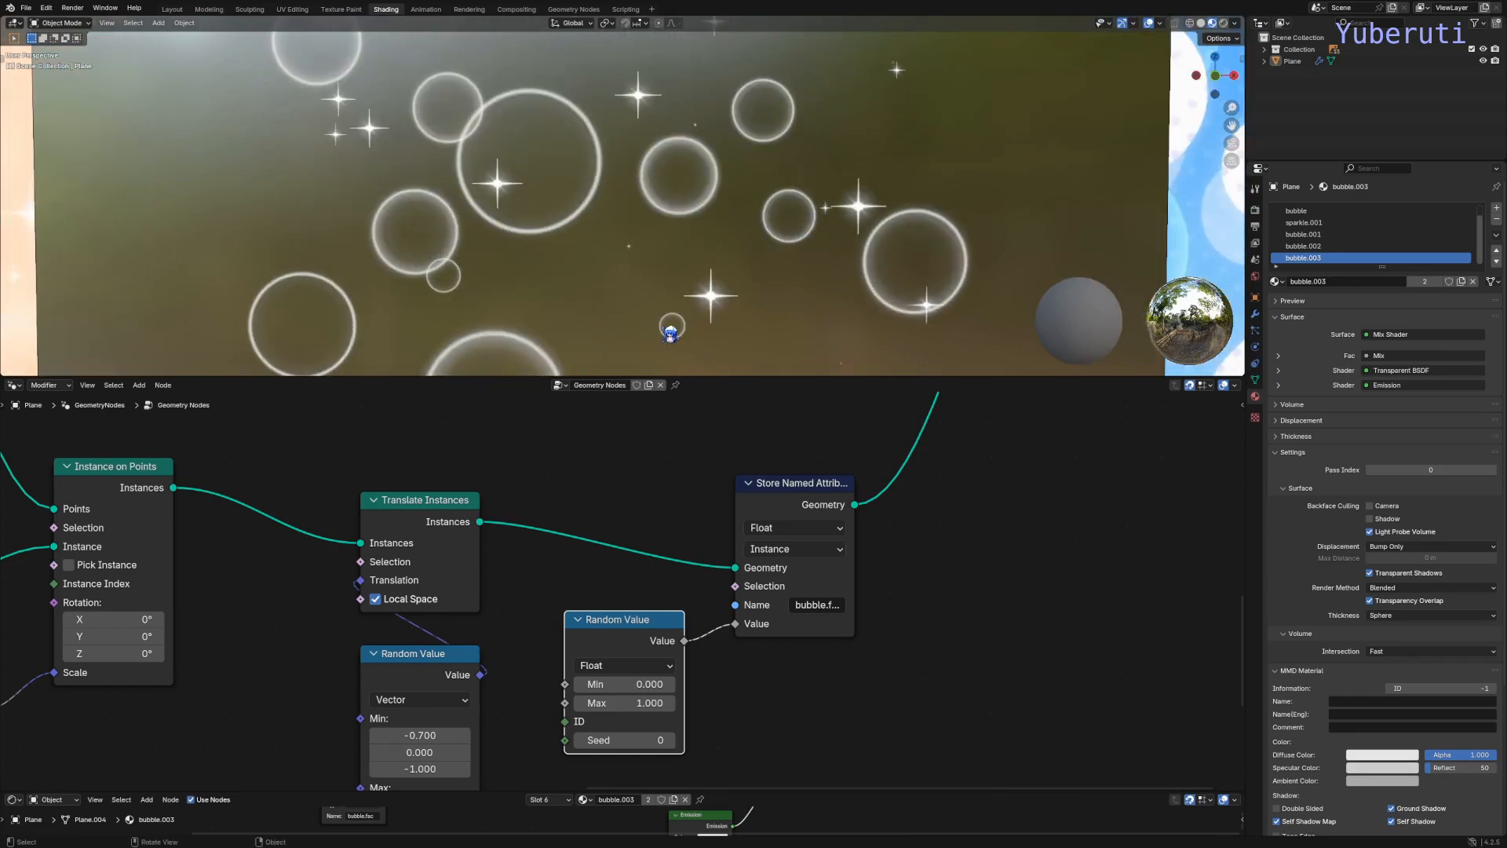
scroll(623, 319, "down", 3)
scroll(618, 740, "up", 2)
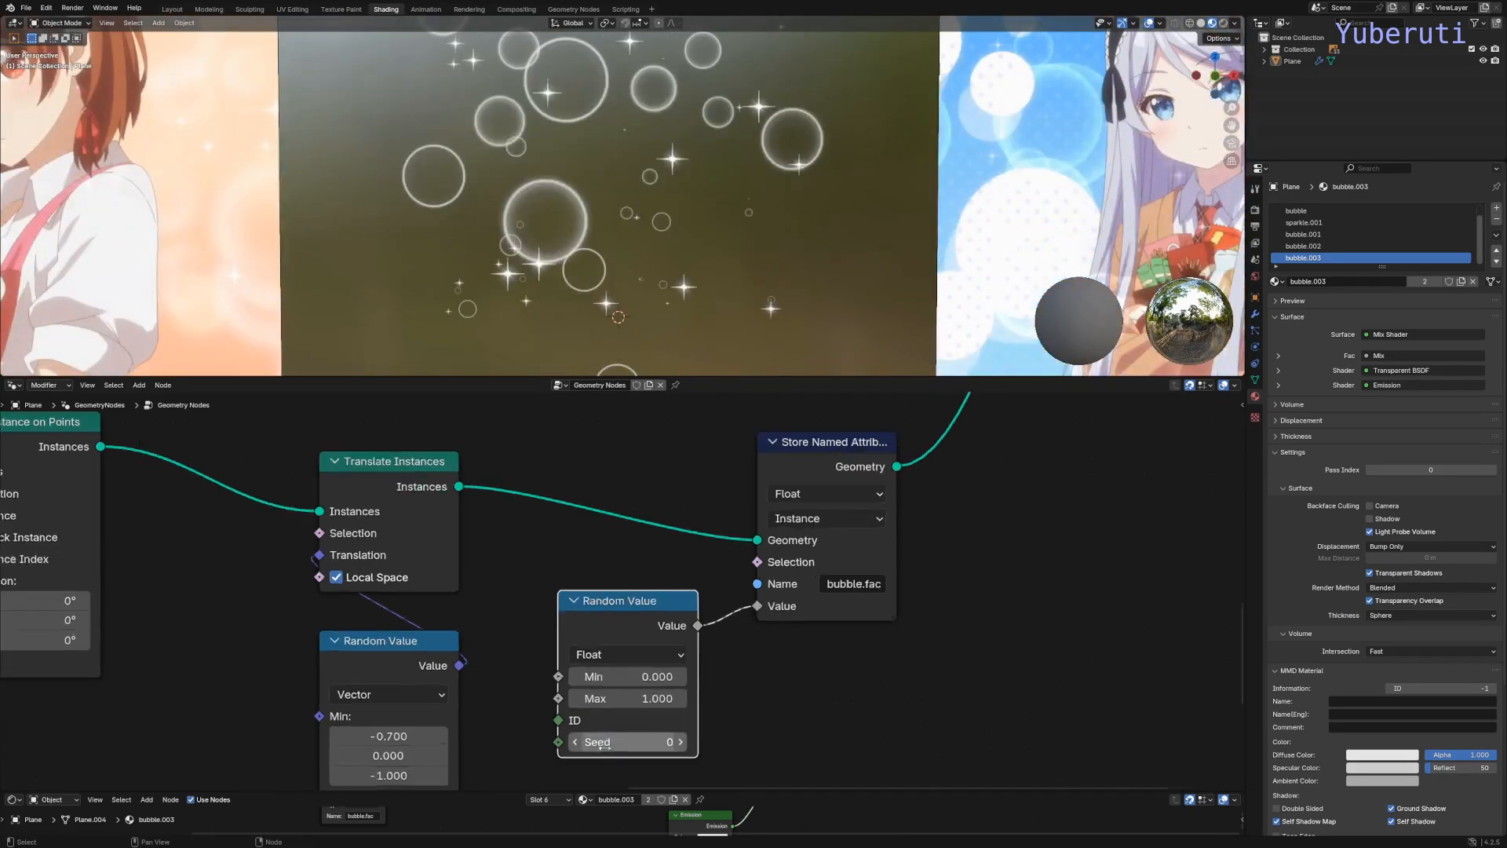
Step: Set the seed of the Random Value node feeding bubble.fac to 49
left_click_drag(618, 740, 770, 740)
scroll(573, 249, "down", 2)
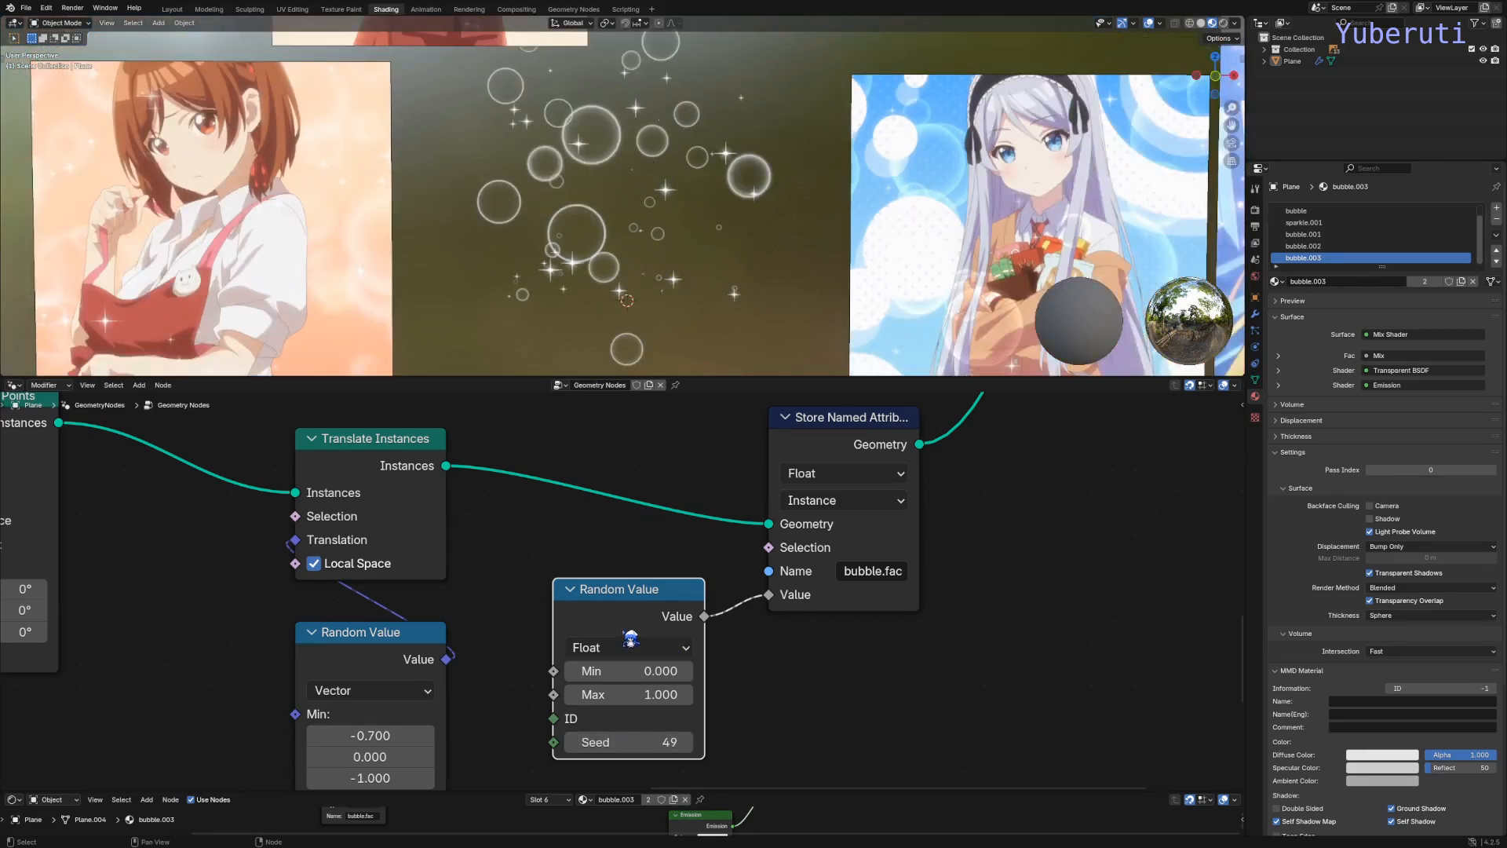
left_click_drag(630, 638, 632, 593)
scroll(683, 640, "down", 2)
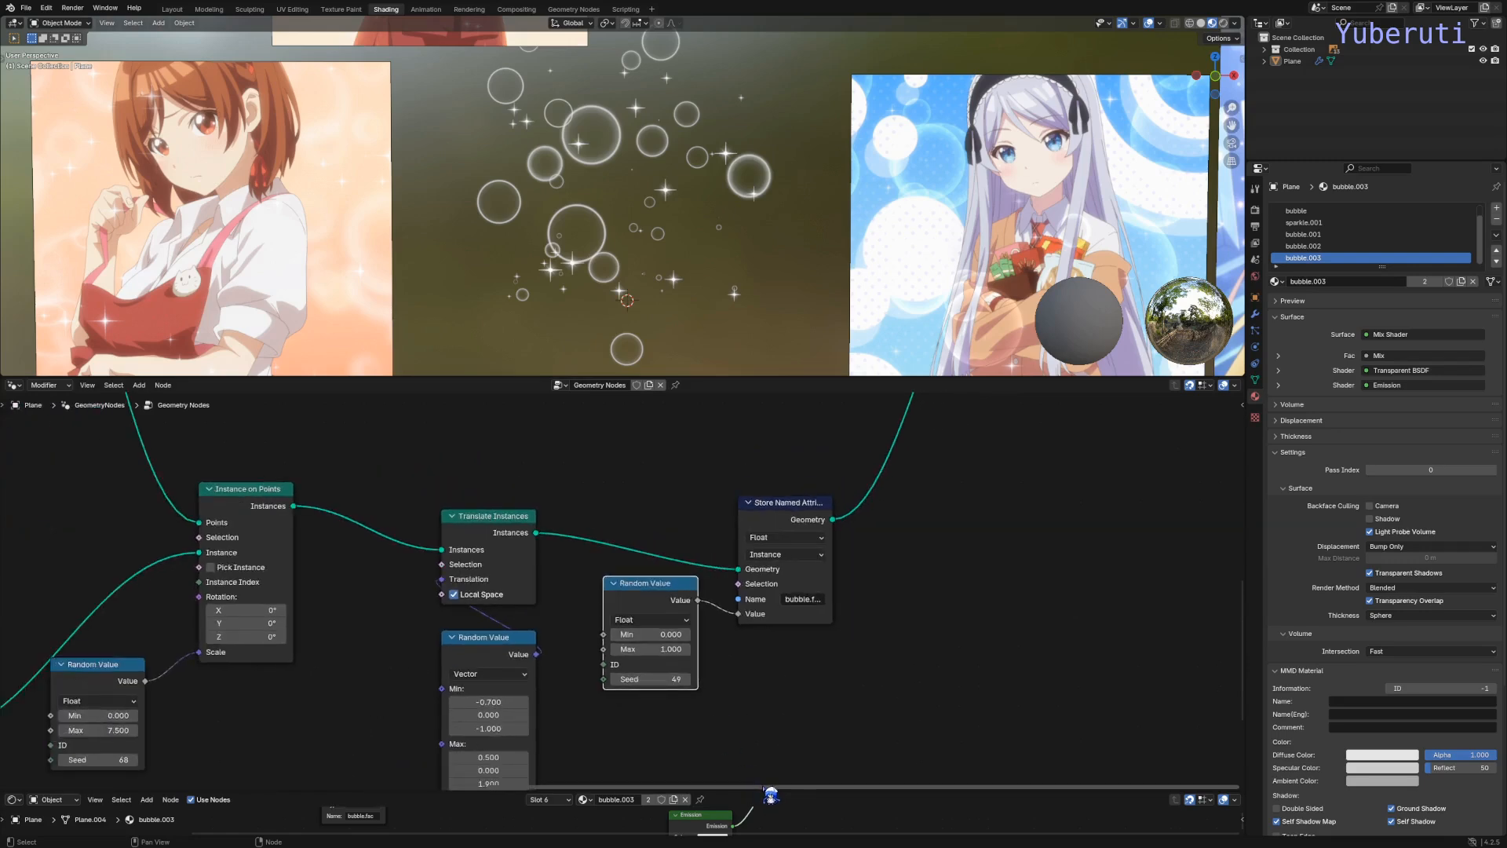
Step: Compare the generated bubbles with the bubble backgrounds in the surrounding reference images
scroll(688, 522, "down", 3)
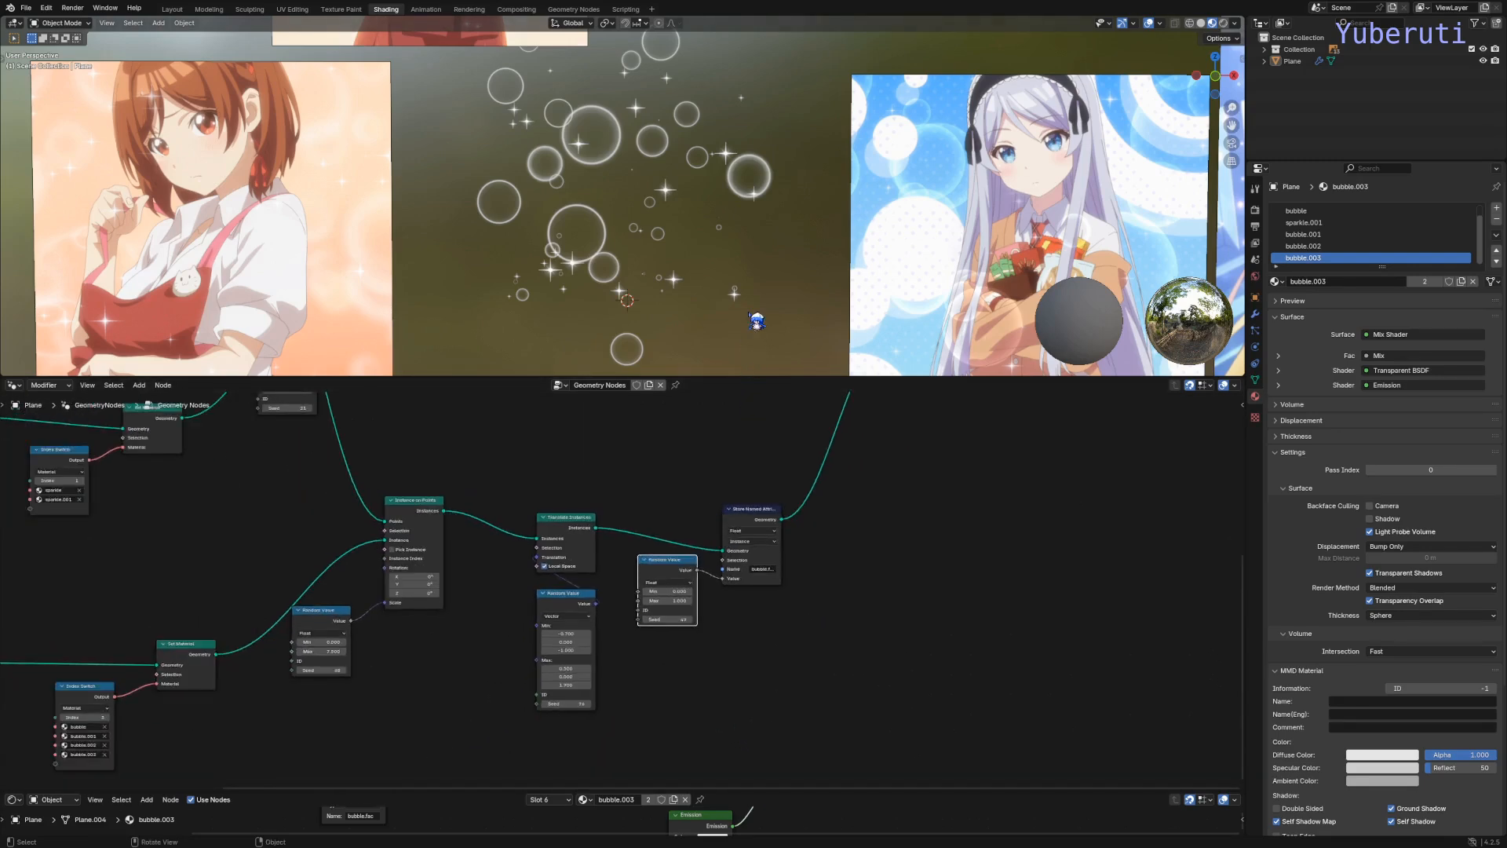
scroll(751, 315, "down", 3)
middle_click_drag(751, 316, 661, 89, "shift")
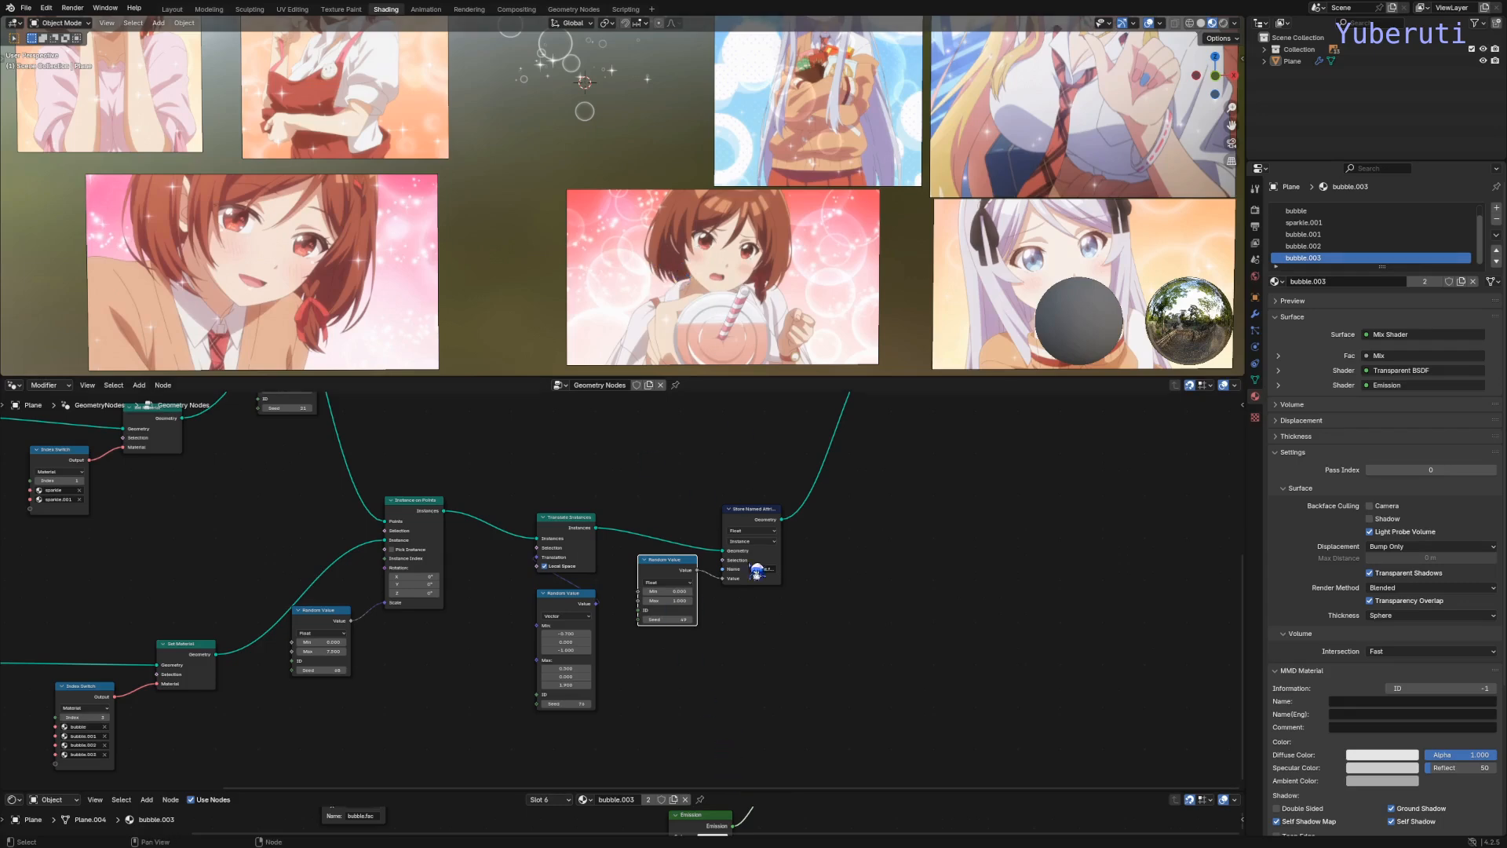
scroll(714, 300, "up", 2)
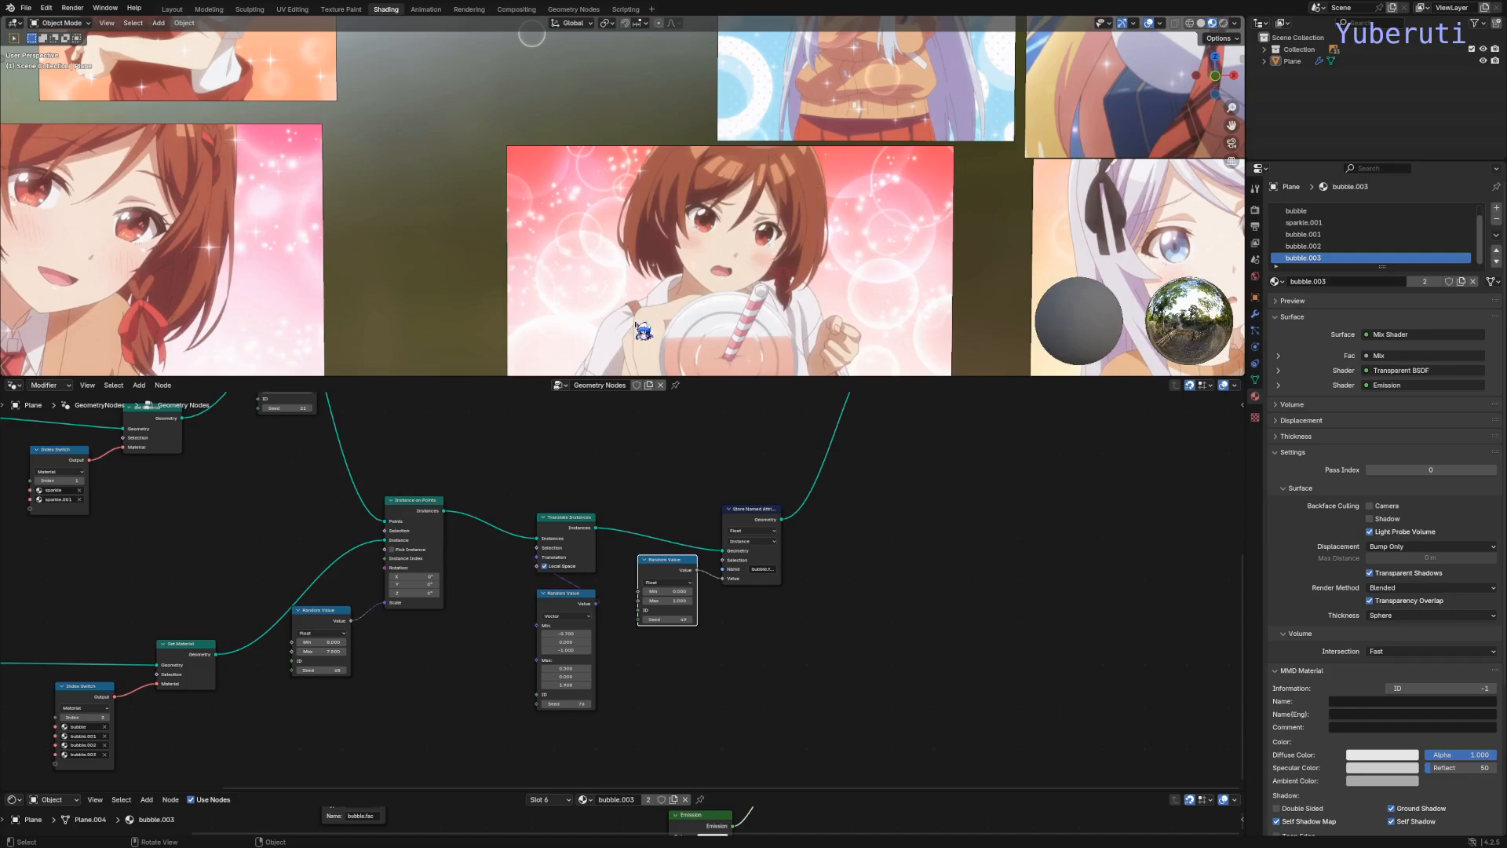
scroll(617, 154, "down", 2)
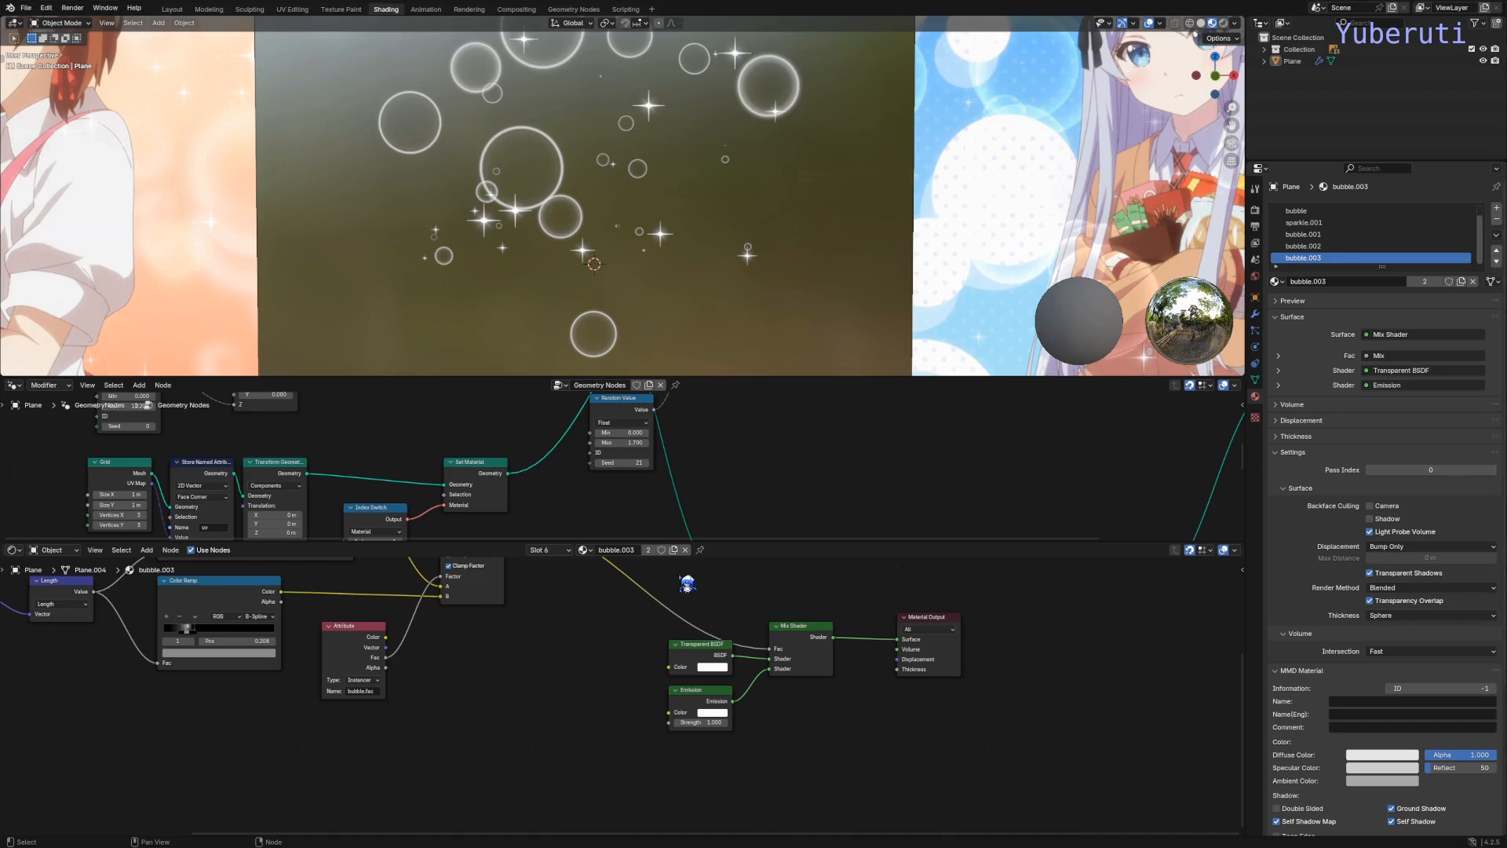
left_click_drag(669, 577, 350, 588)
left_click(779, 586)
scroll(872, 245, "down", 3)
middle_click_drag(912, 218, 887, 189, "shift")
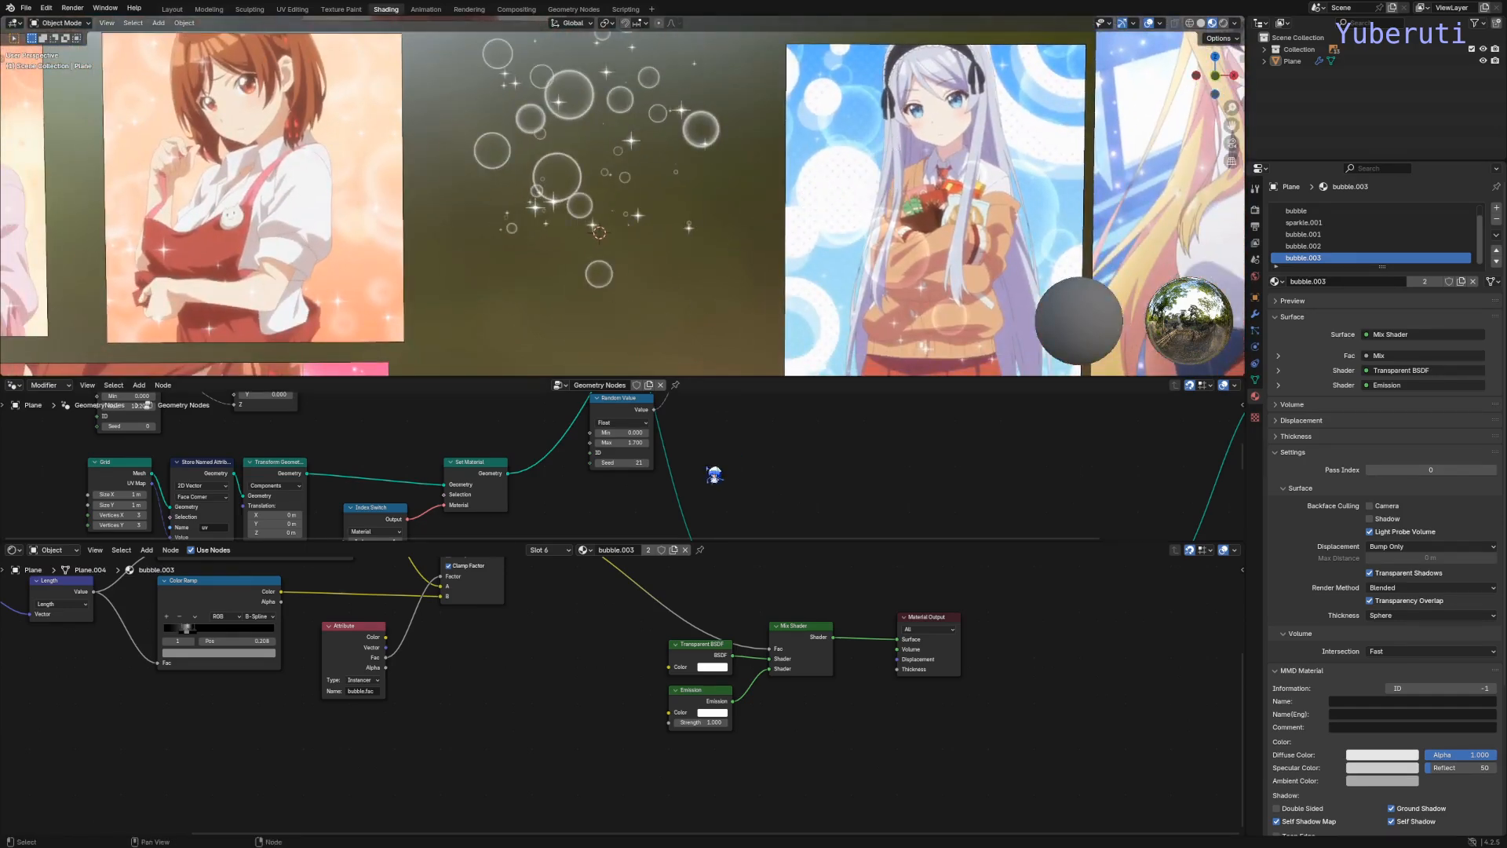
Step: Study the sparkle sizes in the orange-background reference image and compare them with the generated sparkles
left_click_drag(694, 539, 728, 800)
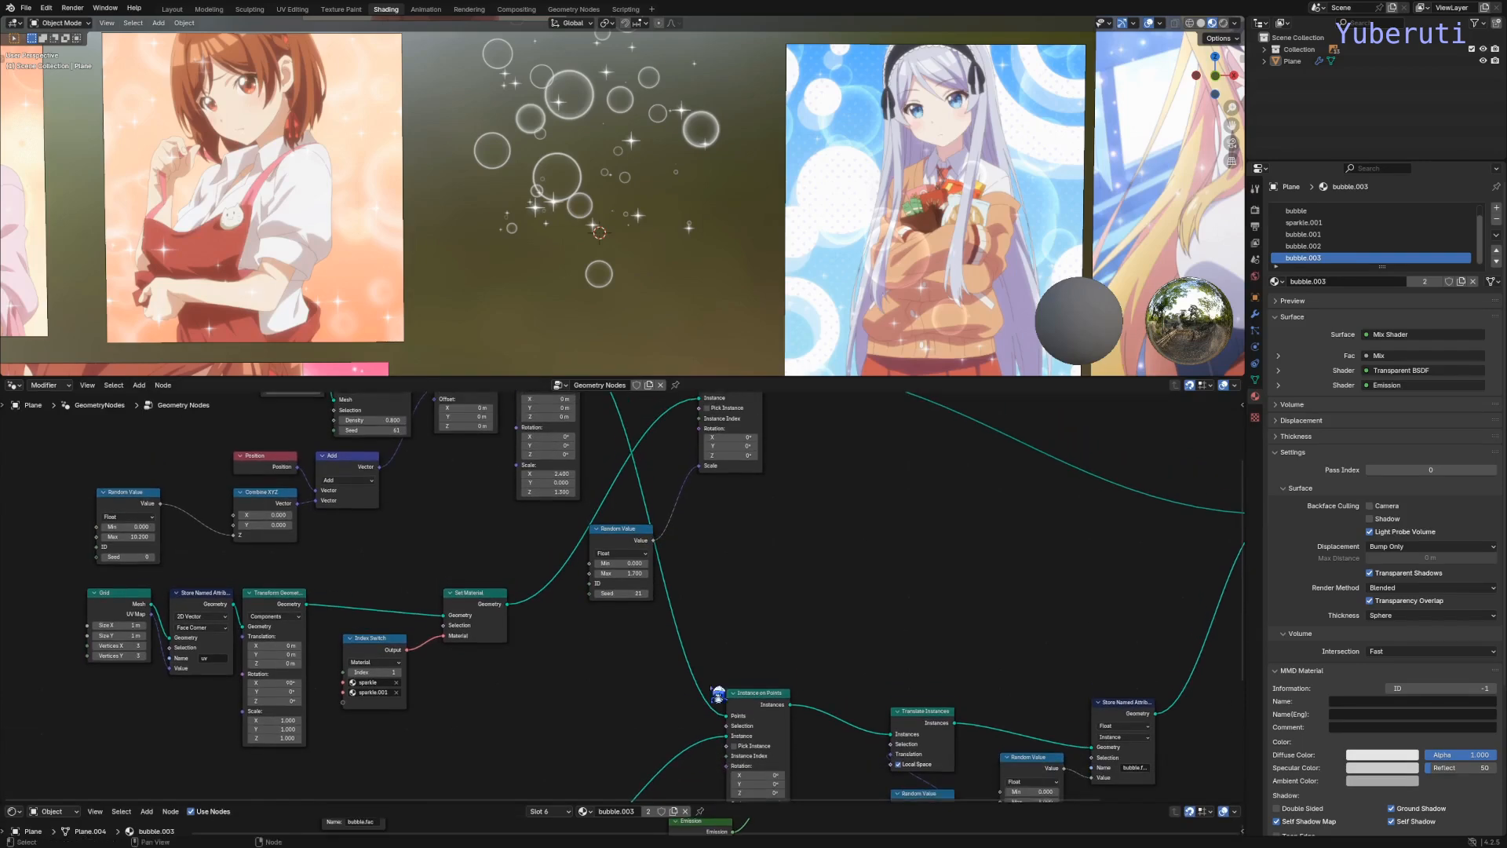
scroll(685, 526, "down", 1)
scroll(685, 526, "up", 3)
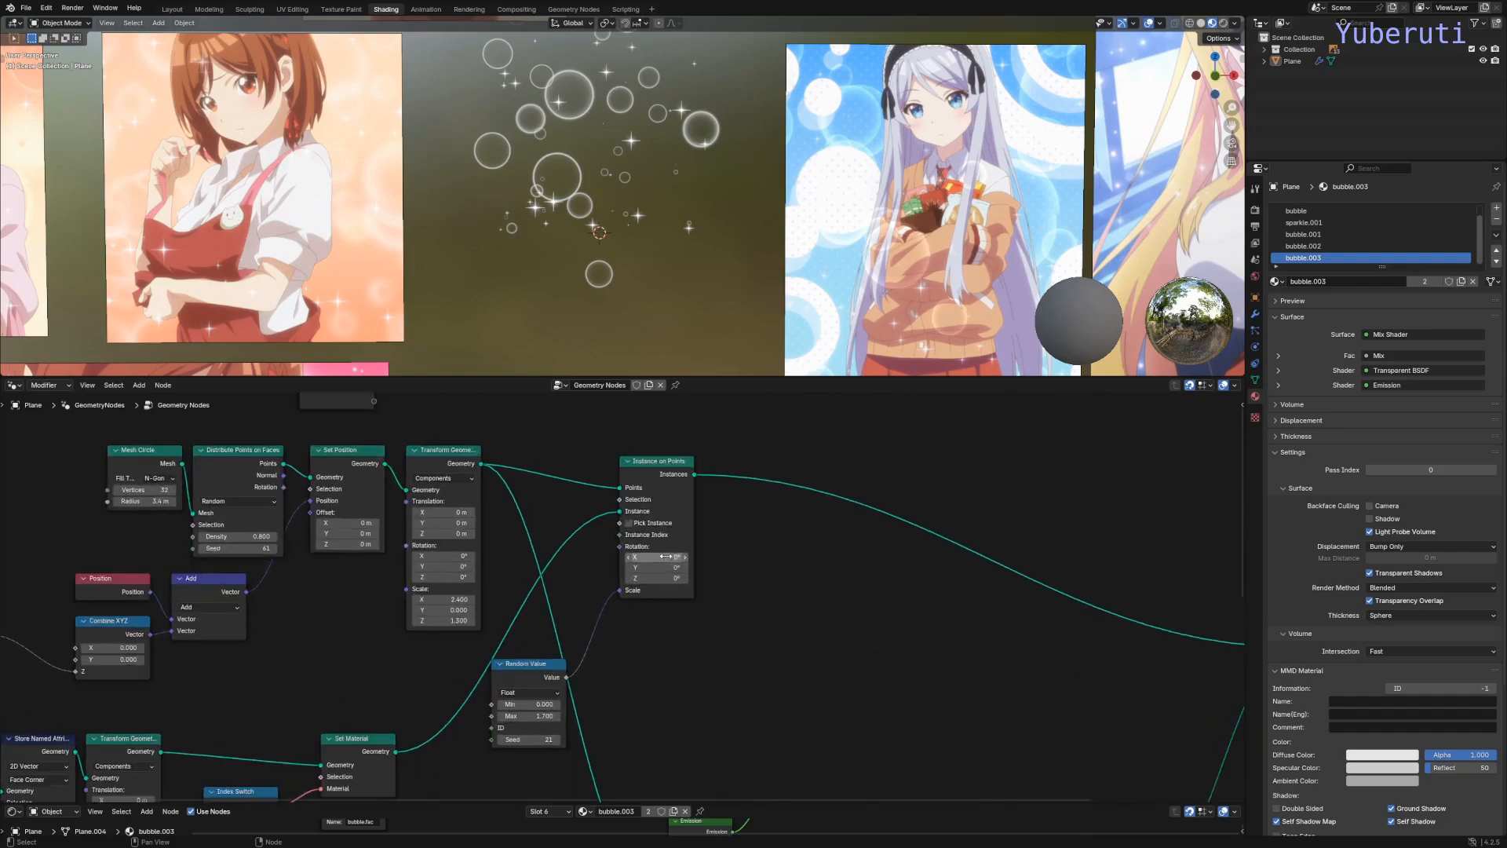
left_click_drag(681, 377, 682, 449)
scroll(656, 246, "up", 5)
middle_click_drag(656, 245, 817, 255, "shift")
scroll(612, 286, "down", 4)
middle_click_drag(473, 293, 674, 293, "shift")
scroll(542, 374, "up", 2)
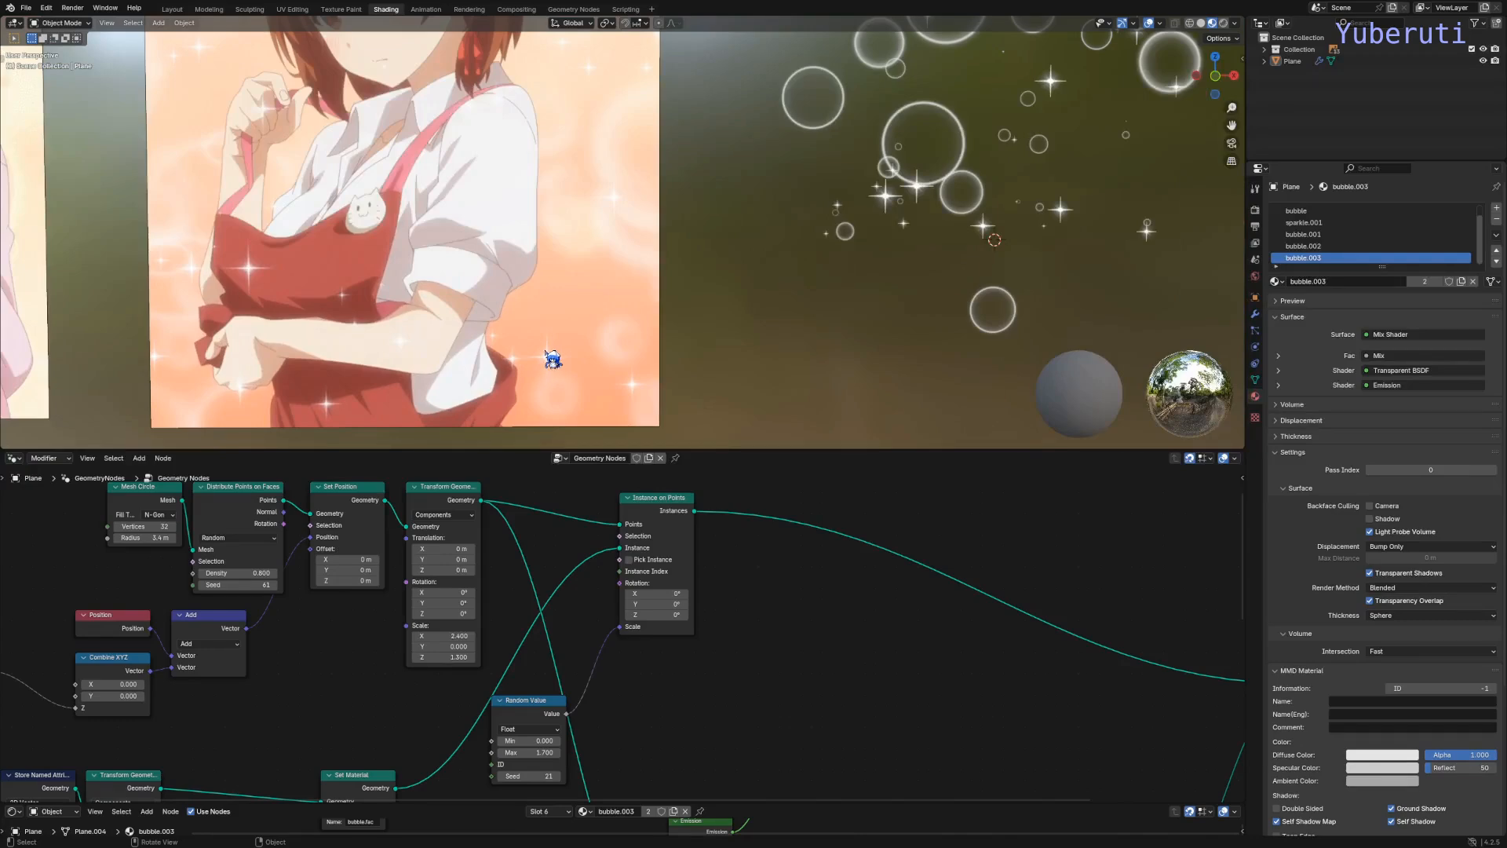
scroll(723, 296, "down", 2)
middle_click_drag(723, 296, 582, 347, "shift")
scroll(585, 346, "up", 2)
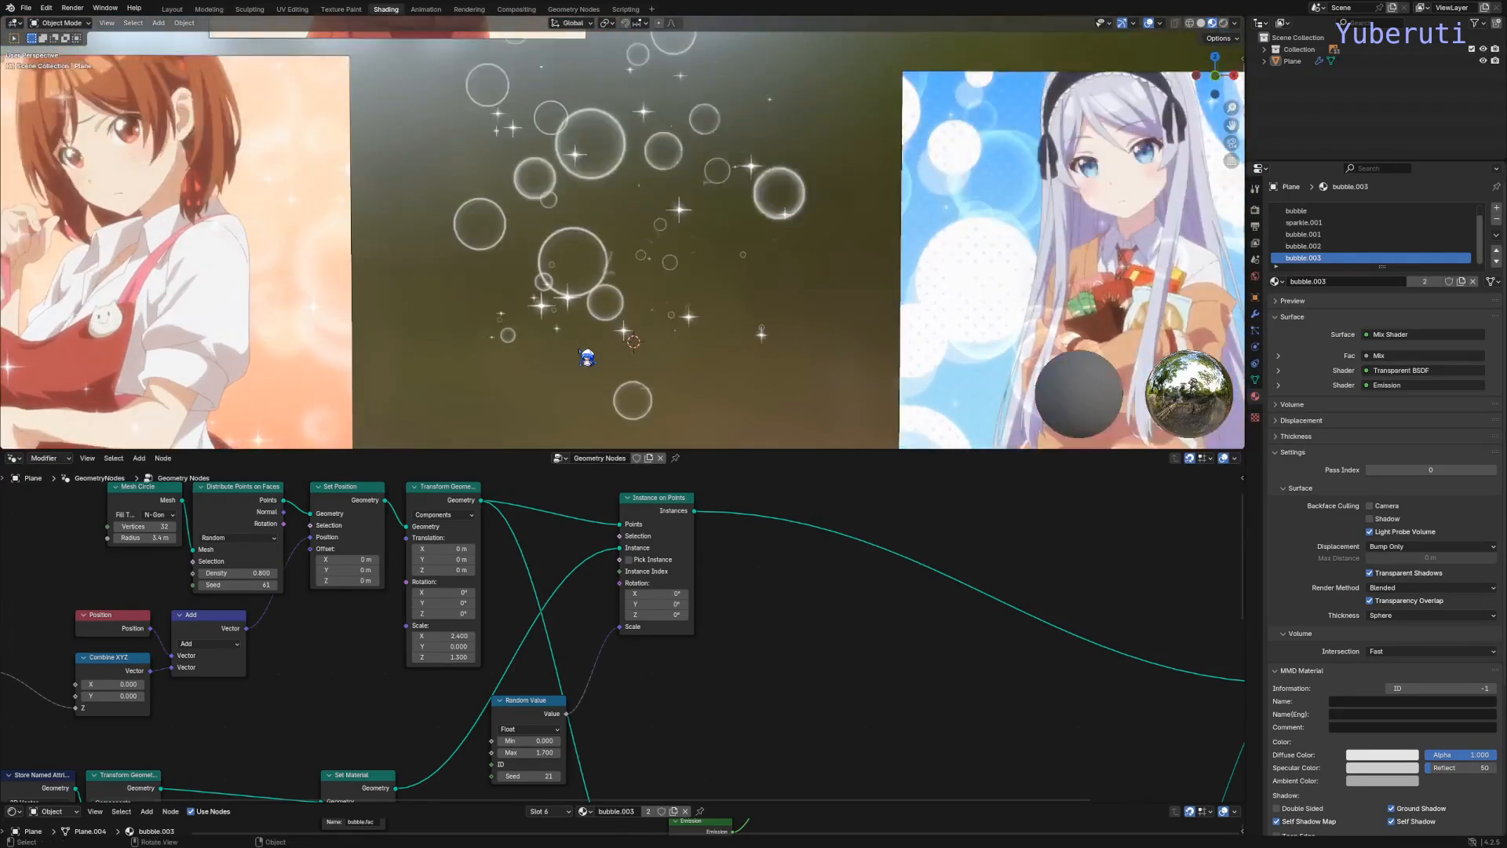
Step: Move the sparkles' Instance on Points node farther from its Random Value node to make room between them
scroll(644, 640, "down", 1)
scroll(643, 639, "down", 1)
left_click_drag(648, 543, 678, 552)
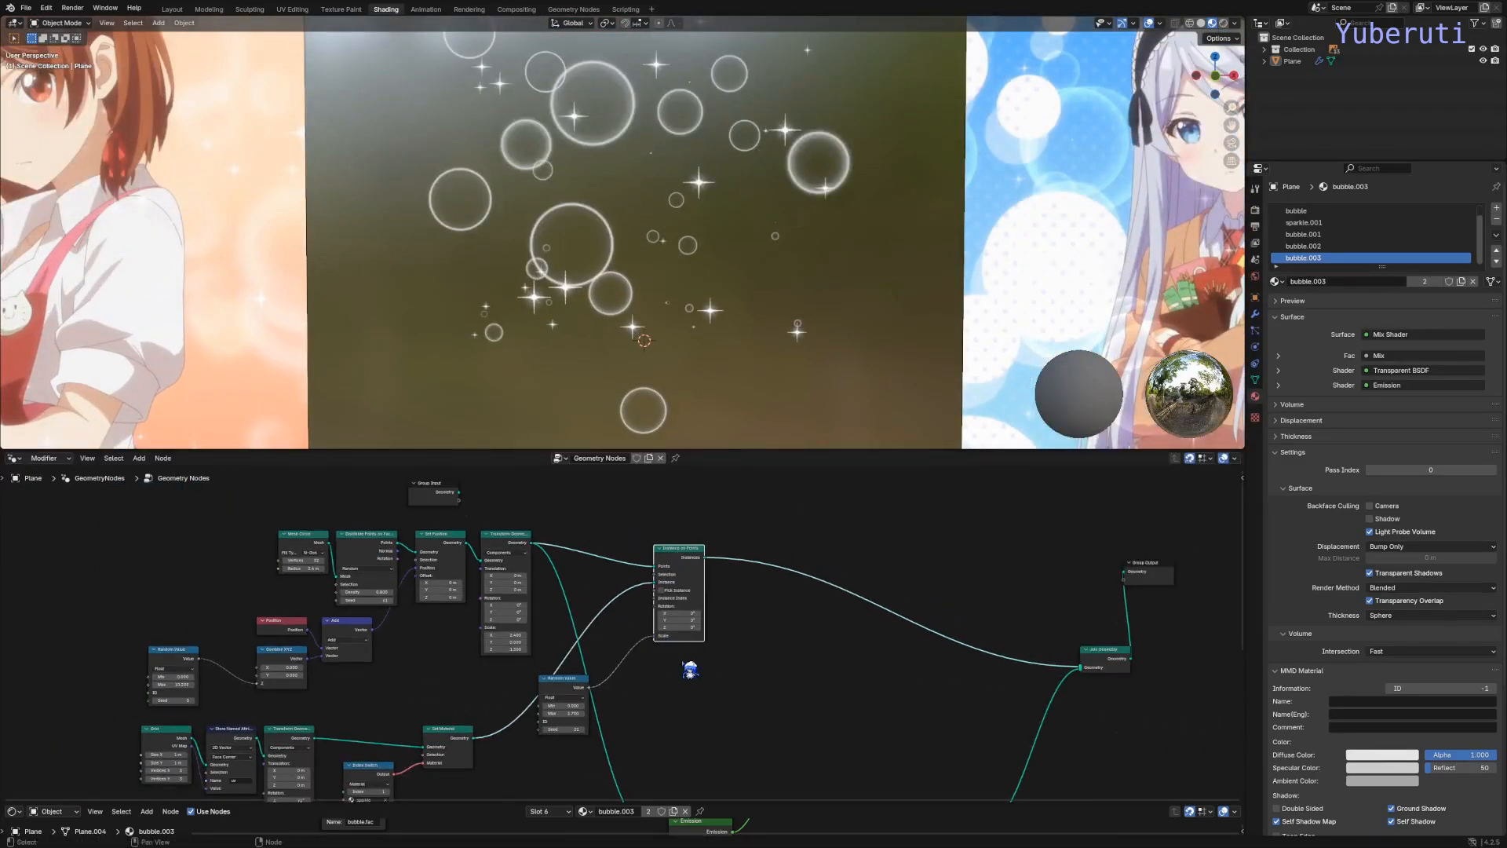
scroll(679, 663, "up", 3)
middle_click_drag(672, 662, 818, 586)
left_click_drag(632, 640, 718, 653)
mouse_move(729, 591)
left_mouse_down()
mouse_move(697, 601)
mouse_move(706, 611)
left_mouse_up()
scroll(713, 613, "down", 2)
left_click_drag(697, 539, 814, 540)
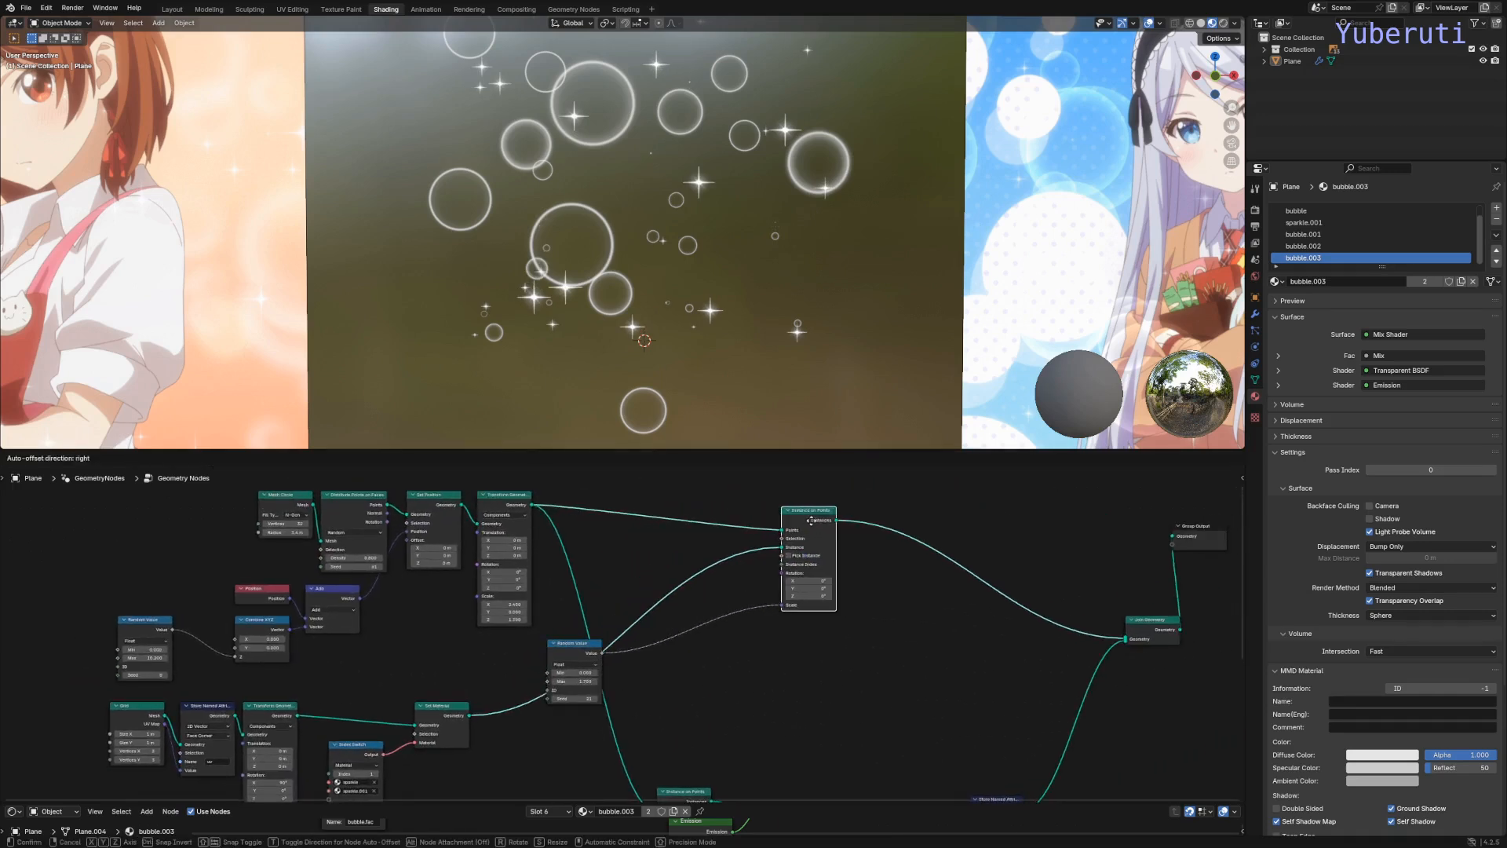
Step: Insert a Math node between the sparkles' Random Value node and the Scale input of their Instance on Points node
key("shift+a")
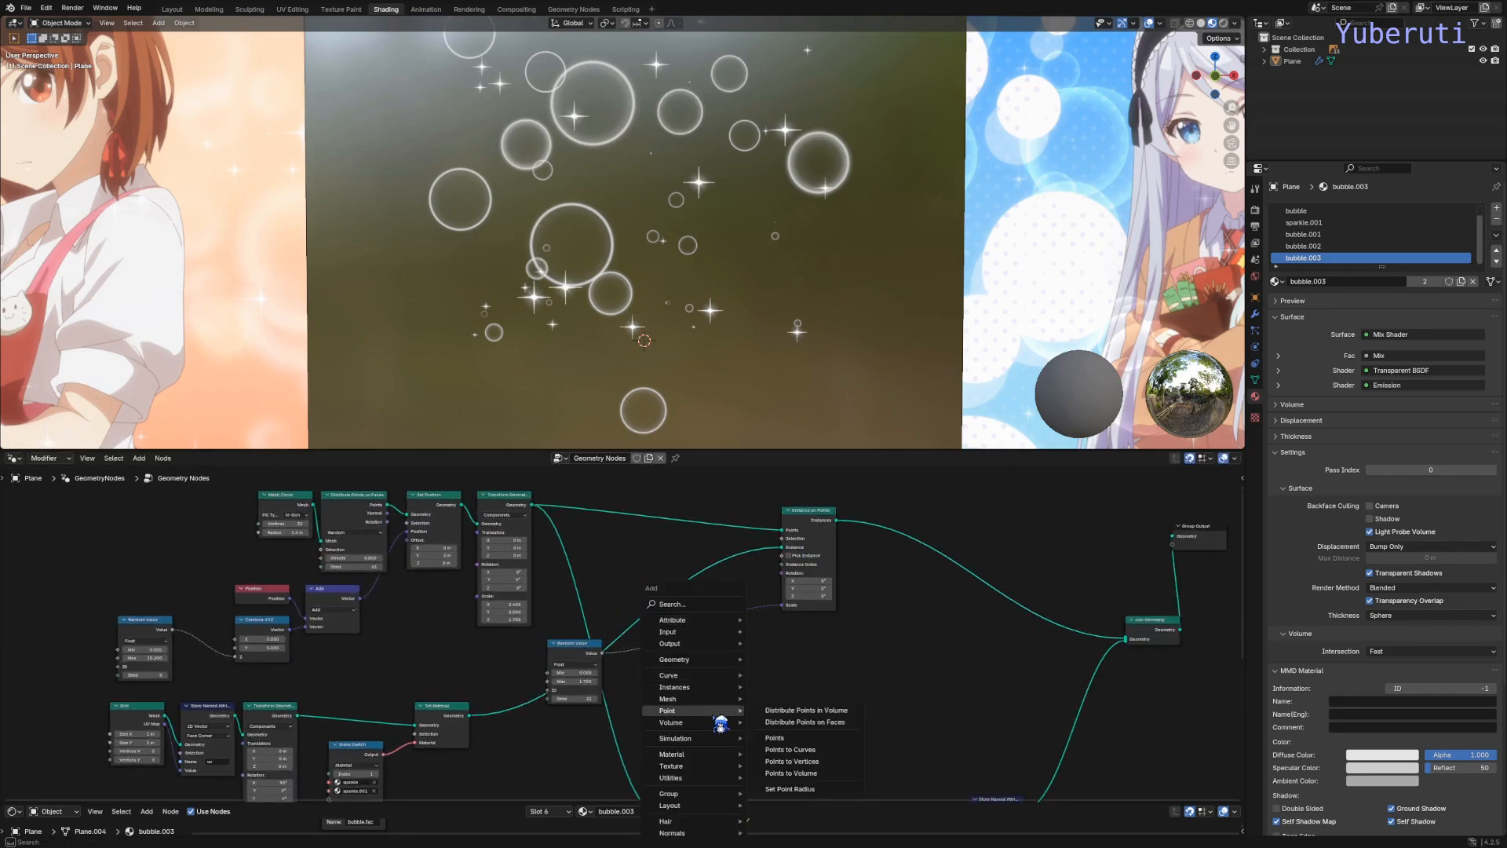
mouse_move(709, 781)
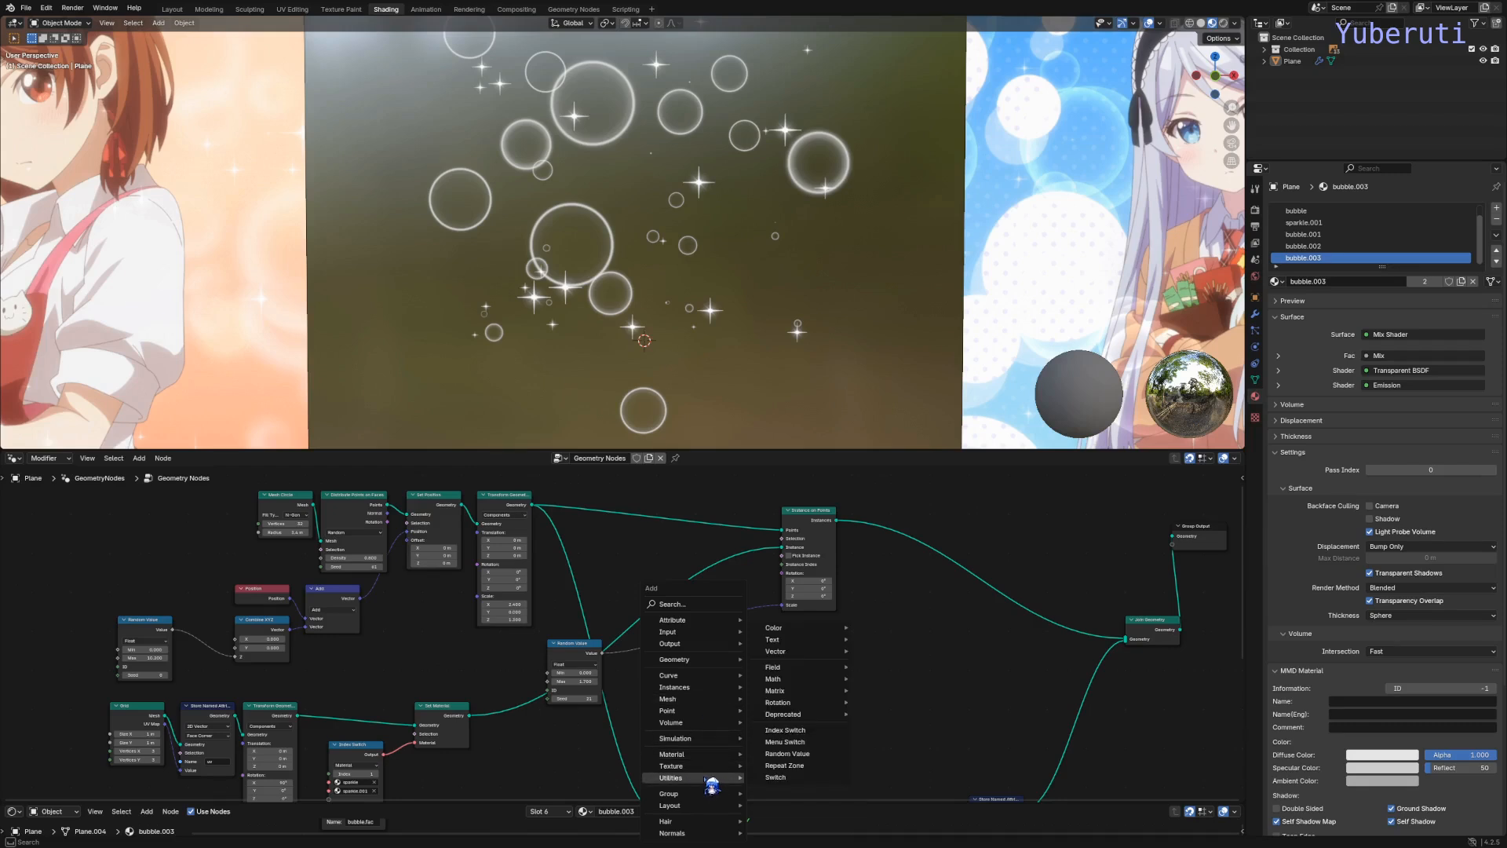
mouse_move(807, 679)
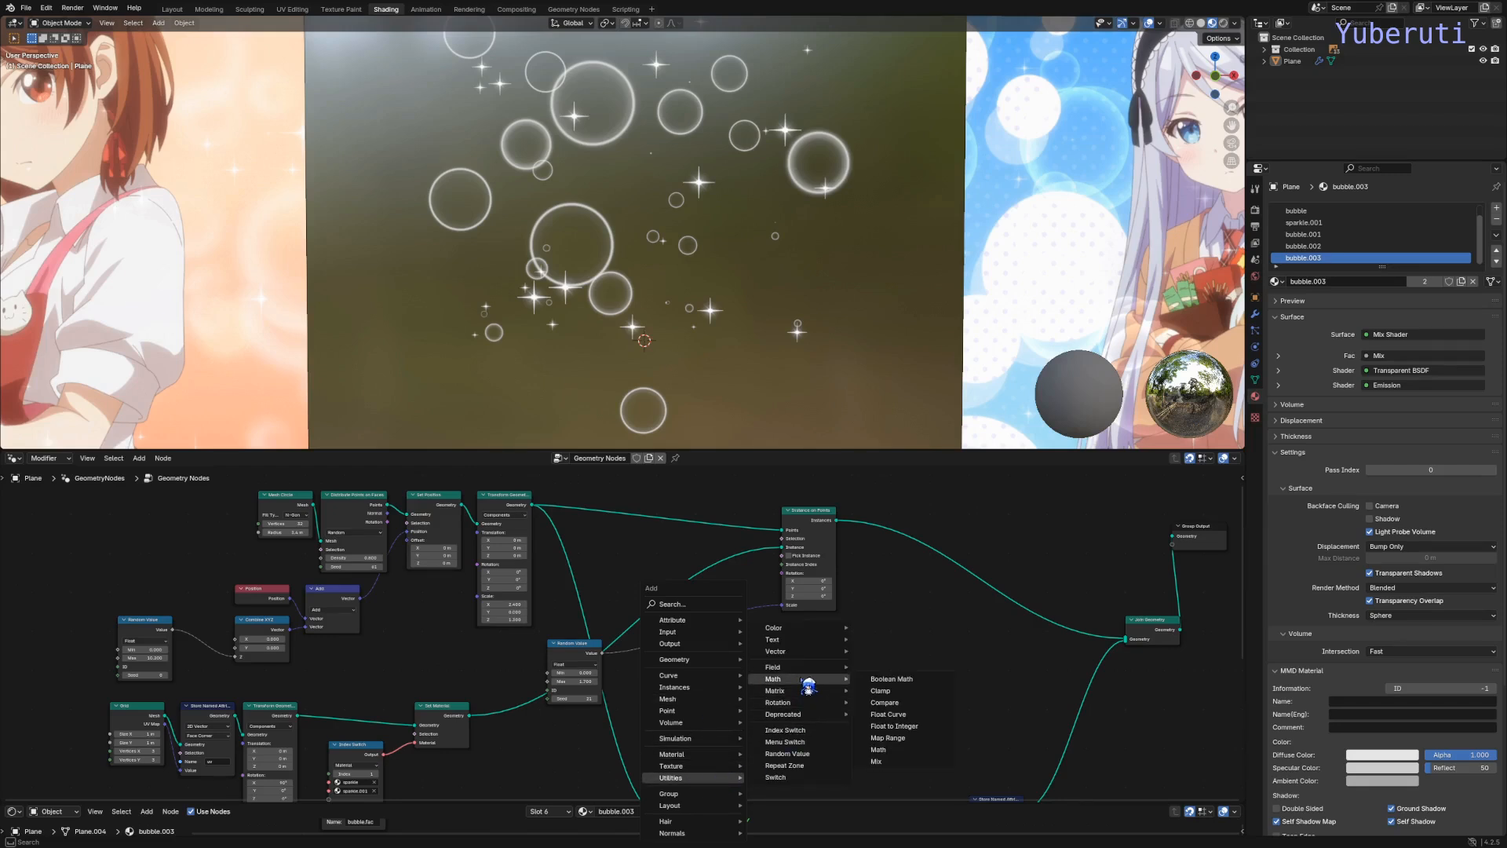
left_click(891, 749)
left_click(645, 635)
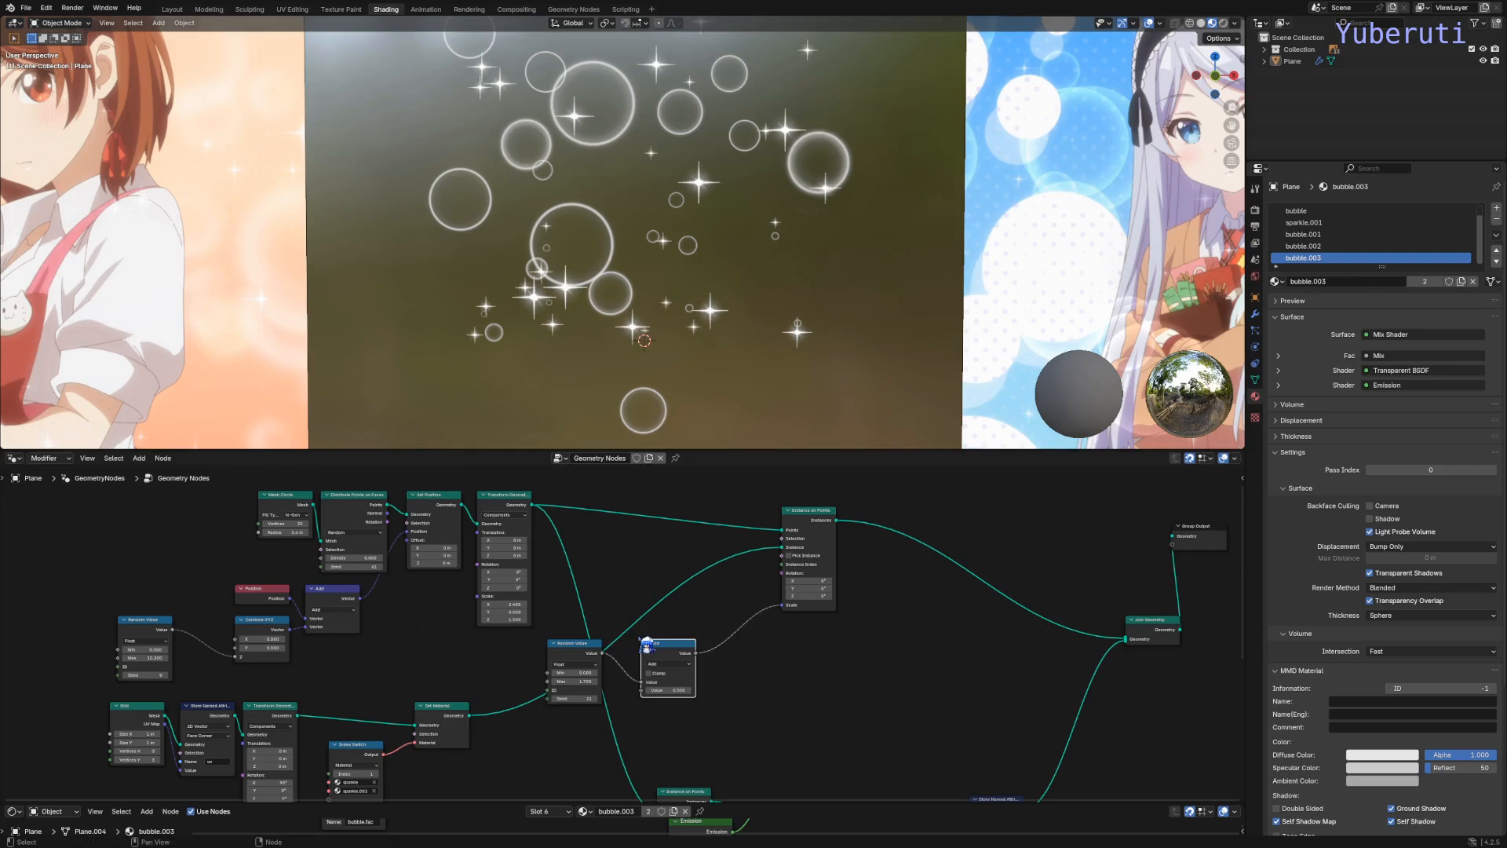
Step: Switch the Math node's operation to Fraction and place it close to the Instance on Points node
scroll(722, 669, "up", 3)
left_click(625, 662)
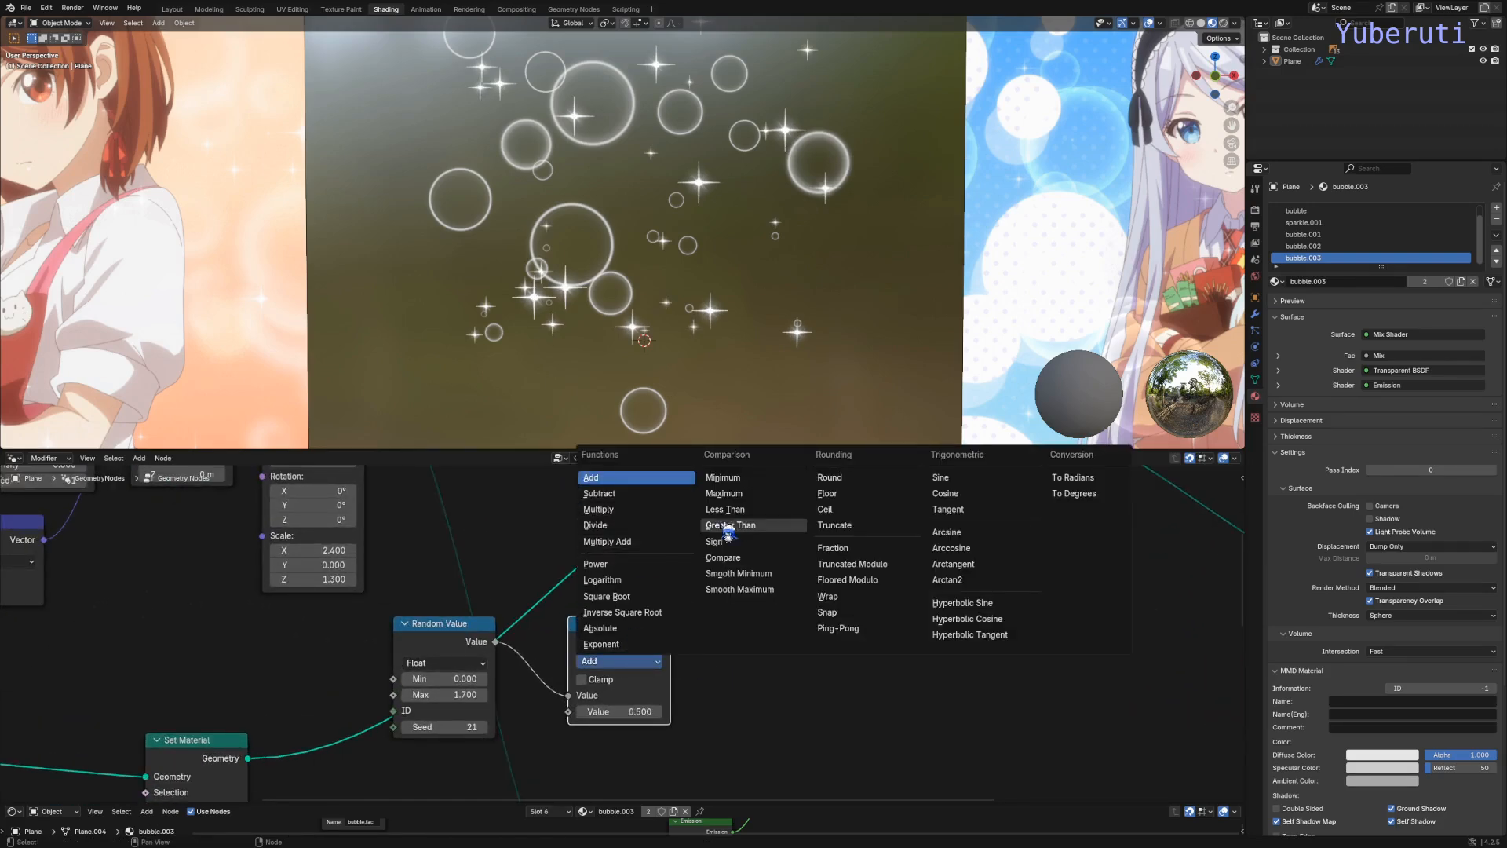
left_click(842, 550)
left_click_drag(625, 637, 756, 609)
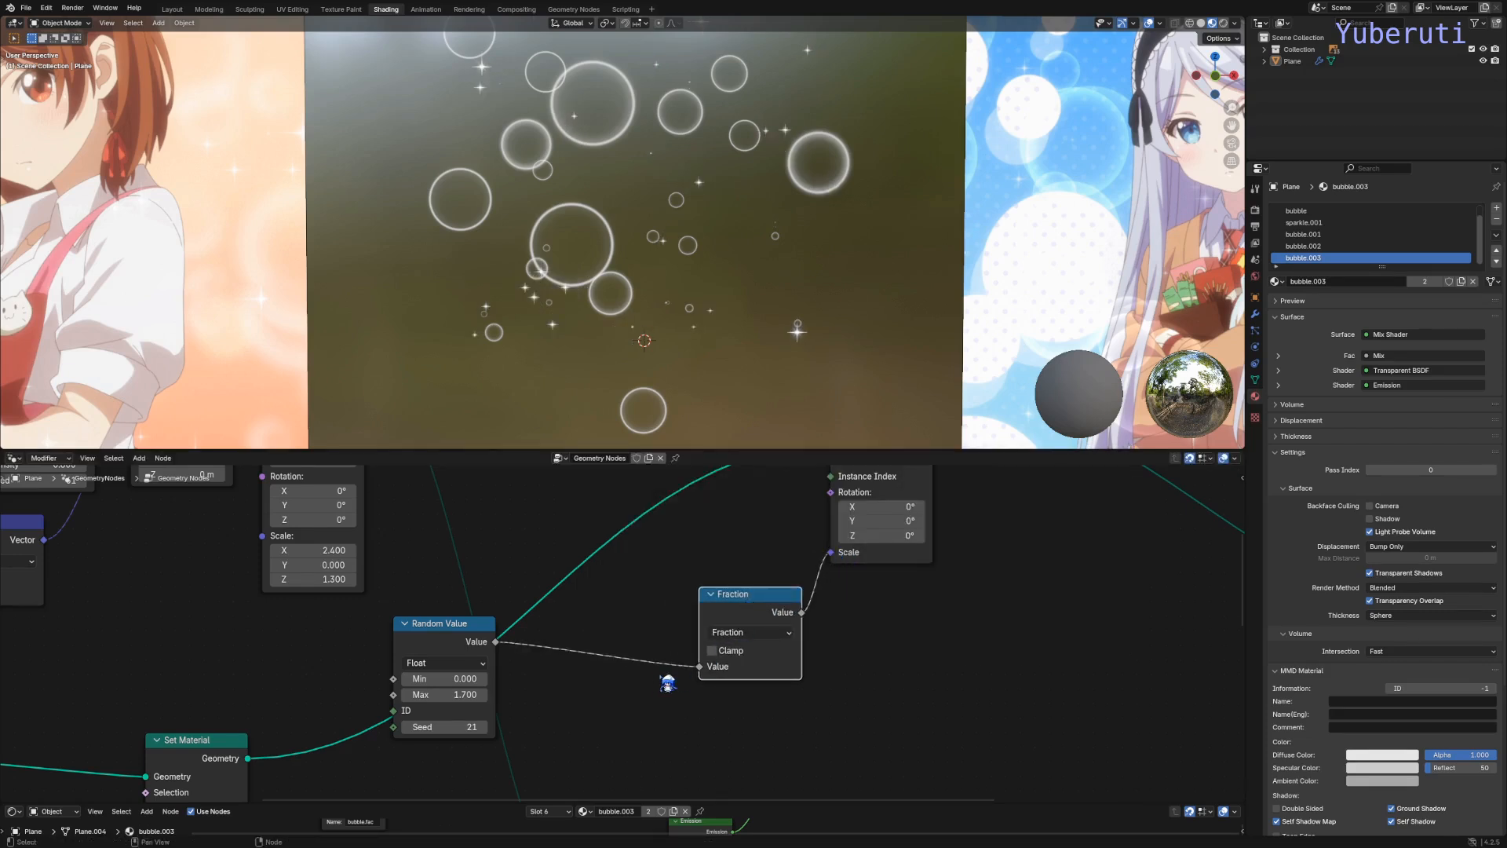
left_click_drag(456, 651, 445, 636)
left_click_drag(742, 603, 762, 588)
left_click(644, 614)
key("shift+a")
mouse_move(644, 632)
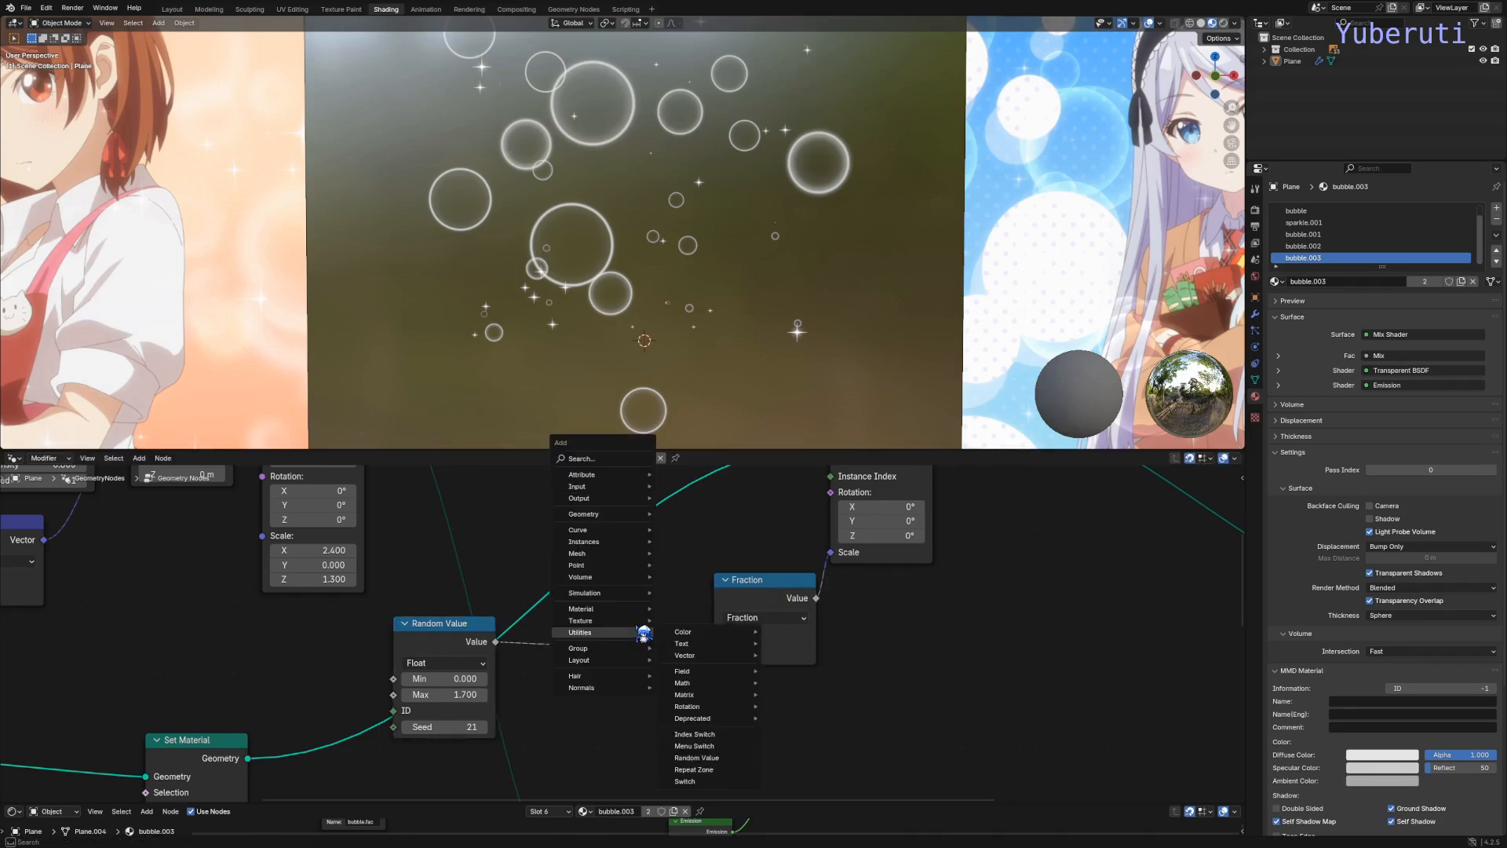
Step: Duplicate the Fraction node onto the link between Random Value and Fraction, and set the copy's operation to Add
left_click(751, 588)
key("shift+d")
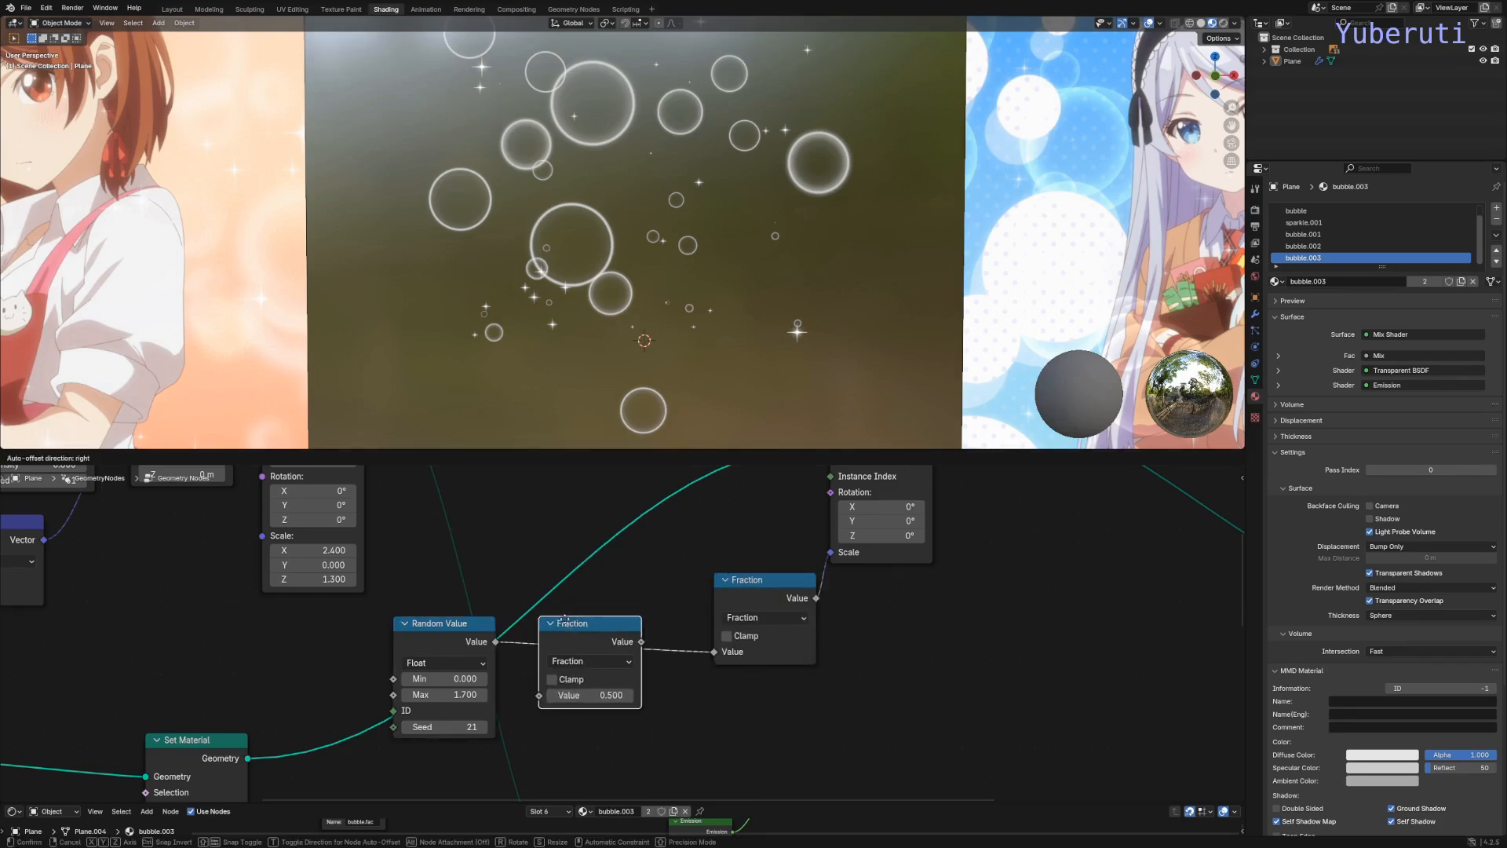
left_click(578, 632)
left_click(614, 662)
left_click(608, 484)
key("g")
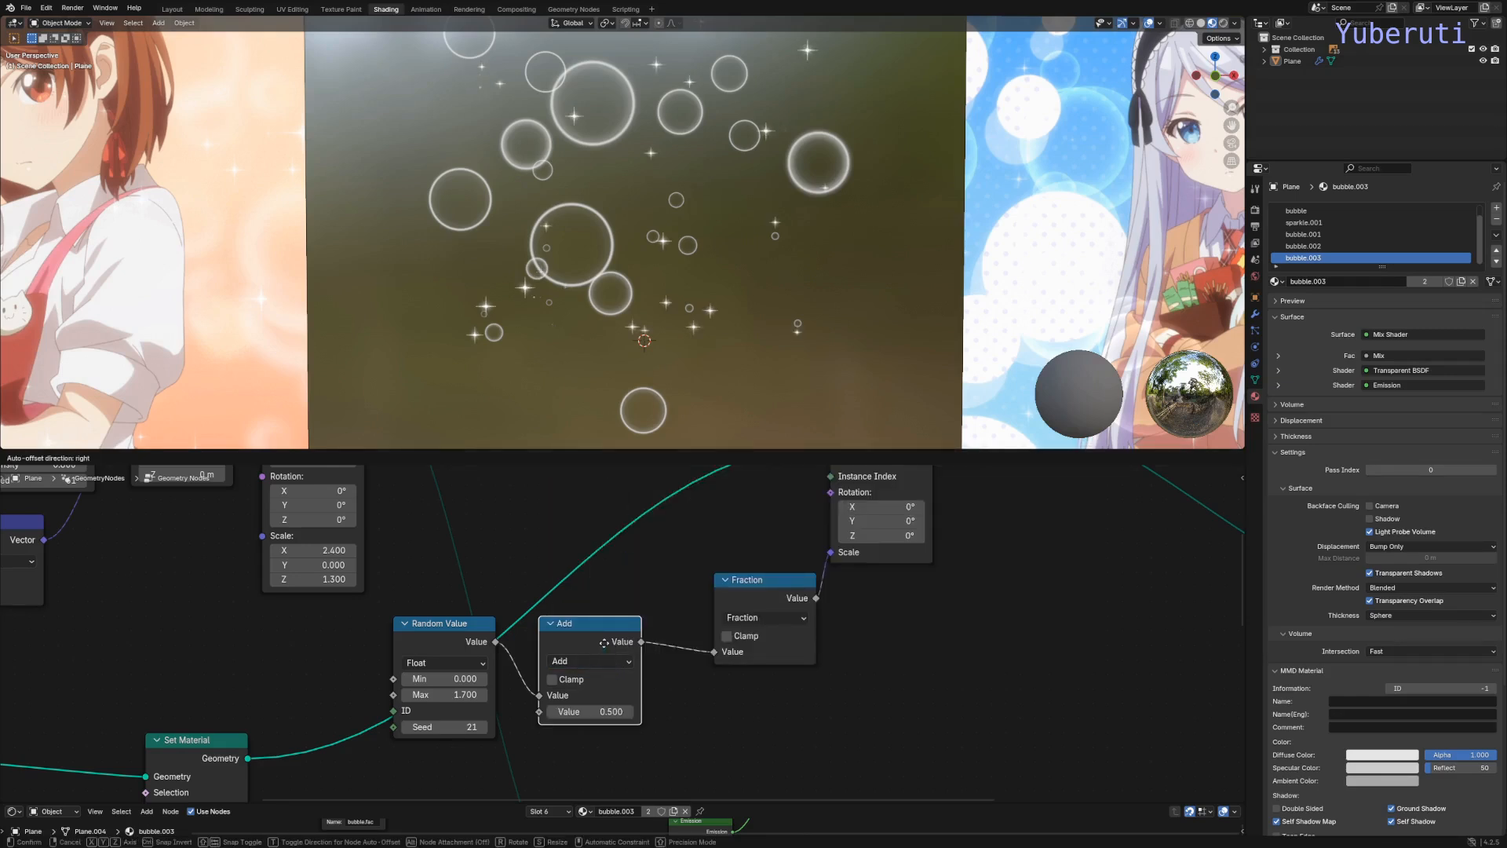
left_click(642, 615)
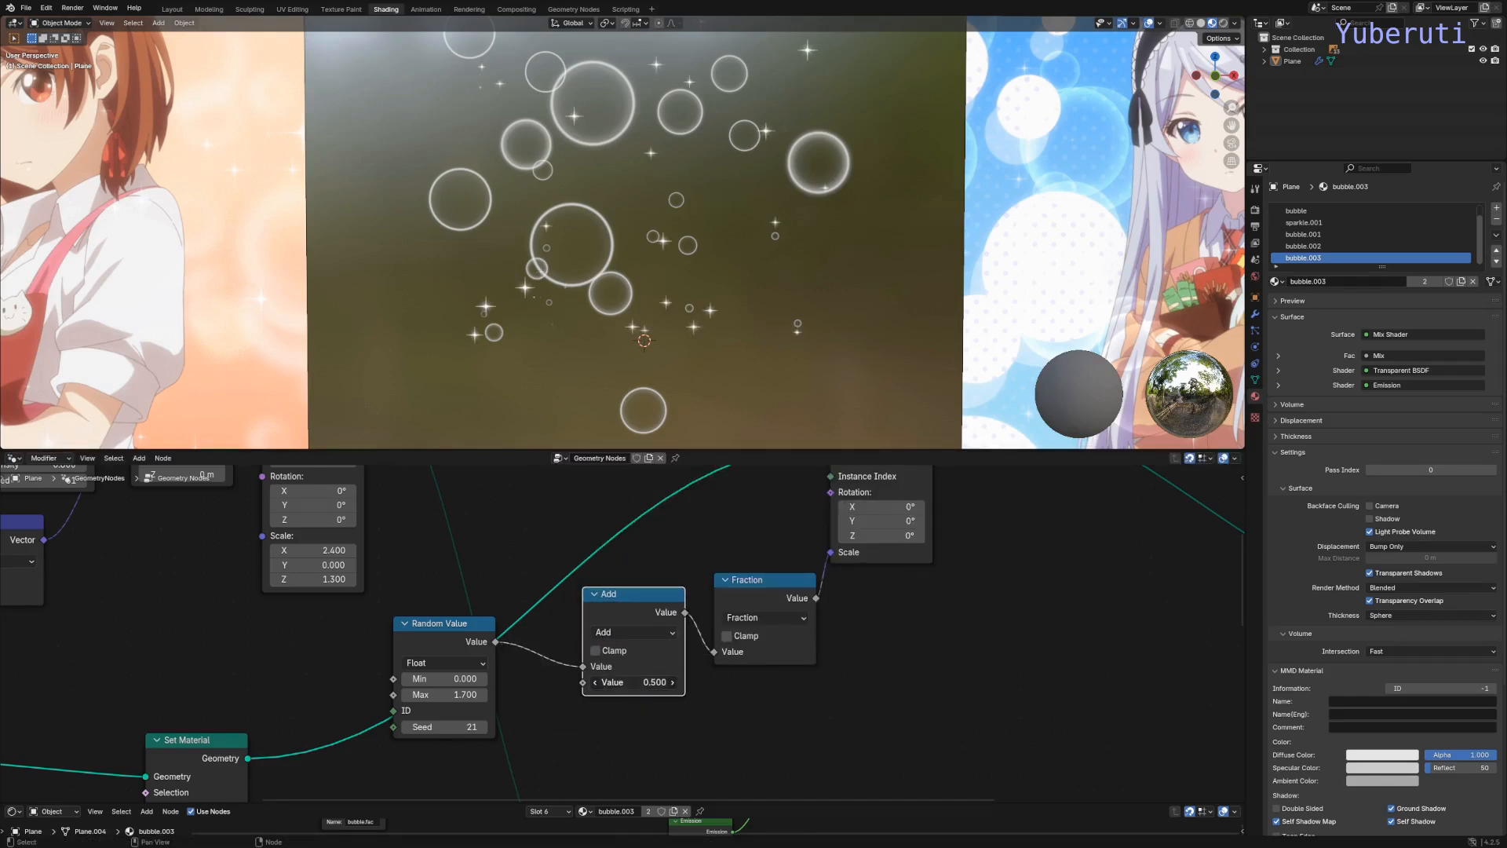
Step: Try sweeping the Add node's value to preview how the sparkles grow and shrink
left_click_drag(637, 682, 699, 682)
right_click(659, 682)
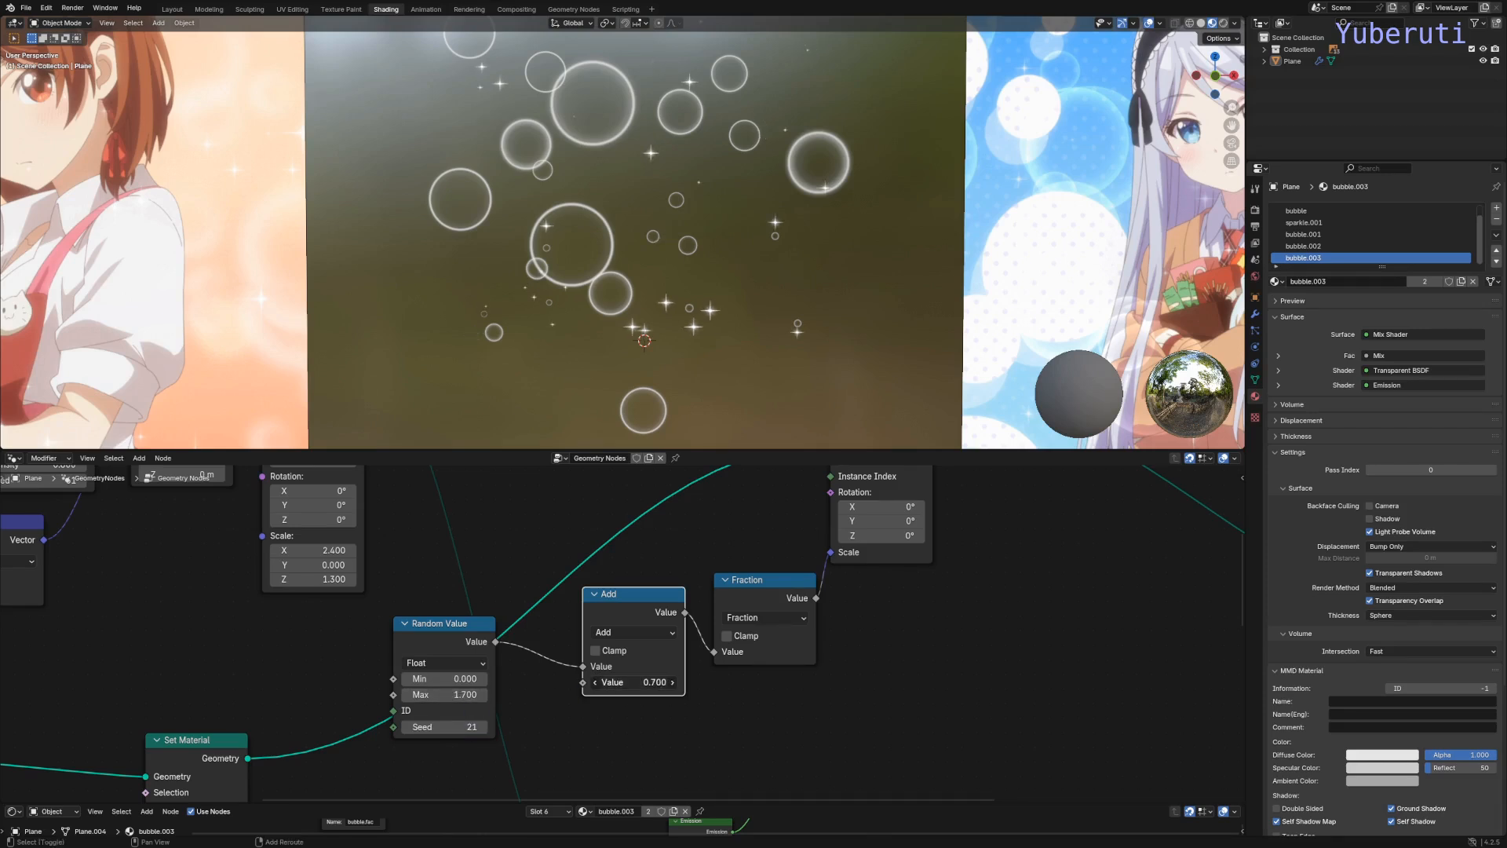
left_click_drag(643, 682, 741, 682, "shift")
right_click(632, 681)
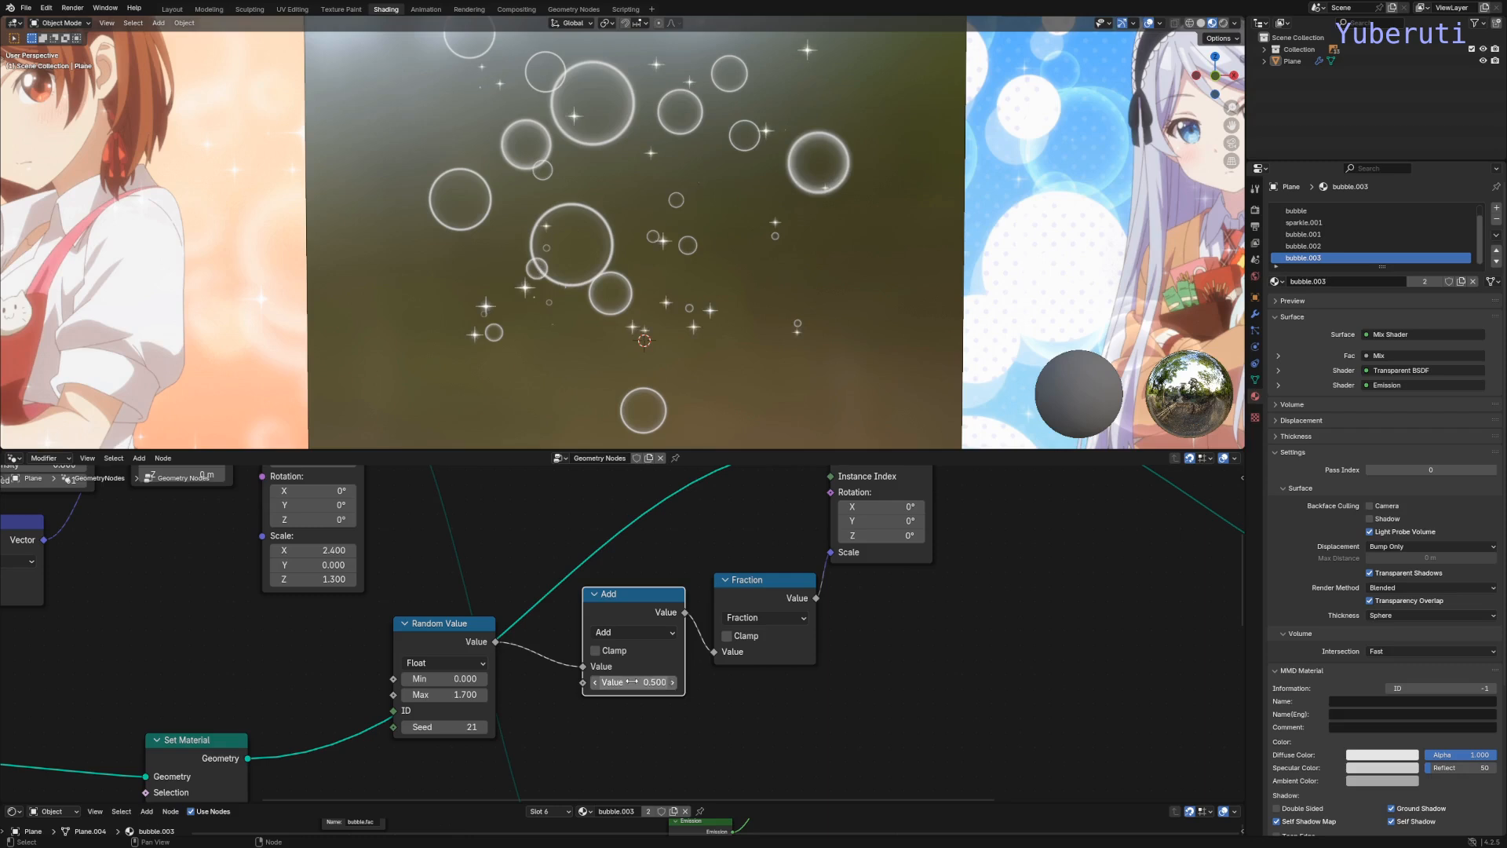
Step: Line up the Add and Random Value nodes in a row beside the Fraction node
left_click_drag(637, 614, 636, 600)
left_click_drag(470, 632, 542, 588)
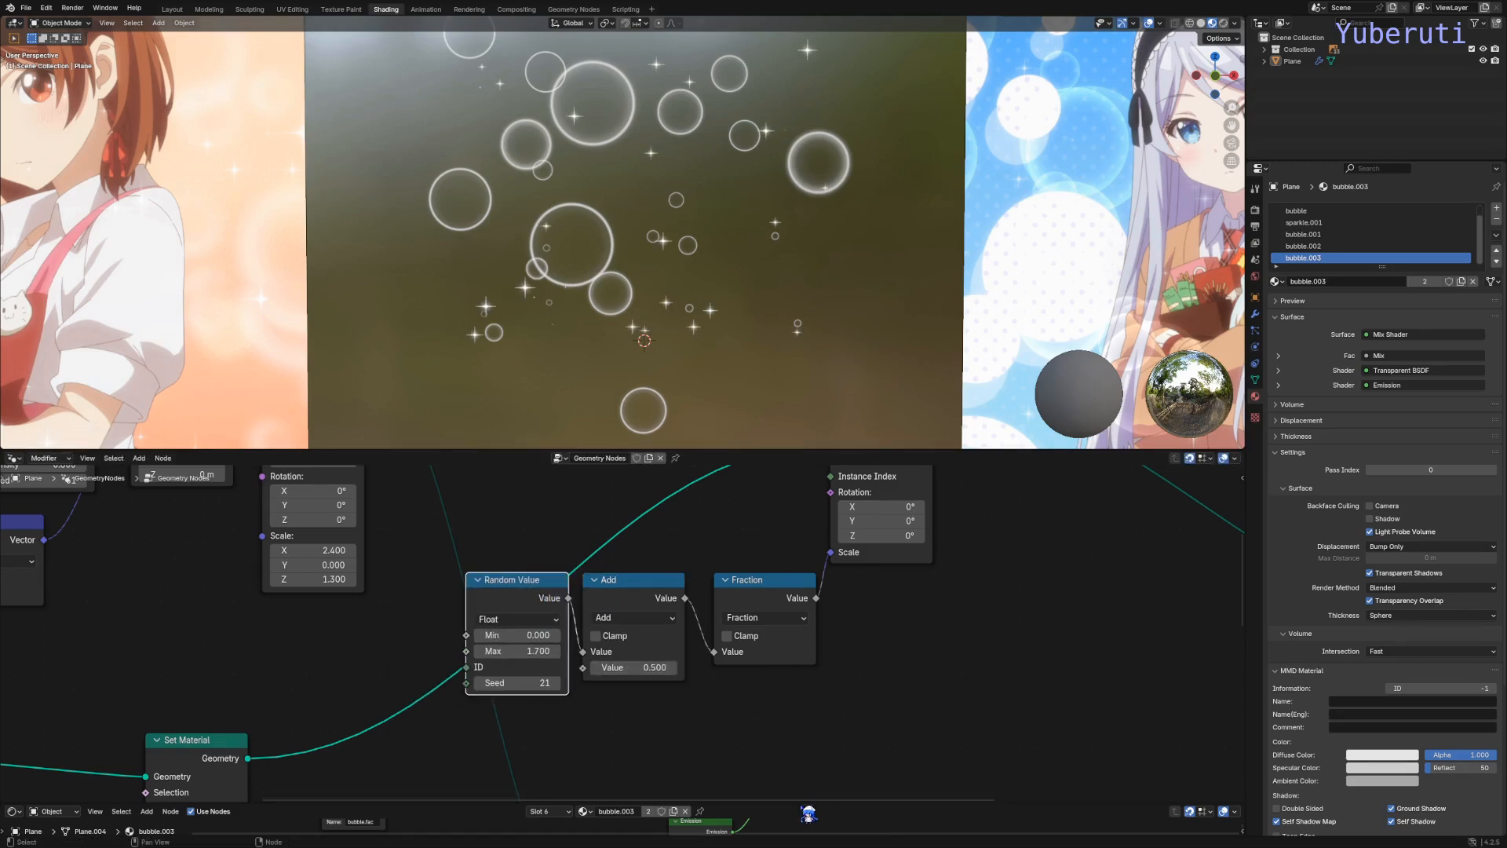
Step: Turn the shader editor area below the geometry nodes into a Timeline and adjust its height
left_click_drag(806, 803, 807, 539)
left_click(15, 544)
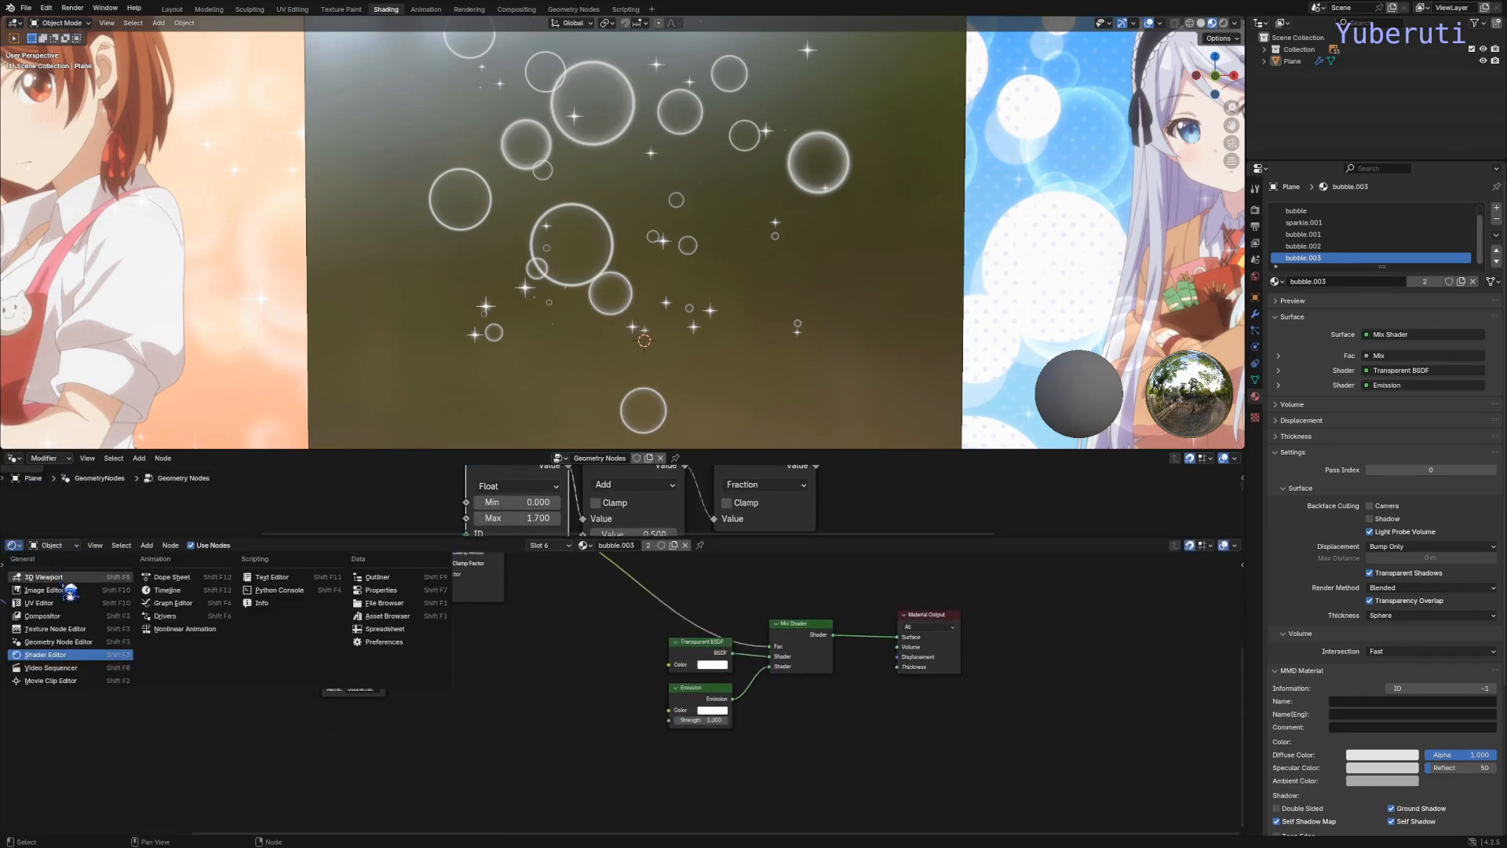
left_click(200, 595)
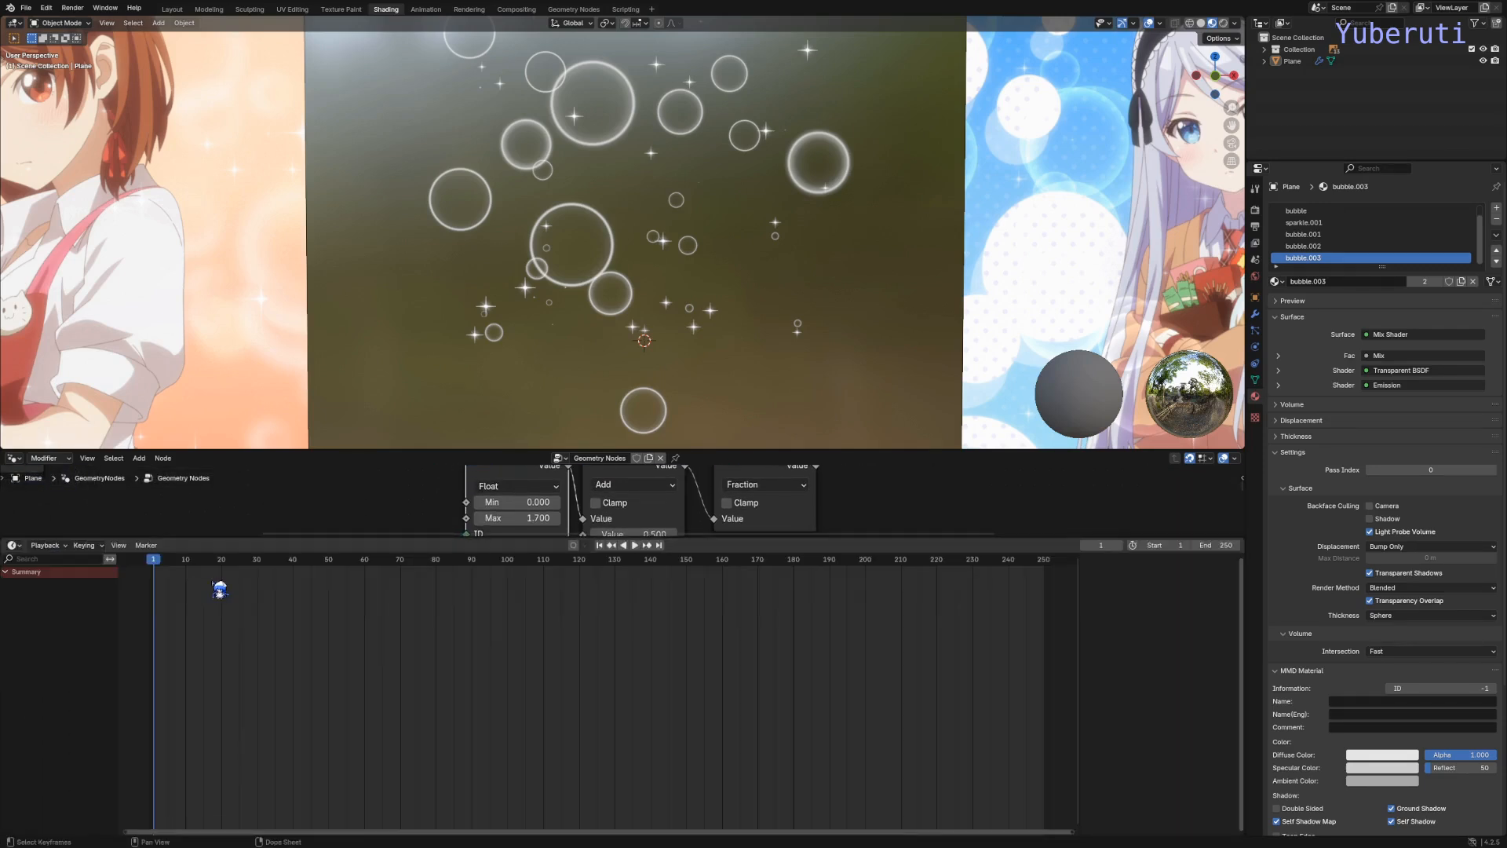
left_click_drag(689, 537, 689, 648)
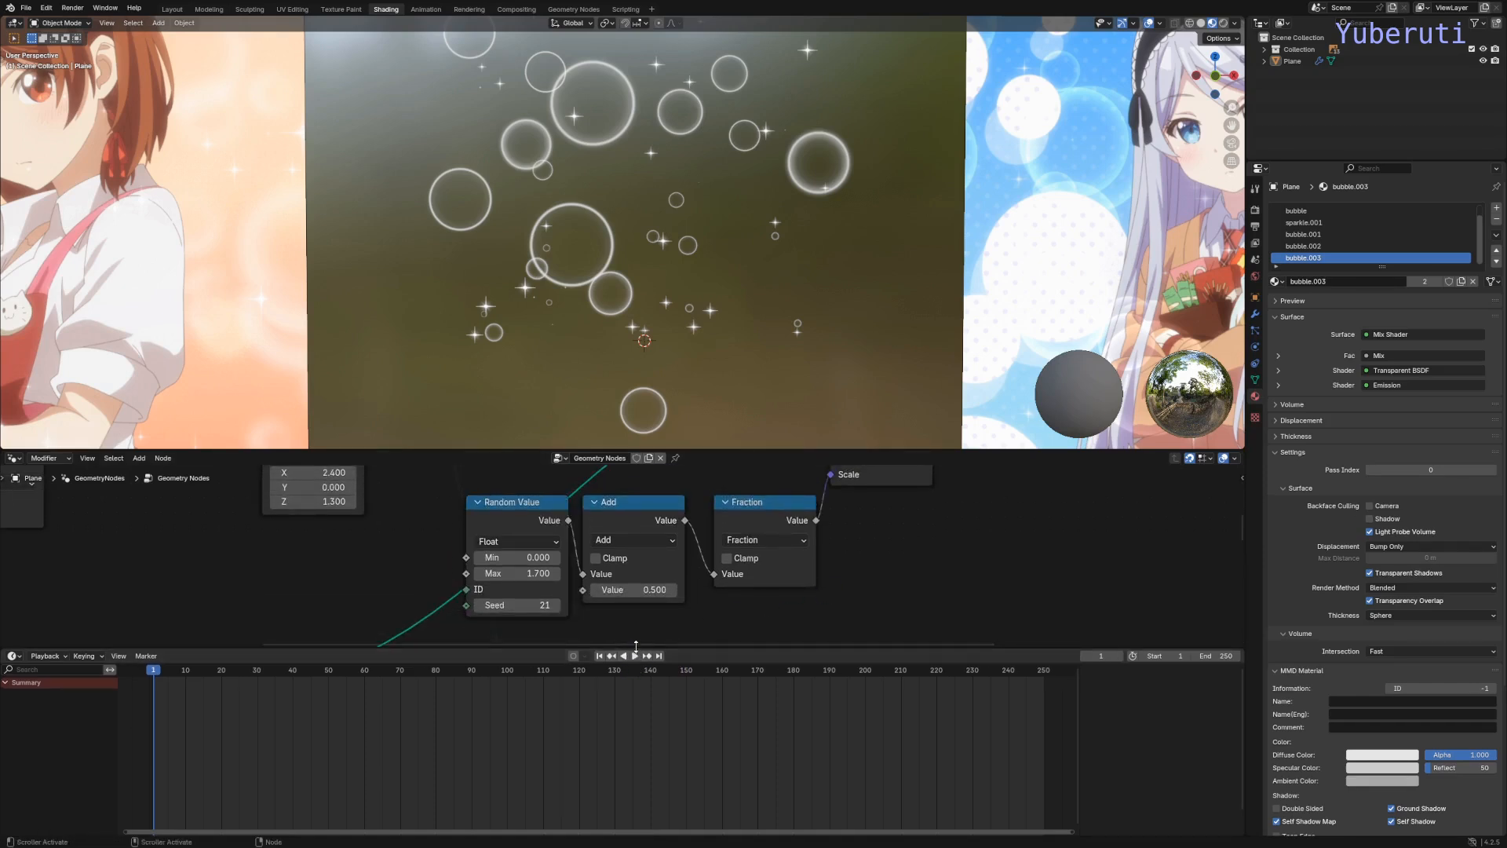
Step: Insert a keyframe at frame 1 on the Add node's value of 0.500
middle_click_drag(375, 719, 515, 777)
scroll(310, 687, "up", 1)
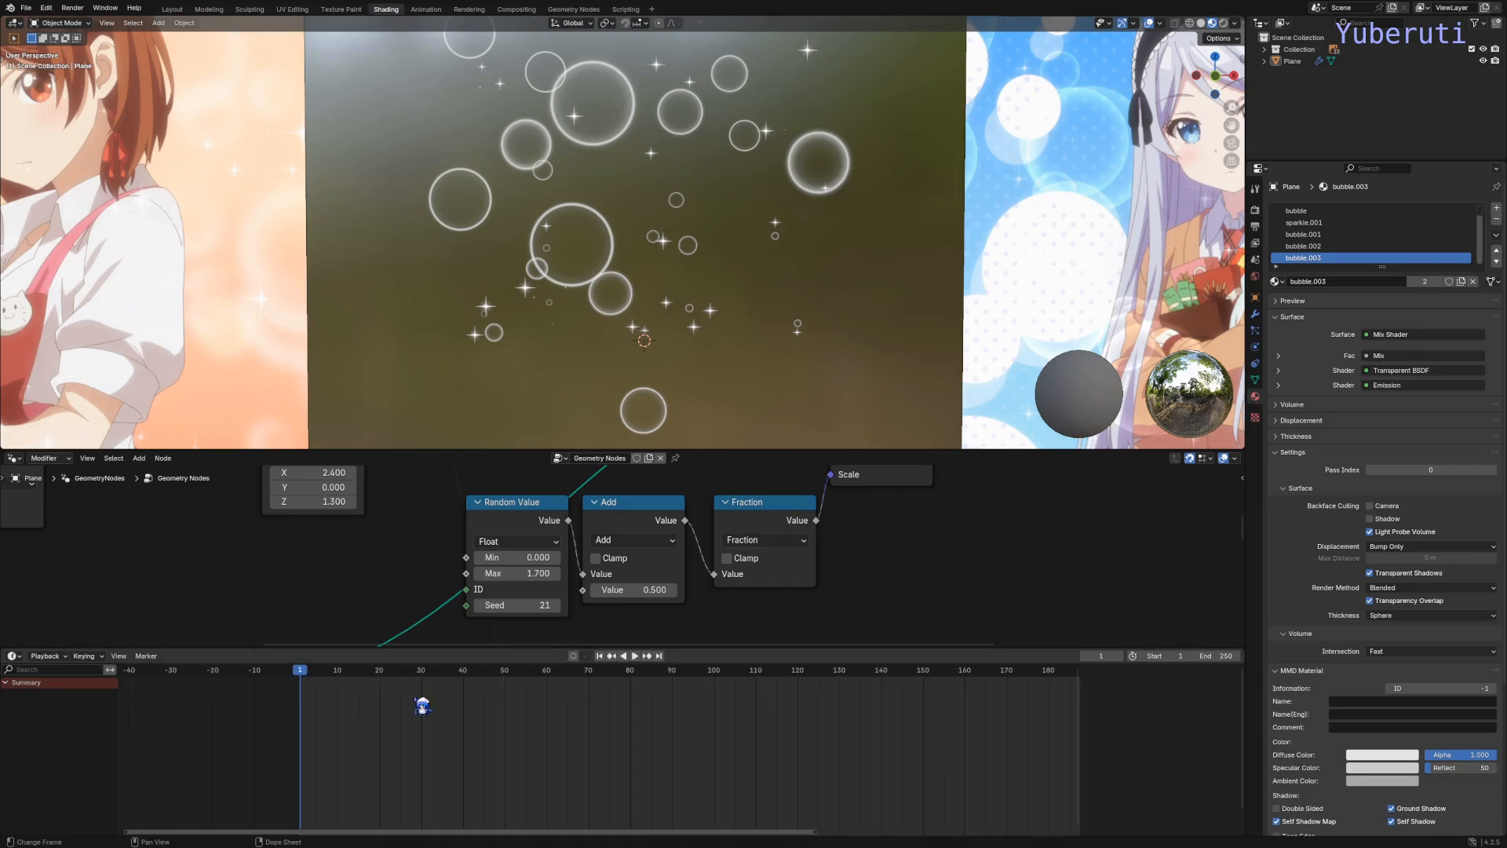
mouse_move(310, 677)
left_mouse_down()
mouse_move(364, 682)
mouse_move(306, 690)
left_mouse_up()
right_click(628, 590)
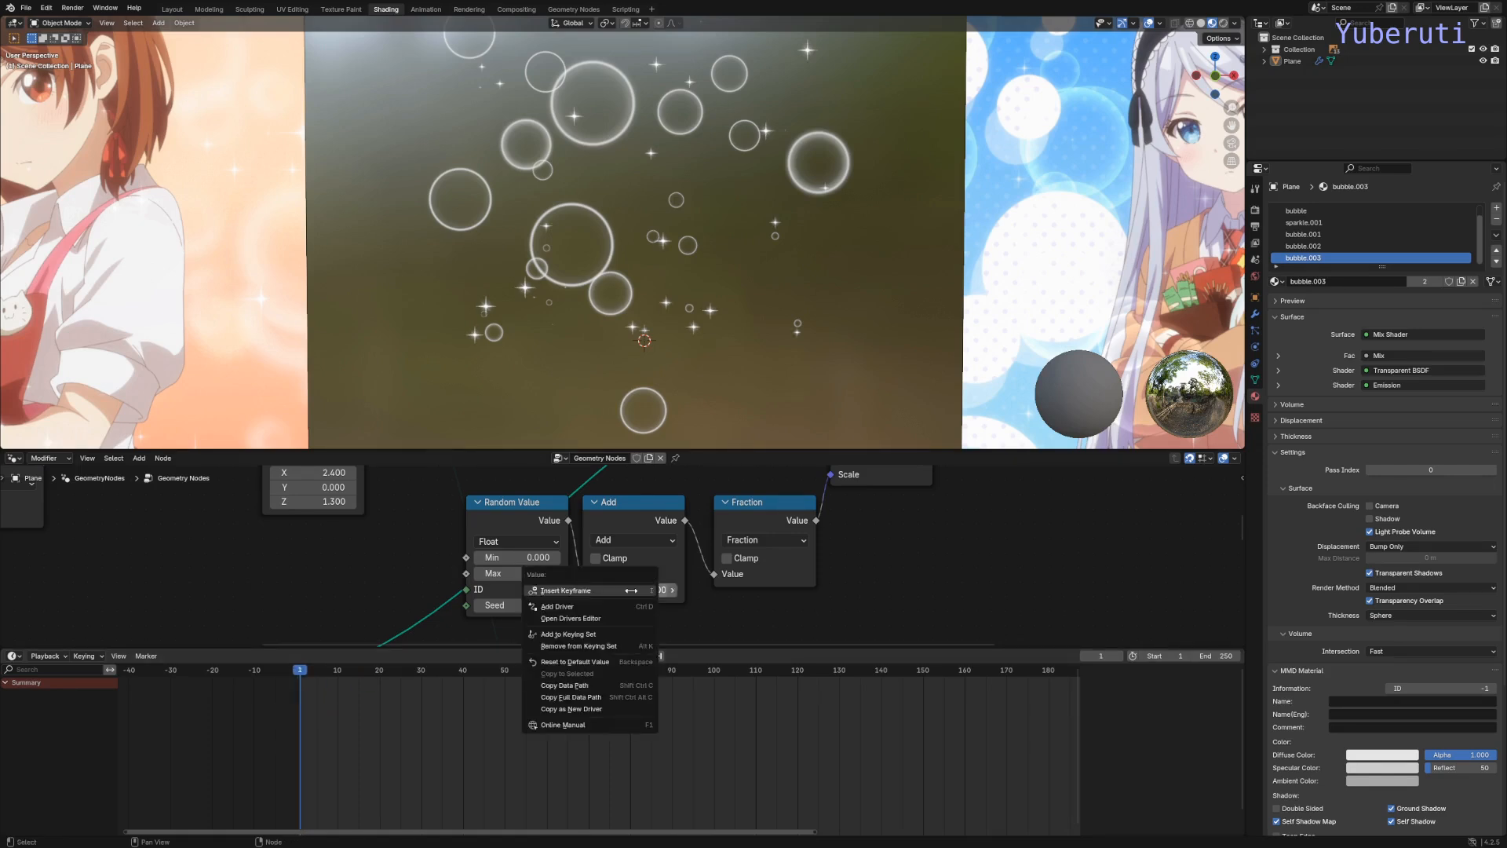
left_click(632, 592)
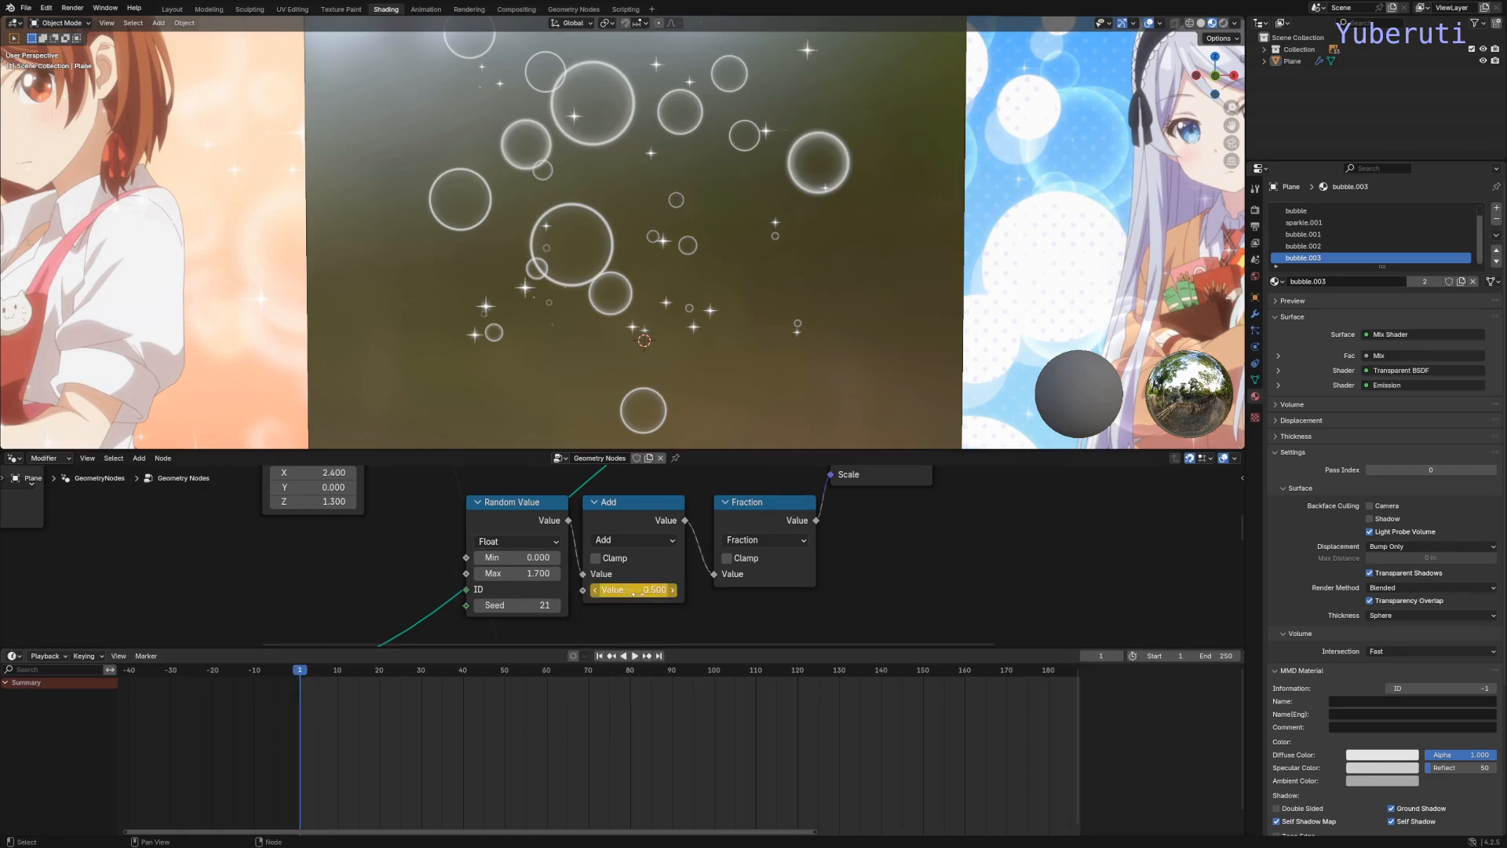
left_click(657, 519)
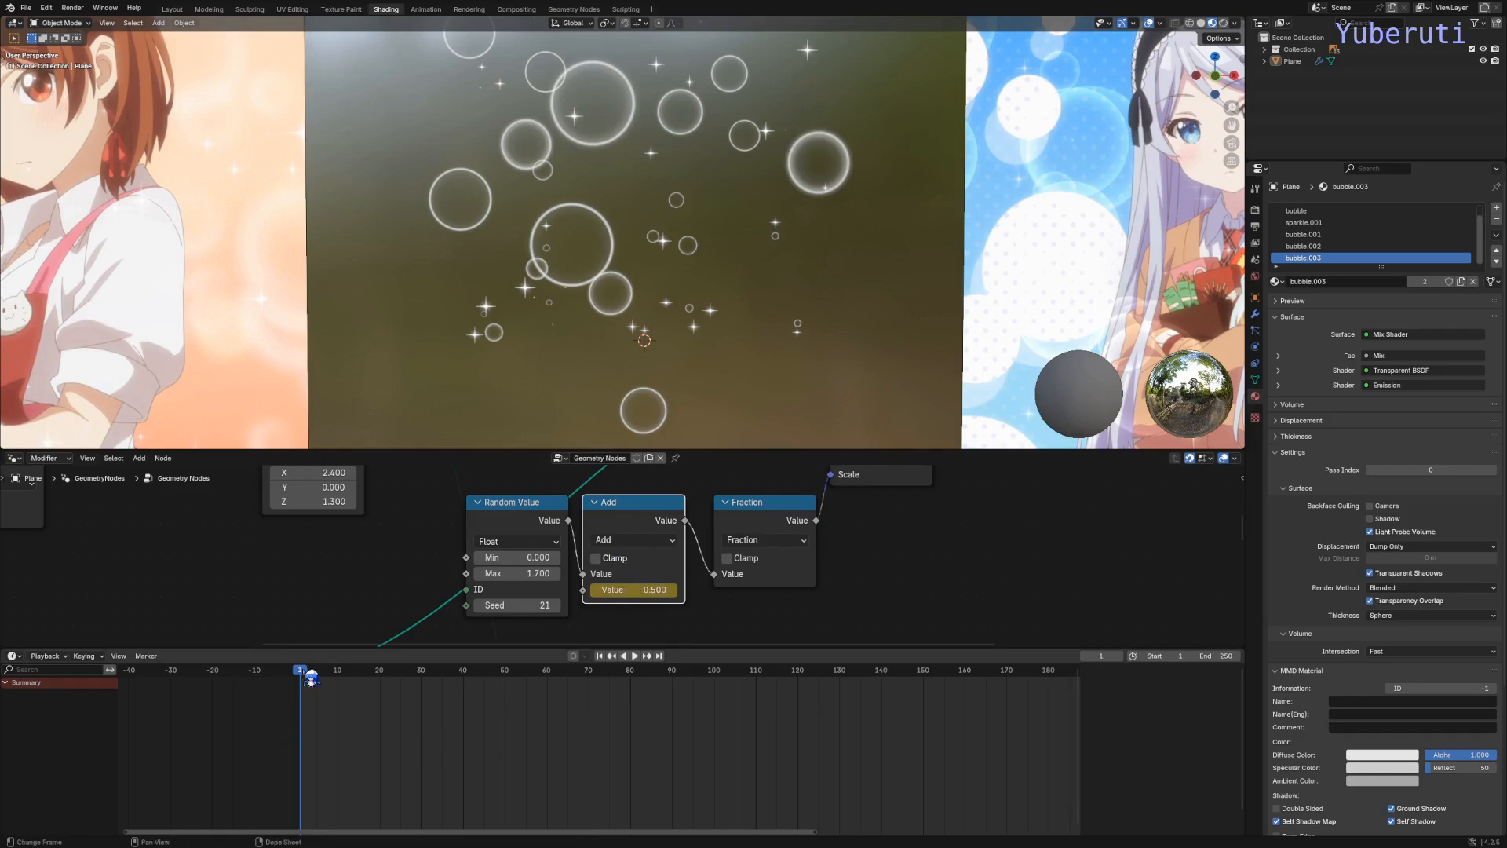
Step: Select the bubble and sparkle plane, expand its Geometry Nodes animation channel and hide the timeline's sidebar
key("space")
left_click(639, 405)
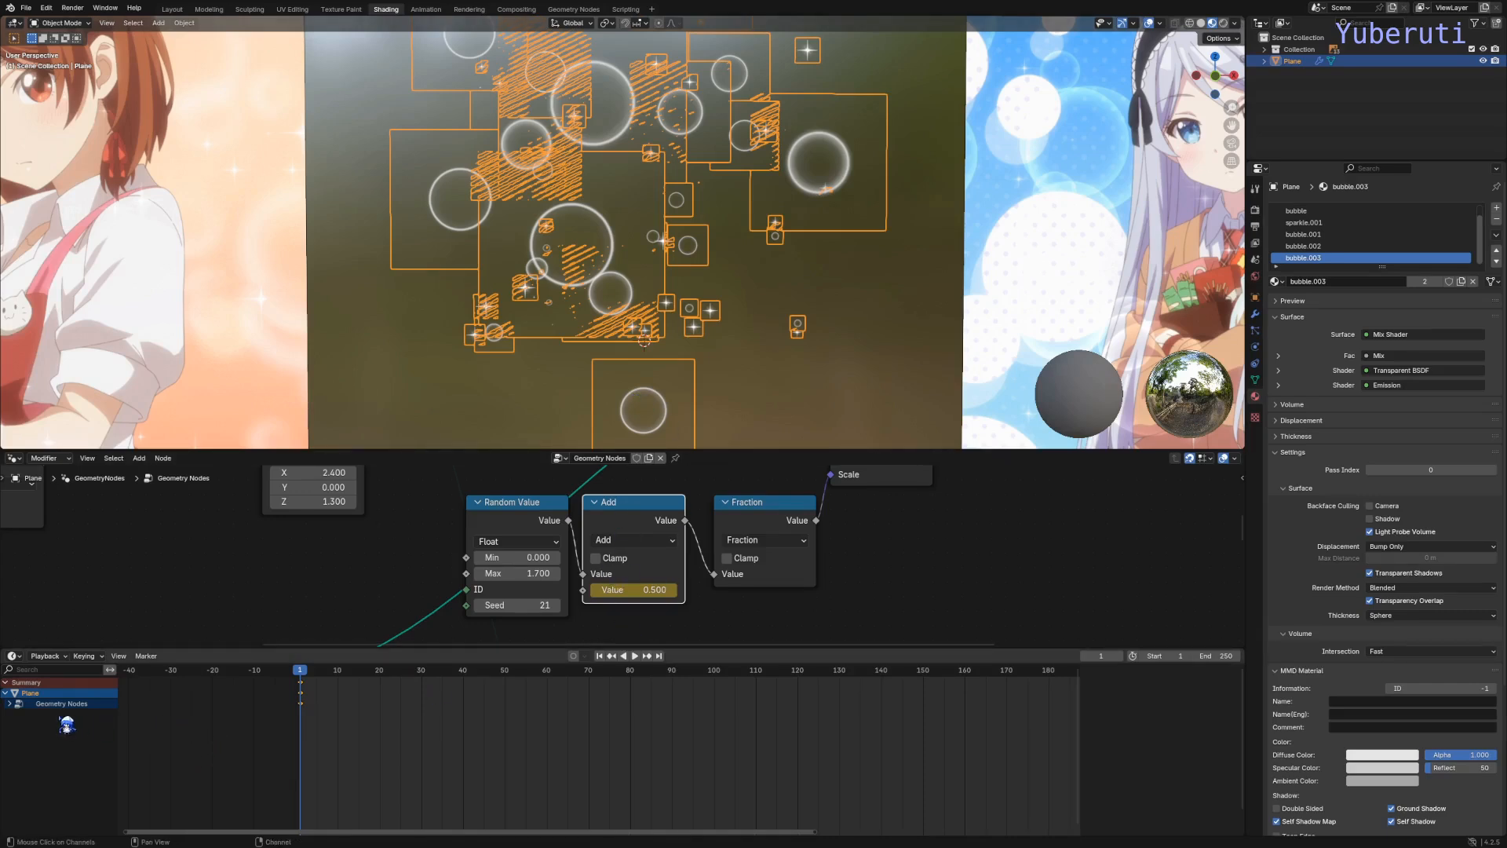
left_click(17, 711)
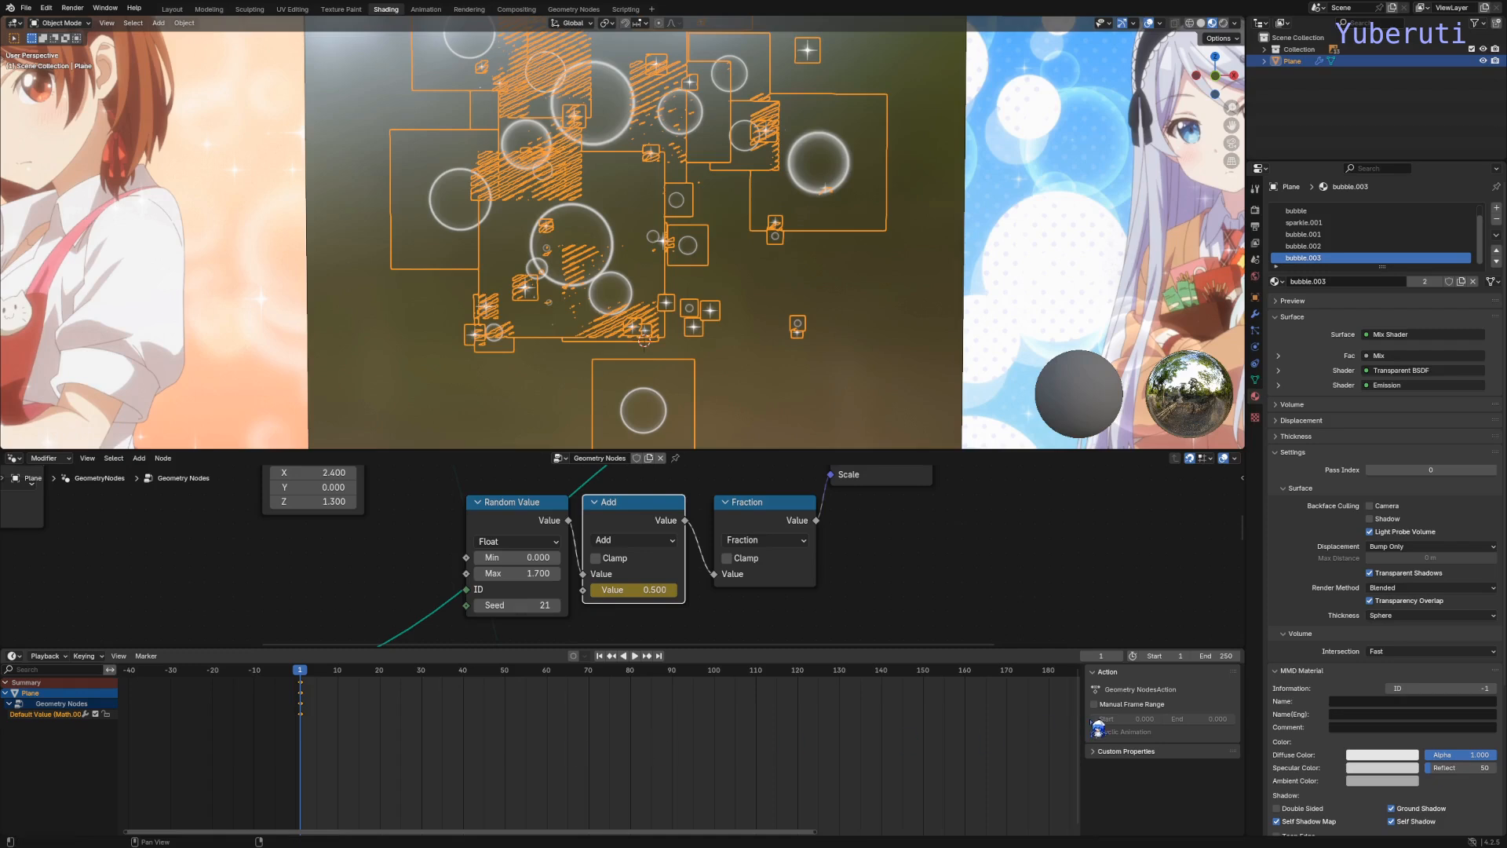
key("n")
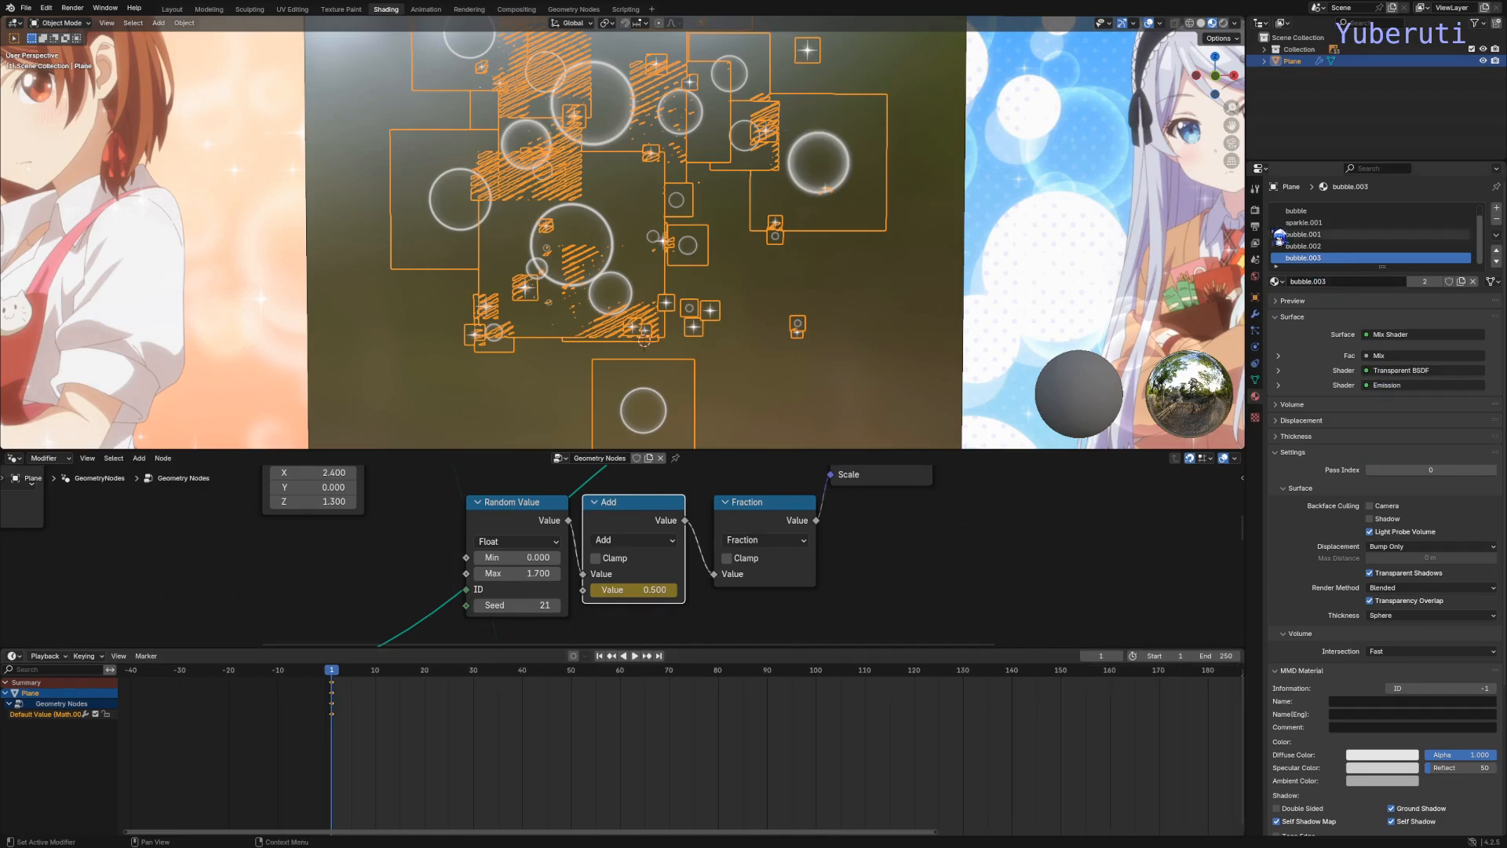
Step: Show the scene's output settings to check the frame rate, and move through the timeline to frame 24
left_click(1260, 212)
left_click(1255, 226)
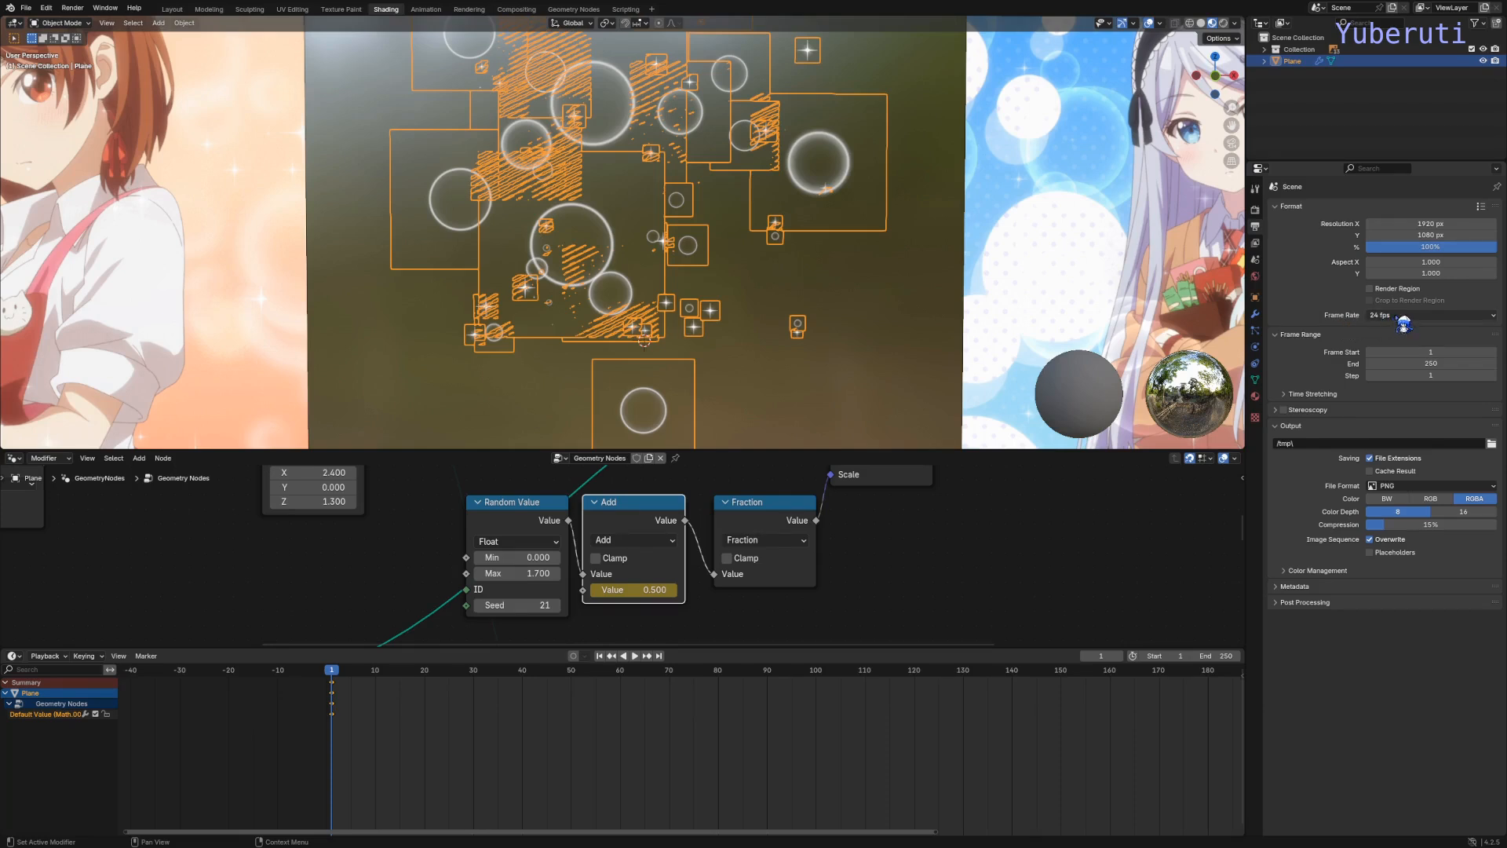
scroll(355, 701, "up", 2)
key("space")
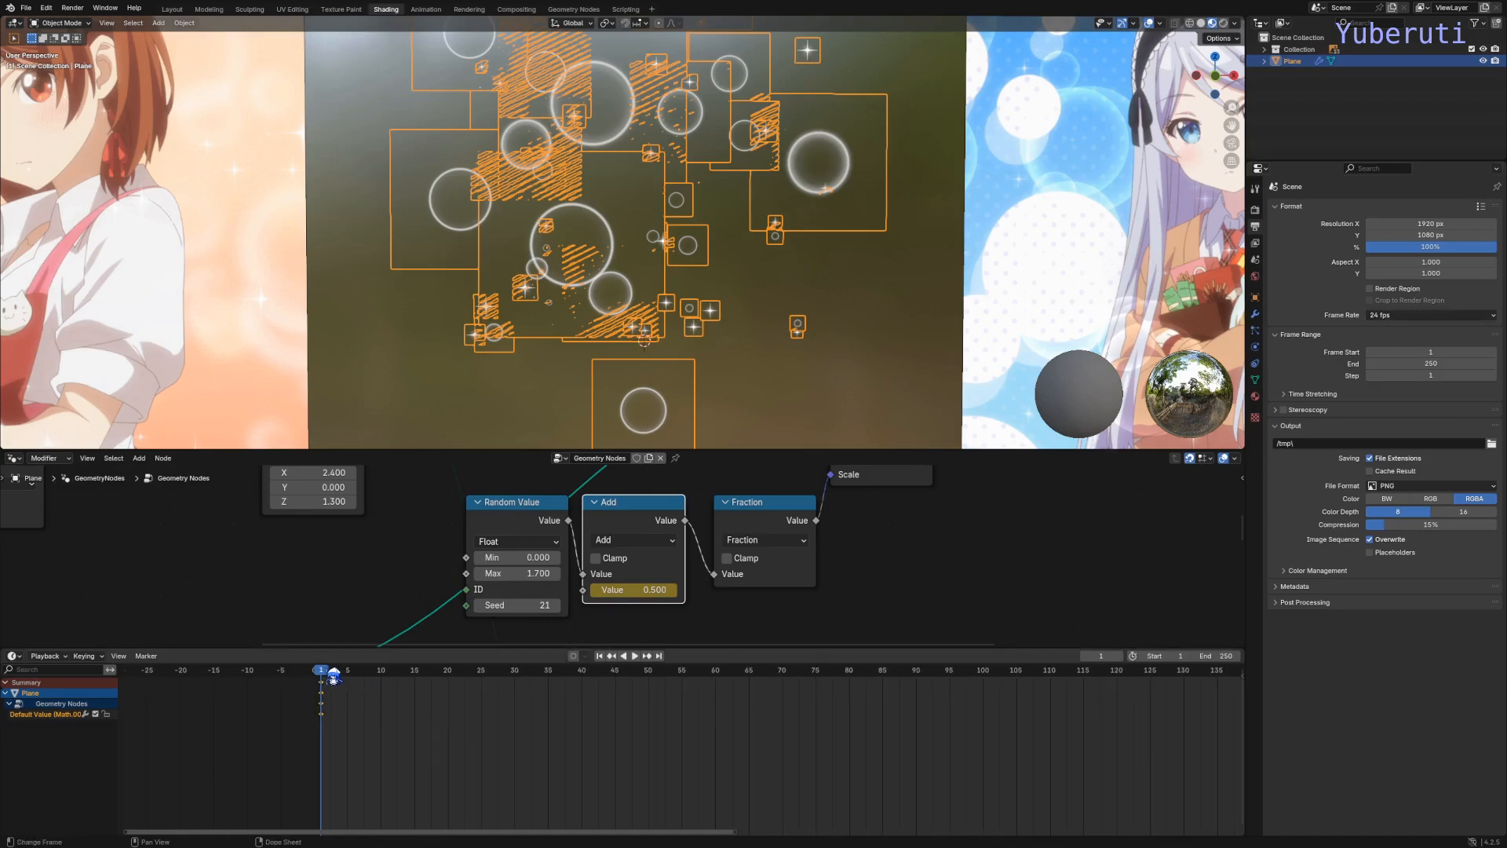
key("space")
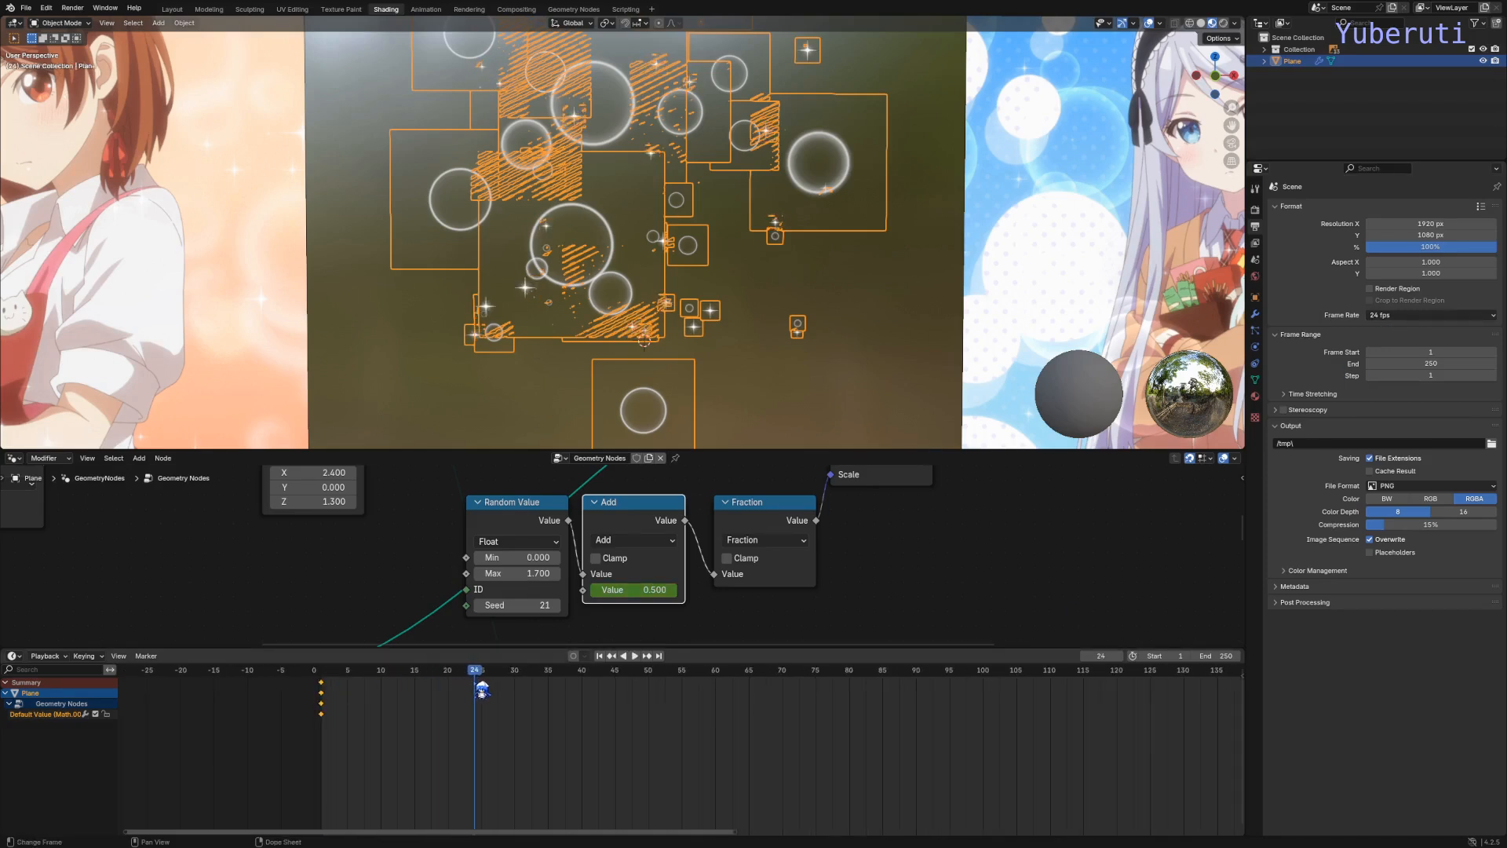
Step: Move the playhead to frame 72 and set the scene's end frame to 72
left_click_drag(482, 679, 804, 718)
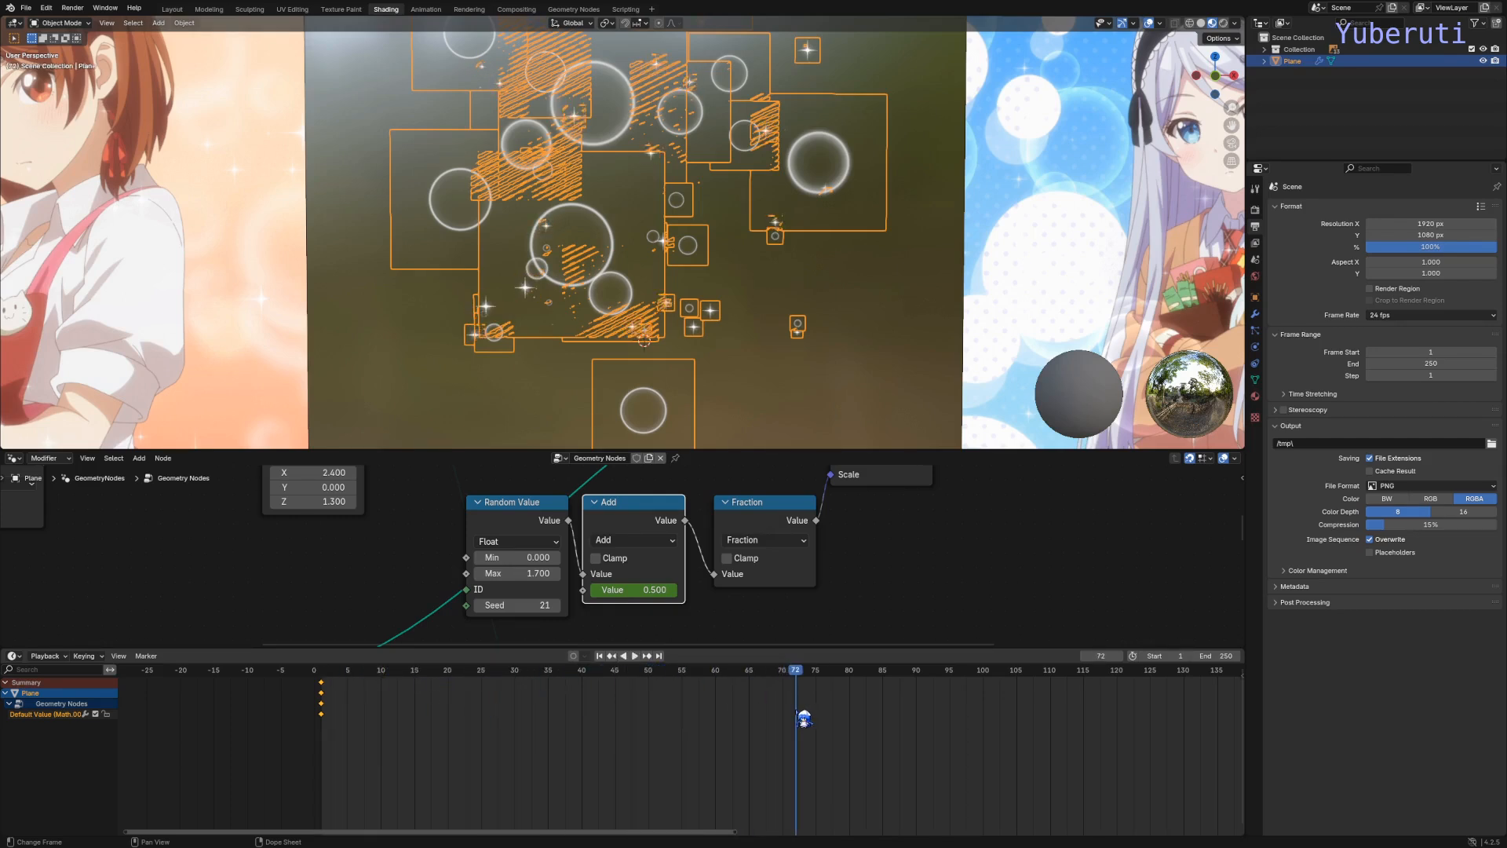
left_click(1207, 658)
type("72")
key("Return")
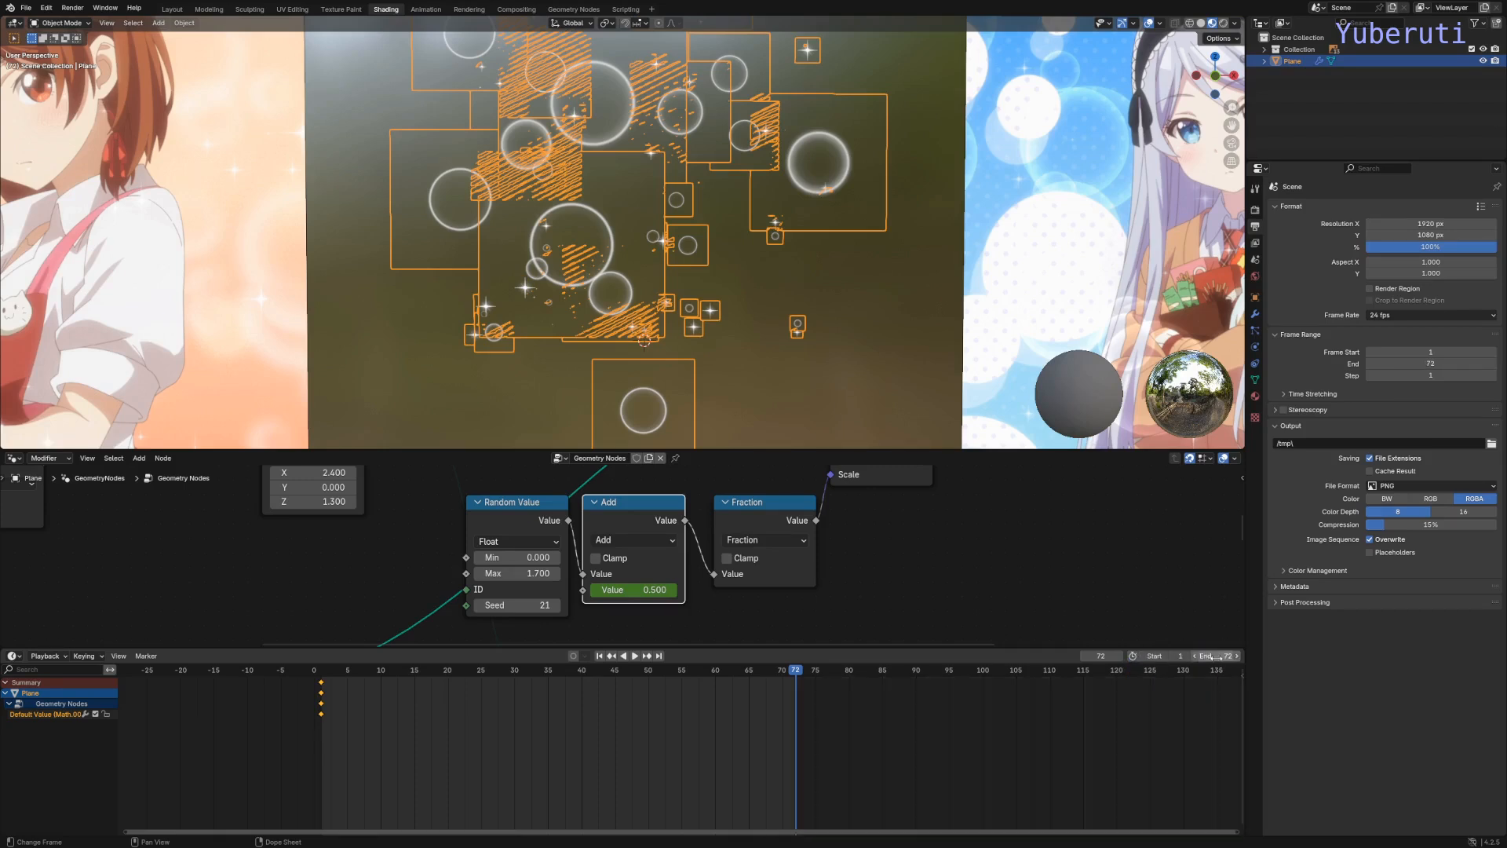
Step: Set the value of the Add node between Random Value and Fraction to 1 and keyframe it at frame 72
scroll(677, 575, "up", 2)
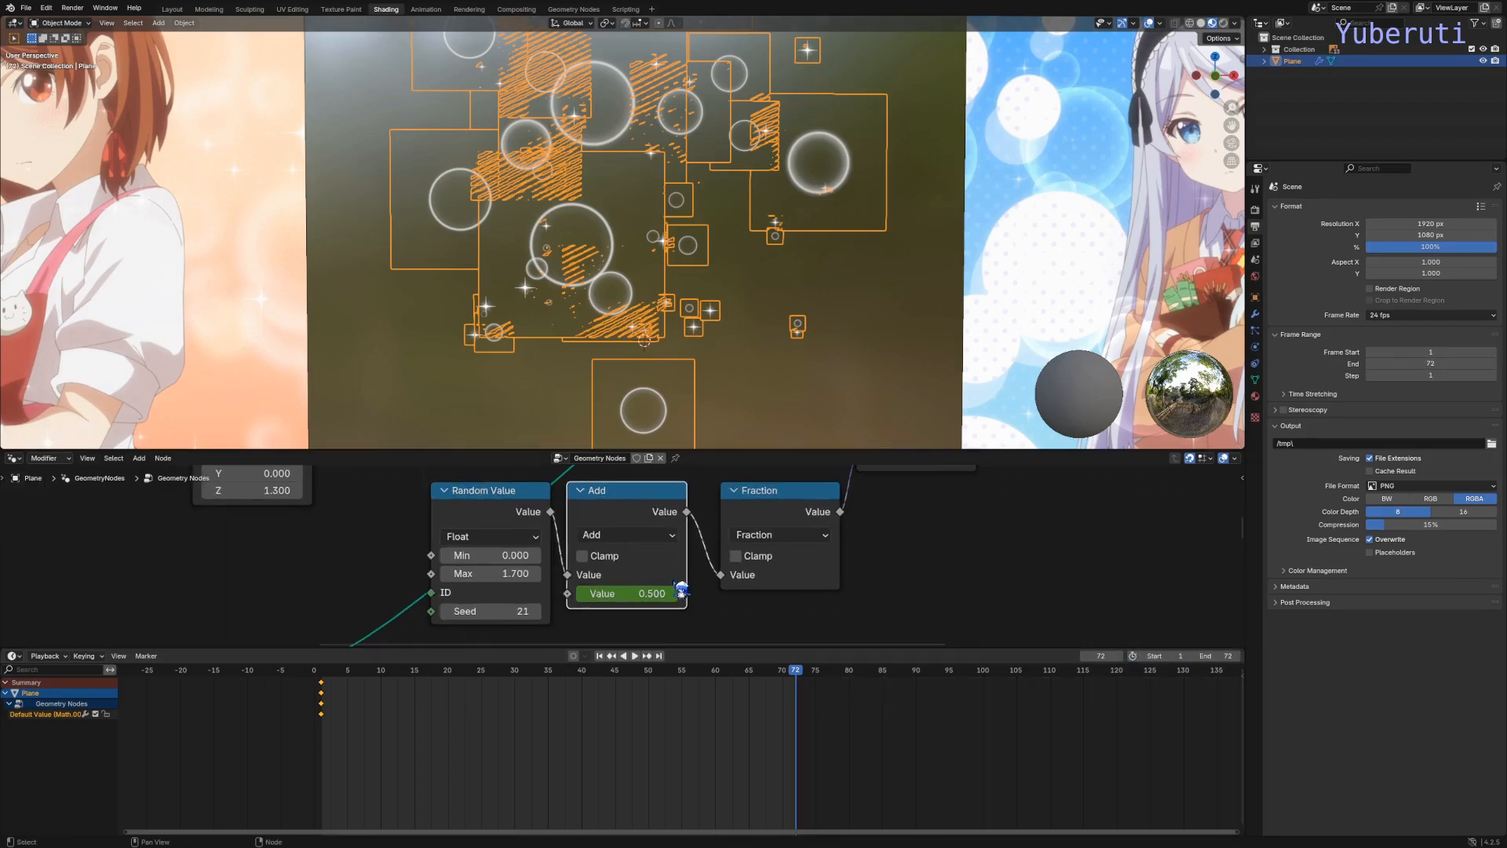
left_click(621, 592)
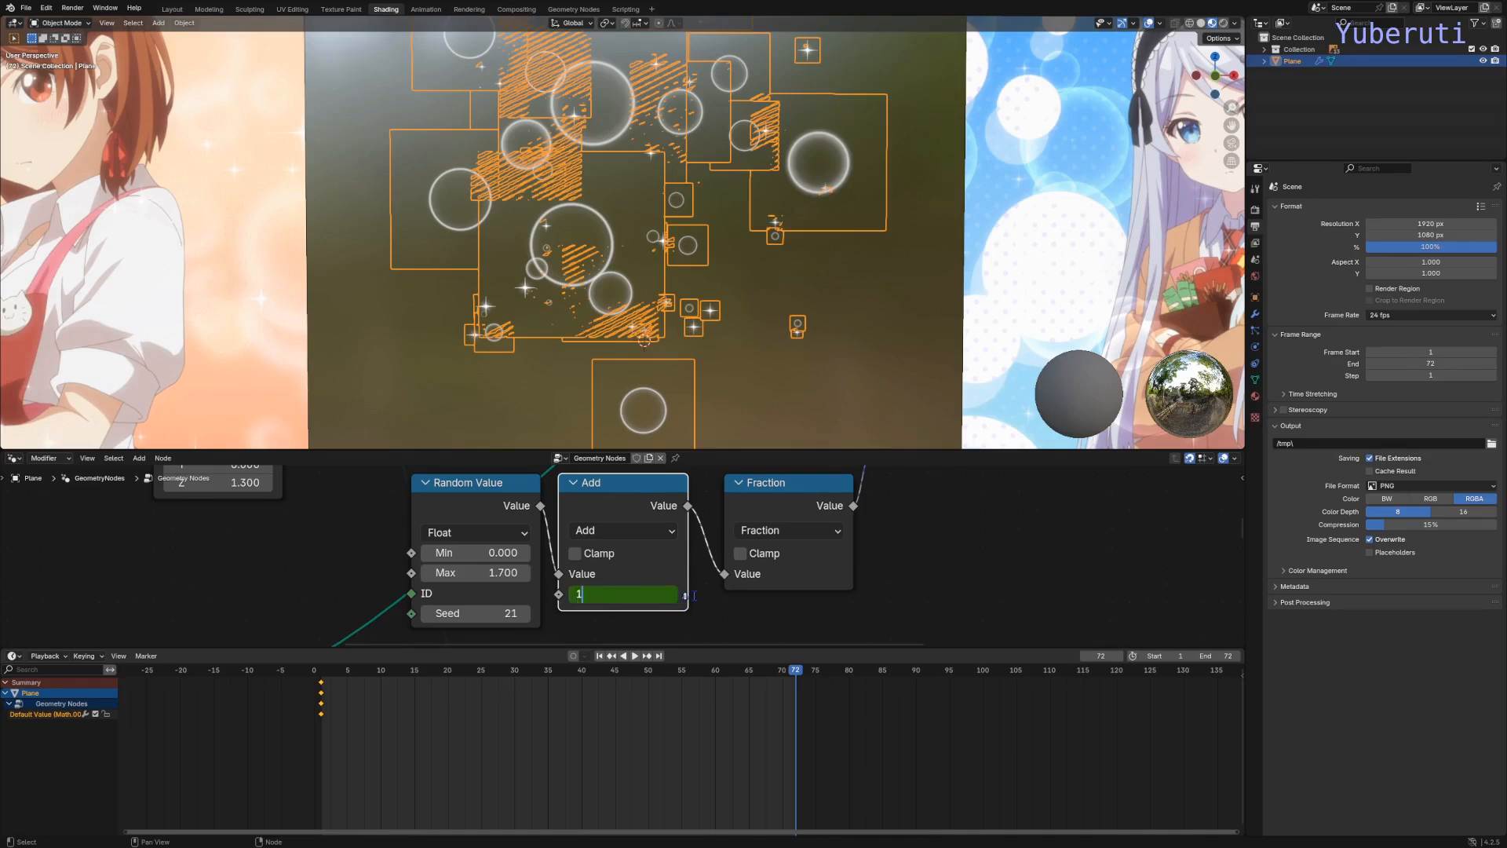
key("Return")
right_click(628, 598)
left_click(629, 596)
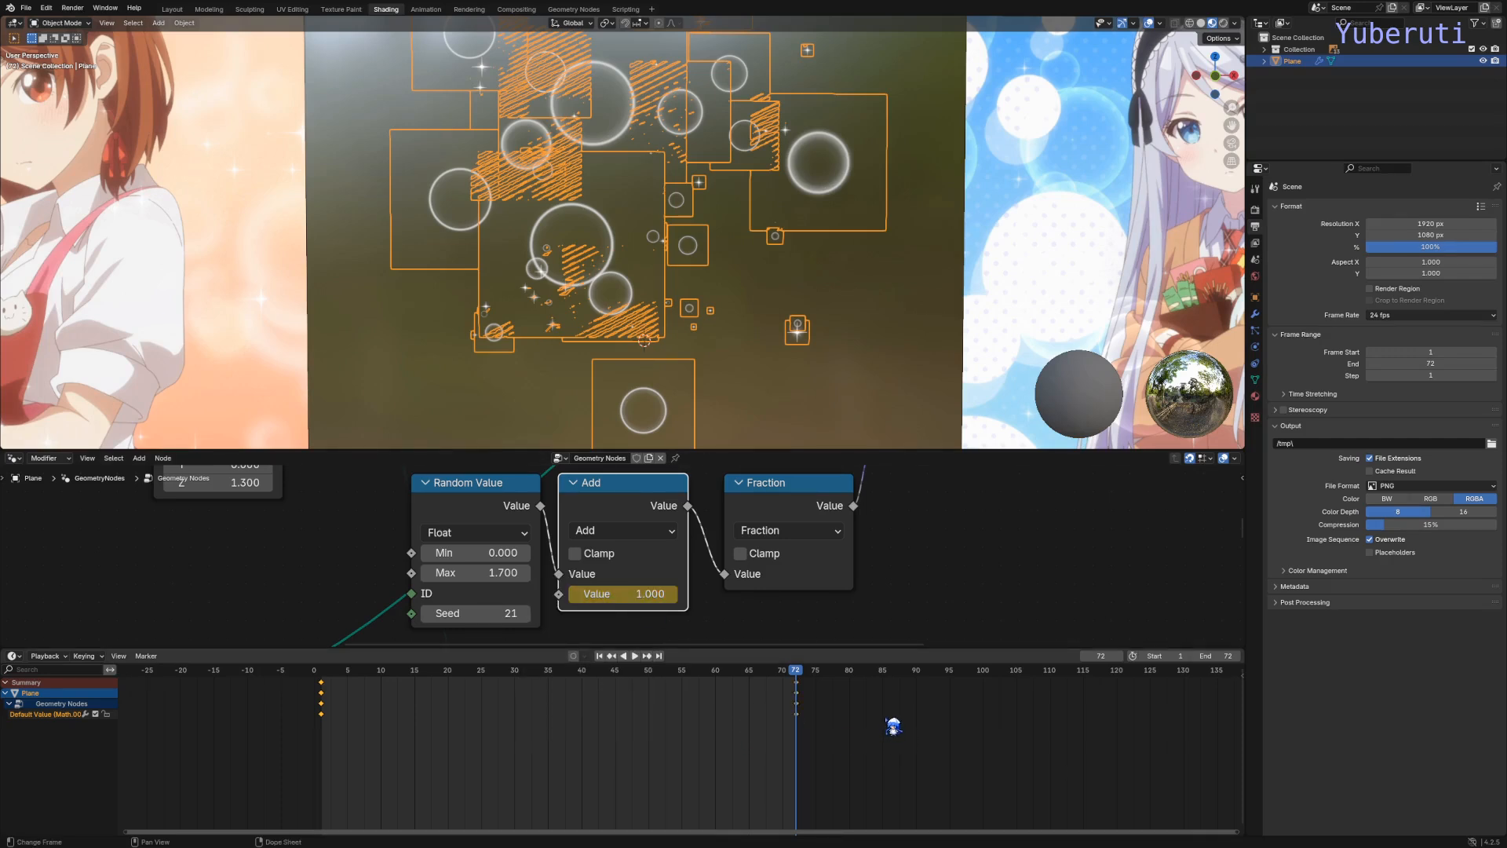
Step: Set the interpolation mode of the Add value's keyframes to Linear
left_click_drag(883, 692, 844, 685)
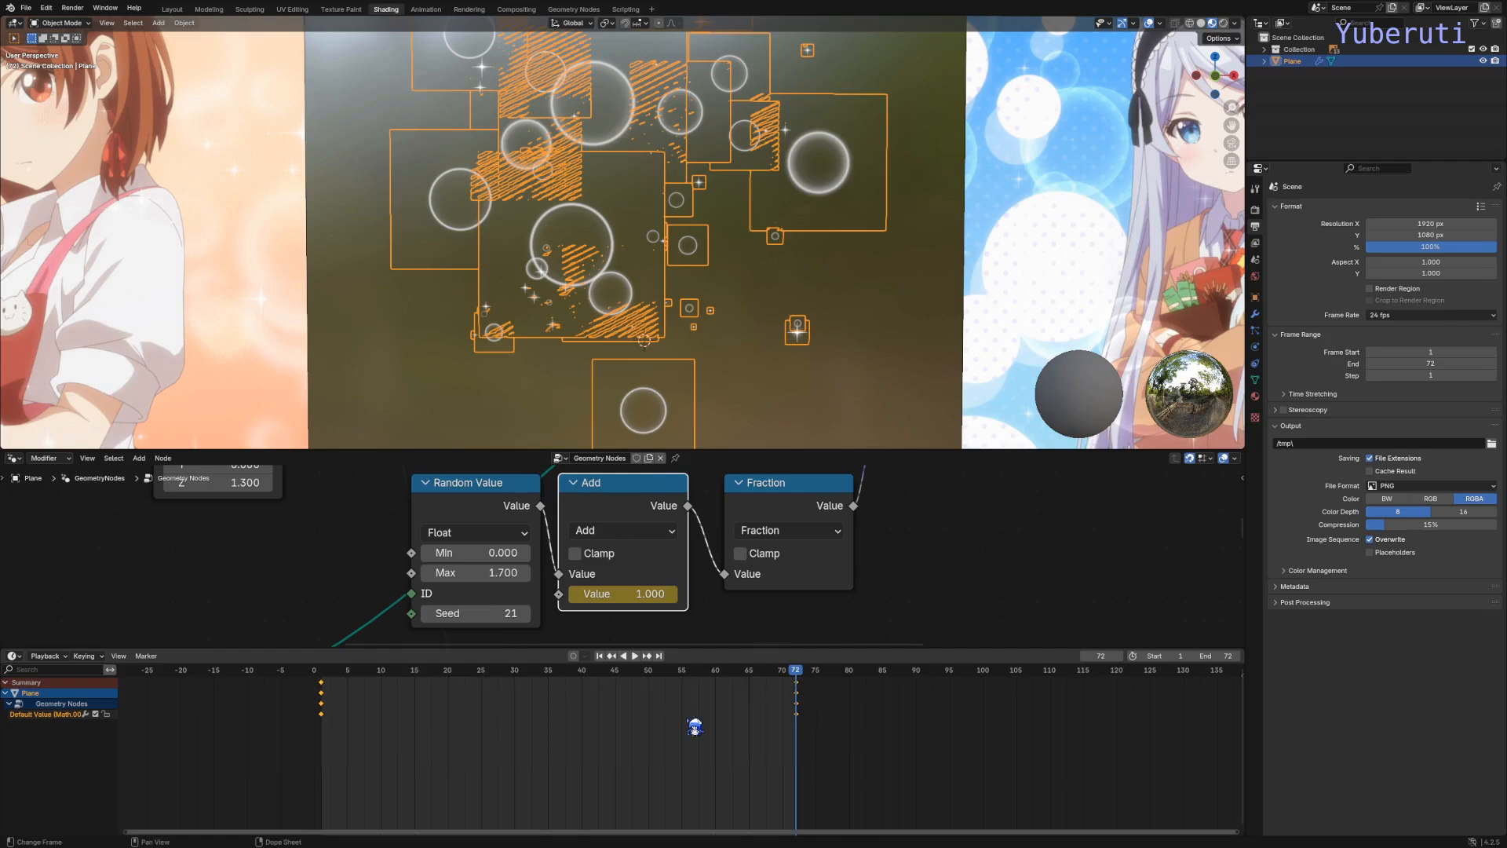
right_click(514, 718)
mouse_move(516, 759)
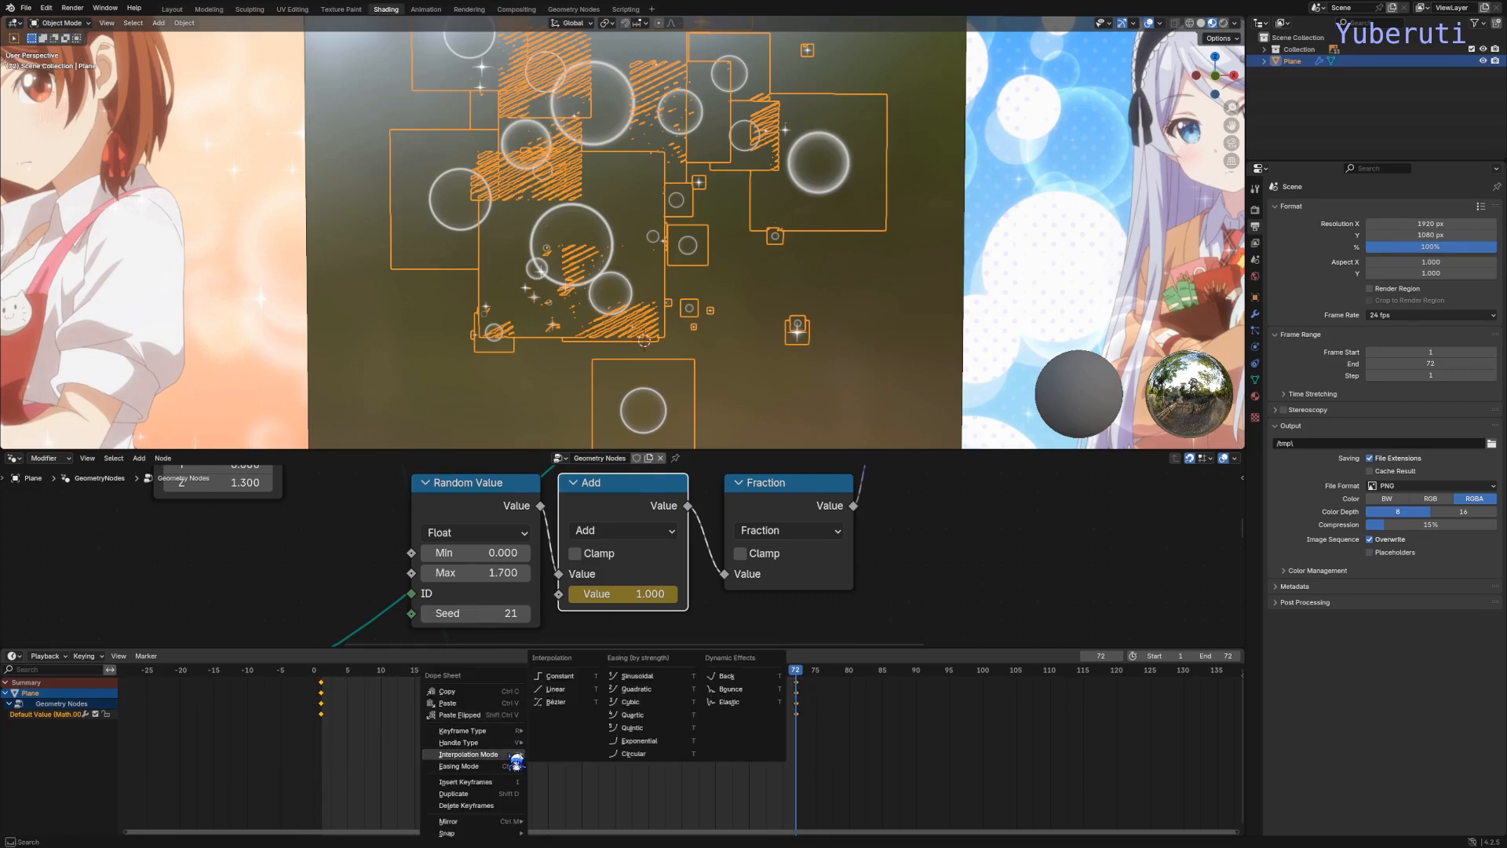
left_click(590, 690)
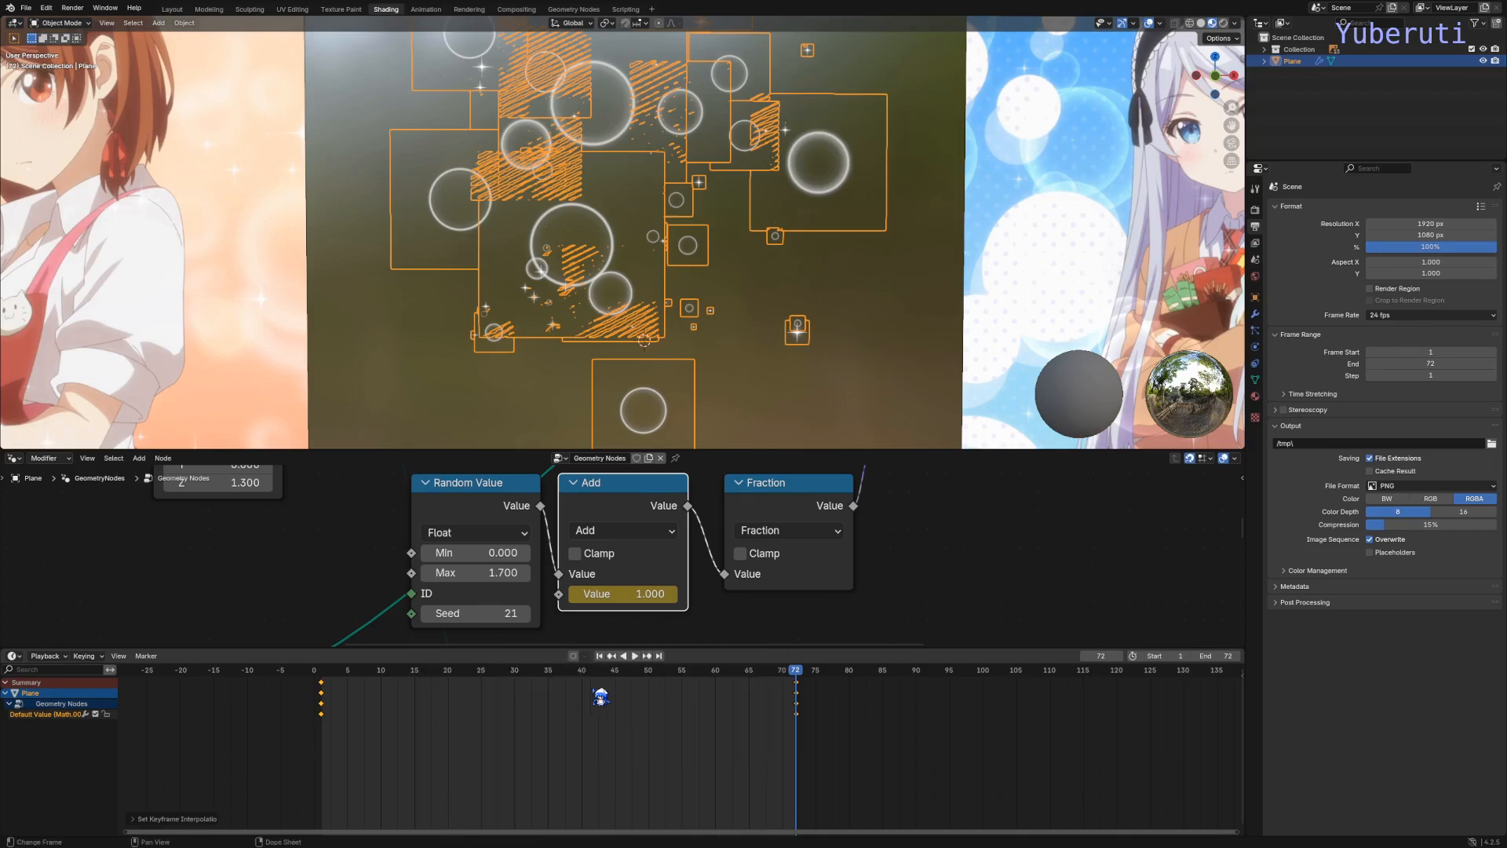
Step: Deselect the plane and play the animation from frame 1 to check how the sparkles scale
left_click(327, 680)
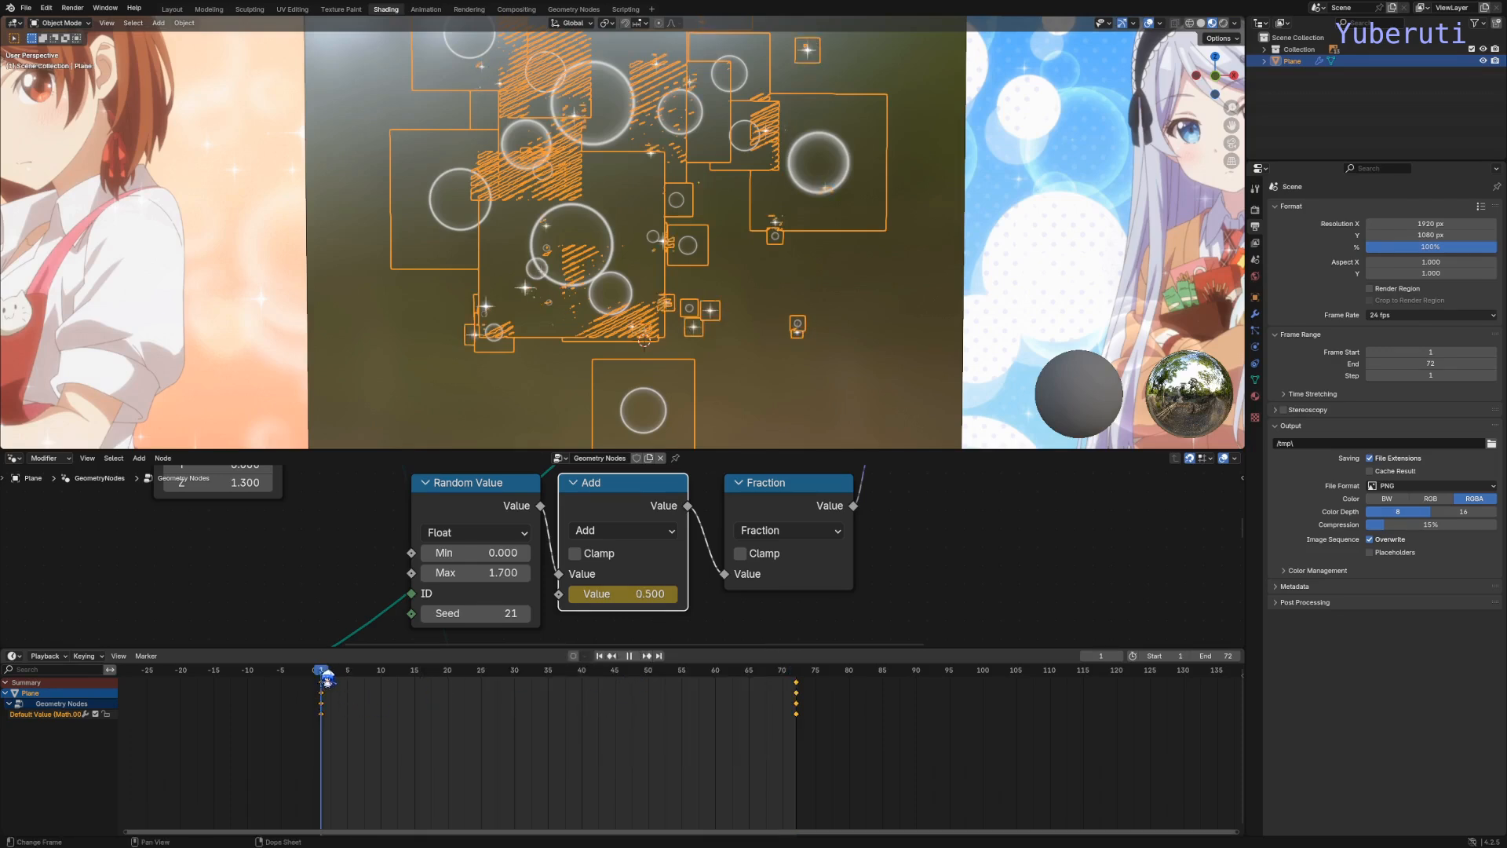
key("space")
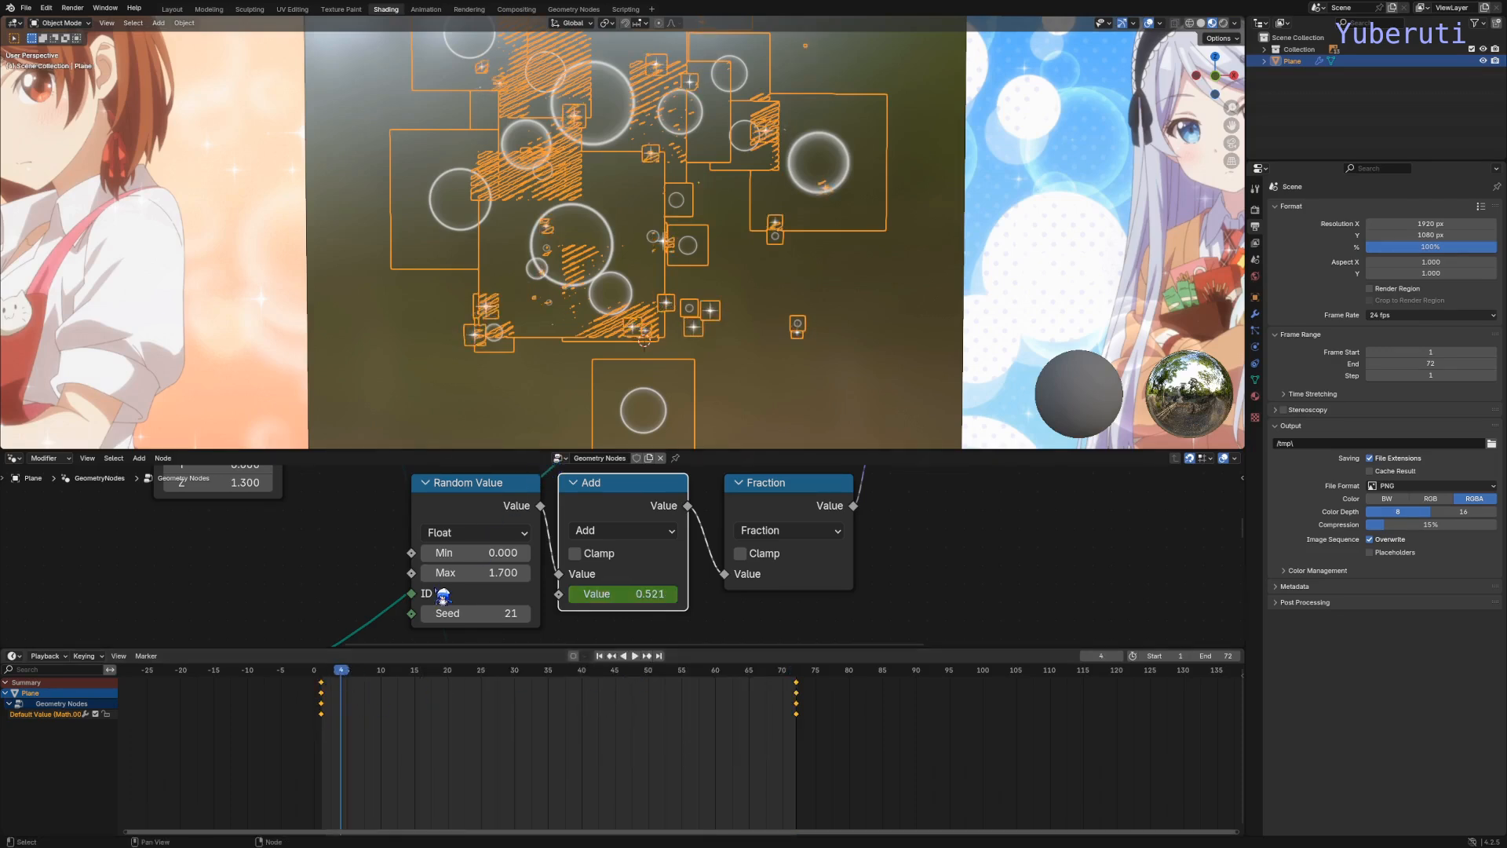
left_click(405, 431)
key("space")
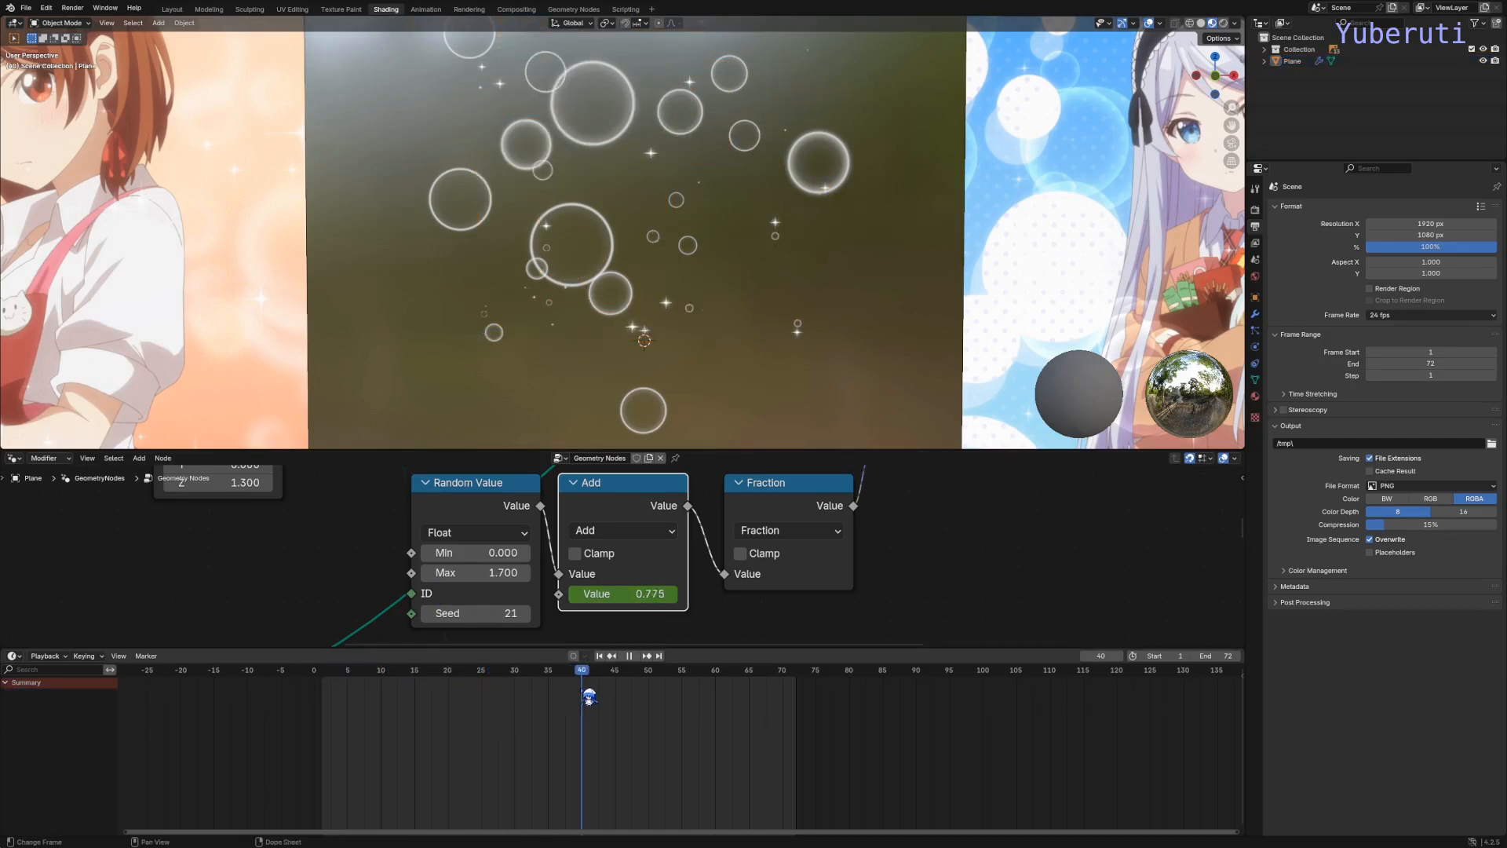
left_click_drag(766, 710, 322, 733)
key("space")
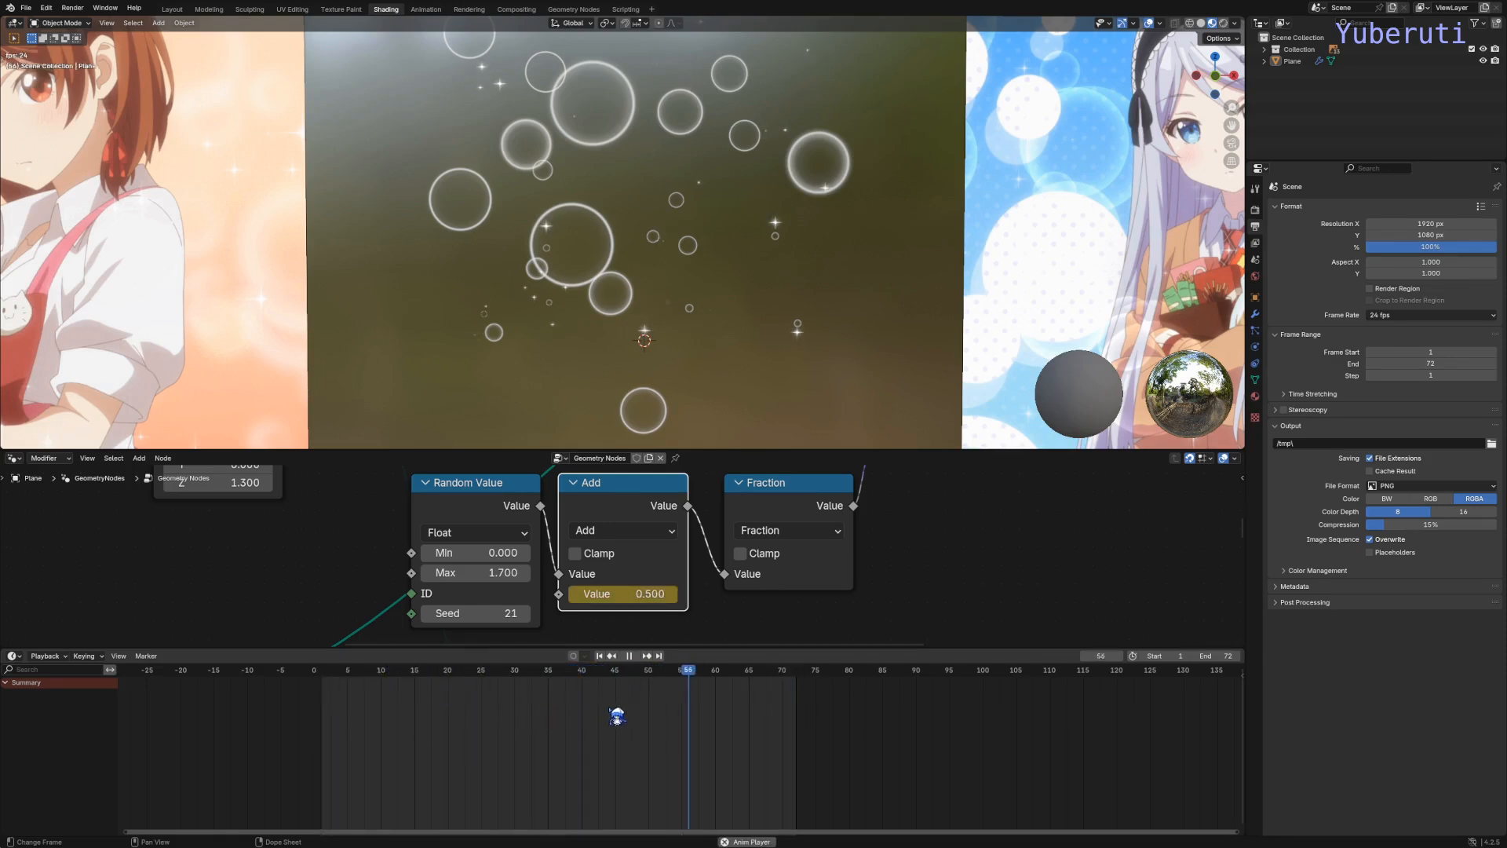
key("Escape")
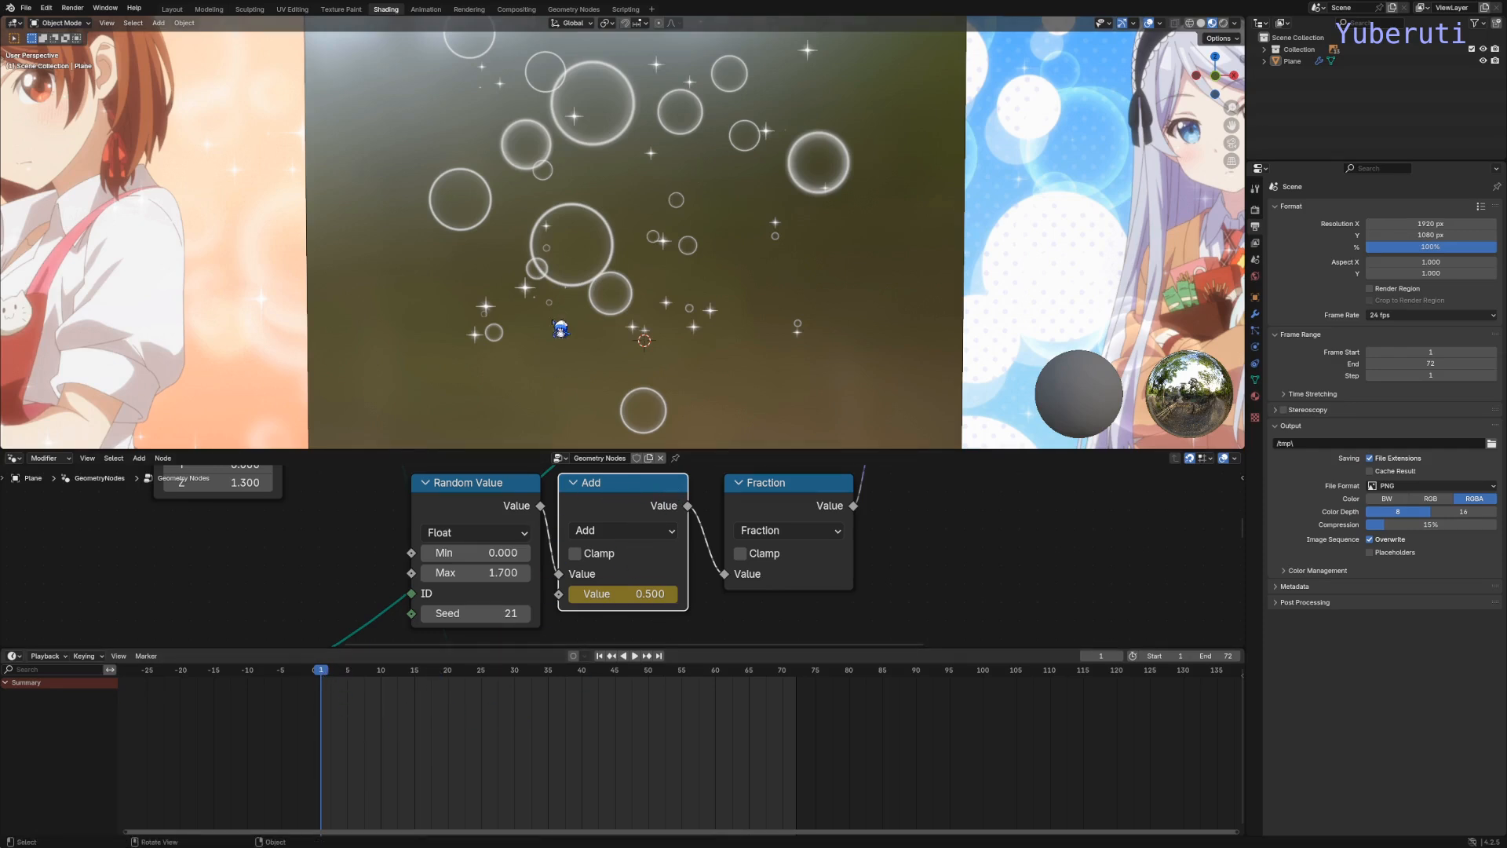
Step: Select the plane and replace the Add node's keyframe at frame 72 with a value of 2
left_click(561, 328)
left_click_drag(506, 669, 795, 670)
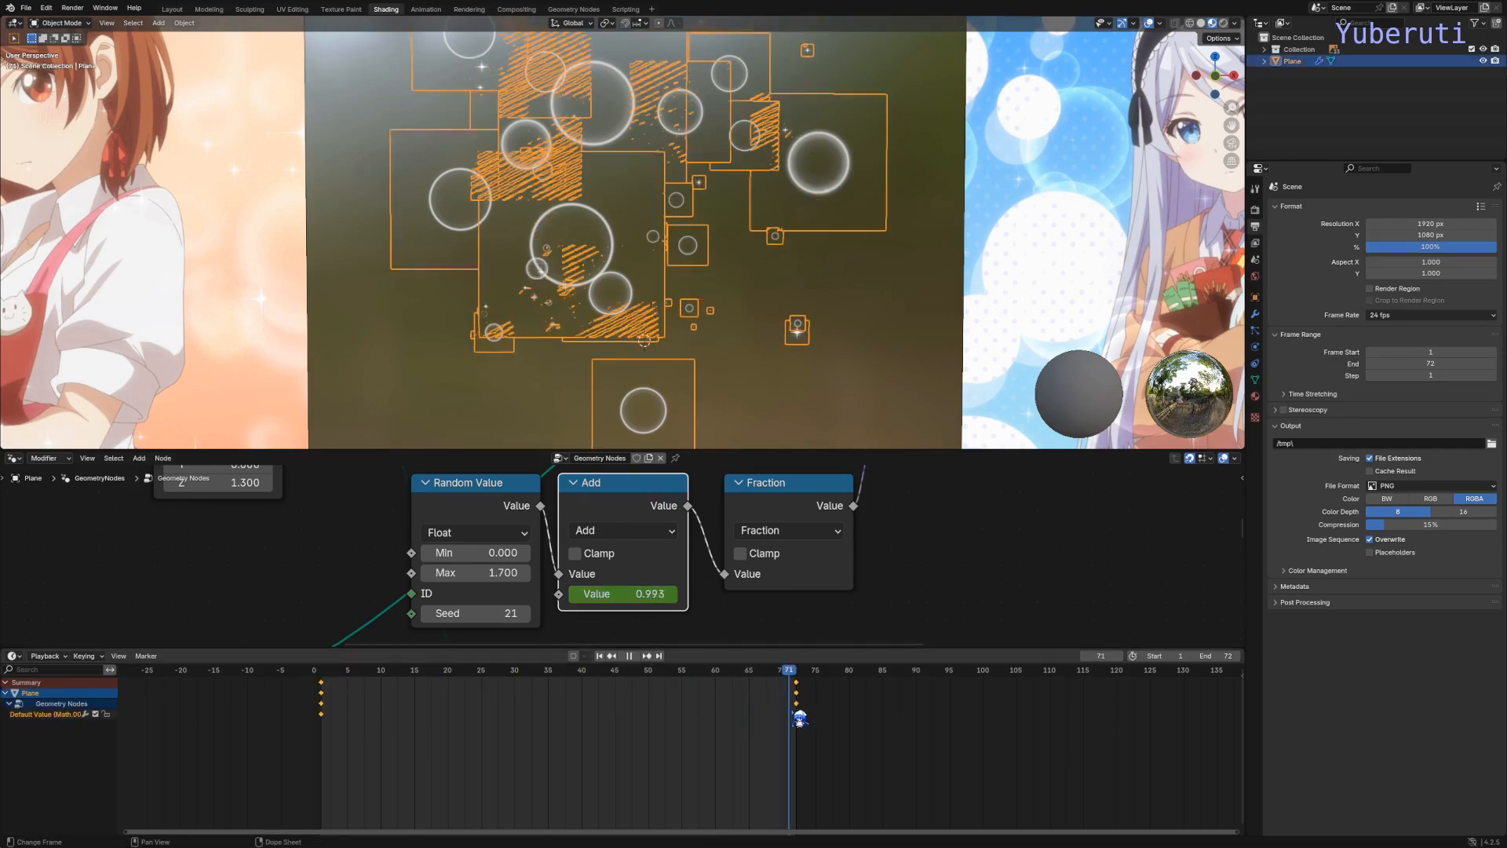
left_click(626, 595)
type("2")
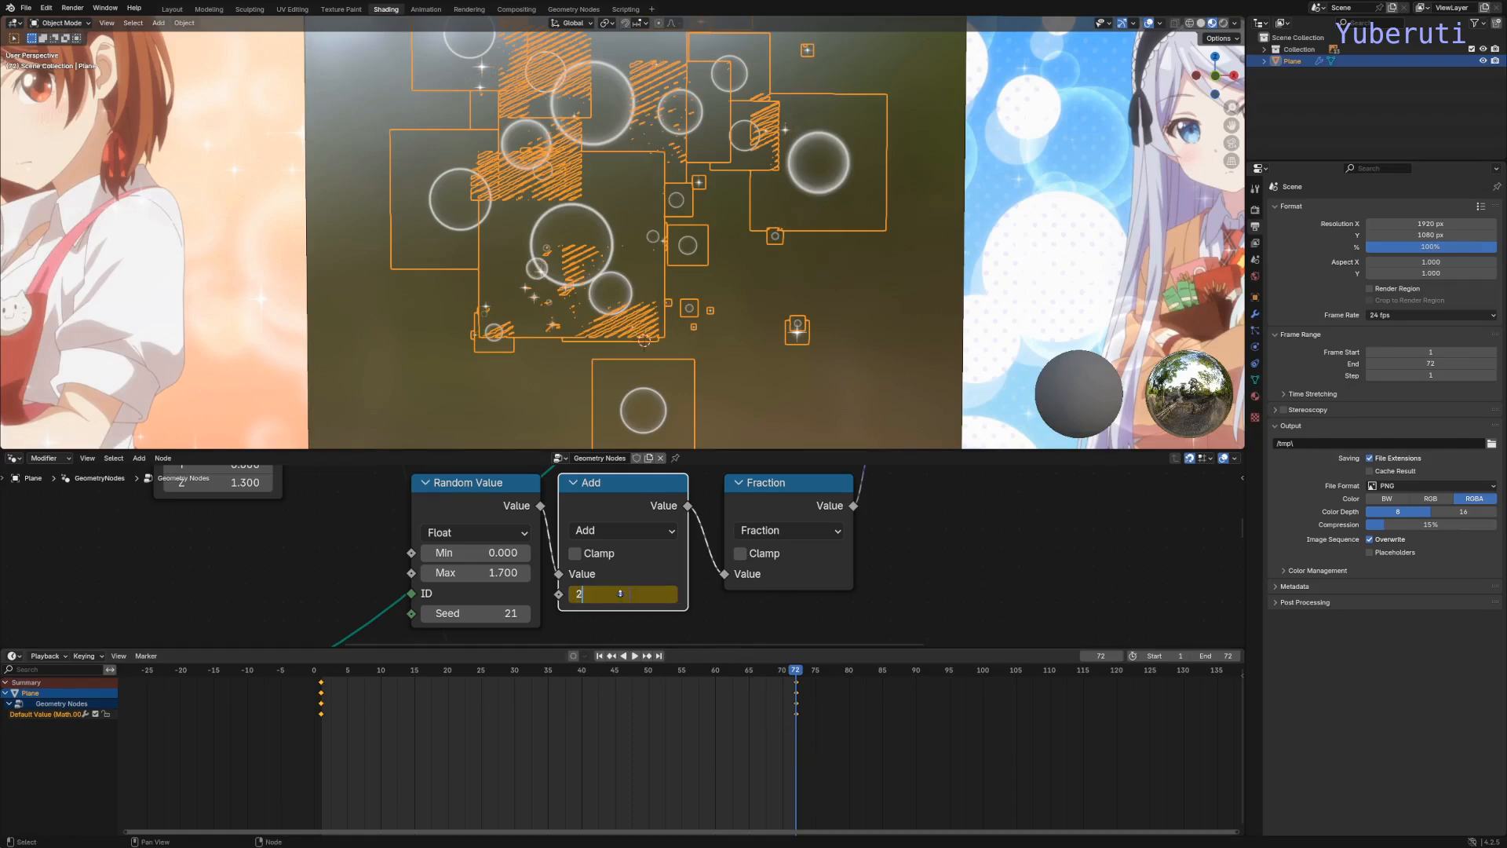
key("Return")
right_click(623, 591)
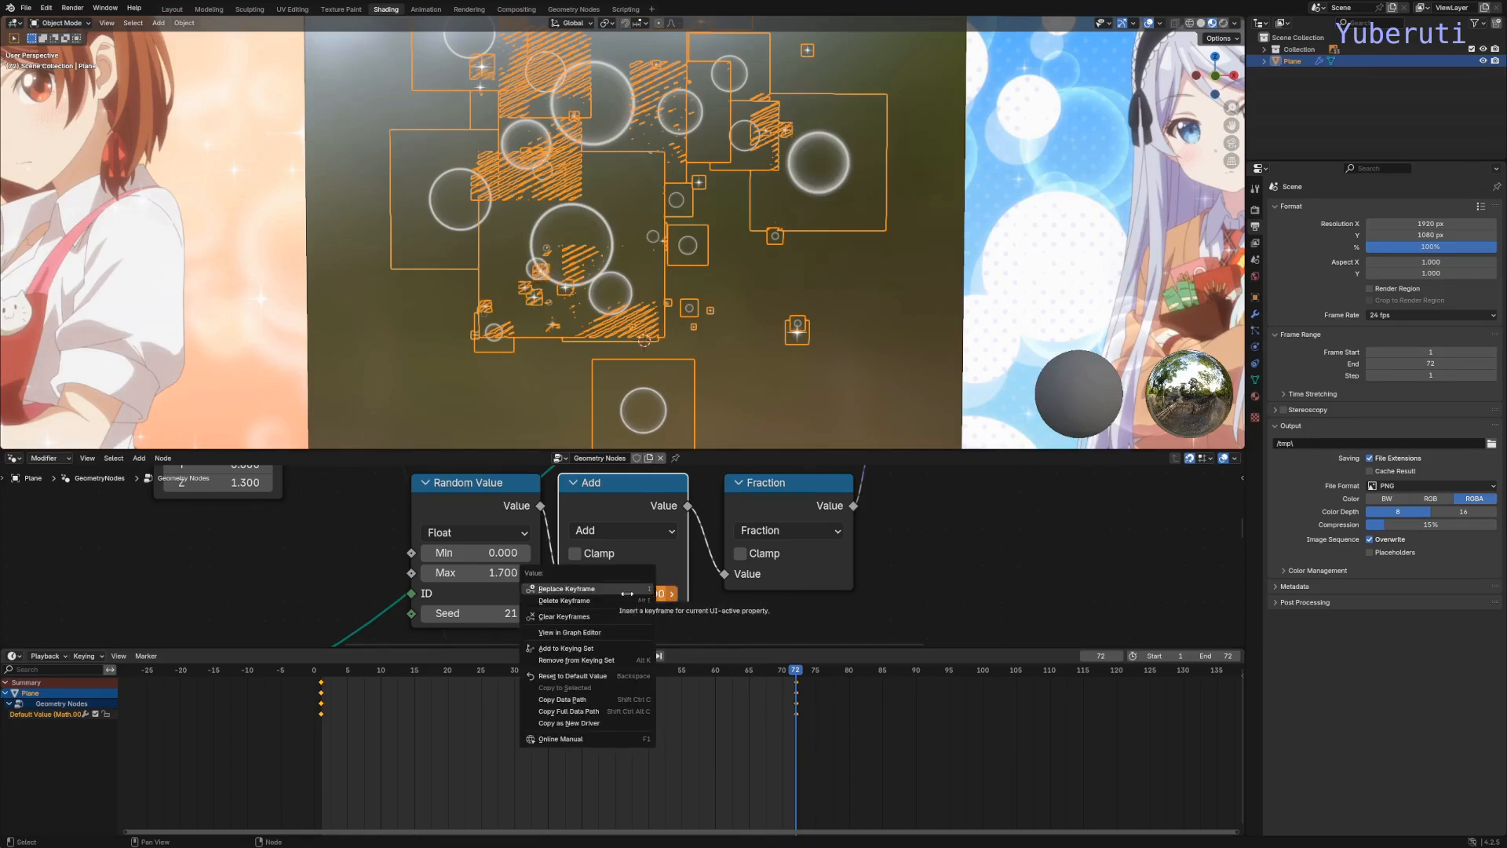
left_click(622, 589)
Step: Play the animation again with the plane deselected to check the sparkle speed, and return to frame 1
left_click(323, 671)
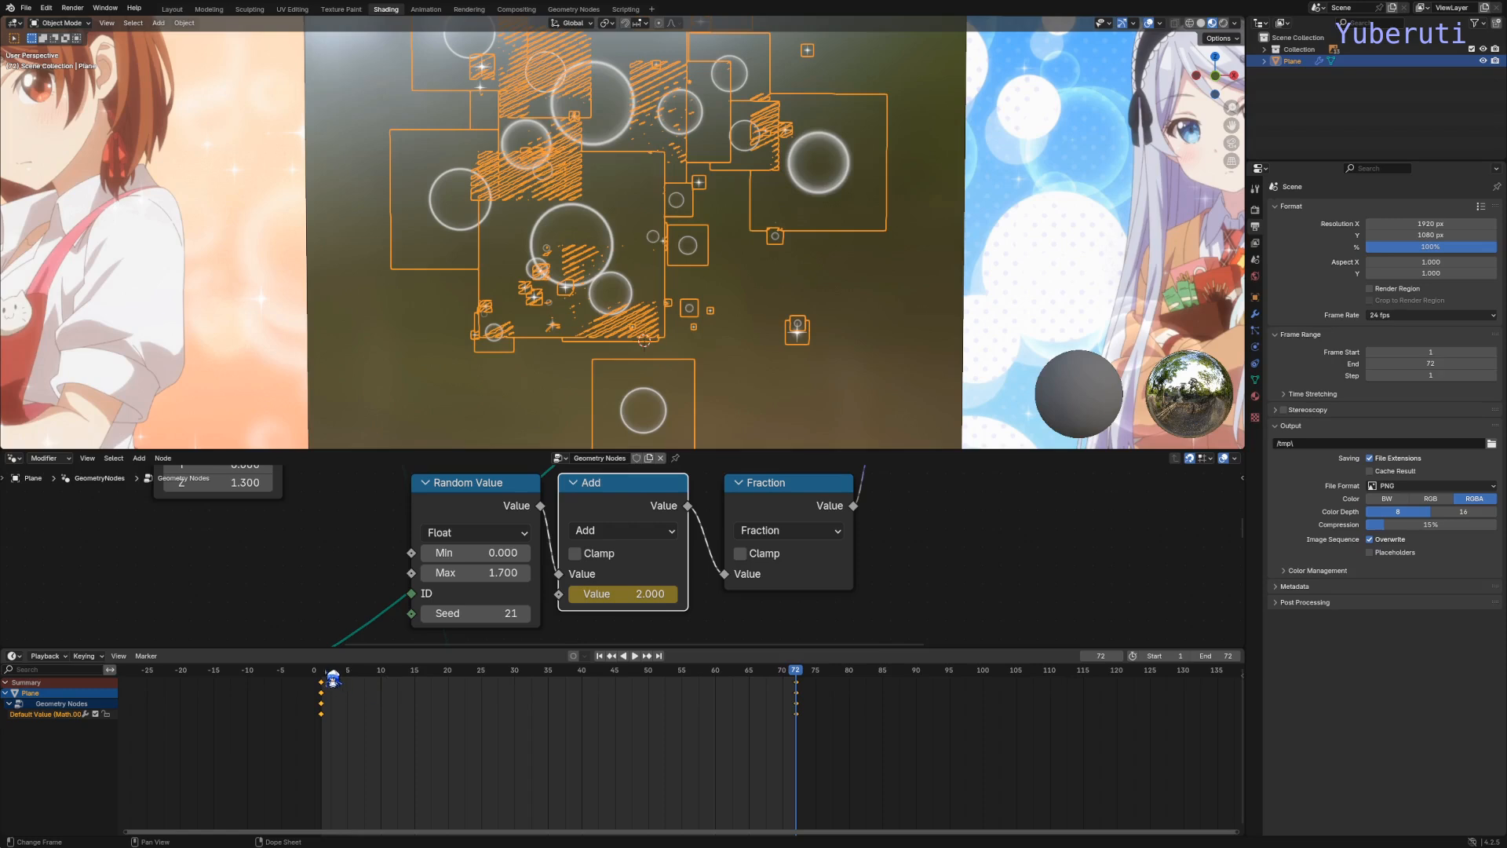
key("space")
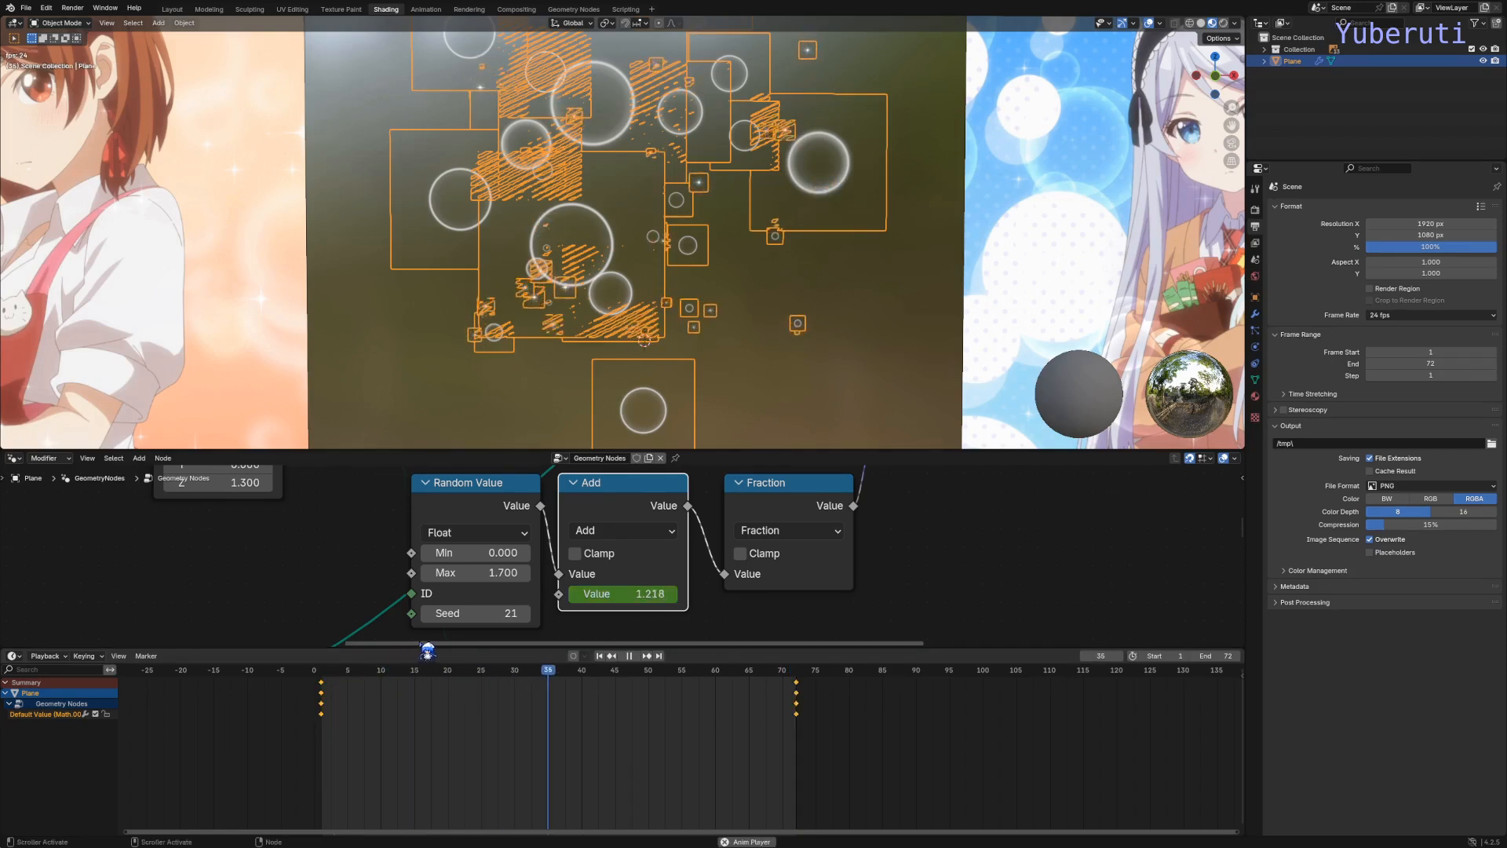
key("space")
left_click(722, 622)
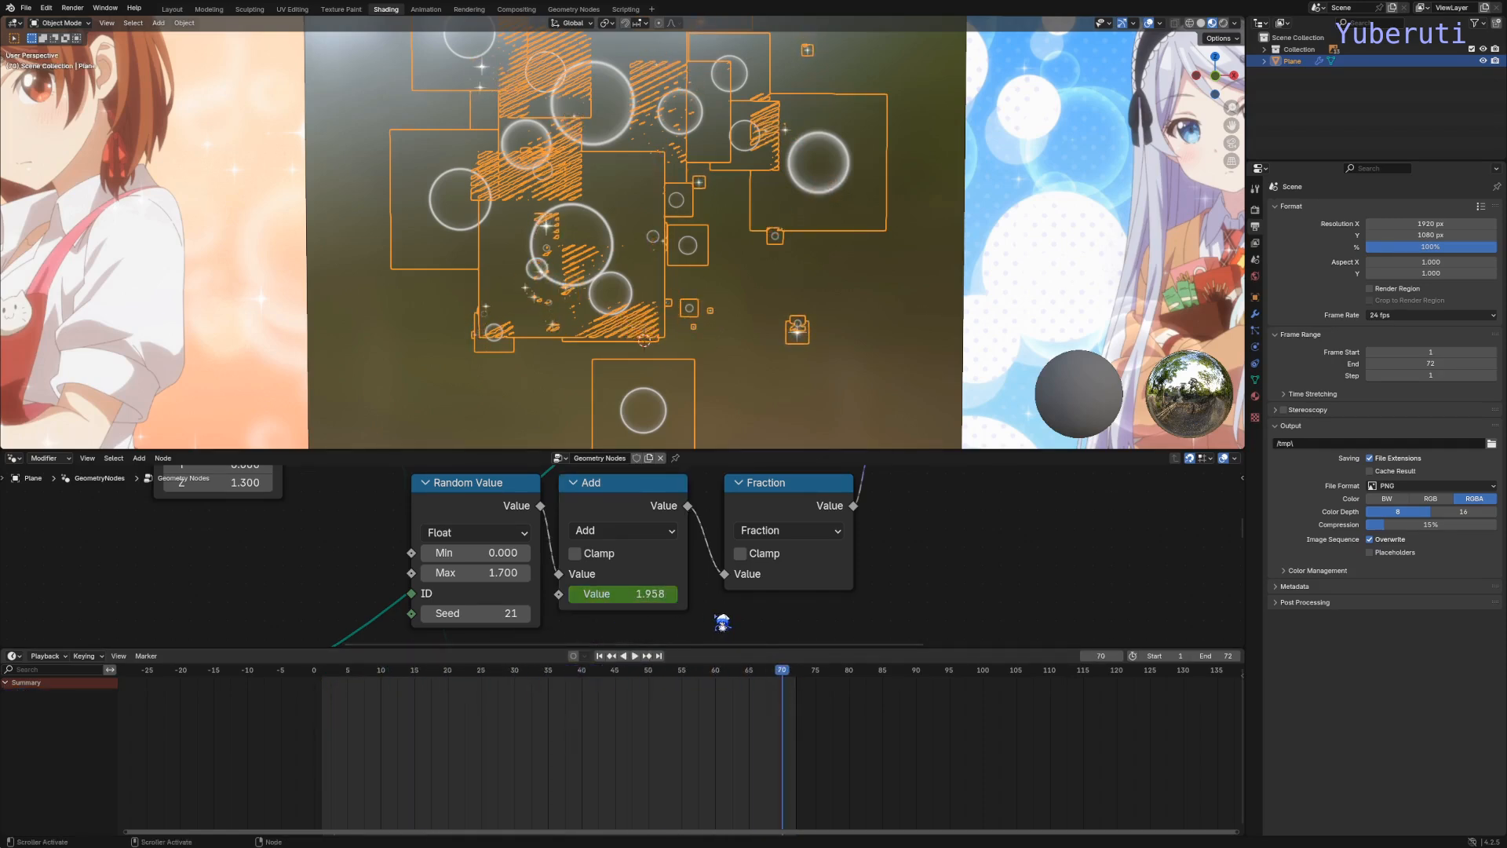
left_click_drag(795, 677, 348, 675)
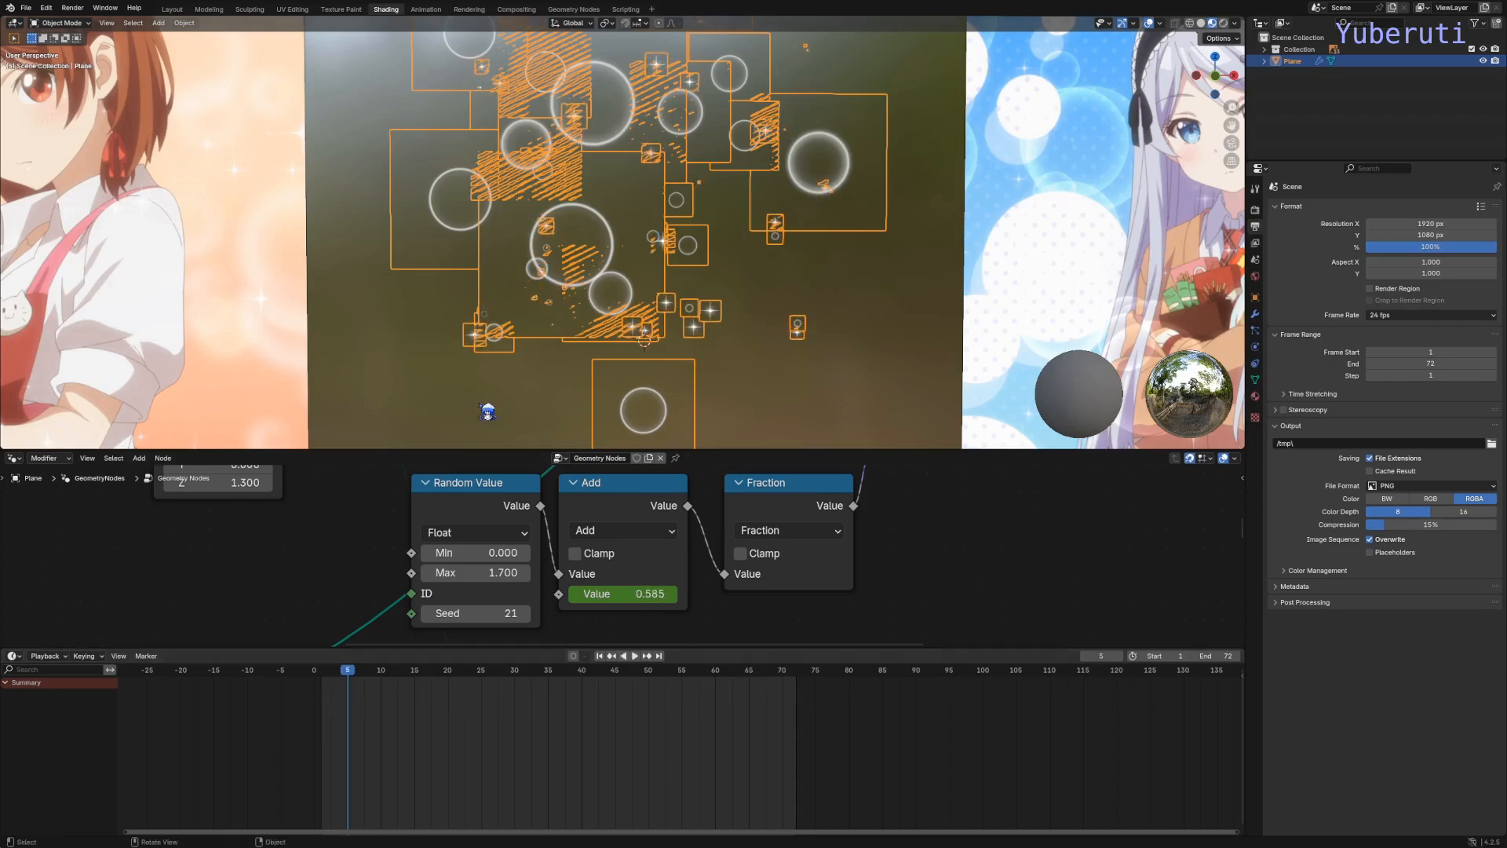
left_click(404, 431)
key("space")
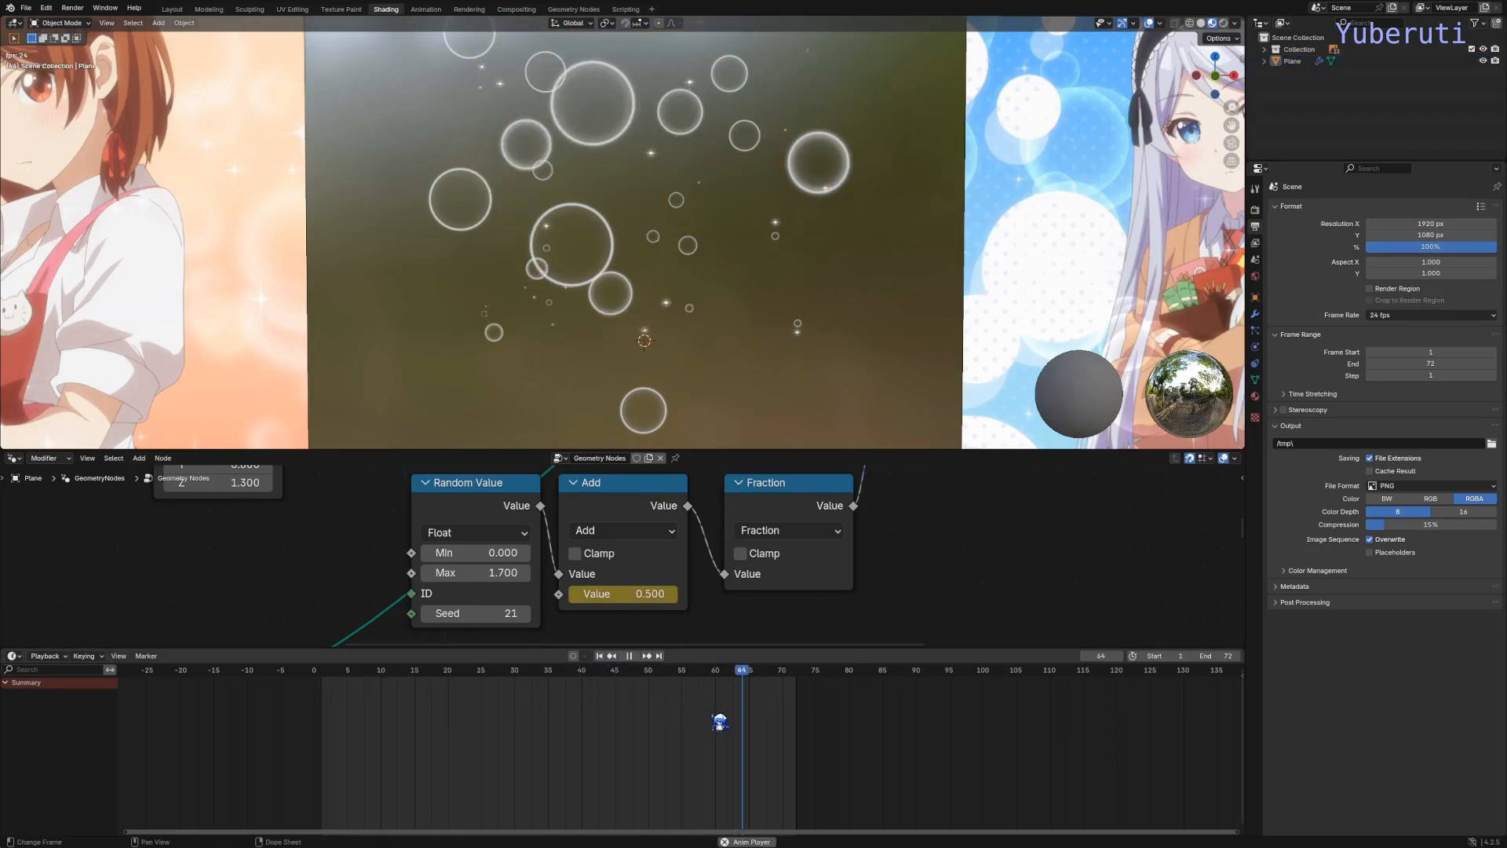
key("space")
left_click_drag(748, 673, 322, 718)
Step: Enlarge the node editor and examine the Random Value and Combine XYZ nodes that offset the point positions
left_click_drag(545, 650, 546, 765)
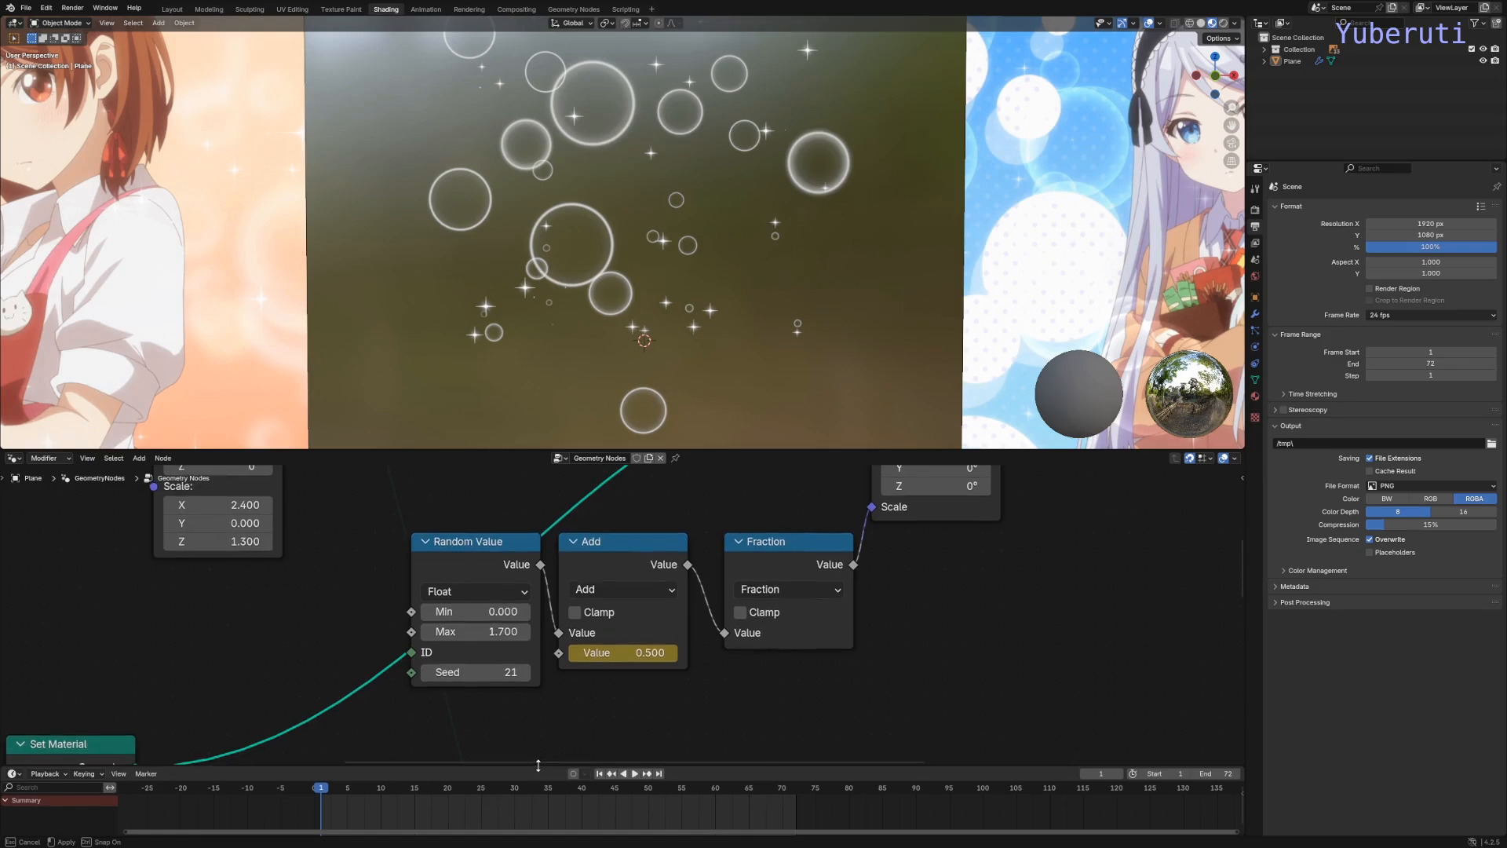
scroll(466, 597, "down", 5)
middle_click_drag(466, 596, 608, 616)
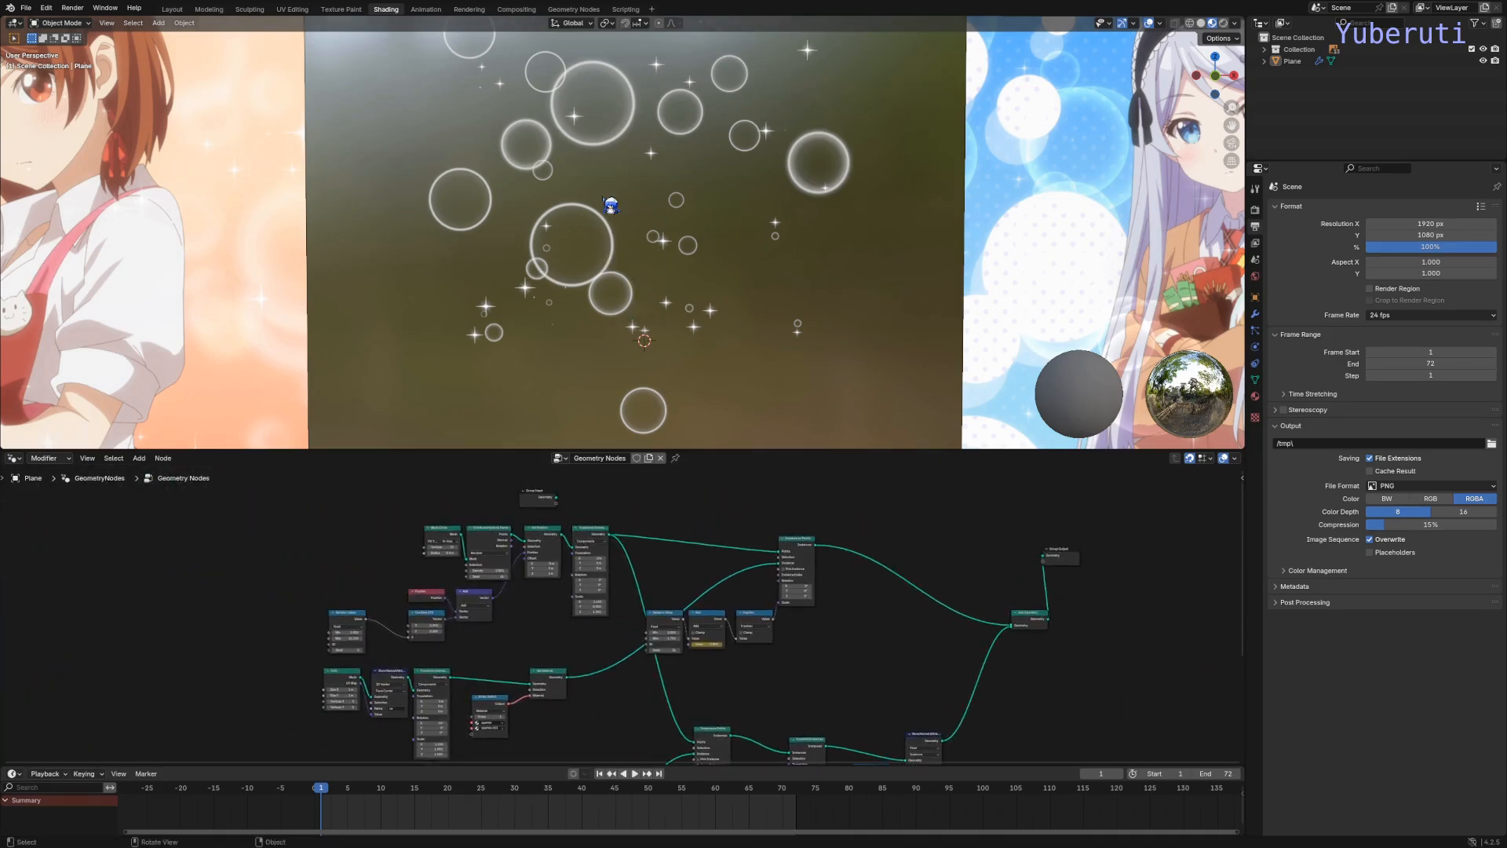
middle_click_drag(395, 609, 571, 644)
scroll(669, 656, "up", 6)
scroll(688, 626, "up", 6)
scroll(571, 644, "up", 1)
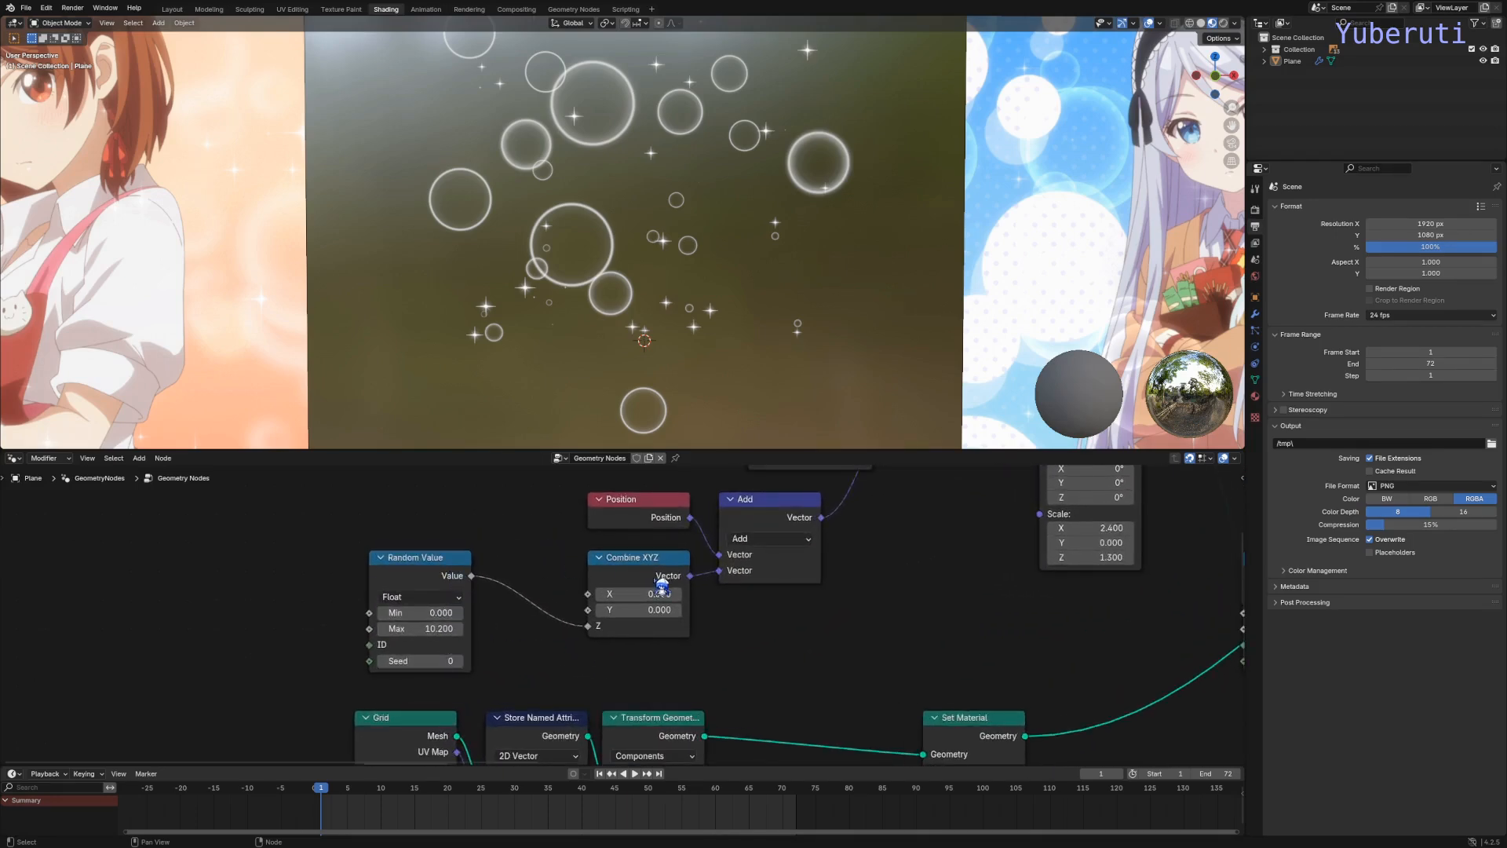
middle_click_drag(662, 584, 557, 590)
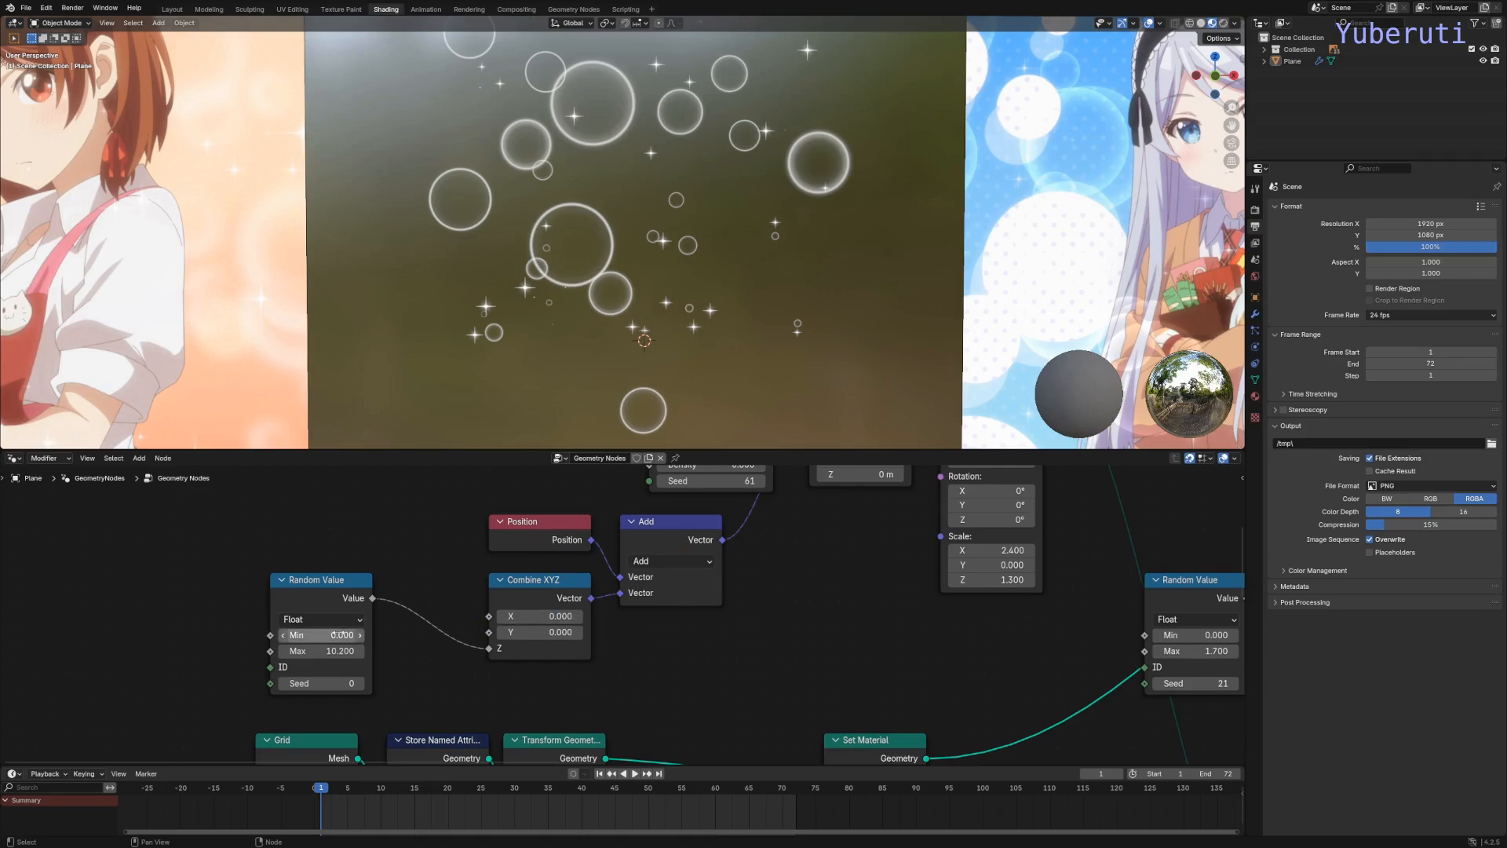
mouse_move(318, 651)
left_mouse_down()
mouse_move(270, 651)
mouse_move(380, 650)
mouse_move(318, 650)
left_mouse_up()
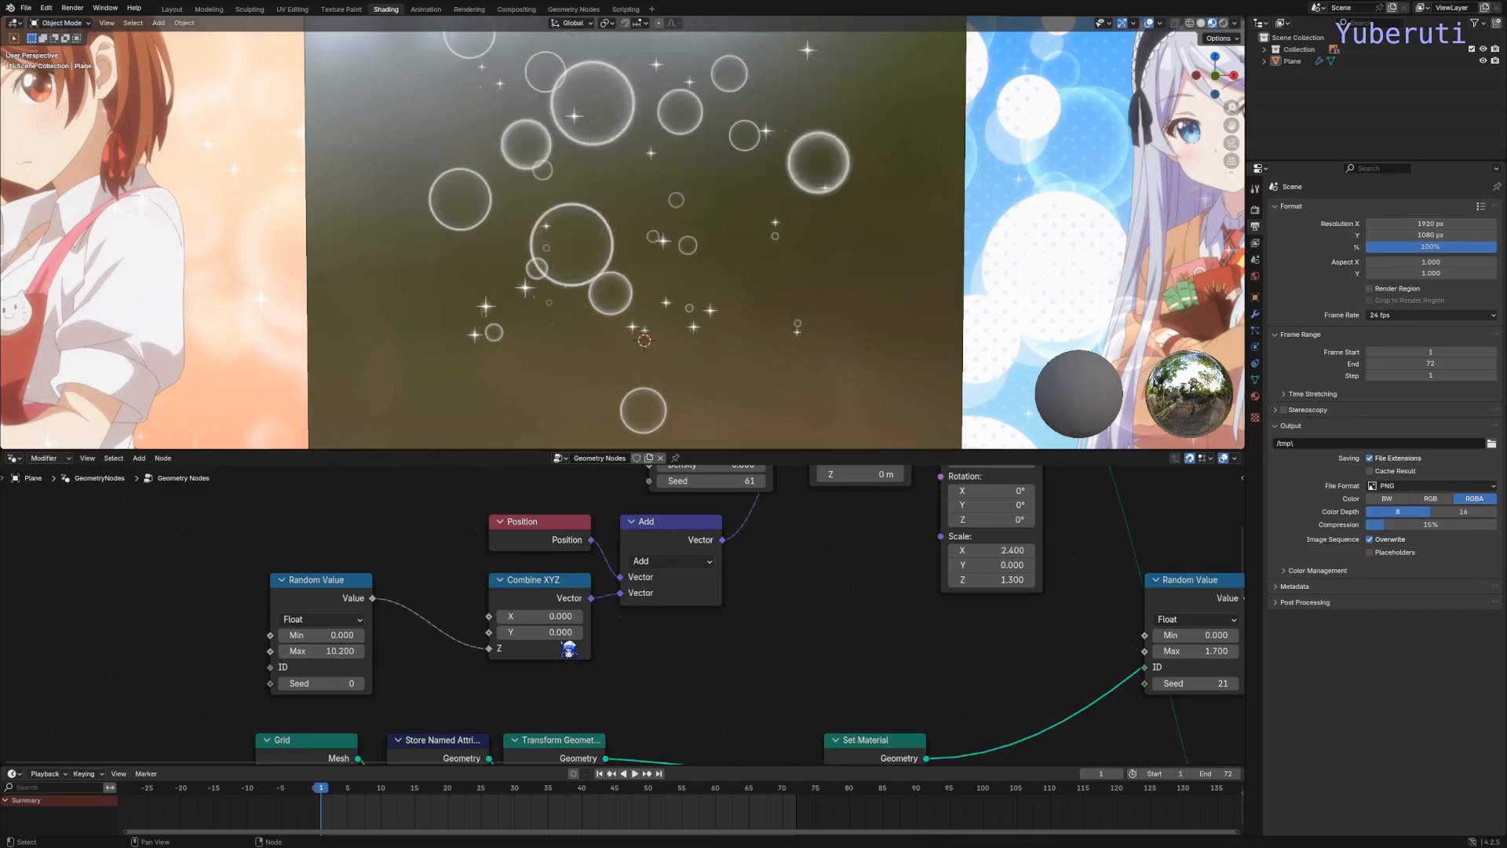
right_click(539, 632)
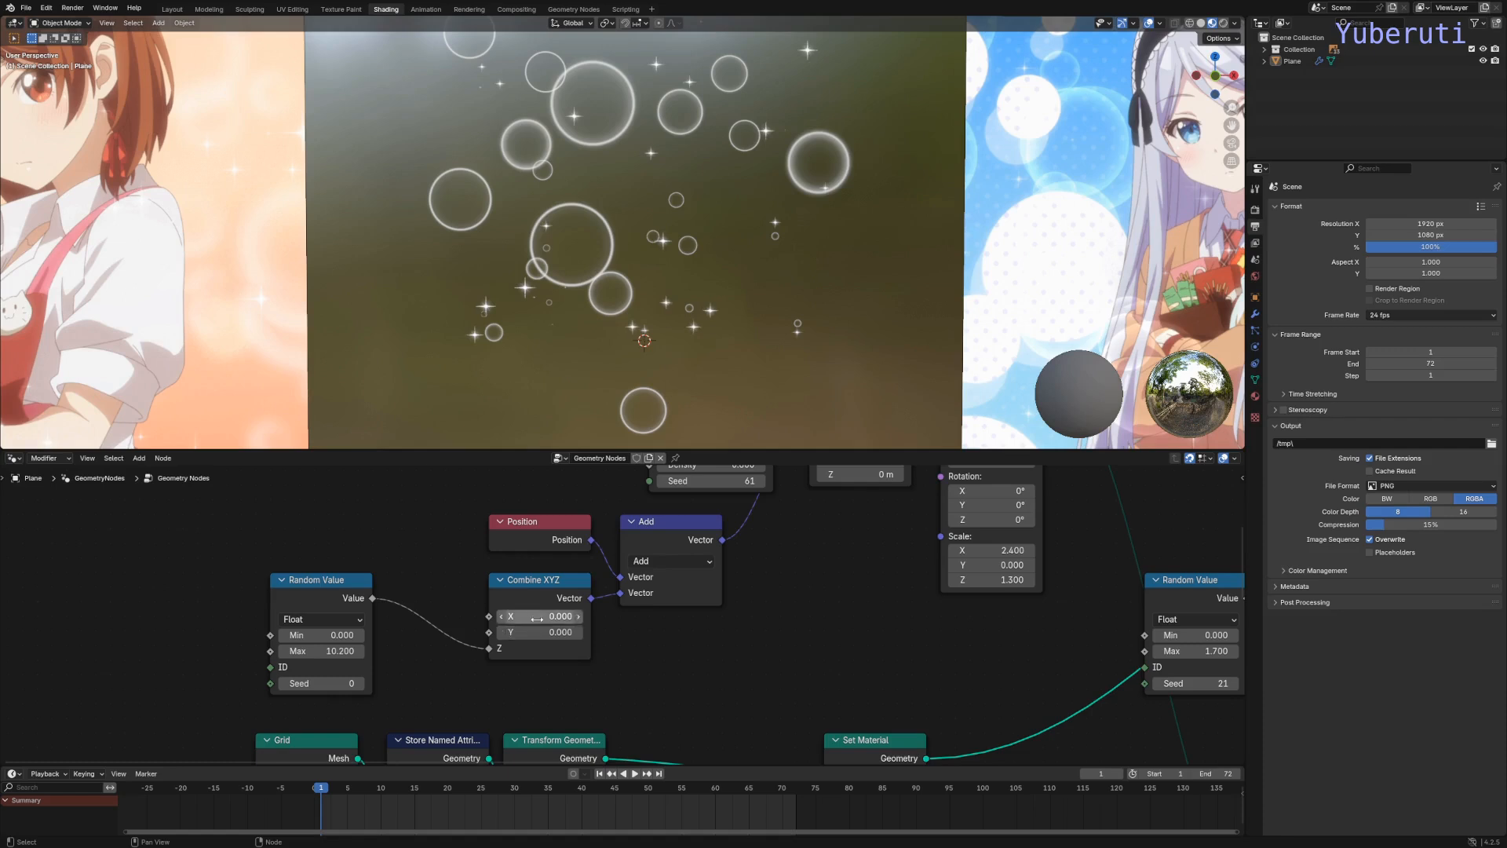
mouse_move(540, 616)
left_mouse_down()
mouse_move(600, 616)
mouse_move(530, 616)
left_mouse_up()
right_click(539, 616)
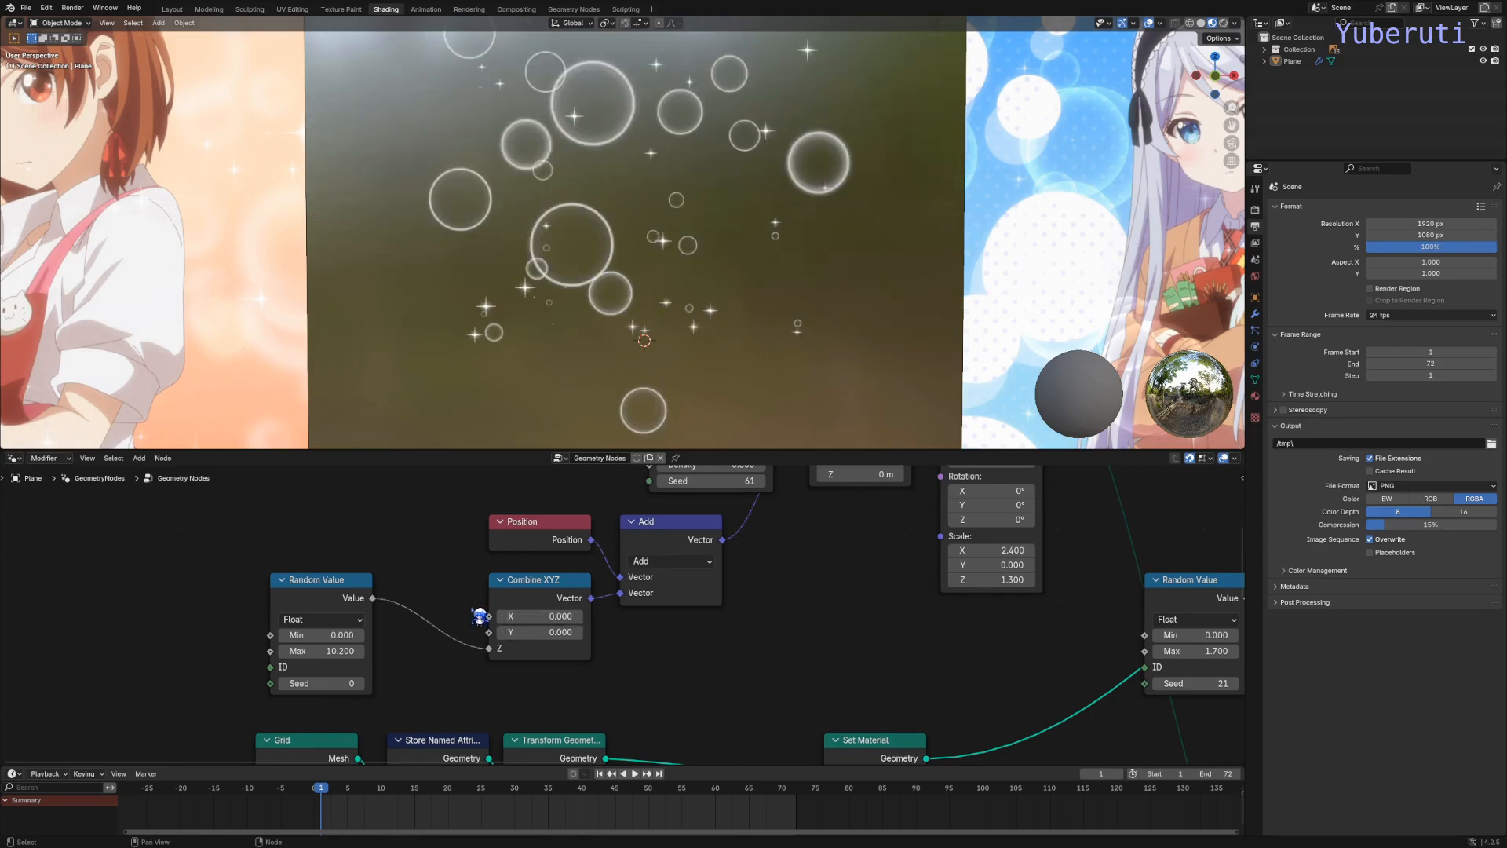
Step: Move the Random Value node that feeds Combine XYZ farther away from it to make room between them
left_click_drag(346, 600, 157, 601)
scroll(457, 629, "down", 4)
middle_click_drag(471, 628, 573, 556)
scroll(573, 557, "up", 1)
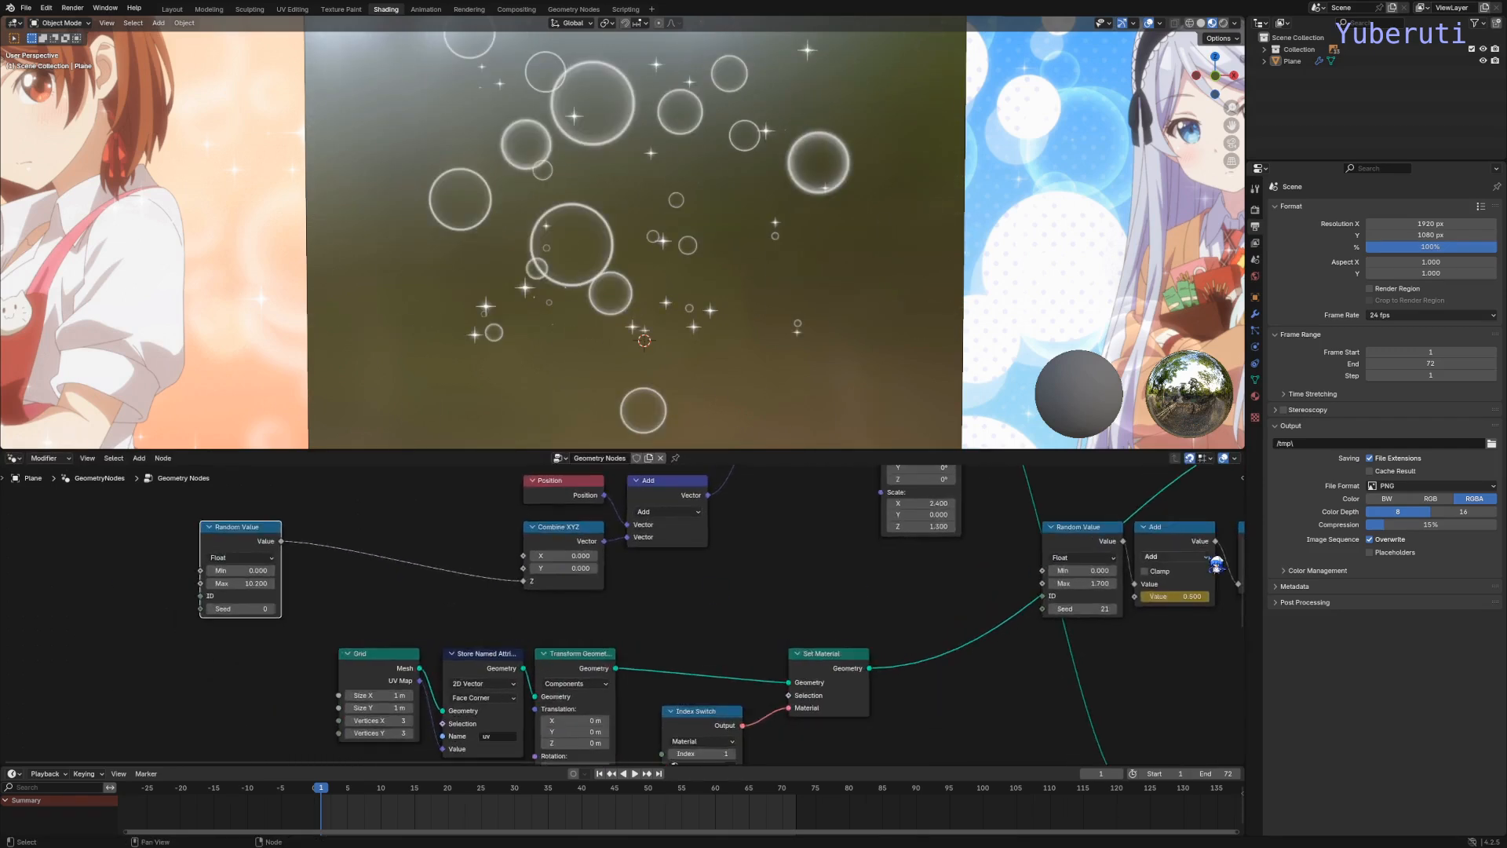
Step: Add a Math node in the empty space below the Add node that combines the position vectors
key("shift+a")
mouse_move(380, 522)
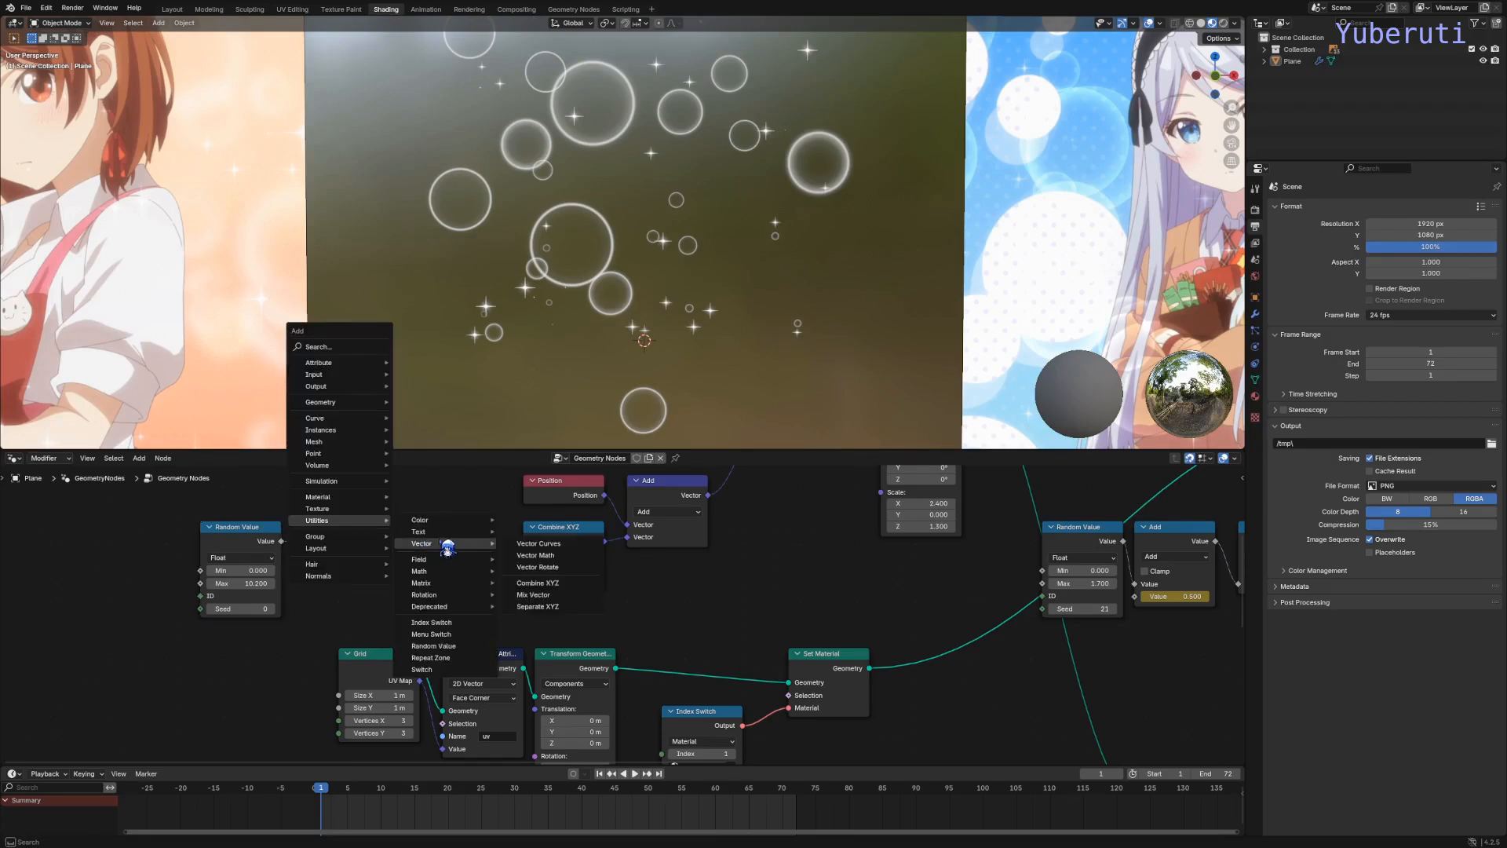
mouse_move(440, 571)
left_click(545, 642)
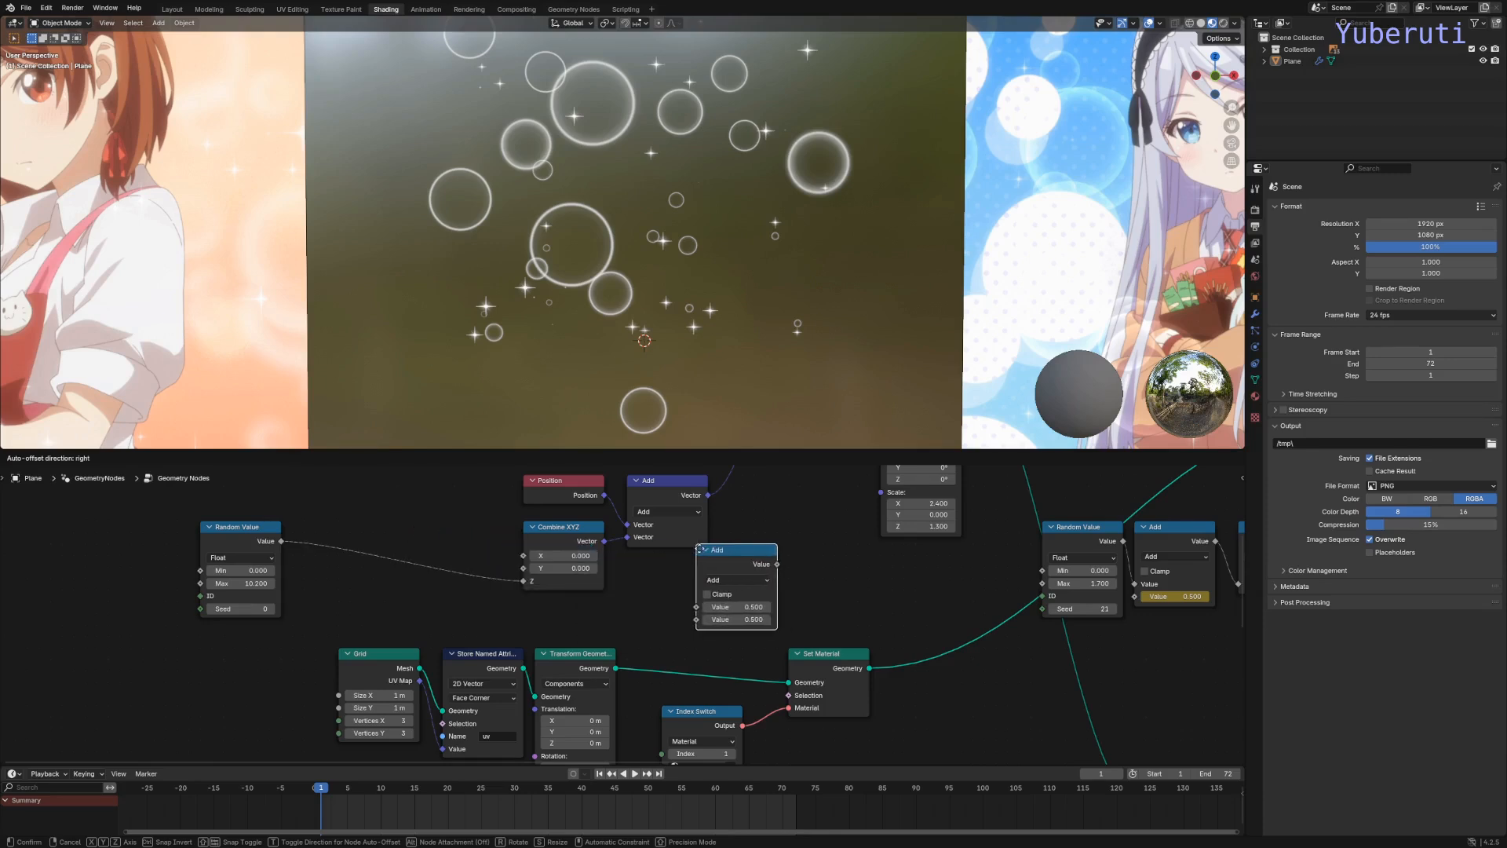
left_click(690, 577)
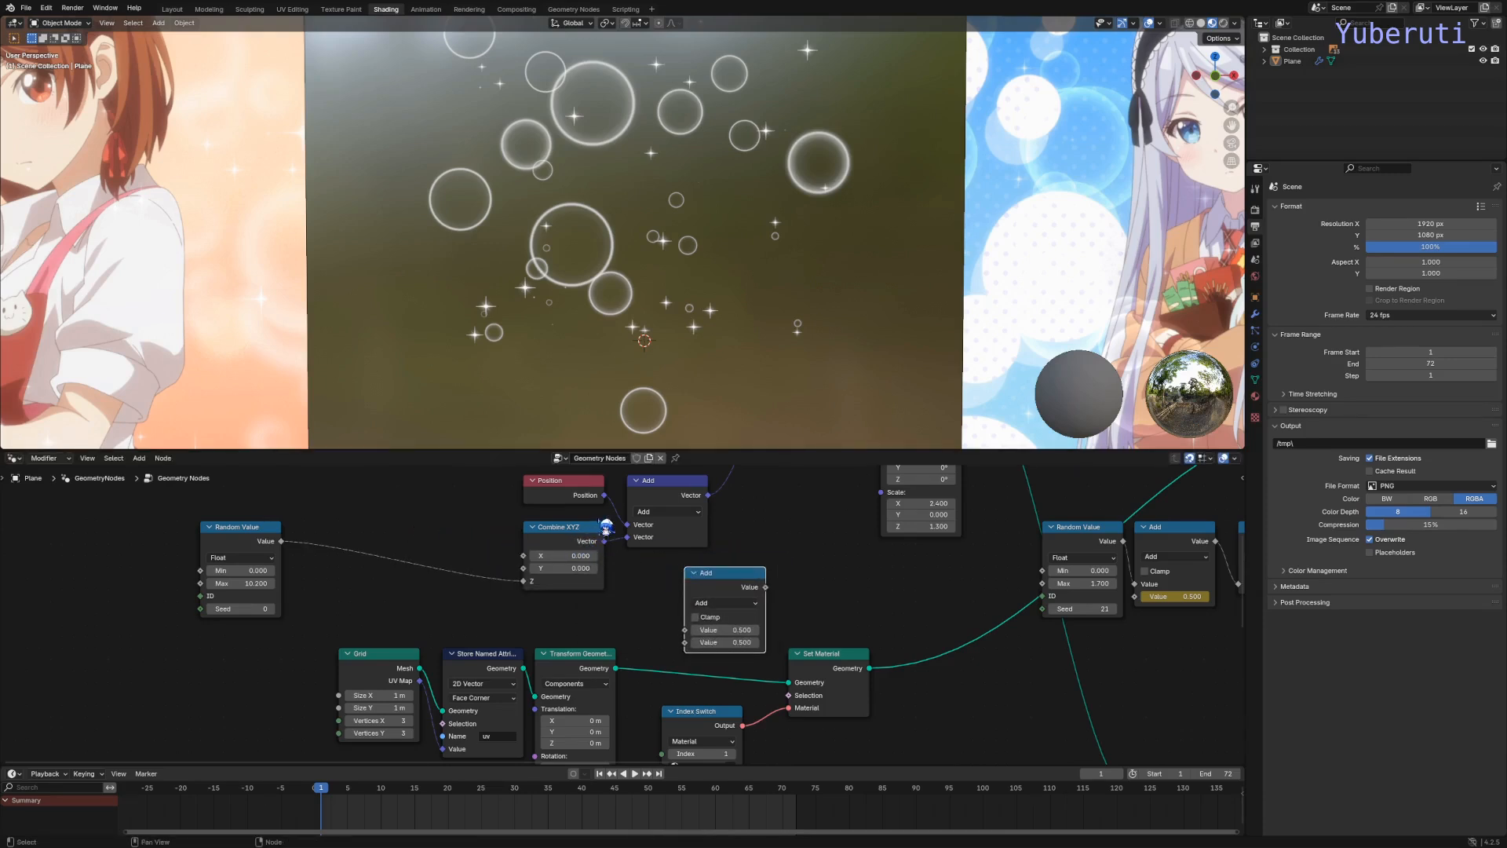
Step: Move the Position, Combine XYZ, vector Add and Random Value nodes together away from Distribute Points on Faces, and bring the loose Math node closer
left_click_drag(246, 540, 377, 543)
middle_click_drag(471, 535, 695, 626)
scroll(451, 573, "down", 3)
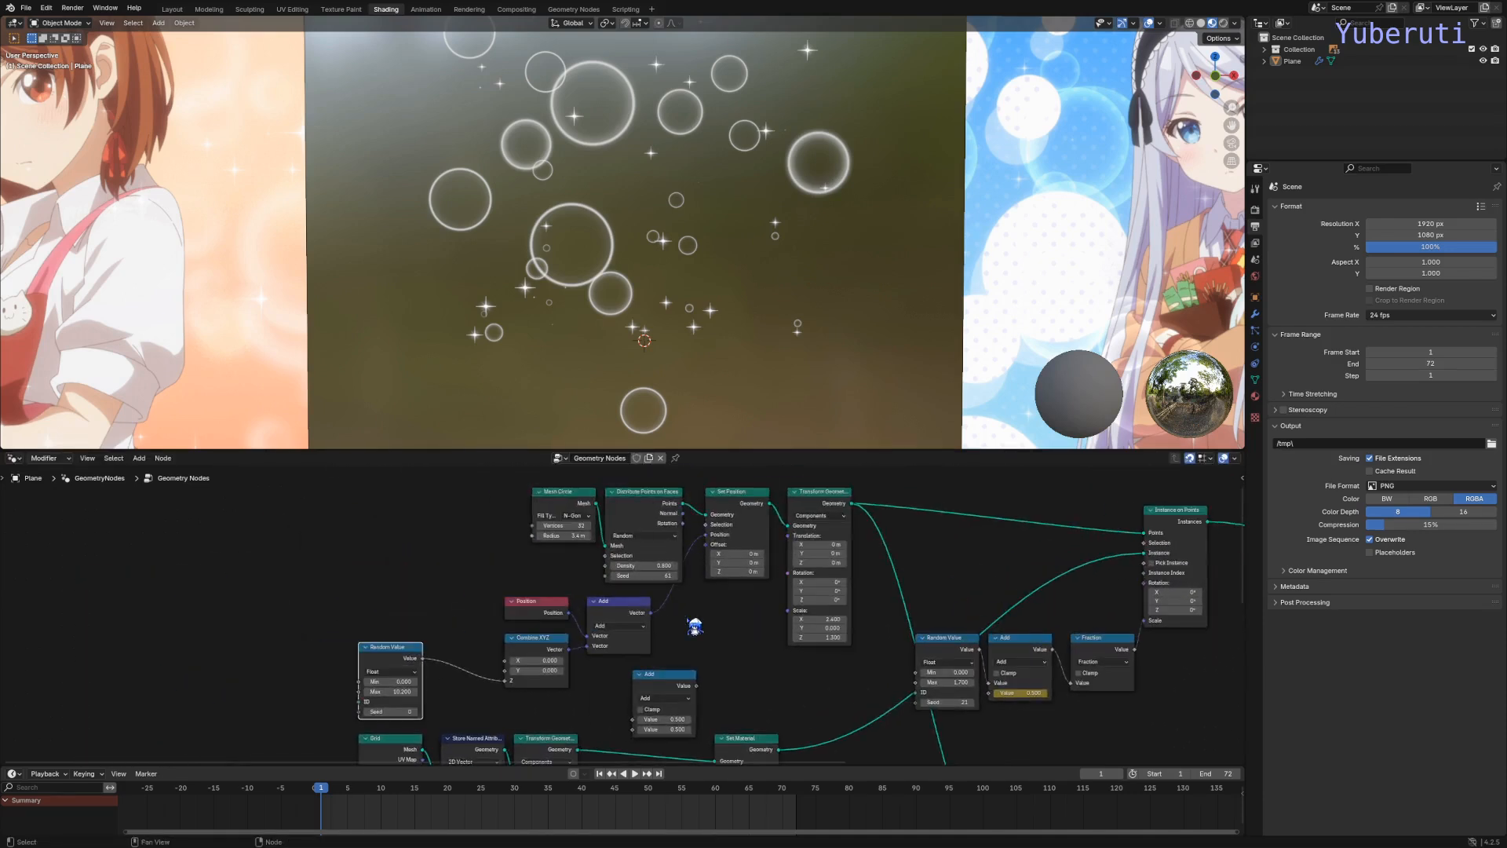
mouse_move(605, 673)
left_mouse_down()
mouse_move(525, 605)
mouse_move(424, 596)
mouse_move(460, 597)
left_mouse_up()
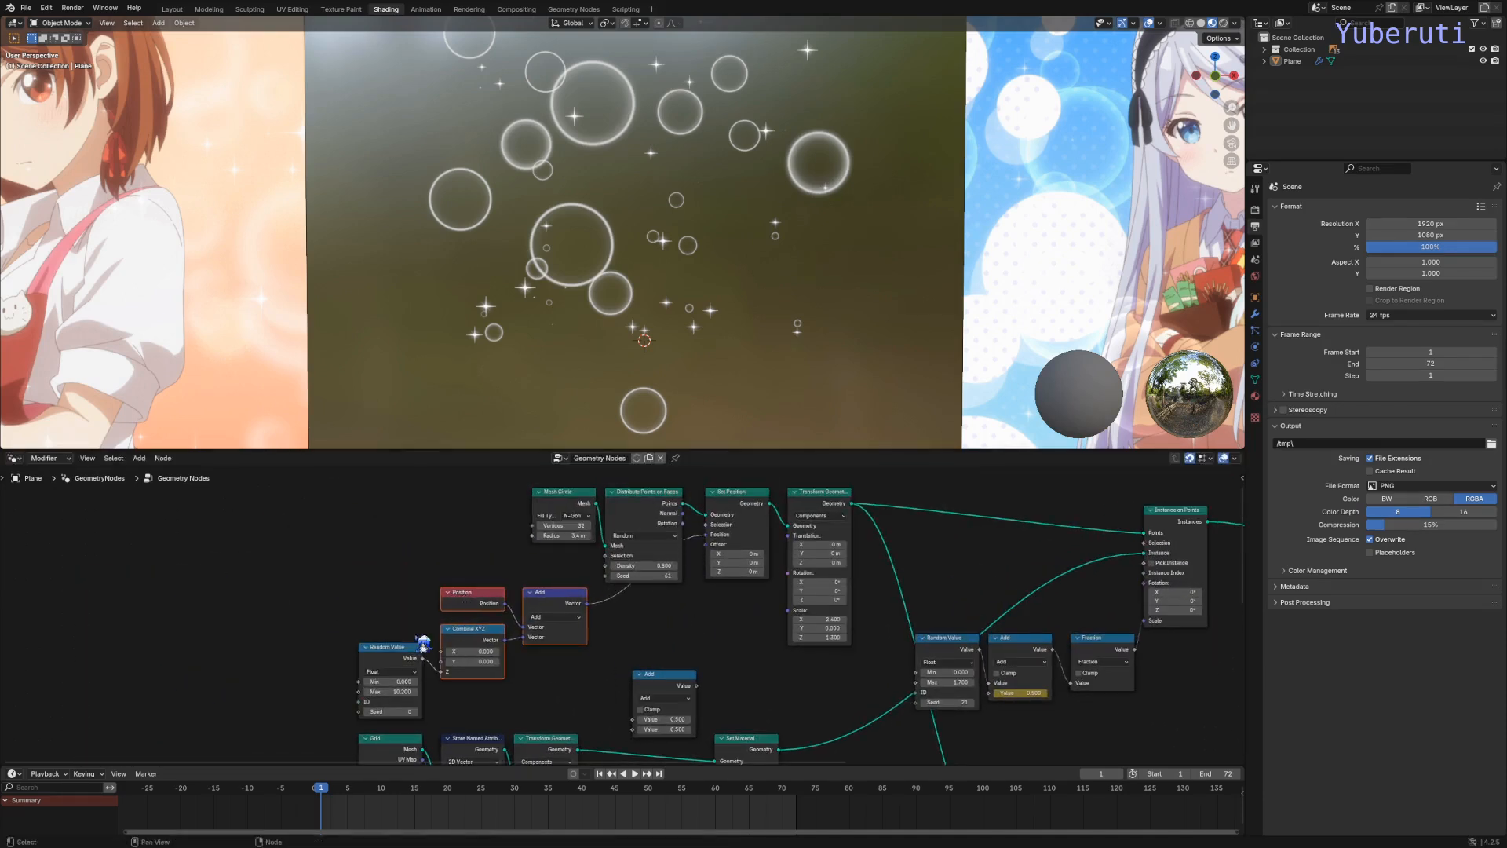
left_click_drag(341, 595, 529, 672)
key("g")
left_click(392, 673)
scroll(549, 652, "up", 4)
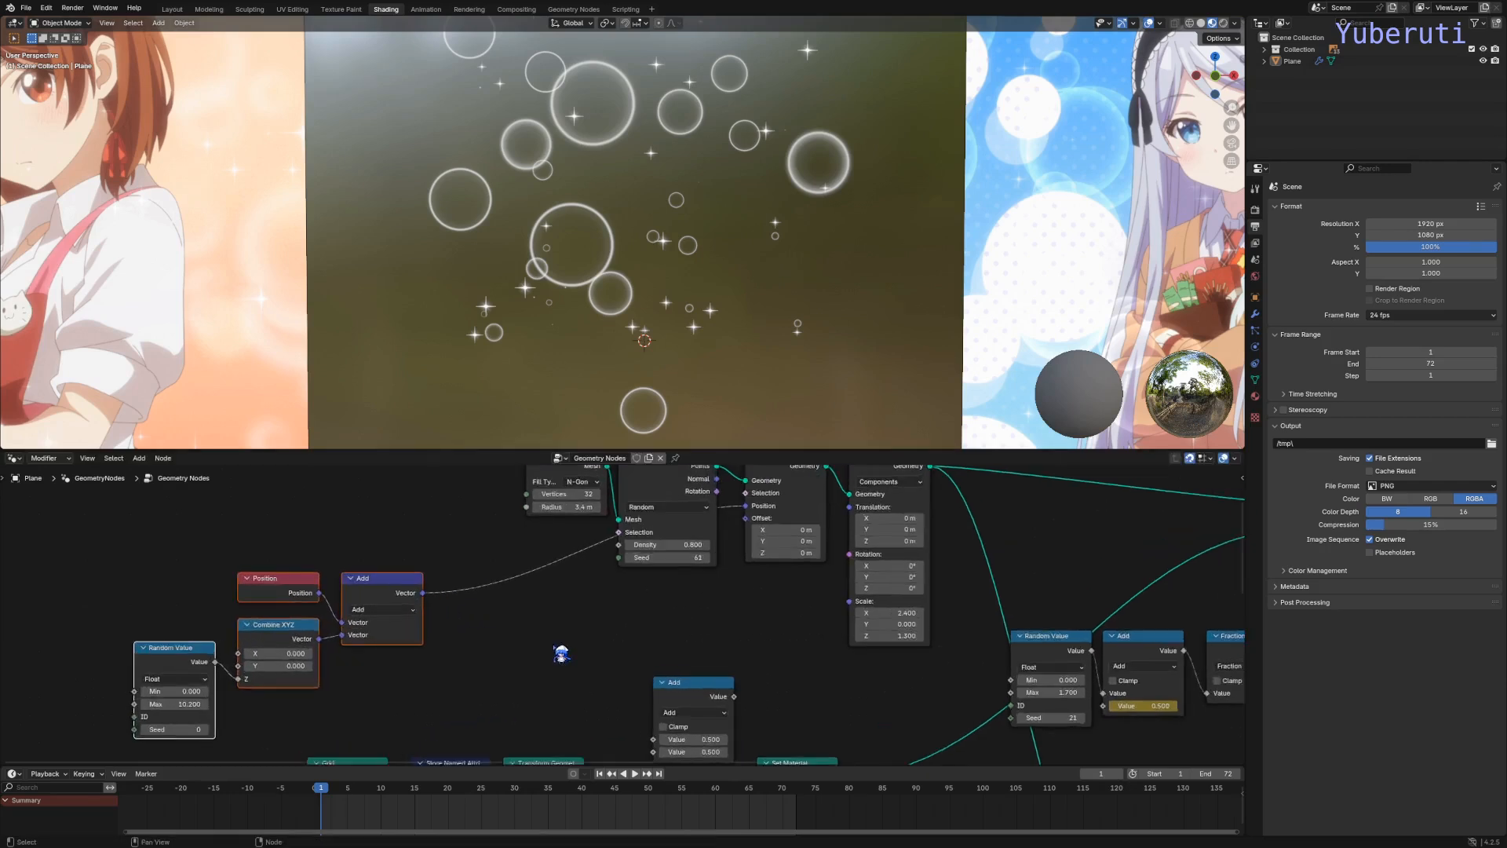
middle_click_drag(662, 659, 627, 631)
left_click_drag(635, 638, 504, 613)
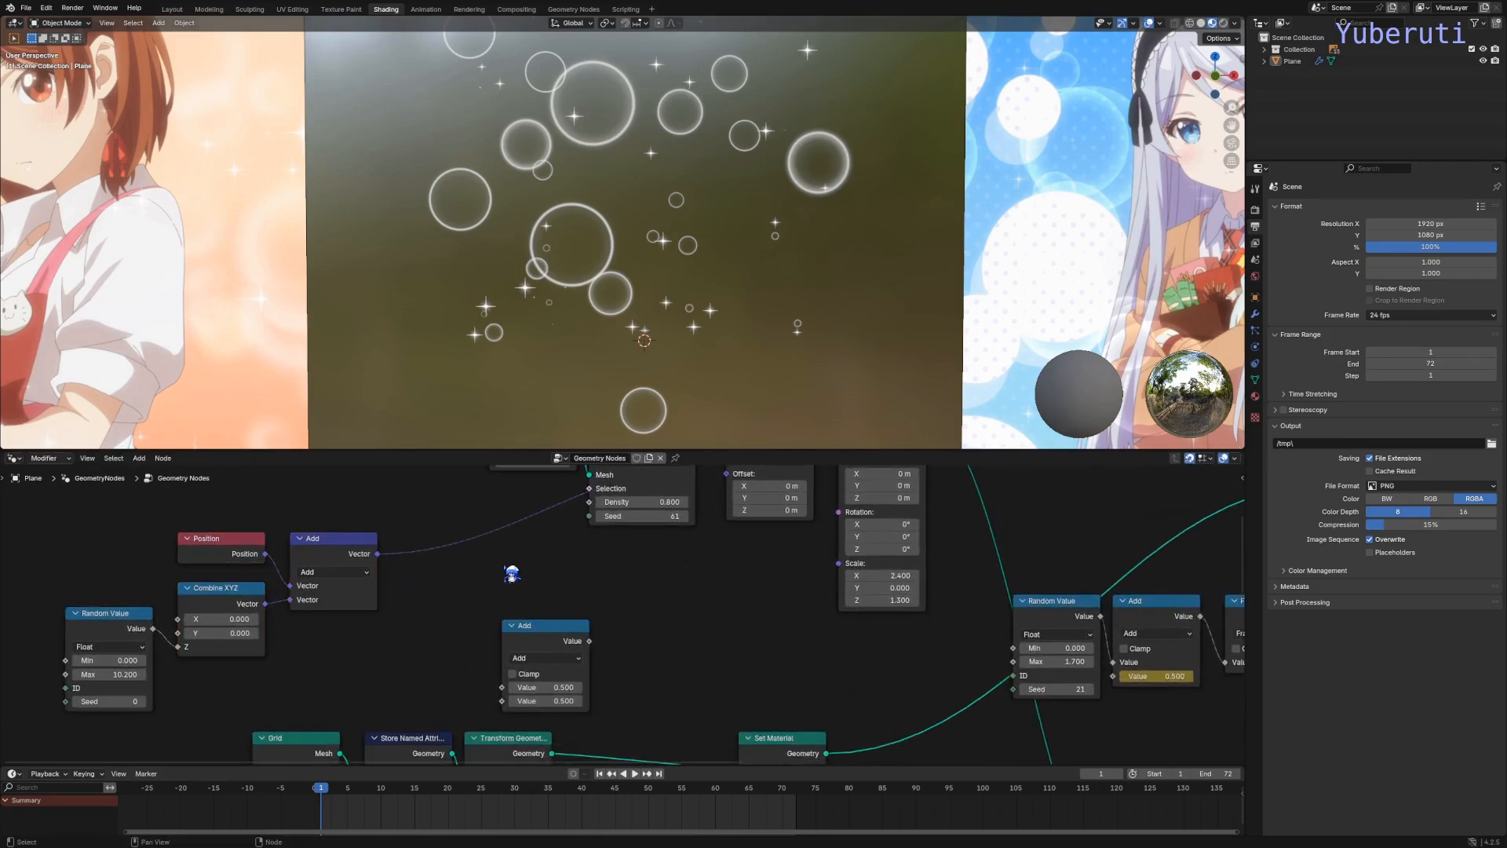
Step: Insert a new Combine XYZ node on the link between the vector Add node and the Set Position node
key("shift+a")
key("shift+a")
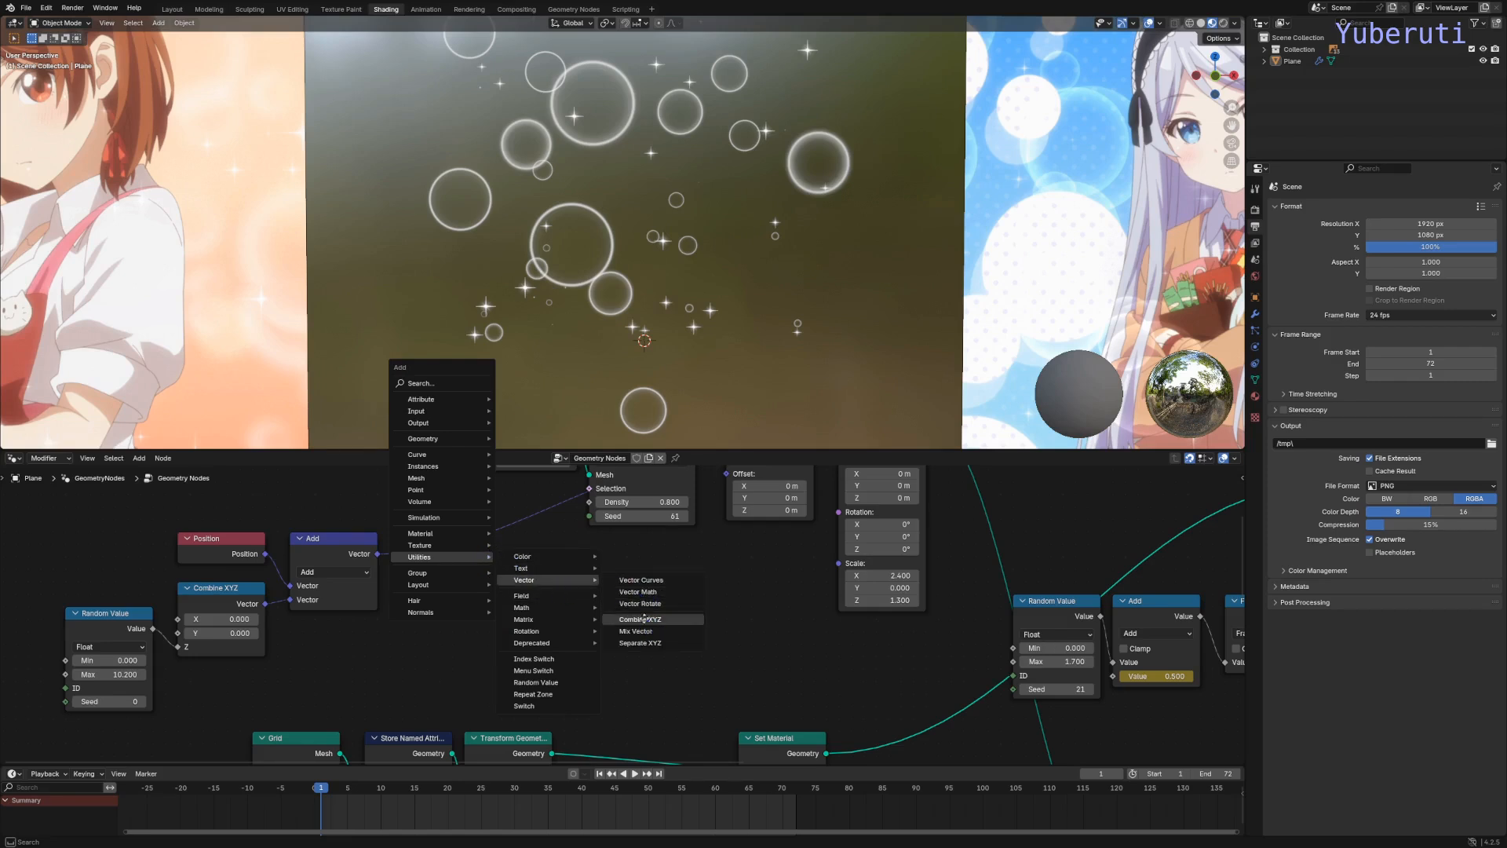
left_click(643, 619)
left_click(536, 525)
left_click_drag(559, 528, 609, 550)
Step: Insert a Separate XYZ node between the vector Add and the new Combine XYZ, linking X to X and Y to Y
key("shift+a")
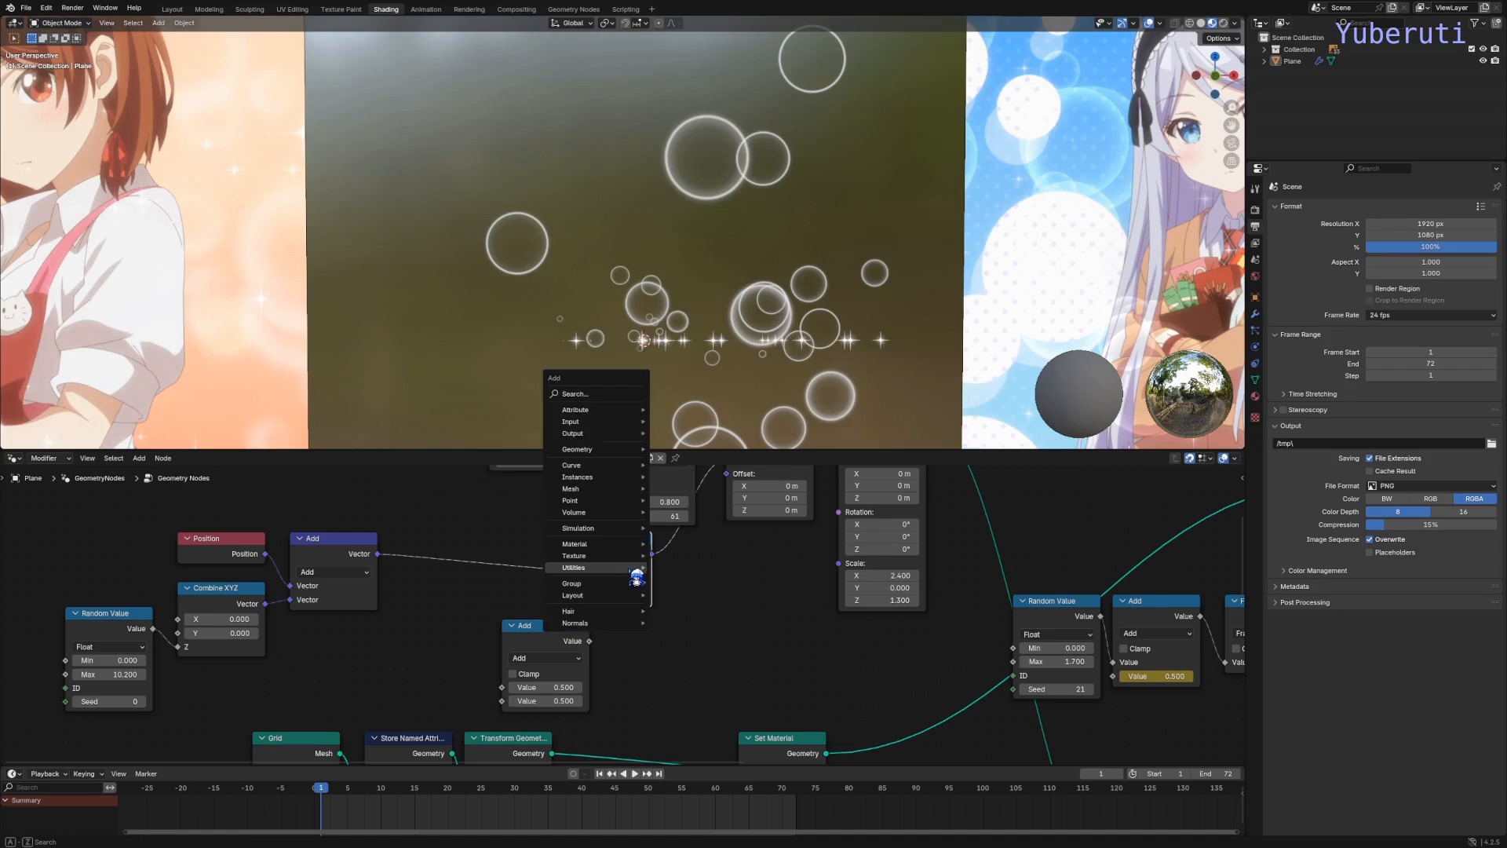
left_click(799, 656)
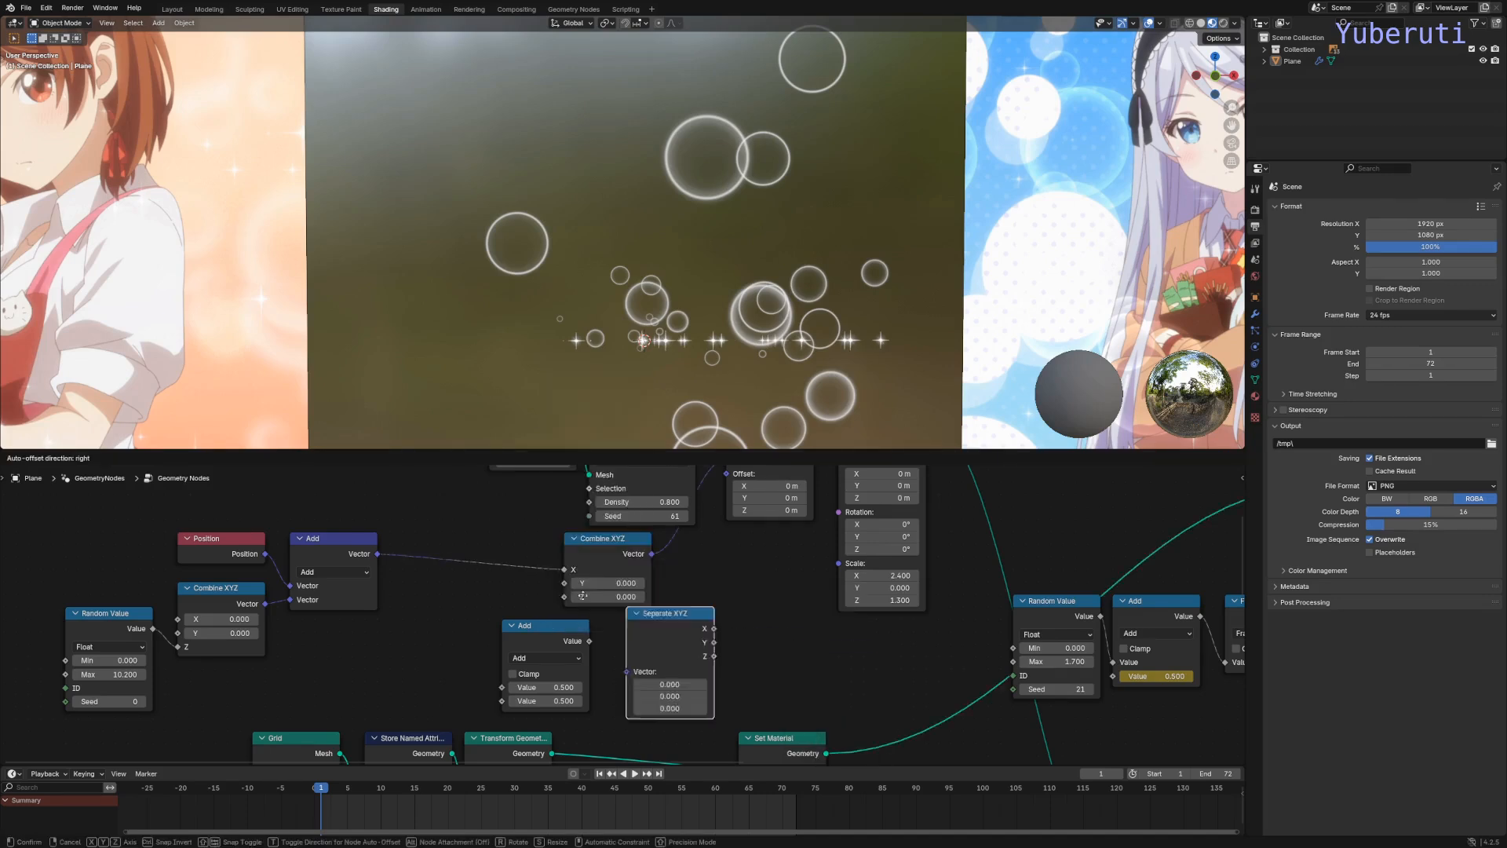
left_click(424, 528)
left_click_drag(615, 543, 622, 533)
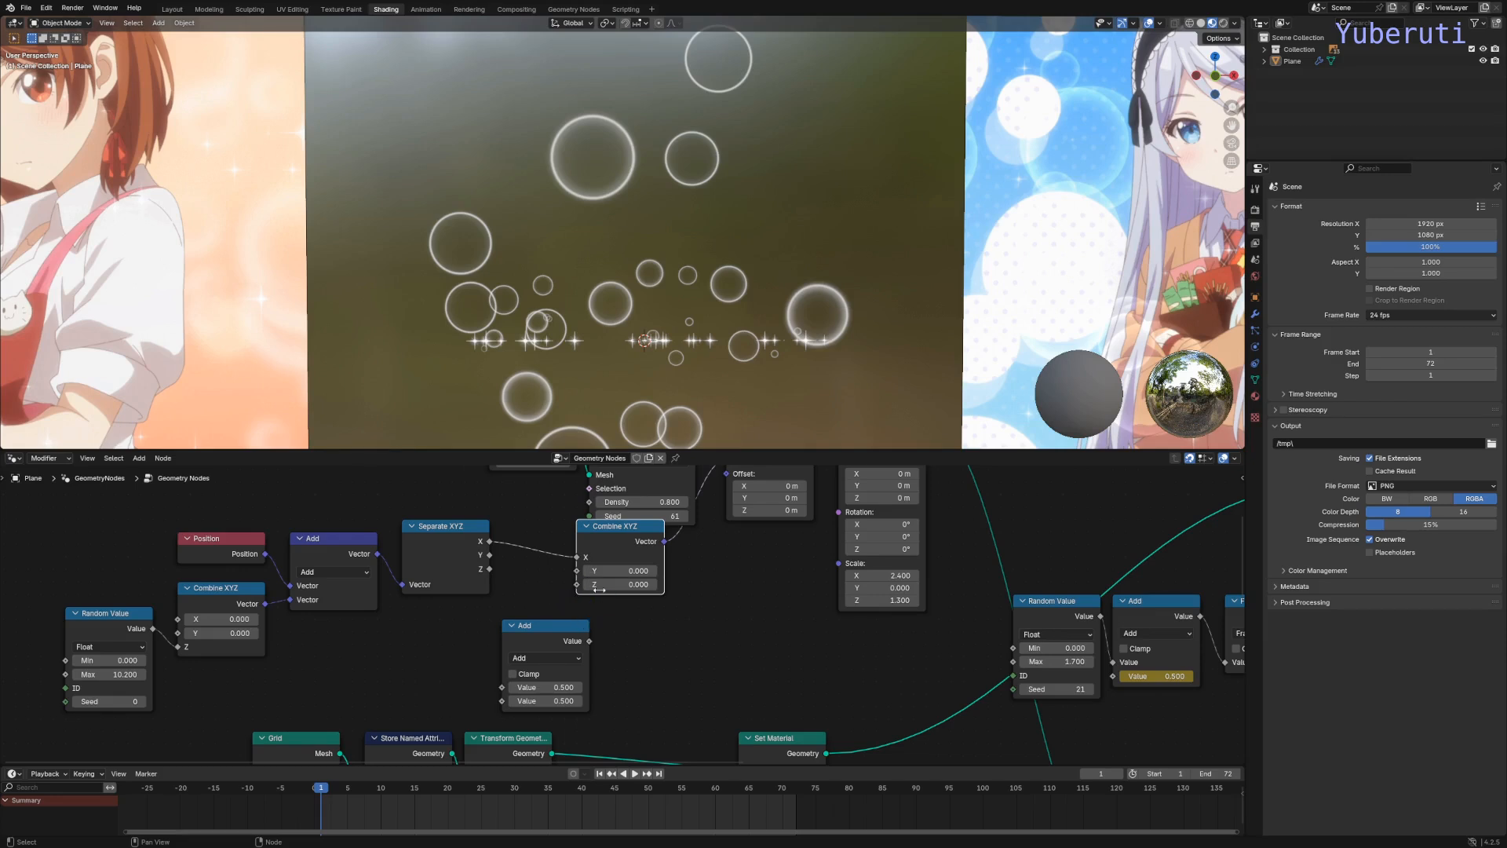
left_click_drag(598, 587, 633, 565)
key("Escape")
key("Escape")
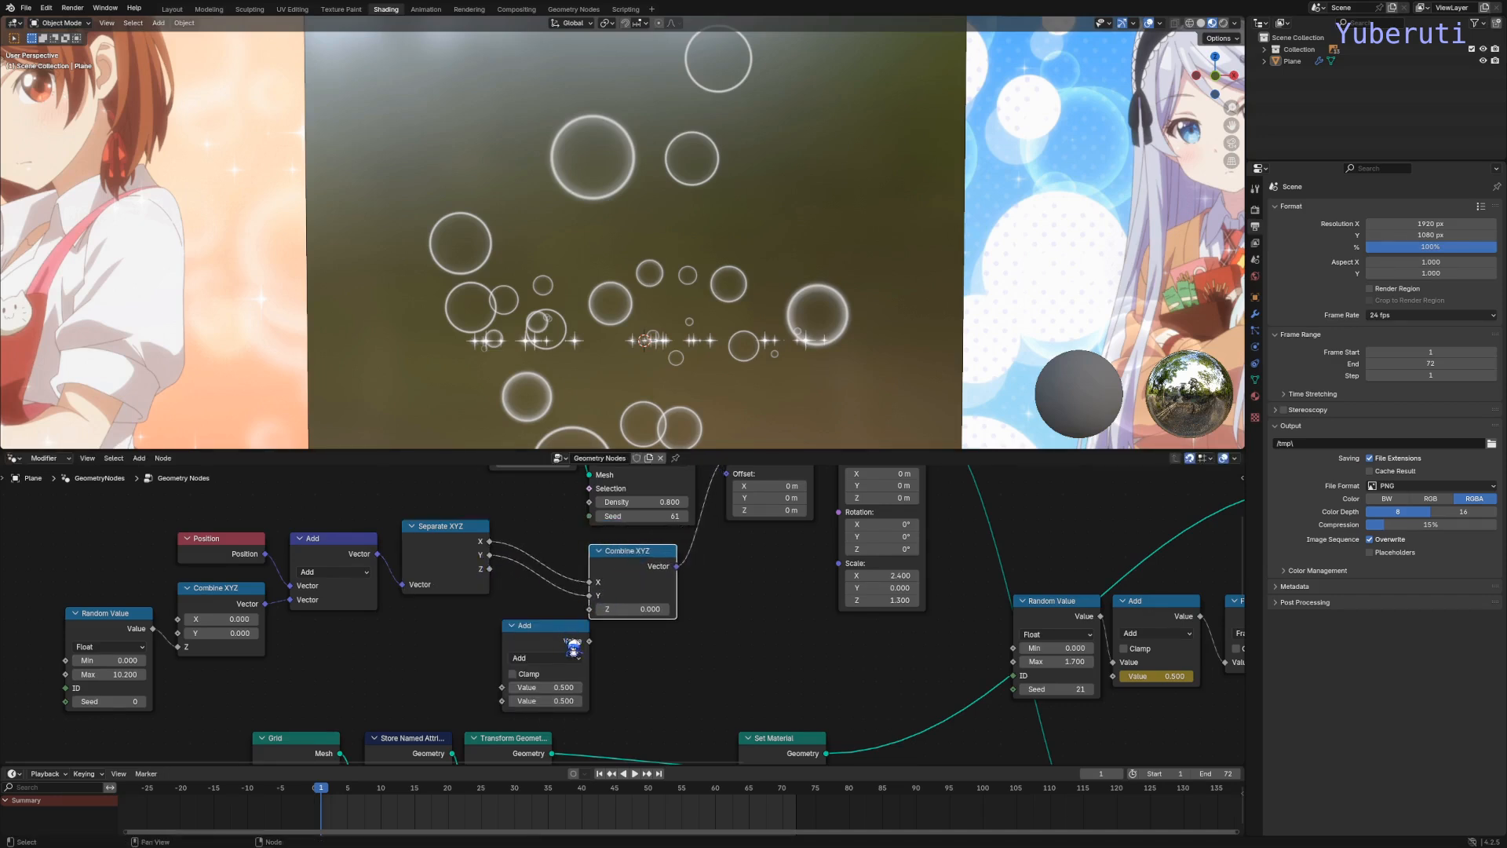
Step: Route the Z output of Separate XYZ through the loose Math node into the Z input of Combine XYZ
left_click_drag(542, 630, 528, 618)
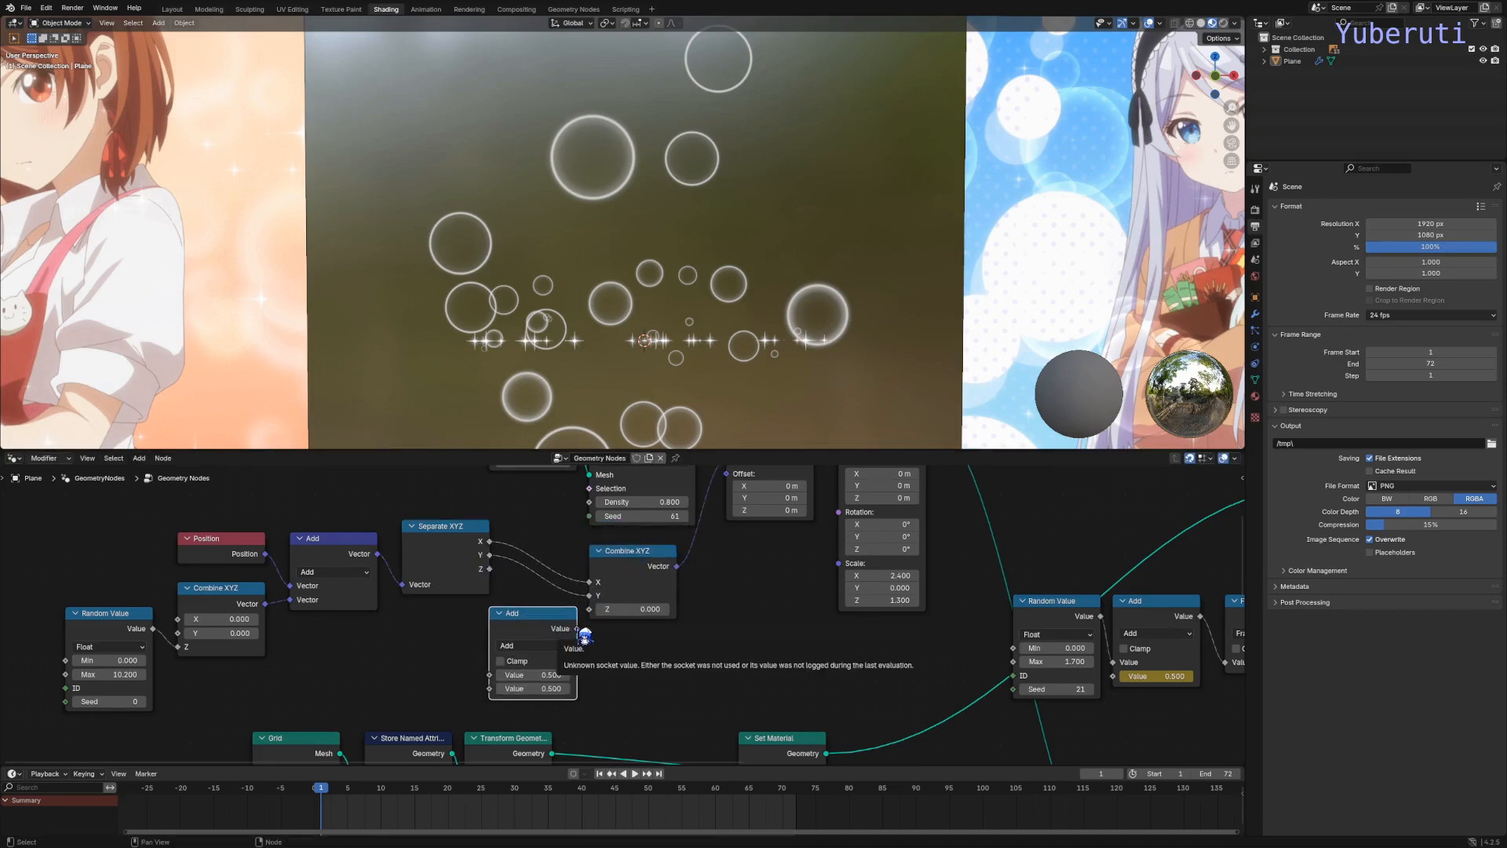
left_click_drag(626, 610, 590, 609)
right_click(627, 609)
left_click_drag(504, 681, 505, 681)
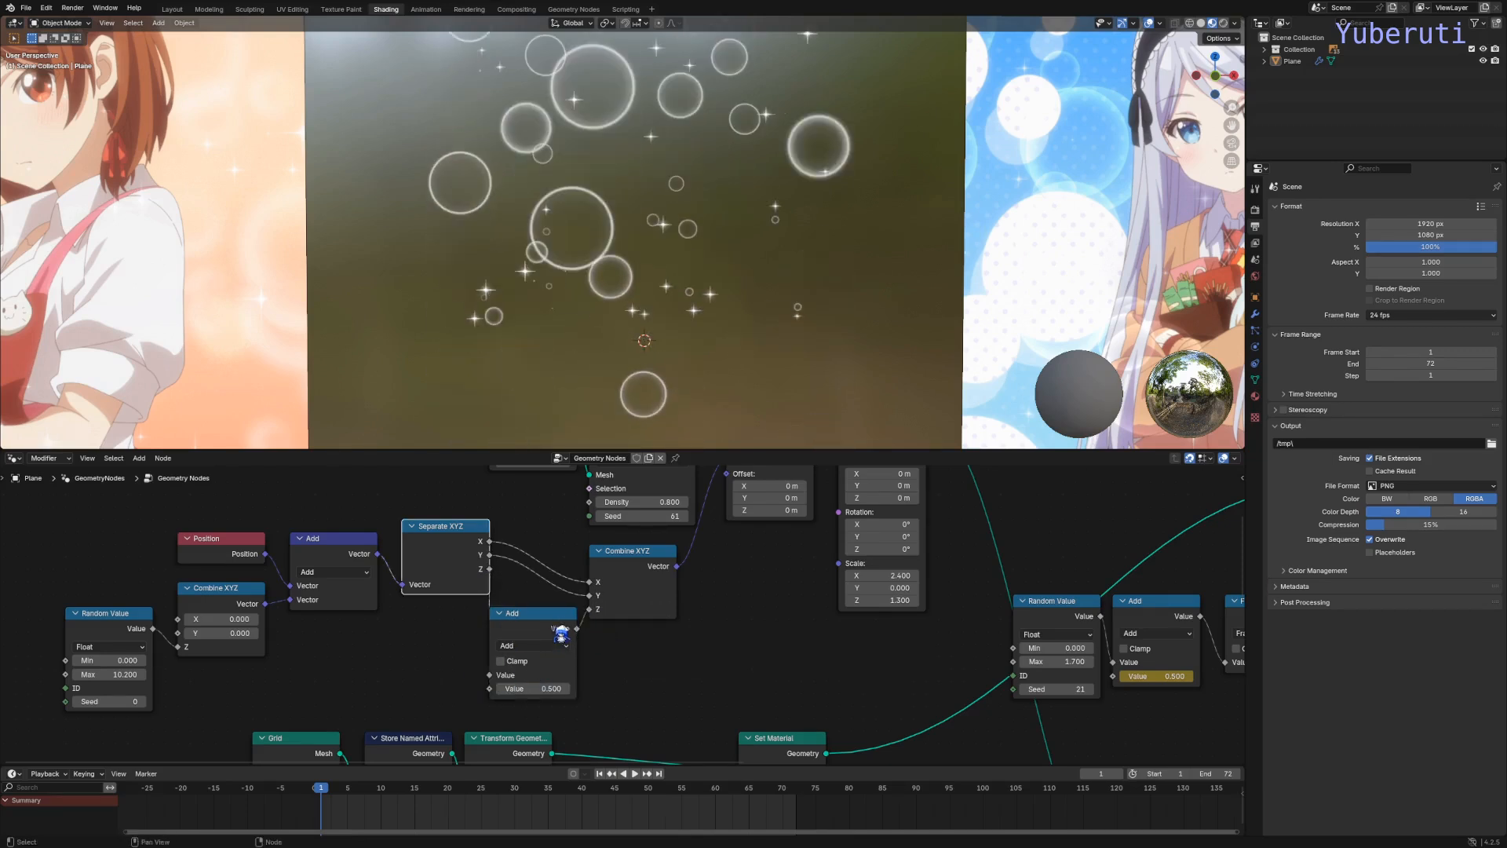
Step: Set the Math node on the Z link to Fraction and space it out with the Combine XYZ node
left_click(566, 646)
left_click(715, 739)
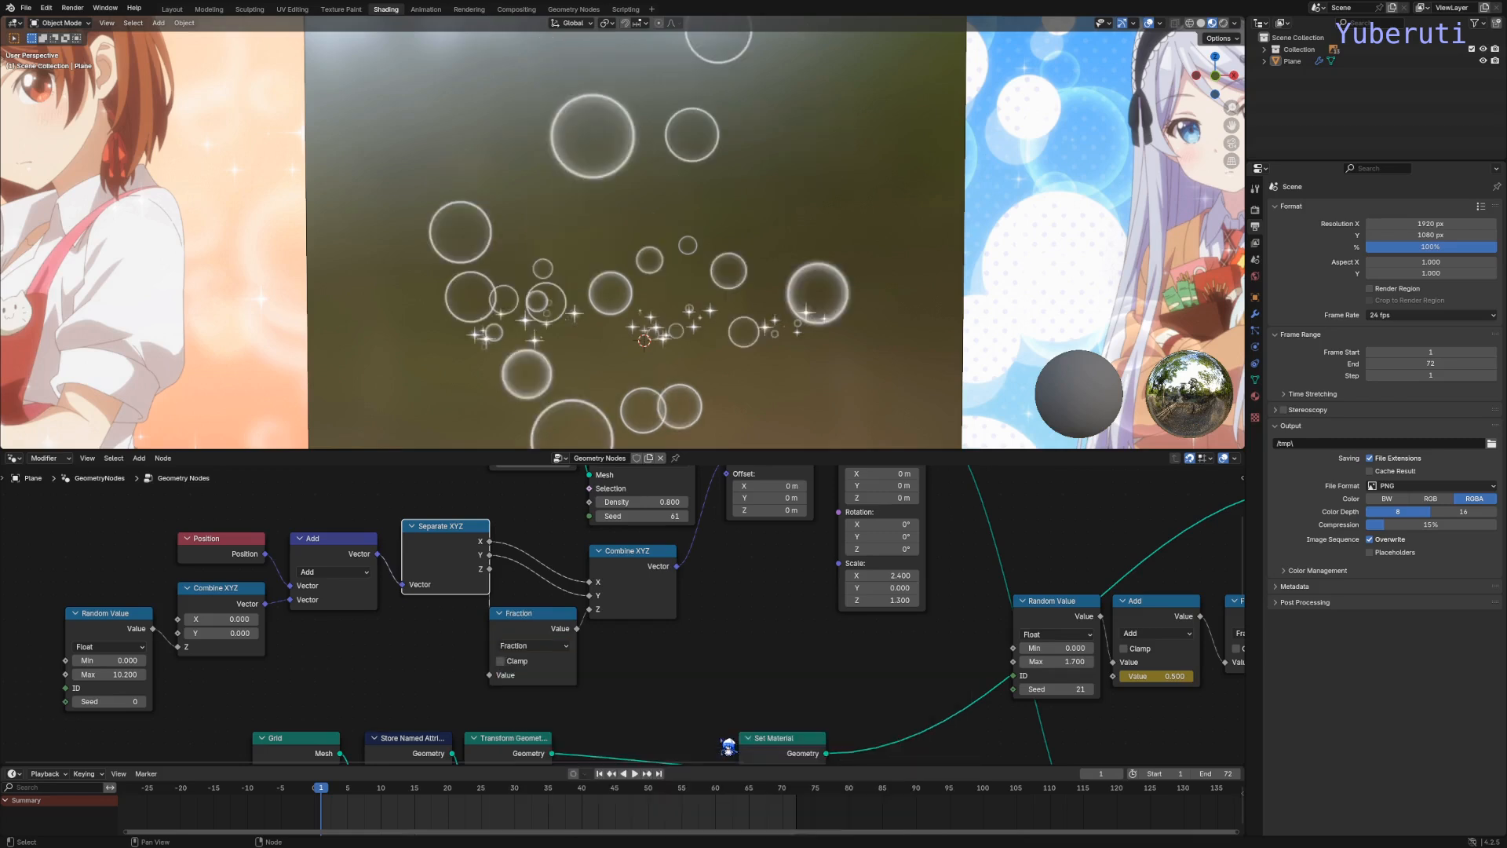
left_click_drag(639, 580, 677, 568)
left_click_drag(548, 620, 599, 595)
Step: Try a higher Max on the Random Value node that drives the Z offset
middle_click_drag(325, 617, 827, 584)
scroll(687, 637, "up", 2)
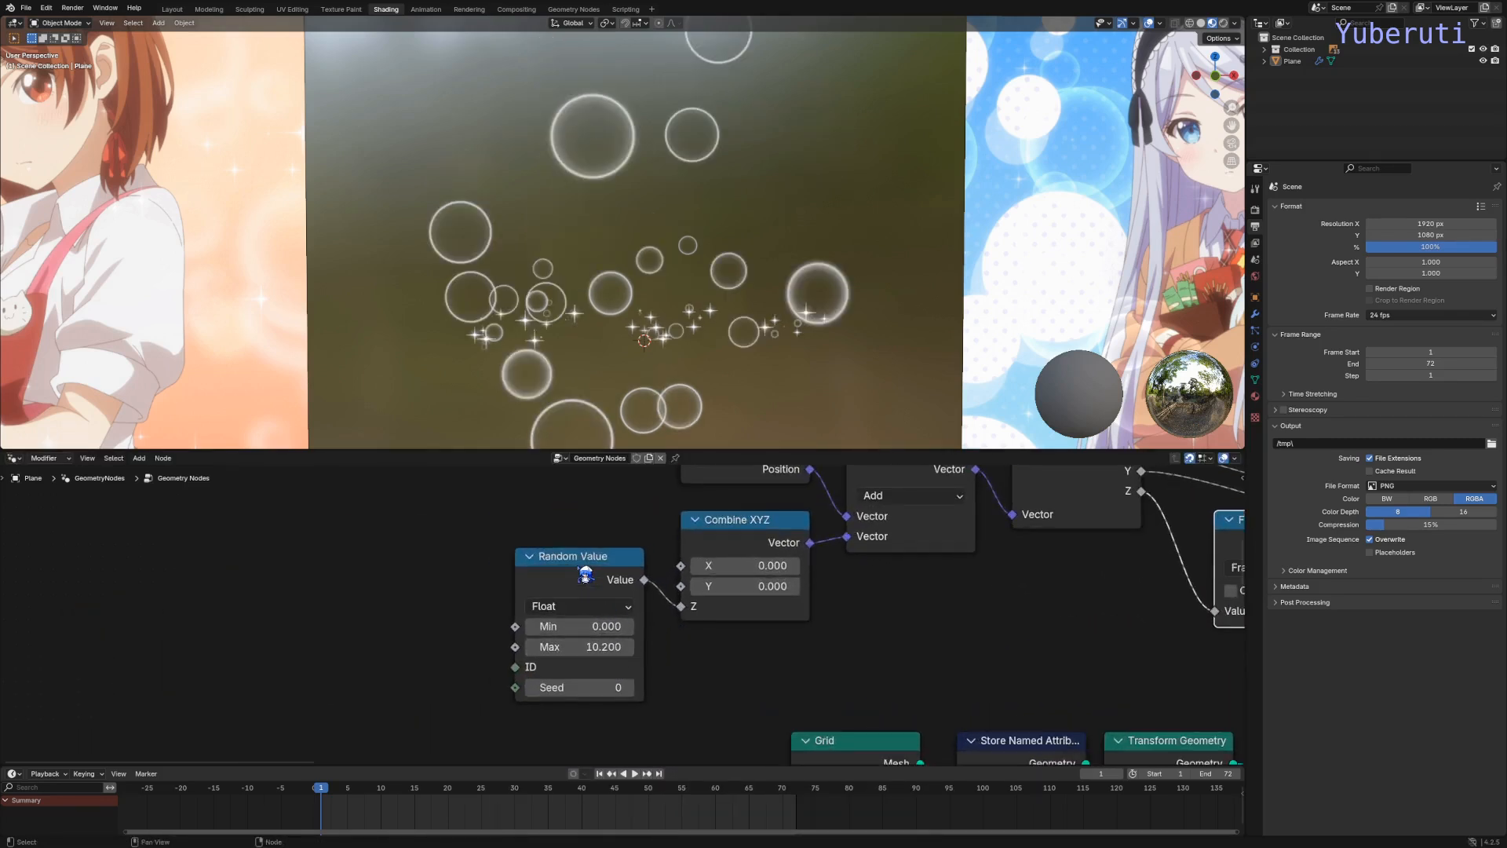
left_click_drag(596, 646, 743, 646)
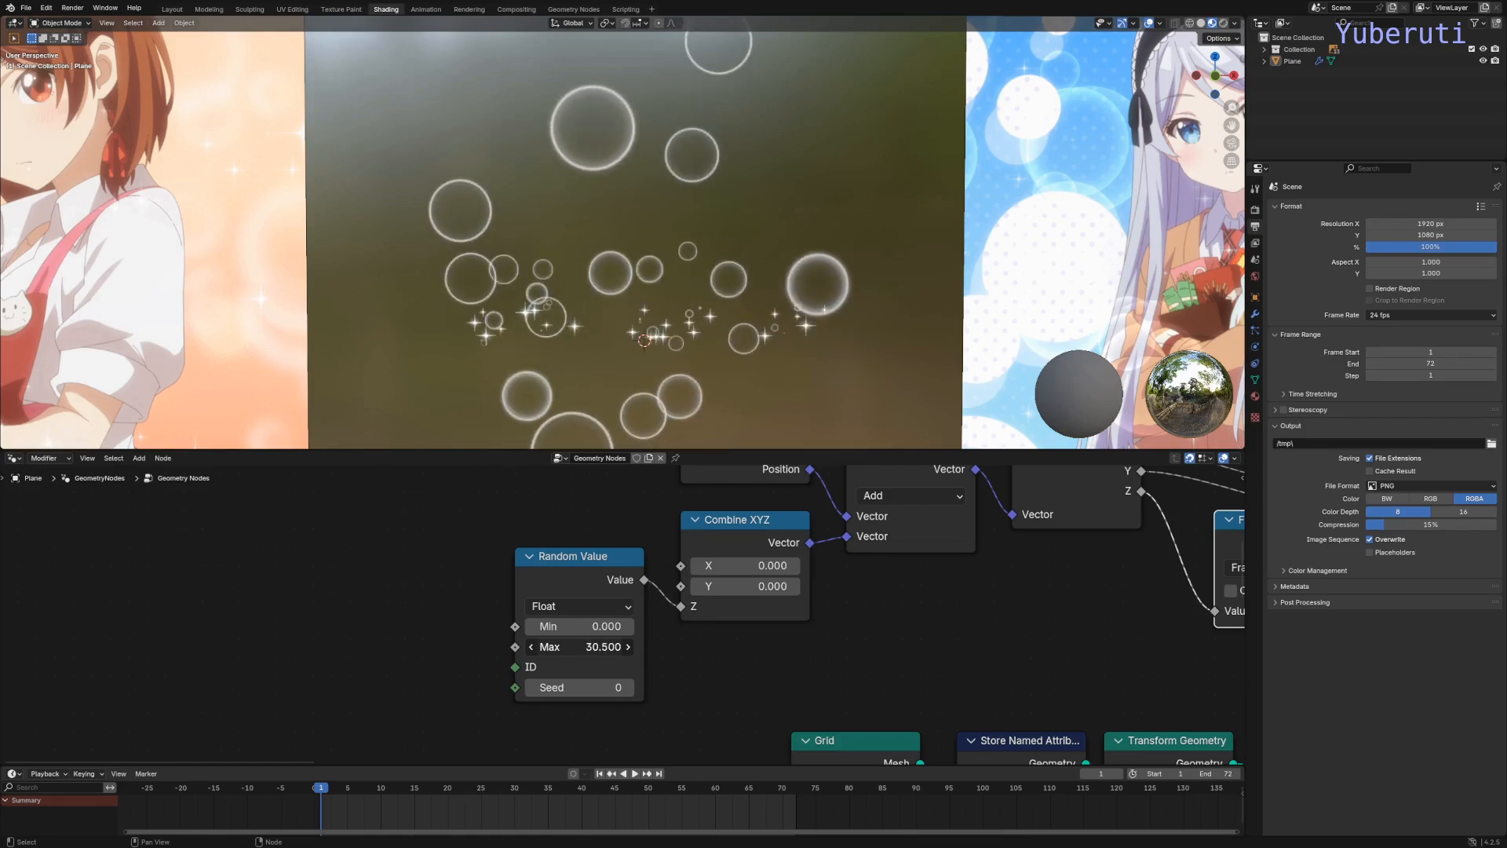
key("Escape")
Step: Tidy the Fraction and Separate XYZ nodes and move the Random Value node away from its Combine XYZ to make room
scroll(935, 606, "down", 3)
middle_click_drag(929, 610, 668, 652)
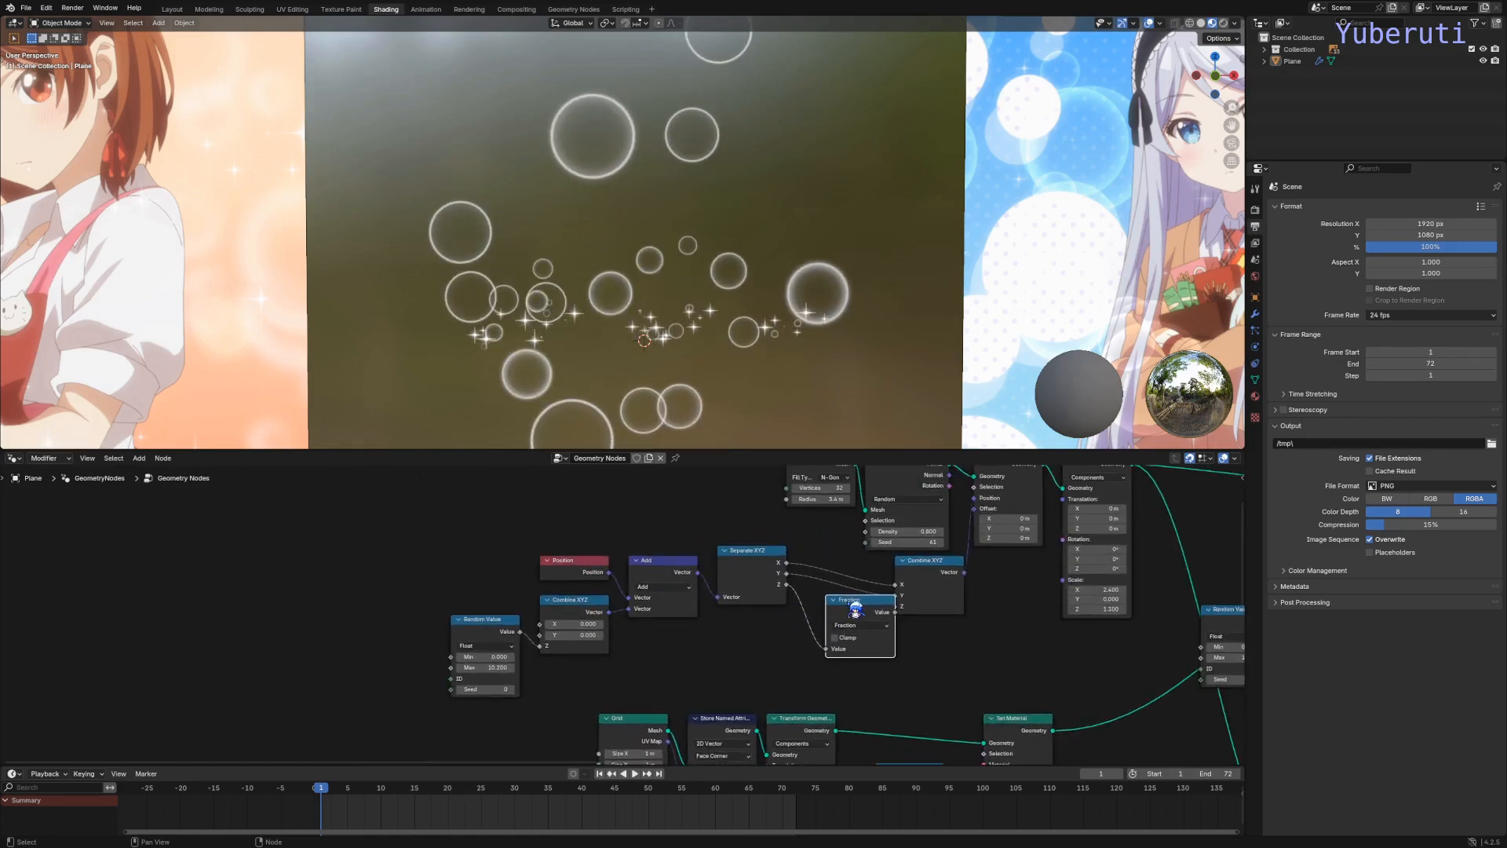
left_click_drag(856, 608, 847, 608)
left_click_drag(768, 569, 778, 579)
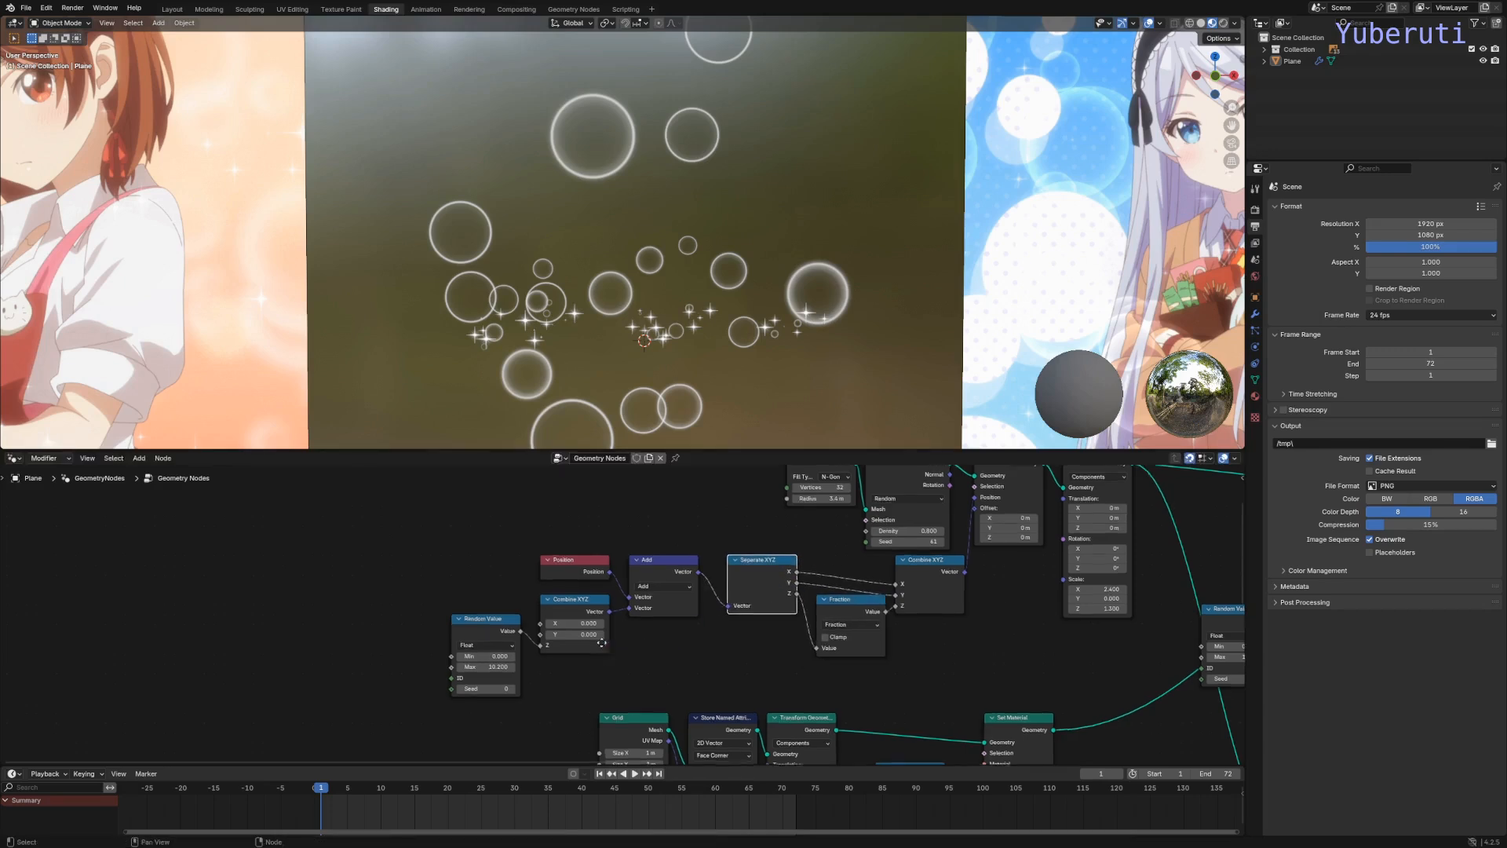
middle_click_drag(601, 643, 798, 610)
left_click_drag(681, 603, 485, 603)
Step: Insert a Math node between the Random Value and Combine XYZ nodes and set it to Multiply with a value of 0.500
key("shift+a")
mouse_move(644, 618)
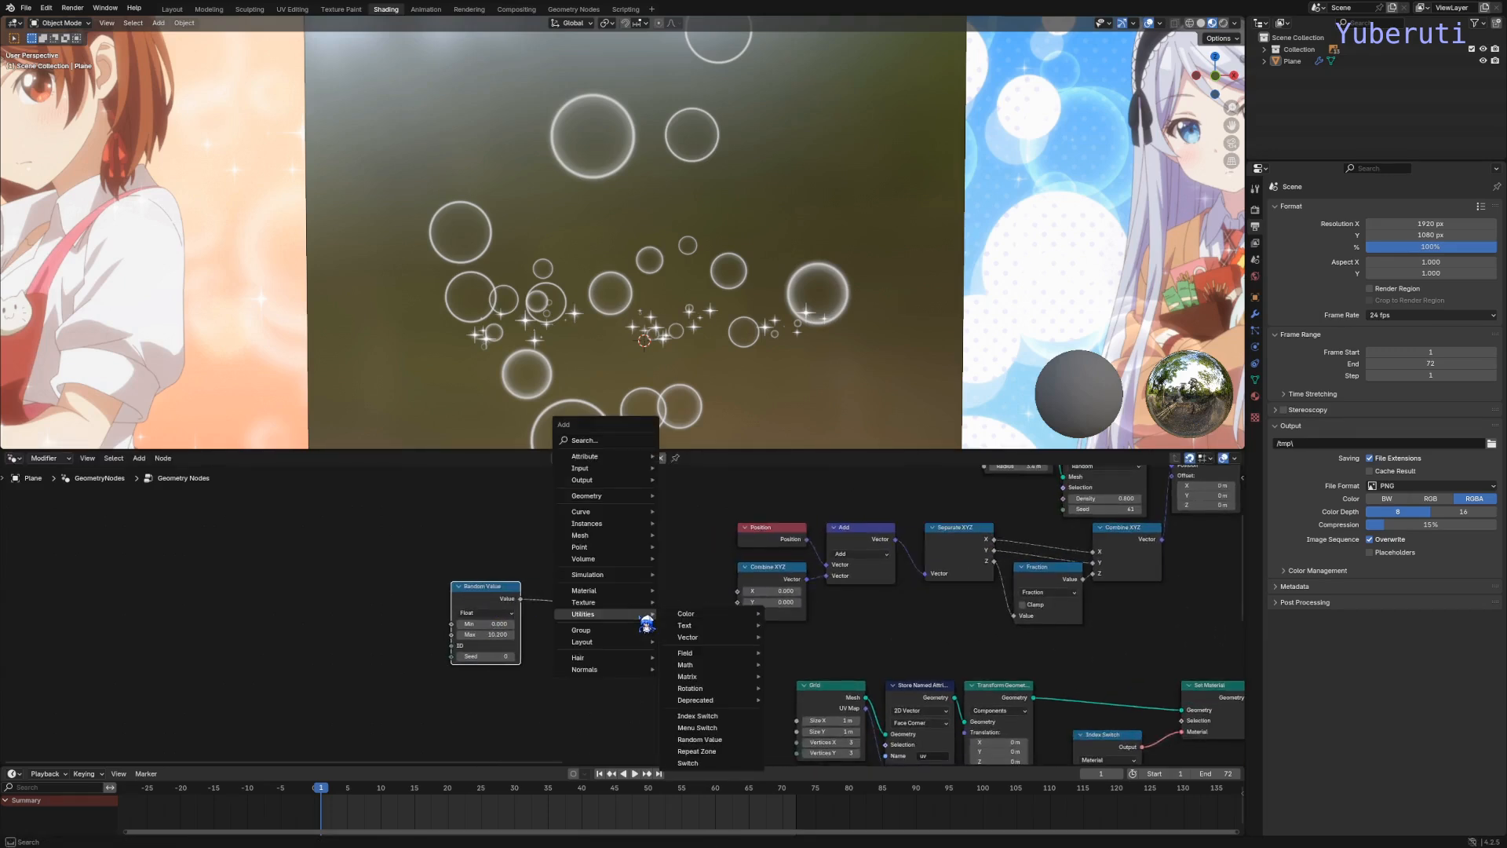
mouse_move(726, 665)
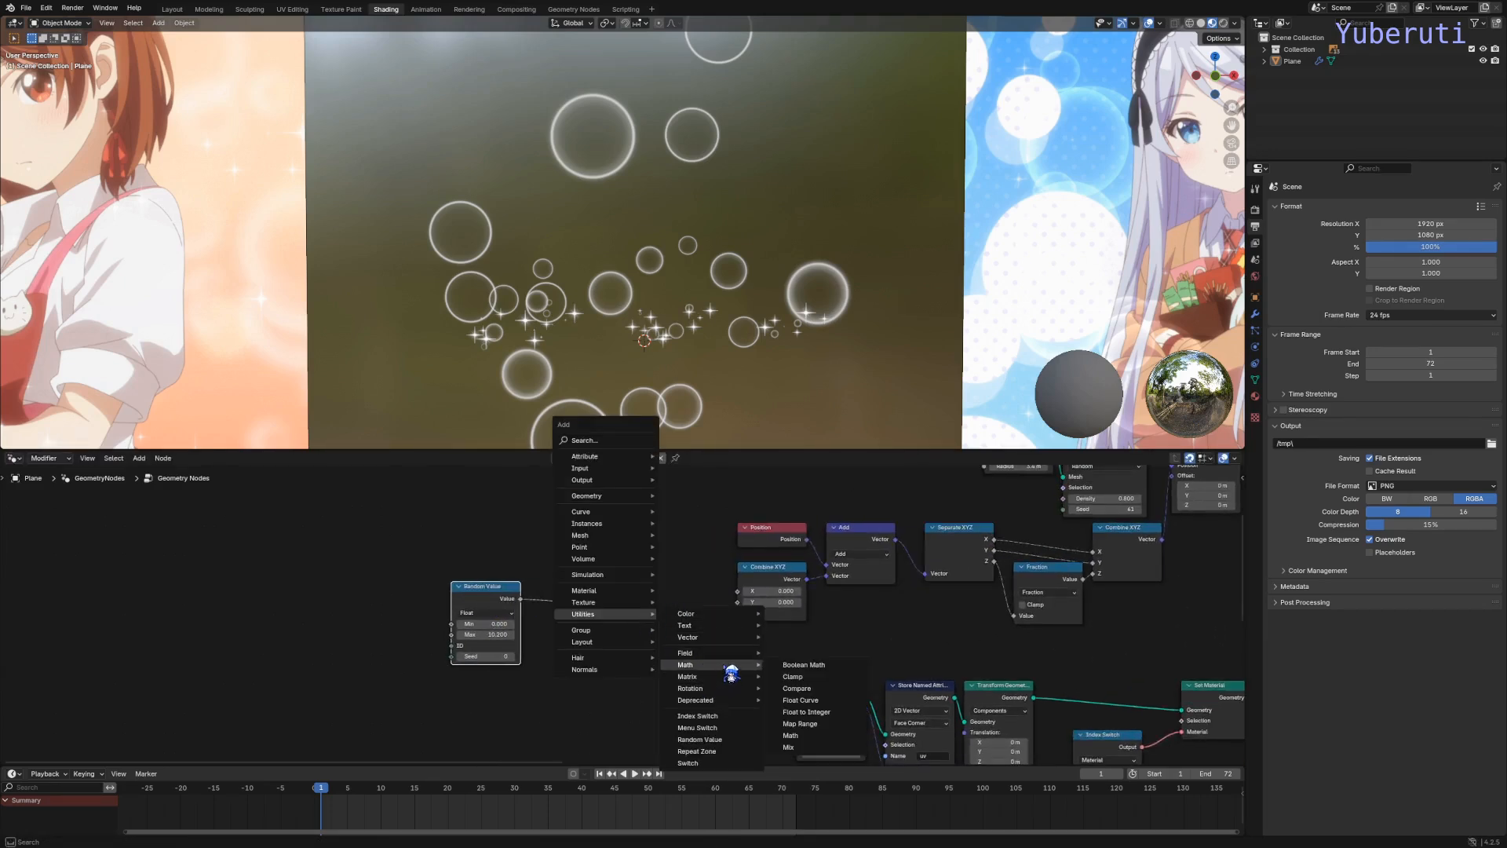
left_click(824, 737)
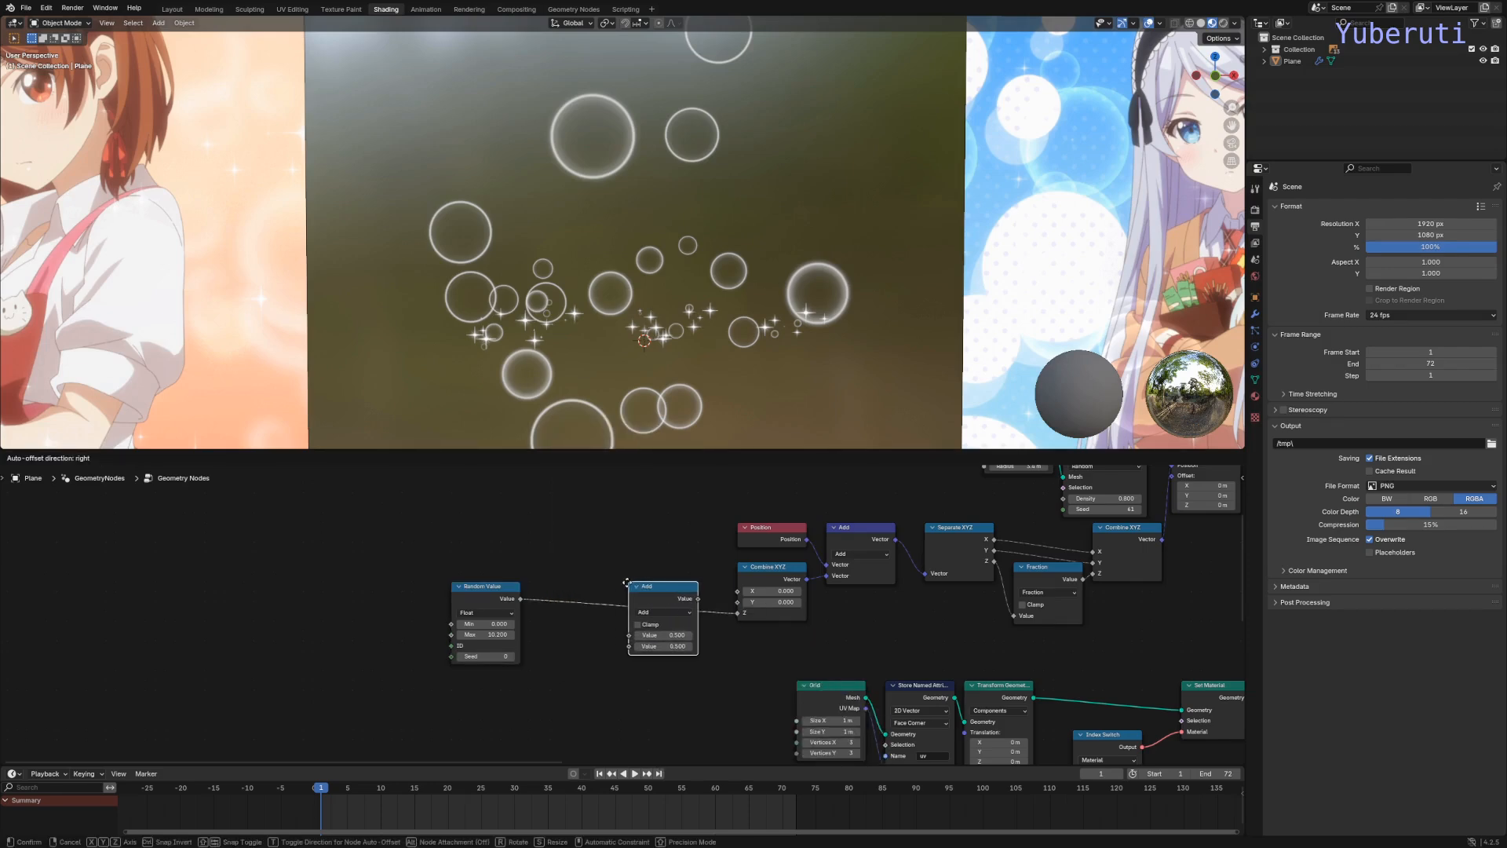
left_click(634, 585)
scroll(720, 677, "up", 4)
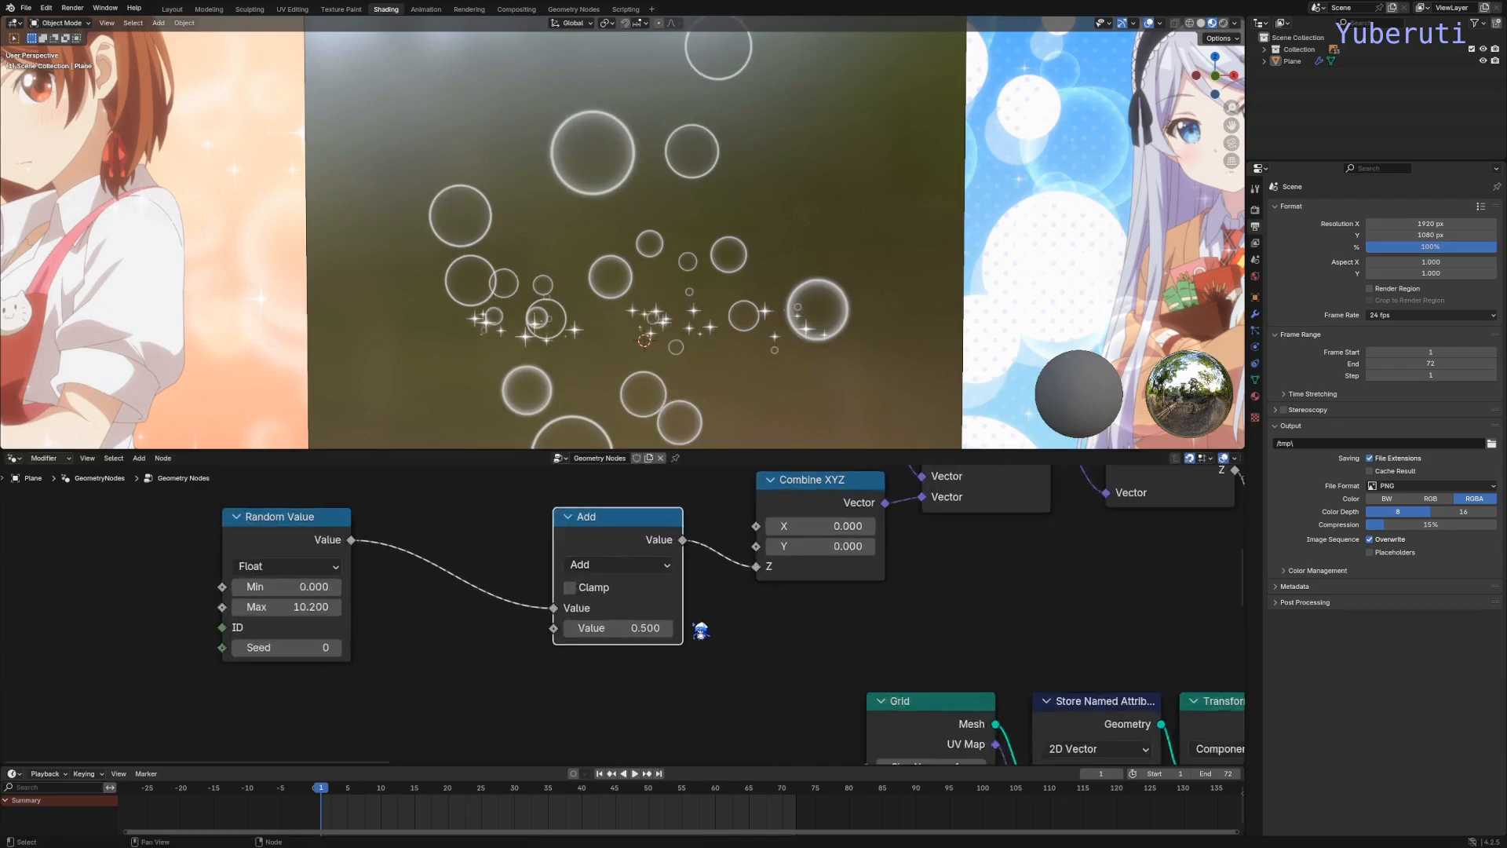
left_click(644, 567)
left_click(616, 356)
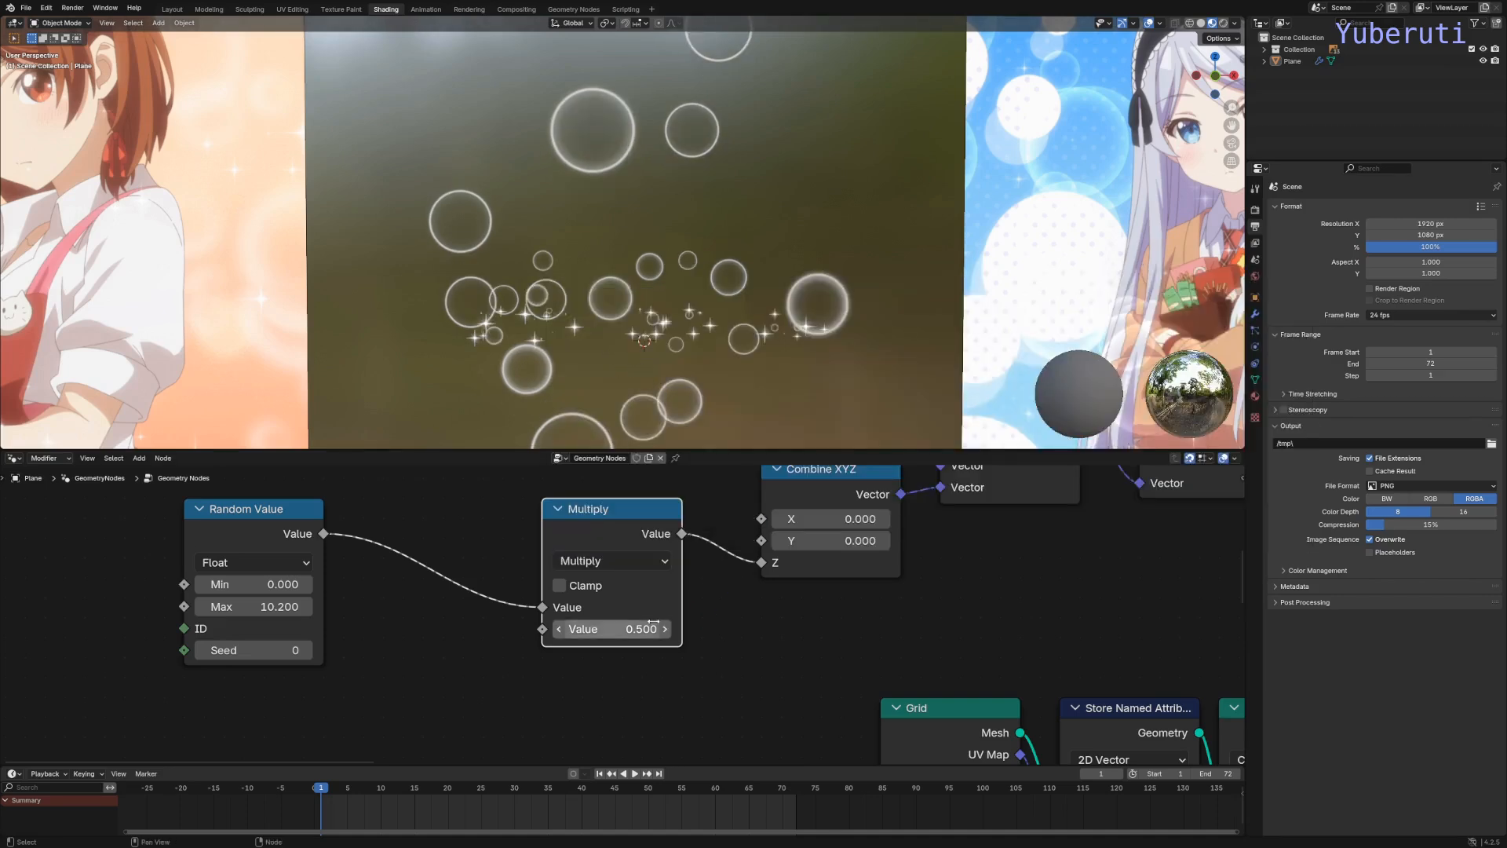
mouse_move(611, 629)
left_mouse_down()
mouse_move(643, 629)
mouse_move(549, 628)
mouse_move(616, 629)
left_mouse_up()
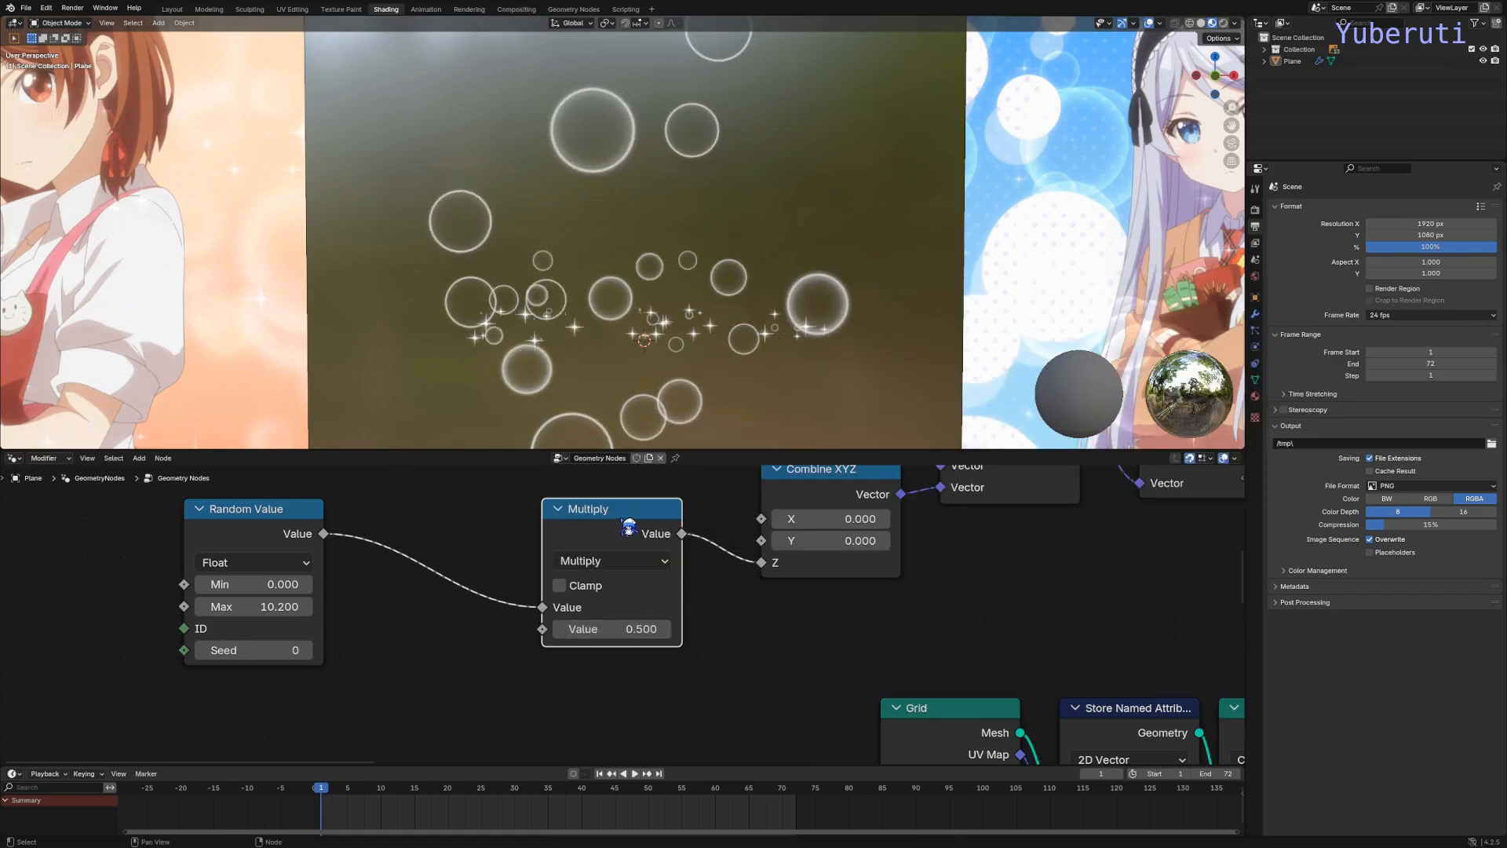
Step: Duplicate the Multiply node onto the link from Random Value and set the copy to Add with a value of 0.500
key("shift+d")
left_click(451, 525)
left_click(440, 560)
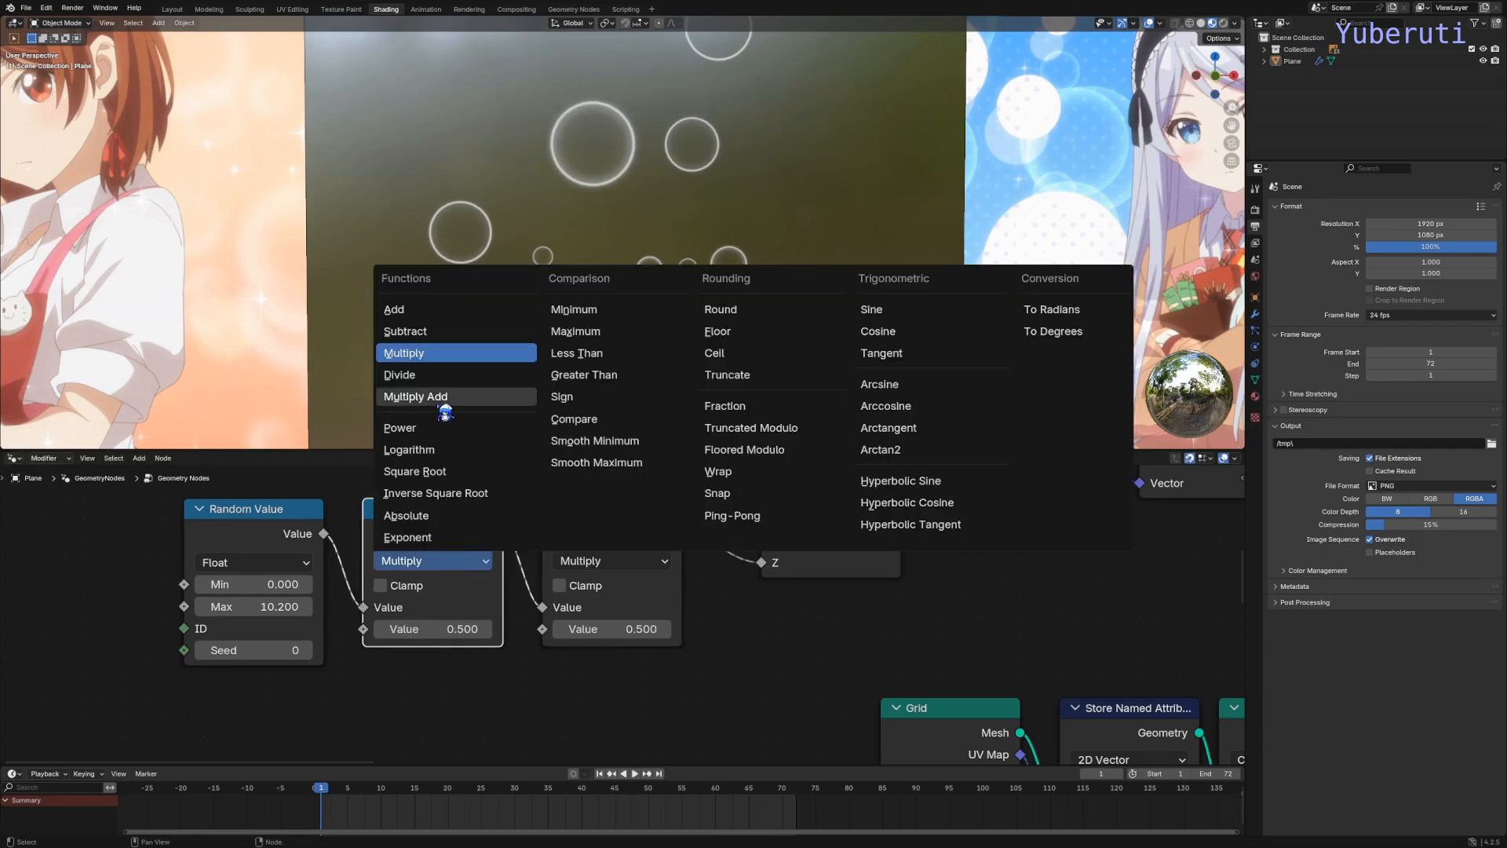
left_click(422, 309)
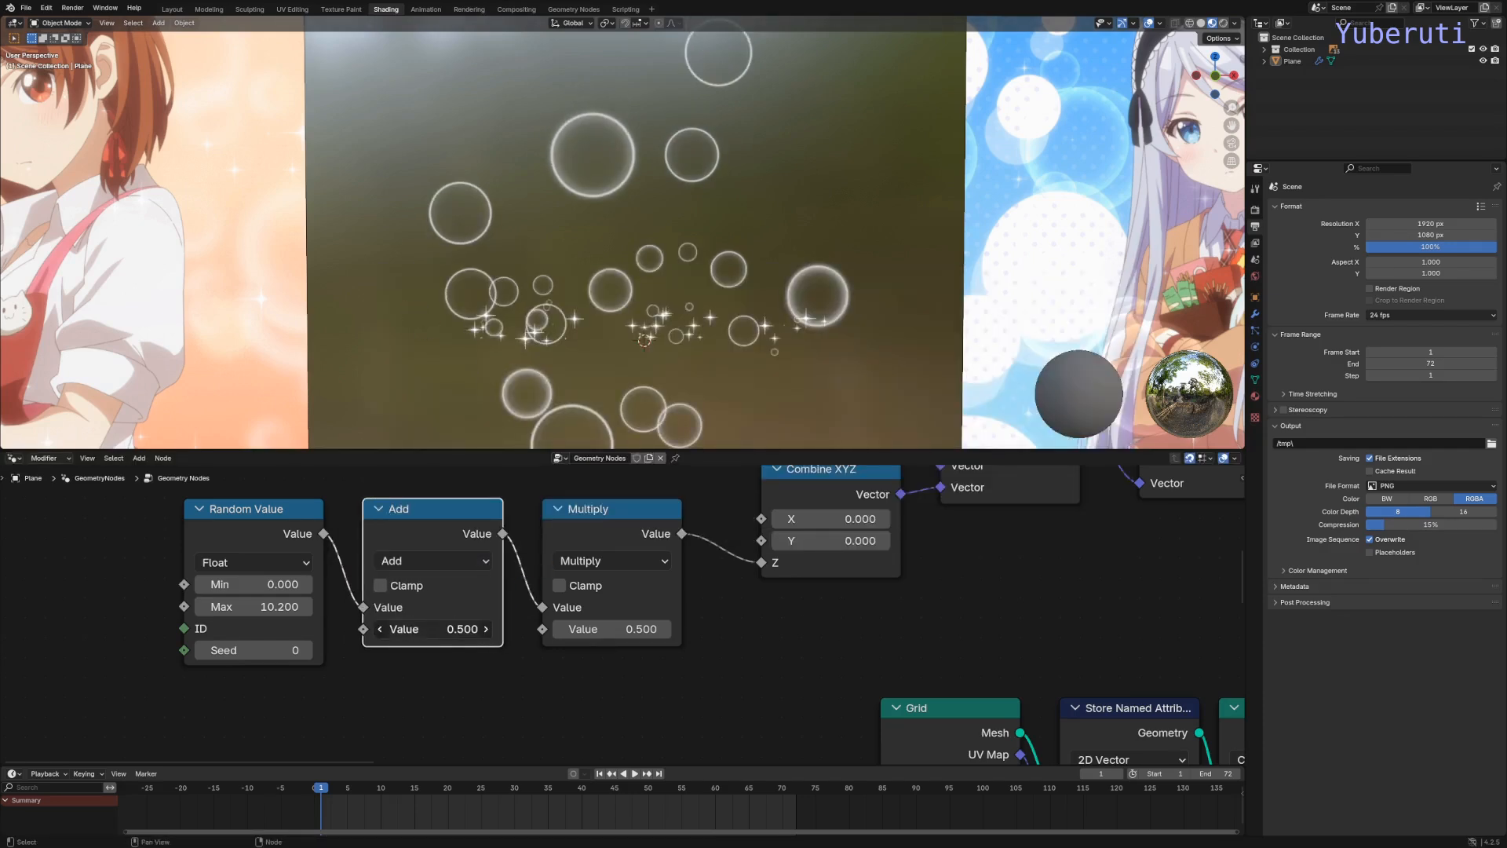
left_click_drag(440, 629, 645, 628)
key("Escape")
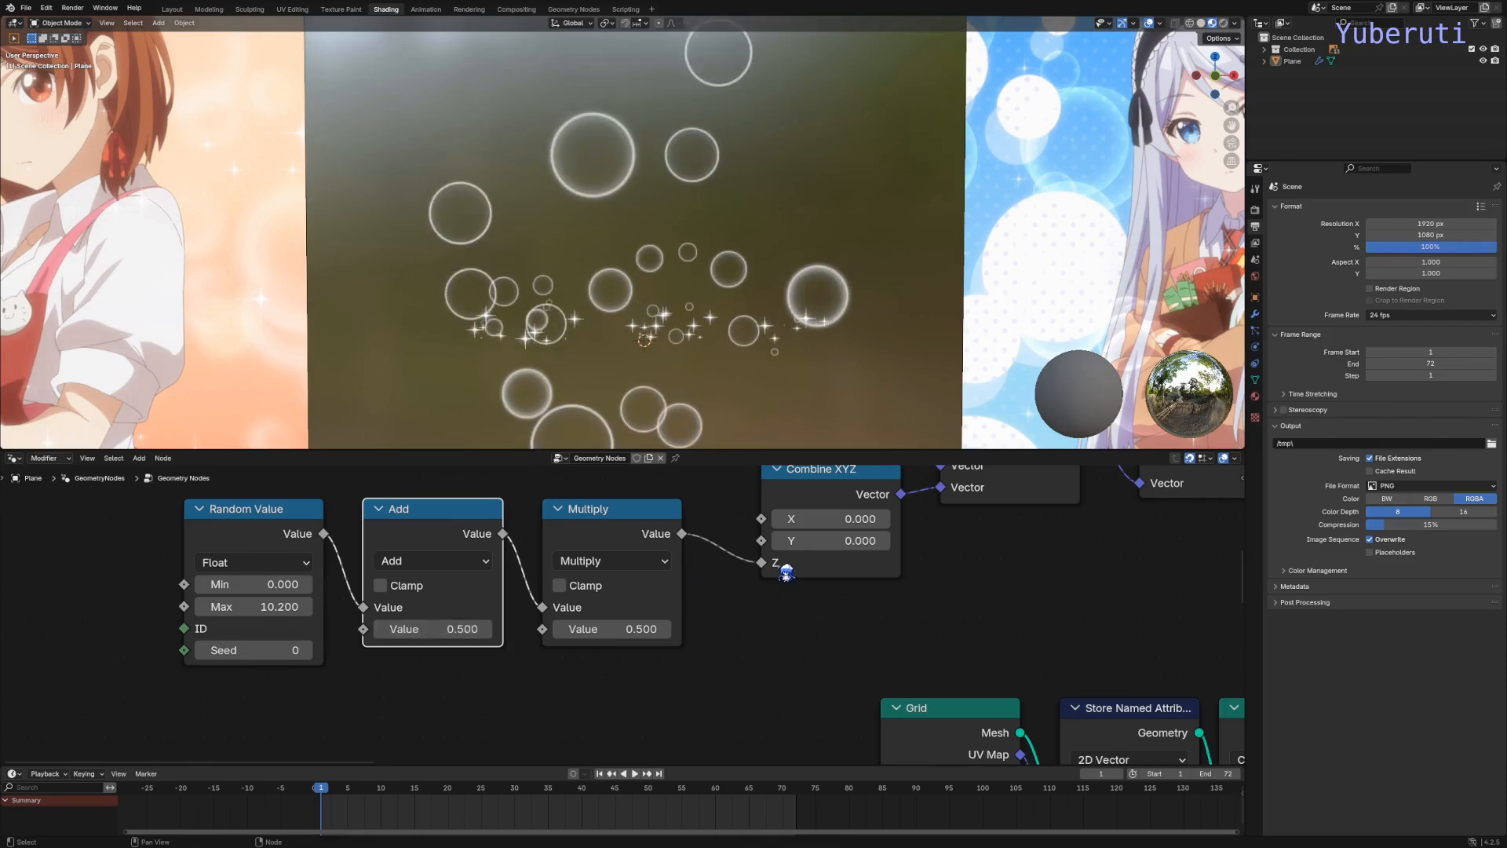
Step: Move the second Combine XYZ node farther from the Fraction node and try a higher Max on the Random Value node
scroll(785, 573, "down", 5)
middle_click_drag(919, 581, 542, 646)
scroll(633, 633, "up", 6)
left_click_drag(794, 557, 831, 554)
middle_click_drag(334, 683, 602, 668)
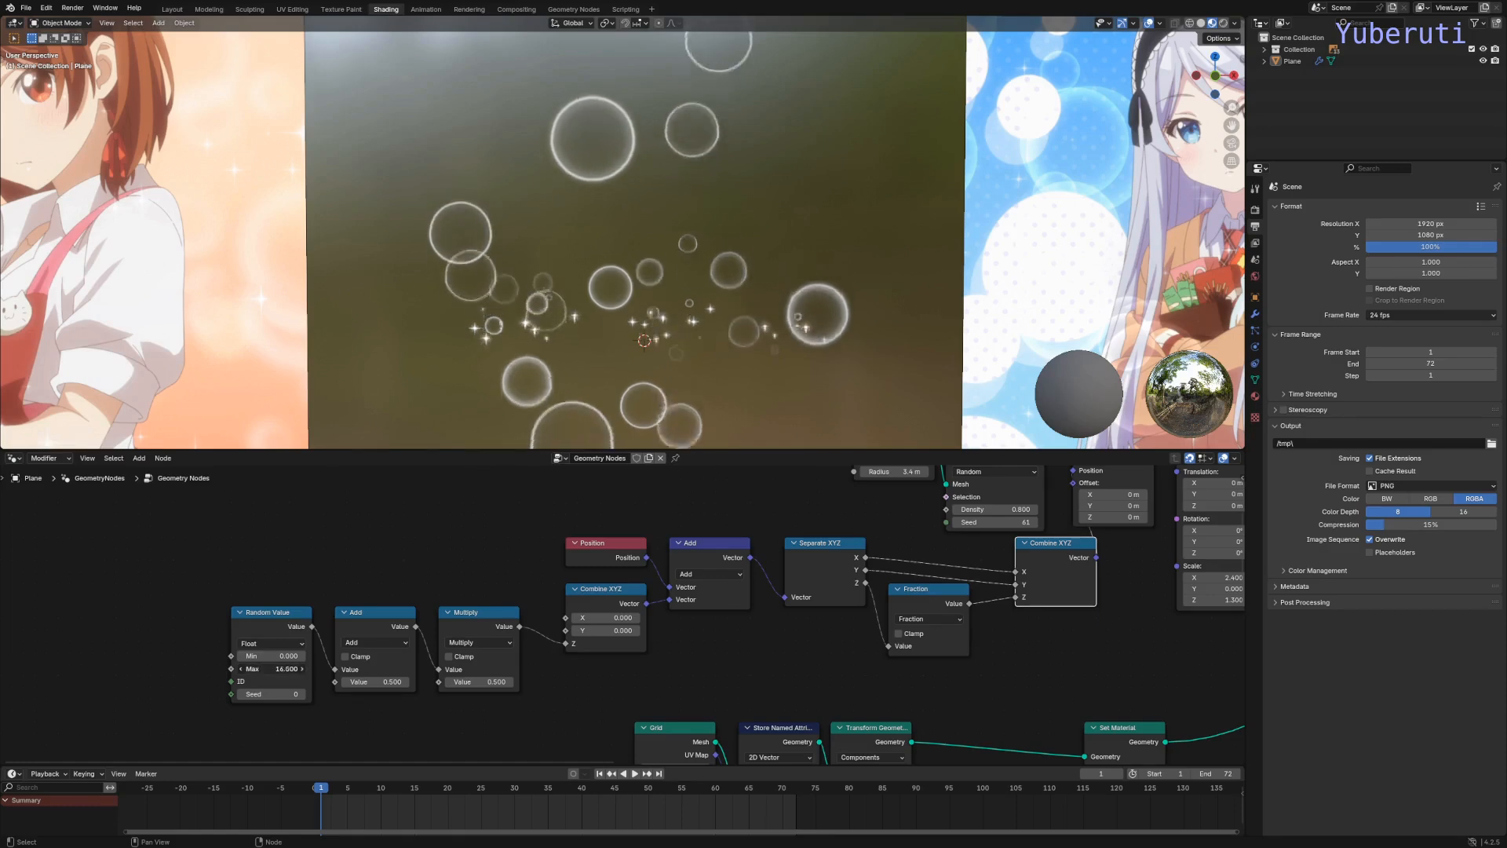
Step: Set the Transform Geometry node's Z scale to 8.4 to stretch the points vertically
middle_click_drag(891, 611, 436, 686)
scroll(661, 691, "up", 3)
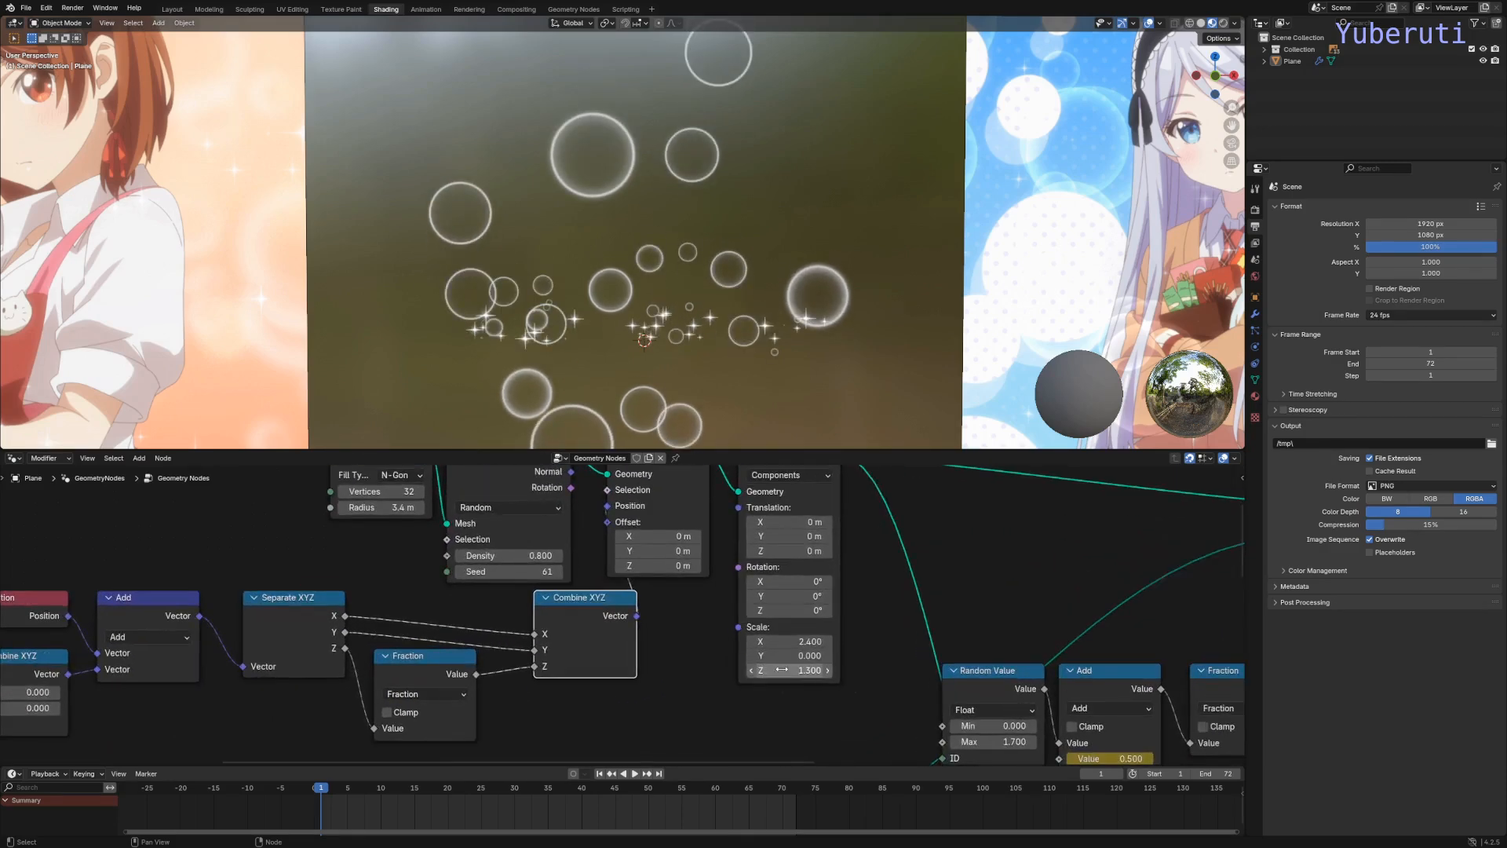
left_click_drag(791, 671, 842, 671)
middle_click_drag(391, 696, 719, 658)
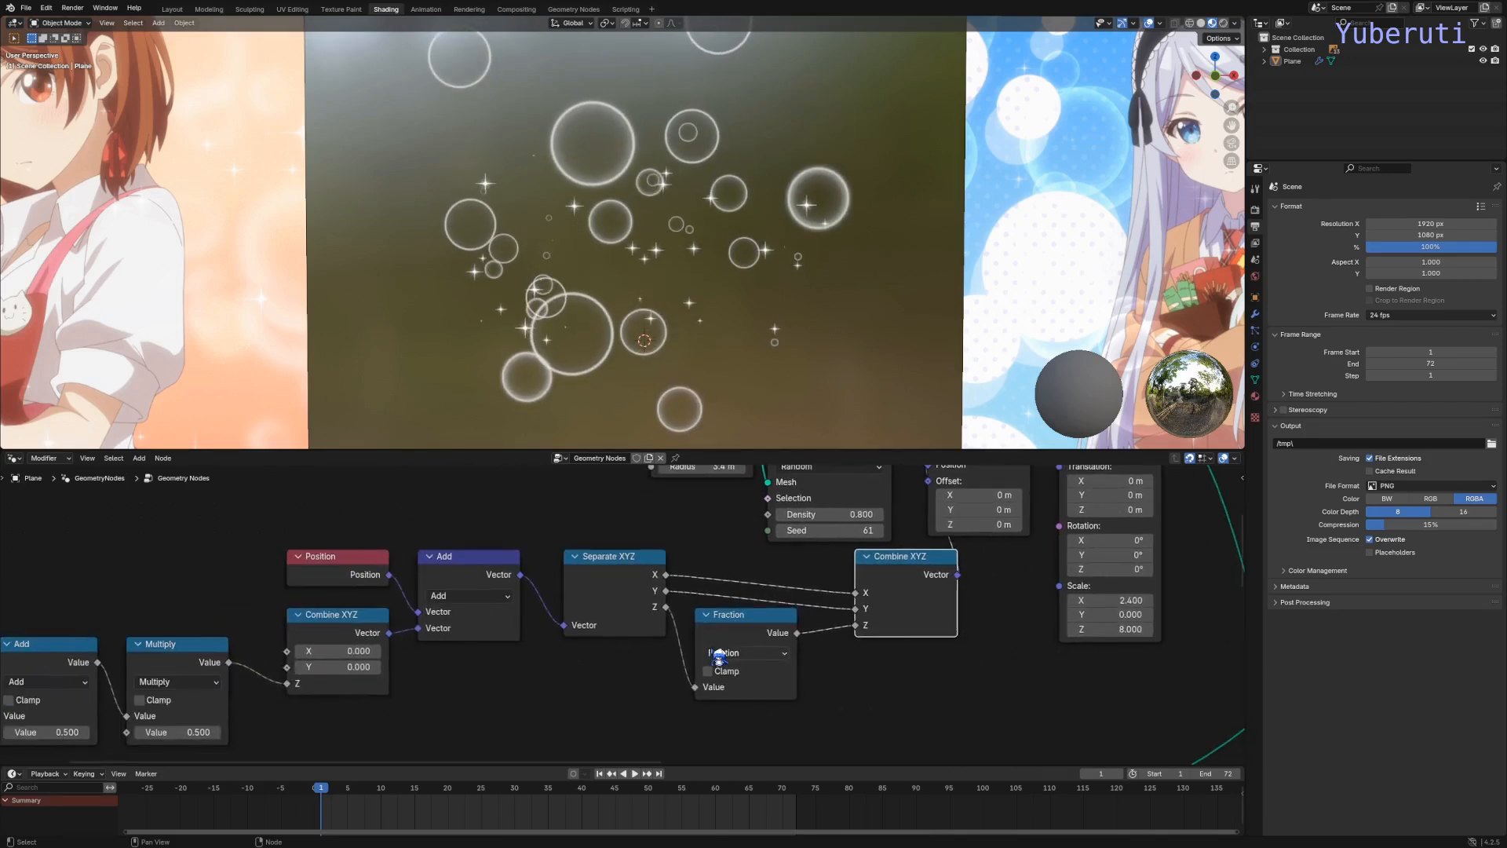
scroll(670, 629, "down", 1)
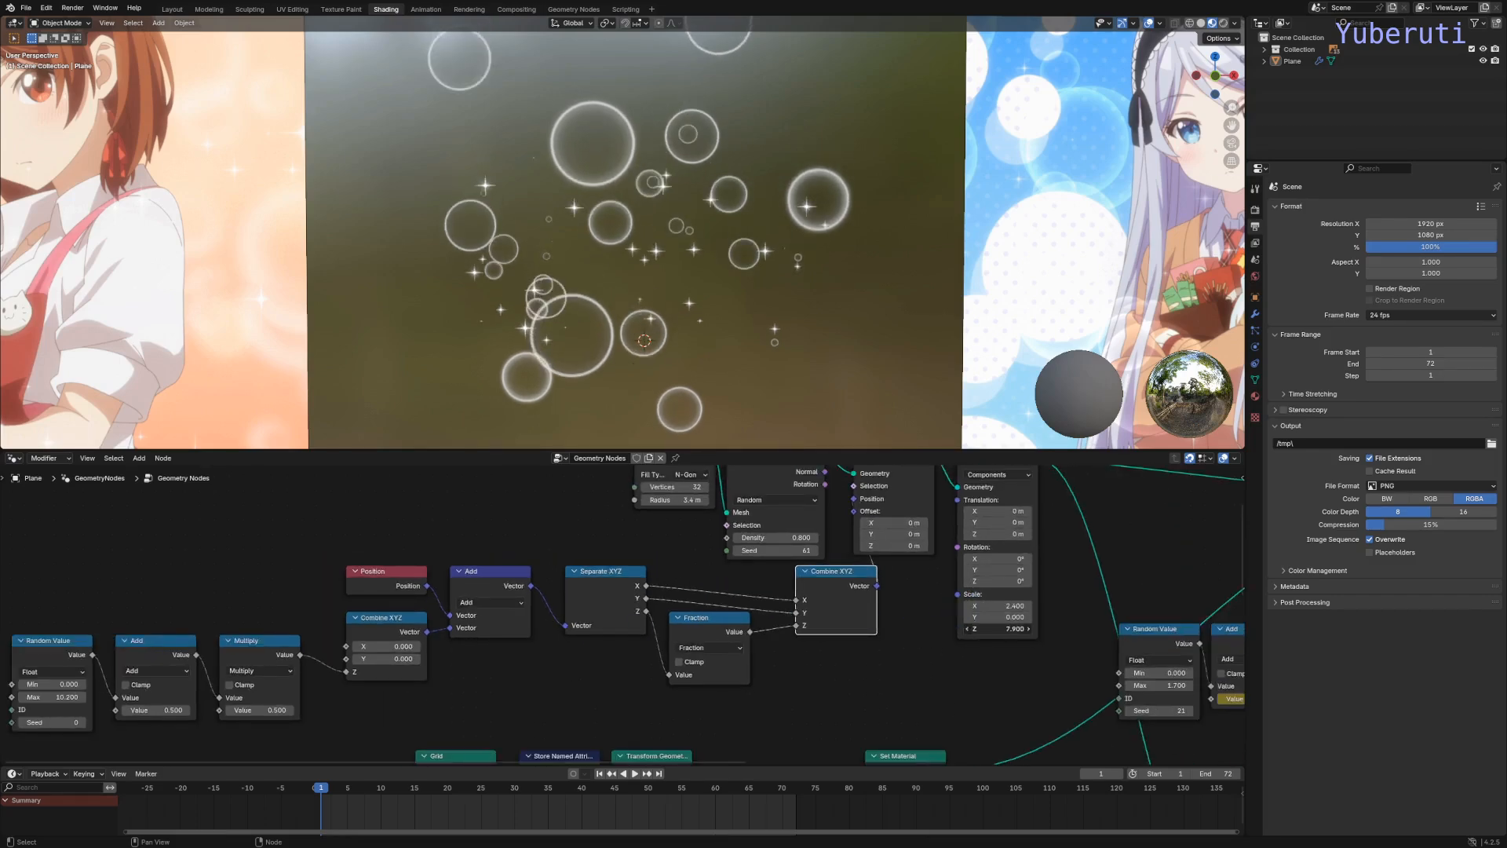
Step: Try different values on the Add node that follows the Random Value node
middle_click_drag(372, 660, 953, 616)
scroll(759, 703, "up", 1)
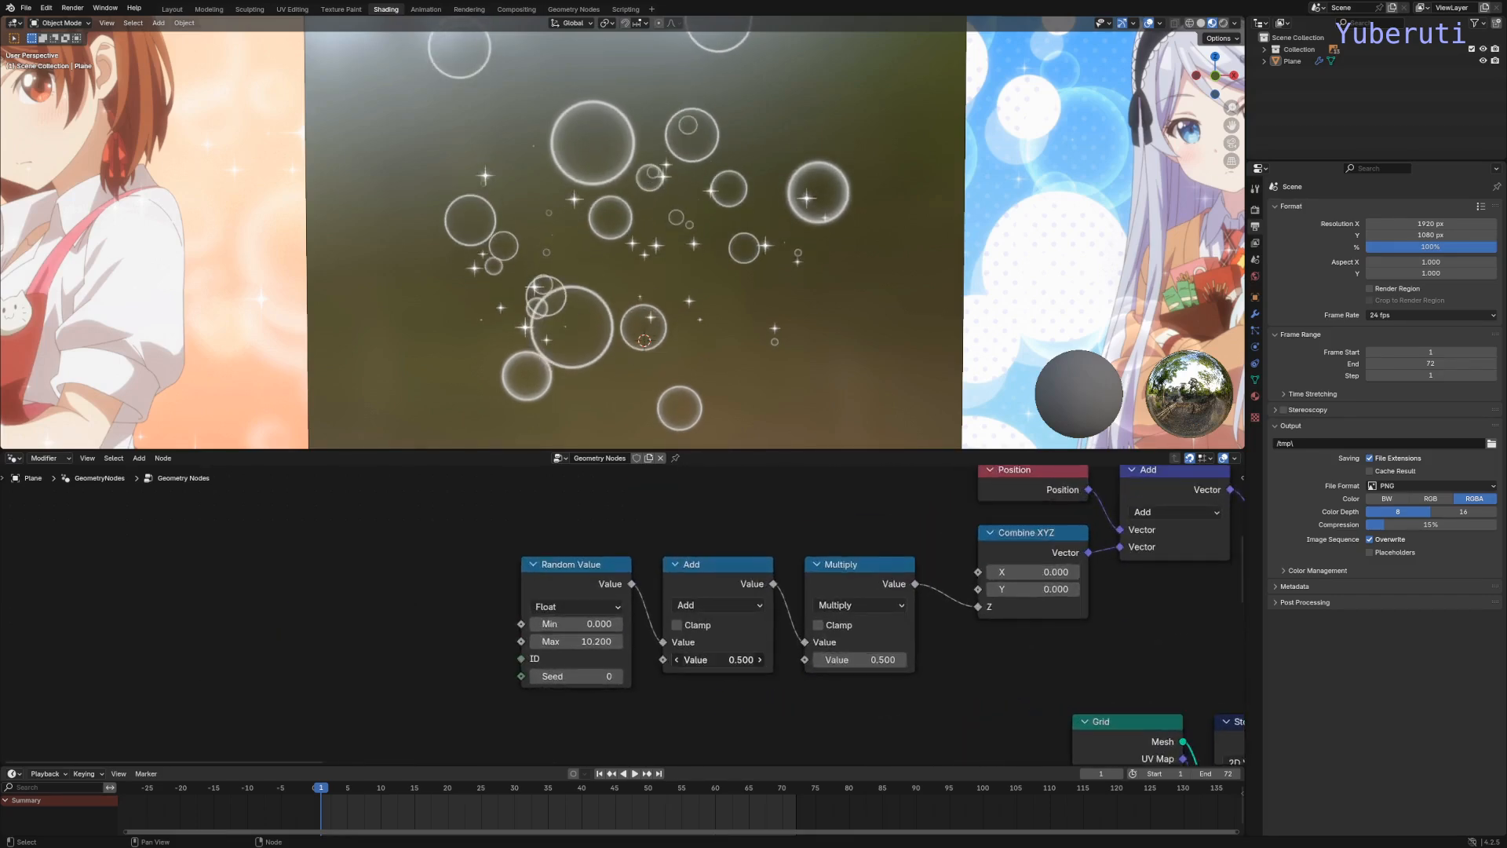
left_click_drag(717, 659, 837, 659)
right_click(774, 660)
Step: Move the Fraction node slightly away from the links between Separate XYZ and Combine XYZ
middle_click_drag(889, 613, 337, 683)
scroll(670, 656, "down", 3)
middle_click_drag(628, 650, 588, 648)
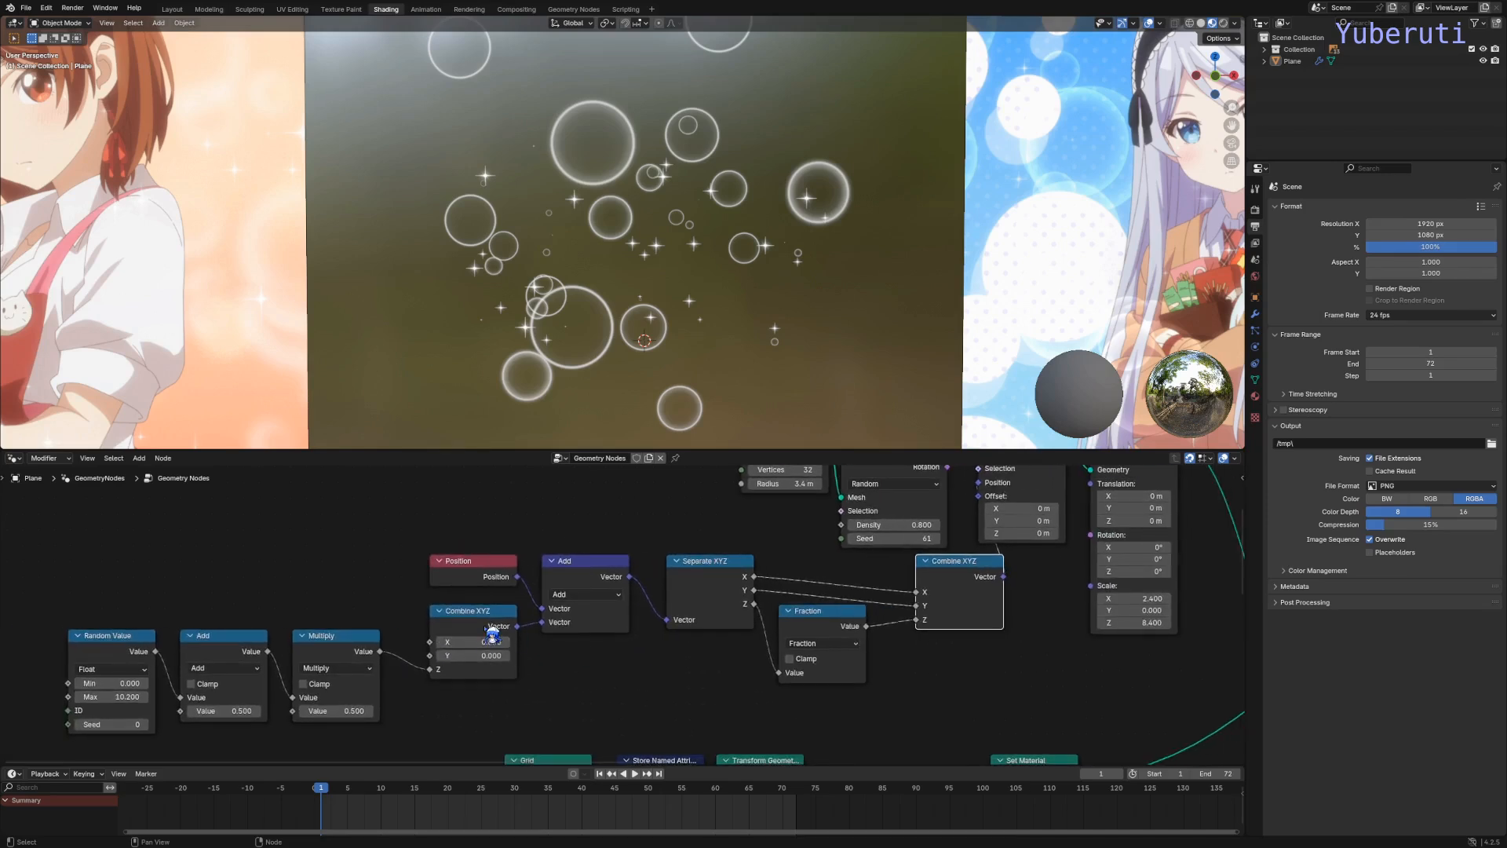
left_click_drag(815, 634, 827, 647)
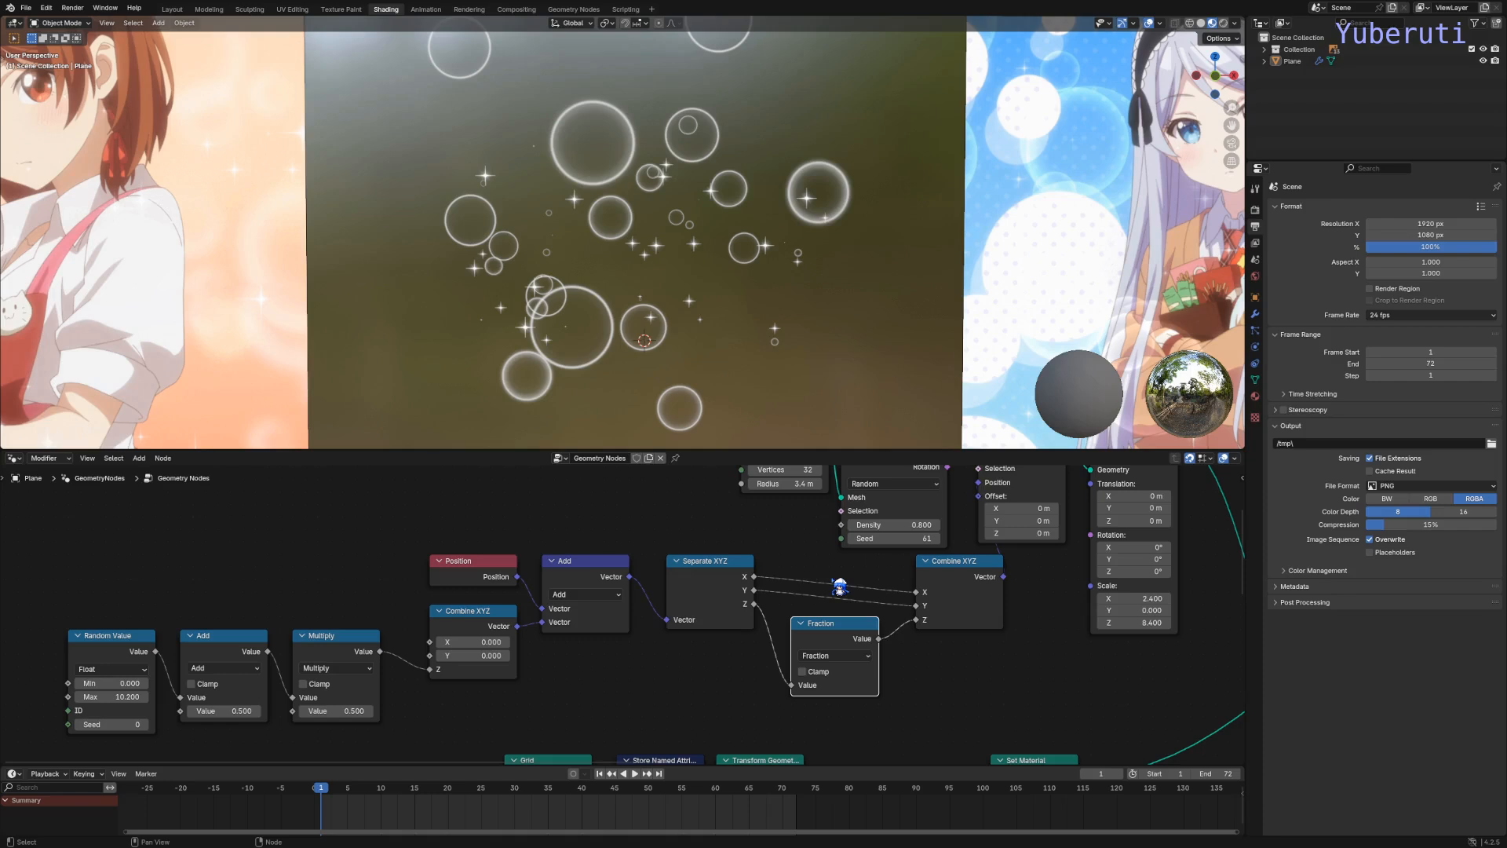
Step: Enlarge the timeline and keyframe the Add node's 0.500 value after the Random Value node at frame 1, with the plane selected
middle_click_drag(349, 654, 554, 566)
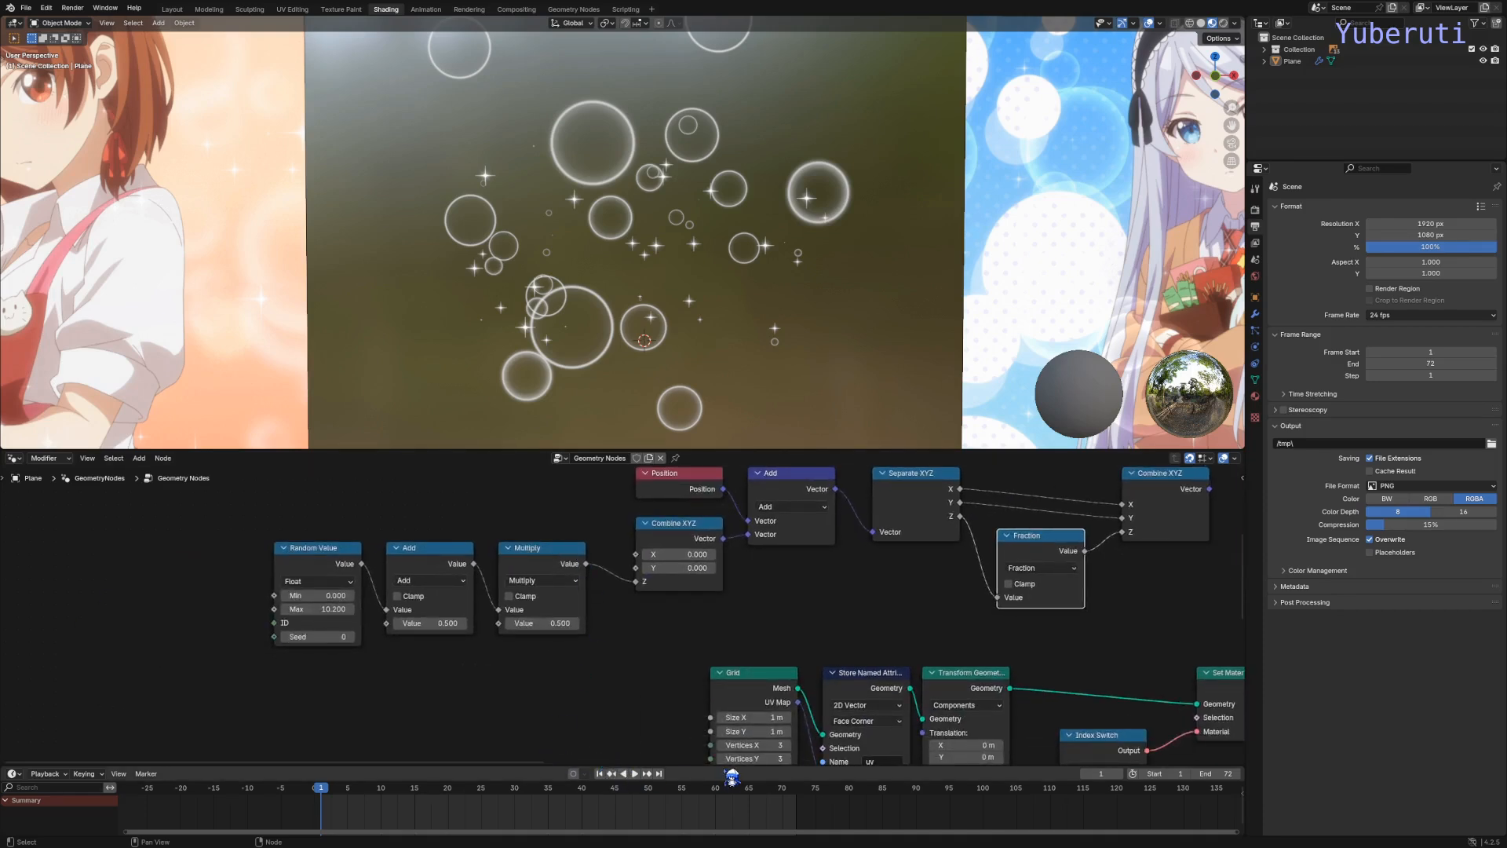
left_click_drag(719, 767, 696, 610)
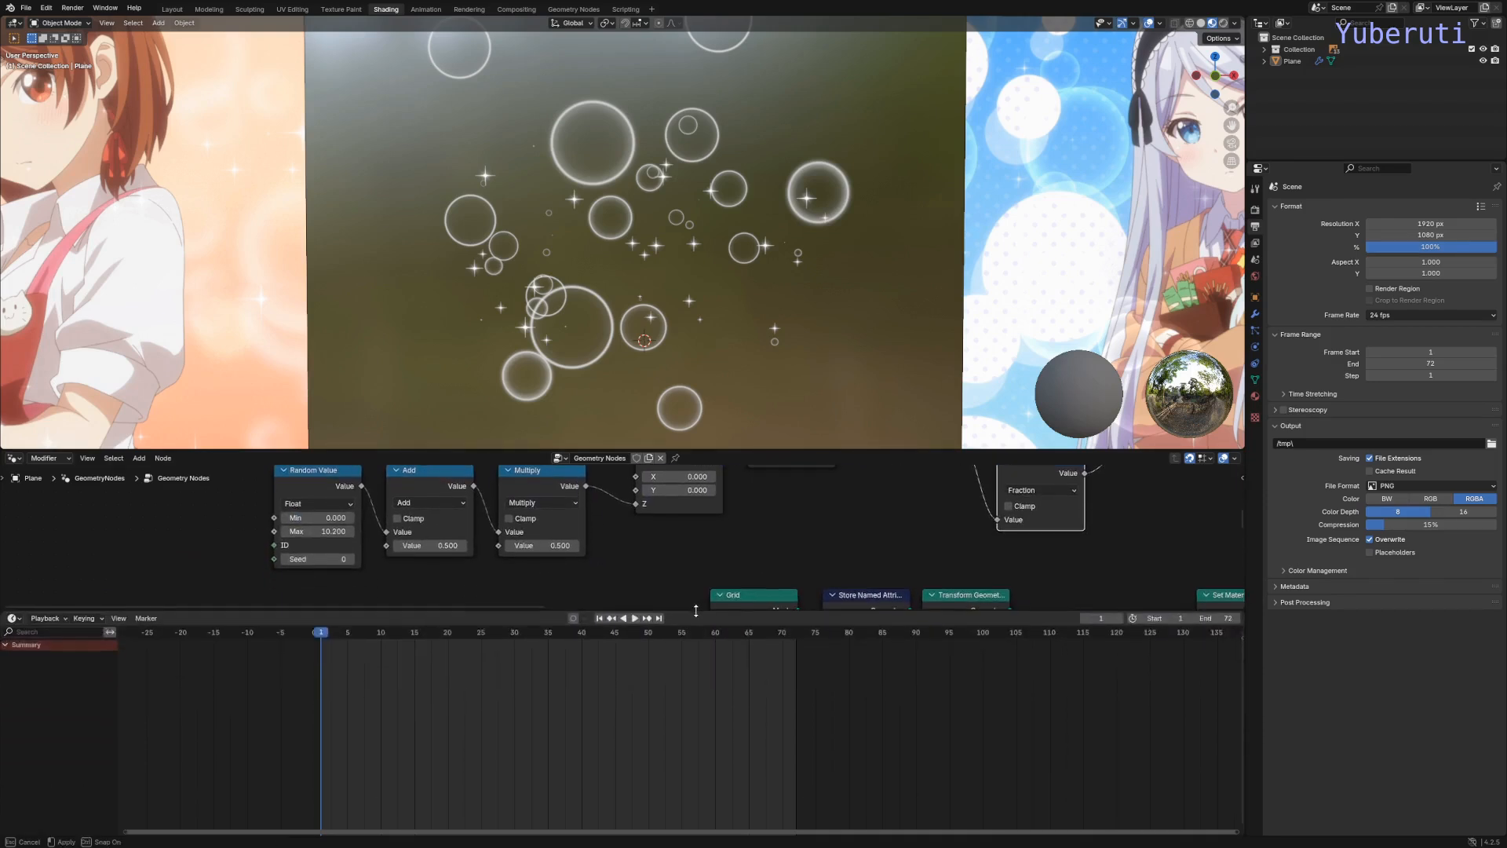
scroll(667, 550, "up", 3)
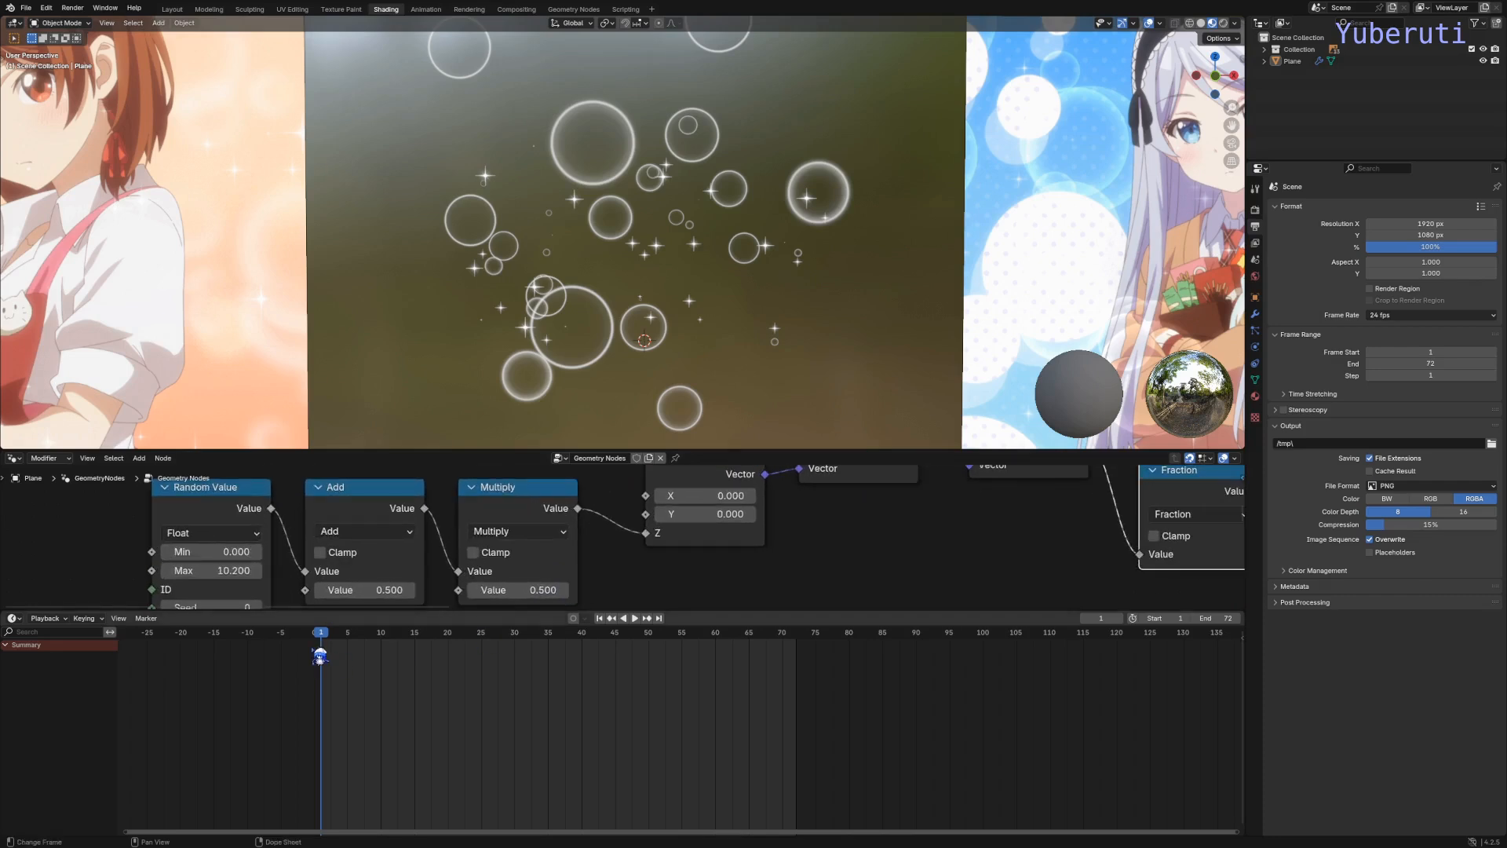
right_click(357, 587)
left_click(368, 577)
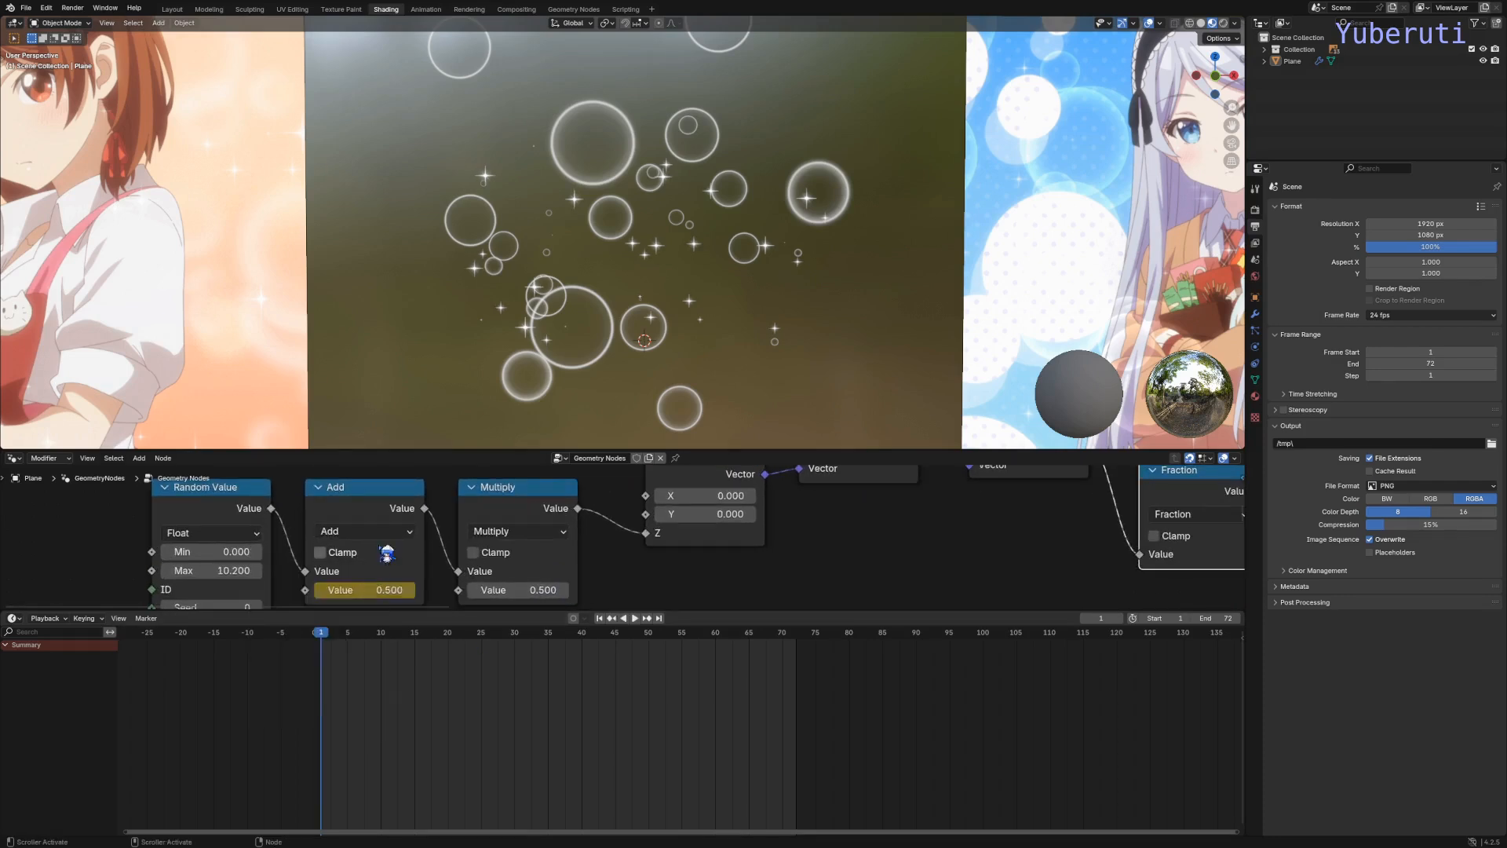
left_click(576, 389)
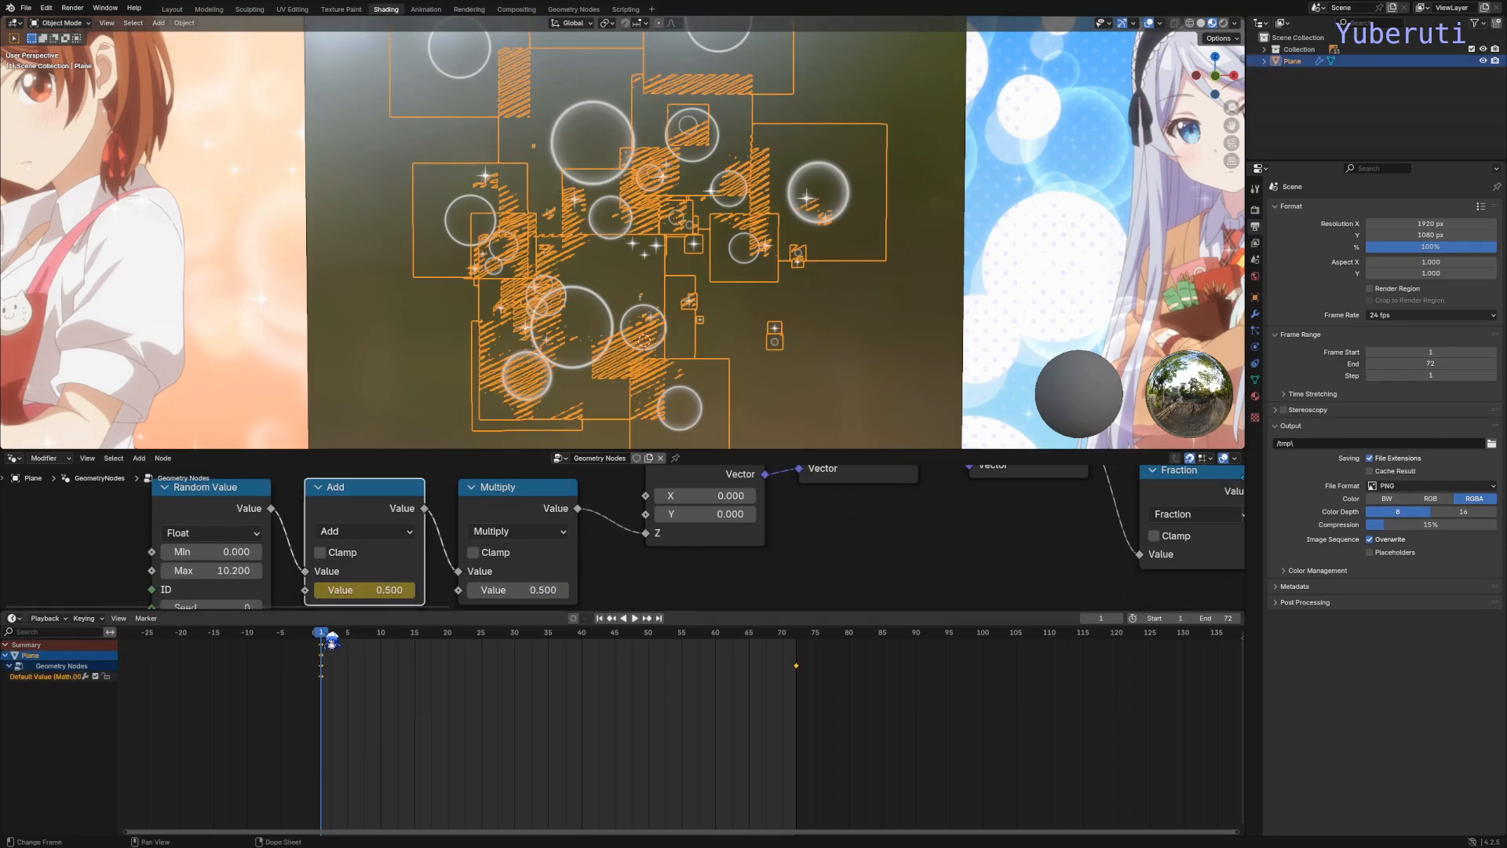
Step: At frame 72, set the Add node's value to 2.700 and insert a keyframe for it
left_click_drag(332, 641, 807, 649)
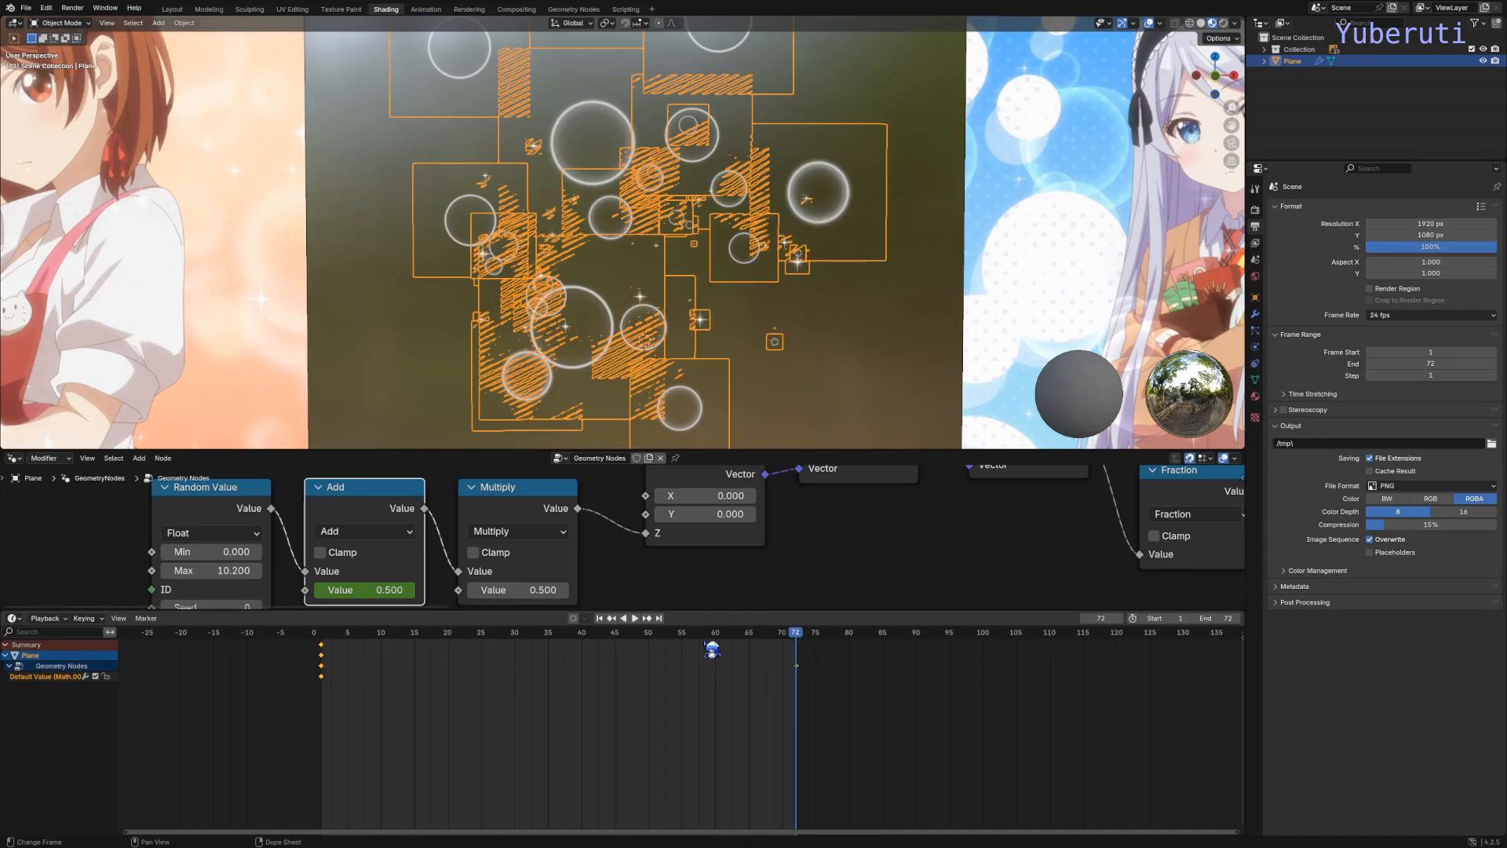
mouse_move(365, 589)
left_mouse_down()
mouse_move(494, 590)
mouse_move(374, 591)
left_mouse_up()
right_click(374, 590)
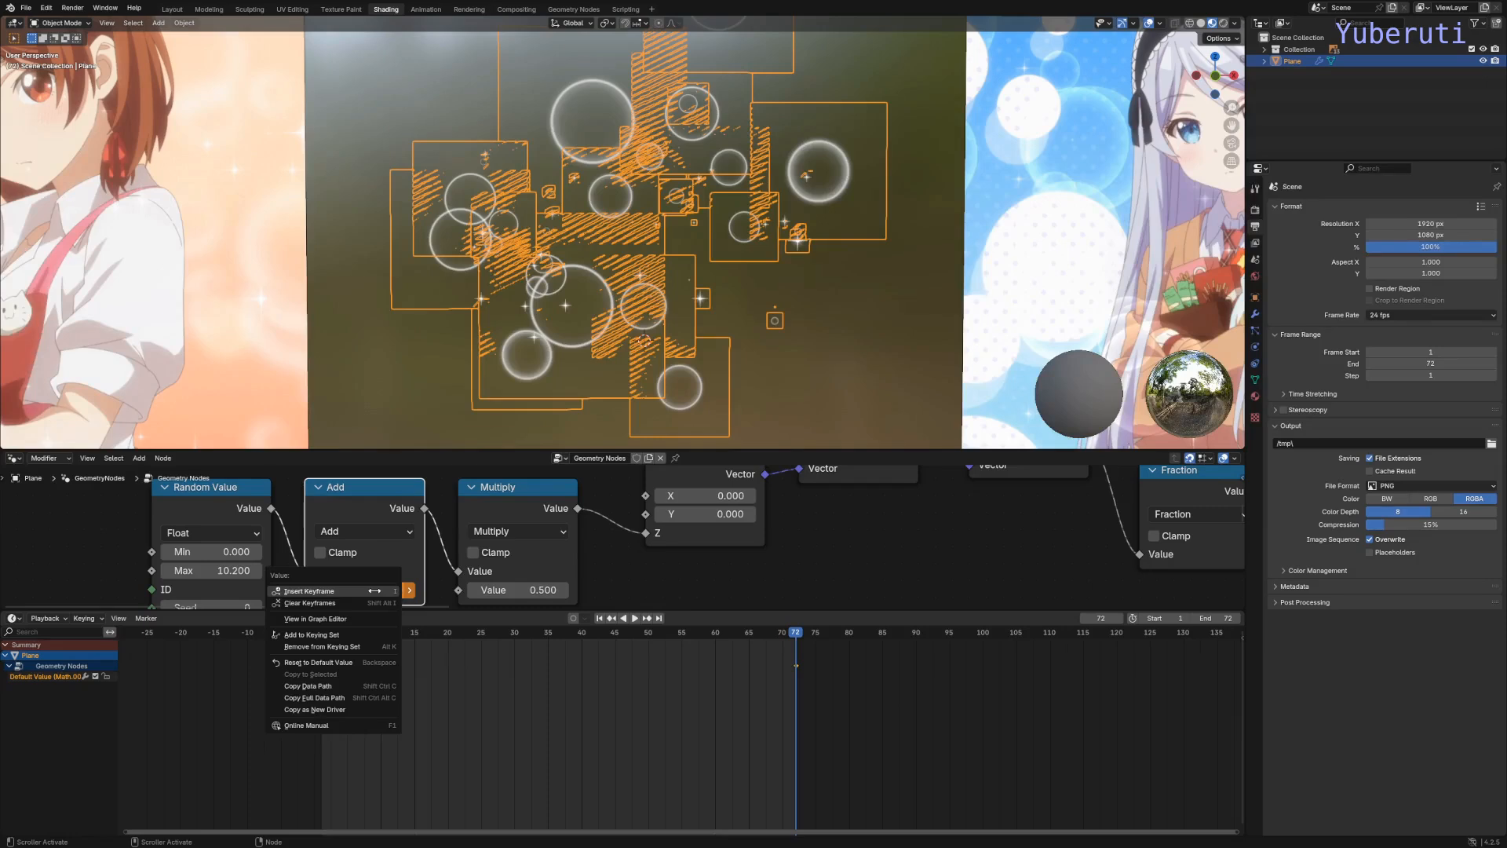
left_click(375, 591)
Step: Set the Add value's keyframes to Linear interpolation and play the animation from the first frame
left_click_drag(288, 709, 918, 649)
right_click(595, 687)
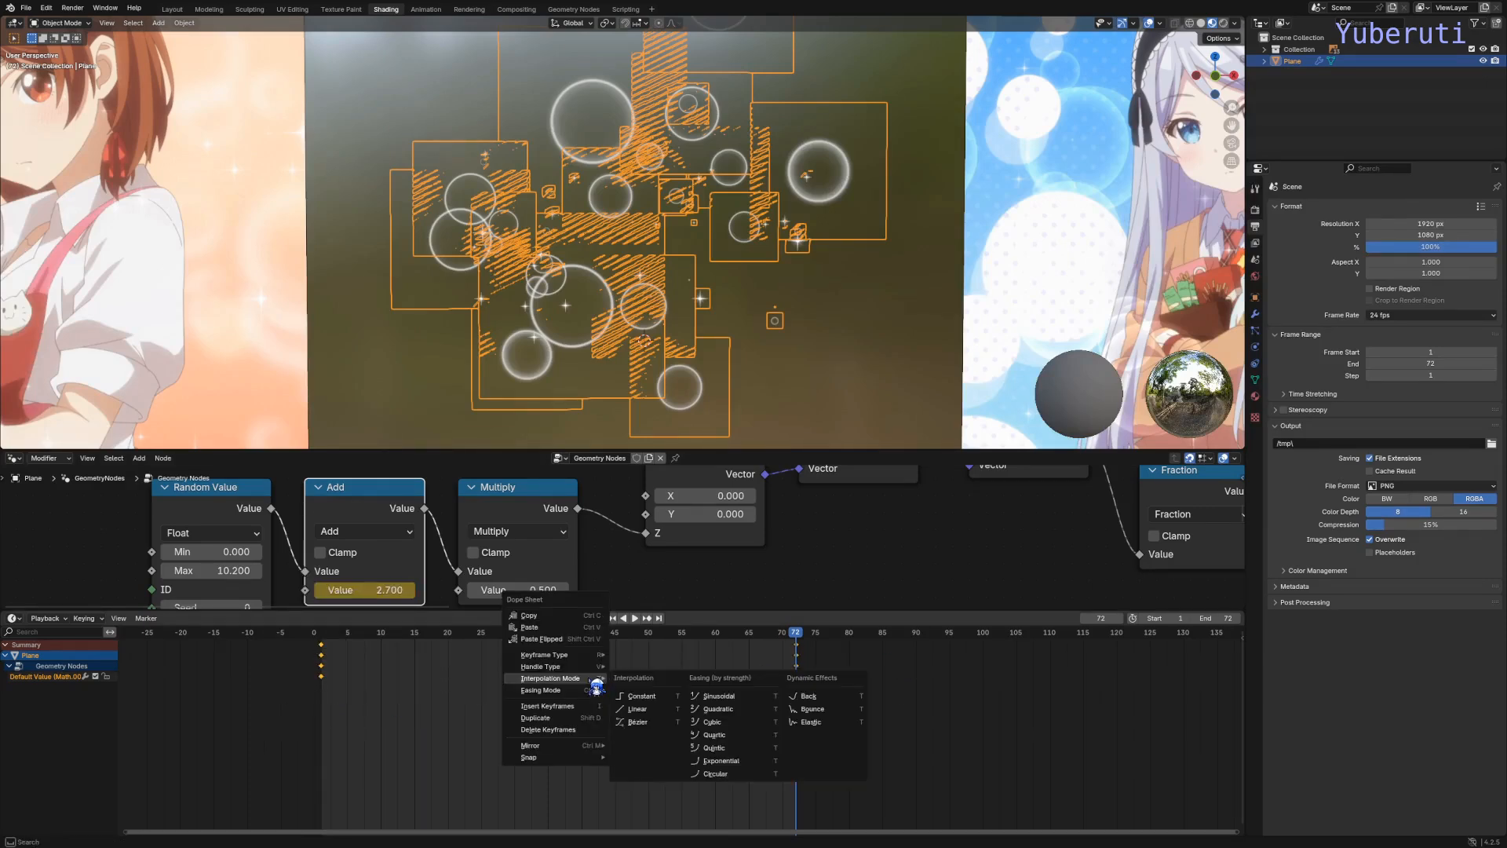
left_click(639, 712)
left_click_drag(325, 634, 322, 633)
key("space")
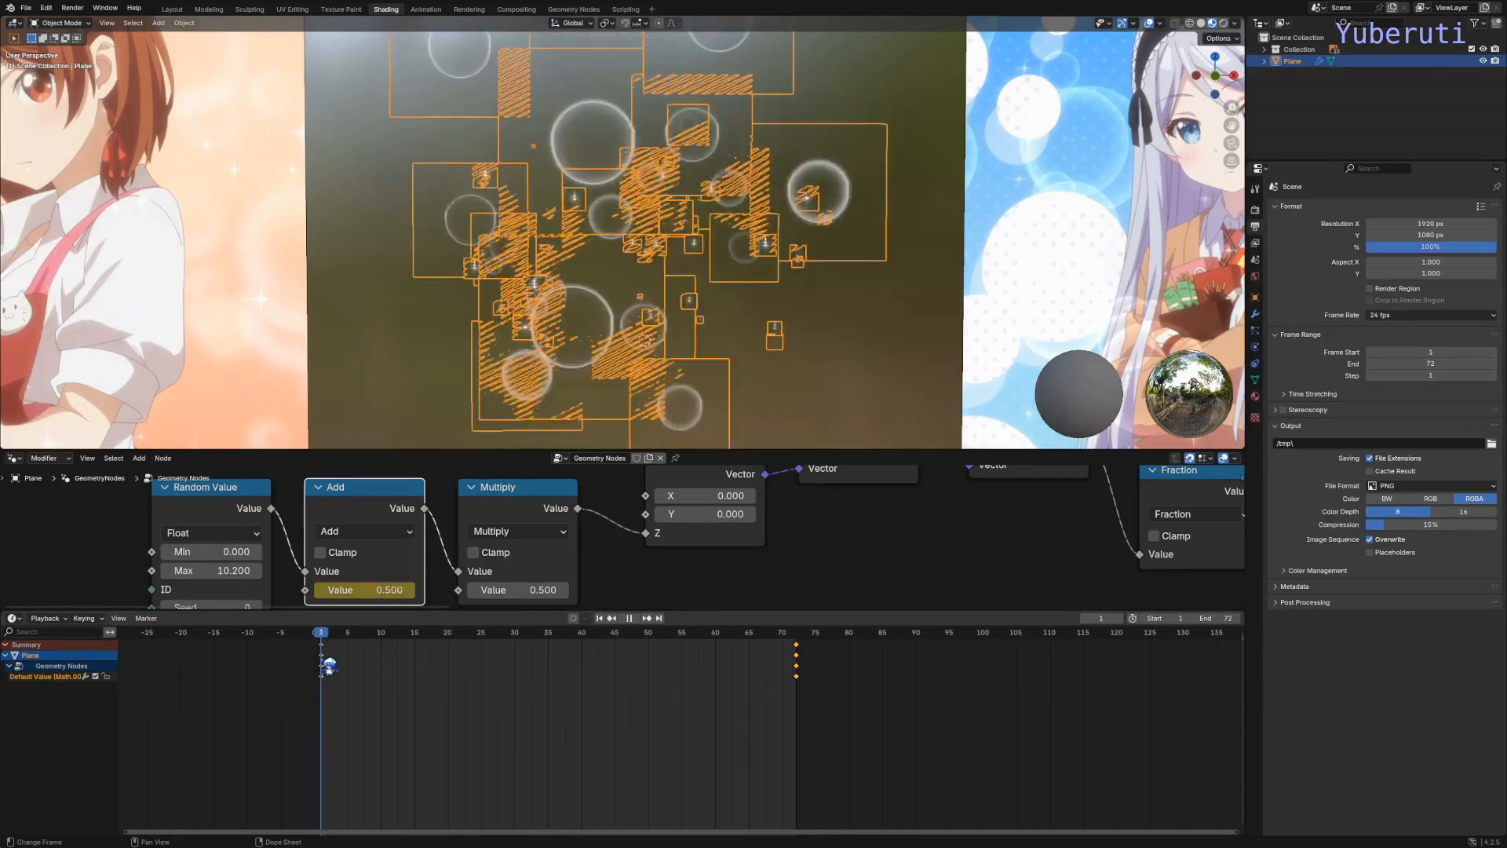
key("space")
key("space")
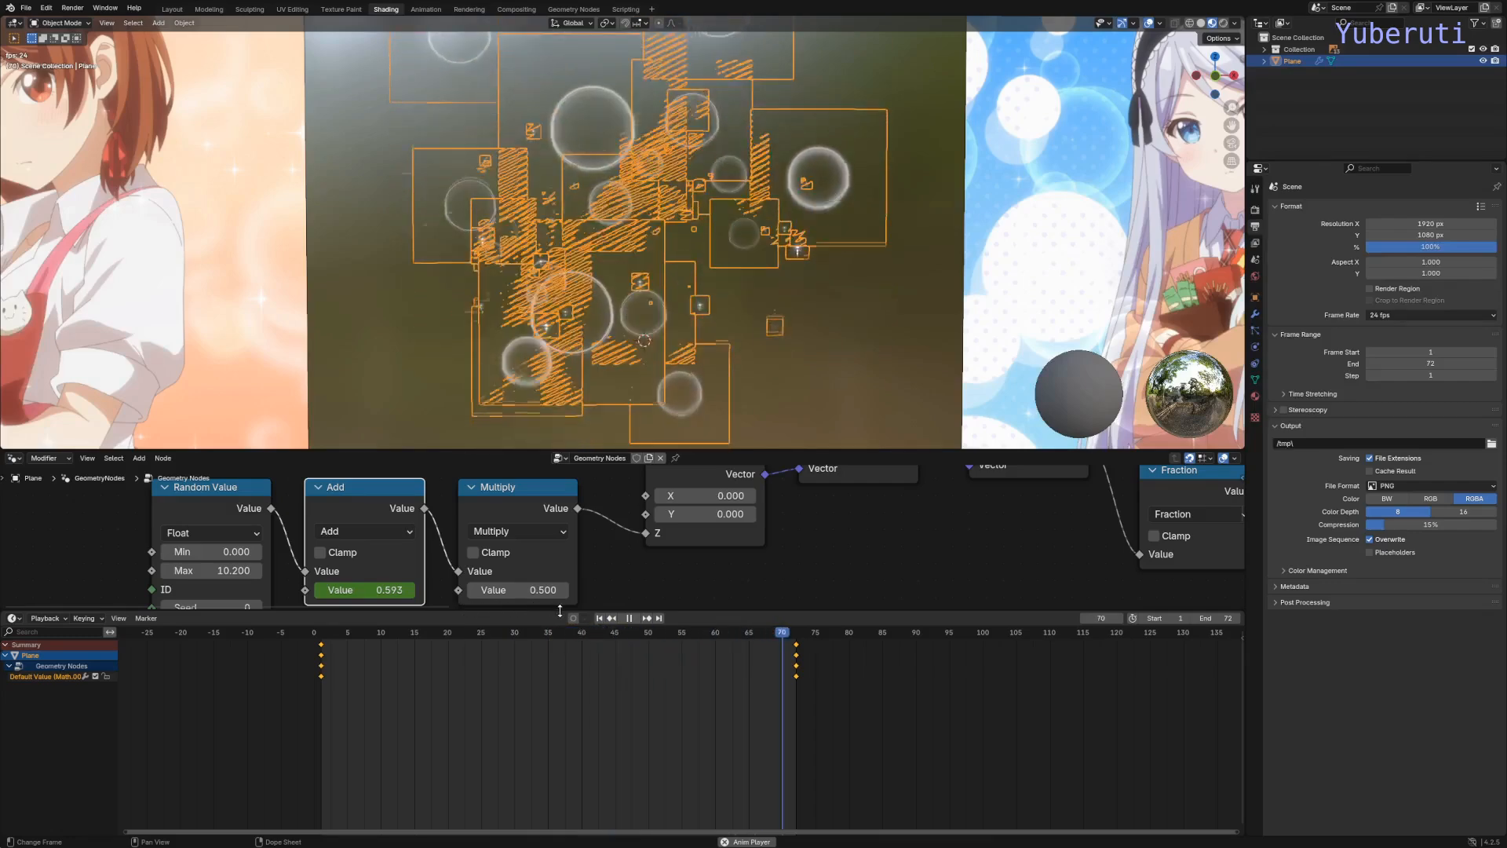
key("space")
Step: Raise the Add node's value at frame 72, replace its keyframe, and play the animation with the plane deselected
left_click_drag(348, 642, 796, 642)
mouse_move(365, 590)
left_mouse_down()
mouse_move(400, 591)
mouse_move(367, 590)
left_mouse_up()
right_click(377, 589)
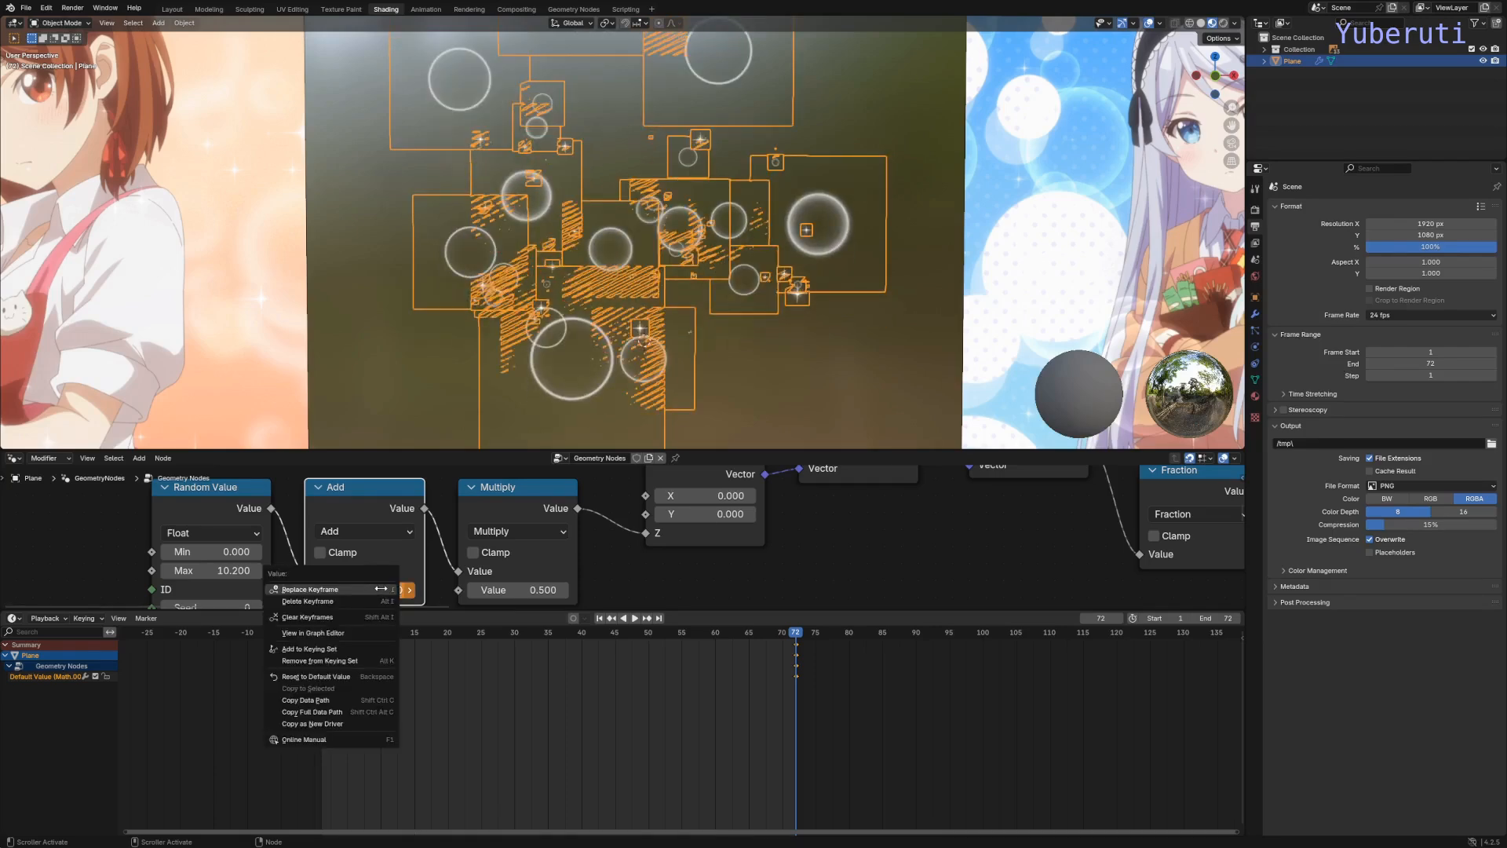
left_click(381, 589)
left_click(326, 636)
key("space")
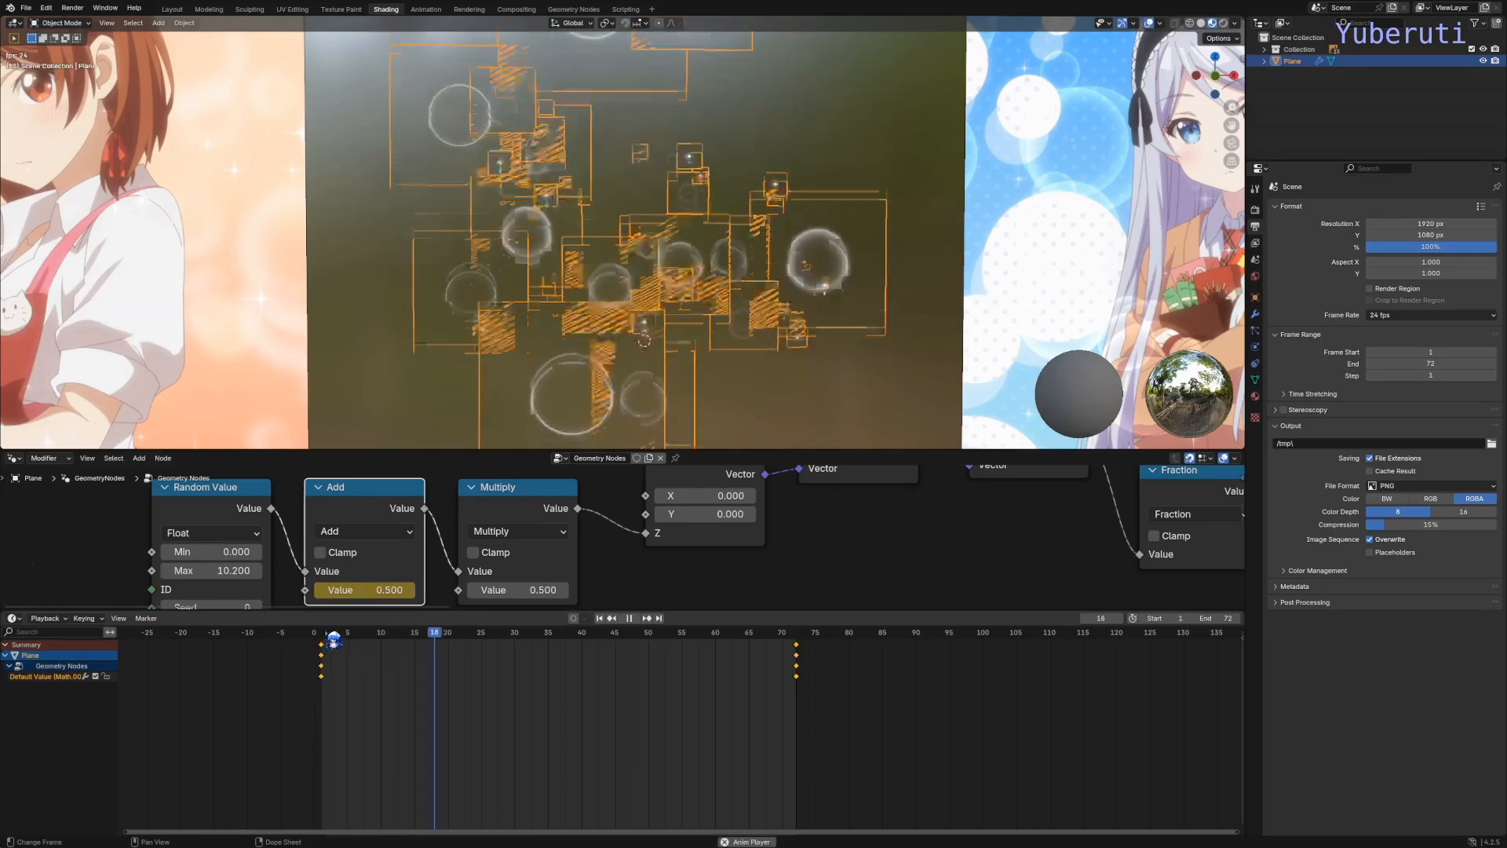
left_click(364, 398)
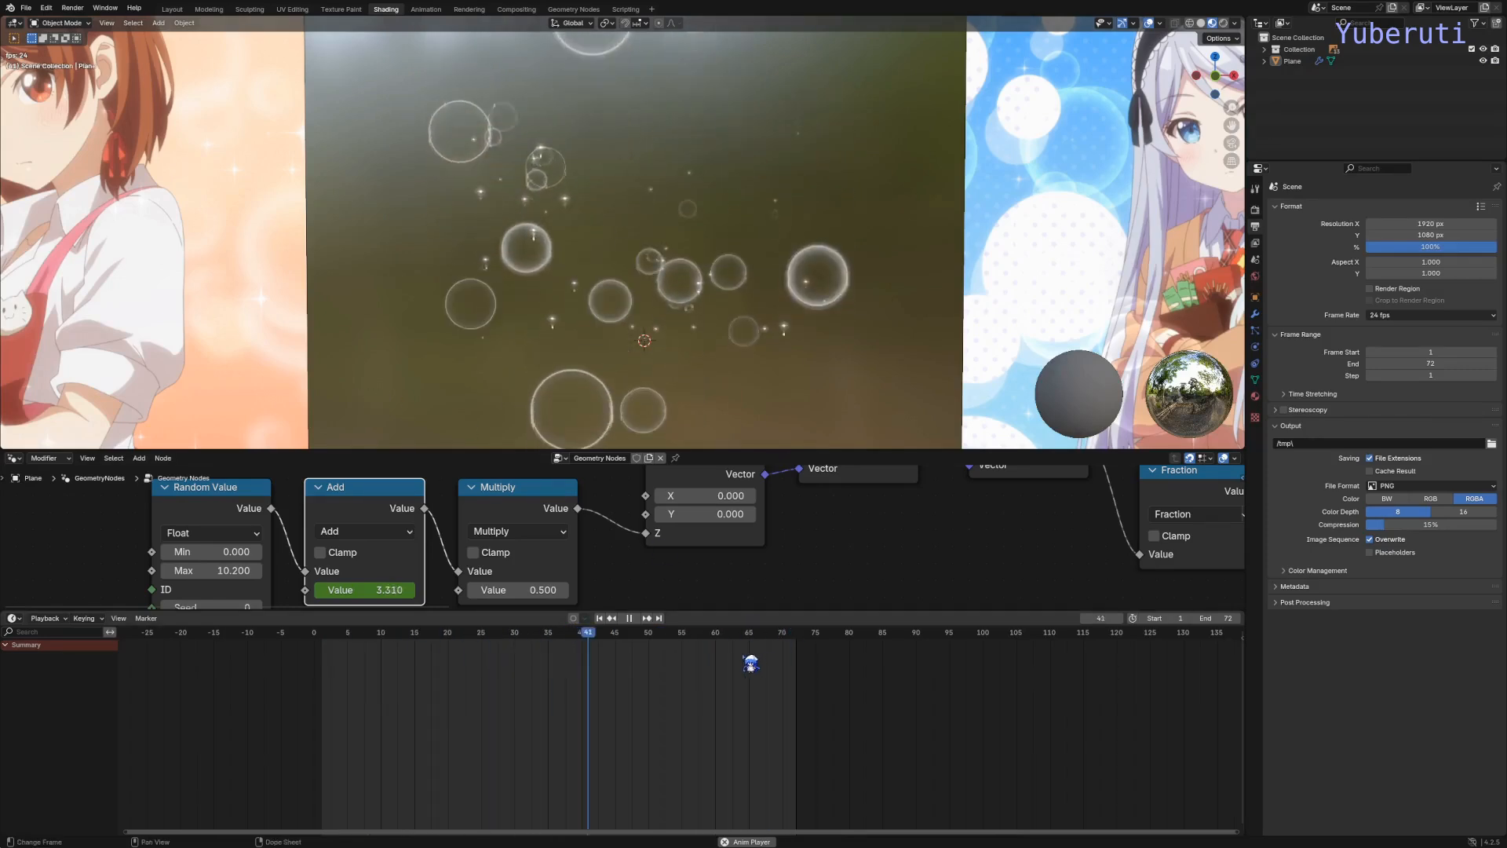
key("space")
Step: Shrink the timeline, set the sparkle scale's Random Value Max to 3.400, and play the animation to check the twinkling
left_click_drag(608, 638, 750, 759)
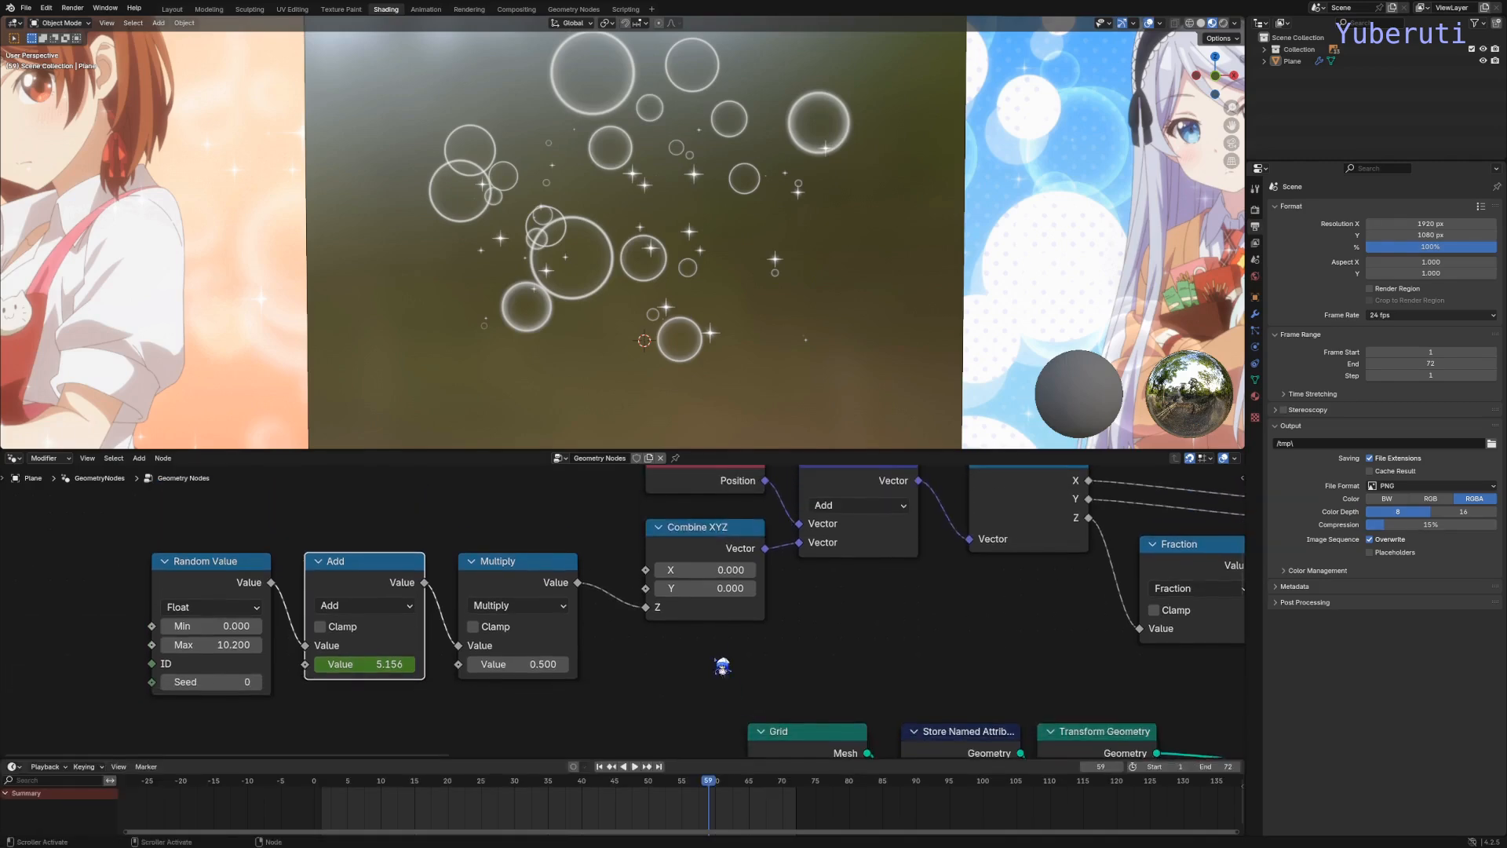
scroll(723, 664, "down", 9)
middle_click_drag(883, 676, 379, 651)
middle_click_drag(571, 595, 442, 629)
scroll(538, 651, "up", 5)
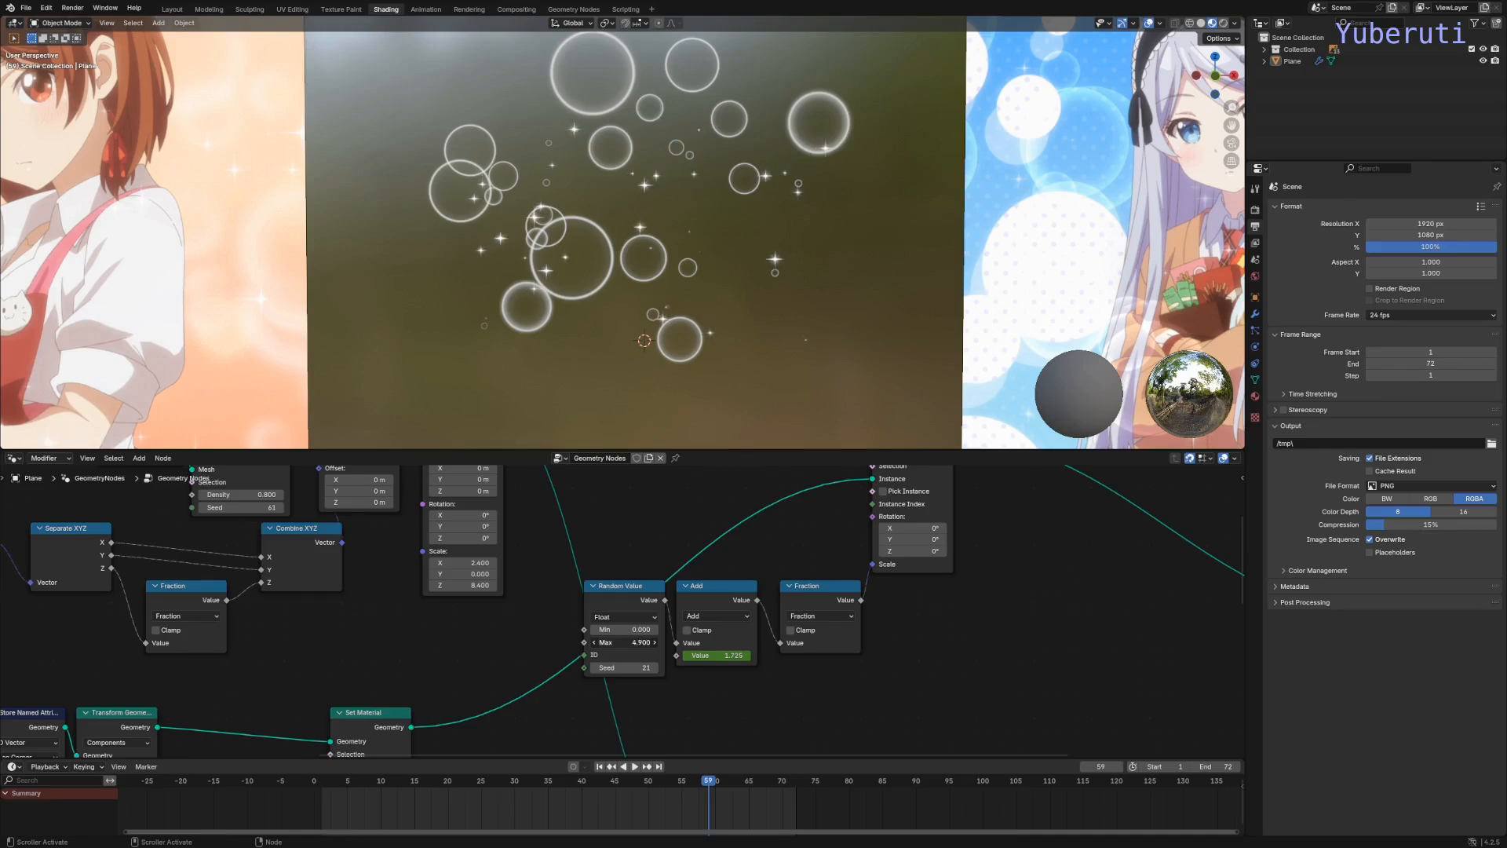
key("space")
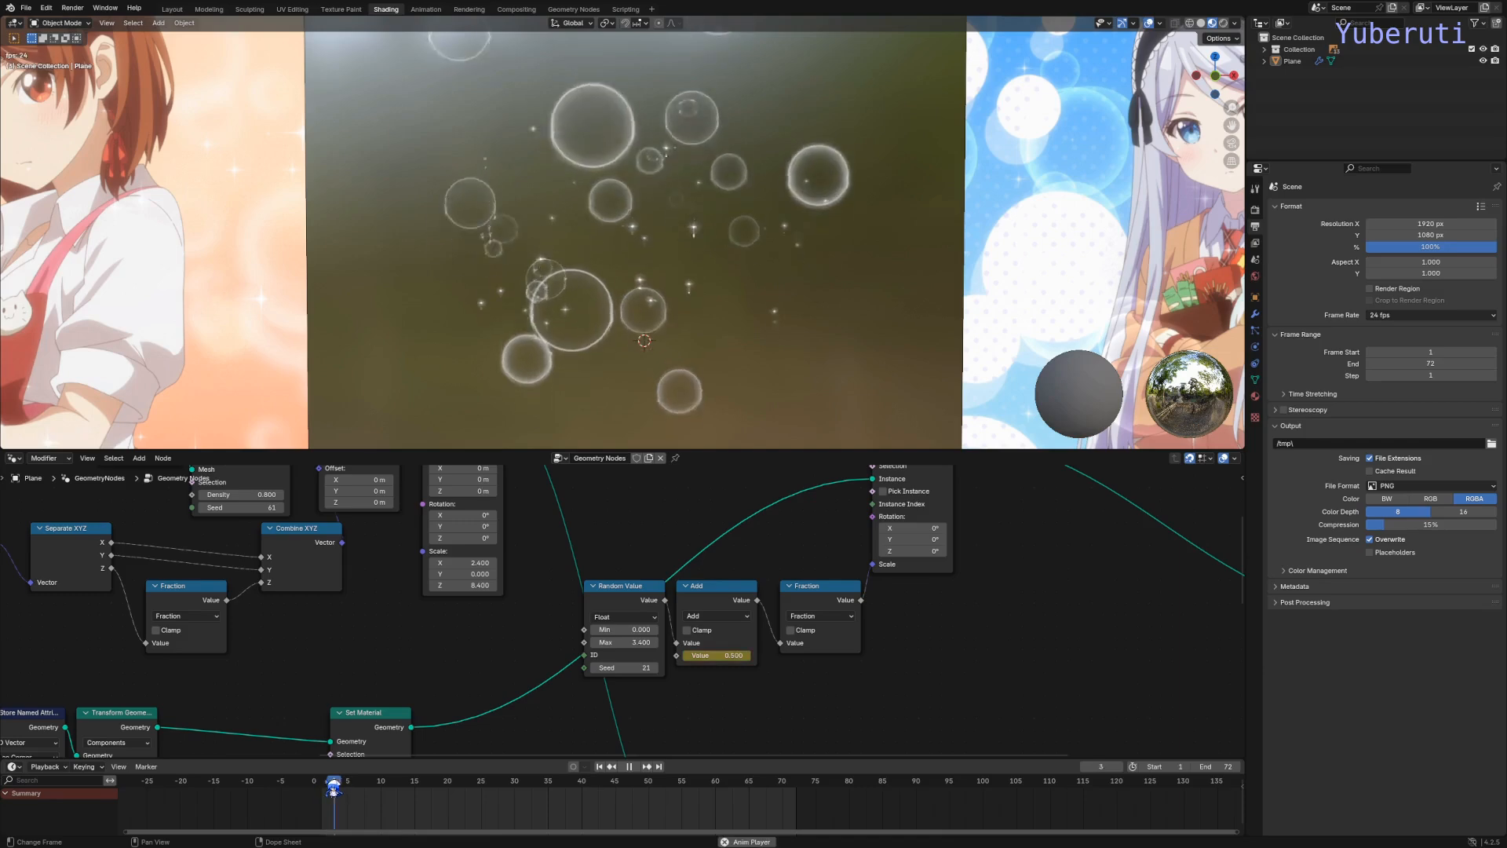
key("space")
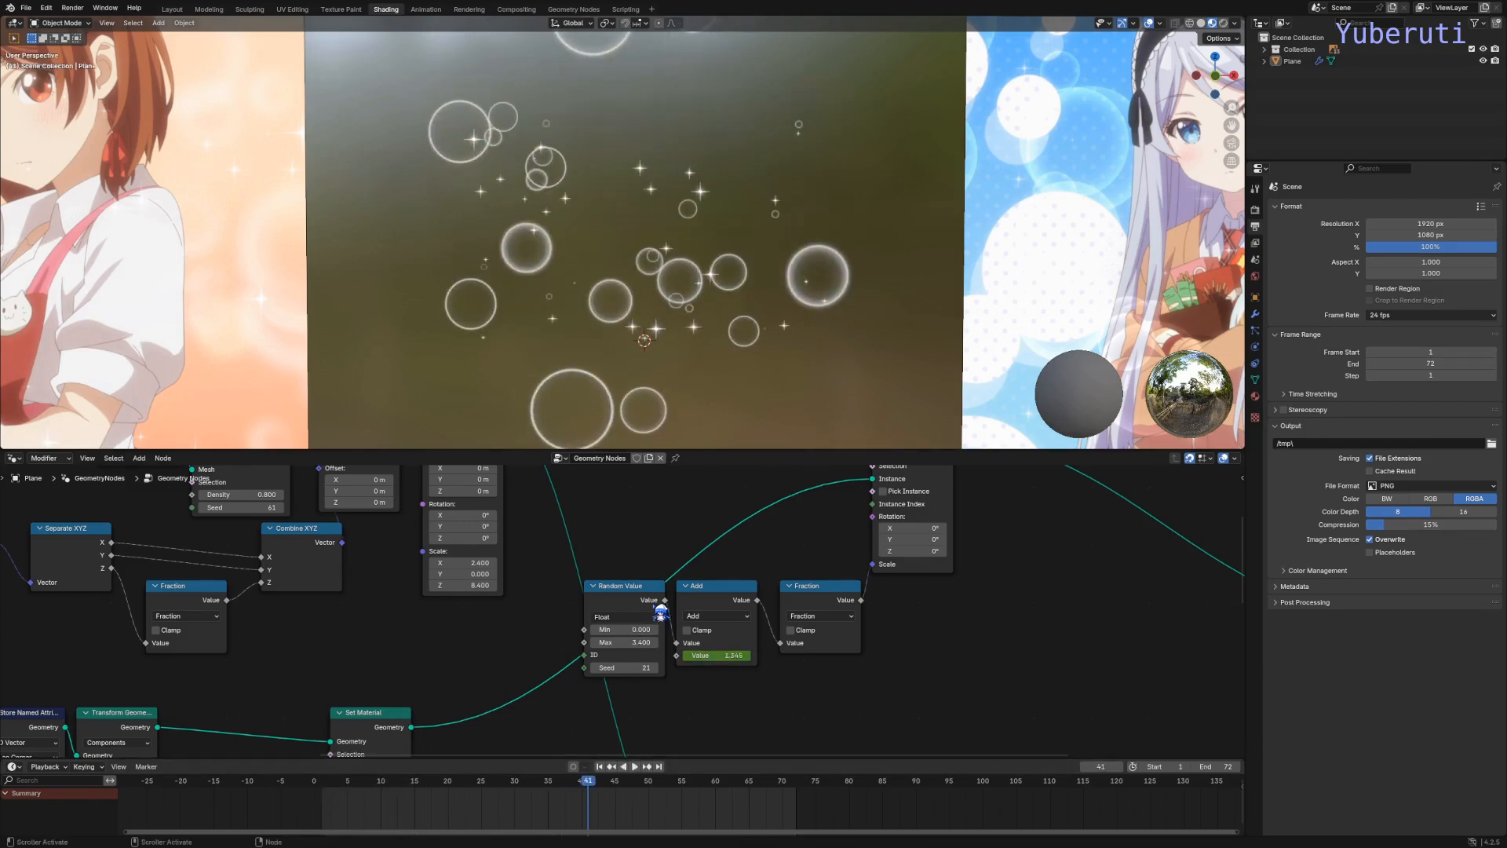
Step: Duplicate the Add node between Fraction and the Scale input of Instance on Points, and change the copy to Multiply
left_click(800, 598)
key("Home")
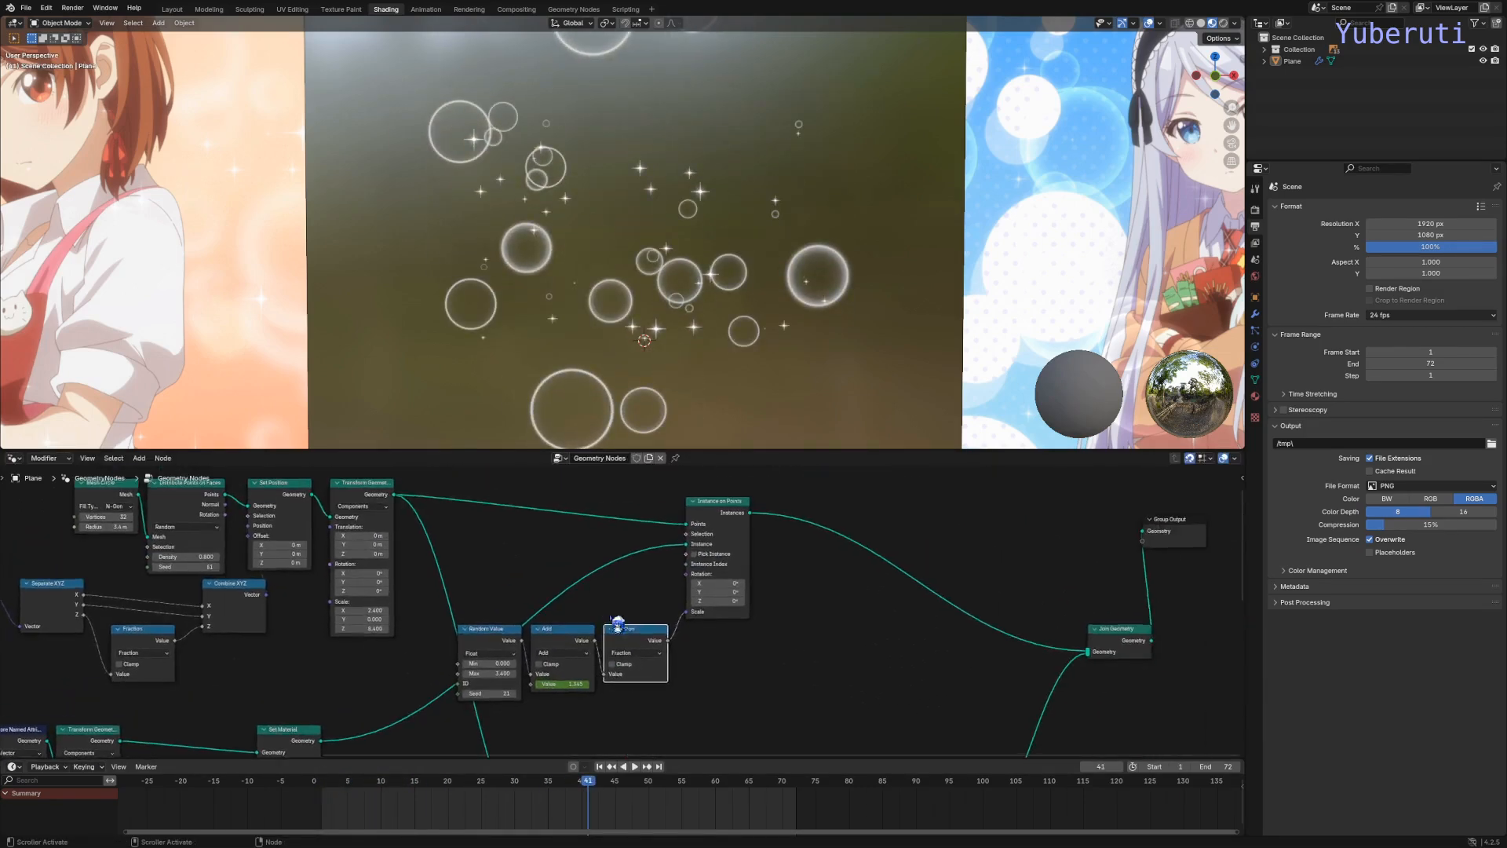
left_click(730, 523)
scroll(576, 624, "up", 4)
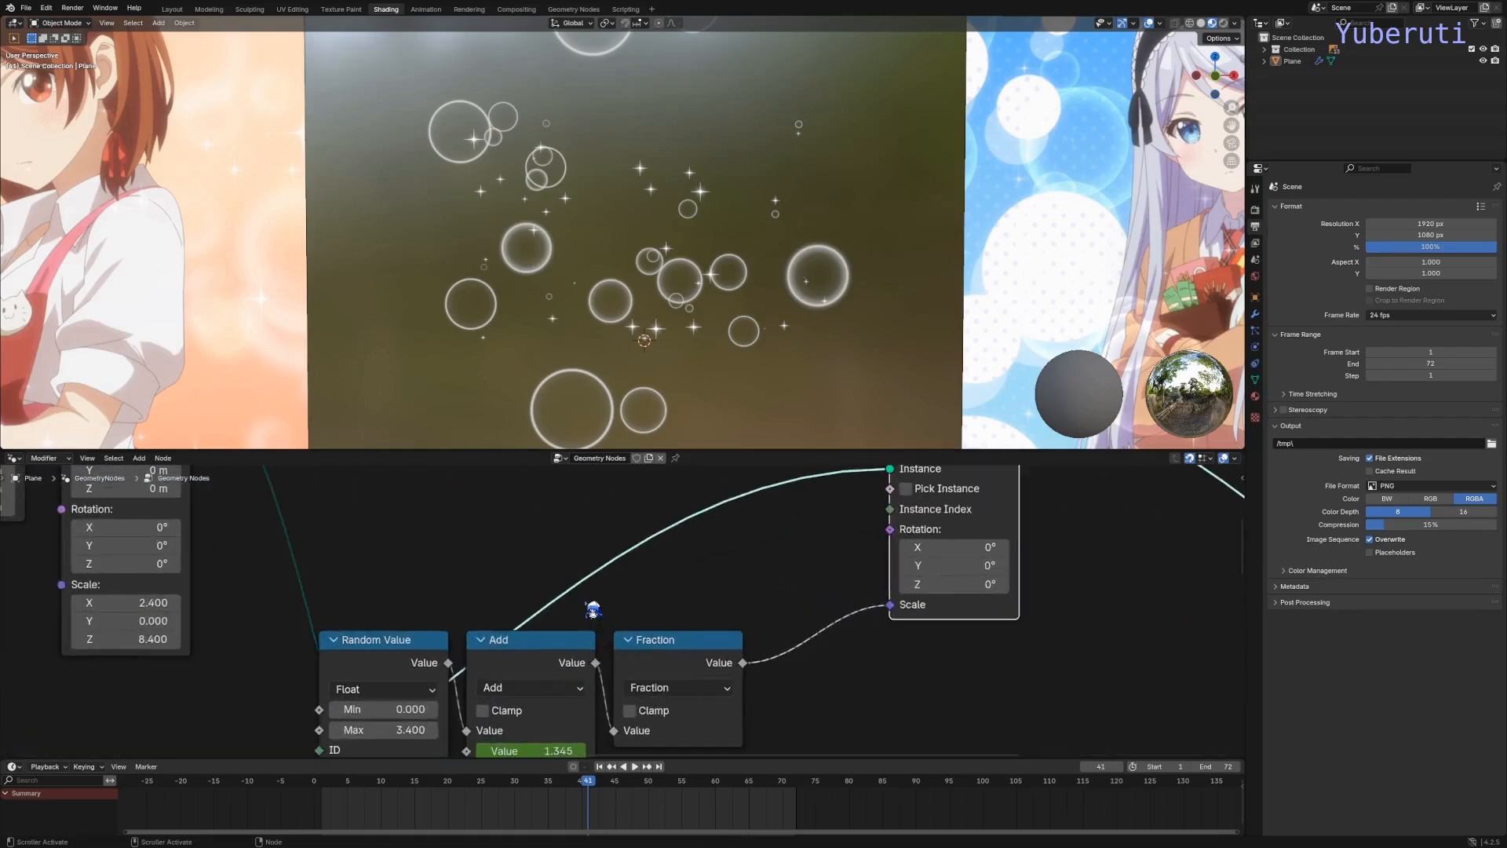
scroll(524, 546, "down", 1)
left_click(478, 571)
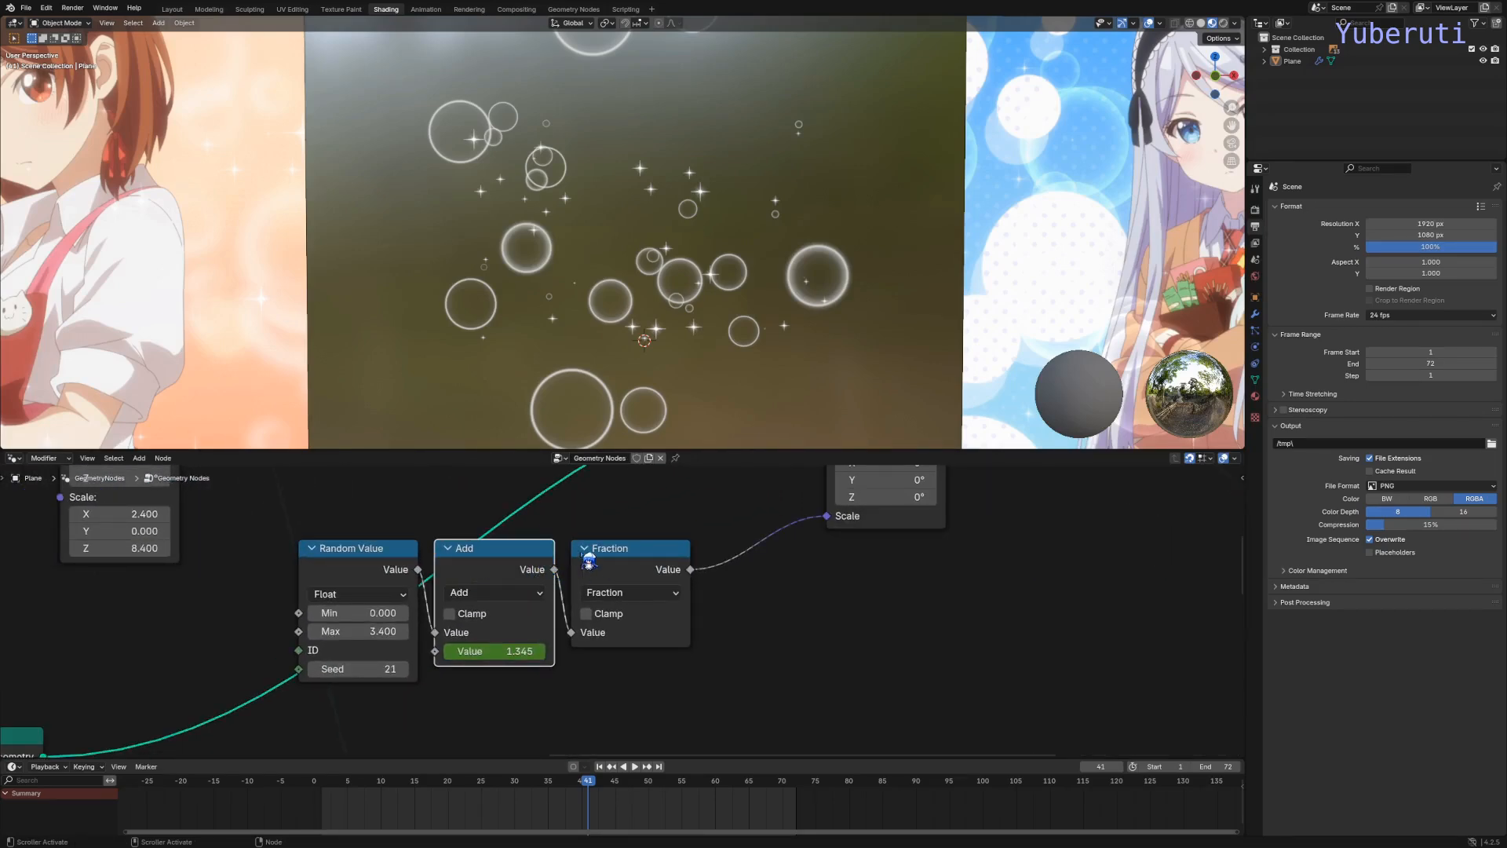
scroll(439, 594, "down", 4)
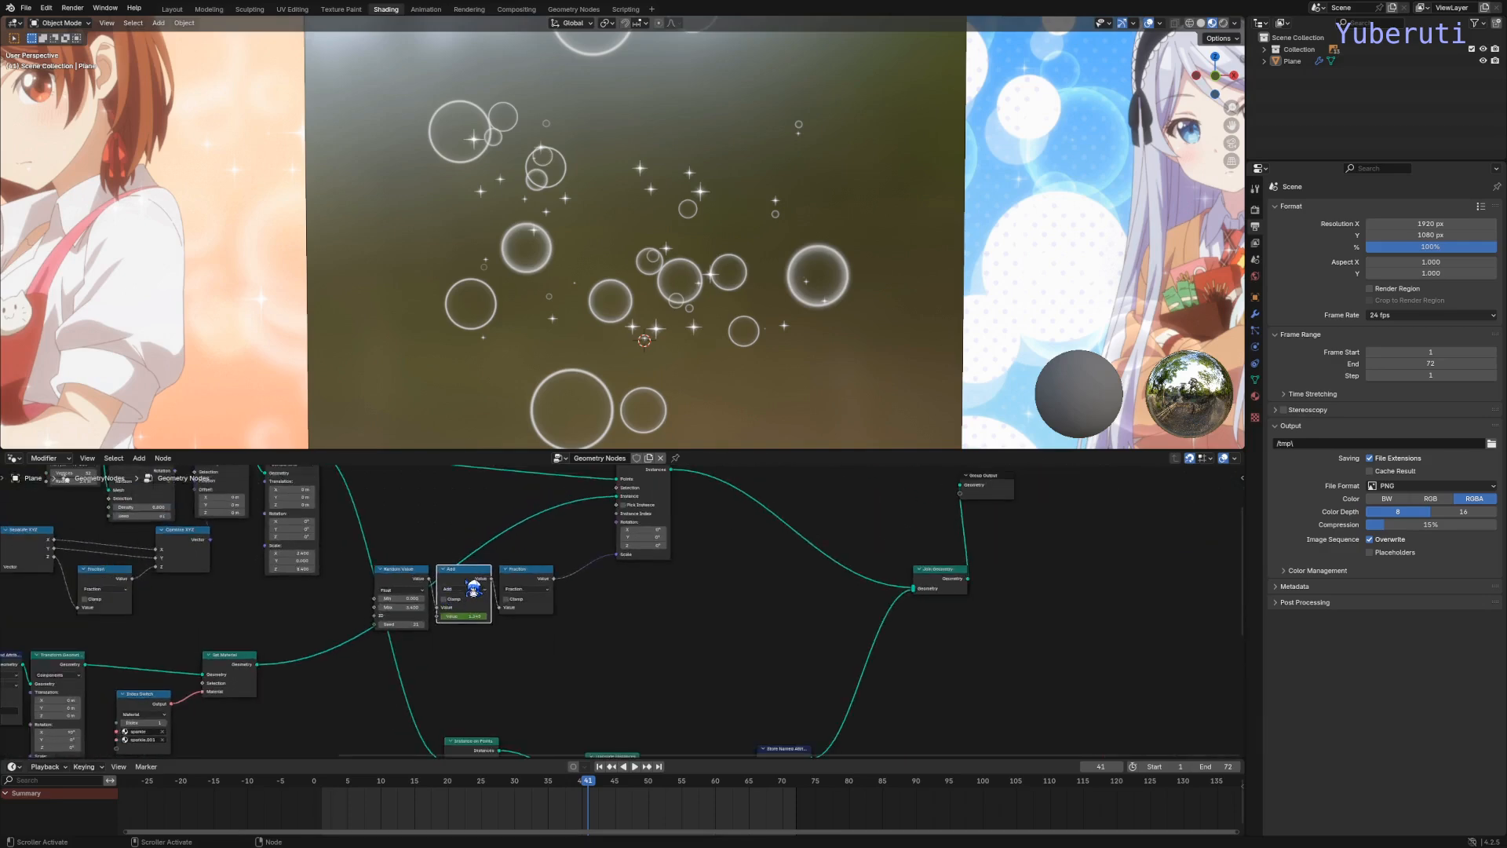
key("shift+d")
left_click(597, 578)
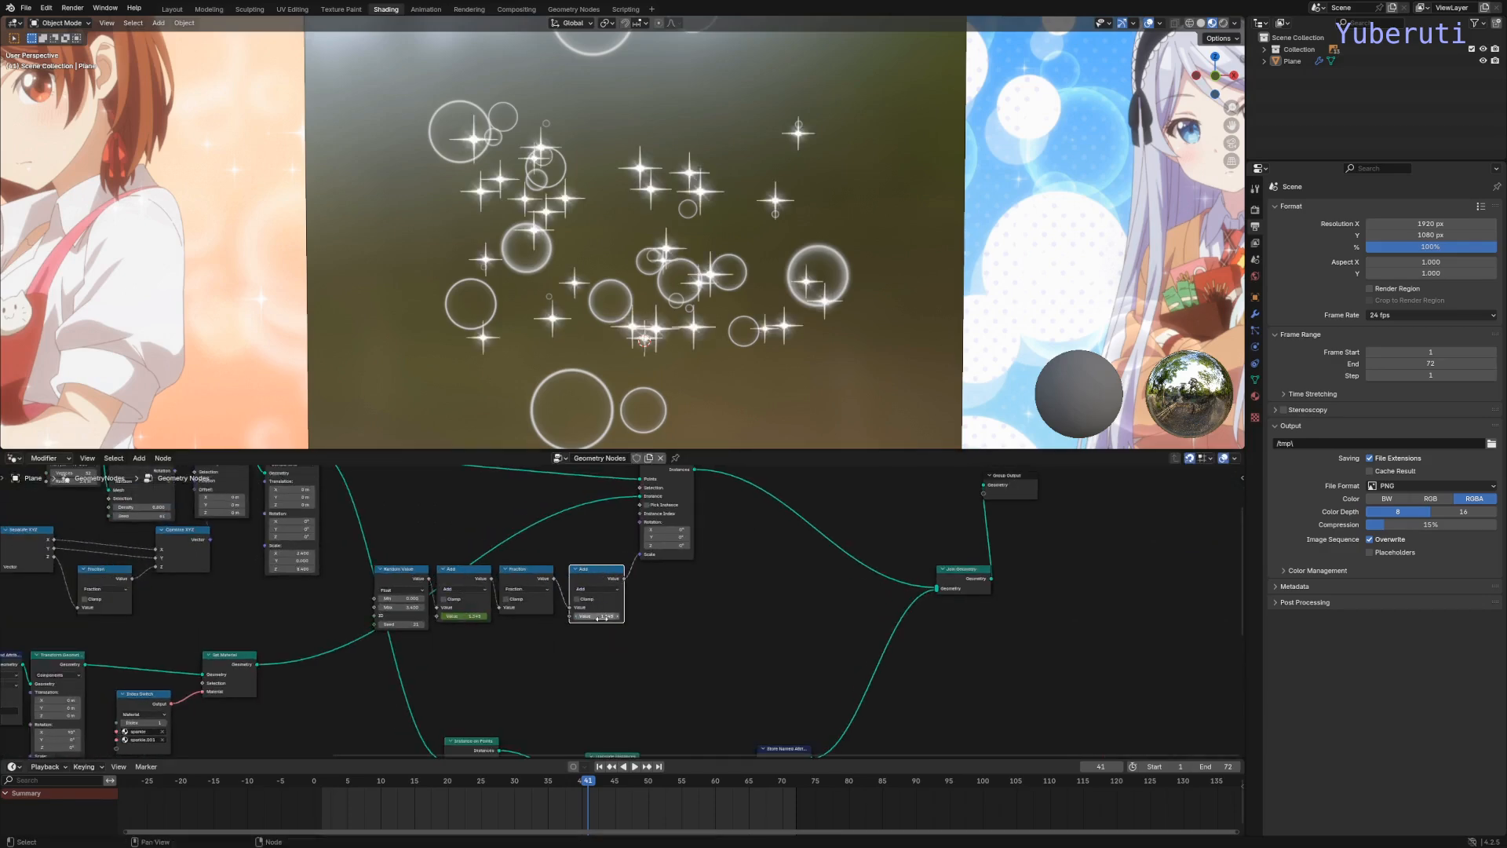
scroll(601, 618, "up", 3)
left_click(596, 572)
left_click(608, 602)
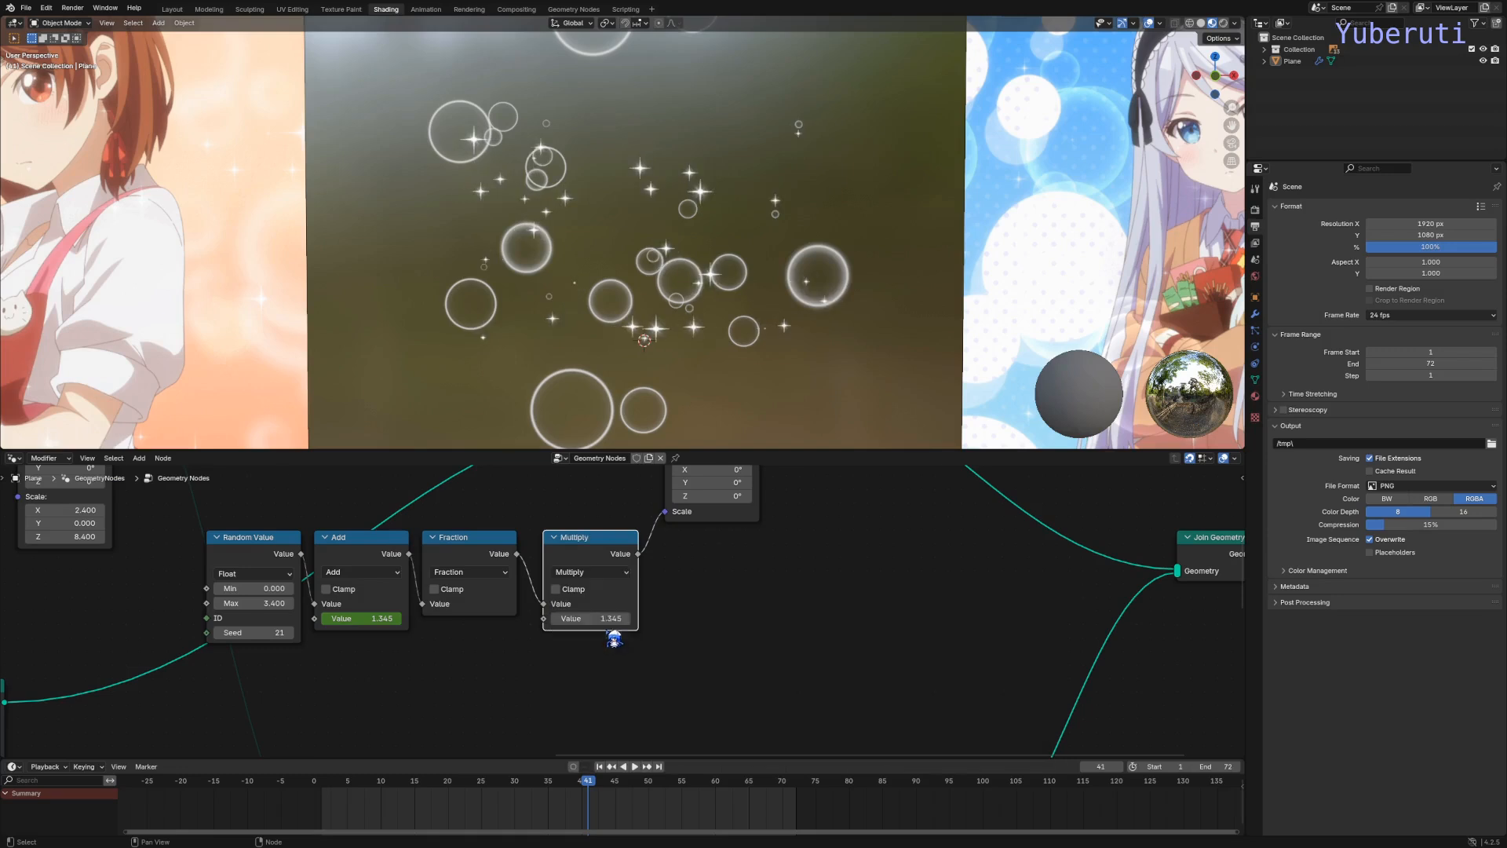
Step: Set the new Multiply node's value to 2.145 and play the animation from the start to check the sparkle size
left_click_drag(590, 618, 616, 619)
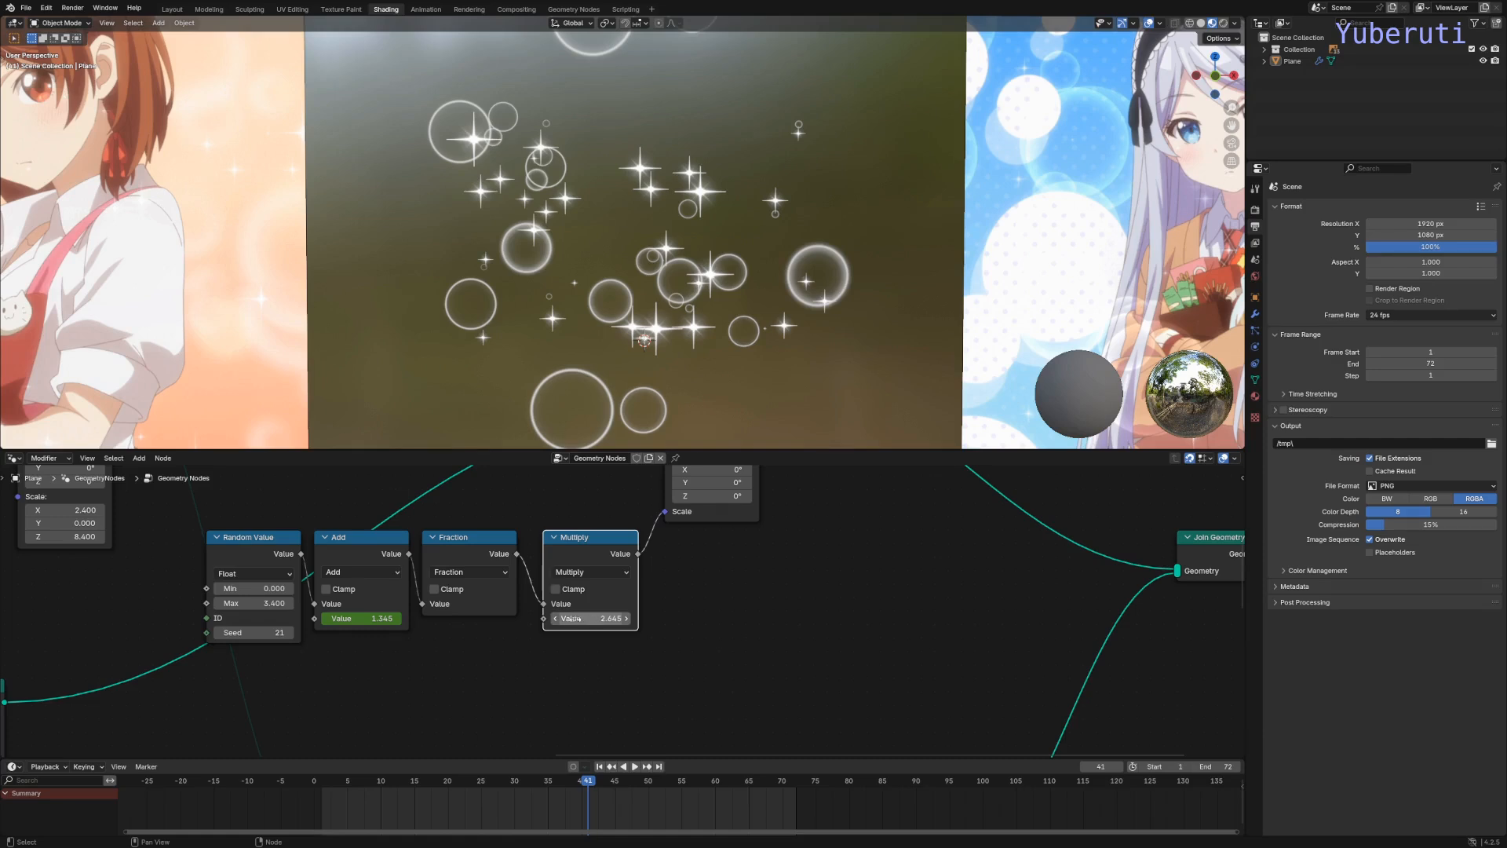
left_click_drag(591, 622, 584, 621)
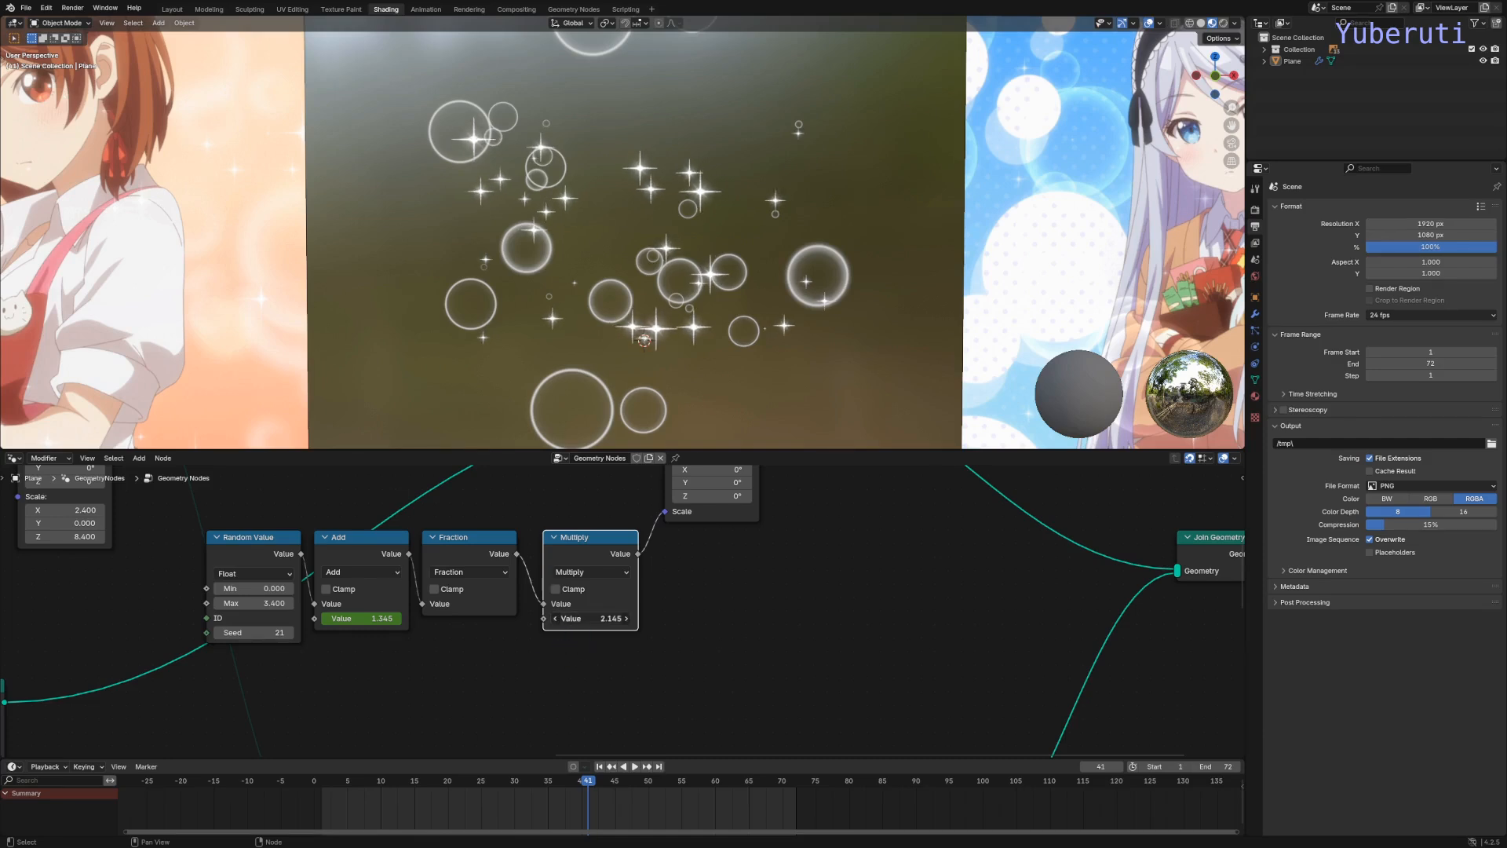
left_click_drag(478, 782, 334, 790)
key("space")
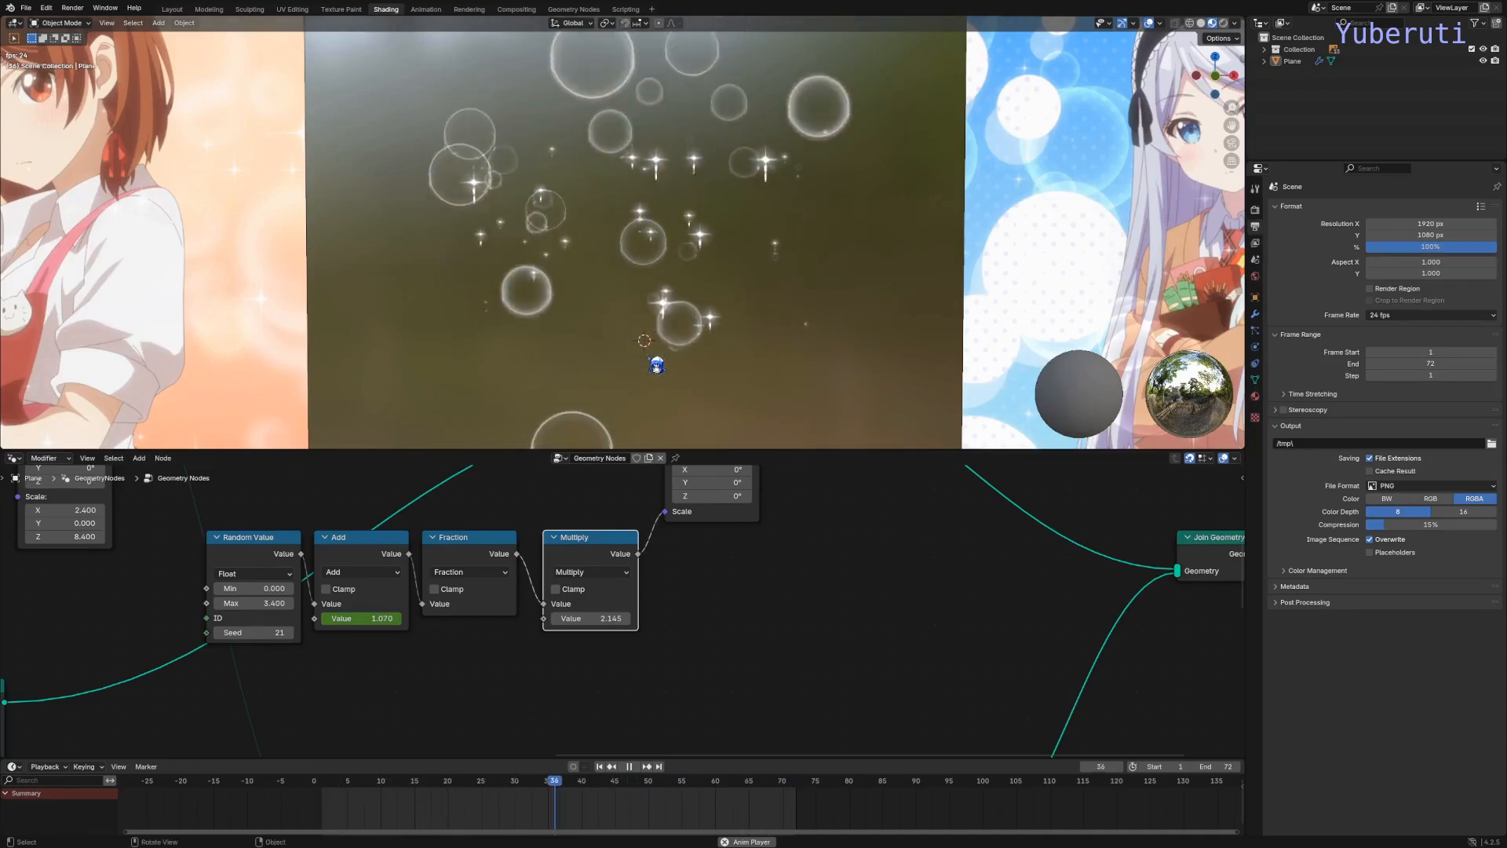
key("space")
Step: Move the Random Value, Add, Fraction and Multiply nodes of the sparkle scale together, clear of the crossing instance links
scroll(401, 710, "down", 1)
scroll(371, 714, "down", 4)
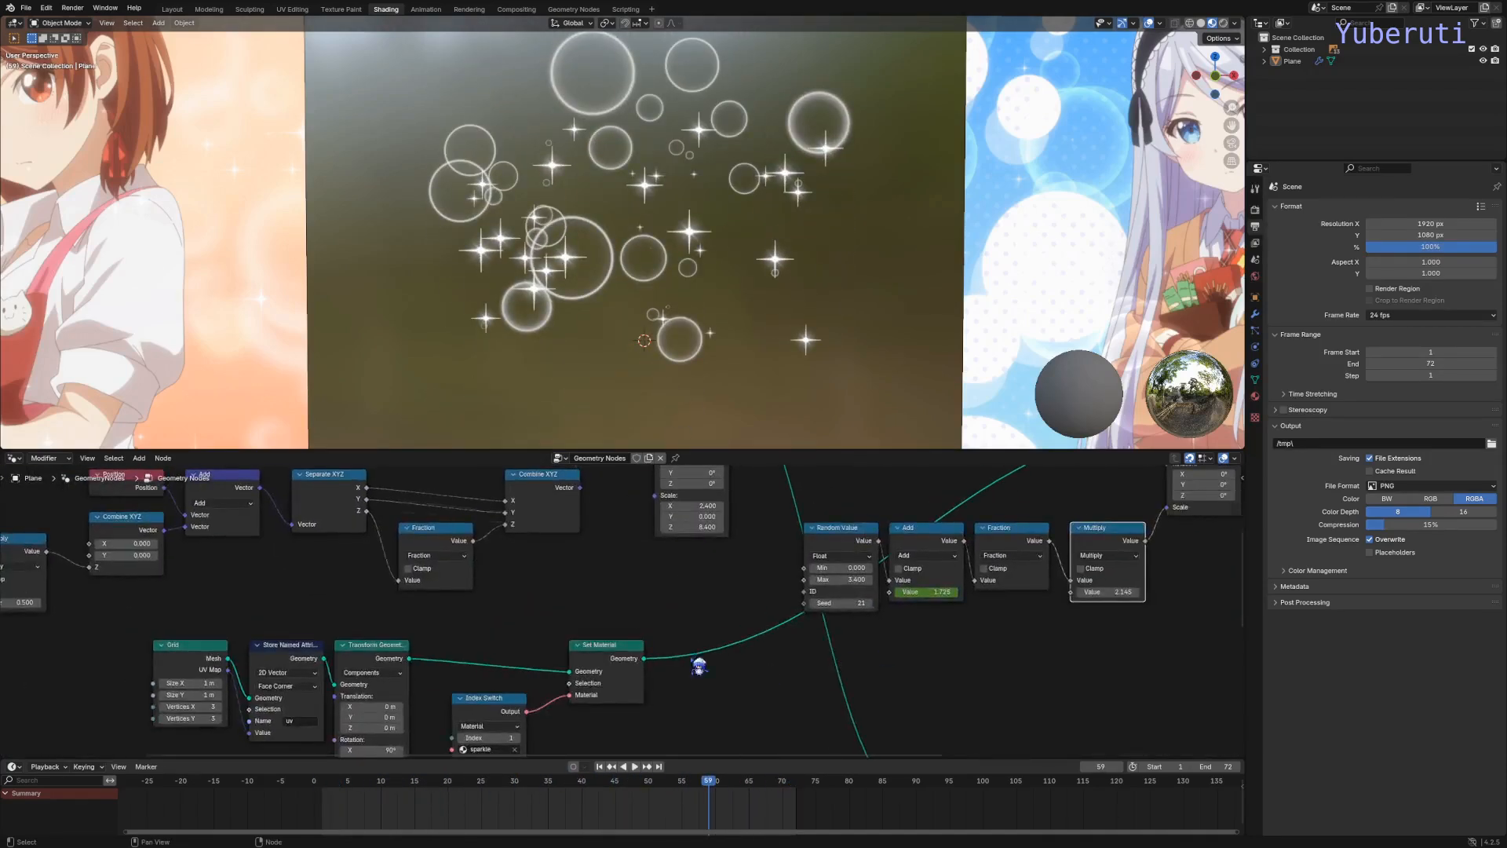
left_click(942, 565)
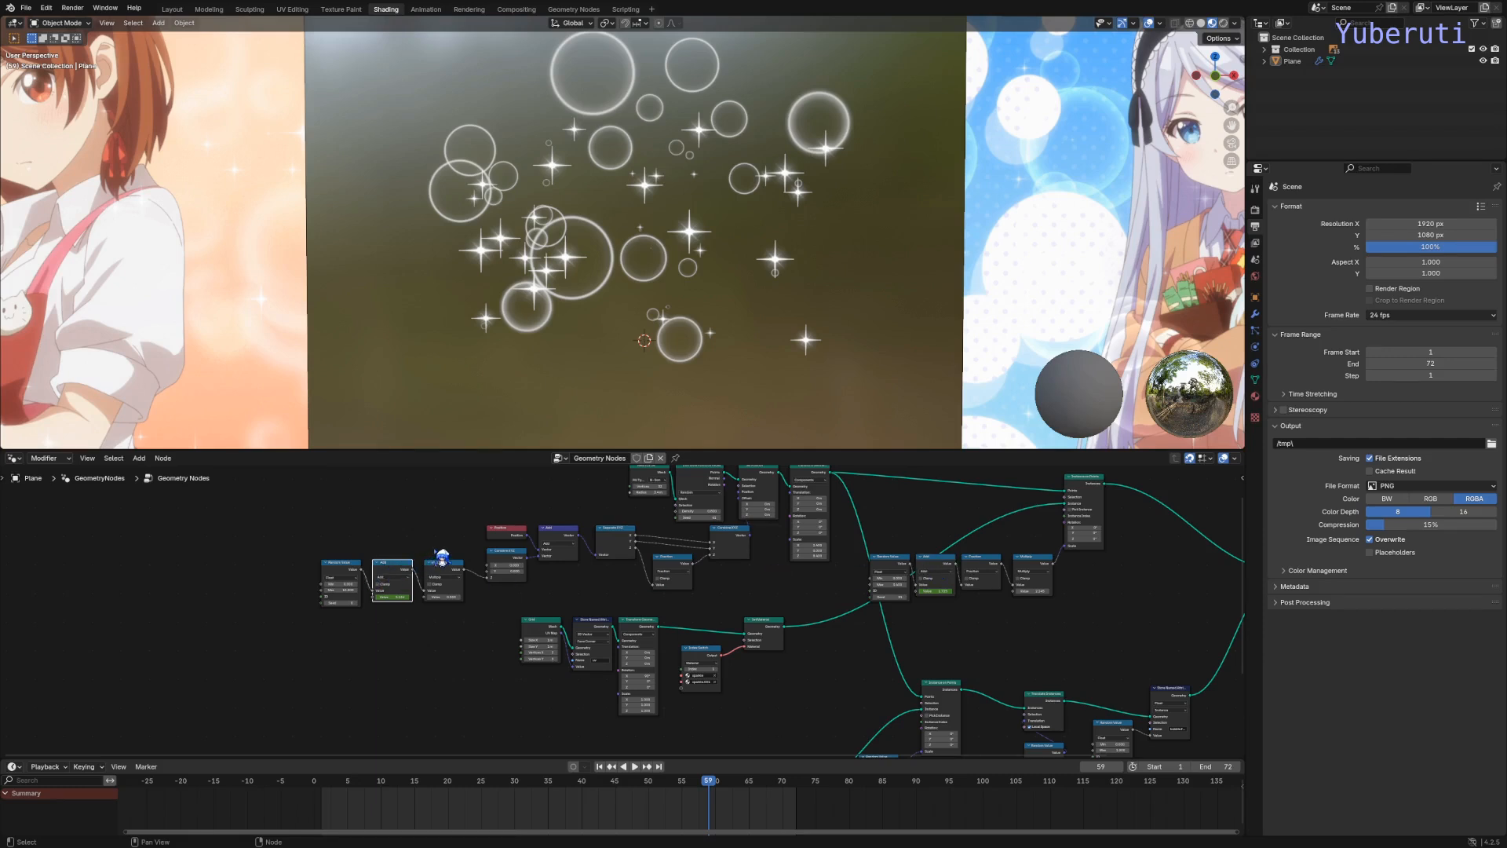
scroll(442, 557, "down", 8)
scroll(791, 576, "up", 1)
middle_click_drag(791, 575, 514, 595)
scroll(603, 628, "up", 6)
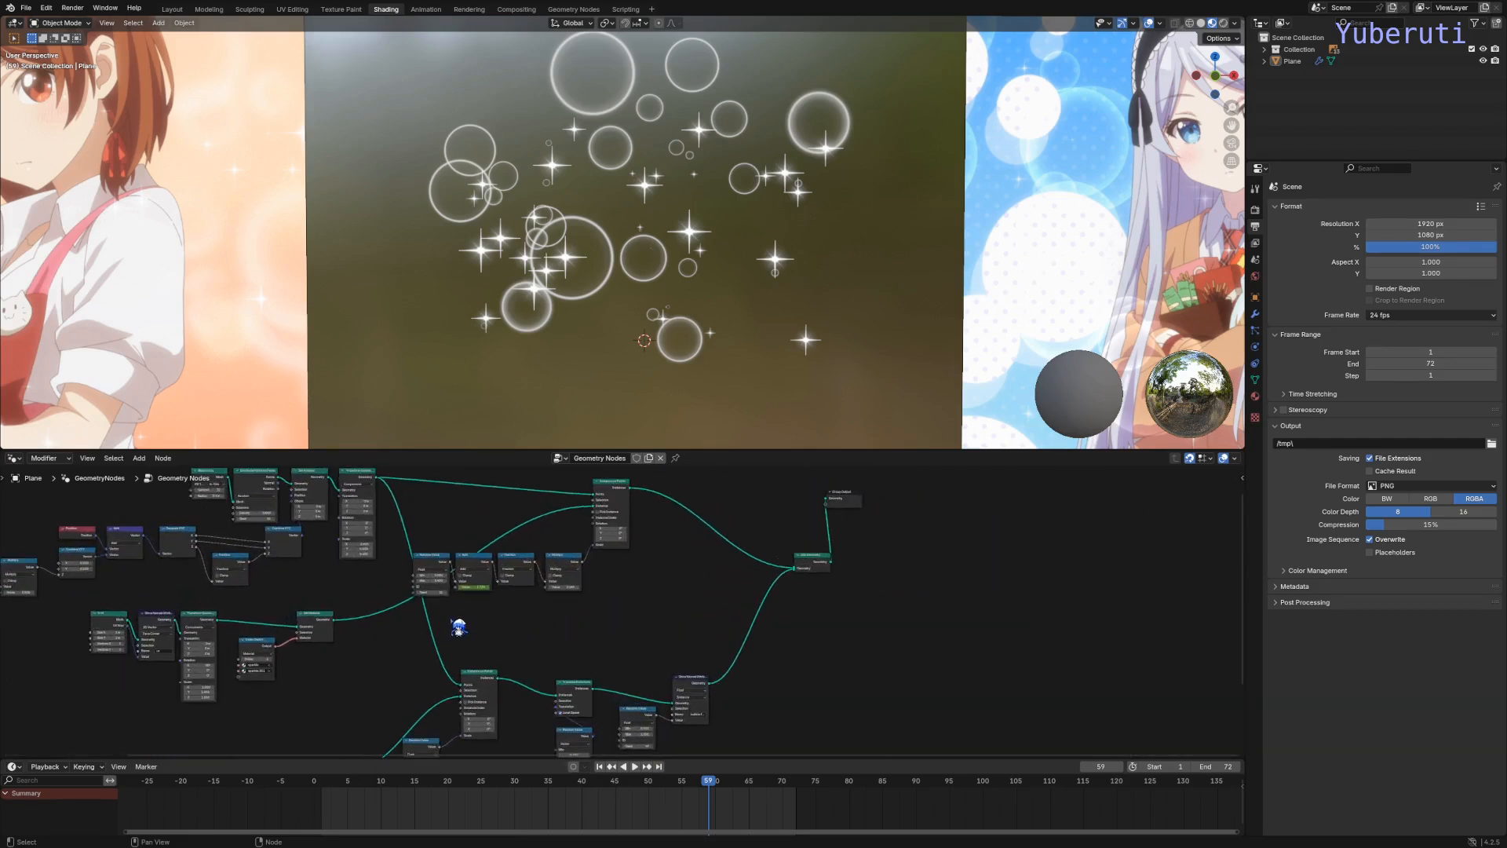
left_click_drag(431, 628, 572, 564)
key("g")
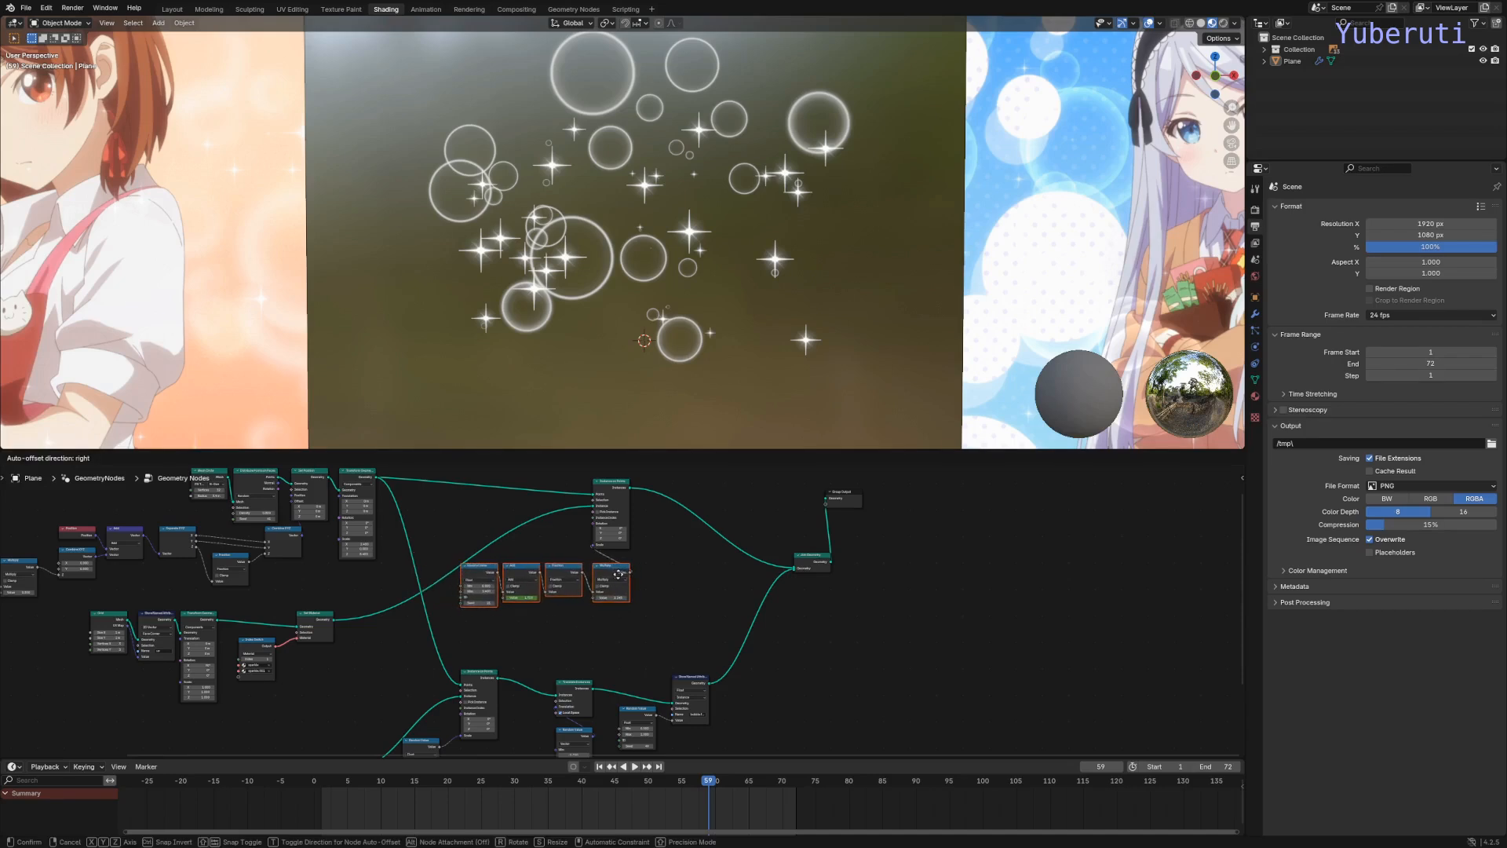
left_click(619, 574)
Step: Move the Random Value, Add and Multiply nodes that drive the Z offset closer to the Combine XYZ node
middle_click_drag(191, 591, 526, 585)
left_click_drag(357, 547, 229, 577)
key("g")
left_click(281, 560)
left_click(758, 666)
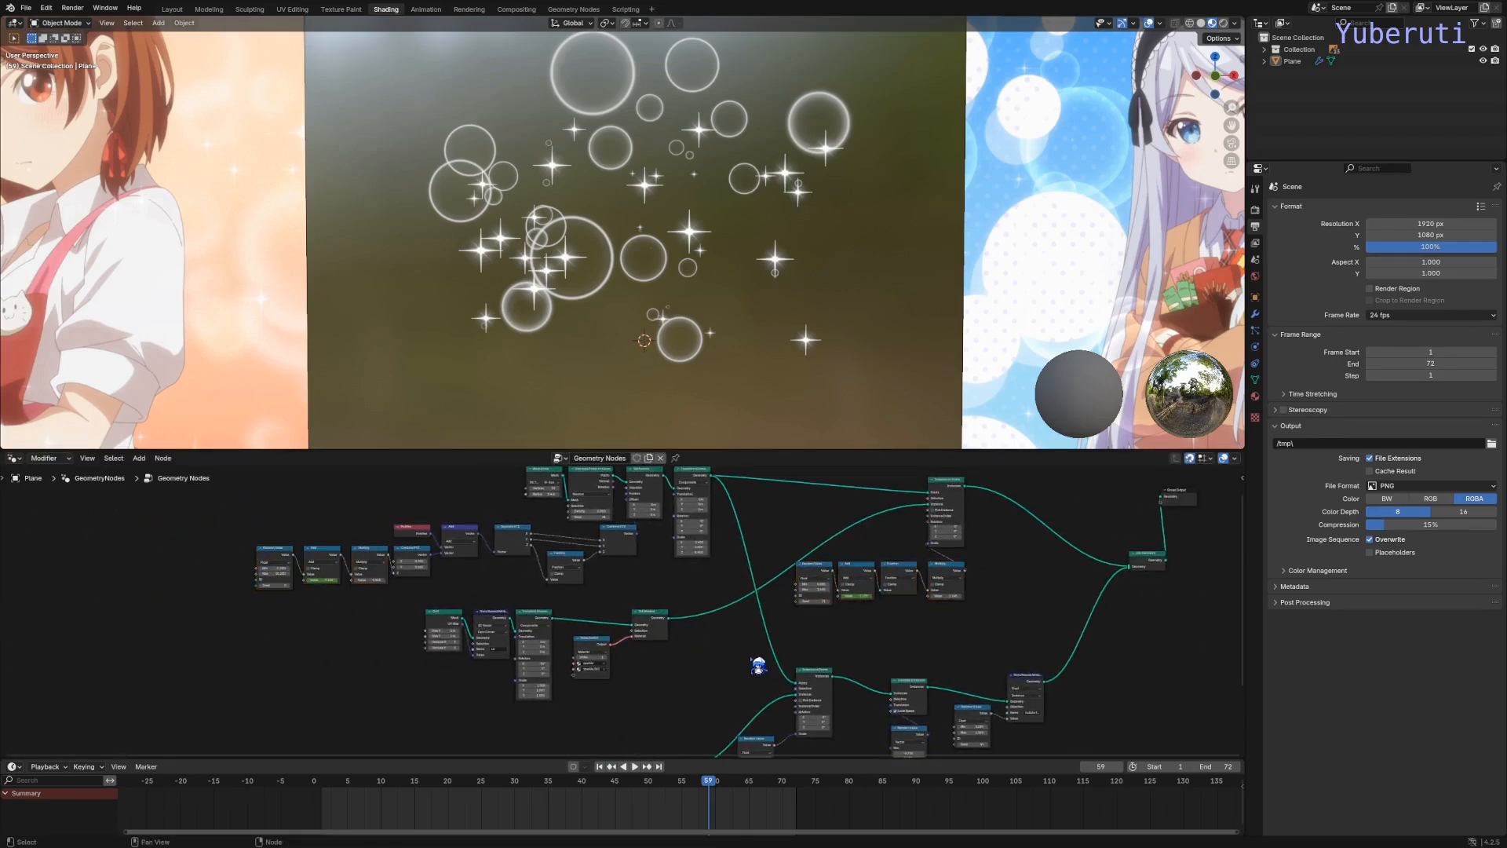
Step: Review the whole node tree and examine the lower bubble branch around its Index Switch and Set Material nodes
scroll(861, 622, "down", 4)
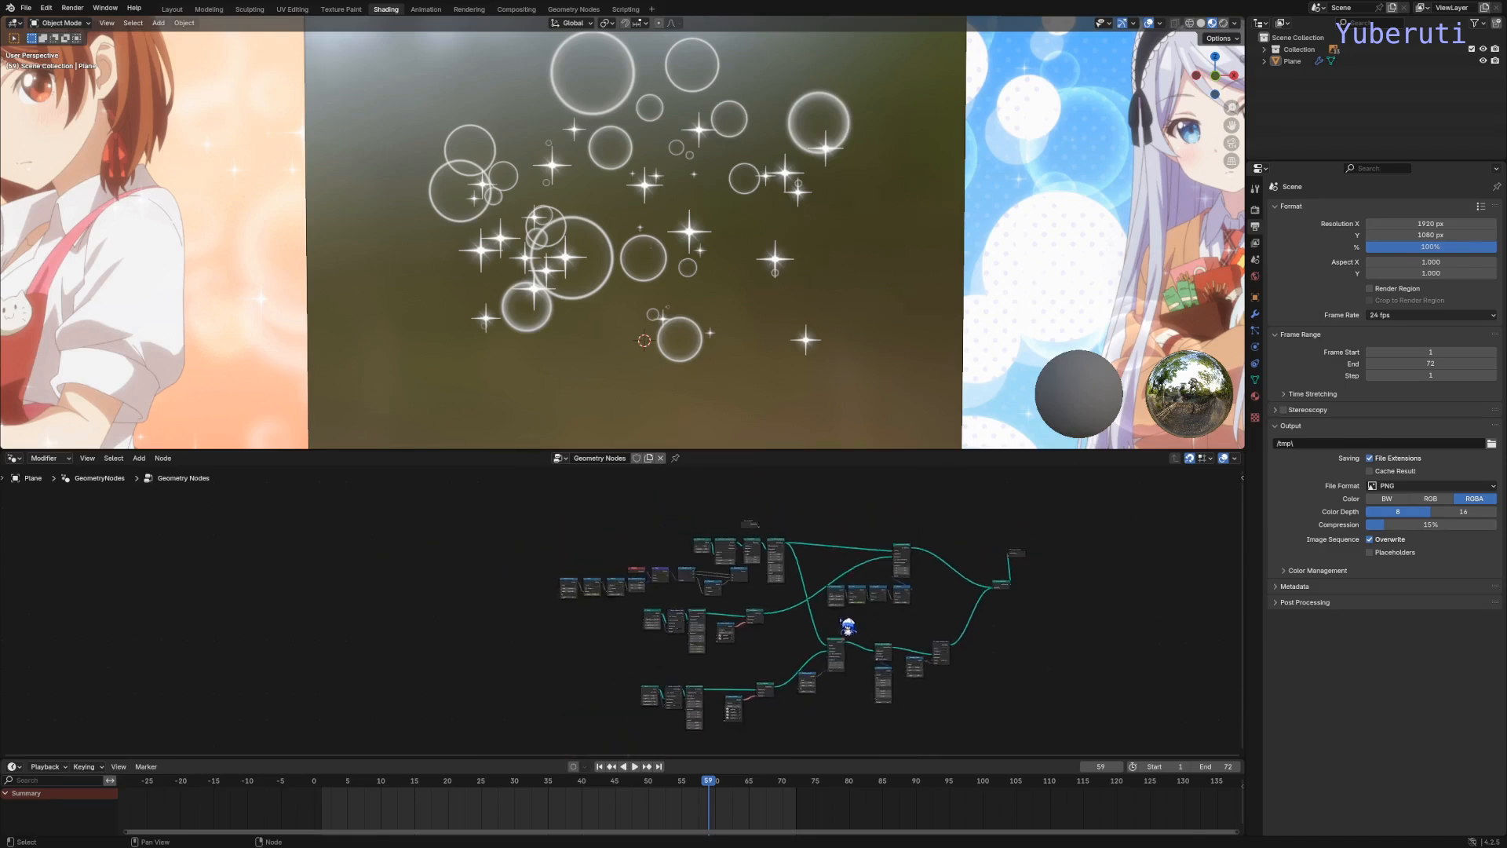
middle_click_drag(851, 615, 545, 615)
scroll(545, 616, "up", 2)
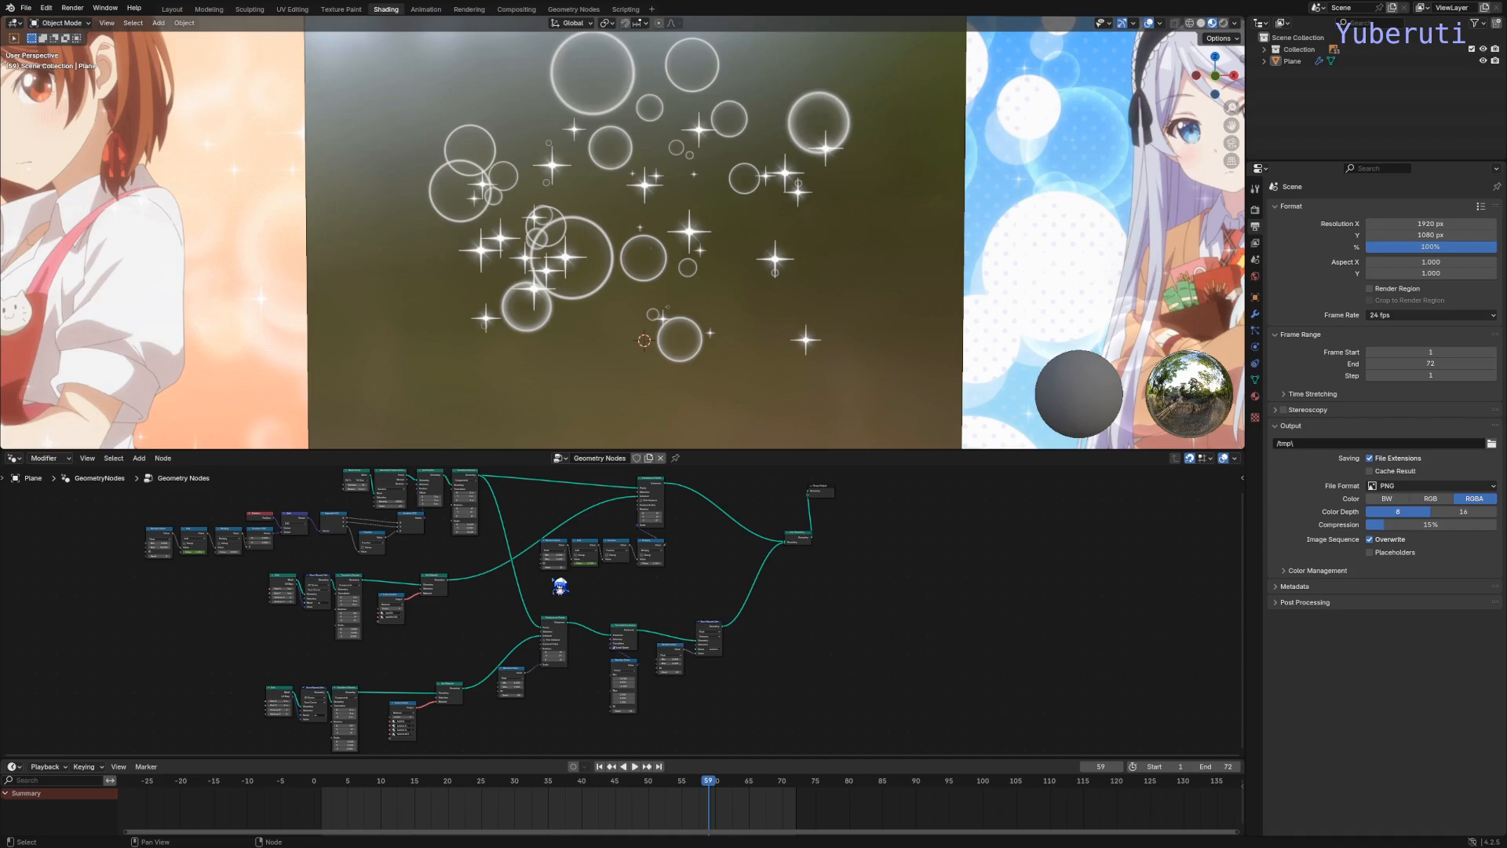
left_click_drag(553, 580, 662, 554)
left_click(642, 595)
middle_click_drag(607, 616, 739, 535)
scroll(609, 604, "up", 1)
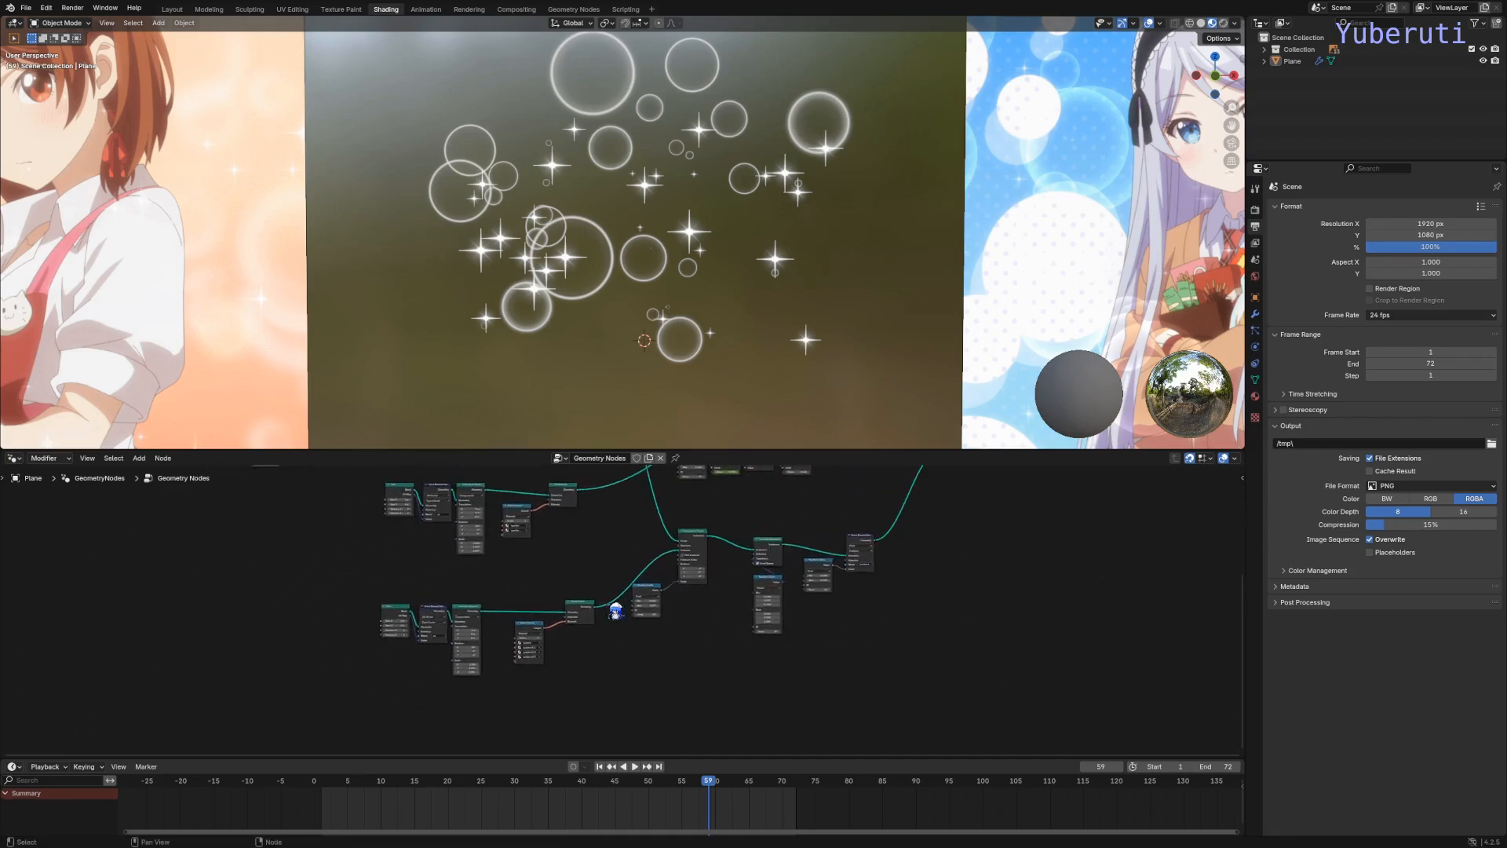
scroll(573, 628, "up", 2)
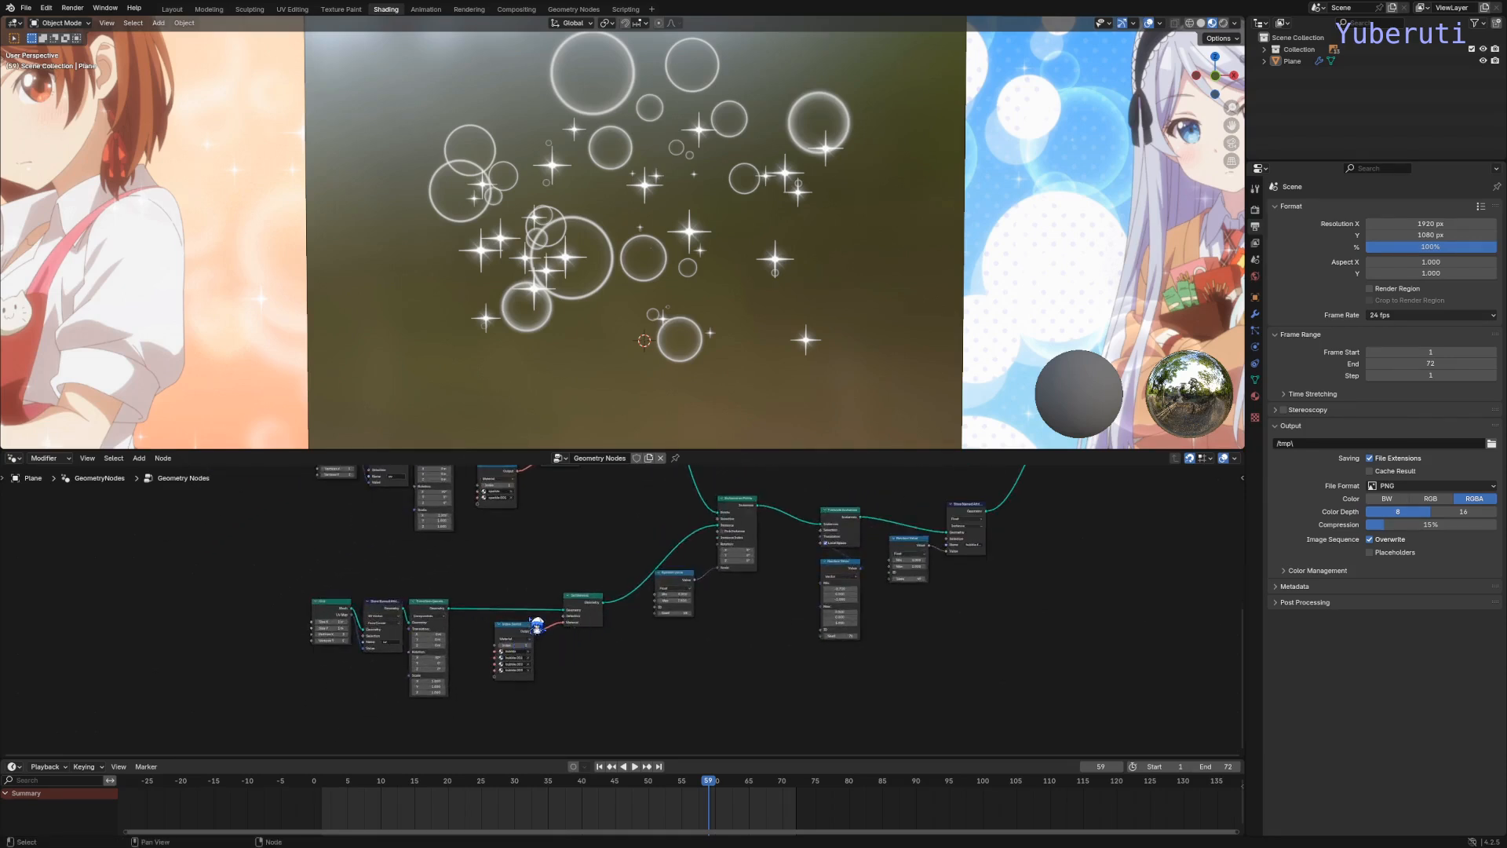
Step: Try out rotation angles on the sparkles' Instance on Points node and reset its rotation to default
scroll(542, 623, "down", 1)
middle_click_drag(490, 500, 416, 711)
middle_click_drag(766, 562, 764, 540)
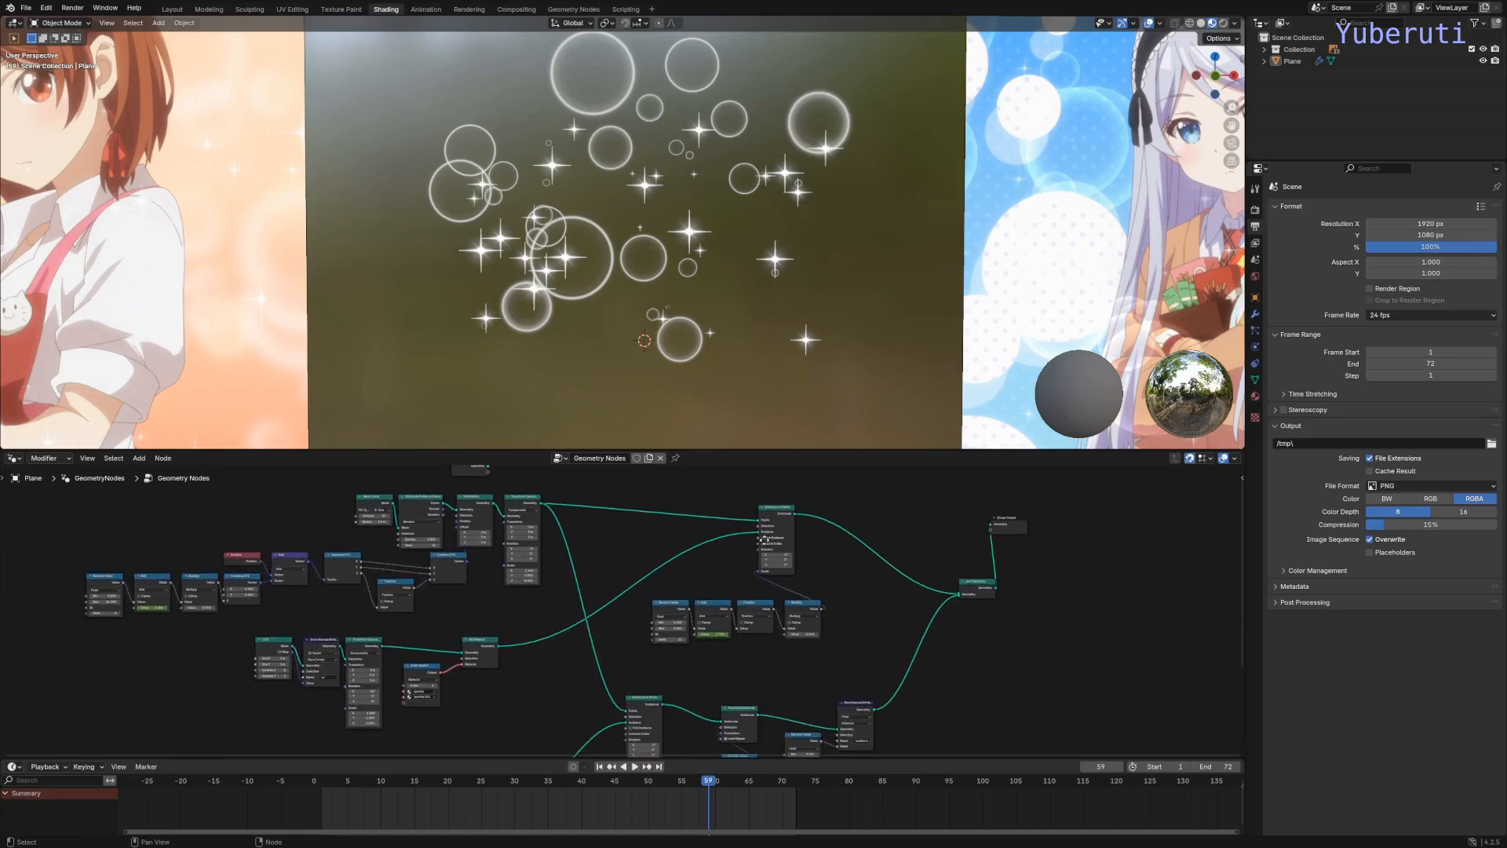
scroll(711, 560, "up", 4)
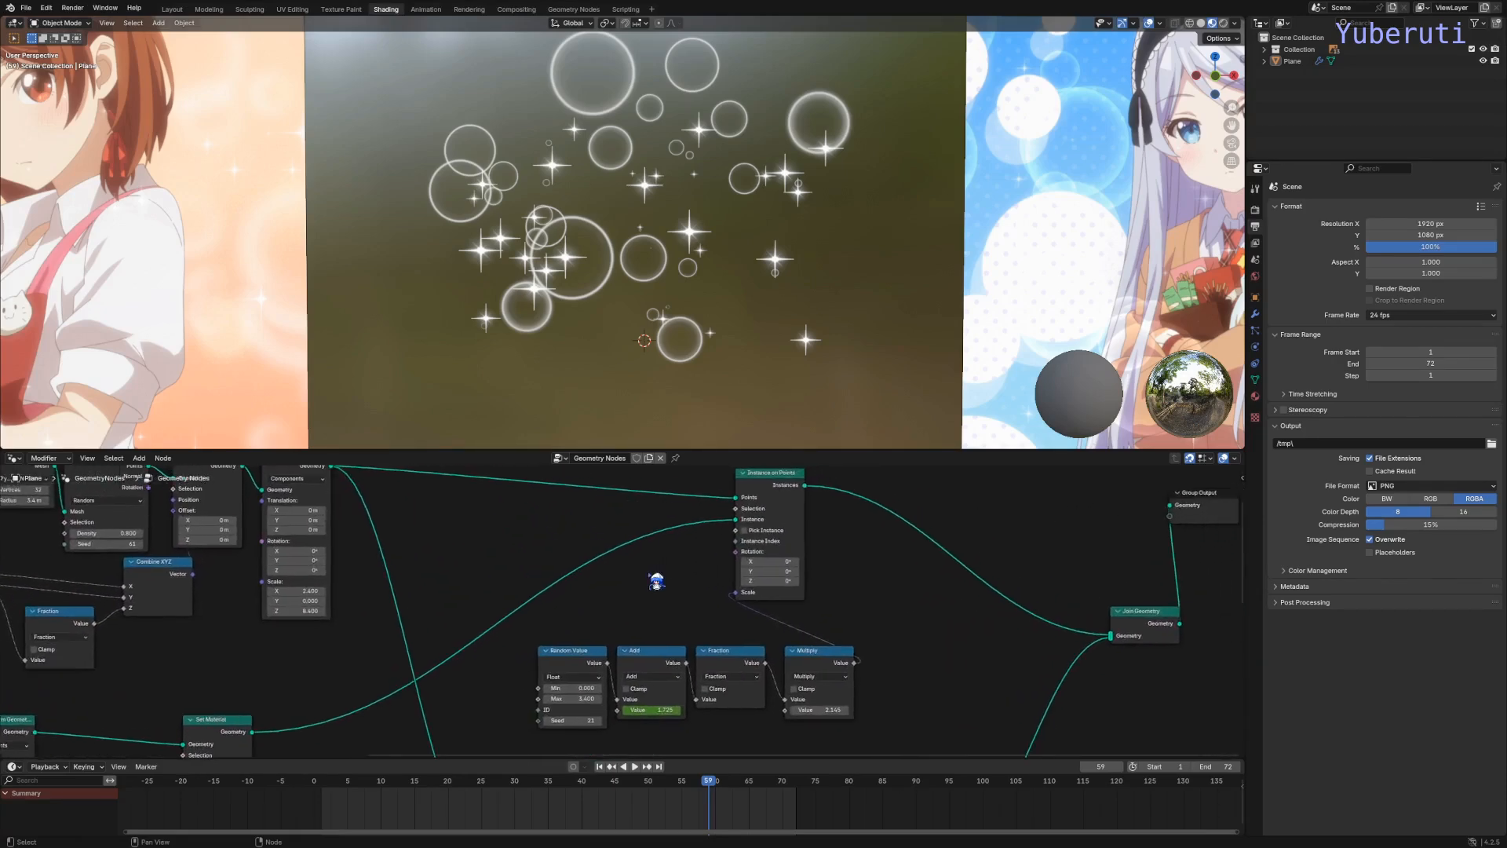
mouse_move(777, 571)
left_mouse_down()
mouse_move(809, 570)
mouse_move(778, 560)
left_mouse_up()
key("BackSpace")
key("BackSpace")
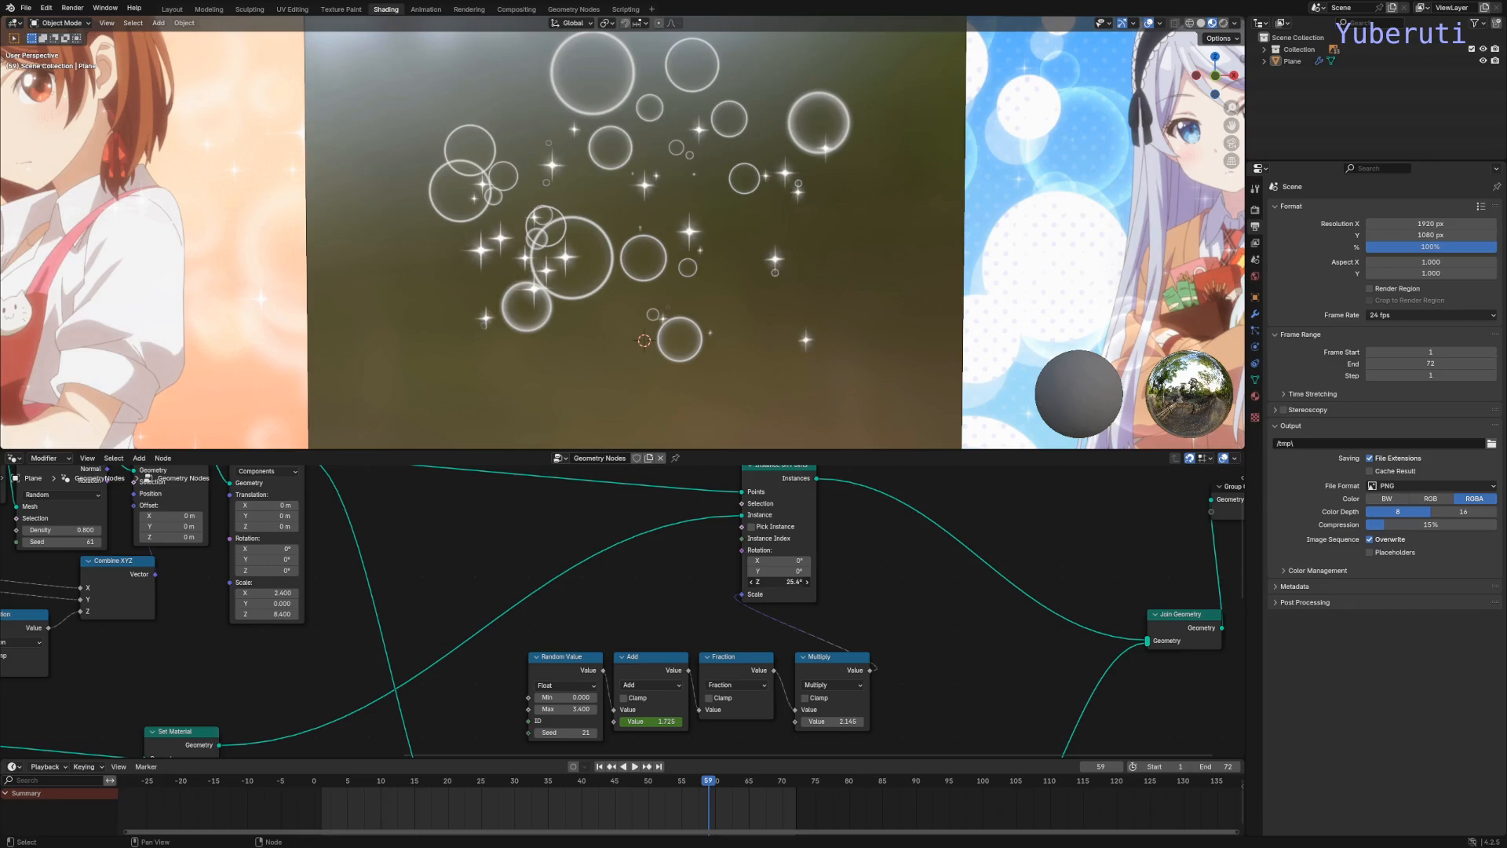
key("BackSpace")
Step: Add a Vector Rotate node above the sparkles' Instance on Points node and connect its Vector output to the Rotation input
scroll(895, 589, "down", 2)
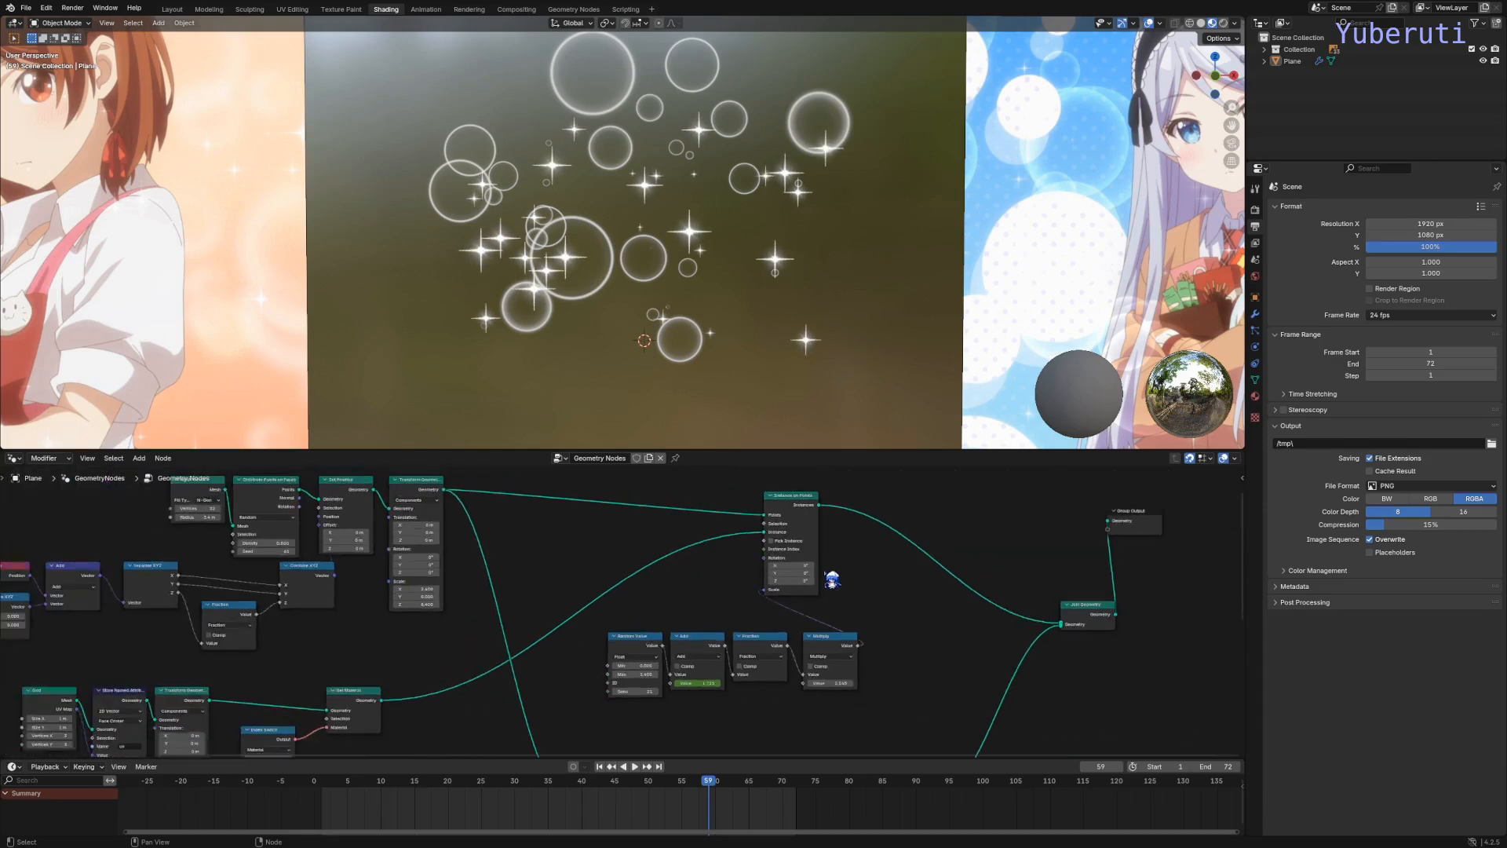
middle_click_drag(831, 572, 855, 629)
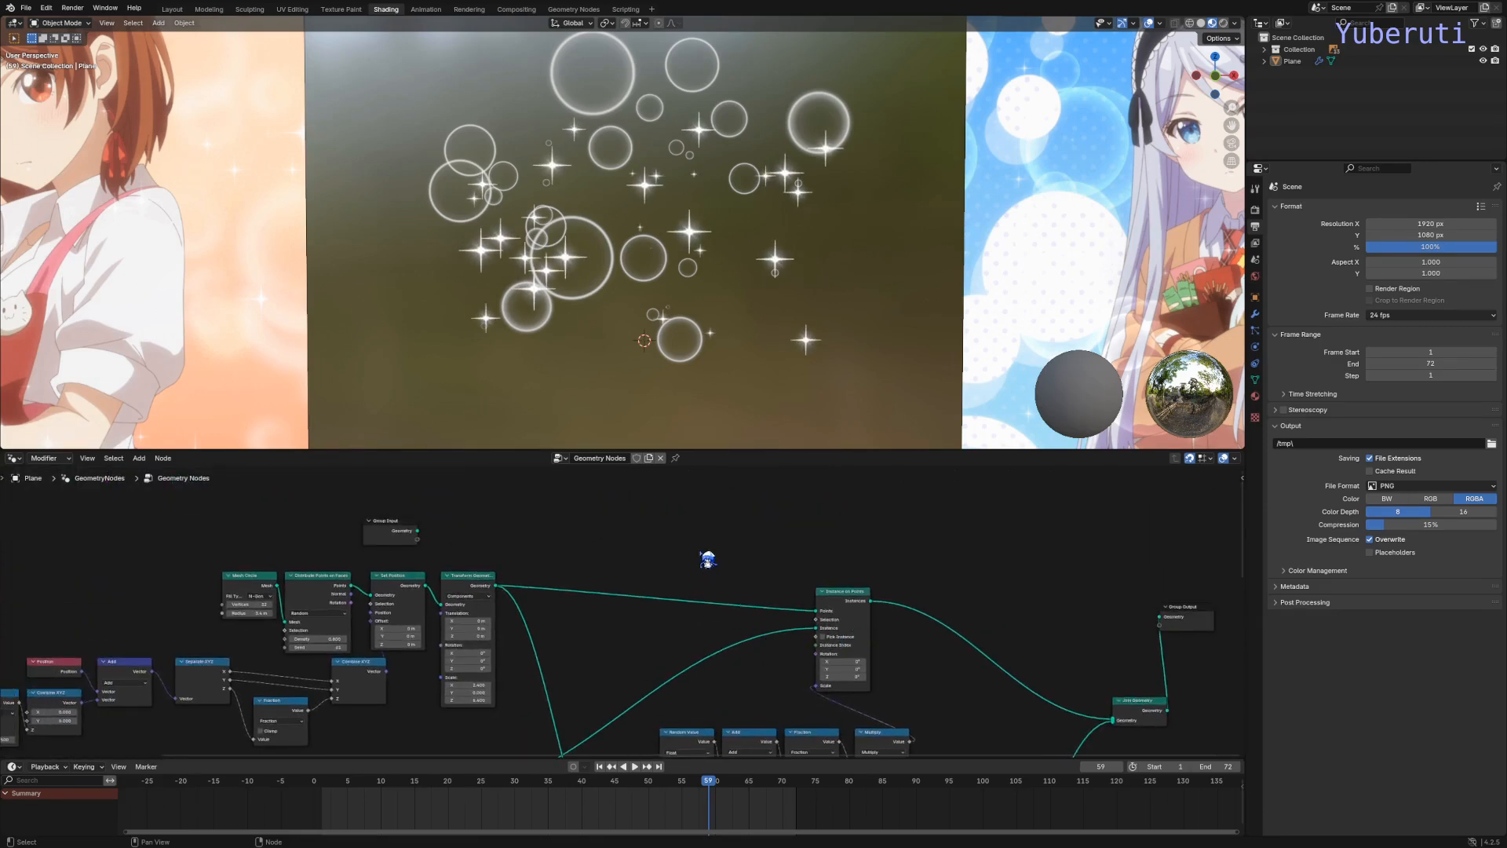
key("shift+a")
mouse_move(710, 552)
mouse_move(773, 575)
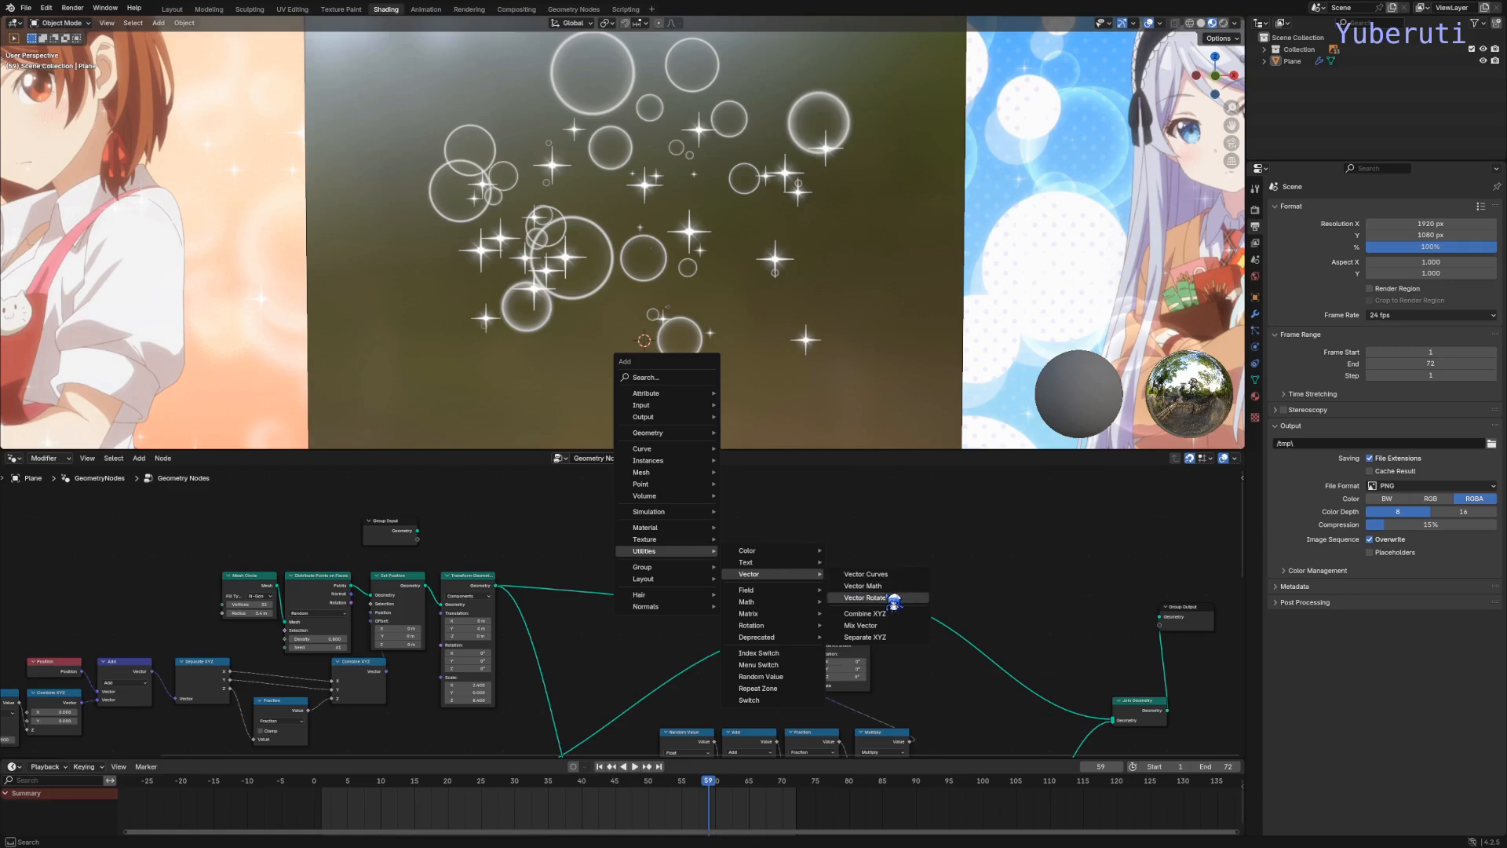
left_click(867, 598)
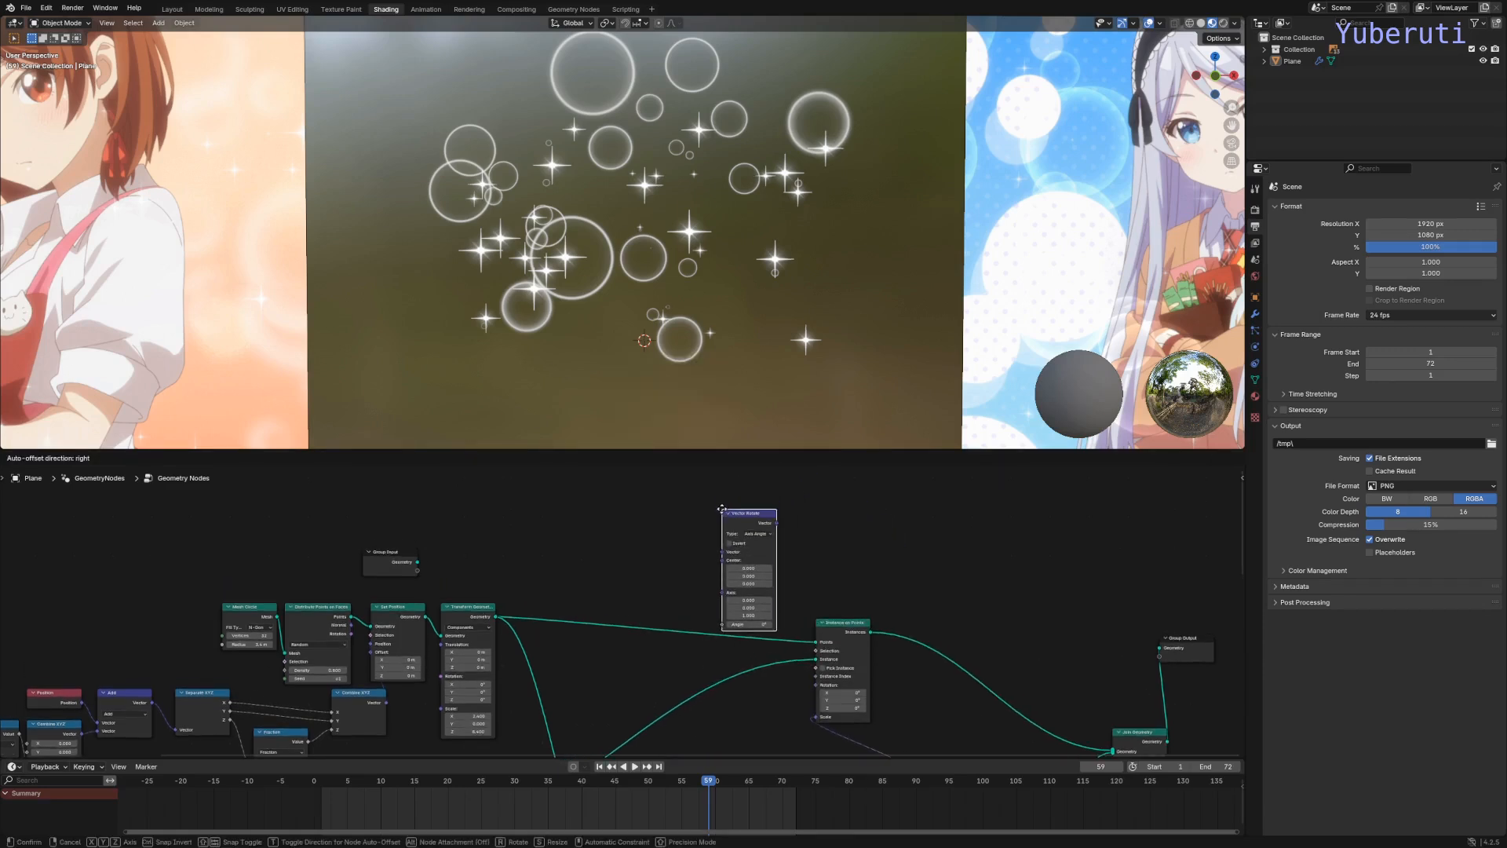
left_click(730, 506)
left_click_drag(785, 515, 821, 694)
left_click_drag(767, 518, 780, 565)
scroll(704, 610, "up", 2)
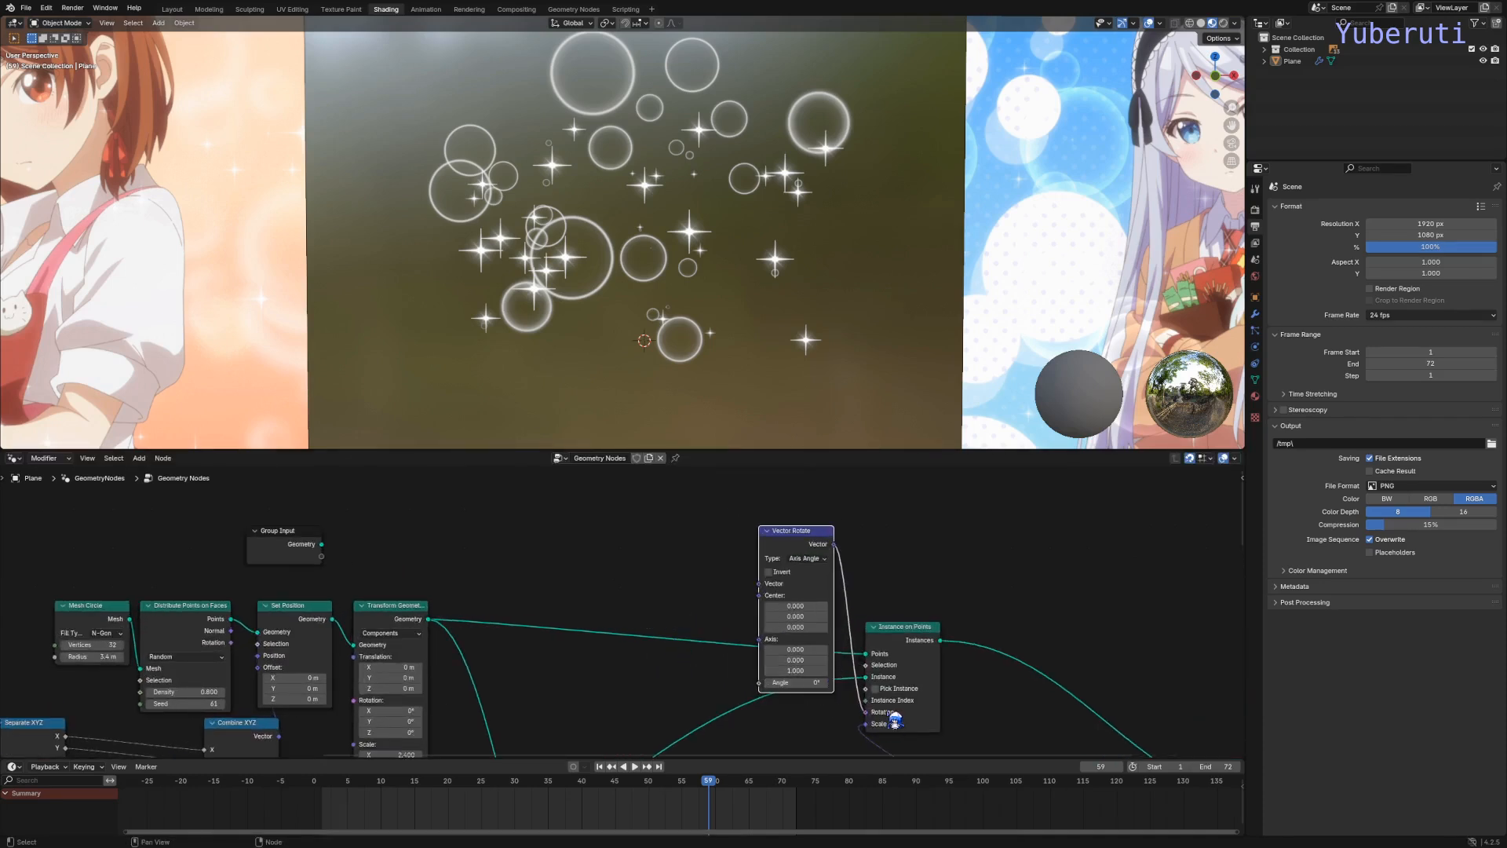
Step: Add a Combine XYZ node beside Vector Rotate and connect it to the Vector Rotate node's Vector input
key("shift+a")
mouse_move(620, 534)
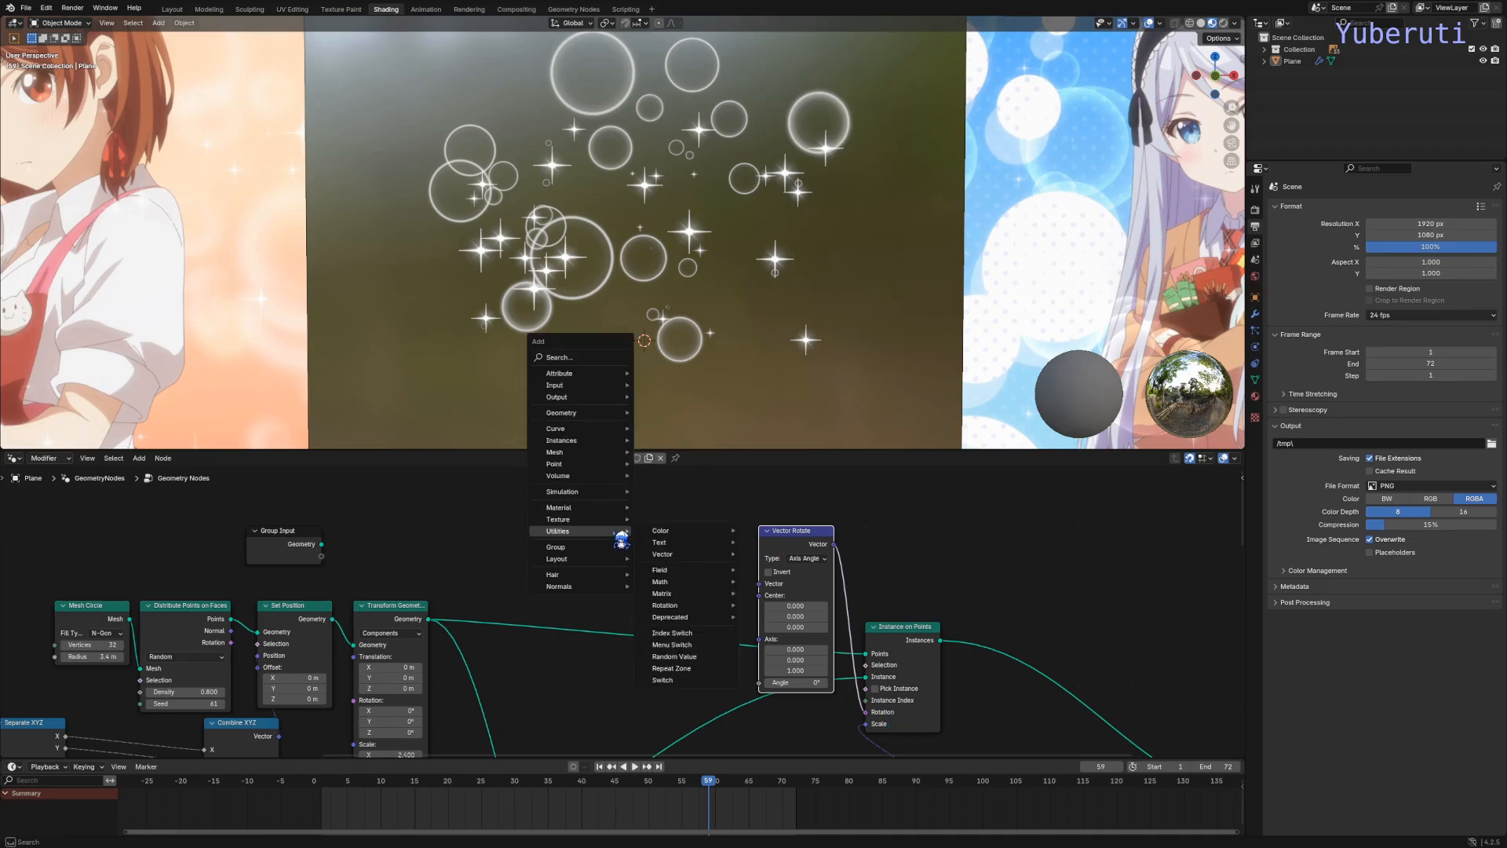
mouse_move(694, 558)
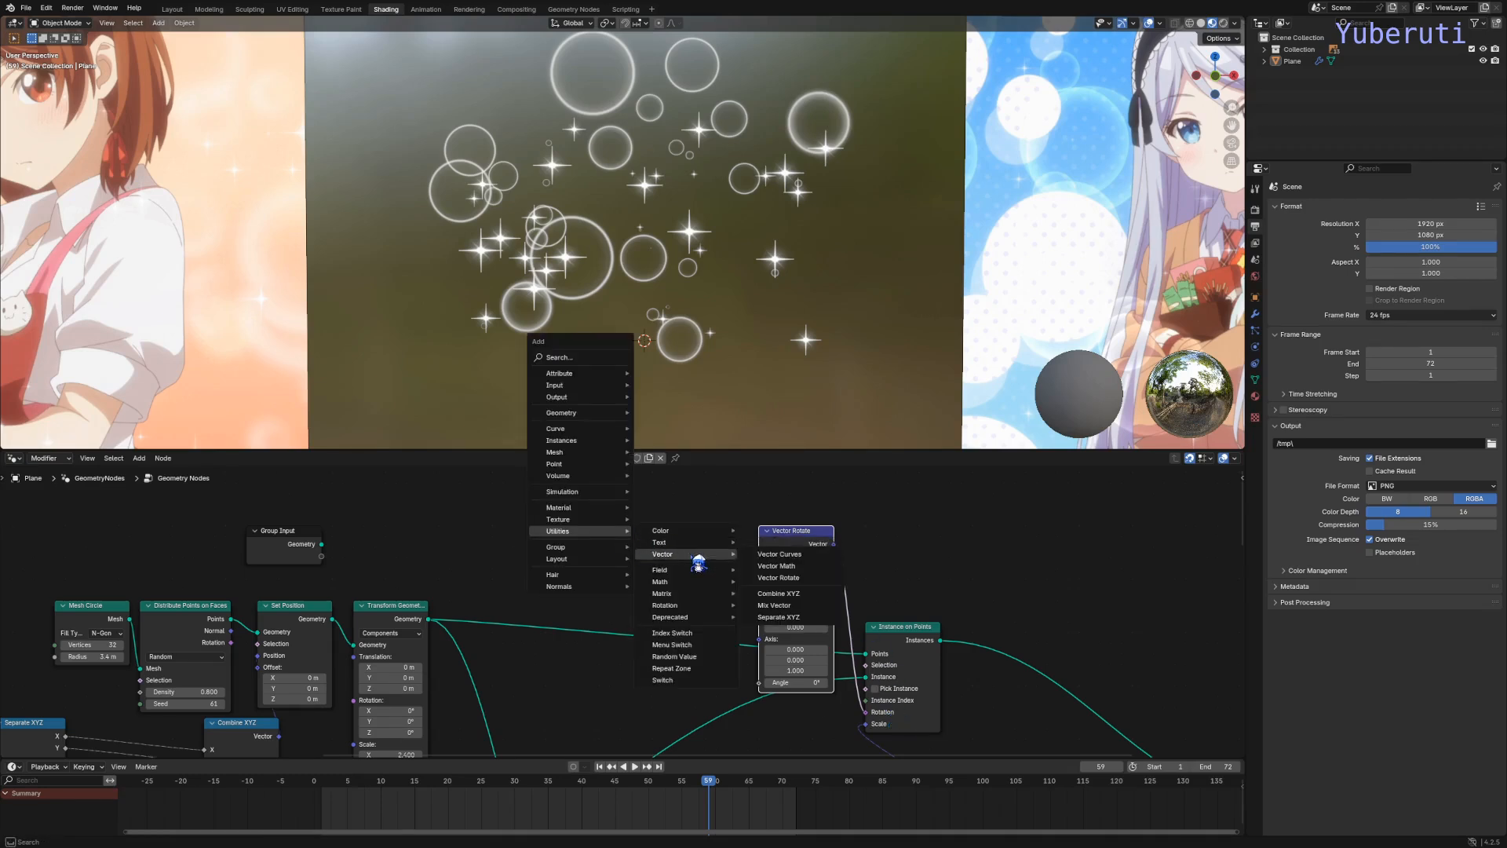
left_click(785, 593)
left_click(735, 547)
left_click_drag(716, 534, 729, 537)
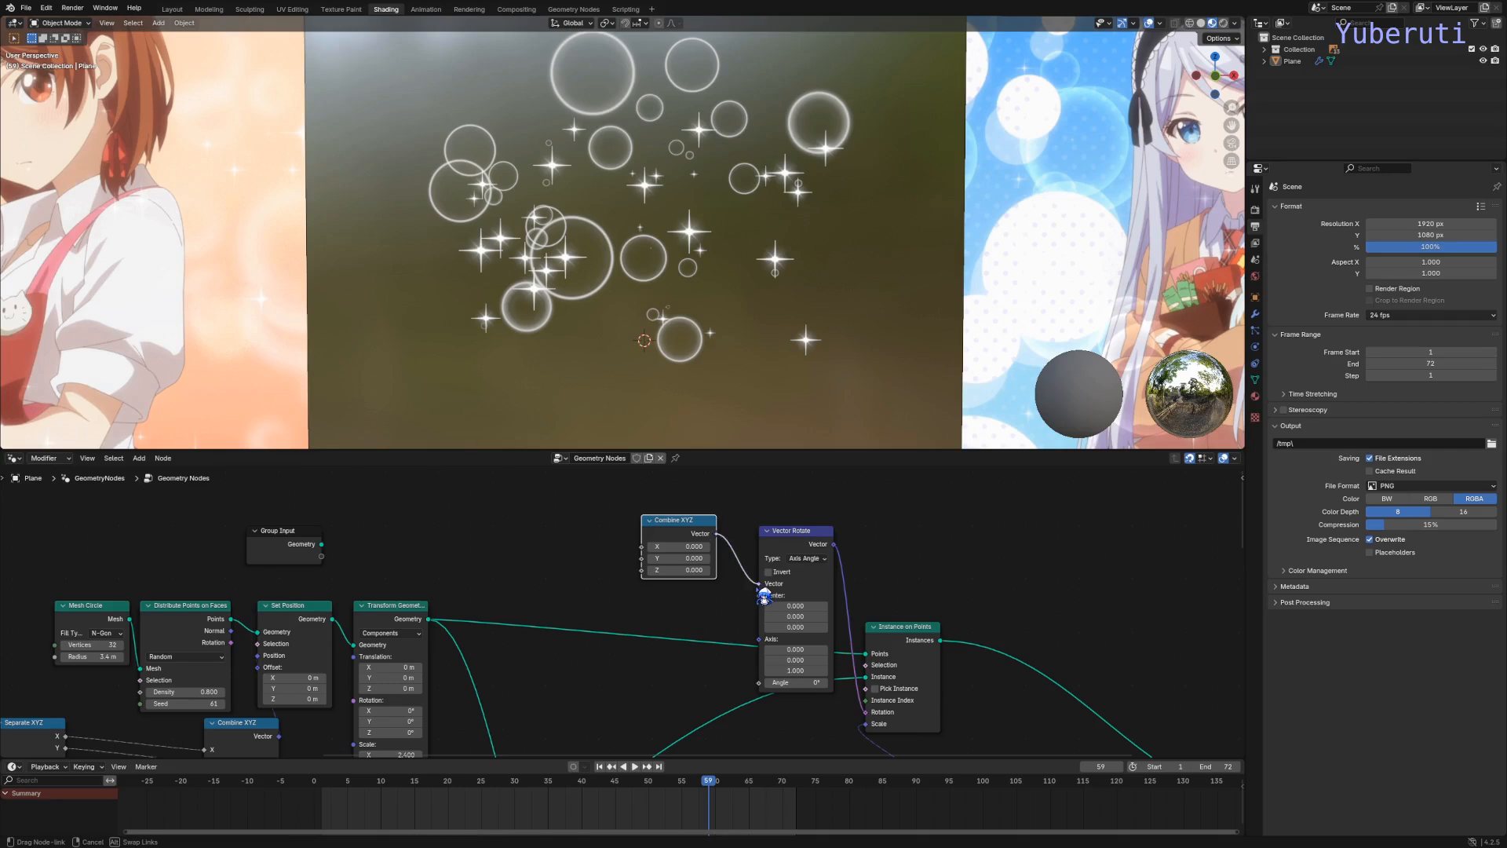
left_click_drag(764, 596, 761, 587)
left_click_drag(673, 526, 705, 538)
Step: Add a Random Value node in the free space before the new Combine XYZ node
middle_click_drag(680, 595, 753, 559)
key("shift+a")
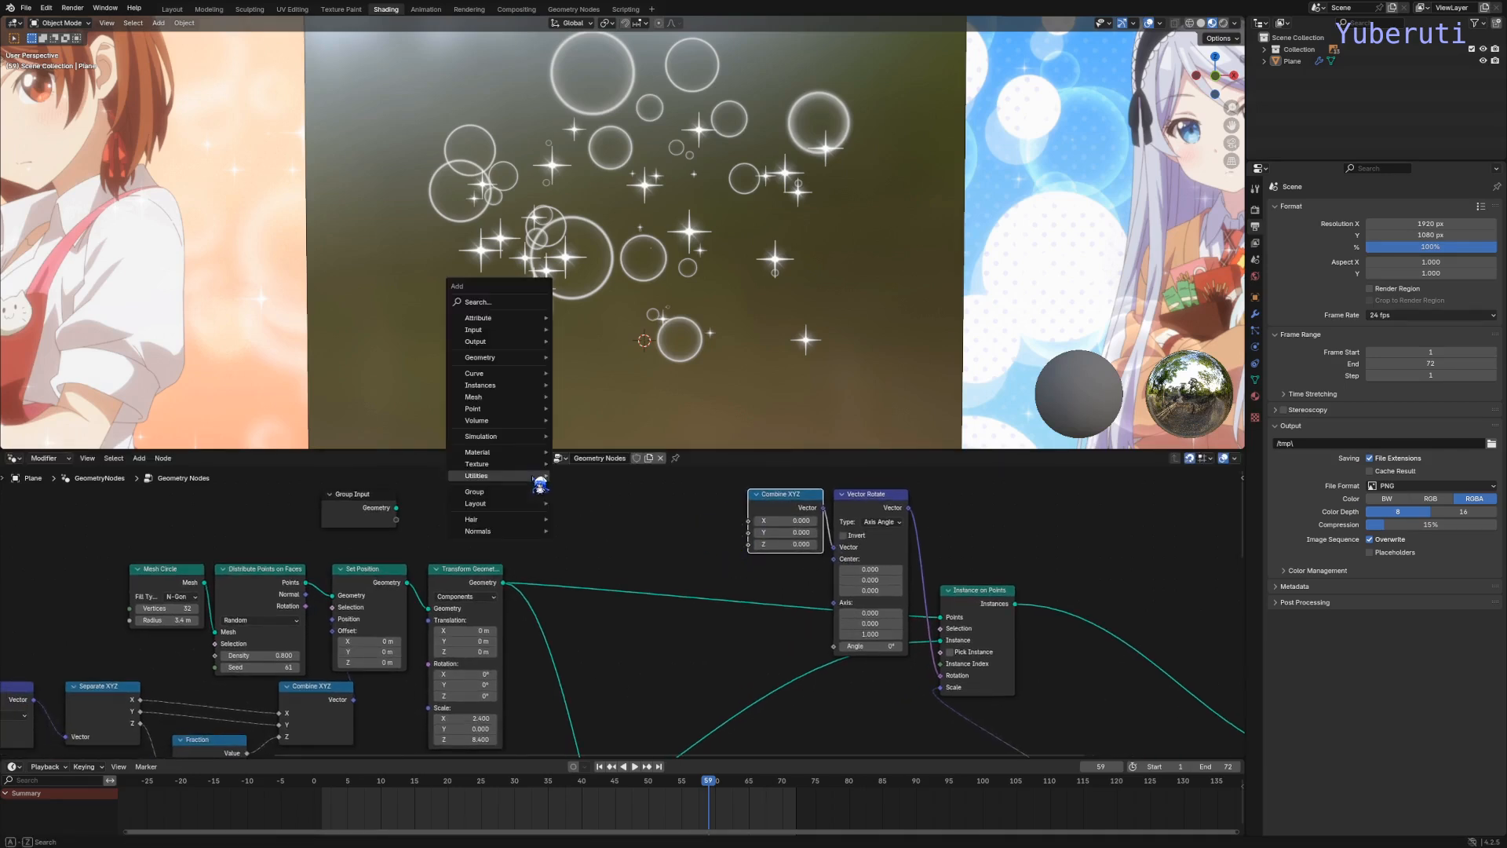
mouse_move(545, 476)
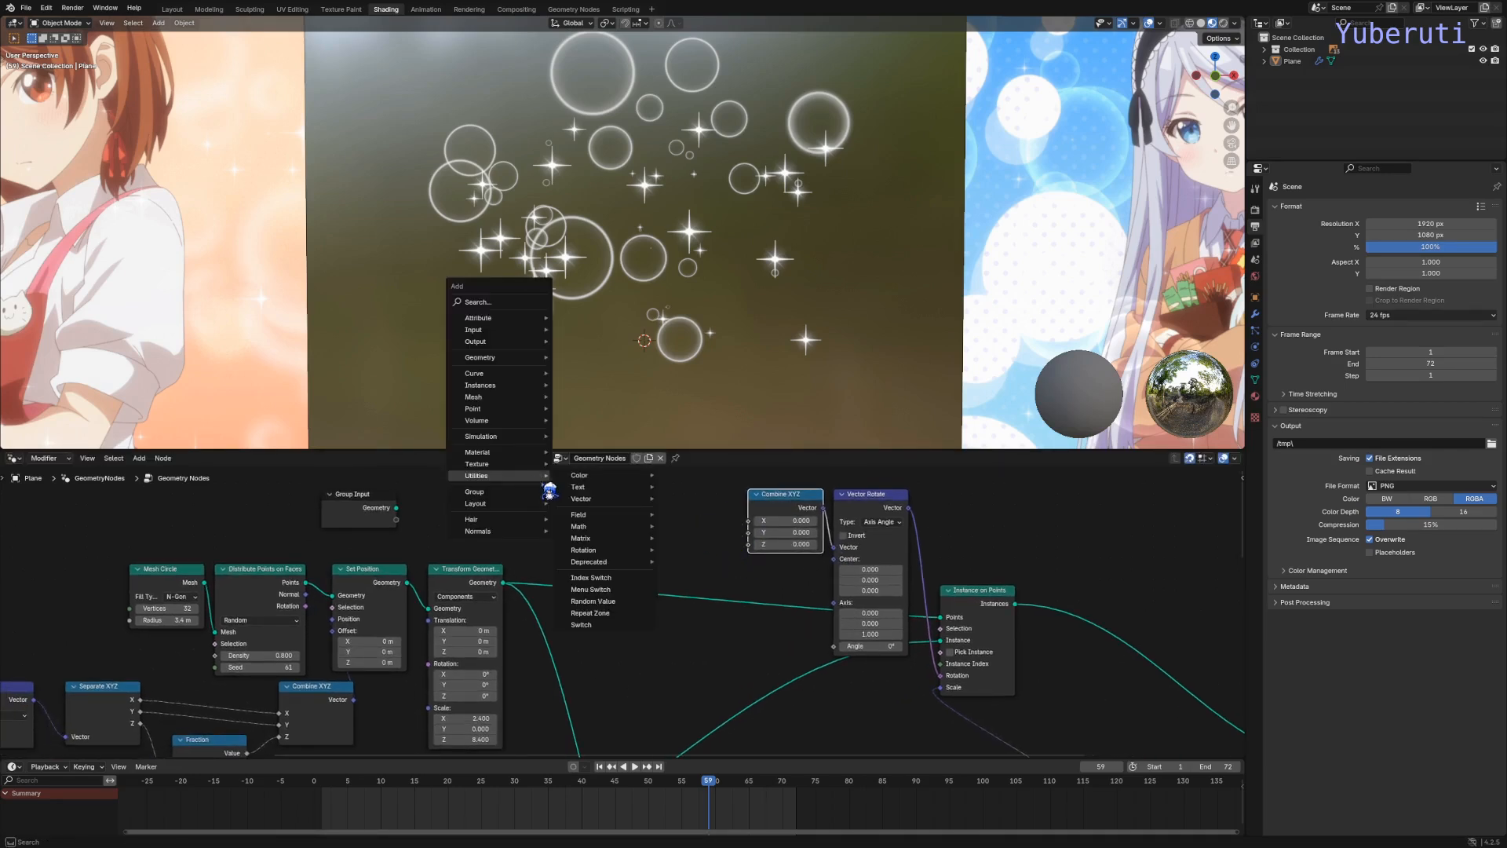
left_click(592, 602)
left_click(544, 518)
Step: Add a Math node set to Add and connect the Random Value through it to Combine XYZ's Y input
key("shift+a")
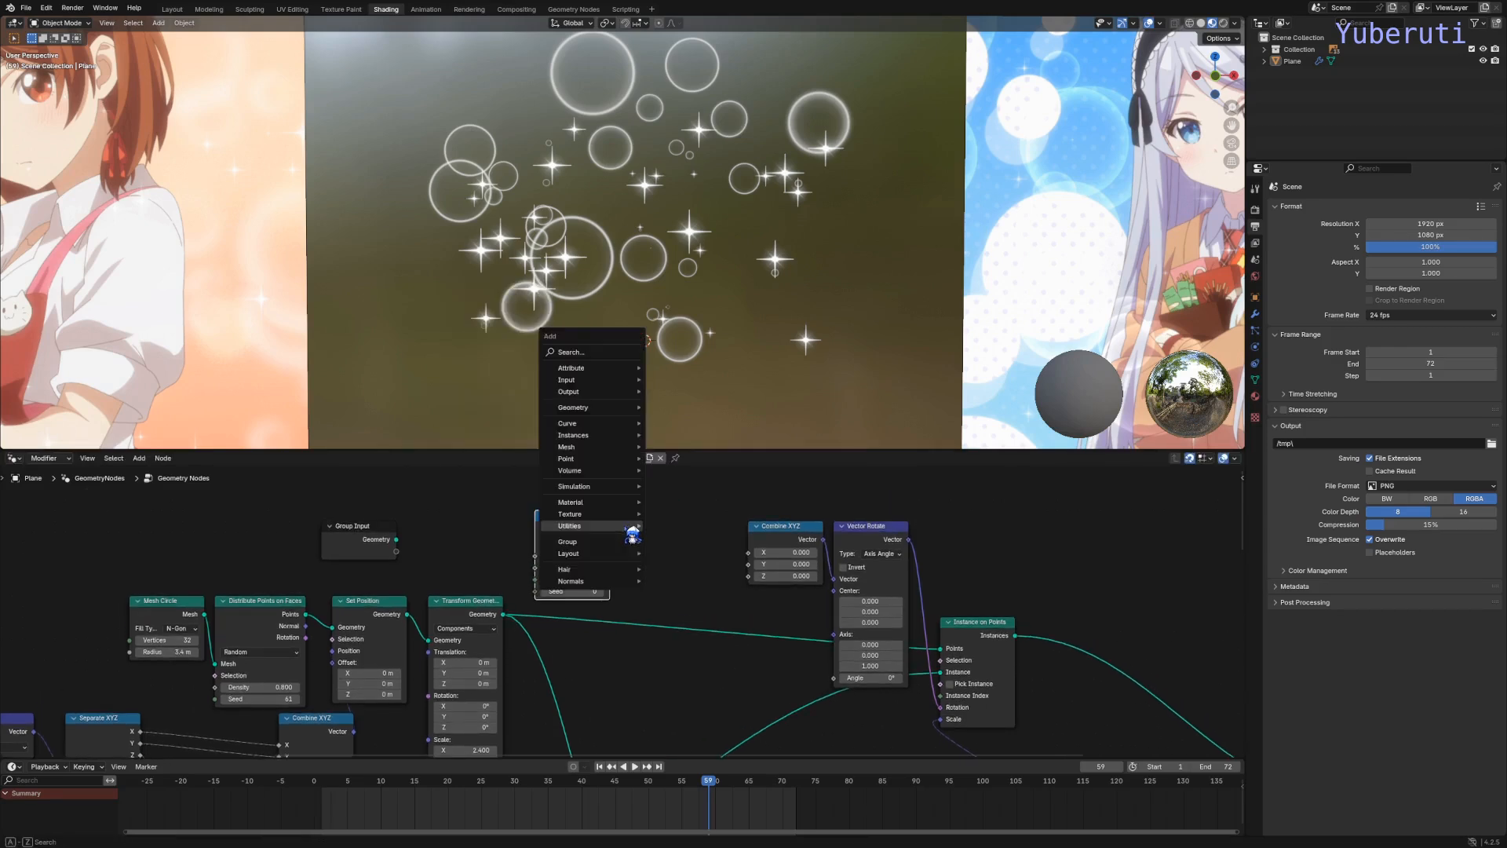
mouse_move(634, 526)
mouse_move(674, 576)
left_click(776, 646)
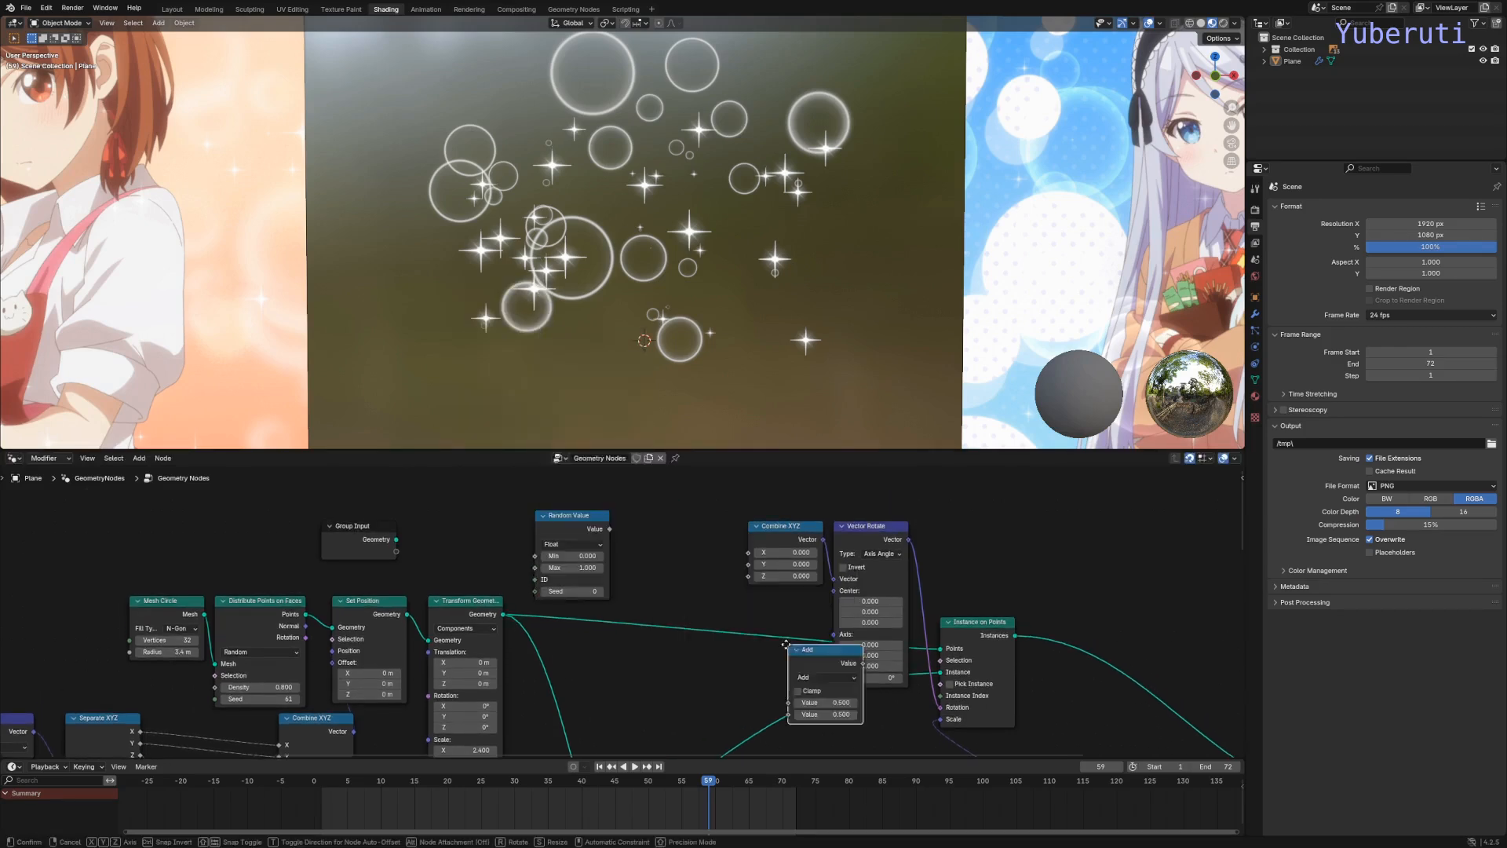
left_click(672, 527)
left_click_drag(705, 540, 752, 567)
left_click_drag(667, 526, 663, 581)
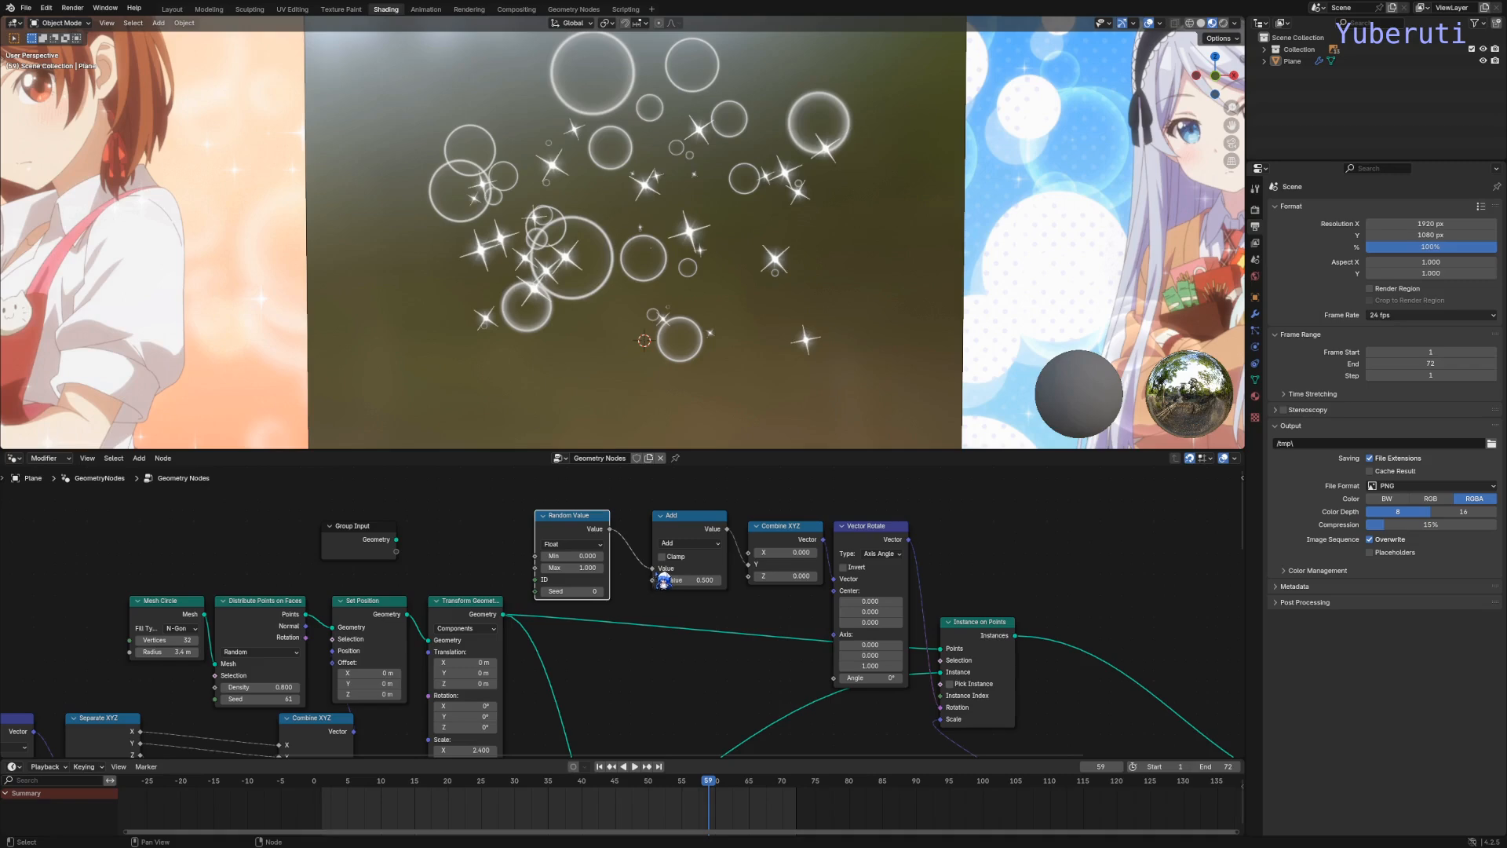
Step: Set the rotation Random Value's Max to 86, try out the Add node's value and shift the Add node slightly
scroll(664, 581, "up", 3)
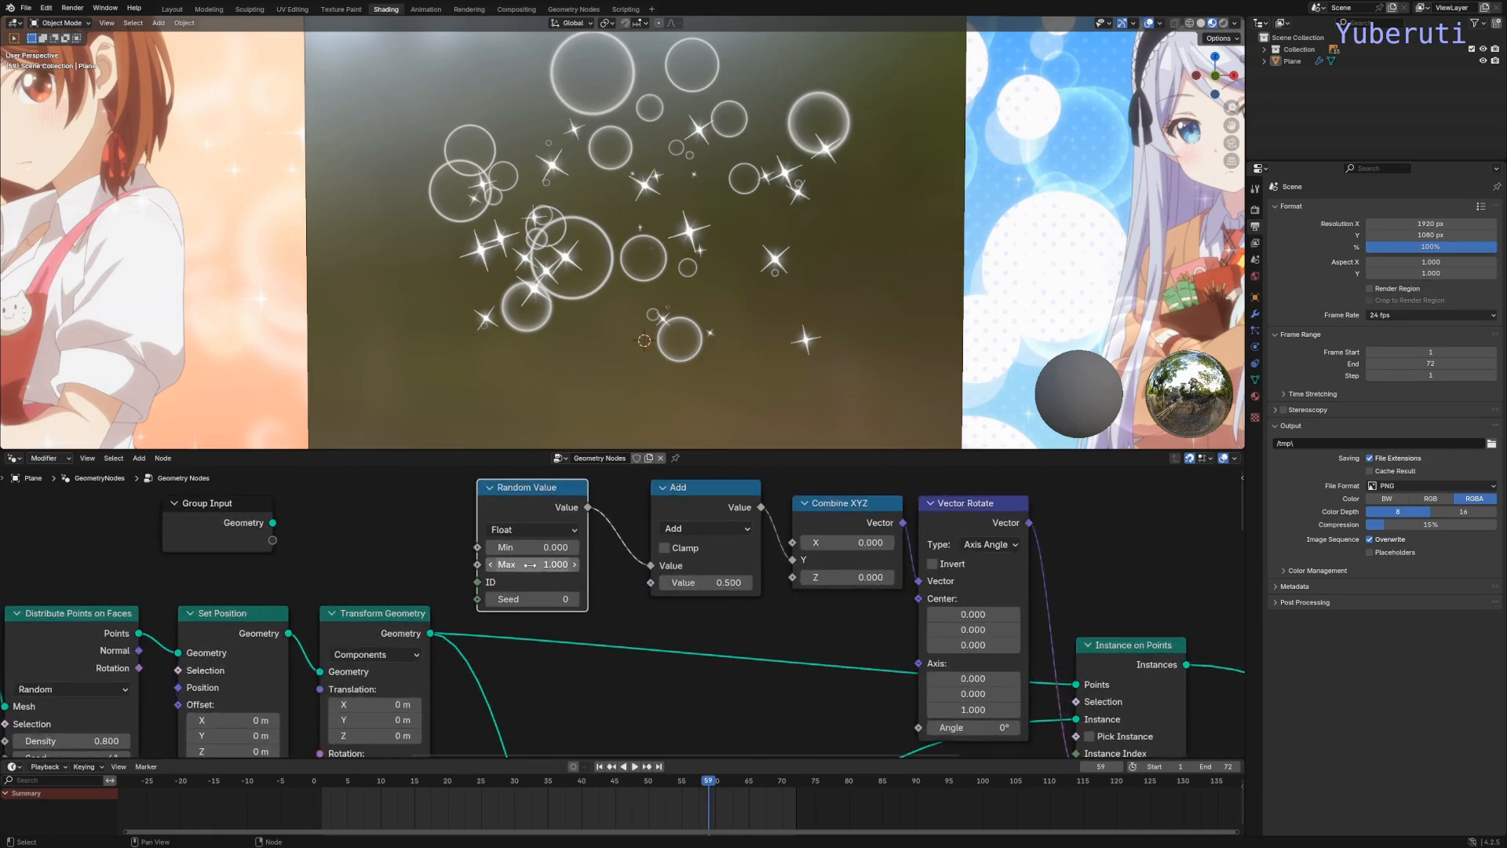
left_click_drag(526, 564, 1194, 564)
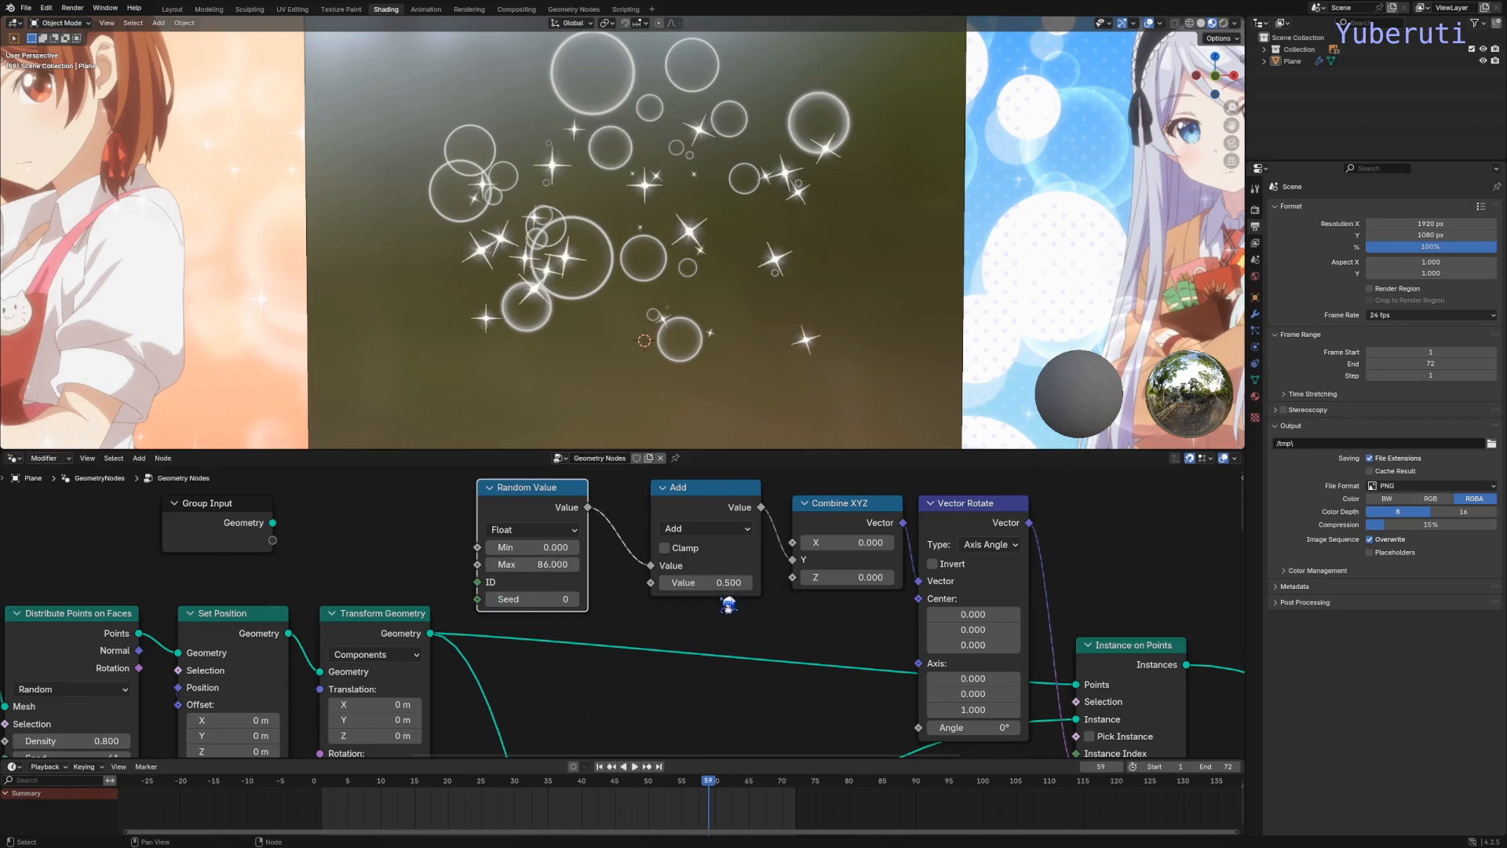
mouse_move(687, 582)
left_mouse_down()
mouse_move(733, 581)
mouse_move(665, 582)
left_mouse_up()
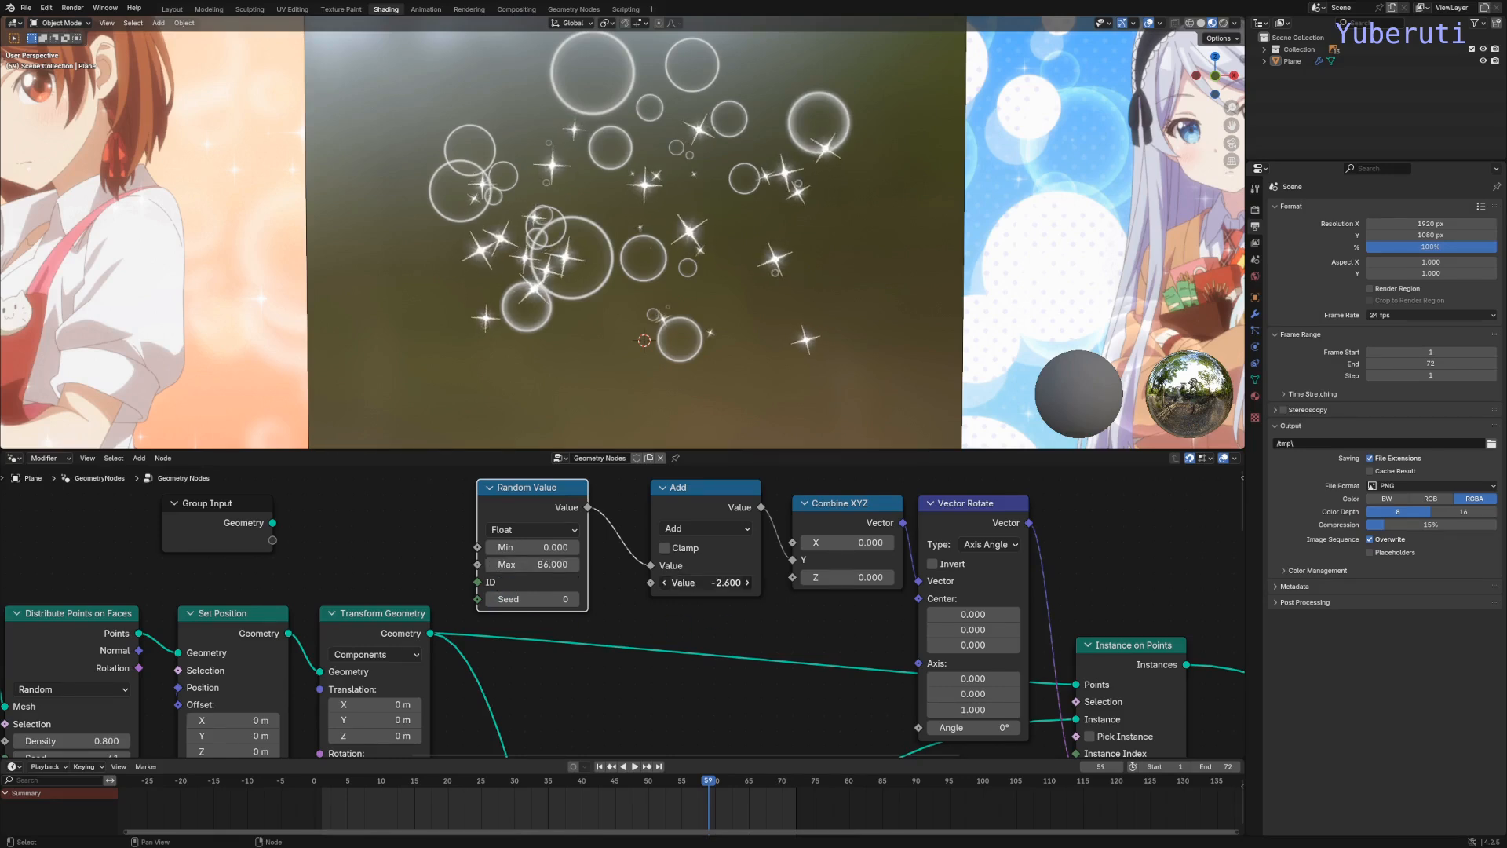
scroll(716, 683, "down", 3)
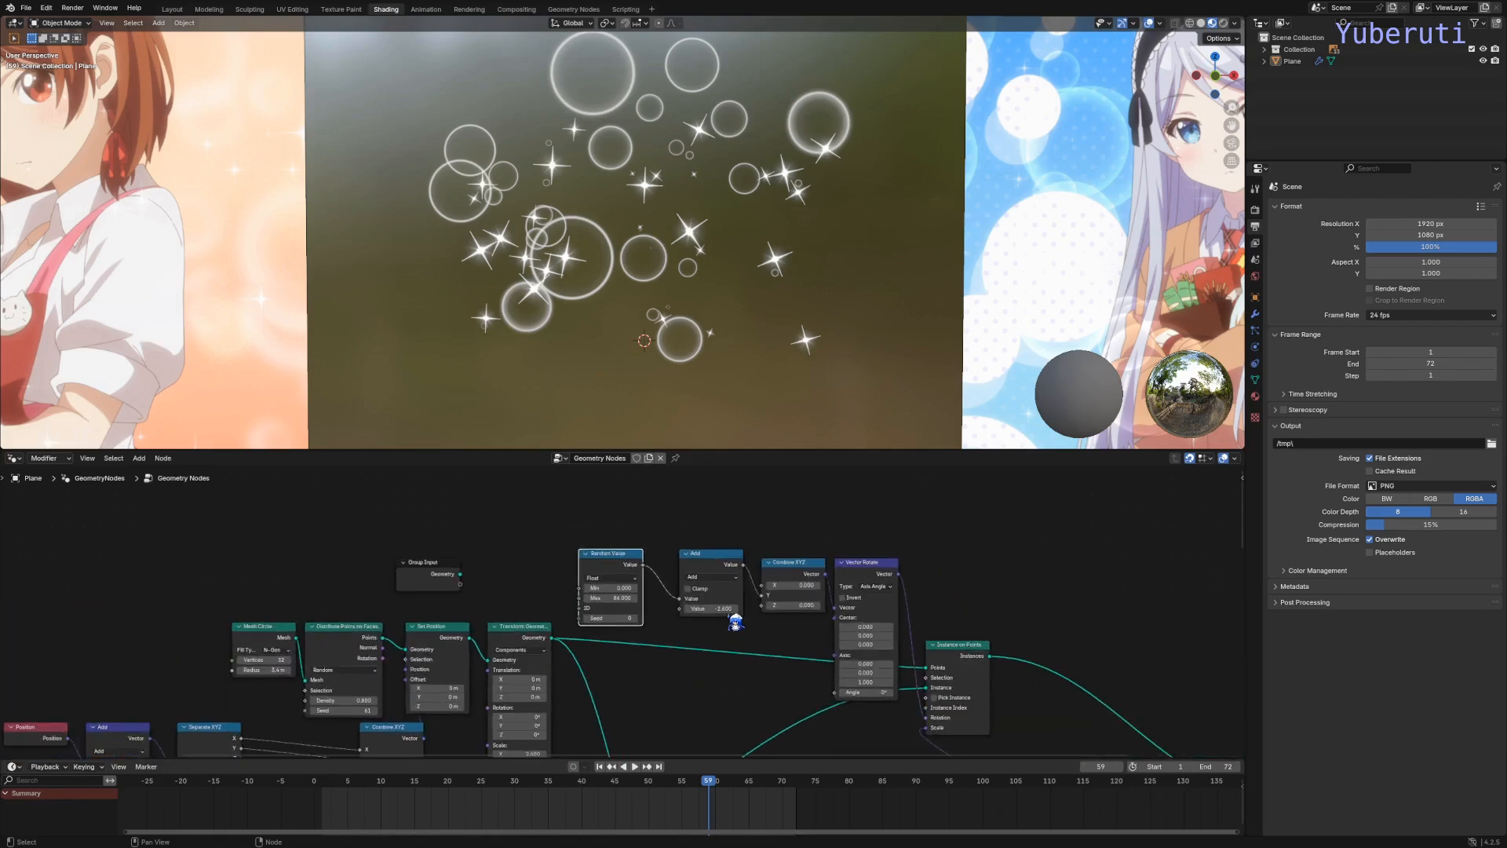
mouse_move(710, 598)
left_mouse_down()
mouse_move(698, 602)
mouse_move(731, 609)
left_mouse_up()
Step: Enlarge the timeline, go to frame 1, select the plane and keyframe the rotation Add node's value
left_click_drag(742, 758, 741, 588)
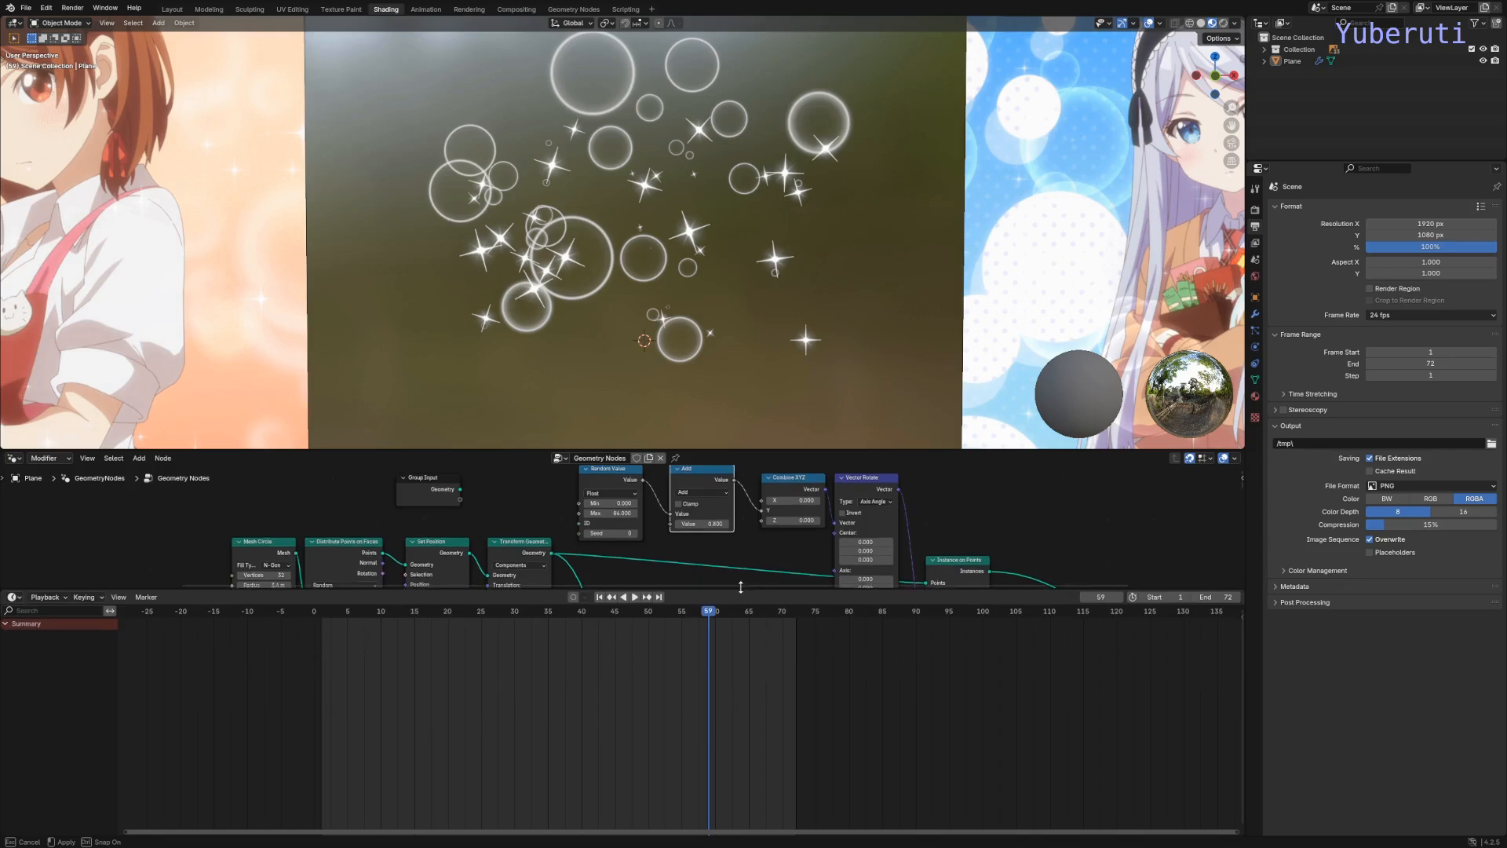
left_click(321, 620)
left_click(537, 403)
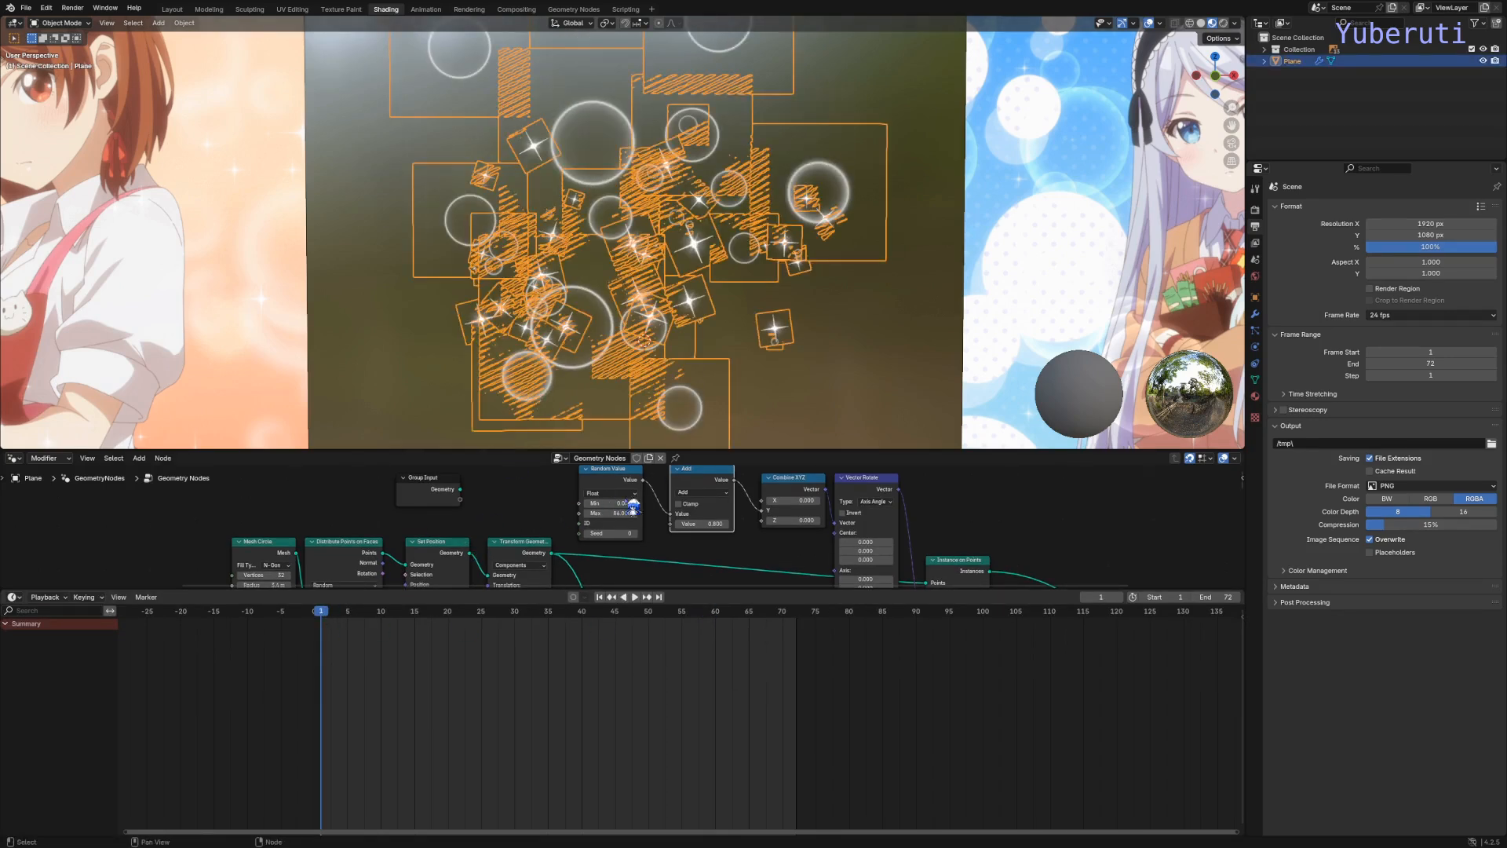
right_click(701, 524)
left_click(638, 522)
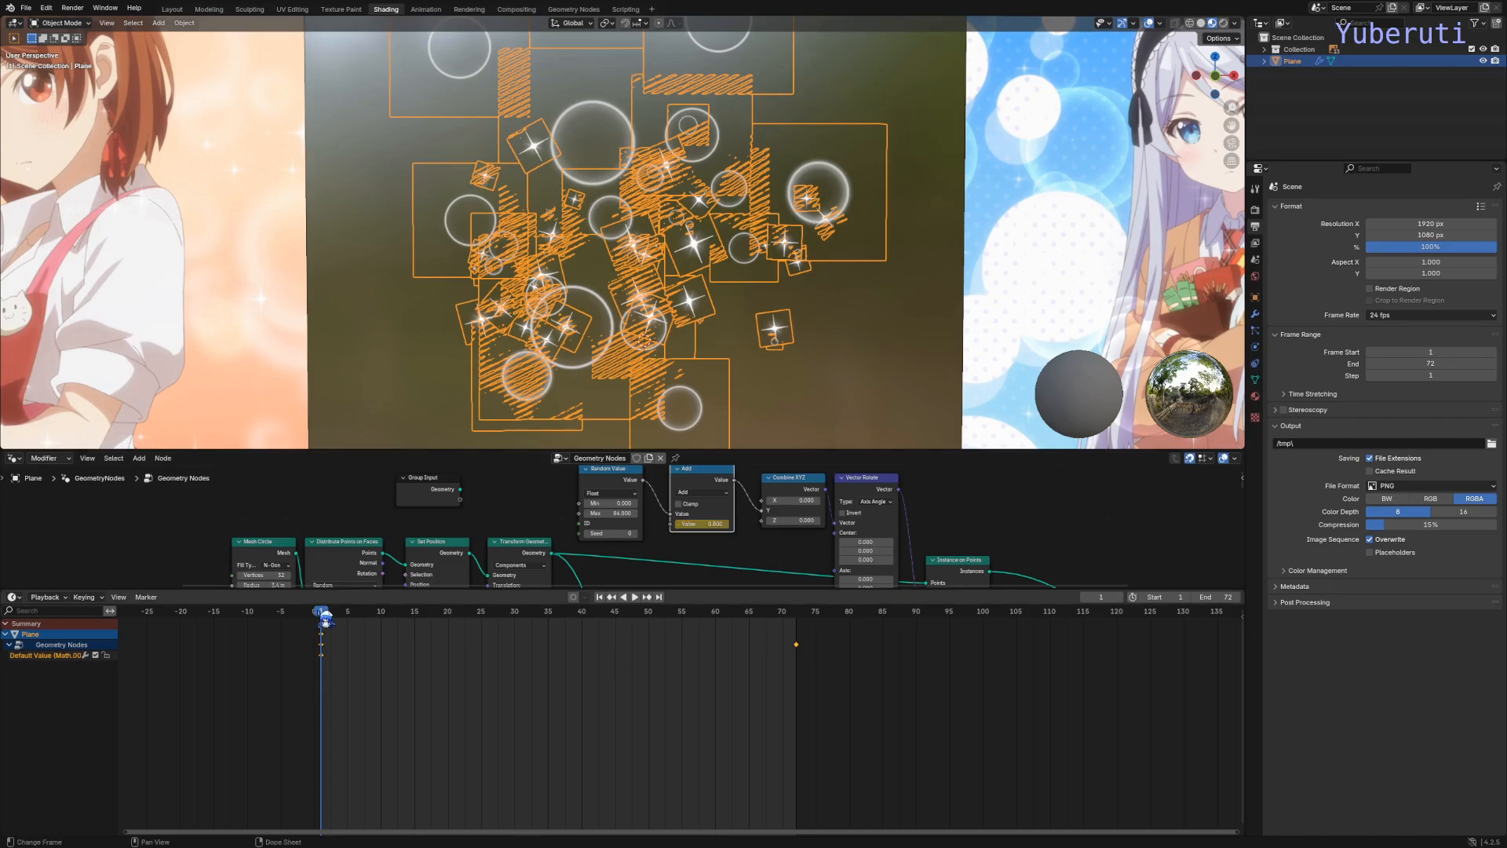
Step: Go to frame 72, raise the rotation Add node's value and insert a keyframe for it
left_click_drag(325, 620, 798, 636)
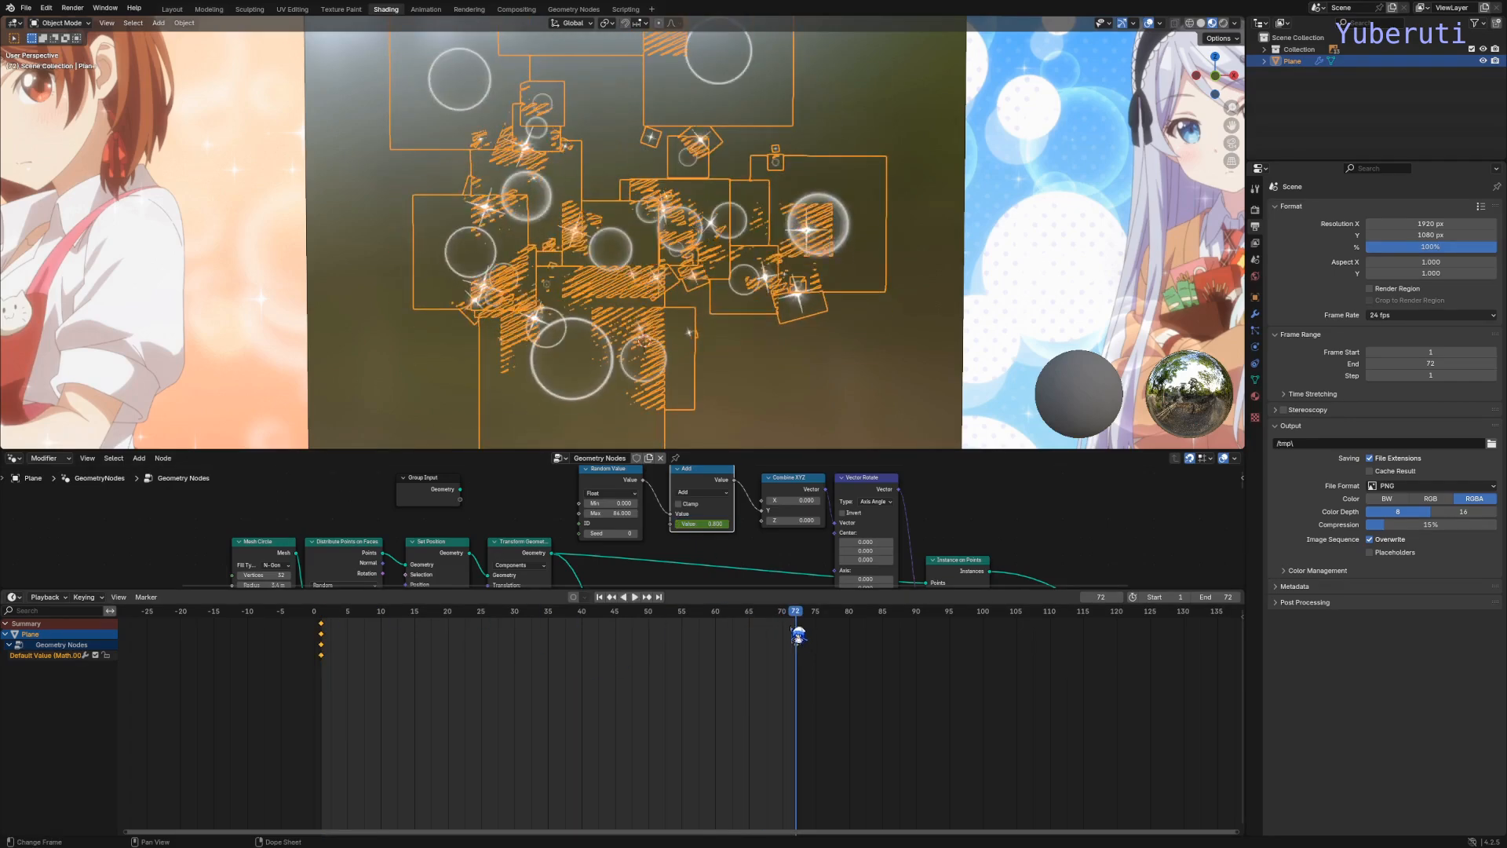
right_click(712, 524)
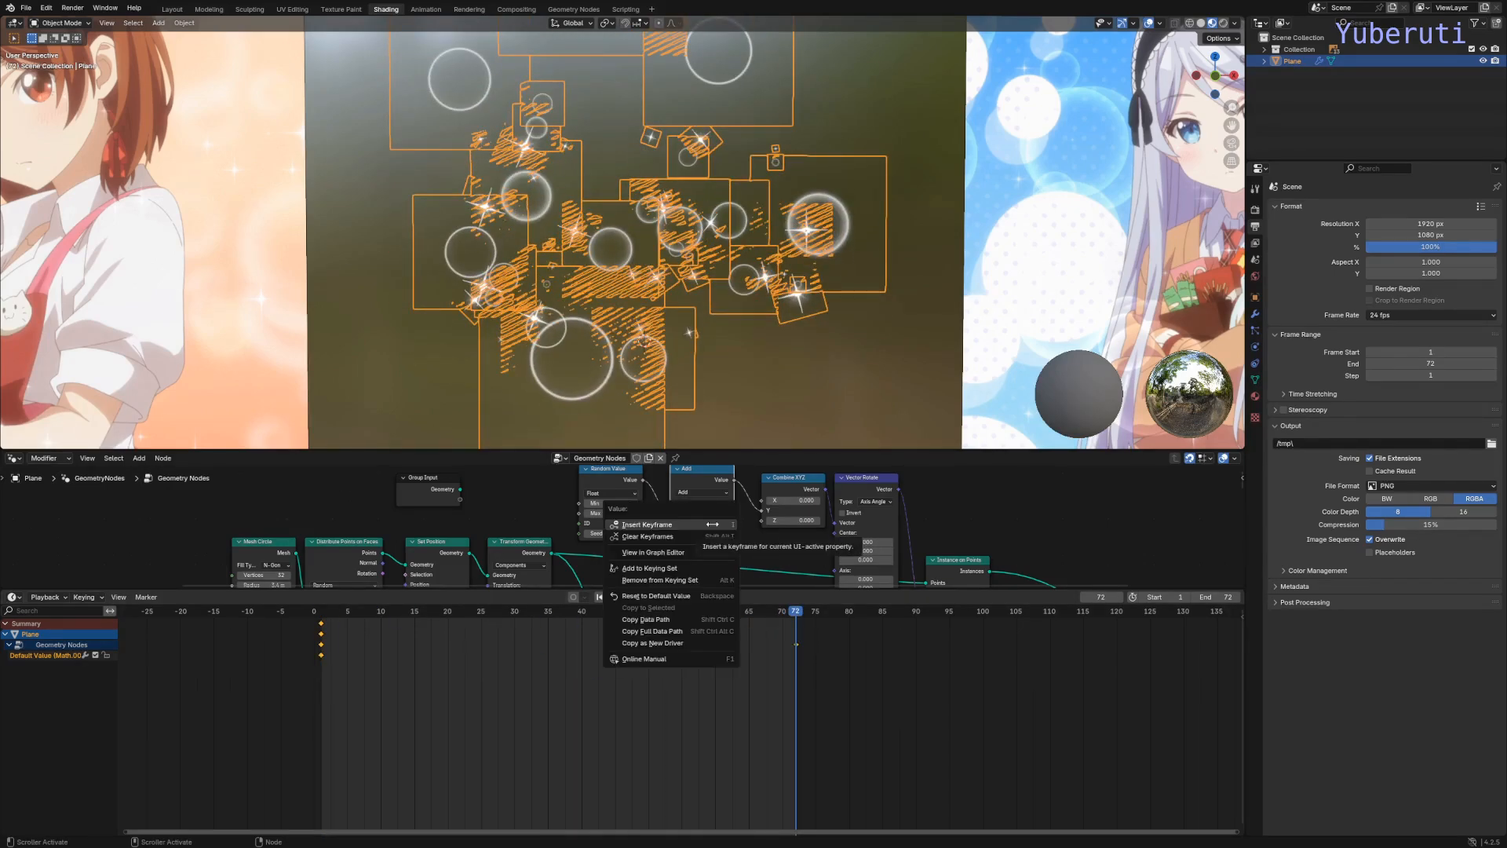
key("i")
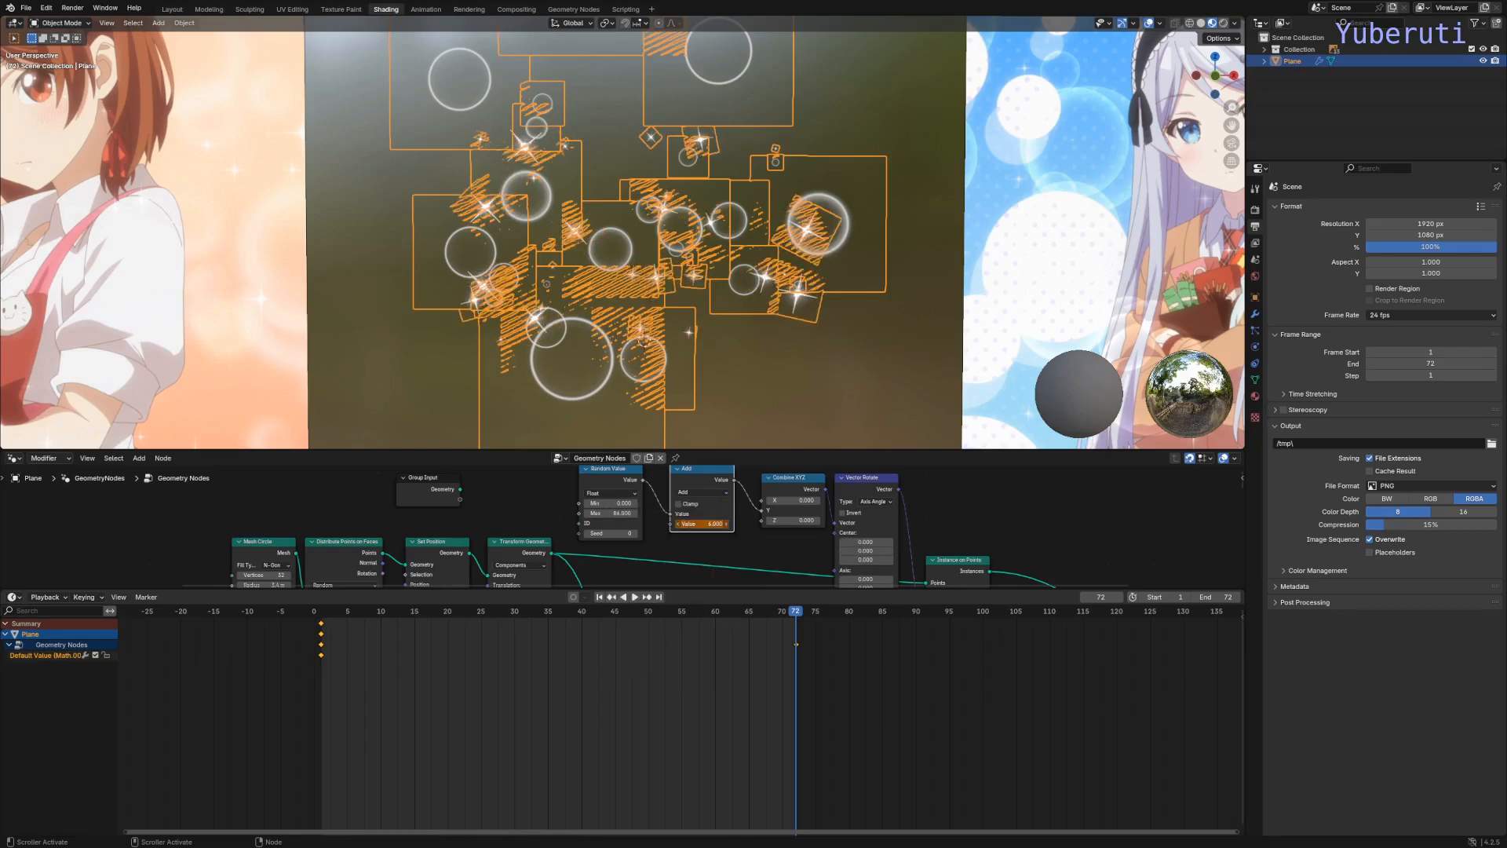
left_click_drag(699, 523, 714, 524)
right_click(698, 523)
left_click(699, 525)
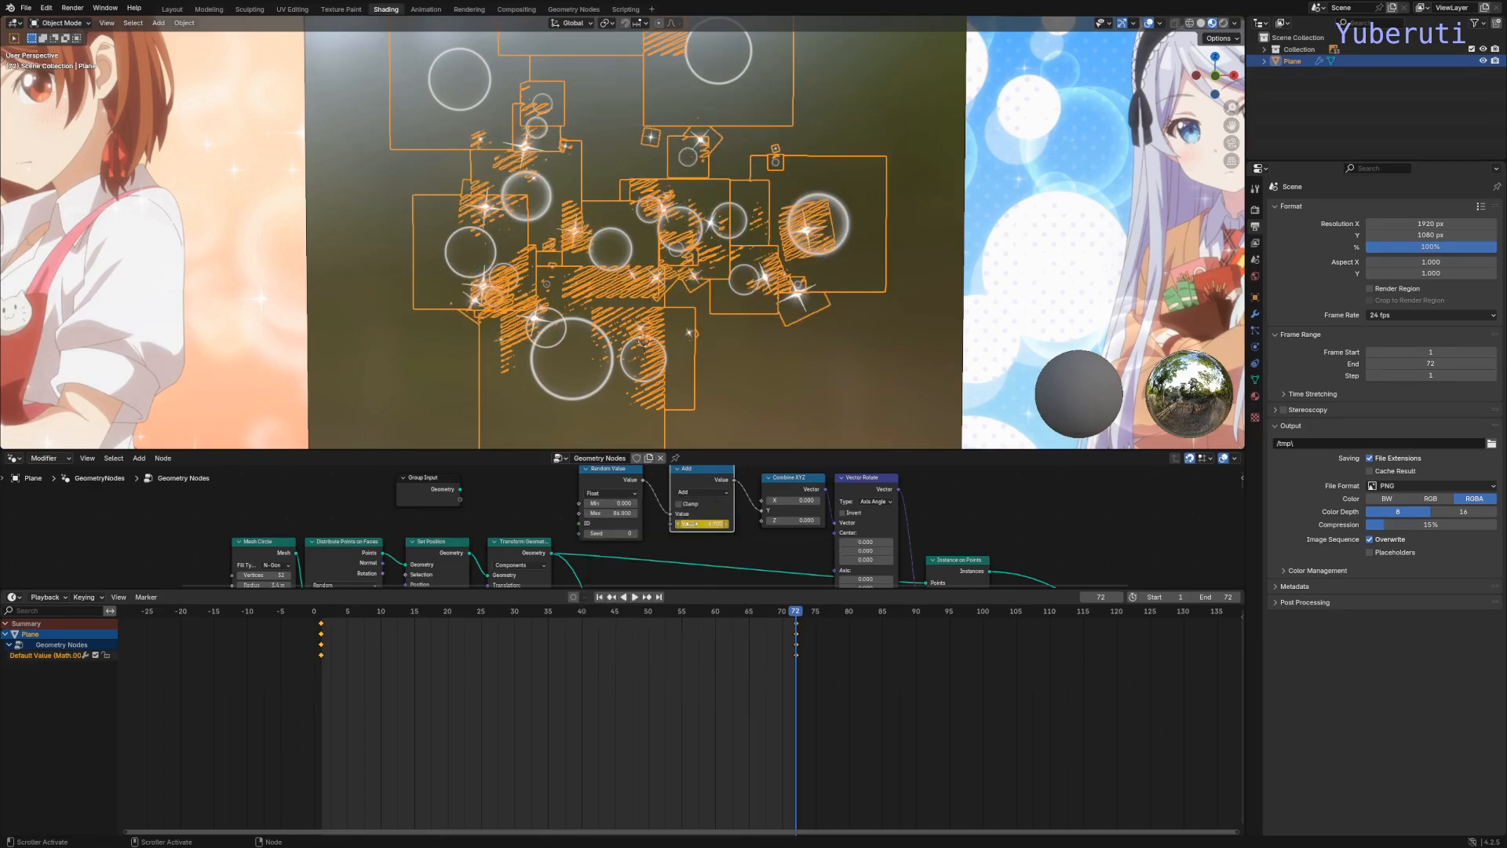
Step: Select both rotation keyframes and set their interpolation mode to Linear
left_click_drag(843, 644, 223, 687)
right_click(564, 661)
mouse_move(568, 661)
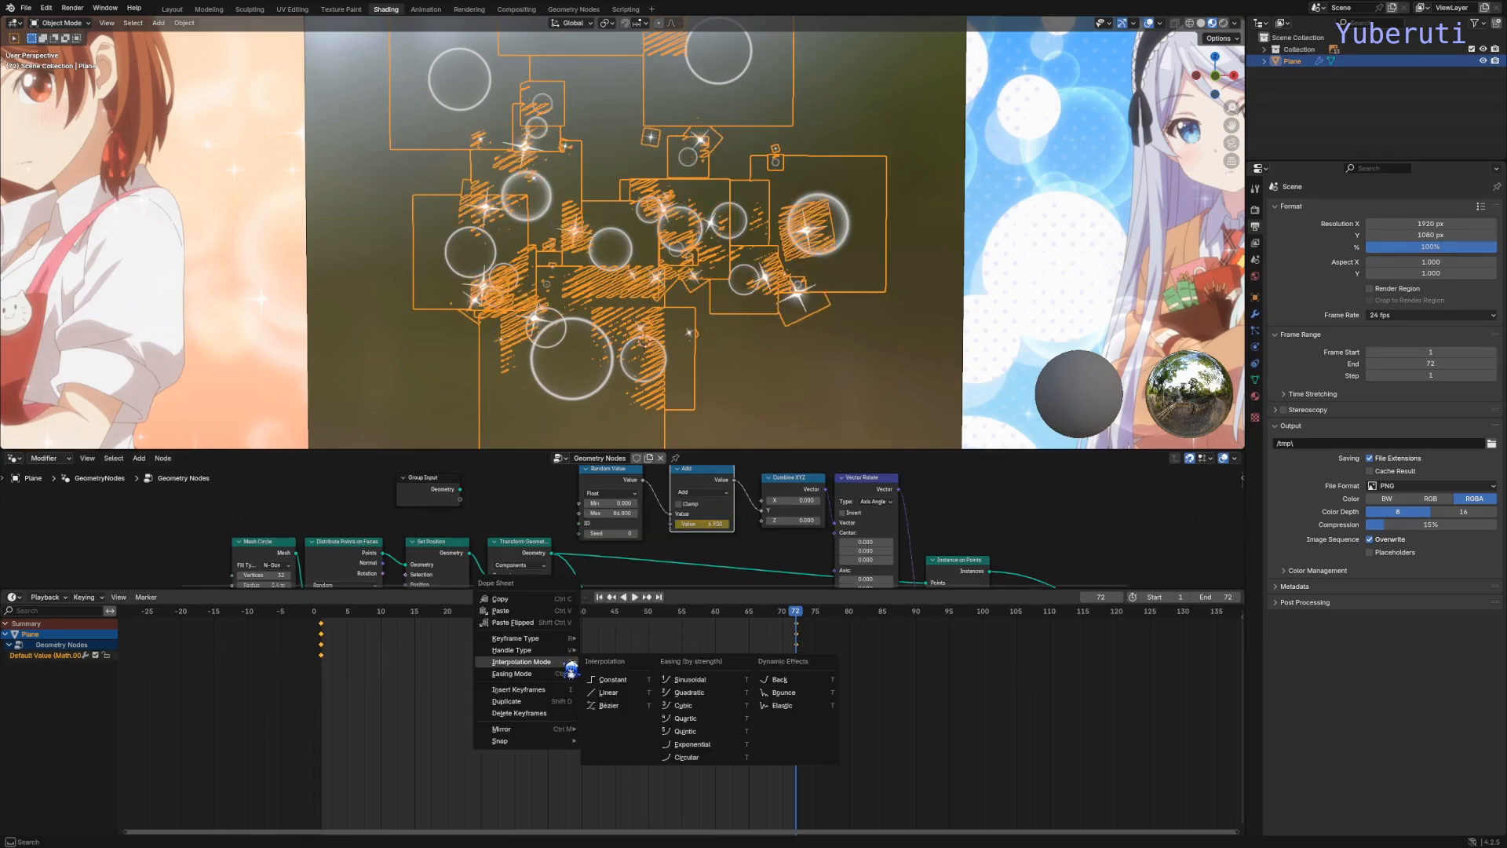
left_click(608, 693)
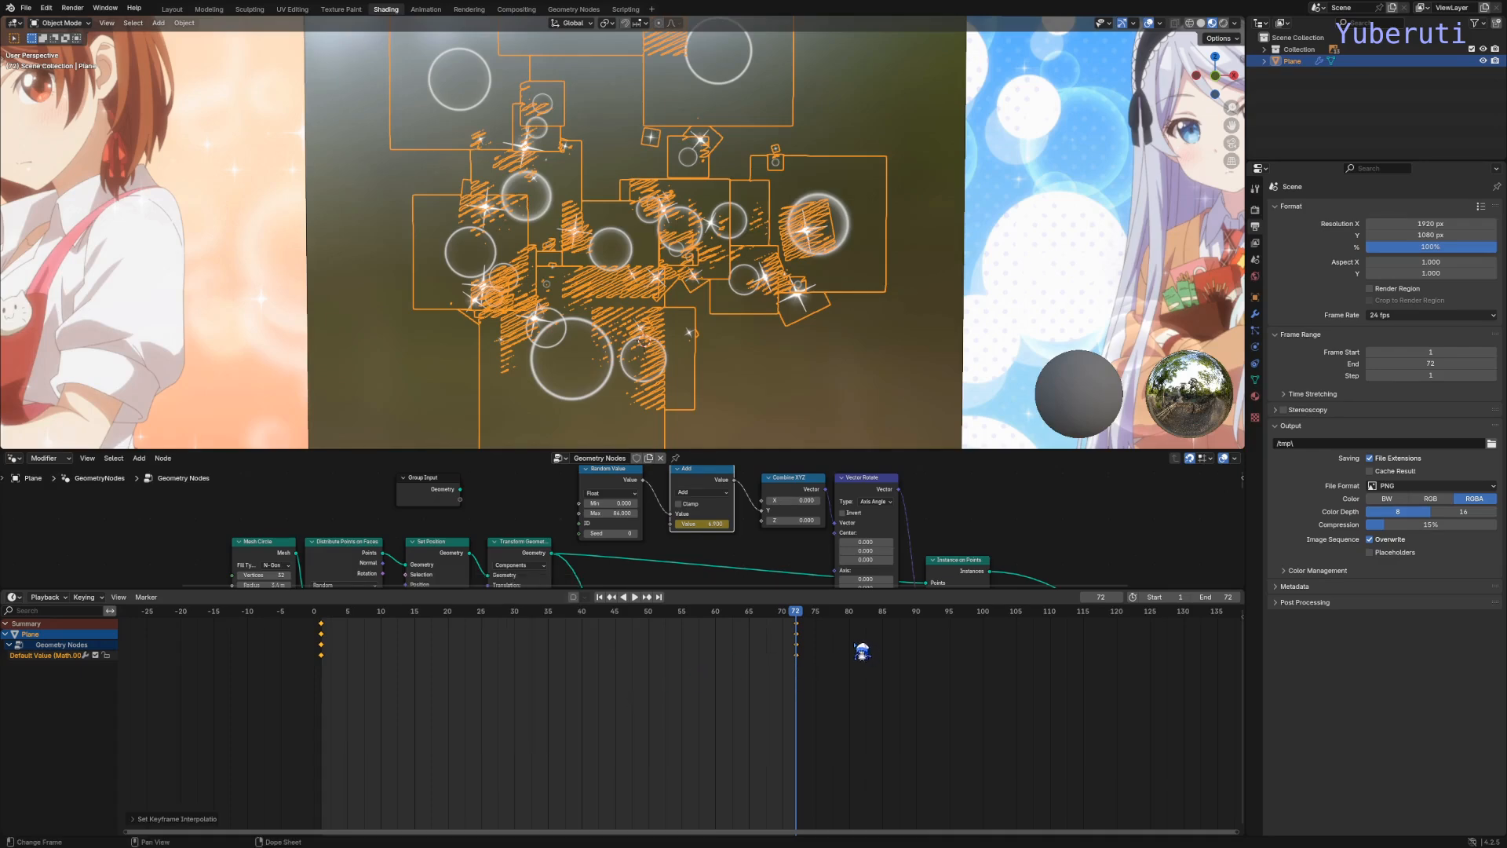
Step: Play and scrub the animation with the plane deselected to check the sparkles' rotation, and return to frame 1
key("space")
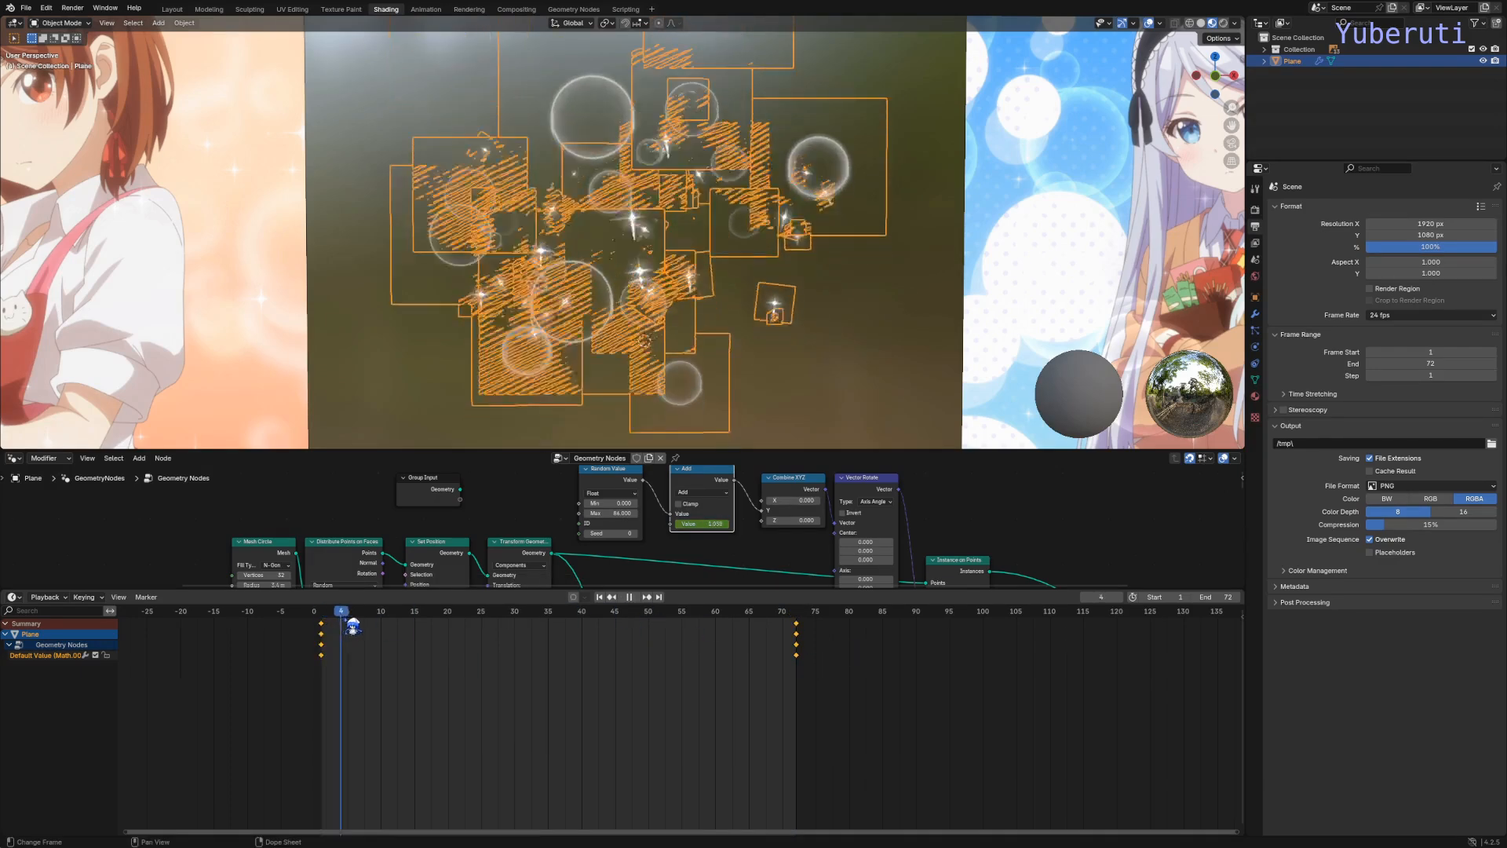
left_click(410, 384)
left_click_drag(331, 608, 487, 656)
key("space")
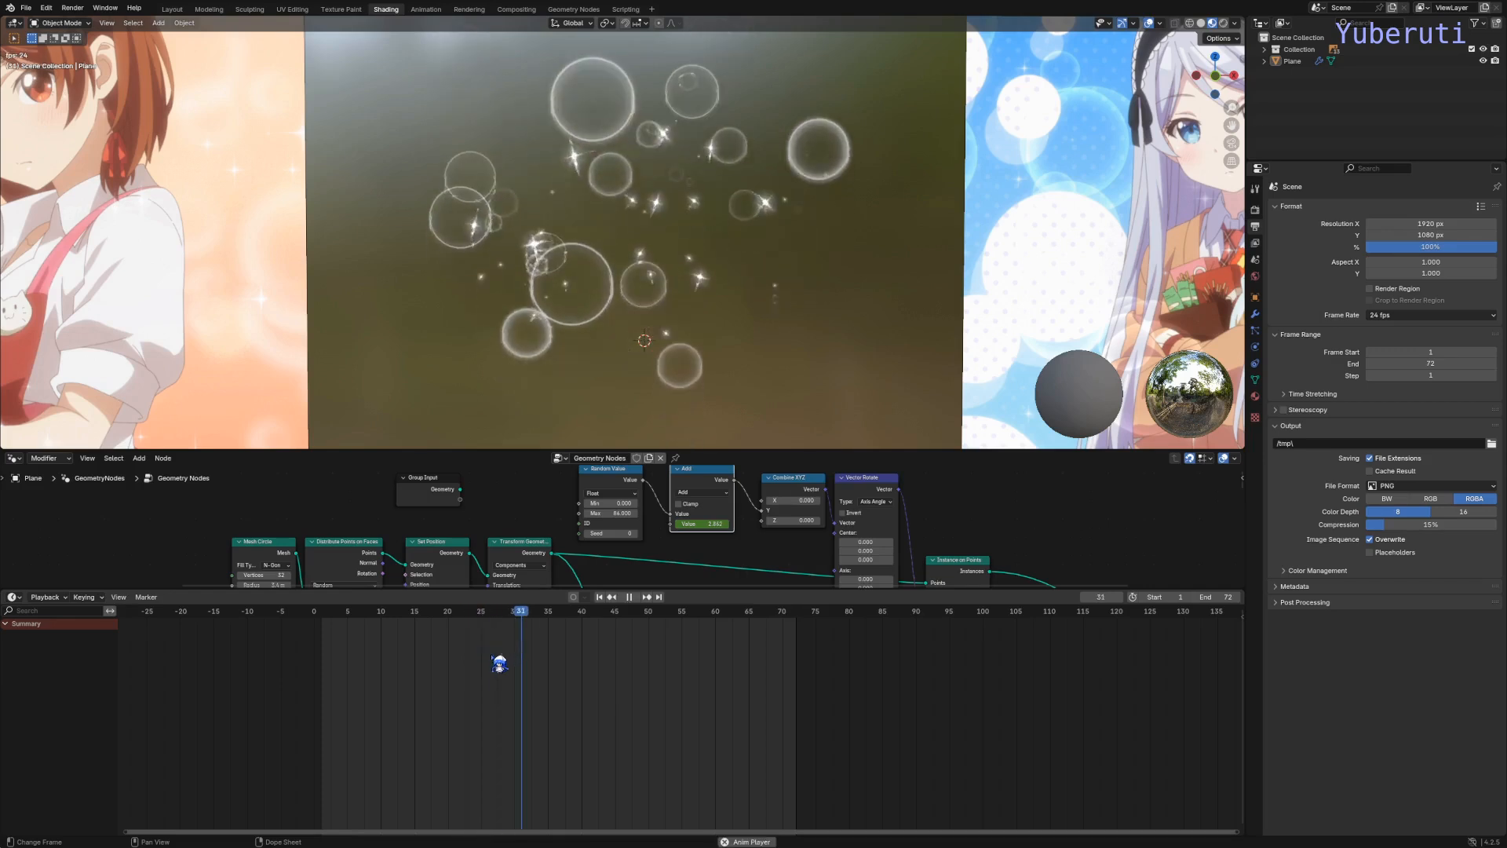
key("space")
left_click_drag(364, 630, 335, 677)
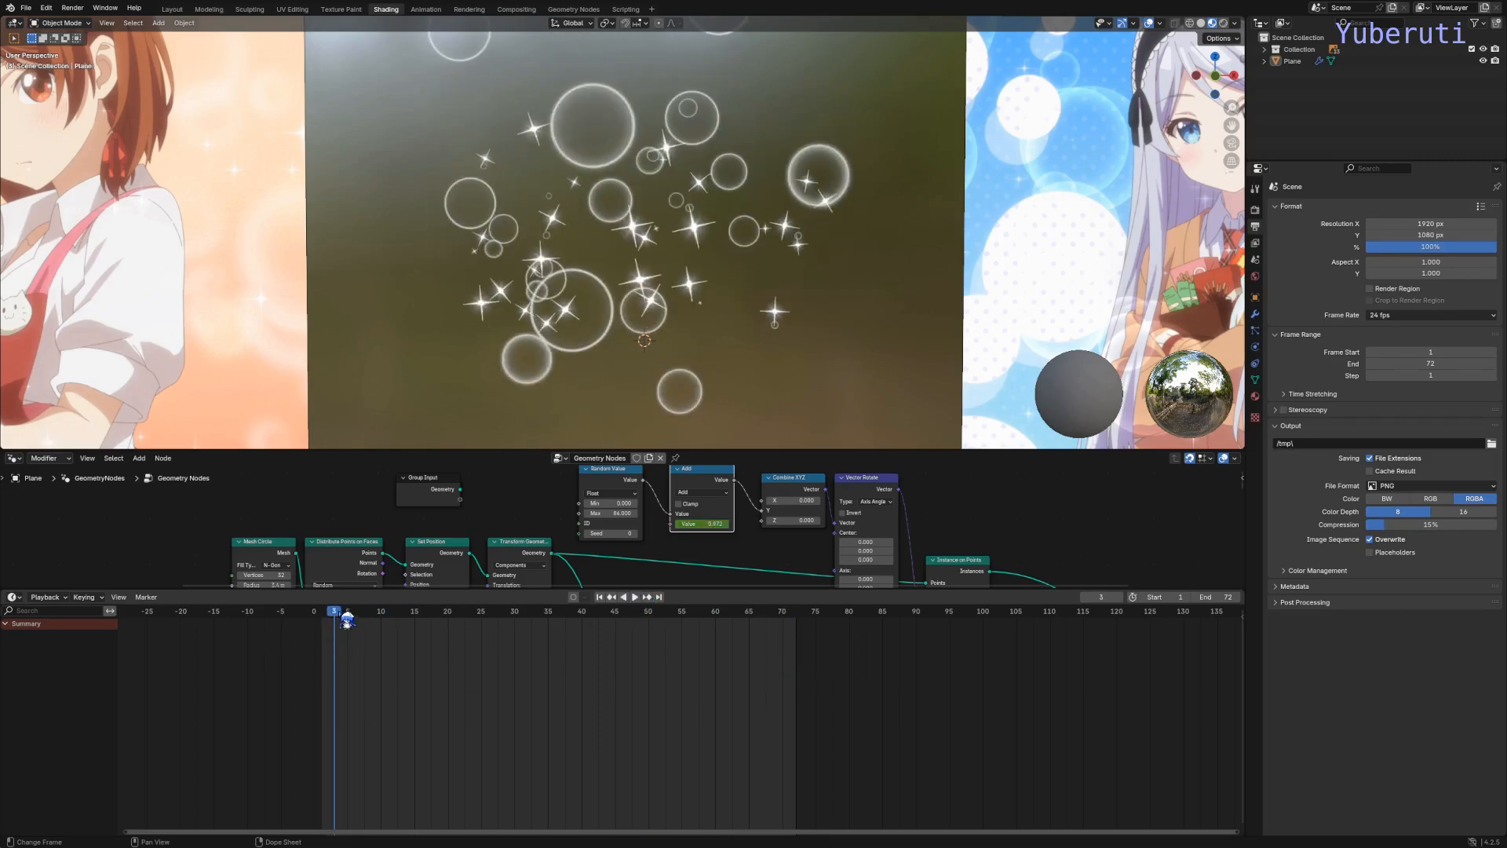
left_click_drag(347, 620, 320, 620)
Step: Shrink the timeline again and review the node tree from the sparkle branches down to the lower bubble branch
left_click_drag(602, 590, 602, 777)
scroll(628, 708, "down", 4)
middle_click_drag(636, 703, 728, 534)
scroll(348, 600, "up", 1)
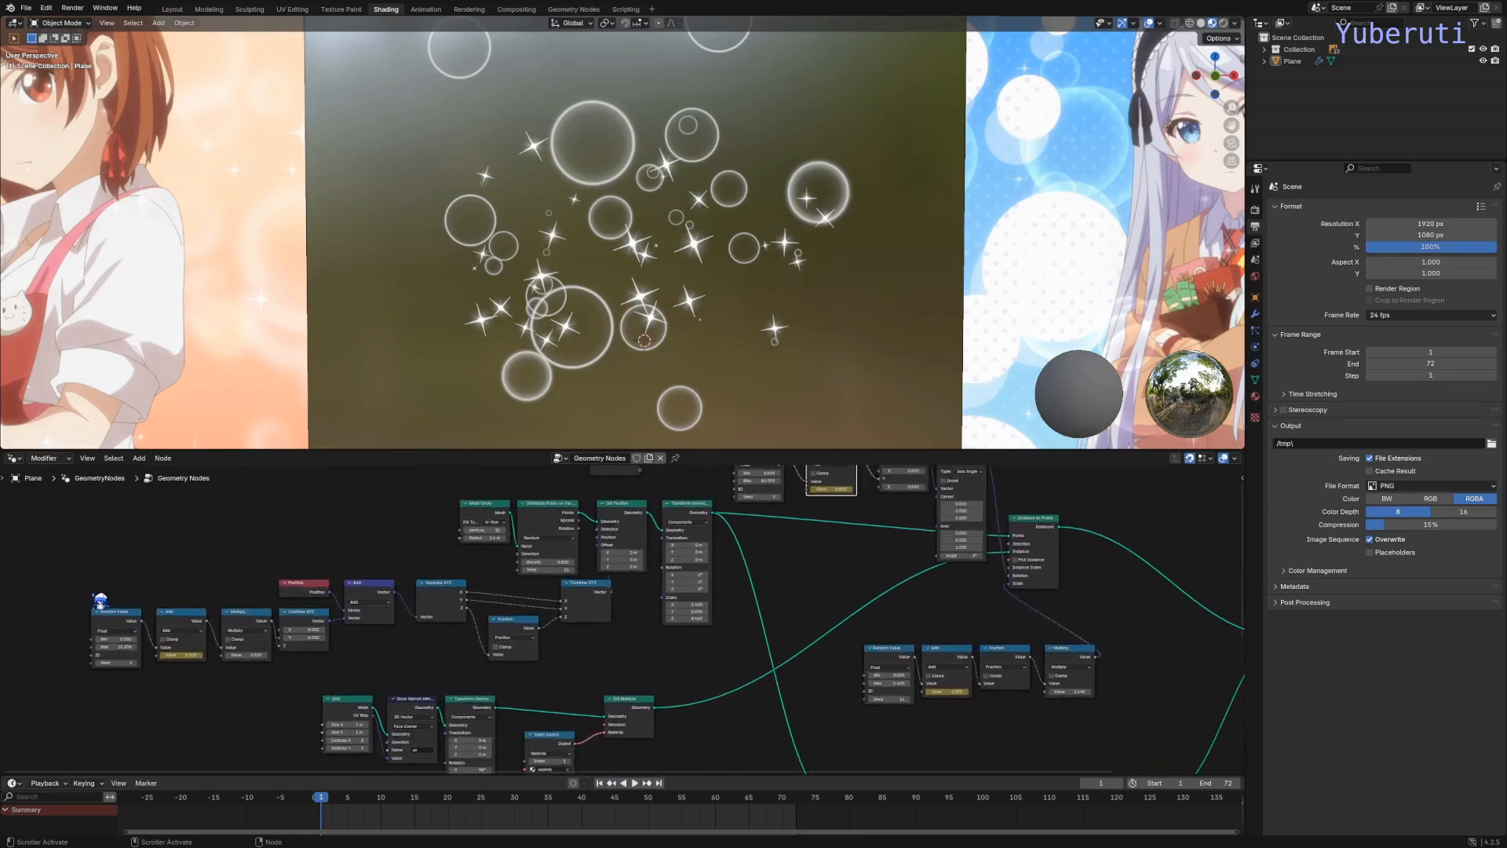
left_click_drag(100, 578, 498, 676)
scroll(761, 655, "down", 3)
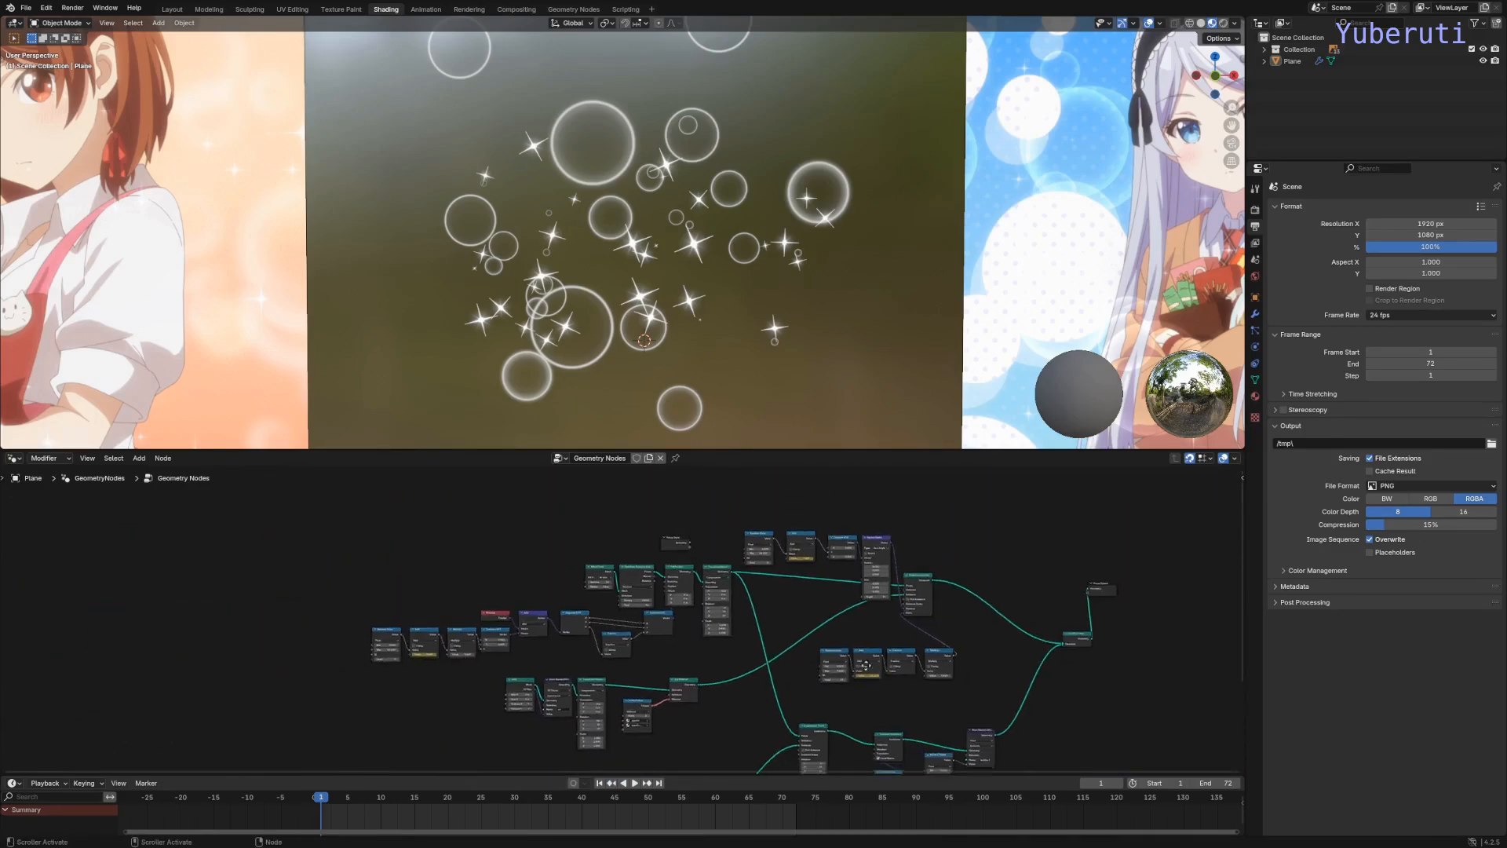
middle_click_drag(866, 666, 673, 546)
scroll(600, 255, "down", 1)
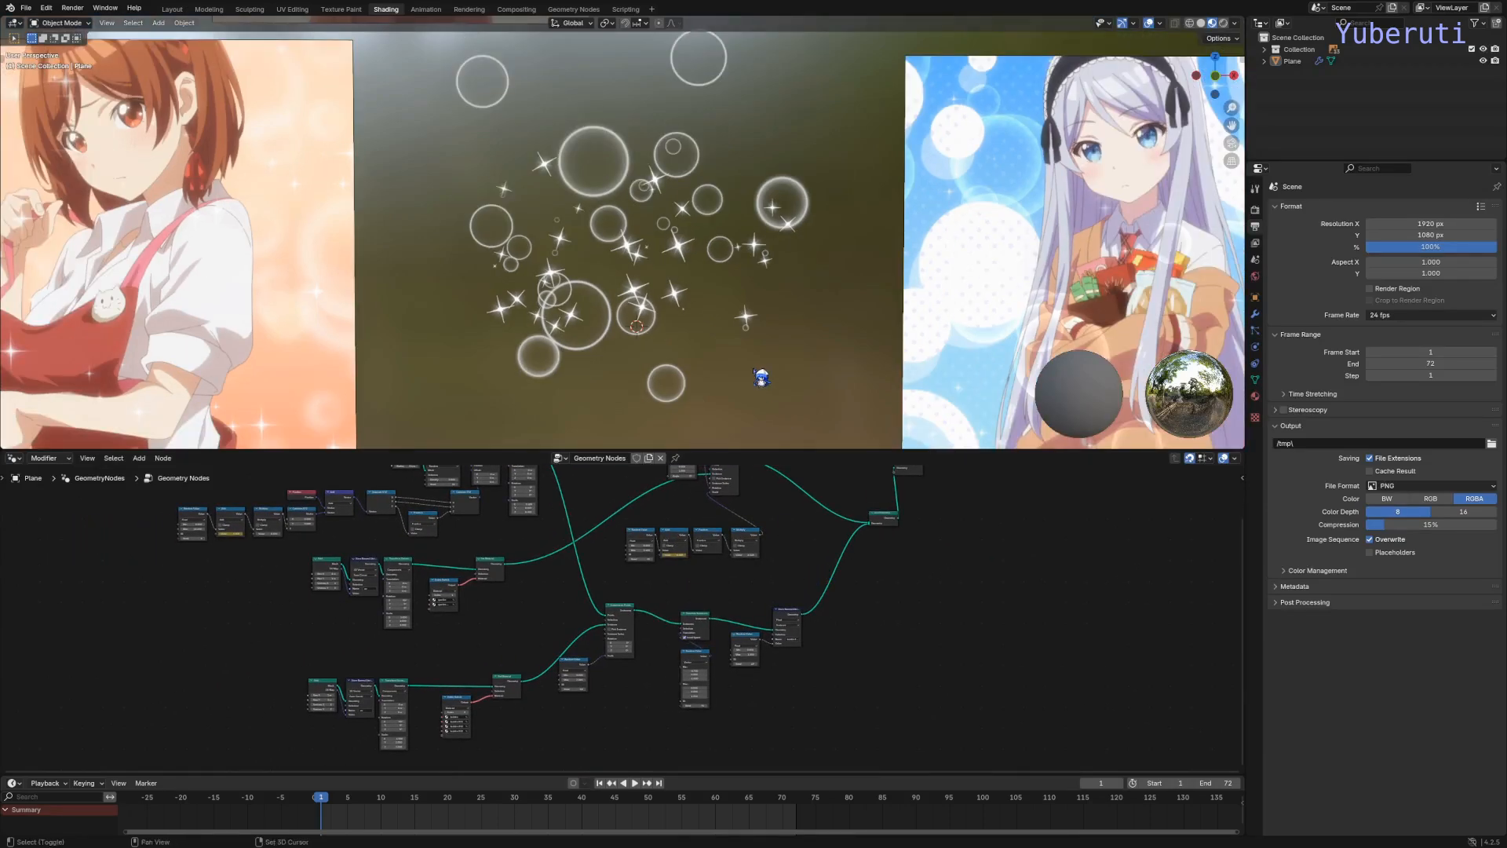
Step: Examine the background circles and sparkles in the reference images around the bubble scene
middle_click_drag(754, 371, 690, 113, "shift")
middle_click_drag(700, 315, 764, 105, "shift")
scroll(685, 204, "down", 2)
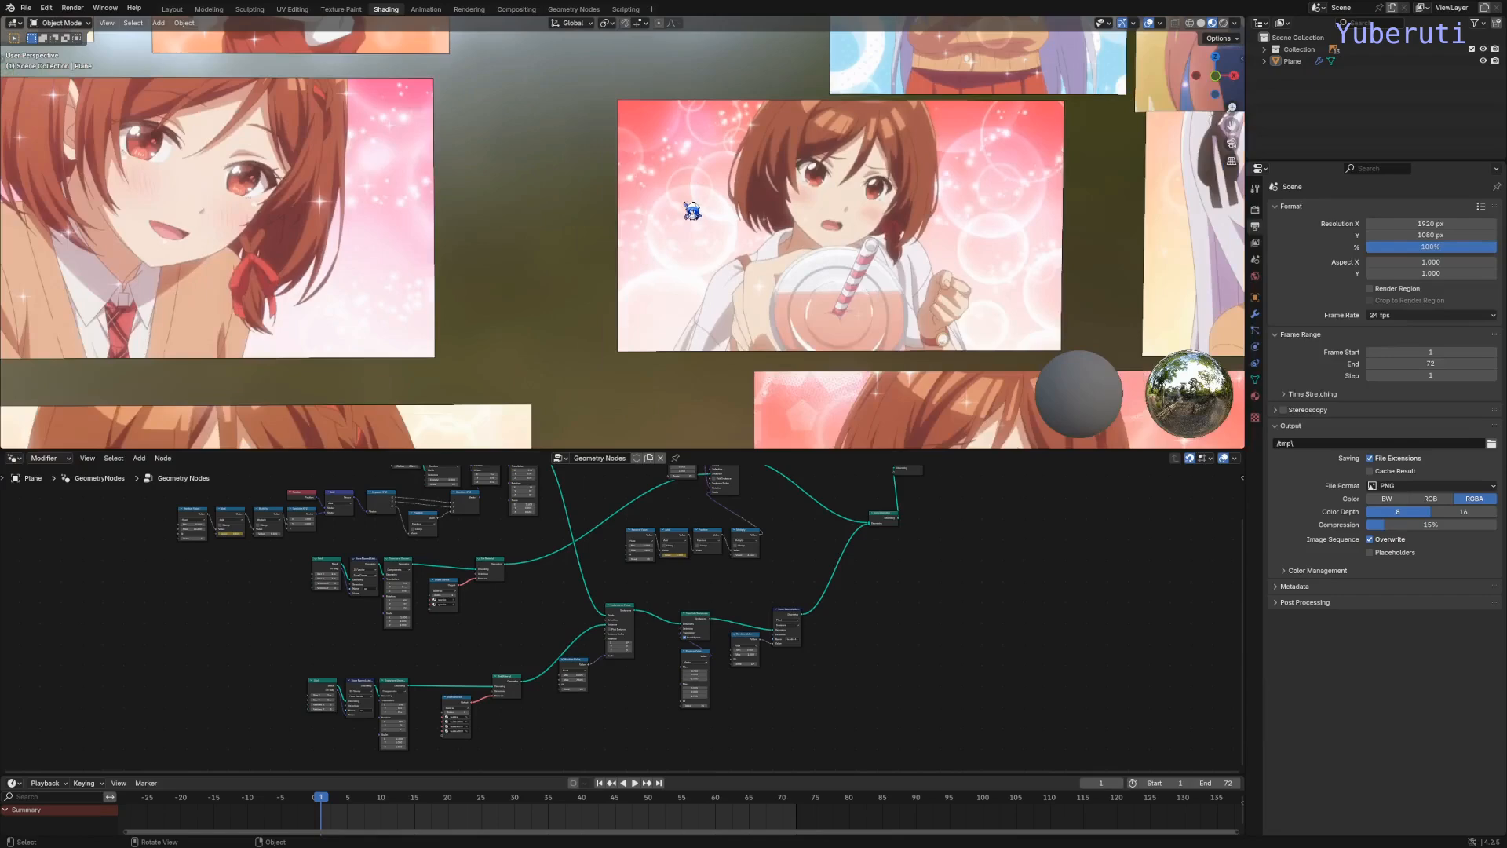
scroll(701, 219, "up", 1)
middle_click_drag(710, 202, 623, 275, "shift")
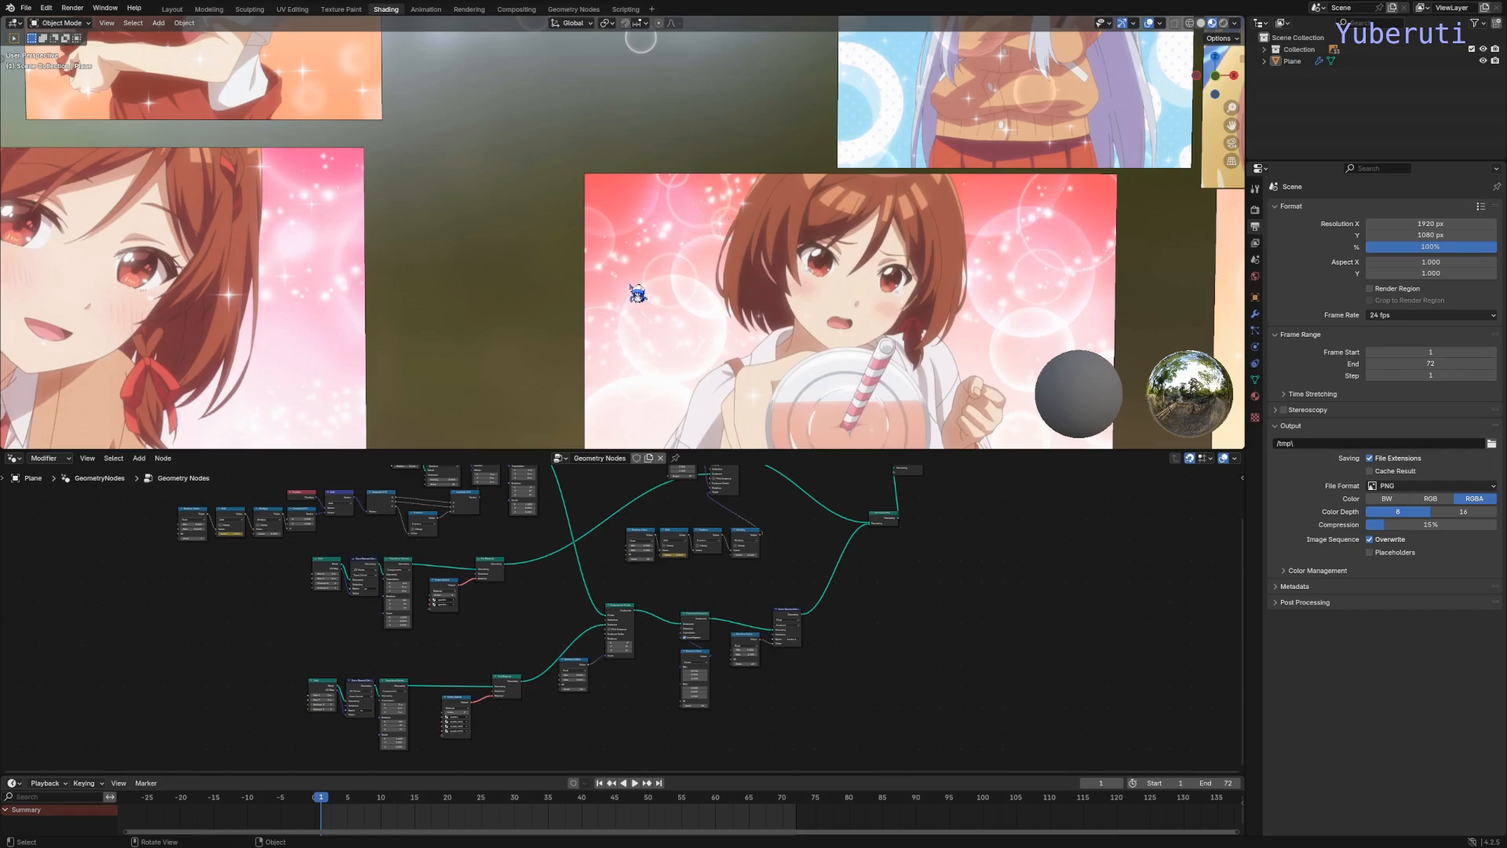
middle_click_drag(862, 339, 767, 302, "shift")
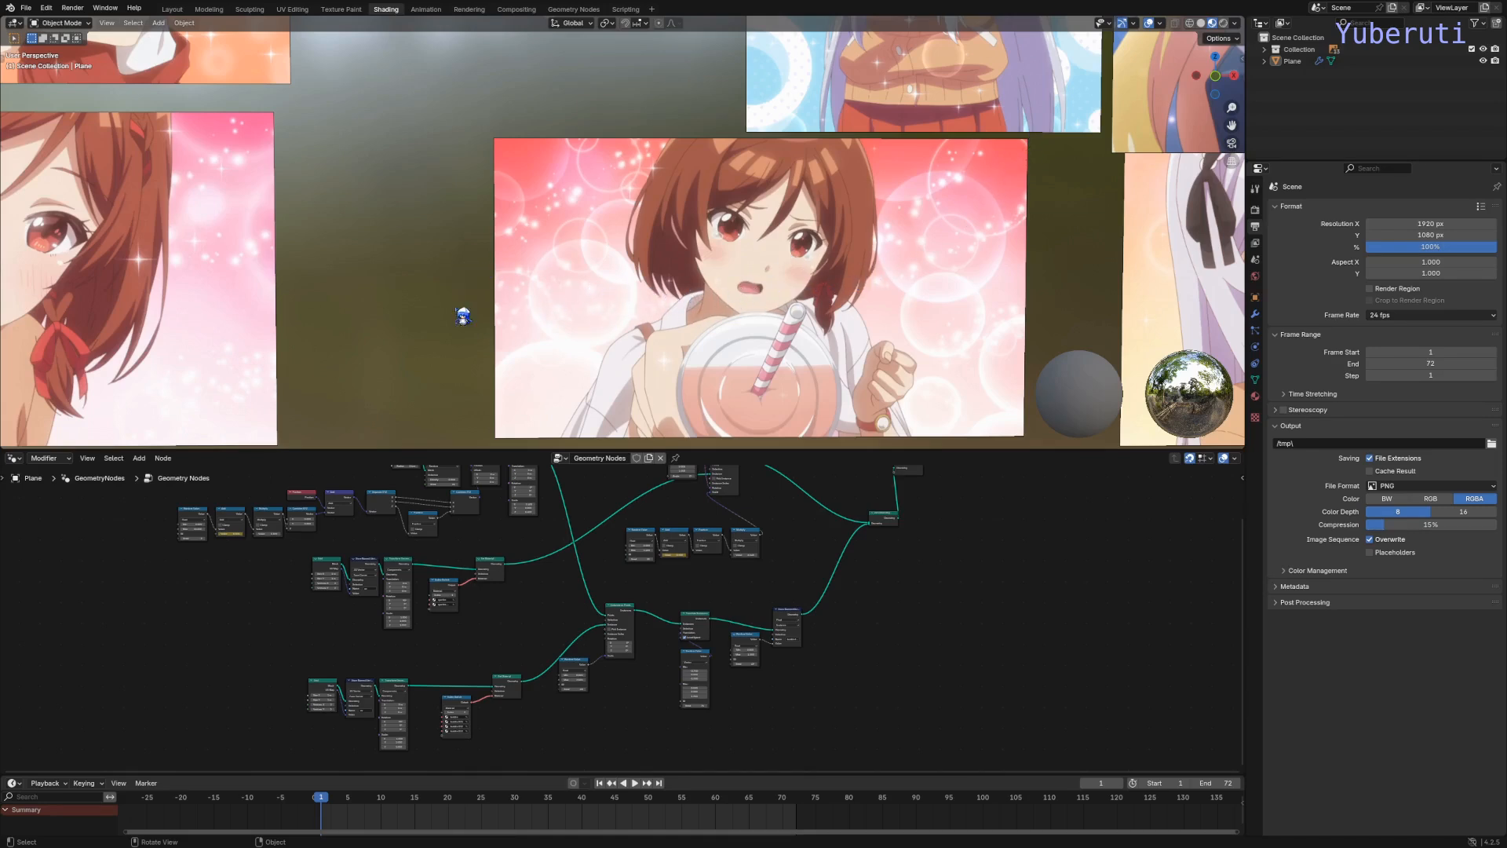
scroll(463, 316, "down", 3)
middle_click_drag(342, 325, 781, 339, "shift")
scroll(579, 335, "up", 2)
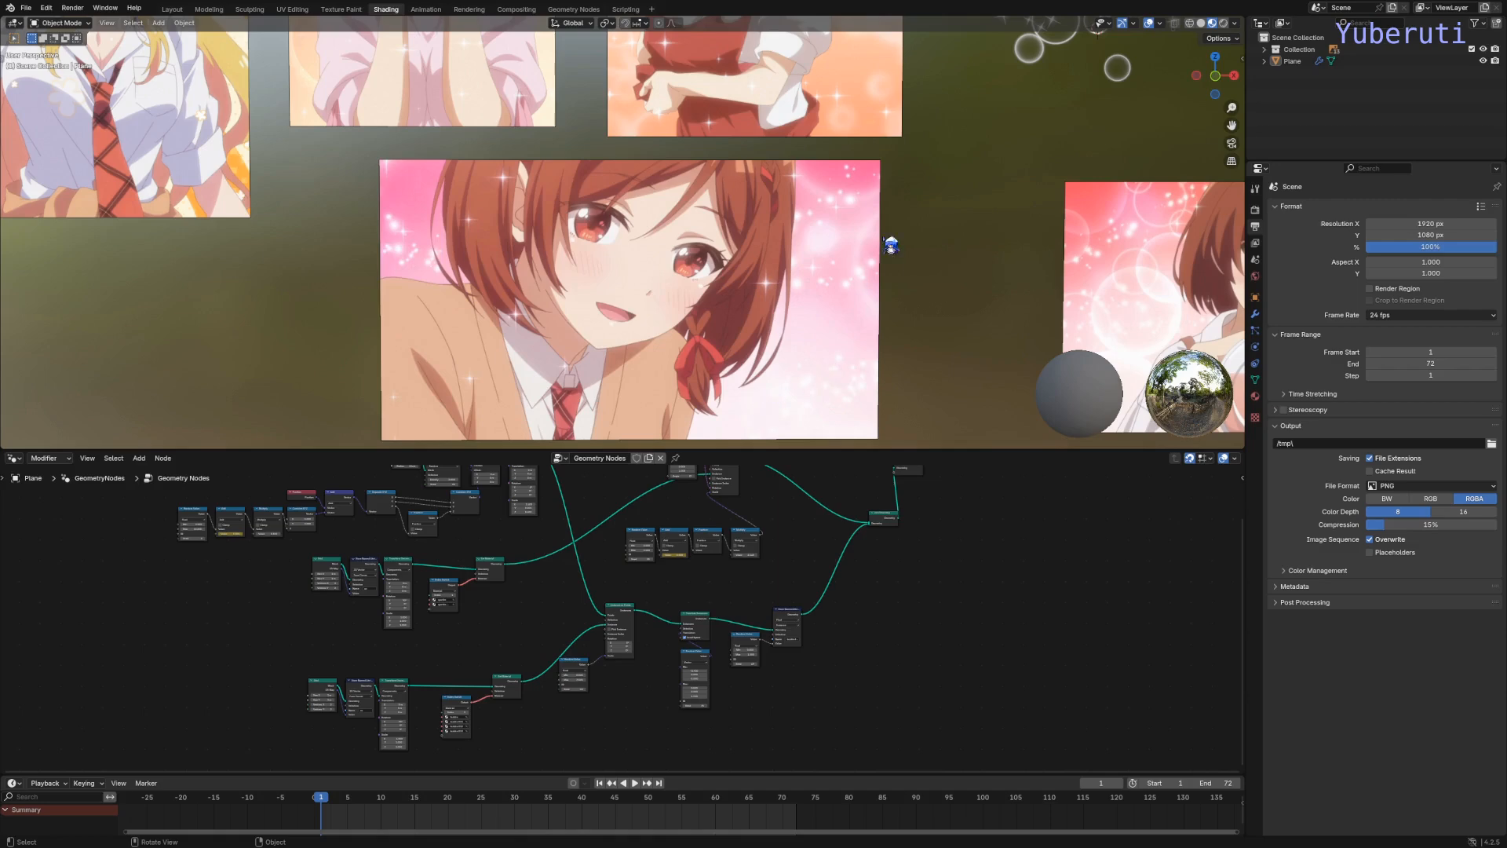
scroll(959, 200, "down", 1)
middle_click_drag(1032, 220, 635, 422, "shift")
scroll(743, 318, "up", 2)
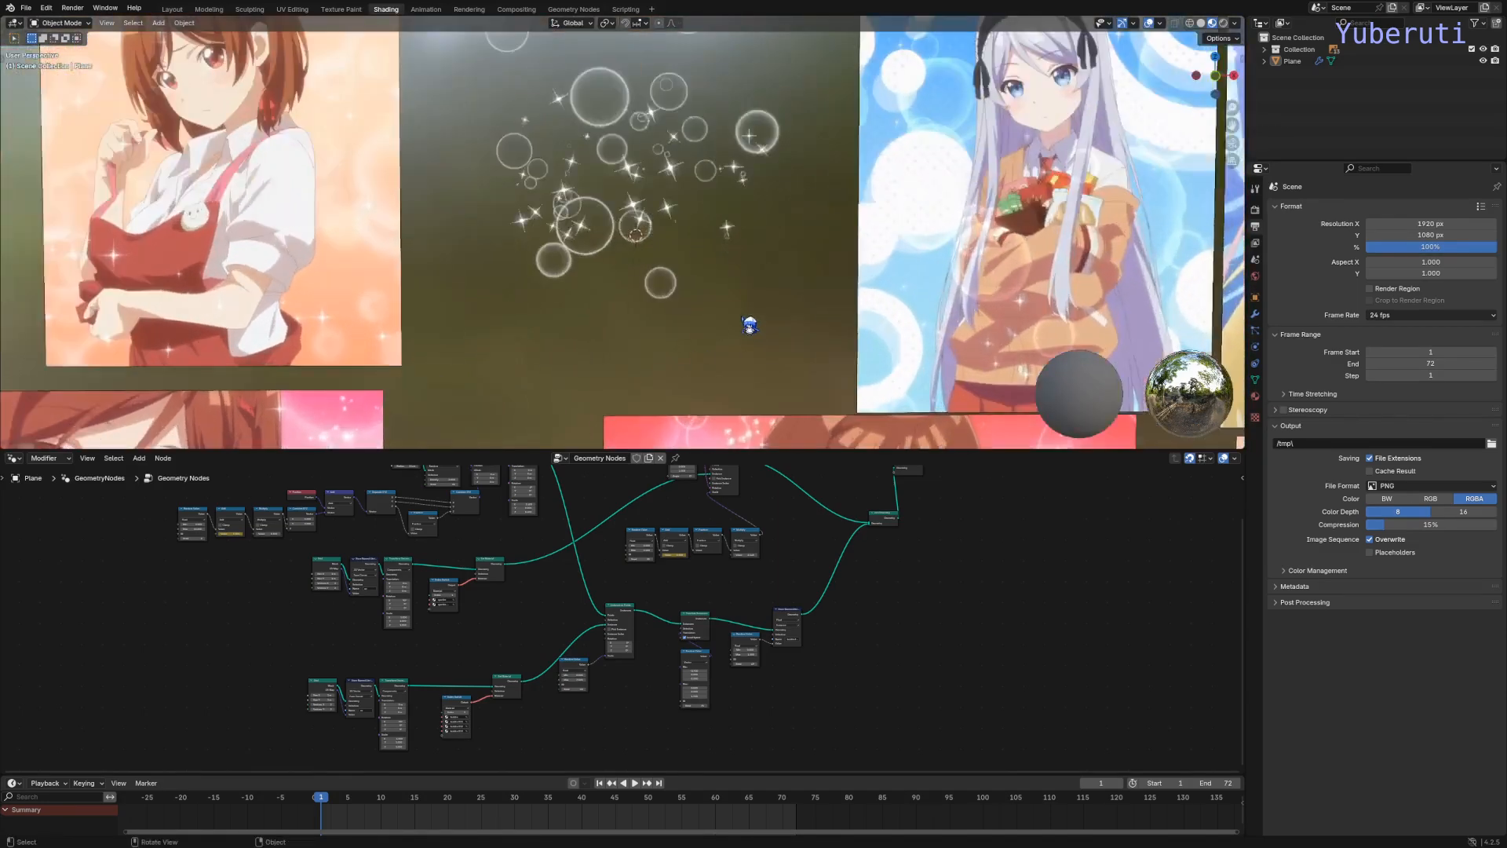
scroll(752, 306, "up", 2)
middle_click_drag(756, 275, 723, 168, "shift")
scroll(784, 322, "down", 2)
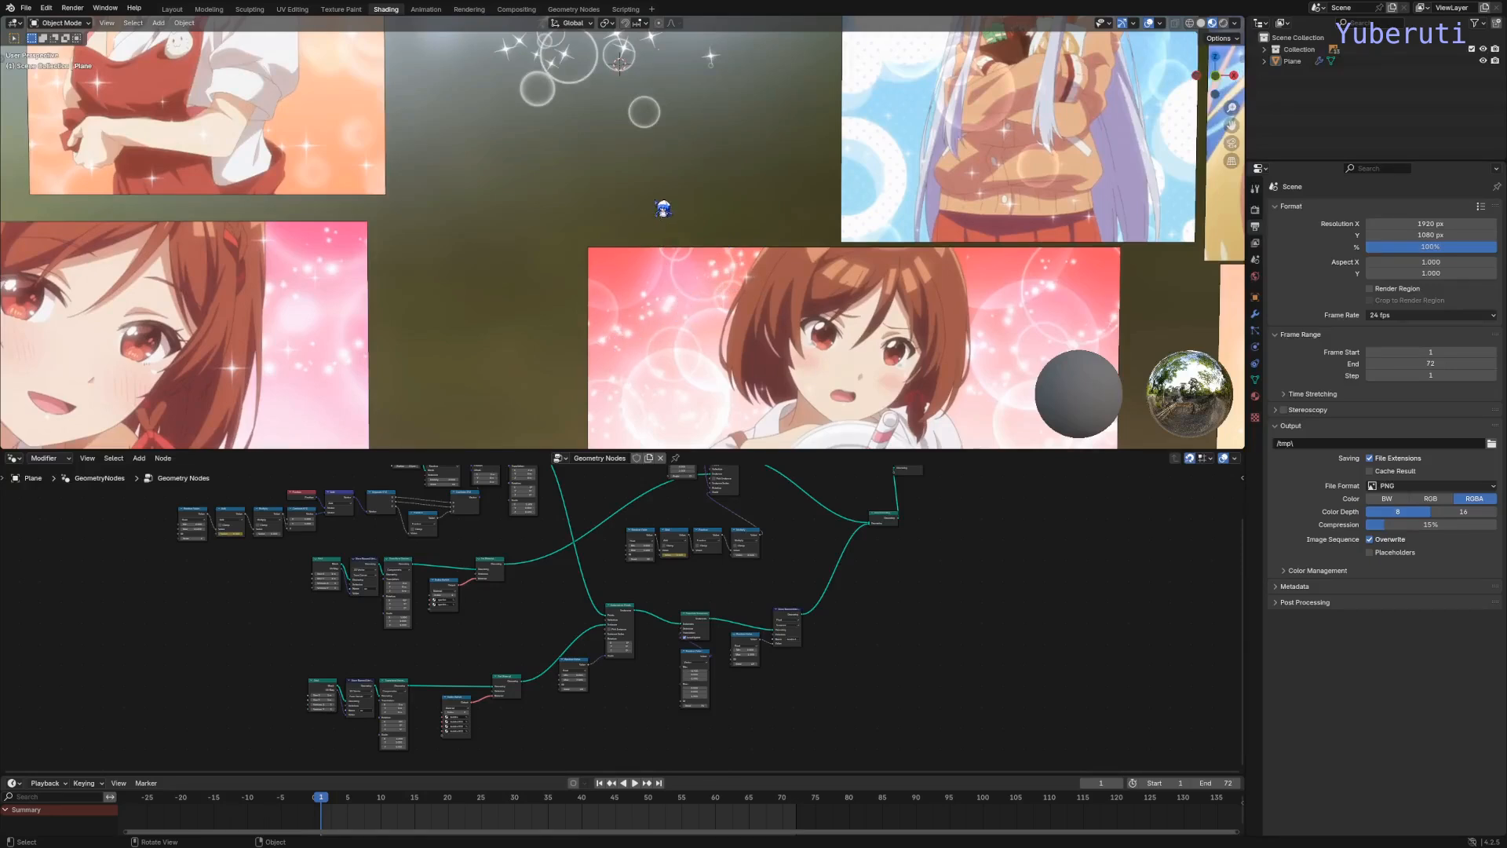
middle_click_drag(690, 185, 723, 327, "shift")
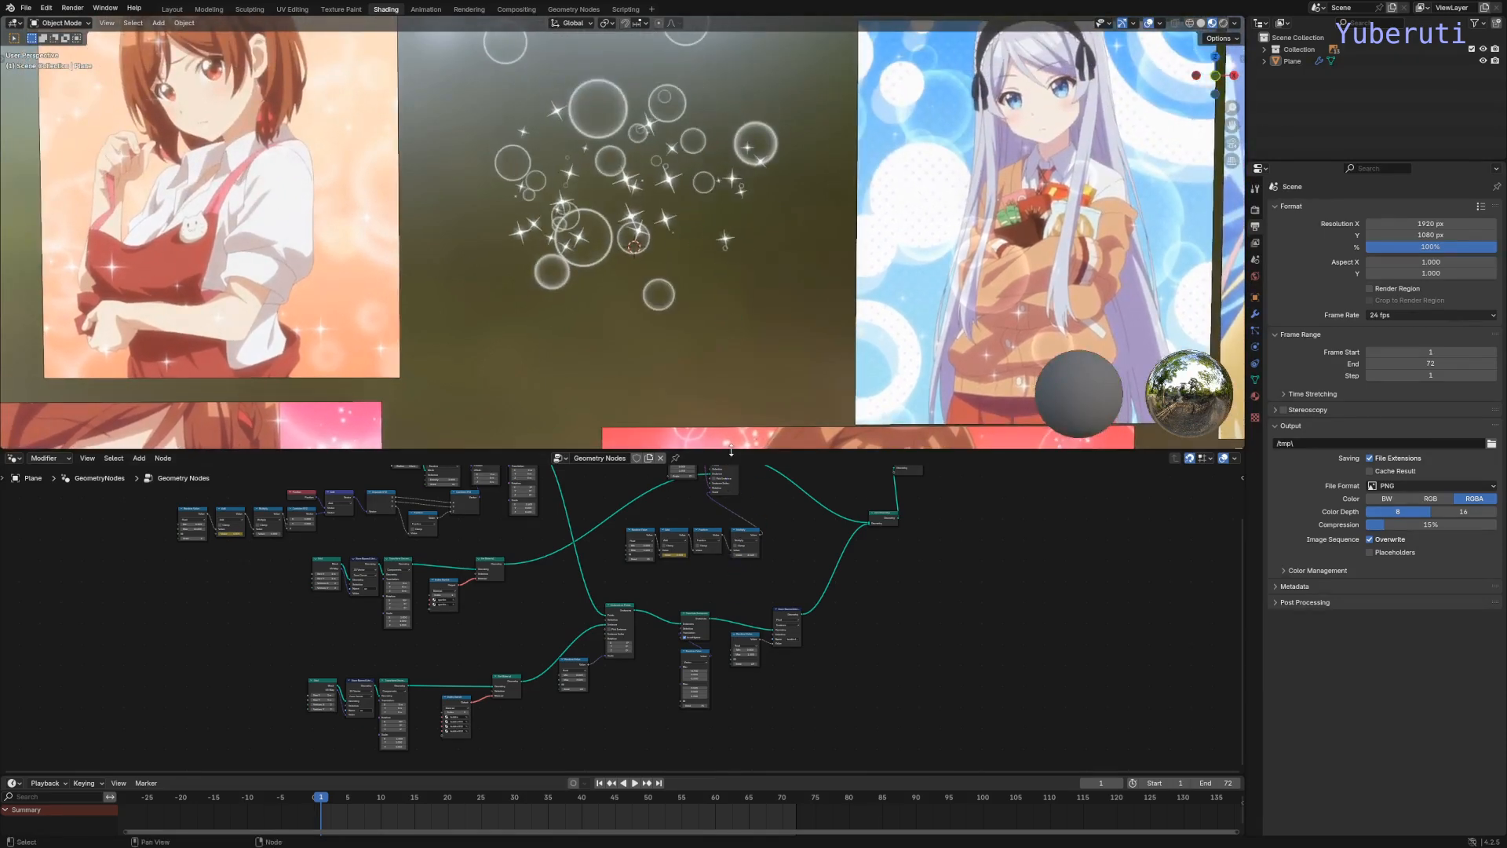
Step: Add a new material slot to the plane and assign it an independent copy of the bubble material
left_click(1255, 396)
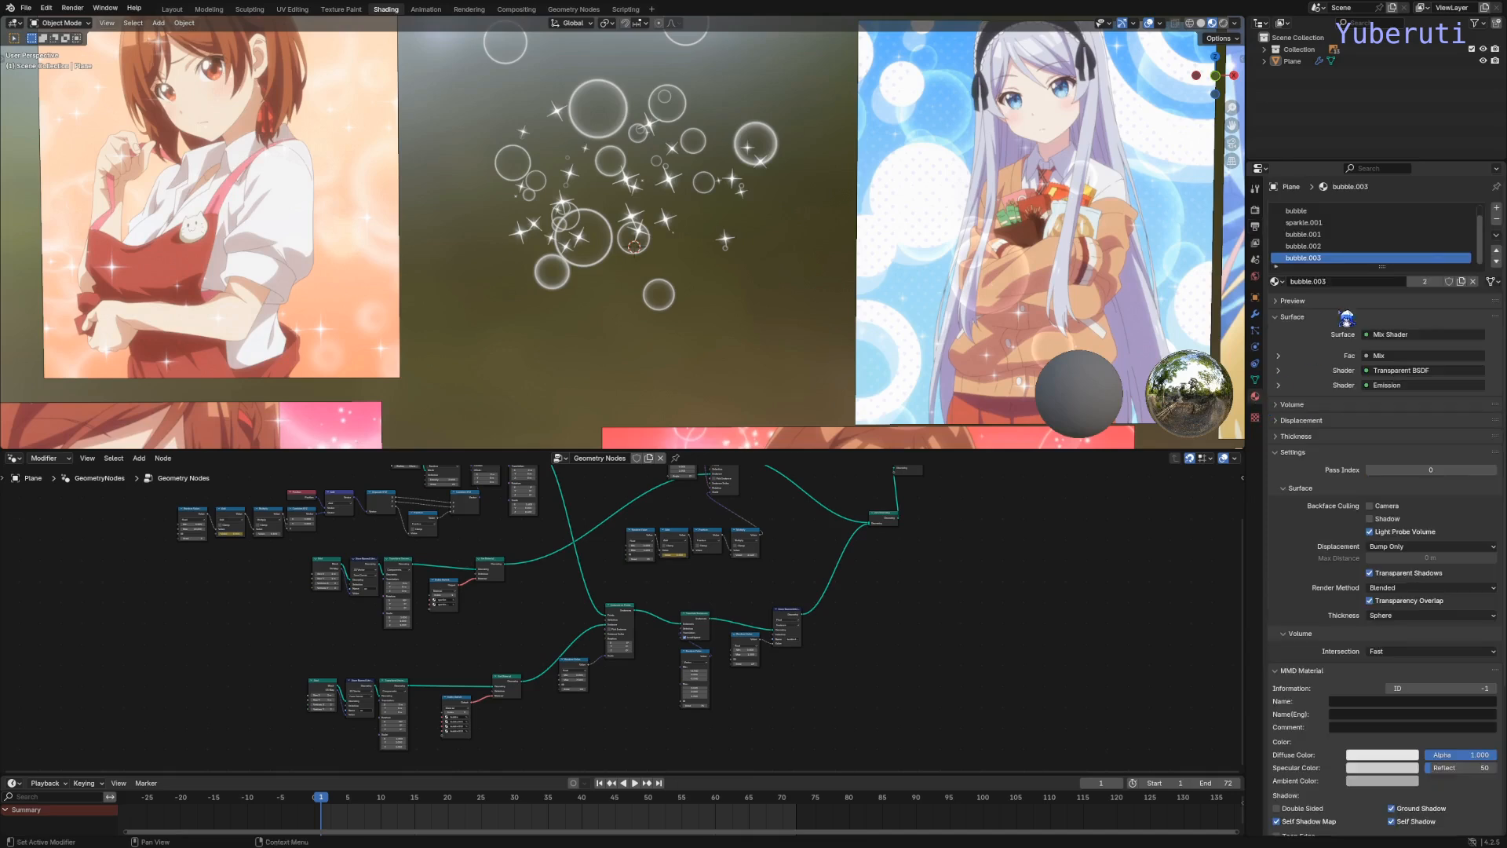
left_click(1496, 208)
left_click(1274, 281)
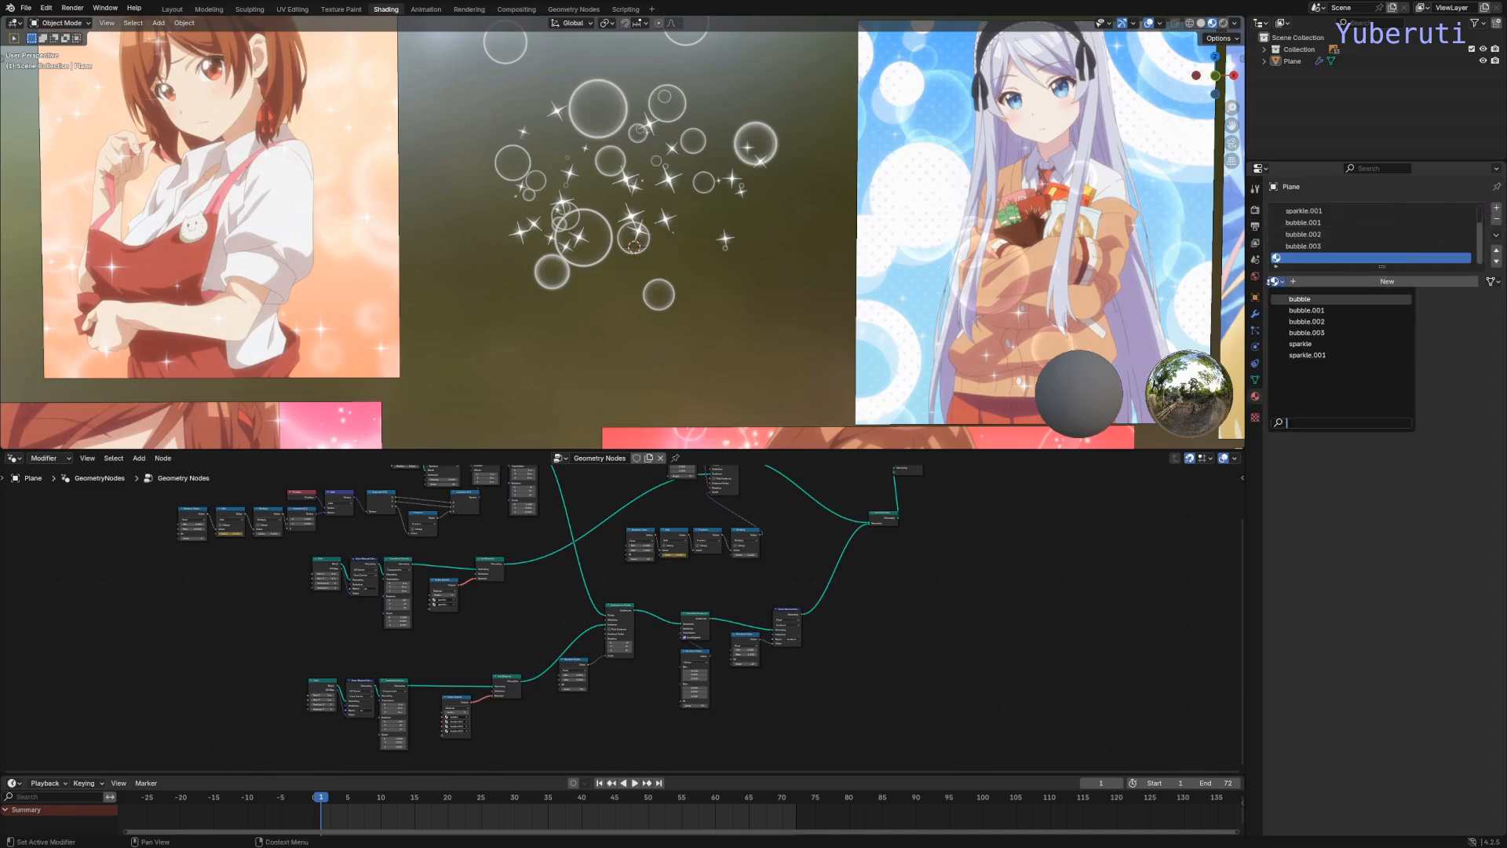
left_click(1297, 299)
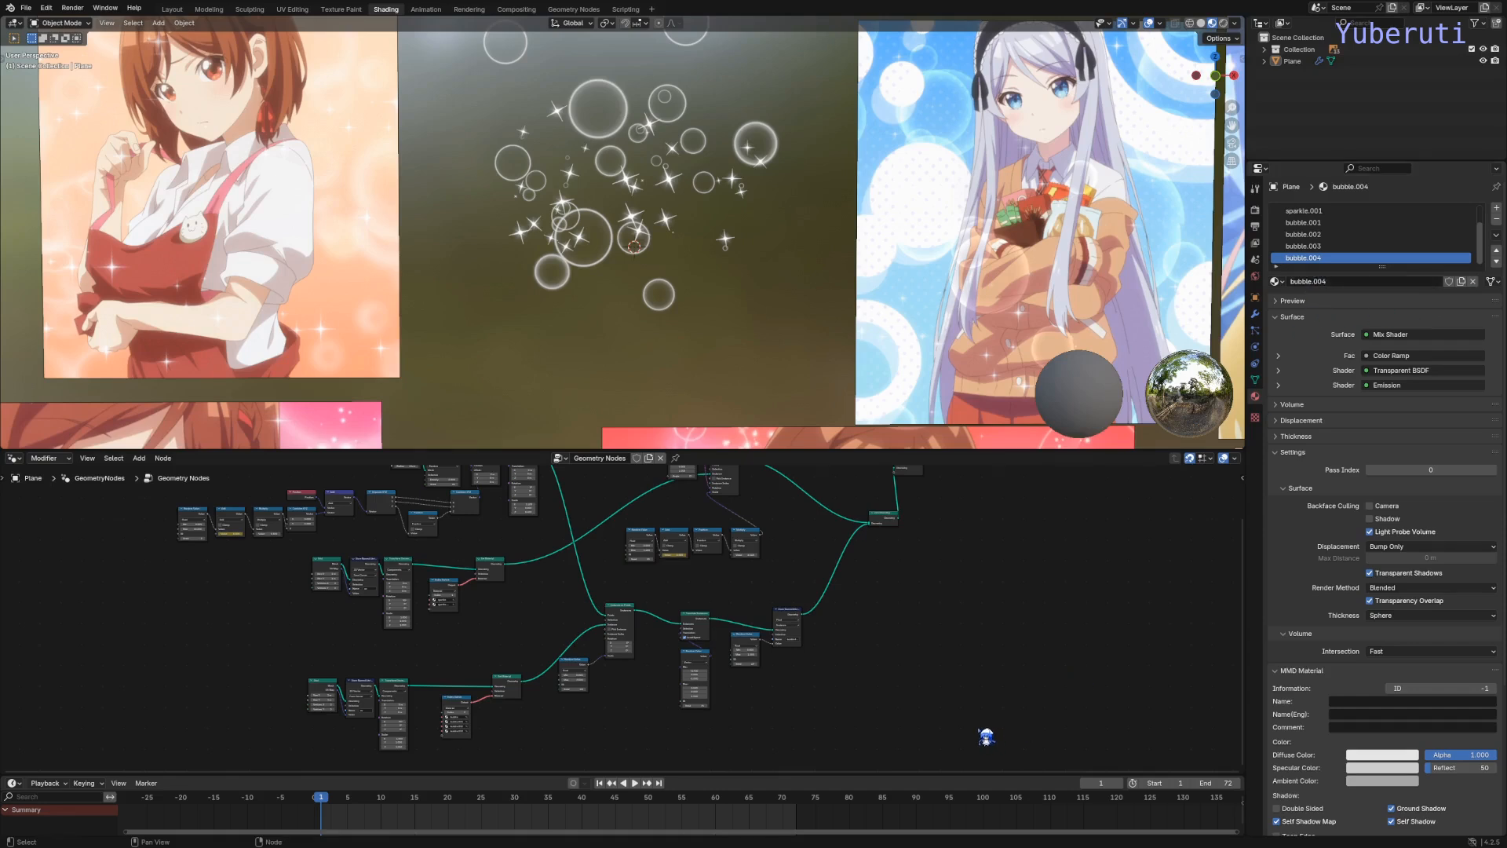
Step: Reposition the instancing, random value and translation nodes of the lower bubble branch farther above its grid nodes
scroll(760, 679, "down", 3)
middle_click_drag(759, 681, 762, 575)
scroll(716, 579, "up", 4)
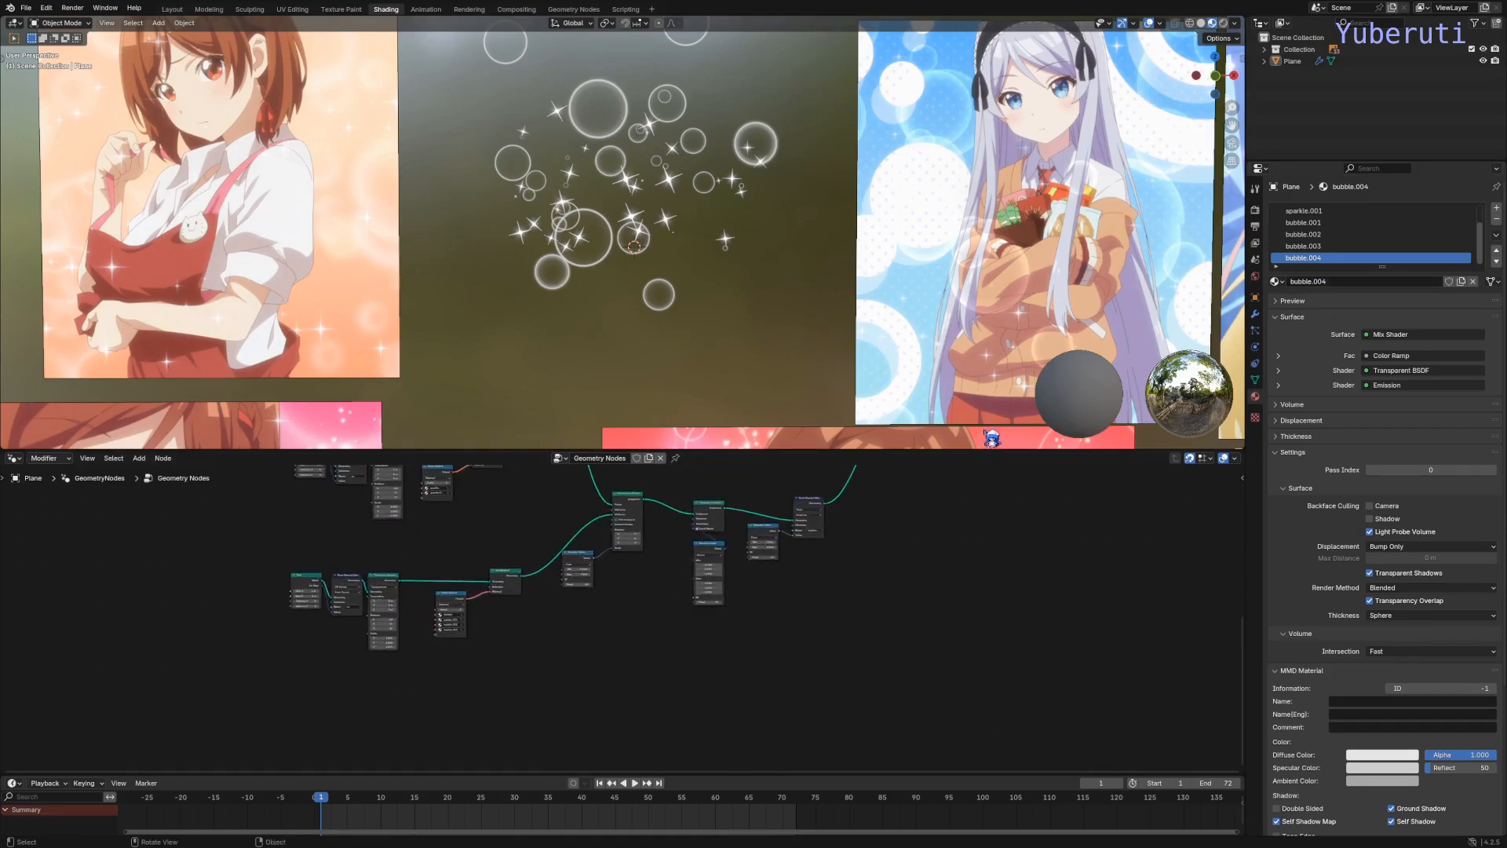
left_click_drag(561, 498, 816, 609)
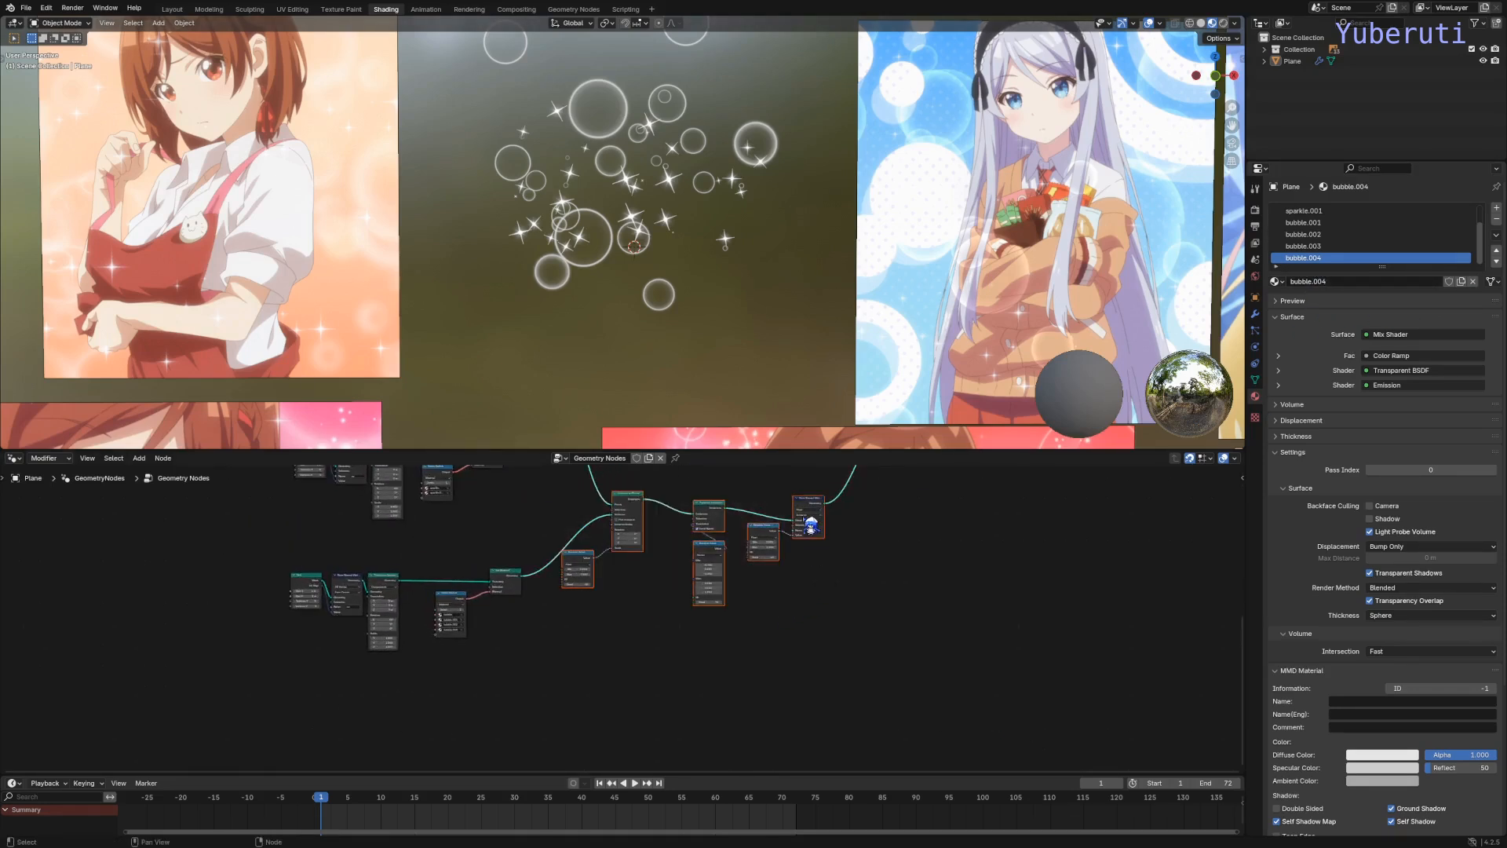
left_click_drag(804, 507, 799, 480)
middle_click_drag(795, 569, 795, 616)
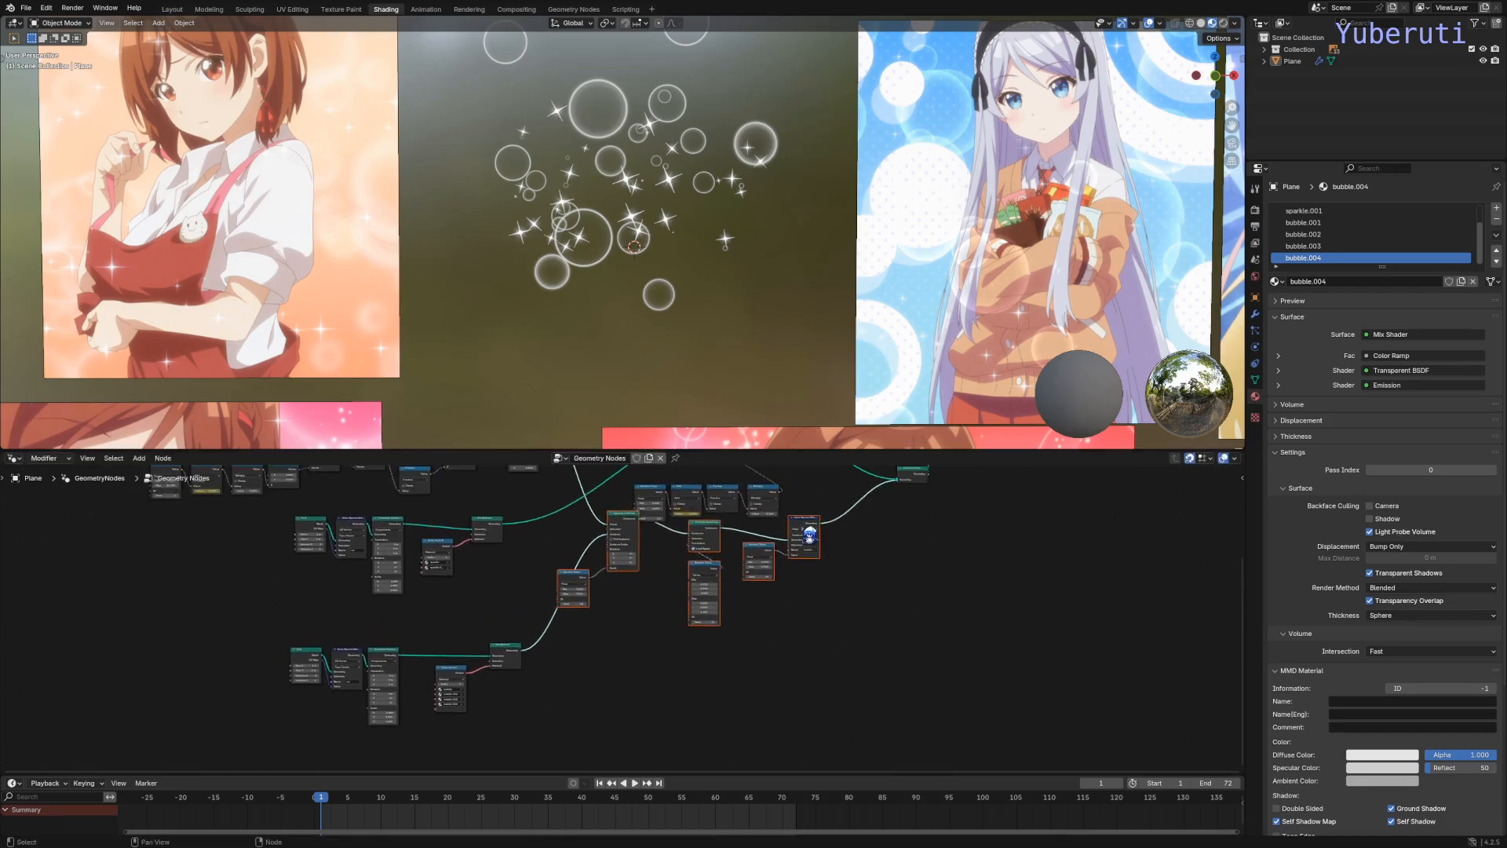
left_click_drag(811, 536, 818, 559)
Step: Duplicate the lower bubble branch's Grid, Store Named Attribute, Transform Geometry and Set Material nodes and place the copies below it
middle_click_drag(380, 705, 434, 631)
left_click_drag(290, 566, 461, 628)
left_click_drag(531, 566, 571, 592)
key("g")
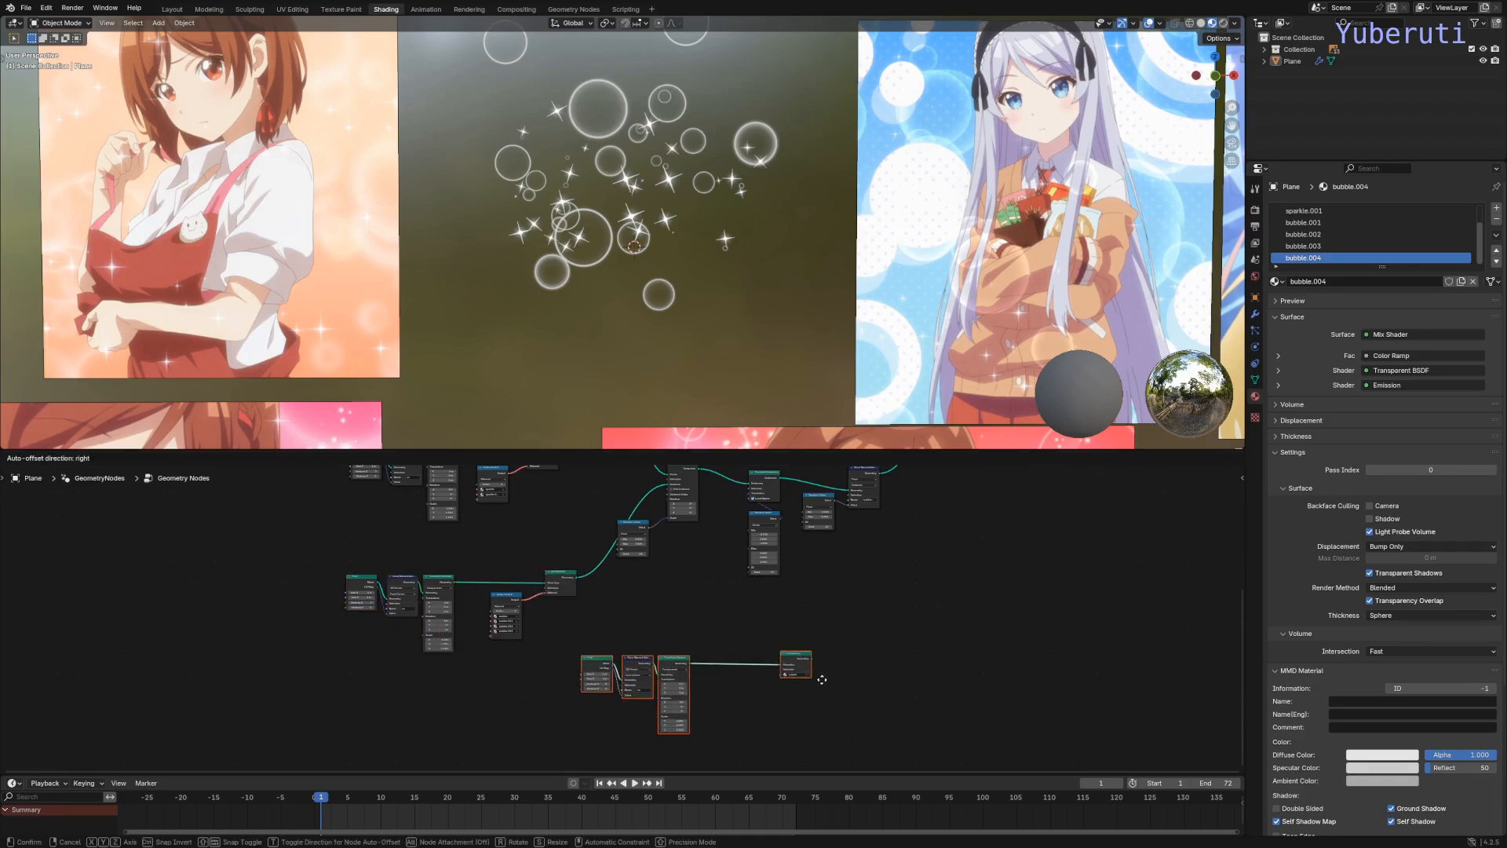
left_click(824, 680)
Step: Move the duplicated Set Material node next to its Transform Geometry node and set its material to bubble.004
key("KP_Decimal")
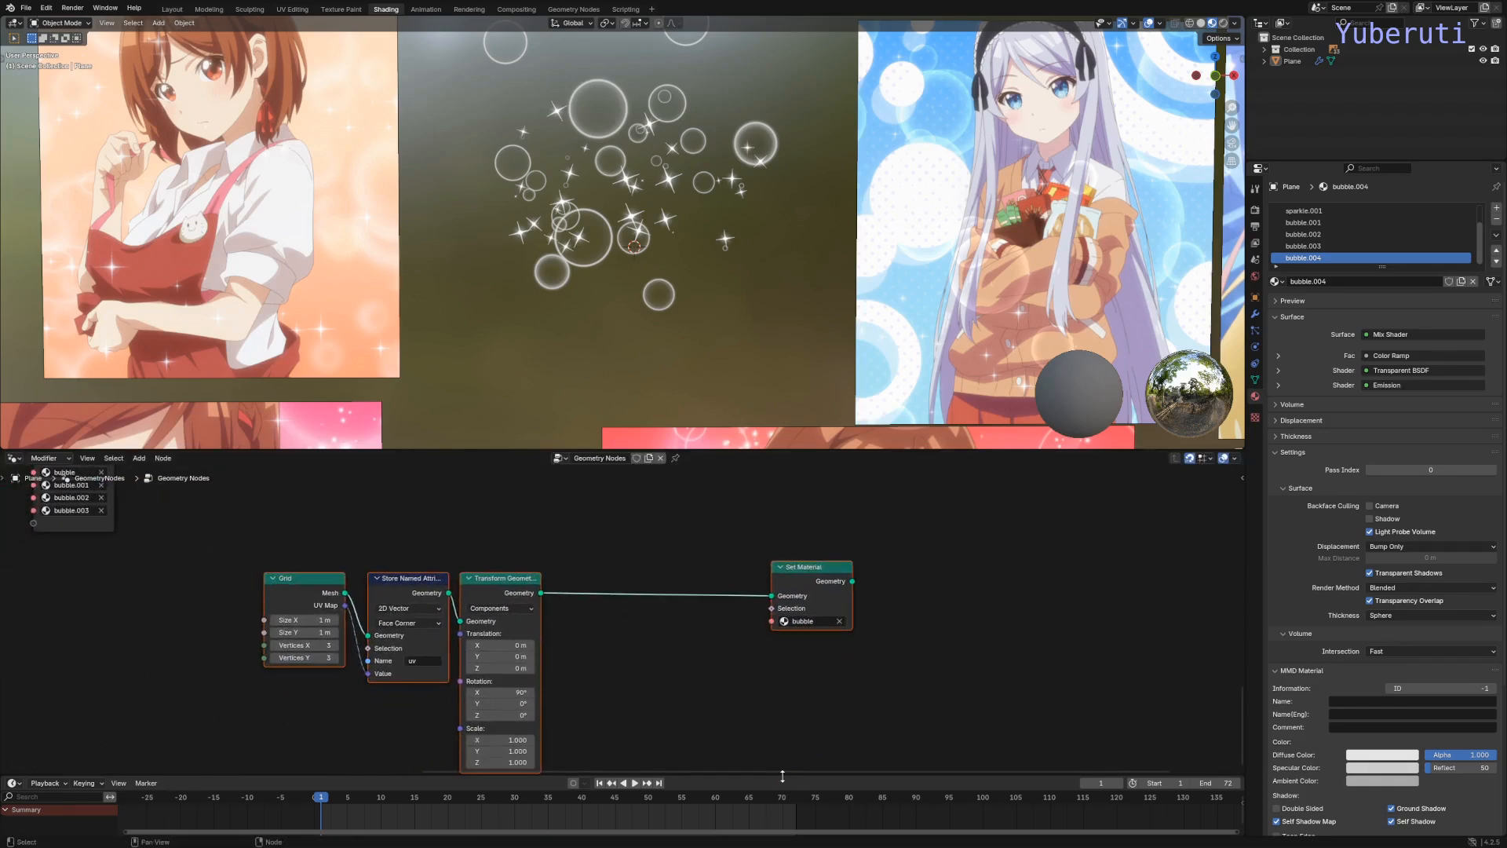
left_click_drag(796, 775, 800, 820)
key("g")
left_click(745, 598)
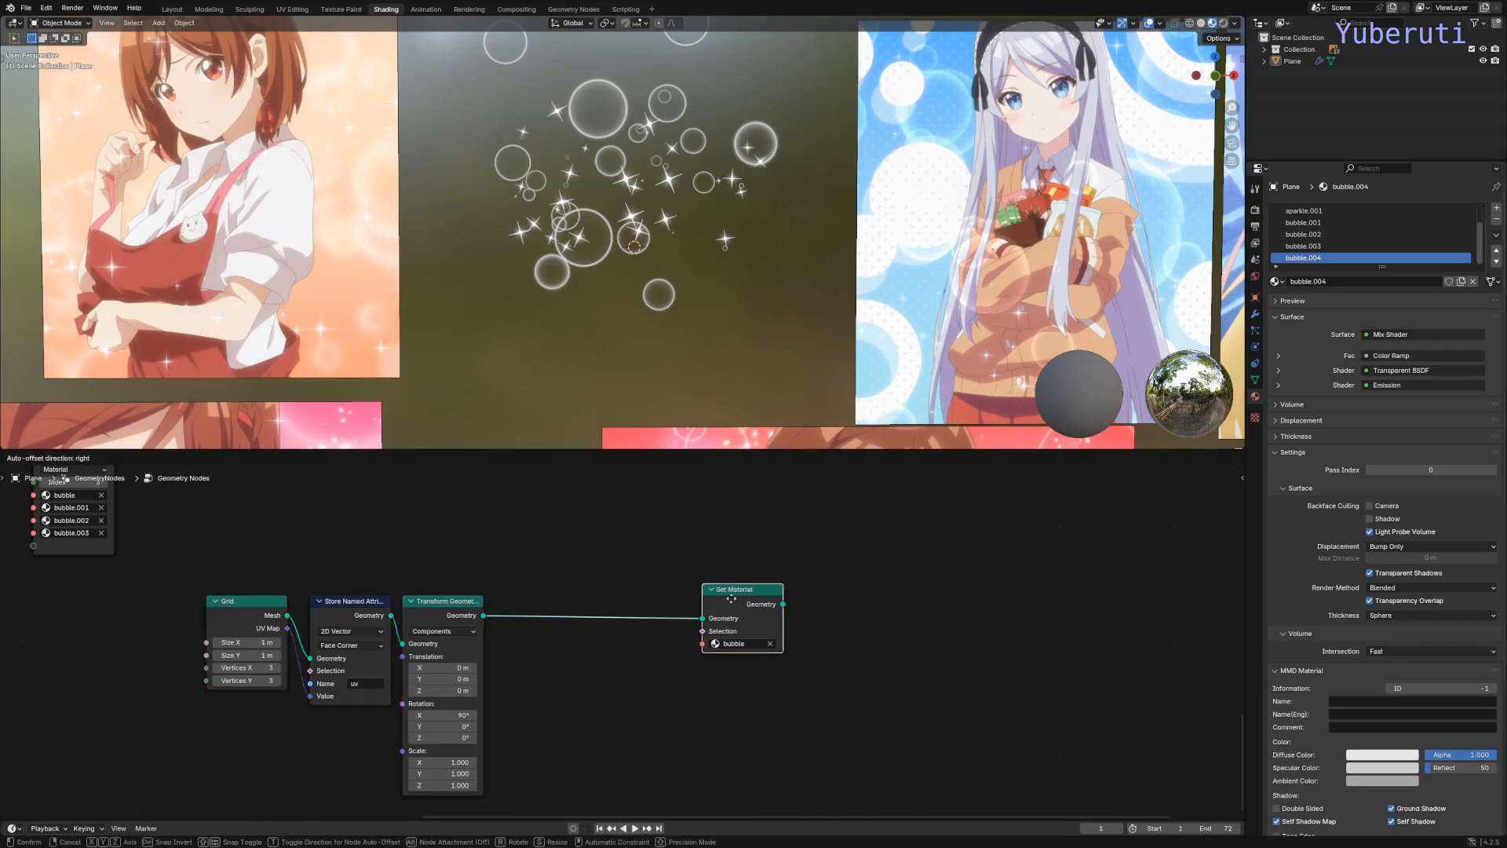
left_click_drag(744, 597, 571, 609)
left_click(573, 655)
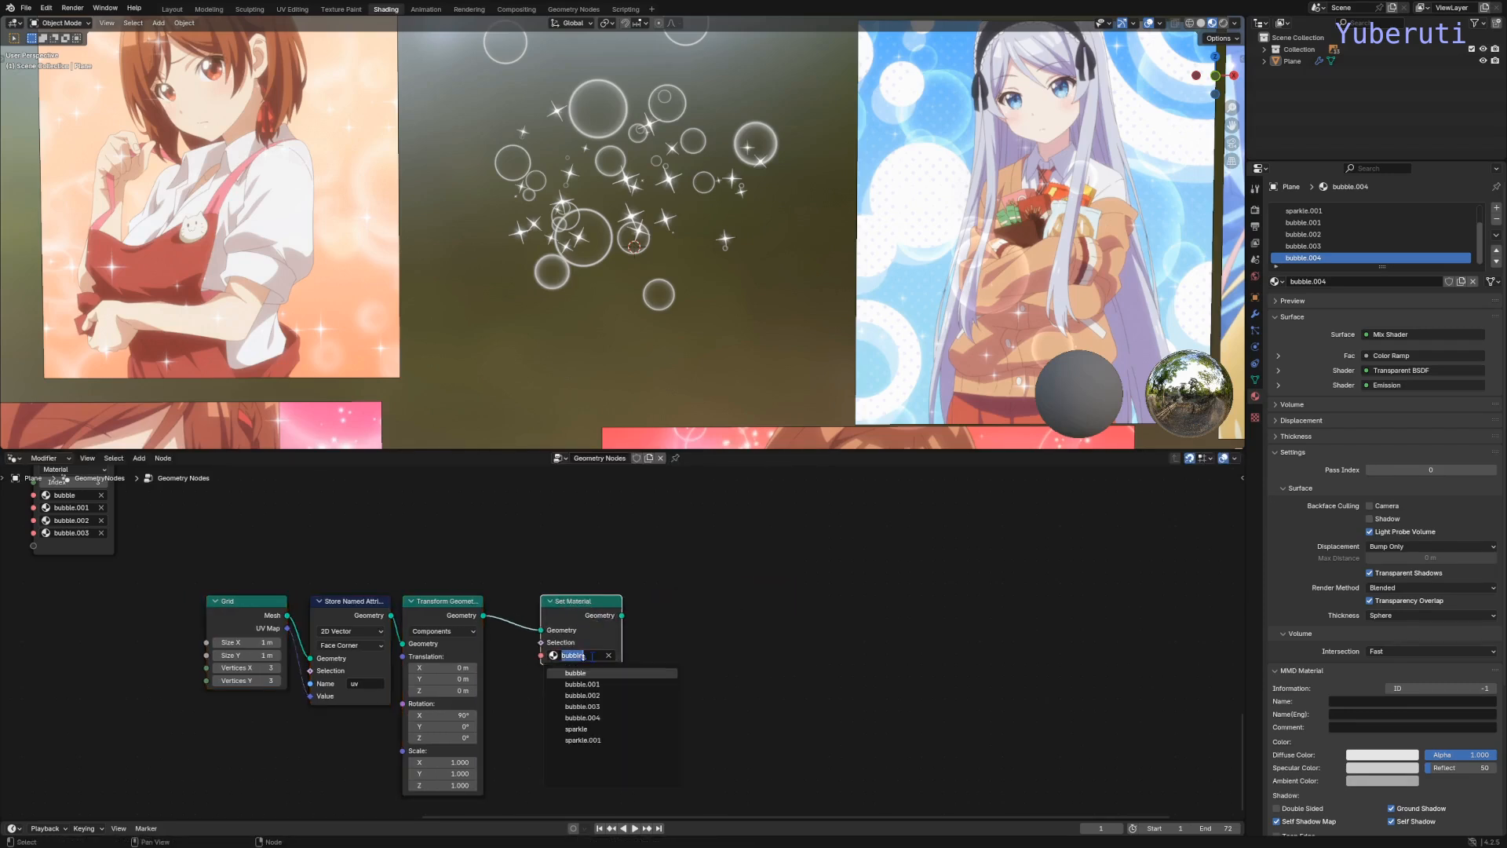
left_click(604, 718)
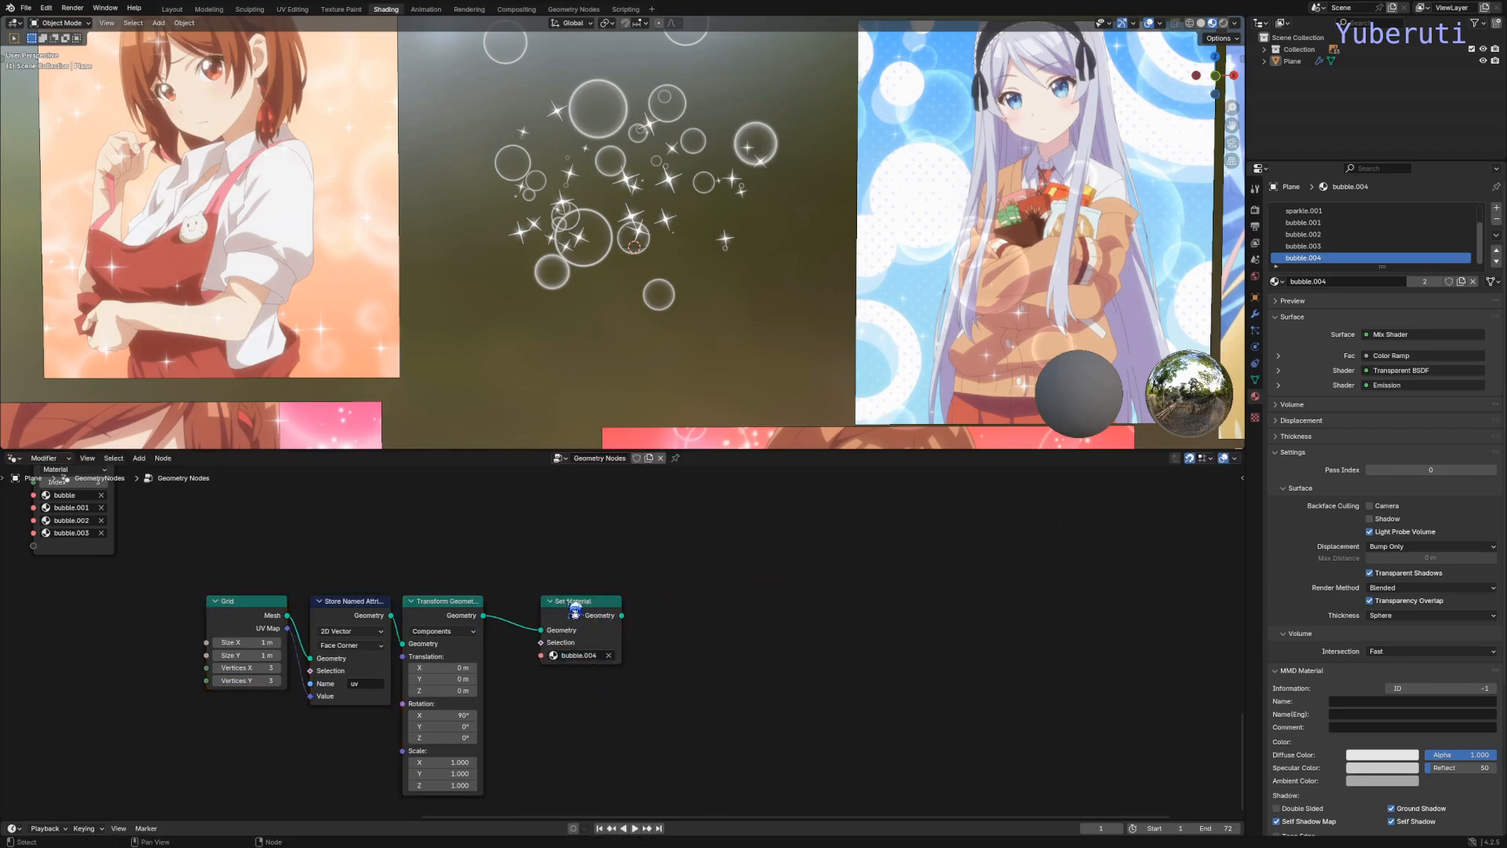
left_click_drag(572, 609, 538, 610)
Step: Connect the duplicated Set Material node's geometry output to the final Join Geometry node
scroll(673, 646, "down", 1)
middle_click_drag(672, 646, 663, 696)
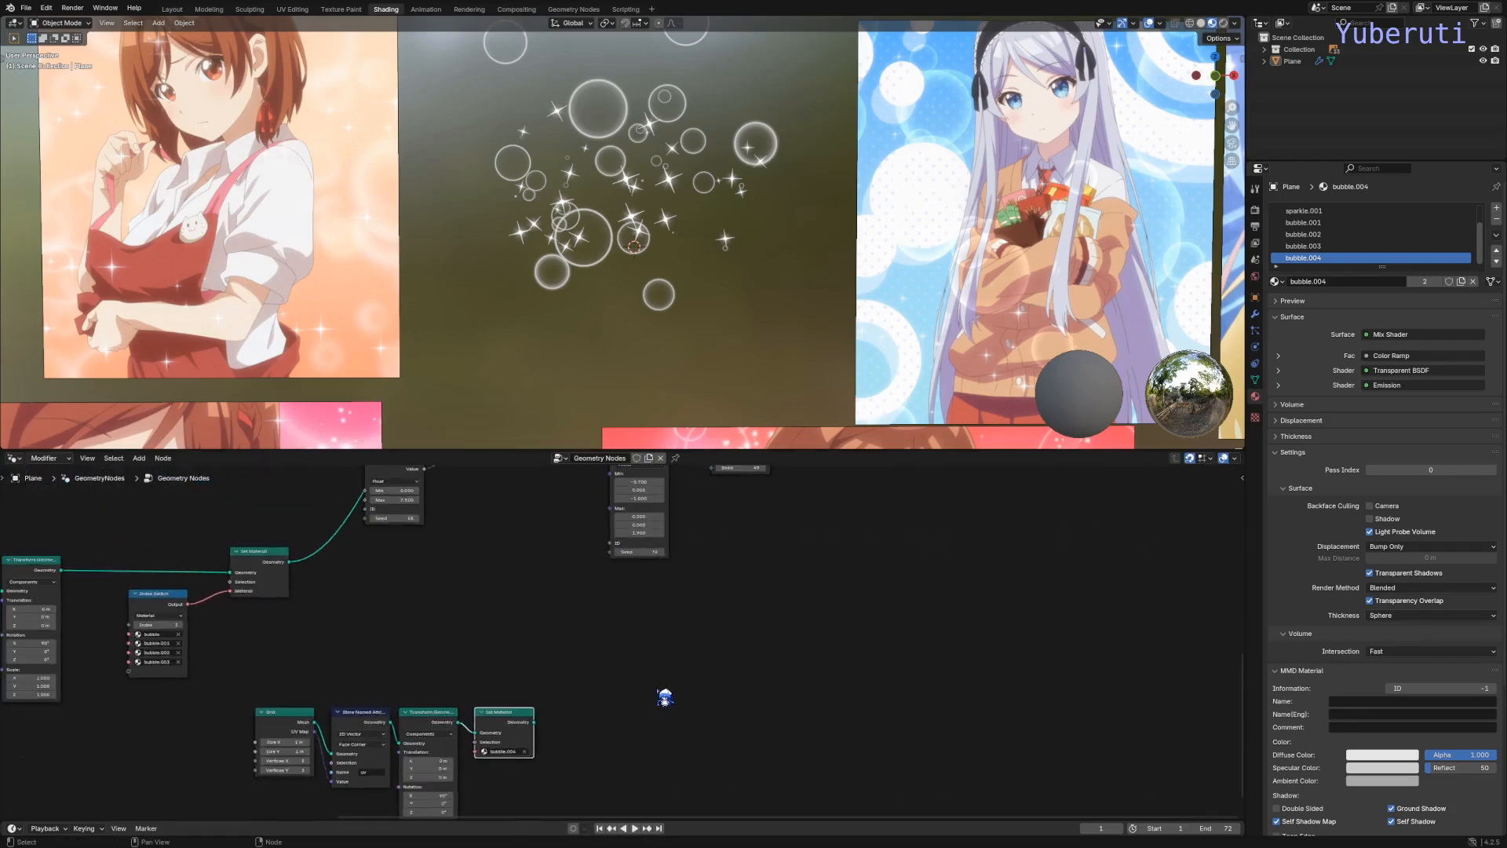
scroll(605, 713, "down", 4)
left_click_drag(524, 777, 772, 527)
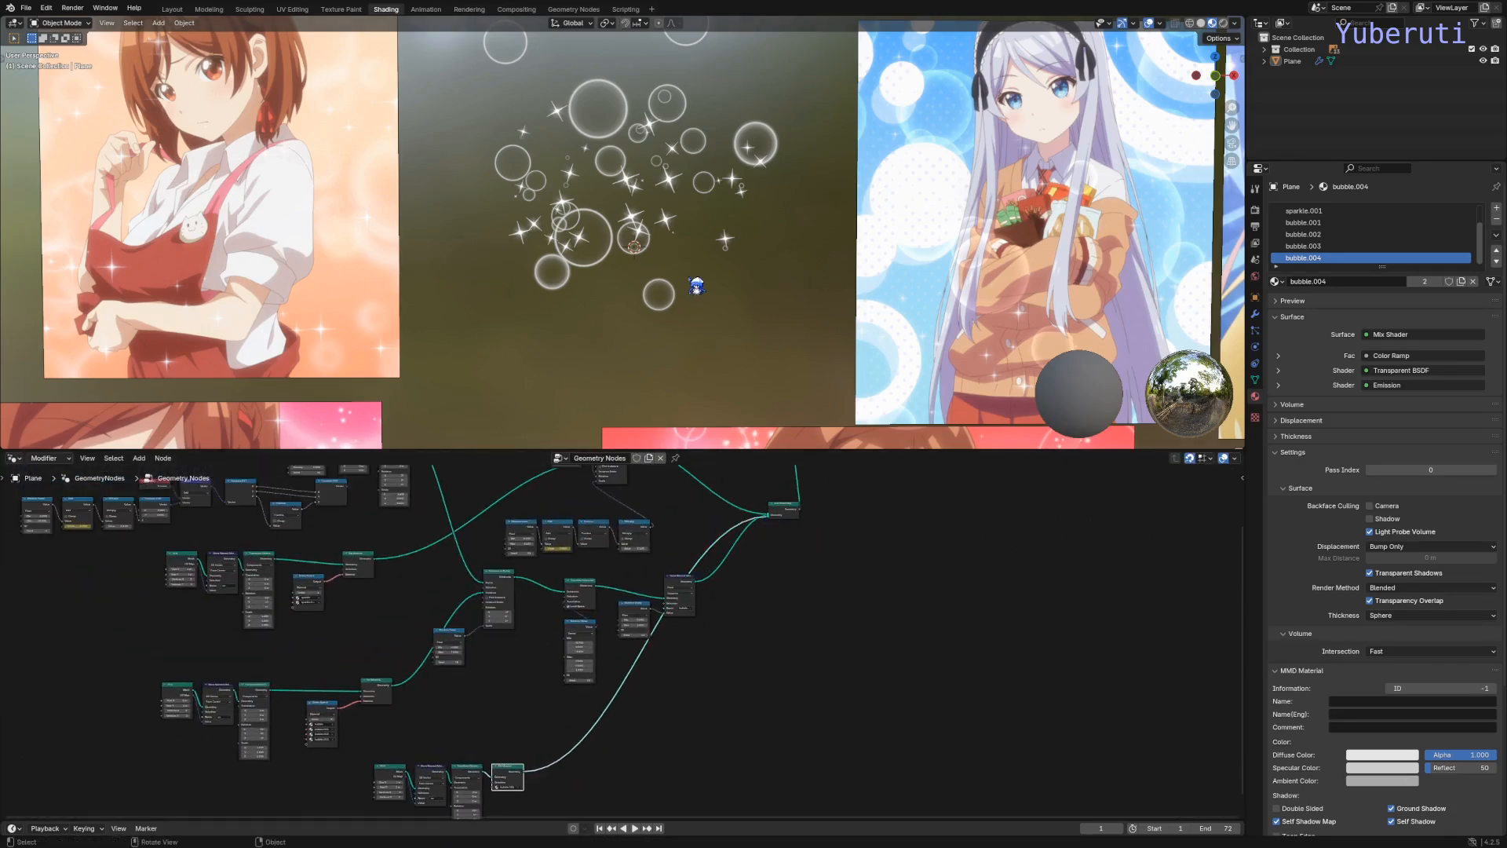
scroll(697, 285, "up", 5)
middle_click_drag(667, 232, 780, 344, "shift")
middle_click_drag(639, 690, 736, 592)
middle_click_drag(700, 346, 710, 351)
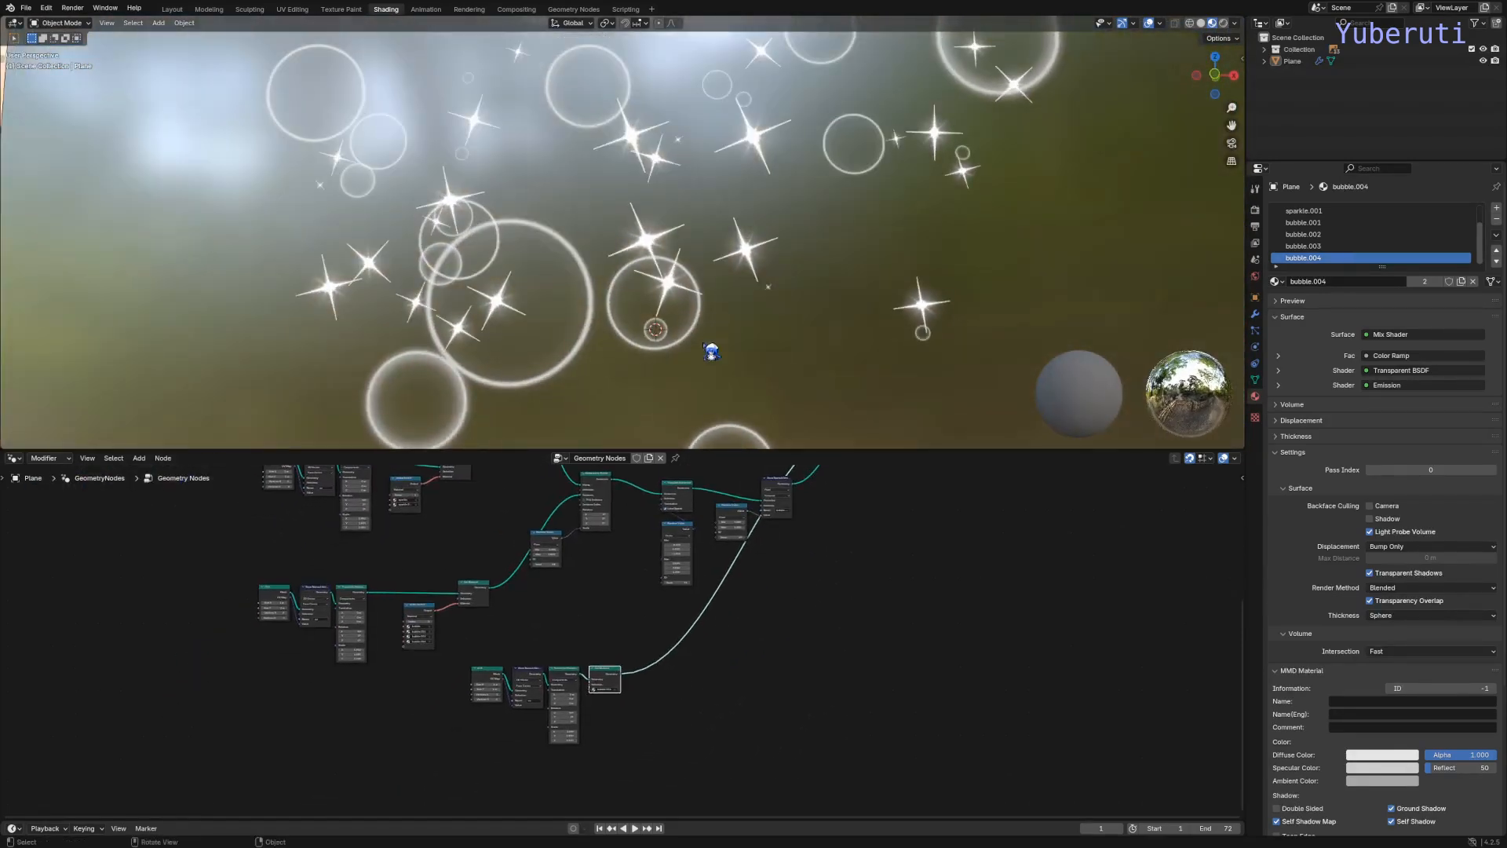
scroll(671, 755, "up", 4)
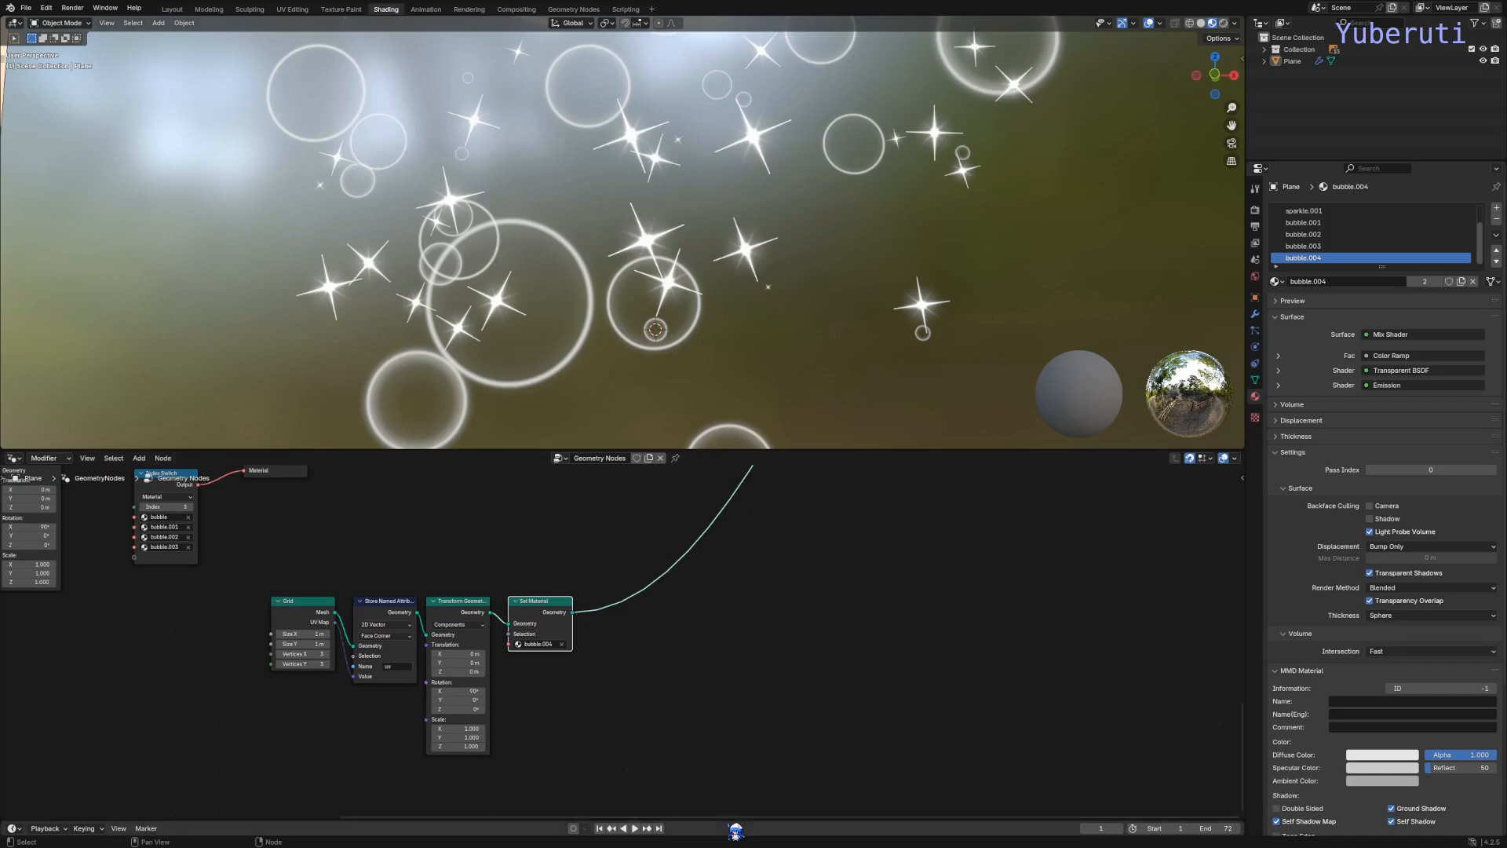
Step: Turn the timeline area into a Shader Editor and select the last stop of bubble.004's Color Ramp
left_click_drag(673, 820, 673, 542)
left_click(15, 548)
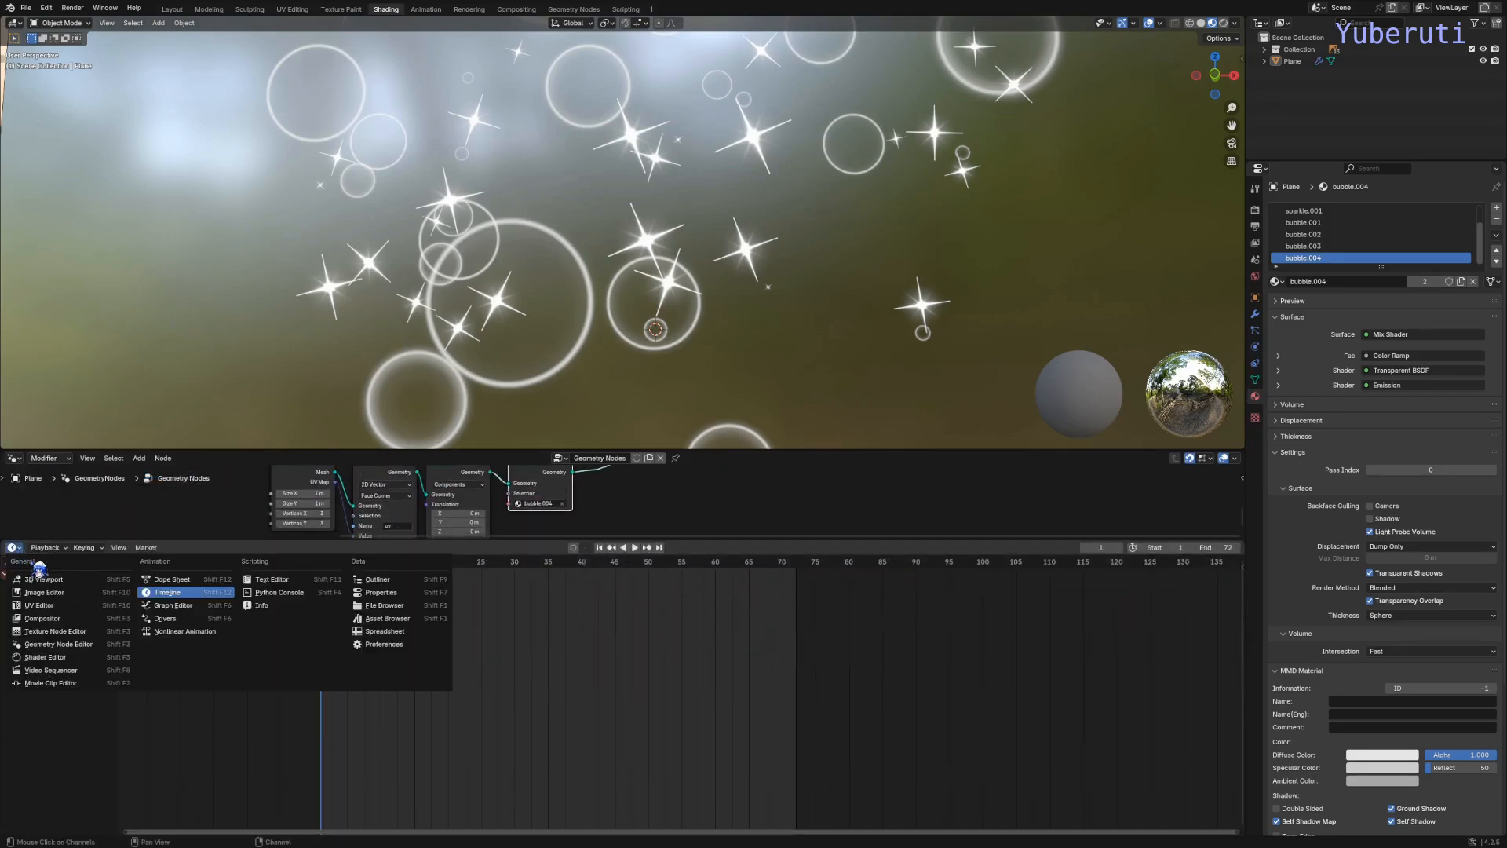
left_click(69, 666)
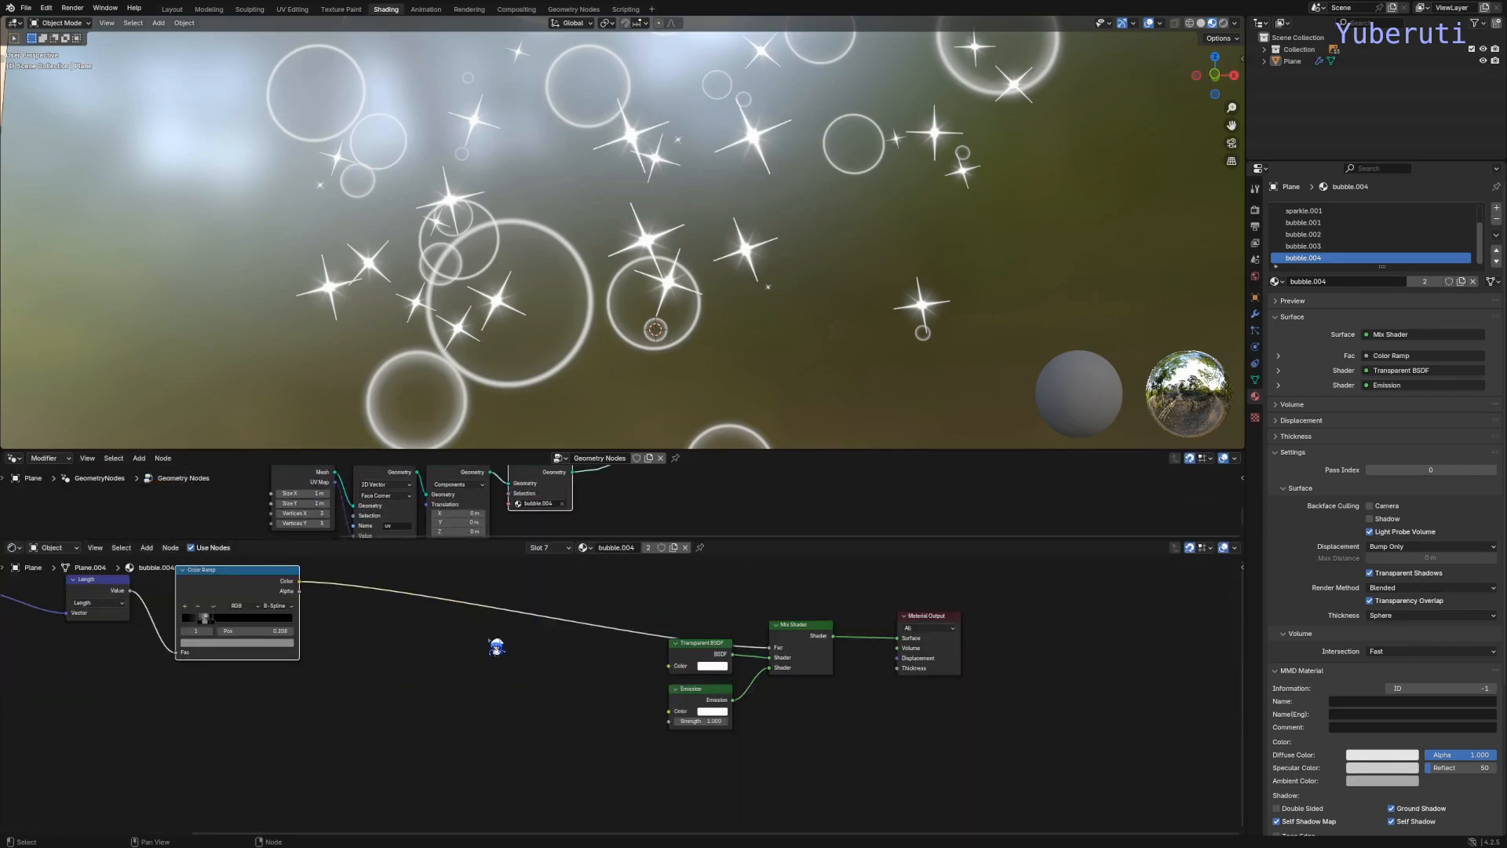
middle_click_drag(491, 640, 668, 676)
scroll(713, 701, "up", 1)
middle_click_drag(451, 691, 756, 724)
scroll(750, 721, "up", 3)
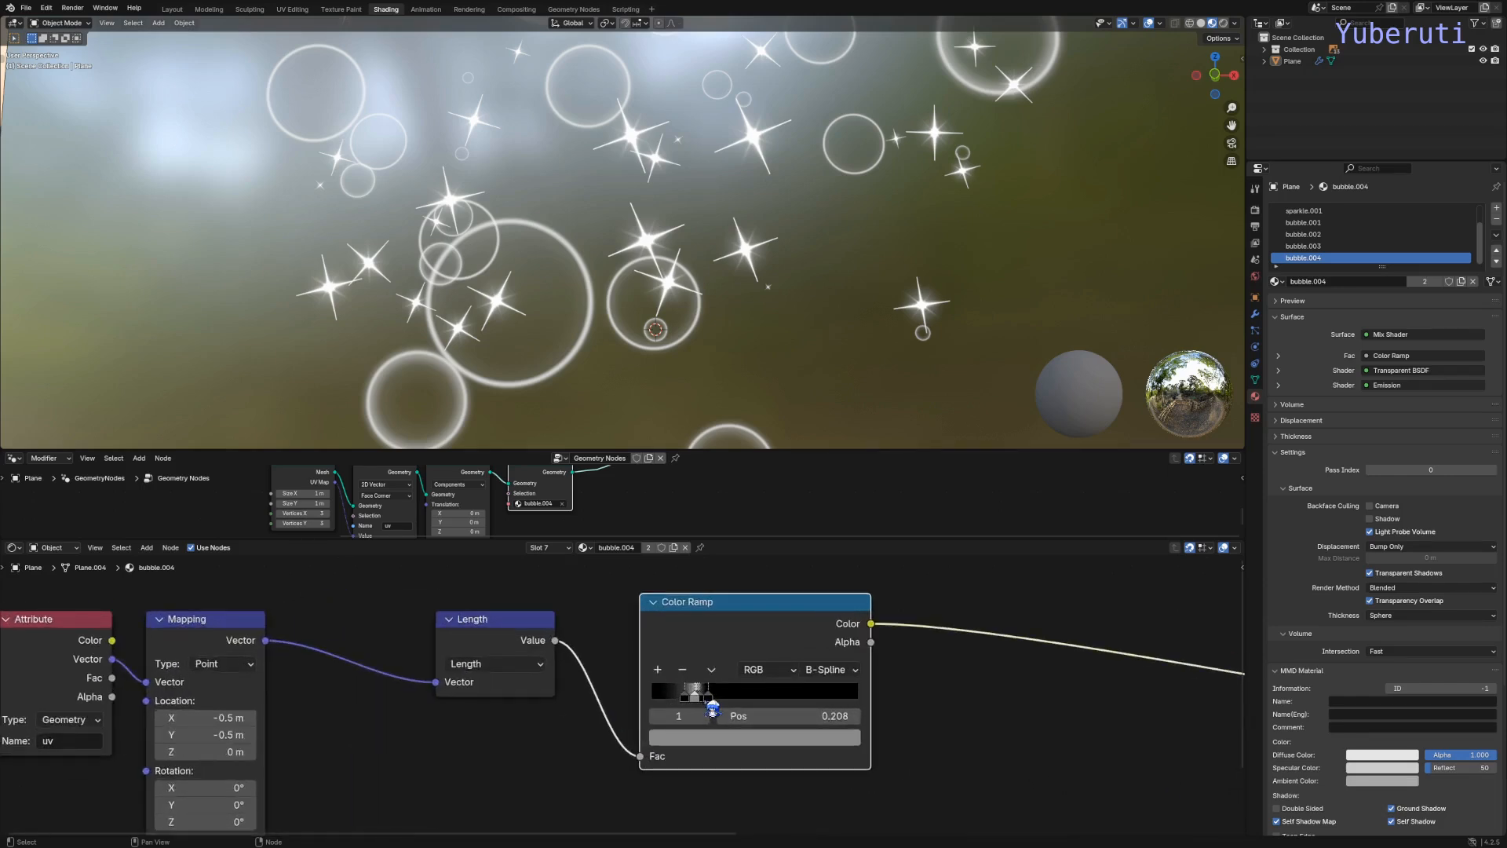
left_click_drag(708, 698, 750, 698)
right_click(750, 698)
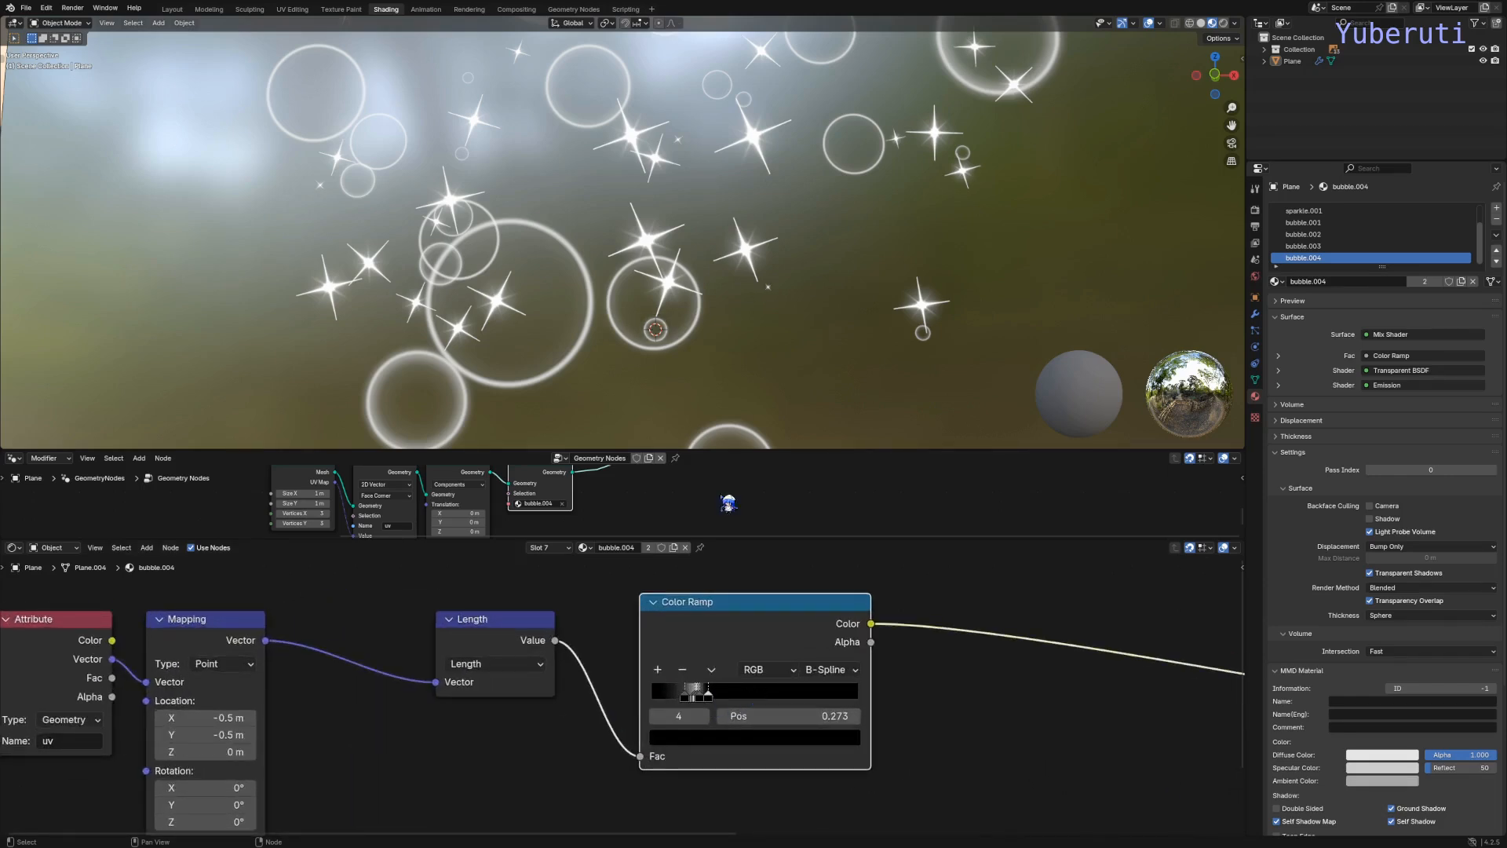
Step: Reroute the new bubble.004 branch straight into the Group Output and move the bypassed Join Geometry node aside
scroll(773, 411, "down", 2)
left_click_drag(828, 540, 808, 799)
scroll(811, 625, "down", 6)
middle_click_drag(855, 518, 710, 693)
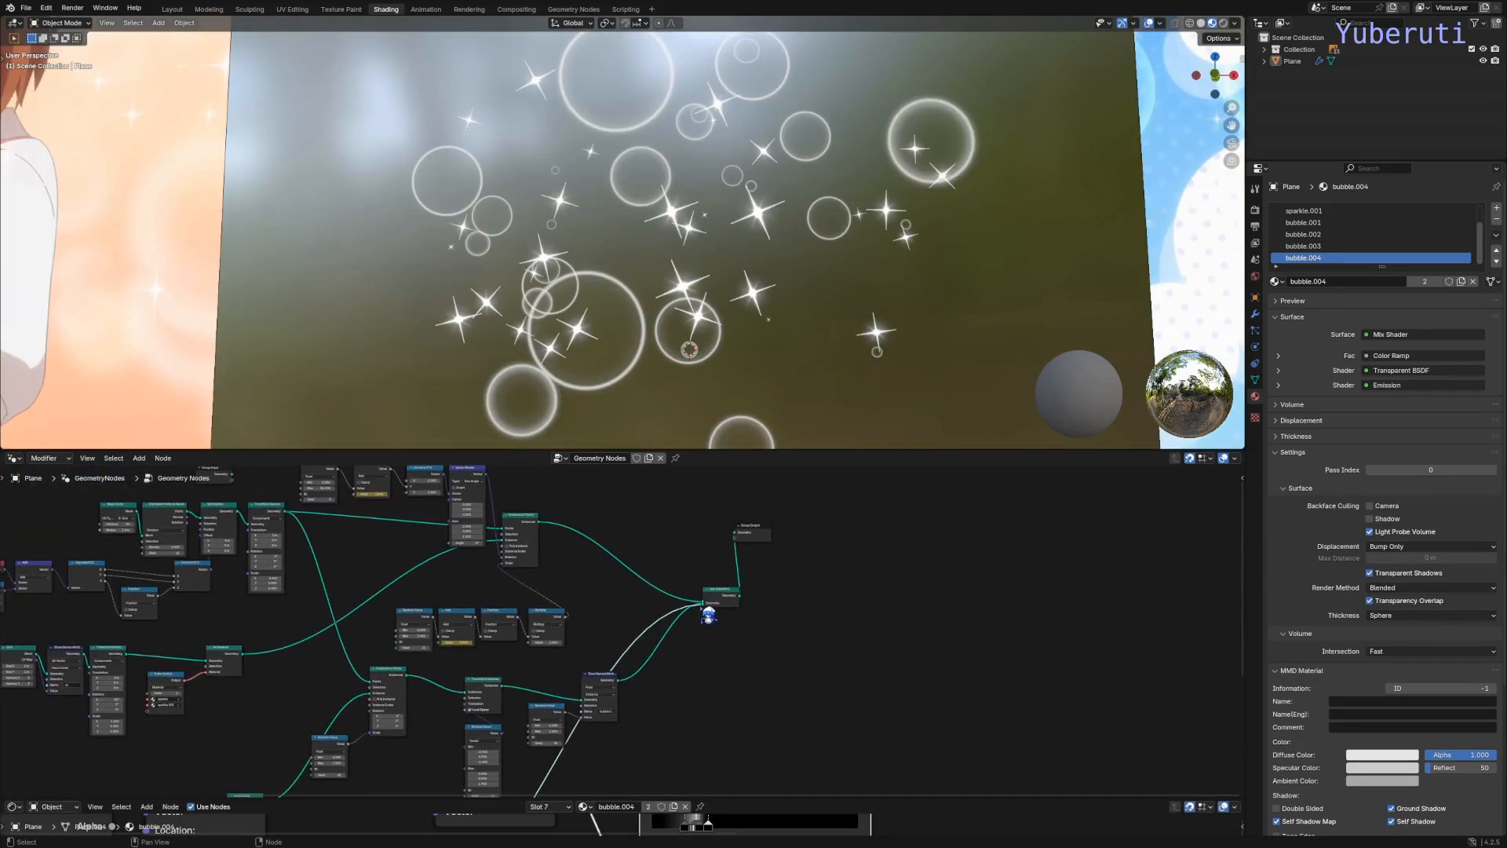
left_click_drag(724, 607, 743, 544)
left_click_drag(687, 593, 702, 628)
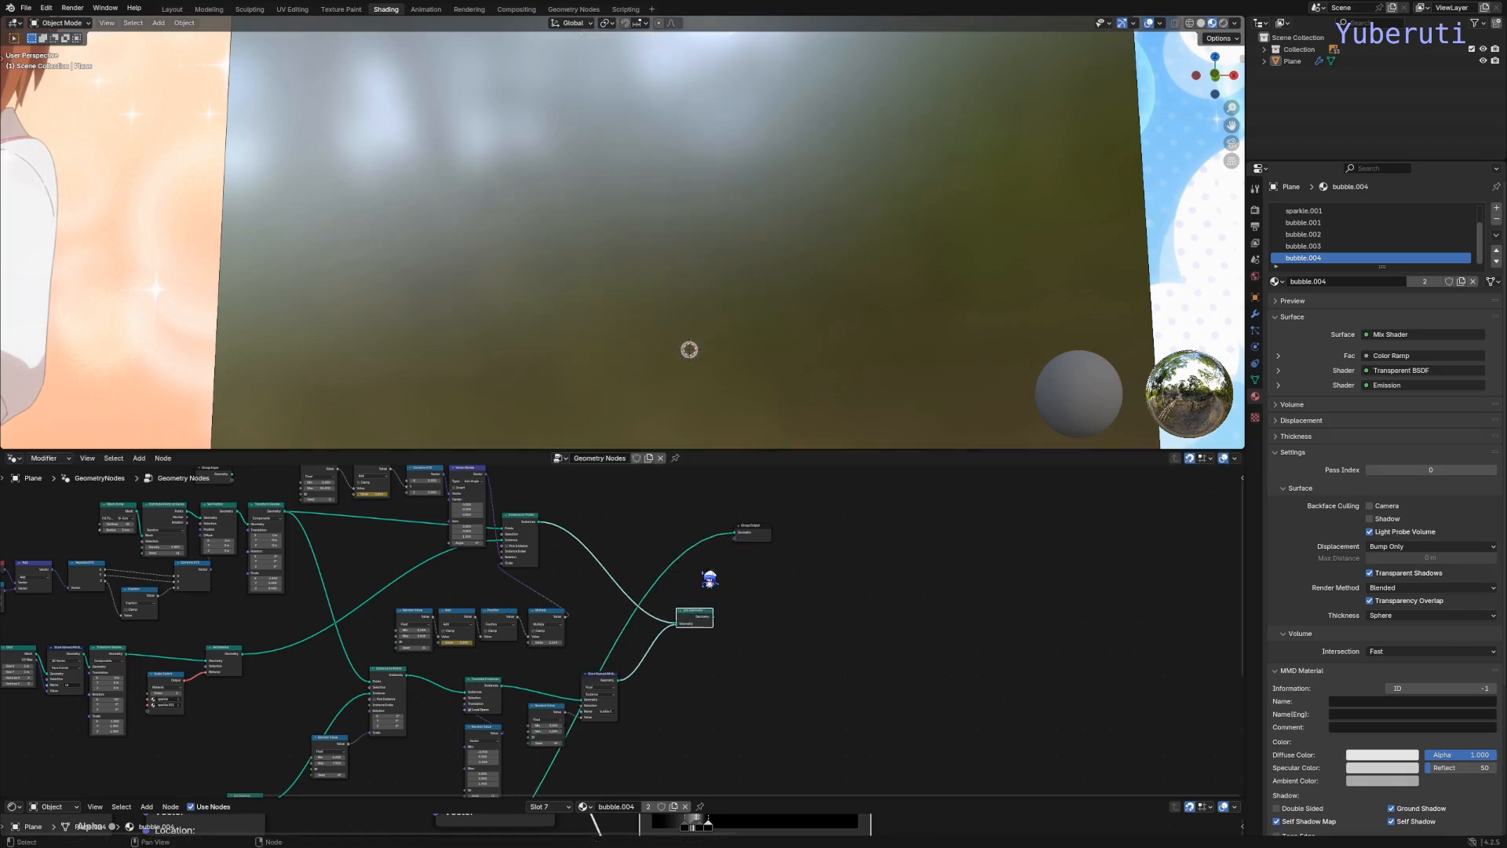
Step: Enlarge the Shader Editor and compare the isolated bubble with the soft circles in the reference images
scroll(726, 364, "up", 3)
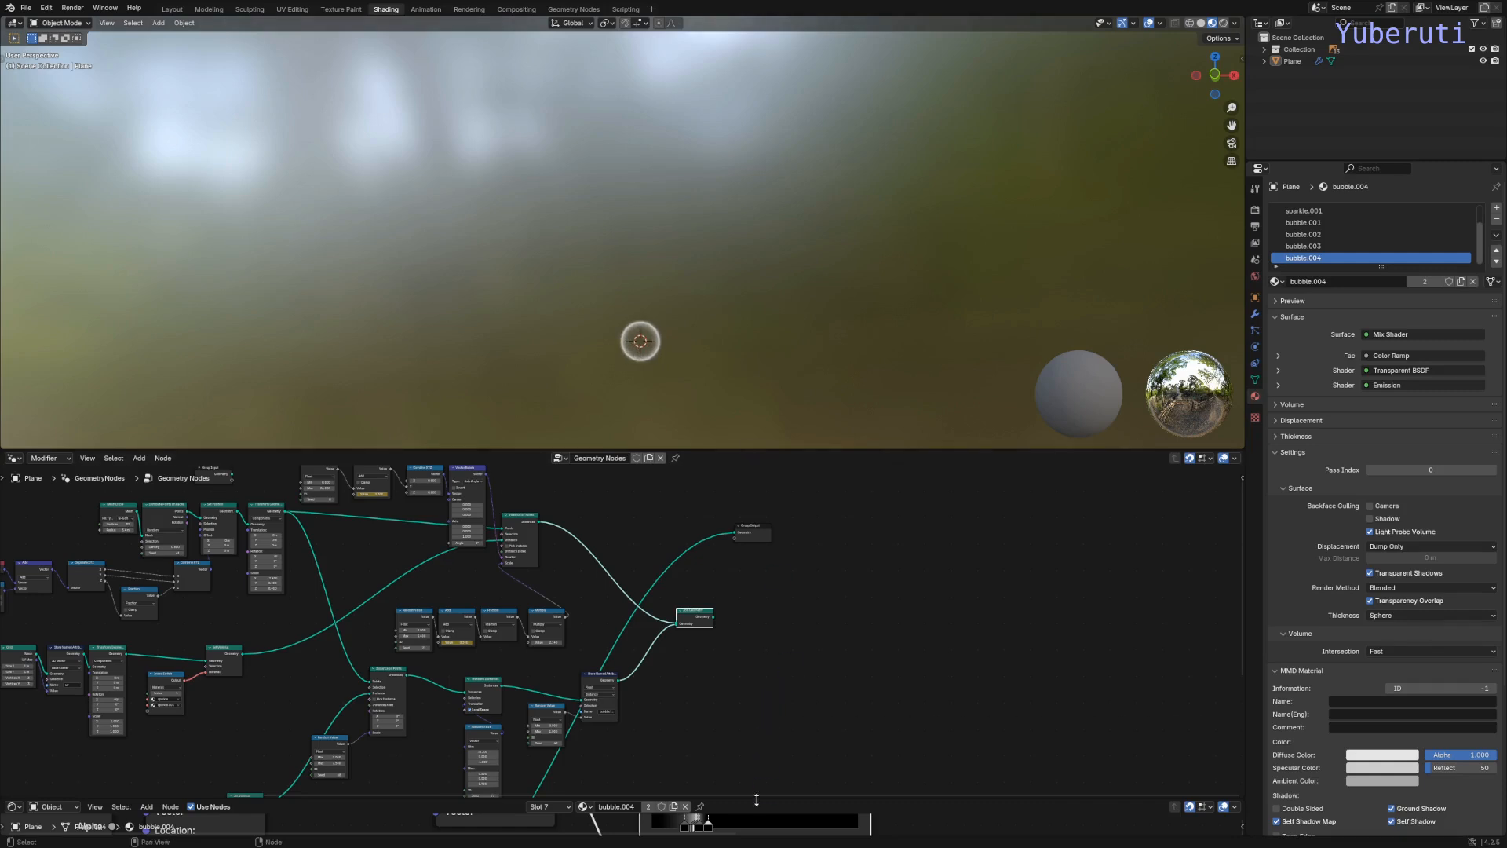
left_click_drag(756, 799, 756, 559)
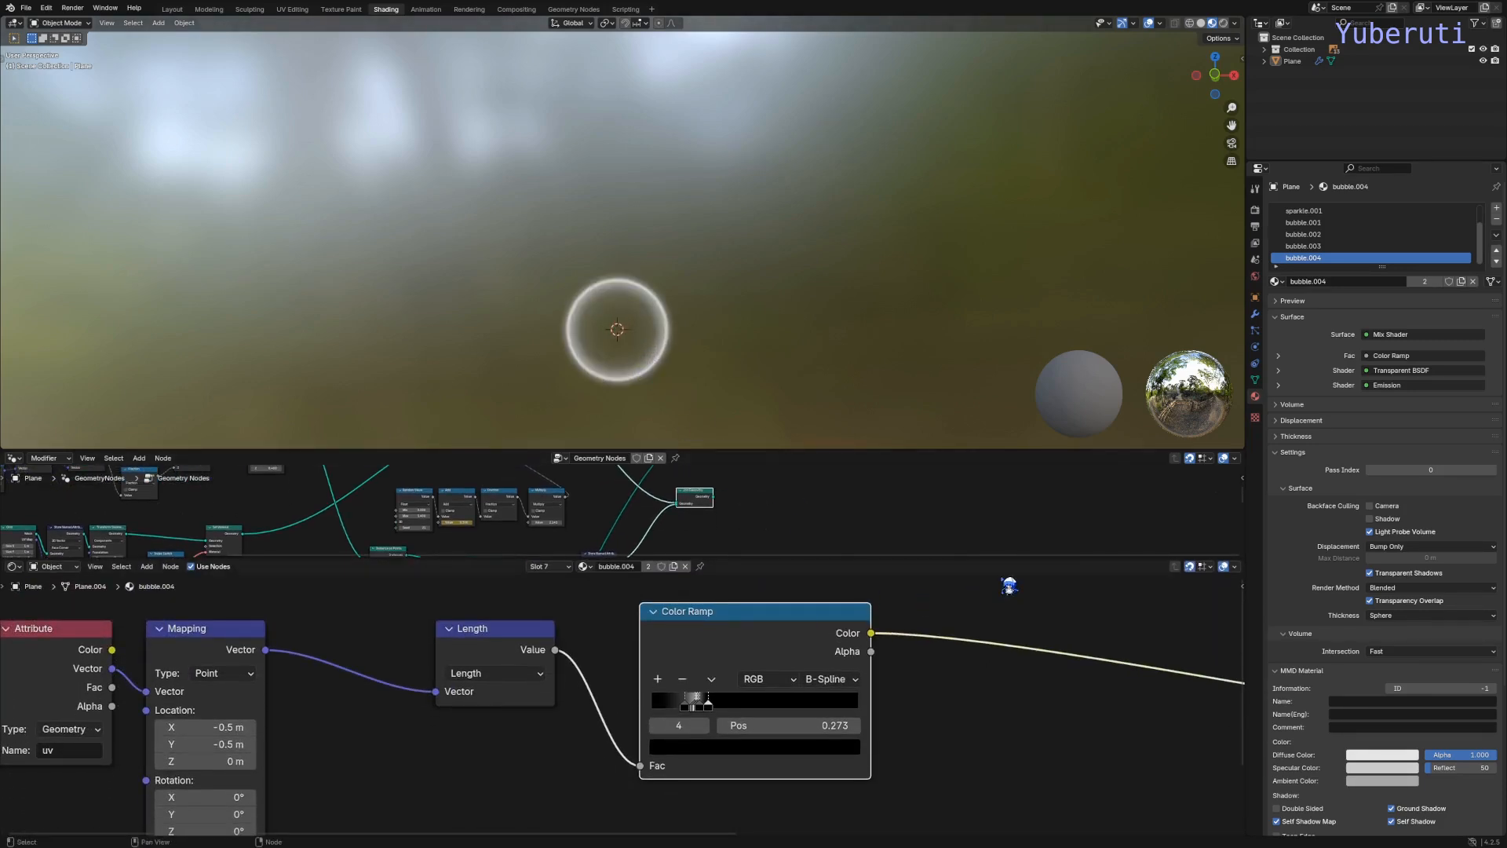
scroll(800, 344, "down", 12)
middle_click_drag(860, 406, 579, 57, "shift")
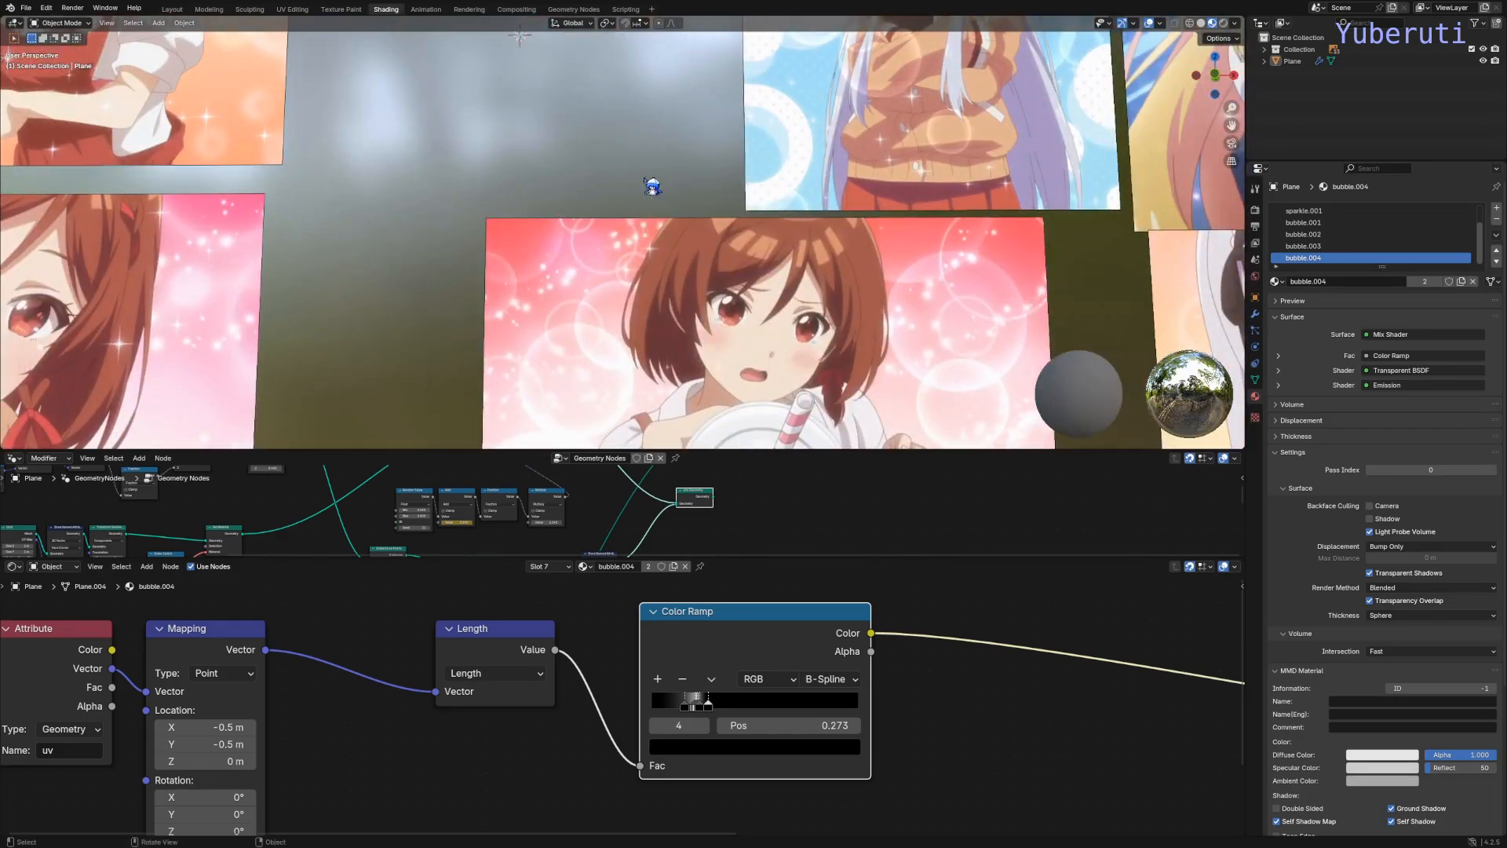
middle_click_drag(653, 137, 824, 427, "shift")
scroll(712, 365, "up", 6)
middle_click_drag(723, 298, 743, 305, "shift")
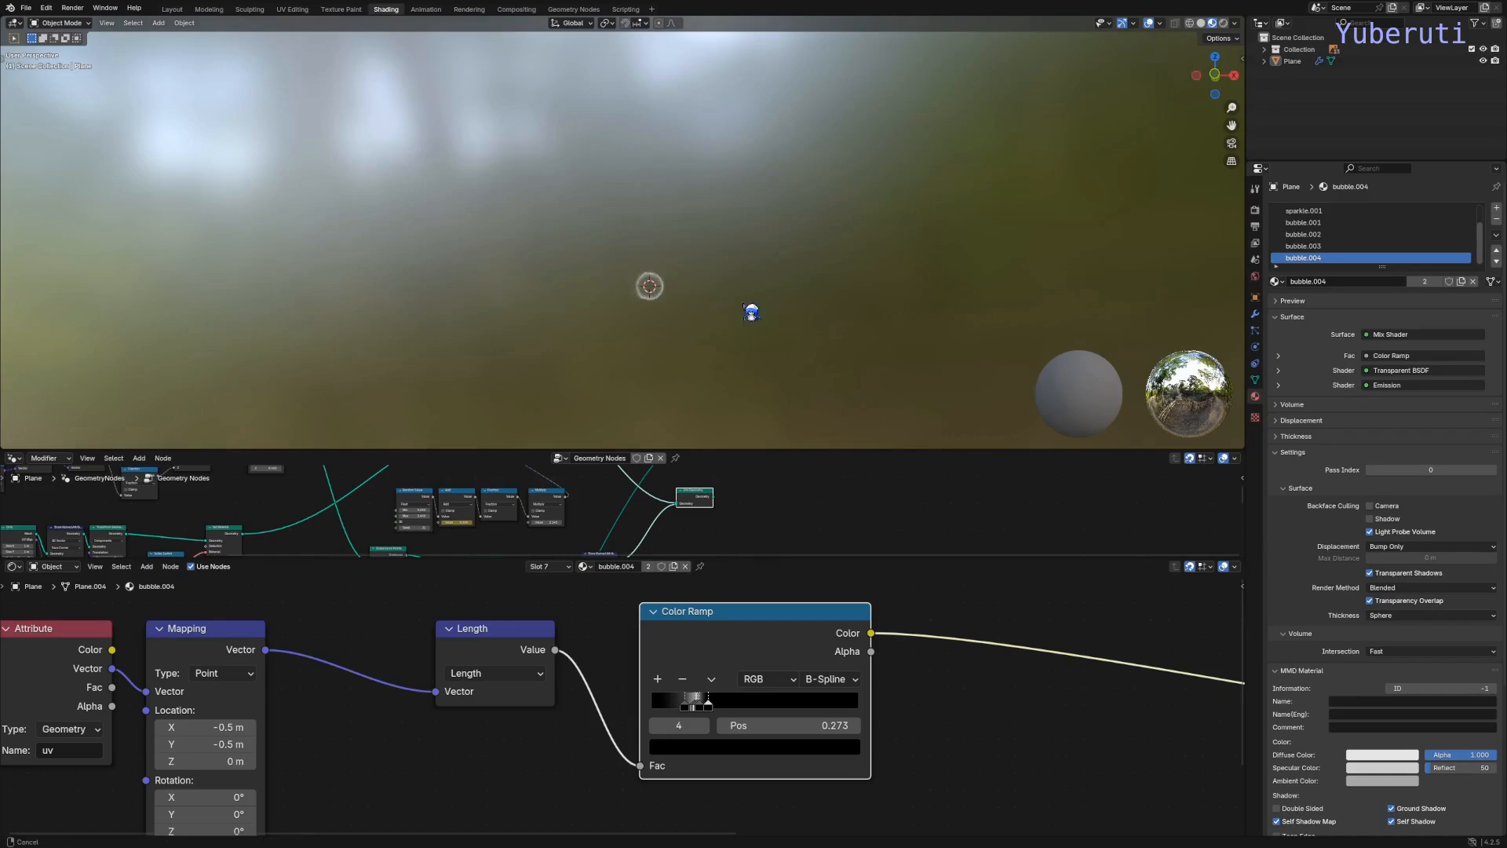
scroll(702, 699, "up", 3)
Step: Remove the black and grey stops before the white one from bubble.004's Color Ramp
left_click_drag(712, 695, 637, 699)
left_click(700, 691)
left_click(675, 650)
left_click(731, 690)
left_click(702, 692)
left_click(672, 648)
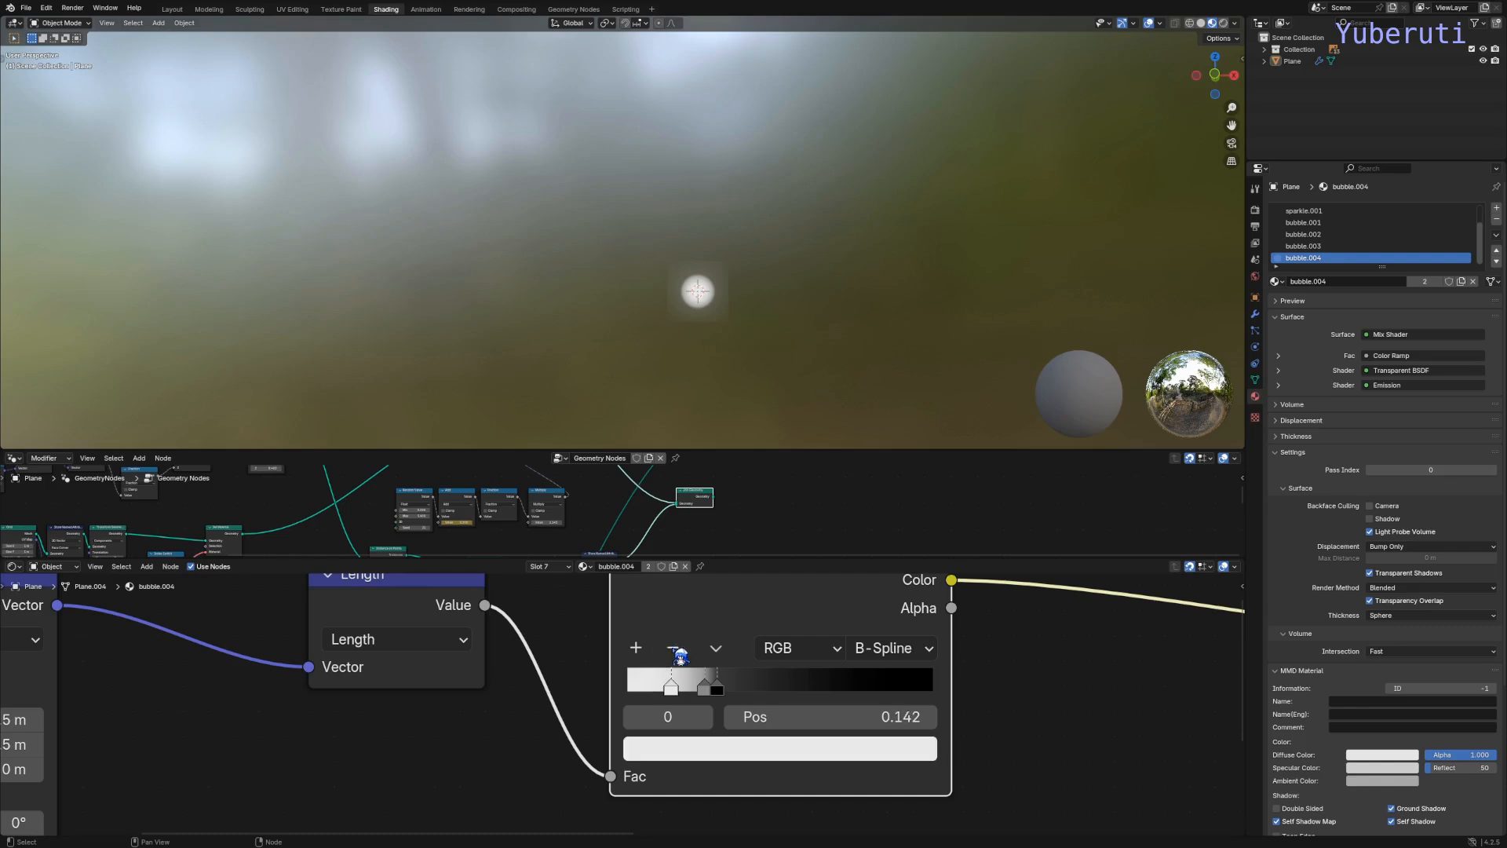
Step: Set the Color Ramp's white stop to 0.004, shift the grey and black stops inward, and add a black stop at 0.438
left_click_drag(670, 697, 666, 697)
left_click_drag(704, 691, 617, 690)
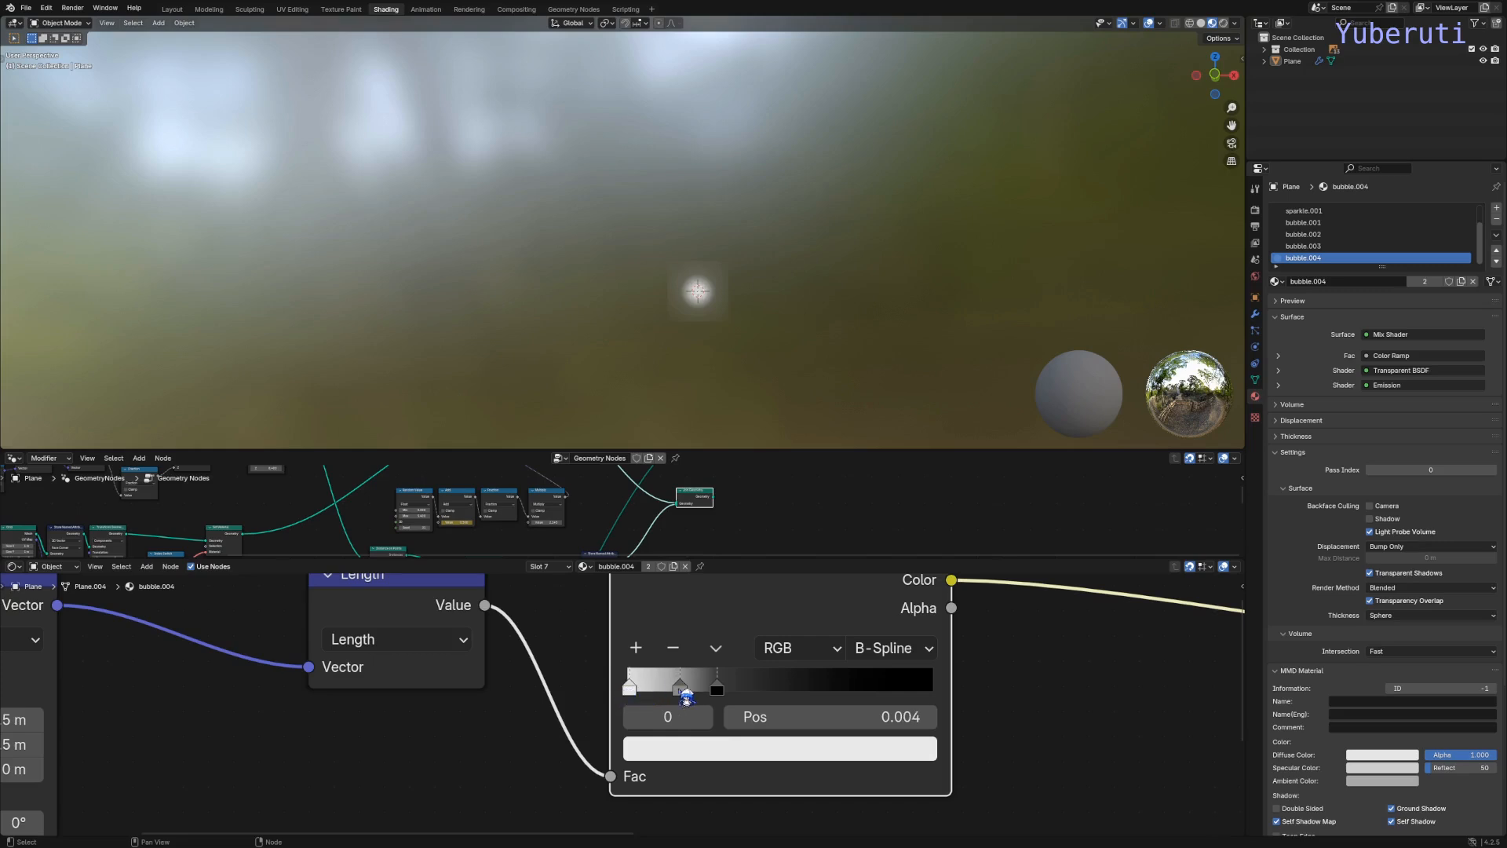
left_click_drag(717, 691, 769, 699)
left_click(642, 651)
left_click(762, 742)
scroll(731, 487, "down", 3)
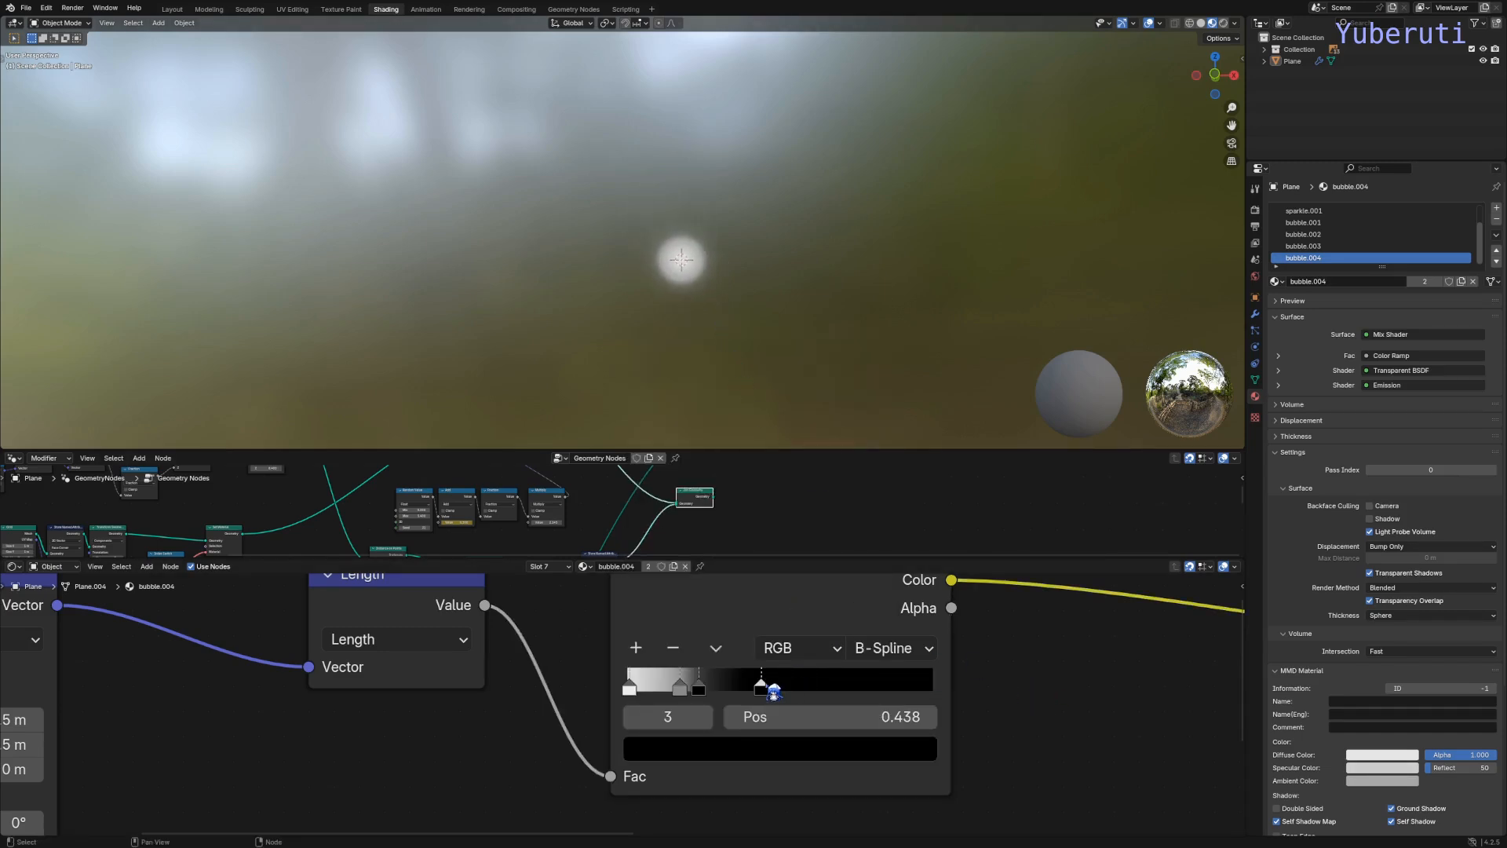
Step: Shift the grey and black stops of bubble.004's Color Ramp toward the white stop to soften the circle's edge
mouse_move(773, 691)
left_mouse_down()
mouse_move(717, 695)
mouse_move(721, 707)
mouse_move(679, 698)
left_mouse_up()
scroll(781, 681, "down", 6)
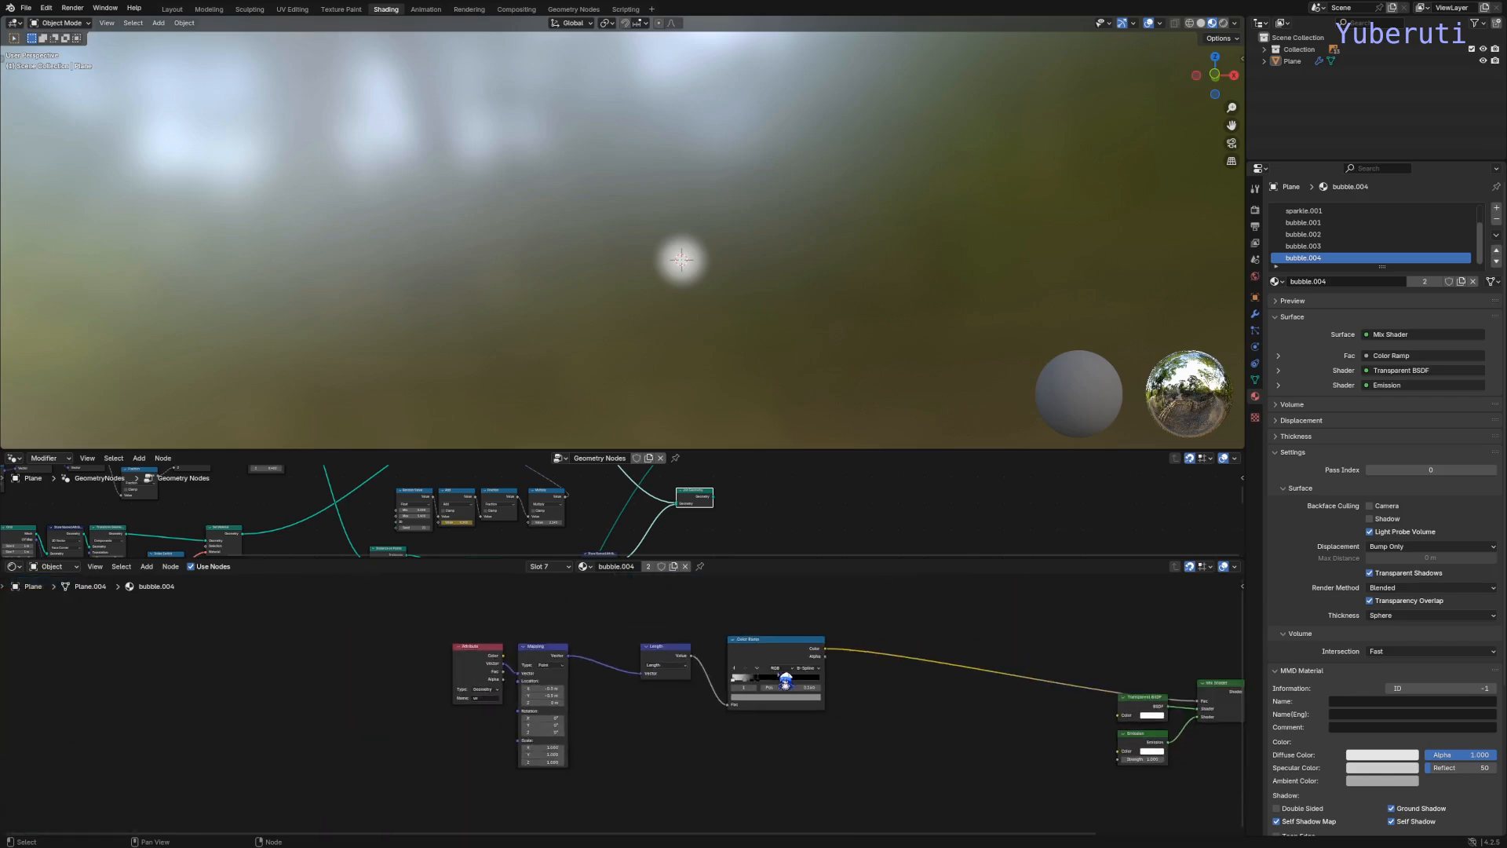
scroll(703, 269, "down", 8)
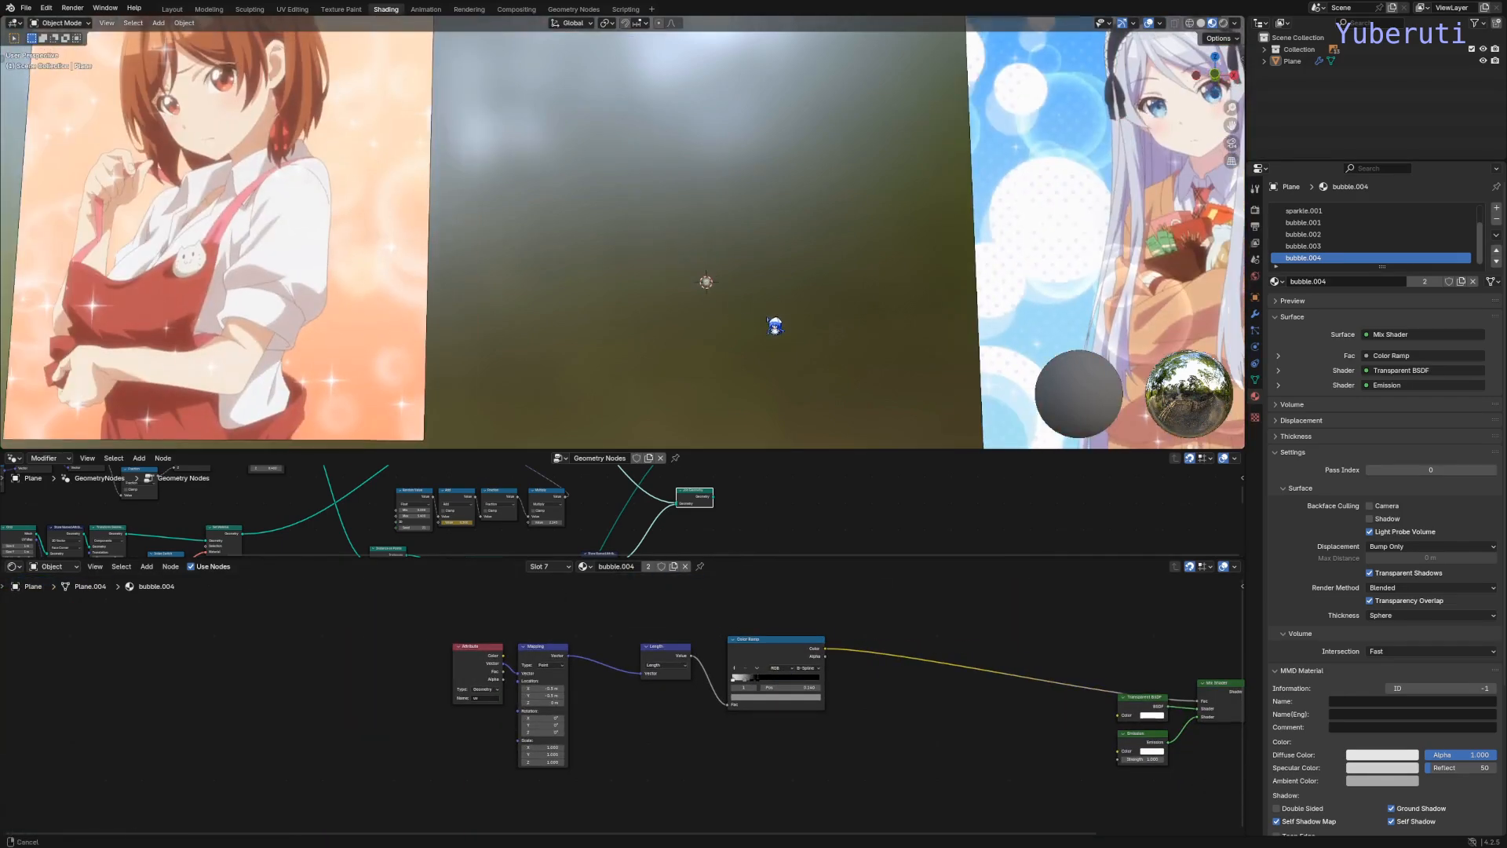
Step: Enlarge the Geometry Nodes editor and move the bubble.004 node chain aside to make room after its Set Material node
left_click_drag(777, 558, 777, 785)
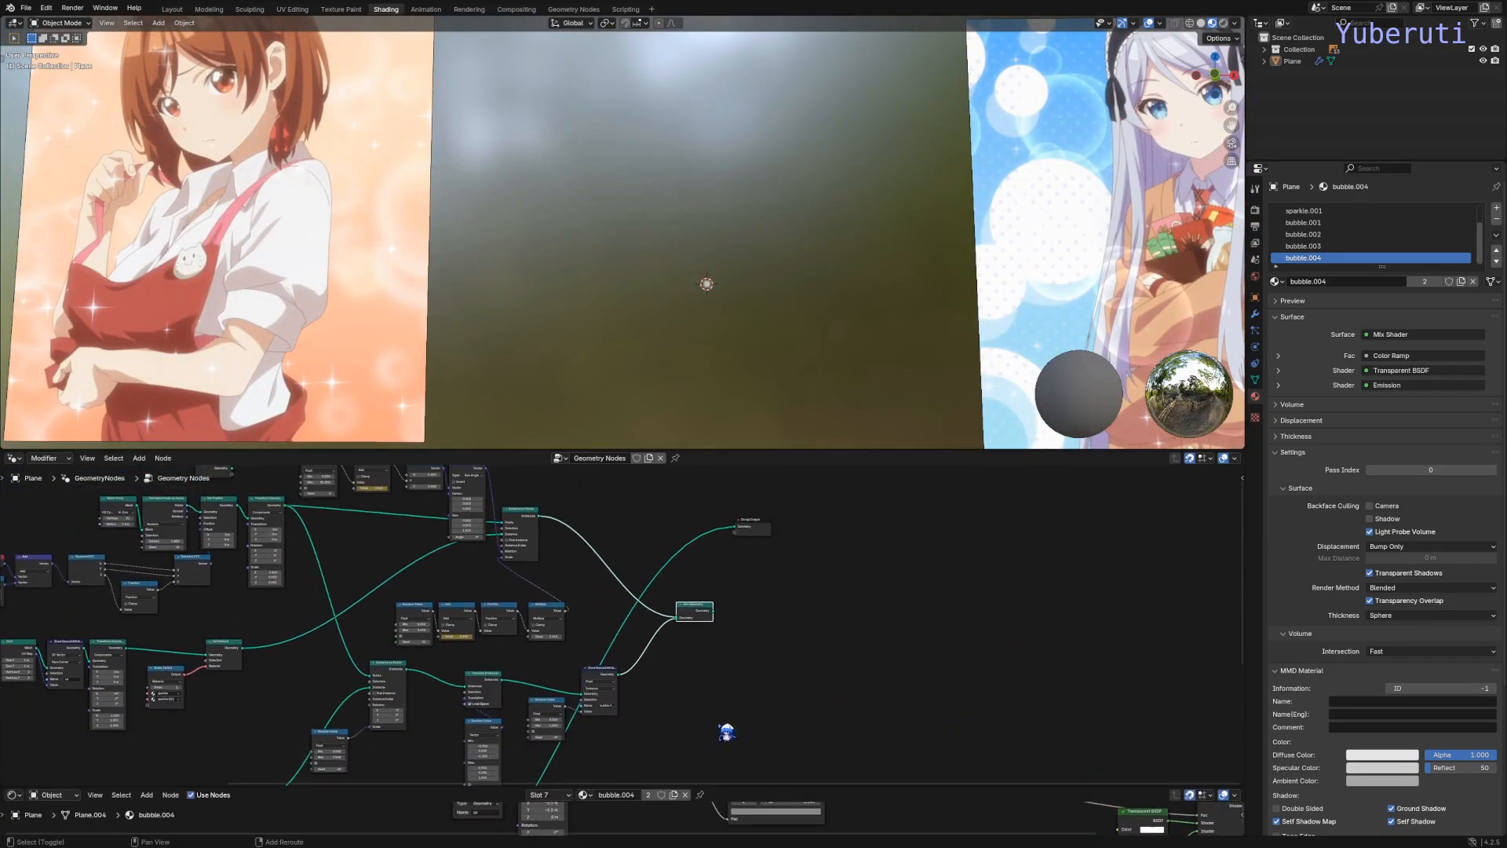
middle_click_drag(723, 723, 818, 478)
scroll(737, 532, "down", 2)
scroll(739, 532, "down", 1)
middle_click_drag(739, 532, 770, 600)
scroll(762, 651, "up", 1)
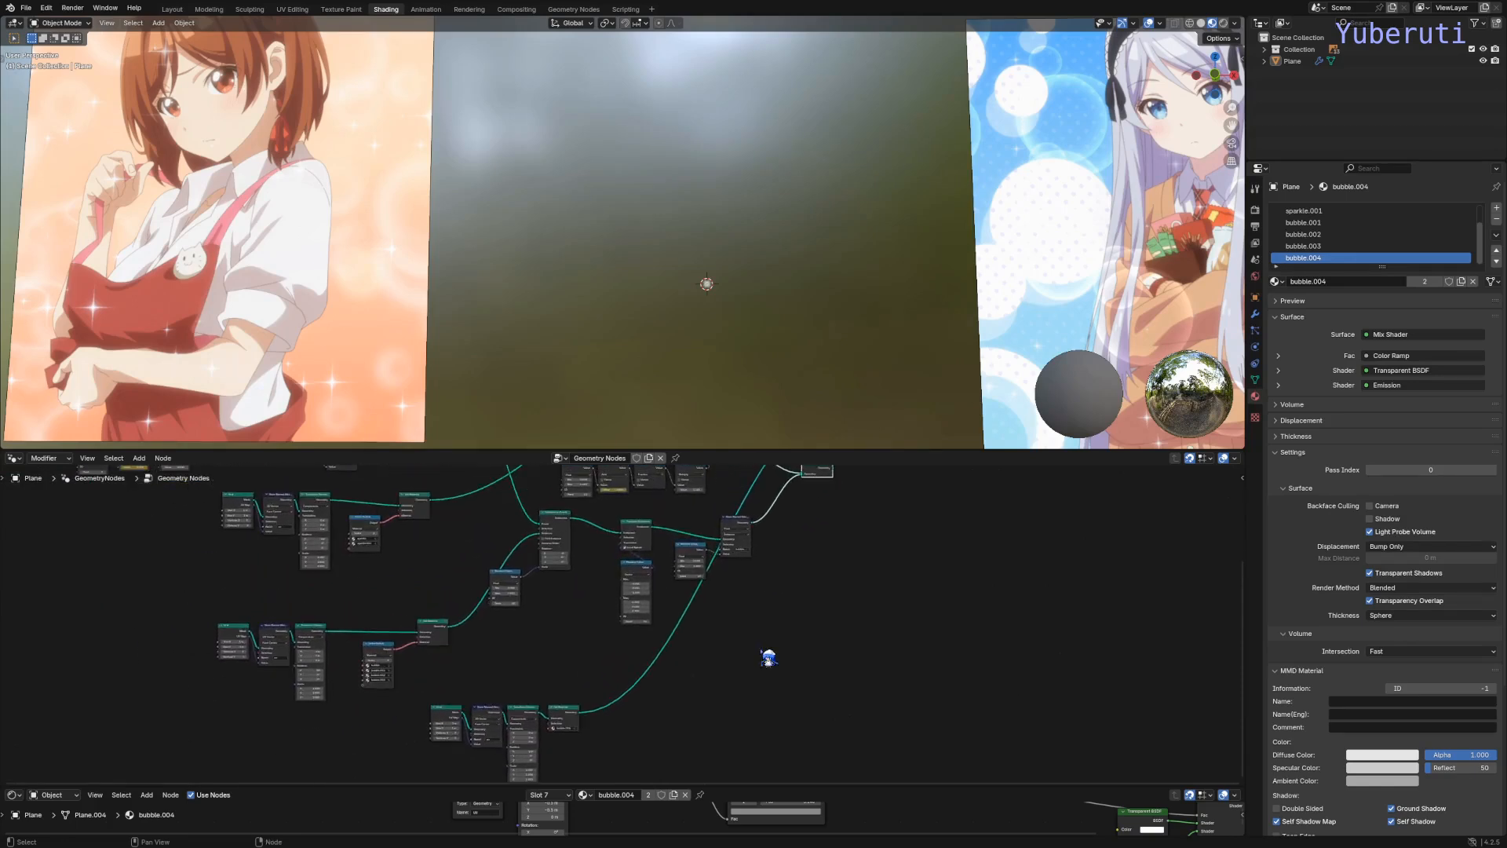
left_click_drag(613, 709, 369, 733)
left_click(682, 701)
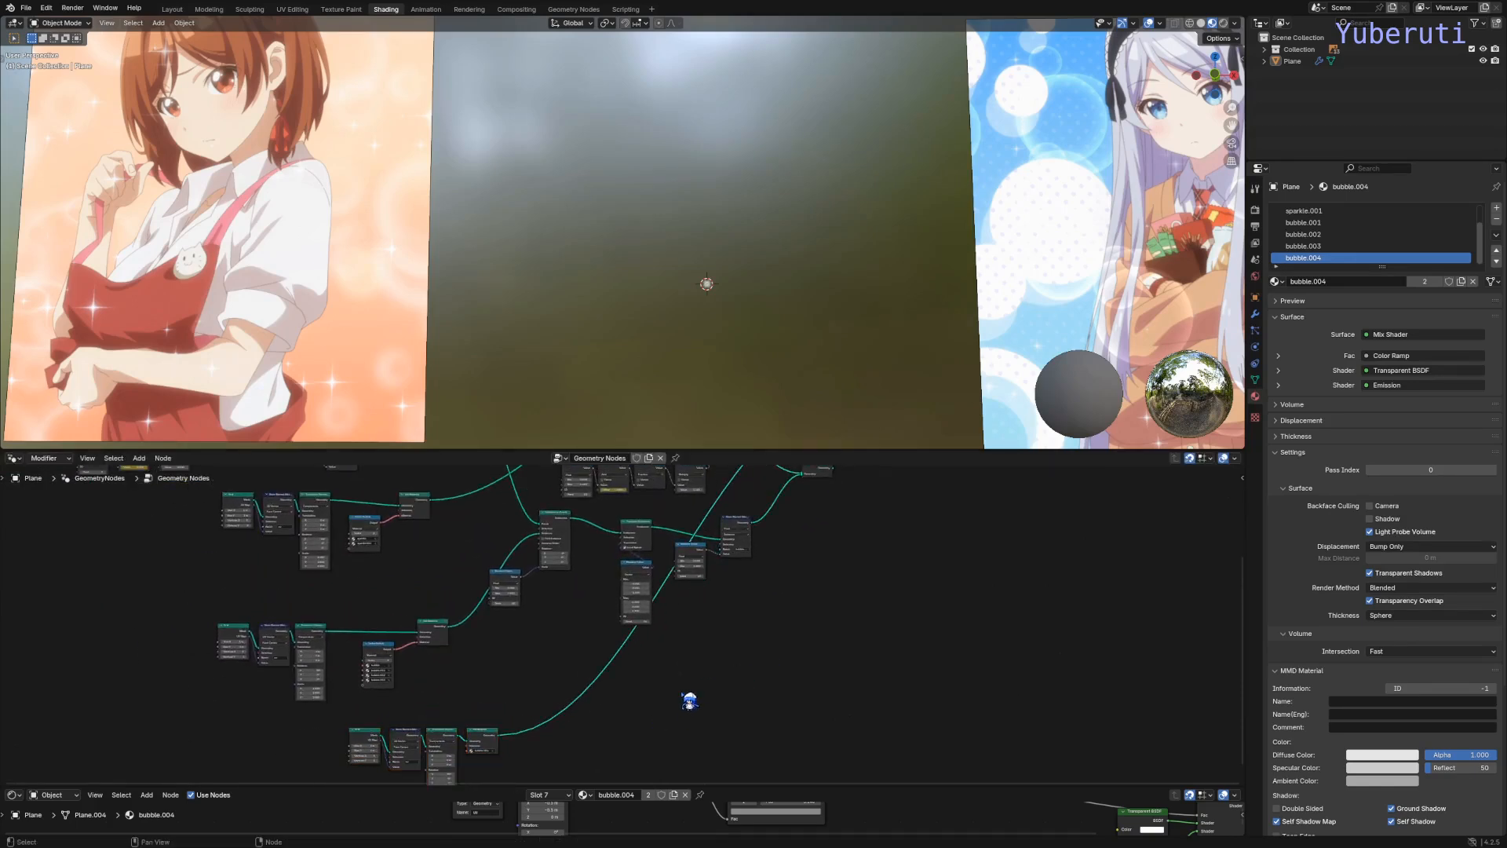
Step: Add a Curve Line node beside the bubble.004 branch and connect it to the Group Output in place of that branch
key("shift+a")
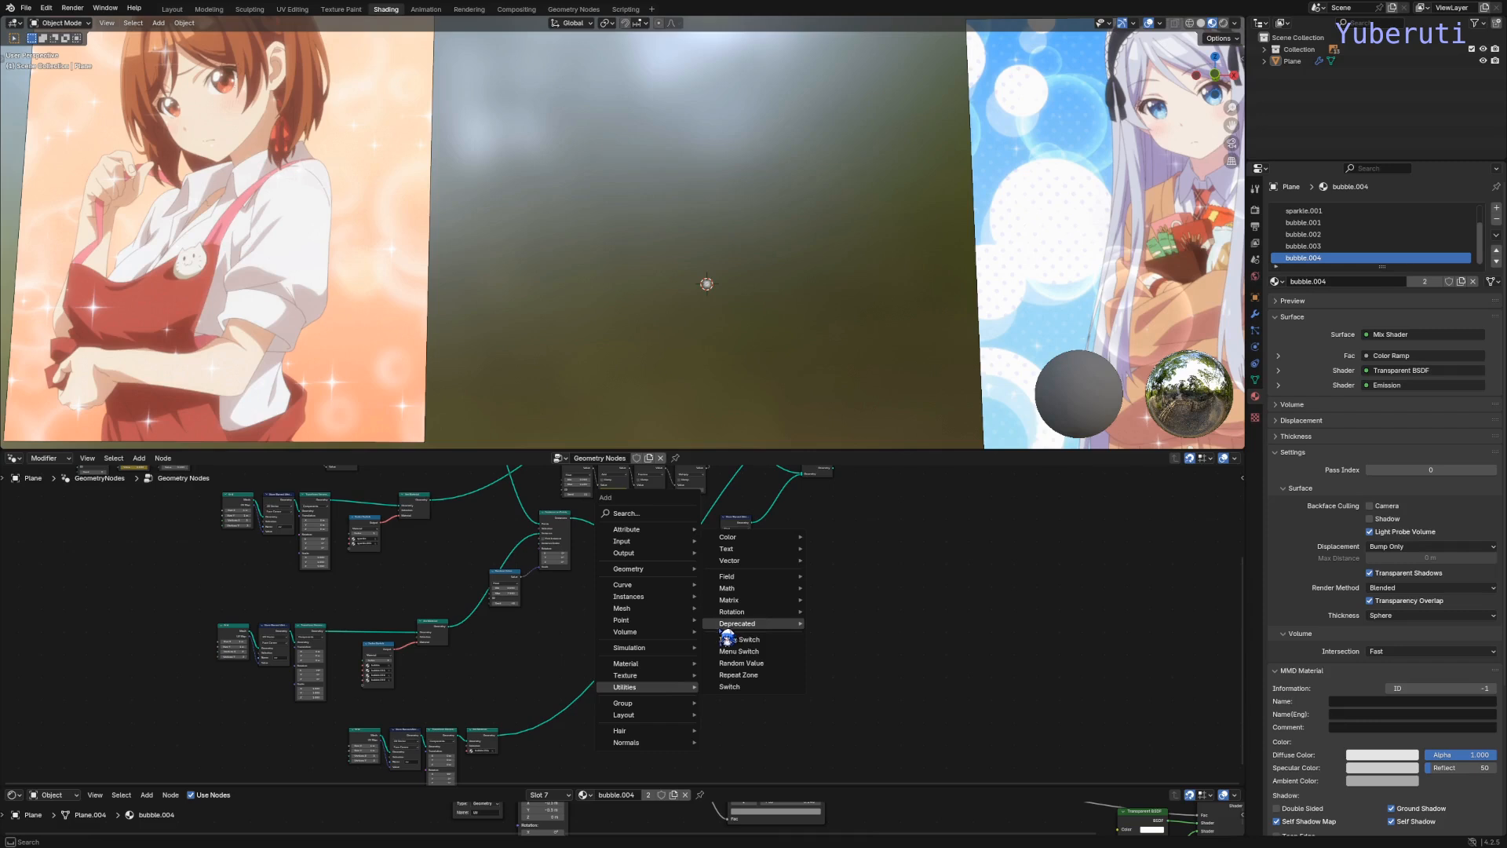
mouse_move(666, 587)
mouse_move(767, 635)
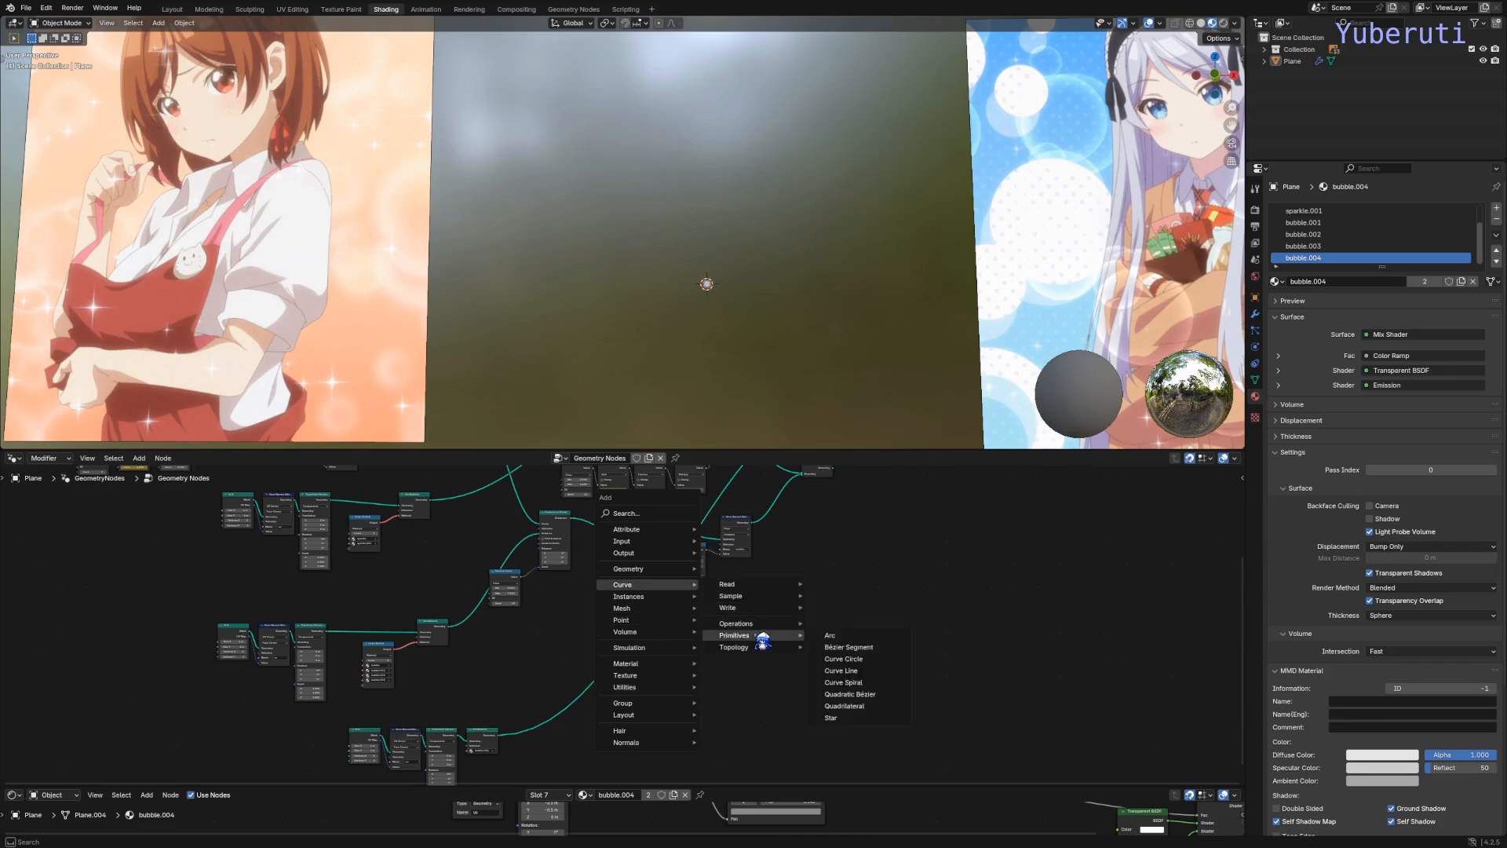
left_click(863, 671)
left_click(680, 713)
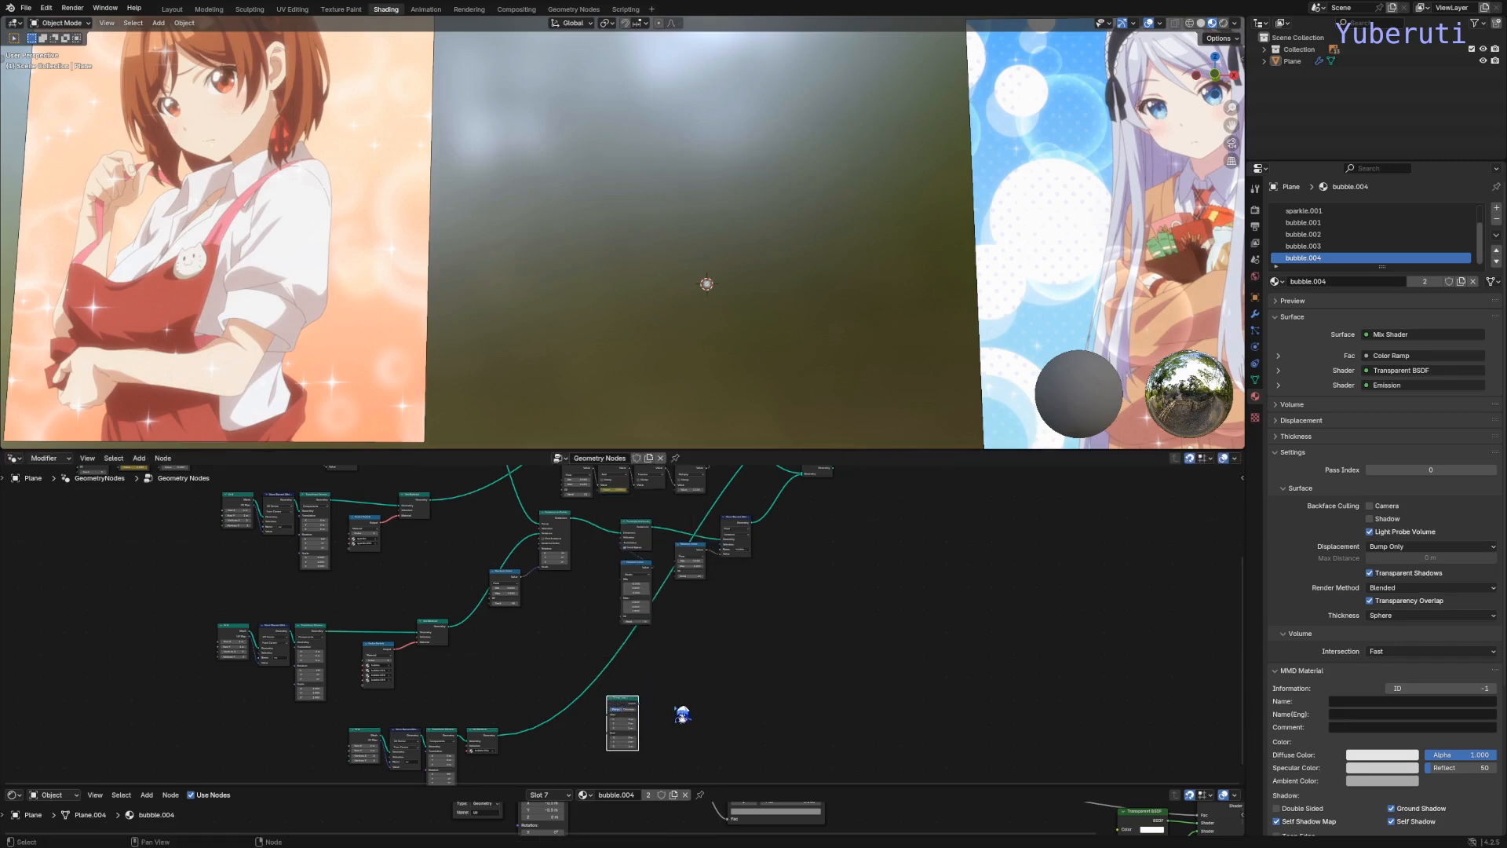
scroll(679, 713, "up", 3)
scroll(676, 610, "down", 6)
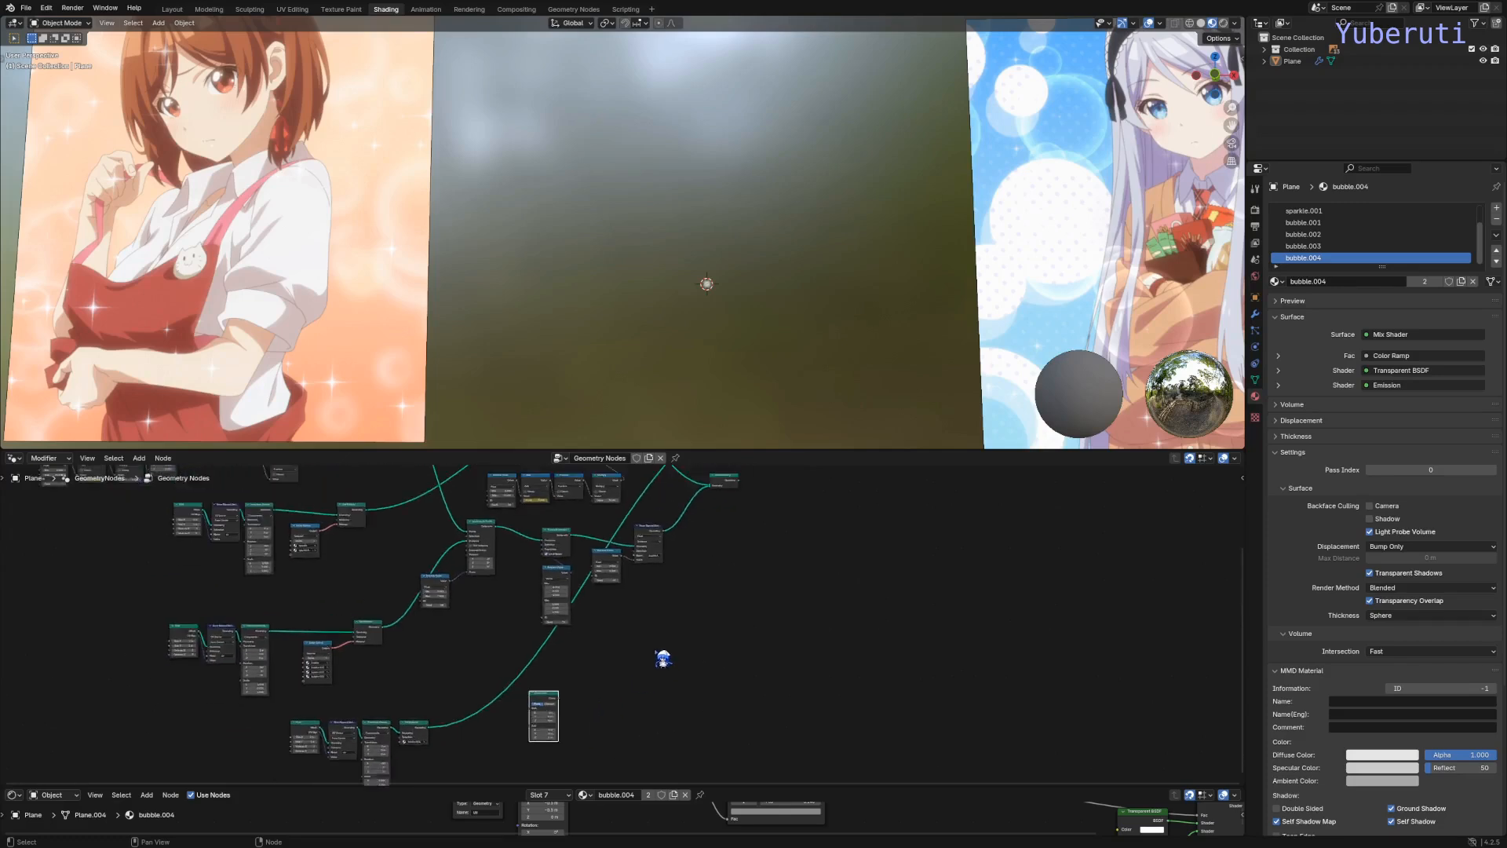
left_click_drag(570, 719, 724, 494)
middle_click_drag(766, 286, 701, 233)
left_click(713, 289)
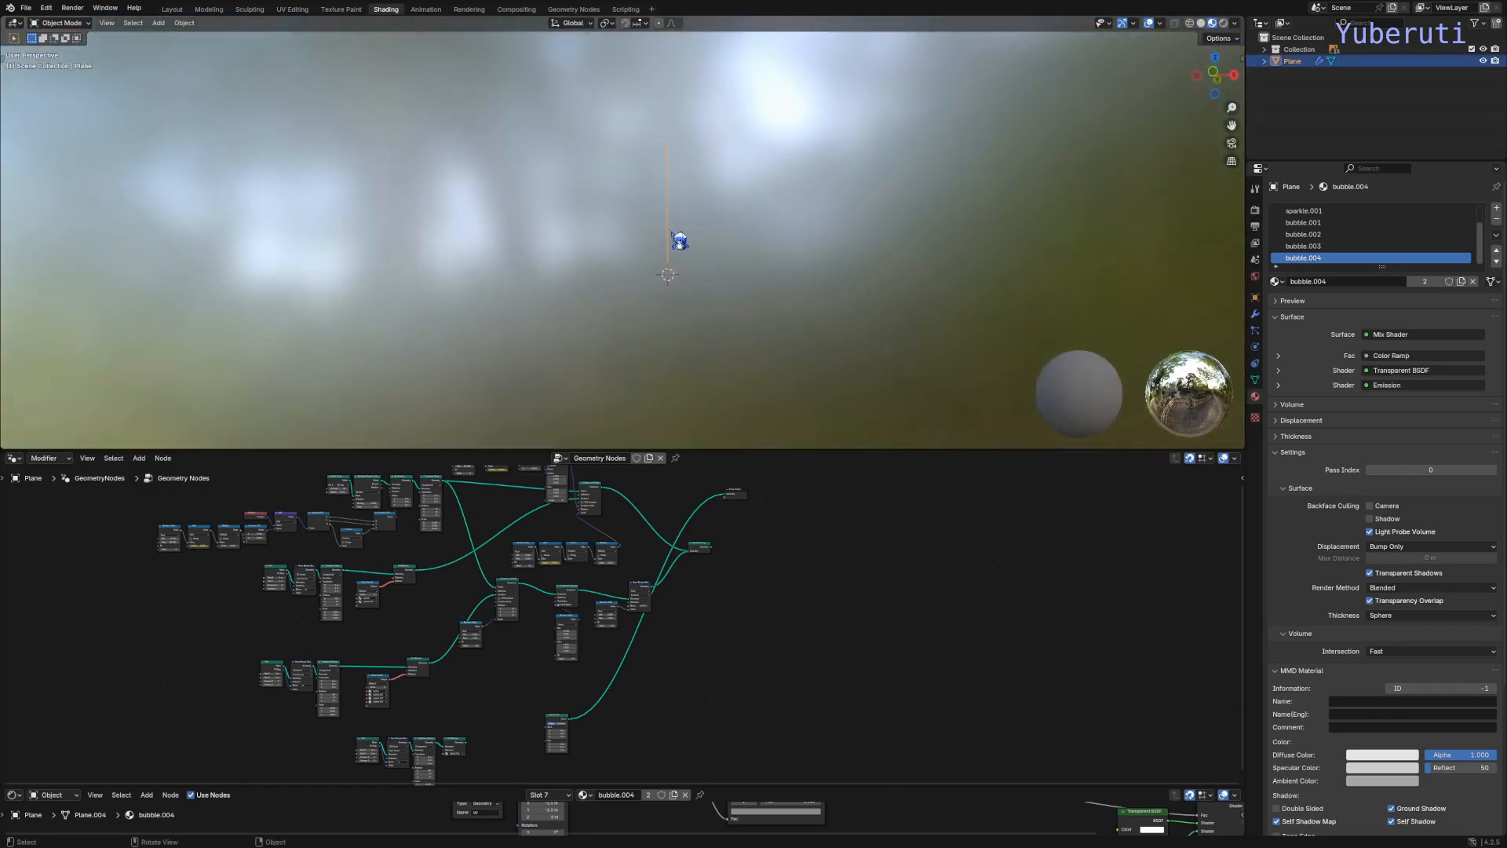
Step: Enlarge the node editor further and reposition the Curve Line node nearer to bubble.004's Set Material node
scroll(582, 727, "up", 6)
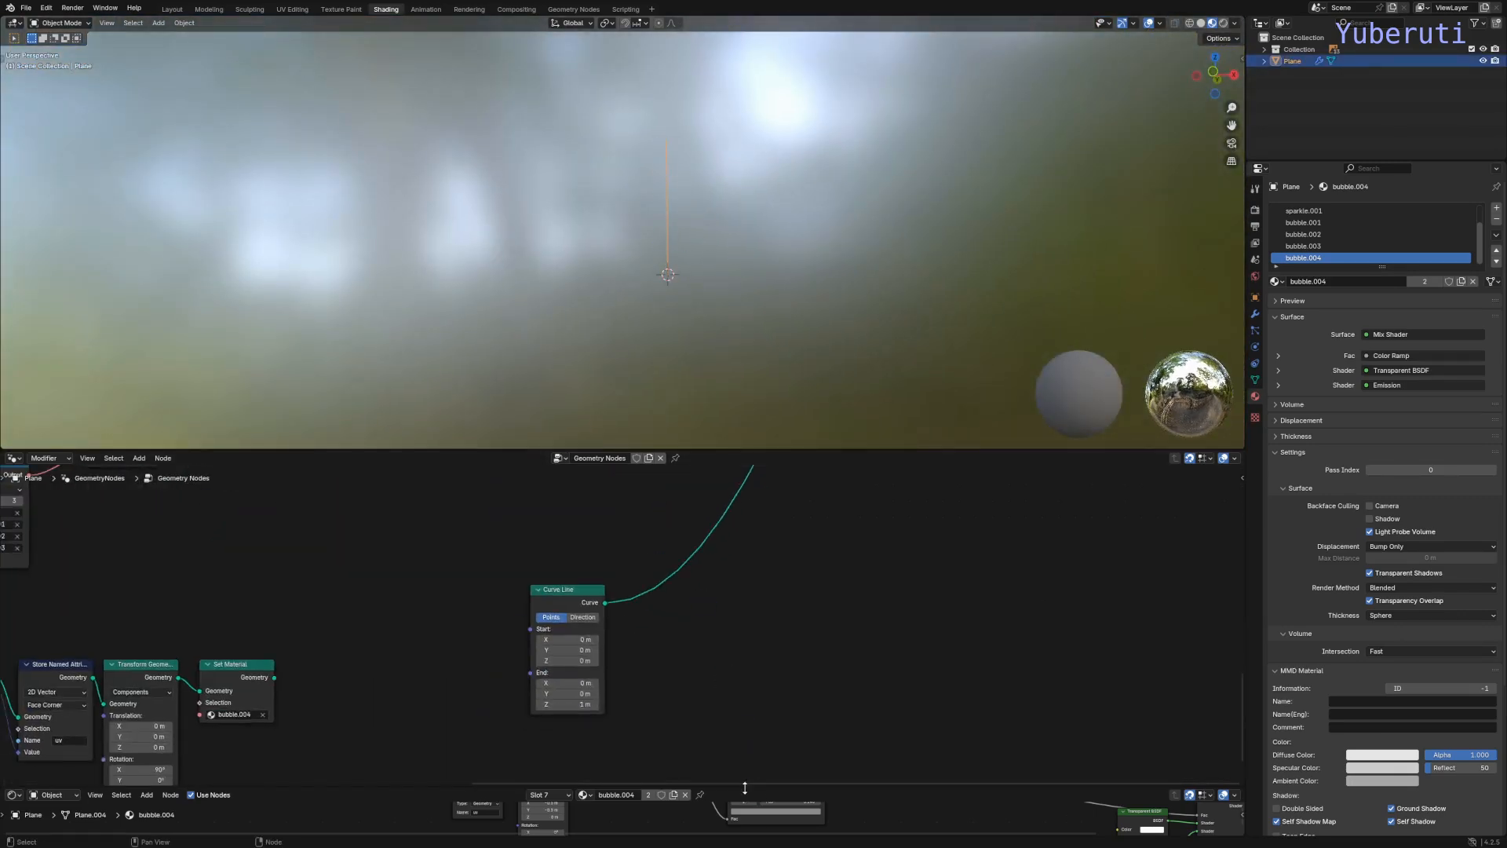
left_click_drag(738, 786, 736, 843)
scroll(719, 631, "up", 2)
middle_click_drag(686, 607, 695, 573)
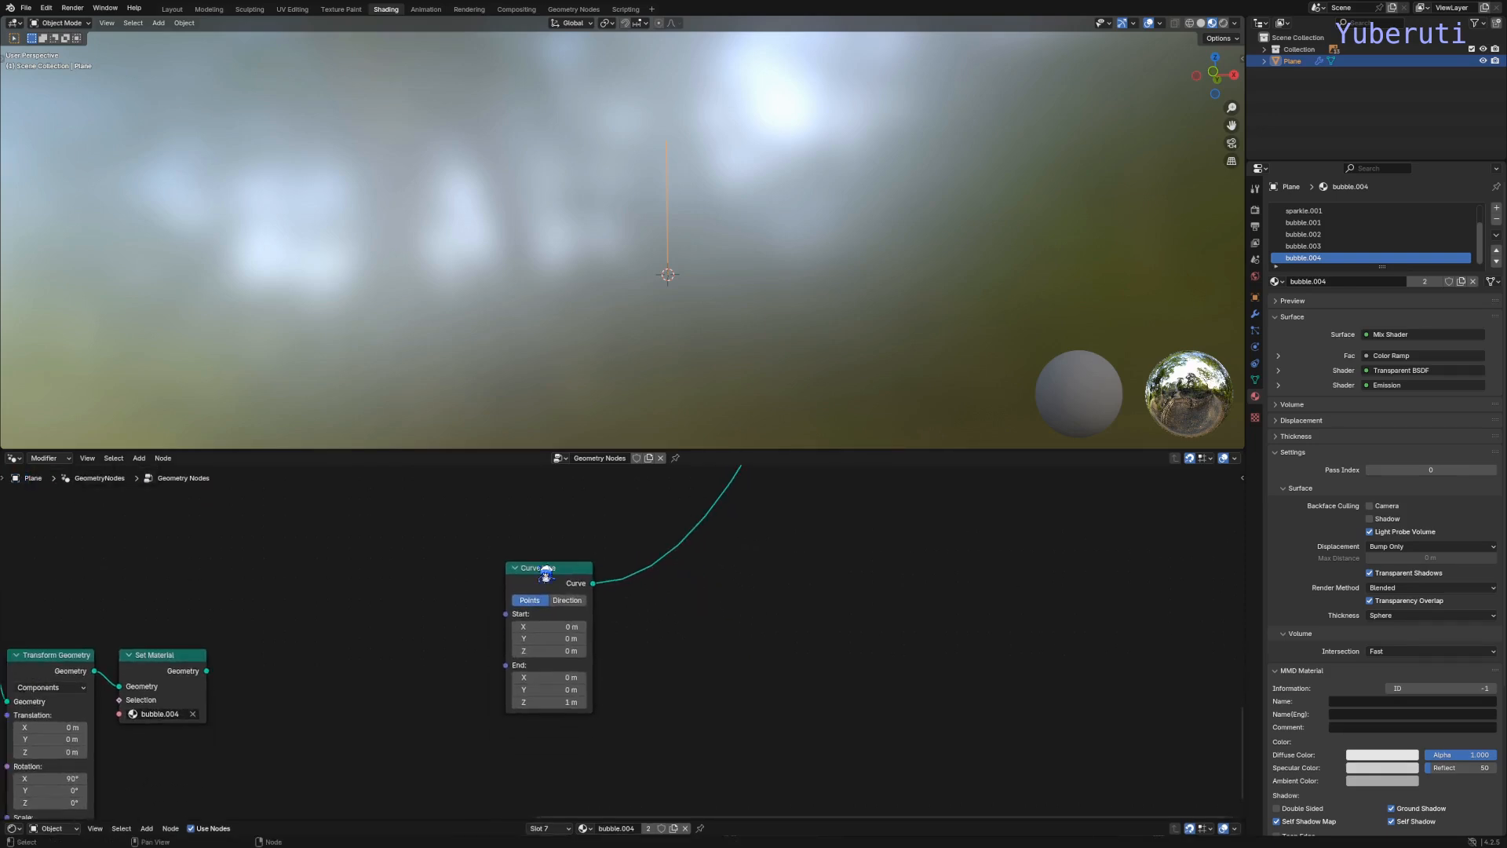
left_click_drag(540, 574, 407, 553)
key("shift+a")
mouse_move(628, 581)
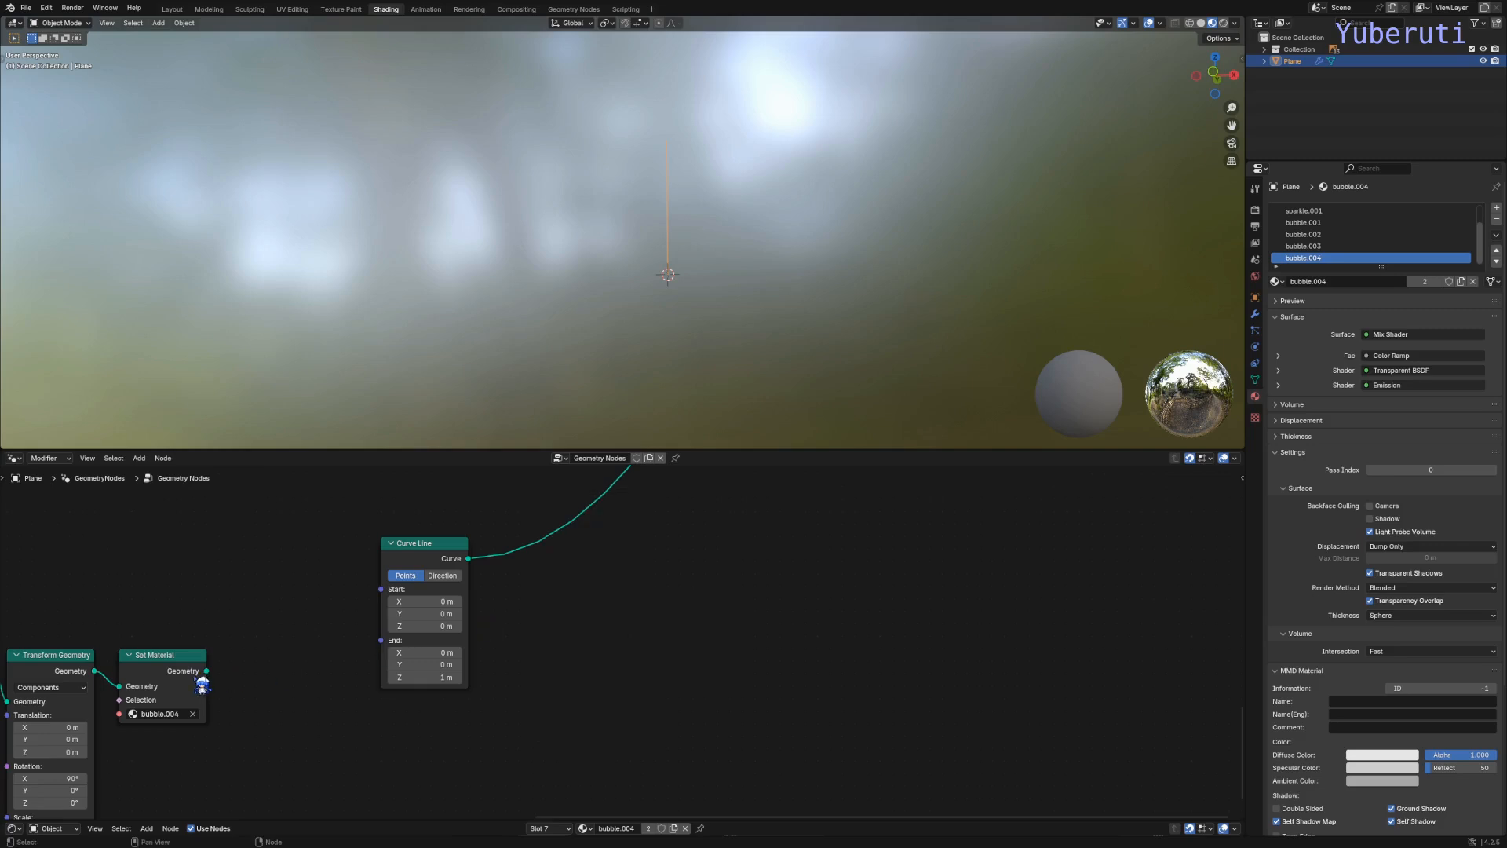
mouse_move(430, 559)
left_mouse_down()
mouse_move(391, 557)
mouse_move(406, 558)
left_mouse_up()
Step: Insert an Instance on Points node after the Curve Line and feed bubble.004's Set Material geometry into its Instance input
left_click(635, 611)
key("shift+a")
mouse_move(636, 609)
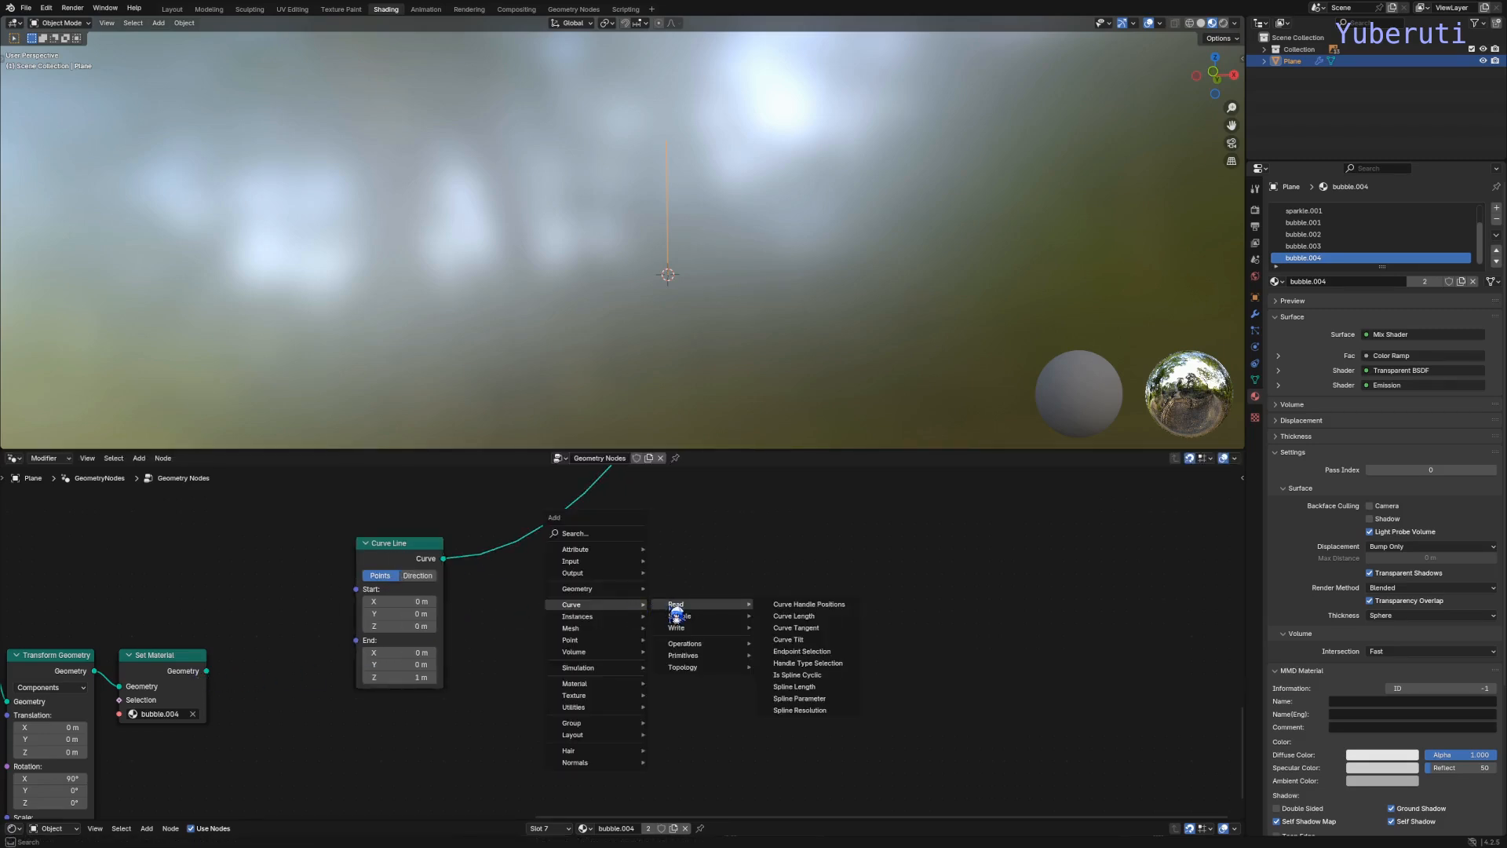
left_click(704, 619)
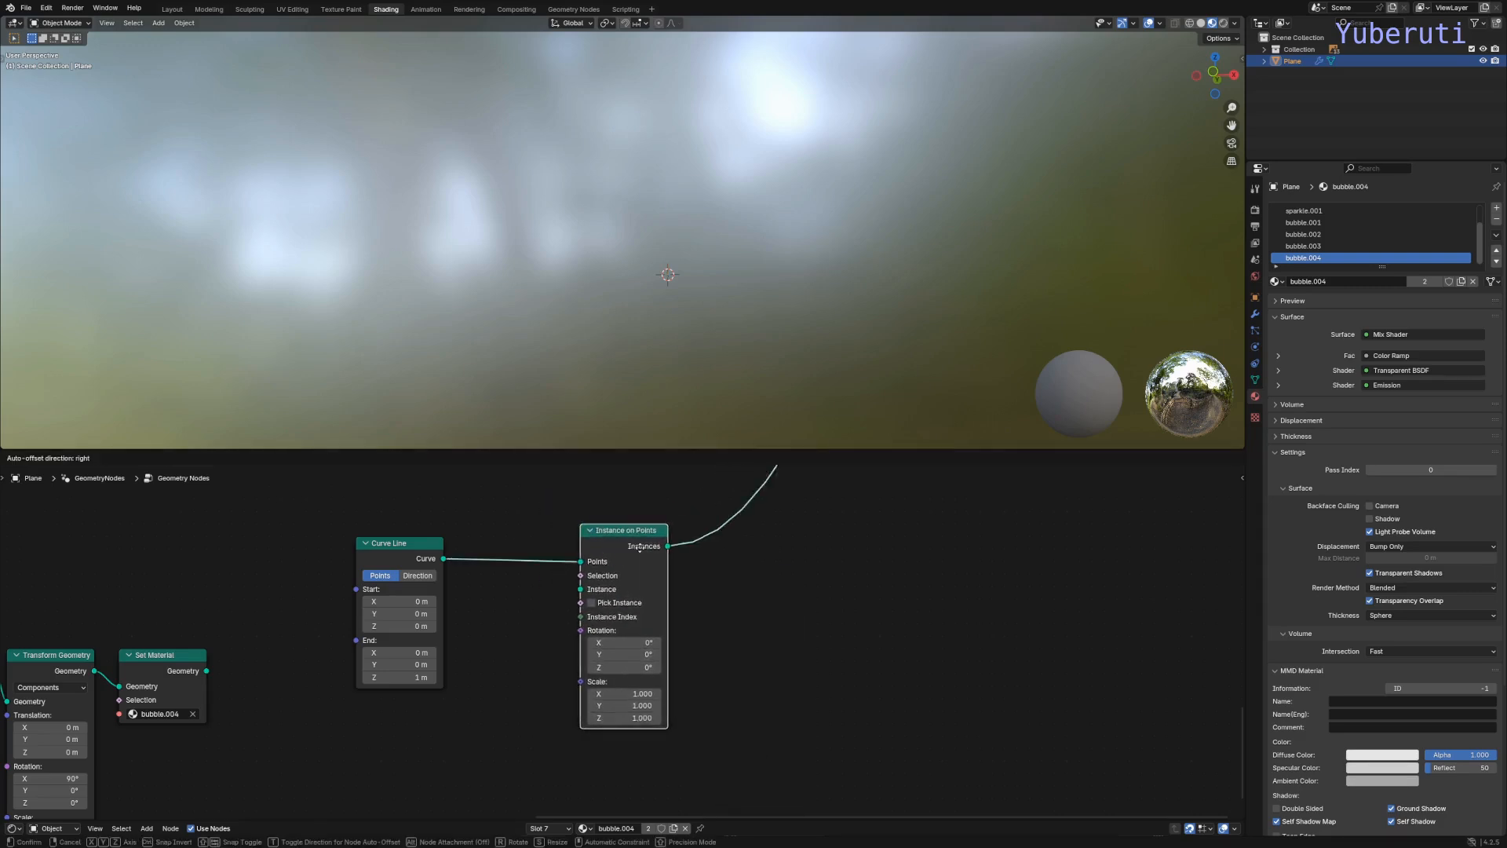
left_click(784, 546)
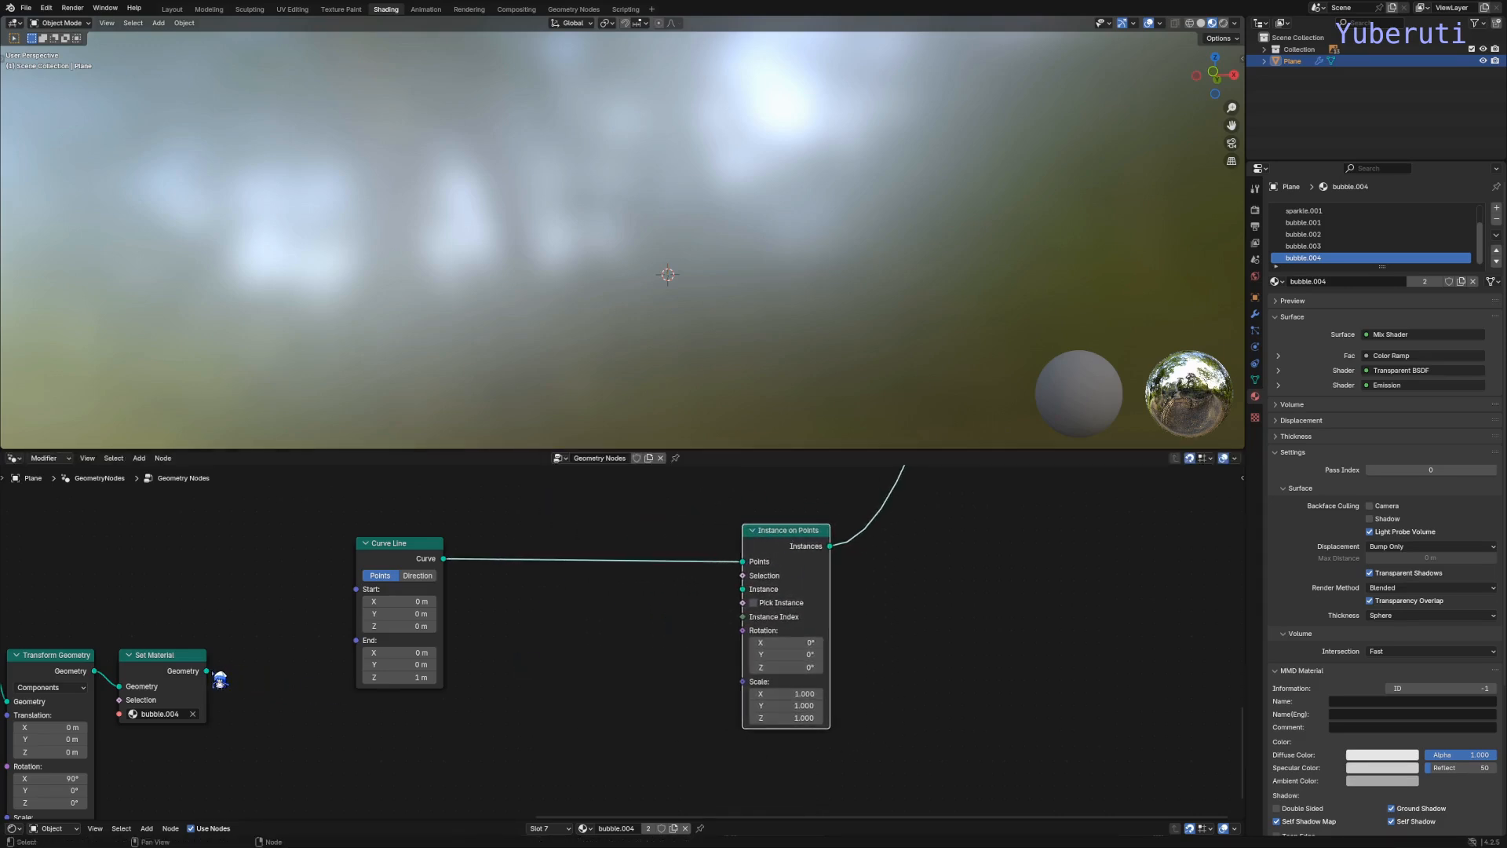
left_click_drag(207, 671, 742, 590)
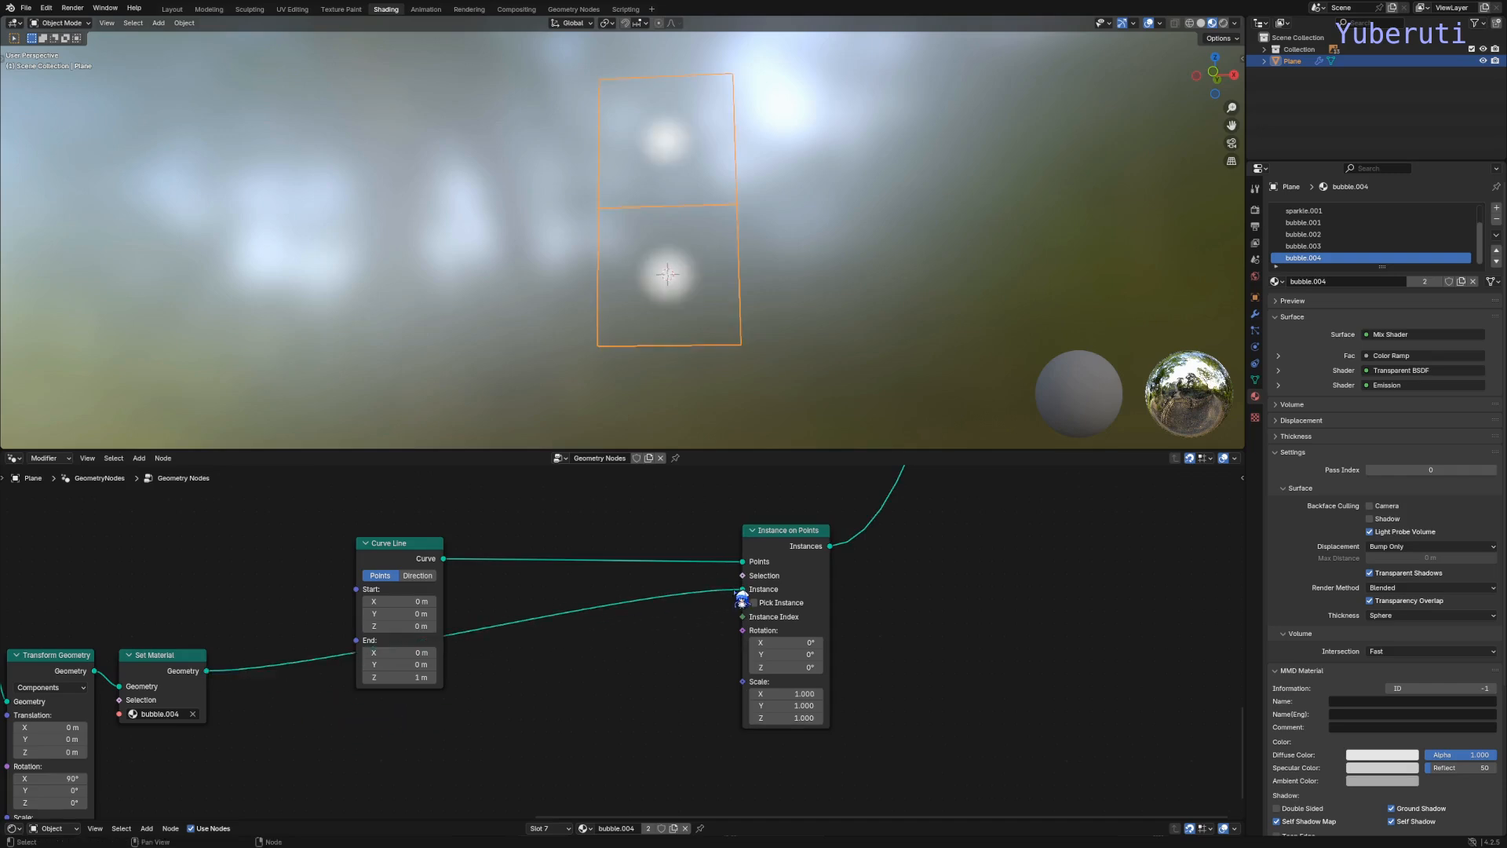
Step: Set the Curve Line's end point to X 3.8 m and Z 0 m
scroll(767, 279, "down", 3)
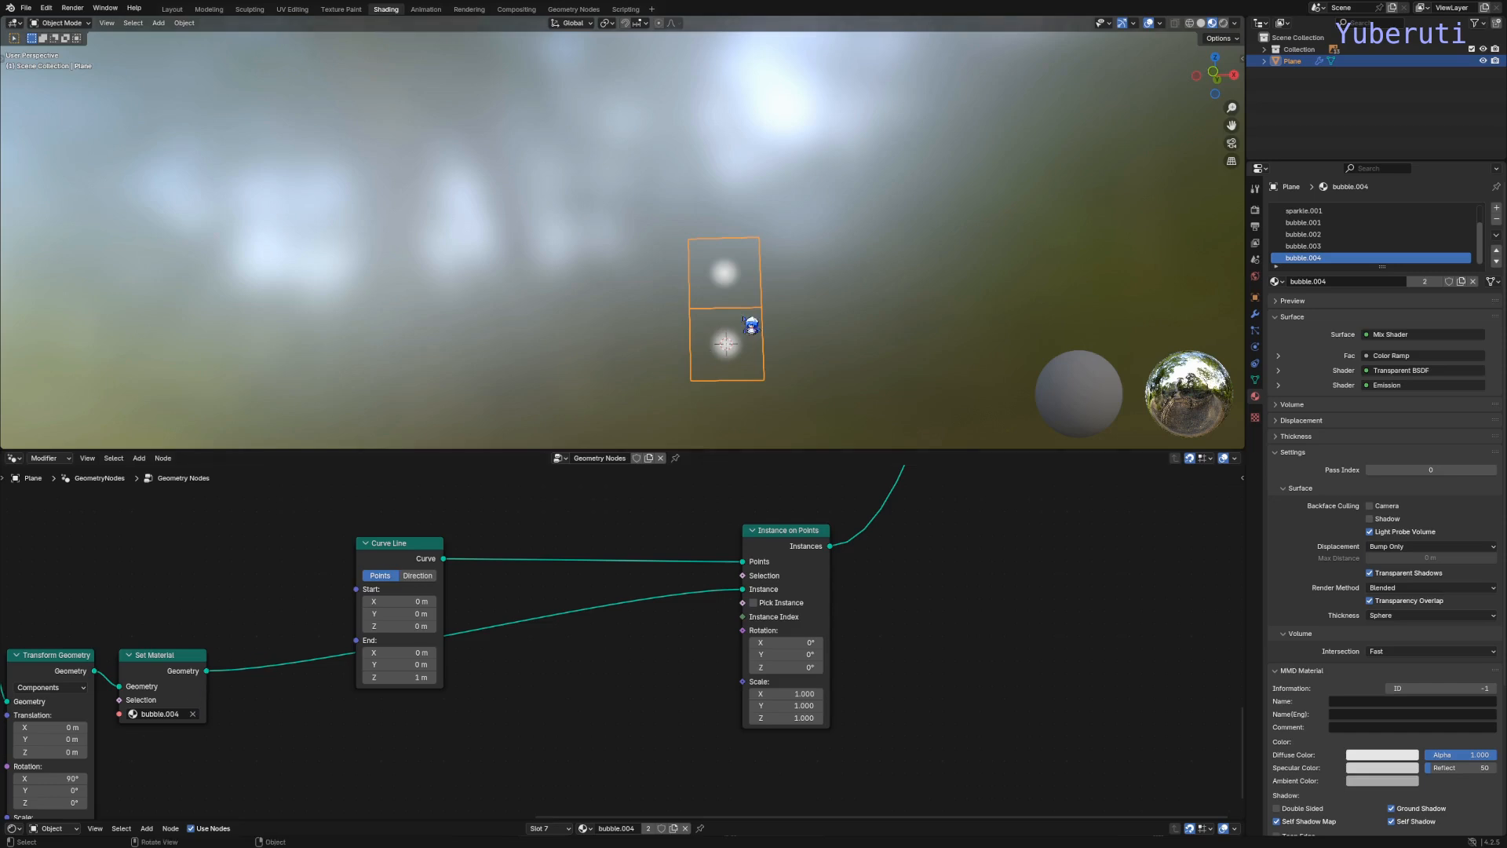
scroll(521, 711, "up", 3)
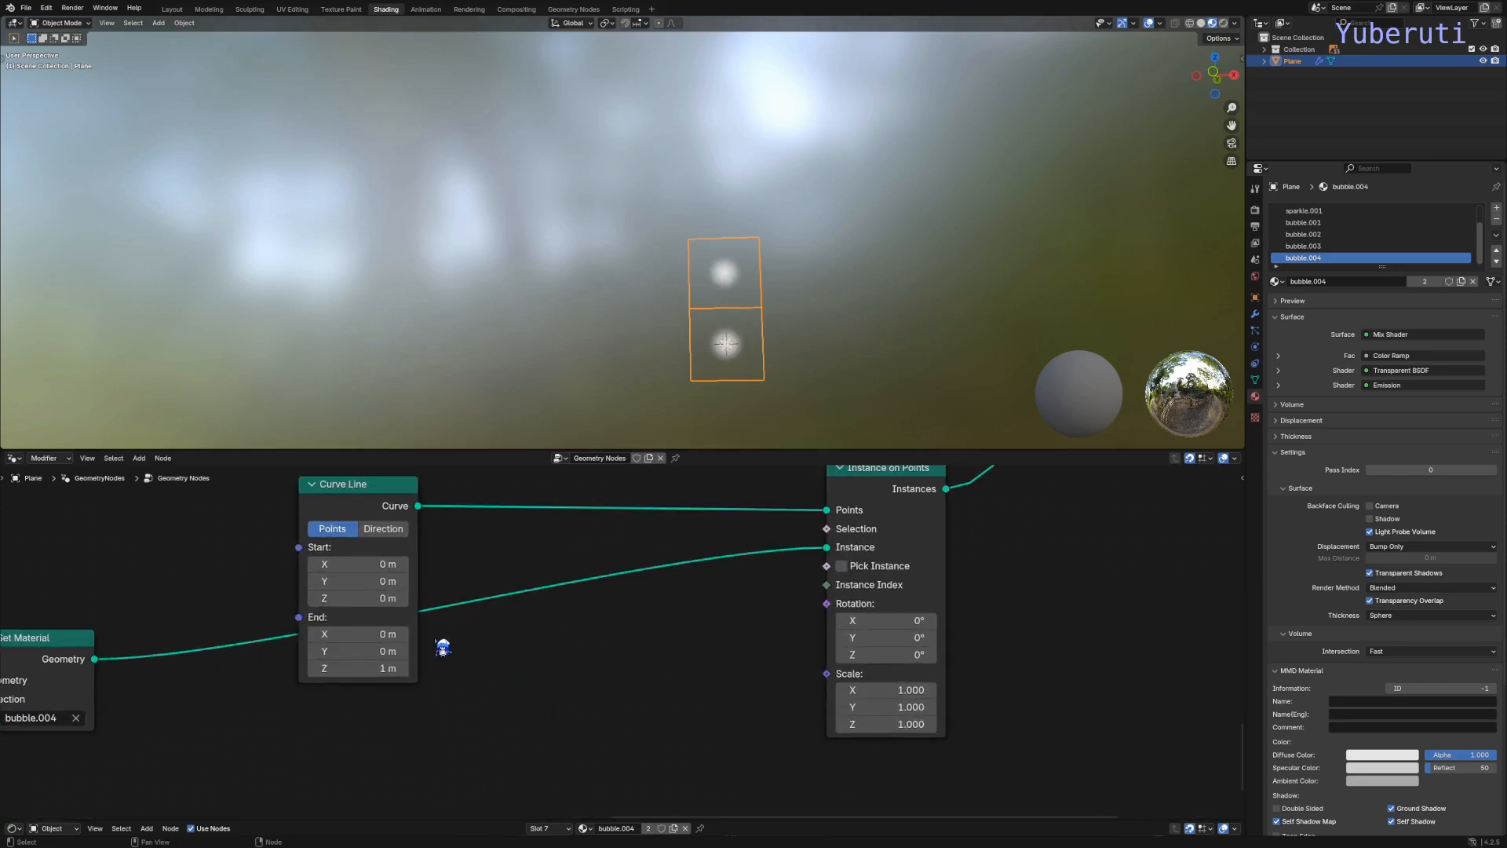
left_click_drag(481, 740, 521, 741)
right_click(480, 736)
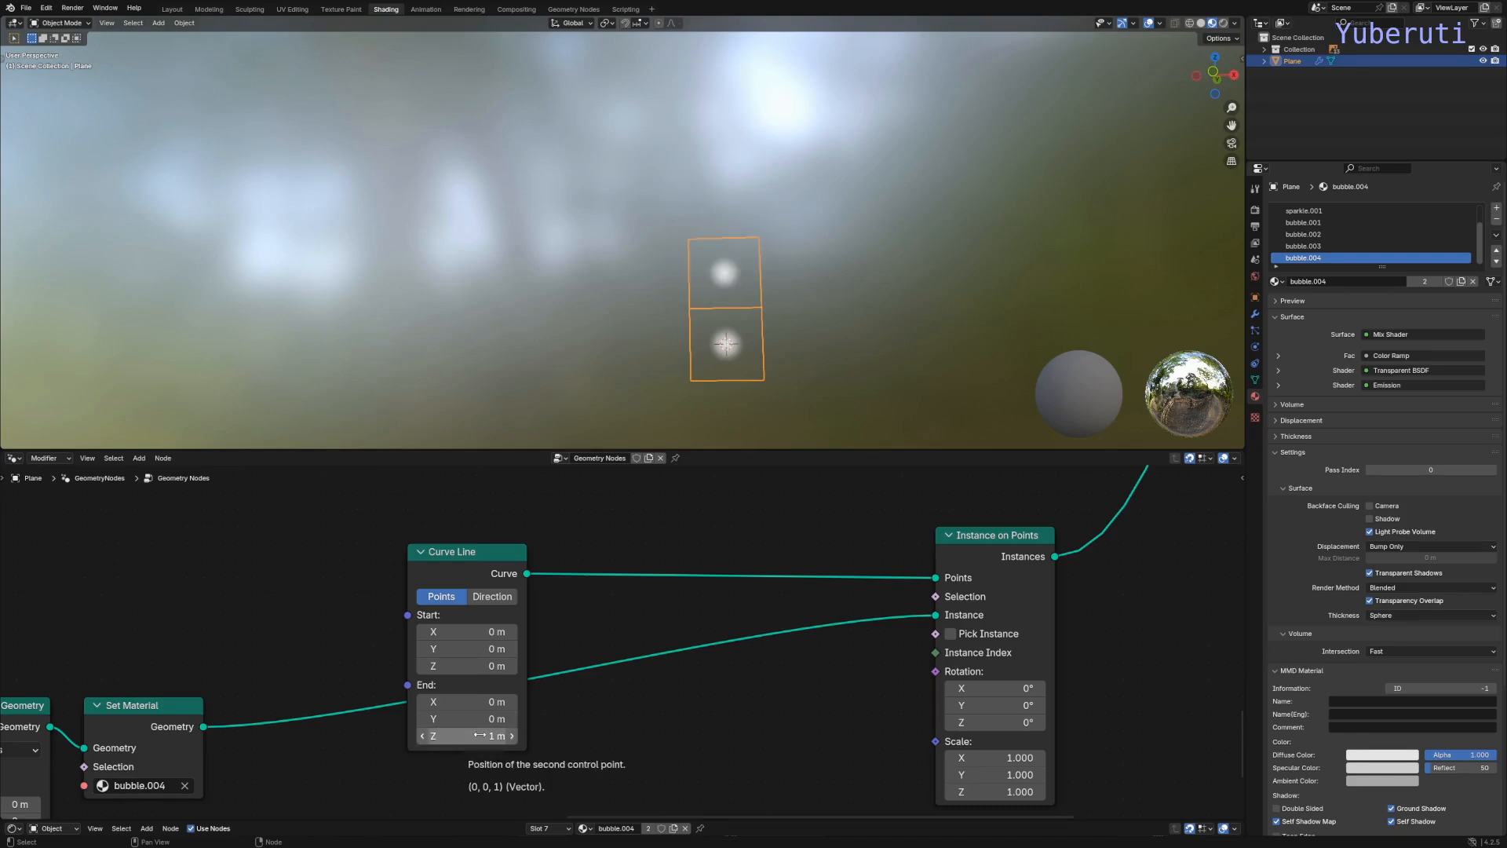
left_click(480, 736)
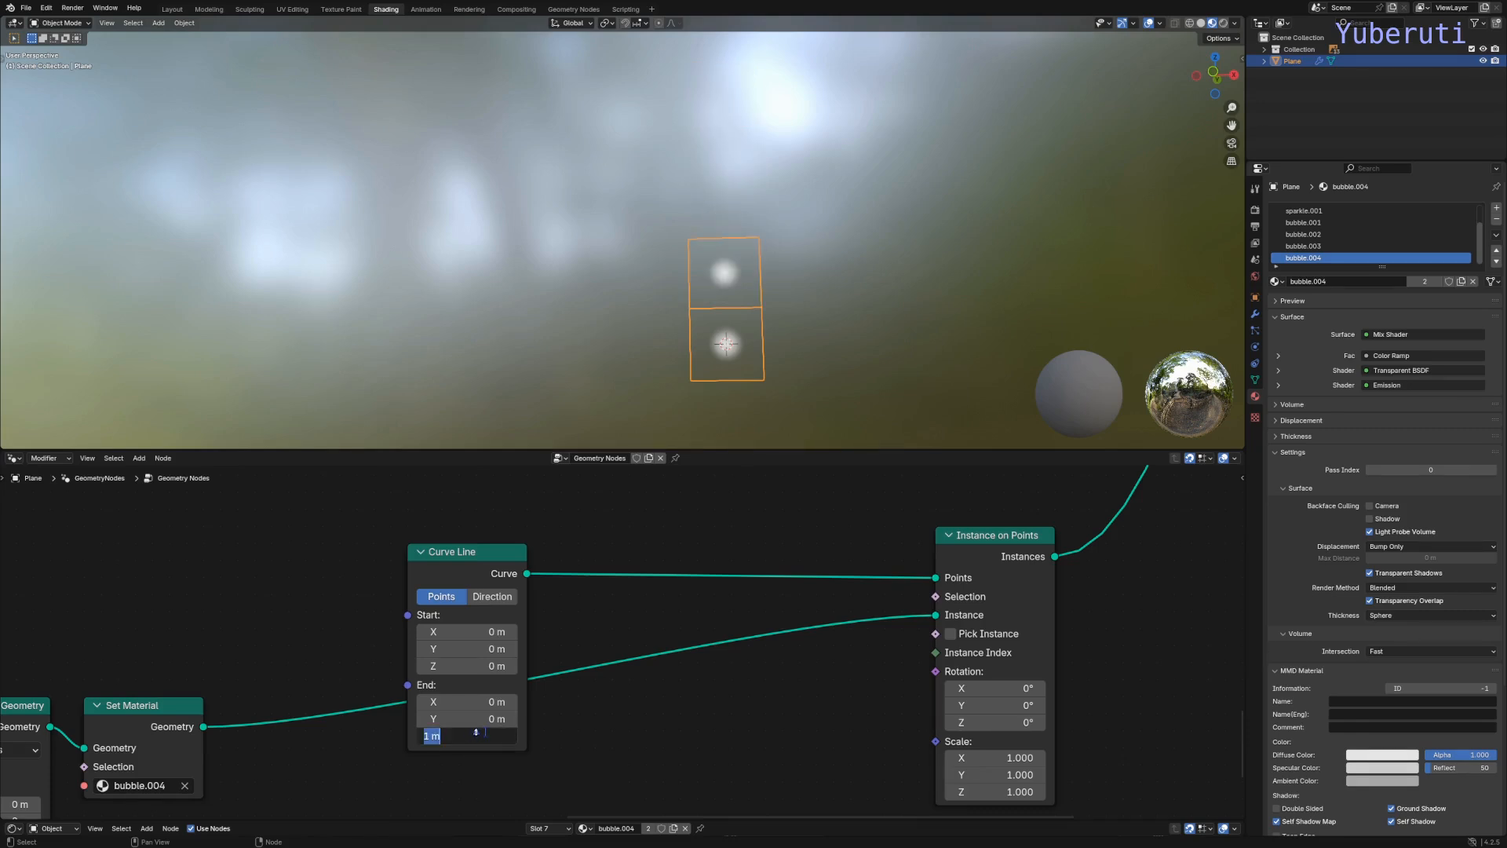
type("0")
key("Return")
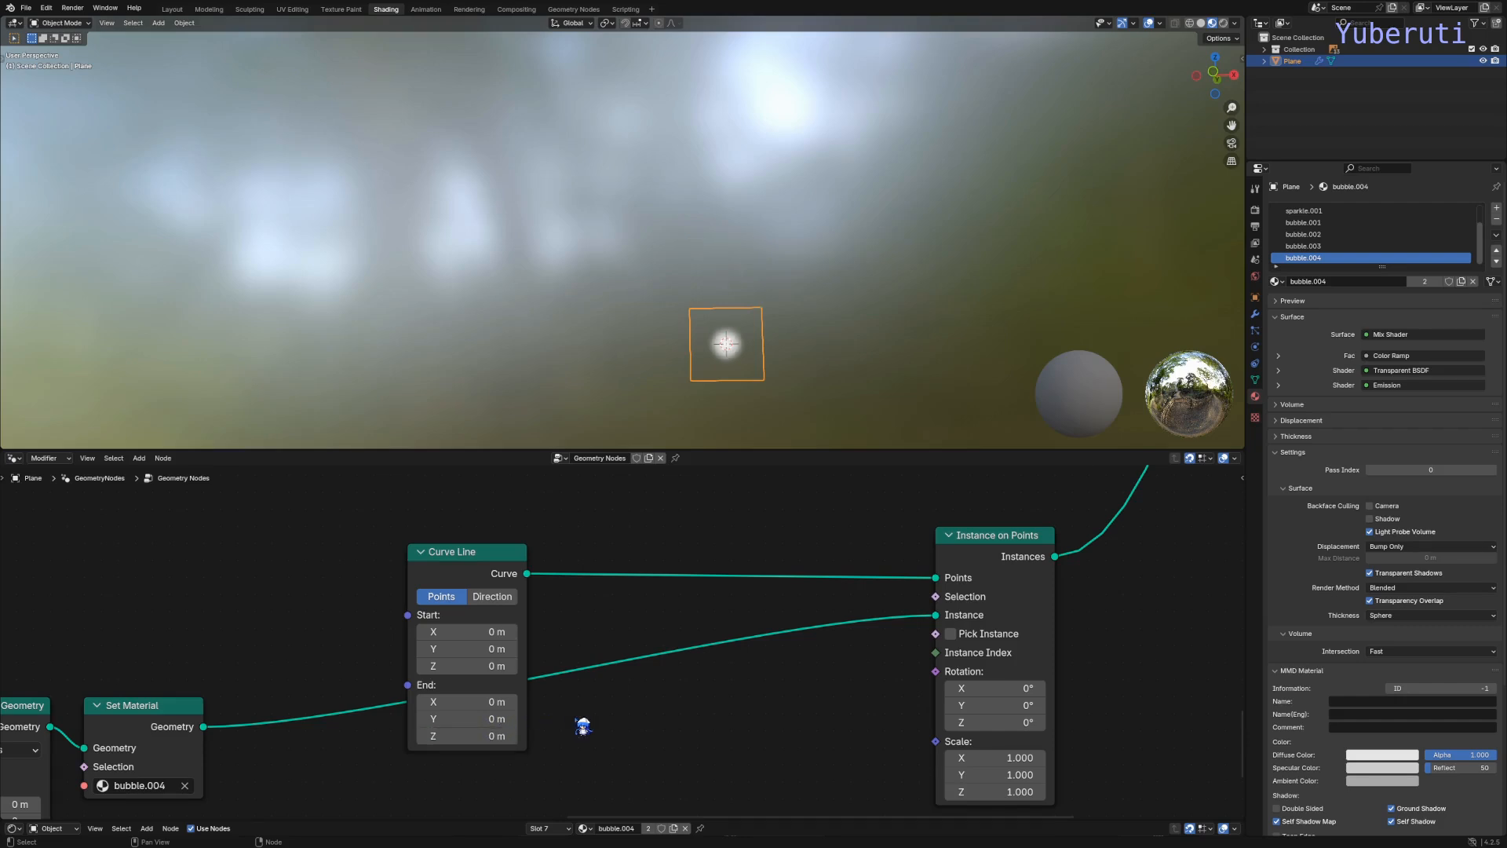
left_click(478, 701)
type("3.8")
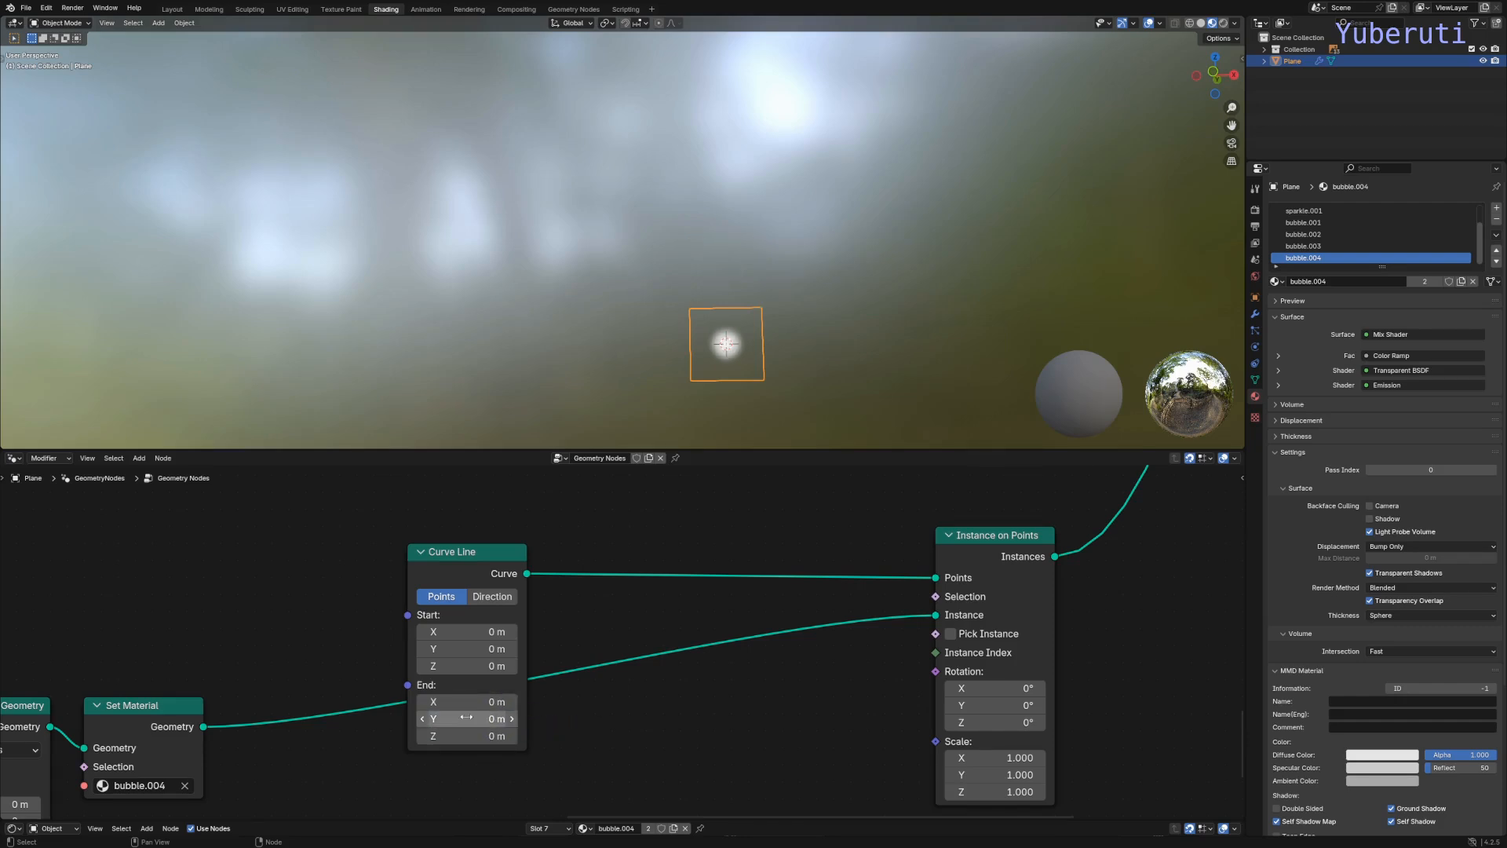
key("Return")
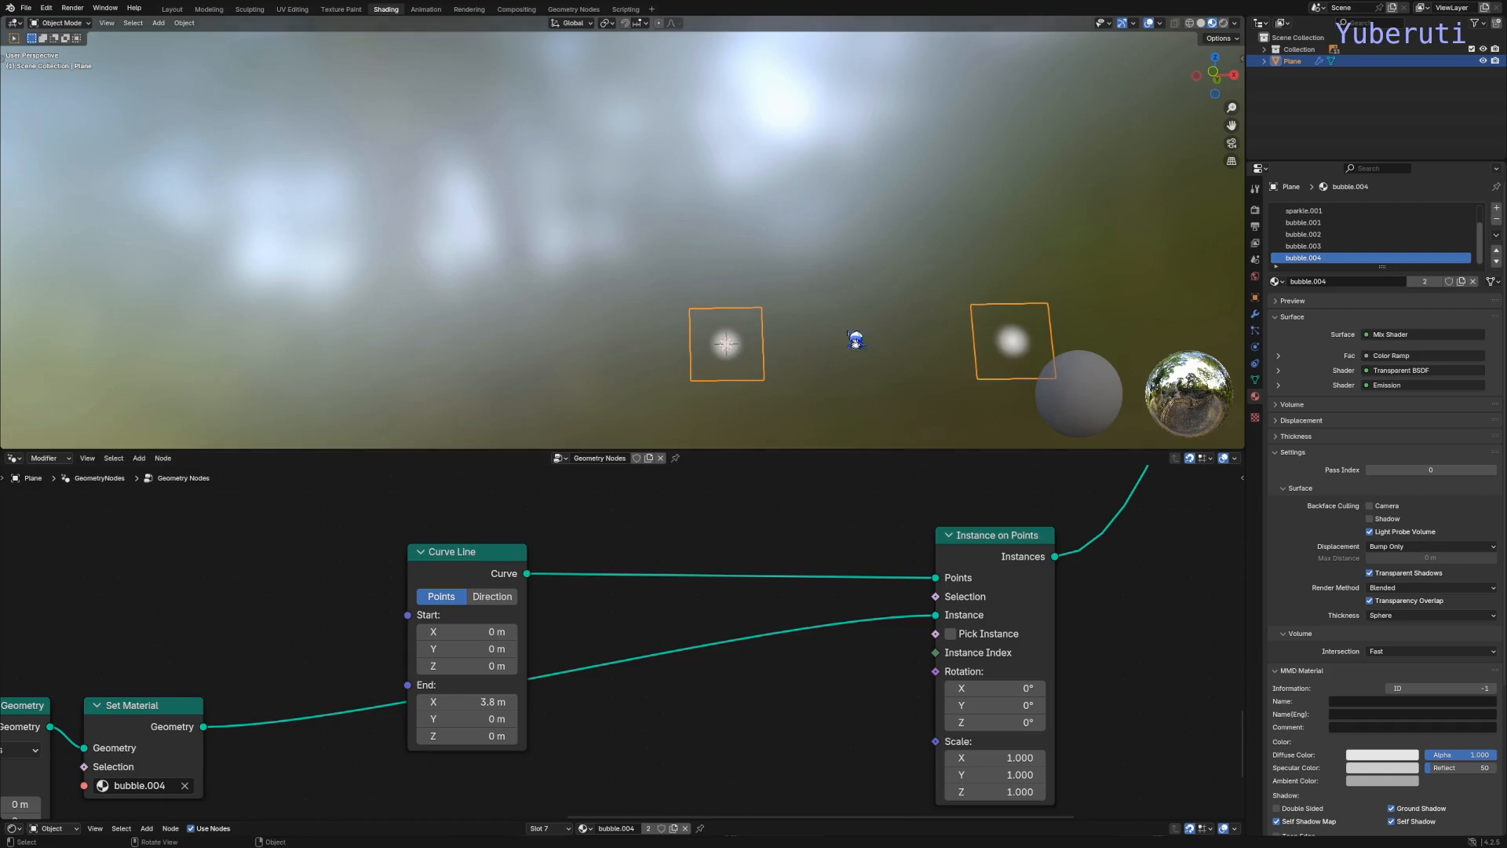
Step: Insert a Resample Curve node between the Curve Line and Instance on Points, and tidy the curve nodes' placement
left_click_drag(512, 561, 325, 527)
scroll(576, 629, "down", 2)
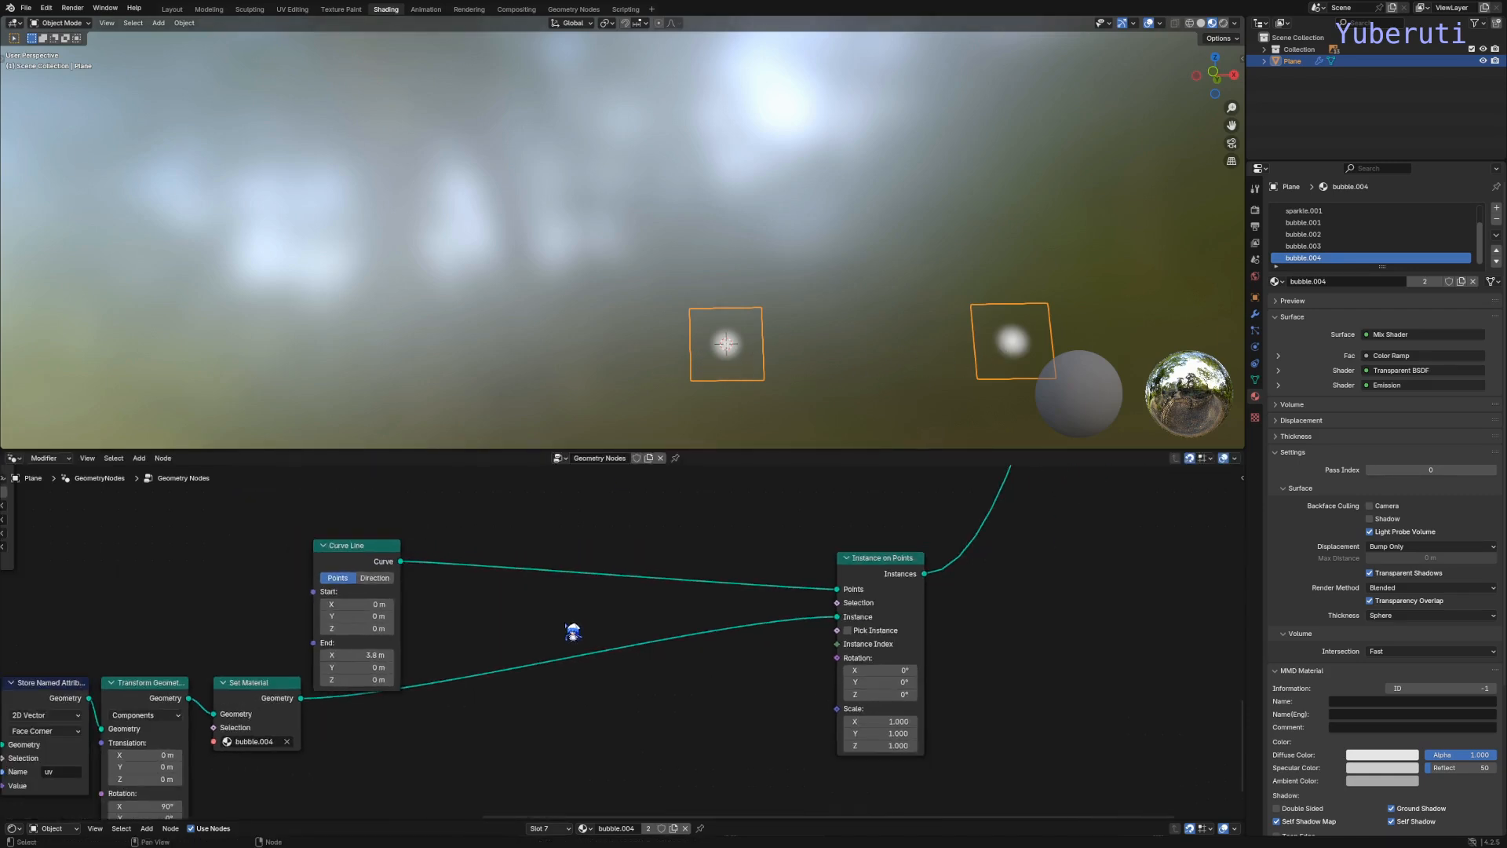
key("shift+a")
mouse_move(572, 631)
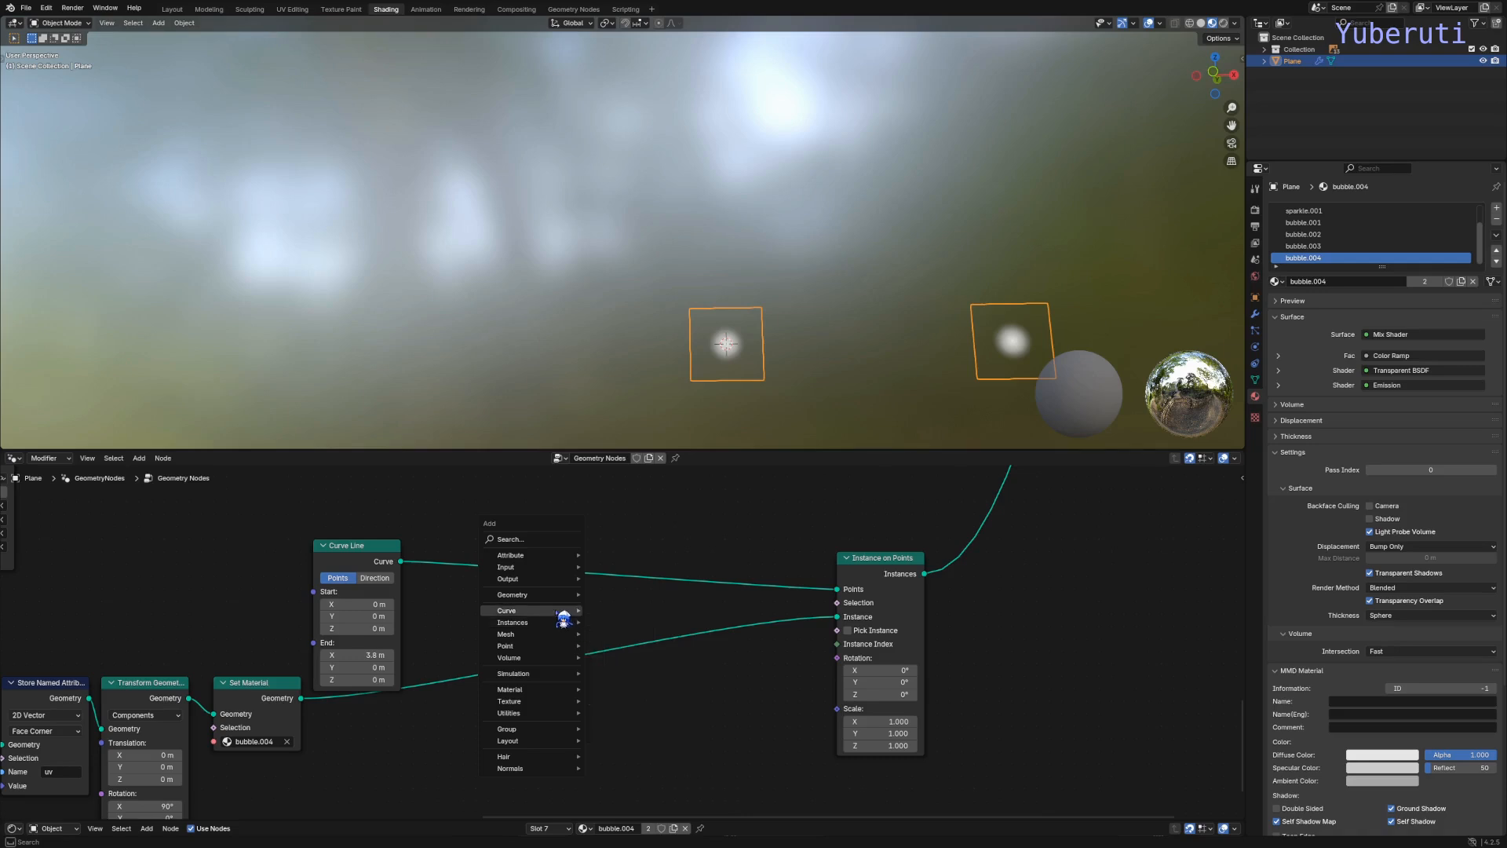
mouse_move(638, 651)
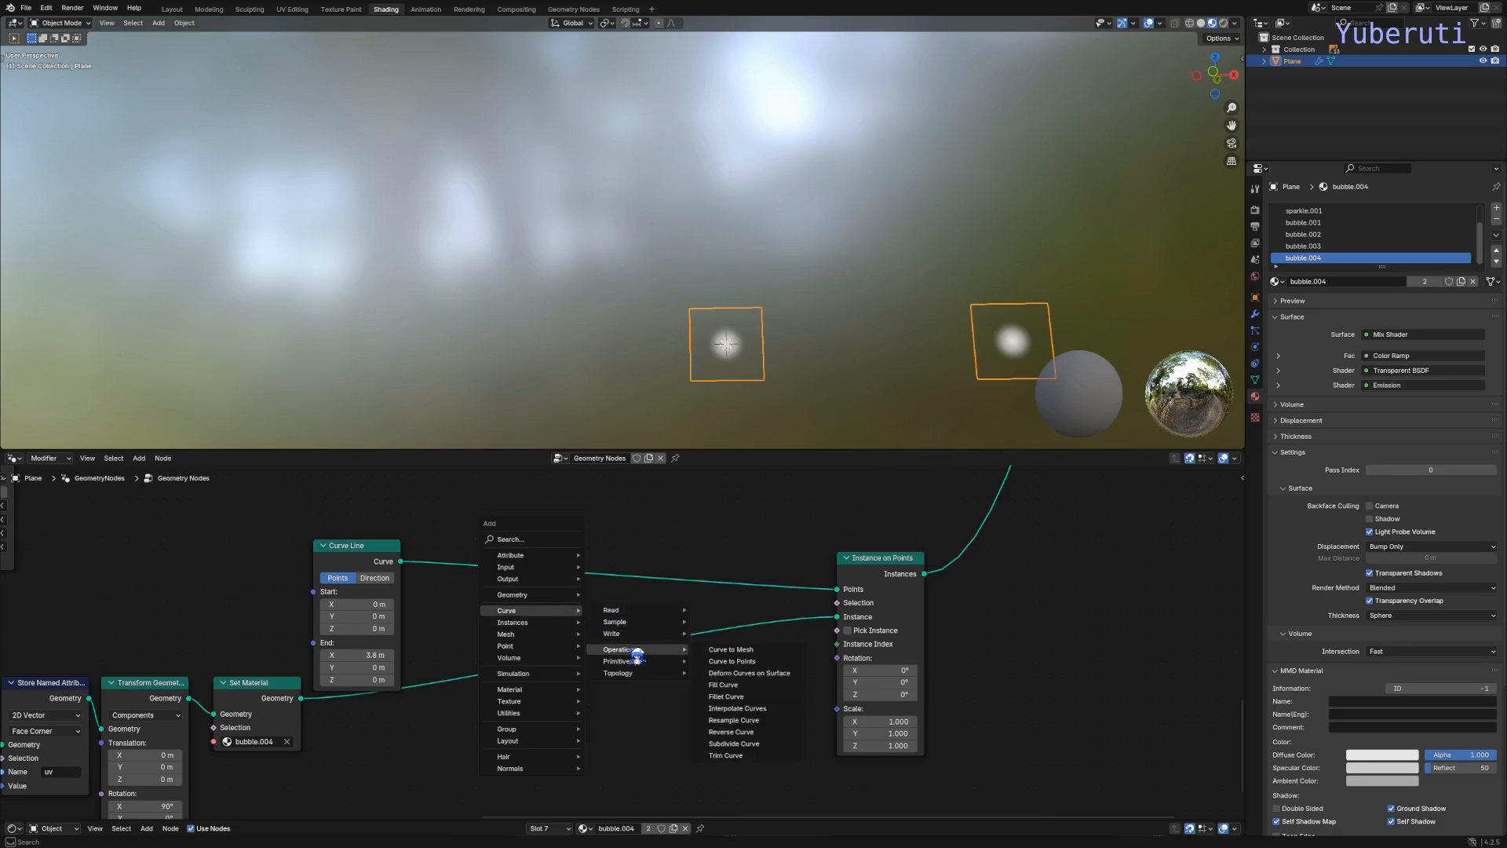
left_click(734, 720)
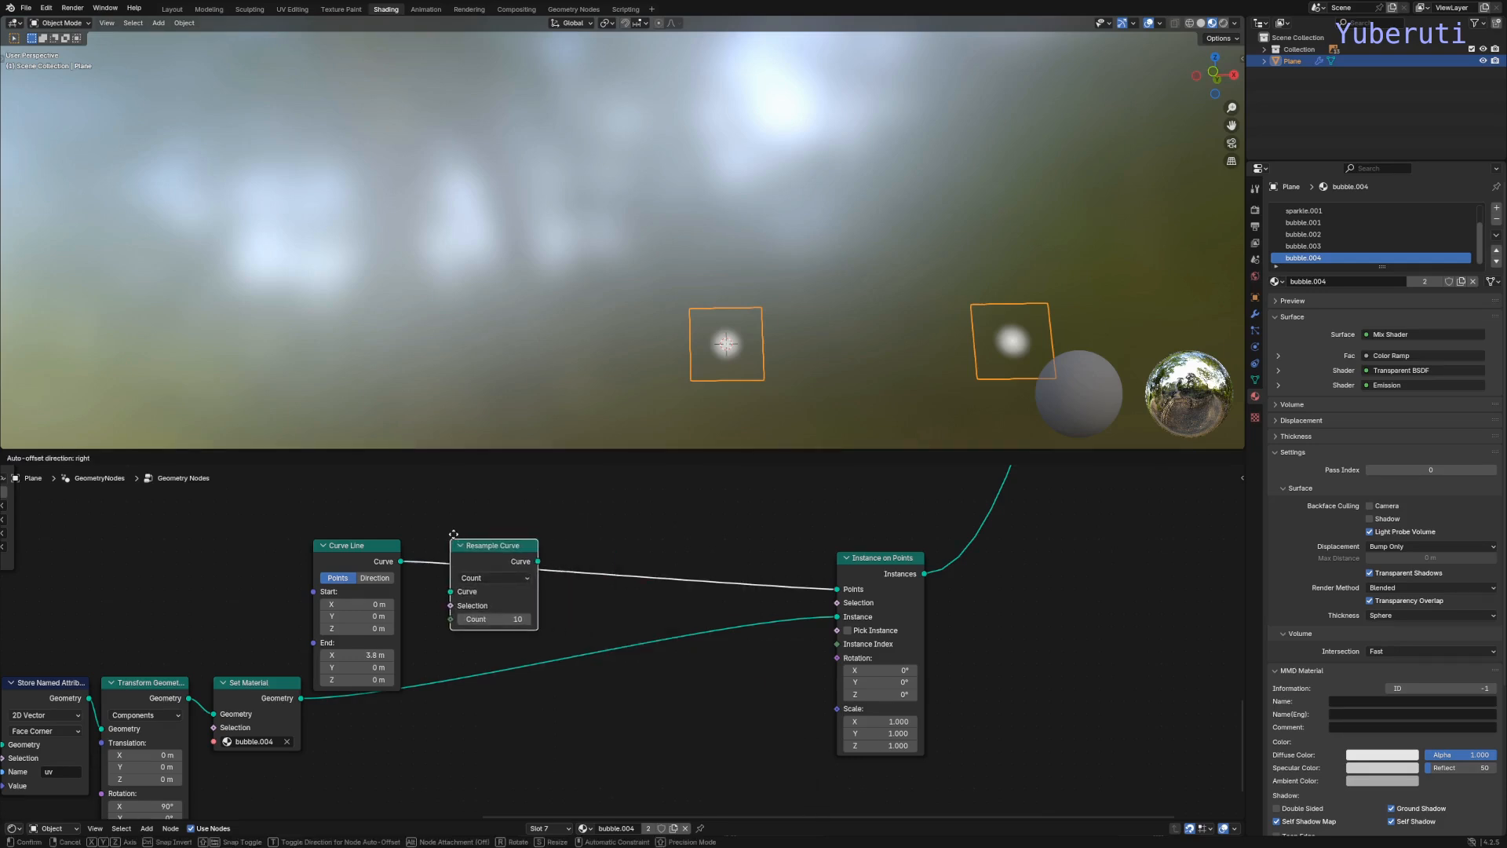
left_click(446, 540)
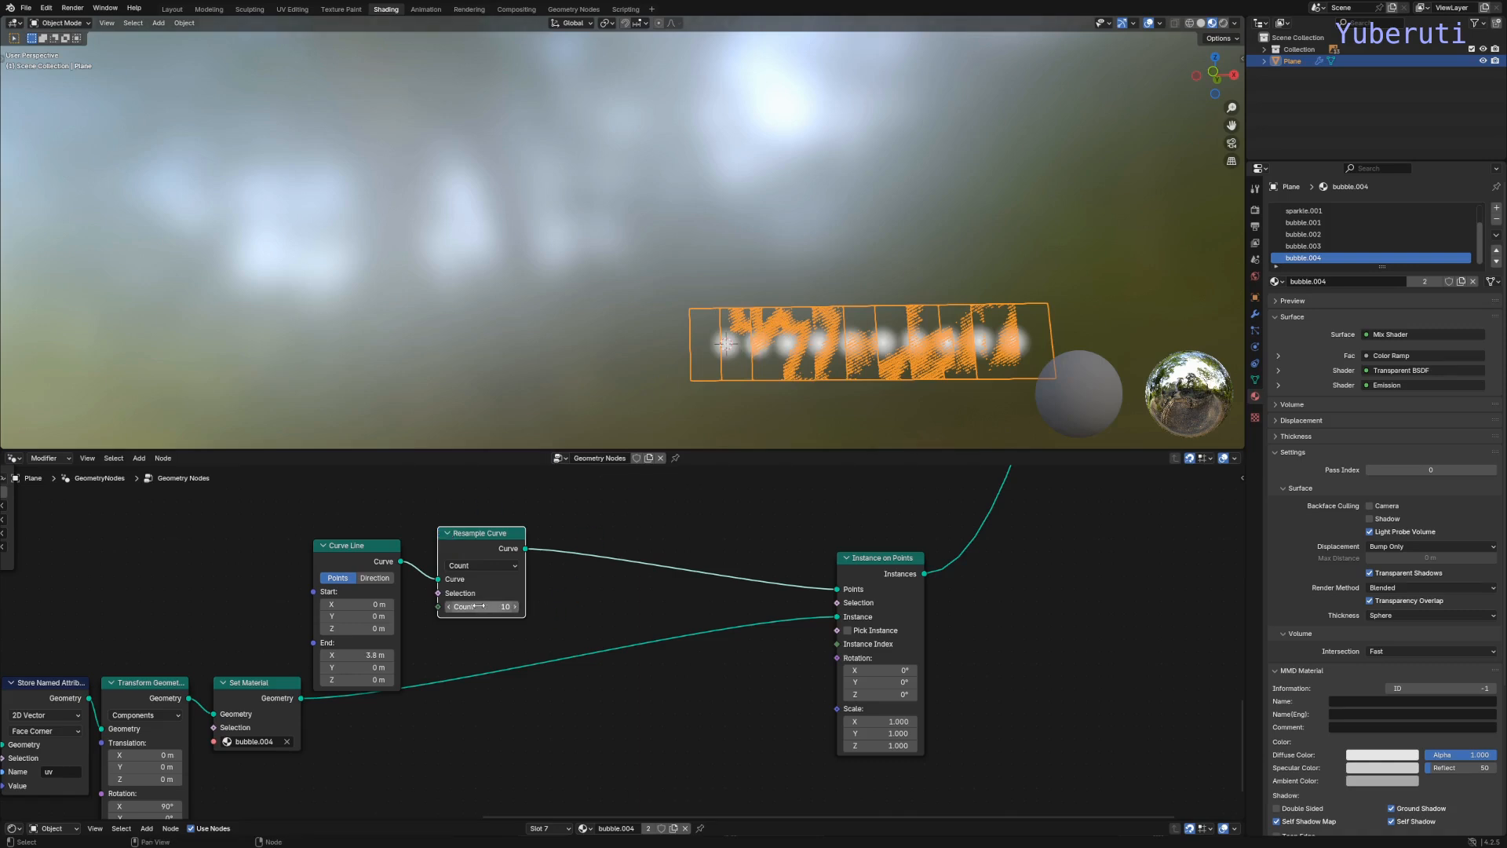
left_click_drag(478, 533, 373, 538)
Step: Raise the Resample Curve count to 50 and adjust the spacing between it and the Instance on Points node
middle_click_drag(798, 401, 662, 304)
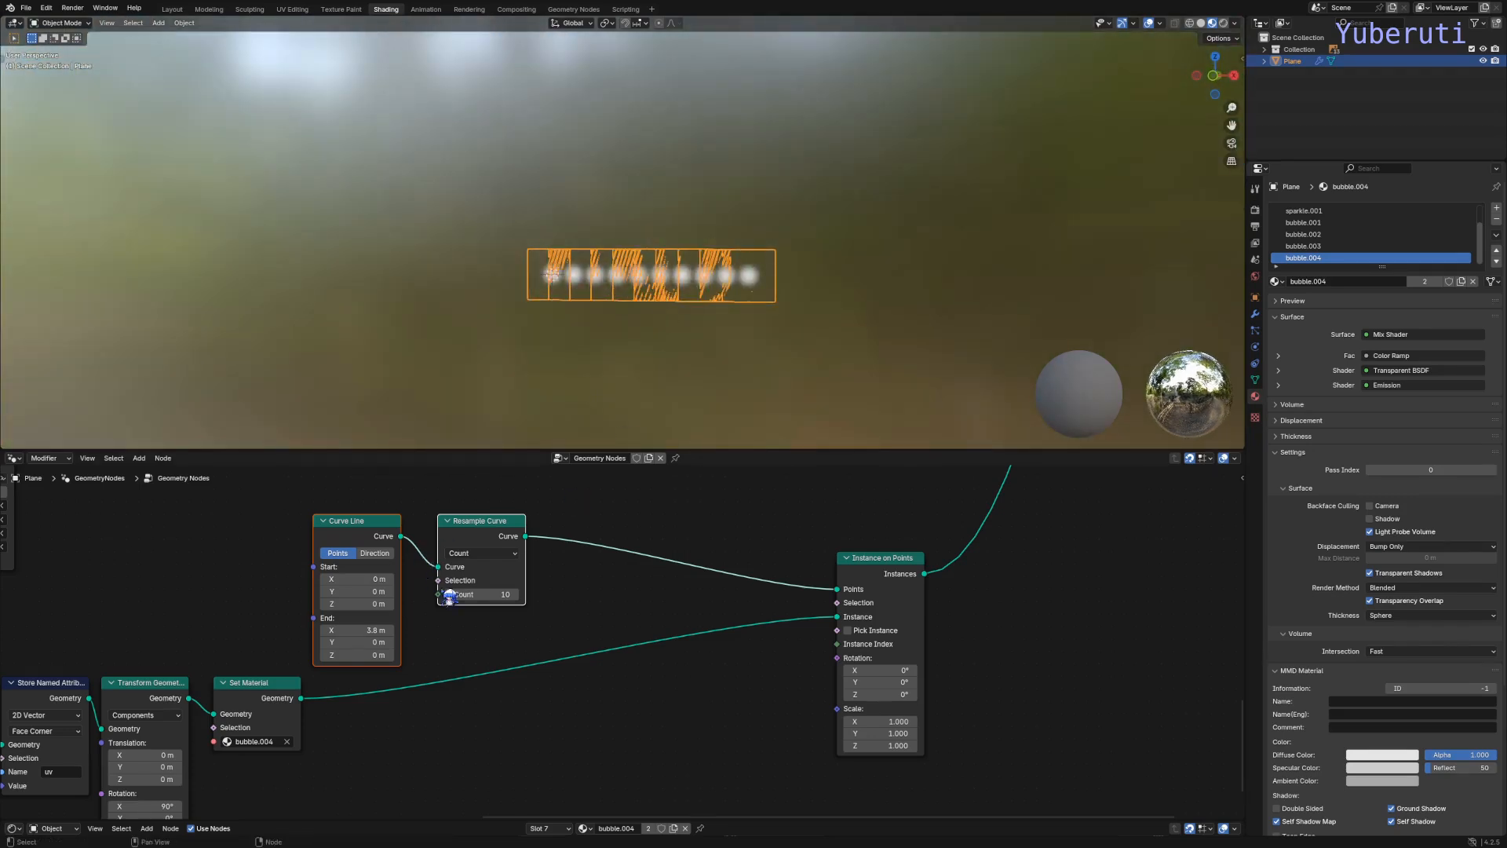
left_click_drag(449, 596, 526, 596)
mouse_move(686, 323)
middle_mouse_down()
mouse_move(683, 343)
mouse_move(689, 317)
middle_mouse_up()
left_click(689, 317)
scroll(504, 581, "up", 1)
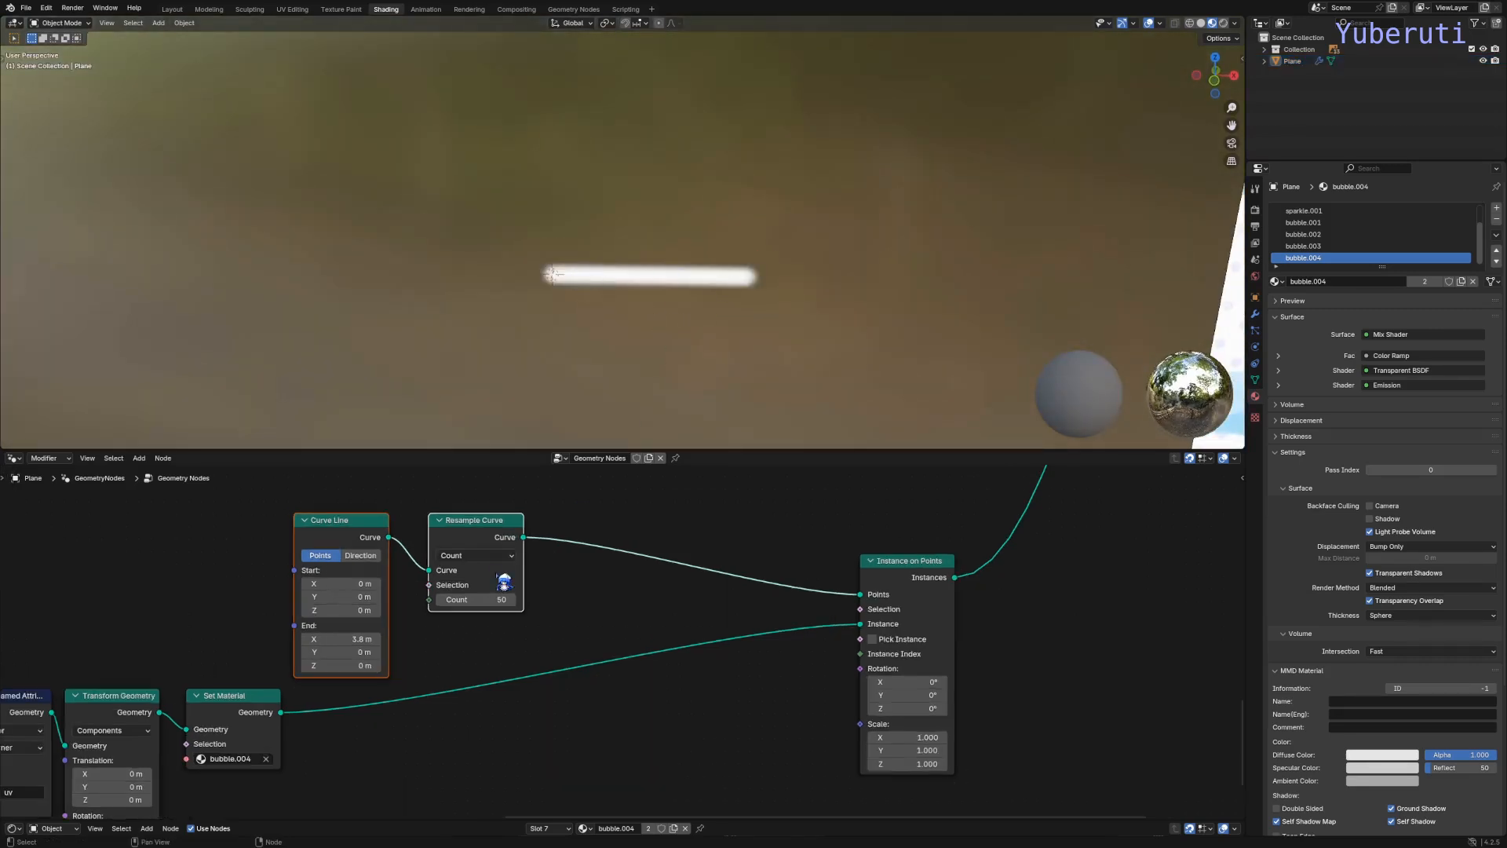
left_click(499, 538)
left_click_drag(866, 579, 879, 565)
left_click(663, 291)
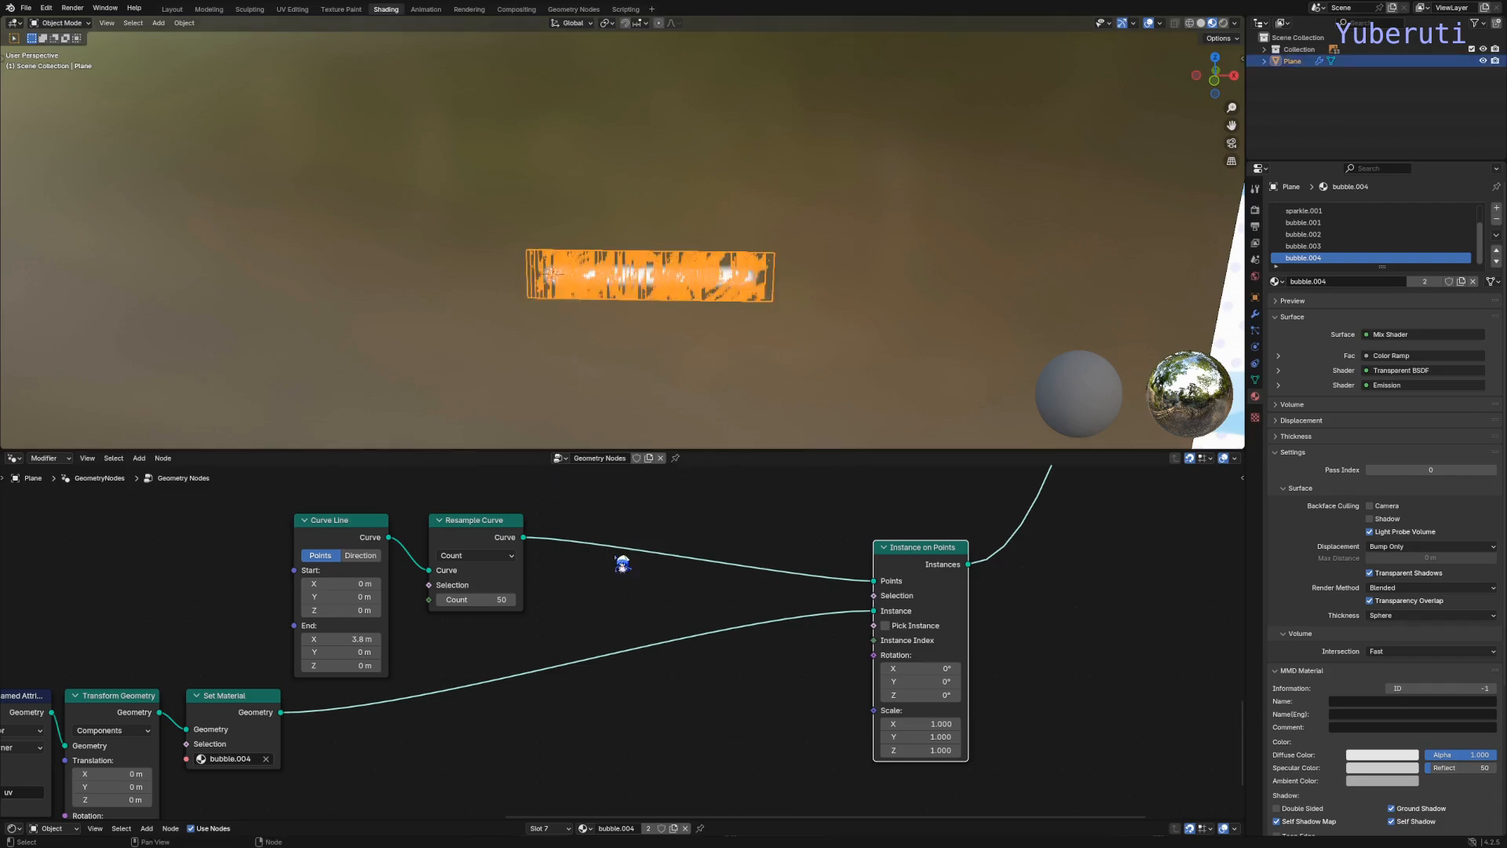
left_click_drag(488, 529, 474, 530)
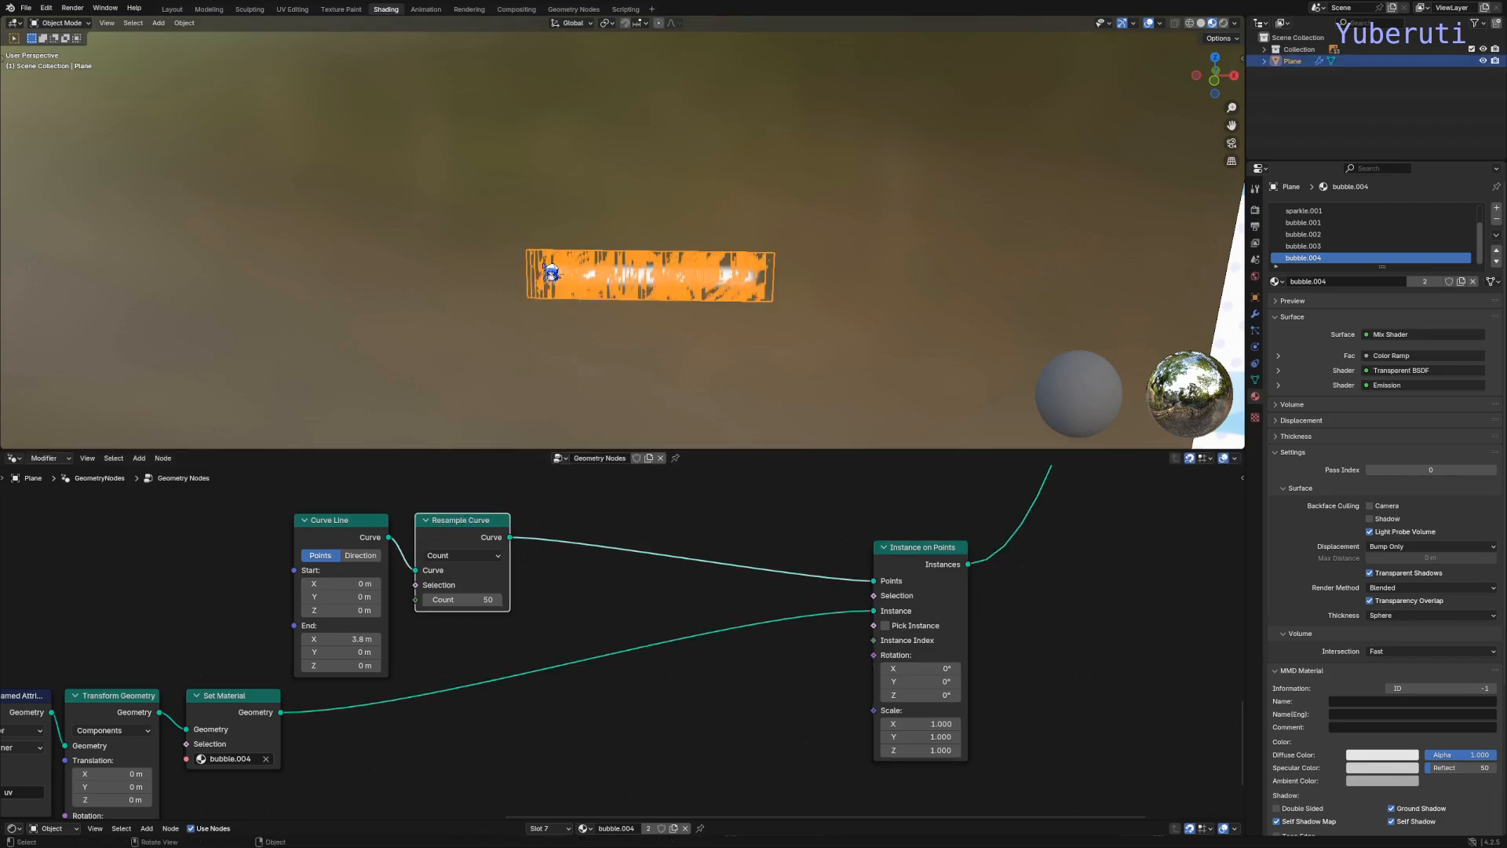
Step: Compare the instanced line of circles with the bubbles and glows in the reference images
scroll(552, 273, "down", 5)
scroll(602, 339, "down", 3)
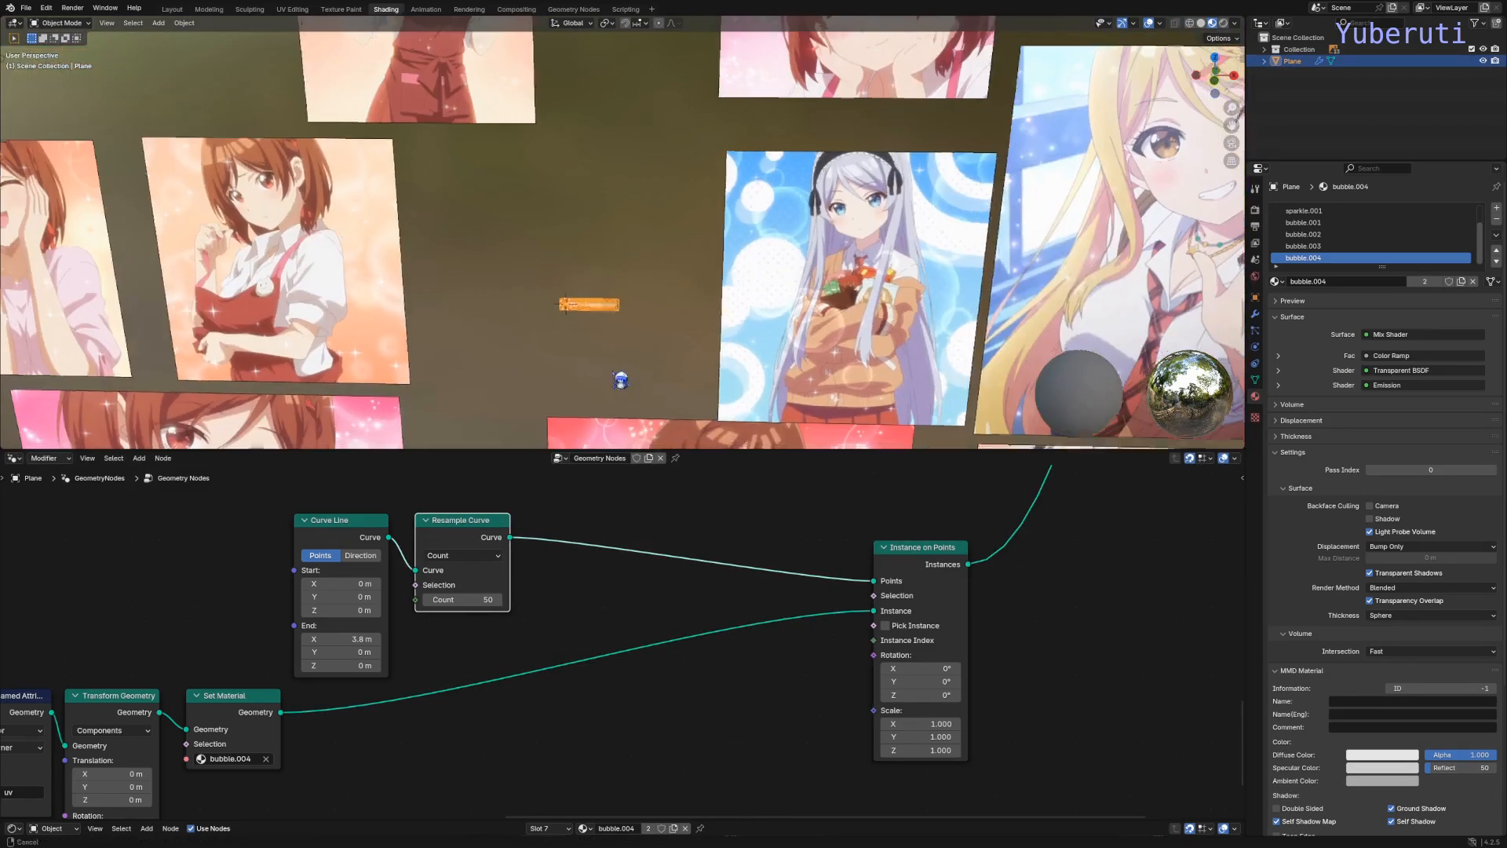
middle_click_drag(620, 380, 583, 259, "shift")
scroll(585, 261, "up", 4)
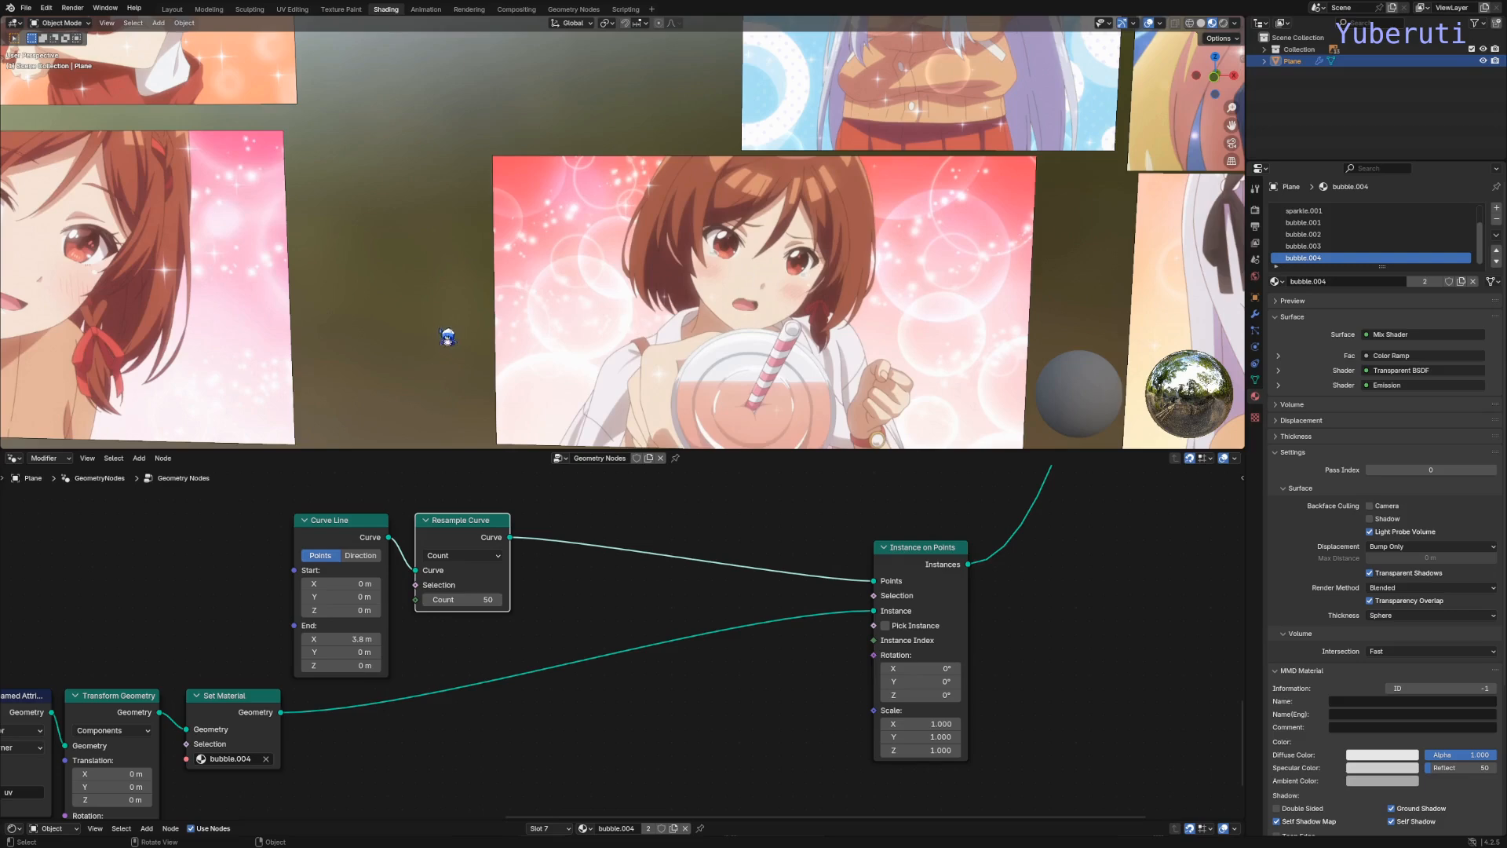
Step: Insert a Set Position node between Resample Curve and Instance on Points
middle_click_drag(447, 338, 550, 343, "shift")
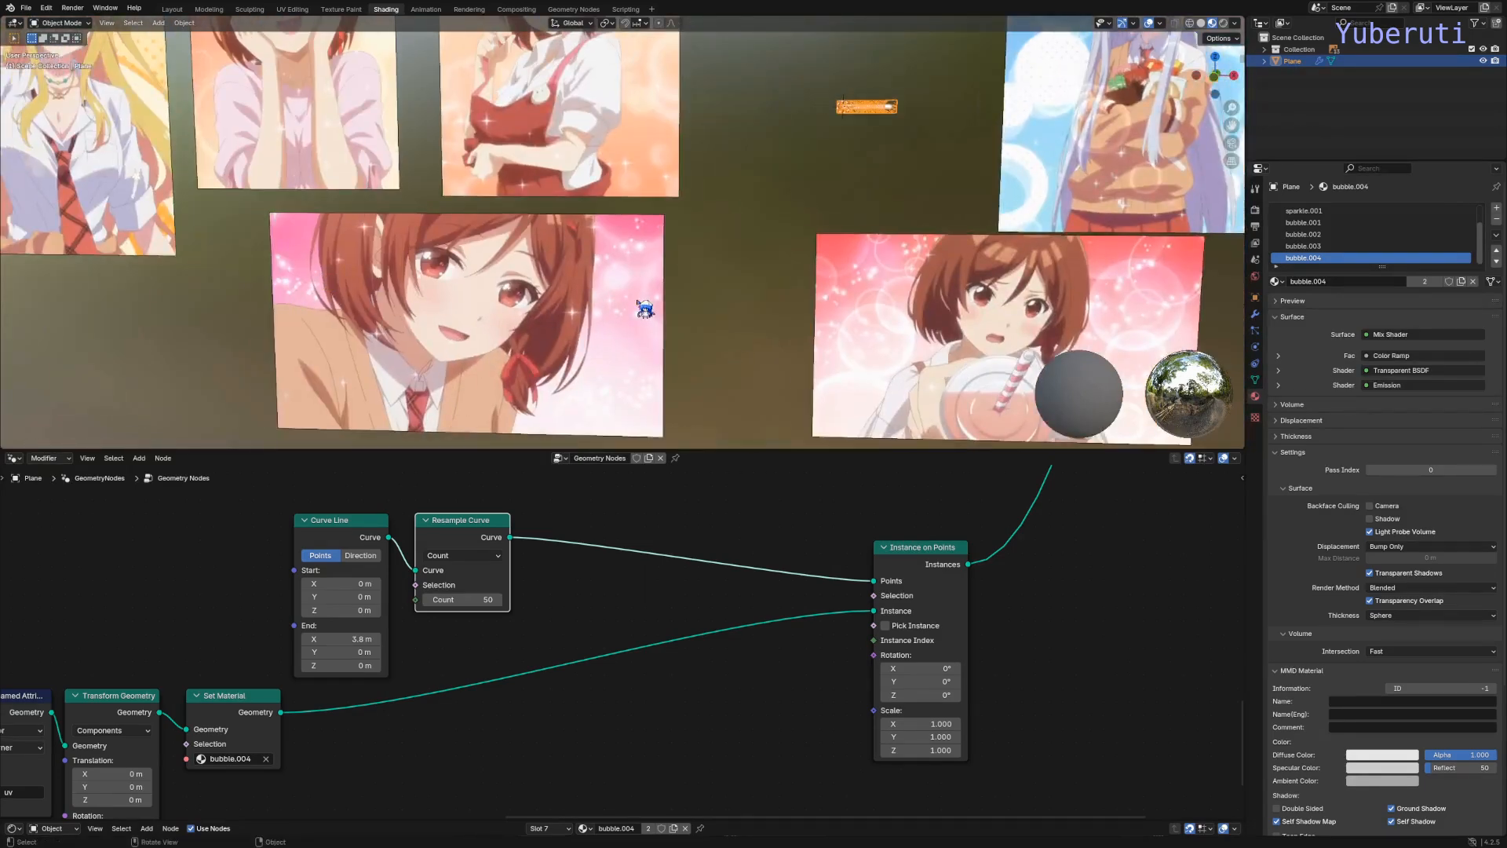
middle_click_drag(879, 191, 689, 276, "shift")
scroll(696, 242, "up", 6)
middle_click_drag(620, 231, 730, 248, "shift")
scroll(681, 286, "down", 1)
scroll(656, 605, "down", 1)
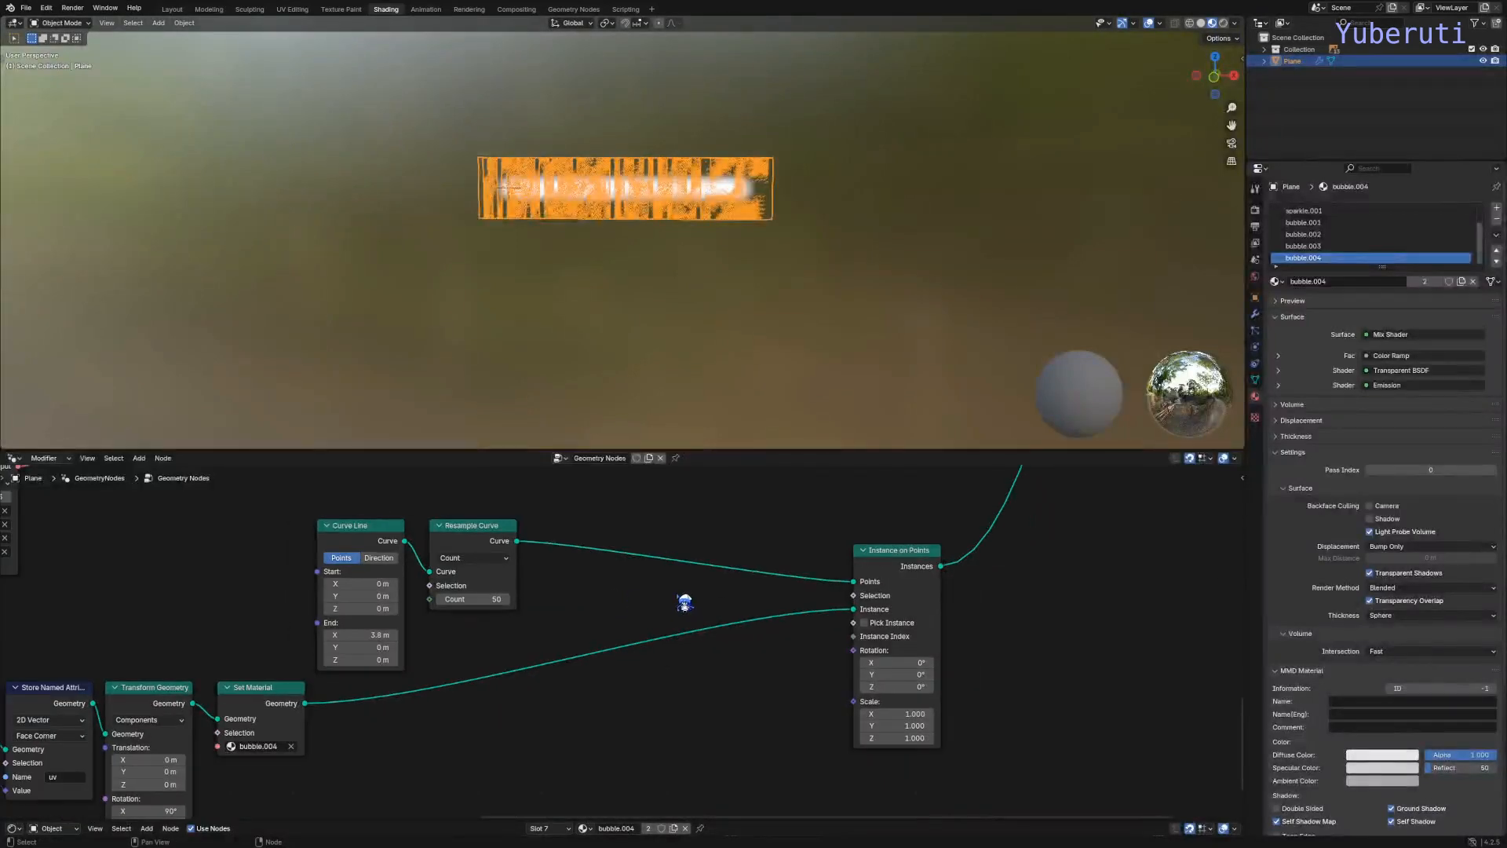
key("shift+a")
mouse_move(684, 596)
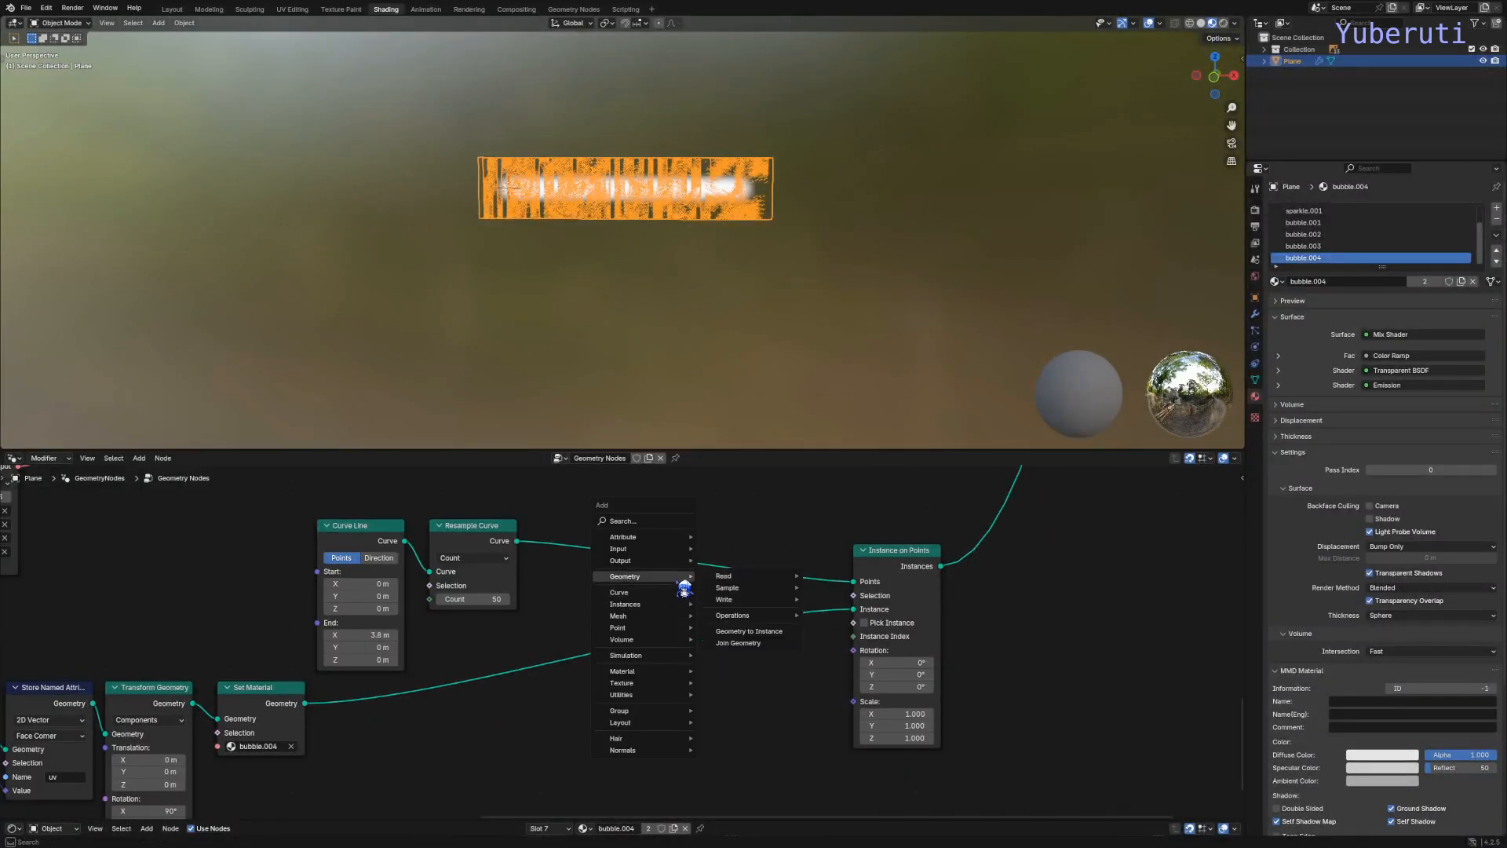
mouse_move(771, 607)
left_click(828, 612)
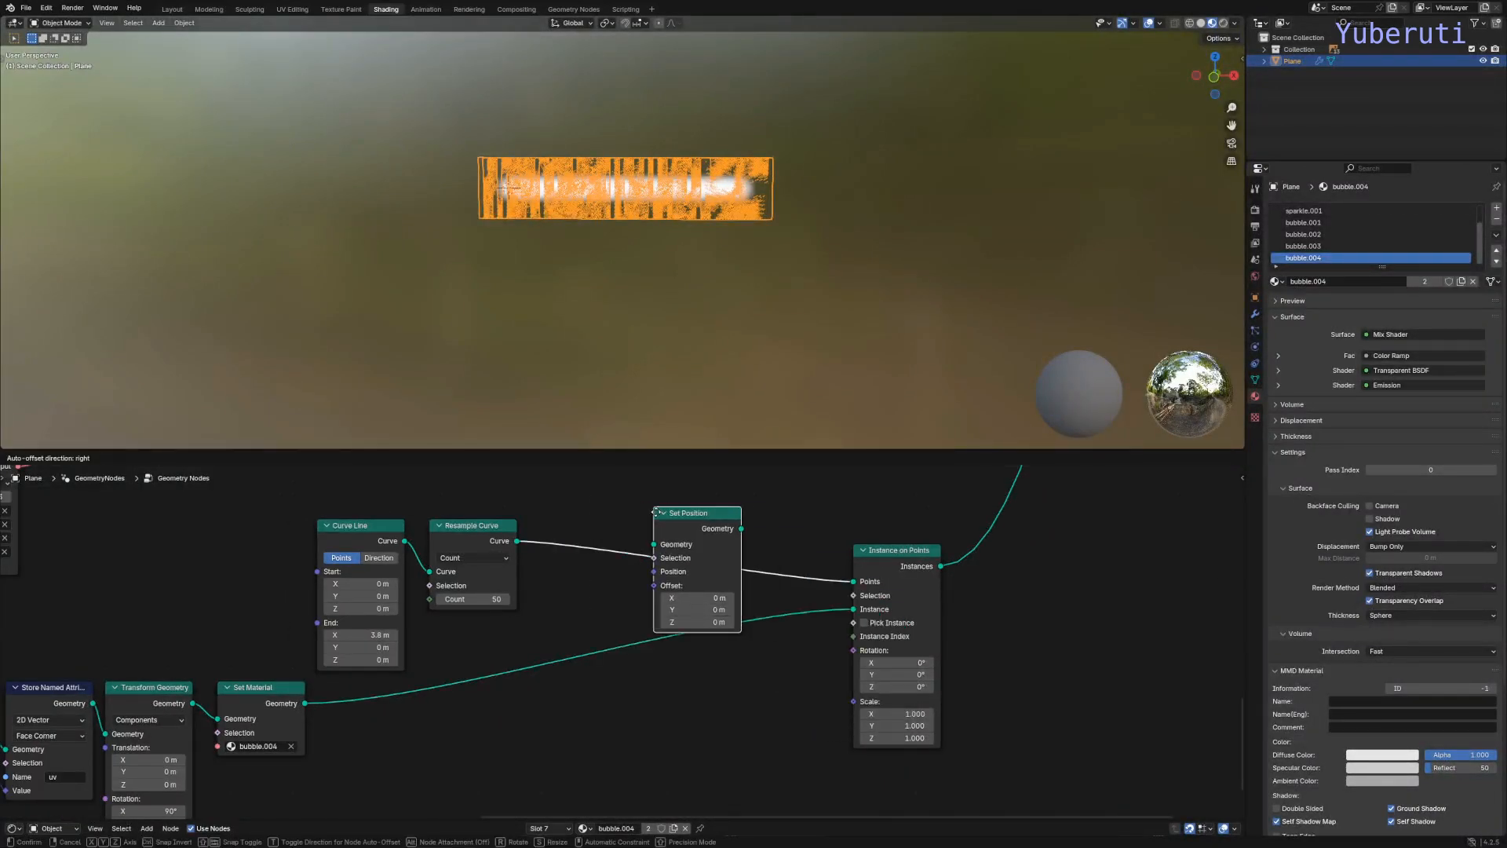
left_click(664, 521)
left_click_drag(665, 522, 742, 560)
scroll(673, 689, "down", 1)
Step: Add a Math node below the Set Position node and set its operation to Sine
left_click(675, 688)
middle_click_drag(669, 720, 828, 680)
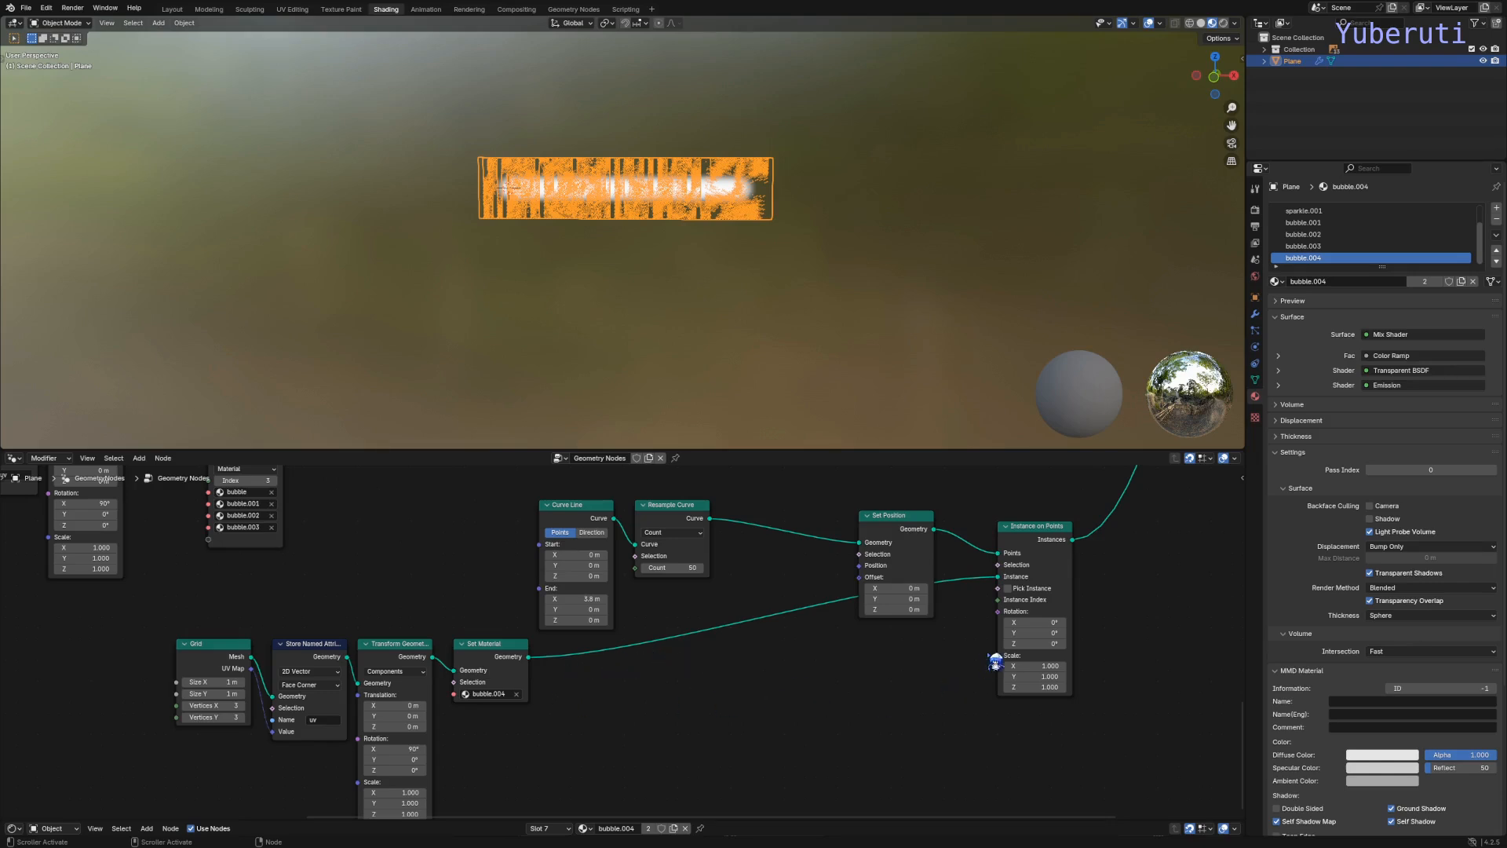
key("shift+a")
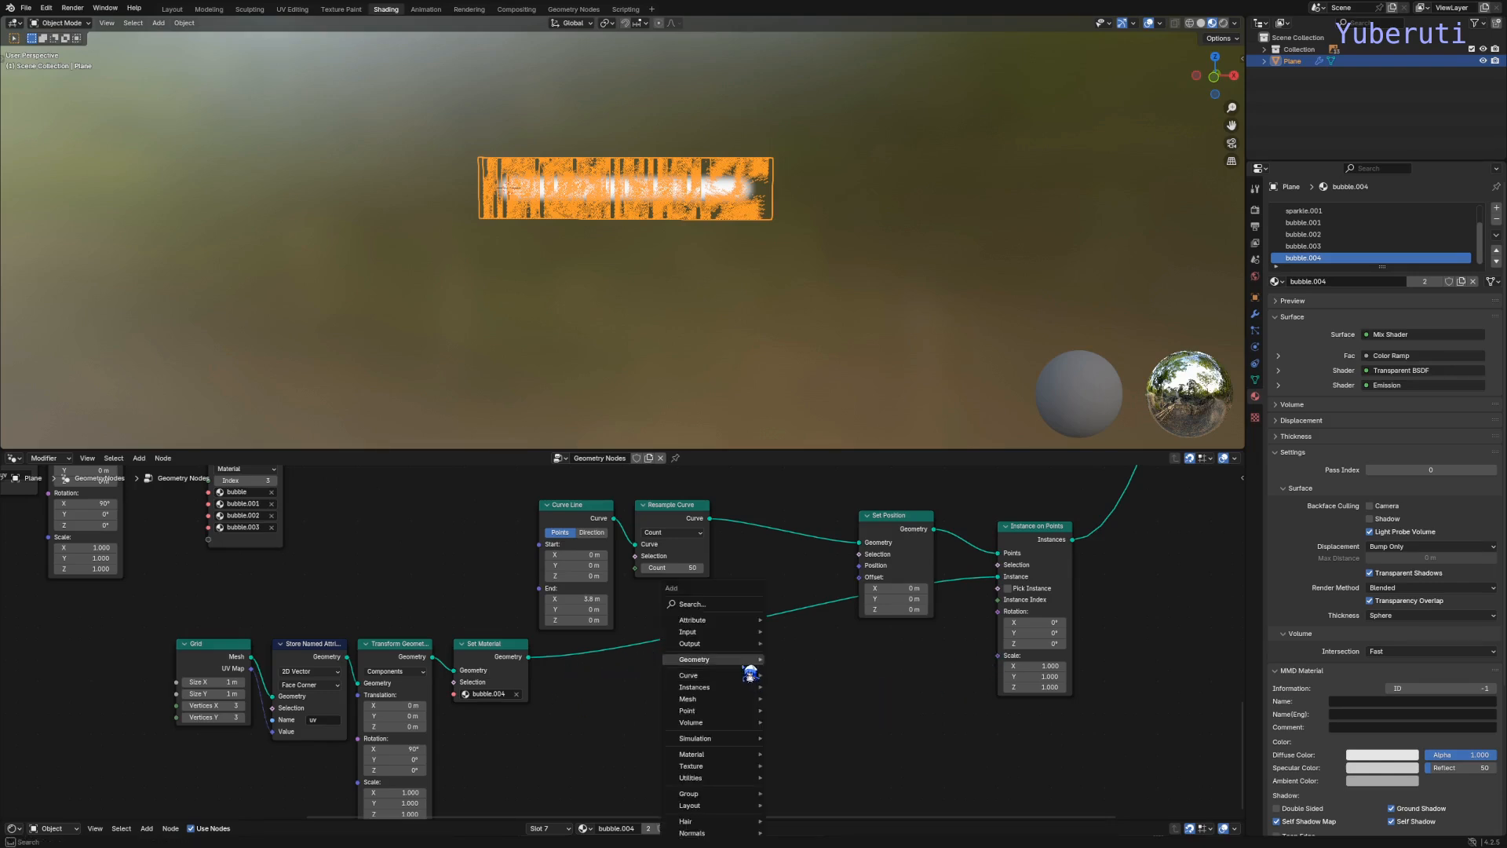
mouse_move(745, 688)
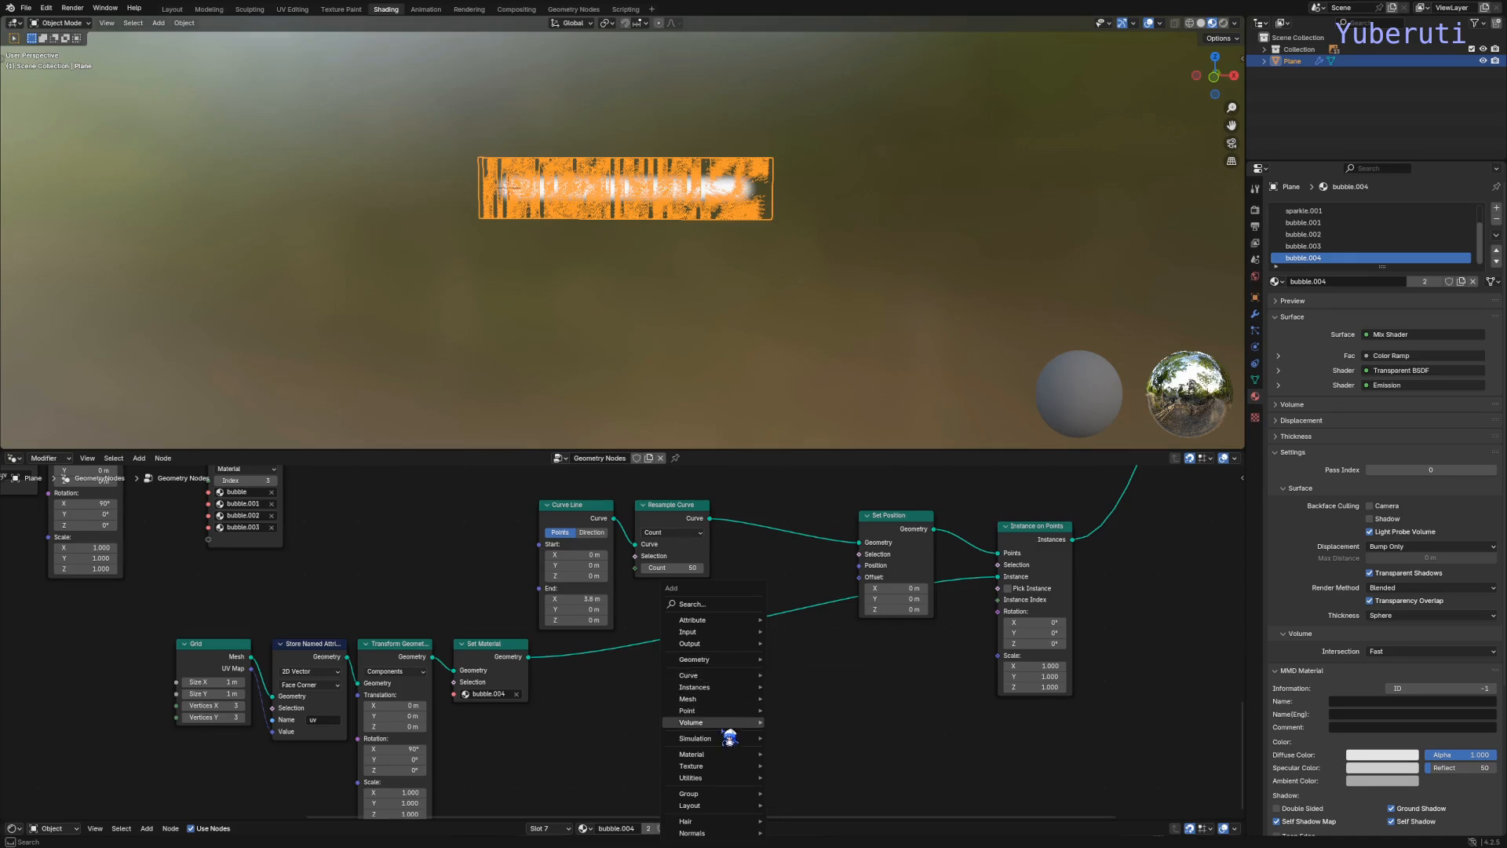
mouse_move(725, 781)
mouse_move(824, 689)
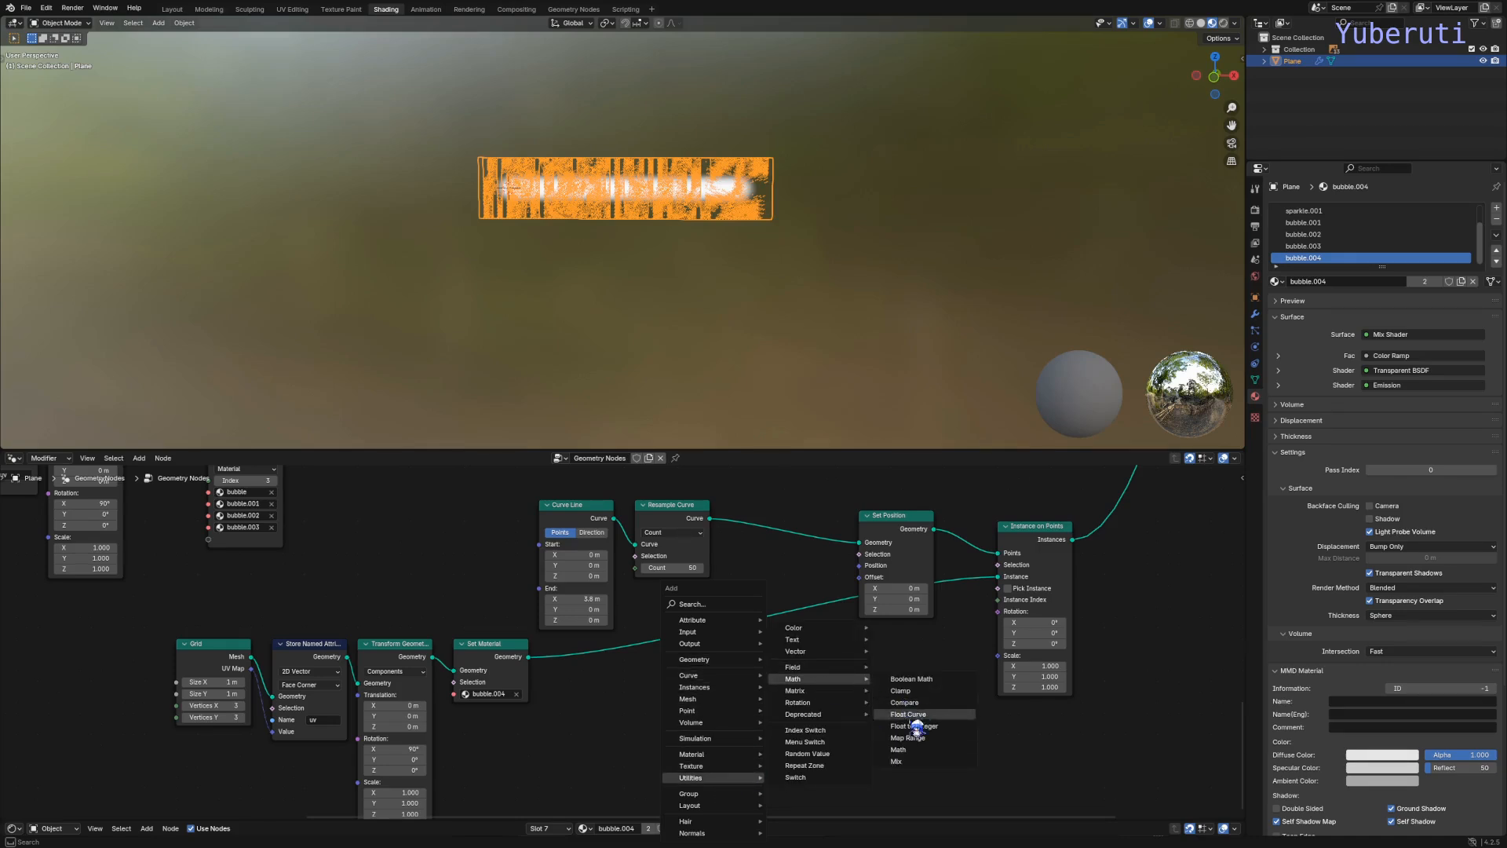
left_click(898, 750)
left_click(719, 696)
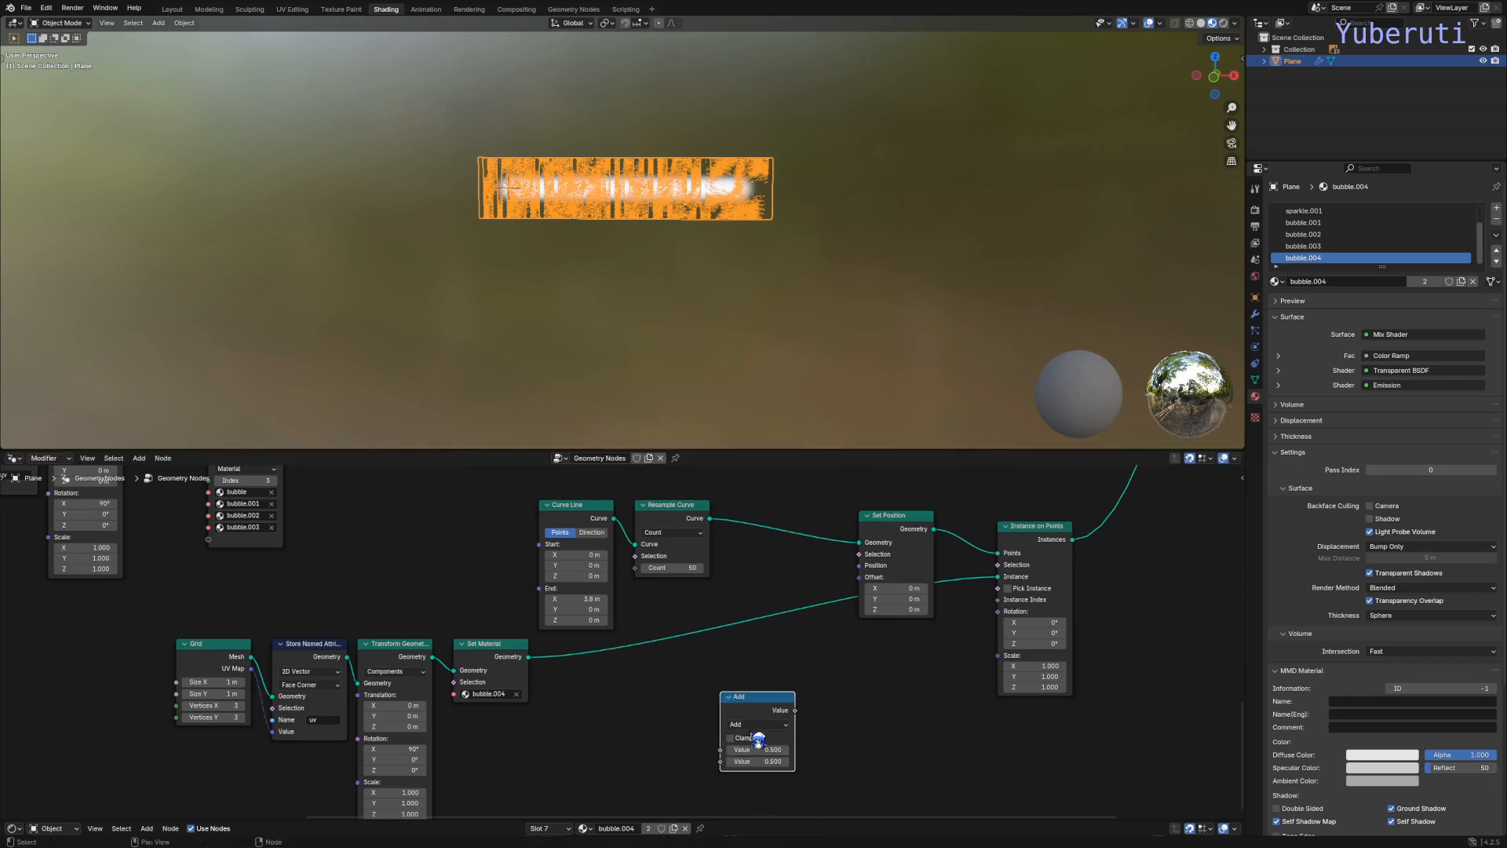
scroll(758, 731, "up", 1)
left_click(762, 724)
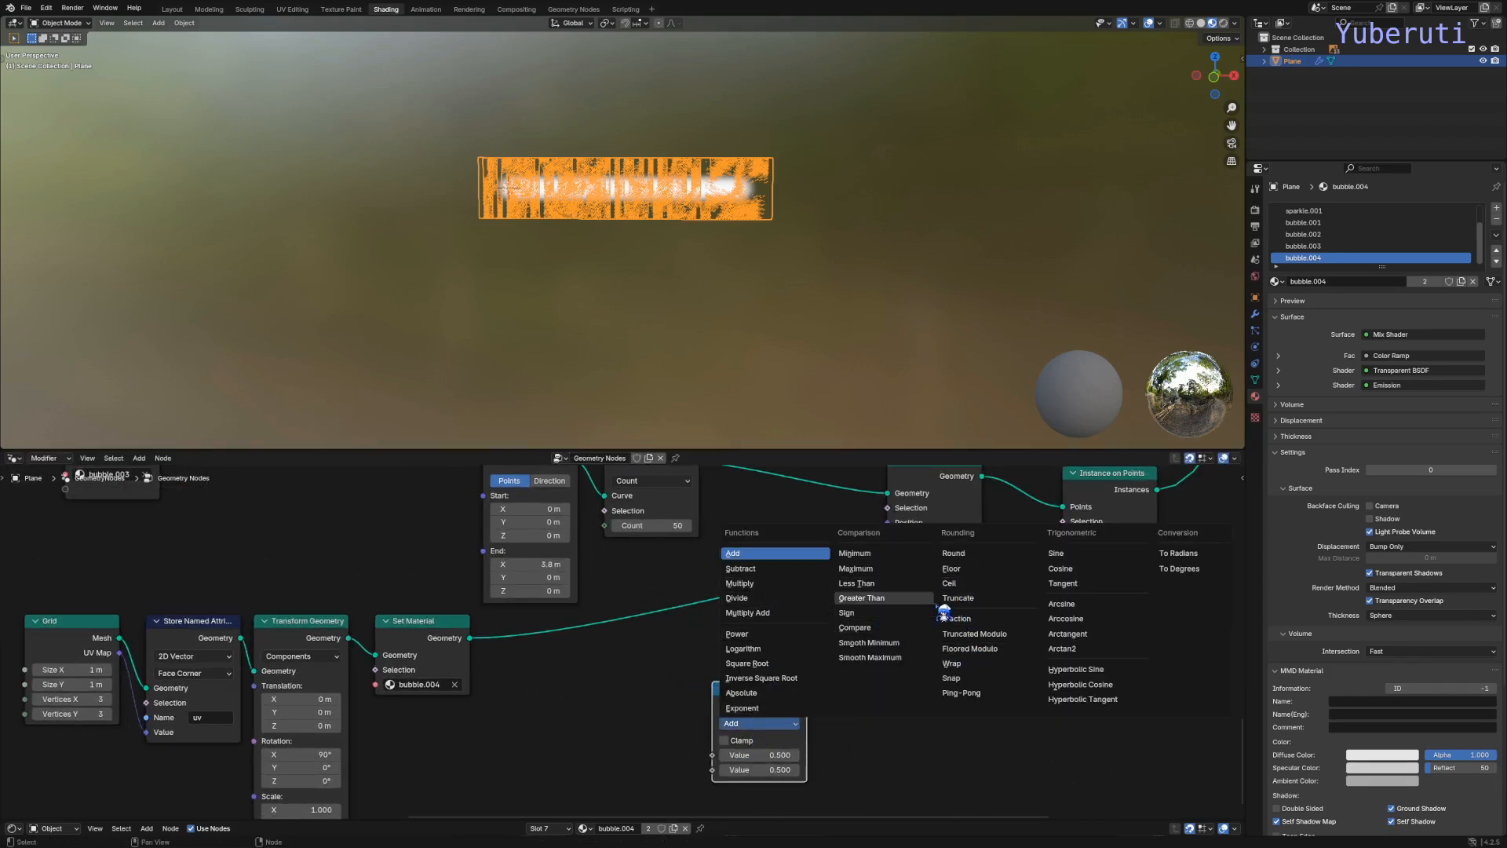
left_click(1055, 552)
scroll(848, 703, "down", 2)
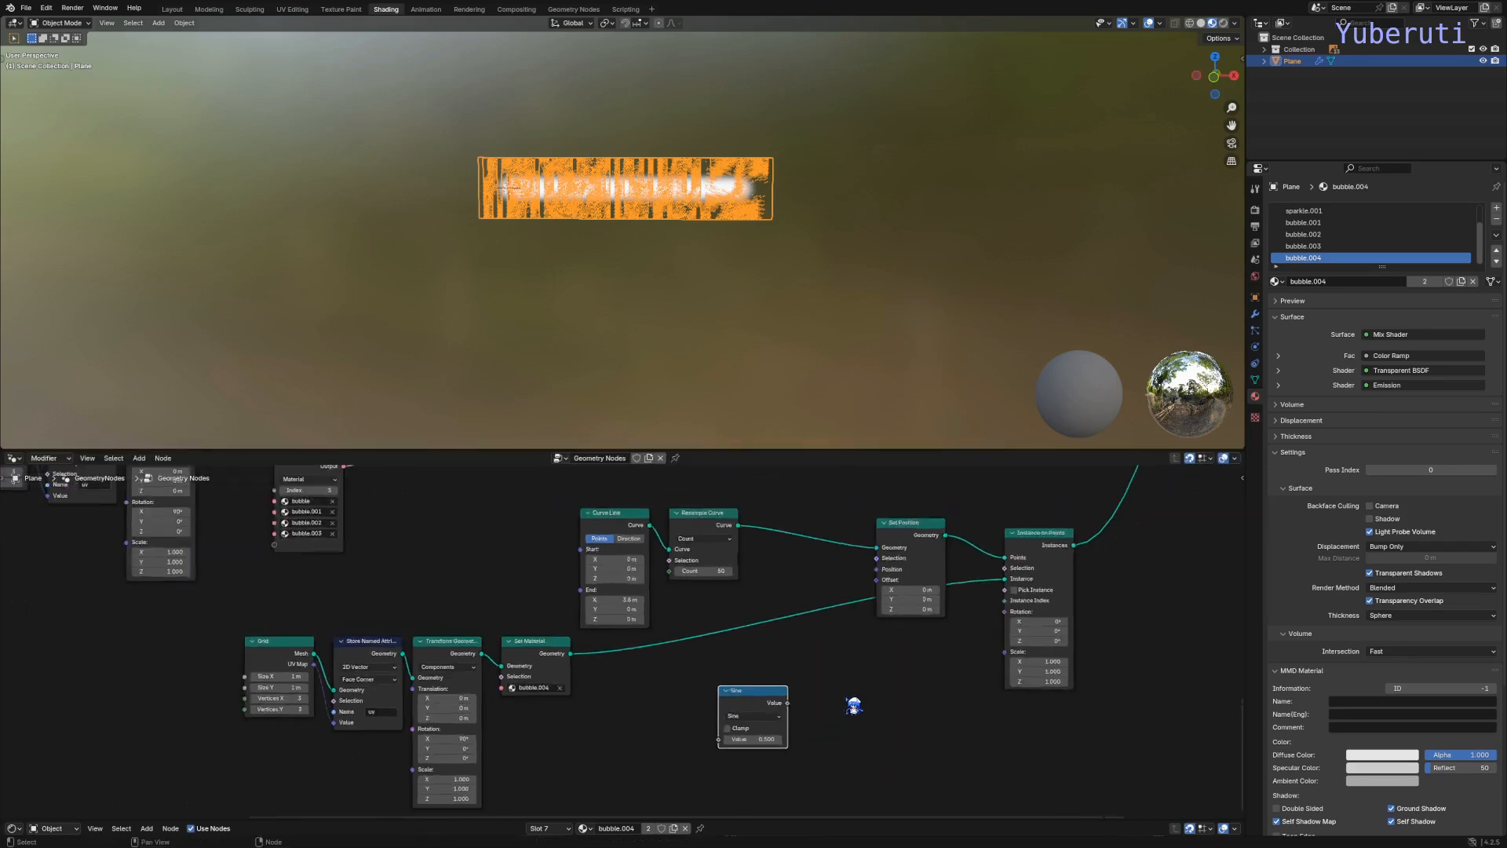
left_click_drag(807, 667, 798, 667)
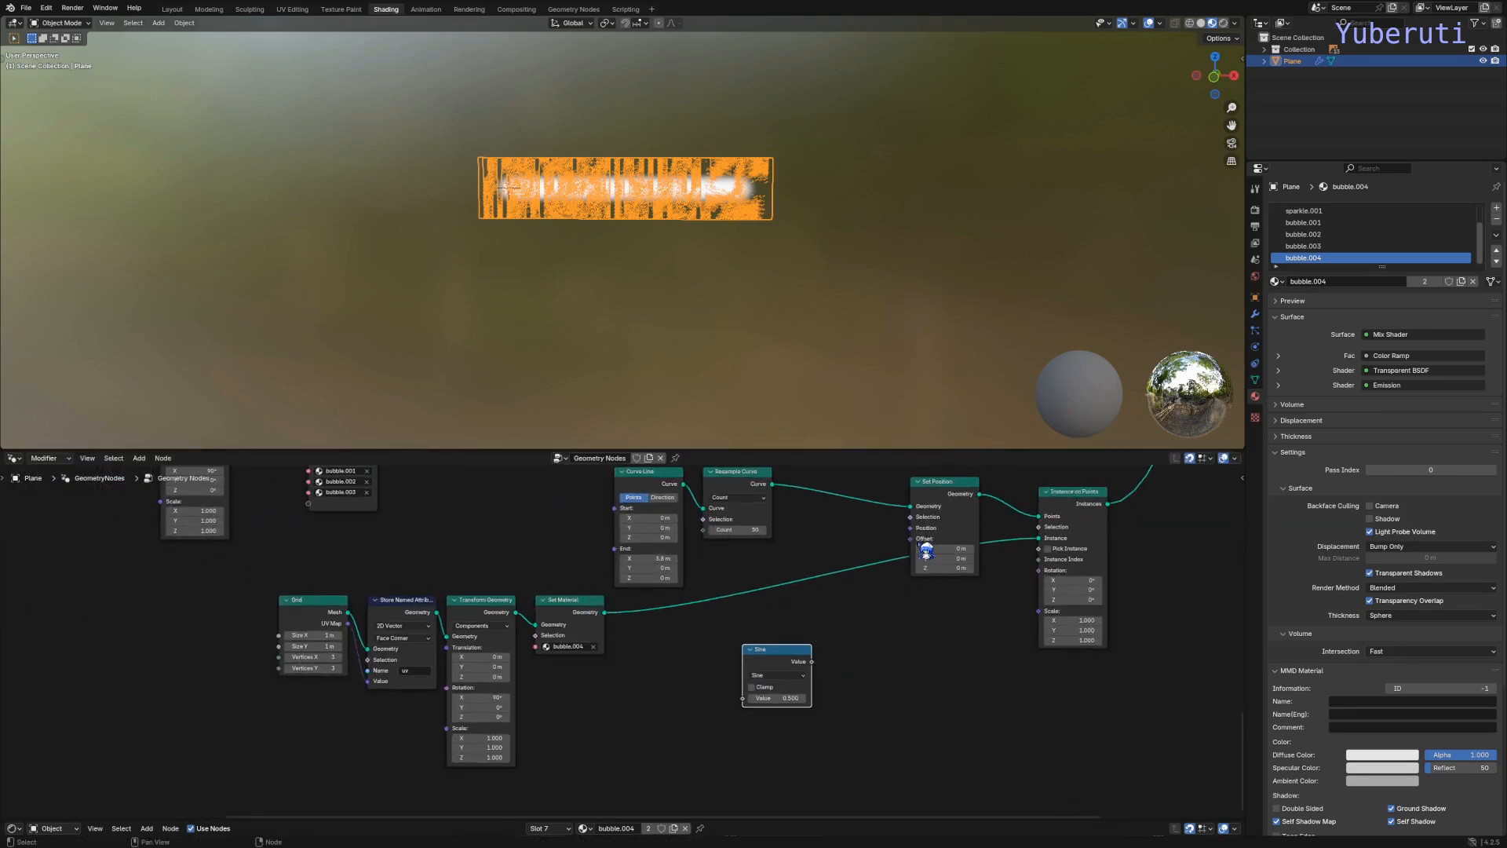
Step: Add a Combine XYZ node after the Sine node and a Separate XYZ node before it
key("shift+a")
mouse_move(910, 675)
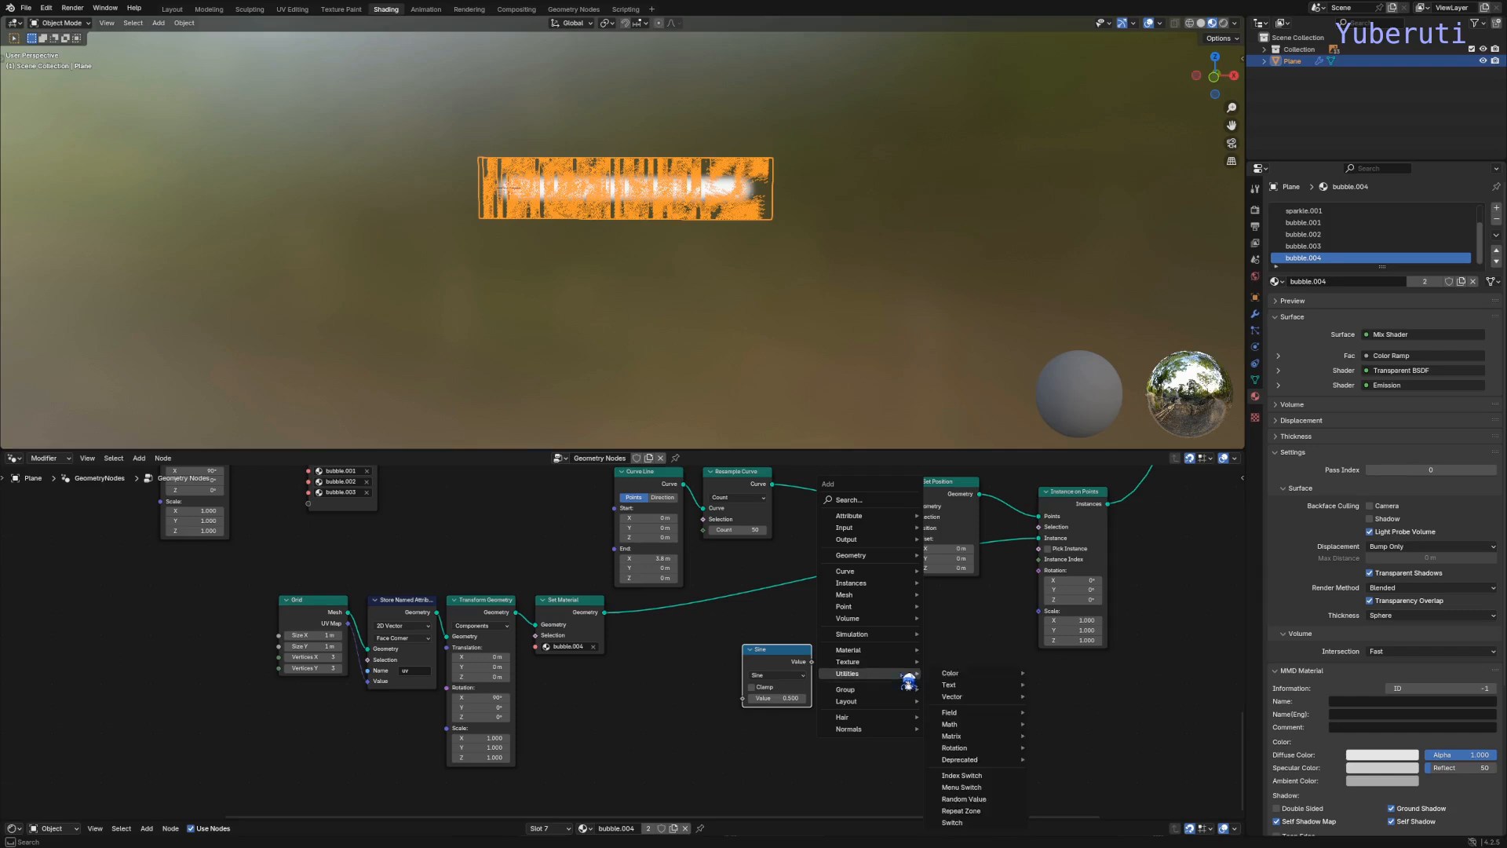
mouse_move(979, 697)
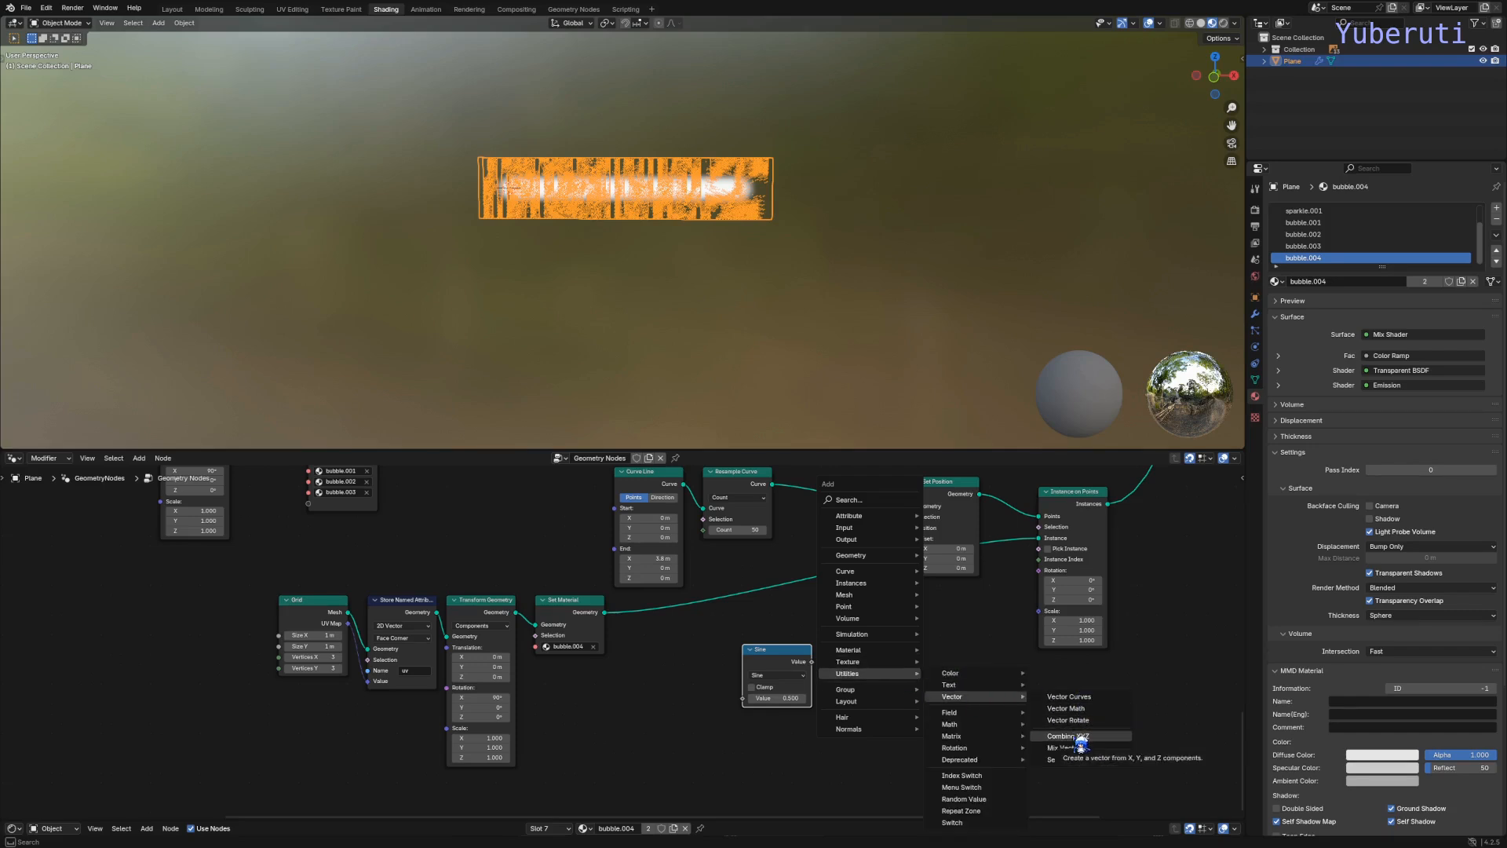
left_click(1080, 737)
left_click(855, 653)
key("shift+a")
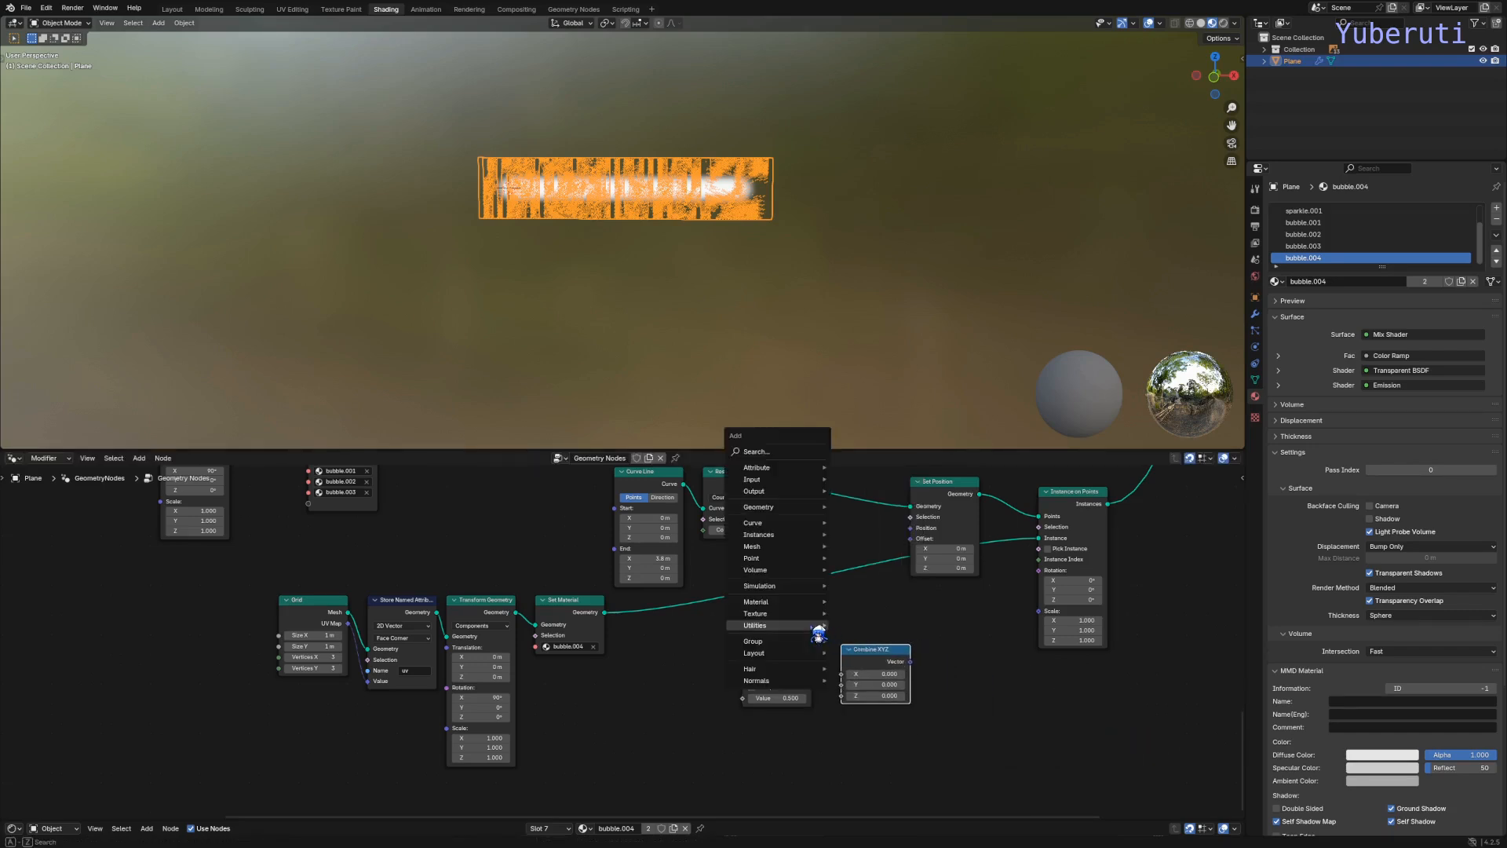
mouse_move(819, 634)
mouse_move(903, 648)
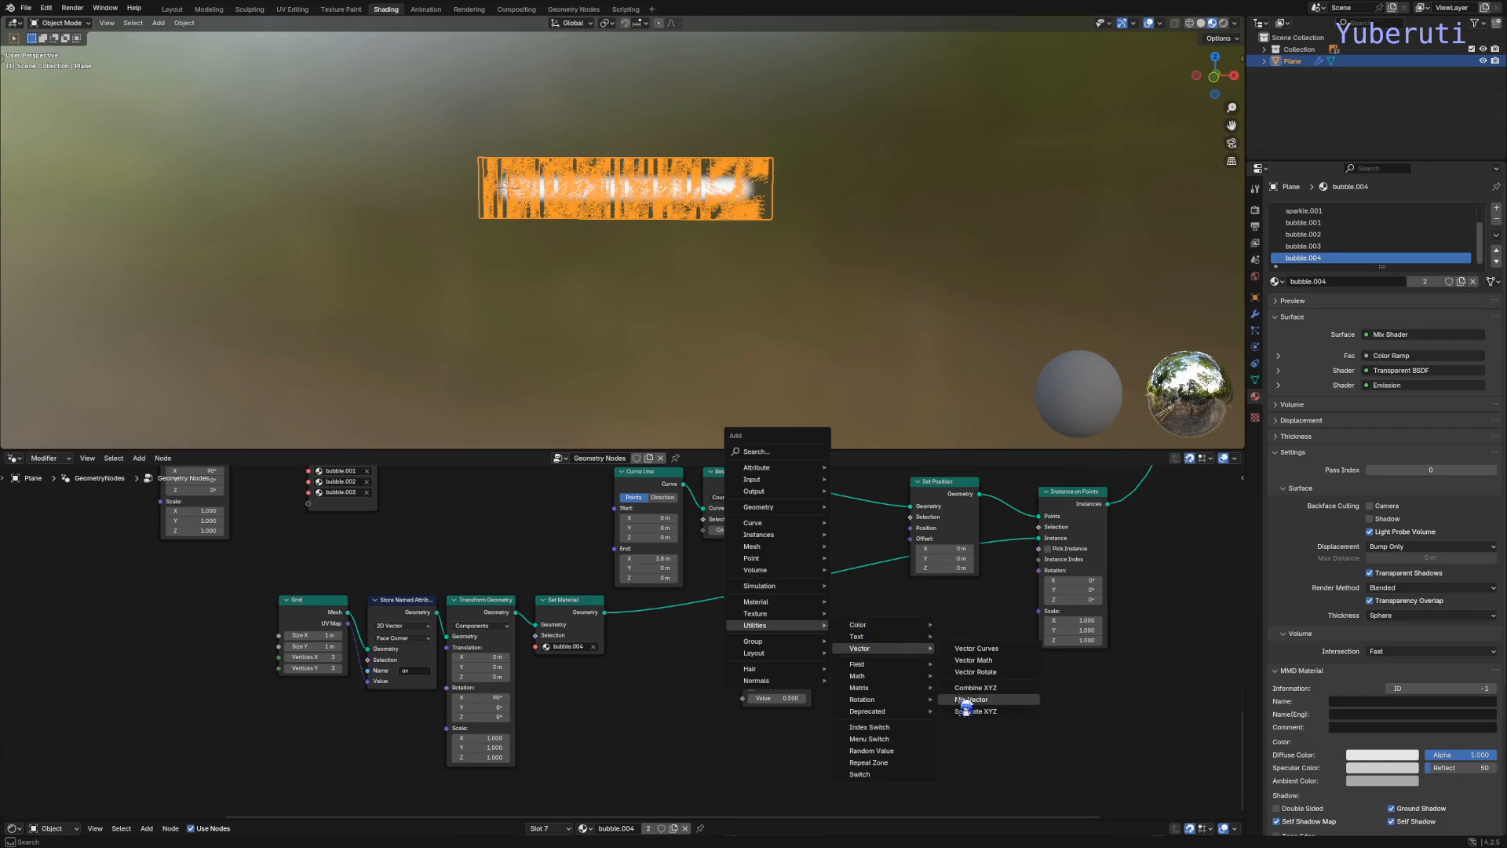
left_click(973, 711)
left_click(706, 649)
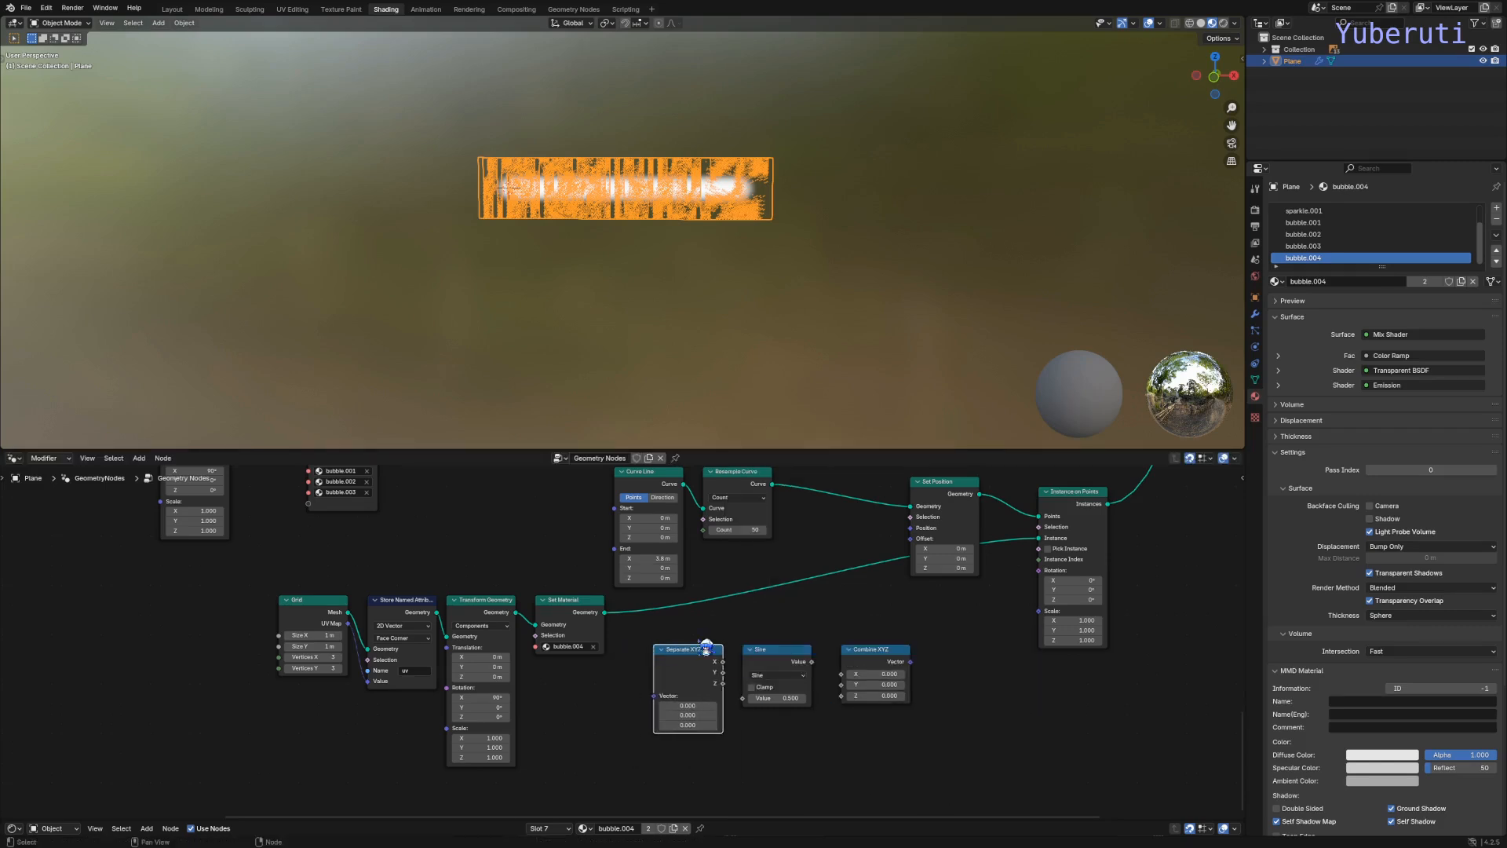
Step: Add a Position node and connect it to the Separate XYZ node's Vector input
key("shift+a")
mouse_move(821, 506)
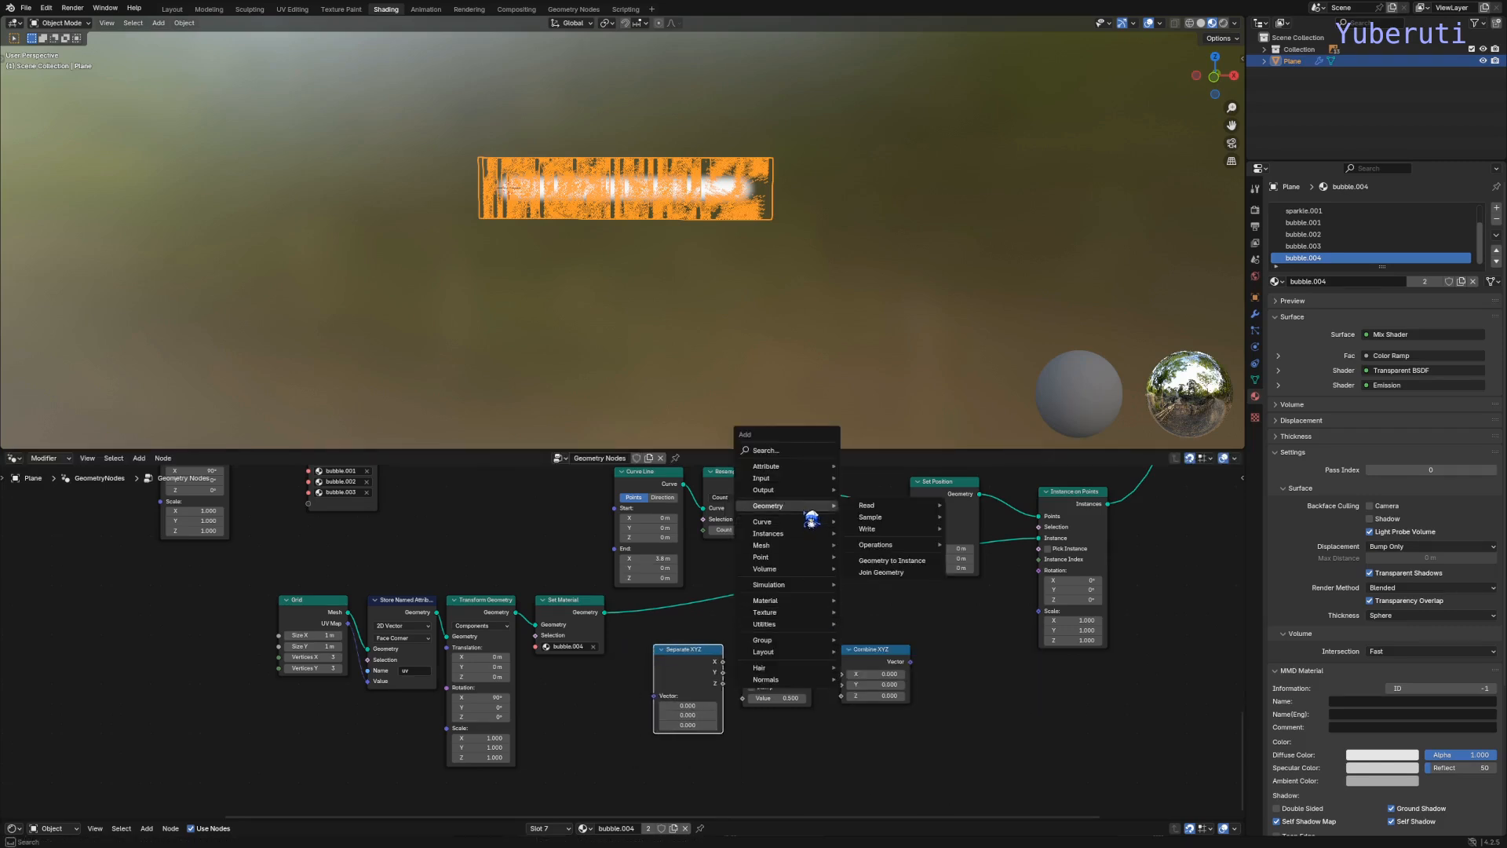
mouse_move(887, 509)
left_click(976, 552)
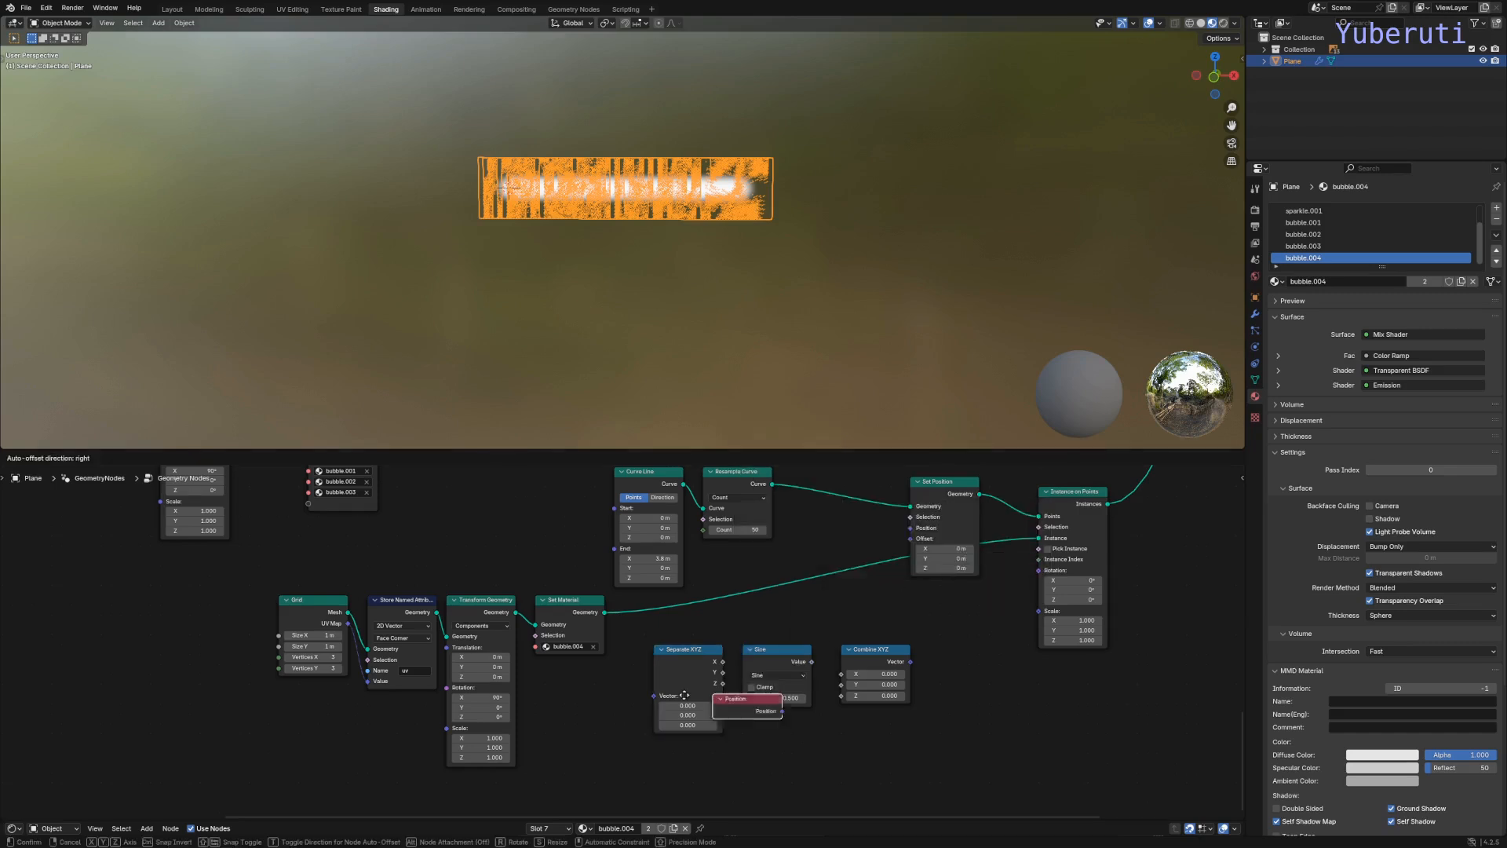
left_click(572, 687)
left_click_drag(639, 690, 666, 701)
left_click(635, 692)
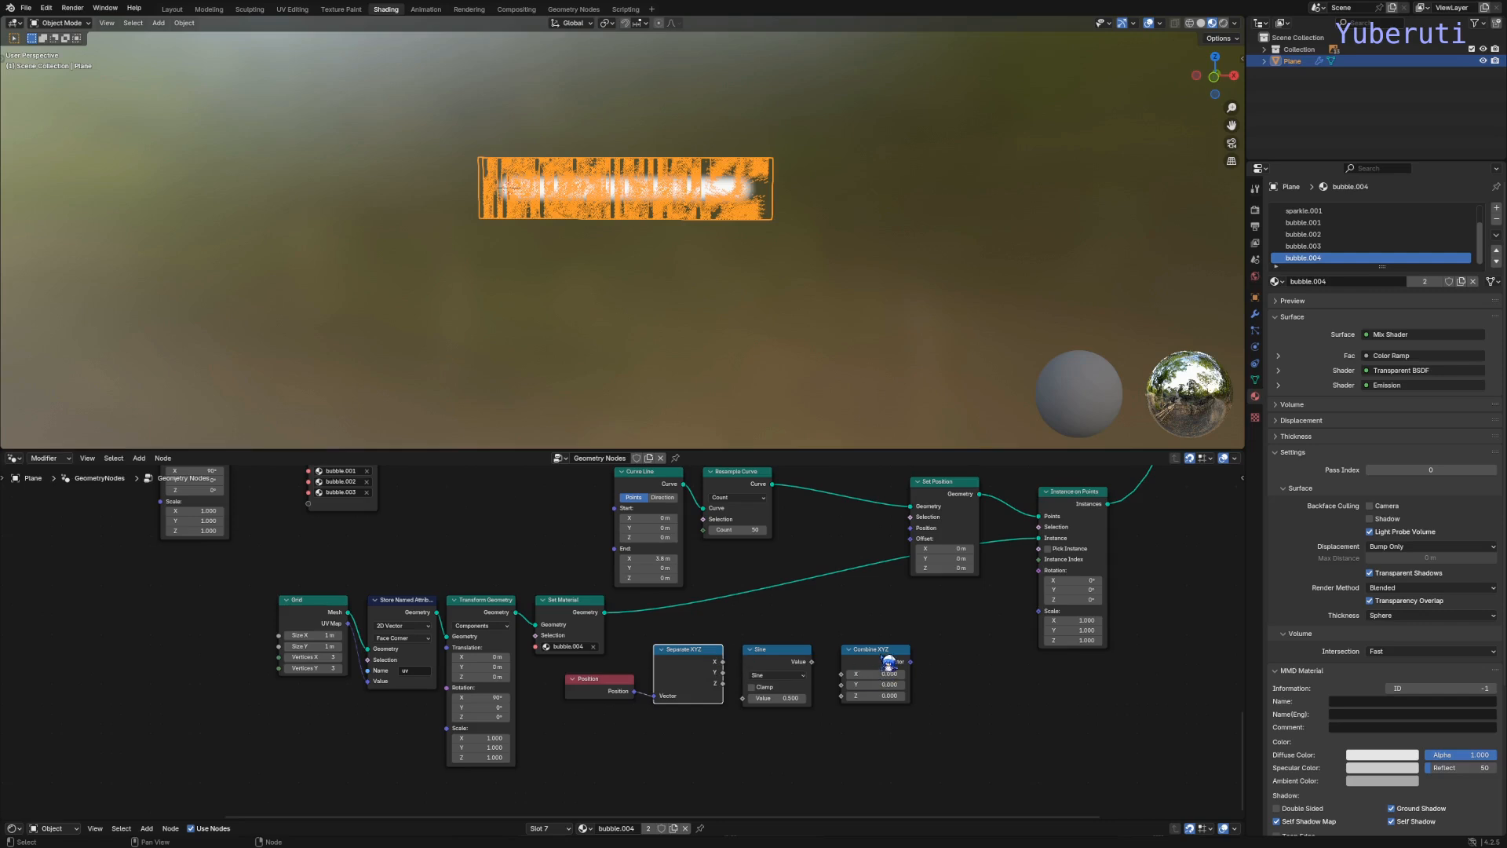
Step: Feed Separate XYZ's X through Sine into Combine XYZ's Z, and link its Vector to Set Position's Offset
left_click_drag(880, 650, 890, 650)
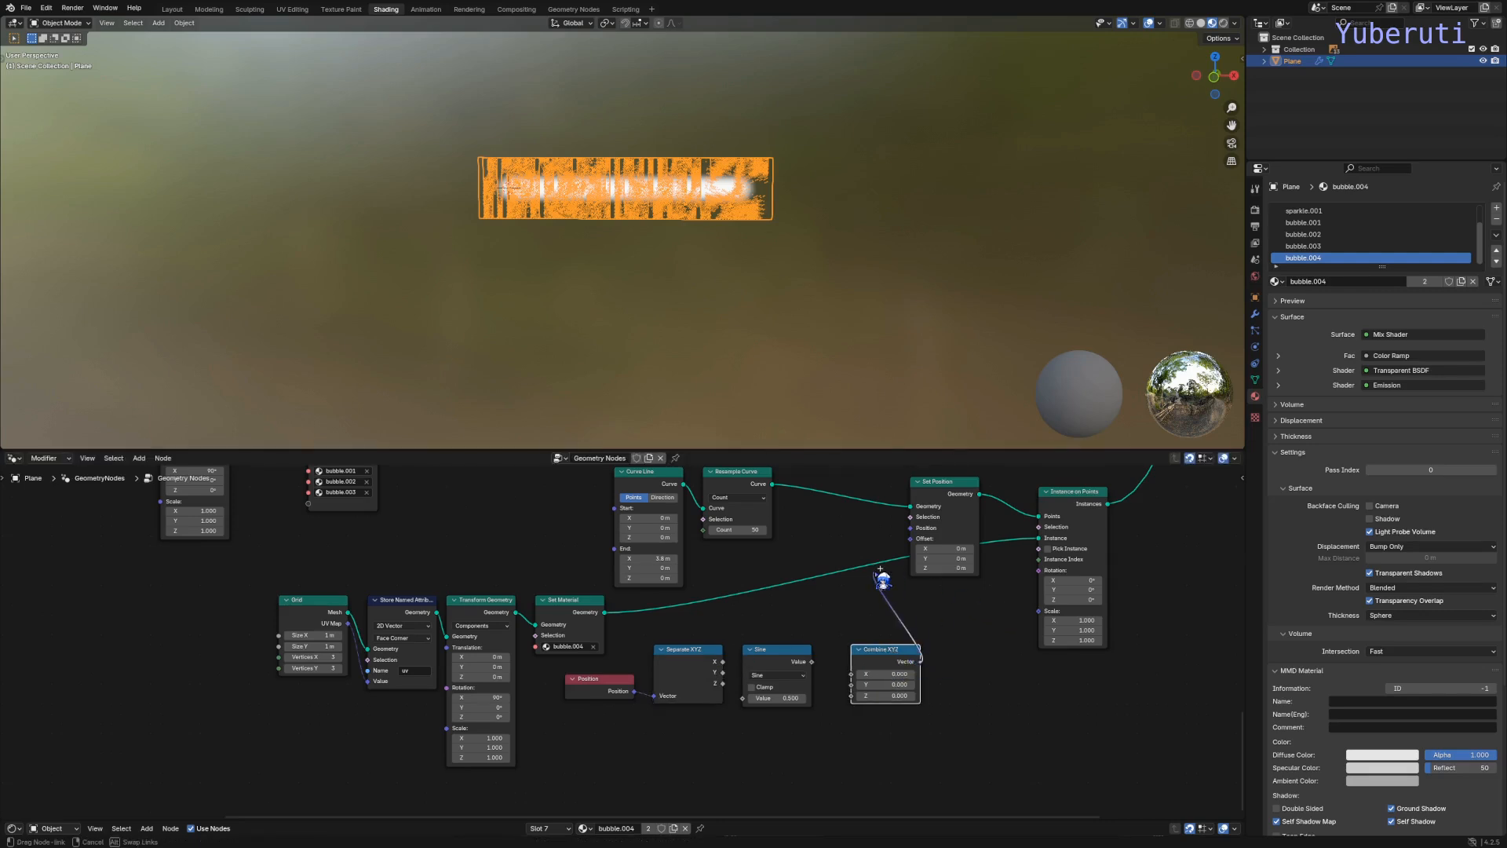
left_click_drag(920, 555, 917, 549)
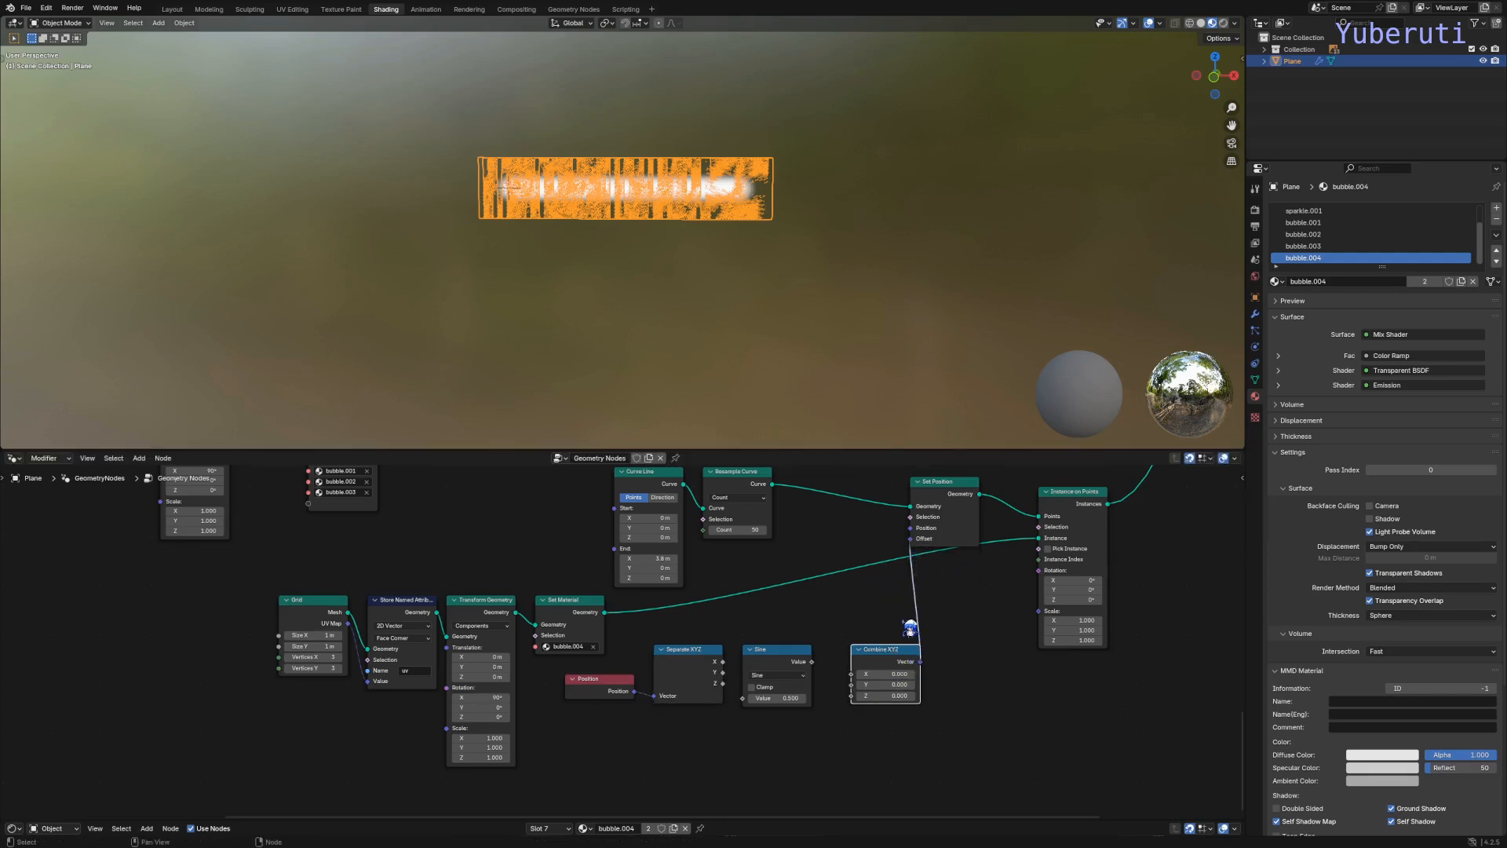
left_click(804, 669)
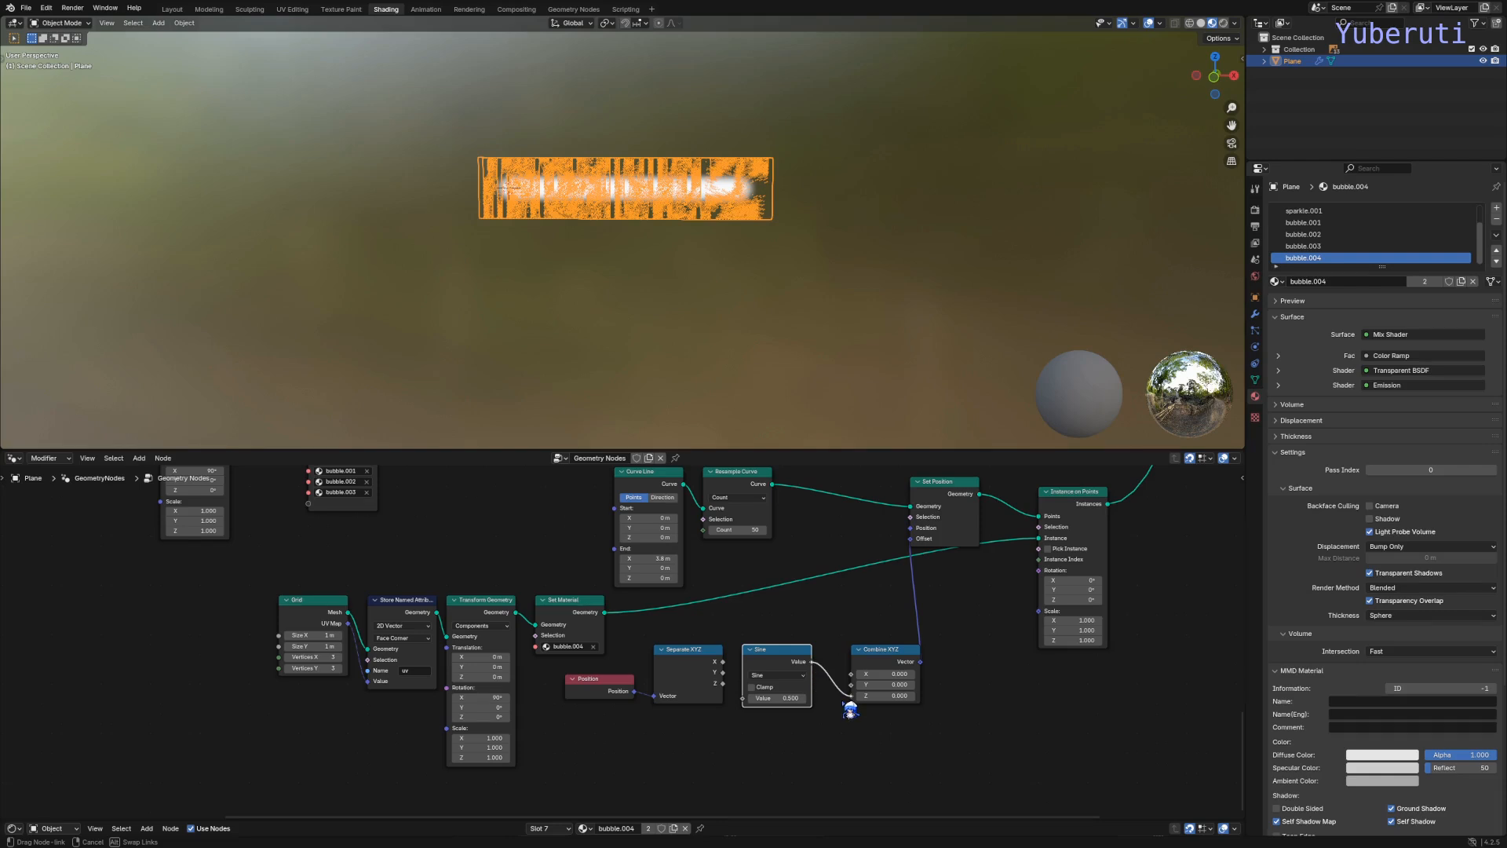
left_click_drag(850, 711, 816, 665)
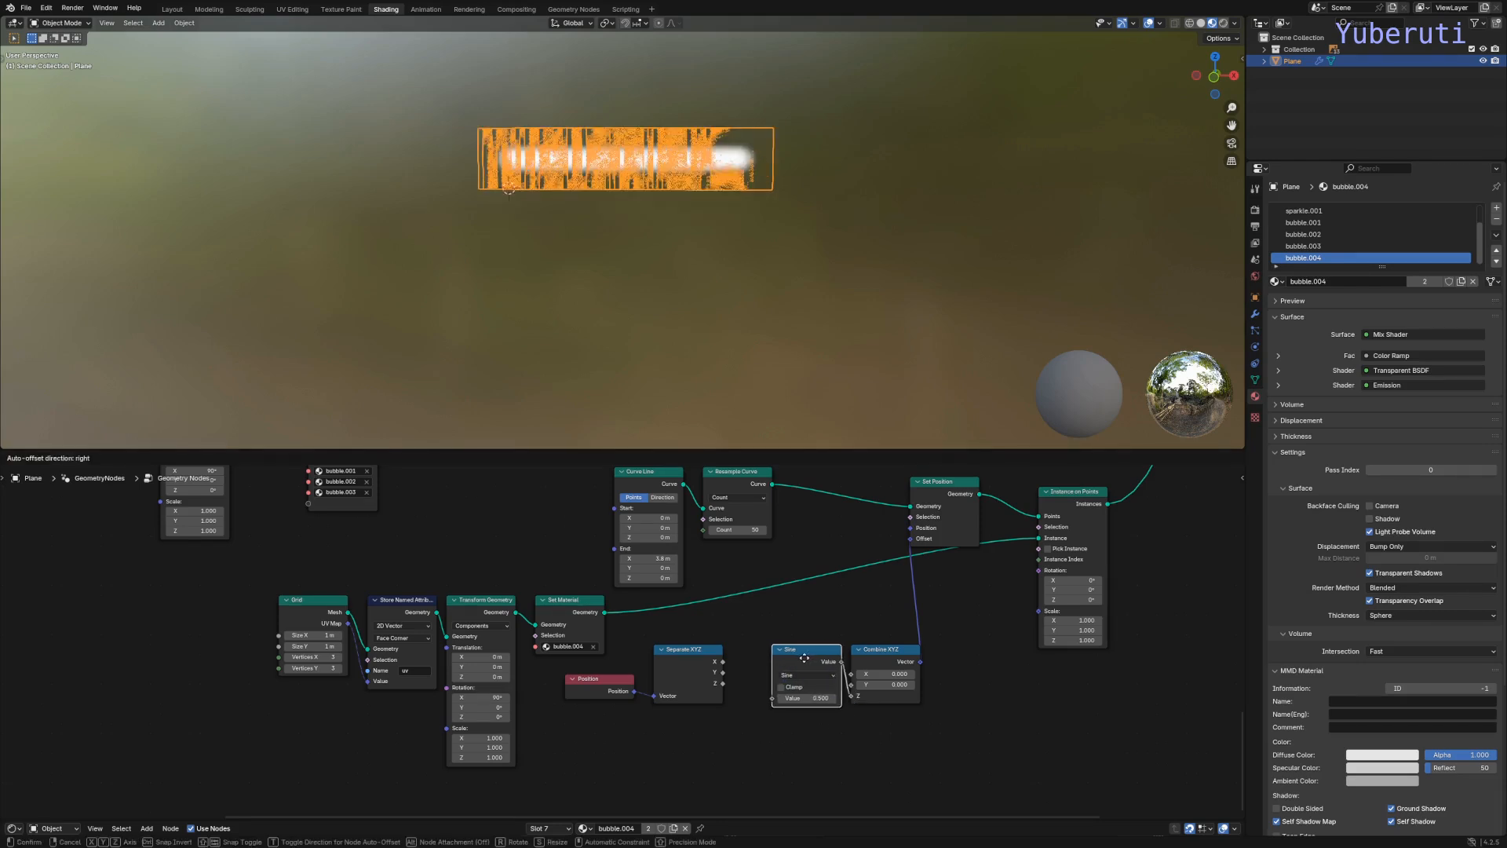
left_click_drag(723, 662, 772, 698)
Step: Tidy the placement of the Position, Separate XYZ, Sine and Combine XYZ nodes
scroll(714, 667, "down", 1)
middle_click_drag(645, 227, 725, 294, "shift")
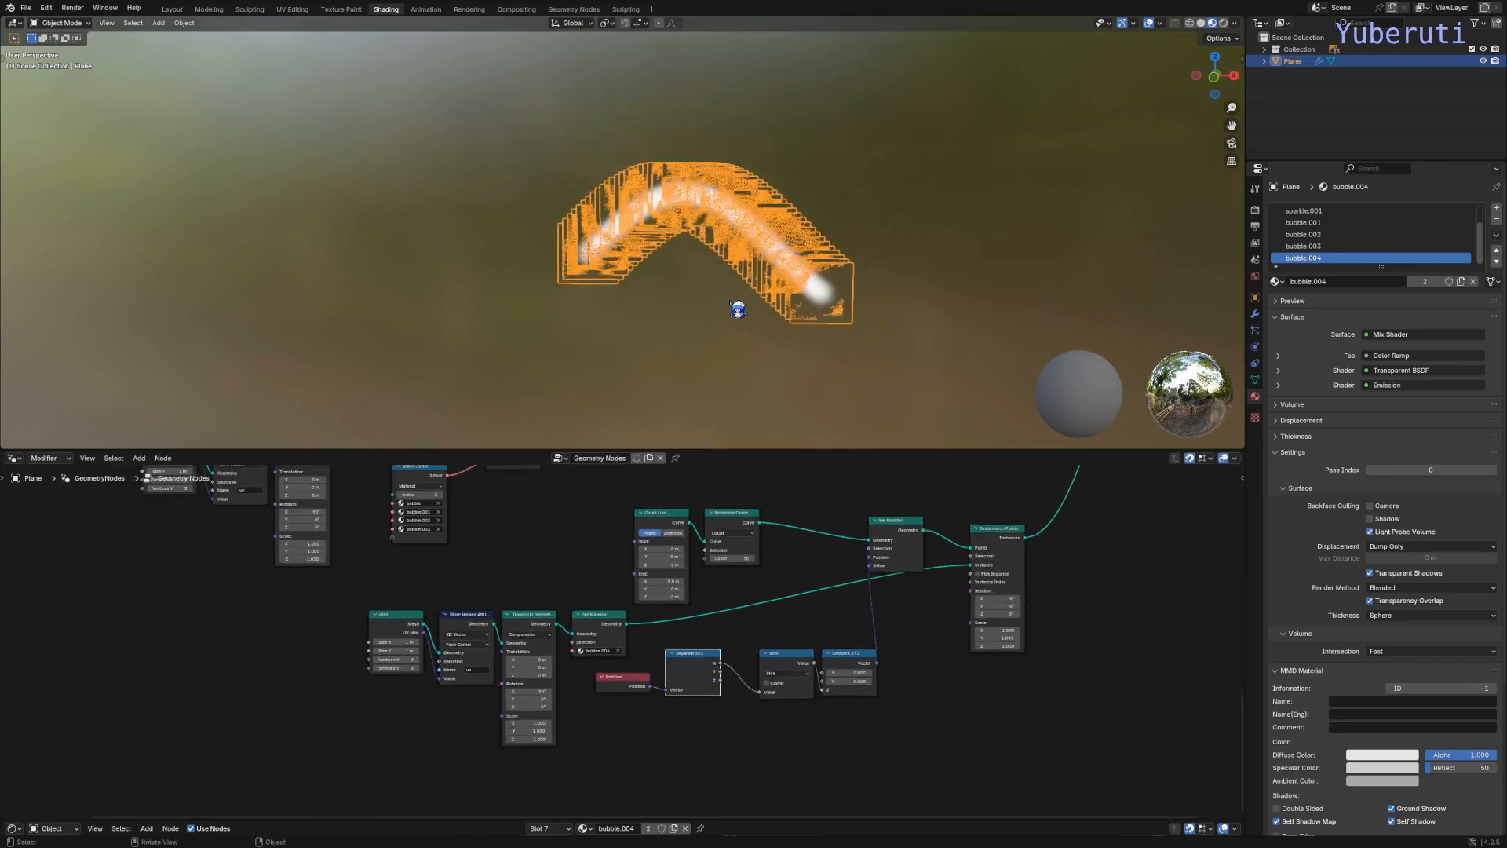
left_click_drag(786, 673, 770, 673)
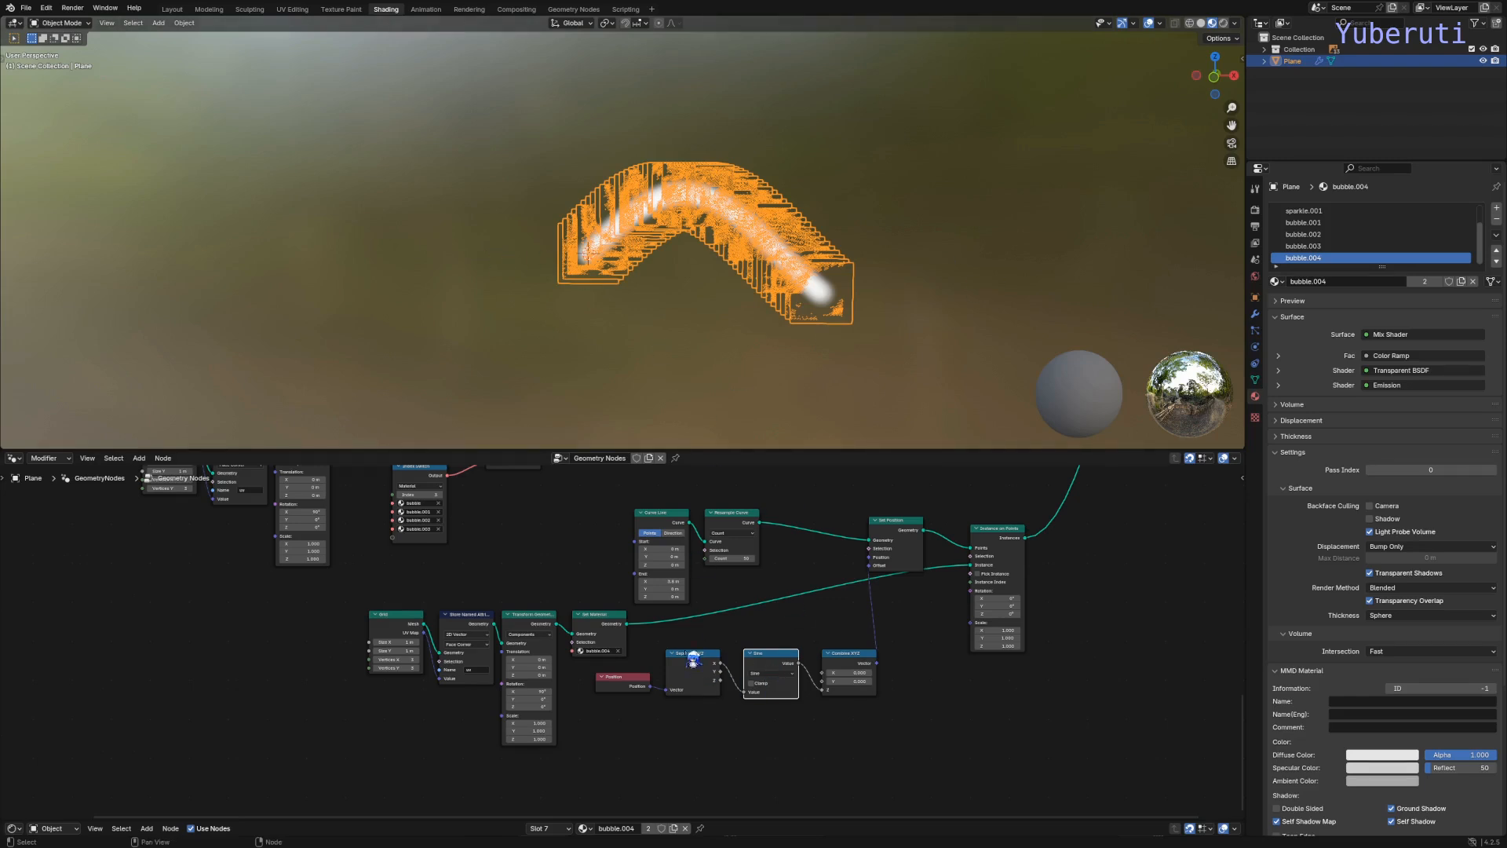
left_click_drag(694, 646, 705, 689)
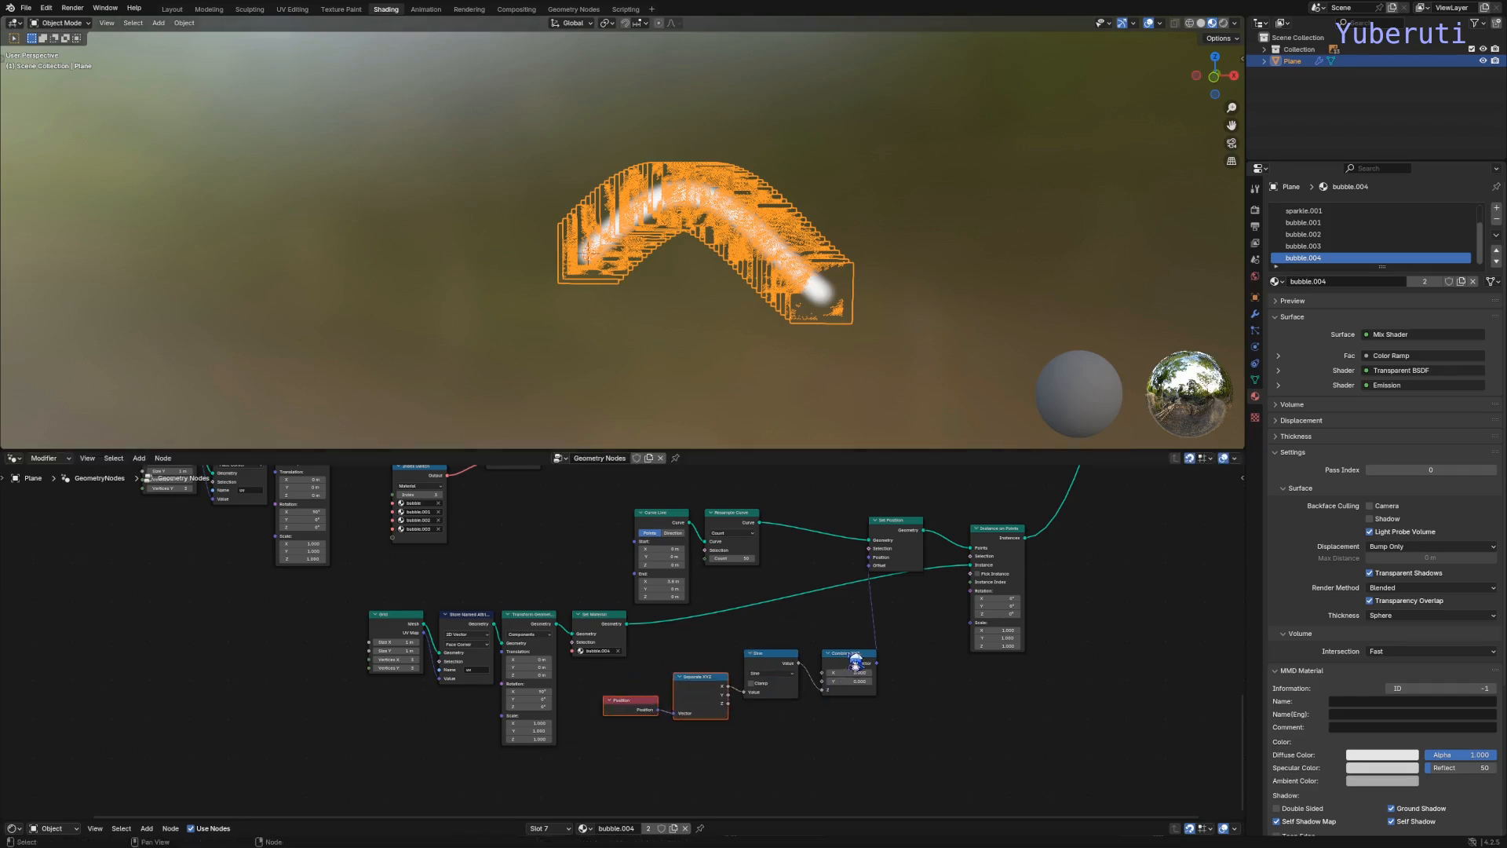
left_click_drag(855, 662, 879, 670)
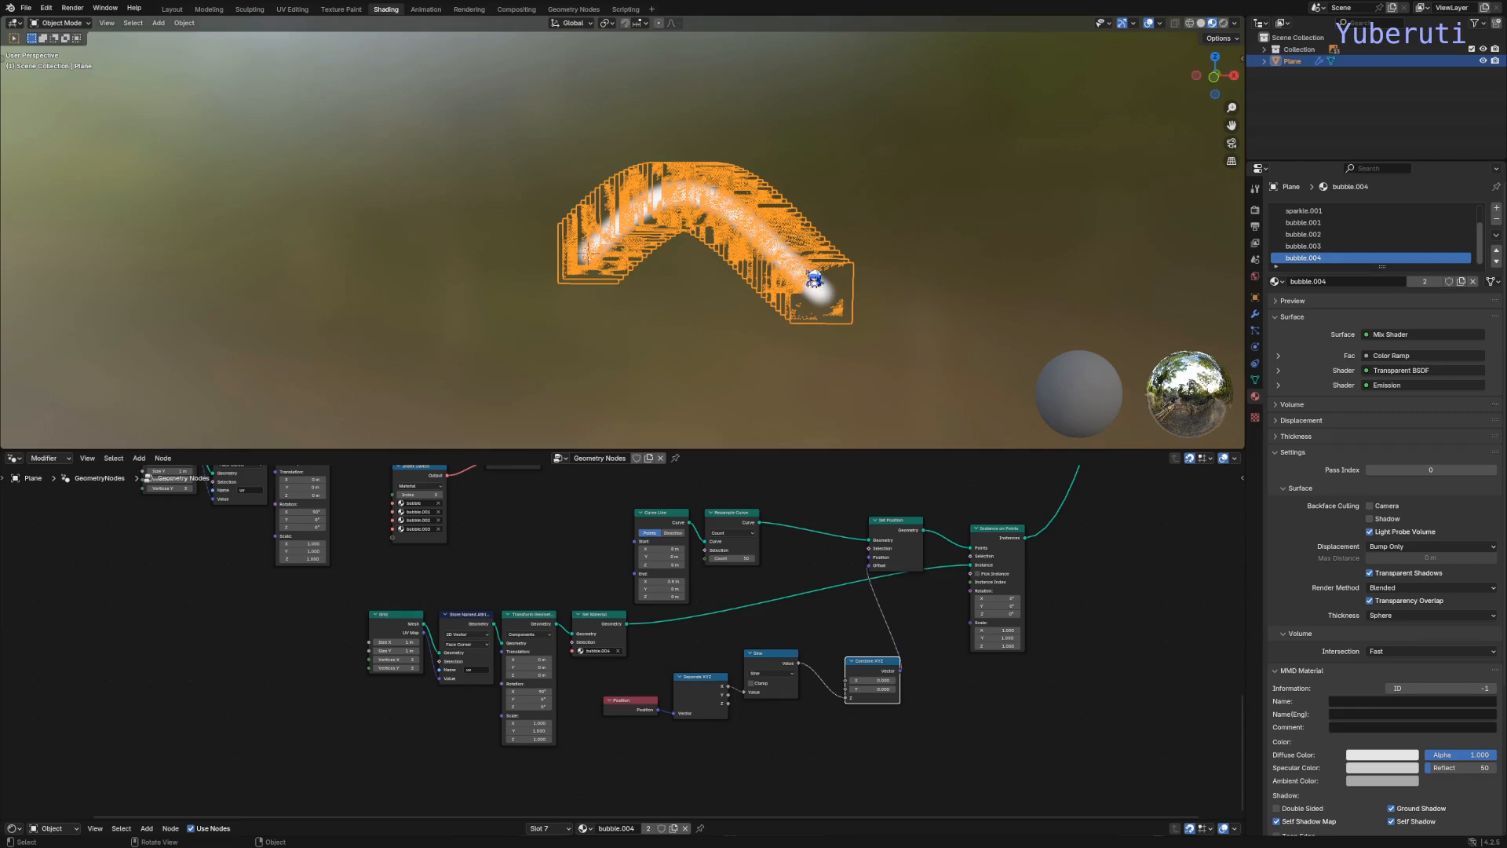
Step: Lengthen the Curve Line by setting its end point X to 9.7 m
scroll(726, 602, "up", 2)
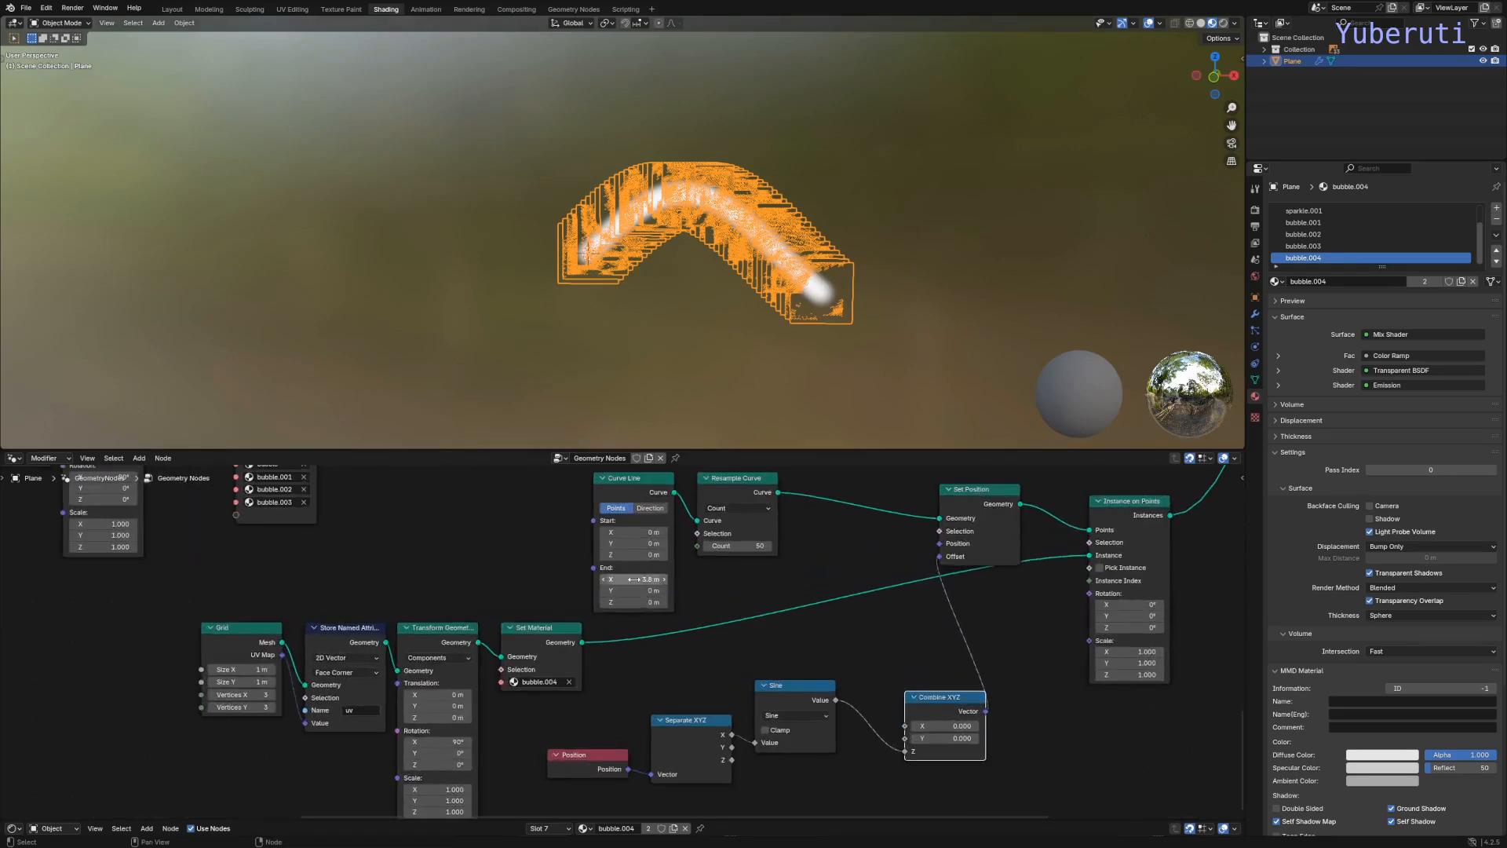
left_click_drag(633, 579, 688, 579)
scroll(706, 276, "down", 5)
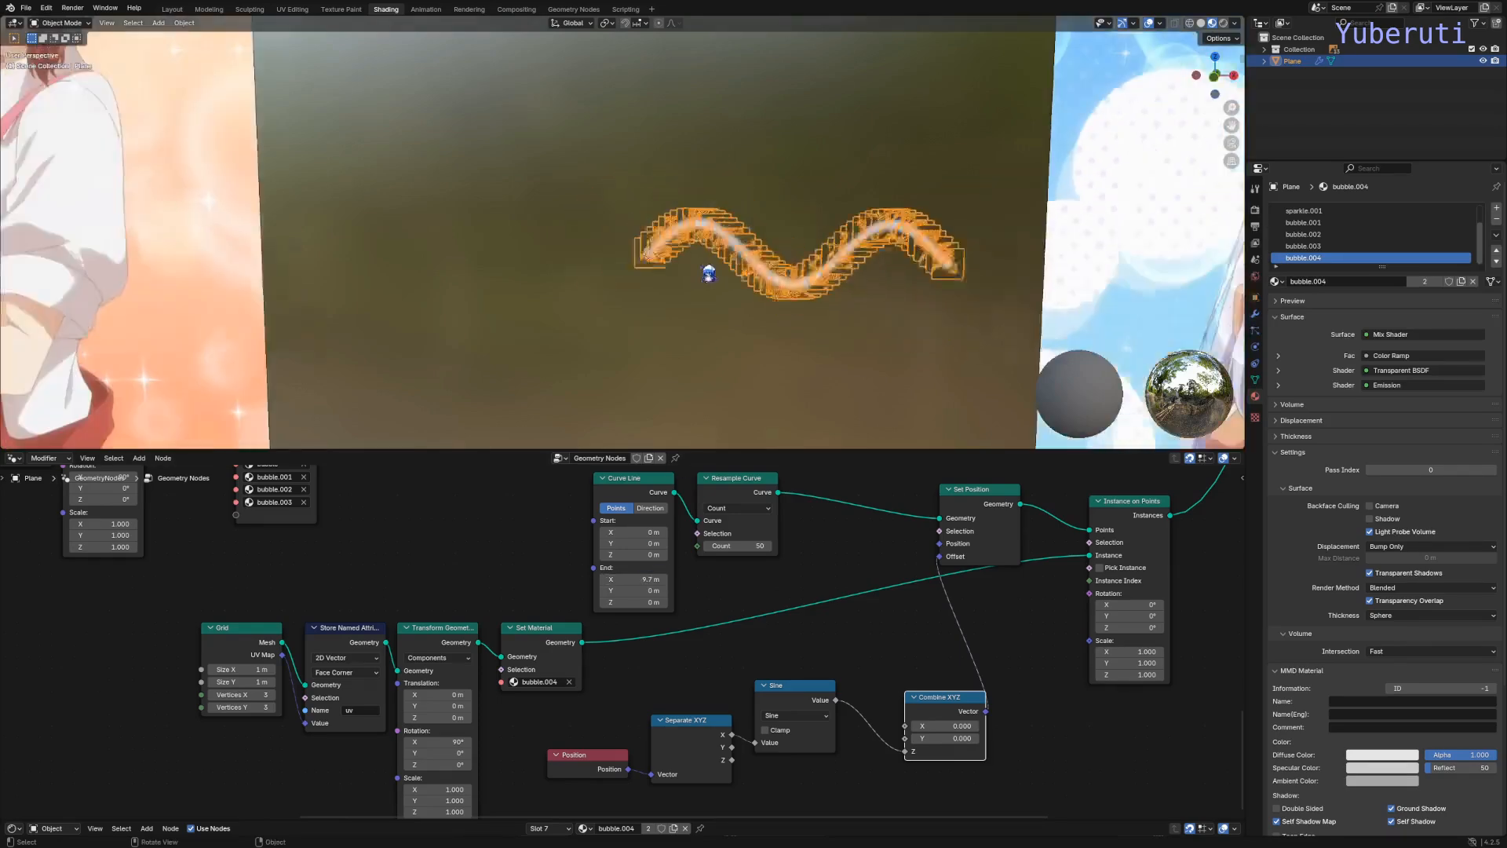
middle_click_drag(701, 318, 713, 310, "shift")
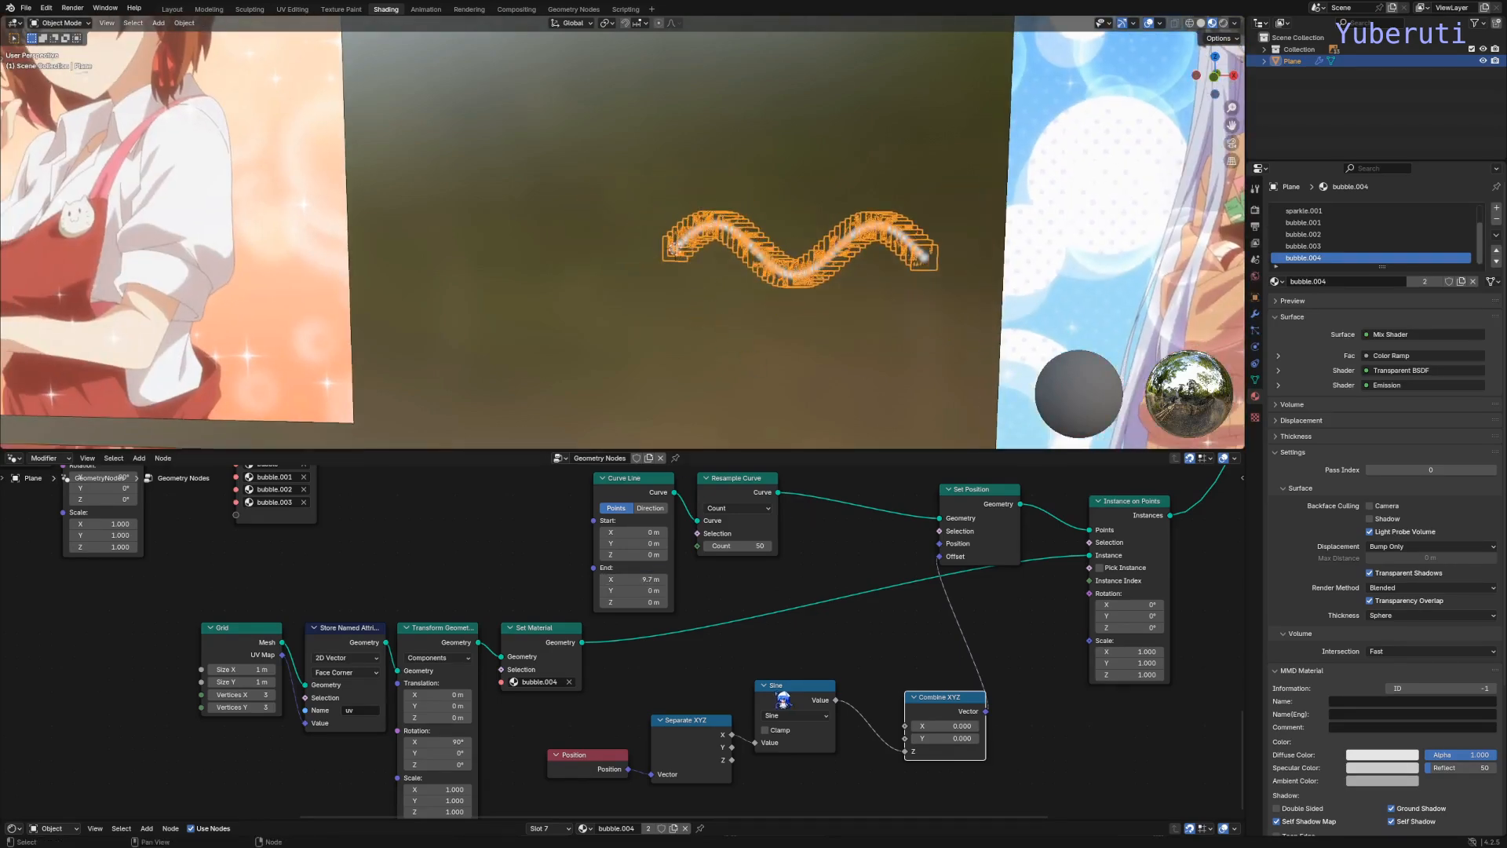
Step: Spread out the sine offset nodes to make room between Separate XYZ, Sine and Combine XYZ
left_click_drag(774, 699, 819, 712)
left_click(690, 736)
left_click_drag(668, 704, 593, 766)
scroll(582, 703, "down", 4)
middle_click_drag(604, 701, 479, 627)
scroll(479, 627, "up", 1)
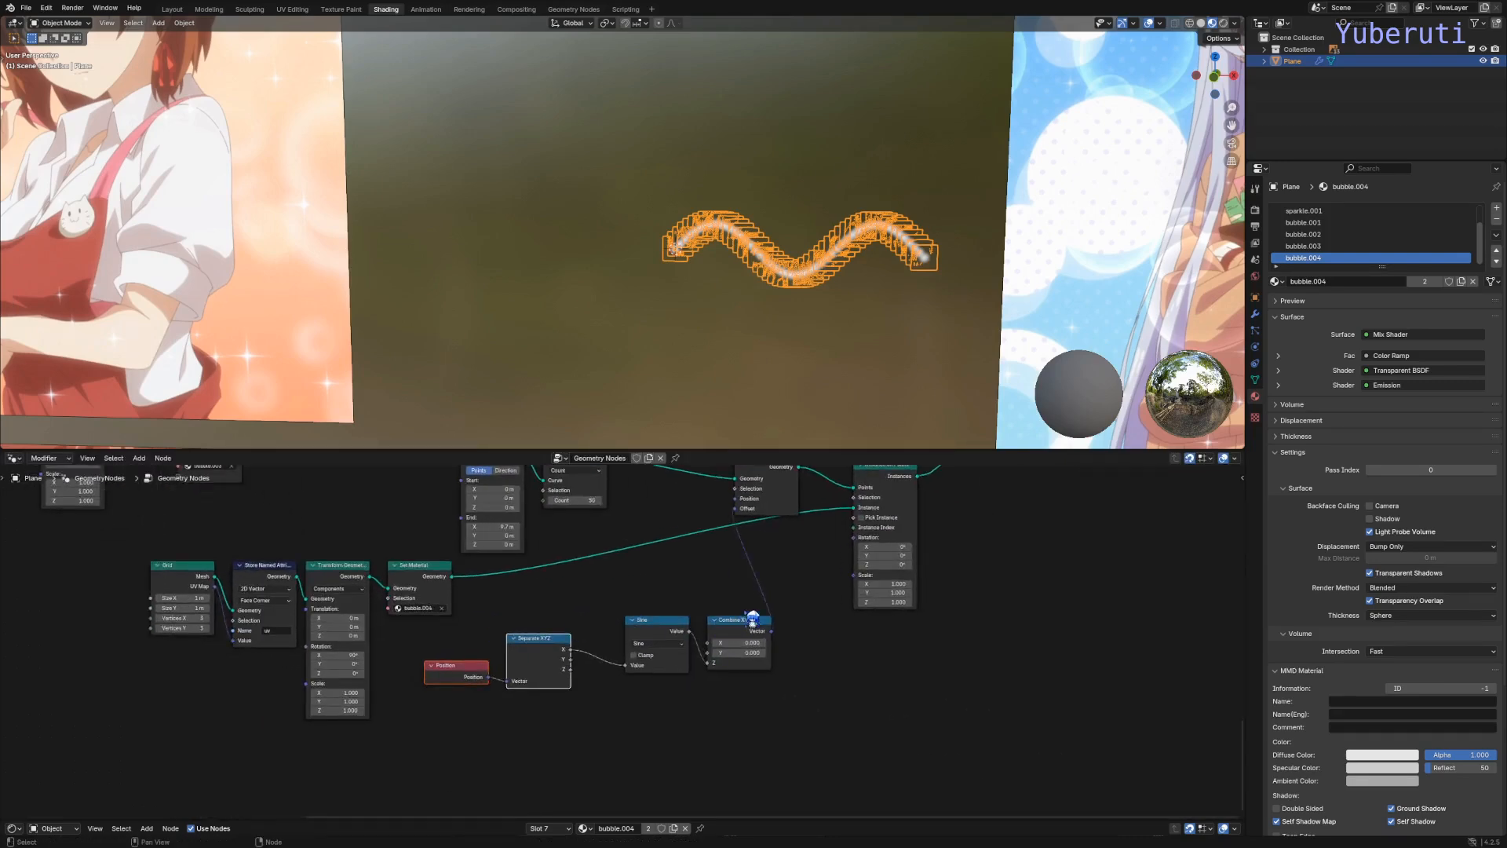
left_click_drag(753, 619, 788, 628)
left_click_drag(664, 634, 682, 643)
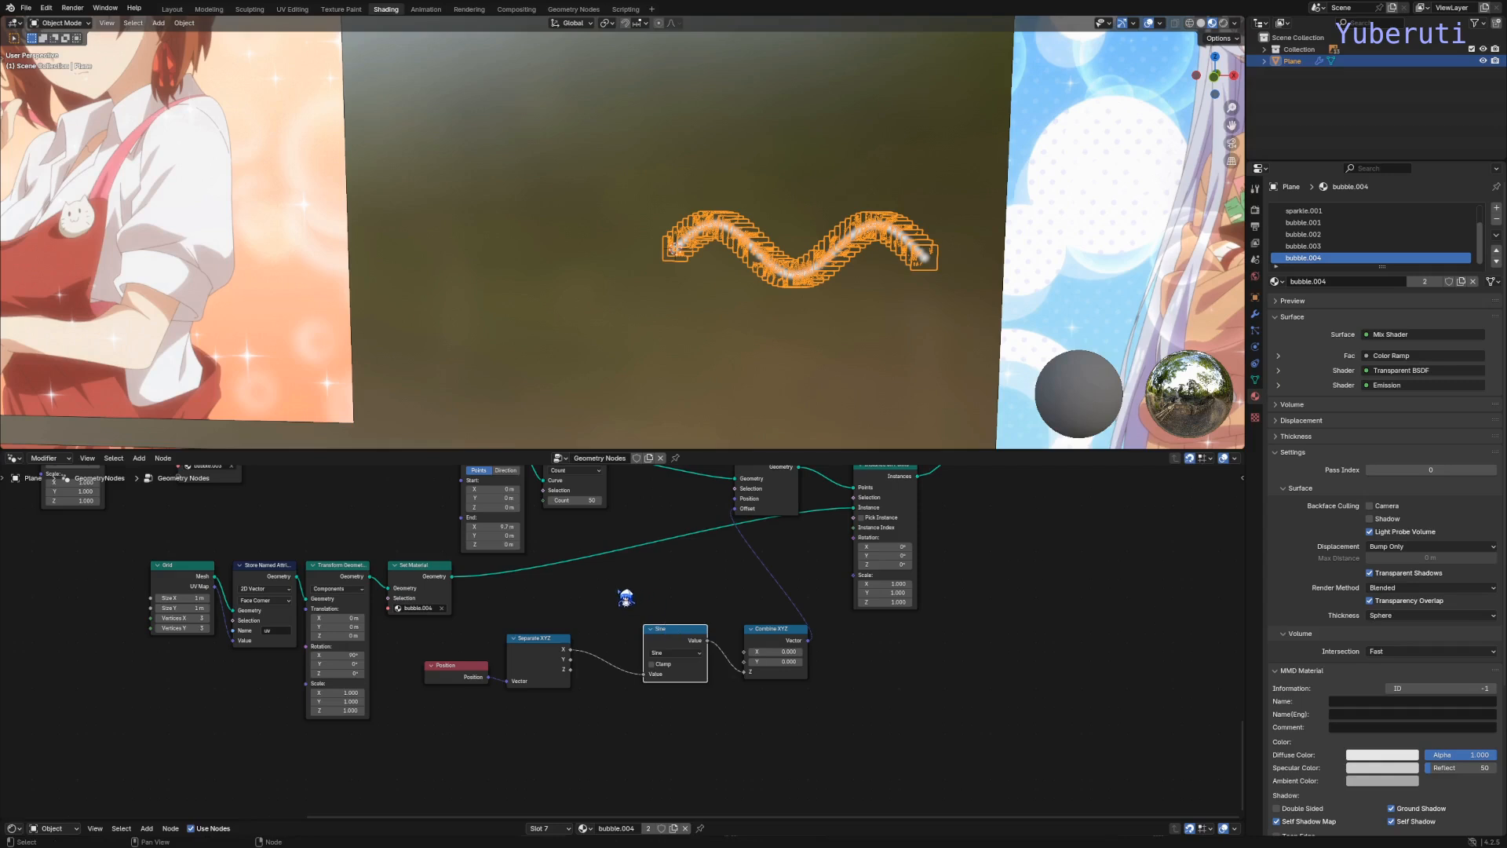
Step: Insert a Multiply node with a value of 0.5 between Separate XYZ's X output and the Sine node
key("shift+a")
mouse_move(626, 596)
left_click_drag(682, 641, 628, 713)
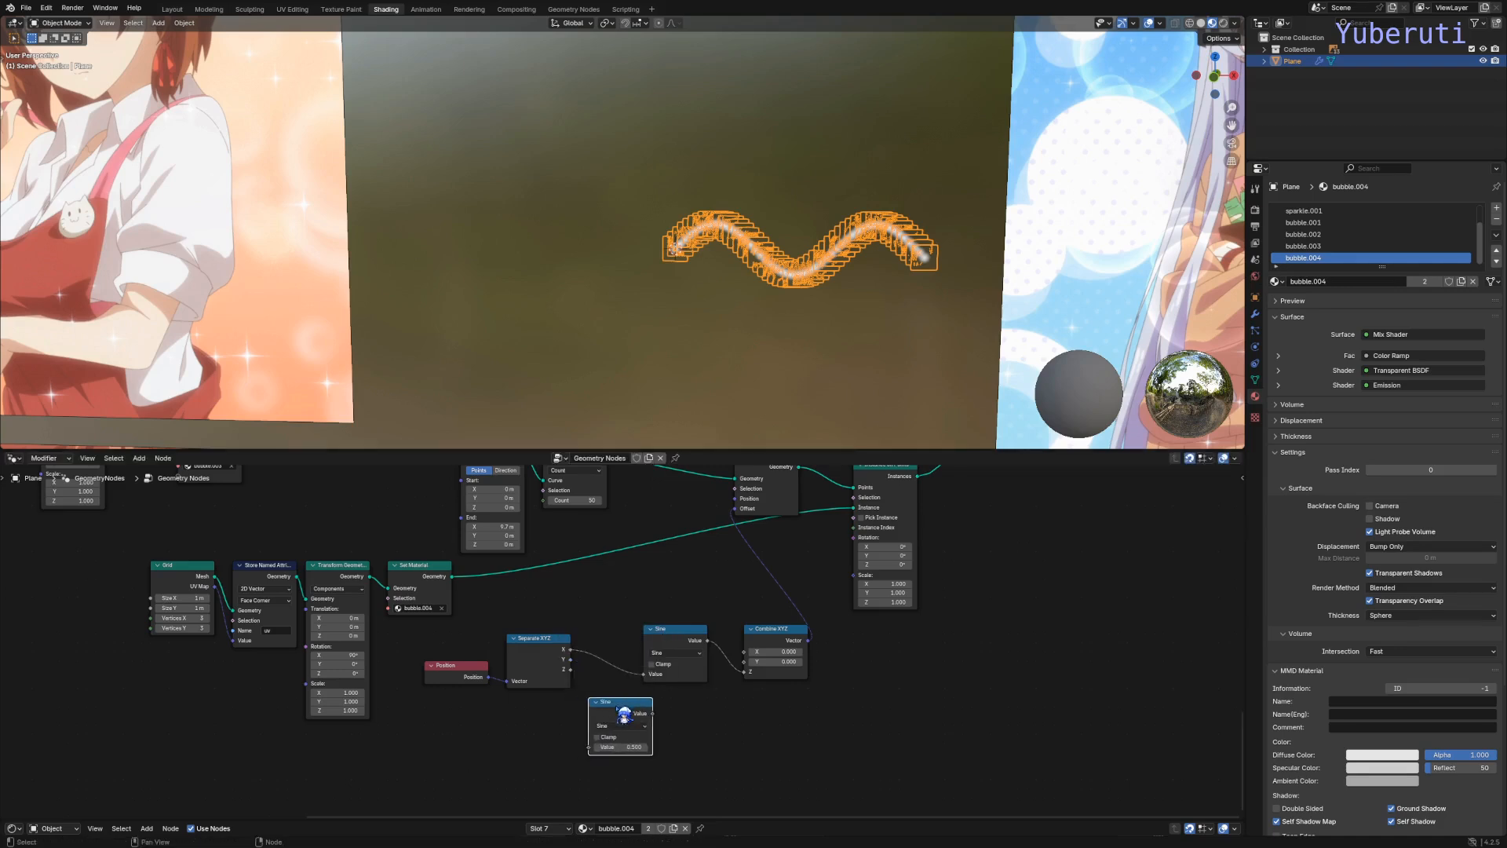
left_click(651, 725)
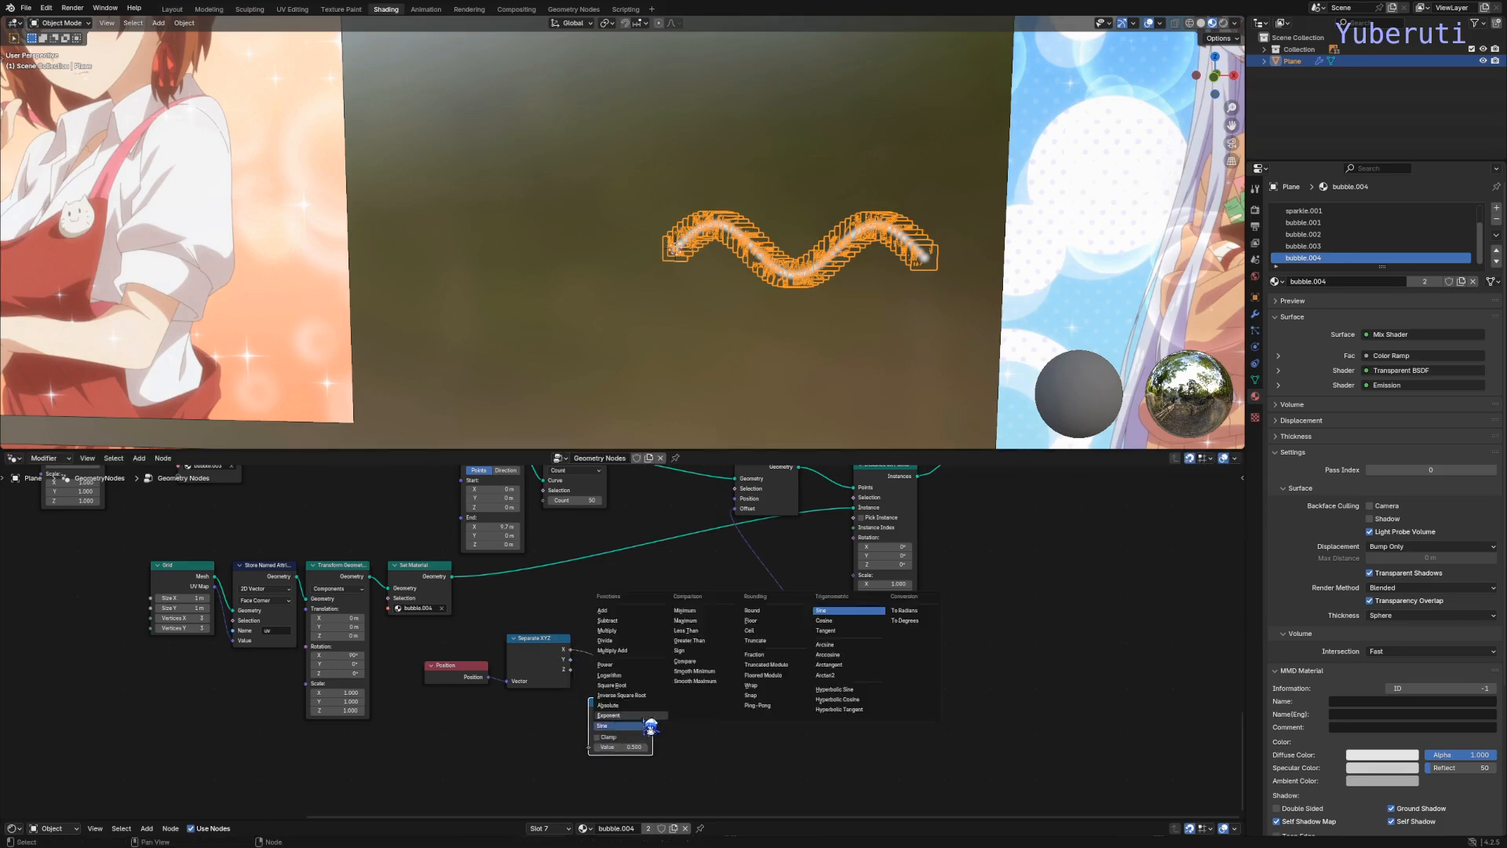
left_click(616, 630)
left_click_drag(614, 718, 603, 643)
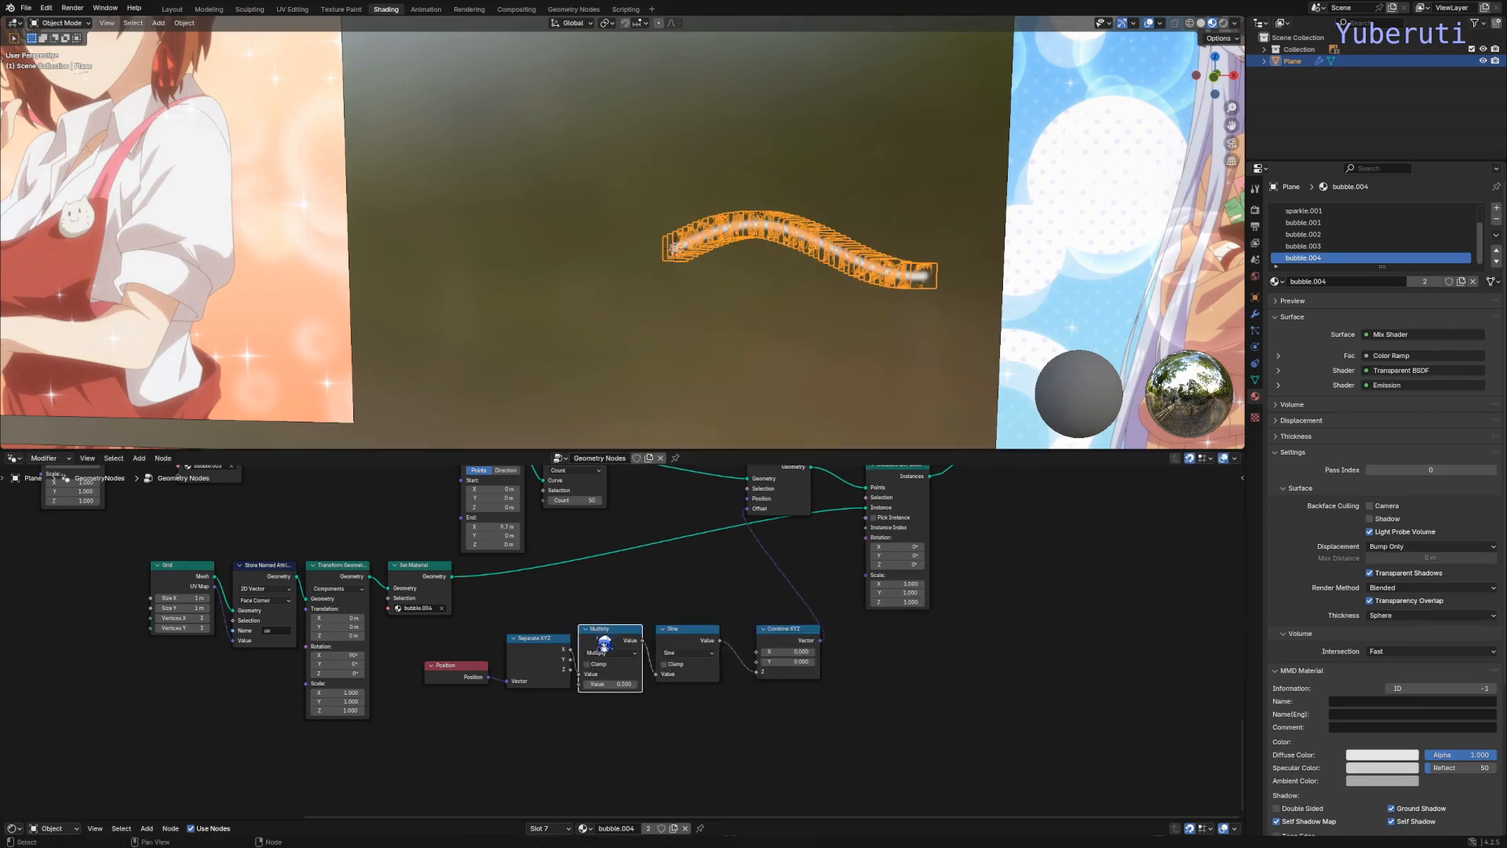
scroll(608, 659, "up", 2)
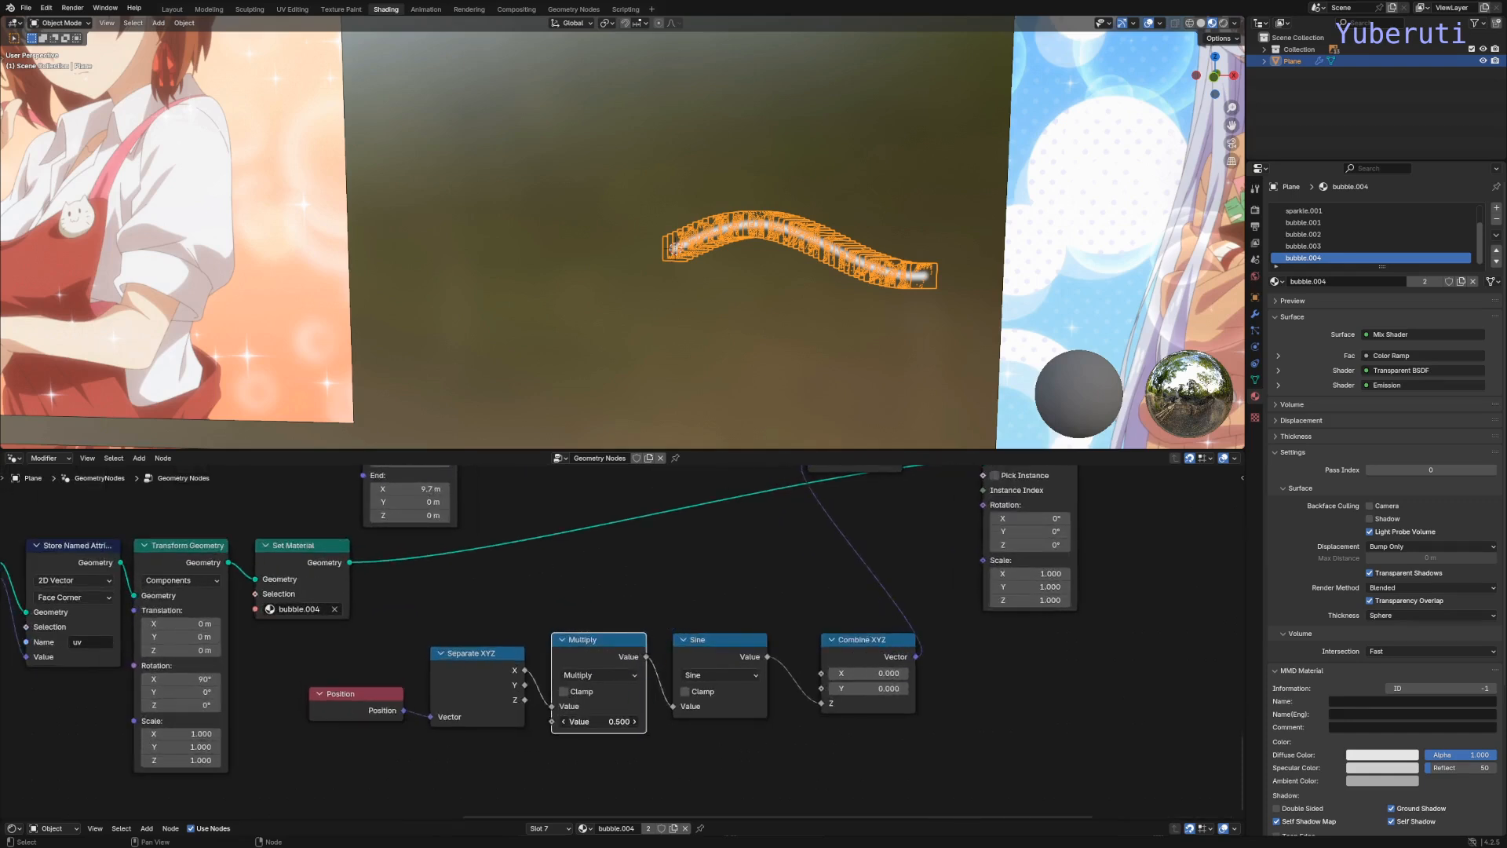
mouse_move(601, 722)
left_mouse_down()
mouse_move(703, 721)
mouse_move(584, 721)
mouse_move(707, 721)
mouse_move(601, 722)
left_mouse_up()
Step: Make room before the Sine node, insert a duplicate of Multiply there, and switch the copy to Add
left_click_drag(722, 646, 904, 626)
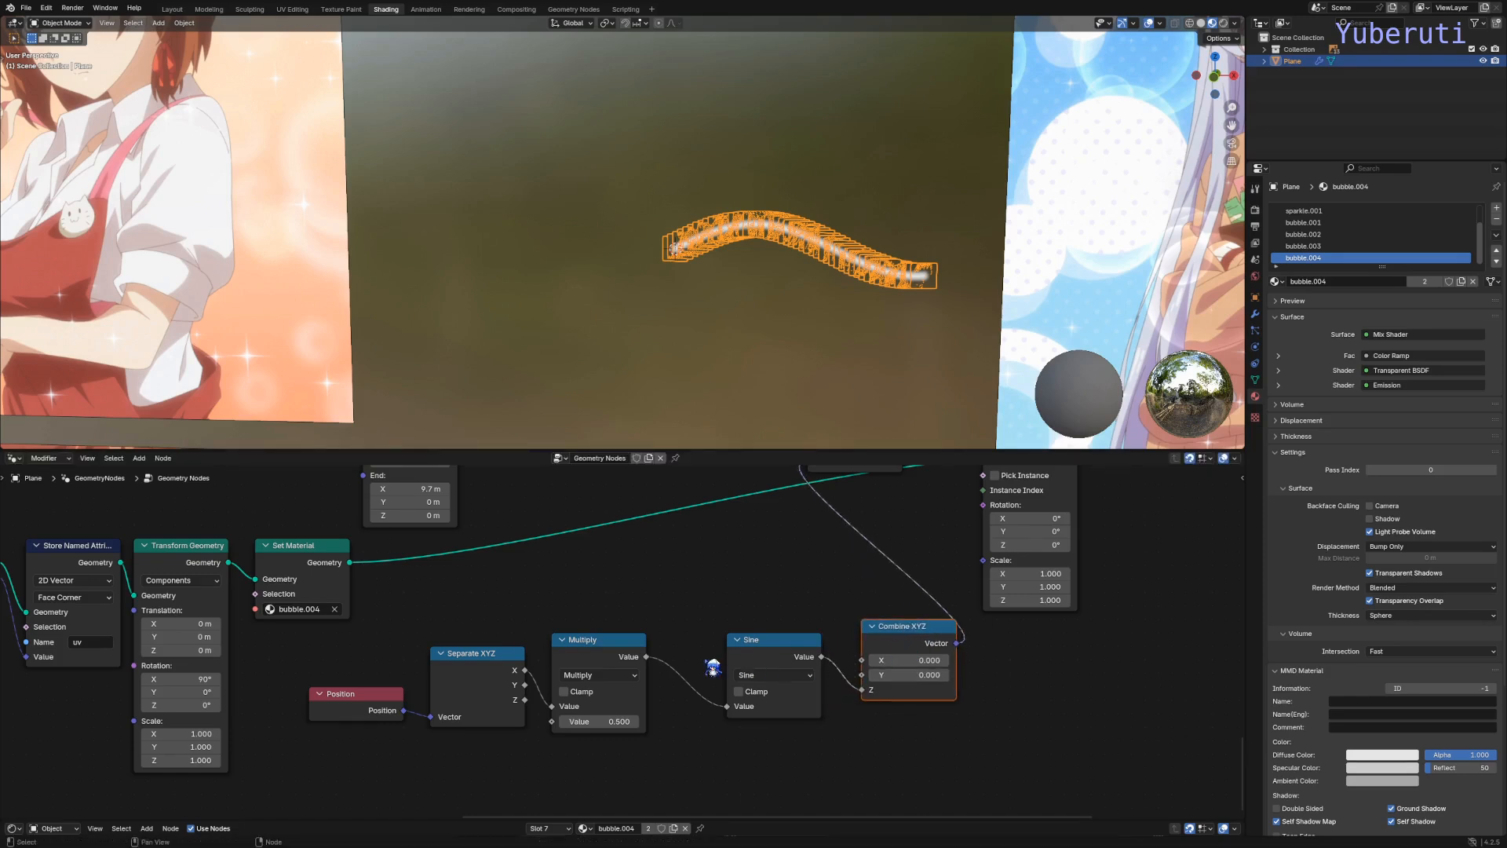
left_click(700, 656)
left_click(622, 639)
key("shift+d")
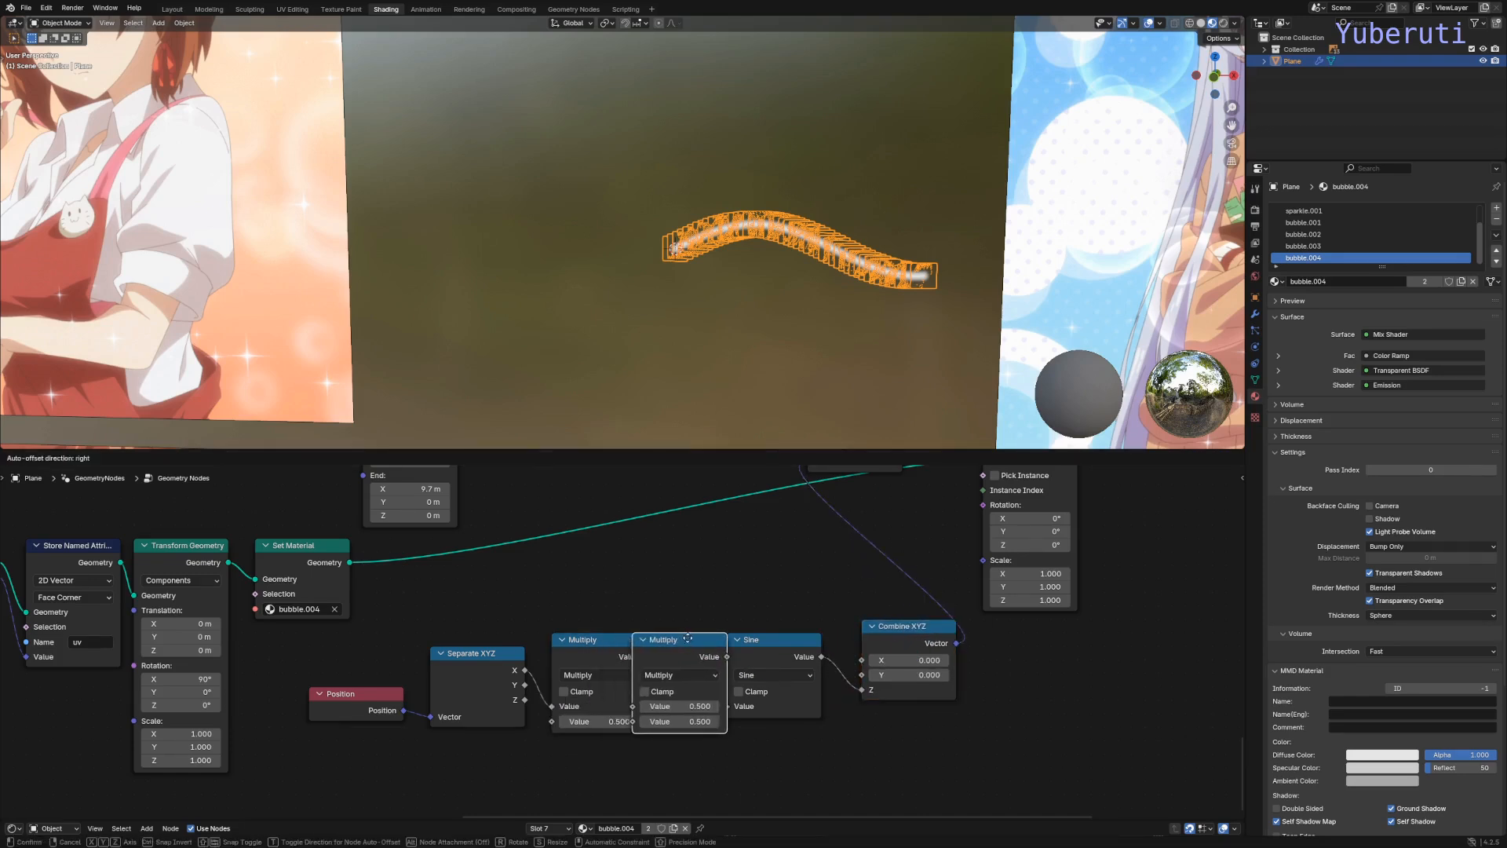
left_click(700, 683)
left_click(720, 675)
left_click(710, 507)
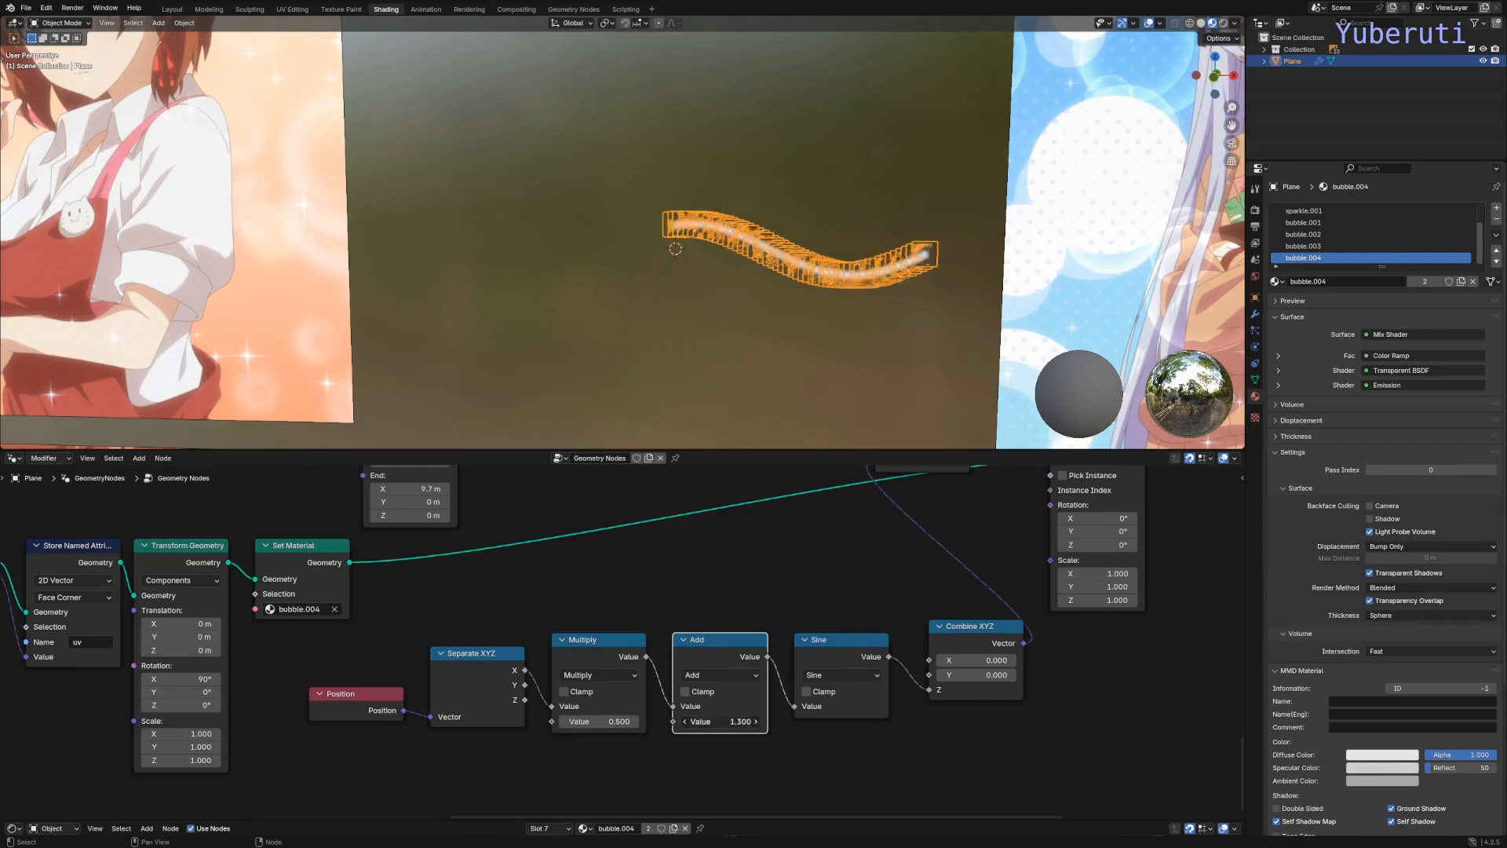
Step: Try shifting the wave's phase with the Add node's value
left_click_drag(720, 722, 839, 721)
right_click(704, 721)
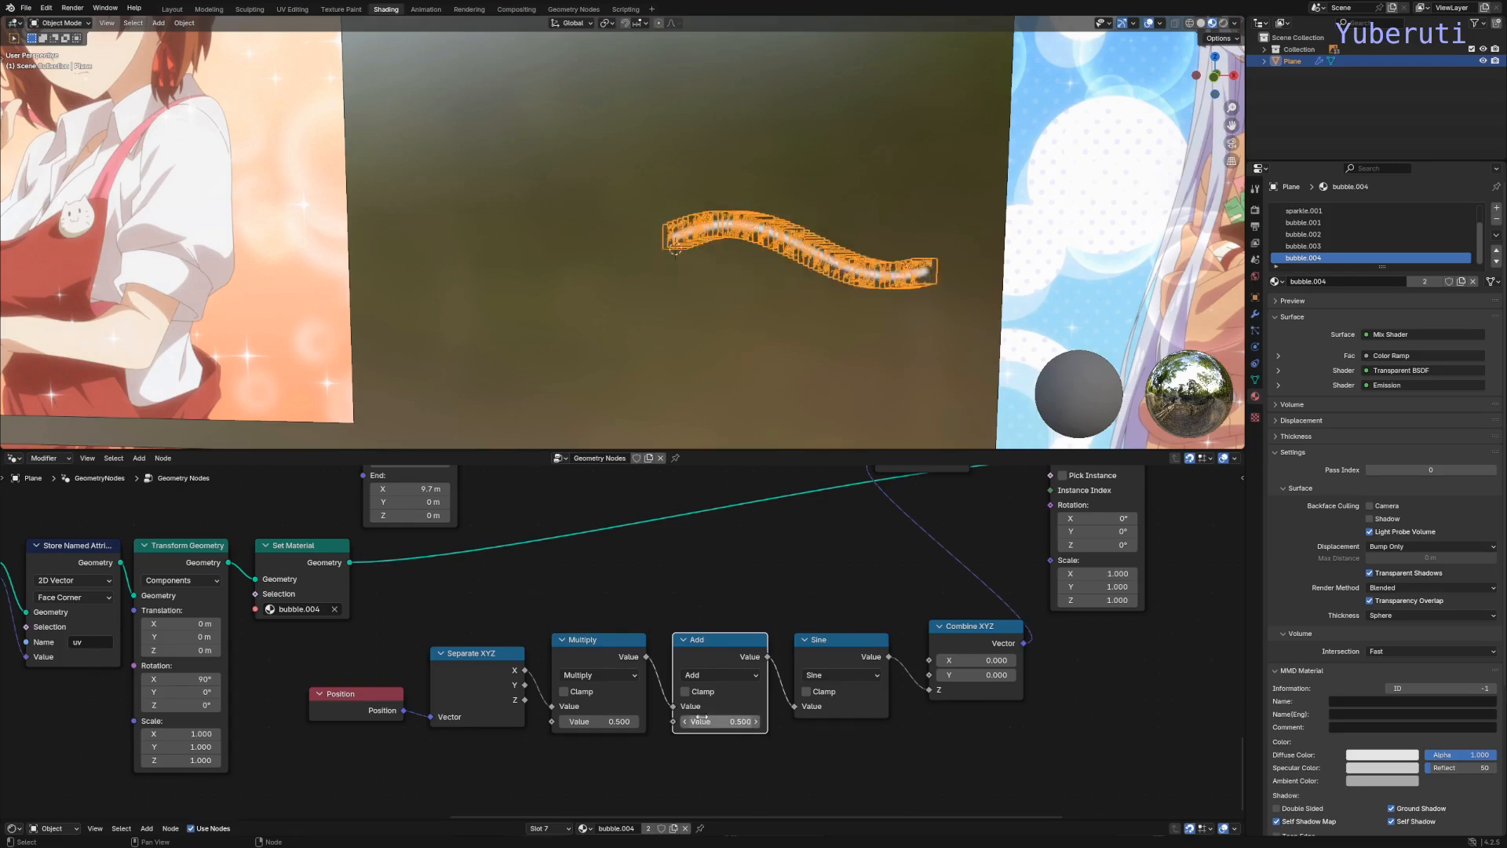
left_click_drag(711, 618, 582, 671)
Step: Compare the wavy line of circles with the bubbles in the pink reference image below it
scroll(745, 302, "down", 5)
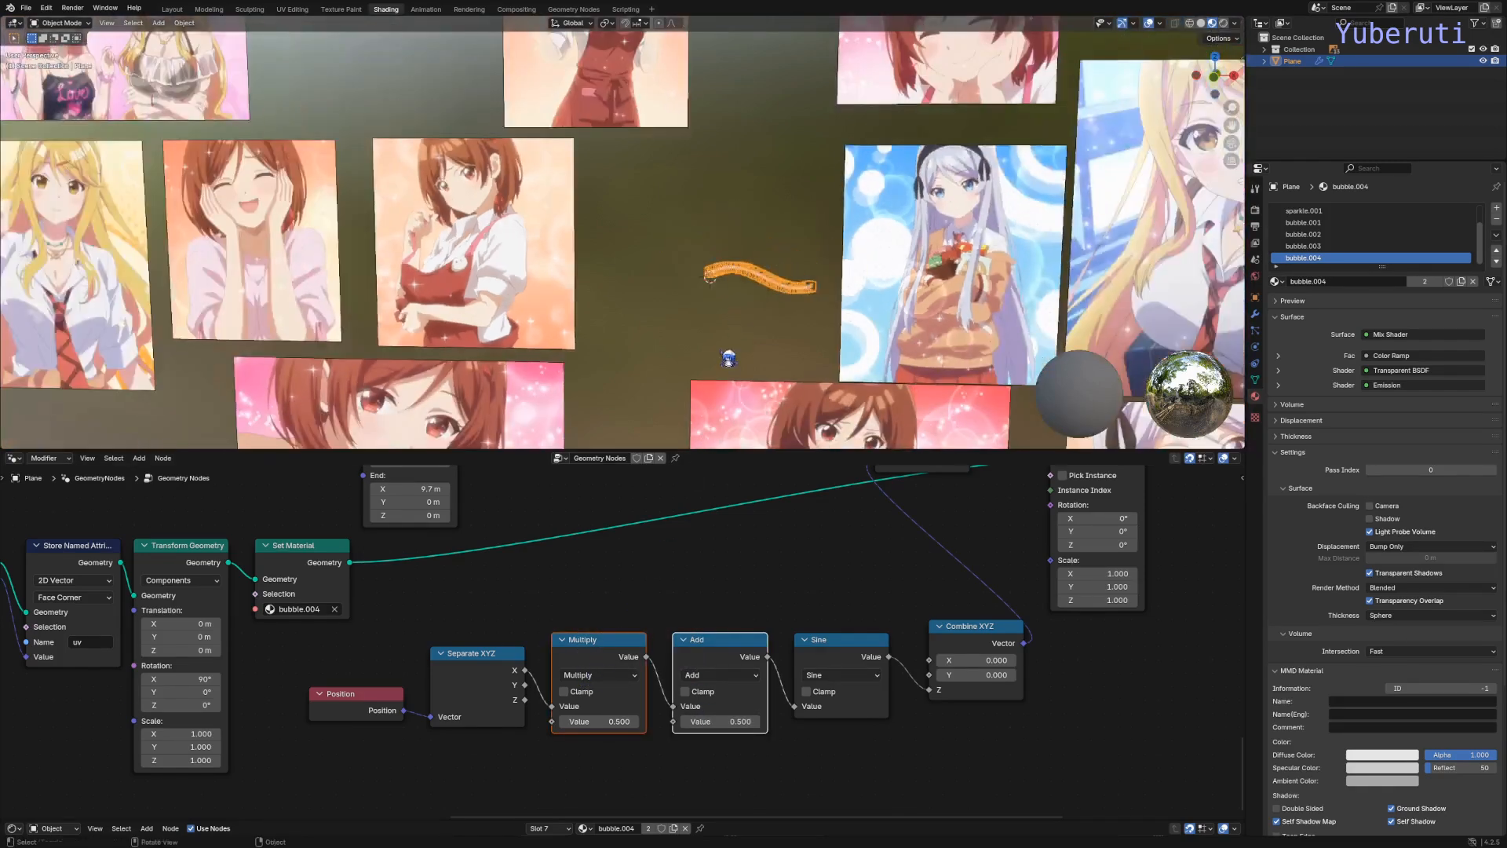
middle_click_drag(727, 360, 649, 215, "shift")
scroll(658, 308, "up", 2)
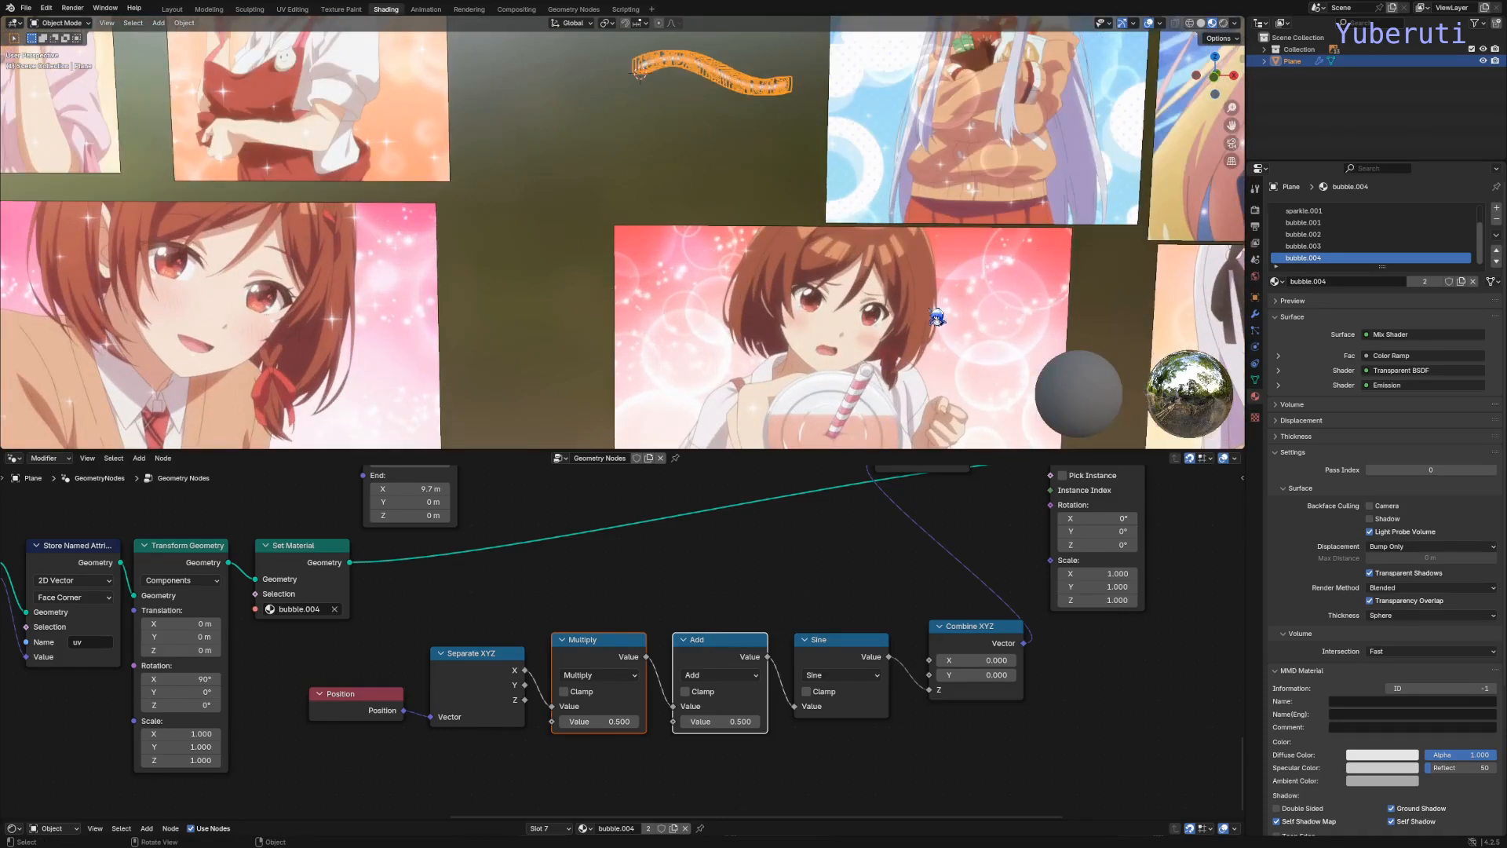
middle_click_drag(813, 365, 764, 279, "shift")
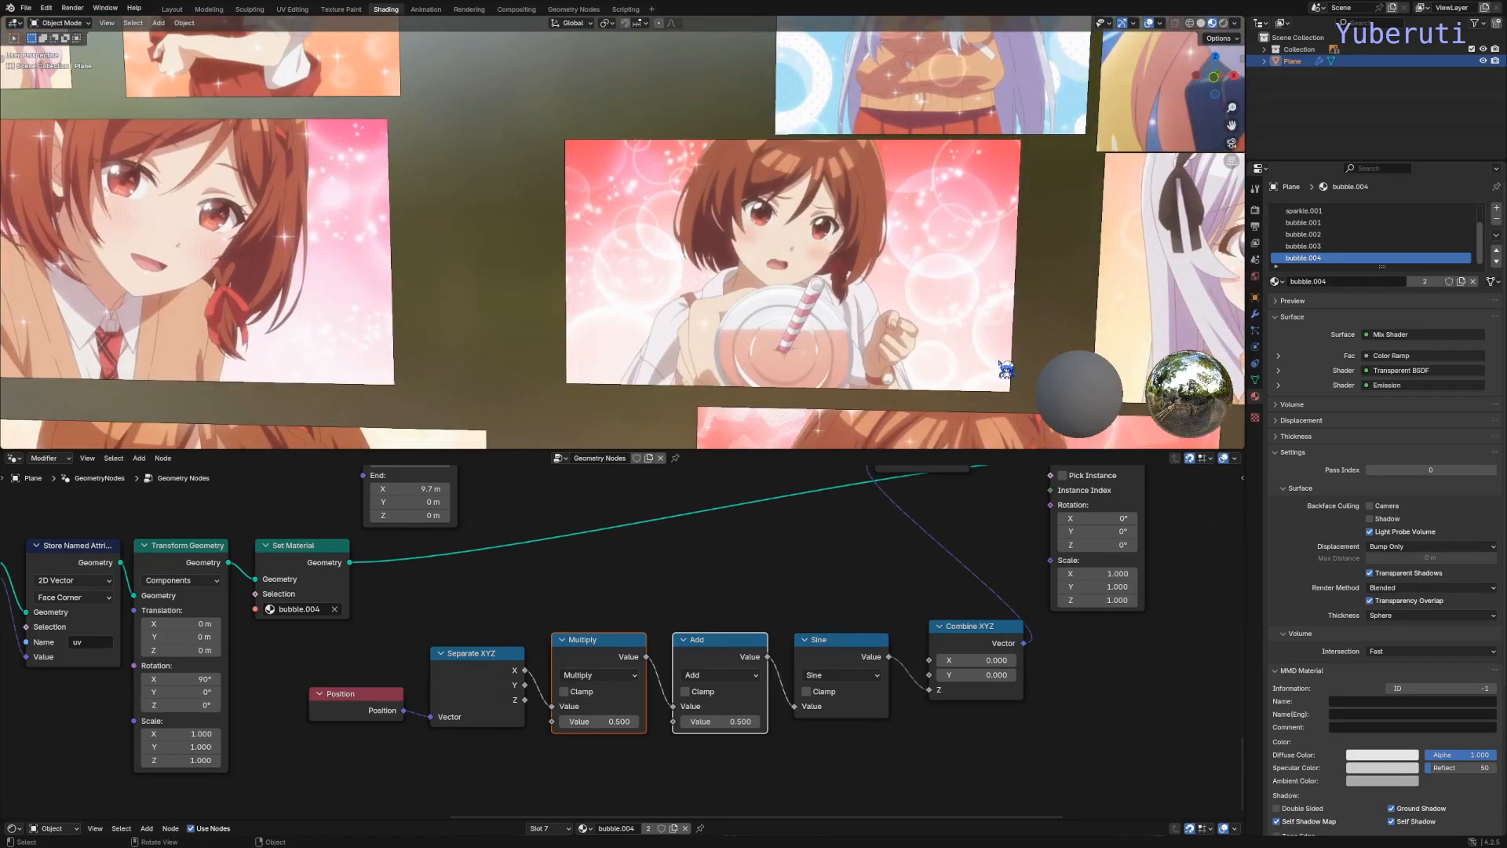
middle_click_drag(691, 180, 846, 443, "shift")
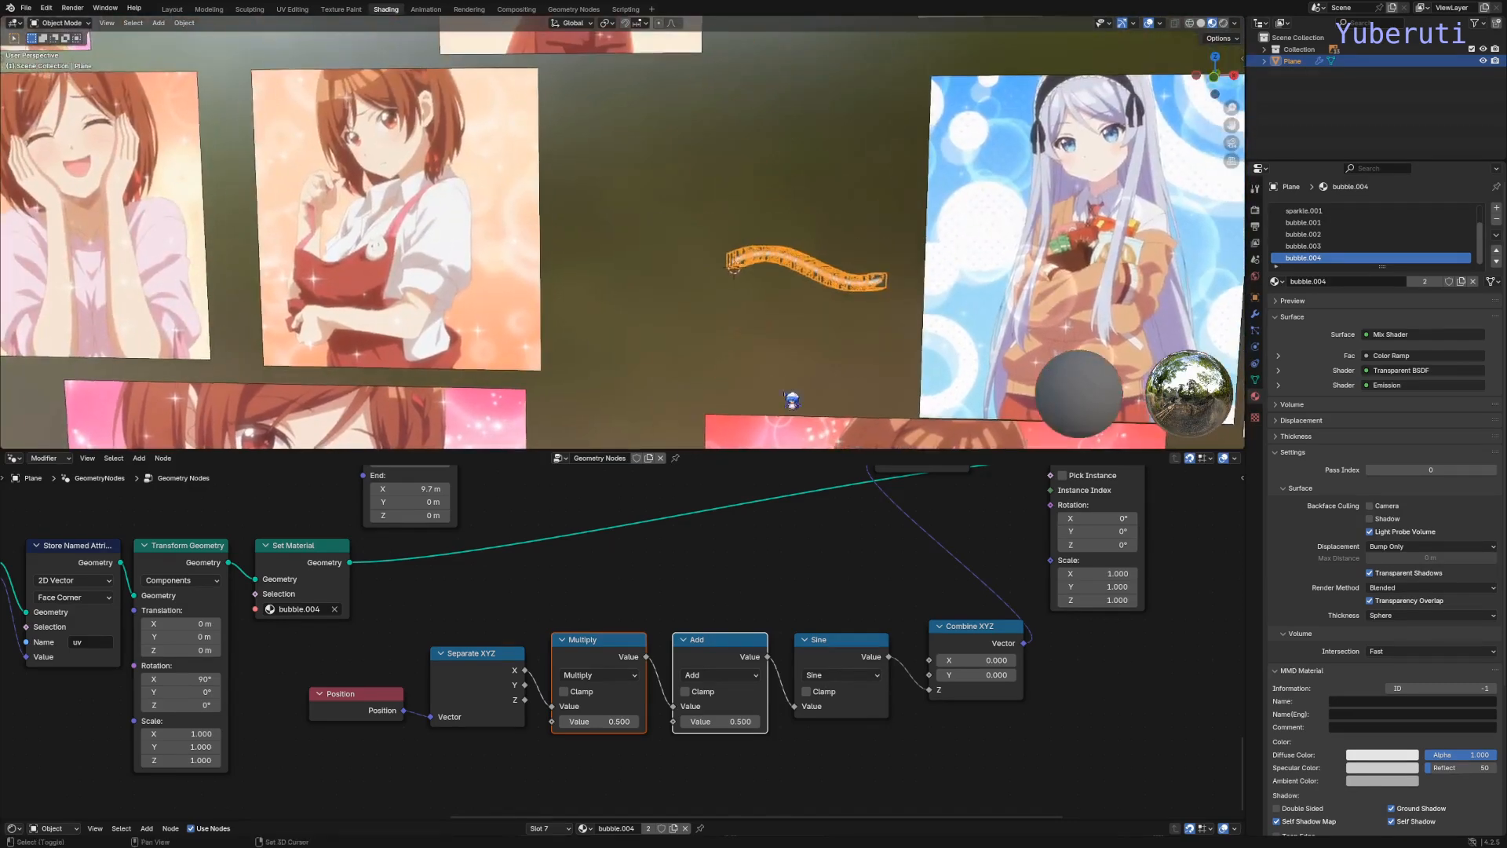
scroll(773, 345, "up", 3)
middle_click_drag(767, 259, 698, 328, "shift")
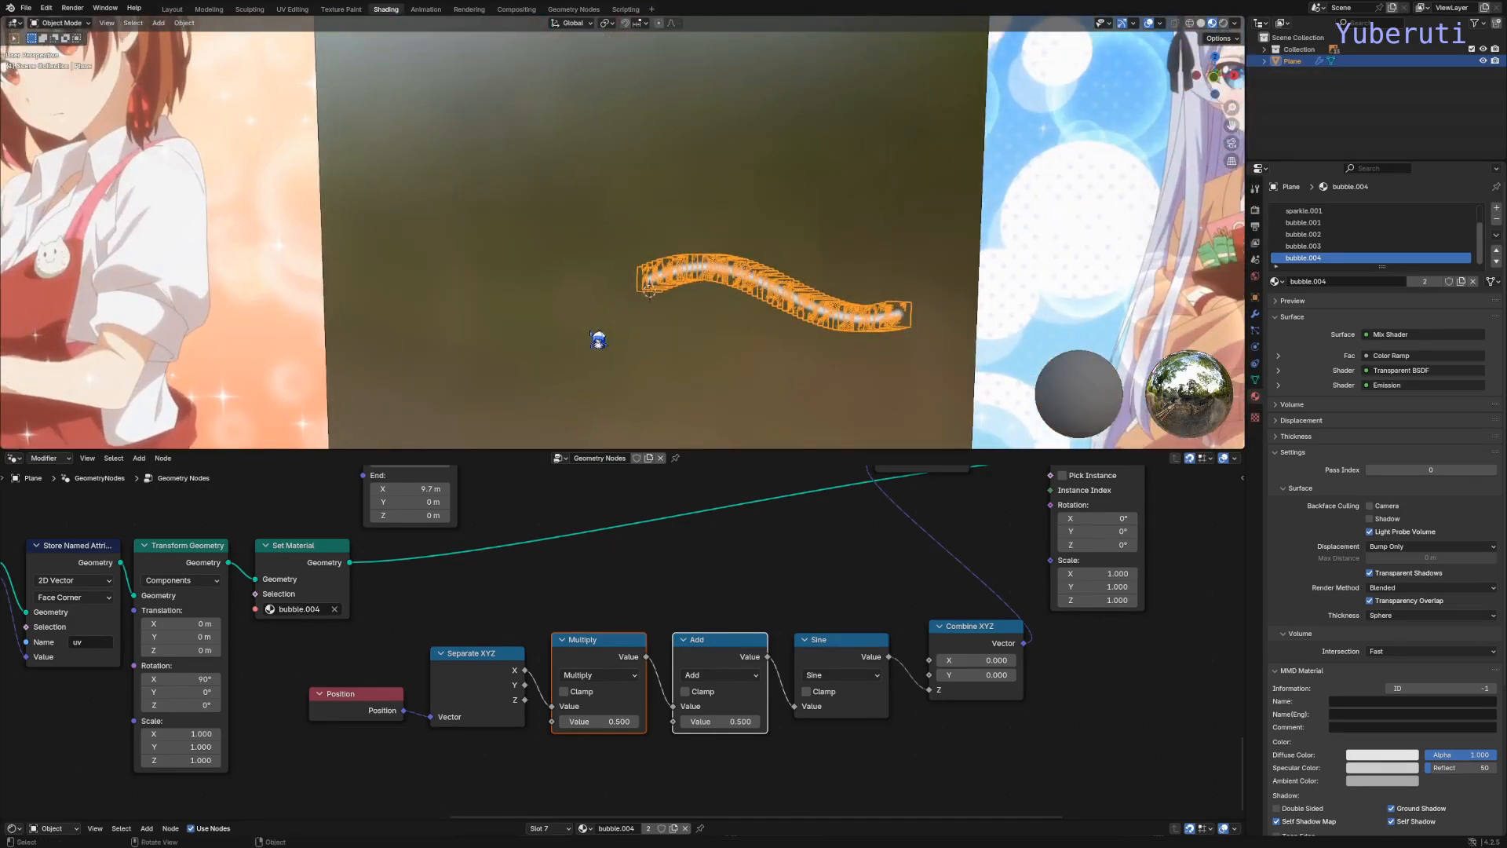
Step: Set the Add node's value to 5.3 to shift the wave, and move Combine XYZ close to Sine
mouse_move(617, 722)
left_mouse_down()
mouse_move(596, 722)
mouse_move(616, 722)
left_mouse_up()
left_click_drag(721, 722, 777, 722)
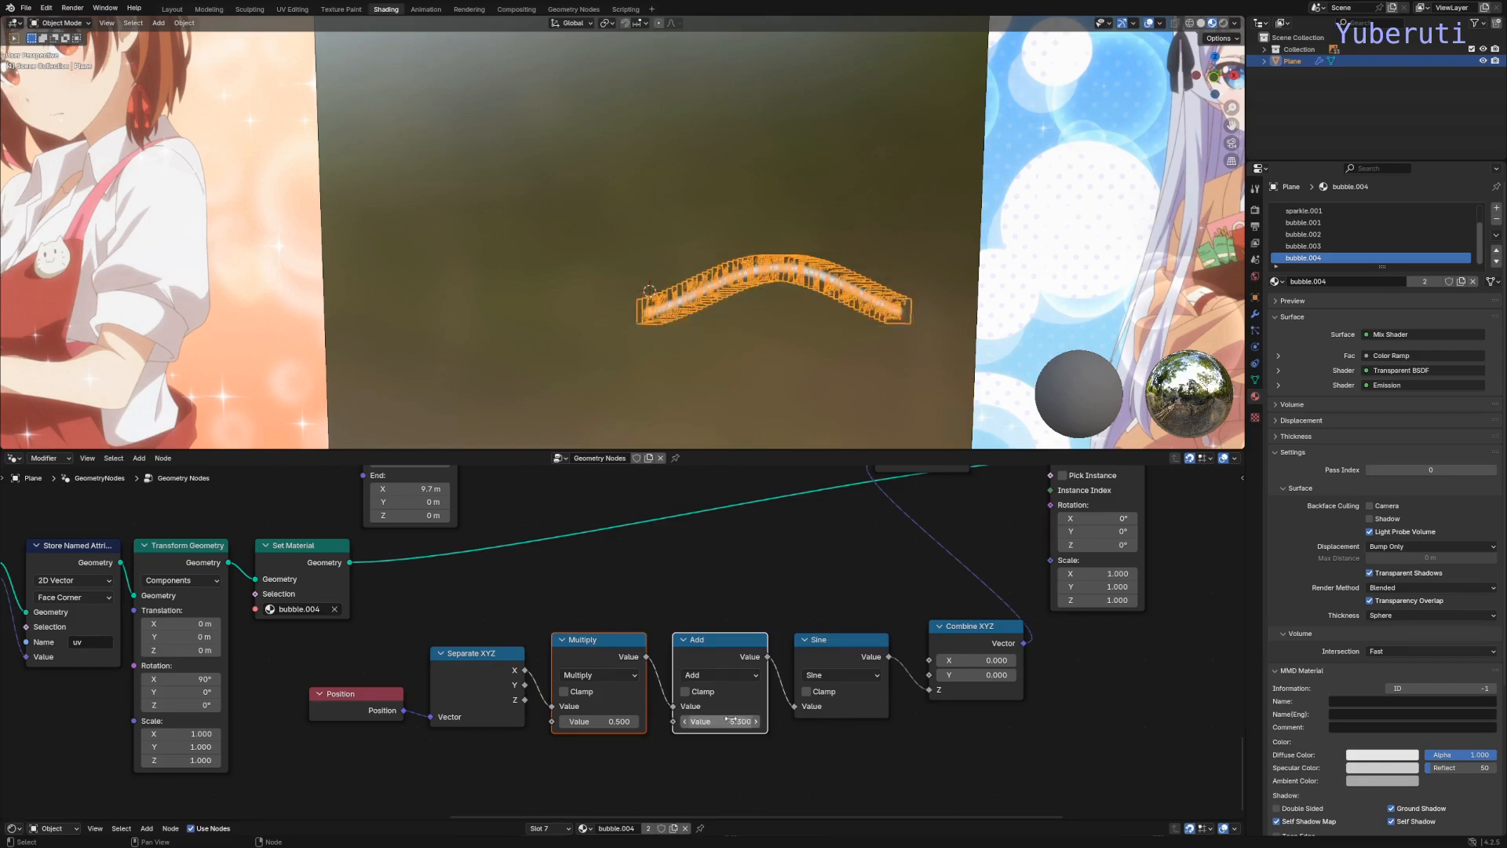
left_click_drag(966, 626, 938, 639)
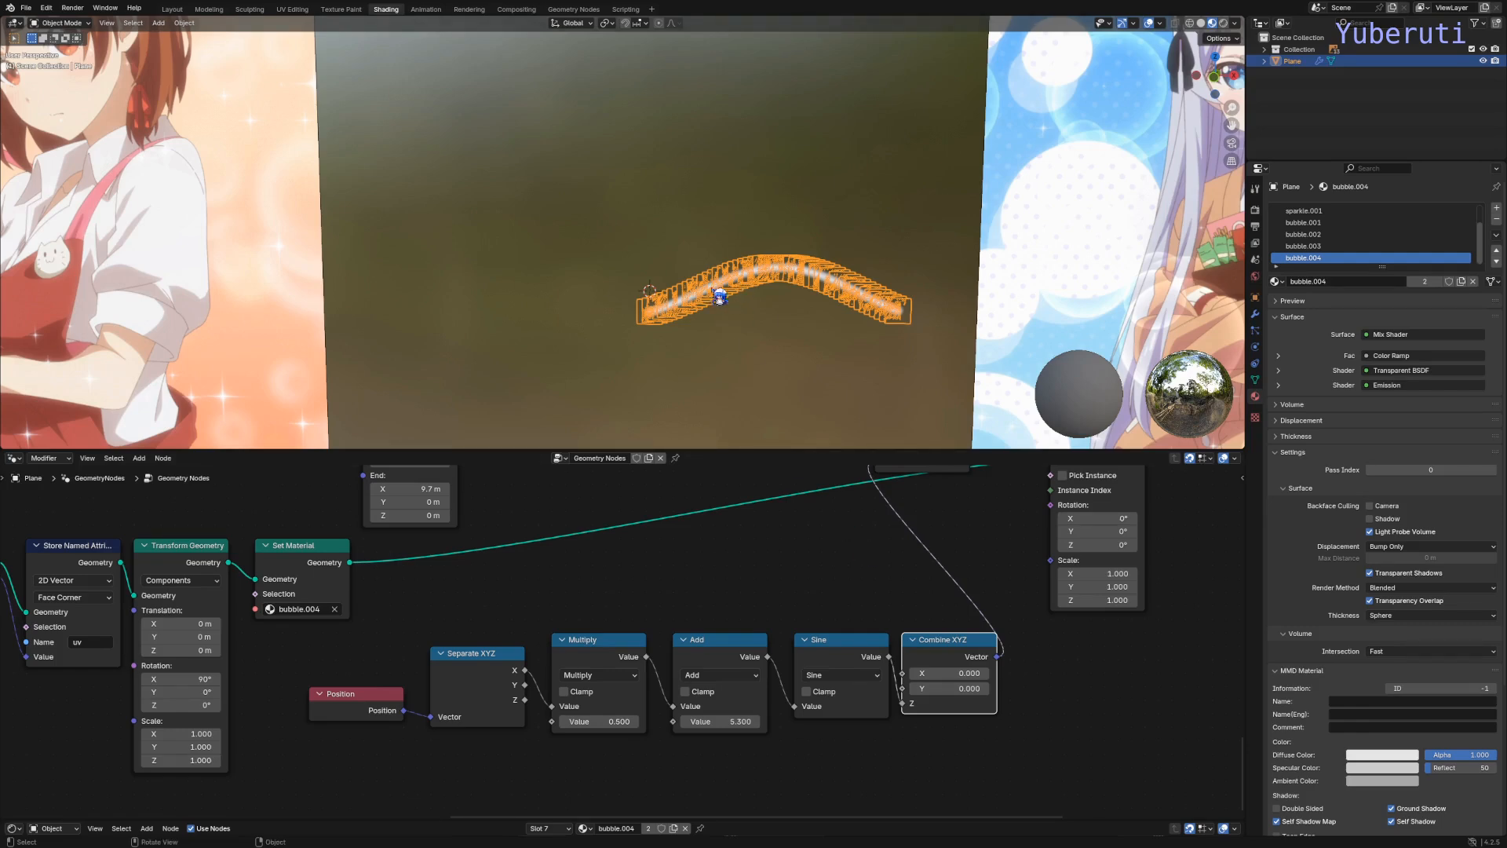
Step: Examine the bubble arrangement in the pink reference image up close before returning to the curve
scroll(742, 622, "down", 8)
mouse_move(803, 682)
middle_mouse_down()
mouse_move(712, 552)
mouse_move(783, 663)
middle_mouse_up()
middle_click_drag(780, 358, 541, 352, "shift")
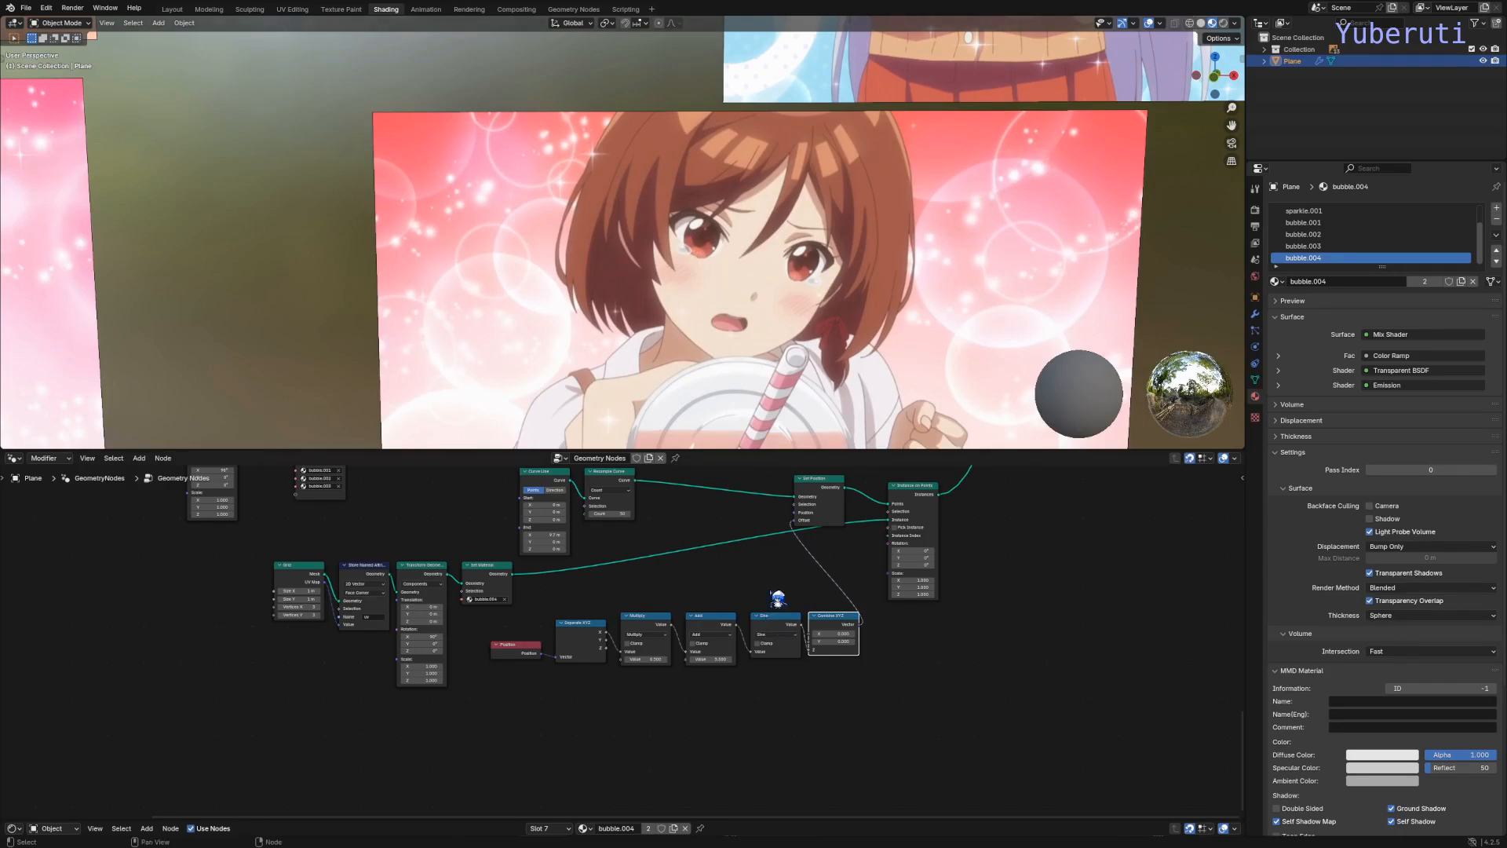
scroll(776, 602, "down", 8)
middle_click_drag(774, 605, 506, 520)
scroll(666, 676, "up", 10)
scroll(488, 711, "up", 5)
middle_click_drag(631, 289, 884, 263, "shift")
scroll(857, 692, "up", 1)
middle_click_drag(903, 661, 765, 653)
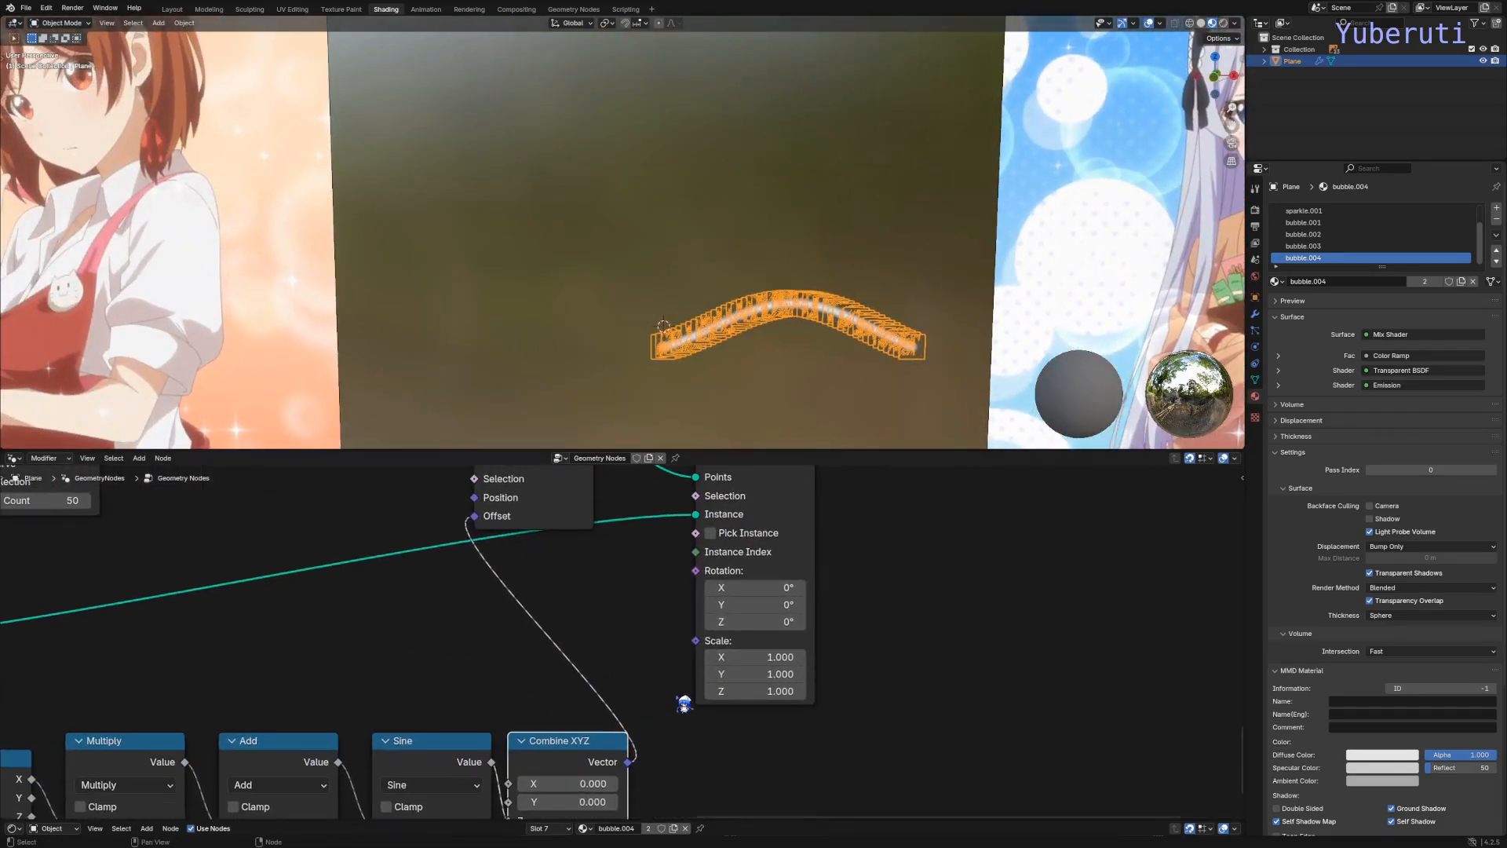
Step: Move Instance on Points away from Set Position, and shift the whole sine offset node group lower to free up space
scroll(773, 609, "down", 9)
middle_click_drag(775, 543, 721, 580)
left_click_drag(725, 573, 808, 555)
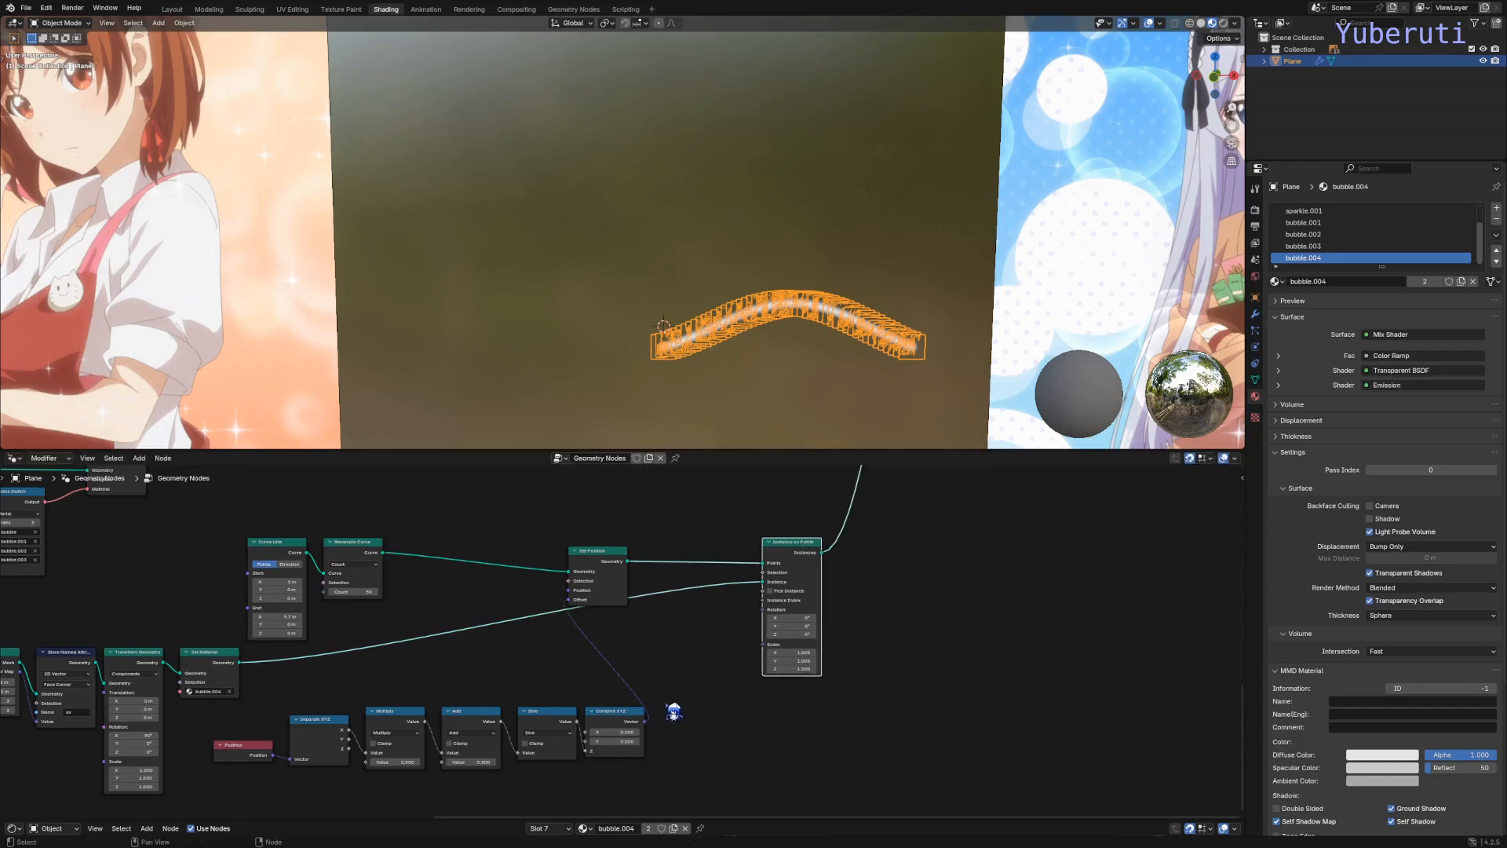
left_click_drag(697, 705, 196, 780)
left_click_drag(388, 730, 295, 789)
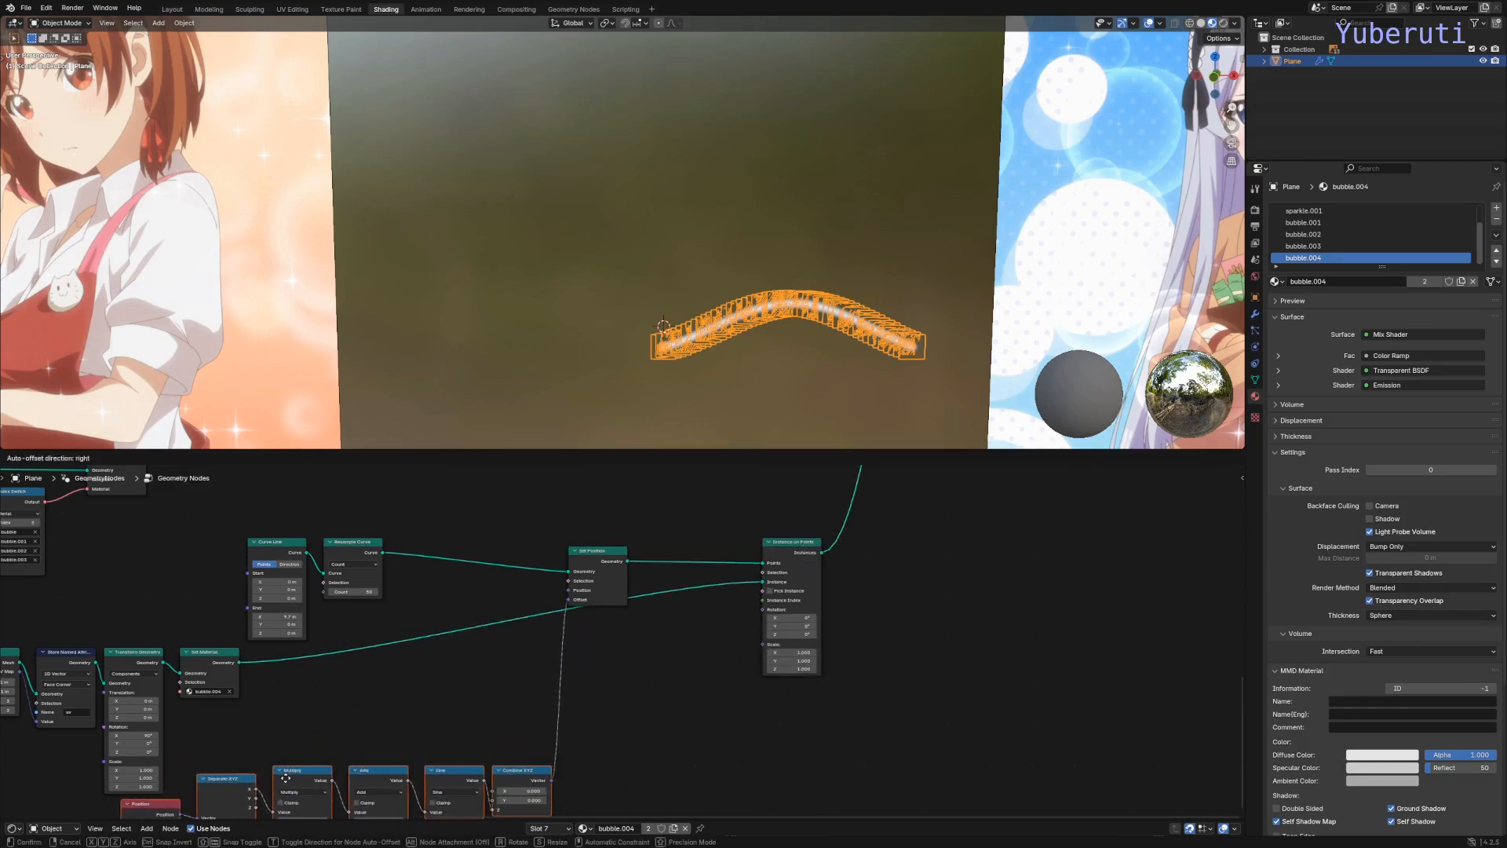
Step: Add a float Random Value from 0 to 1, link it to Instance on Points' Scale, and tidy both nodes
key("shift+a")
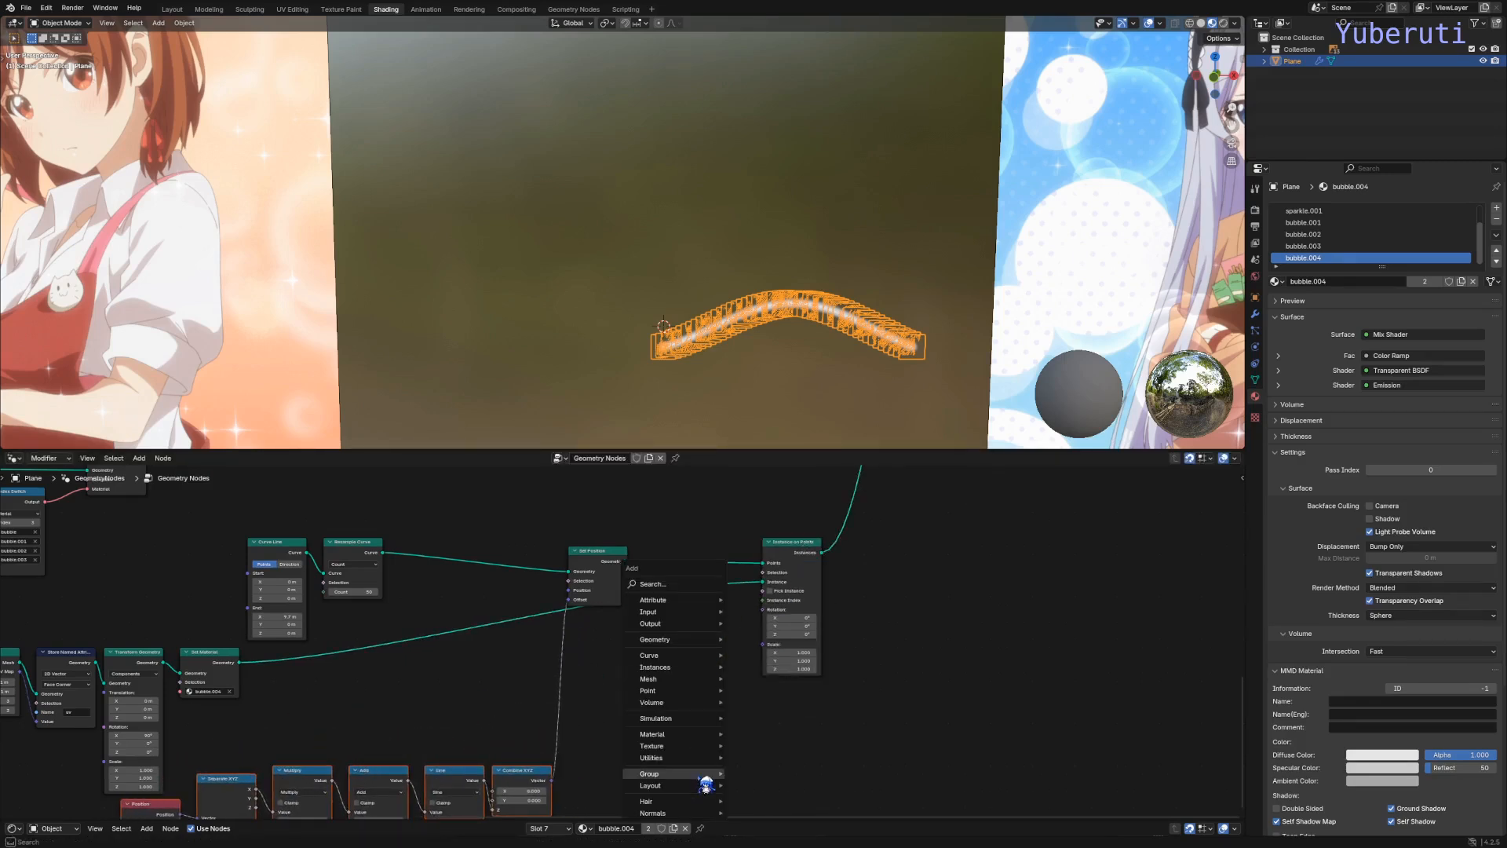
mouse_move(703, 757)
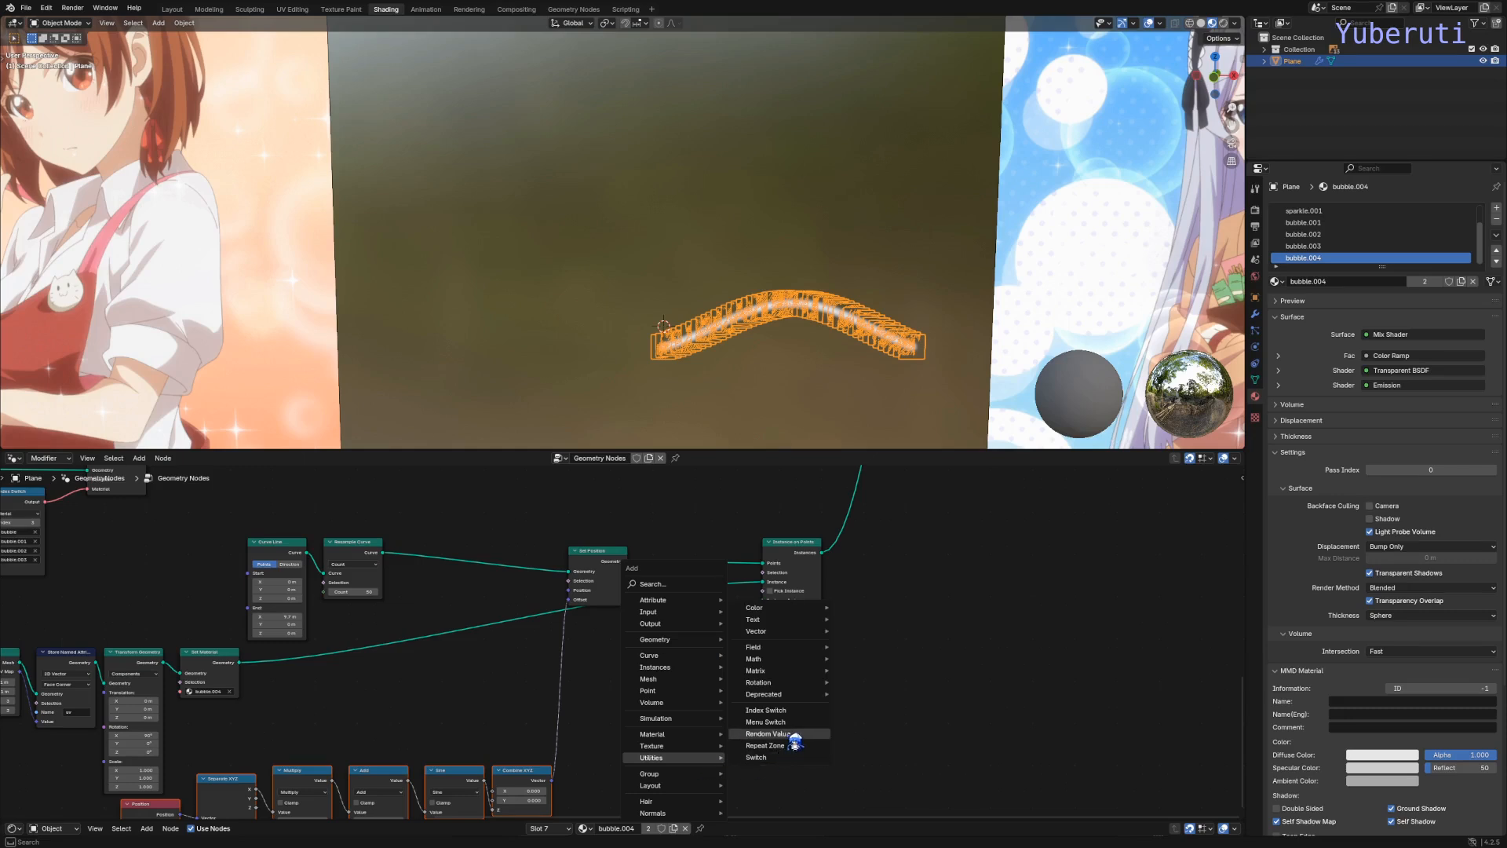
left_click(791, 735)
left_click(751, 694)
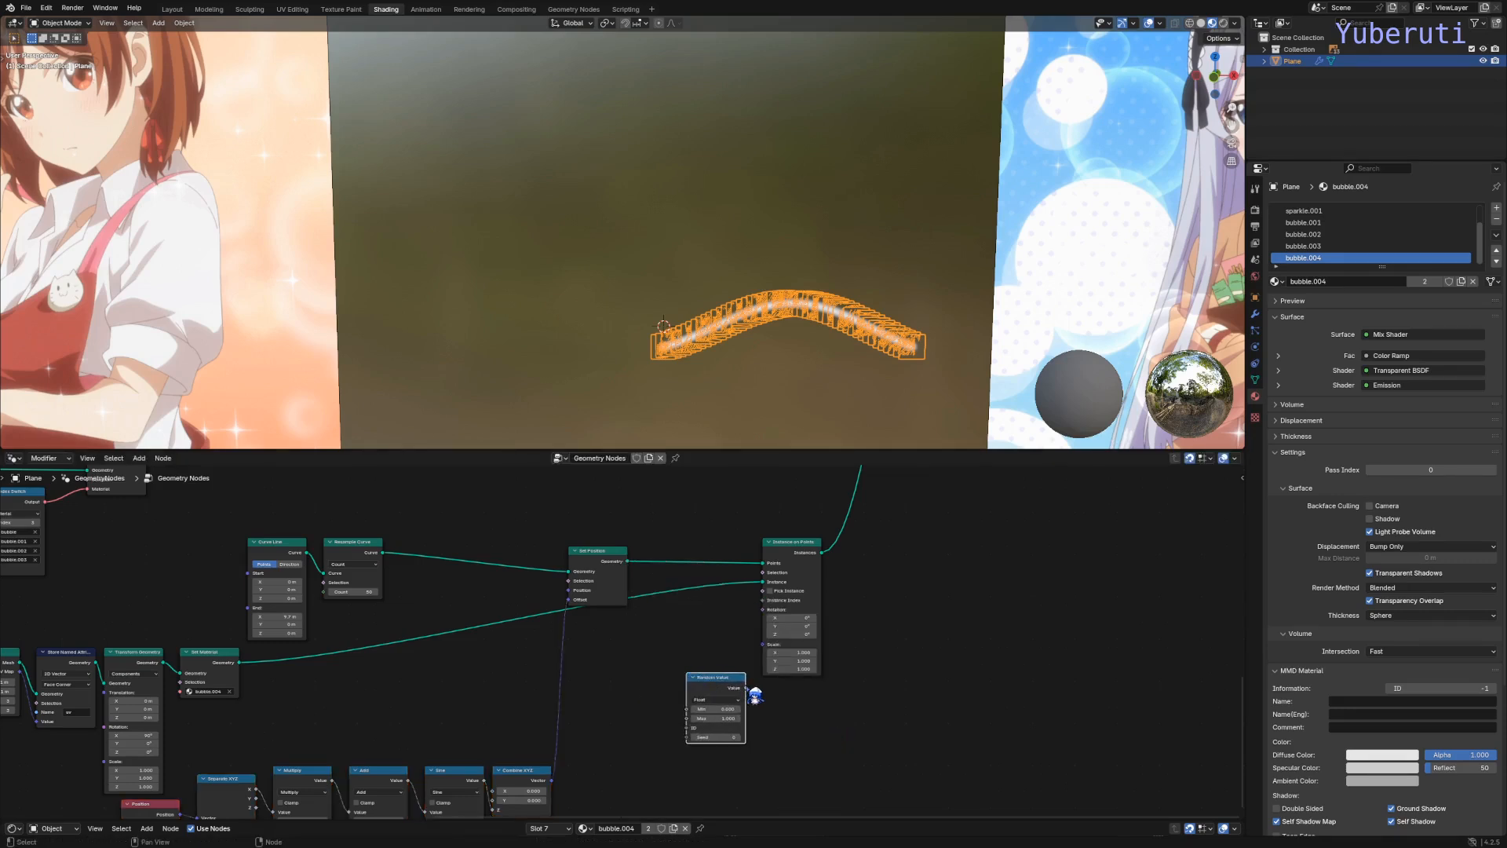
left_click_drag(745, 688, 765, 646)
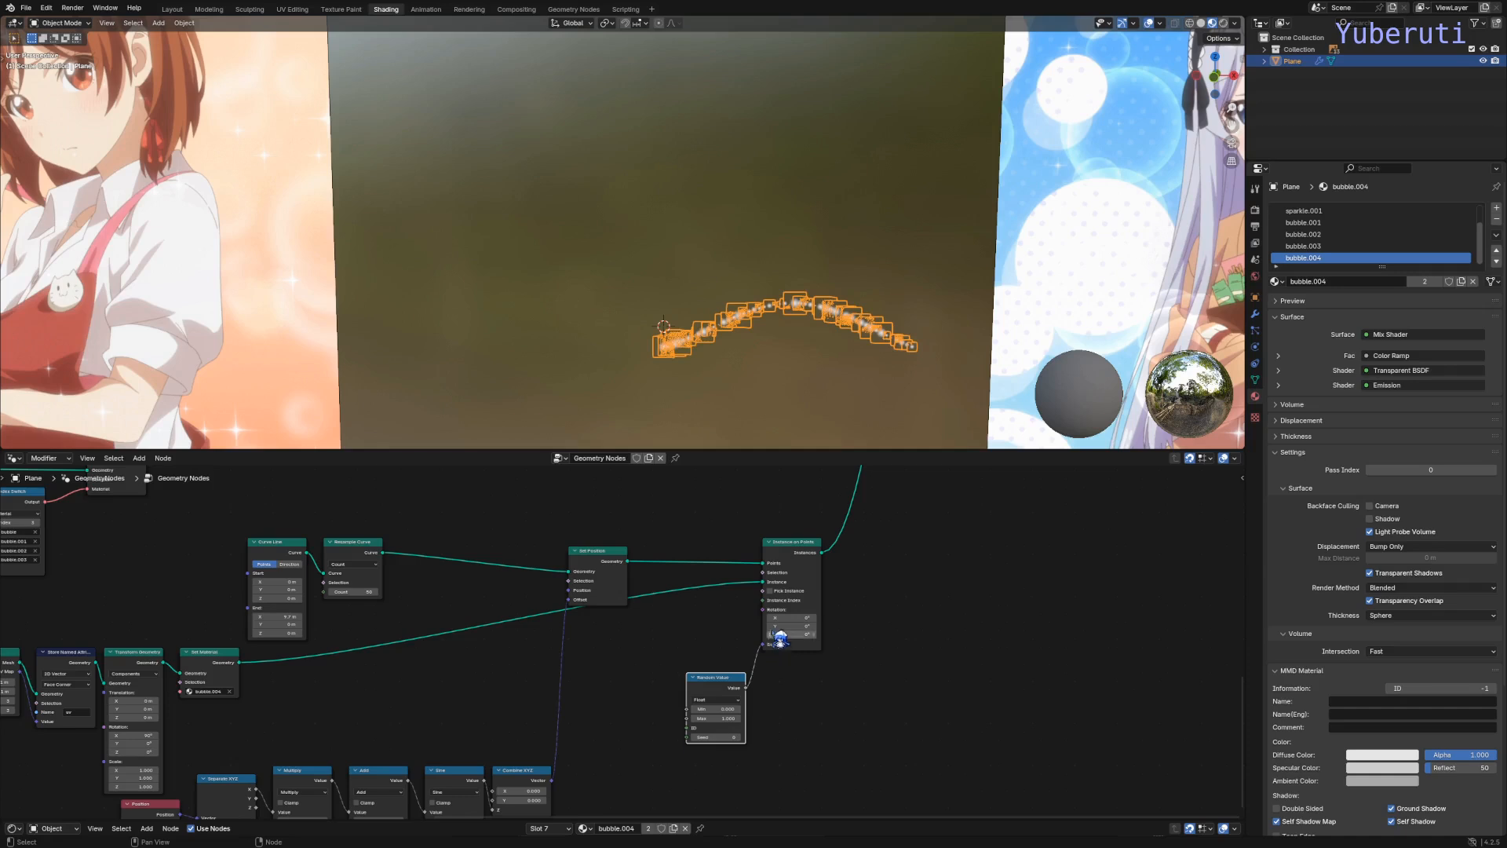
scroll(780, 330, "up", 4)
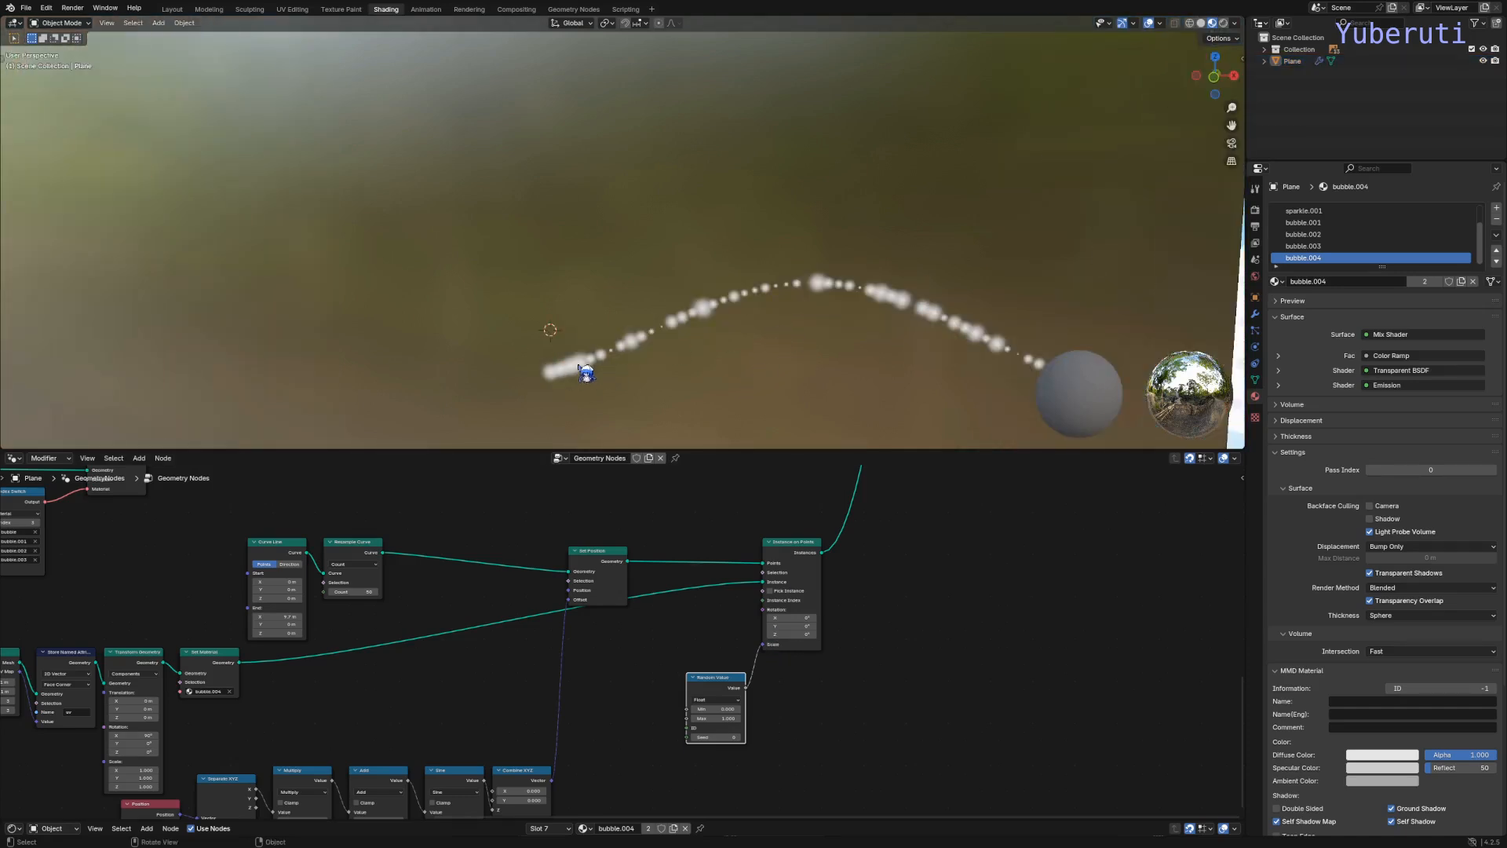
left_click_drag(725, 689, 717, 689)
left_click_drag(776, 558, 761, 575)
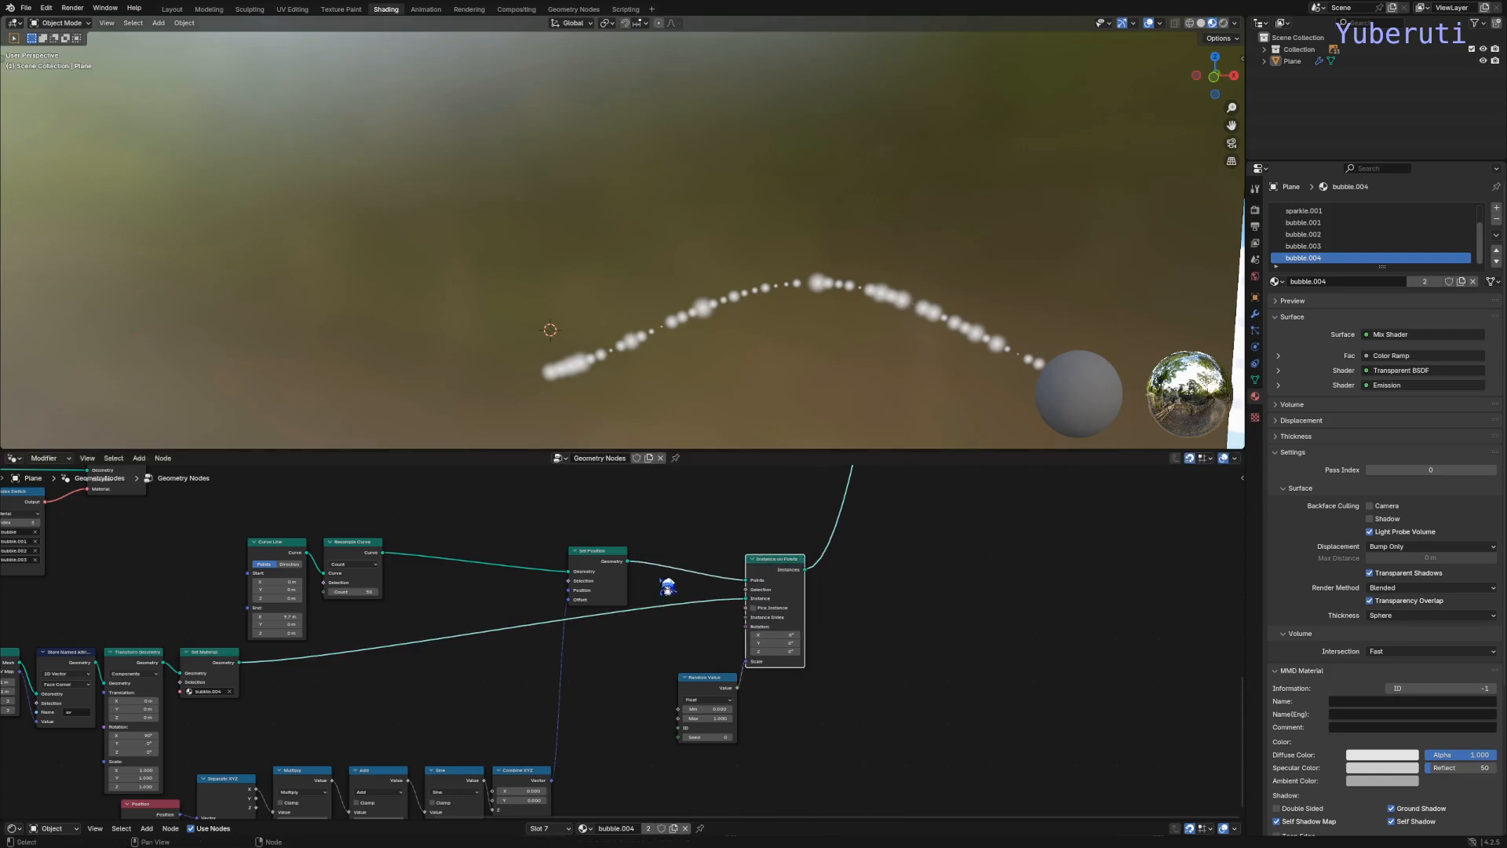
Step: Insert a Translate Instances node after Instance on Points
scroll(661, 580, "down", 4)
middle_click_drag(856, 524, 692, 567)
key("shift+a")
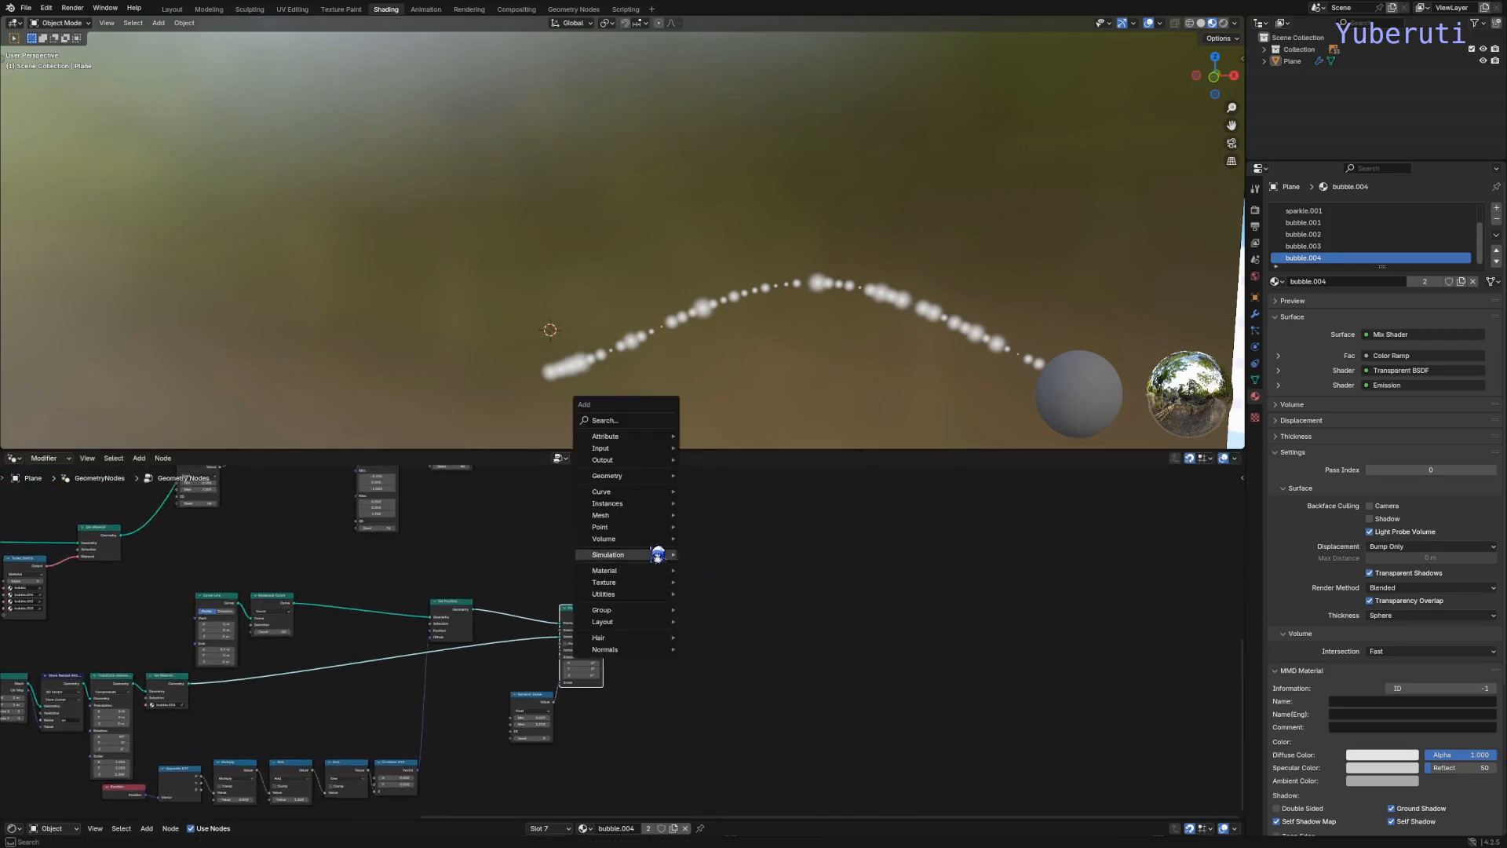
mouse_move(664, 503)
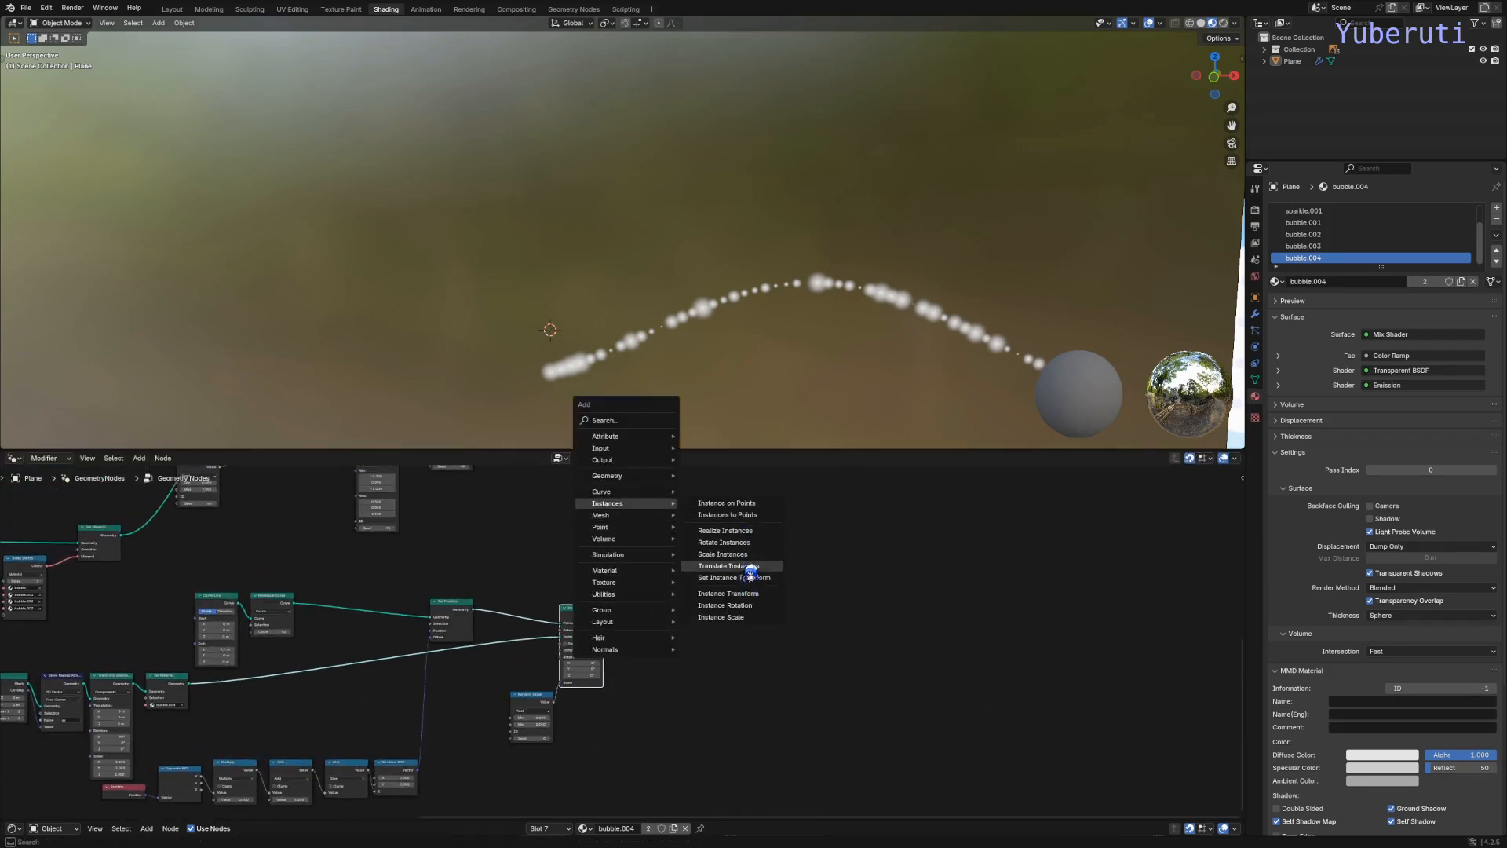
left_click(729, 566)
left_click(661, 576)
left_click_drag(660, 576, 691, 622)
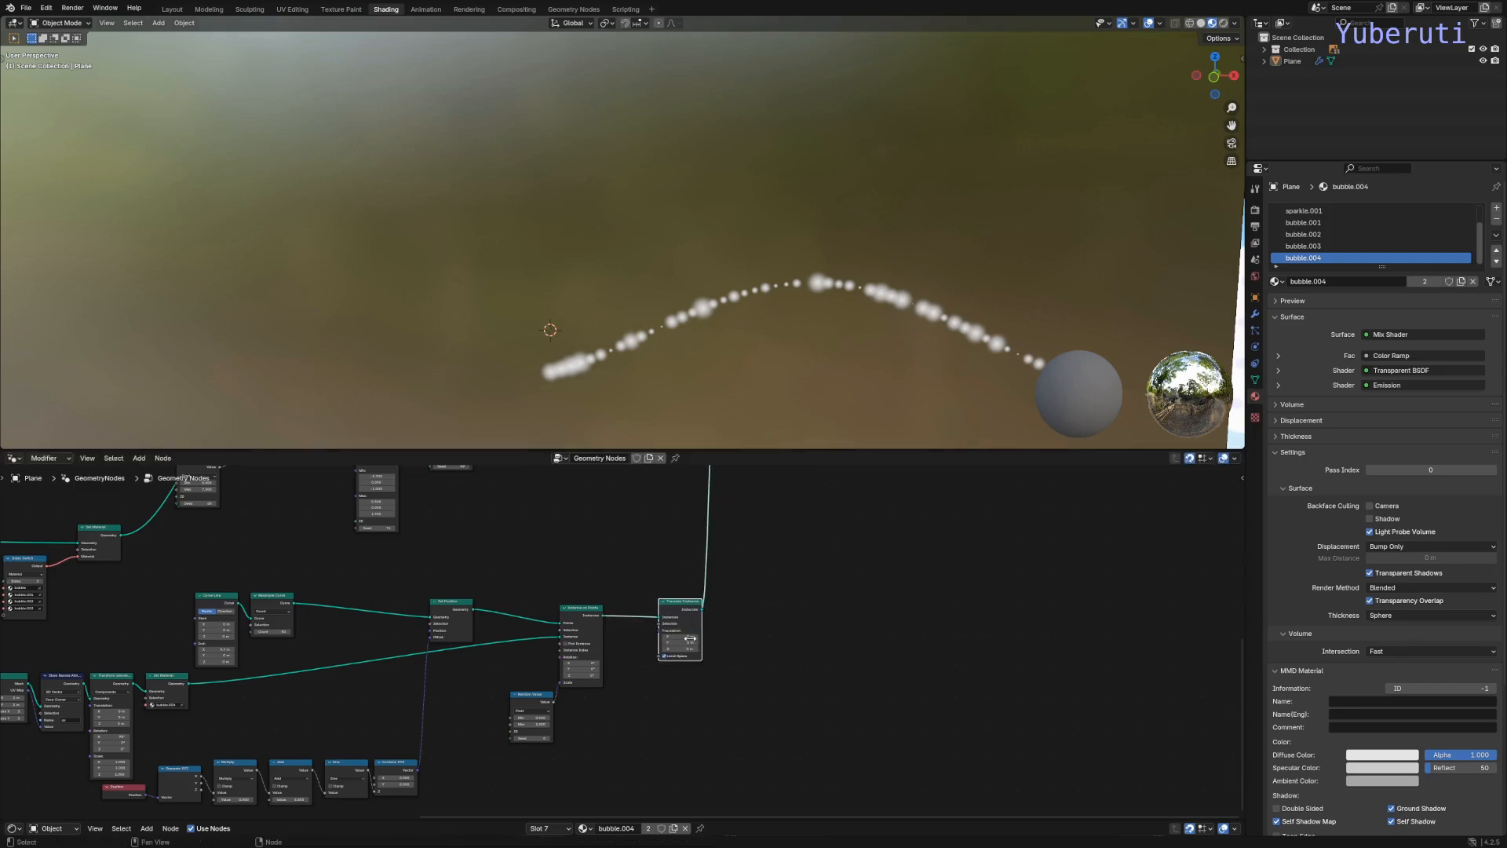
Step: Duplicate the Random Value node, switch the copy to Vector, and link it to Translate Instances' Translation
key("shift+a")
left_click(535, 703)
key("shift+d")
left_click(682, 690)
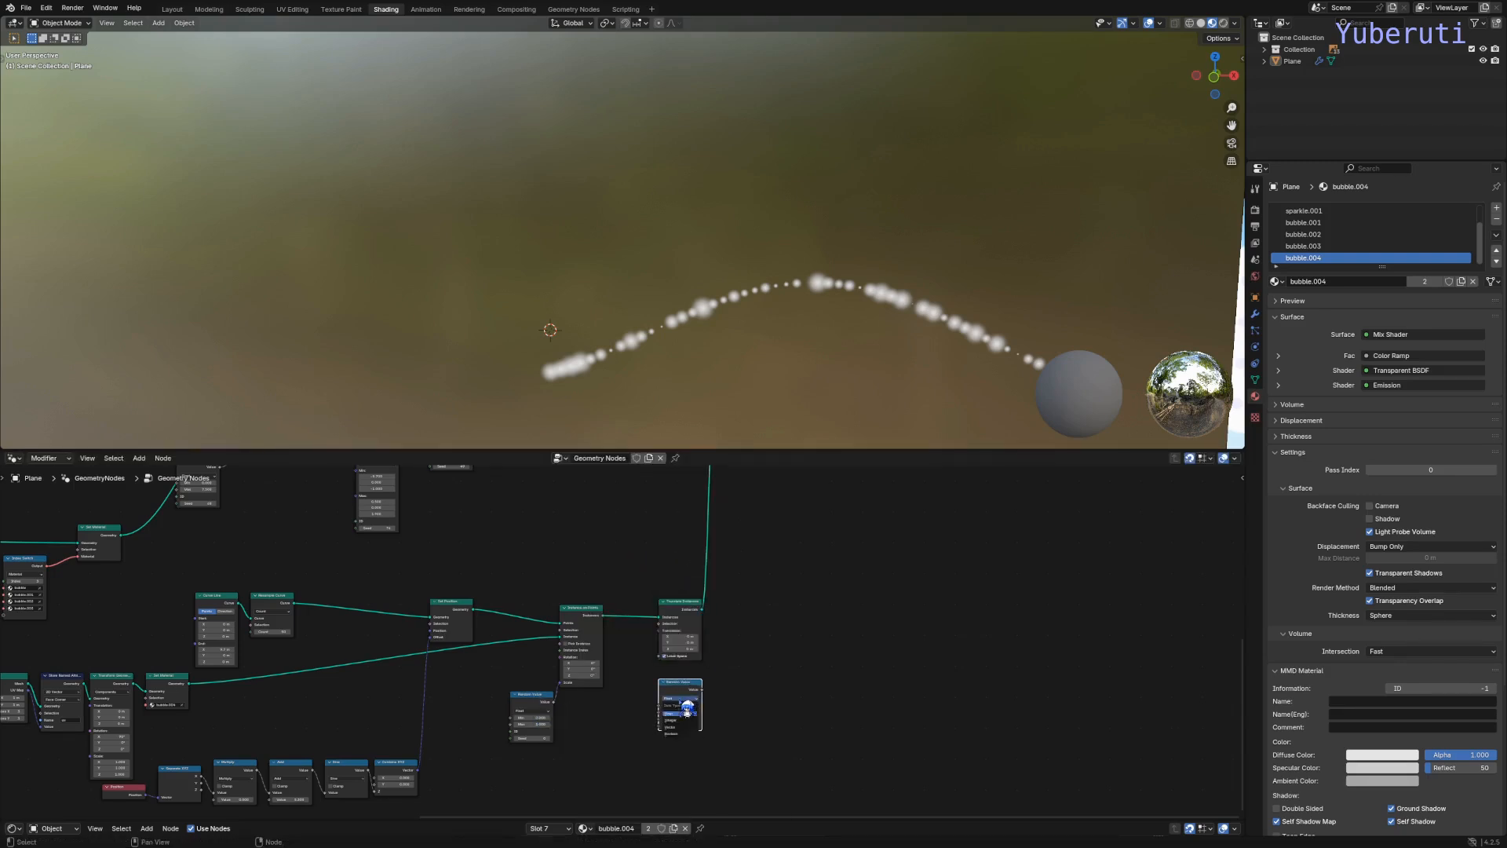
scroll(684, 736, "up", 2)
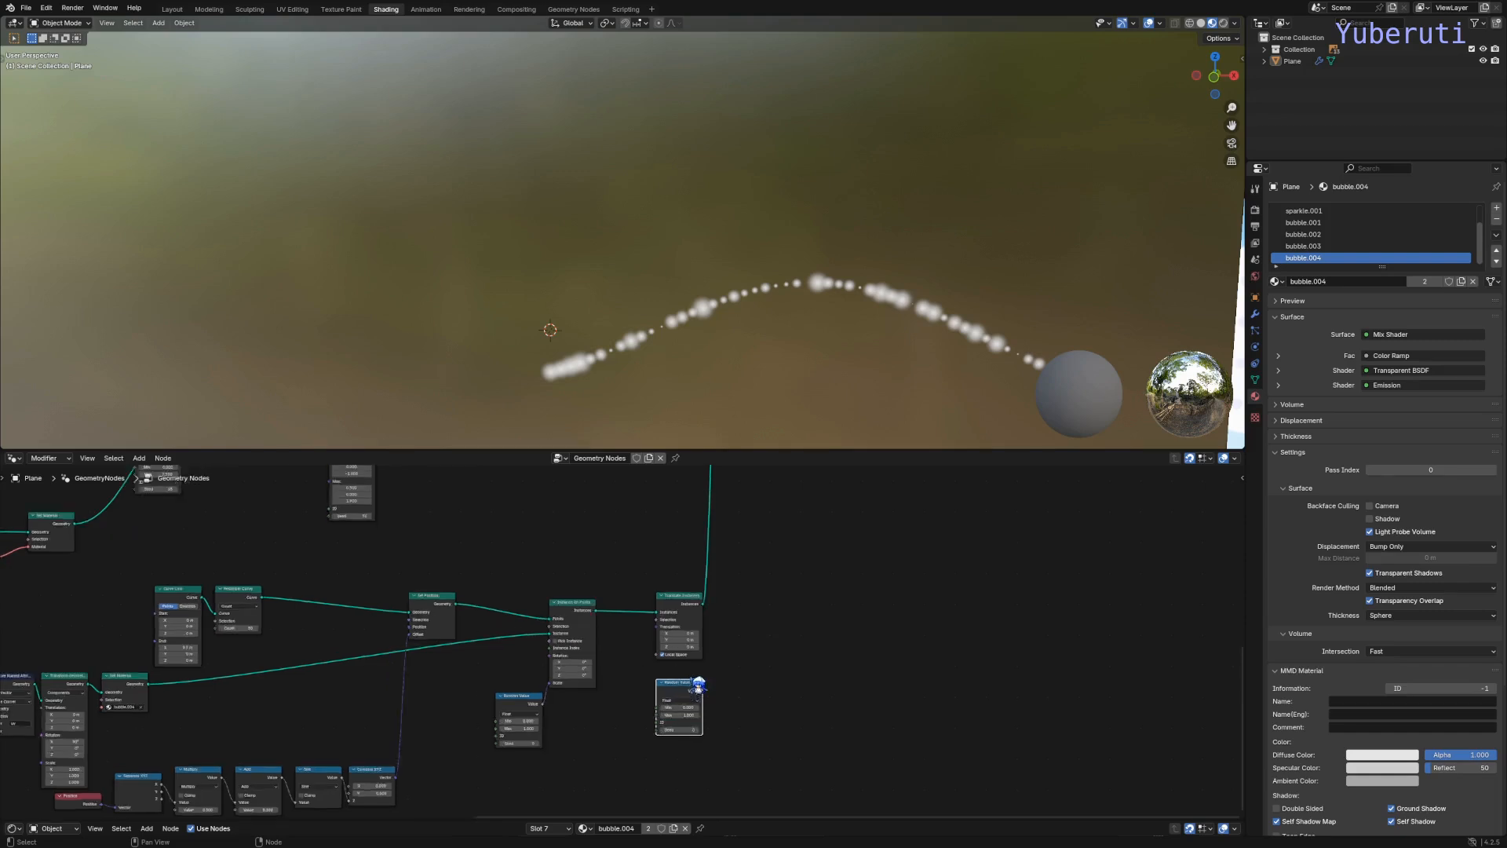
scroll(682, 742, "up", 4)
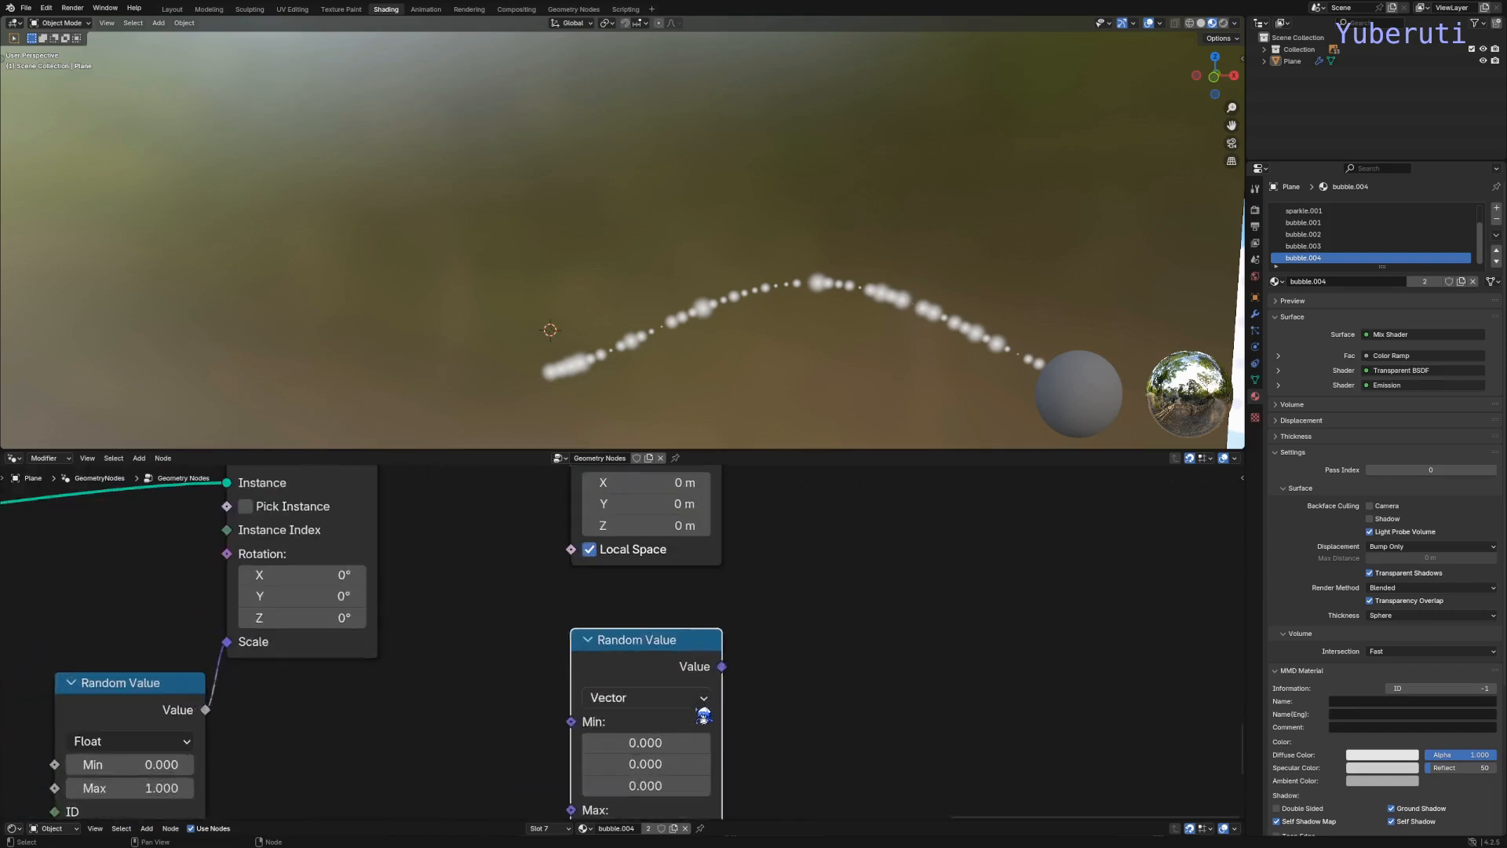
scroll(691, 746, "down", 2)
left_click_drag(745, 667, 651, 545)
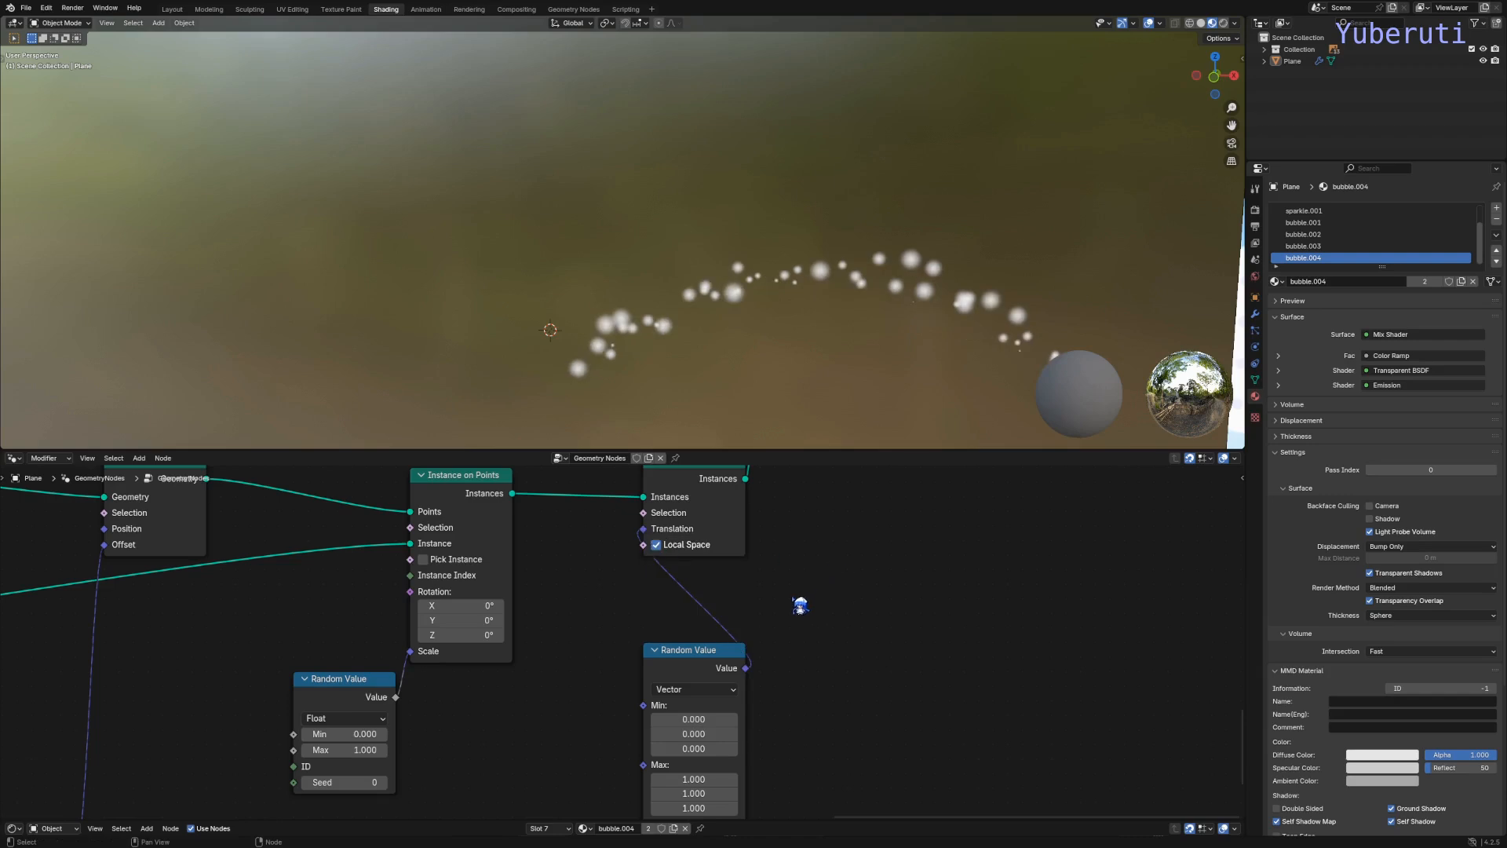
Step: Set all three Min components of the vector Random Value to a negative number, keeping Max at 1
scroll(777, 679, "down", 3)
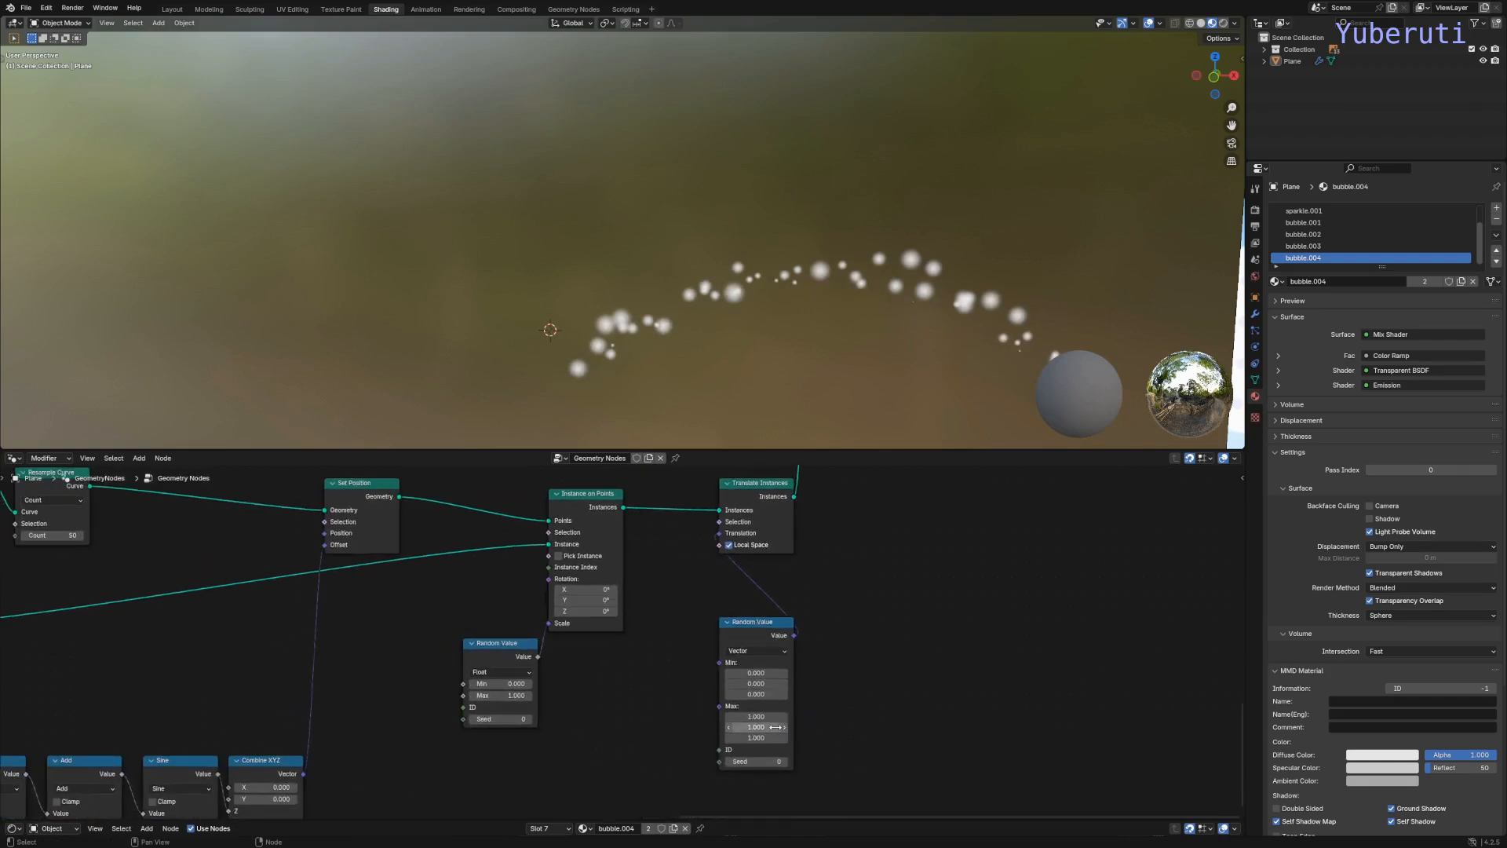
left_click_drag(755, 716, 690, 717)
key("ctrl+z")
left_click_drag(756, 673, 755, 736)
Step: Increase the Resample Curve node's Count to 87
scroll(840, 627, "down", 6)
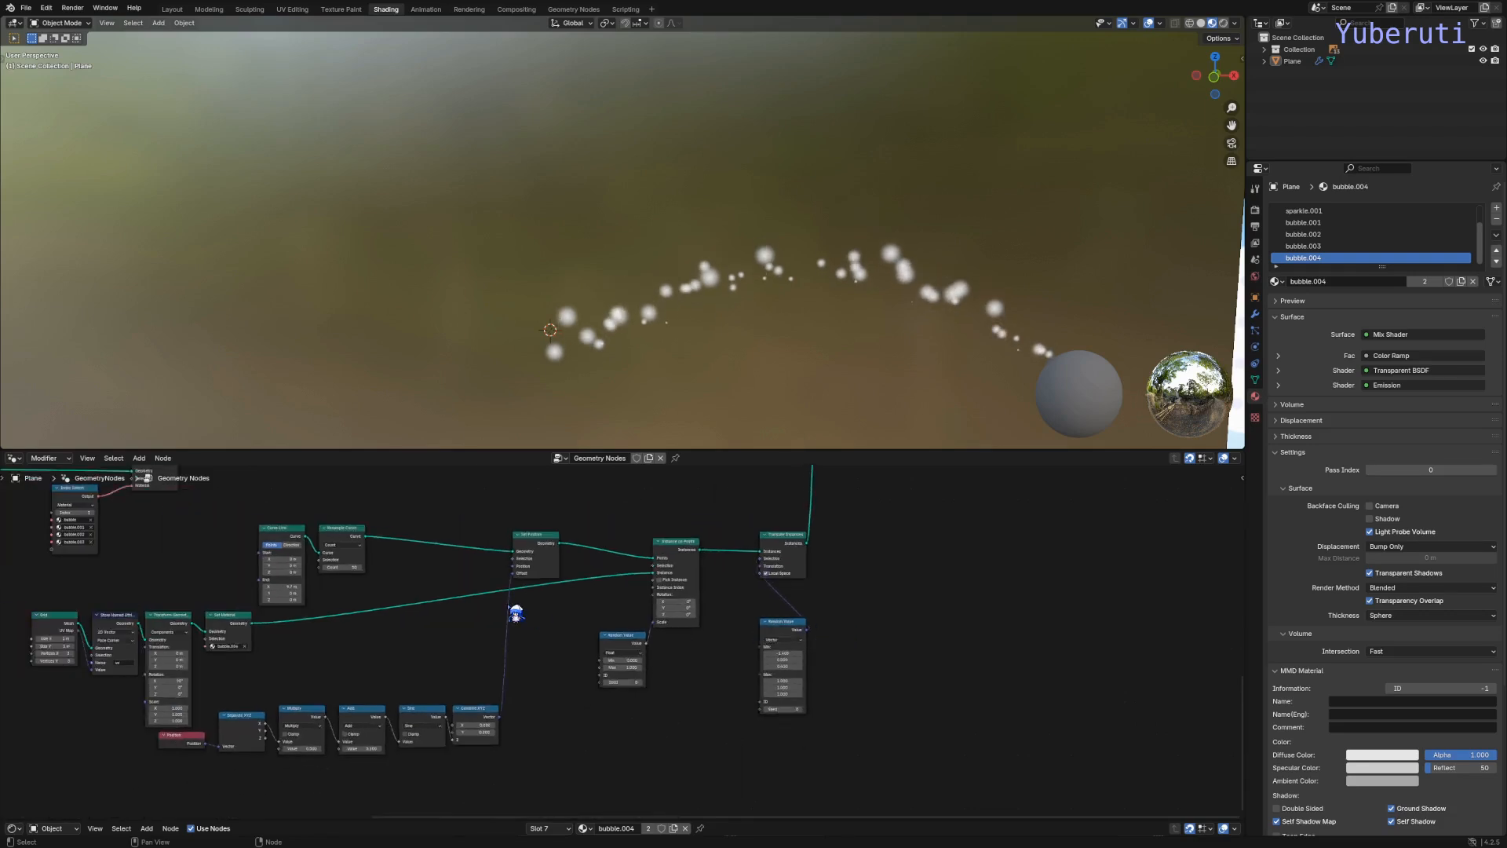
middle_click_drag(515, 612, 807, 626)
scroll(677, 612, "up", 5)
scroll(677, 612, "up", 2)
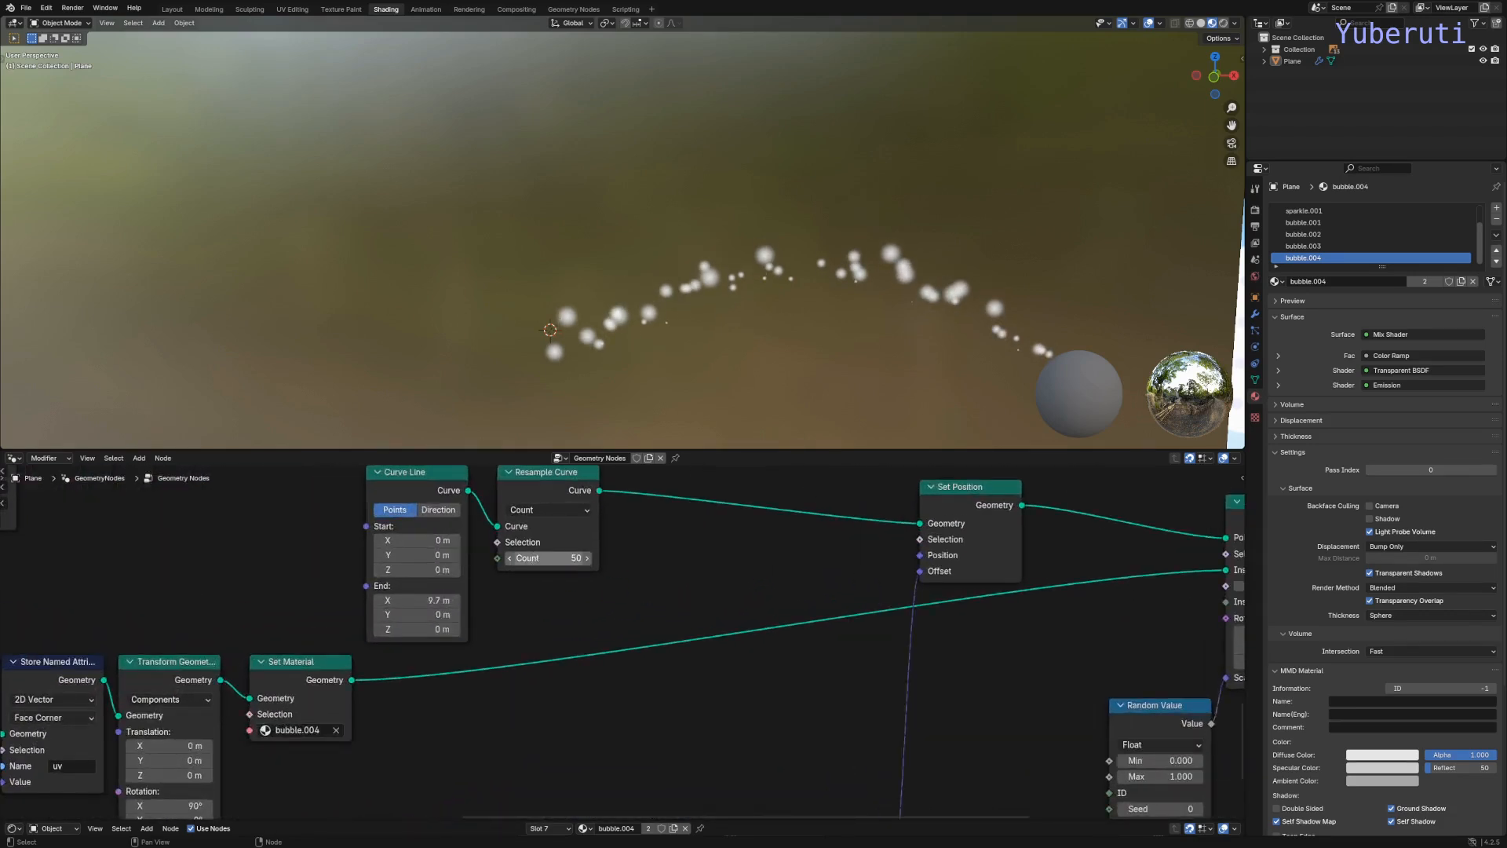
mouse_move(573, 558)
left_mouse_down()
mouse_move(627, 558)
mouse_move(601, 558)
left_mouse_up()
scroll(738, 590, "down", 3)
scroll(740, 590, "down", 4)
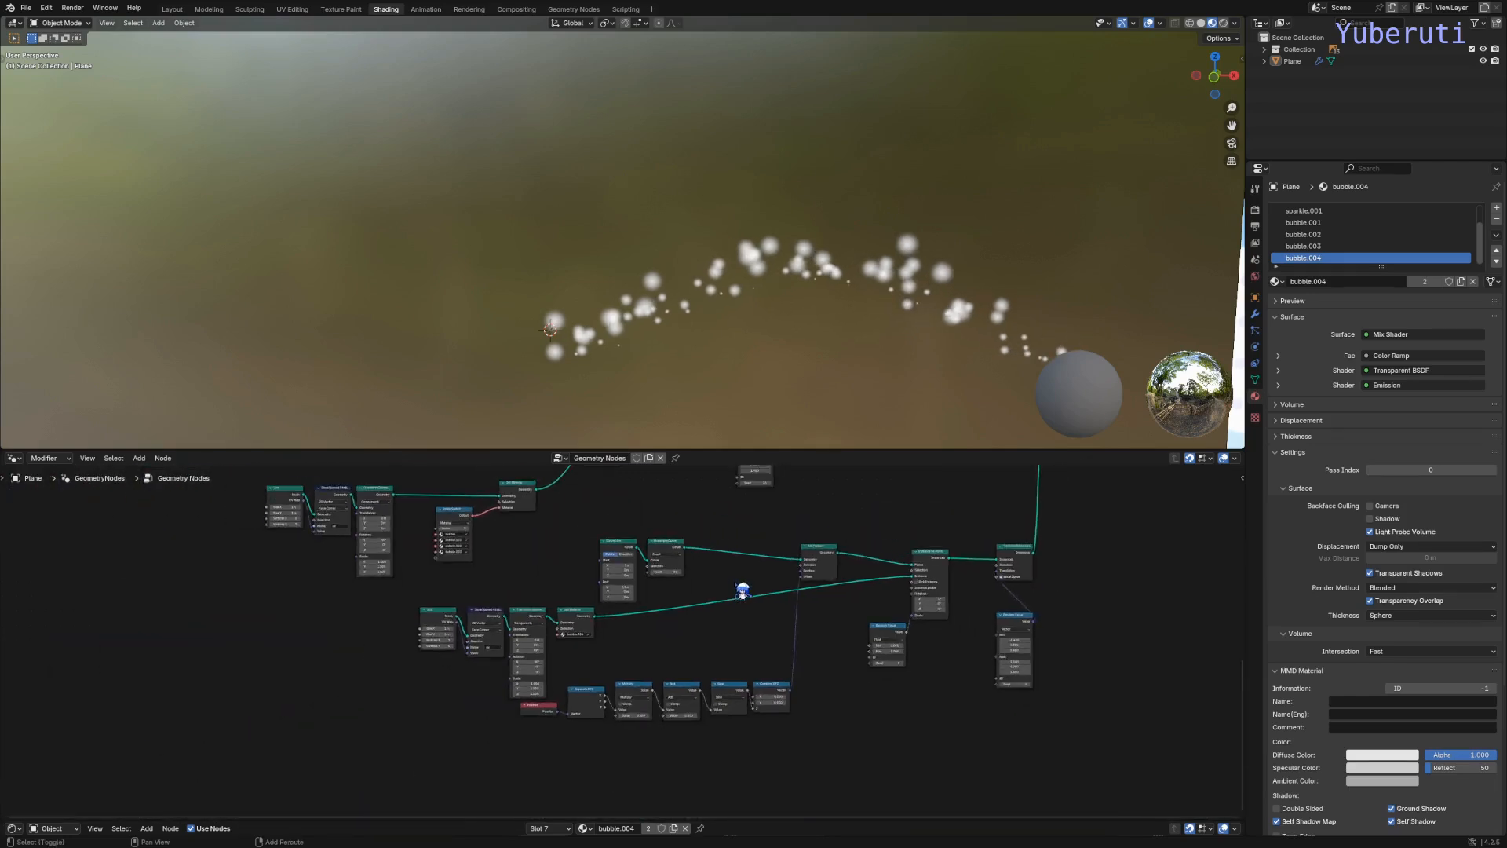
middle_click_drag(743, 591, 555, 660, "shift")
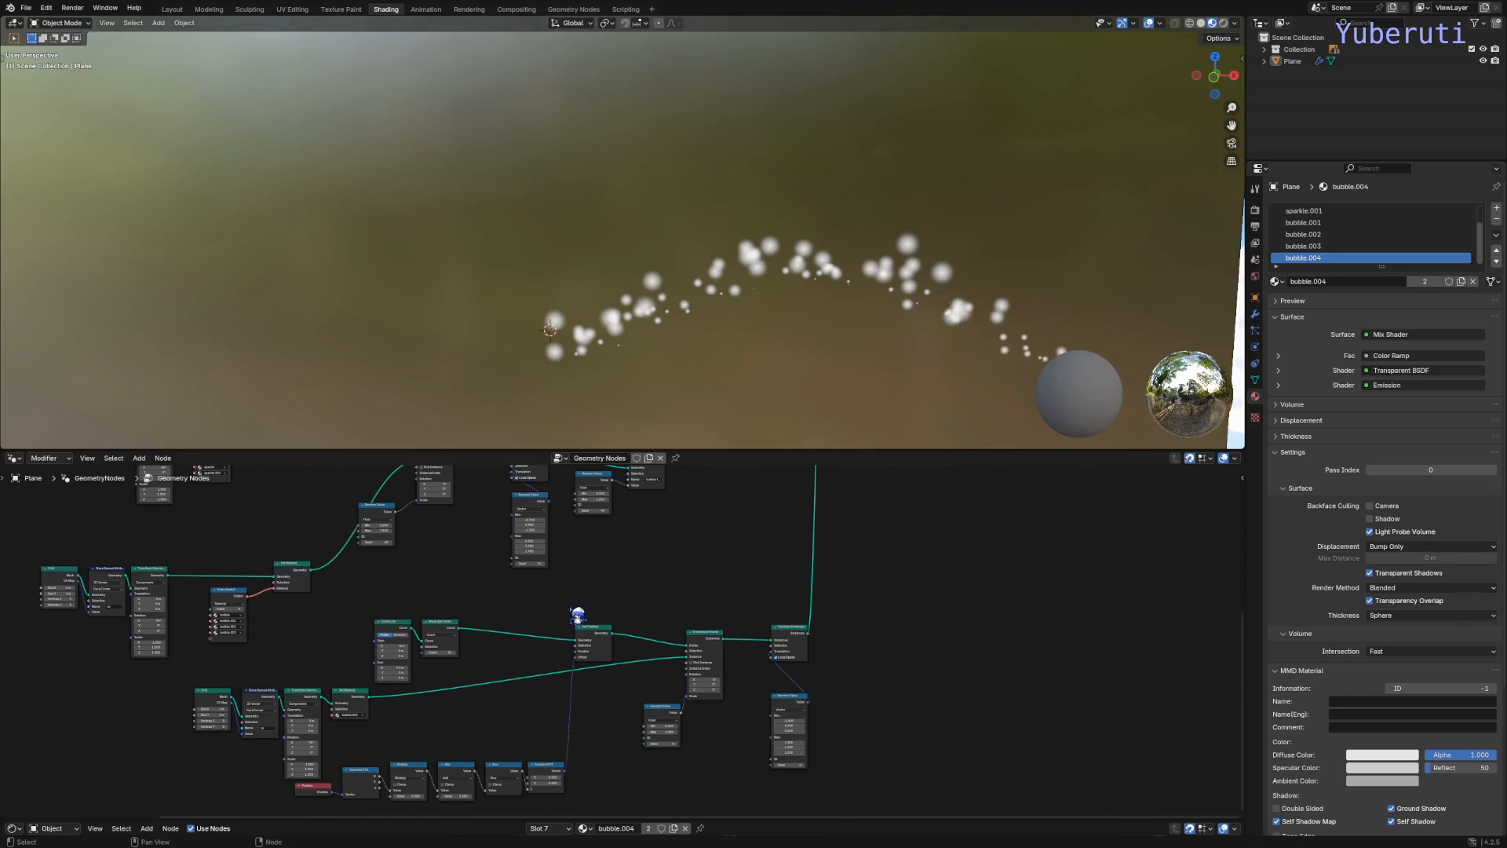
middle_click_drag(437, 638, 764, 555)
scroll(777, 581, "up", 8)
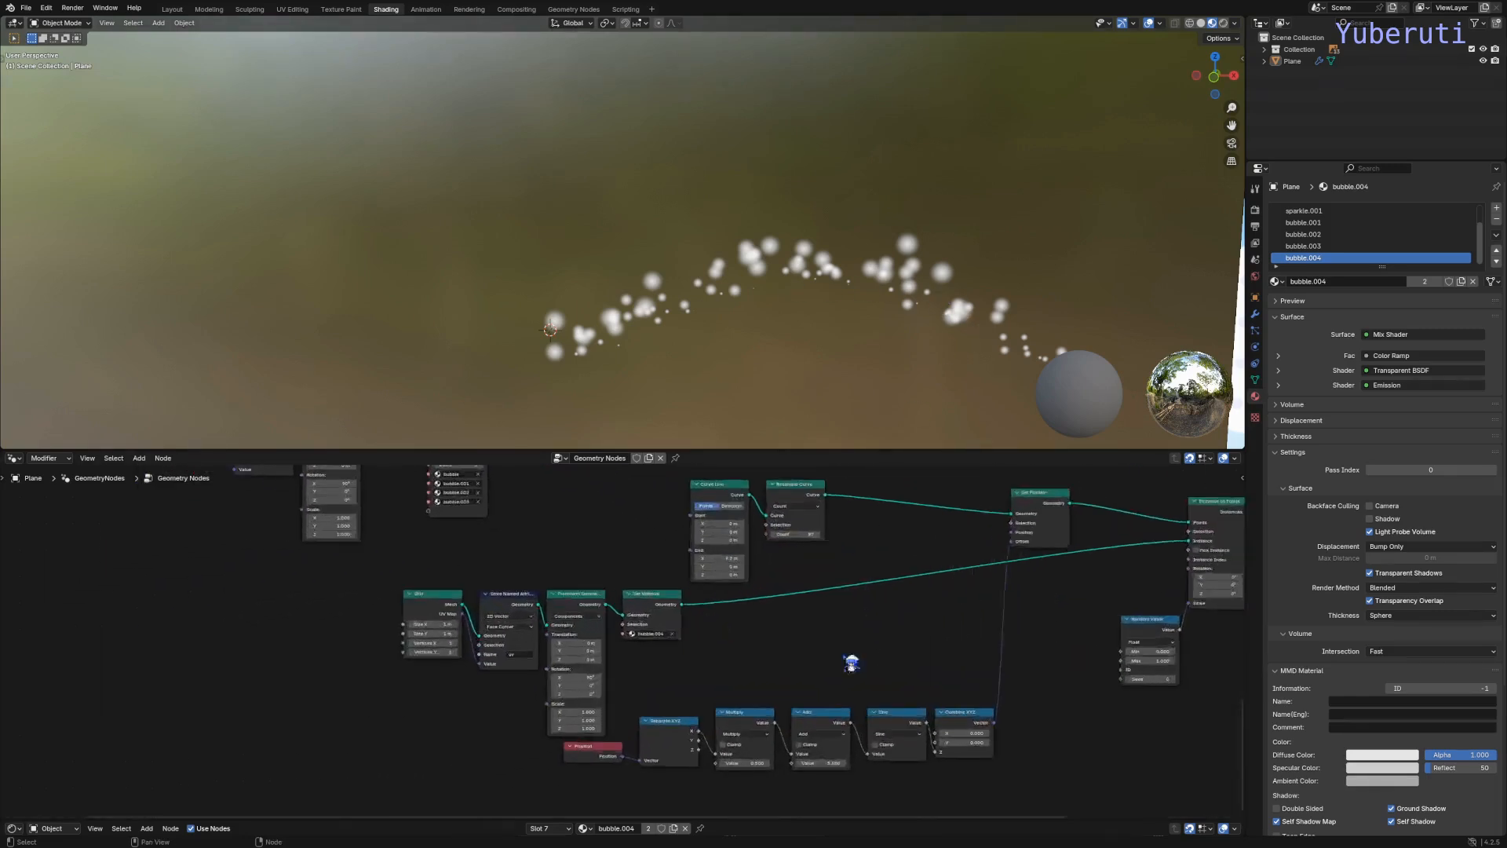
middle_click_drag(787, 746, 548, 658)
left_click_drag(557, 686, 644, 686)
right_click(565, 686)
scroll(606, 624, "down", 1)
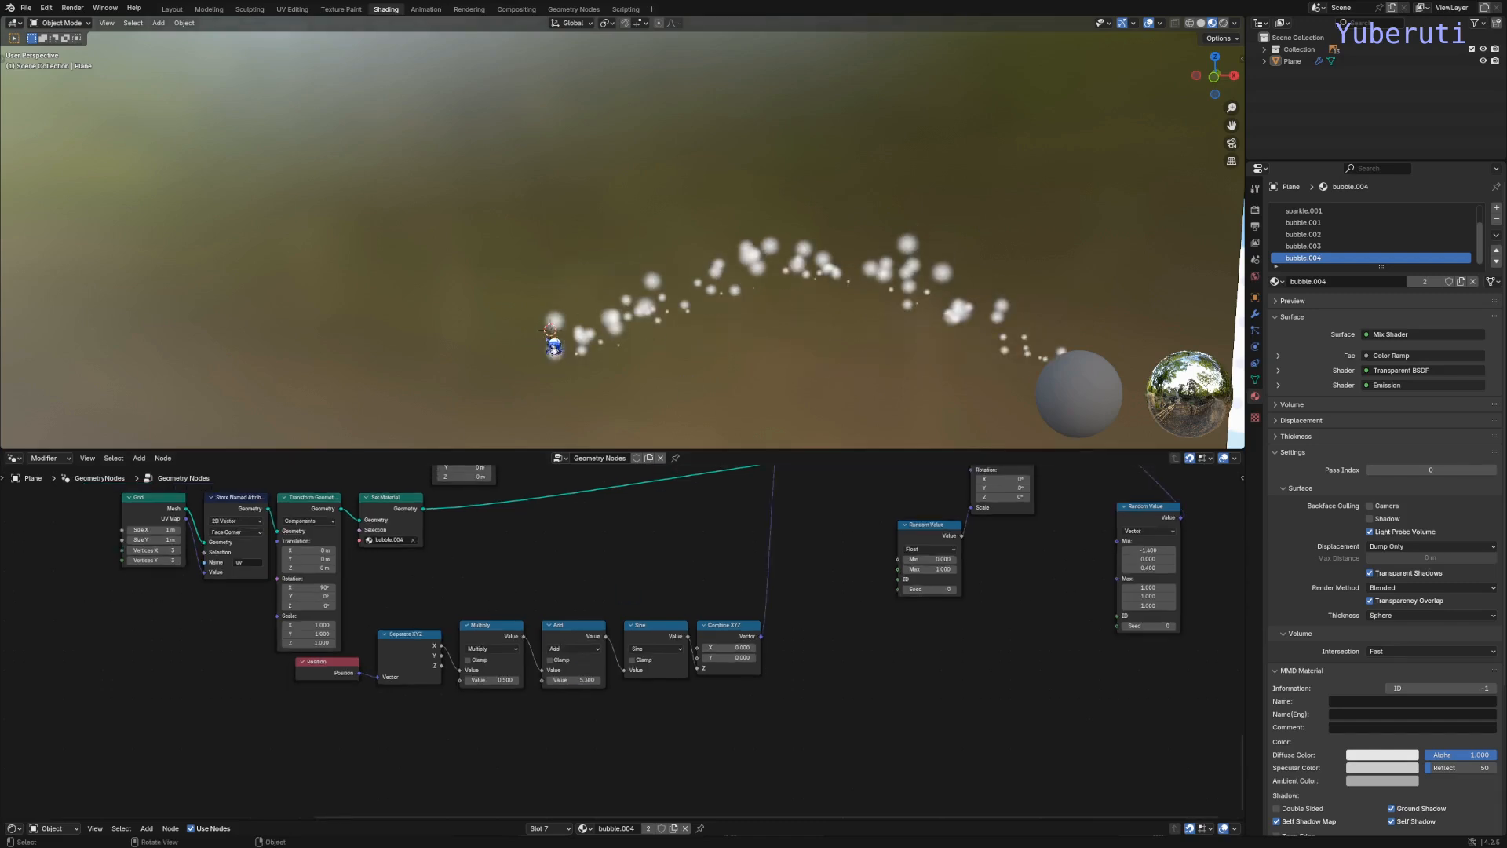
Step: Move Translate Instances and its Random Value aside, and insert a duplicate Set Position node between Instance on Points and Translate Instances
left_click_drag(875, 256, 1028, 345)
scroll(1020, 650, "down", 1)
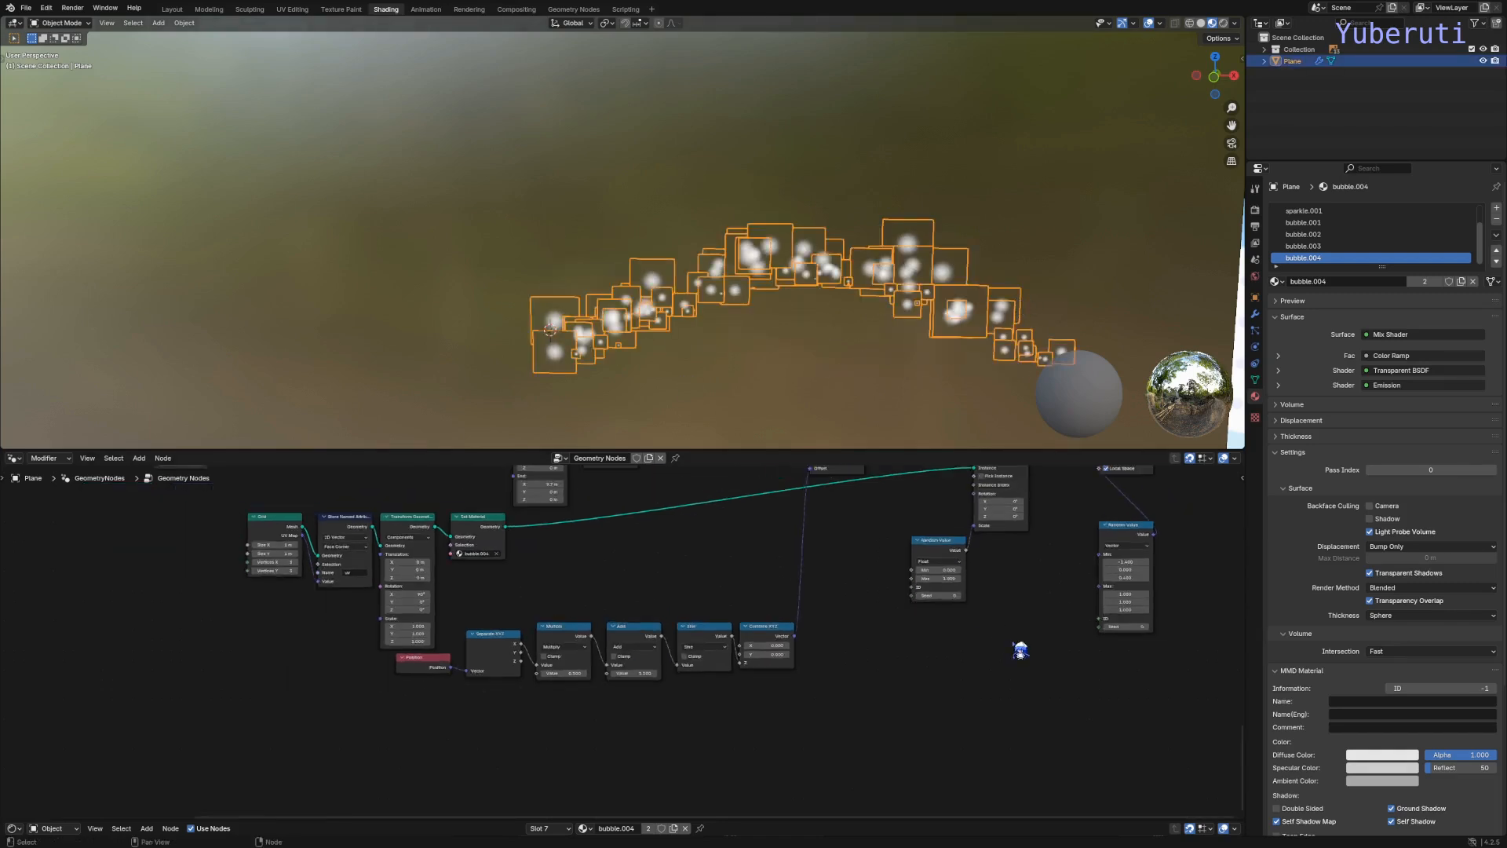
middle_click_drag(1020, 650, 699, 727)
left_click_drag(817, 484, 894, 608)
left_click(527, 520)
key("shift+d")
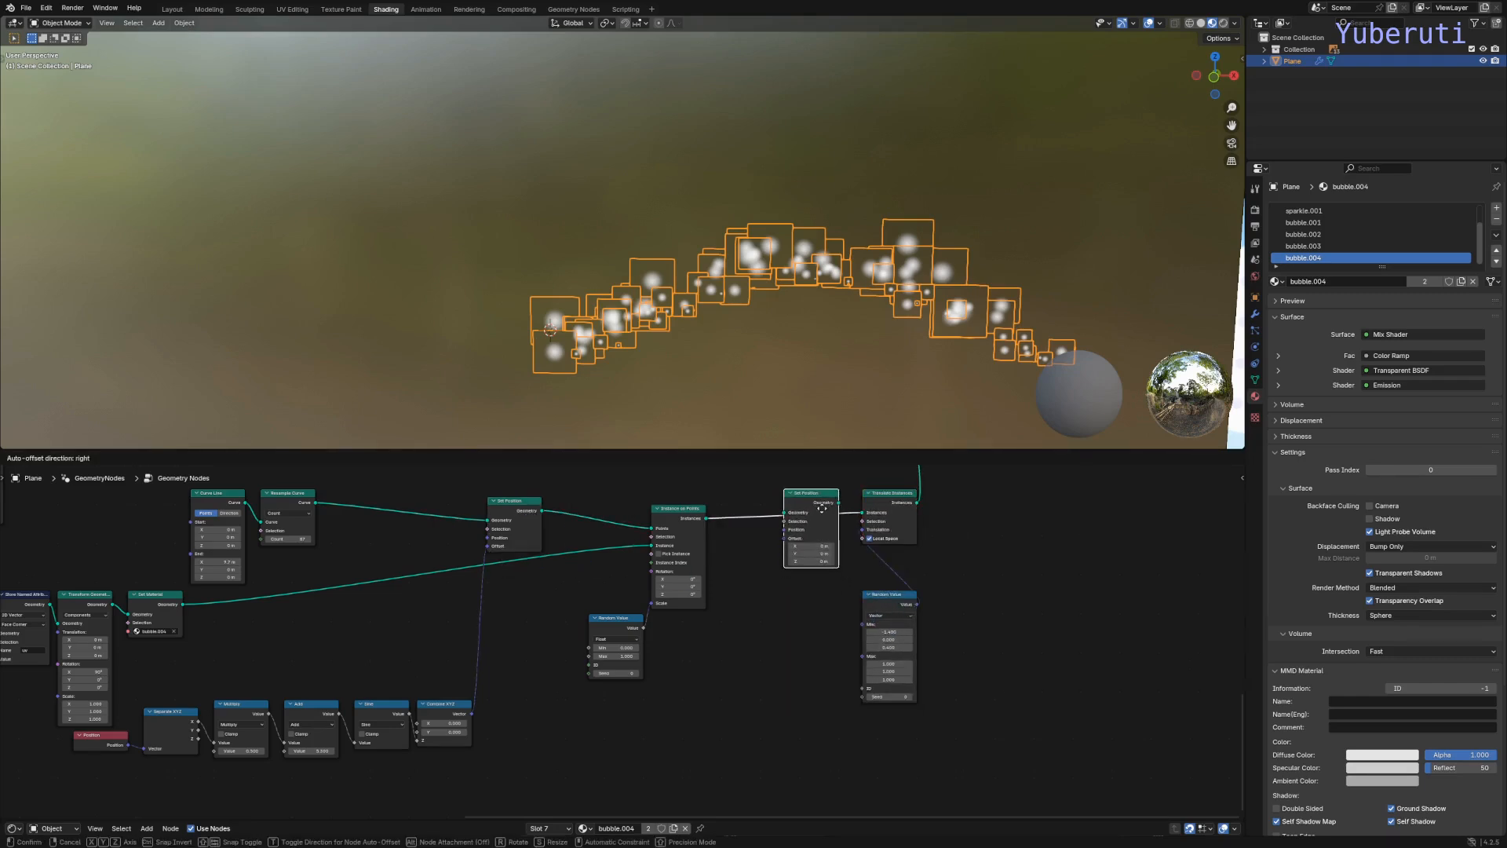
left_click(822, 508)
Step: Add a Sample Curve node and link its Position output to the duplicated Set Position's Position input
key("shift+a")
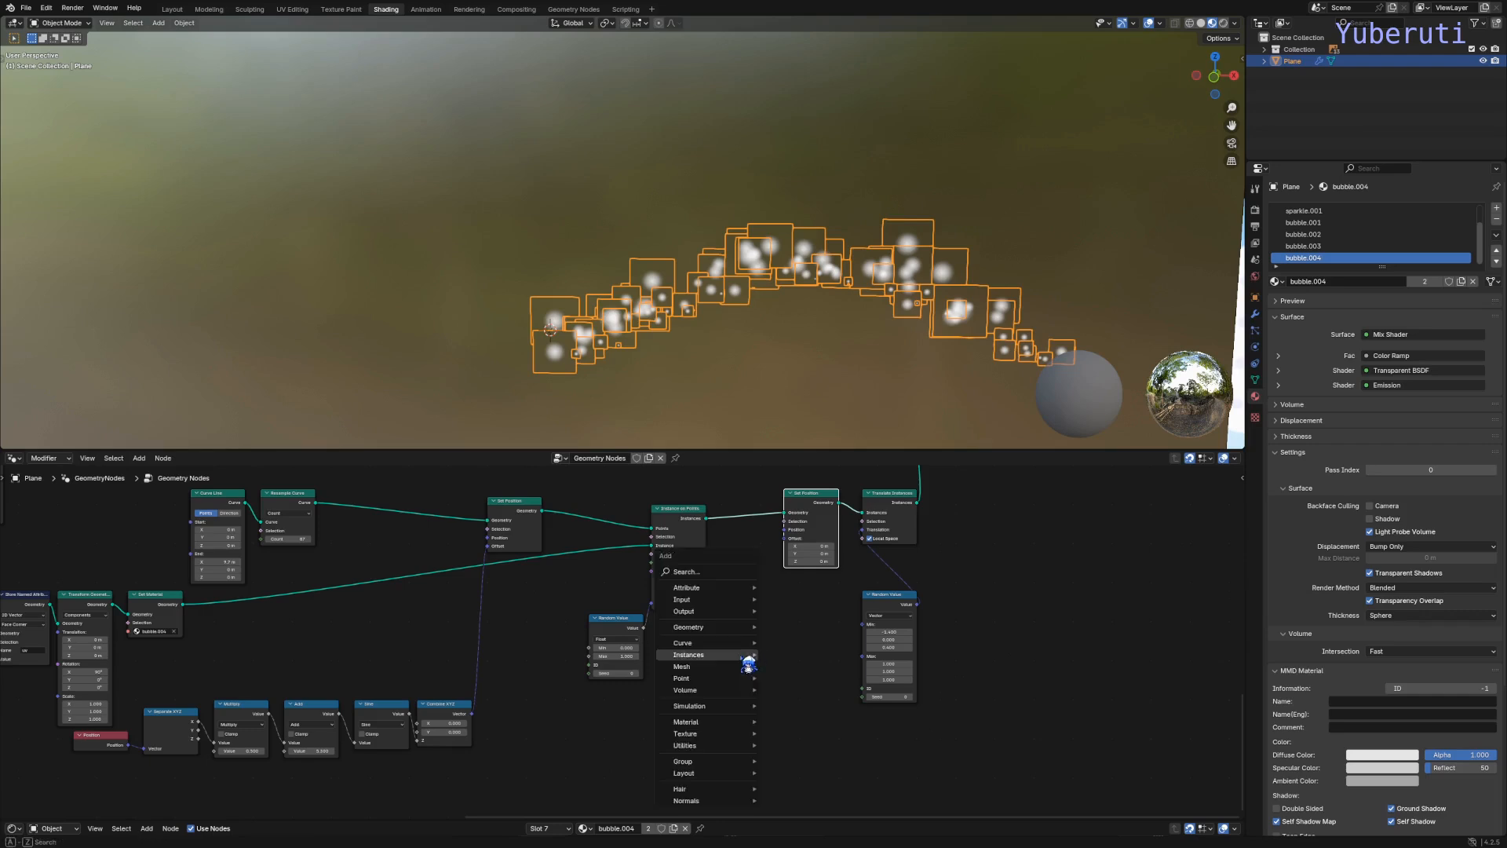
mouse_move(746, 645)
mouse_move(808, 667)
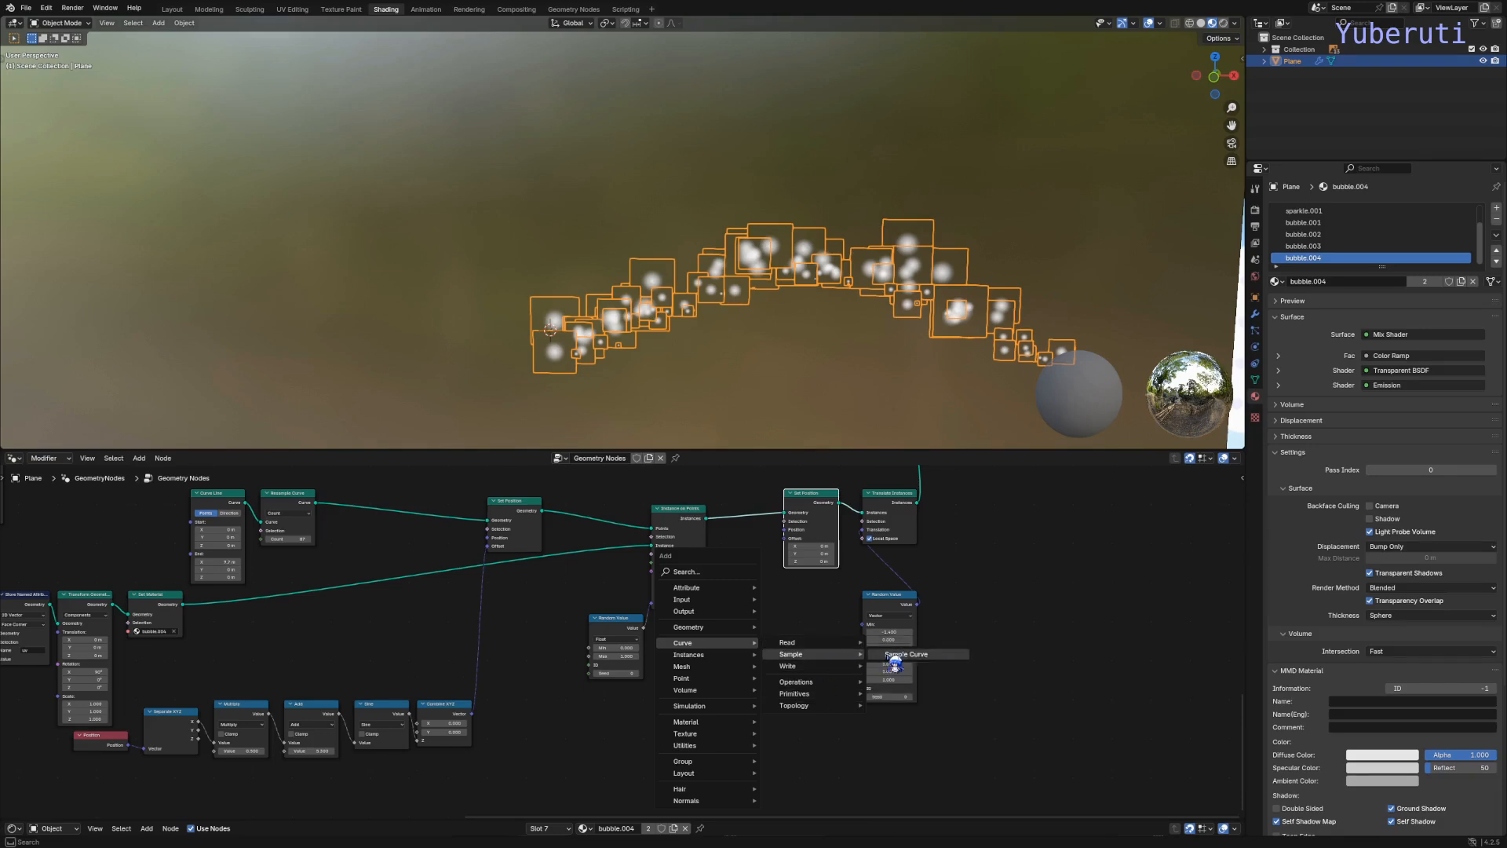
left_click(894, 658)
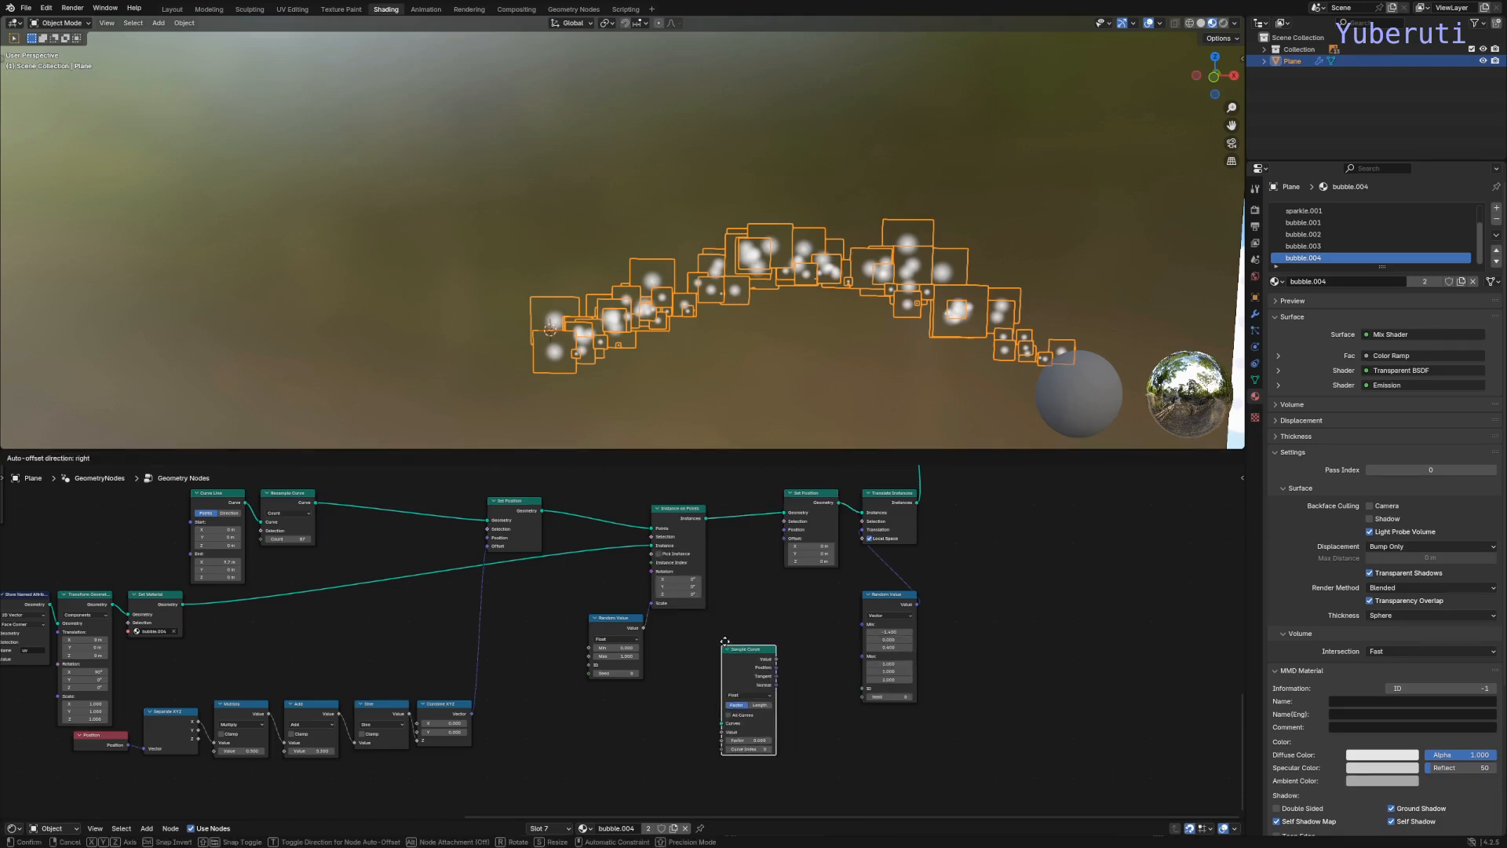
left_click(720, 646)
scroll(772, 656, "up", 2)
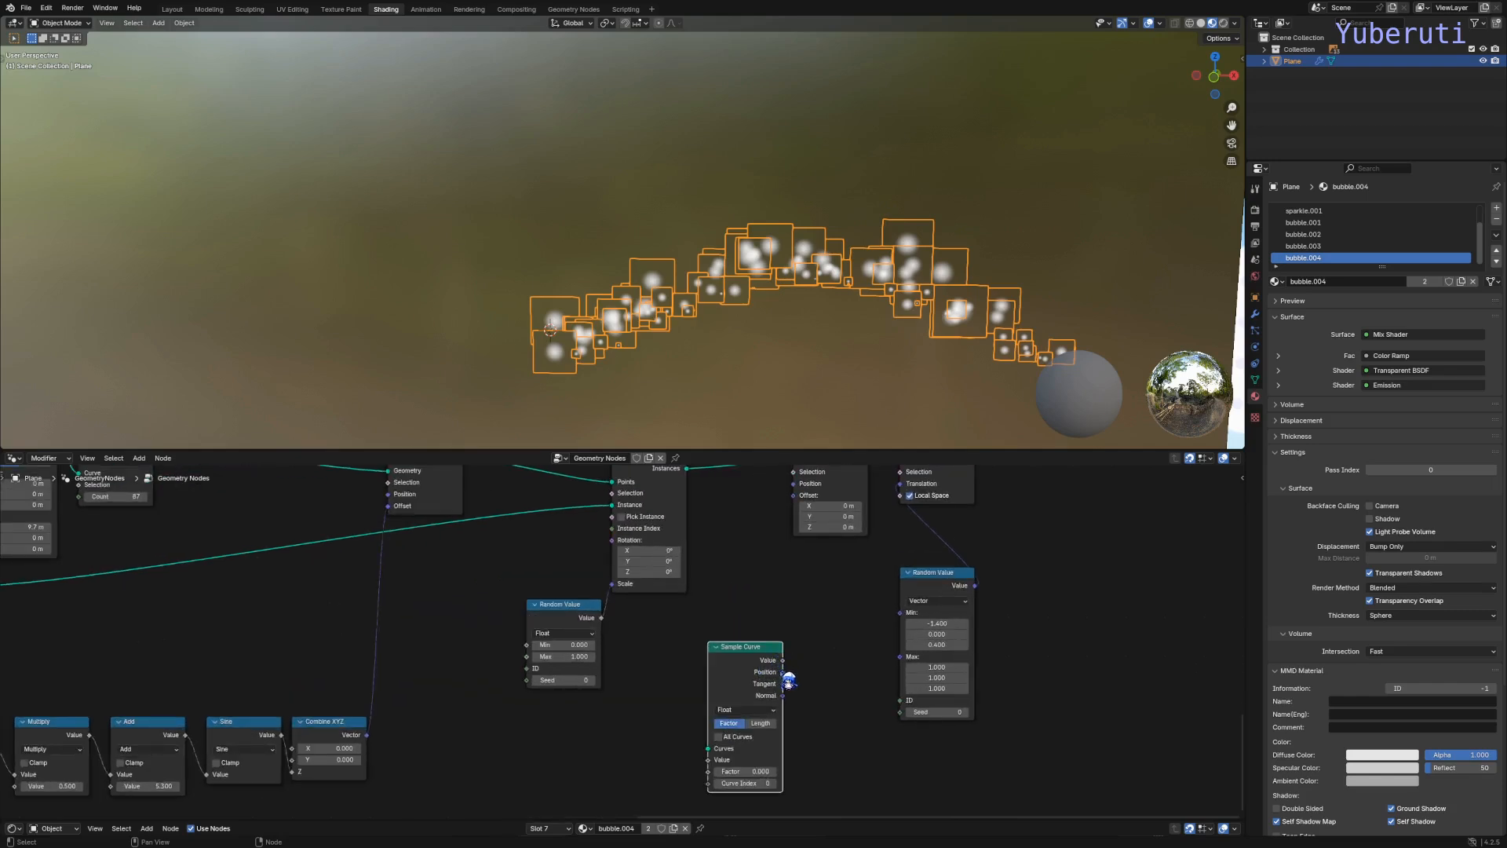
left_click_drag(785, 673, 801, 515)
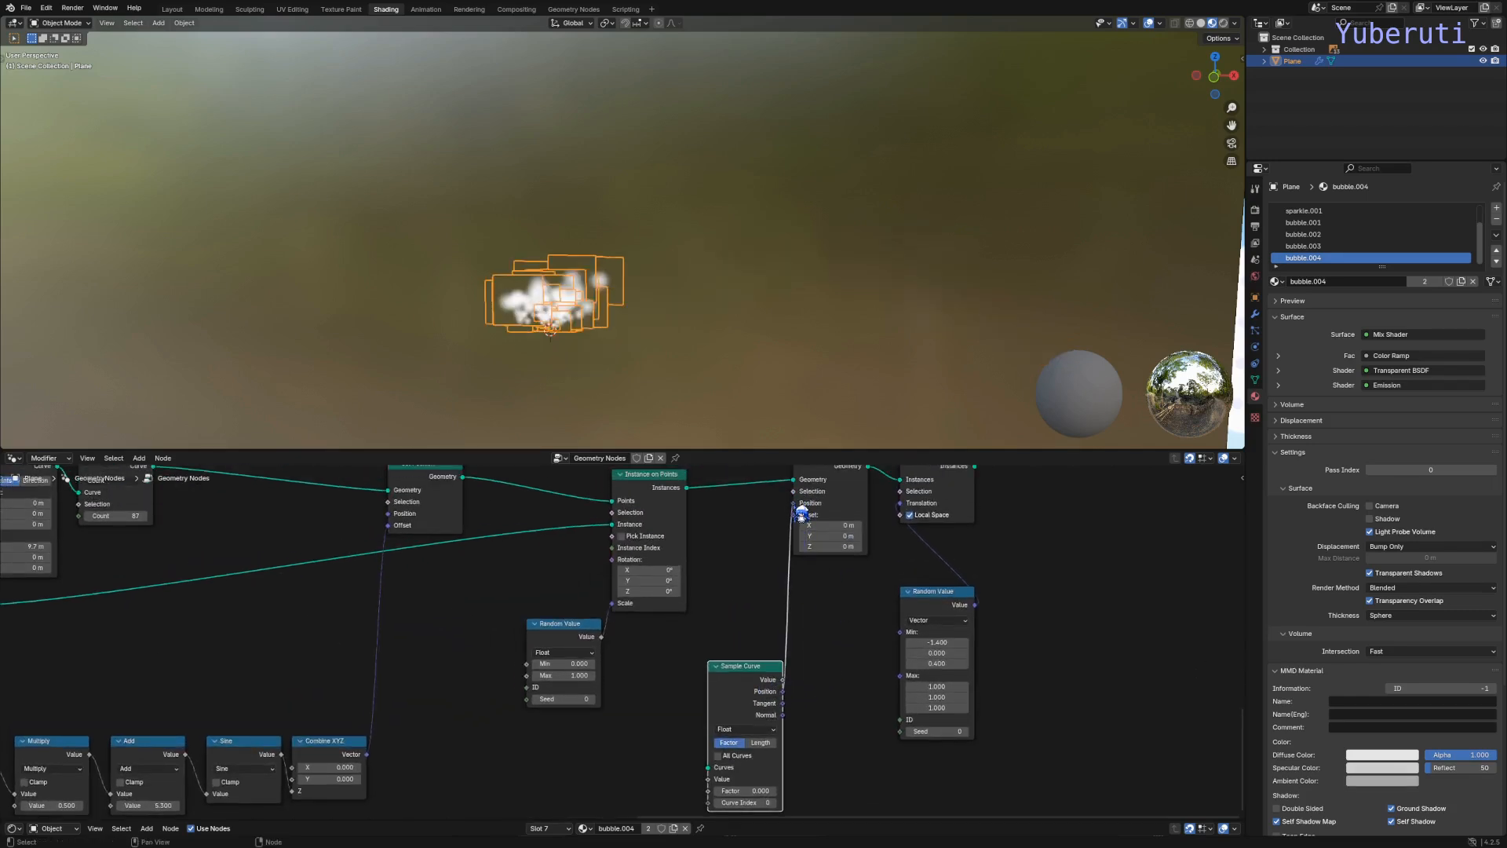
Step: Try the Sample Curve's Factor at about 0.076
scroll(771, 713, "down", 2)
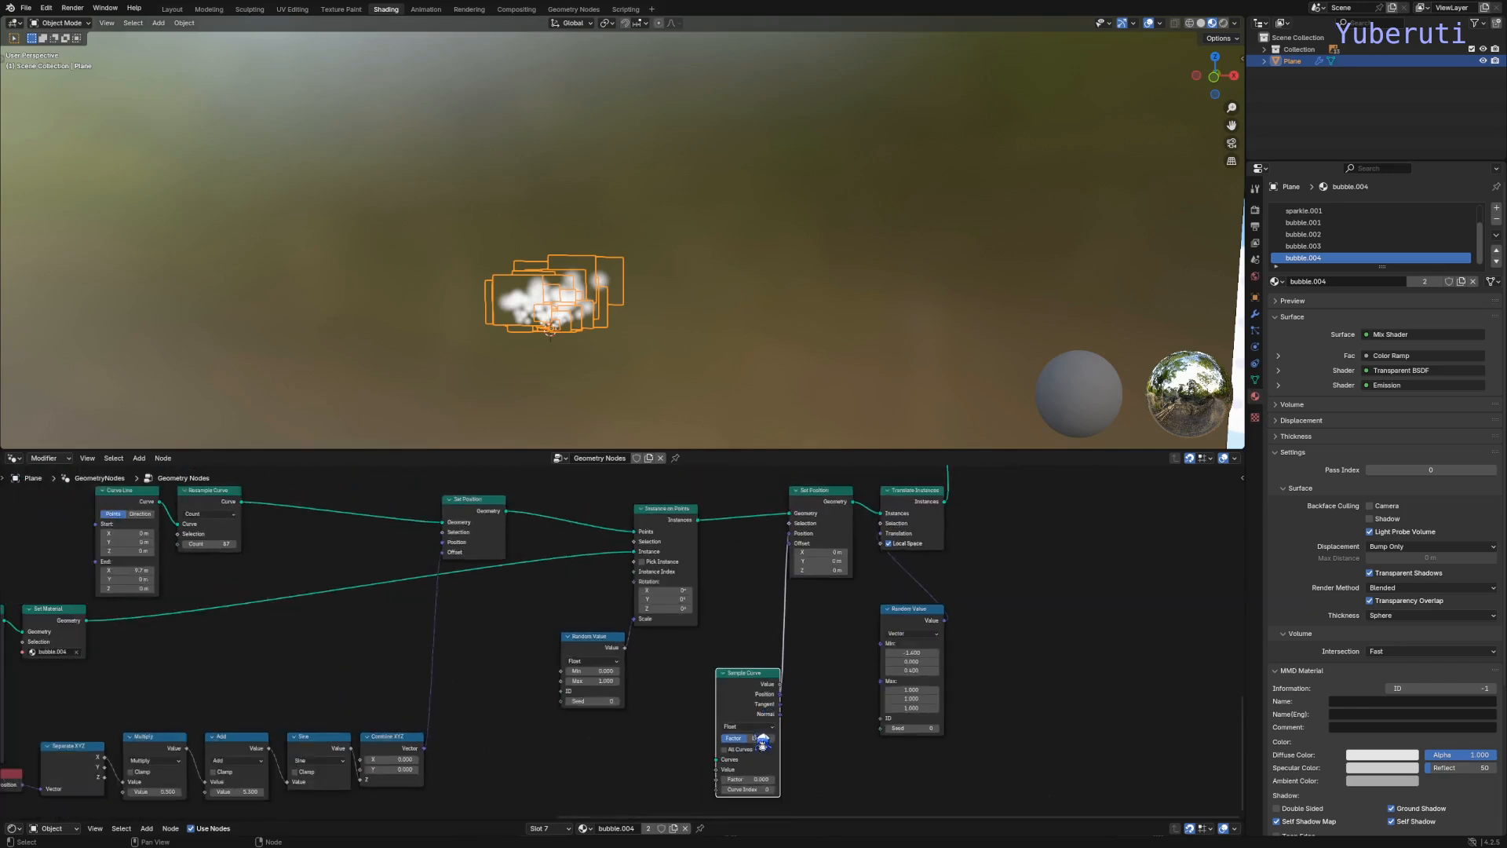
middle_click_drag(776, 760, 792, 706)
scroll(789, 706, "up", 3)
left_click_drag(754, 735, 757, 734)
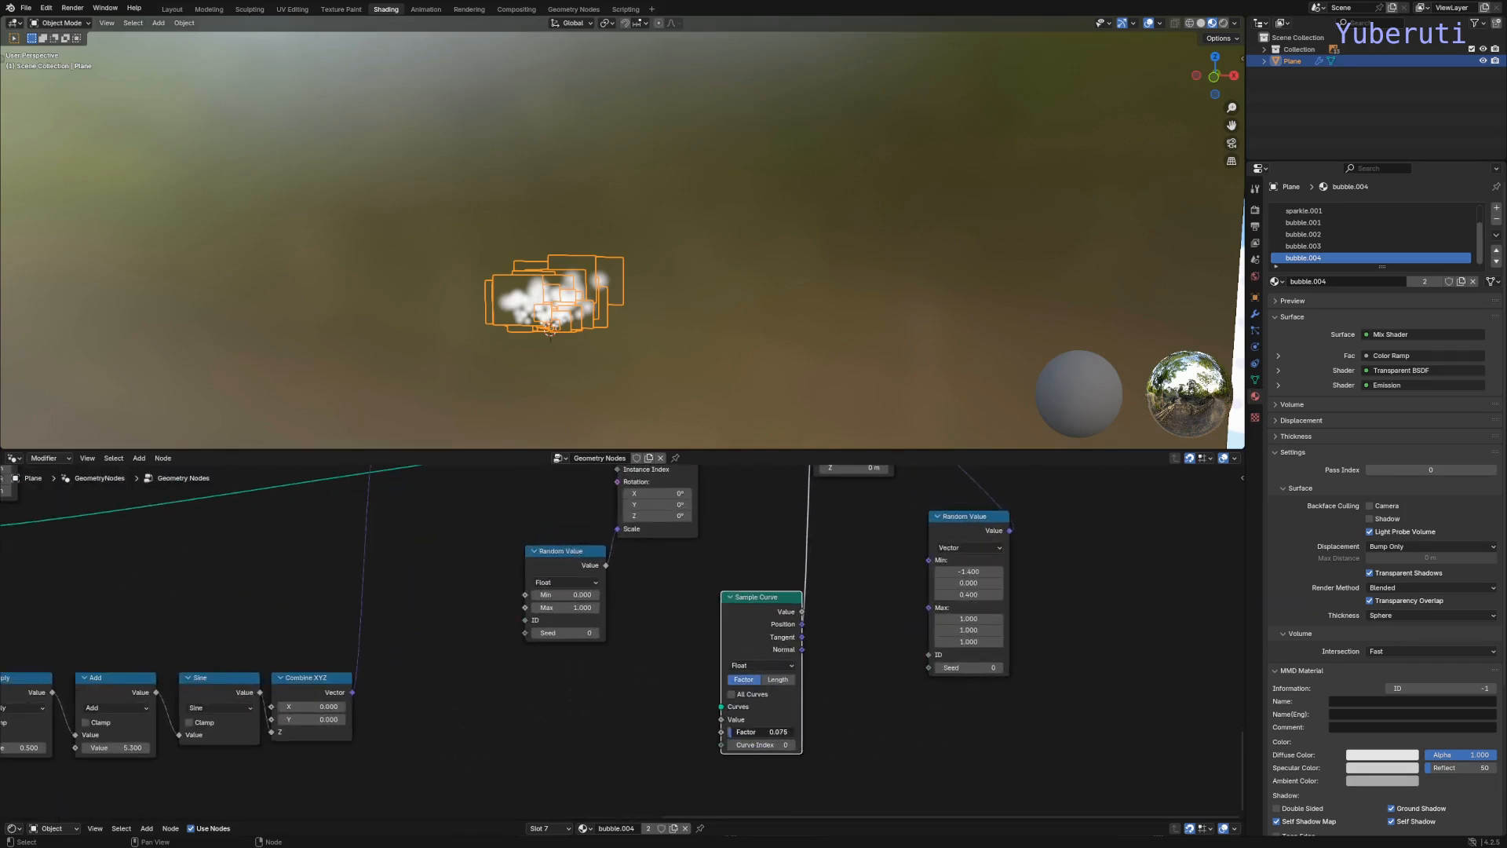
Step: Link the first Set Position's Geometry output to the Sample Curve's Curves input
scroll(675, 631, "down", 6)
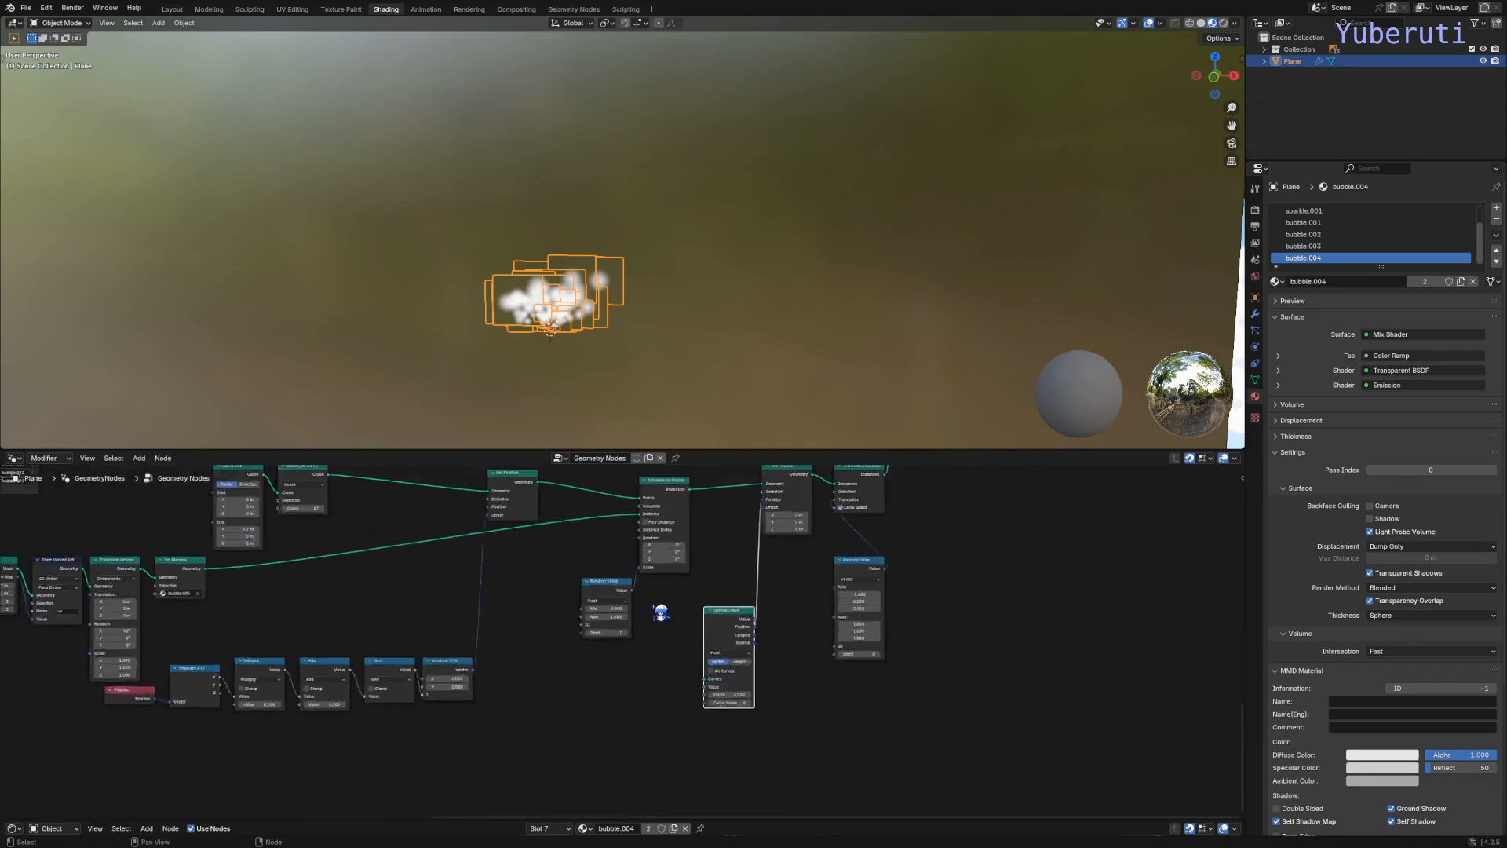
middle_click_drag(658, 604, 751, 677)
left_click_drag(631, 552, 808, 749)
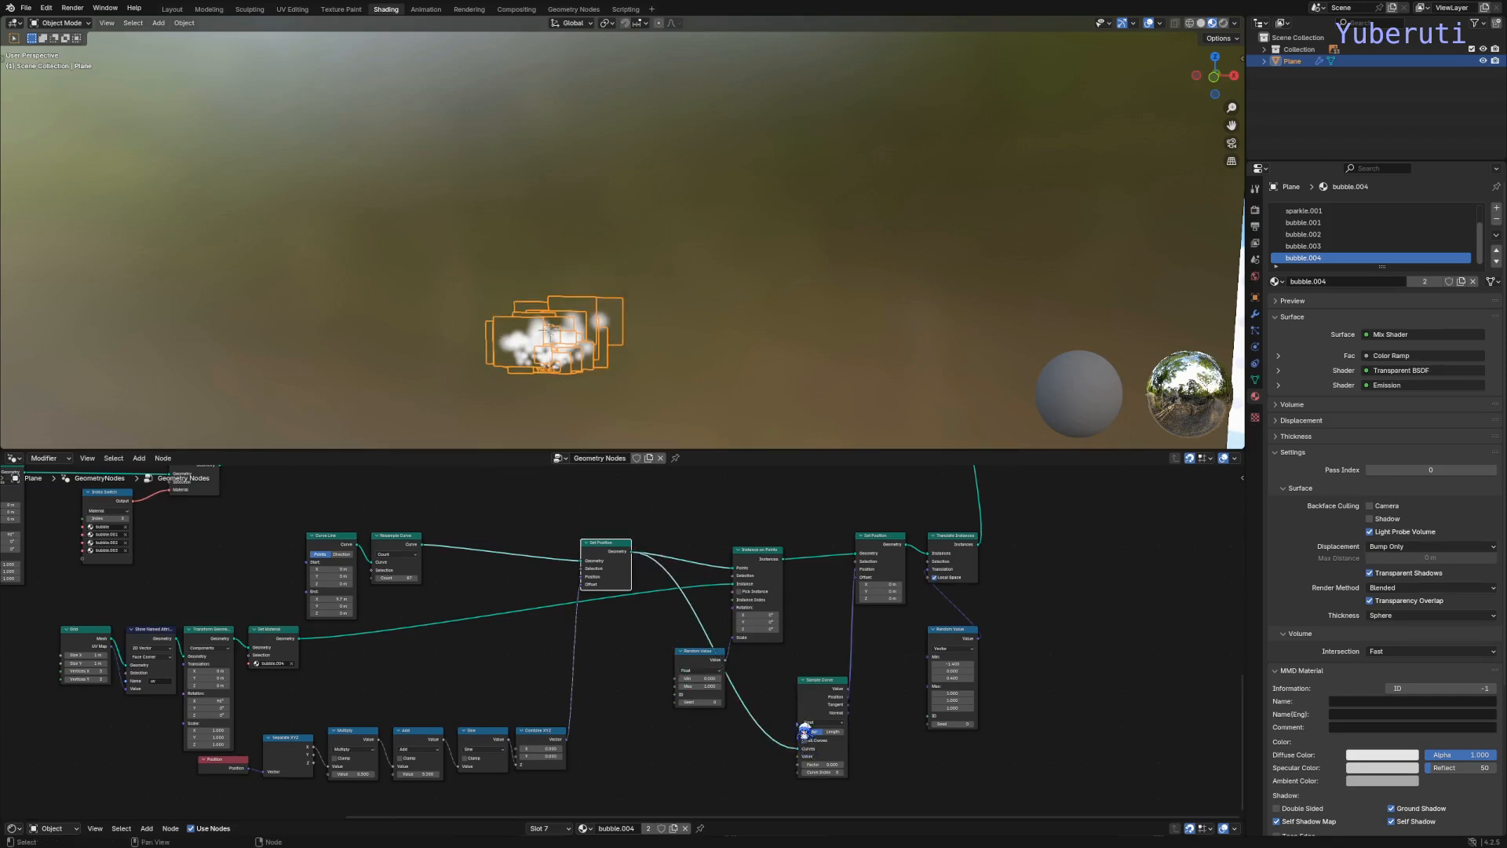
Step: Try sliding the Sample Curve's Factor with the curve connected
middle_click_drag(741, 686, 718, 653)
scroll(796, 738, "up", 5)
scroll(797, 738, "up", 2)
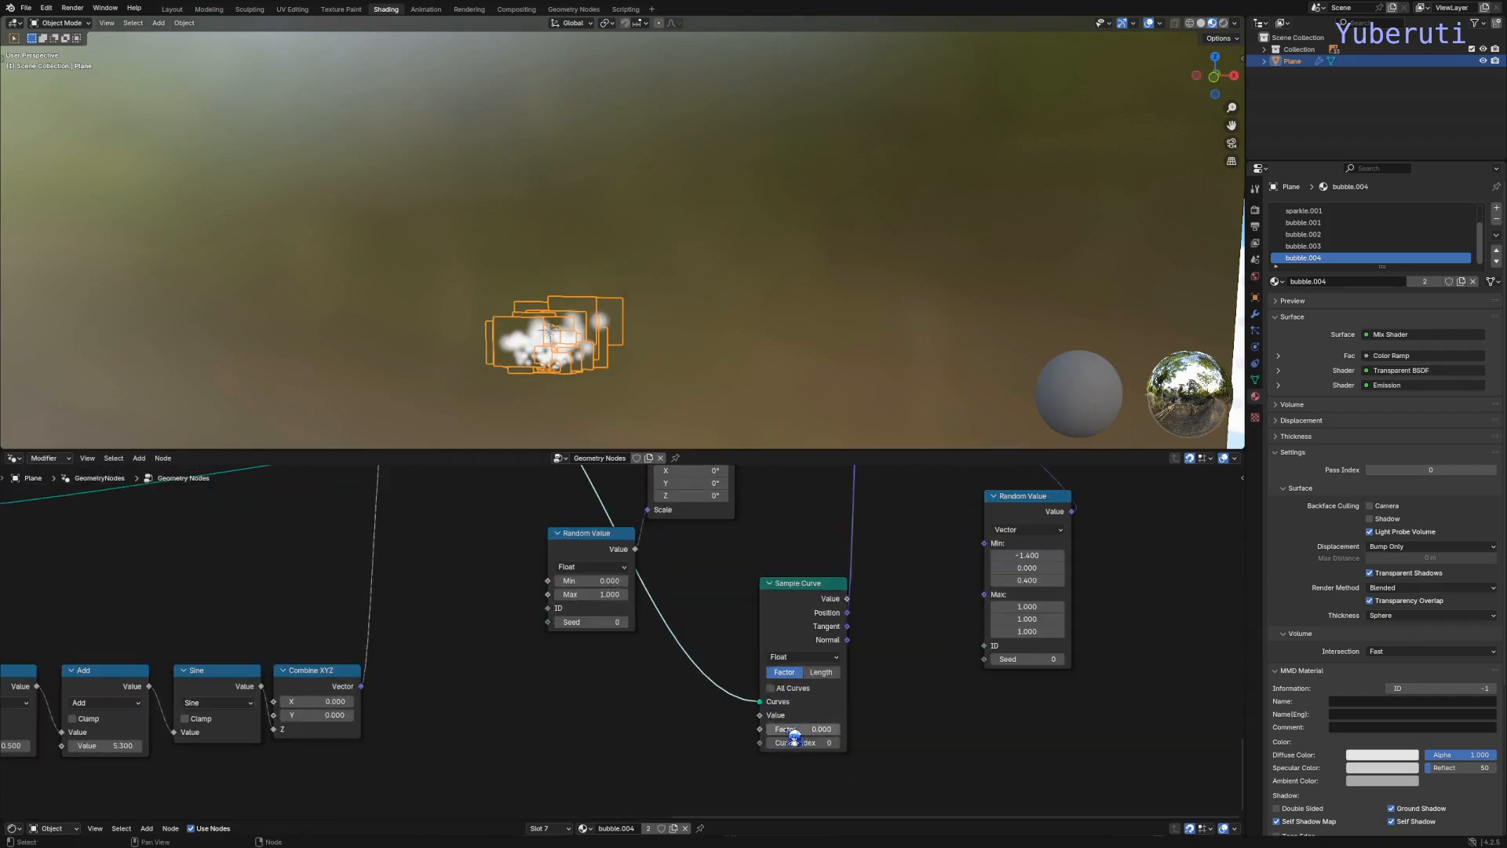
mouse_move(796, 730)
left_mouse_down()
mouse_move(870, 730)
mouse_move(819, 724)
left_mouse_up()
scroll(565, 609, "down", 3)
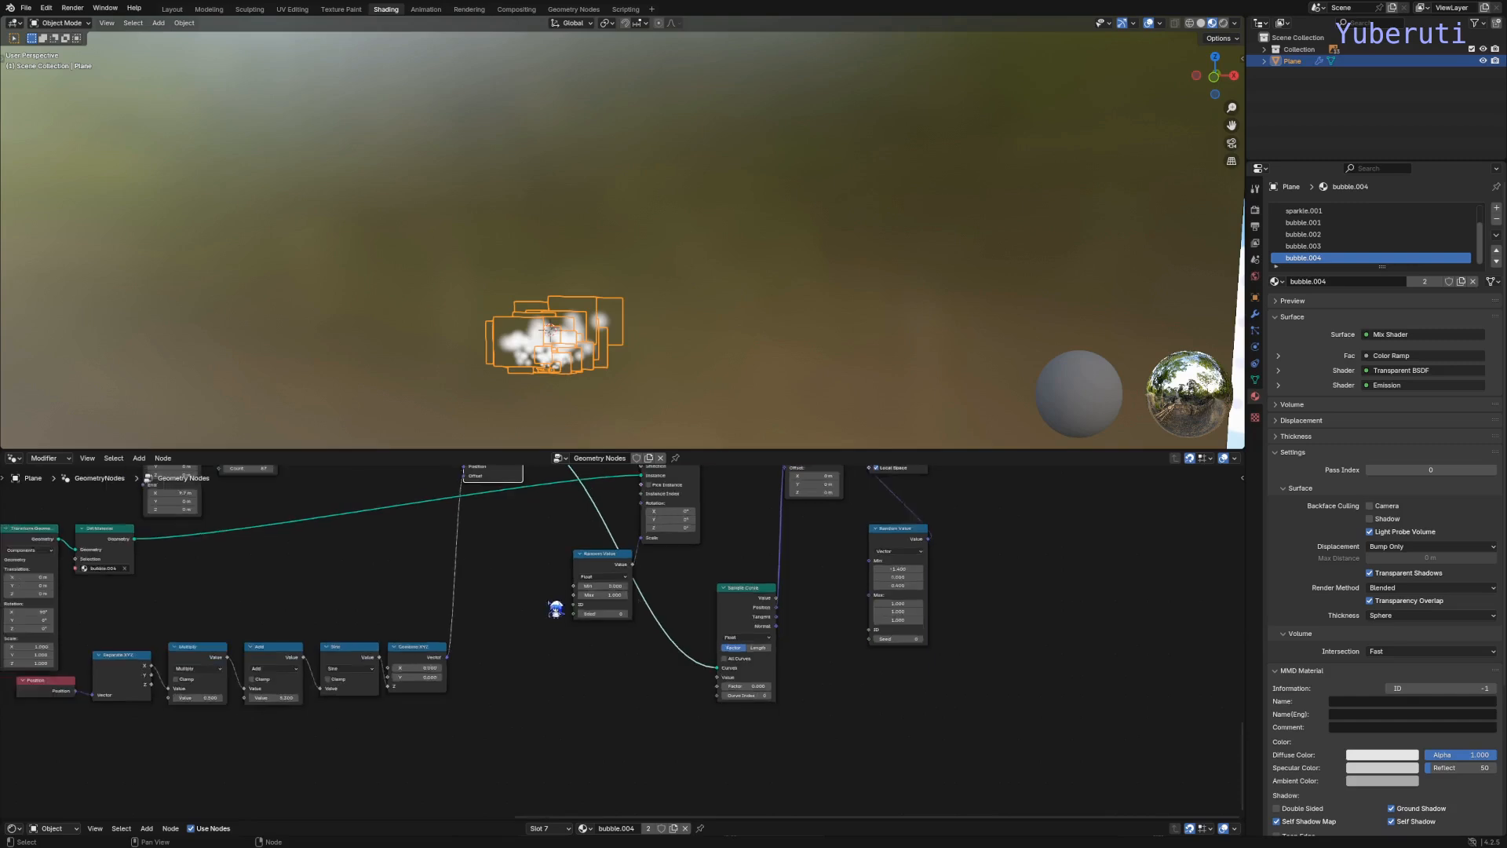
Step: Vary the Multiply value ahead of the Sine node, test the Sample Curve's Factor, and leave Multiply at about 0.44
scroll(421, 751, "up", 3)
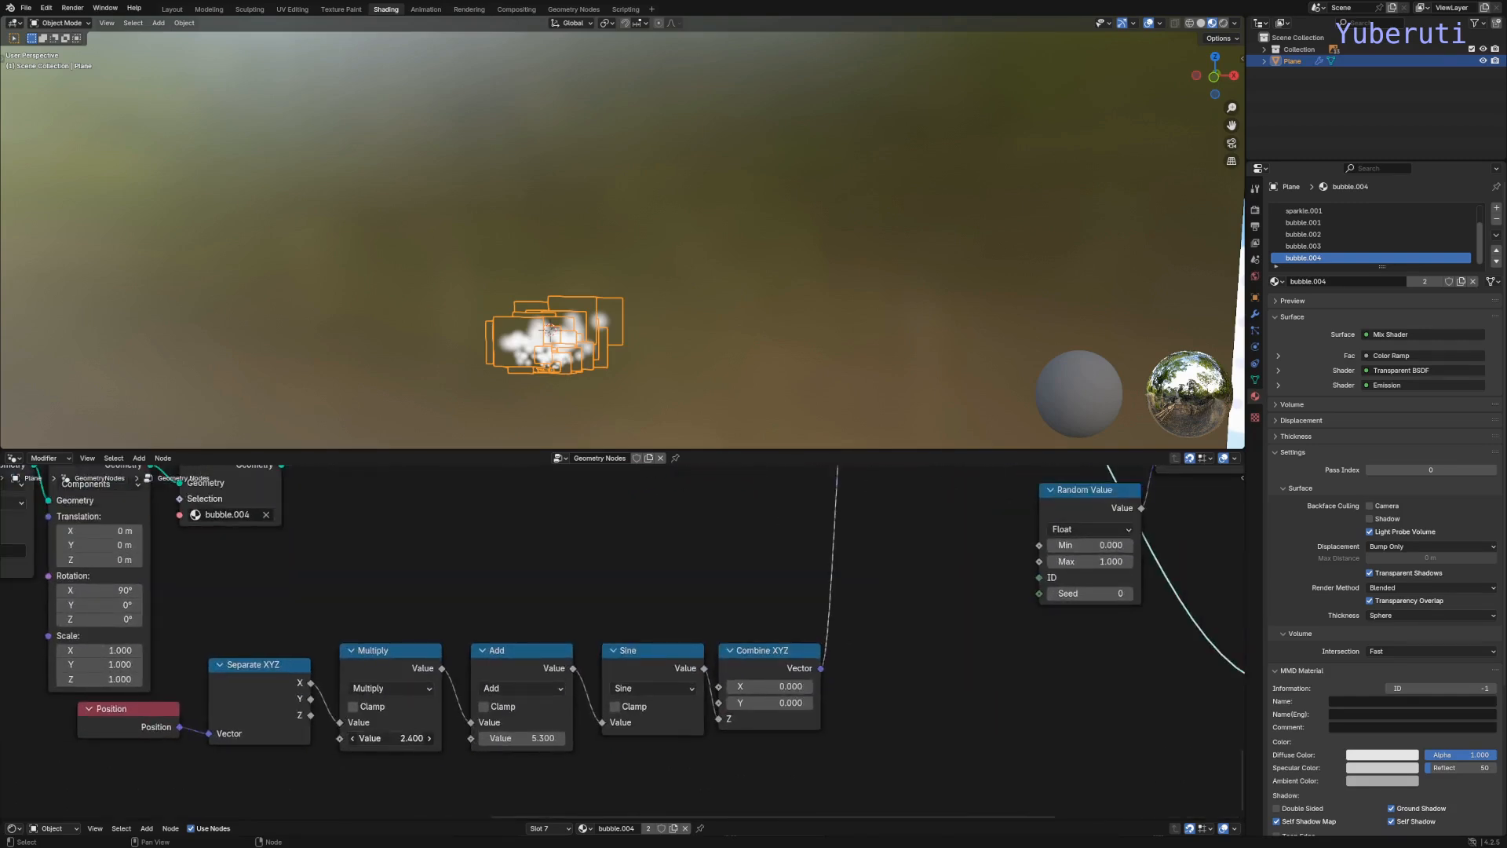
left_click_drag(391, 738, 394, 738)
middle_click_drag(973, 700, 558, 711)
scroll(557, 711, "down", 5)
scroll(684, 714, "up", 2)
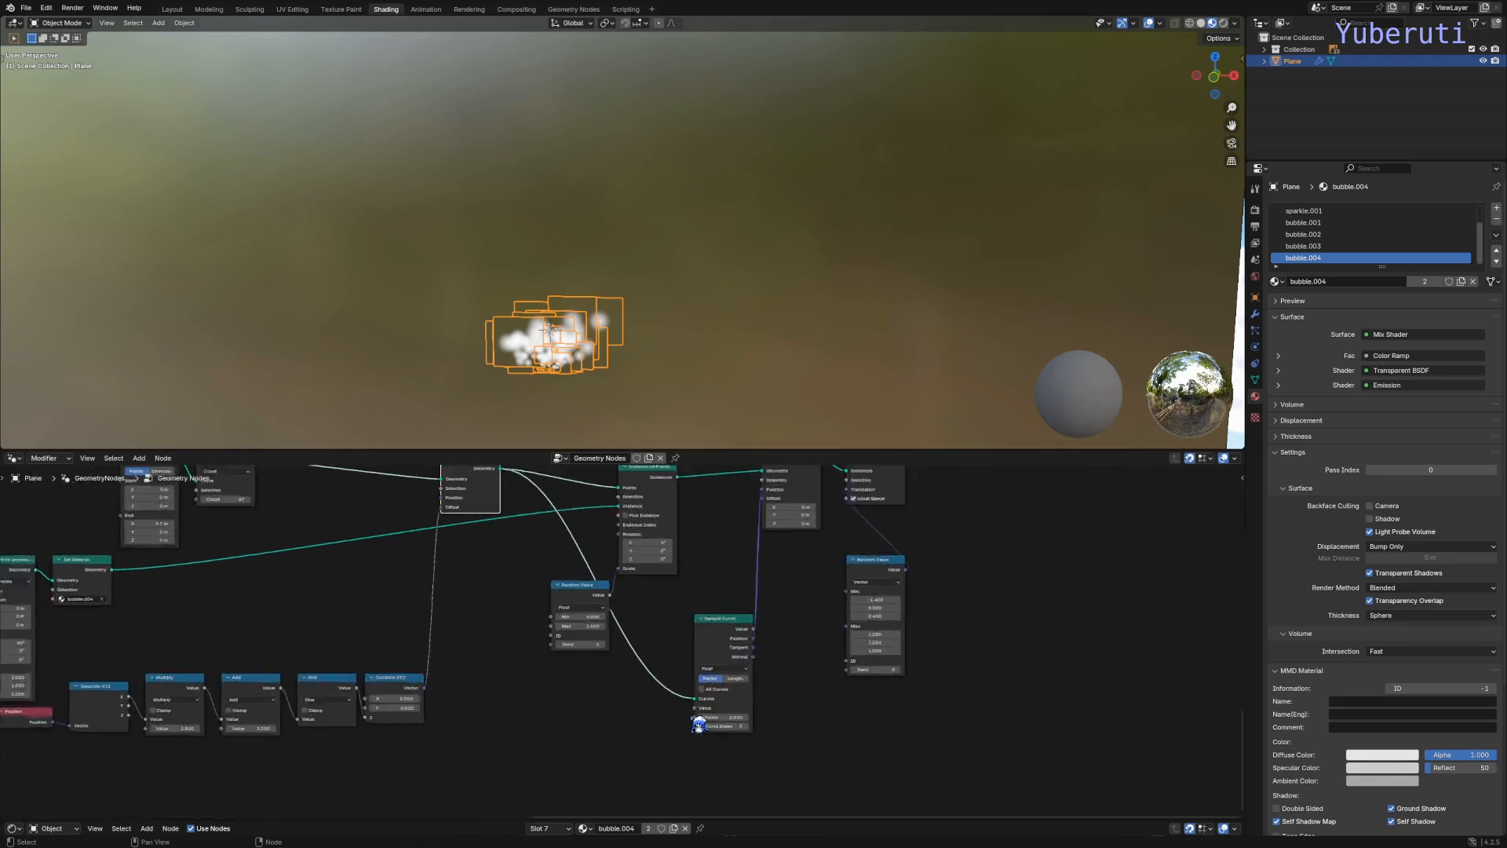
mouse_move(718, 718)
left_mouse_down()
mouse_move(743, 718)
mouse_move(714, 719)
left_mouse_up()
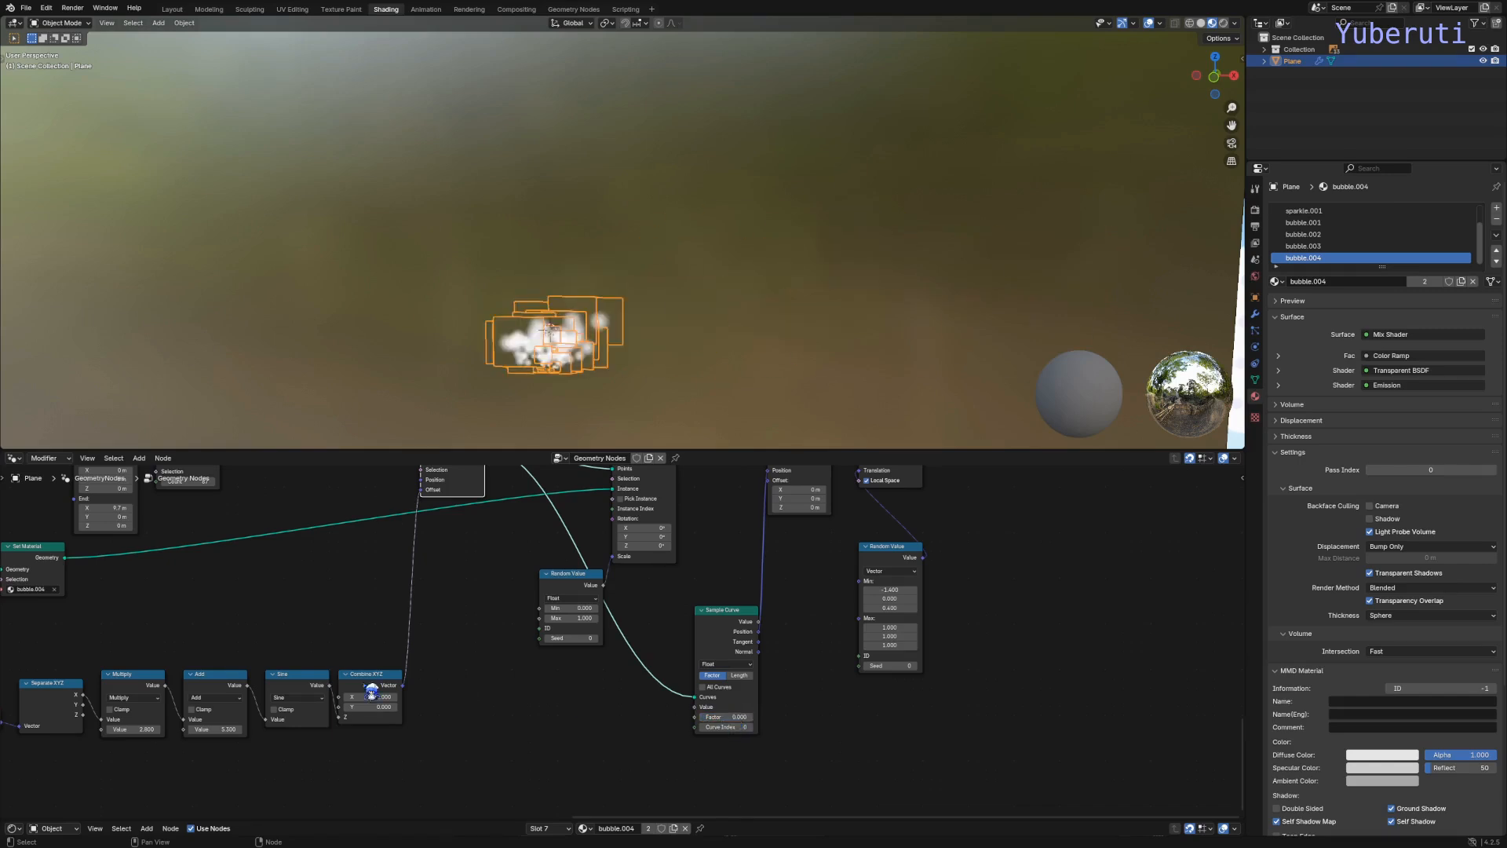
middle_click_drag(183, 735, 498, 741)
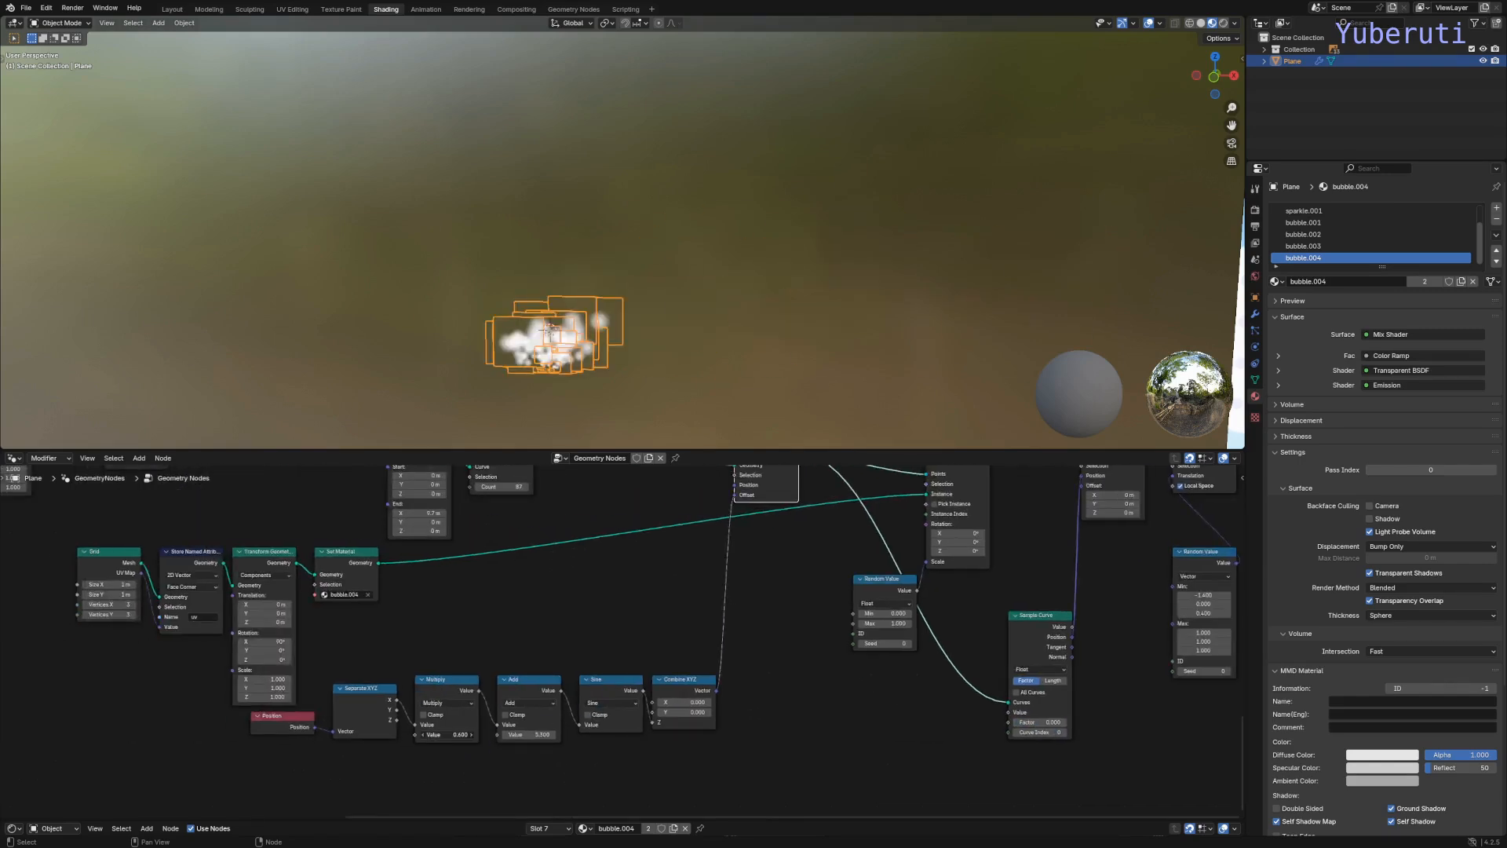
scroll(929, 716, "down", 2)
Step: Add a Spline Parameter node below and beside the Combine XYZ node
left_click(823, 677)
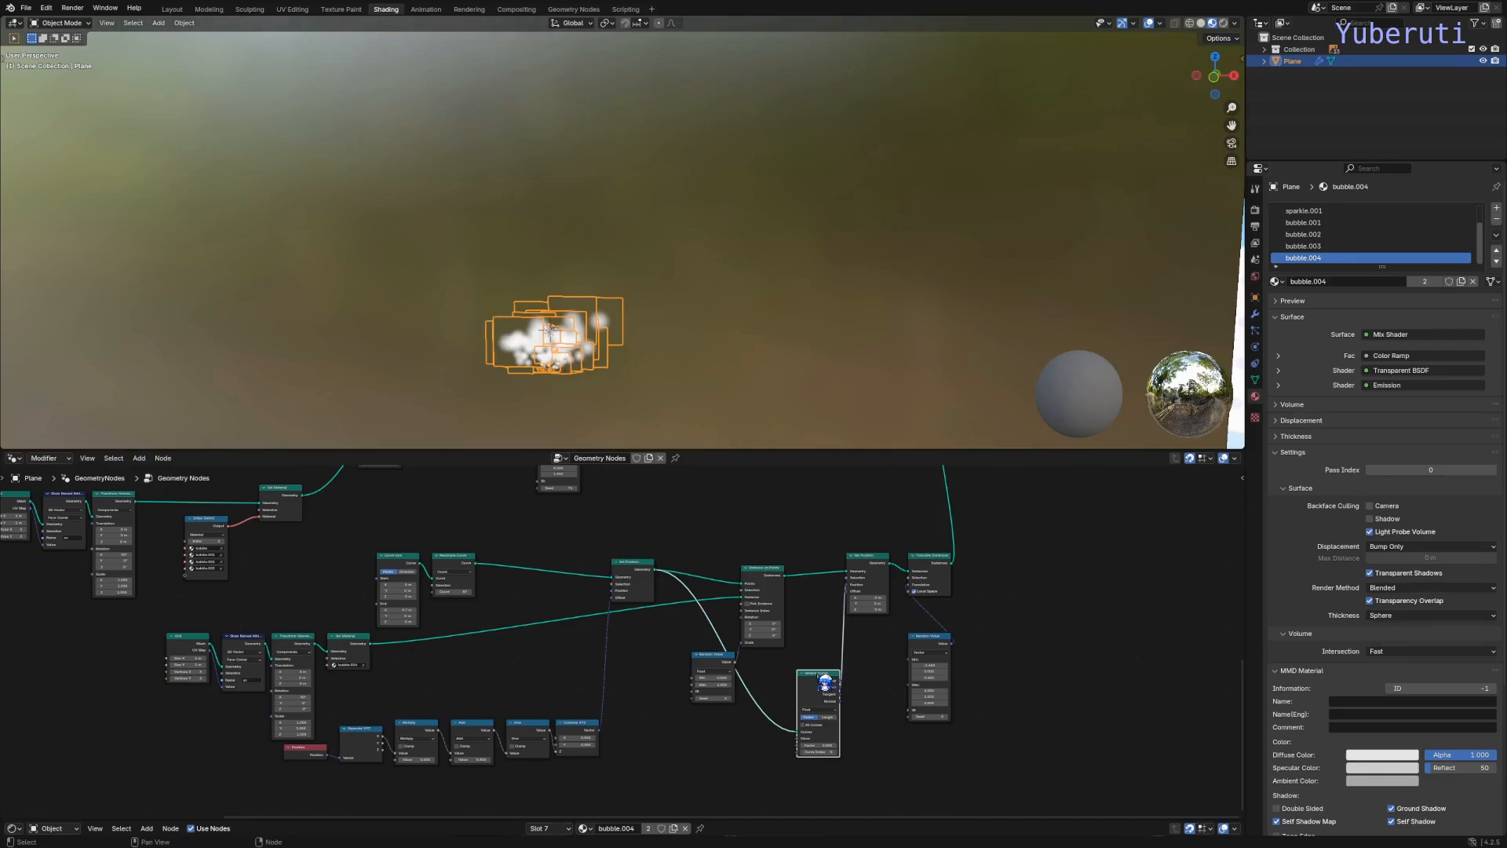
scroll(790, 707, "up", 3)
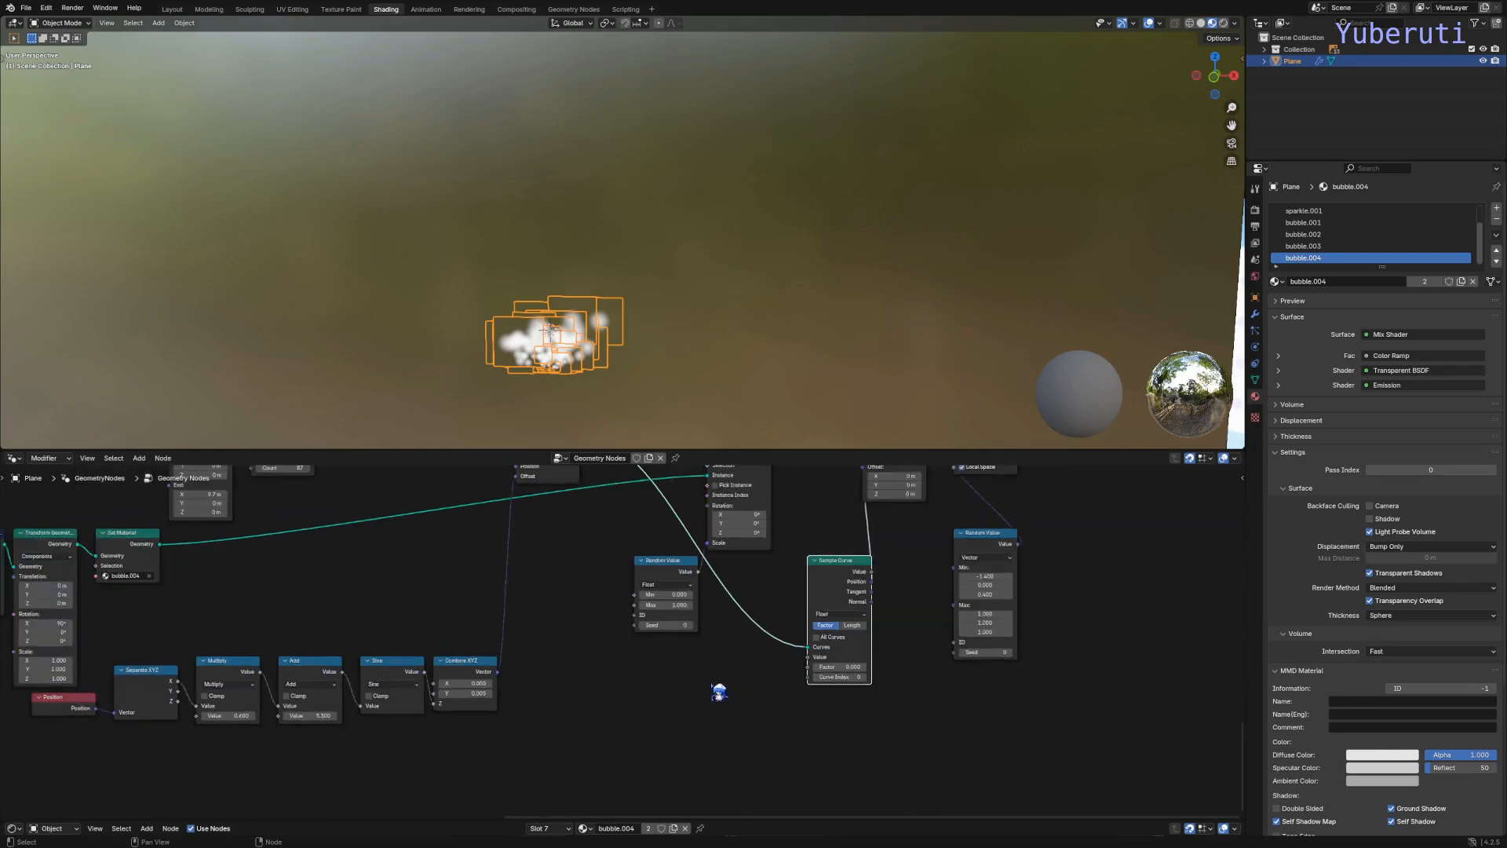
key("shift+a")
mouse_move(715, 676)
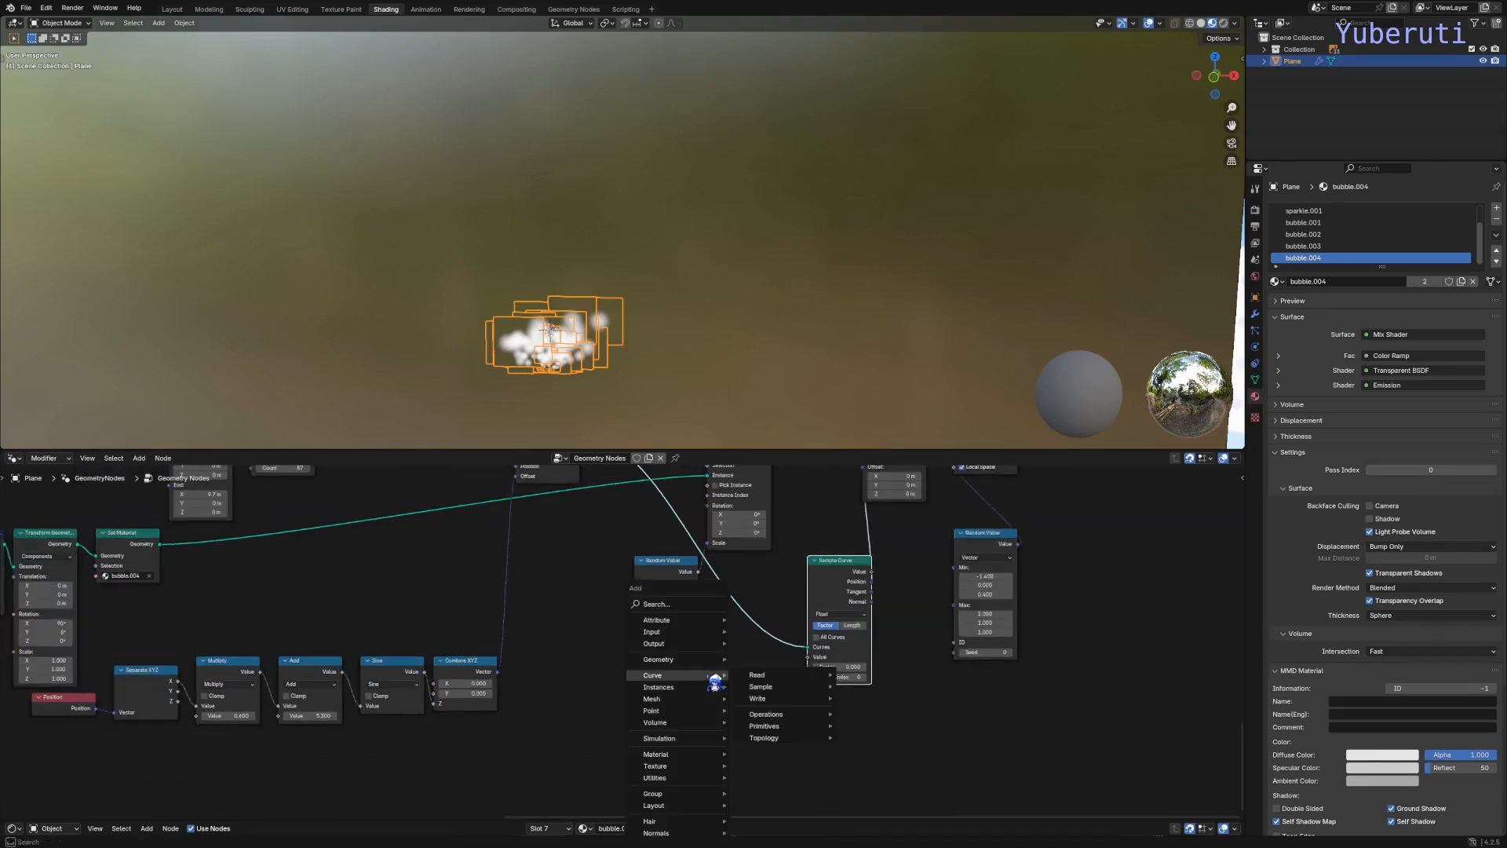
mouse_move(813, 680)
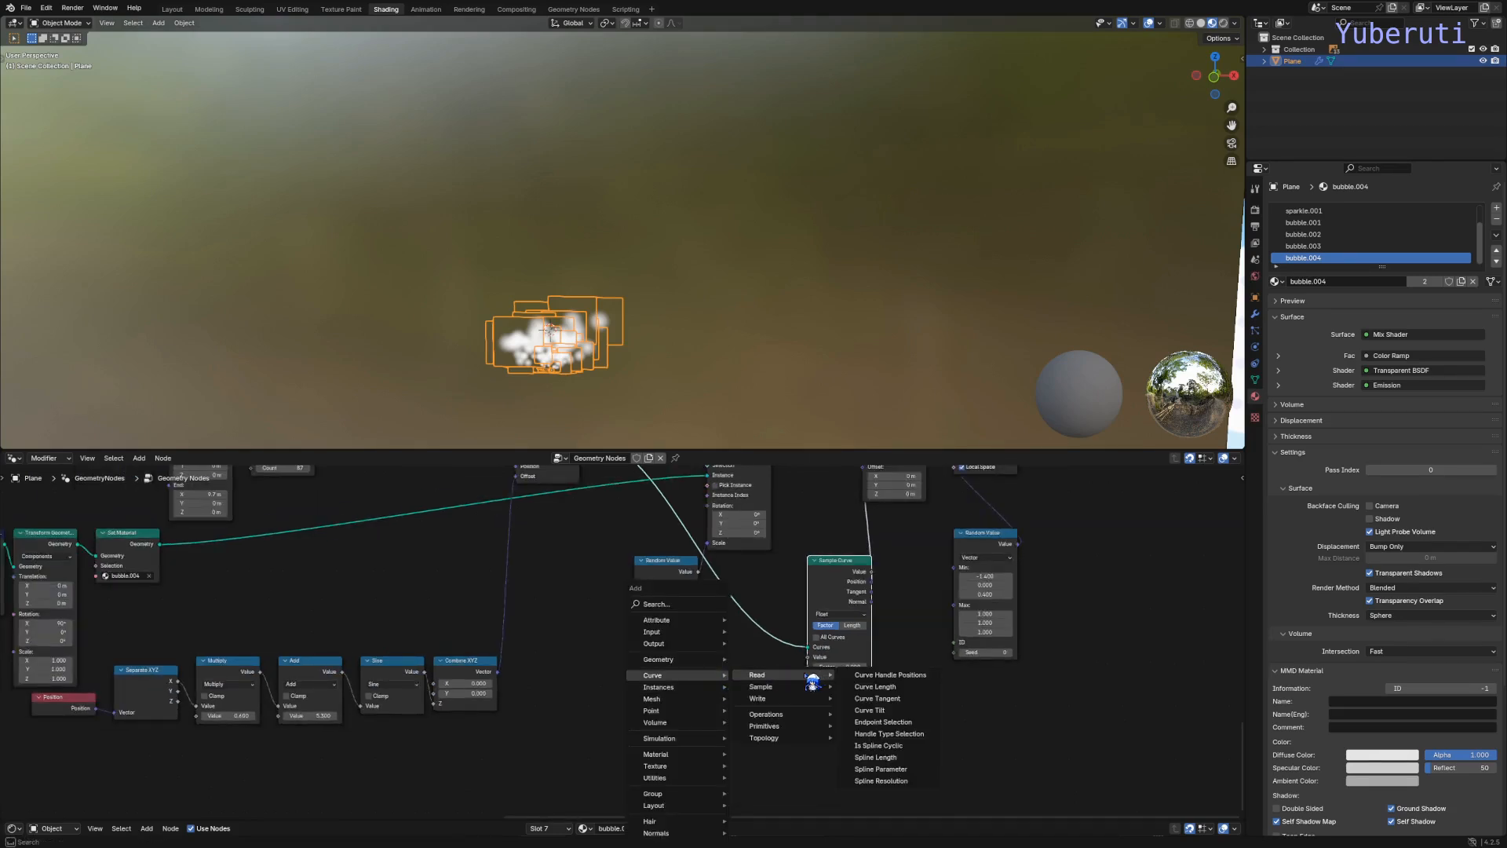
left_click(880, 769)
left_click(523, 695)
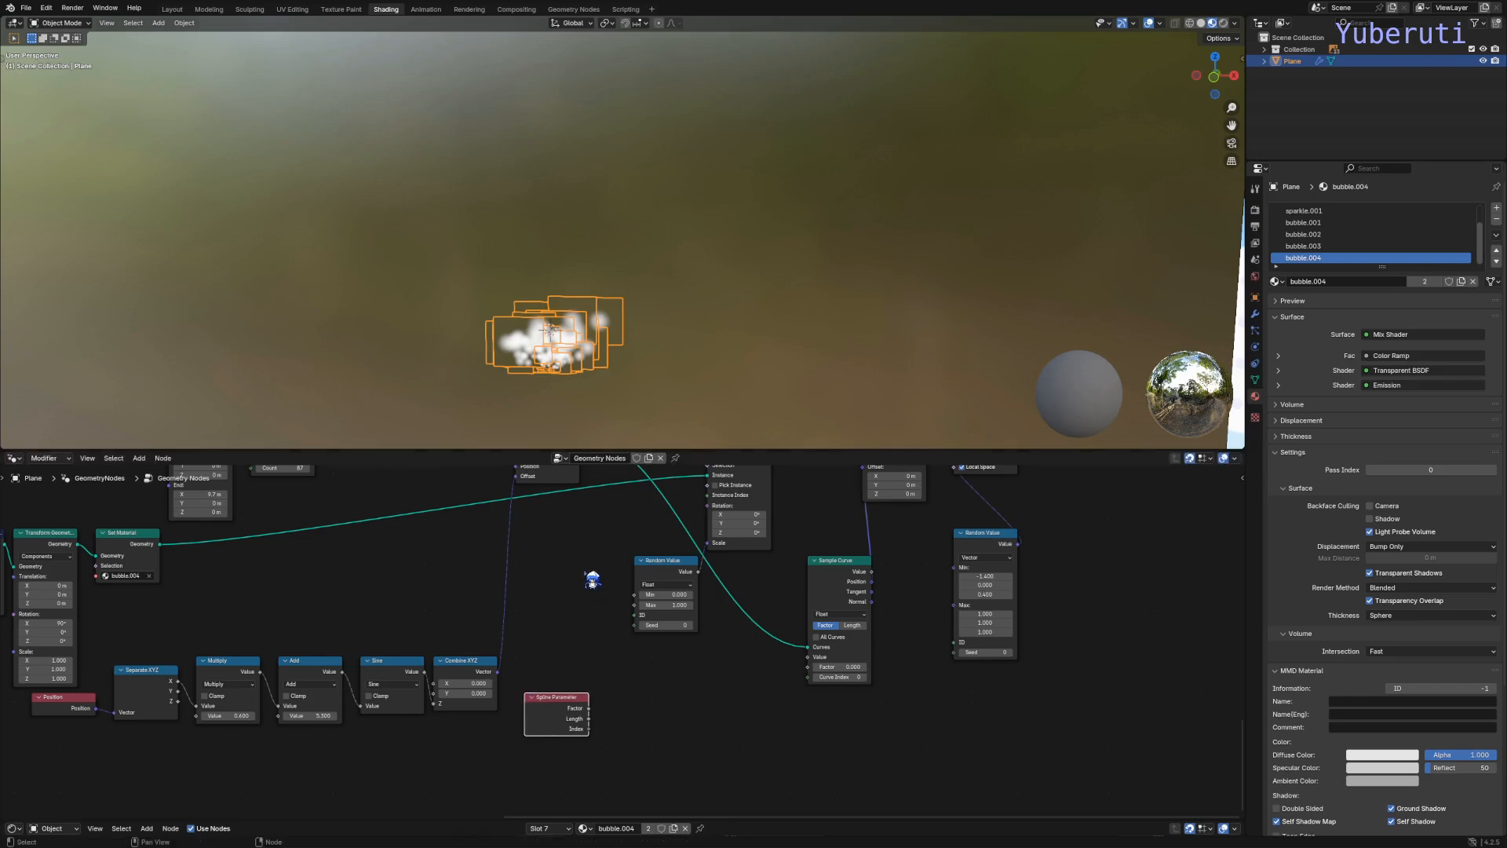
Step: Move the first Set Position closer to Resample Curve and the float Random Value directly below Instance on Points
scroll(608, 683, "down", 2)
left_click_drag(550, 540, 470, 542)
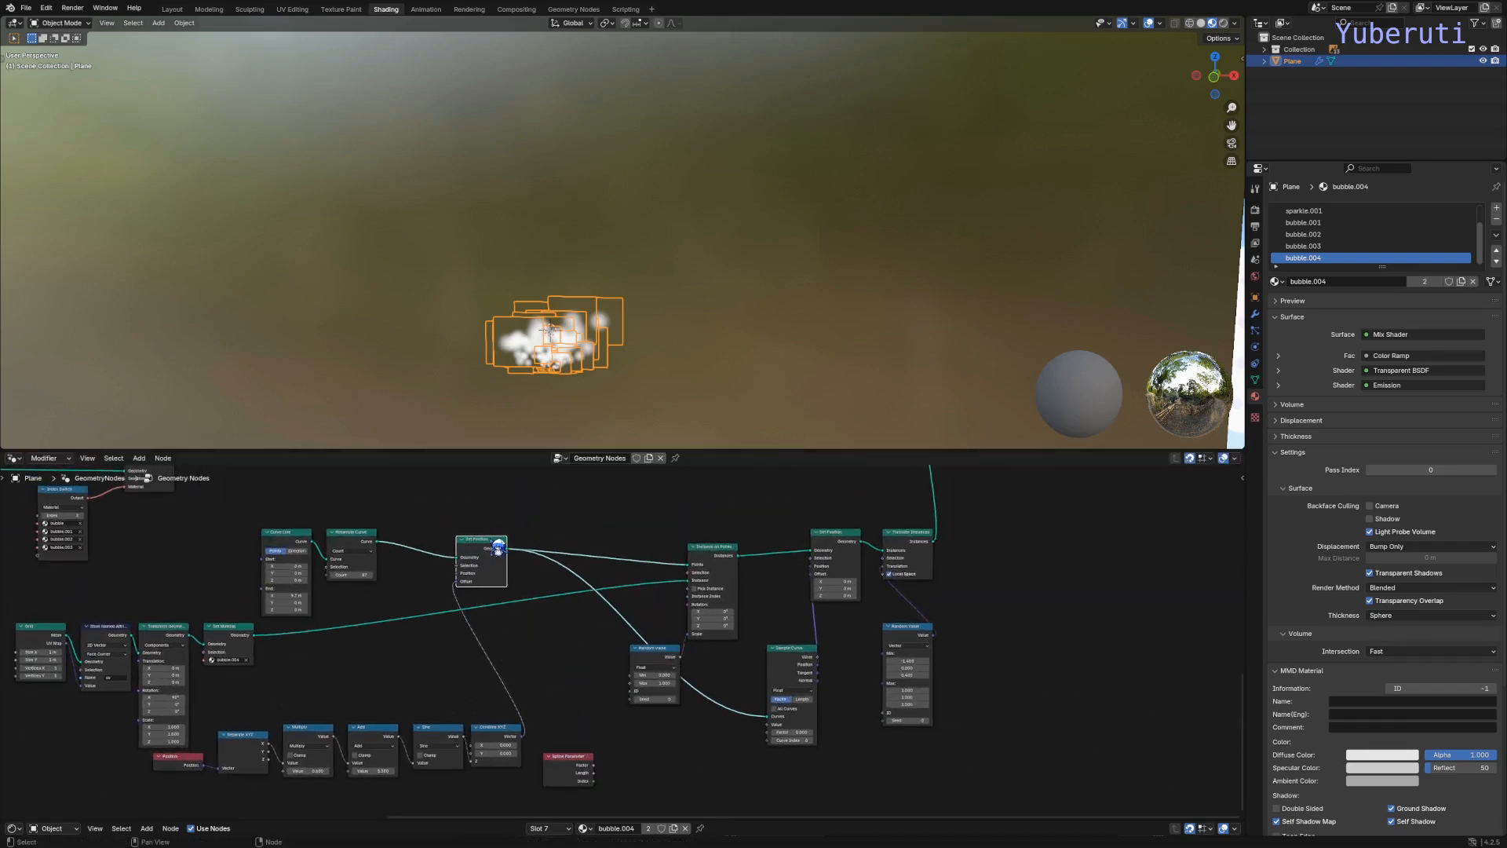
left_click(581, 773)
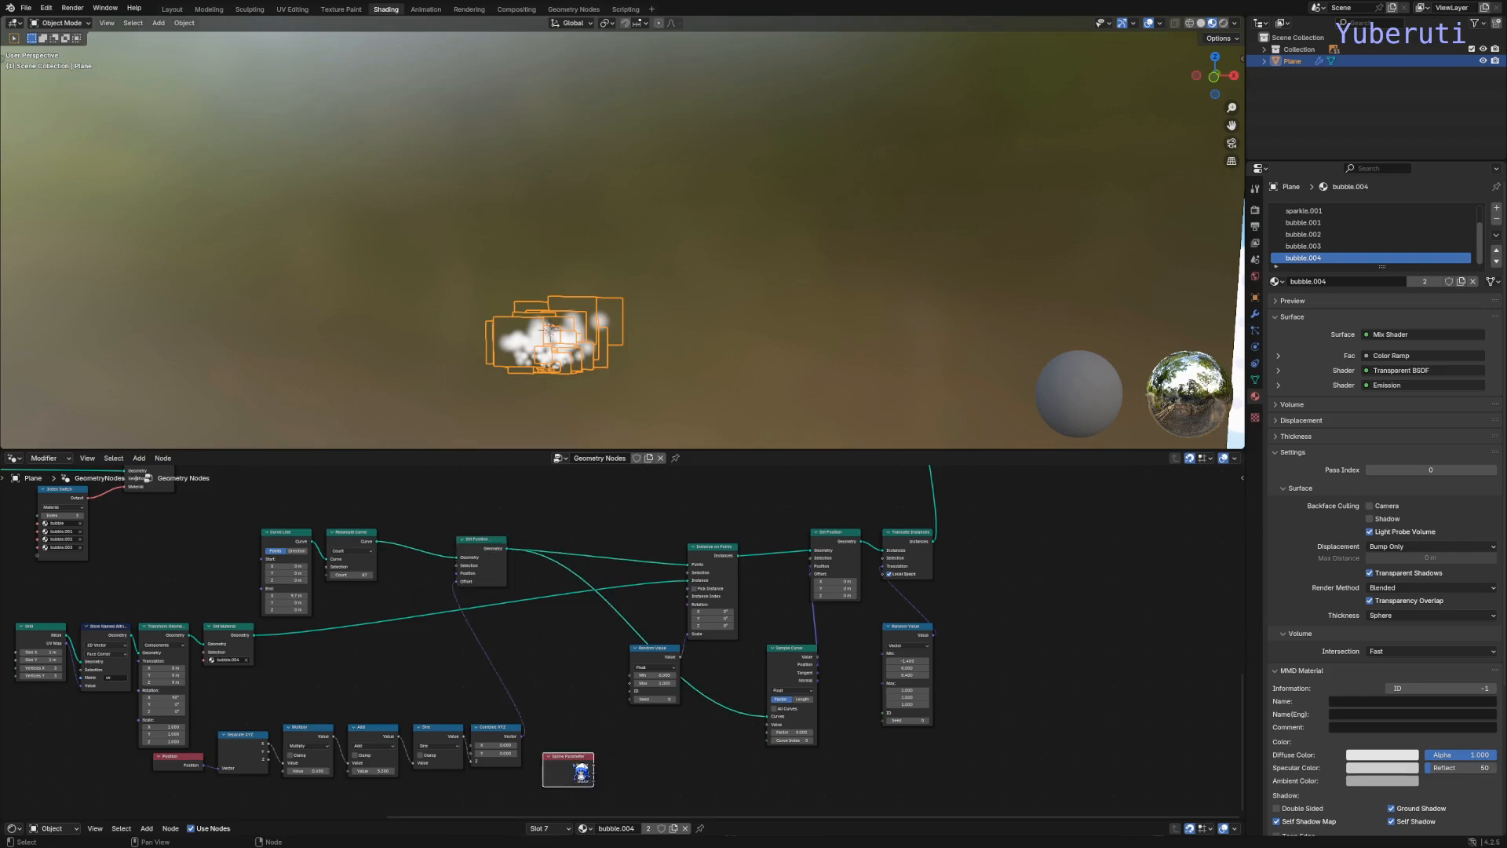
left_click_drag(681, 665, 738, 666)
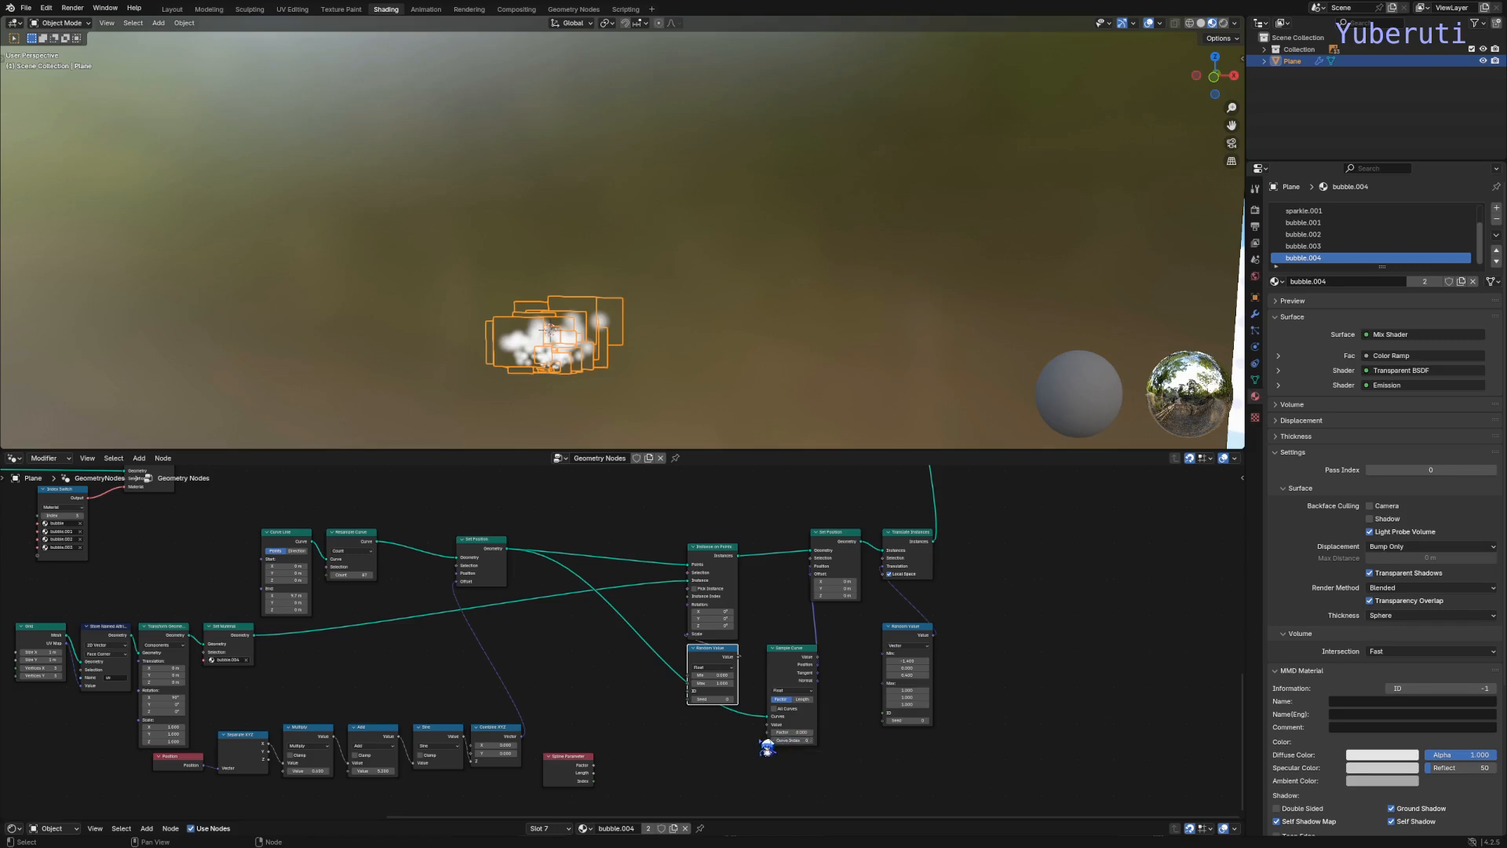
left_click(683, 744)
Step: Insert Capture Attribute between the first Set Position and Instance on Points, capturing Spline Parameter's Factor and feeding it to Sample Curve's Factor
key("shift+a")
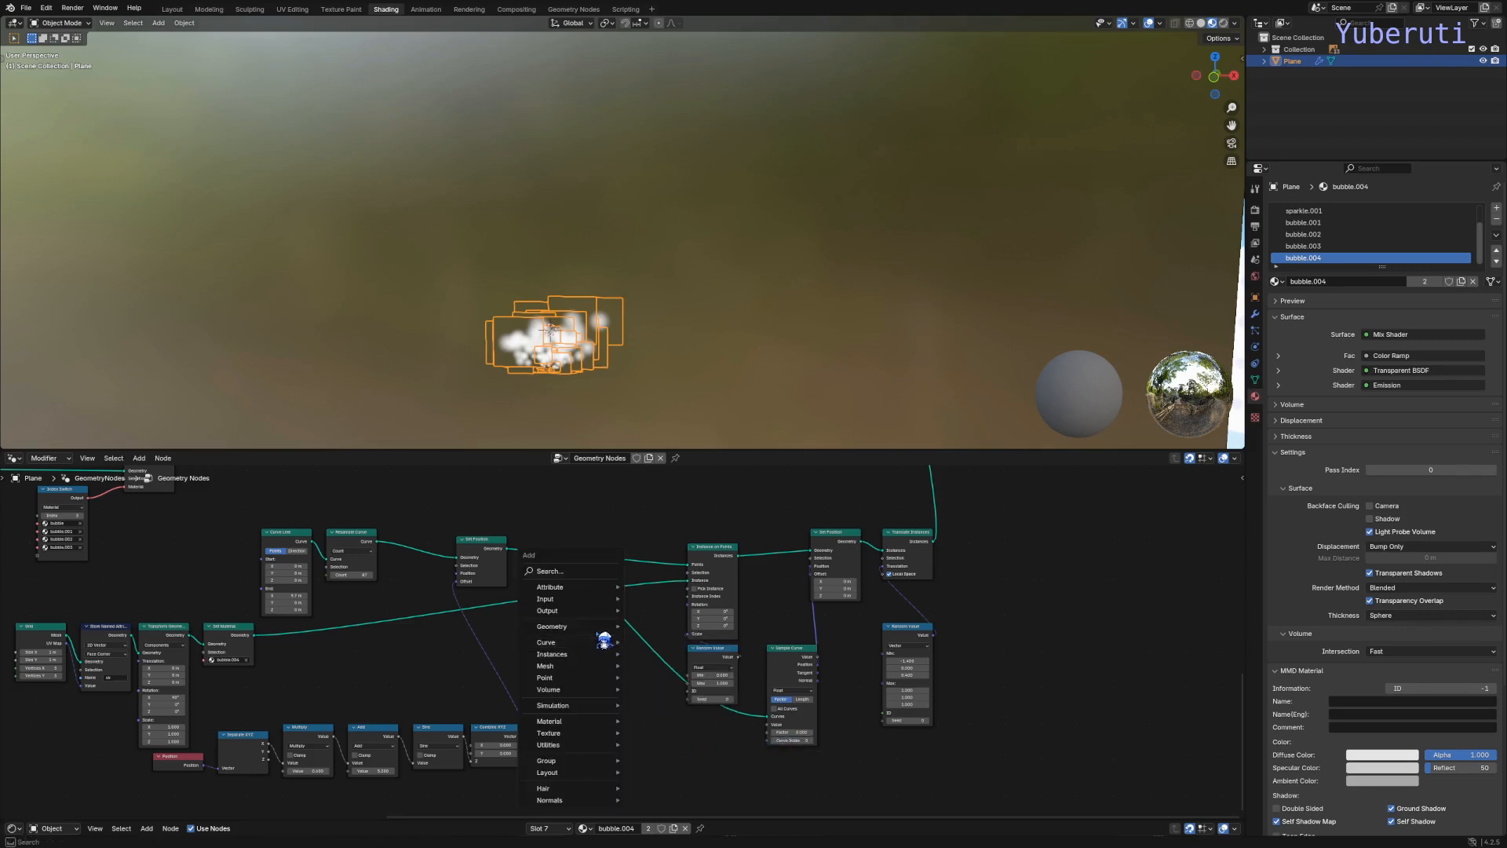
mouse_move(580, 587)
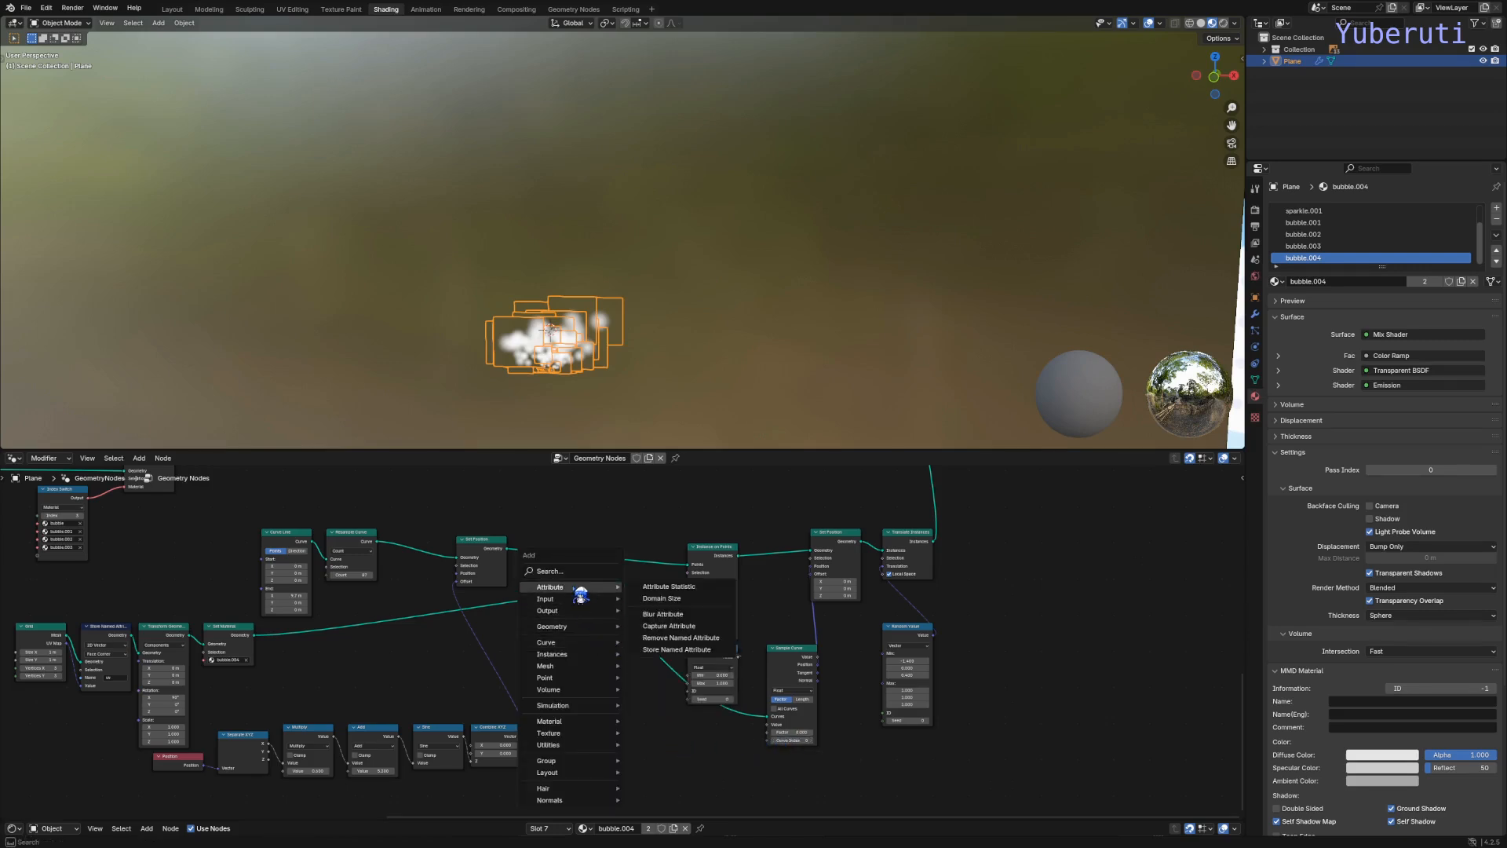
left_click(672, 625)
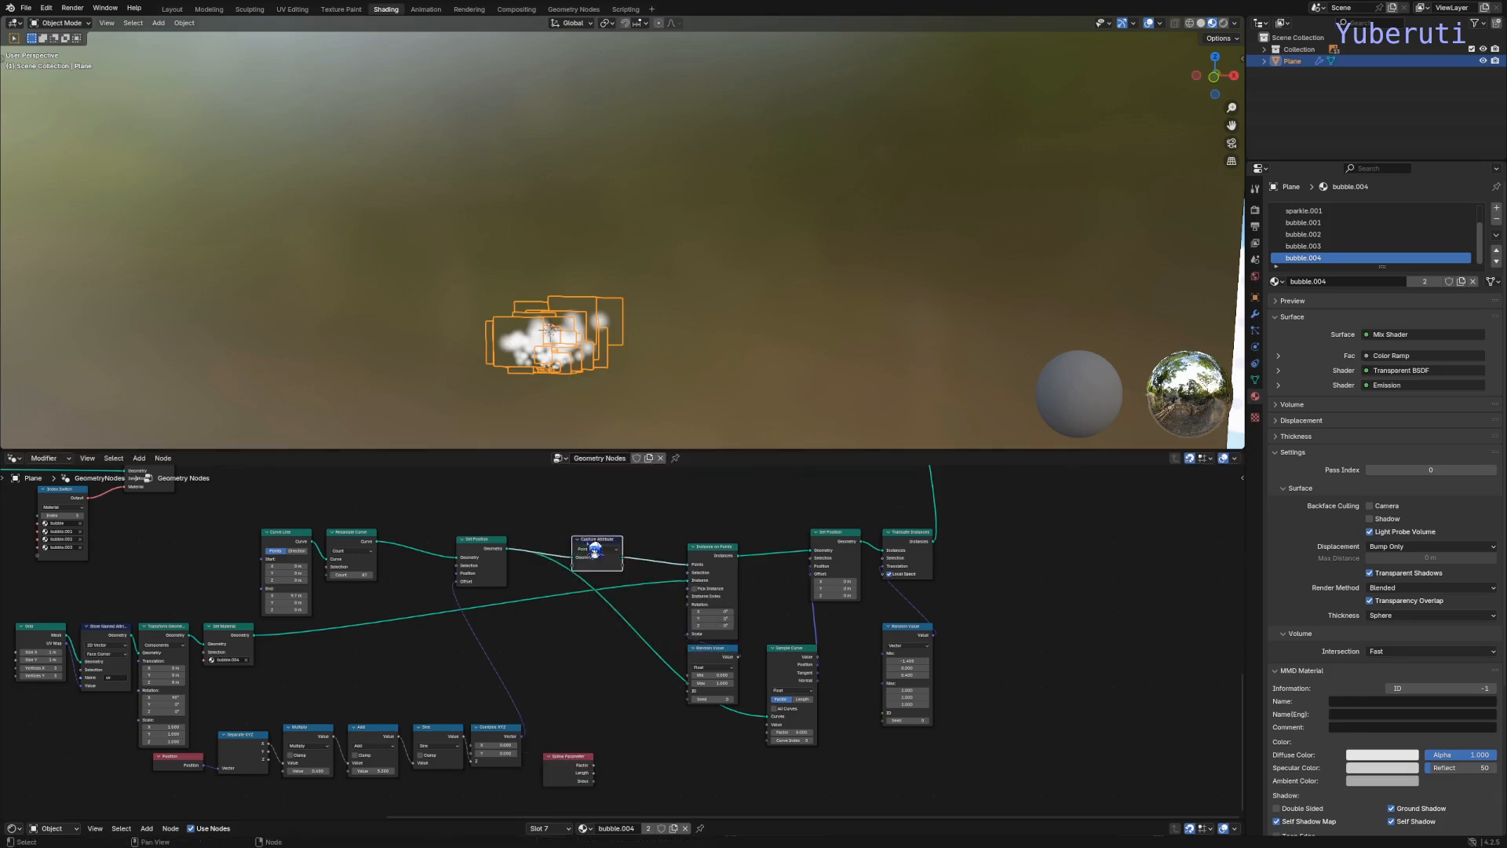
left_click(584, 537)
left_click_drag(595, 773, 777, 740)
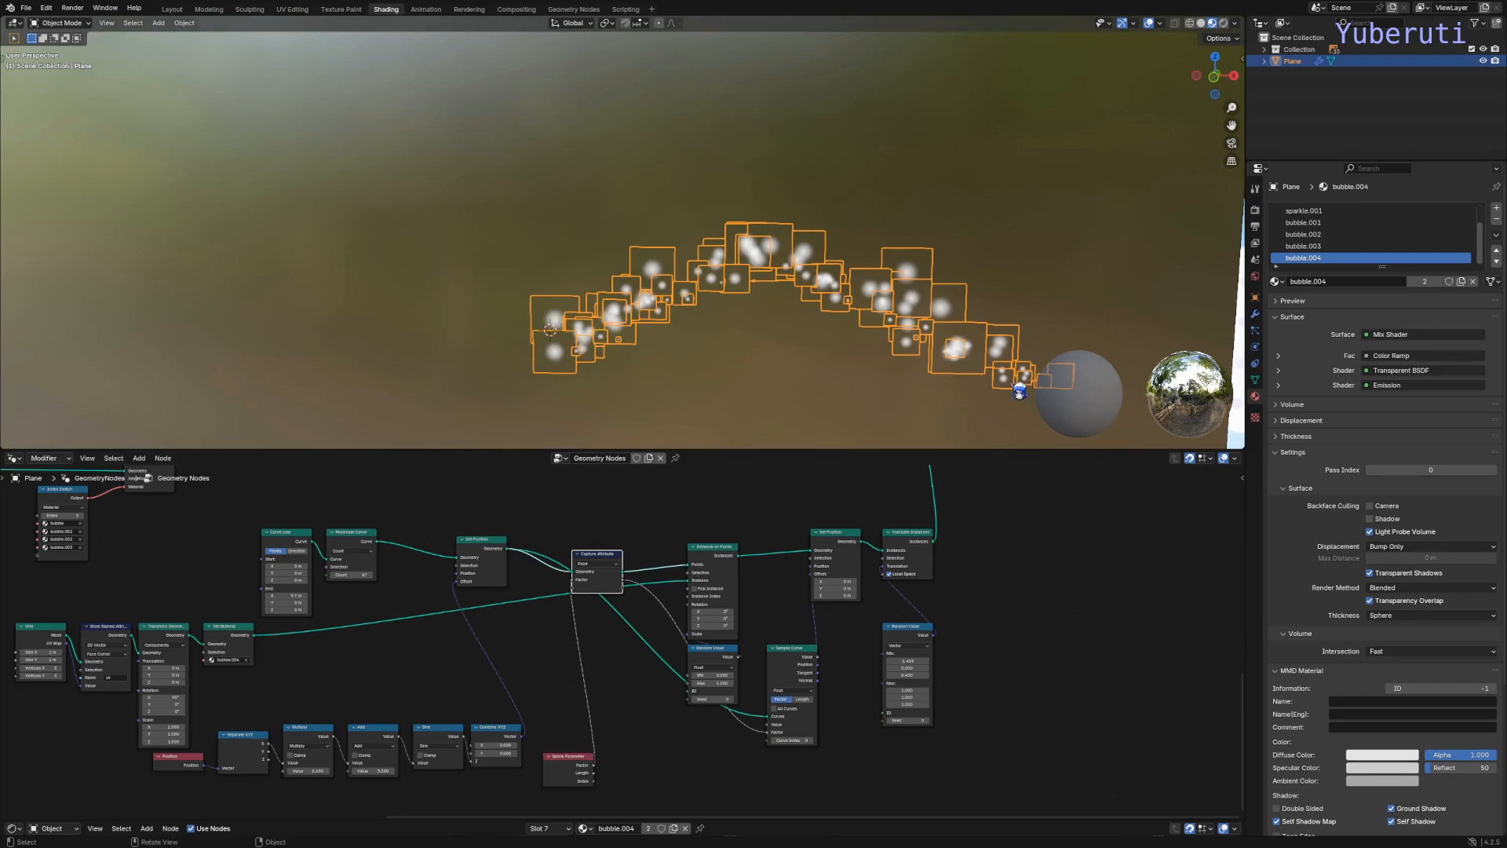
Step: Test different values on the Multiply and Add nodes ahead of the Sine node
scroll(633, 612, "up", 5)
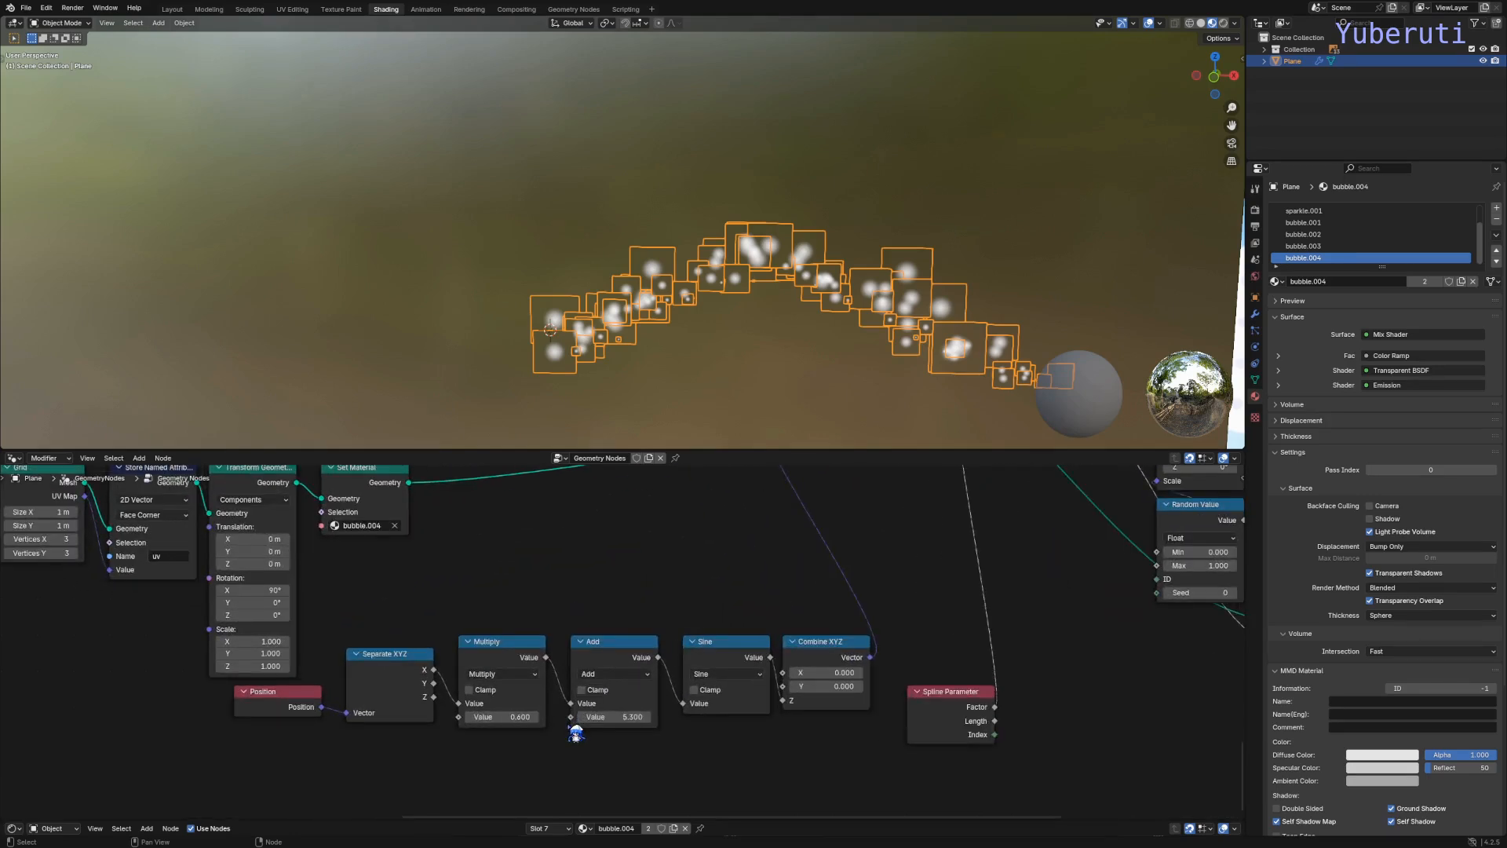
mouse_move(614, 716)
left_mouse_down()
mouse_move(653, 717)
mouse_move(614, 717)
left_mouse_up()
mouse_move(502, 716)
left_mouse_down()
mouse_move(553, 716)
mouse_move(490, 717)
left_mouse_up()
right_click(511, 717)
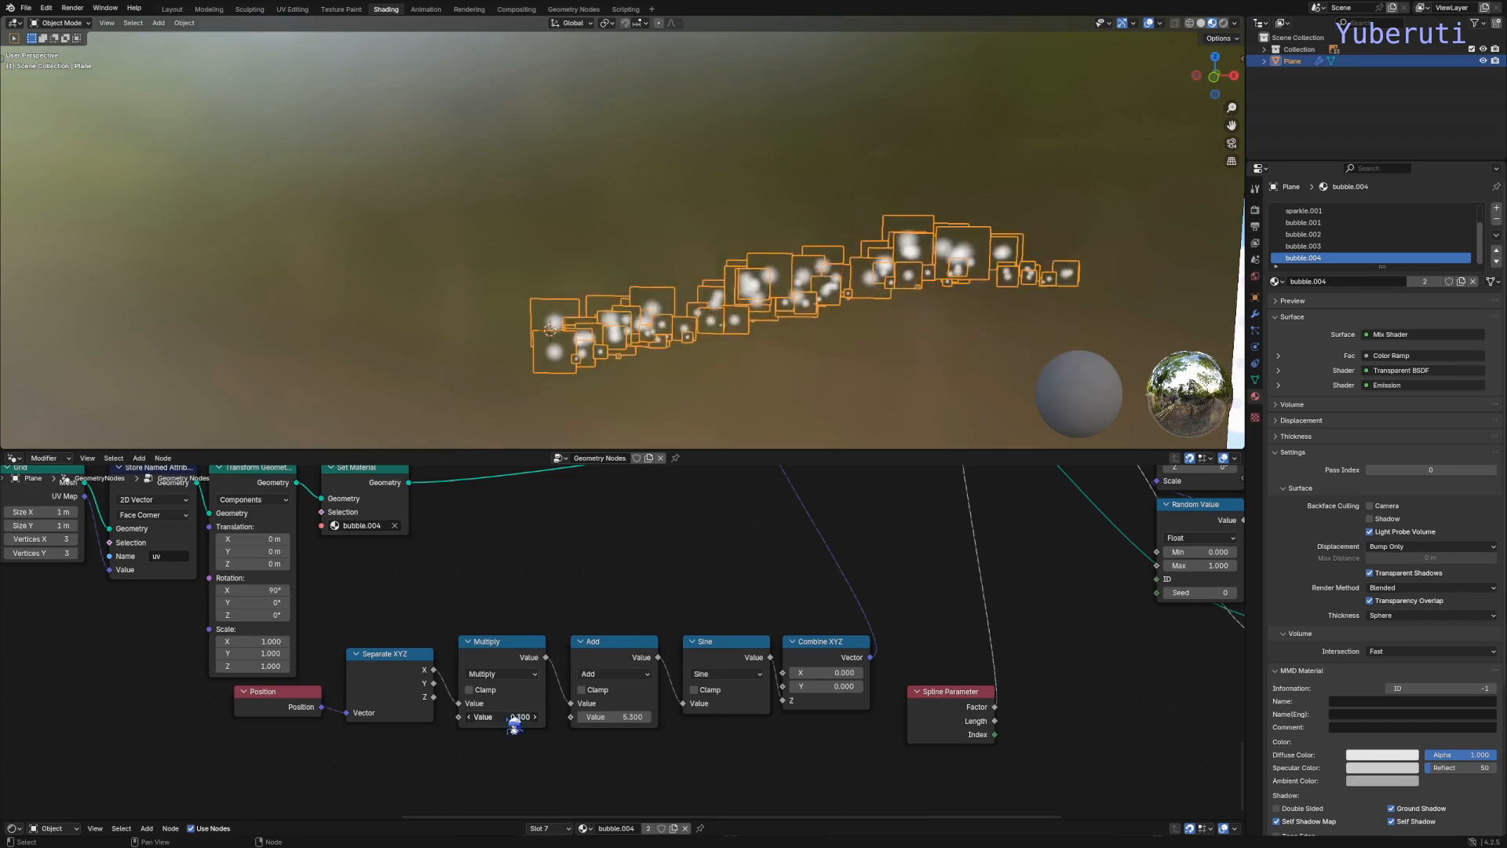
scroll(639, 706, "down", 3)
scroll(680, 647, "up", 2)
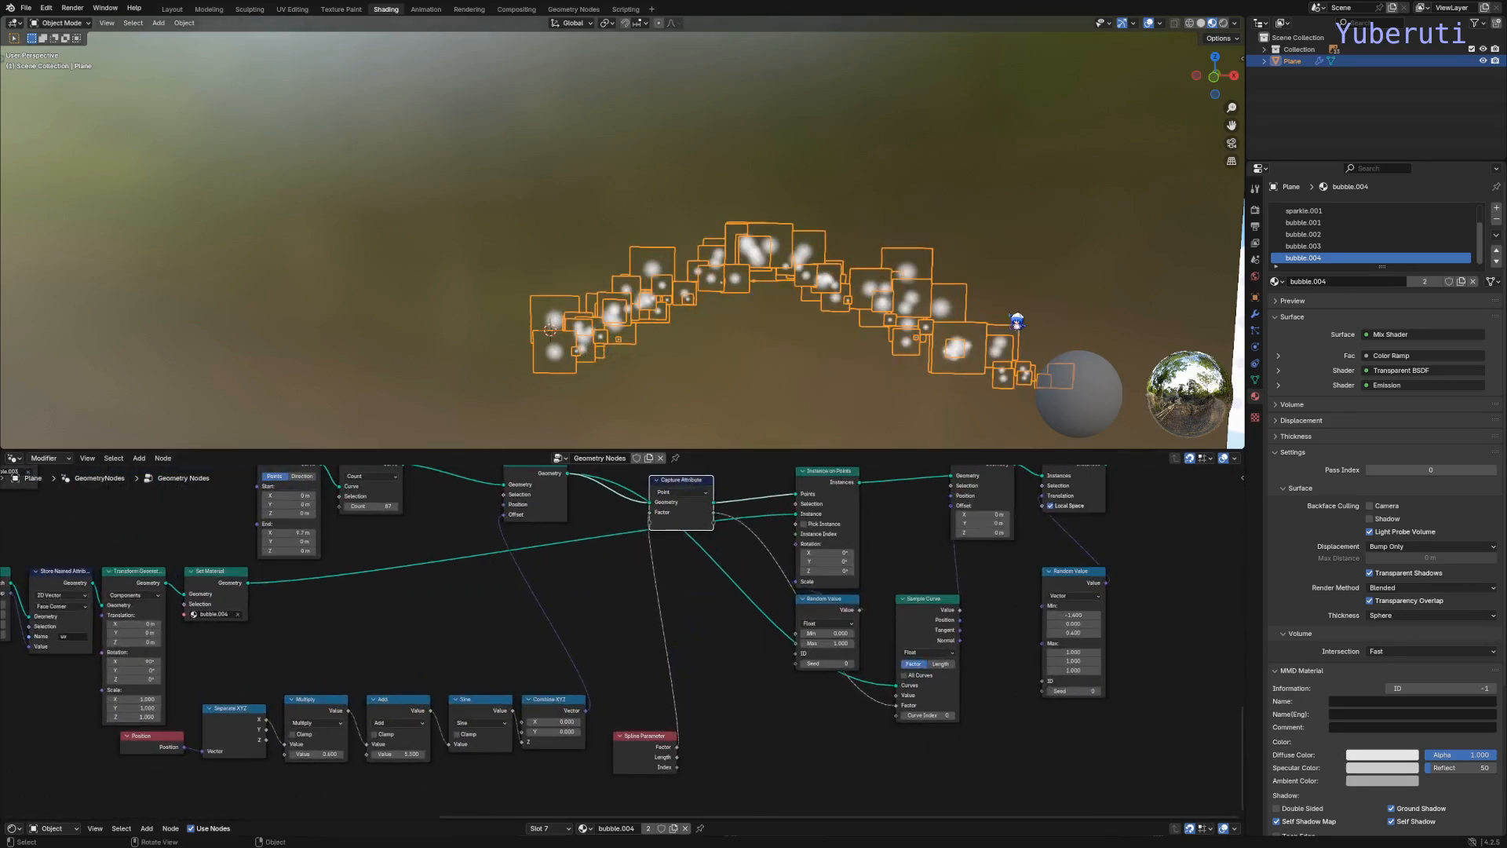
Step: Make room beside Sample Curve and insert a Math node set to Fraction between Capture Attribute's Factor output and Sample Curve's Factor input
left_click_drag(955, 651, 991, 651)
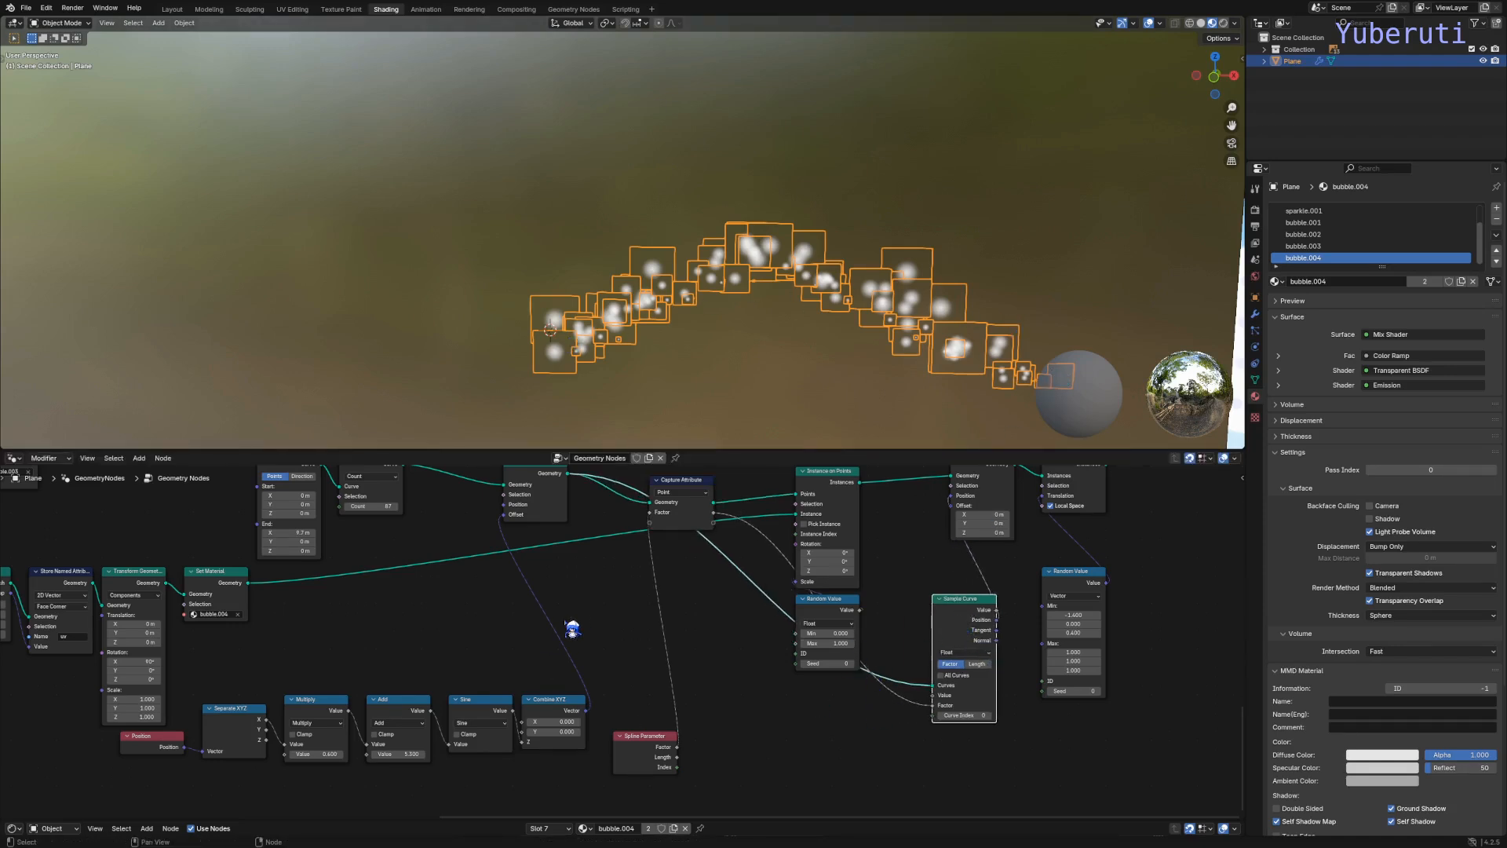
scroll(577, 624, "down", 3)
scroll(675, 649, "up", 3)
key("shift+a")
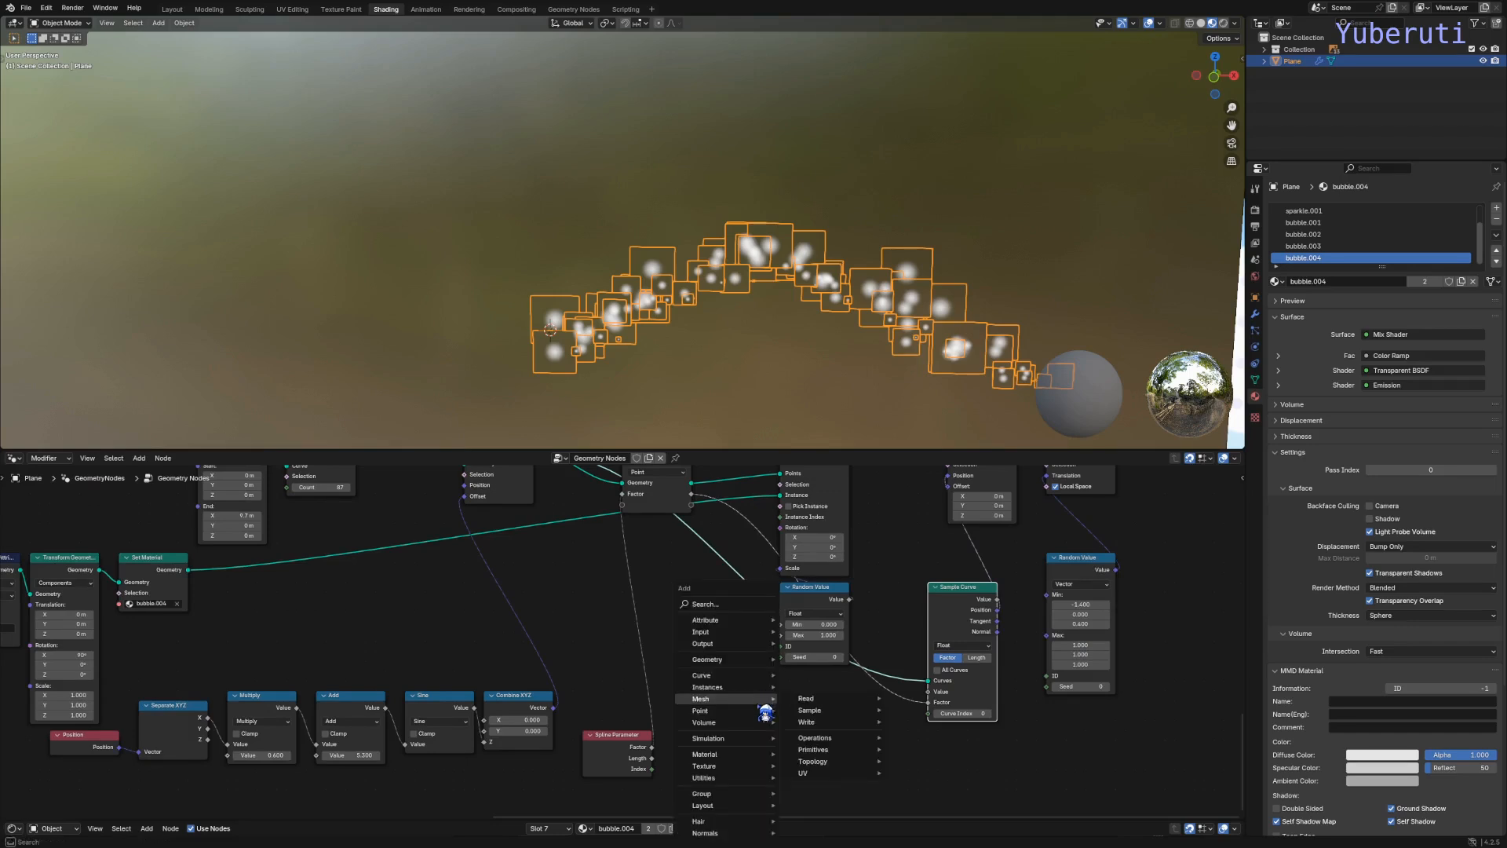
mouse_move(750, 778)
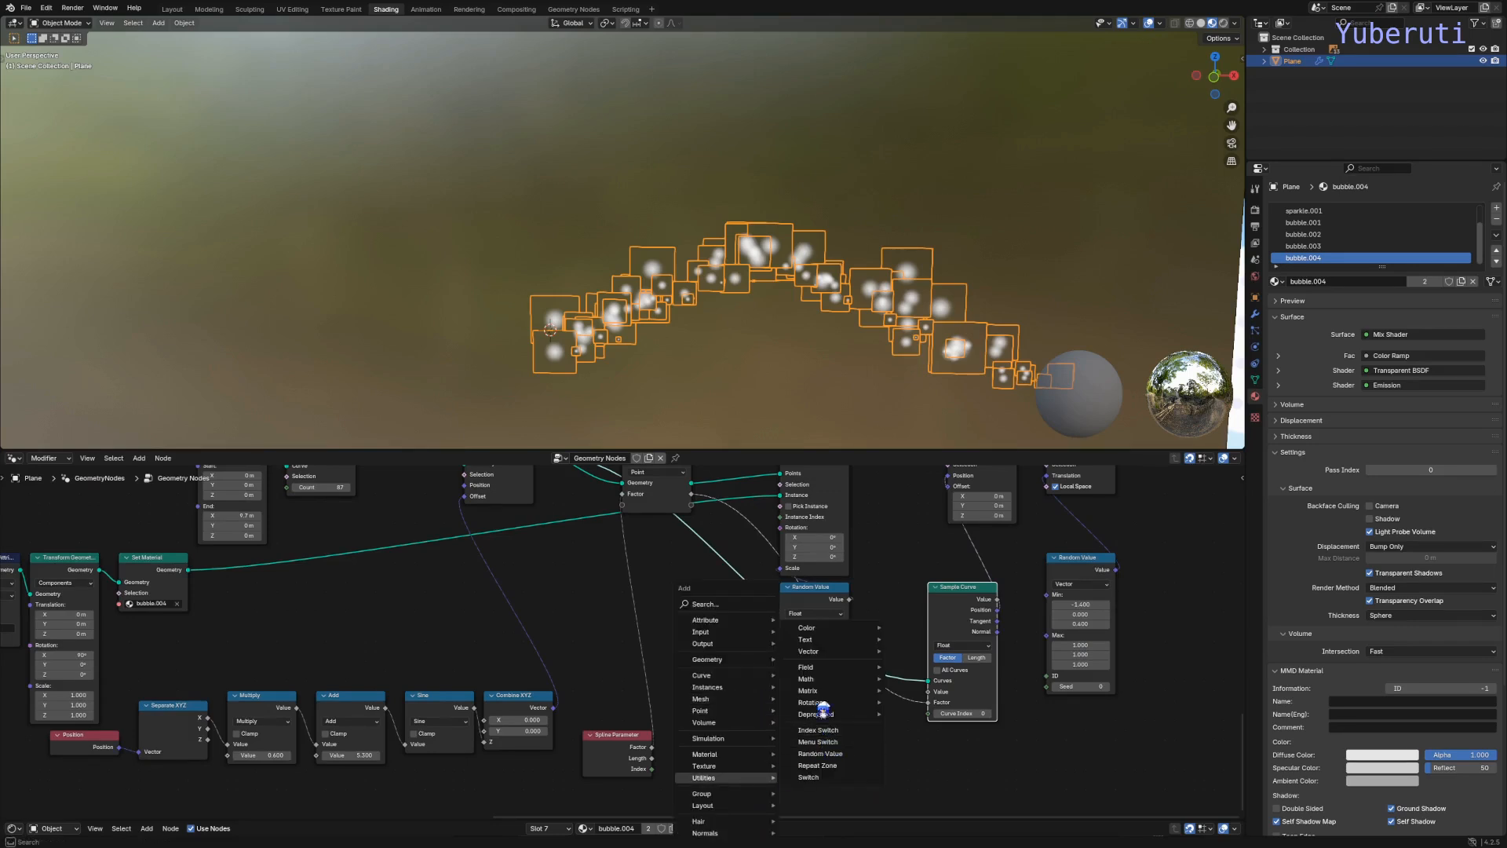
left_click(915, 756)
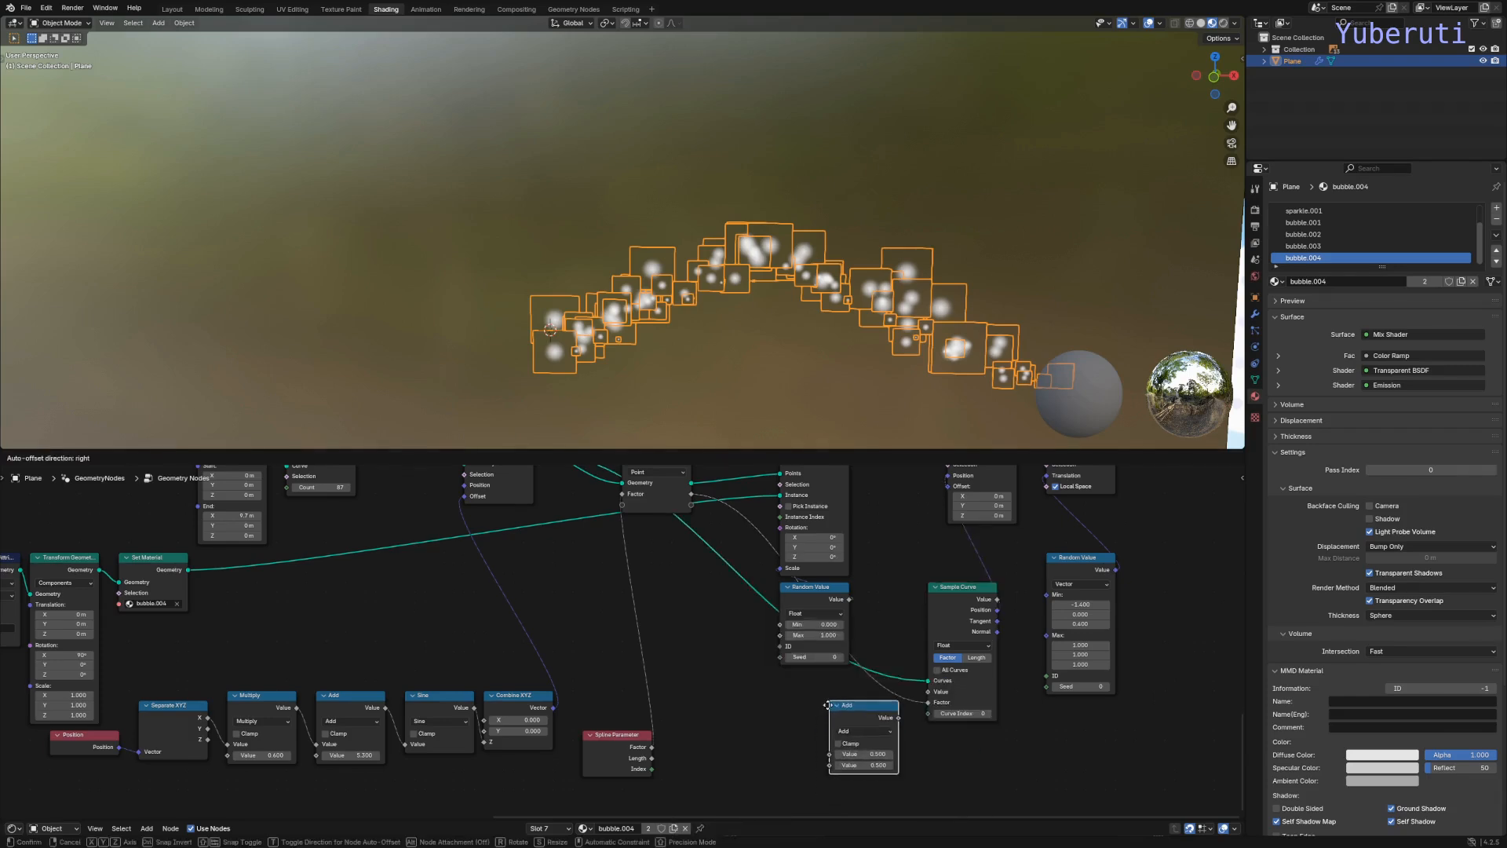
left_click(827, 704)
left_click(863, 731)
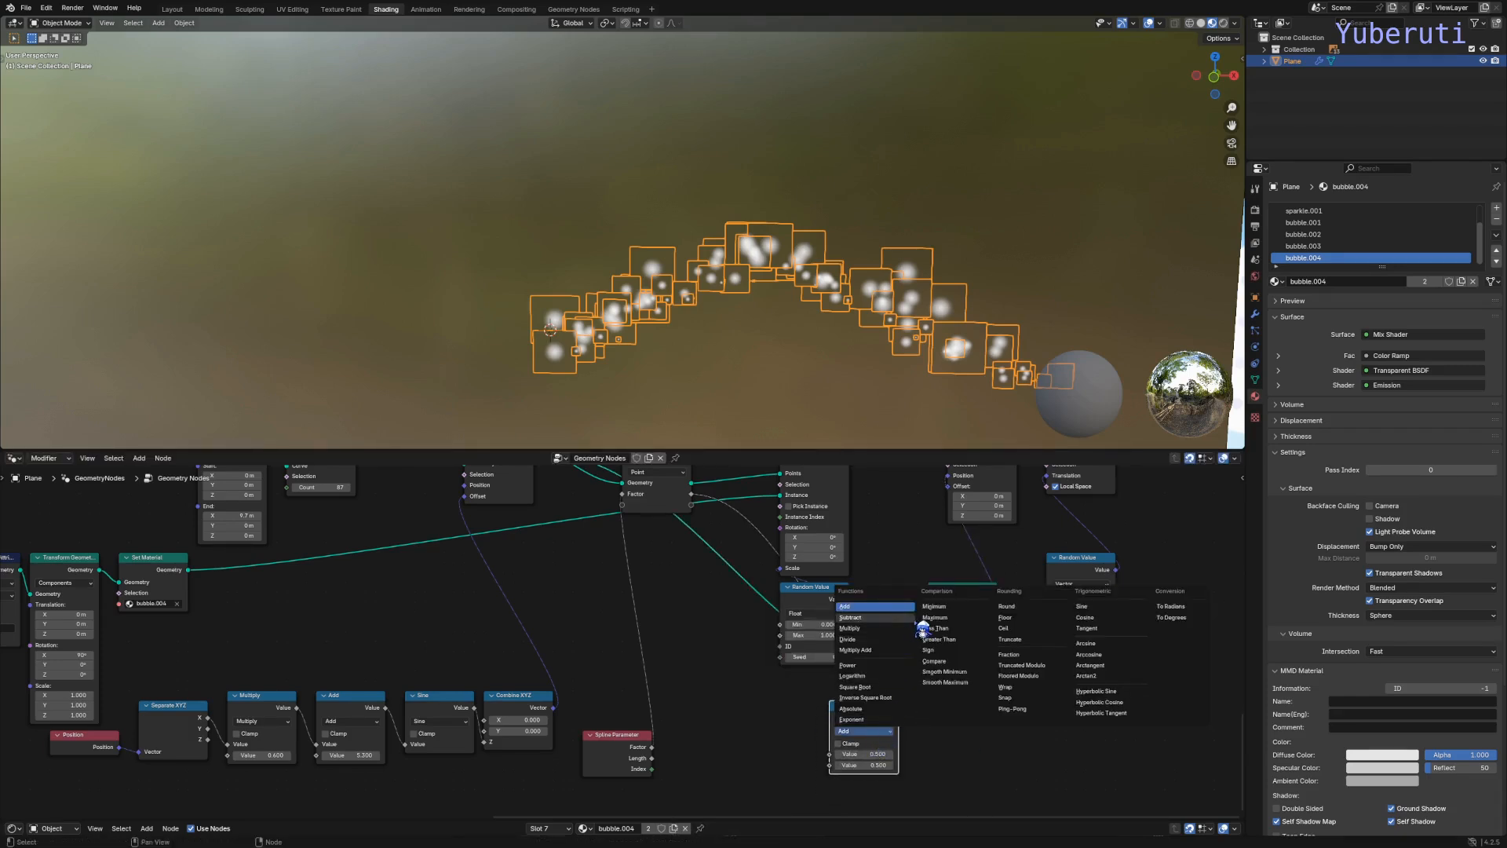
left_click(1009, 654)
mouse_move(858, 710)
left_mouse_down()
mouse_move(877, 699)
mouse_move(849, 719)
left_mouse_up()
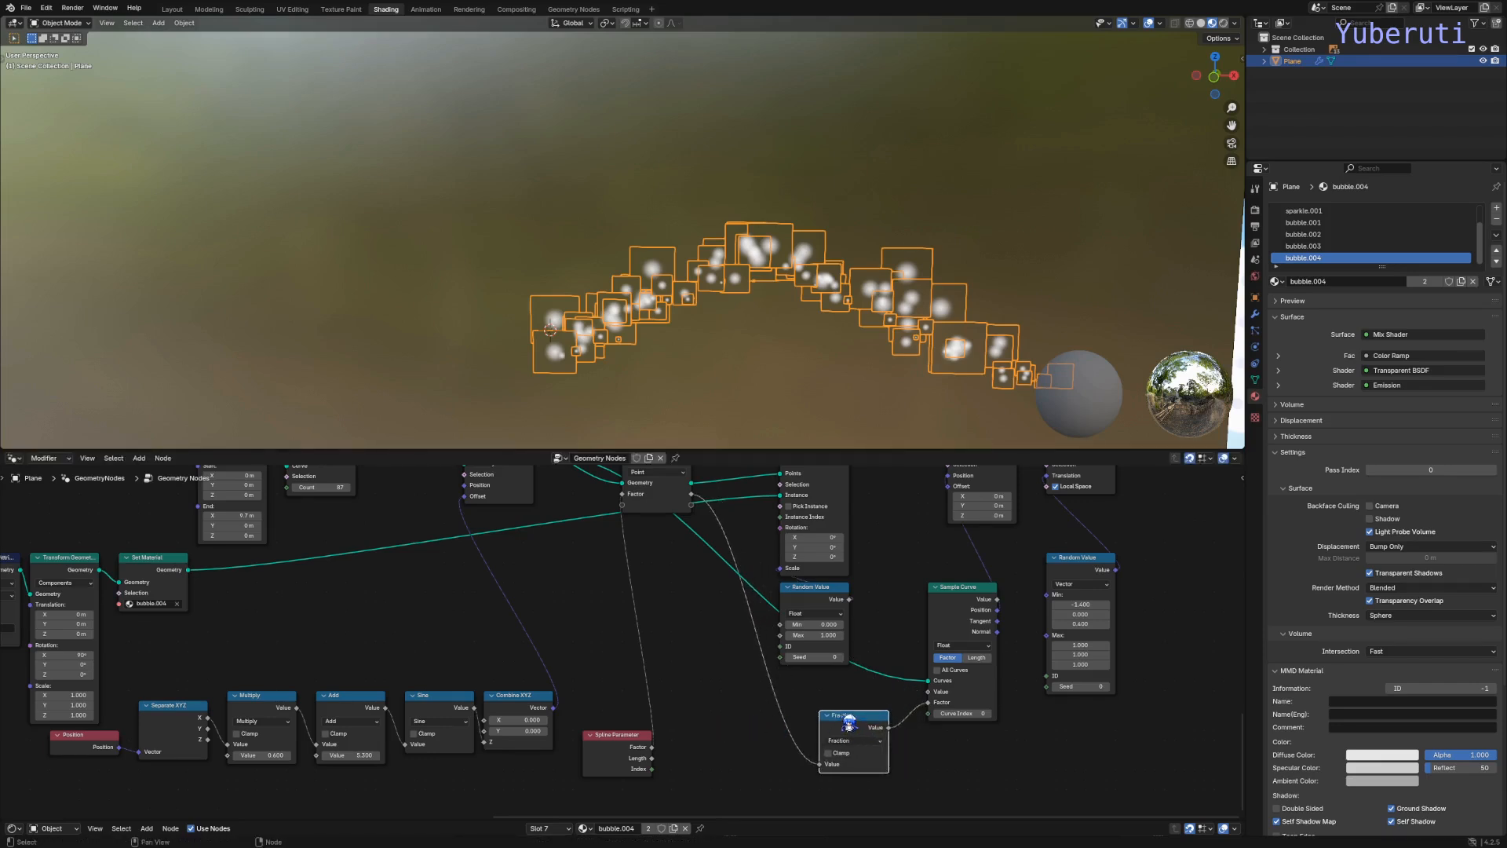
Step: Duplicate the Fraction node, switch the copy to Add, and insert it between Capture Attribute's Factor and the Fraction node
key("shift+d")
left_click(711, 711)
left_click(715, 731)
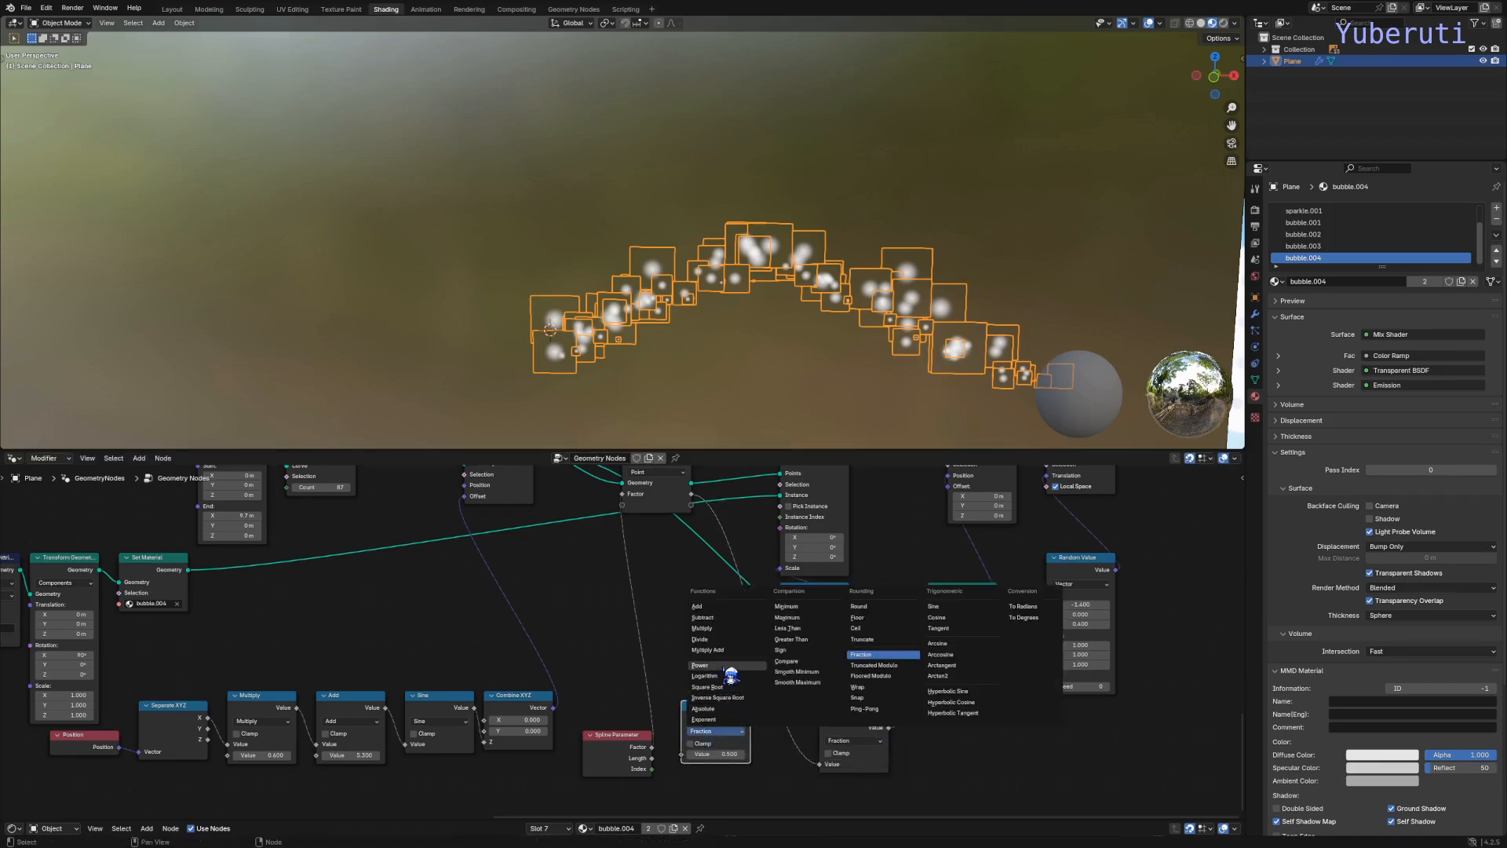
left_click(727, 608)
left_click_drag(716, 708, 750, 706)
scroll(748, 701, "down", 1)
scroll(802, 726, "up", 4)
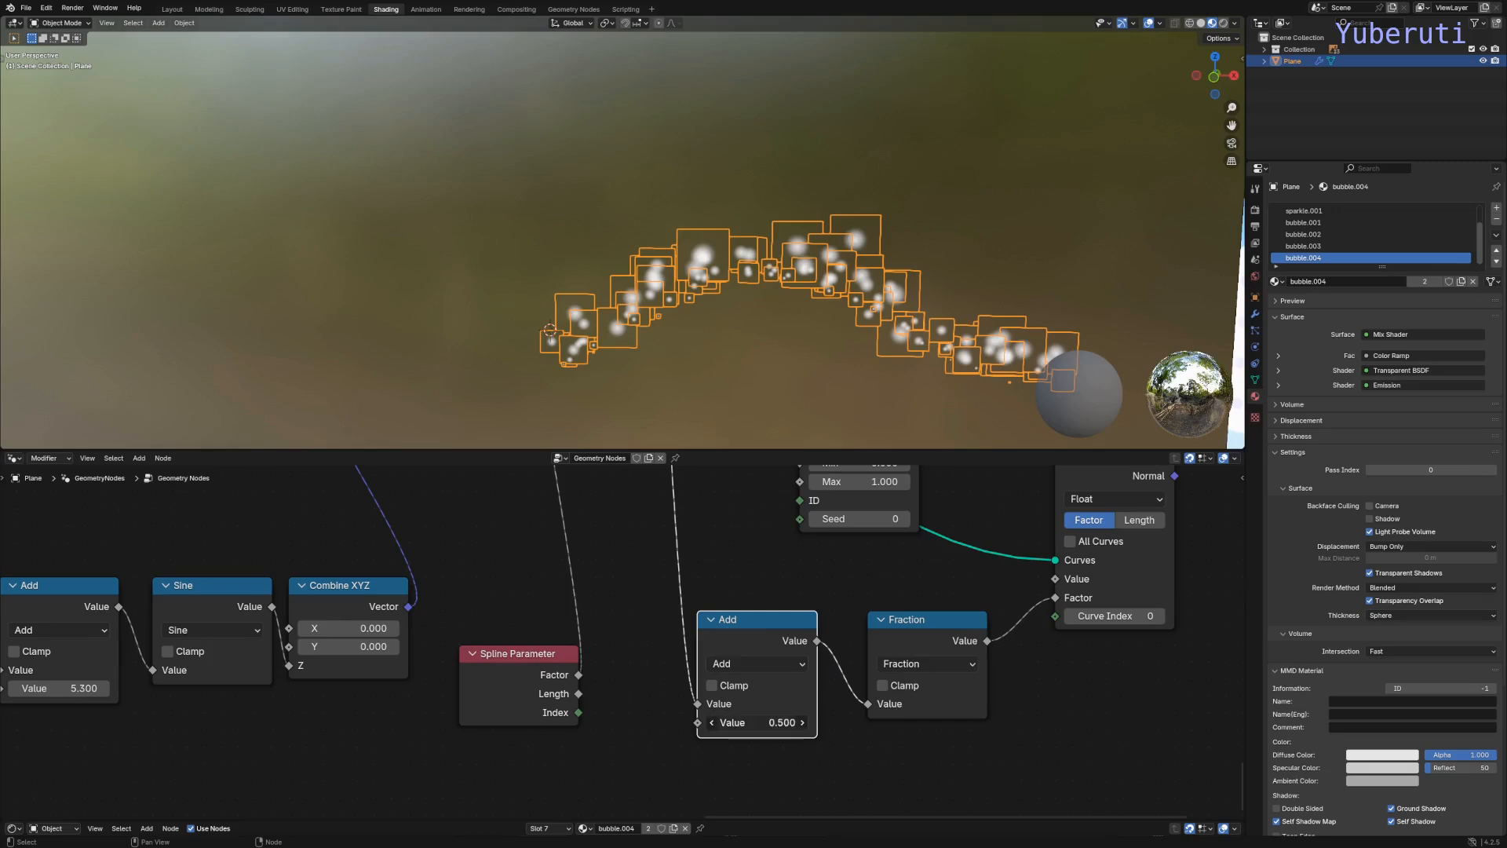
Step: Test how the Add values ahead of Fraction and ahead of Sine move the particles along and through the wave
mouse_move(758, 722)
left_mouse_down()
mouse_move(900, 722)
mouse_move(787, 722)
left_mouse_up()
left_click(734, 477)
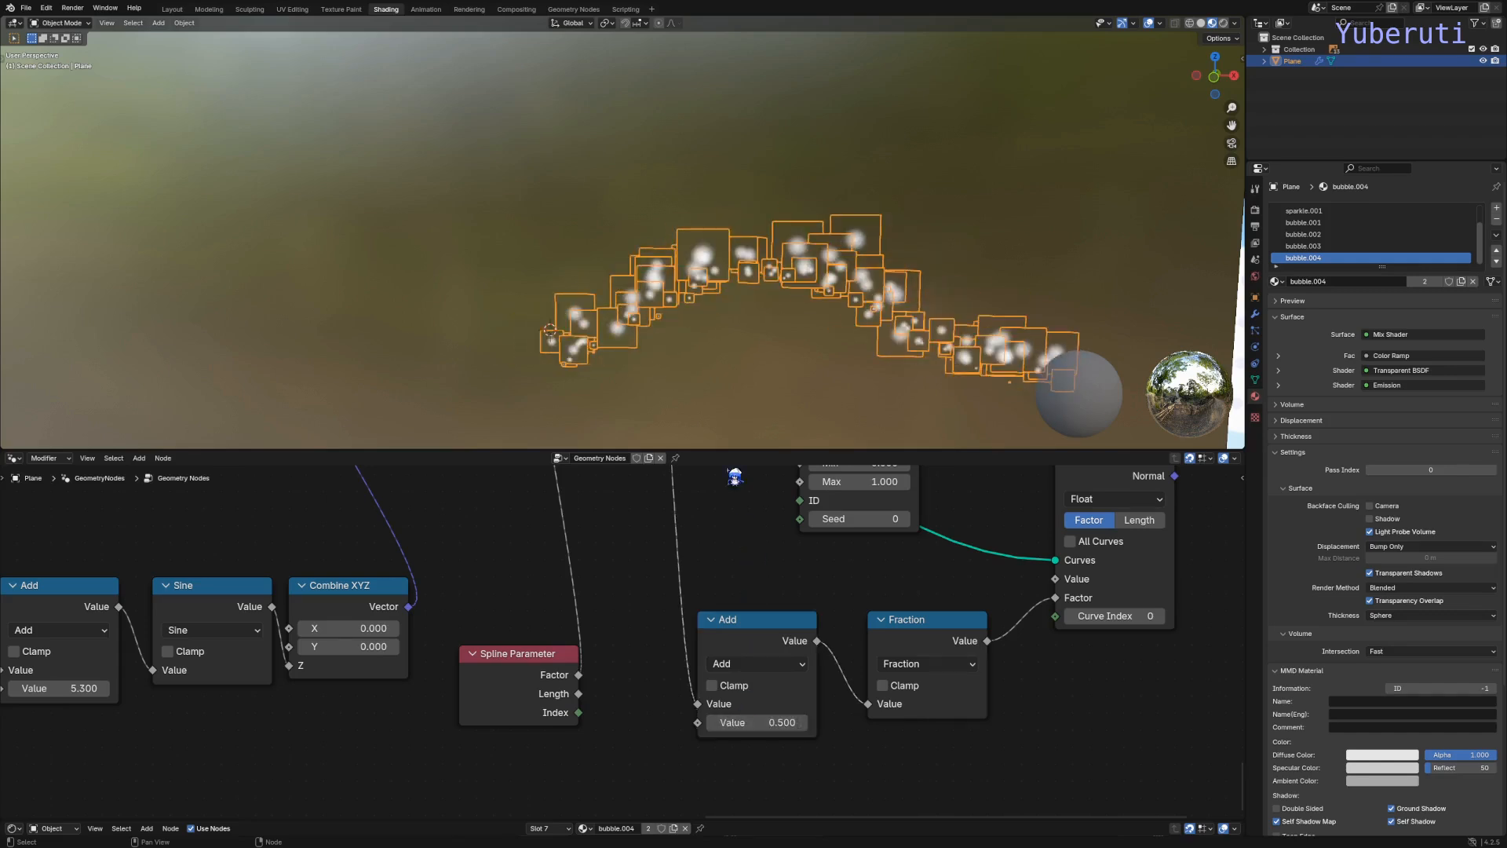
scroll(525, 644, "down", 2)
scroll(690, 669, "down", 2)
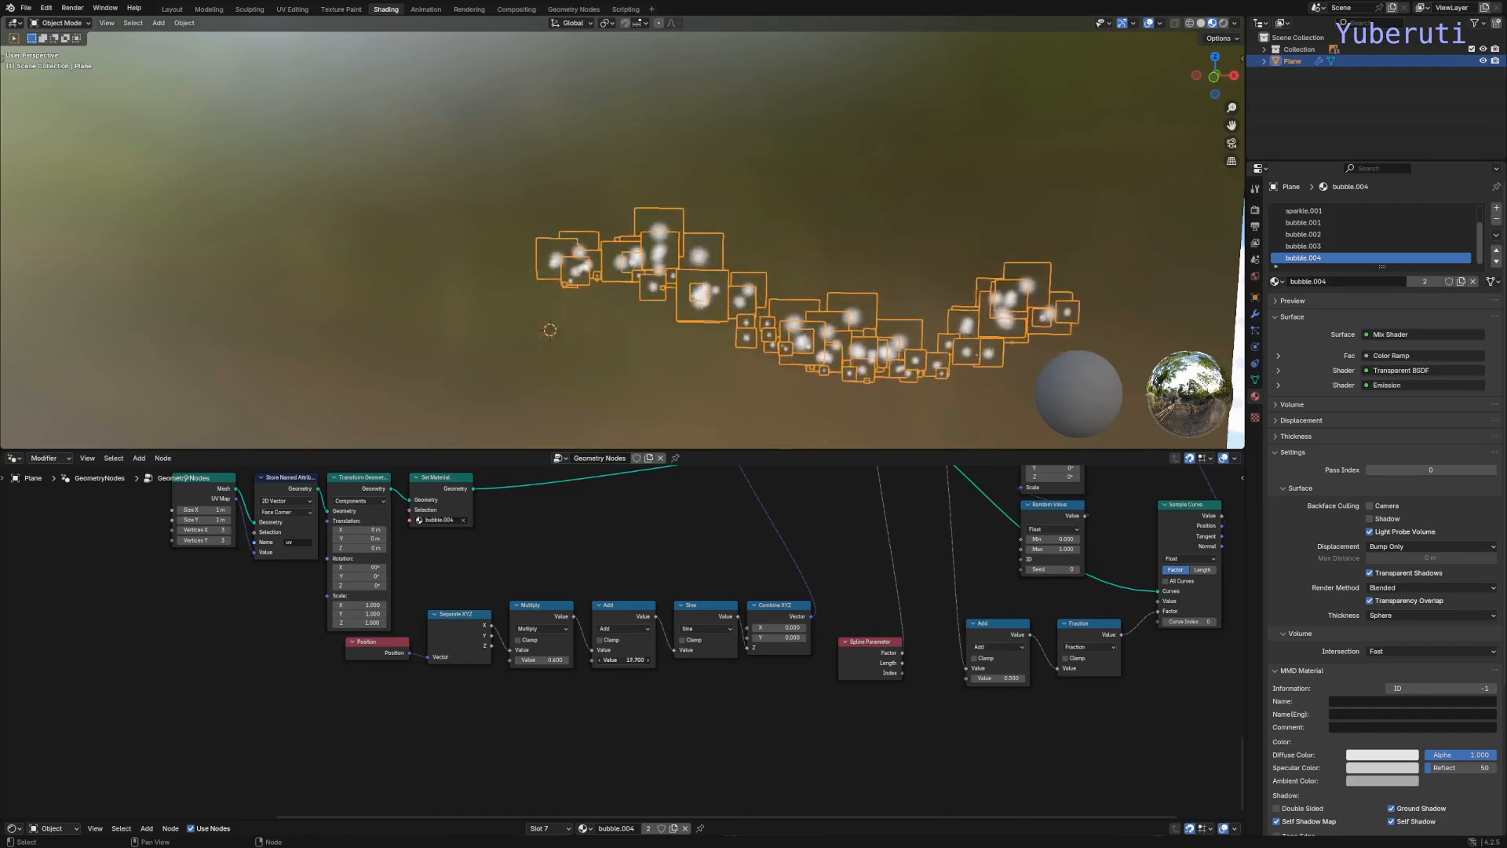
scroll(986, 697, "down", 1)
scroll(908, 697, "up", 3)
middle_click_drag(909, 697, 487, 736)
mouse_move(619, 701)
left_mouse_down()
mouse_move(641, 701)
mouse_move(613, 698)
left_mouse_up()
left_click(724, 415)
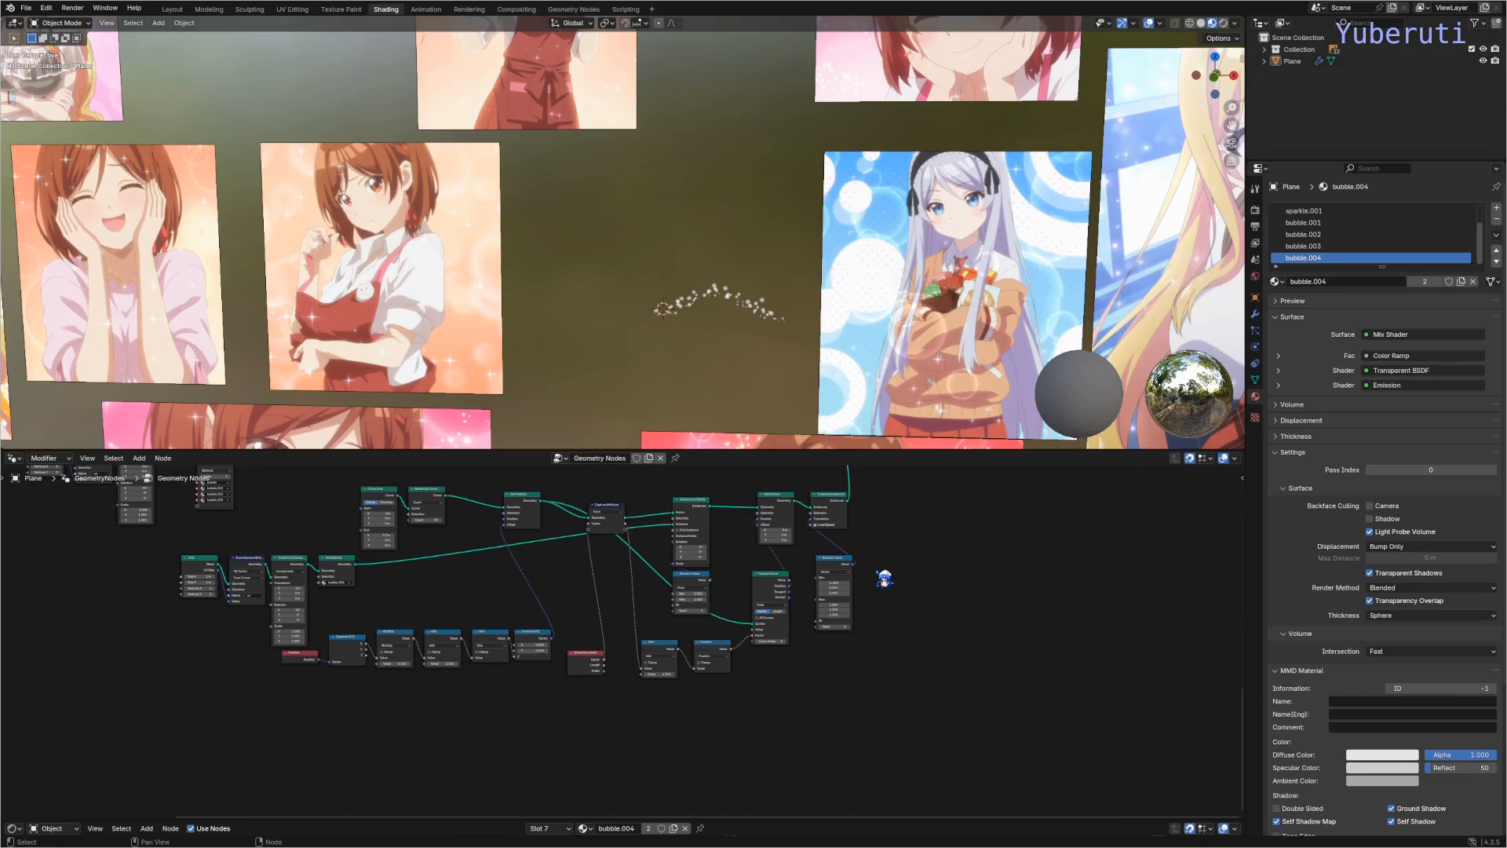
Step: Connect the Translate Instances output to Join Geometry so the curve particles appear together with the bubbles and sparkles
scroll(884, 579, "up", 1)
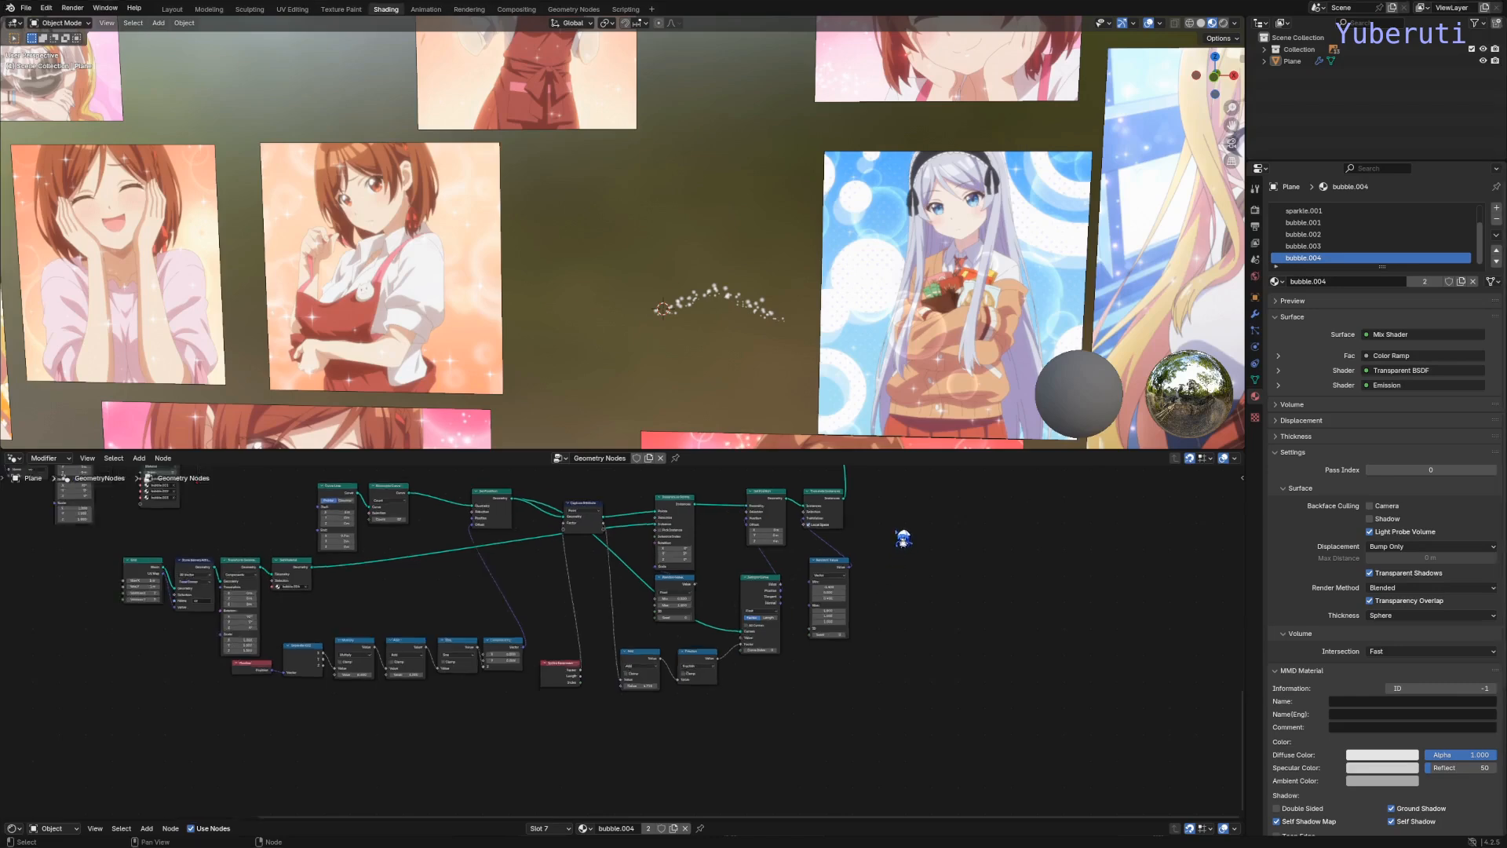
middle_click_drag(901, 506, 774, 722)
middle_click_drag(763, 502, 773, 720)
left_click_drag(640, 670, 715, 579)
middle_click_drag(697, 685, 701, 518)
scroll(733, 647, "down", 1)
left_click_drag(752, 760, 626, 530)
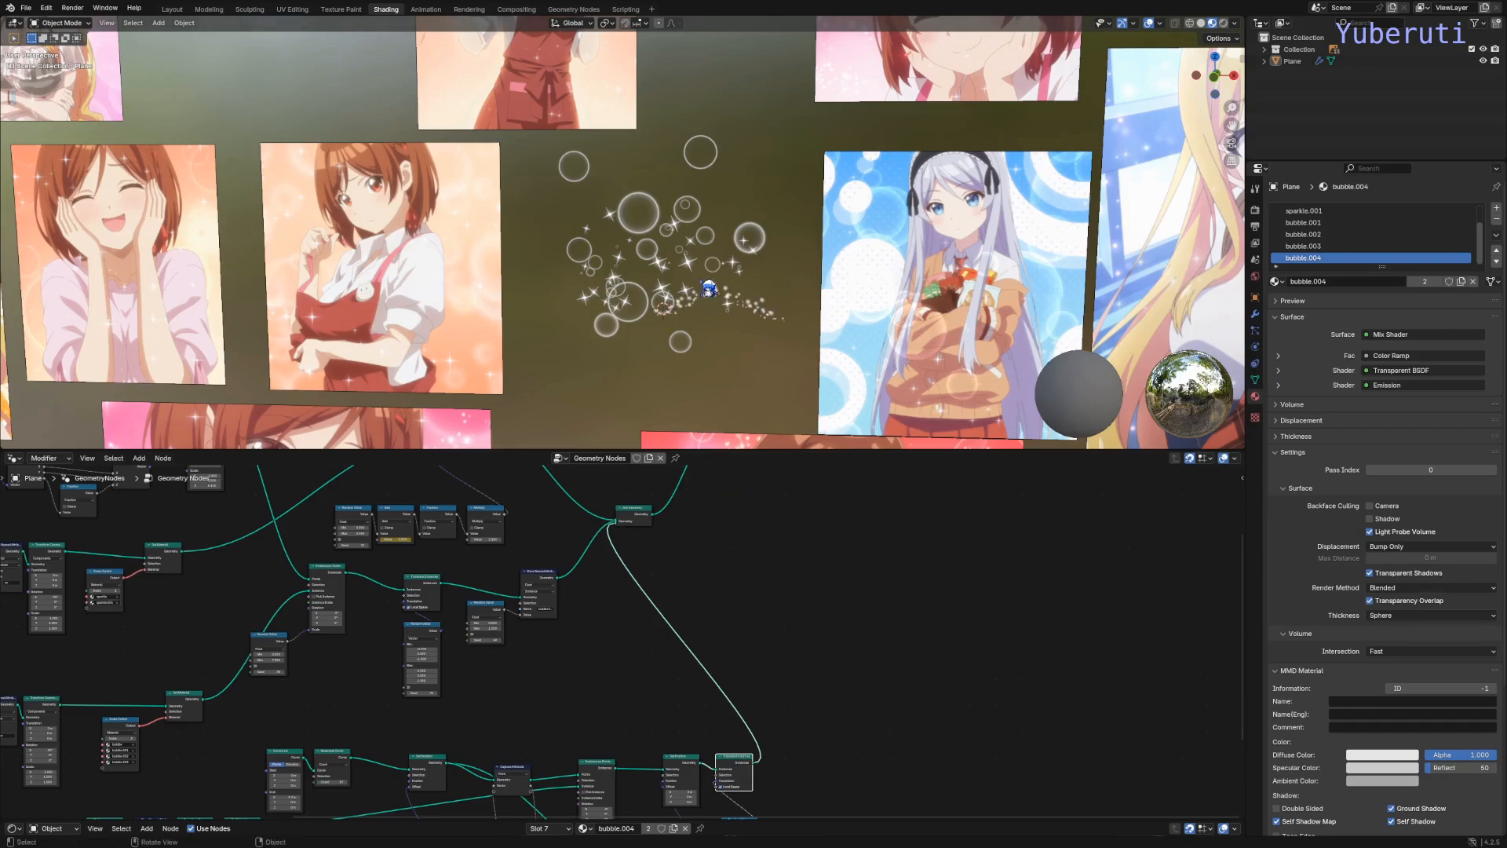
middle_click_drag(709, 289, 782, 346, "ctrl")
Step: Select all the curve particle nodes and move them down beneath the bubble branch
scroll(787, 659, "up", 1)
middle_click_drag(761, 699, 910, 522)
left_click_drag(966, 601, 240, 748)
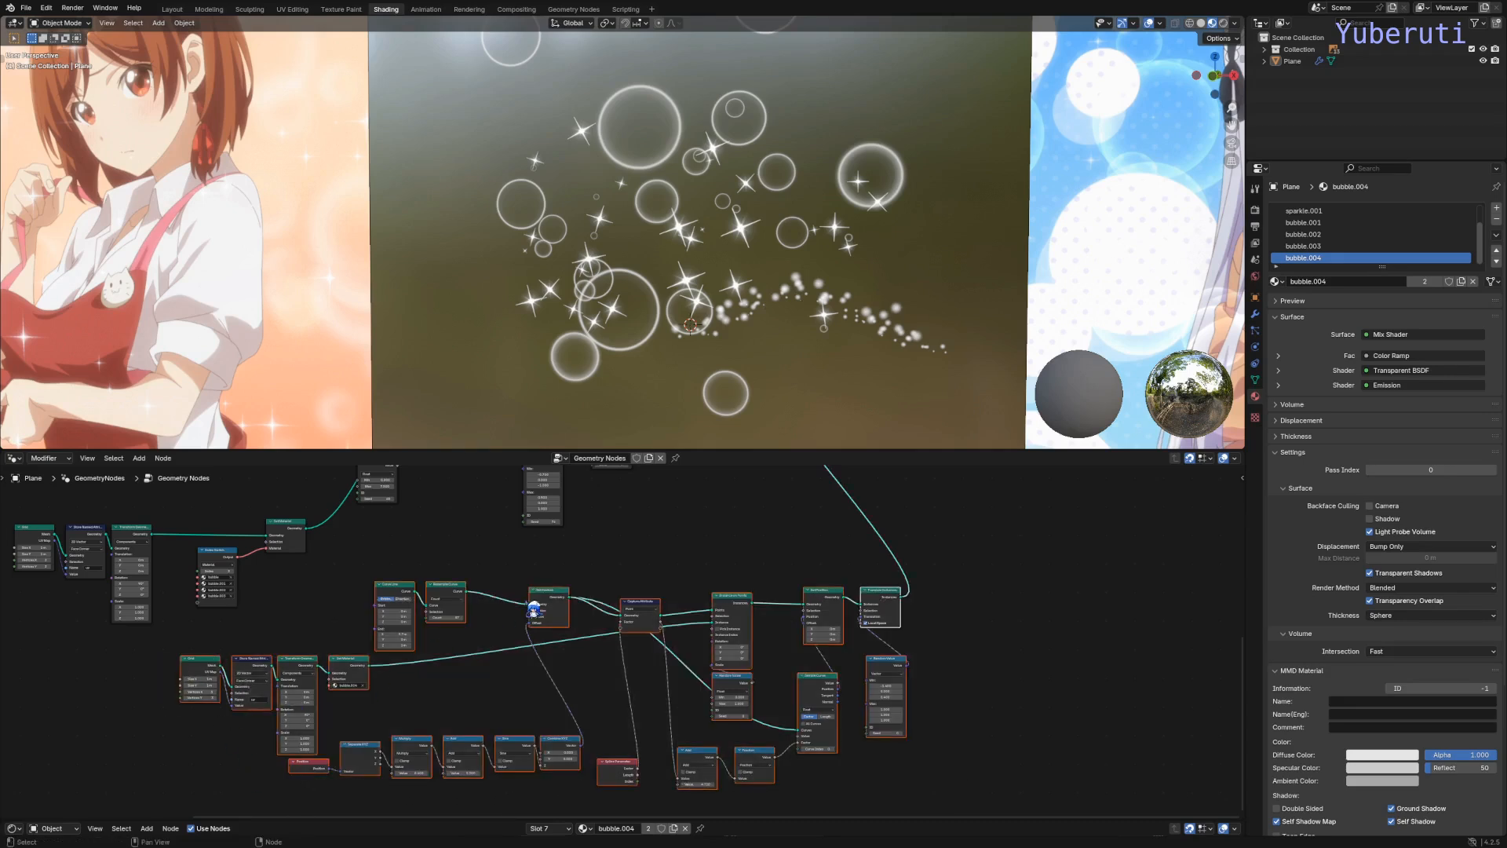
left_click_drag(534, 608, 310, 676)
Step: Insert a Transform Geometry node on the link between Translate Instances and Join Geometry
key("shift+a")
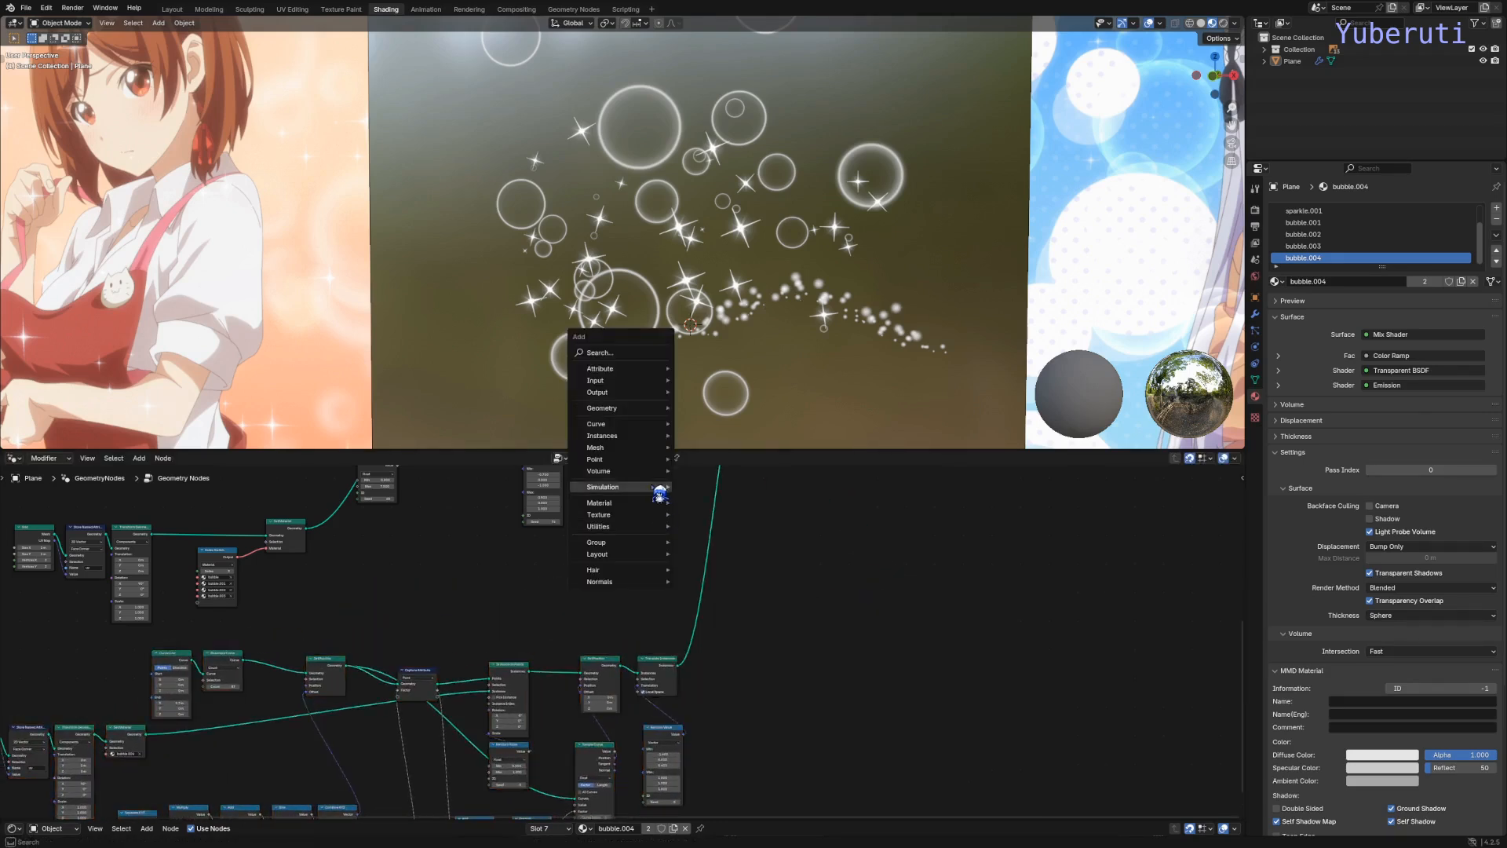
mouse_move(657, 409)
mouse_move(742, 449)
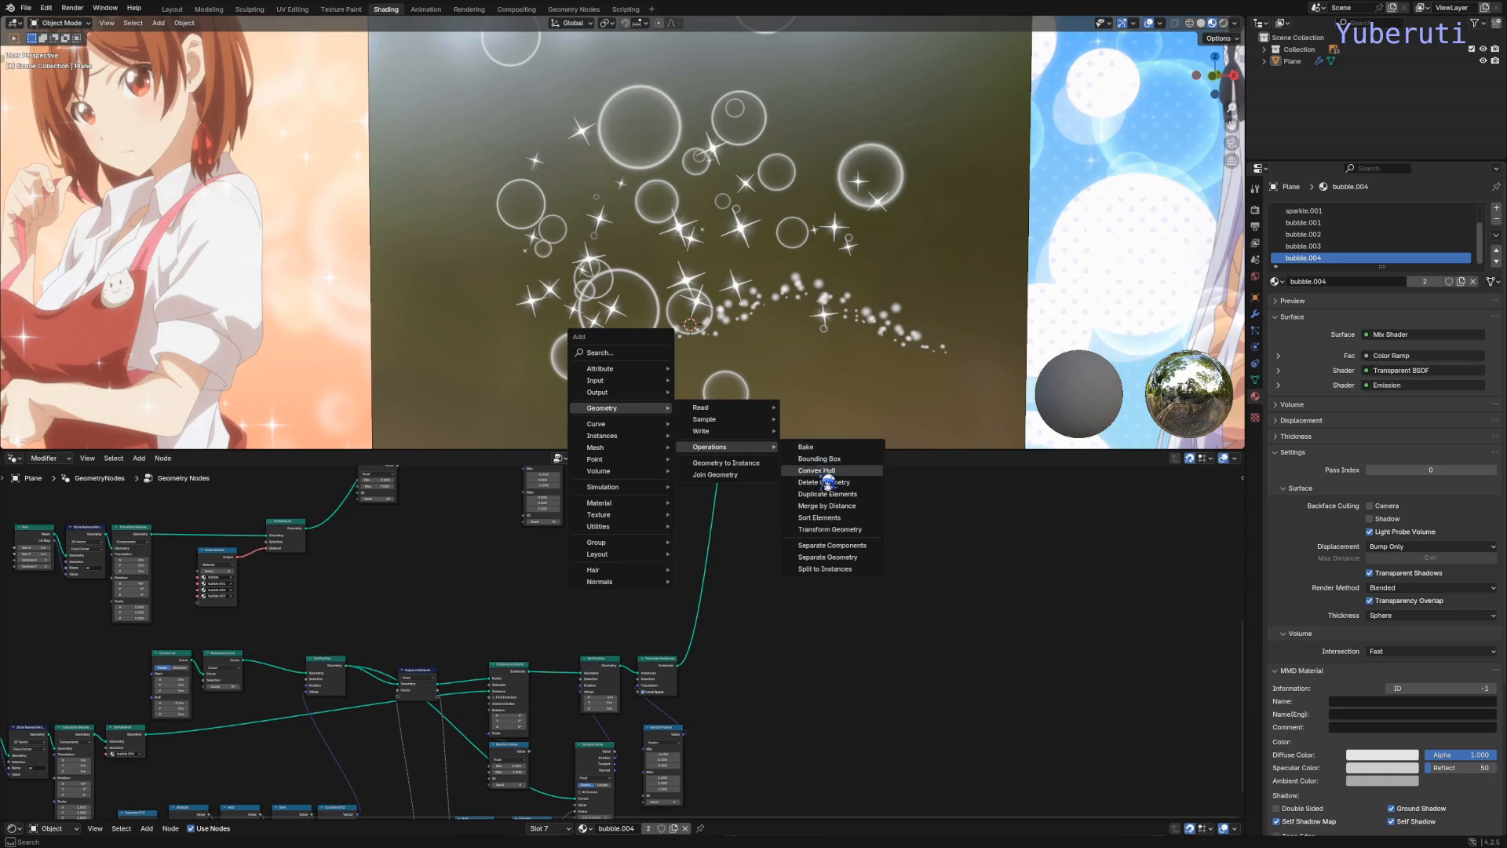
left_click(830, 529)
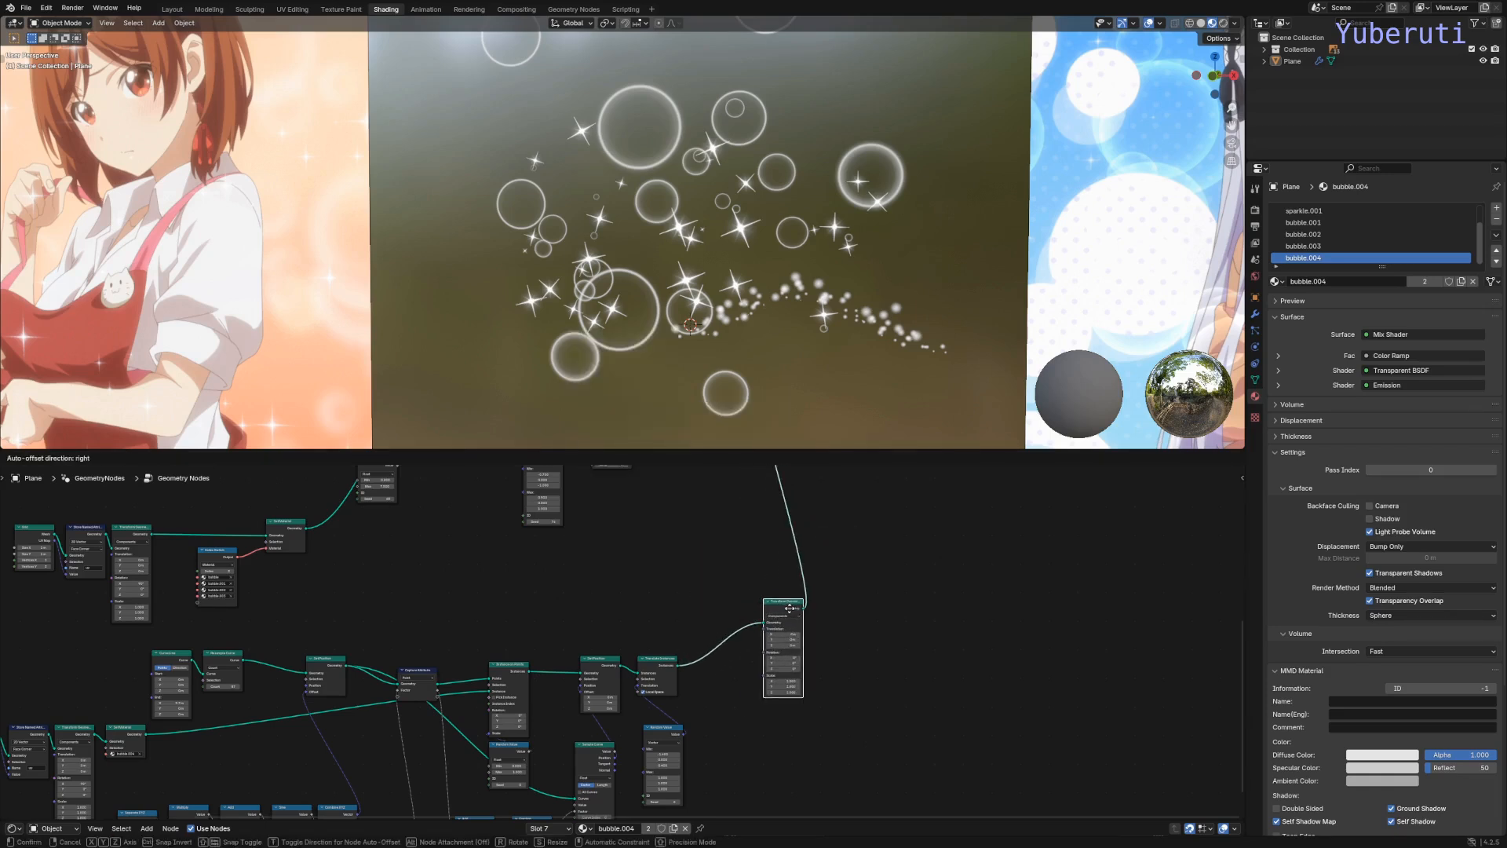
left_click(792, 598)
Step: Raise the curve particles to about 2.81 m on Z with Transform Geometry and lengthen the Curve Line along X
scroll(824, 691, "up", 3)
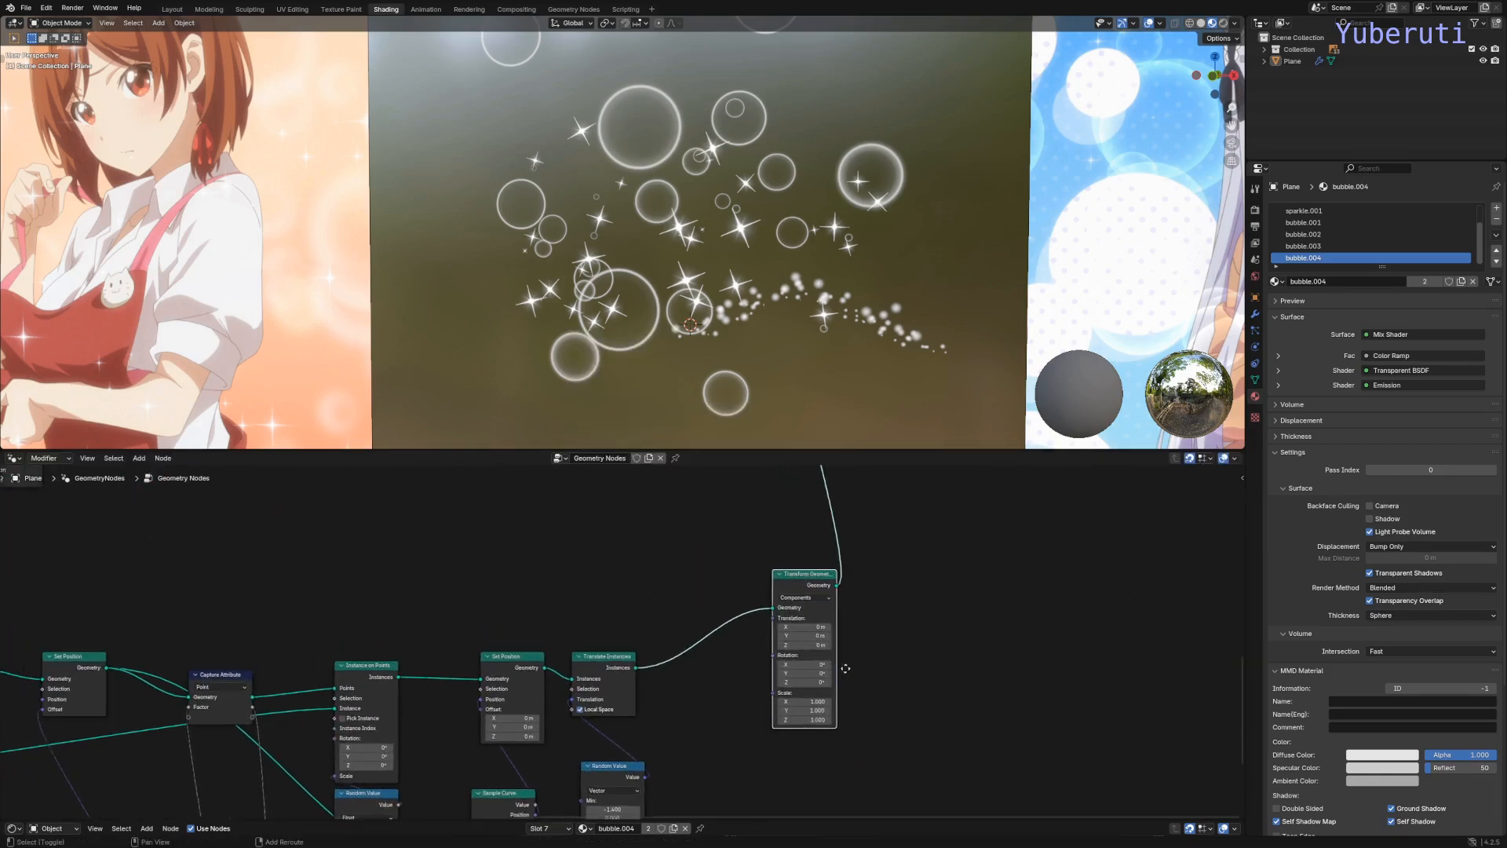
middle_click_drag(845, 668, 867, 683)
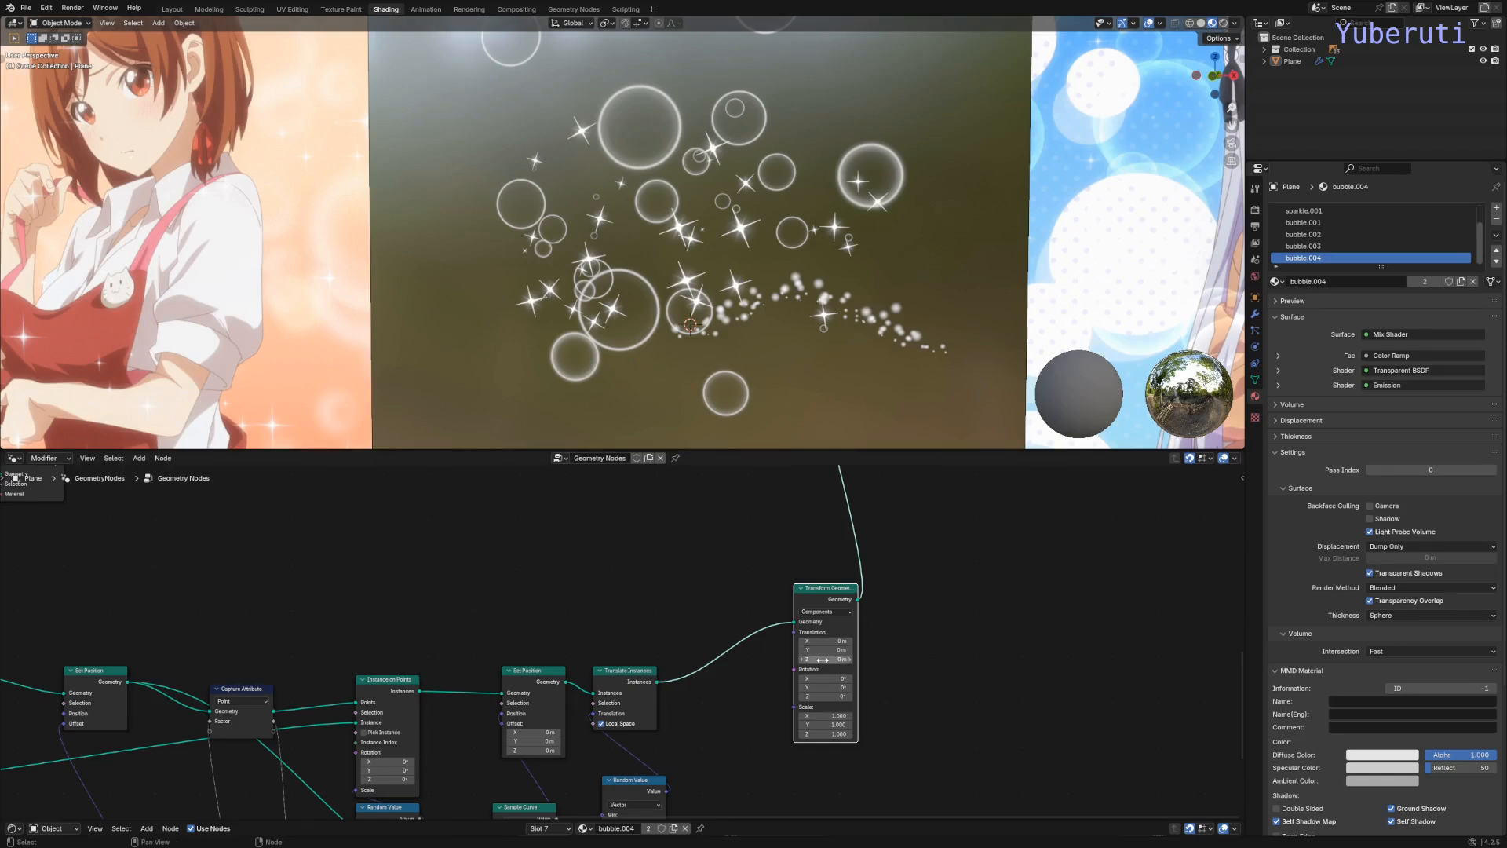
left_click_drag(822, 659, 770, 641, "shift")
middle_click_drag(244, 737, 505, 737)
left_click_drag(389, 710, 453, 709)
scroll(777, 699, "down", 9)
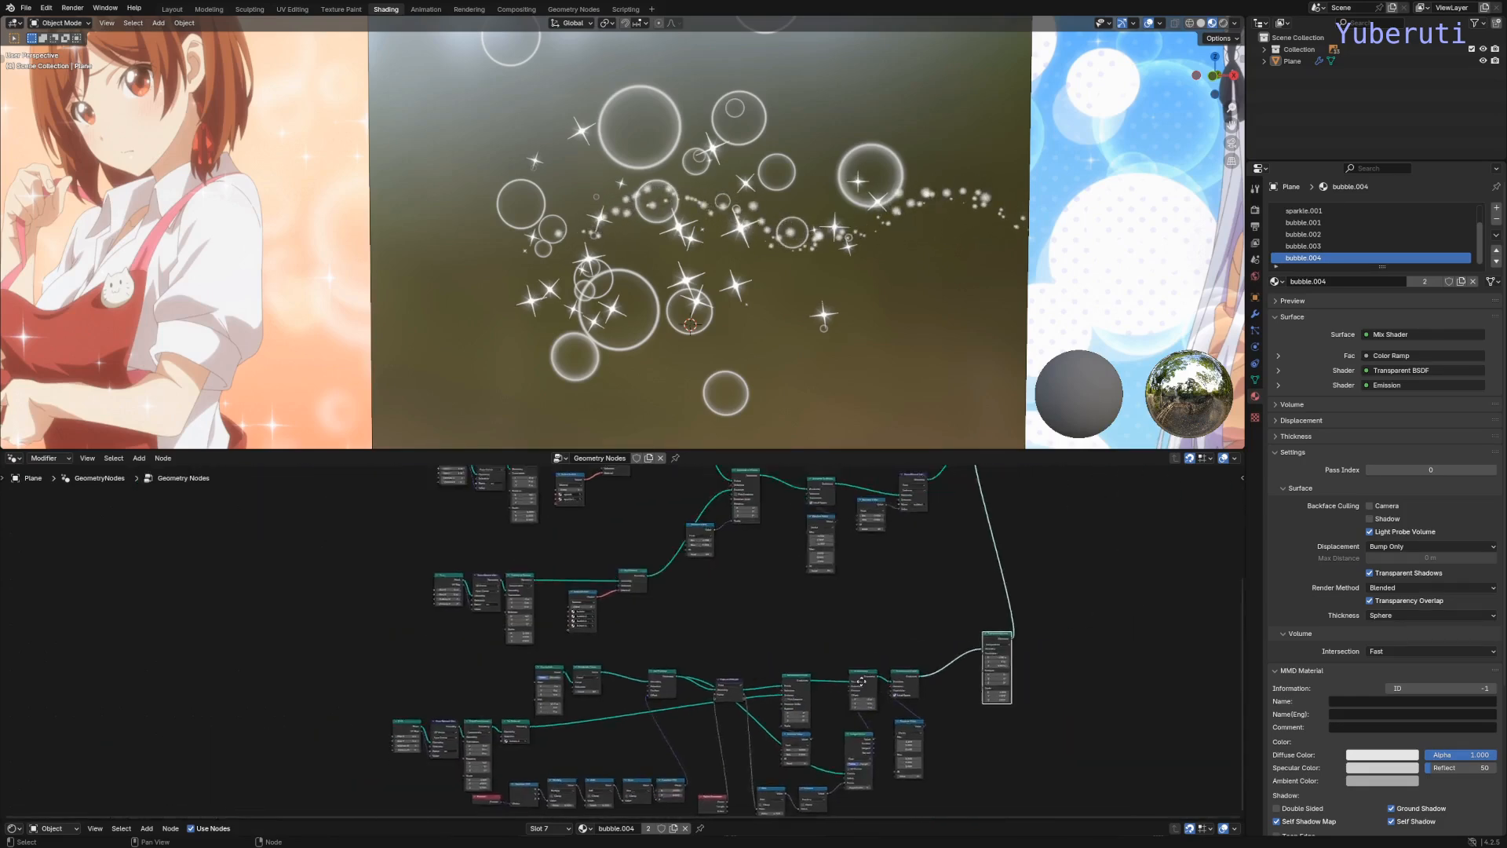
Step: Shift the particle curve towards negative X with Transform Geometry's Translation so it spreads across the bubbles
middle_click_drag(1003, 680, 643, 688)
scroll(644, 688, "up", 7)
left_click_drag(644, 660, 601, 660)
scroll(662, 742, "up", 5)
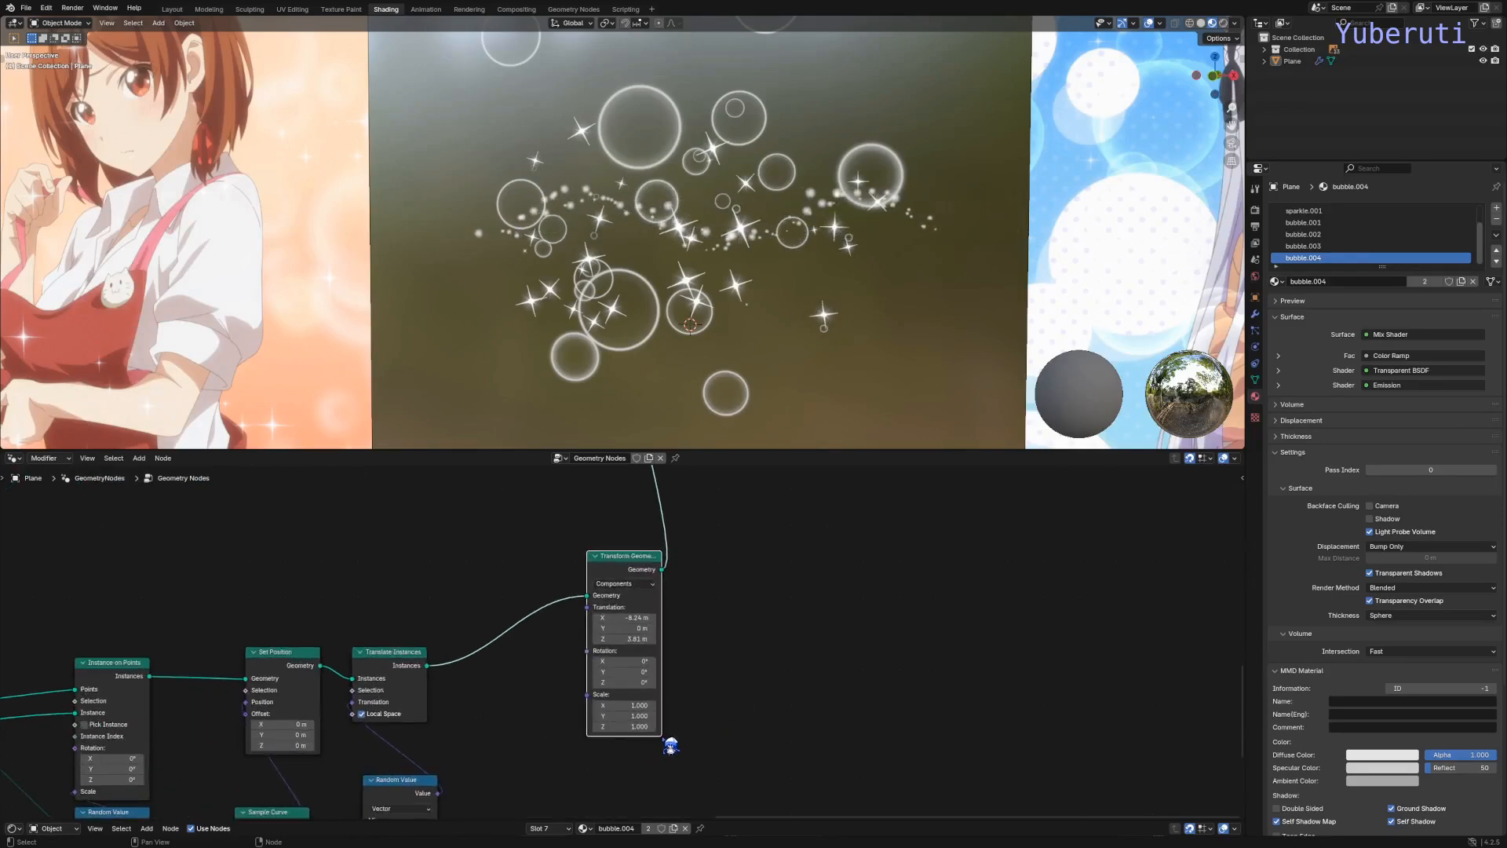
Step: Compare the bubble, sparkle and curve particle effect with the surrounding anime reference images
scroll(669, 723, "down", 6)
scroll(734, 352, "down", 3)
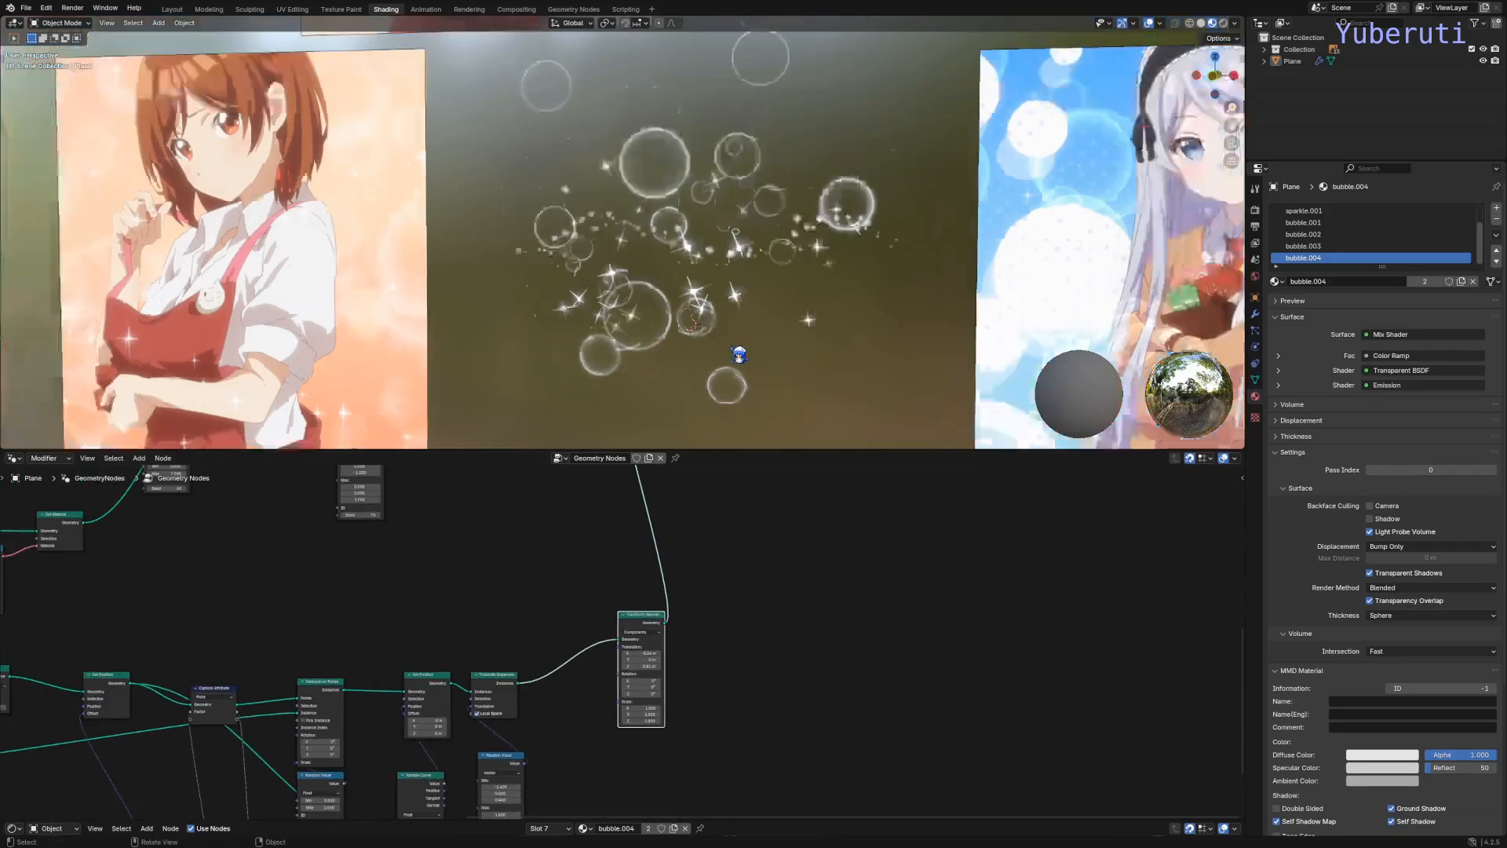
middle_click_drag(721, 365, 703, 139, "shift")
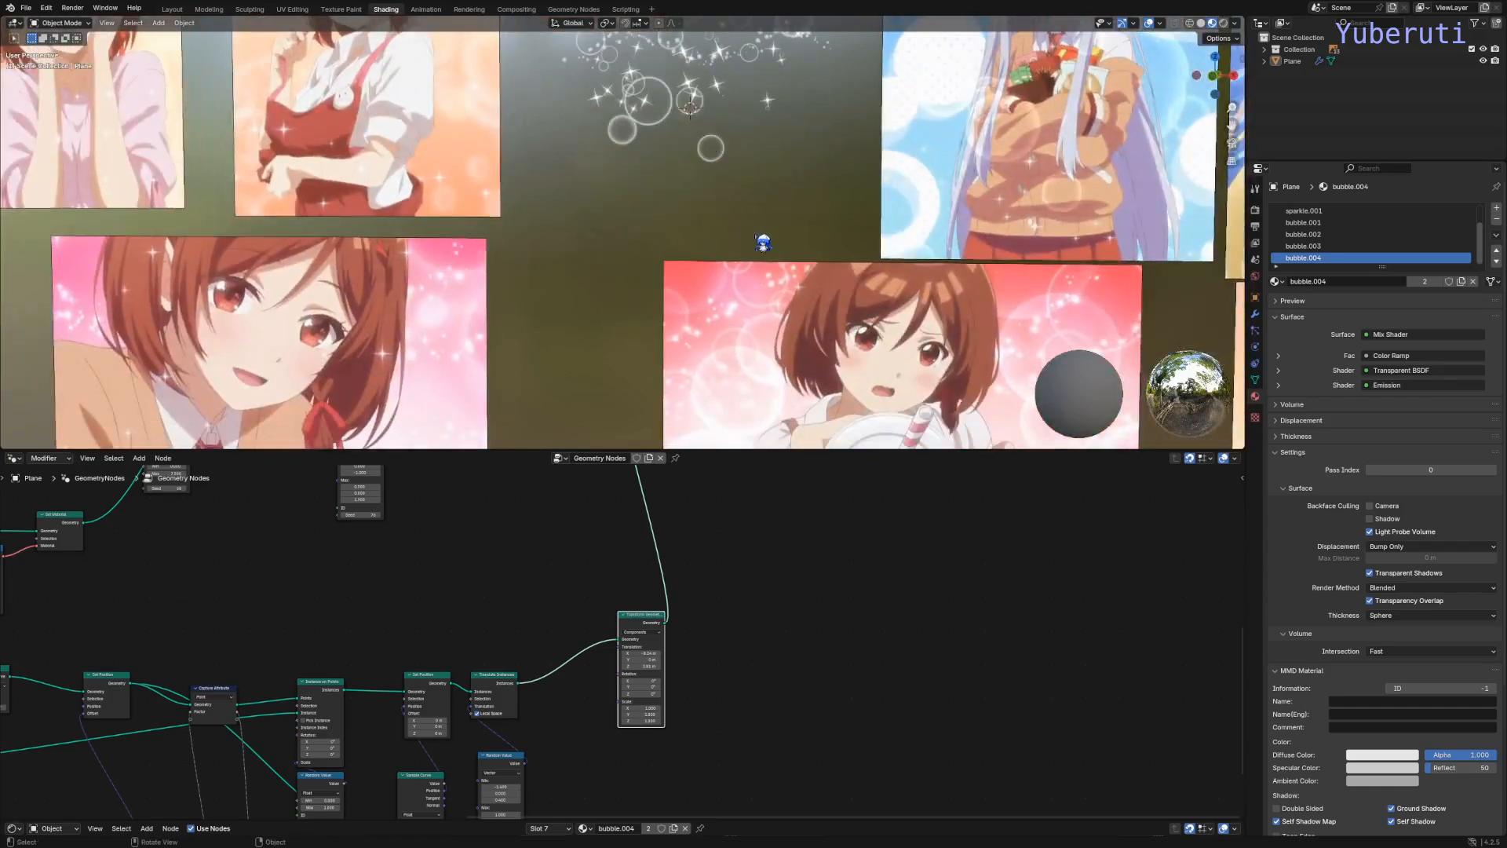
middle_click_drag(758, 237, 776, 232)
scroll(775, 277, "down", 2)
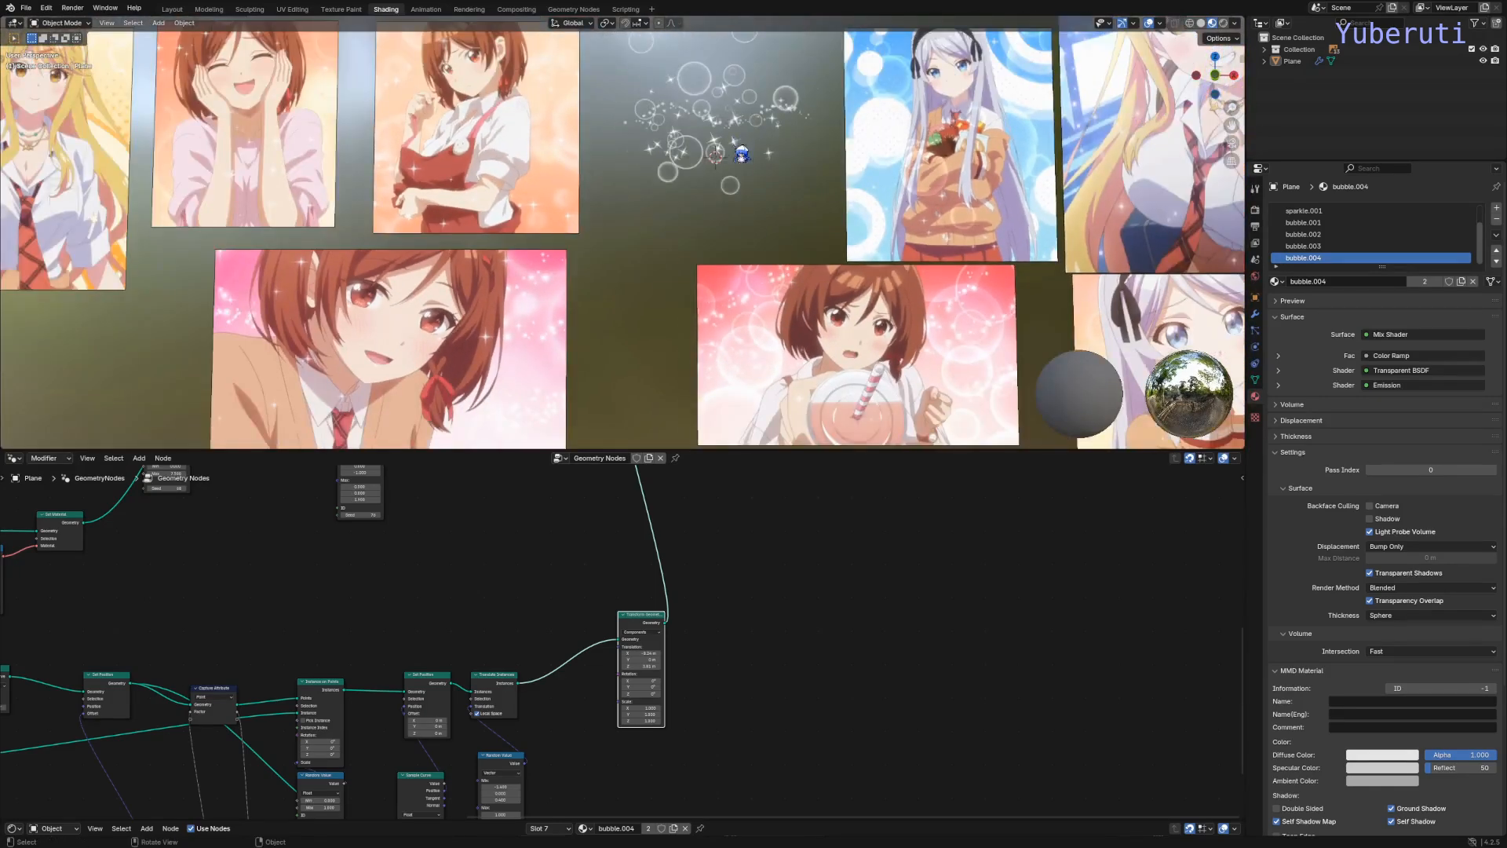
scroll(742, 154, "up", 3)
middle_click_drag(747, 139, 740, 196, "shift")
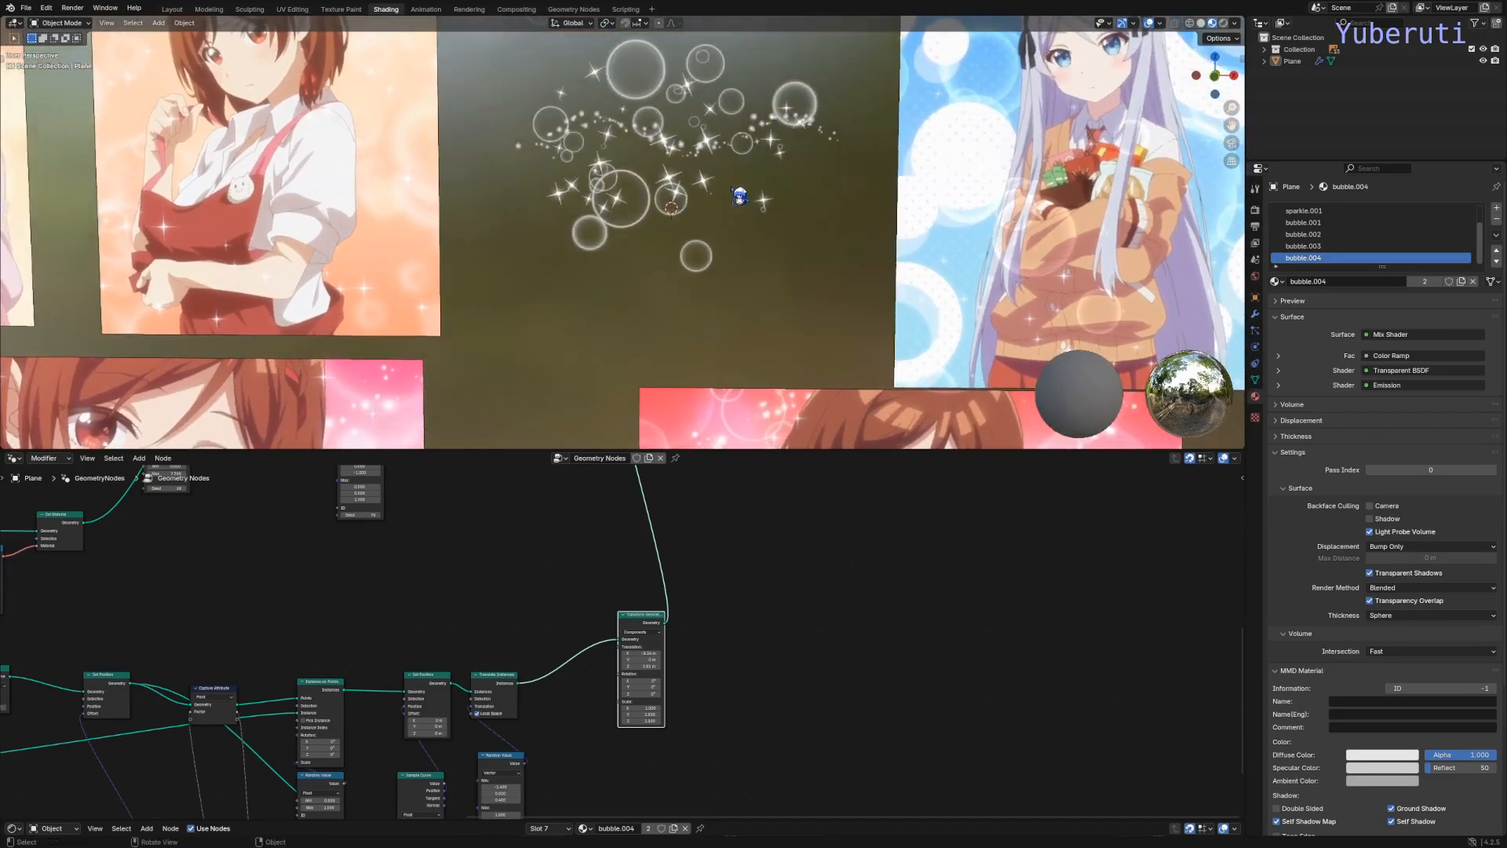
scroll(845, 346, "down", 2)
middle_click_drag(826, 367, 750, 200, "shift")
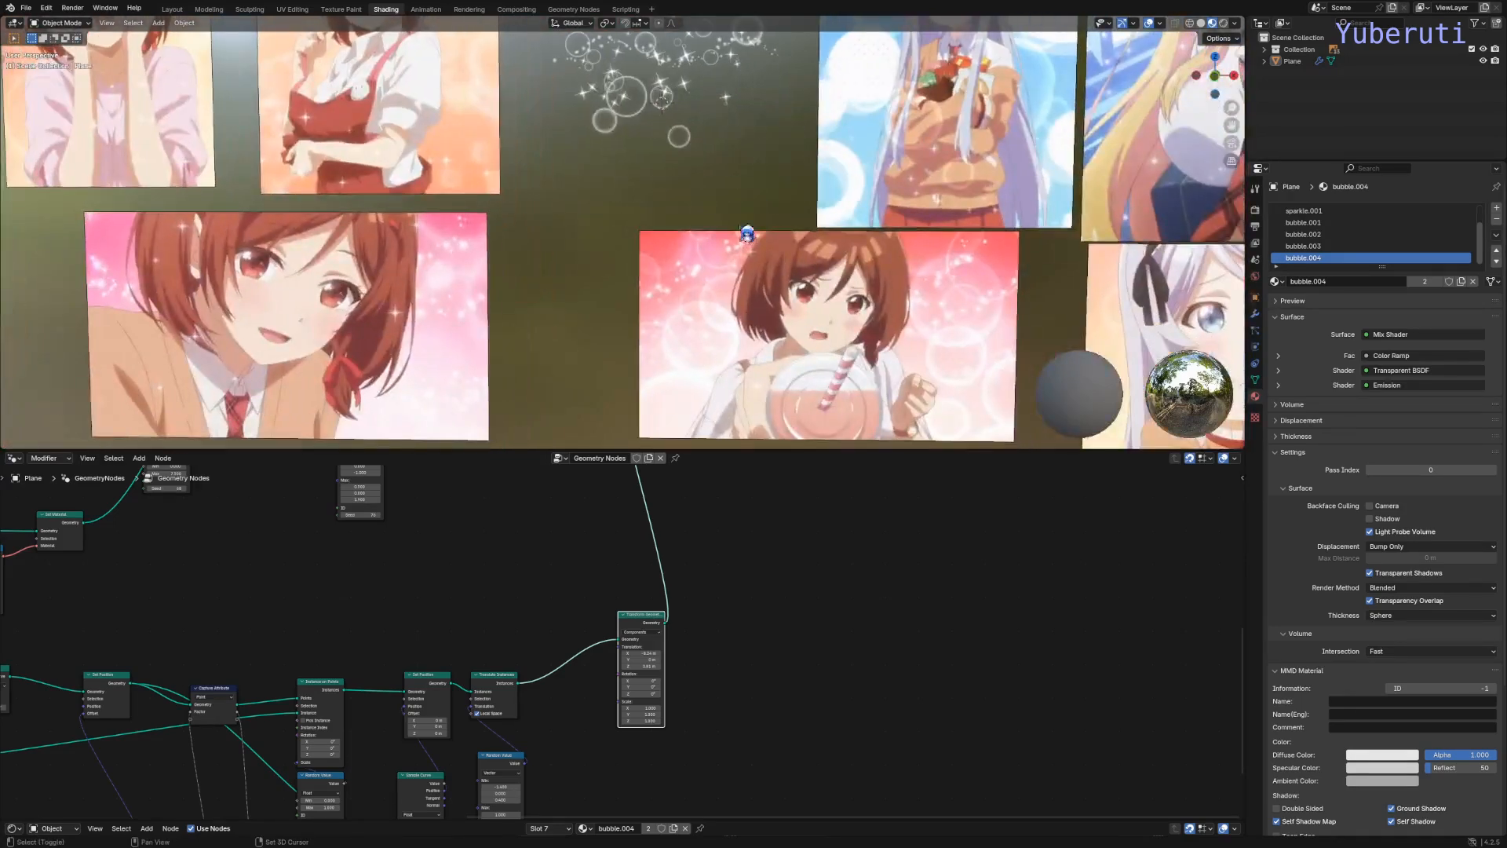
middle_click_drag(766, 281, 737, 201, "shift")
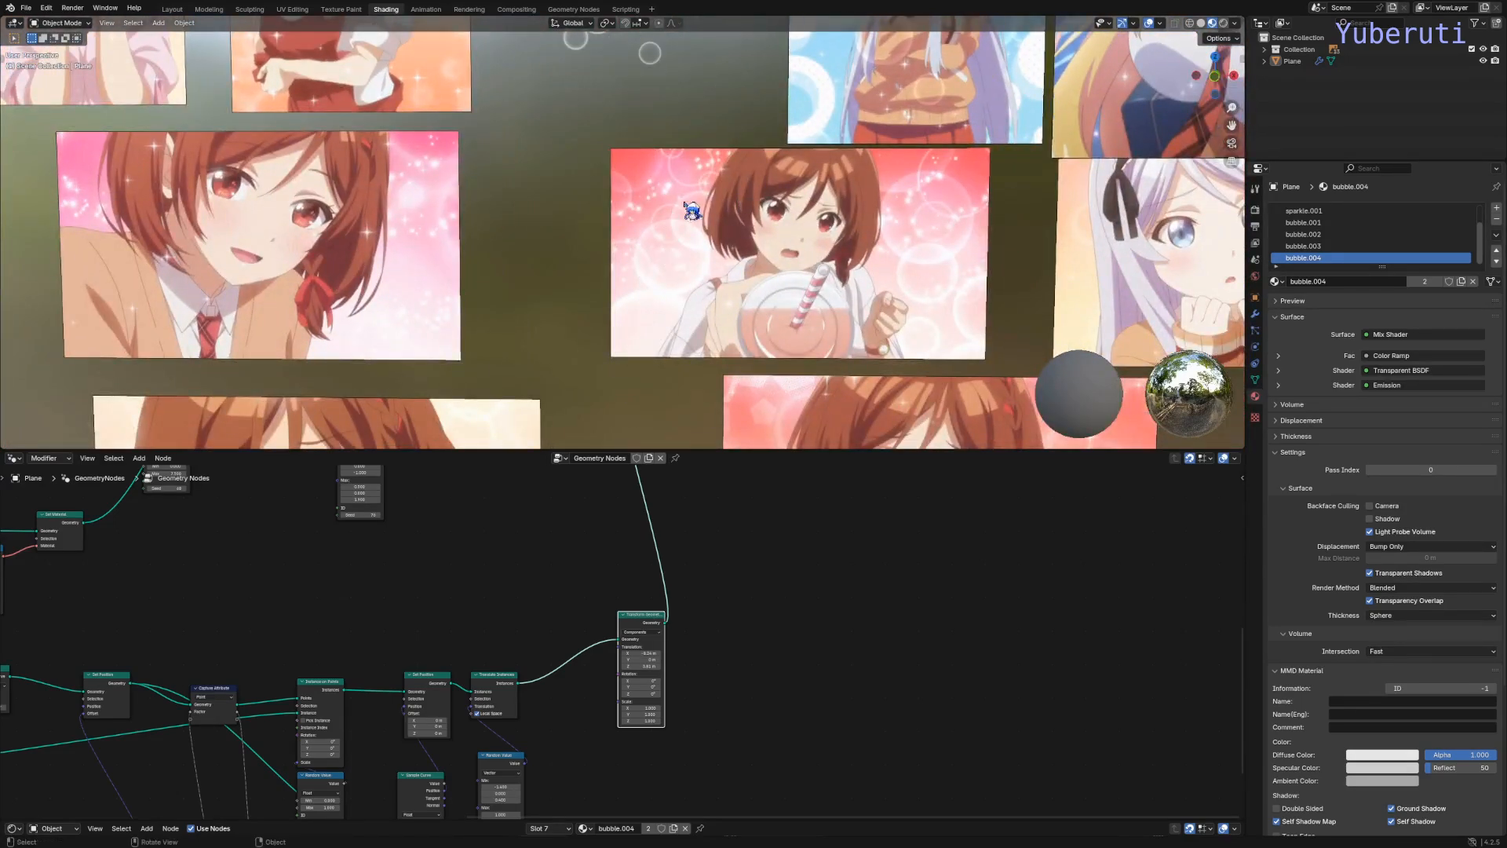
middle_click_drag(520, 280, 510, 223, "shift")
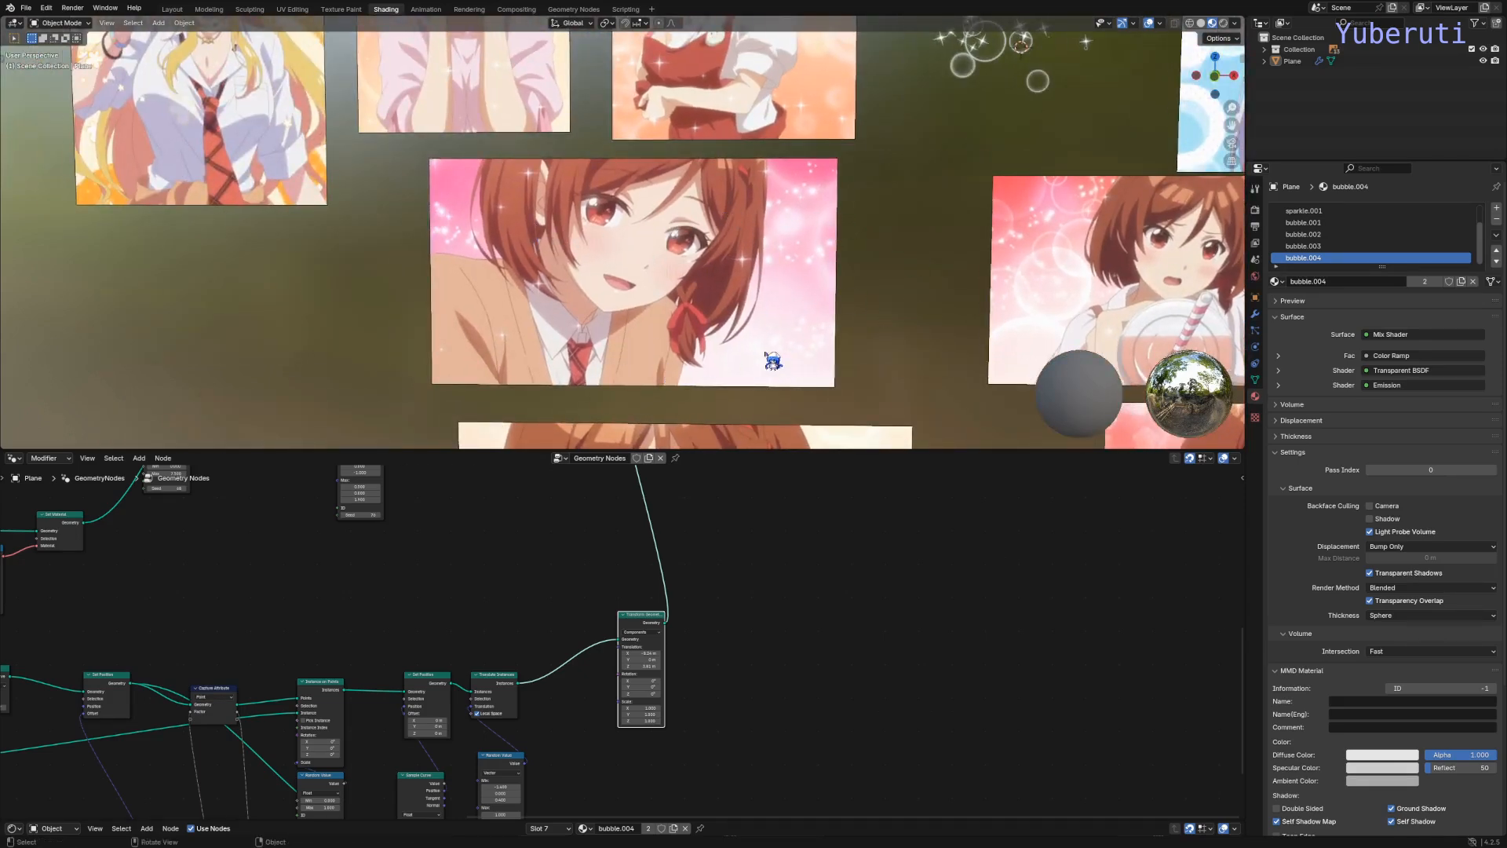
middle_click_drag(1099, 152, 717, 354, "shift")
scroll(701, 254, "up", 5)
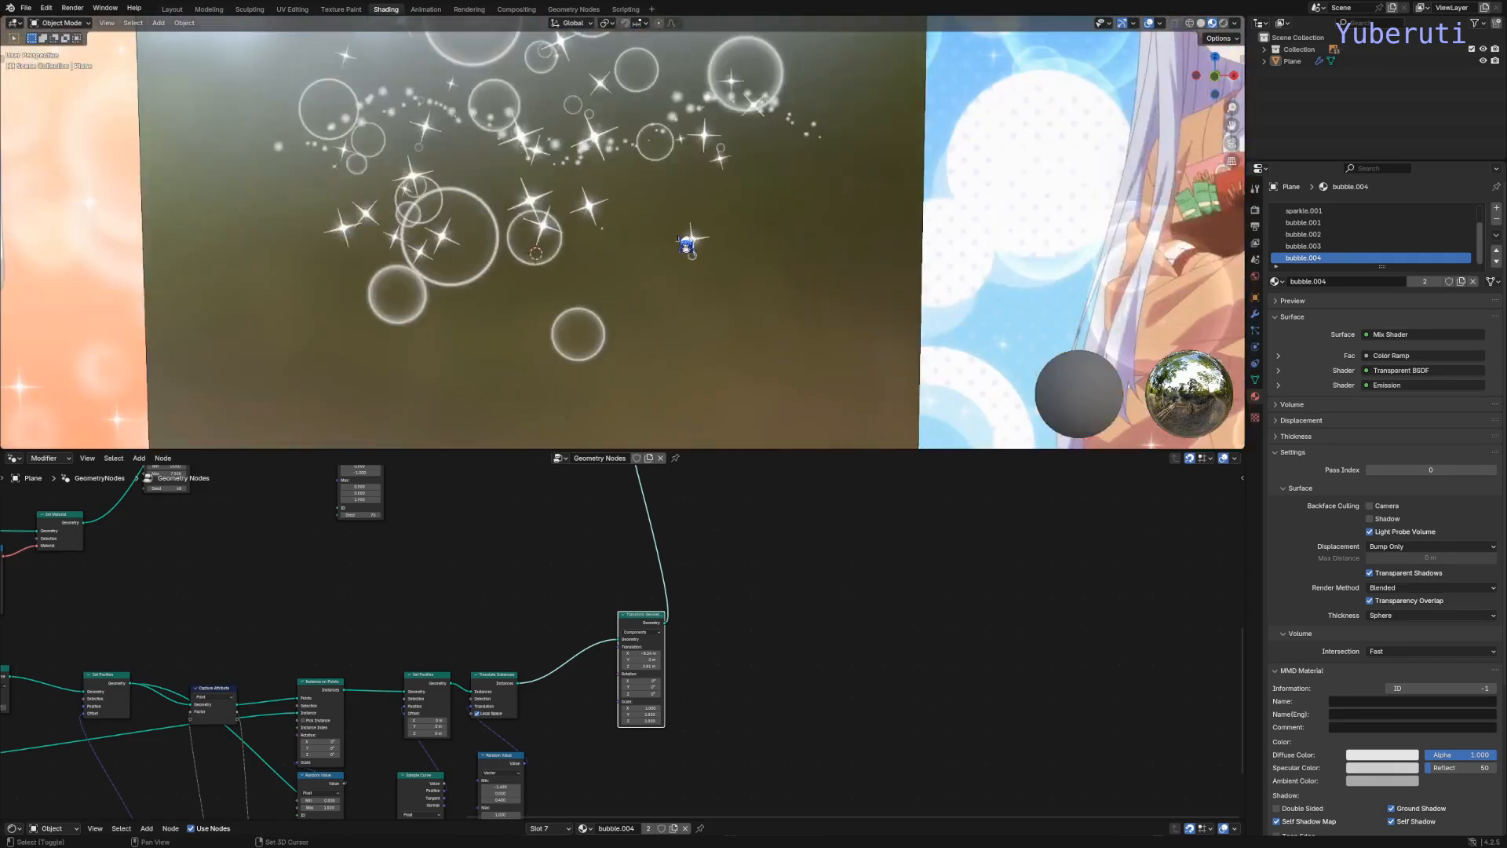
middle_click_drag(672, 269, 811, 166, "shift")
Step: Duplicate the whole curve particle node chain, including its Transform Geometry node, and place the copy below the original
scroll(669, 761, "down", 3)
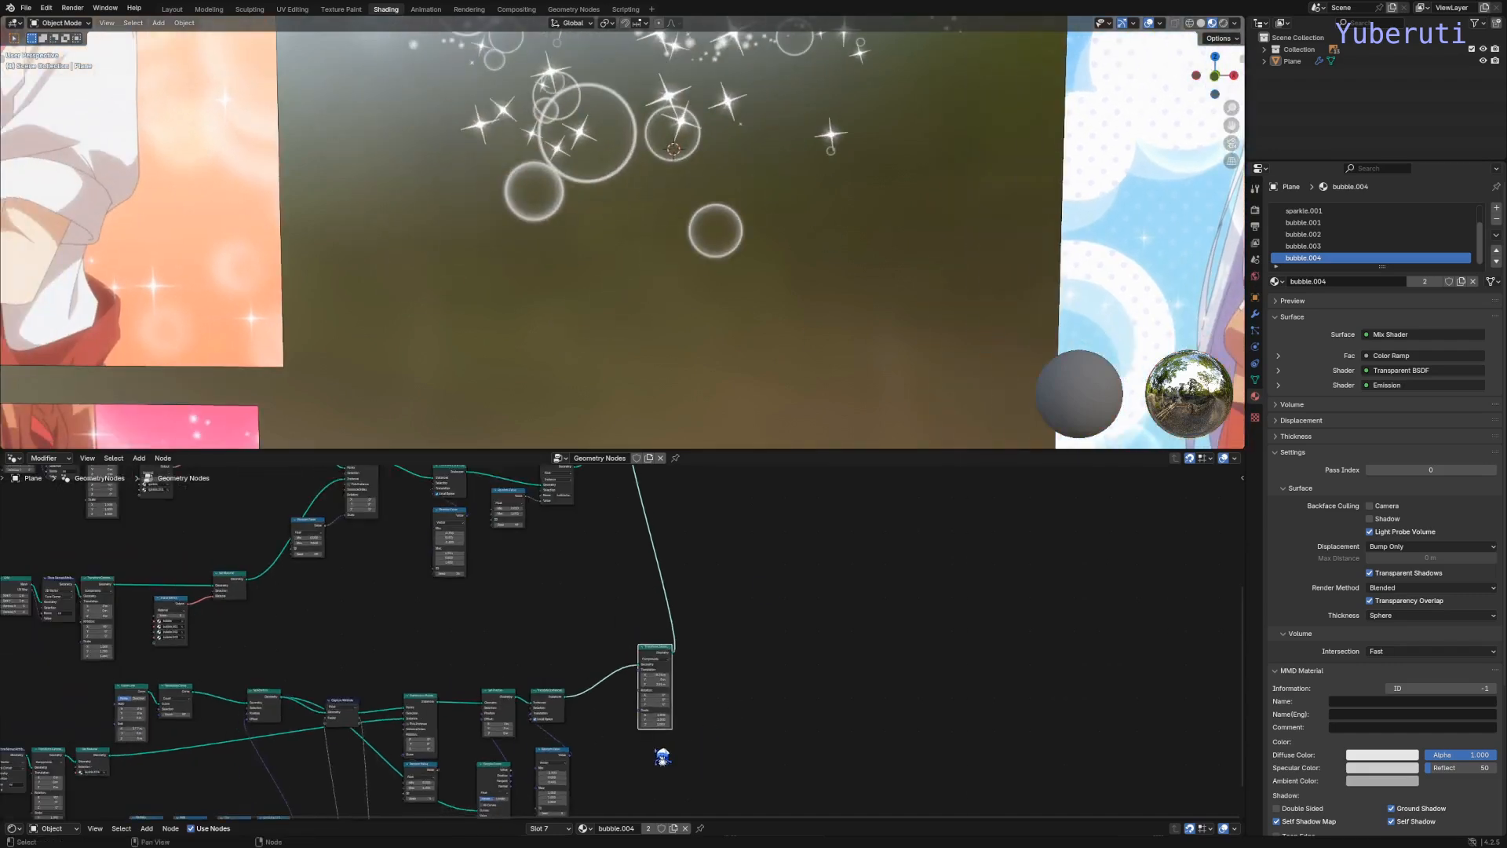
middle_click_drag(670, 761, 968, 591)
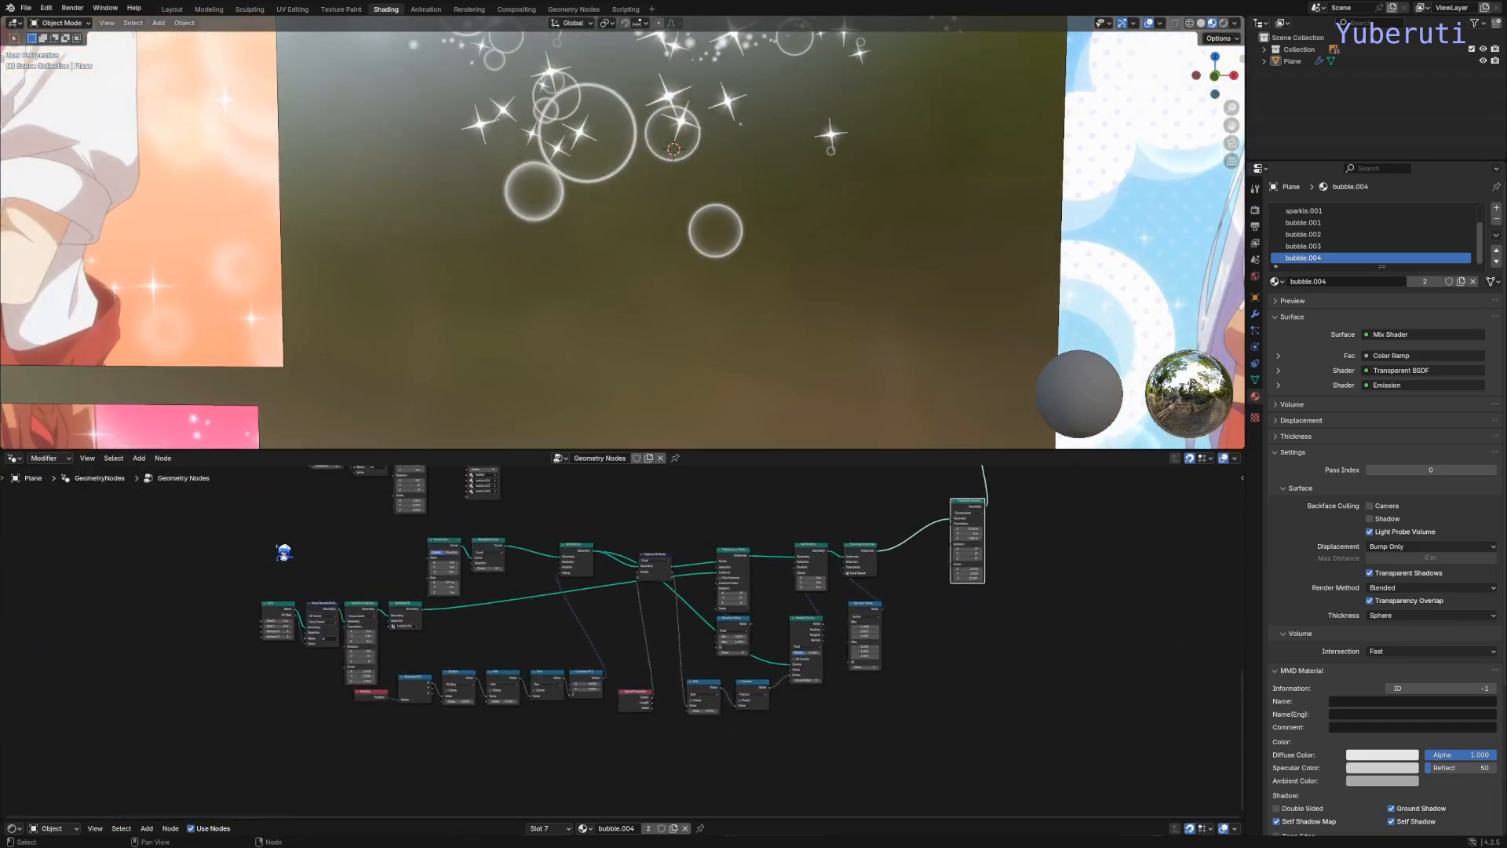
left_click_drag(219, 547, 978, 712)
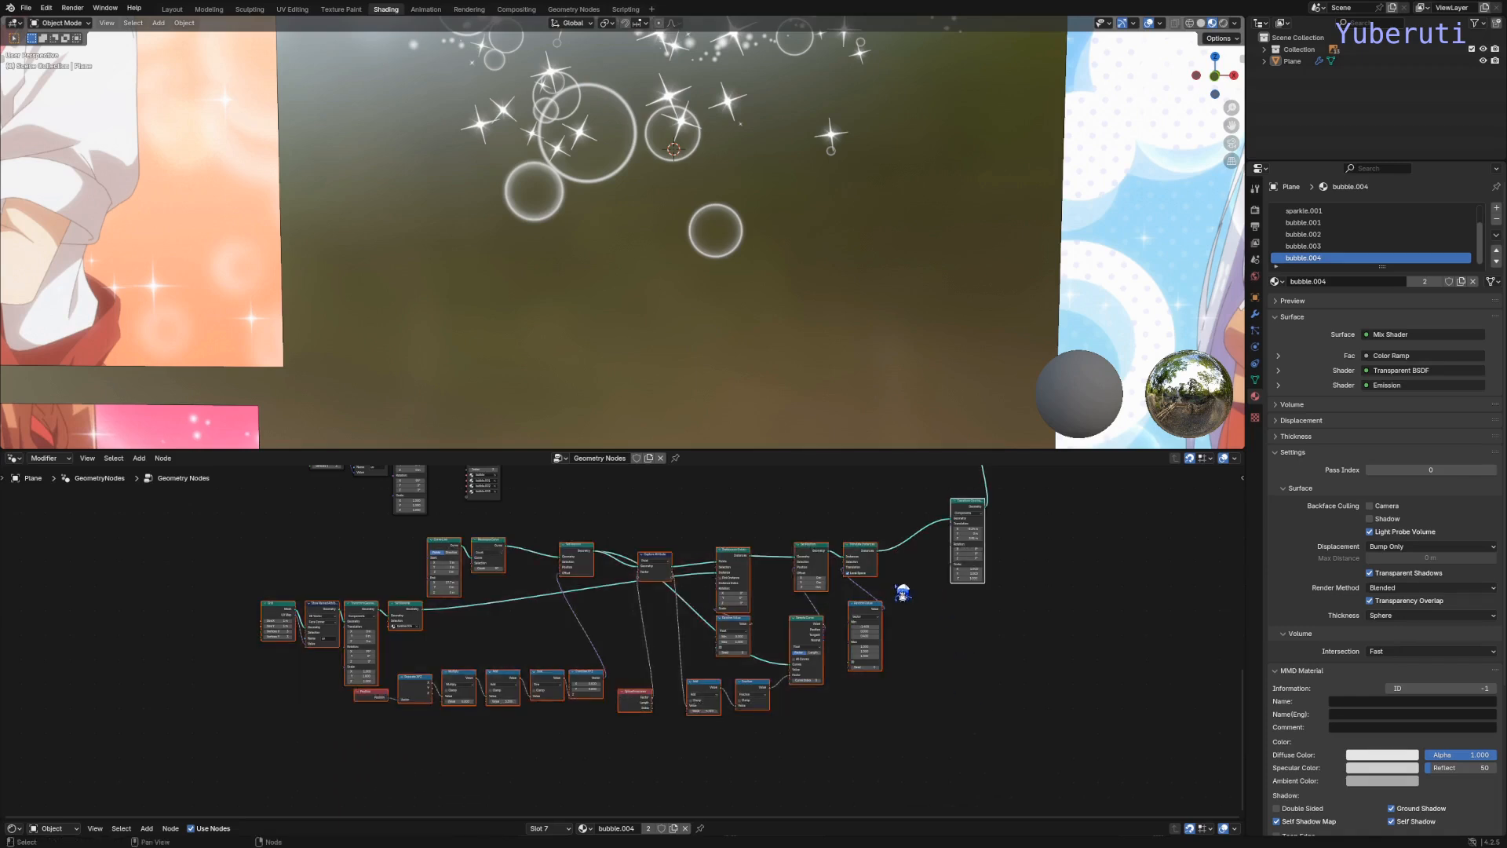
key("shift+d")
left_click(912, 773)
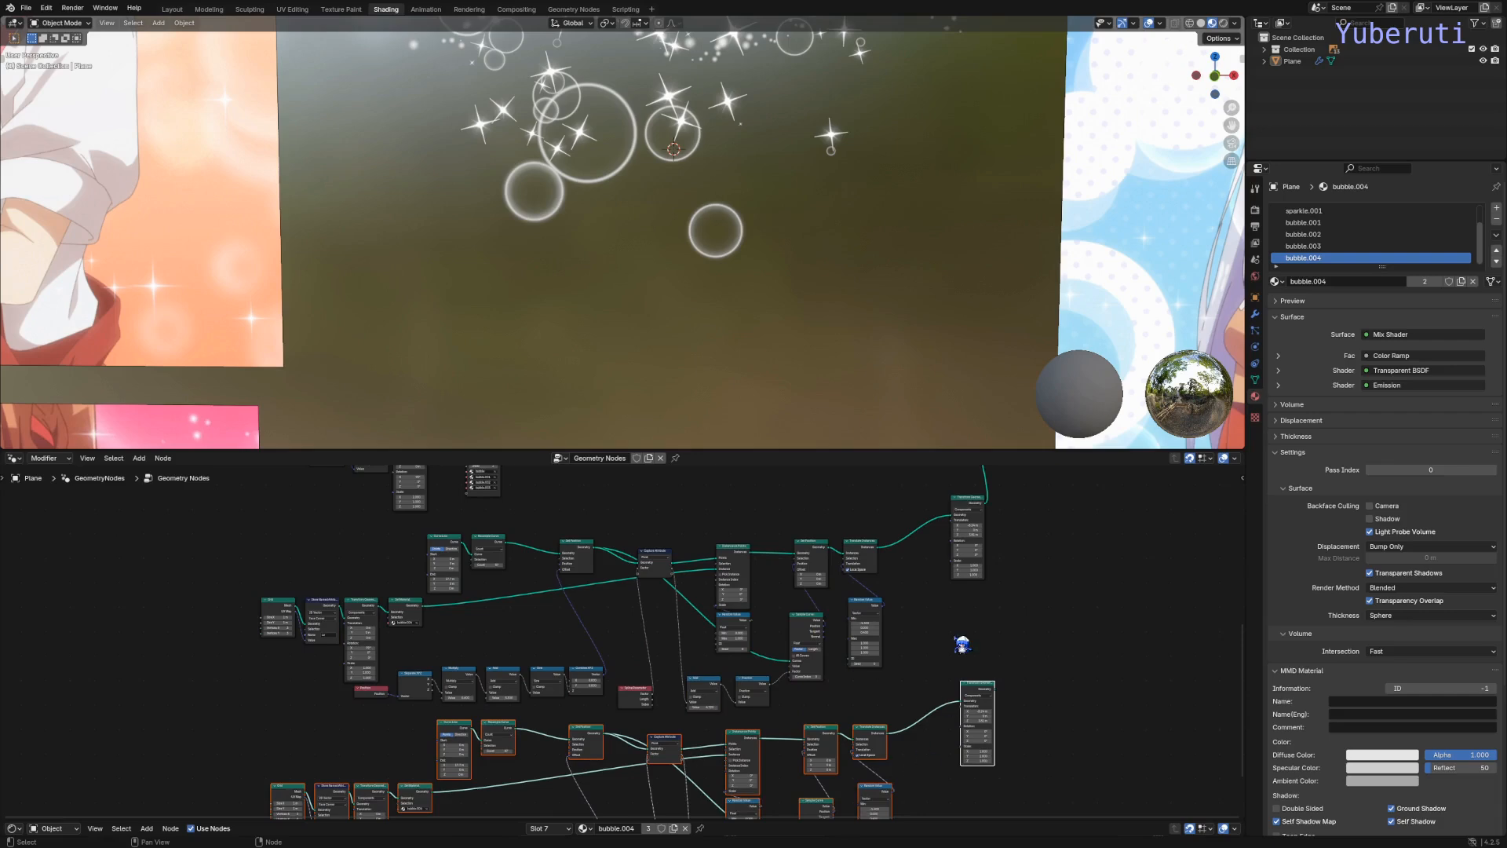
Step: Link the duplicated chain's Transform Geometry output to the Join Geometry node
scroll(963, 644, "down", 5)
middle_click_drag(962, 646, 775, 768)
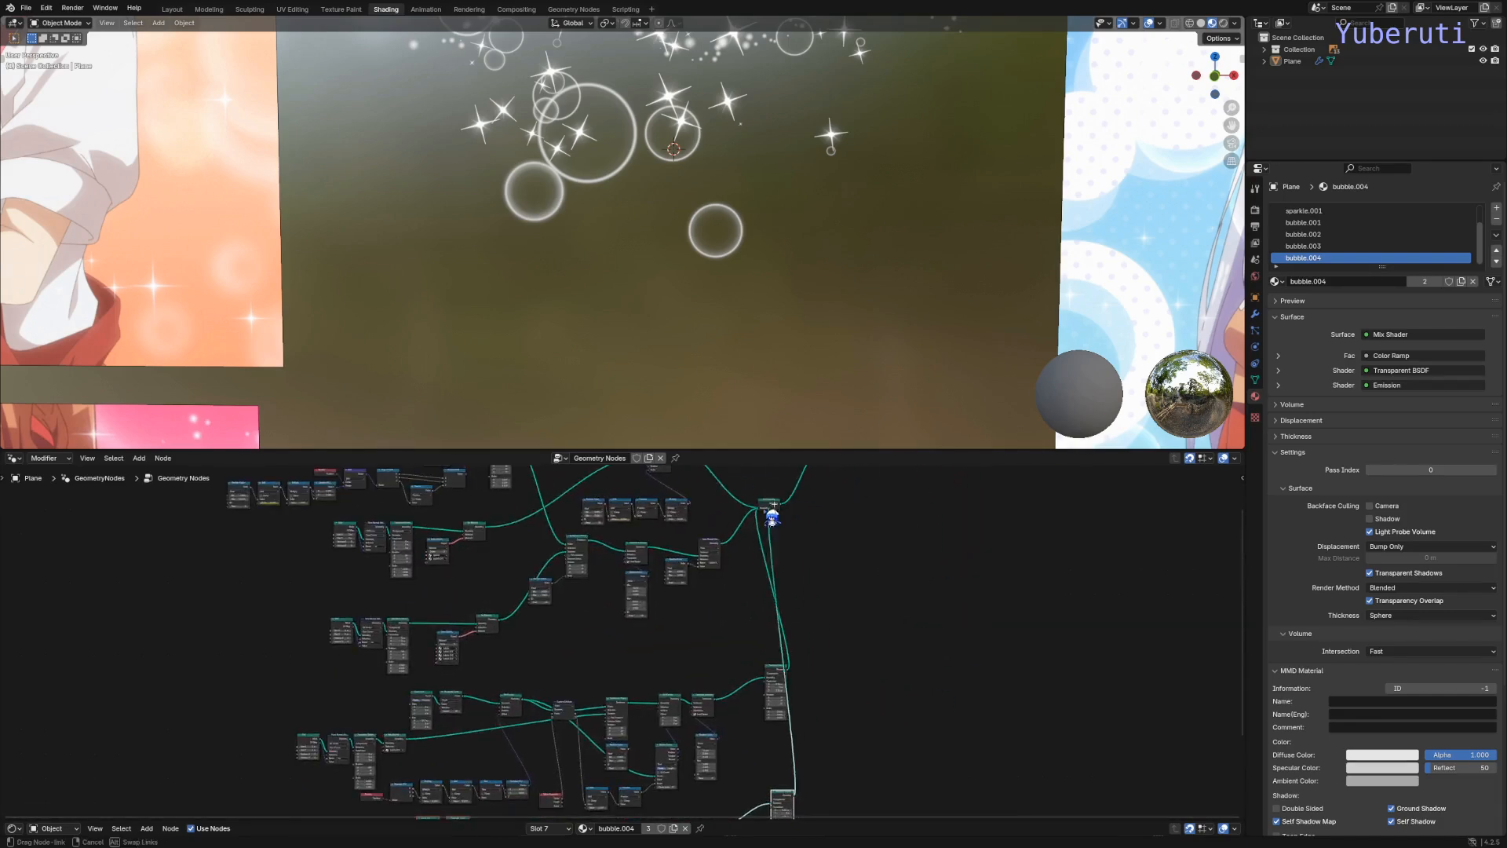
middle_click_drag(702, 114, 742, 346, "shift")
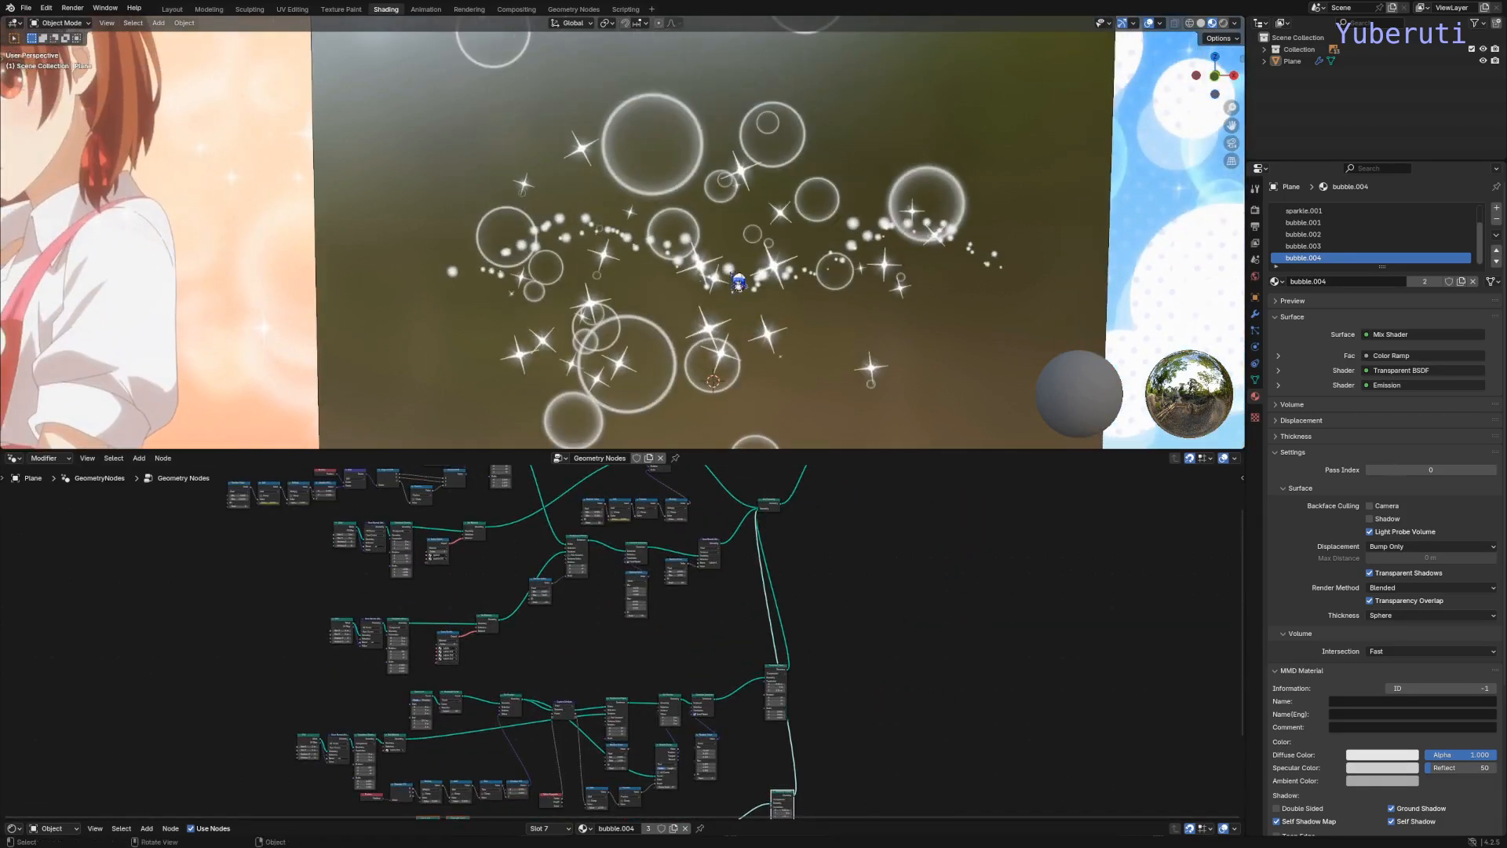
Step: Lower the second particle curve by setting the duplicated Transform Geometry's Z translation to -0.29 m
scroll(834, 766, "up", 8)
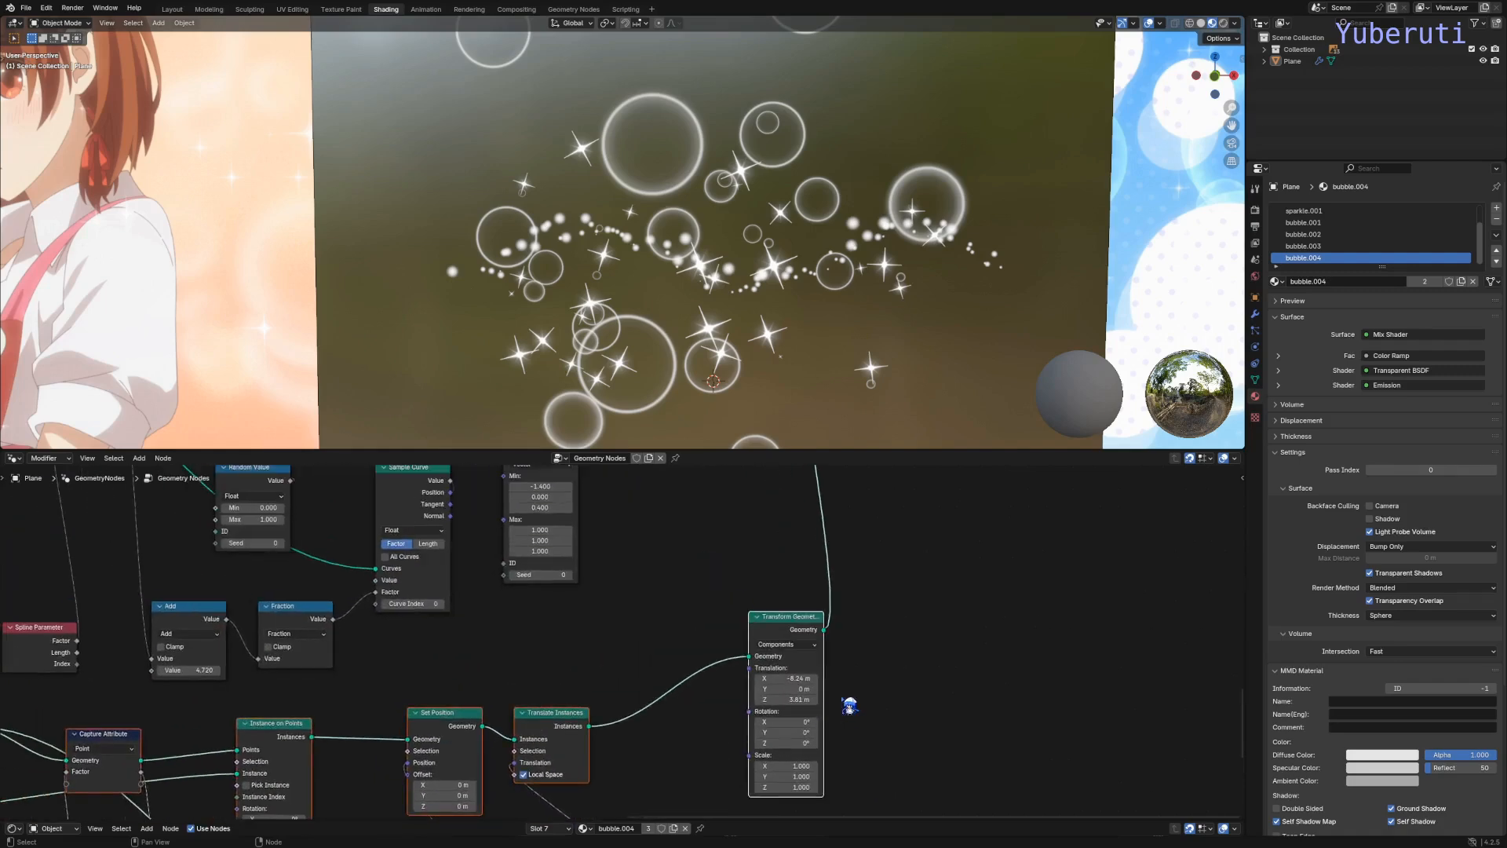
mouse_move(752, 702)
left_mouse_down()
mouse_move(785, 703)
mouse_move(749, 701)
left_mouse_up()
scroll(767, 326, "down", 3)
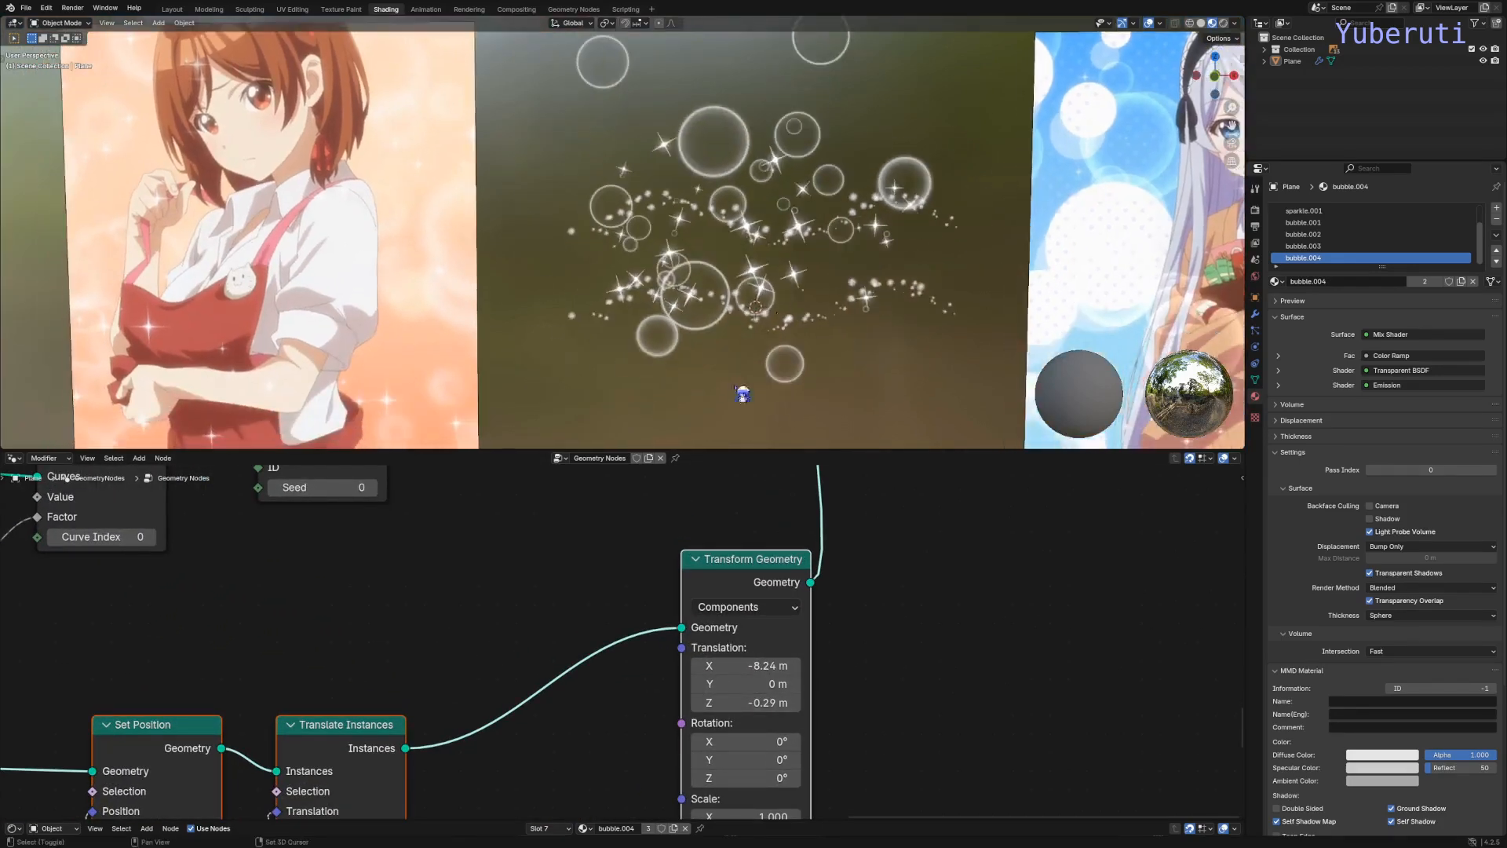
Step: Vary the second curve's sine wave by setting its Multiply value to about 0.57 and its Add value to about -1.42
scroll(370, 782, "down", 3)
middle_click_drag(369, 783, 1053, 544)
left_click(561, 639)
middle_click_drag(367, 729, 731, 610)
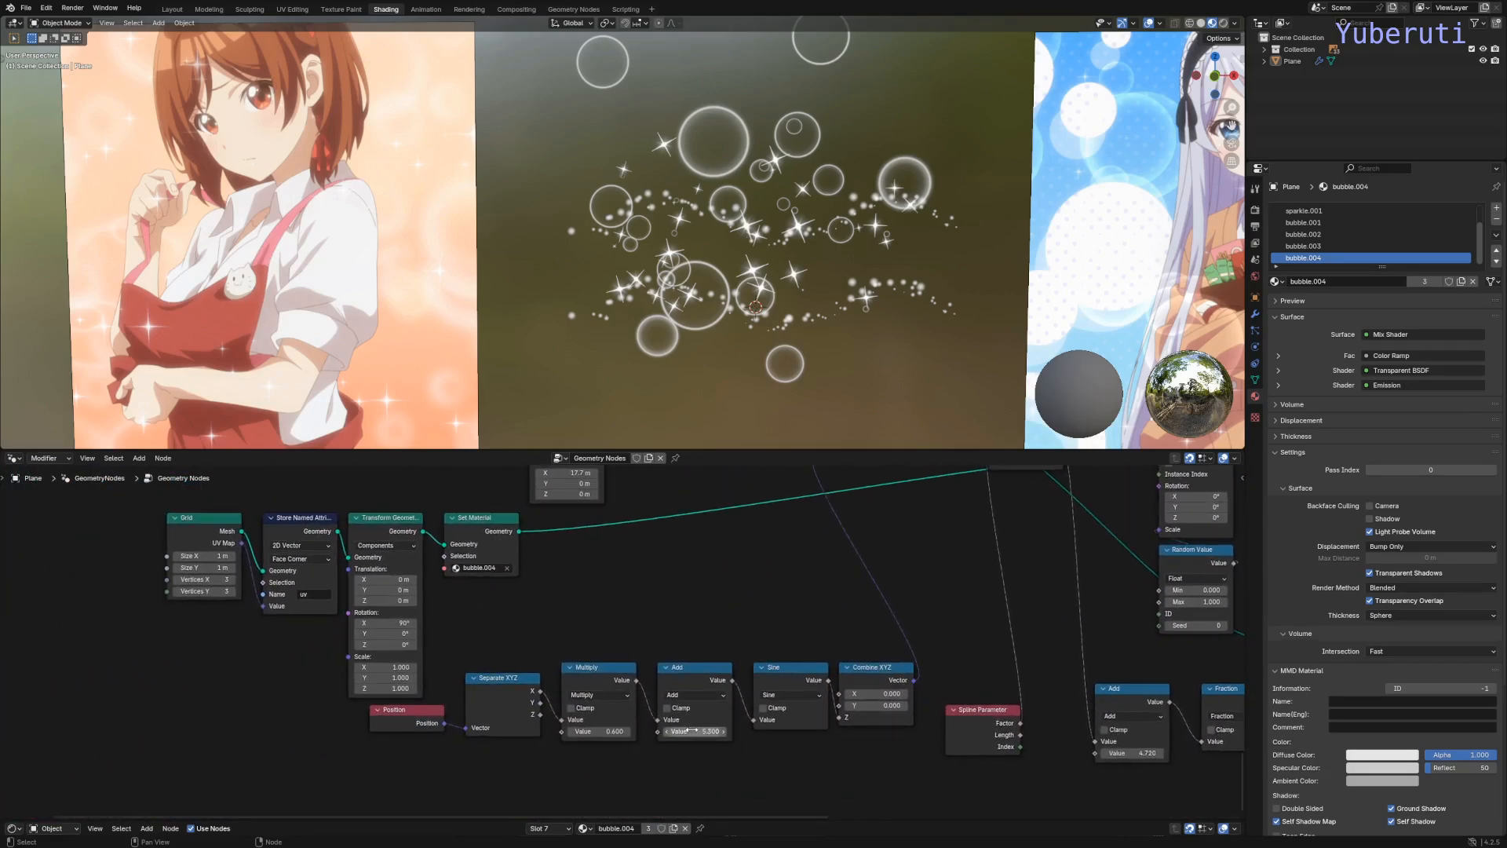
left_click_drag(692, 730, 417, 730)
scroll(608, 737, "up", 2)
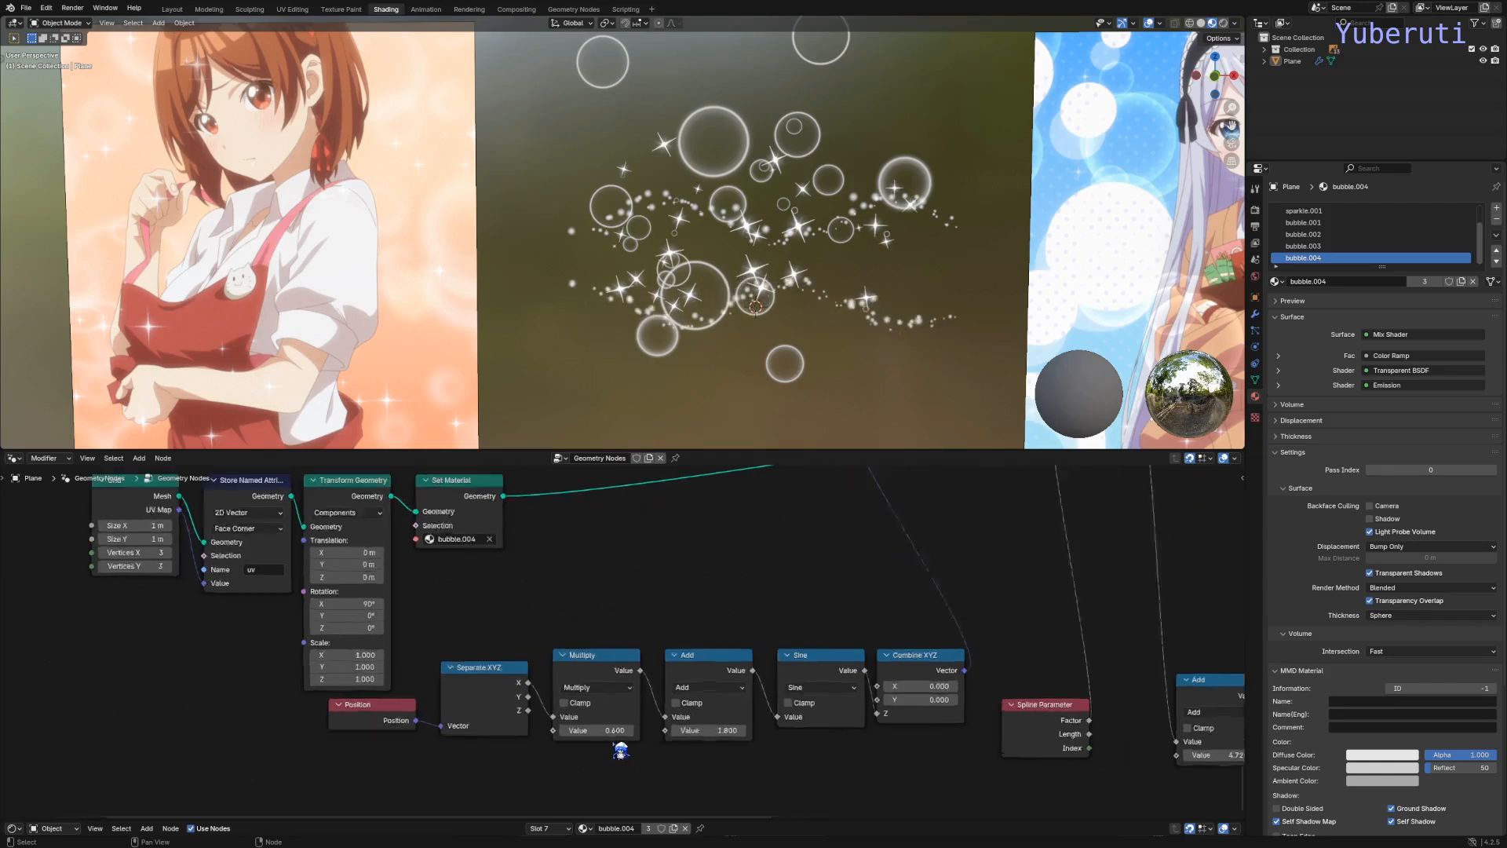
mouse_move(601, 728)
left_mouse_down()
mouse_move(656, 728)
mouse_move(573, 729)
left_mouse_up()
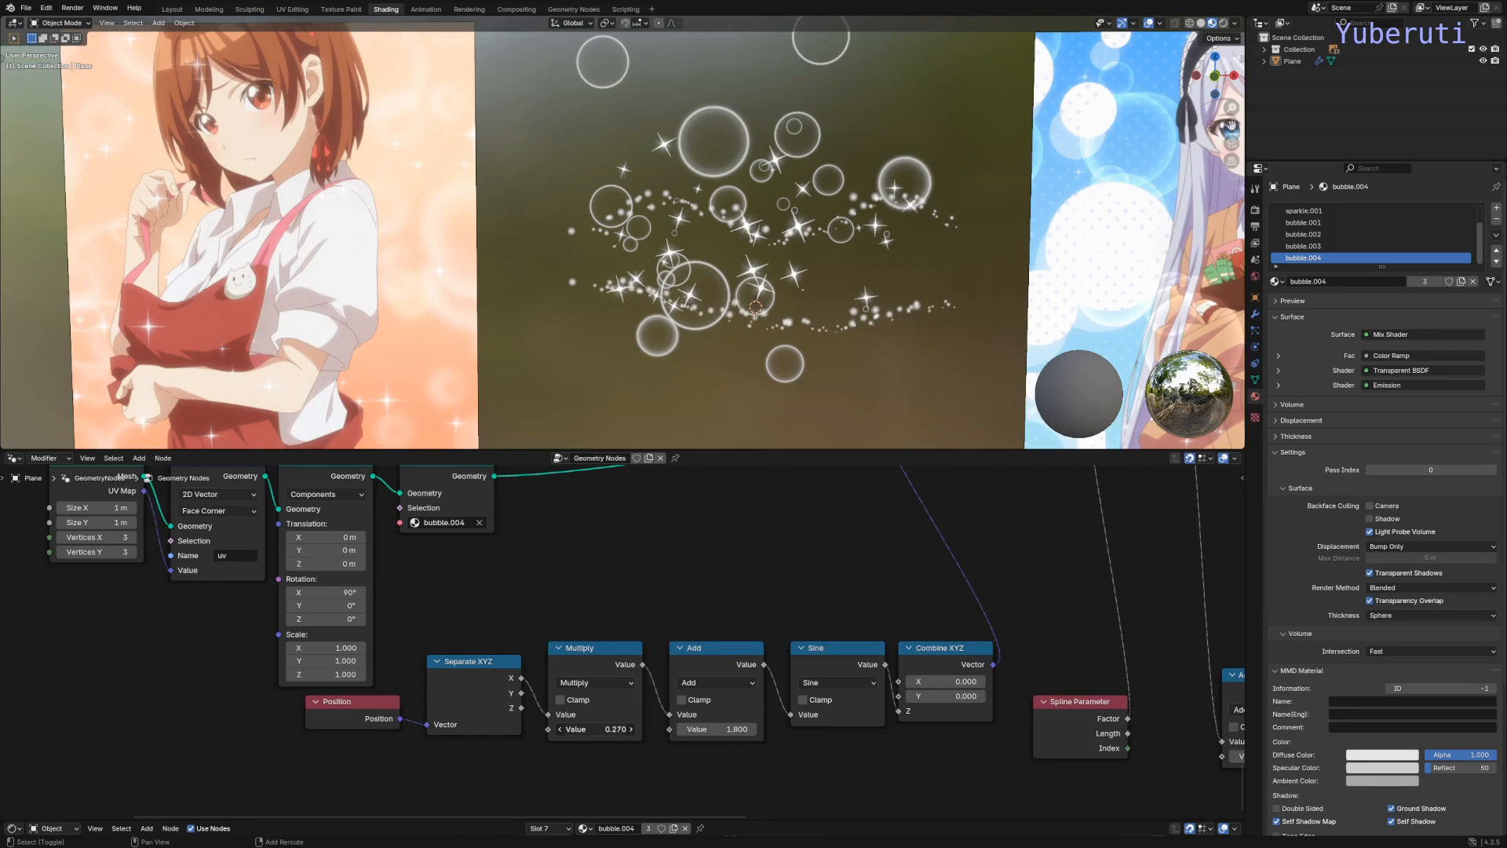
left_click_drag(822, 729, 565, 729)
scroll(898, 646, "down", 5)
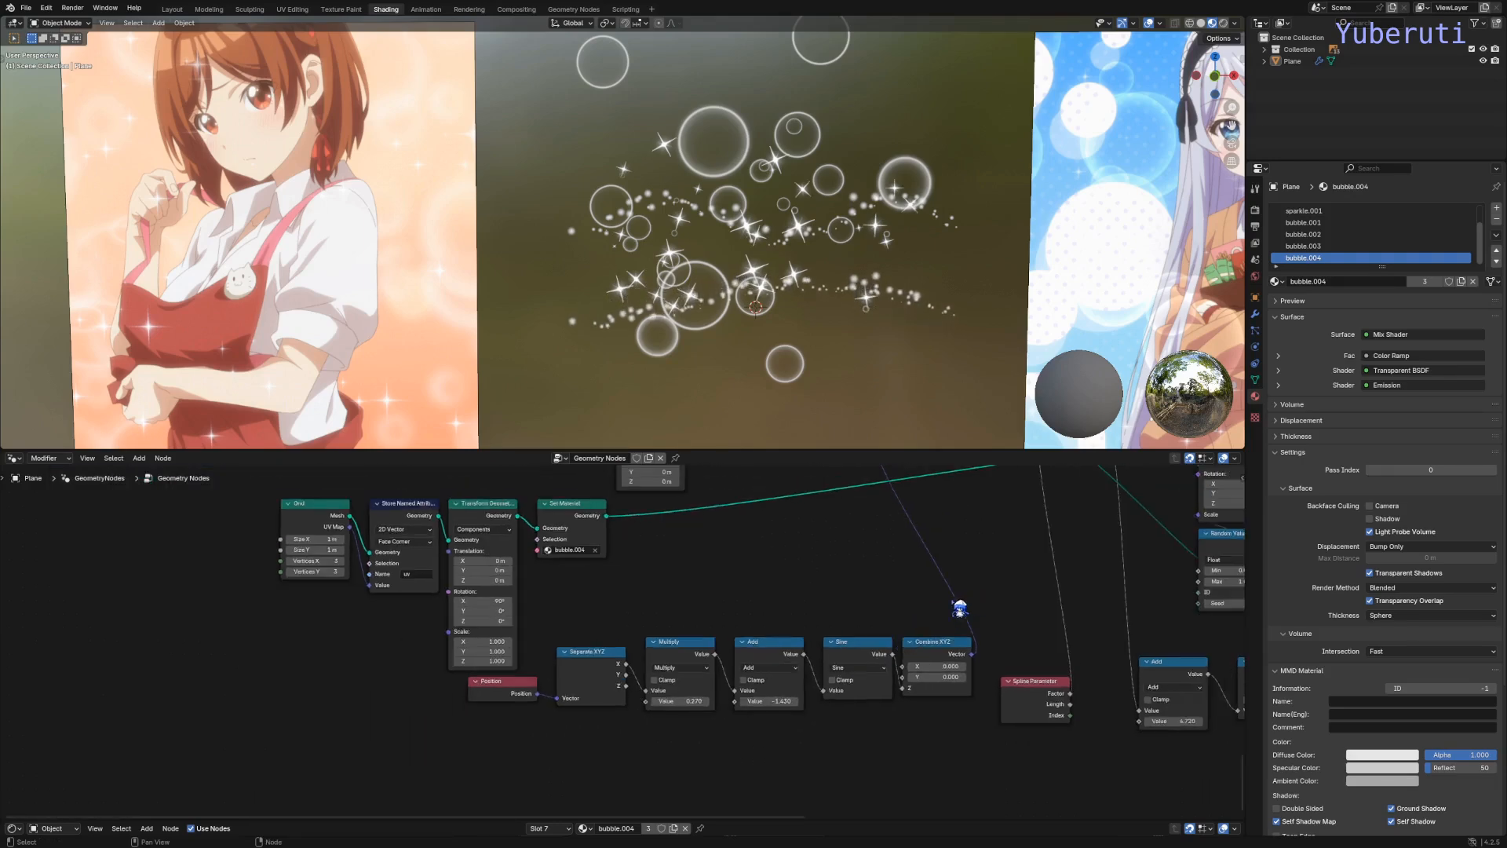
Step: Set the Add value feeding the Fraction node in the duplicated chain to 3.120 to offset its particles along the curve
middle_click_drag(995, 606, 240, 564)
scroll(482, 632, "up", 3)
scroll(476, 626, "up", 6)
middle_click_drag(343, 693, 699, 706)
left_click_drag(694, 737, 569, 736)
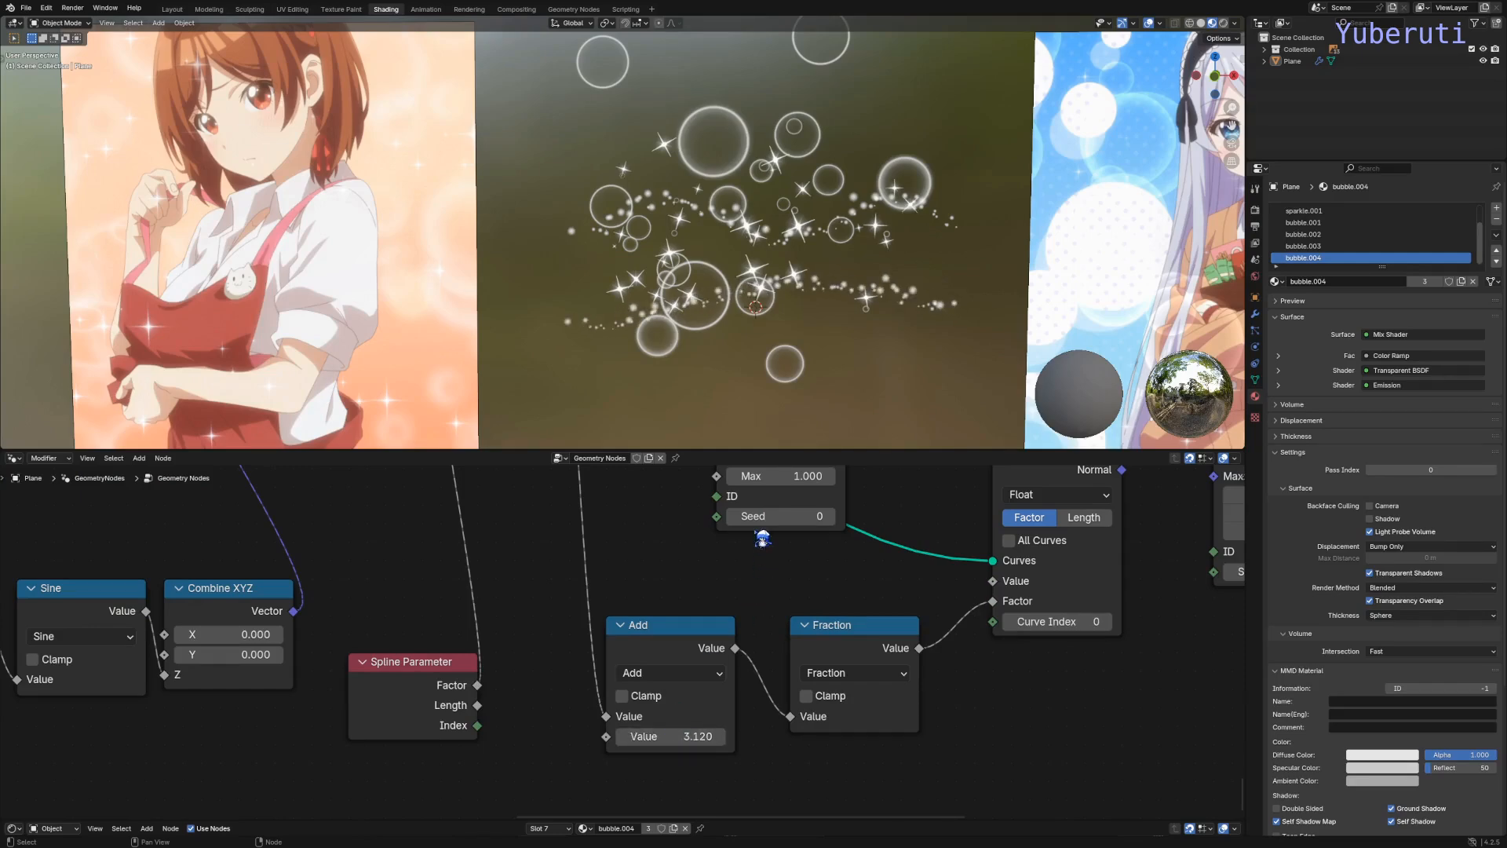
Step: Set the seed of the Random Value node below the lowest branch's Instance on Points node to 12
scroll(901, 562, "down", 3)
middle_click_drag(972, 549, 611, 732)
scroll(786, 680, "up", 1)
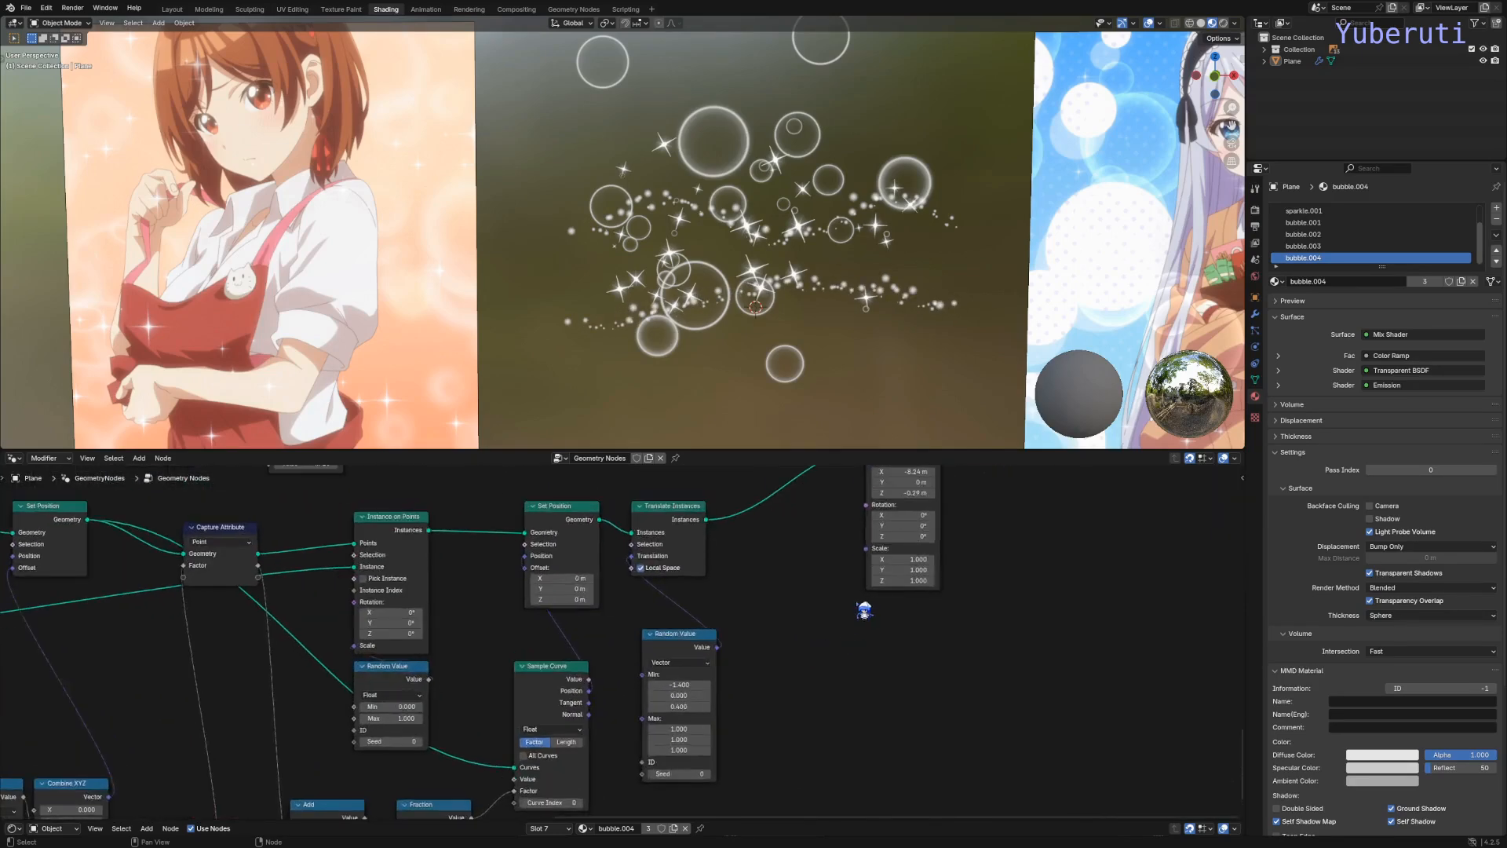
middle_click_drag(846, 592, 827, 610)
middle_click_drag(543, 646, 675, 636)
scroll(714, 627, "up", 5)
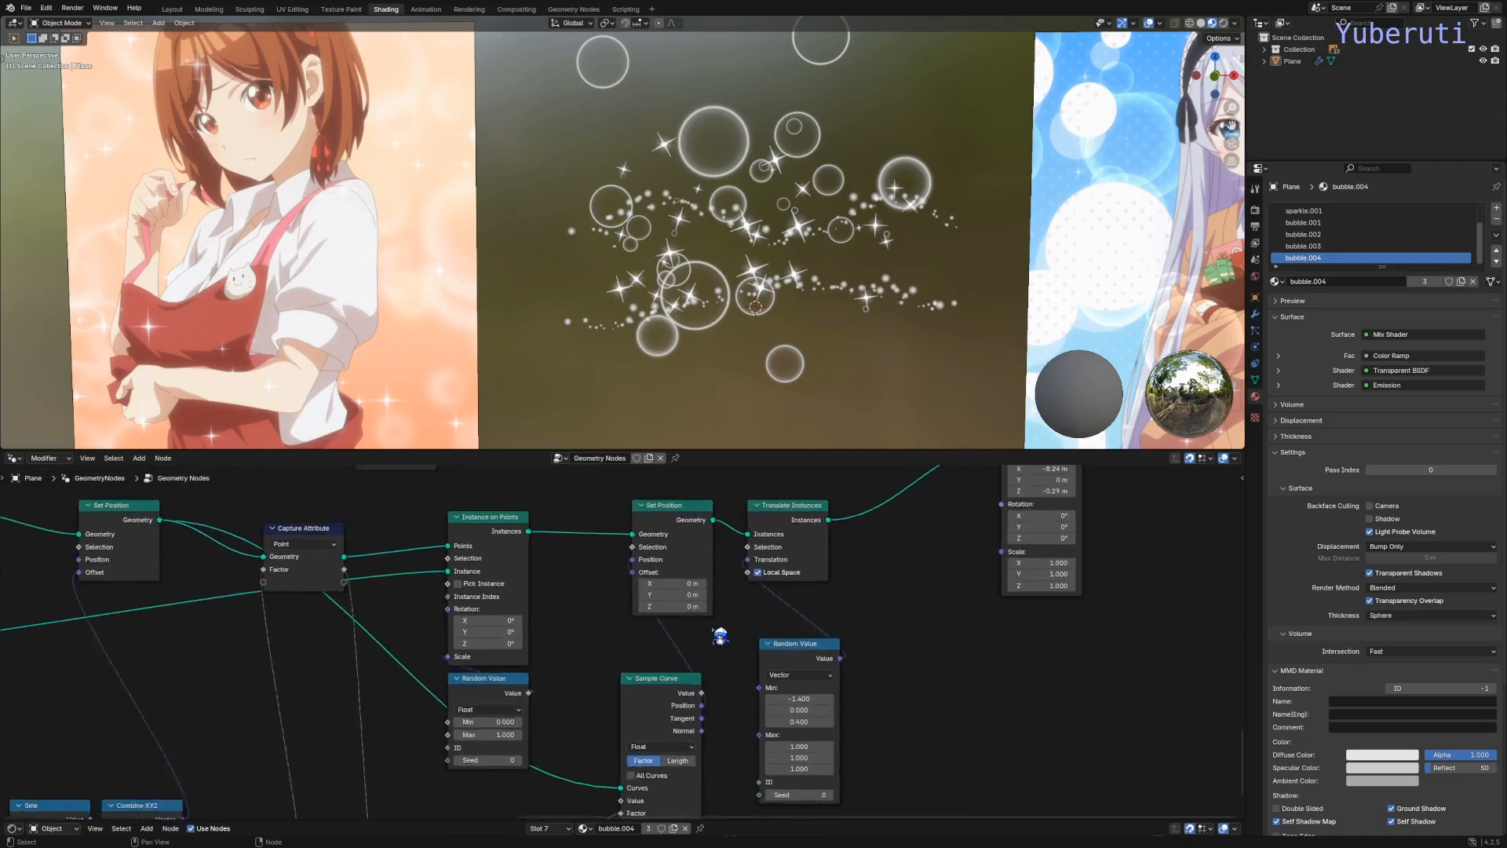
middle_click_drag(513, 717, 558, 713)
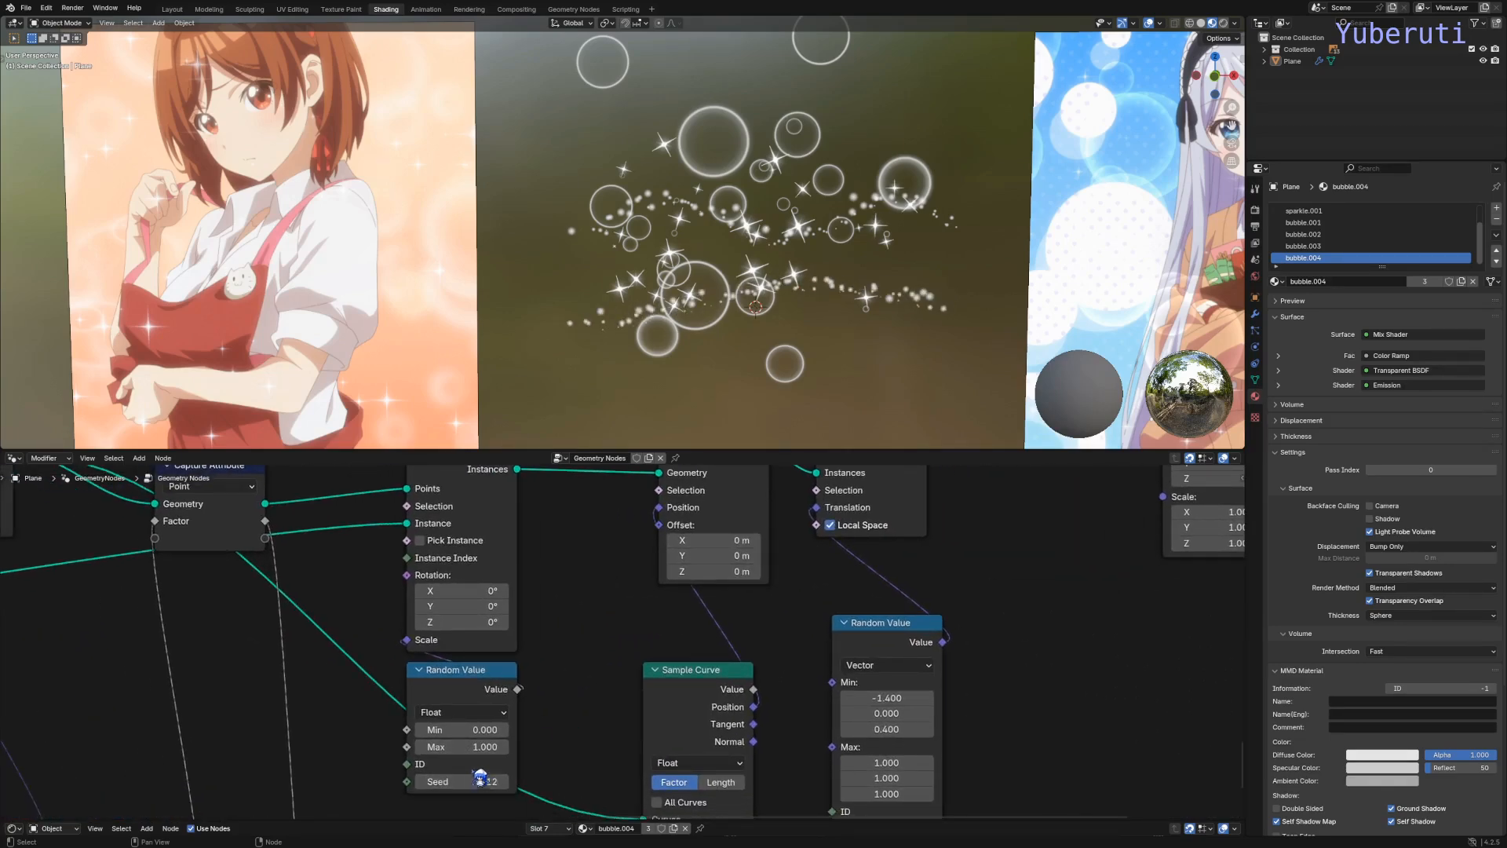
Step: Set the lower particle line's Transform Geometry translation to X -7.9 m and Z -0.83 m
middle_click_drag(994, 598, 480, 771)
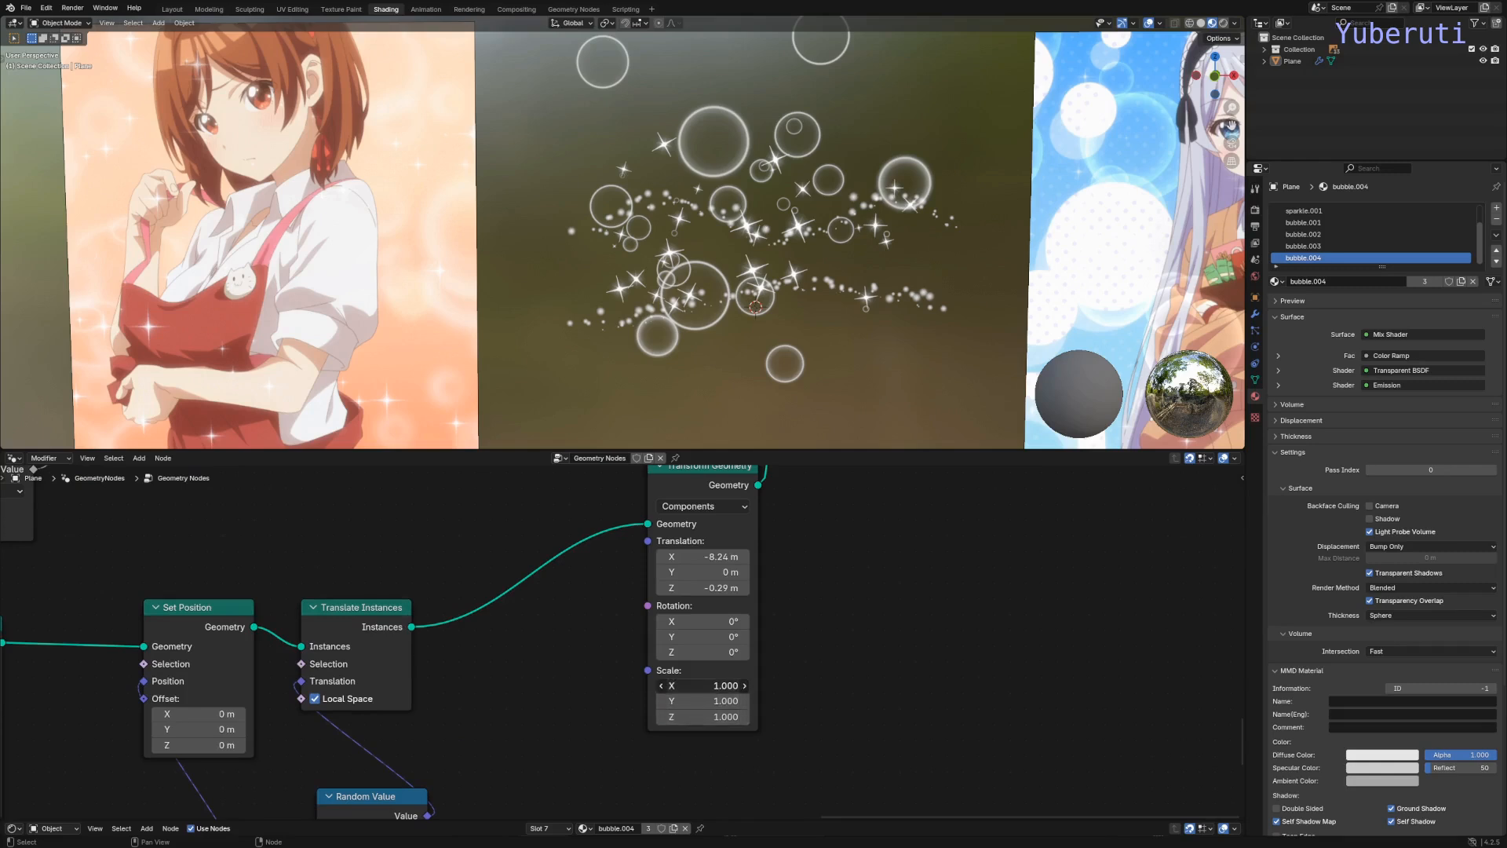
middle_click_drag(720, 621, 718, 661)
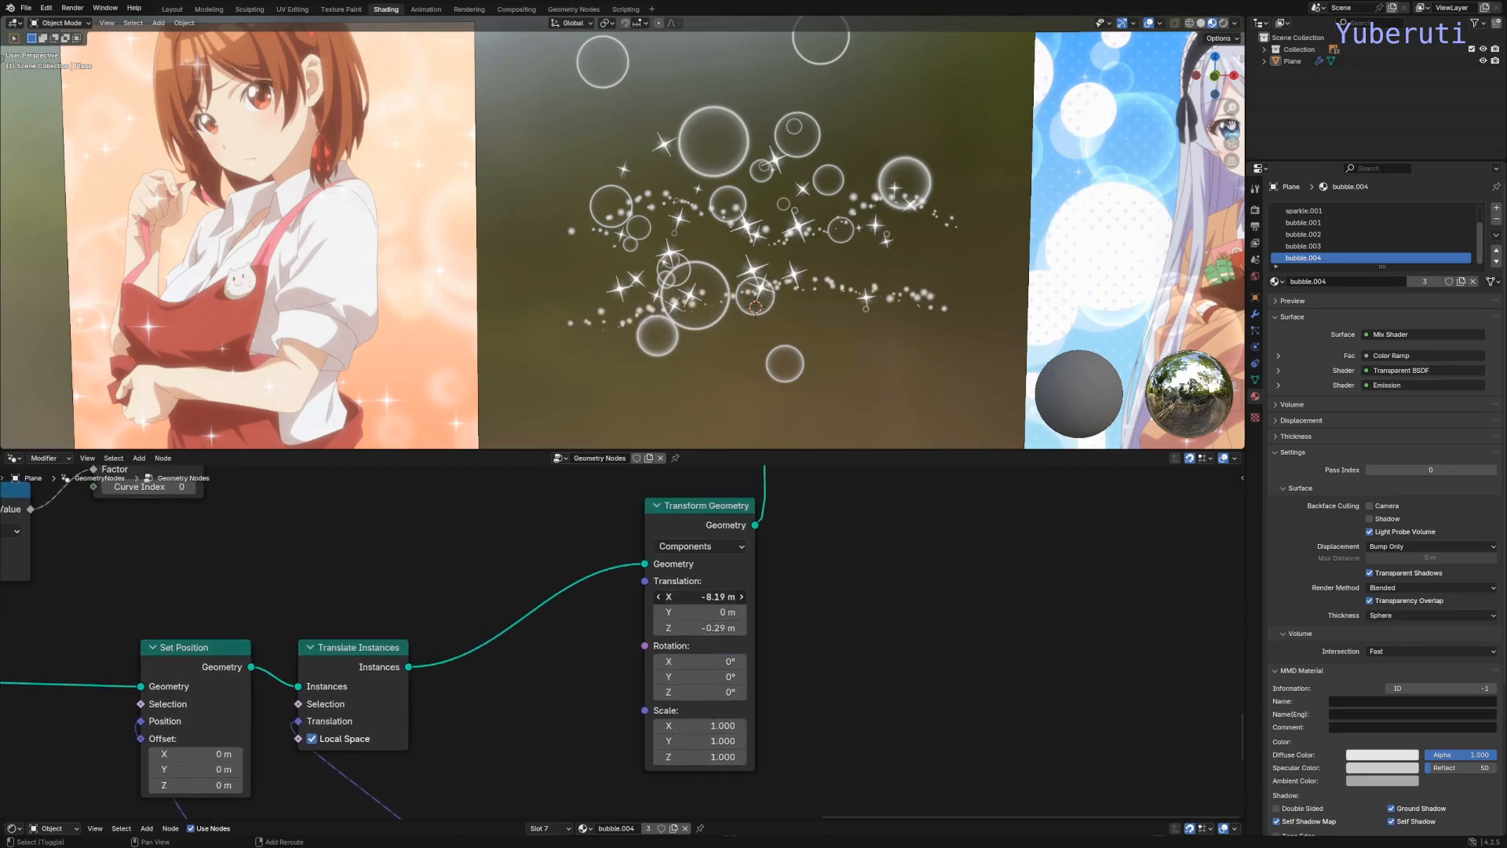
left_click_drag(710, 596, 666, 628)
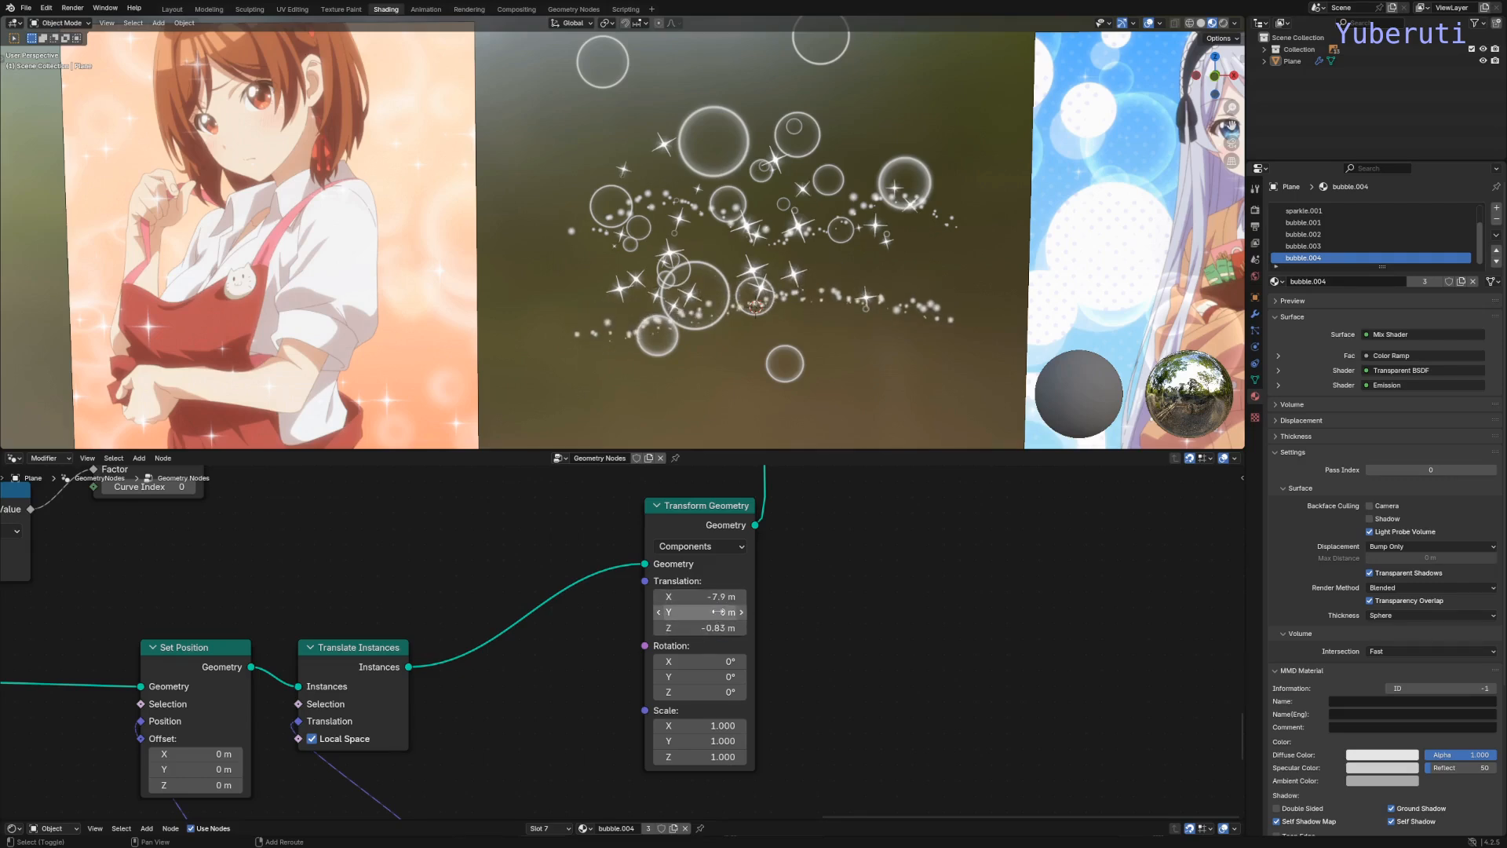
Step: Adjust the upper particle line's Transform Geometry translation to move that line slightly higher
scroll(707, 515, "down", 10)
middle_click_drag(707, 515, 766, 733, "shift")
middle_click_drag(747, 546, 717, 587, "shift")
scroll(739, 557, "up", 1)
left_click_drag(708, 570, 764, 570)
scroll(752, 627, "down", 4)
scroll(759, 634, "down", 2)
scroll(656, 259, "up", 2)
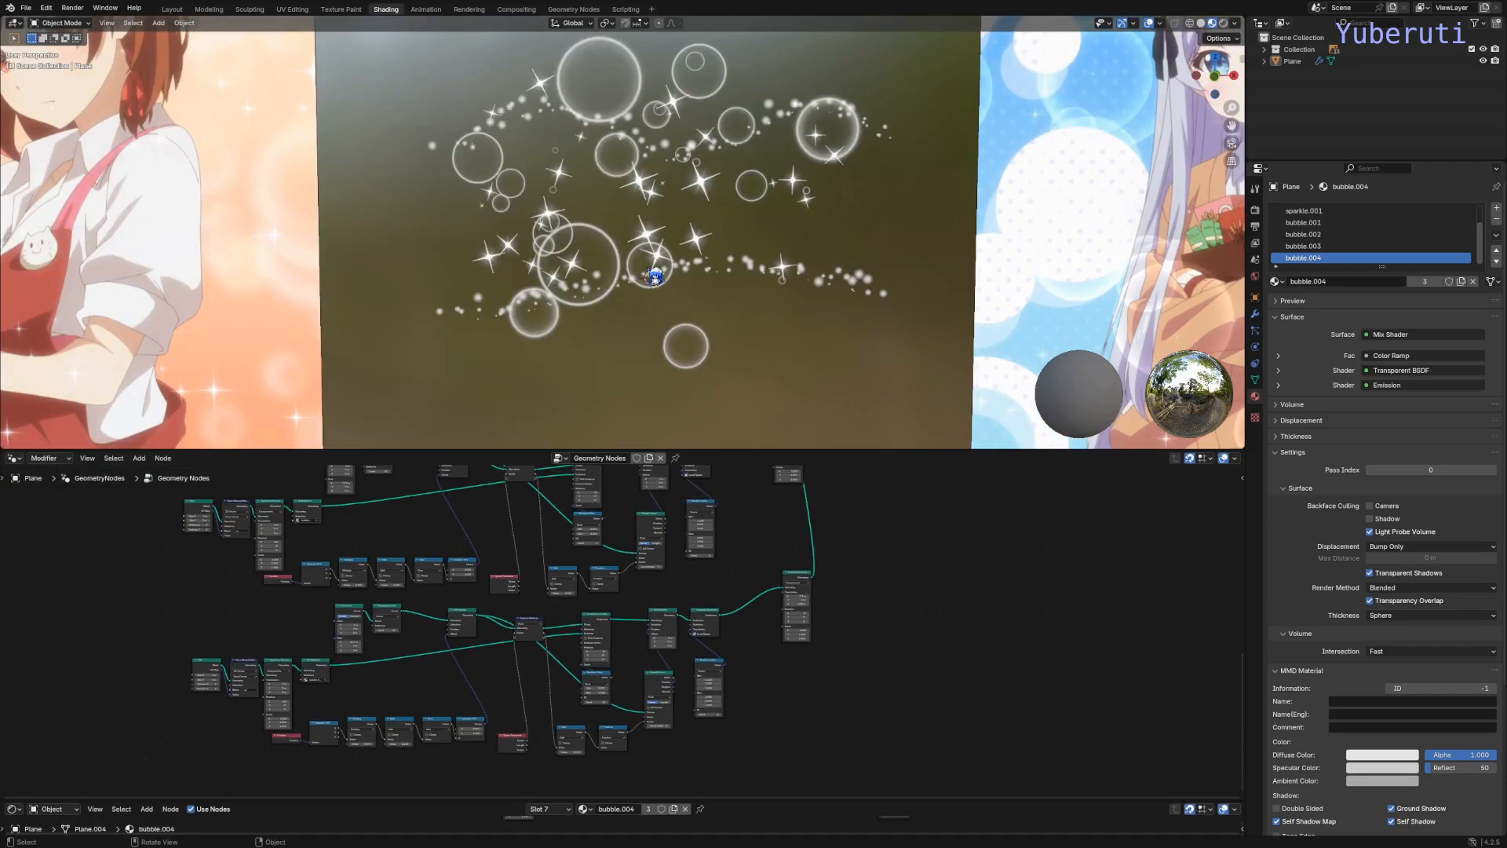
Step: Examine the small particle lines up close and compare them with the sparkles in the neighbouring reference images
scroll(665, 273, "up", 3)
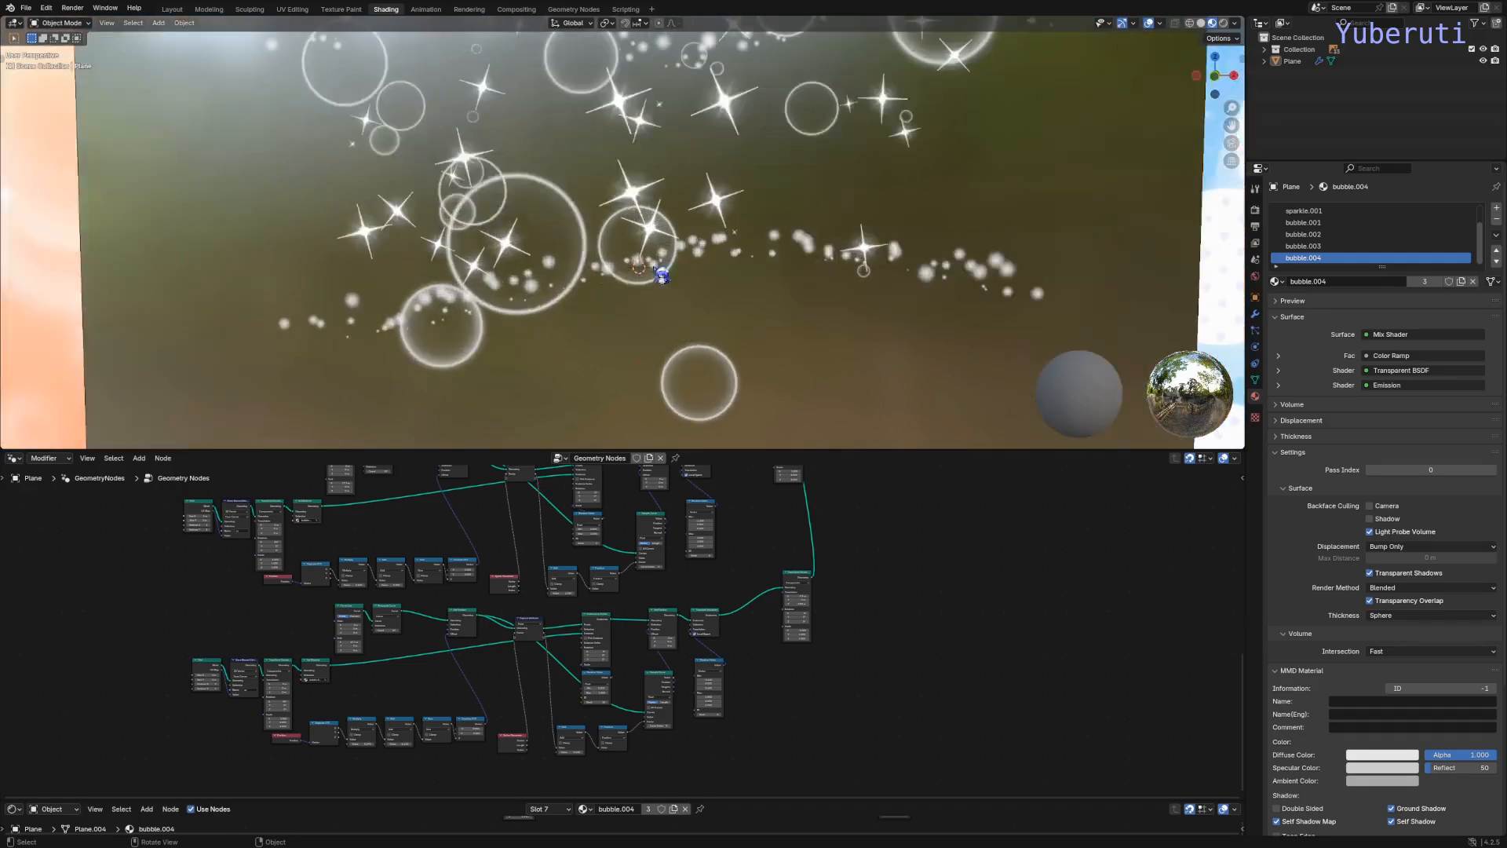
scroll(728, 529, "down", 1)
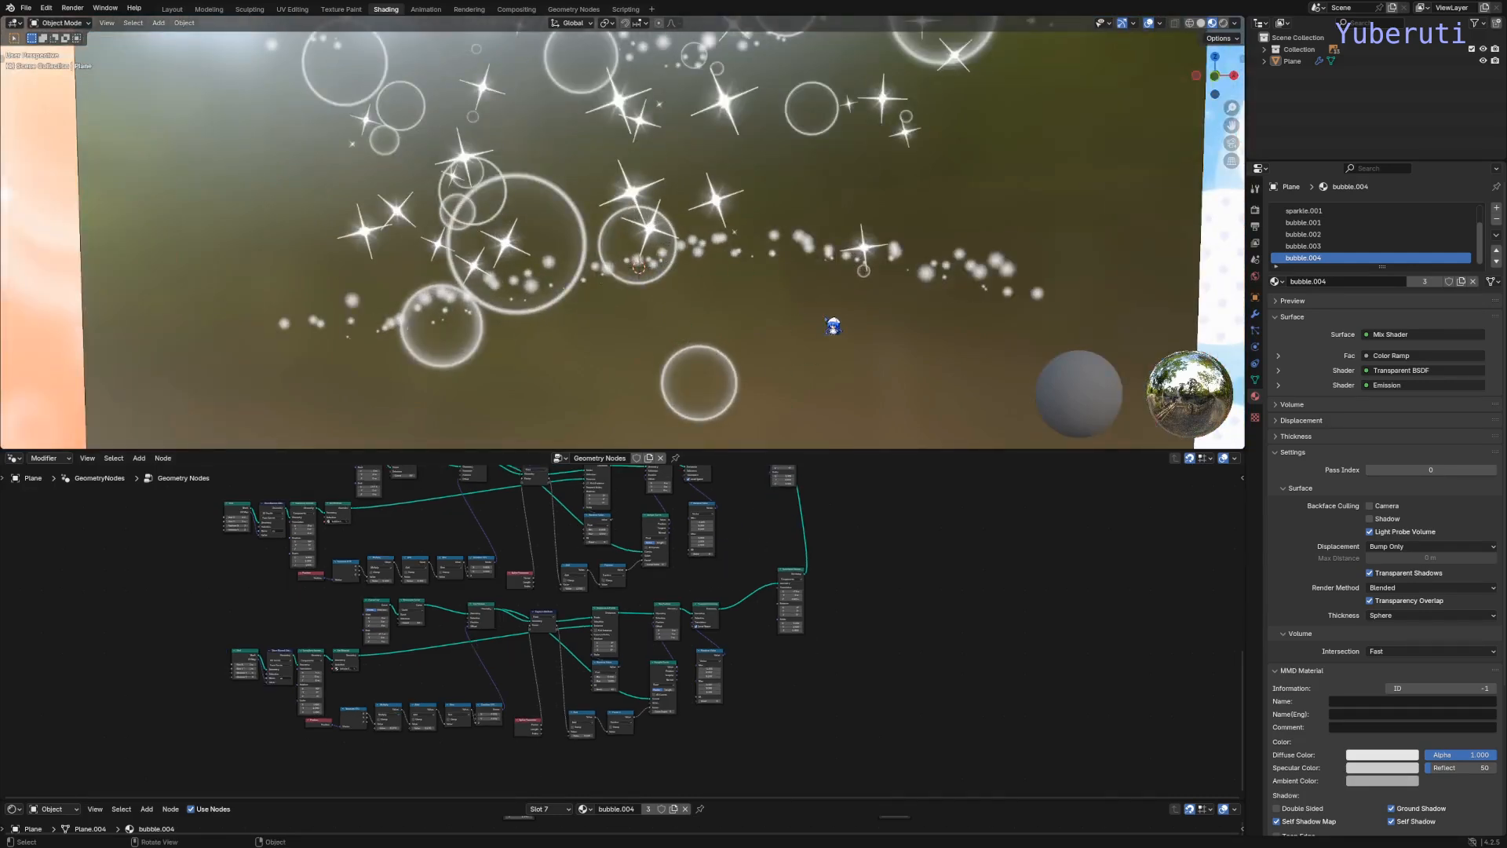
scroll(834, 319, "down", 3)
scroll(668, 342, "up", 3)
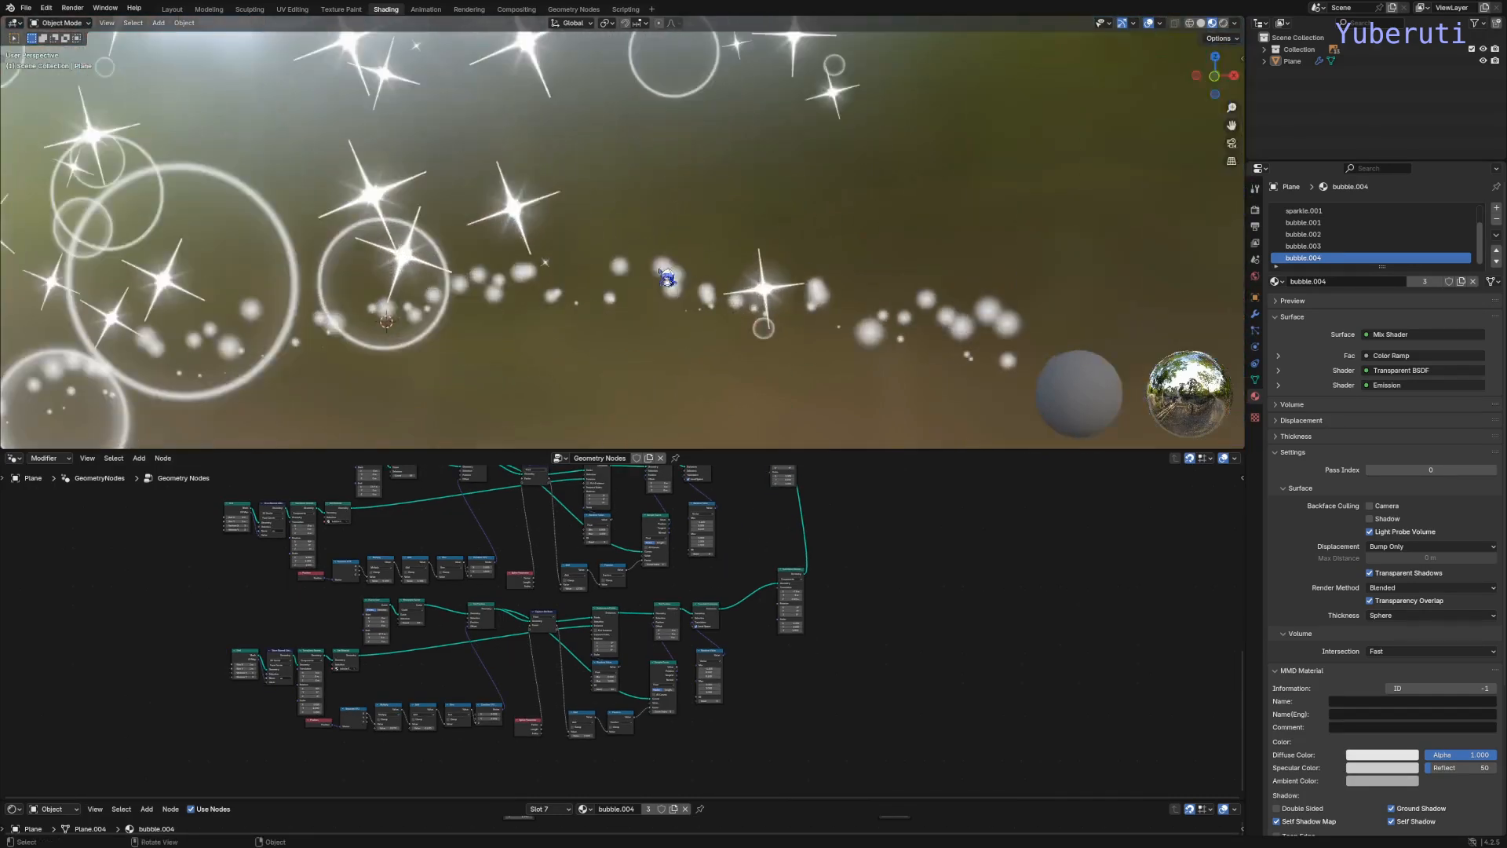
scroll(811, 313, "down", 5)
middle_click_drag(837, 318, 560, 321, "shift")
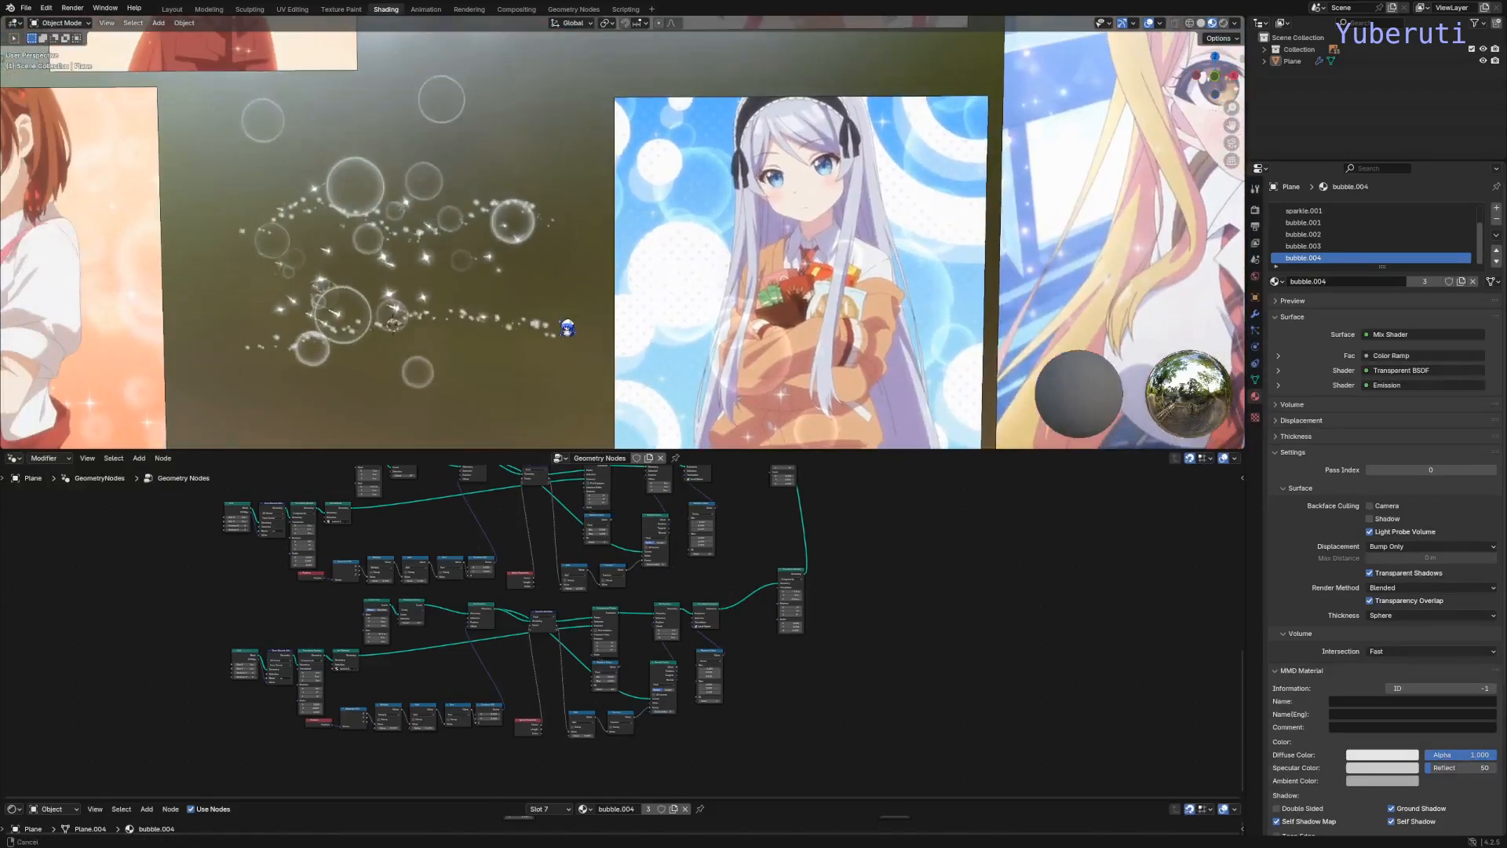
scroll(704, 310, "down", 2)
middle_click_drag(788, 323, 458, 346, "shift")
scroll(465, 354, "up", 3)
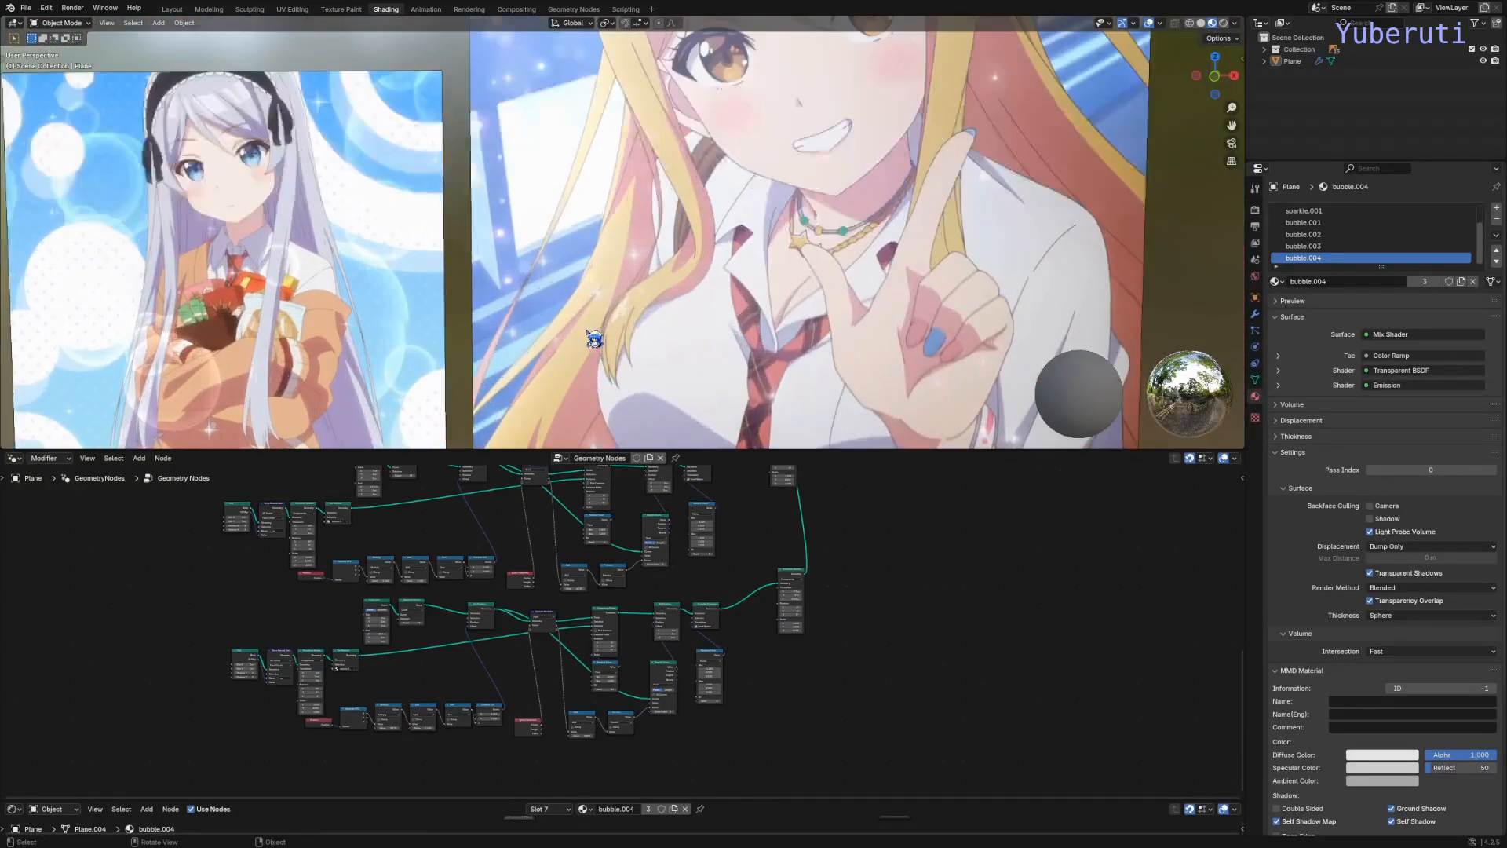
scroll(542, 302, "down", 1)
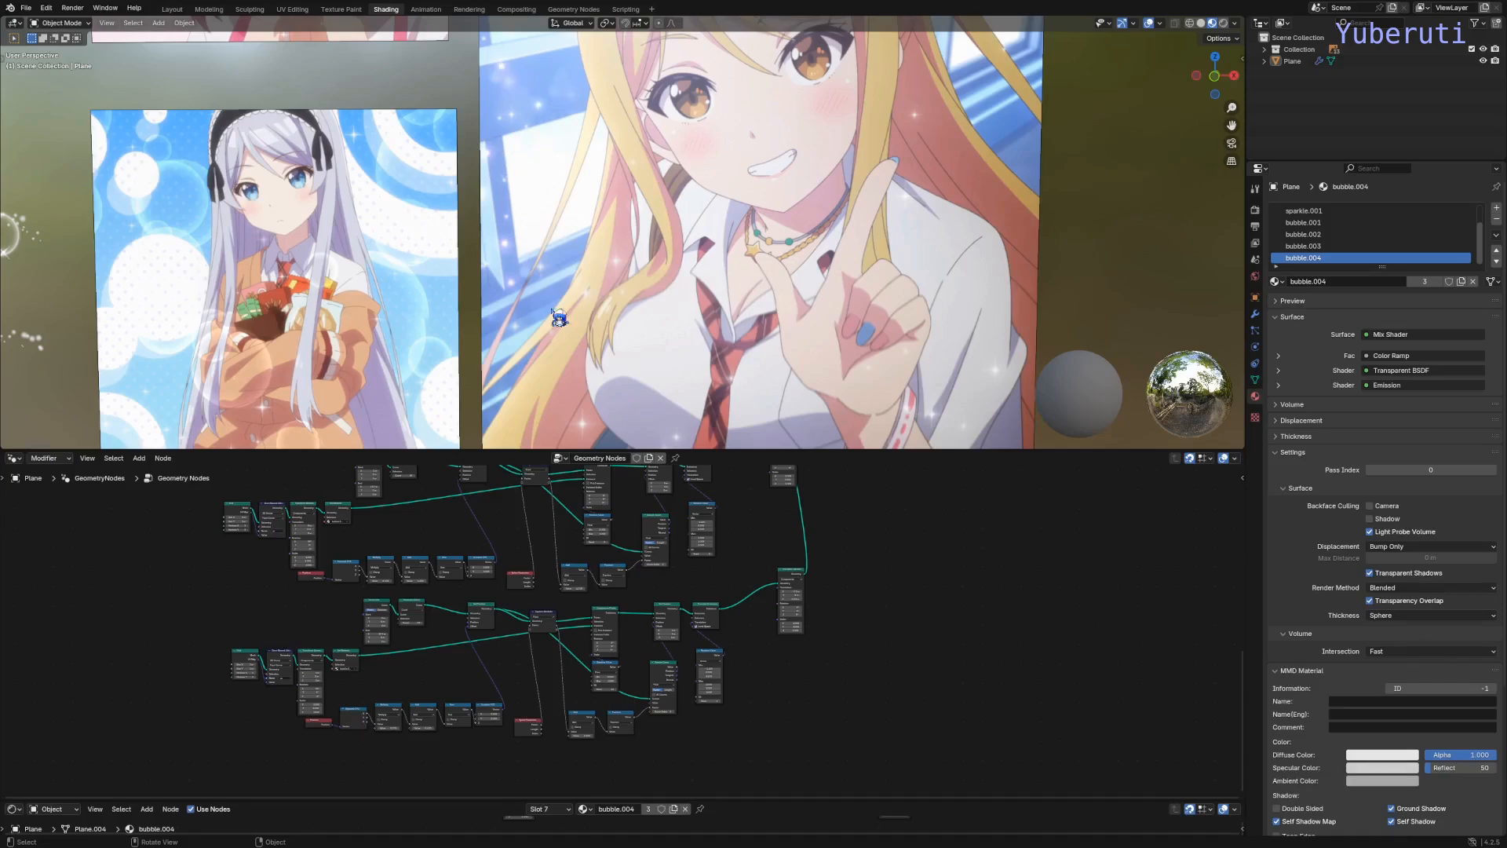
middle_click_drag(558, 318, 820, 357, "shift")
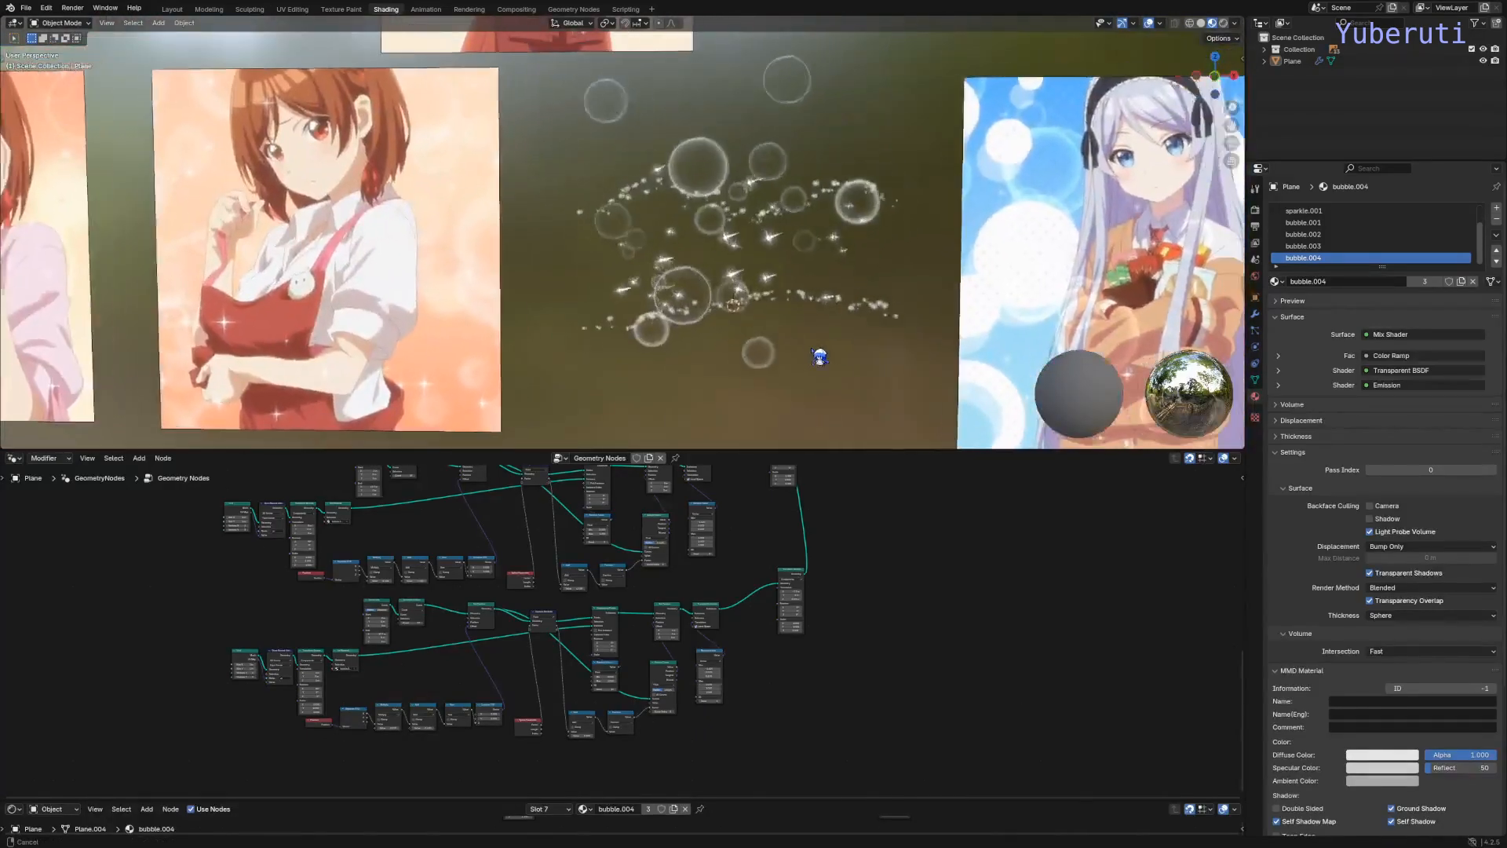
scroll(820, 357, "up", 5)
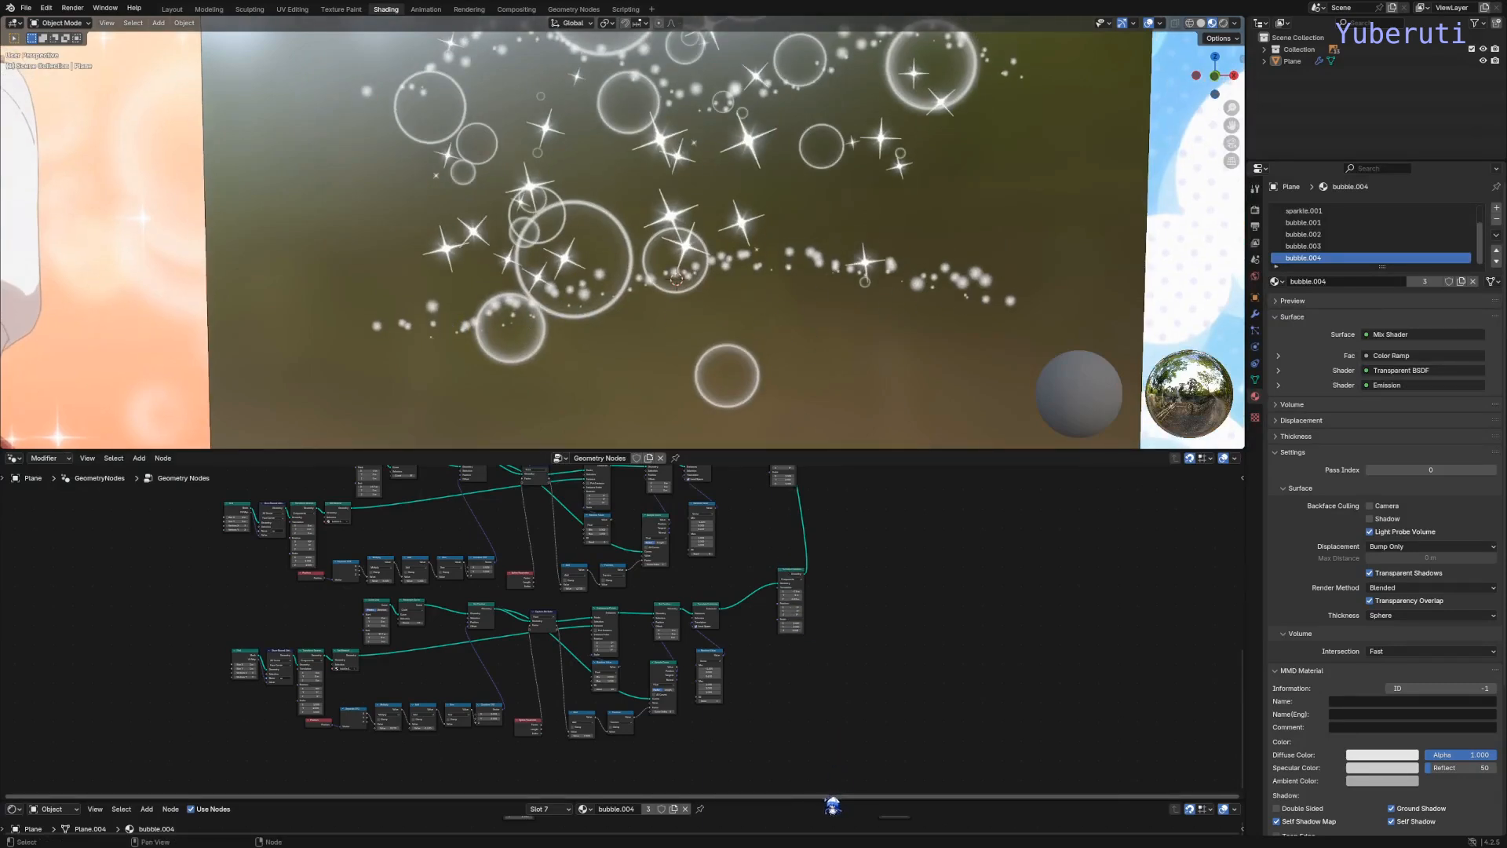
Step: Enlarge the shader node editor and add a Mix Color node between the Color Ramp and the shader nodes
left_click_drag(822, 798, 817, 483)
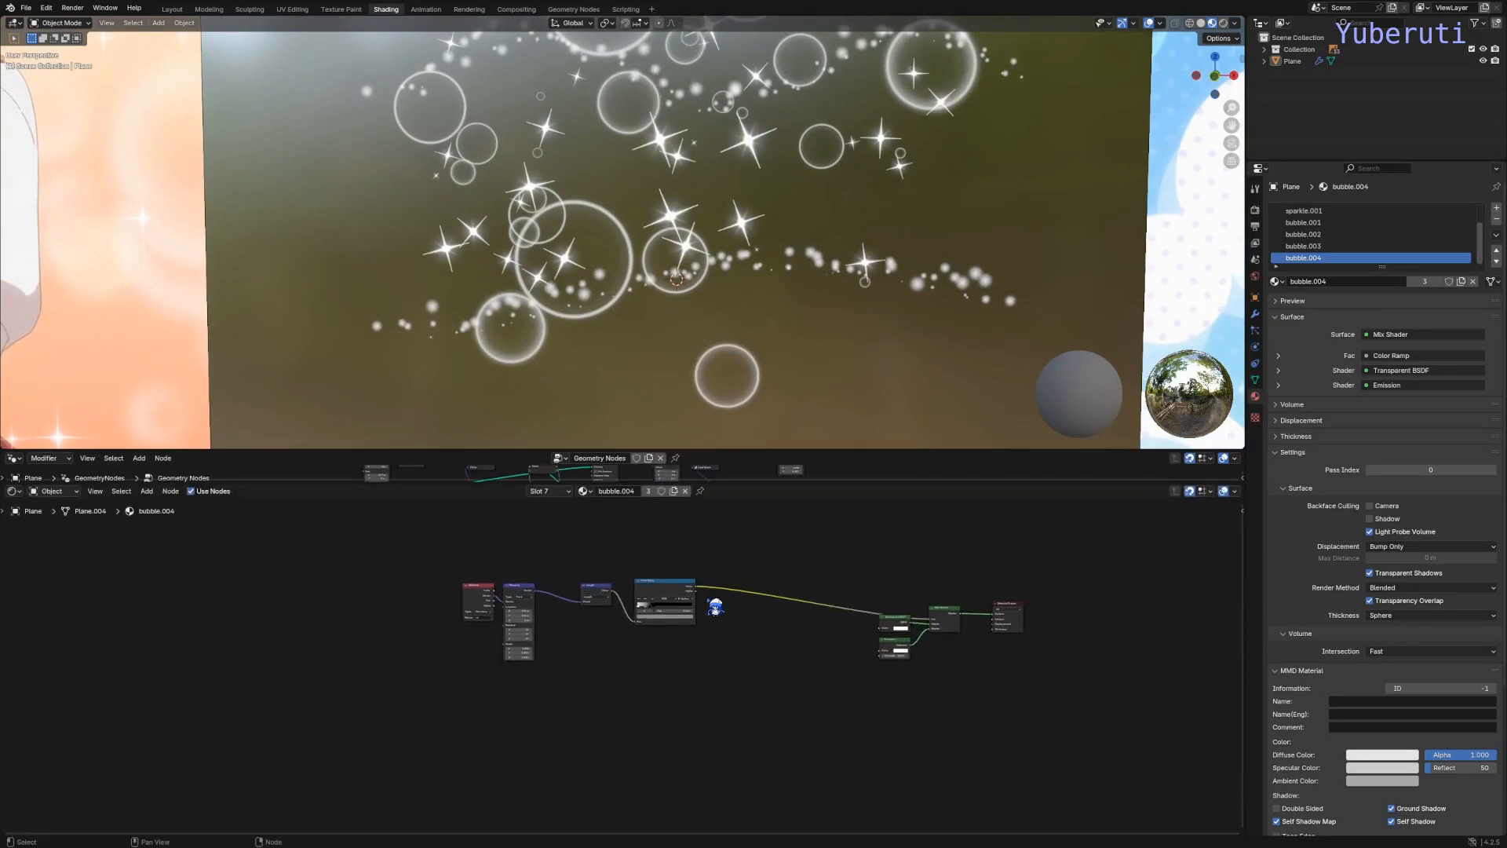
scroll(730, 630, "up", 2)
middle_click_drag(737, 716, 788, 640)
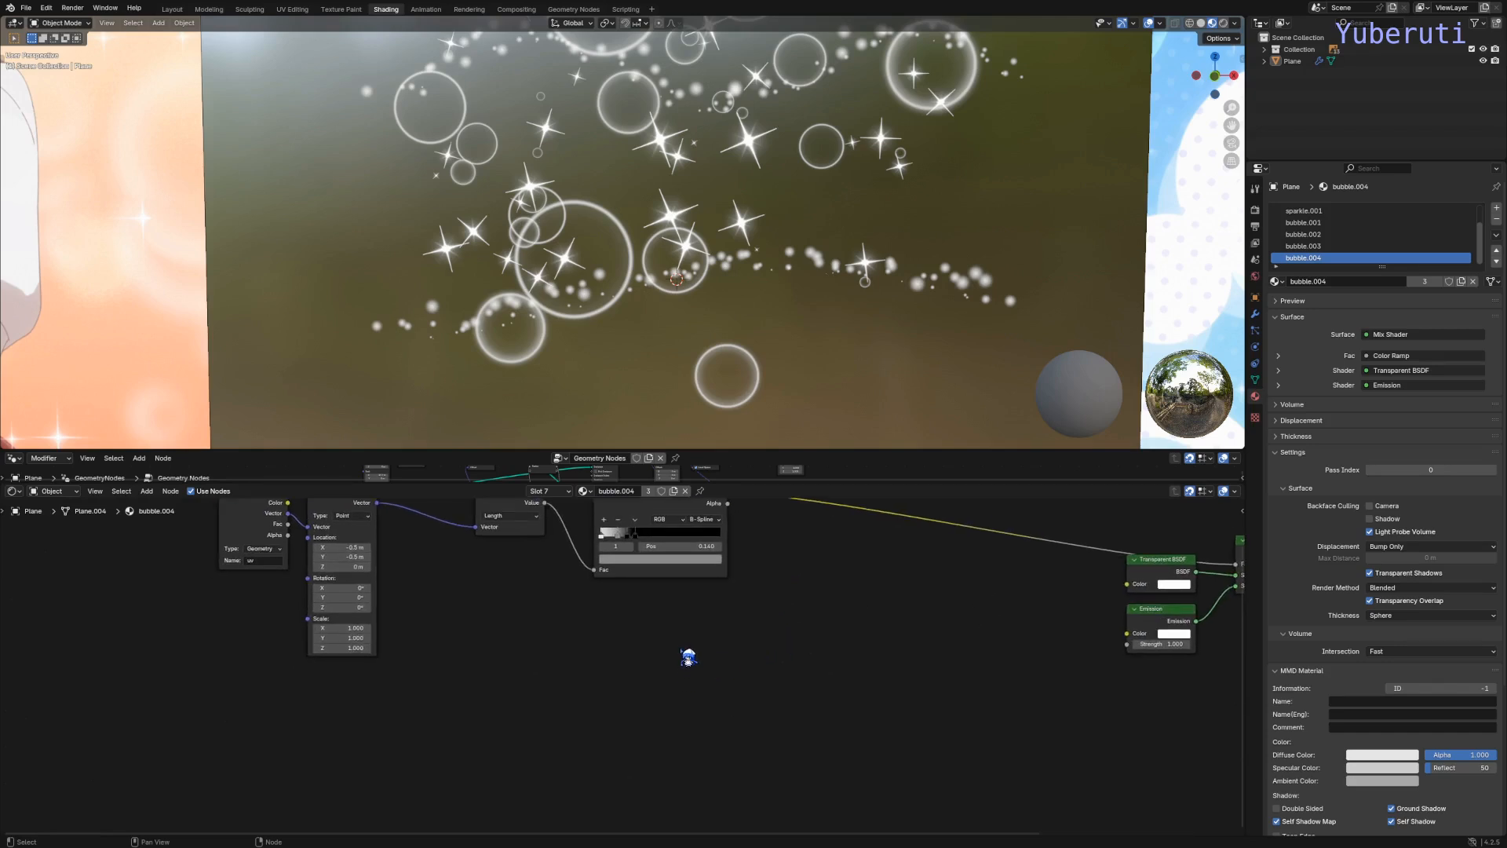
key("shift+a")
left_click(750, 706)
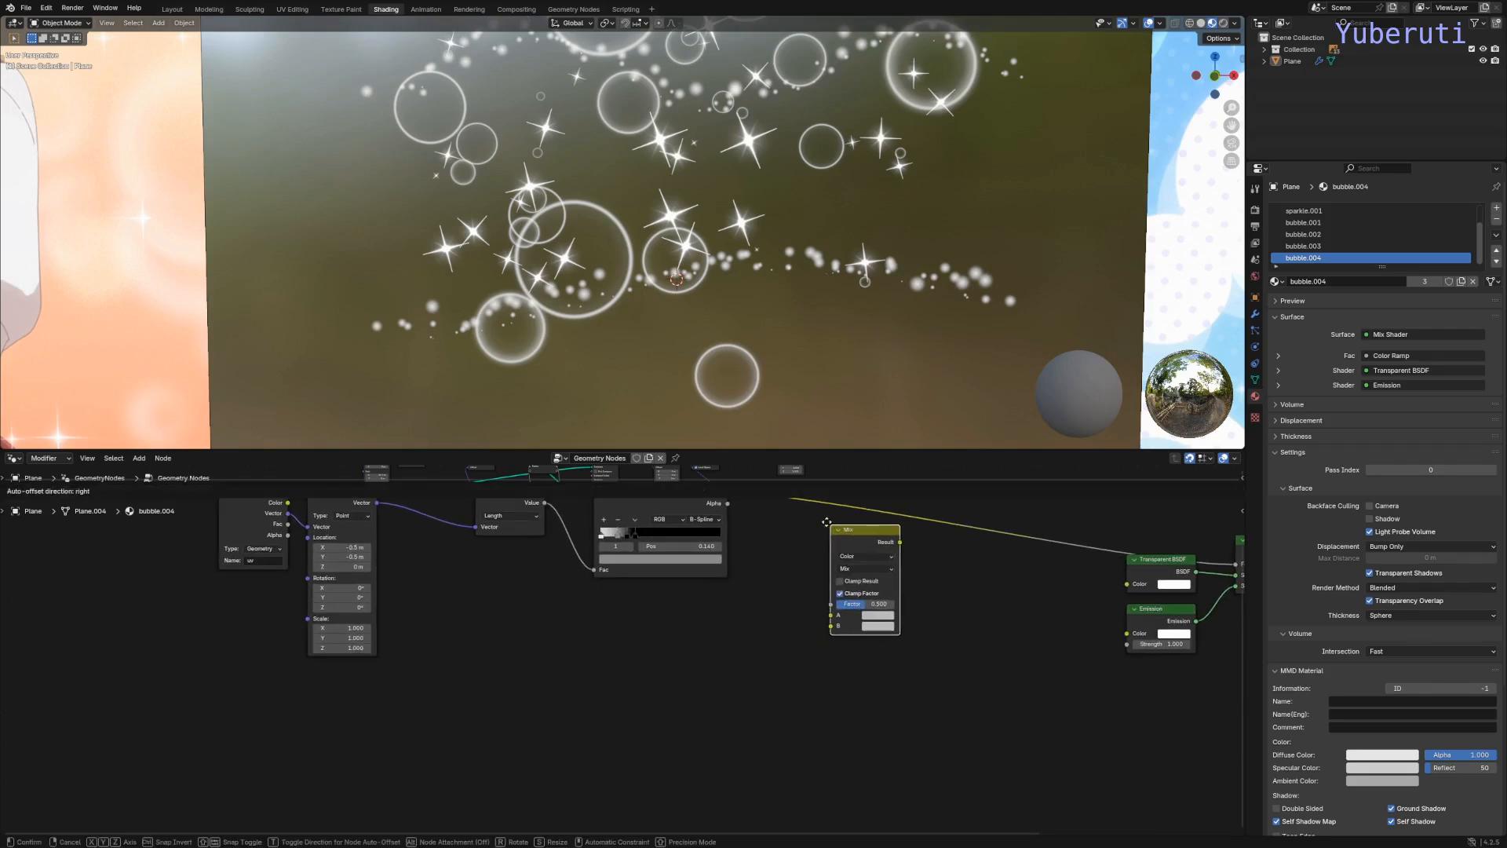
left_click(844, 597)
Step: Add a Noise Texture node below the Color Ramp in the bubble.004 material
key("shift+a")
mouse_move(639, 682)
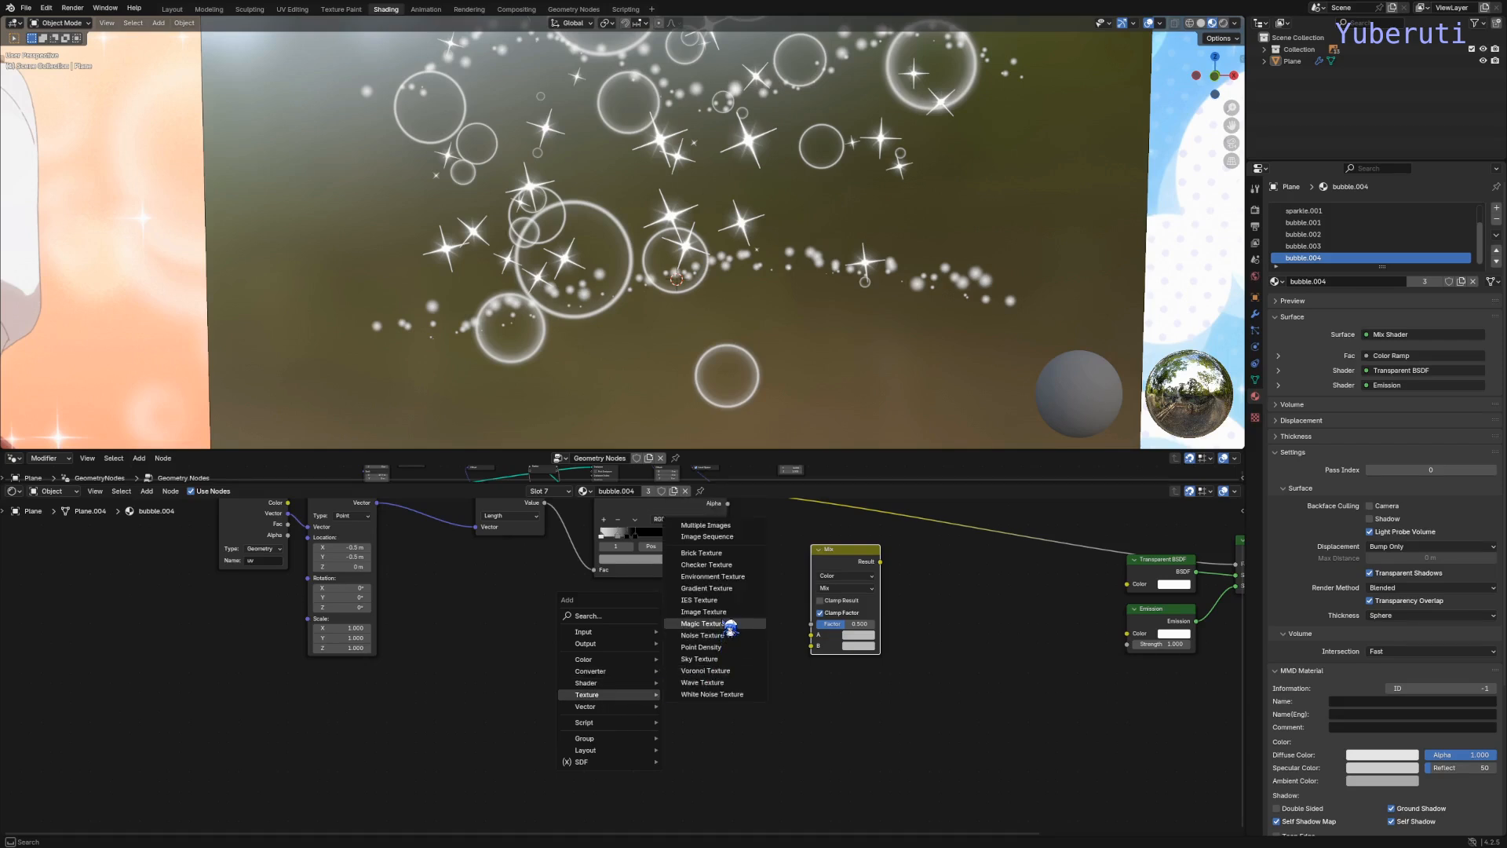
left_click(722, 636)
left_click(659, 655)
scroll(724, 621, "down", 3)
middle_click_drag(726, 618, 700, 648)
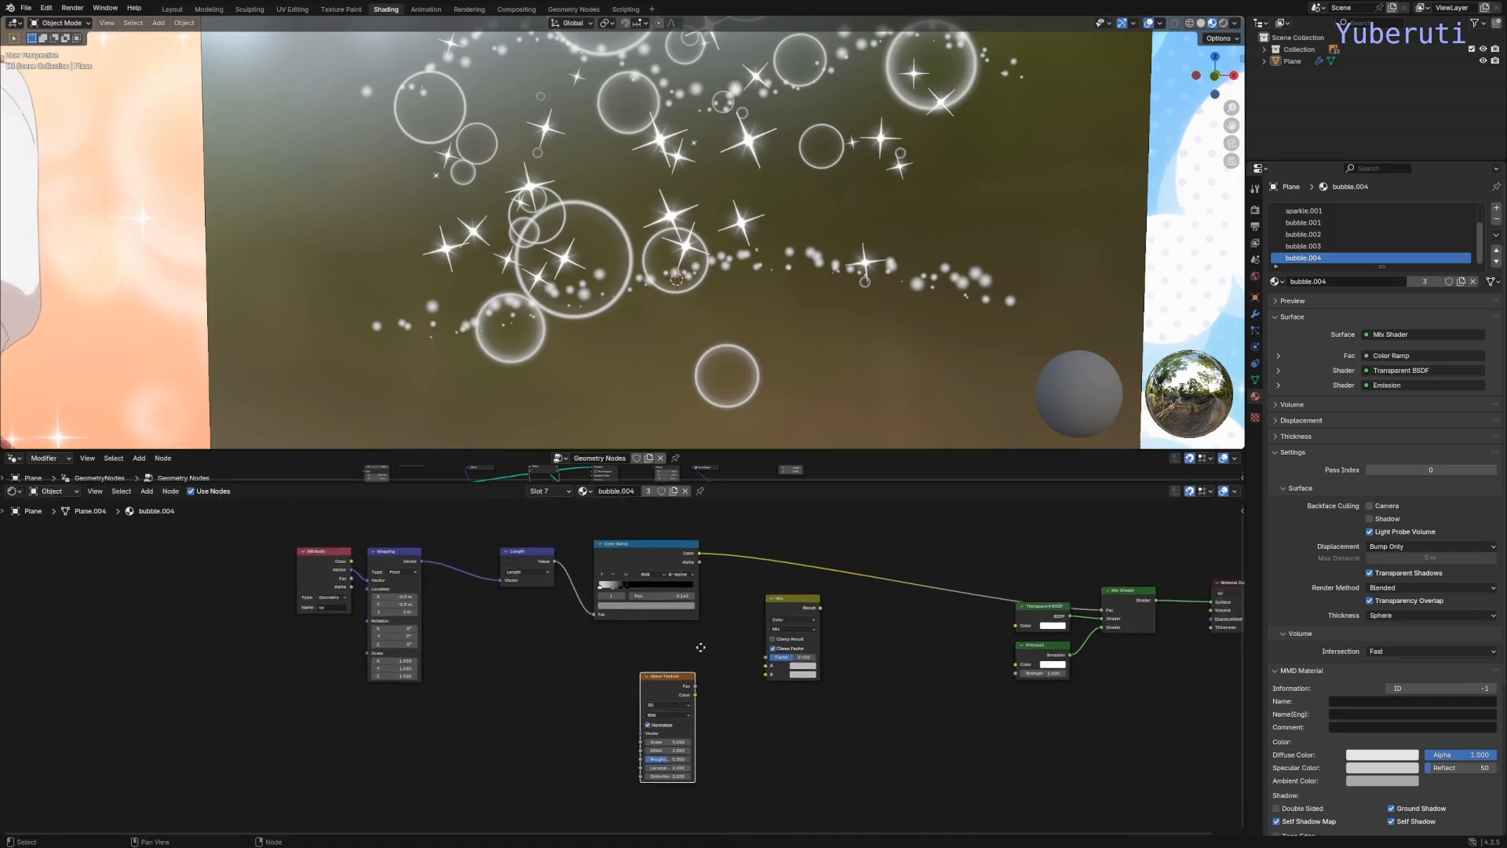
scroll(700, 647, "up", 2)
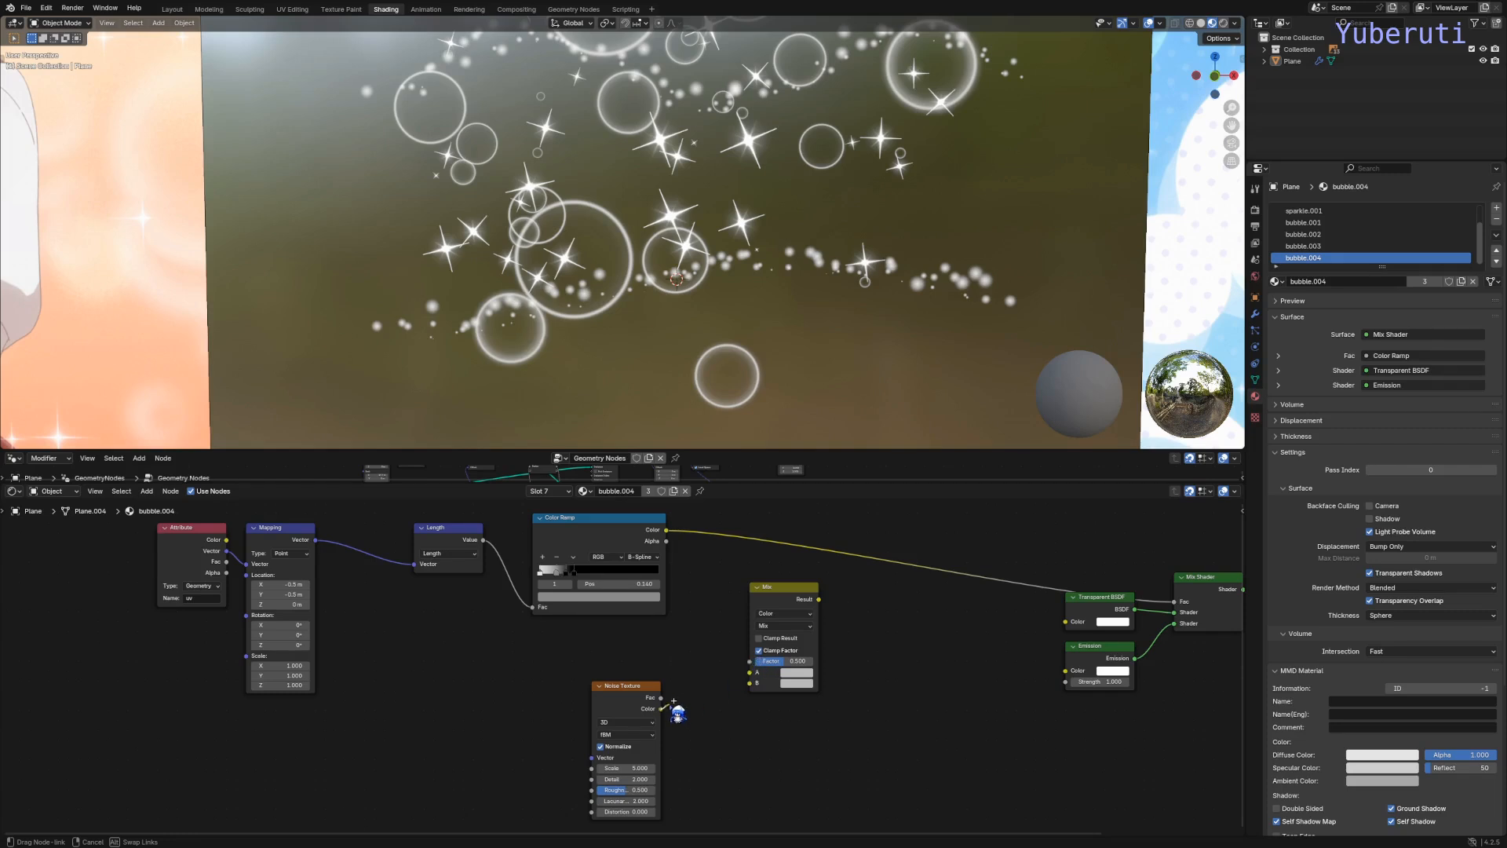
Step: Connect the Noise Texture color to the Mix node's A input and the Color Ramp color to its B and Factor inputs
left_click_drag(1033, 605, 750, 672)
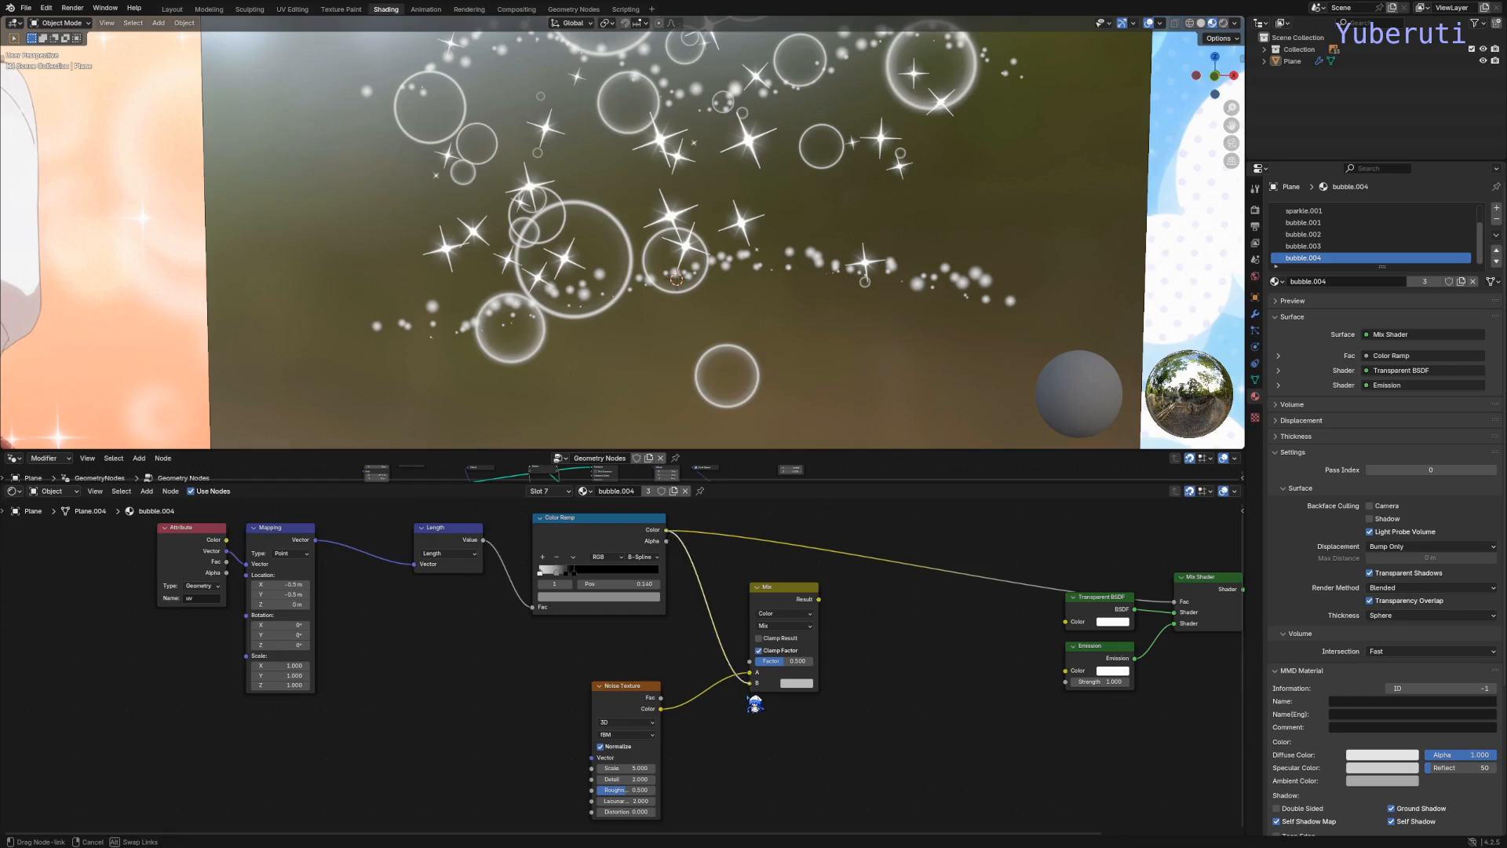
left_click_drag(754, 703, 752, 691)
left_click_drag(673, 534, 763, 672)
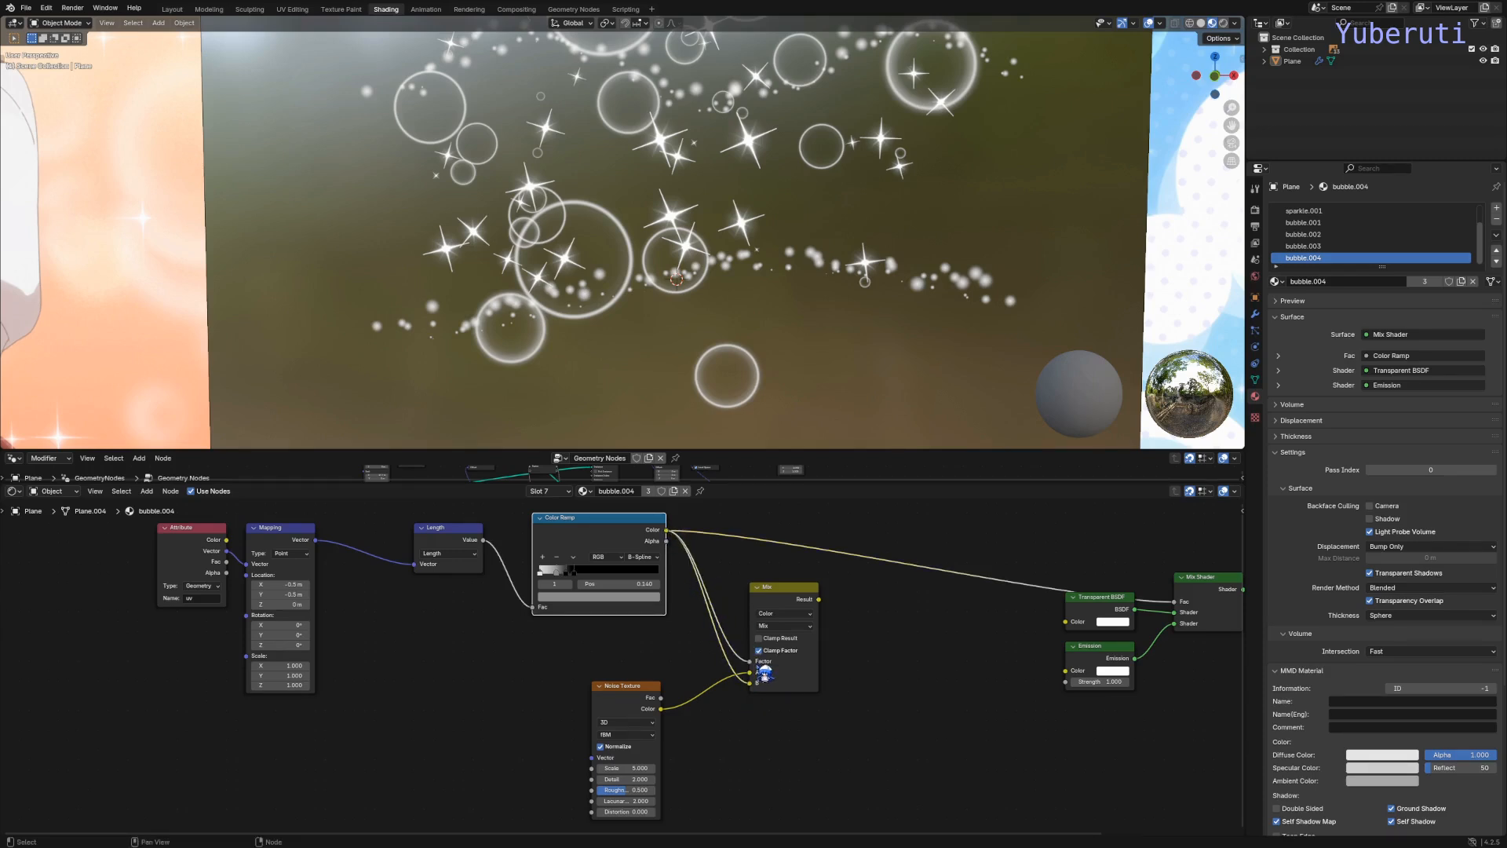
Step: Set the Mix node's blend mode to Color Dodge and connect its result to the Emission color
left_click(808, 626)
left_click(818, 730)
left_click_drag(818, 599, 822, 607)
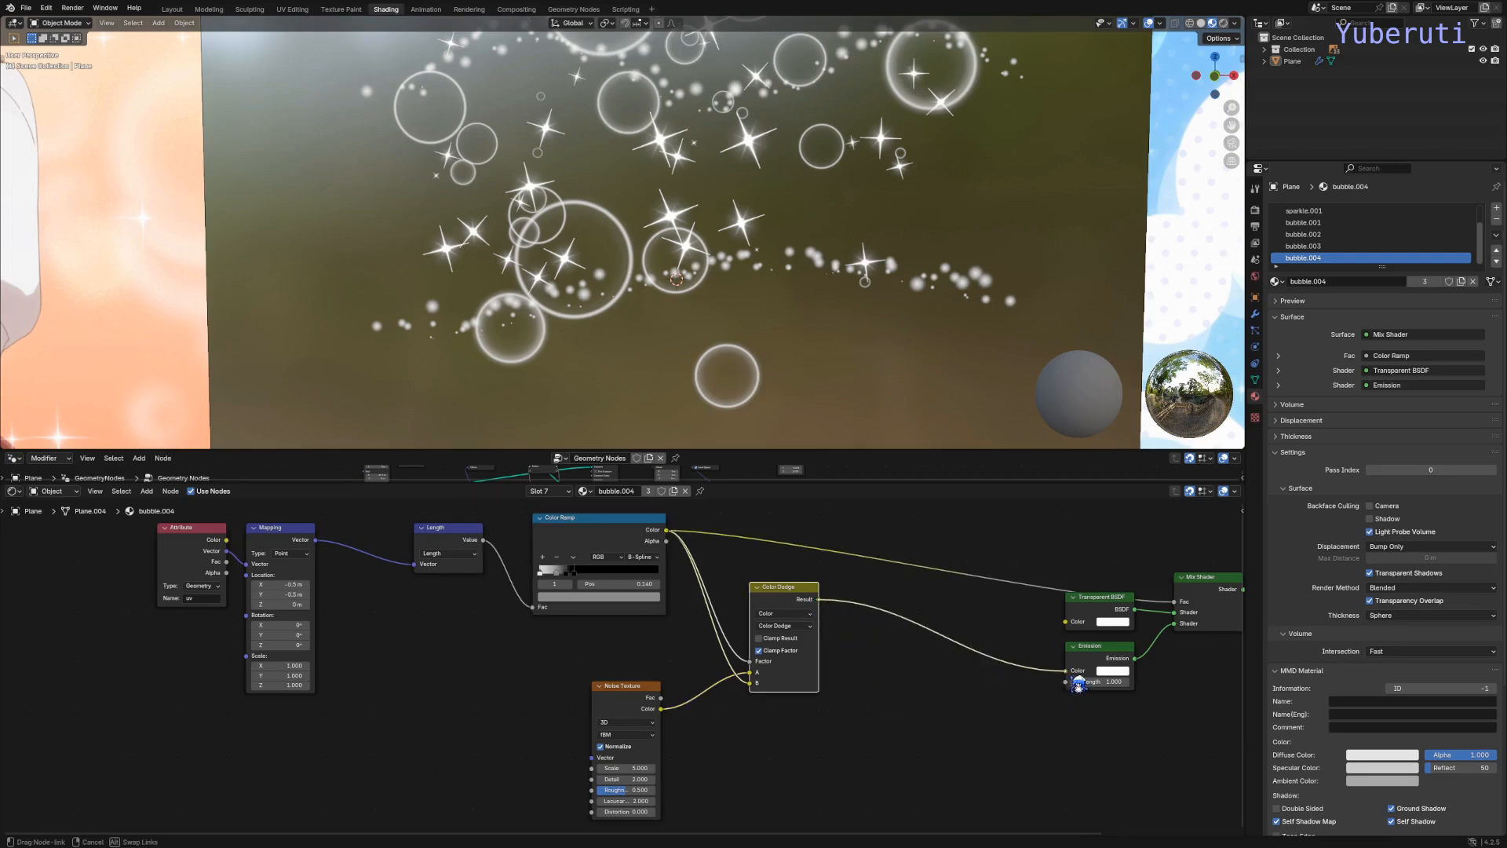
left_click_drag(1078, 685, 1077, 680)
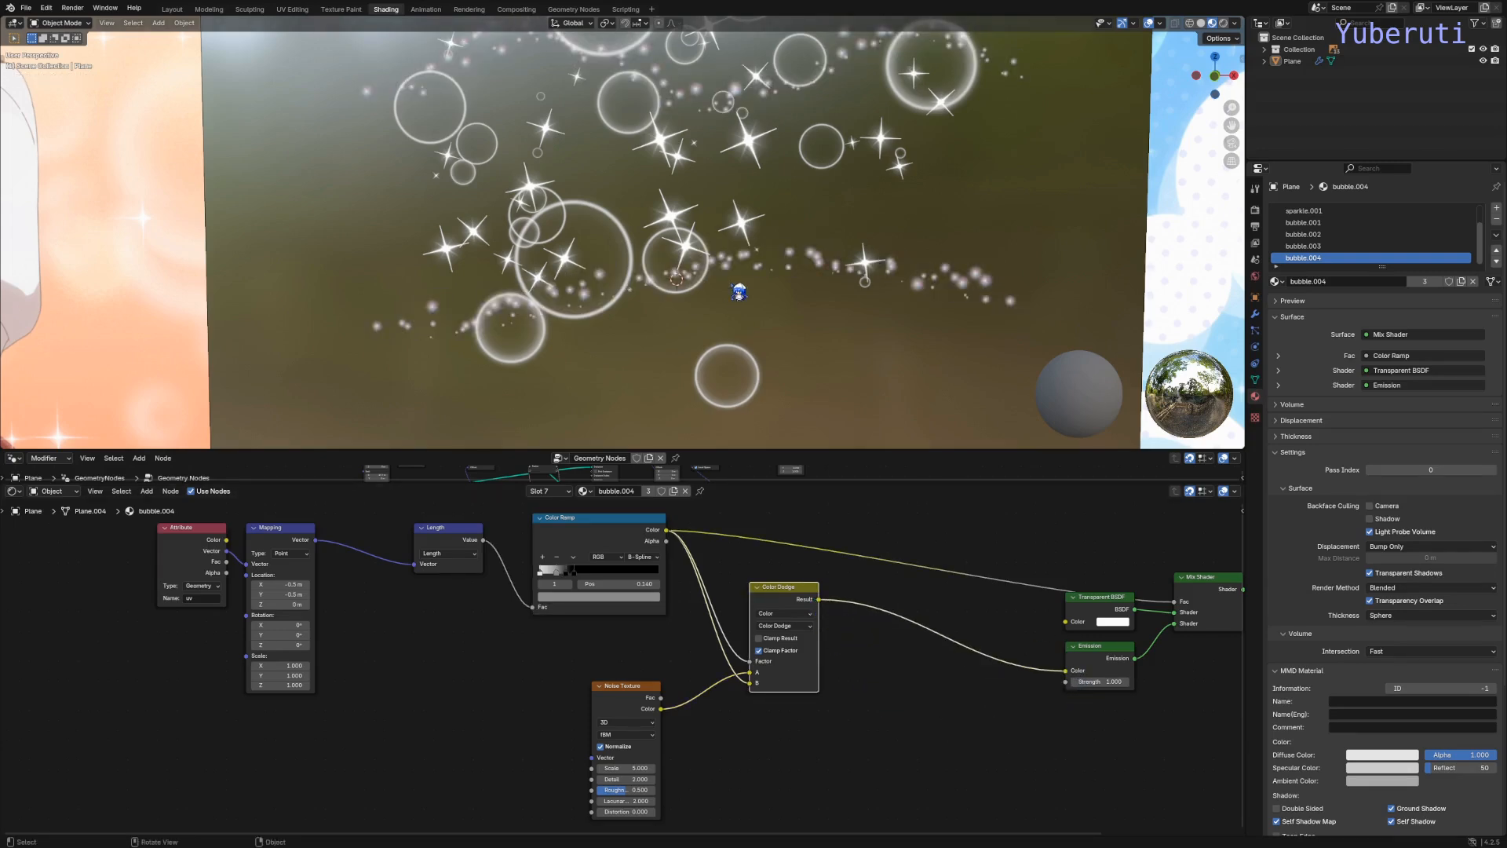
Step: Set the Noise Texture scale to 2.000 while checking the tint of the small particles
scroll(739, 292, "up", 5)
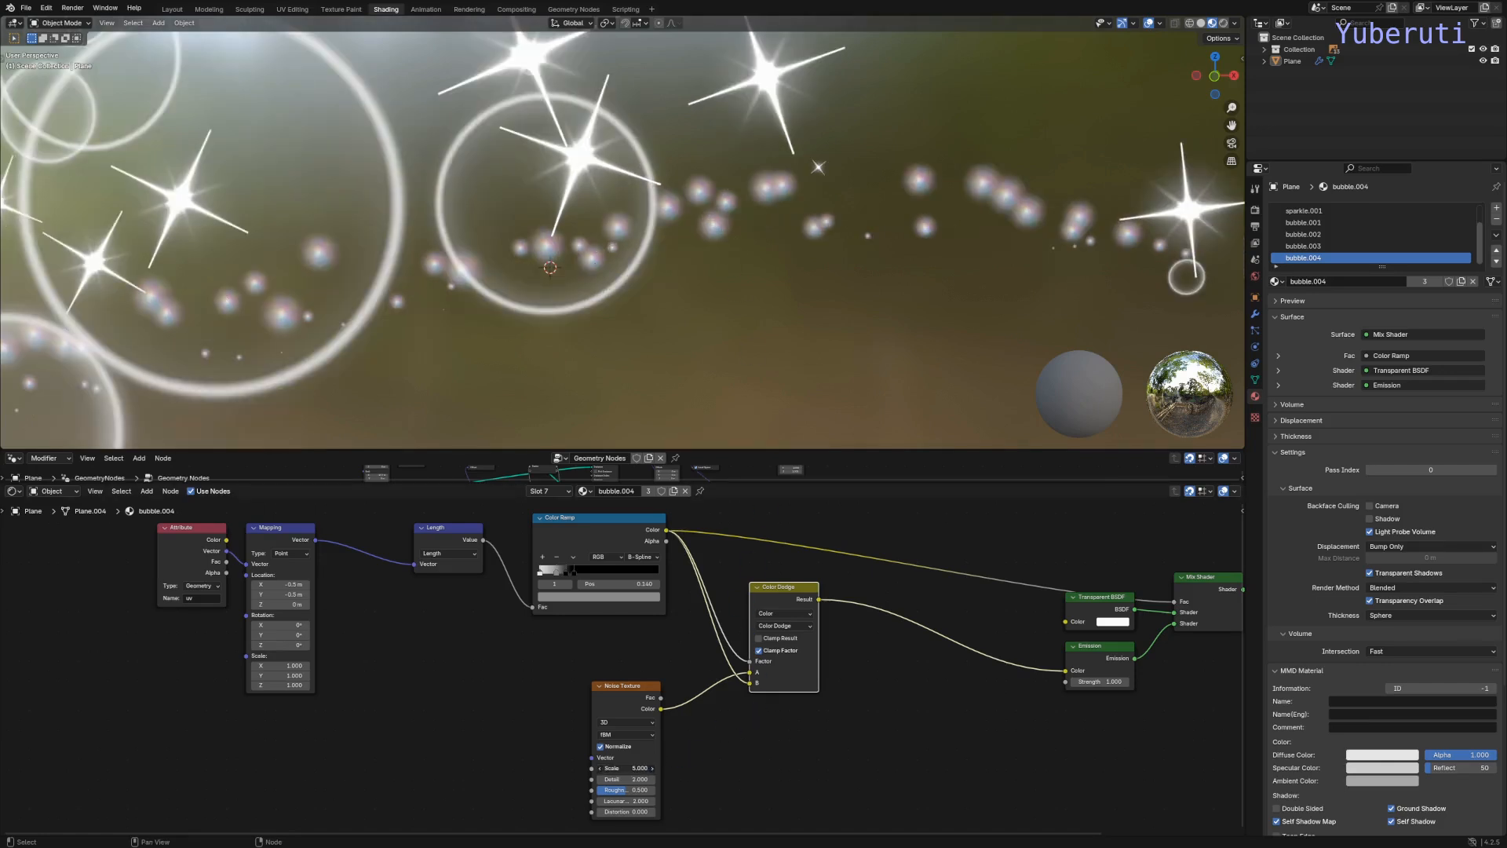
left_click_drag(624, 768, 593, 768)
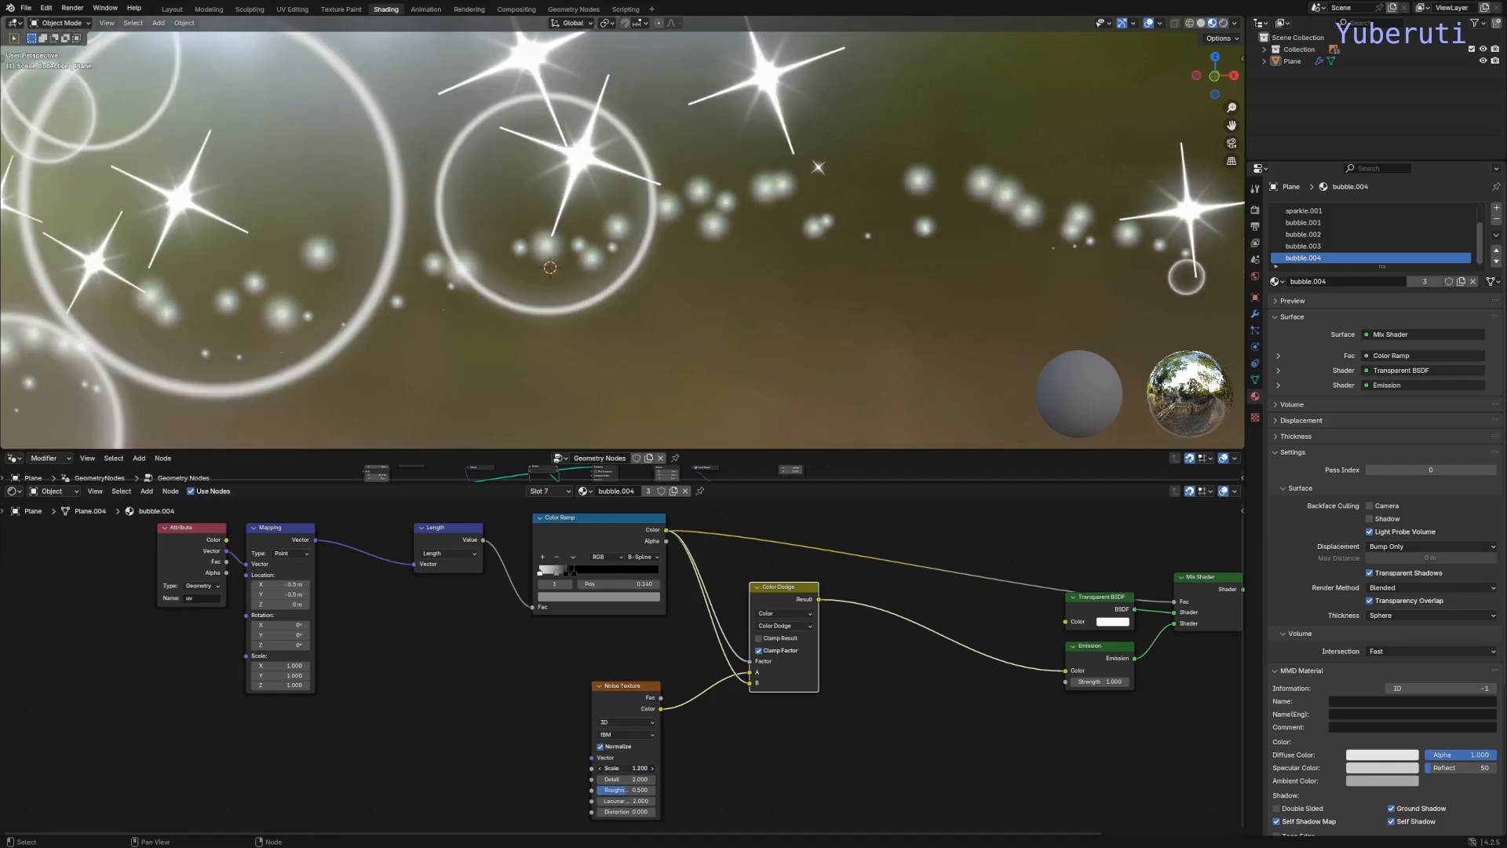
left_click_drag(626, 768, 636, 769)
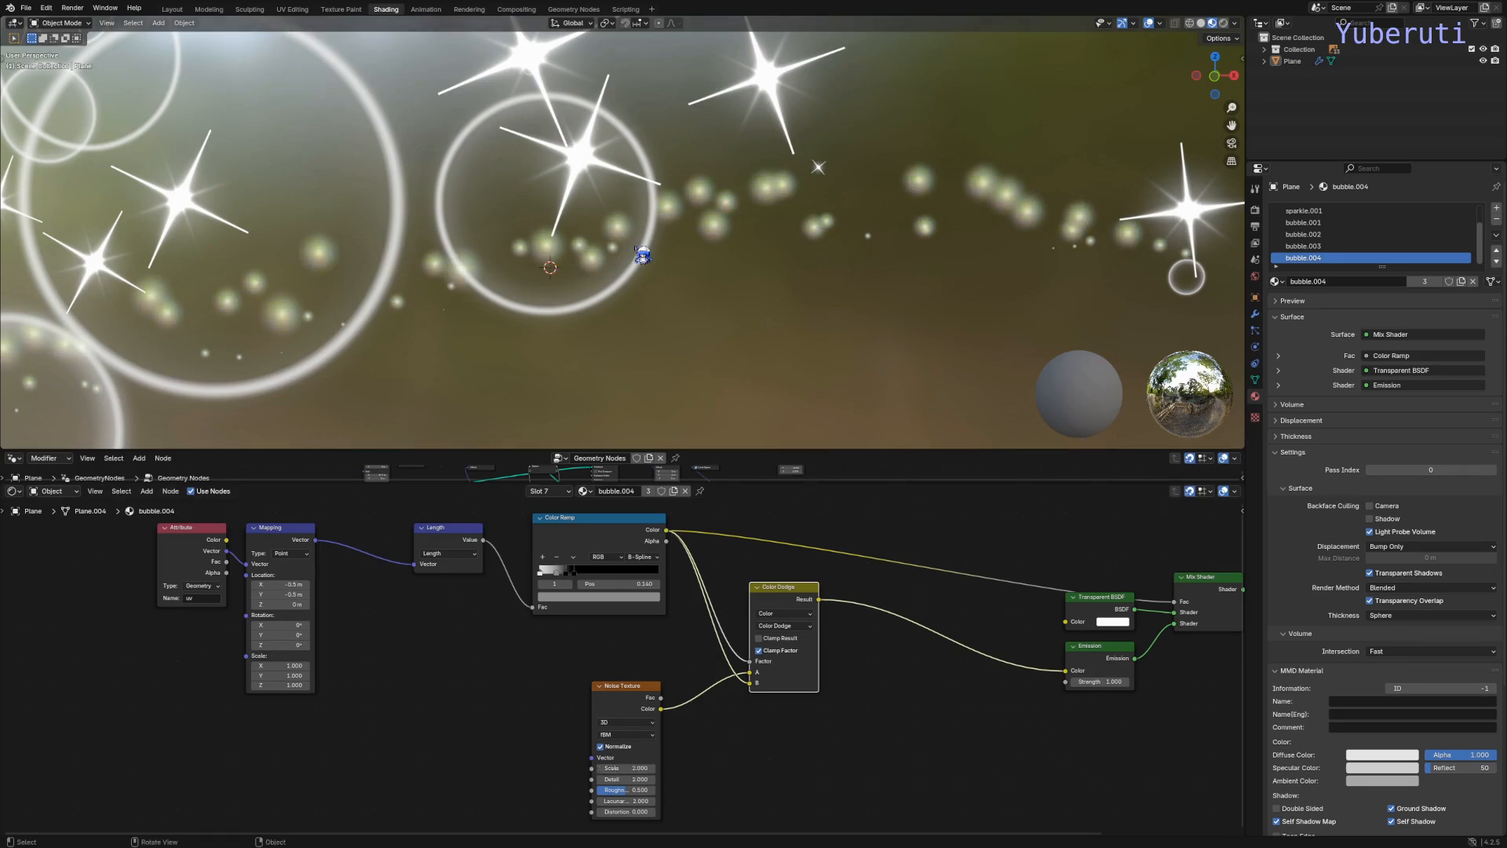
scroll(738, 286, "down", 1)
Step: Shift the Noise Texture node slightly and place a duplicate of the Attribute node just before it
left_click(711, 776)
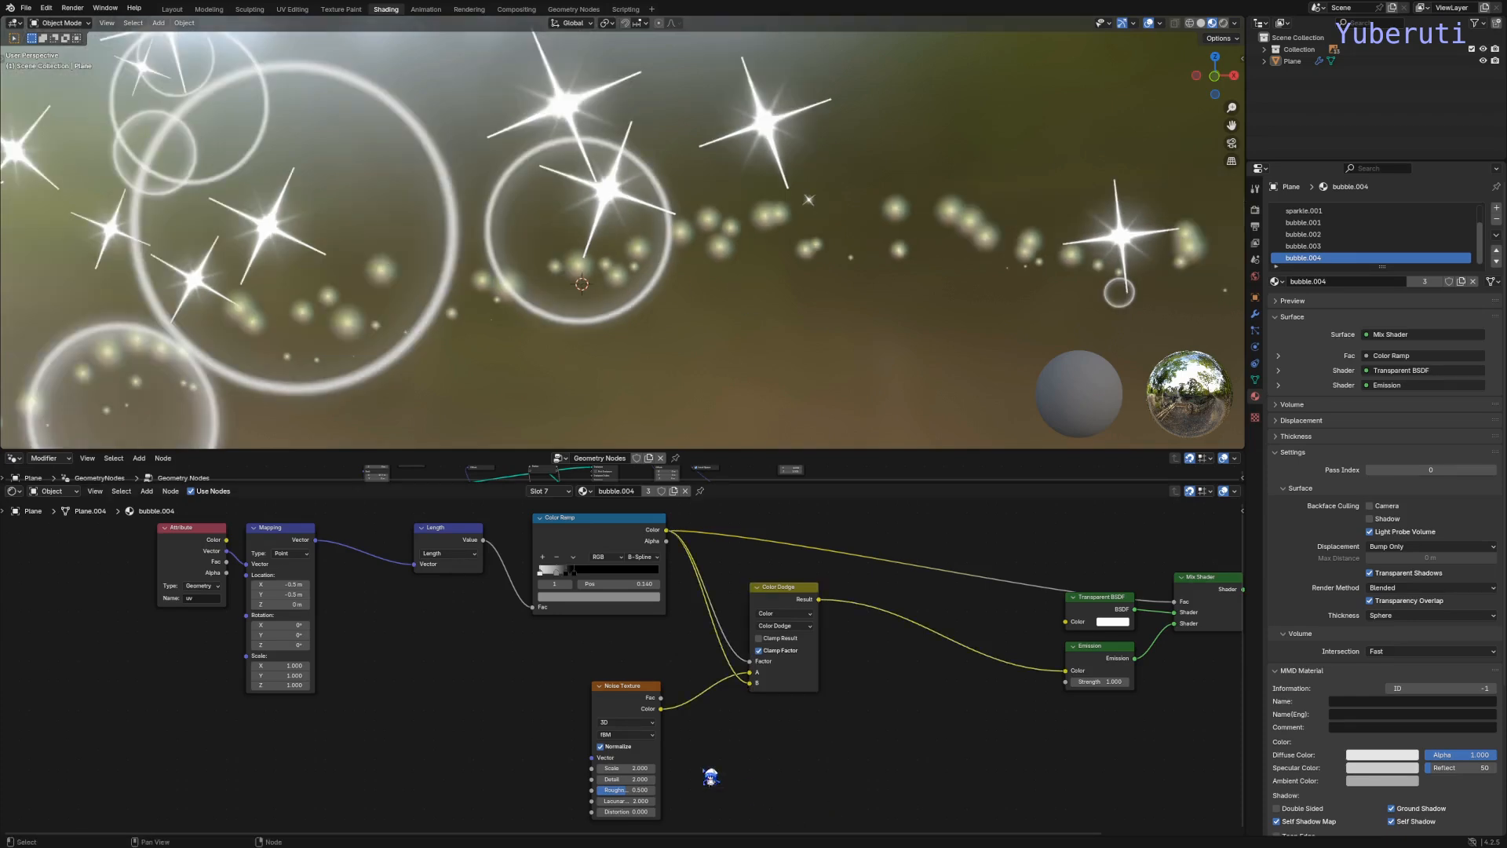
left_click_drag(630, 692, 639, 680)
left_click(665, 662)
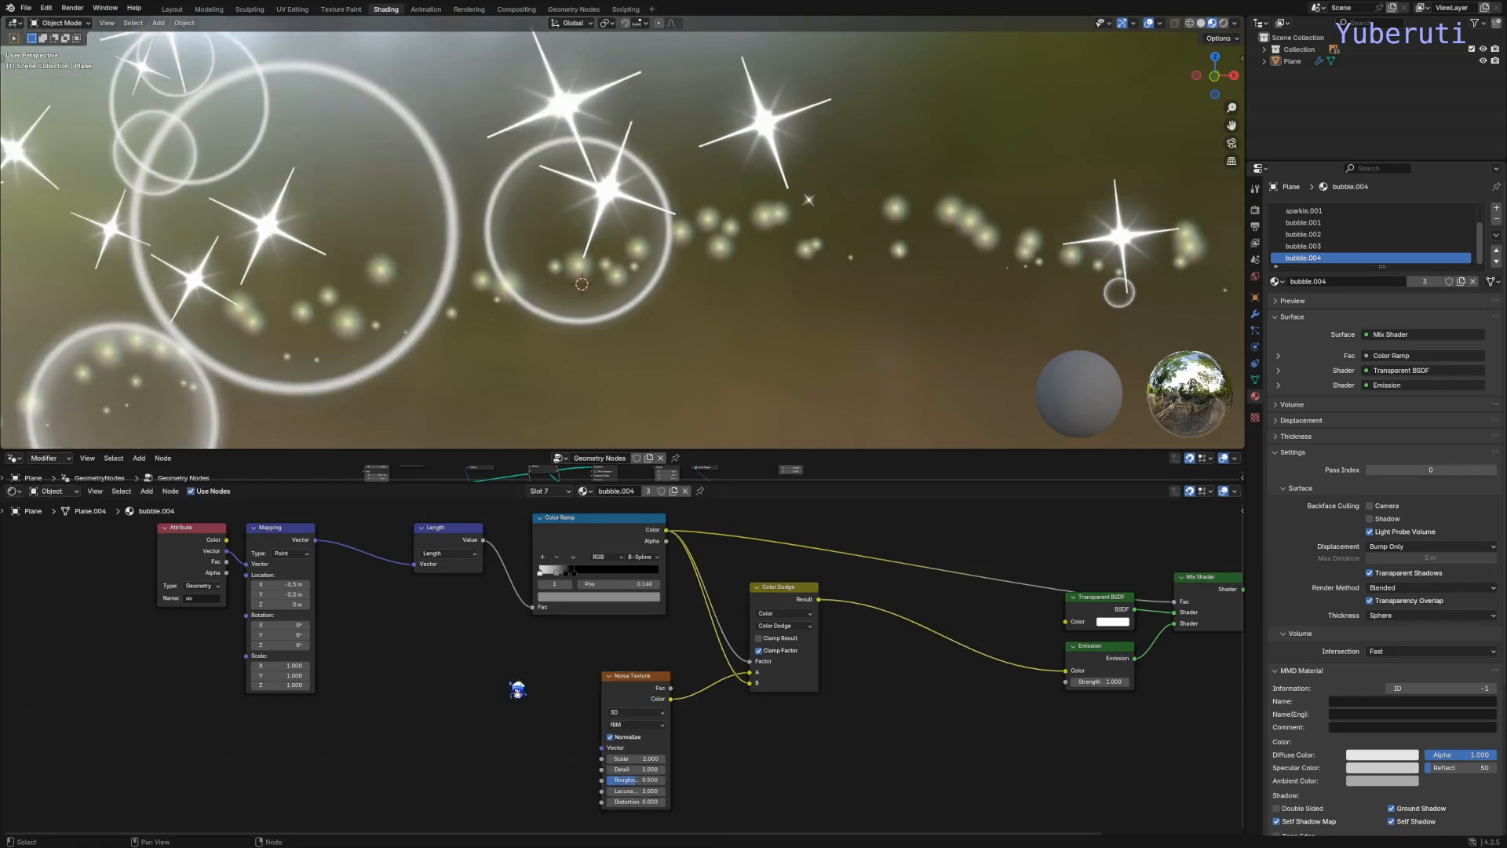
left_click(206, 552)
key("shift+d")
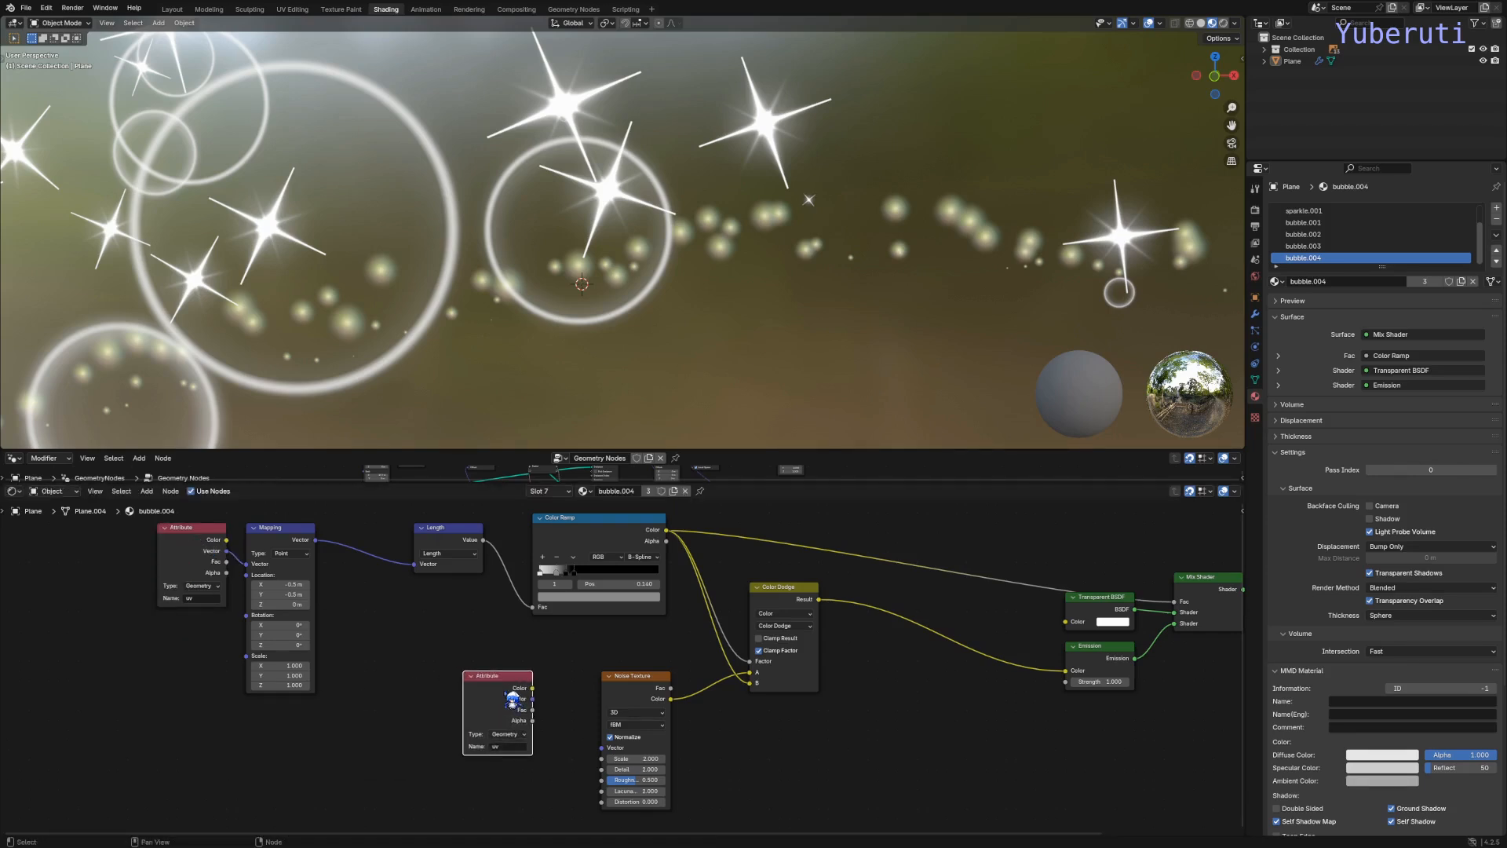
left_click(511, 699)
Step: Name the duplicated node's attribute bubble.color and connect its Fac output to the Noise Texture scale
scroll(512, 698, "up", 3)
left_click(577, 708)
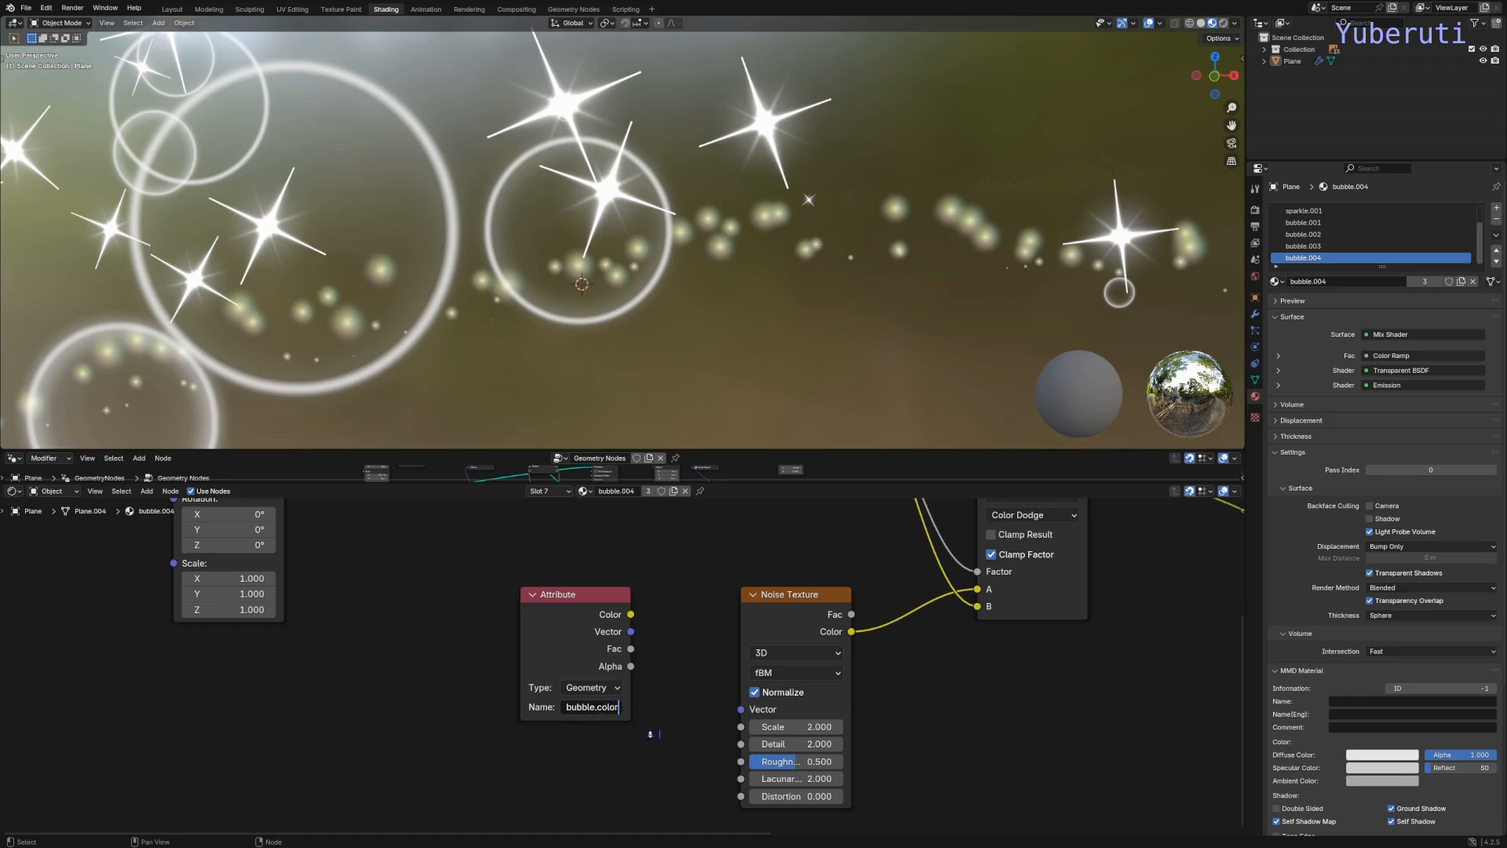
left_click_drag(631, 648, 743, 730)
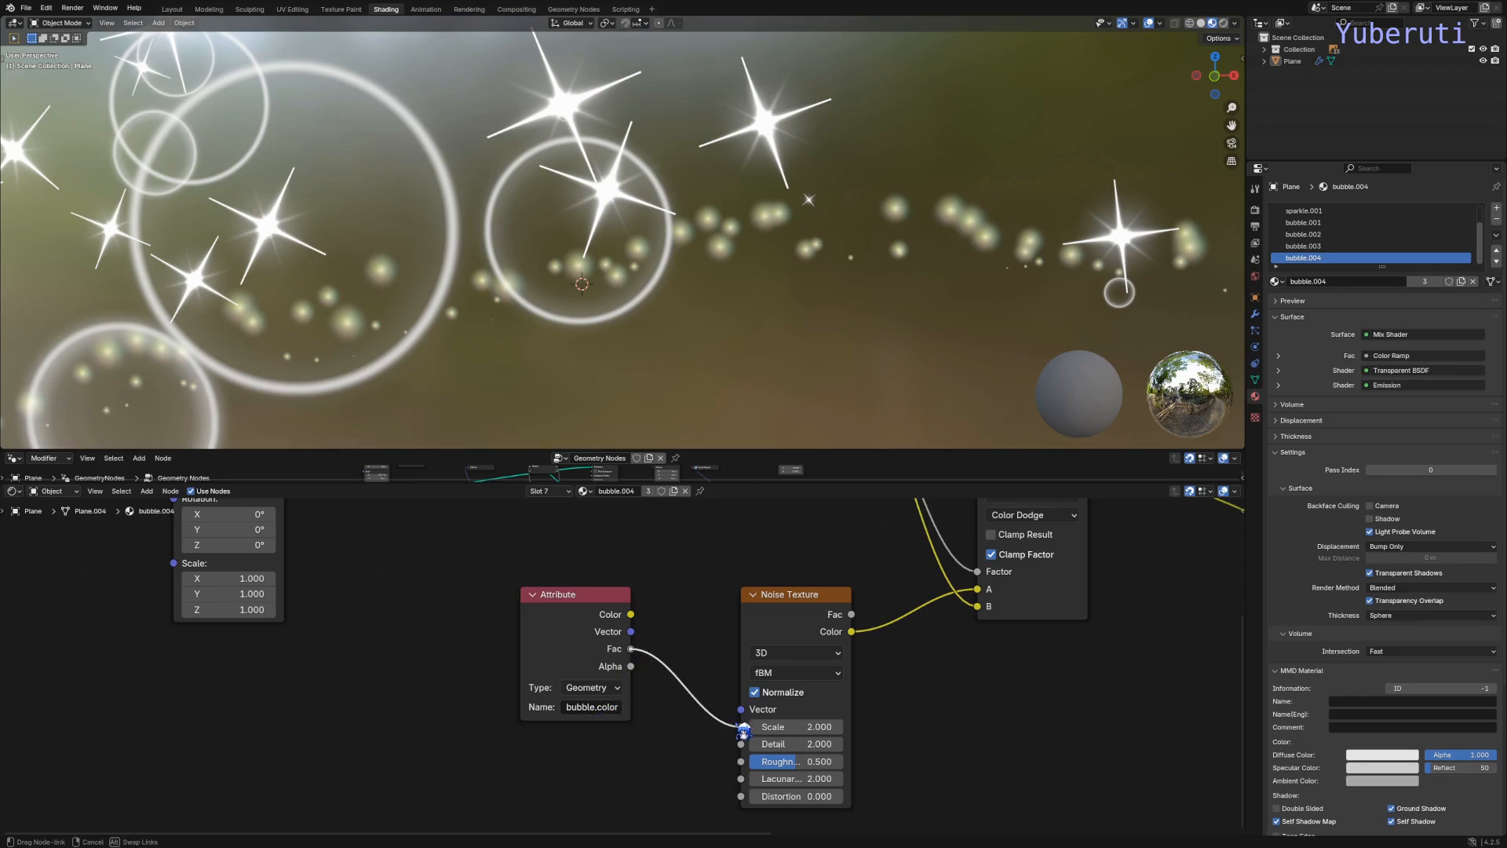
left_click_drag(743, 730, 743, 730)
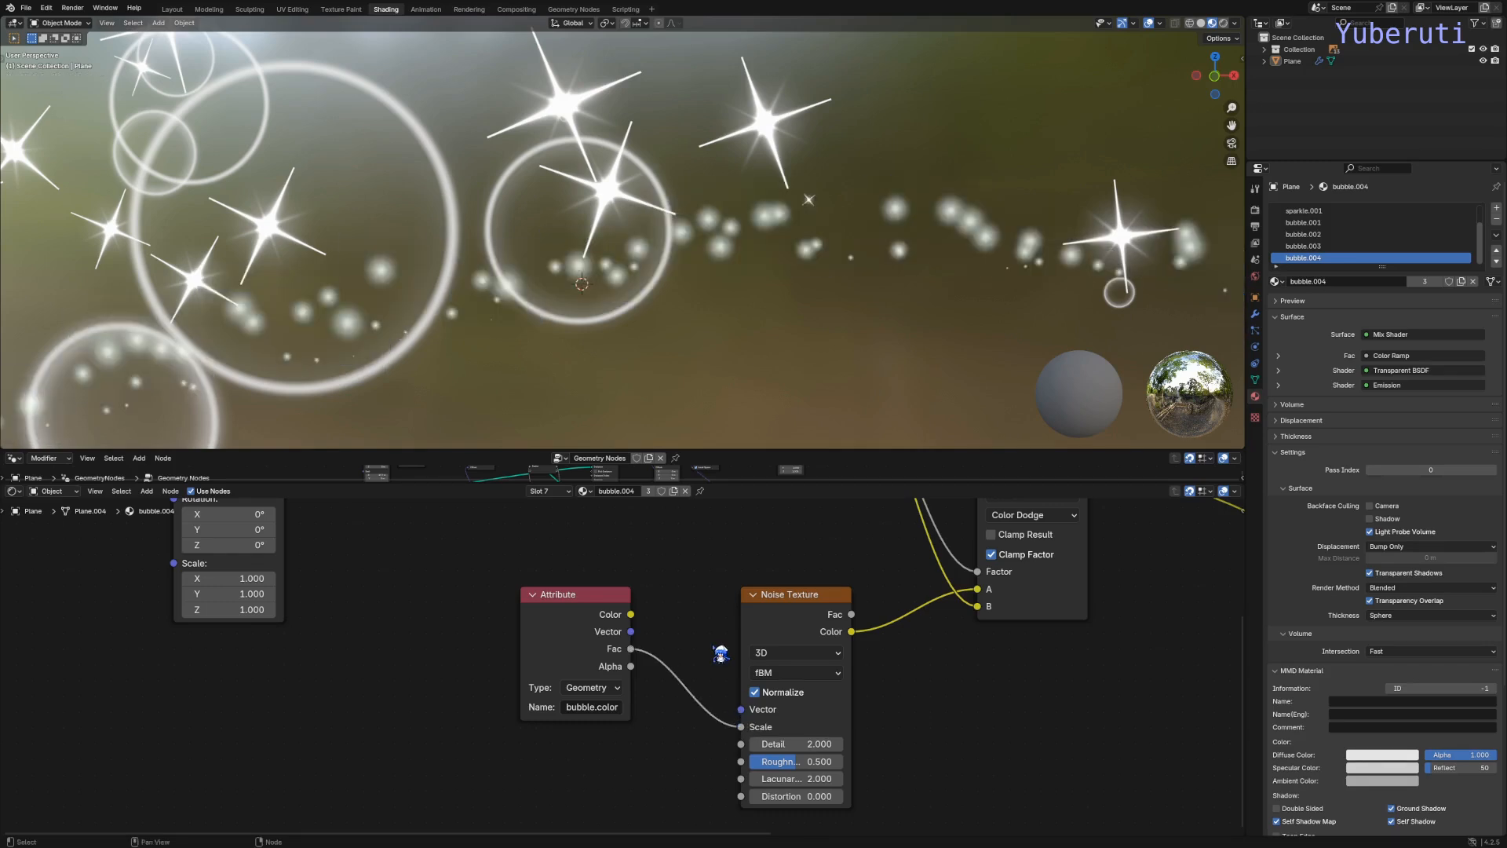
Step: Enlarge the geometry node area and move the small-particle branch's Transform Geometry node away from Translate Instances to free up space
left_click_drag(799, 483, 799, 482)
left_click_drag(791, 561, 777, 719)
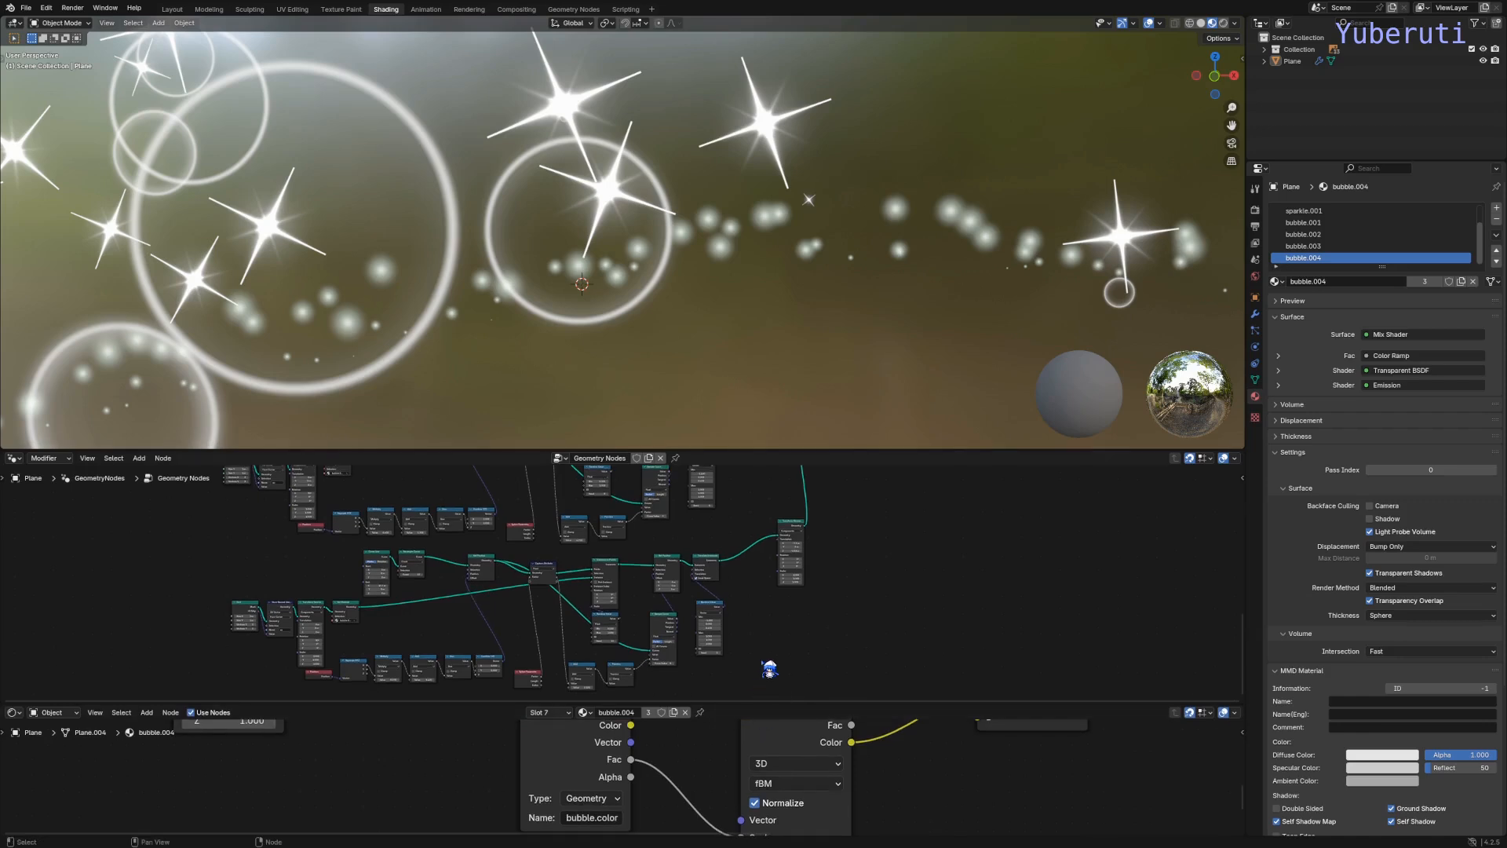
scroll(772, 664, "down", 2)
scroll(772, 663, "up", 4)
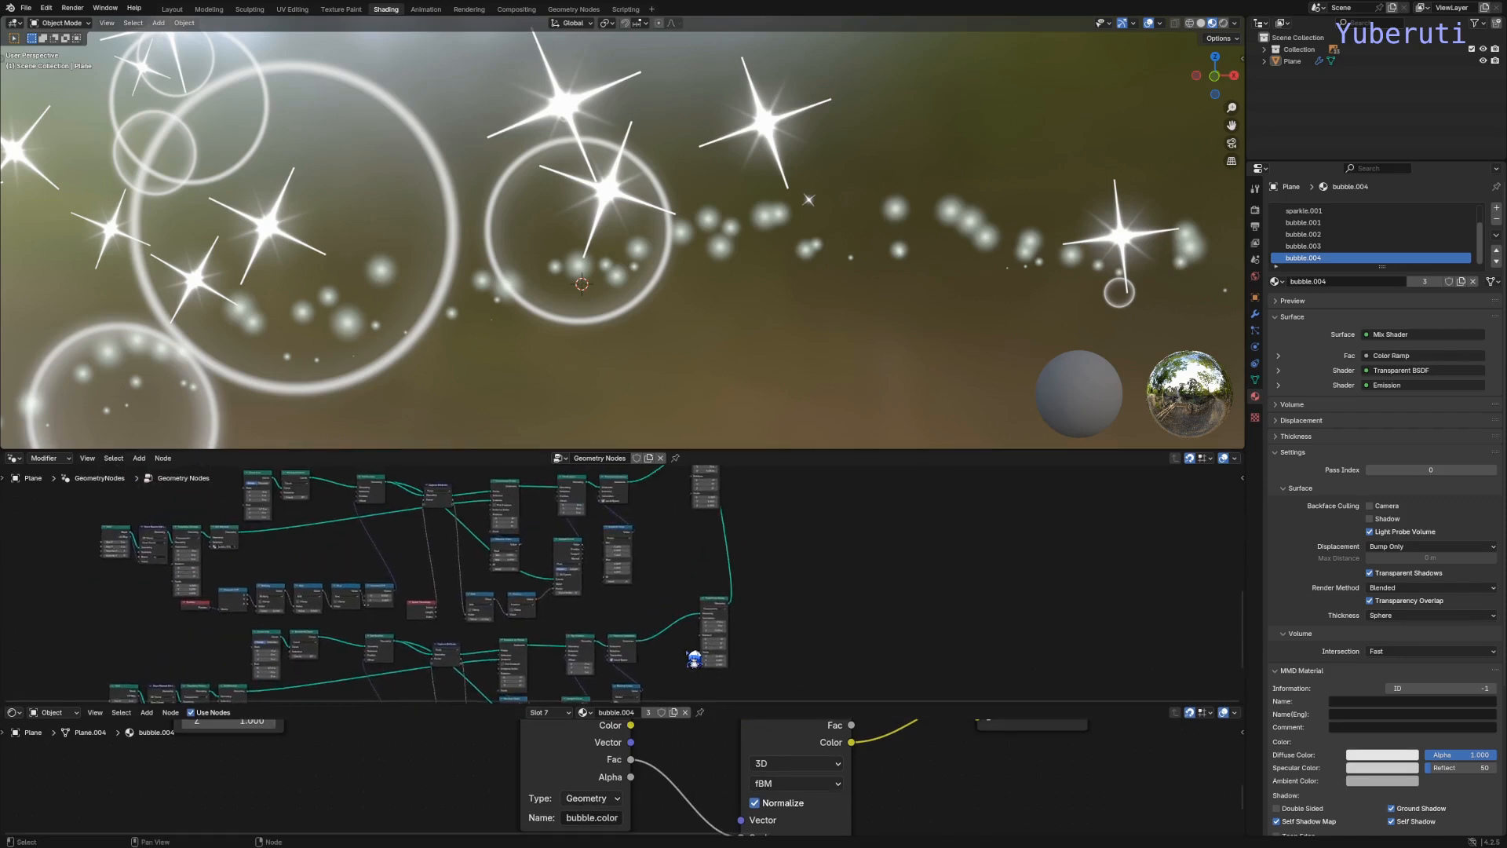
middle_click_drag(736, 585, 693, 556)
left_click_drag(670, 541, 645, 573)
scroll(683, 550, "down", 2)
scroll(690, 555, "up", 5)
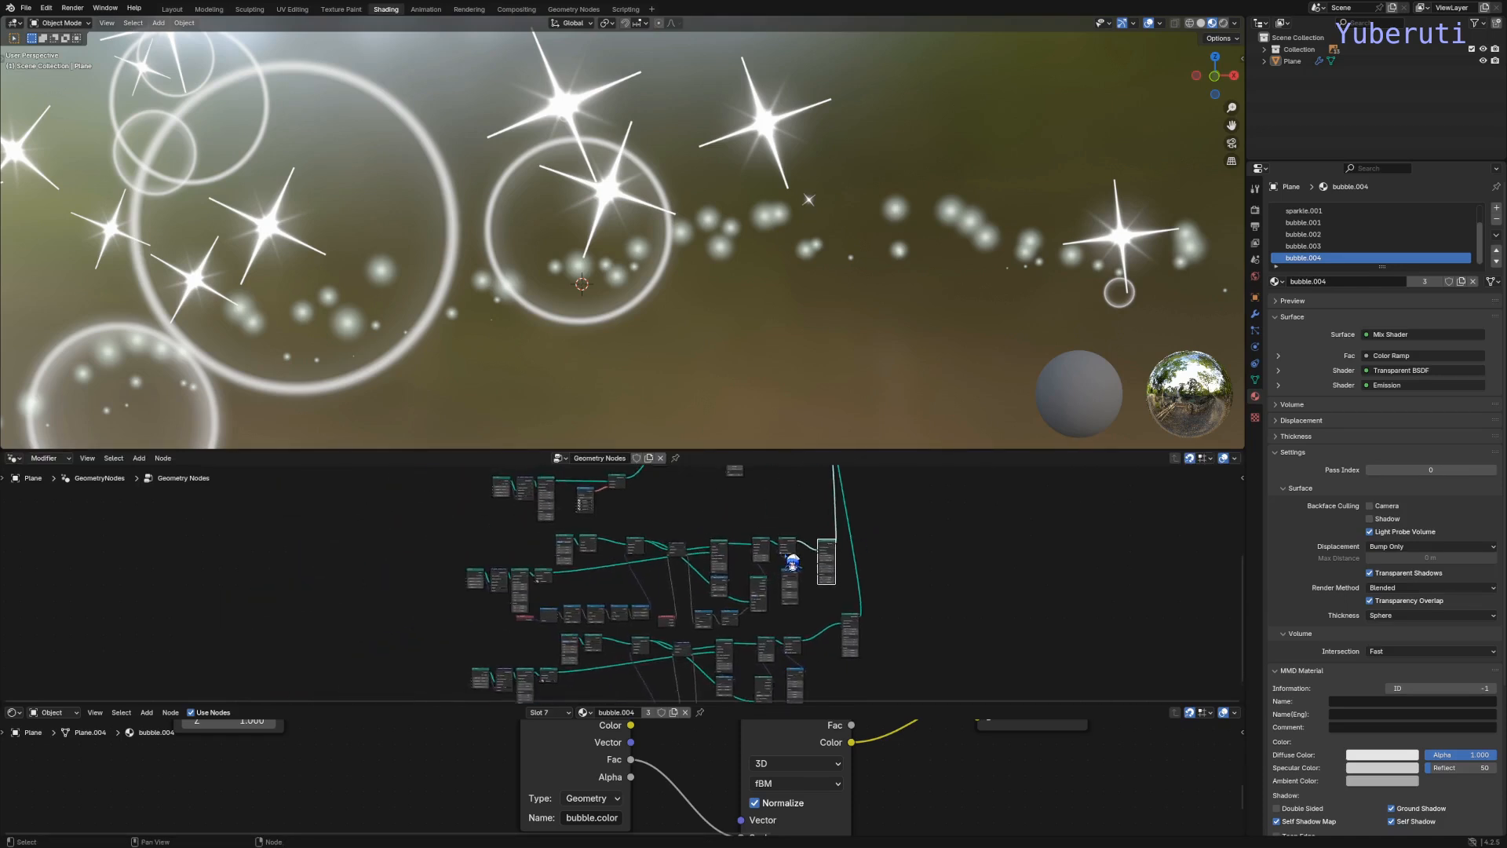
left_click_drag(735, 538, 899, 549)
Step: Insert a Store Named Attribute node between Translate Instances and the Transform Geometry node
left_click(741, 572)
key("shift+a")
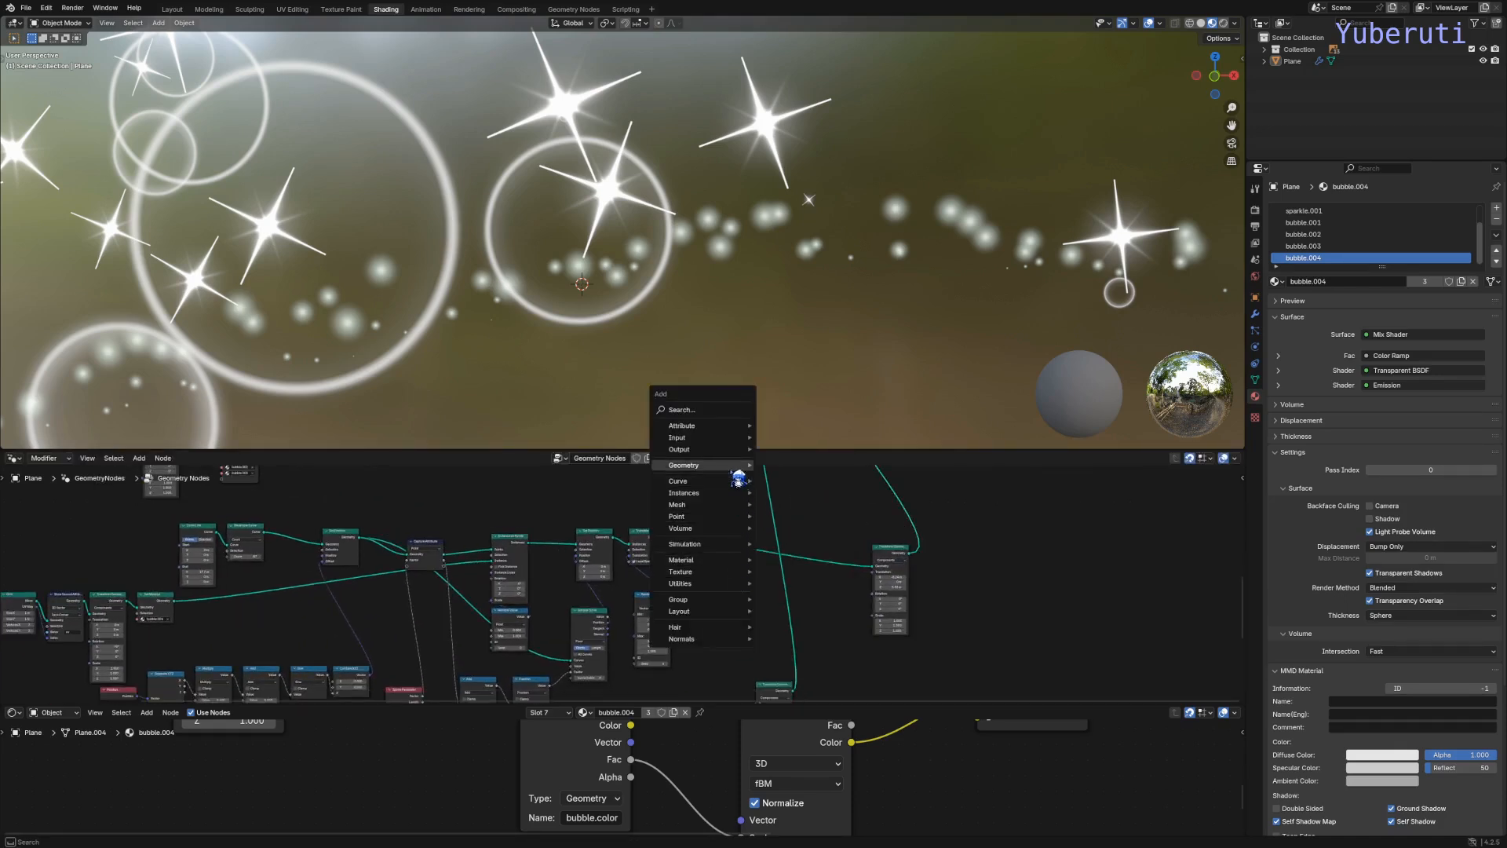
mouse_move(730, 426)
left_click(816, 489)
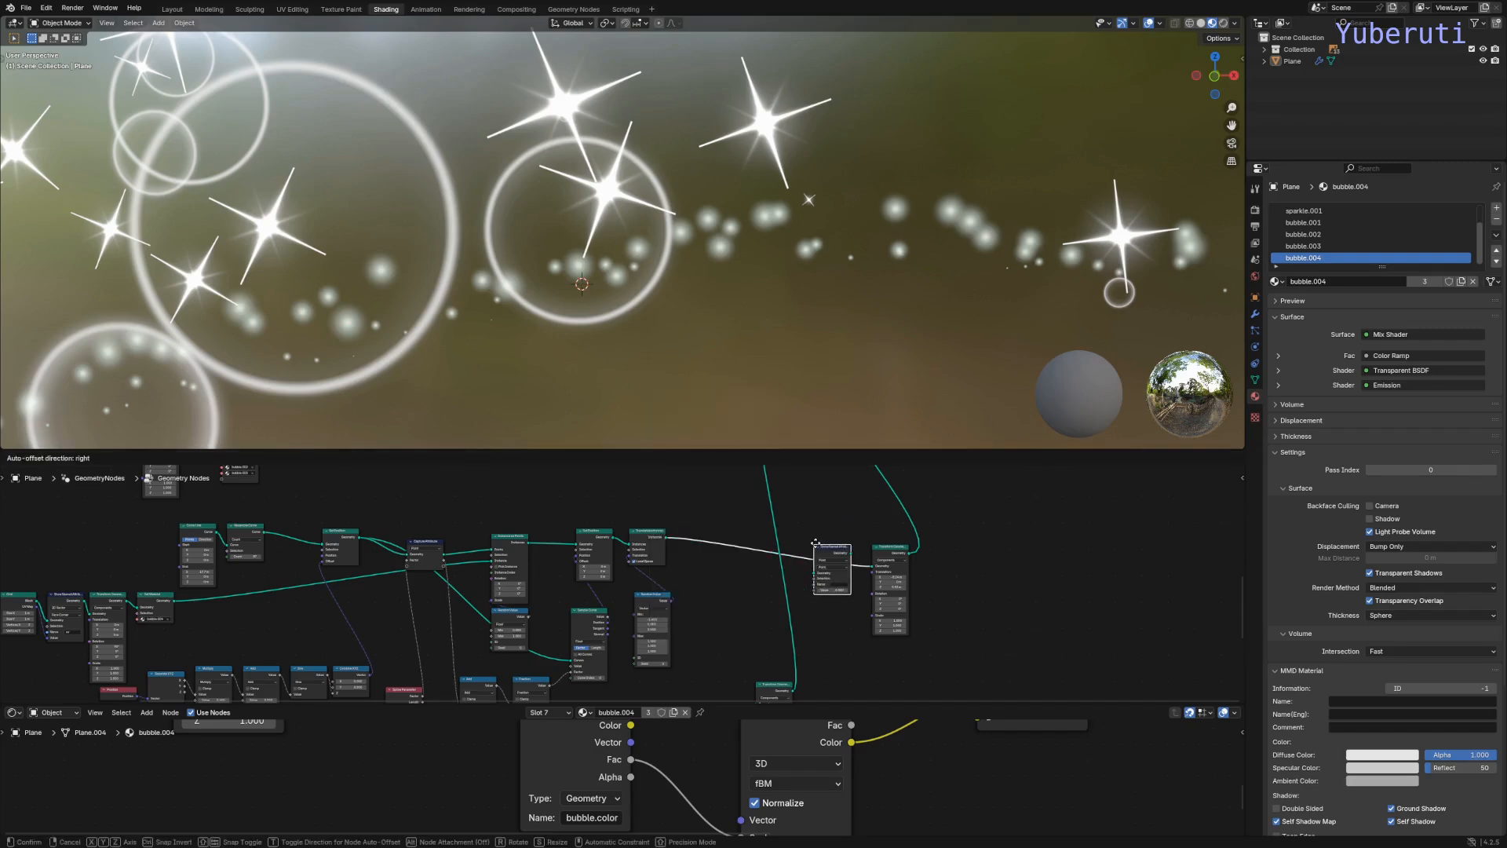
left_click(813, 550)
Step: Set the Store Named Attribute domain to Instance and the material's bubble.color Attribute node type to Instancer
scroll(766, 612, "up", 4)
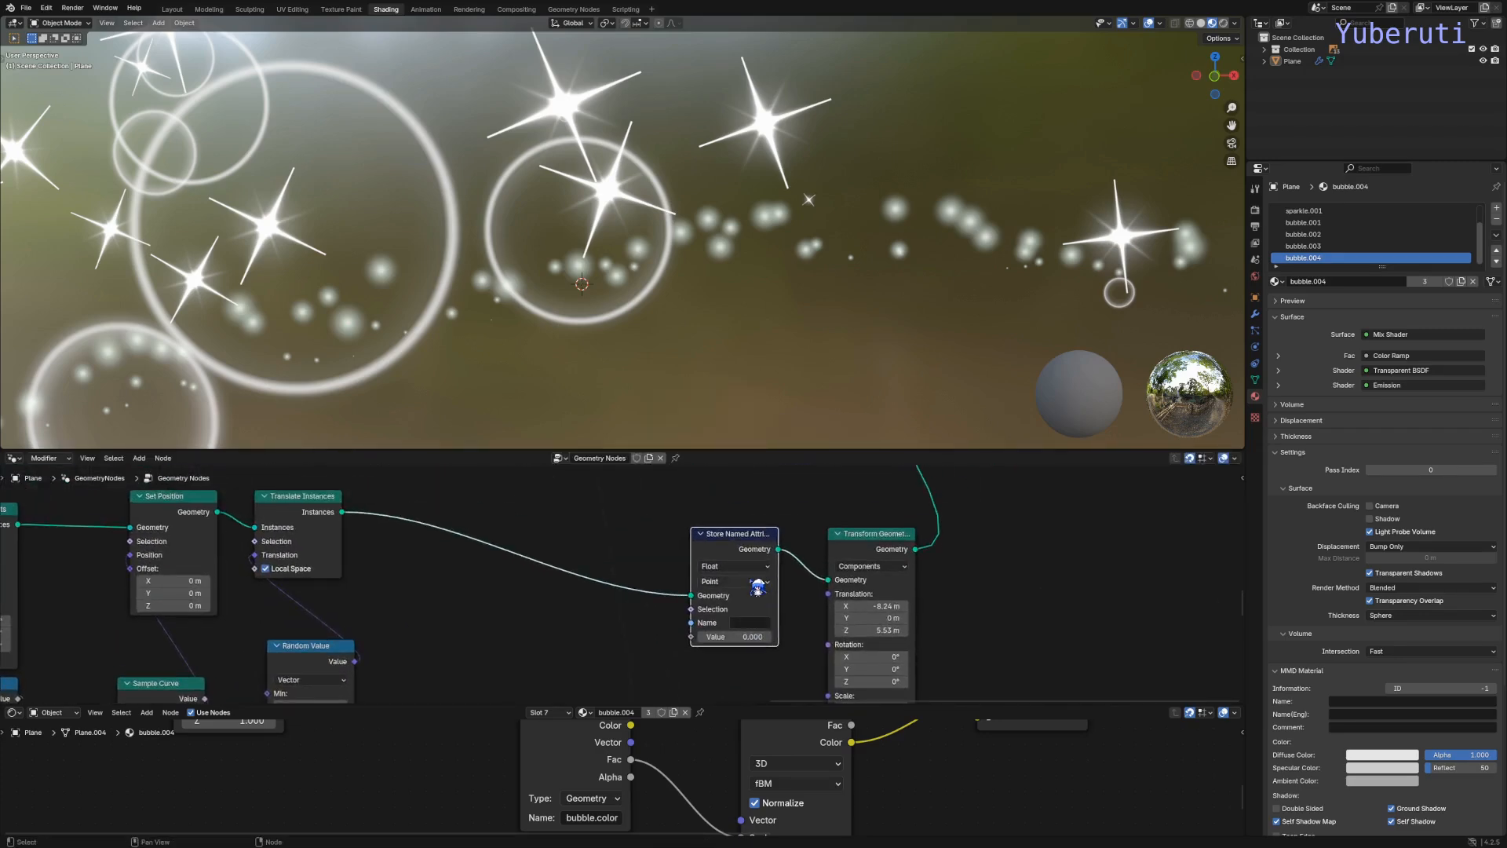
left_click(759, 582)
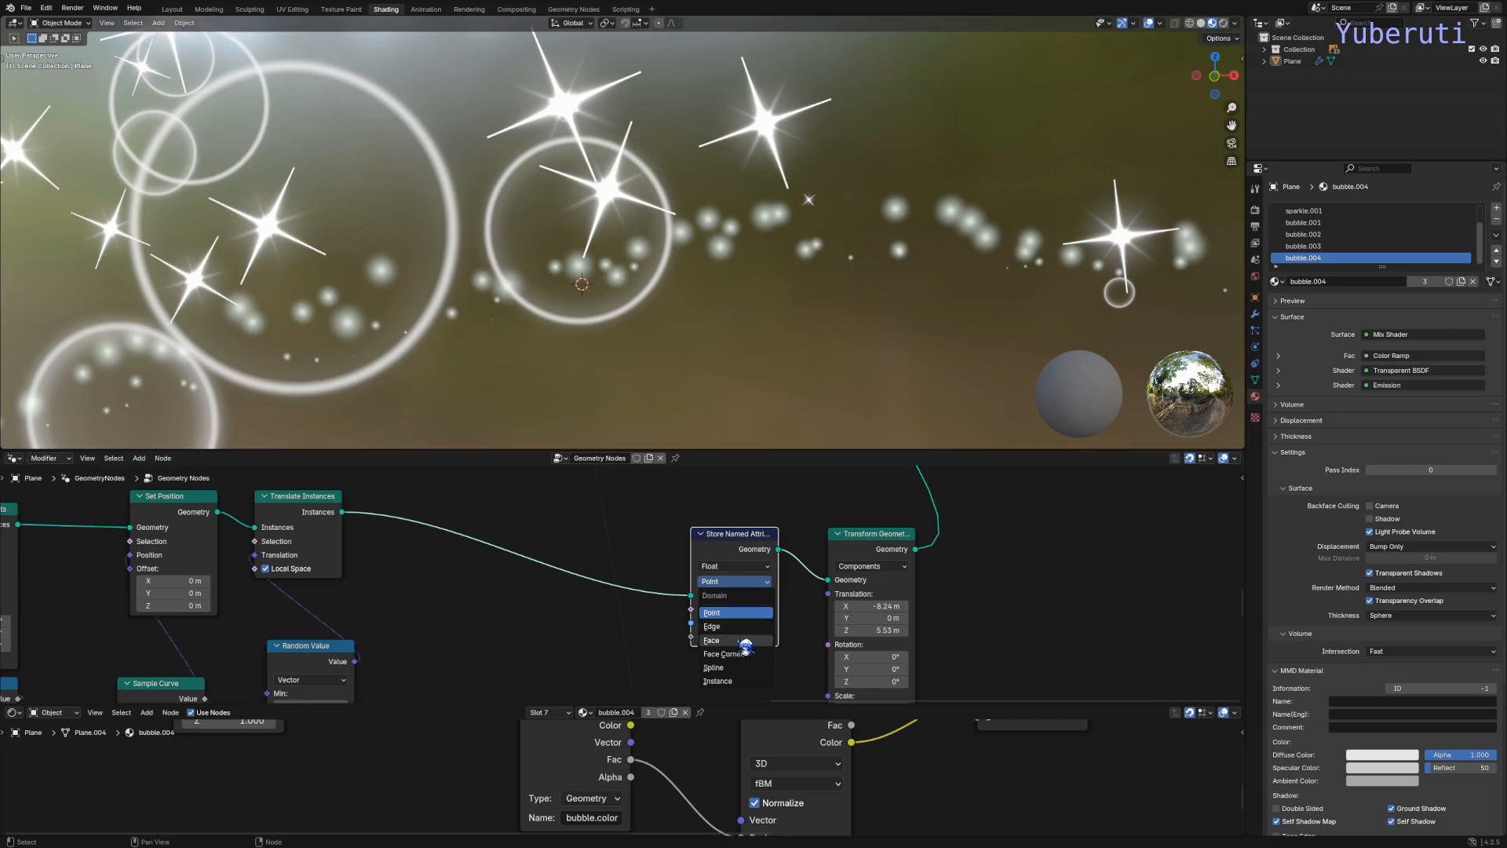
left_click(726, 681)
left_click(612, 800)
left_click(587, 762)
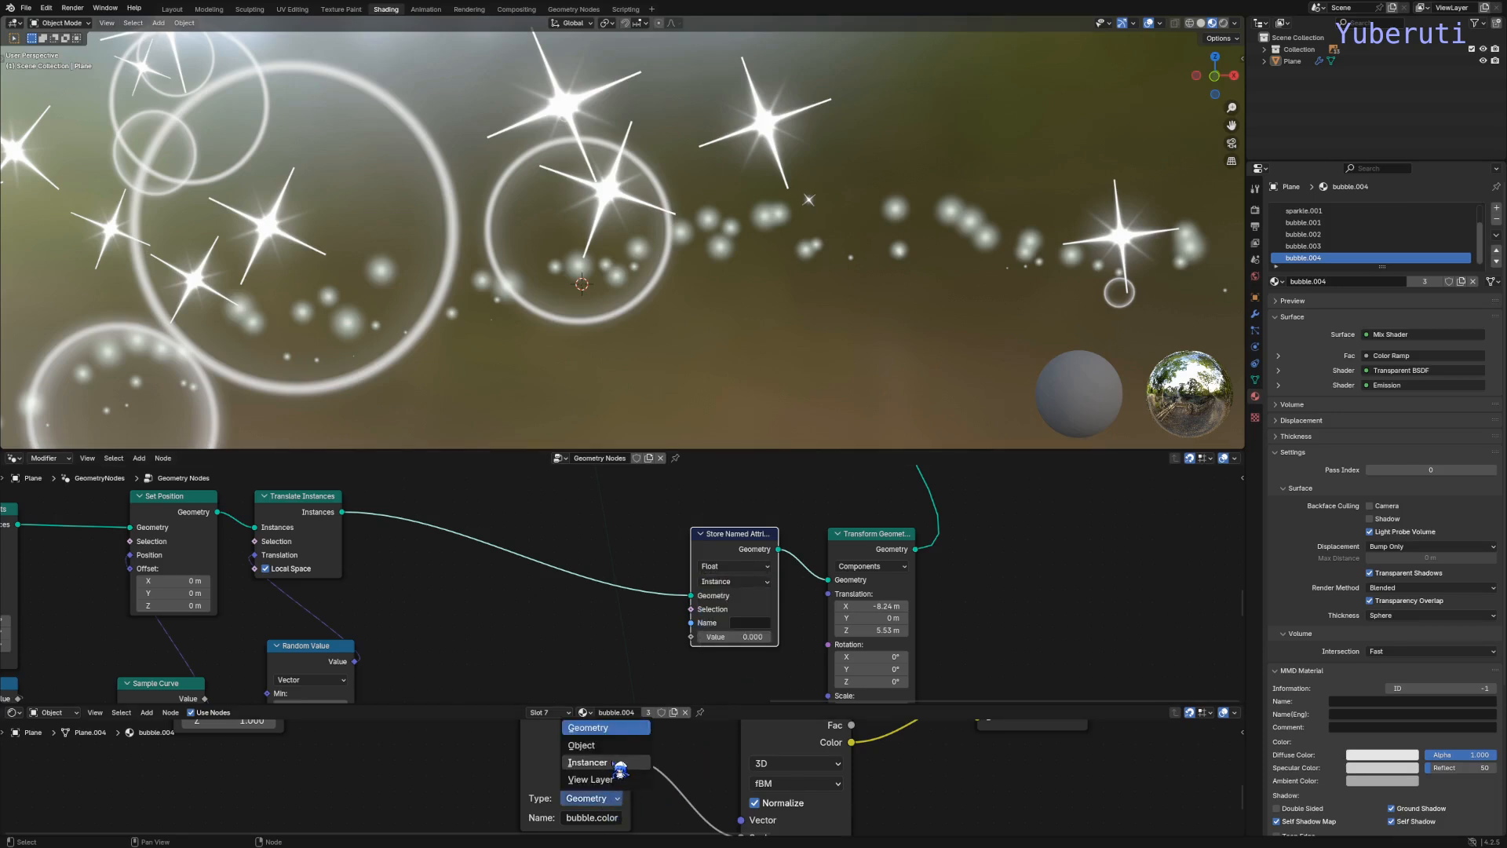
left_click(757, 568)
left_click(756, 574)
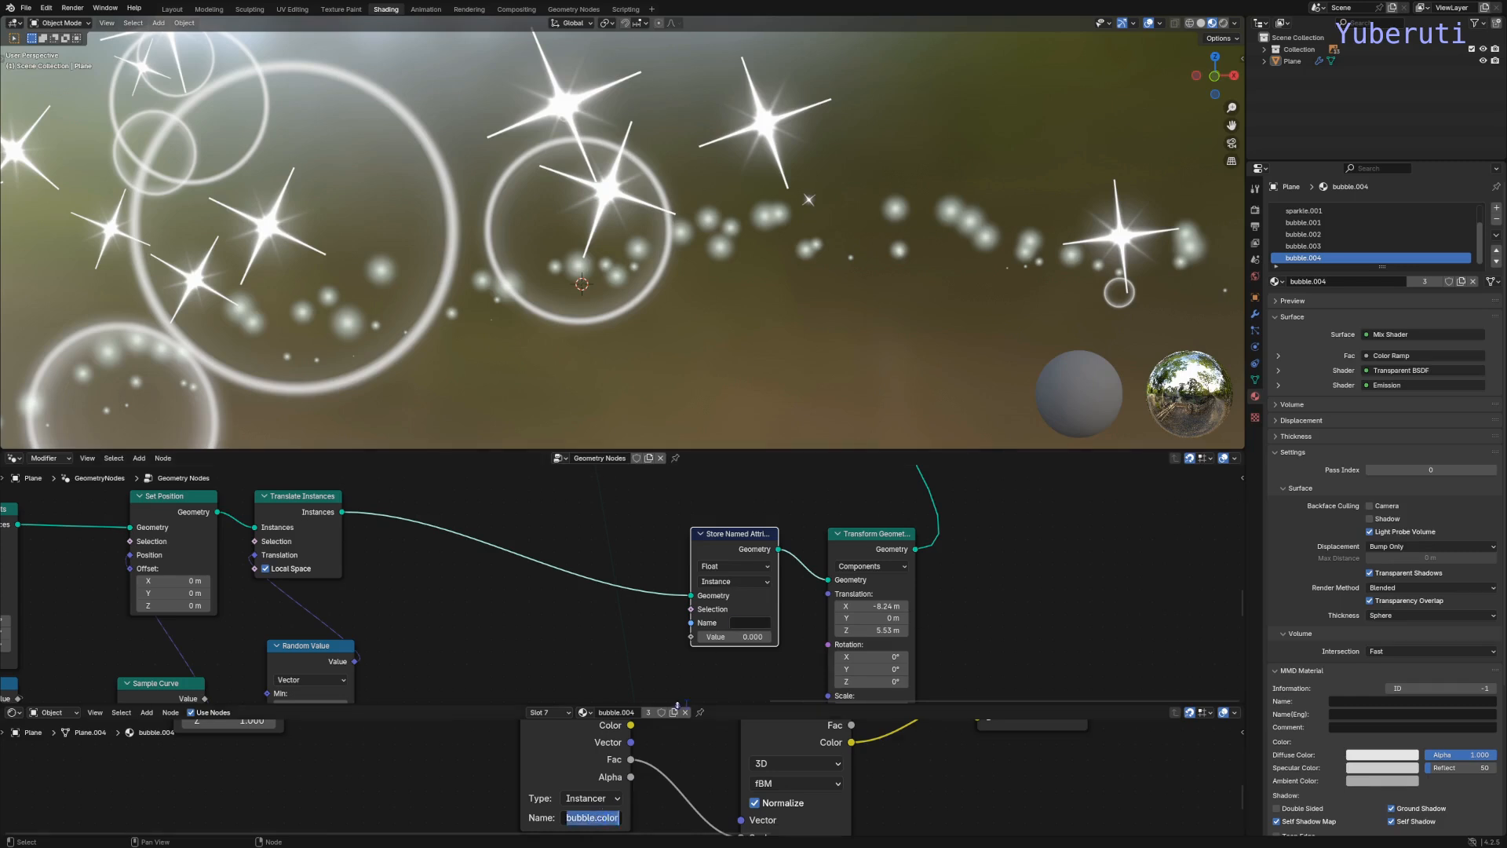
Step: Name the stored attribute bubble.color in the Store Named Attribute node
left_click(745, 622)
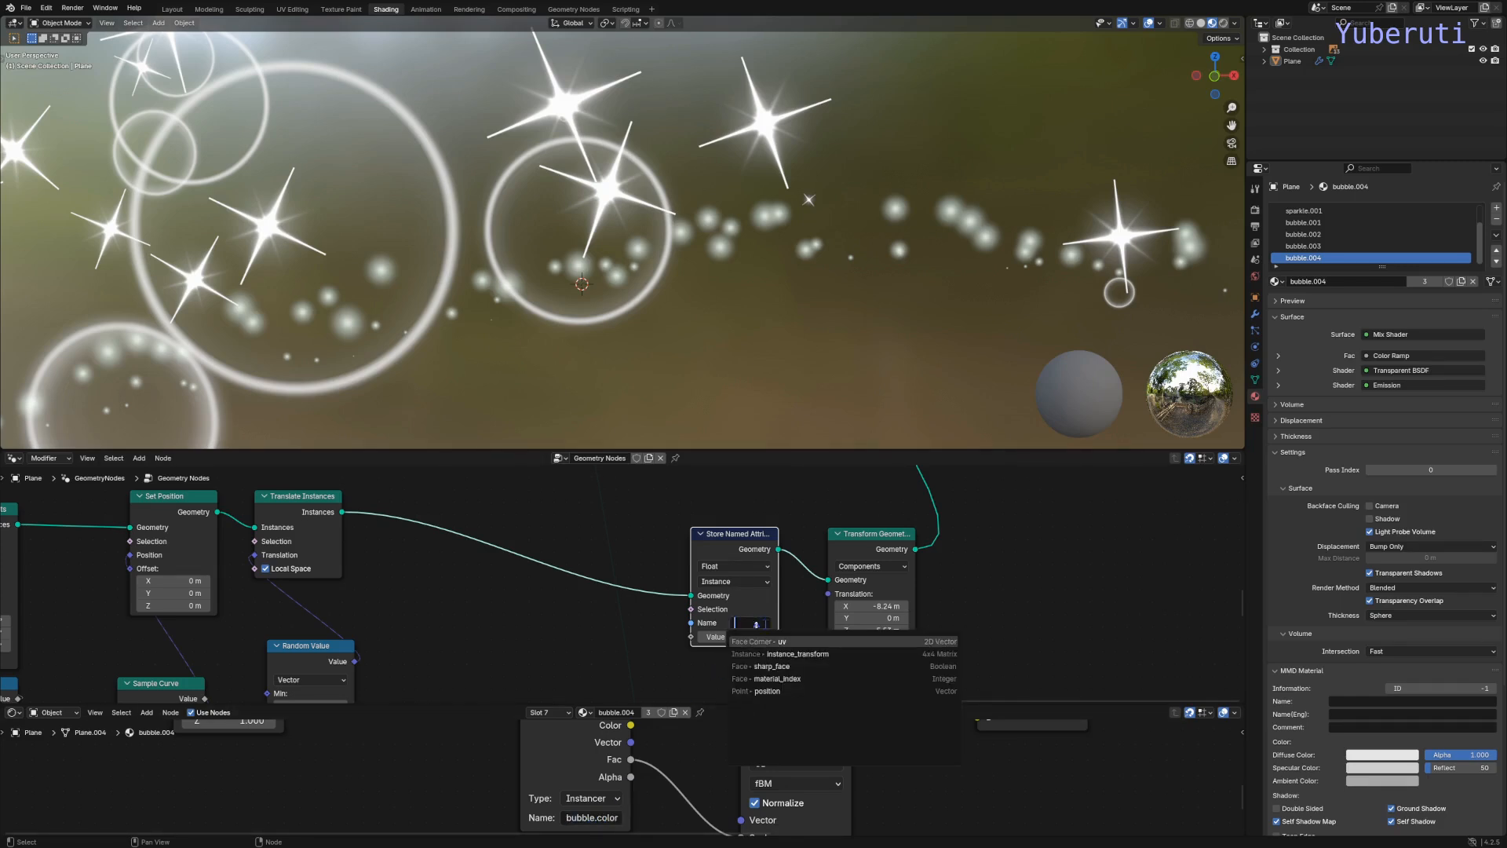
type("buble.color")
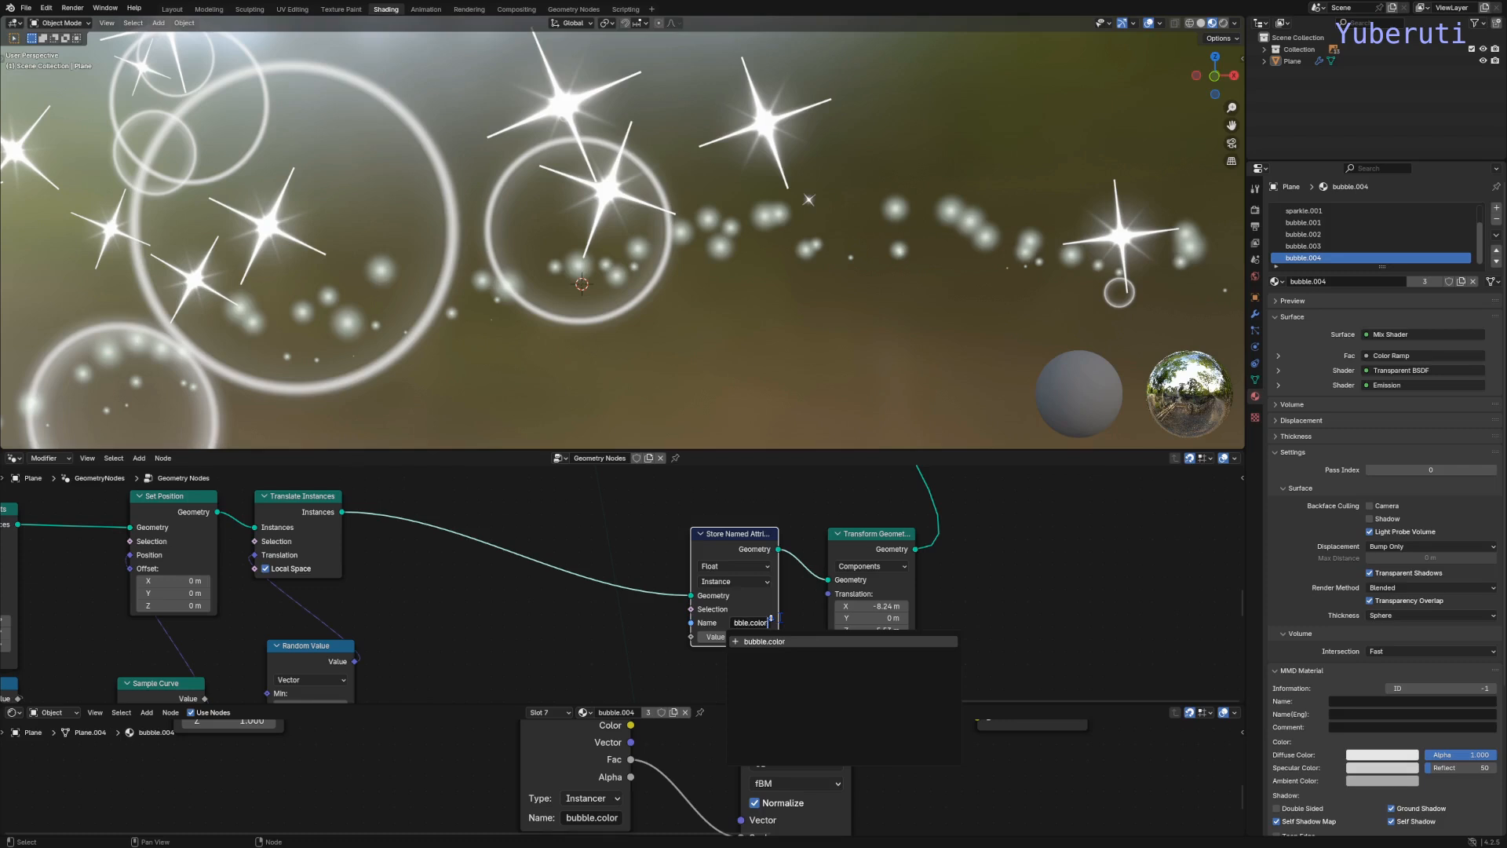
key("Return")
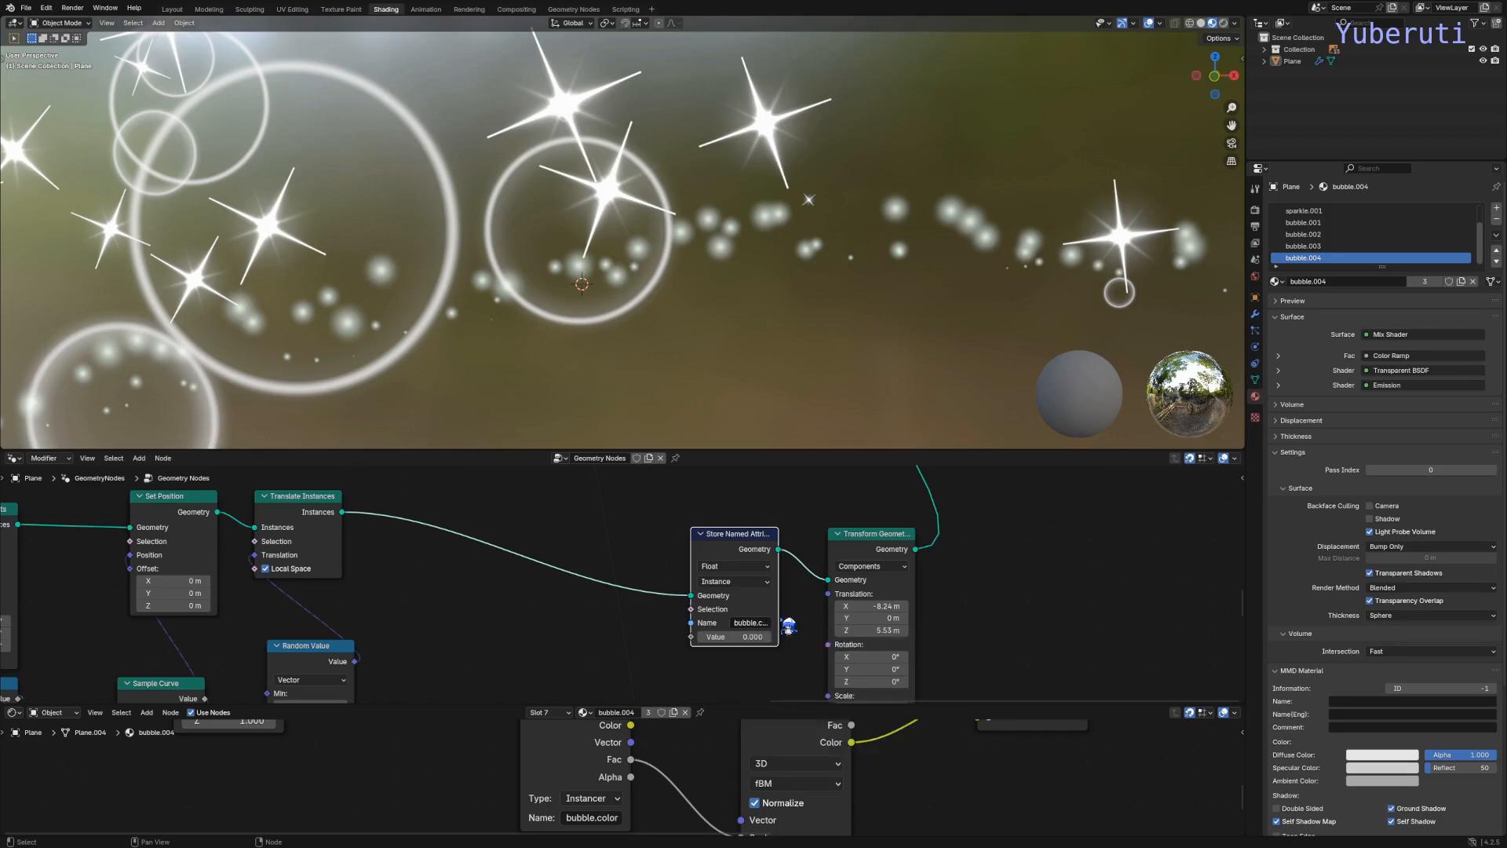
left_click(551, 635)
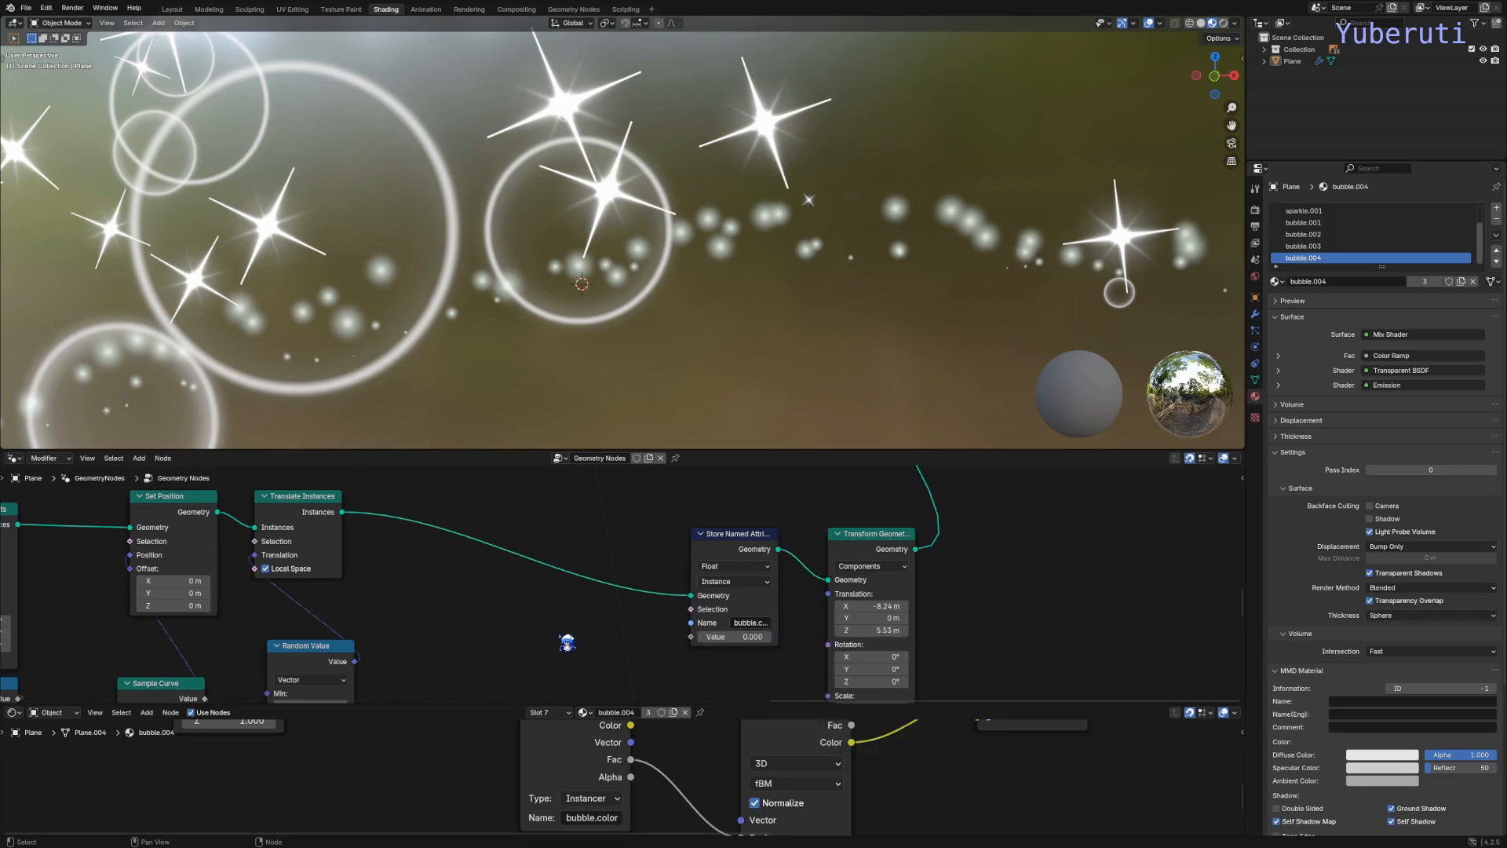
Step: Add a Random Value node and connect its output to the Store Named Attribute's Value input
key("shift+a")
mouse_move(534, 777)
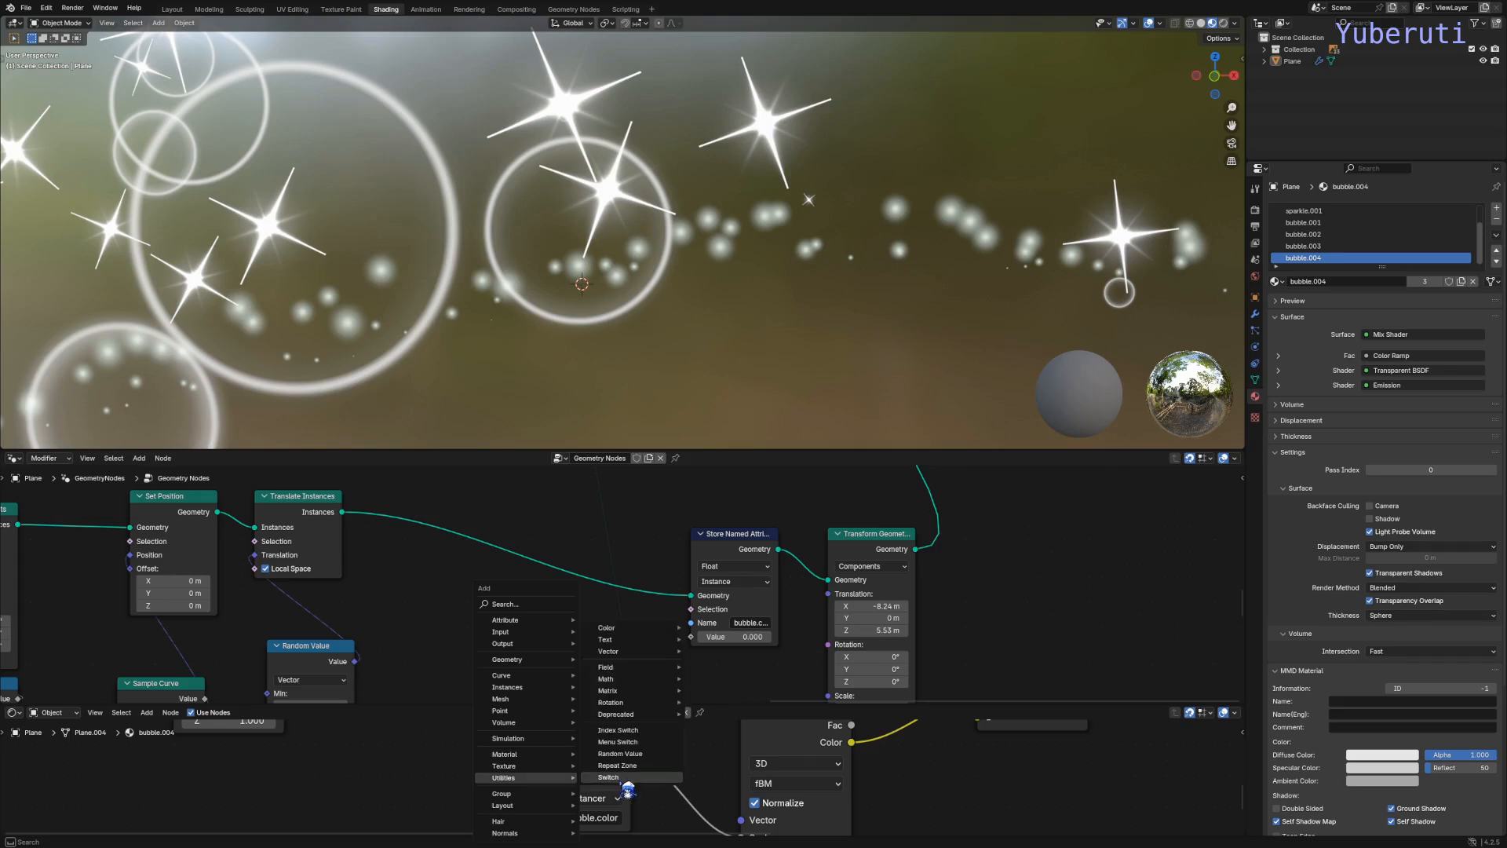
left_click(620, 753)
left_click(495, 598)
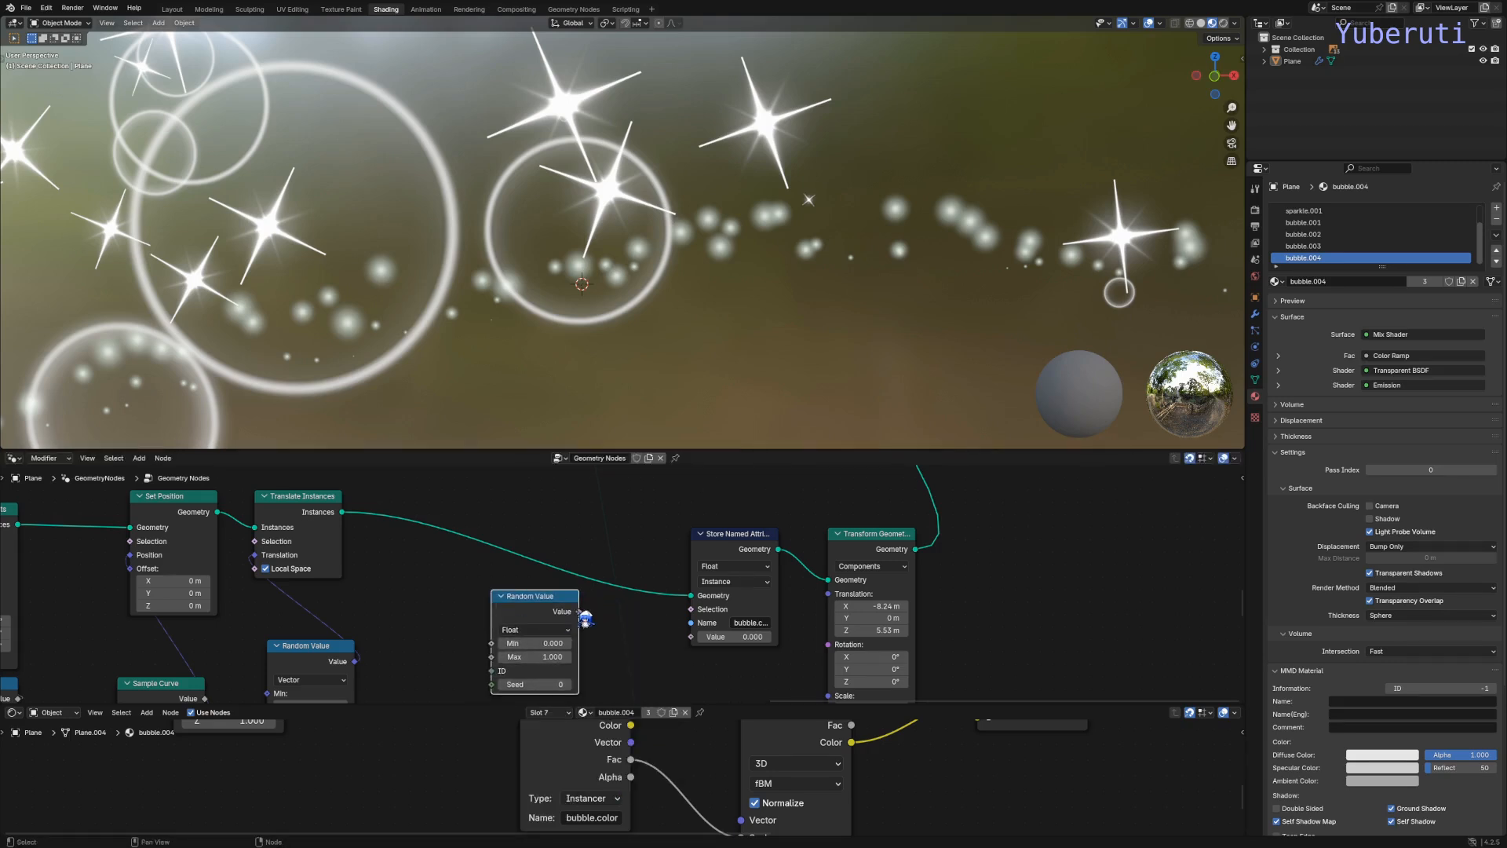
left_click_drag(580, 612, 706, 644)
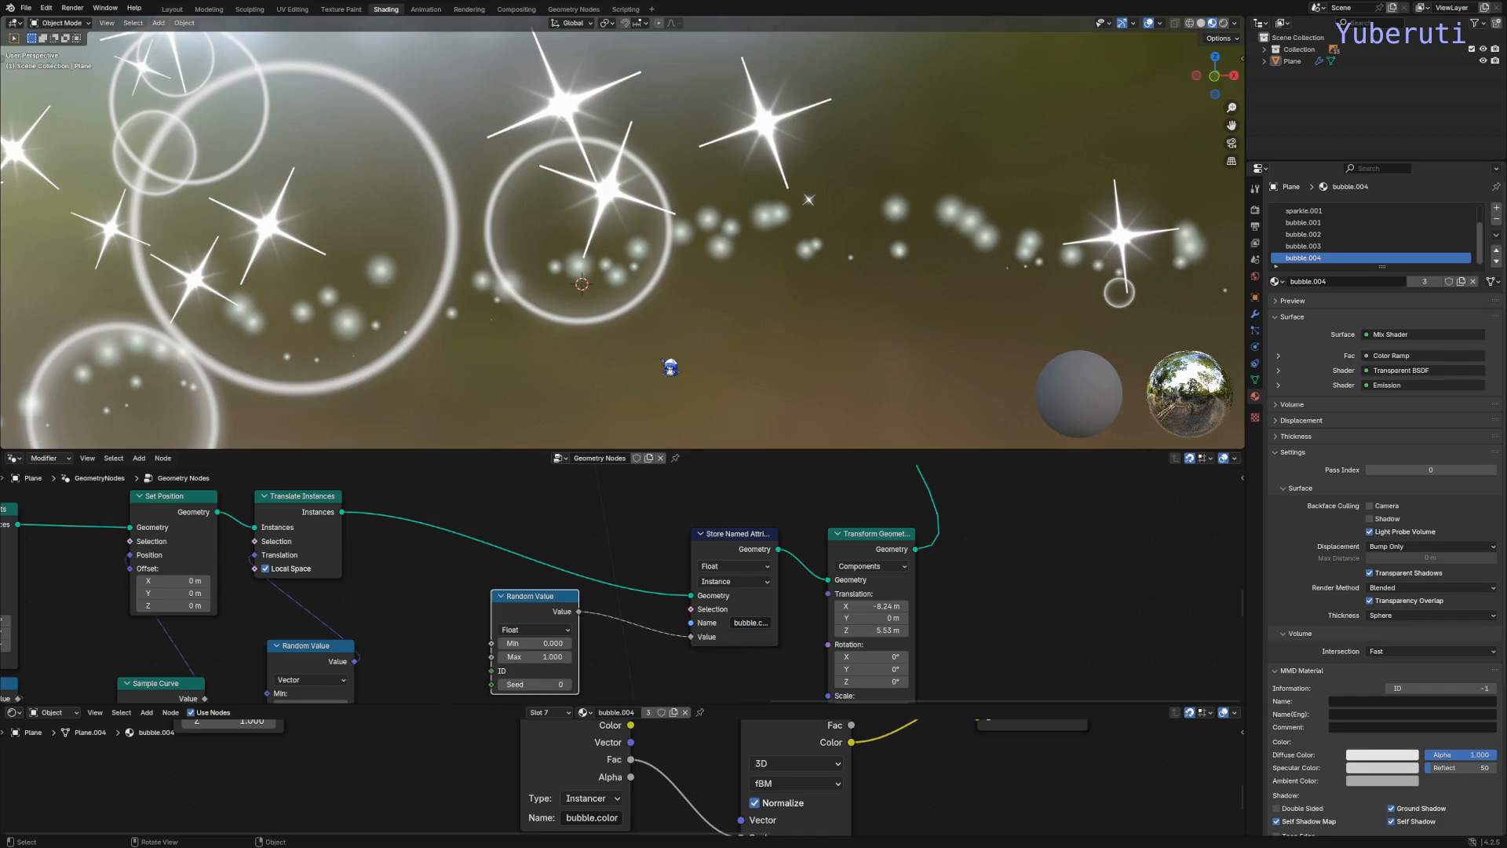
Step: Set the new Random Value node's seed to 21 and reset its Max to 1.000
scroll(667, 795, "down", 4)
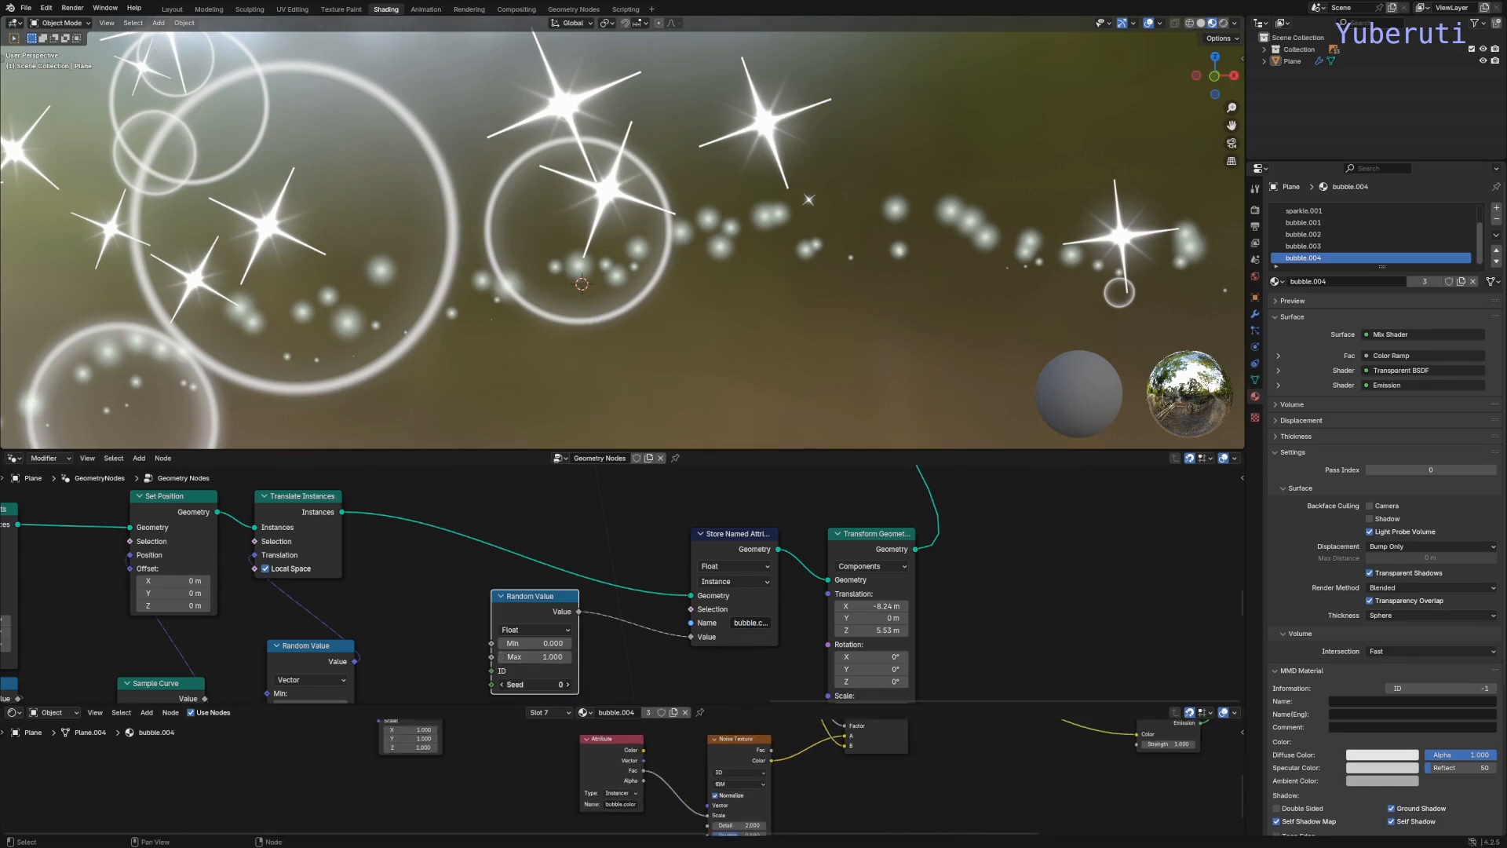
left_click_drag(536, 685, 544, 685)
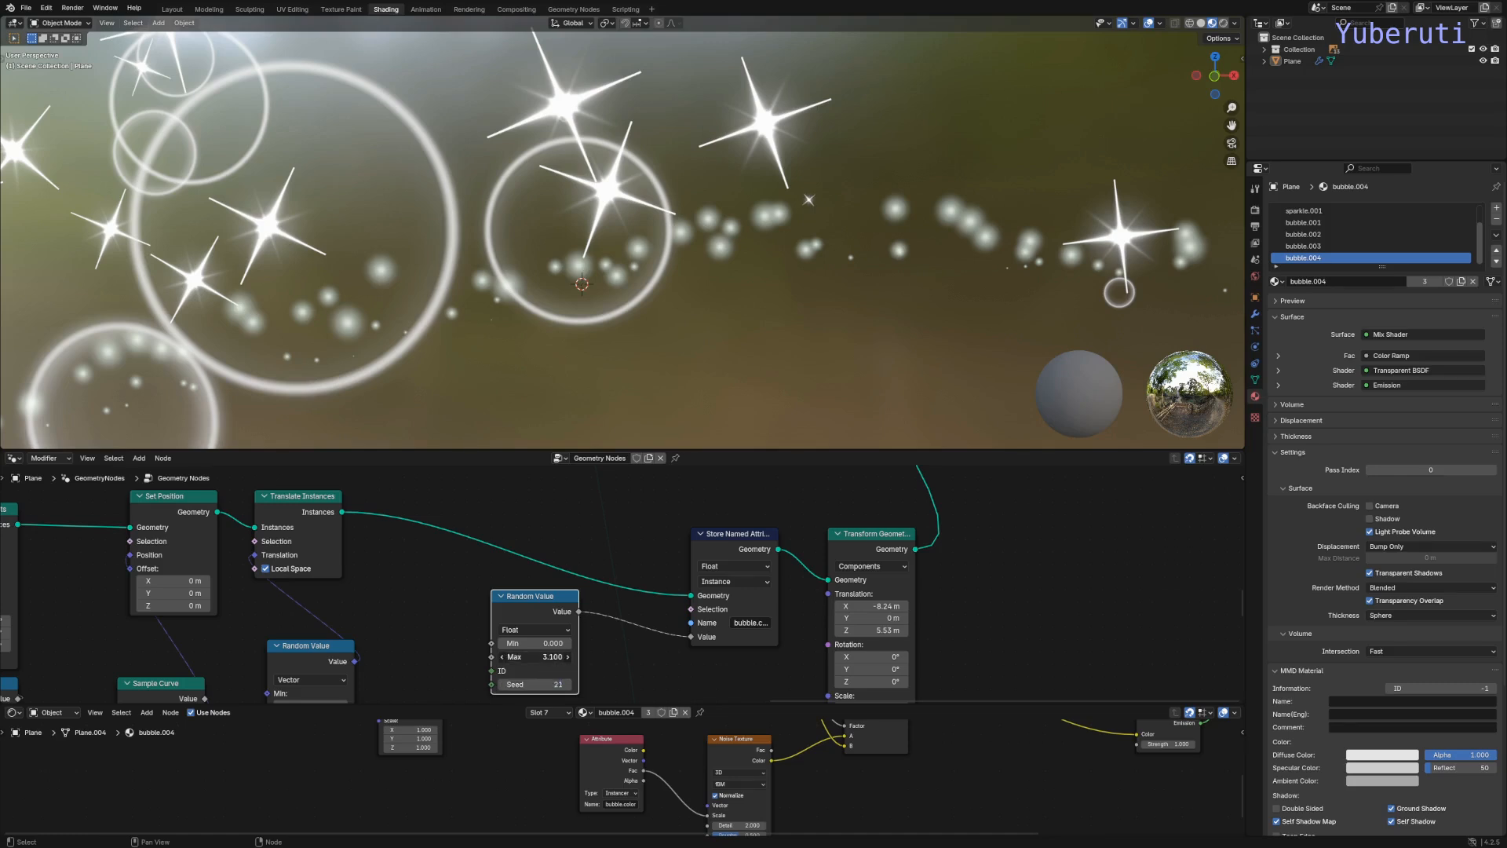
key("BackSpace")
Step: Examine the bubble.color connections in both node trees and the color variation of the small particles
scroll(761, 671, "up", 3)
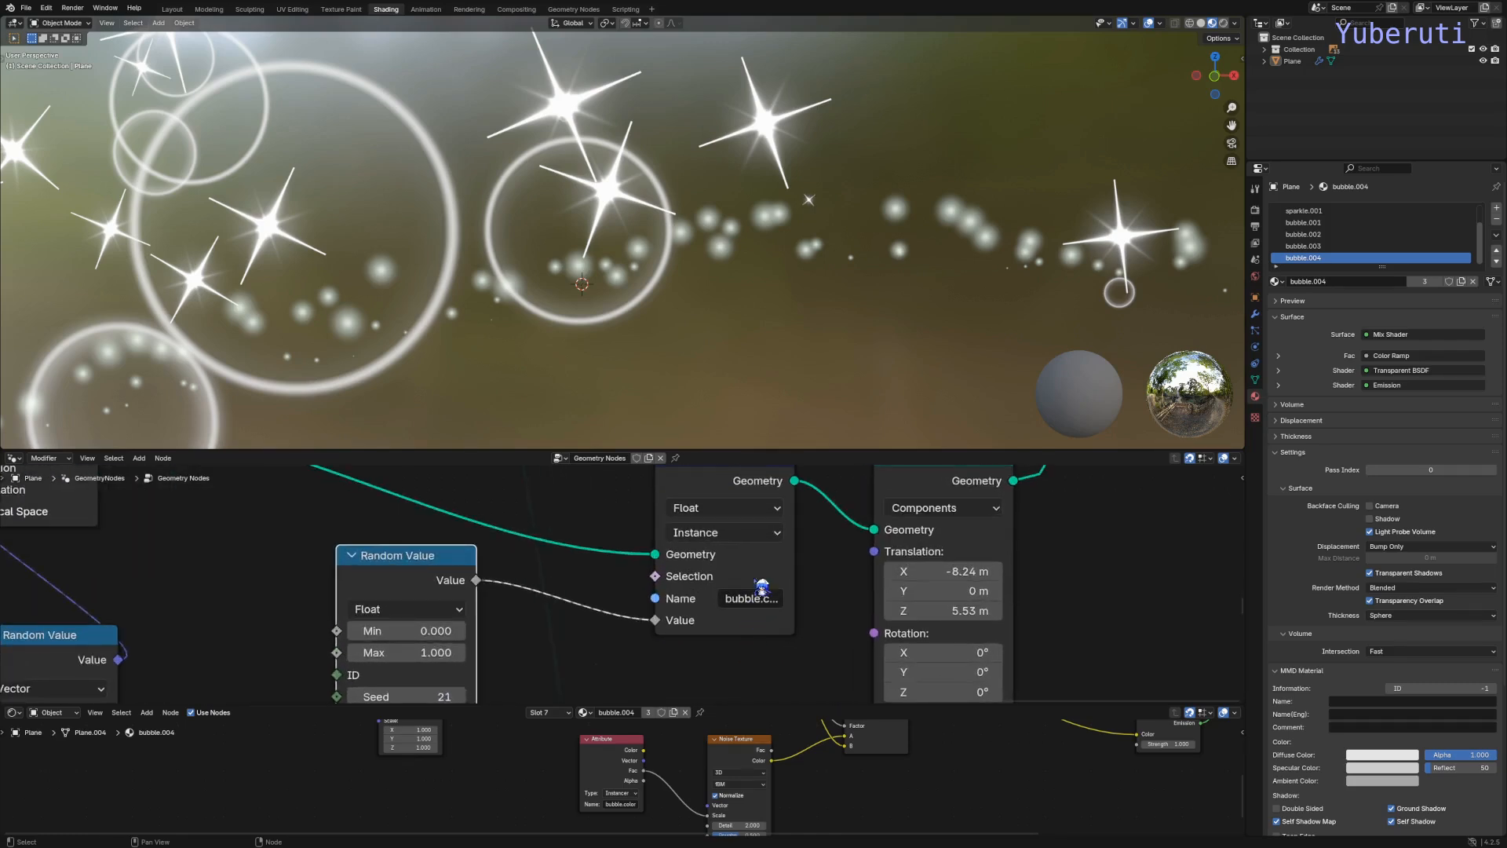
scroll(767, 559, "down", 5)
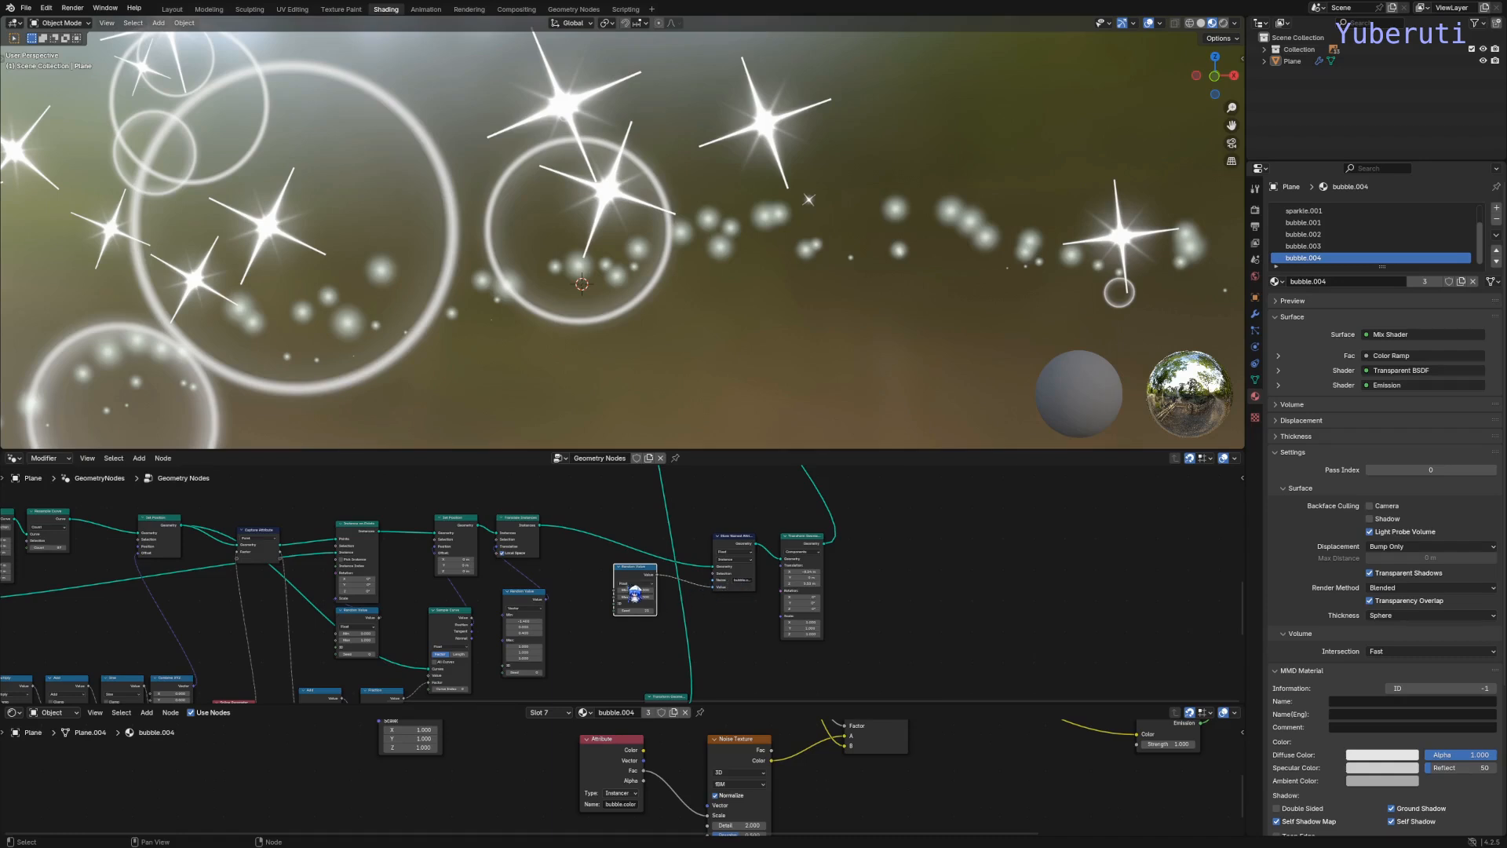
scroll(635, 594, "up", 5)
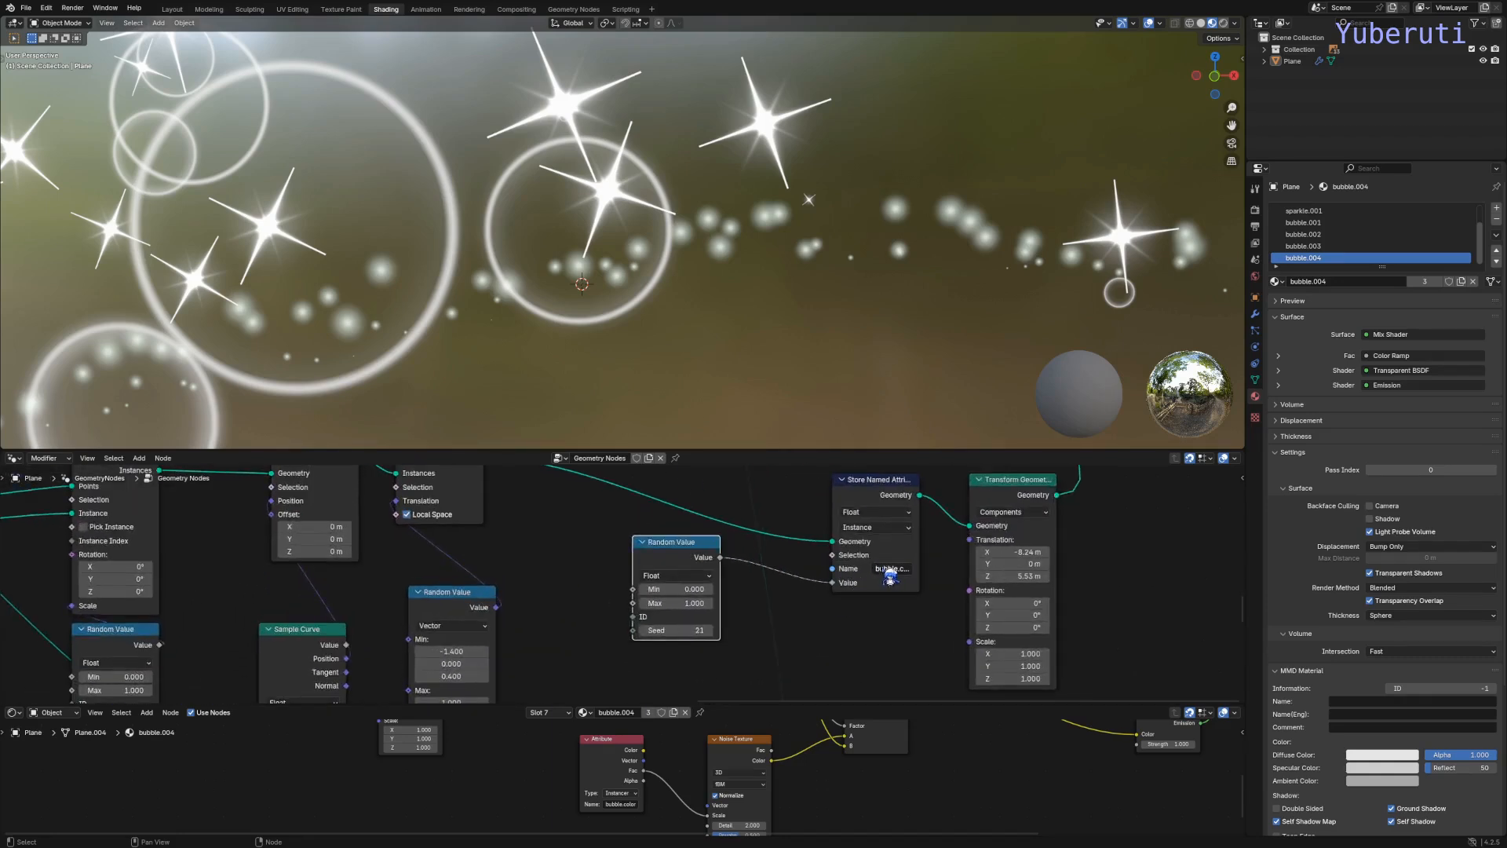
scroll(735, 795, "down", 3)
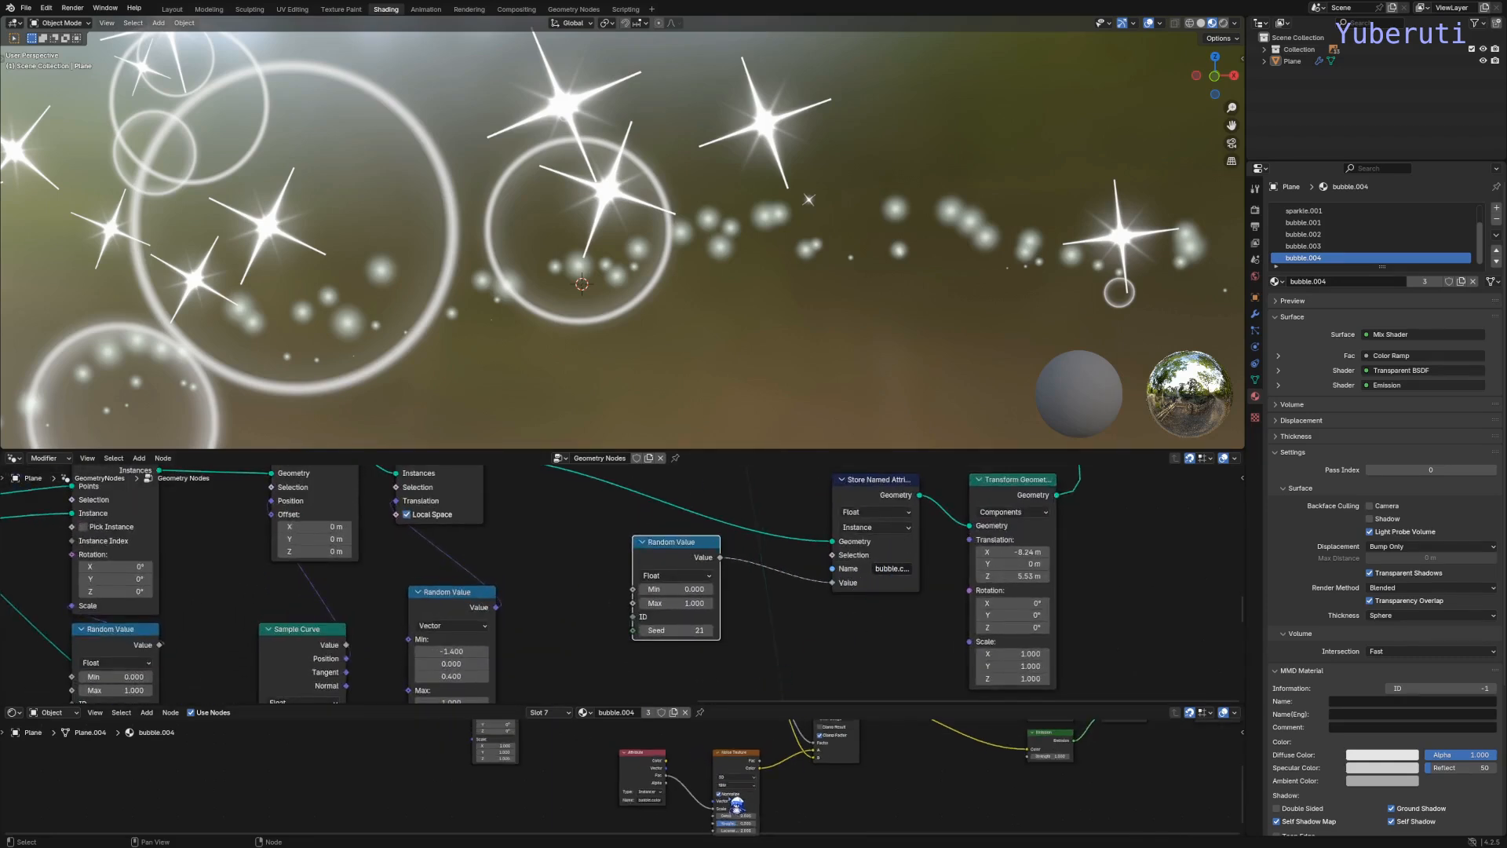
scroll(697, 799, "up", 4)
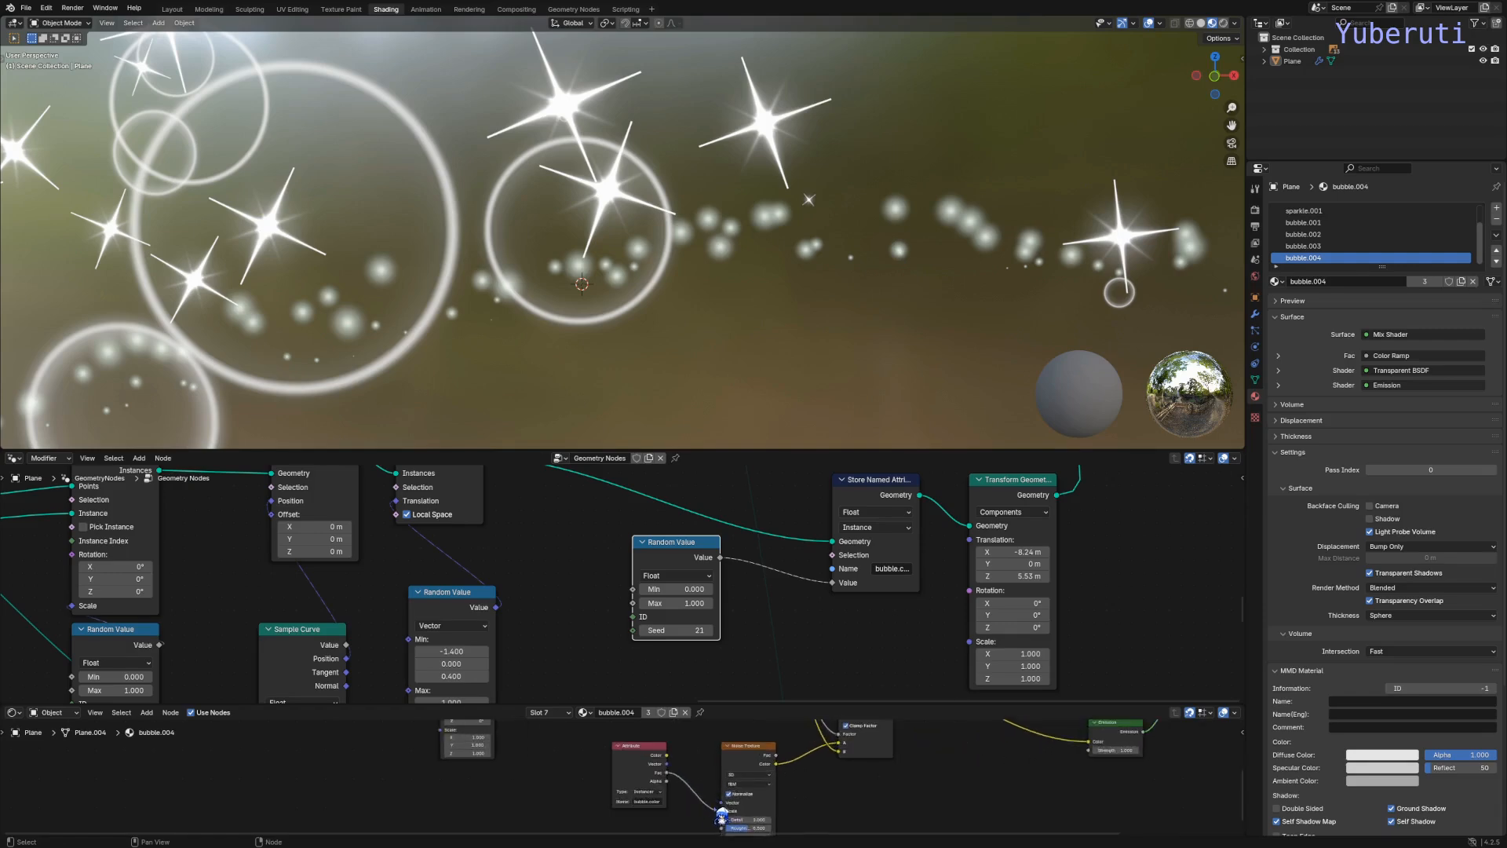
mouse_move(721, 810)
left_mouse_down()
mouse_move(704, 802)
mouse_move(736, 812)
left_mouse_up()
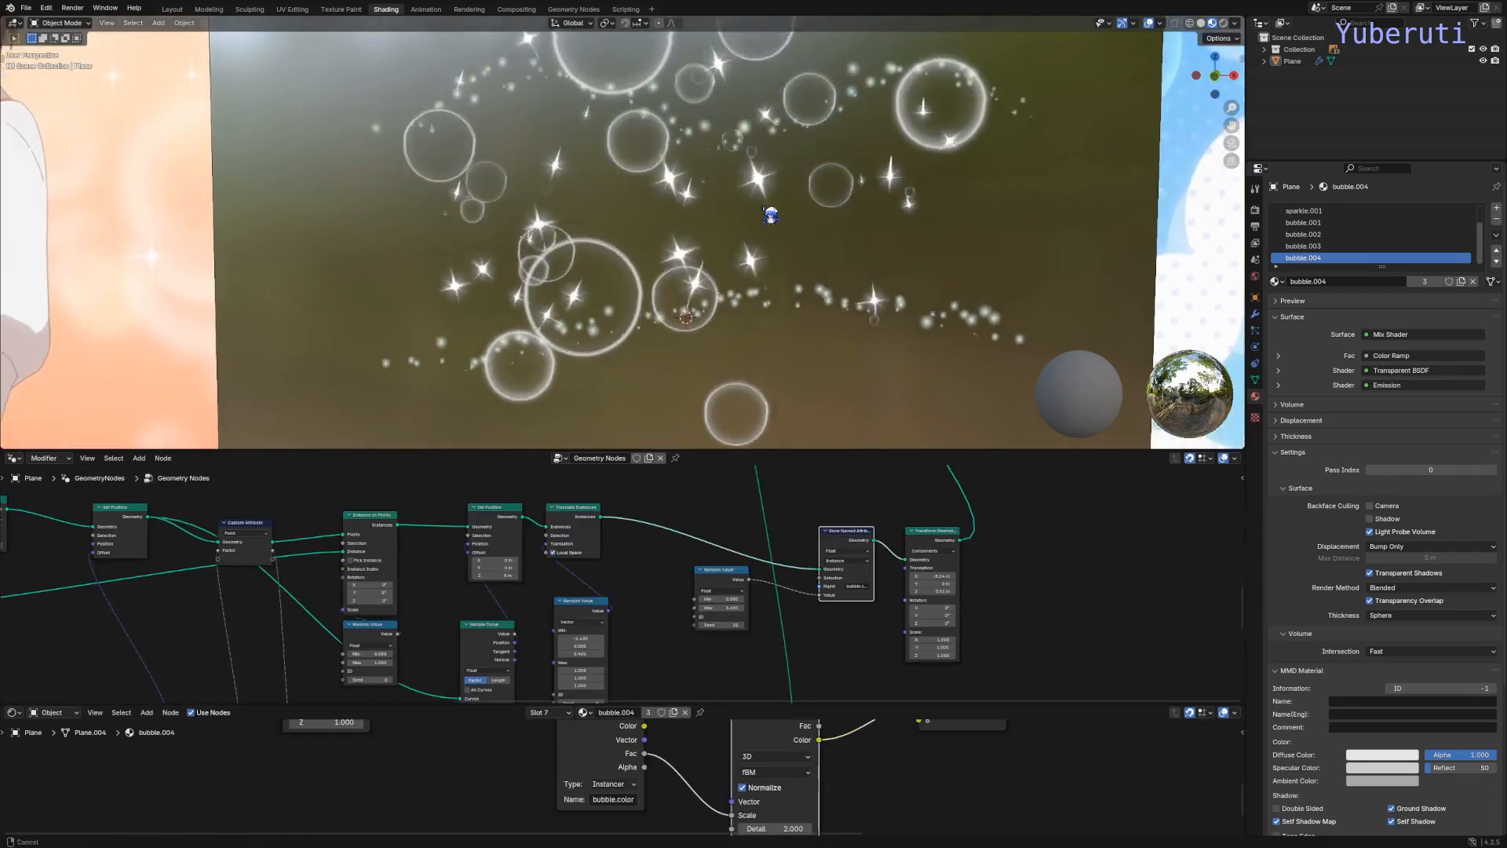
middle_click_drag(771, 213, 798, 407, "shift")
scroll(792, 392, "up", 4)
scroll(720, 254, "up", 2)
middle_click_drag(720, 254, 869, 372, "shift")
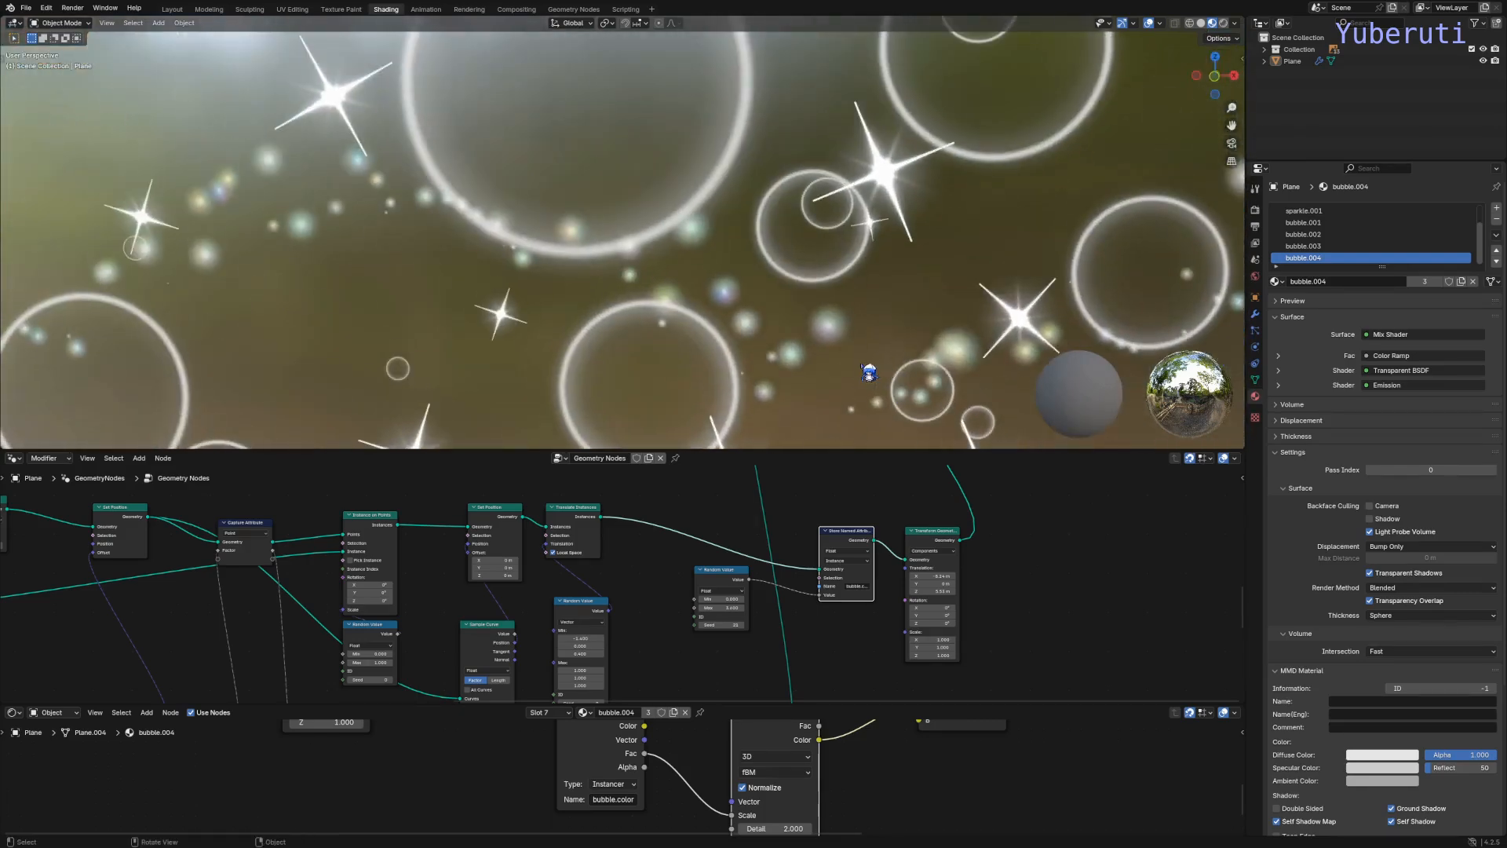
scroll(867, 371, "down", 3)
Step: Align the next branch's Transform Geometry node below the first one and move the Random Value node down between the branches
scroll(817, 626, "down", 4)
middle_click_drag(813, 668, 812, 601, "shift")
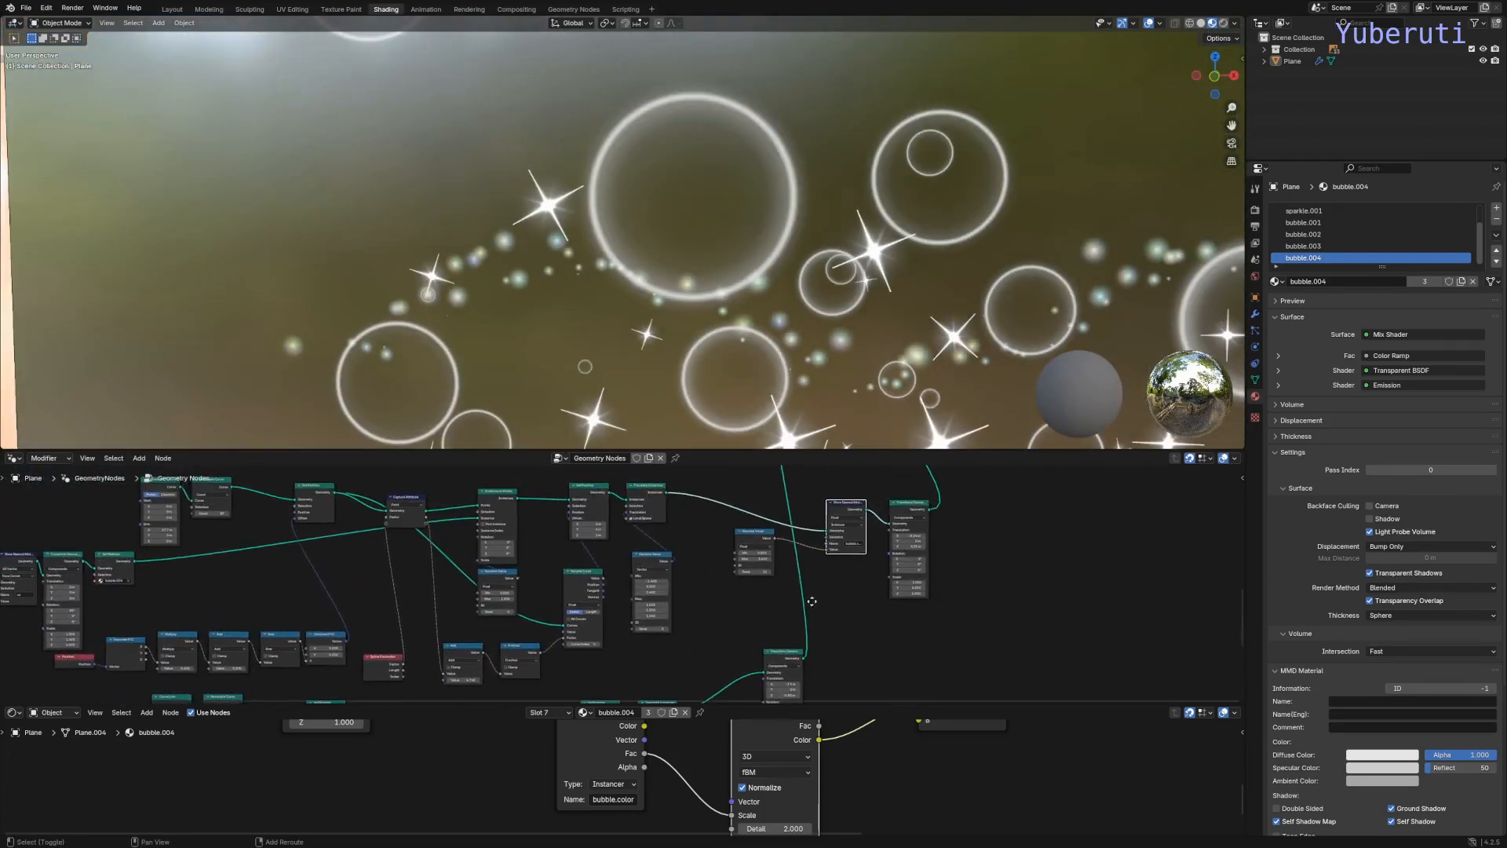
left_click_drag(793, 666, 906, 649)
scroll(836, 628, "down", 1)
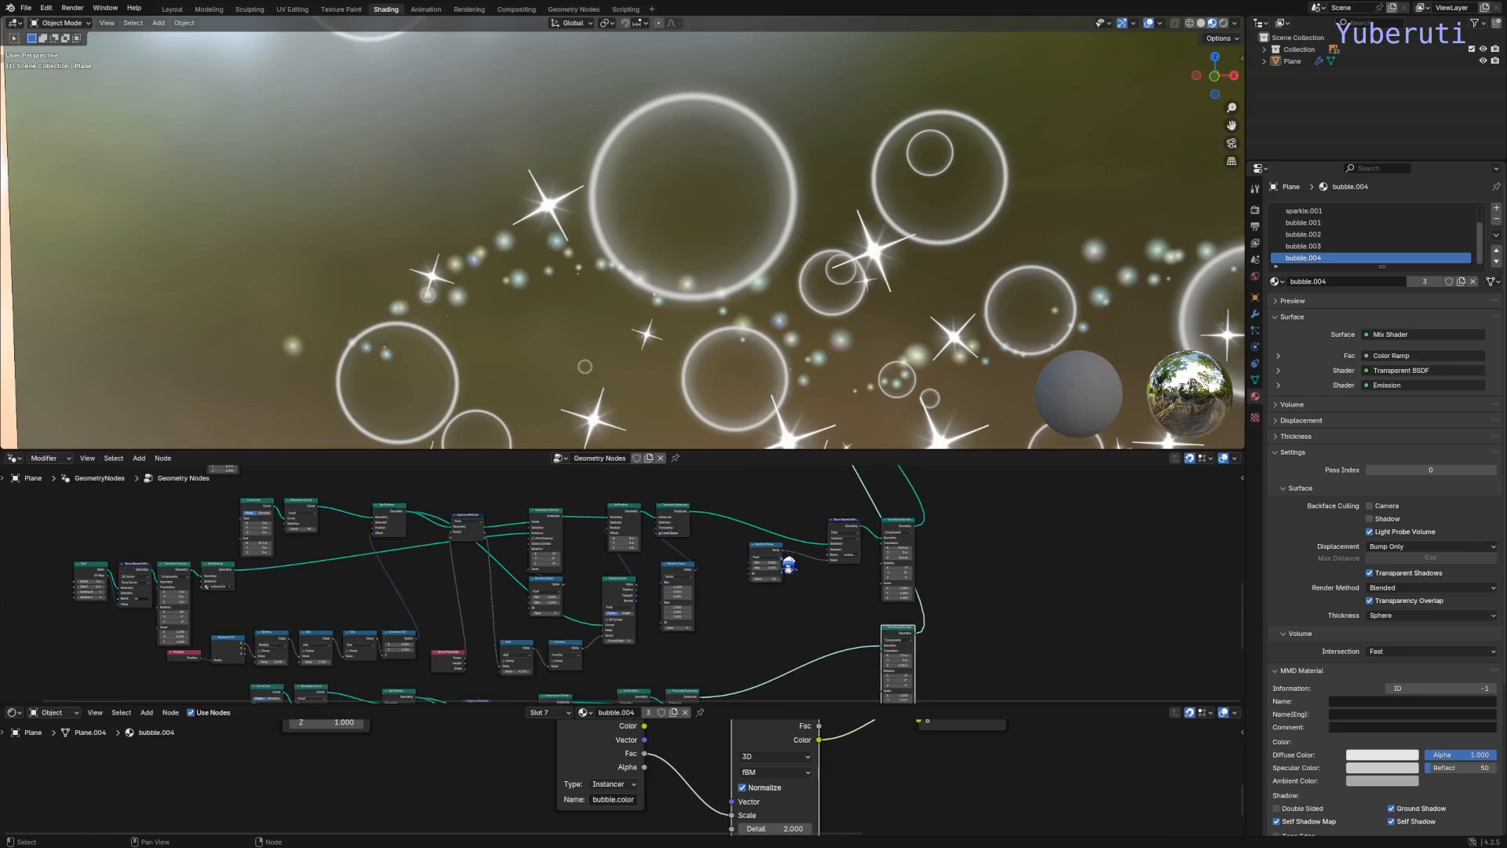
left_click_drag(777, 558, 758, 597)
scroll(824, 608, "up", 1)
middle_click_drag(814, 578, 790, 529, "shift")
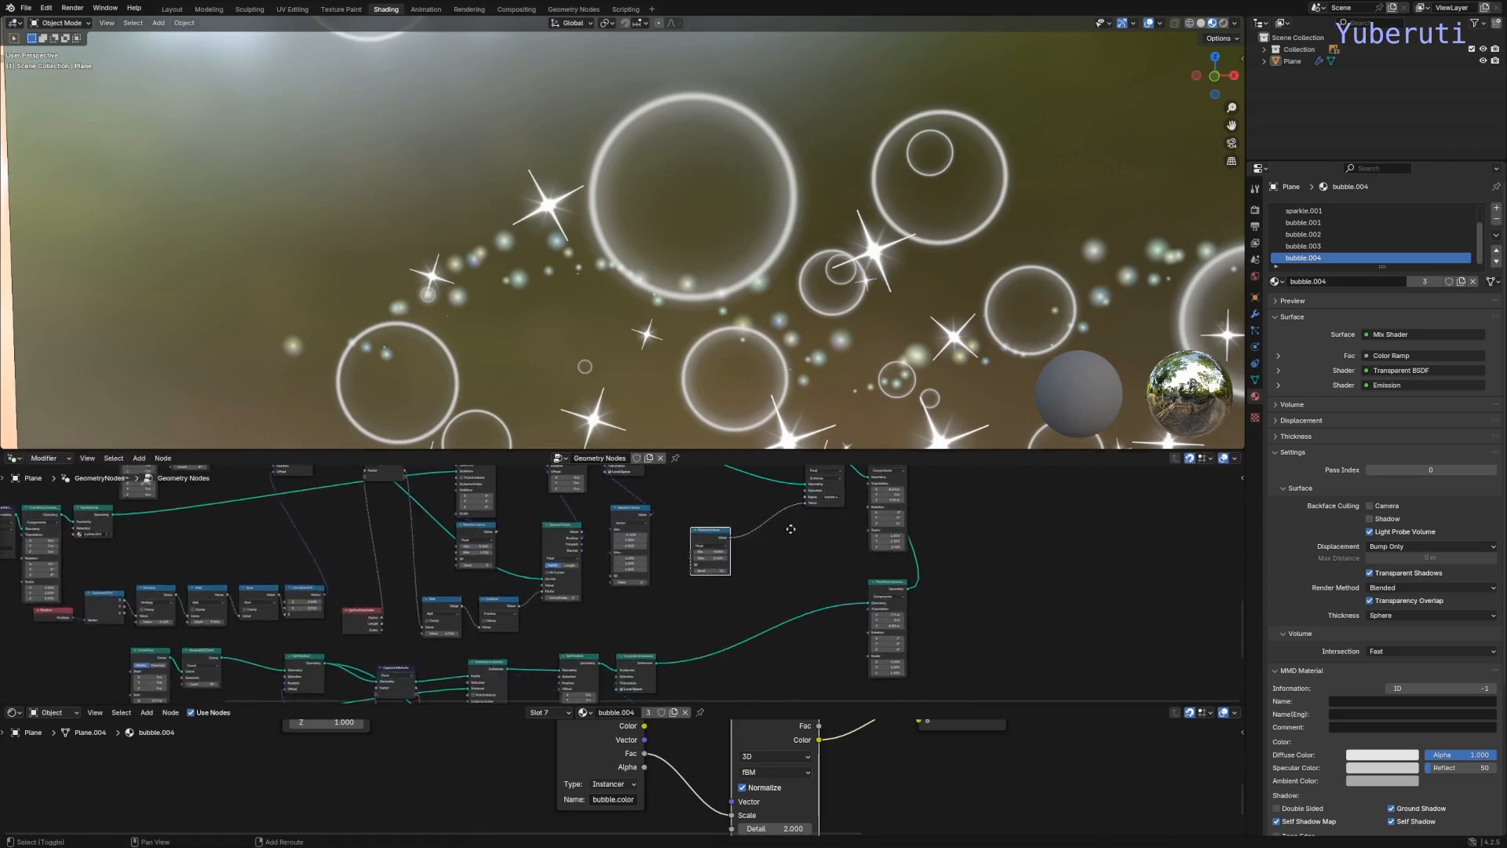
Step: Duplicate the Store Named Attribute node into the second particle branch and feed its Value from the same Random Value node
scroll(790, 529, "down", 1)
left_click(820, 481)
key("shift+d")
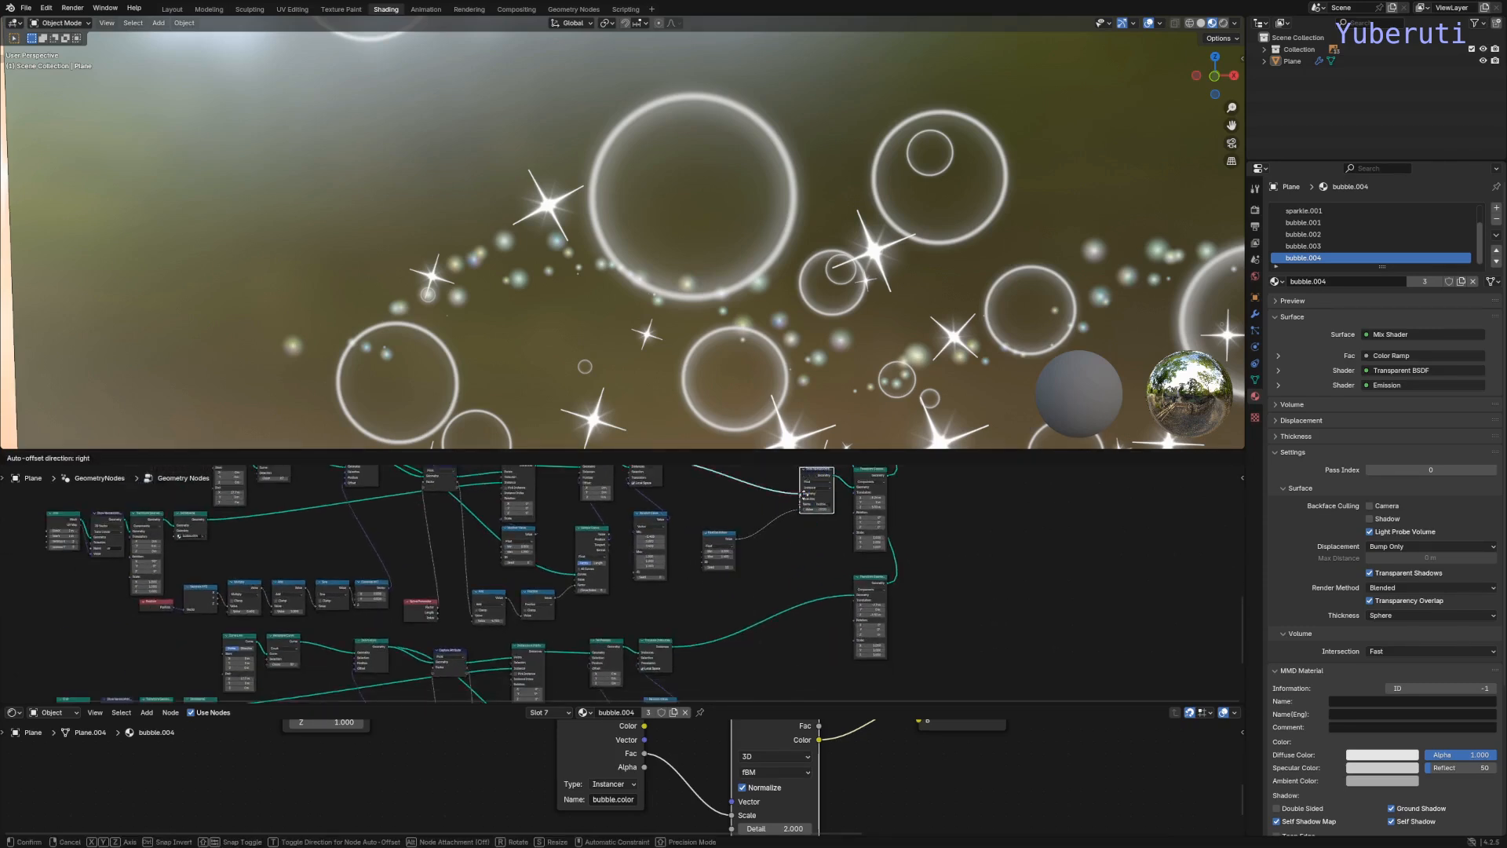
left_click(824, 602)
left_click_drag(737, 541, 809, 625)
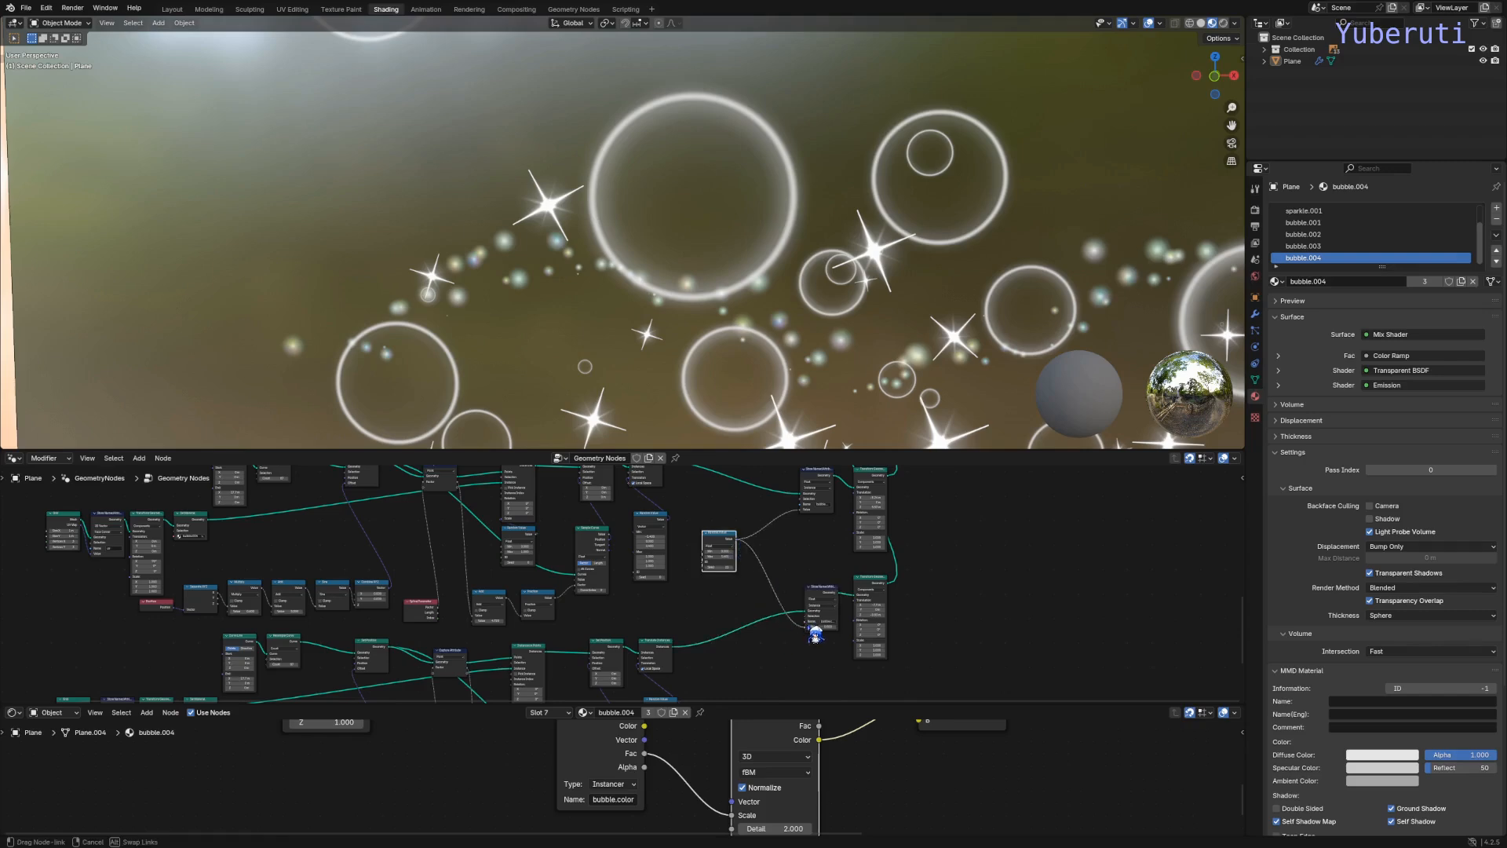
Step: Adjust the shared Random Value node's seed while checking the colors of the lower line of small particles
scroll(817, 380, "down", 3)
middle_click_drag(812, 368, 730, 200, "shift")
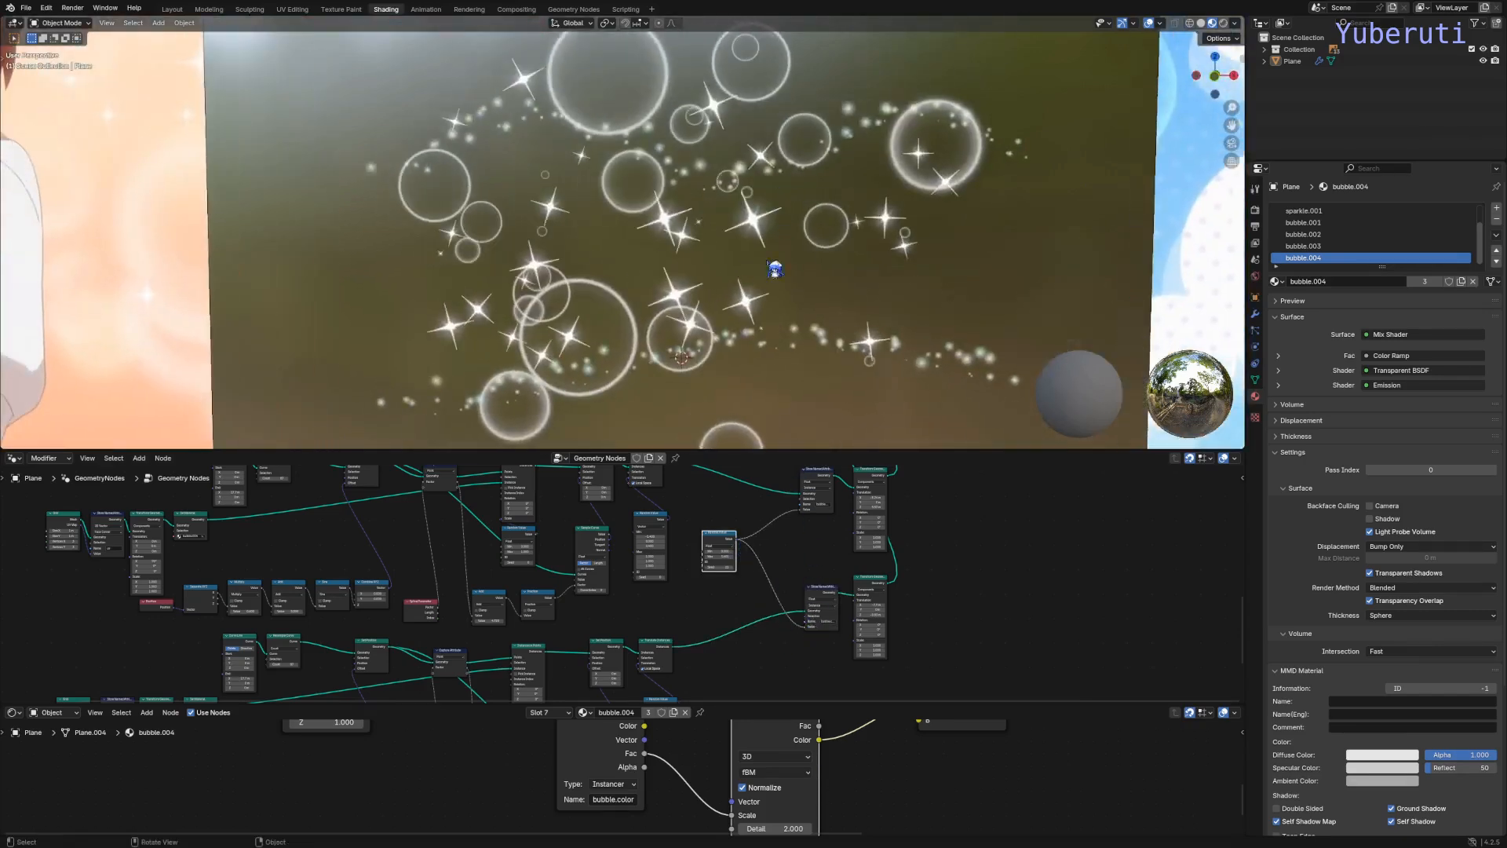
scroll(782, 294, "up", 4)
middle_click_drag(790, 317, 1009, 303, "shift")
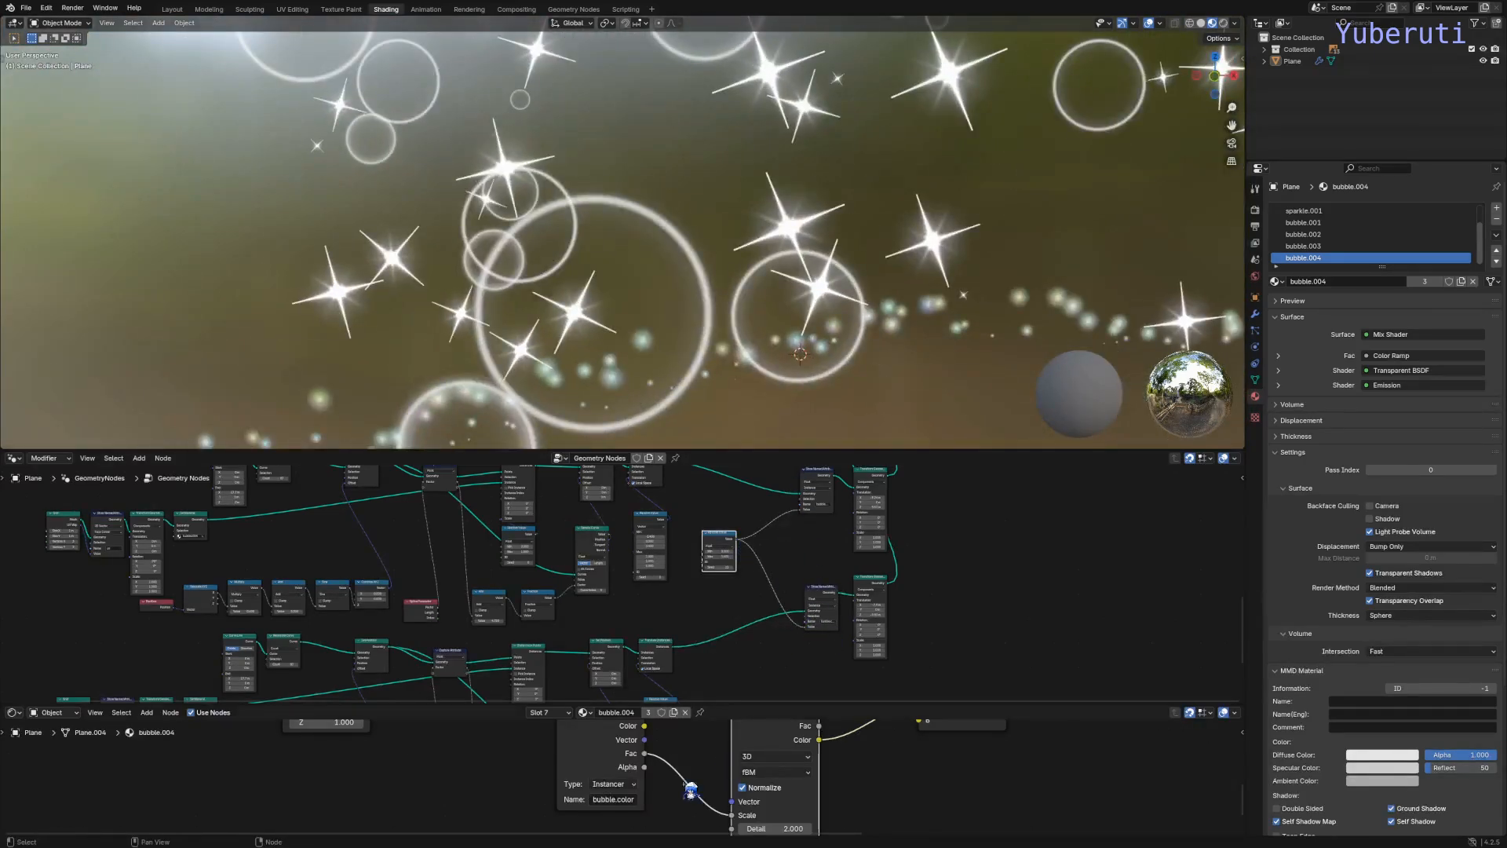
scroll(733, 593, "up", 1)
scroll(733, 593, "up", 4)
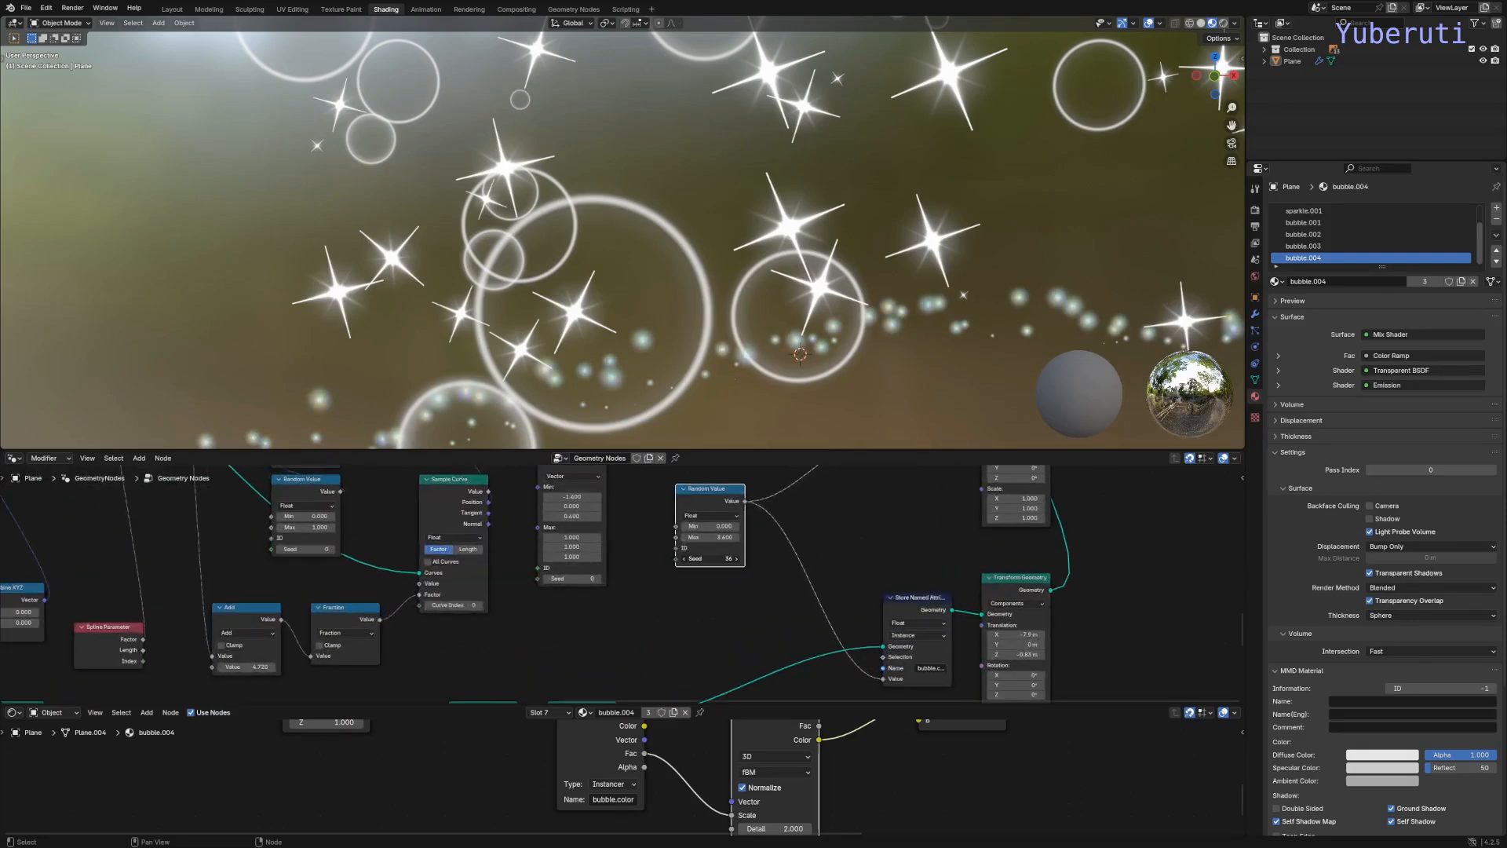
left_click(736, 558)
left_click(738, 620)
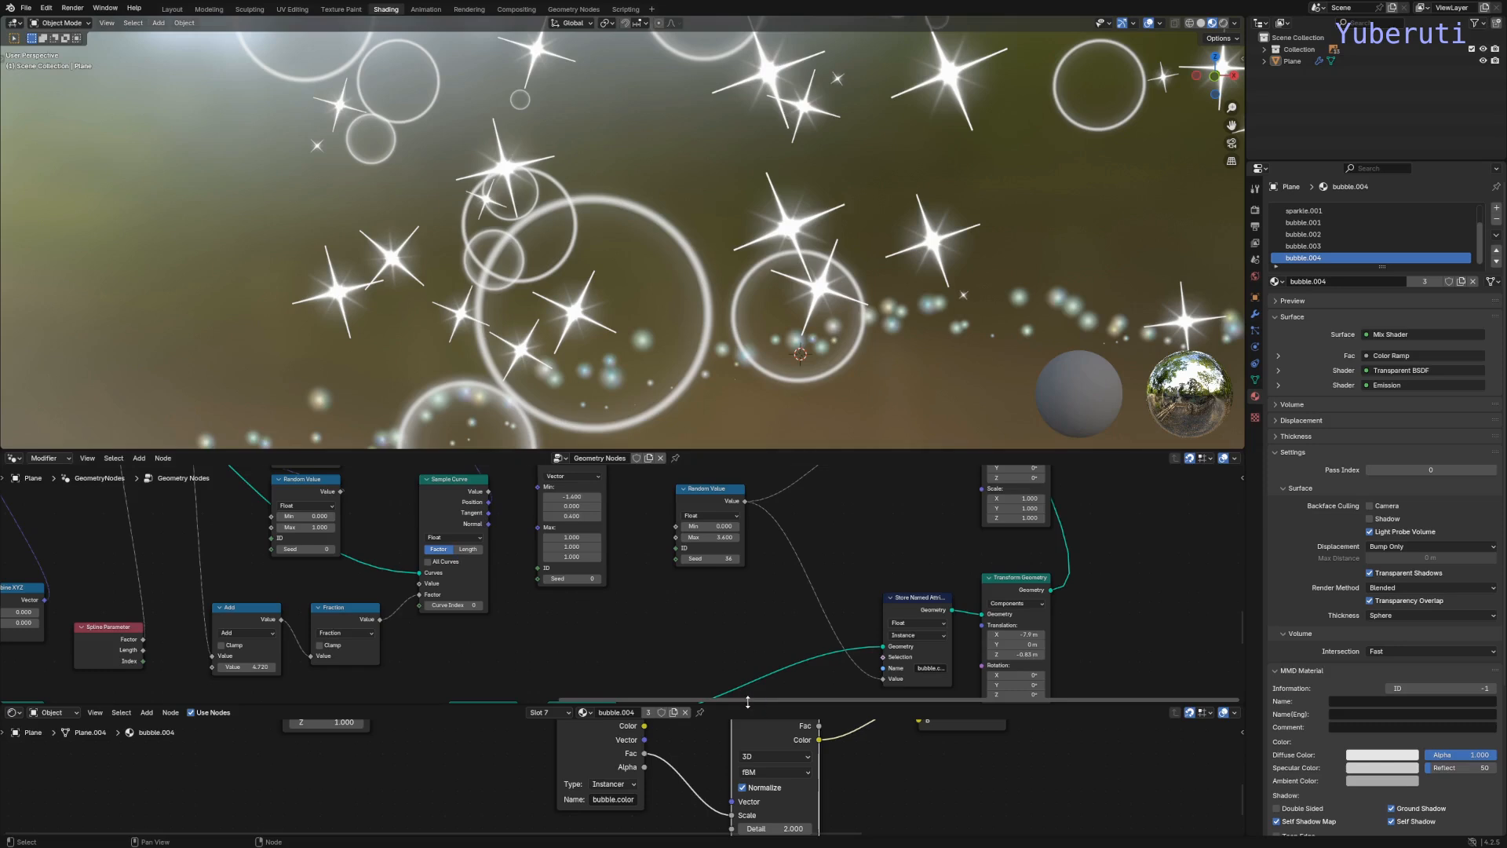
Step: Enlarge the shader node area and shift the bubble.color Attribute node slightly beside the Noise Texture
left_click_drag(755, 705, 706, 563)
scroll(683, 720, "up", 1)
left_click_drag(591, 690, 606, 721)
scroll(775, 537, "up", 1)
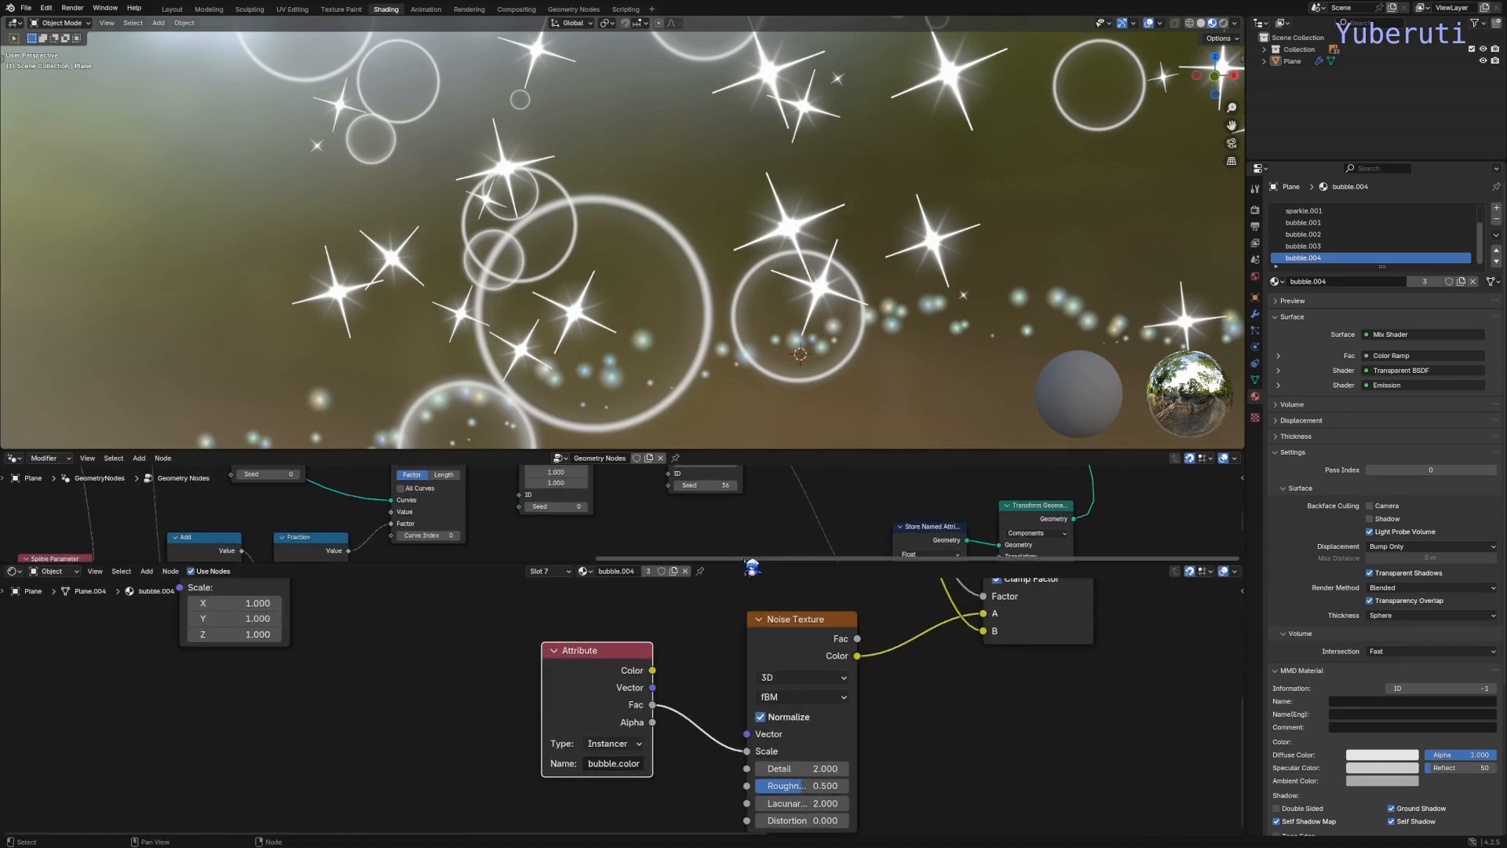
Step: Enlarge the geometry node area and move the Join Geometry and Group Output nodes farther from the branches to make room
left_click_drag(749, 564, 747, 782)
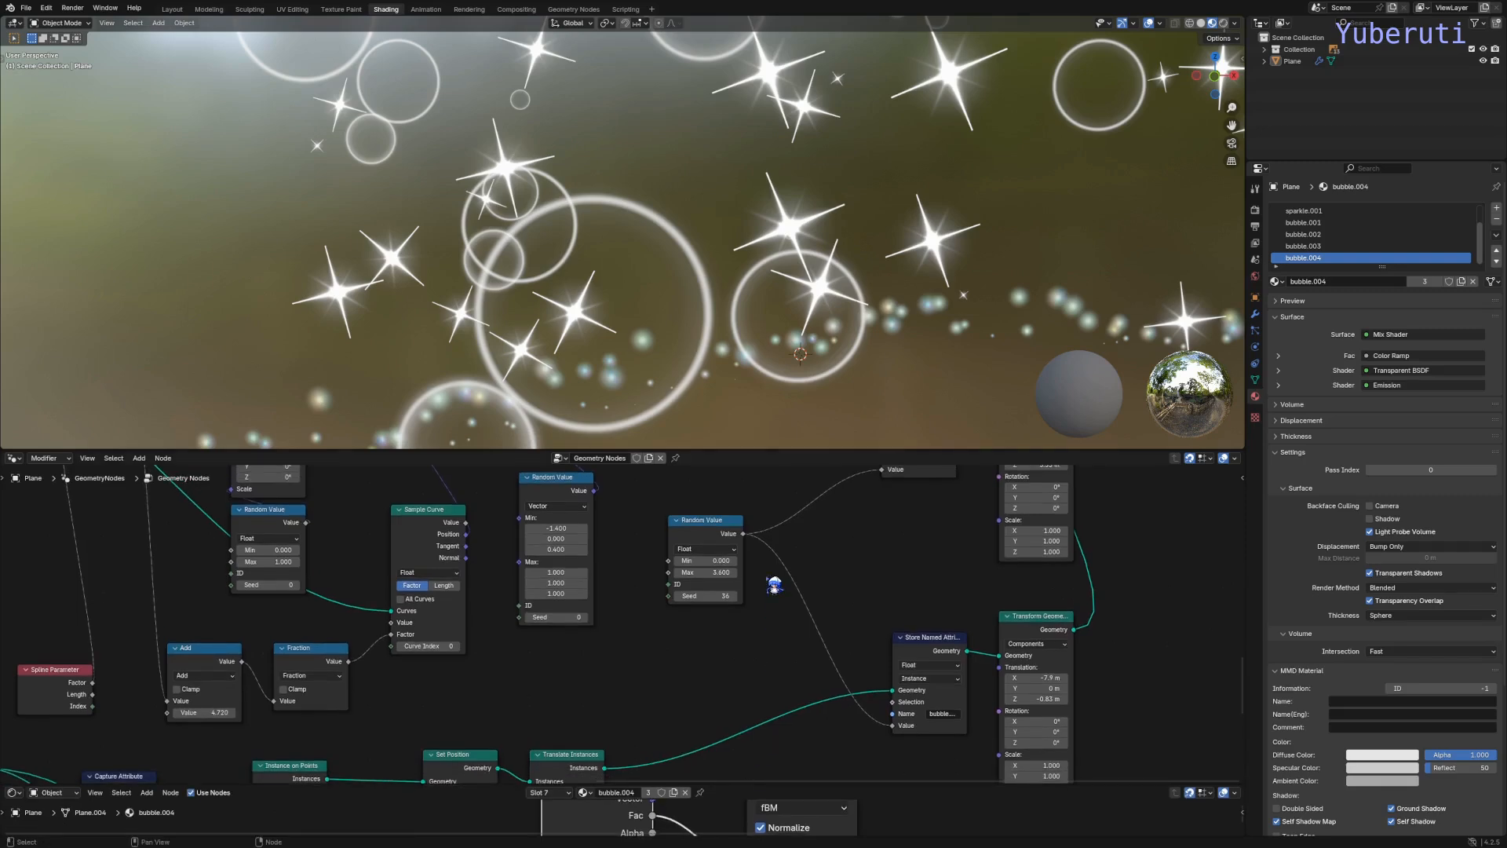
scroll(780, 314, "down", 6)
middle_click_drag(825, 339, 672, 217, "shift")
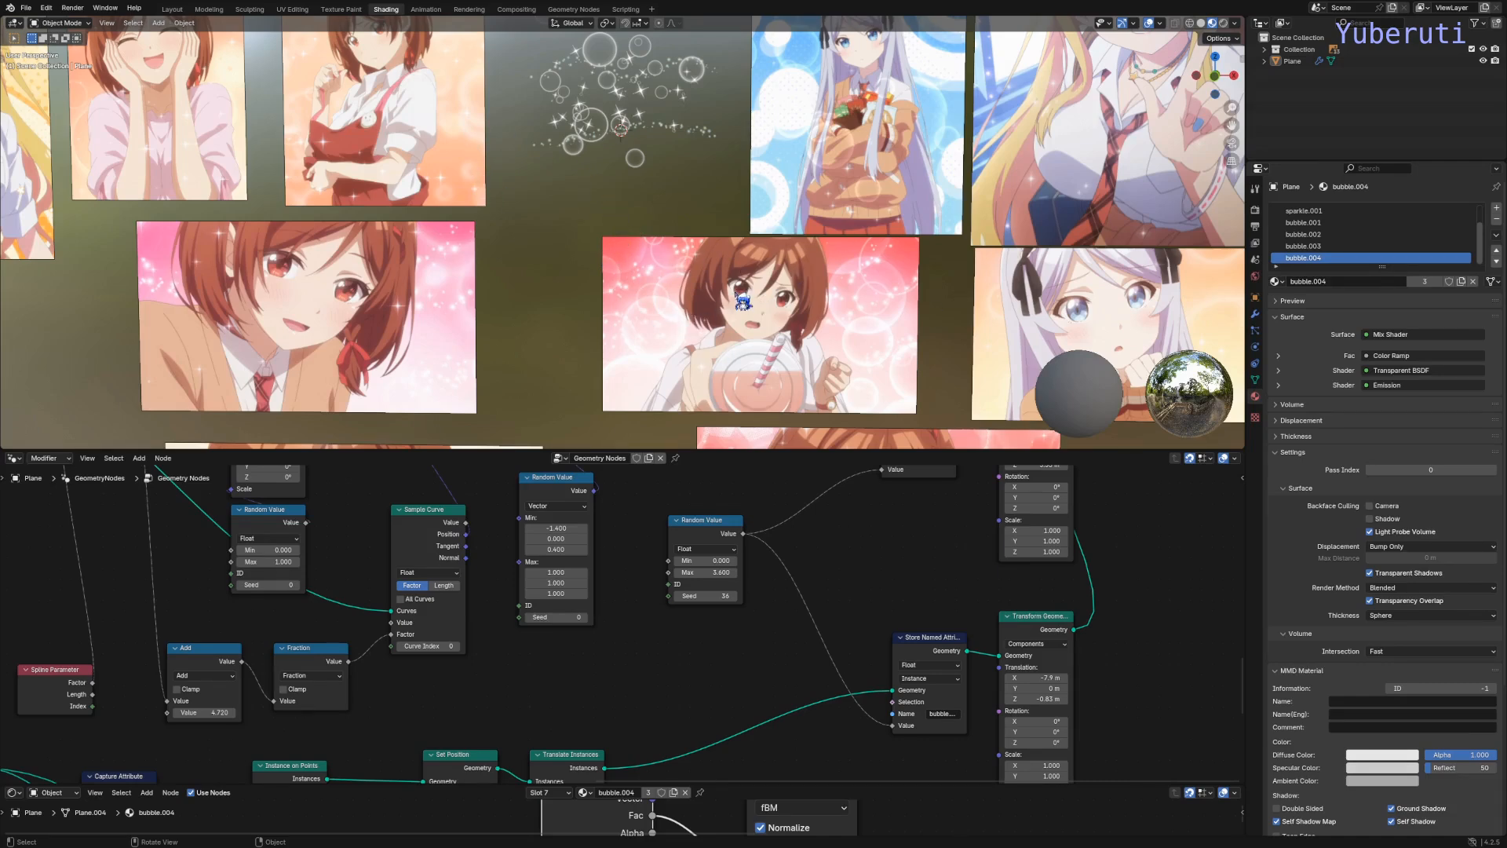
scroll(734, 629, "down", 8)
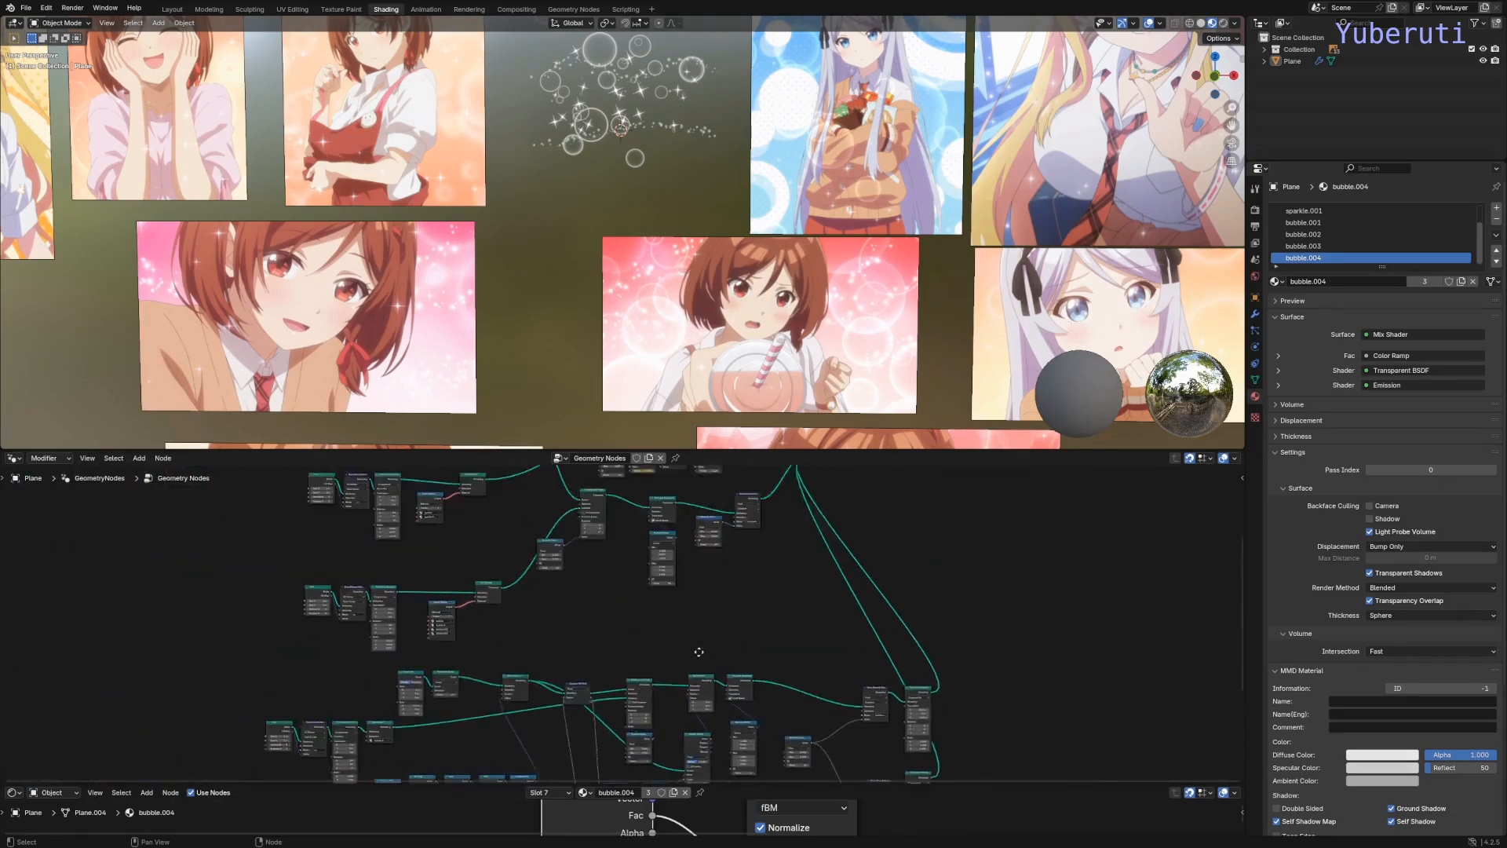
left_click_drag(828, 546, 934, 537)
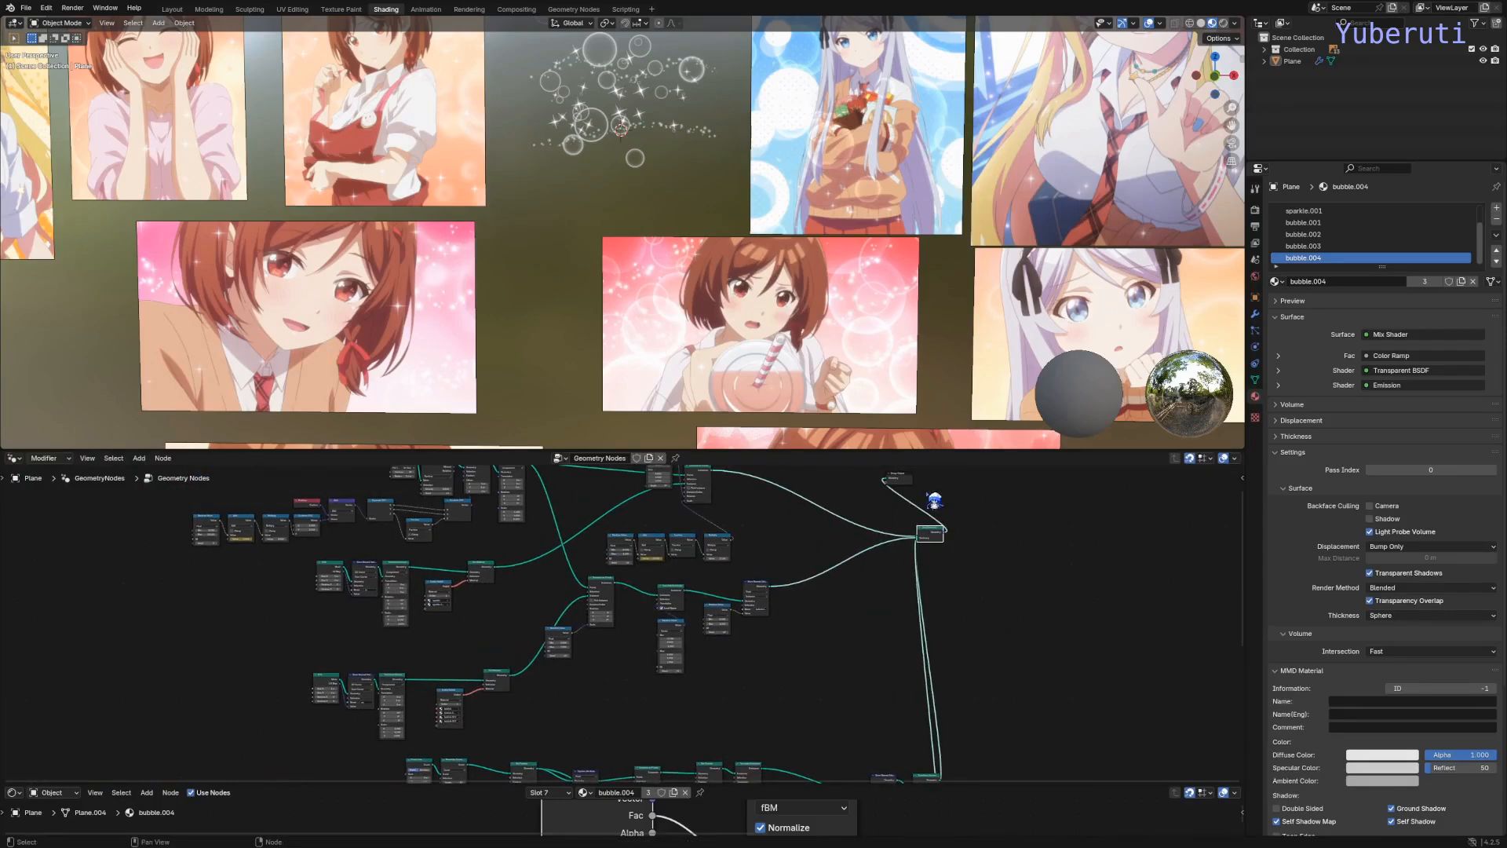
left_click_drag(906, 478, 1104, 527)
middle_click_drag(757, 528, 627, 647)
scroll(620, 529, "up", 3)
scroll(601, 548, "down", 2)
scroll(617, 576, "up", 1)
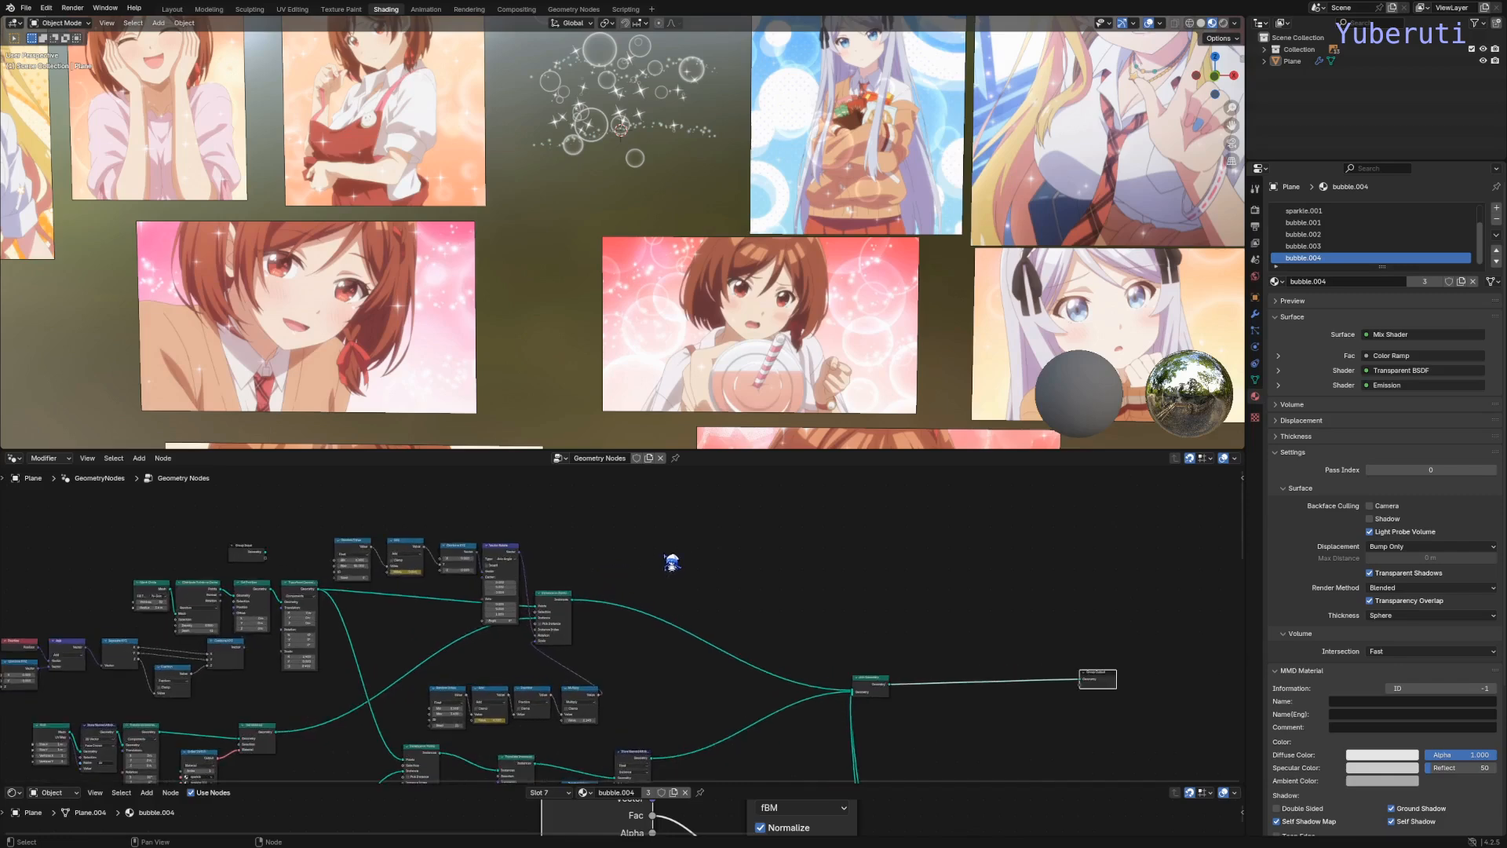
Step: Duplicate a Grid, Store Named Attribute, Transform Geometry and Set Material chain above the branches, placing Set Material close to Transform Geometry
key("shift+a")
left_click(585, 527)
middle_click_drag(163, 692, 561, 588)
left_click_drag(416, 622, 684, 660)
middle_click_drag(683, 623, 344, 661)
scroll(319, 664, "up", 1)
key("shift+d")
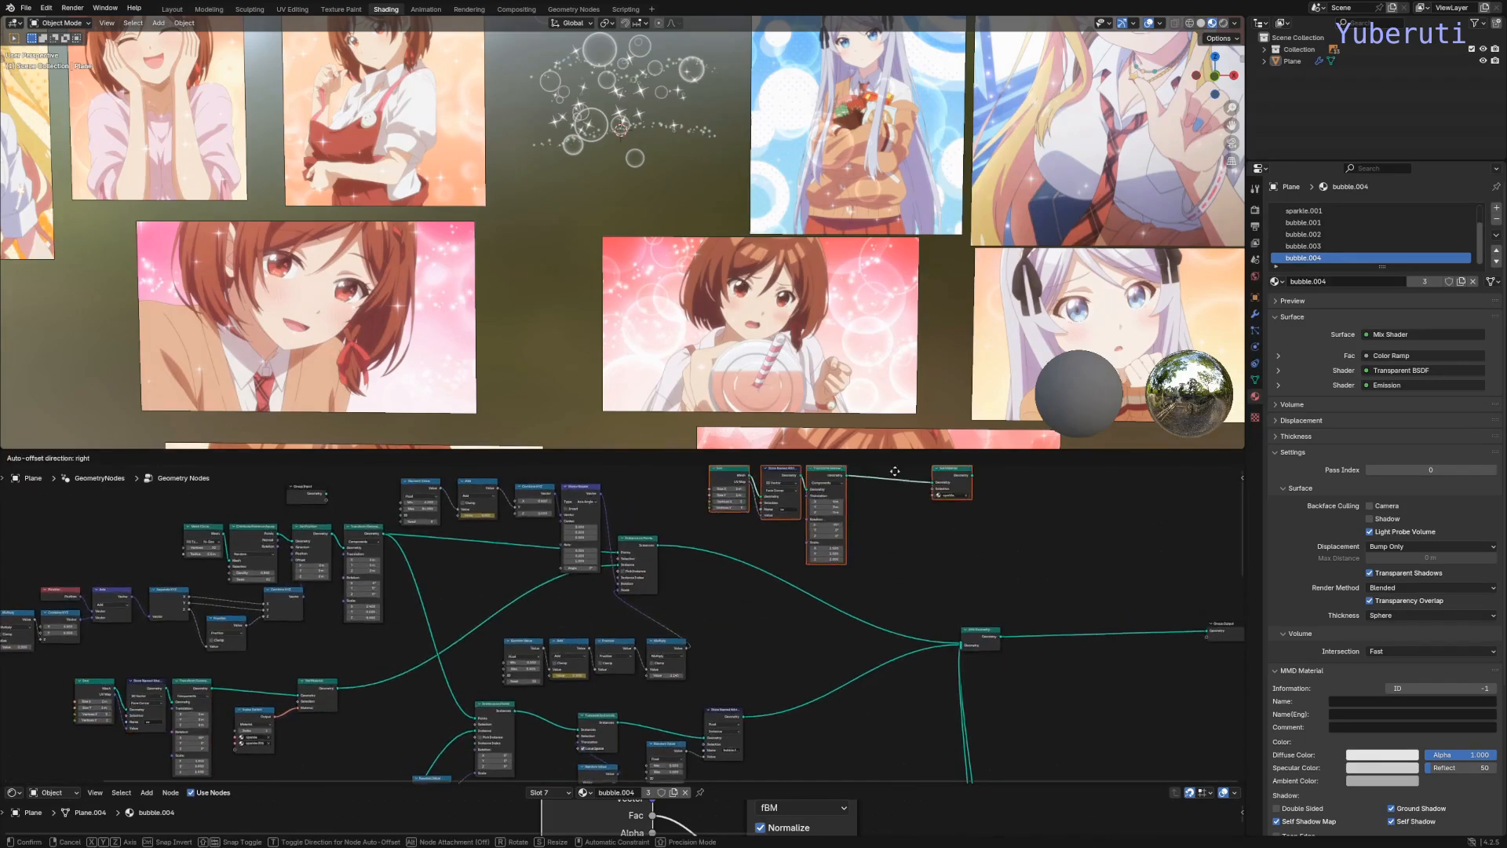
left_click(887, 510)
left_click(933, 516)
left_click_drag(932, 516, 858, 514)
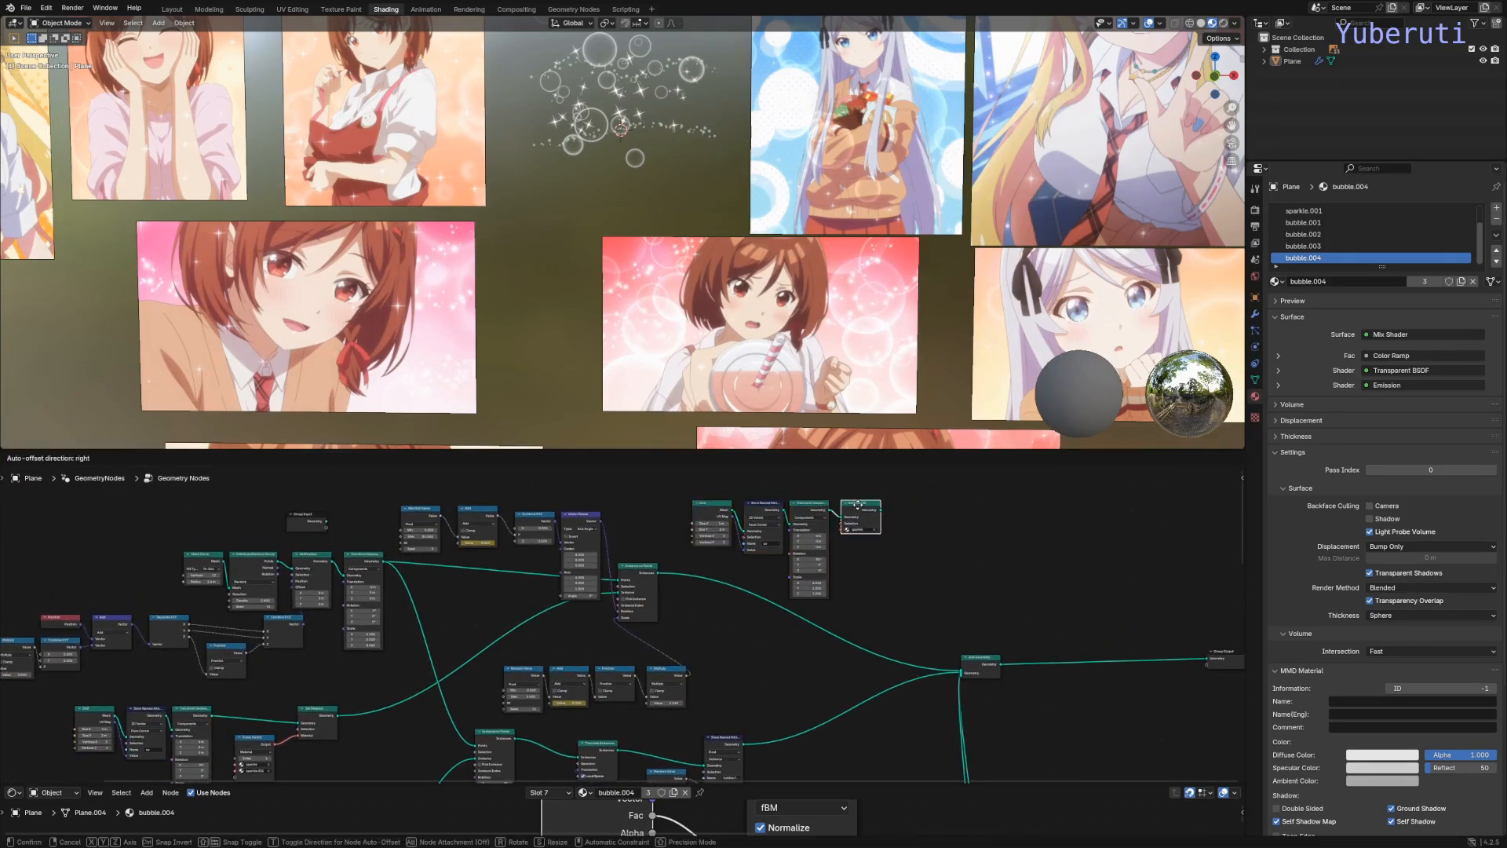
Step: Add a material slot to the plane and create a new material named bg in it
left_click(1497, 211)
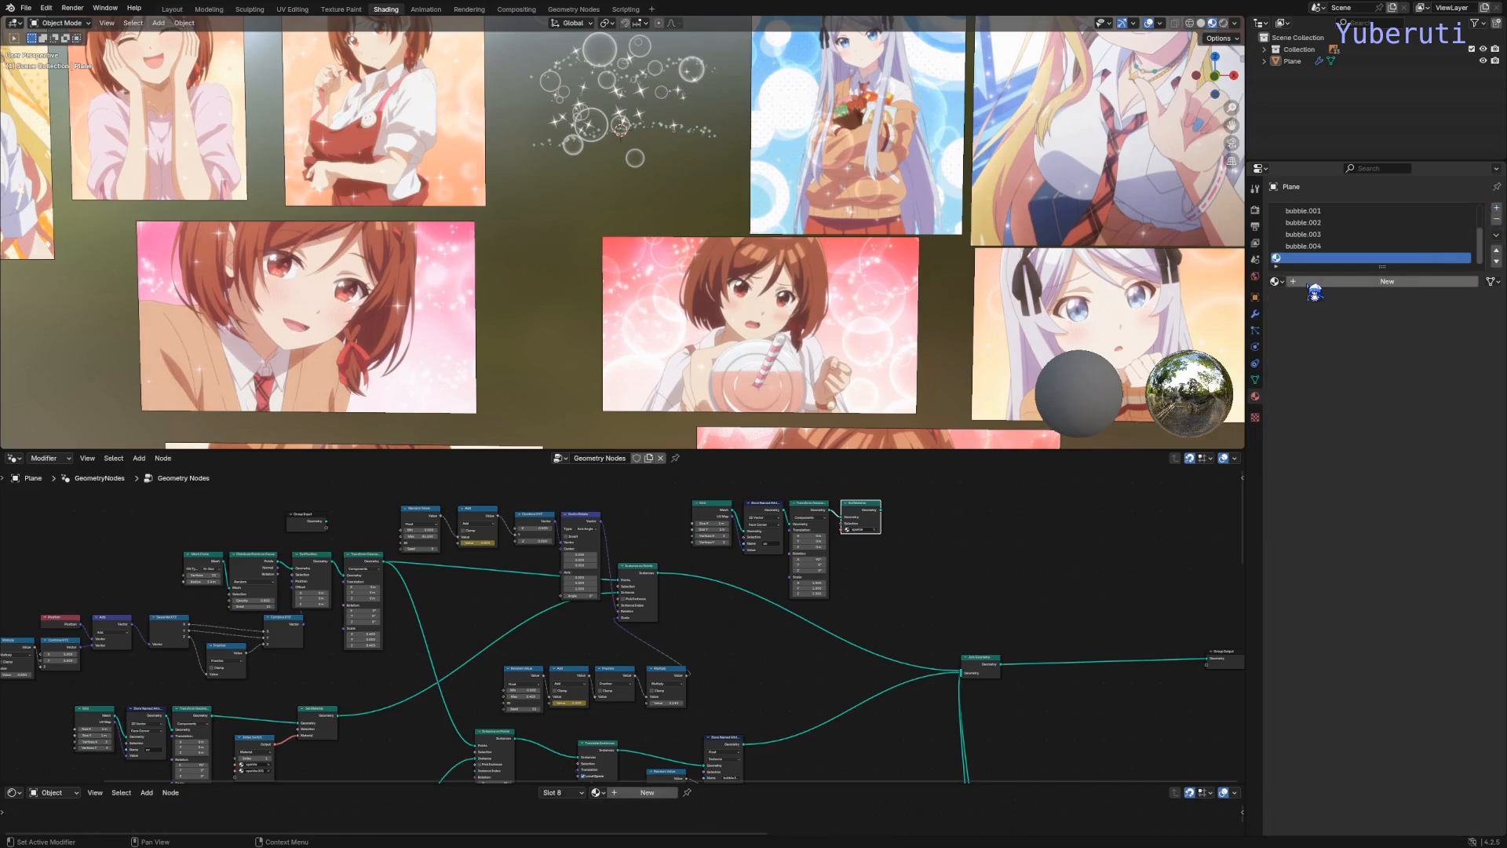
left_click(1315, 282)
left_click(1295, 281)
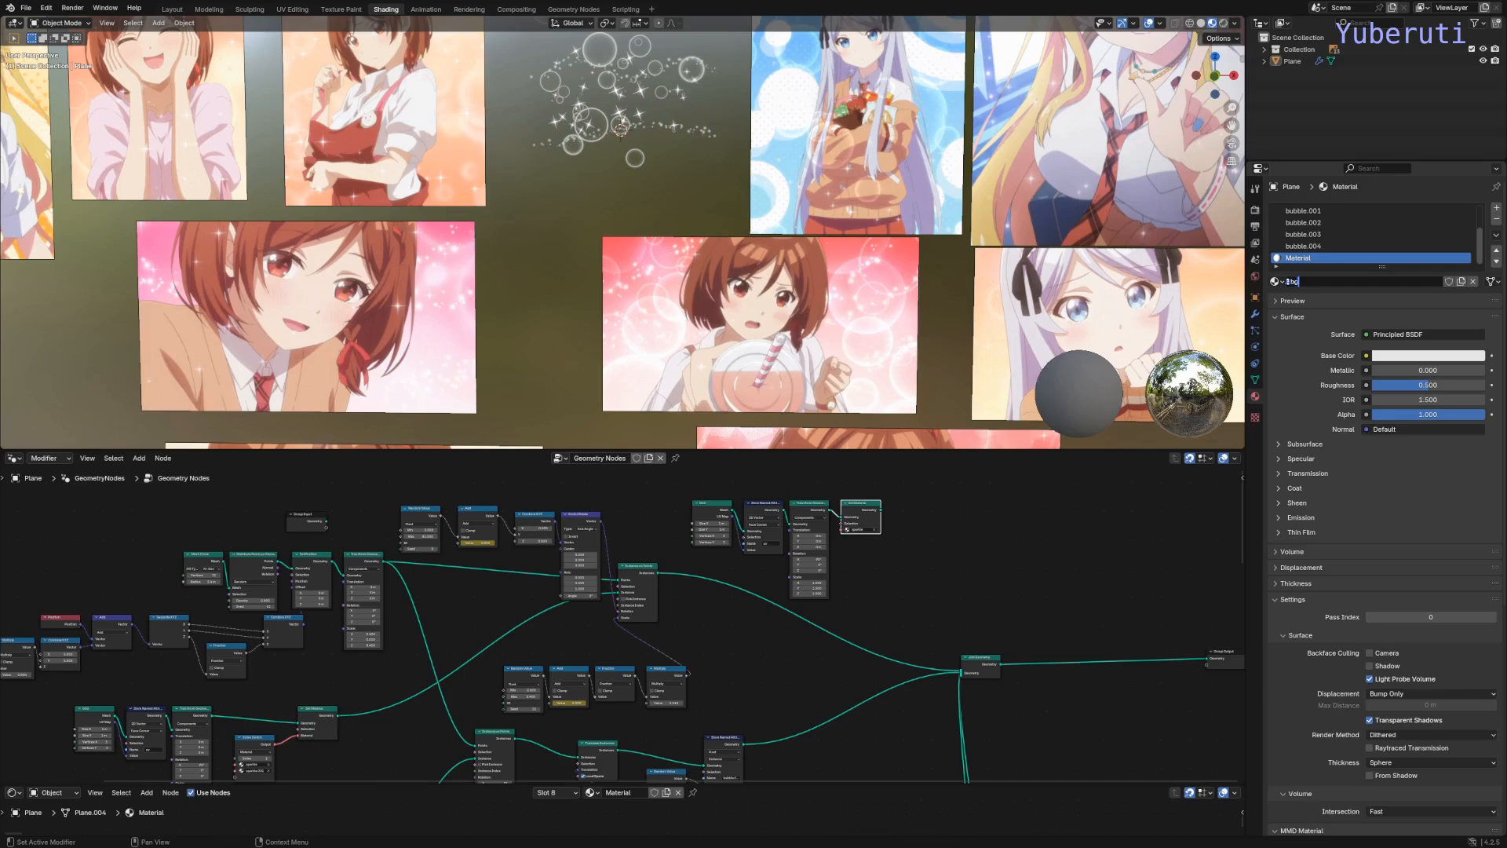
key("Return")
Step: Assign the bg material in the duplicated Set Material node and connect its output to Join Geometry
scroll(873, 559, "up", 4)
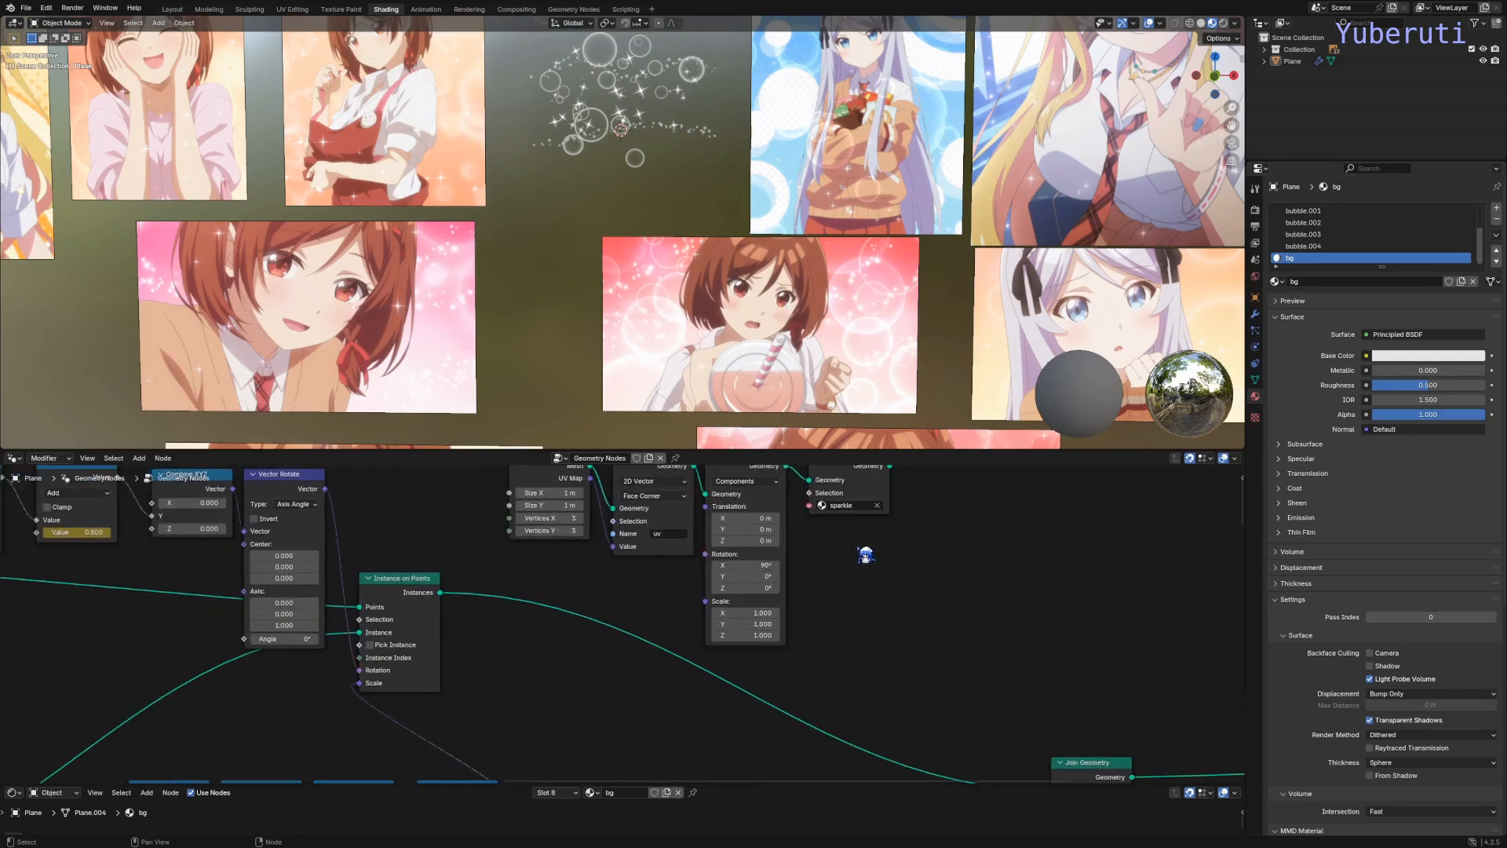
left_click(785, 620)
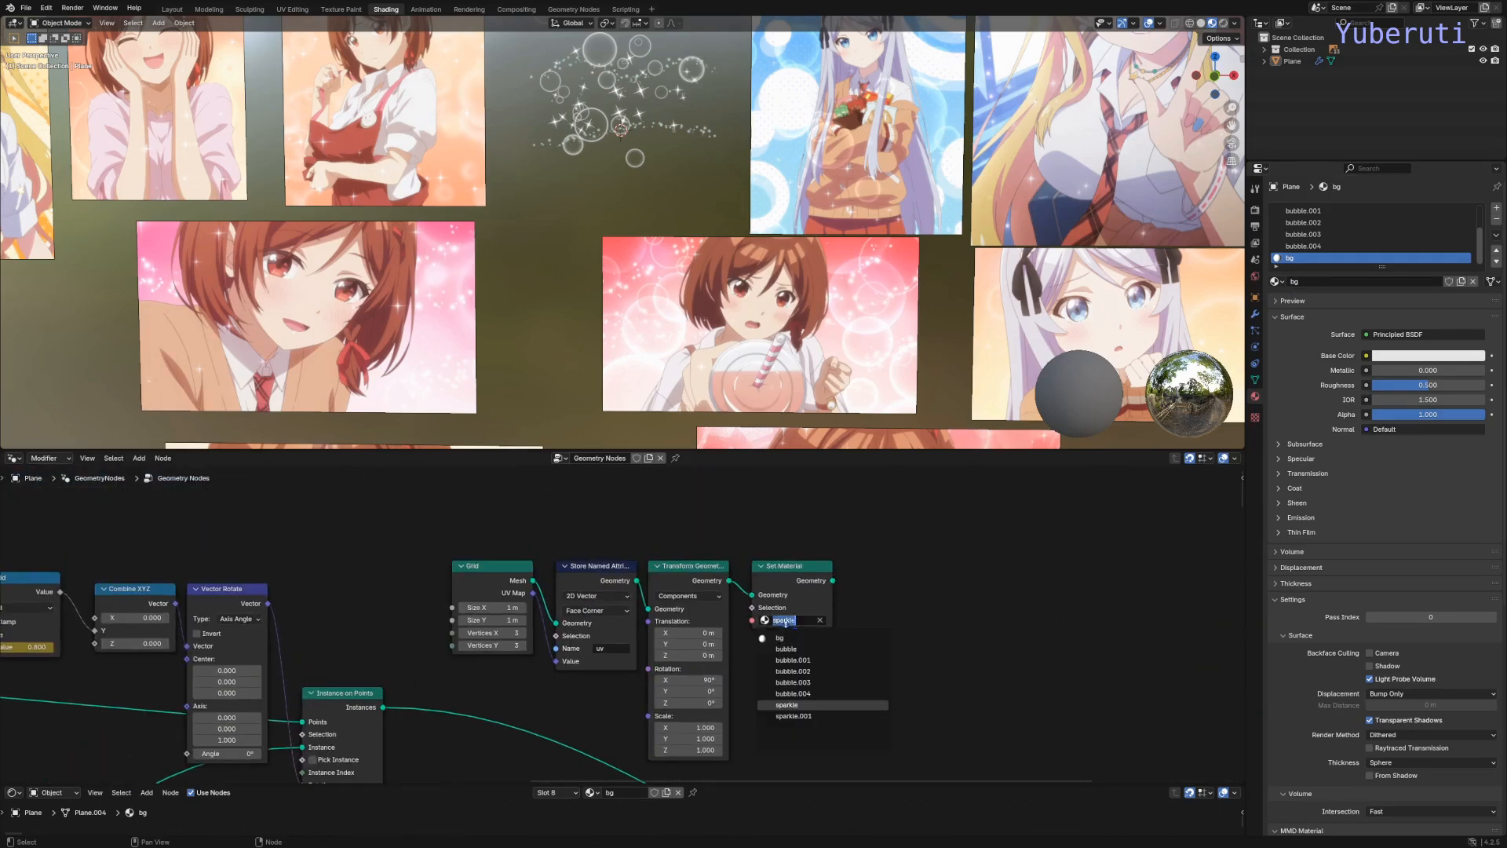
left_click(804, 636)
scroll(817, 666, "down", 6)
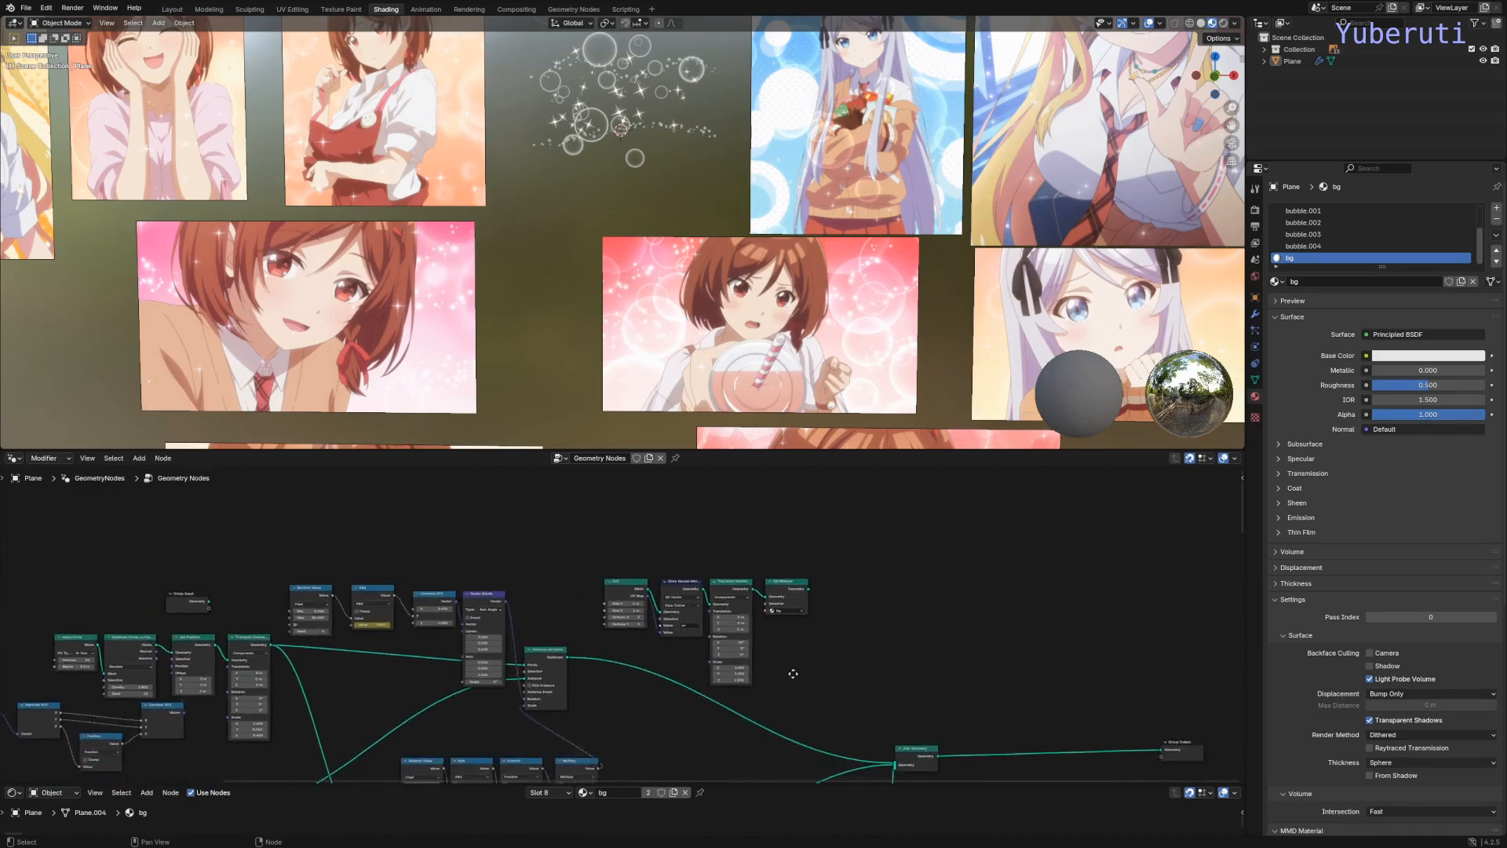
left_click_drag(809, 553, 895, 729)
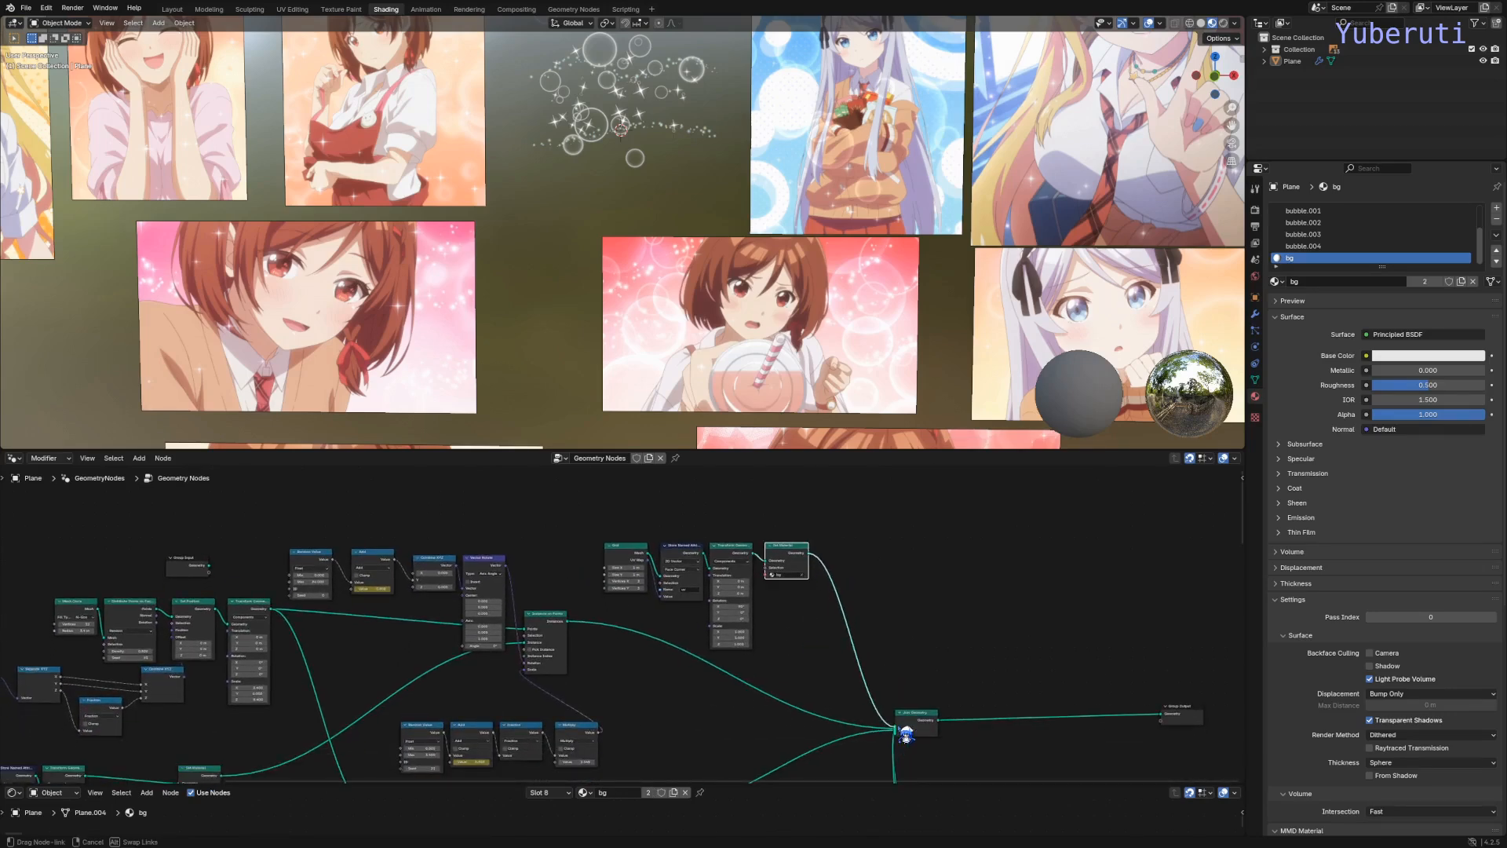
Step: Scale the background grid to 22.9 in X and 15.3 in Y in its Transform Geometry node
scroll(635, 186, "up", 6)
scroll(638, 186, "down", 1)
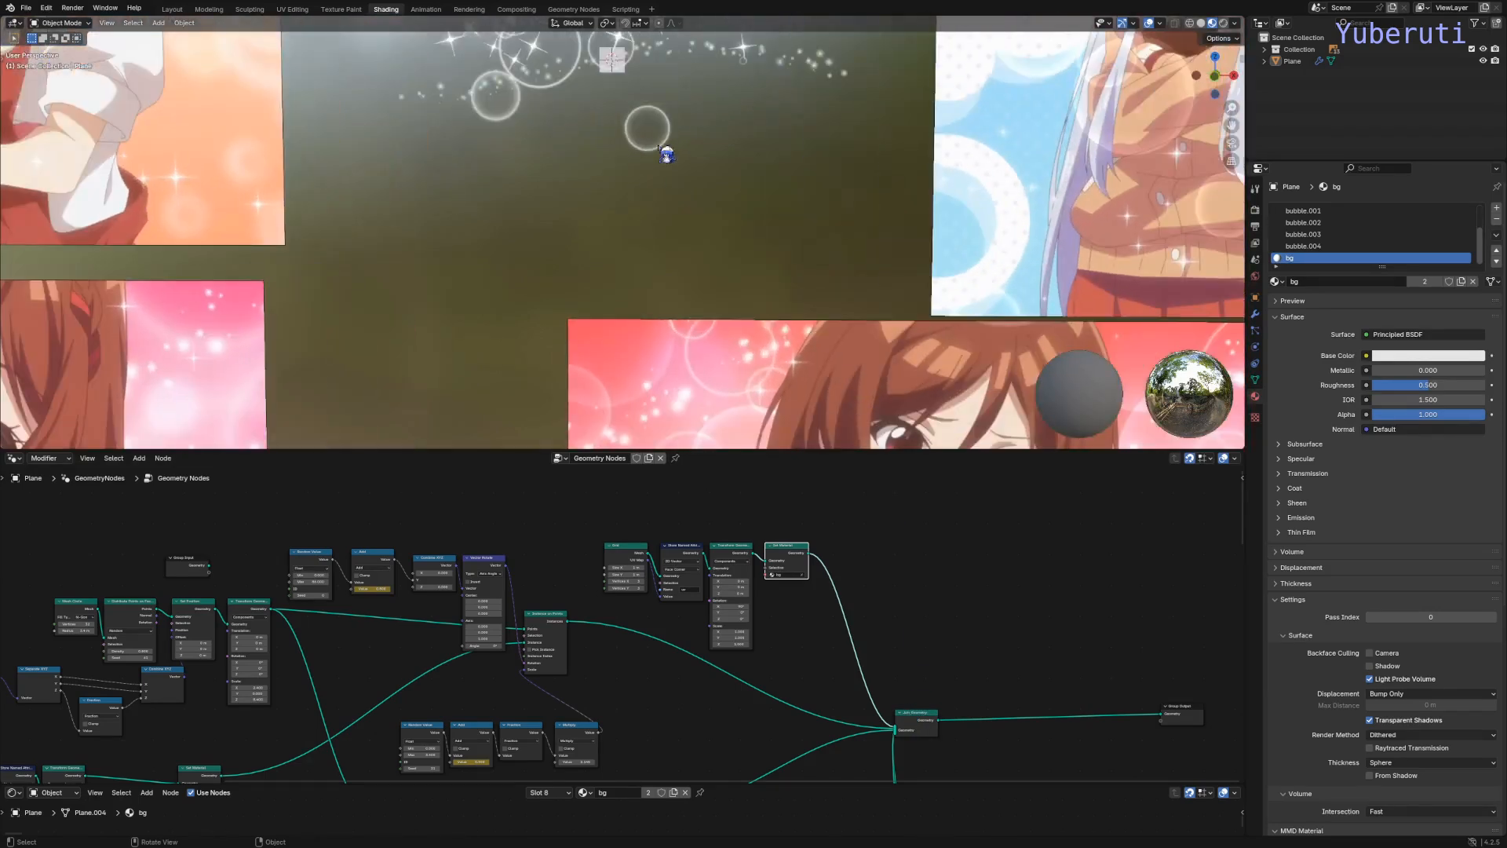
middle_click_drag(665, 114, 805, 391, "shift")
scroll(743, 352, "up", 2)
scroll(744, 352, "up", 1)
scroll(779, 641, "up", 2)
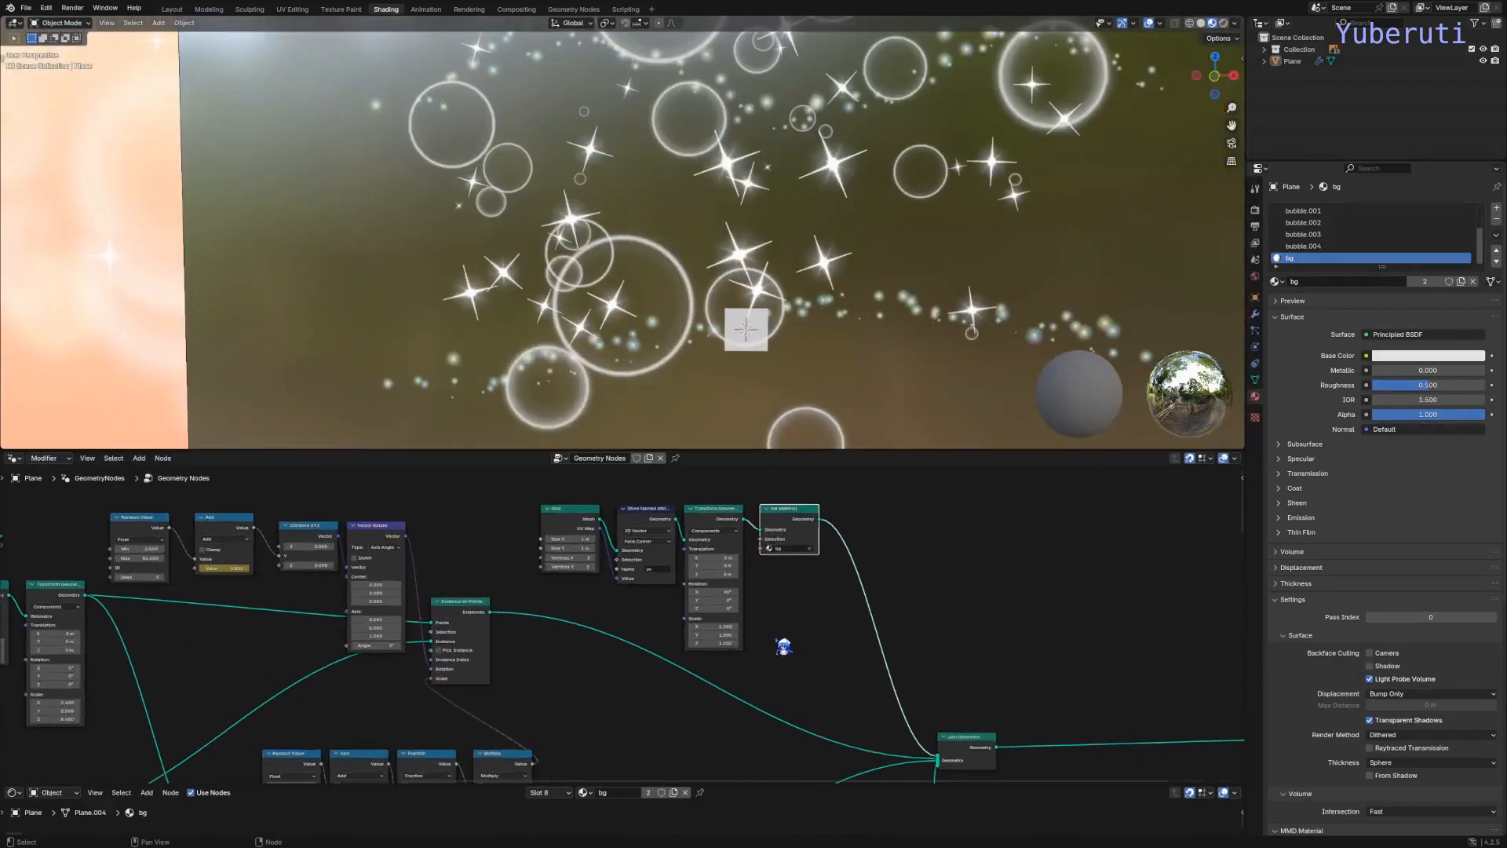
left_click_drag(705, 625, 707, 624)
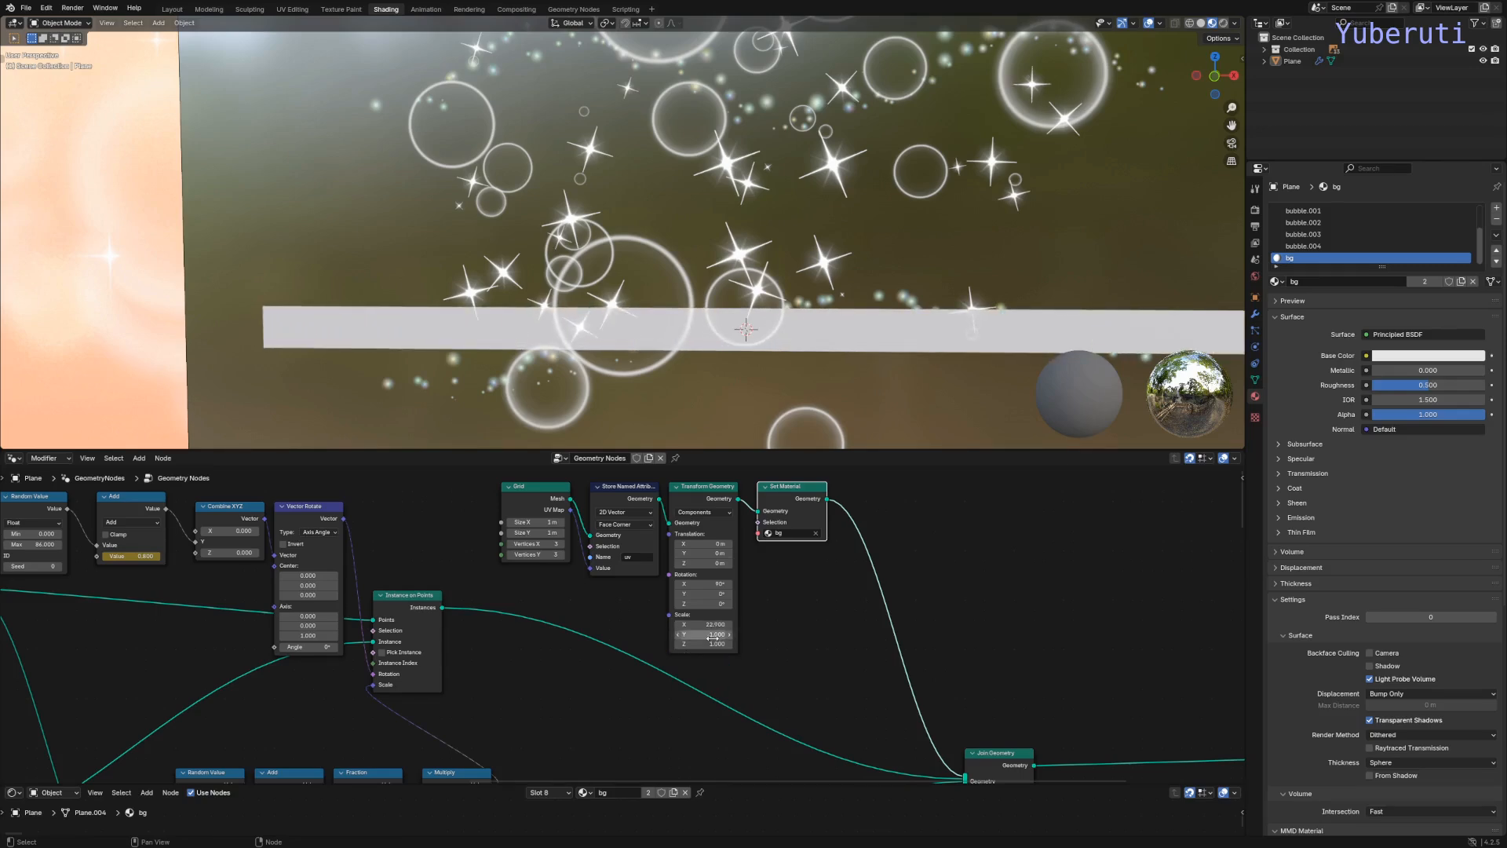
scroll(709, 624, "down", 3)
scroll(709, 624, "up", 1)
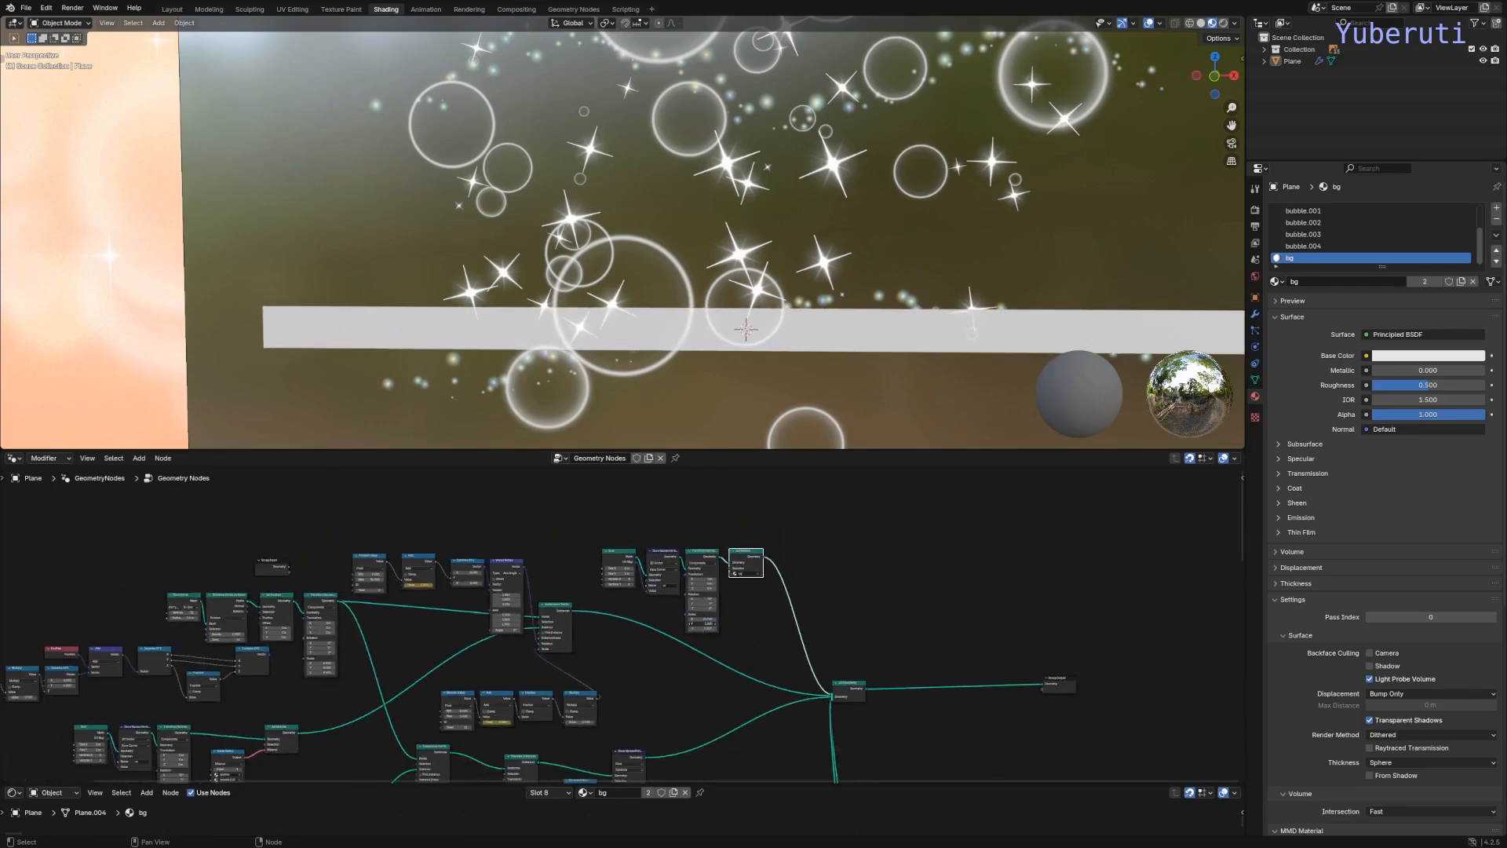
left_click_drag(709, 624, 711, 623)
key("ctrl+z")
scroll(713, 566, "down", 4)
scroll(706, 606, "up", 5)
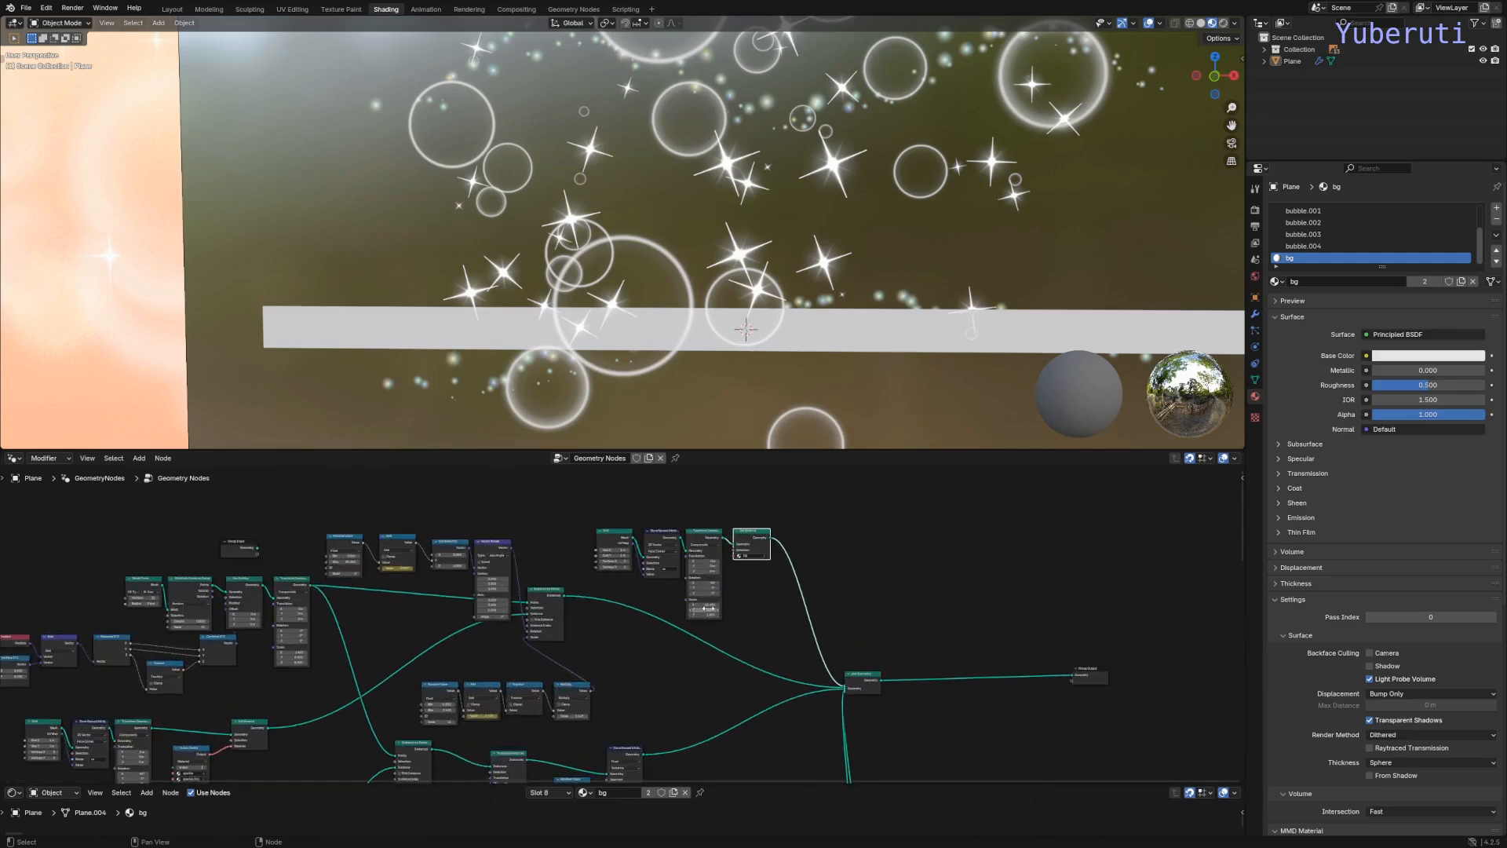
left_click_drag(705, 610, 711, 610)
key("ctrl+z")
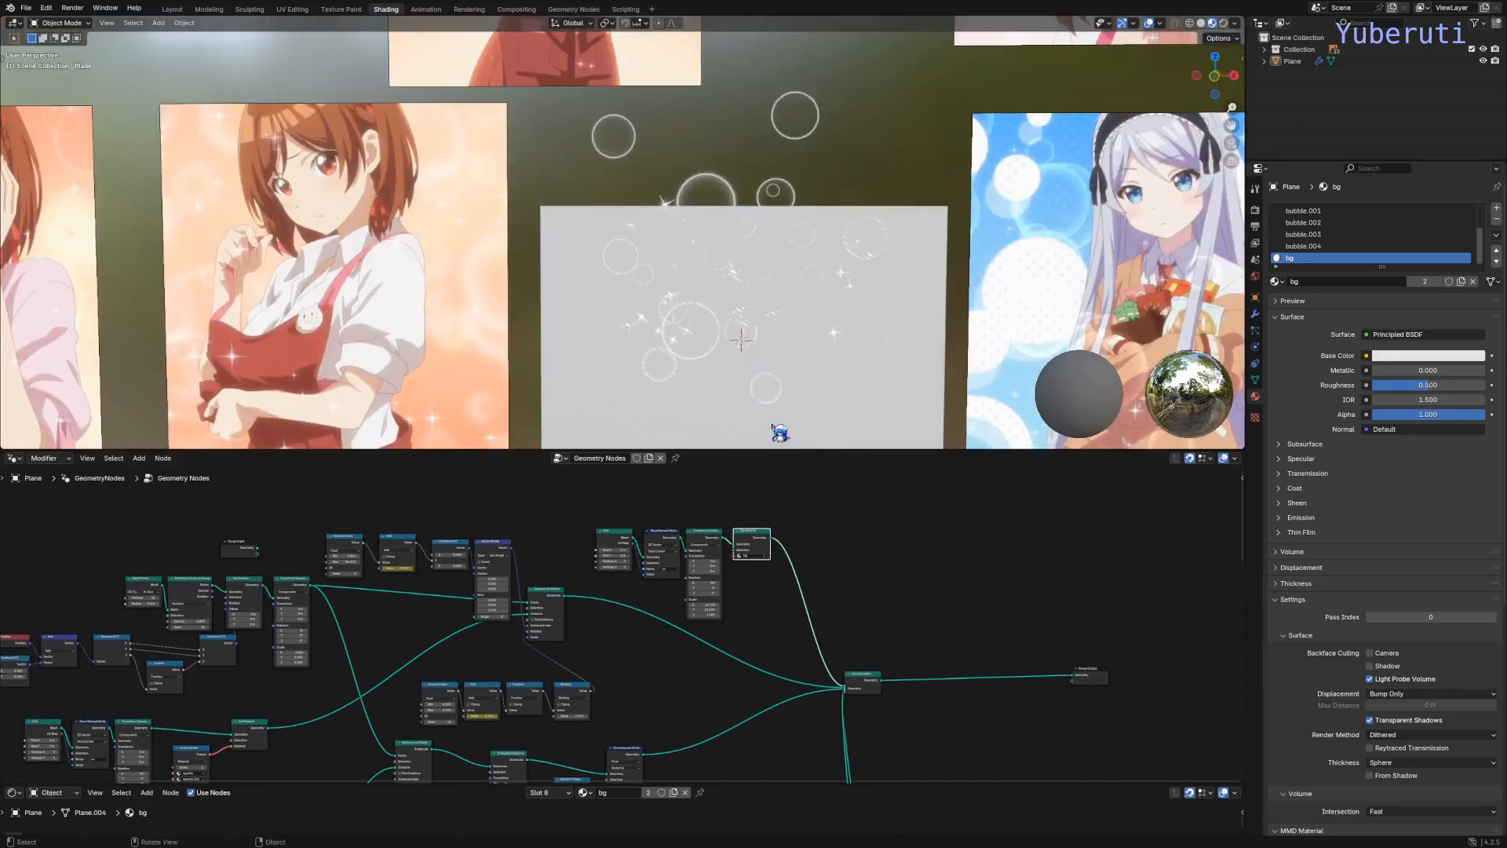
Step: Set the background grid's Z translation to 2.8 m and adjust its Y translation relative to the bubbles
scroll(749, 351, "down", 1)
middle_click_drag(741, 358, 738, 293, "shift")
scroll(741, 481, "up", 1)
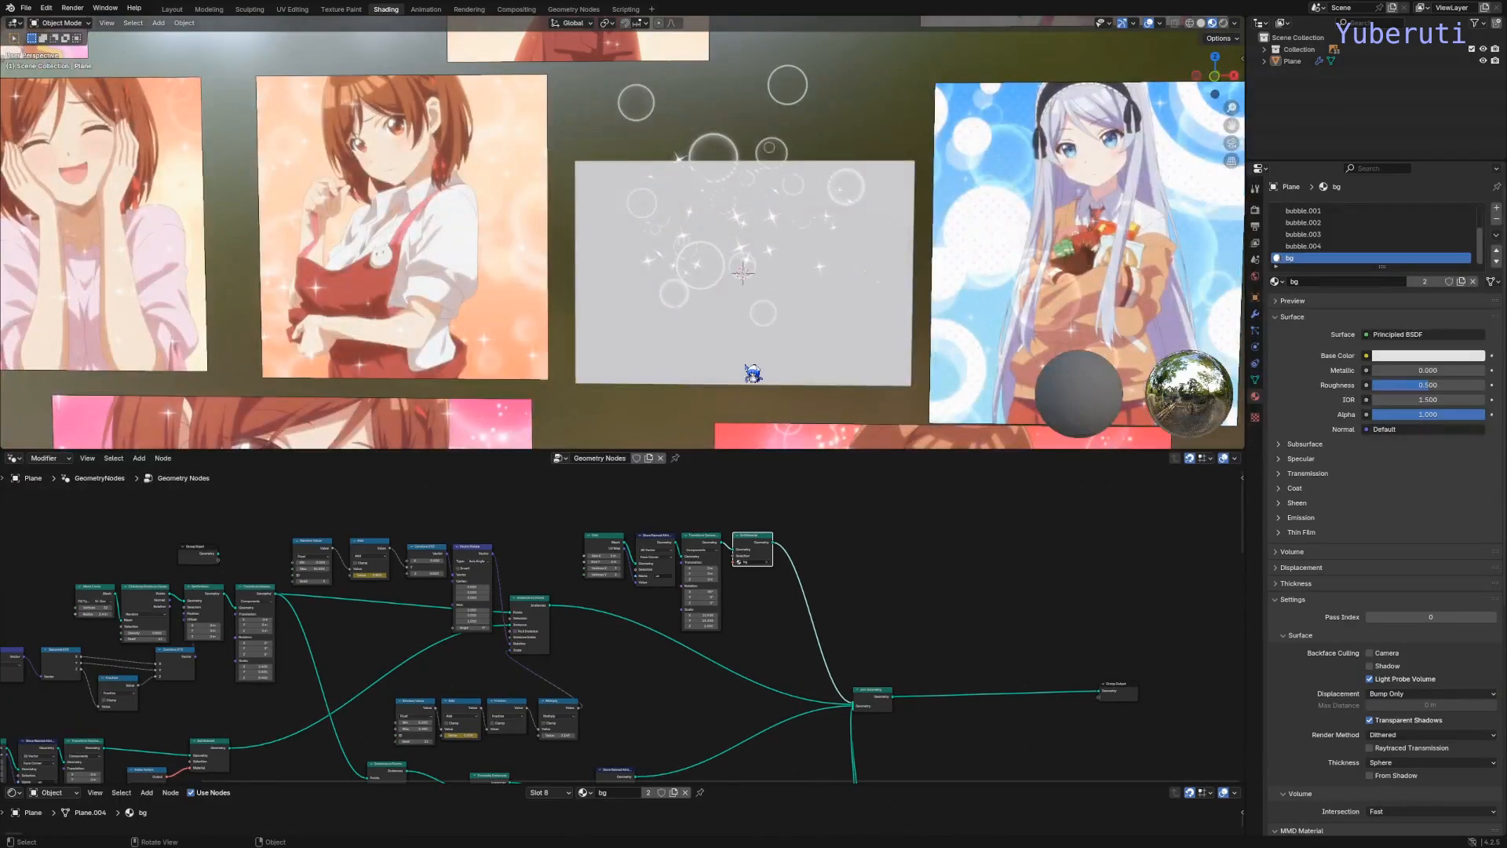
middle_click_drag(746, 360, 739, 377, "shift")
scroll(714, 616, "up", 5)
left_click_drag(701, 562, 703, 528)
scroll(701, 595, "up", 2)
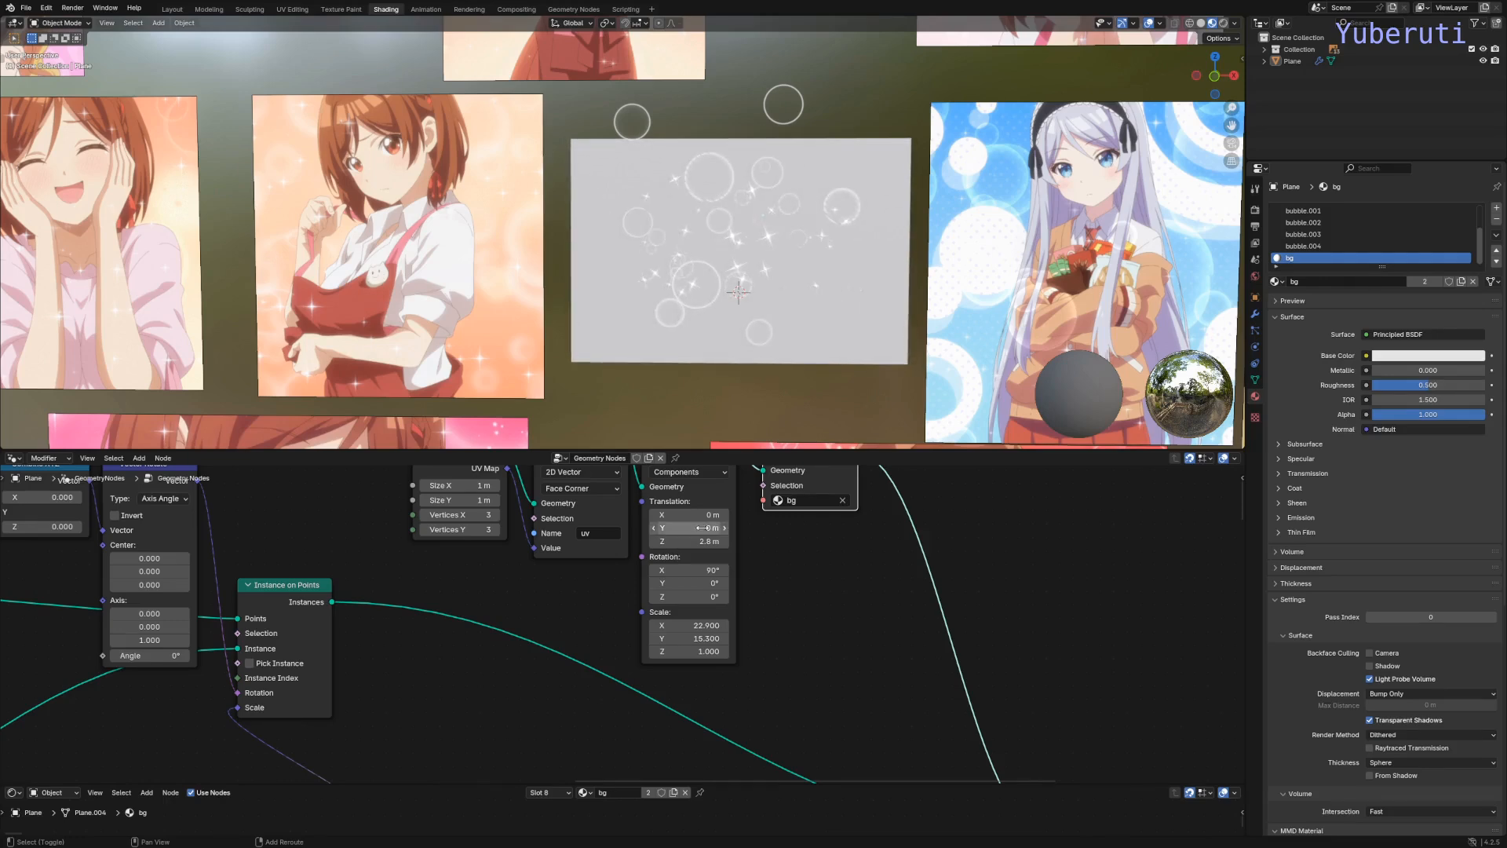
Step: Enlarge the shader node area and delete the Principled BSDF node from the bg material
scroll(704, 528, "down", 2)
left_click_drag(751, 784, 751, 478)
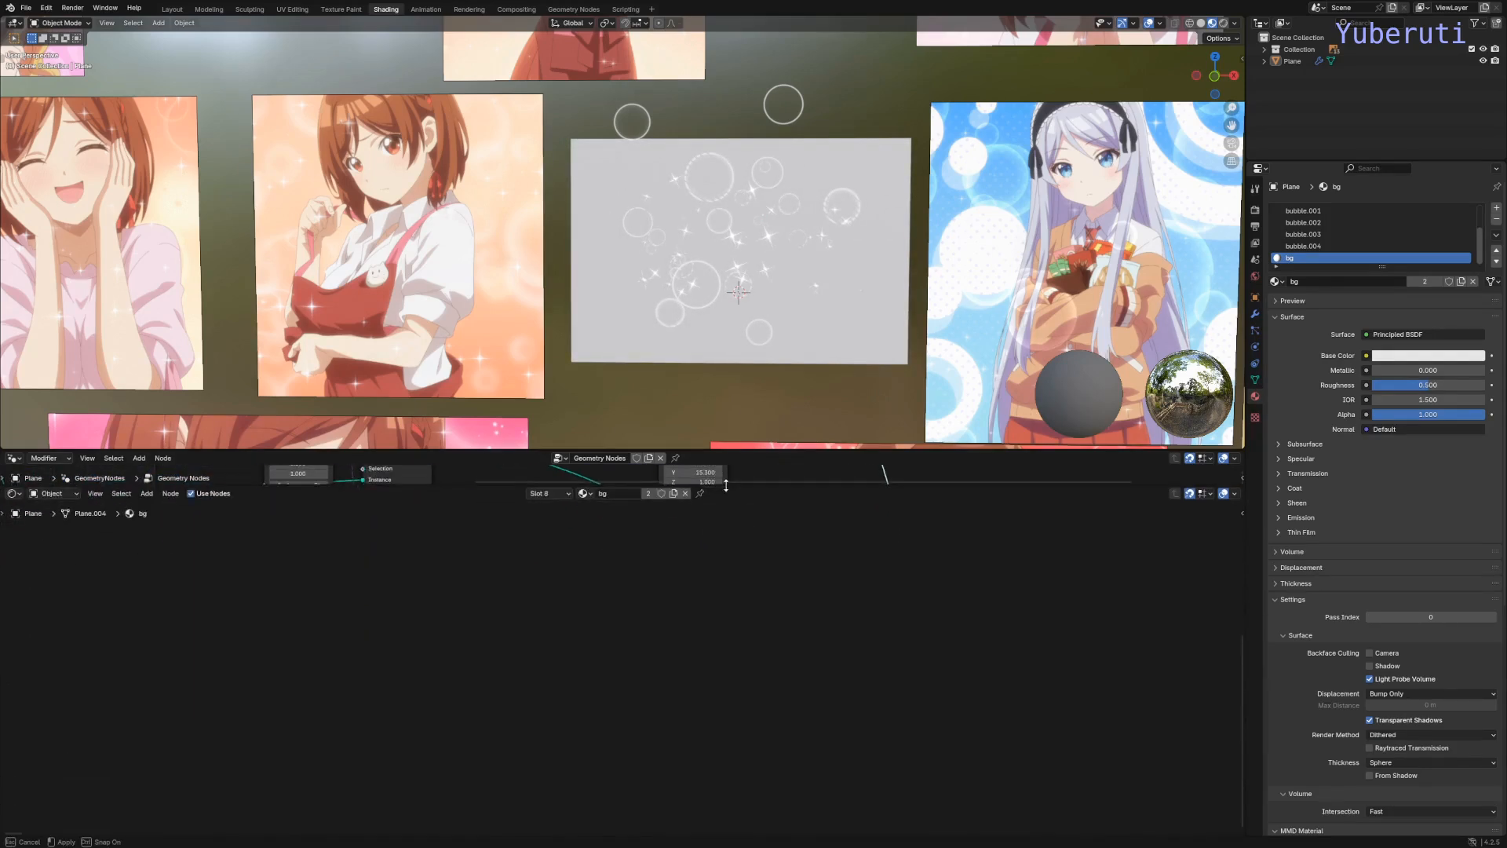
key("Home")
scroll(597, 645, "up", 3)
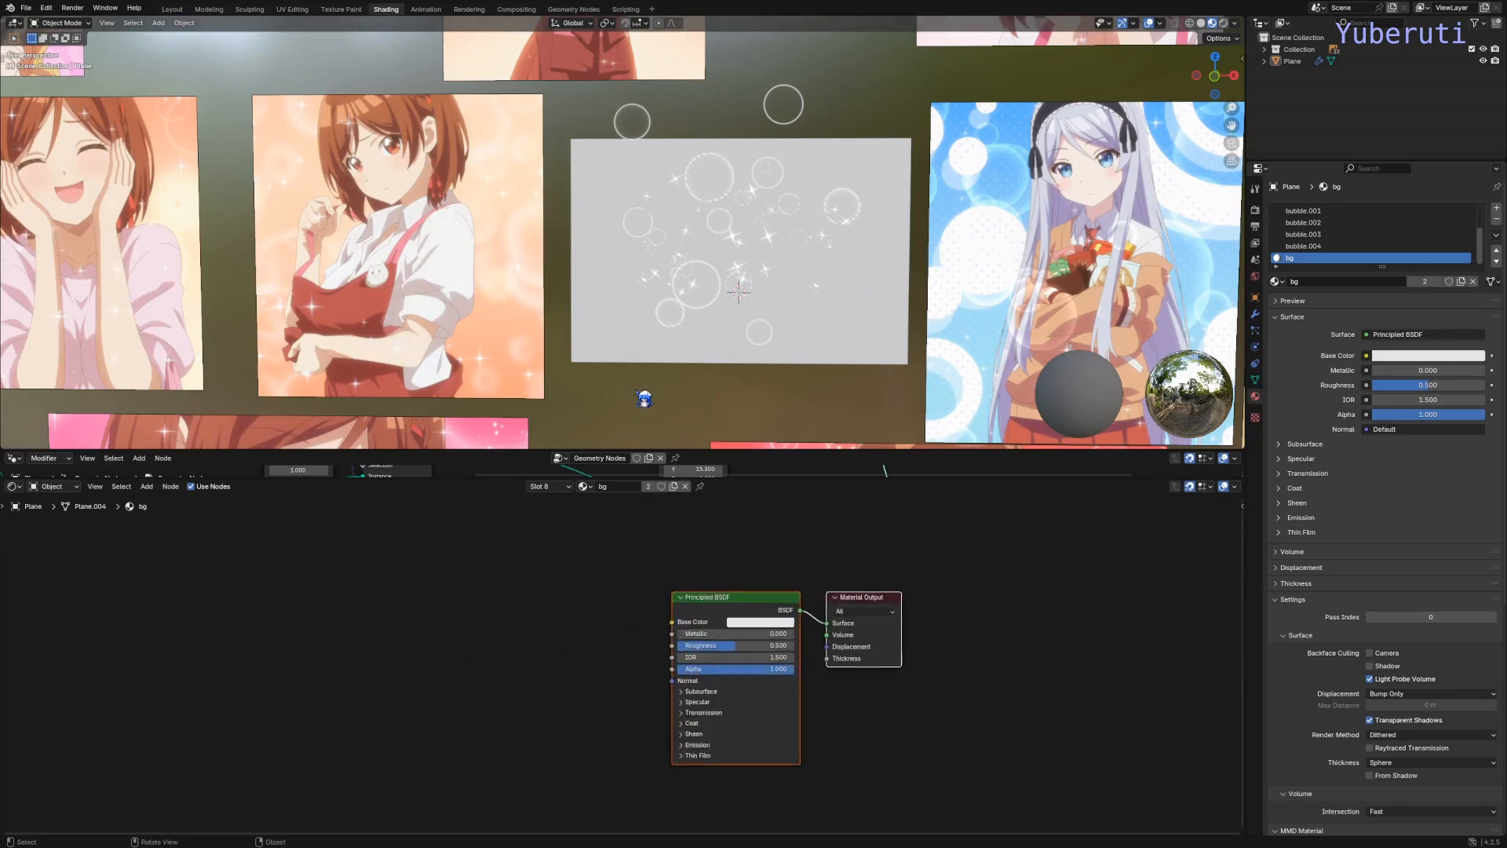
scroll(579, 324, "down", 4)
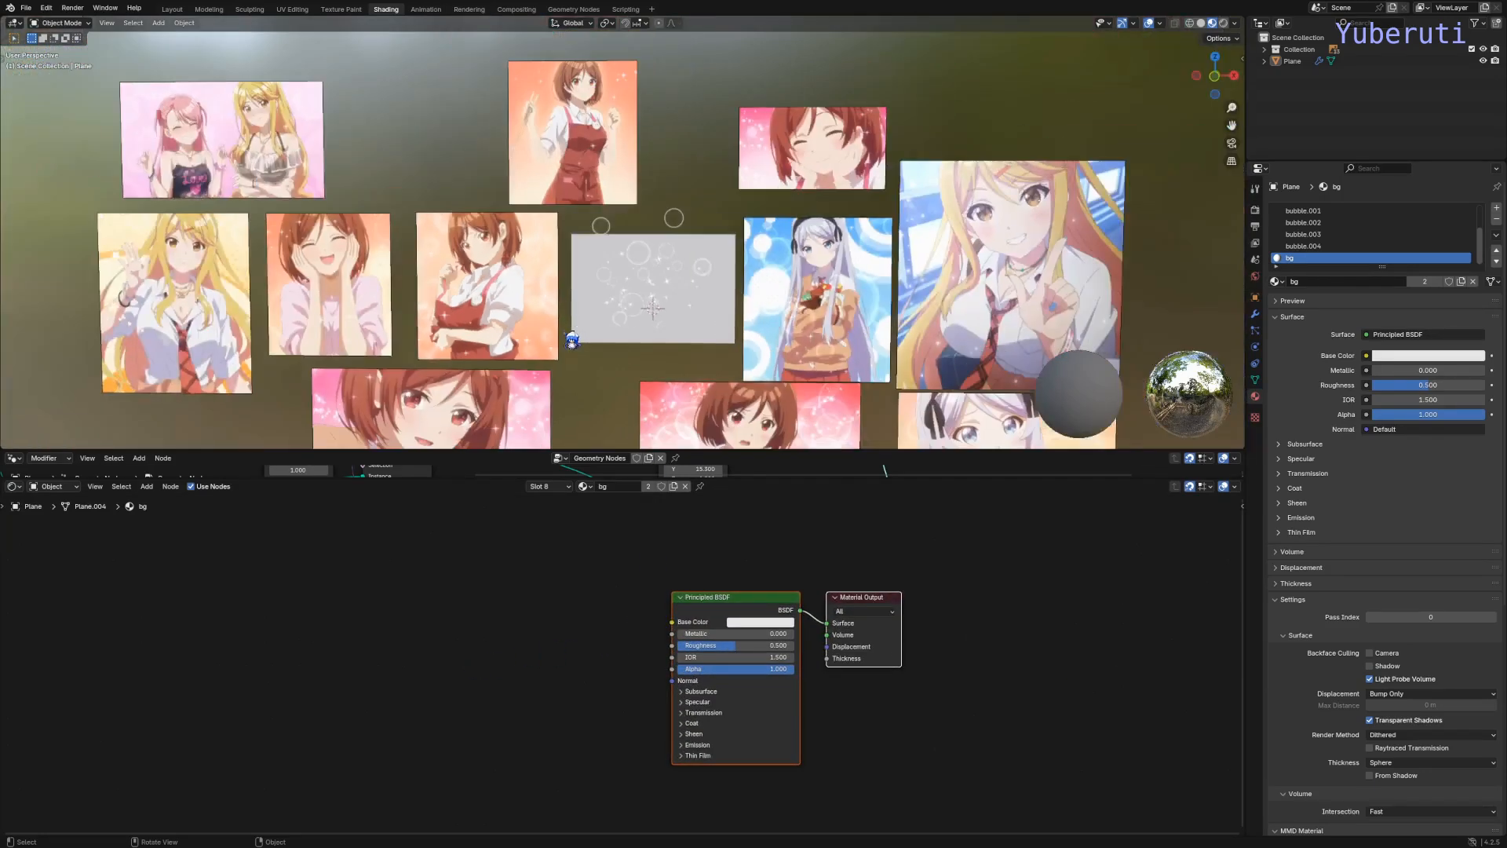
middle_click_drag(565, 331, 548, 167, "shift")
scroll(675, 270, "up", 4)
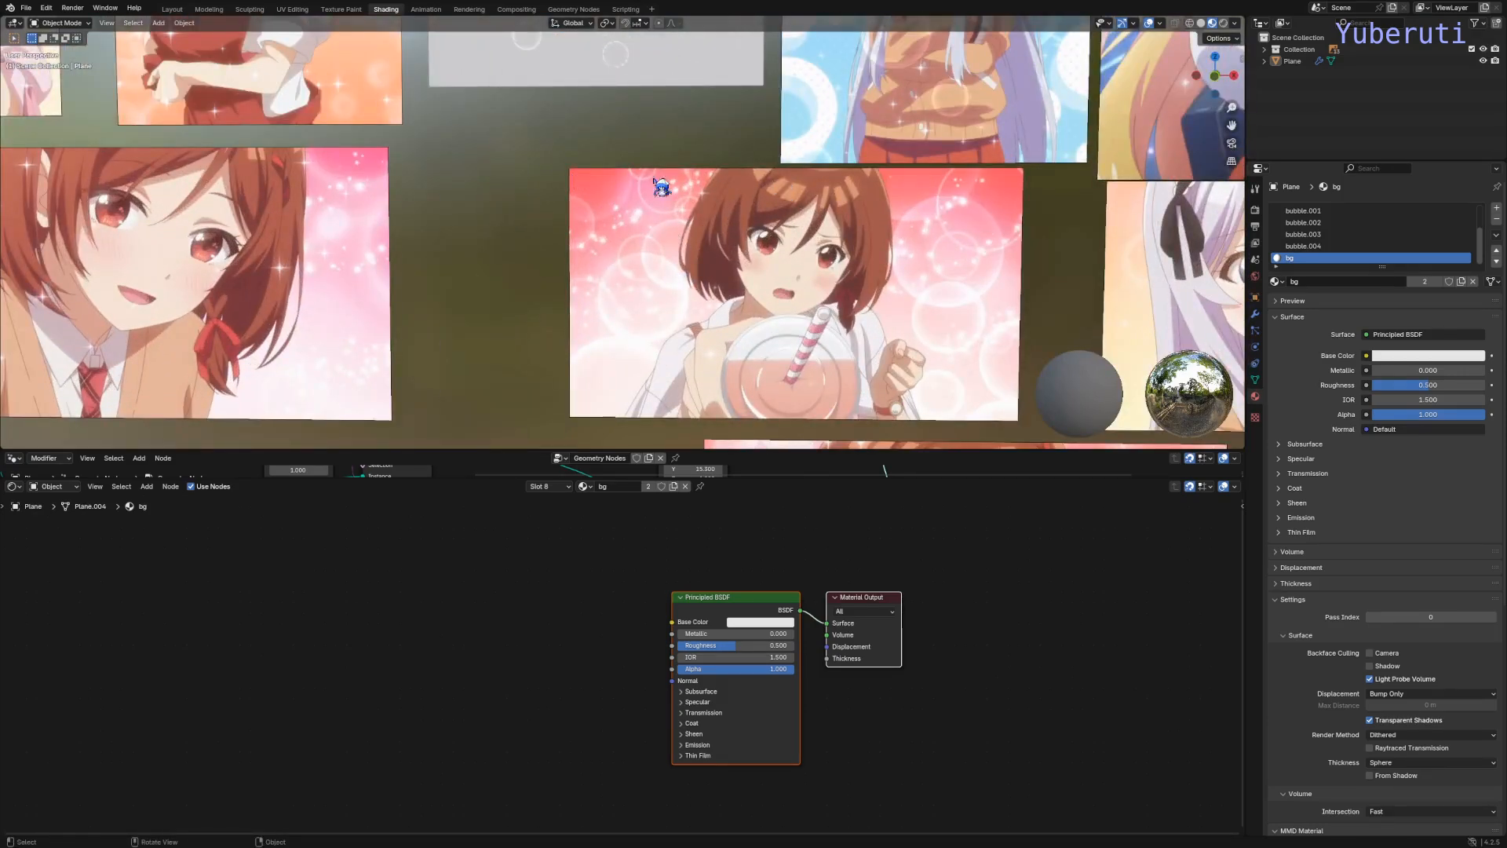
scroll(589, 211, "down", 3)
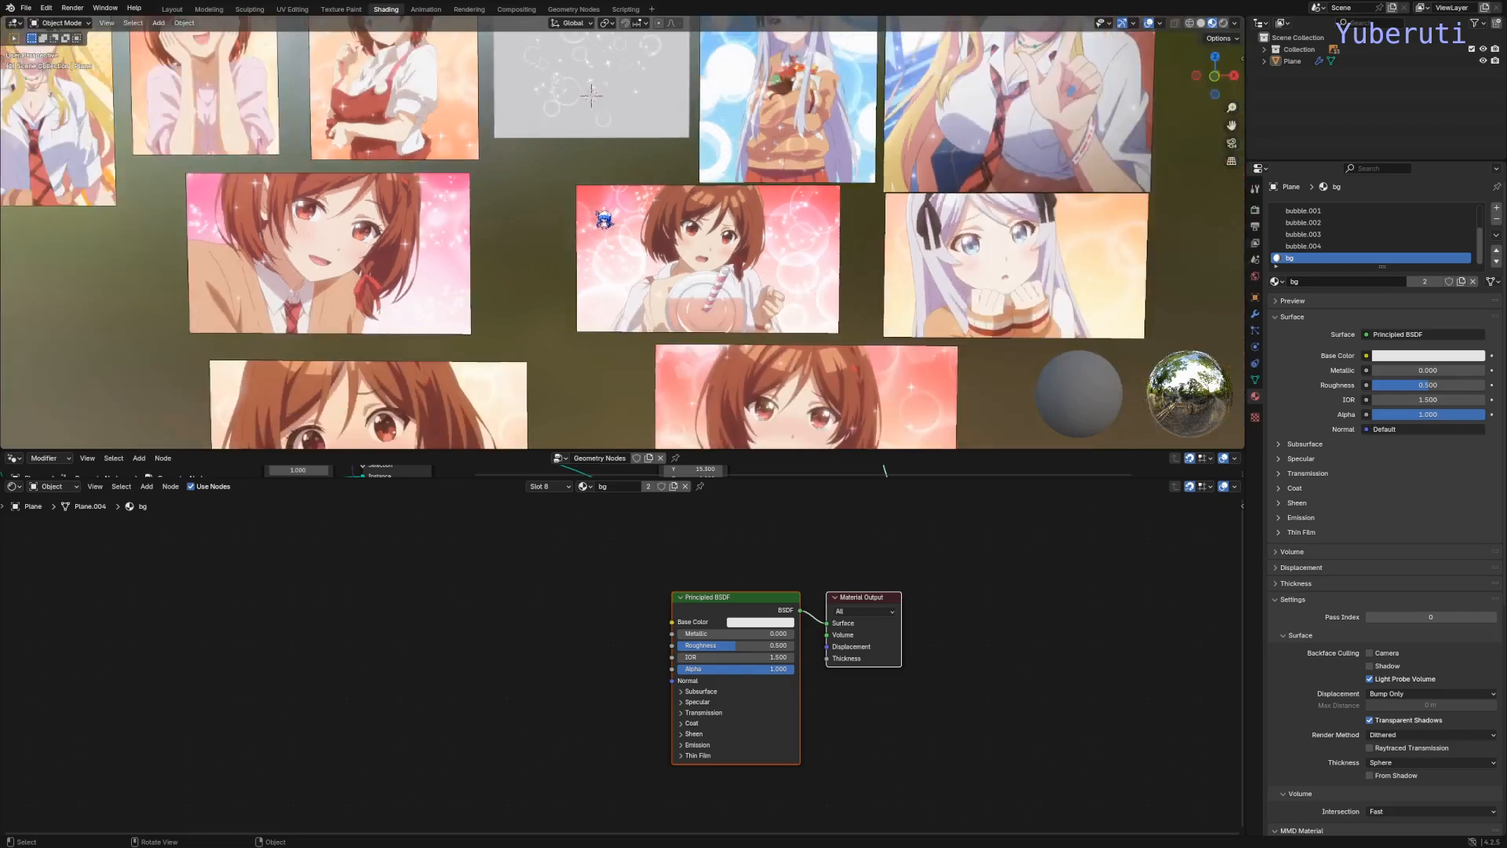
middle_click_drag(652, 149, 673, 333, "shift")
scroll(679, 340, "up", 2)
left_click(711, 615)
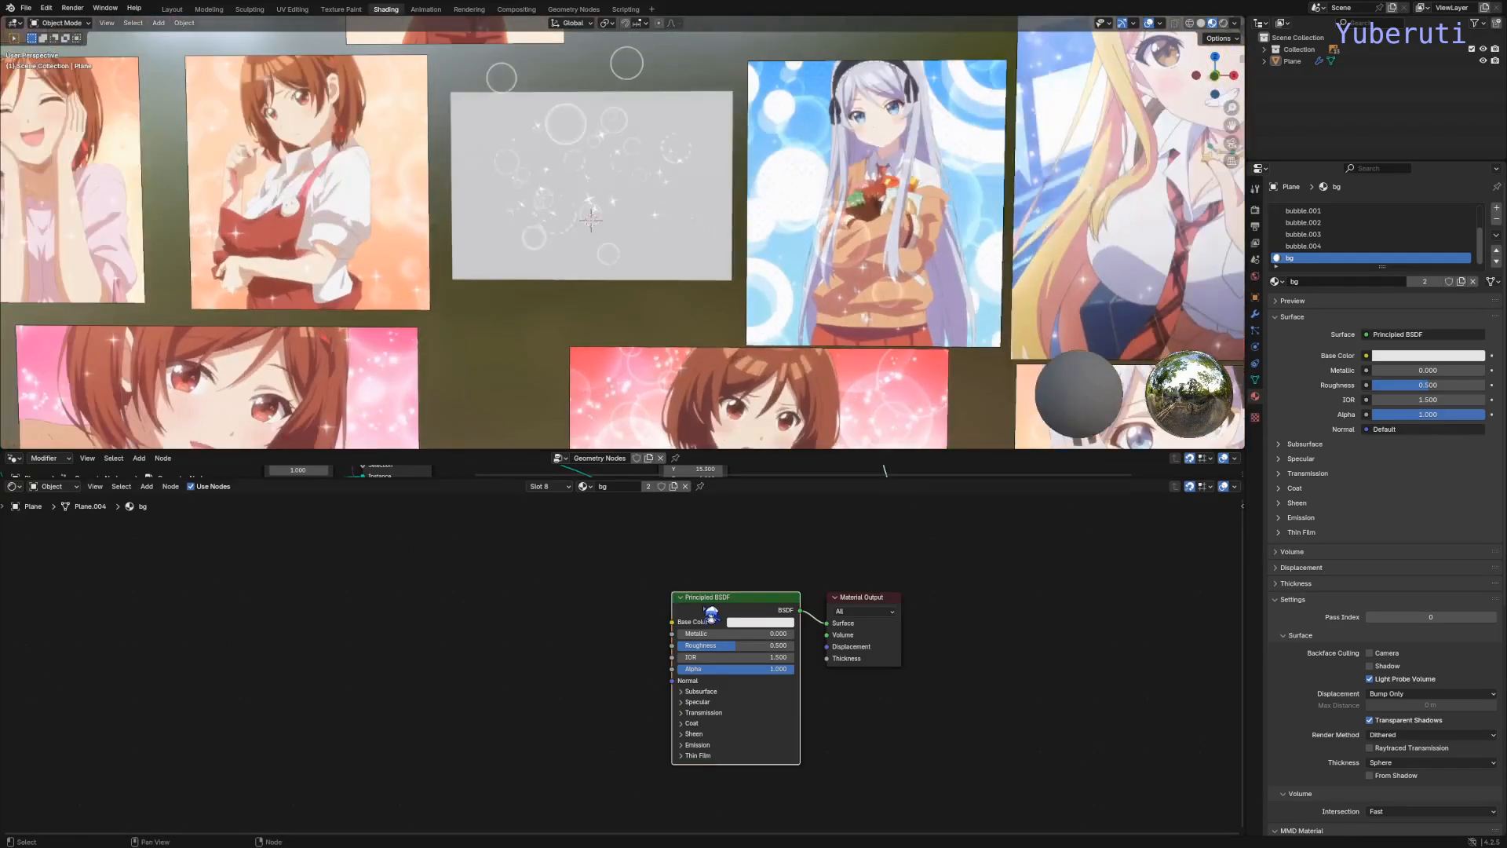
key("x")
Step: Add a Geometry-type Attribute node to the bg material and name its attribute uv
key("shift+a")
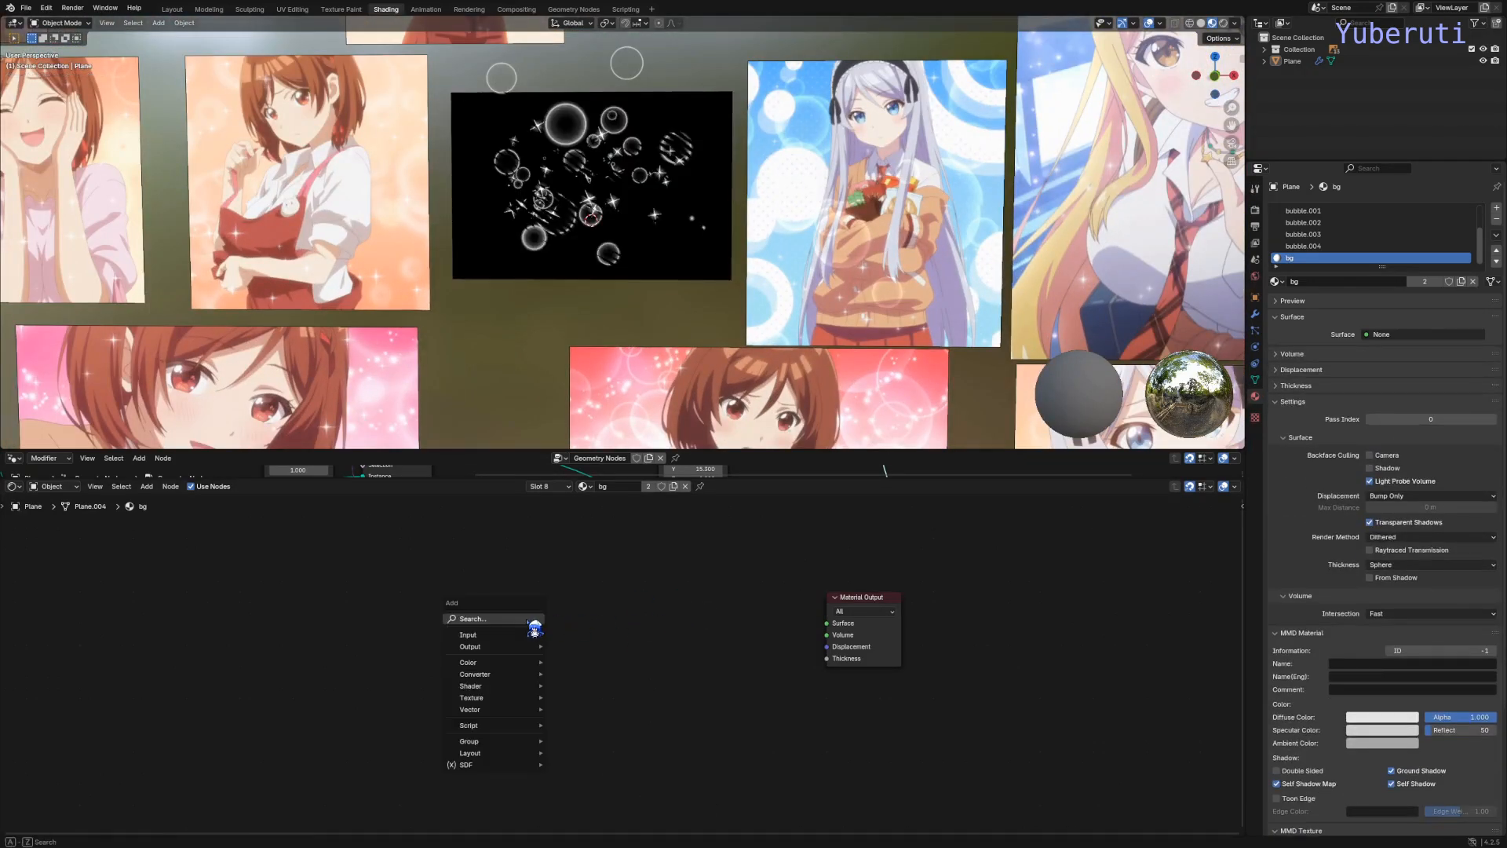
mouse_move(518, 675)
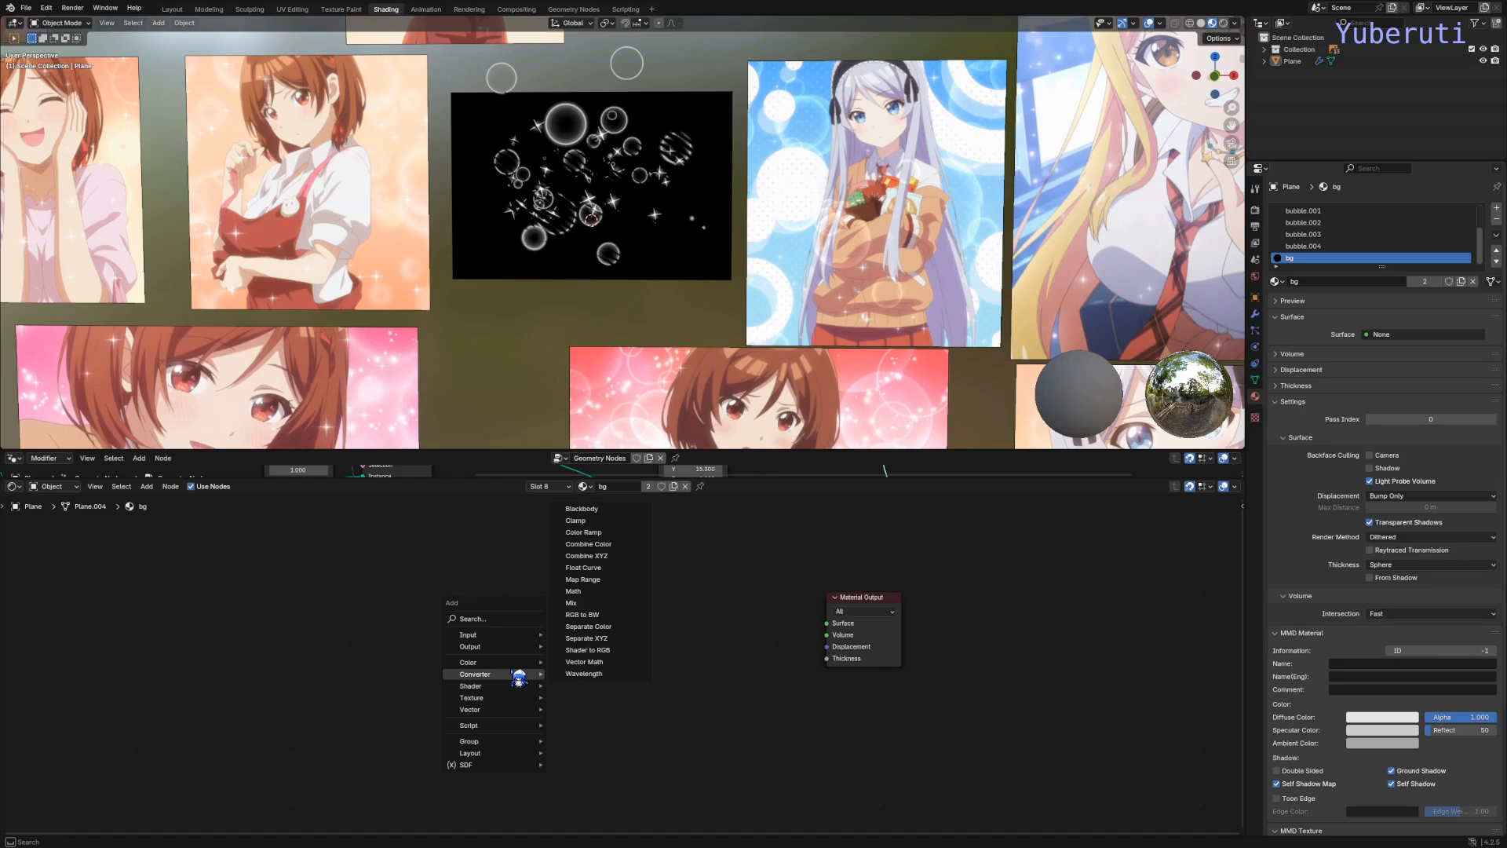
mouse_move(503, 635)
left_click(626, 430)
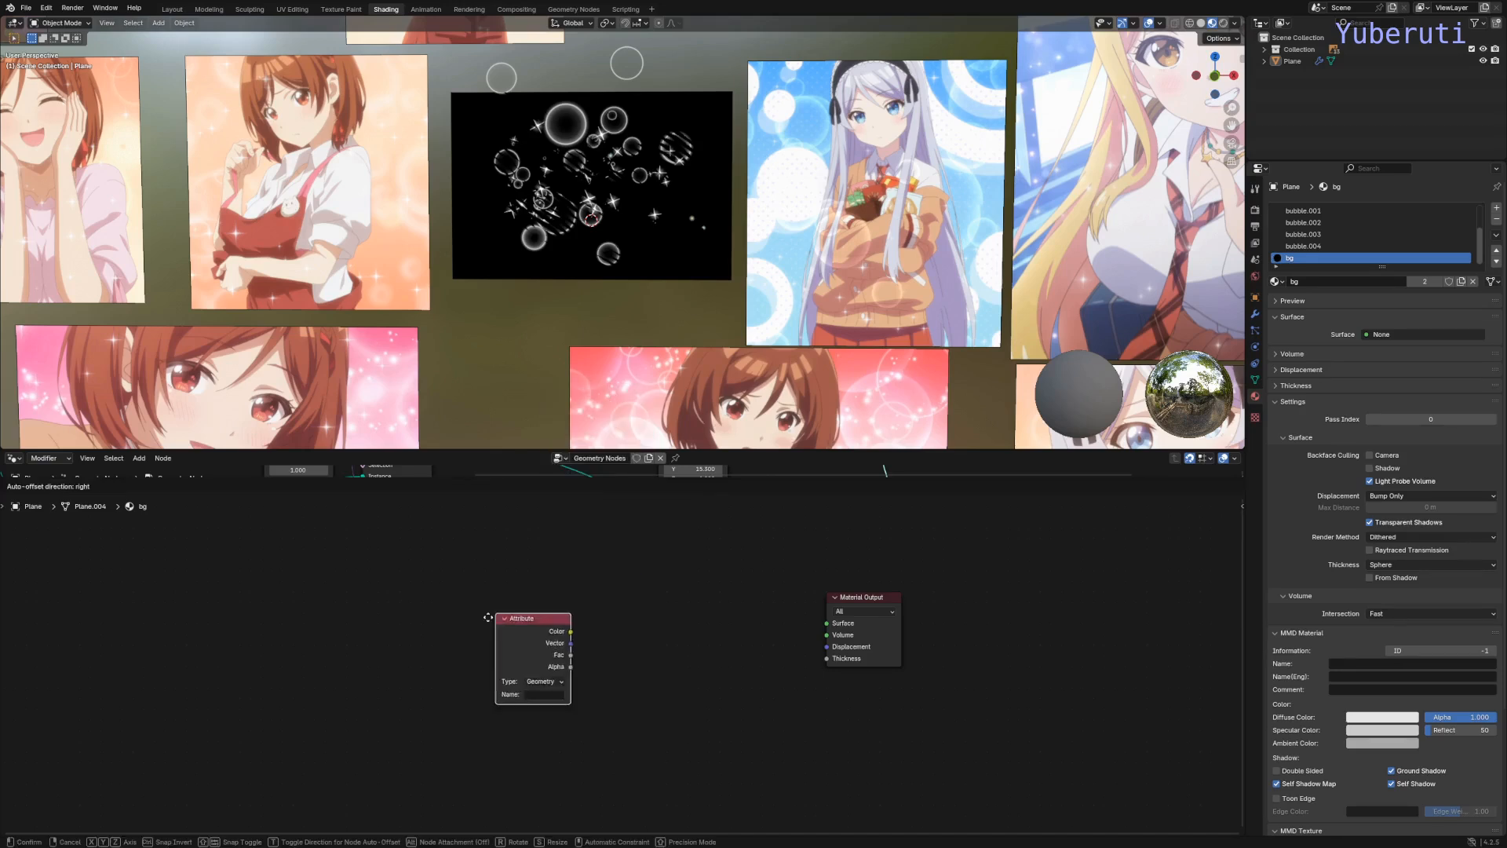
left_click(423, 597)
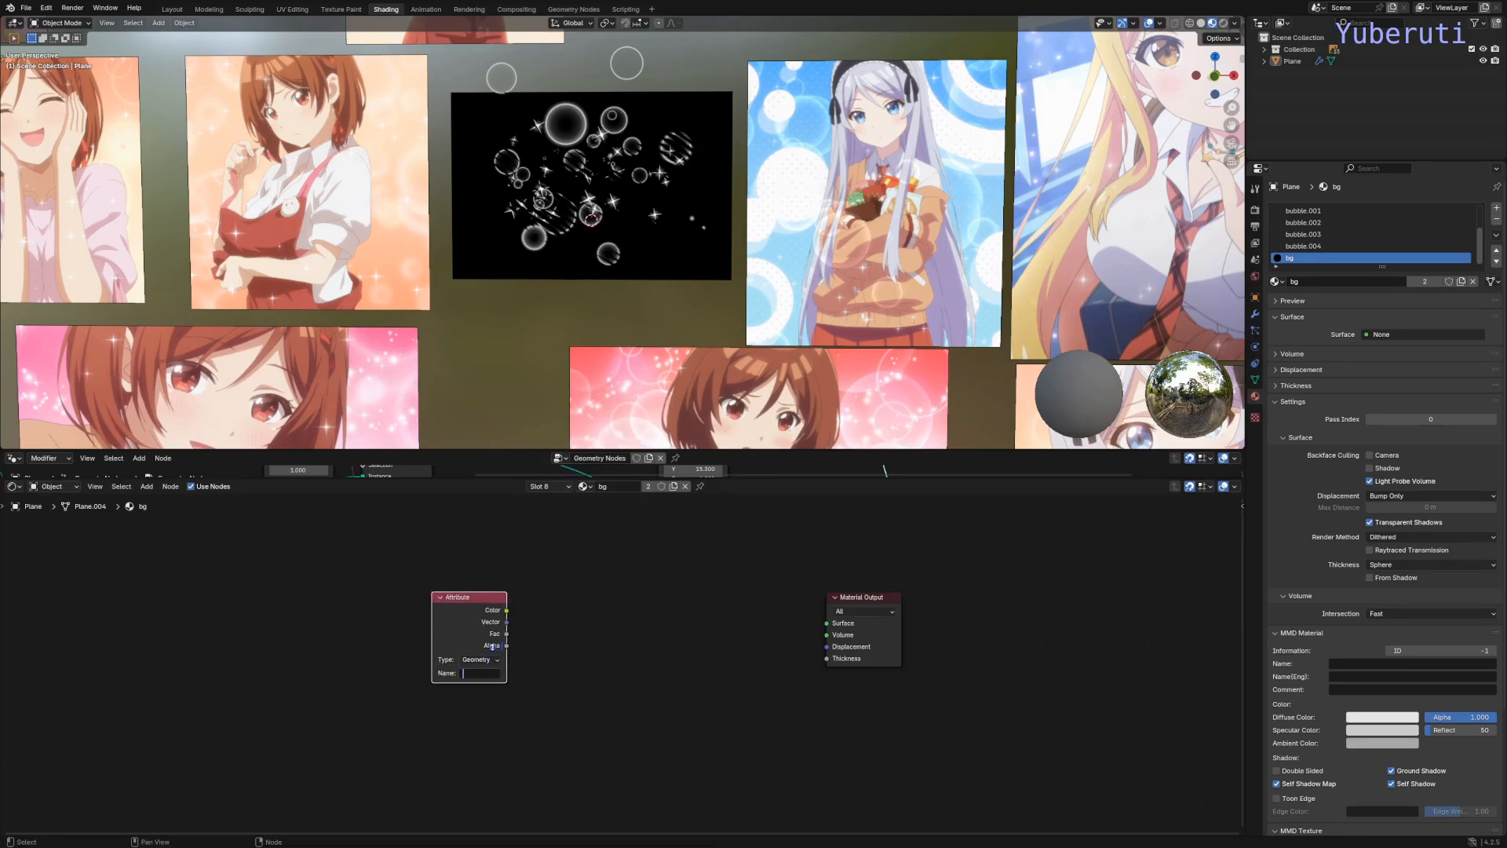
Step: Add a Mapping node fed by the uv Attribute's Vector output, and move both nodes away from the Material Output
key("shift+a")
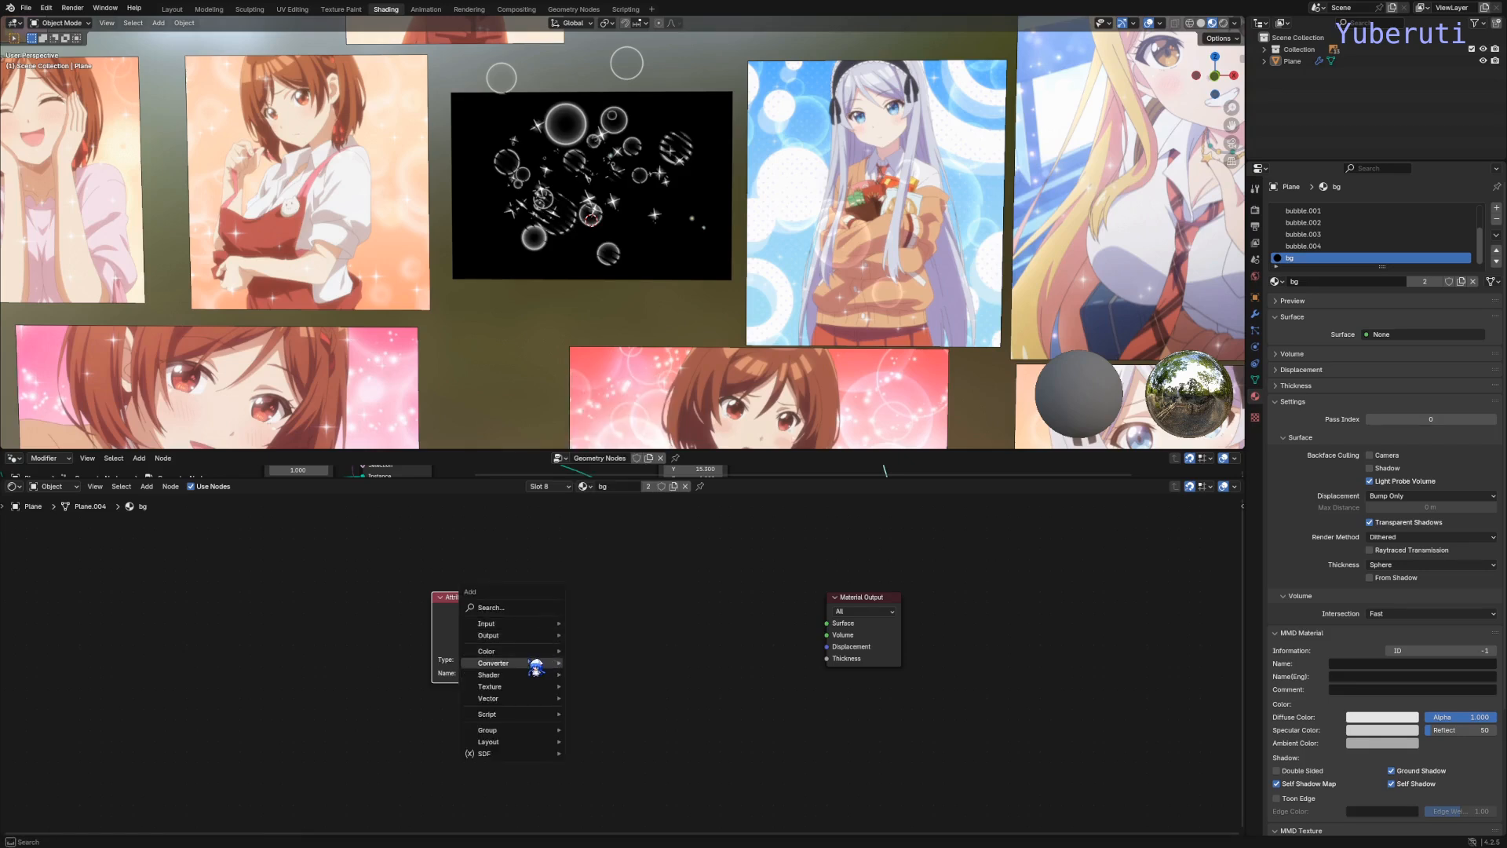
mouse_move(540, 701)
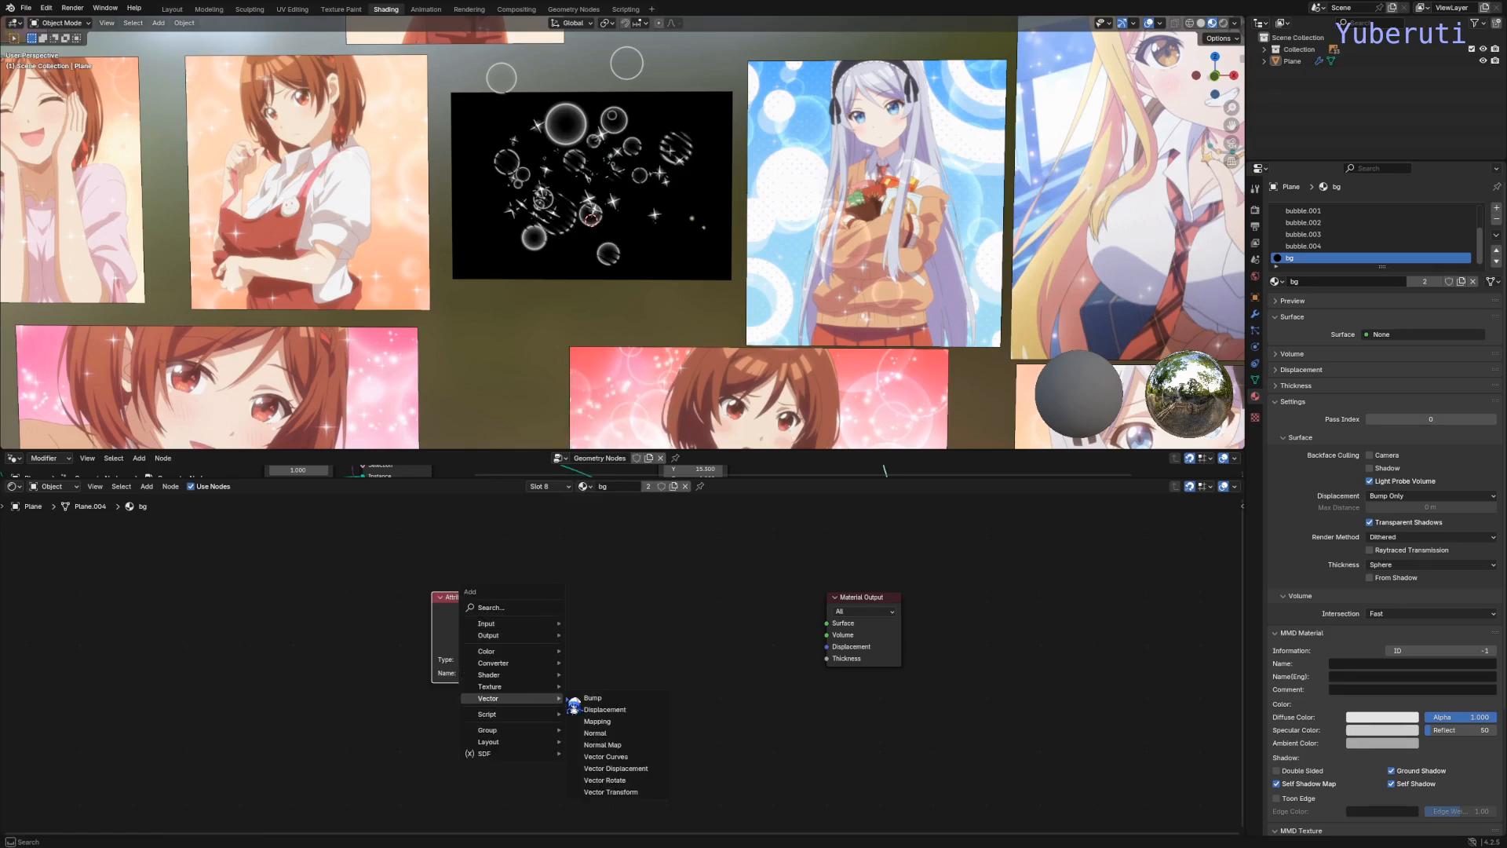
left_click(613, 727)
left_click(525, 573)
mouse_move(506, 622)
left_mouse_down()
mouse_move(533, 661)
mouse_move(528, 615)
left_mouse_up()
key("g")
left_click(415, 597)
Step: Add a Gradient Texture node fed by the Mapping node and connect its Color output to the Material Output's Surface
key("shift+a")
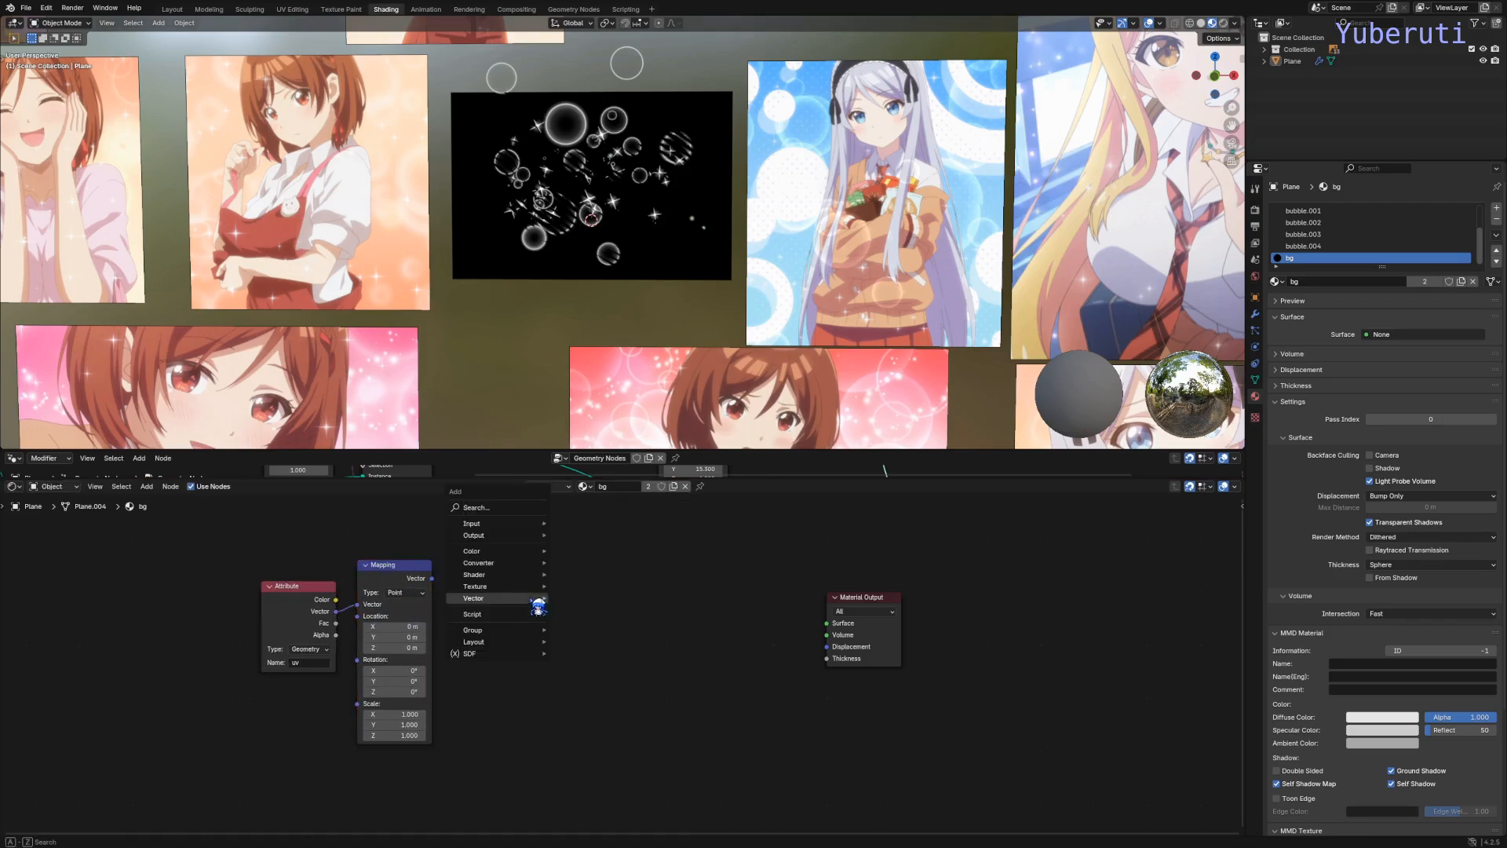
mouse_move(529, 581)
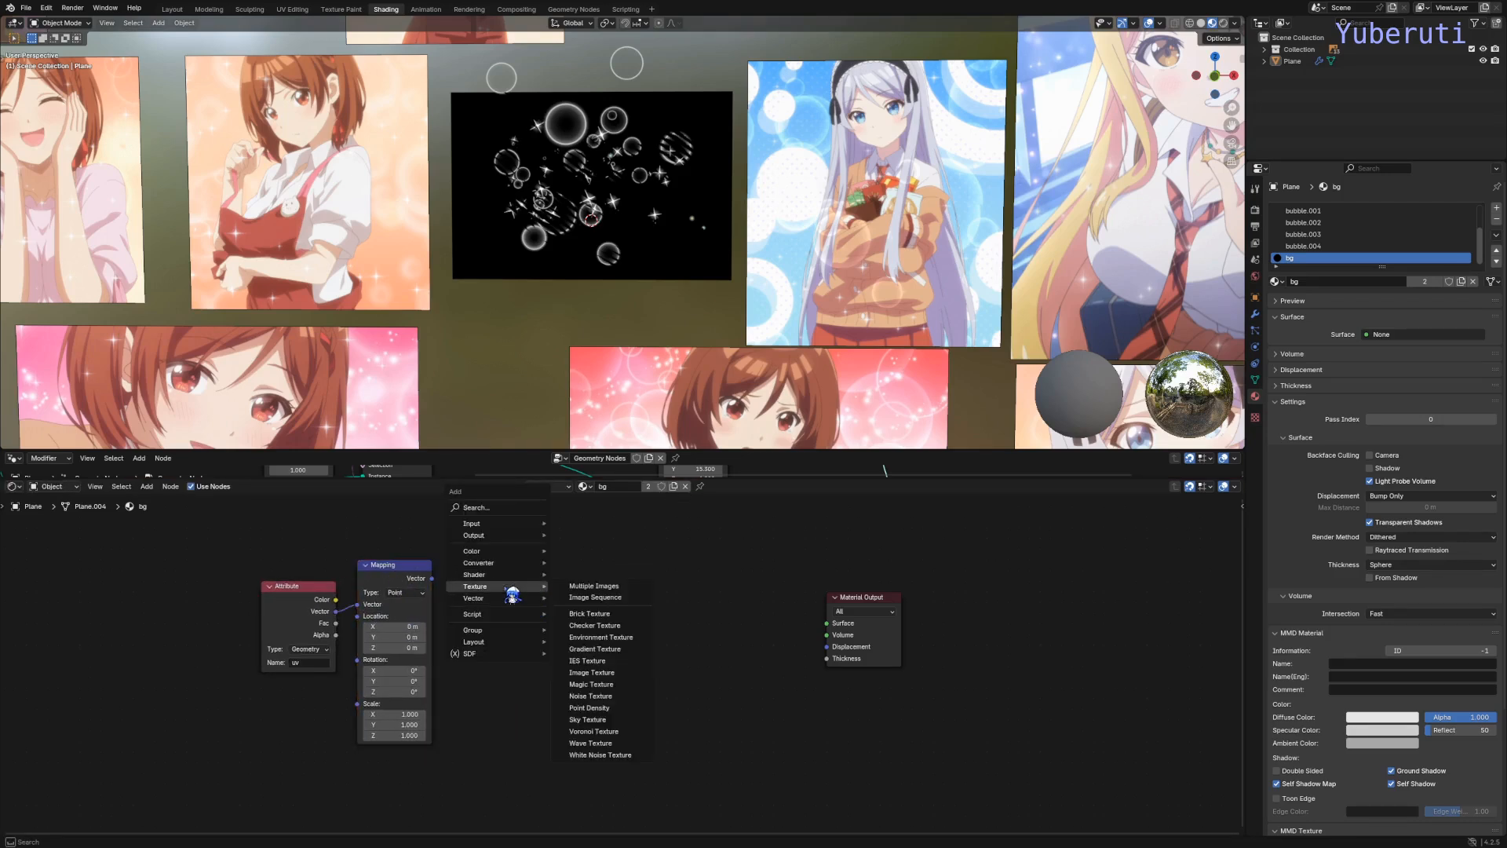
left_click(594, 649)
left_click(524, 581)
left_click_drag(432, 578, 497, 625)
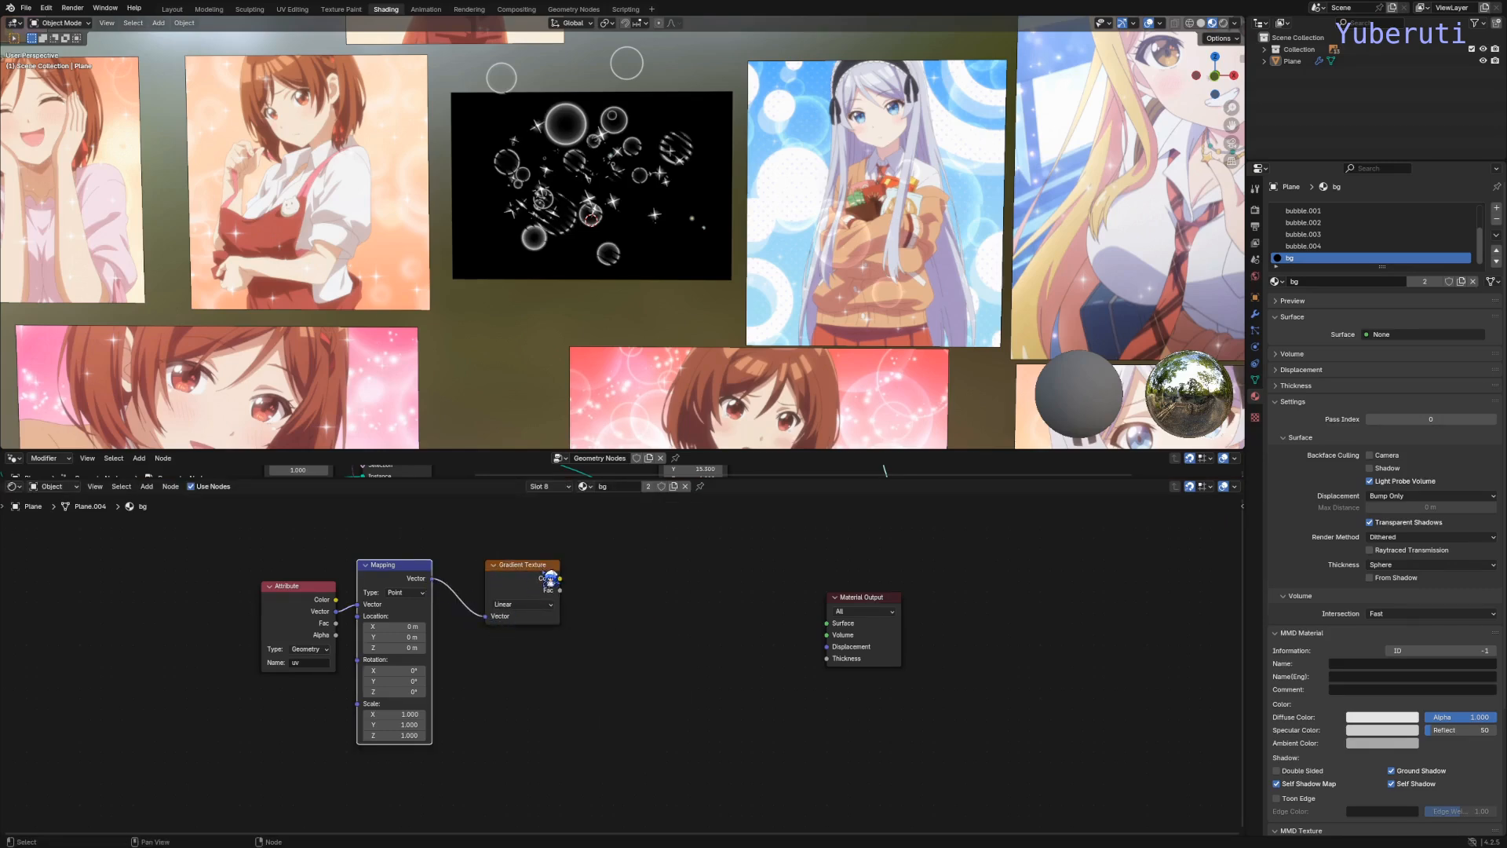
left_click(544, 583, "ctrl+shift")
scroll(605, 243, "up", 5)
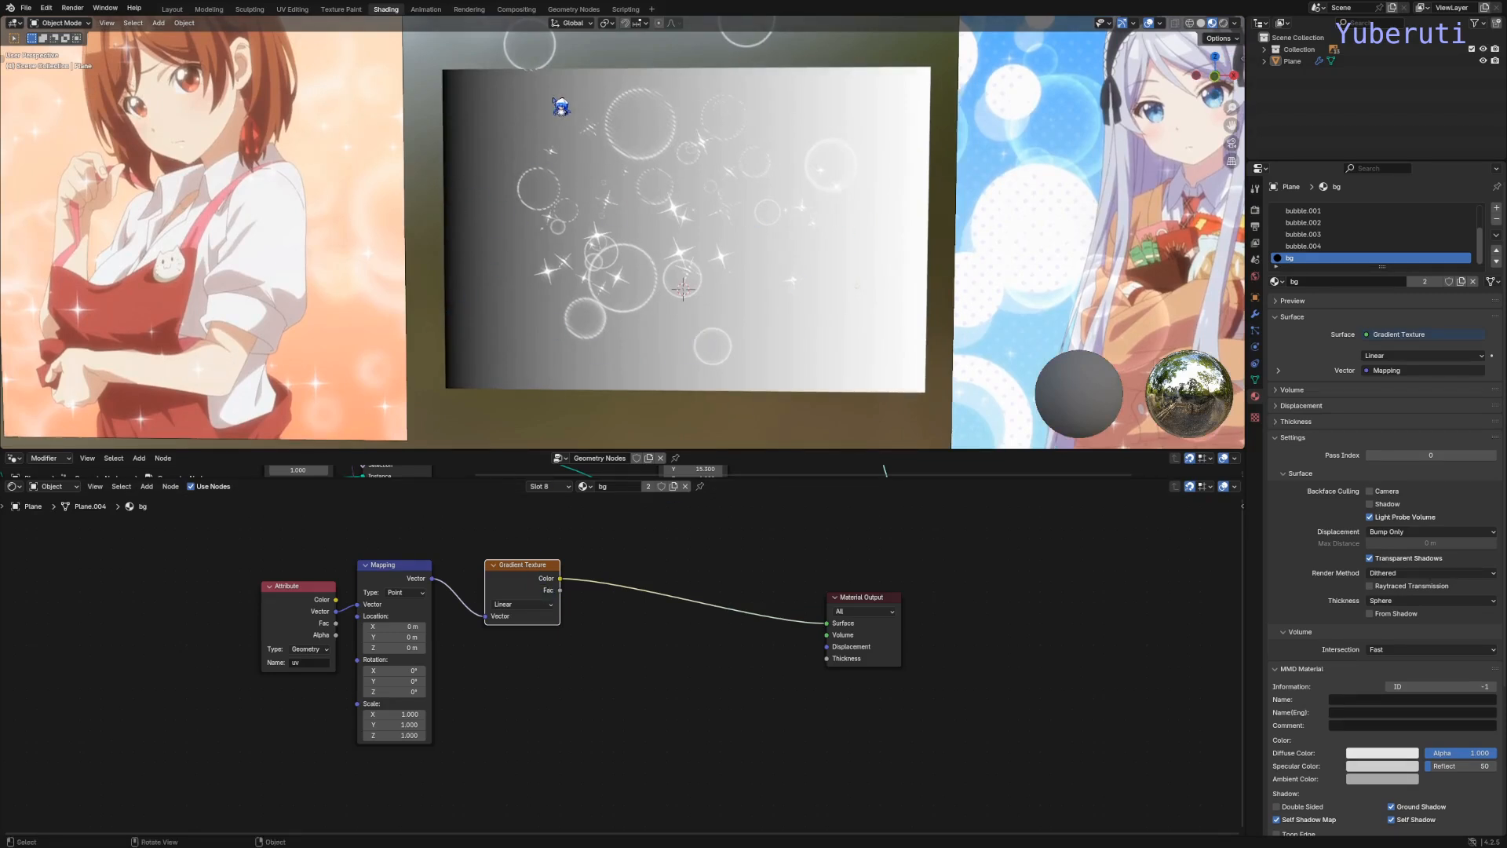
Step: Set the Mapping node's Z rotation to -90° so the gradient runs vertically across the background
mouse_move(384, 693)
left_mouse_down()
mouse_move(313, 693)
mouse_move(377, 691)
left_mouse_up()
right_click(396, 691)
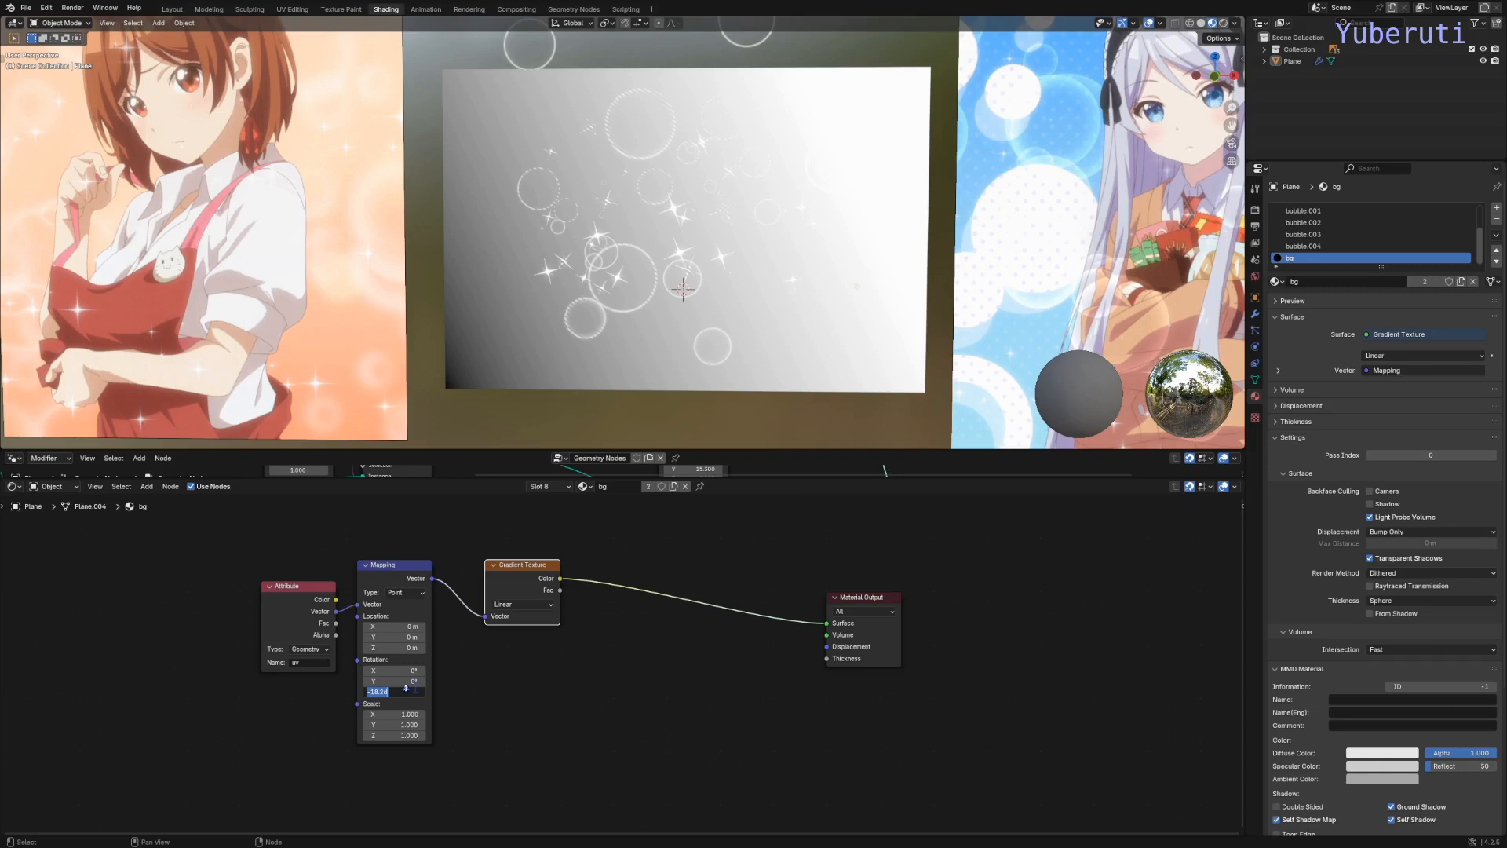
key("Return")
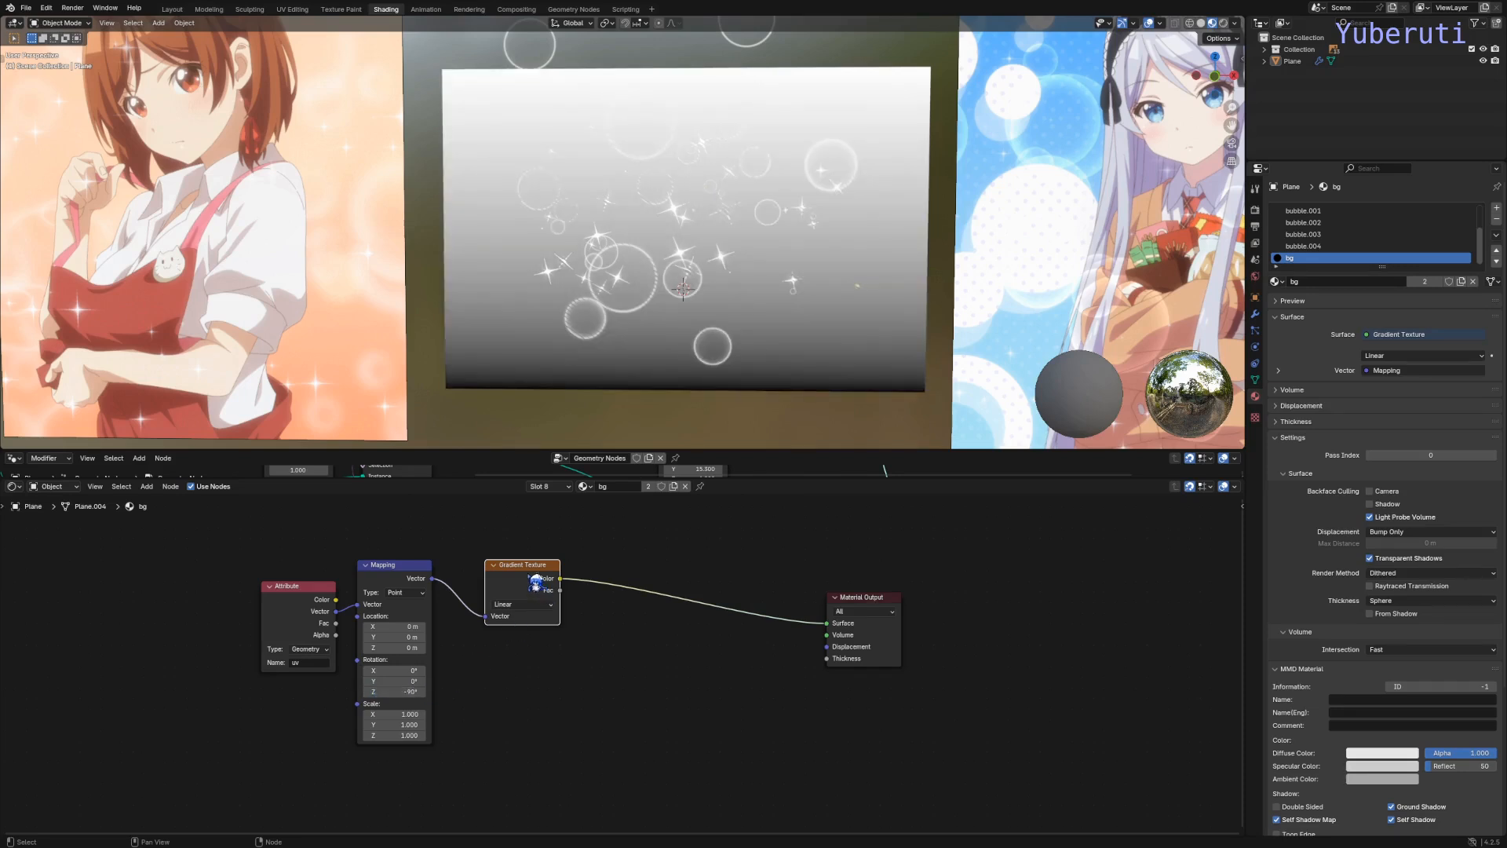
Step: Move the Attribute, Mapping and Gradient Texture nodes farther from the Material Output to make room between them
left_click_drag(534, 584, 492, 595)
left_click_drag(285, 589, 296, 567)
left_click_drag(463, 577, 279, 623)
left_click_drag(382, 565, 264, 587)
Step: Insert a Color Ramp node between the Gradient Texture's Color output and the Material Output
key("shift+a")
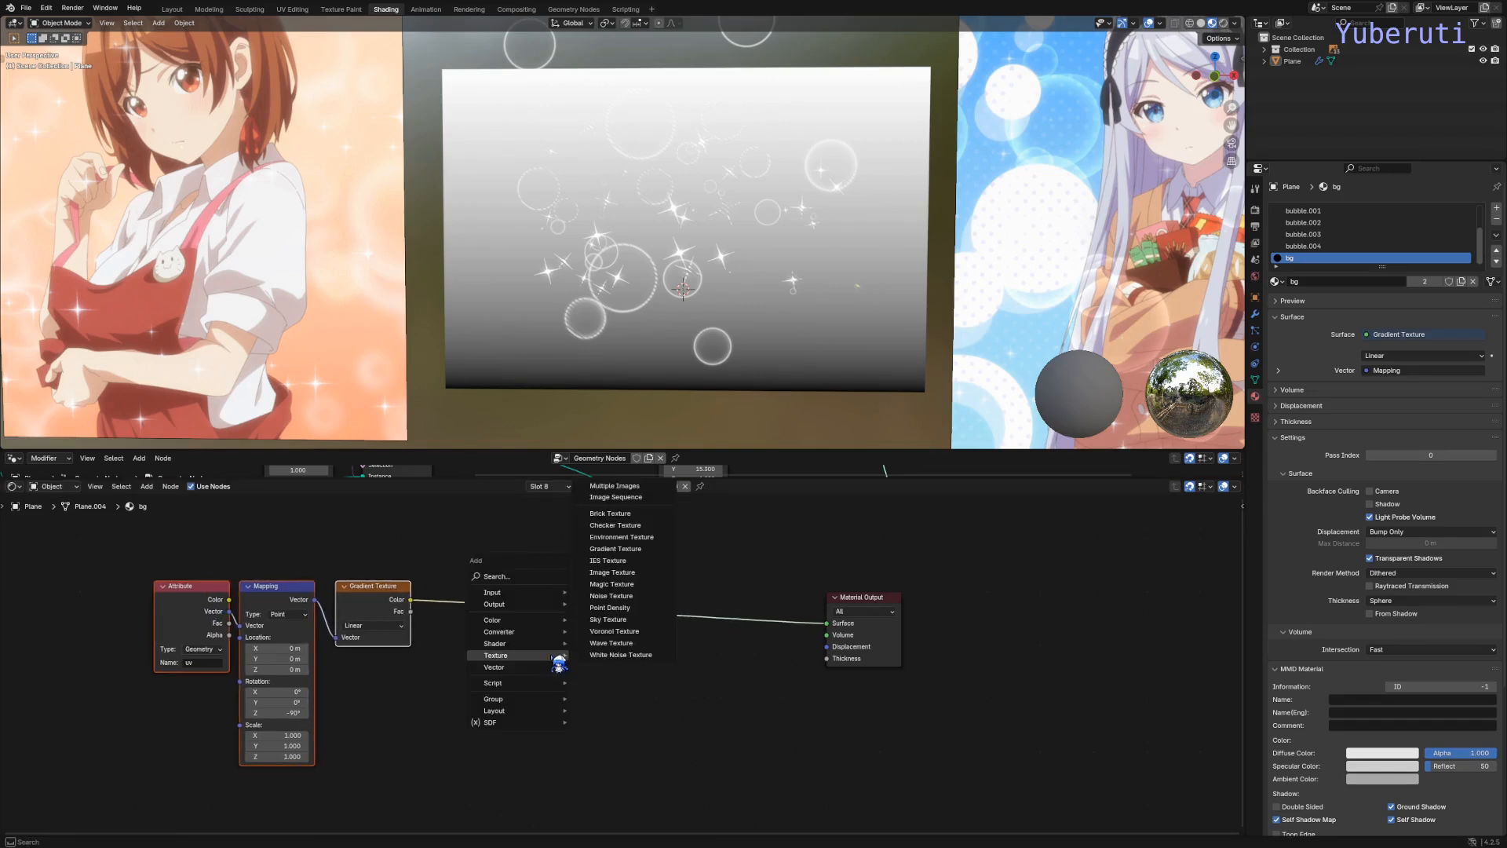
mouse_move(531, 629)
left_click(609, 648)
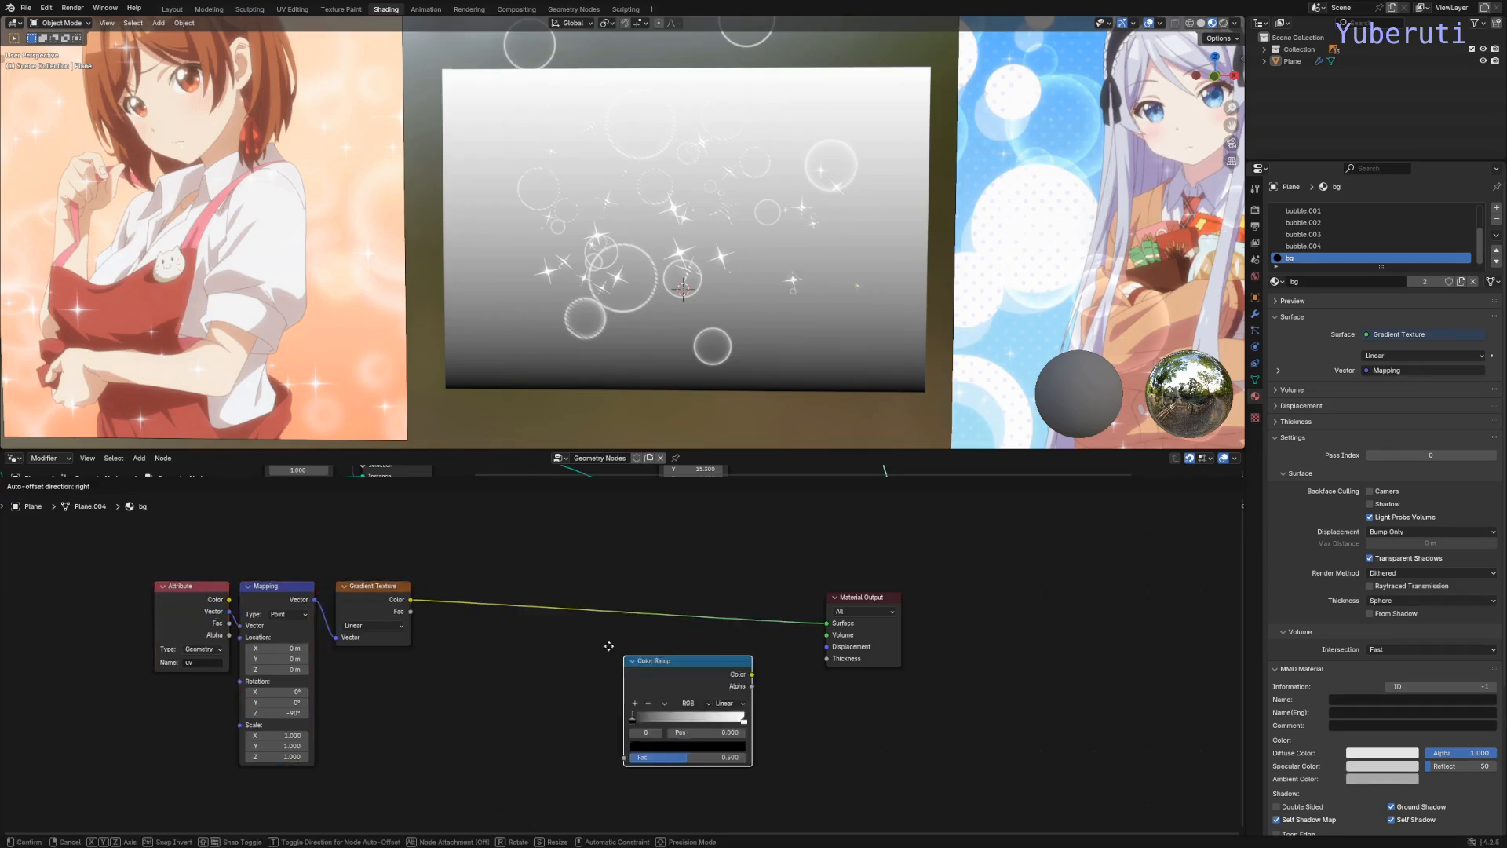
left_click(463, 570)
scroll(571, 692, "up", 2)
scroll(571, 692, "up", 1)
middle_click_drag(528, 647, 657, 713)
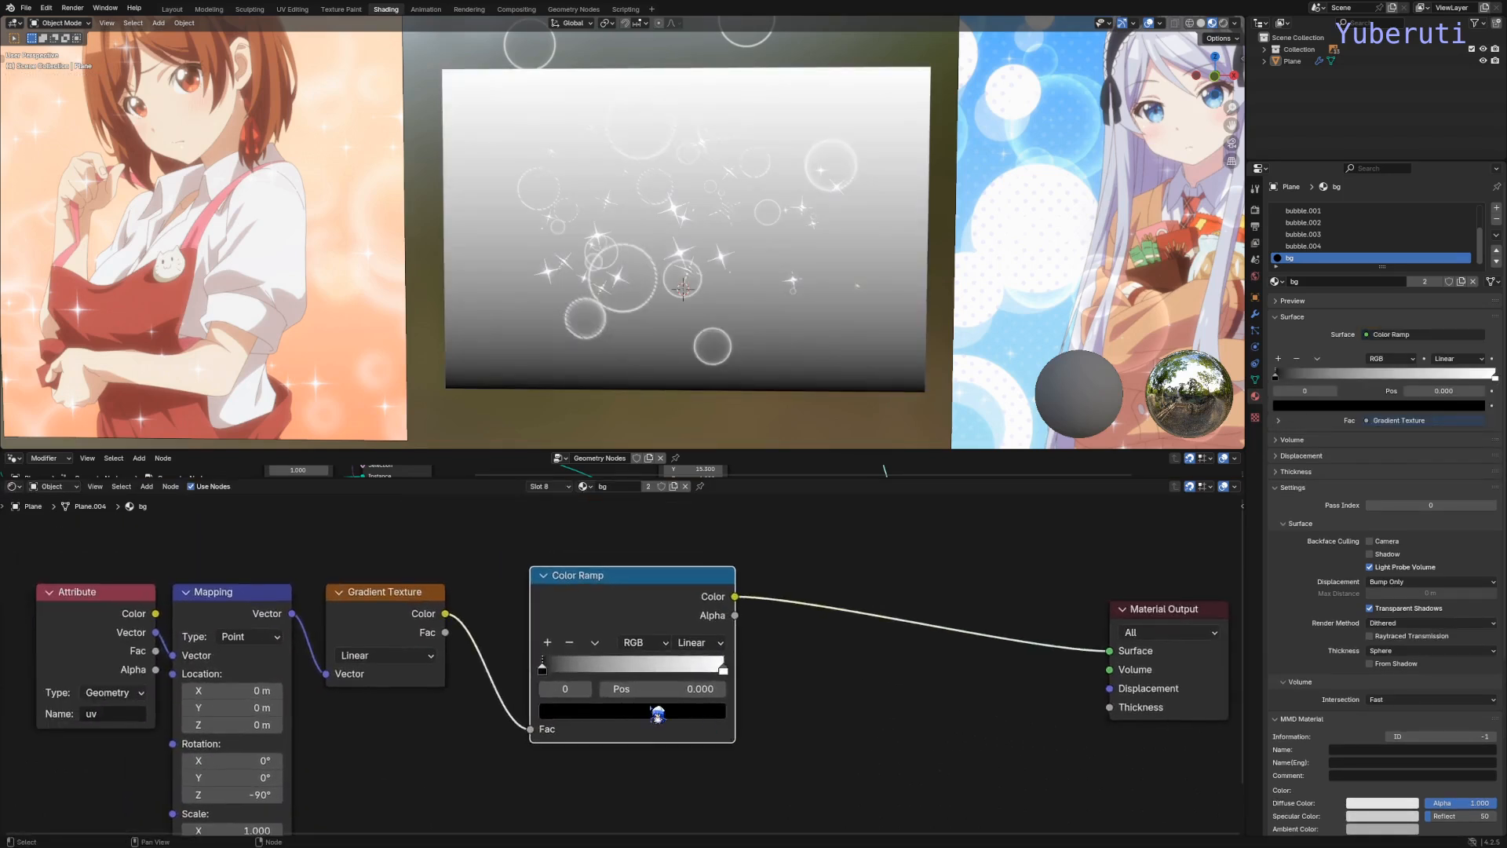
Step: Move the Color Ramp's black stop to 0.418 and try a Mapping Z rotation of 90°
left_click_drag(555, 671, 627, 662)
scroll(561, 664, "down", 3)
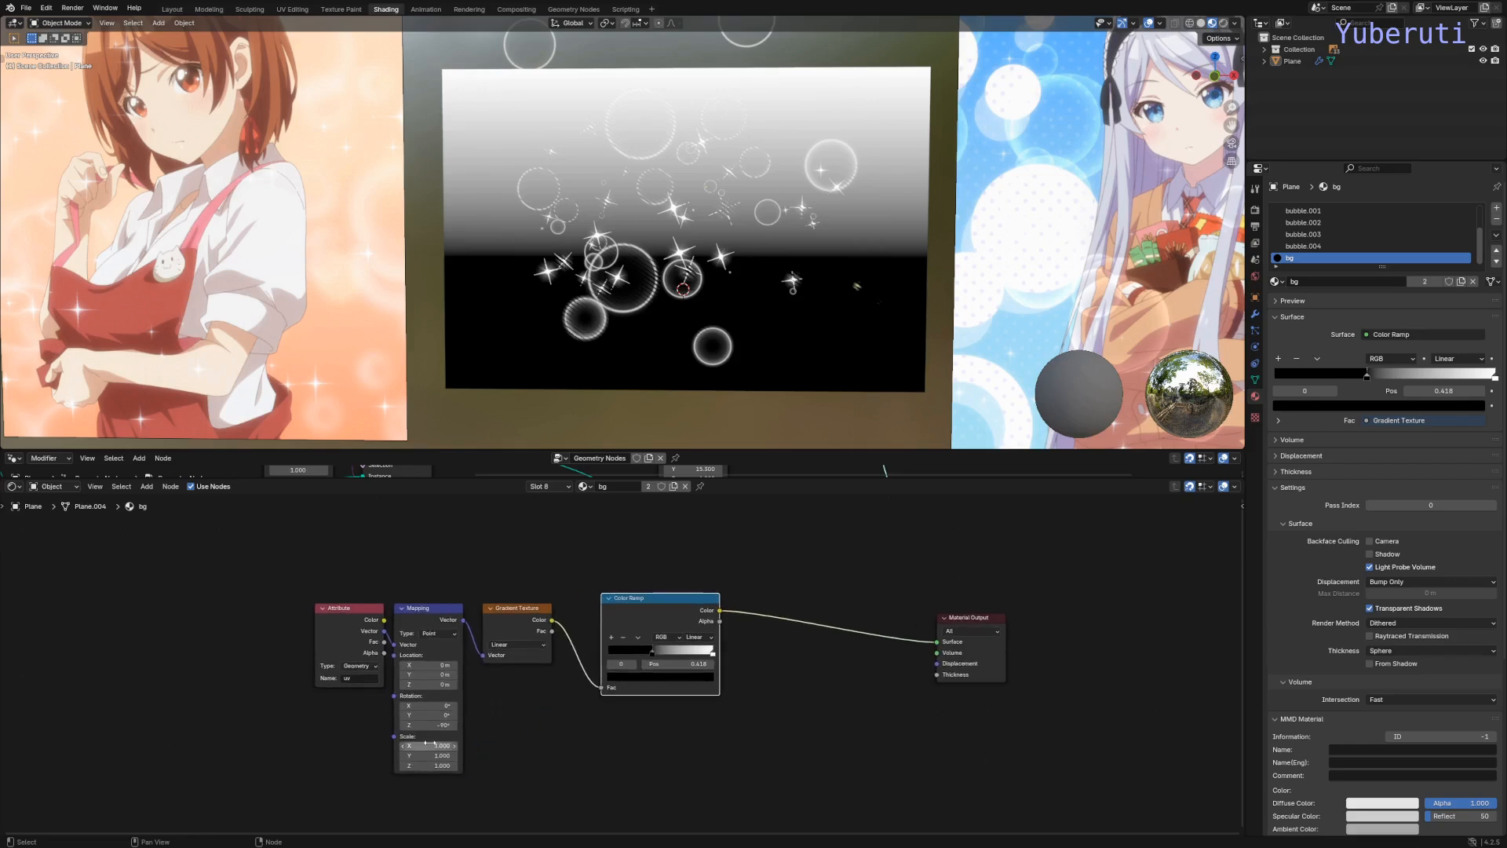
type("90")
key("Return")
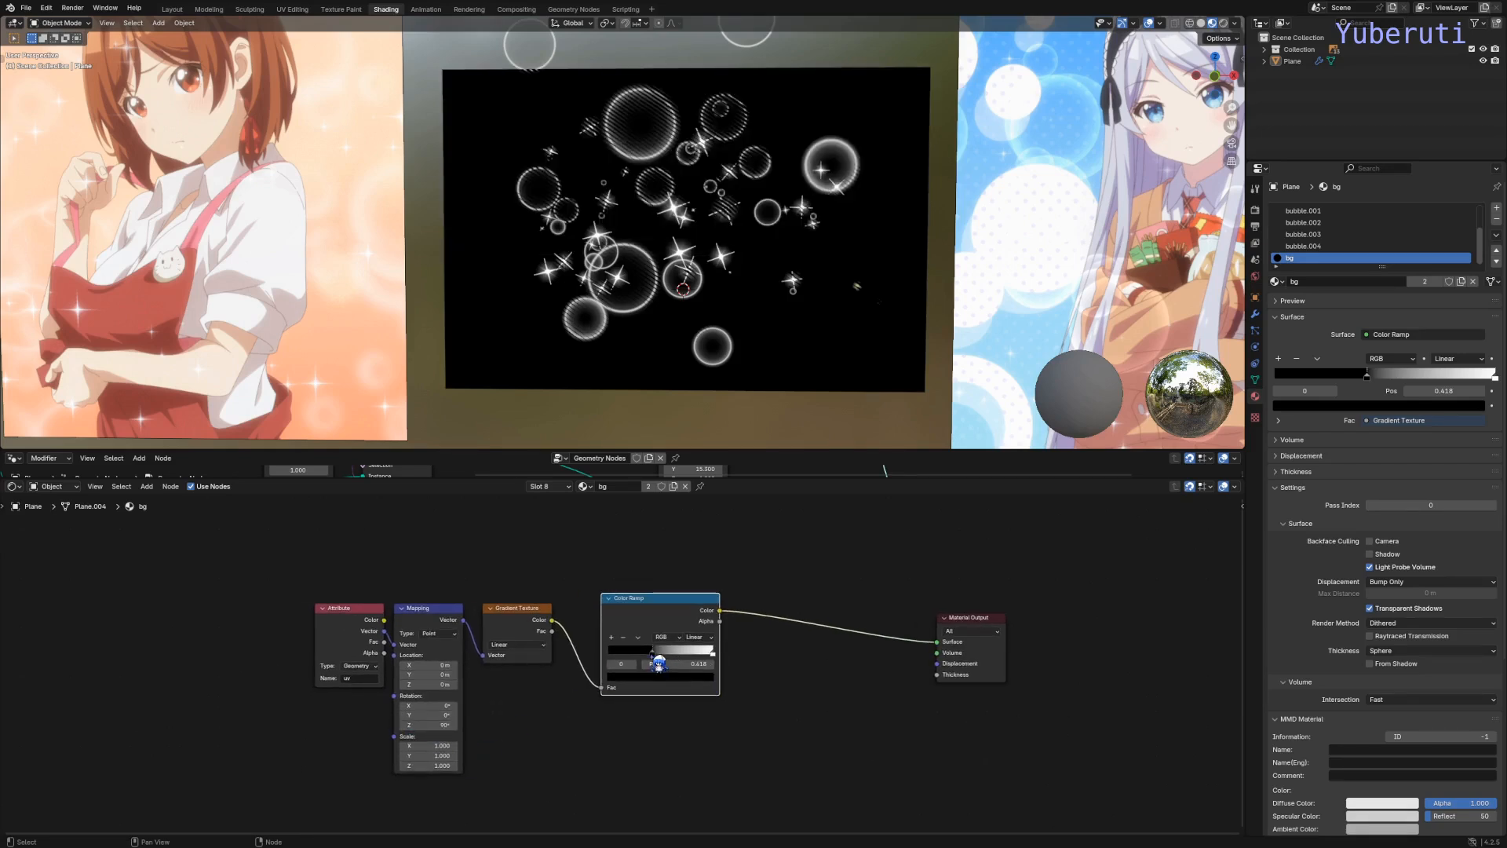
Step: Move the Color Ramp's white stop to 0.895 and set the Mapping node's Z rotation to -90°
left_click_drag(651, 653, 702, 653)
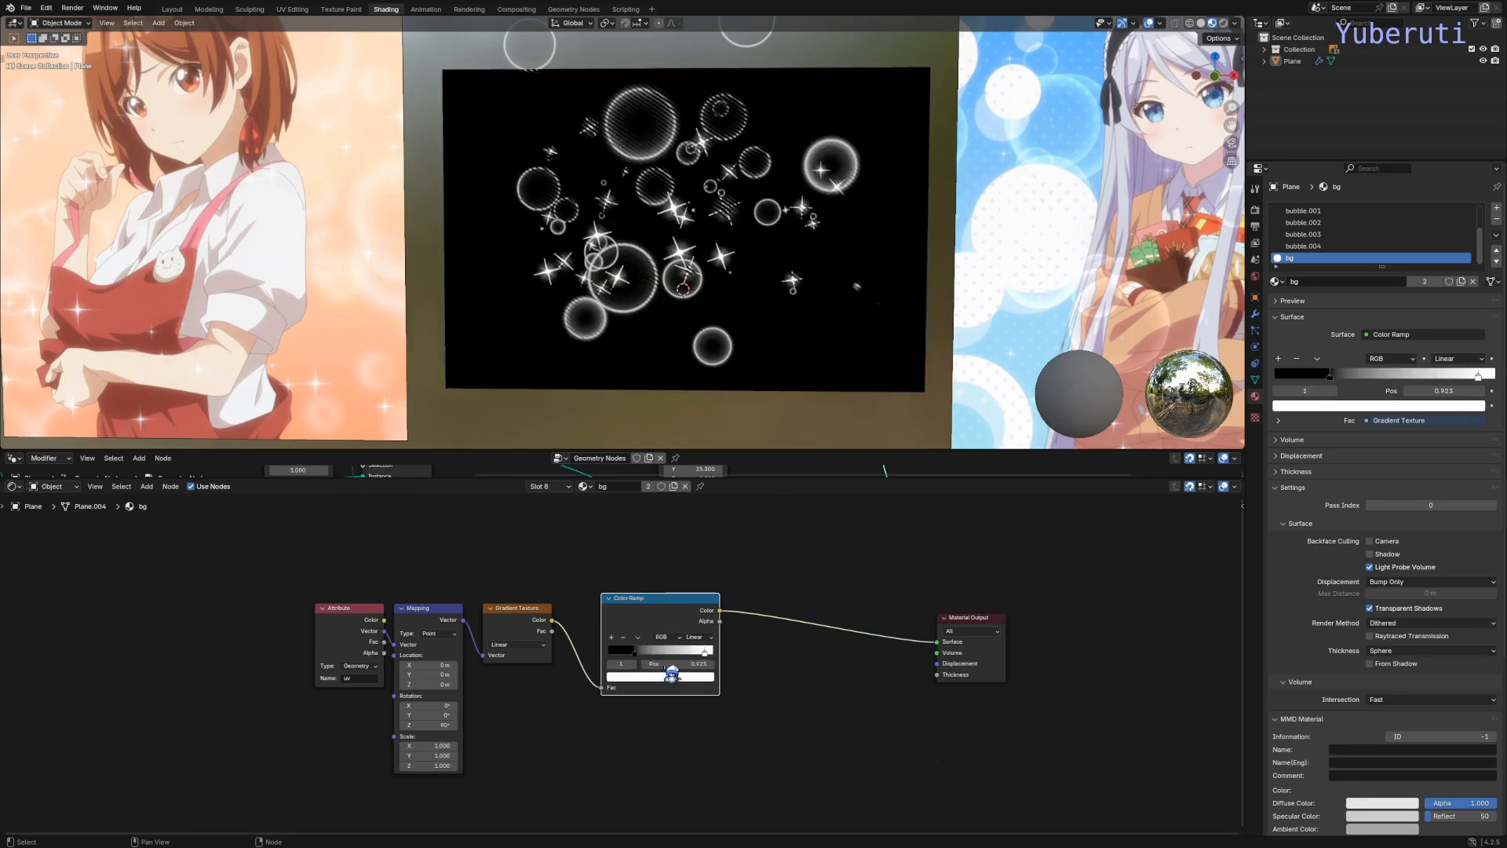
left_click(422, 724)
type("-90")
key("Return")
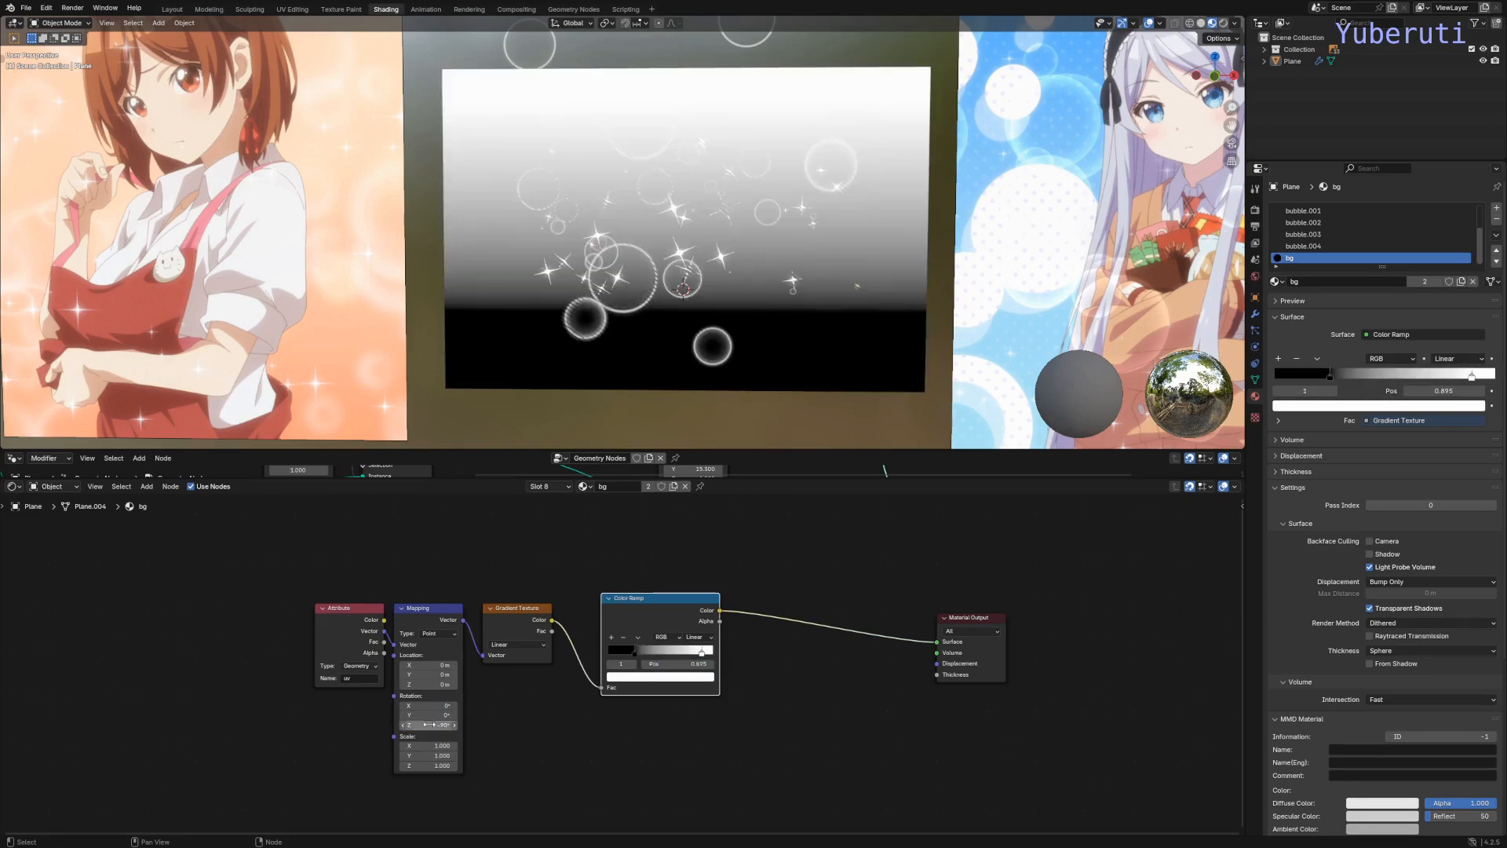
Step: Set the Color Ramp's interpolation to B-Spline and move its black stop to 0.495
left_click(697, 636)
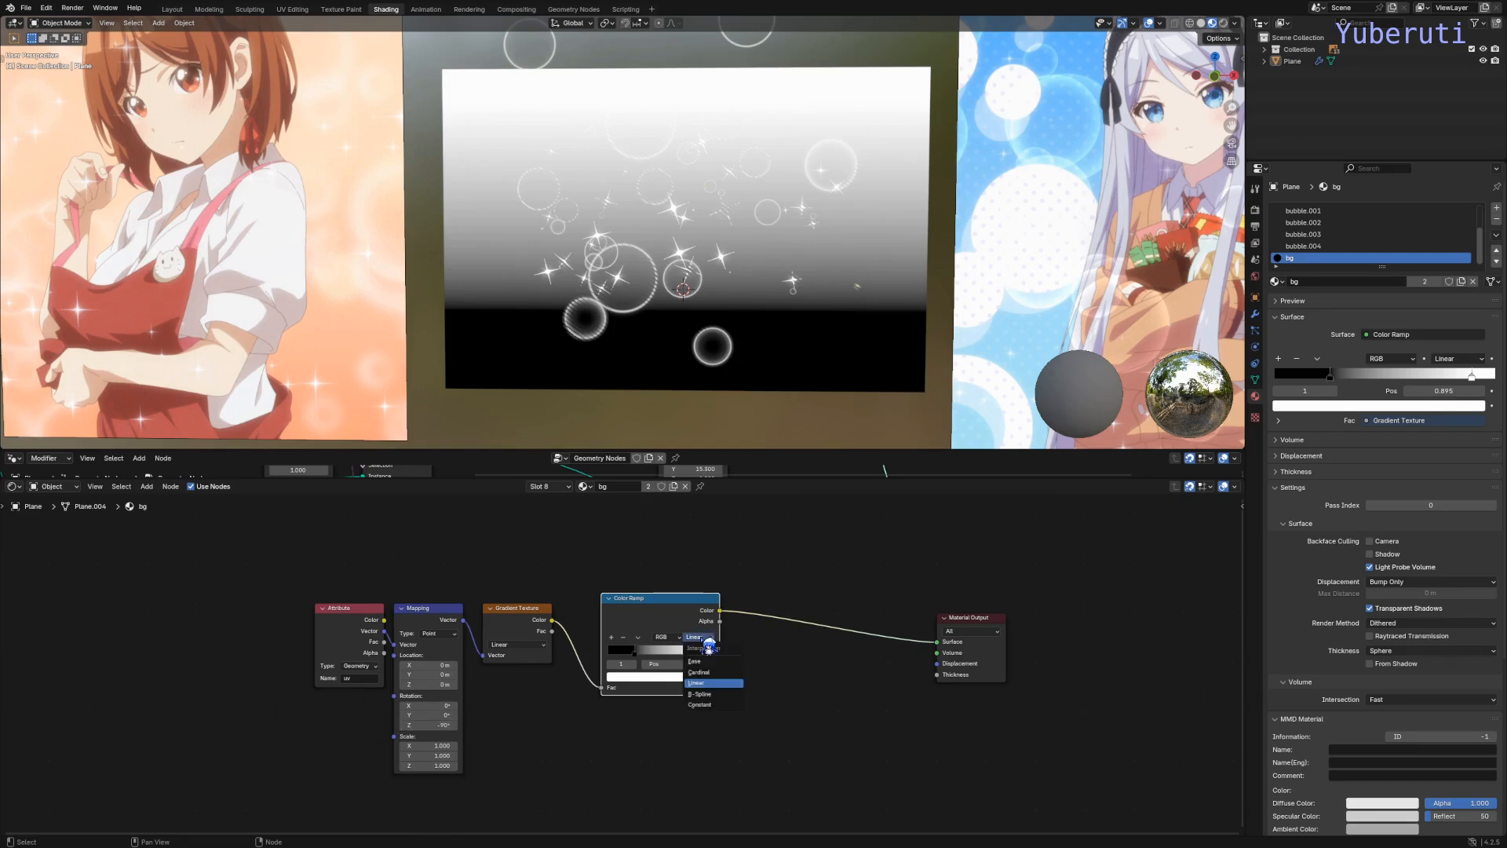
left_click(709, 695)
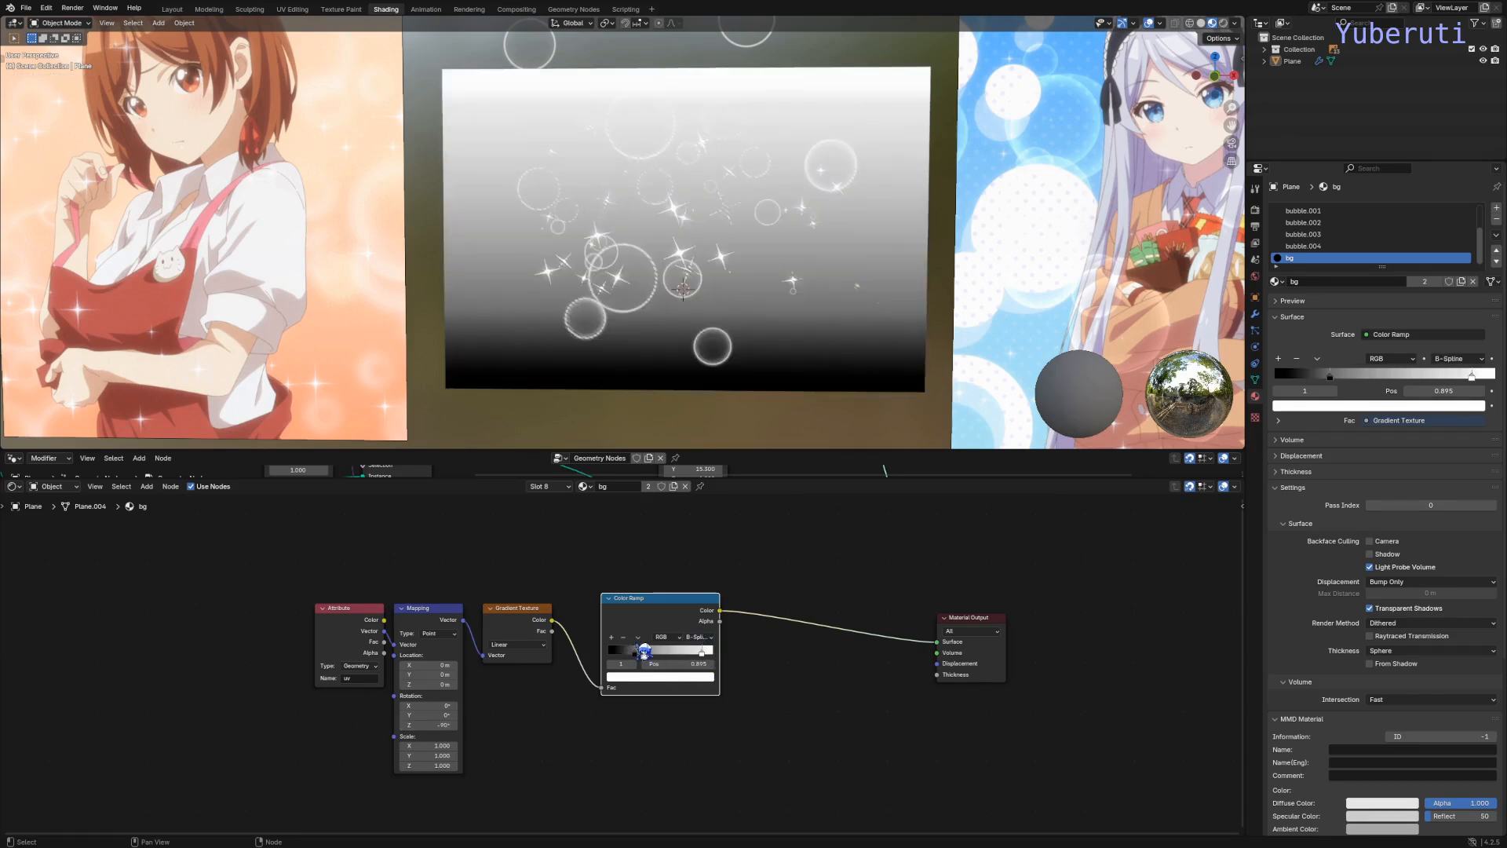
mouse_move(644, 651)
left_mouse_down()
mouse_move(679, 651)
mouse_move(668, 662)
left_mouse_up()
Step: Change the Color Ramp's black stop to a light pink at full value
left_click(684, 676)
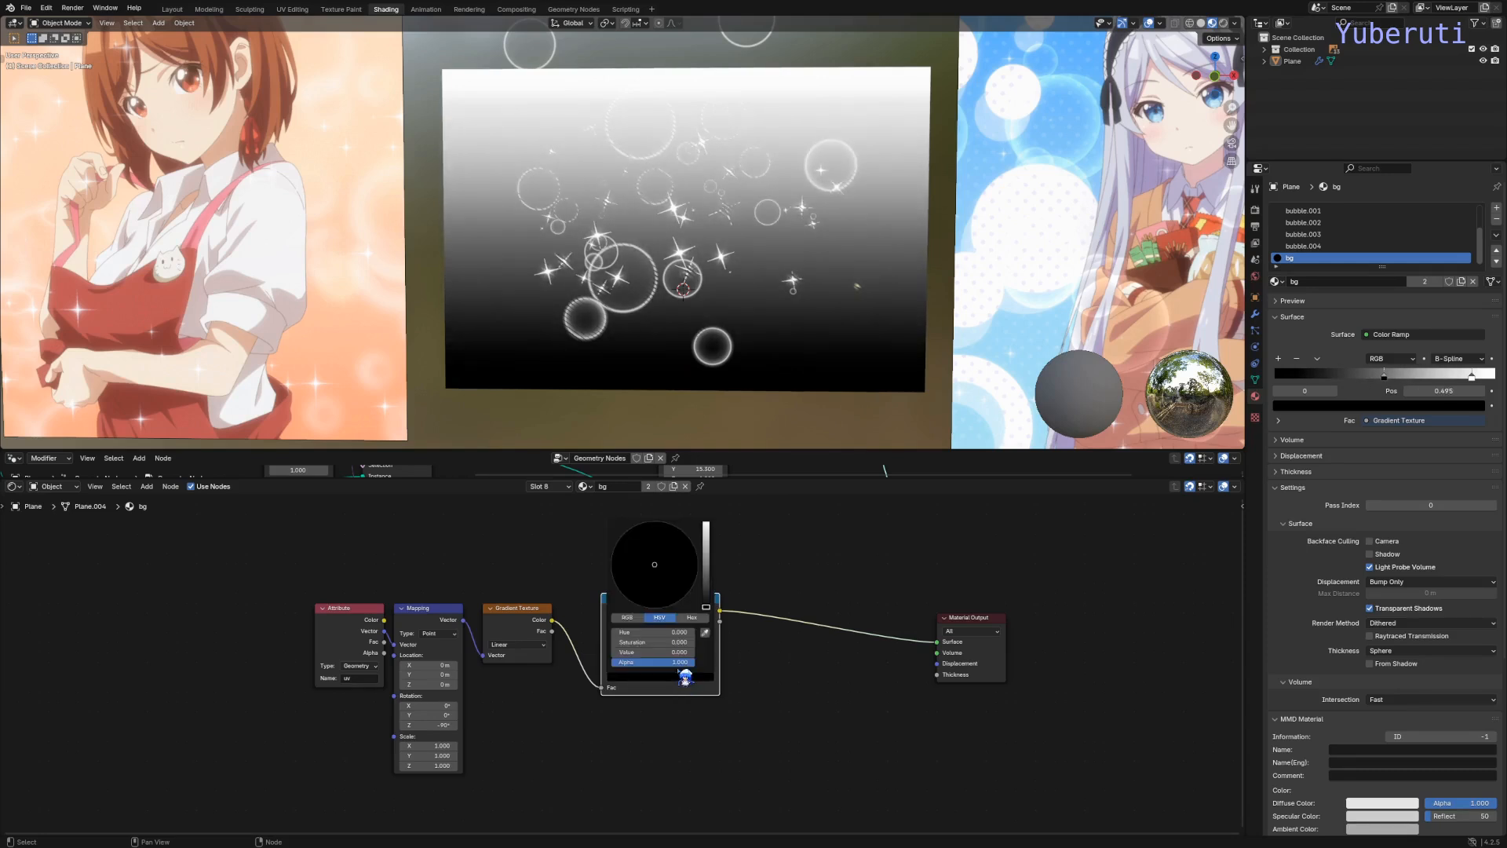
scroll(660, 572, "up", 20)
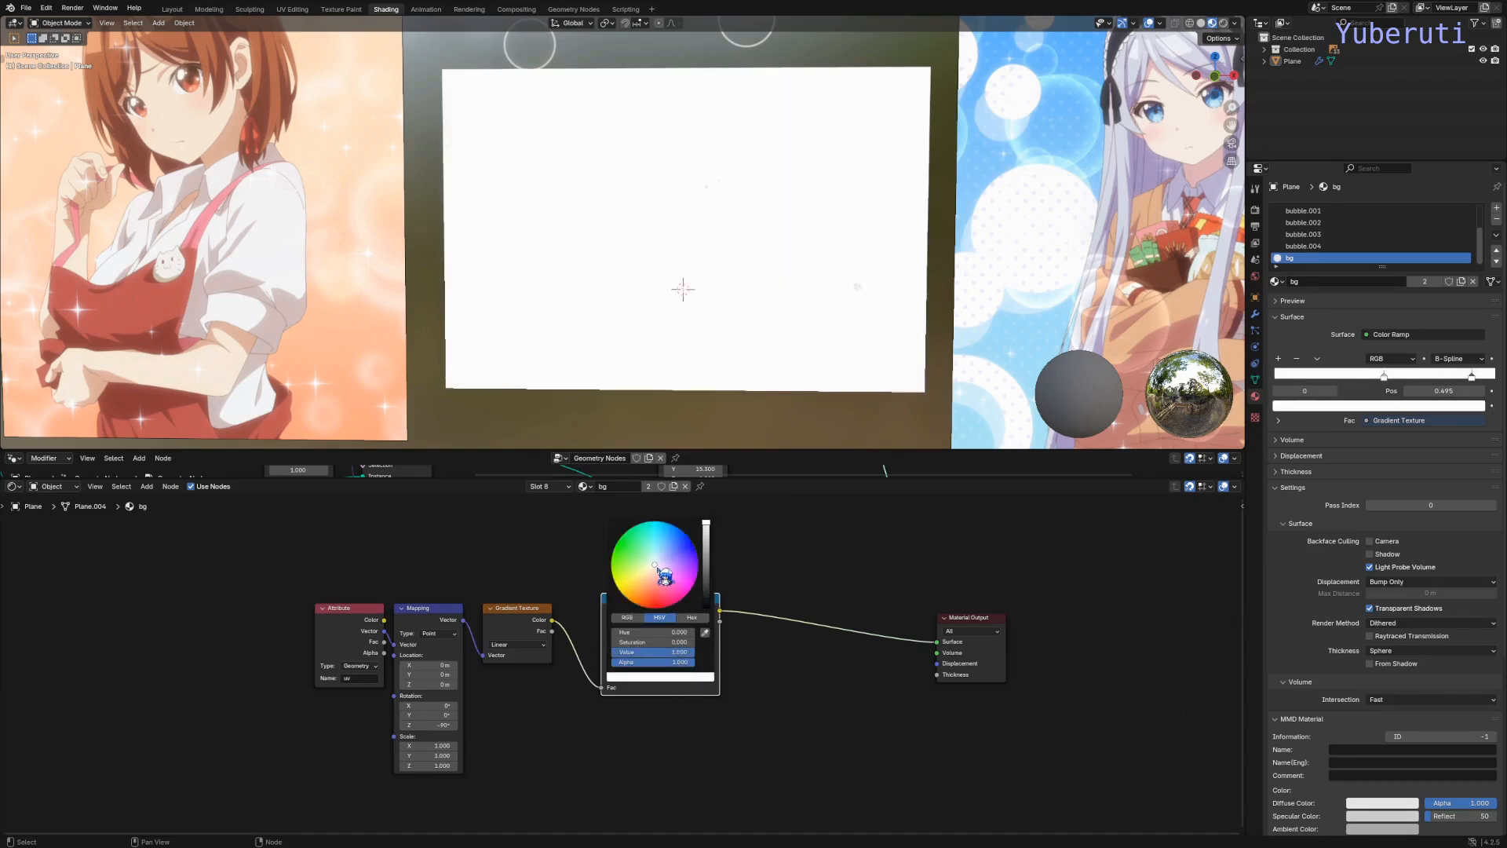
left_click_drag(655, 564, 660, 574)
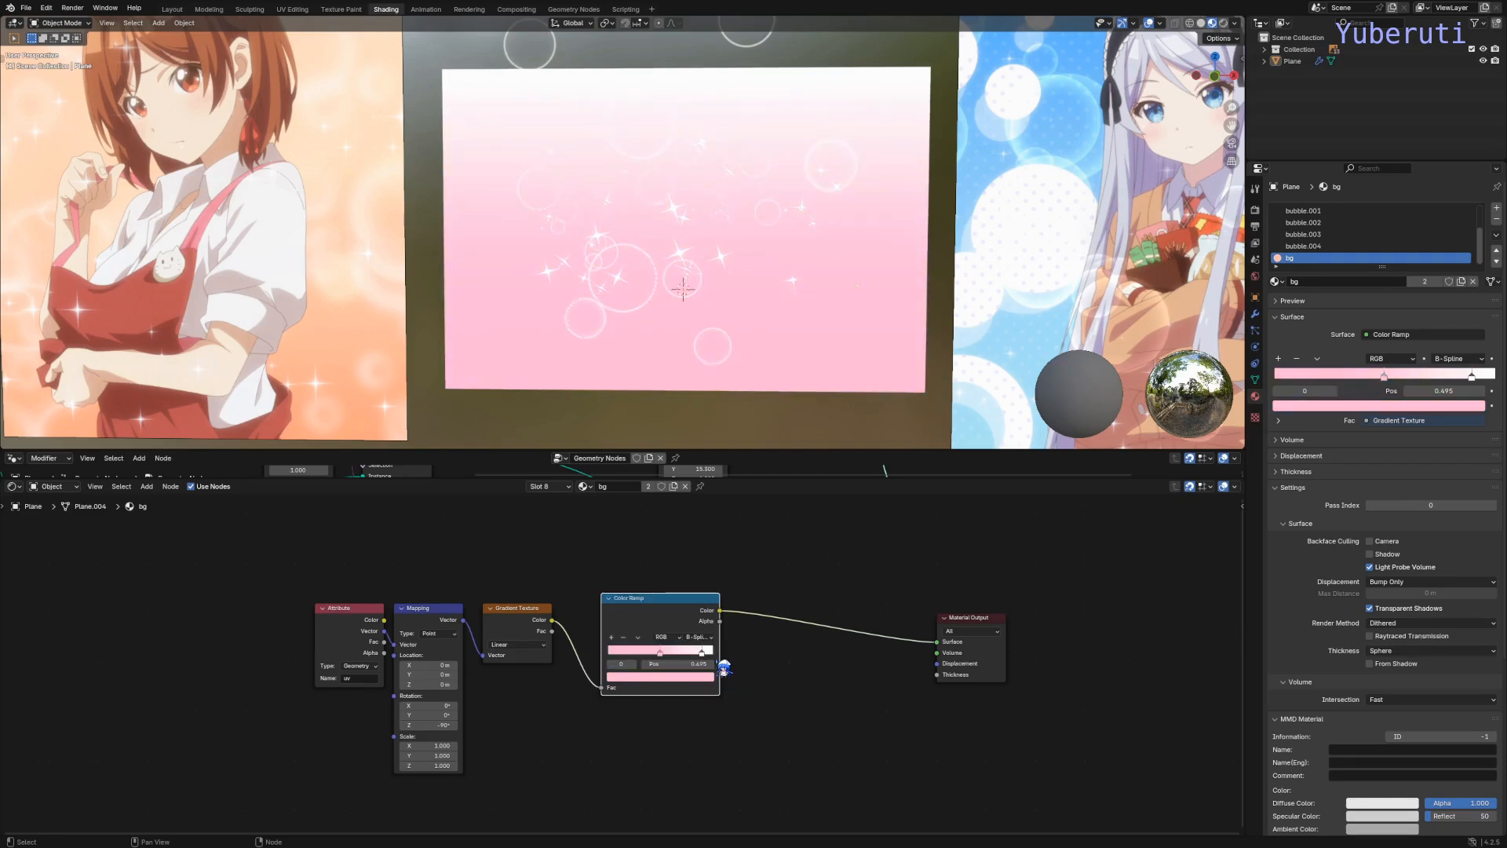
Step: Change the Color Ramp's white stop at 0.895 to a coral red
left_click(701, 653)
left_click(696, 676)
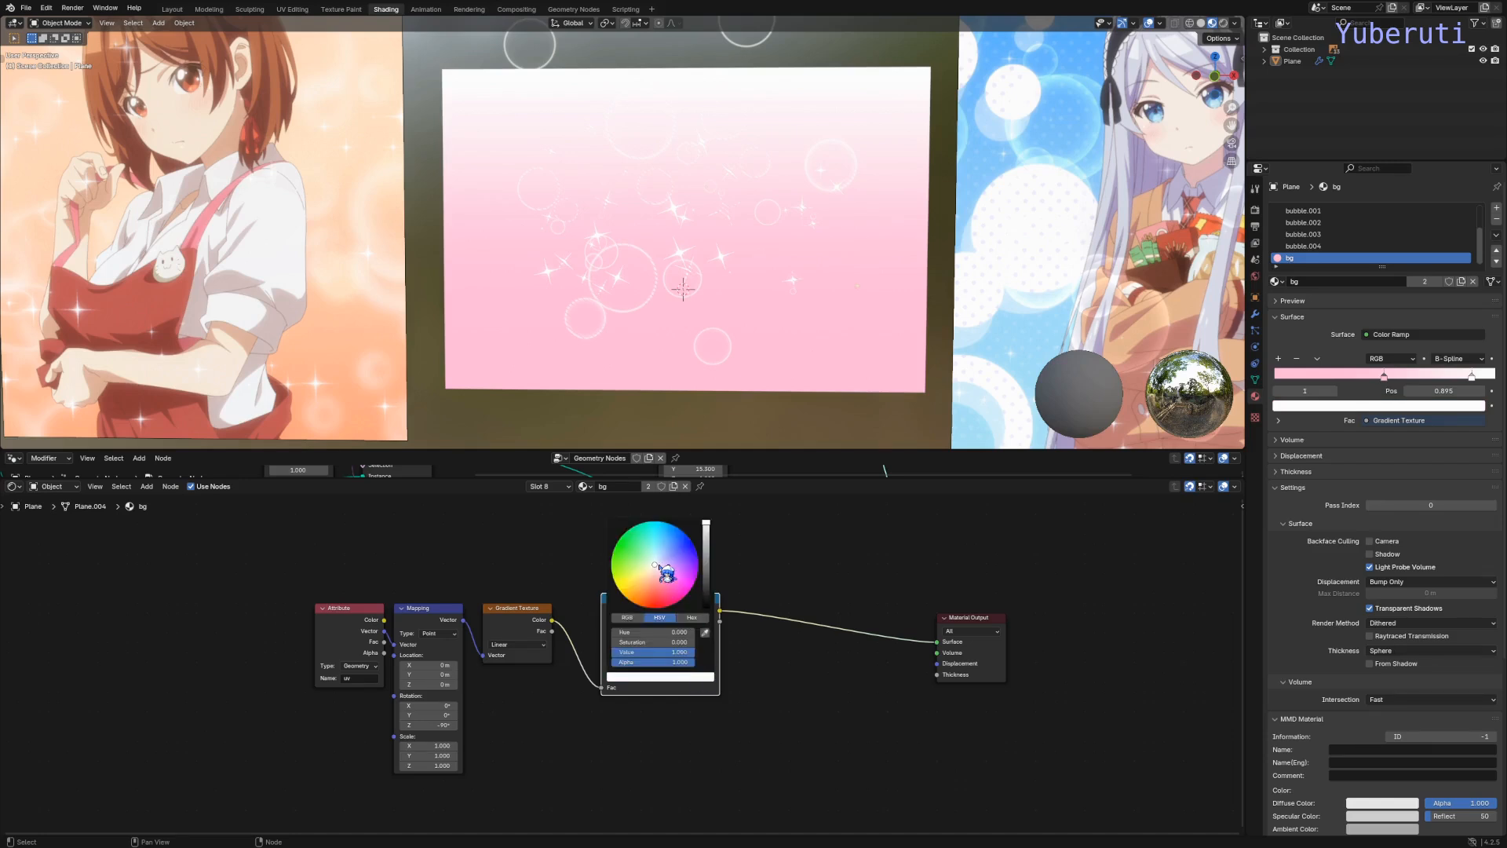
left_click_drag(658, 571, 664, 592)
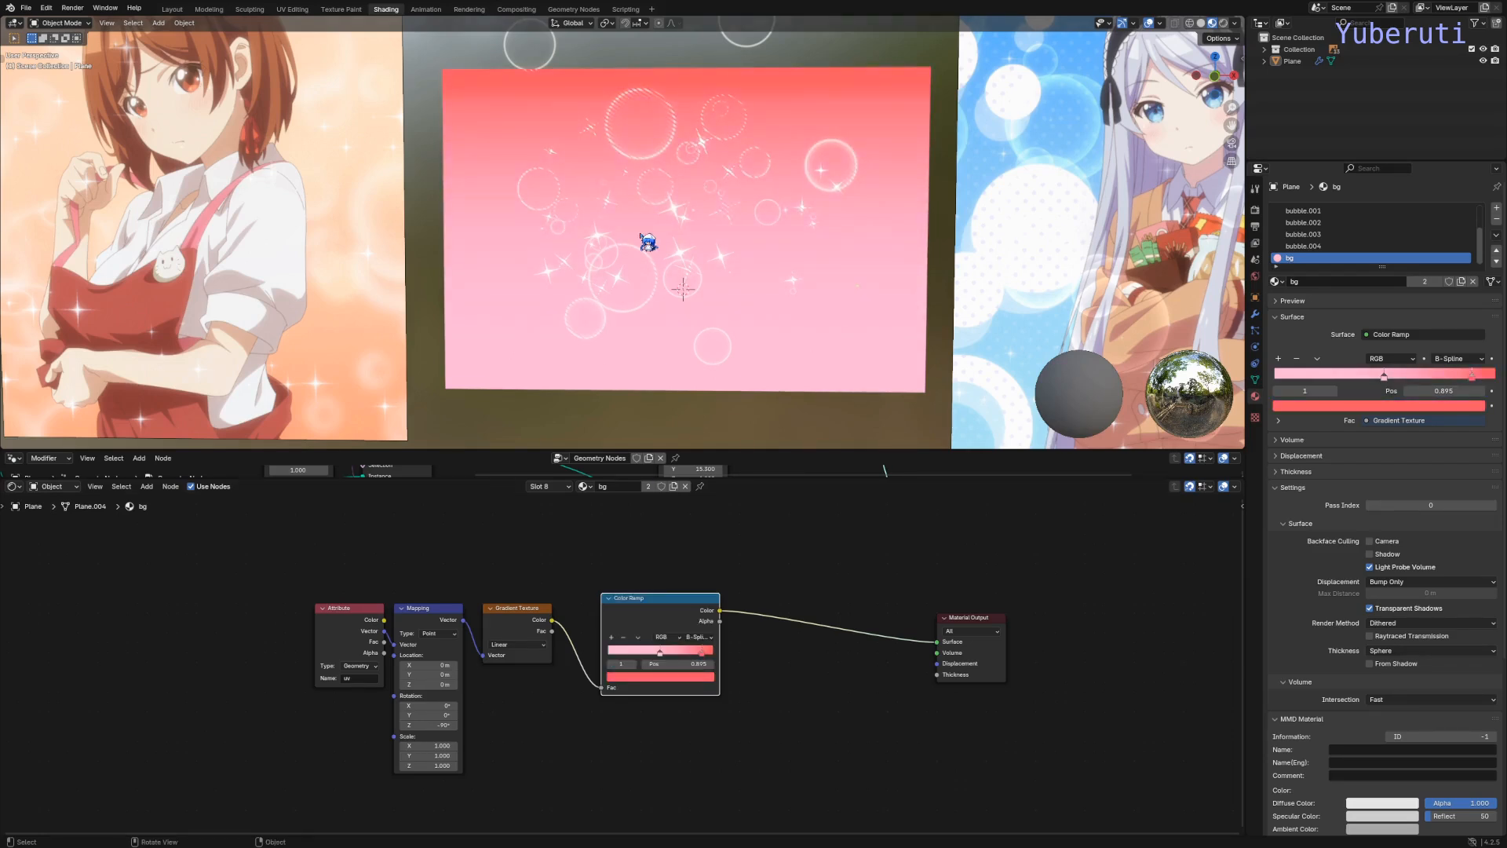
Step: Add a third stop to the Color Ramp and move it to position 0.118, below the light pink stop
scroll(648, 271, "down", 5)
middle_click_drag(660, 345, 662, 229, "shift")
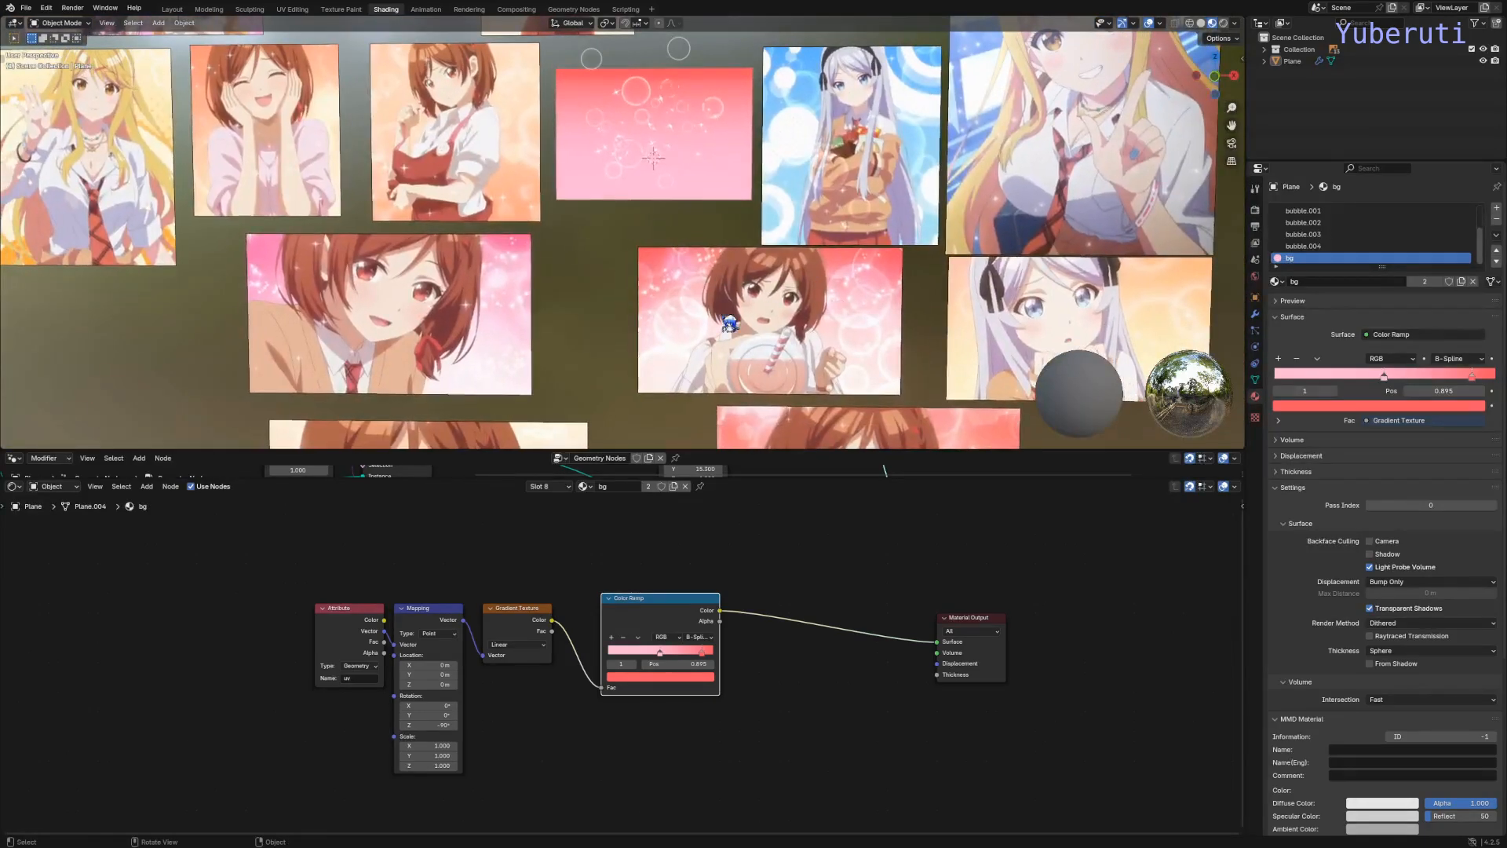
scroll(642, 220, "up", 3)
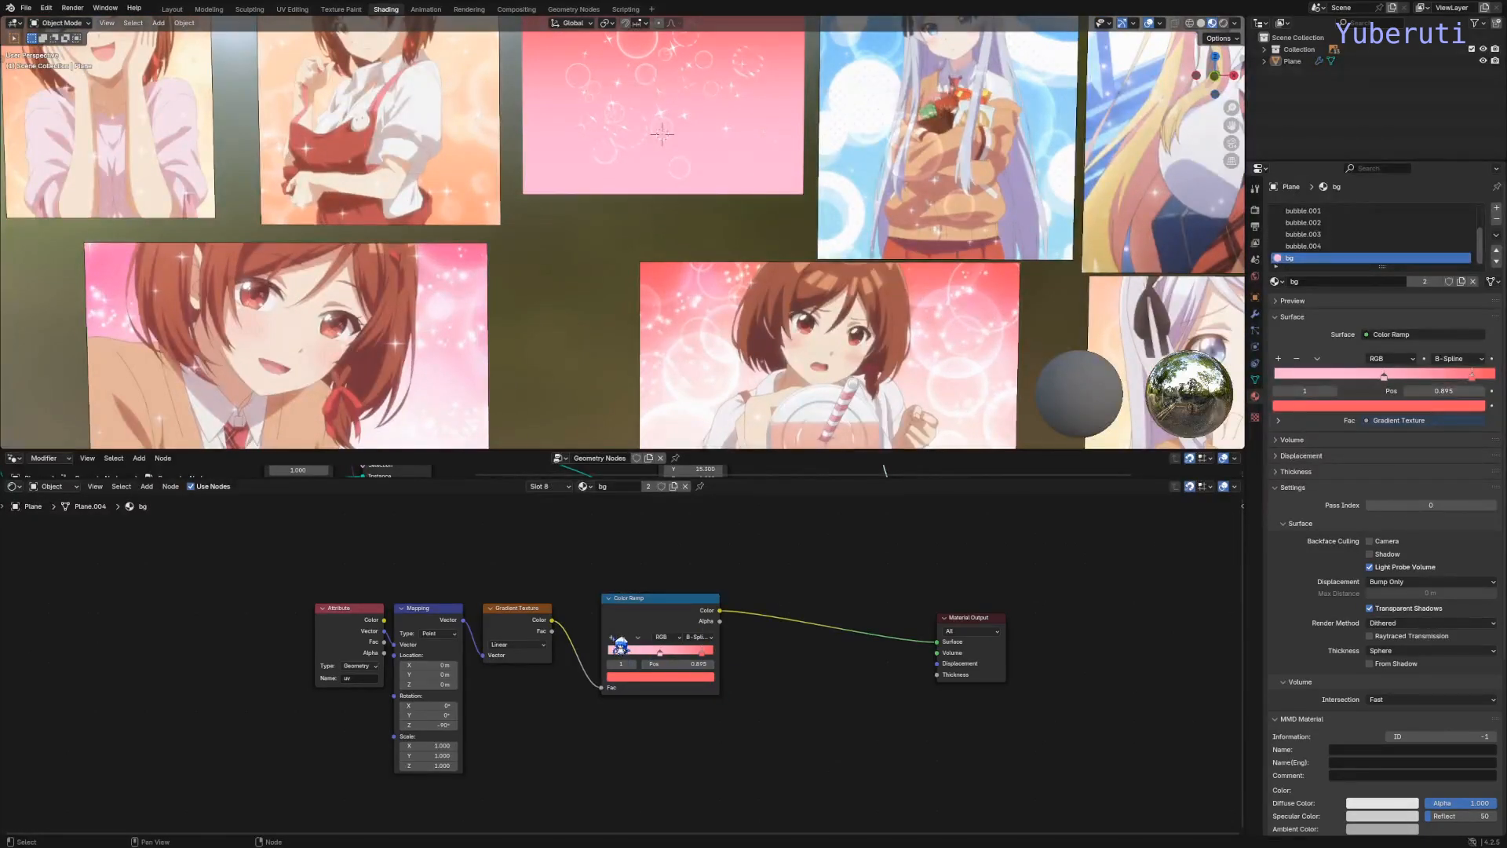
left_click(616, 639)
key("g")
left_click(695, 656)
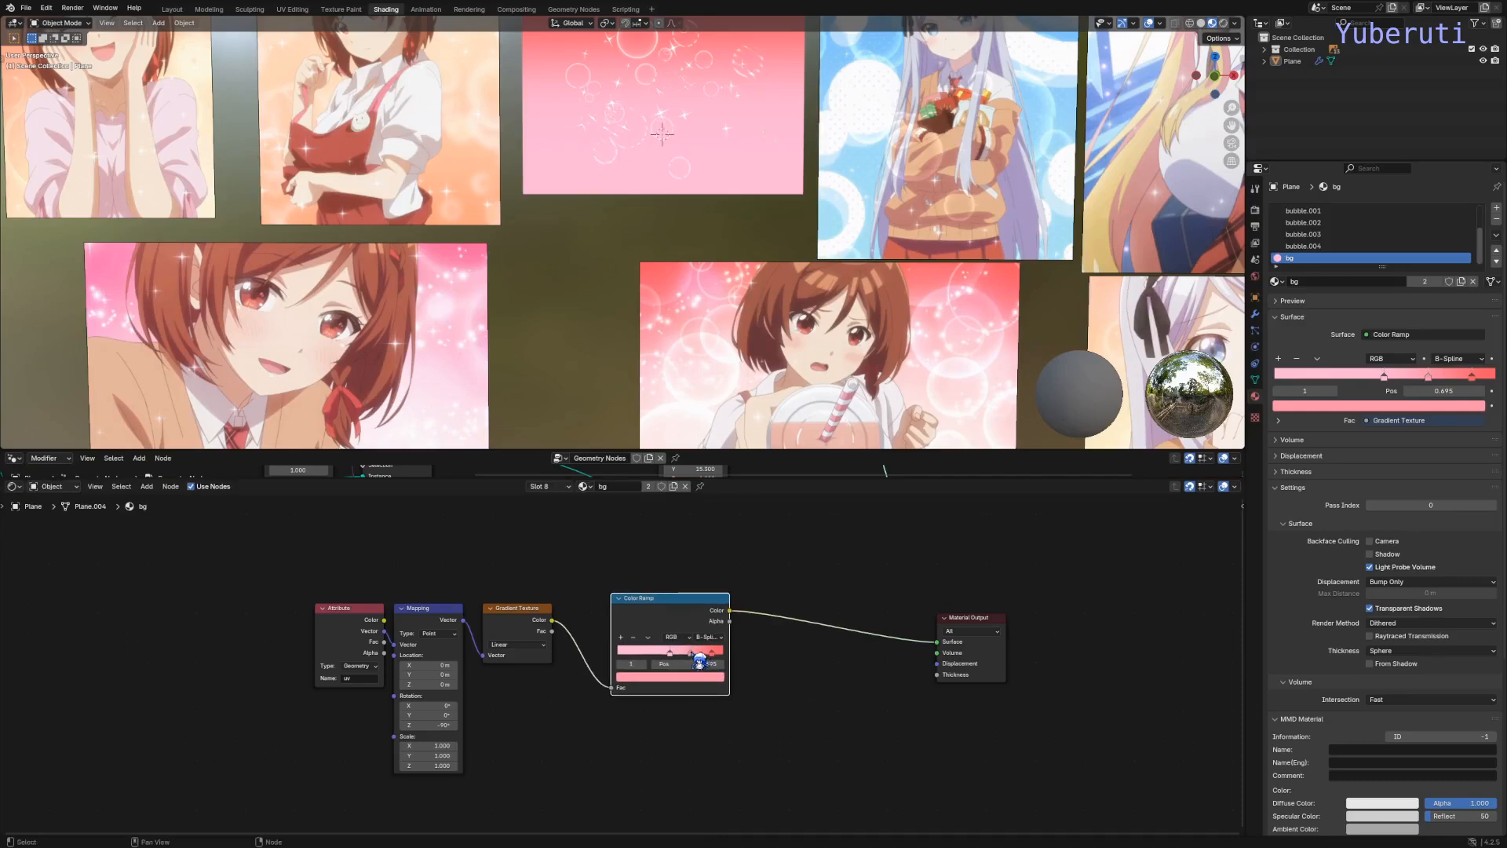
left_click_drag(694, 655, 640, 655)
Step: Change the Color Ramp stop at 0.118 to a nearly white pink by lowering its saturation
left_click(668, 676)
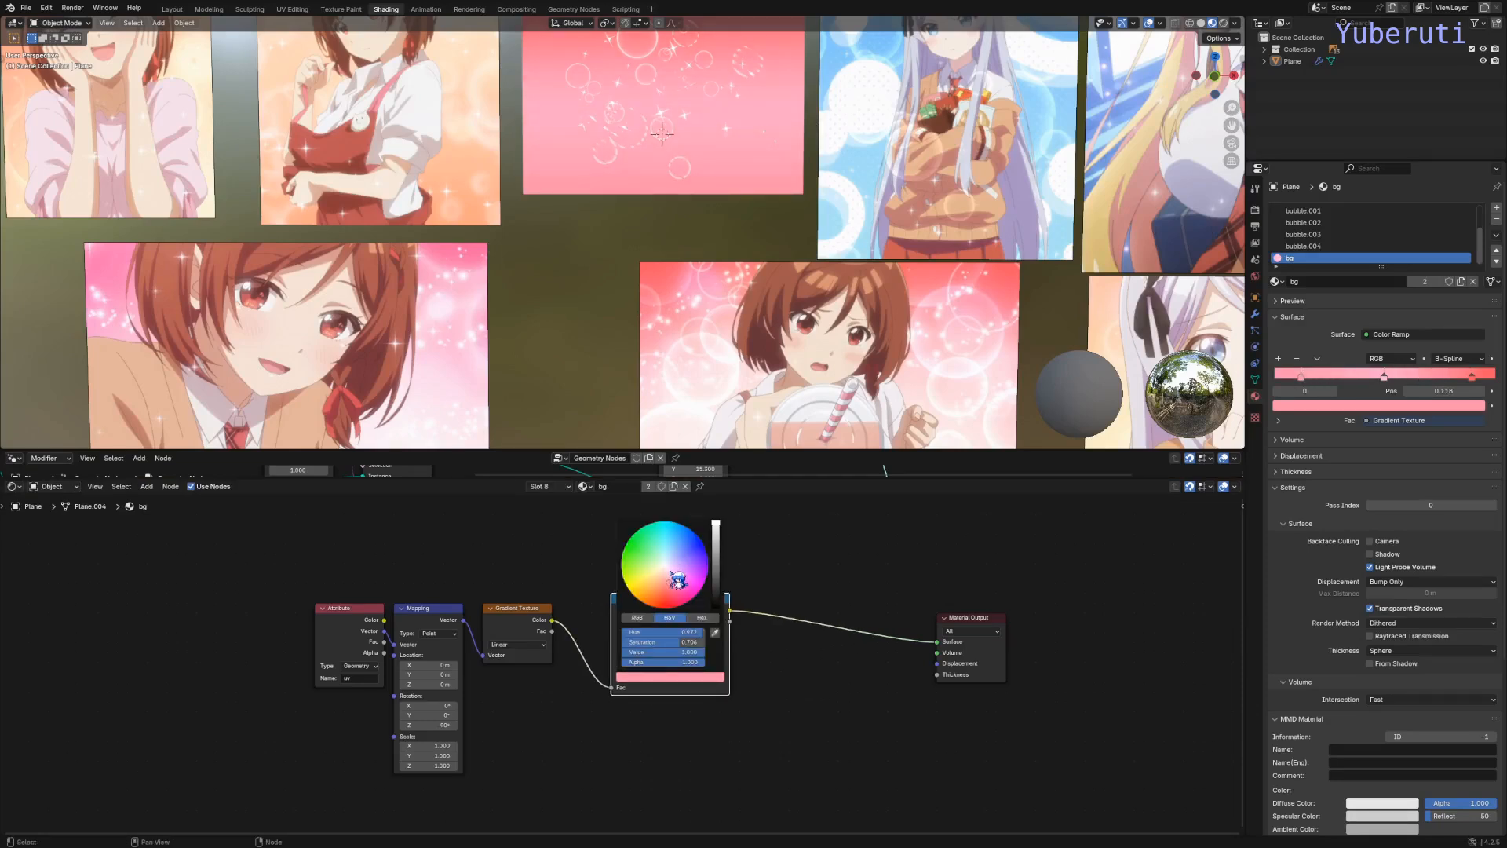
left_click_drag(673, 590, 666, 574)
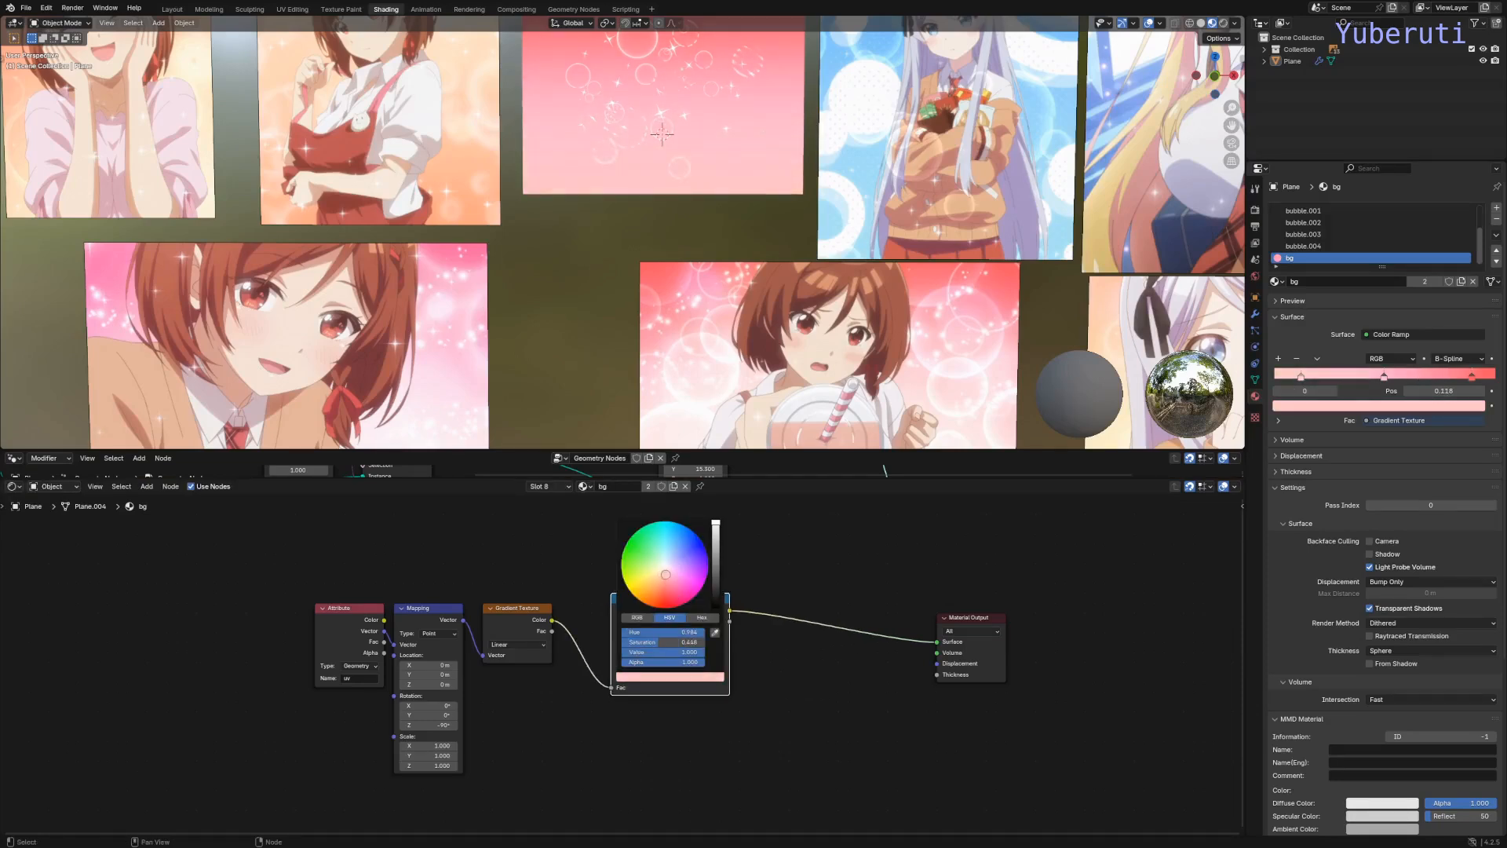
left_click_drag(681, 643, 631, 643)
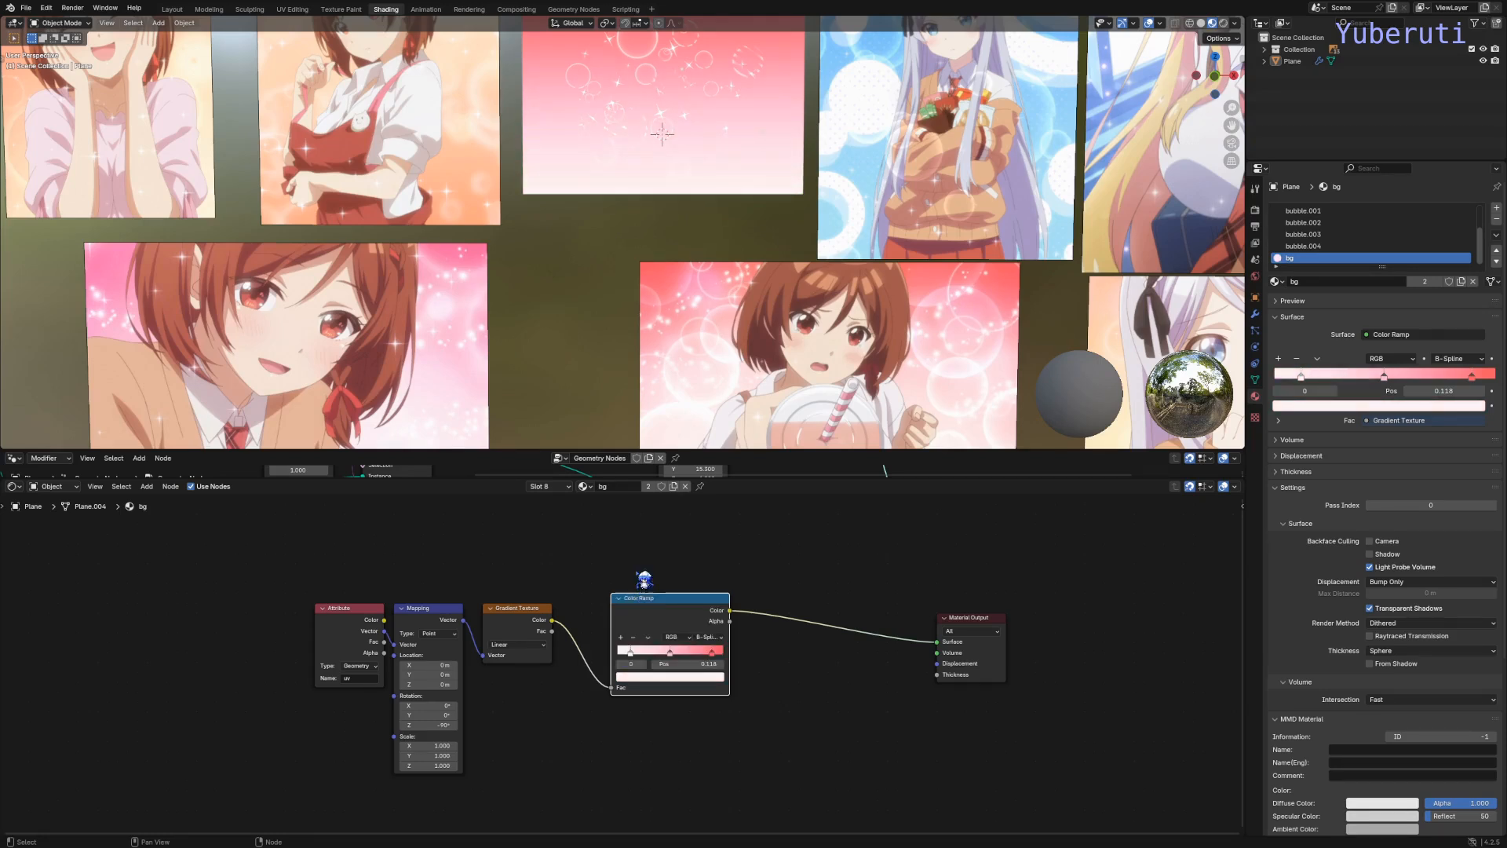
Step: Move the Color Ramp node closer to the Gradient Texture node
middle_click_drag(677, 182, 667, 274, "shift")
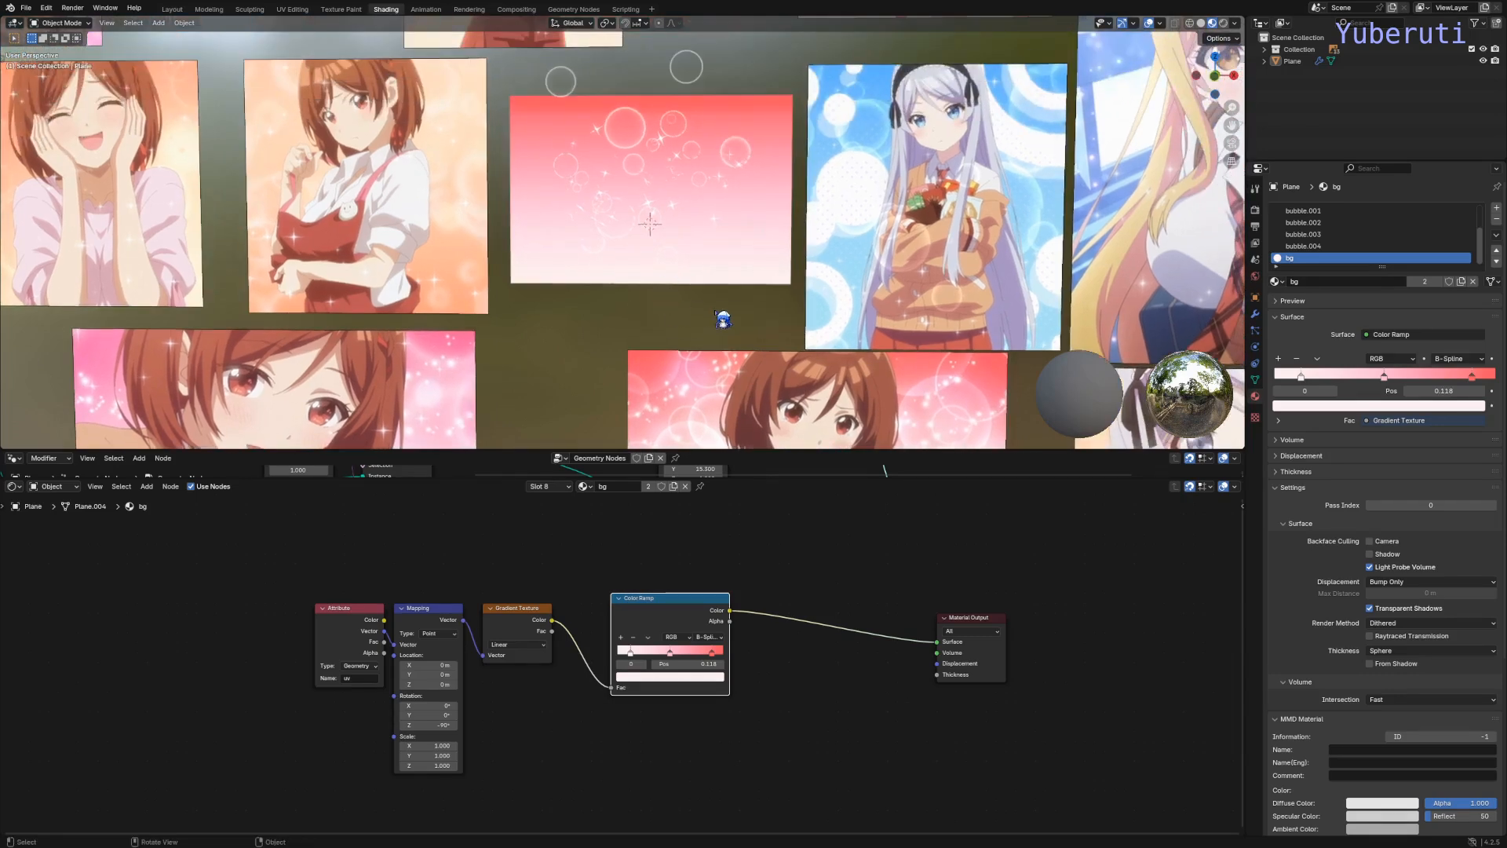
scroll(732, 328, "up", 4)
middle_click_drag(674, 208, 802, 323, "shift")
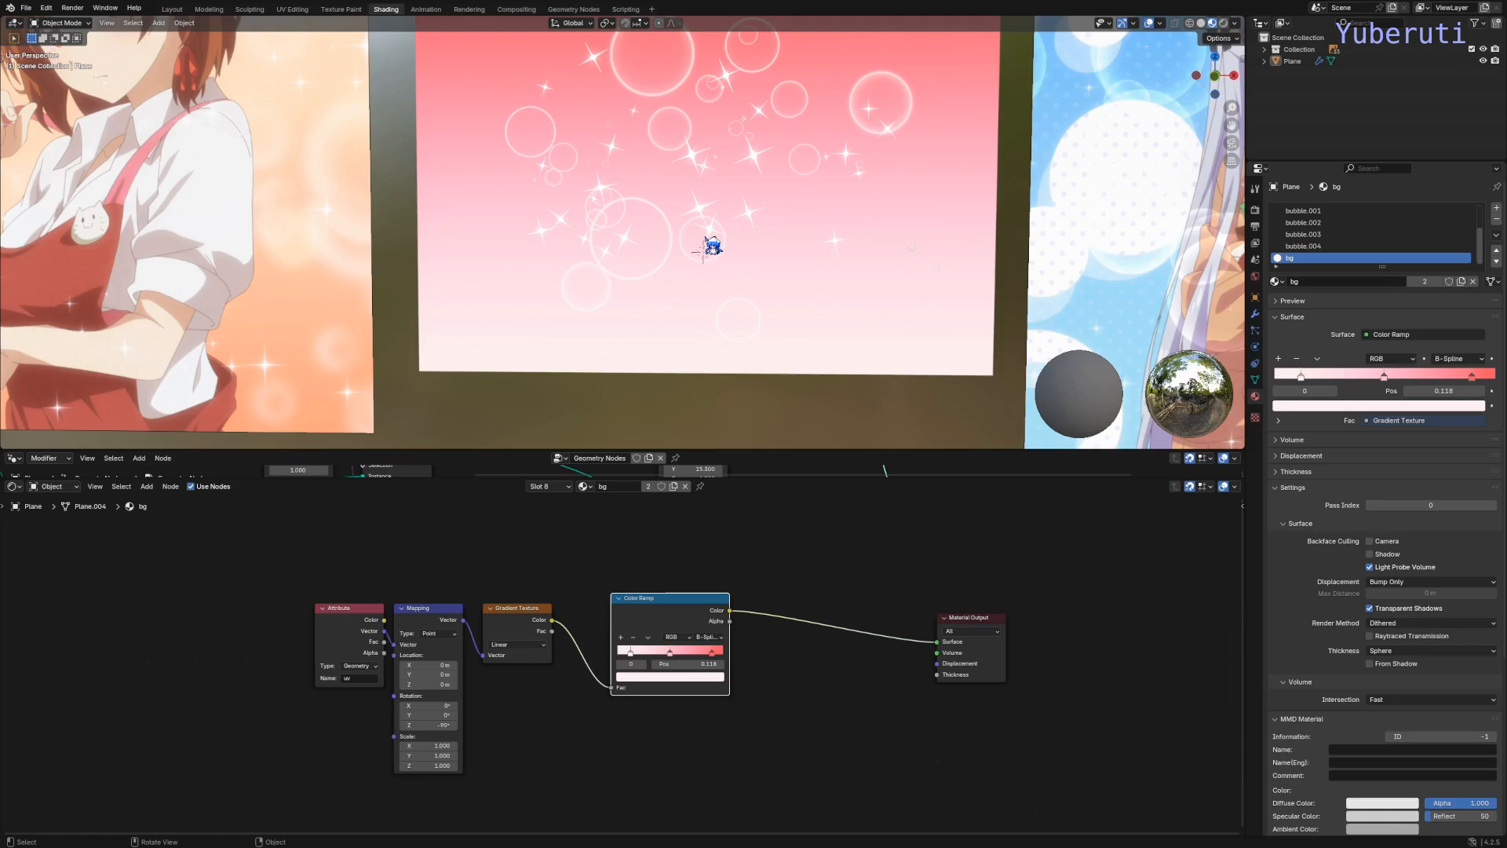
left_click_drag(656, 606, 627, 617)
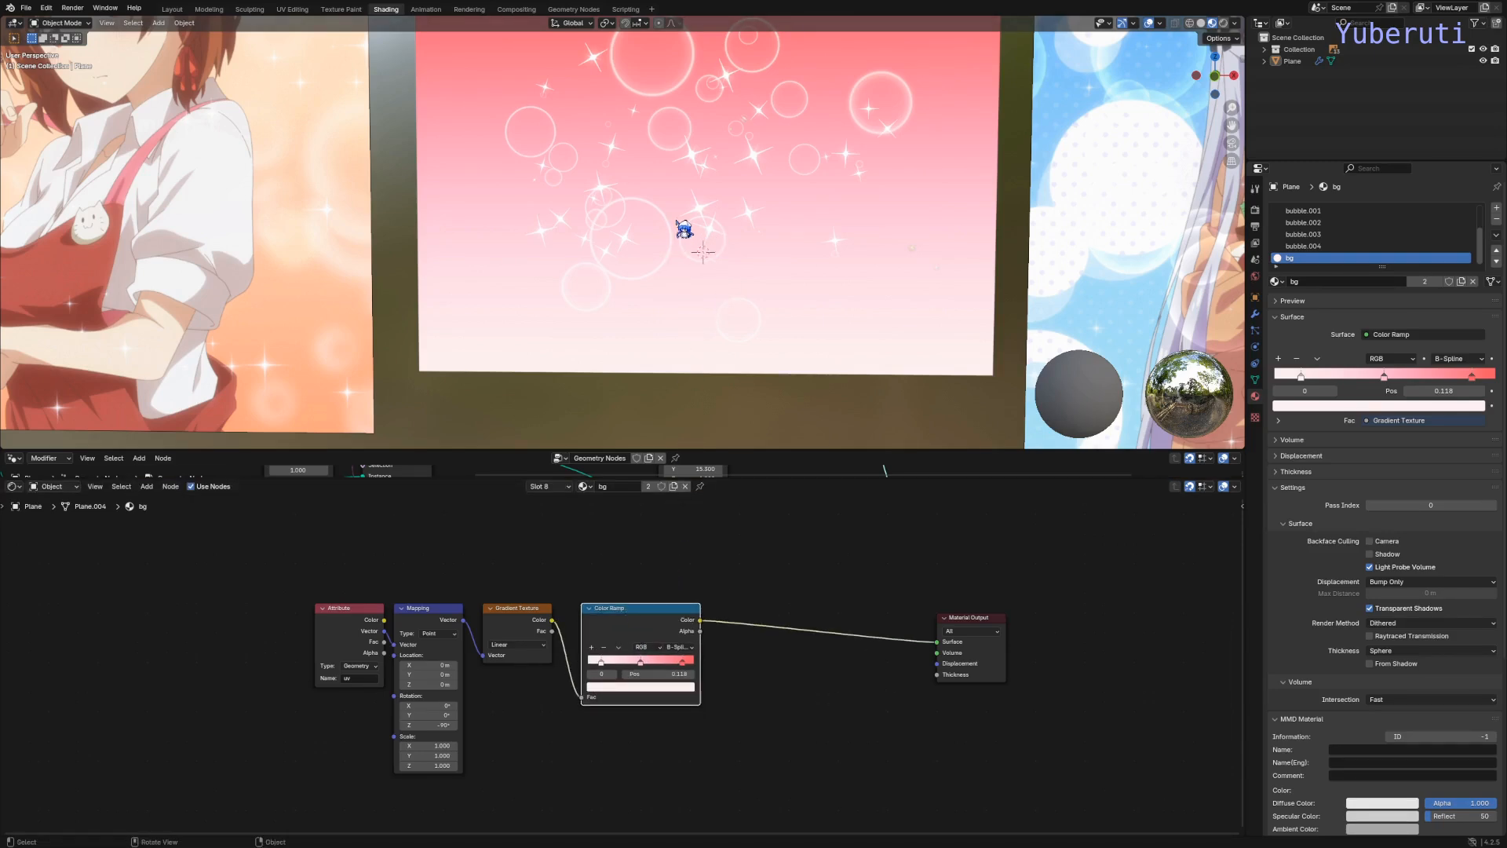
Step: Shrink the shader node area to uncover the geometry node tree, and compare the gradient background with the reference images
scroll(684, 230, "up", 2)
middle_click_drag(683, 228, 642, 246, "shift")
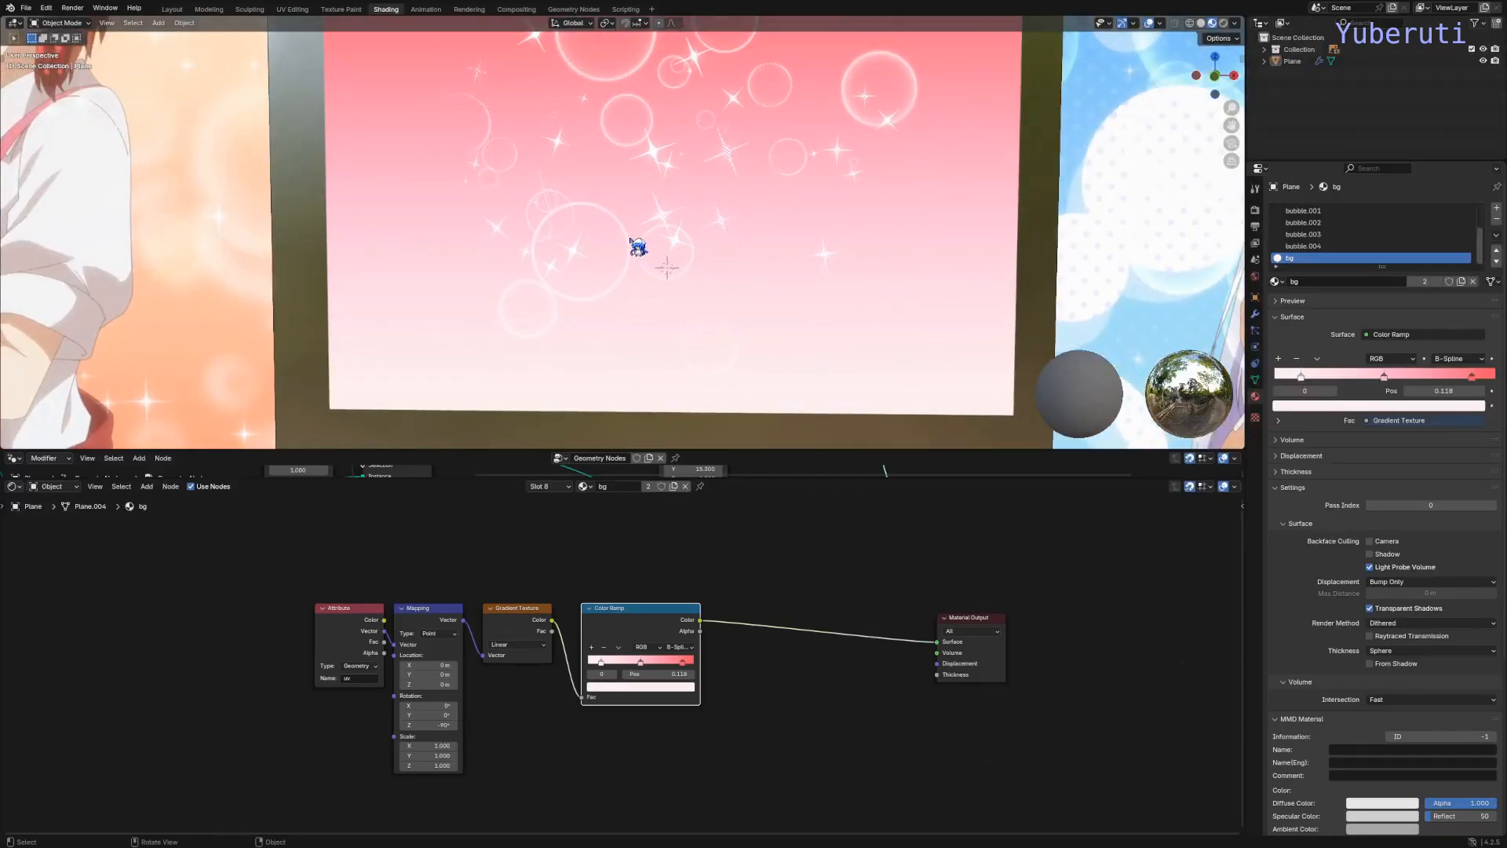
scroll(581, 208, "down", 3)
middle_click_drag(581, 228, 656, 245)
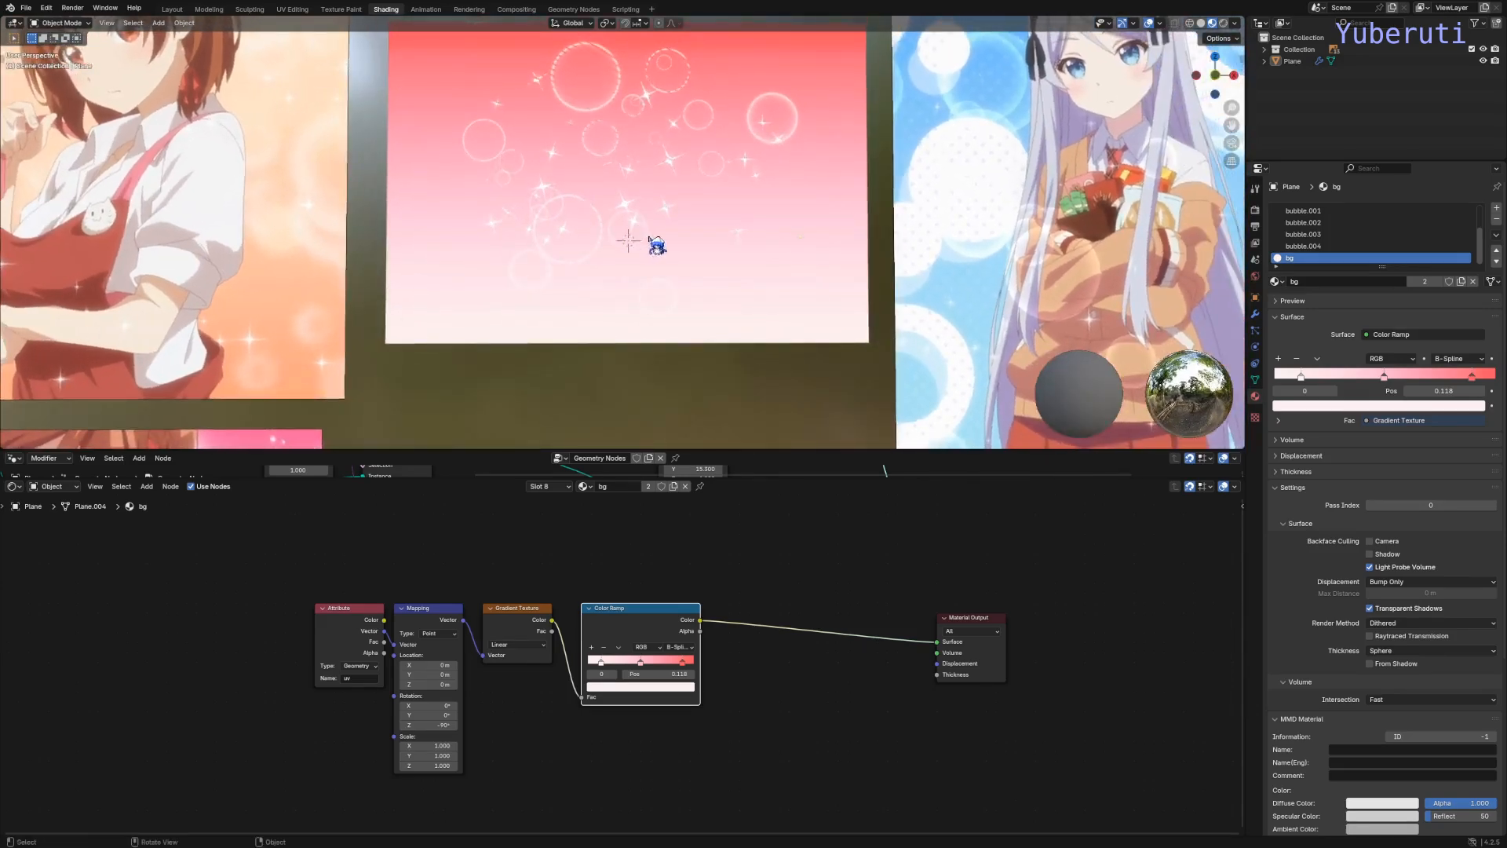
scroll(632, 237, "down", 2)
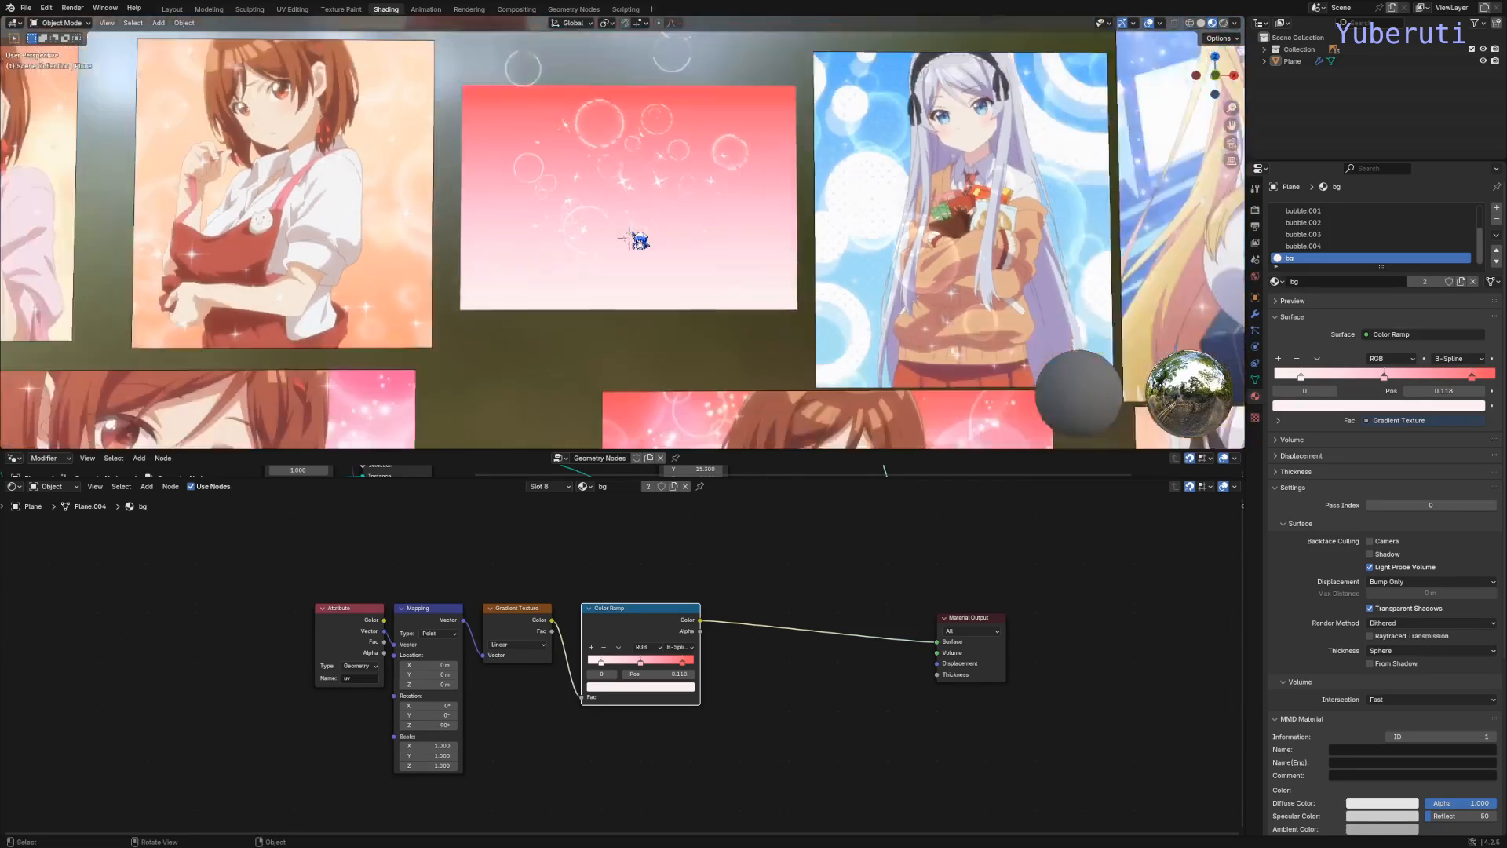
scroll(636, 240, "up", 3)
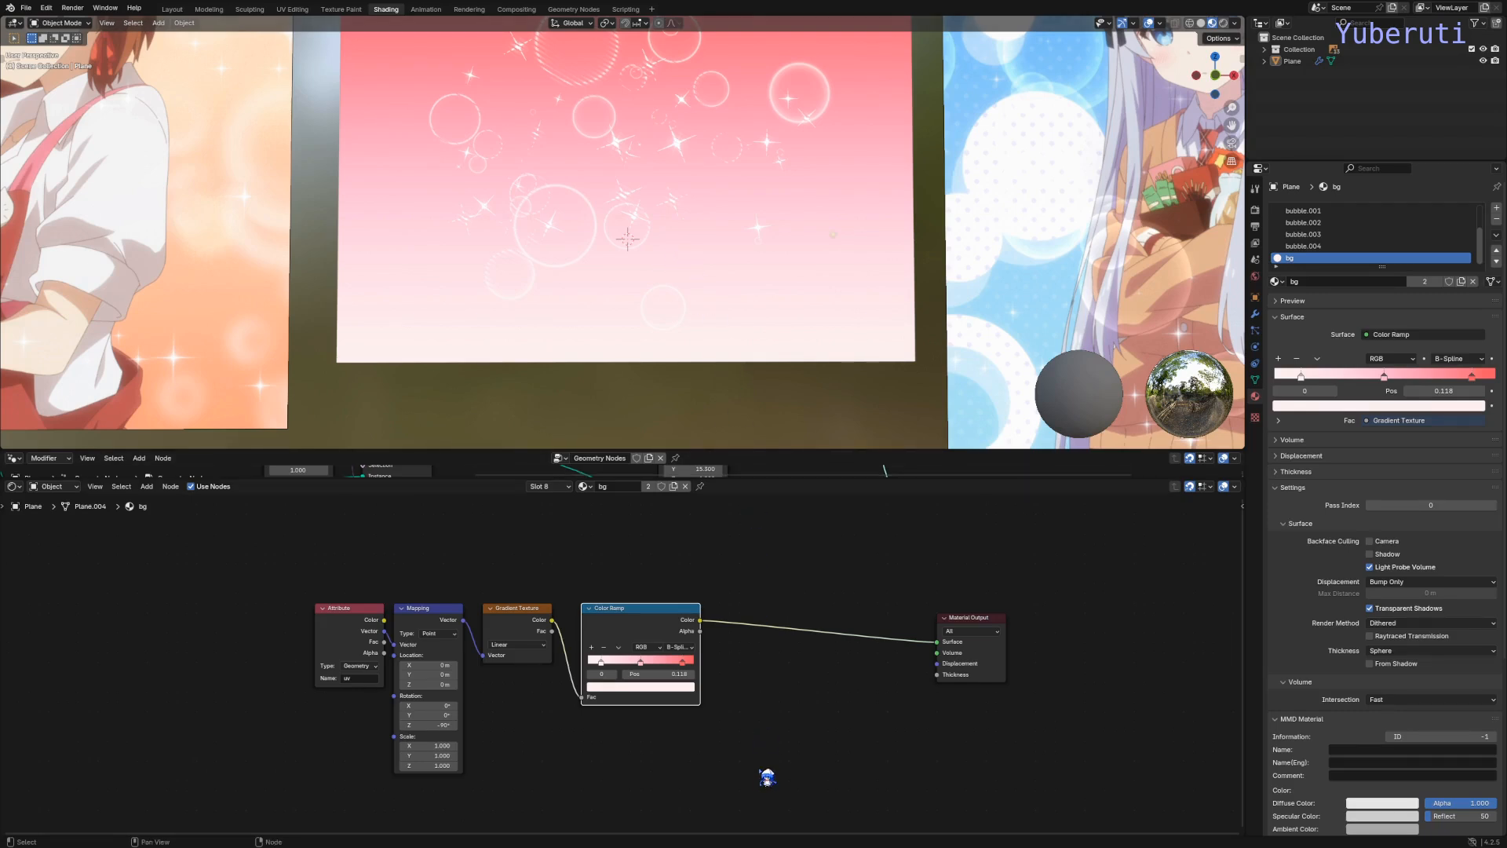
left_click_drag(746, 479, 742, 821)
scroll(710, 364, "down", 5)
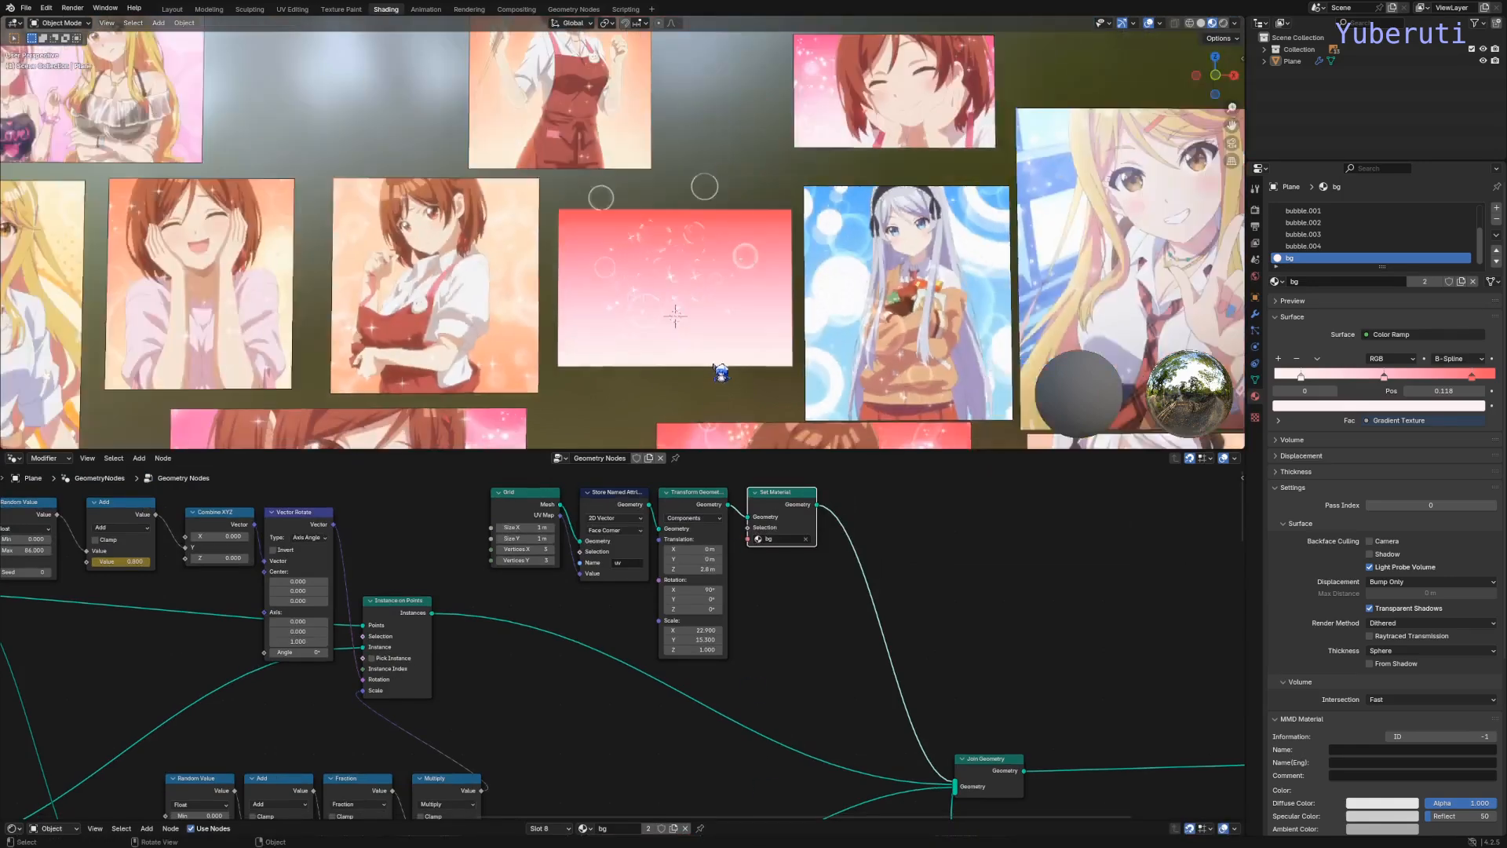
middle_click_drag(711, 361, 691, 123, "shift")
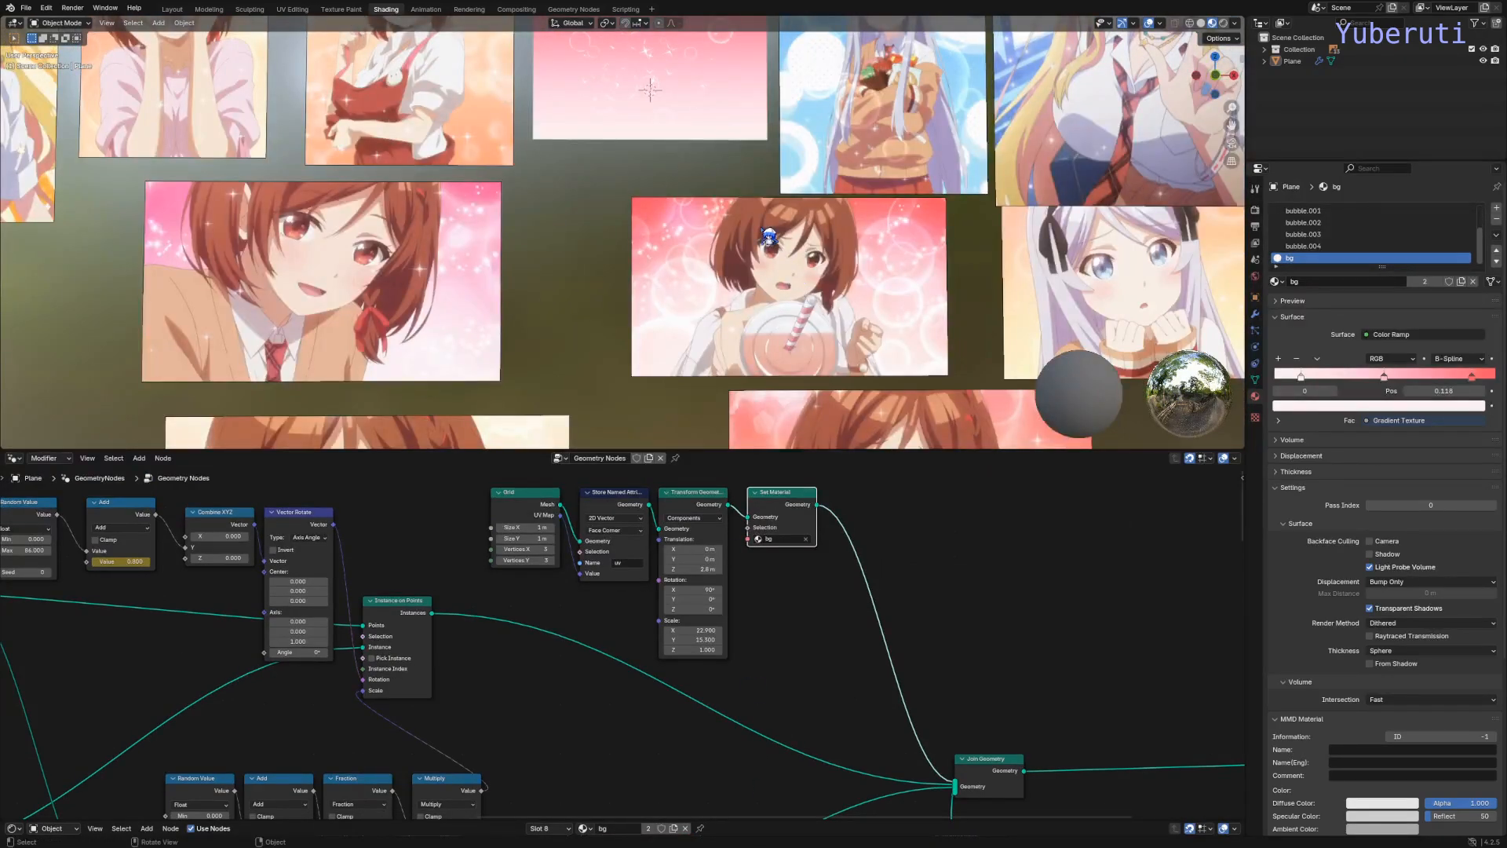
Step: Widen the scattered points by setting the X scale of their Transform Geometry node to 3.5
scroll(707, 173, "up", 3)
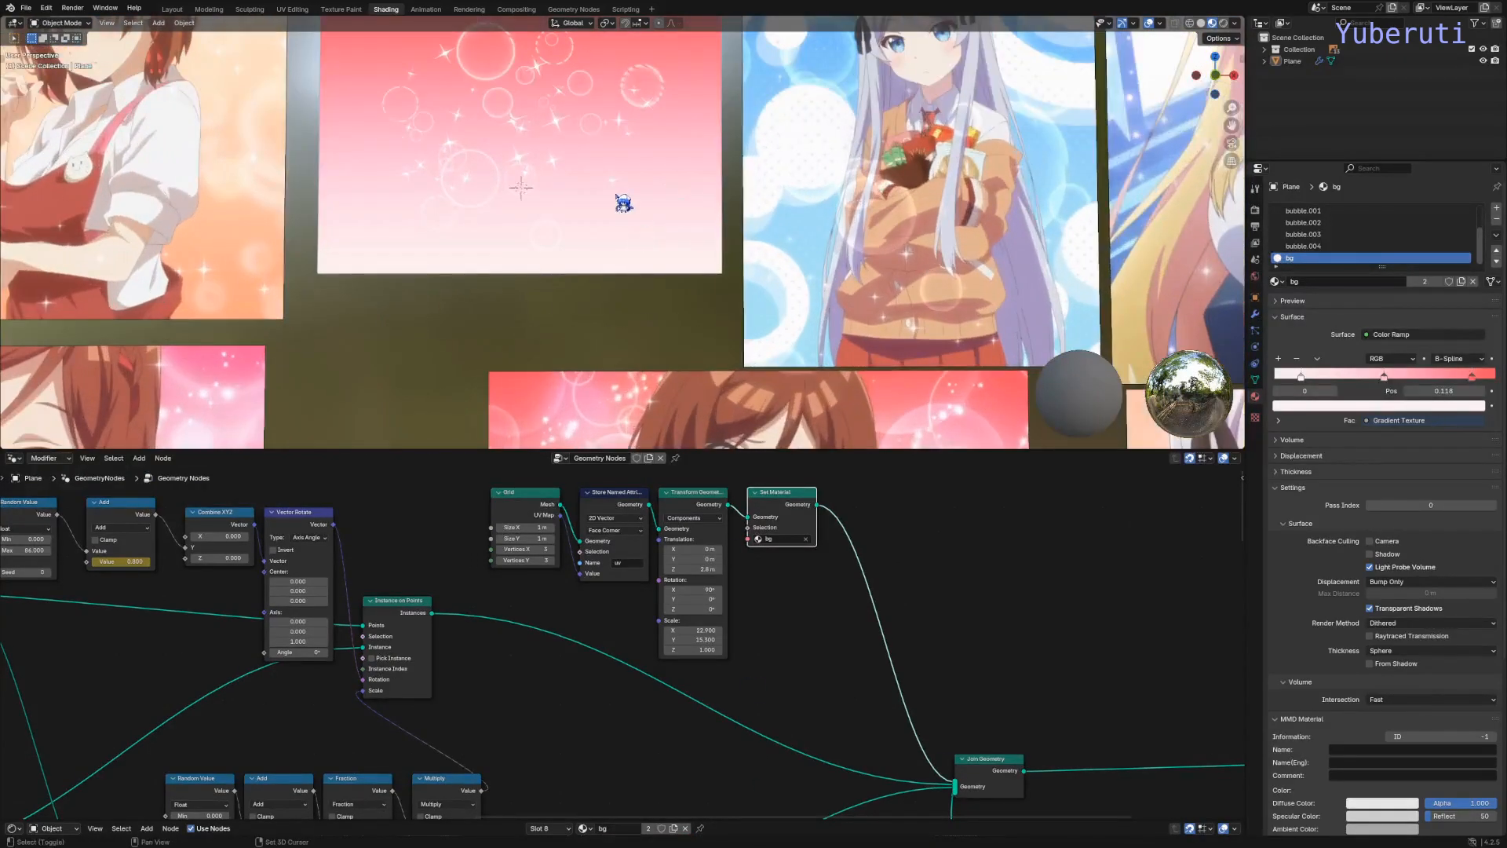
scroll(624, 202, "up", 2)
scroll(578, 671, "down", 5)
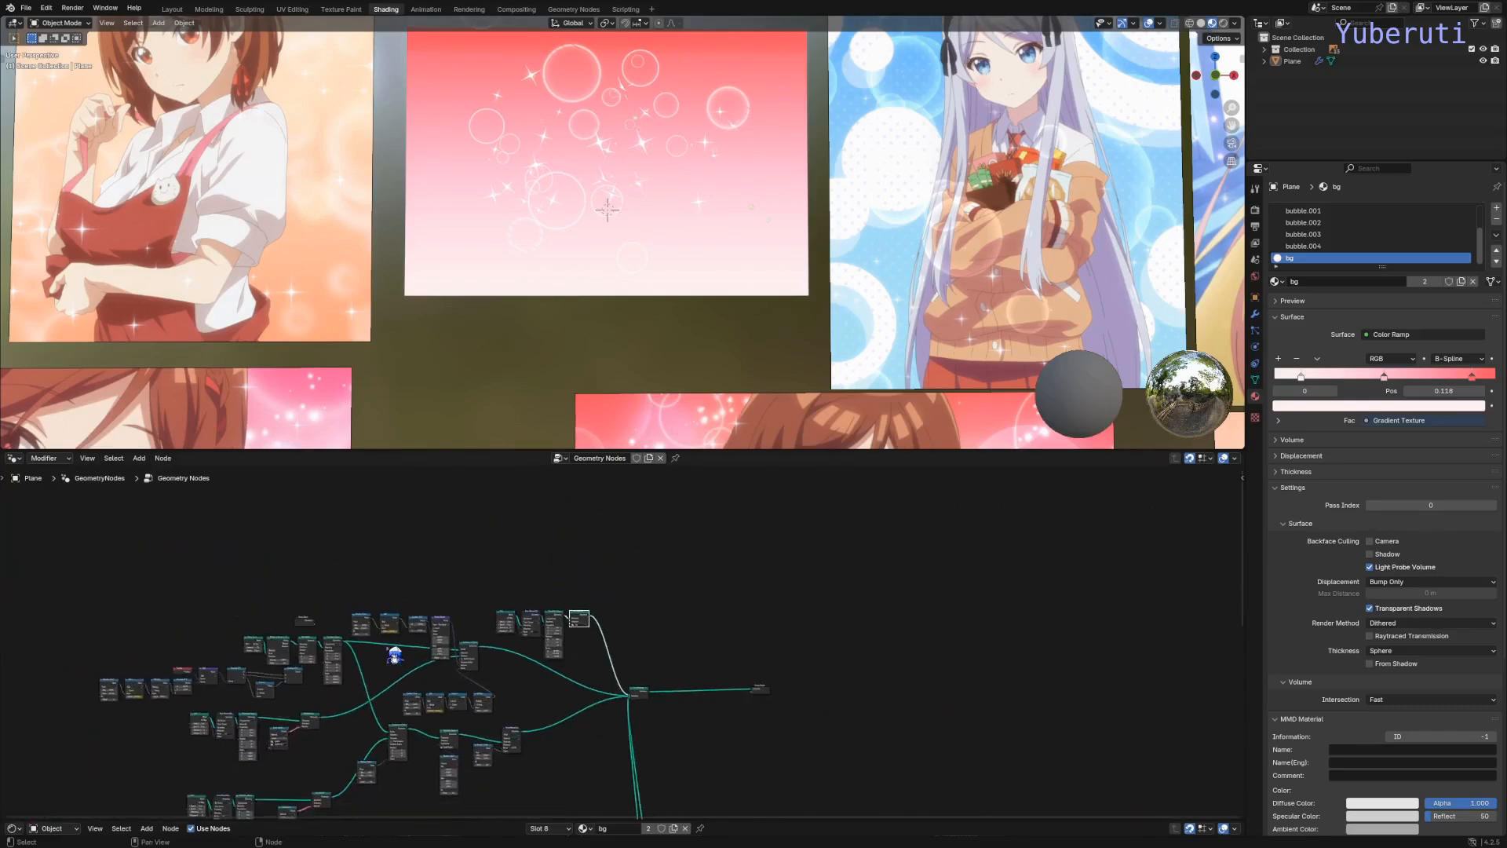
scroll(393, 649, "up", 3)
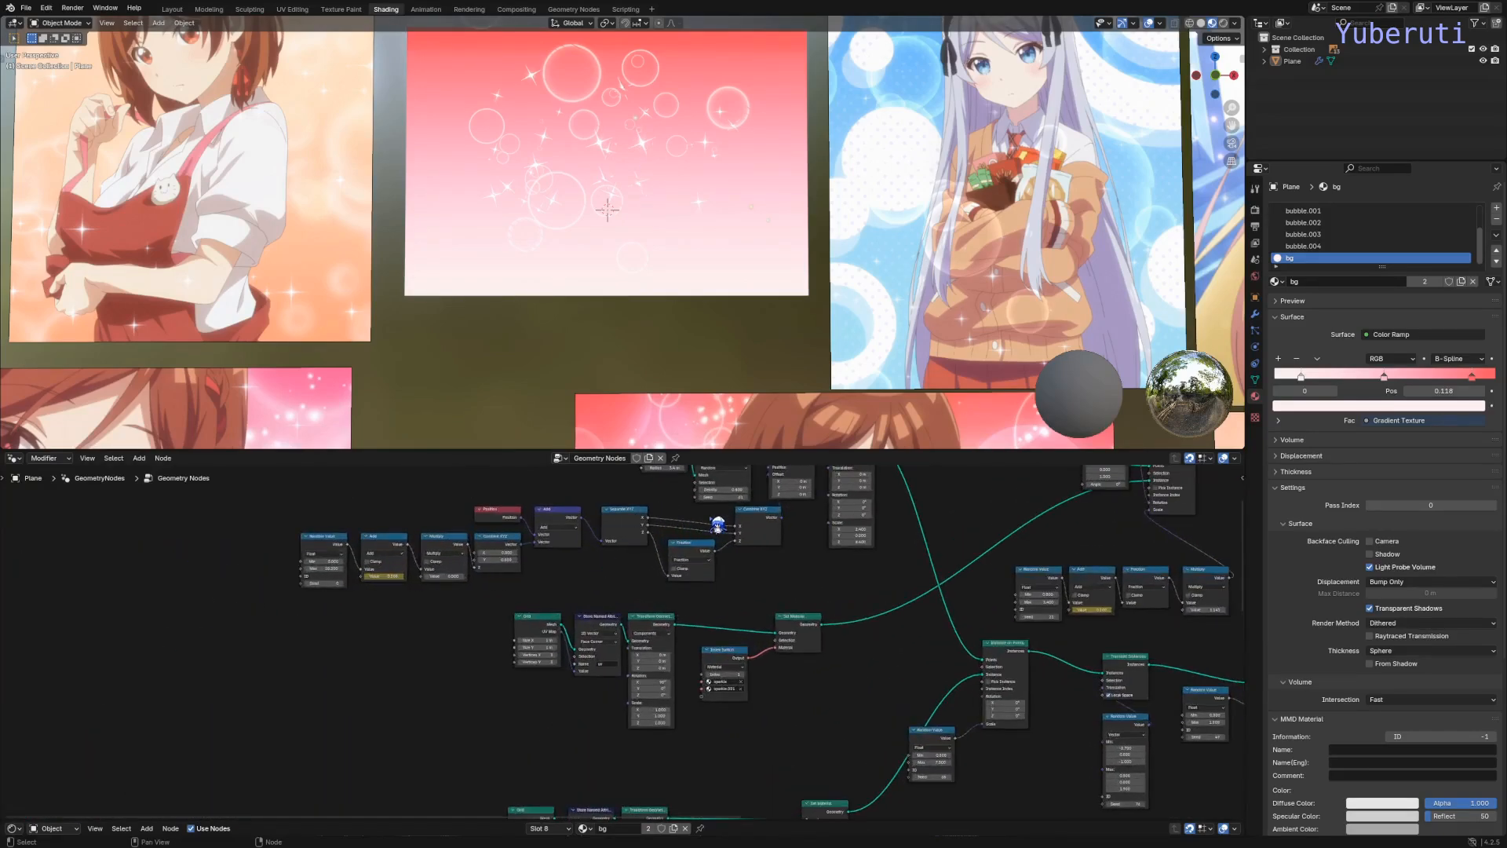
scroll(636, 310, "up", 4)
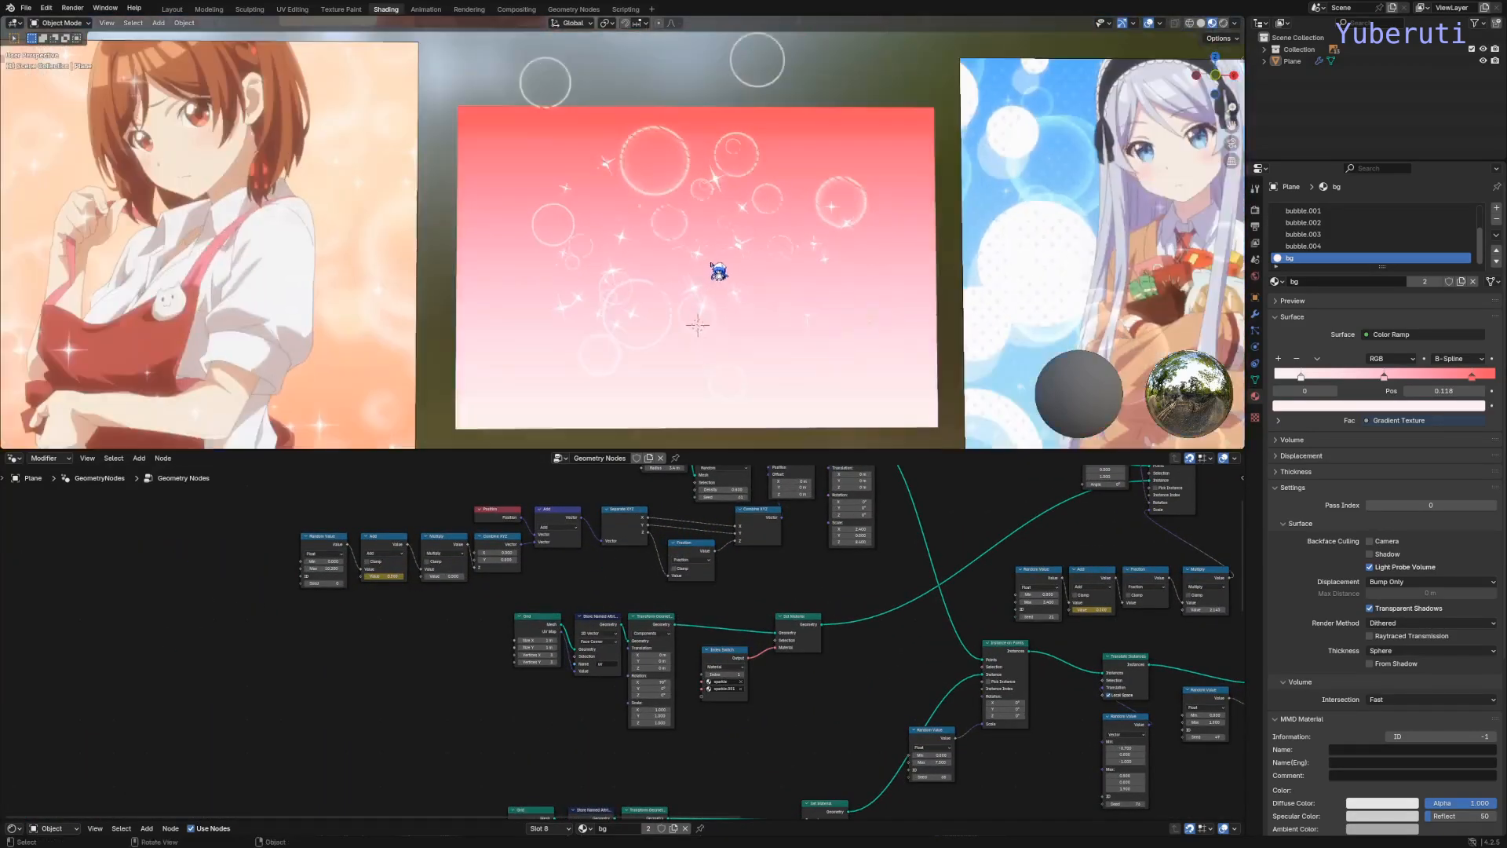
left_click(700, 228)
scroll(854, 565, "up", 3)
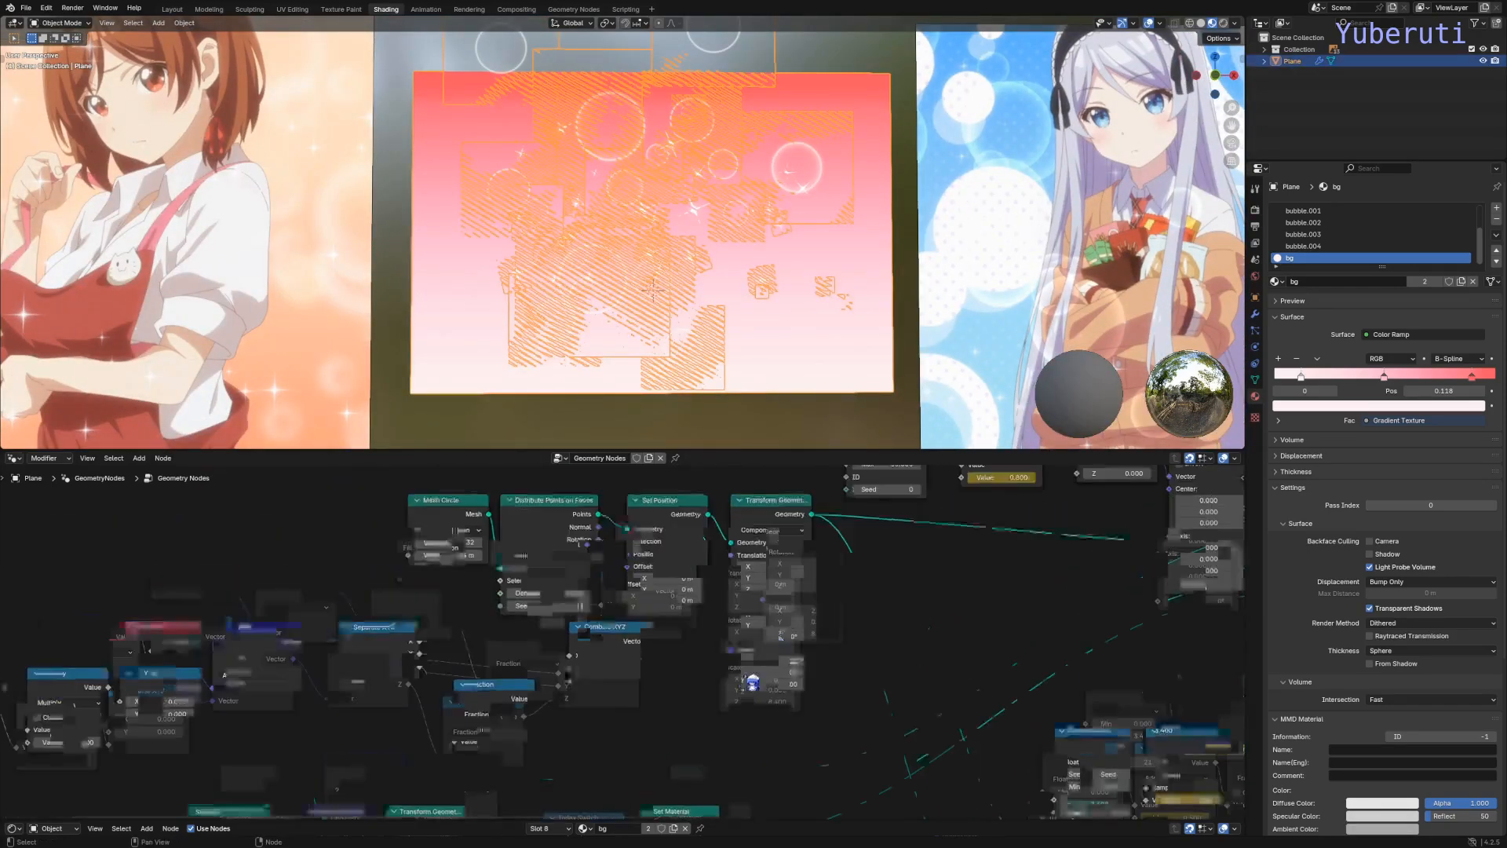
left_click_drag(755, 678, 795, 678)
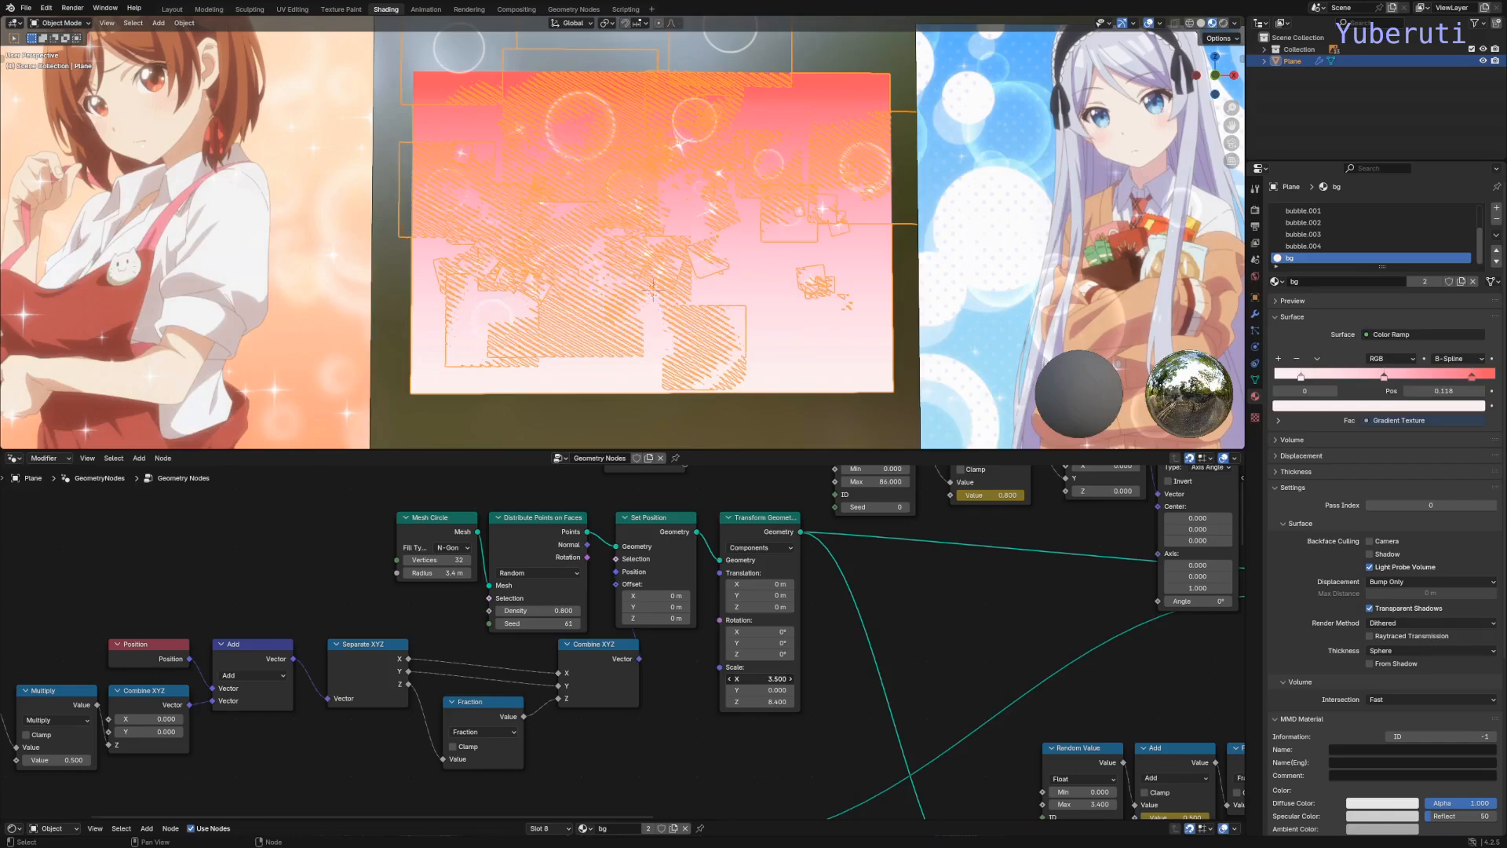
left_click(773, 428)
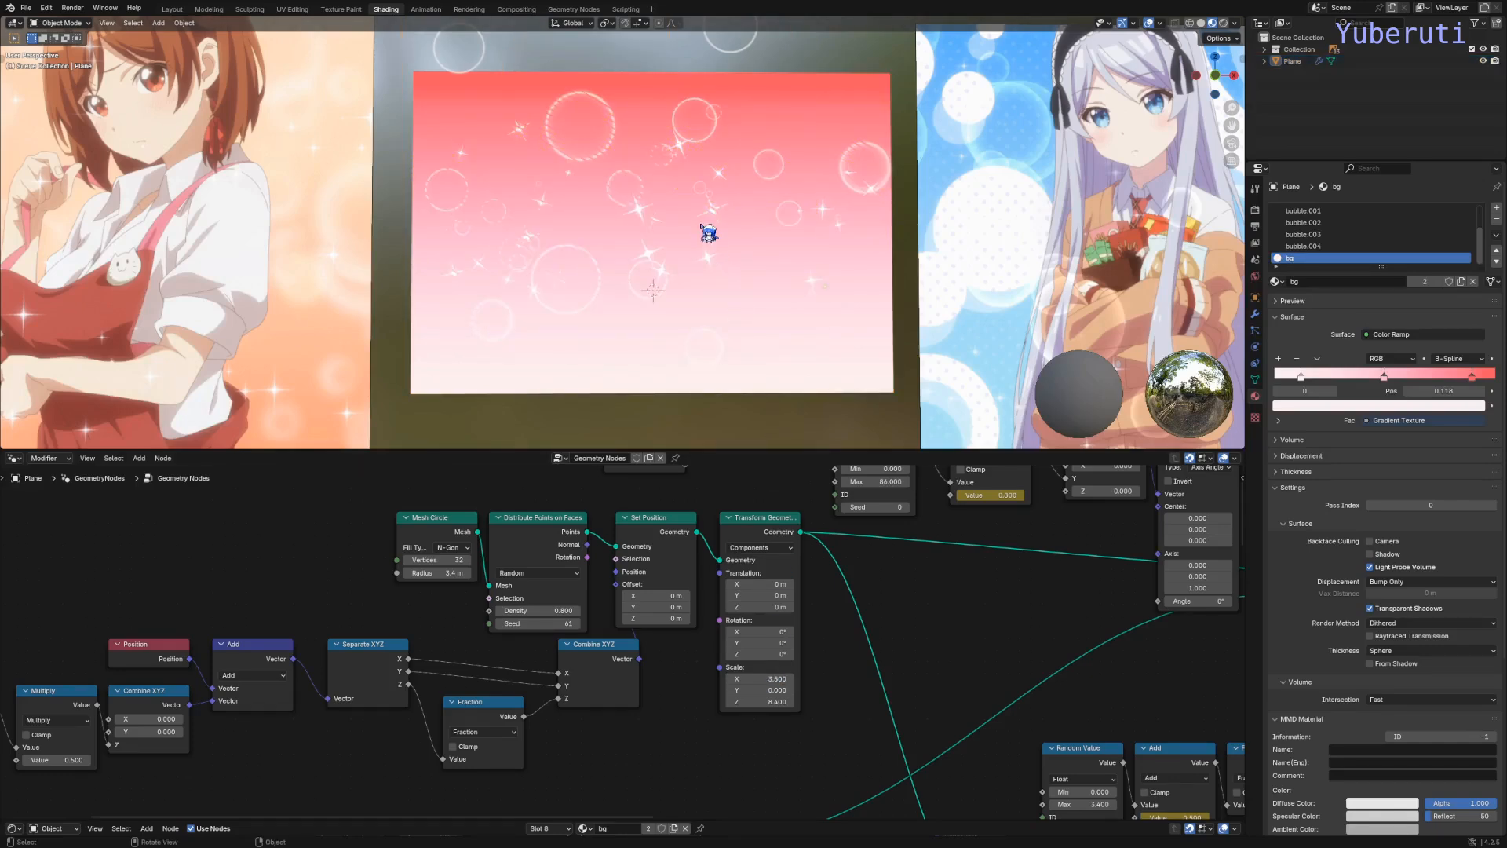
Step: Set the Distribute Points on Faces density to 1.2 and the Multiply node driving the sparkle instance scale to 1.615
scroll(865, 630, "down", 4)
scroll(796, 648, "up", 3)
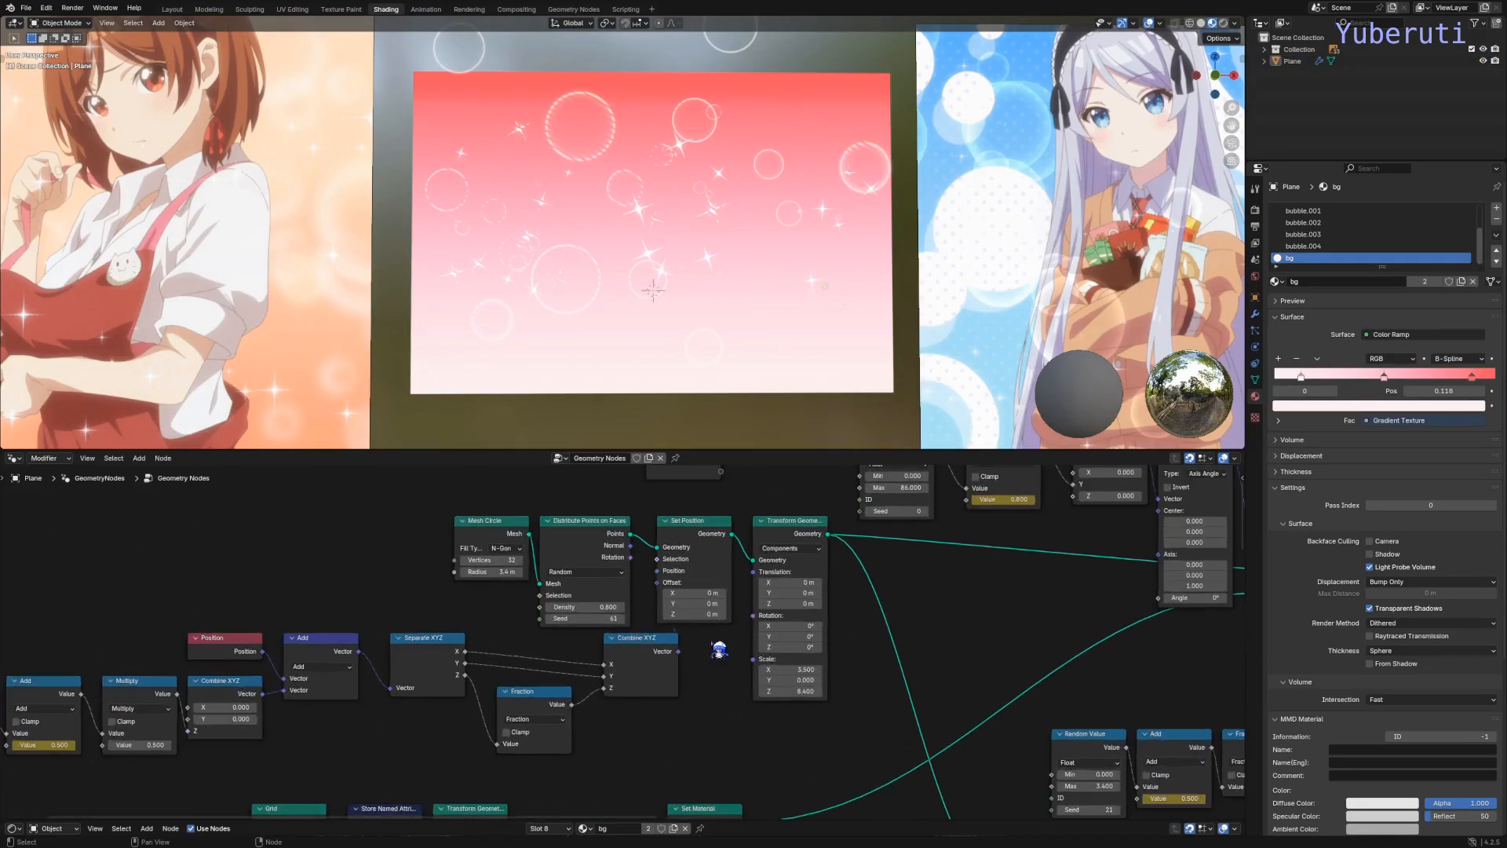
left_click_drag(581, 607, 596, 607)
scroll(965, 648, "down", 4)
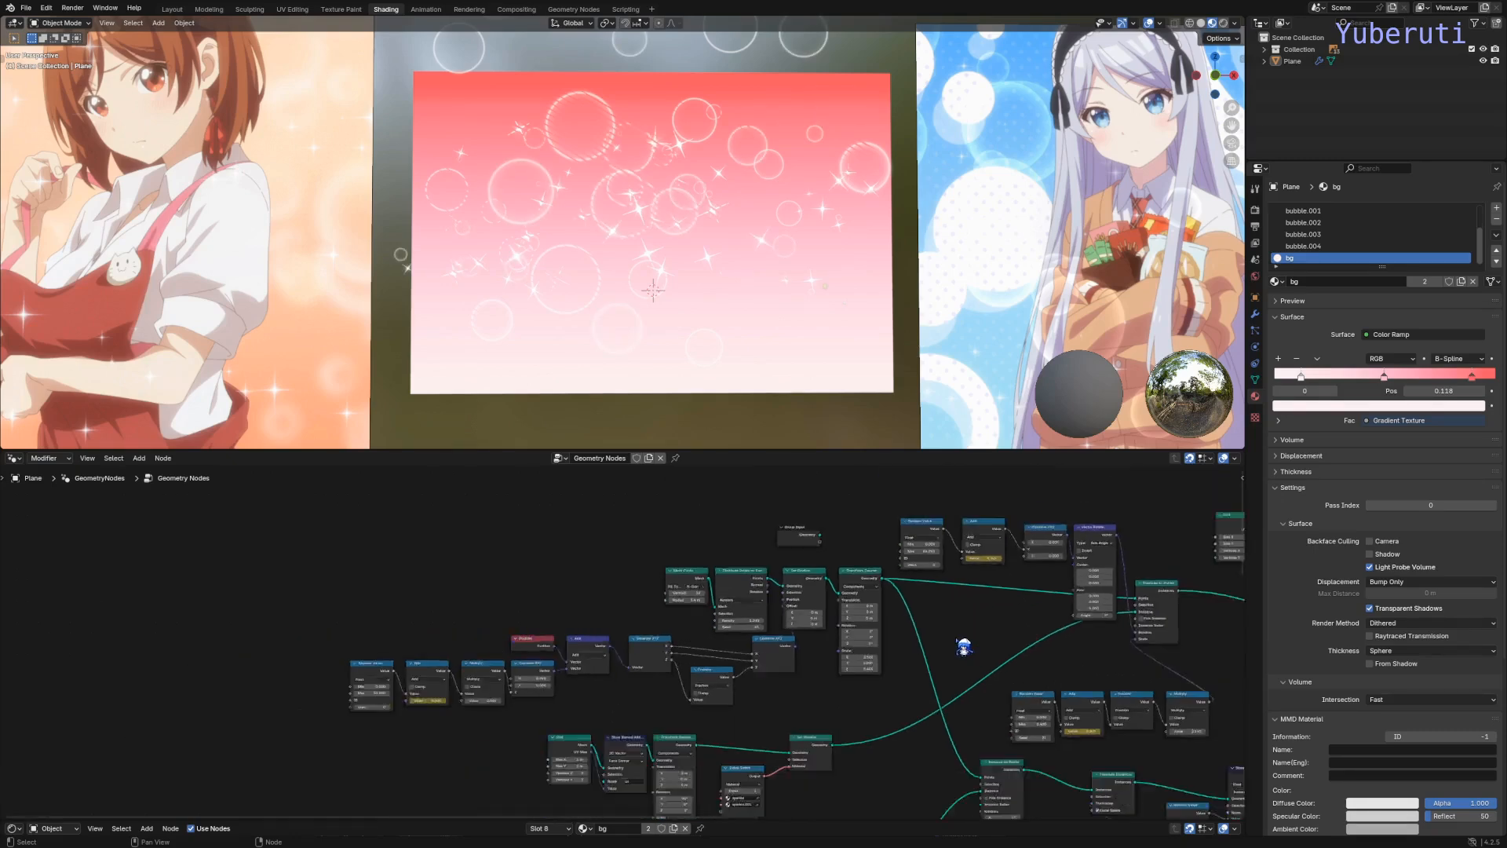
scroll(659, 680, "up", 6)
left_click_drag(785, 742, 773, 742, "shift")
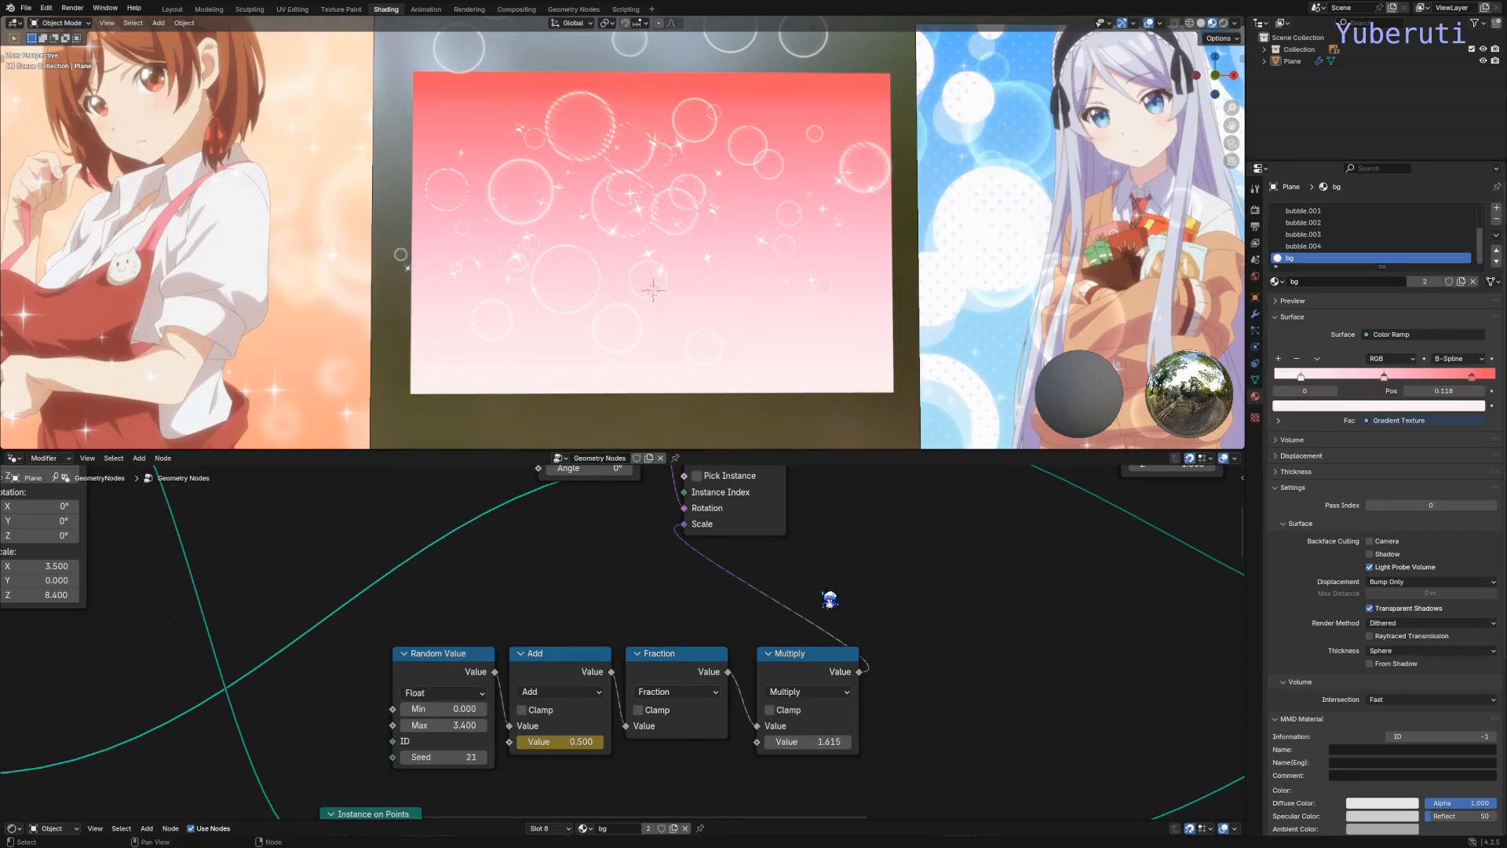
Step: Examine the sparkle and bubble instance branches and the curve-based branches of the geometry node tree
scroll(737, 697, "down", 7)
middle_click_drag(708, 710, 875, 798)
scroll(756, 753, "up", 5)
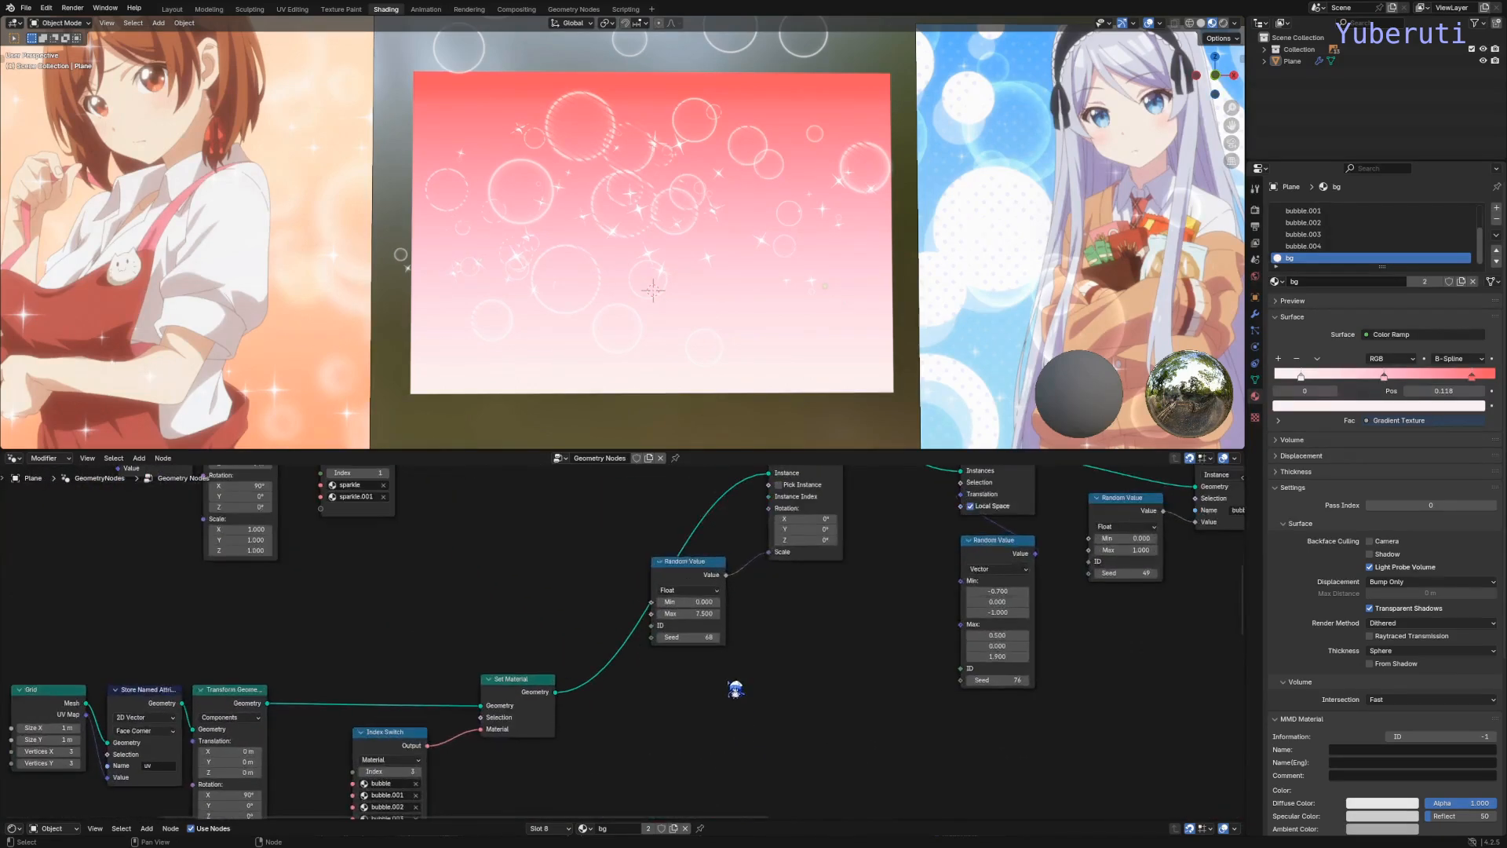
middle_click_drag(737, 686, 697, 780)
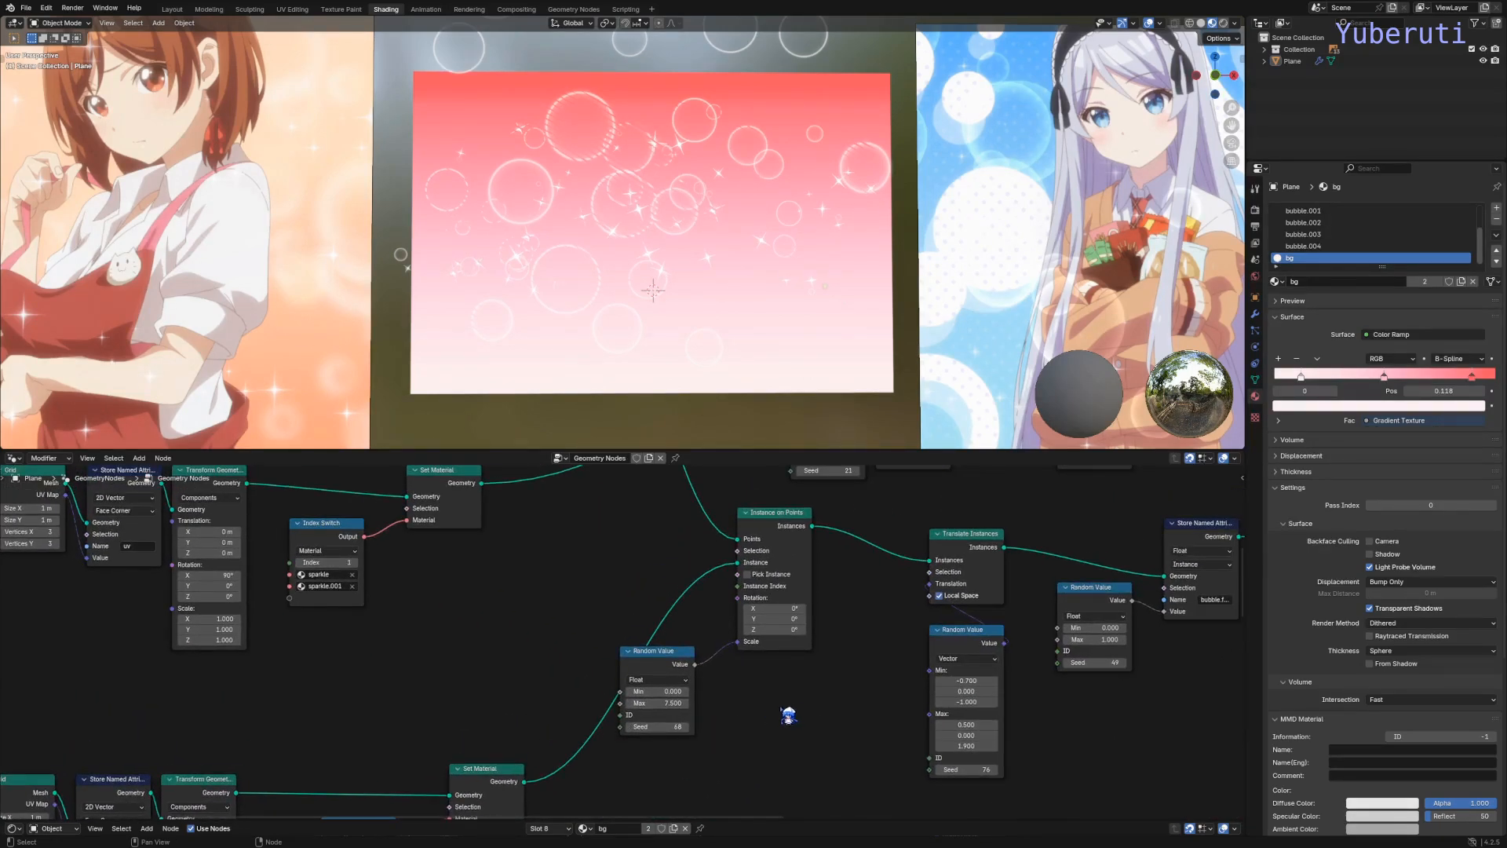
middle_click_drag(459, 718, 566, 591)
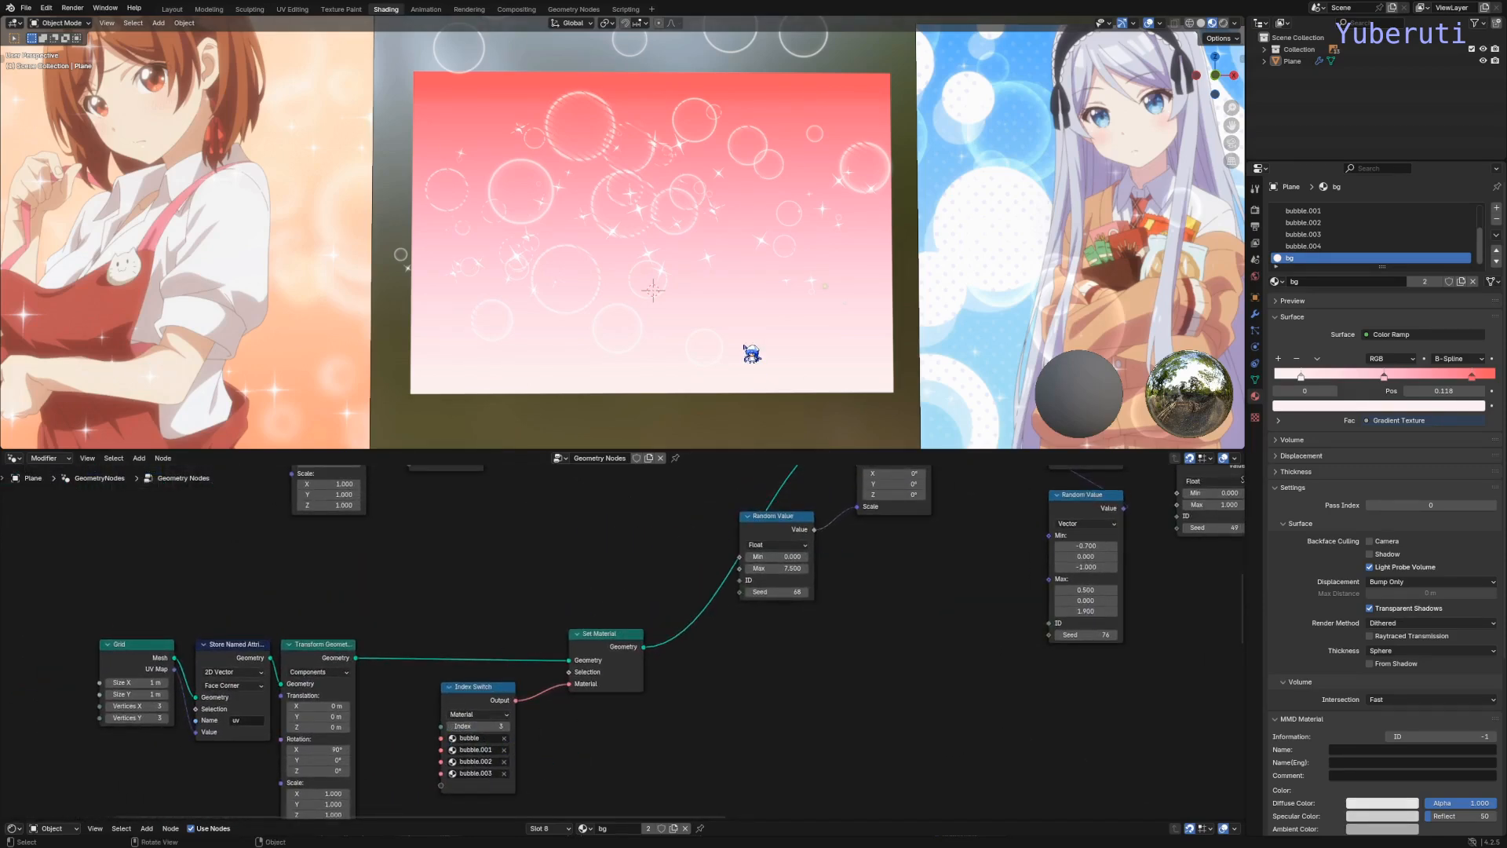
scroll(854, 690, "down", 11)
middle_click_drag(855, 690, 563, 506)
scroll(675, 620, "up", 5)
middle_click_drag(810, 575, 566, 675)
scroll(668, 678, "up", 5)
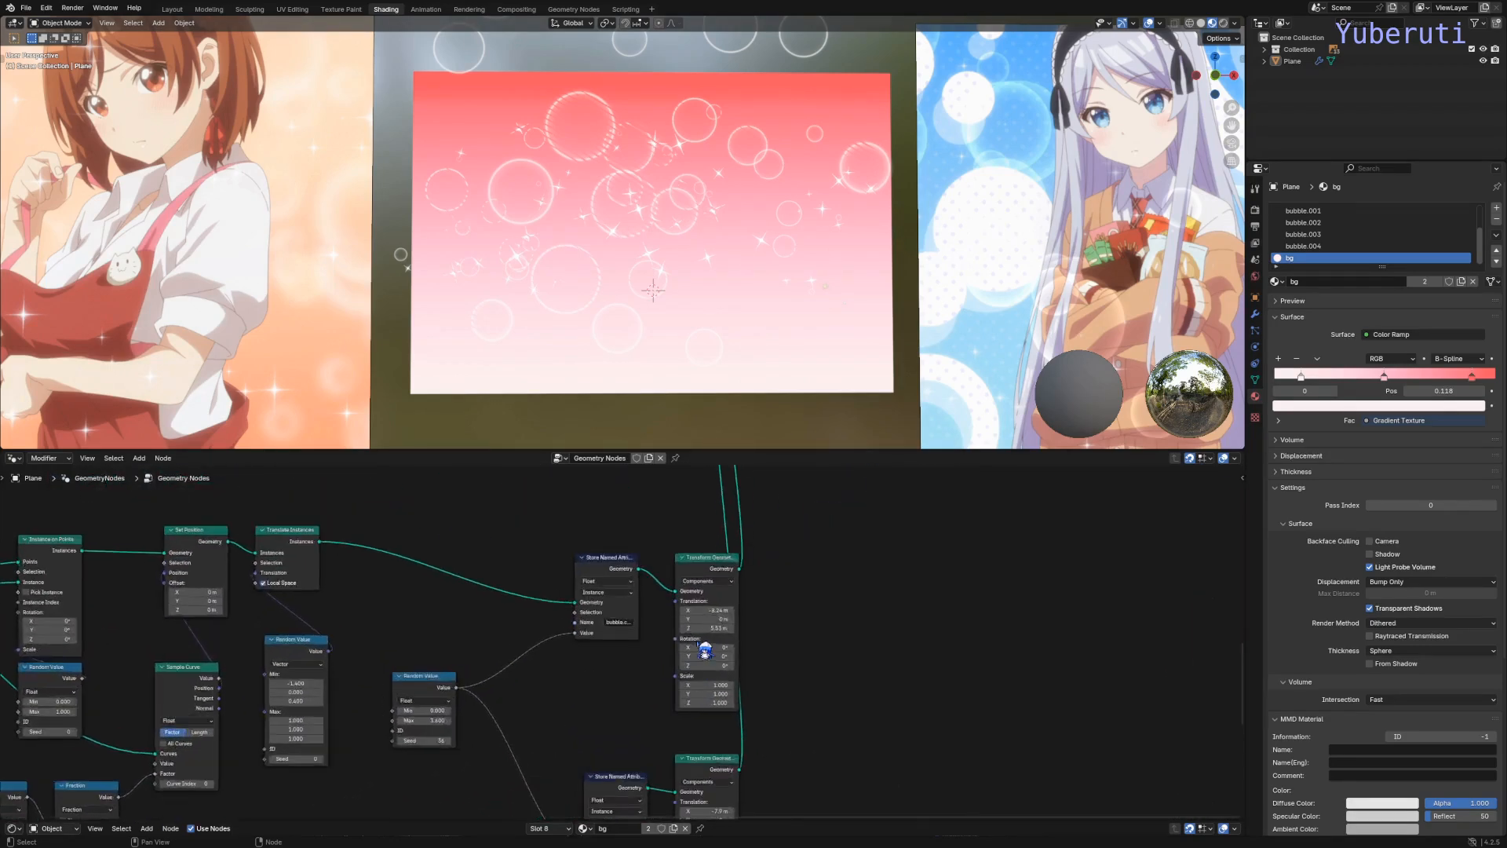
Step: Mute both Store Named Attribute nodes at the end of the two curve-based branches
scroll(667, 690, "down", 7)
middle_click_drag(655, 694, 777, 662)
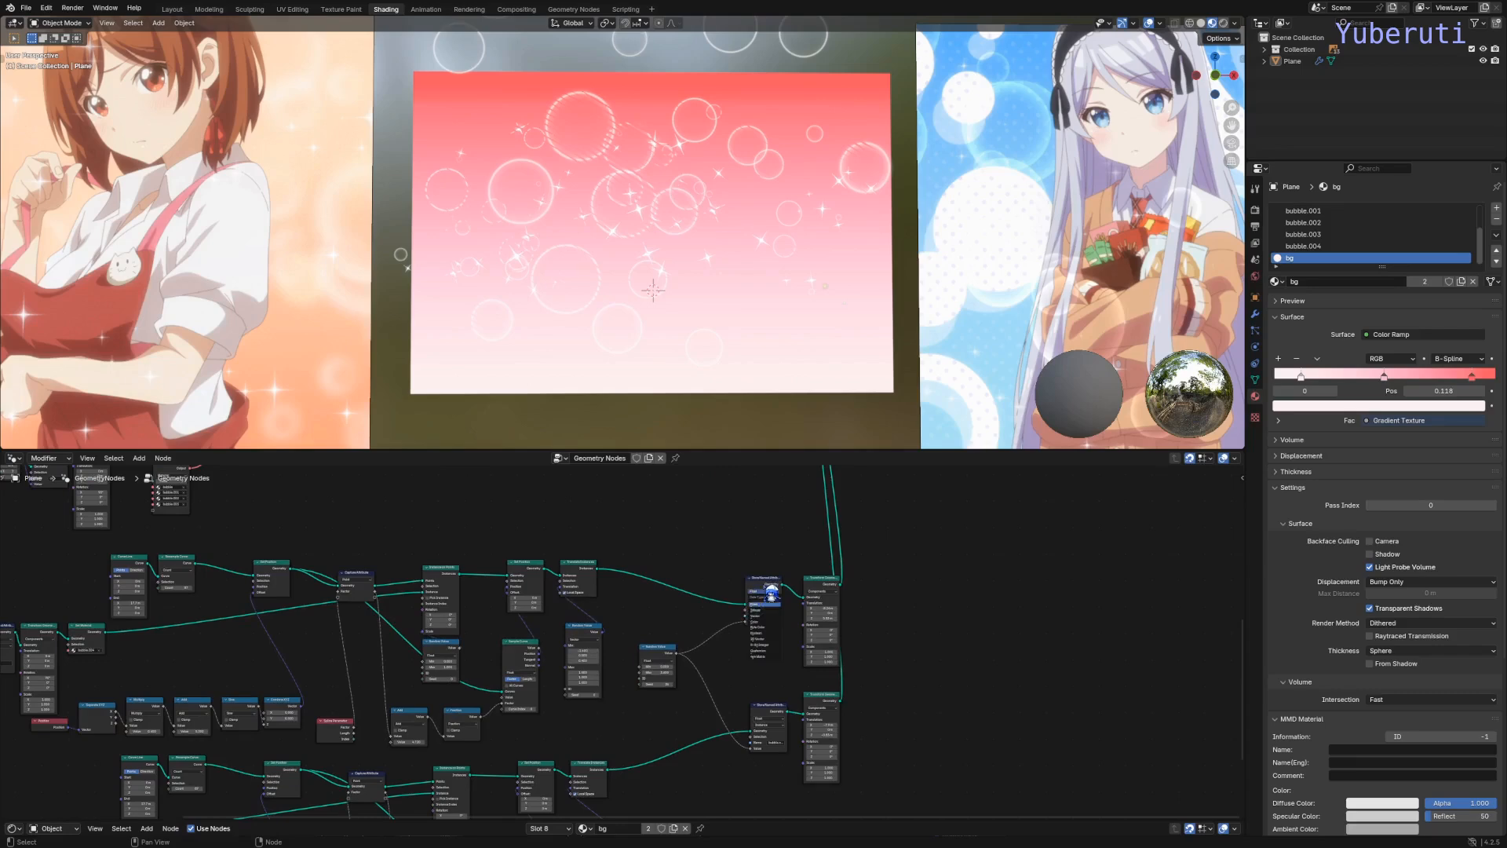
left_click(773, 590)
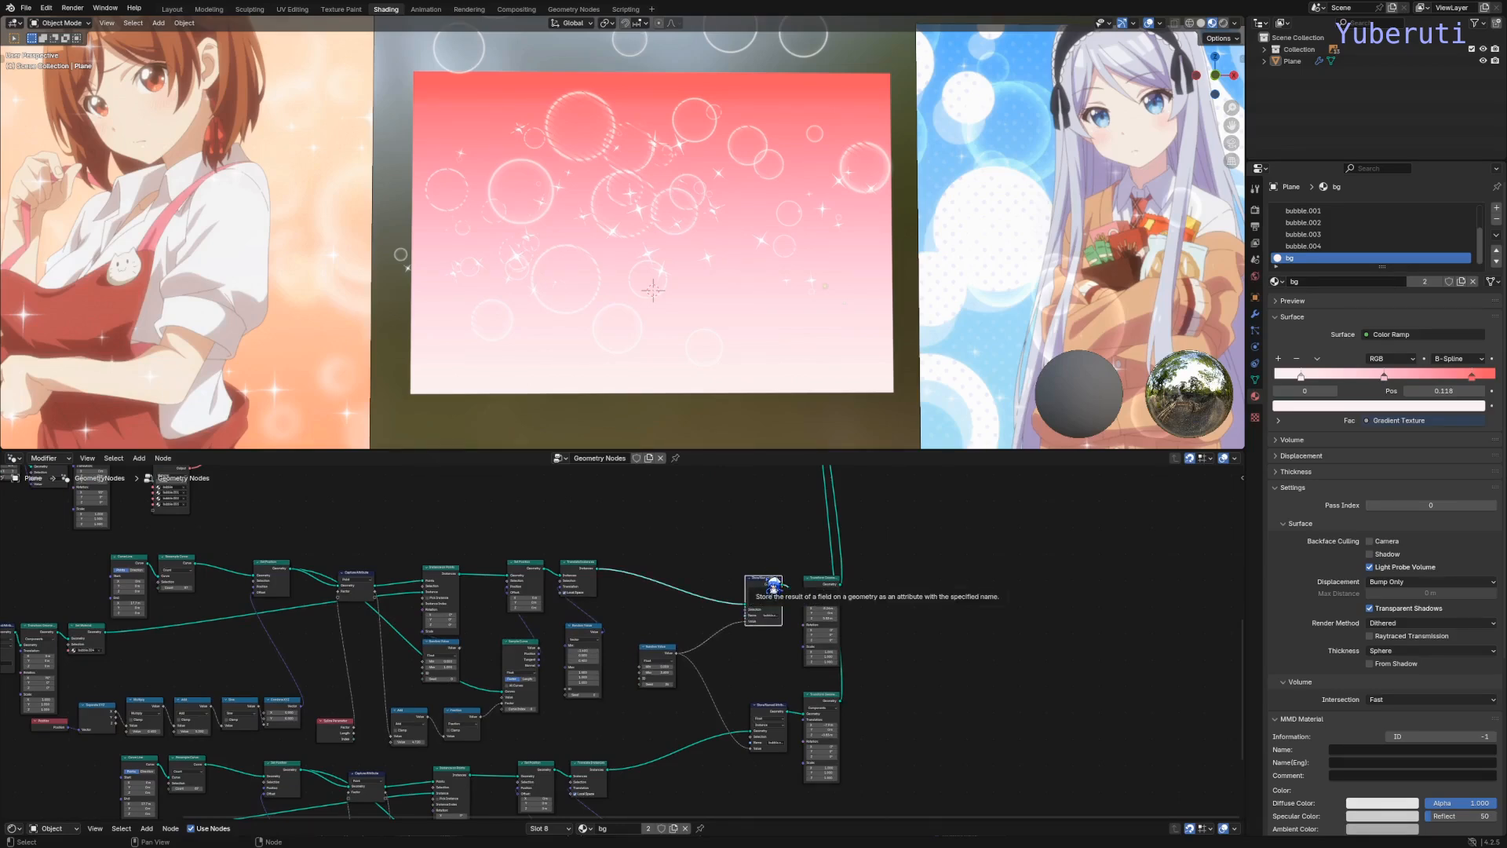
scroll(773, 588, "up", 2)
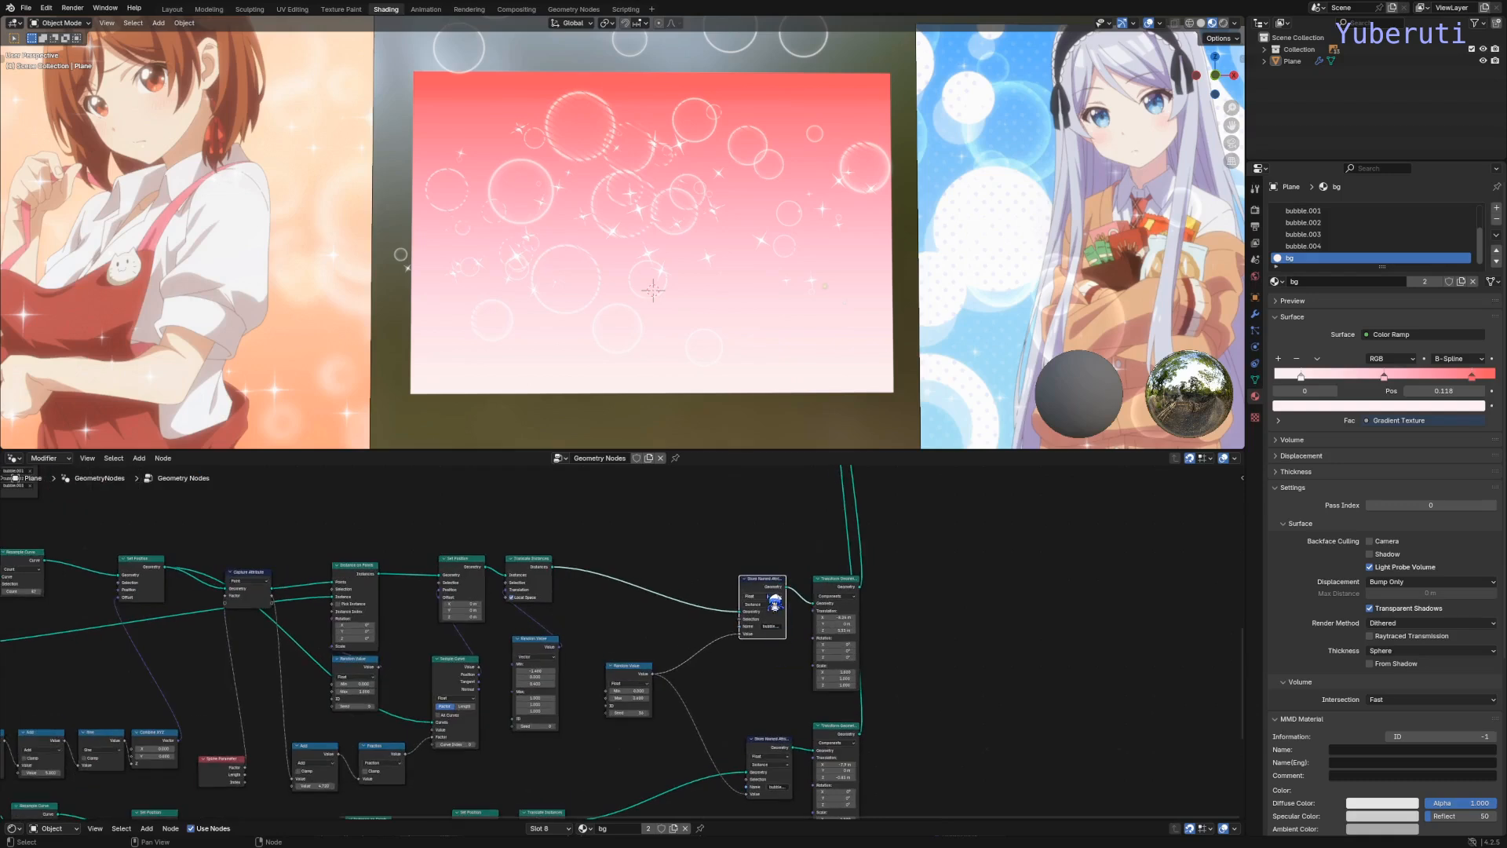
left_click_drag(747, 540, 774, 779)
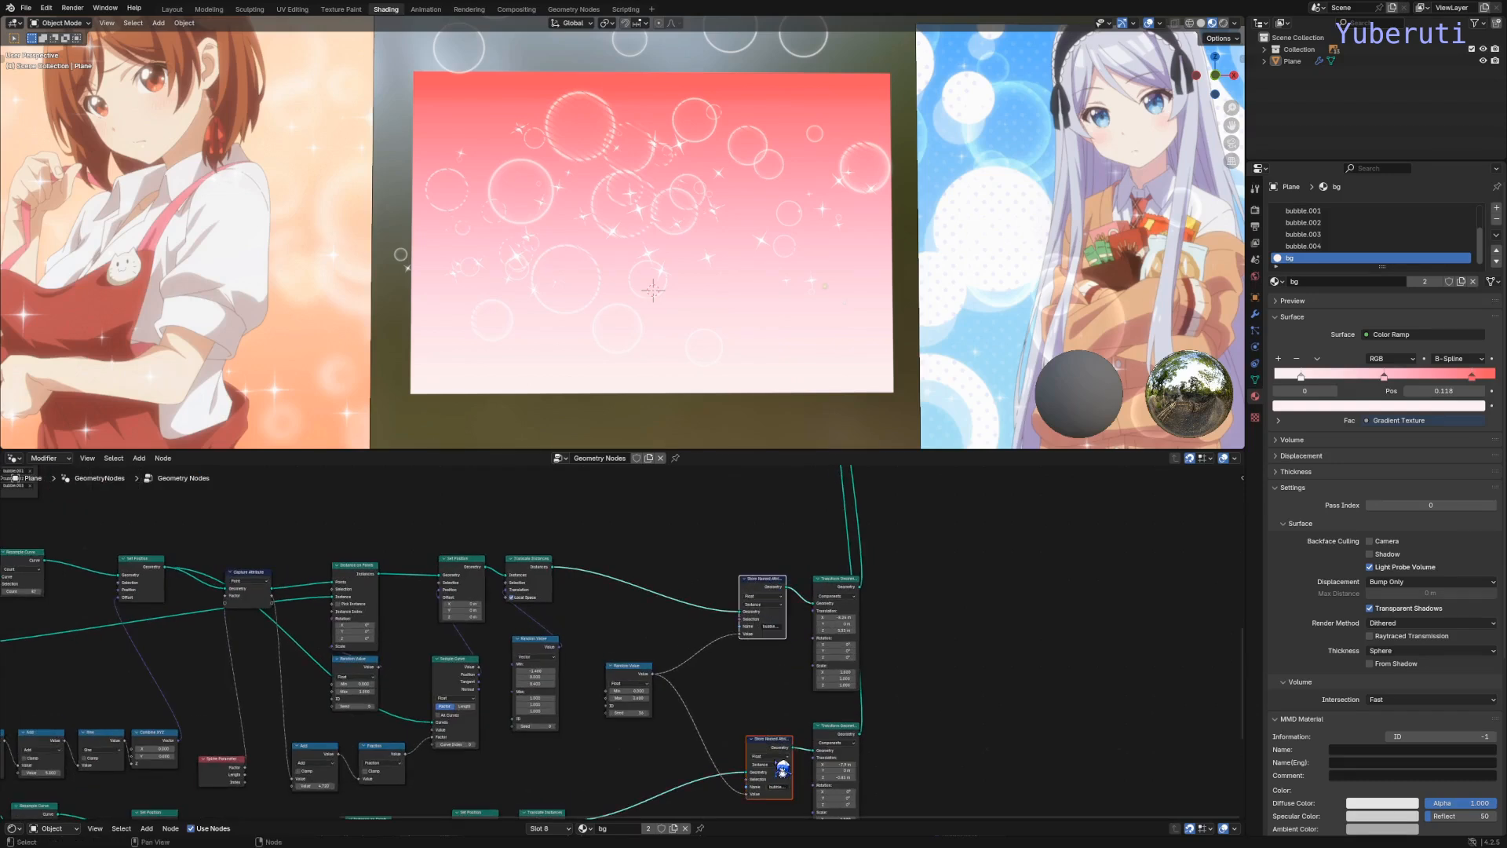
key("m")
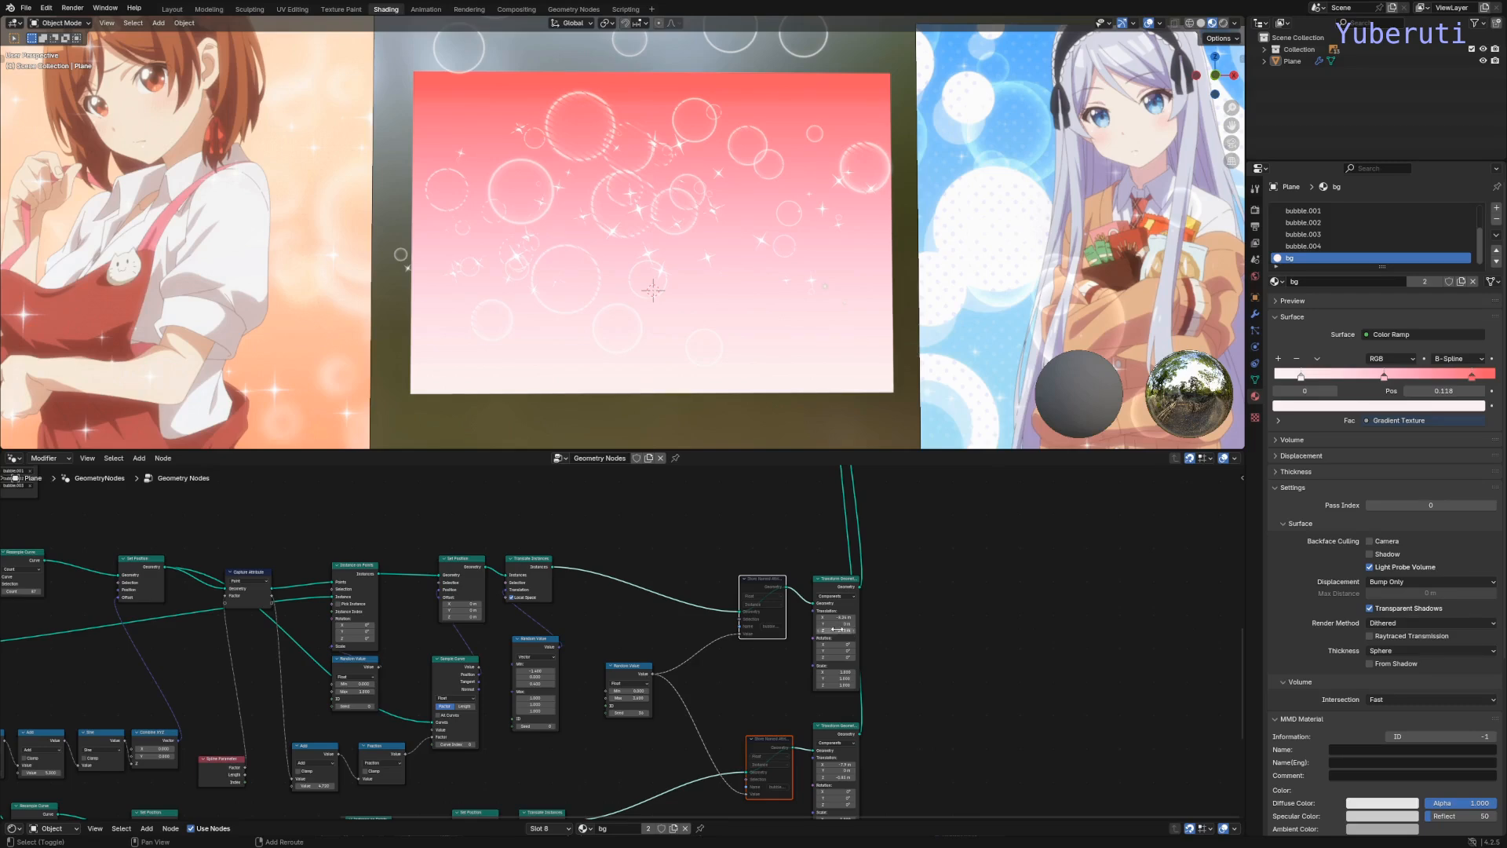
Step: Move the Join Geometry node farther from the node branches, close to the Group Output node
scroll(808, 552, "down", 9)
middle_click_drag(770, 531, 777, 723)
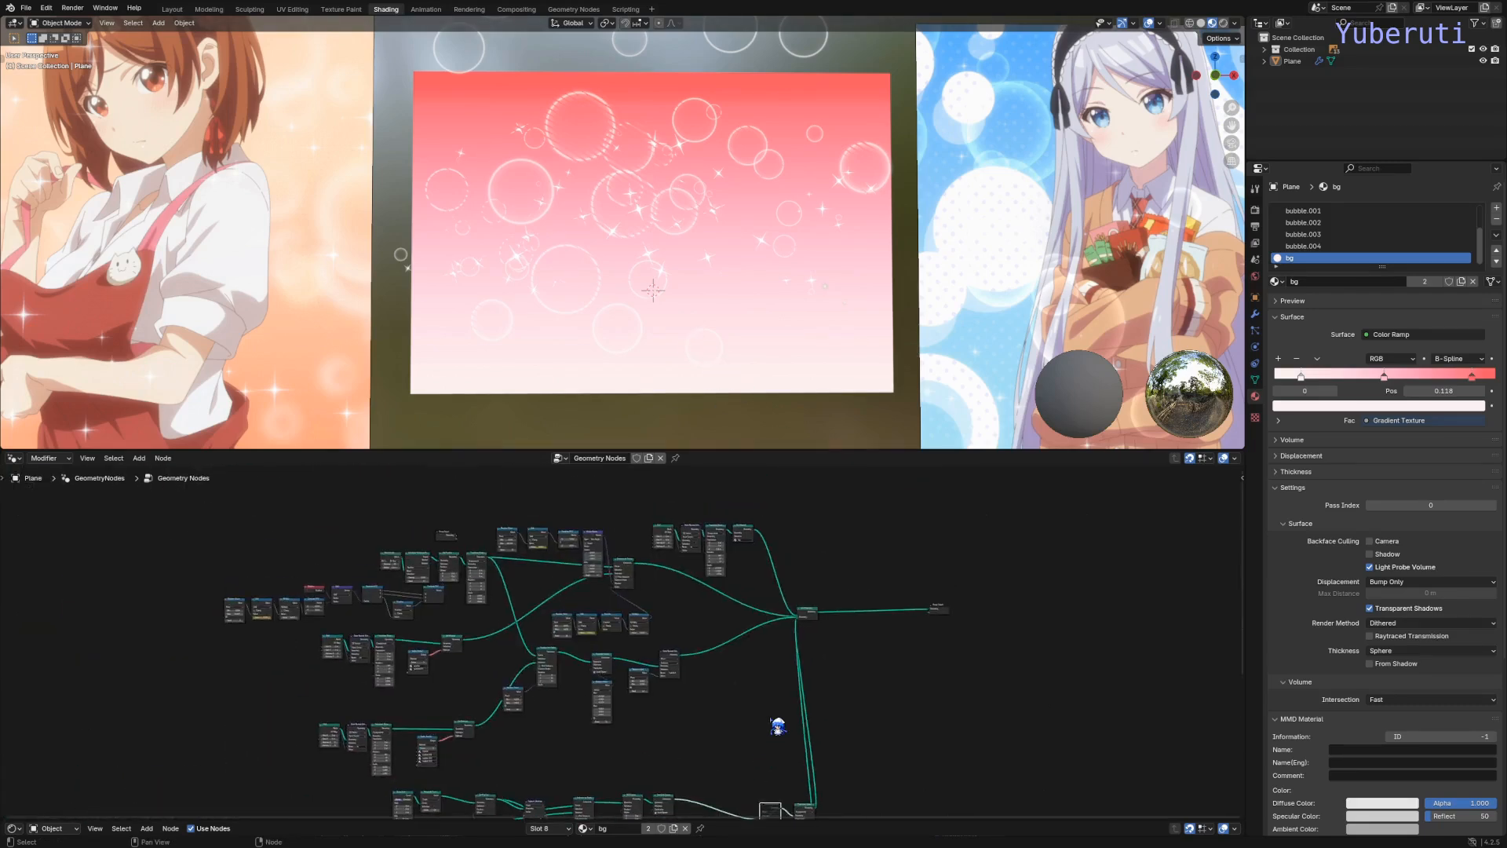
scroll(788, 706, "up", 3)
left_click_drag(821, 583, 959, 577)
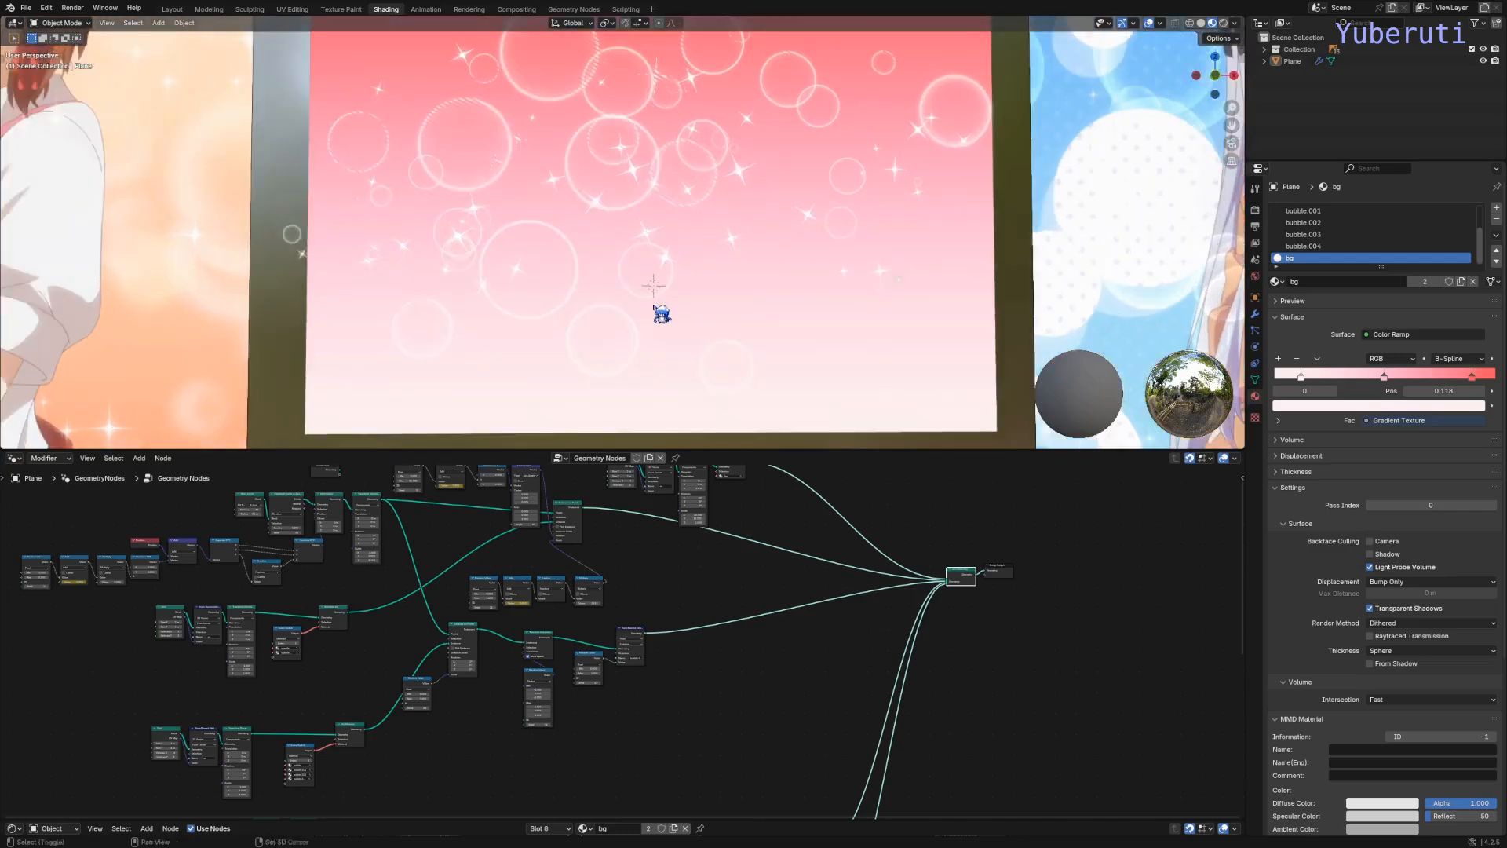
Step: Bring both curve-based branches in front of the background using negative Y translations in their Transform Geometry nodes, with -0.8 m for the upper one
scroll(660, 312, "up", 2)
middle_click_drag(969, 314, 863, 326)
scroll(767, 599, "up", 6)
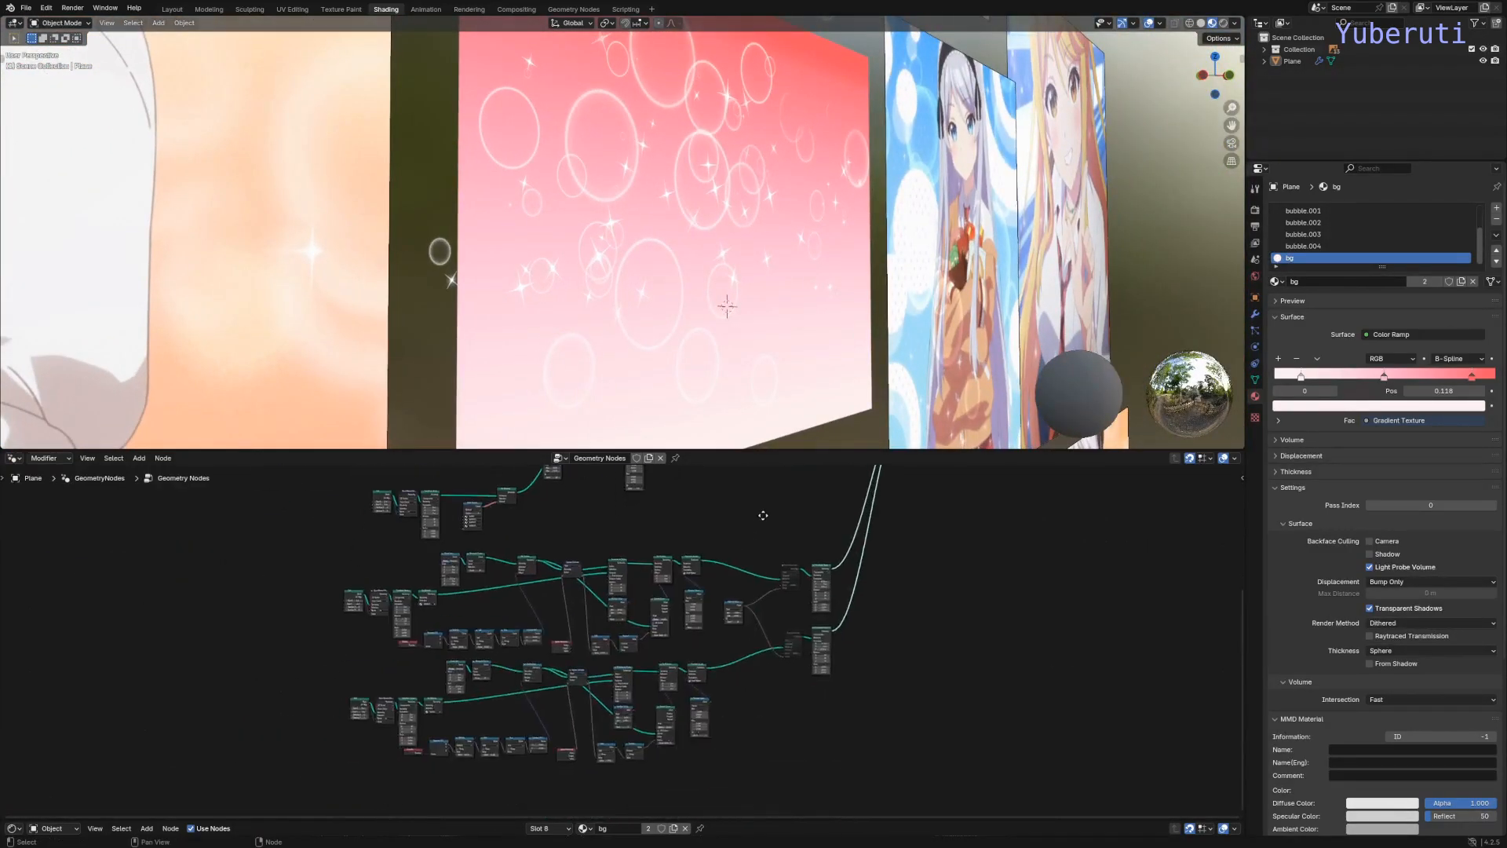
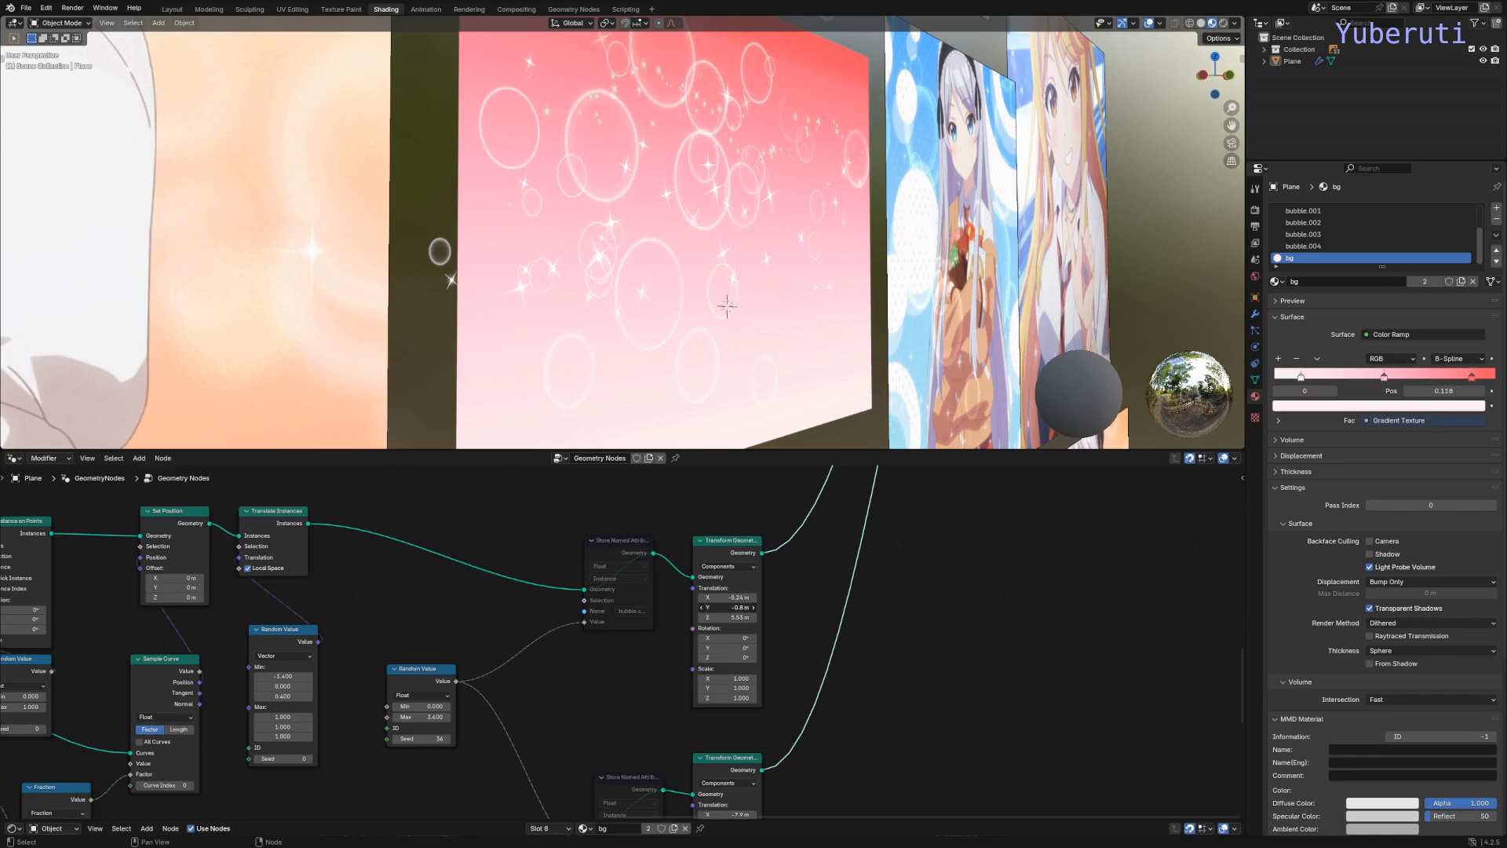
middle_click_drag(742, 801, 761, 683)
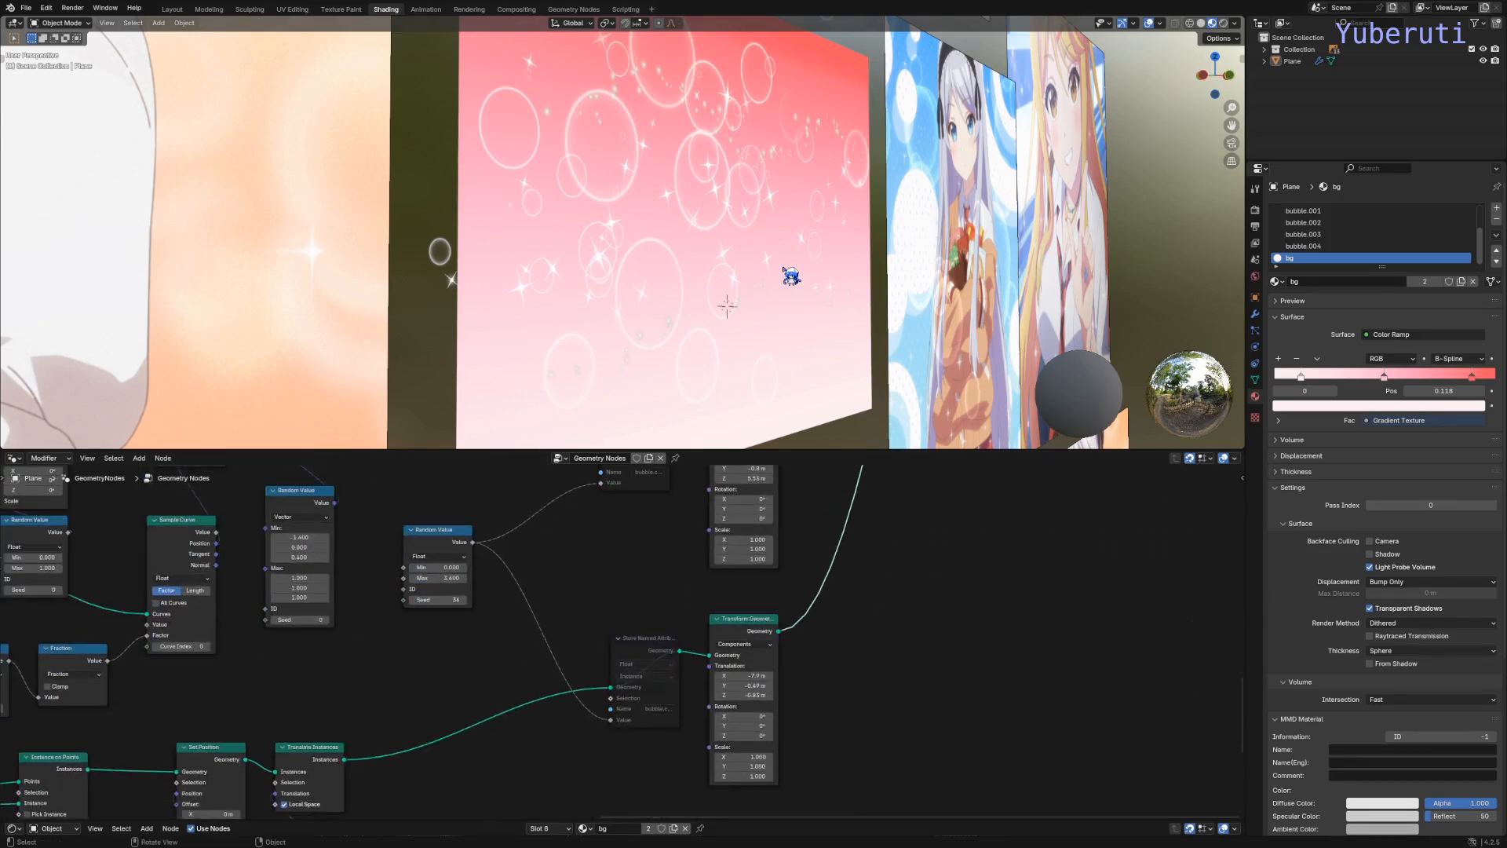
middle_click_drag(784, 269, 774, 322)
scroll(732, 312, "up", 2)
Step: Set the Y translation of the scattered points' Transform Geometry node to -0.03 m and check the result from another angle
scroll(683, 523, "down", 7)
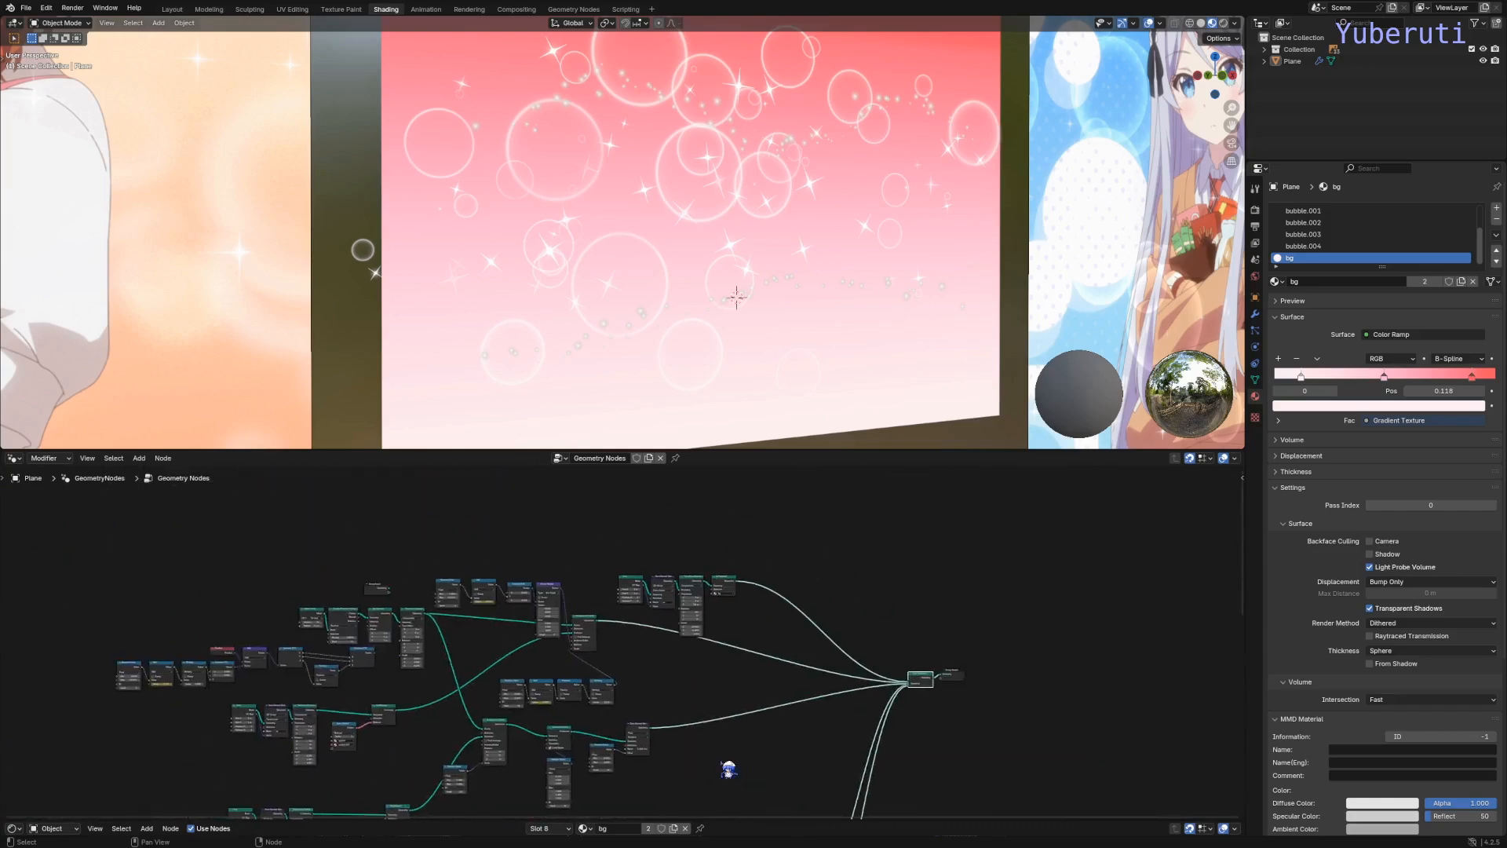
scroll(640, 631, "up", 5)
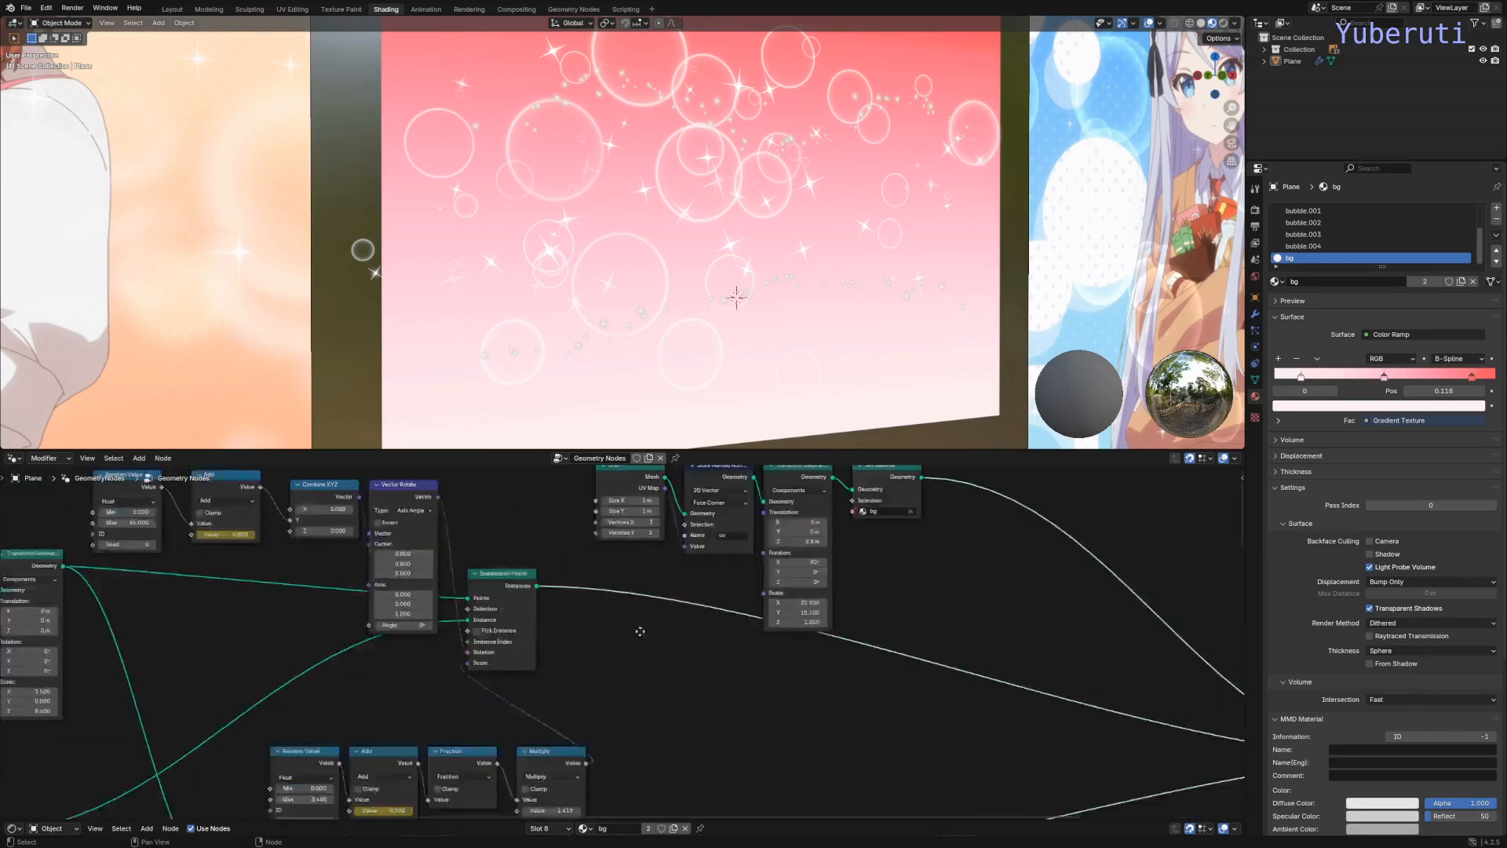
middle_click_drag(639, 631, 1135, 641)
scroll(574, 625, "up", 4)
left_click_drag(559, 583, 561, 583, "shift")
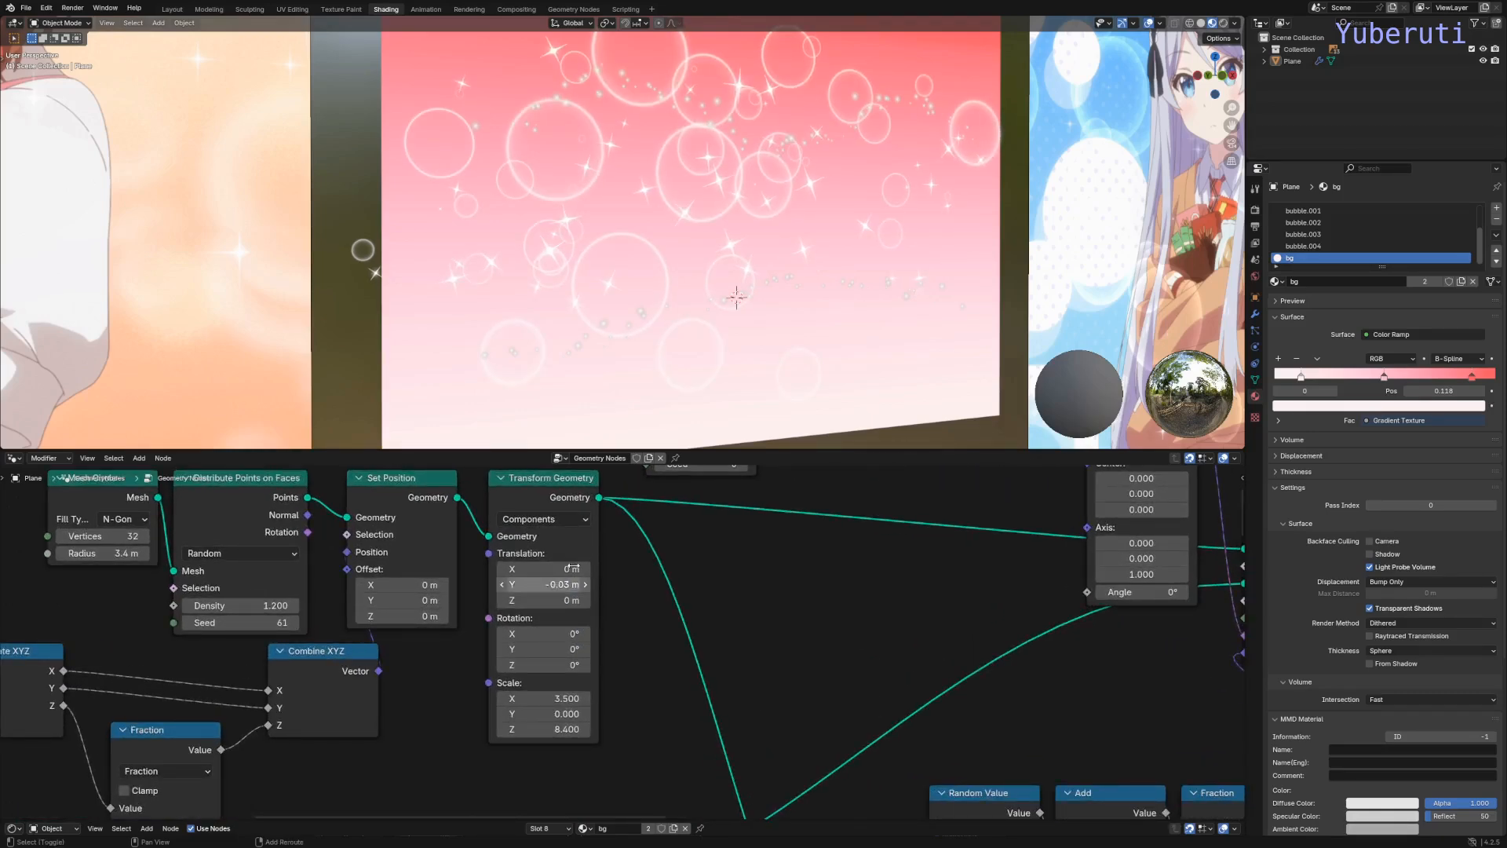
middle_click_drag(845, 314, 807, 300)
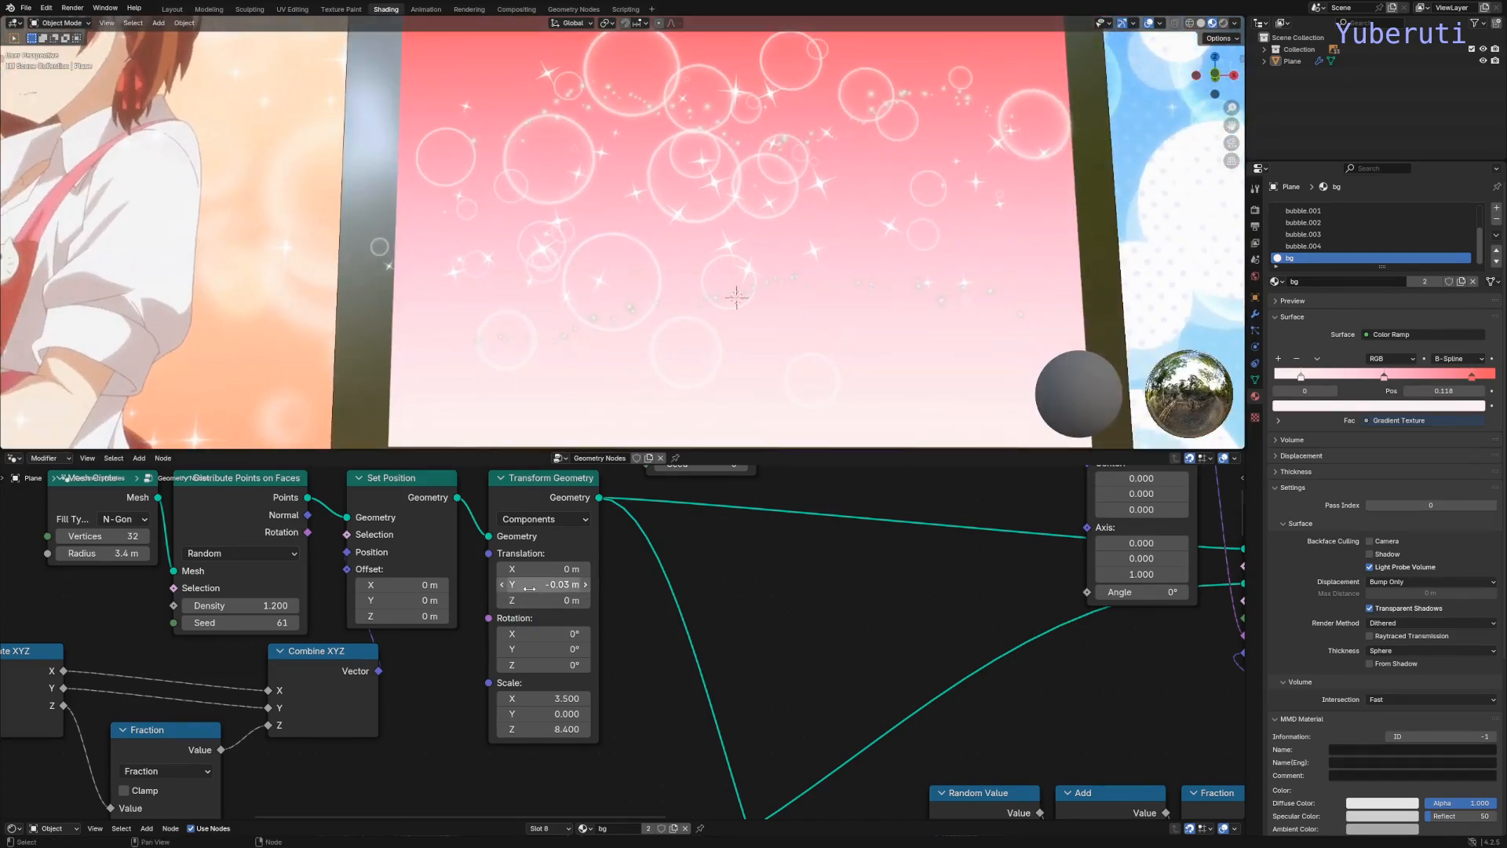
Step: Set the maximum of the Random Value node driving the upper curve branch's instance scale to 1.73
scroll(761, 328, "down", 3)
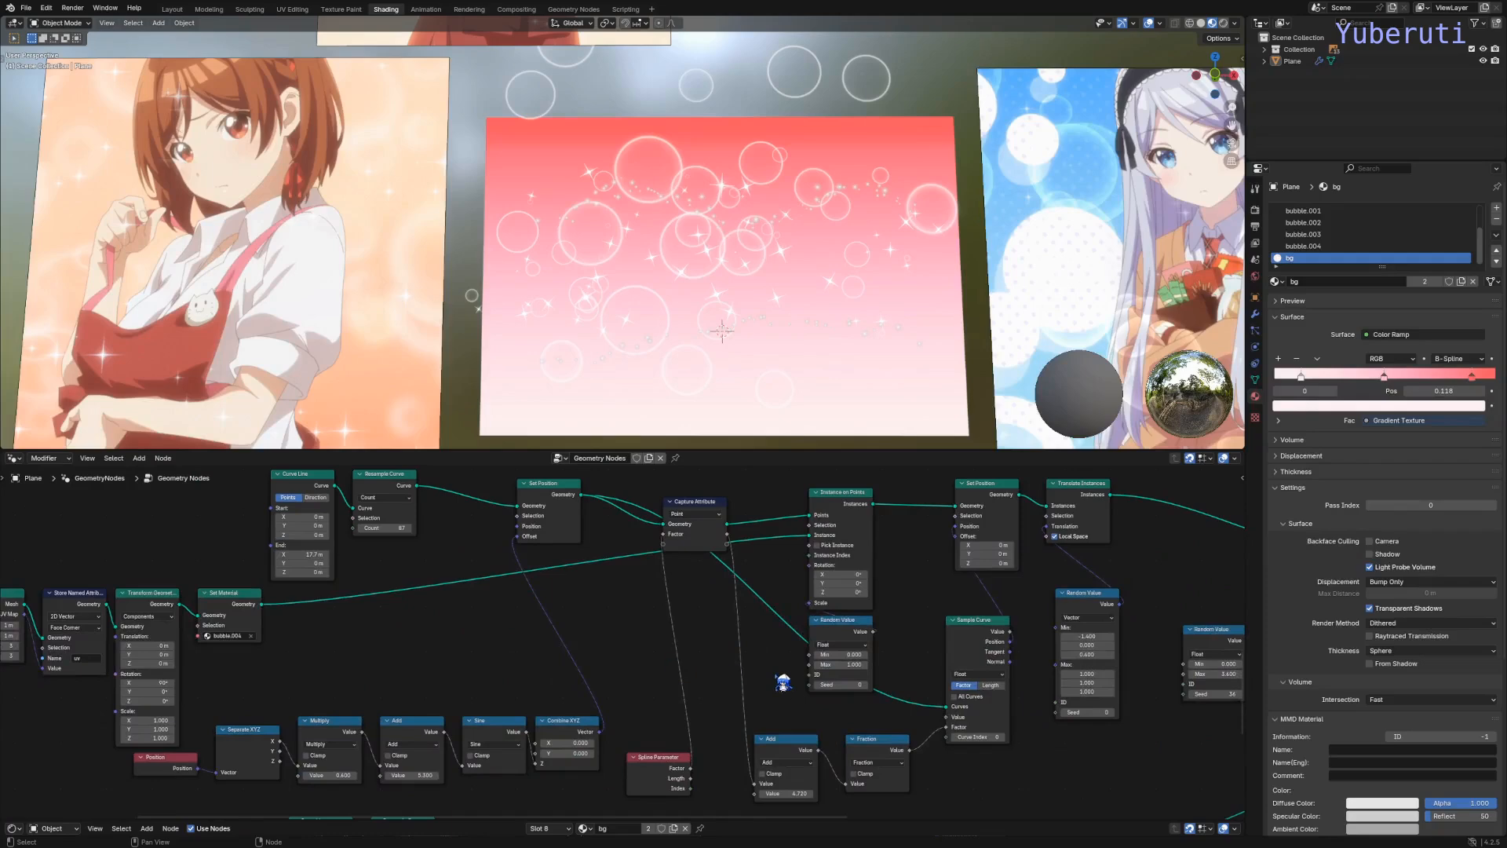
scroll(706, 647, "up", 2)
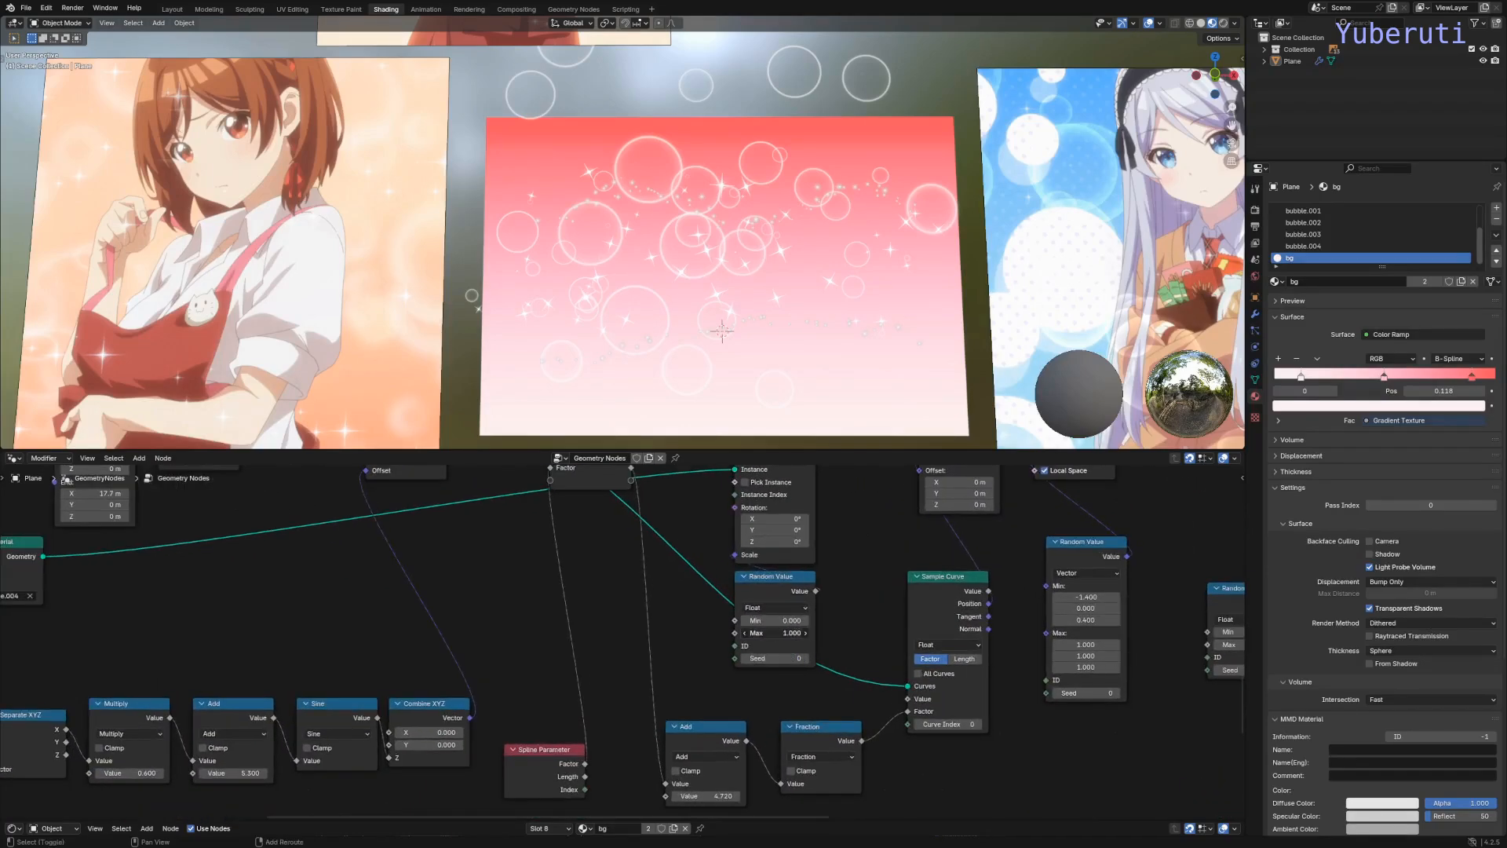
left_click_drag(777, 632, 819, 632)
scroll(613, 593, "down", 5)
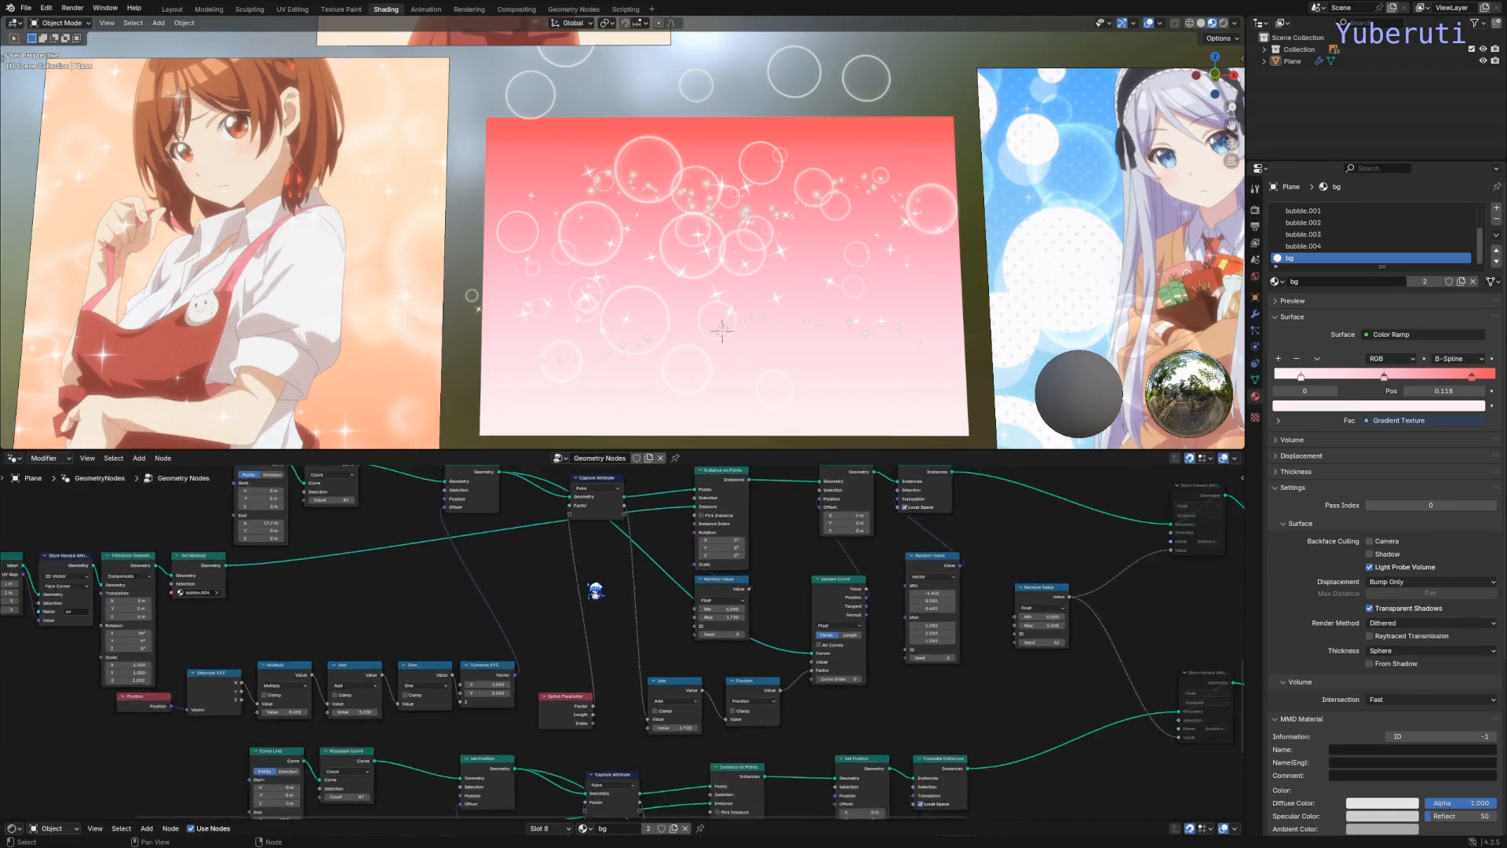
Step: Set the Resample Curve count in the upper curve branch to 150
middle_click_drag(395, 549, 638, 647)
scroll(626, 639, "up", 5)
left_click_drag(585, 587, 679, 587)
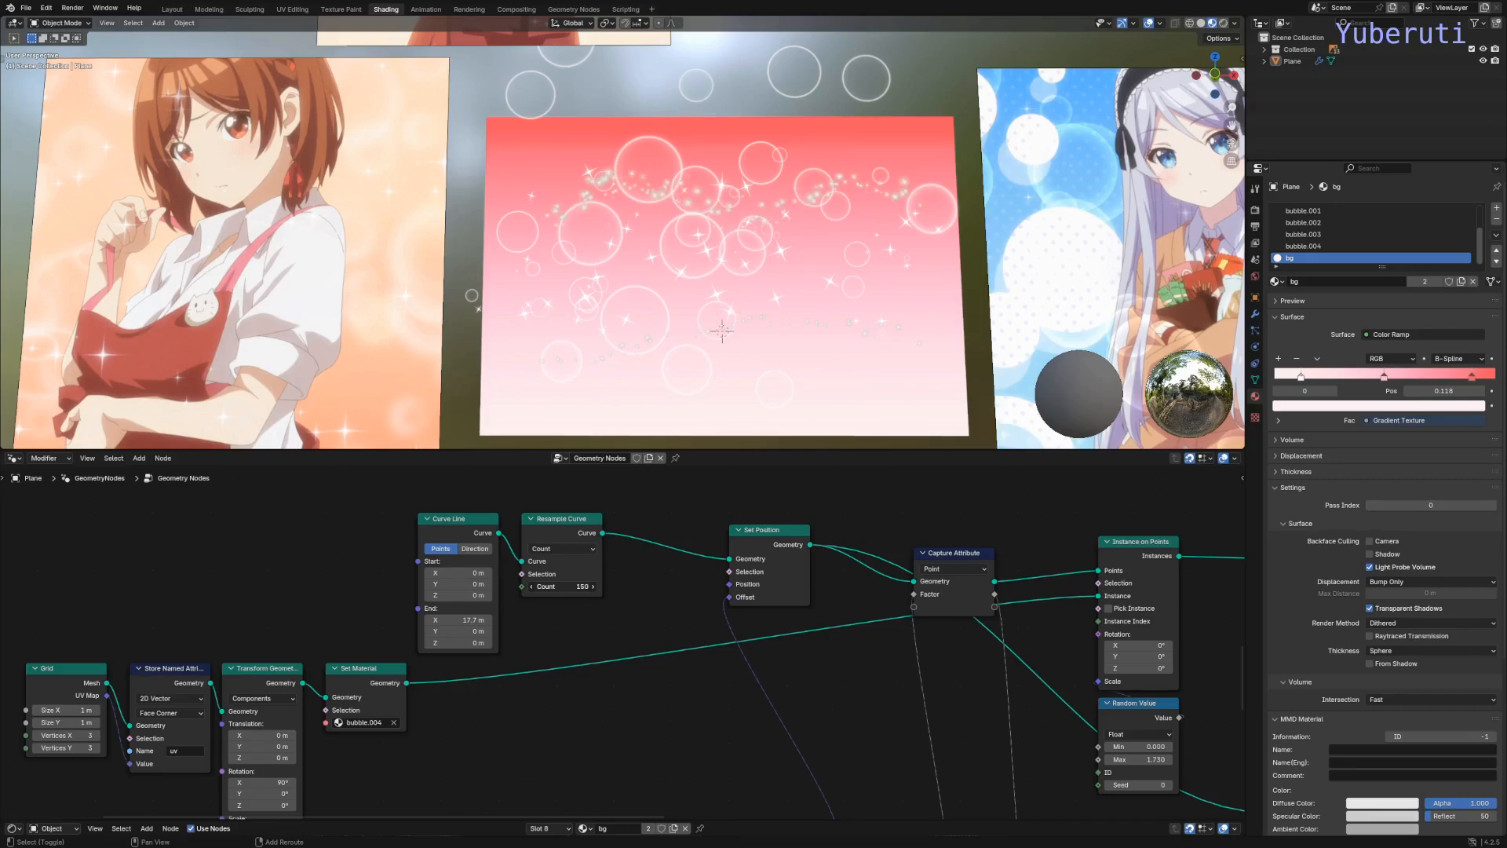
Step: Set the Z scale of the upper curve branch's Transform Geometry node to 1.11
scroll(840, 658, "down", 3)
middle_click_drag(923, 674, 452, 650)
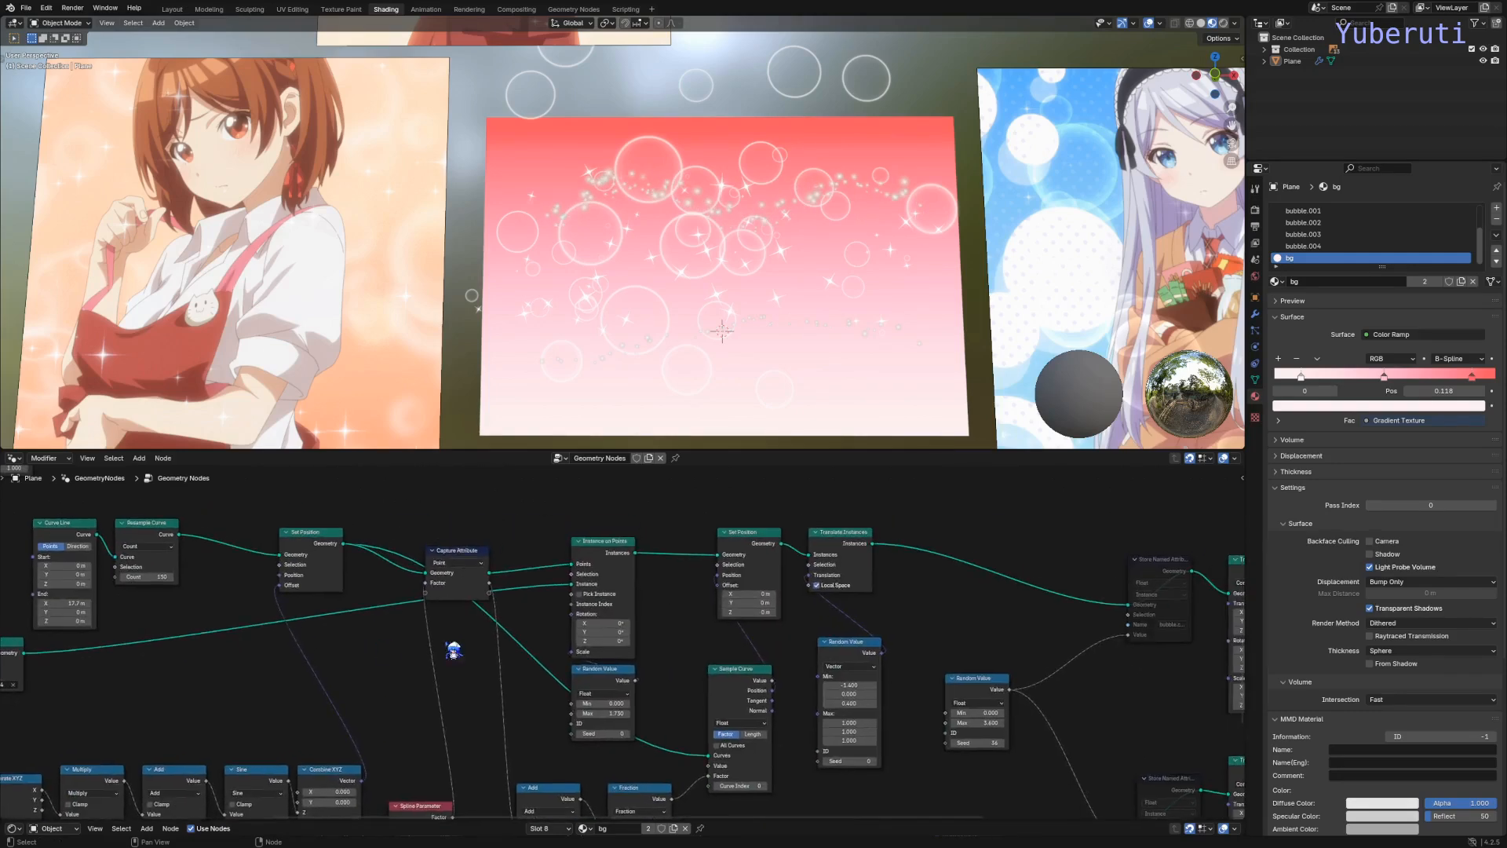
scroll(699, 661, "up", 4)
middle_click_drag(1131, 707, 754, 623)
scroll(753, 623, "down", 5)
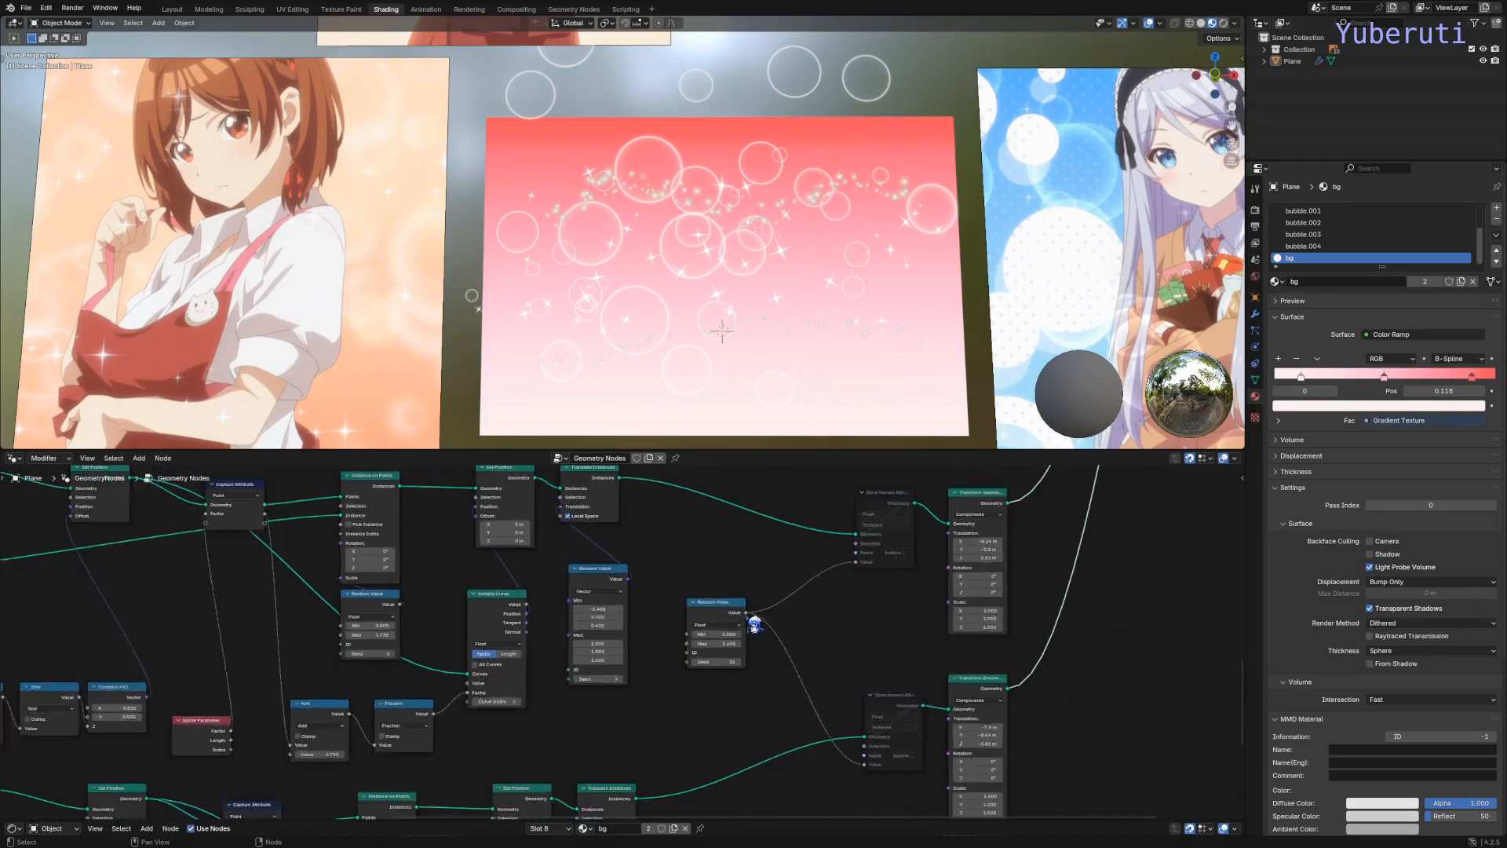
middle_click_drag(884, 624, 809, 672)
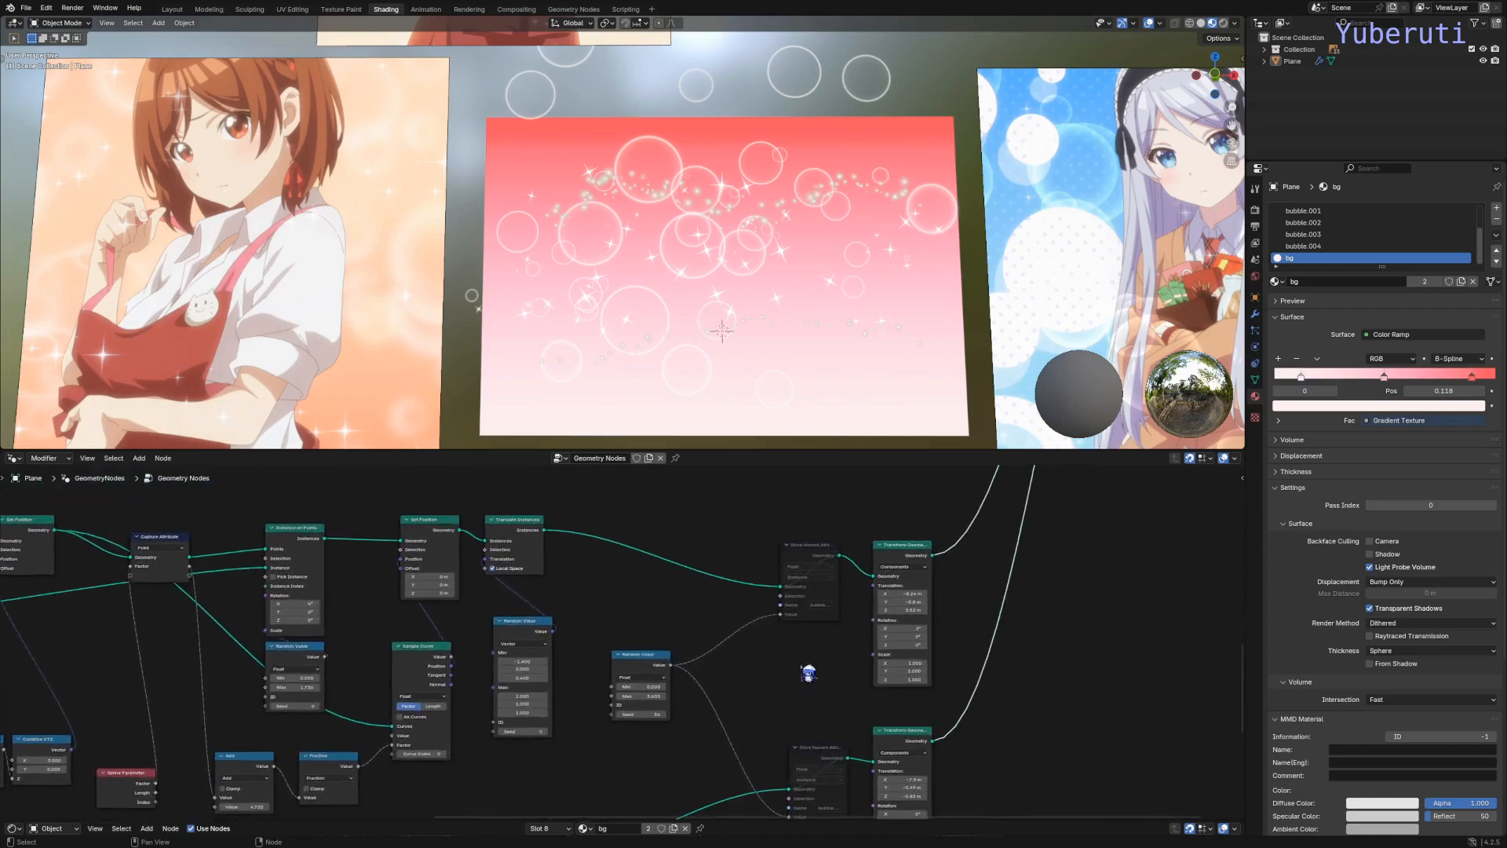
left_click_drag(909, 671, 942, 672, "shift")
right_click(909, 671)
left_click_drag(909, 679, 918, 680)
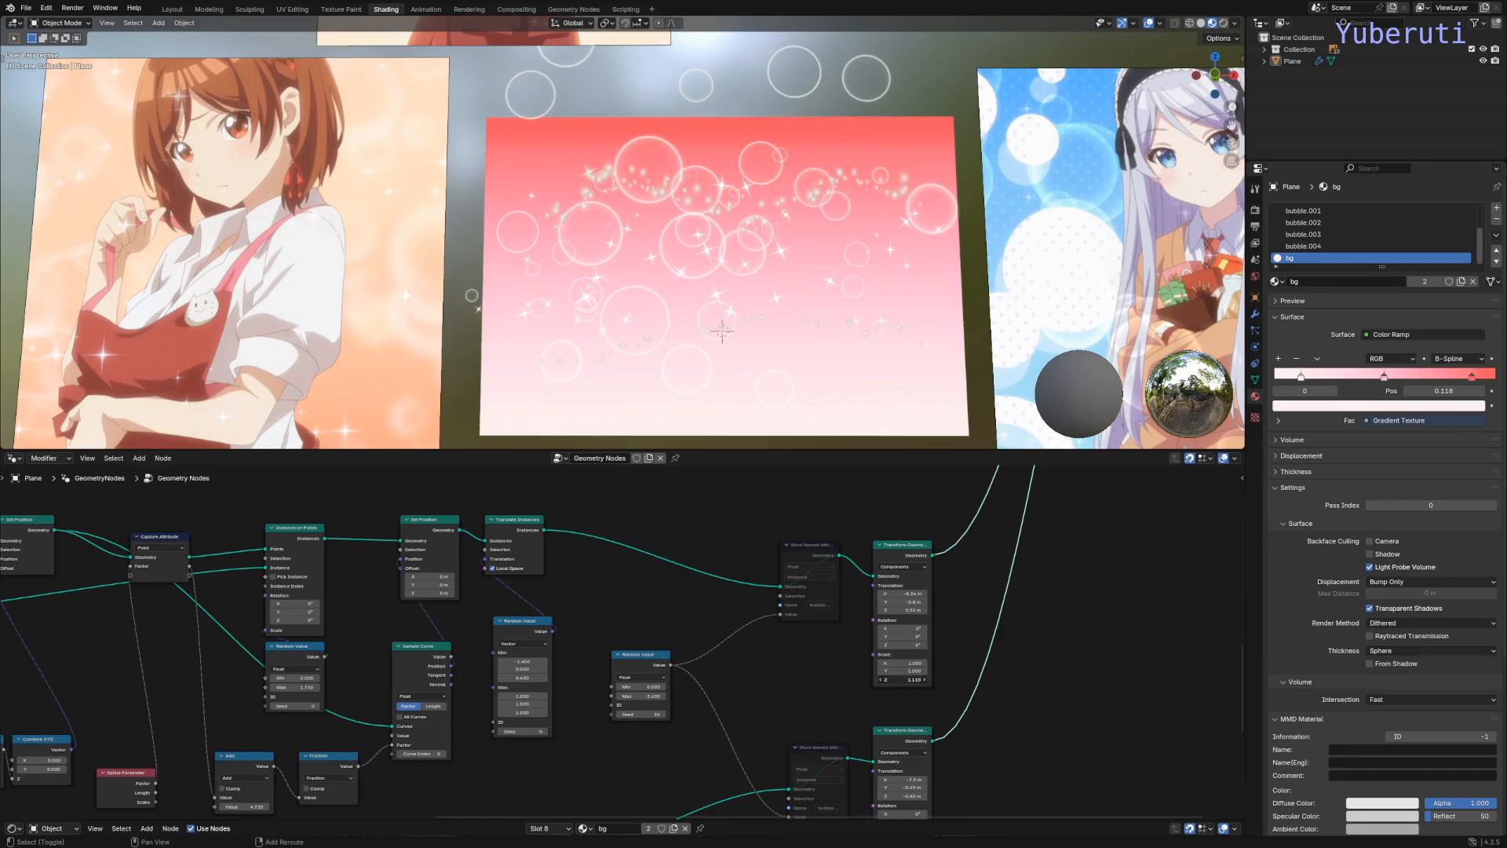
Step: Lengthen the upper branch's Curve Line by raising its End X, and set the Multiply value feeding its sine wave to 0.26
scroll(280, 677, "down", 4)
middle_click_drag(216, 690, 1037, 550)
scroll(824, 629, "up", 6)
middle_click_drag(821, 622, 799, 702)
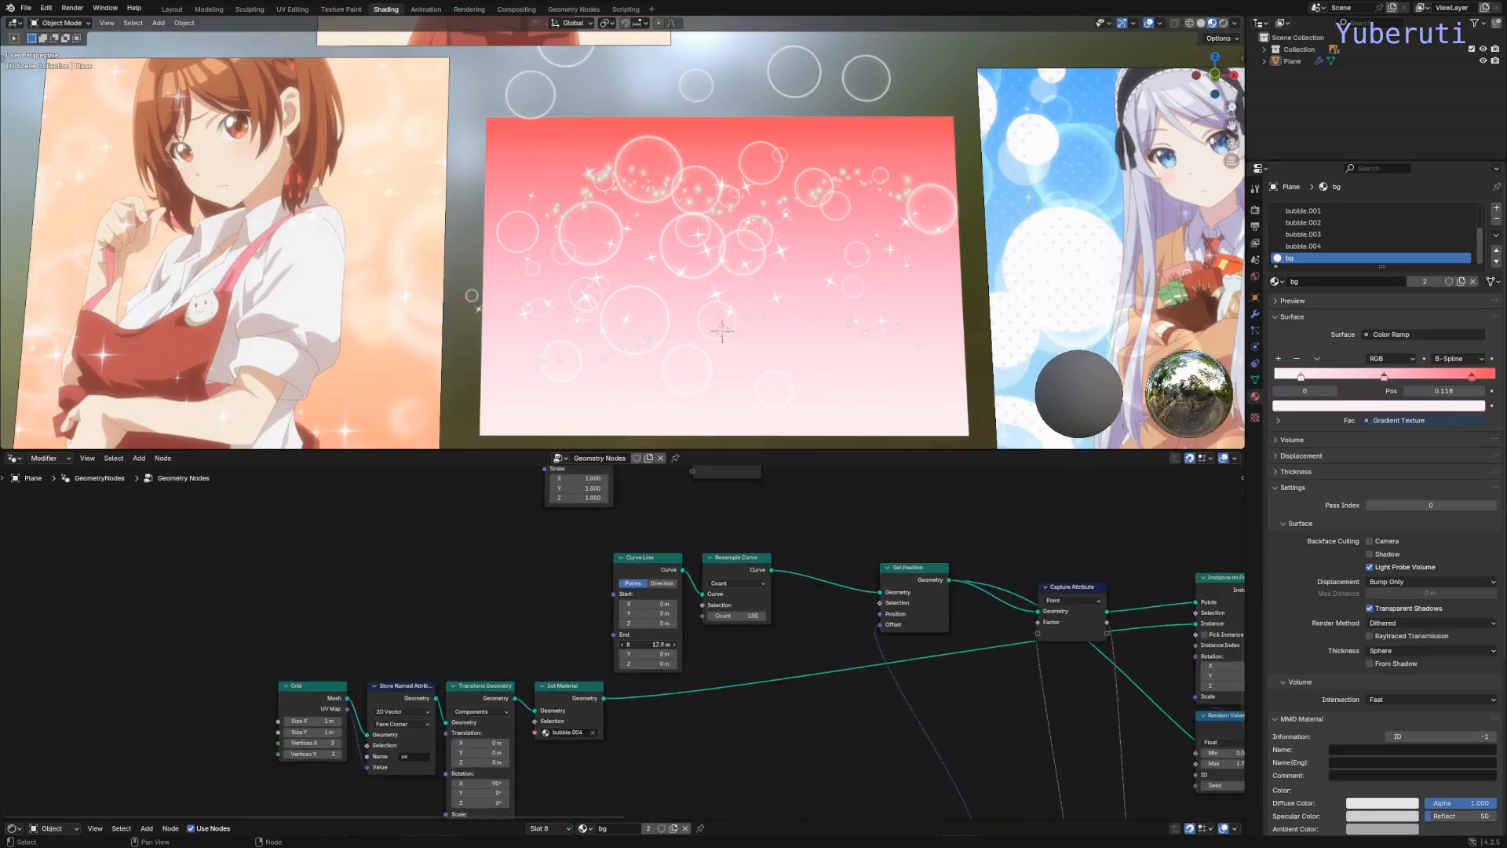
left_click_drag(649, 644, 700, 645)
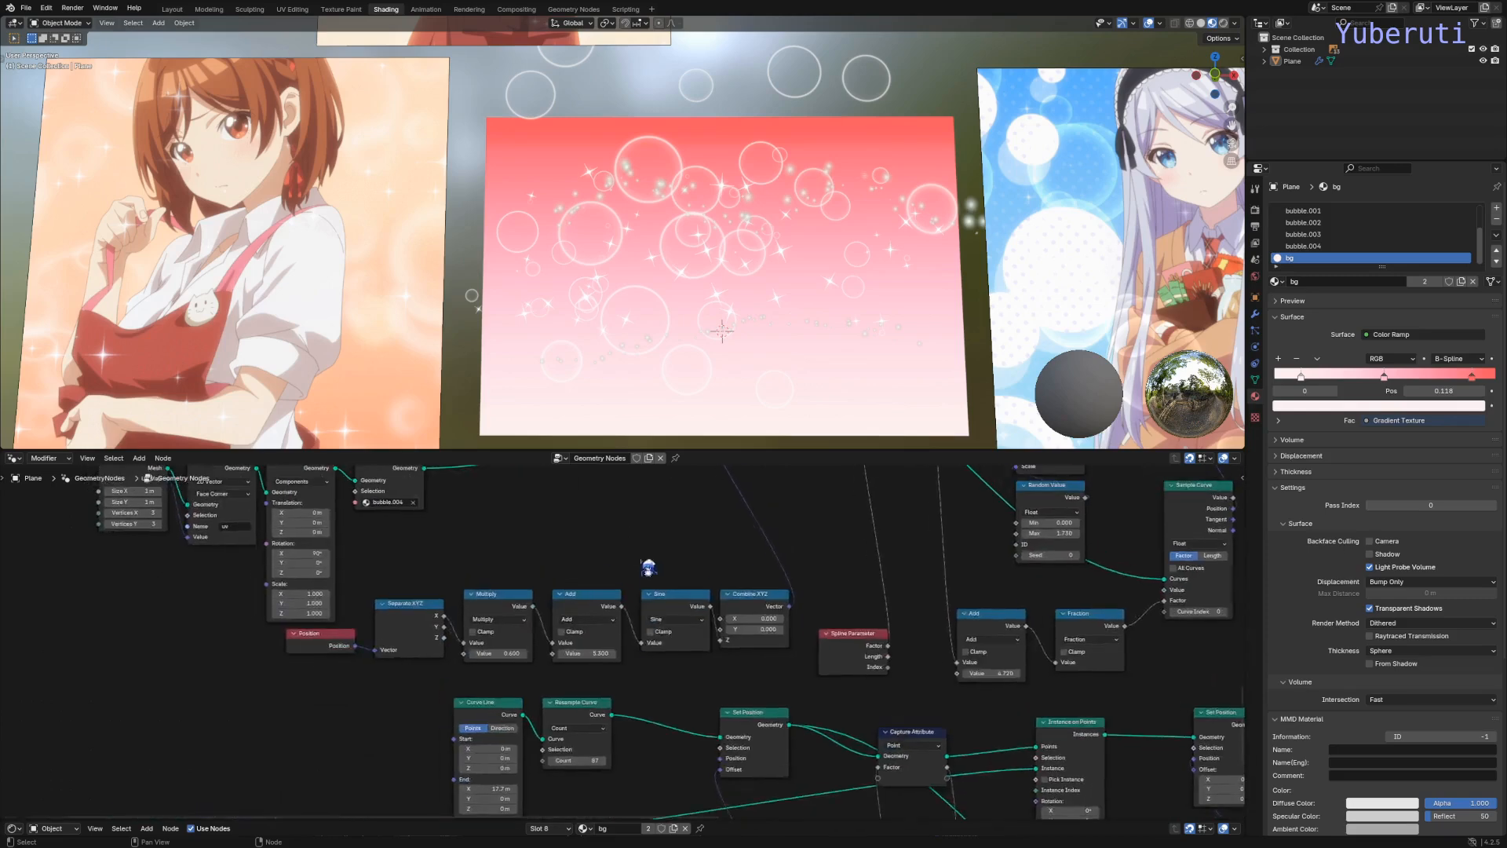
scroll(565, 683, "up", 4)
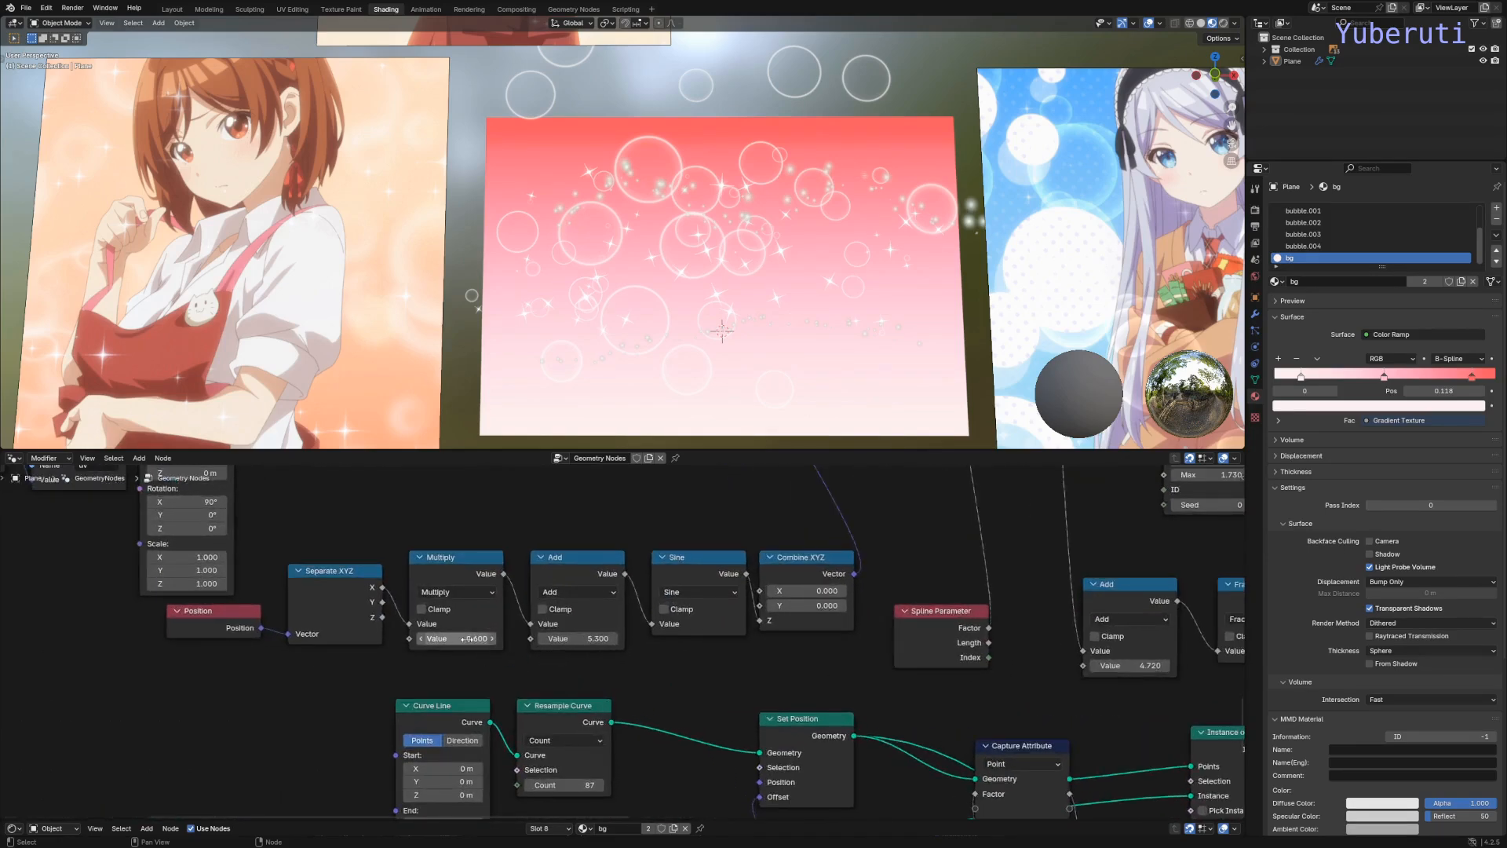
left_click_drag(469, 638, 426, 639, "shift")
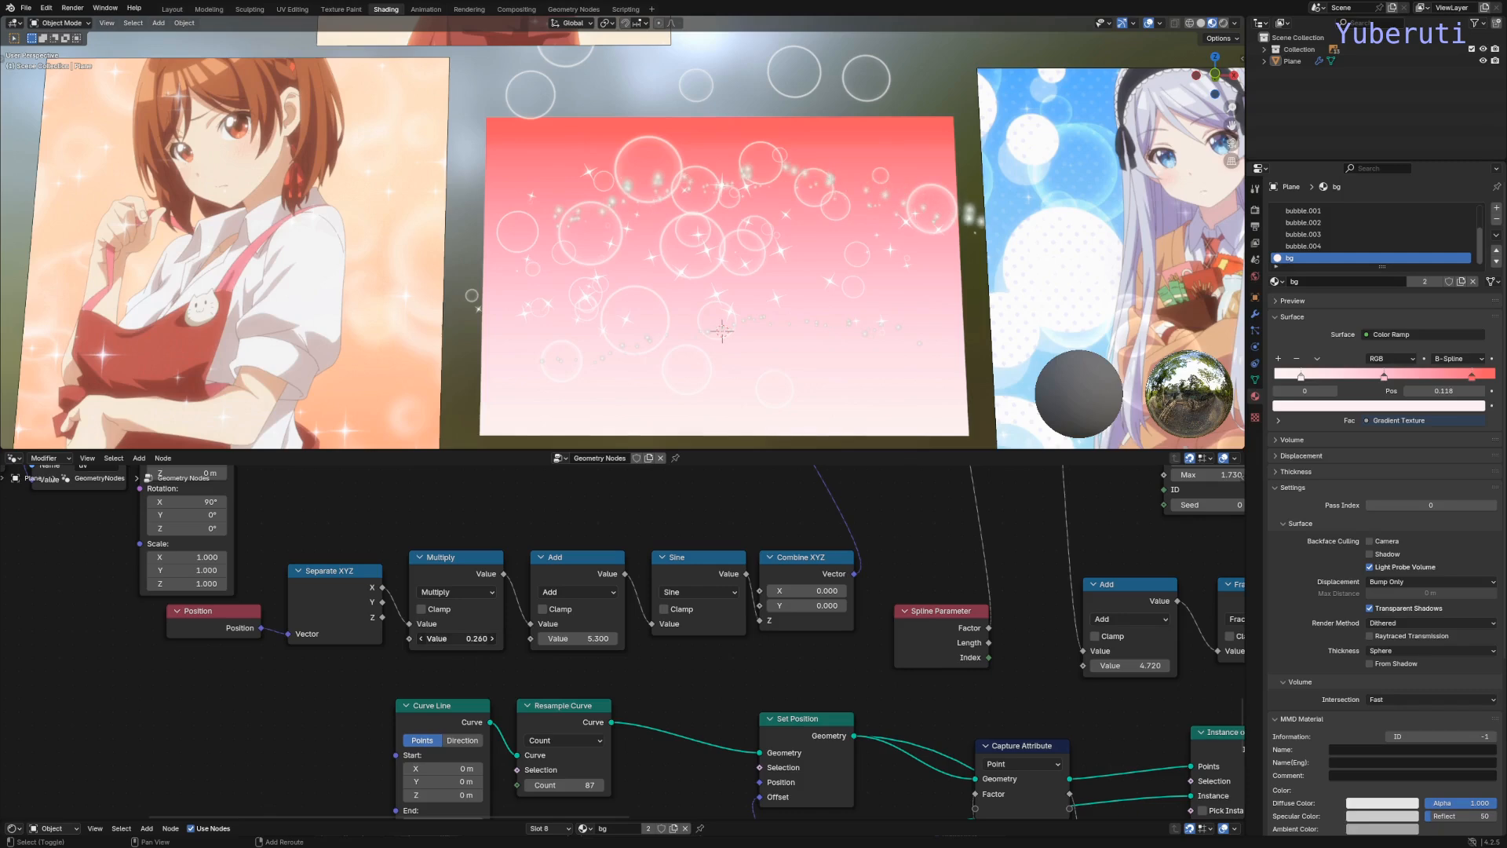
Step: Set the X translation in the curve branches' Transform Geometry nodes to -11.8 m for the upper one and about -10 m for the lower one
scroll(361, 697, "down", 7)
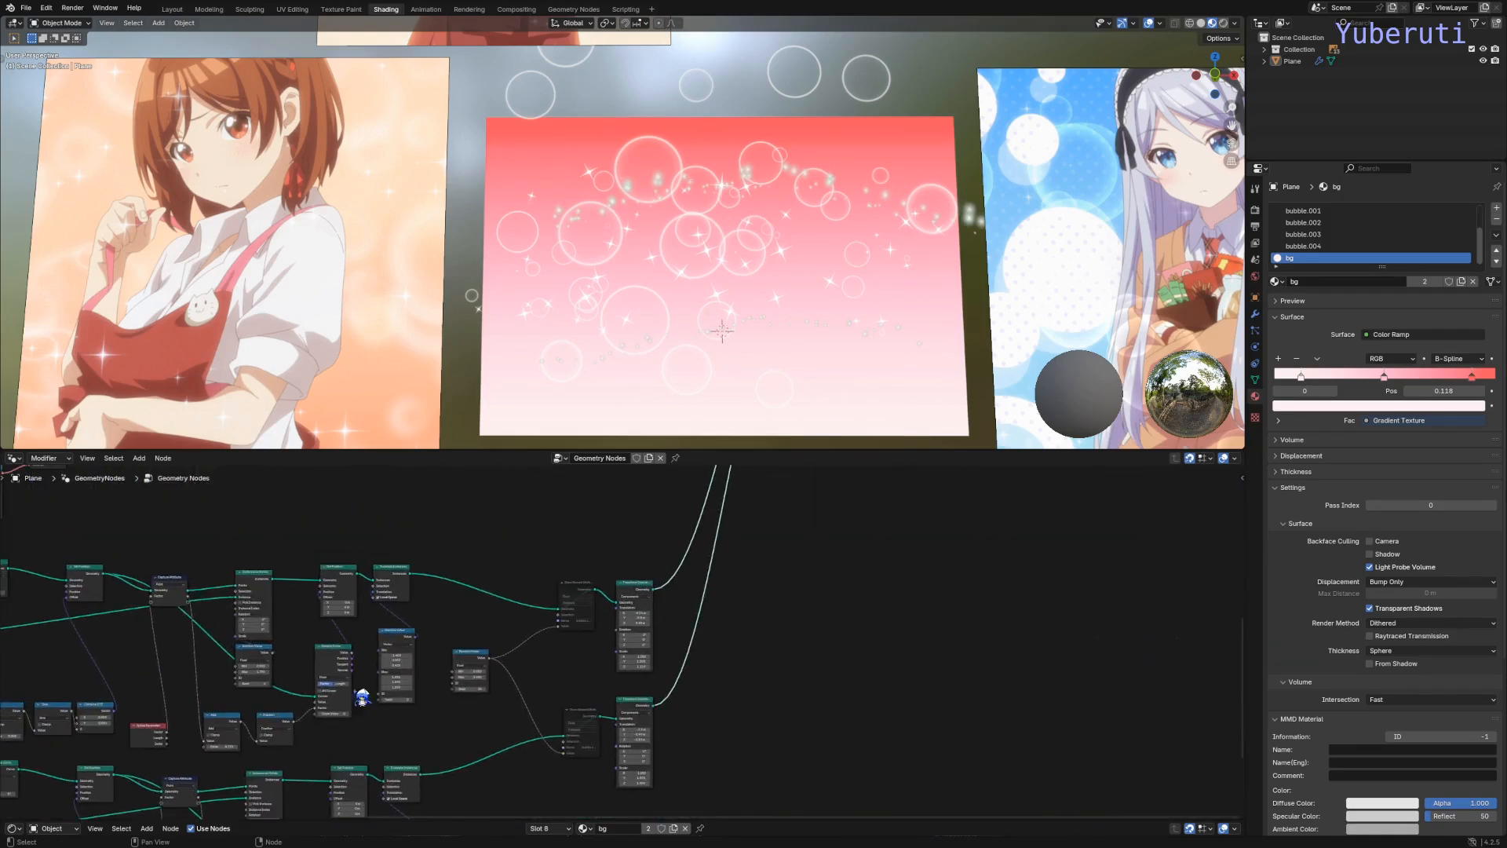
scroll(570, 675, "up", 4)
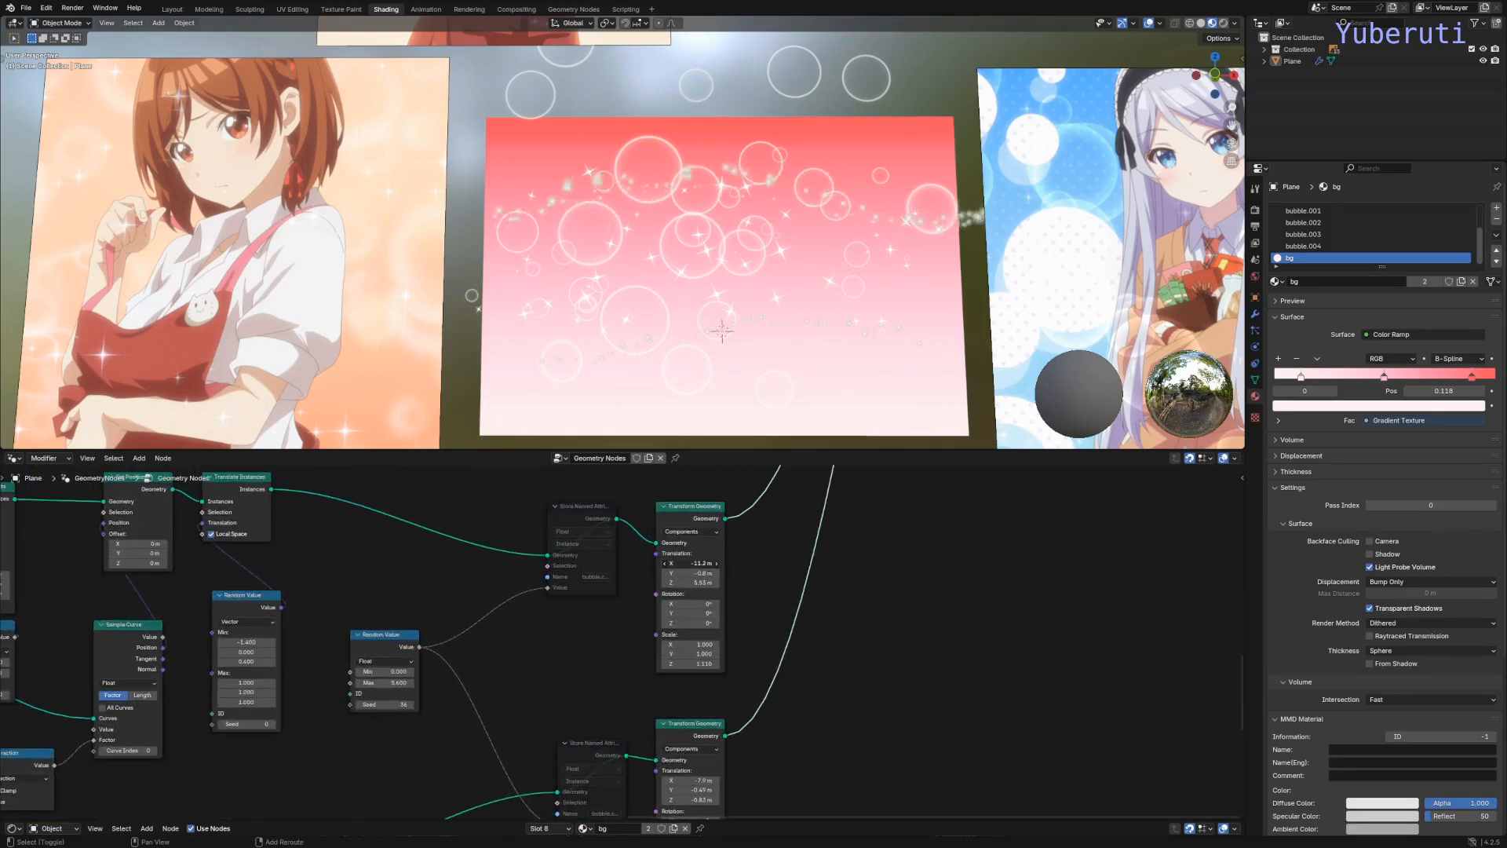
left_click_drag(692, 563, 675, 563)
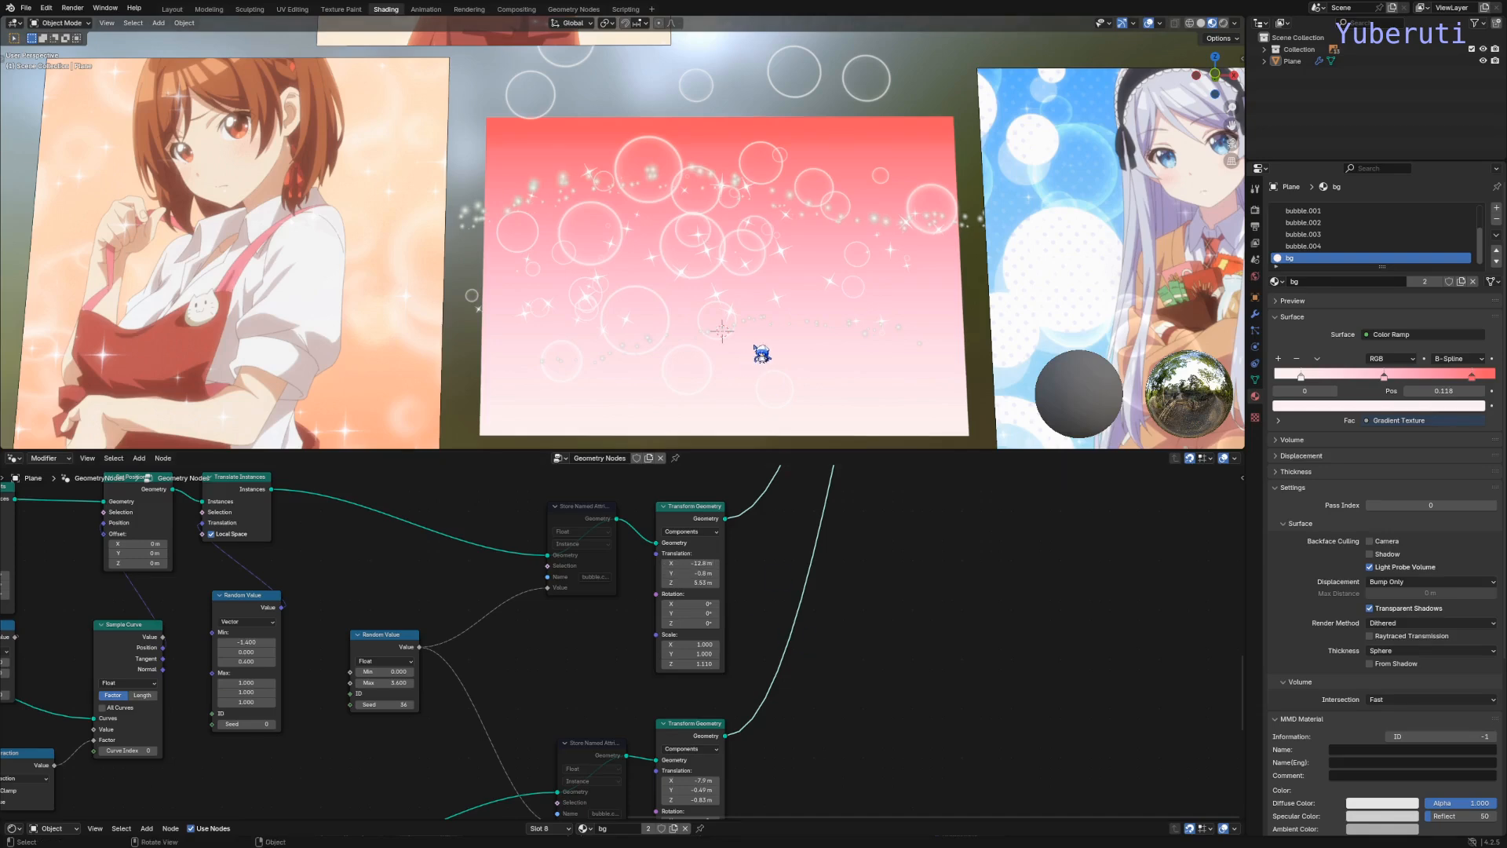
scroll(785, 659, "down", 3)
scroll(783, 646, "up", 3)
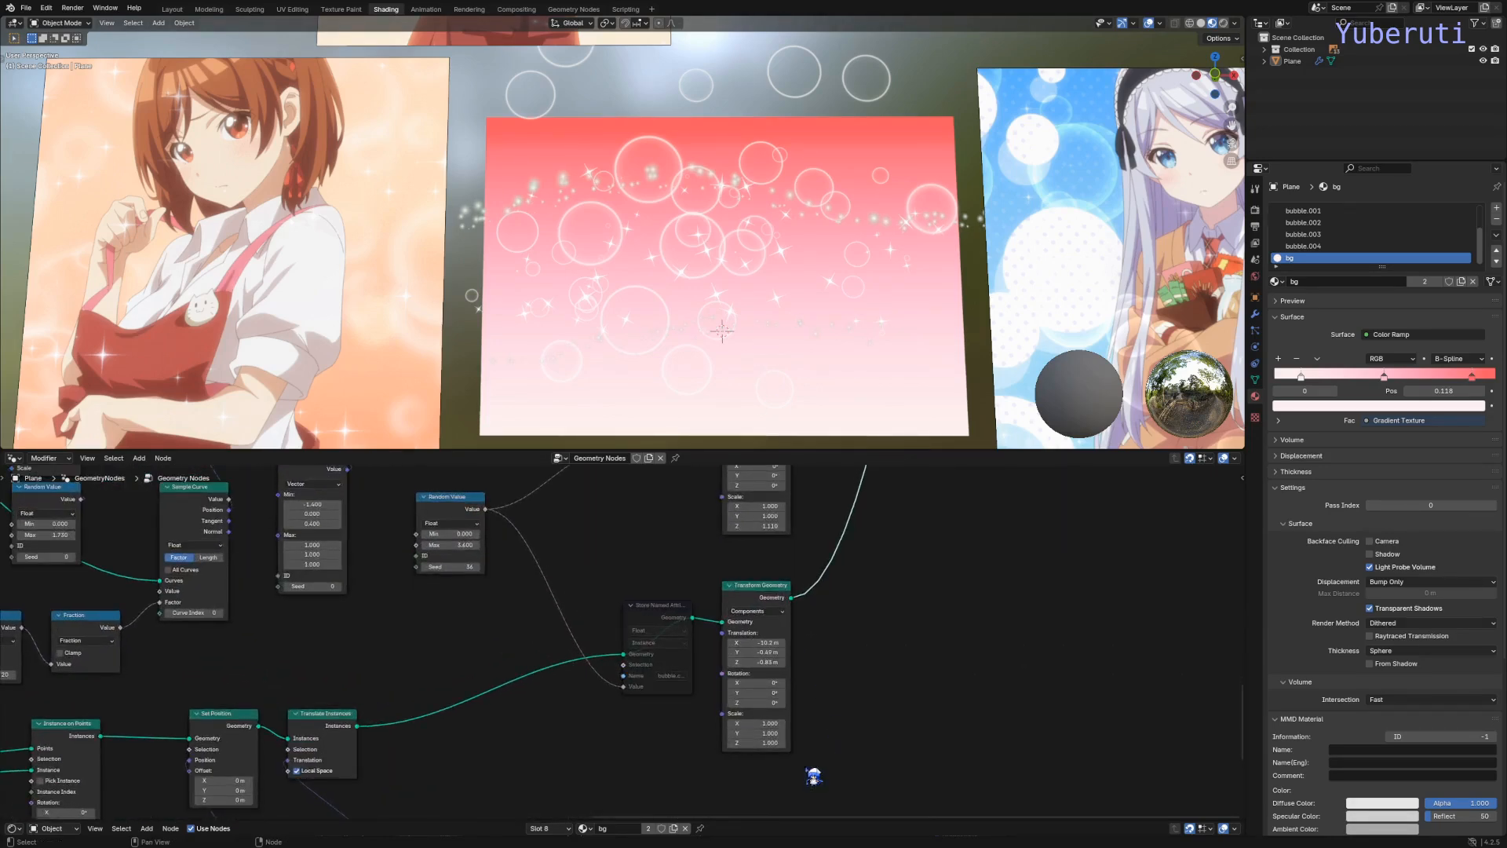
Step: Set the lower branch's Resample Curve count to 265 and its Curve Line End X to 27.4 m
middle_click_drag(441, 693, 1072, 673)
scroll(616, 732, "up", 1)
middle_click_drag(612, 711, 880, 508)
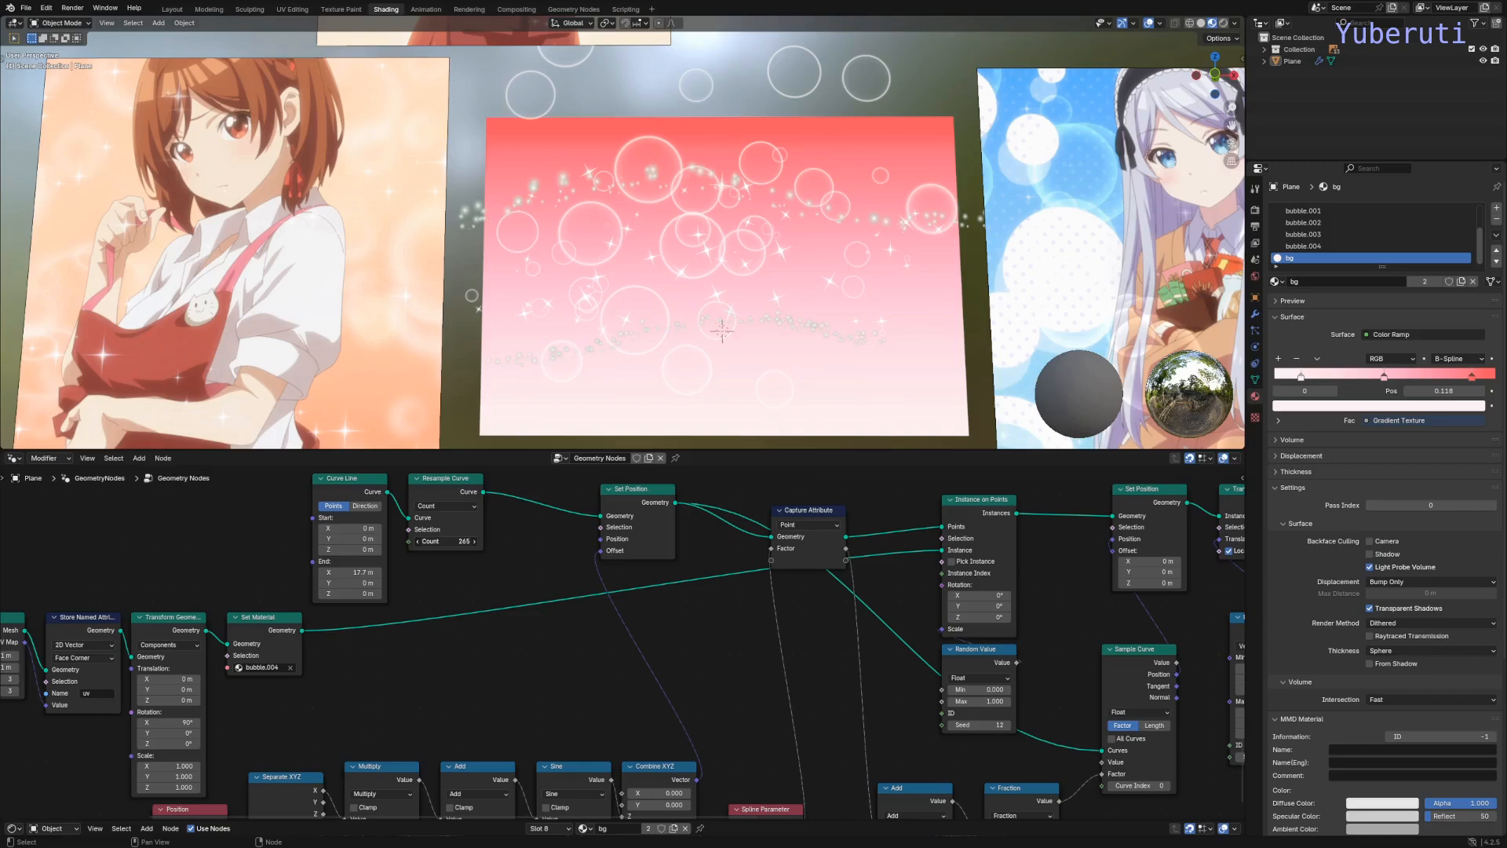
scroll(803, 565, "down", 4)
scroll(488, 577, "up", 3)
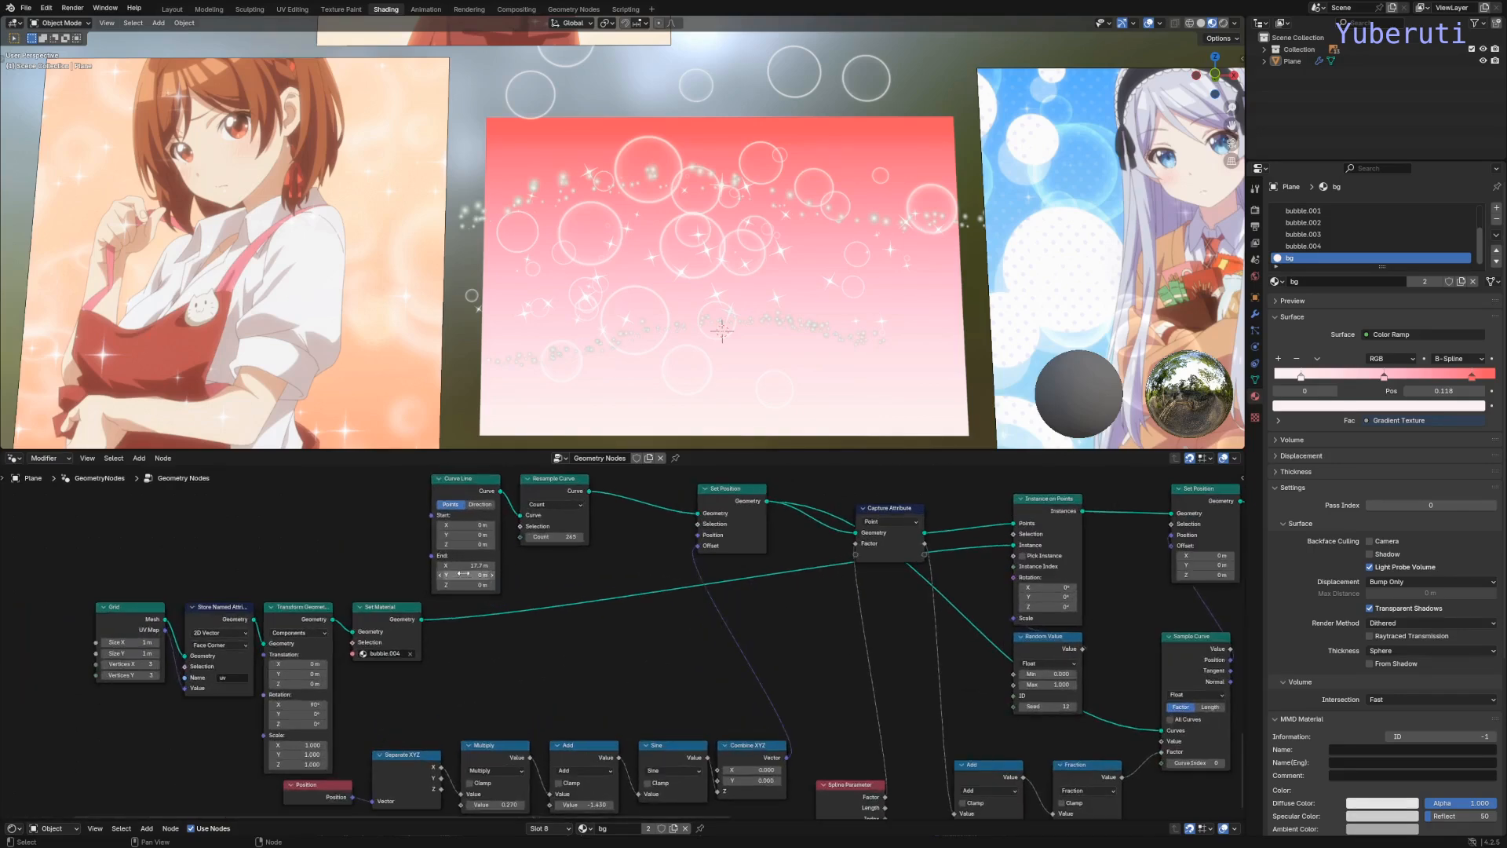
left_click_drag(469, 565, 496, 566)
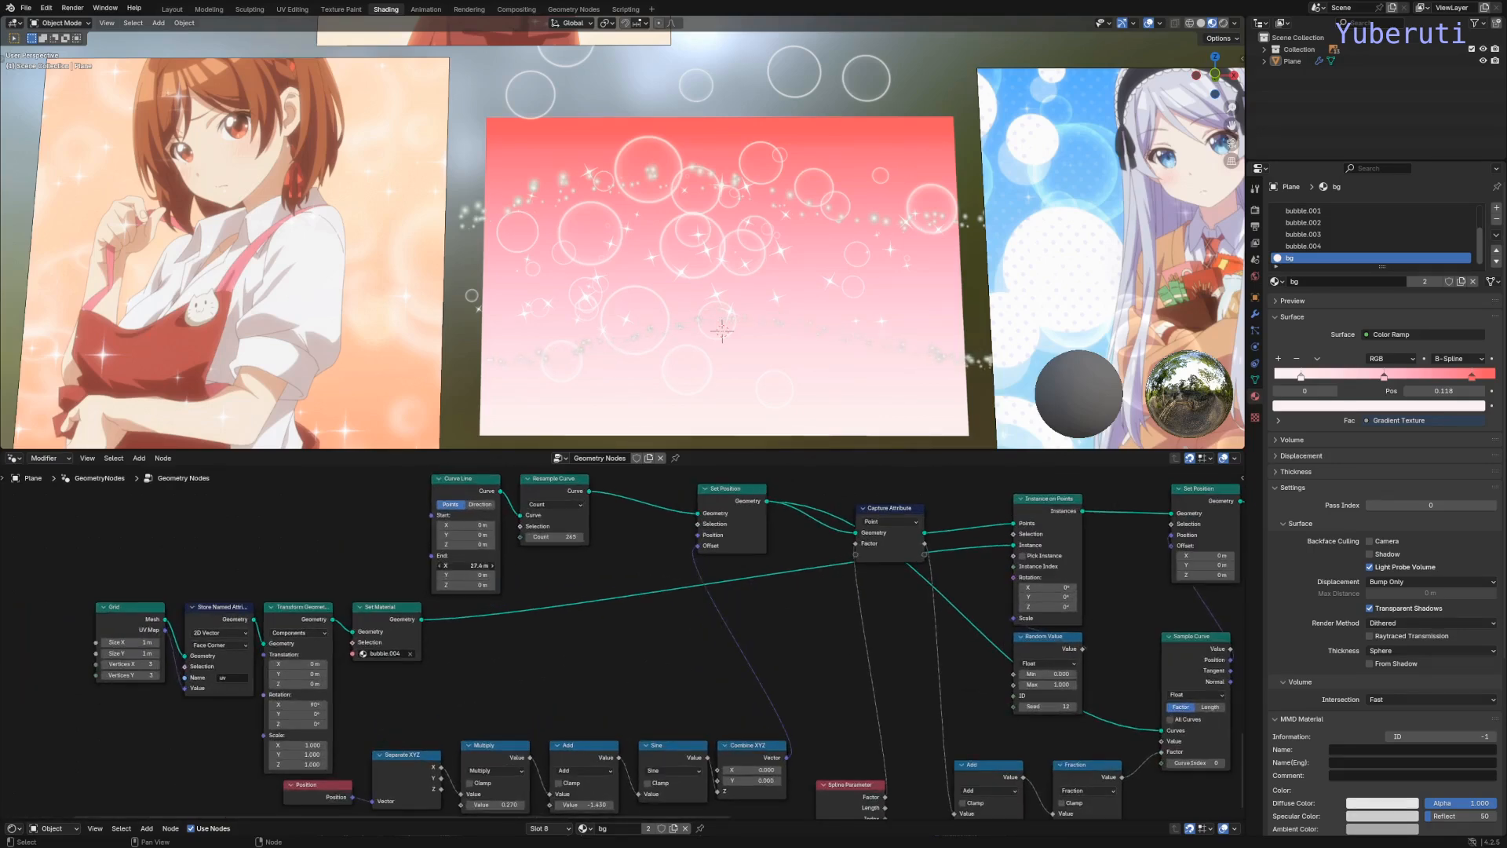
Step: Set the Add value of the lower sine wave to about -4.55 and increase the Z scale in that branch's Transform Geometry node
middle_click_drag(613, 715, 687, 620)
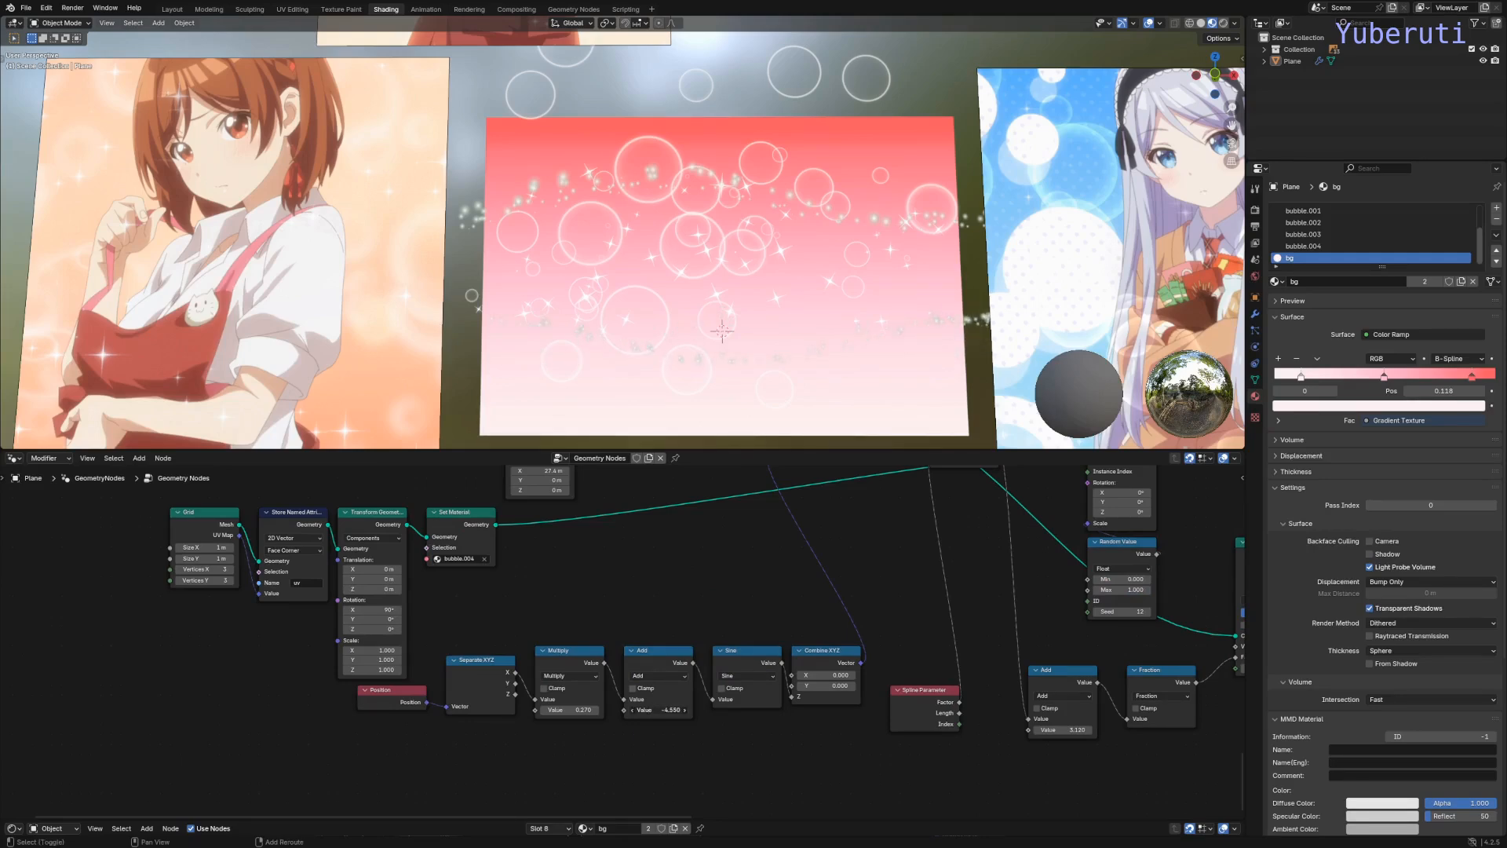
scroll(898, 579, "down", 4)
scroll(711, 684, "up", 3)
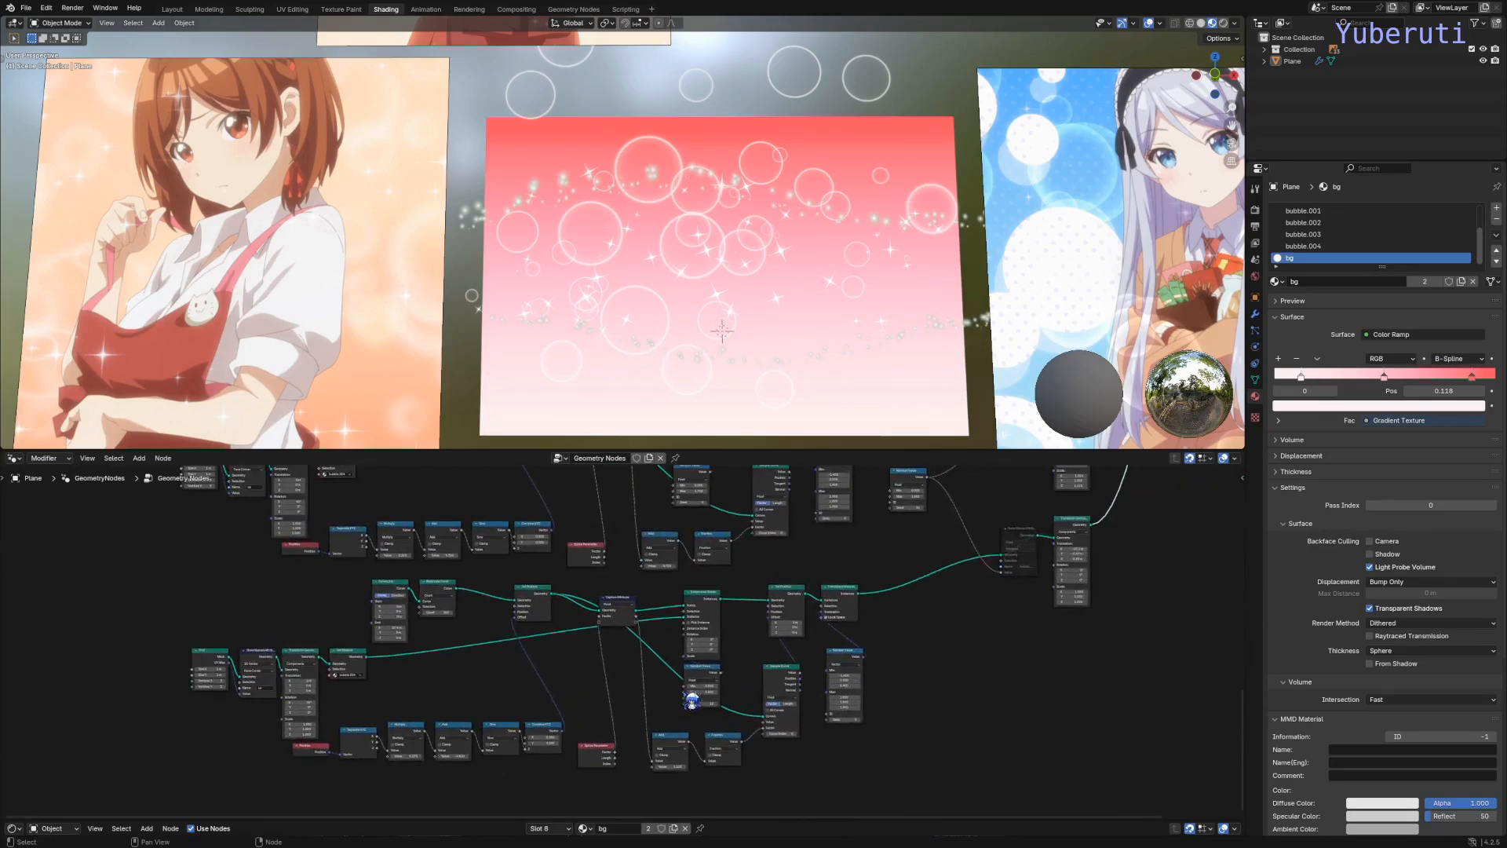
scroll(710, 684, "up", 2)
middle_click_drag(1027, 570, 443, 787)
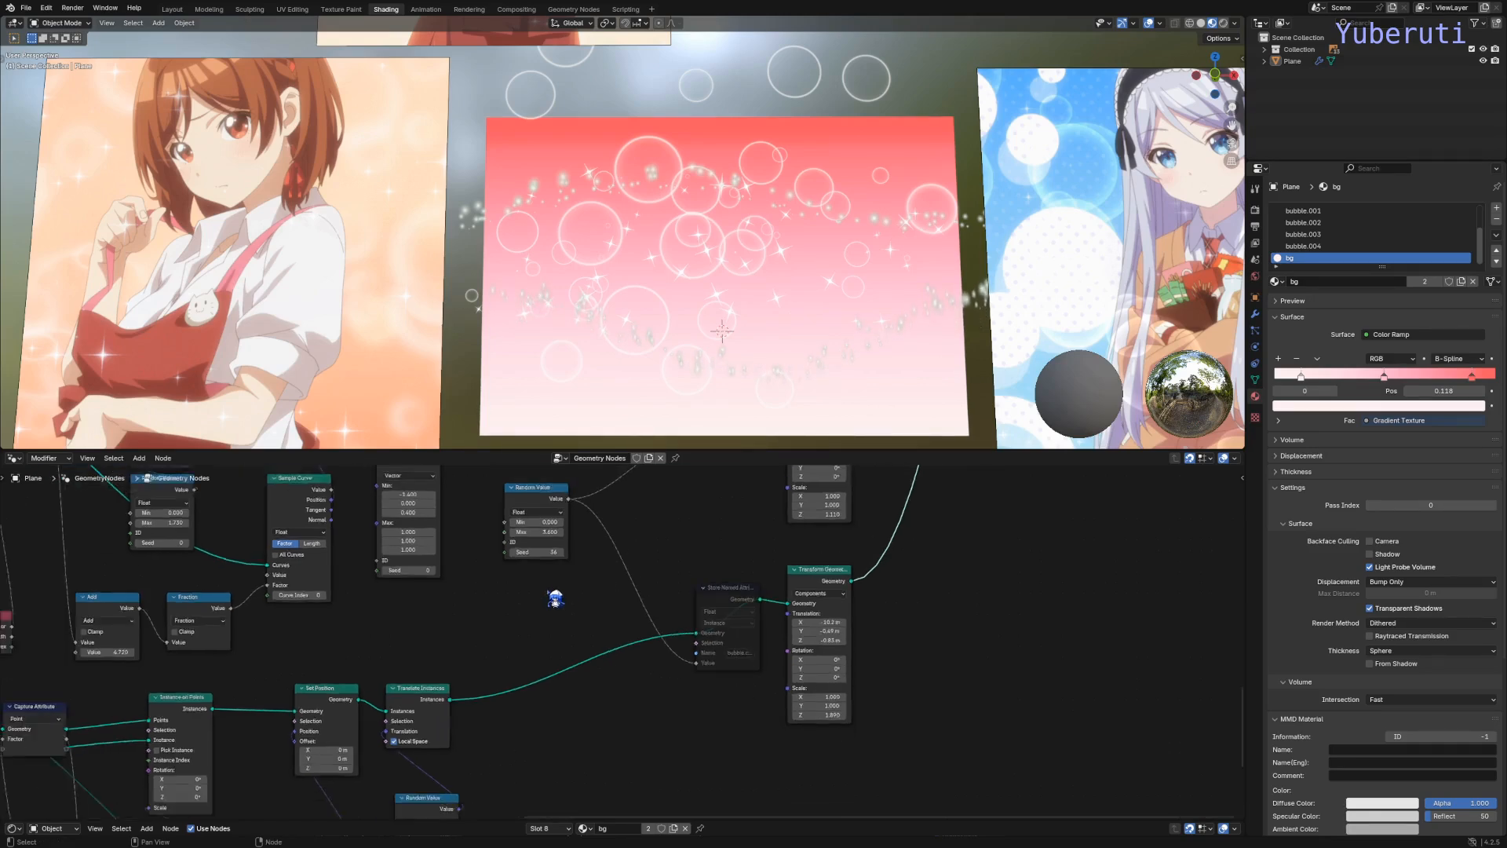
Step: Try a maximum of 1.5 on the Random Value node driving the lower branch's instance scale, and compare the effect with the reference images
scroll(521, 633, "down", 6)
scroll(853, 640, "up", 4)
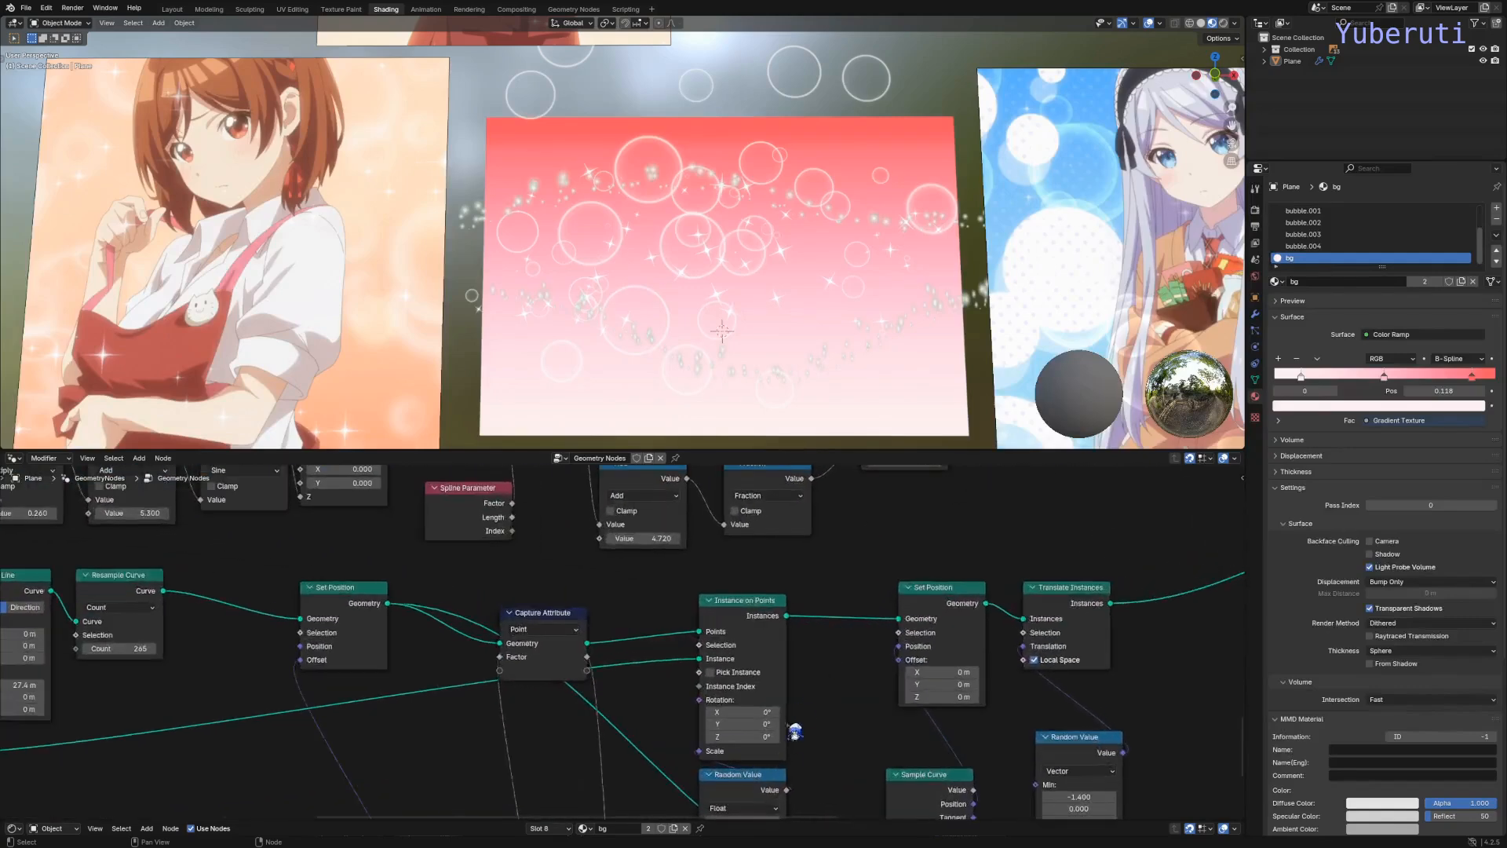
middle_click_drag(853, 640, 785, 529)
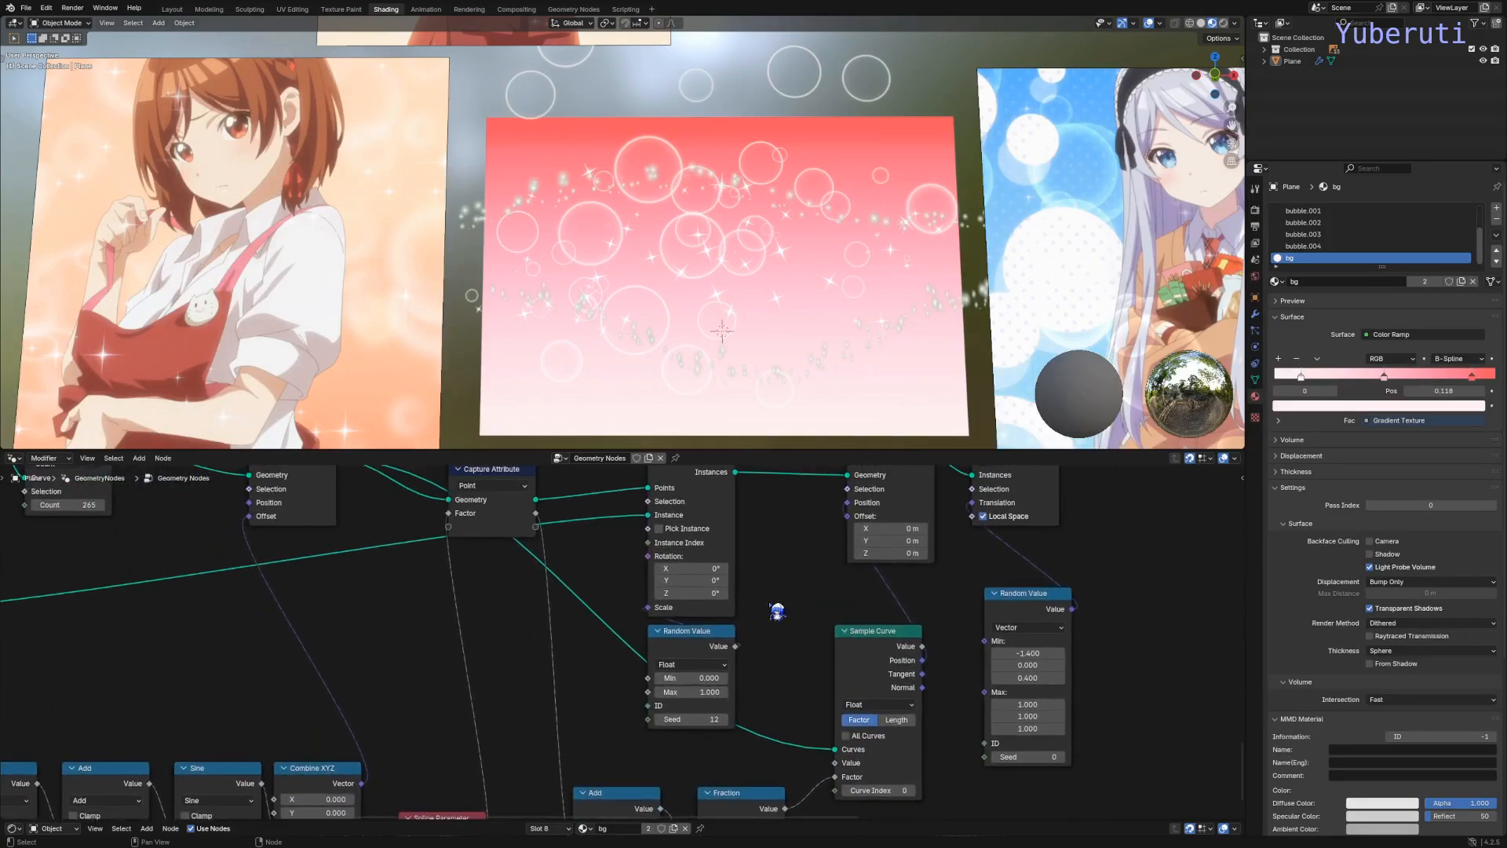
mouse_move(704, 692)
left_mouse_down()
mouse_move(757, 693)
mouse_move(715, 692)
left_mouse_up()
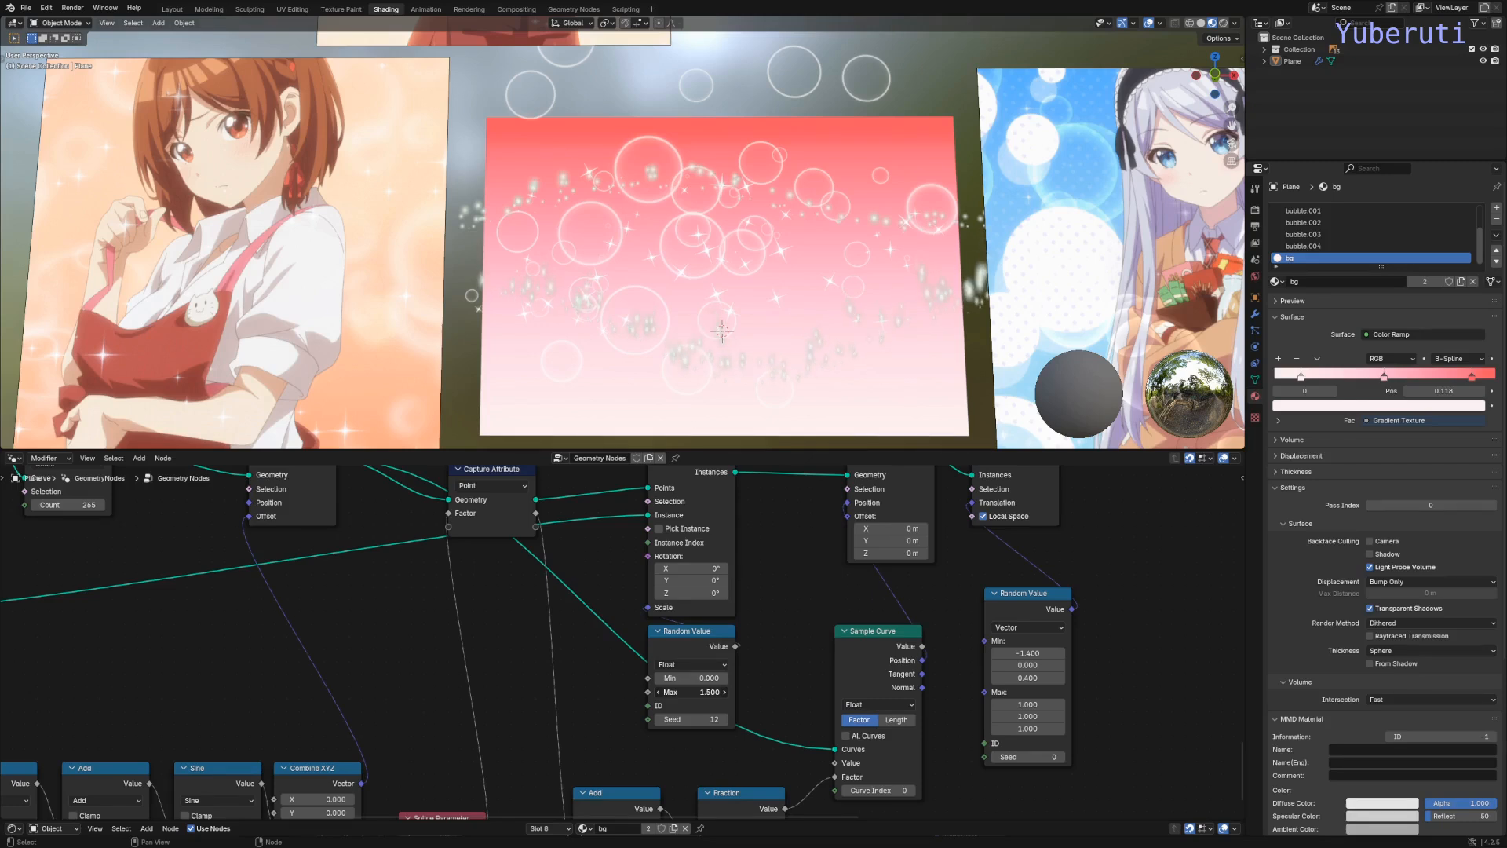
left_click_drag(715, 692, 709, 693)
scroll(750, 327, "down", 3)
mouse_move(777, 325)
middle_mouse_down()
mouse_move(800, 395)
mouse_move(757, 344)
middle_mouse_up()
scroll(801, 395, "down", 3)
scroll(757, 344, "up", 2)
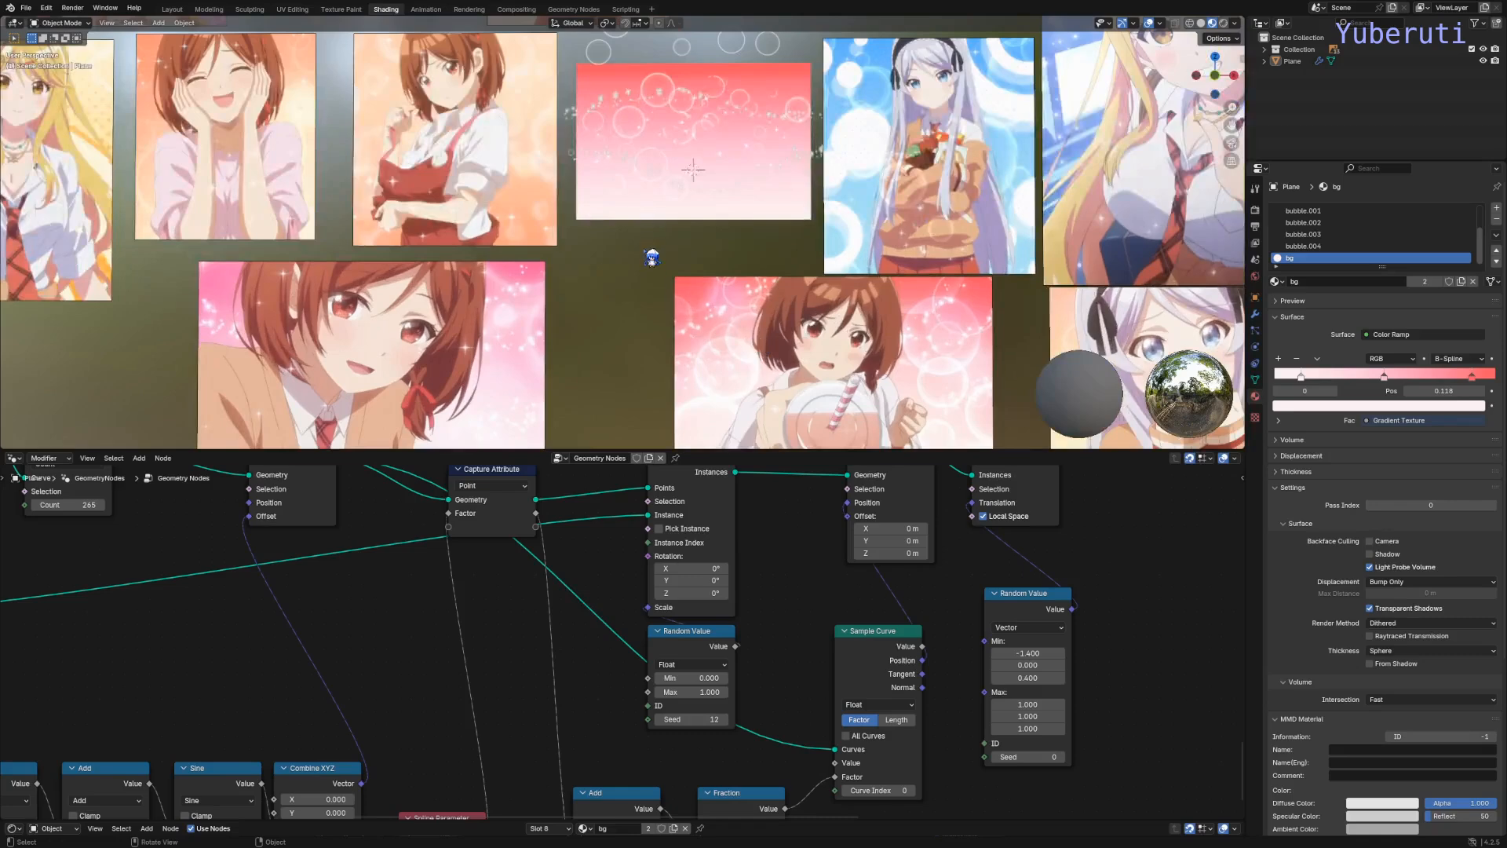
scroll(730, 309, "up", 6)
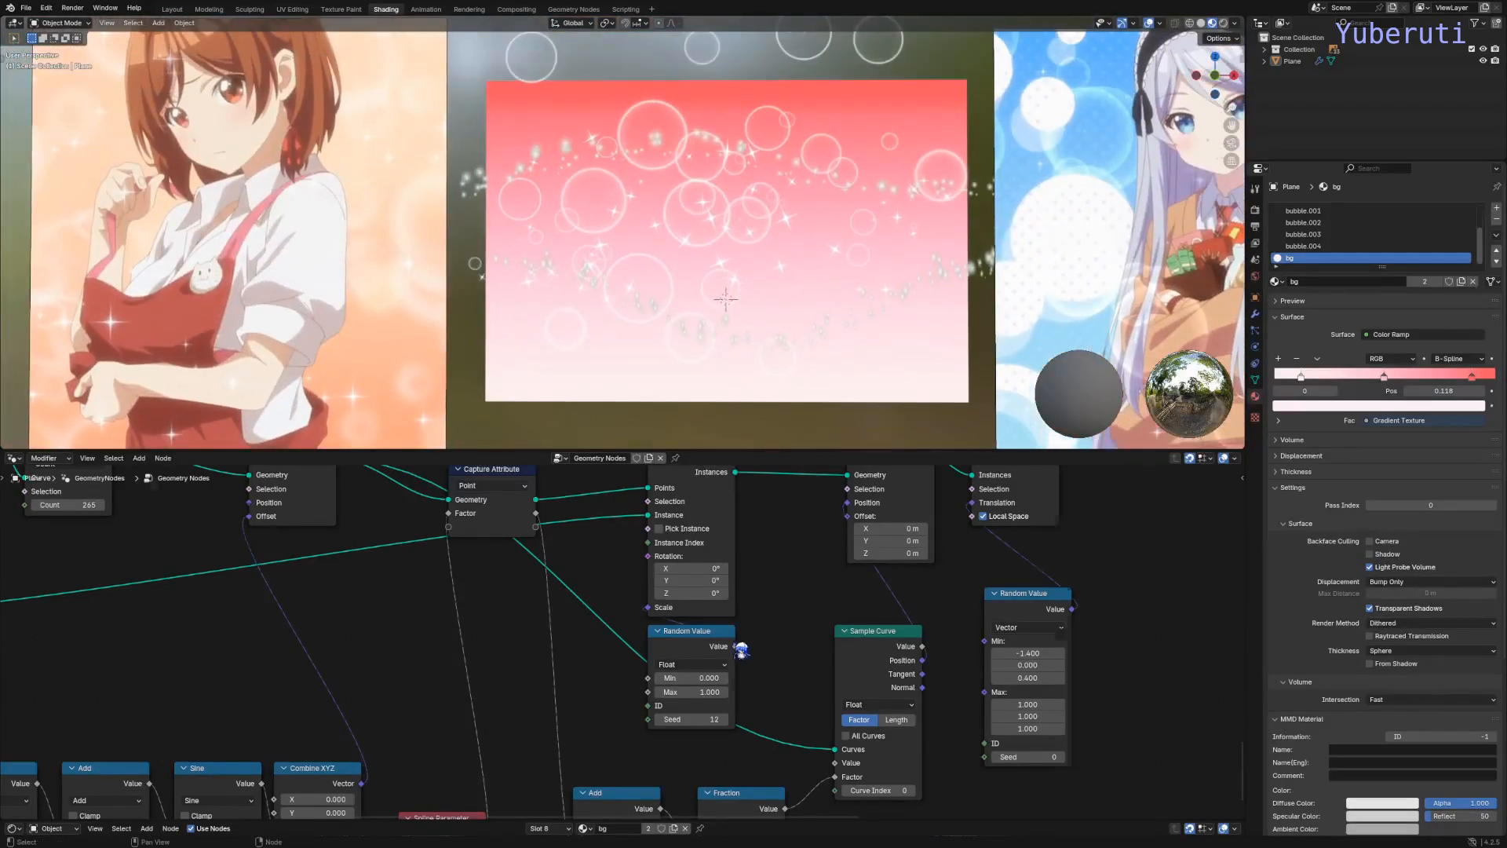
Step: Change the seed of the Random Value node driving the scattered bubbles' instance scale
scroll(741, 651, "down", 10)
middle_click_drag(718, 651, 707, 676)
middle_click_drag(657, 575, 746, 696)
middle_click_drag(692, 543, 695, 575)
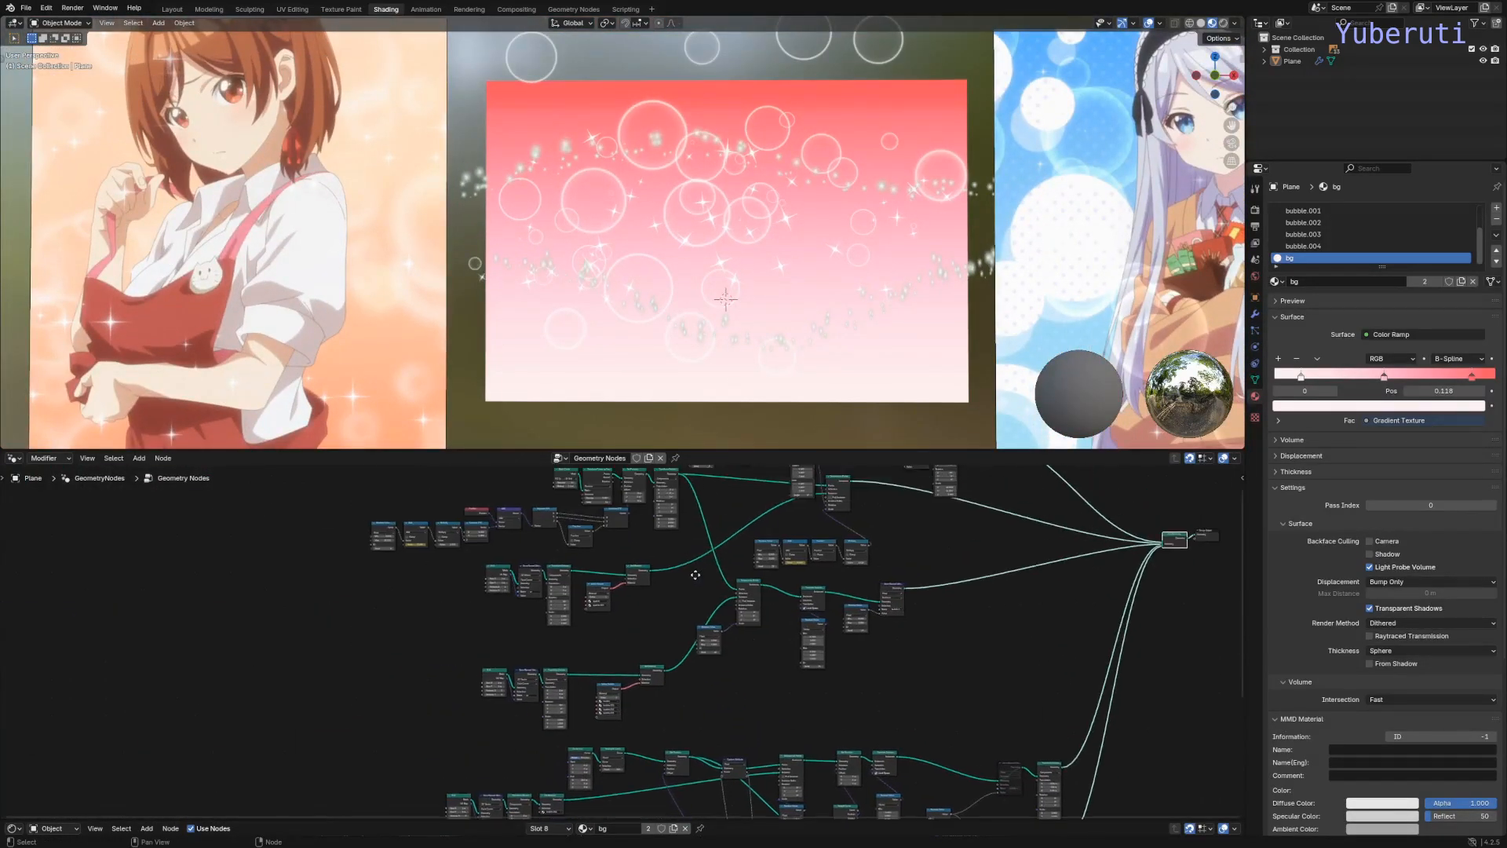
scroll(695, 574, "up", 6)
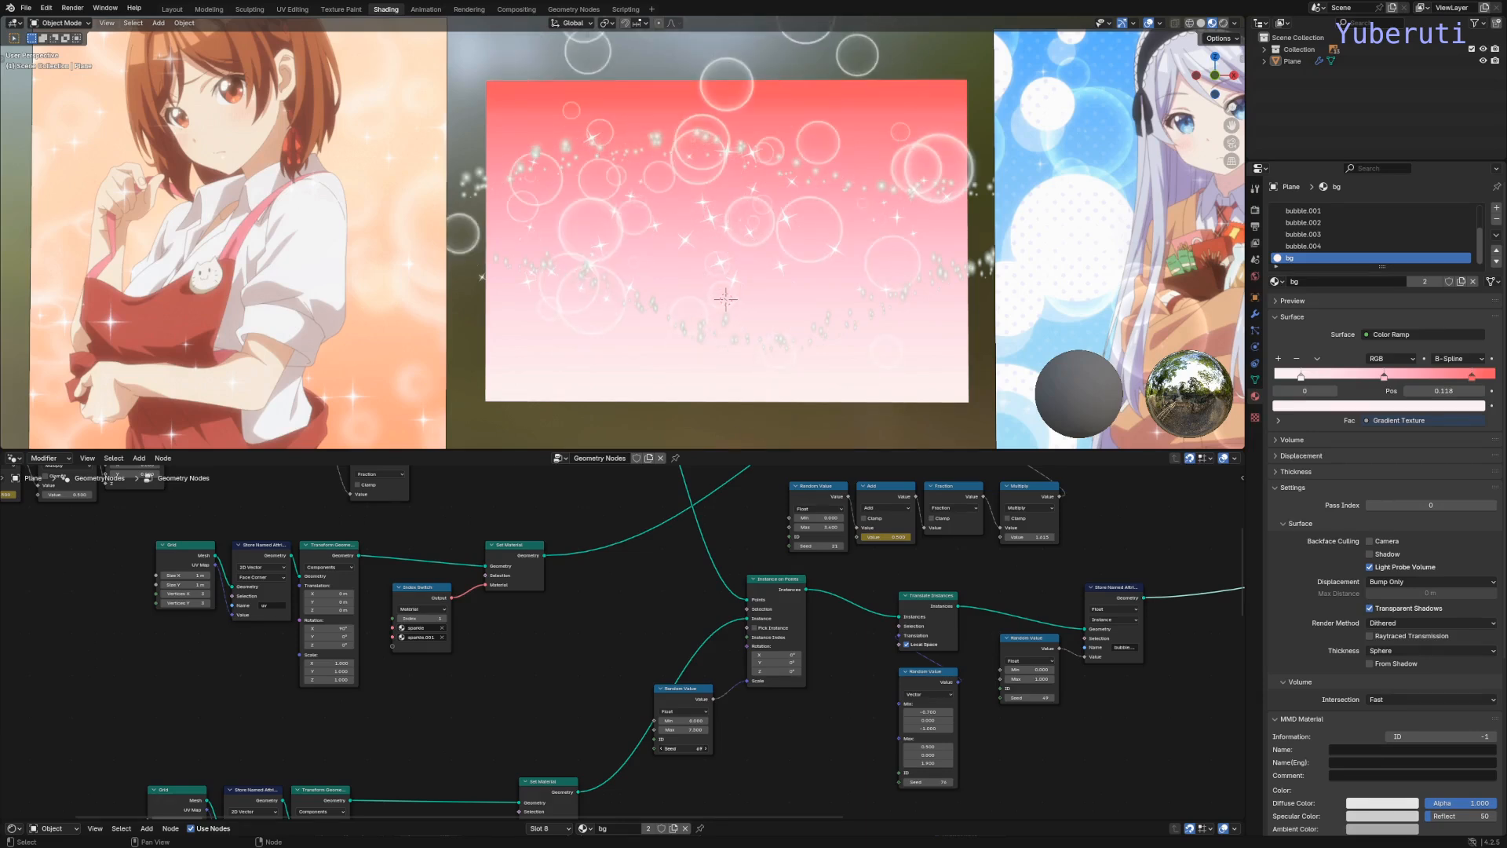
Step: Lower the minimum Z of the vector Random Value node that offsets the scattered bubbles in Translate Instances
middle_click_drag(657, 580, 646, 640)
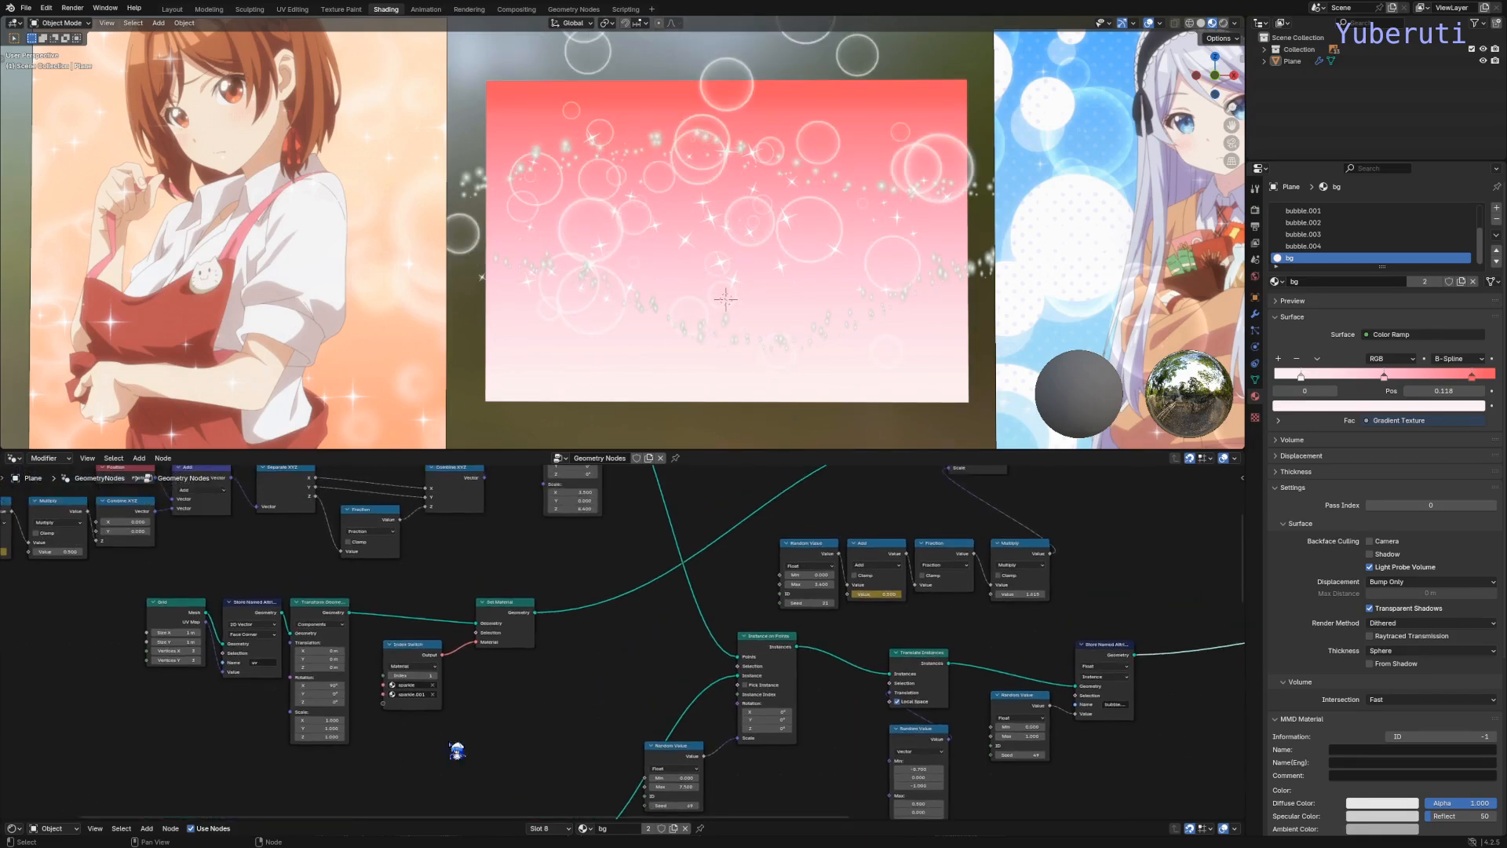
middle_click_drag(639, 545, 512, 511)
scroll(683, 668, "up", 4)
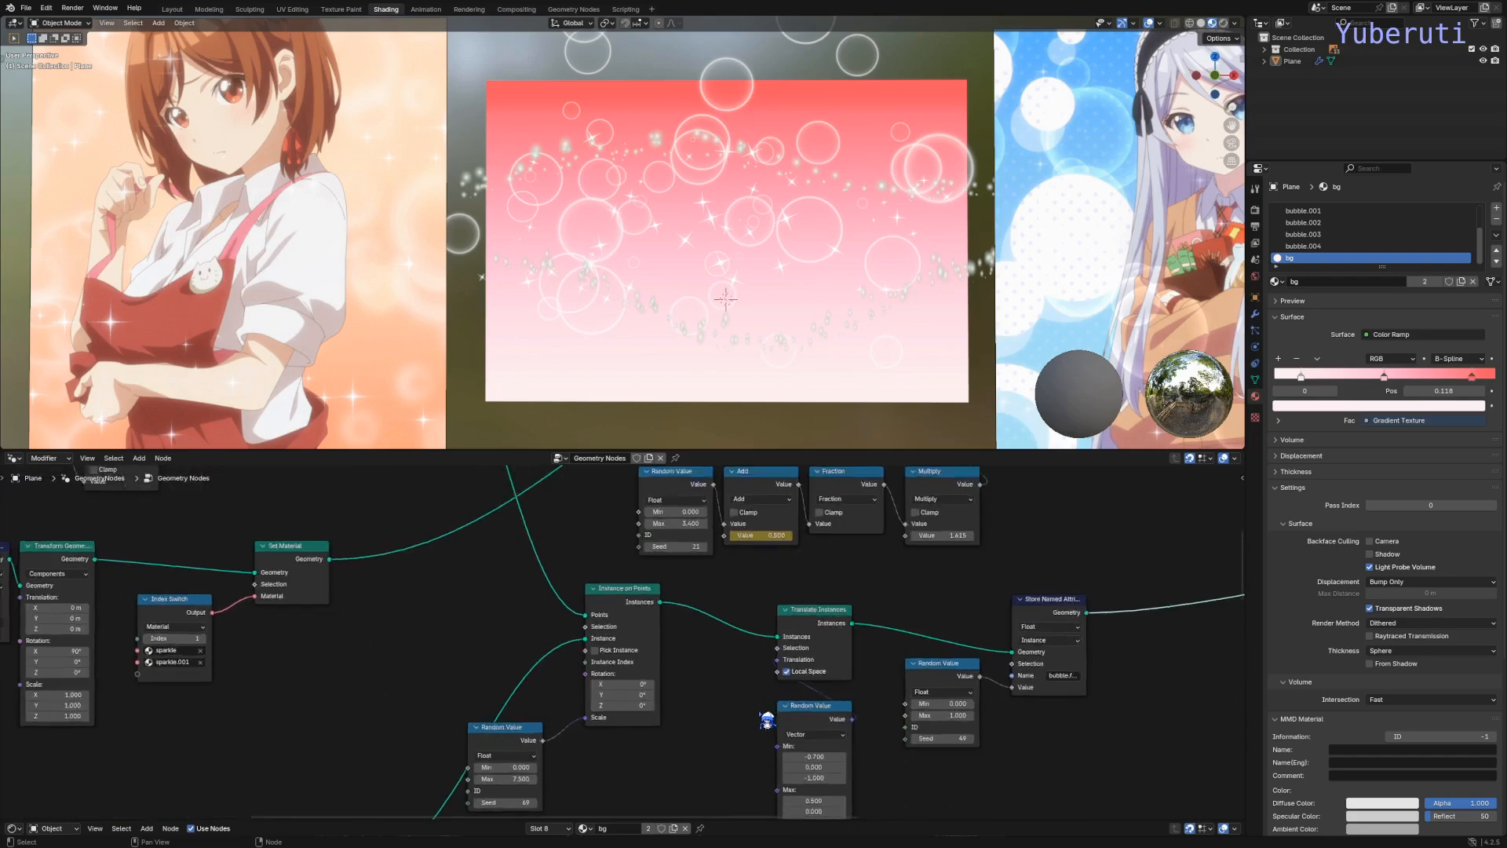
middle_click_drag(767, 716, 681, 587)
left_click_drag(735, 654, 697, 655)
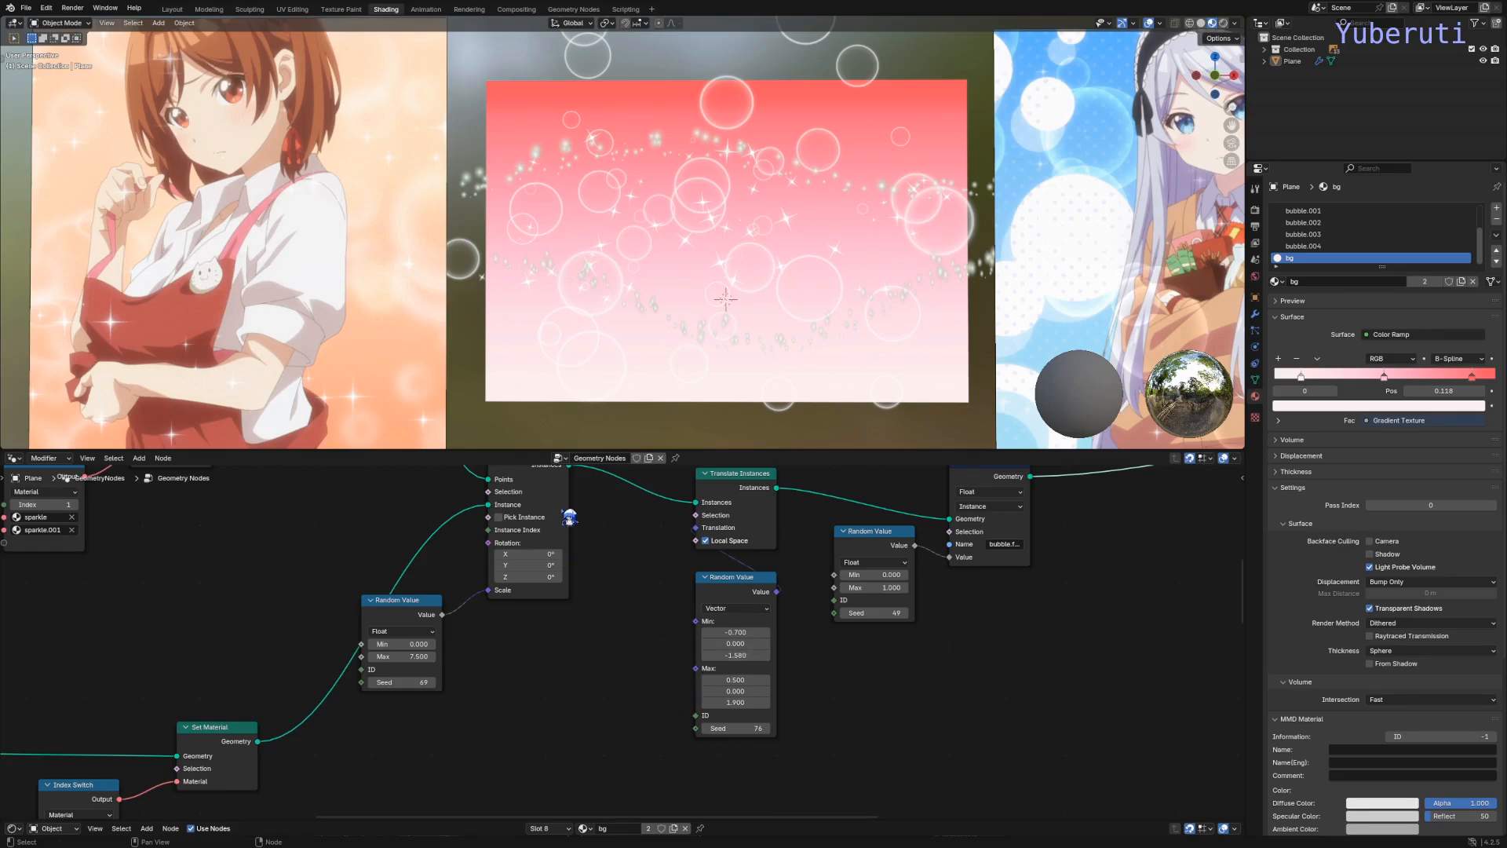
Step: Change the seed of the Distribute Points on Faces node to rearrange the scattered bubbles and sparkles
scroll(623, 626, "down", 5)
middle_click_drag(622, 558, 777, 704)
scroll(650, 632, "up", 5)
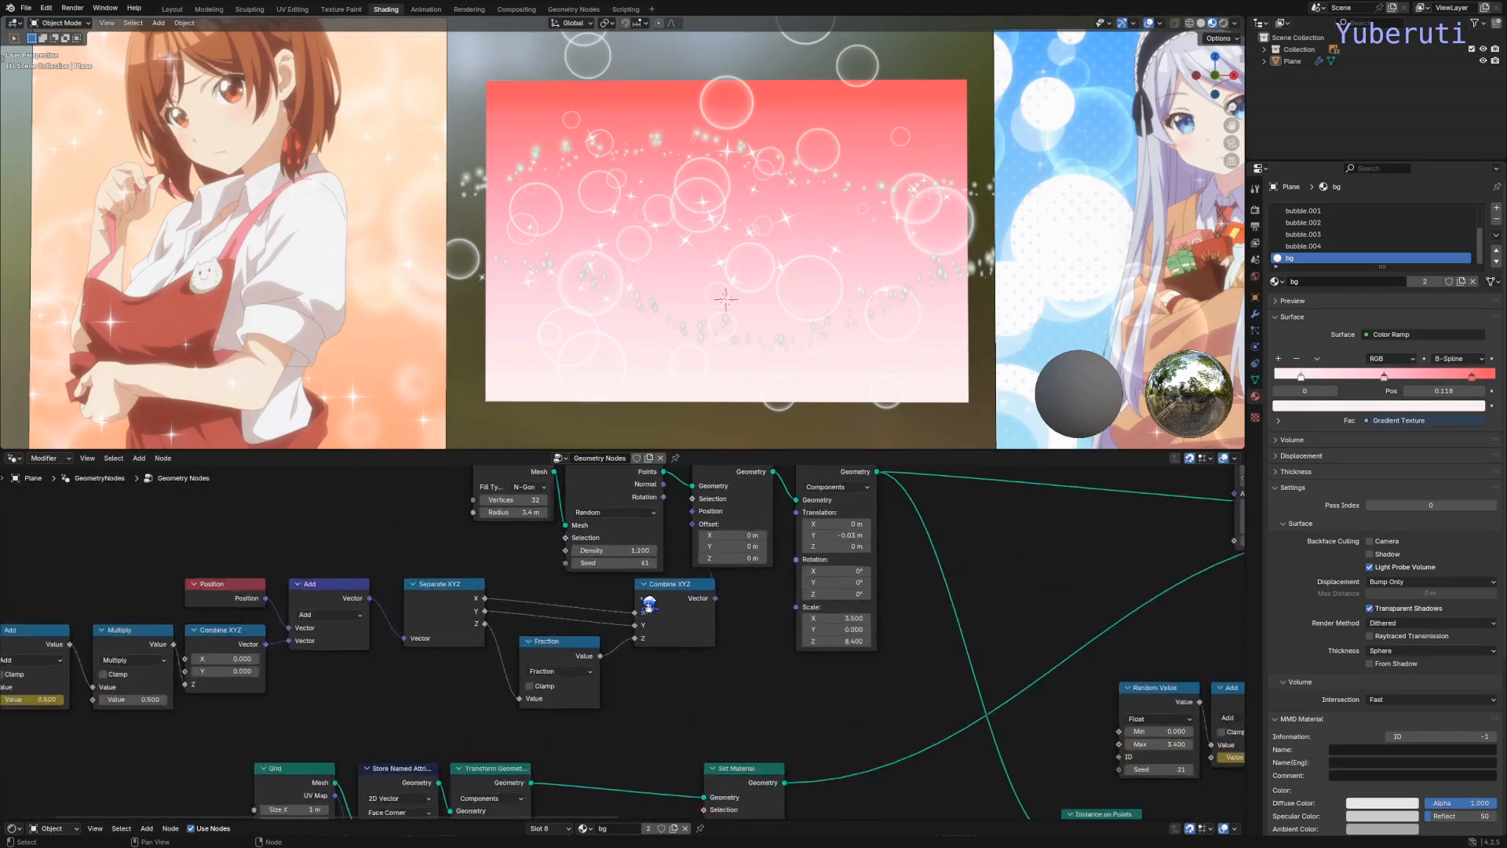
scroll(642, 593, "up", 4)
middle_click_drag(641, 589, 636, 618)
left_click_drag(602, 583, 687, 594, "shift")
scroll(815, 661, "down", 8)
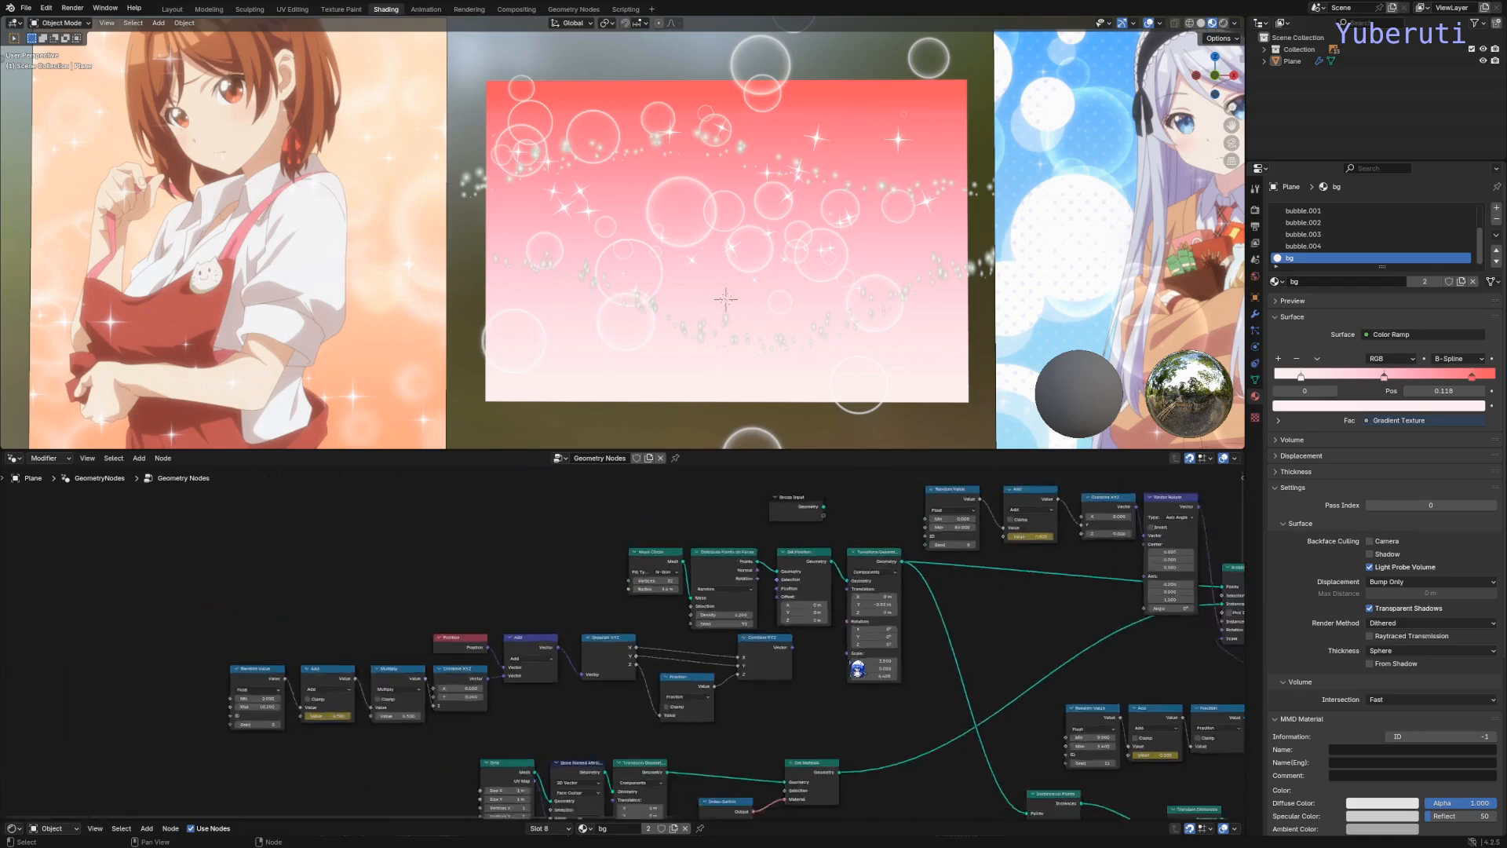
Step: Move the nodes of both curve branches left beneath the scatter branches, and compare the overall effect with the reference images
scroll(865, 657, "down", 3)
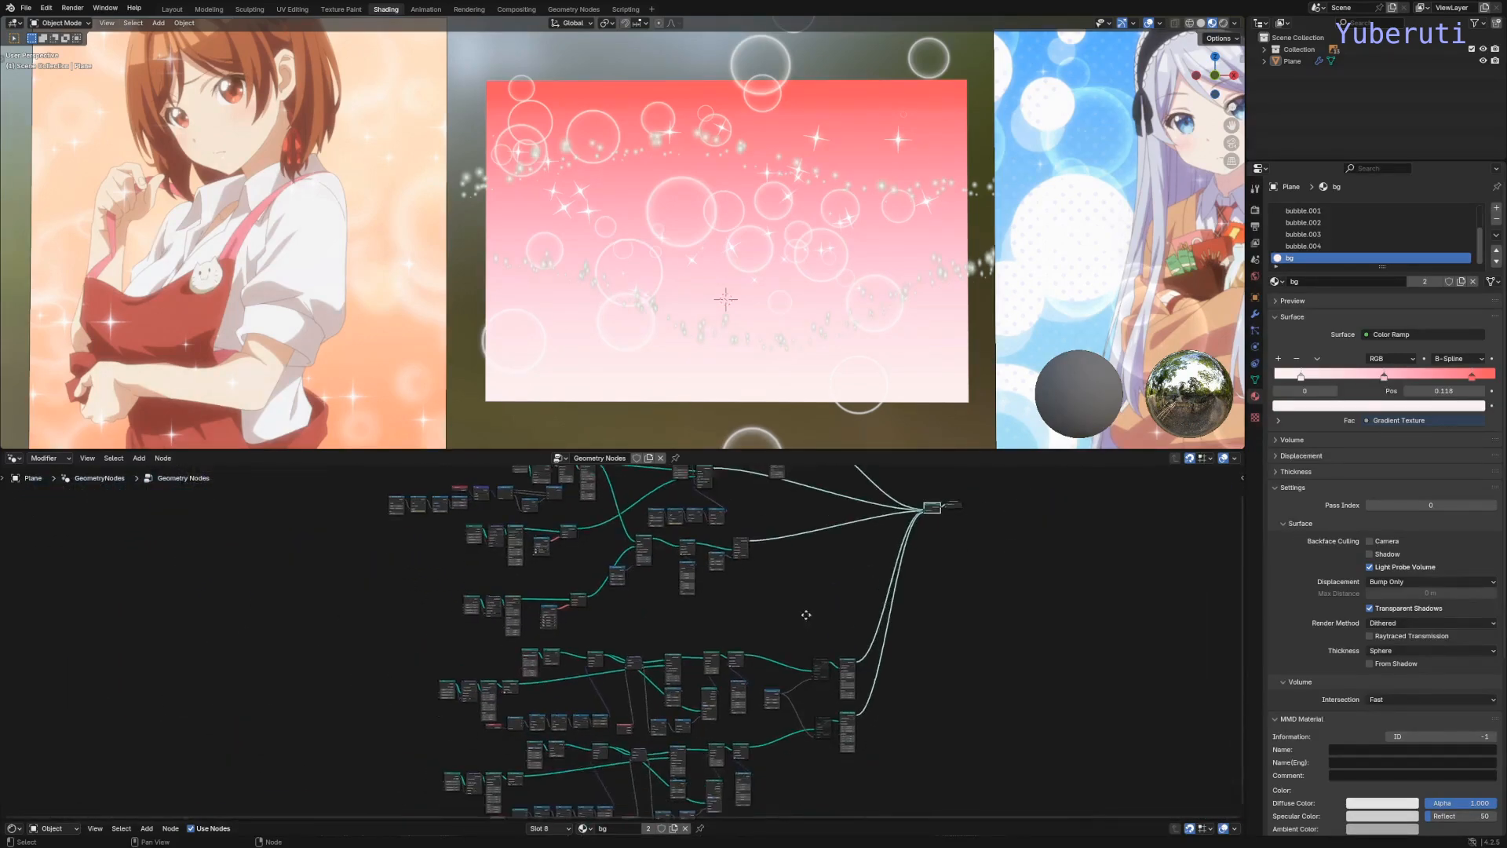
left_click_drag(948, 656, 397, 838)
left_click_drag(688, 658, 651, 652)
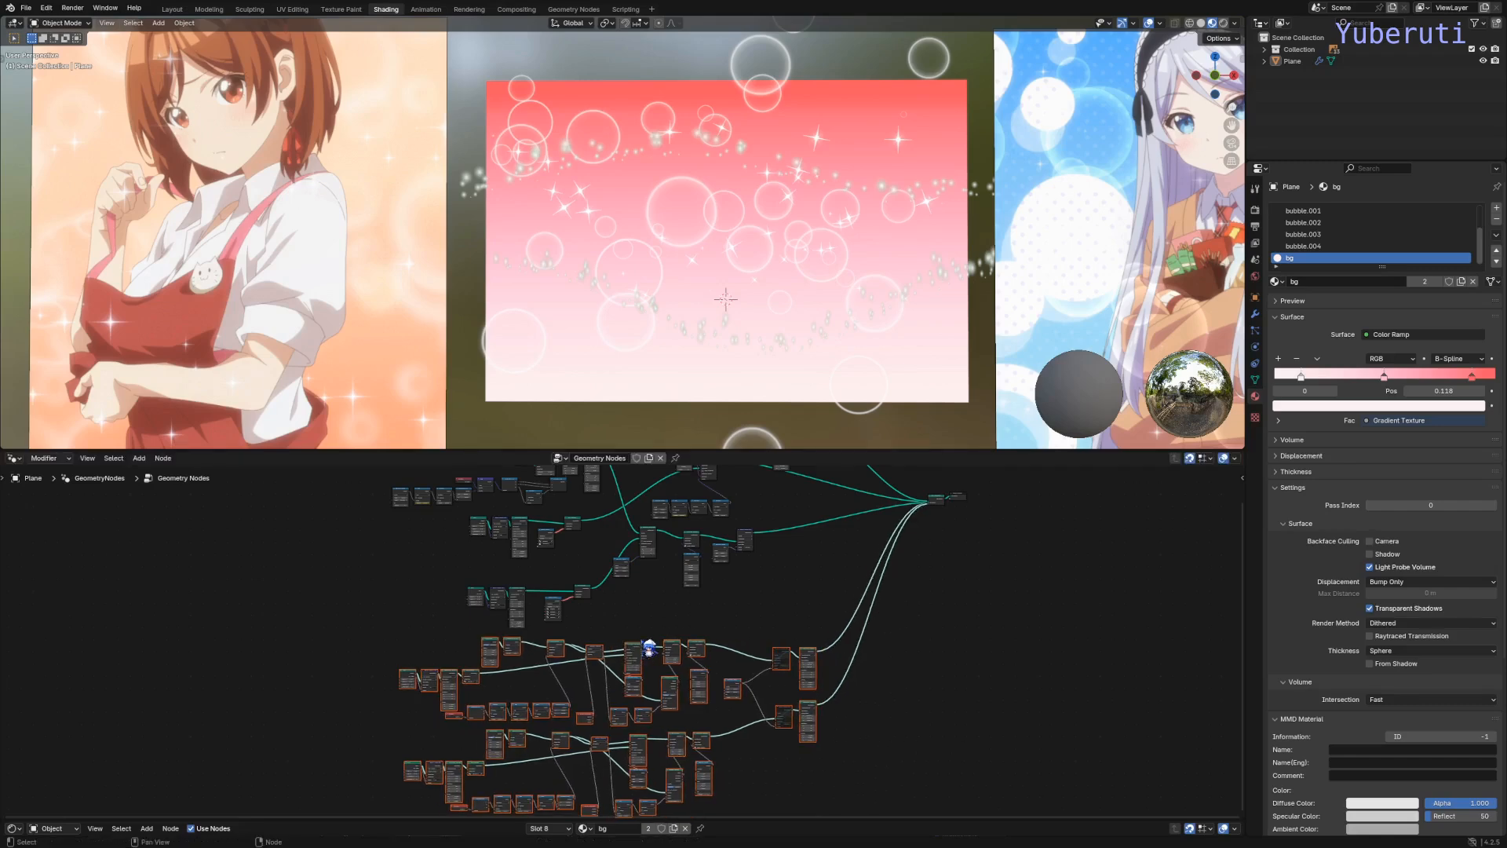
left_click(898, 622)
scroll(675, 224, "down", 4)
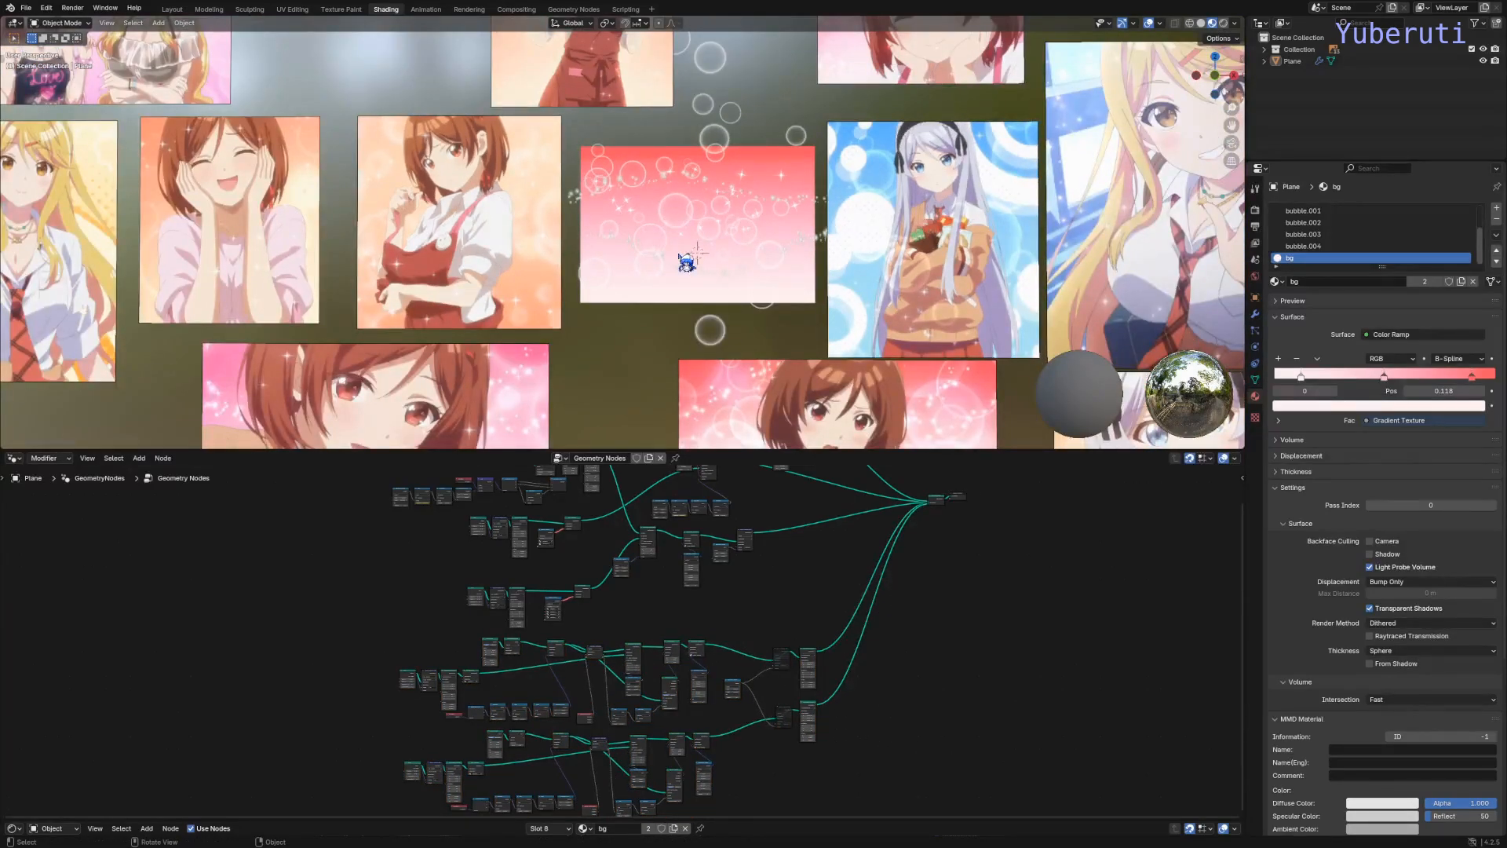
scroll(688, 267, "up", 4)
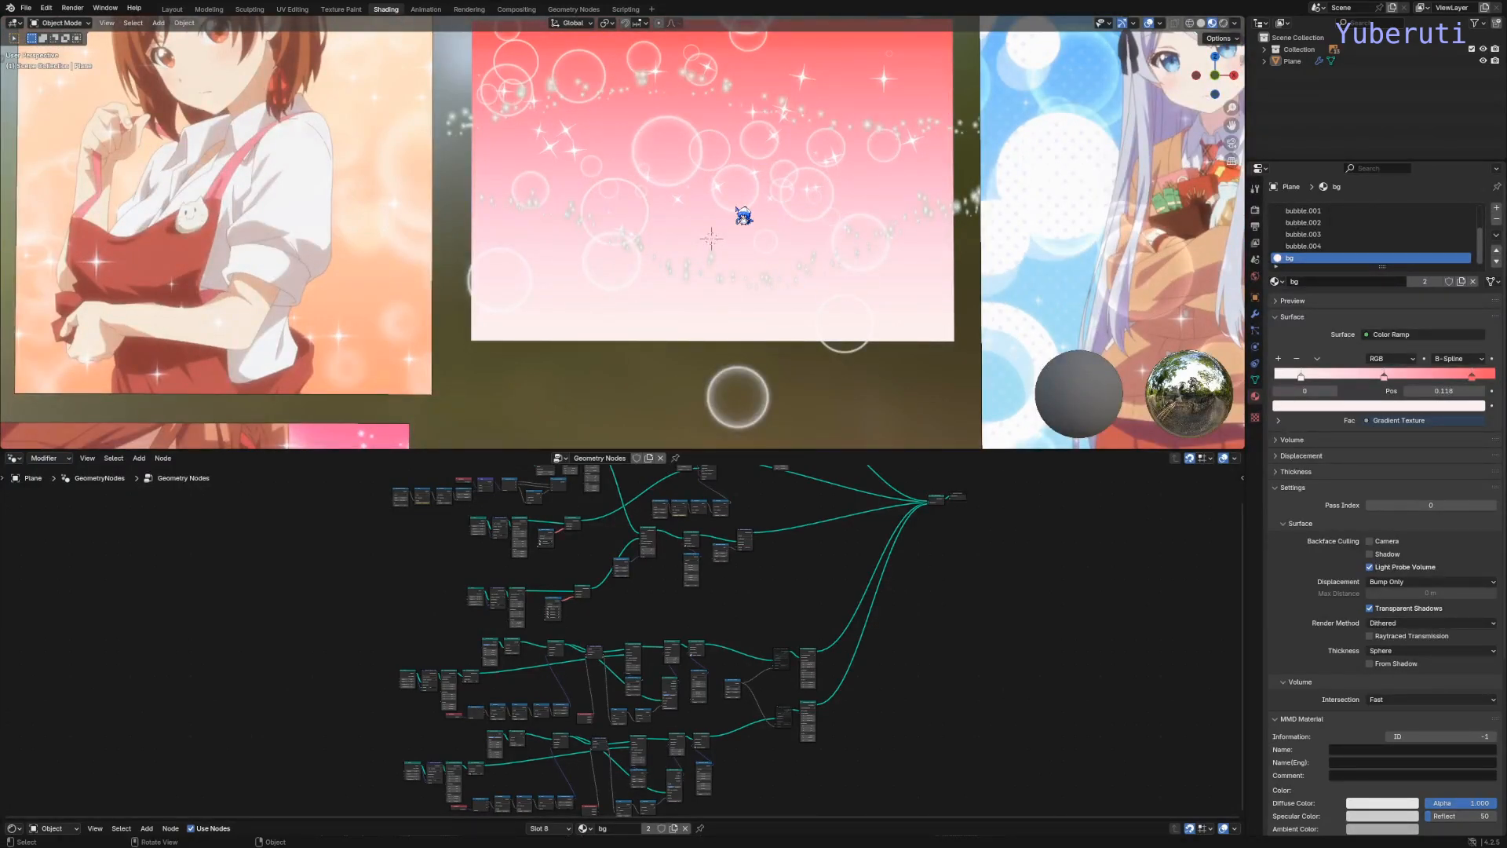
scroll(738, 210, "down", 2)
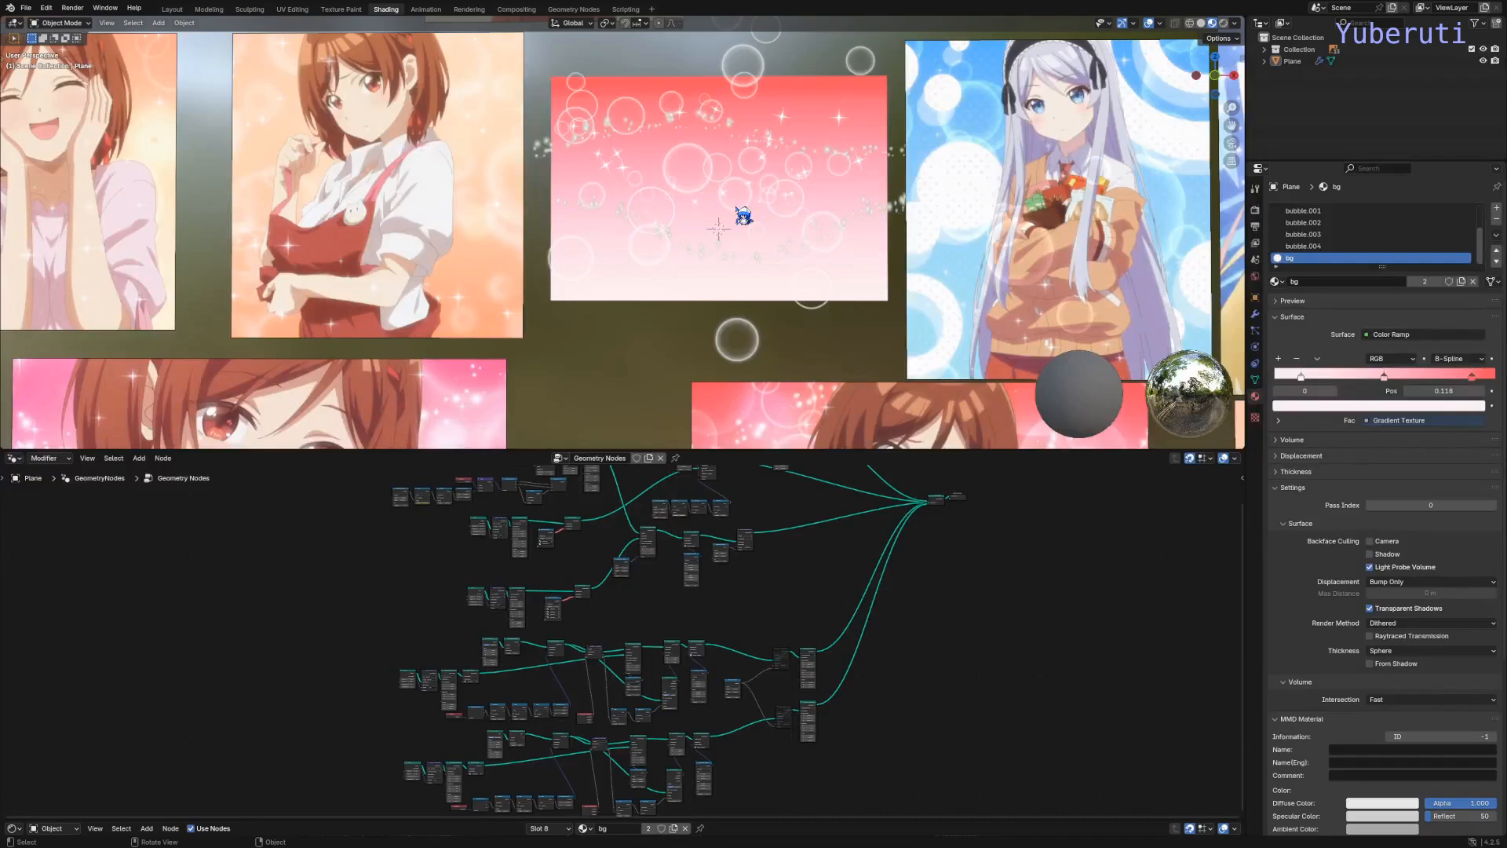
Step: Examine the flower and petal decorations in the yellow-background reference image and compare the neighbouring references with the current effect
scroll(741, 214, "down", 3)
scroll(752, 210, "up", 1)
scroll(742, 212, "down", 1)
middle_click_drag(742, 212, 1142, 280, "shift")
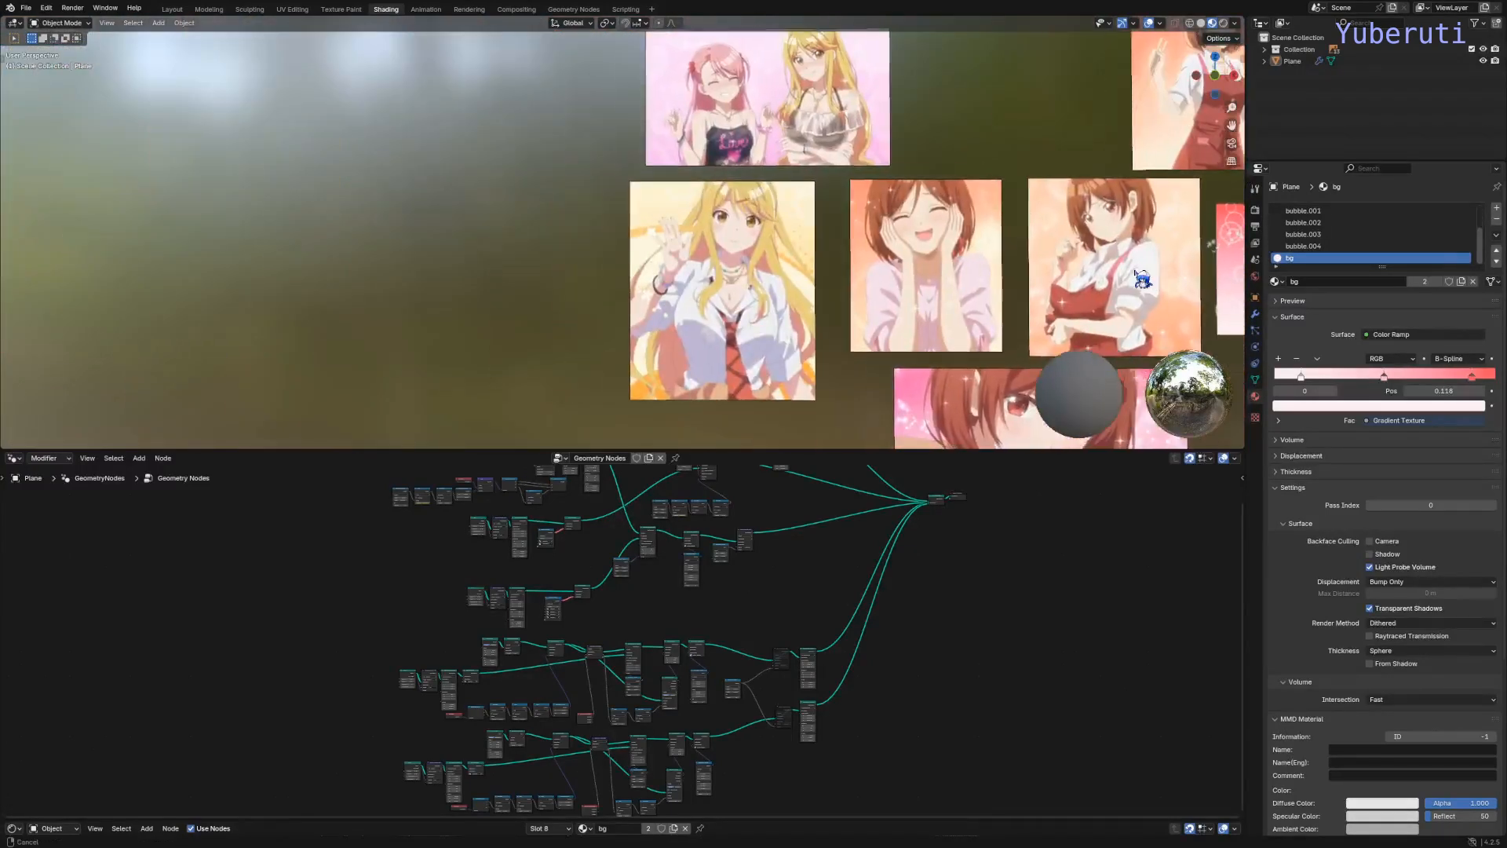
scroll(795, 306, "up", 8)
scroll(795, 306, "down", 3)
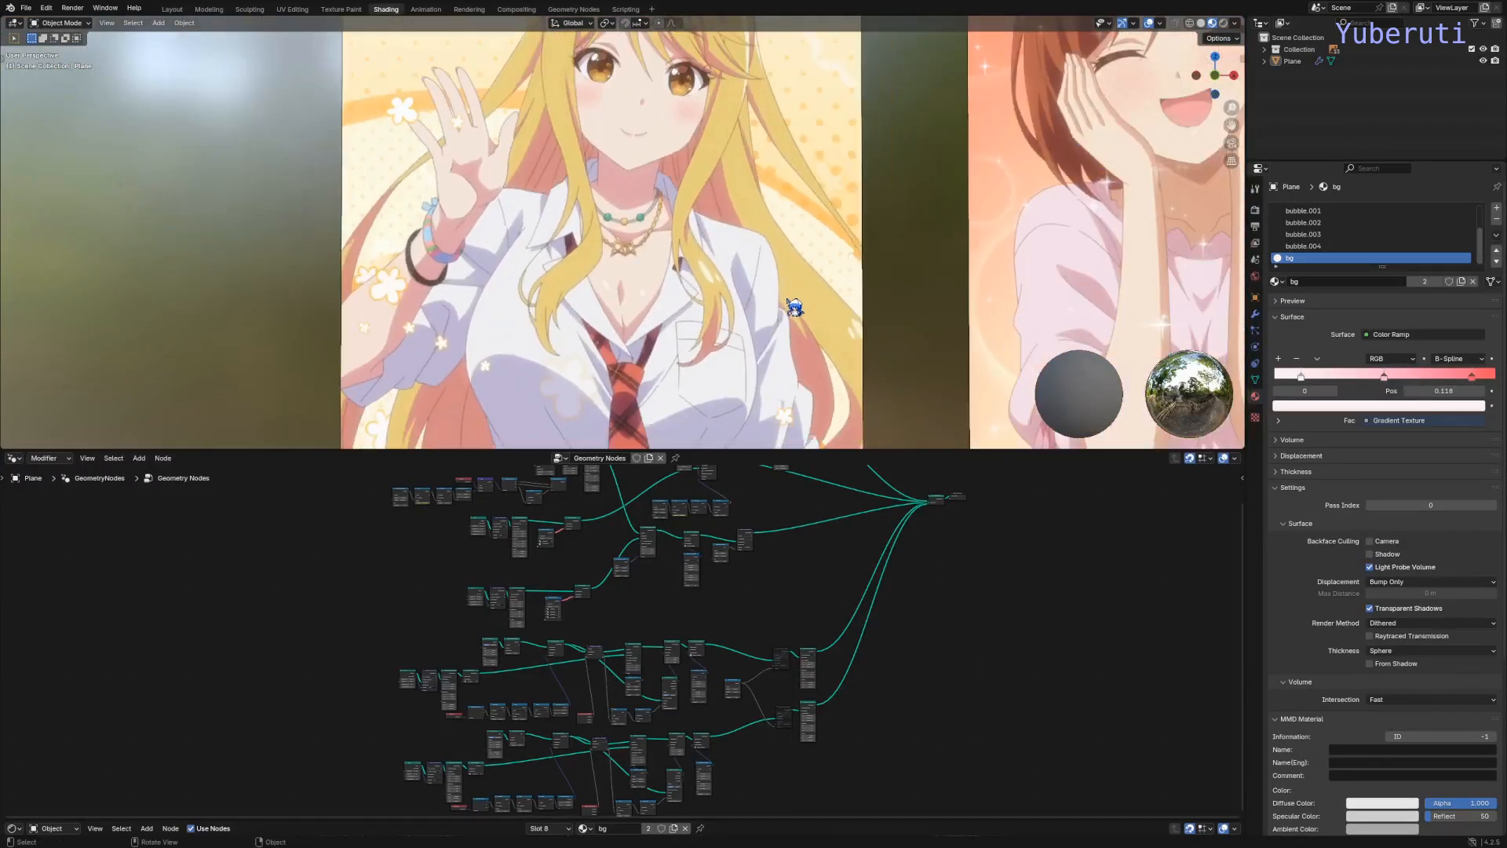
scroll(388, 324, "up", 2)
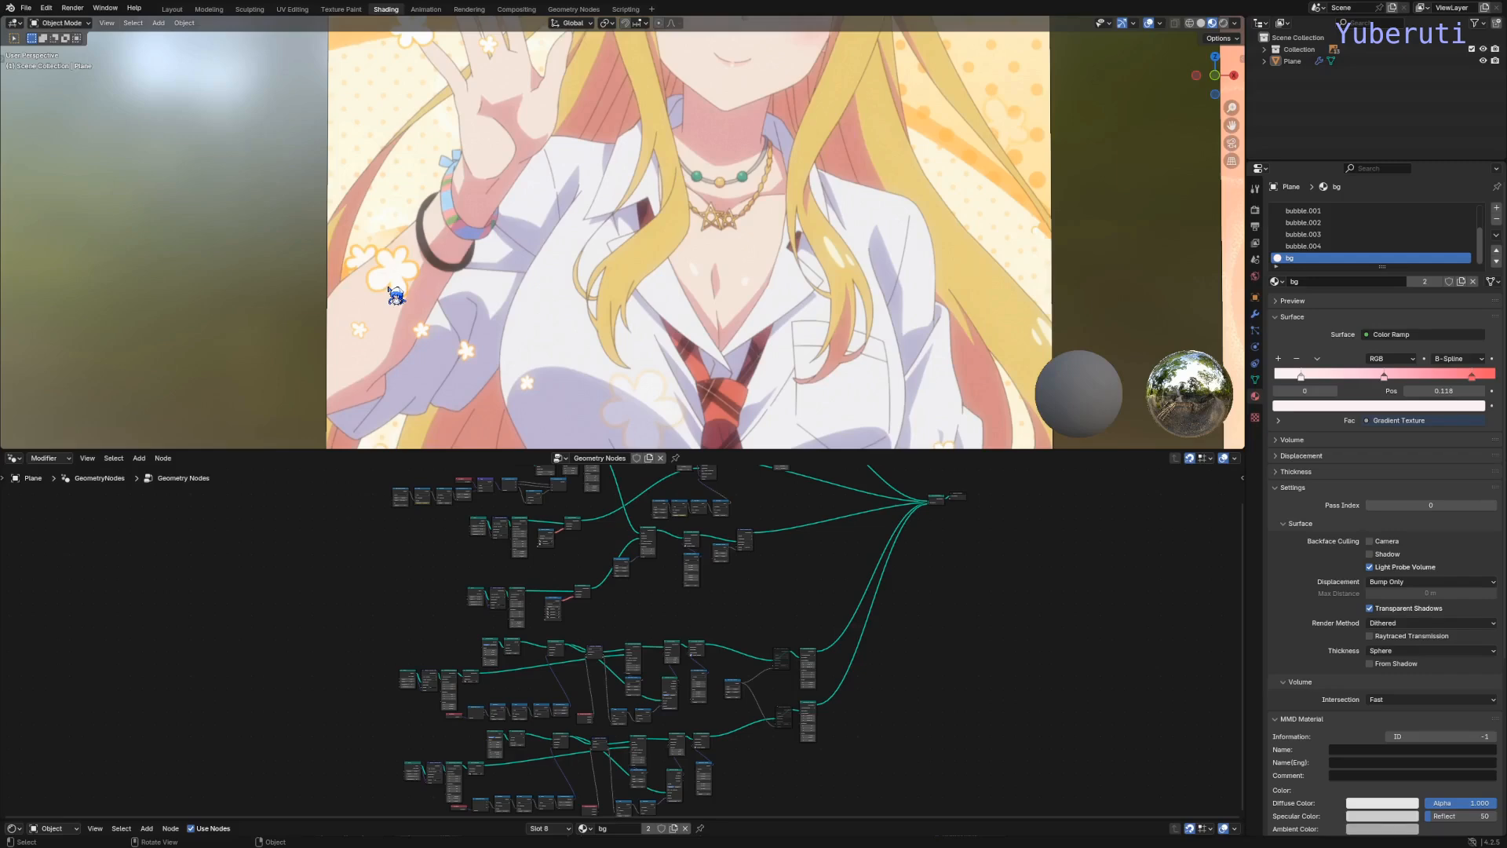
scroll(396, 295, "down", 5)
scroll(500, 336, "up", 4)
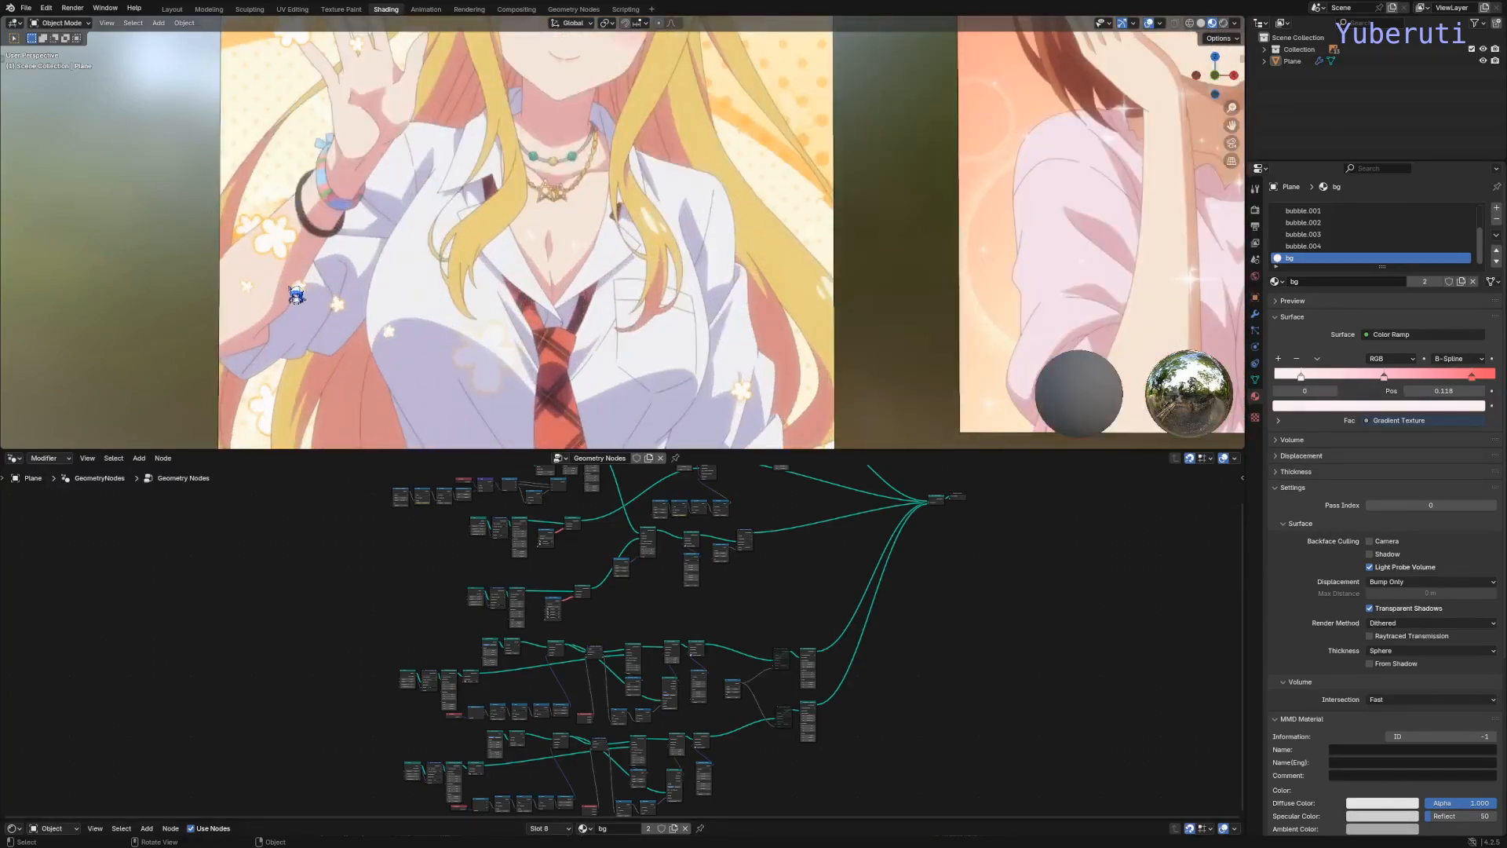
scroll(667, 317, "down", 4)
middle_click_drag(844, 325, 737, 319, "shift")
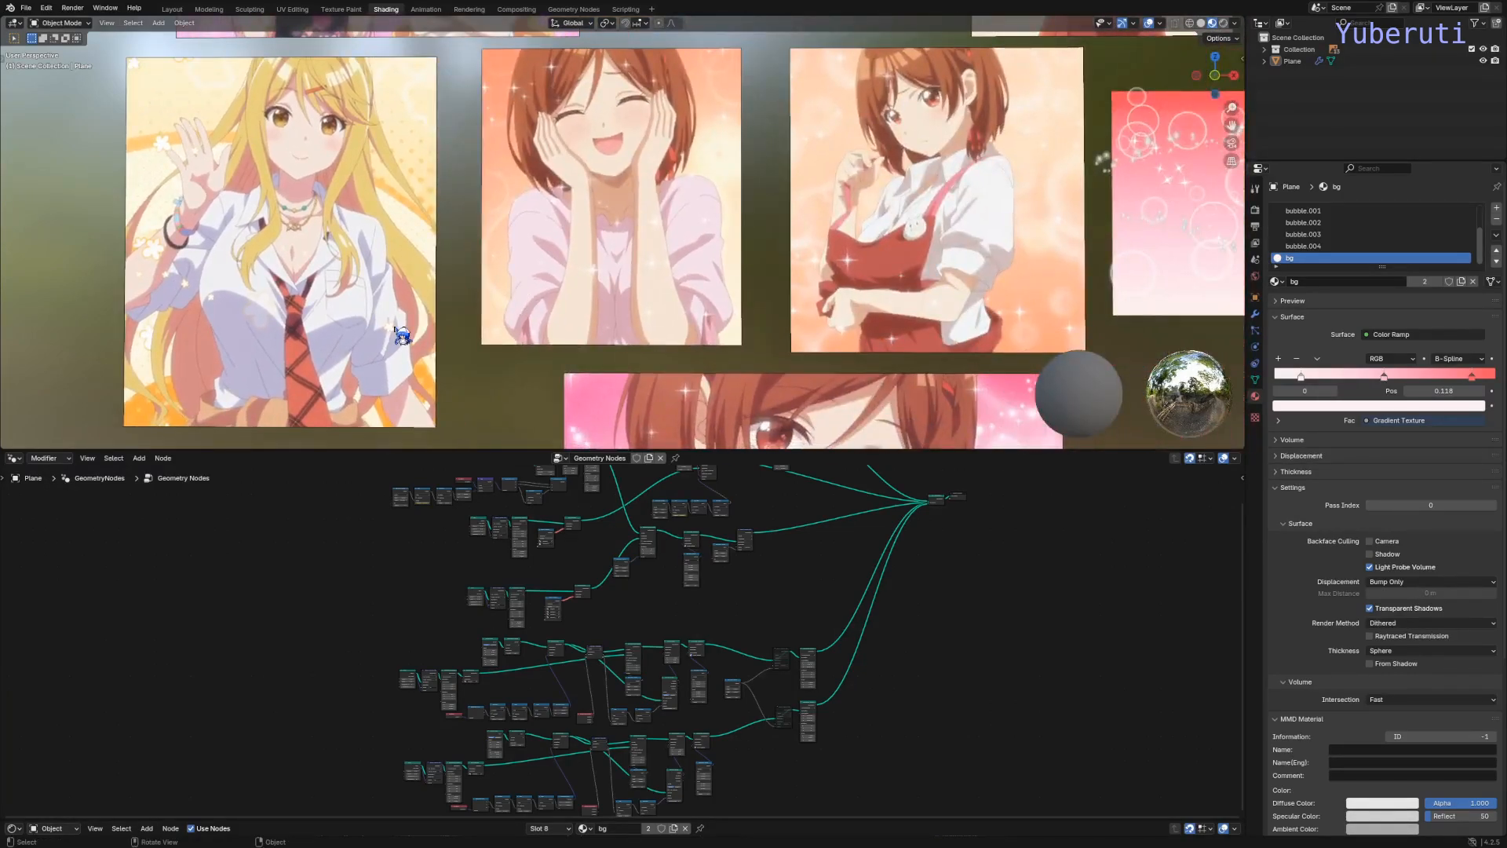
scroll(398, 330, "up", 3)
scroll(827, 282, "down", 1)
scroll(825, 280, "down", 2)
middle_click_drag(826, 280, 538, 284, "shift")
scroll(542, 275, "up", 3)
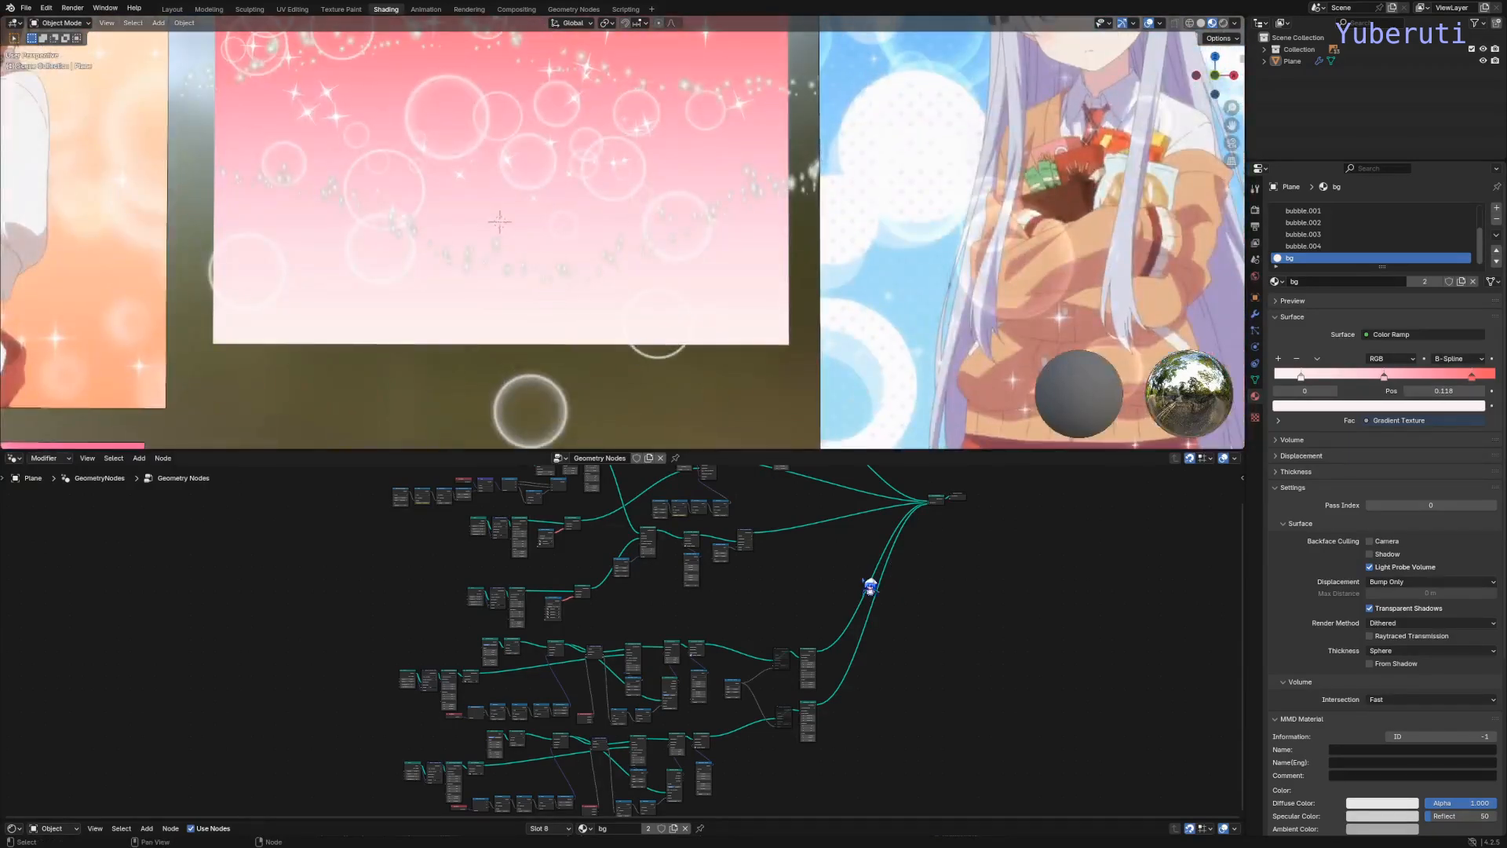
Step: Duplicate the background's Grid, Store Named Attribute, Transform Geometry and Set Material nodes, and connect the copy directly to the Group Output
scroll(827, 601, "up", 5)
left_click_drag(857, 559, 1071, 569)
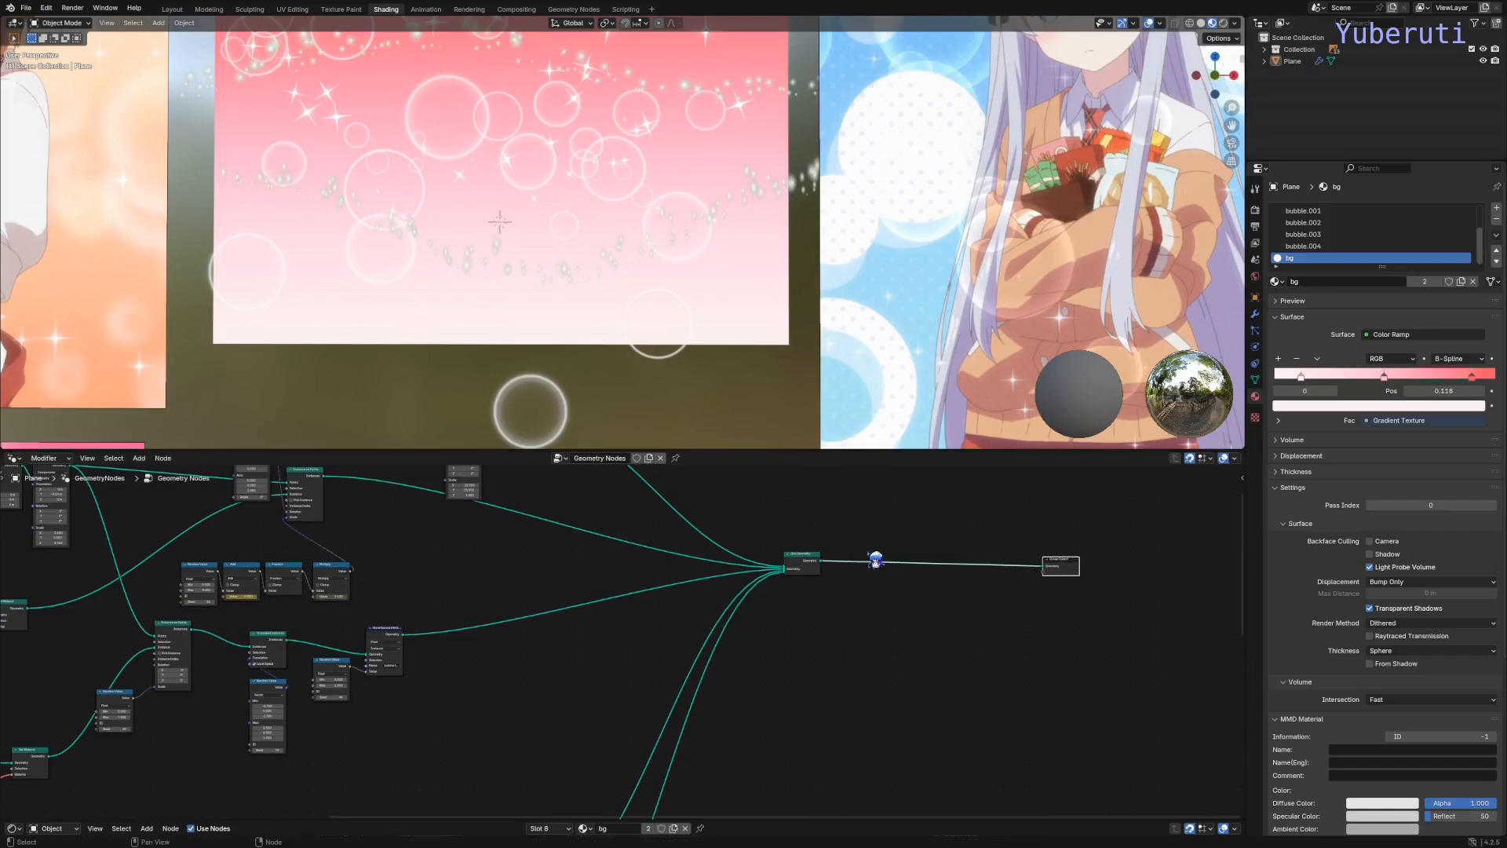
scroll(873, 561, "down", 6)
middle_click_drag(776, 552, 686, 707)
scroll(474, 648, "up", 1)
left_click_drag(613, 614, 747, 685)
key("KP_Decimal")
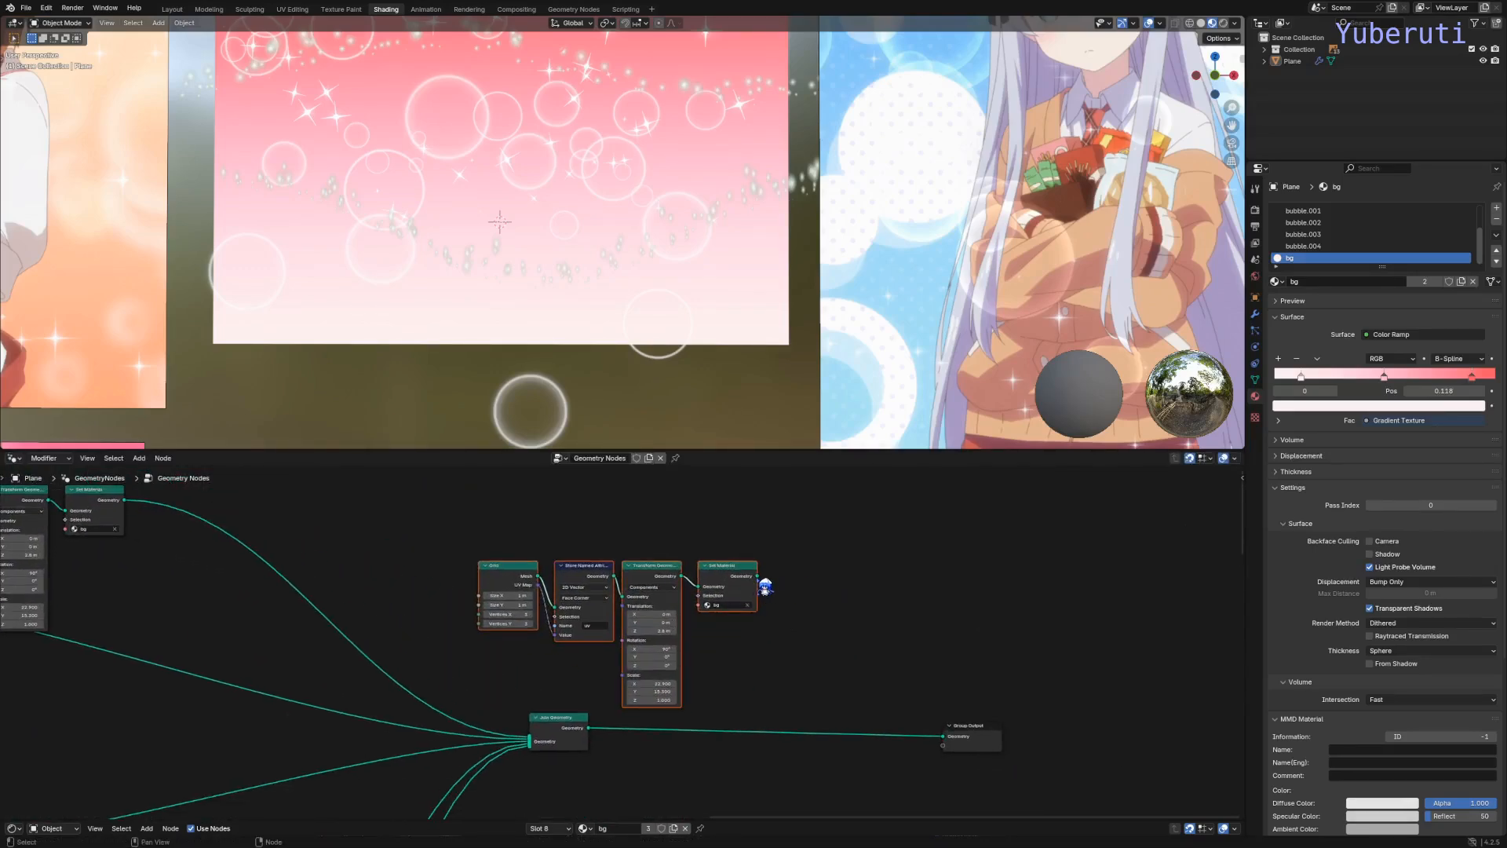
left_click(768, 585)
left_click_drag(756, 576, 958, 744)
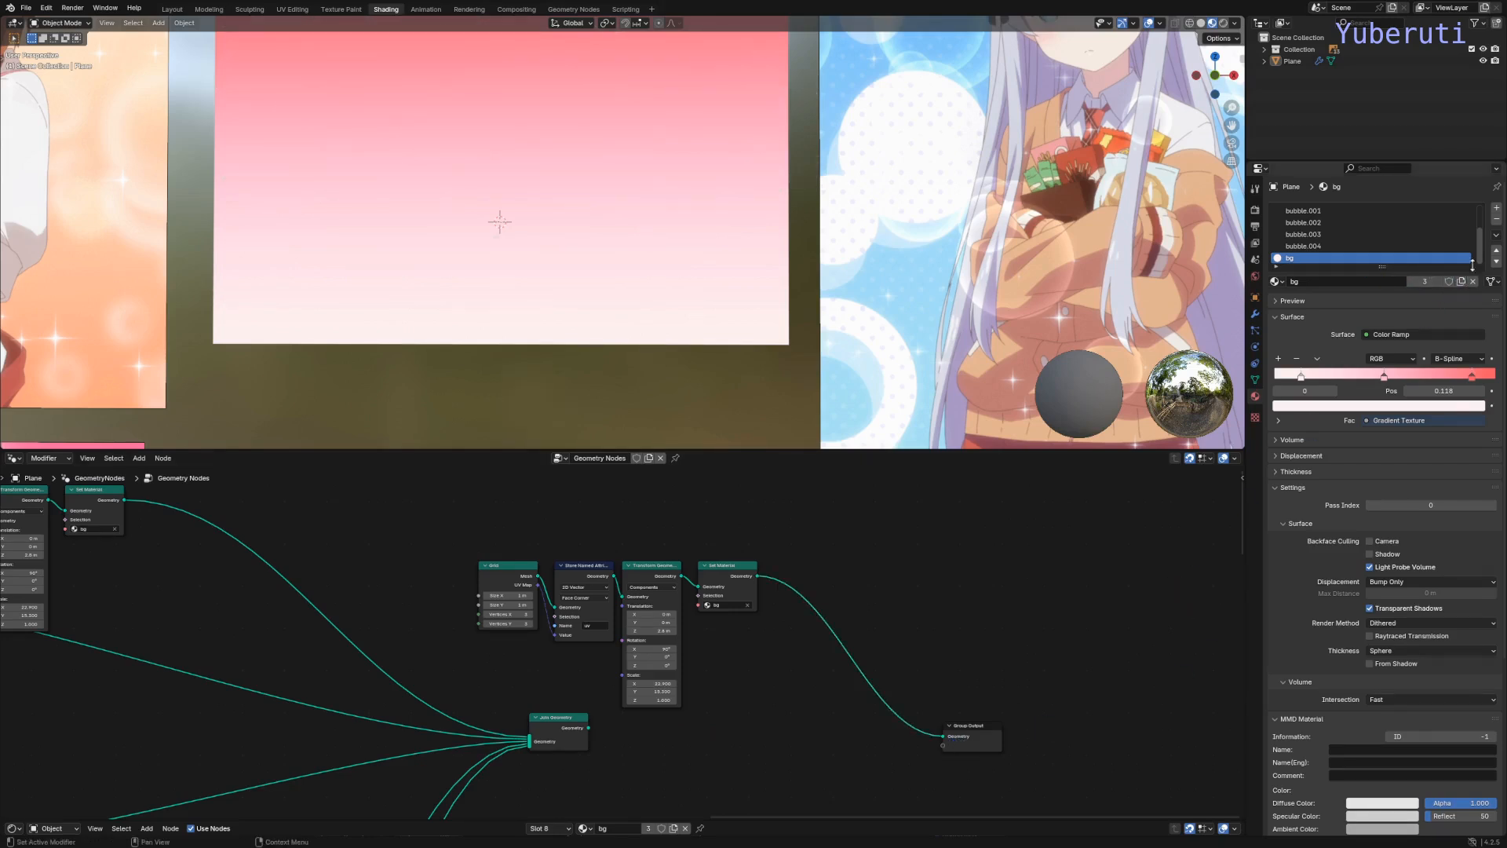
Step: Add a material slot holding a single-user copy of the bg material and rename the copy petals
left_click(1497, 208)
left_click(1274, 281)
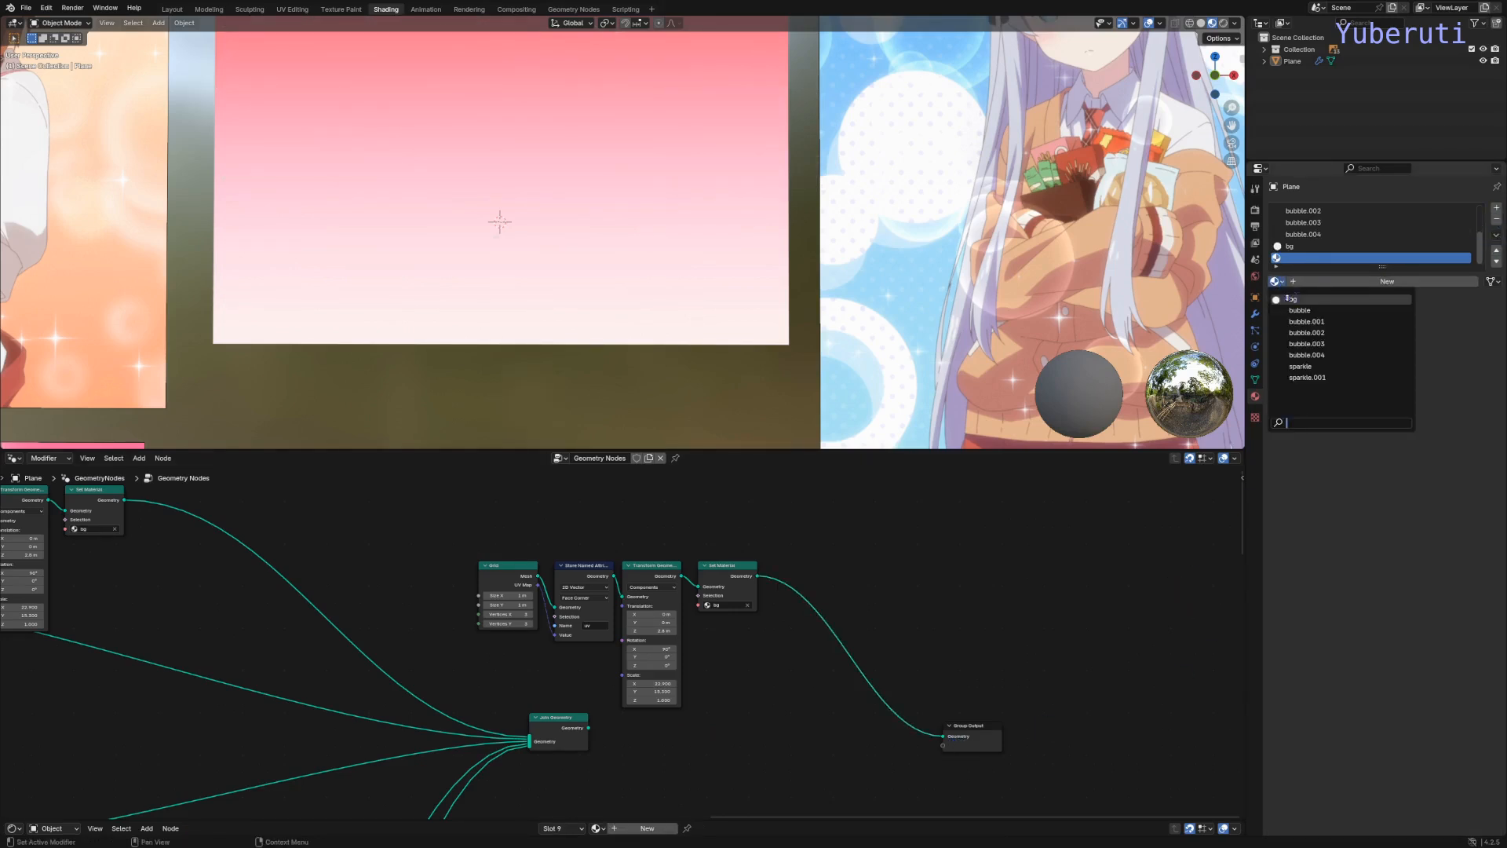
left_click(1299, 300)
left_click(1424, 281)
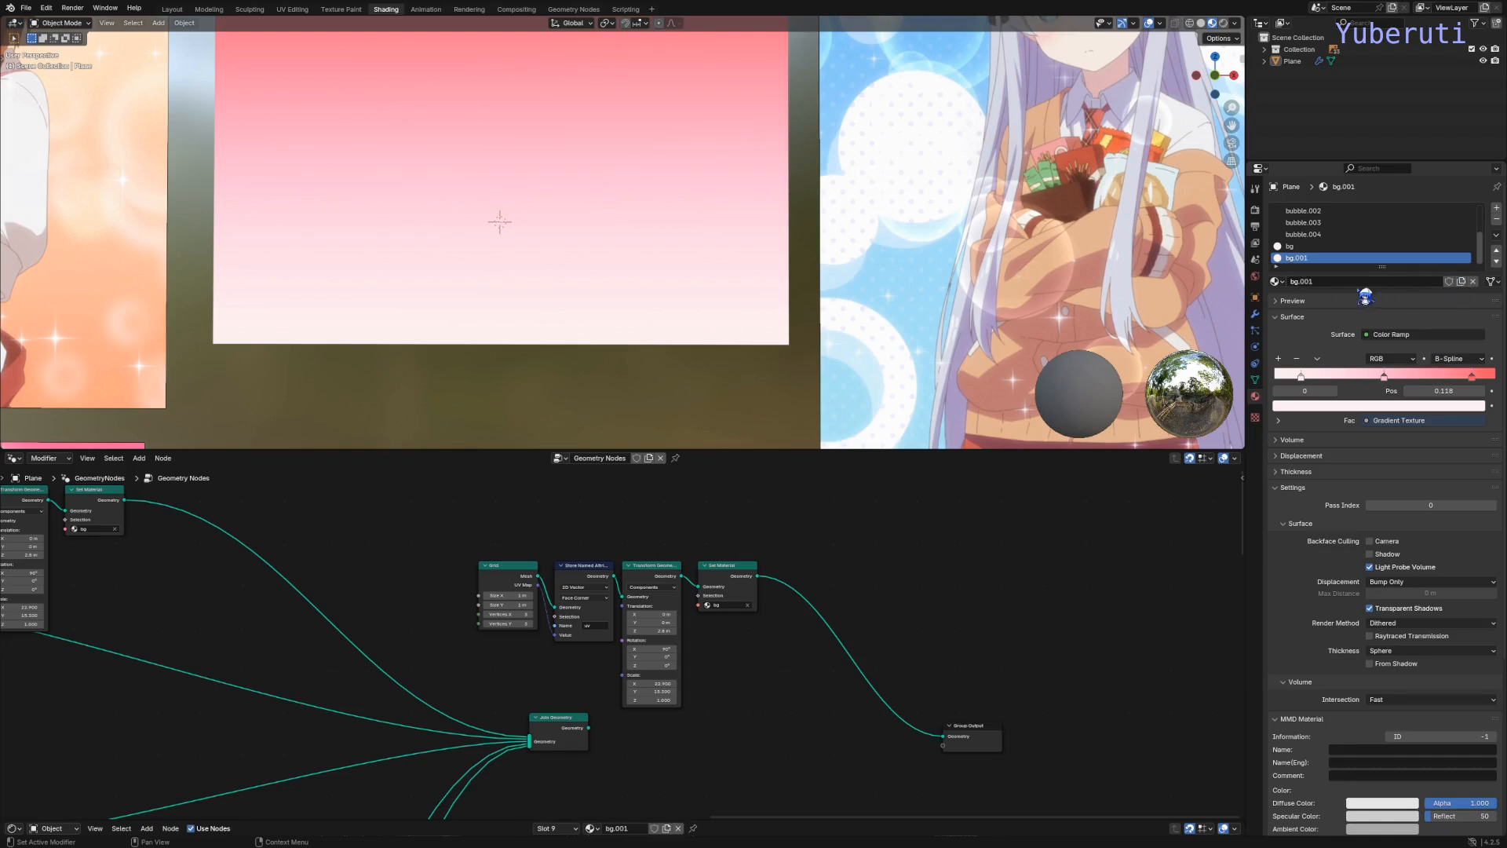
double_click(1346, 281)
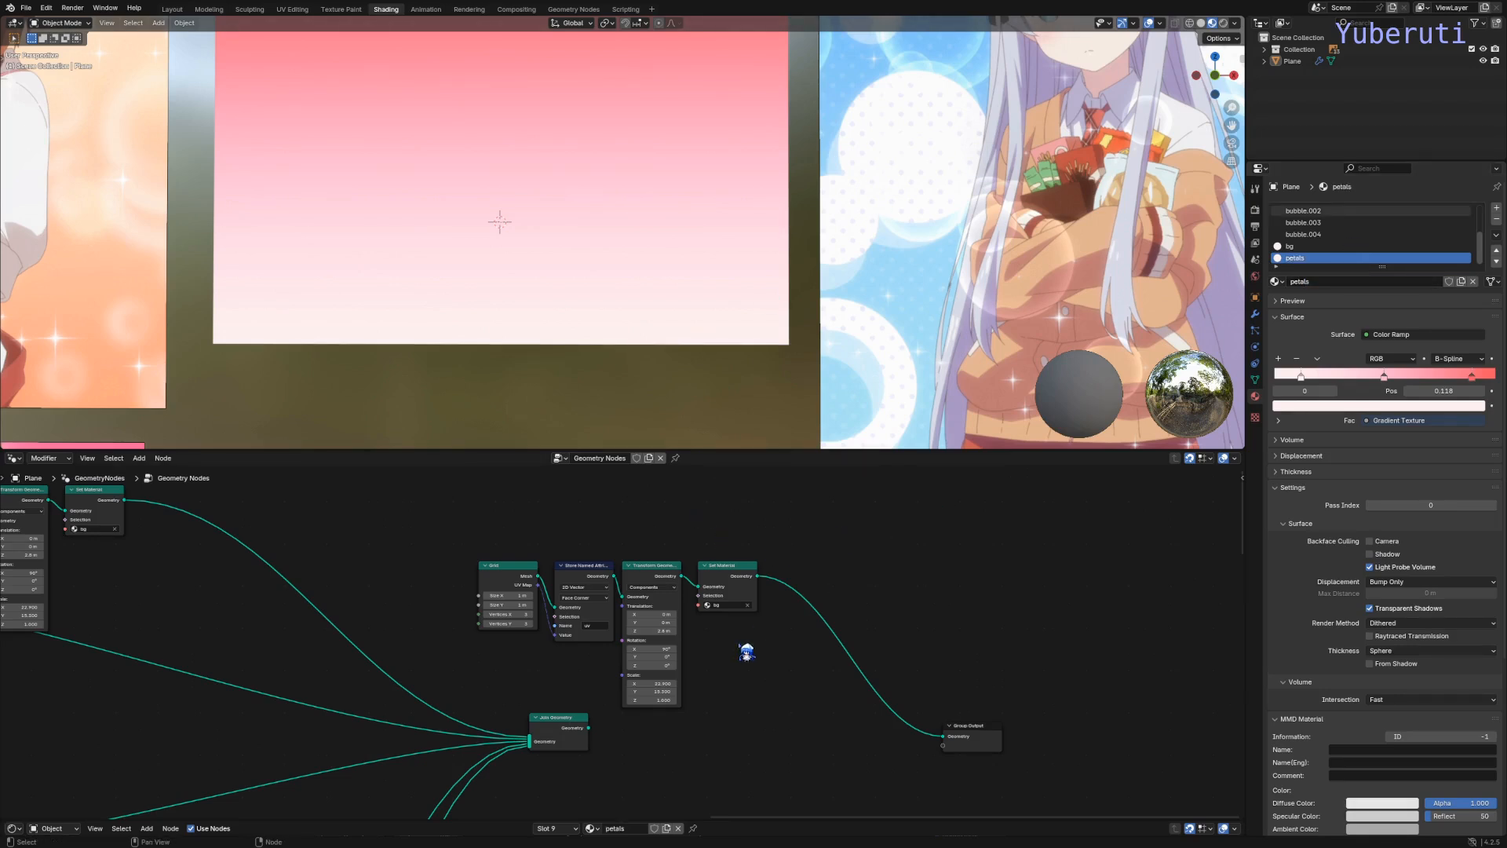
Step: Assign the petals material in the duplicated branch's Set Material node
scroll(747, 652, "up", 1)
left_click(722, 597)
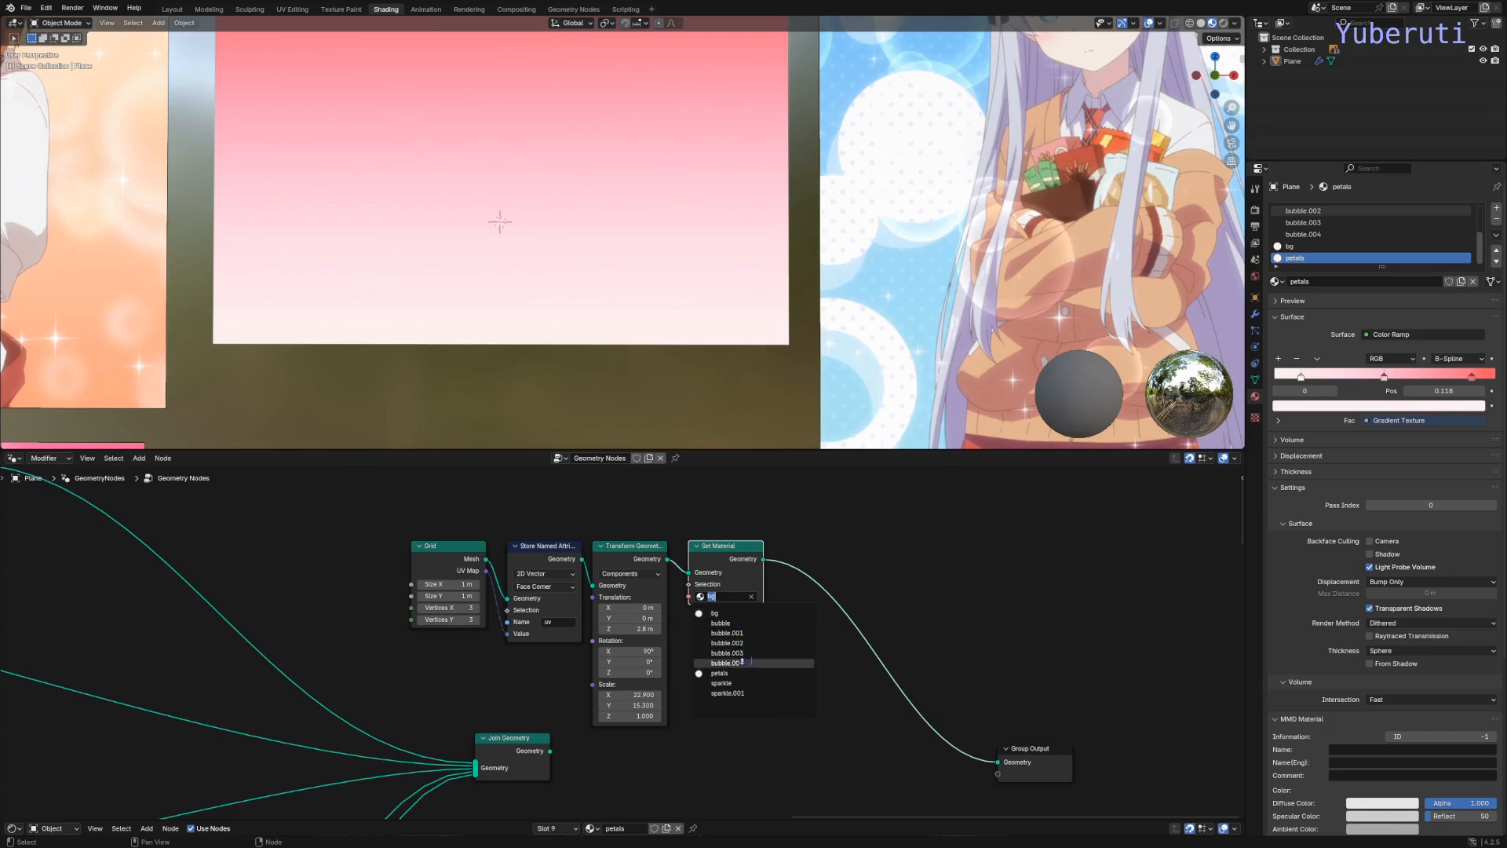
left_click(719, 673)
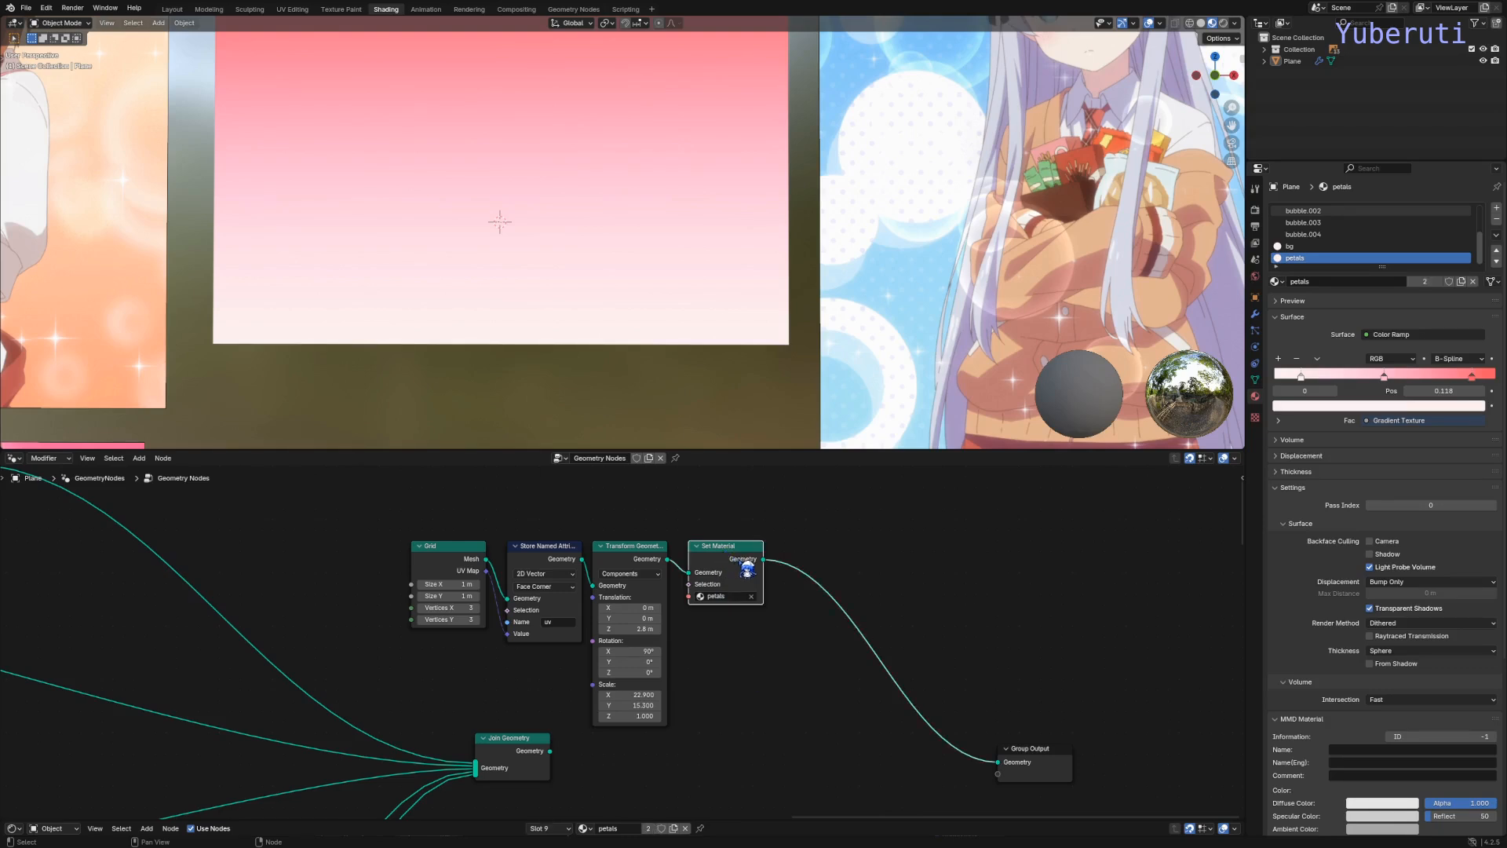
Step: Spread out the shader nodes of the petals material and delete its Color Ramp node
left_click_drag(737, 820, 711, 481)
left_click_drag(428, 587, 135, 628)
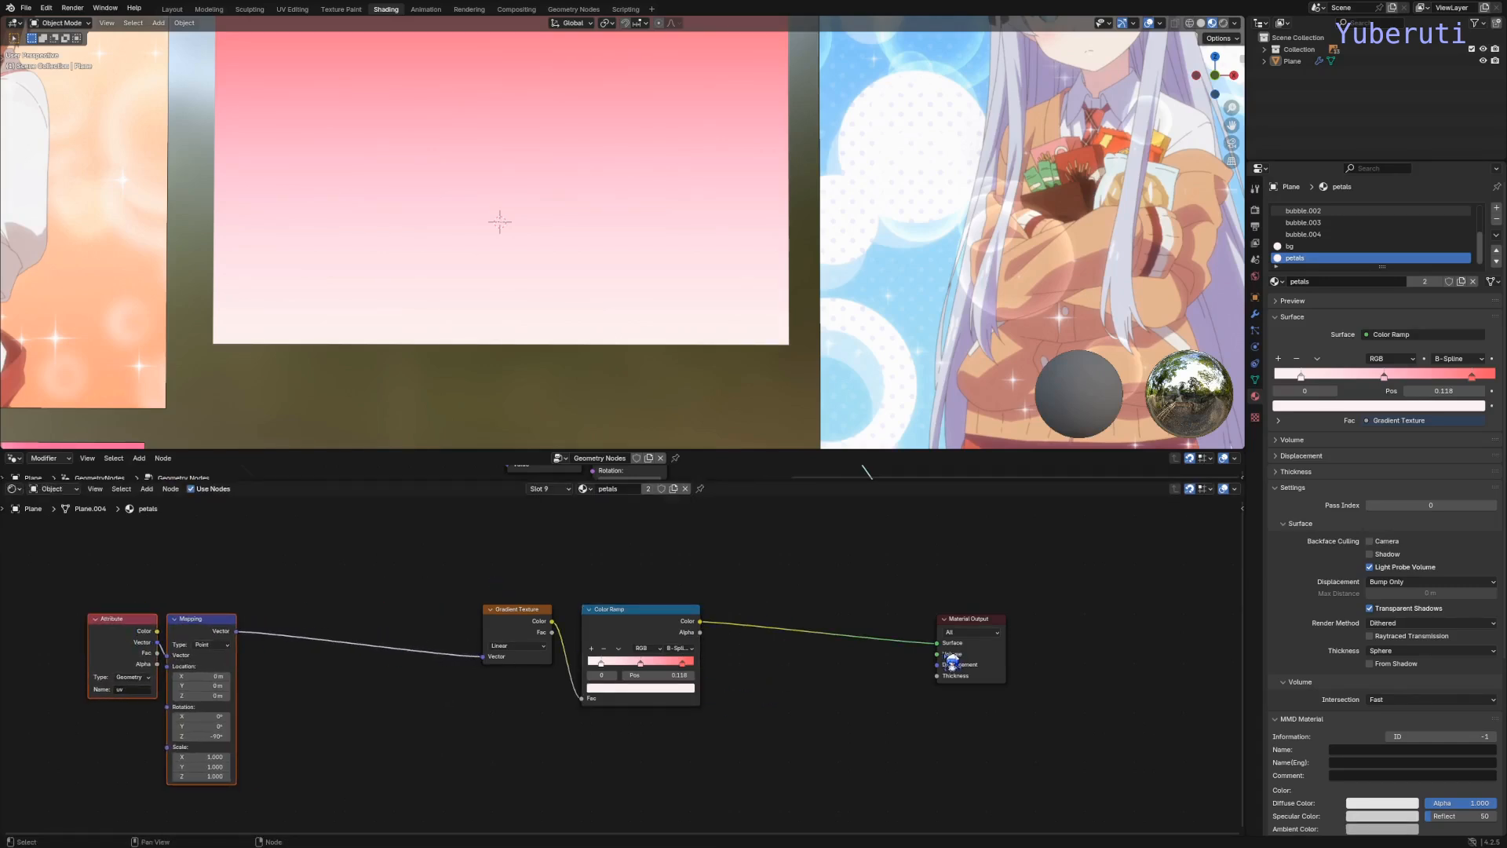
left_click_drag(523, 627, 396, 627)
left_click_drag(639, 609, 758, 599)
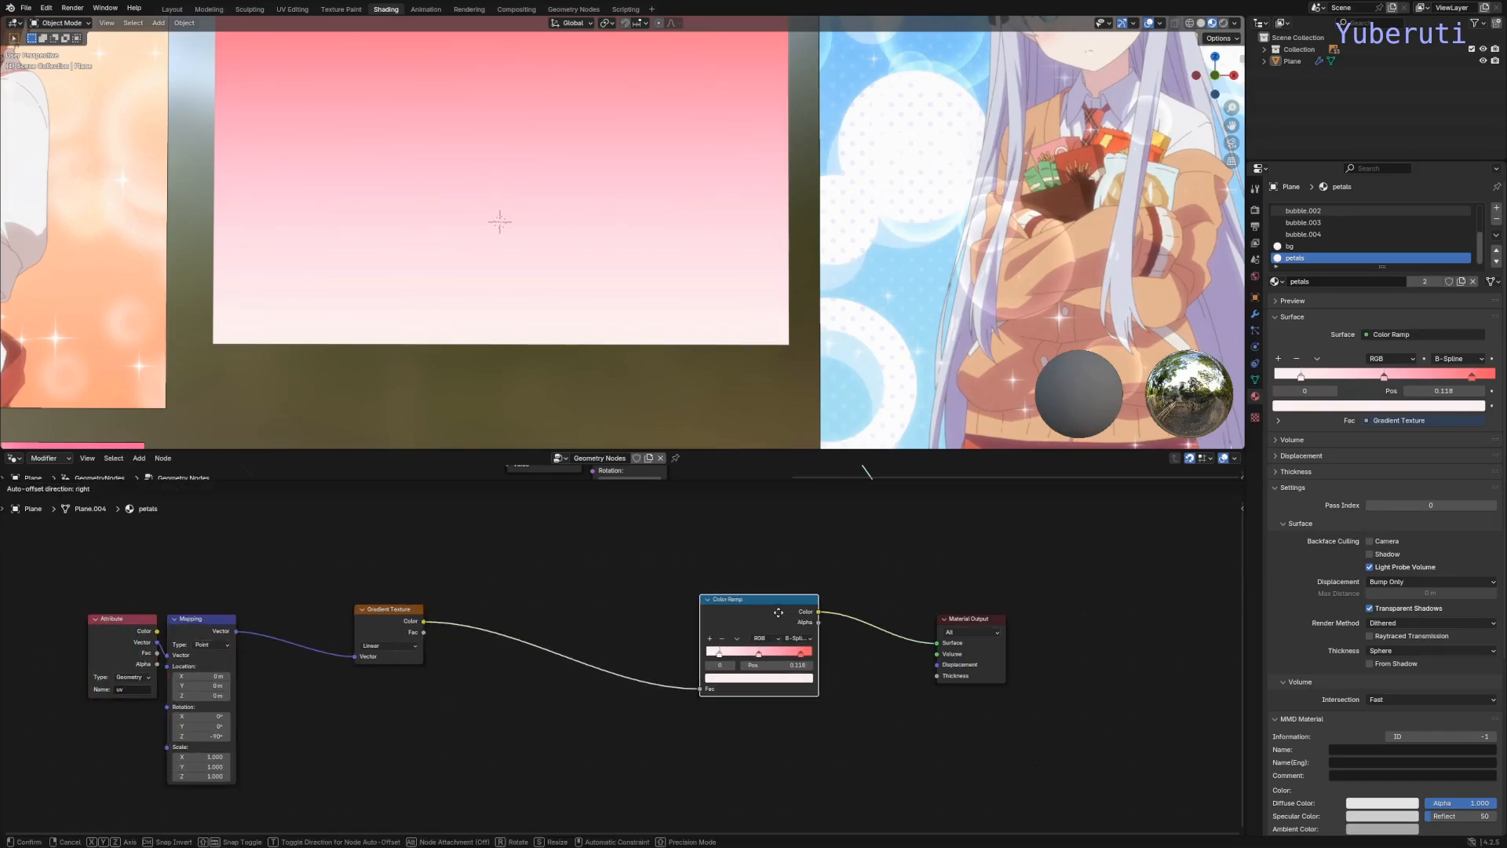
left_click(481, 696)
middle_click_drag(481, 695, 686, 687)
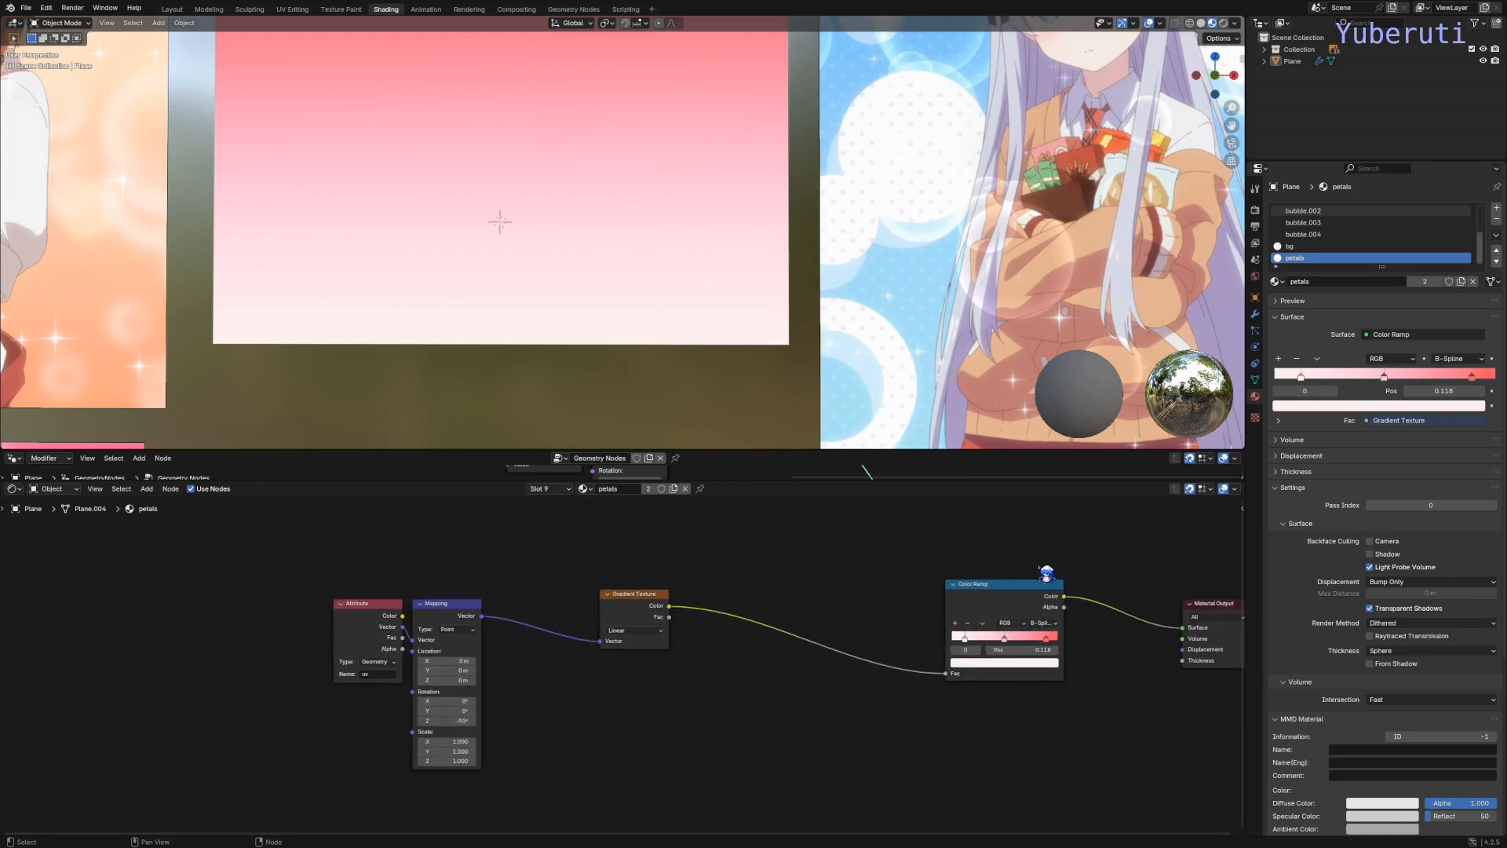
left_click(1005, 604)
key("x")
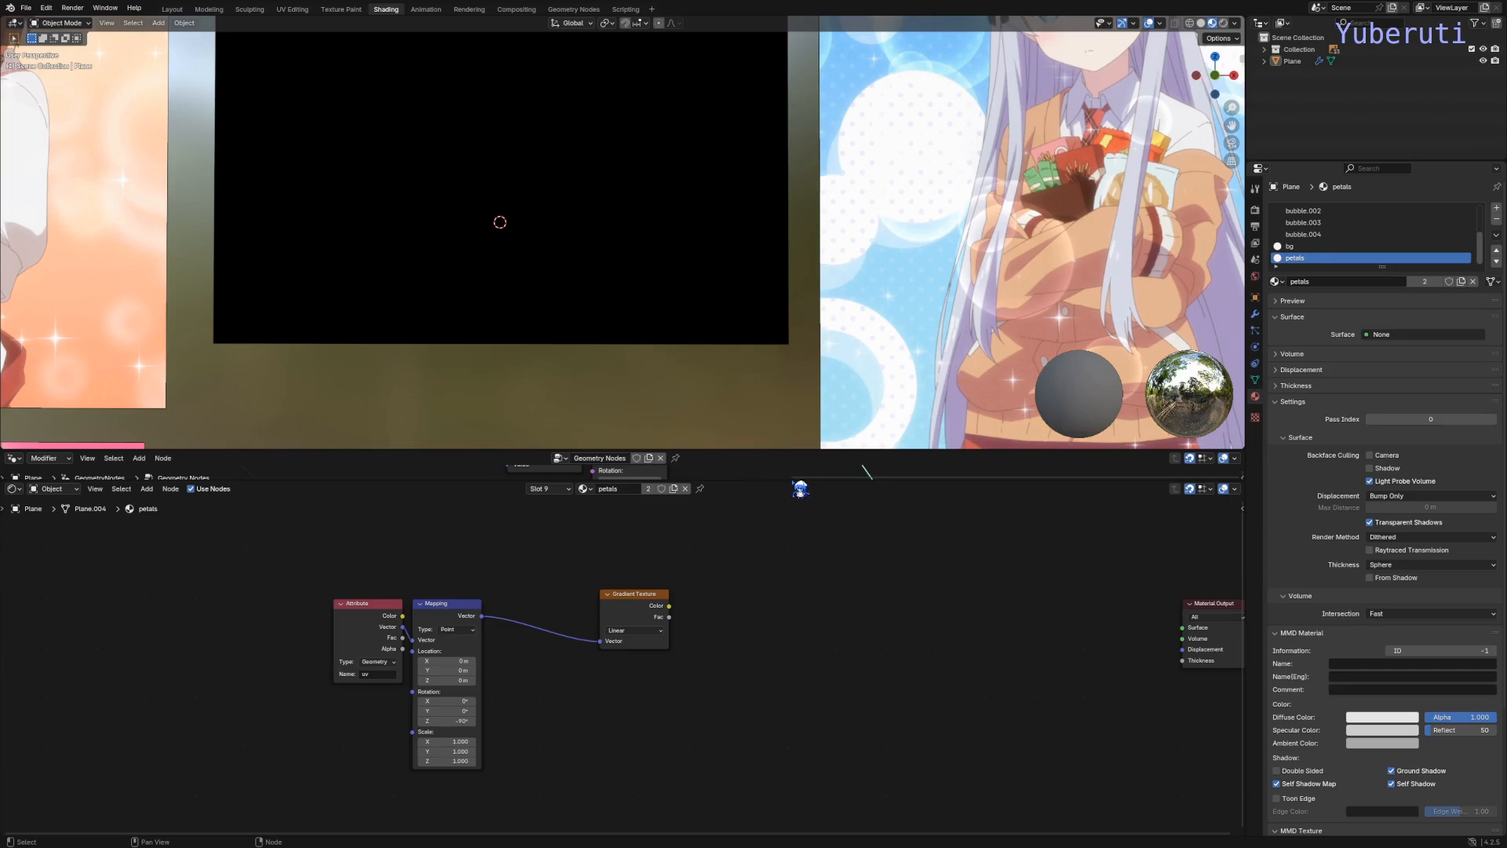
Step: In the duplicated branch's Transform Geometry node, set the Z translation to 0 m and the X and Y scale to 1
left_click_drag(800, 482, 797, 821)
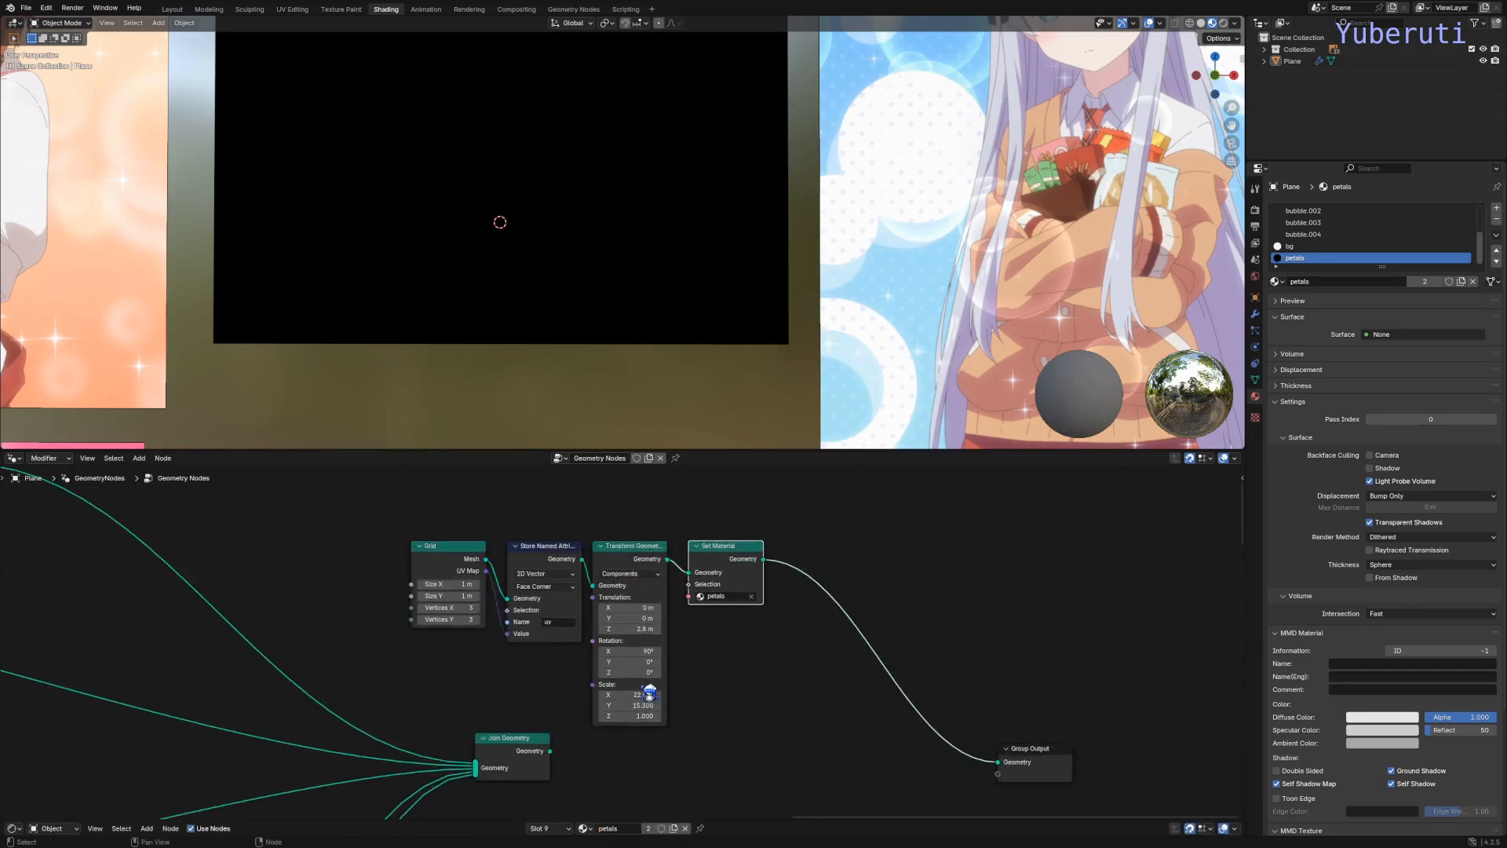
left_click(628, 629)
type("0")
key("Return")
left_click_drag(635, 695, 636, 705)
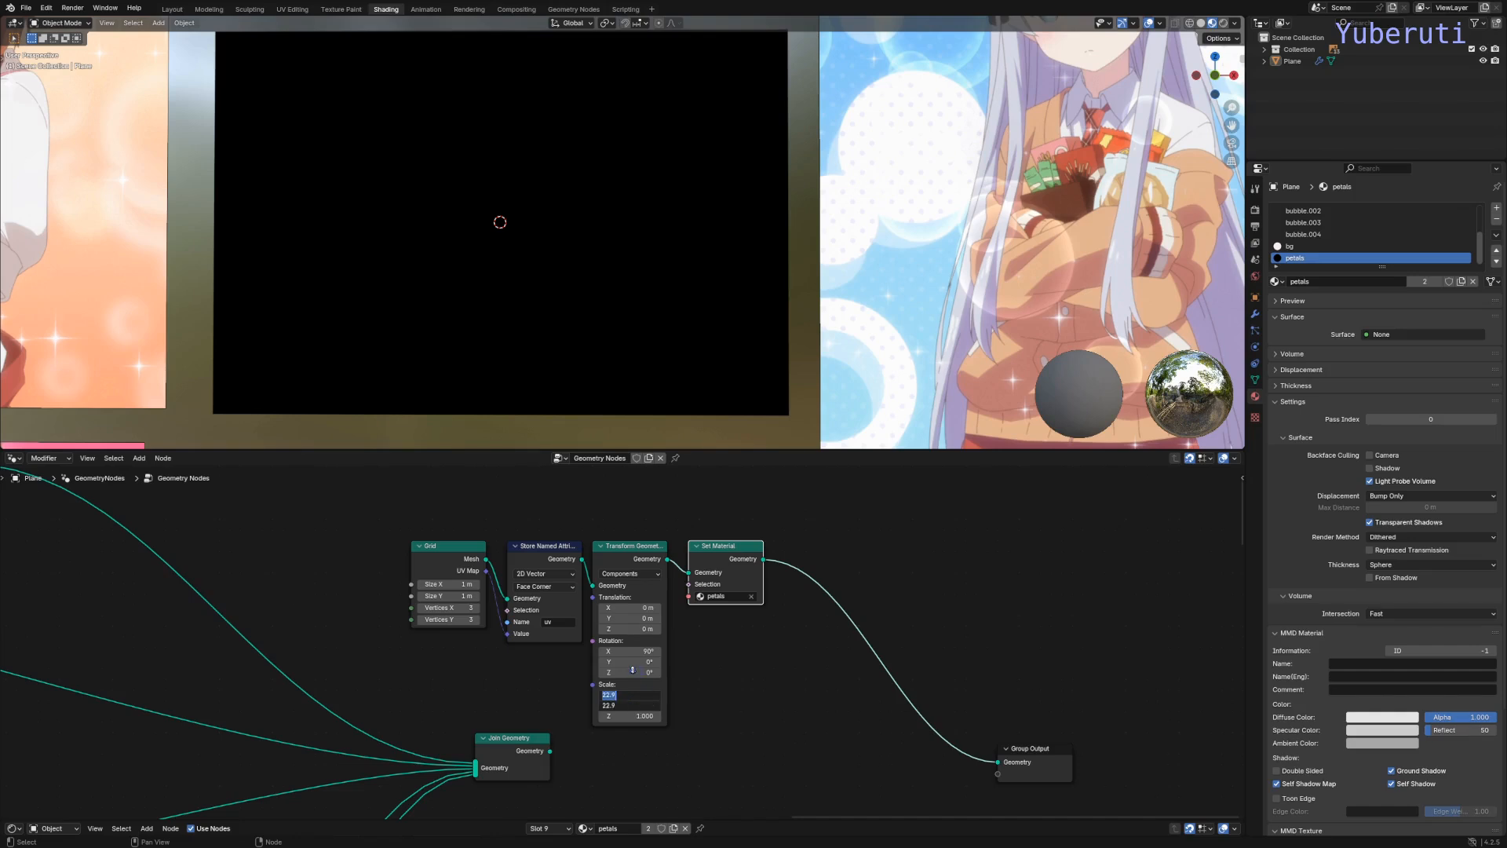
type("1")
key("Return")
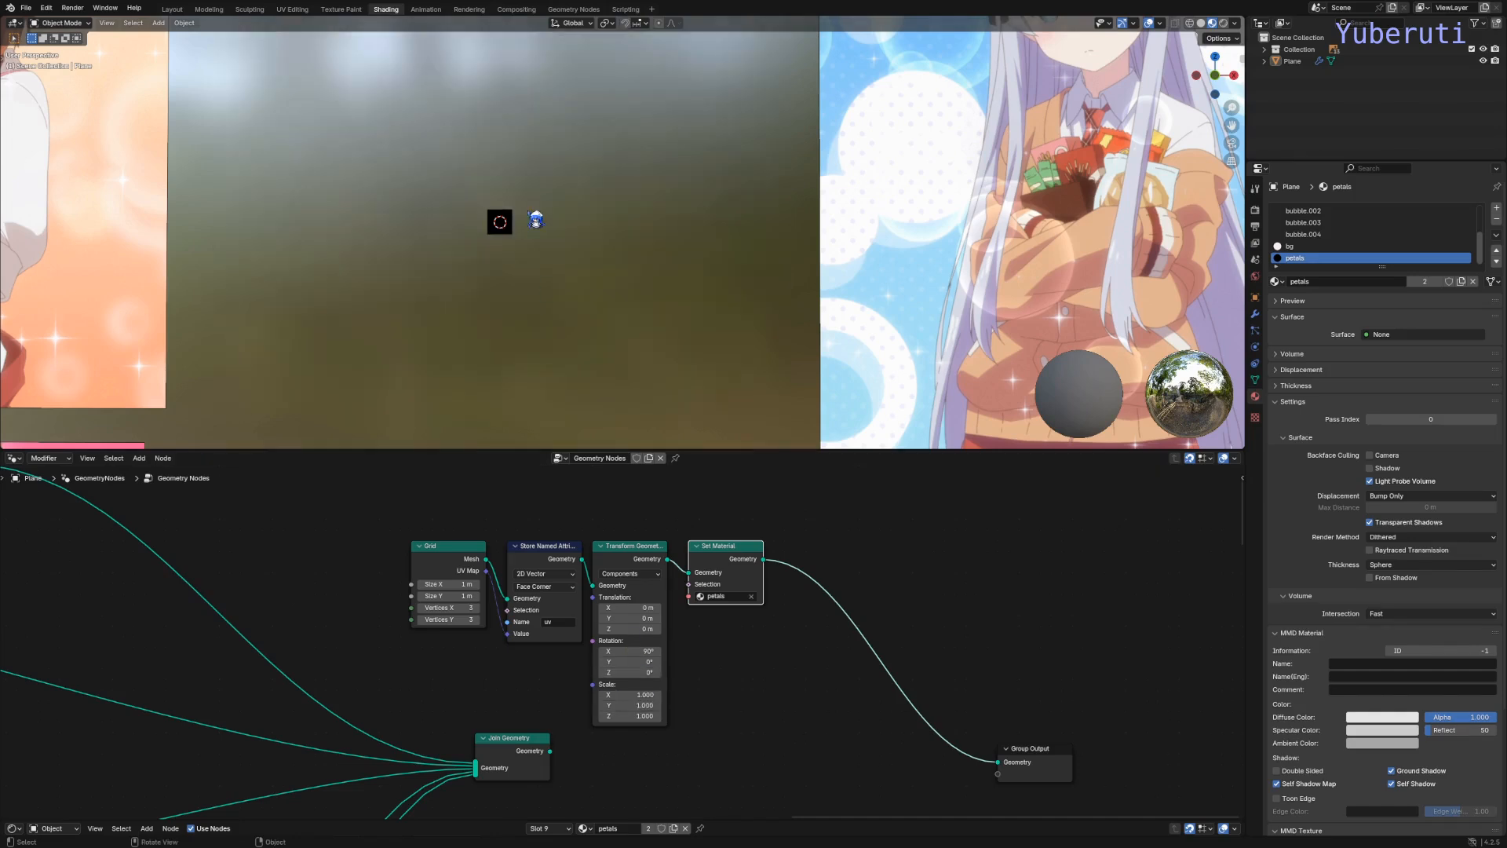
Step: Set the petals material's Gradient Texture type to Radial
scroll(521, 253, "up", 5)
middle_click_drag(548, 220, 712, 314, "shift")
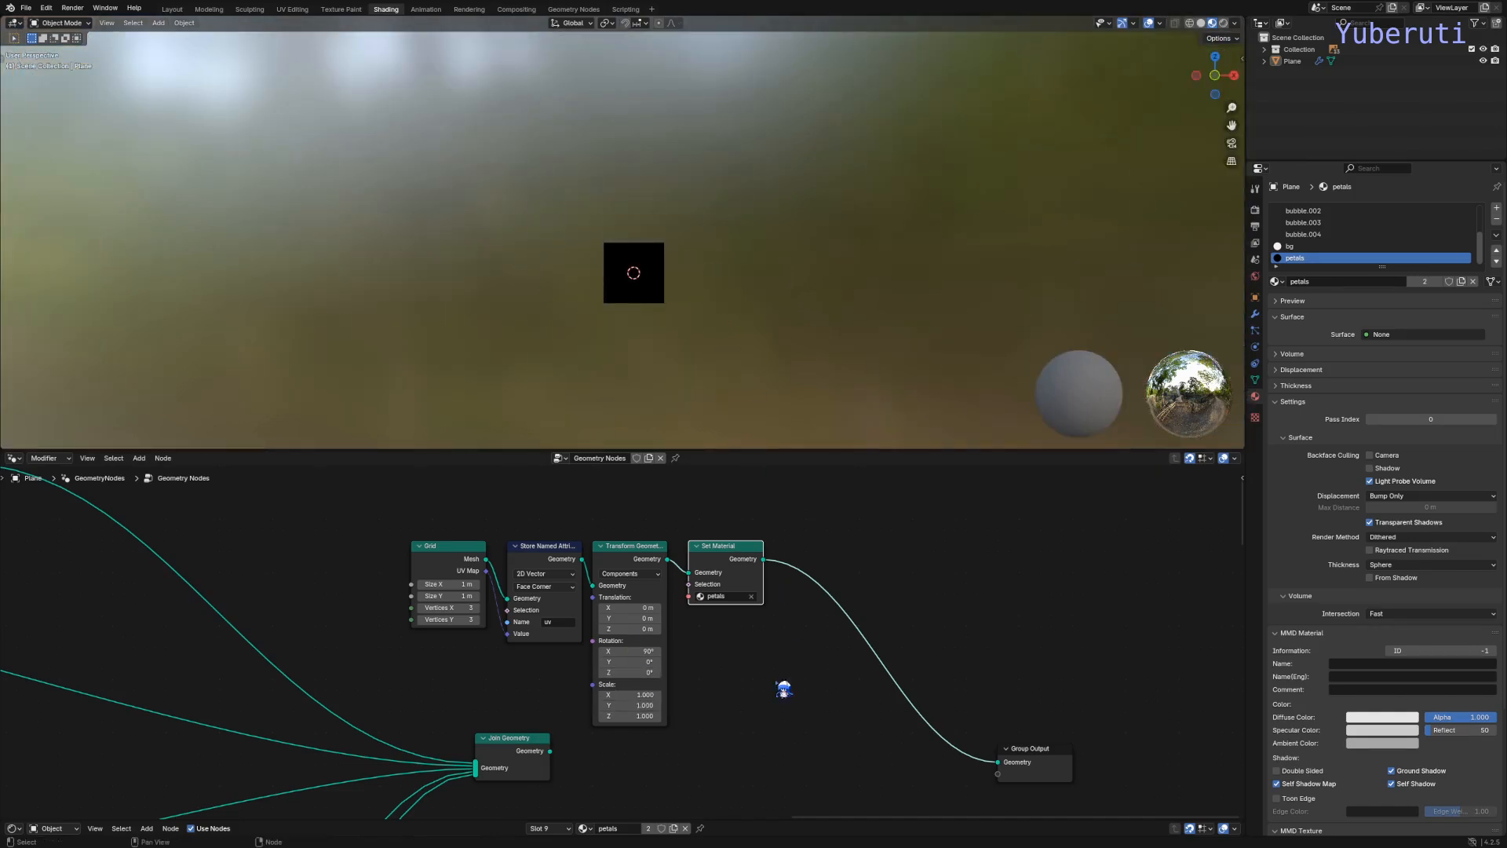
scroll(750, 734, "down", 5)
left_click_drag(750, 819, 718, 487)
left_click_drag(647, 606, 619, 606)
left_click(630, 634)
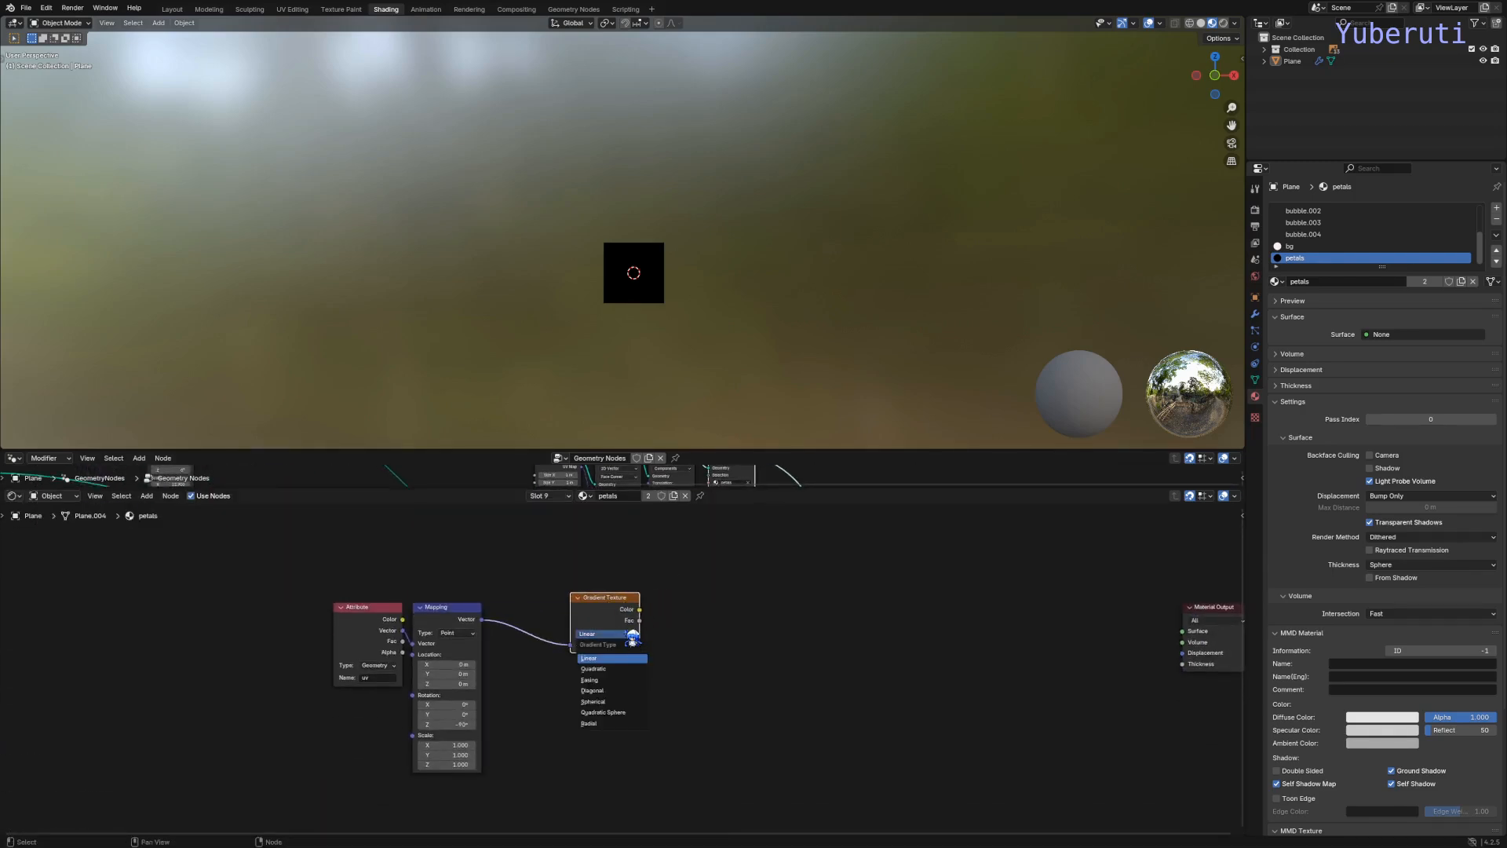
left_click(620, 723)
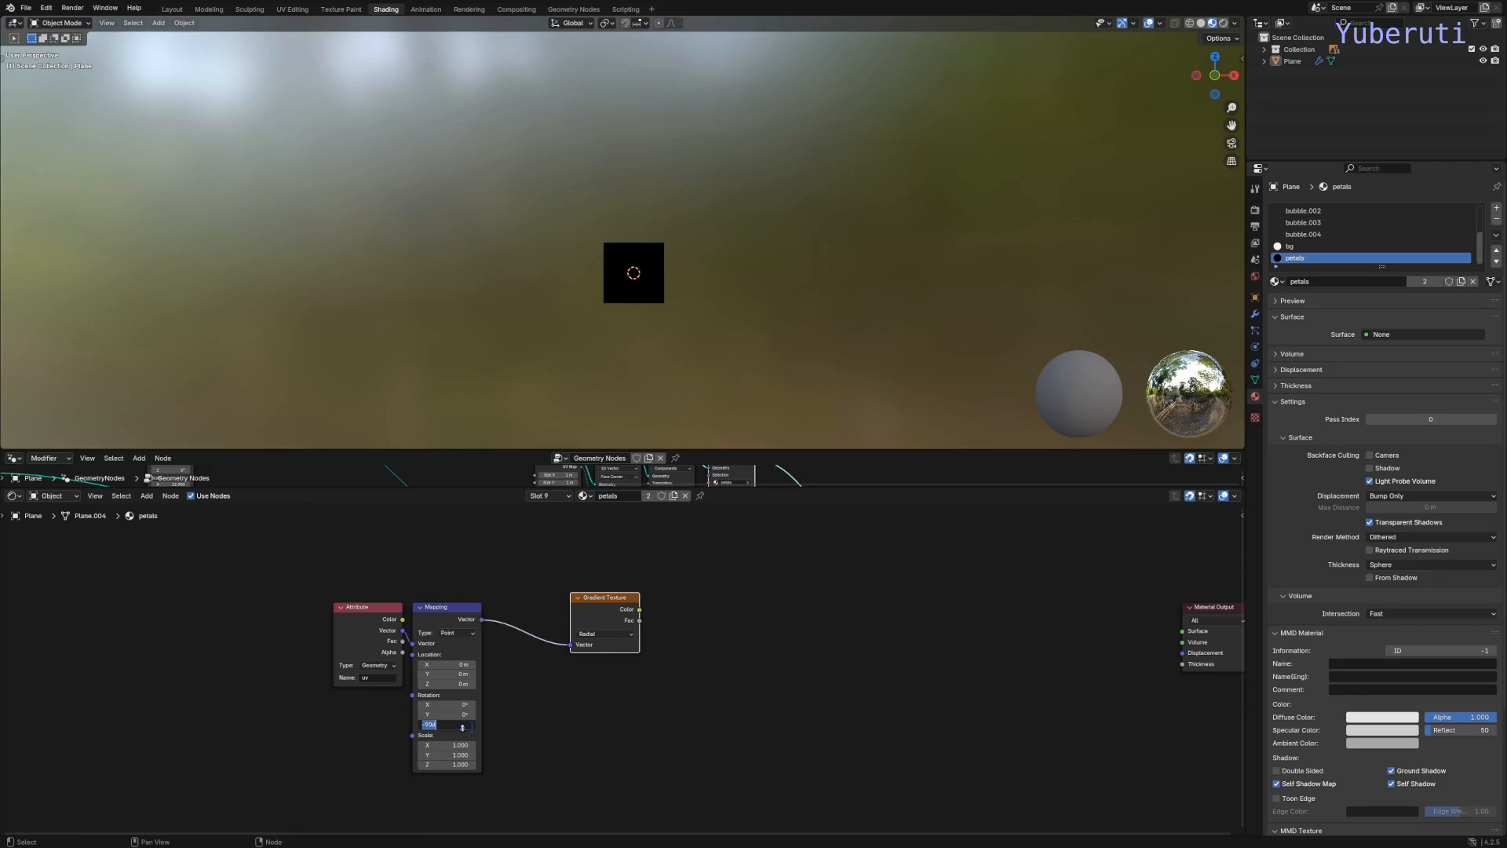
Step: Set the petals Mapping node's Z rotation to 0° and its X and Y location to 0.5 m
type("0")
key("Return")
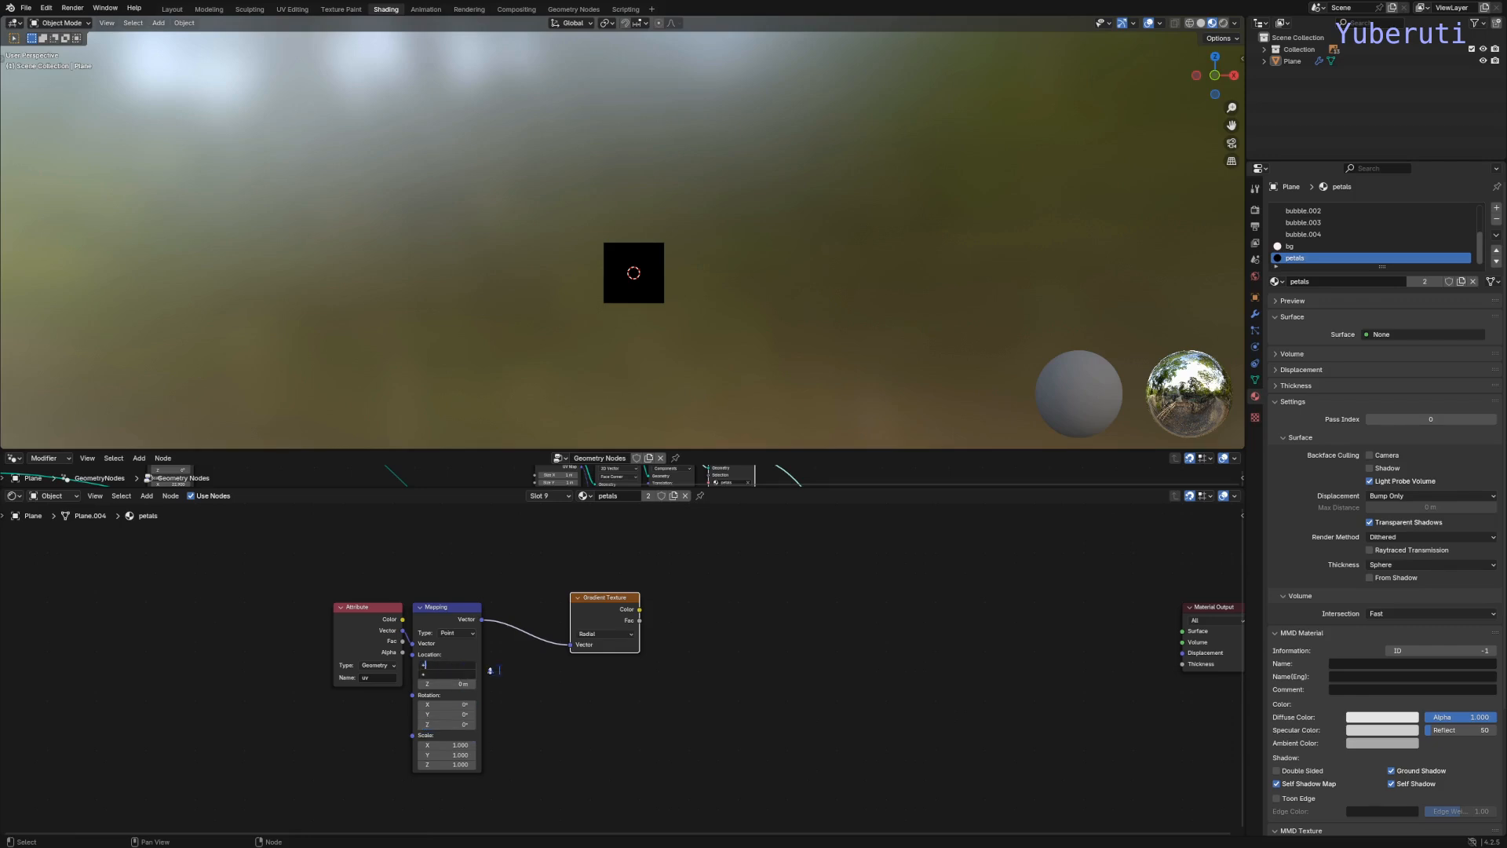
key("Return")
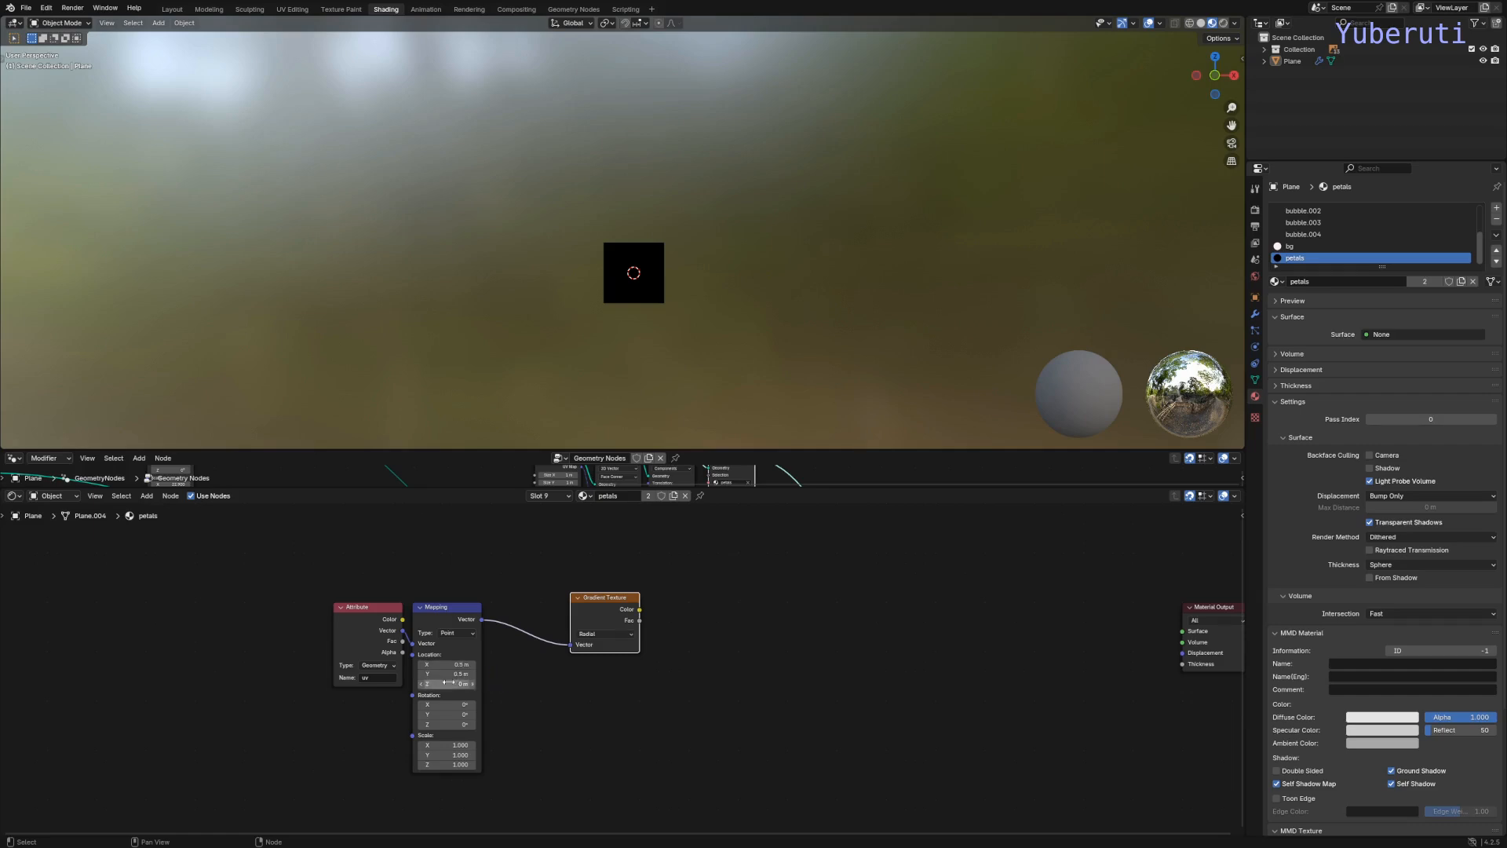
Step: Preview the radial Gradient Texture on the plane by connecting its Fac output to the Material Output surface
left_click(612, 616, "ctrl+shift")
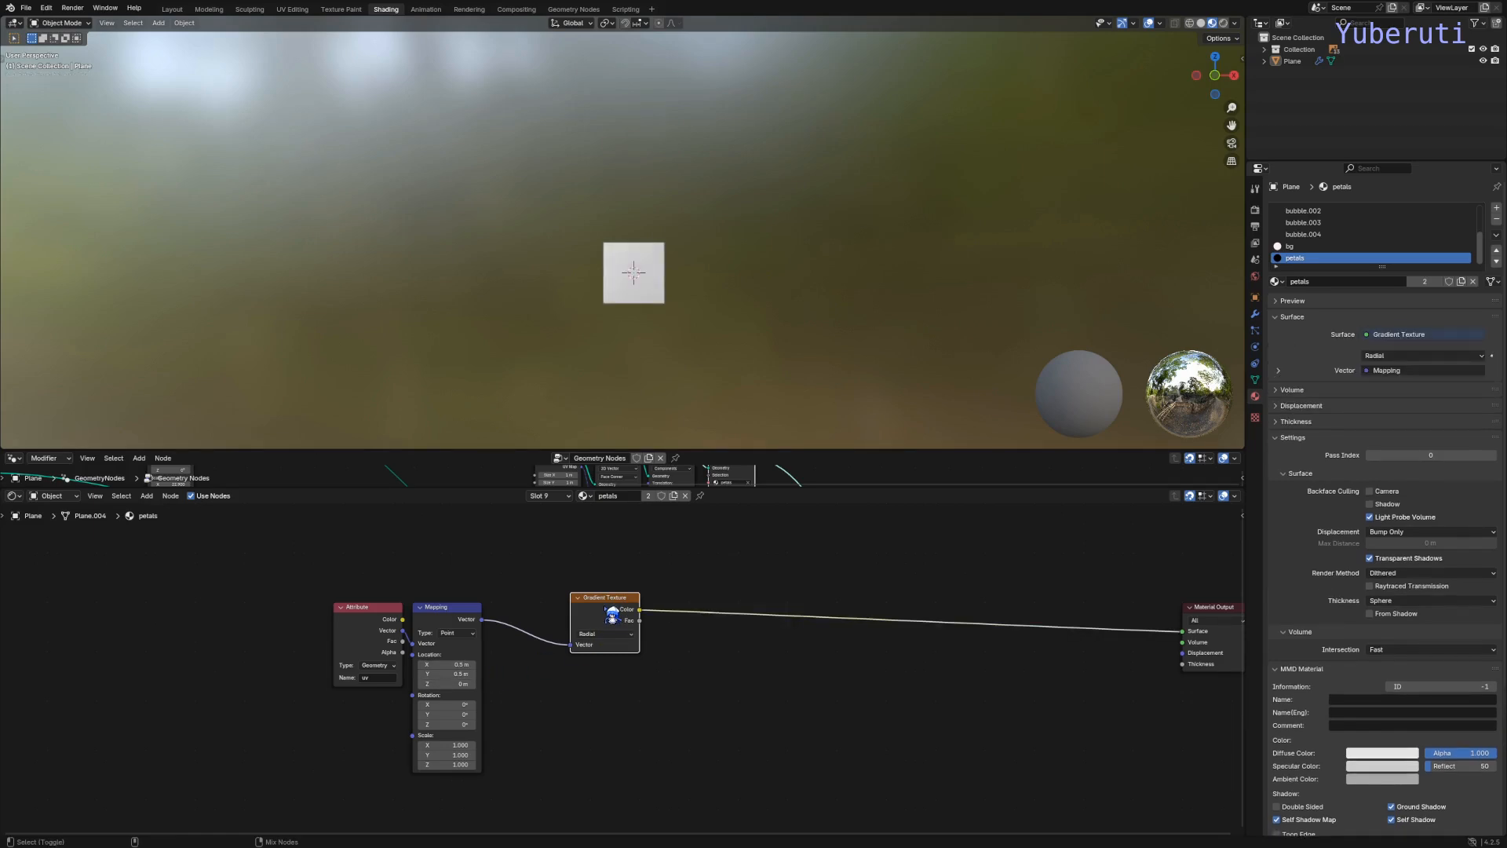
scroll(642, 281, "up", 4)
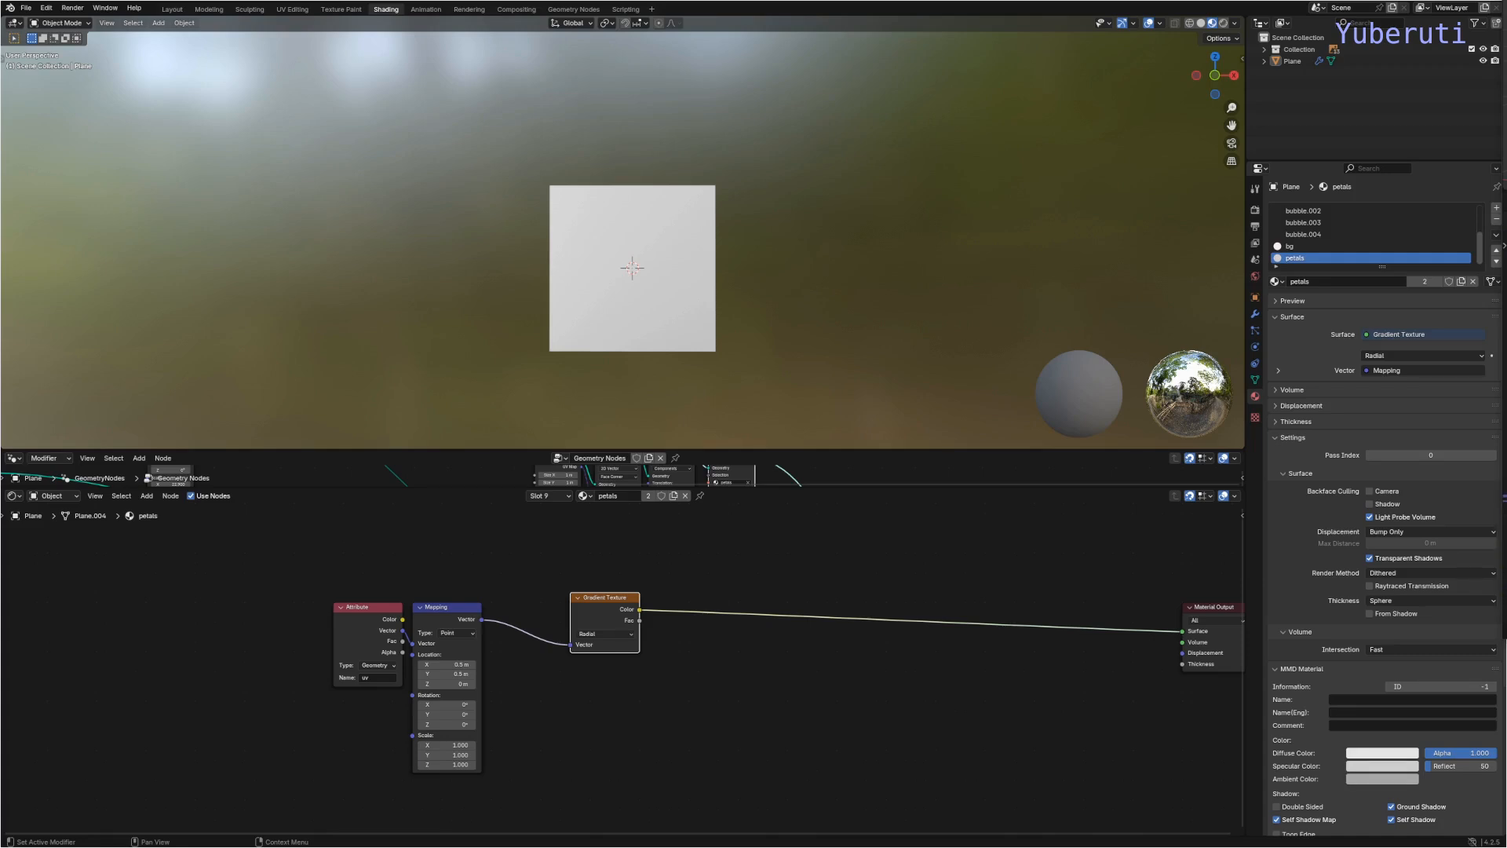
left_click(639, 715)
left_click(620, 618, "ctrl+shift")
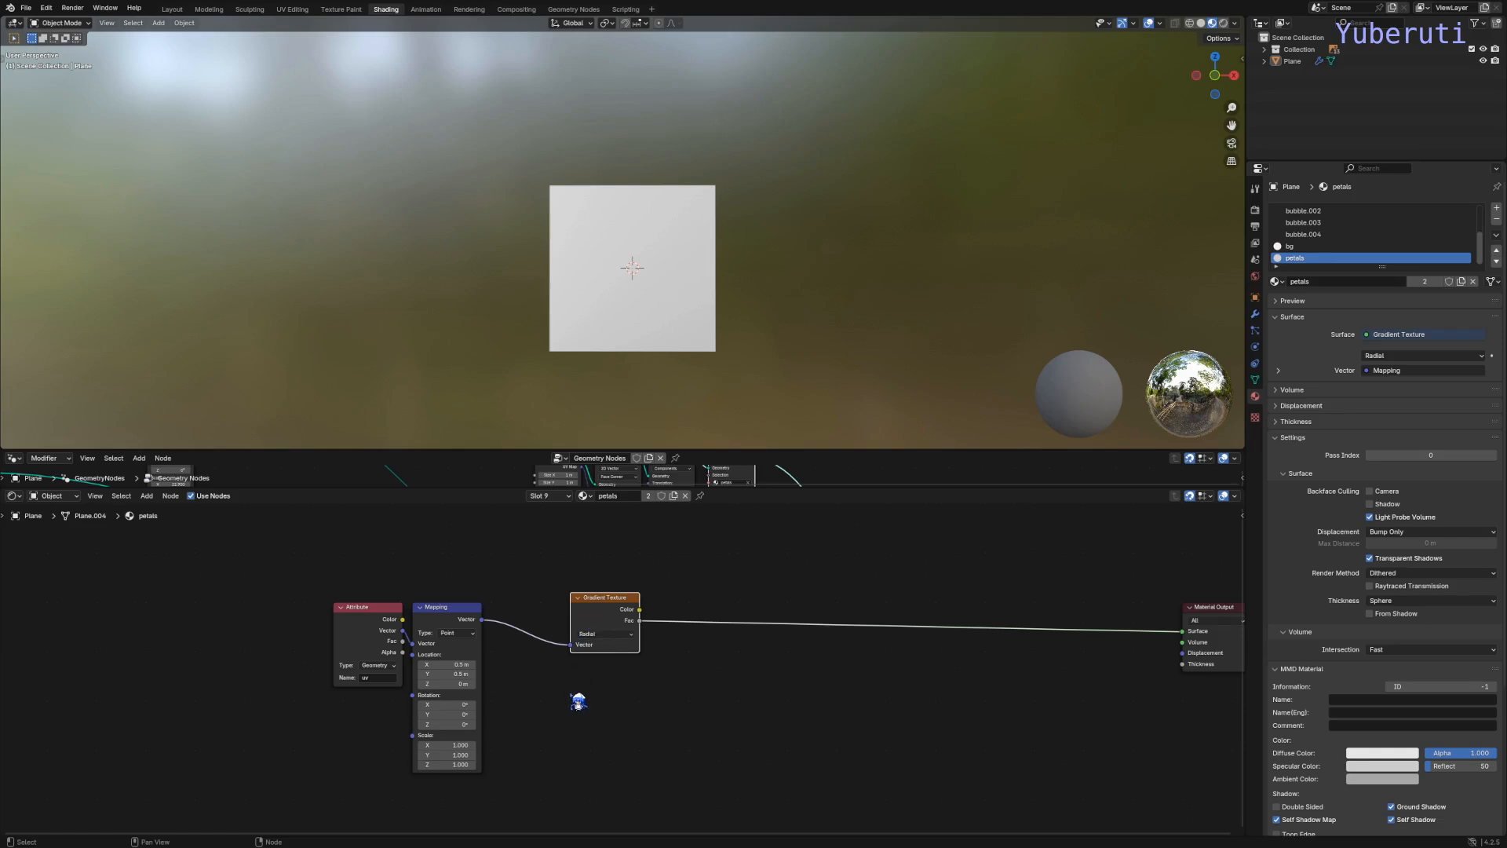
Step: Insert a Math node between the Gradient Texture's Fac and the Material Output, and set its operation to Ping-Pong
key("shift+a")
mouse_move(580, 682)
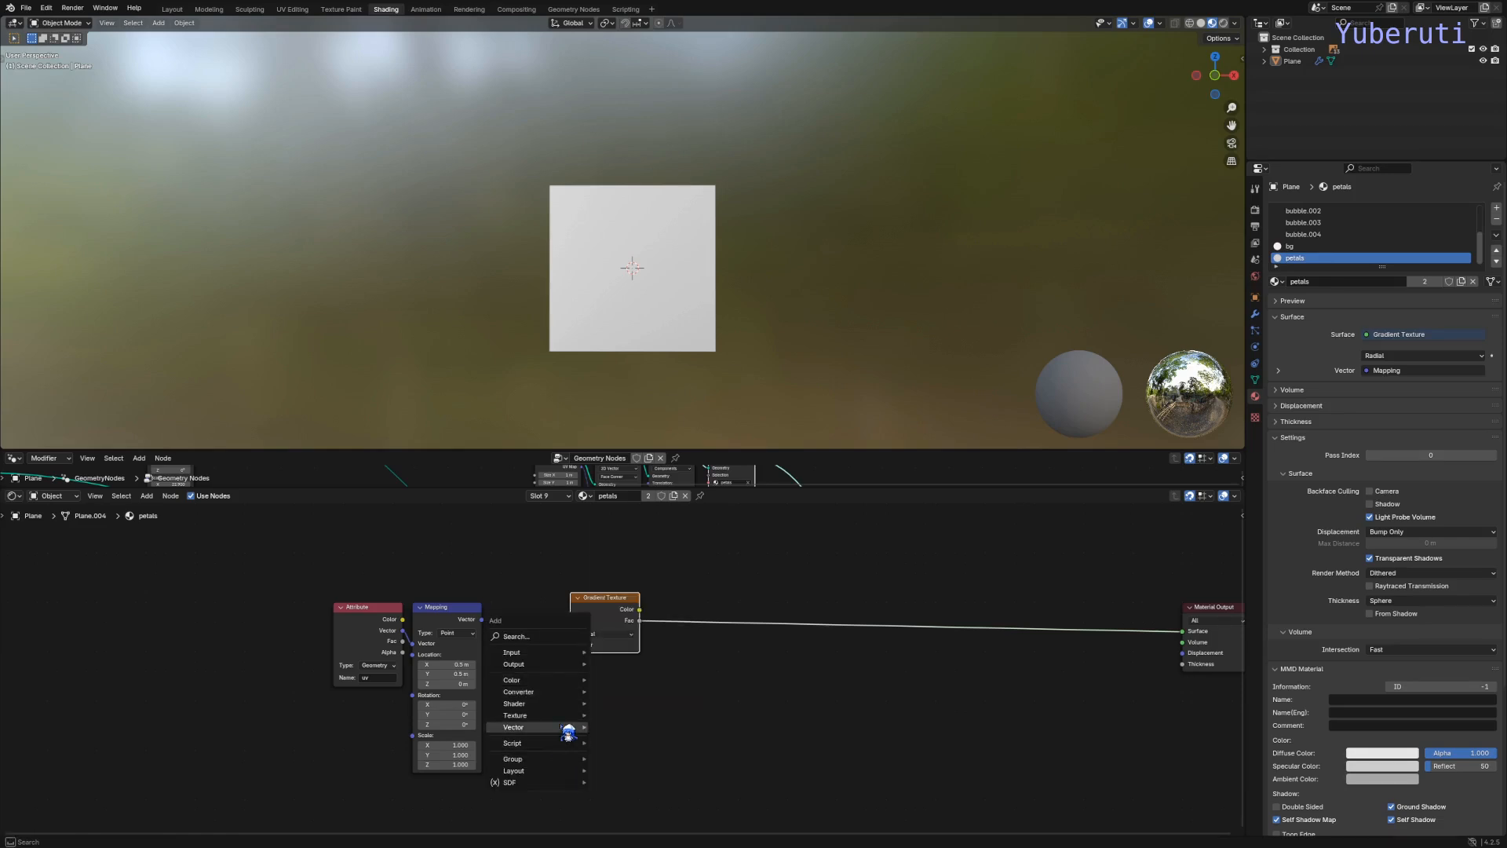
mouse_move(567, 732)
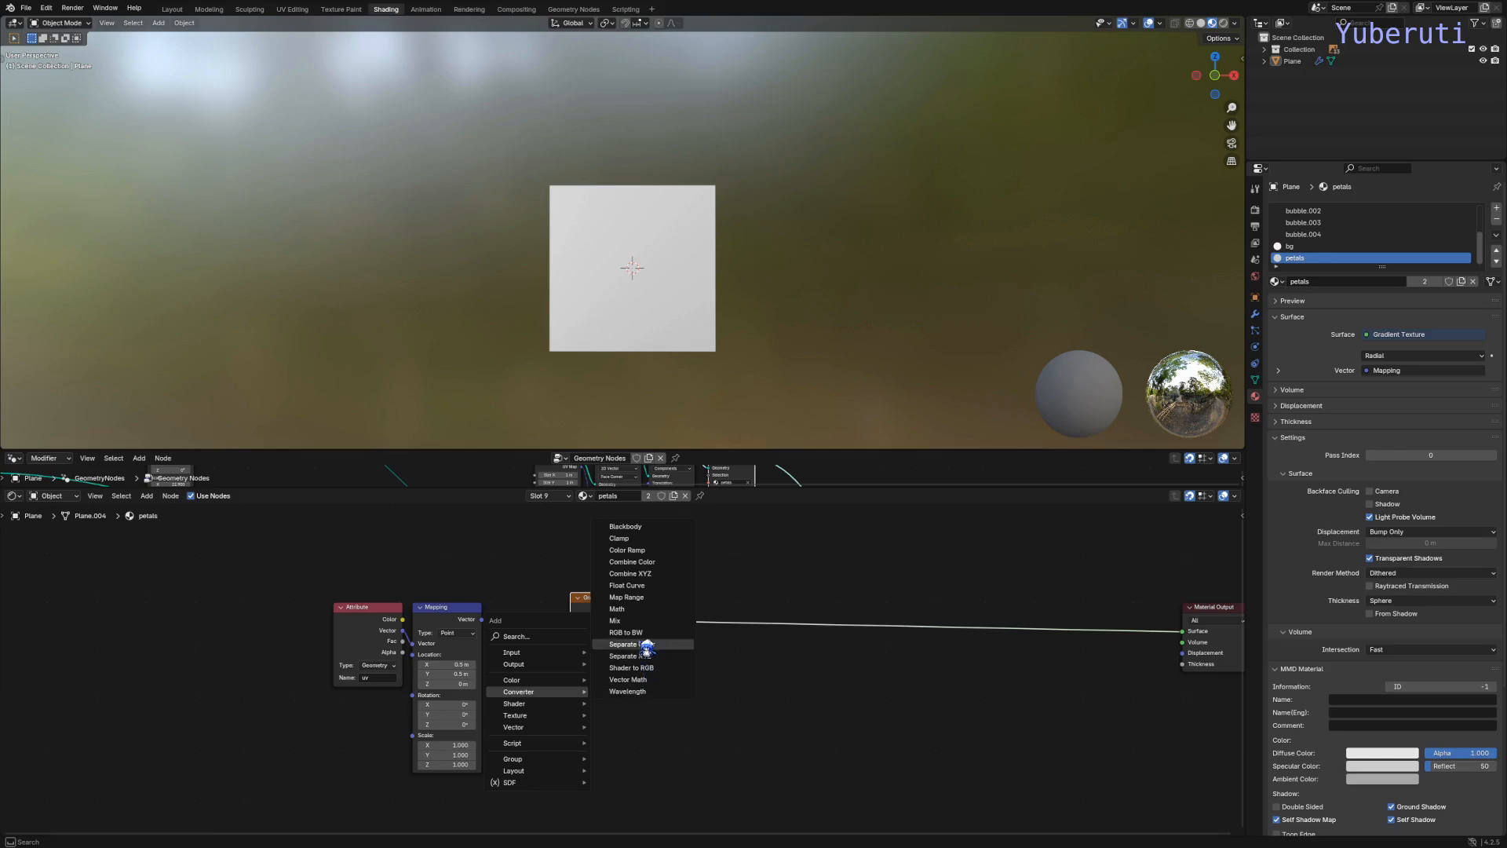
left_click(634, 617)
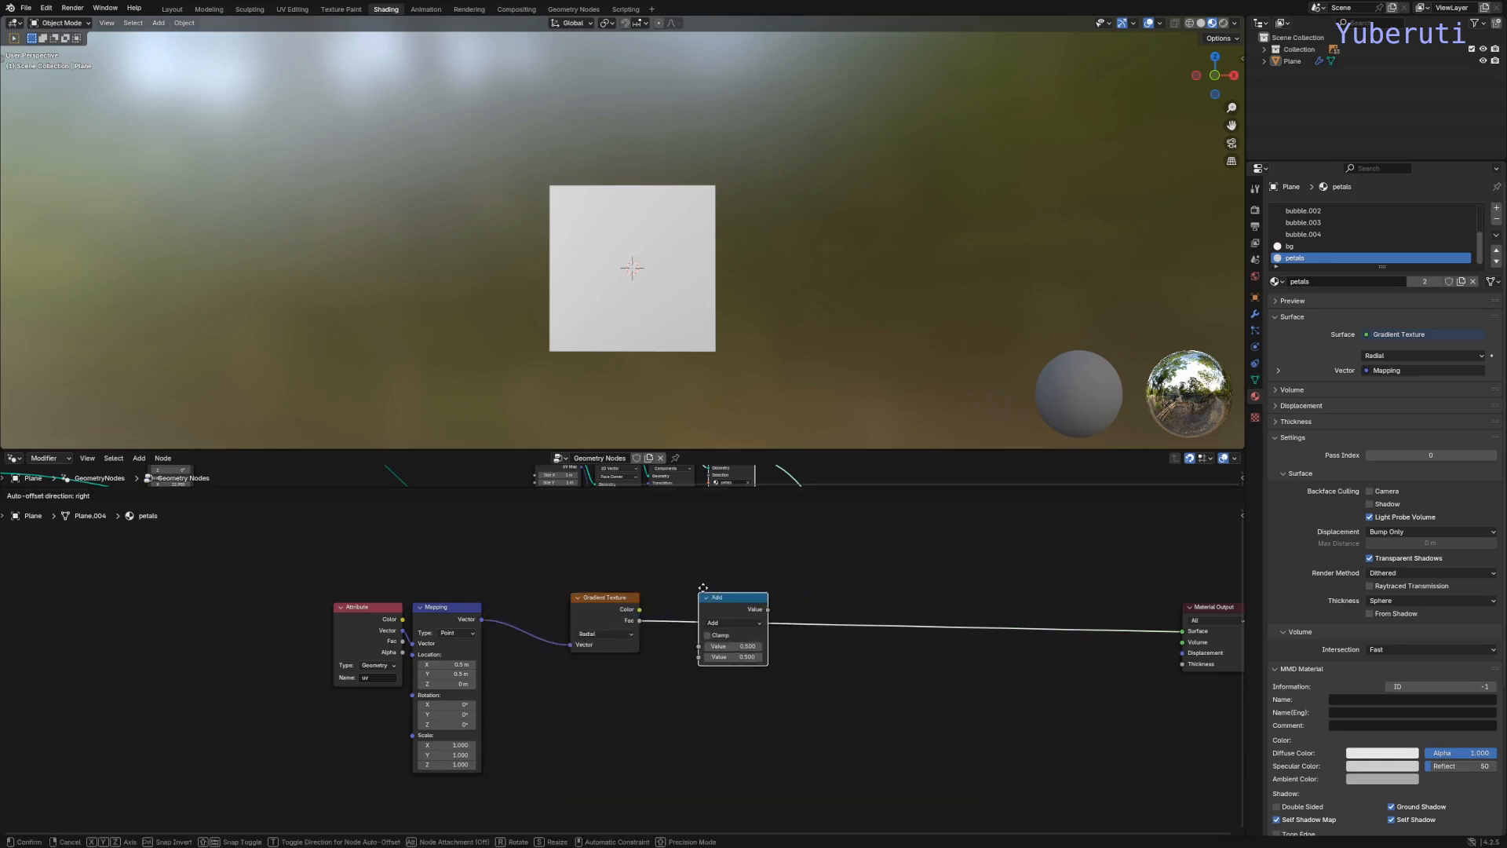
left_click(703, 587)
left_click(733, 622)
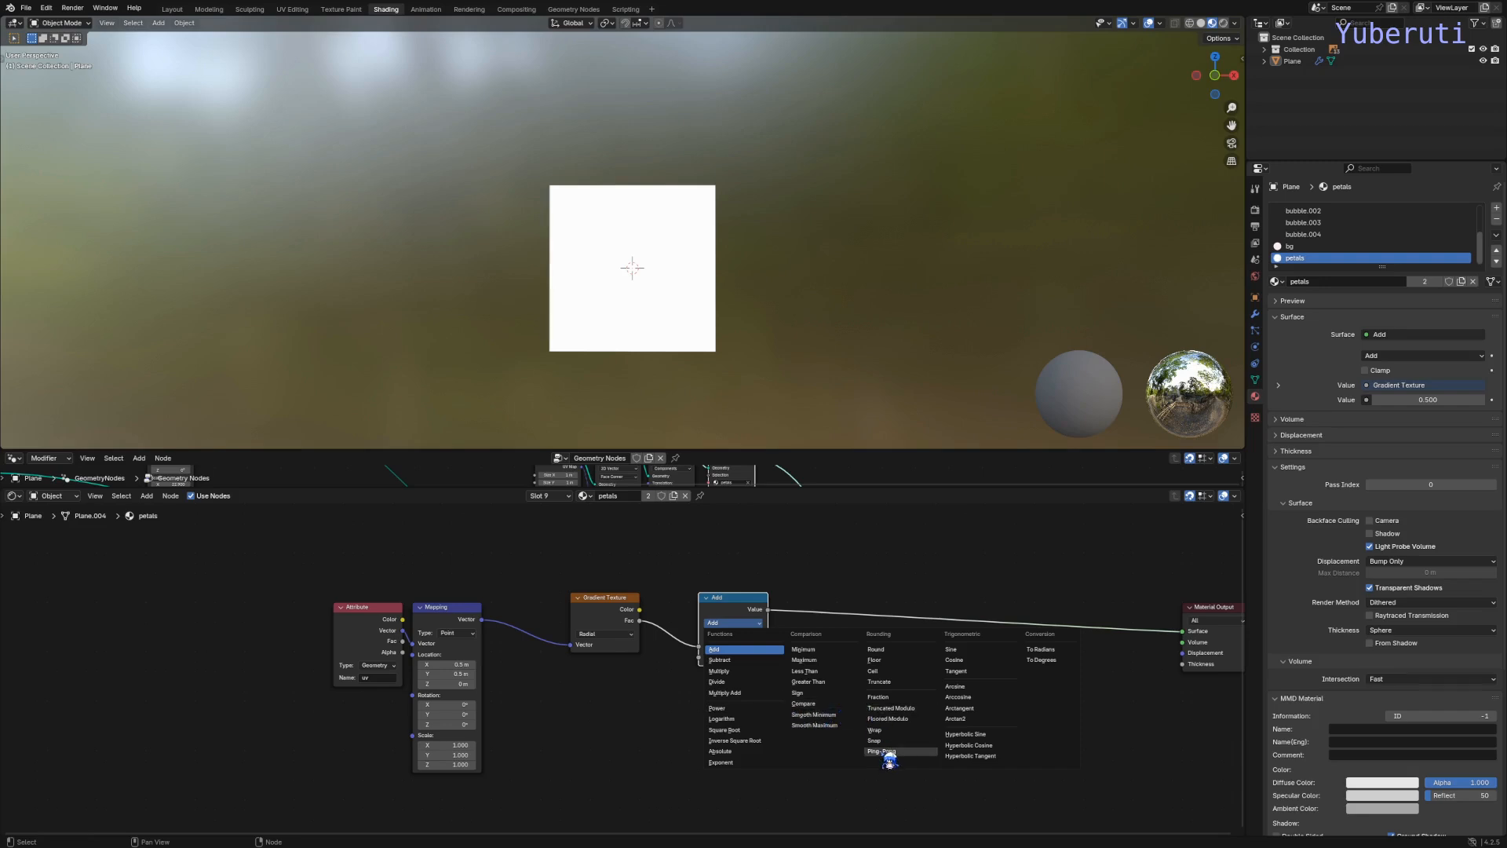
left_click(882, 751)
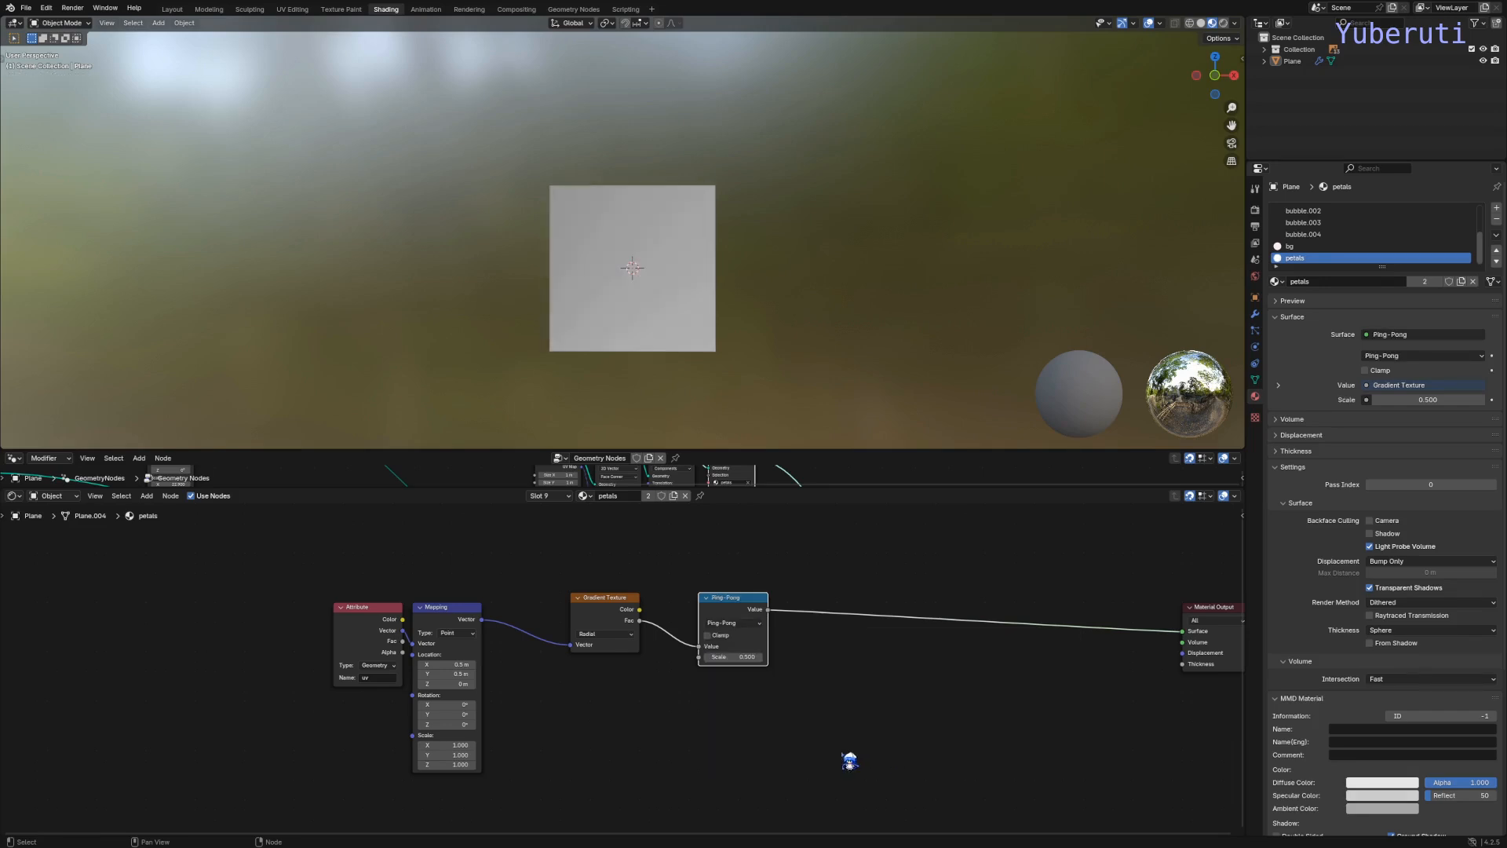
Step: Set the petals Mapping node's X and Y location to -0.5 m
mouse_move(444, 664)
left_mouse_down()
mouse_move(431, 673)
mouse_move(446, 673)
left_mouse_up()
type("0.1")
key("Return")
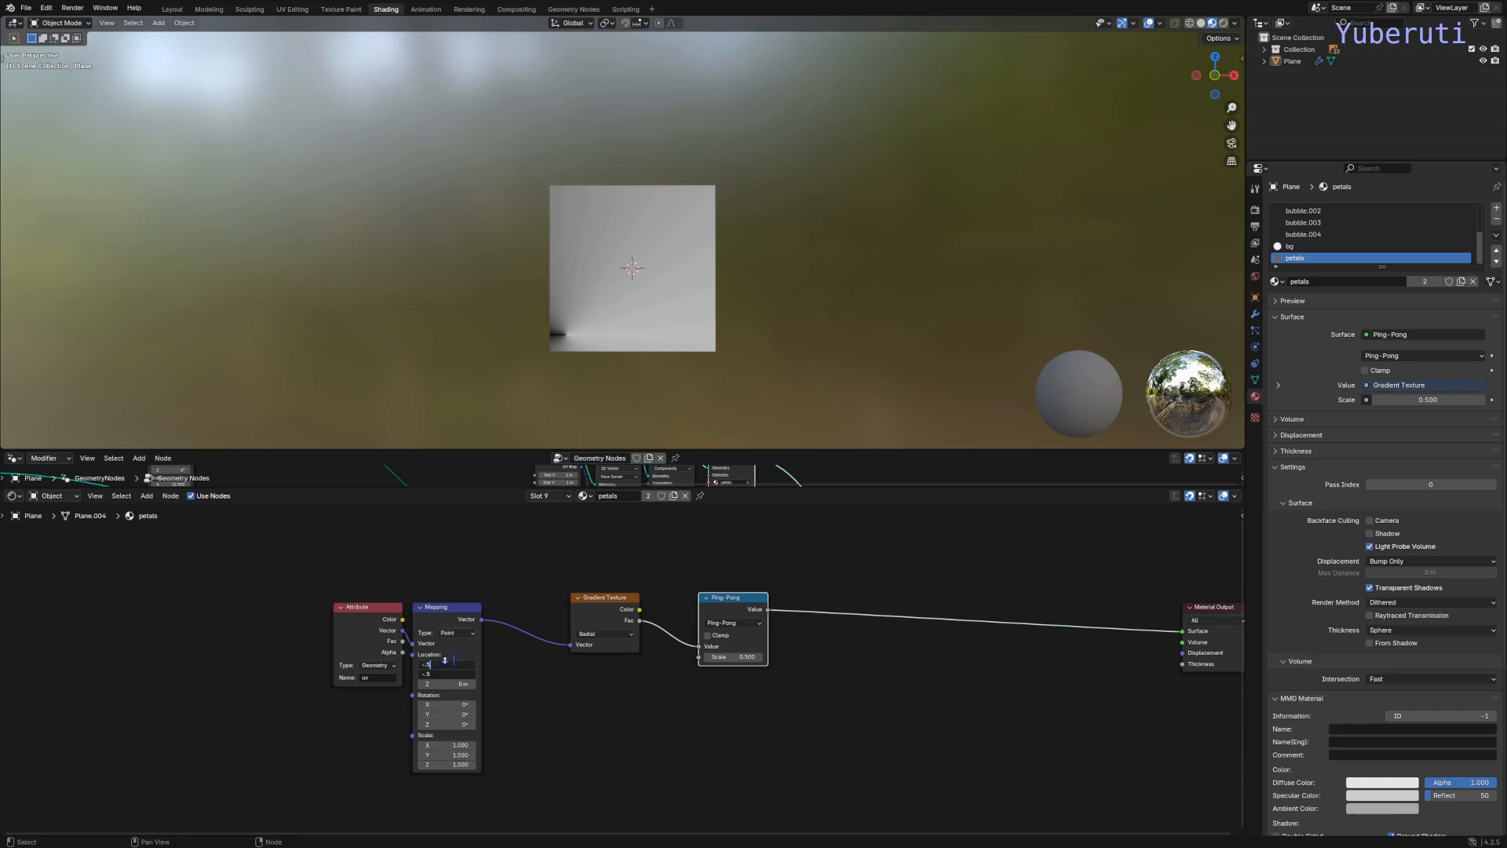
key("Return")
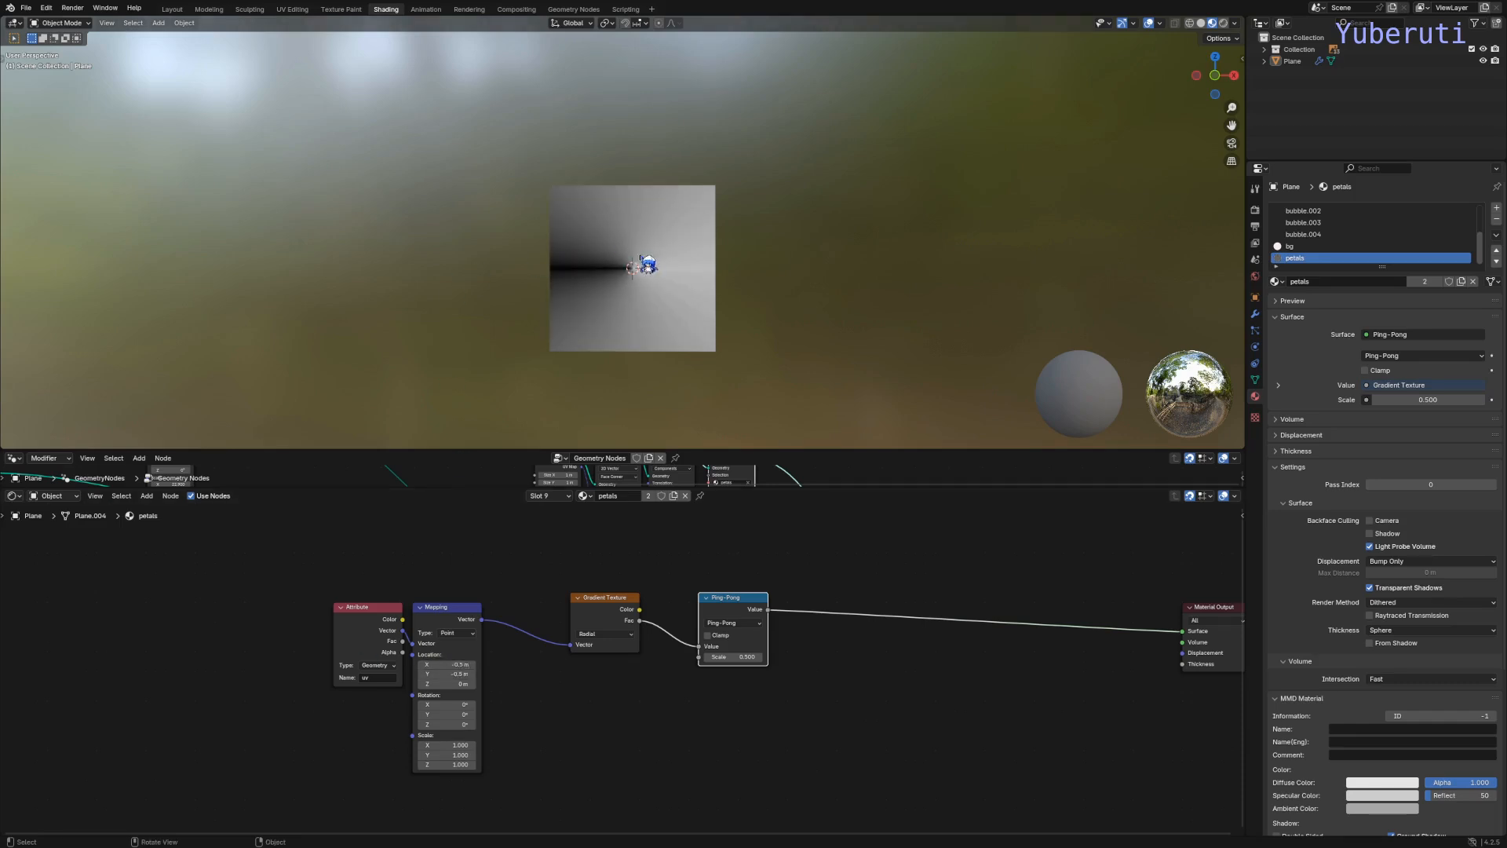
Step: Move the Gradient Texture and Ping-Pong nodes closer to the Mapping node
scroll(630, 702, "up", 2)
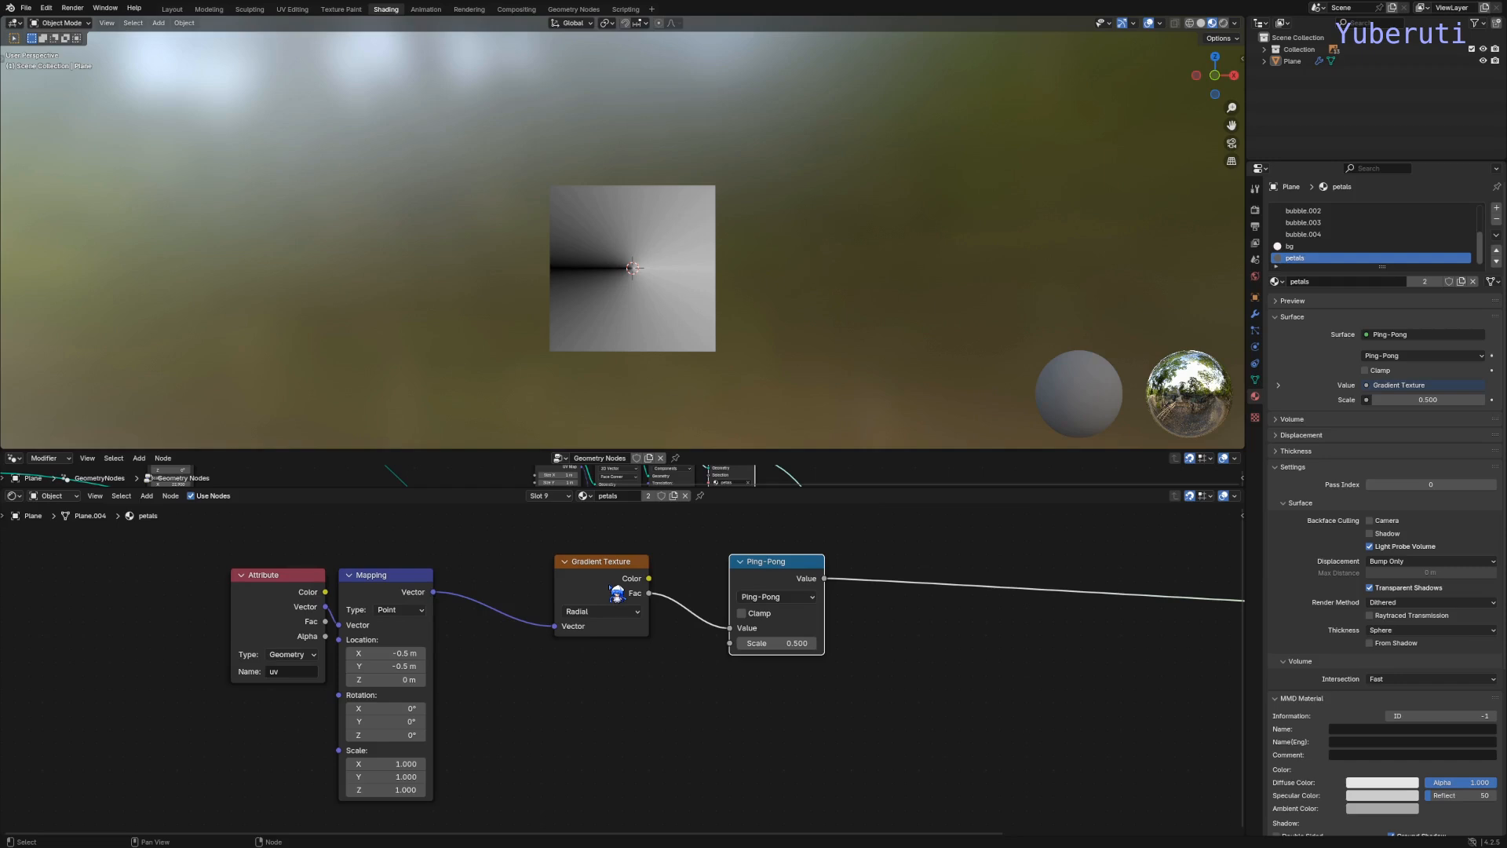
left_click_drag(616, 593, 589, 595)
left_click_drag(776, 581, 708, 584)
left_click(791, 624)
Step: Duplicate the Ping-Pong node, insert the copy between it and the Material Output, and set its operation to Multiply Add
scroll(792, 623, "down", 2)
middle_click_drag(791, 623, 679, 620)
key("shift+a")
mouse_move(683, 644)
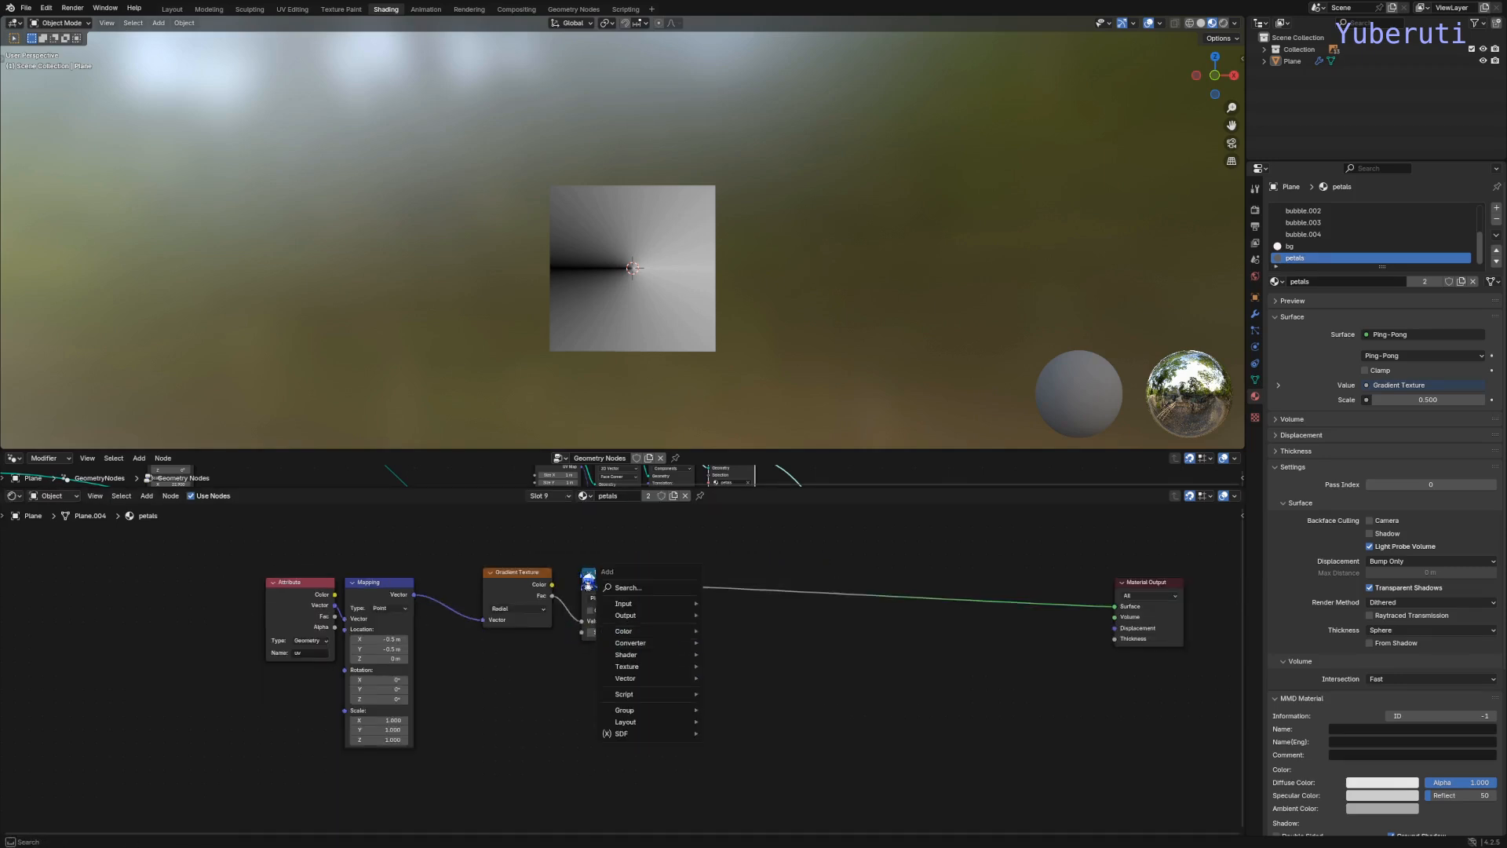
left_click(584, 574)
left_click(590, 572)
left_click(591, 573)
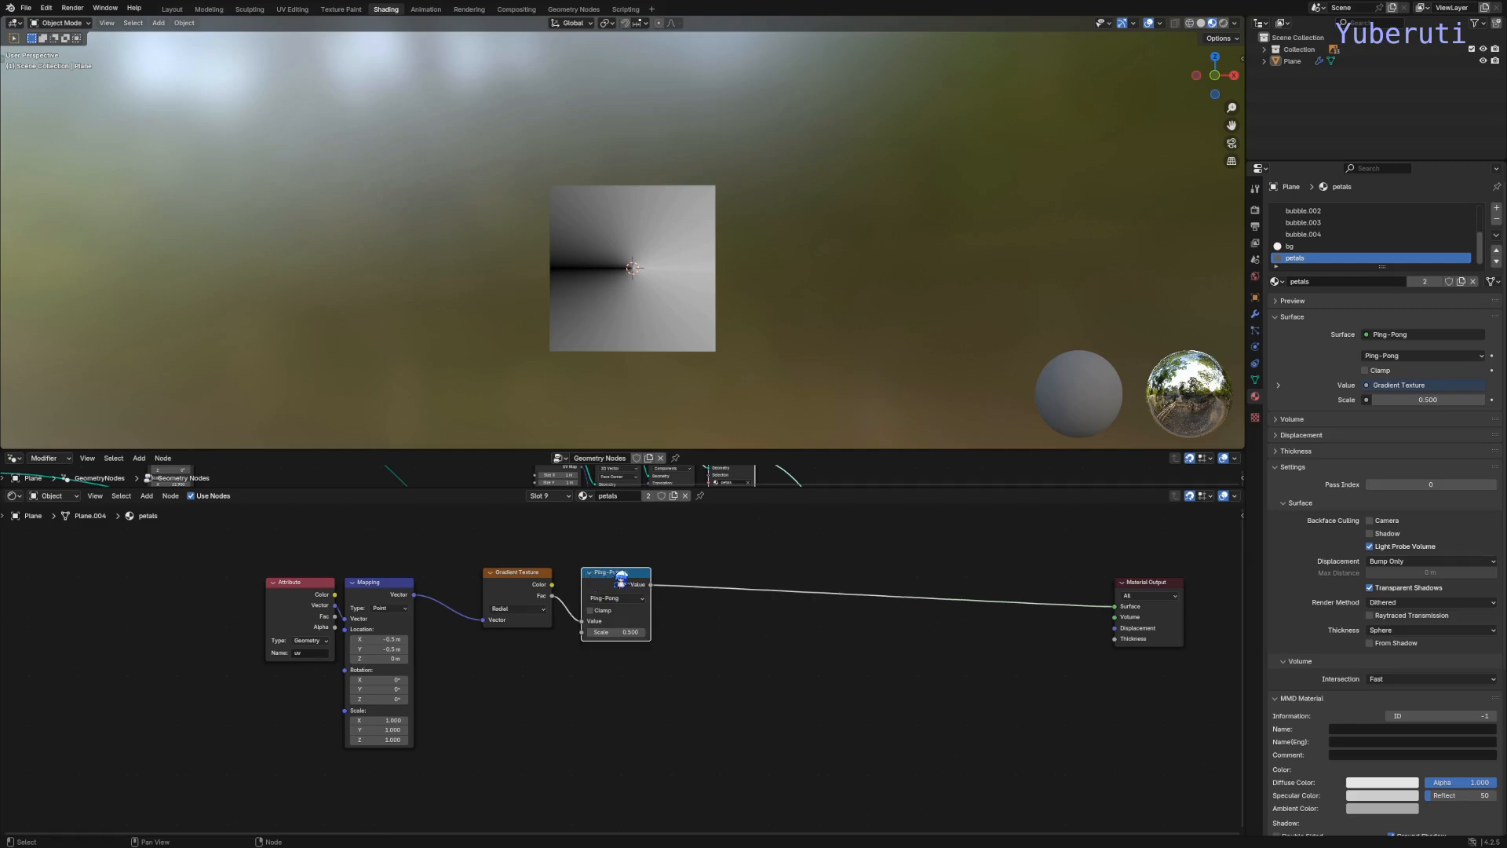
key("shift+d")
left_click(745, 585)
left_click(744, 598)
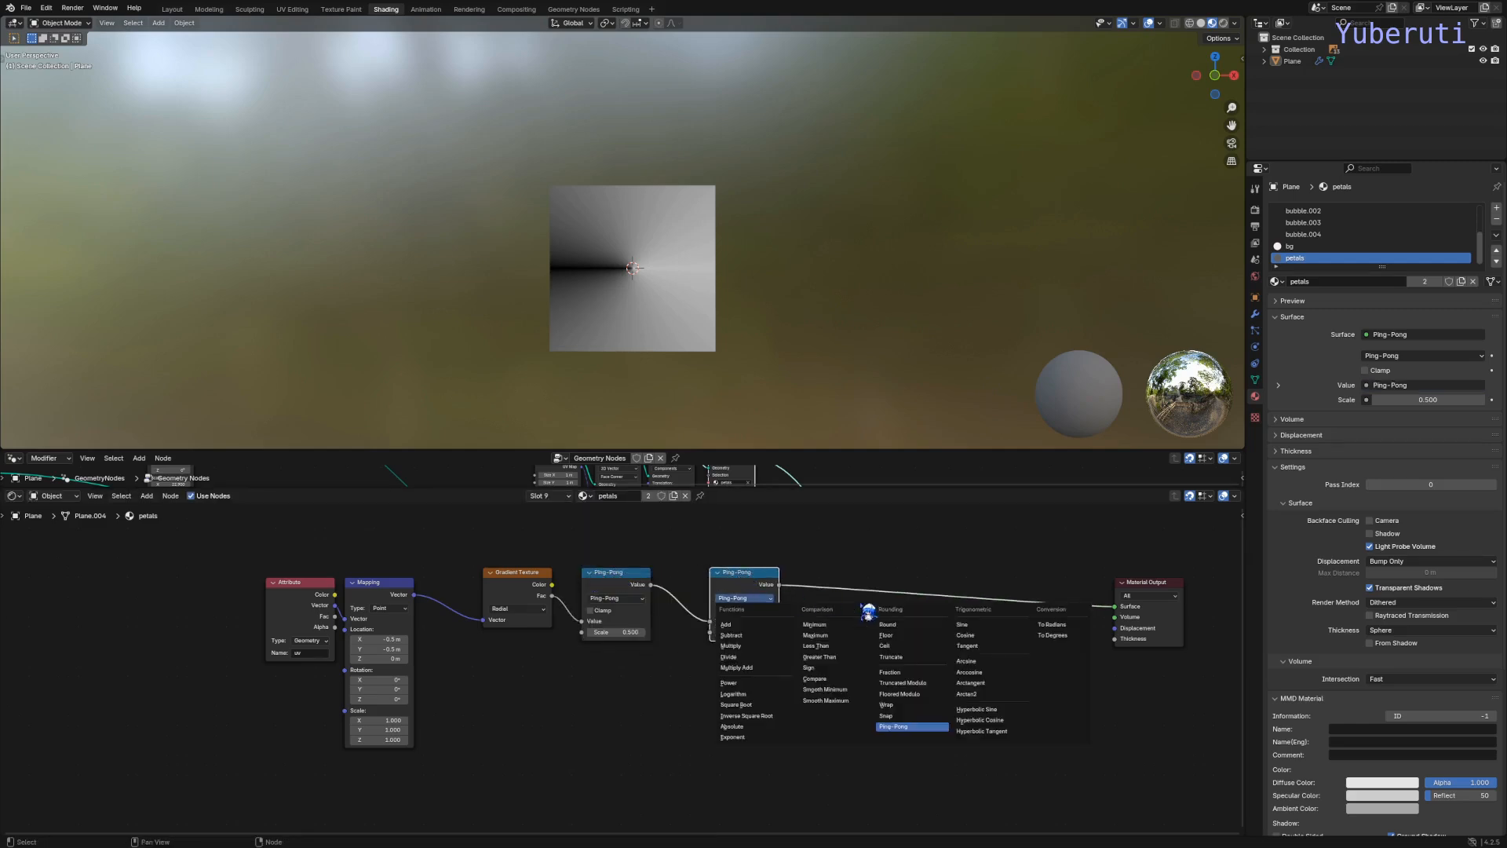
left_click(738, 667)
Step: Insert a Combine XYZ node between Multiply Add and the Material Output, with the Multiply Add value feeding X
key("shift+a")
mouse_move(776, 689)
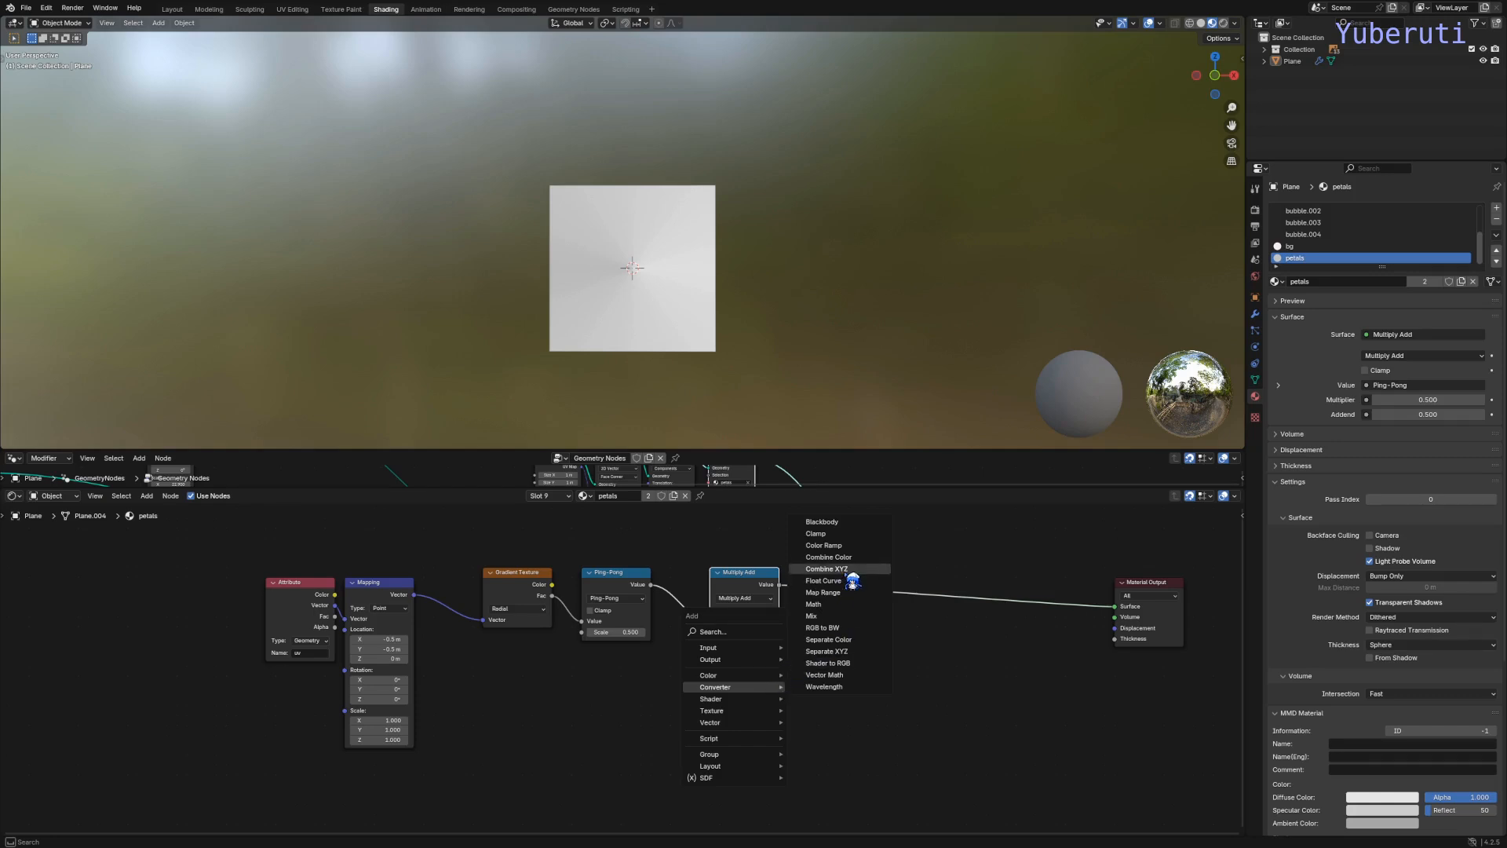
left_click(832, 568)
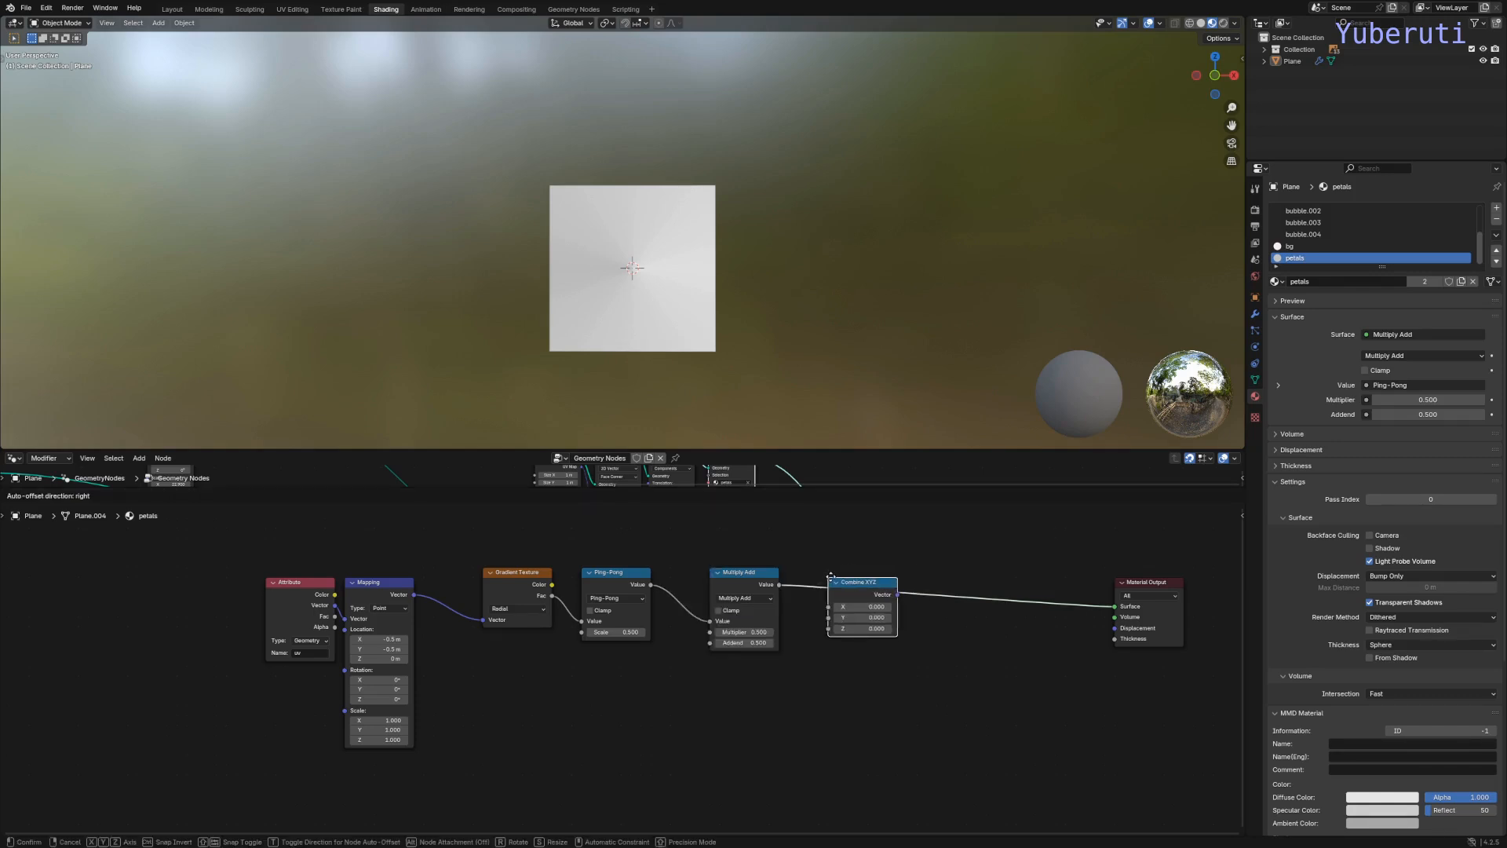
left_click(831, 577)
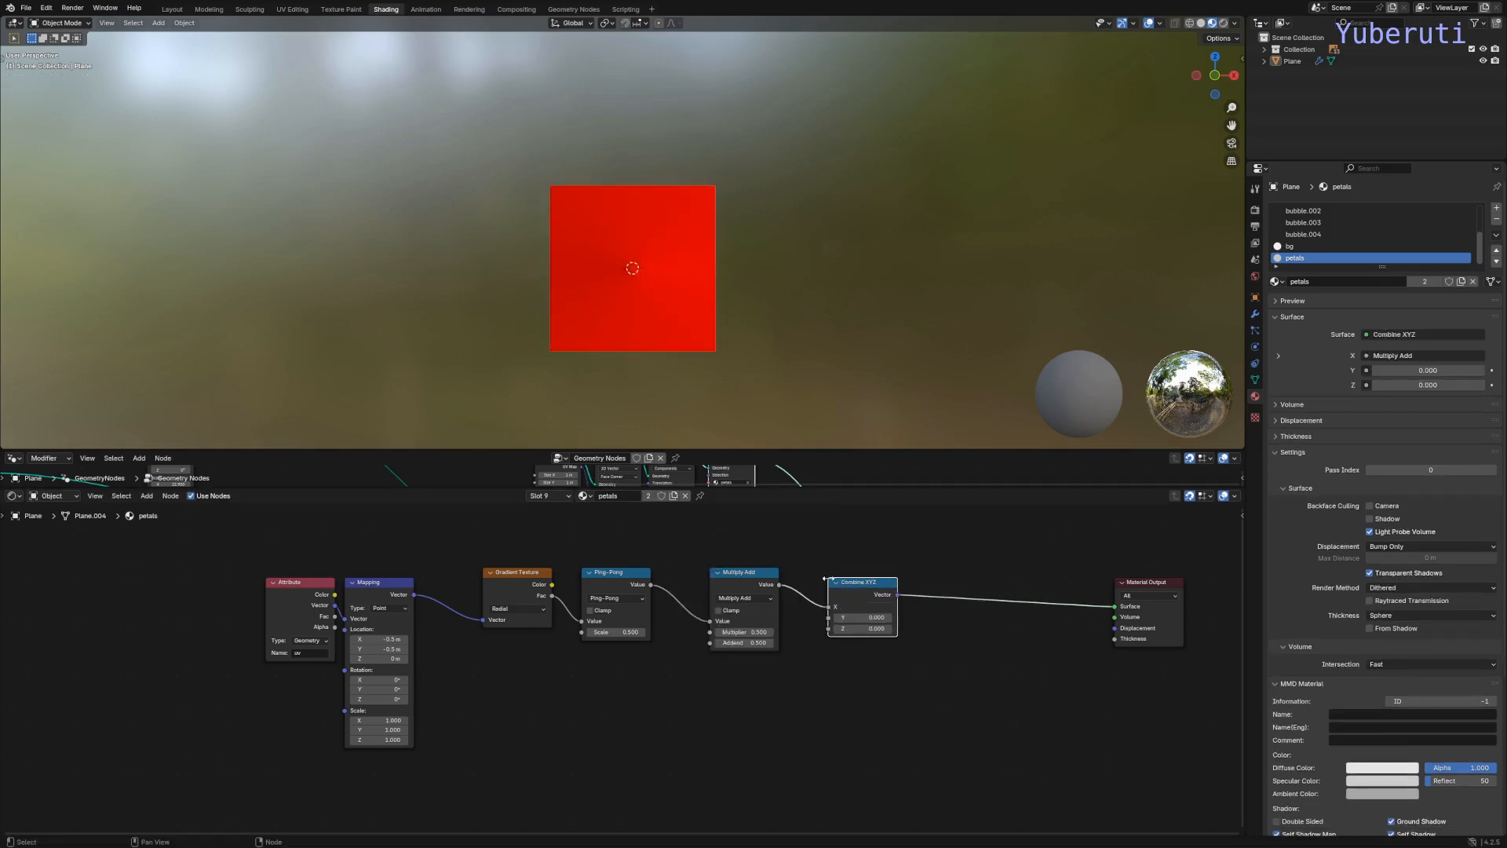
key("g")
left_click(882, 599)
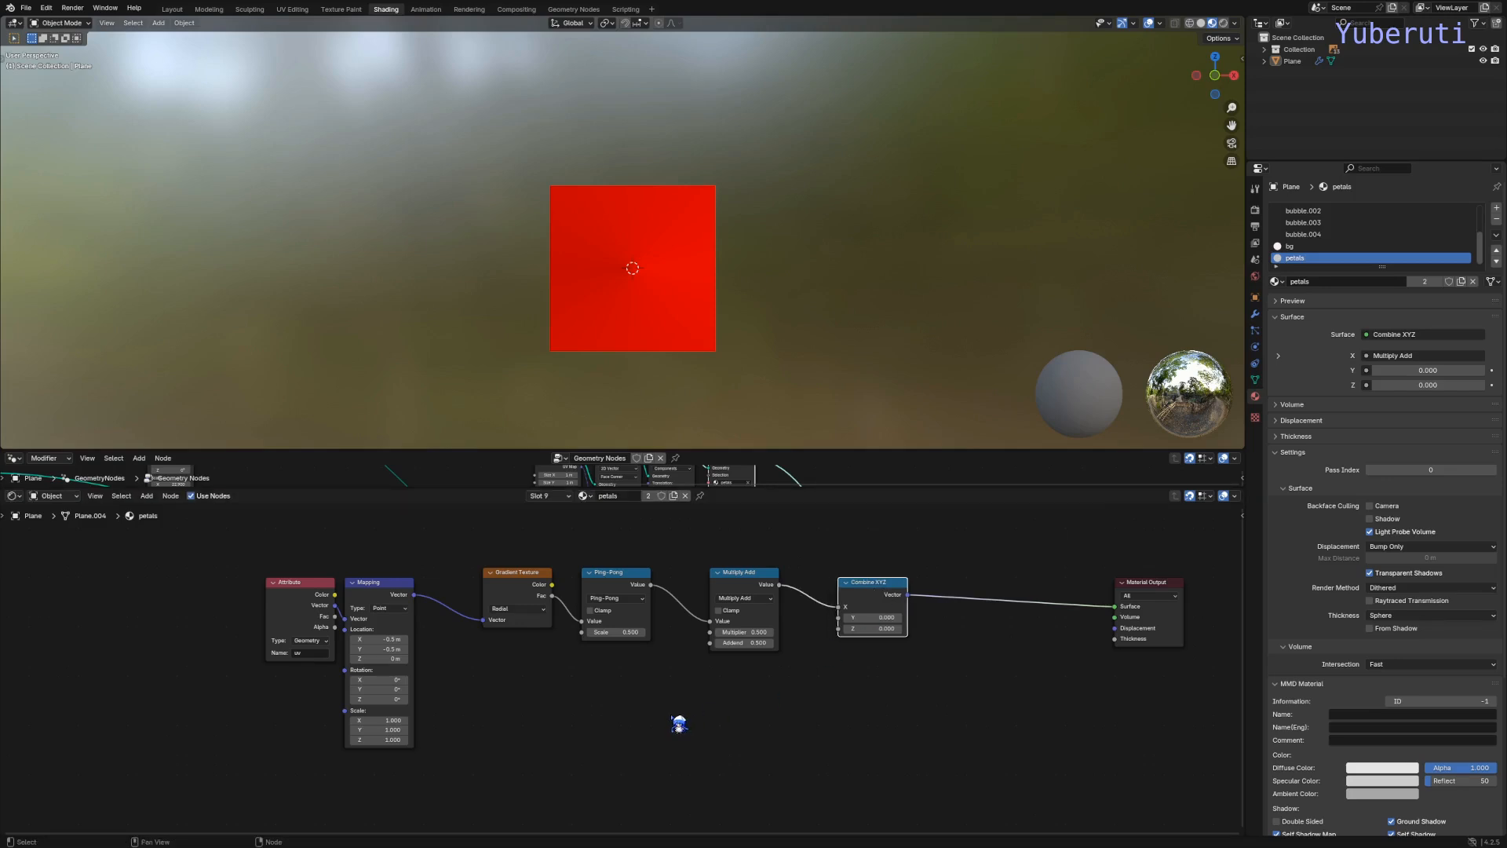
Step: Add a Vector Math node set to Length, feed it the Mapping vector, and connect its value to Combine XYZ's Y input
key("shift+a")
mouse_move(648, 725)
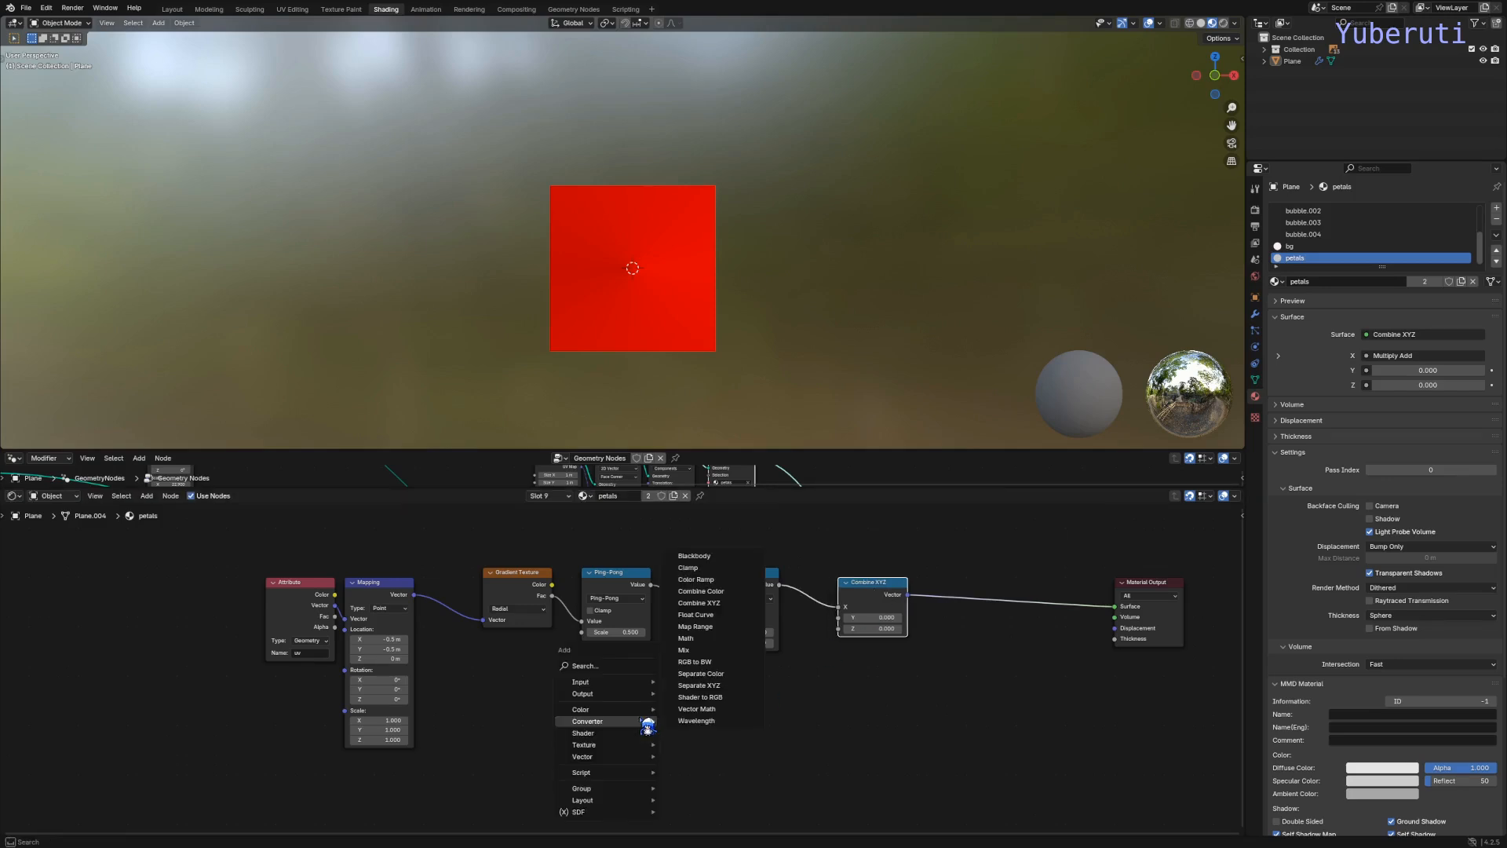
left_click(697, 709)
left_click(616, 712)
left_click(620, 707)
left_click(590, 685)
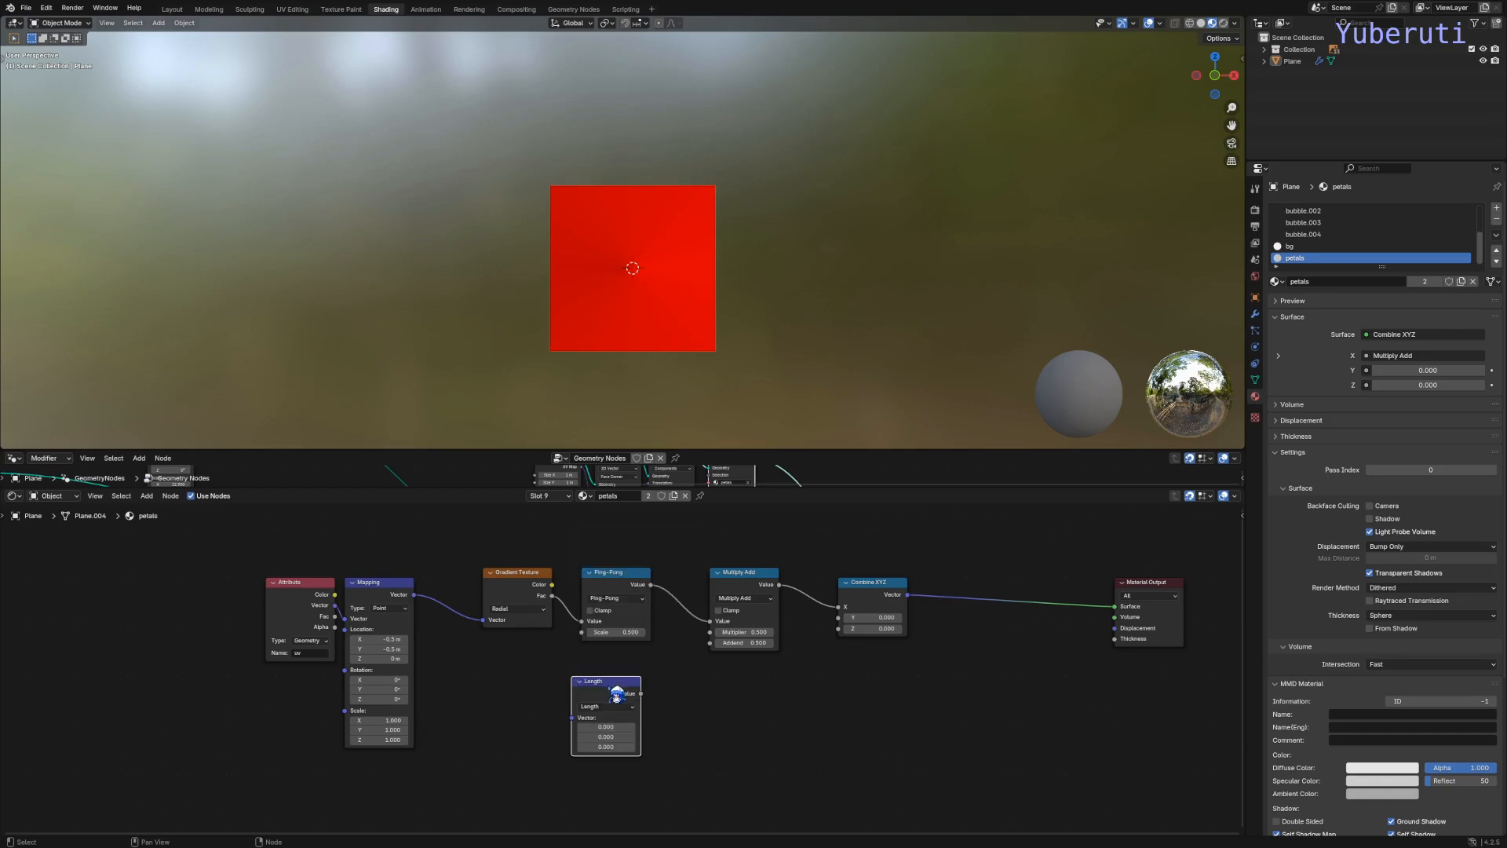
left_click_drag(597, 682, 575, 682)
left_click_drag(414, 594, 837, 613)
middle_click_drag(853, 680, 686, 708)
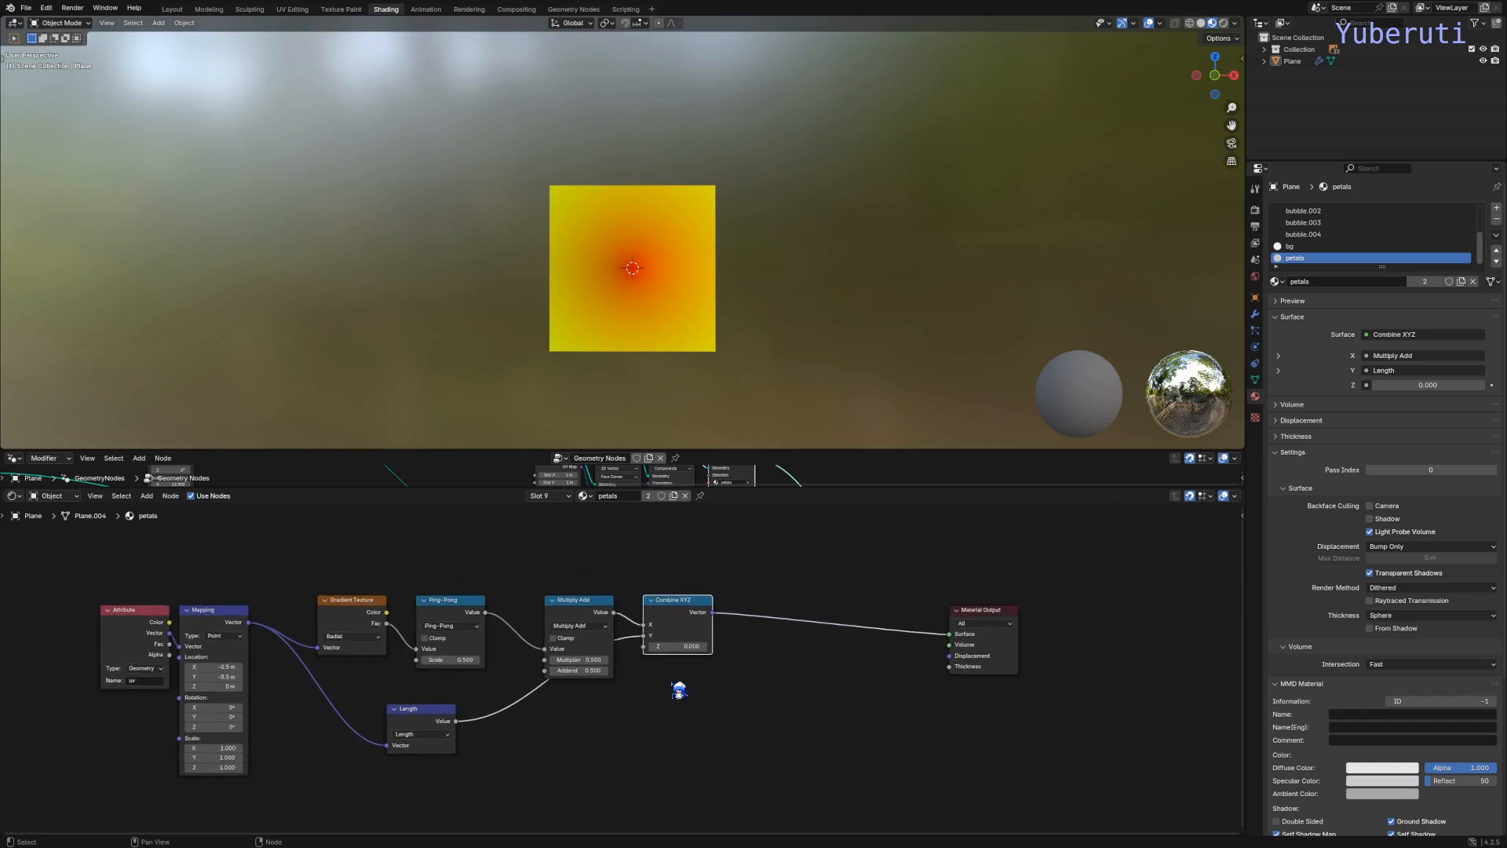
Step: Insert a Map Range node between Combine XYZ and the Material Output, and set its From Min to 0.260
left_click(564, 617)
key("shift+a")
mouse_move(620, 716)
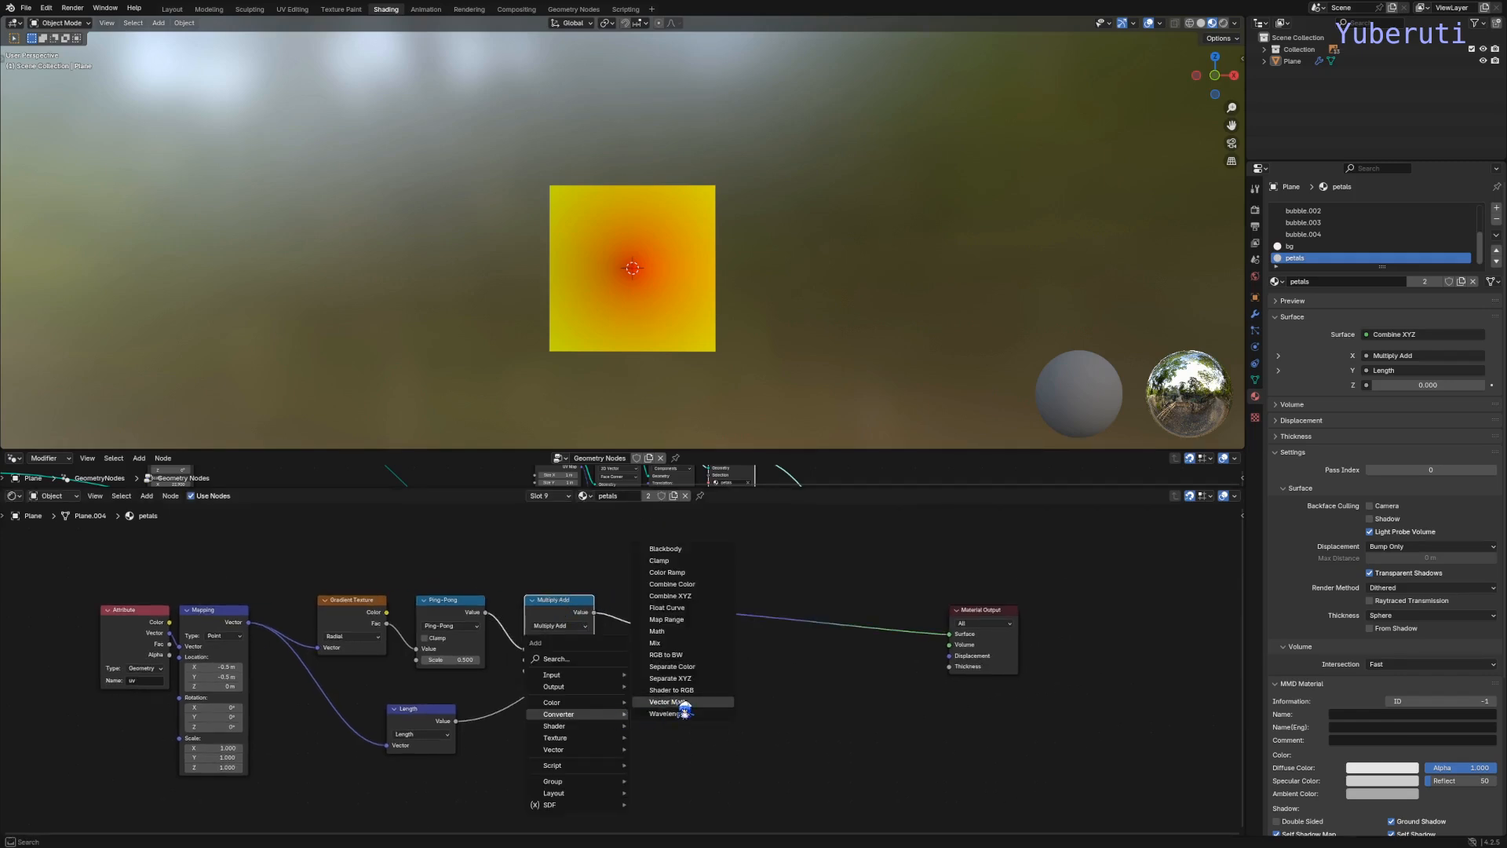
left_click(687, 619)
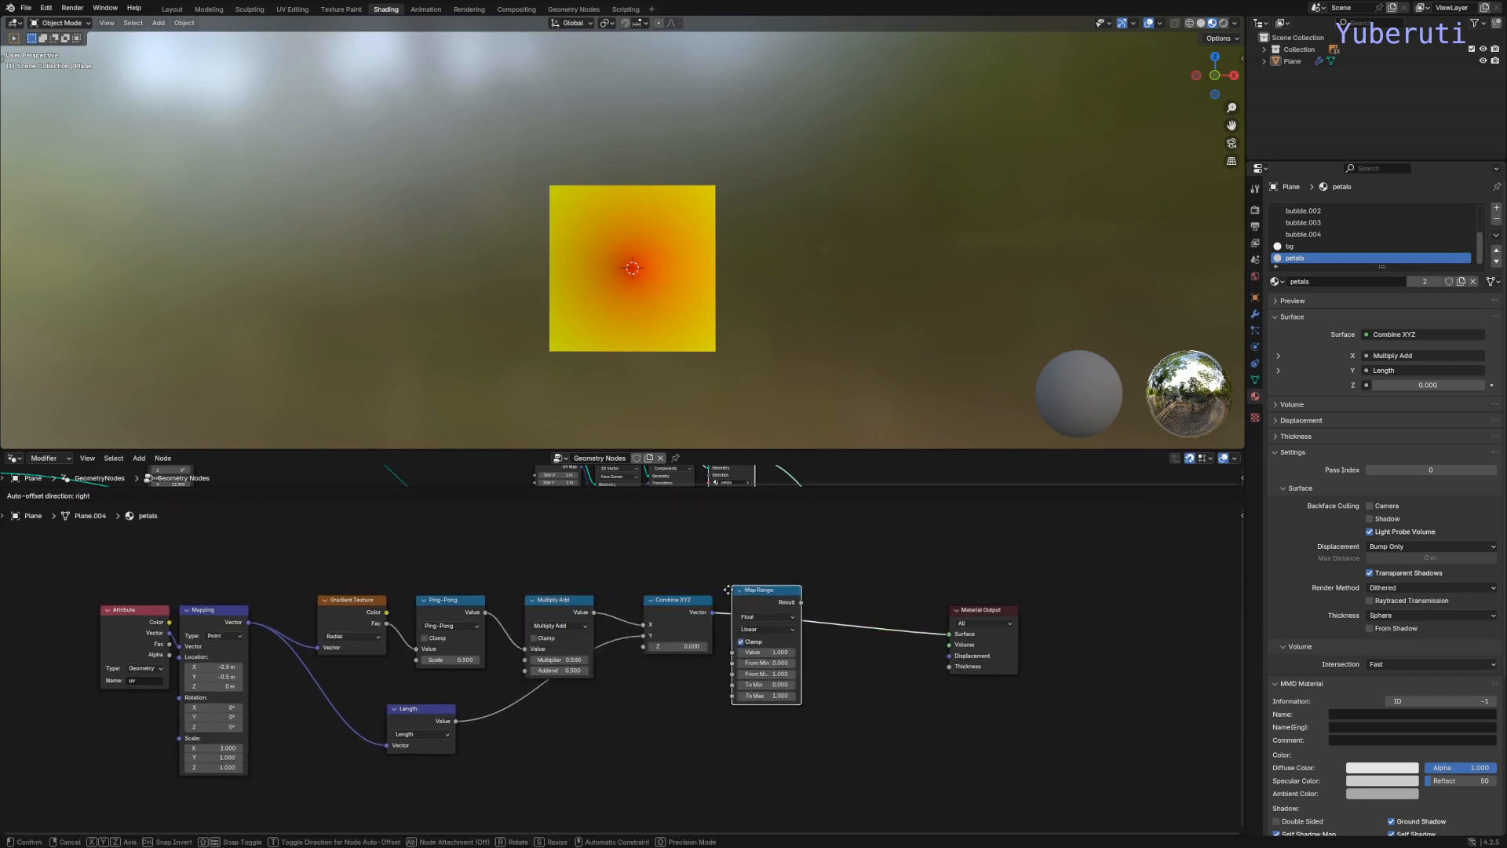
left_click(752, 697)
scroll(747, 689, "up", 2)
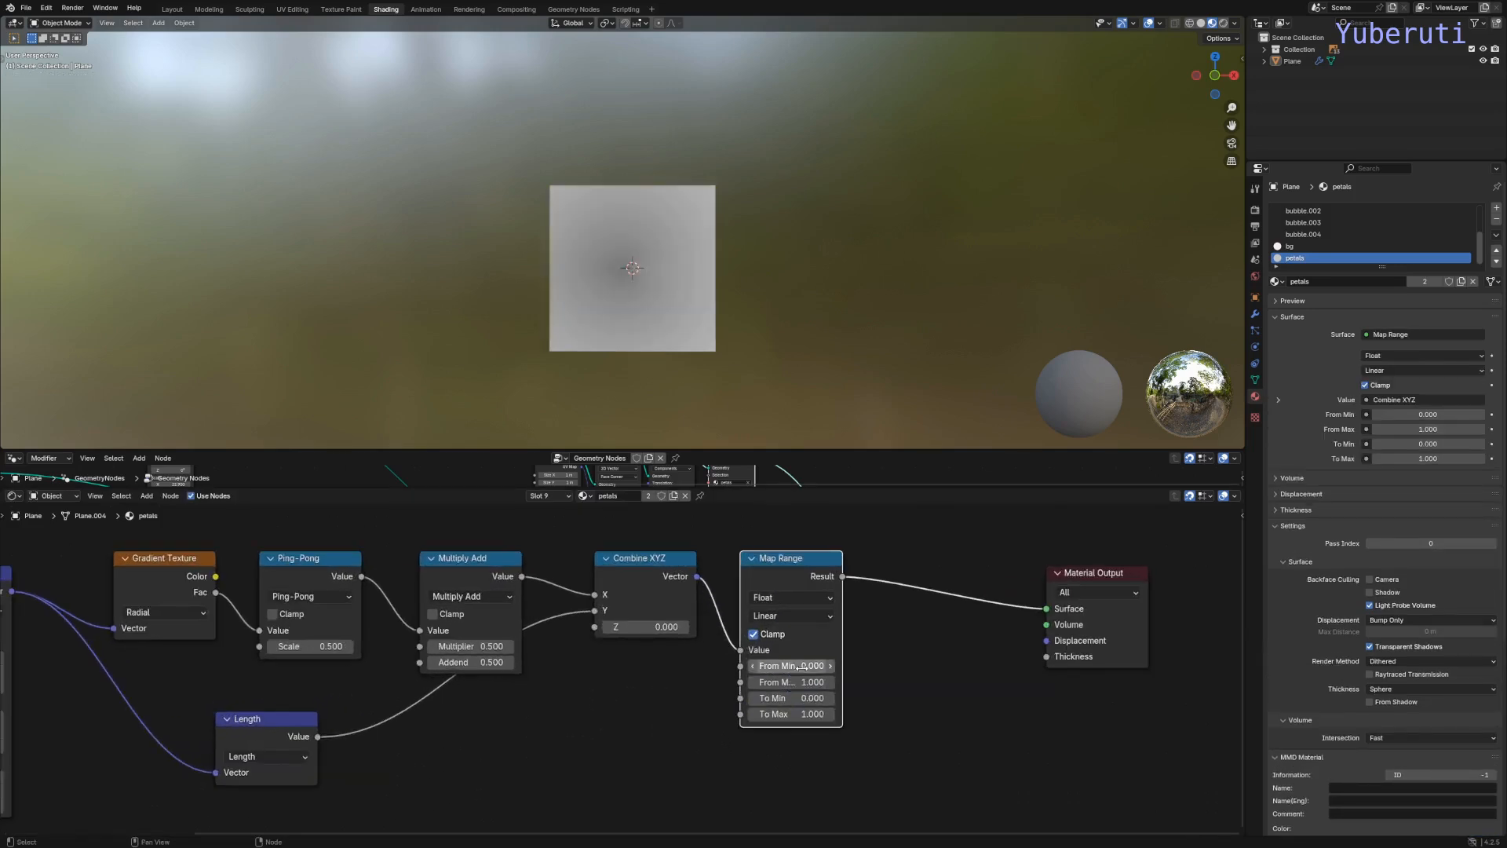
left_click_drag(792, 666, 849, 666)
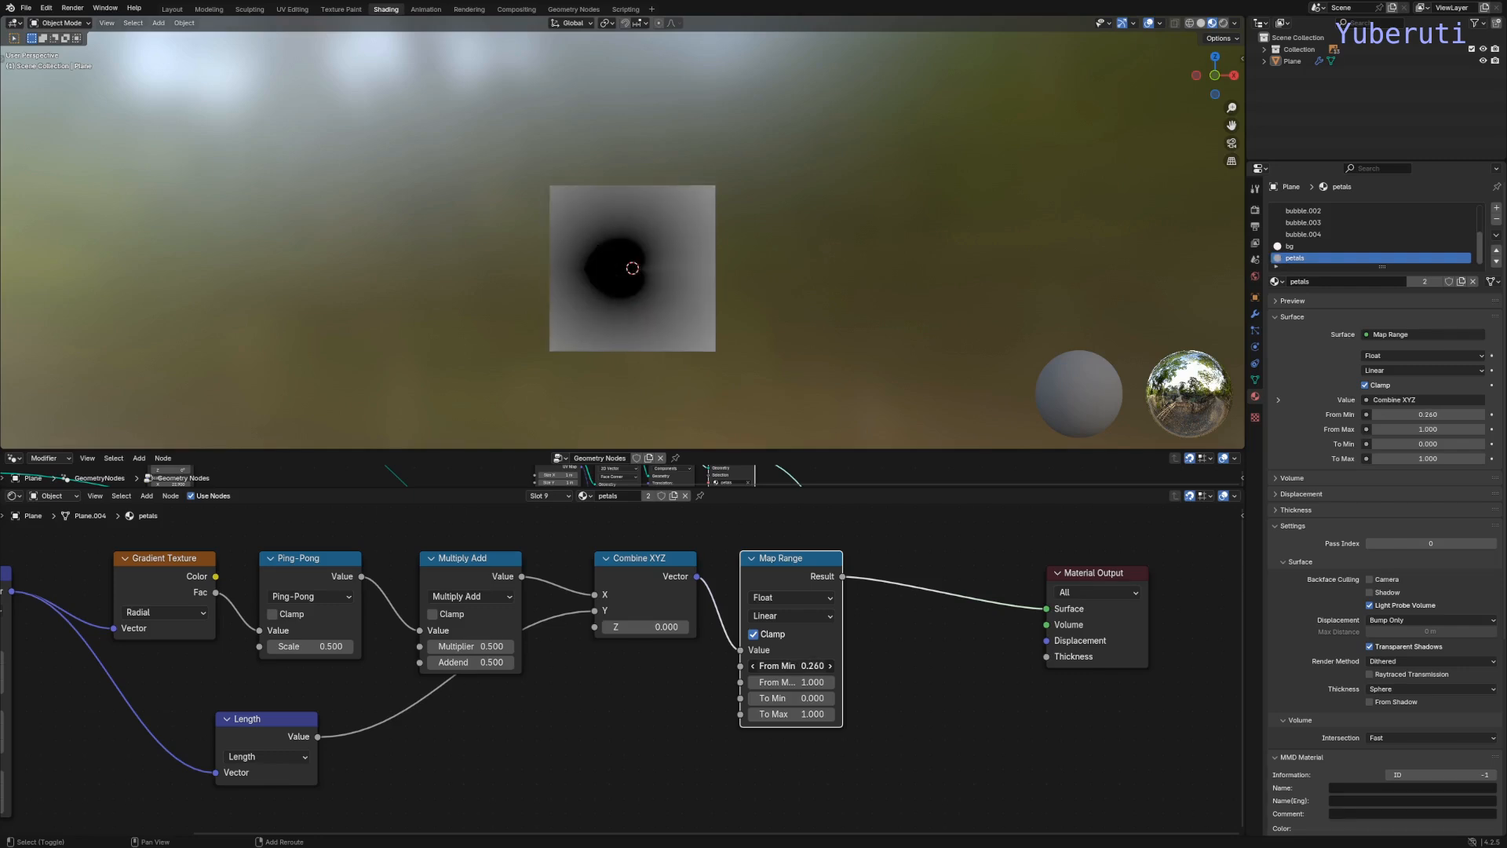
Step: Set the Multiply Add node's Multiplier to 4.080 and its Addend to 0.410
scroll(546, 692, "up", 5)
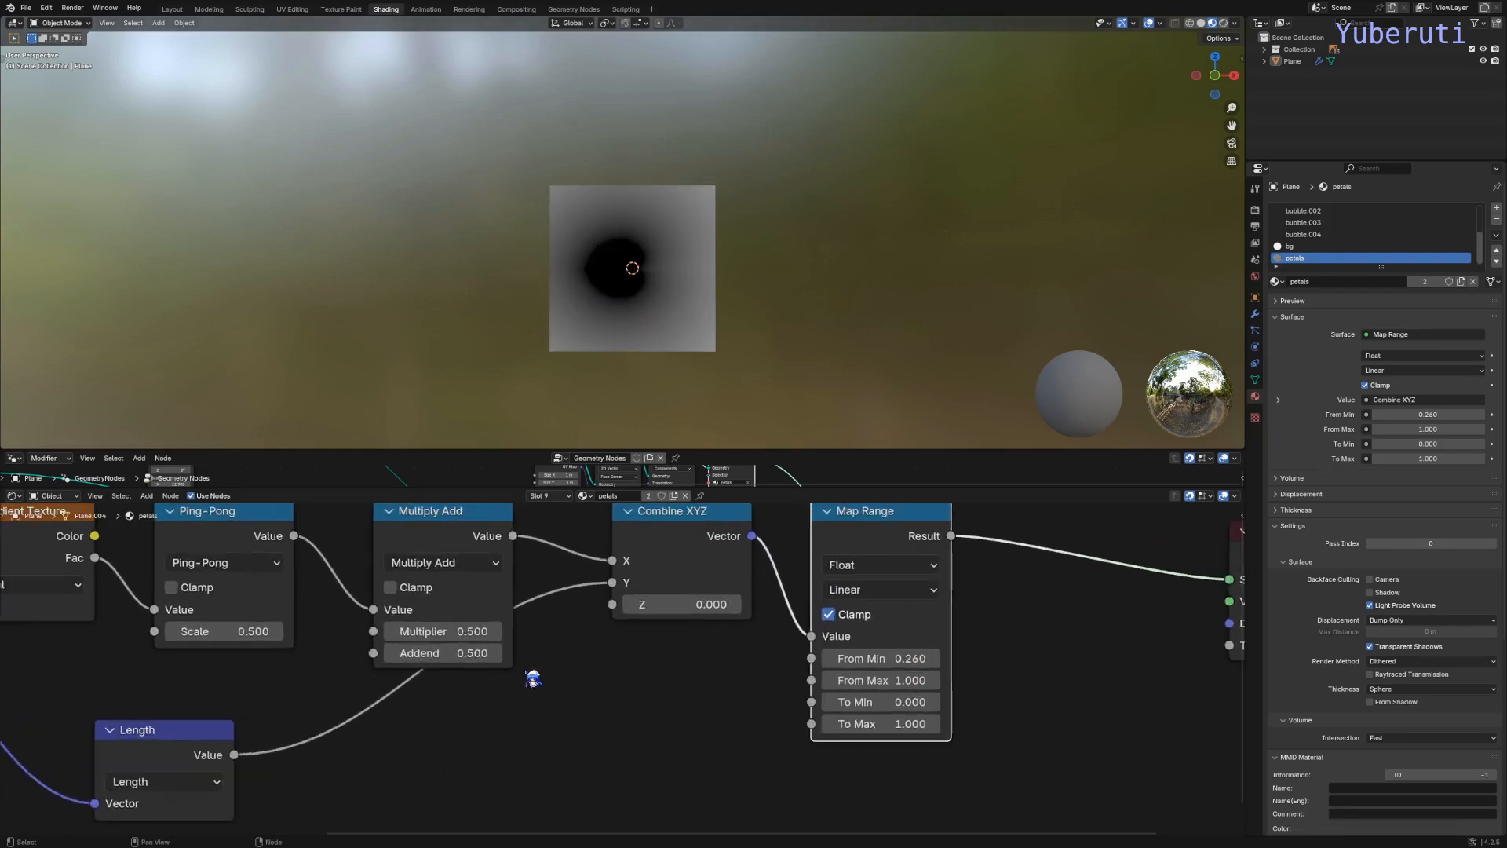
middle_click_drag(245, 679, 700, 724)
scroll(700, 723, "up", 1)
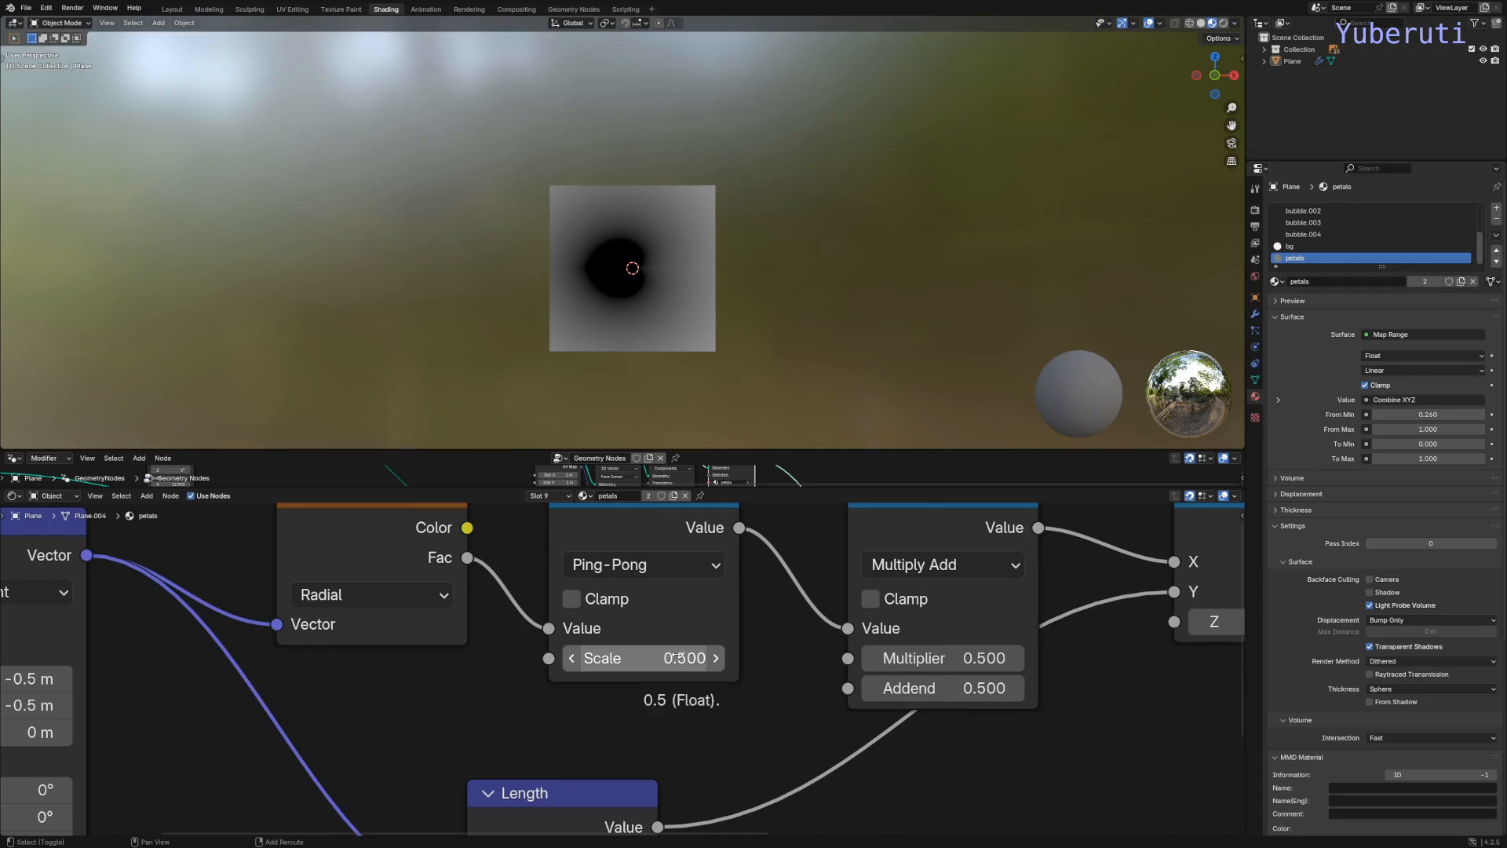
left_click_drag(942, 657, 1168, 658)
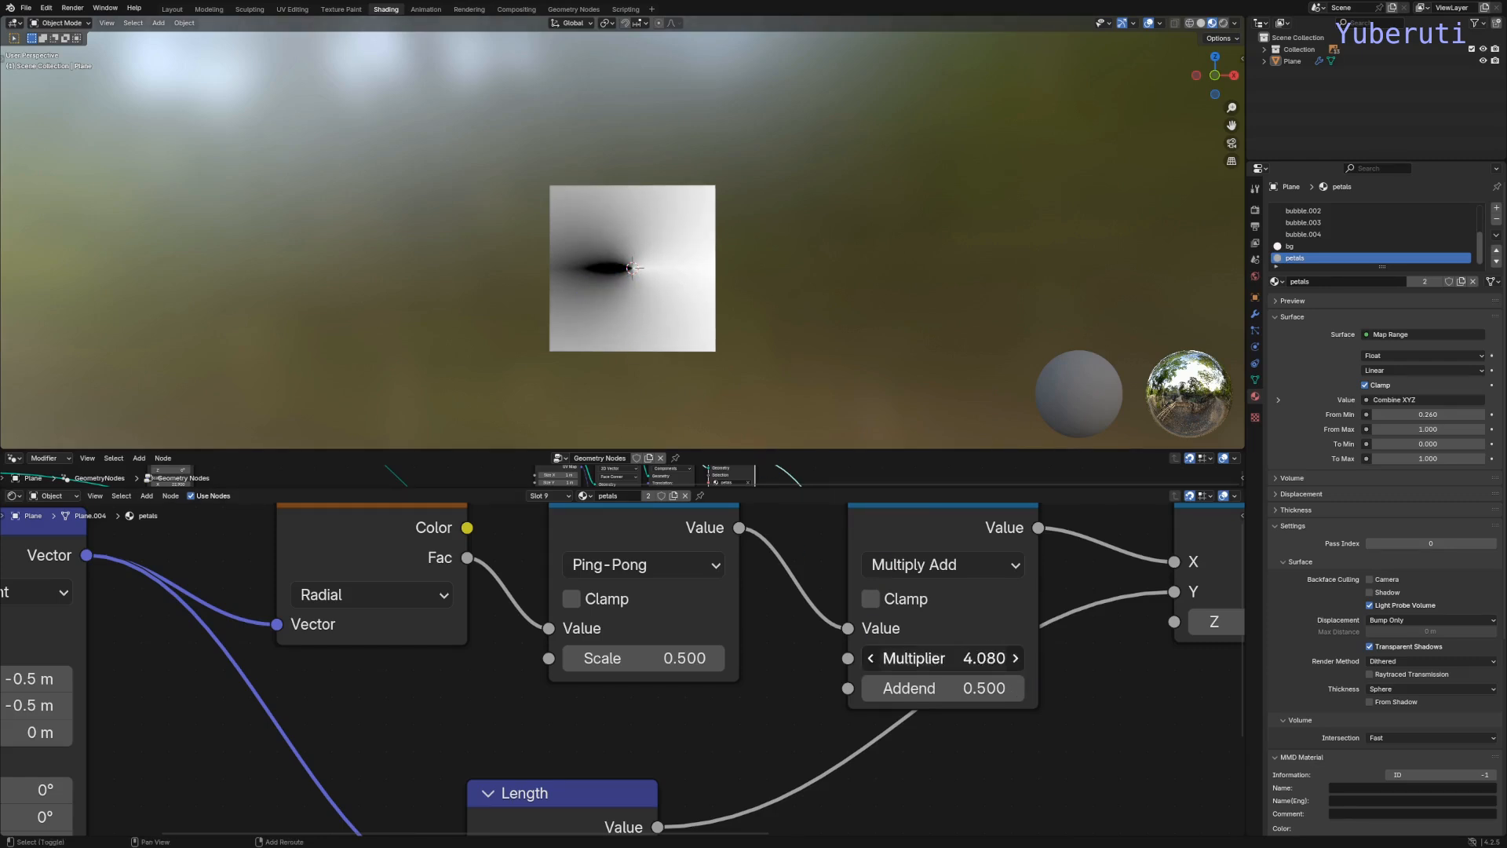
mouse_move(942, 688)
left_mouse_down()
mouse_move(956, 688)
mouse_move(898, 688)
mouse_move(938, 687)
left_mouse_up()
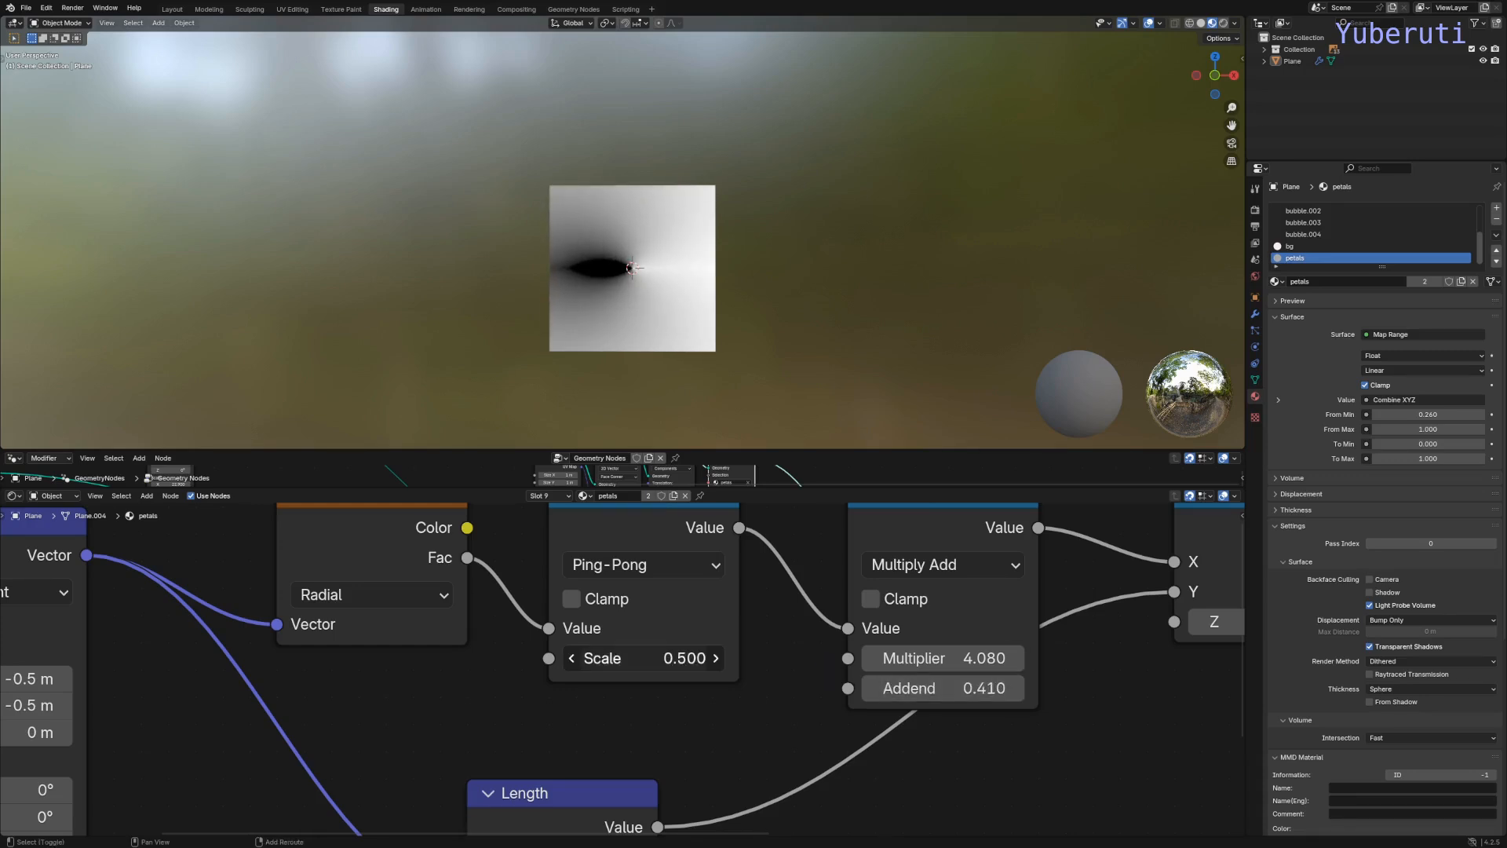
Step: Set the Ping-Pong node's Scale to 0.100 and the Multiply Add node's Multiplier to 2.480
left_click_drag(639, 657, 609, 658)
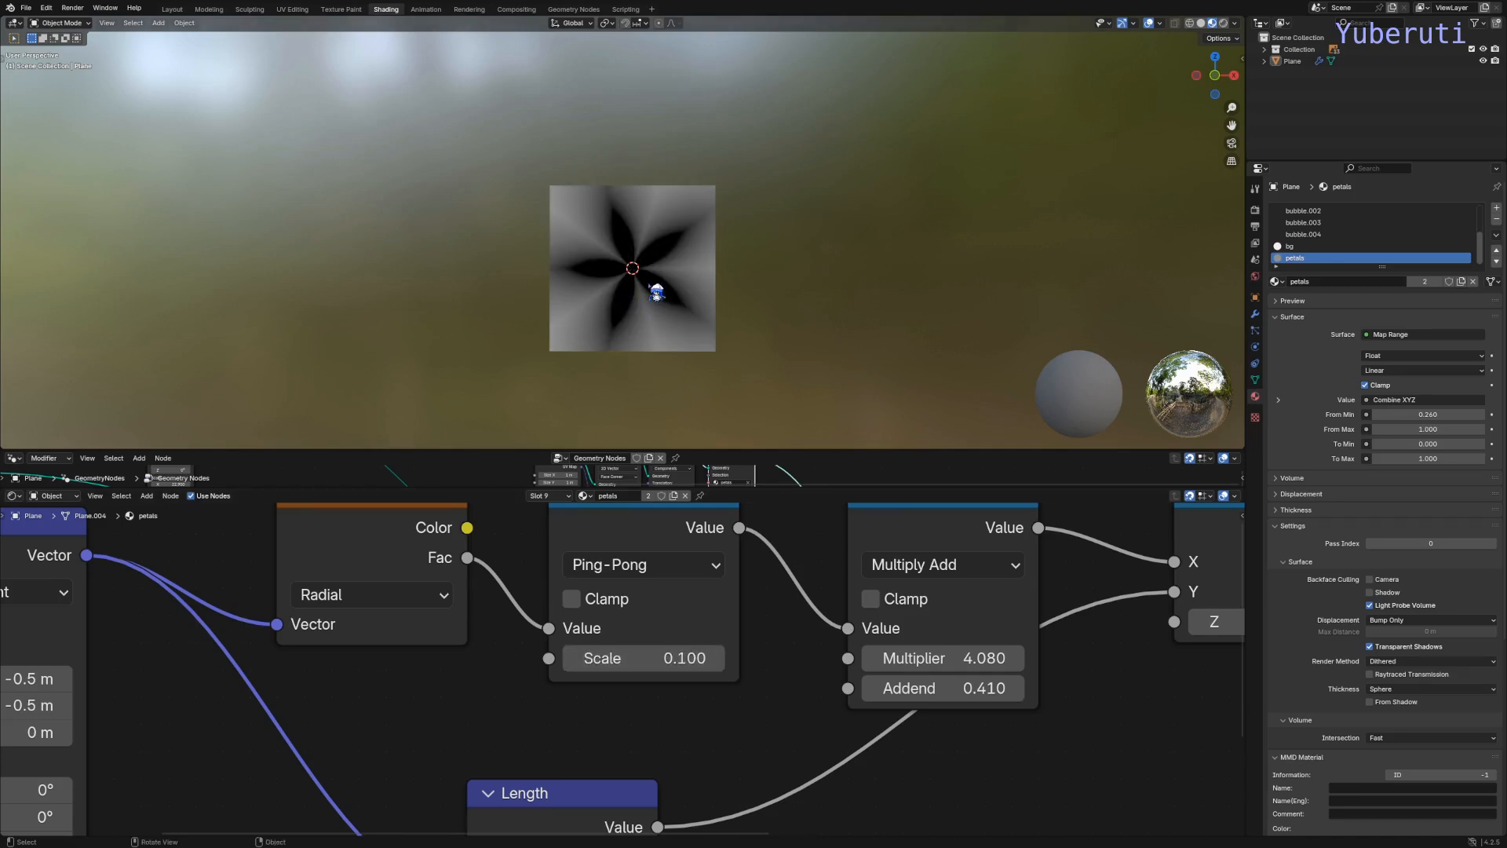
scroll(794, 679, "down", 3)
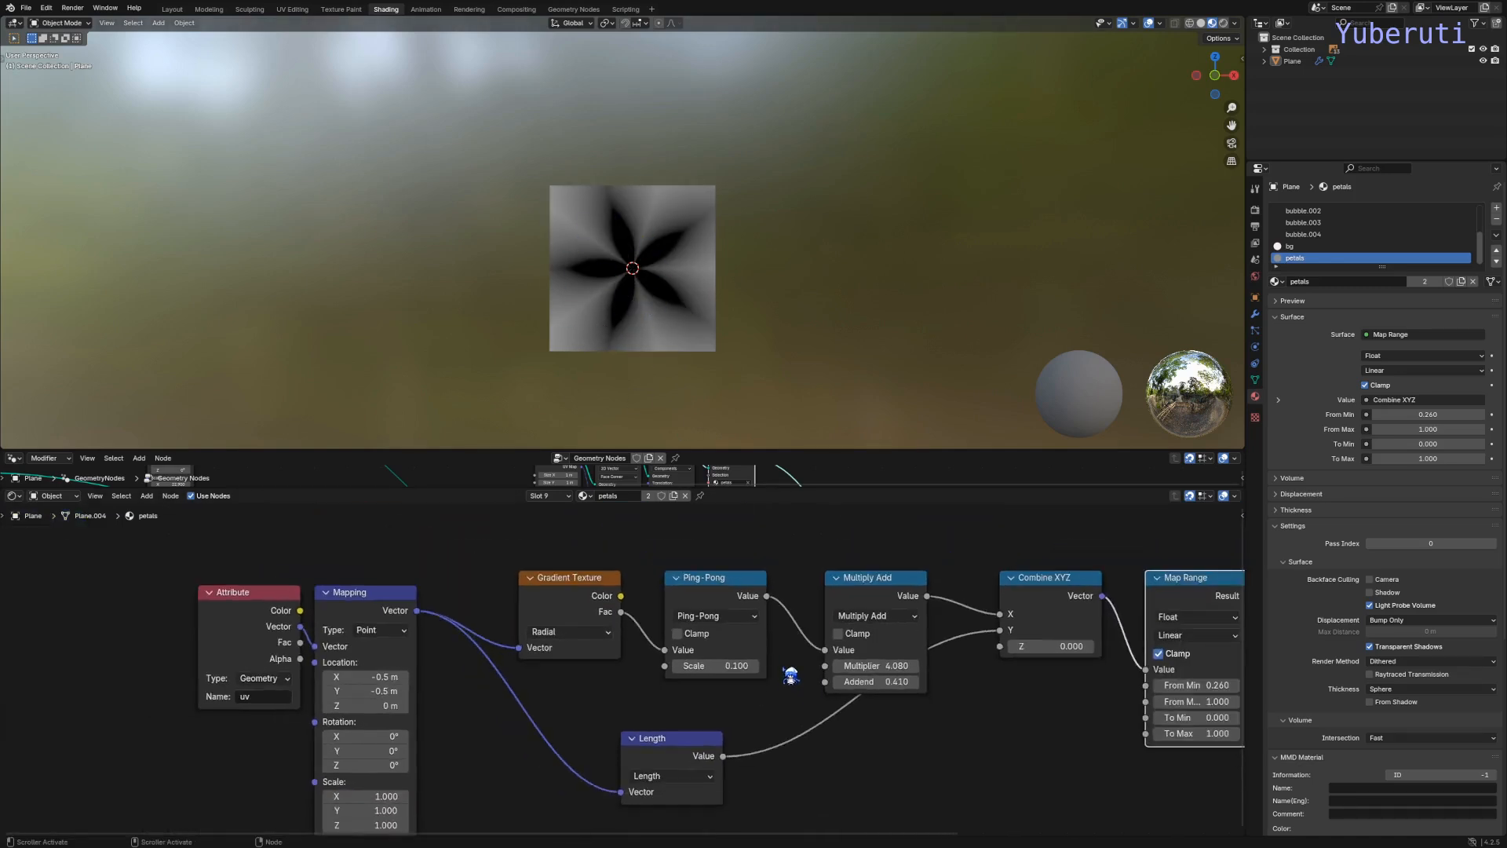
scroll(809, 623, "up", 2)
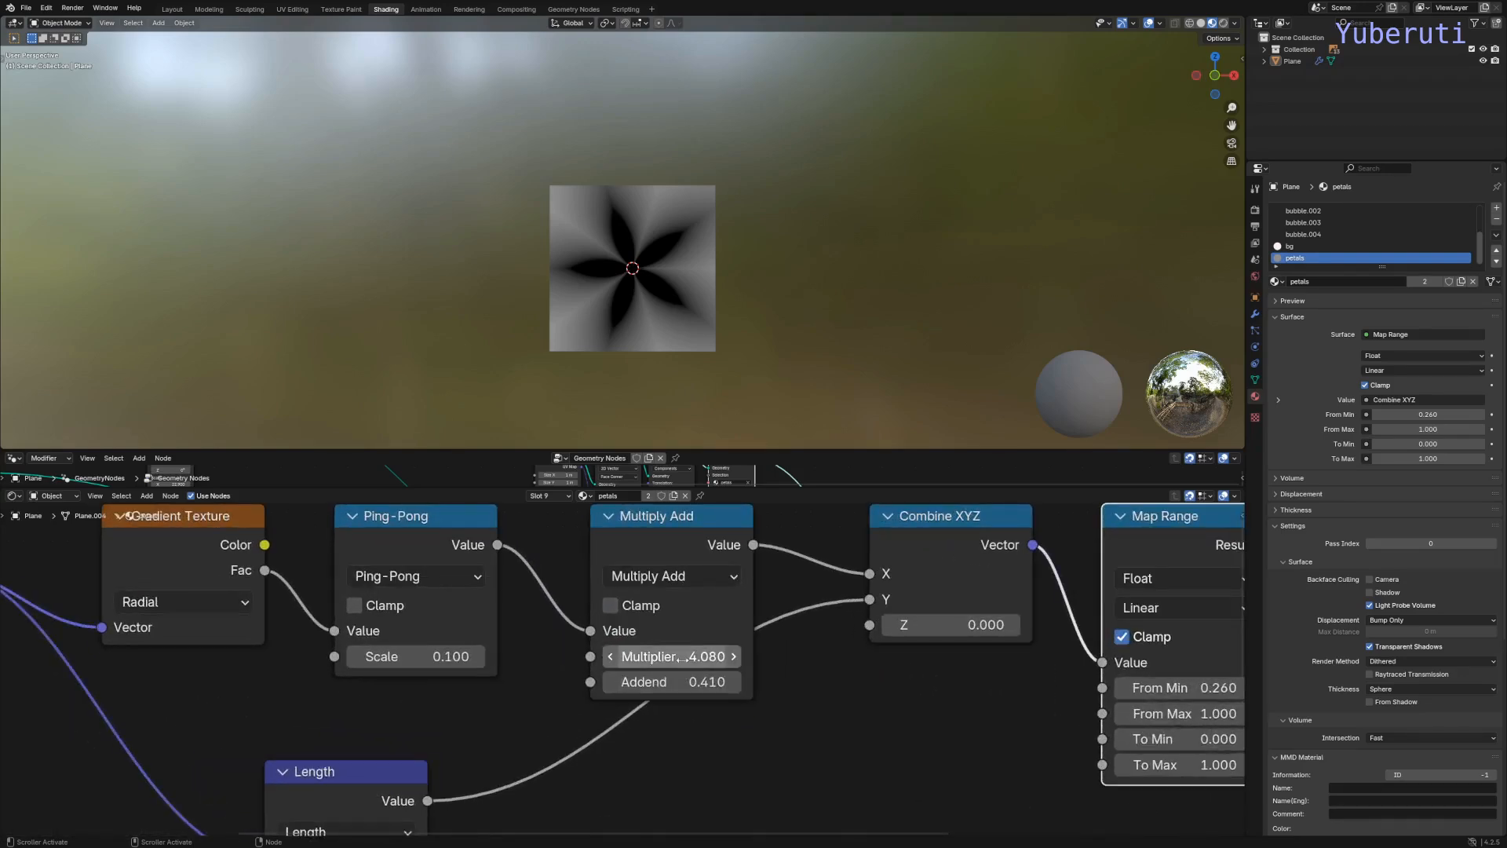
mouse_move(674, 656)
left_mouse_down()
mouse_move(691, 656)
mouse_move(642, 656)
mouse_move(662, 656)
left_mouse_up()
Step: Examine the flower shapes in the anime reference images and compare them with the petal pattern on the plane
scroll(471, 259, "down", 10)
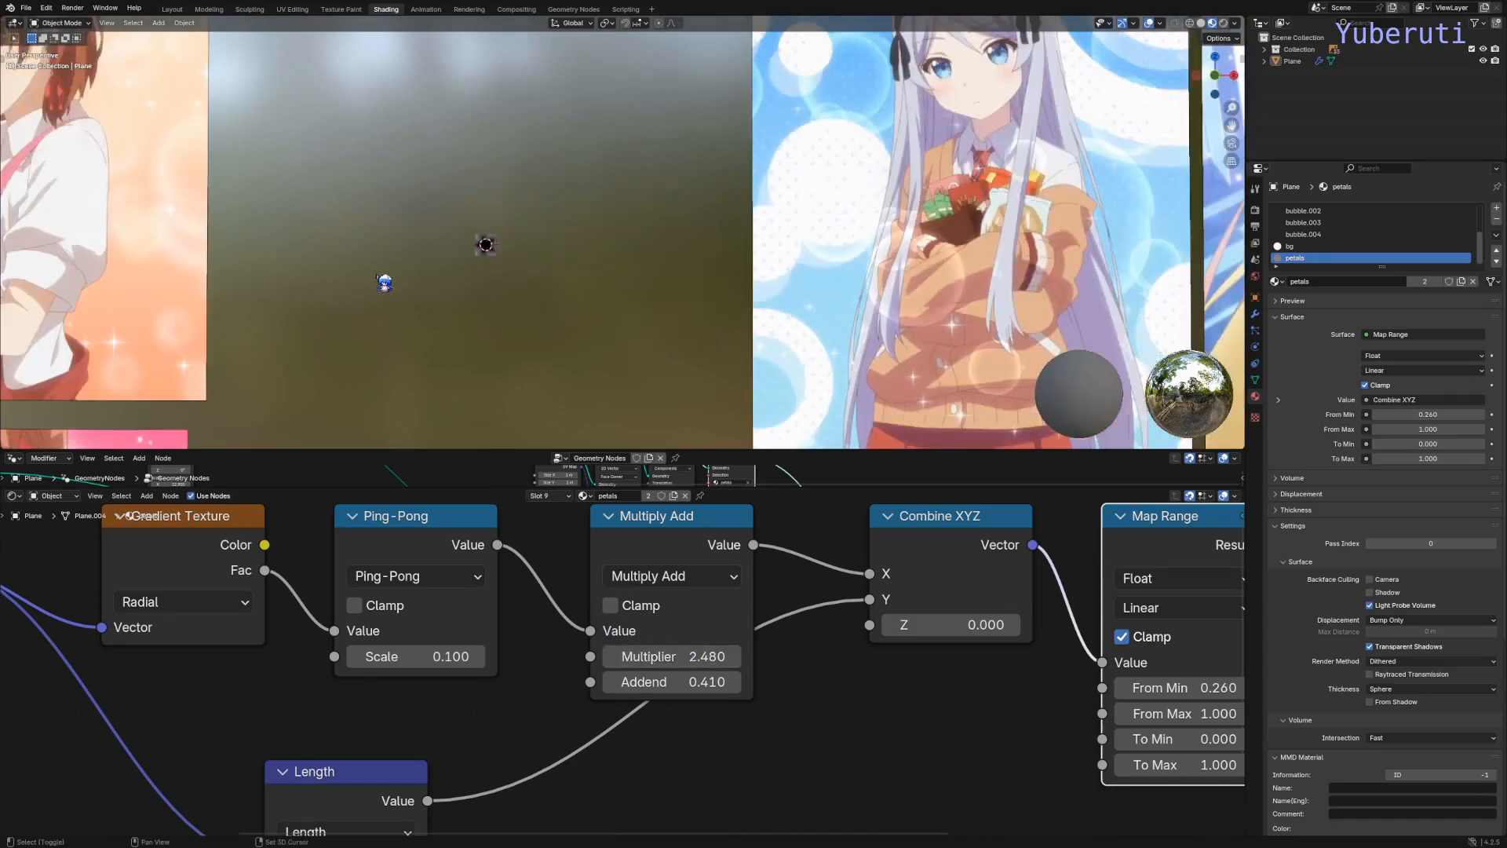
middle_click_drag(1029, 275, 317, 285, "shift")
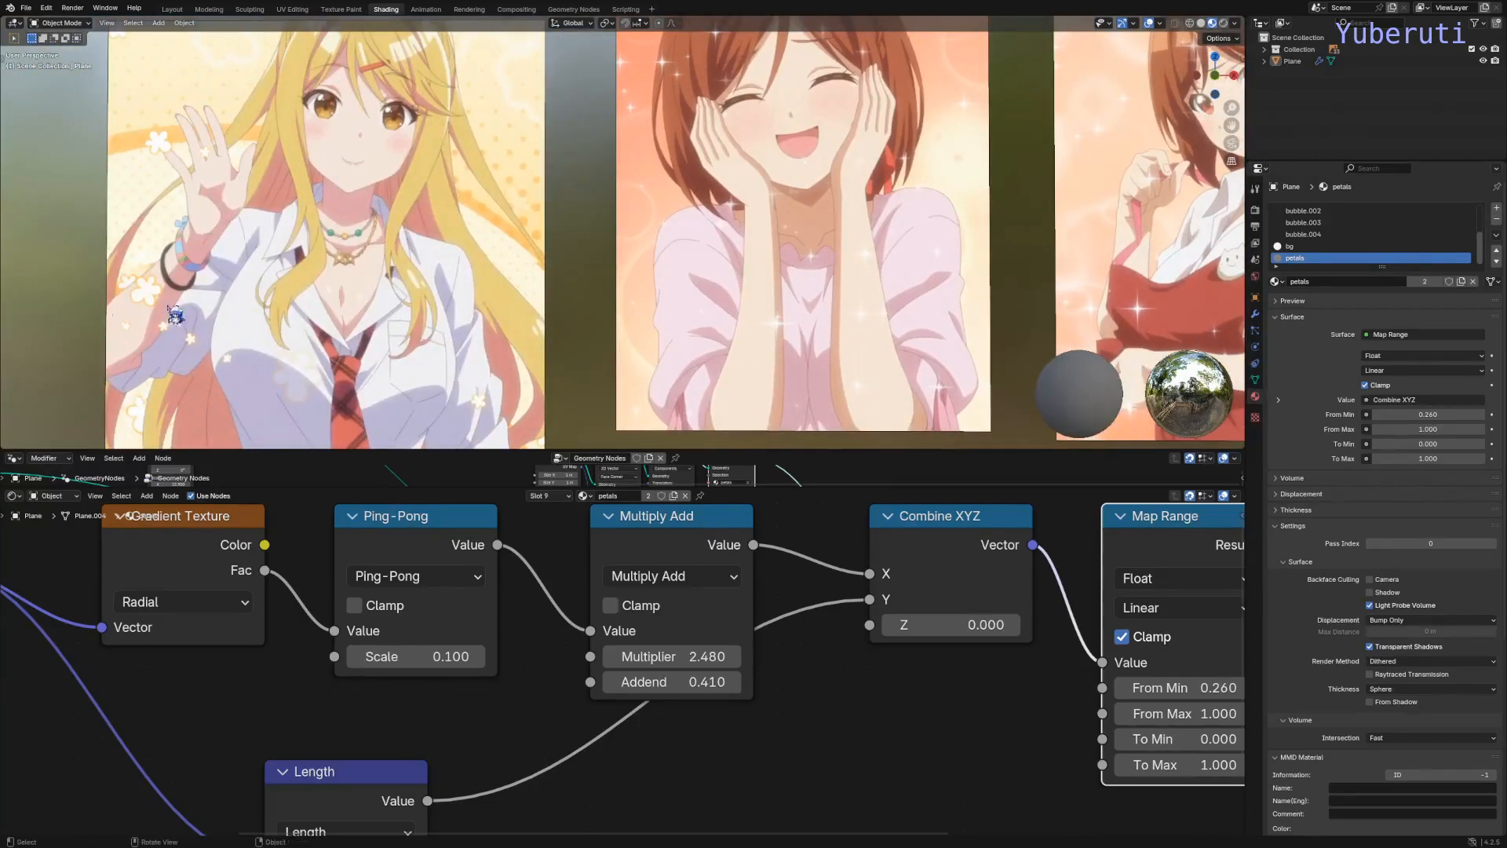
middle_click_drag(865, 279, 679, 302, "shift")
scroll(652, 296, "up", 4)
scroll(461, 279, "up", 3)
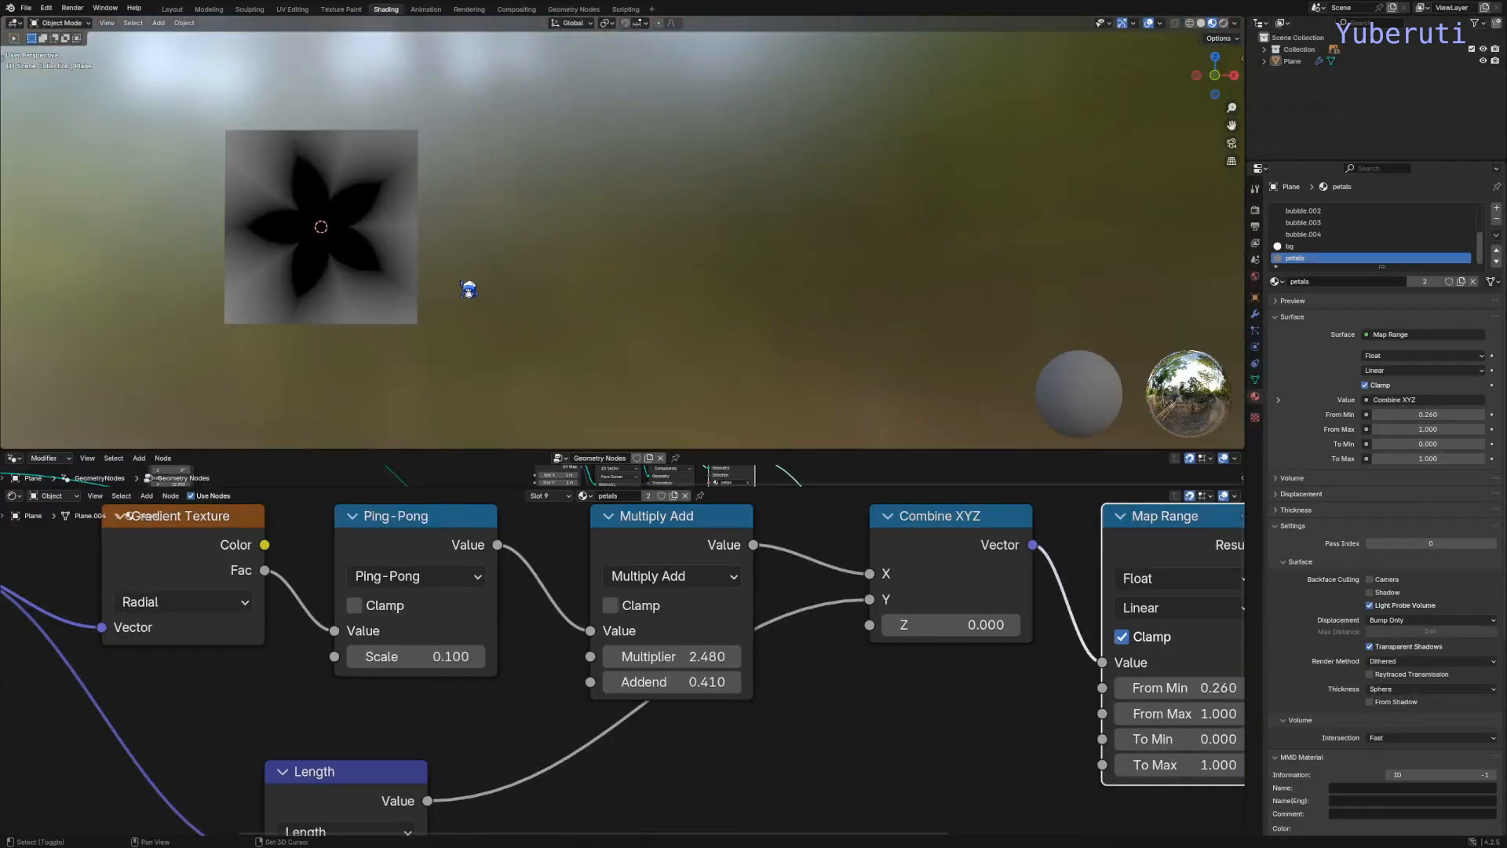
middle_click_drag(506, 298, 744, 293, "shift")
scroll(747, 295, "down", 3)
middle_click_drag(864, 318, 746, 302, "shift")
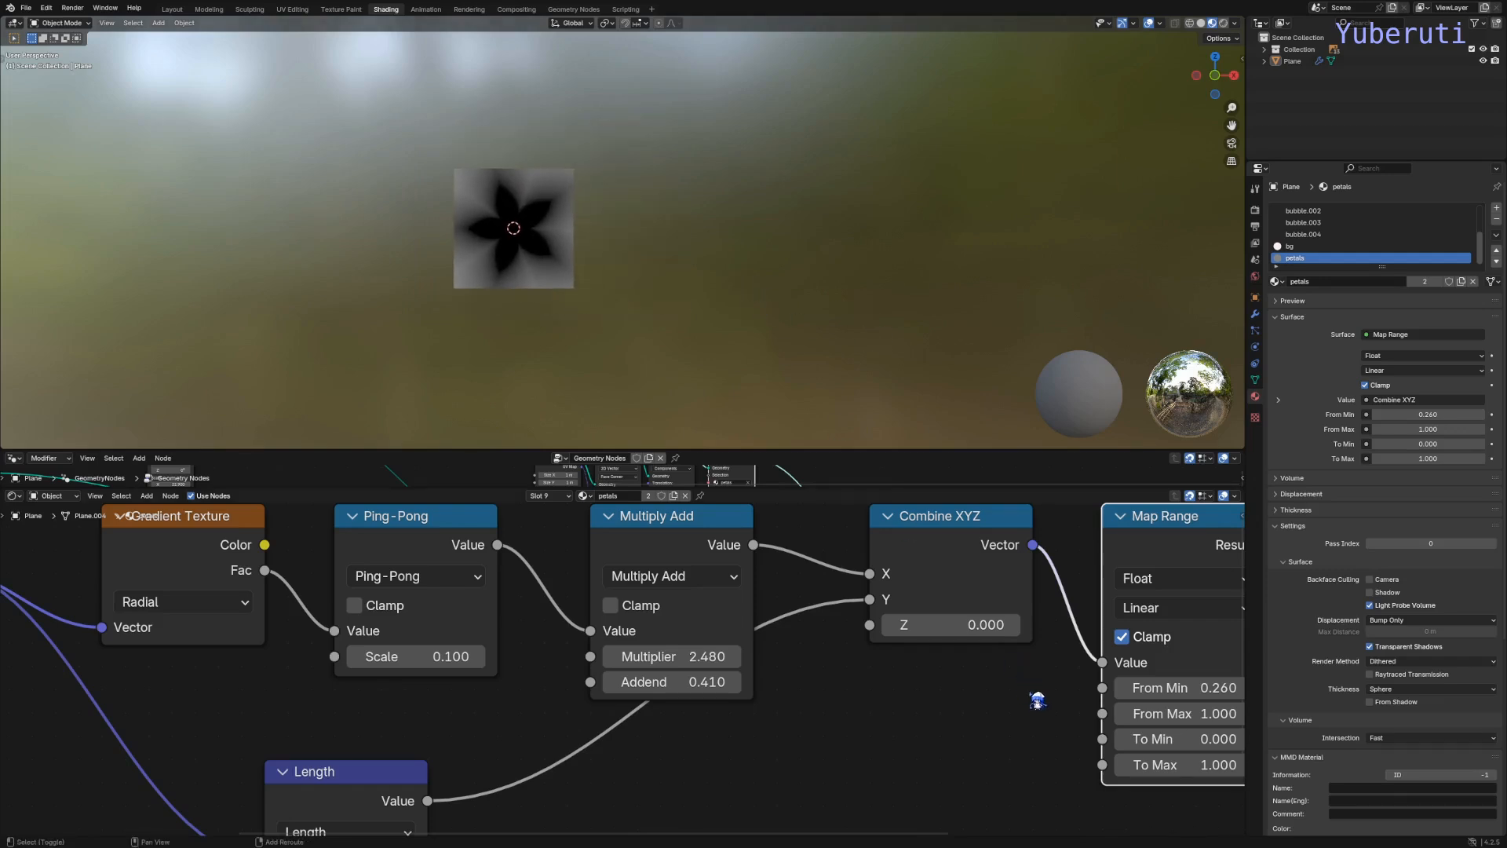
Step: Move the Material Output node farther from Map Range to make room between them
middle_click_drag(1037, 699, 683, 646)
scroll(976, 643, "down", 4)
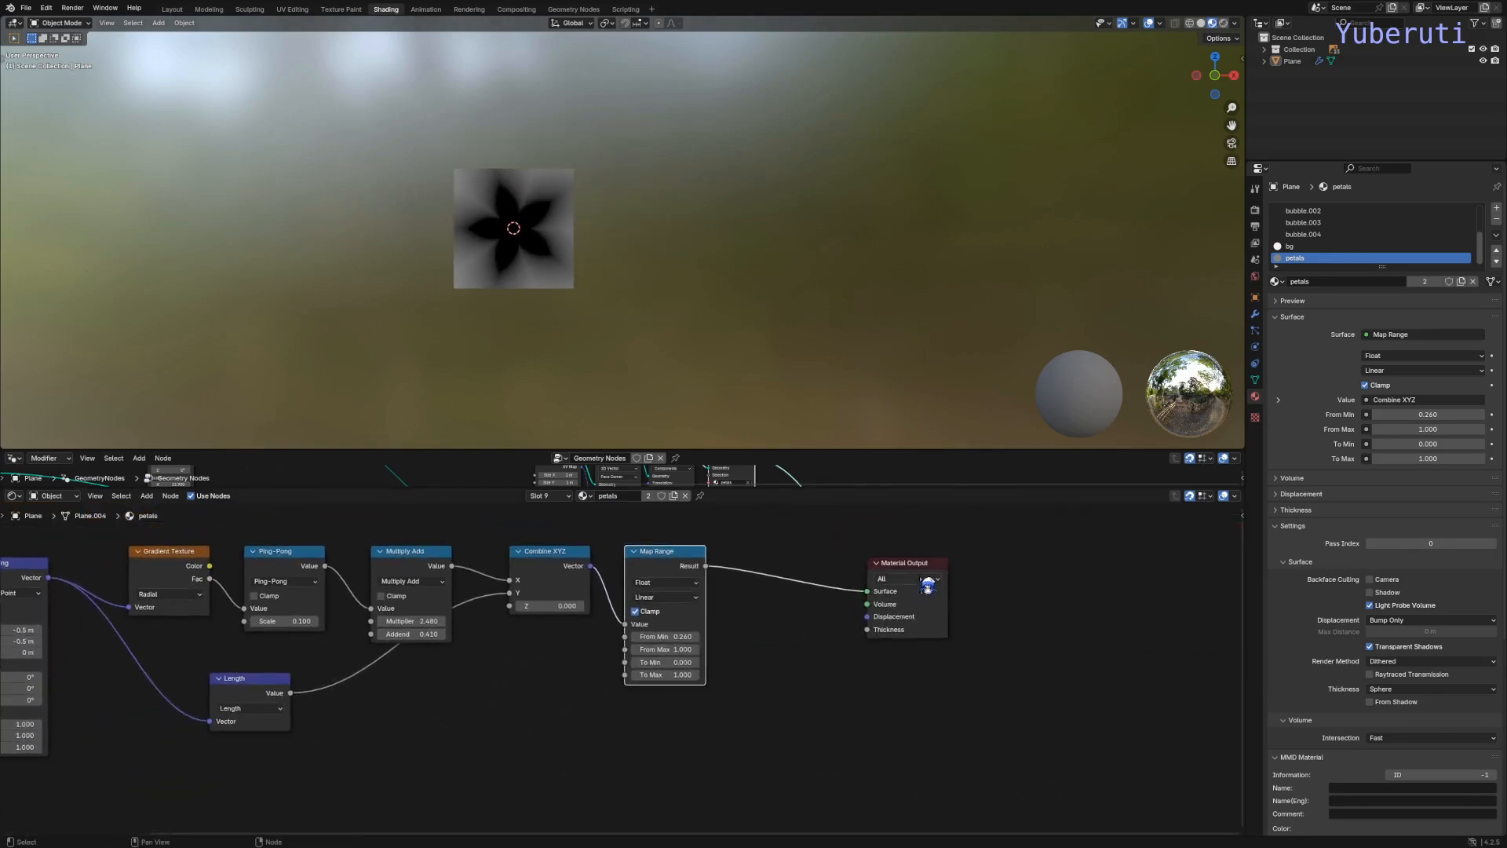
left_click_drag(917, 573, 1114, 571)
left_click(808, 683)
Step: Duplicate the Multiply Add node, set the copy to Greater Than, and insert it between Map Range and the Material Output
key("shift+a")
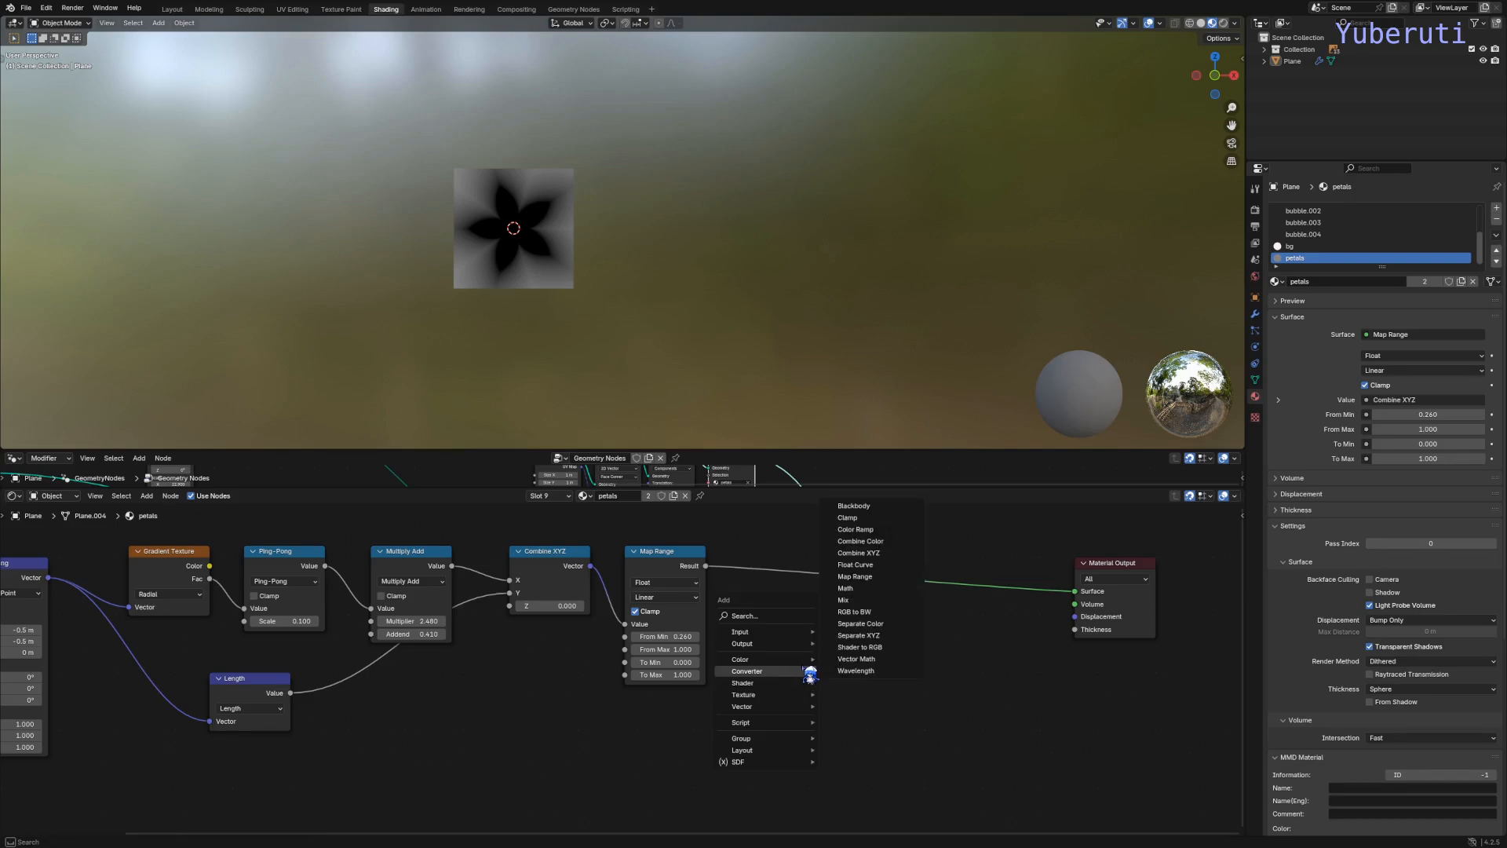
mouse_move(807, 666)
left_click(558, 567)
left_click(421, 570)
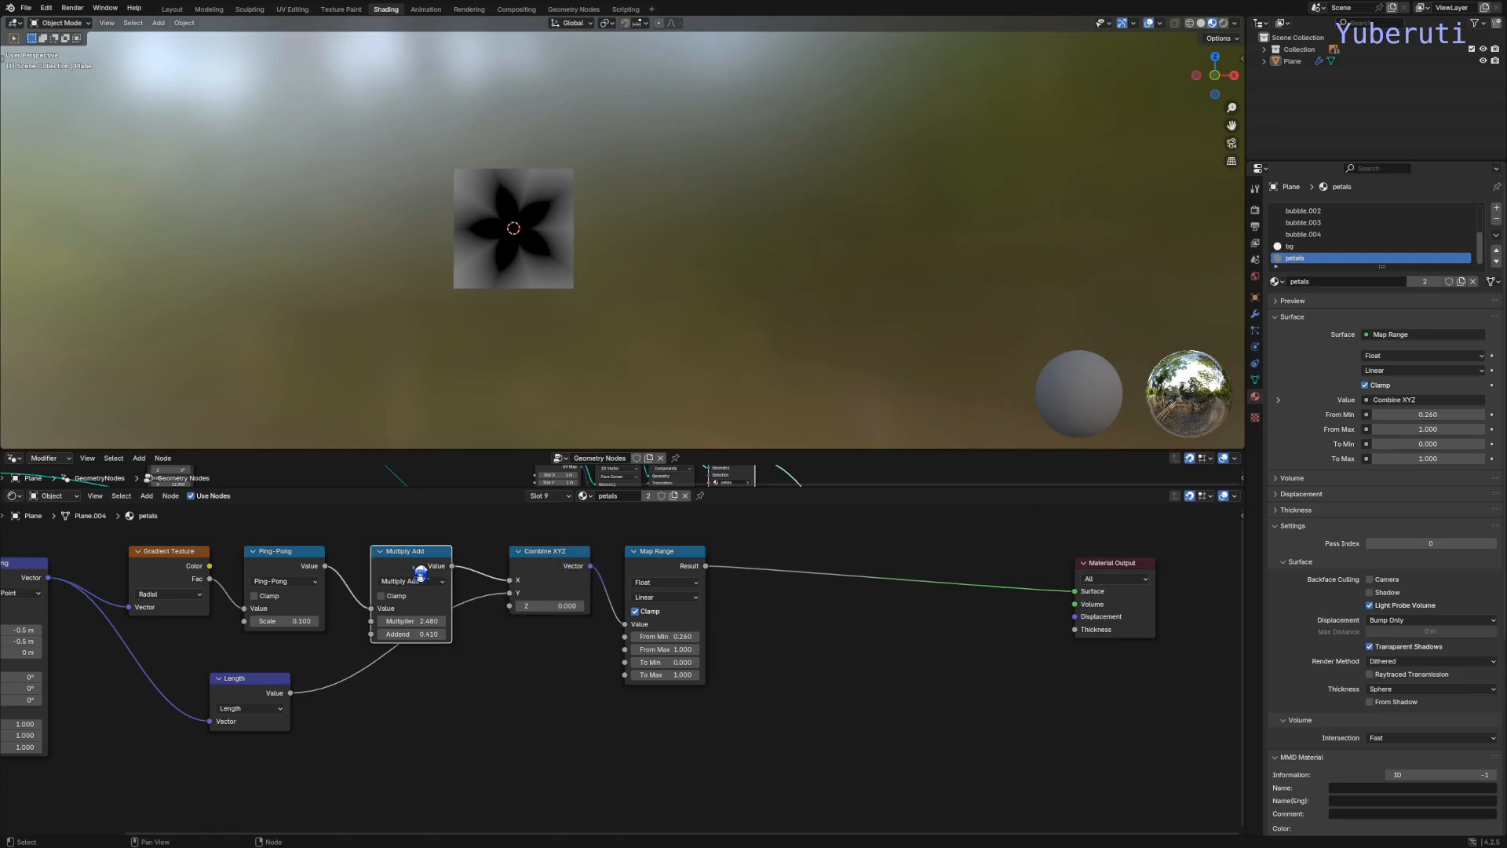
key("shift+d")
left_click(849, 633)
left_click(838, 638)
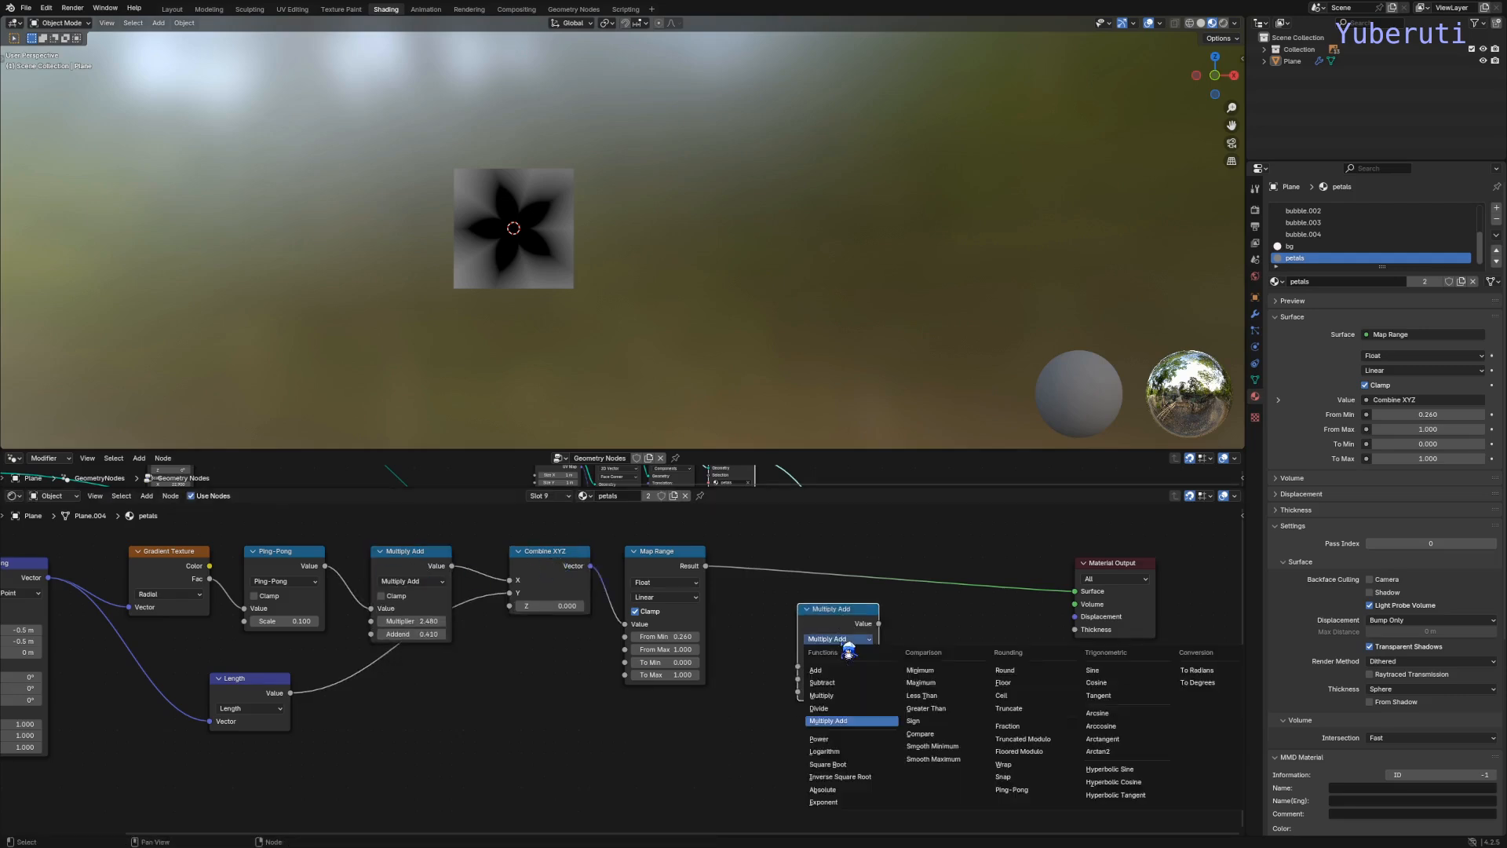
left_click(968, 710)
left_click_drag(851, 628, 806, 569)
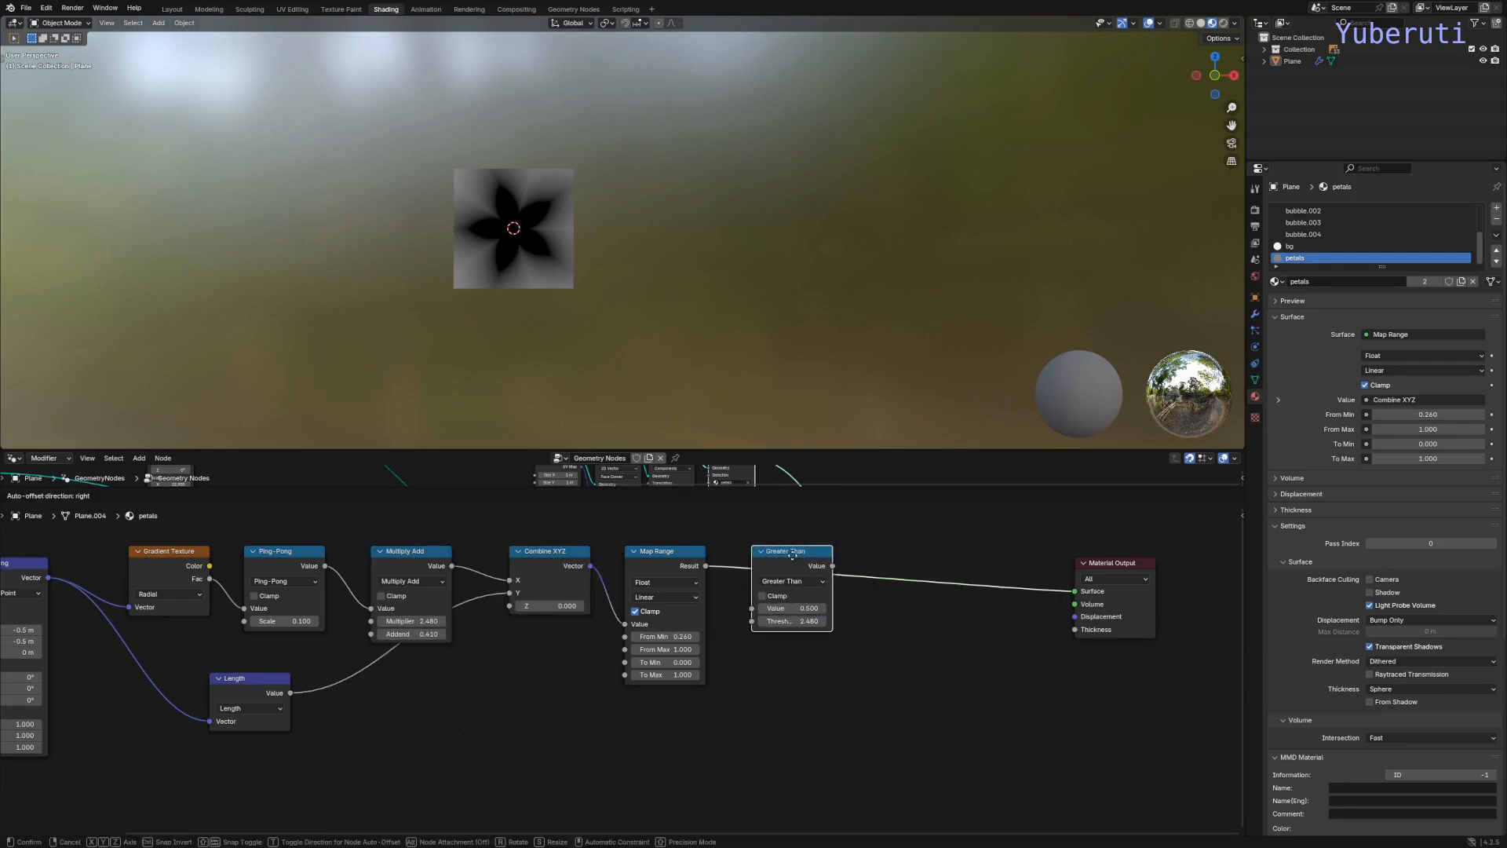
Step: Set the Greater Than node's Threshold to 0
scroll(835, 673, "up", 1)
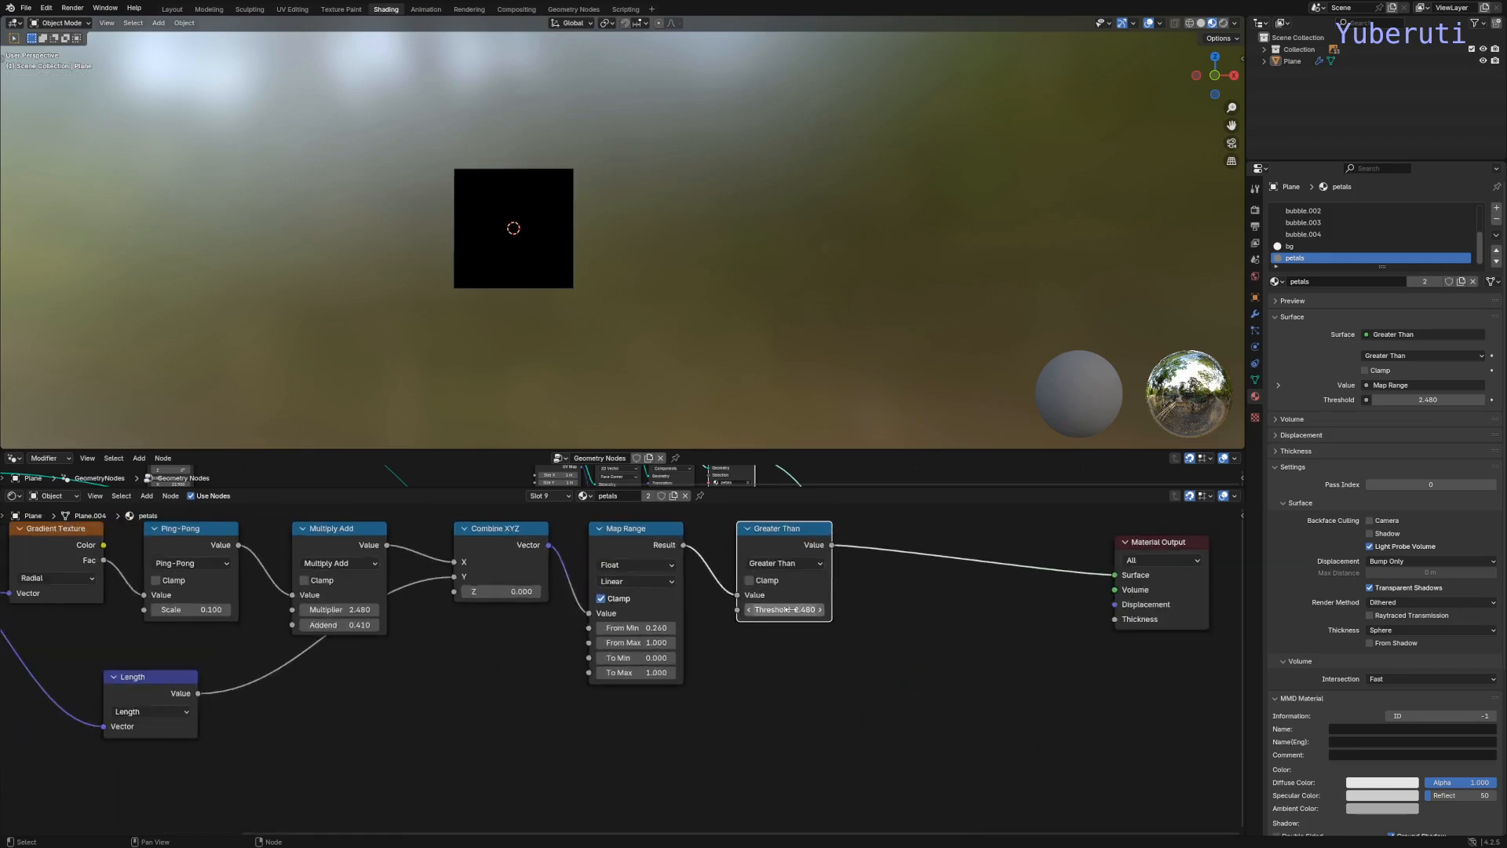
left_click(792, 609)
type("0")
key("Return")
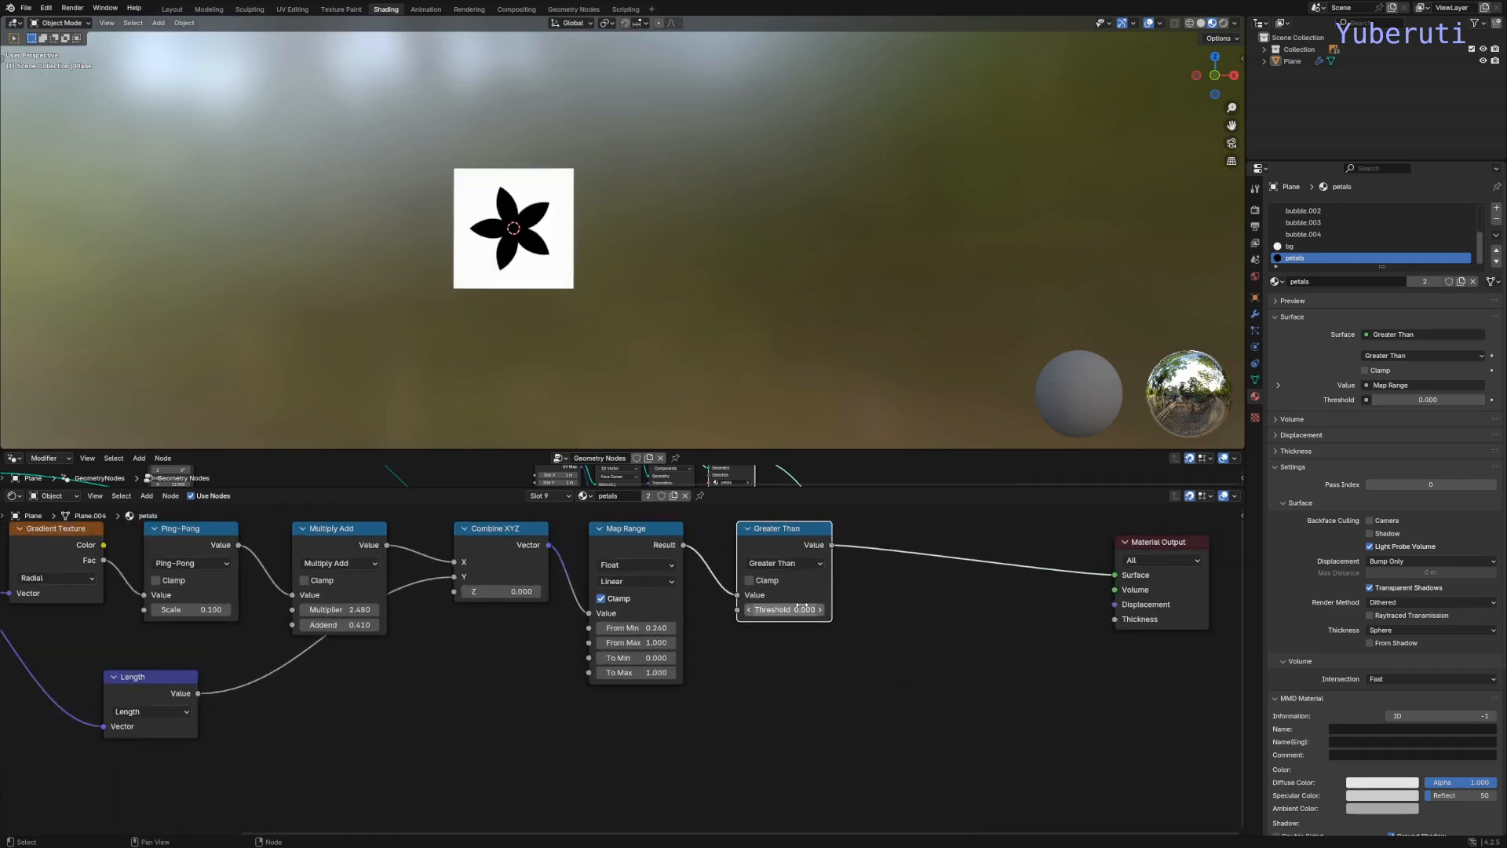
Step: Move the Greater Than node closer to Map Range and slightly lower to tidy the node spacing
scroll(570, 250, "up", 4)
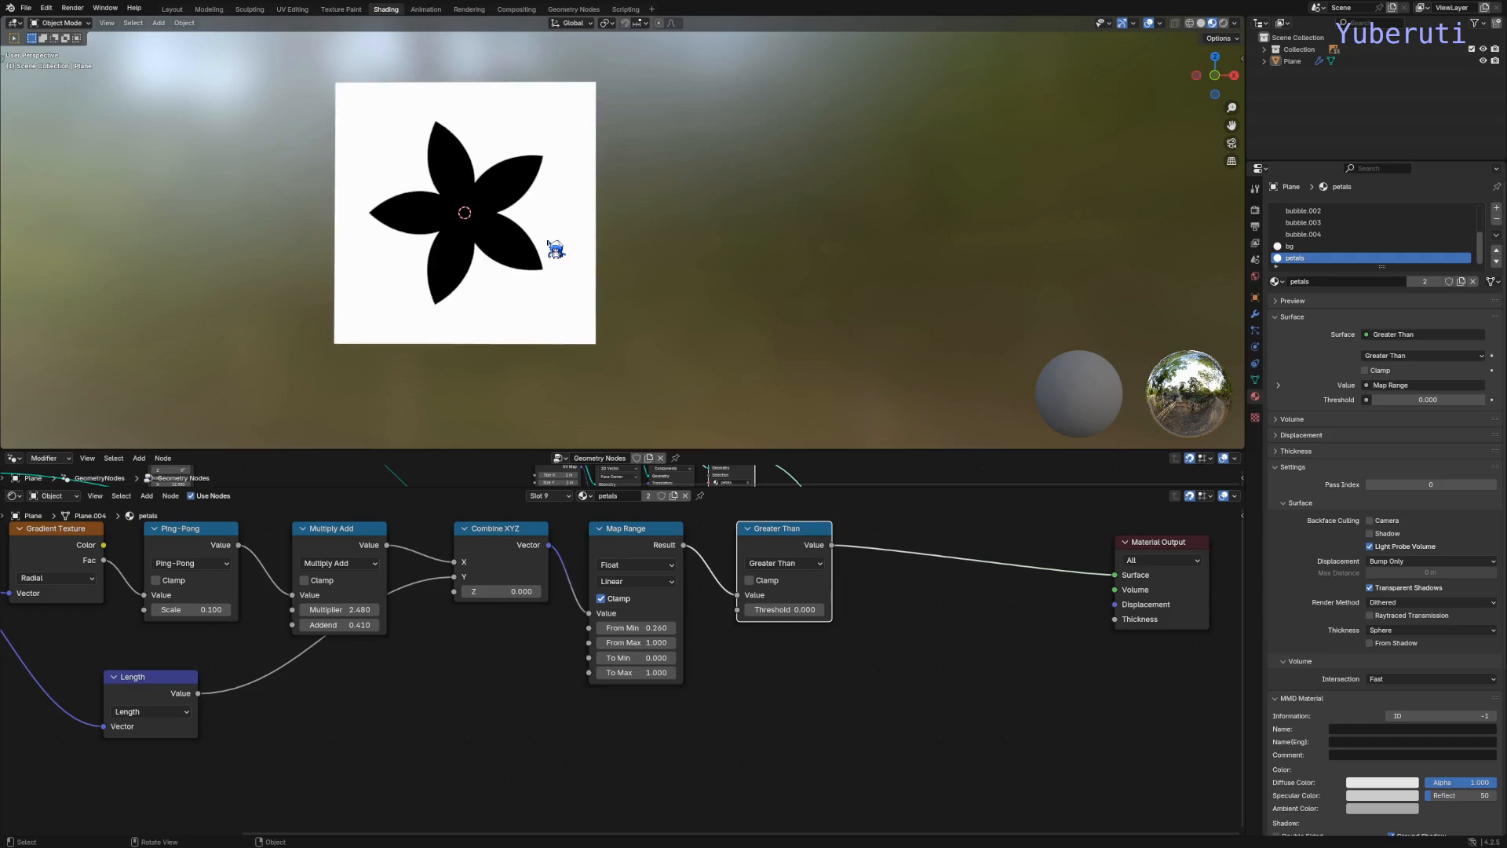
middle_click_drag(519, 253, 642, 255, "shift")
left_click_drag(780, 541, 580, 567)
left_click(832, 669)
left_click_drag(649, 550, 636, 551)
left_click_drag(777, 551, 763, 565)
left_click(863, 631)
Step: Add an Emission shader and a Transparent BSDF between the Greater Than and Material Output nodes
middle_click_drag(866, 630, 585, 643)
key("shift+a")
mouse_move(581, 685)
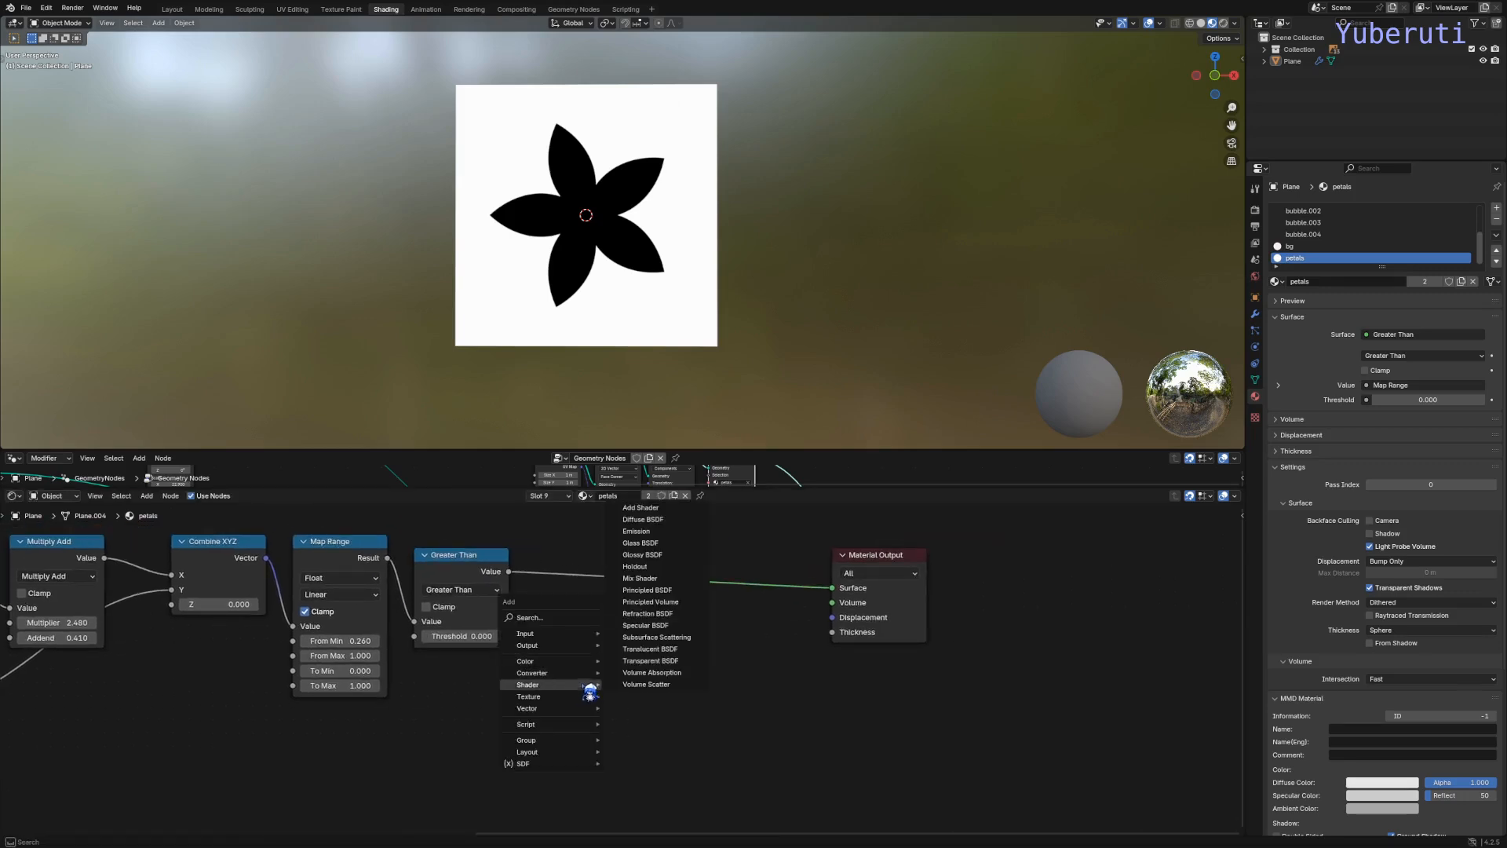
left_click(668, 544)
left_click(628, 656)
key("shift+a")
mouse_move(622, 649)
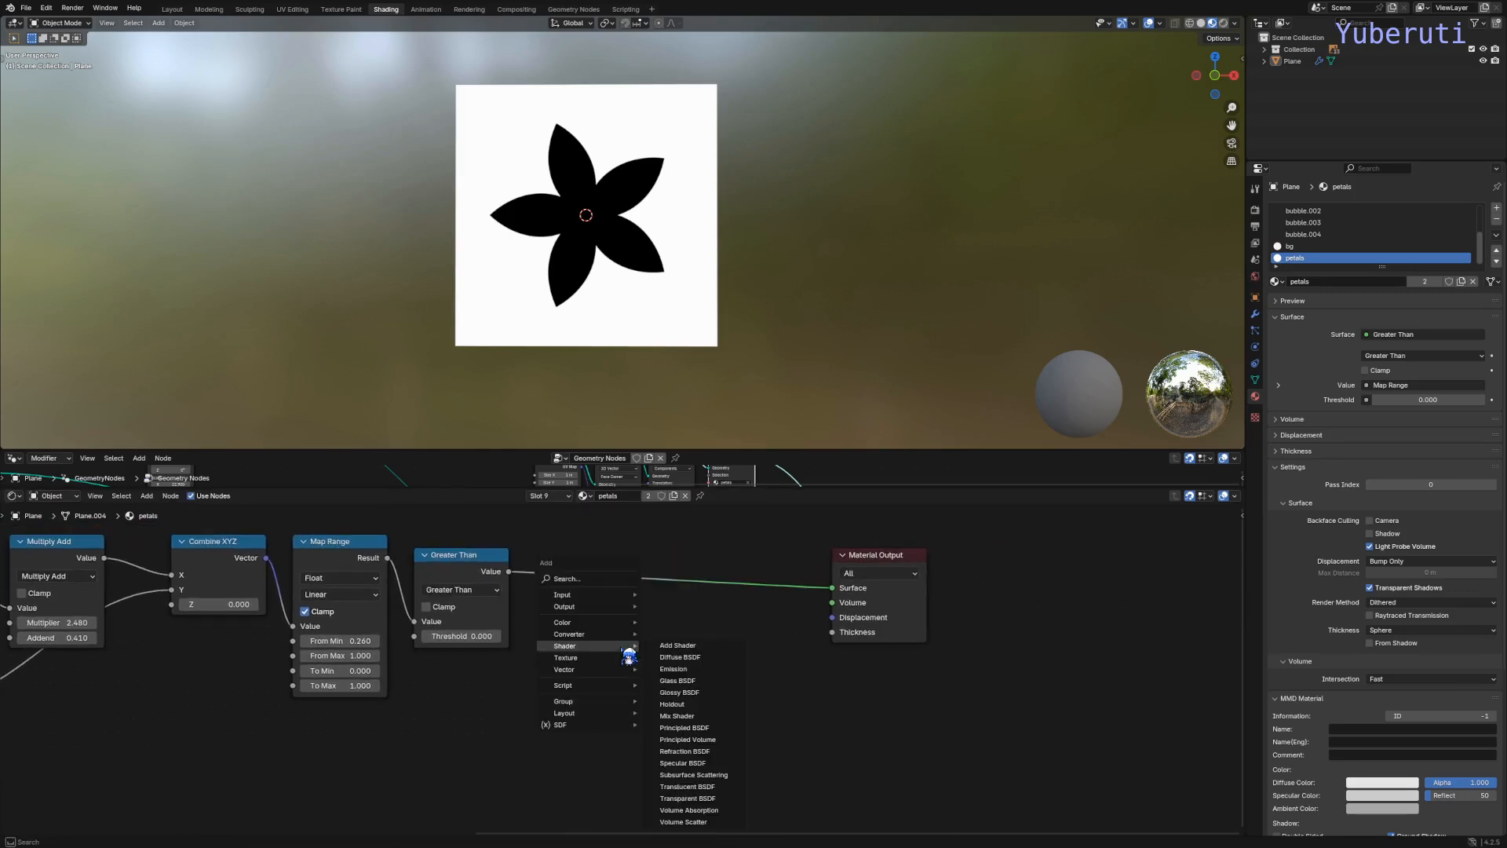
left_click(708, 799)
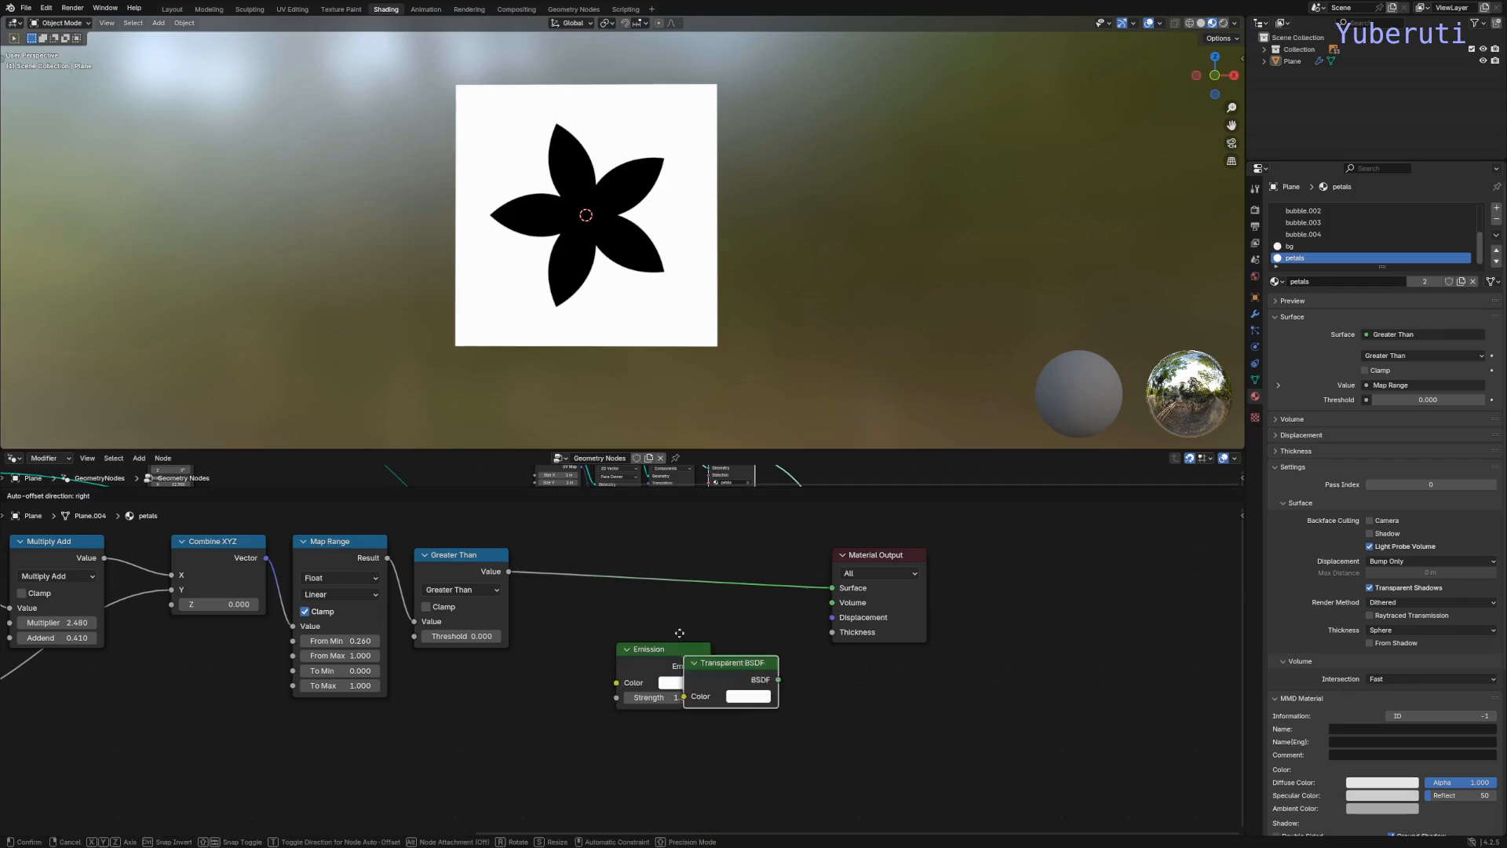
left_click(628, 595)
Step: Add a Mix Shader before the Material Output, blending Transparent BSDF and Emission with the Greater Than value as factor
key("shift+a")
mouse_move(627, 614)
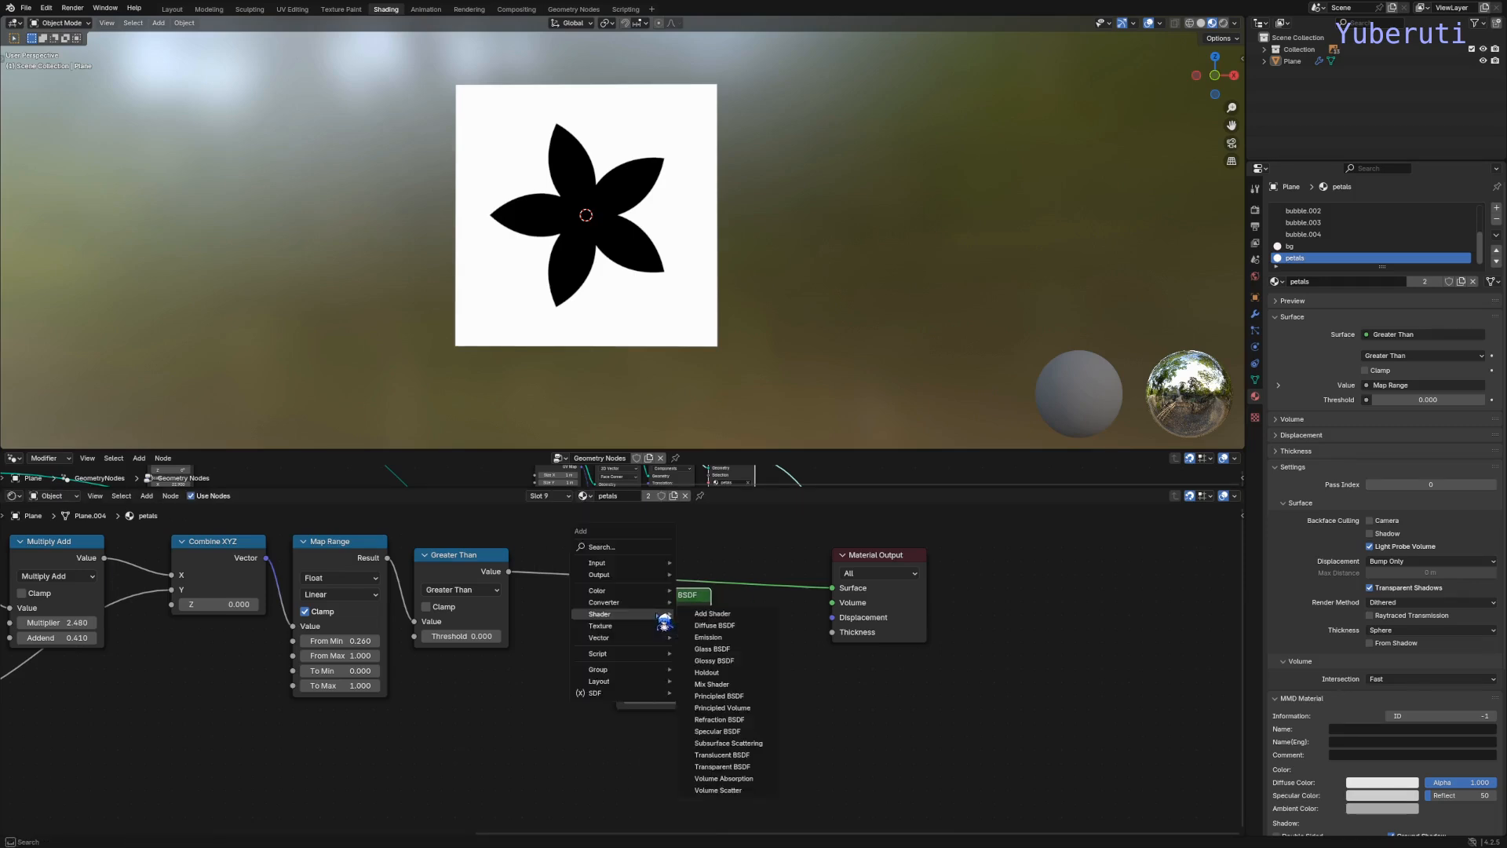
left_click(731, 686)
left_click(730, 612)
left_click_drag(710, 612, 739, 672)
left_click_drag(831, 625, 763, 569)
left_click_drag(509, 571, 698, 575)
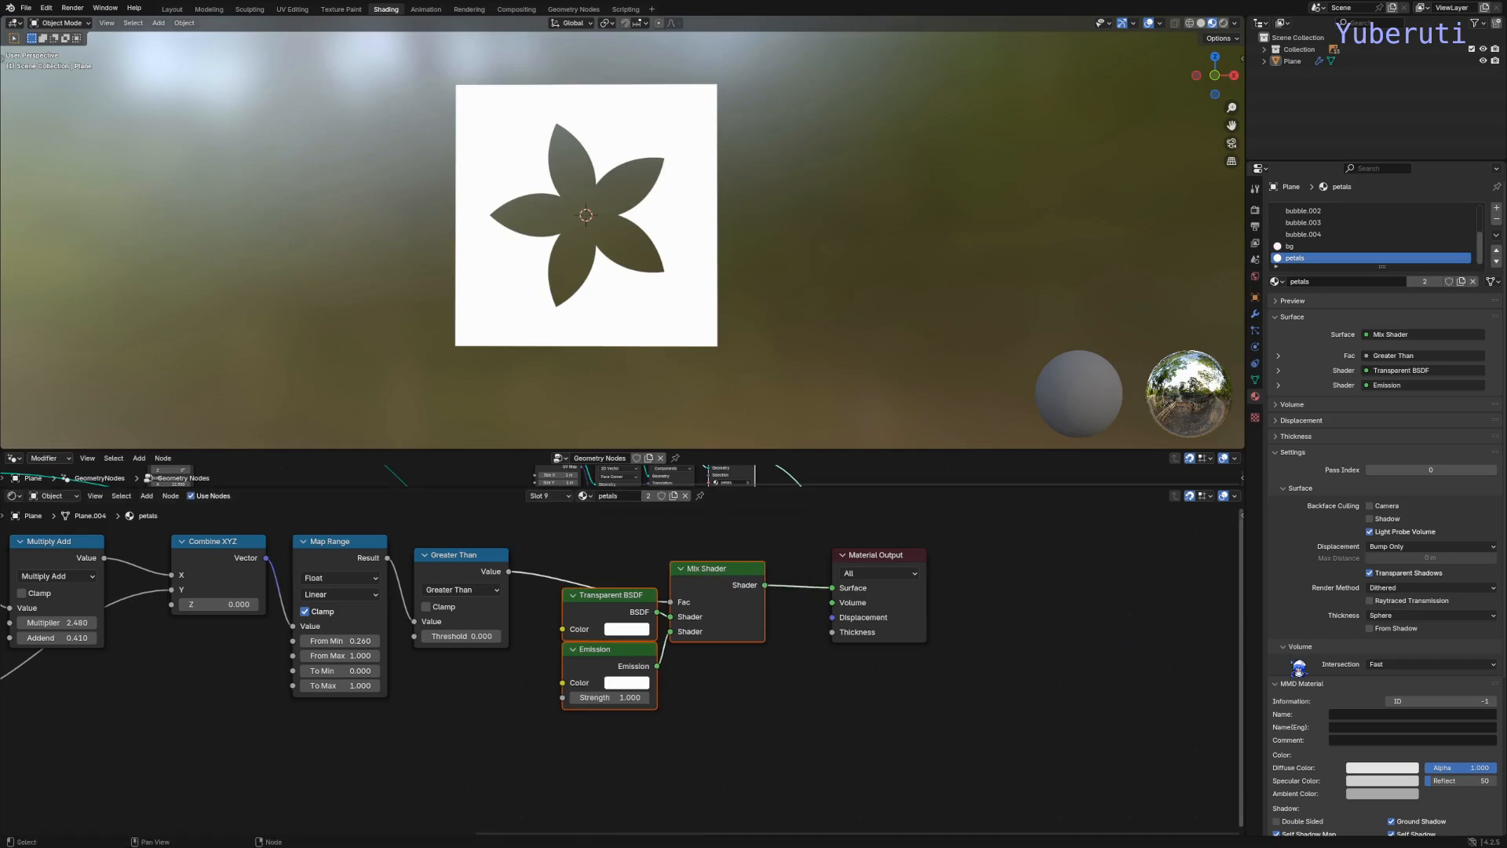
Step: Set the petals material's render method to Blended
left_click(1401, 588)
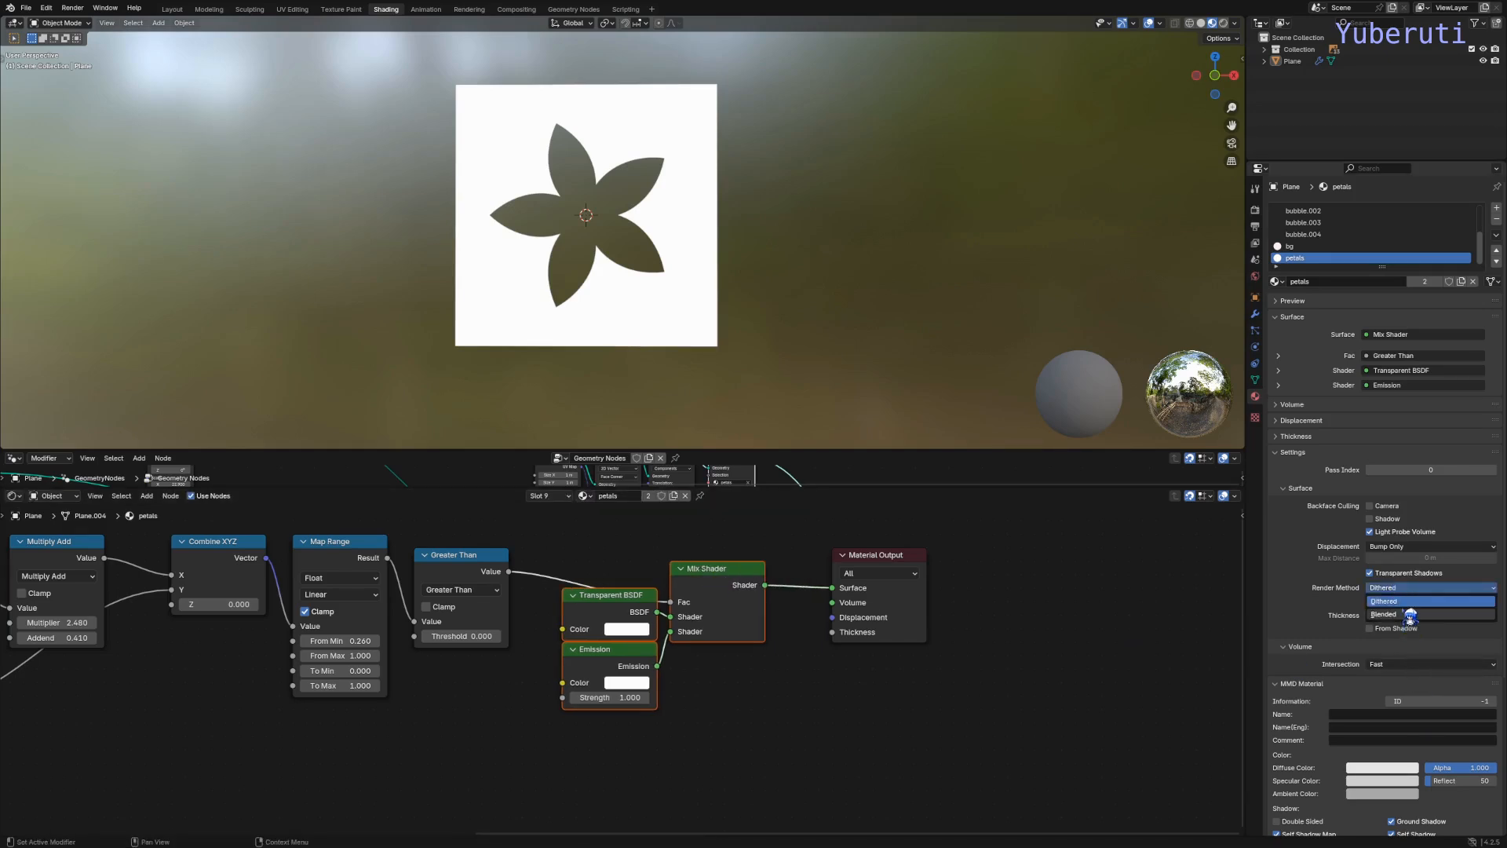
left_click(1409, 613)
Step: Set the Map Range node's From Max to 0 and From Min to 0.28 to invert and enlarge the flower mask
middle_click_drag(510, 671, 824, 671)
scroll(722, 716, "up", 2)
scroll(423, 697, "down", 3)
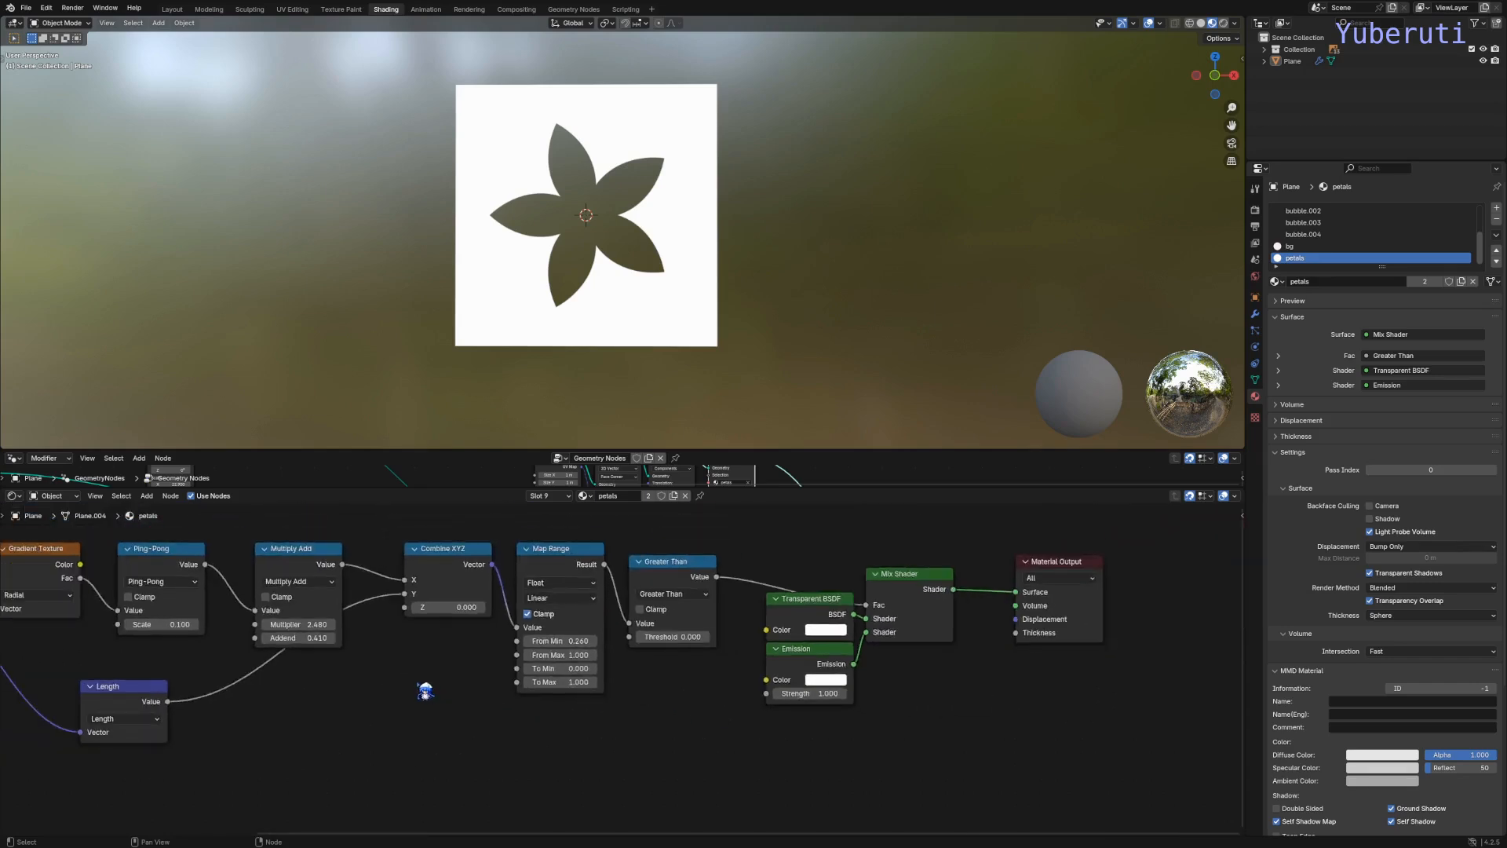
middle_click_drag(424, 697, 730, 703)
scroll(730, 703, "up", 2)
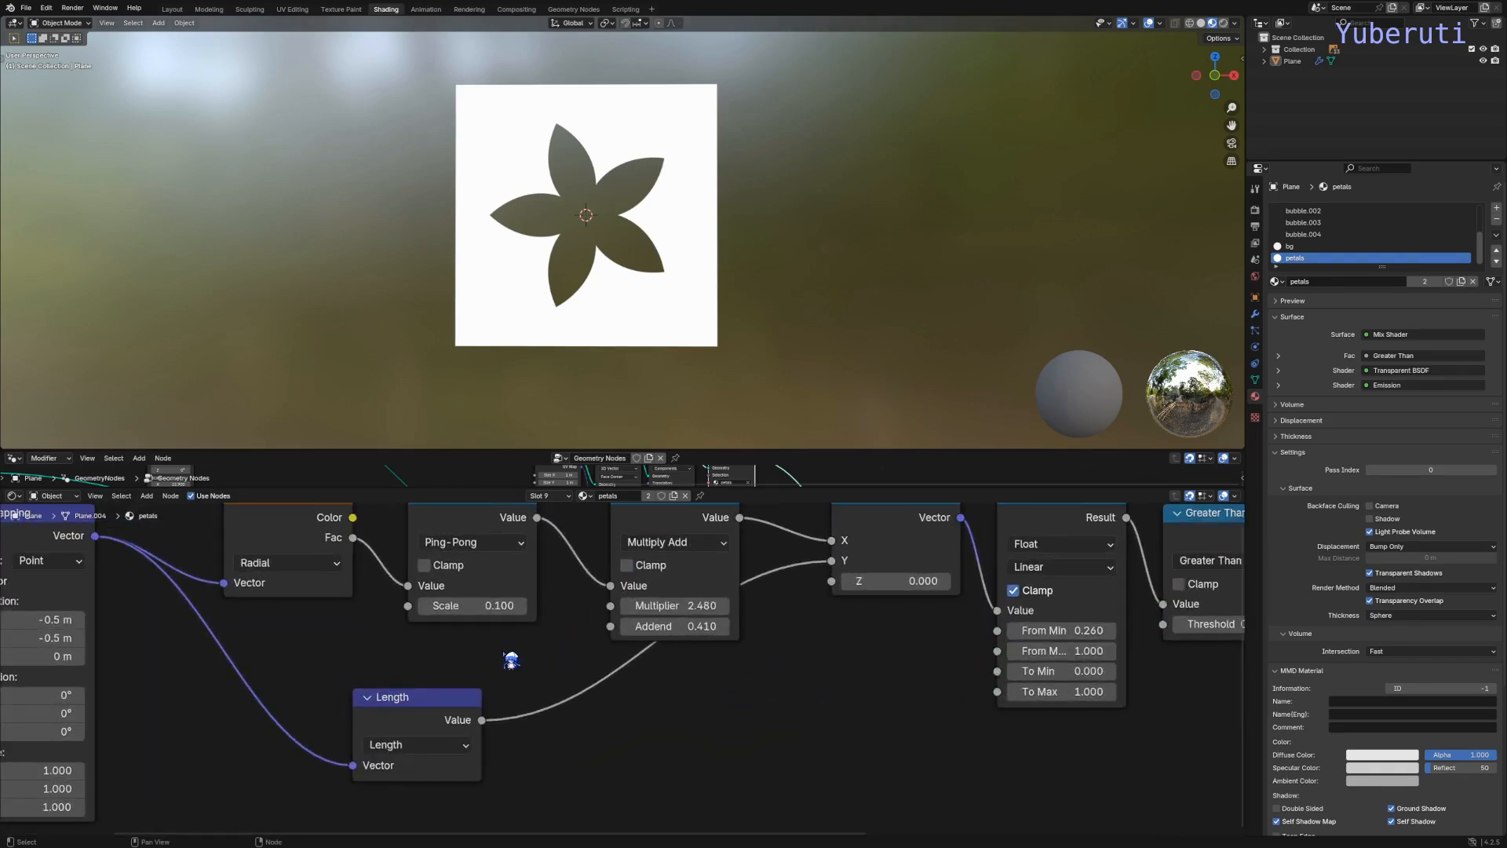
middle_click_drag(511, 660, 636, 690)
middle_click_drag(979, 667, 635, 670)
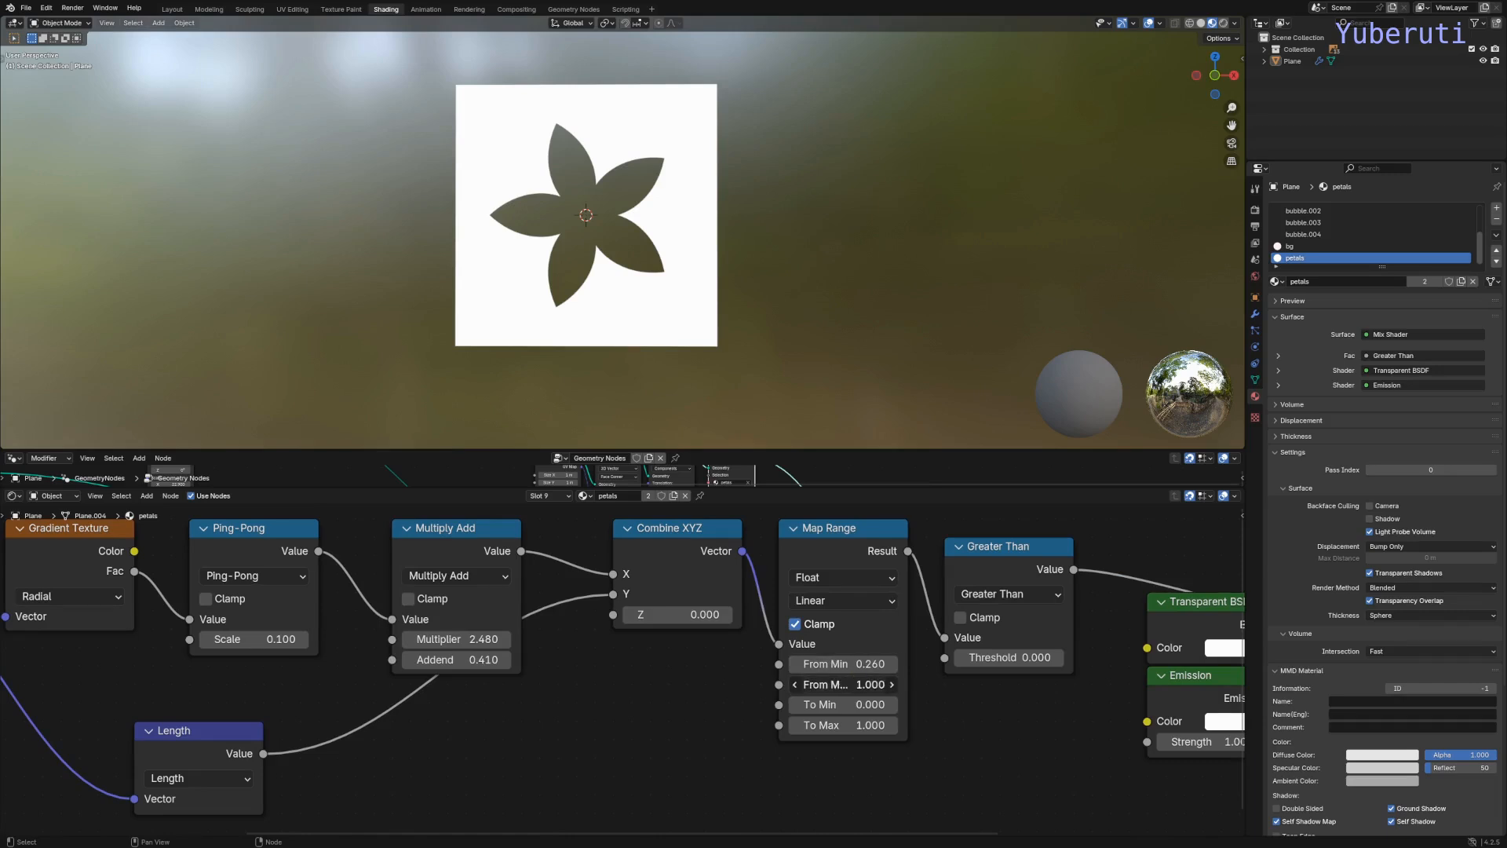
key("minus")
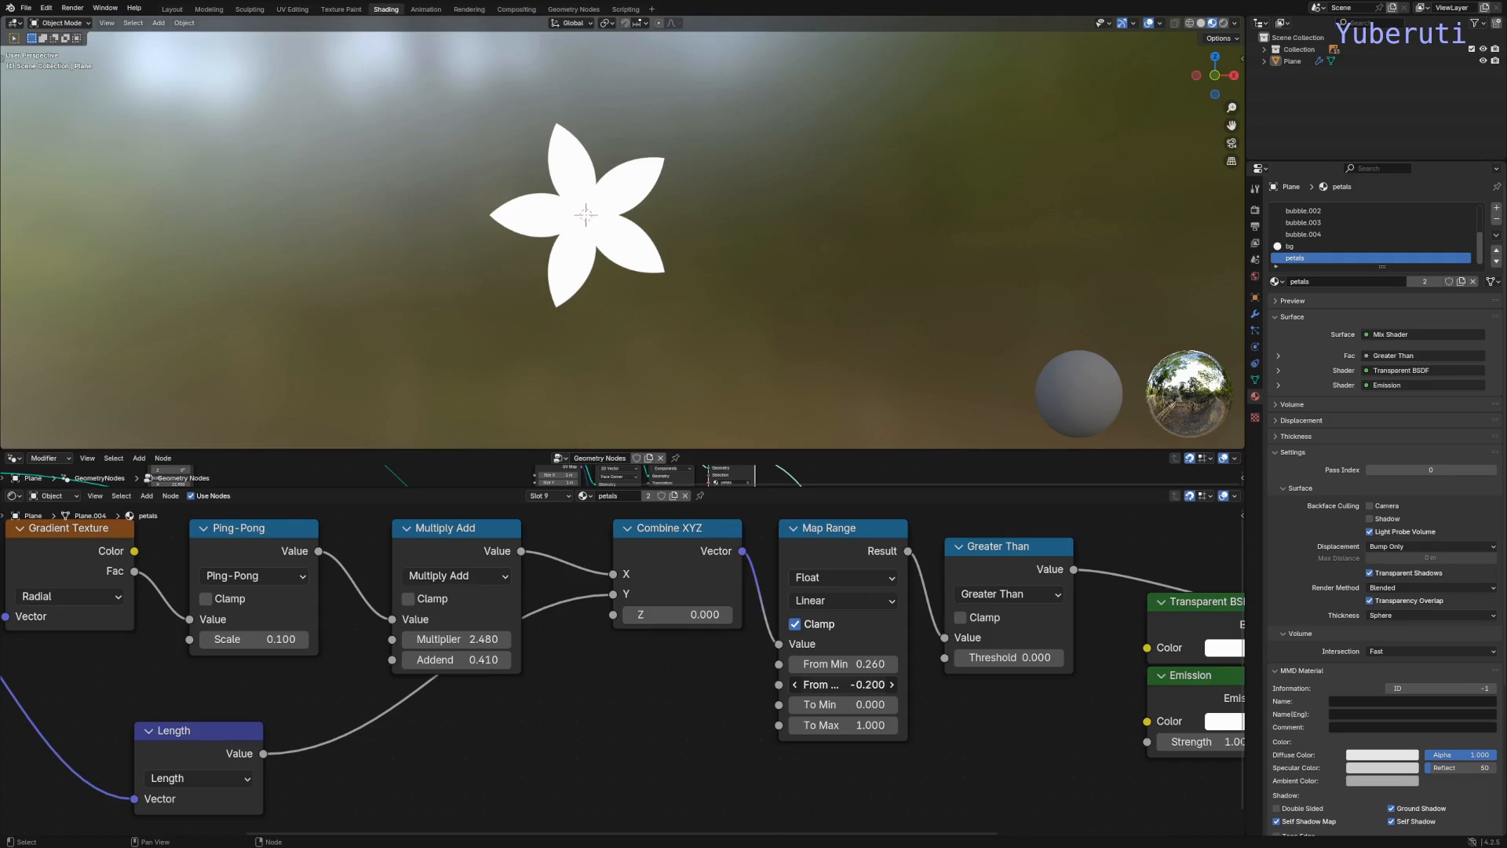
mouse_move(876, 684)
left_mouse_down()
mouse_move(879, 665)
mouse_move(857, 665)
left_mouse_up()
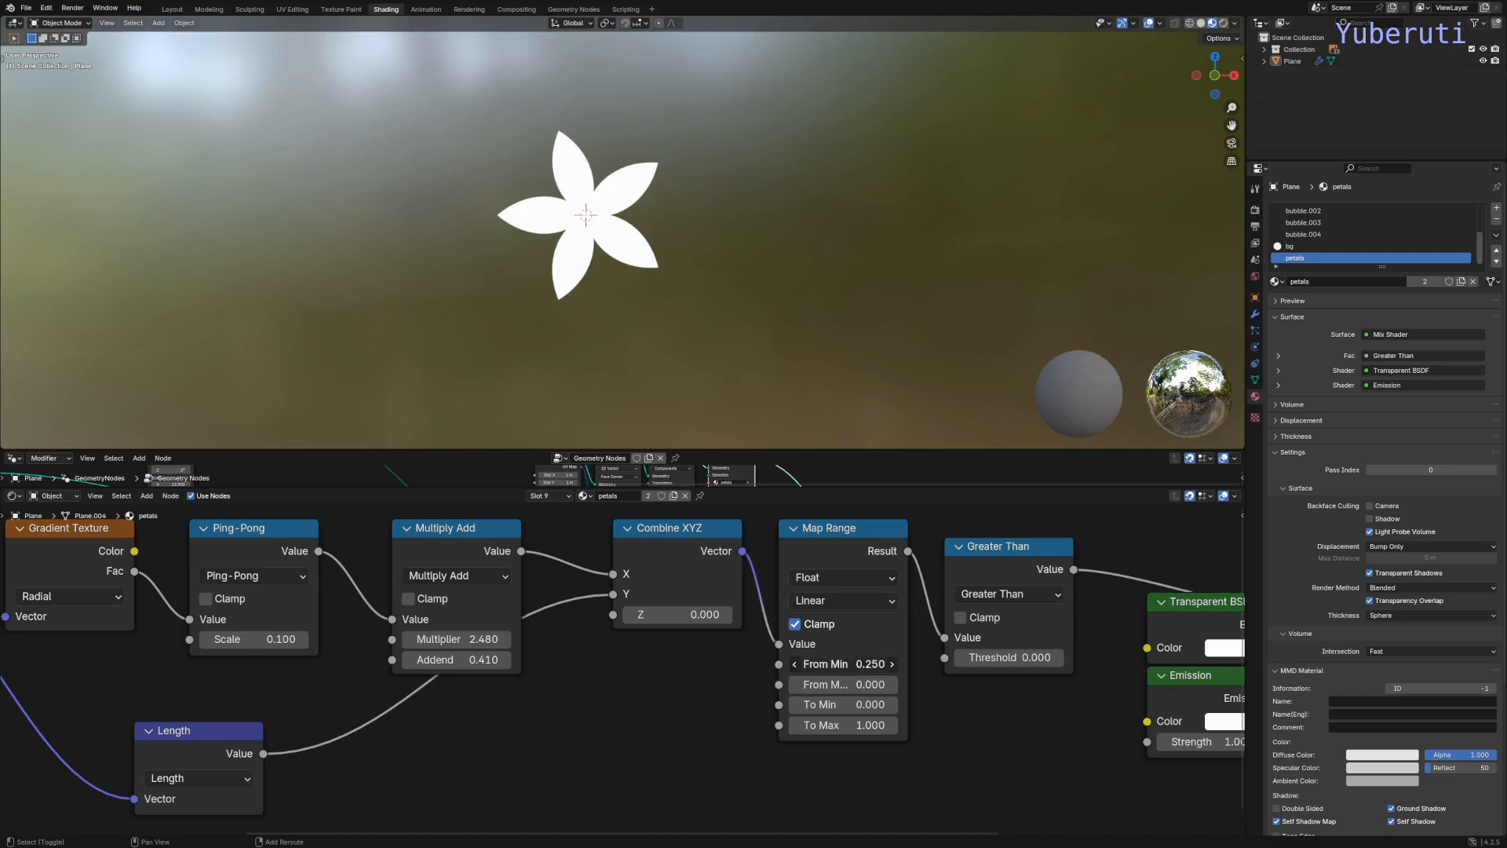
left_click_drag(857, 665, 866, 665)
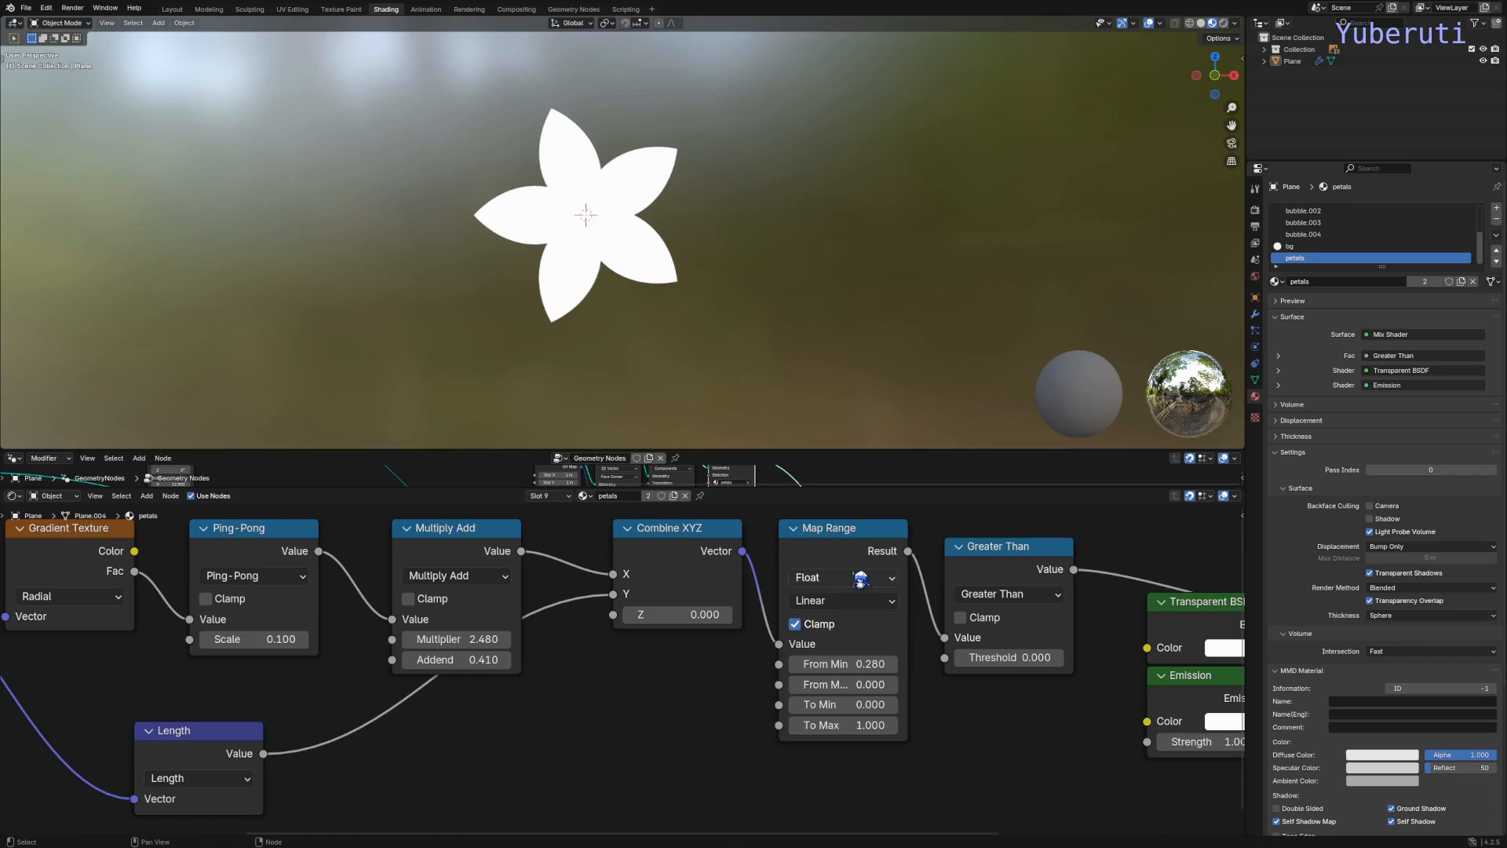
Step: Move the Combine XYZ and Map Range nodes closer to Multiply Add to tidy the layout
left_click_drag(846, 551, 827, 551)
left_click_drag(920, 518, 712, 632)
left_click_drag(710, 544, 635, 544)
left_click_drag(984, 641, 929, 624)
Step: Add a Color Ramp driven by the Map Range result and connect its color to the Emission color
scroll(934, 630, "down", 4)
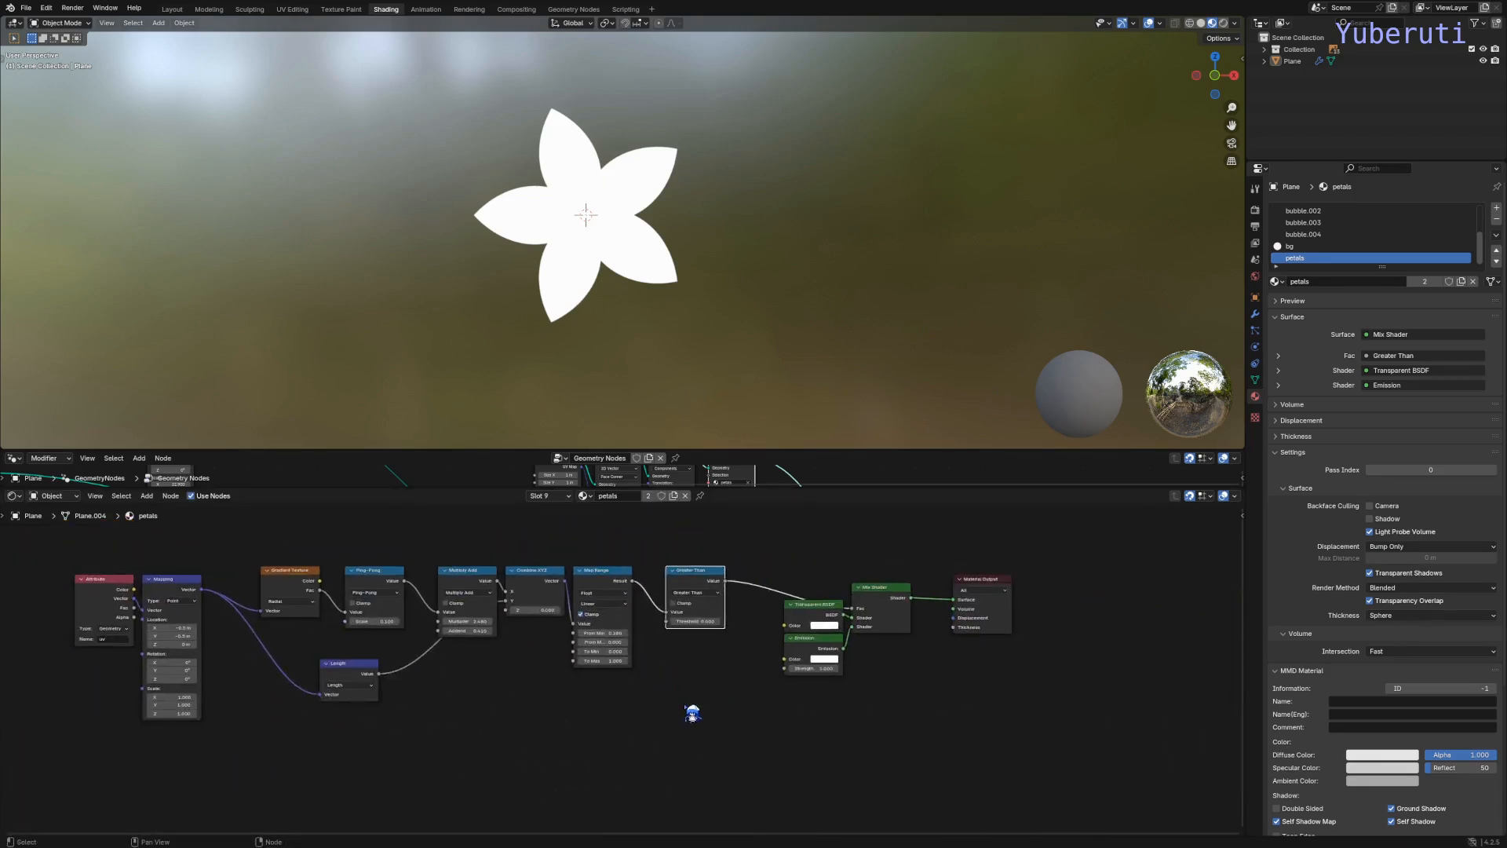
key("shift+a")
mouse_move(680, 692)
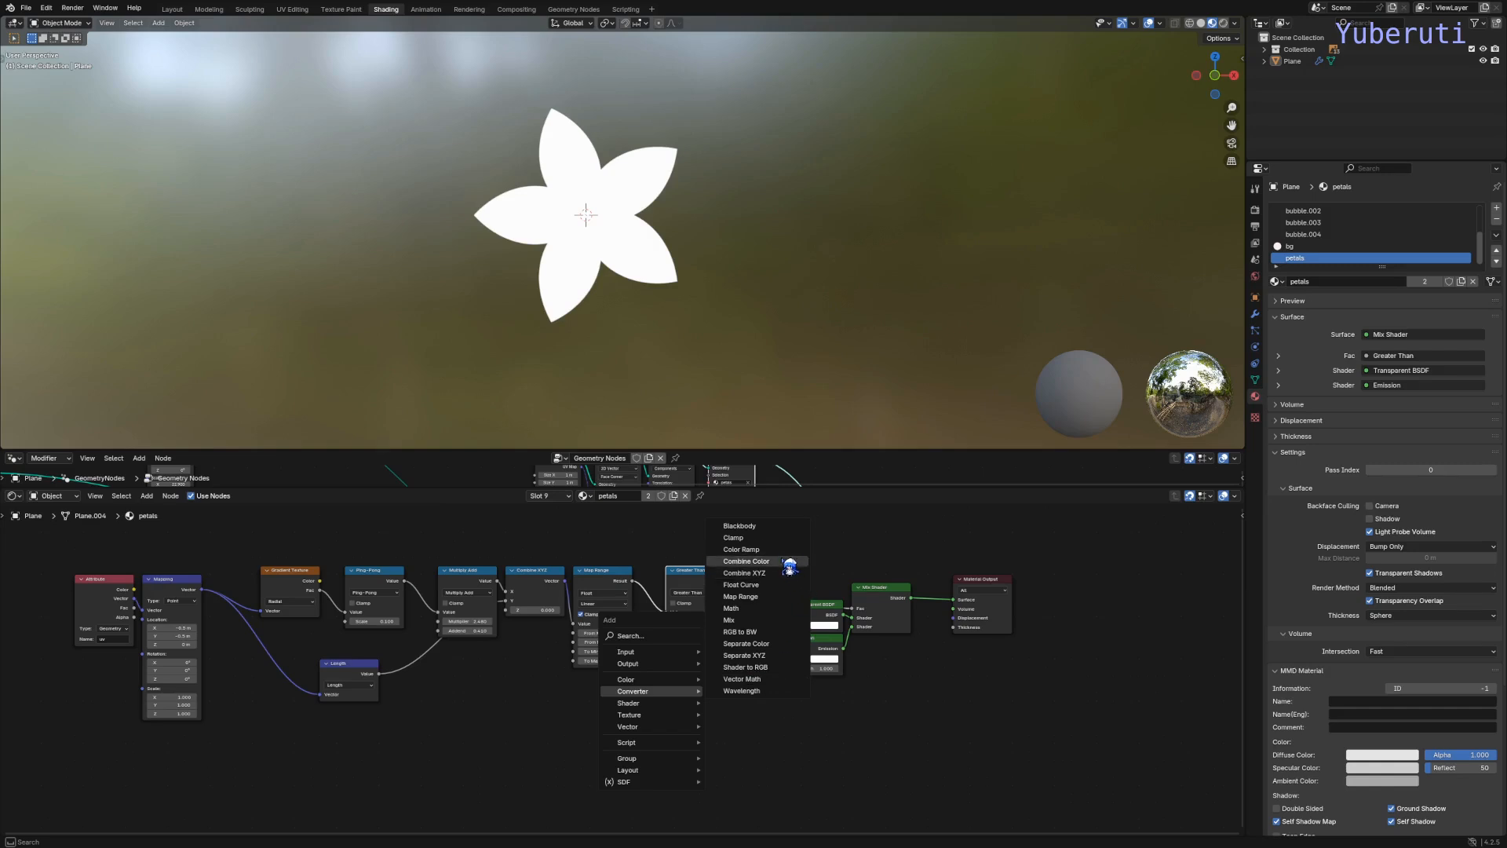
left_click(749, 550)
left_click(655, 646)
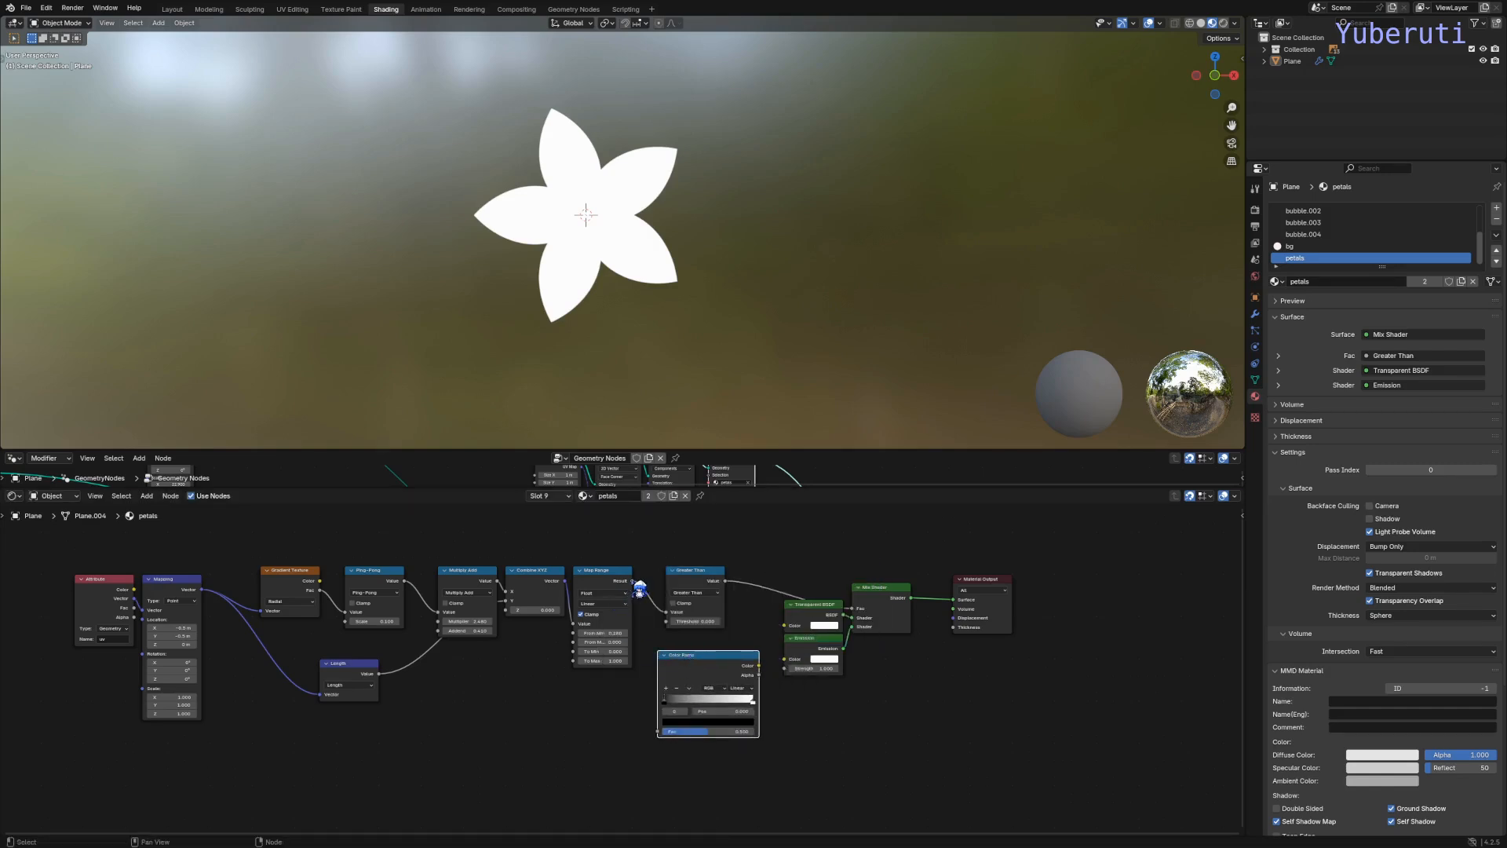
left_click_drag(641, 589, 682, 734)
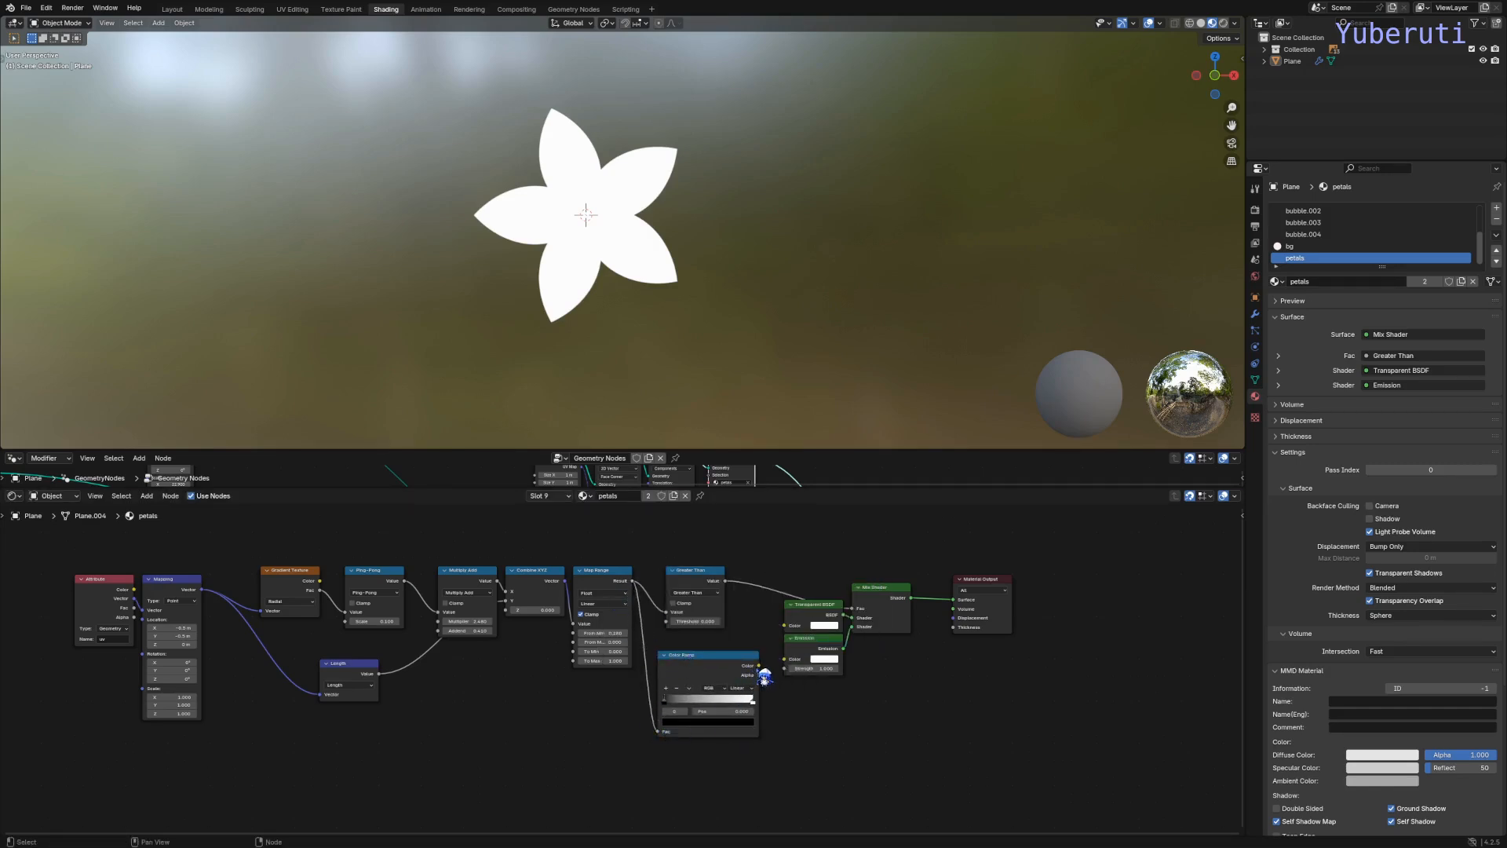
left_click_drag(759, 666, 785, 658)
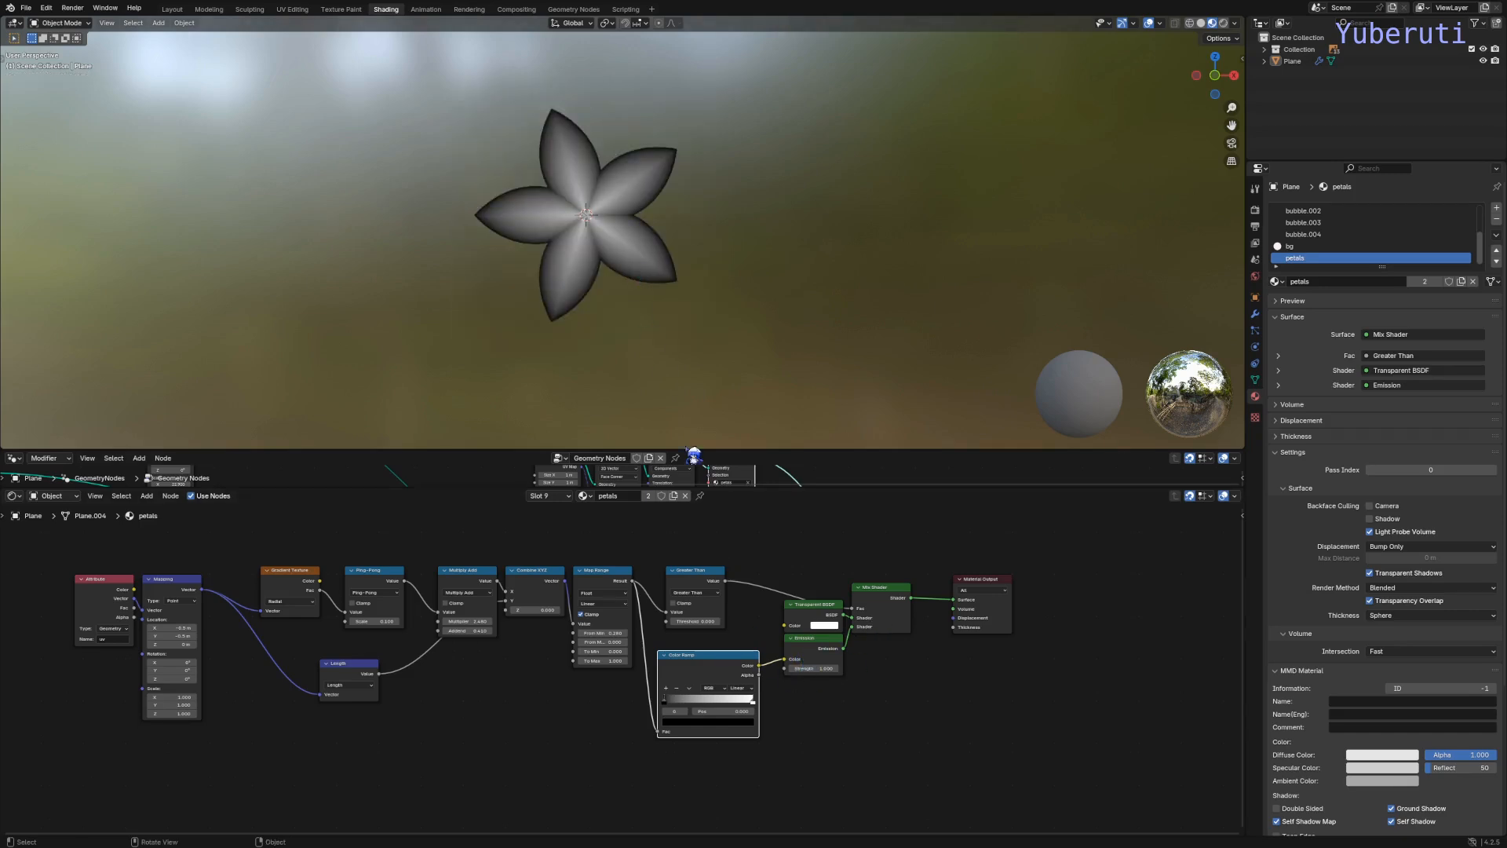
Step: Color the Color Ramp's first stop yellow and set the ramp's interpolation to Constant
scroll(707, 711, "up", 4)
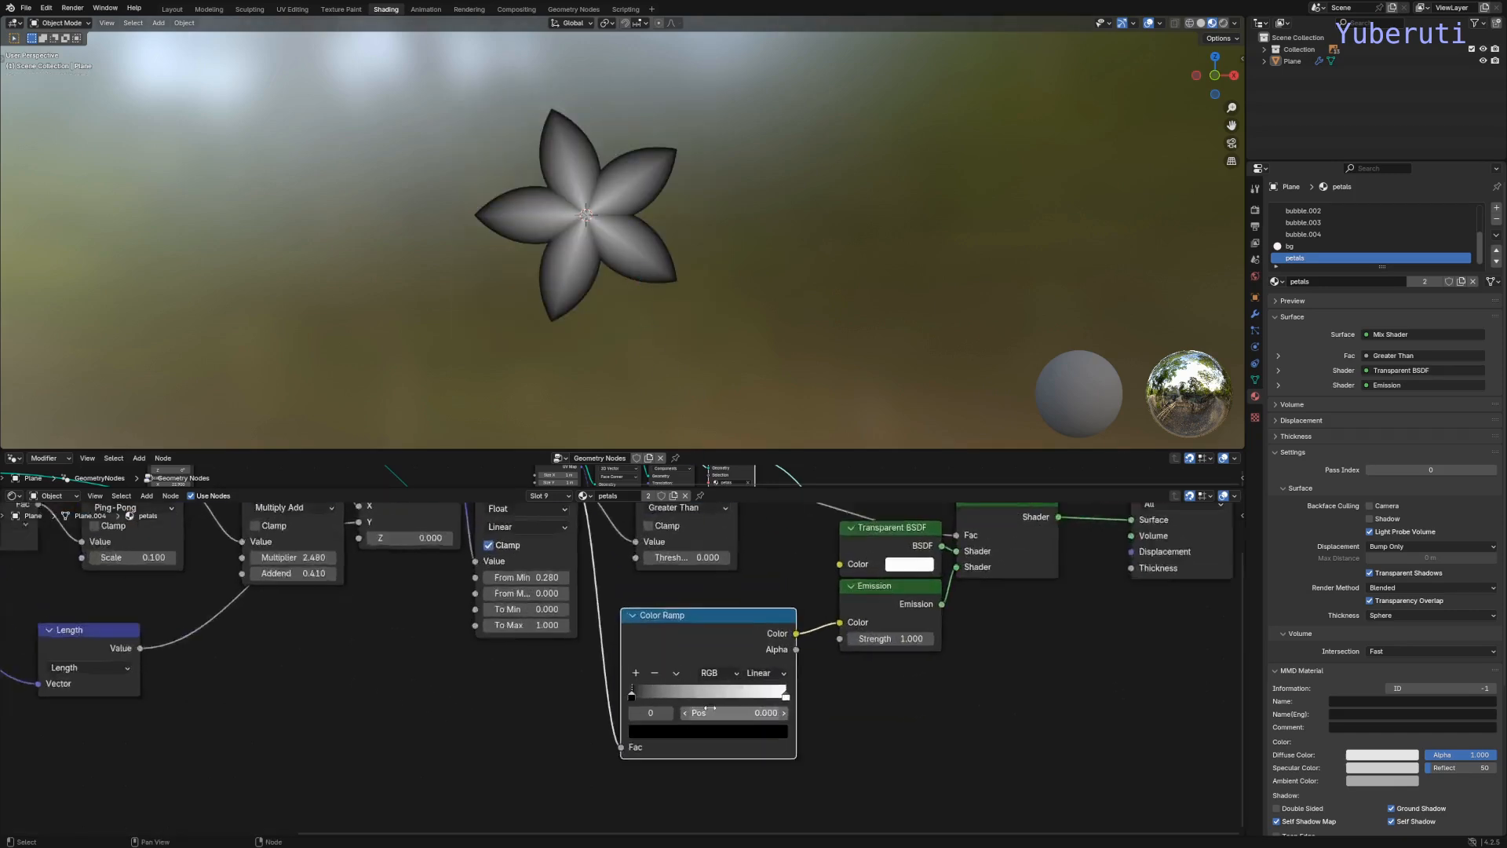
left_click(657, 738)
mouse_move(716, 557)
left_mouse_down()
mouse_move(683, 521)
mouse_move(629, 552)
mouse_move(656, 544)
left_mouse_up()
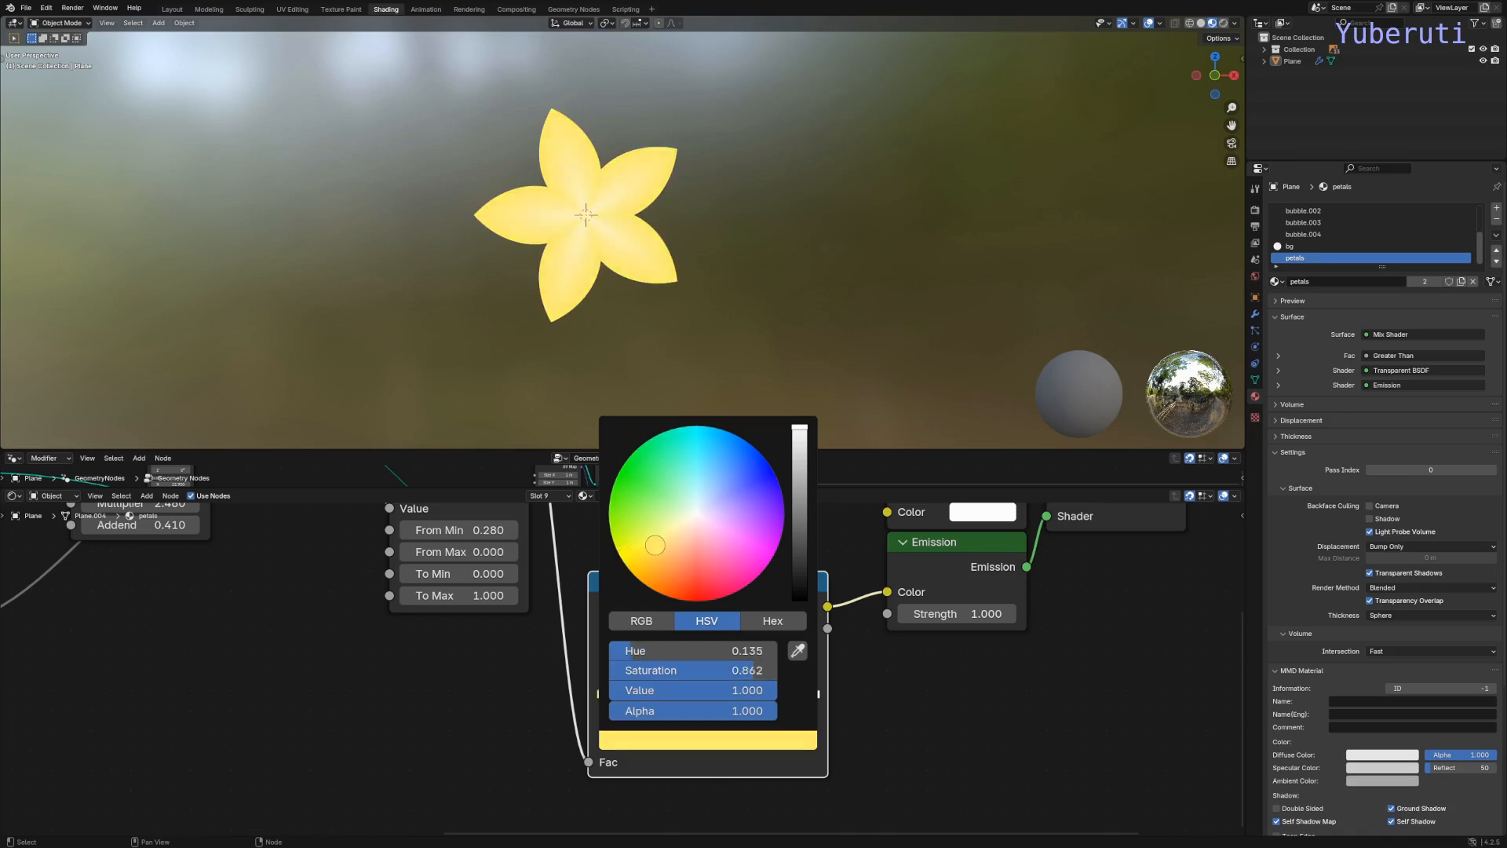
left_click(781, 664)
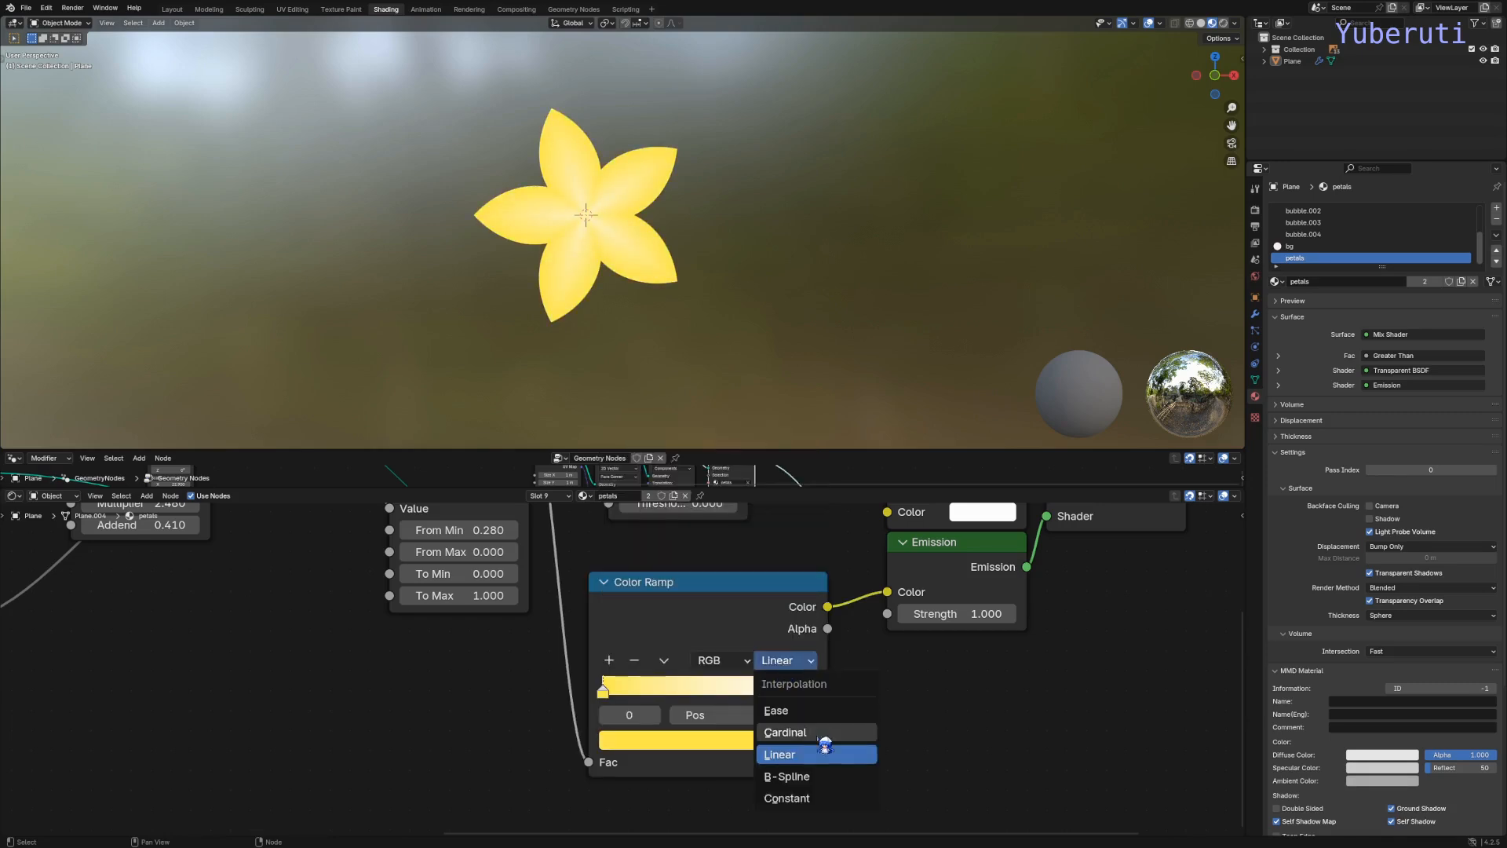
left_click(811, 804)
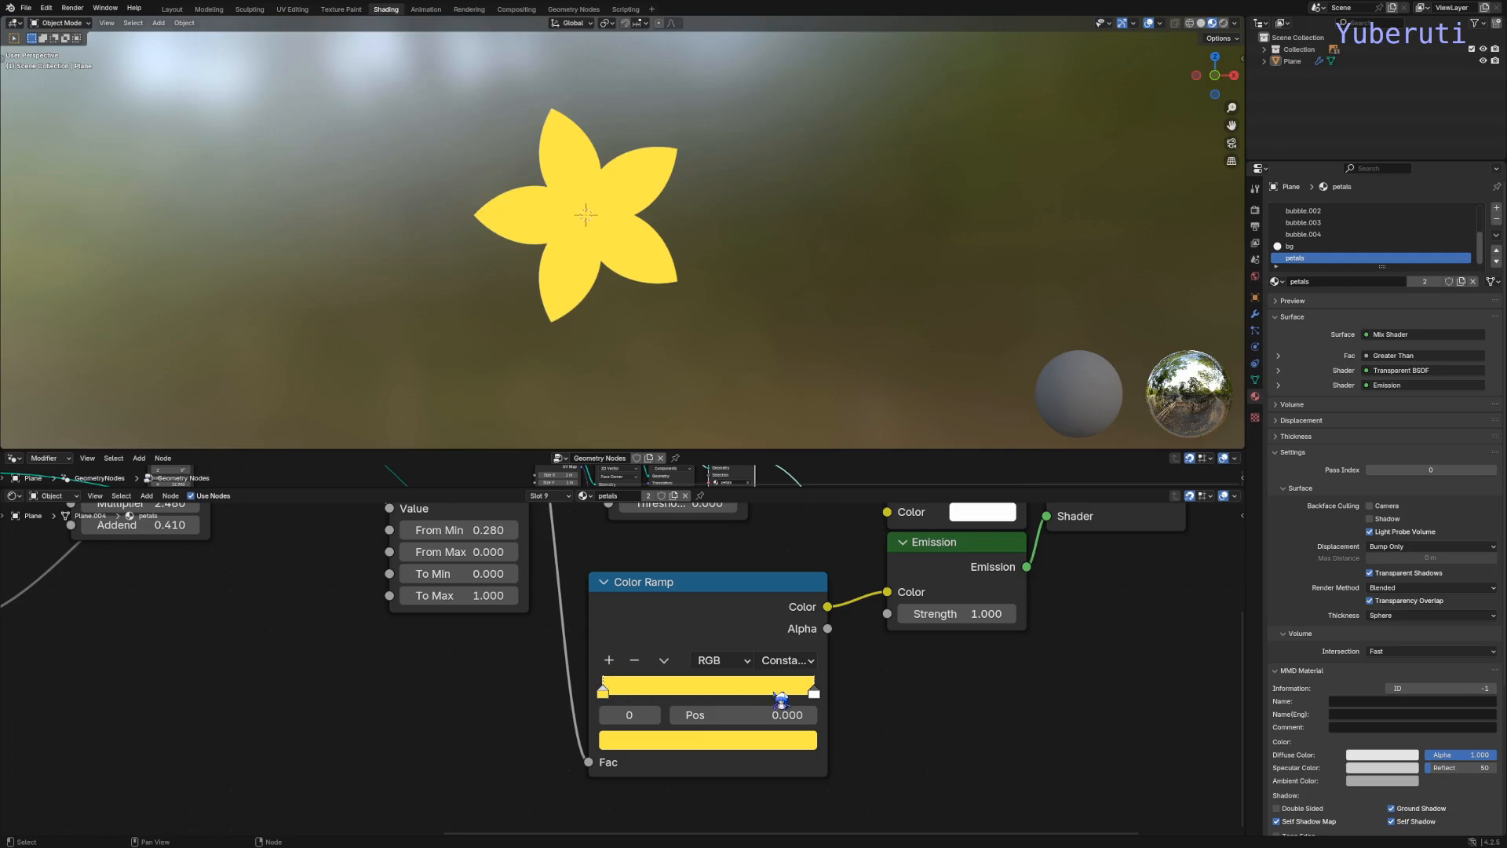
Step: Move the white stop near the ramp's start, with the yellow stop at 0, for a thin yellow petal outline
left_click_drag(614, 701, 722, 696)
left_click_drag(814, 692, 624, 698)
left_click(723, 692)
left_click(616, 698)
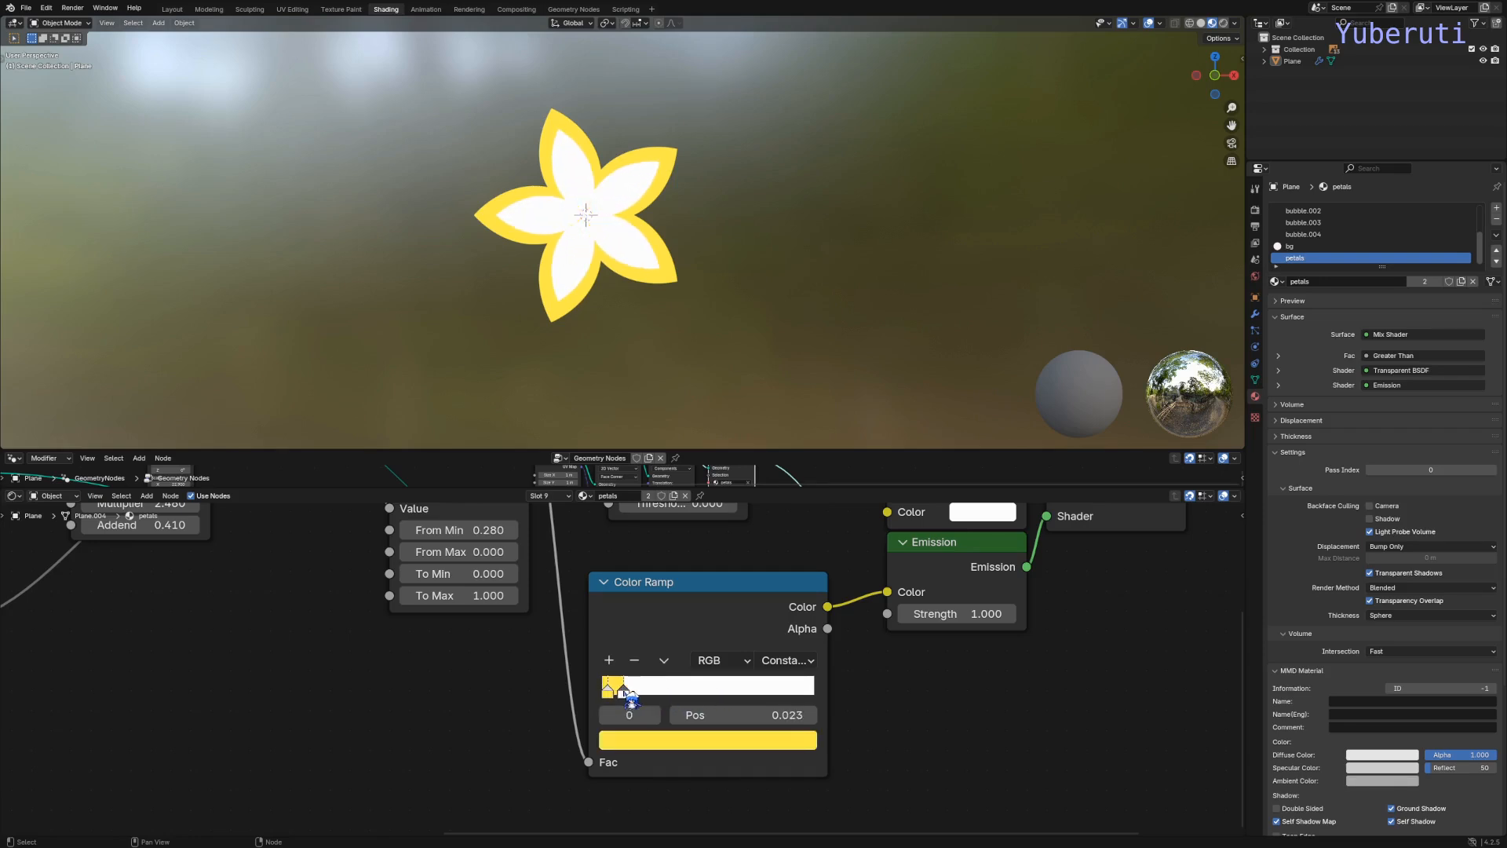
left_click_drag(631, 699, 612, 697)
left_click(617, 699)
left_click(615, 697)
left_click(607, 696)
left_click(606, 696)
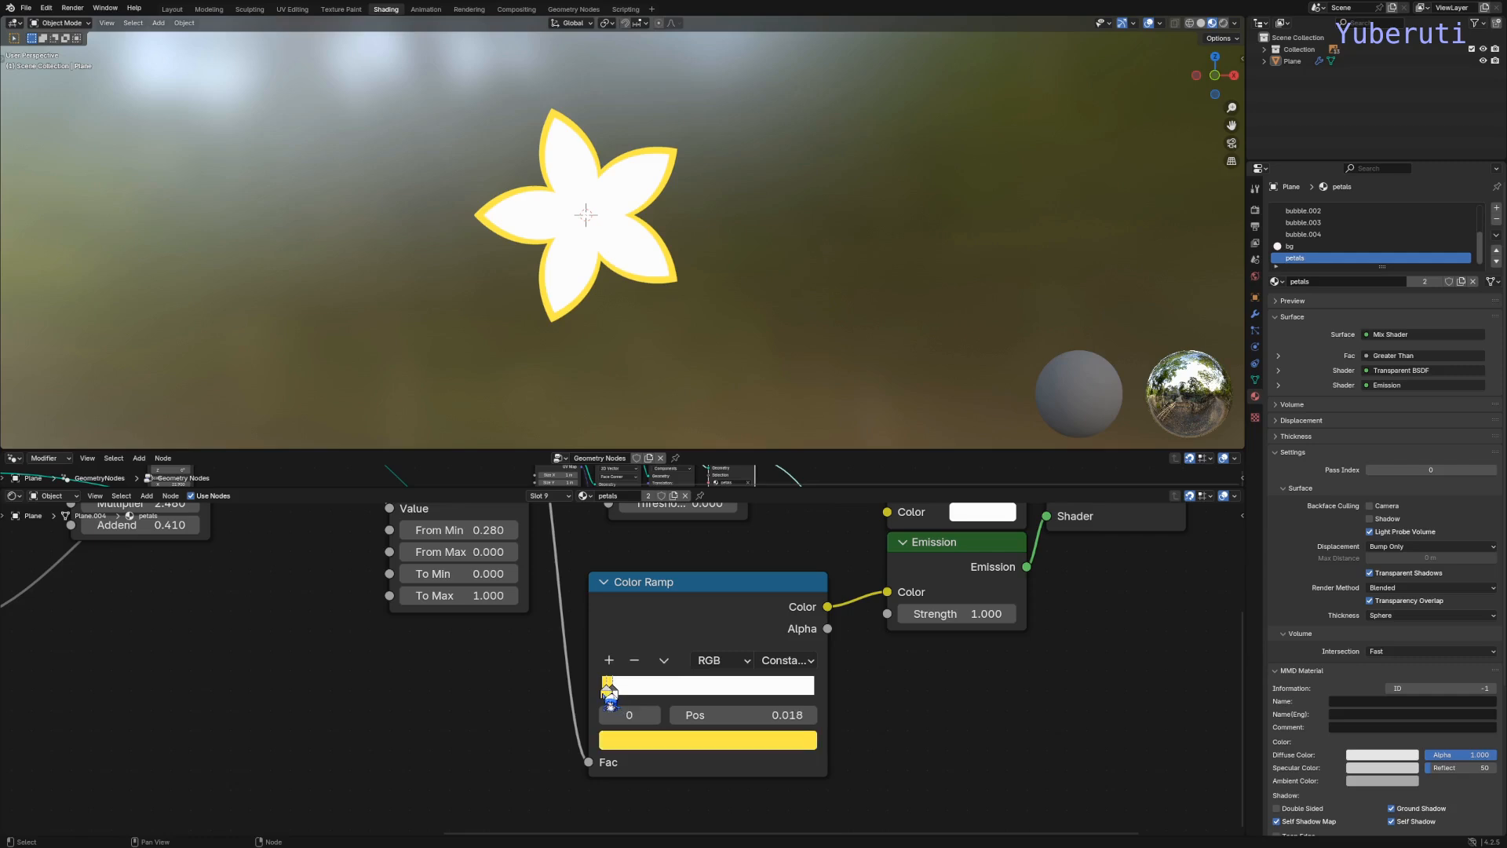
Step: Set the Multiply Add node's Multiplier to 2.02 to widen the petals
scroll(598, 702, "down", 5)
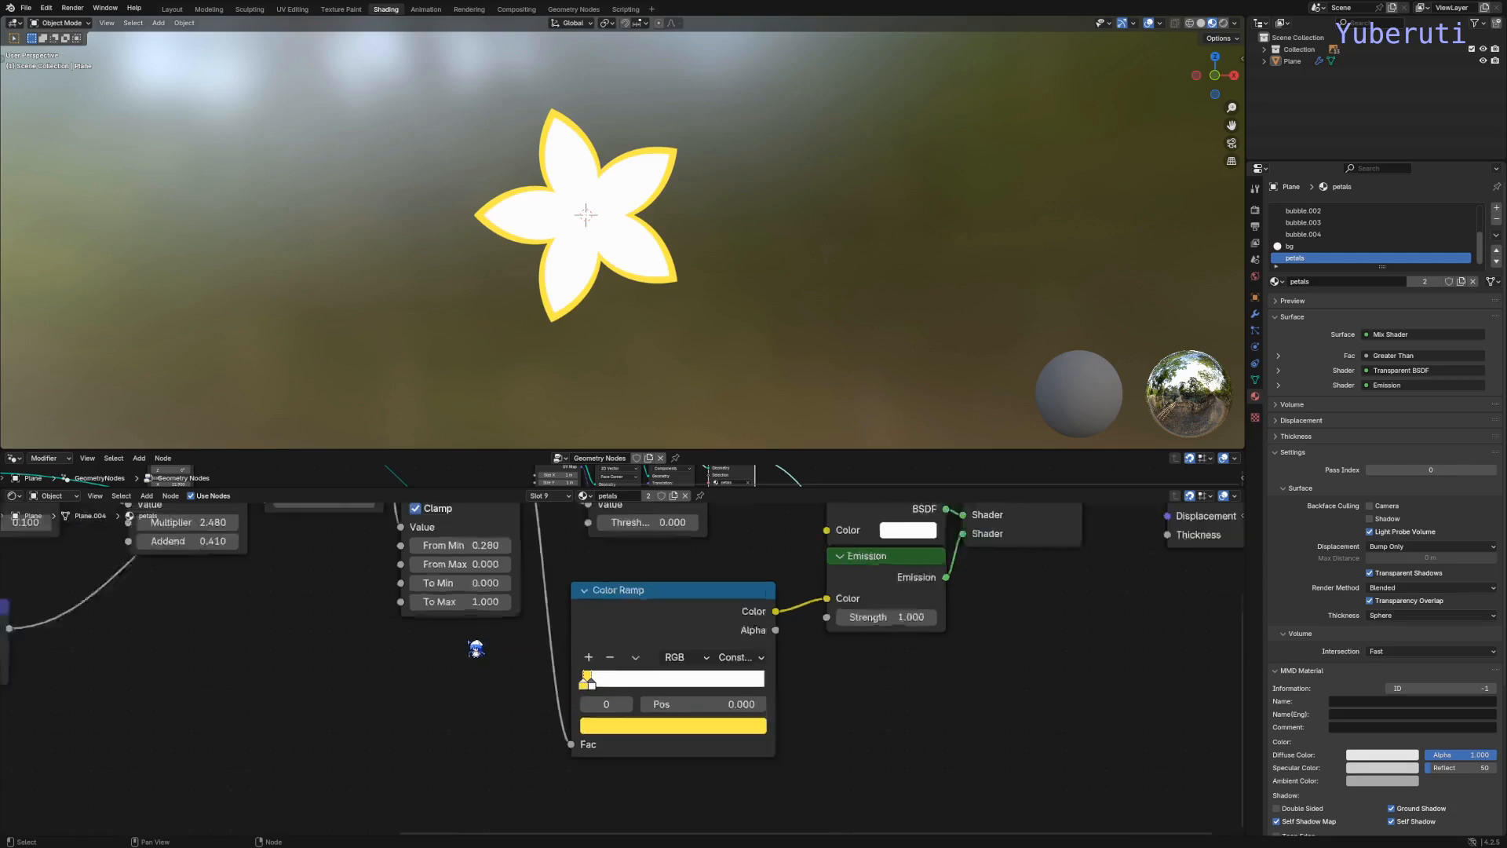
middle_click_drag(445, 582, 989, 658)
scroll(989, 658, "up", 5)
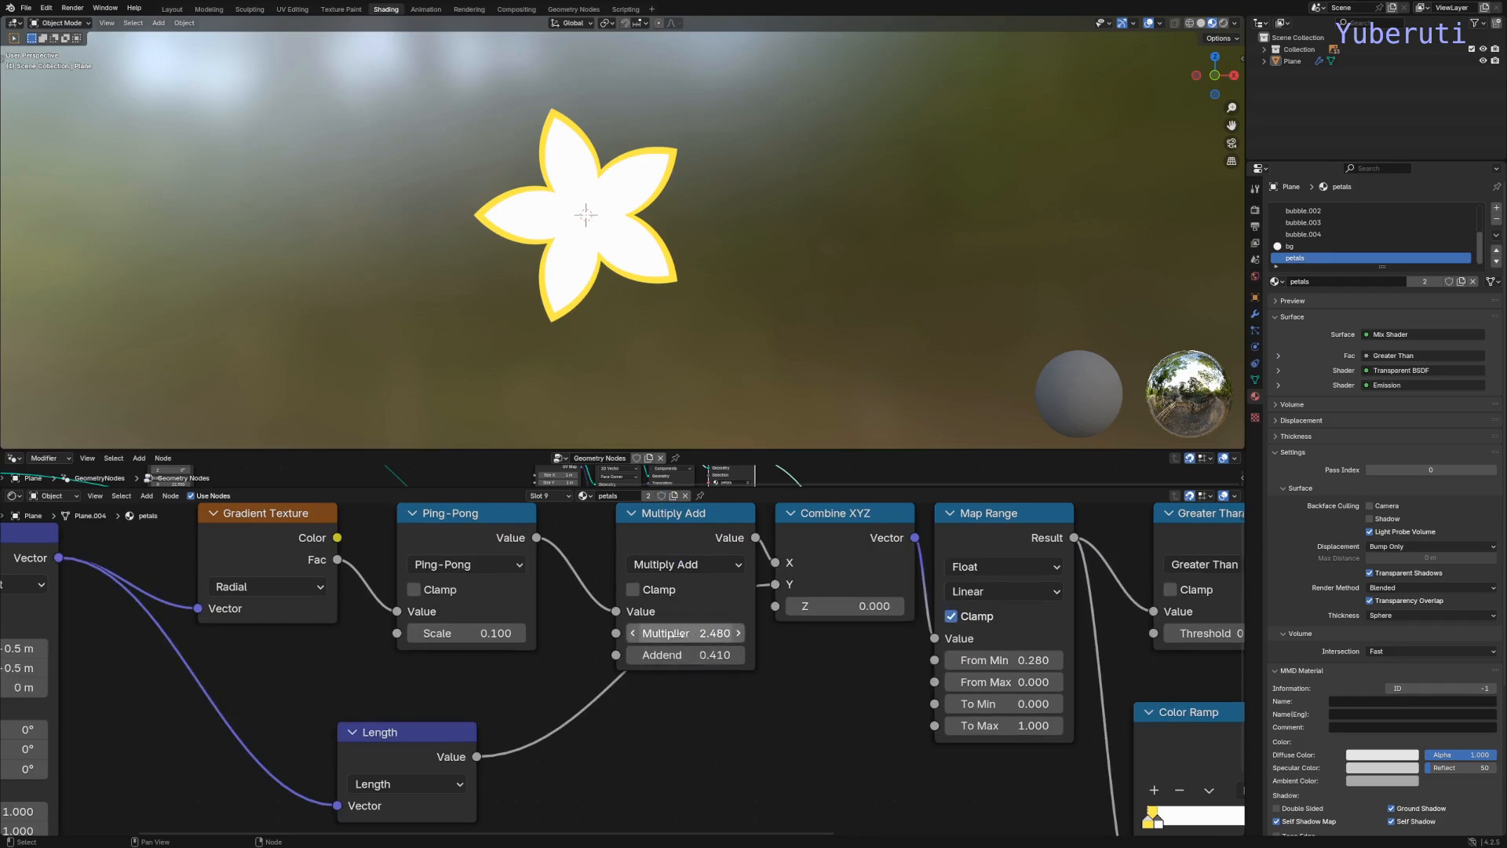
mouse_move(680, 632)
left_mouse_down()
mouse_move(696, 632)
mouse_move(635, 633)
mouse_move(689, 653)
left_mouse_up()
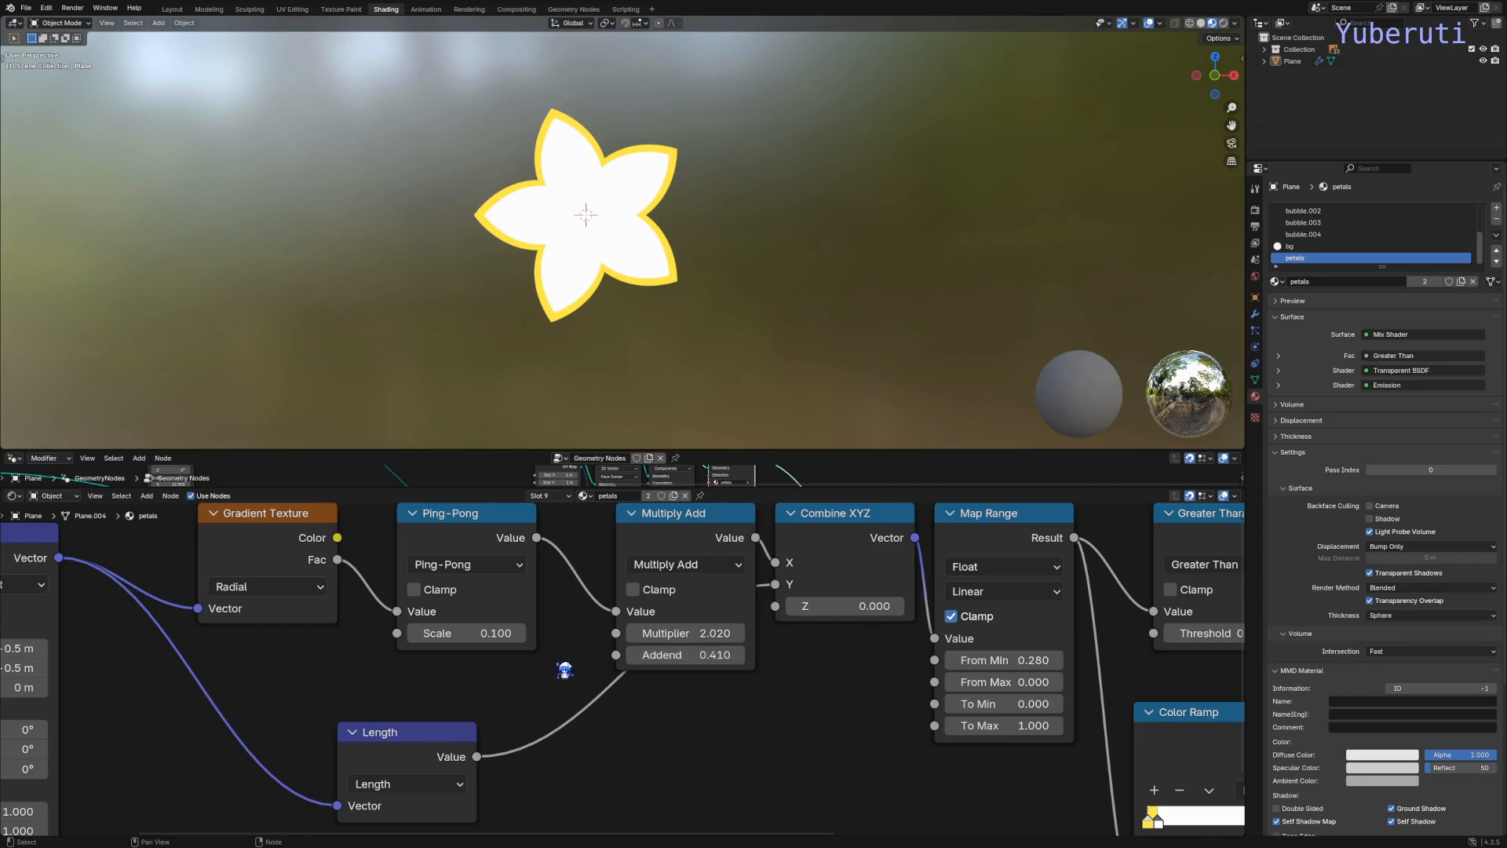
Step: Examine the small flowers in the anime reference images and compare them with the yellow-outlined flower
scroll(842, 703, "down", 4)
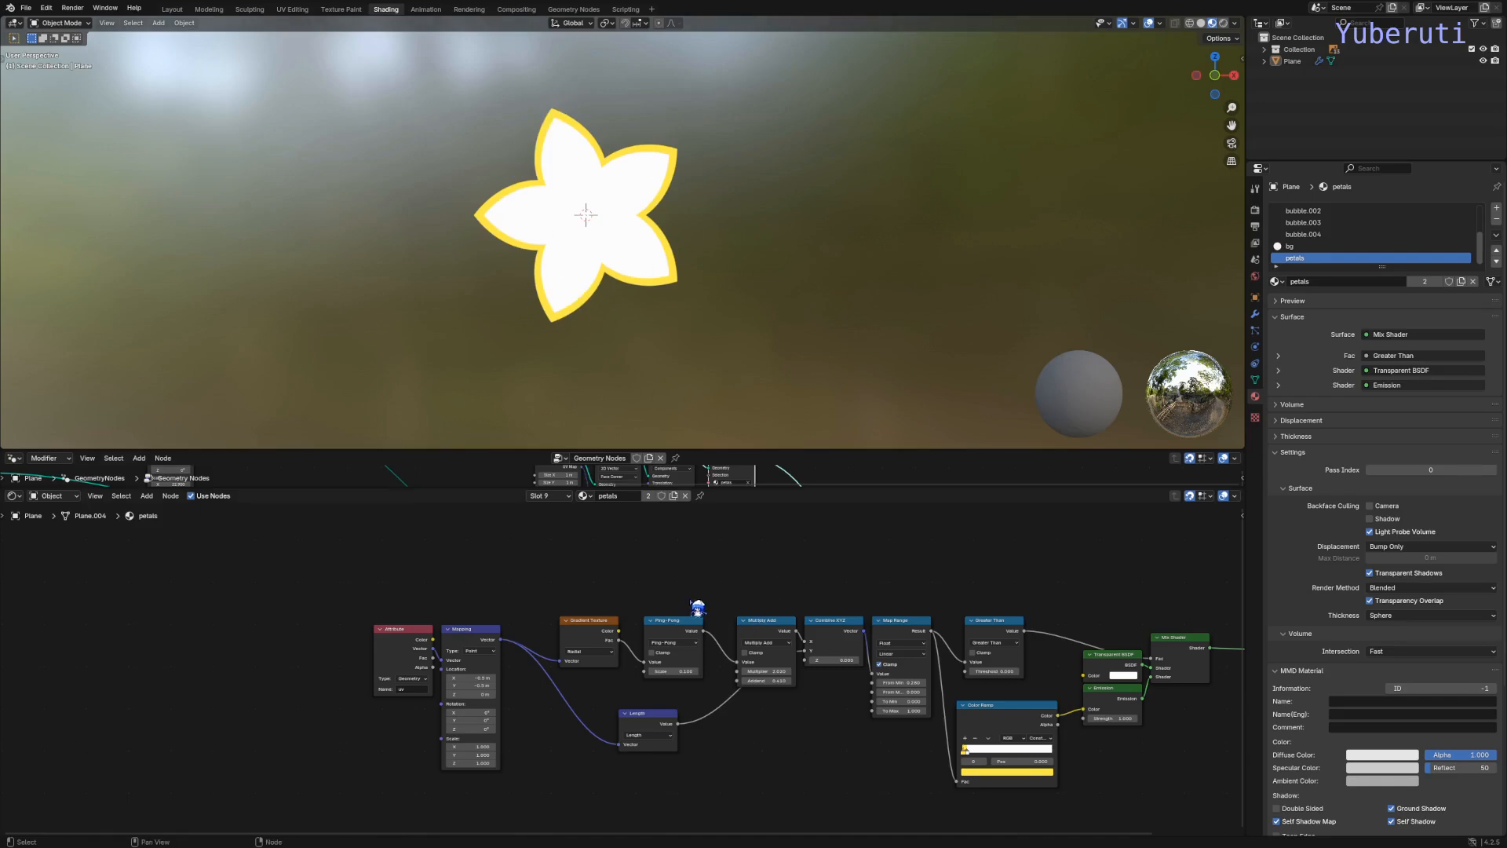
scroll(478, 272, "down", 14)
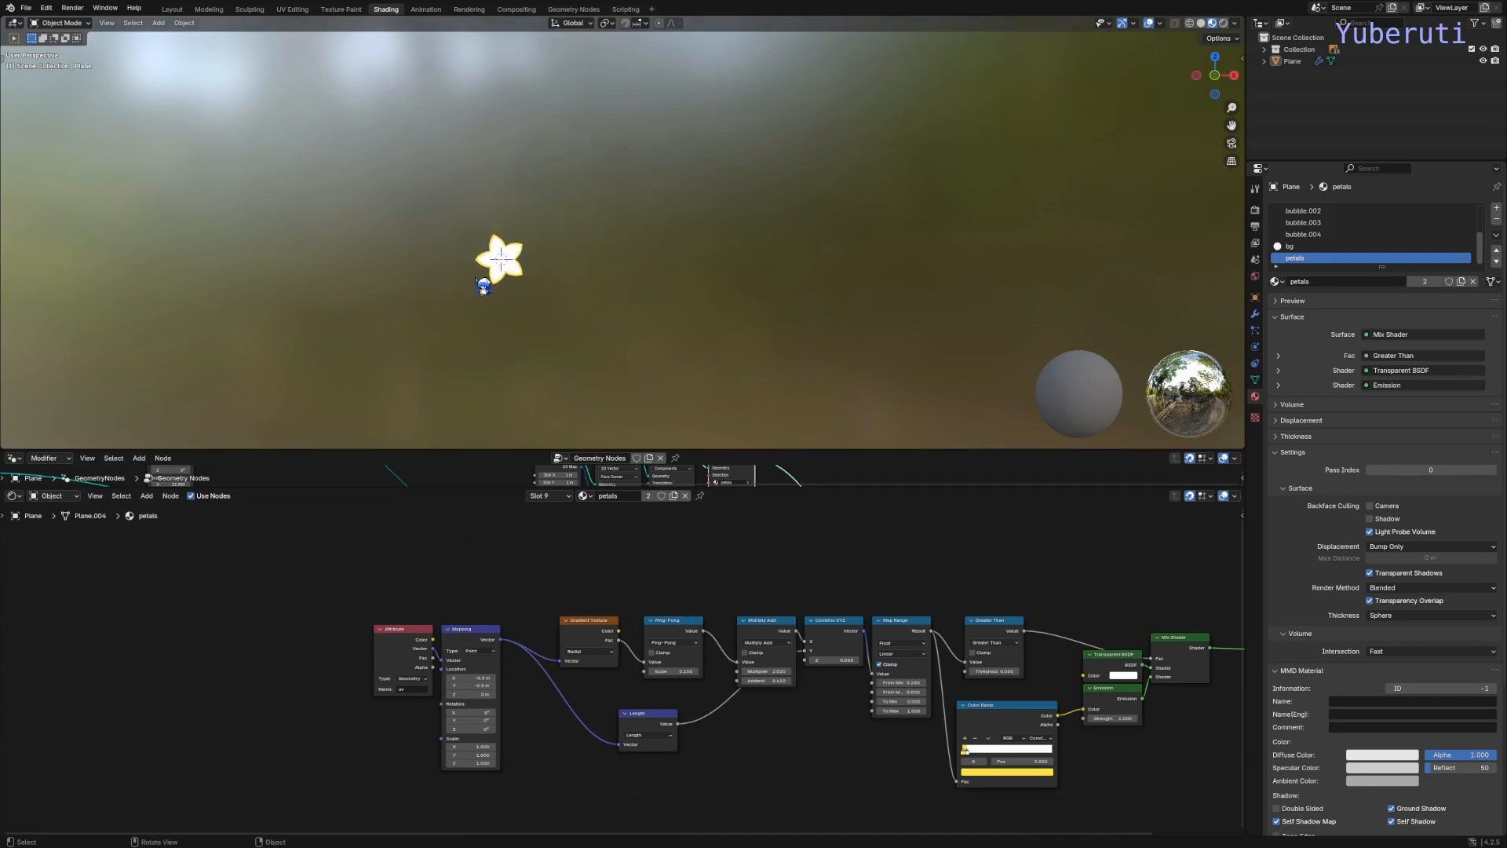
middle_click_drag(471, 288, 606, 300, "shift")
scroll(613, 306, "up", 12)
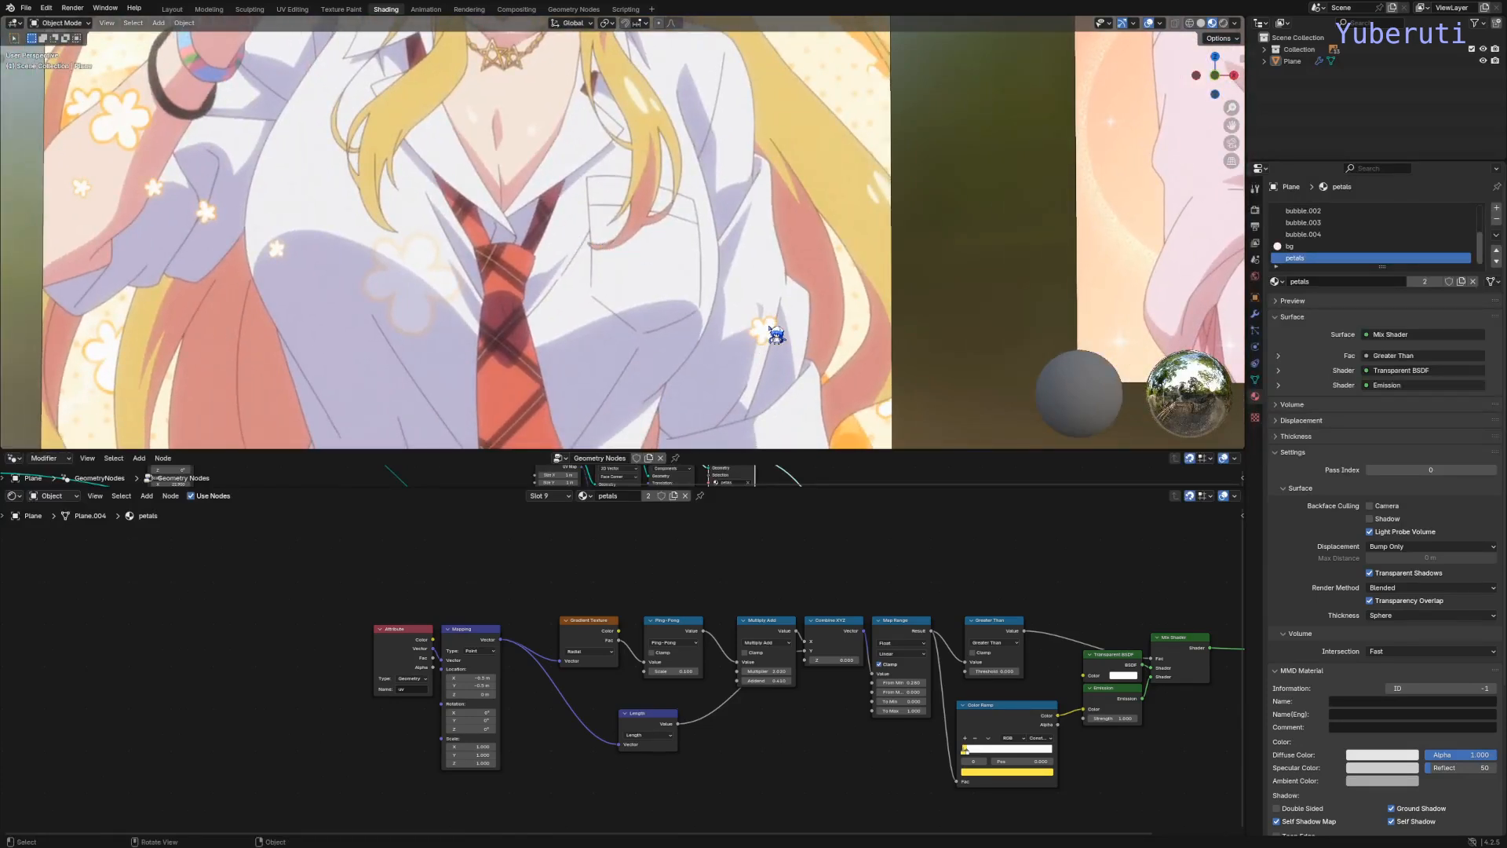
scroll(762, 340, "down", 5)
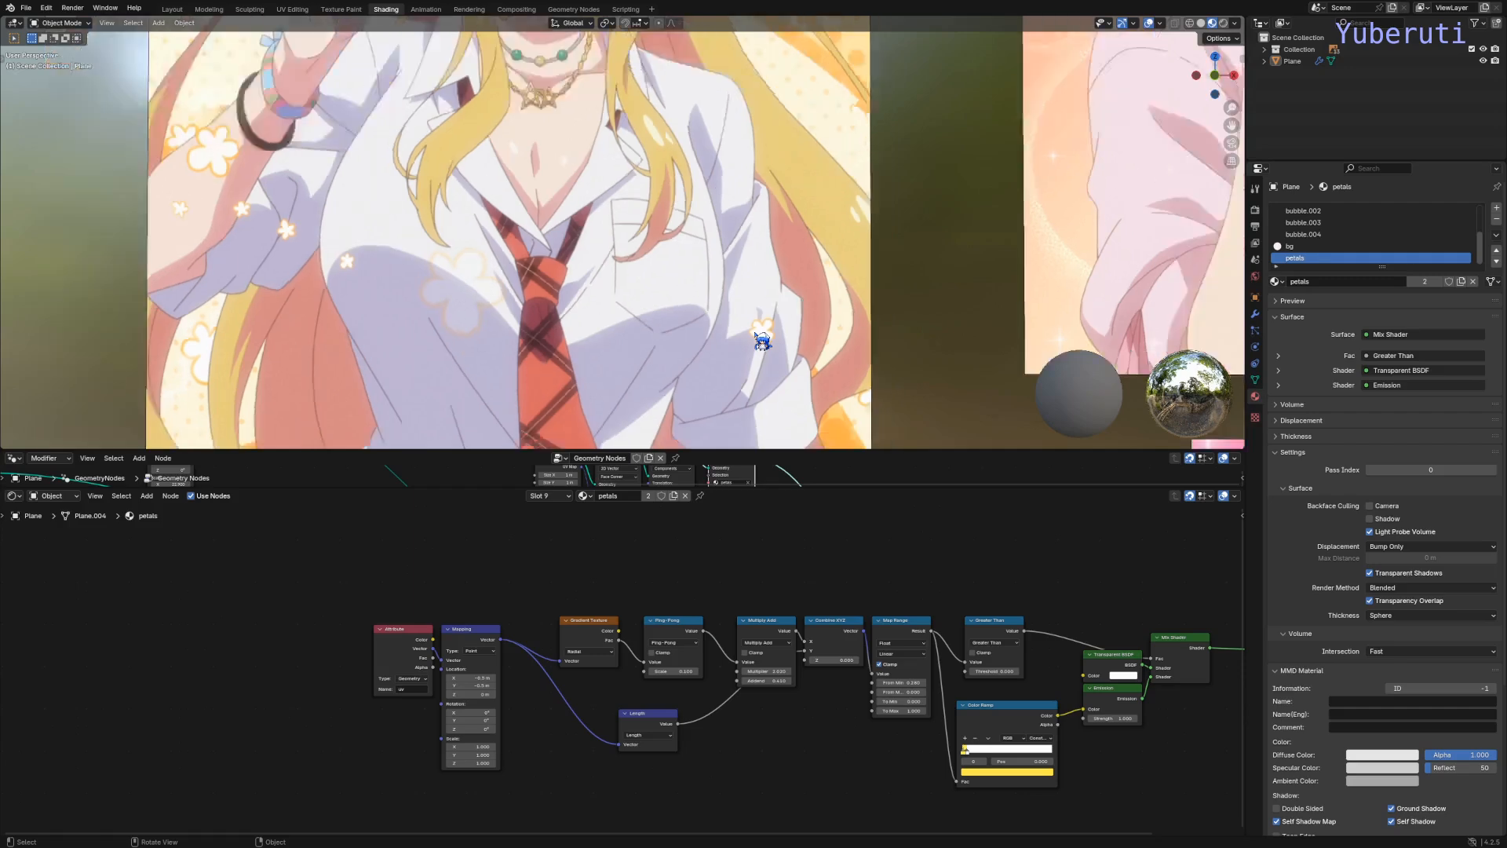
middle_click_drag(963, 307, 245, 301, "shift")
middle_click_drag(1056, 224, 551, 292, "shift")
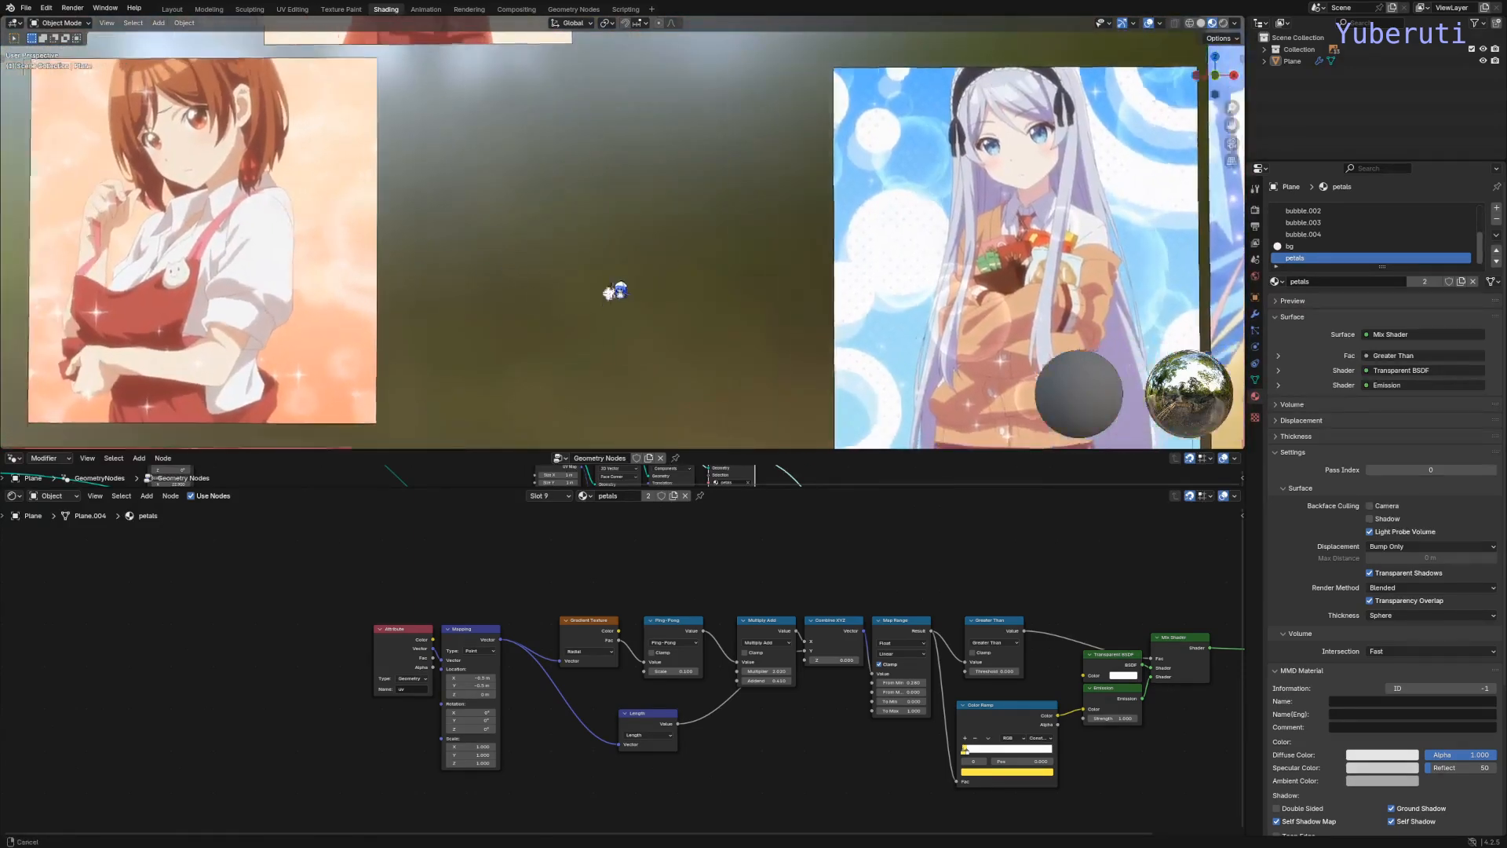
scroll(675, 296, "up", 10)
middle_click_drag(438, 348, 760, 313, "shift")
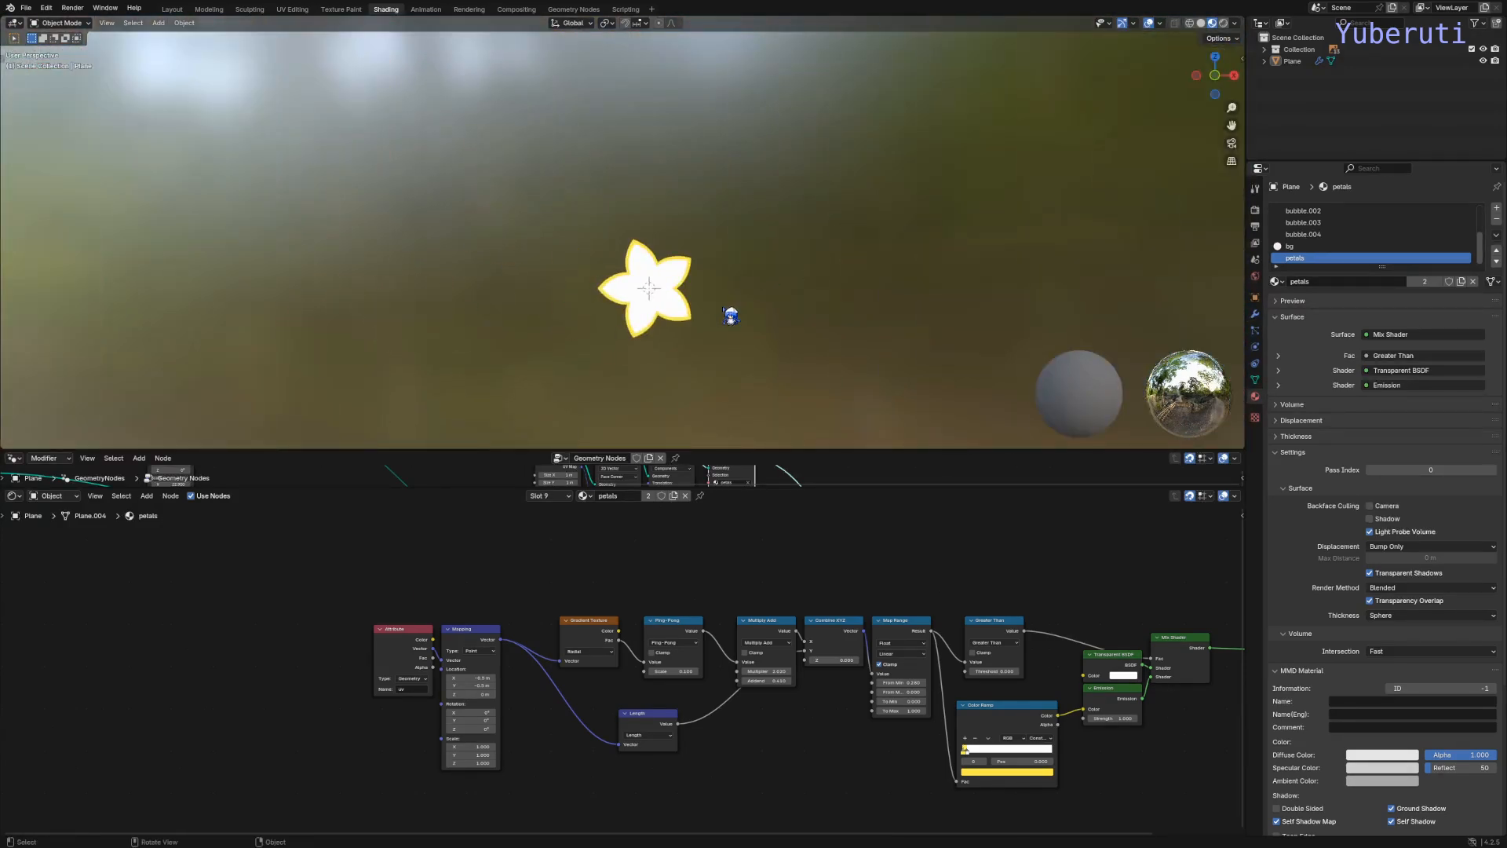
scroll(714, 323, "down", 10)
scroll(393, 348, "up", 5)
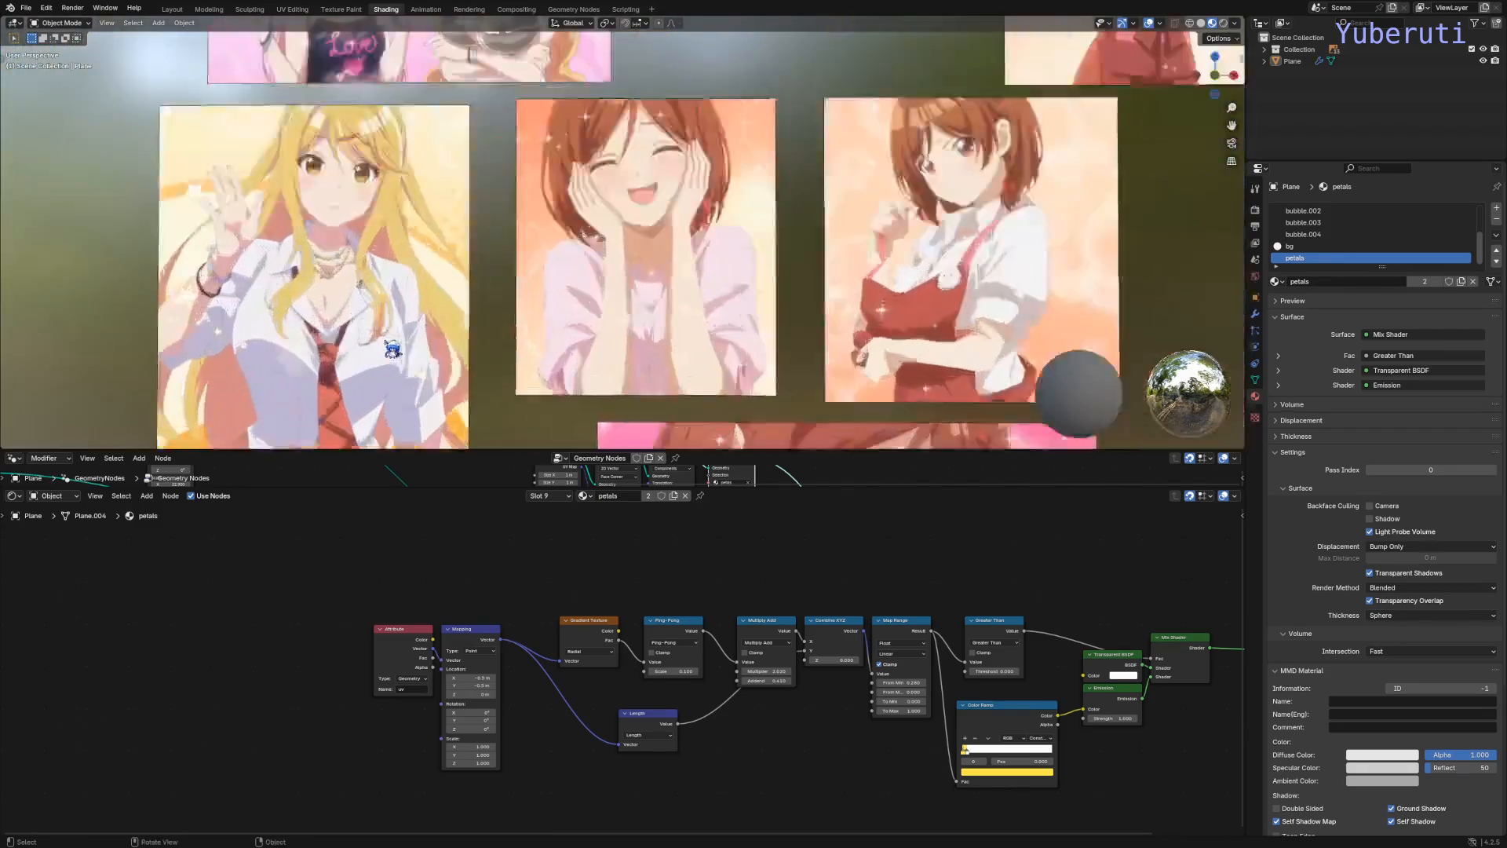
scroll(390, 350, "up", 3)
scroll(449, 345, "down", 4)
middle_click_drag(958, 334, 346, 343, "shift")
scroll(591, 318, "up", 6)
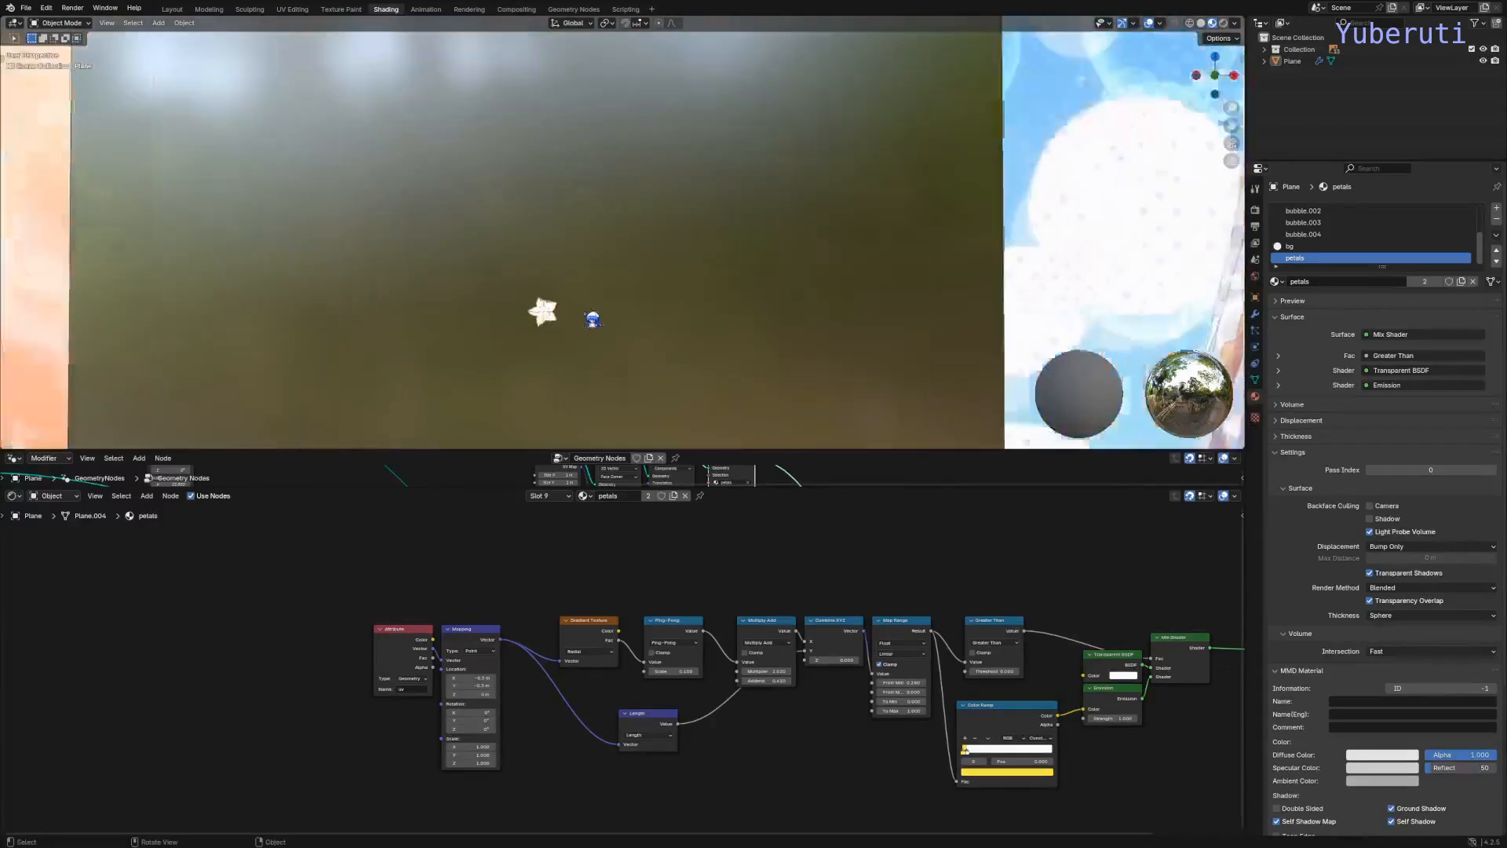
Step: Change the Color Ramp's yellow stop to a deeper orange for the flower's outline
scroll(593, 319, "up", 5)
left_click(985, 773)
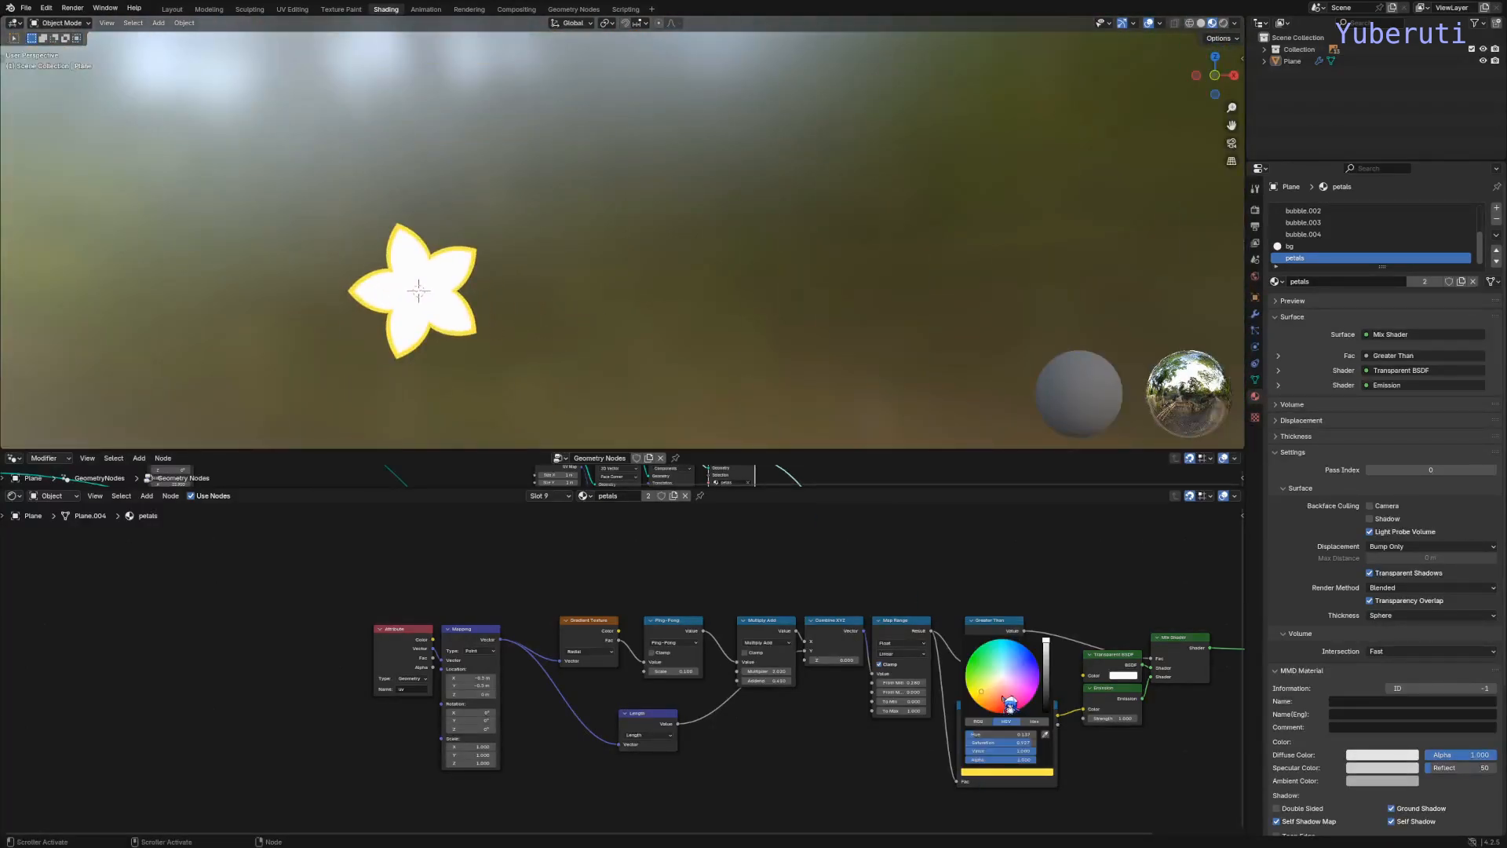
left_click_drag(1010, 705, 985, 703)
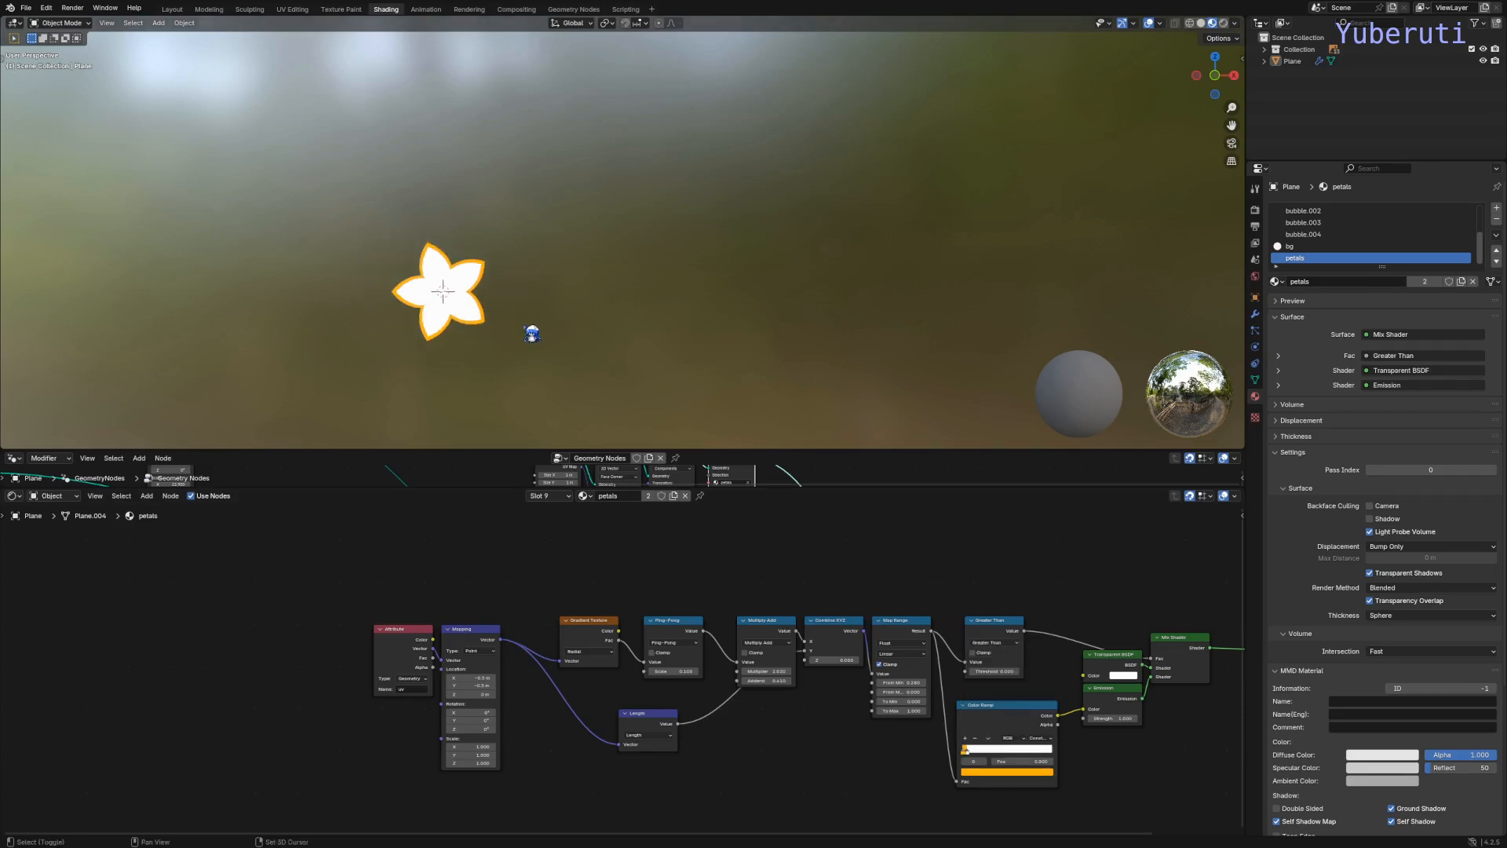
Step: Move the Attribute and Mapping nodes away from the Gradient Texture to make room in the petals material
scroll(614, 683, "up", 3)
left_click_drag(577, 616, 608, 608)
scroll(599, 611, "down", 2)
middle_click_drag(592, 604, 721, 664)
left_click_drag(612, 623, 301, 660)
Step: Add a Noise Texture node above the link between the Mapping and Gradient Texture nodes
left_click(551, 579)
key("shift+a")
mouse_move(557, 581)
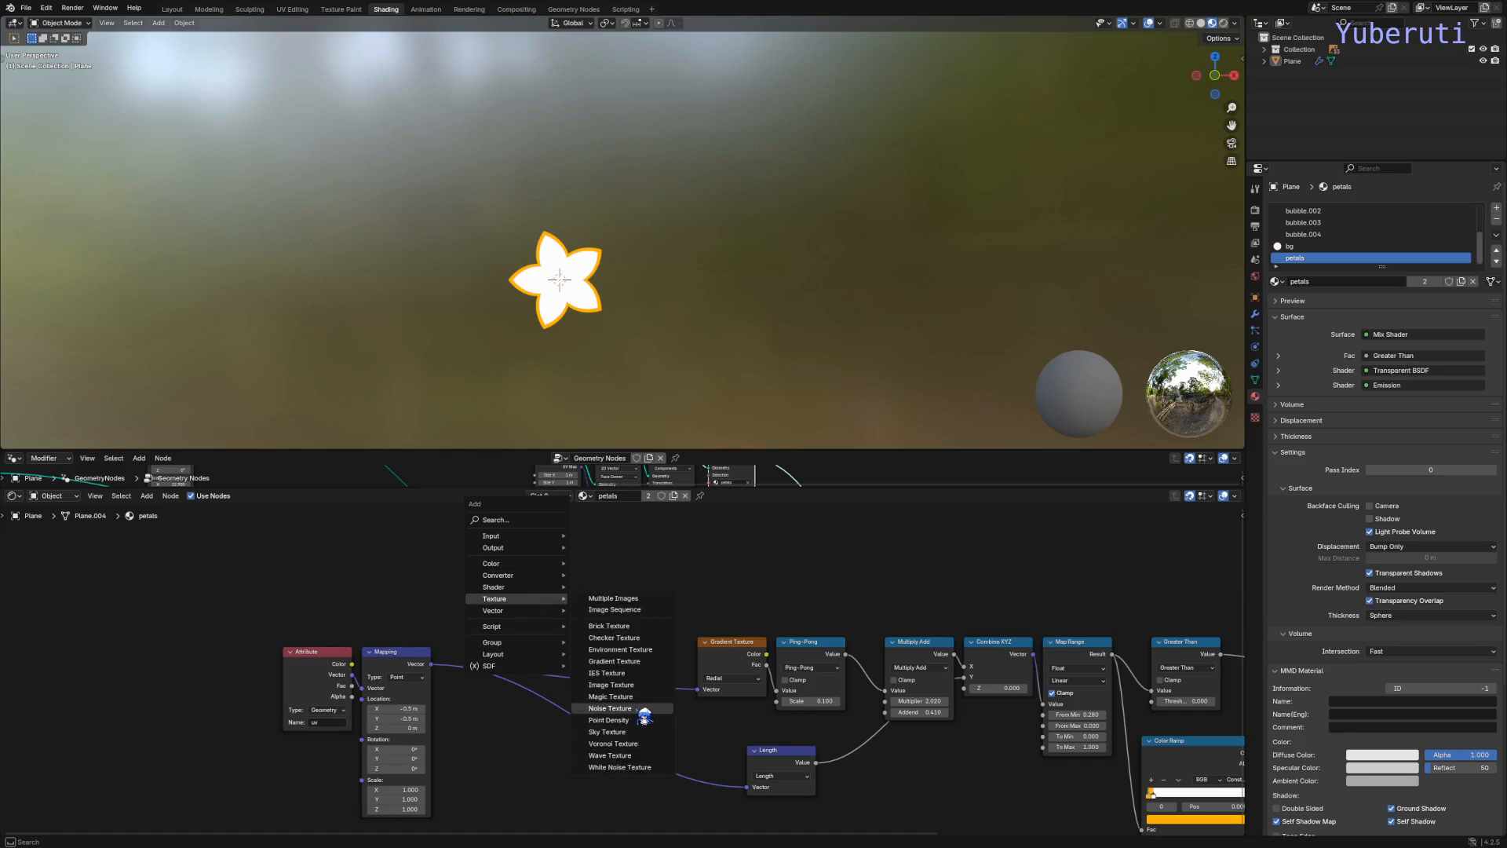
left_click(624, 711)
left_click(455, 523)
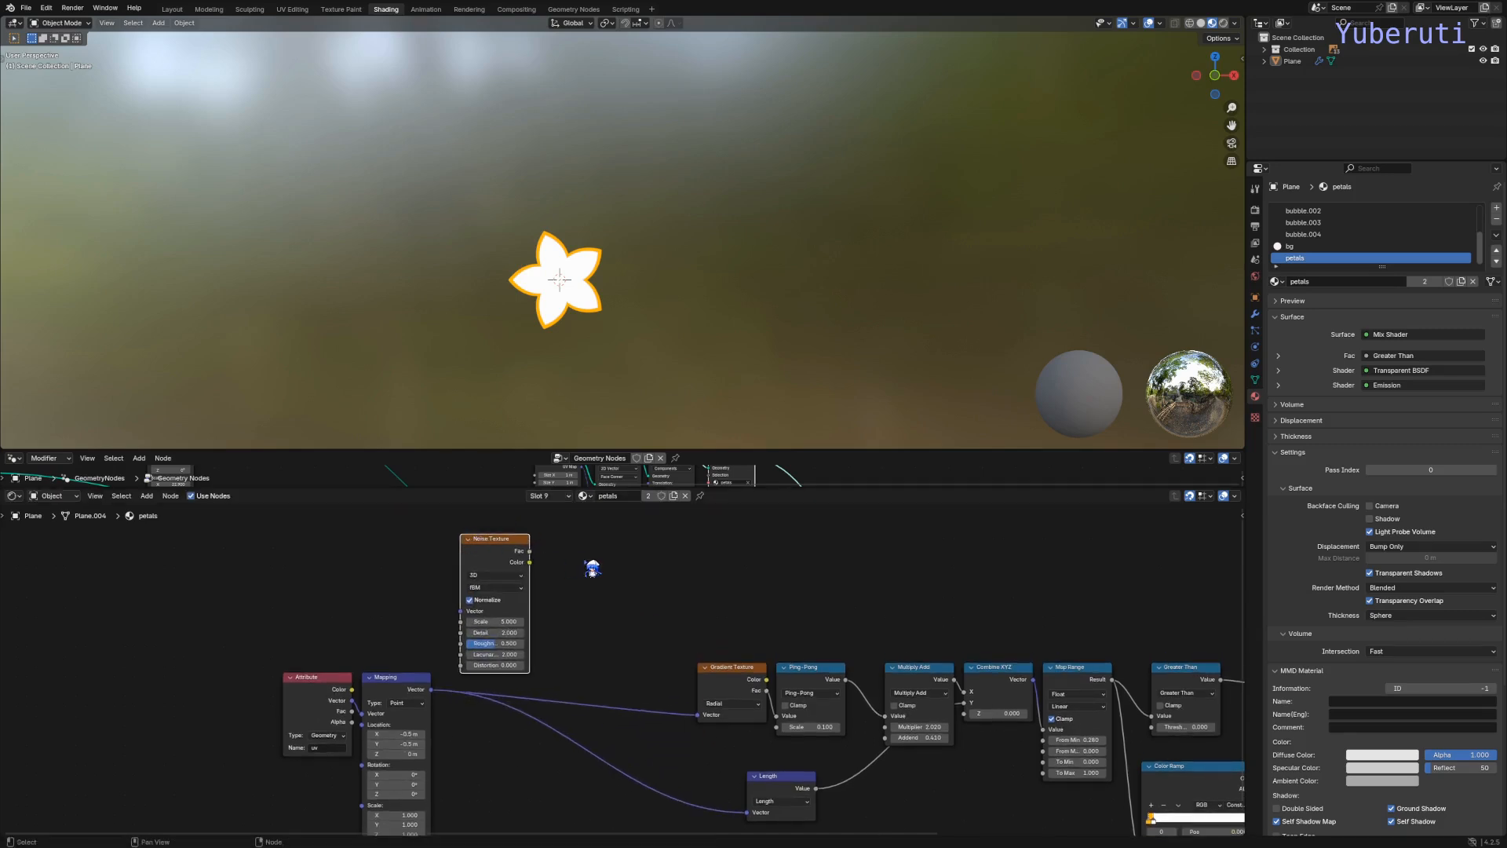
Step: Add a Mix Color node beside the Noise Texture and set its blending mode to Subtract
key("shift+a")
mouse_move(593, 567)
mouse_move(585, 523)
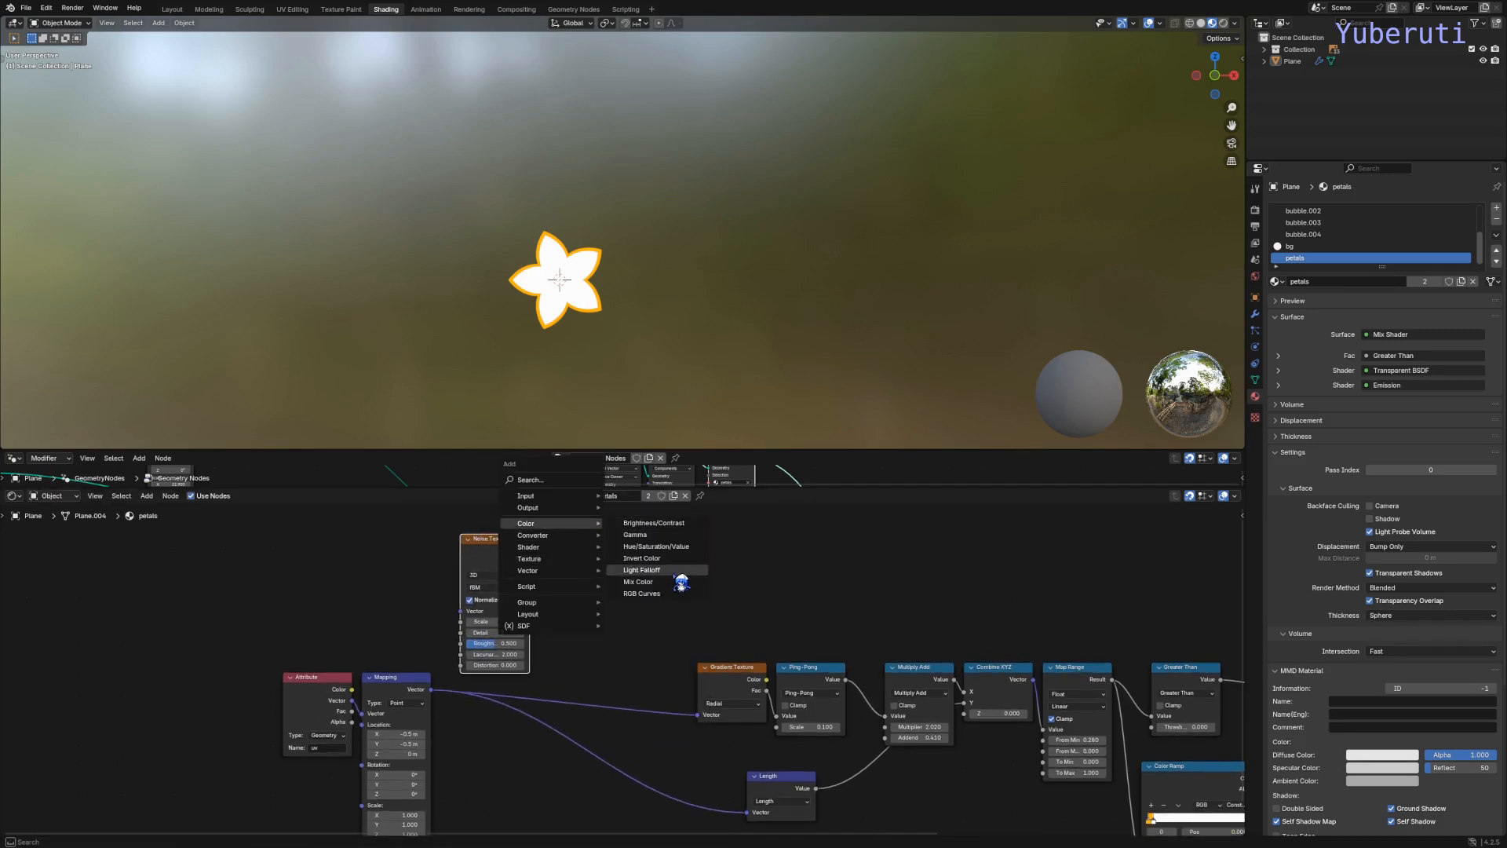
left_click(643, 581)
left_click(634, 588)
left_click(628, 597)
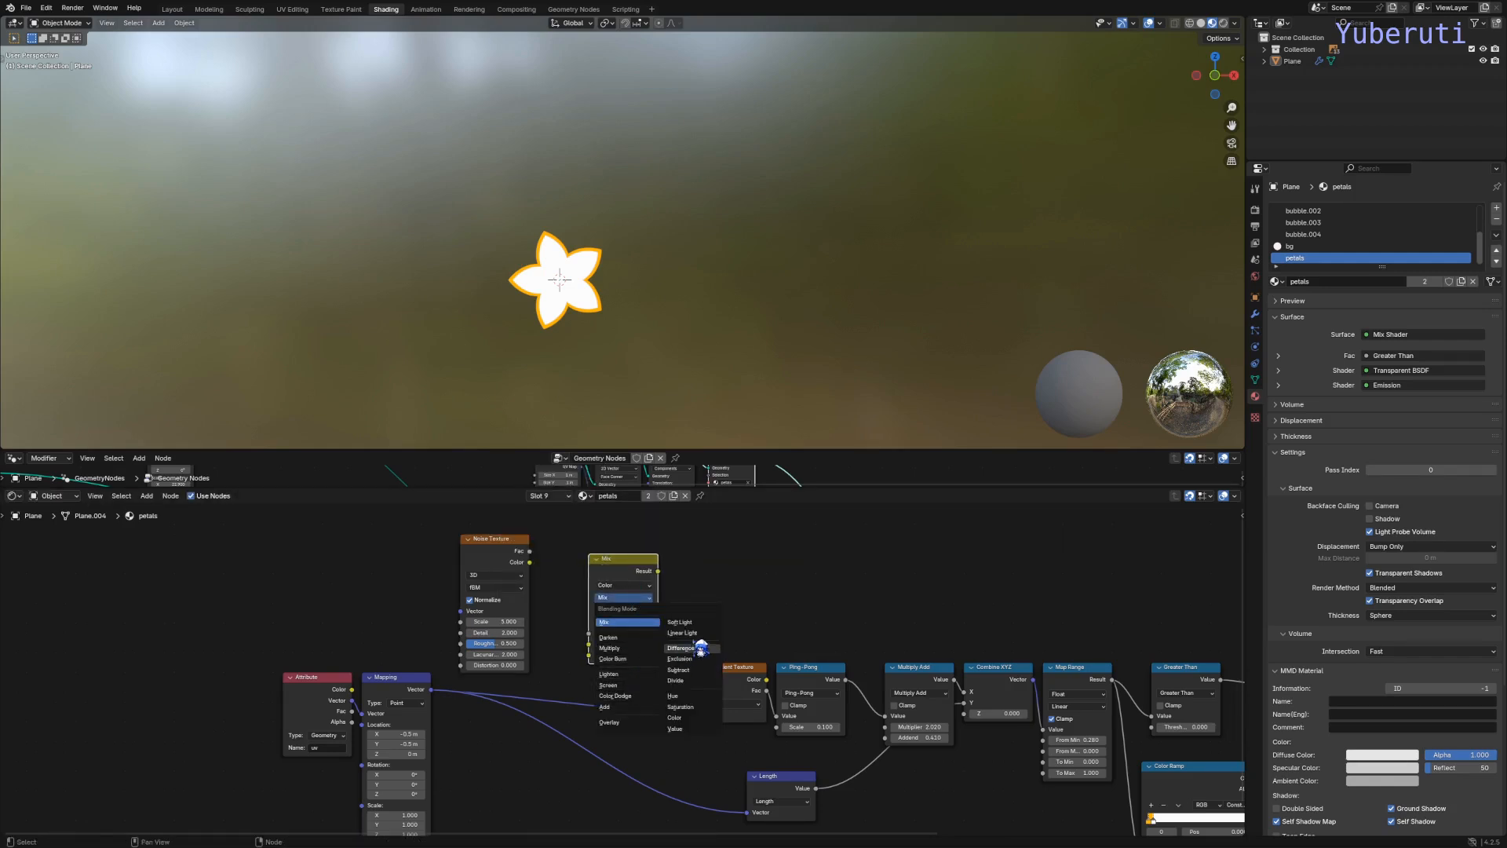
left_click(680, 669)
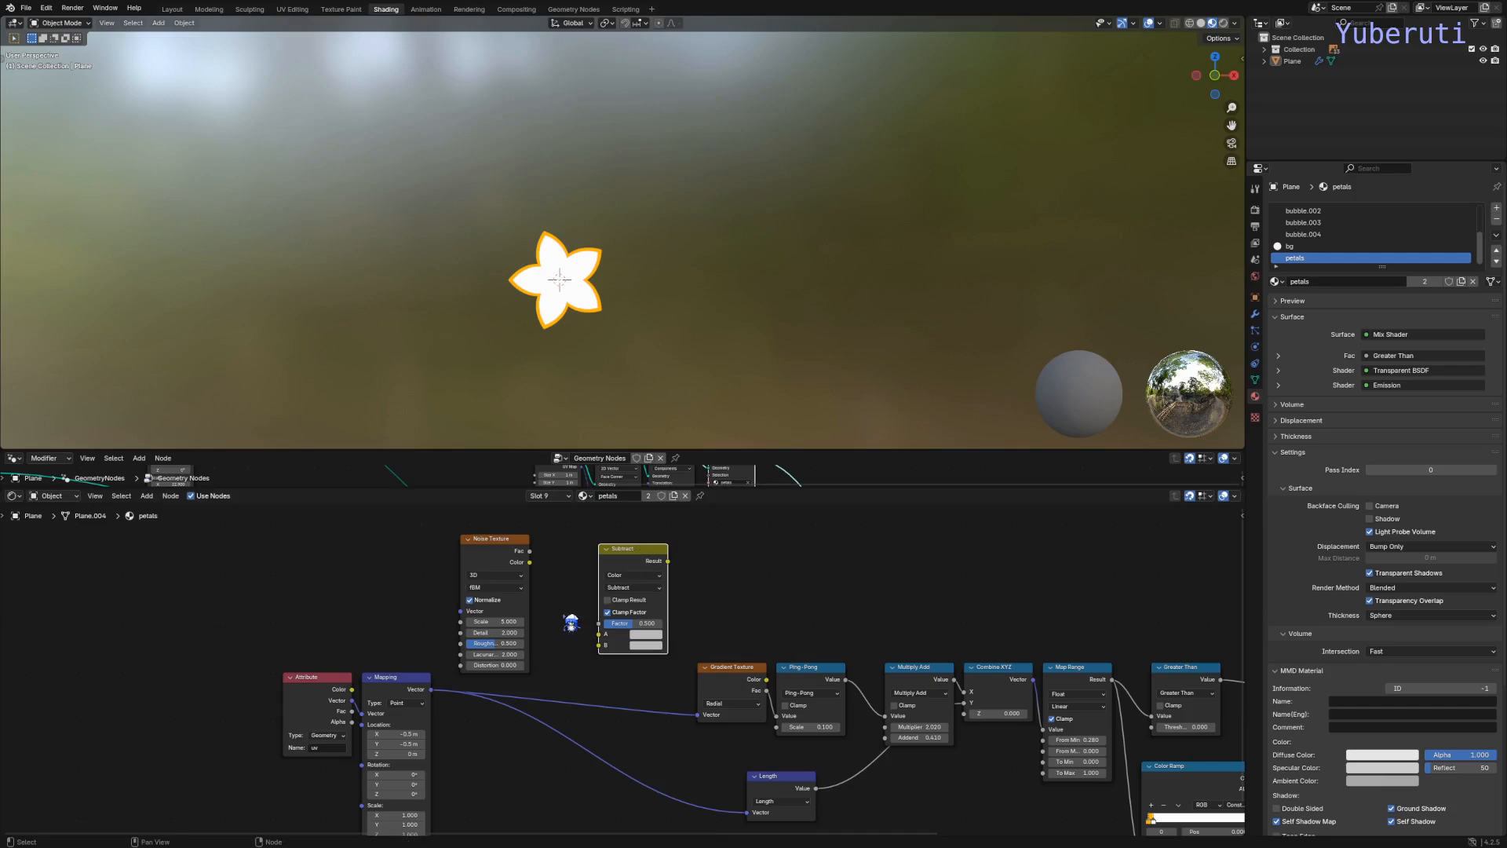
Step: Connect the noise Color to Subtract input A, the Mapping vector to B, and the result to the Gradient Texture's Vector
scroll(549, 645, "up", 3)
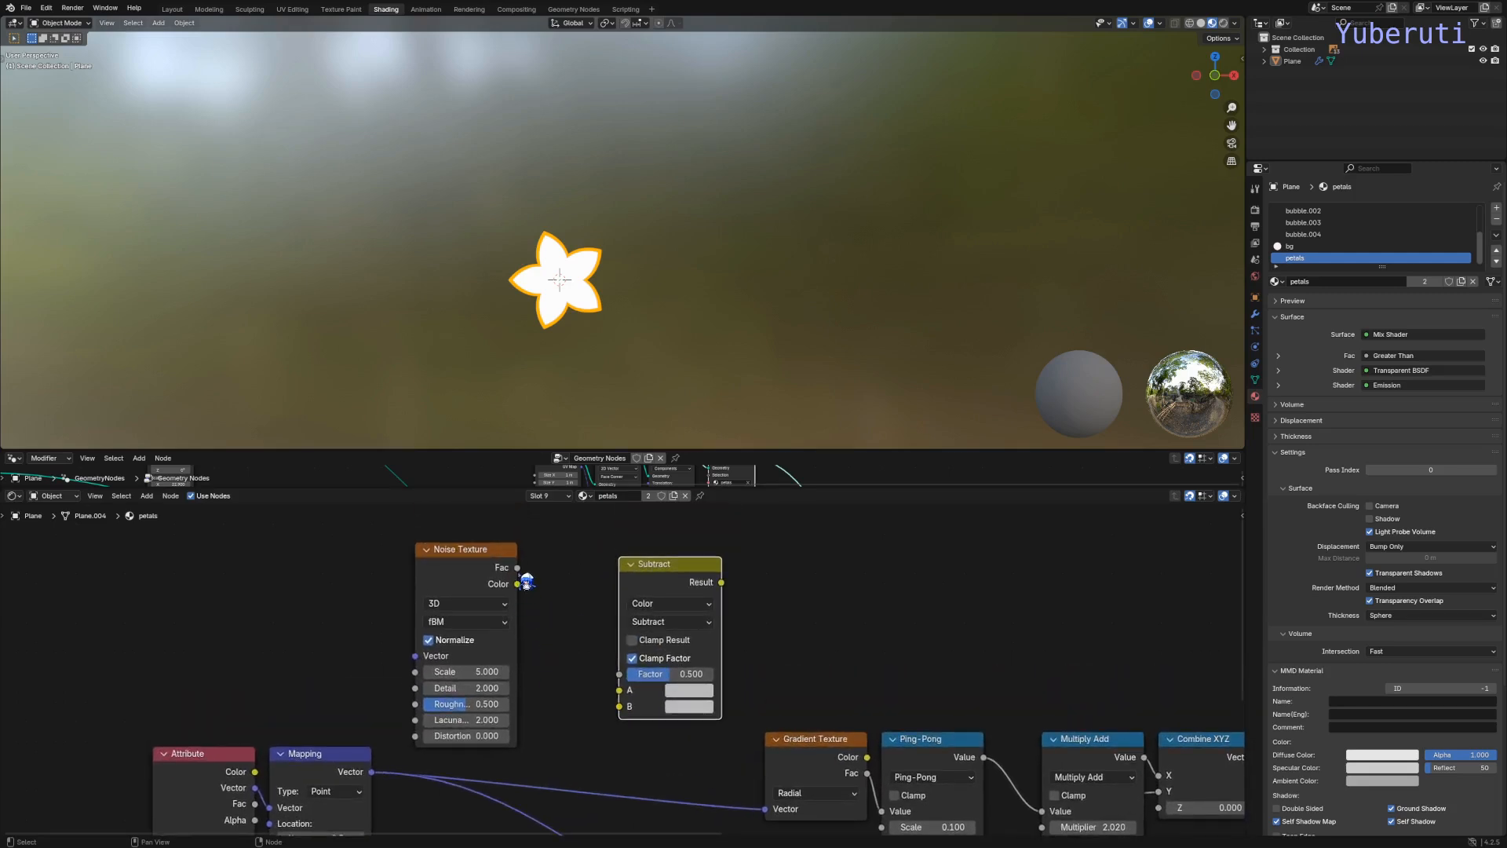
left_click_drag(518, 584, 619, 690)
left_click_drag(373, 774, 632, 719)
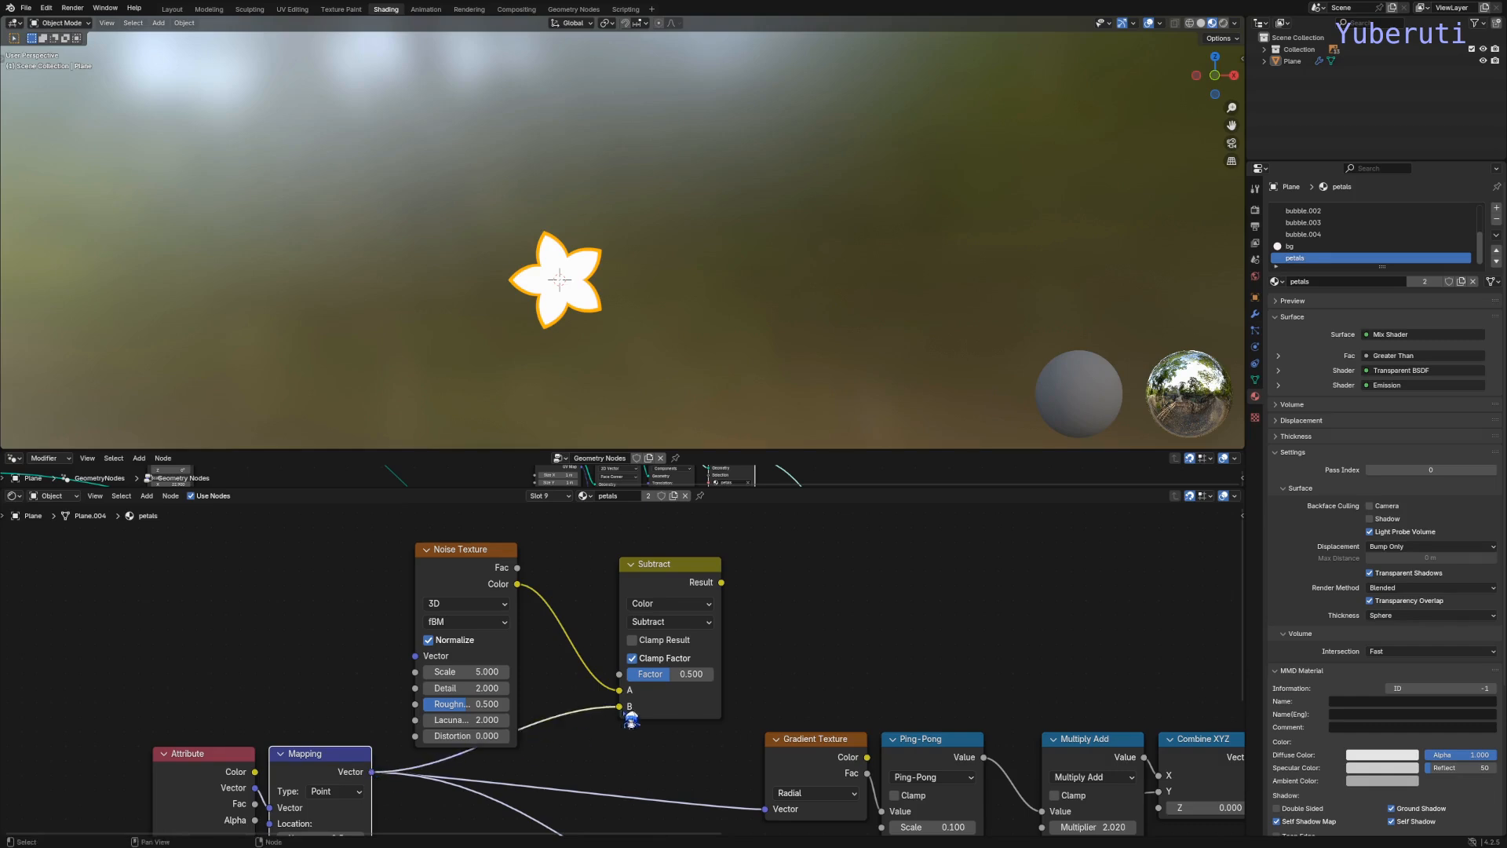
left_click_drag(701, 578, 764, 809)
left_click_drag(637, 595, 681, 610)
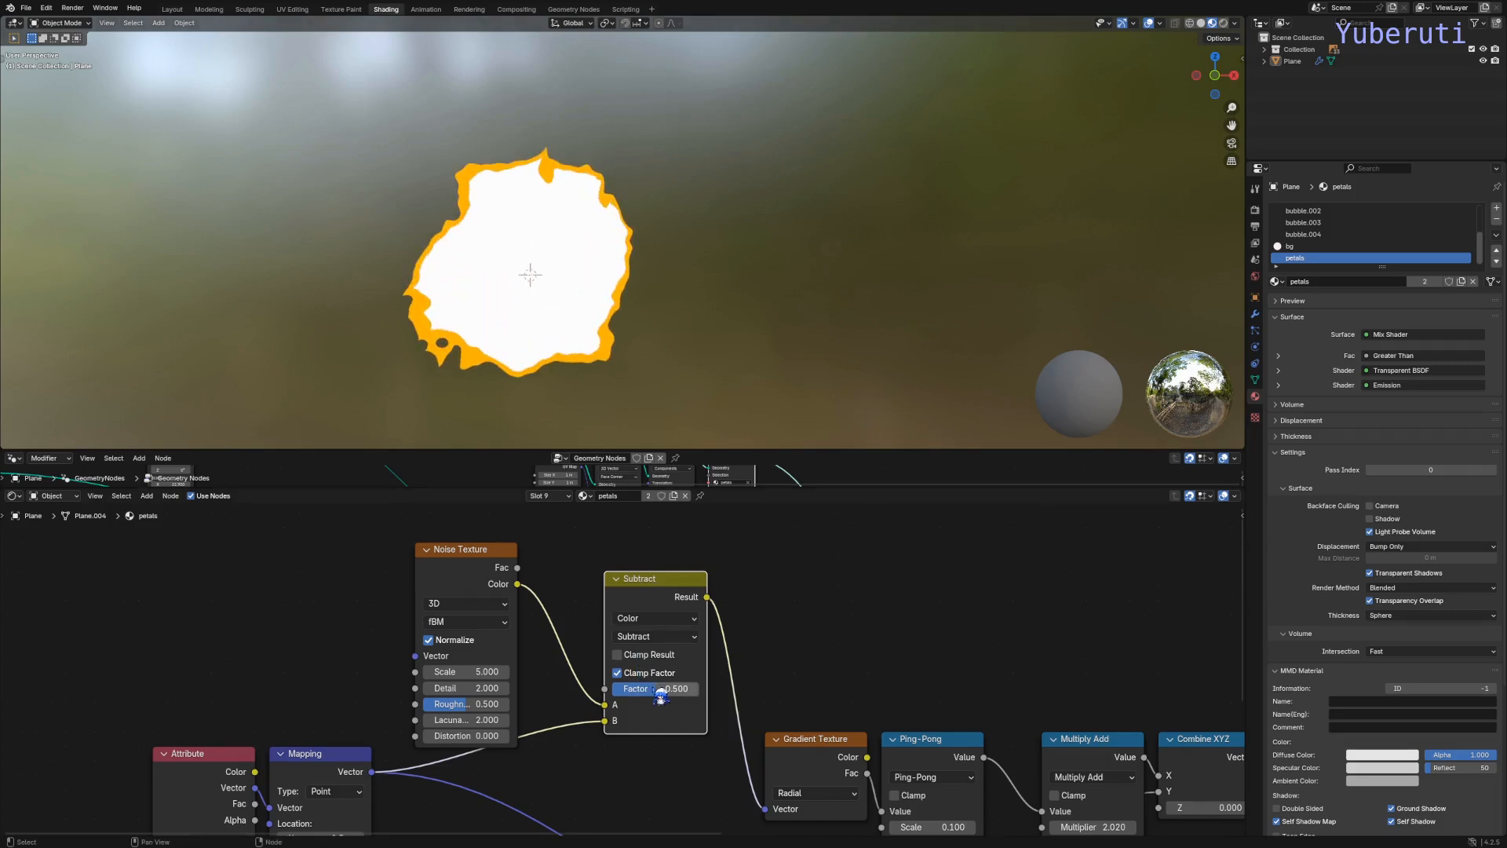
Step: Set the Subtract node's Factor to 1 and the Noise Texture's Scale to 0.2
left_click_drag(660, 696, 703, 696)
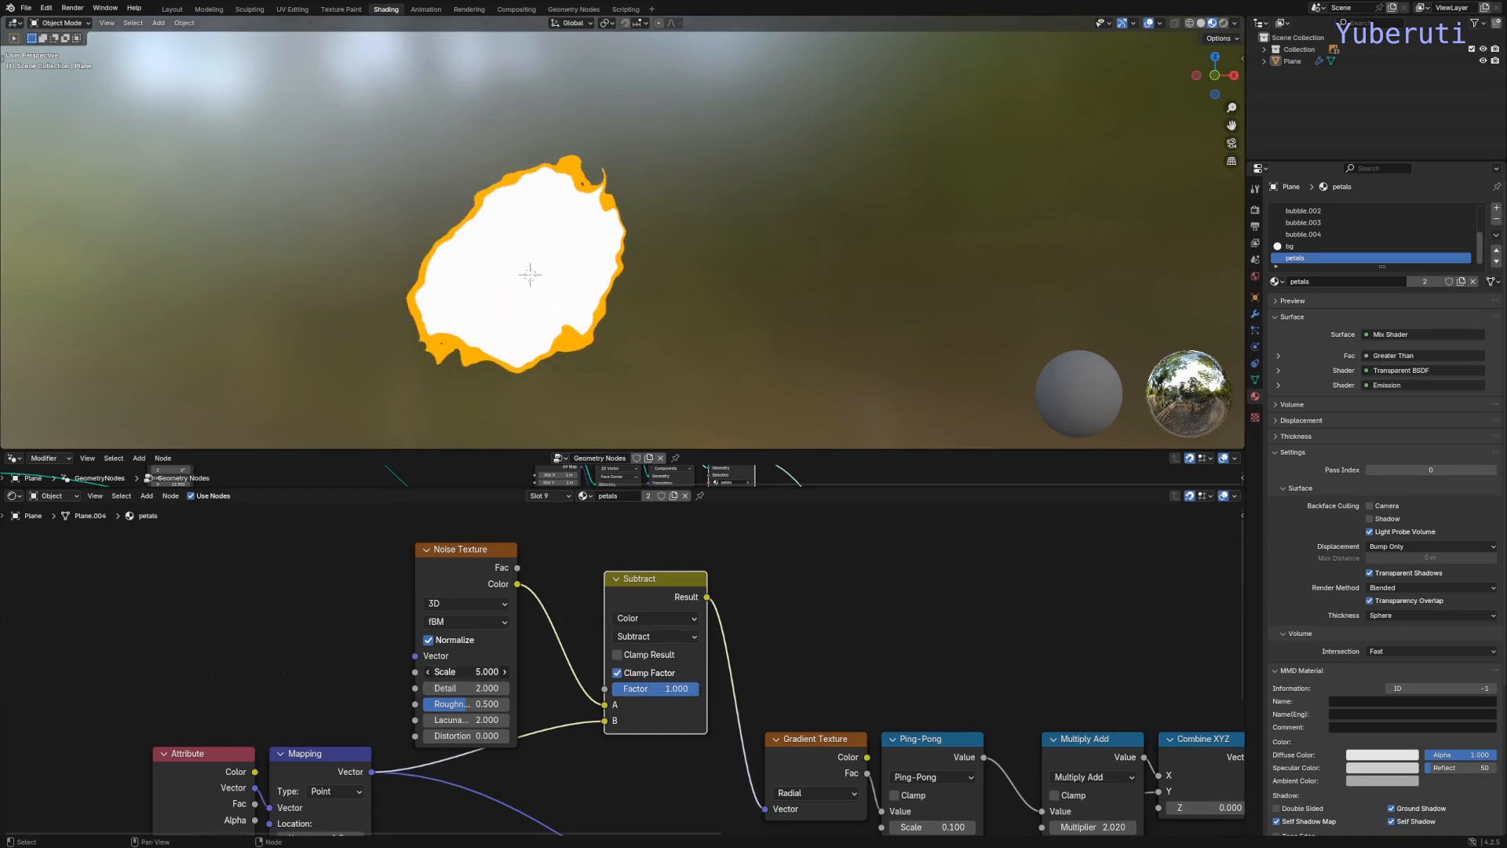
left_click_drag(465, 672, 449, 672)
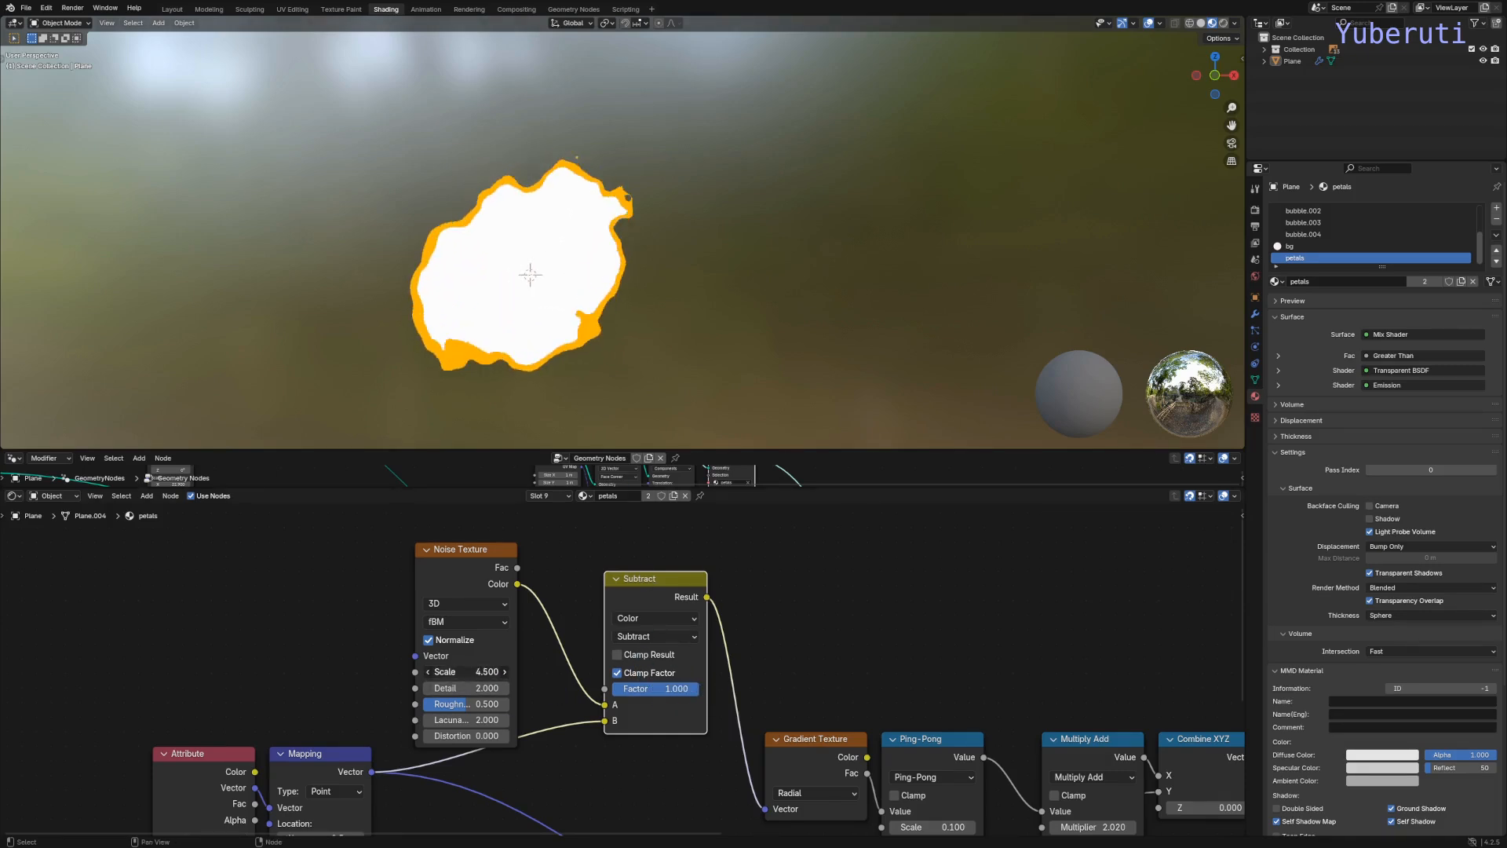
left_click_drag(466, 672, 433, 672)
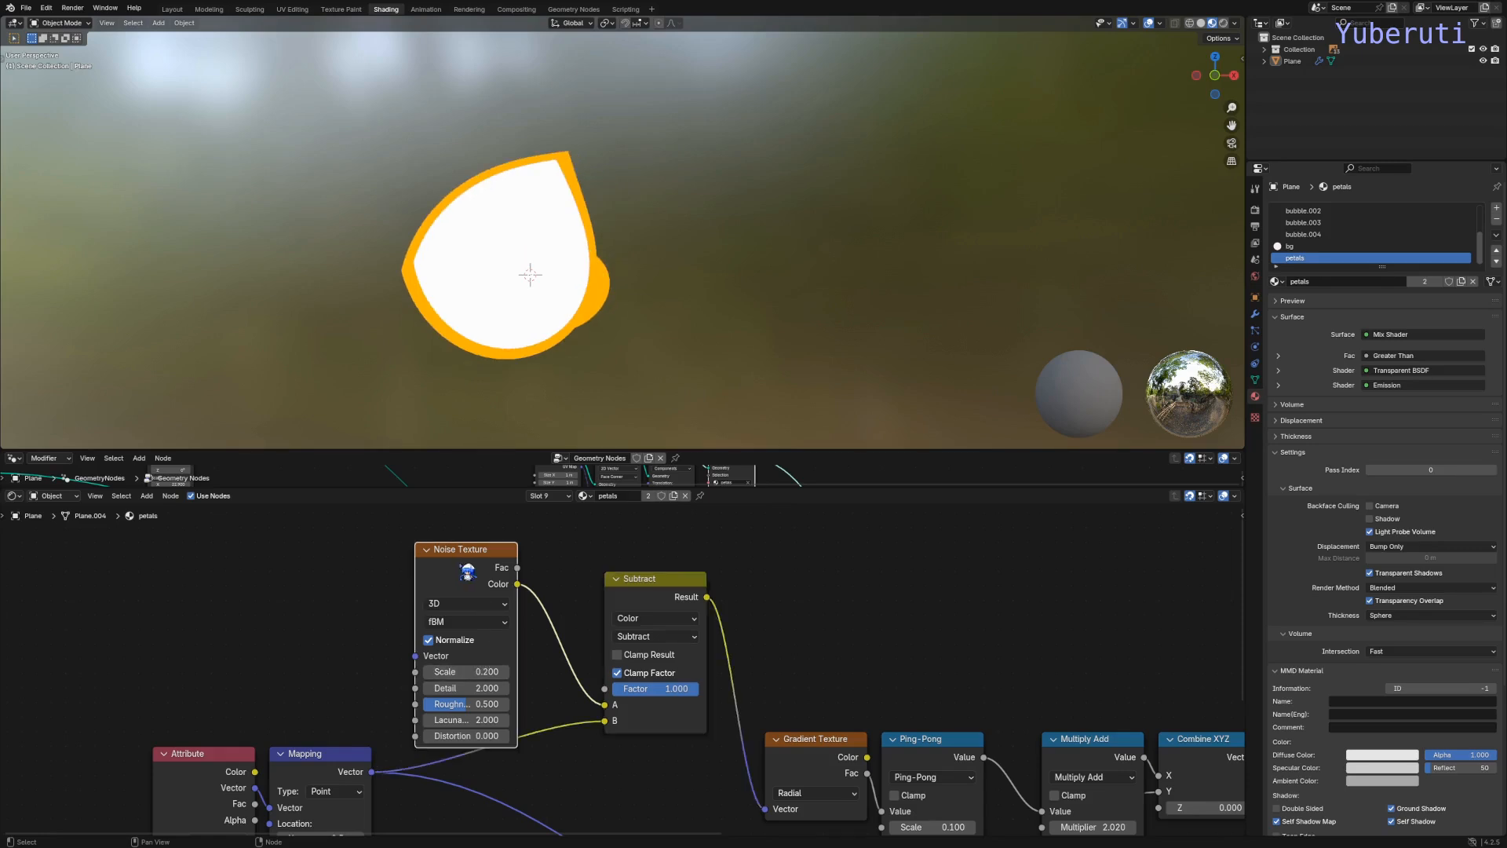
Step: Feed the Mapping vector into the Noise Texture's Vector and Subtract input A, and connect the noise Fac to input B
left_click_drag(466, 567, 510, 566)
left_click_drag(372, 771, 468, 671)
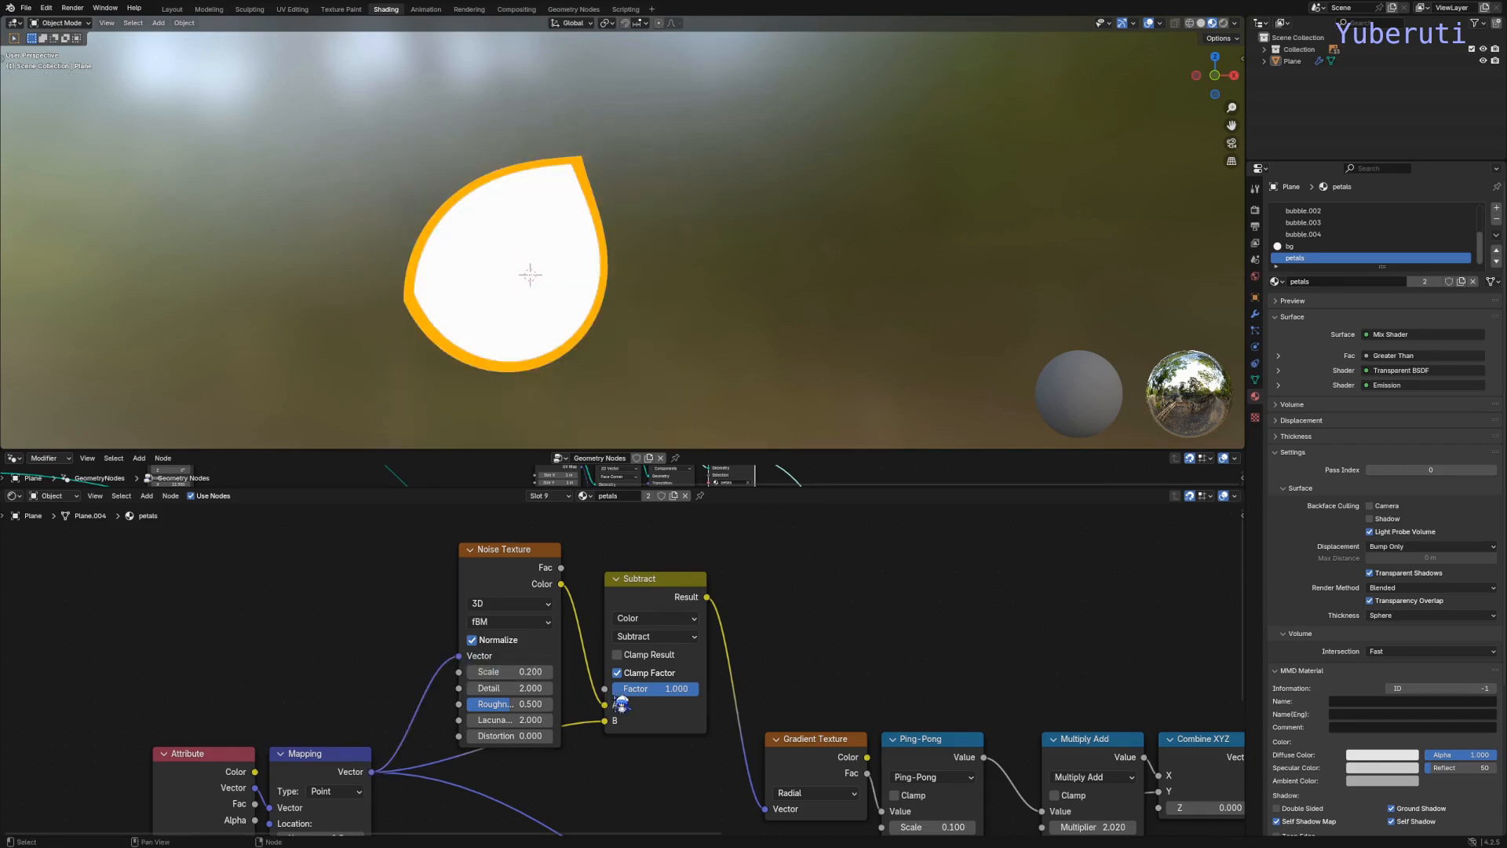
left_click(670, 599)
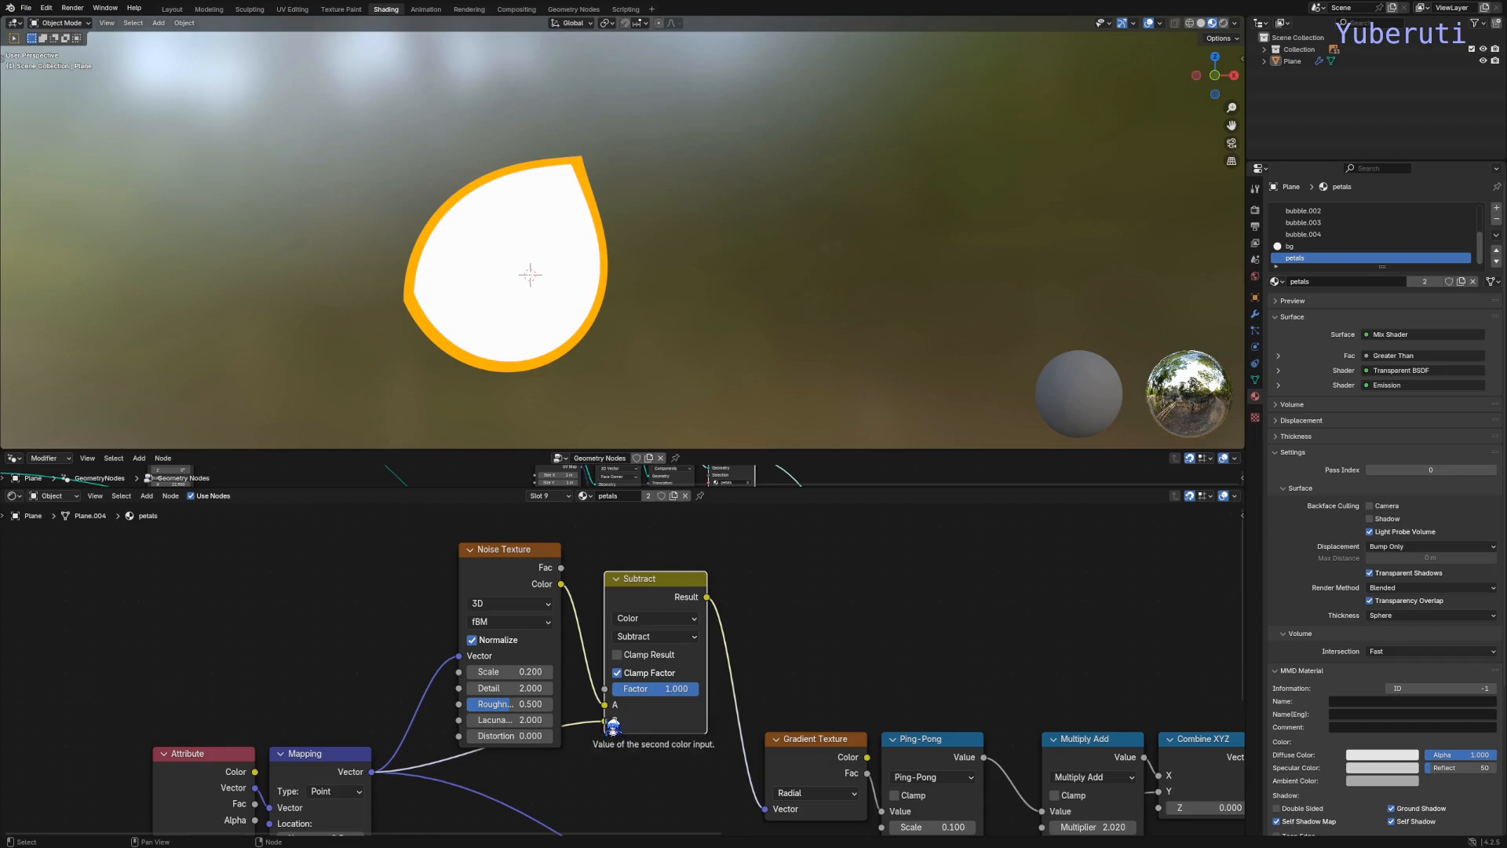
left_click_drag(605, 720, 604, 704)
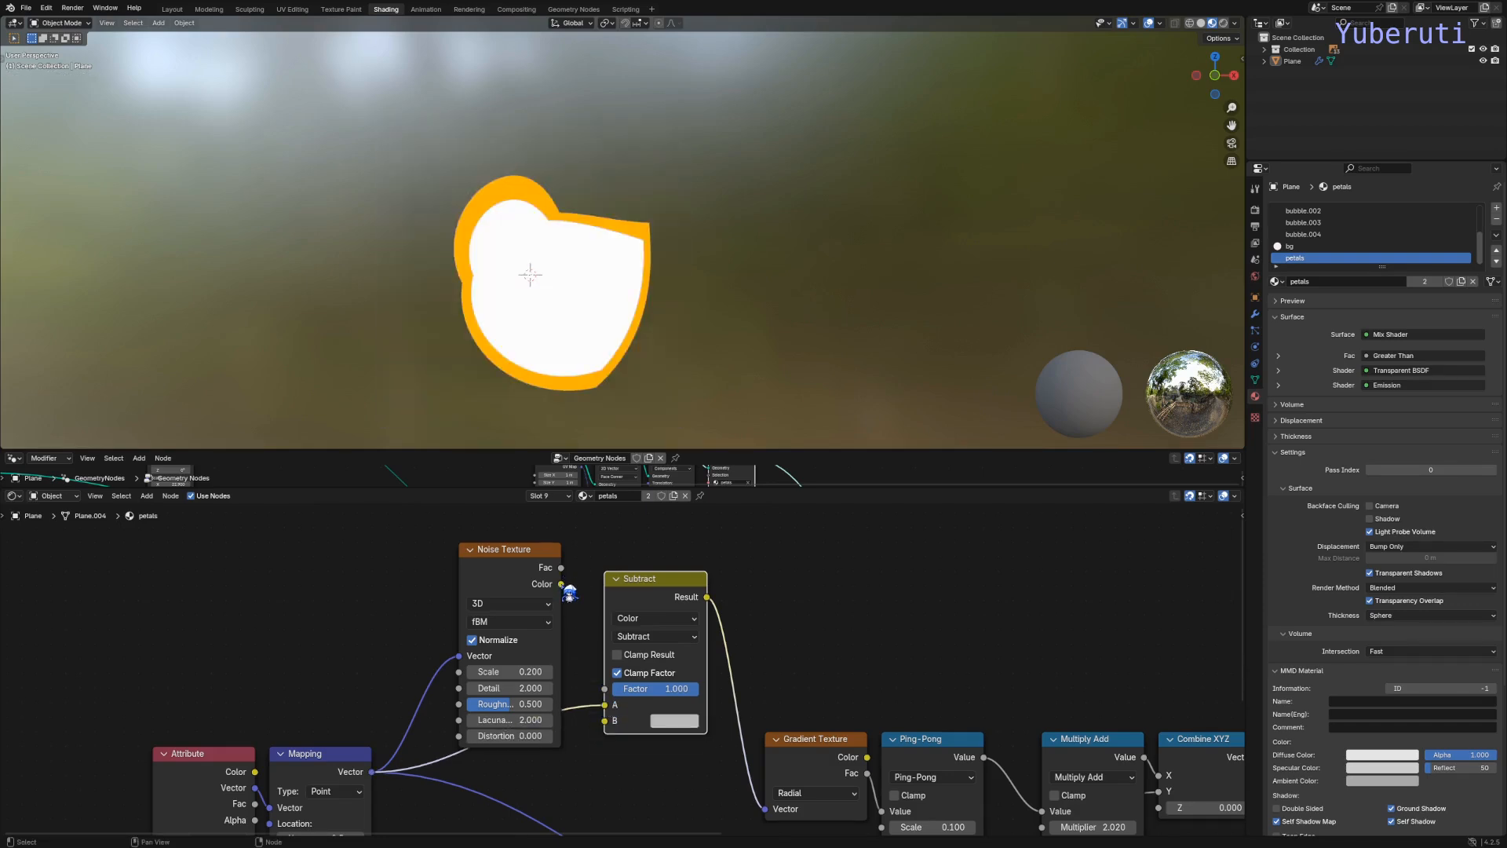
left_click_drag(562, 567, 604, 721)
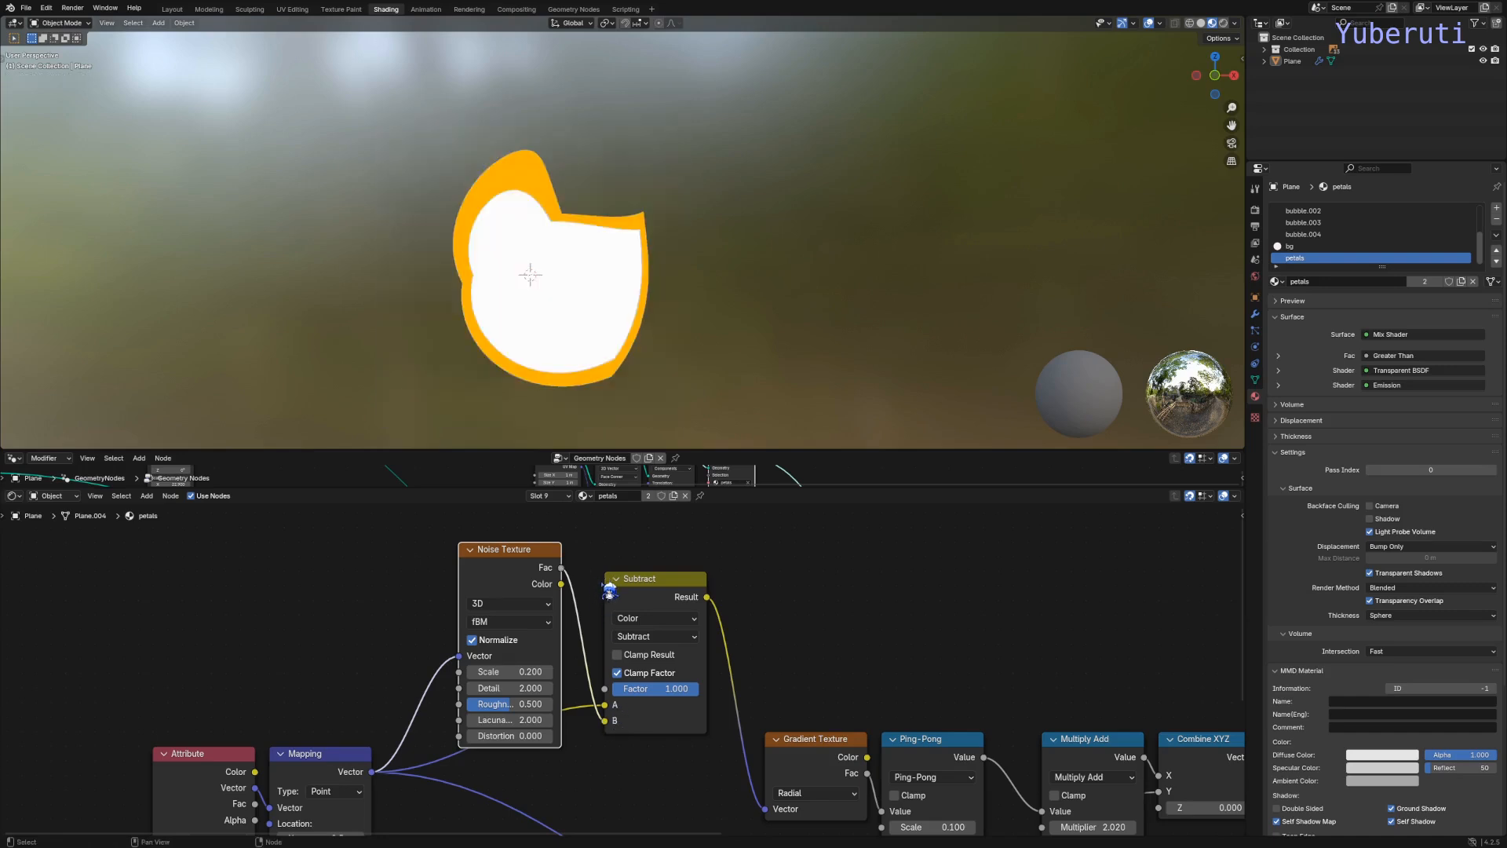
left_click_drag(673, 610, 674, 595)
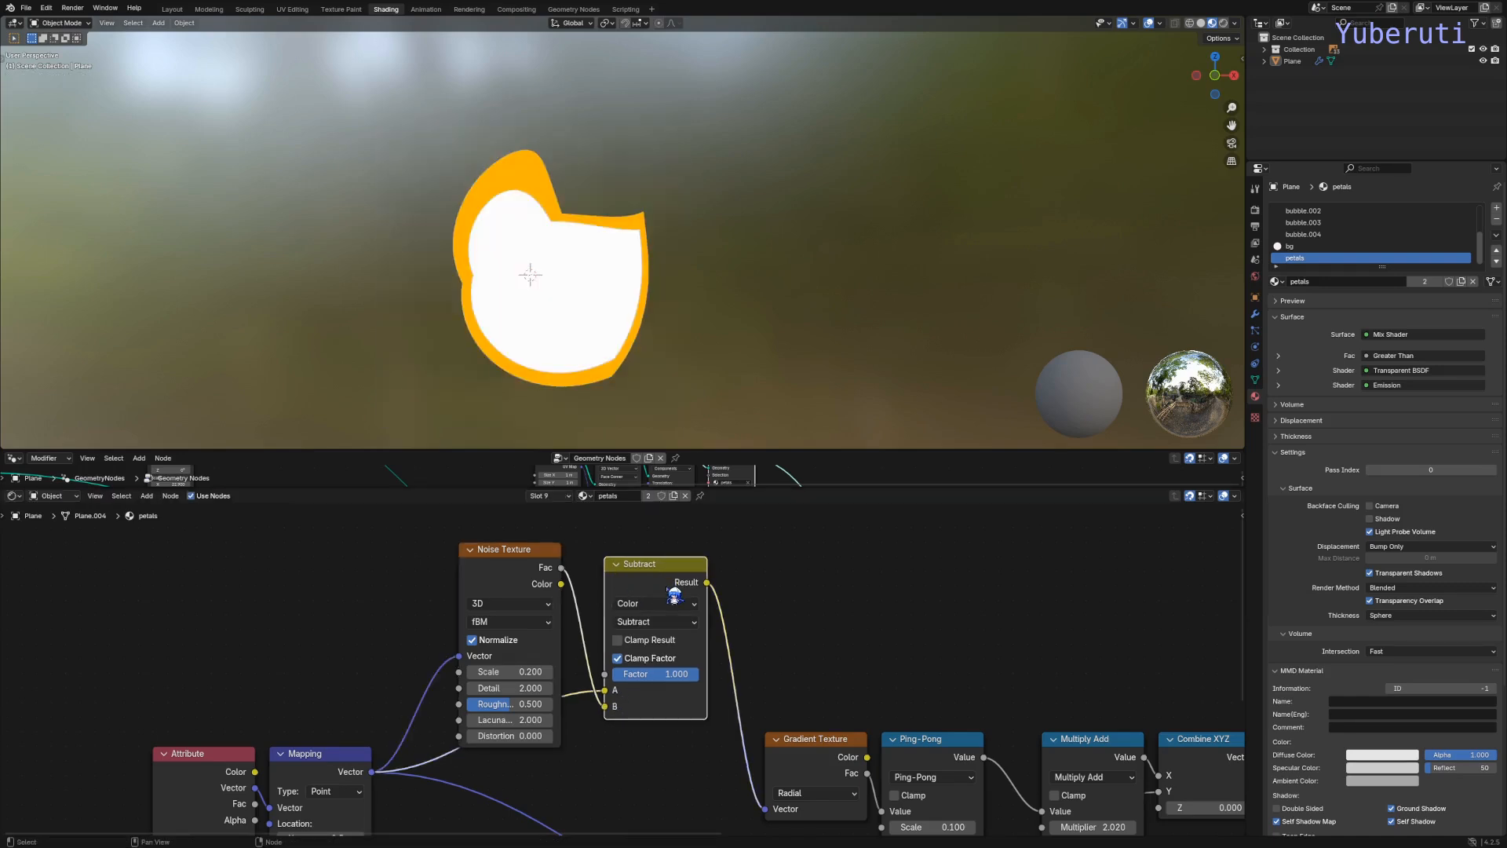
Step: Set the Noise Texture's Scale to 0.1
left_click(483, 673)
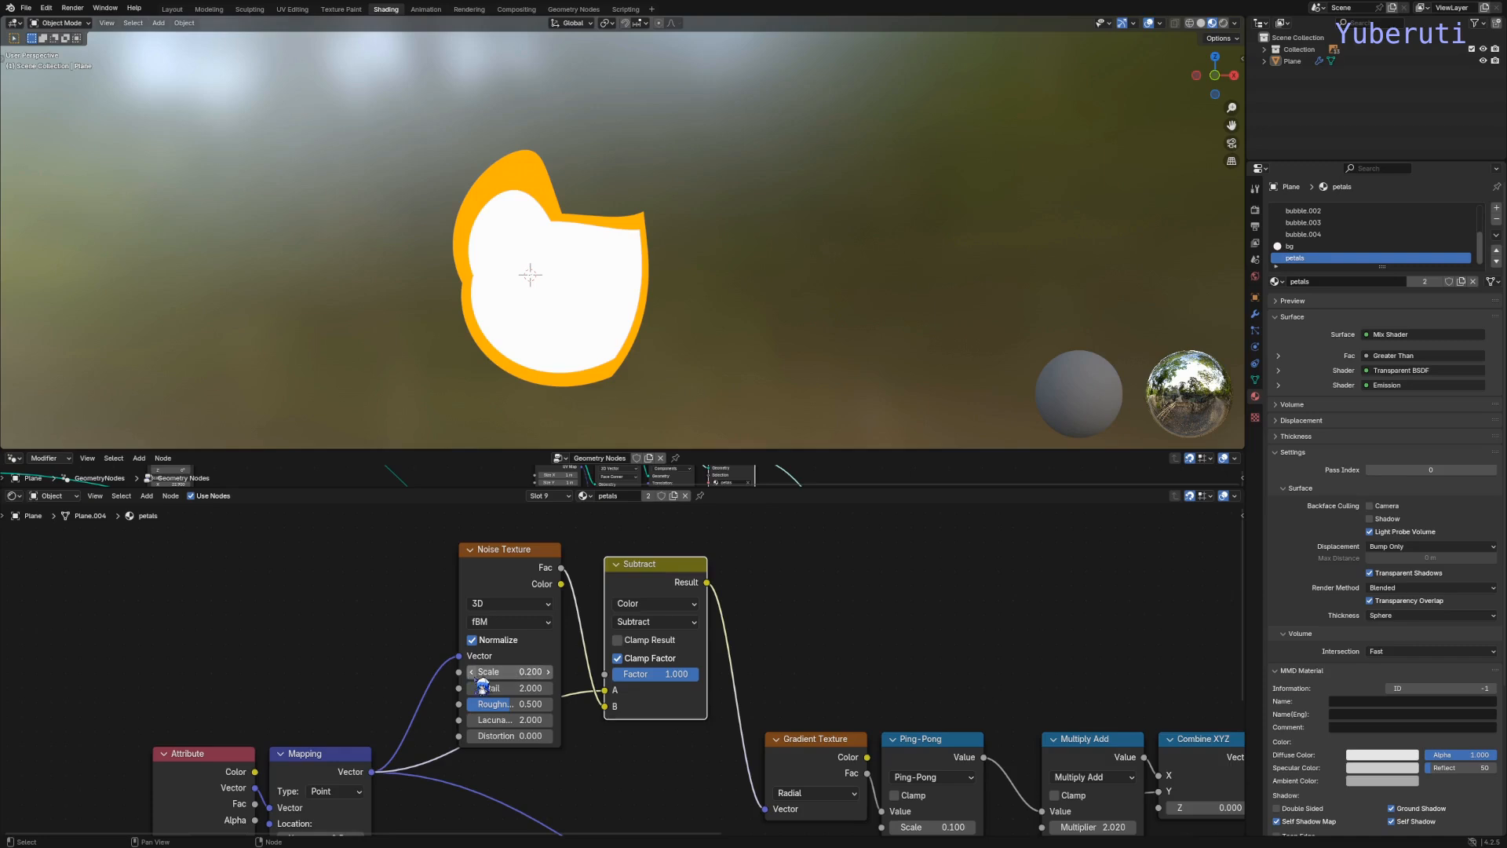
type("0.1")
key("Return")
Step: Rewire the Subtract node between Gradient Texture and Ping-Pong, with Mapping driving the gradient and the gradient's Fac in input A
scroll(776, 709, "down", 7)
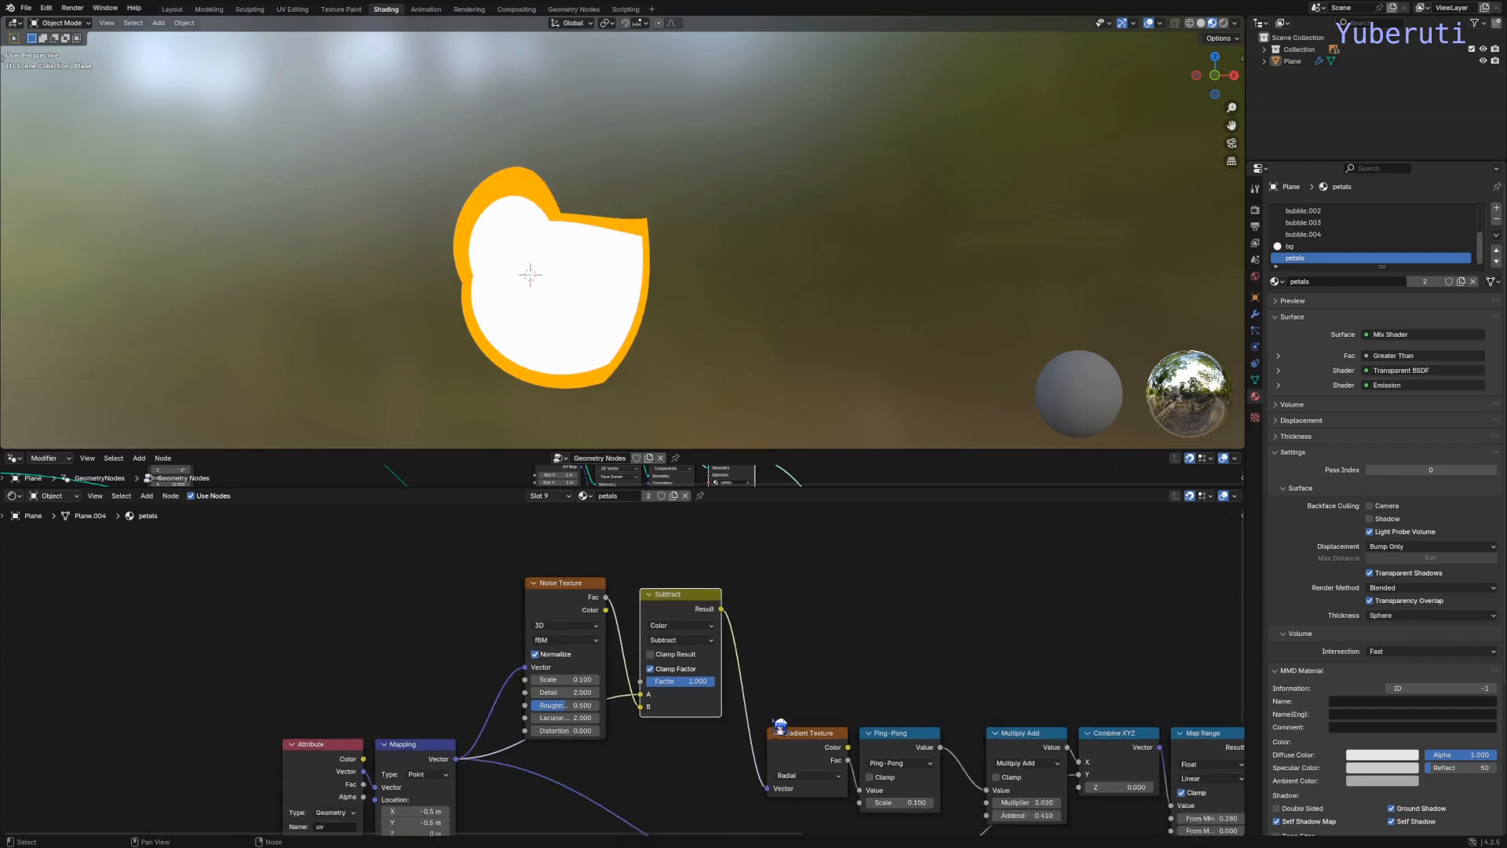
middle_click_drag(774, 707, 782, 676)
left_click(791, 726)
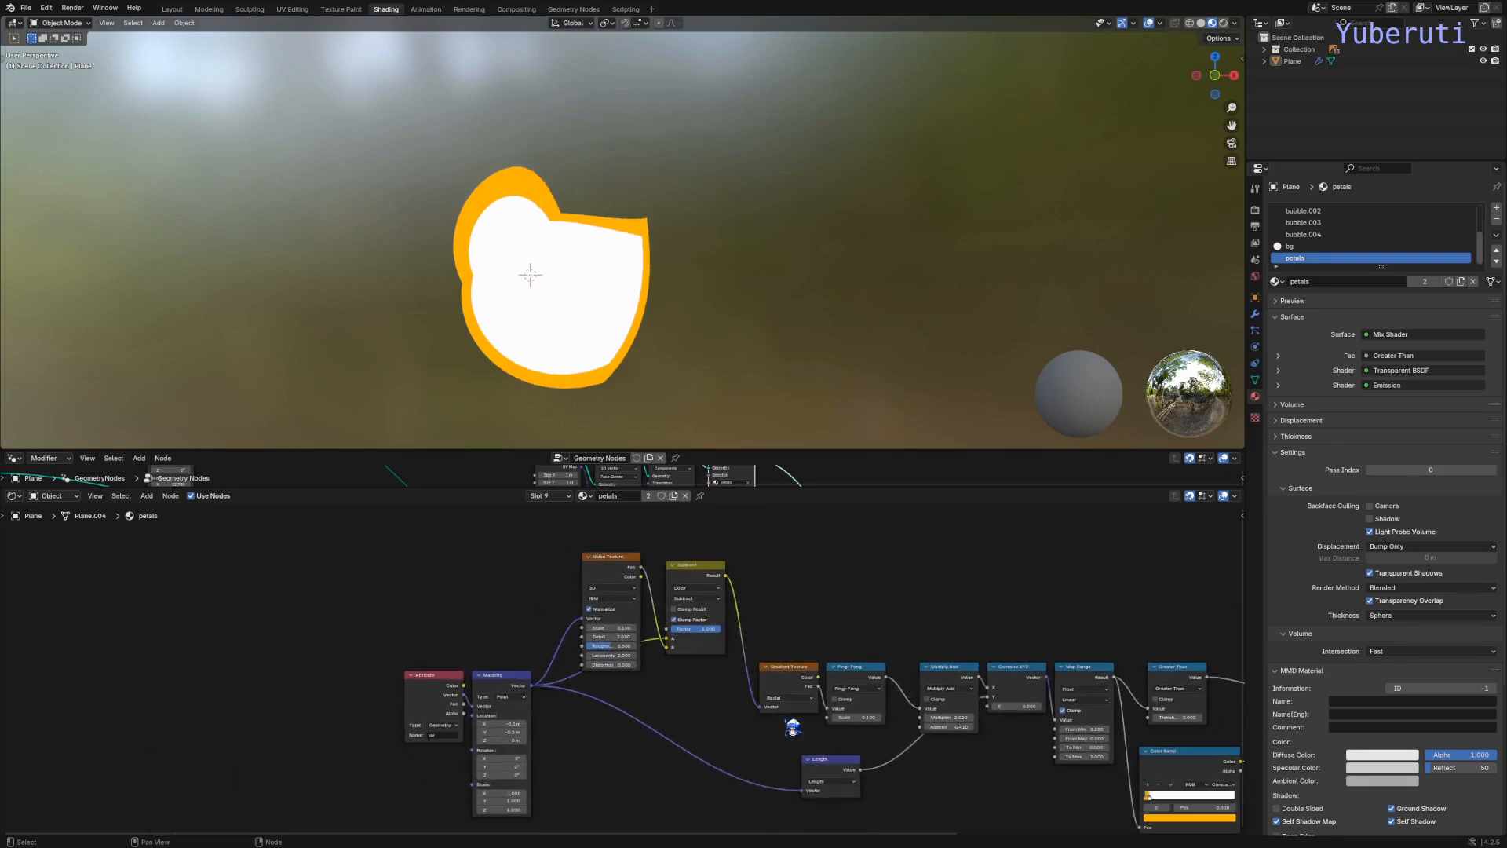
left_click_drag(781, 677, 686, 694)
left_click_drag(726, 576, 827, 708)
left_click_drag(532, 686, 671, 728)
left_click_drag(691, 588, 766, 598)
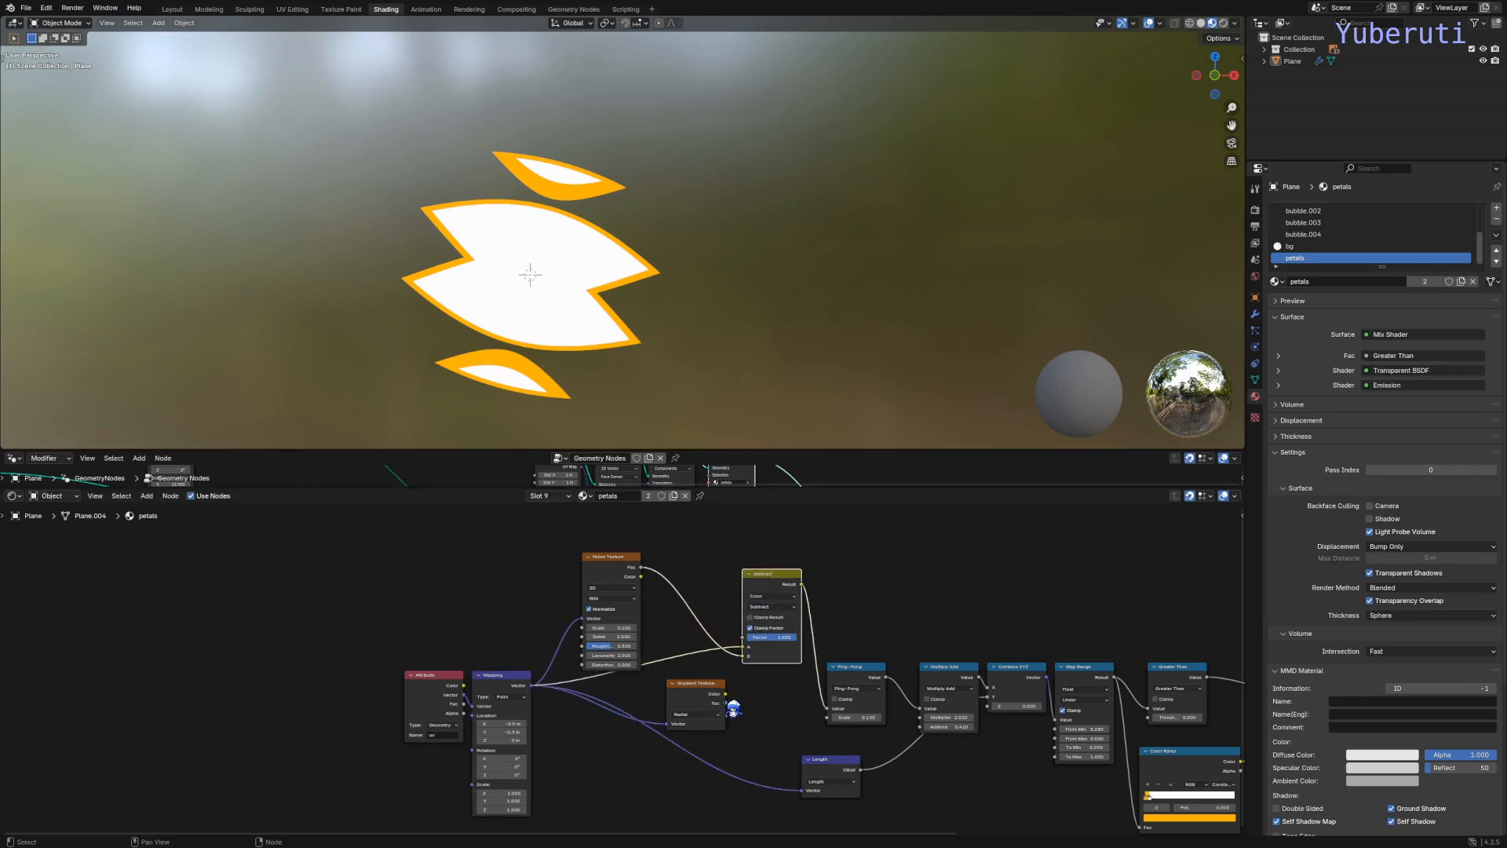
left_click_drag(726, 703, 751, 665)
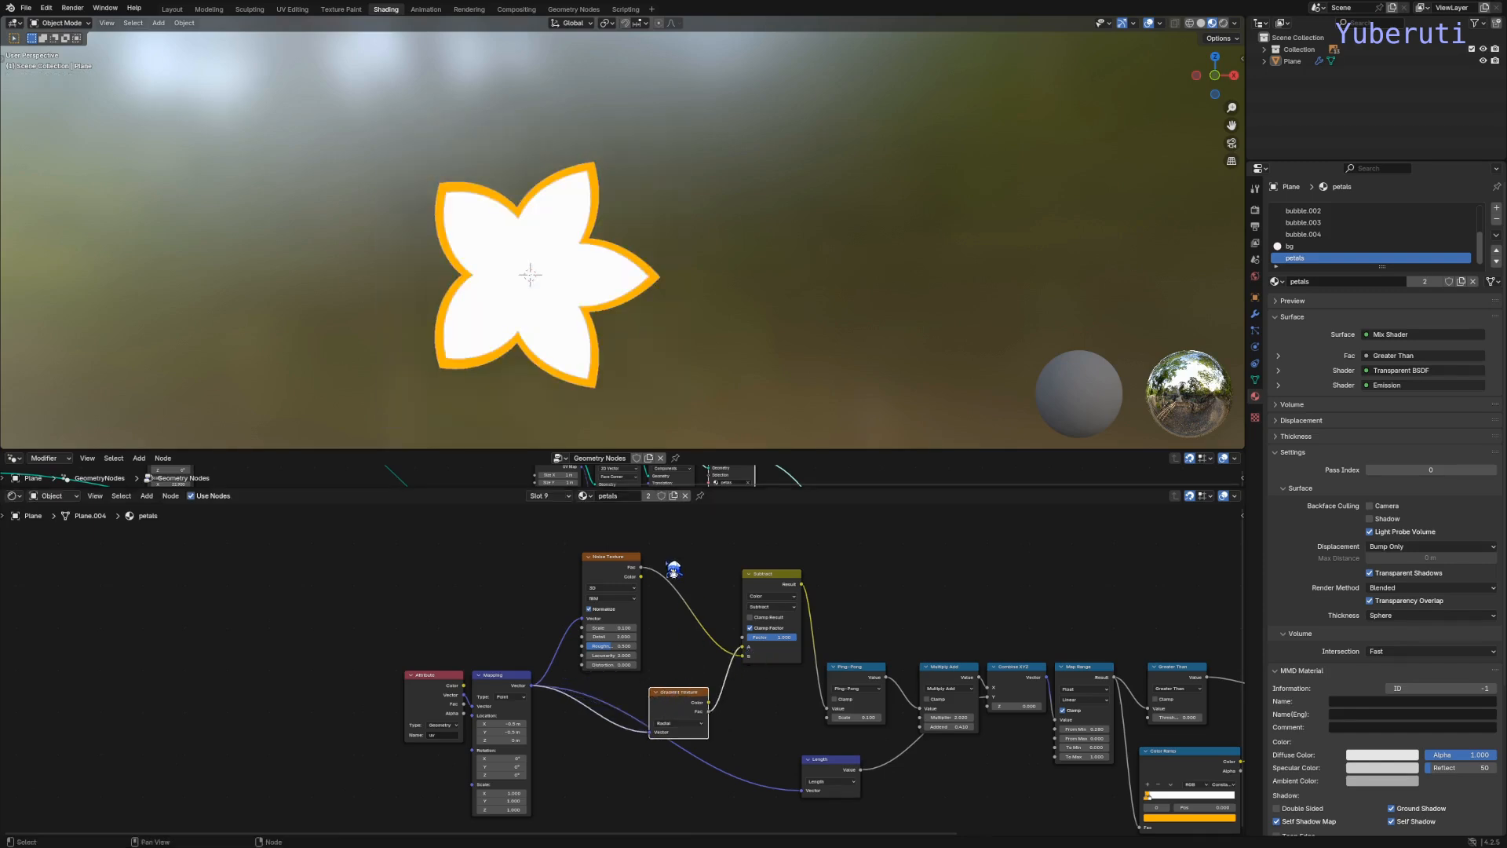
Step: Check the flower from a distance and try other Subtract Factor and Noise Texture Scale values
scroll(627, 577, "up", 3)
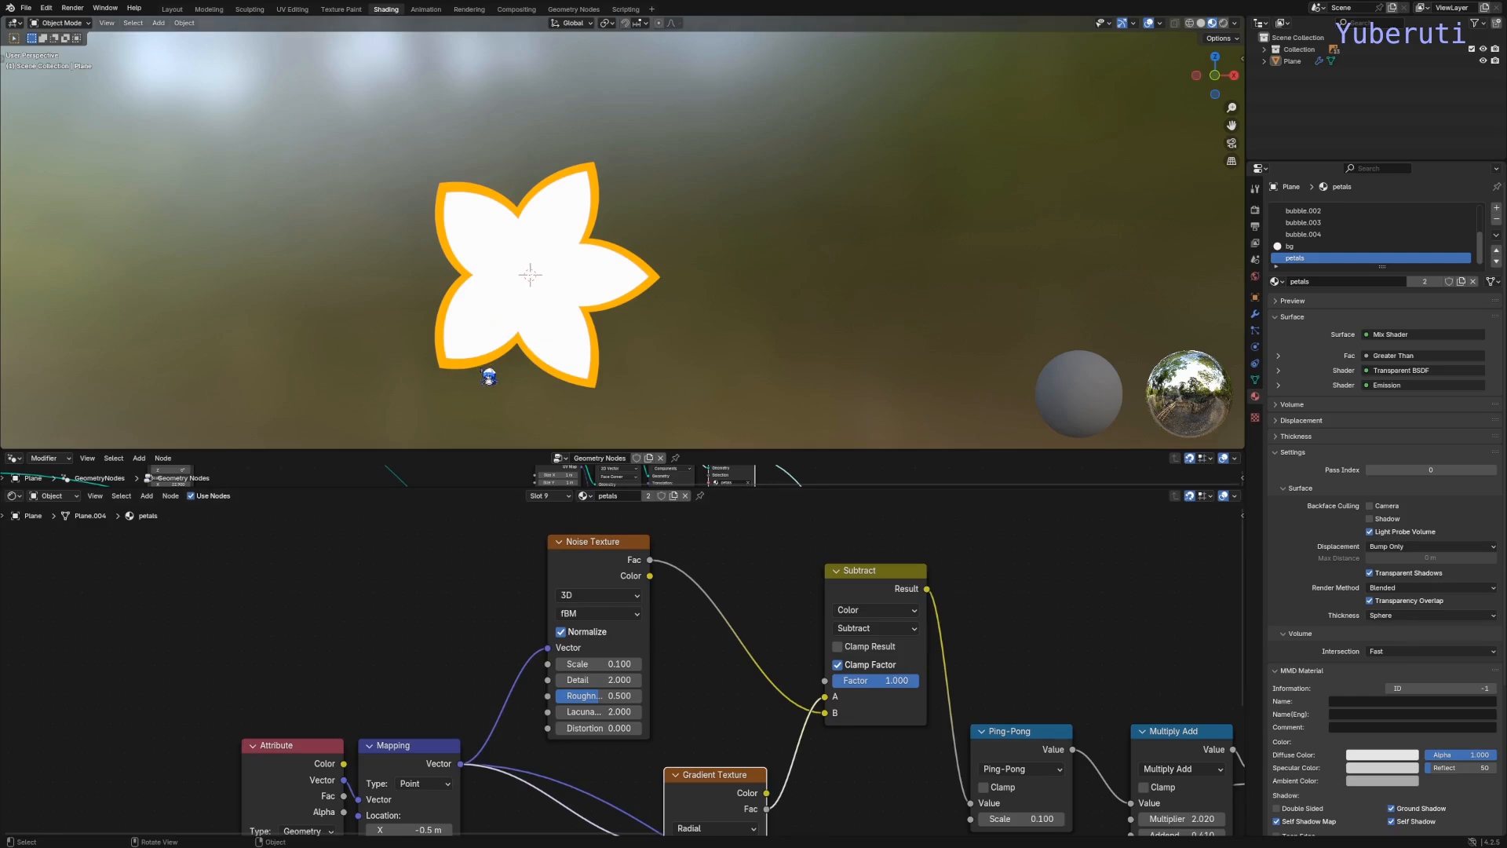
scroll(511, 325, "down", 10)
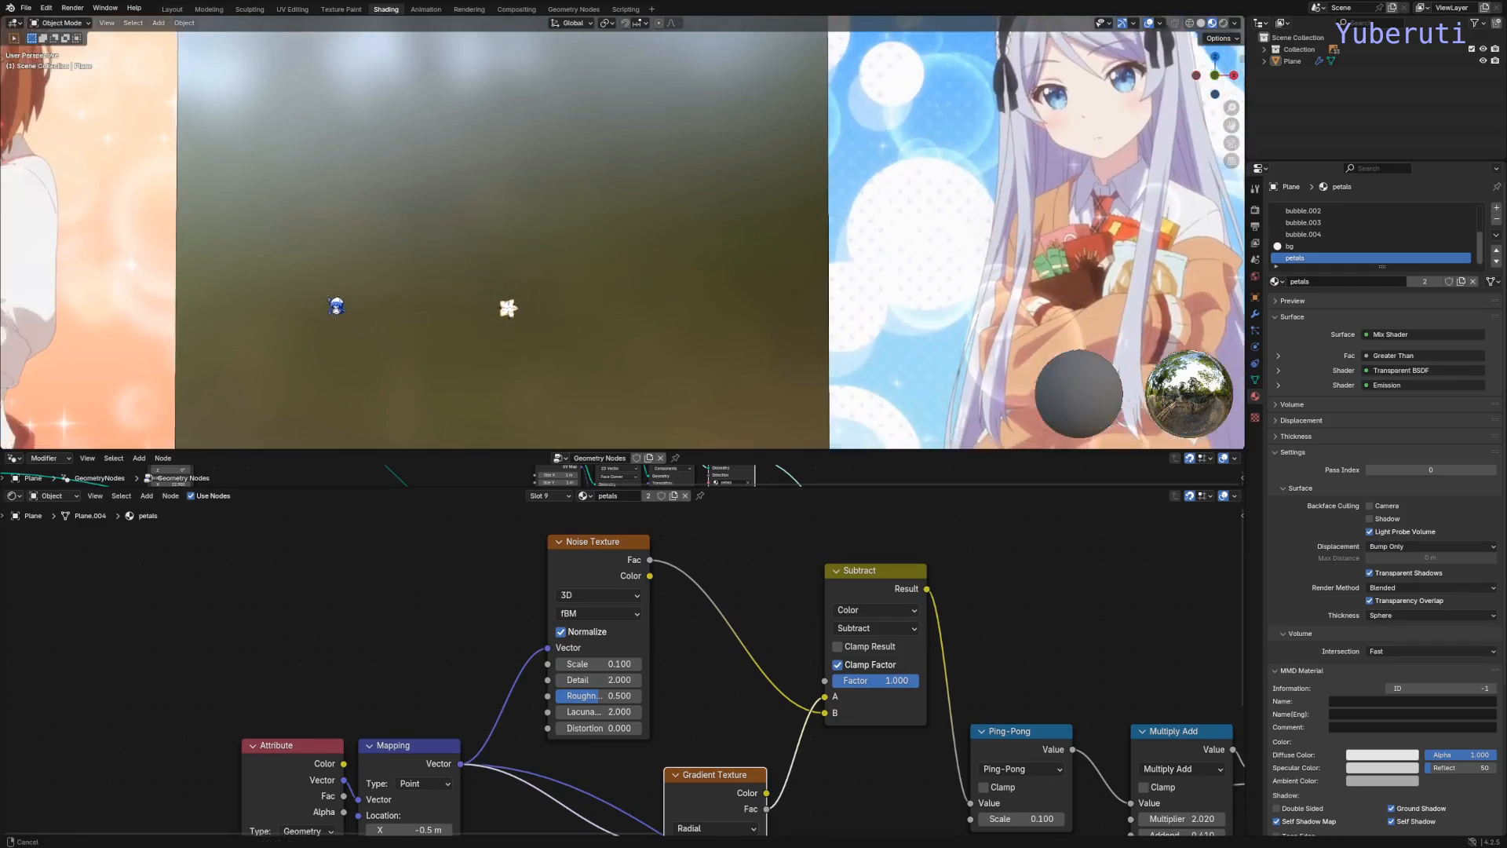
middle_click_drag(337, 306, 573, 295, "shift")
key("KP_Decimal")
scroll(727, 635, "up", 2)
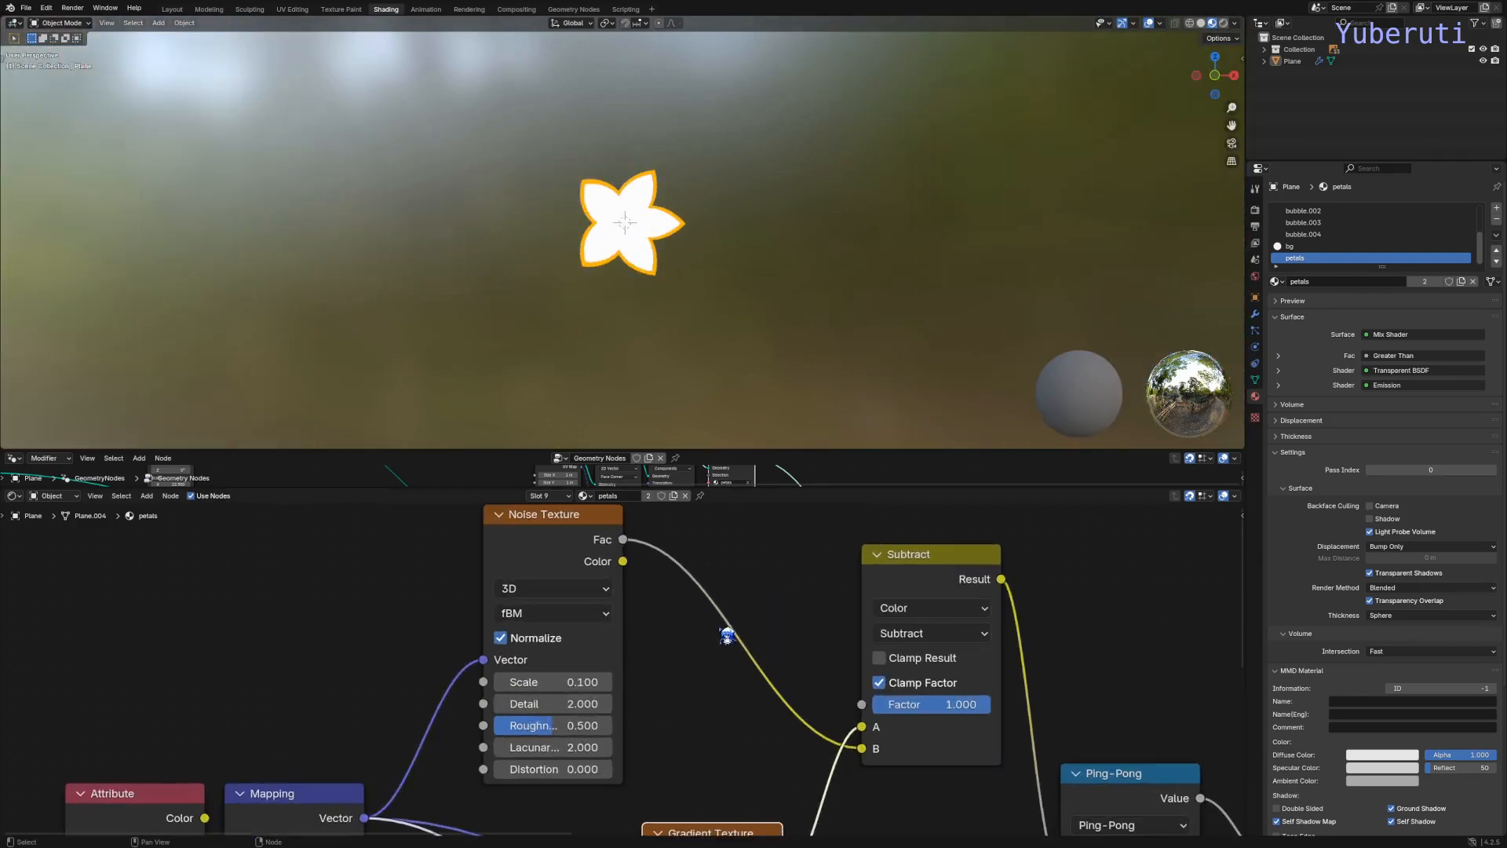
left_click_drag(959, 718, 991, 704)
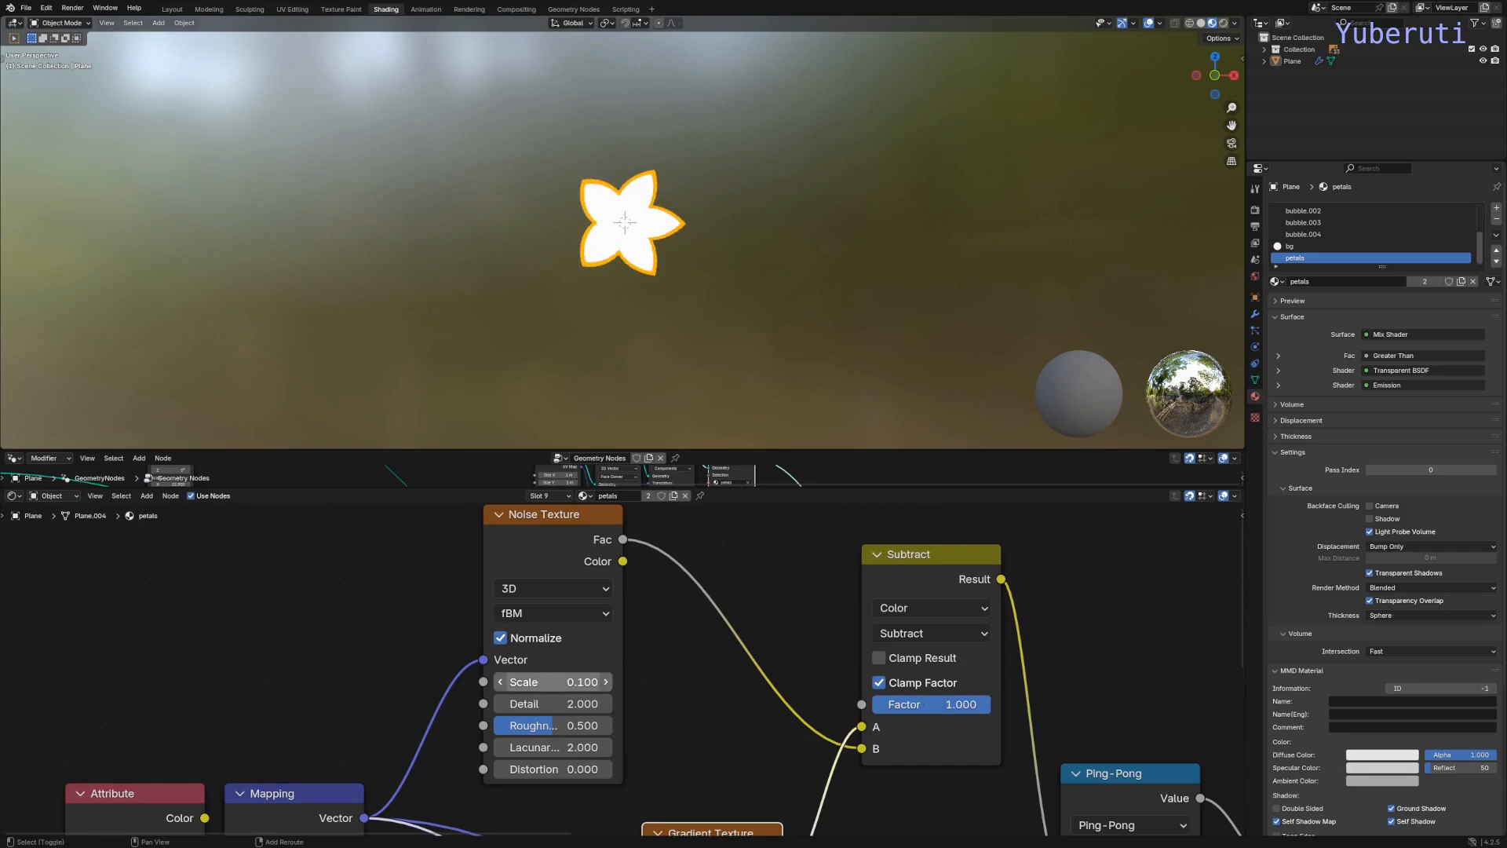
mouse_move(553, 681)
left_mouse_down()
mouse_move(522, 681)
mouse_move(581, 681)
mouse_move(529, 681)
mouse_move(548, 669)
left_mouse_up()
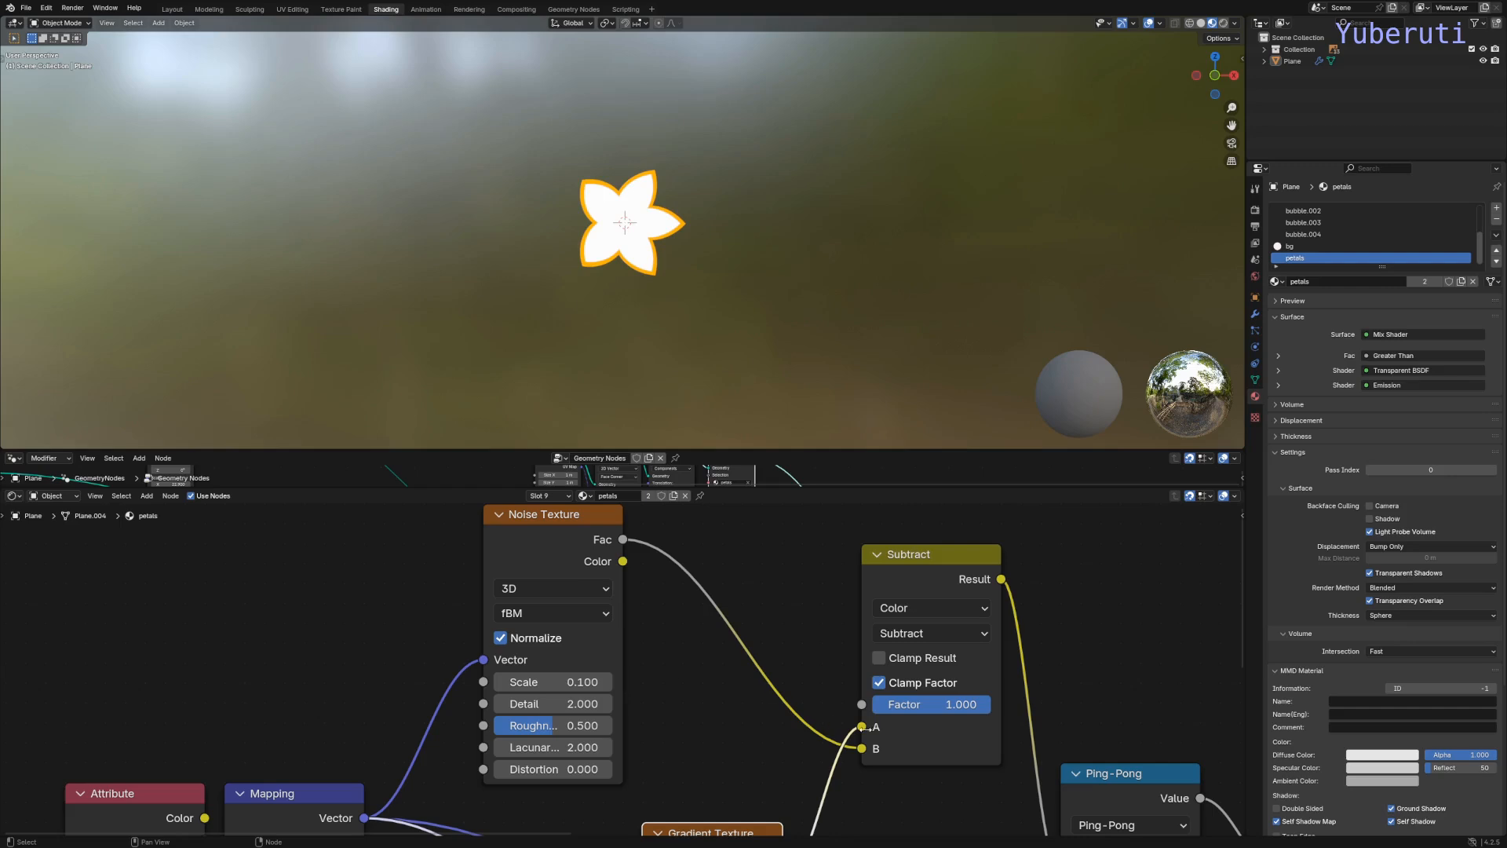
Step: Try other values for the Map Range From Min, the Multiply Add Multiplier and the Ping-Pong Scale
scroll(866, 728, "down", 6)
scroll(826, 683, "up", 4)
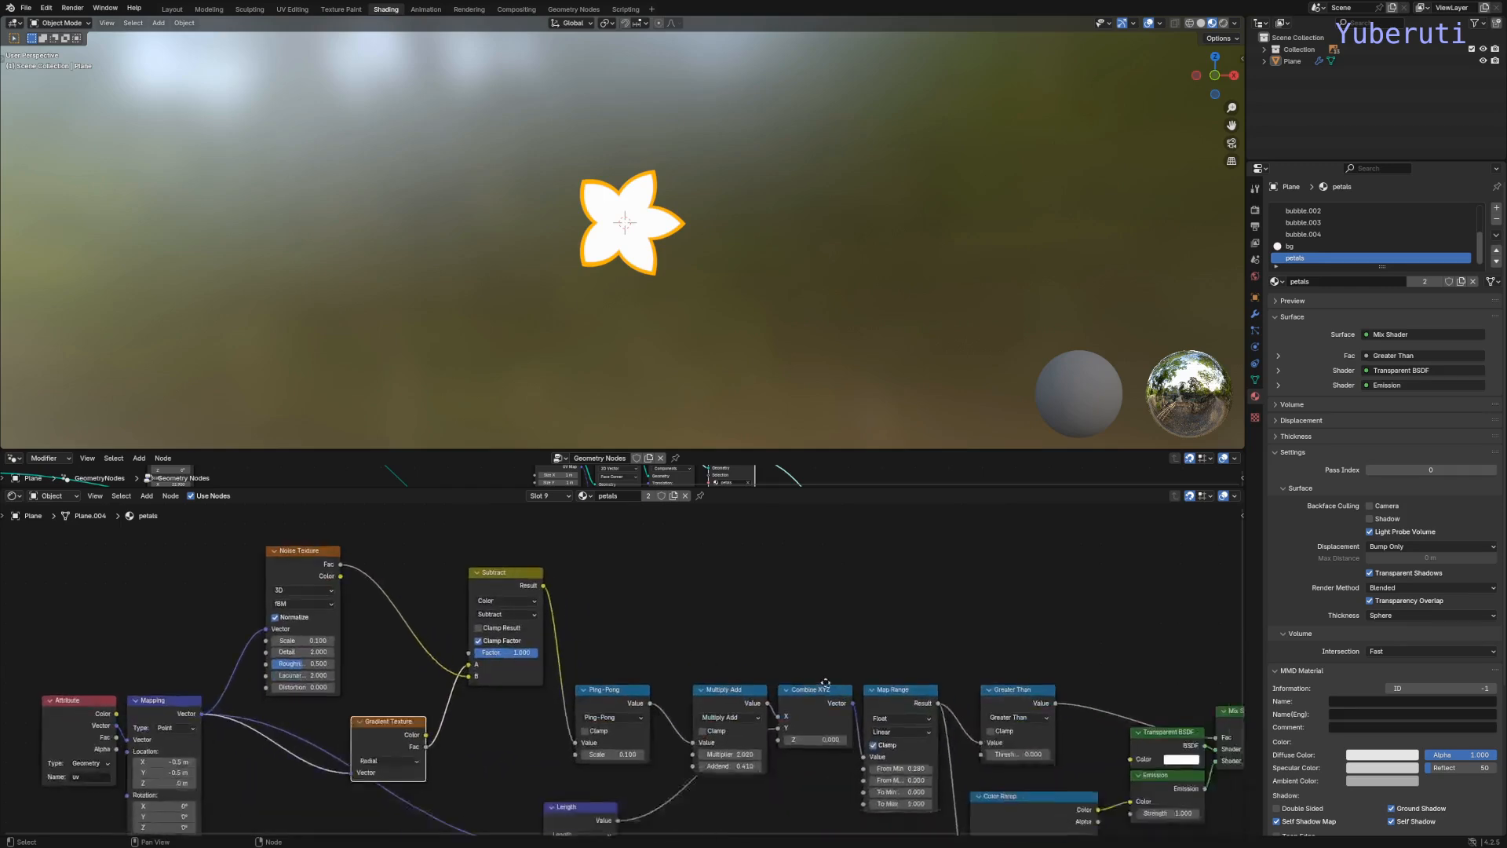
scroll(826, 682, "up", 3)
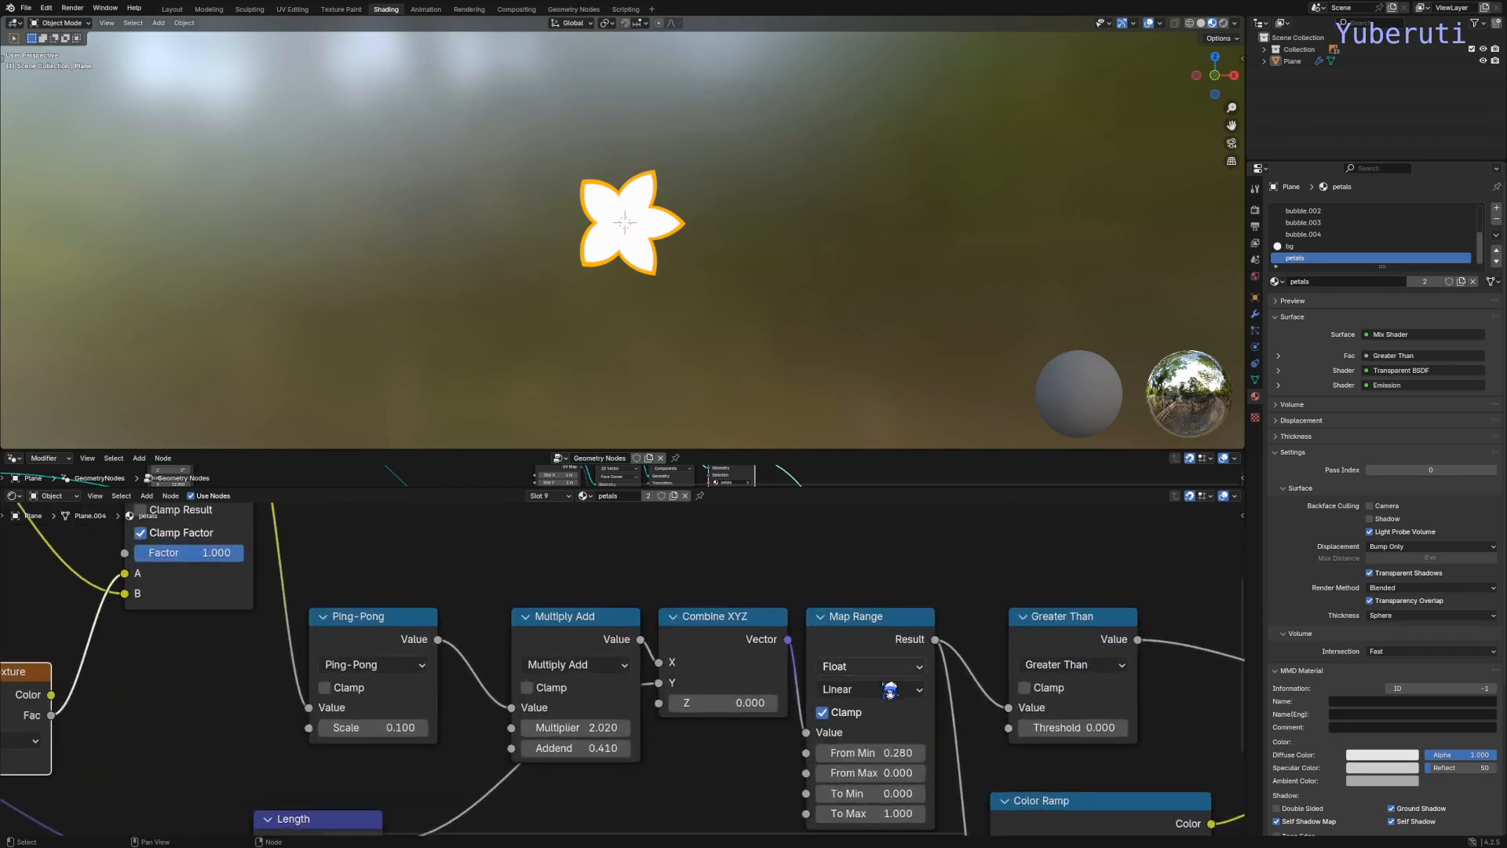
left_click_drag(890, 753, 883, 752)
left_click_drag(576, 727, 594, 748)
mouse_move(378, 727)
left_mouse_down()
mouse_move(393, 728)
mouse_move(380, 728)
left_mouse_up()
Step: Enlarge the Geometry Nodes editor and connect the Join Geometry node to the Group Output
scroll(599, 761, "down", 4)
scroll(575, 727, "down", 2)
middle_click_drag(575, 727, 686, 696)
left_click_drag(807, 485, 802, 826)
scroll(570, 729, "down", 4)
middle_click_drag(570, 729, 862, 723)
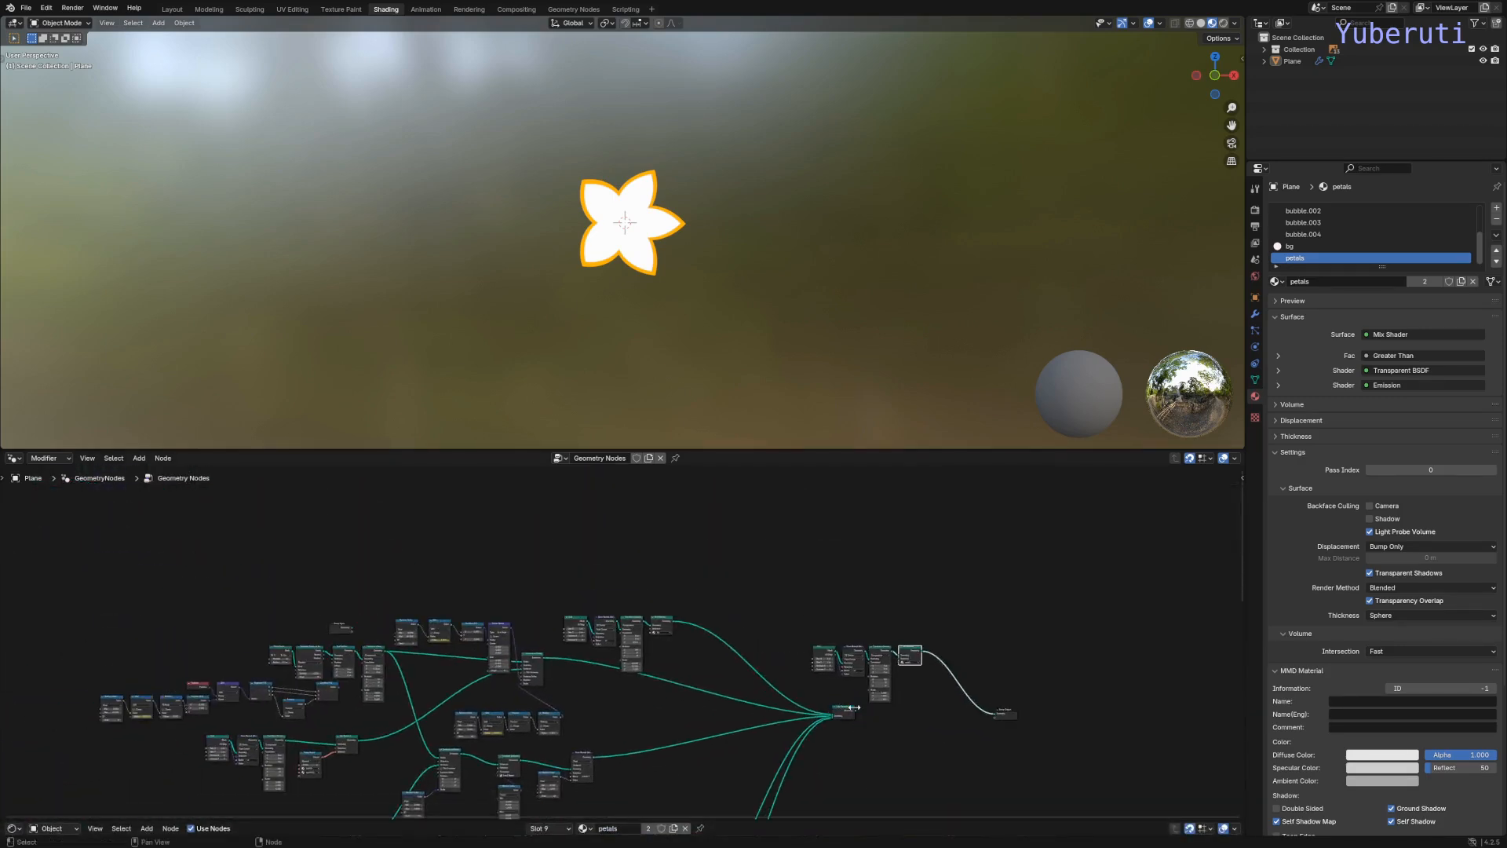
left_click_drag(862, 720, 1001, 721)
Step: Move the four petal nodes, from the Grid to the petals Set Material, next to the sparkle Grid and Set Material nodes
left_click_drag(935, 623, 819, 685)
scroll(810, 694, "up", 5)
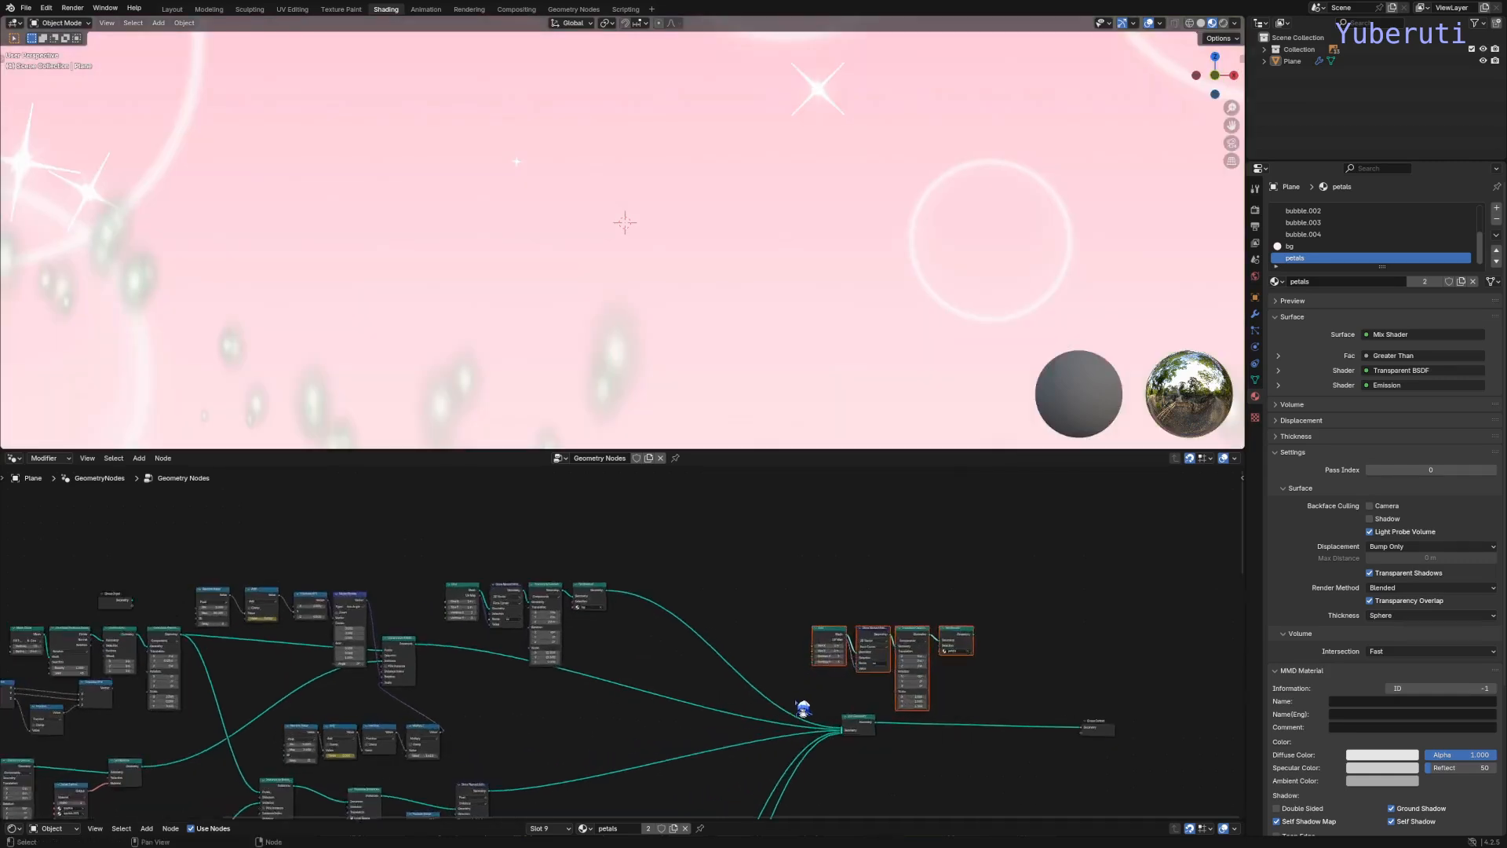
middle_click_drag(801, 708, 856, 607)
left_click_drag(881, 541, 558, 745)
scroll(529, 735, "up", 1)
middle_click_drag(529, 735, 958, 570)
left_click_drag(989, 577, 181, 534)
scroll(287, 571, "down", 3)
scroll(280, 563, "down", 1)
middle_click_drag(280, 563, 628, 675)
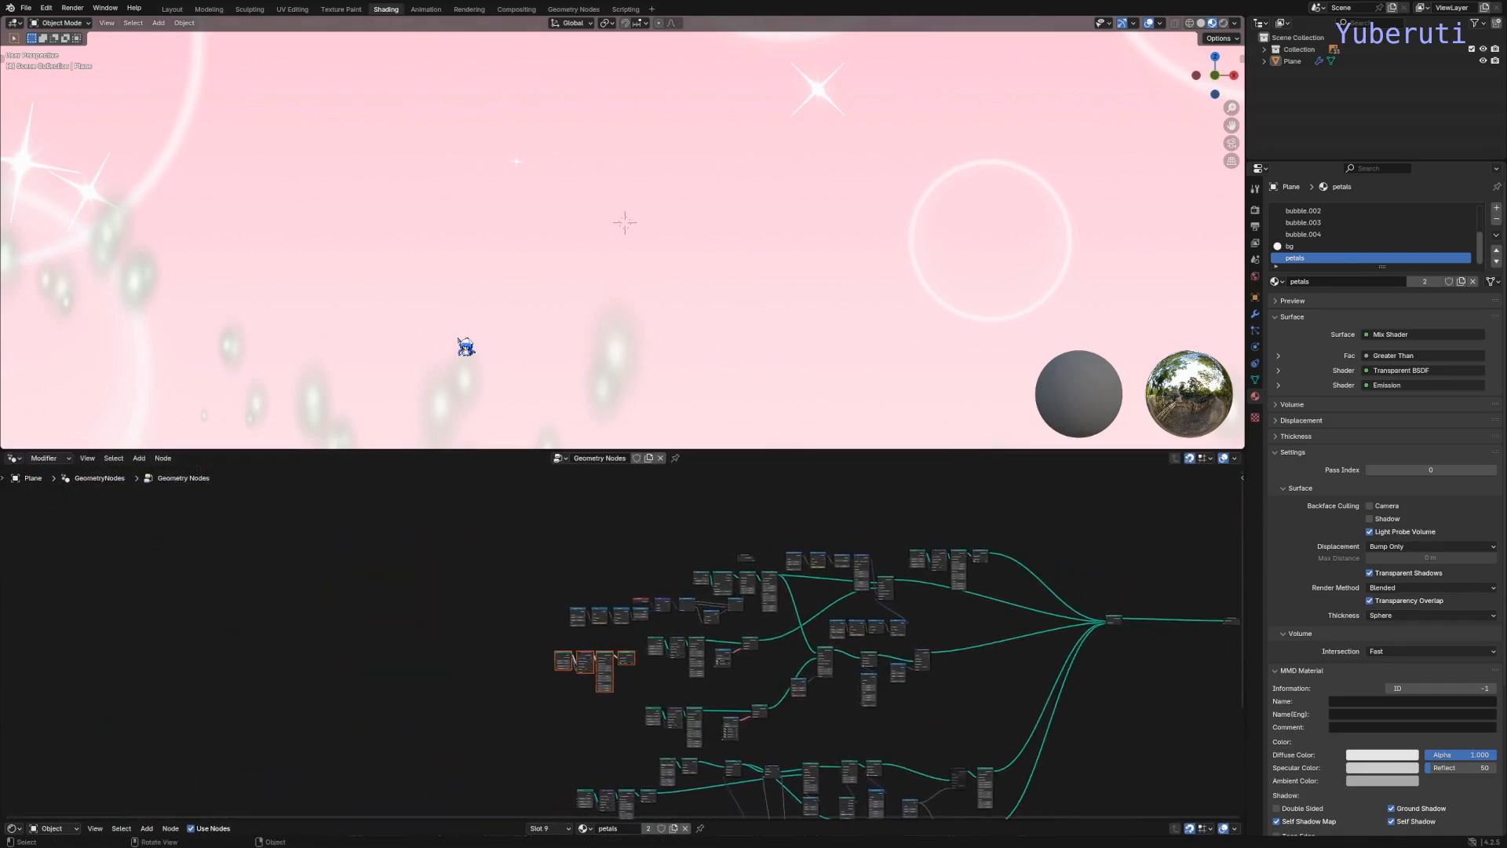
scroll(467, 317, "down", 8)
middle_click_drag(468, 316, 581, 357, "shift")
scroll(620, 668, "up", 5)
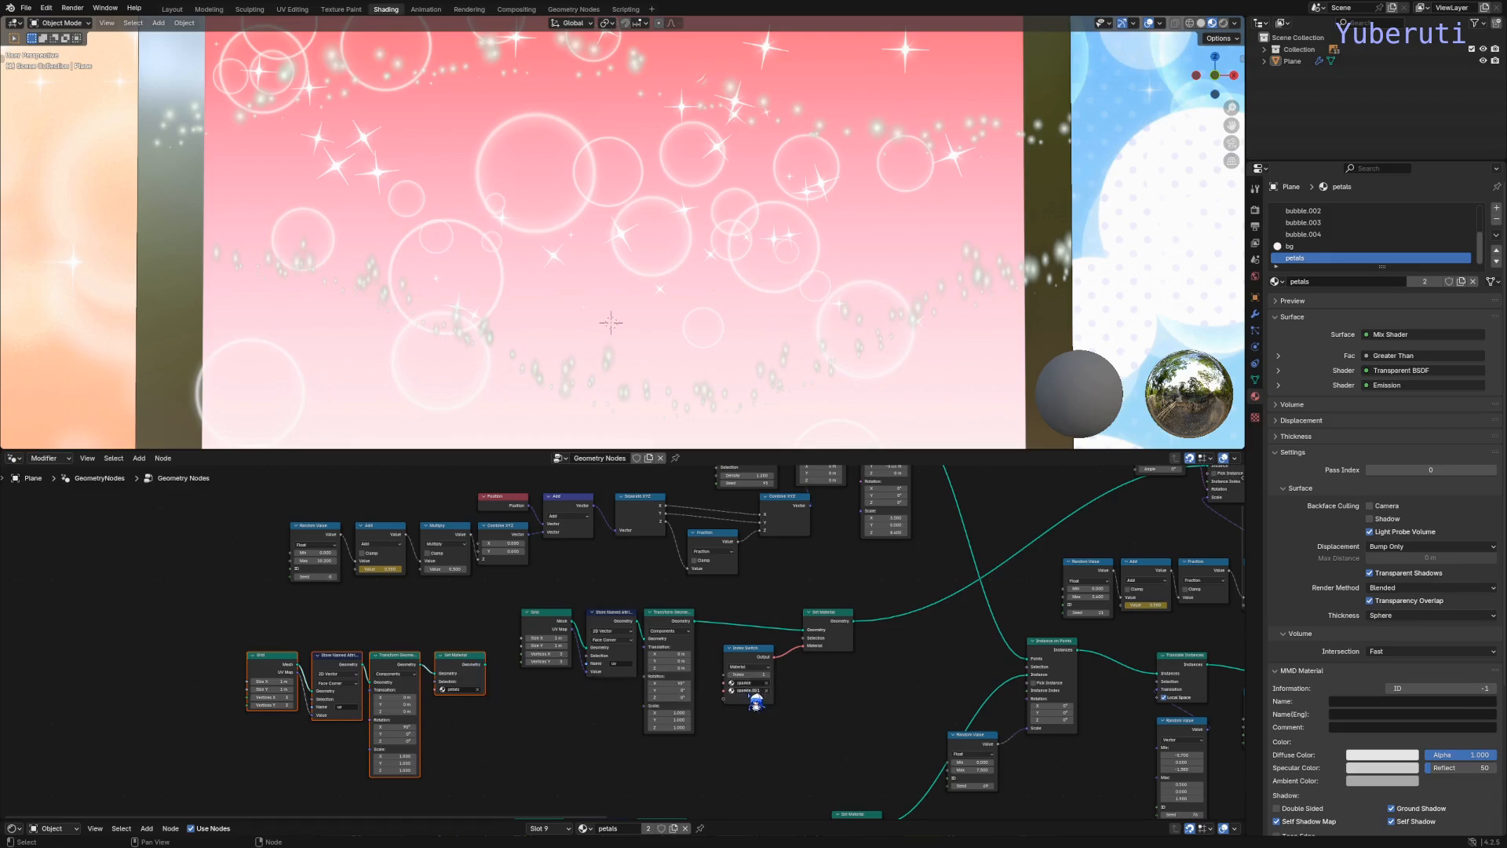
left_click_drag(492, 745, 237, 657)
left_click(461, 623)
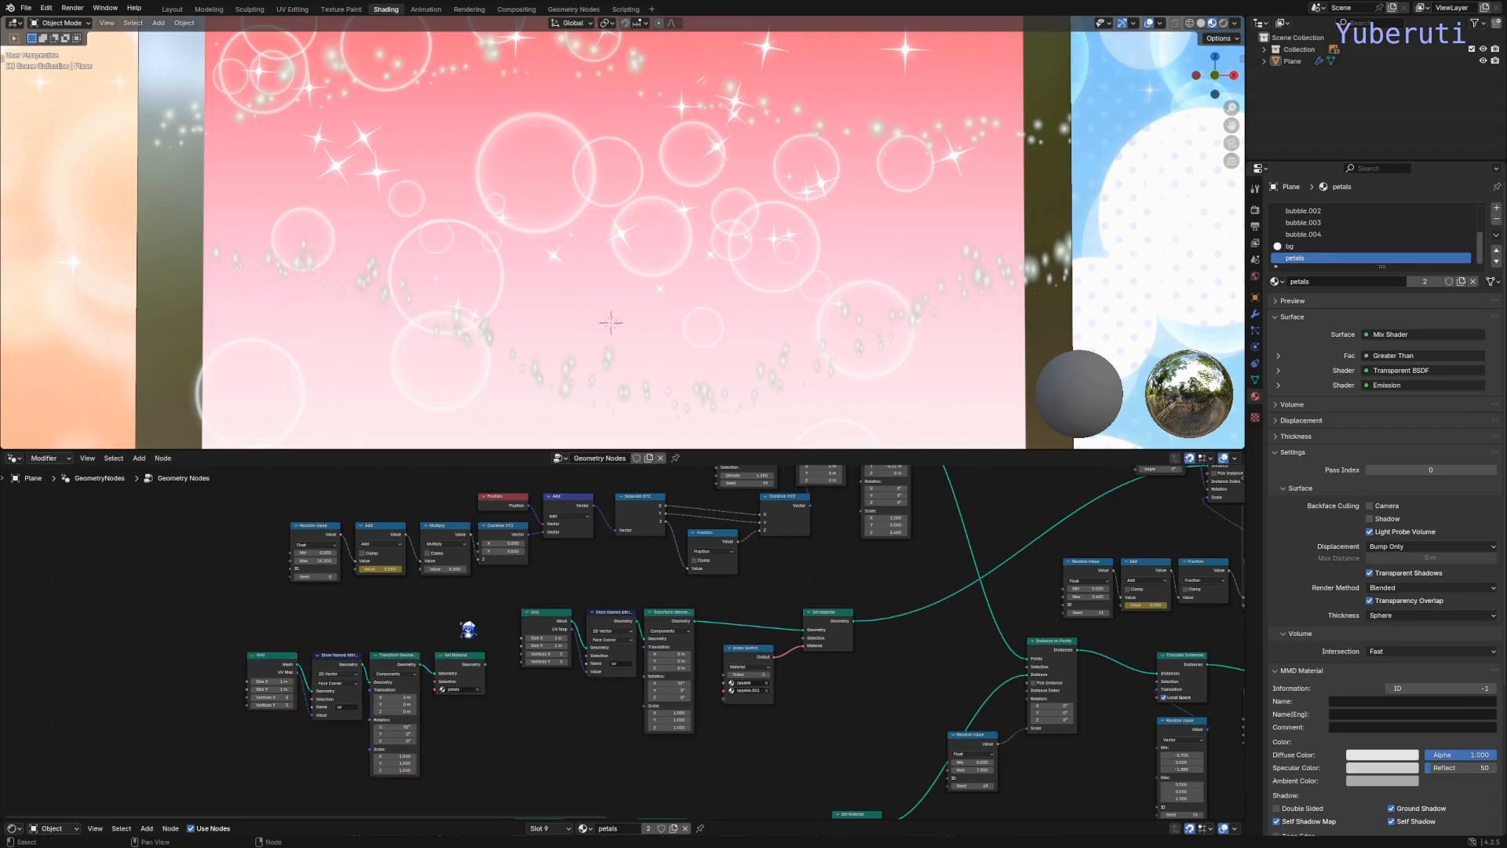
Step: Add a third item to the Index Switch next to the sparkle Set Material and assign it the petals material
left_click_drag(1242, 478, 967, 481)
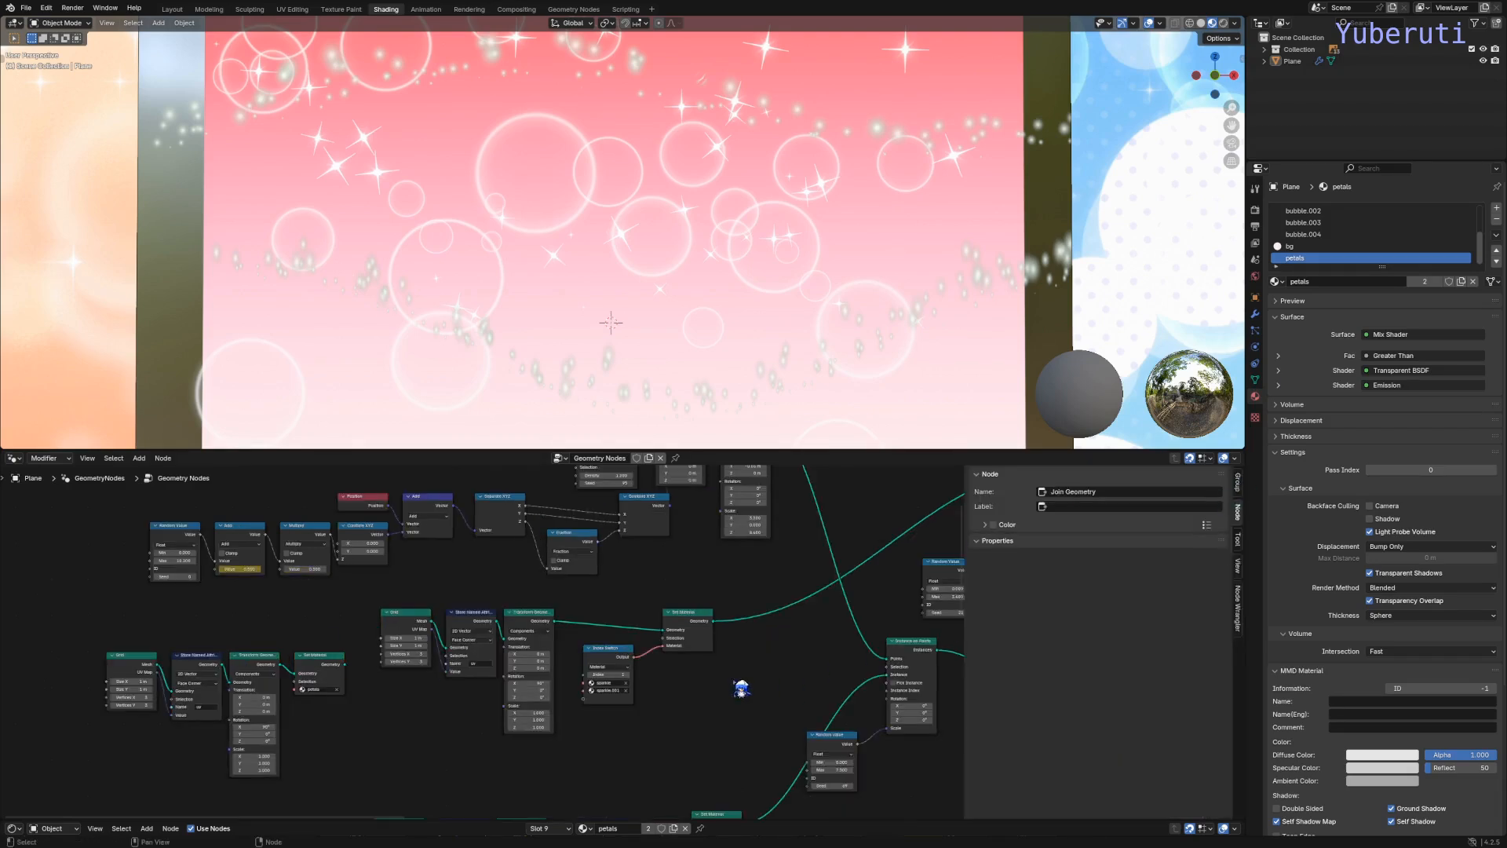
left_click(605, 667)
left_click(1056, 598)
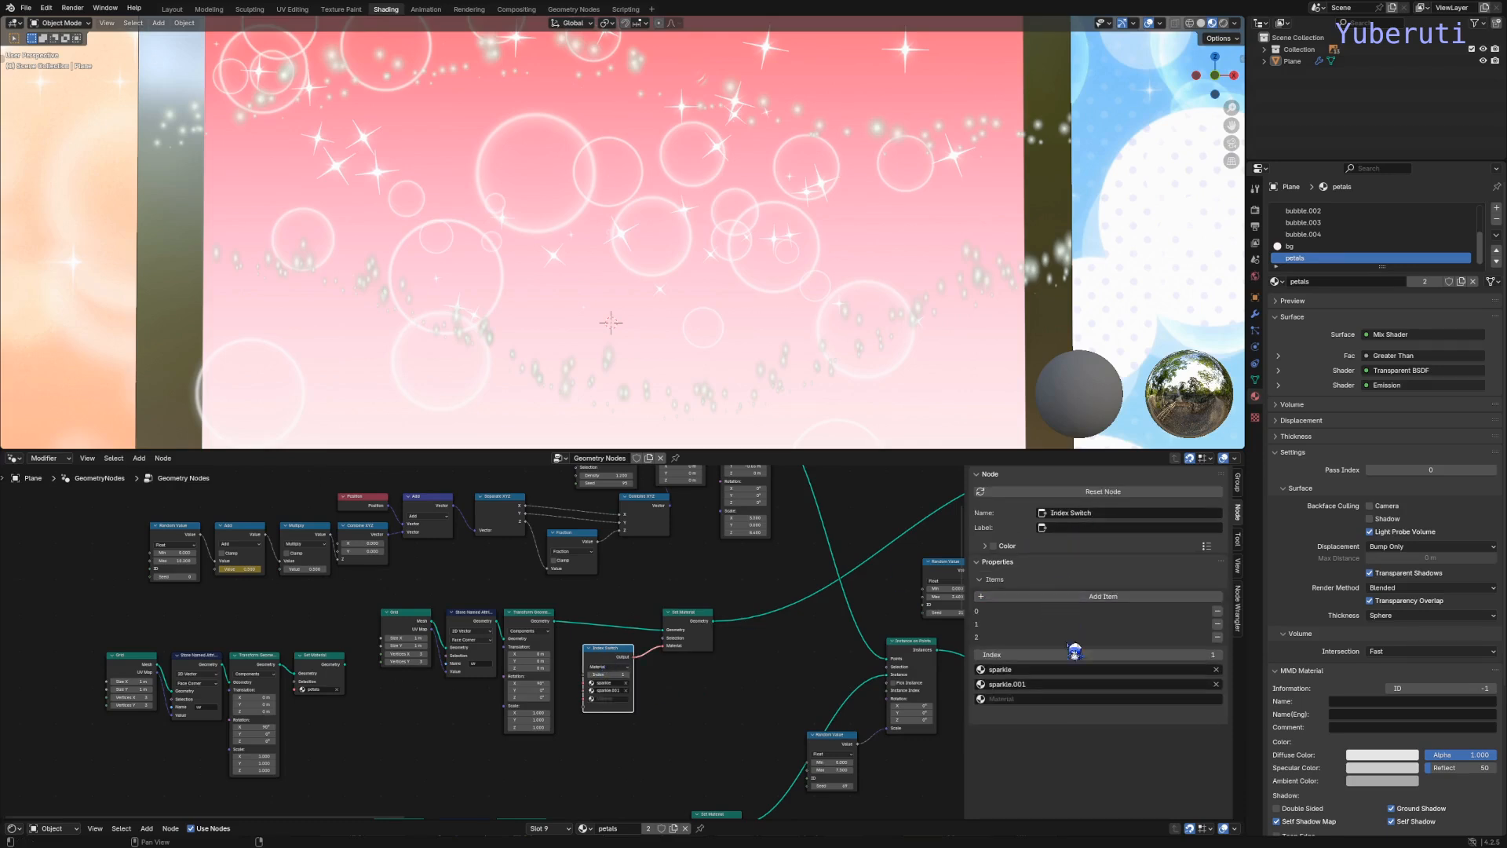
left_click(1043, 699)
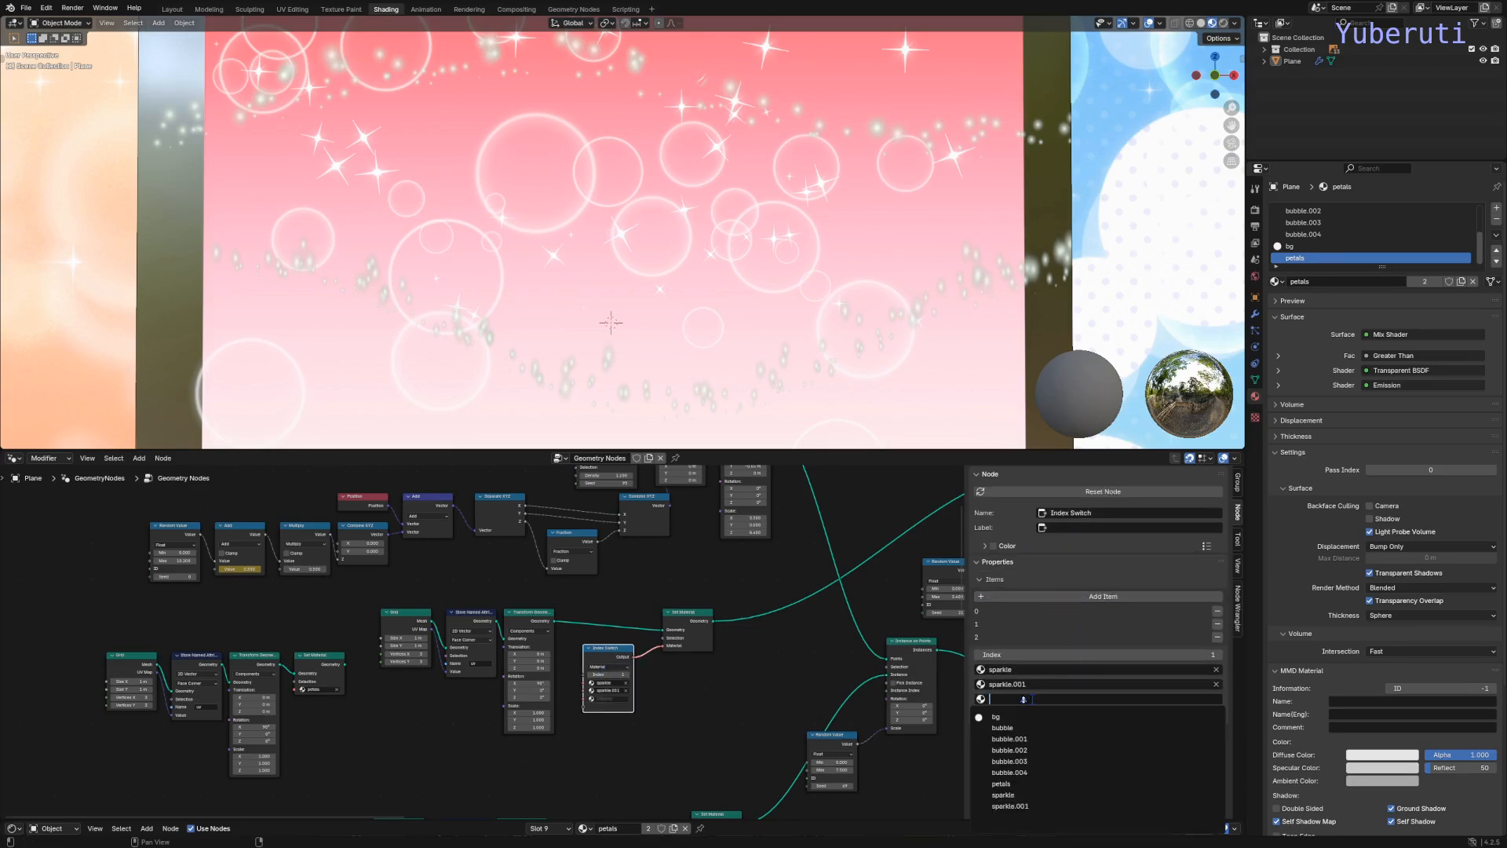
left_click(1023, 784)
left_click(716, 716)
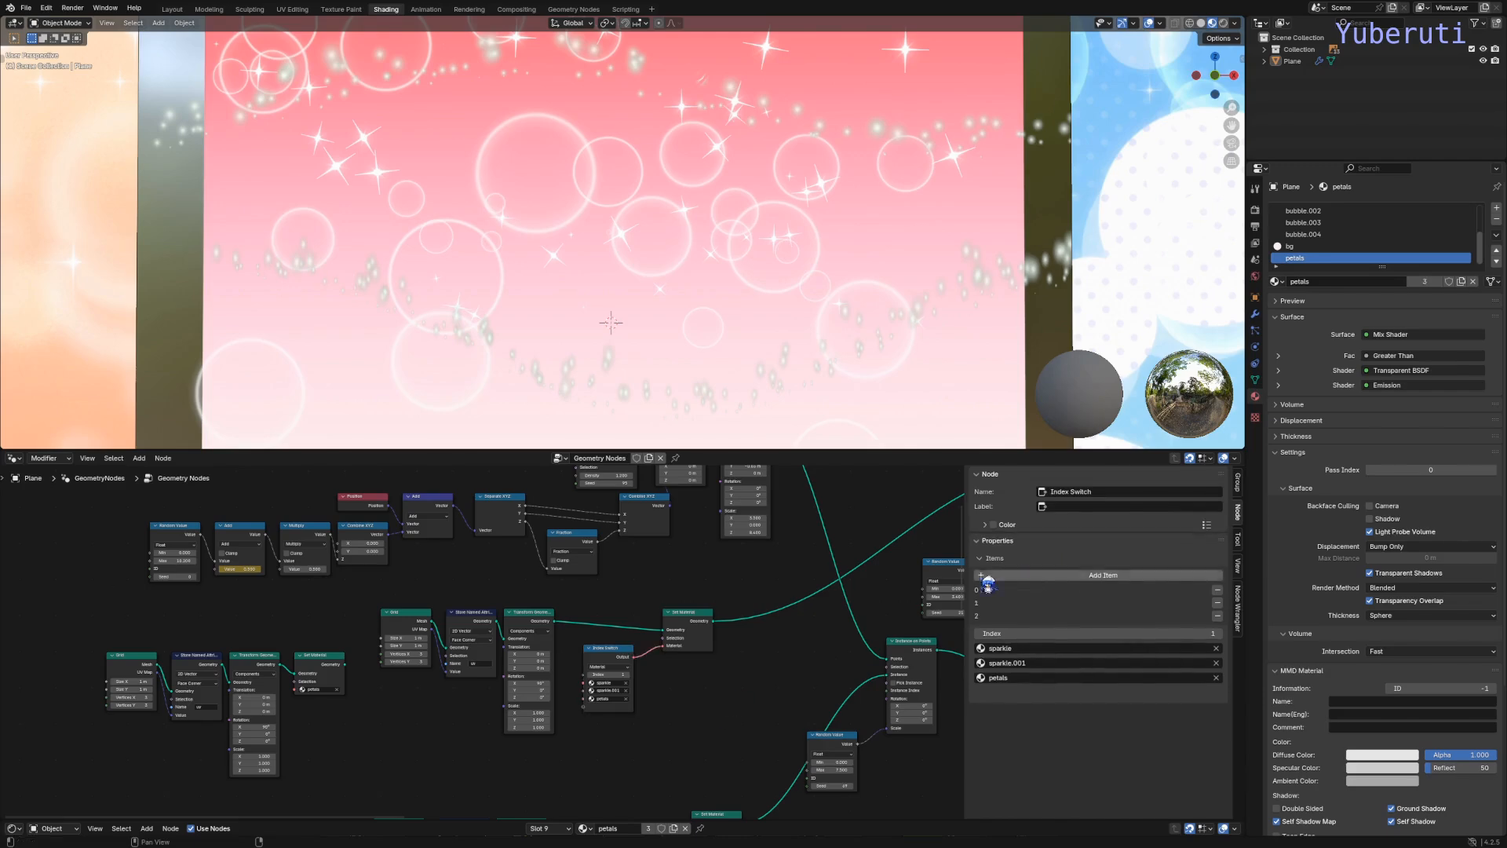
left_click_drag(965, 559, 1233, 555)
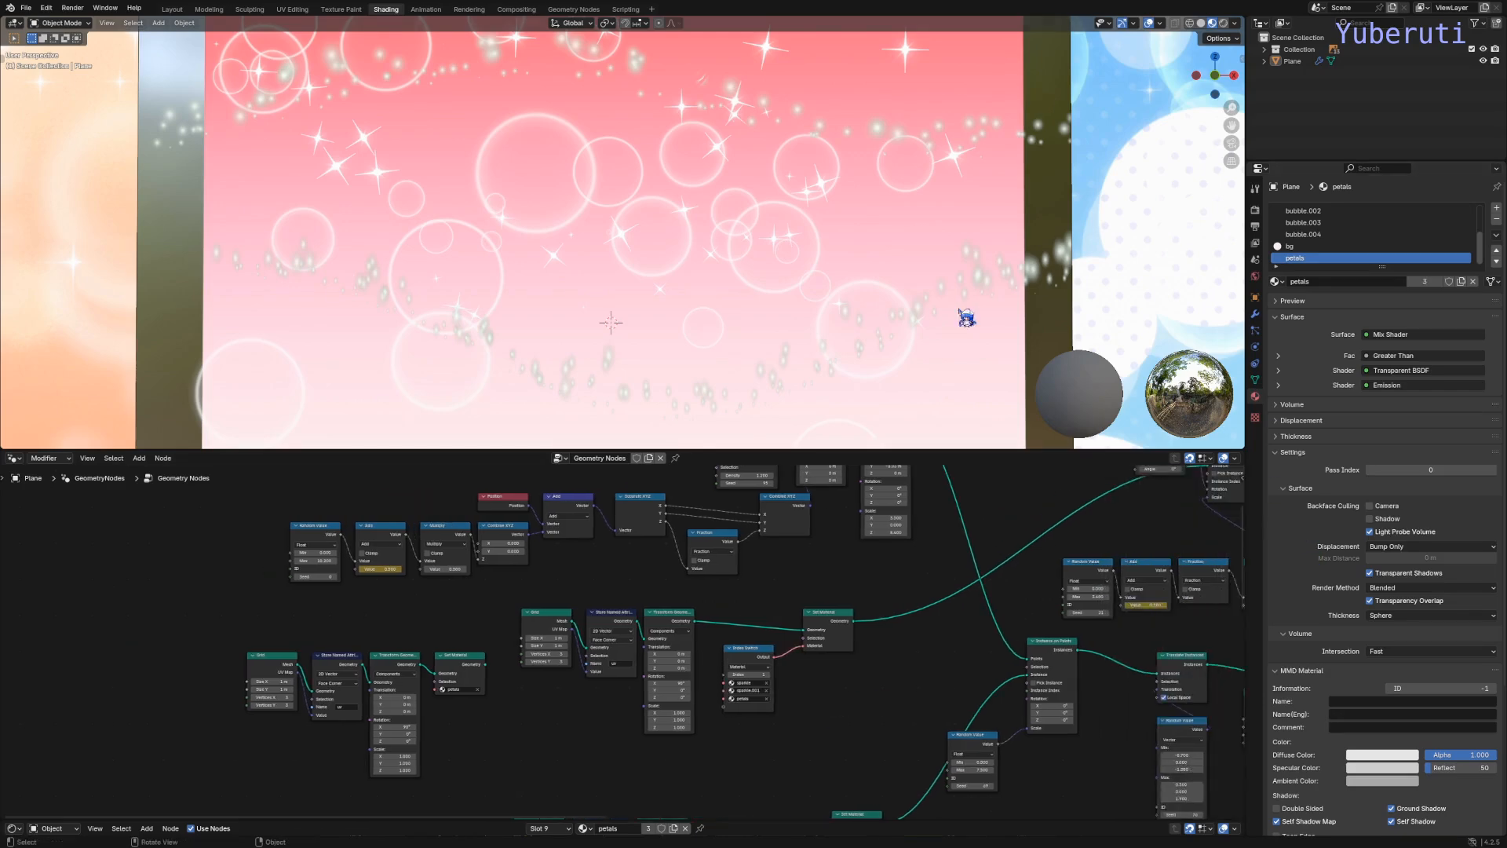
Step: Set the Index Switch's Index to 2 so the sparkle particles use the petals material
scroll(723, 193, "down", 4)
middle_click_drag(729, 201, 697, 289, "shift")
scroll(699, 740, "up", 4)
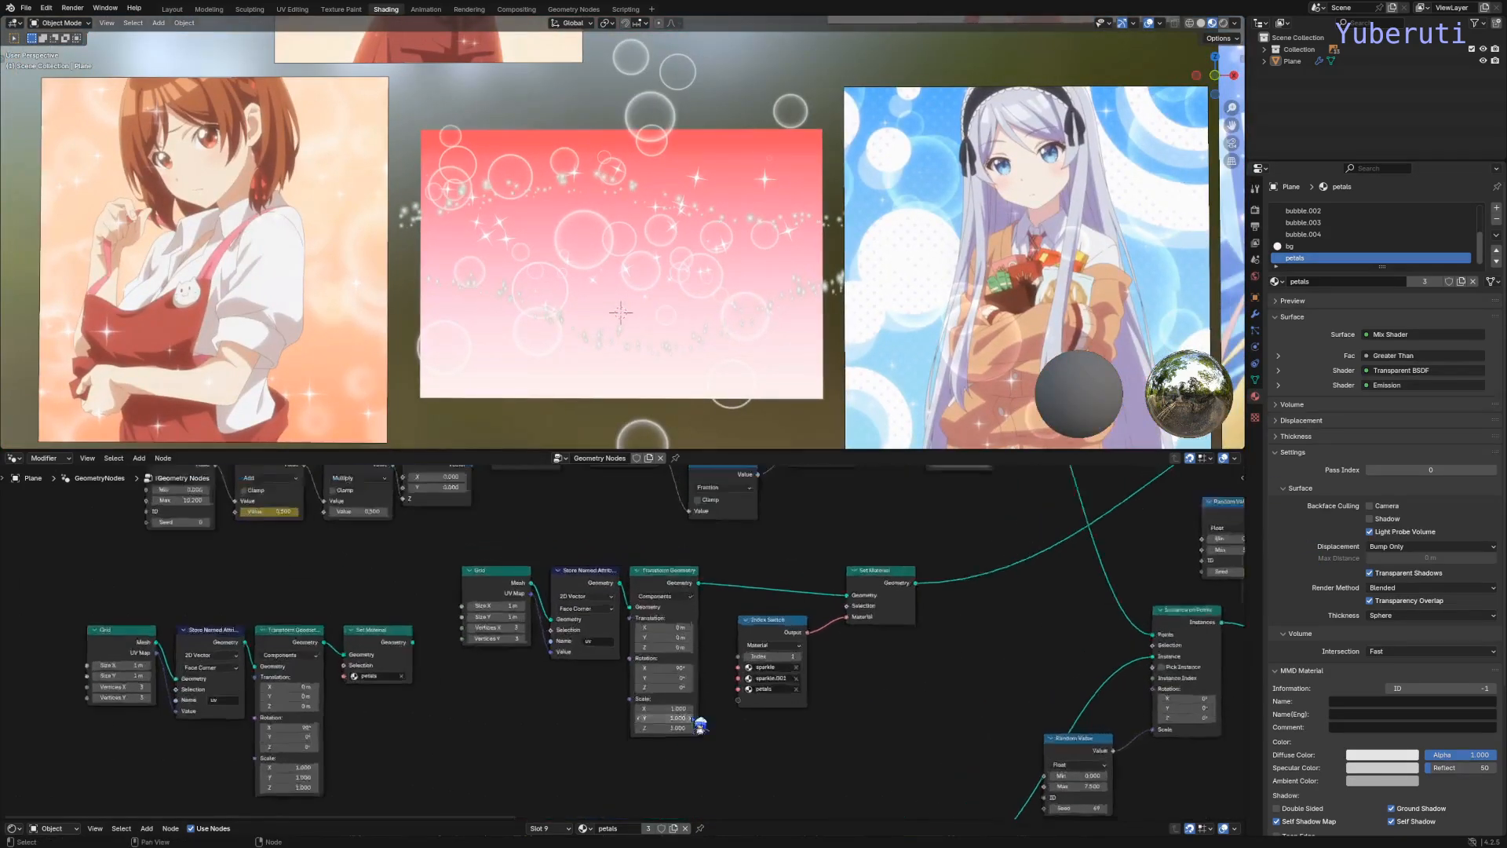
left_click(705, 741)
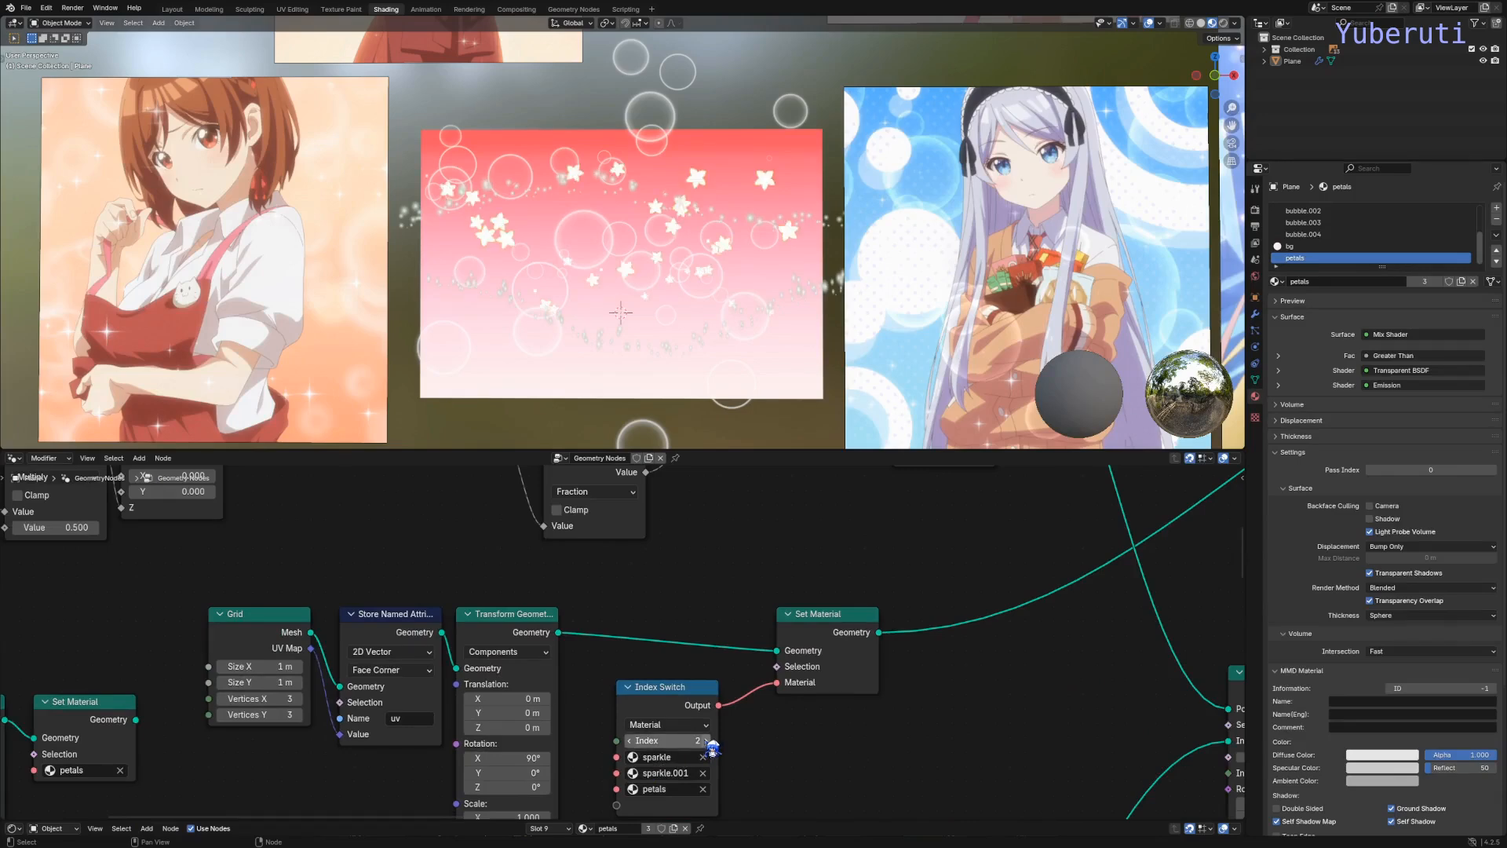
Step: Examine the flower particles on the gradient up close and from a distance against the surrounding reference images
scroll(659, 229, "up", 2)
scroll(666, 238, "up", 2)
scroll(666, 237, "down", 2)
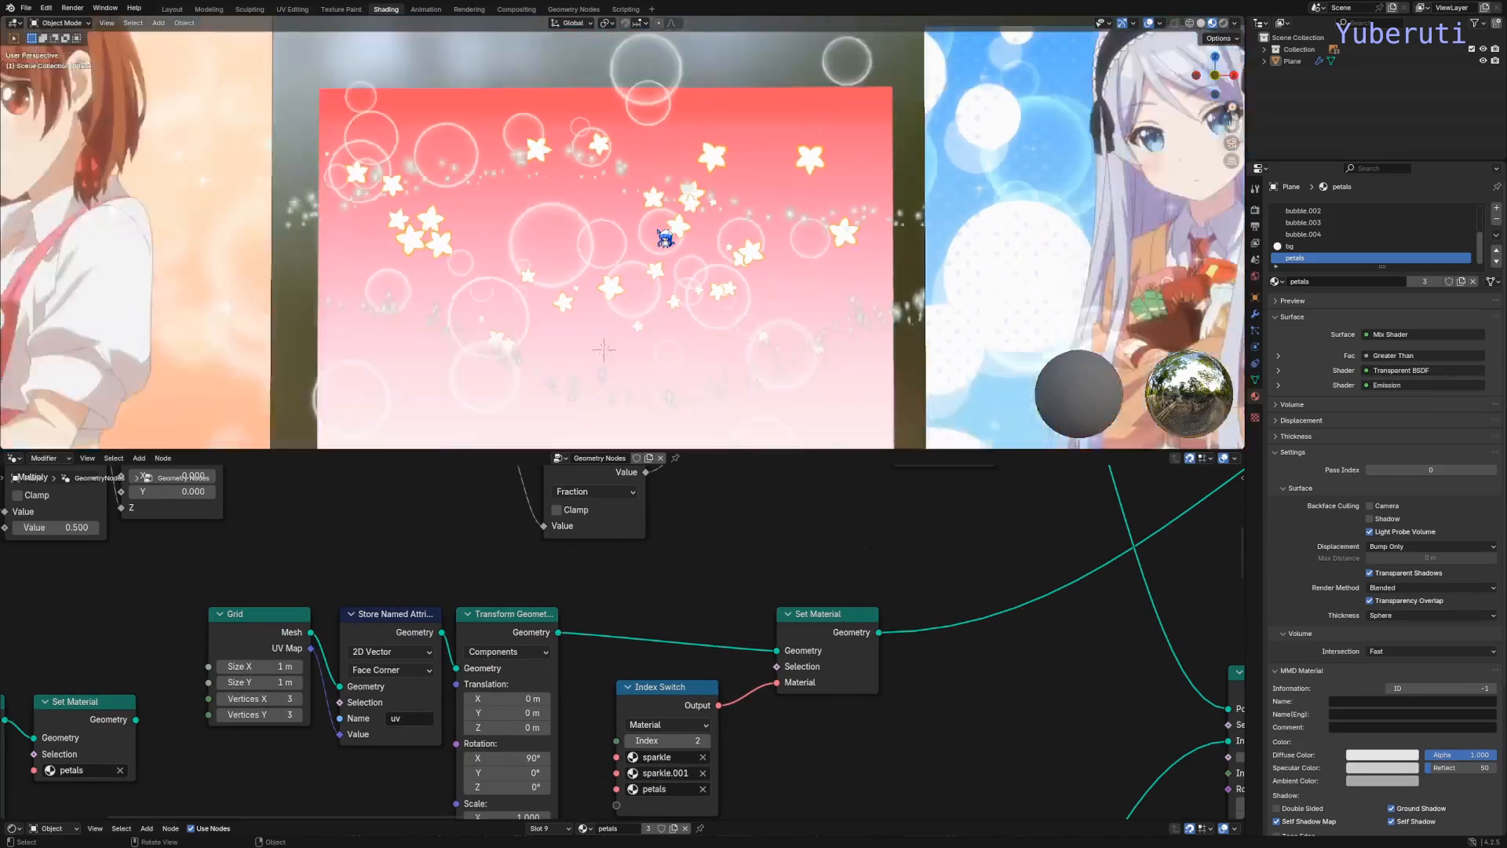
scroll(665, 238, "up", 1)
scroll(777, 641, "down", 4)
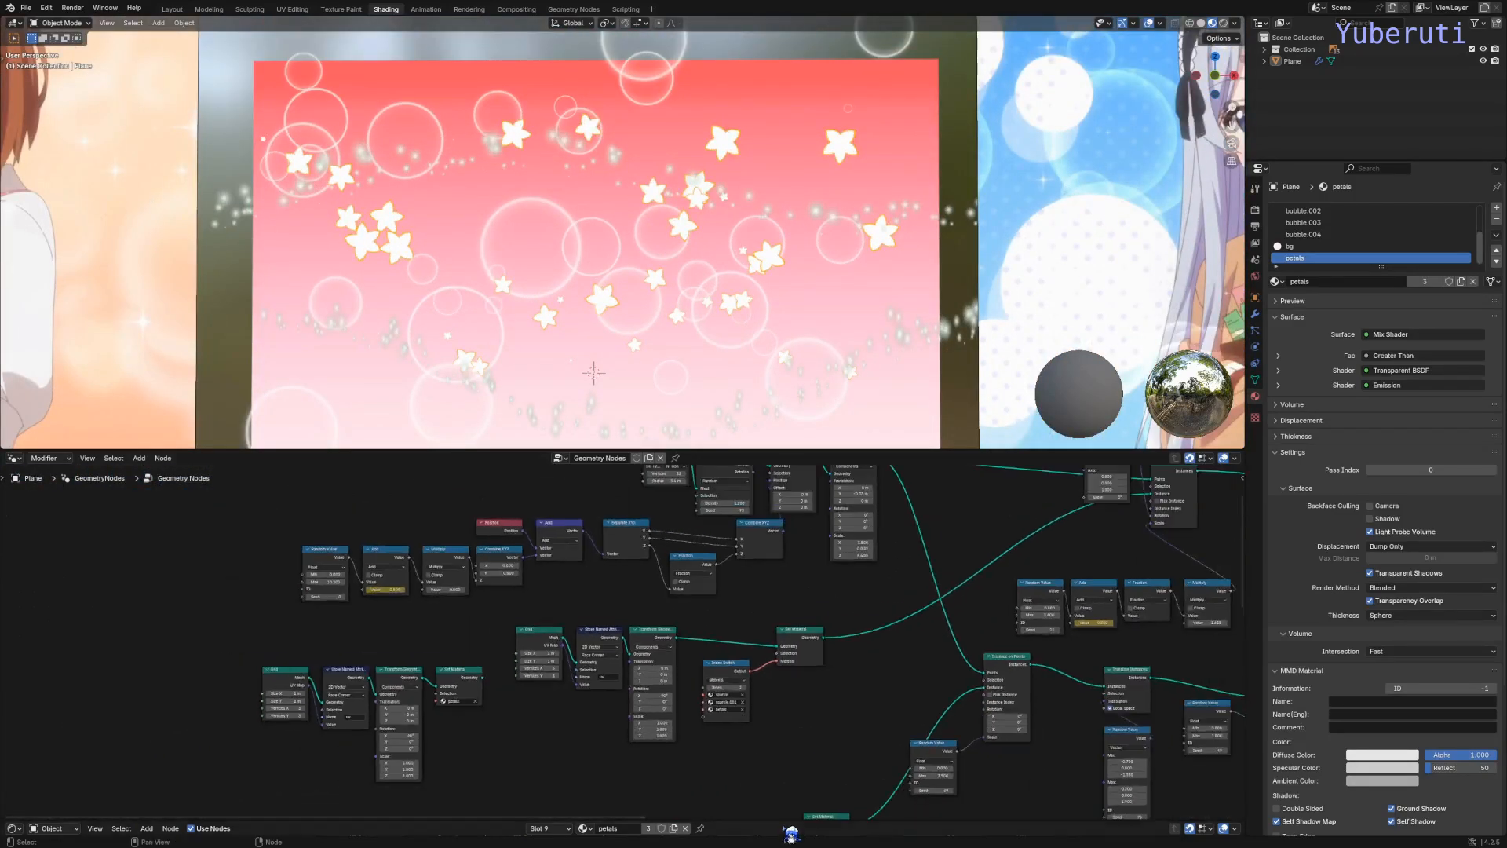
scroll(625, 311, "down", 4)
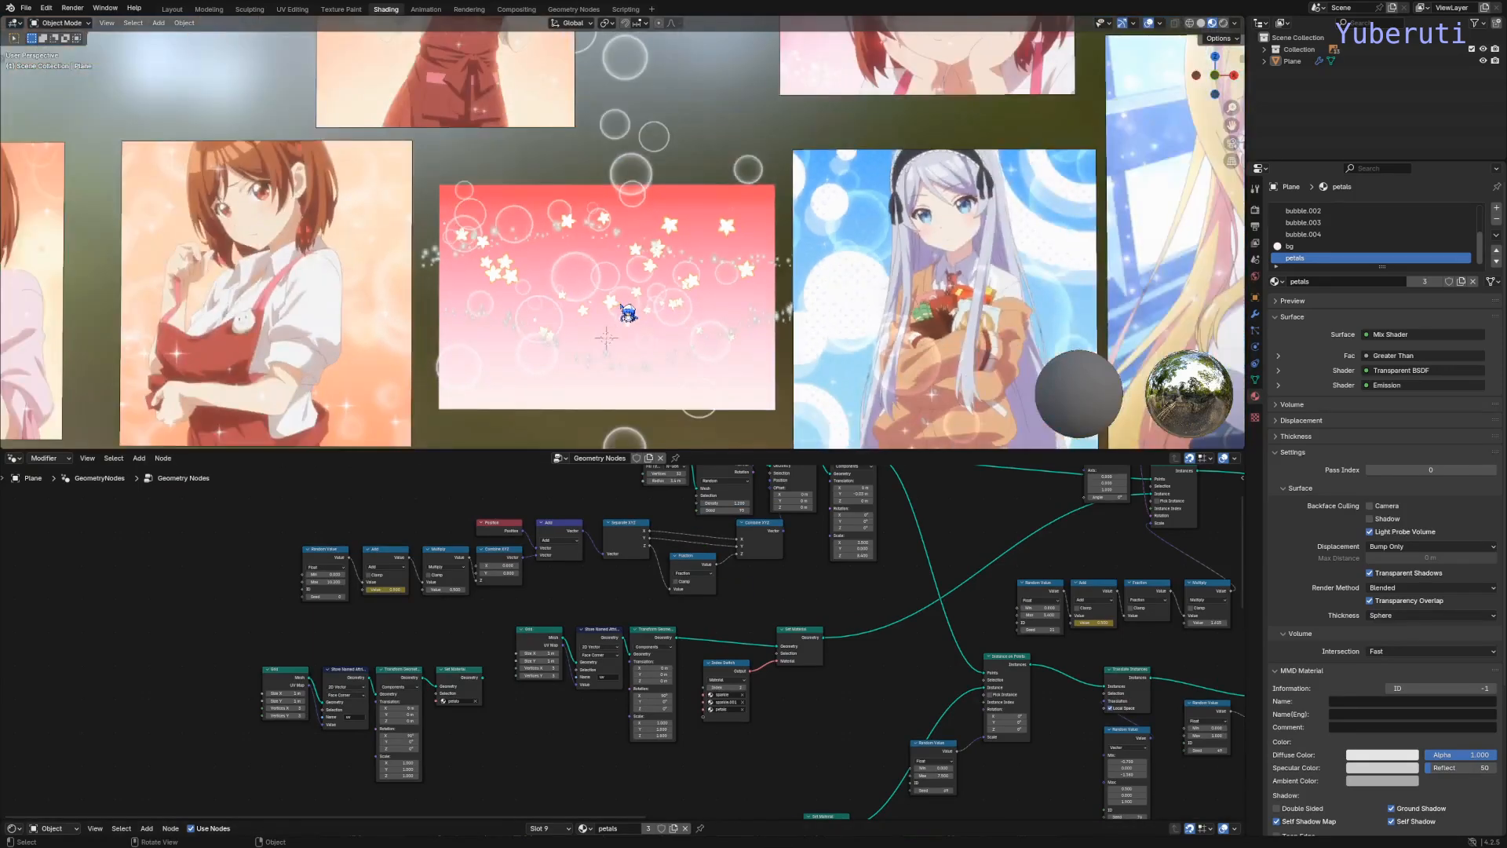
scroll(659, 233, "down", 4)
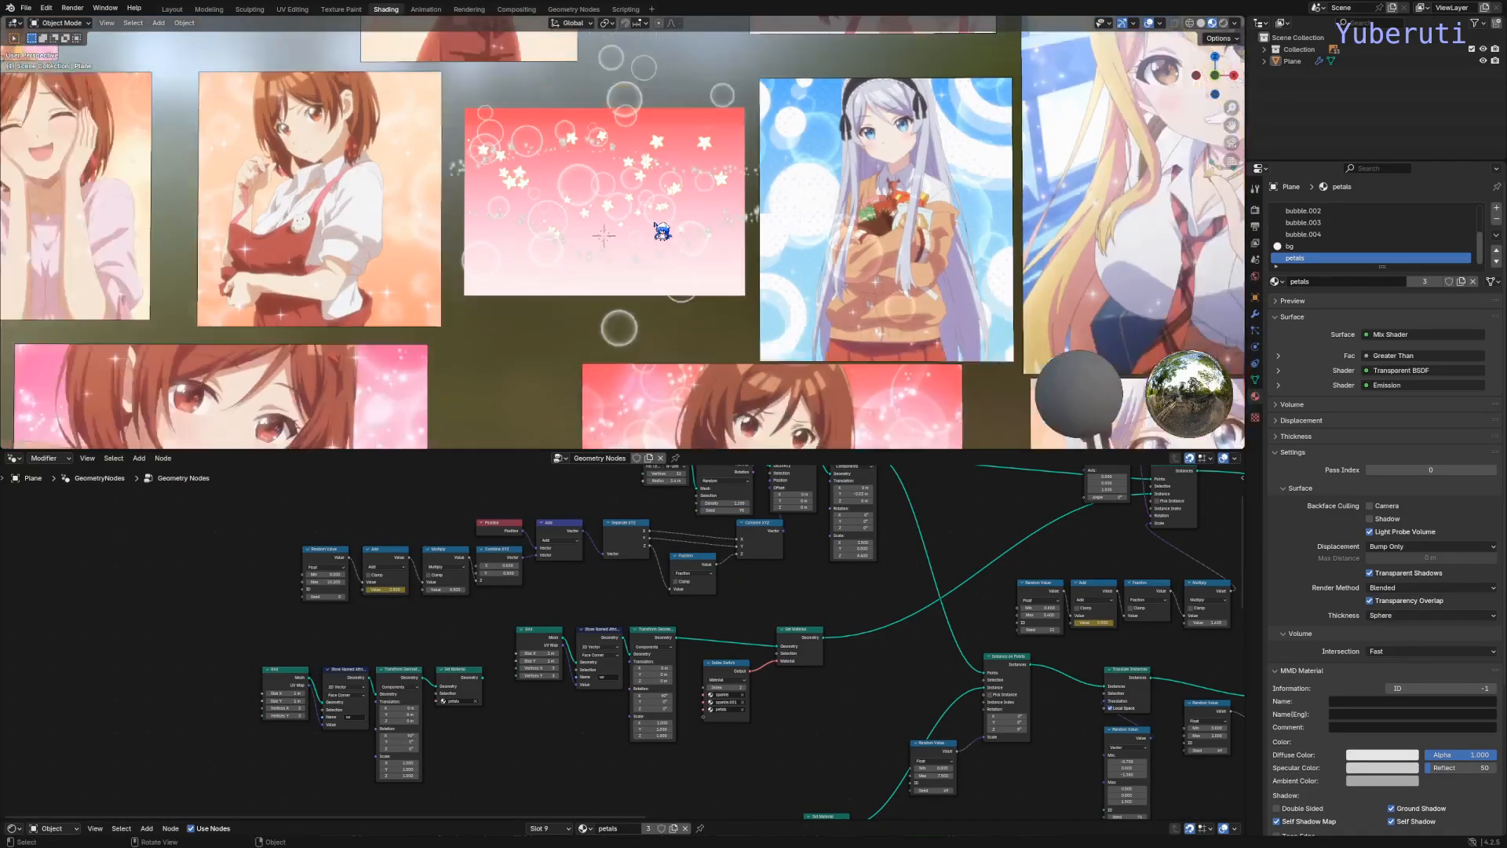
scroll(660, 231, "down", 1)
scroll(660, 231, "up", 3)
scroll(660, 231, "down", 2)
scroll(660, 231, "up", 1)
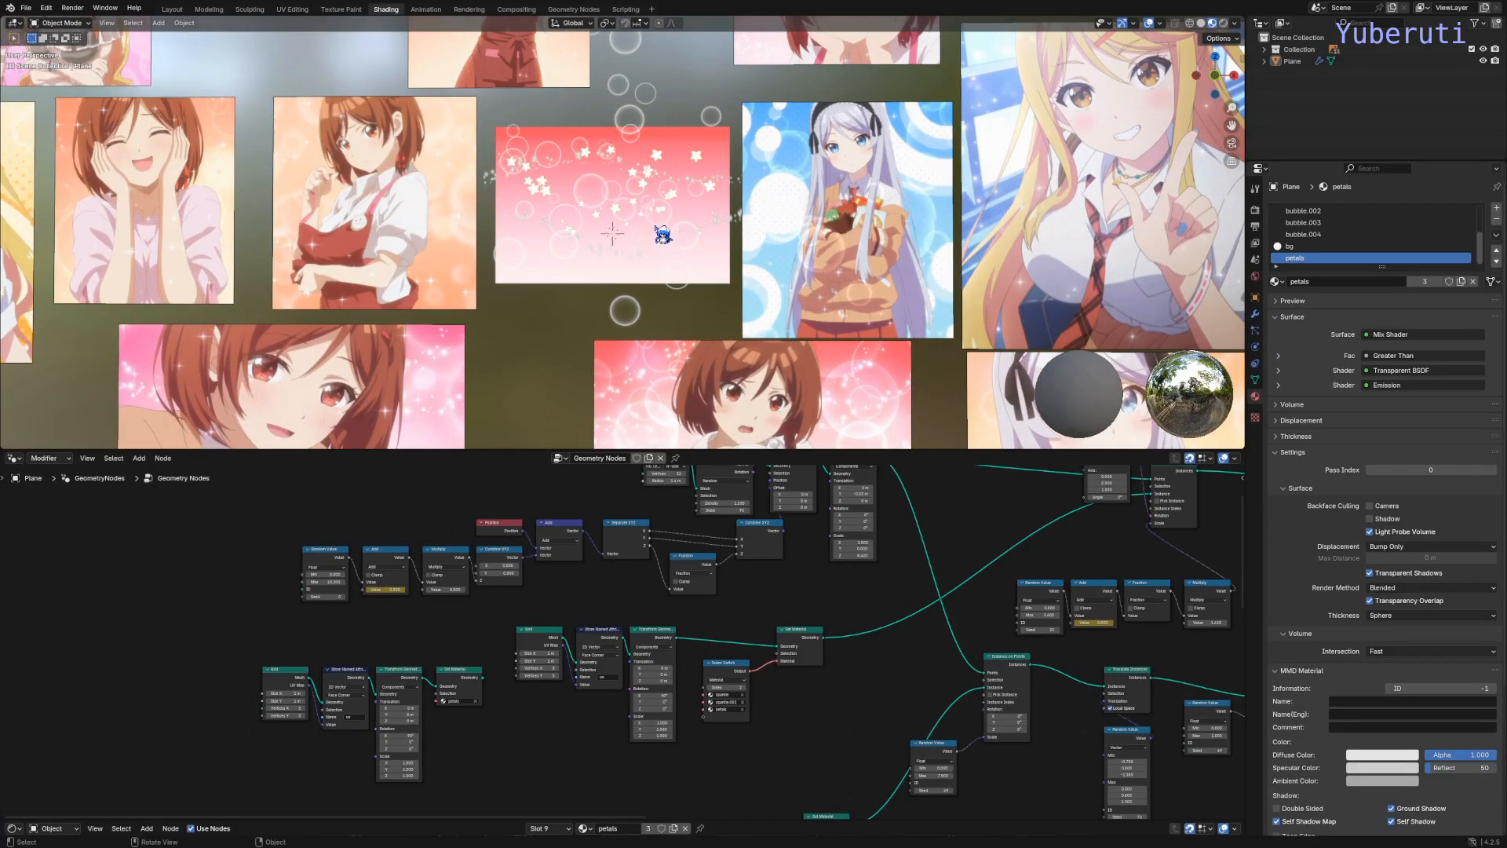
Step: Select the two muted nodes near the output ends of the two lower particle branches
scroll(844, 547, "down", 5)
middle_click_drag(844, 547, 569, 801)
scroll(824, 761, "up", 2)
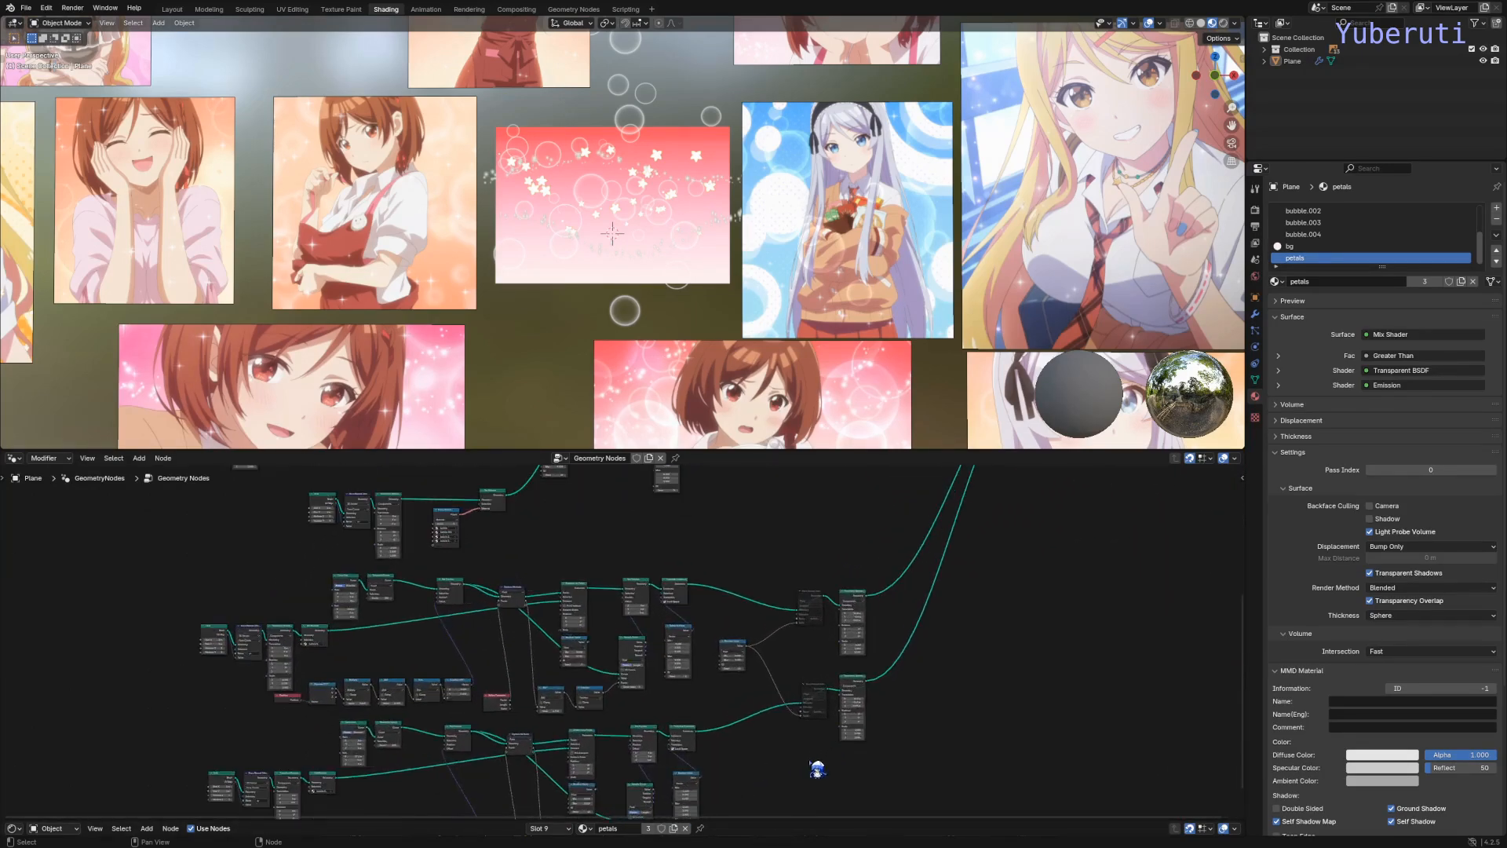
left_click_drag(817, 751, 792, 565)
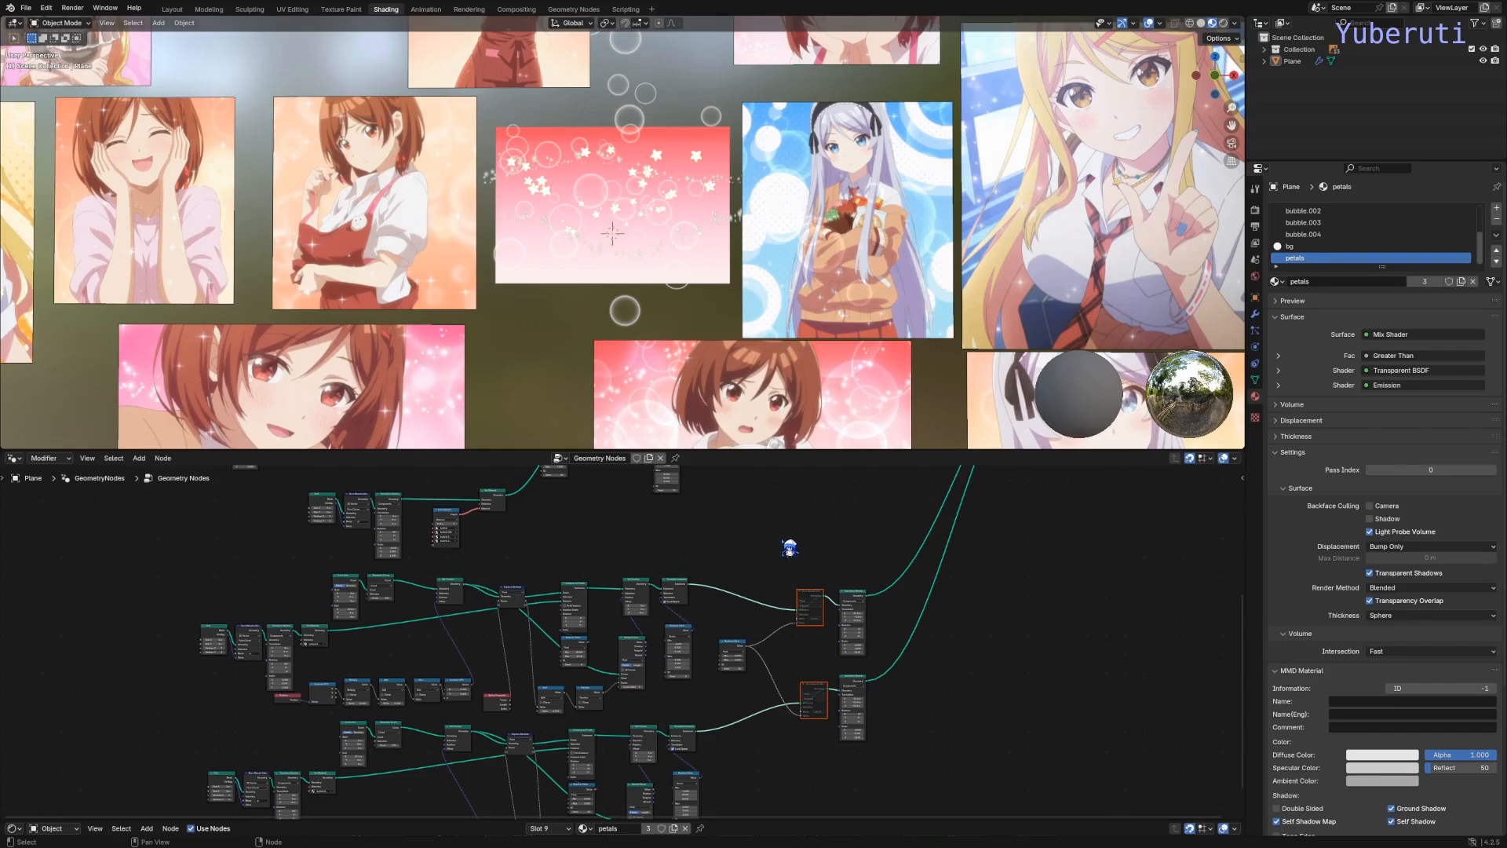